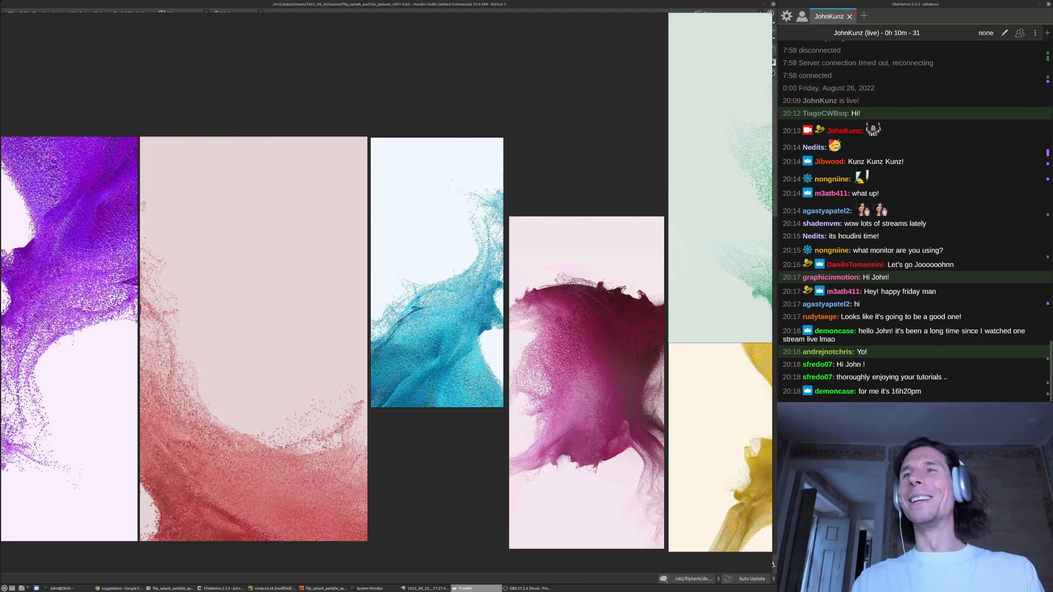
# Bring up the flip_splash_particle_spinner_v001 preview clip and place its window over the middle of the reference board
pyautogui.hotkey('alt', 'Tab')
pyautogui.moveTo(733, 321); pyautogui.dragTo(427, 295)
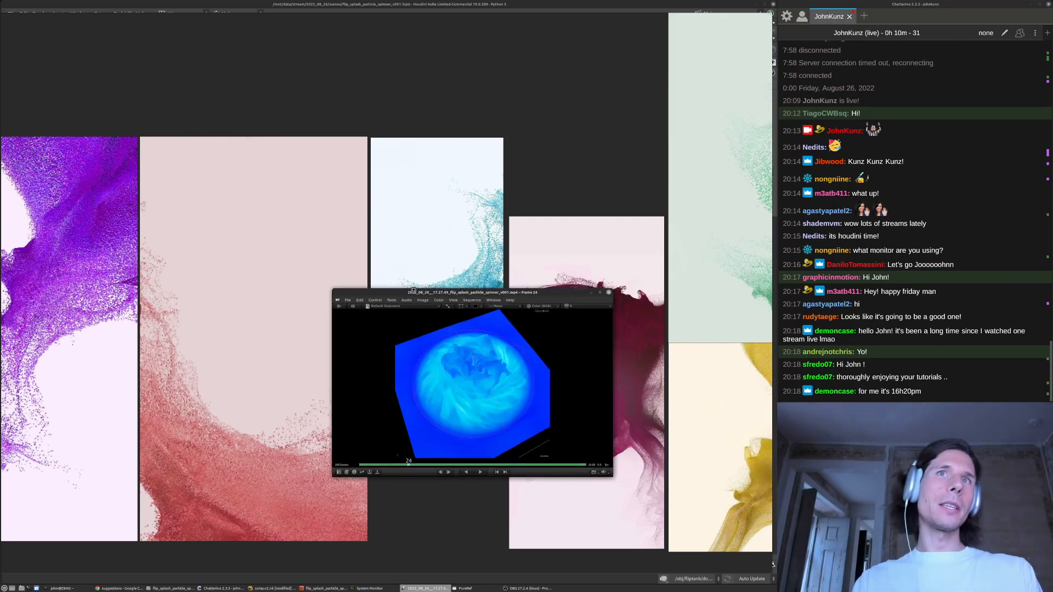
# Return to the reference board and examine the green and yellow particle splash images, including the yellow splash's edges up close
pyautogui.click(455, 207)
pyautogui.scroll(-2, 458, 207)
pyautogui.moveTo(677, 120); pyautogui.dragTo(534, 201, button='middle')
pyautogui.scroll(-4, 689, 99)
pyautogui.scroll(2, 689, 99)
pyautogui.moveTo(571, 305); pyautogui.dragTo(608, 249, button='middle')
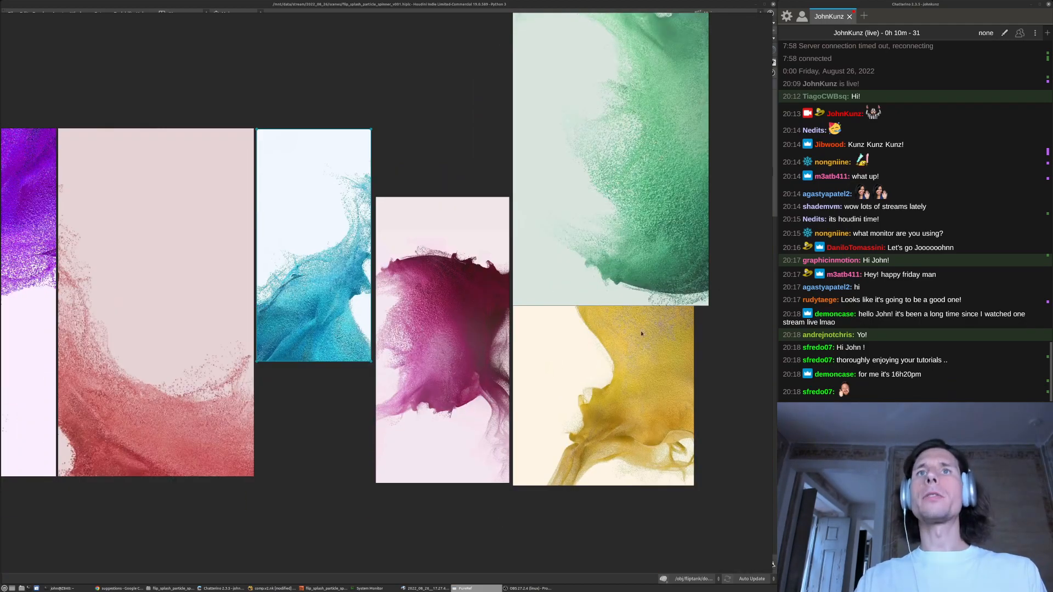
pyautogui.scroll(3, 611, 402)
pyautogui.scroll(5, 568, 468)
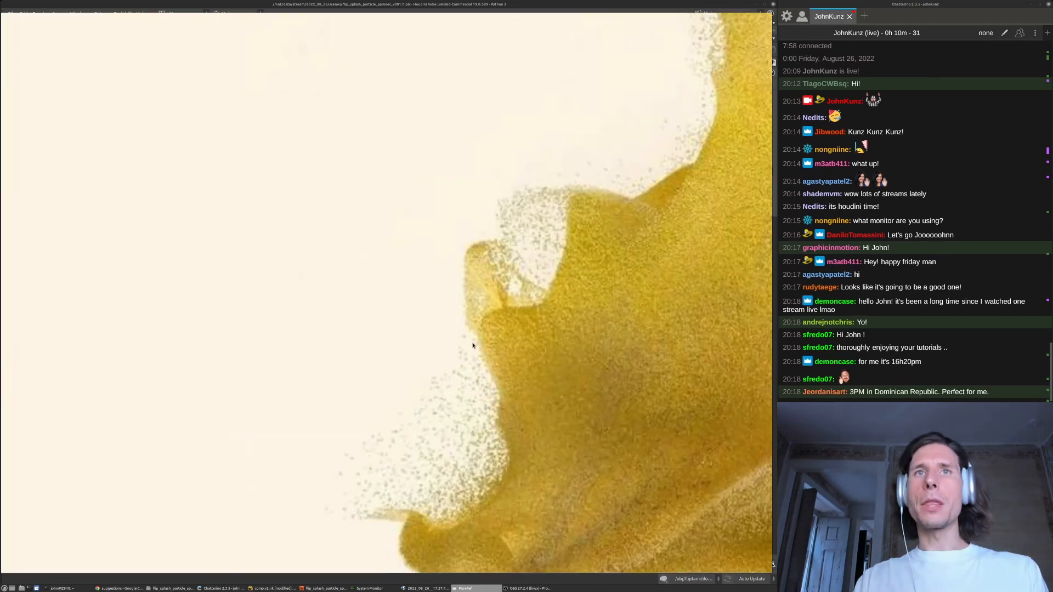
pyautogui.moveTo(524, 403); pyautogui.dragTo(438, 315, button='middle')
pyautogui.scroll(-4, 448, 322)
pyautogui.moveTo(516, 127); pyautogui.dragTo(628, 305, button='middle')
pyautogui.scroll(-2, 502, 210)
pyautogui.scroll(-2, 628, 305)
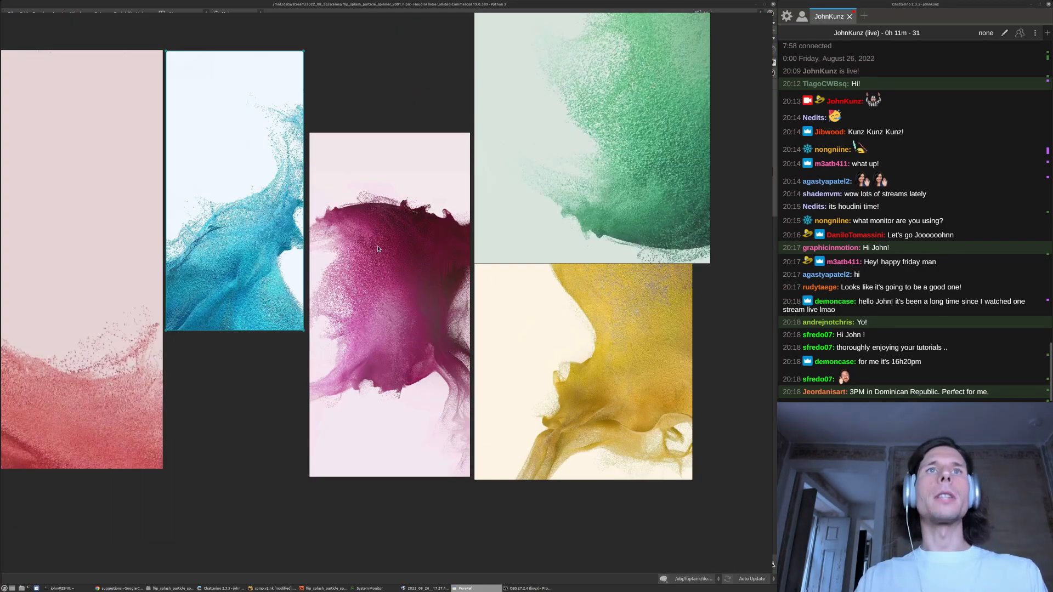
# Examine the grain and flow shapes in the teal and magenta particle splash references up close
pyautogui.moveTo(346, 320); pyautogui.dragTo(407, 331, button='middle')
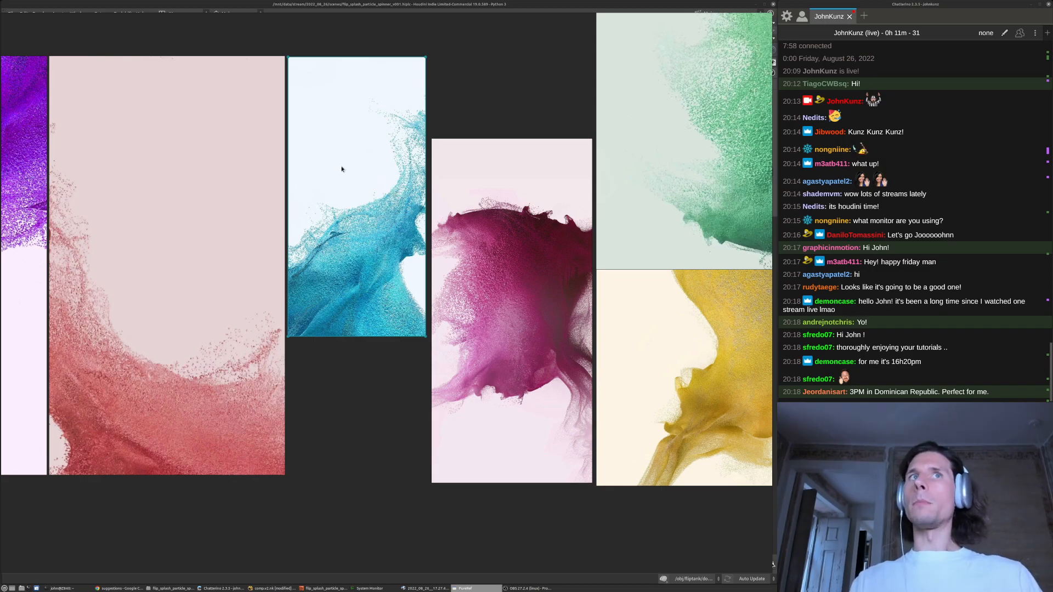
pyautogui.scroll(5, 342, 207)
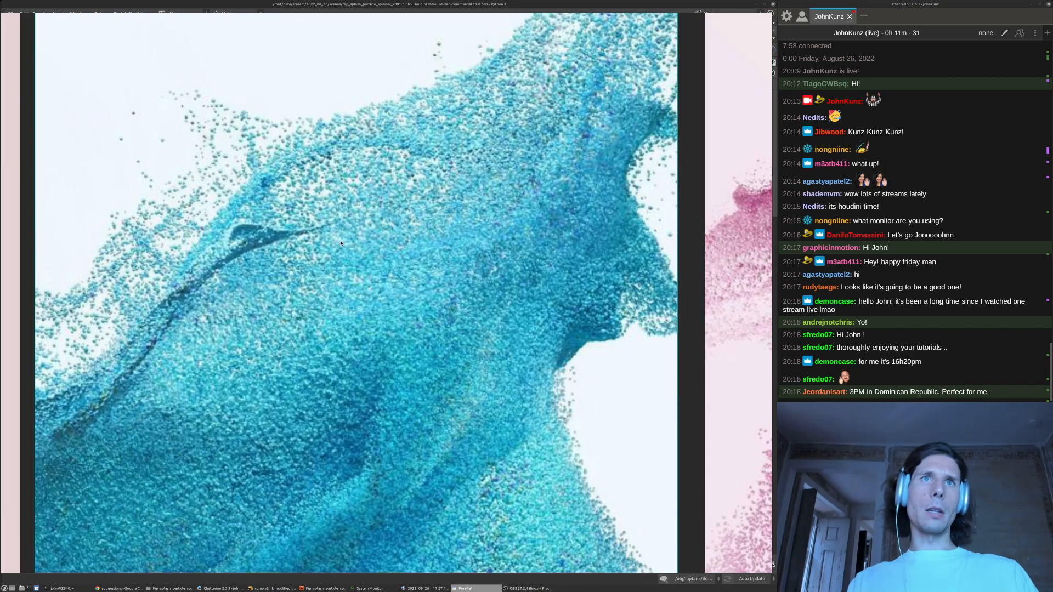
pyautogui.scroll(-6, 480, 223)
pyautogui.scroll(3, 558, 249)
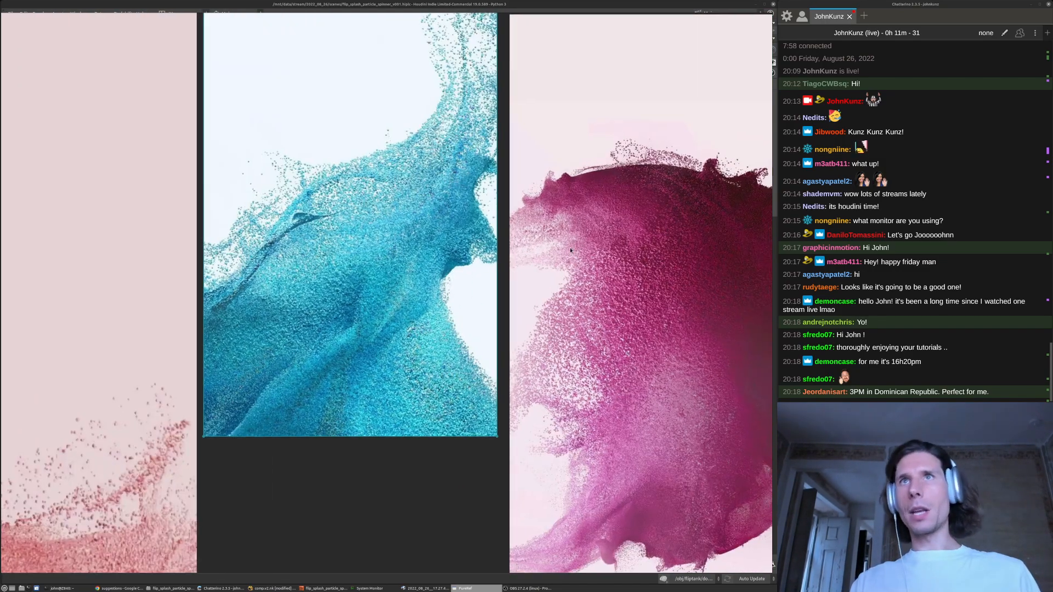
pyautogui.moveTo(570, 250); pyautogui.dragTo(403, 235, button='middle')
pyautogui.moveTo(611, 342); pyautogui.dragTo(621, 198, button='middle')
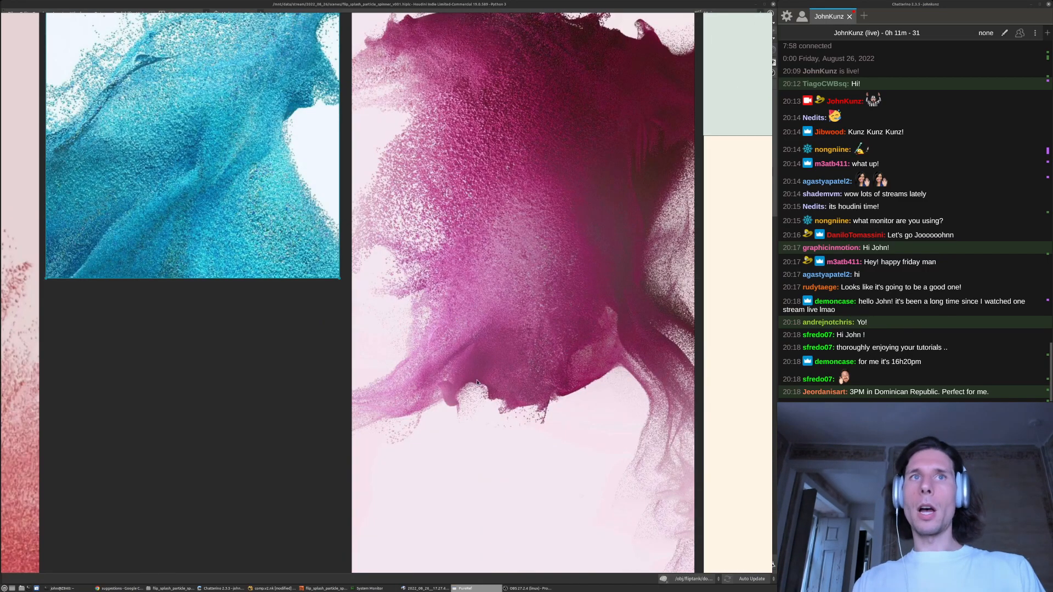
pyautogui.scroll(-7, 450, 368)
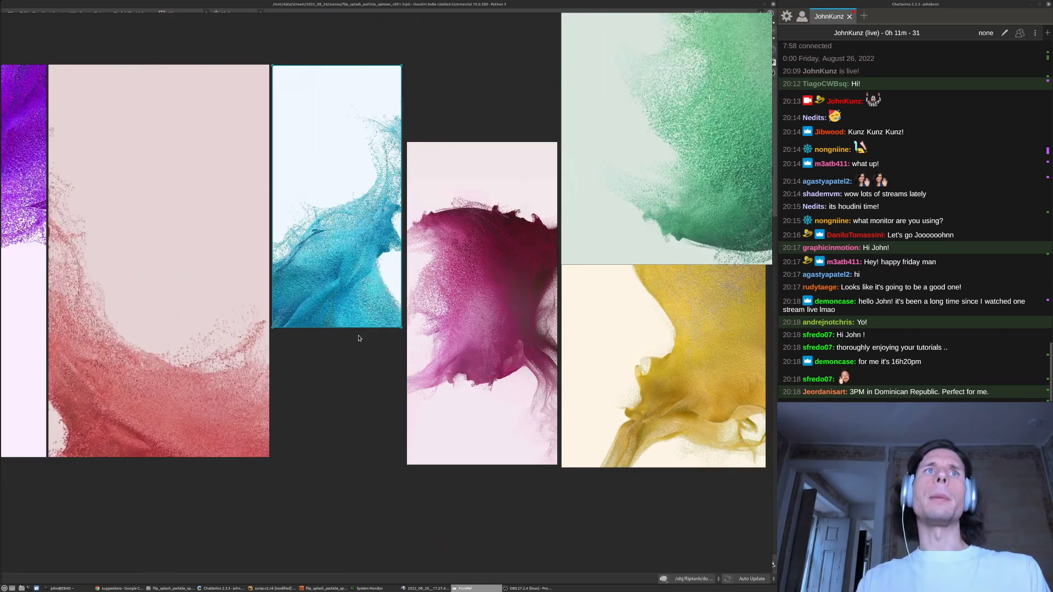
# Examine the purple and red splash references, and compare the whole row of reference images
pyautogui.moveTo(181, 296); pyautogui.dragTo(304, 328, button='middle')
pyautogui.scroll(5, 177, 272)
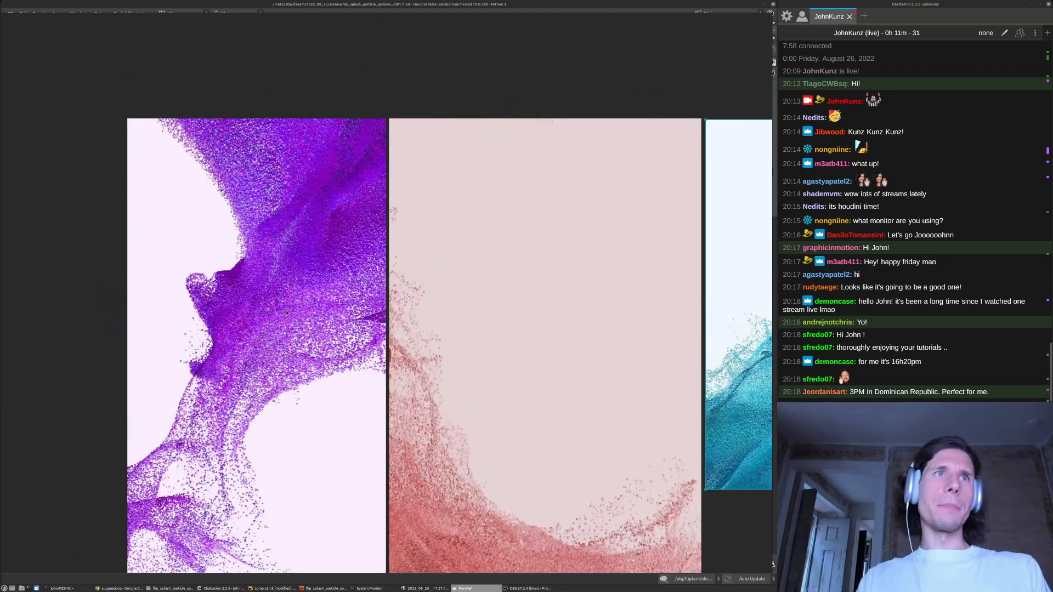
pyautogui.scroll(1, 288, 388)
pyautogui.scroll(-1, 288, 388)
pyautogui.scroll(-6, 446, 373)
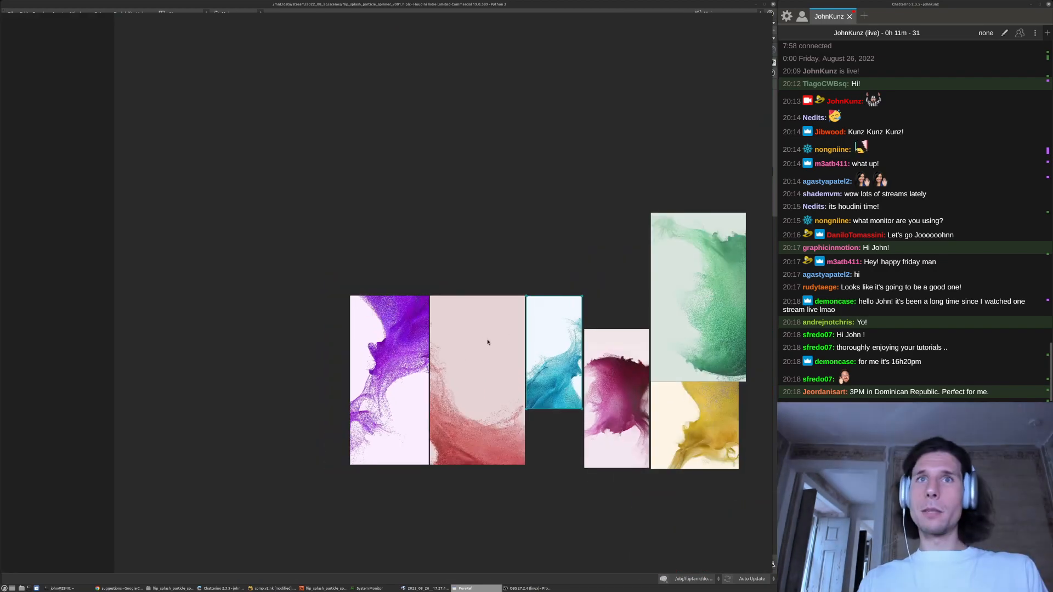
pyautogui.moveTo(696, 268); pyautogui.dragTo(597, 264, button='middle')
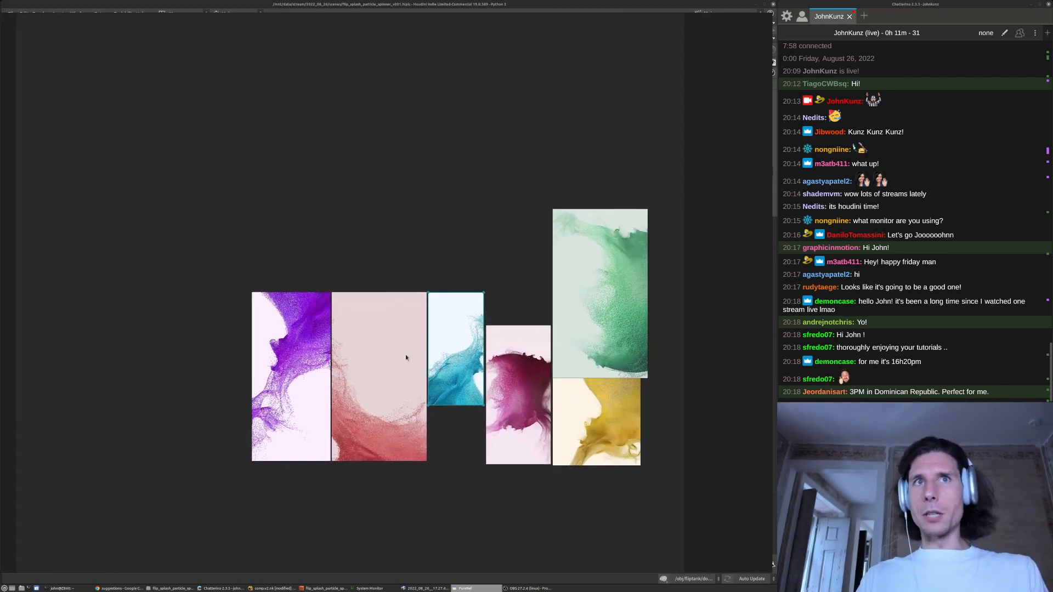
pyautogui.scroll(5, 437, 369)
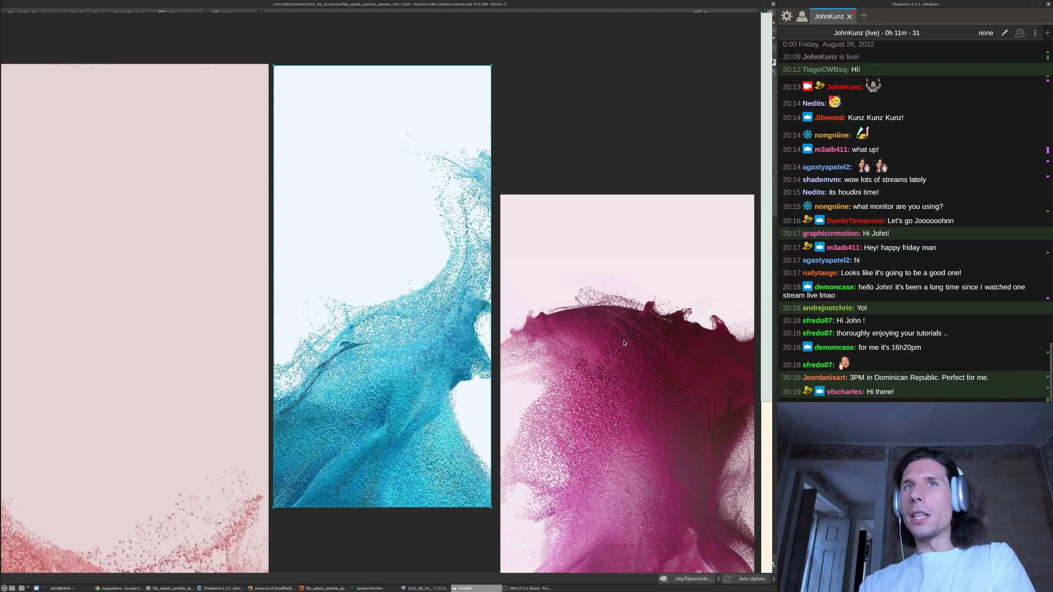
pyautogui.scroll(2, 565, 340)
pyautogui.scroll(-5, 585, 367)
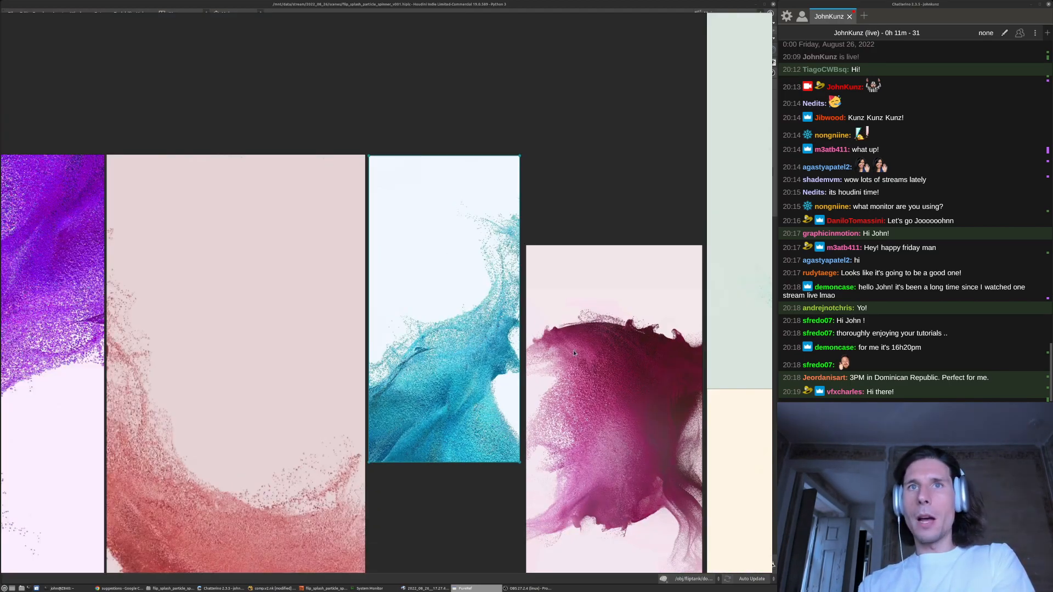
# Bring the FLIP spinner preview clip back to the front, move it higher and enlarge its window
pyautogui.click(423, 588)
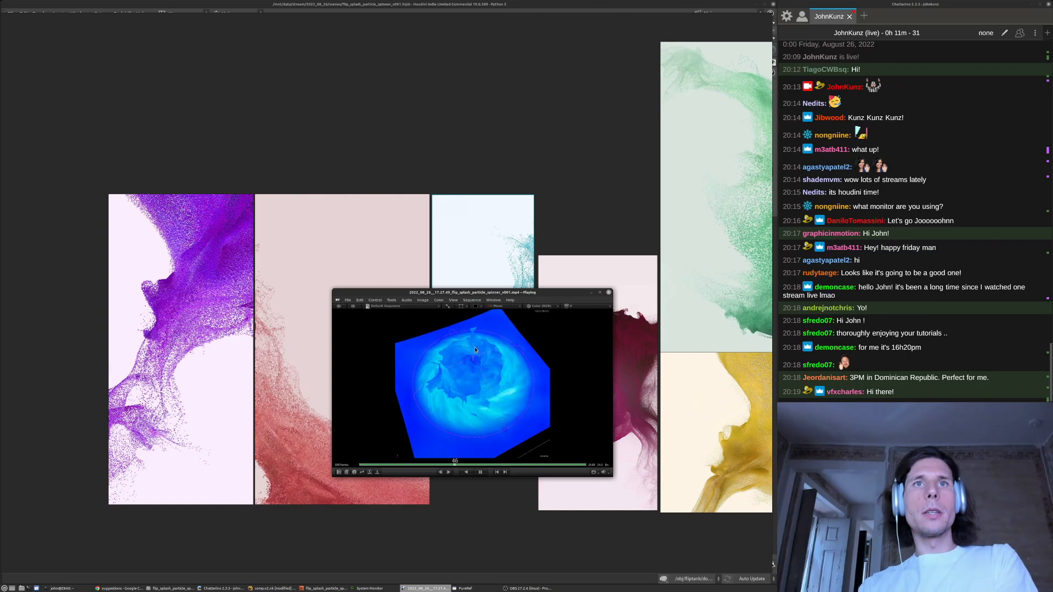
pyautogui.moveTo(497, 296); pyautogui.dragTo(470, 97)
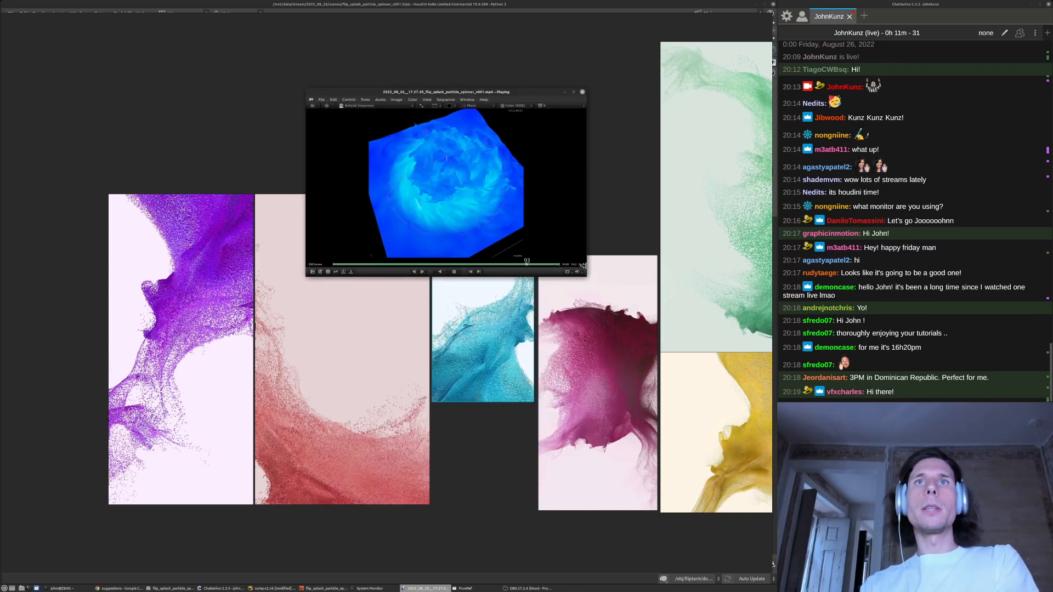
pyautogui.moveTo(584, 273); pyautogui.dragTo(725, 518)
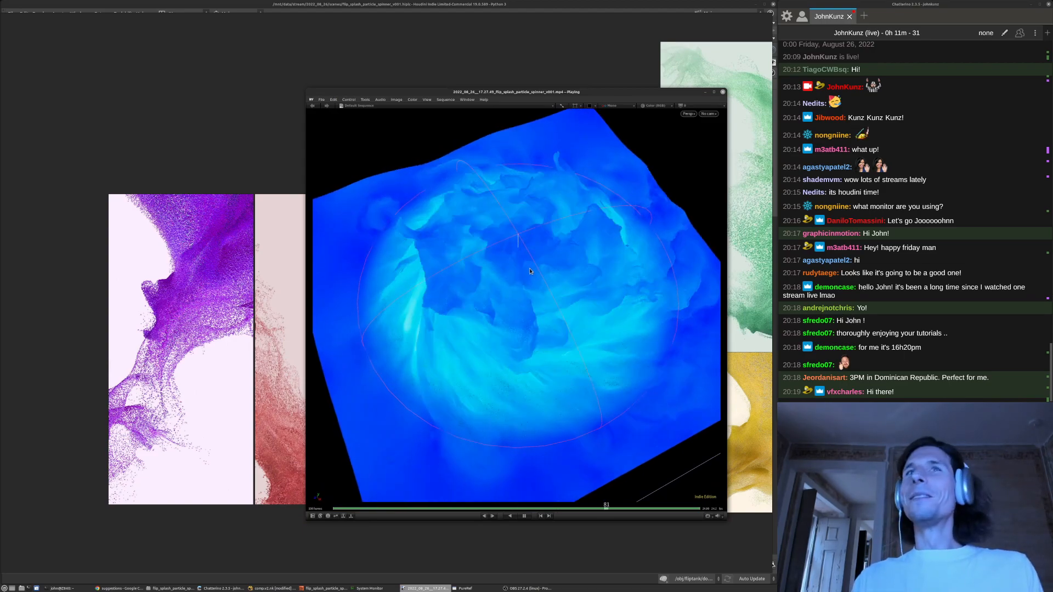
# Scrub through the swirling fluid preview and set its playback rate to 8 fps
pyautogui.moveTo(604, 271); pyautogui.dragTo(609, 269)
pyautogui.click(603, 269)
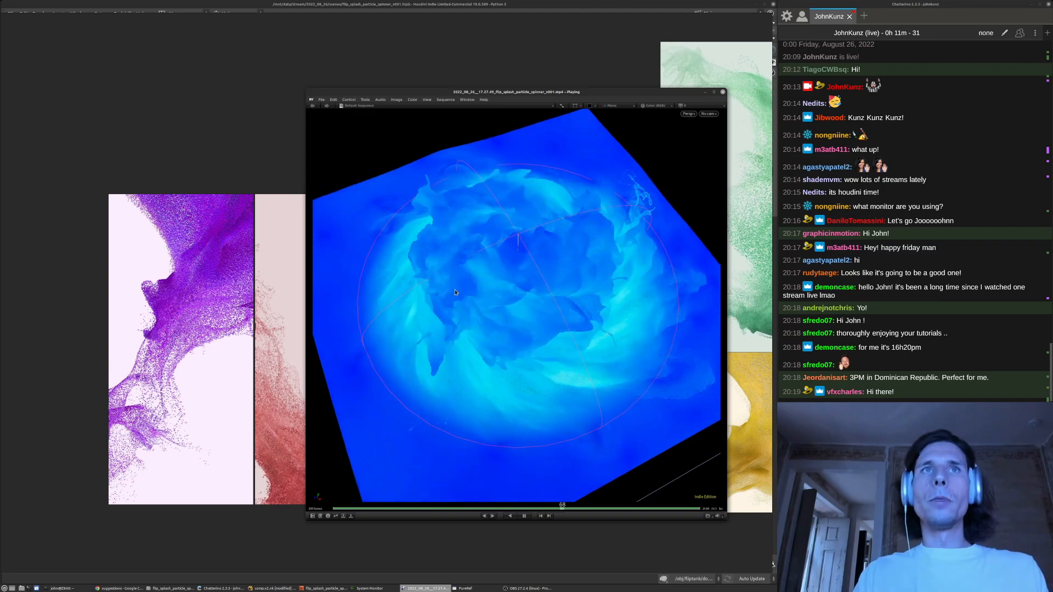
pyautogui.moveTo(521, 266); pyautogui.dragTo(506, 264)
pyautogui.click(505, 264)
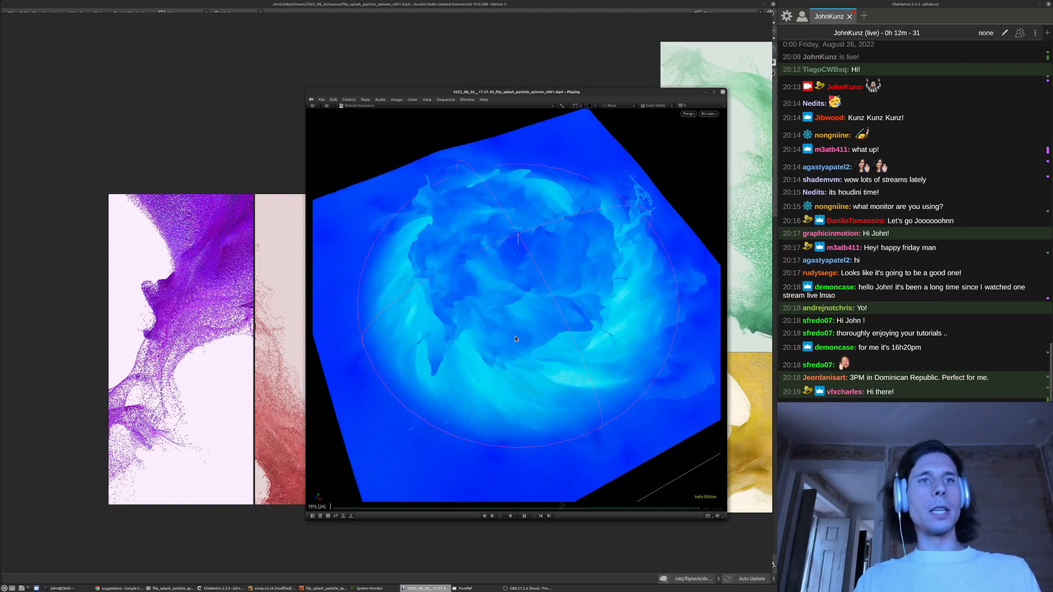
pyautogui.hotkey('shift', 'f')
pyautogui.write('8')
pyautogui.press('Return')
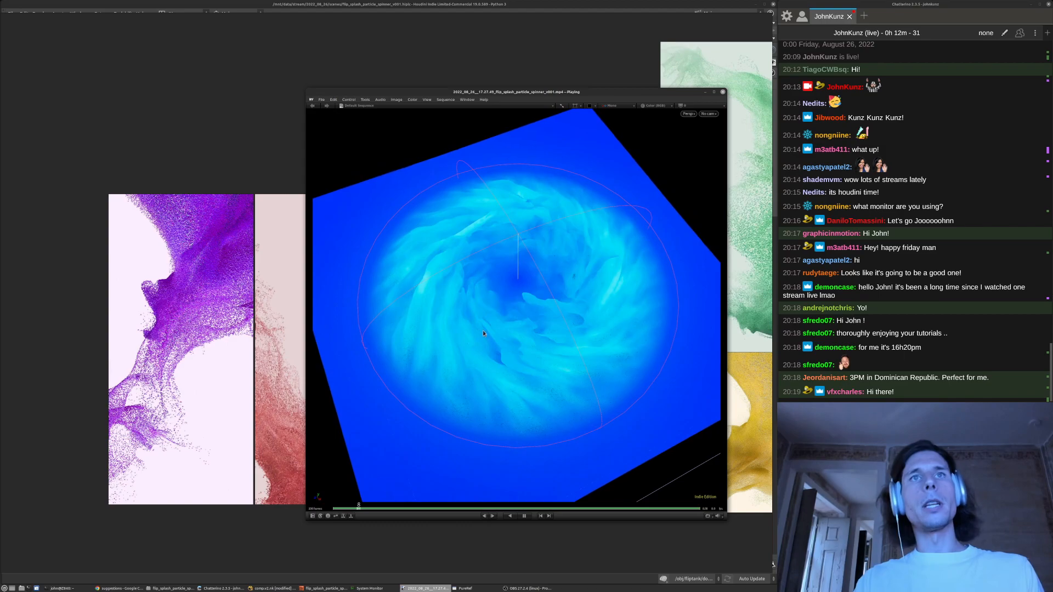
# Display the preview clip at 1:1 scale and keep its window always on top of the others
pyautogui.press('3')
pyautogui.press('f')
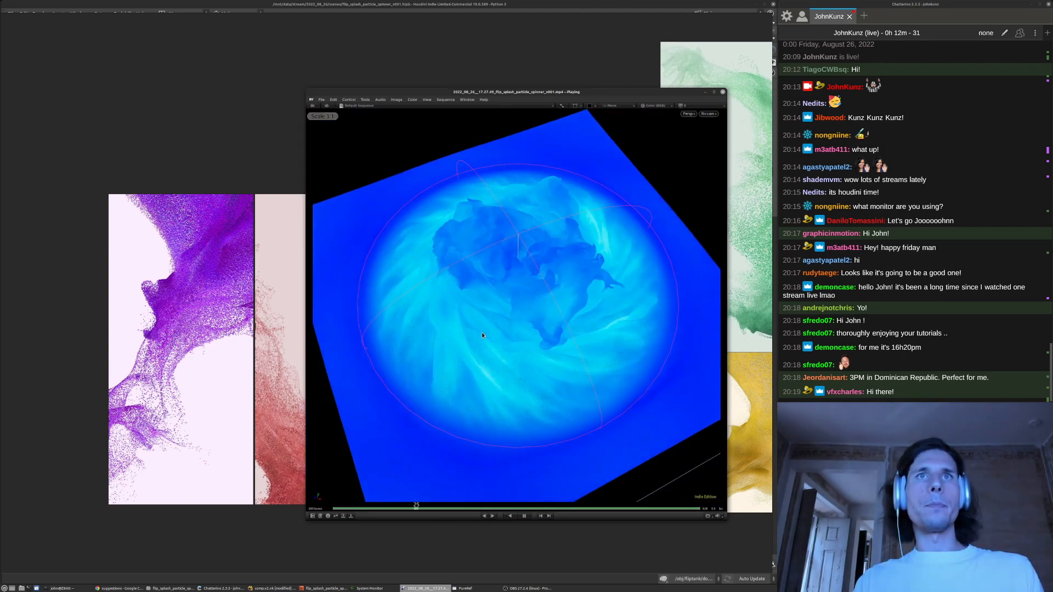
pyautogui.press('1')
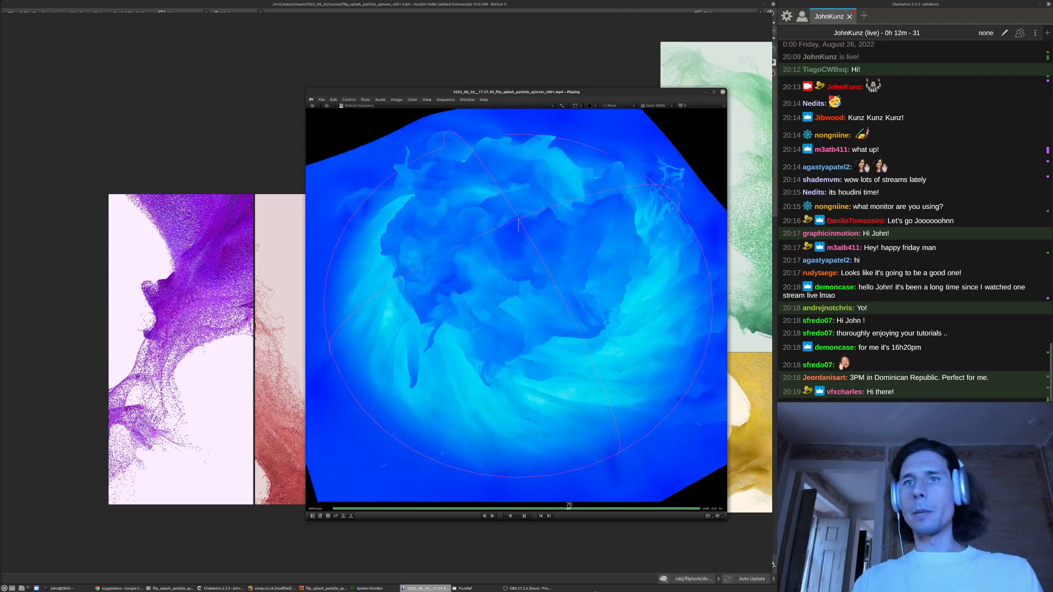
pyautogui.rightClick(461, 92)
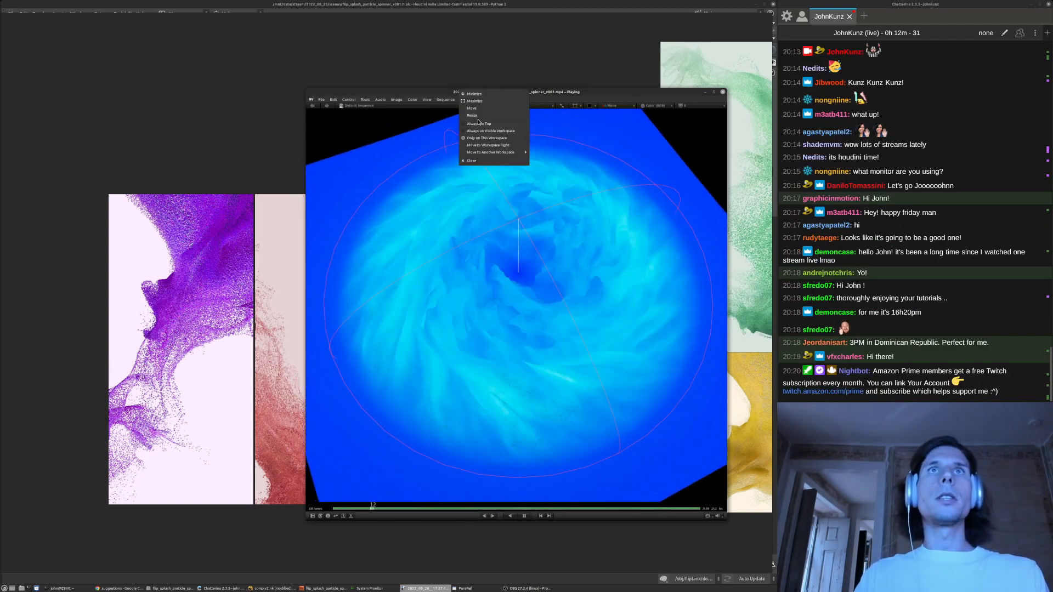
pyautogui.click(477, 124)
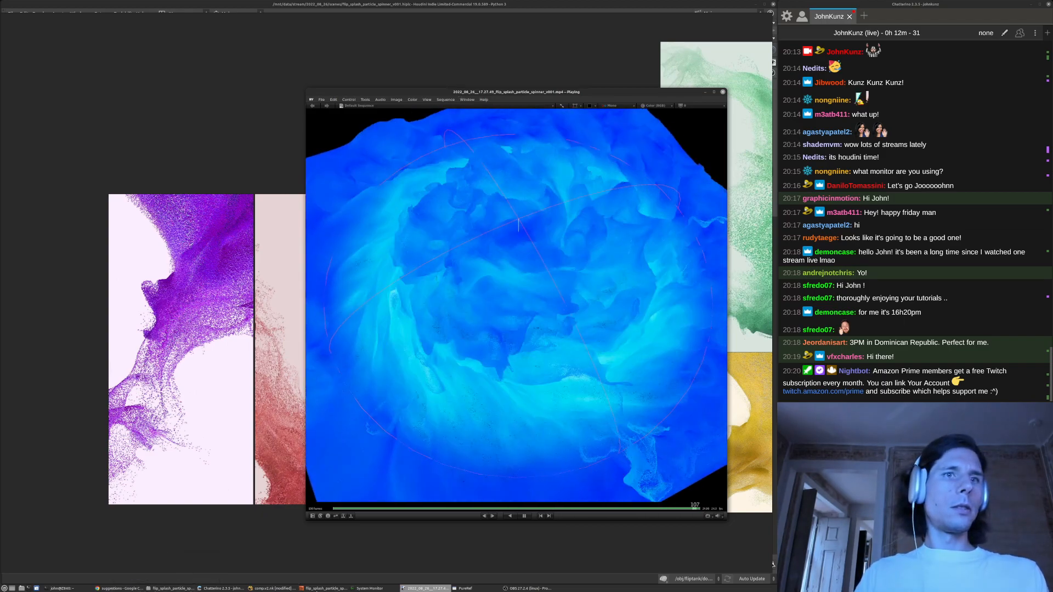
# Switch to Houdini with the preview placed over the 3D viewport, and open the network inside the fliptank geometry
pyautogui.click(316, 591)
pyautogui.moveTo(635, 92); pyautogui.dragTo(374, 90)
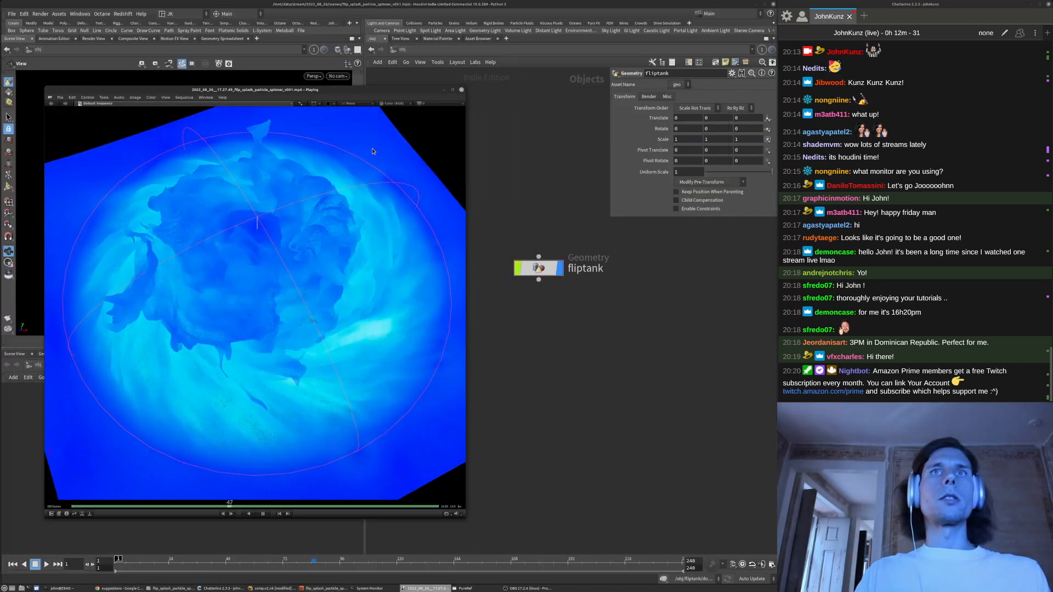
pyautogui.press('i')
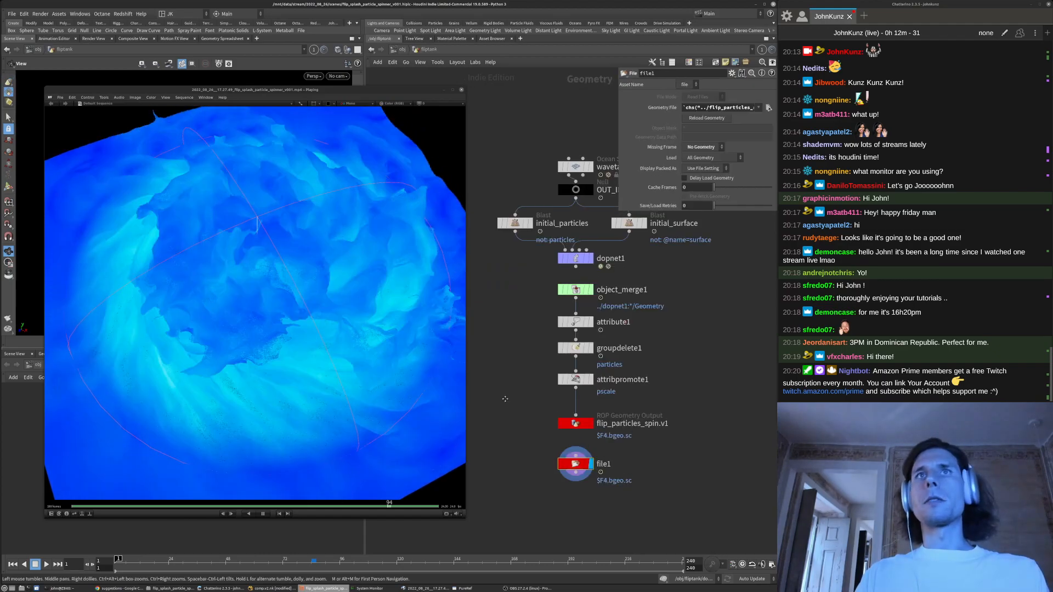
pyautogui.moveTo(580, 280); pyautogui.dragTo(643, 244, button='middle')
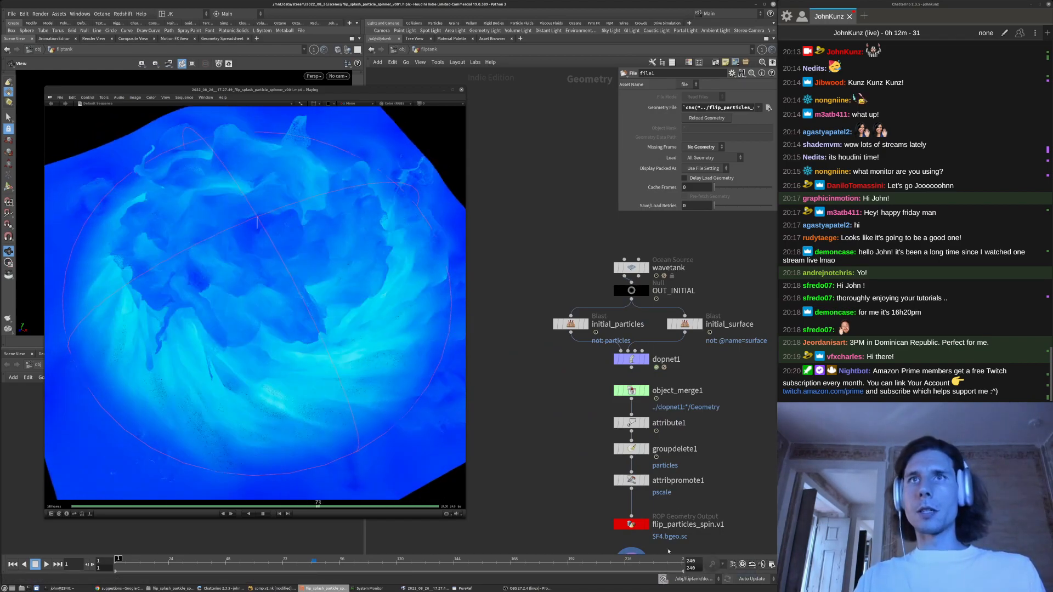
# Open the dopnet1 simulation network and inspect the noise settings of popwind1
pyautogui.doubleClick(632, 359)
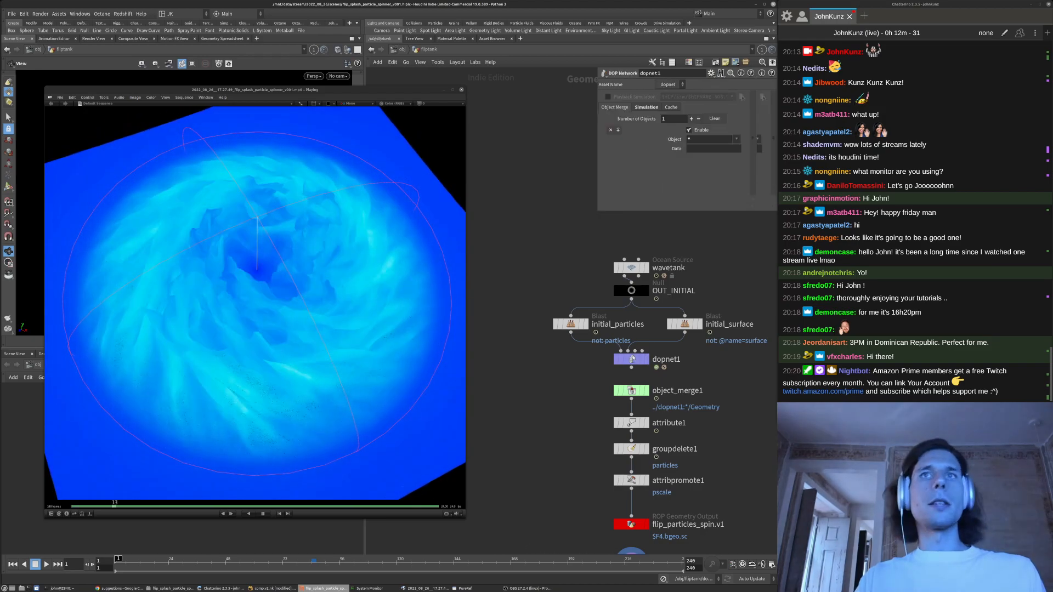
pyautogui.moveTo(630, 479); pyautogui.dragTo(589, 590, button='middle')
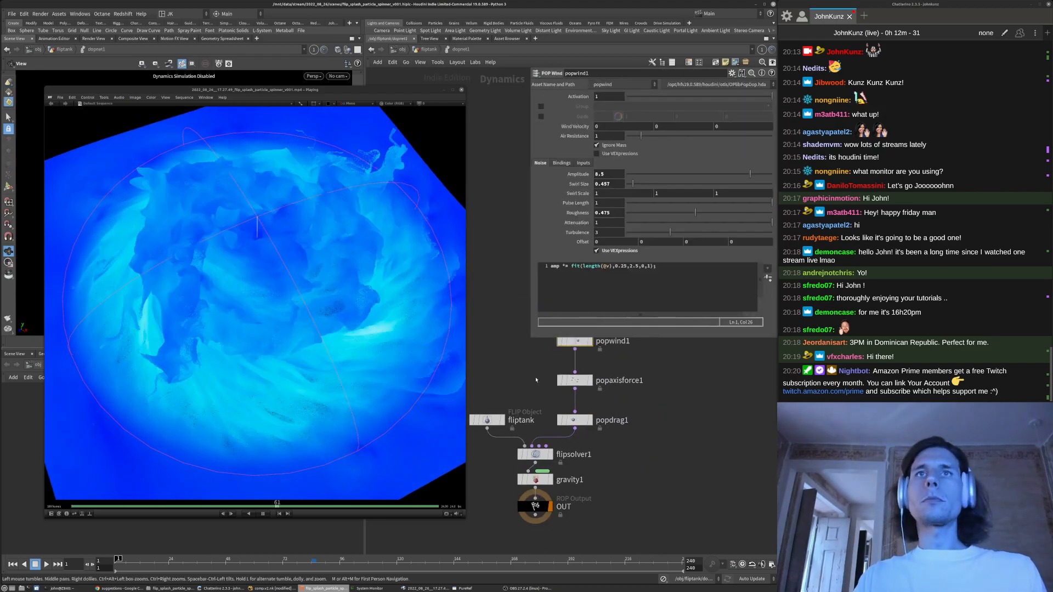
pyautogui.moveTo(536, 378); pyautogui.dragTo(552, 453, button='middle')
pyautogui.moveTo(695, 406); pyautogui.dragTo(730, 360, button='middle')
pyautogui.scroll(2, 655, 377)
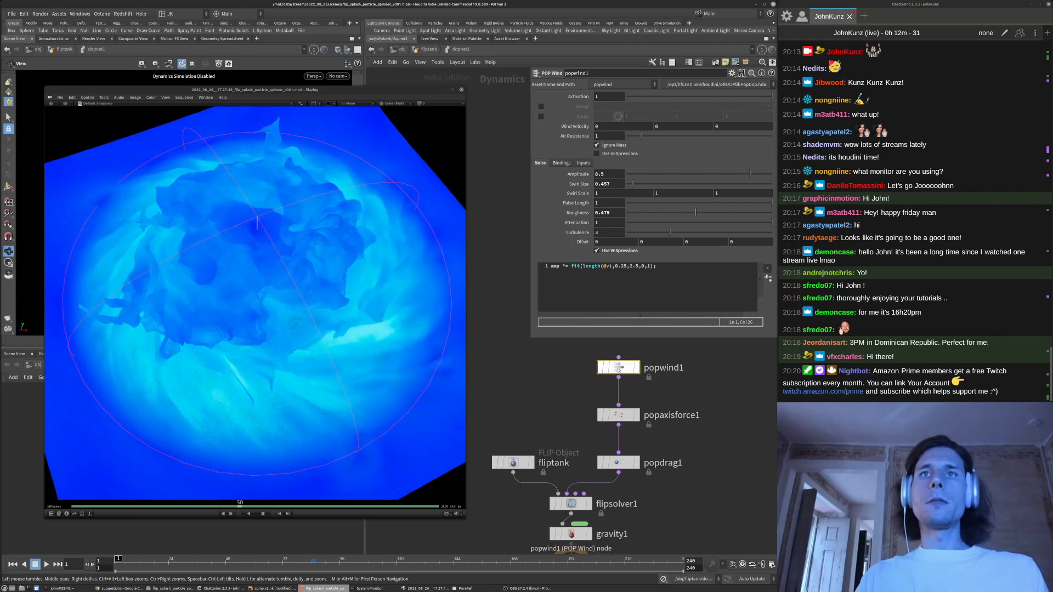
# Inspect the popaxisforce1 and popdrag1 settings while replaying the preview clip from its first frame
pyautogui.click(621, 416)
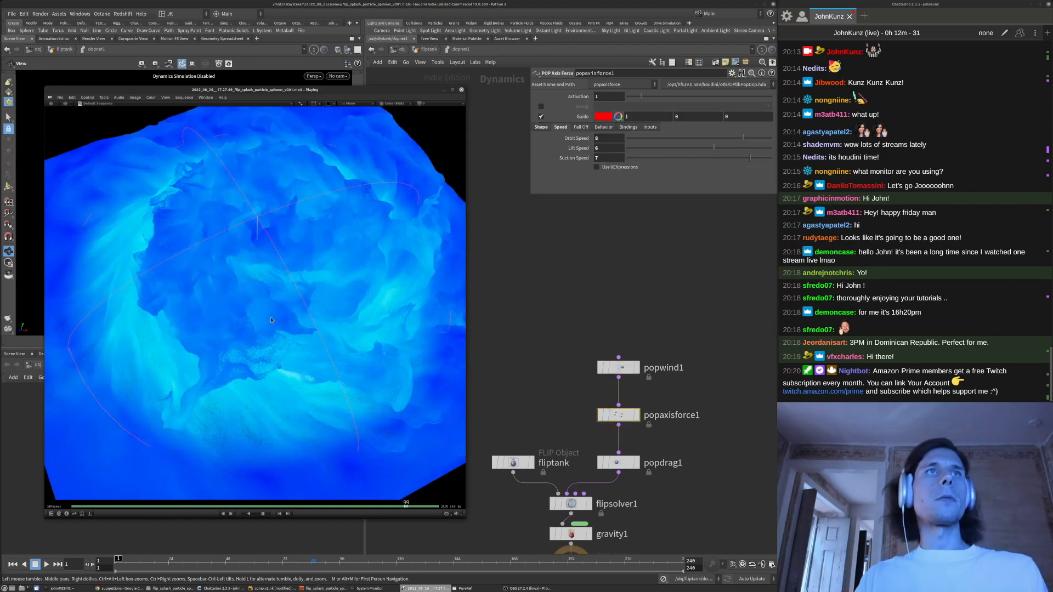
pyautogui.moveTo(172, 436); pyautogui.dragTo(112, 420)
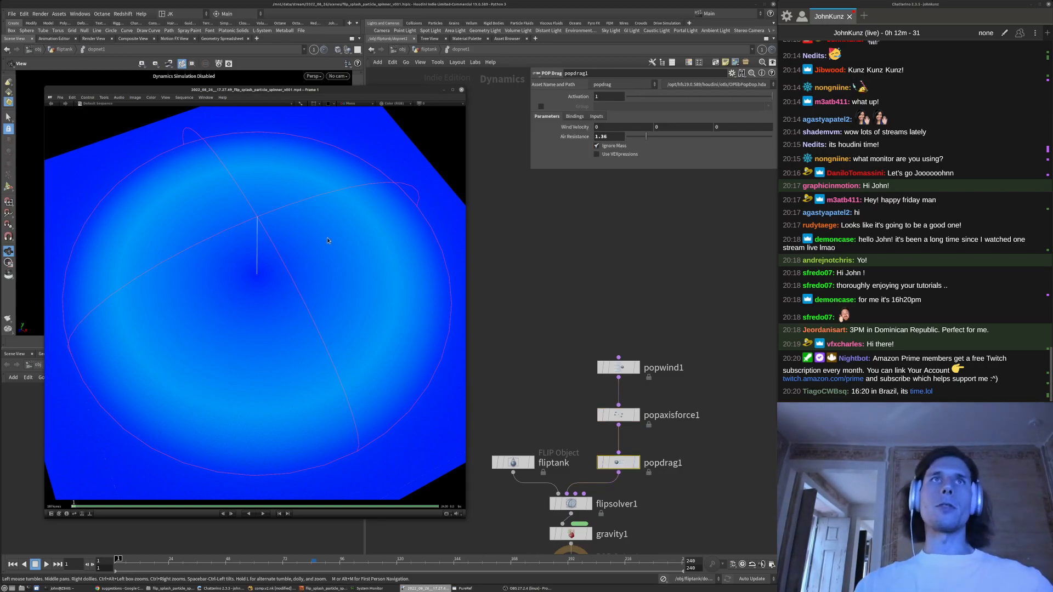
pyautogui.press('space')
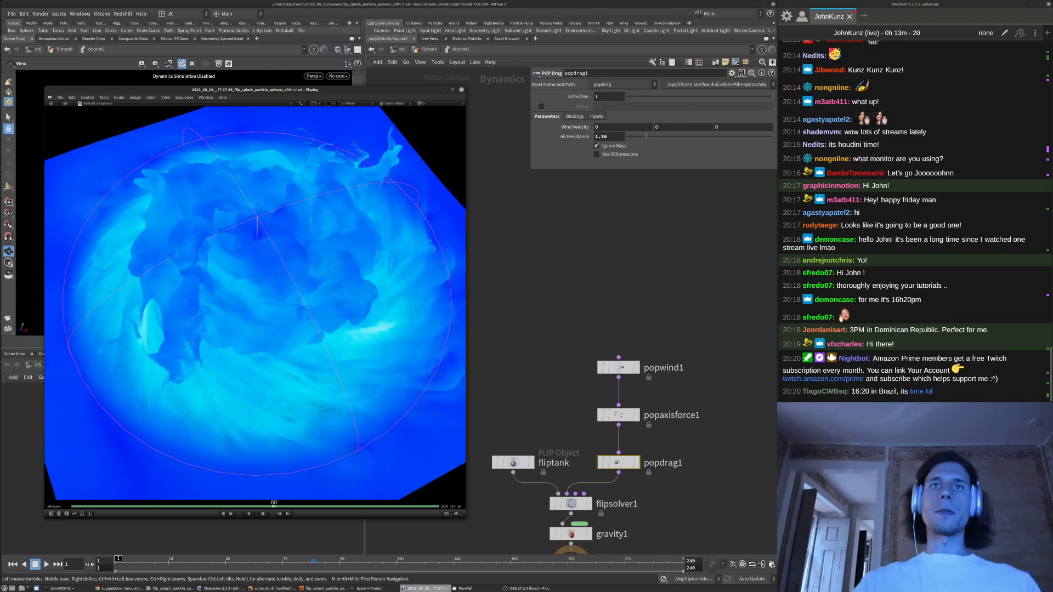
# Inspect the Volume Motion settings of flipsolver1
pyautogui.click(571, 504)
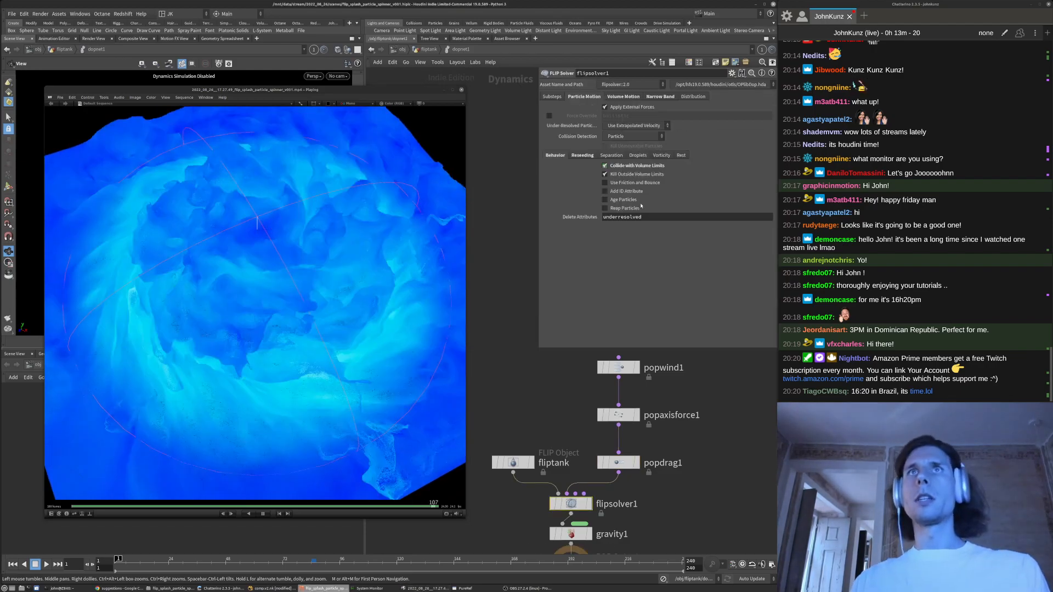
pyautogui.click(623, 97)
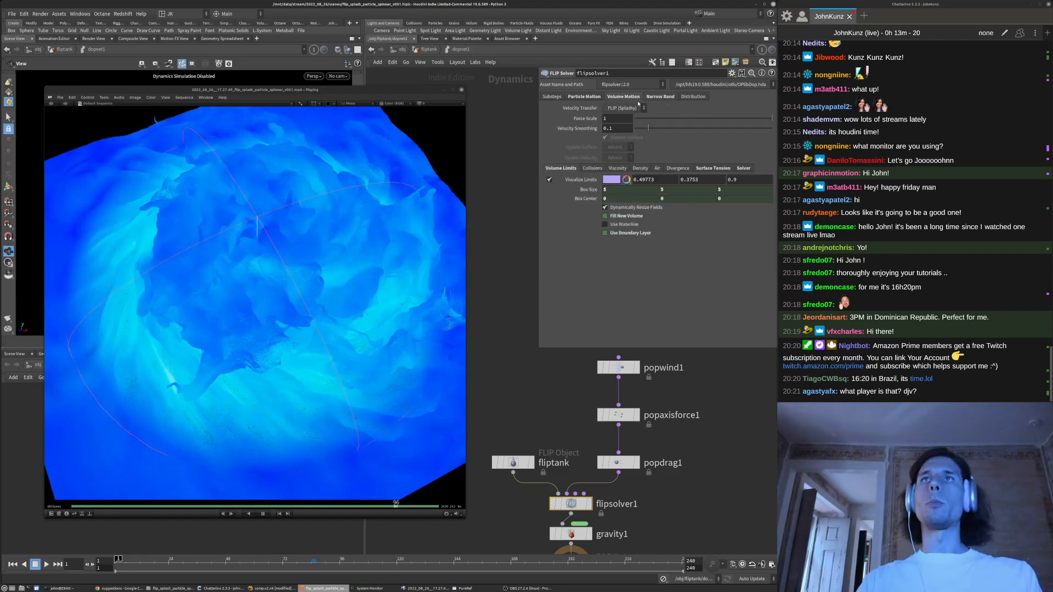
# Inspect the Surface Tension, Solver and Volume Limits settings of flipsolver1
pyautogui.click(713, 168)
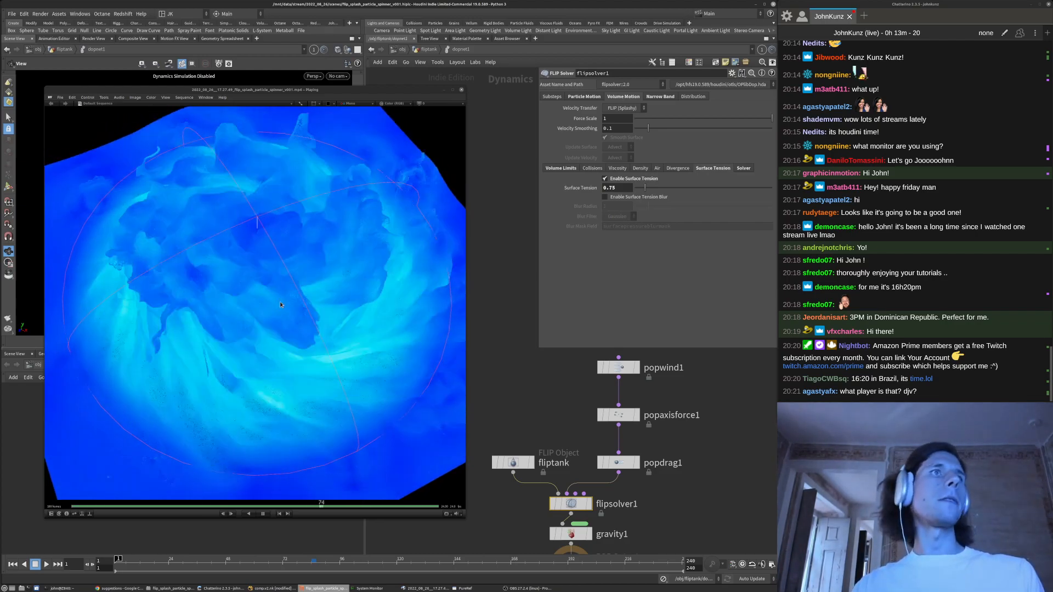
pyautogui.click(592, 168)
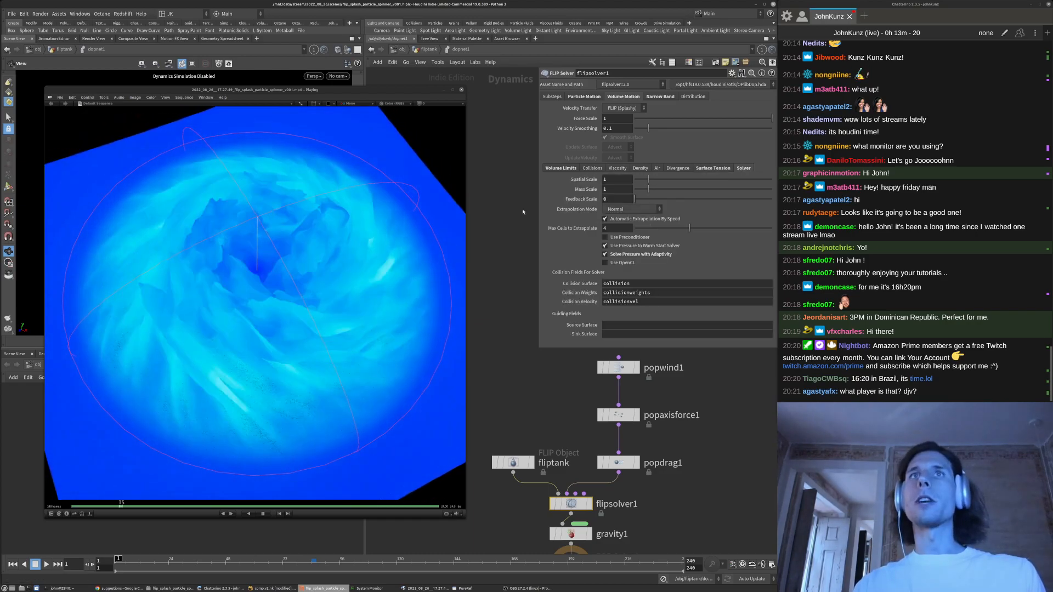
pyautogui.click(560, 167)
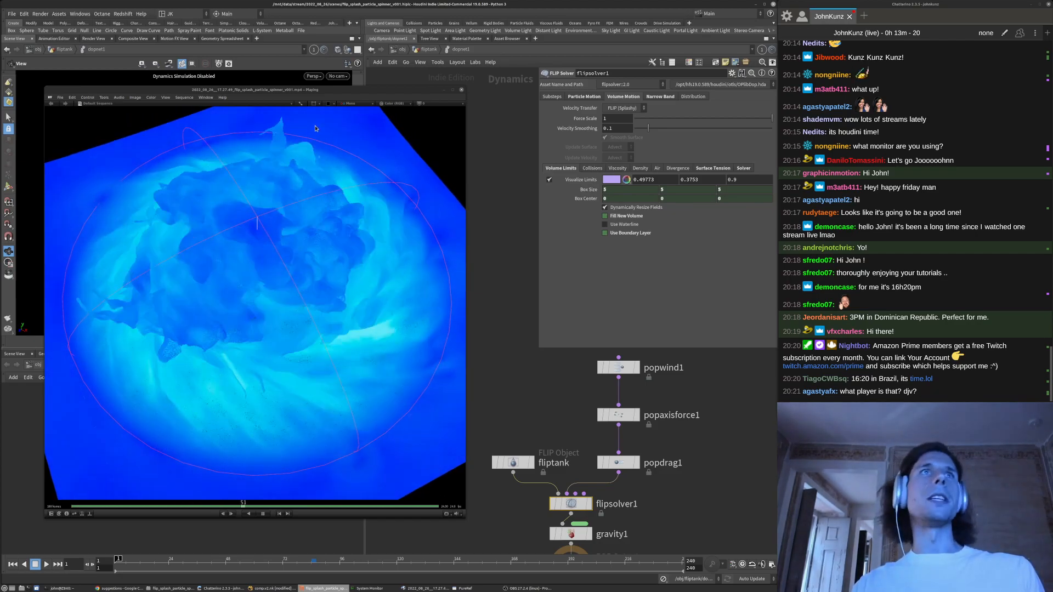
# Try out mirroring the preview clip horizontally and vertically in the player, returning it to its original orientation
pyautogui.click(332, 91)
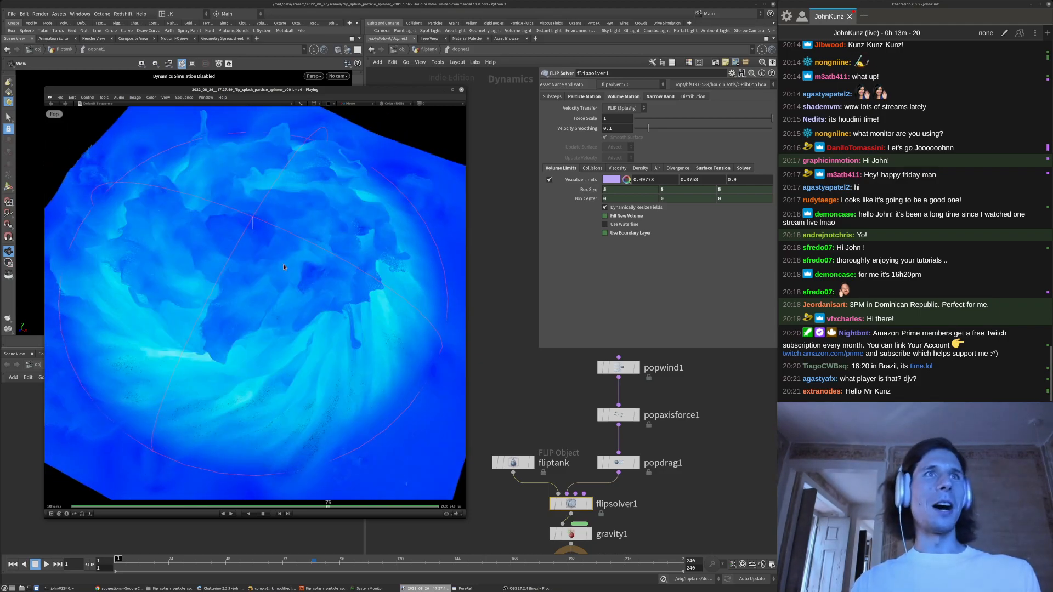
pyautogui.hotkey('shift', 'w')
pyautogui.hotkey('shift', 'x')
pyautogui.hotkey('shift', 'x')
pyautogui.hotkey('shift', 'x')
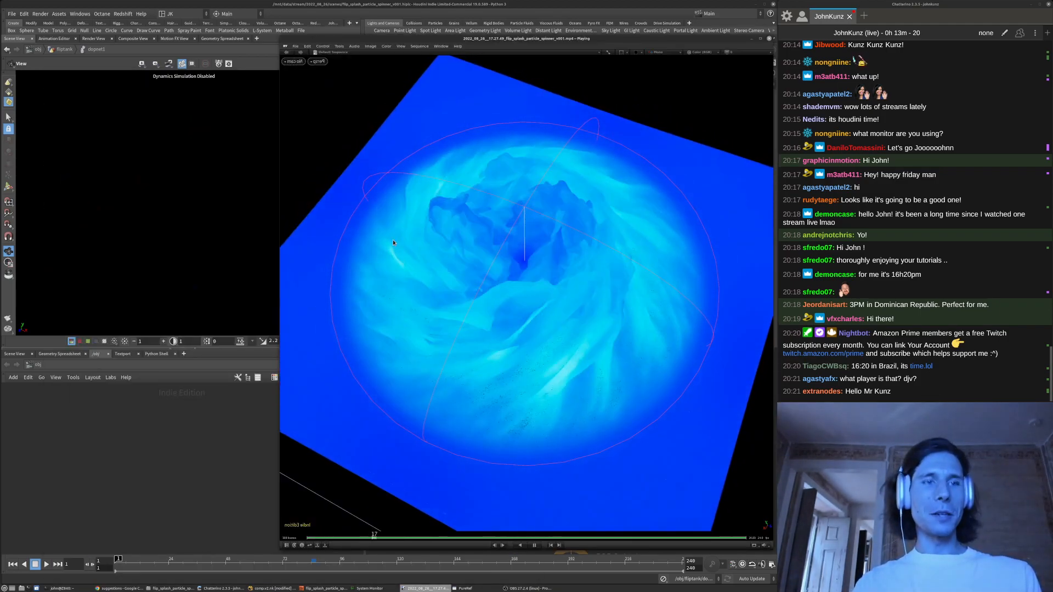
pyautogui.hotkey('shift', 'x')
pyautogui.hotkey('shift', 'y')
pyautogui.hotkey('shift', 'y')
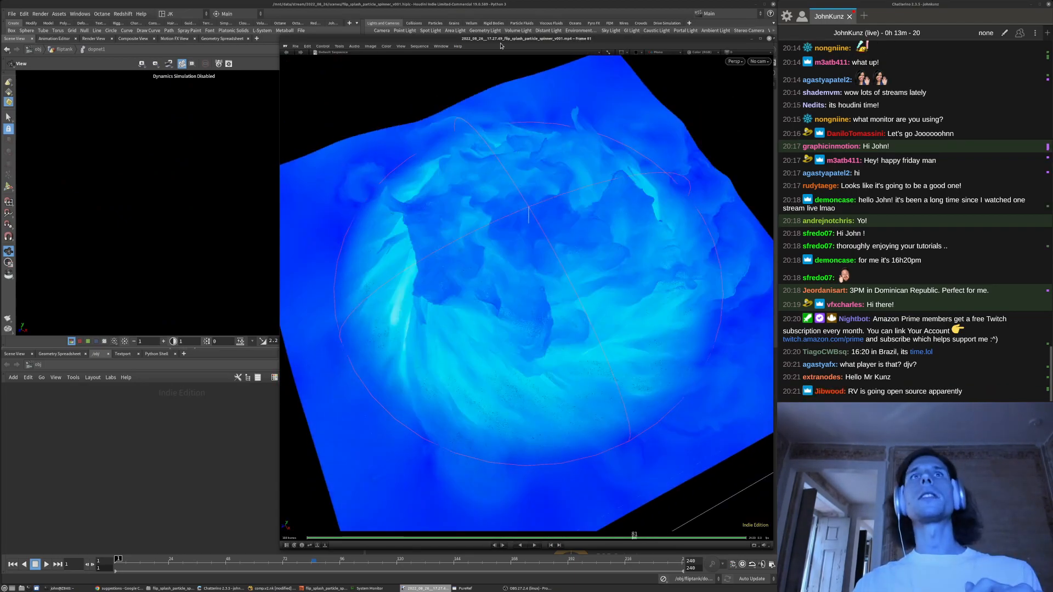
# Move the preview player off the solver settings, scrub the swirl frames, and play a shortened range starting at frame 14
pyautogui.moveTo(498, 39); pyautogui.dragTo(276, 32)
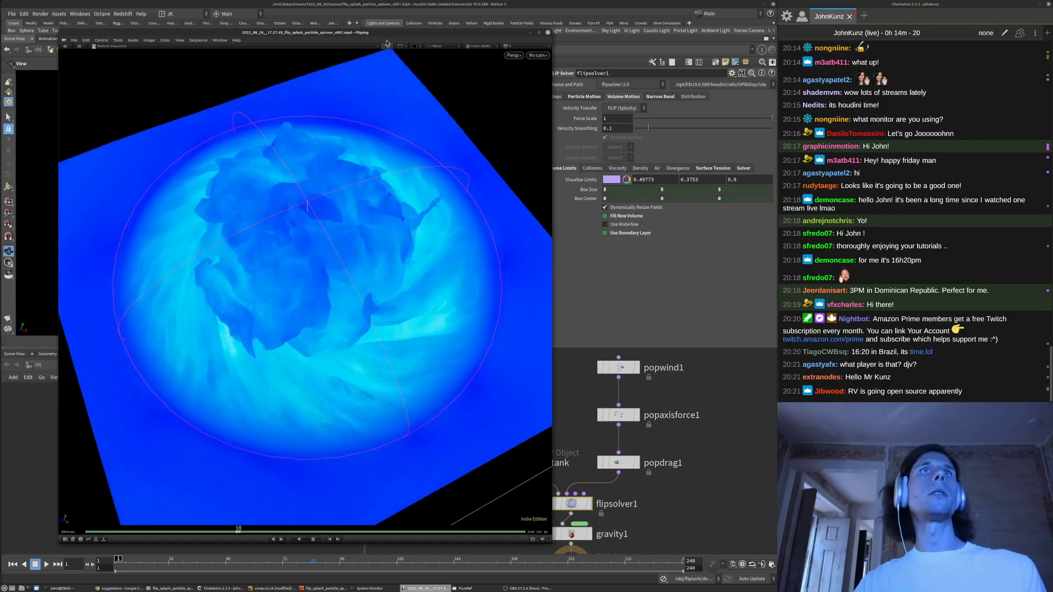
pyautogui.moveTo(392, 34); pyautogui.dragTo(392, 27)
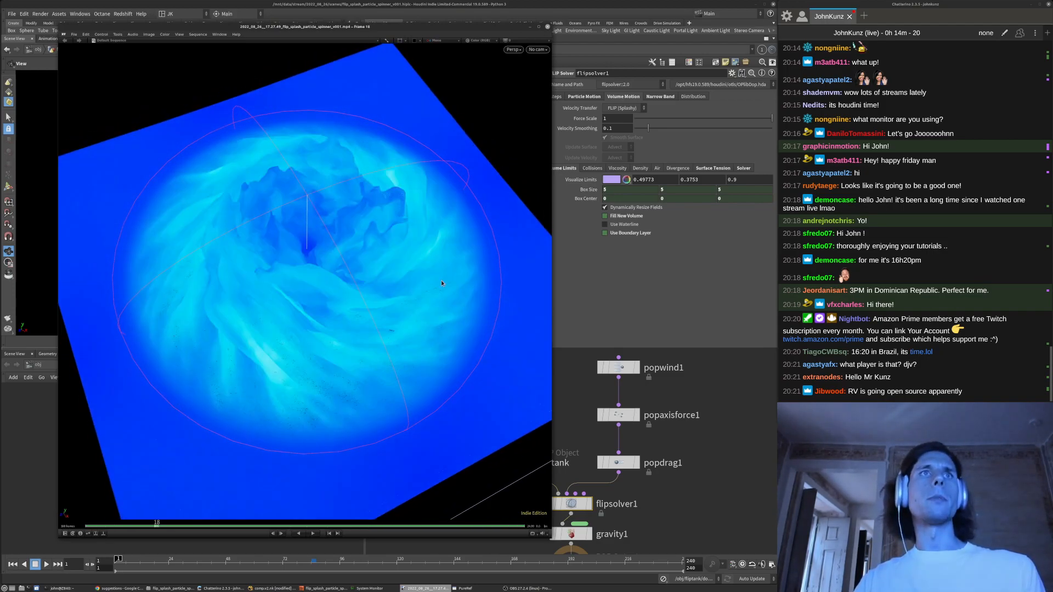
pyautogui.press('space')
pyautogui.moveTo(390, 338); pyautogui.dragTo(390, 213)
pyautogui.moveTo(310, 302); pyautogui.dragTo(252, 296)
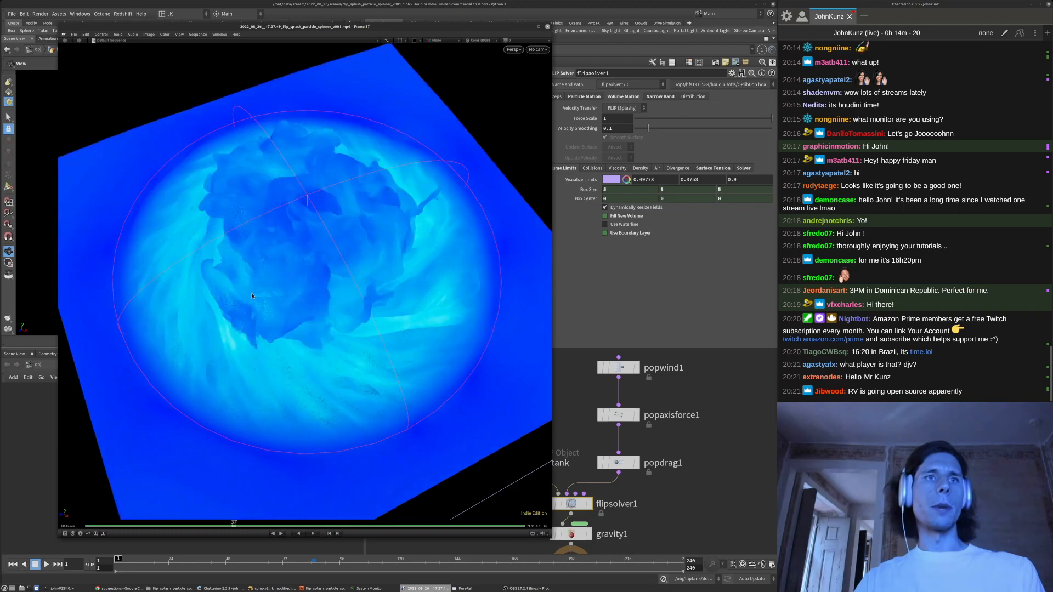
pyautogui.moveTo(344, 291); pyautogui.dragTo(493, 299)
pyautogui.press('[')
pyautogui.press('space')
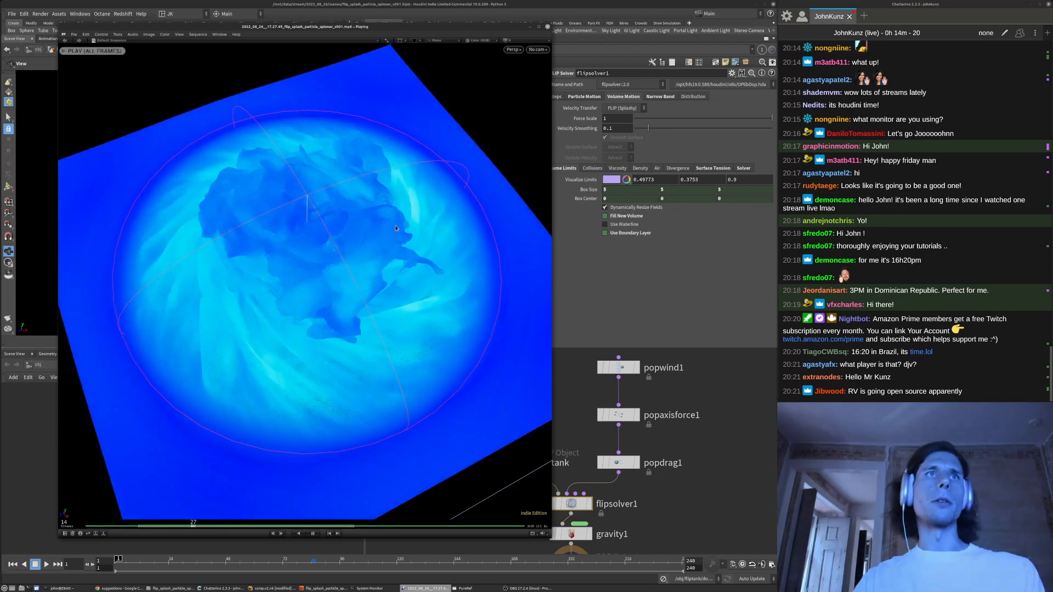
pyautogui.moveTo(305, 296); pyautogui.dragTo(273, 309)
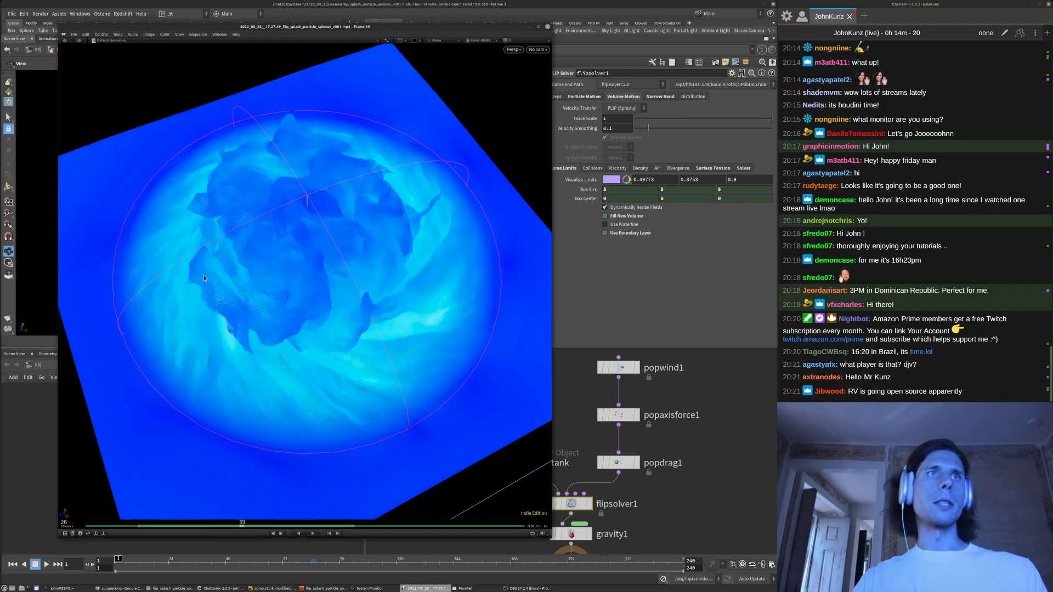
# Open the player's Annotation tools and paint a white stroke over the swirl's upper-left area on frame 39
pyautogui.moveTo(214, 274); pyautogui.dragTo(250, 164, button='middle')
pyautogui.click(133, 34)
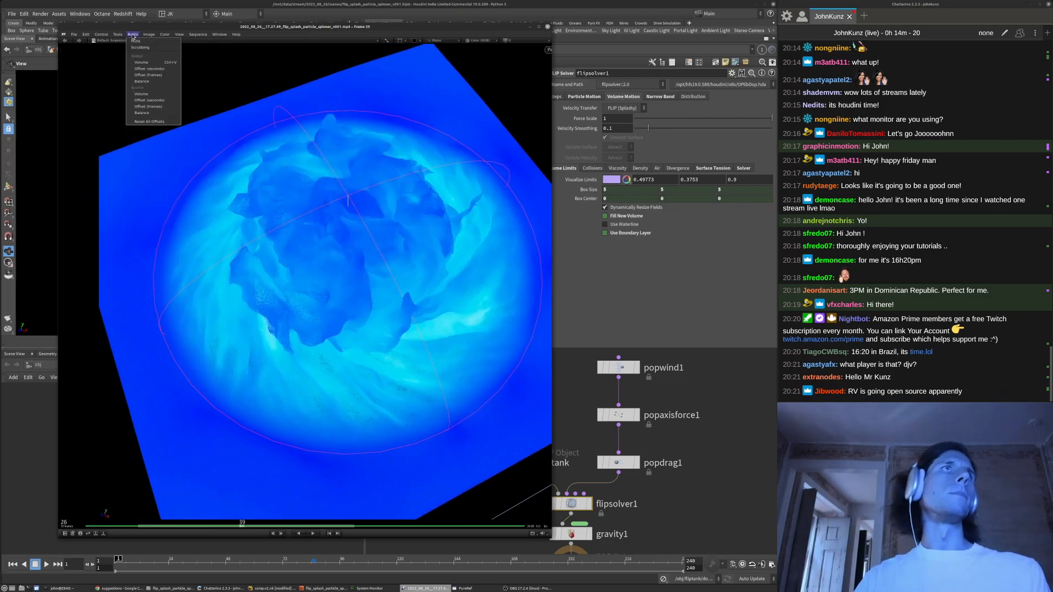
pyautogui.moveTo(117, 34)
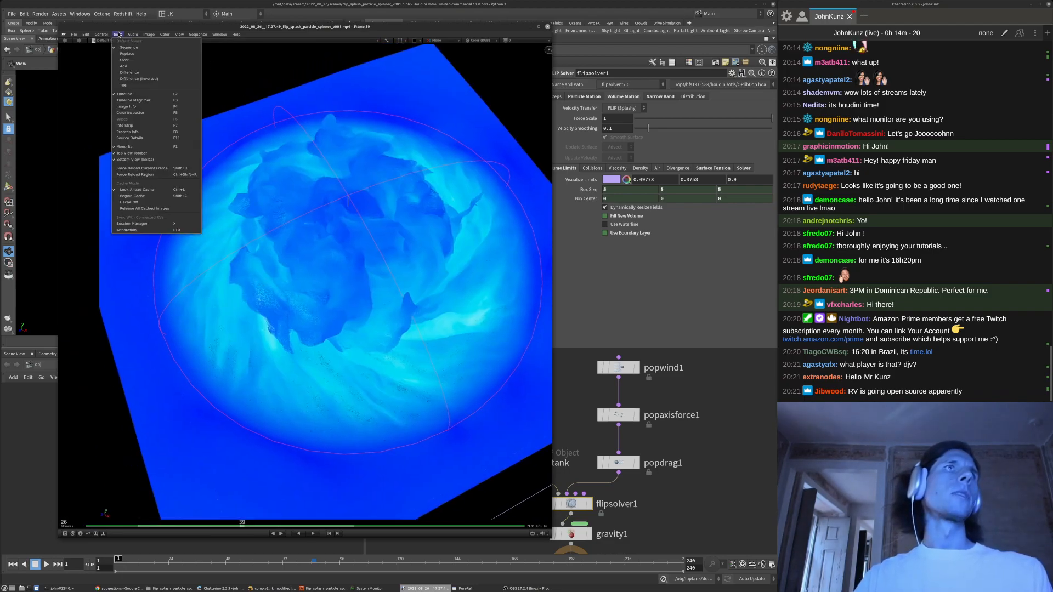
pyautogui.click(127, 230)
pyautogui.click(74, 109)
pyautogui.moveTo(283, 223); pyautogui.dragTo(274, 149)
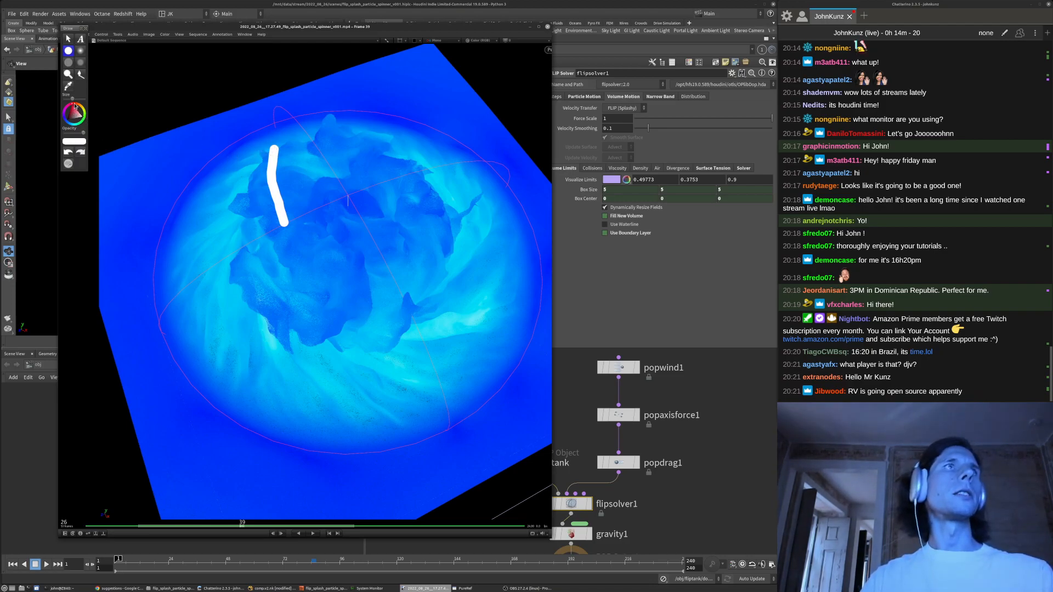
# Paint a red arrow and a short red stroke over frame 39, close the Annotation tools, and scrub to frame 47
pyautogui.click(74, 107)
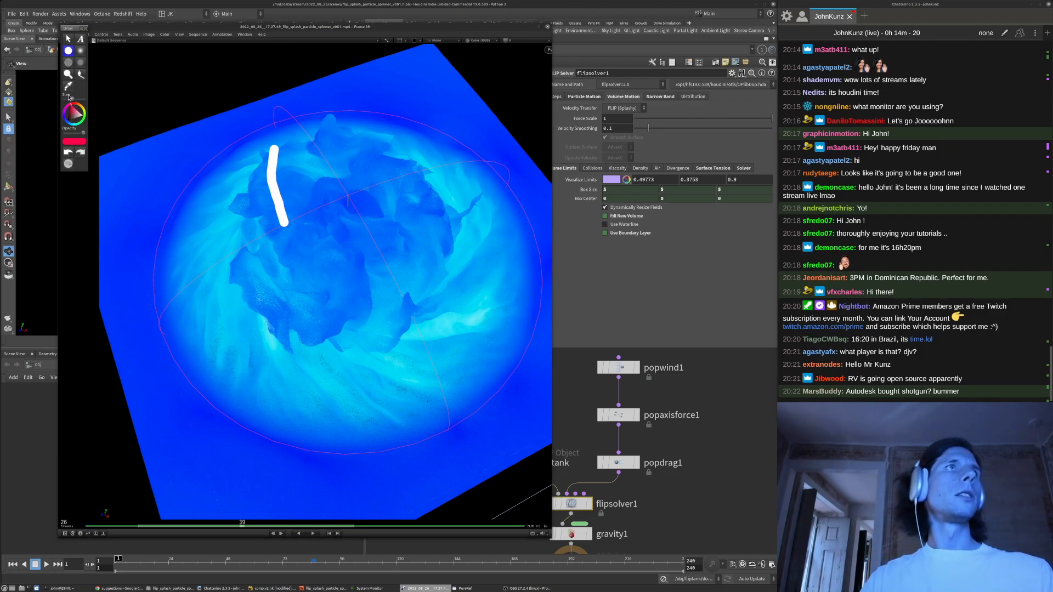
pyautogui.moveTo(273, 146)
pyautogui.mouseDown()
pyautogui.moveTo(351, 170)
pyautogui.moveTo(328, 143)
pyautogui.mouseUp()
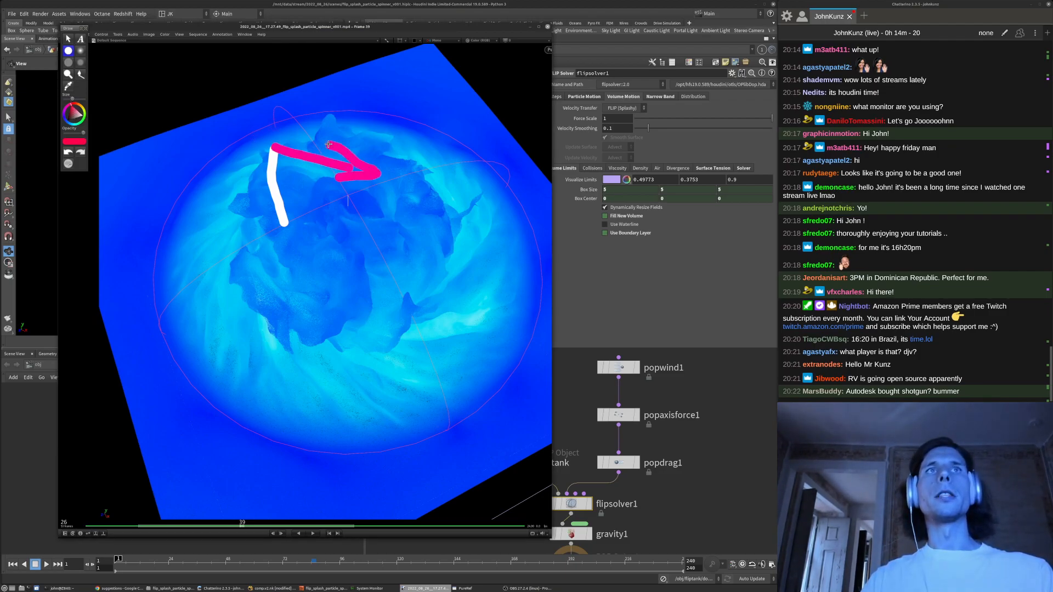
pyautogui.moveTo(477, 146); pyautogui.dragTo(505, 186)
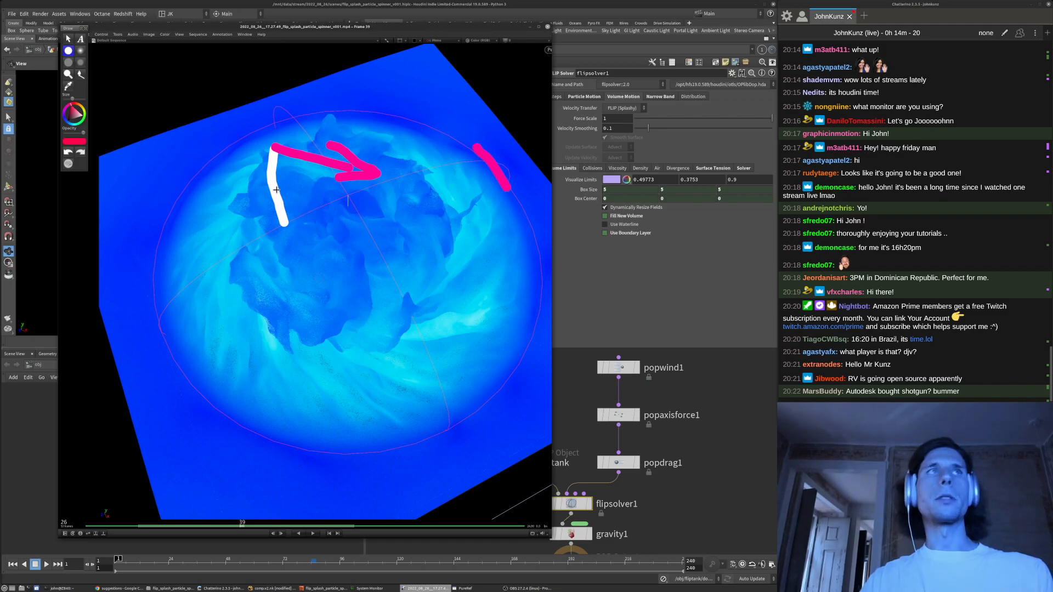
pyautogui.click(86, 28)
pyautogui.moveTo(241, 188)
pyautogui.mouseDown()
pyautogui.moveTo(232, 187)
pyautogui.moveTo(279, 186)
pyautogui.mouseUp()
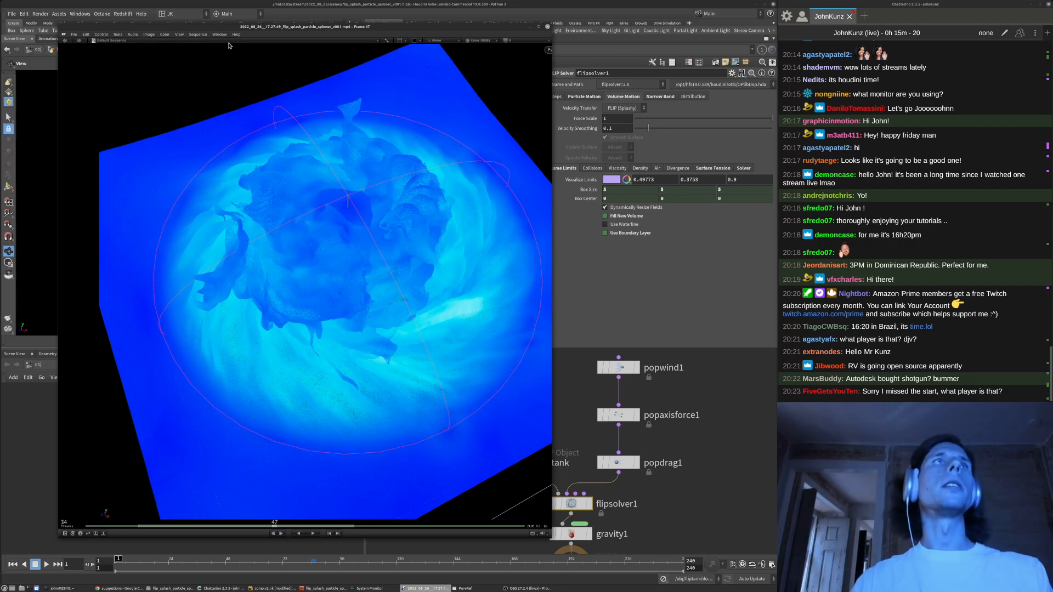
# Close the preview player, switch to Chrome, search for "rv autodesk" in a new tab, and open the RV Knowledge Base result
pyautogui.click(548, 27)
pyautogui.click(119, 589)
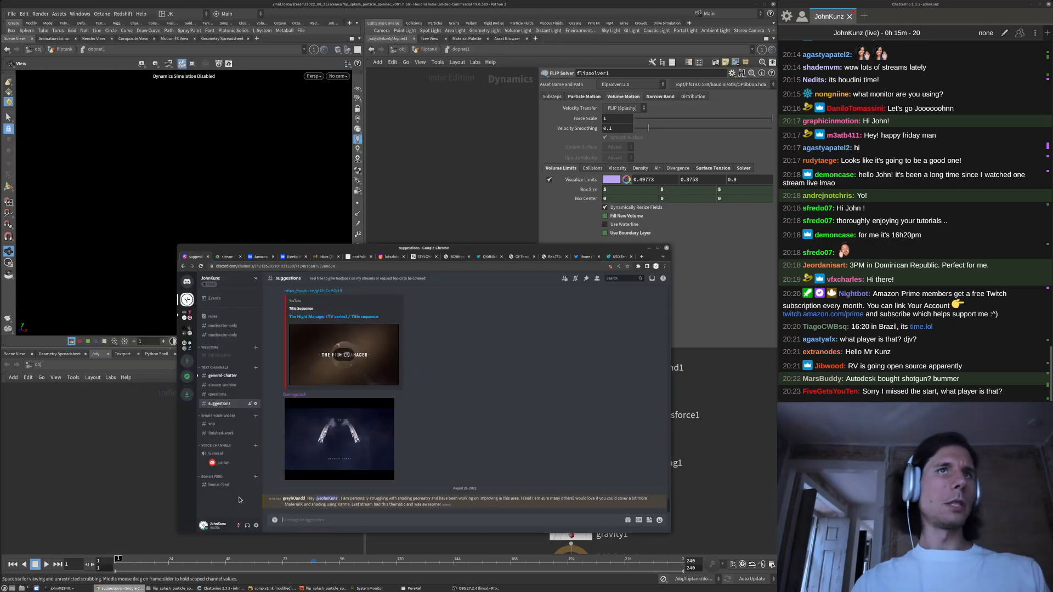
pyautogui.hotkey('ctrl', 't')
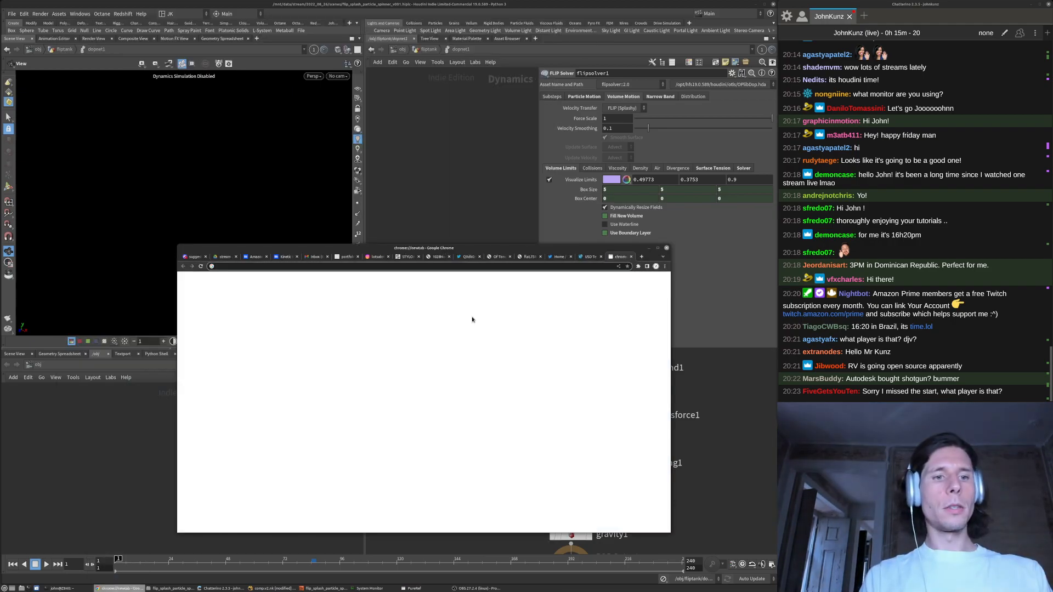
pyautogui.write('rv')
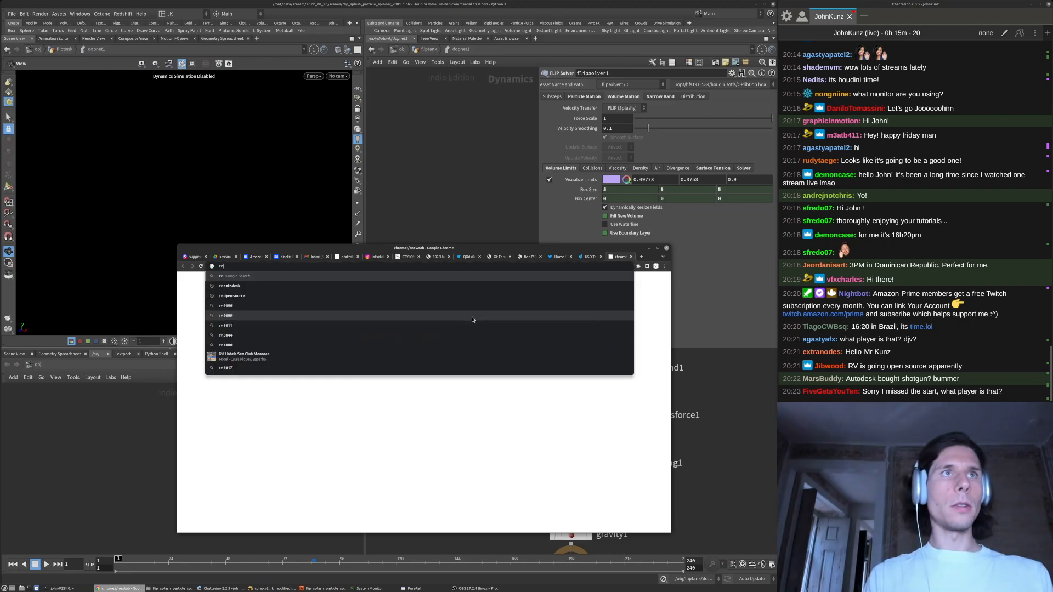
pyautogui.write(' autodesk')
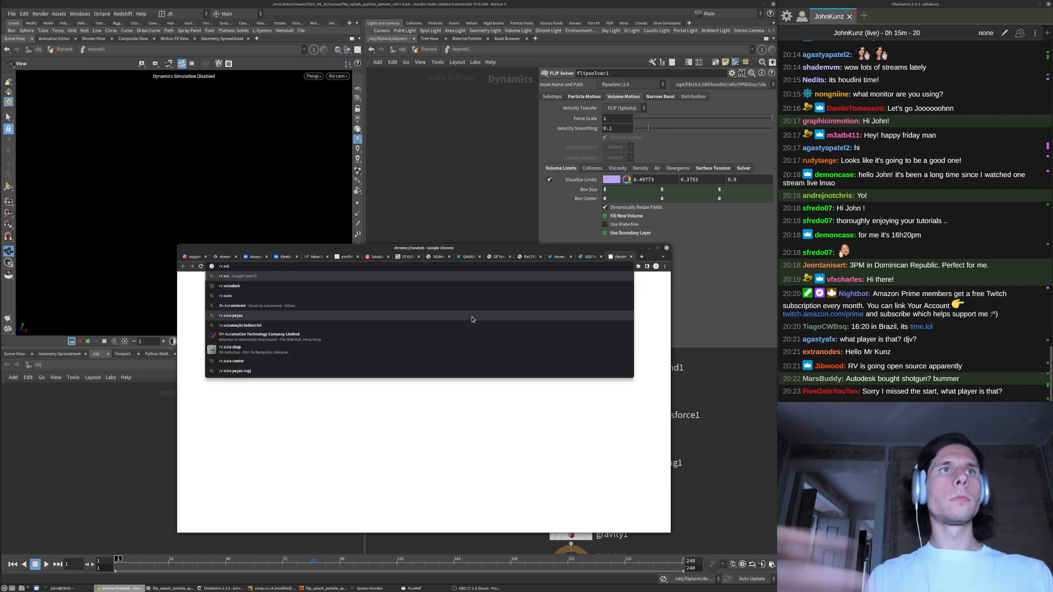
pyautogui.press('Return')
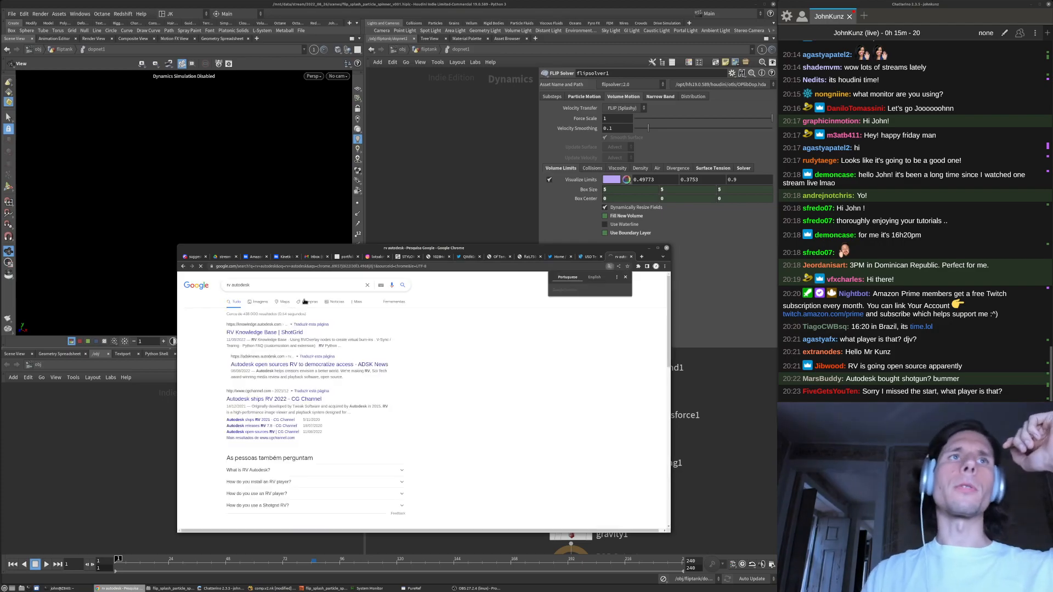
pyautogui.click(268, 333)
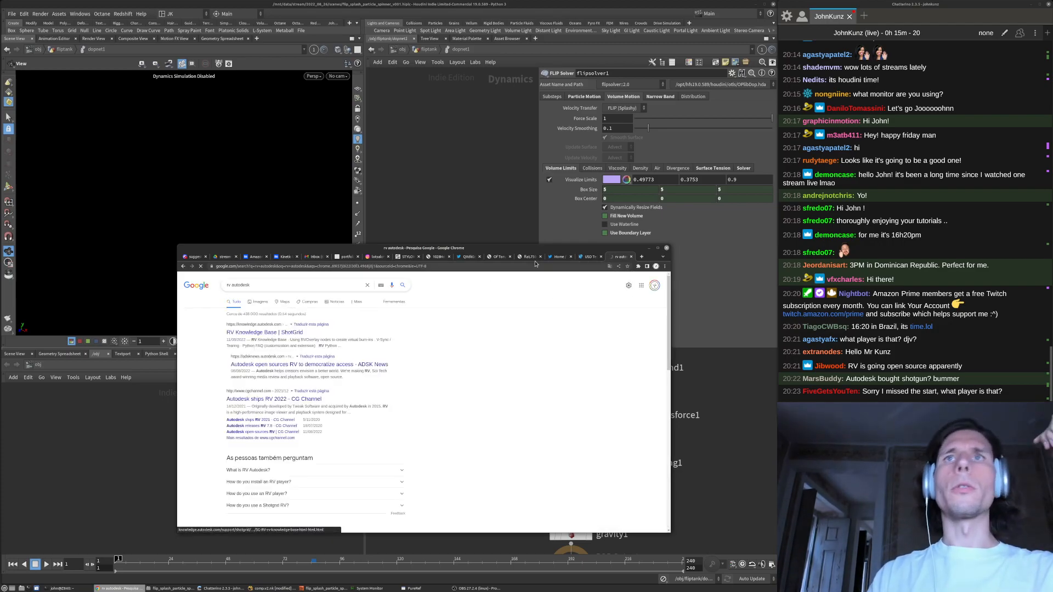
# Move the browser window higher on the screen and look through the topics on the RV Knowledge Base page
pyautogui.moveTo(513, 256); pyautogui.dragTo(525, 113)
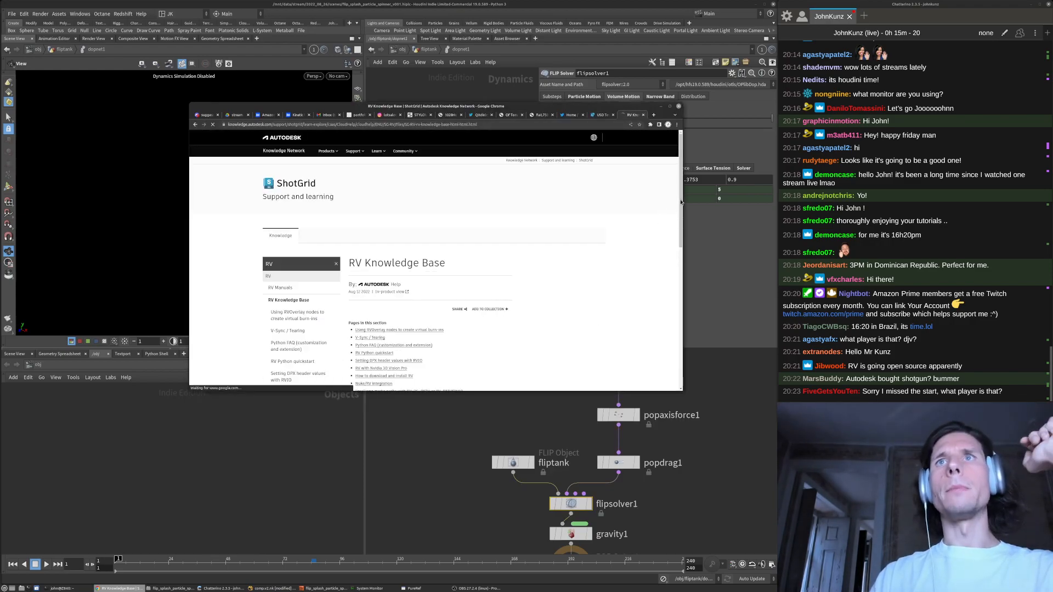
pyautogui.scroll(-3, 681, 203)
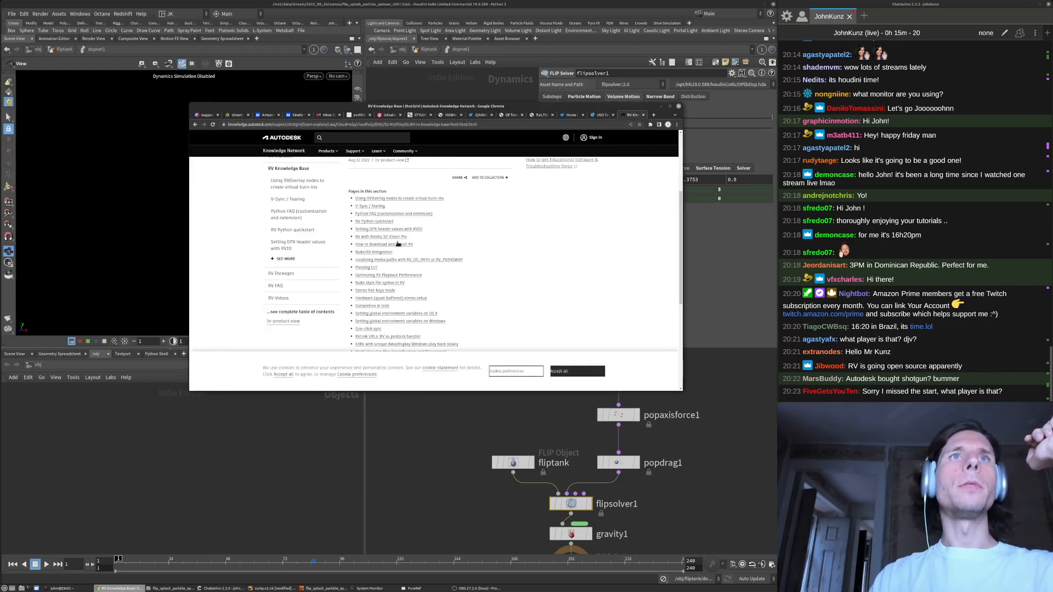
pyautogui.scroll(-1, 403, 241)
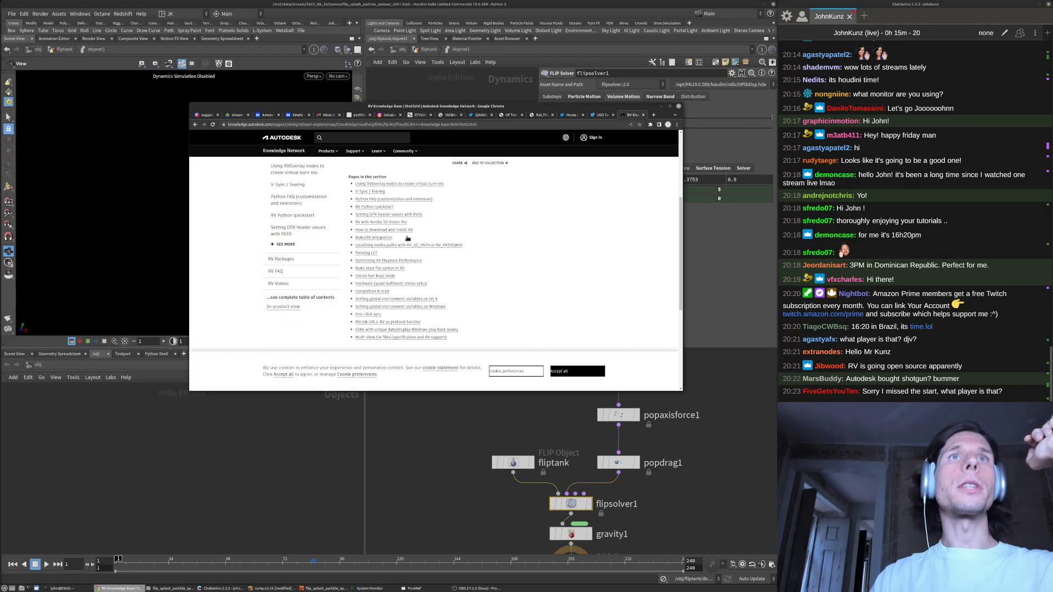
pyautogui.scroll(3, 384, 241)
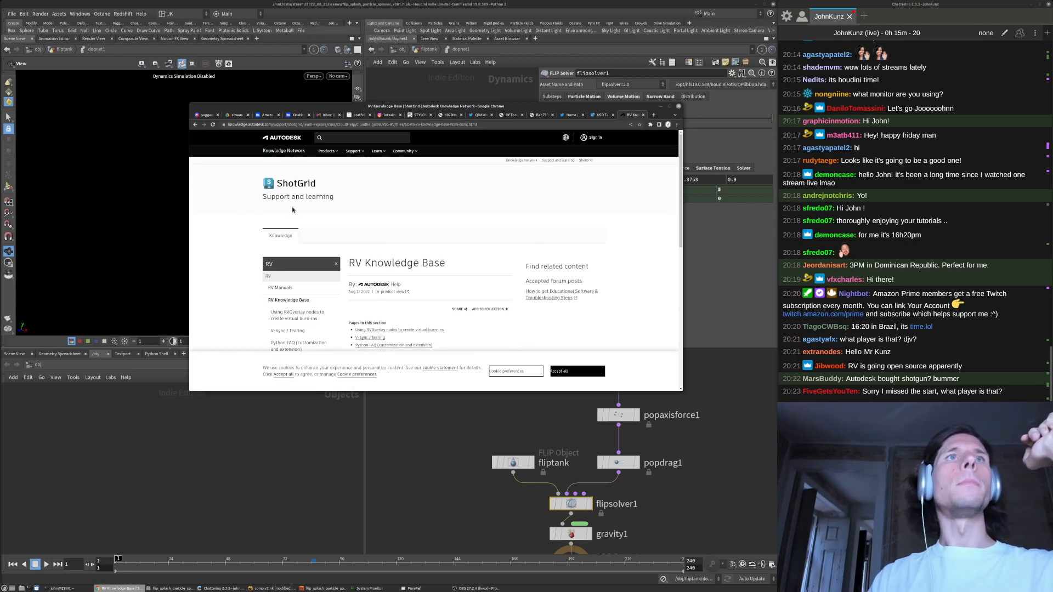
# Look up "resource" in the browser history and open the Houdini wiki's Resources page
pyautogui.click(411, 125)
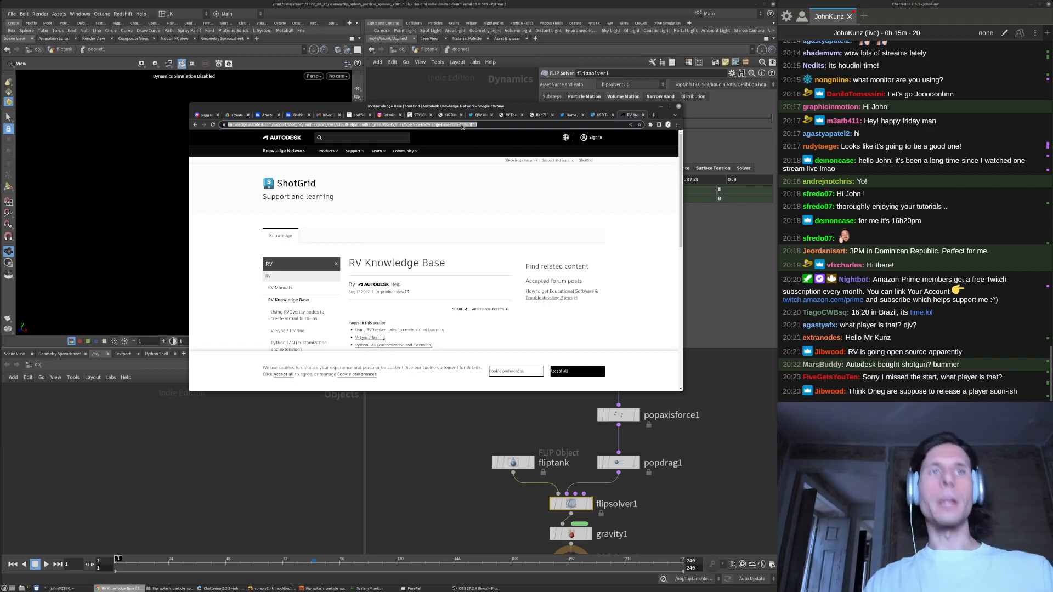
pyautogui.write('resource')
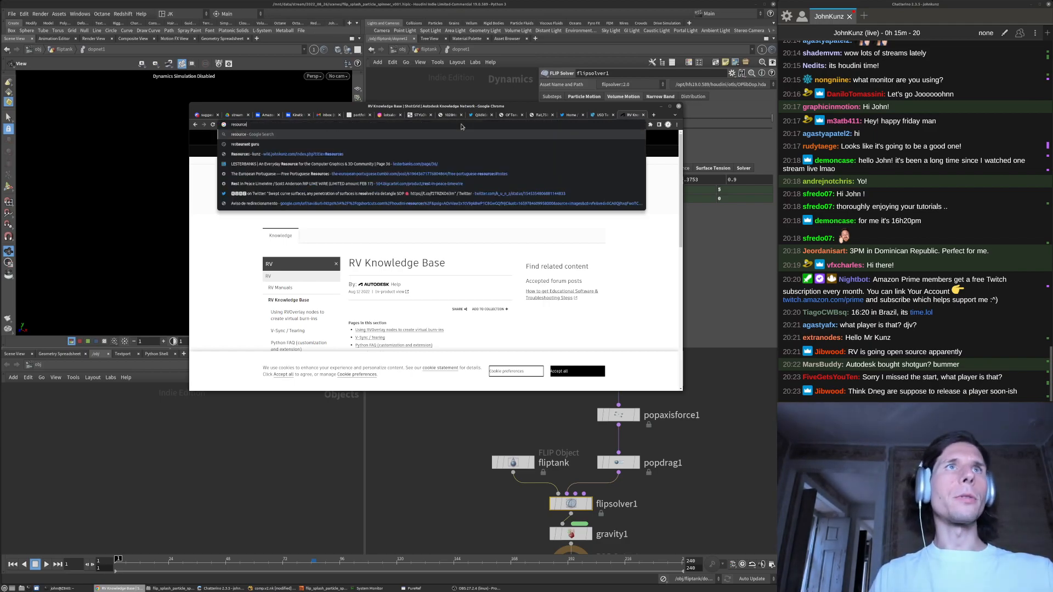
pyautogui.click(362, 174)
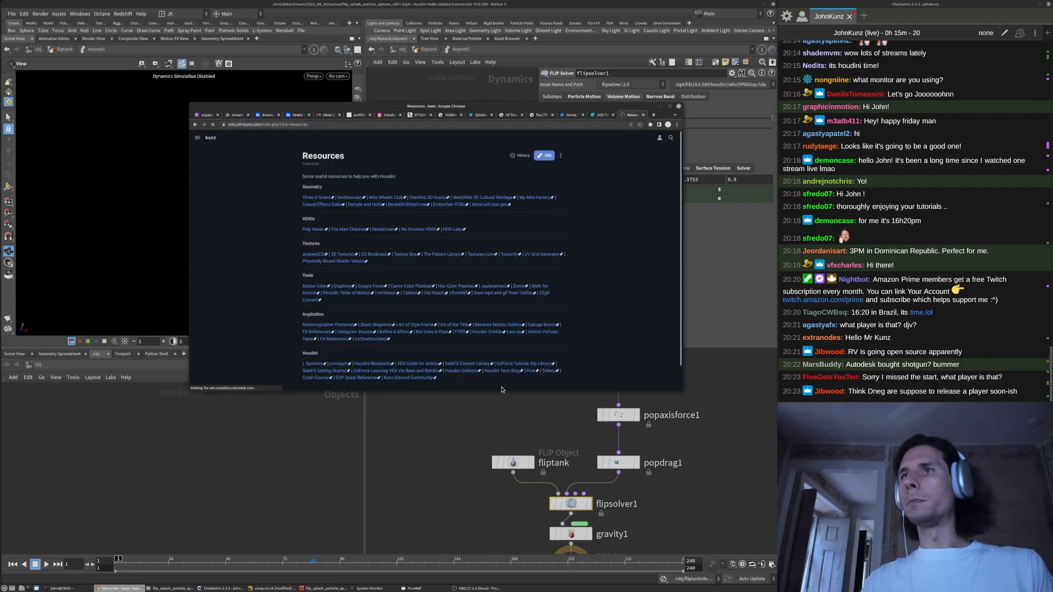
# Look through the link categories on the Resources page and open the mrViewer site from the Tools section
pyautogui.scroll(-1, 507, 371)
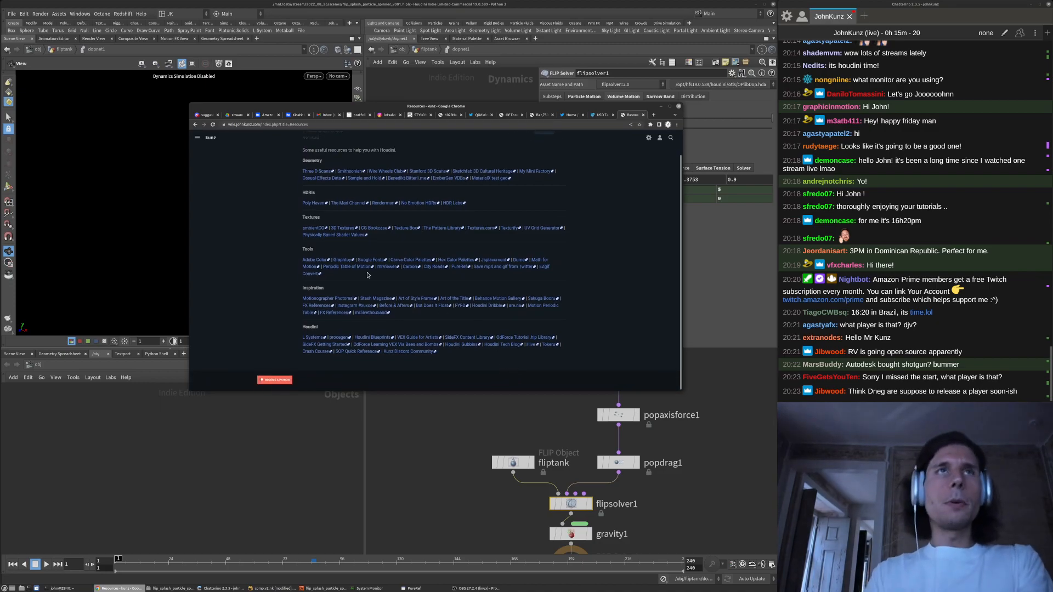
pyautogui.scroll(1, 374, 281)
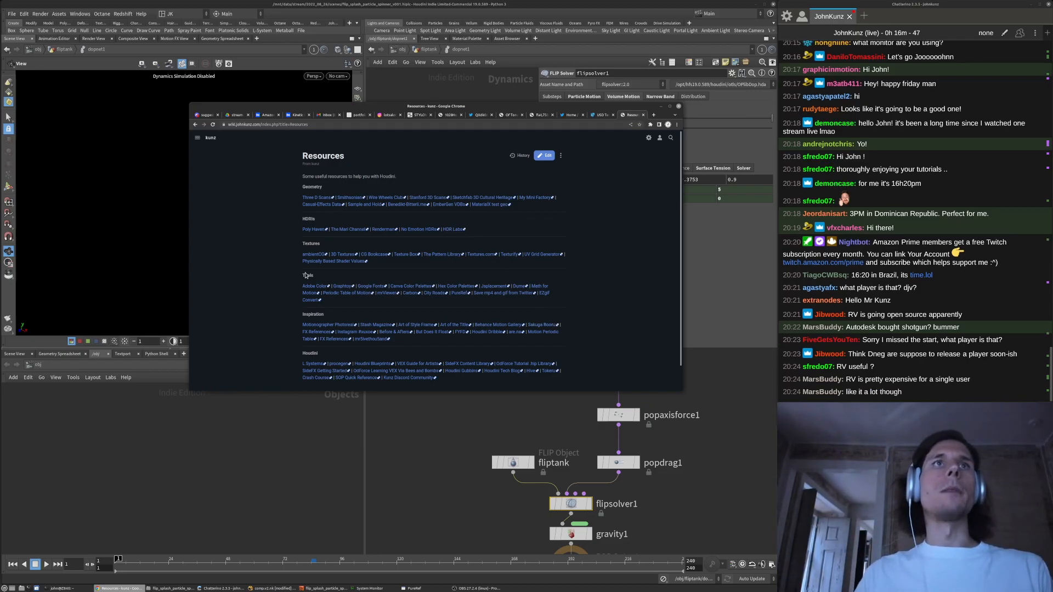
pyautogui.scroll(-1, 296, 289)
pyautogui.scroll(-1, 296, 289)
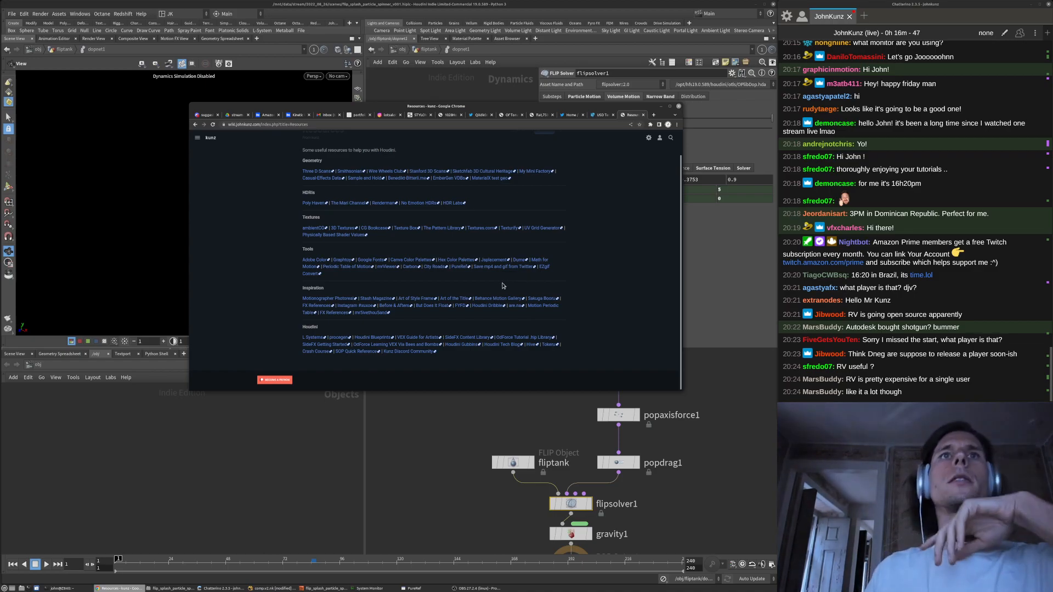
pyautogui.click(388, 267)
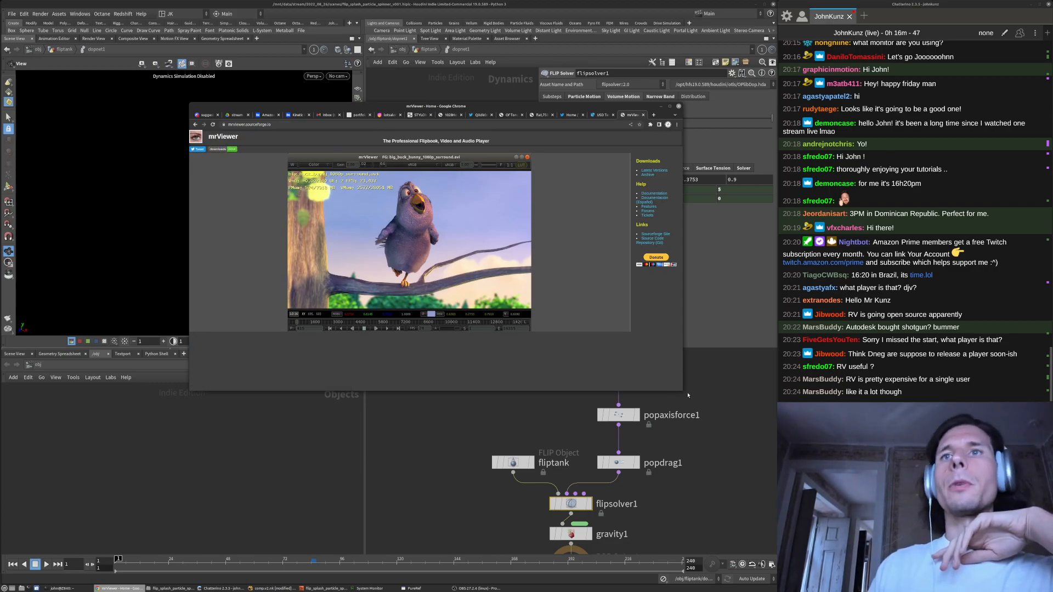
# Enlarge the browser window, copy the mrViewer site address and post it in the stream chat in Chatterino
pyautogui.moveTo(680, 387); pyautogui.dragTo(700, 466)
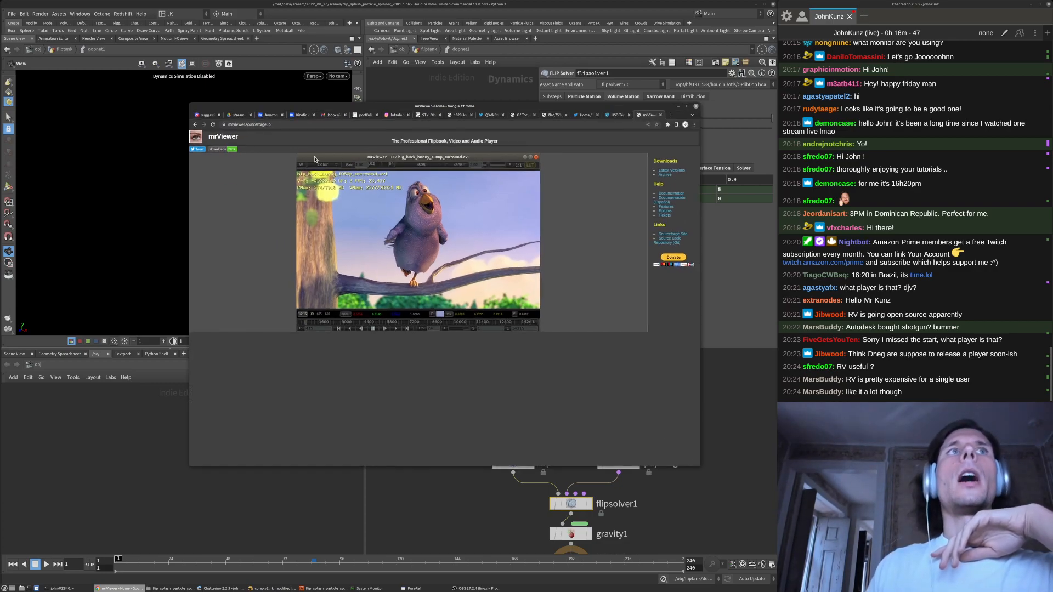
pyautogui.click(438, 126)
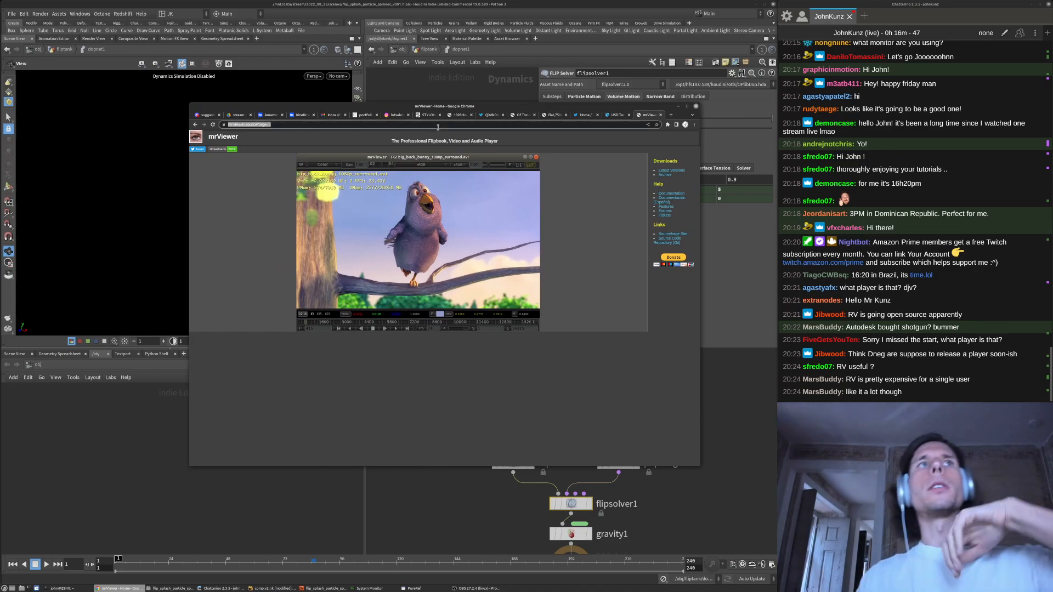
pyautogui.click(900, 412)
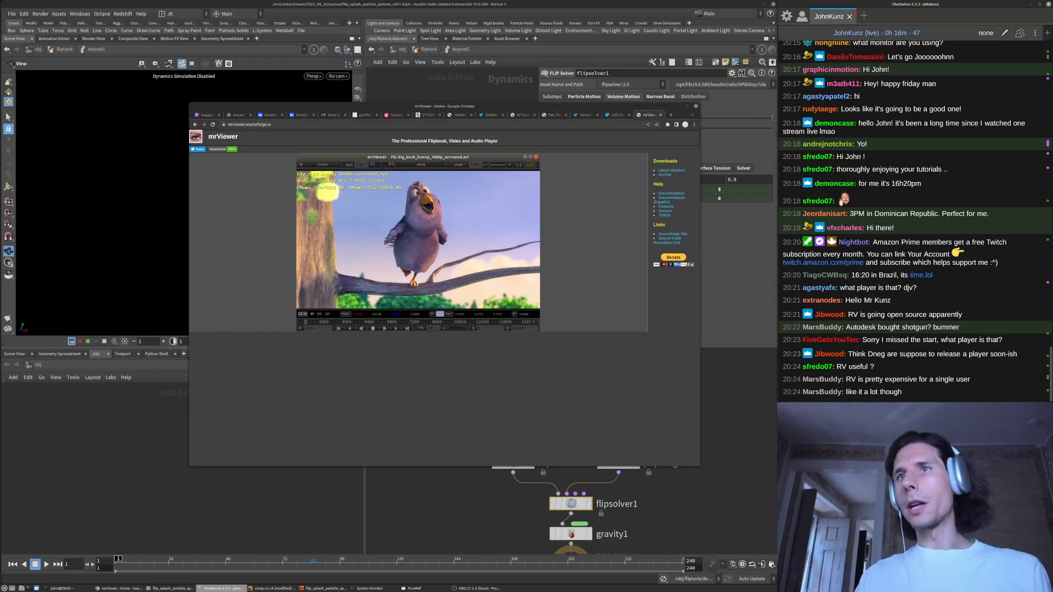
pyautogui.press('Return')
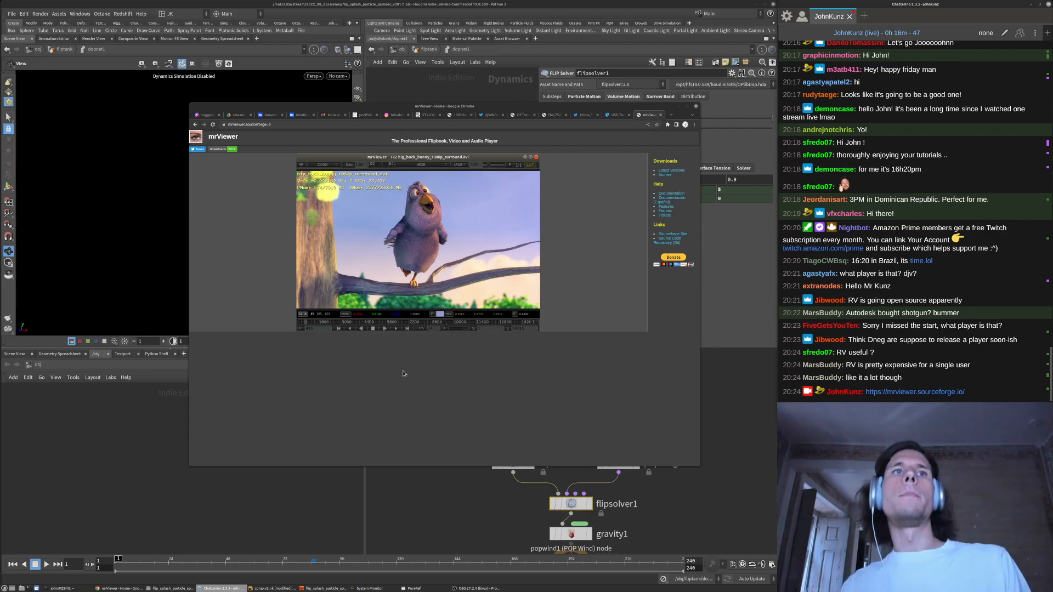
# Close the mrViewer tab in the browser and switch back to the DOP network in Houdini
pyautogui.click(661, 118)
pyautogui.click(721, 376)
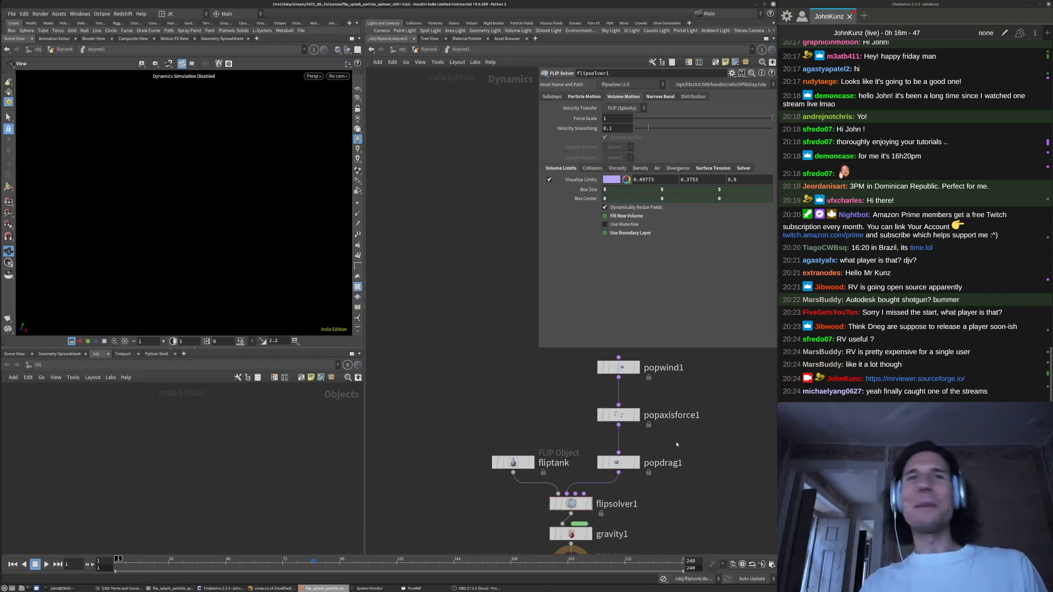
pyautogui.scroll(-2, 497, 414)
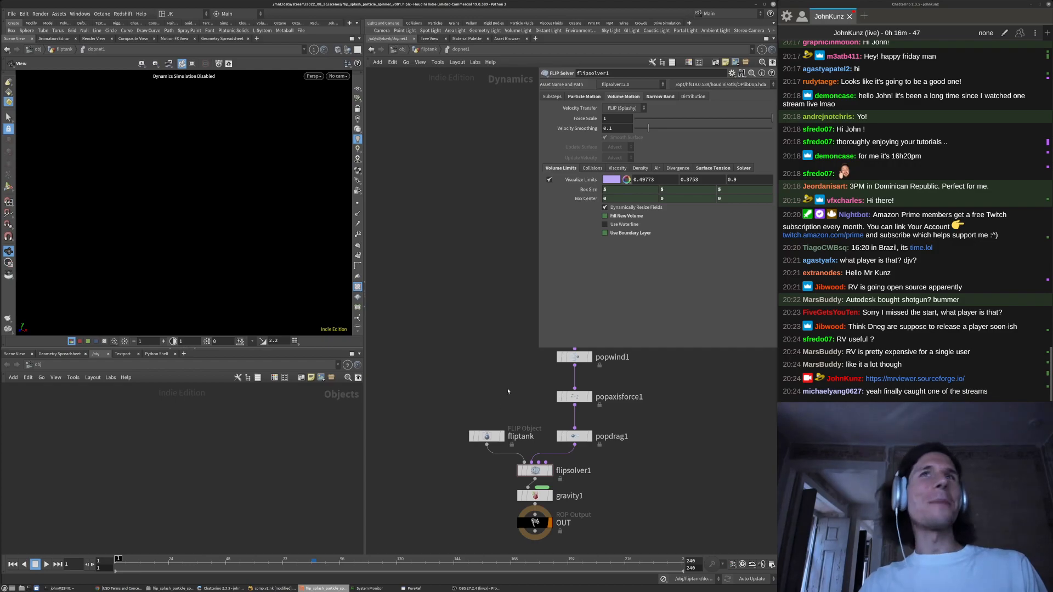
pyautogui.moveTo(516, 375); pyautogui.dragTo(507, 396, button='middle')
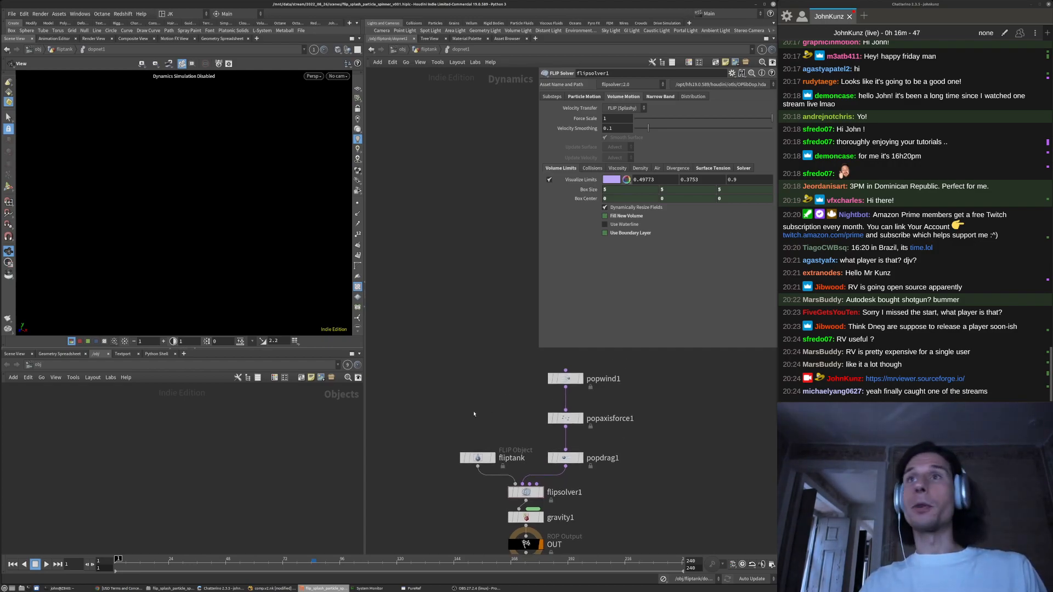
# Bring up the PureRef board of colored particle-splash references for a look and minimize it again
pyautogui.moveTo(416, 589)
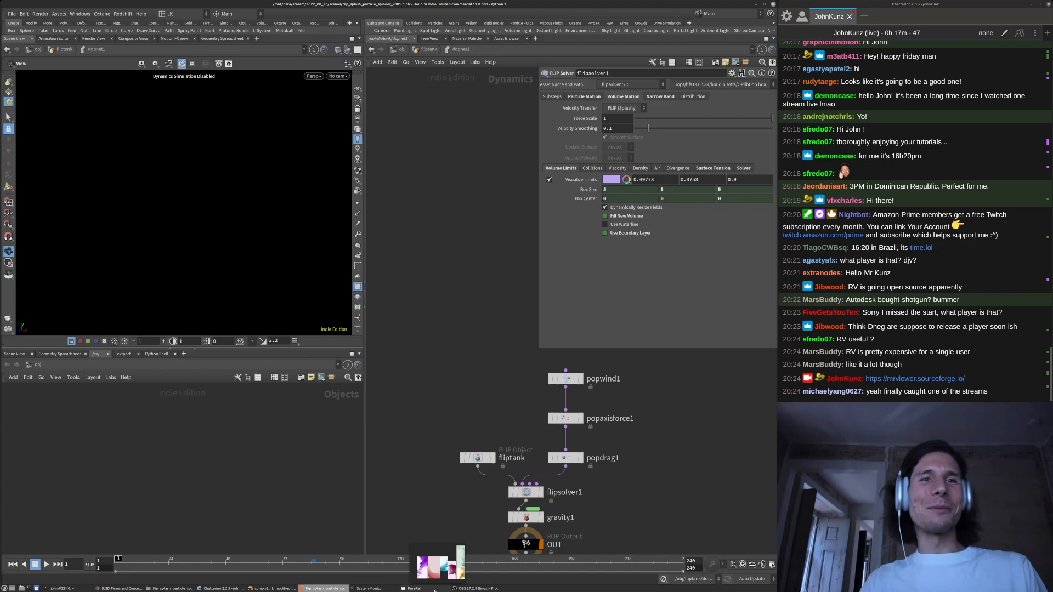
pyautogui.click(436, 590)
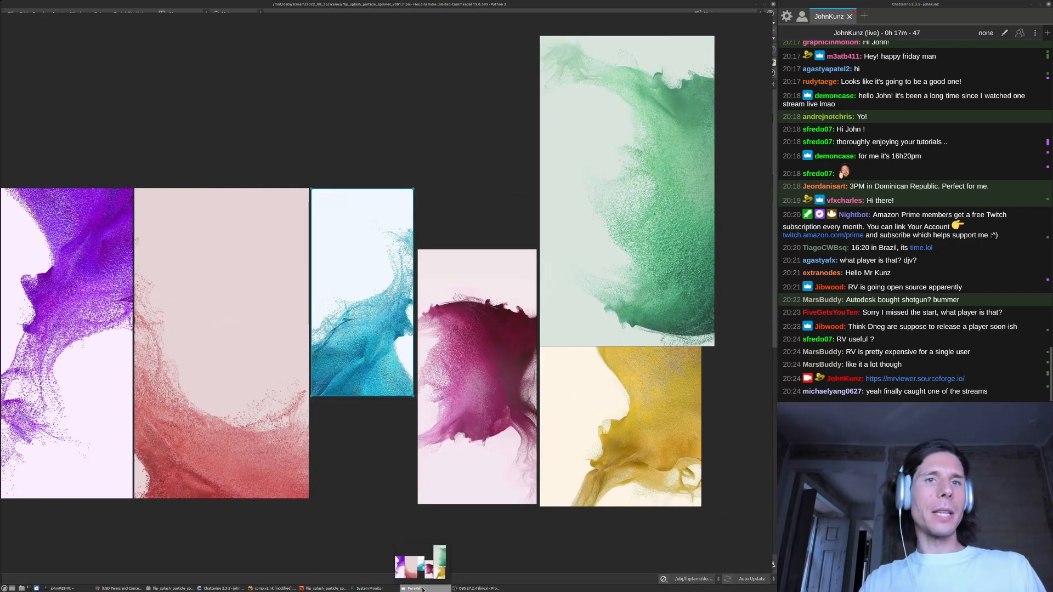
pyautogui.click(423, 590)
pyautogui.scroll(-2, 473, 383)
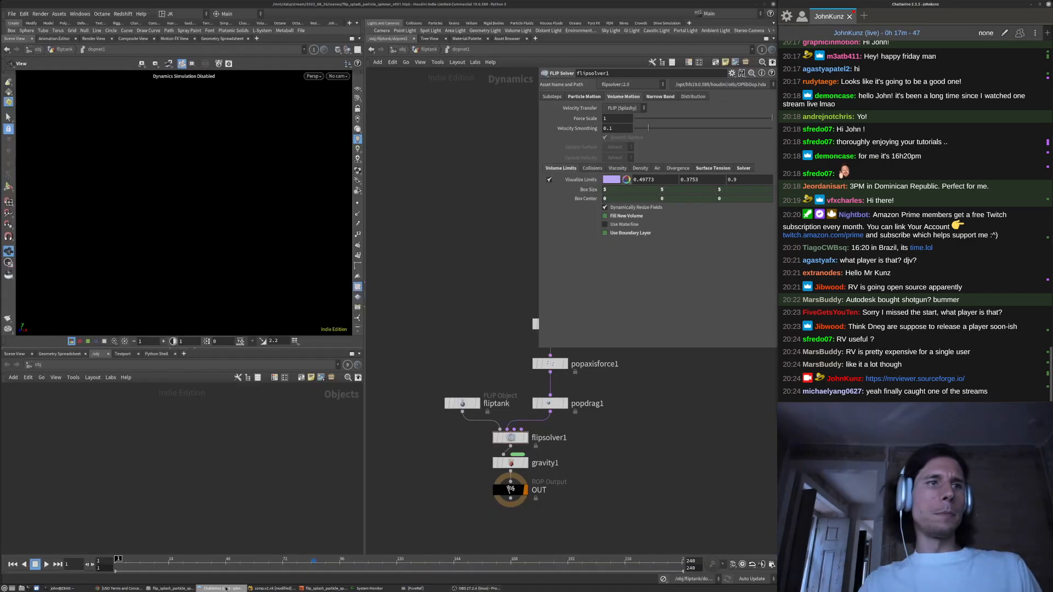
# Open the flip_splash_particle_spinner_v001 preview video in RV full screen and read its image info overlay, repositioning it before hiding it
pyautogui.click(172, 589)
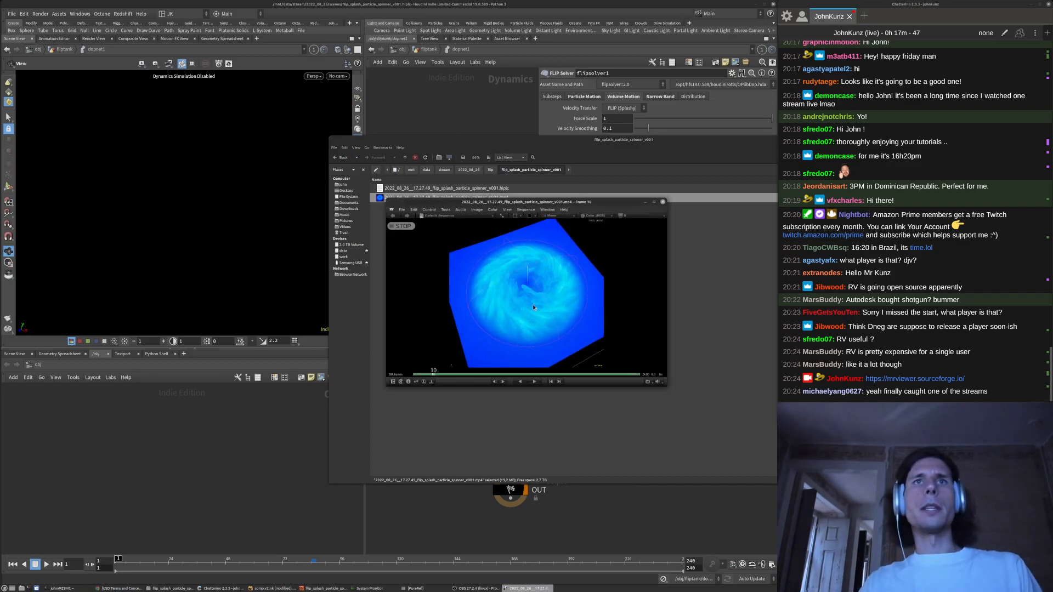
pyautogui.press('f')
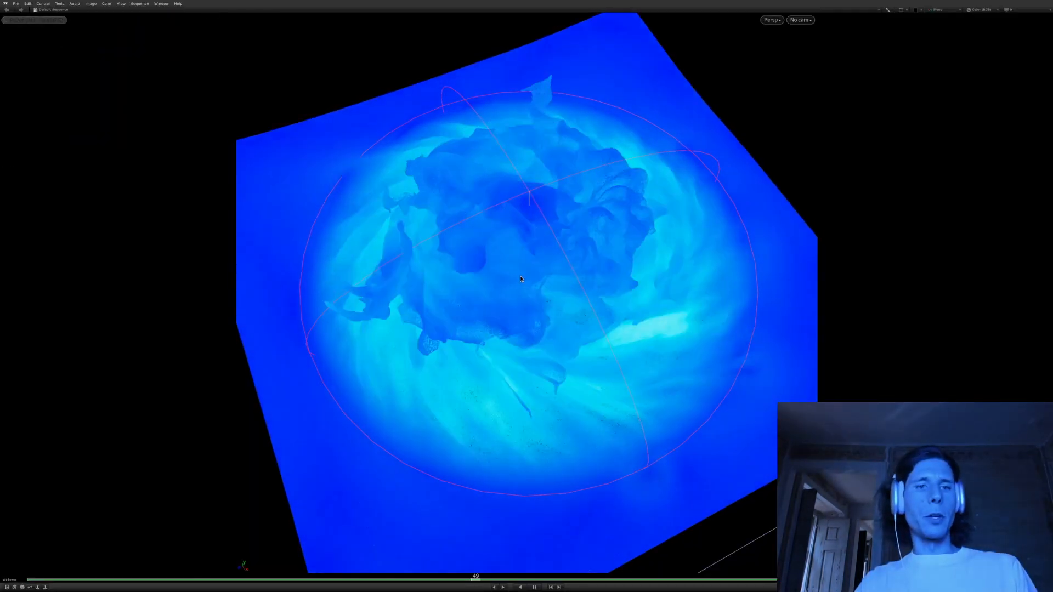
pyautogui.press('i')
pyautogui.moveTo(245, 451); pyautogui.dragTo(452, 230)
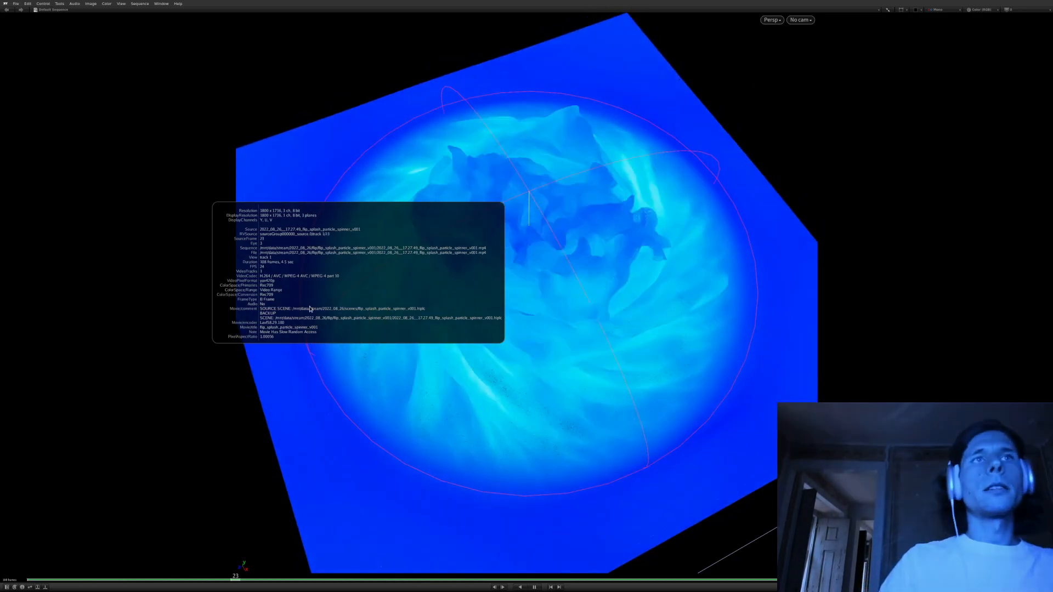
pyautogui.moveTo(292, 315); pyautogui.dragTo(314, 314)
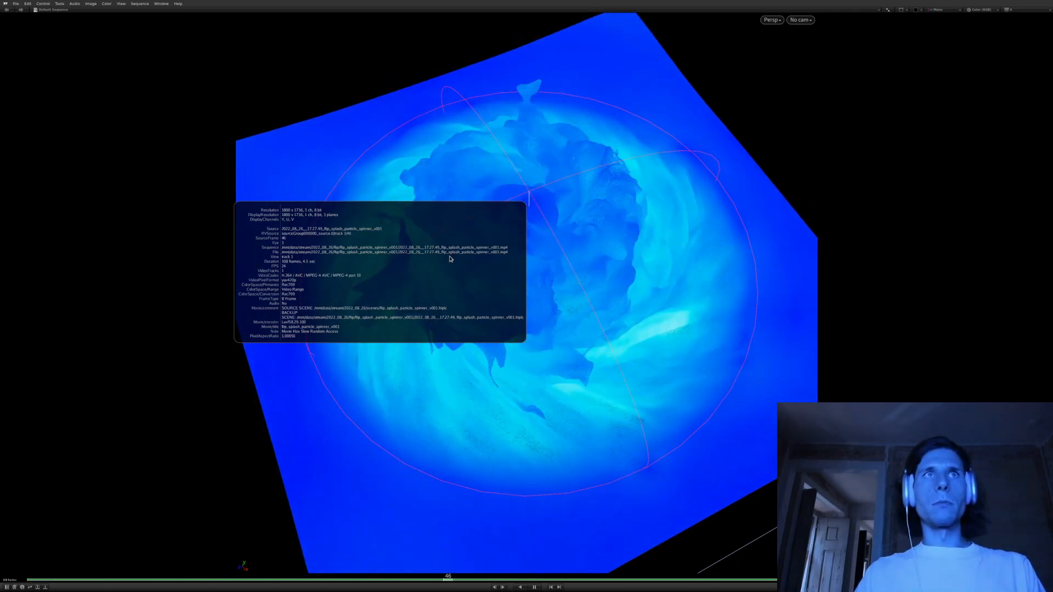
pyautogui.press('i')
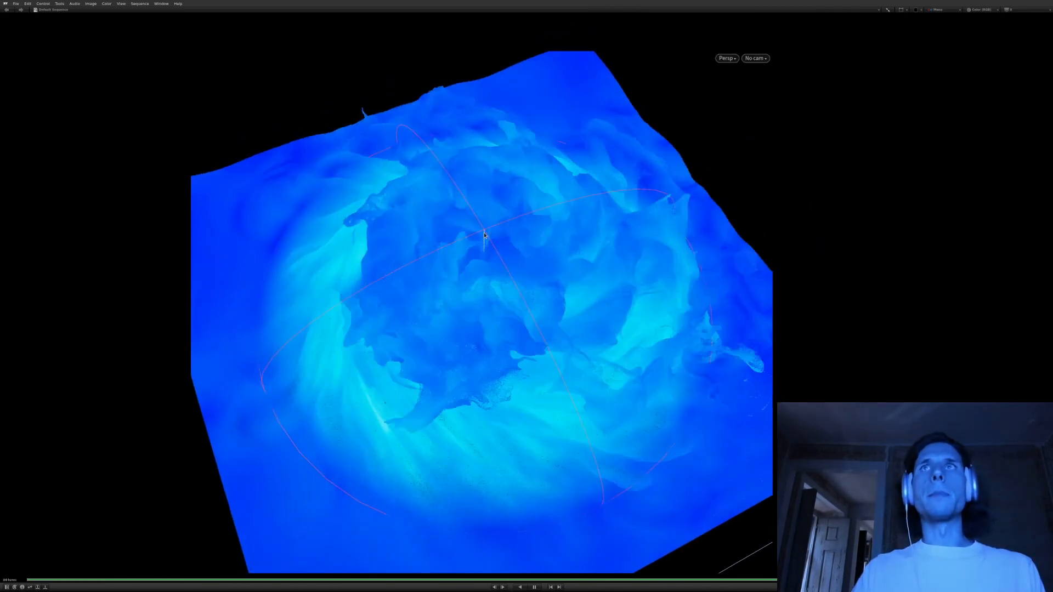
# Leave full-screen view in RV, pause the spinner preview and return to Houdini's DOP network
pyautogui.press('`')
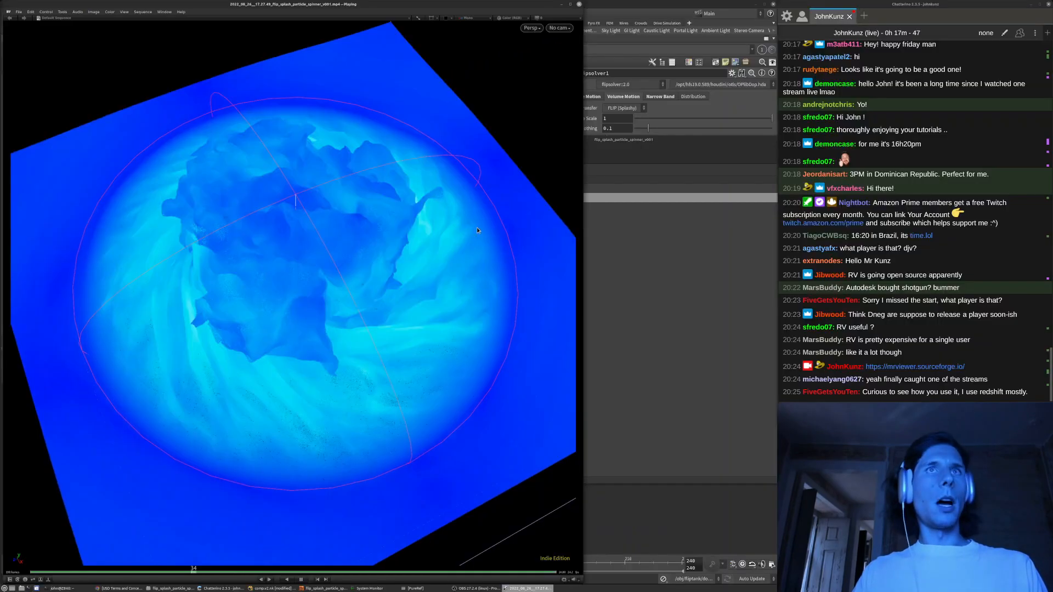
pyautogui.press('space')
pyautogui.click(608, 418)
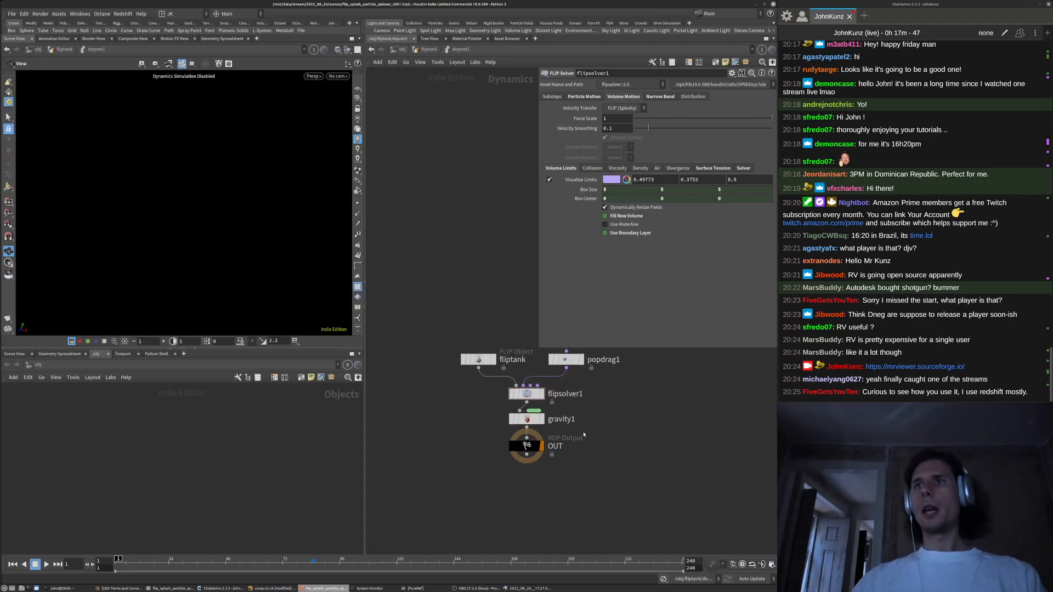
pyautogui.scroll(2, 592, 450)
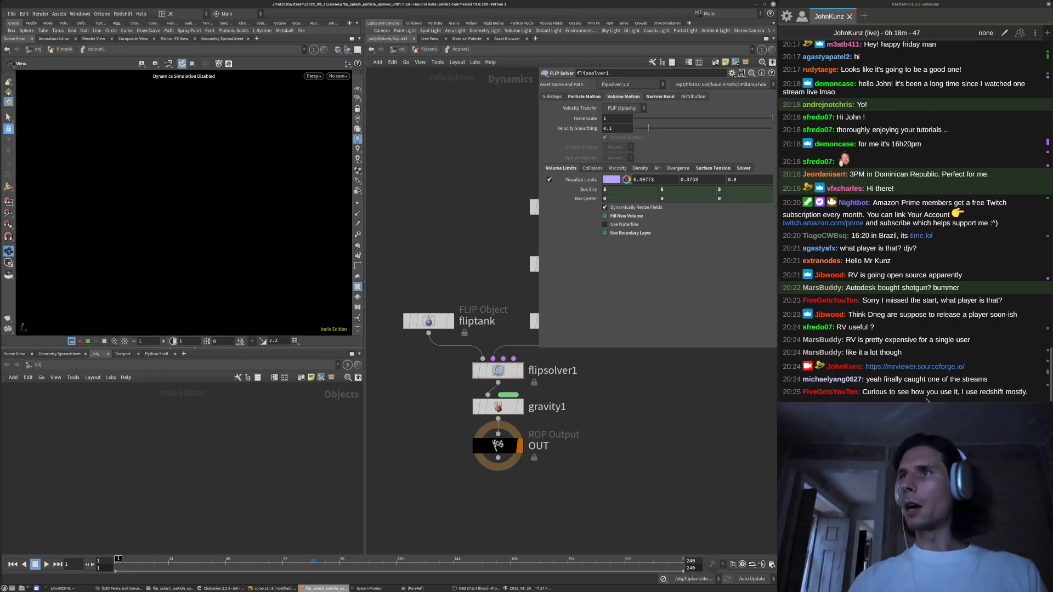
# Bring the spinner preview back up in RV, scrub its frames and return to Houdini
pyautogui.click(528, 589)
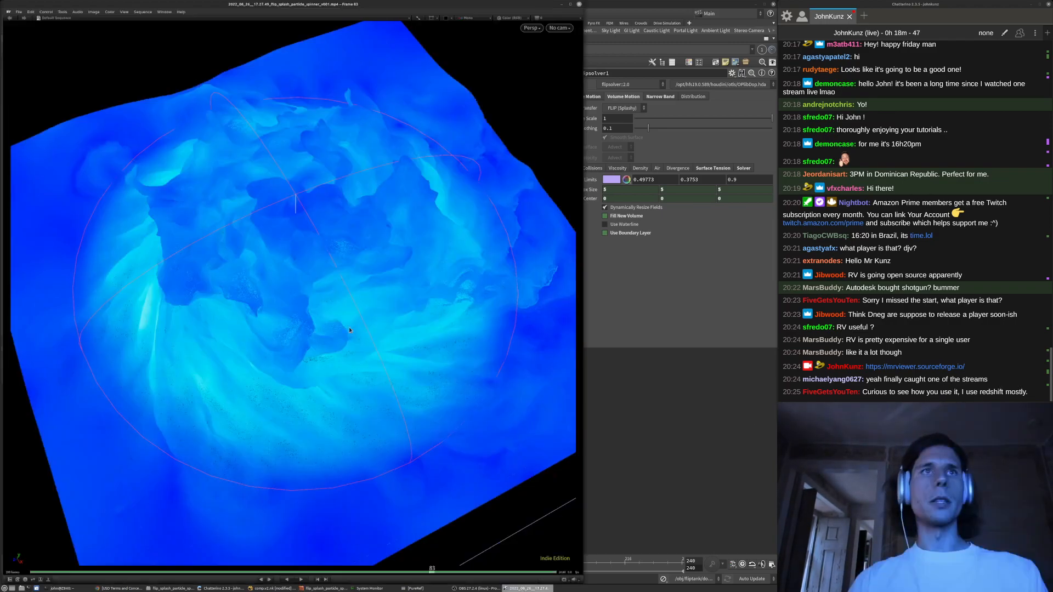
pyautogui.moveTo(359, 311); pyautogui.dragTo(401, 312)
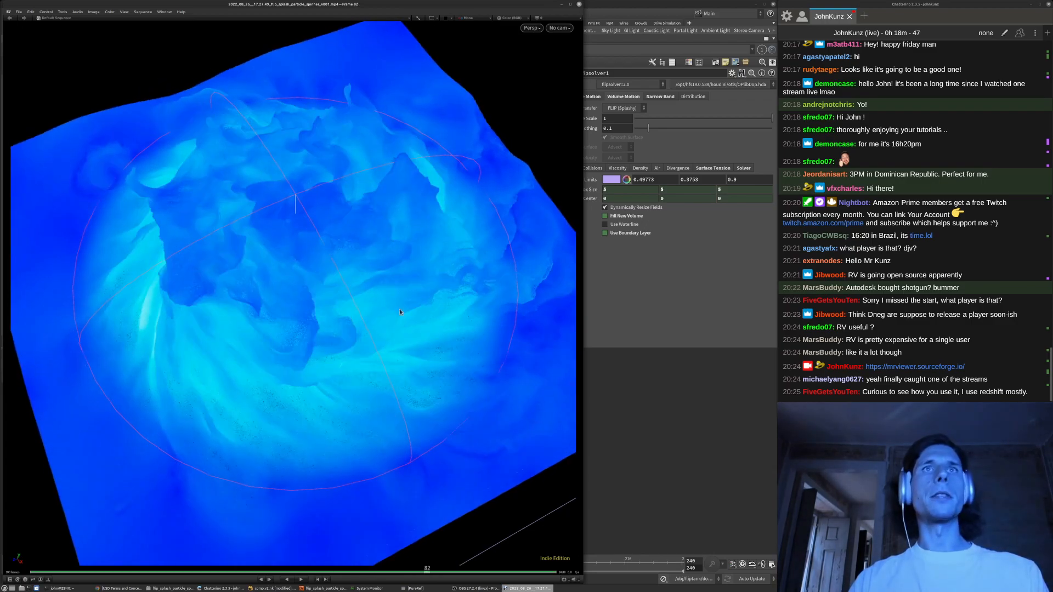
pyautogui.click(666, 447)
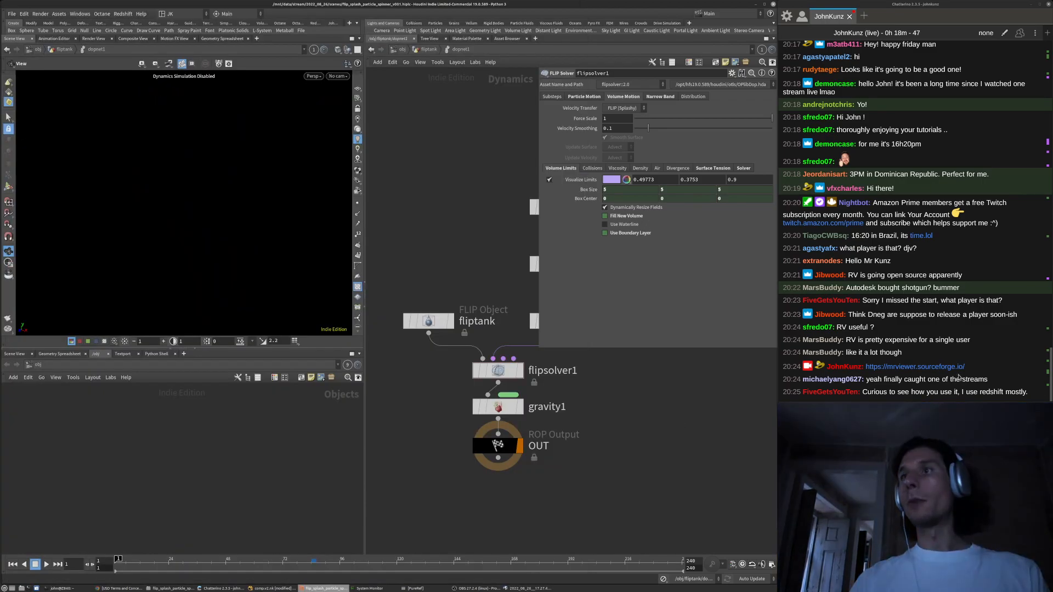
pyautogui.click(122, 13)
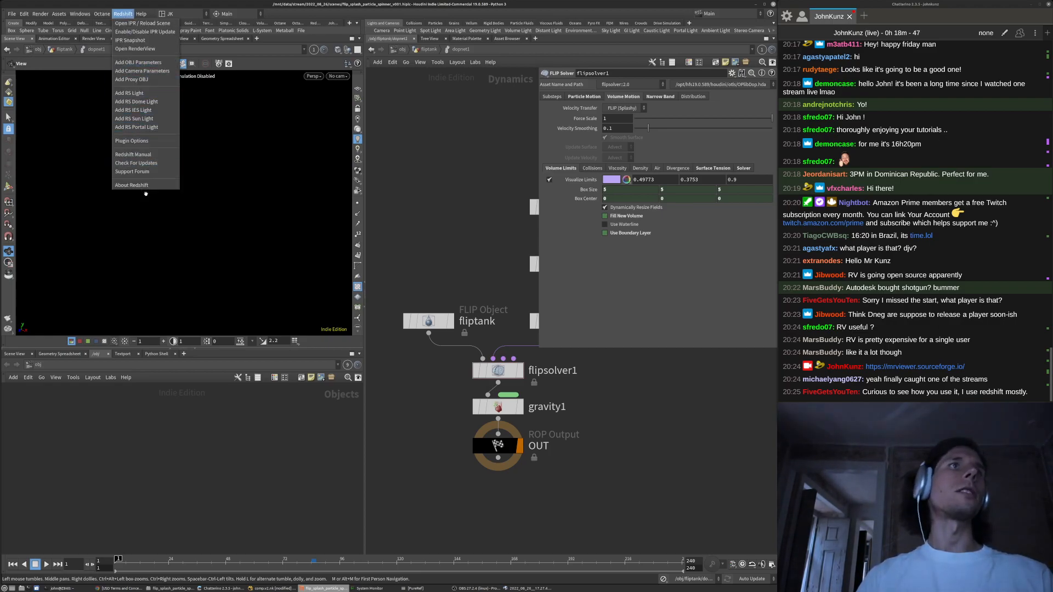
pyautogui.click(467, 237)
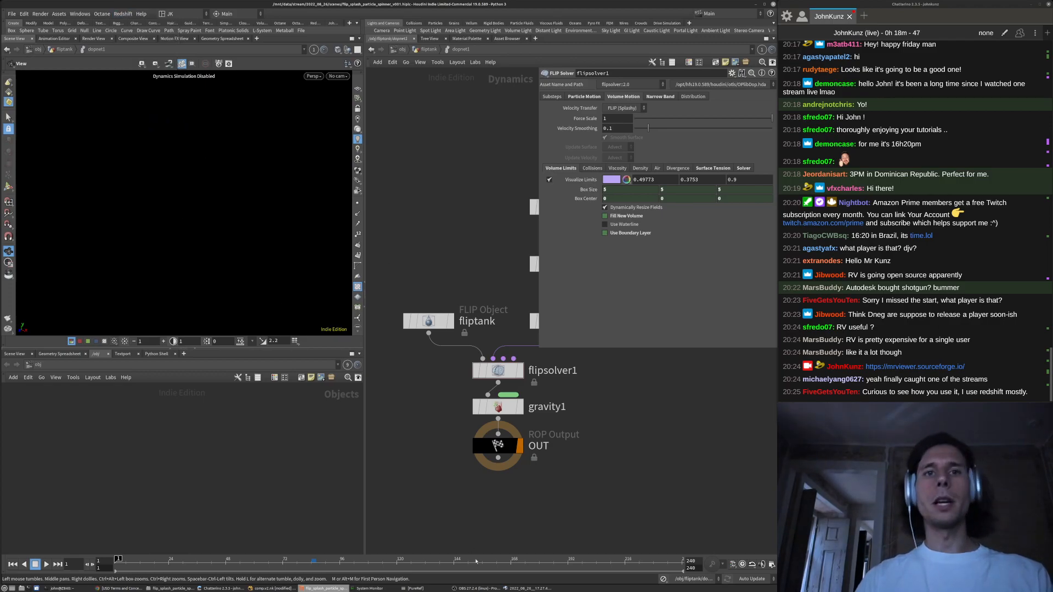
# Reopen the RV preview and scrub through the swirling fluid to examine its motion, ending back in Houdini
pyautogui.click(527, 588)
pyautogui.moveTo(391, 376)
pyautogui.mouseDown()
pyautogui.moveTo(291, 367)
pyautogui.moveTo(365, 288)
pyautogui.mouseUp()
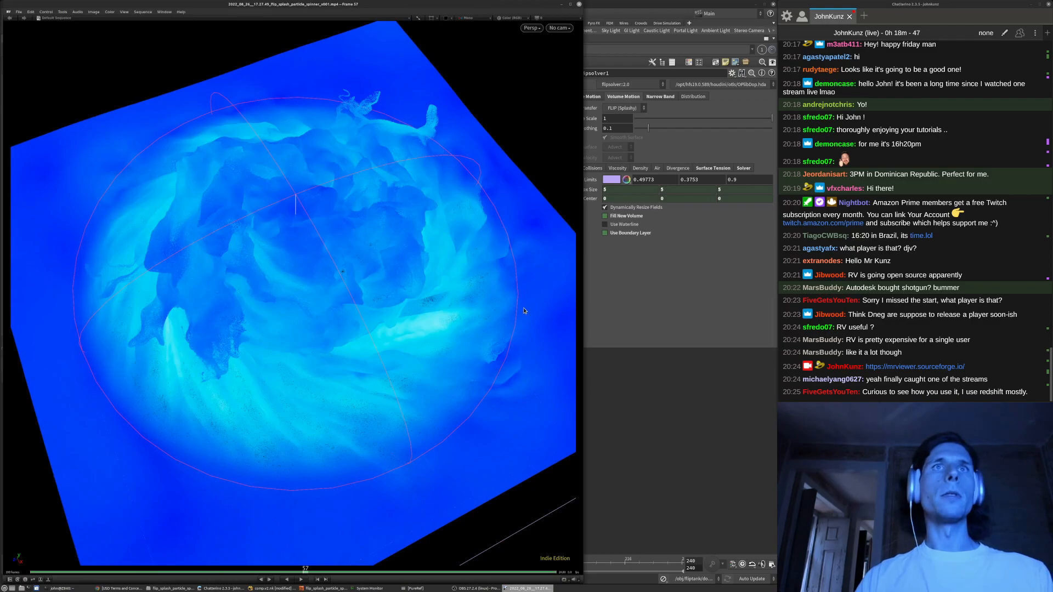
pyautogui.moveTo(432, 219); pyautogui.dragTo(386, 291, button='middle')
pyautogui.moveTo(357, 203)
pyautogui.mouseDown()
pyautogui.moveTo(313, 211)
pyautogui.moveTo(357, 219)
pyautogui.mouseUp()
pyautogui.click(600, 400)
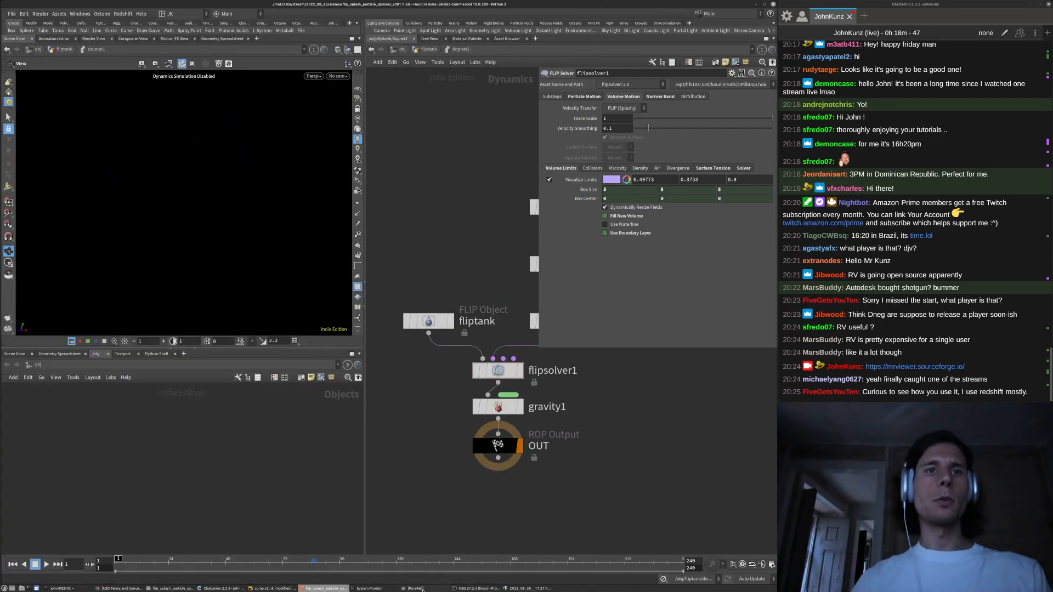
# Switch to the PureRef board and examine the purple, red, blue, magenta, green and yellow splash references up close
pyautogui.click(417, 589)
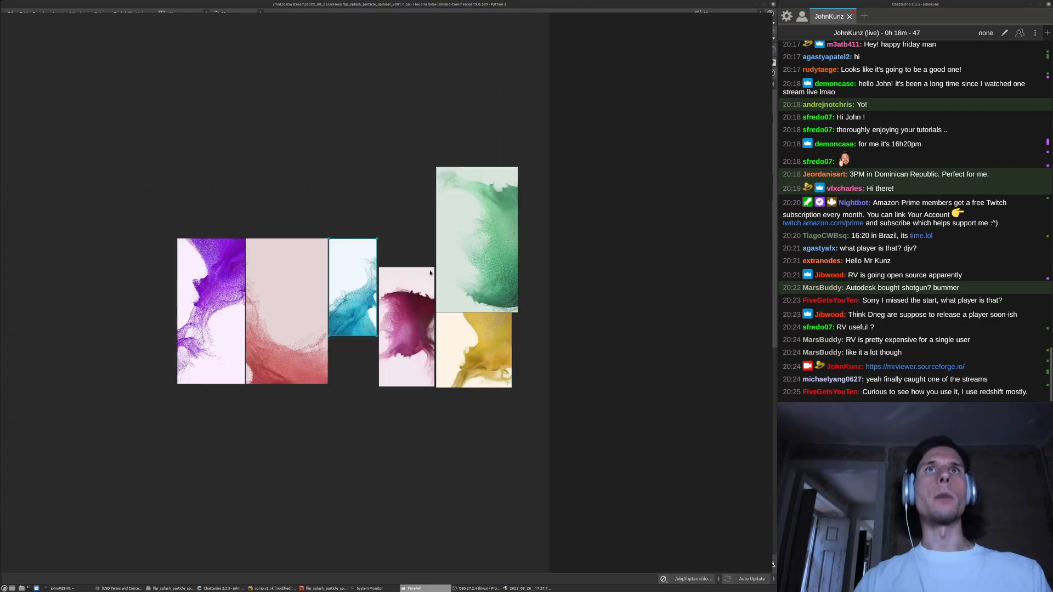
pyautogui.scroll(6, 430, 269)
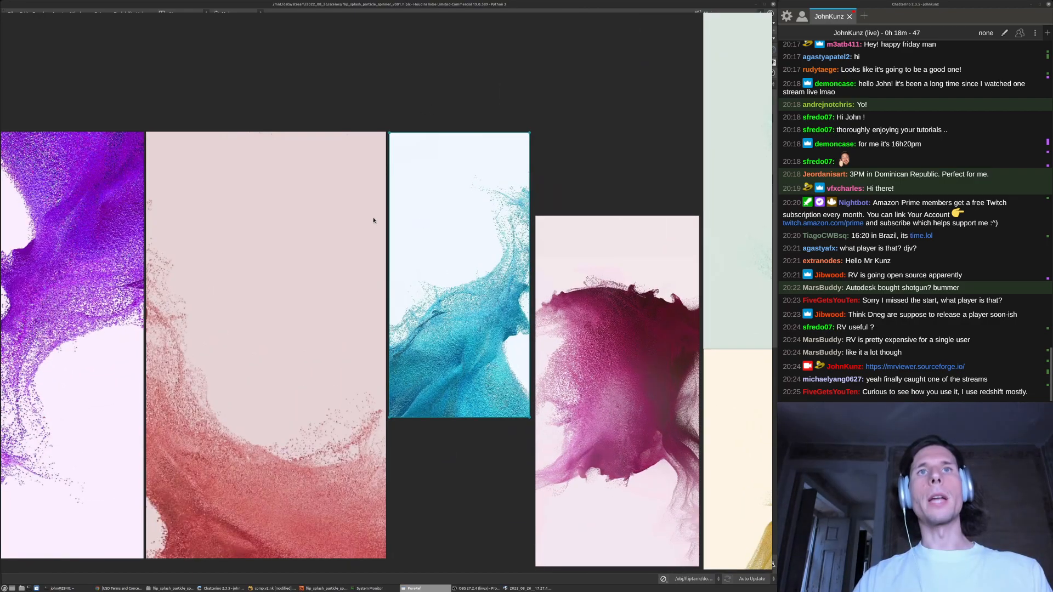
pyautogui.moveTo(374, 220); pyautogui.dragTo(283, 162, button='middle')
pyautogui.moveTo(526, 291); pyautogui.dragTo(473, 321, button='middle')
pyautogui.moveTo(557, 255); pyautogui.dragTo(404, 302, button='middle')
pyautogui.scroll(-1, 499, 370)
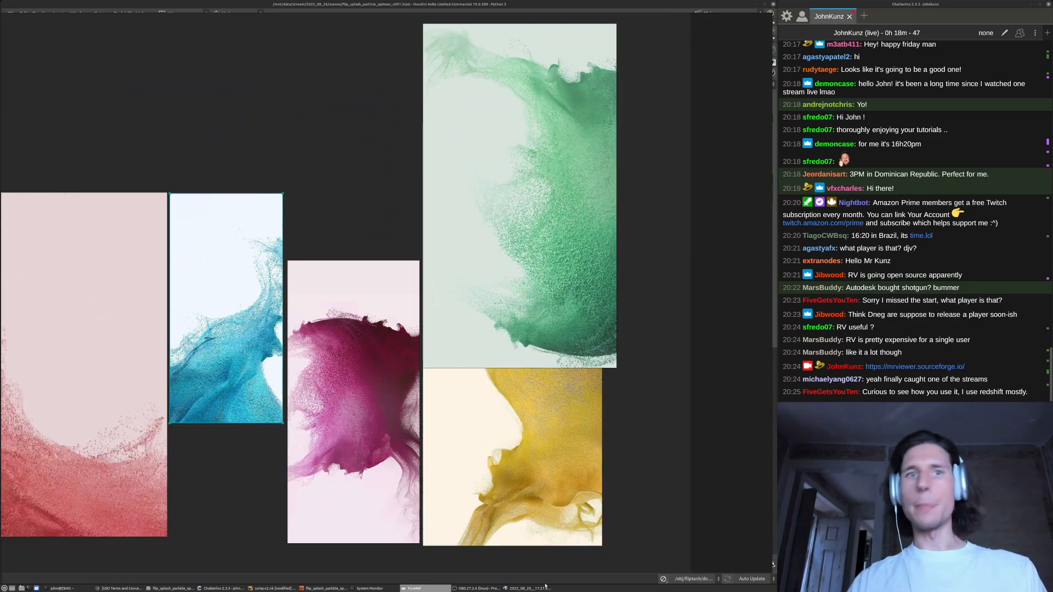
pyautogui.moveTo(157, 590)
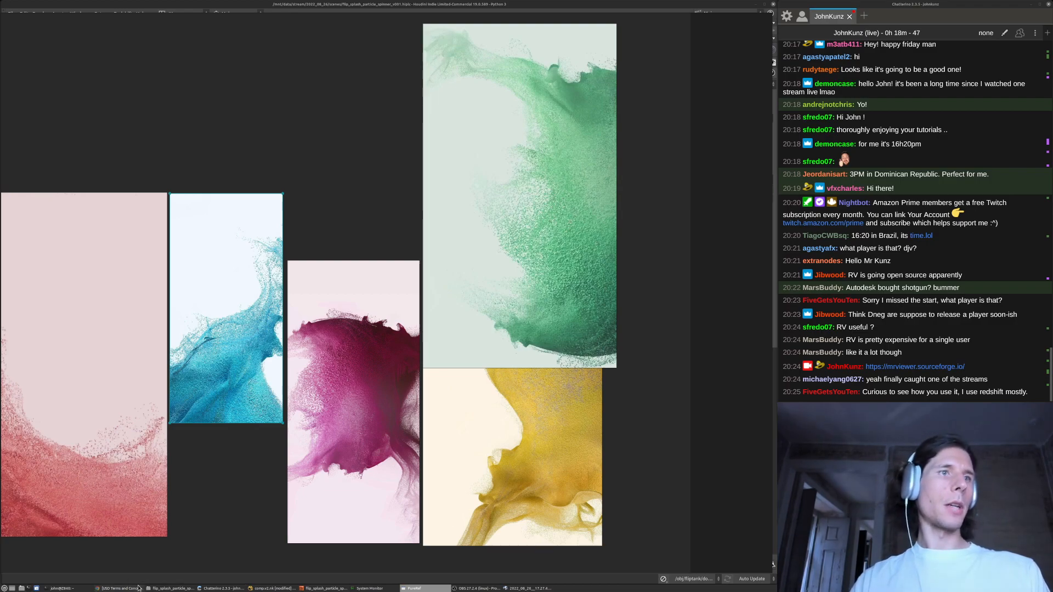
pyautogui.moveTo(199, 403); pyautogui.dragTo(339, 358, button='middle')
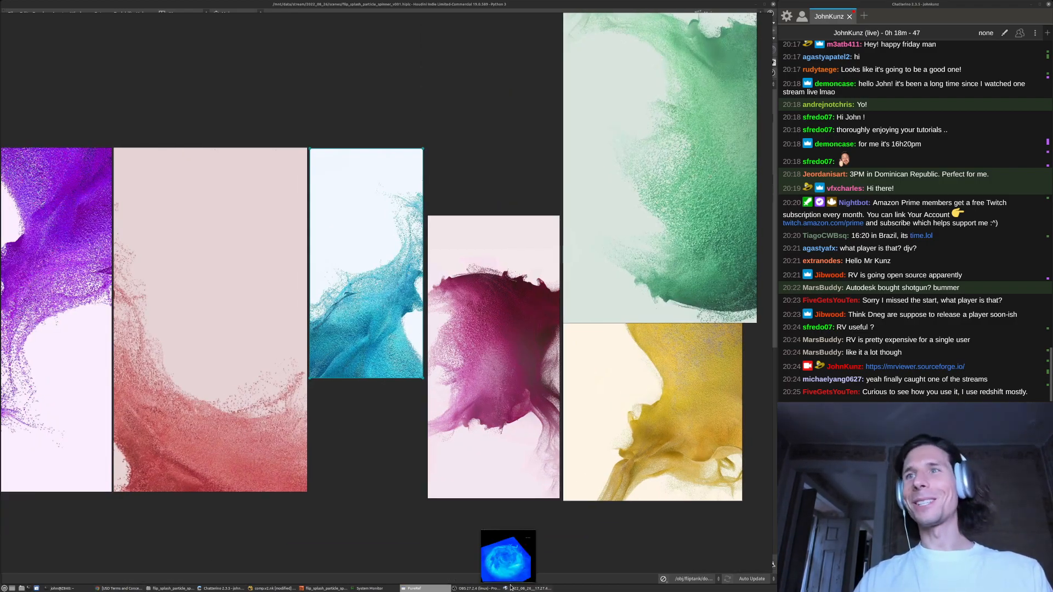
pyautogui.moveTo(514, 590)
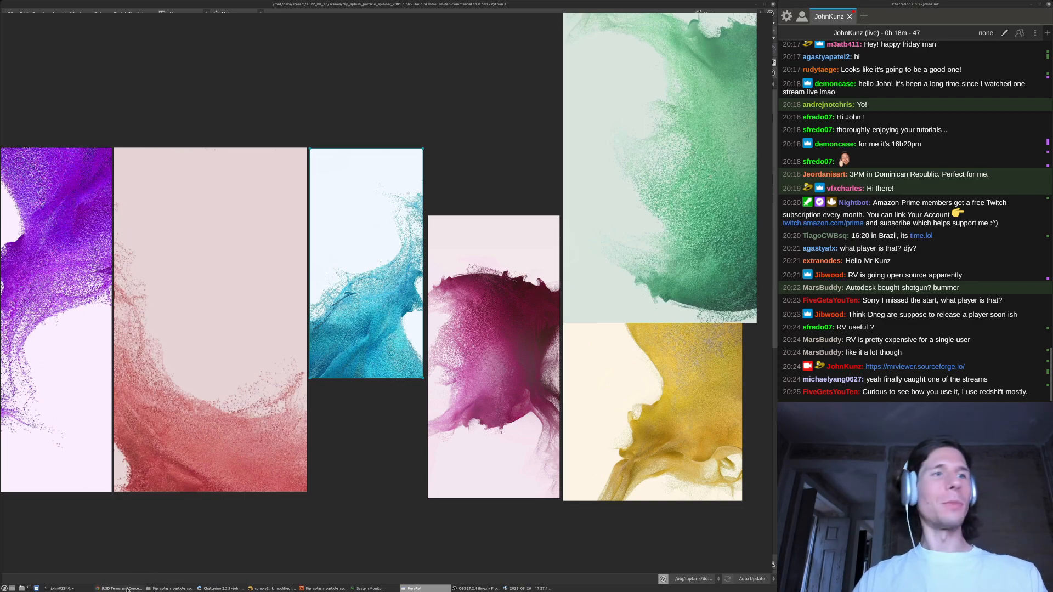
# Return to Houdini and go up from dopnet1 to the fliptank geometry network containing the file1 node
pyautogui.click(300, 589)
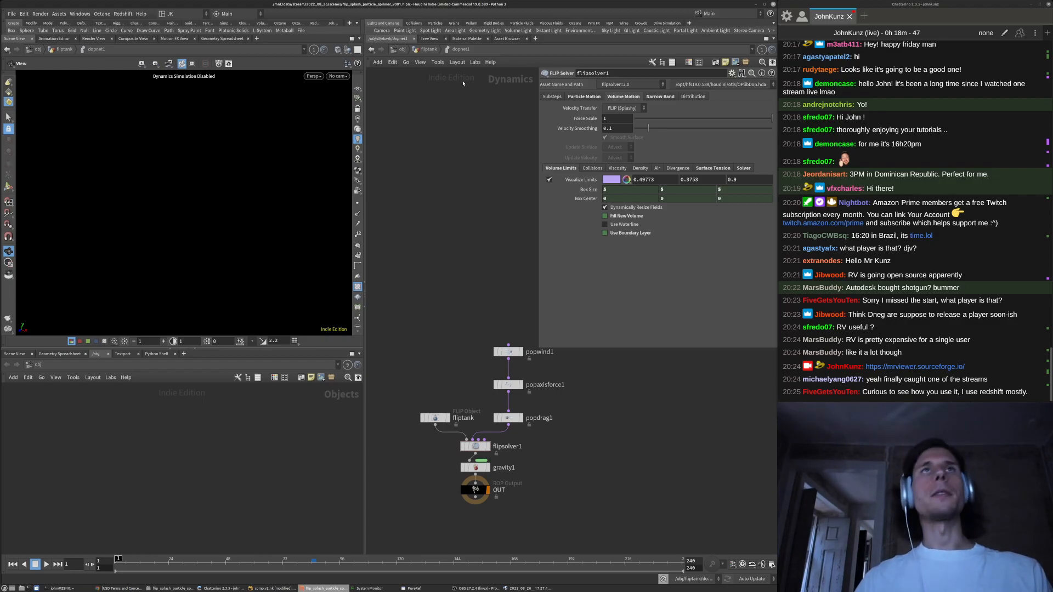
pyautogui.click(434, 50)
pyautogui.moveTo(583, 548); pyautogui.dragTo(519, 461, button='middle')
pyautogui.scroll(2, 686, 448)
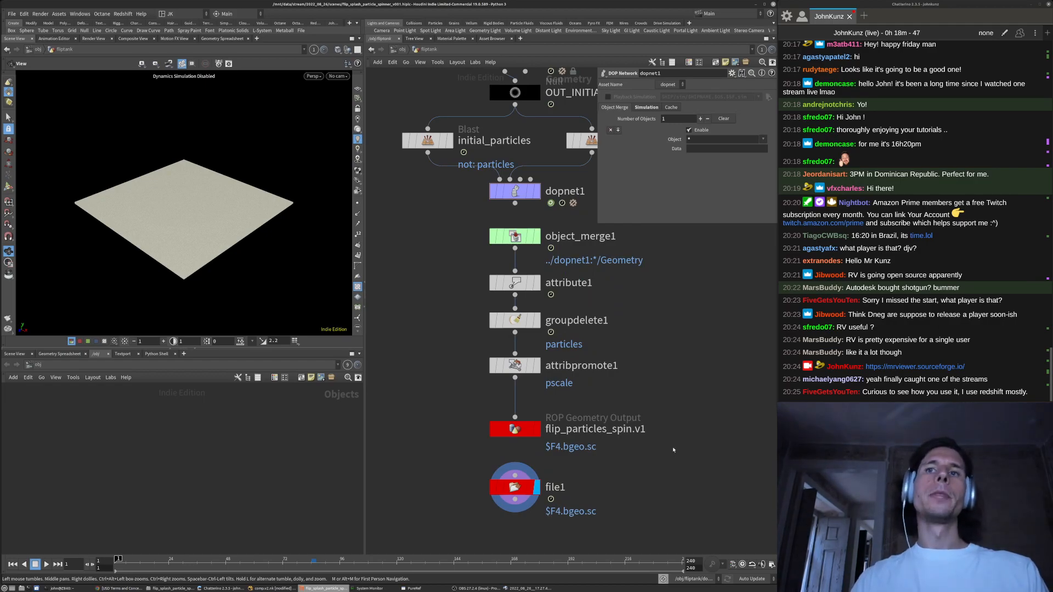
# Enlarge the scene viewport in both height and width to inspect the particle sheet
pyautogui.moveTo(189, 214); pyautogui.dragTo(194, 258)
pyautogui.moveTo(181, 349); pyautogui.dragTo(180, 480)
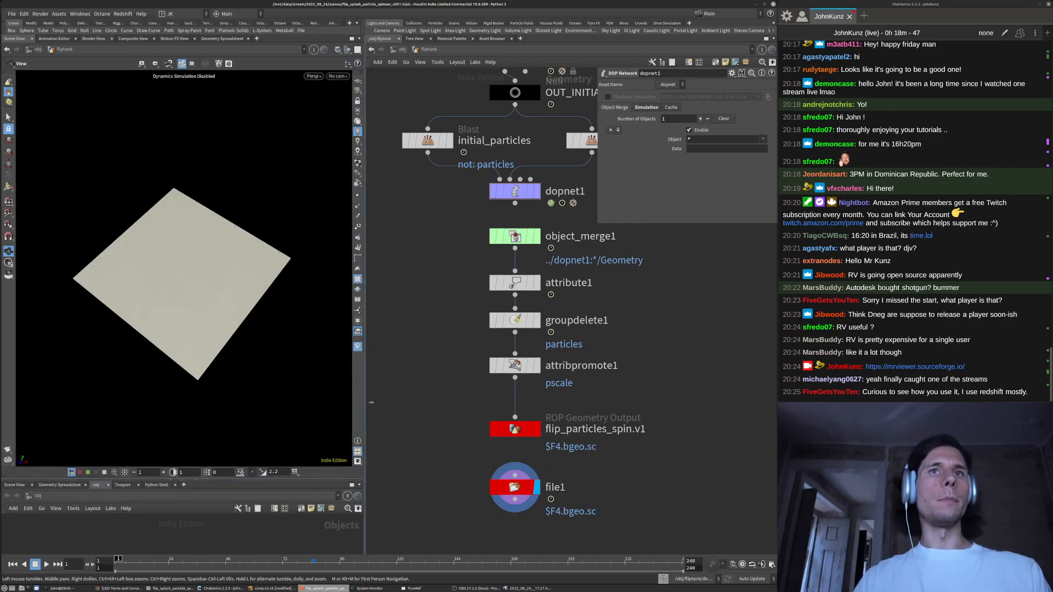
pyautogui.moveTo(368, 404); pyautogui.dragTo(489, 403)
pyautogui.scroll(5, 289, 320)
pyautogui.moveTo(290, 319); pyautogui.dragTo(286, 274)
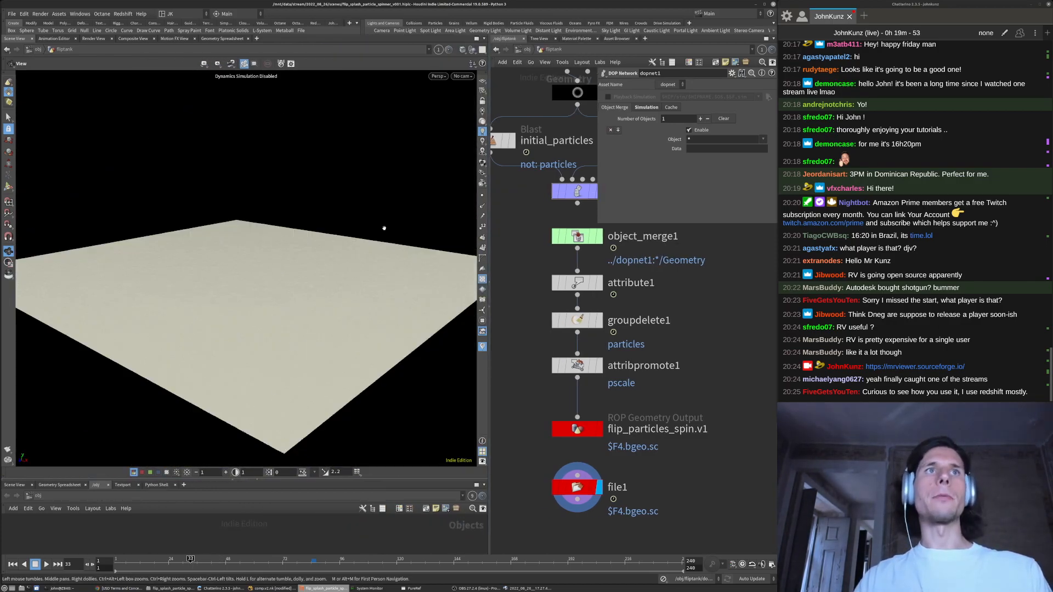
# Review the cached bgeo.sc frames in the flip_particles_spin.v1 output folder sorted by last modified date, without picking a file
pyautogui.moveTo(267, 209); pyautogui.dragTo(178, 190)
pyautogui.scroll(-5, 242, 267)
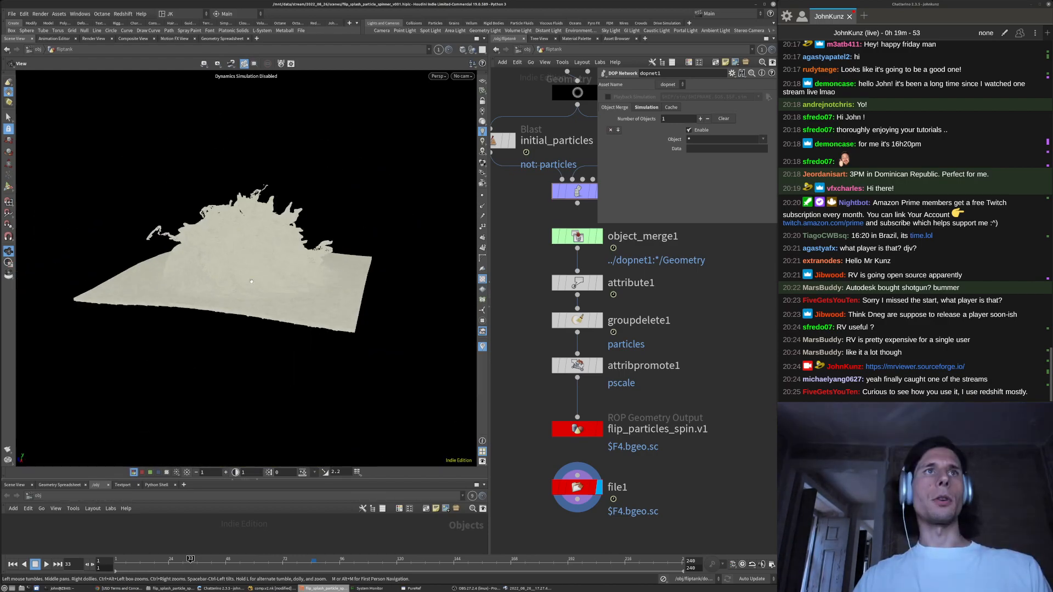
pyautogui.scroll(-2, 628, 470)
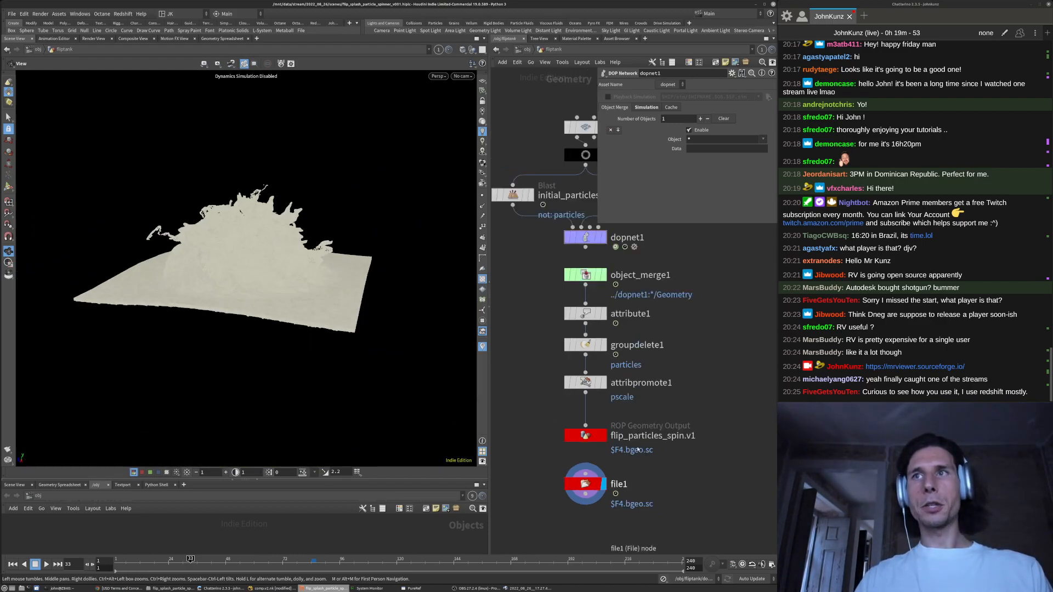
pyautogui.click(600, 442)
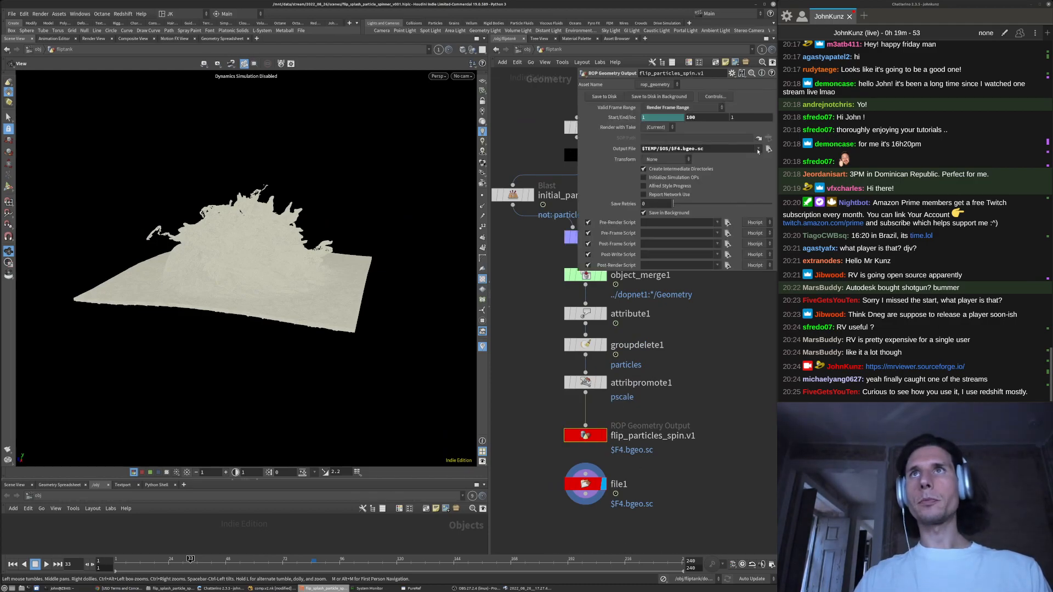
pyautogui.click(768, 149)
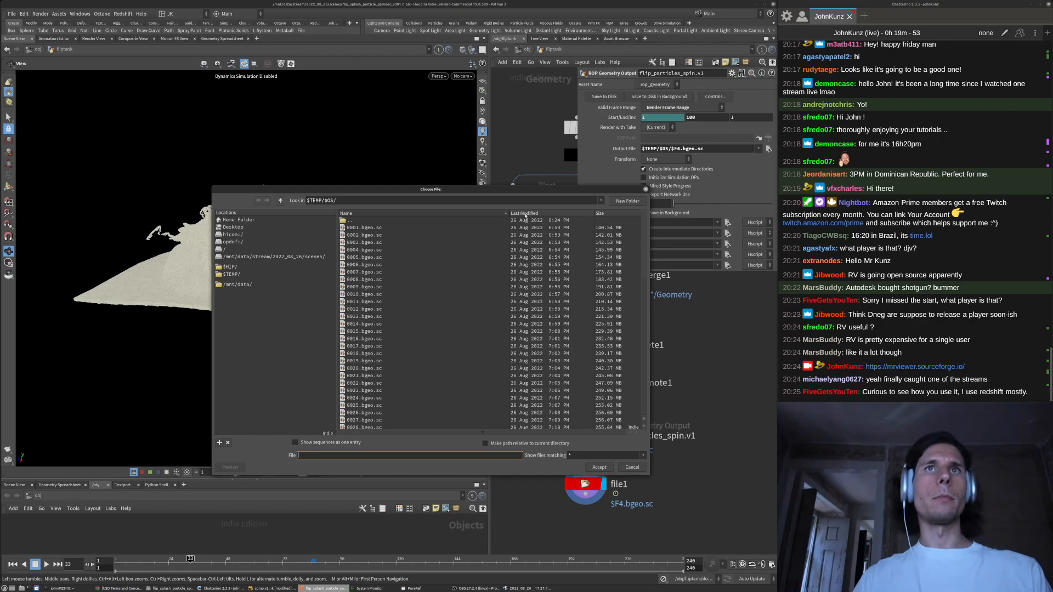
pyautogui.click(525, 213)
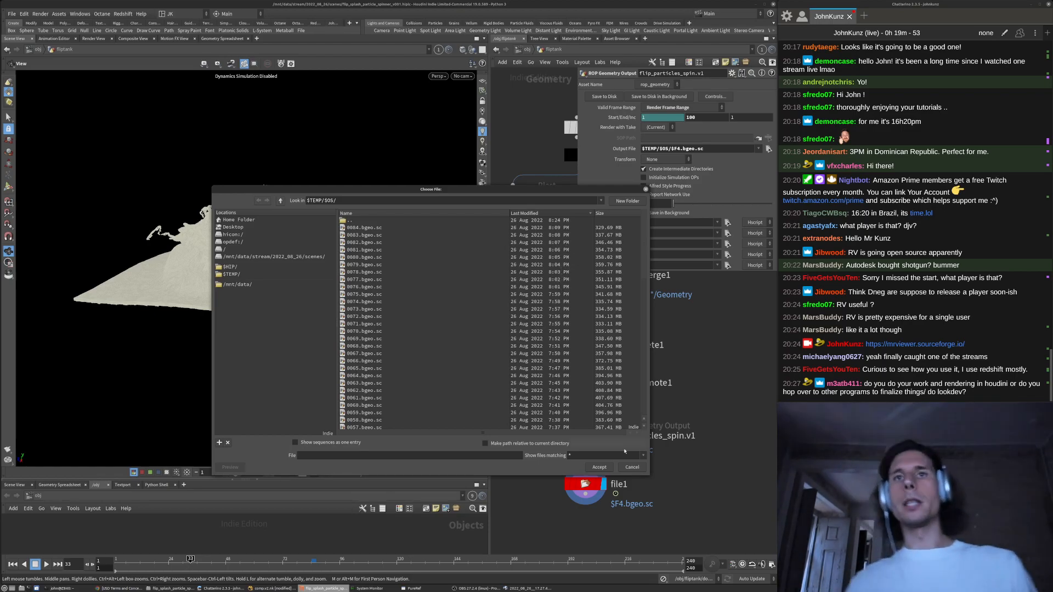
pyautogui.click(632, 468)
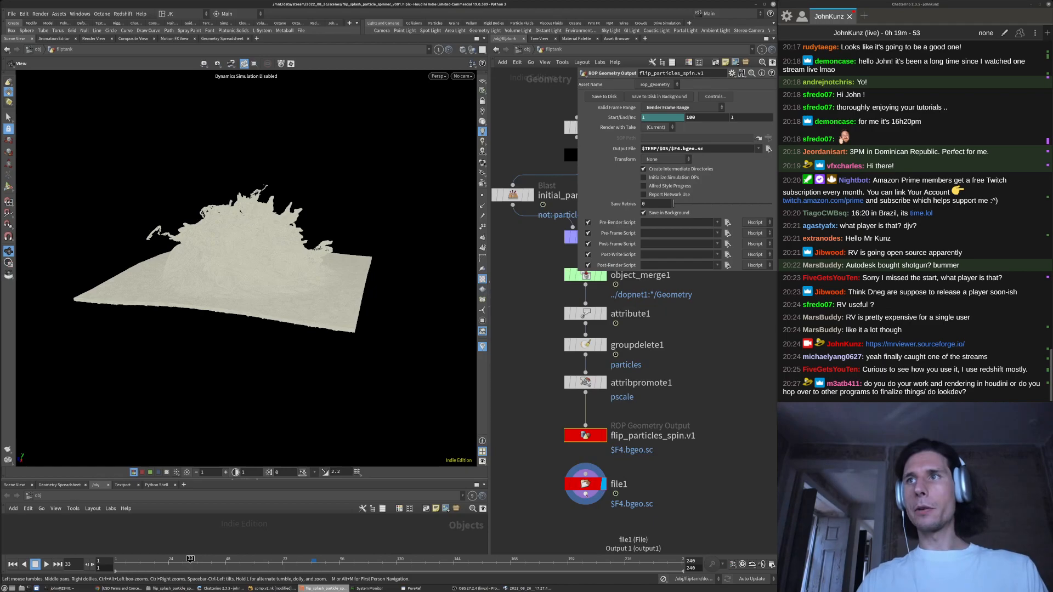
# Check the file1 node's geometry information and examine the particle splash from the side and from above
pyautogui.middleClick(584, 489)
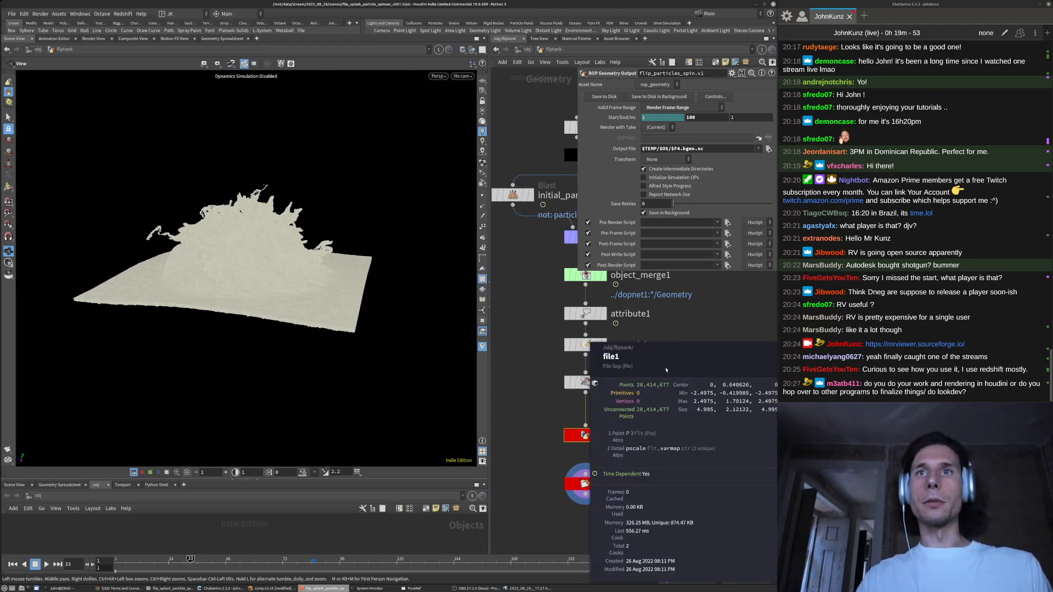
pyautogui.moveTo(317, 264); pyautogui.dragTo(247, 318)
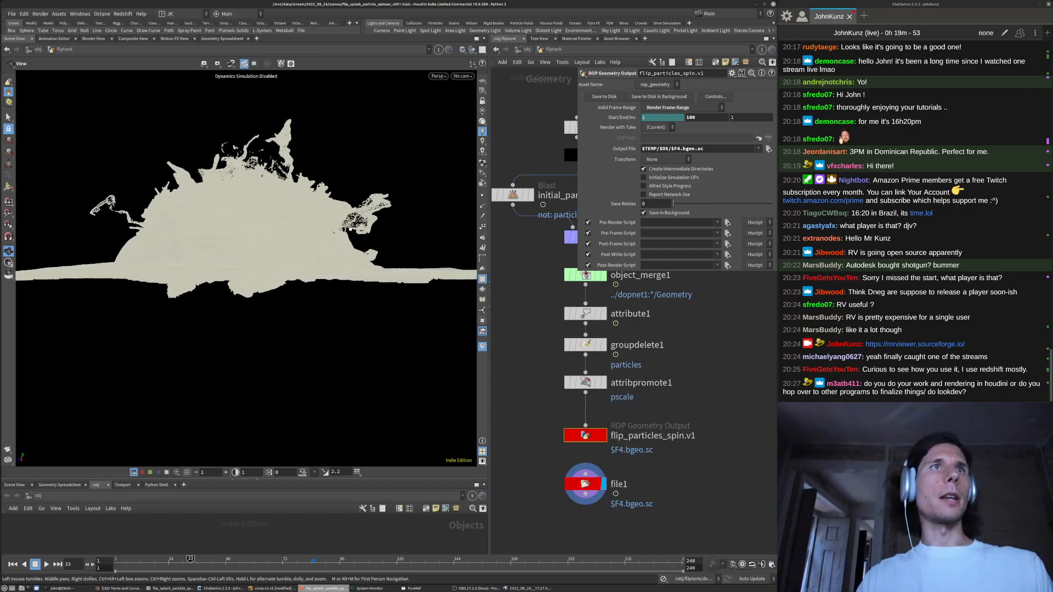
pyautogui.moveTo(354, 225); pyautogui.dragTo(332, 281)
pyautogui.moveTo(612, 553); pyautogui.dragTo(605, 511, button='middle')
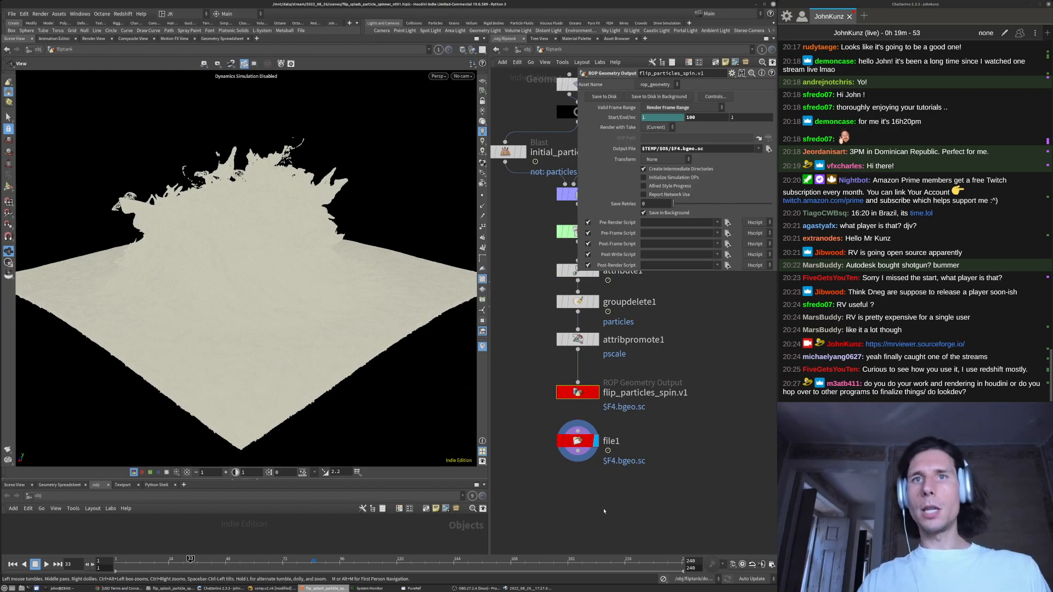
pyautogui.middleClick(578, 442)
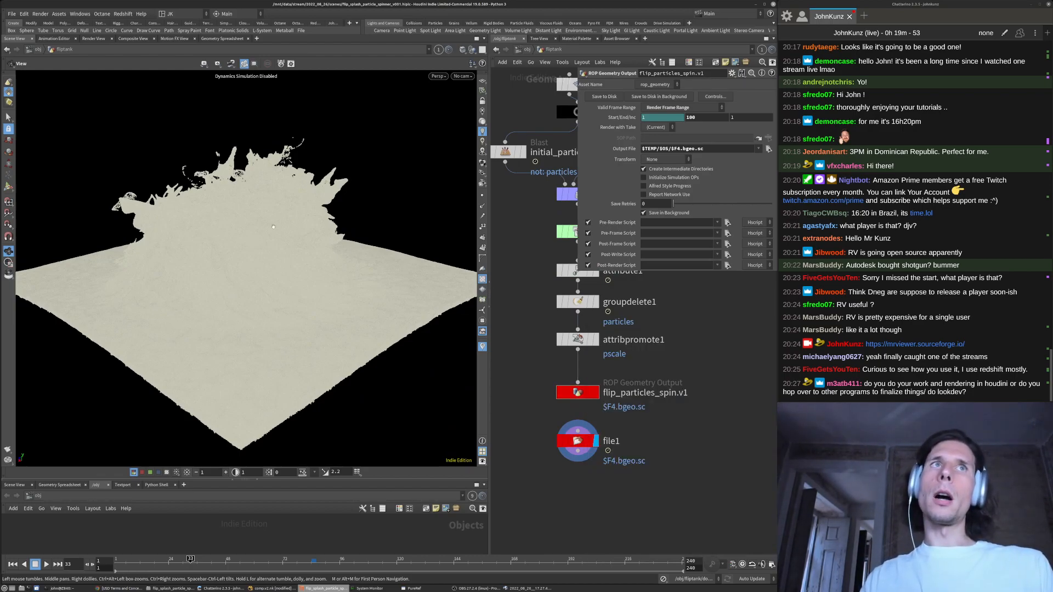
# Set the viewport's particle point size to 1 and display the particles as Pixels
pyautogui.press('d')
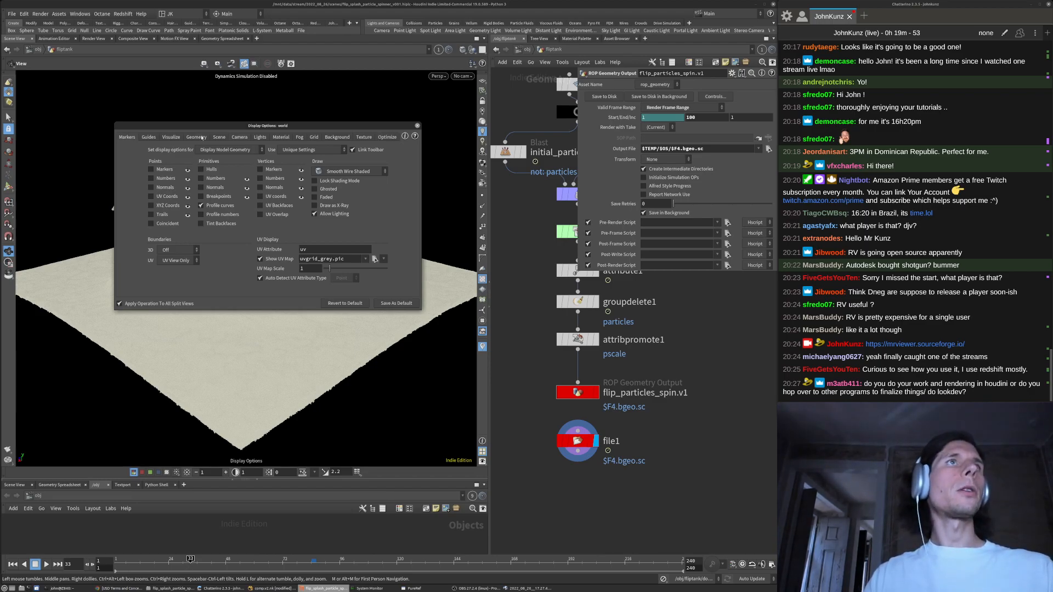
pyautogui.click(199, 138)
pyautogui.moveTo(191, 258); pyautogui.dragTo(166, 258)
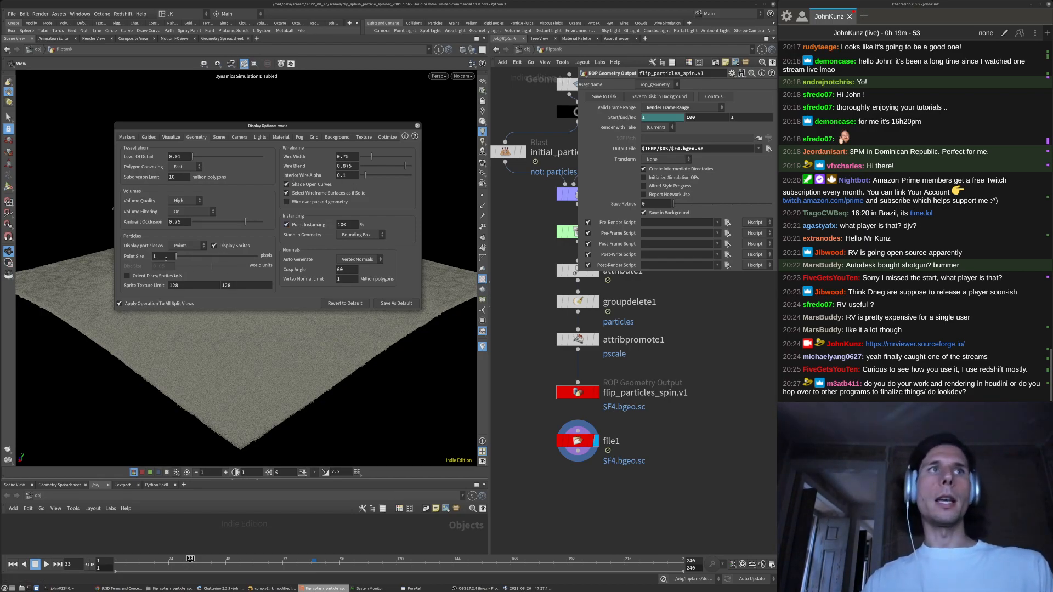
pyautogui.click(187, 246)
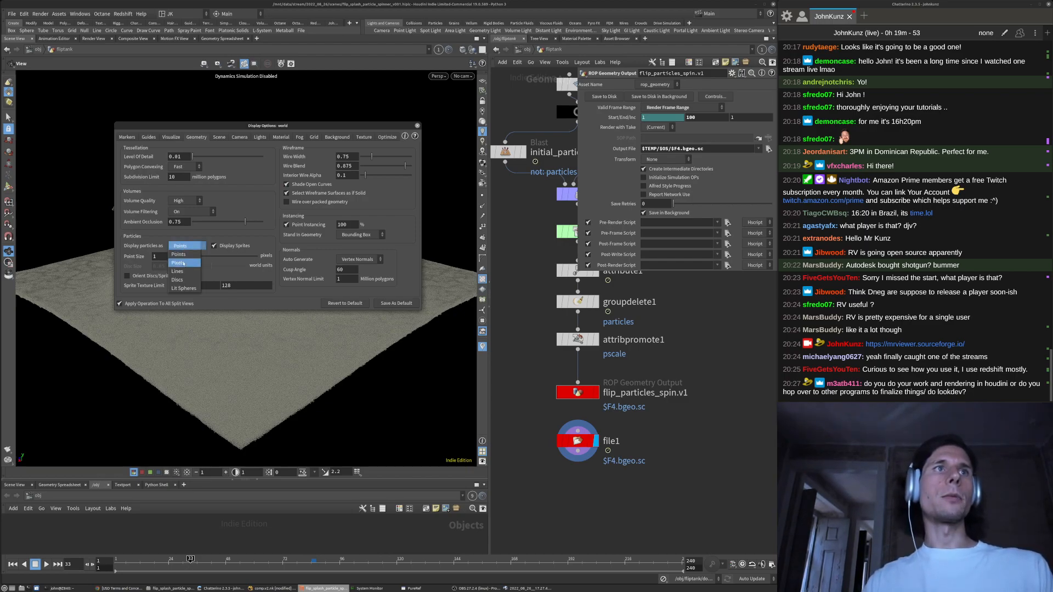
pyautogui.click(184, 265)
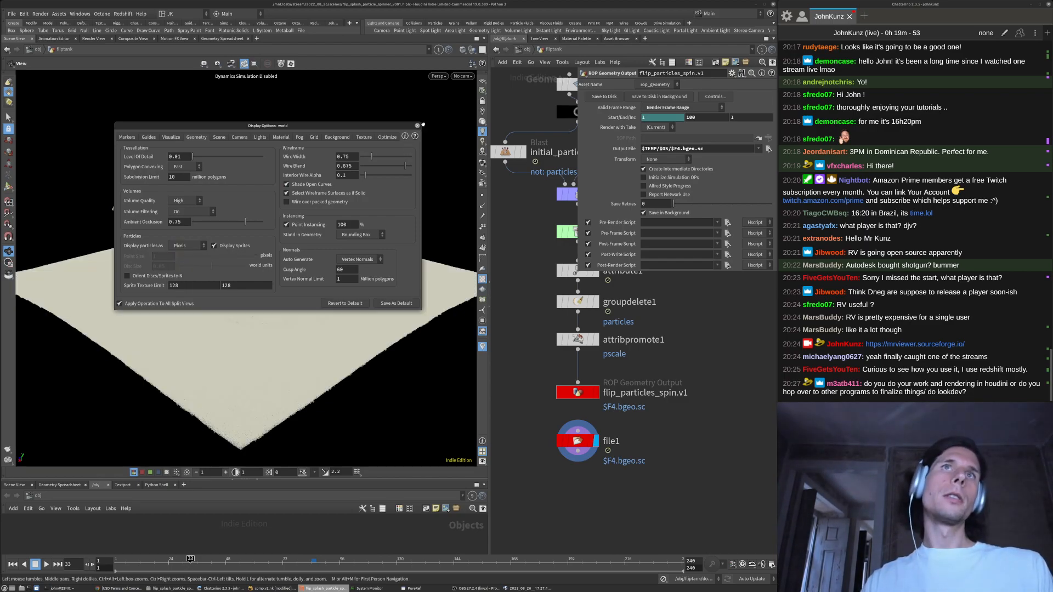
pyautogui.click(418, 126)
pyautogui.moveTo(329, 182); pyautogui.dragTo(379, 231, button='right')
pyautogui.moveTo(378, 230); pyautogui.dragTo(362, 165)
pyautogui.moveTo(362, 165); pyautogui.dragTo(379, 132, button='right')
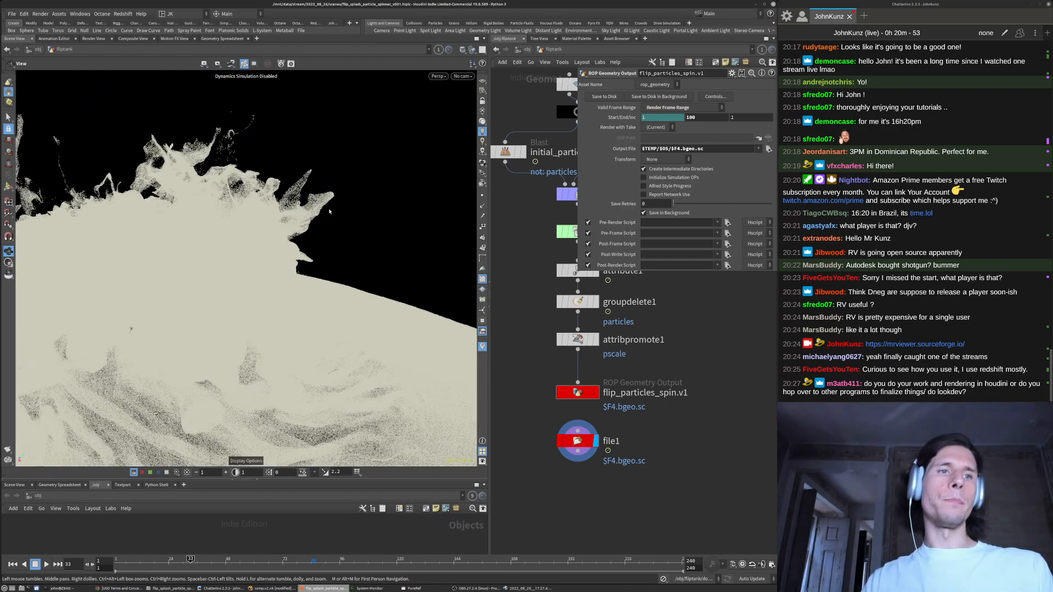
# Switch the viewport's particle display to Points and examine the splash in that mode
pyautogui.press('d')
pyautogui.click(208, 251)
pyautogui.click(184, 256)
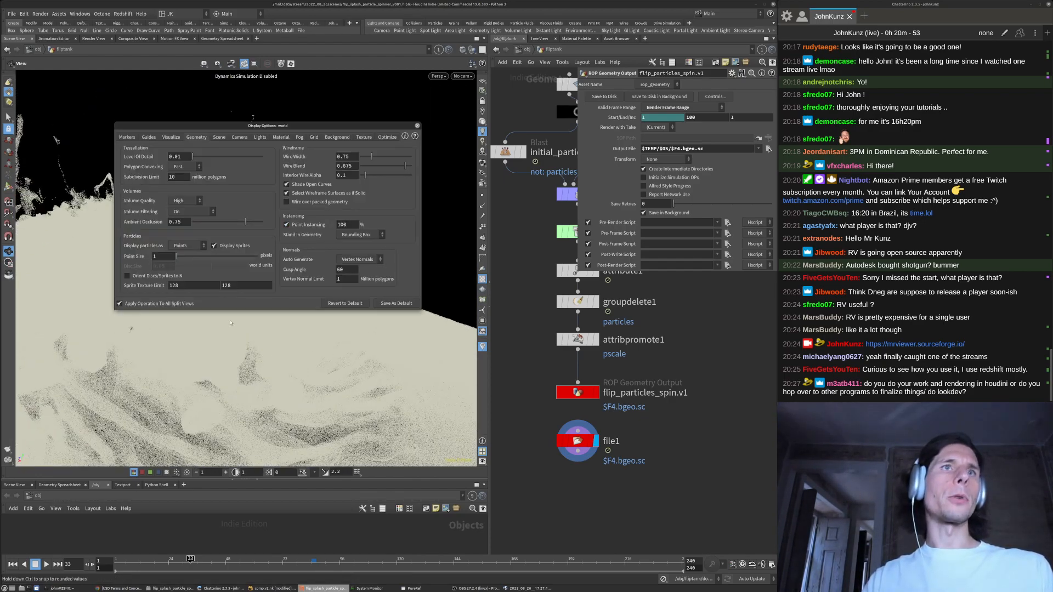
pyautogui.click(417, 125)
pyautogui.moveTo(351, 285); pyautogui.dragTo(319, 259, button='right')
pyautogui.moveTo(318, 259); pyautogui.dragTo(330, 159)
pyautogui.moveTo(331, 159); pyautogui.dragTo(335, 132, button='right')
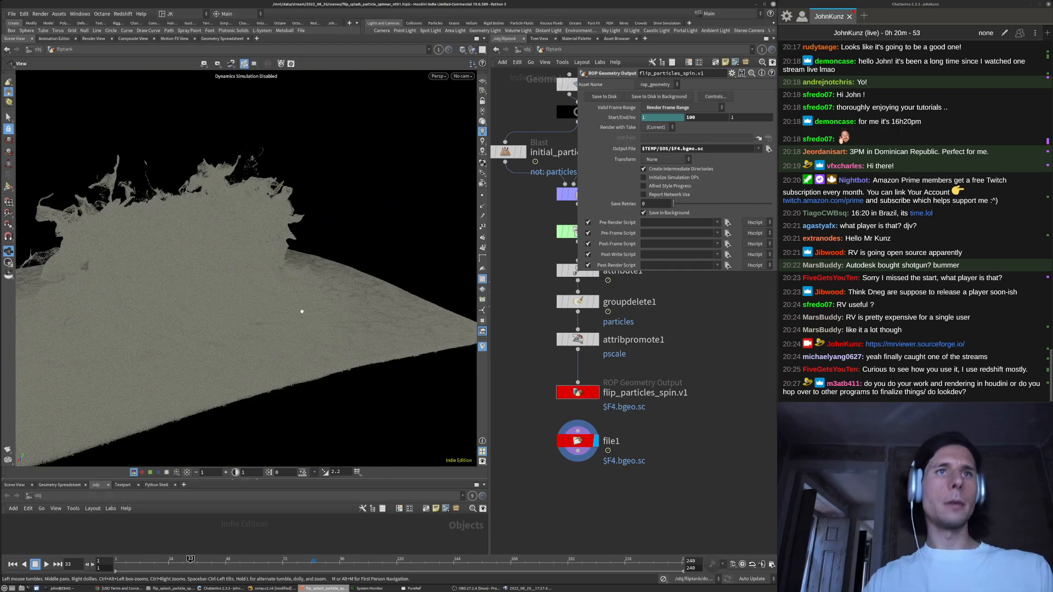
# Glance at the rendered preview in RV, return to Houdini and display the viewport particles as Pixels
pyautogui.click(530, 588)
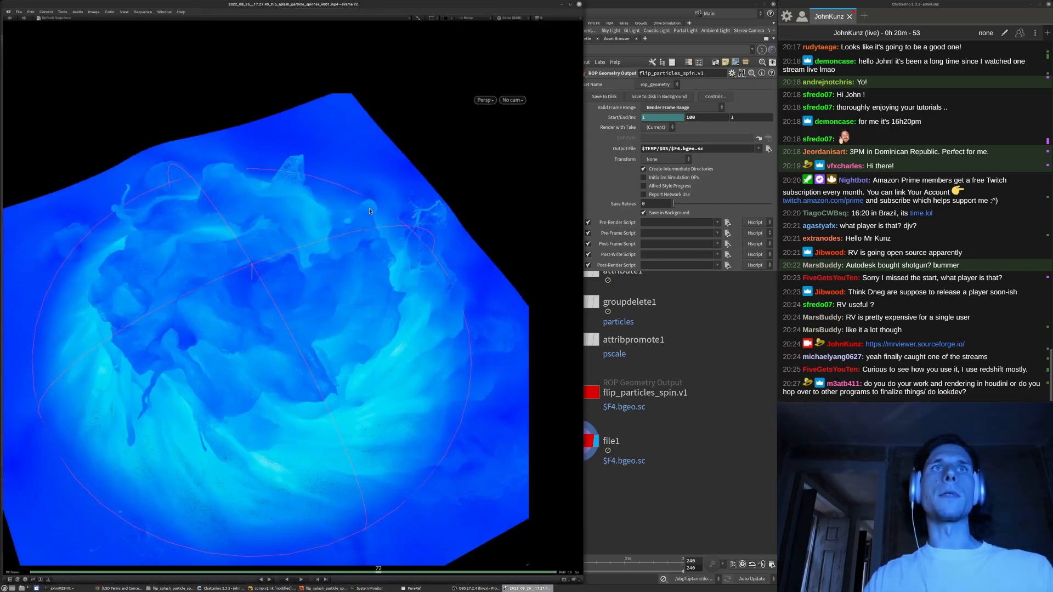
pyautogui.click(697, 408)
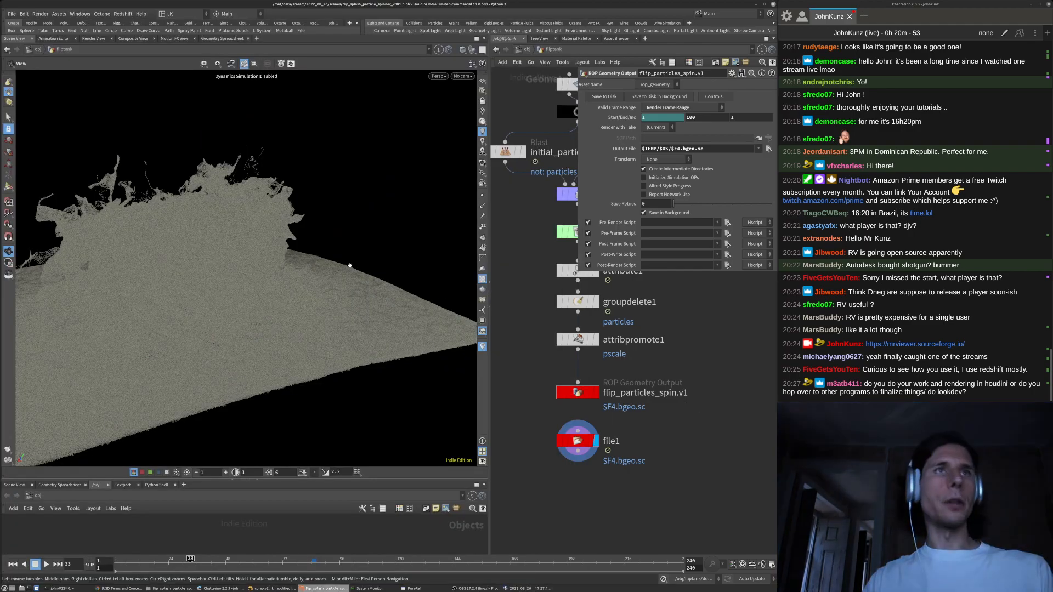
pyautogui.press('d')
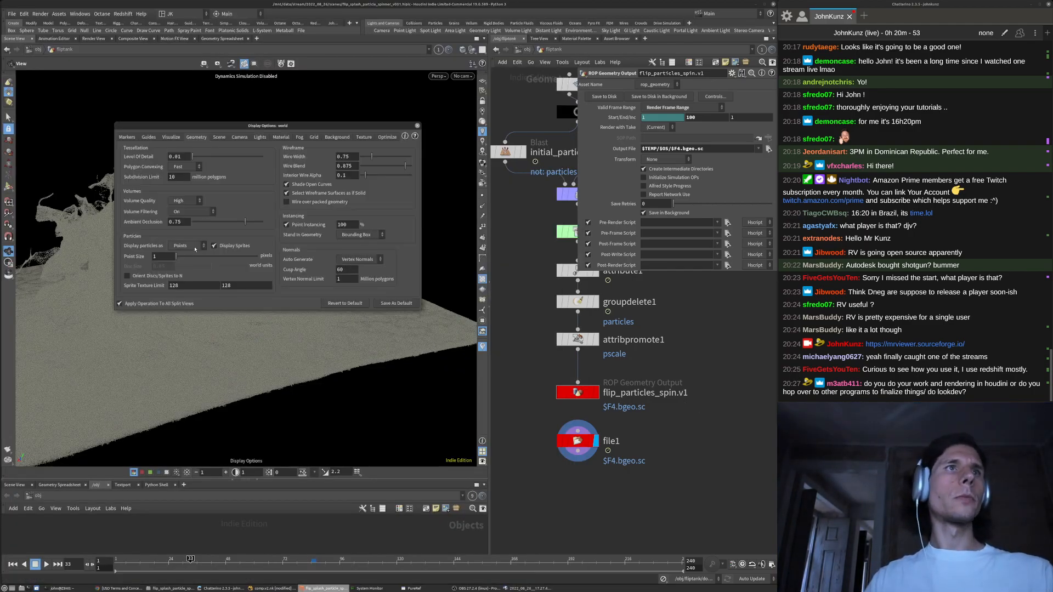
pyautogui.click(188, 246)
pyautogui.click(187, 256)
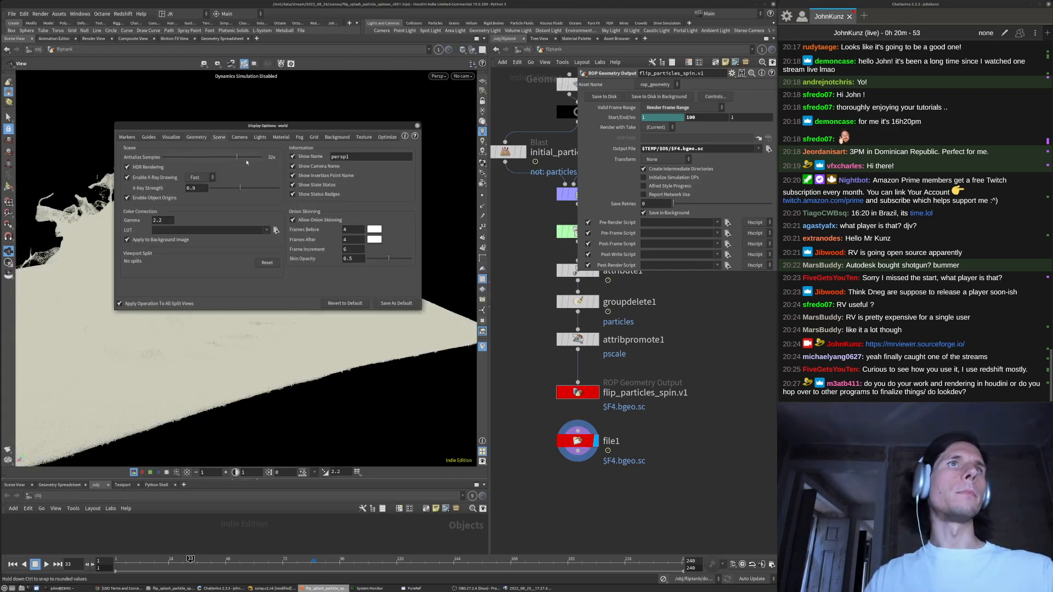
pyautogui.click(416, 126)
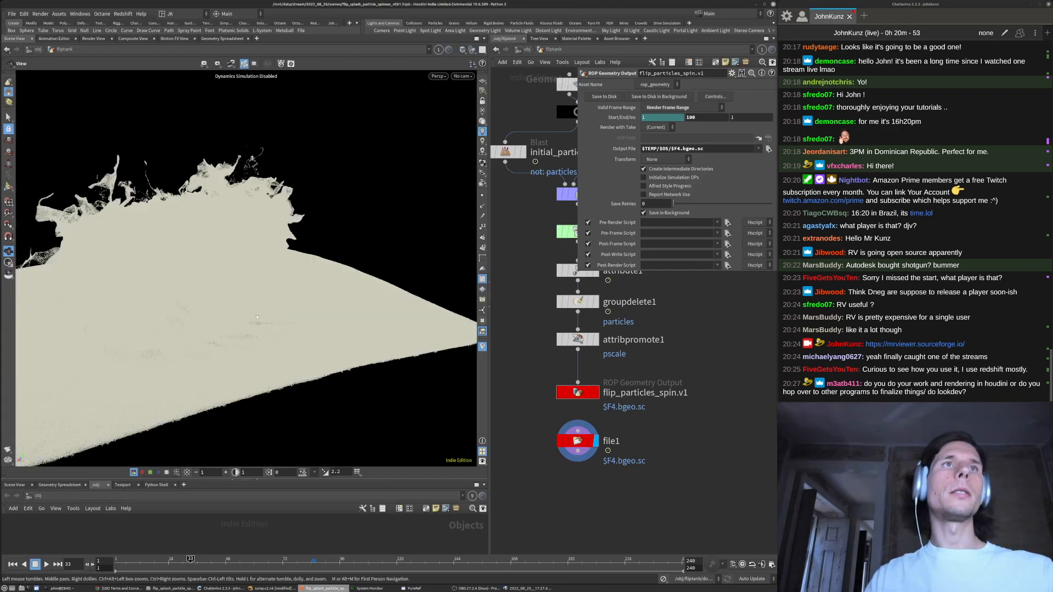
# Inspect the splash's thin sheets and tendrils up close from several angles
pyautogui.scroll(5, 306, 272)
pyautogui.moveTo(305, 272); pyautogui.dragTo(259, 220, button='right')
pyautogui.moveTo(259, 220); pyautogui.dragTo(275, 154)
pyautogui.moveTo(274, 153); pyautogui.dragTo(336, 149, button='right')
pyautogui.moveTo(336, 149); pyautogui.dragTo(271, 144)
pyautogui.moveTo(272, 143); pyautogui.dragTo(312, 175, button='right')
pyautogui.moveTo(312, 175); pyautogui.dragTo(315, 211)
pyautogui.moveTo(315, 211); pyautogui.dragTo(284, 201, button='right')
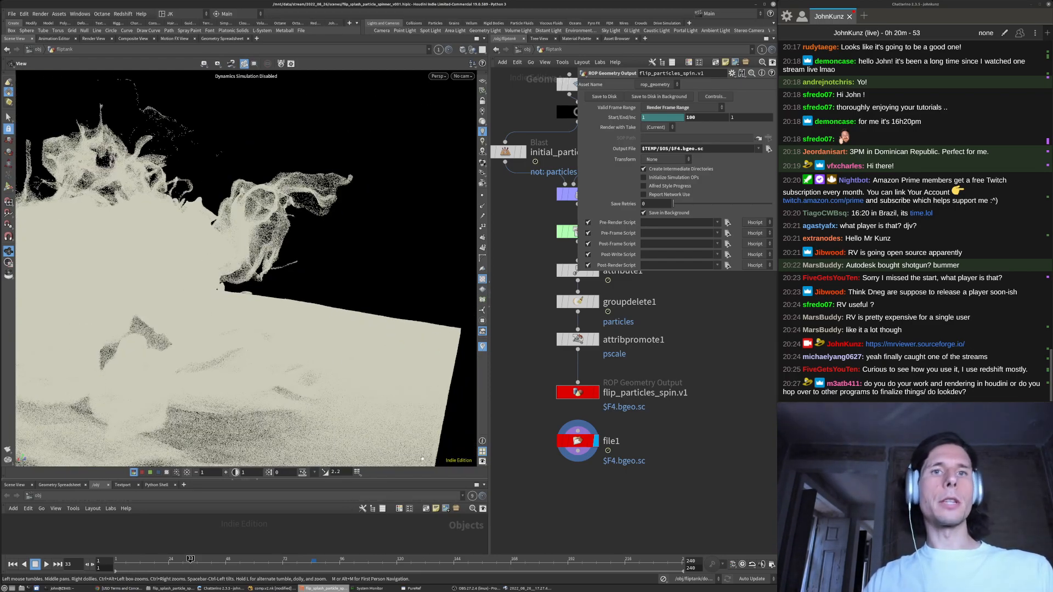
# Look over the whole PureRef board of coloured splash references and return to Houdini
pyautogui.click(415, 588)
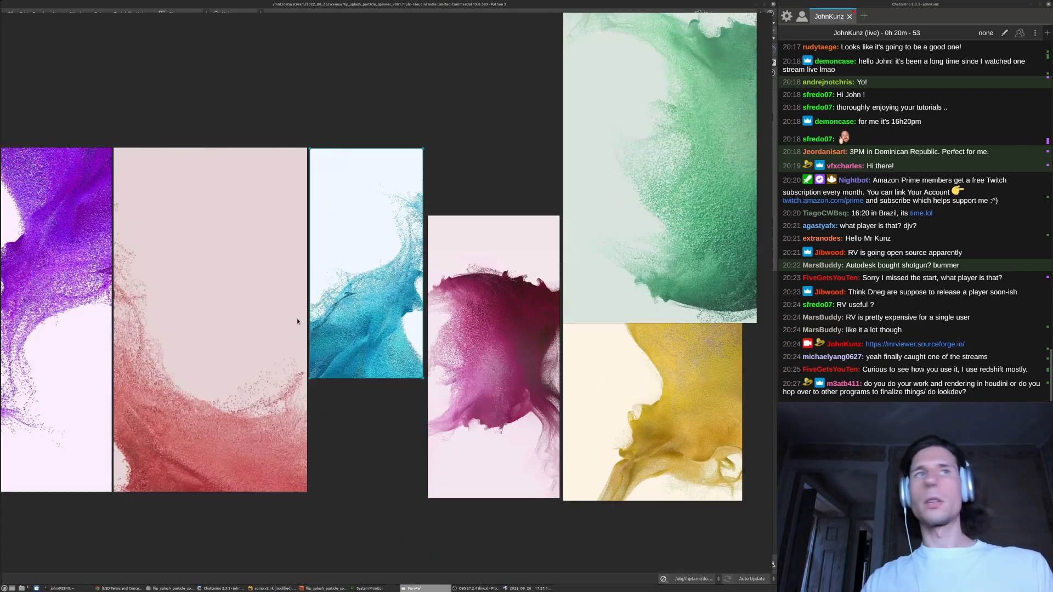
pyautogui.scroll(-2, 297, 322)
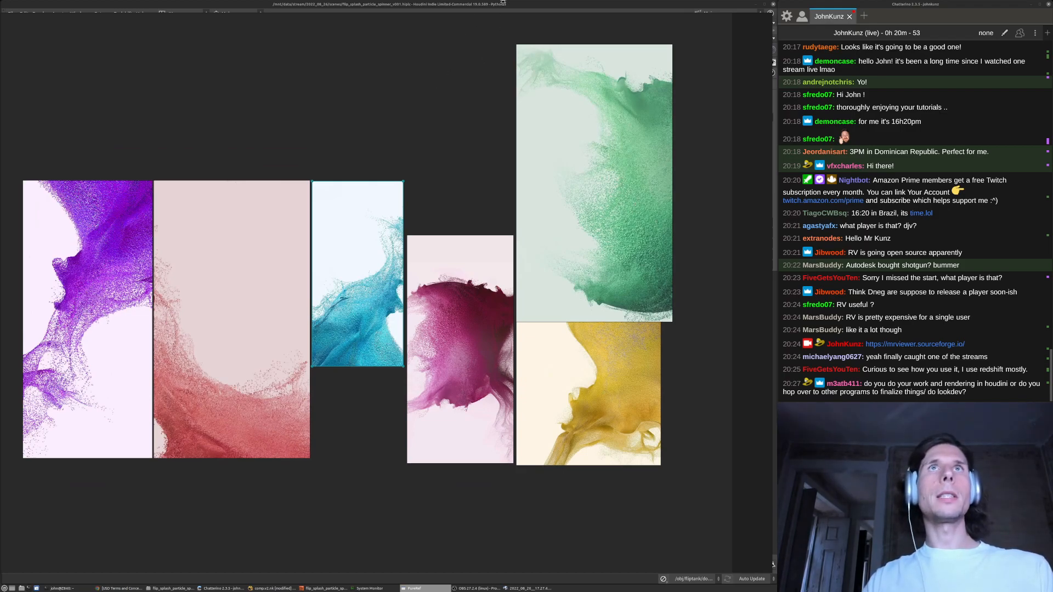
pyautogui.hotkey('alt', 'Tab')
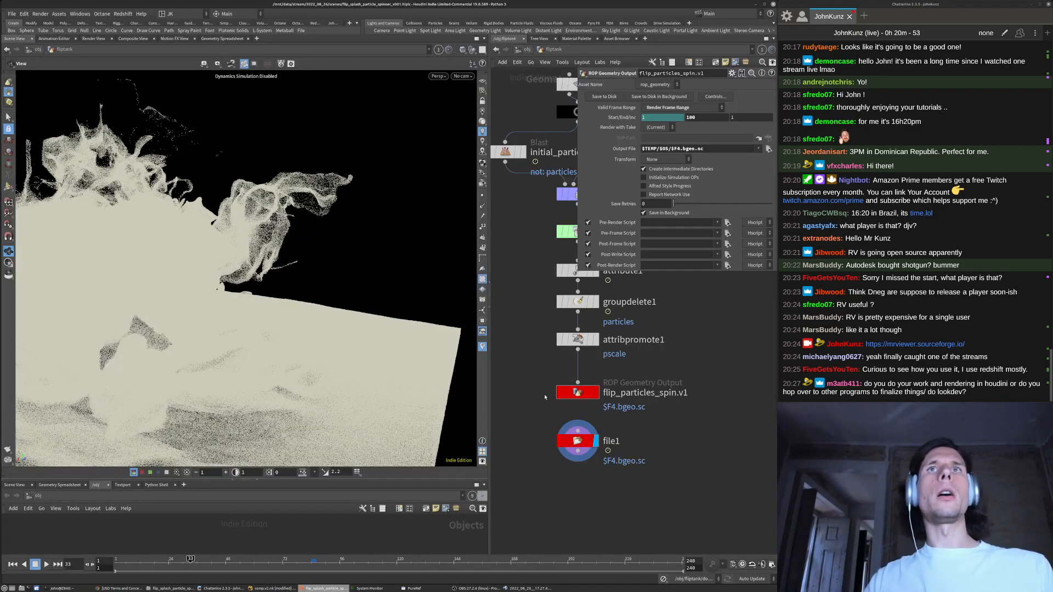
# Upload the current flip_splash_particle_spinner scene file and share its download link with viewers in the chat
pyautogui.scroll(-3, 596, 470)
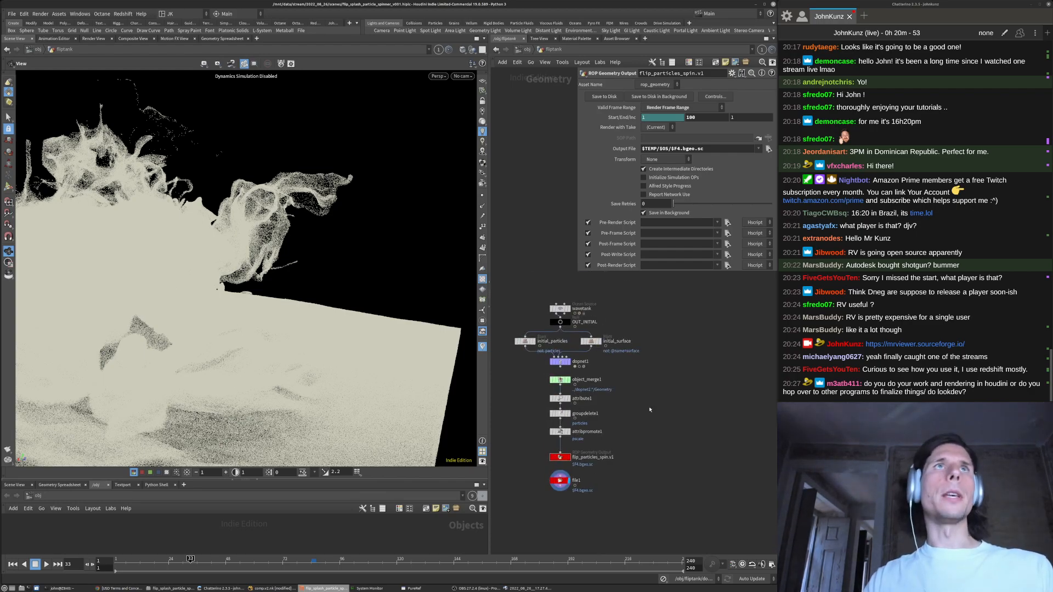
pyautogui.moveTo(364, 30); pyautogui.dragTo(428, 31)
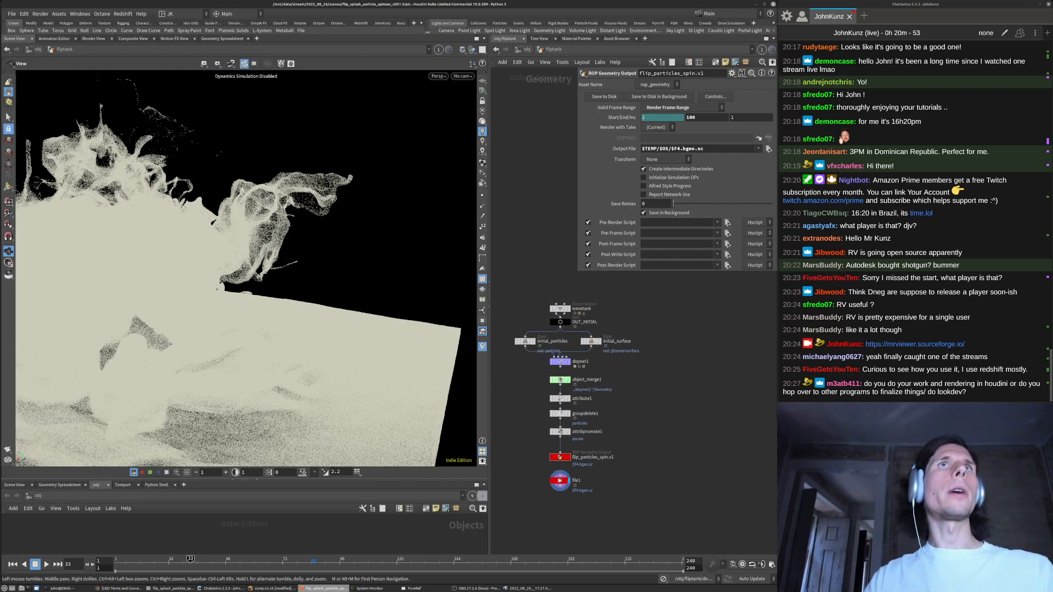
pyautogui.click(399, 23)
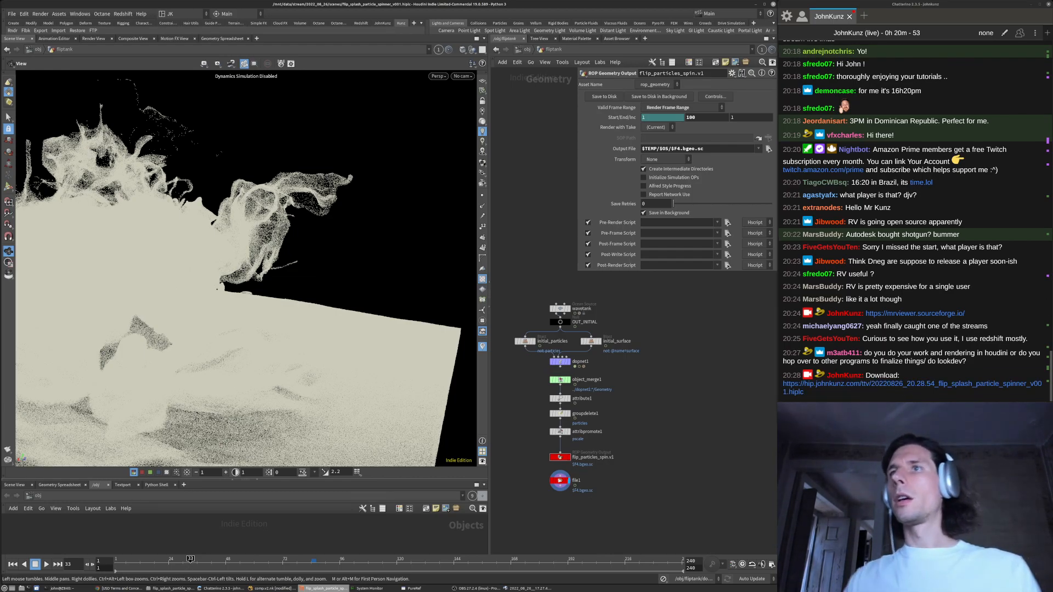
# Check the output file path of flip_particles_spin.v1 and examine the splash at frame 33 from a wider angle
pyautogui.scroll(3, 606, 457)
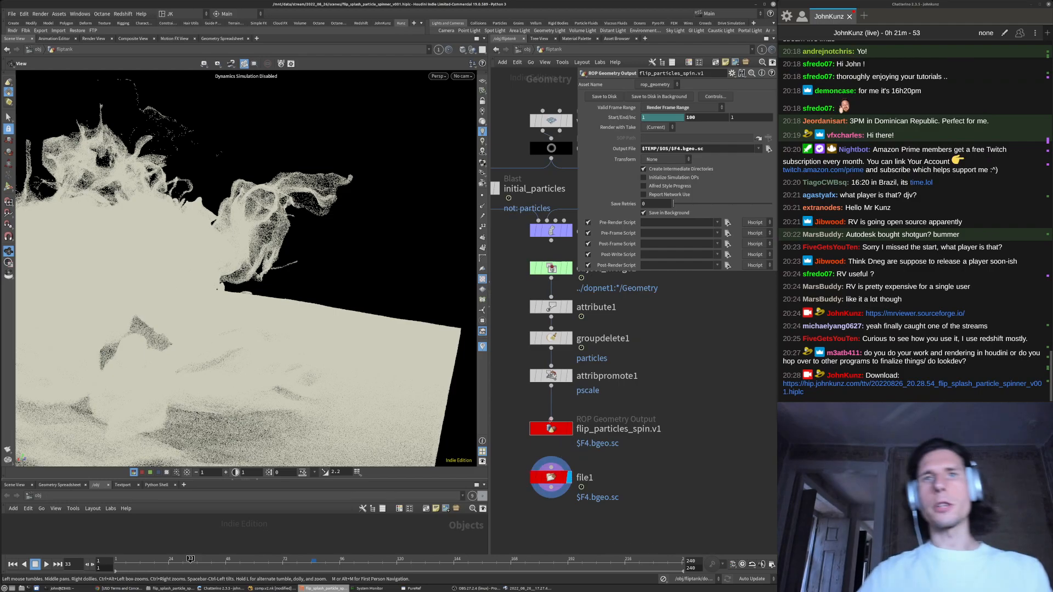
pyautogui.doubleClick(656, 149)
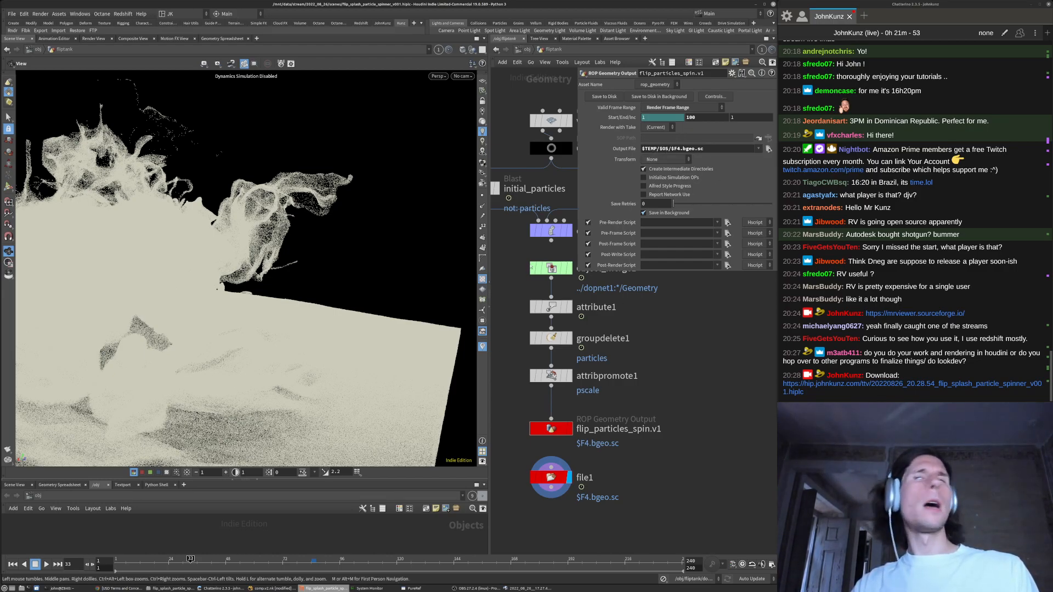
pyautogui.scroll(-1, 663, 397)
pyautogui.moveTo(296, 190); pyautogui.dragTo(334, 204)
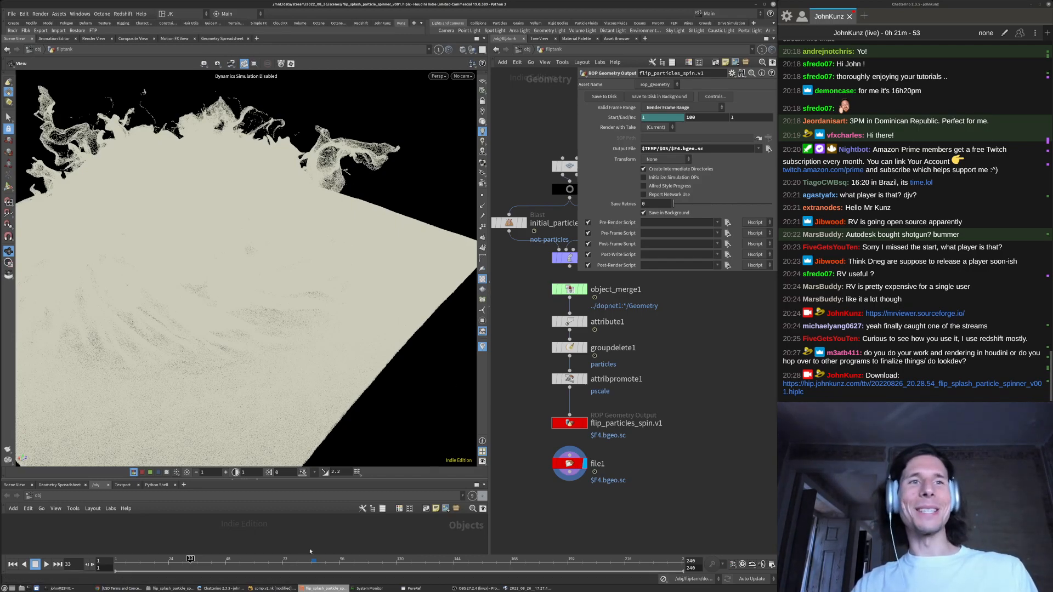
pyautogui.moveTo(313, 237); pyautogui.dragTo(363, 239)
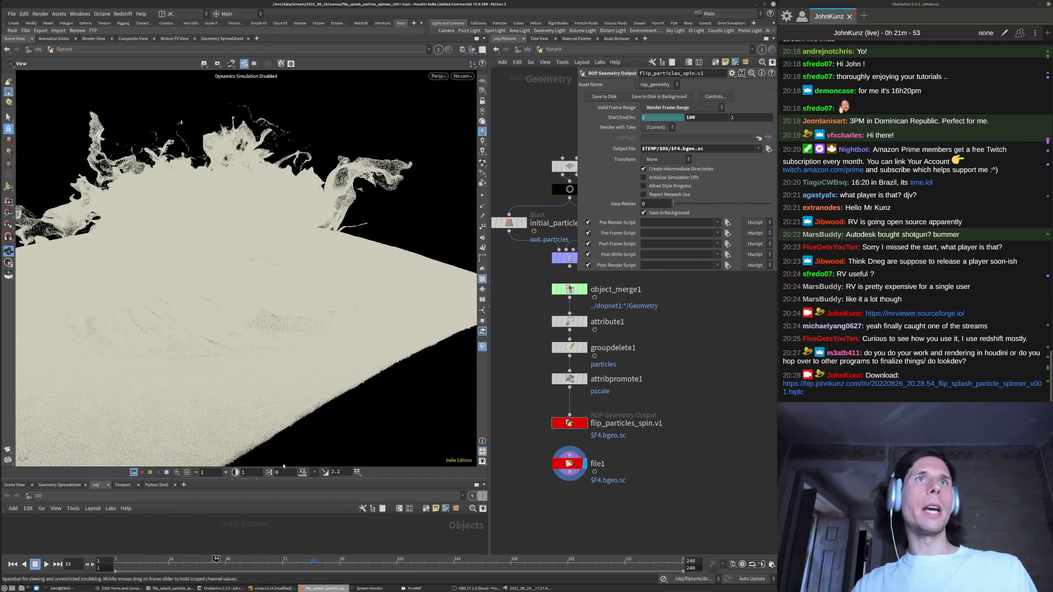
# Move the timeline to frame 44 and examine the splash and its surrounding fluid sheet from several angles
pyautogui.click(217, 561)
pyautogui.moveTo(357, 177); pyautogui.dragTo(290, 229)
pyautogui.scroll(4, 335, 192)
pyautogui.moveTo(291, 229); pyautogui.dragTo(247, 164, button='right')
pyautogui.moveTo(247, 164); pyautogui.dragTo(242, 222, button='middle')
pyautogui.moveTo(241, 221); pyautogui.dragTo(299, 192, button='right')
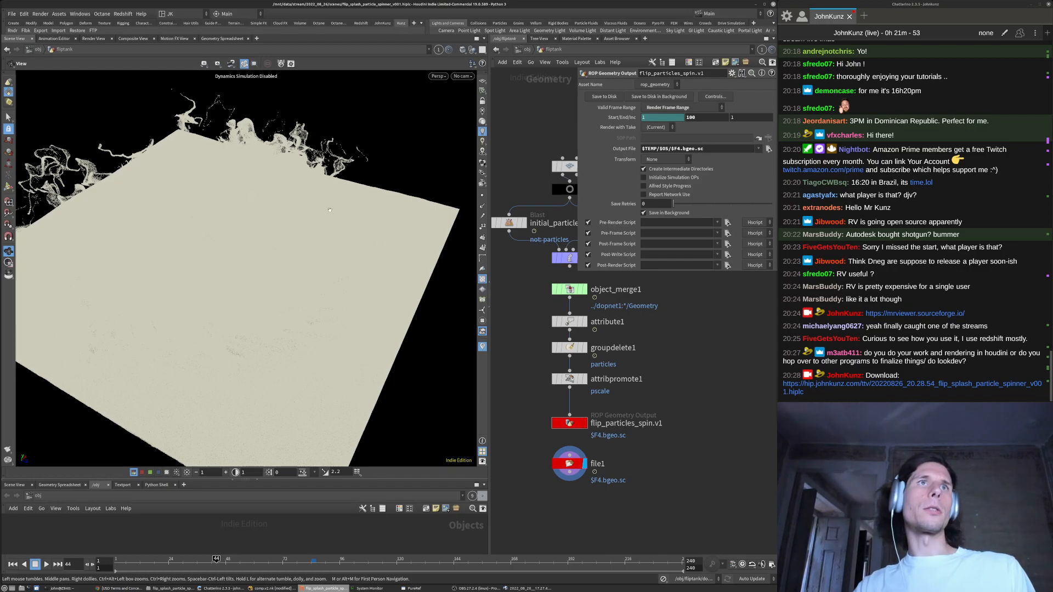
pyautogui.moveTo(688, 440); pyautogui.dragTo(698, 371, button='middle')
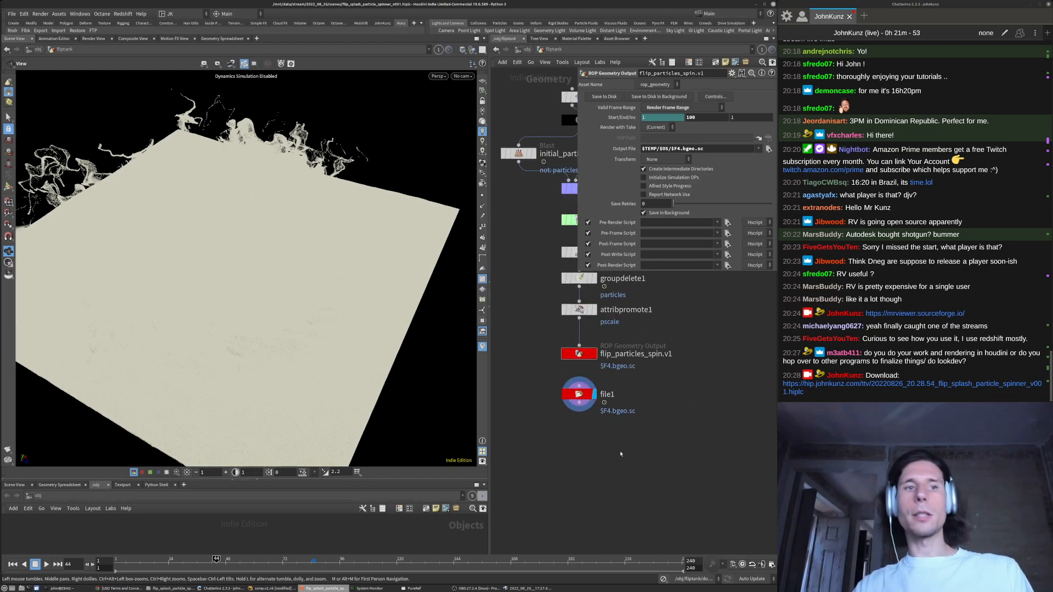
pyautogui.press('Tab')
pyautogui.moveTo(622, 454)
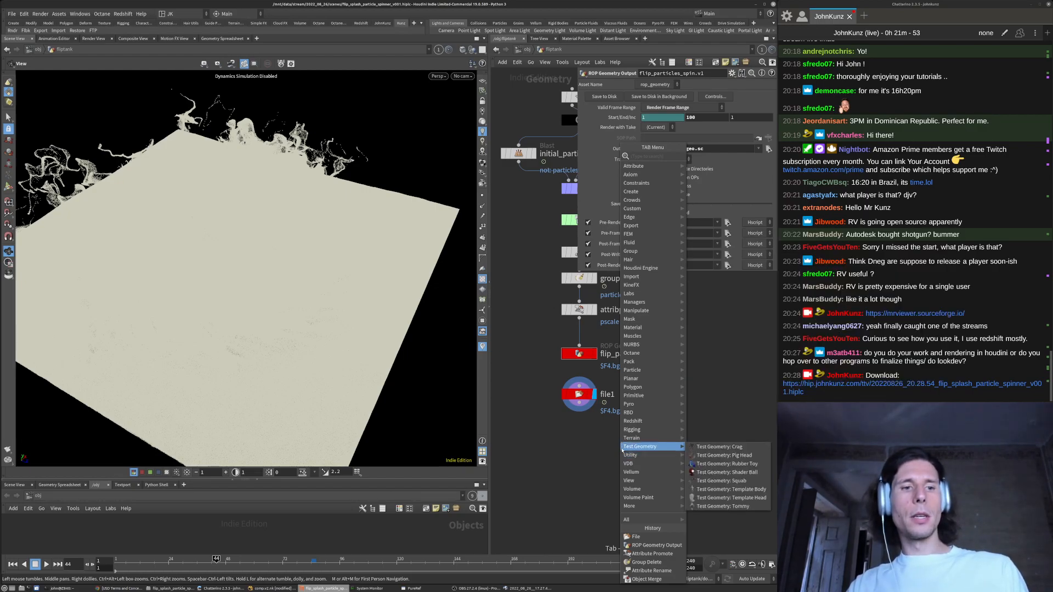
pyautogui.write('vdb')
pyautogui.press('Escape')
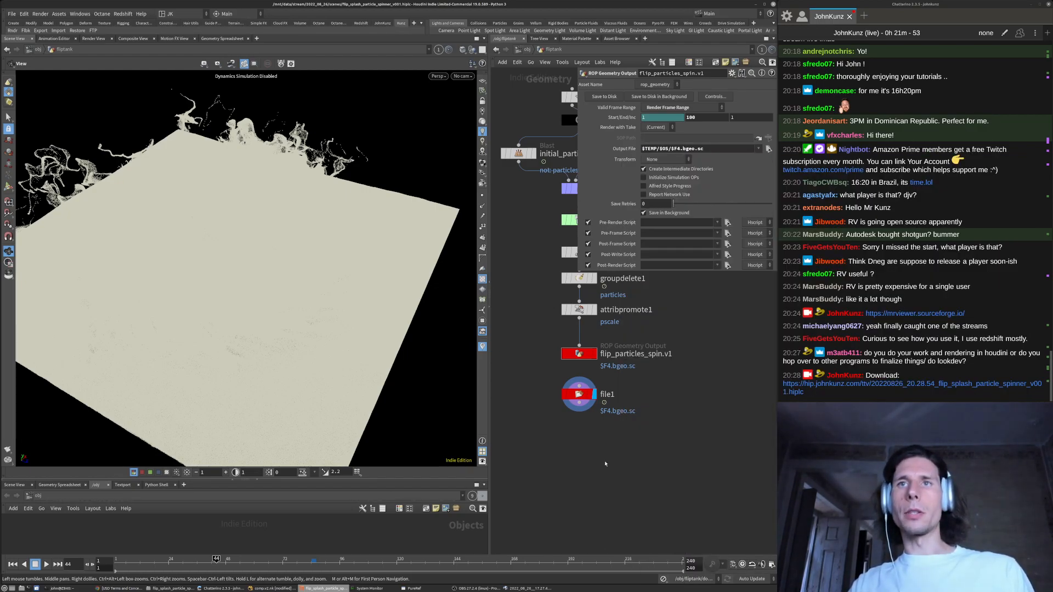
# Try out a Volume Rasterize Attributes node below file1 and delete it
pyautogui.press('Tab')
pyautogui.write('rast')
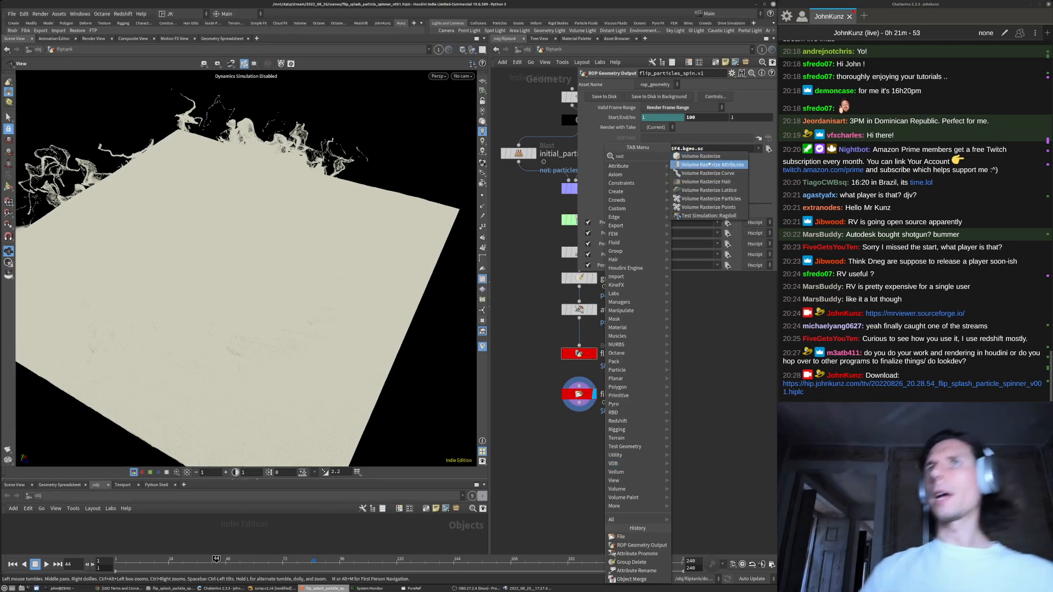
pyautogui.click(708, 165)
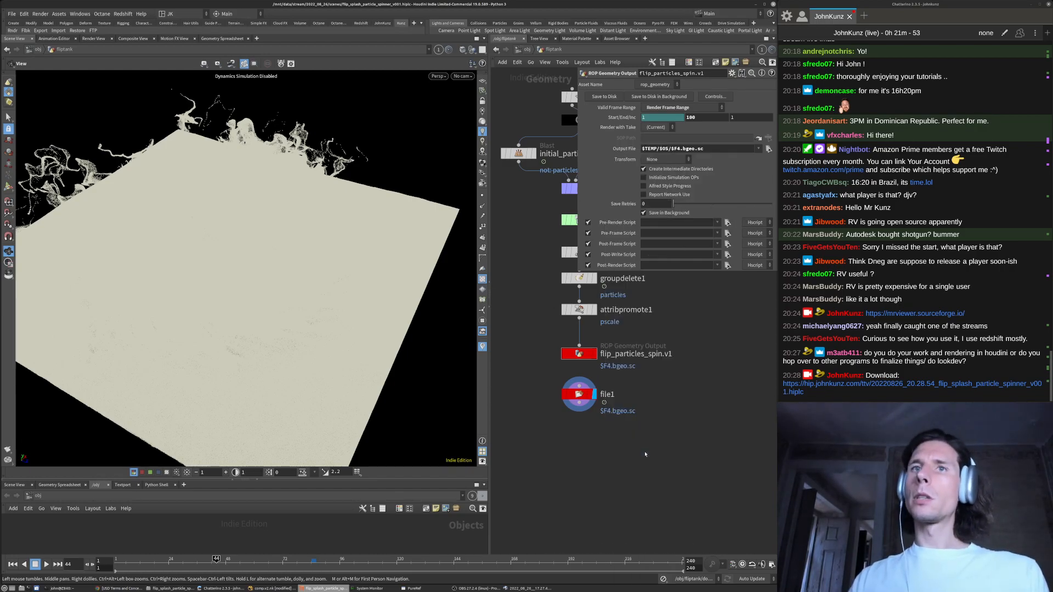
pyautogui.click(657, 459)
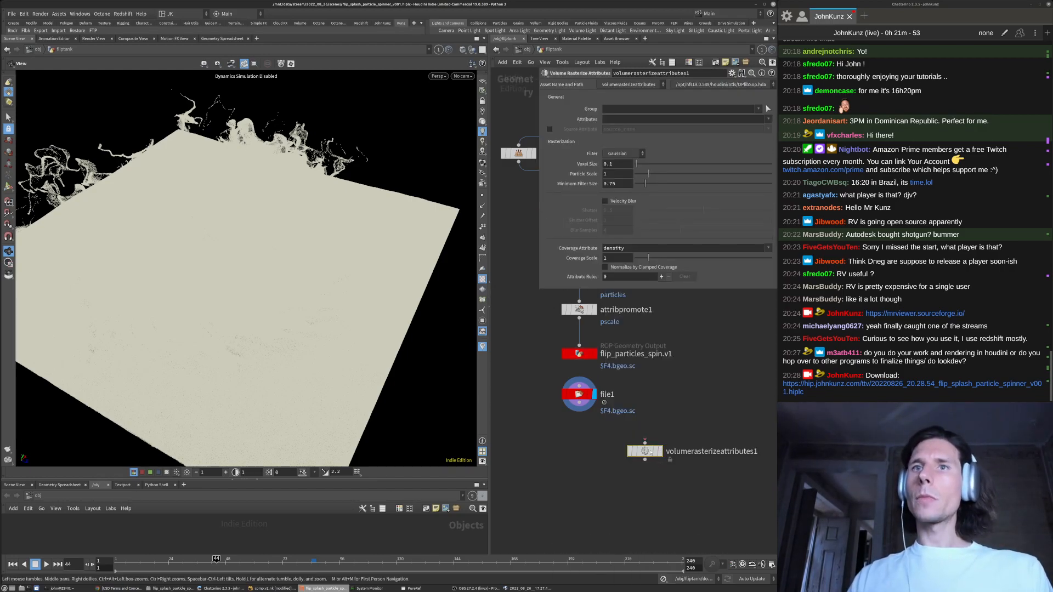
pyautogui.press('Delete')
# Add a Volume Rasterize Particles node below file1, leaving its inputs unconnected
pyautogui.press('Tab')
pyautogui.write('rast')
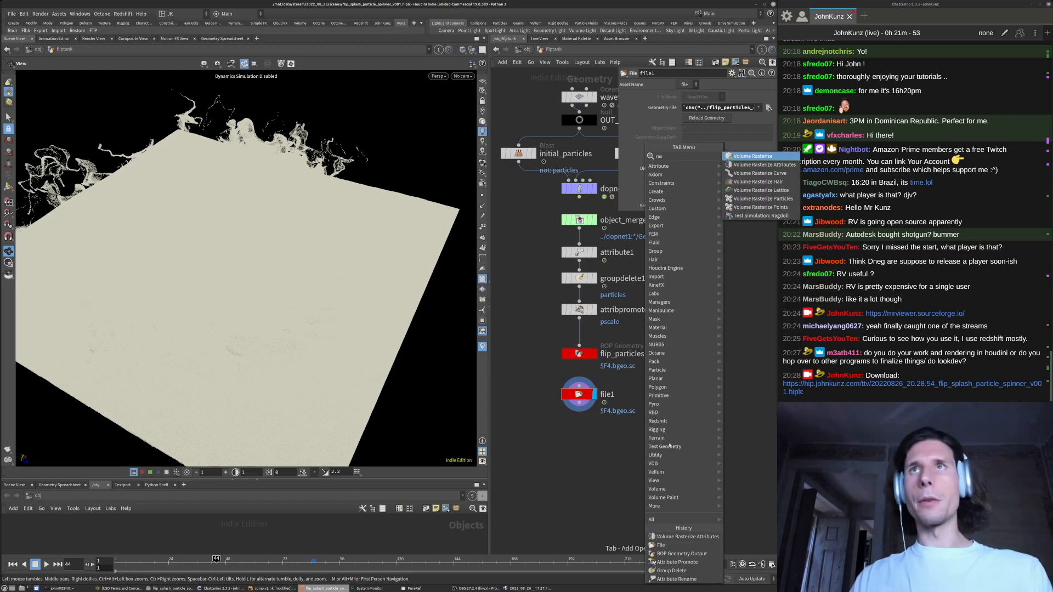
pyautogui.click(763, 198)
pyautogui.click(659, 422)
pyautogui.moveTo(660, 423); pyautogui.dragTo(580, 506)
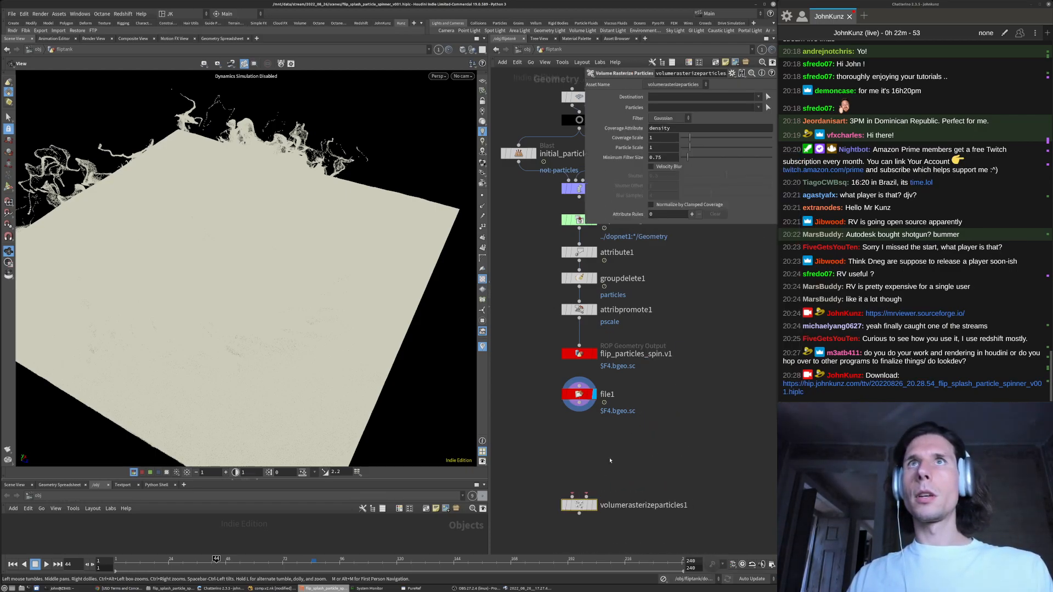
pyautogui.moveTo(578, 486); pyautogui.dragTo(603, 440, button='middle')
pyautogui.scroll(3, 608, 443)
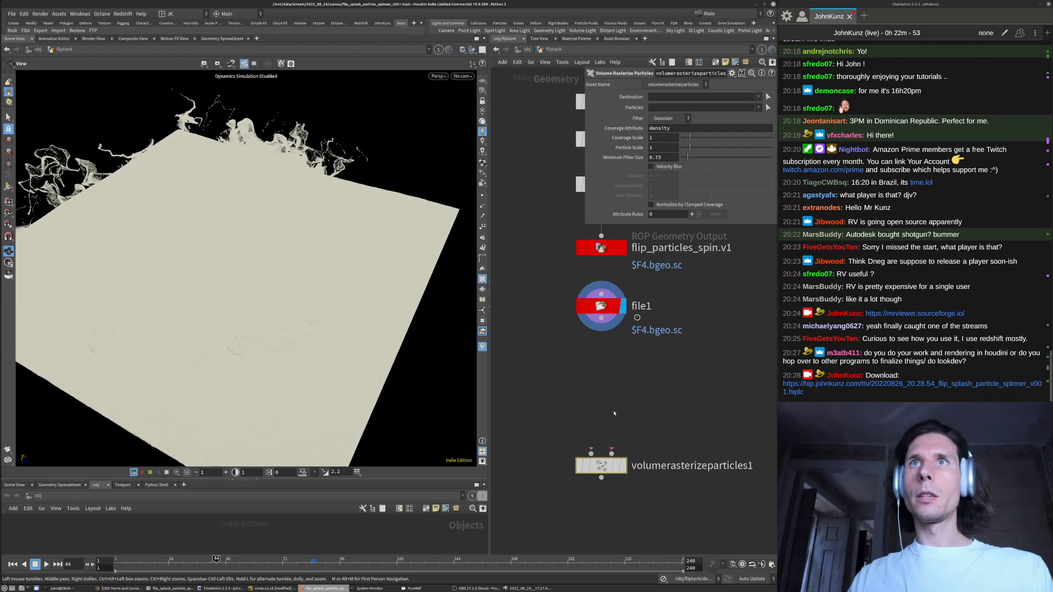
# Place a Volume Rasterize Points node above volumerasterizeparticles1, look inside its network, and delete it
pyautogui.press('Tab')
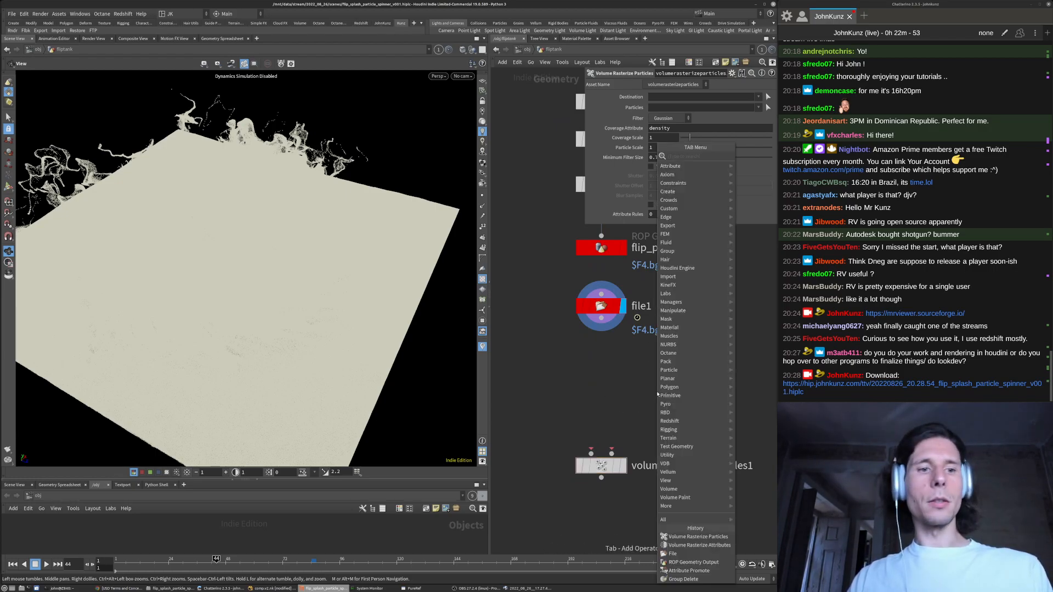
pyautogui.write('ras')
pyautogui.click(773, 207)
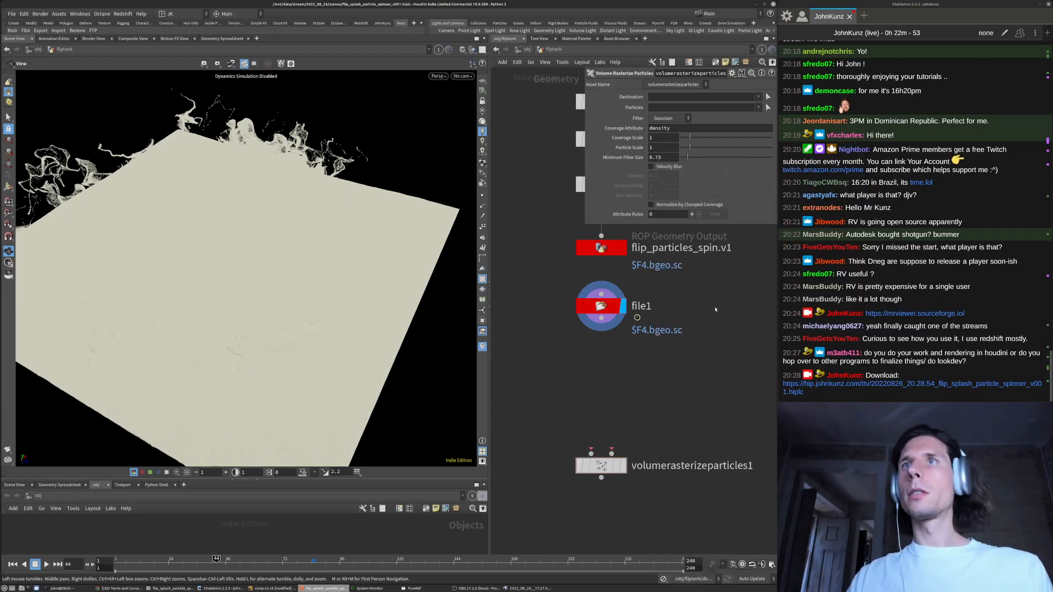
pyautogui.click(683, 379)
pyautogui.moveTo(683, 379); pyautogui.dragTo(602, 424)
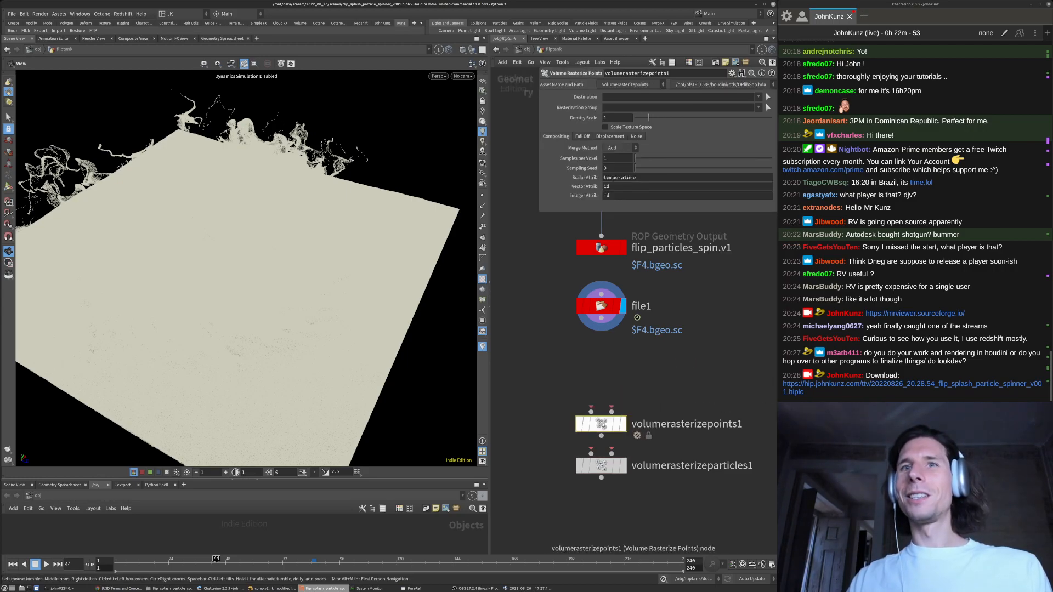
pyautogui.doubleClick(601, 423)
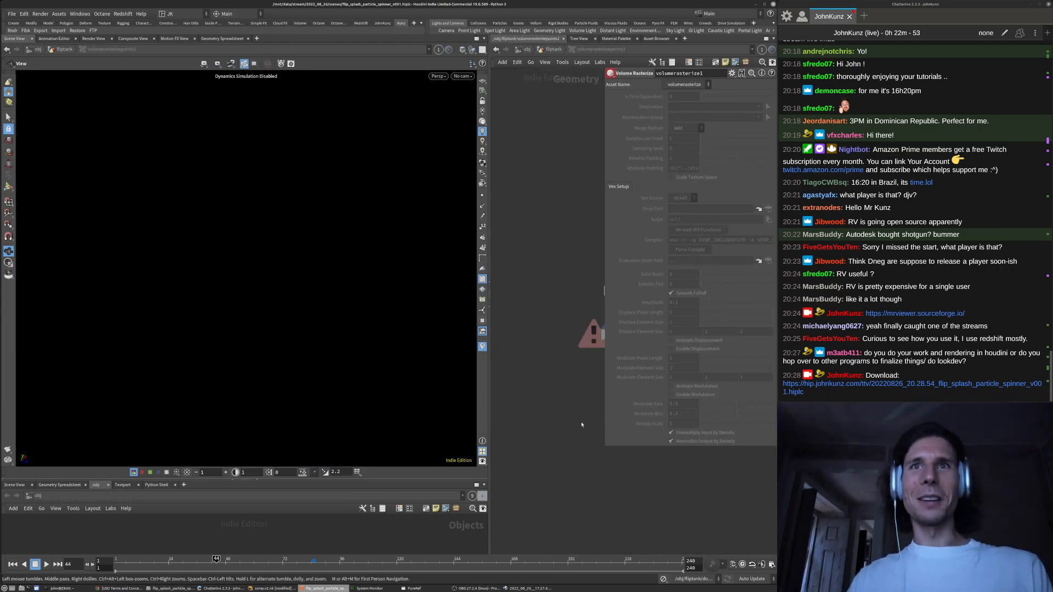
pyautogui.press('u')
pyautogui.press('Delete')
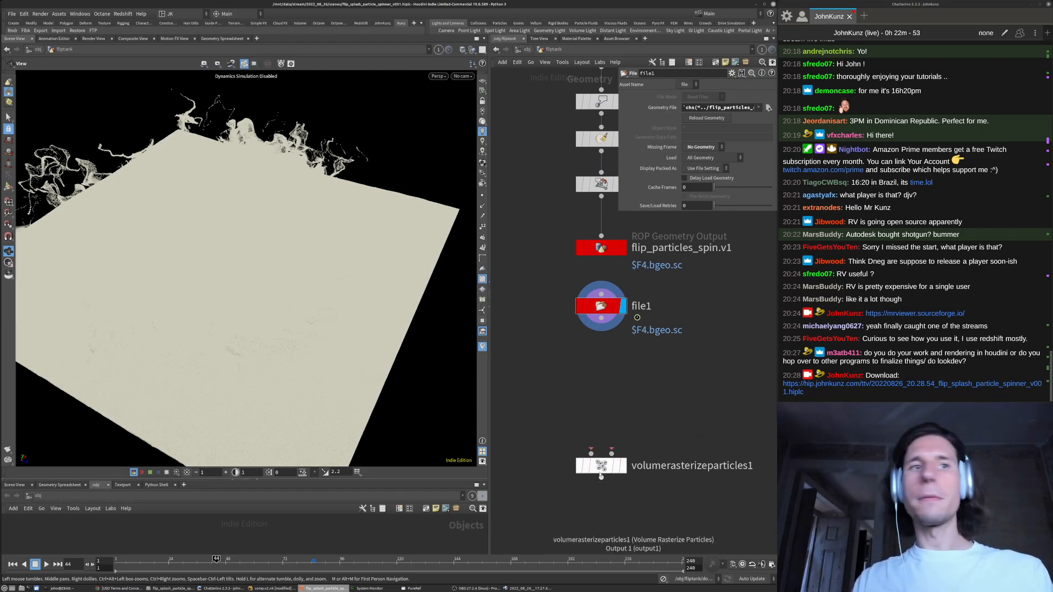
# Move the volumerasterizeparticles1 node up closer to file1
pyautogui.moveTo(602, 468); pyautogui.dragTo(601, 426)
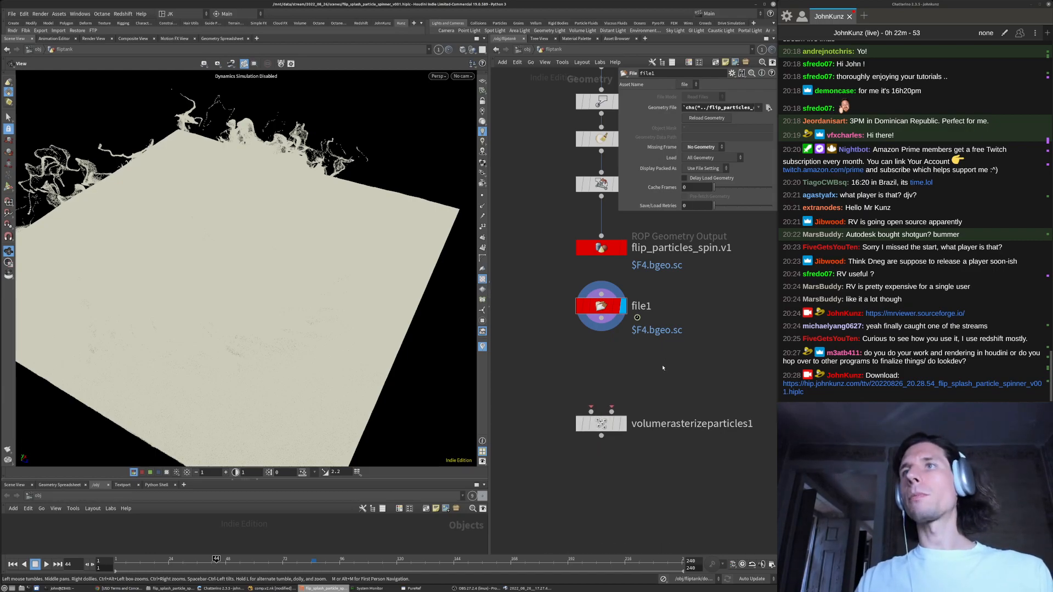
# Switch to the PureRef board and examine the grain and dense areas of the magenta splash reference
pyautogui.moveTo(515, 591)
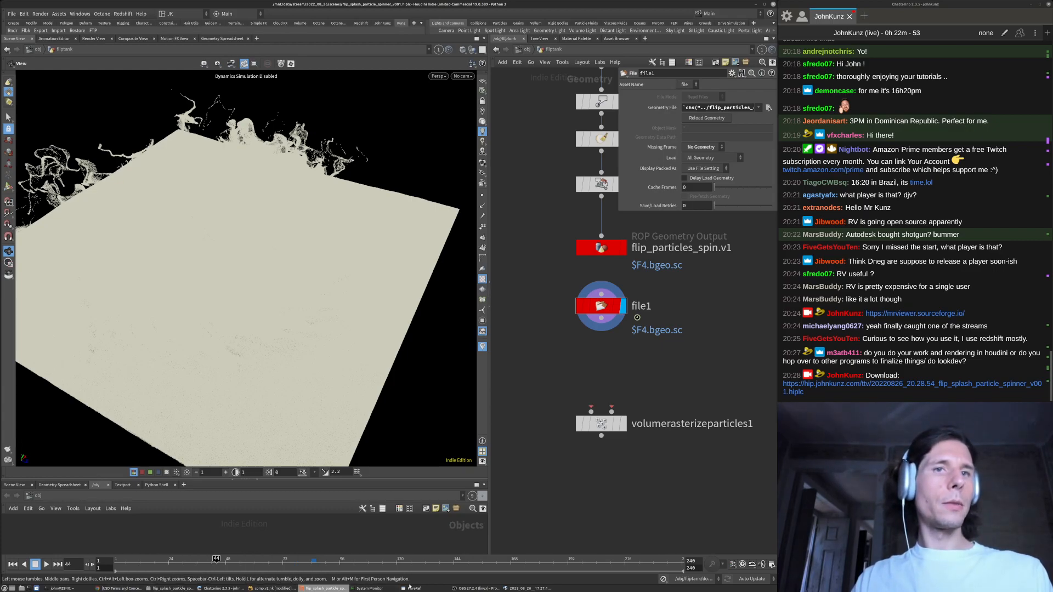
pyautogui.click(411, 589)
pyautogui.scroll(5, 442, 309)
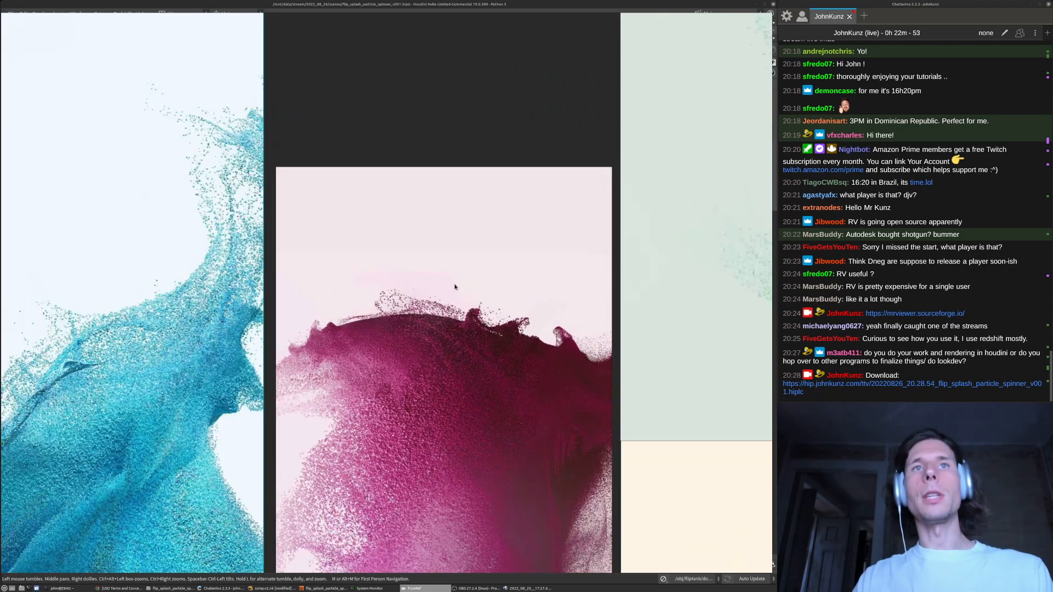
pyautogui.moveTo(463, 334); pyautogui.dragTo(439, 191, button='middle')
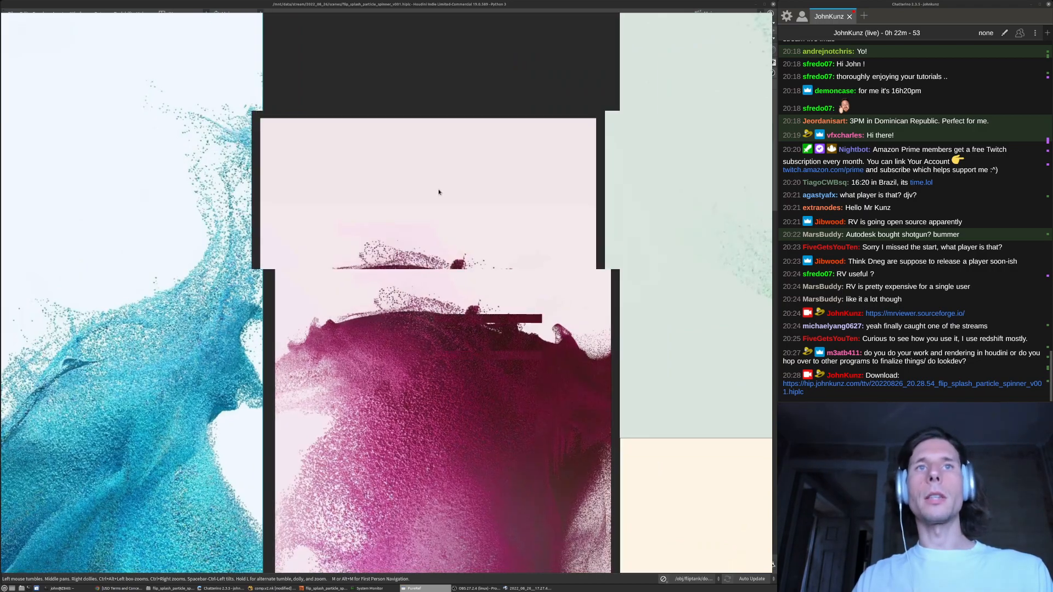
pyautogui.scroll(2, 483, 231)
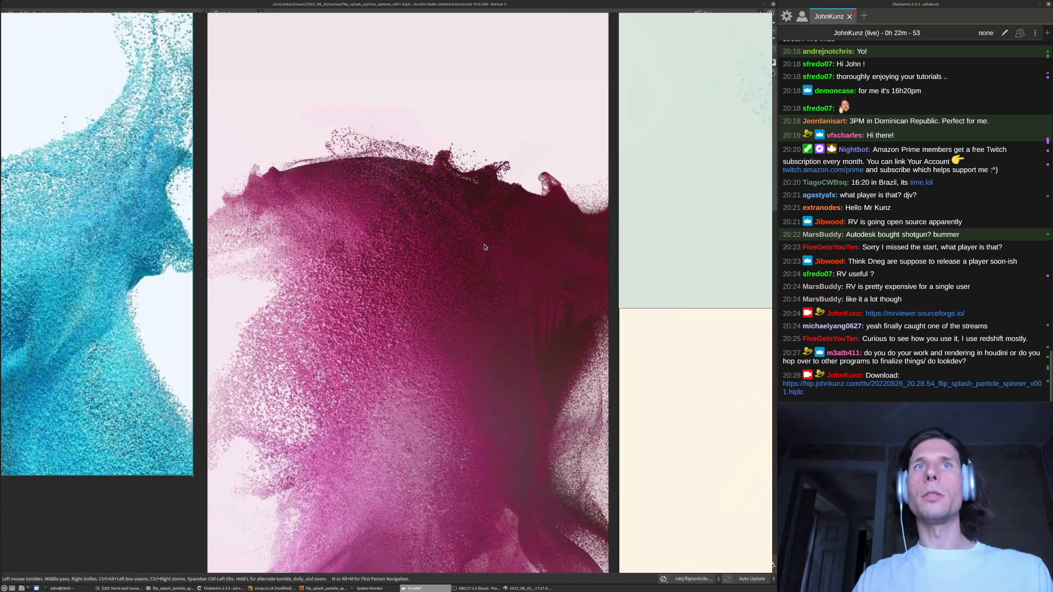
pyautogui.scroll(4, 524, 217)
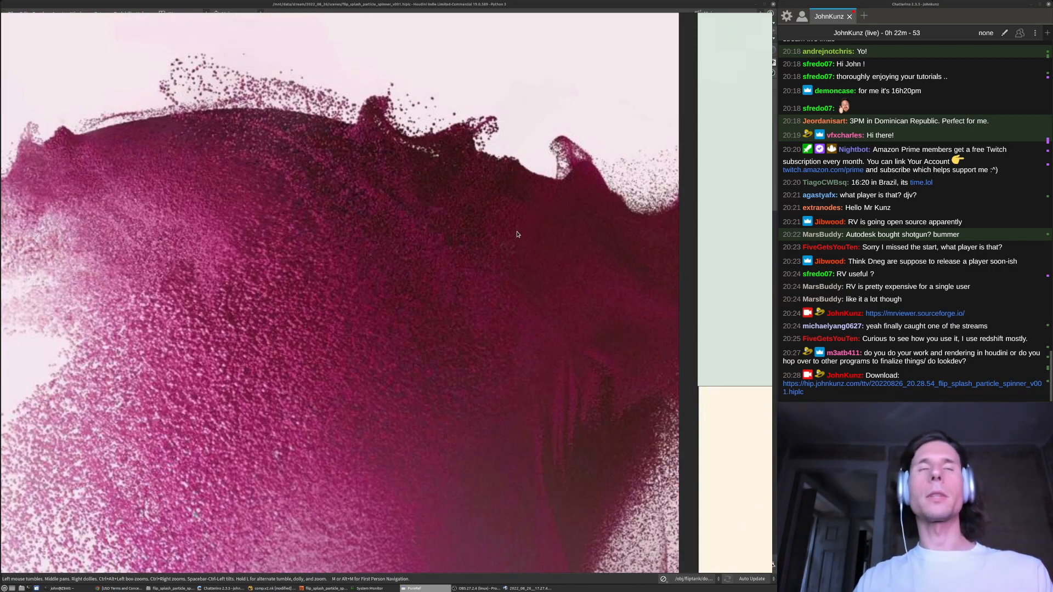
pyautogui.scroll(-1, 416, 142)
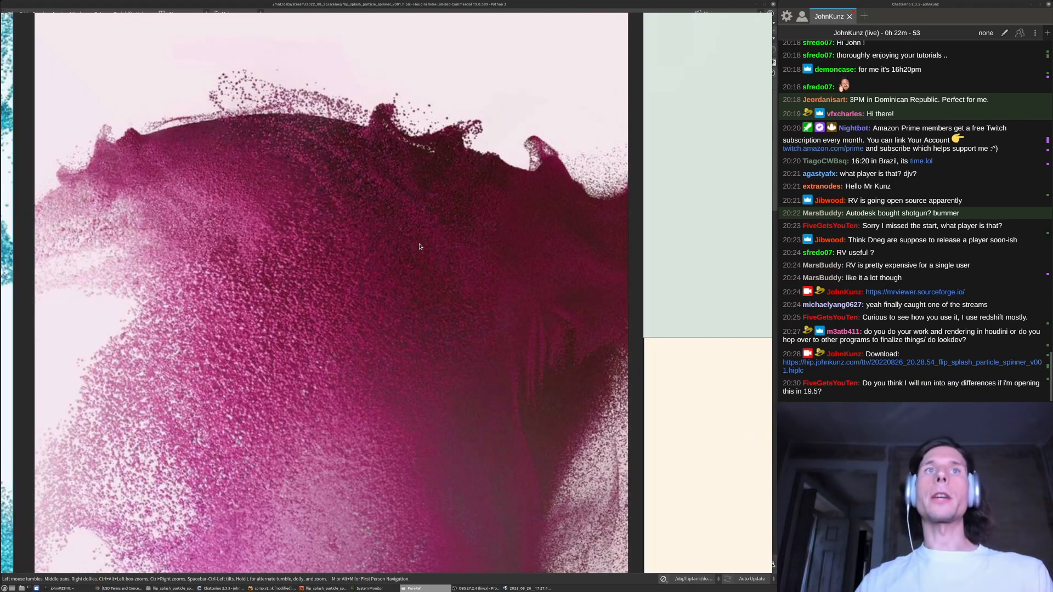
pyautogui.scroll(-4, 408, 258)
pyautogui.scroll(1, 422, 274)
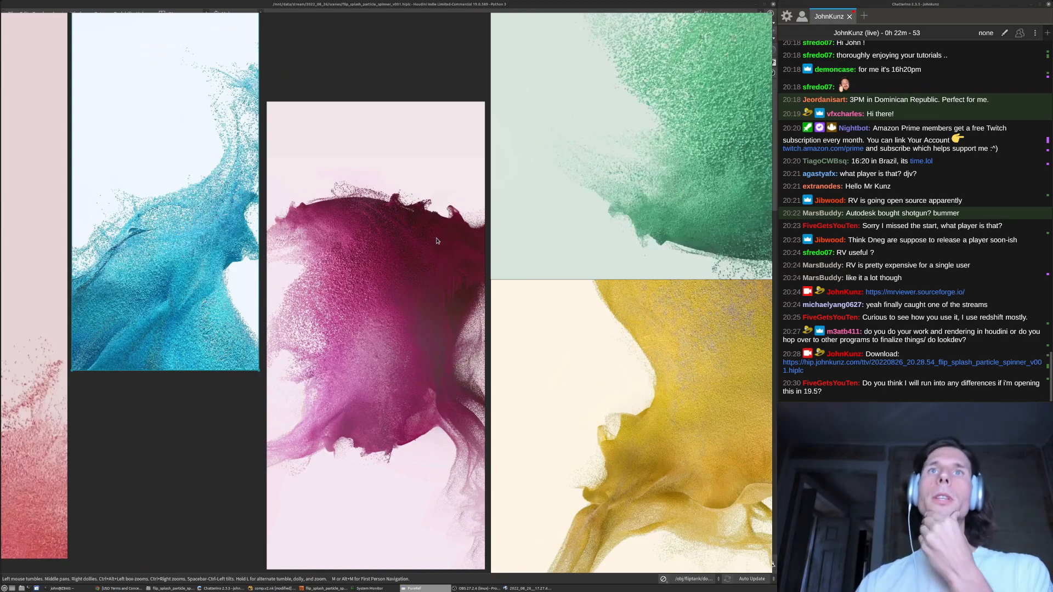
# Examine the particle detail in the blue splash reference and compare it with the neighbouring red and magenta images
pyautogui.moveTo(218, 276); pyautogui.dragTo(263, 250, button='middle')
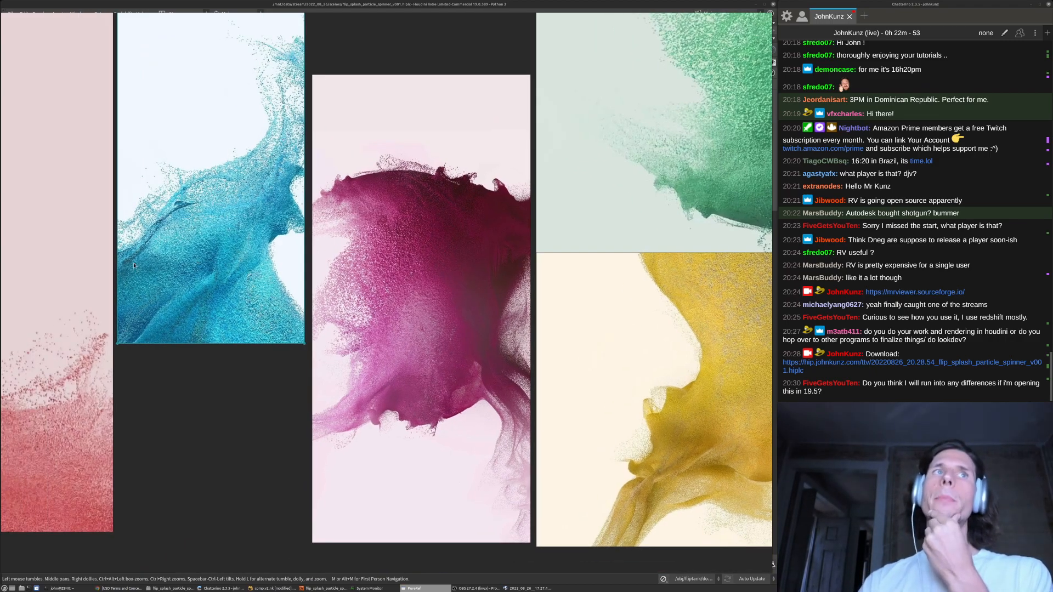
pyautogui.scroll(5, 136, 264)
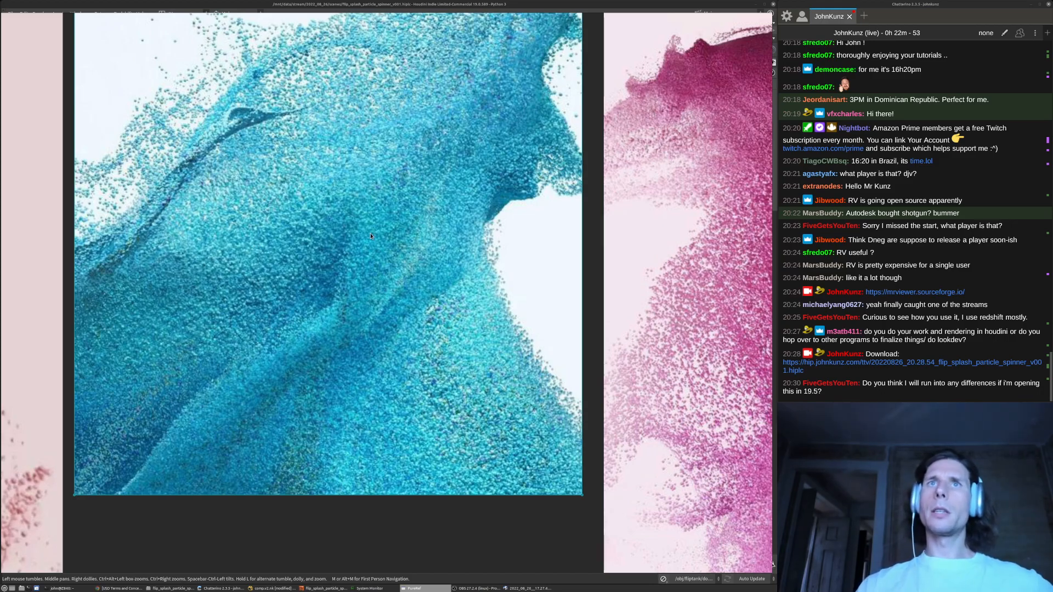
pyautogui.scroll(-8, 383, 301)
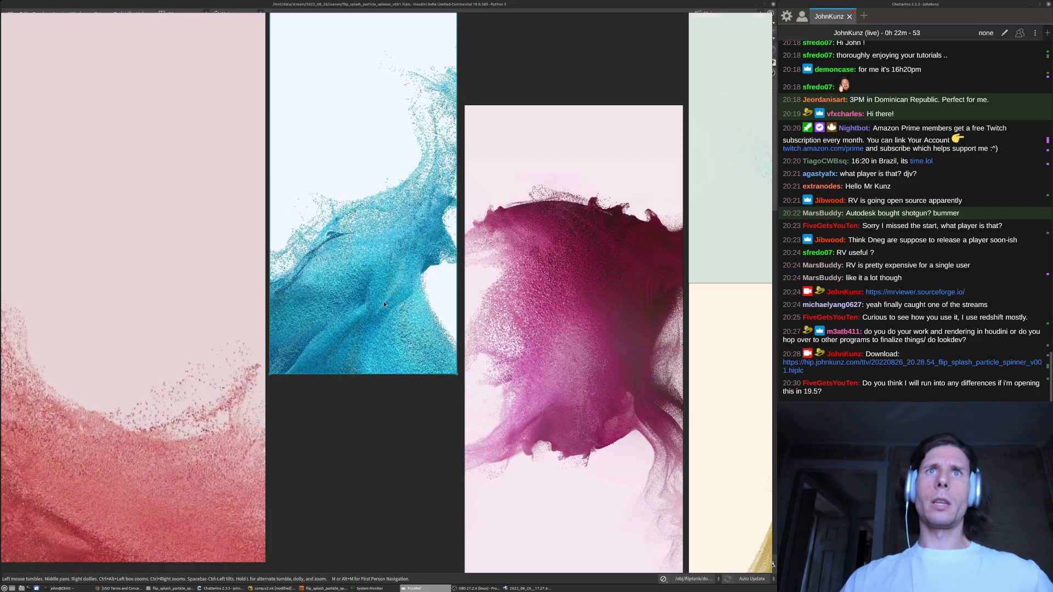
# Switch to the Nuke comp and add a ColorCorrect node after Grade2 with its master gamma set to 0.84
pyautogui.click(271, 589)
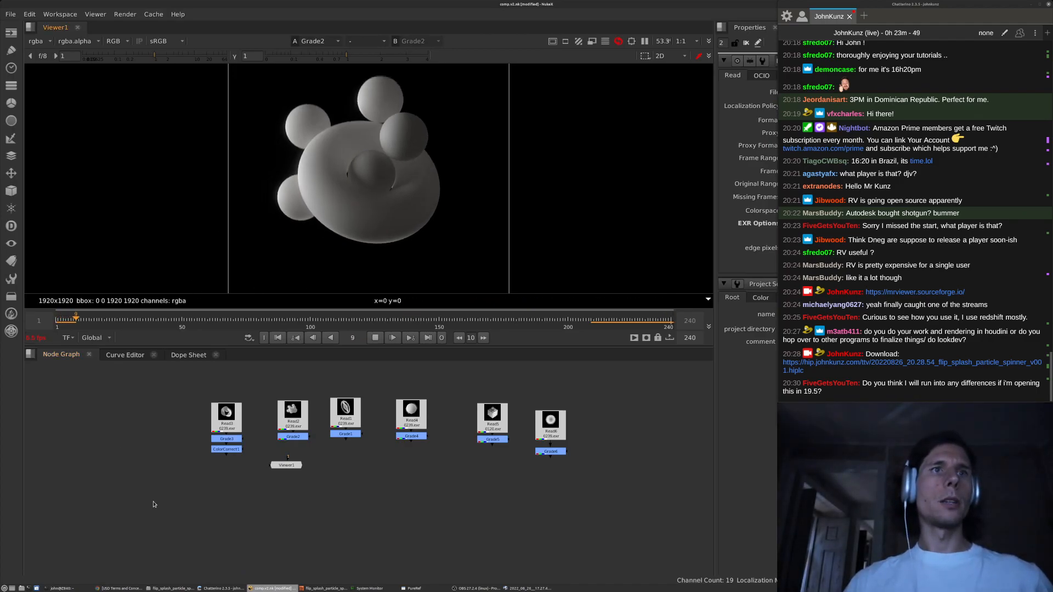
pyautogui.moveTo(312, 469); pyautogui.dragTo(302, 485, button='middle')
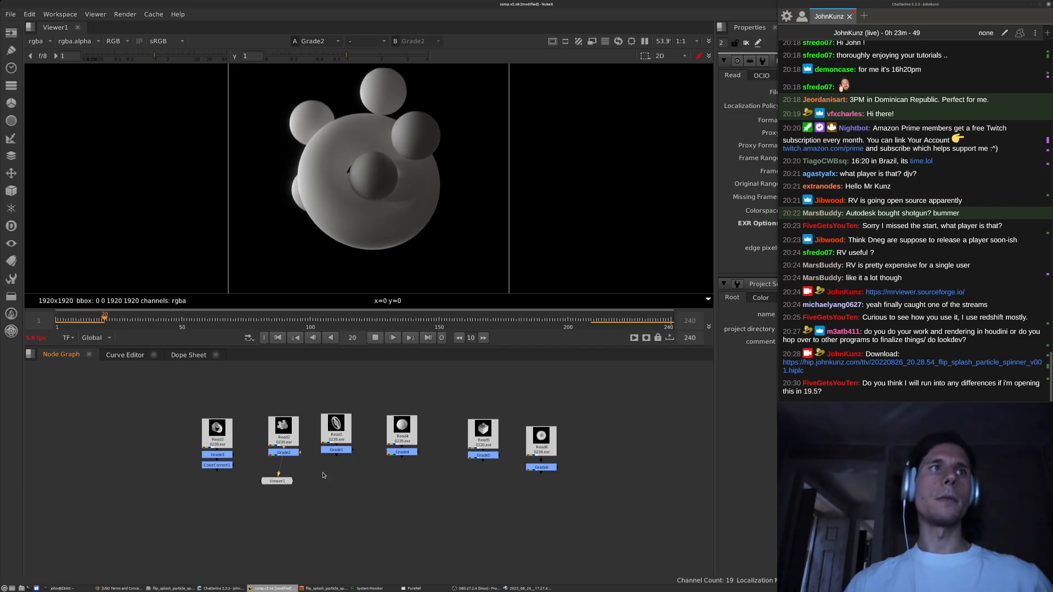
pyautogui.click(280, 454)
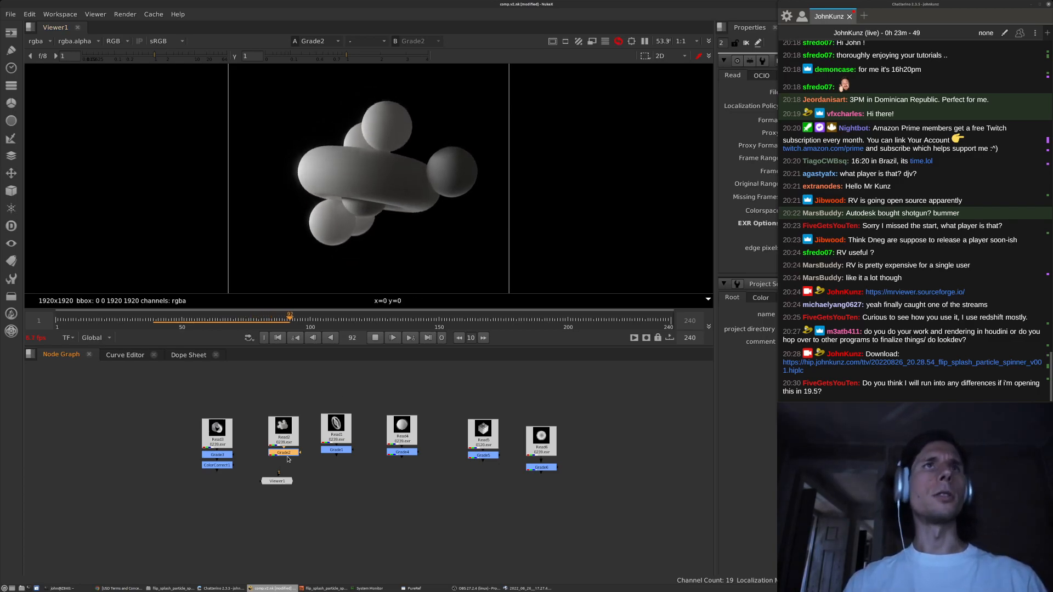
pyautogui.press('c')
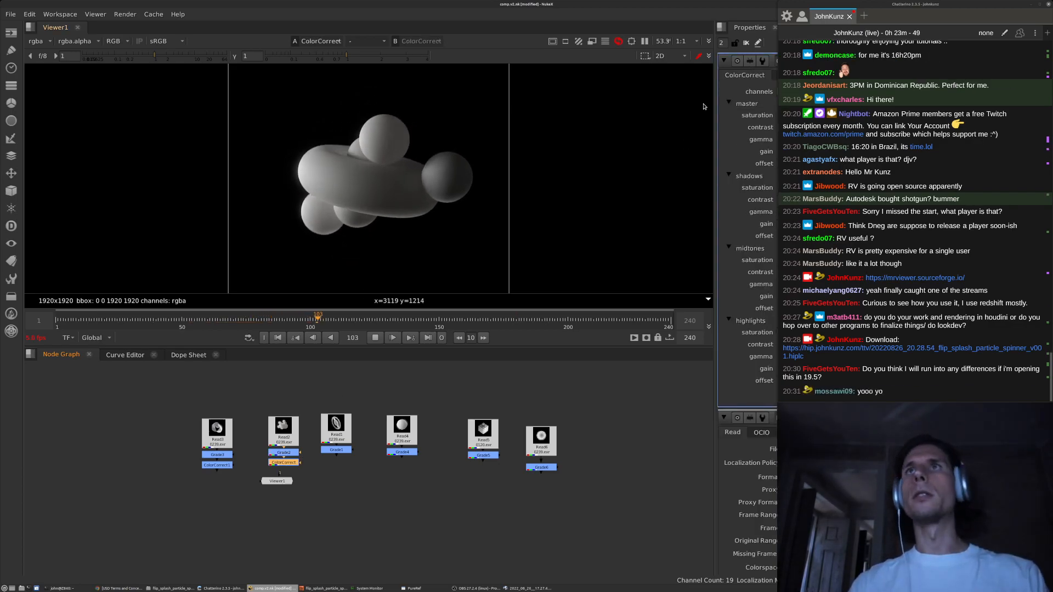
pyautogui.moveTo(716, 104)
pyautogui.mouseDown()
pyautogui.moveTo(693, 113)
pyautogui.moveTo(717, 118)
pyautogui.mouseUp()
pyautogui.press('f')
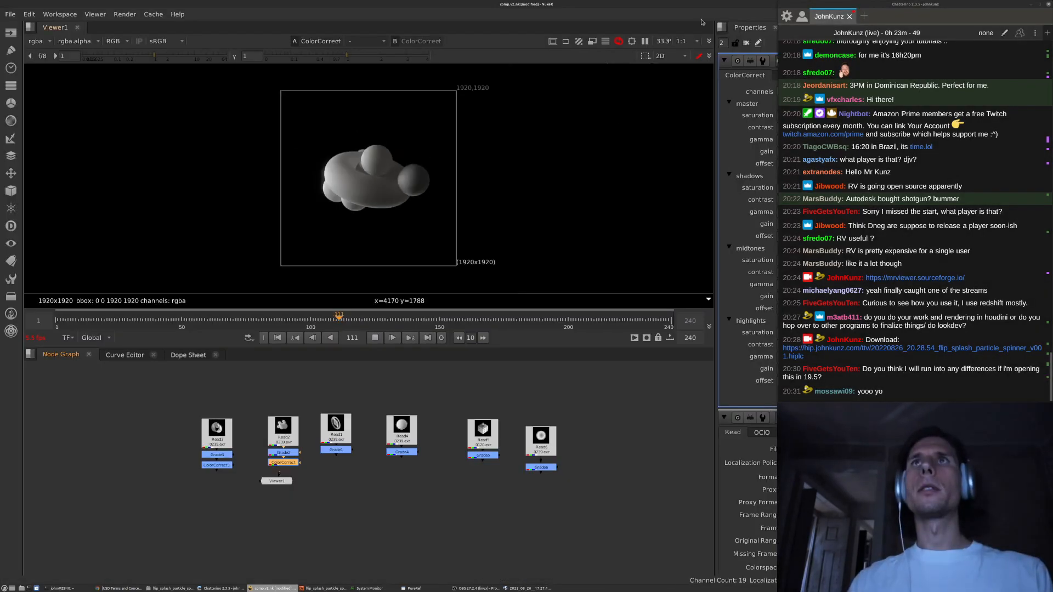
pyautogui.moveTo(706, 6); pyautogui.dragTo(496, 75)
pyautogui.moveTo(703, 209); pyautogui.dragTo(678, 209)
# Space out the ColorCorrect2 and Viewer1 nodes below Grade2, stop the playback and put the Nuke window away
pyautogui.moveTo(130, 468); pyautogui.dragTo(172, 453, button='middle')
pyautogui.click(112, 536)
pyautogui.moveTo(115, 549); pyautogui.dragTo(118, 559)
pyautogui.moveTo(120, 518); pyautogui.dragTo(123, 548)
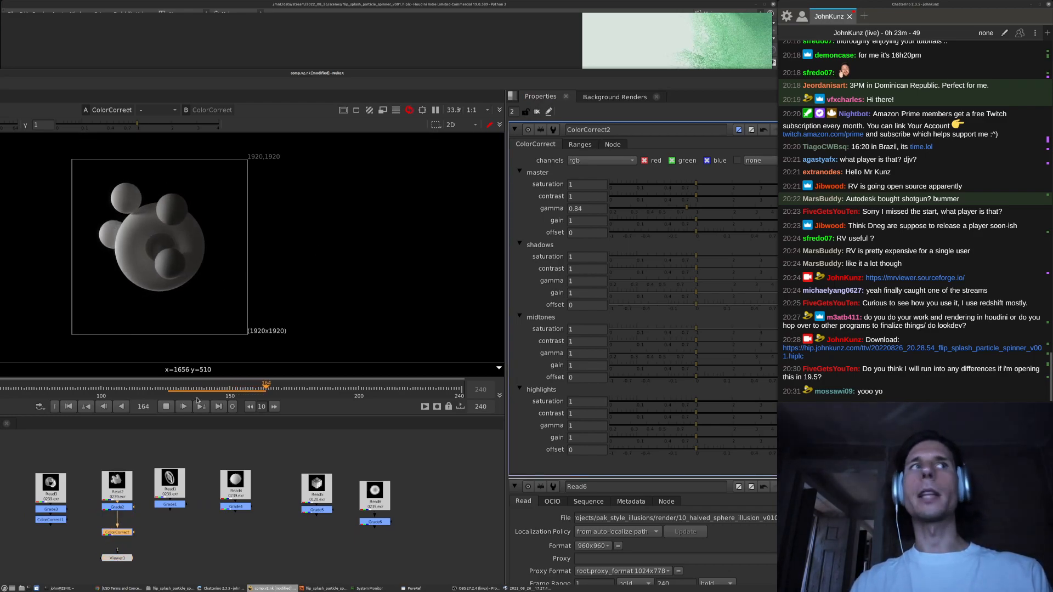
pyautogui.click(167, 411)
pyautogui.moveTo(535, 71); pyautogui.dragTo(367, 118)
pyautogui.click(652, 119)
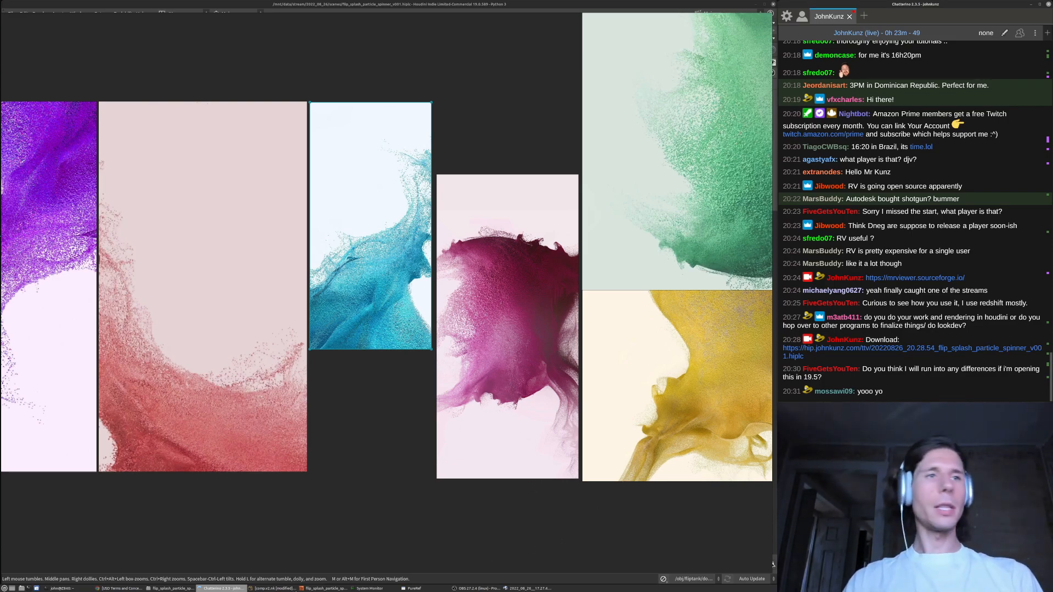
# Switch to Chrome and bring up Blackmagic Design's DaVinci Resolve page in a new tab
pyautogui.moveTo(167, 588)
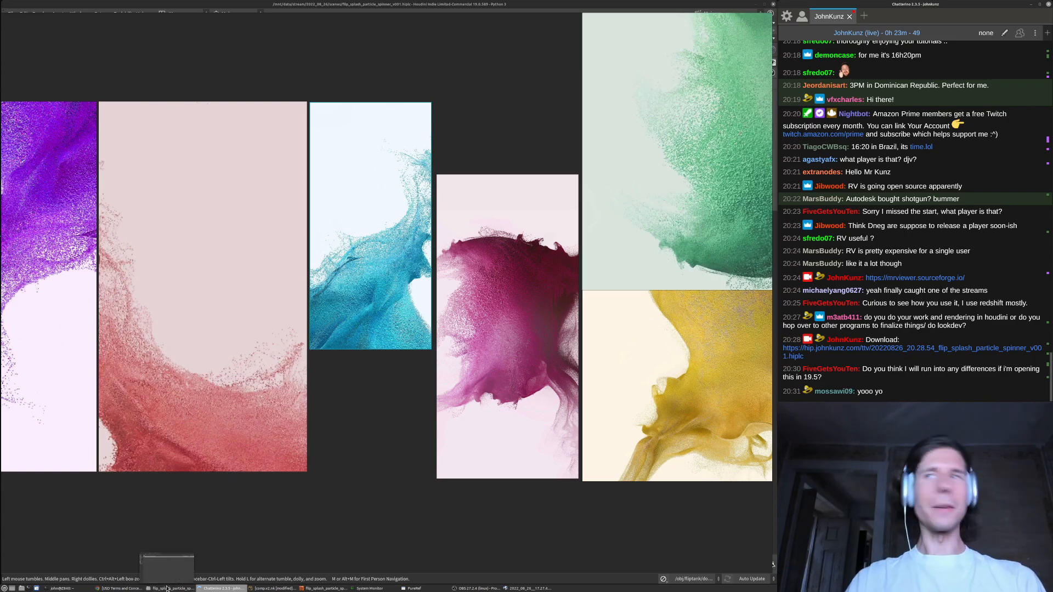
pyautogui.click(121, 589)
pyautogui.hotkey('ctrl', 't')
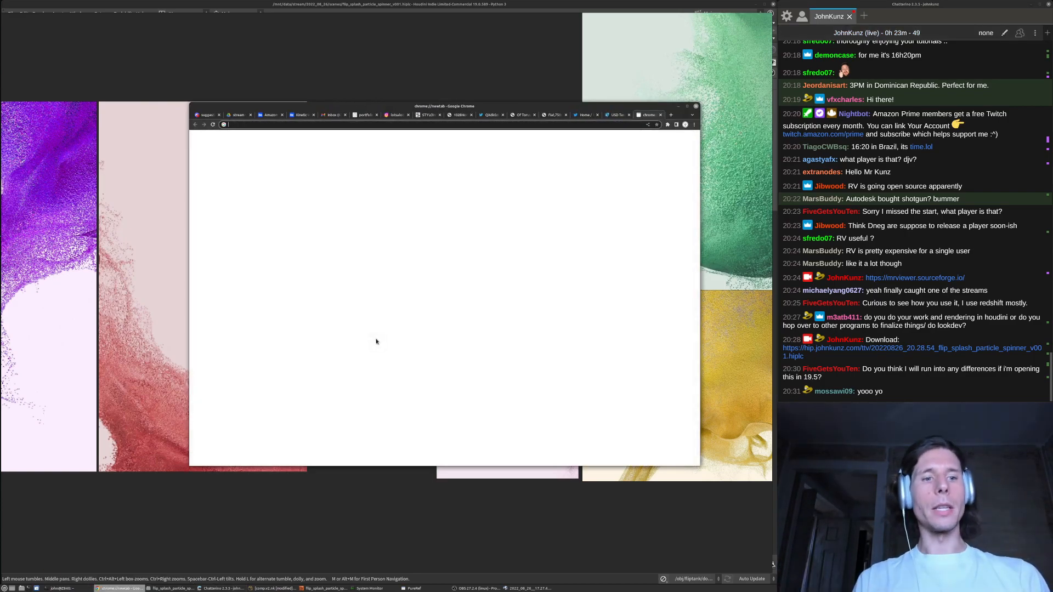
pyautogui.write('davi')
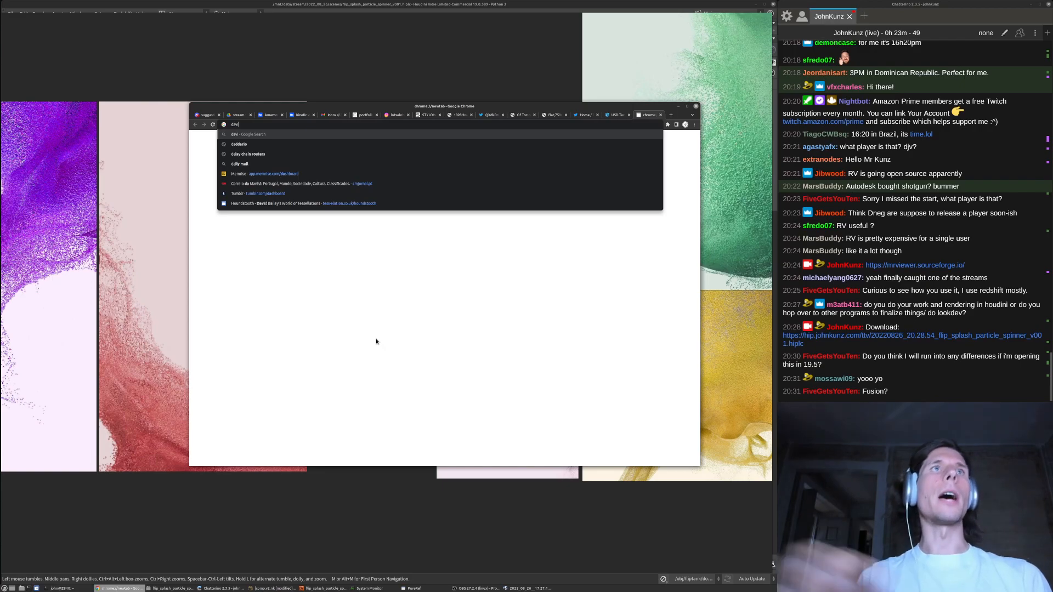
pyautogui.write('nci')
pyautogui.press('Return')
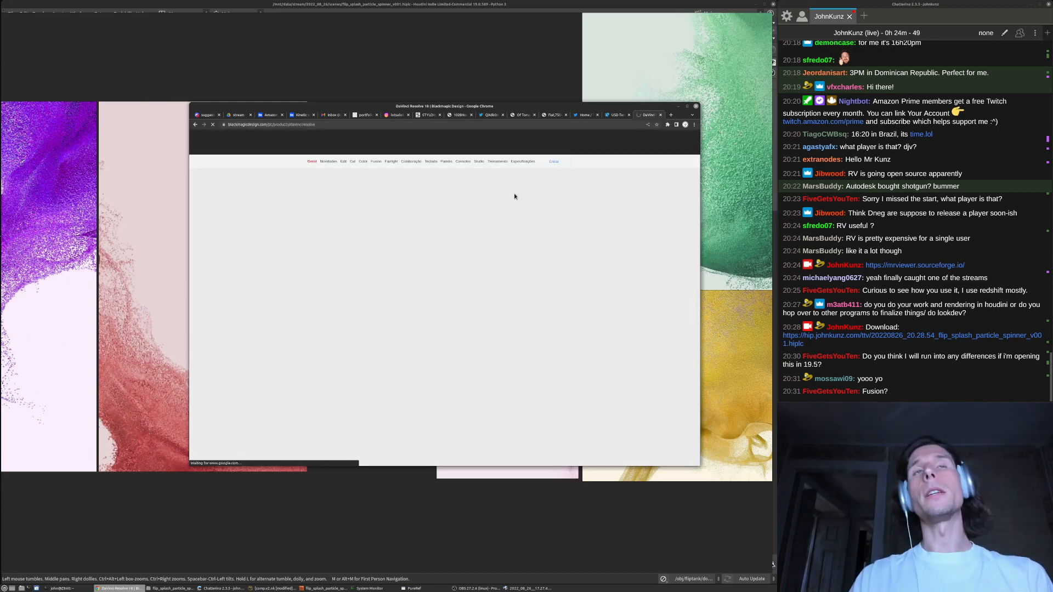
# Look through the feature sections of the DaVinci Resolve 18 page and put the browser window away
pyautogui.scroll(-10, 424, 285)
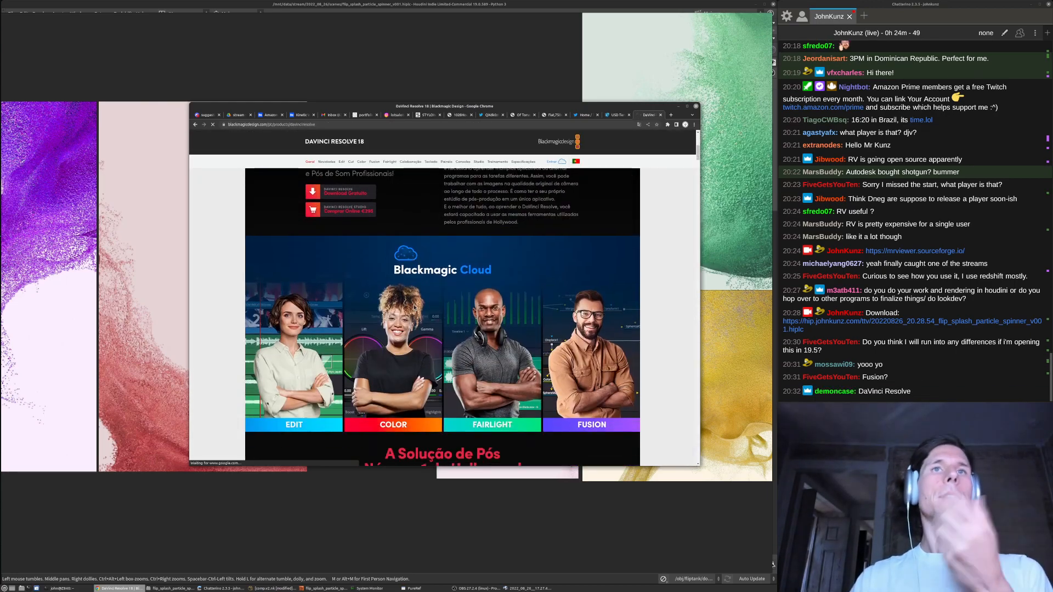
pyautogui.moveTo(699, 167); pyautogui.dragTo(699, 189)
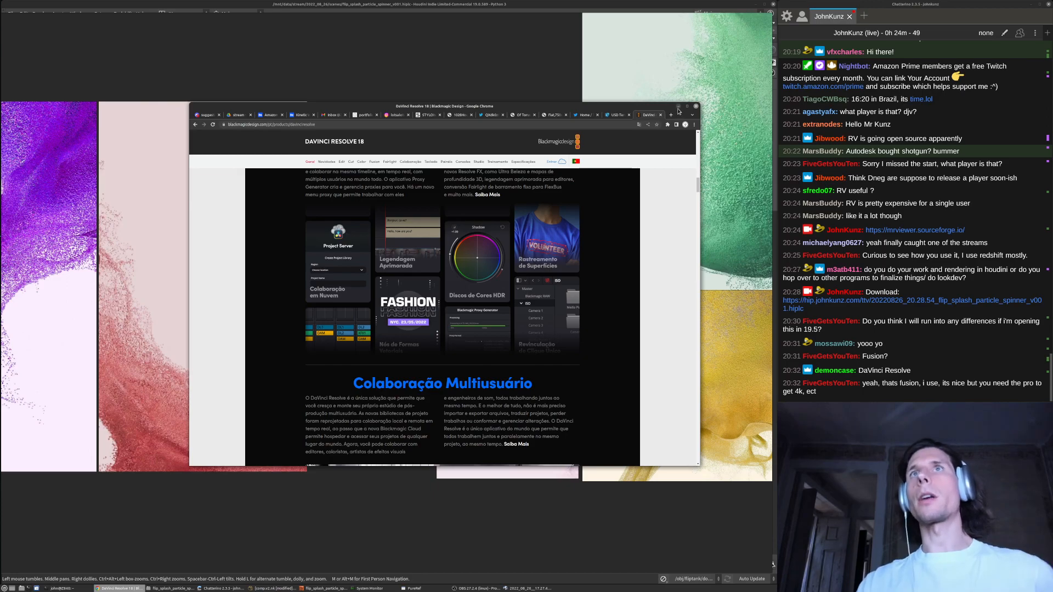
pyautogui.click(679, 109)
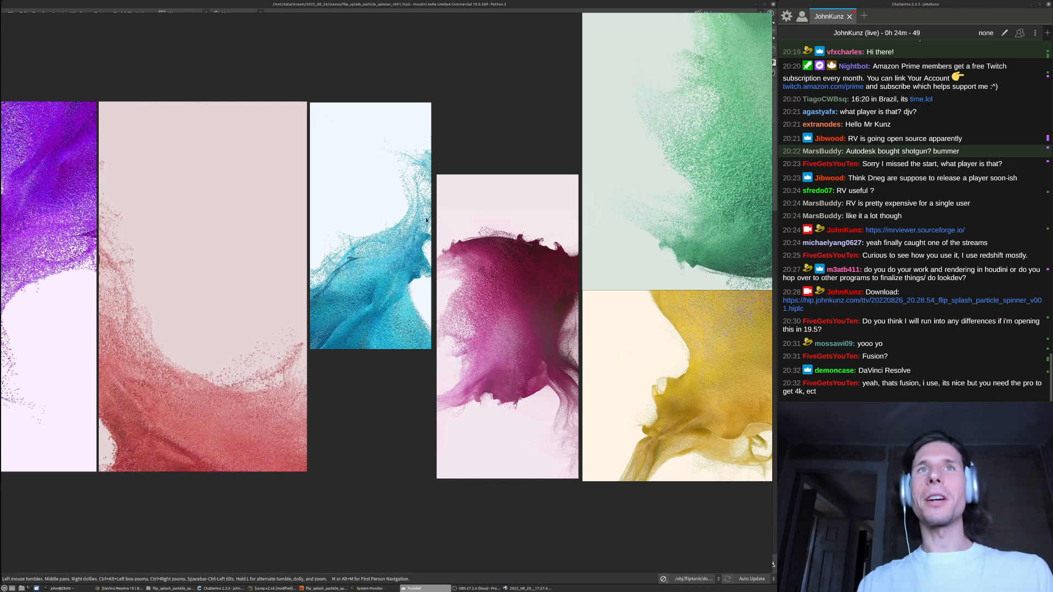
# Compare the purple, red, blue, magenta, green and yellow splash references, examining the fine particle detail up close and as a whole set
pyautogui.scroll(-3, 441, 217)
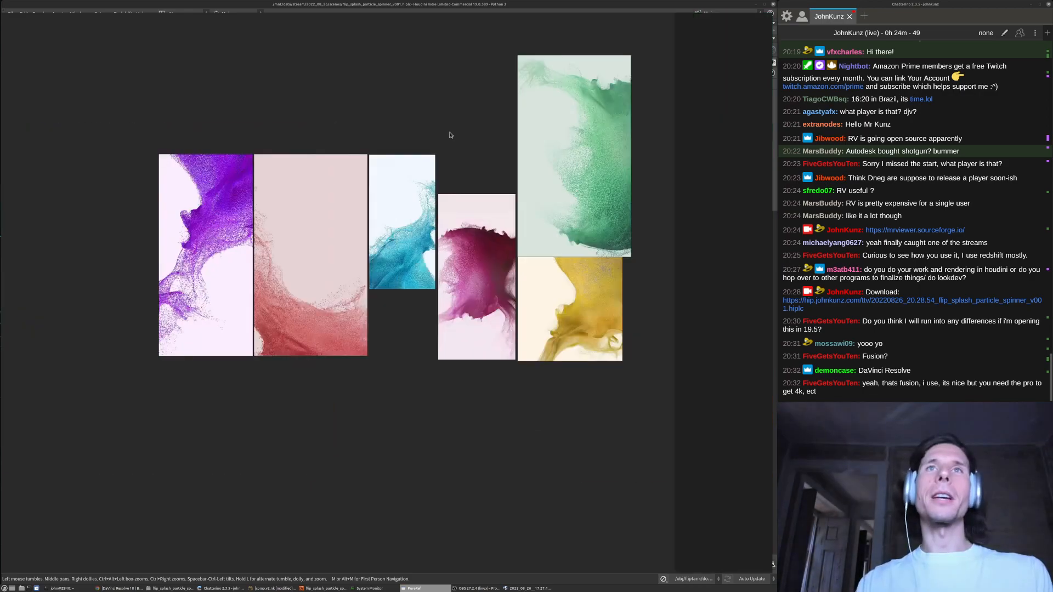
pyautogui.scroll(4, 579, 176)
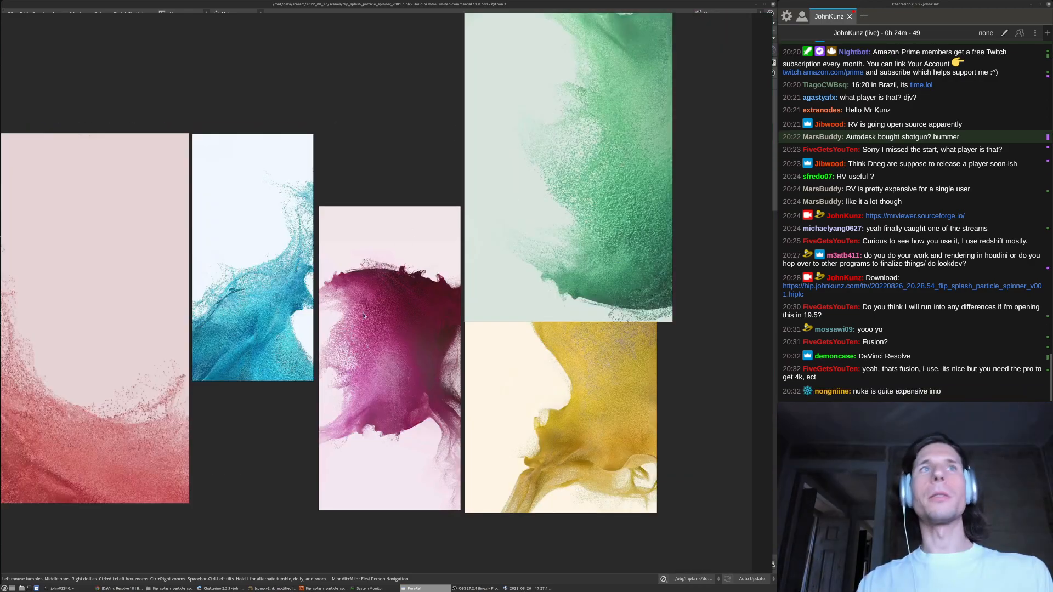
pyautogui.scroll(-5, 406, 273)
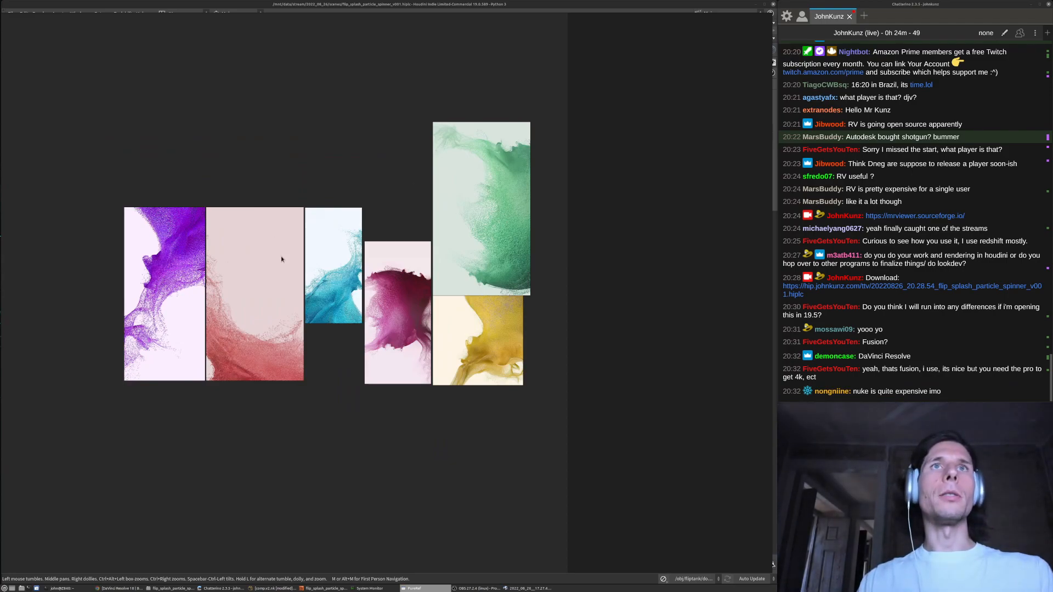
pyautogui.scroll(2, 243, 294)
pyautogui.scroll(3, 255, 192)
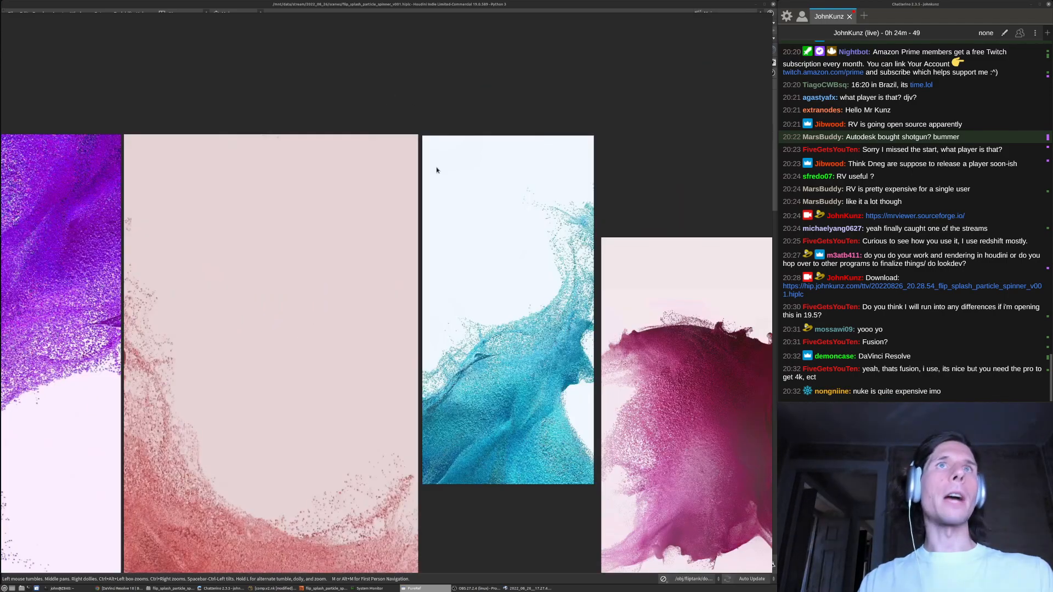
pyautogui.scroll(-2, 442, 181)
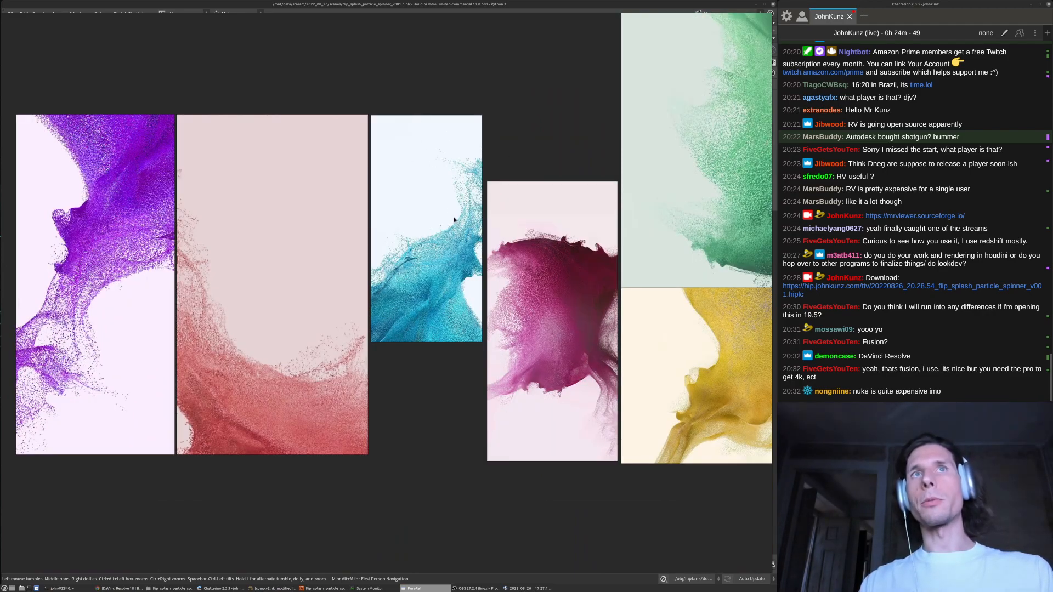
pyautogui.scroll(2, 454, 220)
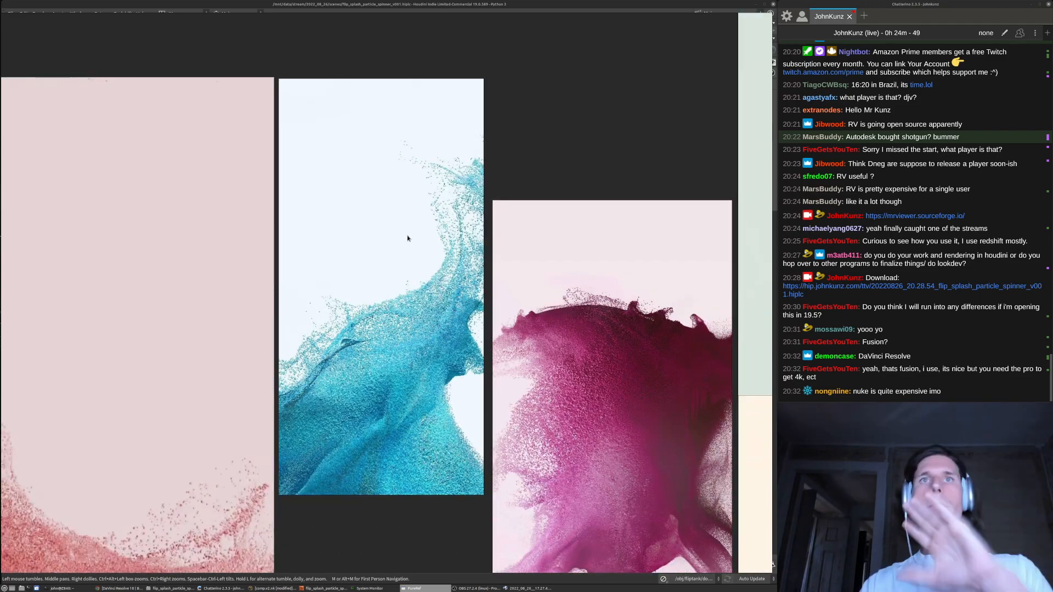
pyautogui.scroll(-6, 522, 296)
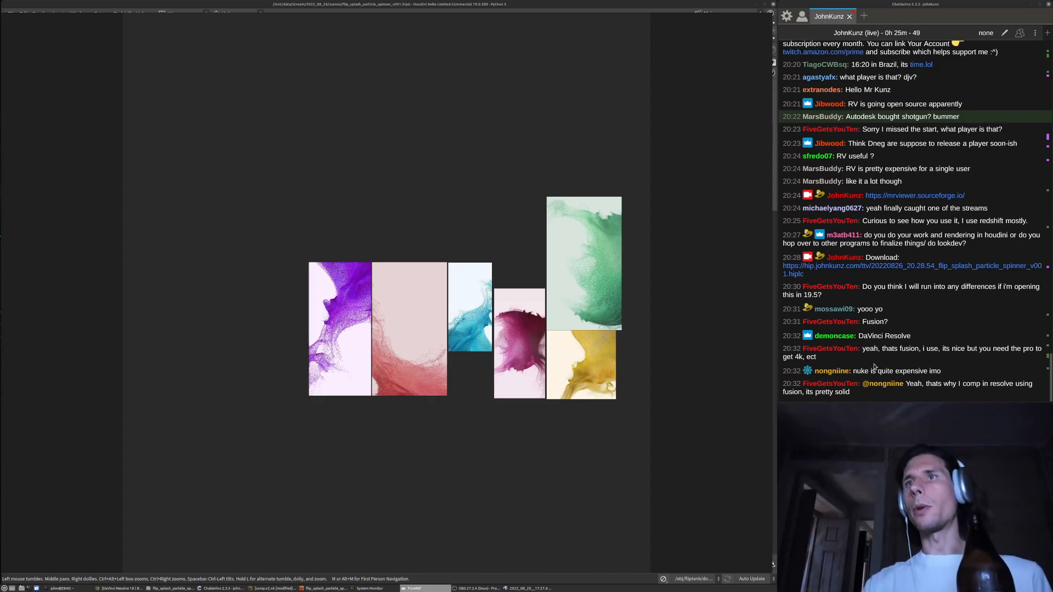
# Switch back to Houdini and bring the particle cache chain down to volumerasterizeparticles1 into view
pyautogui.click(333, 590)
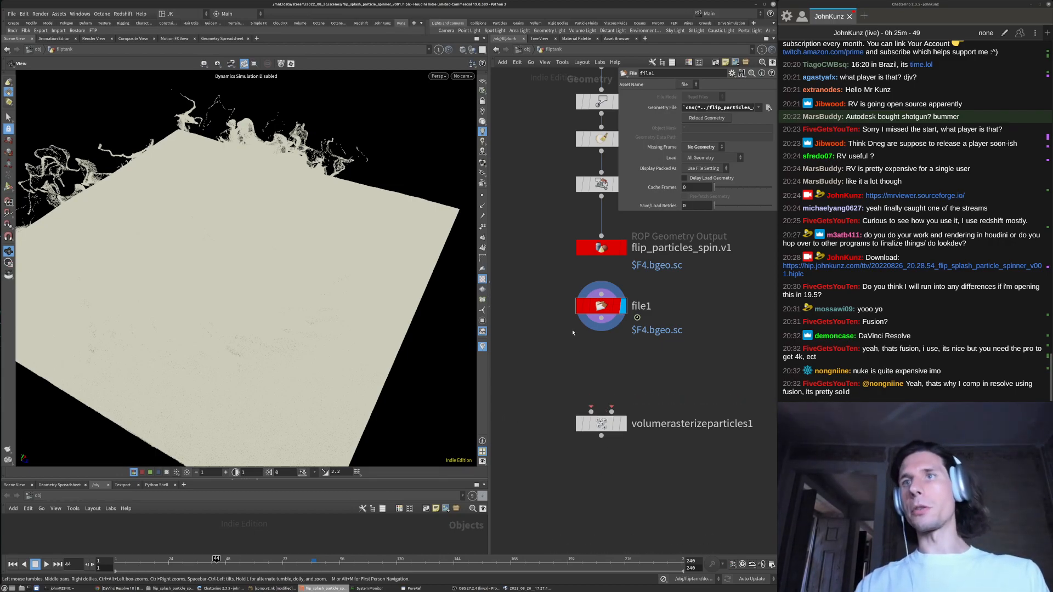
pyautogui.scroll(-3, 581, 328)
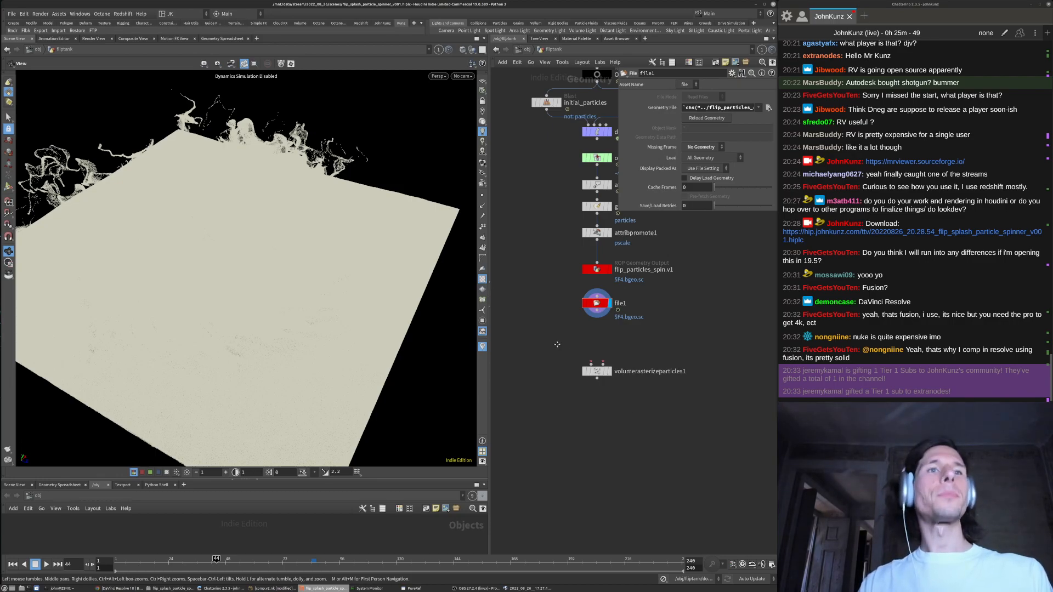
pyautogui.moveTo(557, 385); pyautogui.dragTo(557, 361, button='middle')
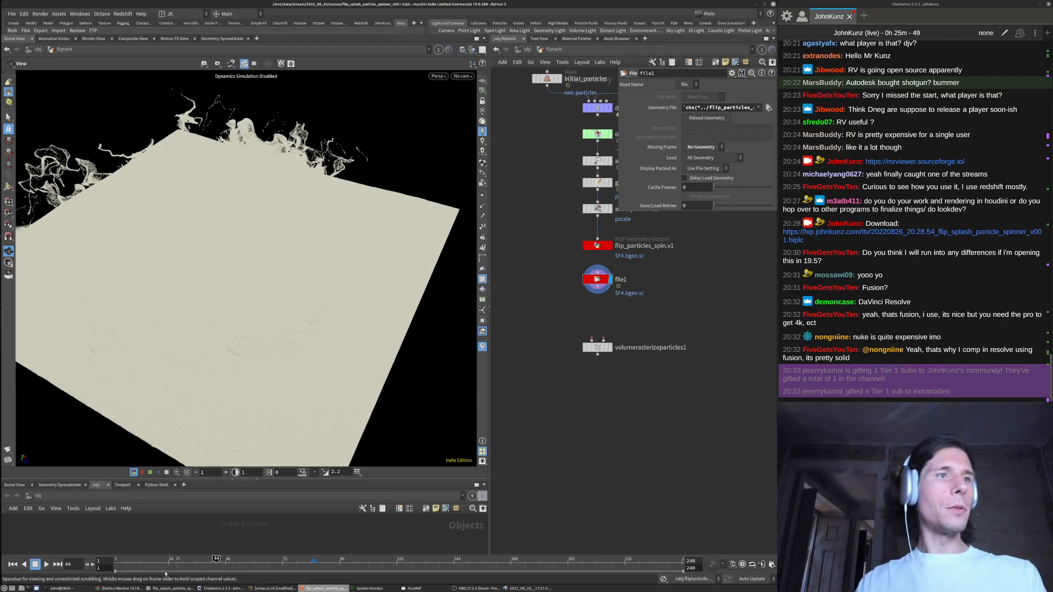
# Switch to Chrome and open the bonus-feed channel in the Discord tab
pyautogui.click(119, 589)
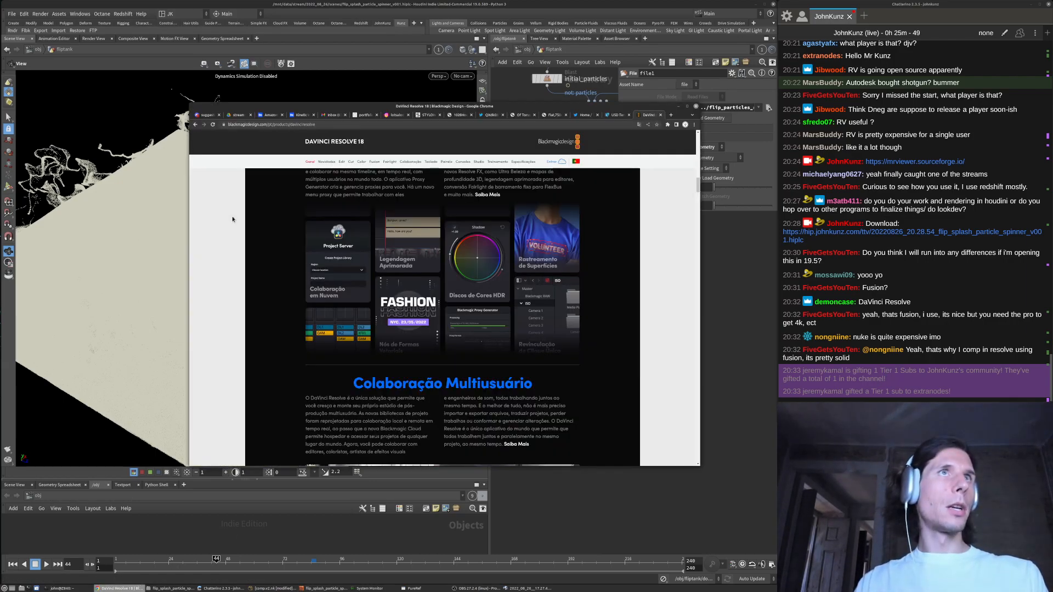
pyautogui.click(207, 115)
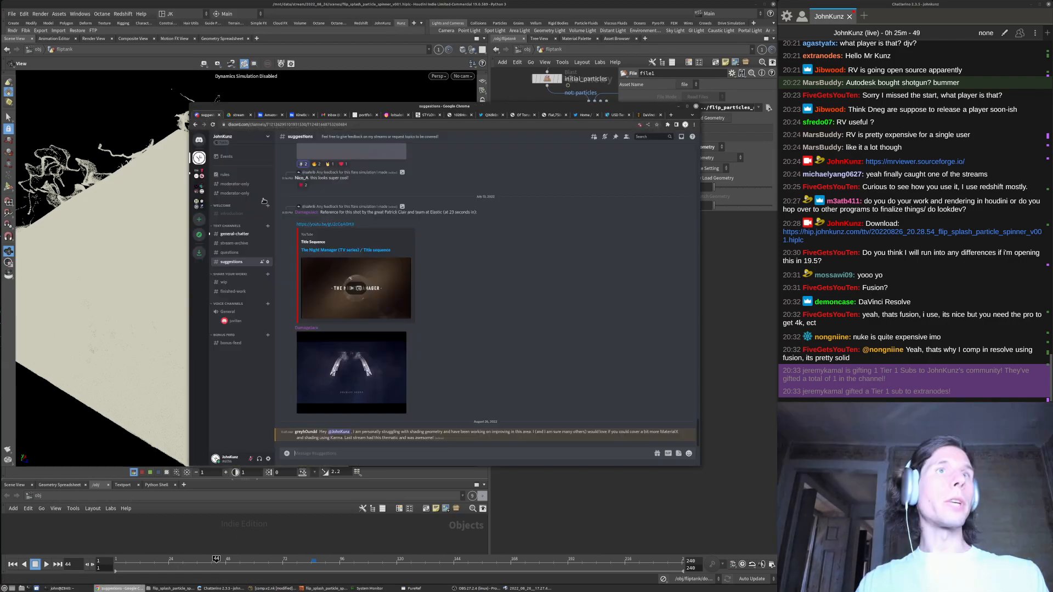
pyautogui.click(234, 343)
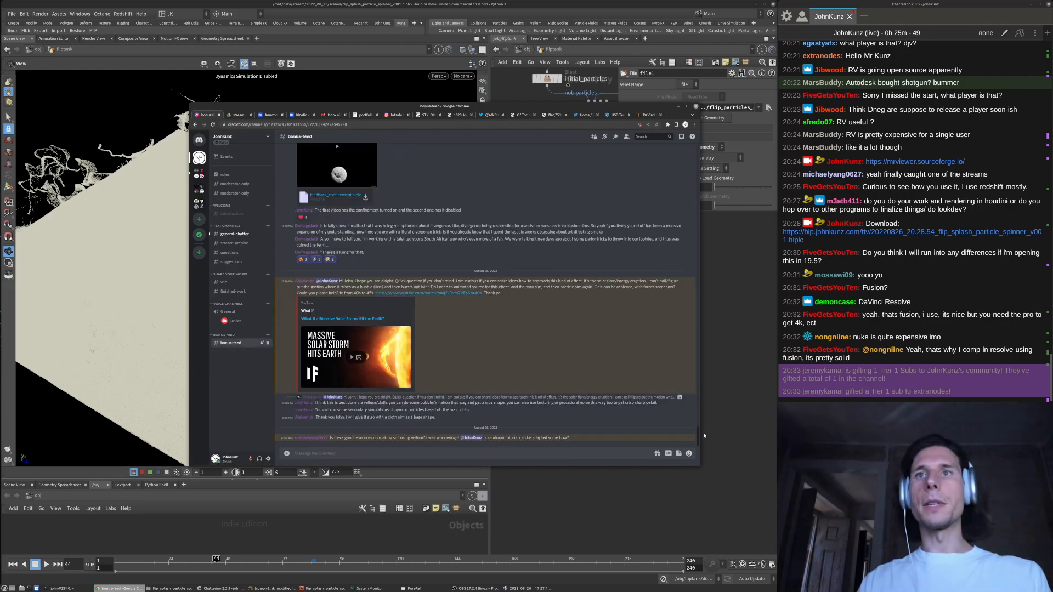
# Look back through the bonus-feed posts to the Torus Knot Braiding walkthrough, scene file and renders, and return to Houdini
pyautogui.moveTo(700, 436); pyautogui.dragTo(681, 387)
pyautogui.scroll(10, 387, 391)
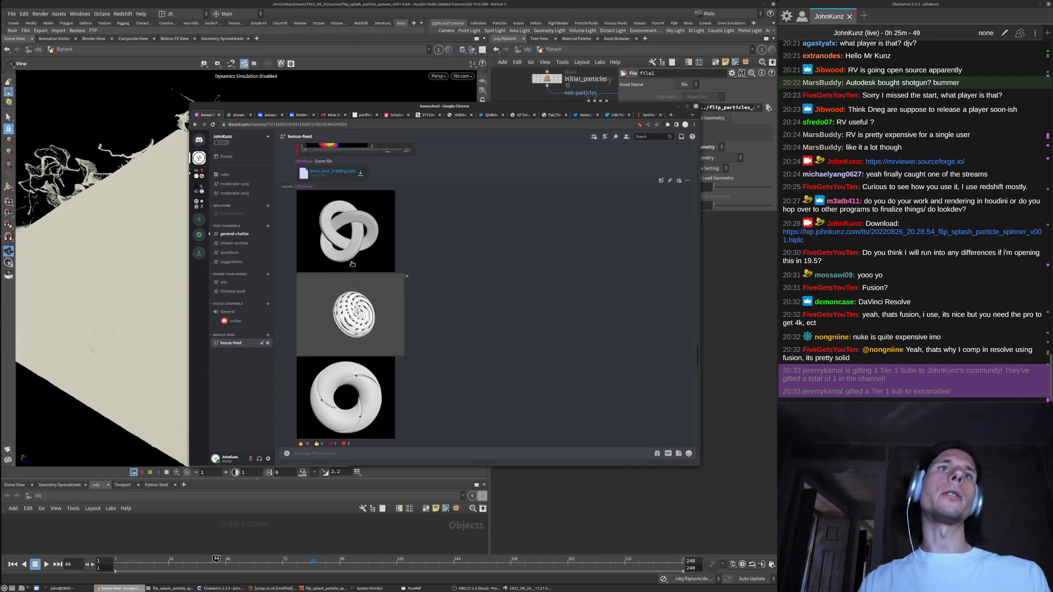
pyautogui.scroll(5, 329, 307)
pyautogui.scroll(2, 425, 241)
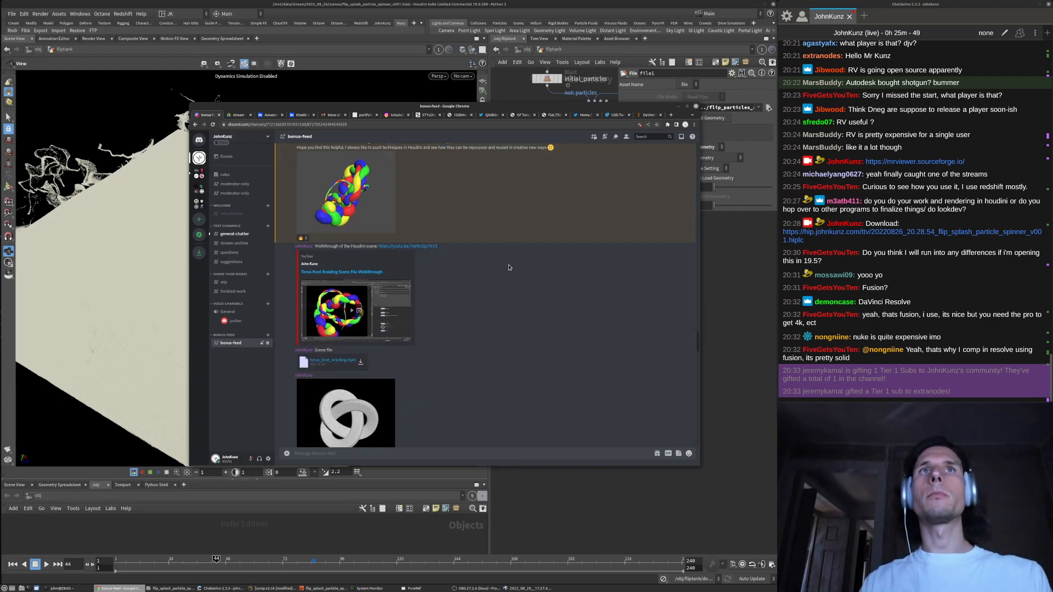
pyautogui.scroll(-1, 540, 160)
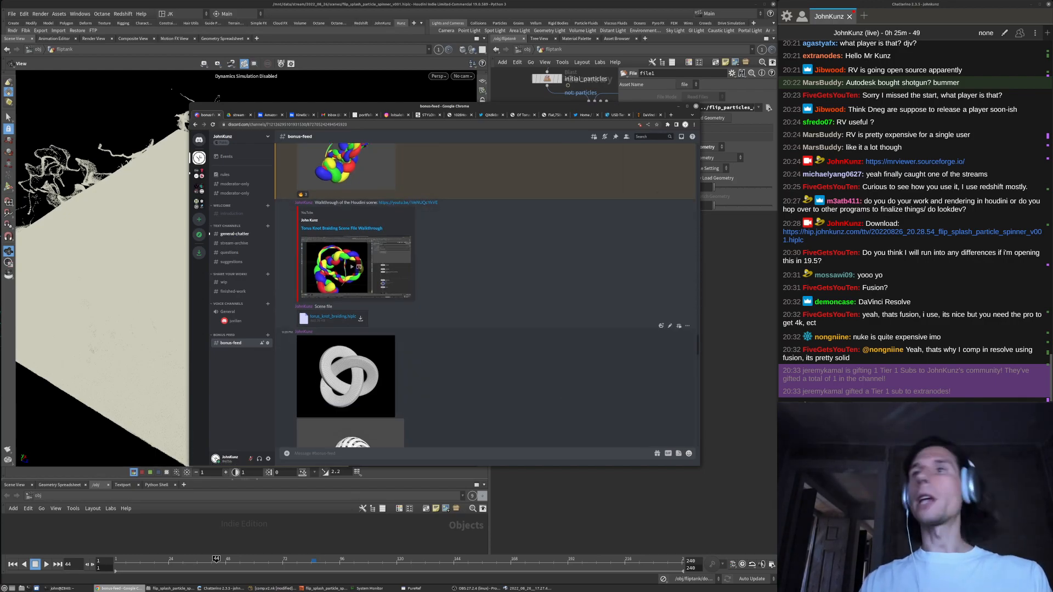
pyautogui.scroll(-2, 381, 360)
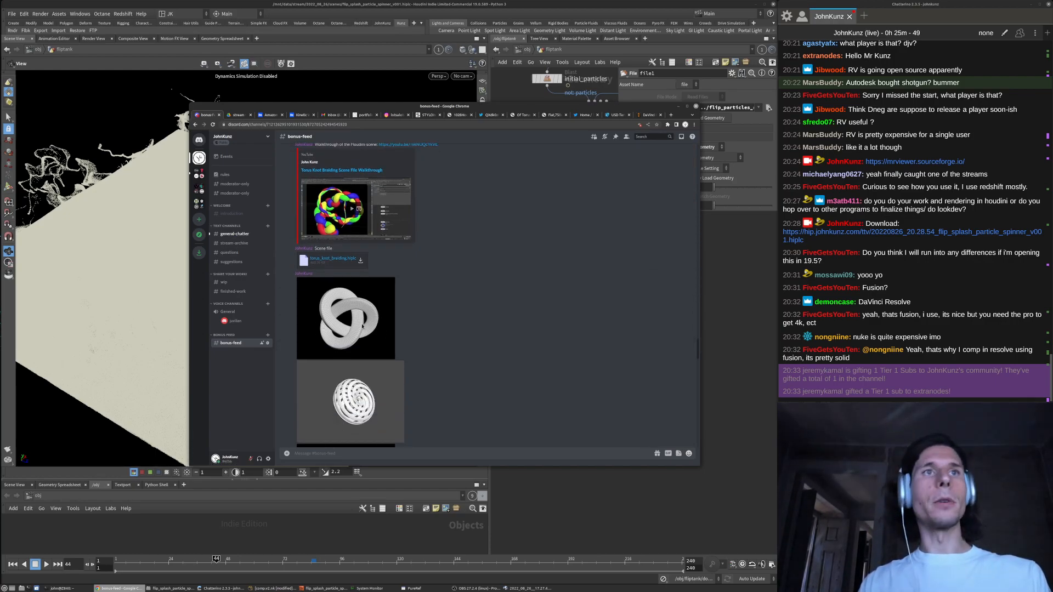
pyautogui.click(713, 307)
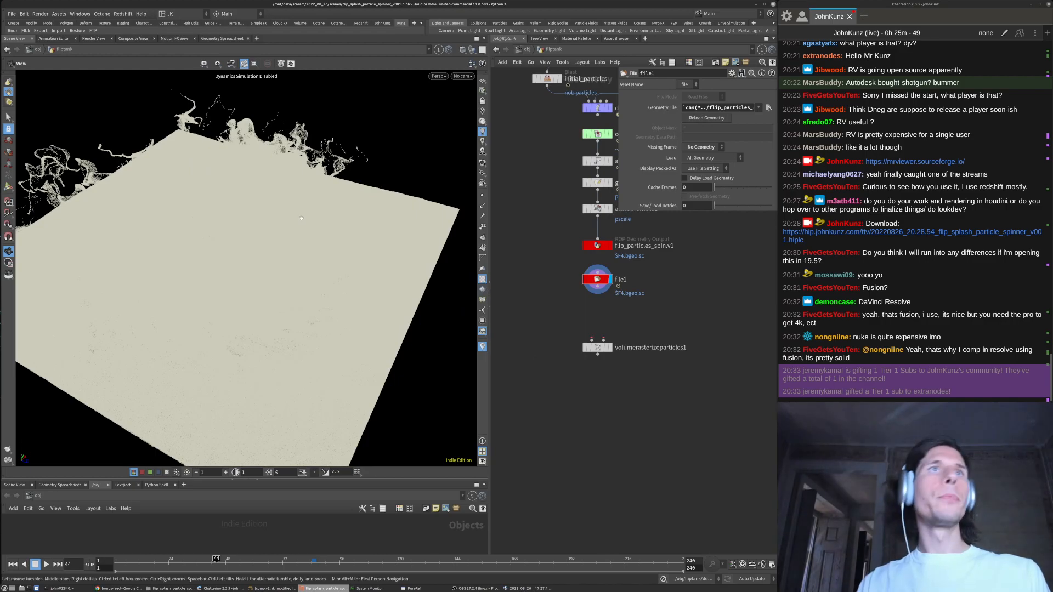
# Connect file1 to the second input of volumerasterizeparticles1 and move the rasterize node further down
pyautogui.scroll(2, 586, 331)
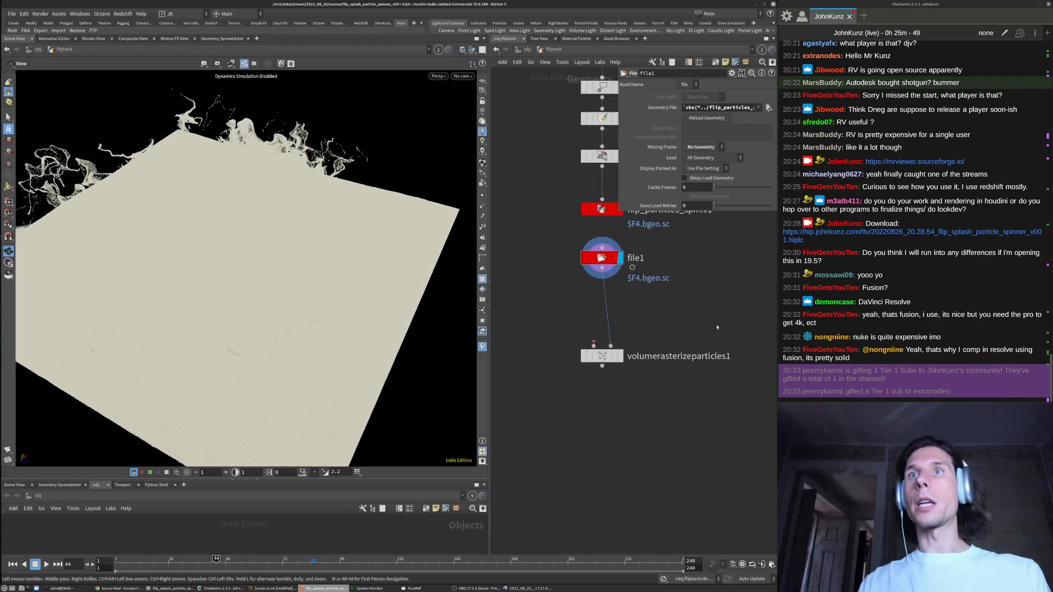
pyautogui.moveTo(732, 306); pyautogui.dragTo(663, 330, button='middle')
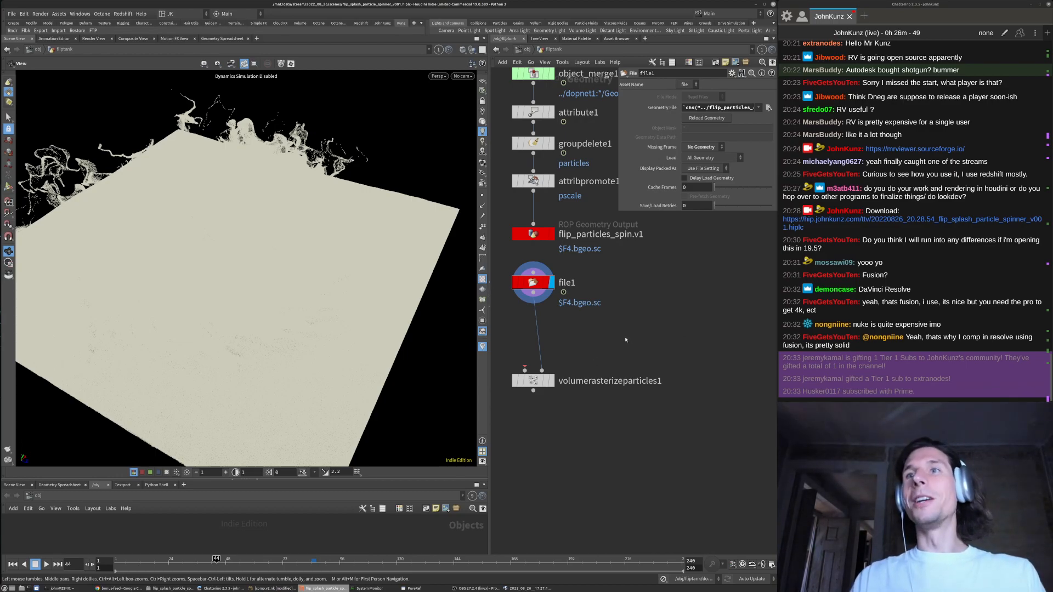
pyautogui.moveTo(617, 344); pyautogui.dragTo(643, 317, button='middle')
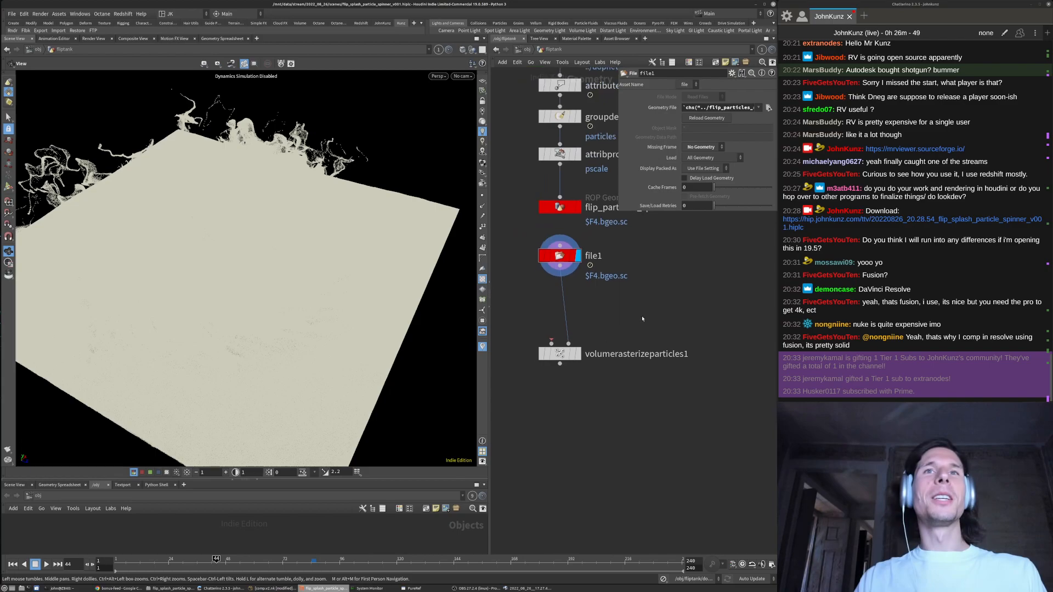
pyautogui.moveTo(561, 355); pyautogui.dragTo(560, 386)
pyautogui.moveTo(616, 362); pyautogui.dragTo(660, 349, button='middle')
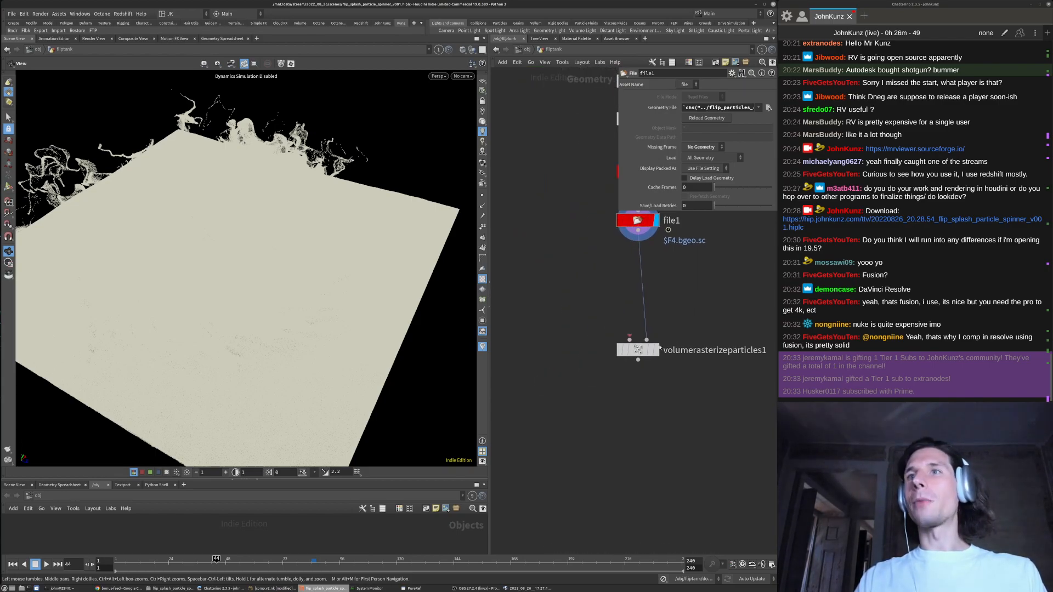
pyautogui.moveTo(565, 329); pyautogui.dragTo(553, 365, button='middle')
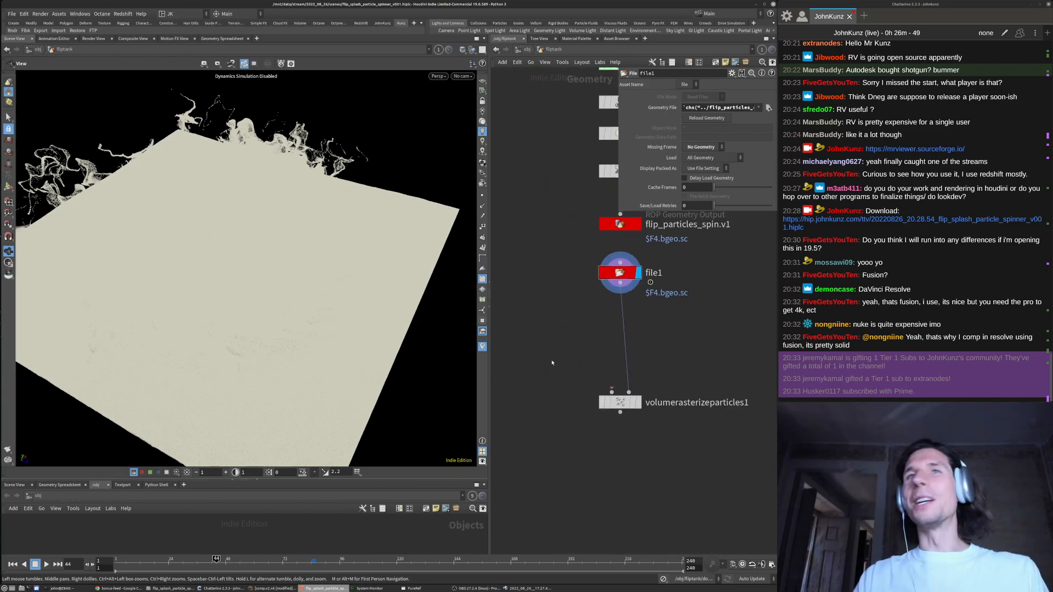
pyautogui.moveTo(554, 352); pyautogui.dragTo(561, 332, button='middle')
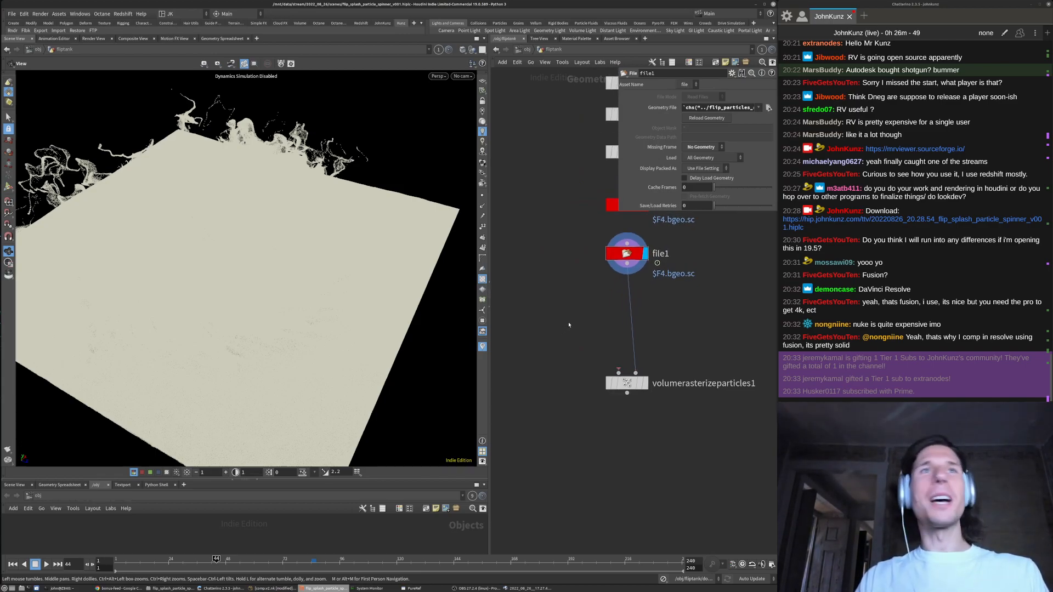
# Add a VDB node beside the wire between file1 and volumerasterizeparticles1 and display it in the viewport
pyautogui.moveTo(377, 166); pyautogui.dragTo(351, 247)
pyautogui.press('Tab')
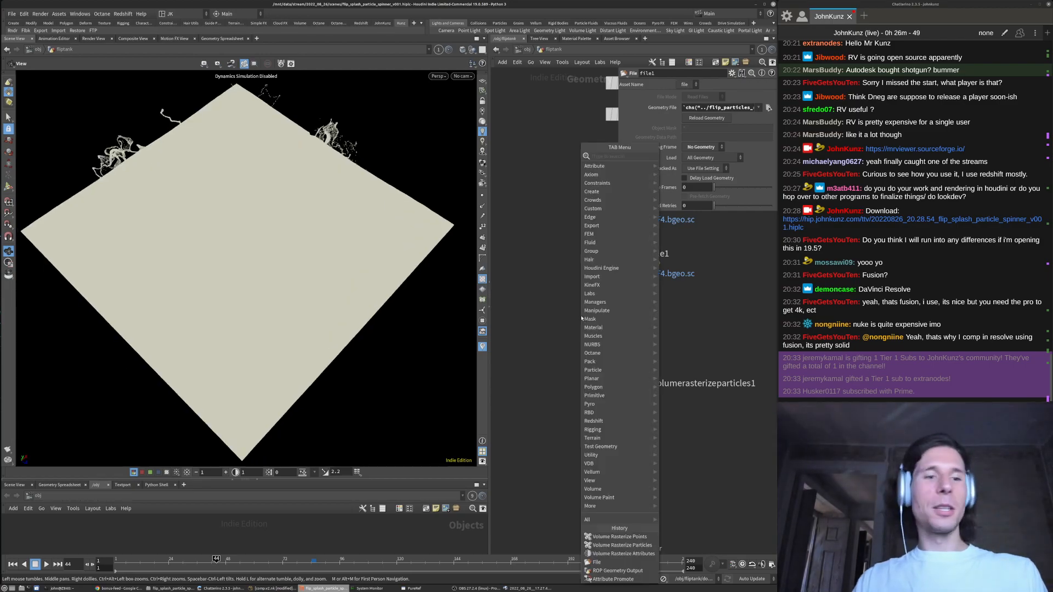
pyautogui.write('vdb')
pyautogui.click(680, 159)
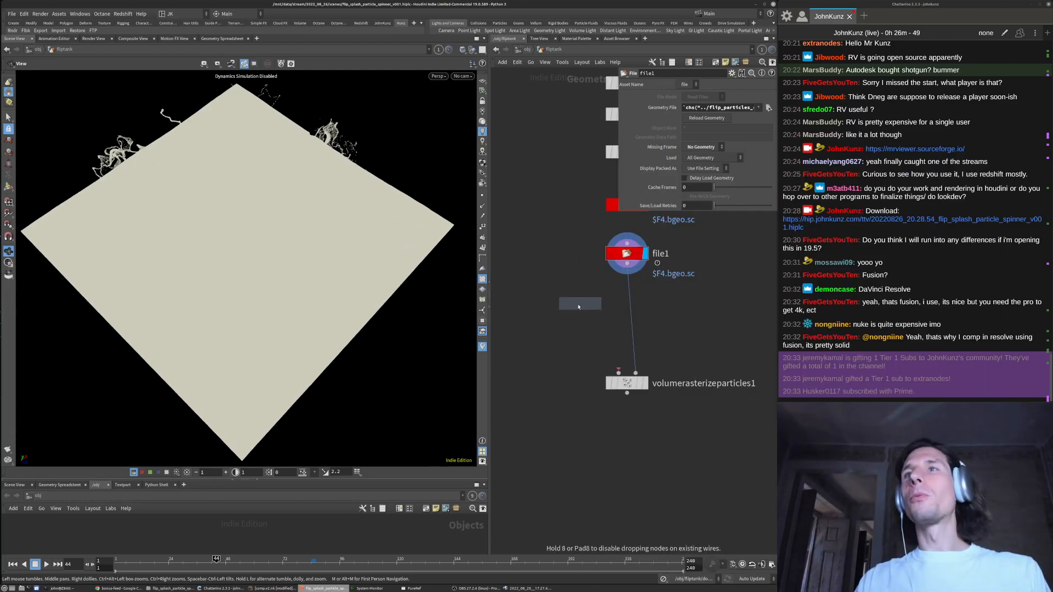
pyautogui.click(557, 347)
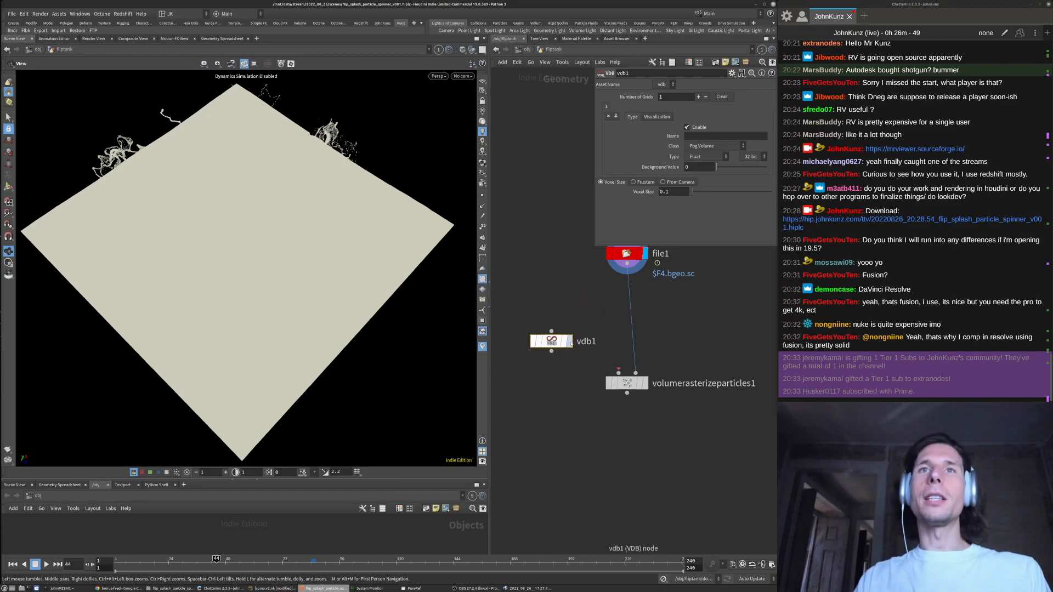
pyautogui.click(570, 342)
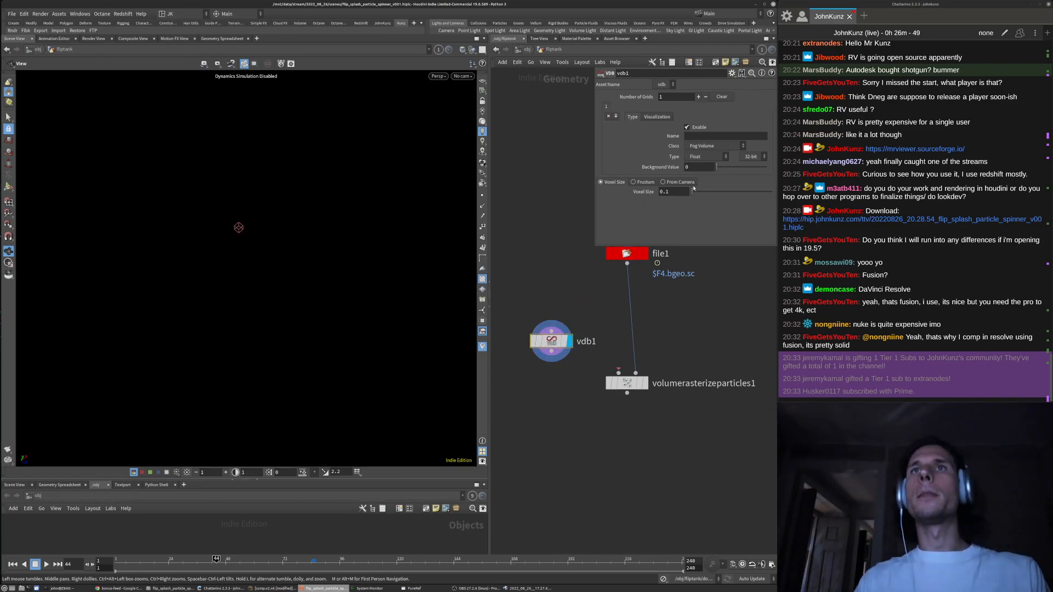
# Name the vdb1 grid density
pyautogui.click(704, 136)
pyautogui.write('dens')
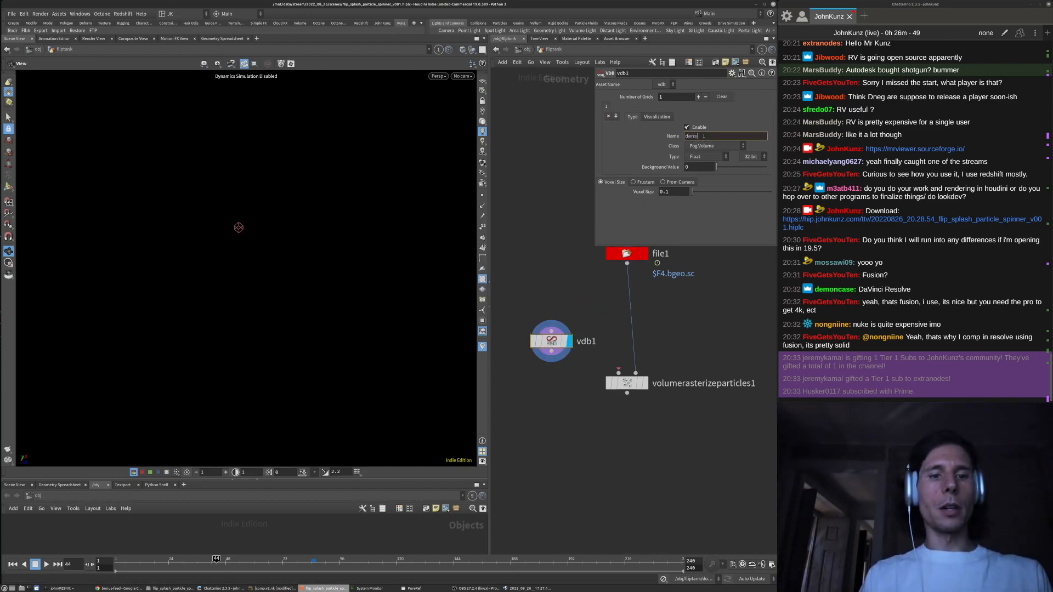
pyautogui.write('ity')
pyautogui.press('Return')
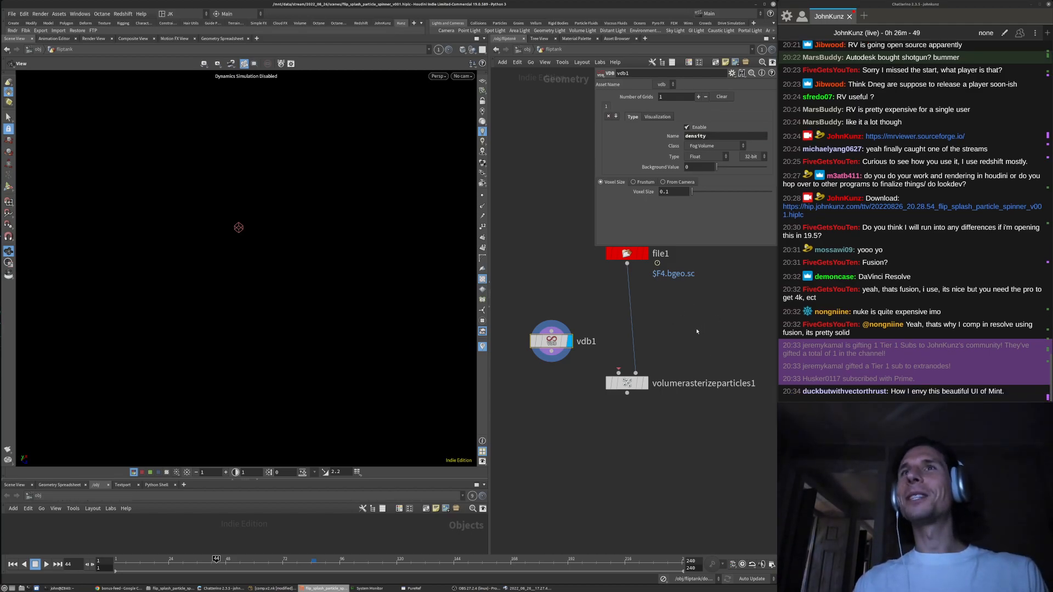
# Connect vdb1 to the first input of volumerasterizeparticles1
pyautogui.moveTo(697, 331); pyautogui.dragTo(693, 351, button='middle')
pyautogui.moveTo(614, 393); pyautogui.dragTo(547, 371)
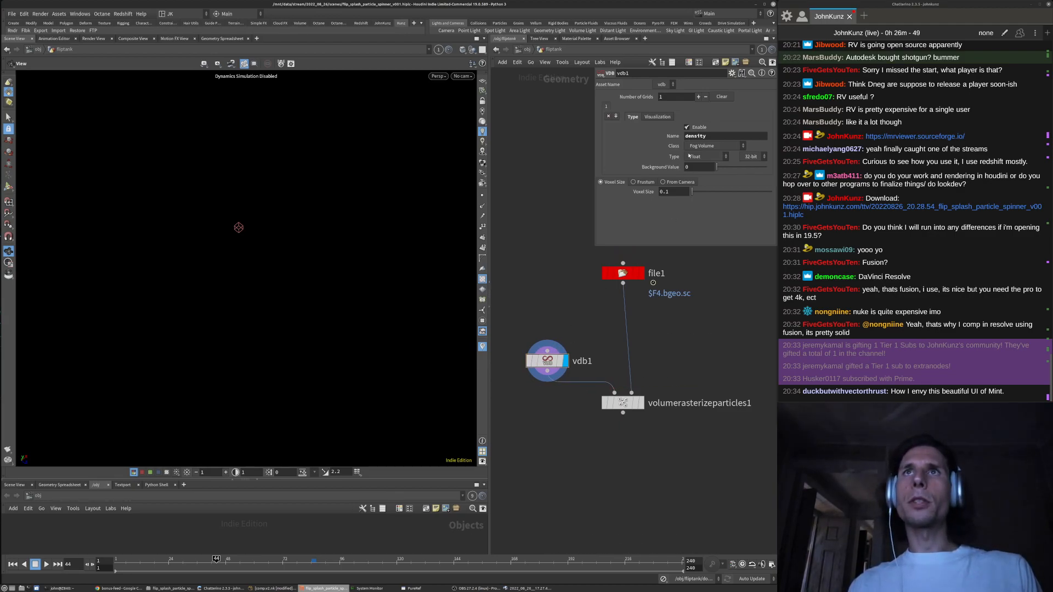
pyautogui.moveTo(649, 363); pyautogui.dragTo(634, 387, button='middle')
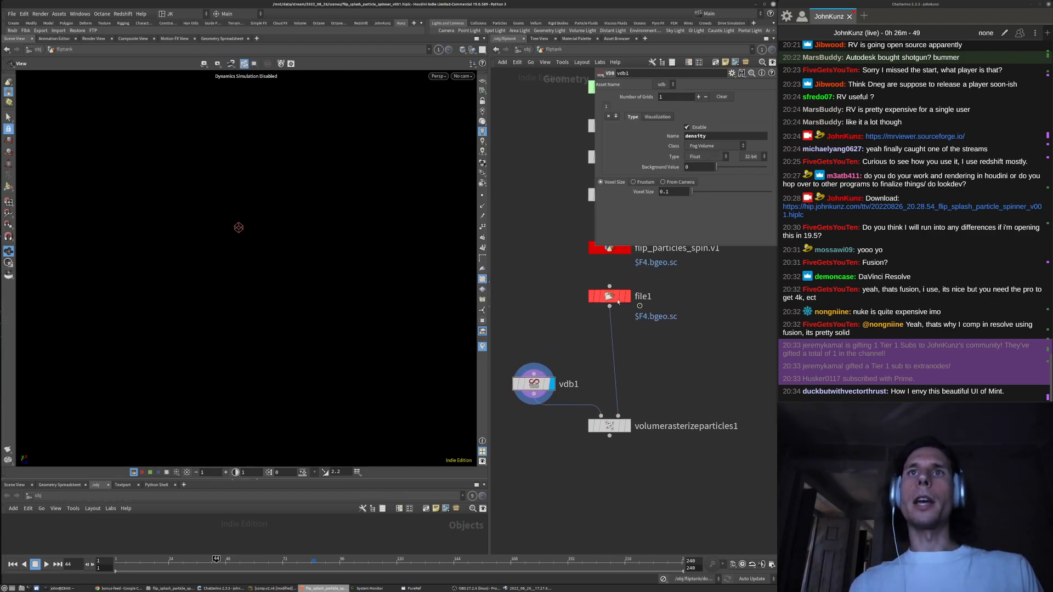
# Examine the detail attributes of the file1 node in a geometry spreadsheet
pyautogui.moveTo(598, 274); pyautogui.dragTo(545, 345, button='middle')
pyautogui.scroll(-1, 550, 240)
pyautogui.click(556, 261)
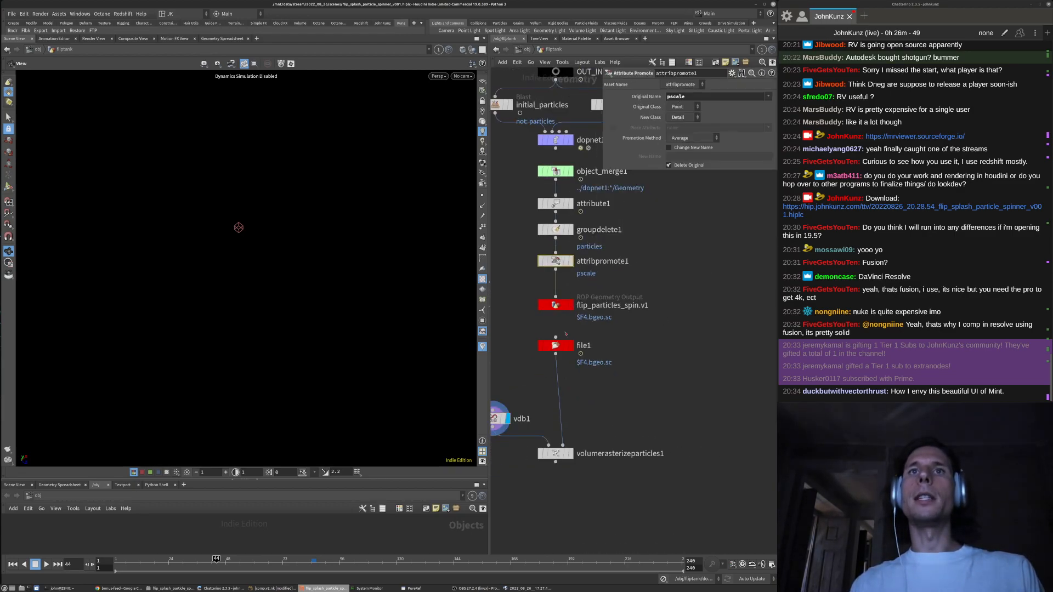
pyautogui.rightClick(554, 346)
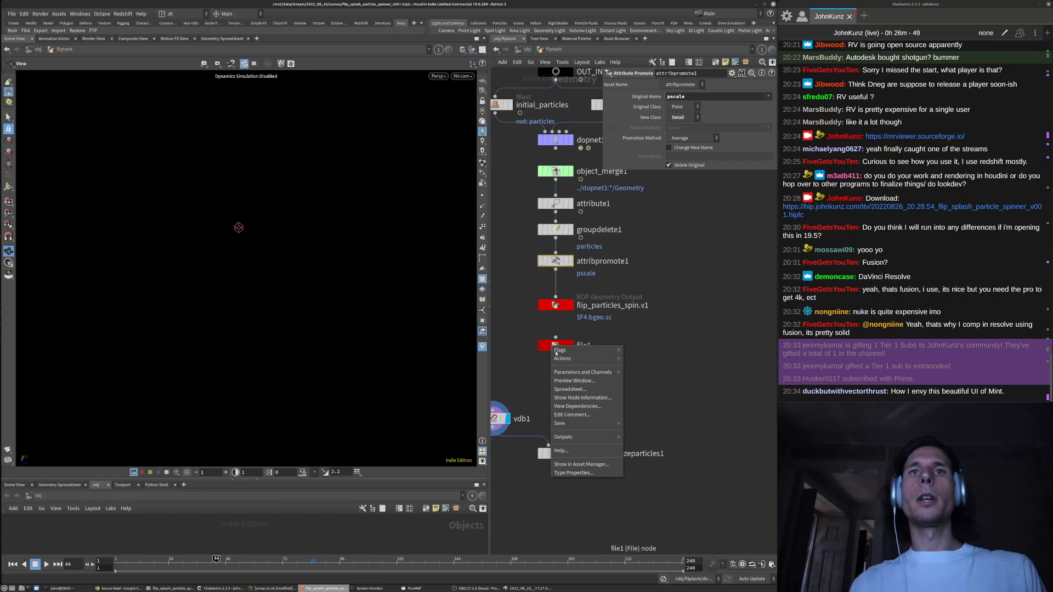
pyautogui.click(565, 384)
pyautogui.click(361, 331)
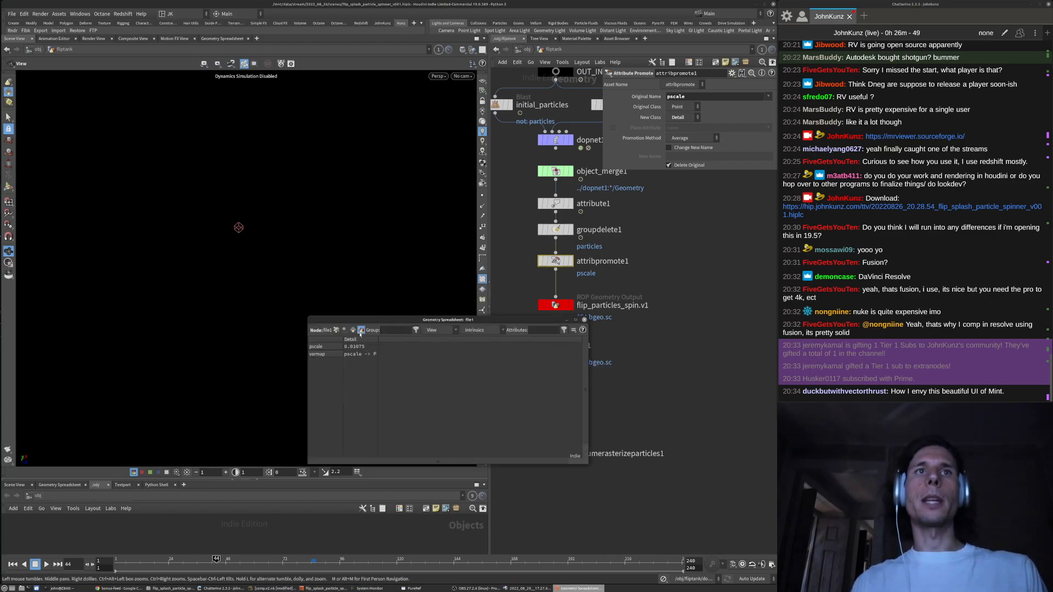
pyautogui.moveTo(378, 342); pyautogui.dragTo(485, 342)
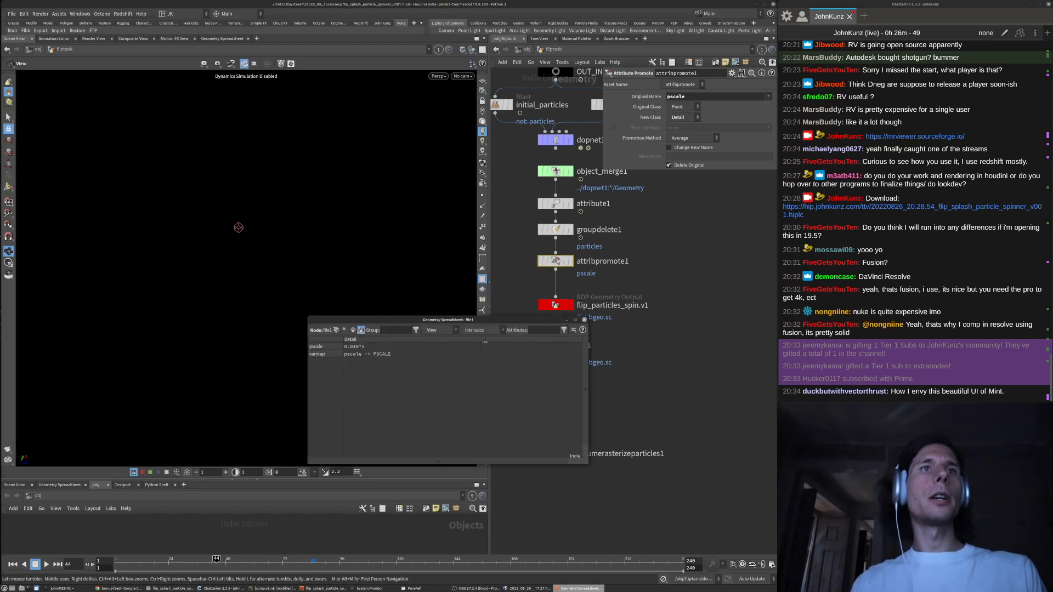
pyautogui.click(585, 320)
# Insert a copy of attribpromote1 between file1 and volumerasterizeparticles1 that promotes pscale from Detail to Point
pyautogui.press('Tab')
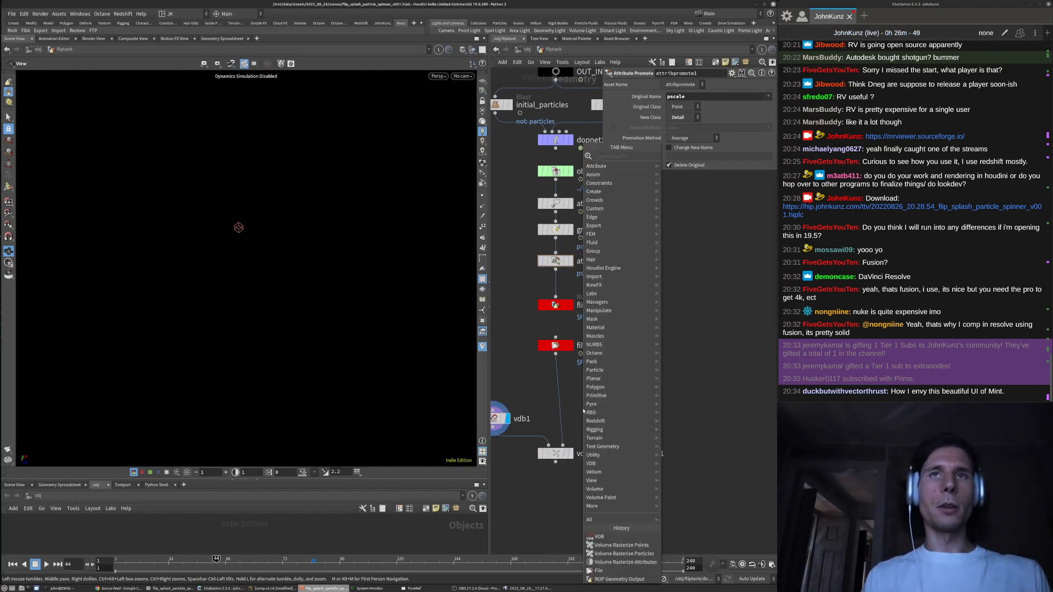
pyautogui.press('Escape')
pyautogui.keyDown('alt'); pyautogui.moveTo(561, 265); pyautogui.dragTo(622, 406); pyautogui.keyUp('alt')
pyautogui.click(690, 110)
pyautogui.click(678, 115)
pyautogui.click(680, 118)
pyautogui.click(679, 143)
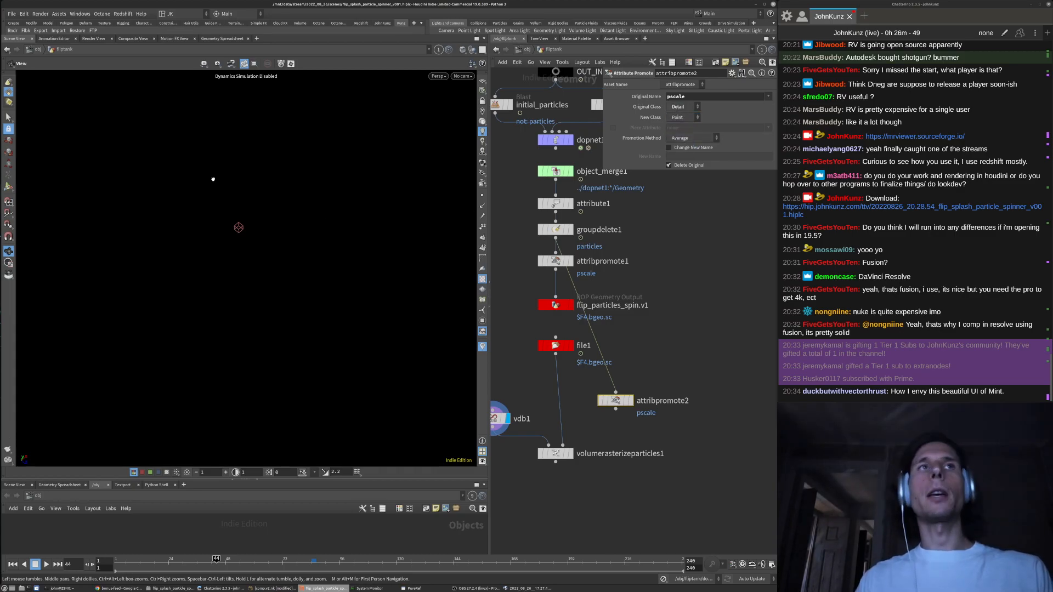
pyautogui.moveTo(616, 400); pyautogui.dragTo(555, 384)
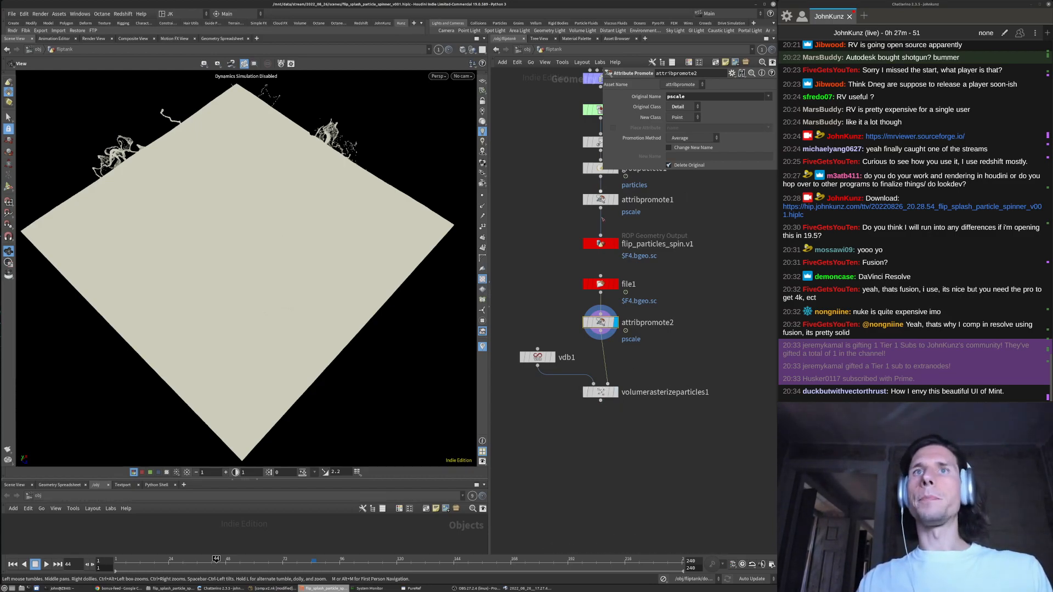
# Display the result of volumerasterizeparticles1 in the viewport
pyautogui.click(601, 392)
pyautogui.moveTo(544, 241); pyautogui.dragTo(520, 274, button='middle')
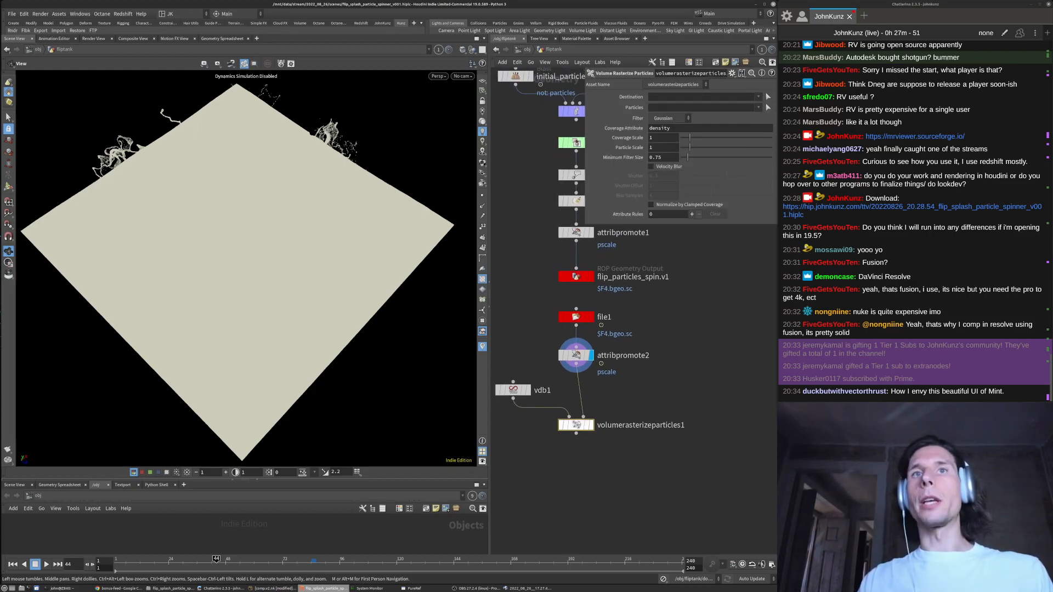
pyautogui.moveTo(569, 475); pyautogui.dragTo(594, 444, button='middle')
pyautogui.scroll(2, 583, 403)
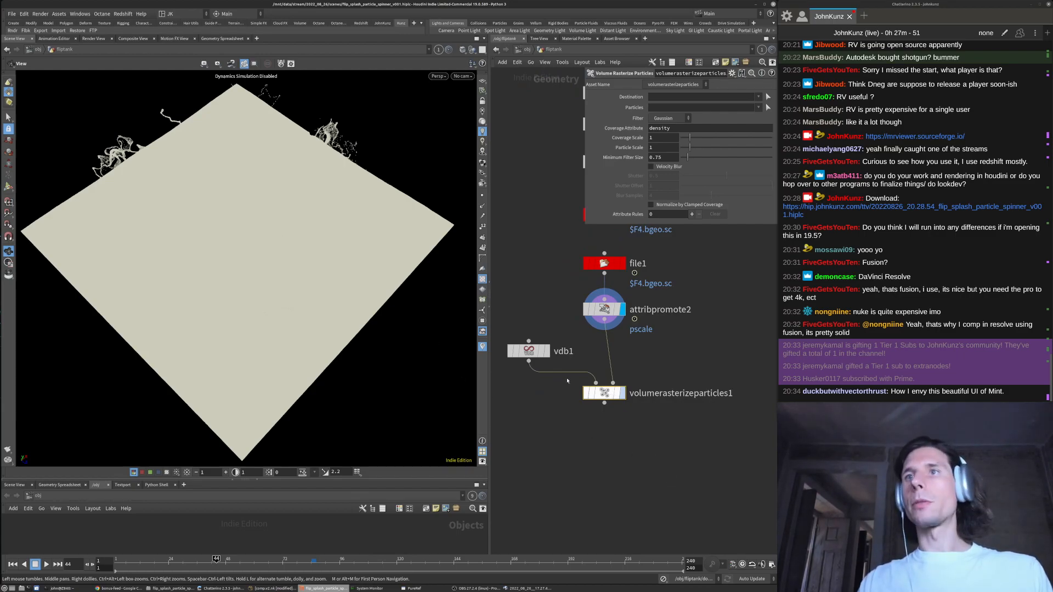
pyautogui.click(622, 393)
pyautogui.moveTo(669, 443); pyautogui.dragTo(638, 451, button='middle')
pyautogui.scroll(-2, 656, 444)
pyautogui.scroll(2, 660, 432)
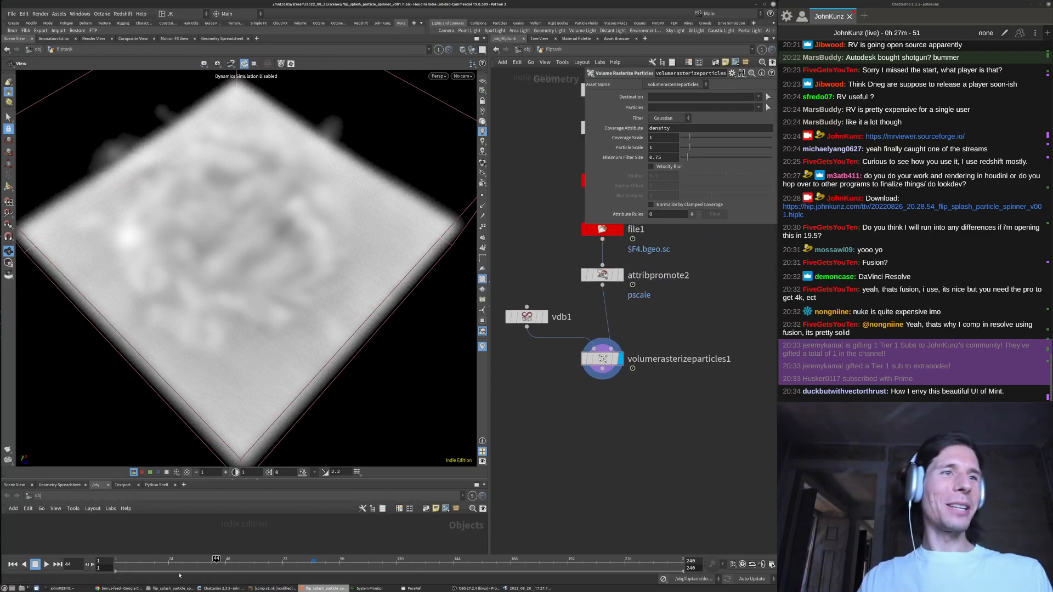
pyautogui.click(170, 588)
pyautogui.keyDown('alt'); pyautogui.moveTo(411, 184); pyautogui.dragTo(280, 206); pyautogui.keyUp('alt')
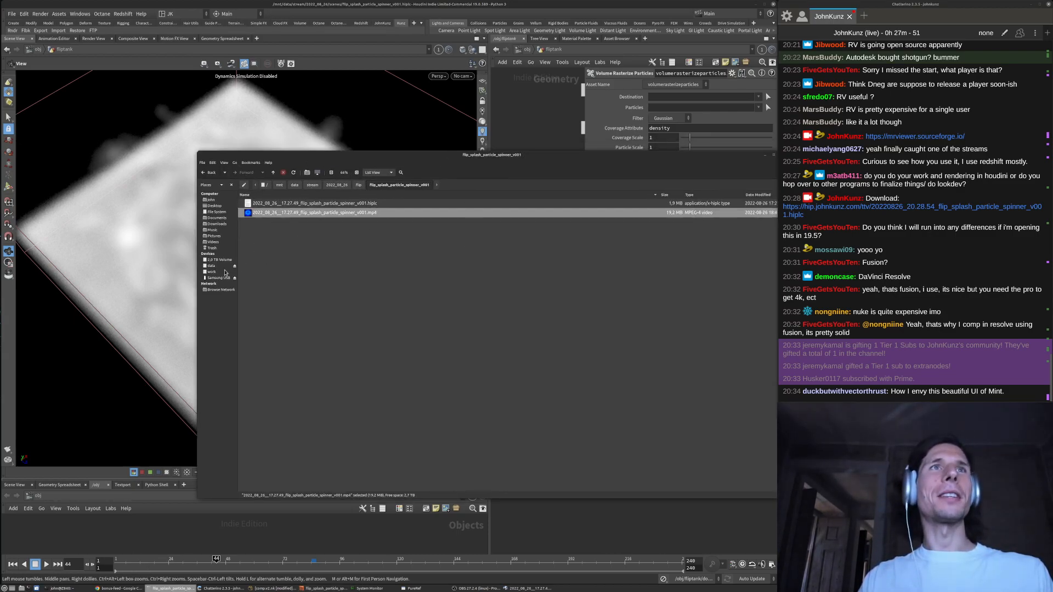
pyautogui.click(515, 514)
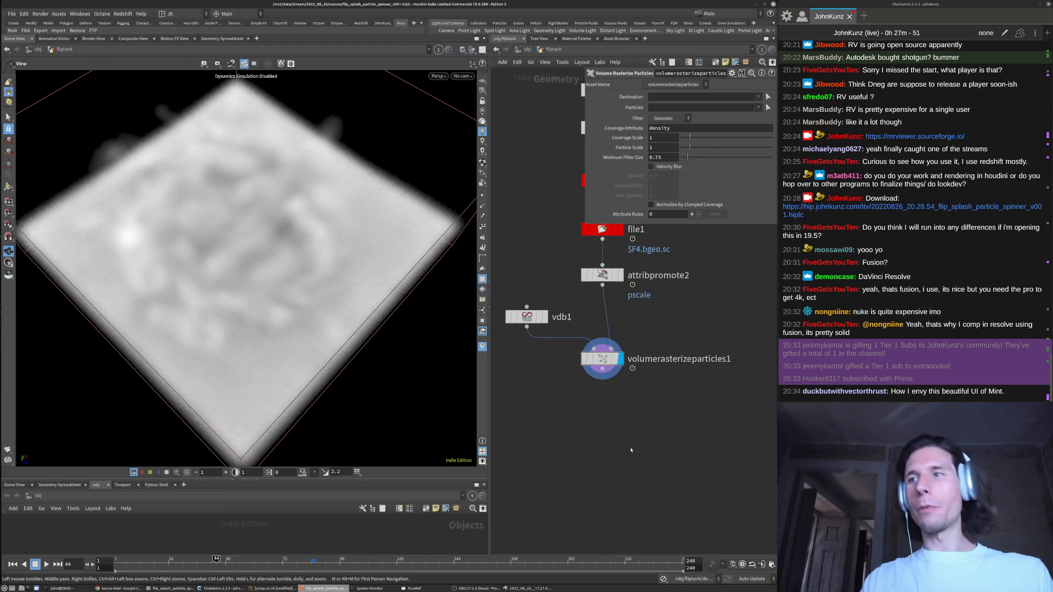
# Move volumerasterizeparticles1 slightly further down and set the voxel size of vdb1 to 0.01
pyautogui.moveTo(602, 366); pyautogui.dragTo(600, 390)
pyautogui.moveTo(519, 388); pyautogui.dragTo(538, 378, button='middle')
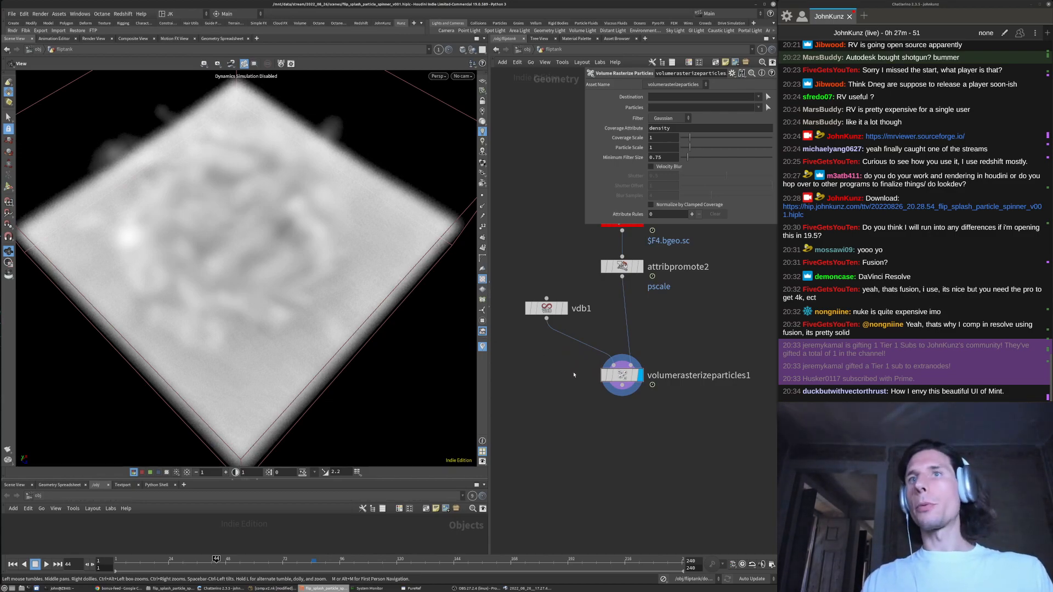
pyautogui.press('Tab')
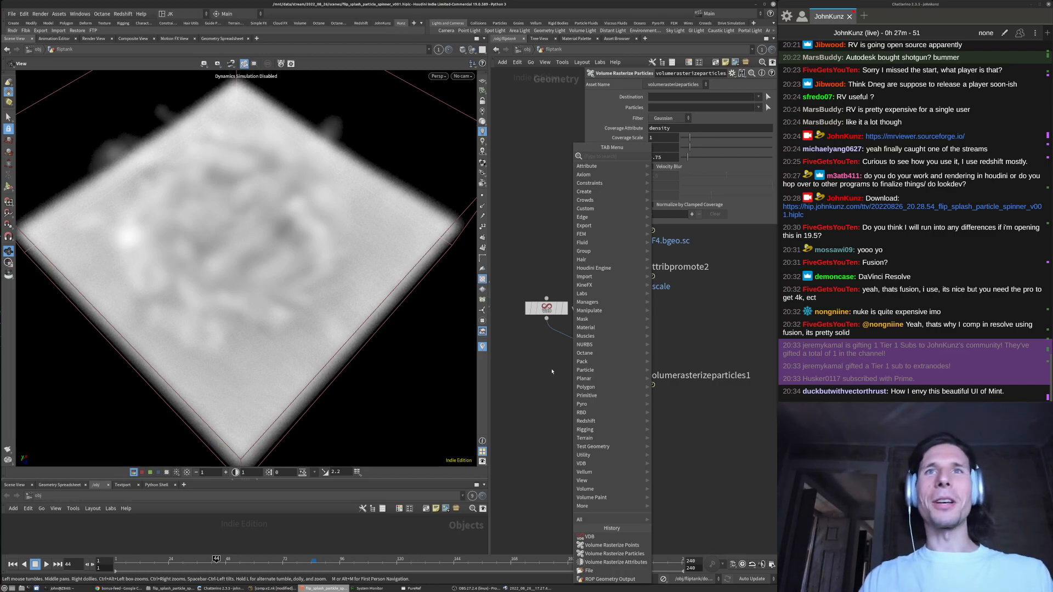
pyautogui.press('Escape')
pyautogui.click(546, 308)
pyautogui.click(672, 191)
pyautogui.write('0.01')
pyautogui.press('Return')
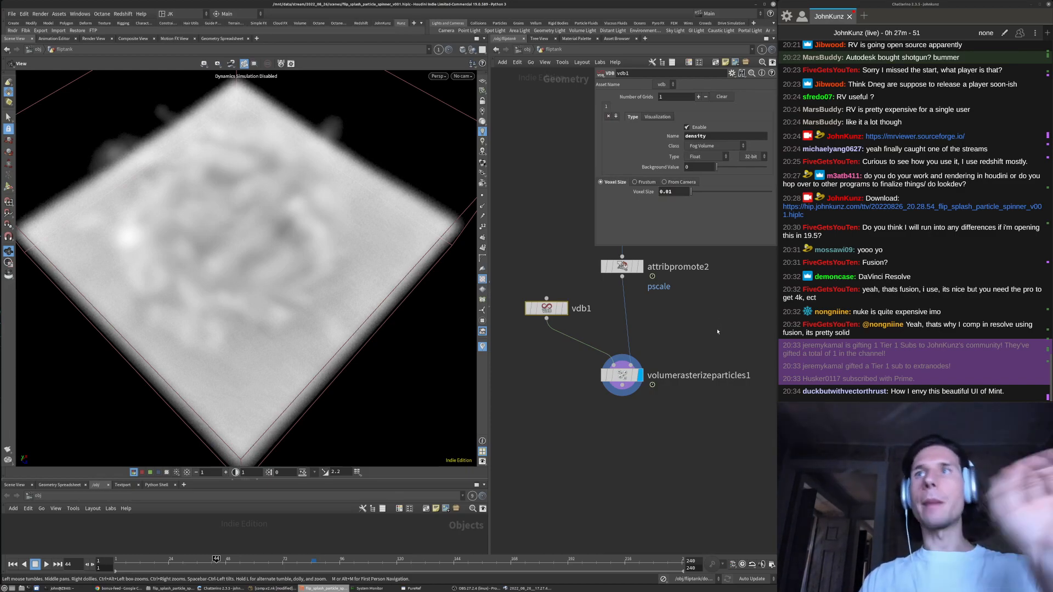
# Set the voxel size of vdb1 to 0.0025
pyautogui.moveTo(247, 238); pyautogui.dragTo(248, 302)
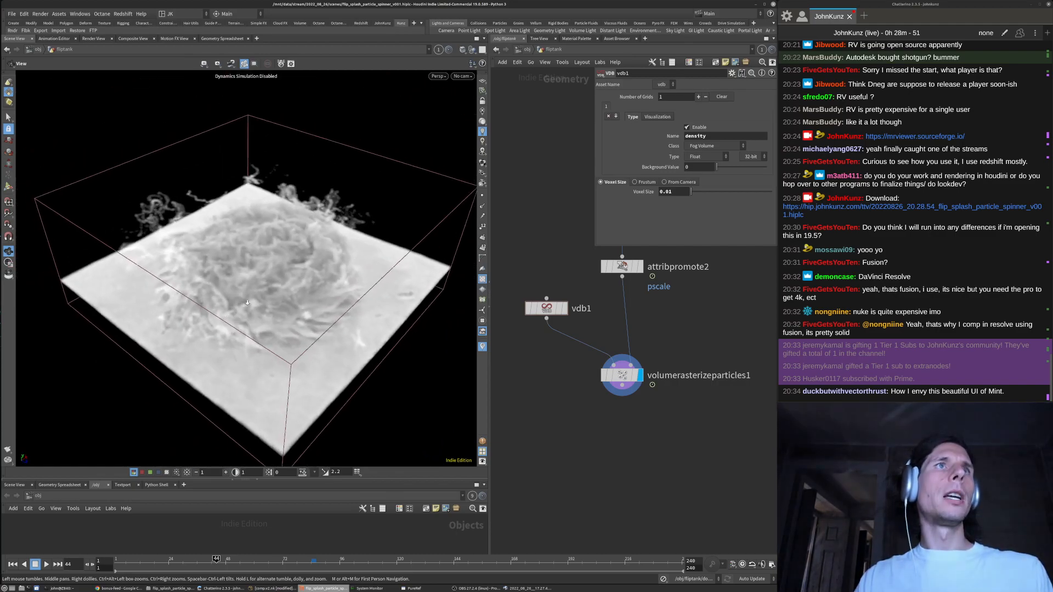
pyautogui.scroll(5, 248, 303)
pyautogui.press('BackSpace')
pyautogui.write('025')
pyautogui.press('Return')
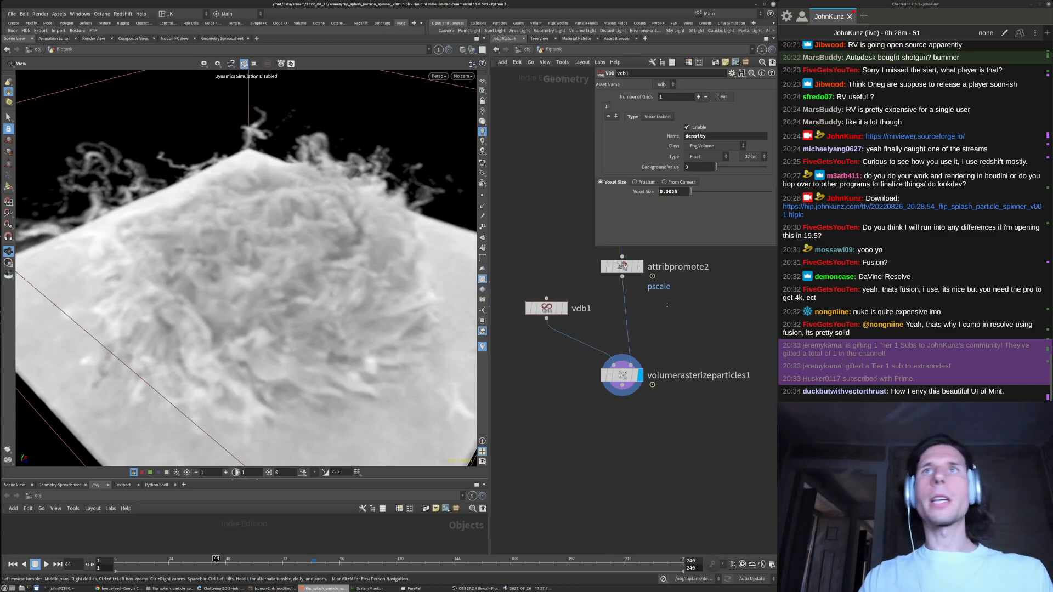
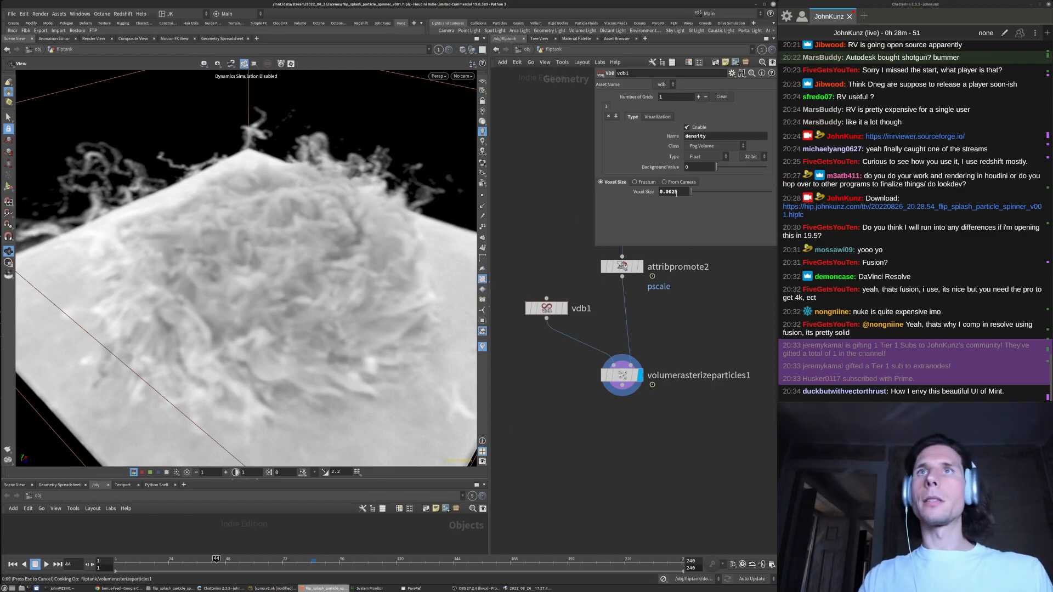
# Set the voxel size of vdb1 to 0.0075 and check the density detail of the splash from a lower angle
pyautogui.click(676, 194)
pyautogui.press('BackSpace')
pyautogui.press('BackSpace')
pyautogui.write('75')
pyautogui.press('Return')
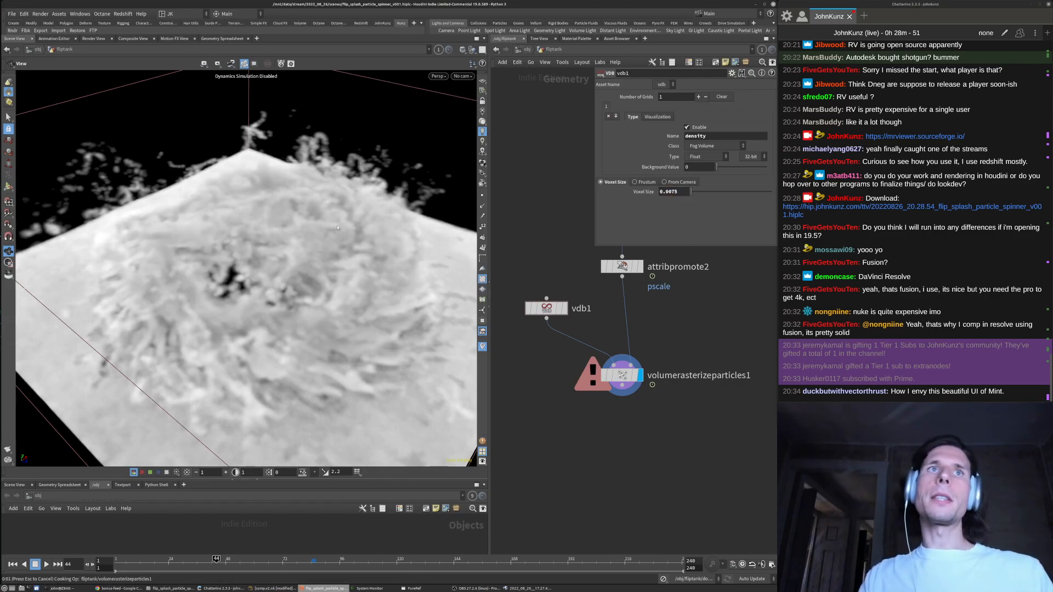
pyautogui.moveTo(352, 258); pyautogui.dragTo(361, 251)
pyautogui.moveTo(366, 326); pyautogui.dragTo(258, 281)
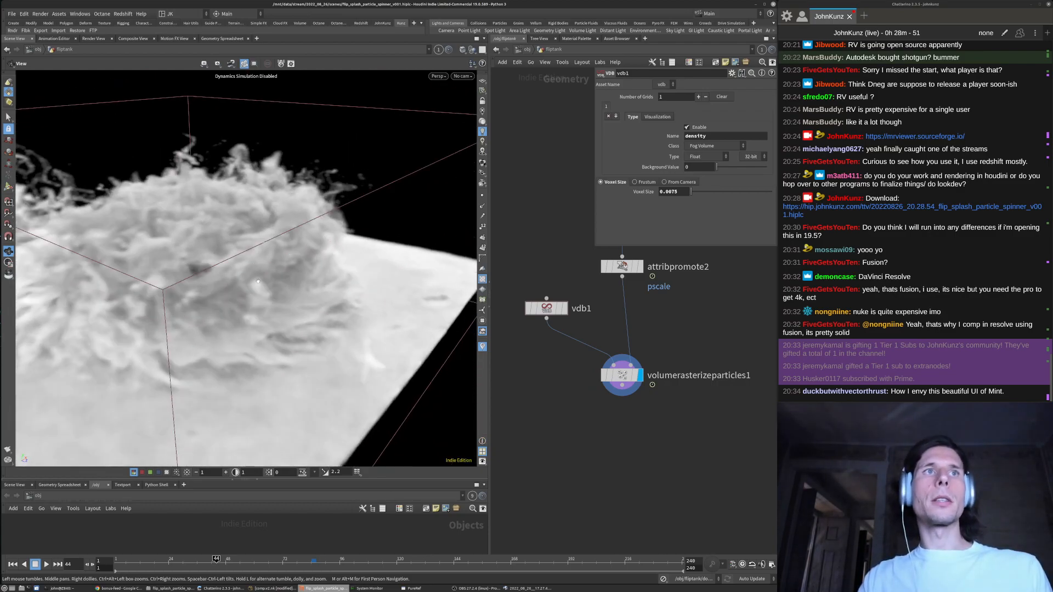
# Move vdb1 and volumerasterizeparticles1 together to the left of the main particle node chain
pyautogui.scroll(-2, 692, 412)
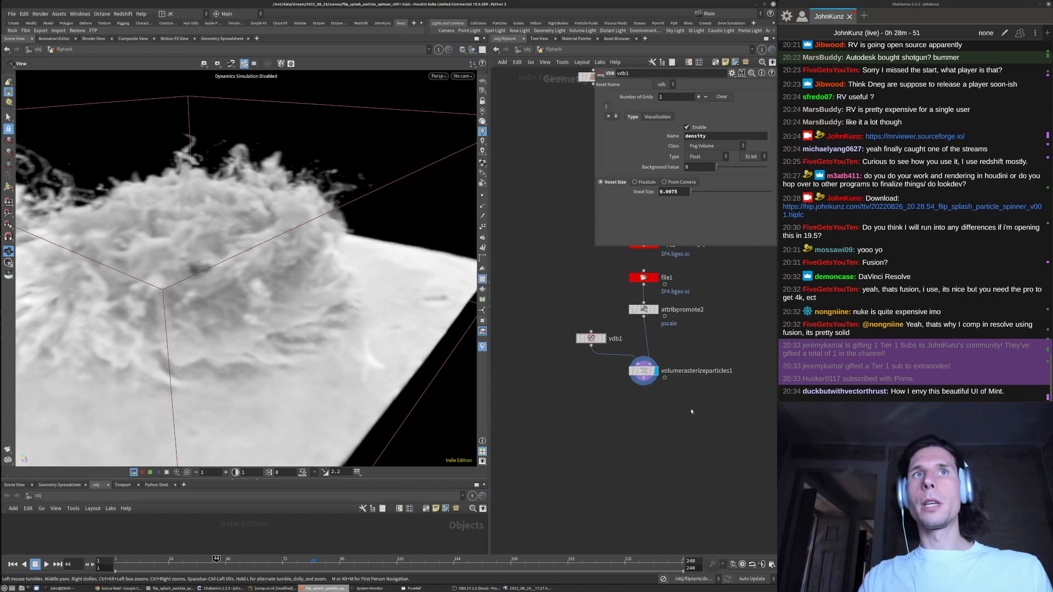
pyautogui.moveTo(655, 394); pyautogui.dragTo(577, 325)
pyautogui.moveTo(655, 380); pyautogui.dragTo(595, 377)
pyautogui.click(646, 407)
pyautogui.moveTo(642, 413); pyautogui.dragTo(630, 395, button='middle')
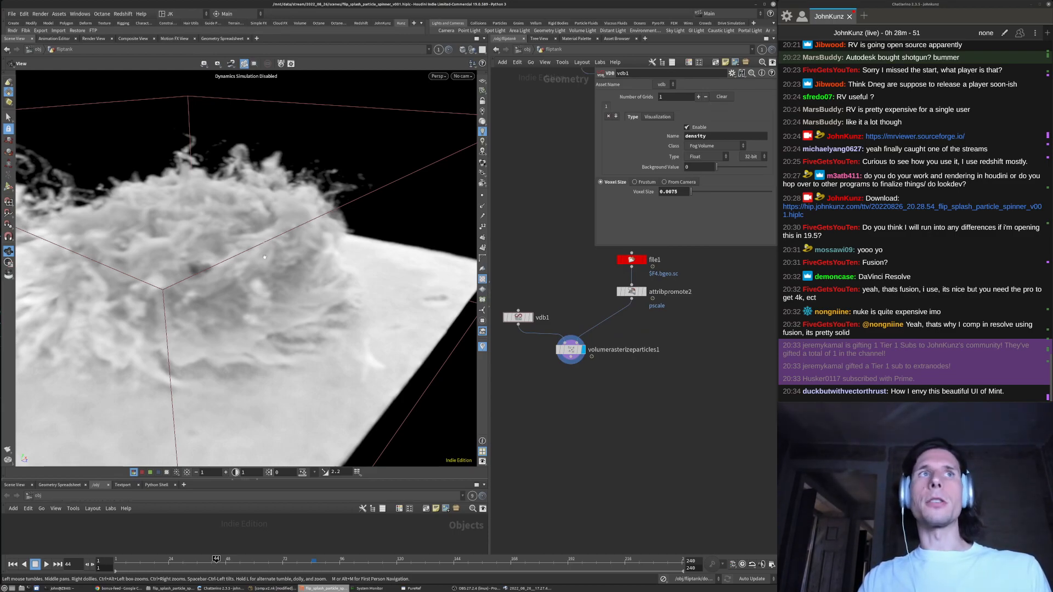
# Add an Attribute from Volume node below and to the right of volumerasterizeparticles1
pyautogui.moveTo(316, 192); pyautogui.dragTo(284, 261)
pyautogui.scroll(-3, 284, 261)
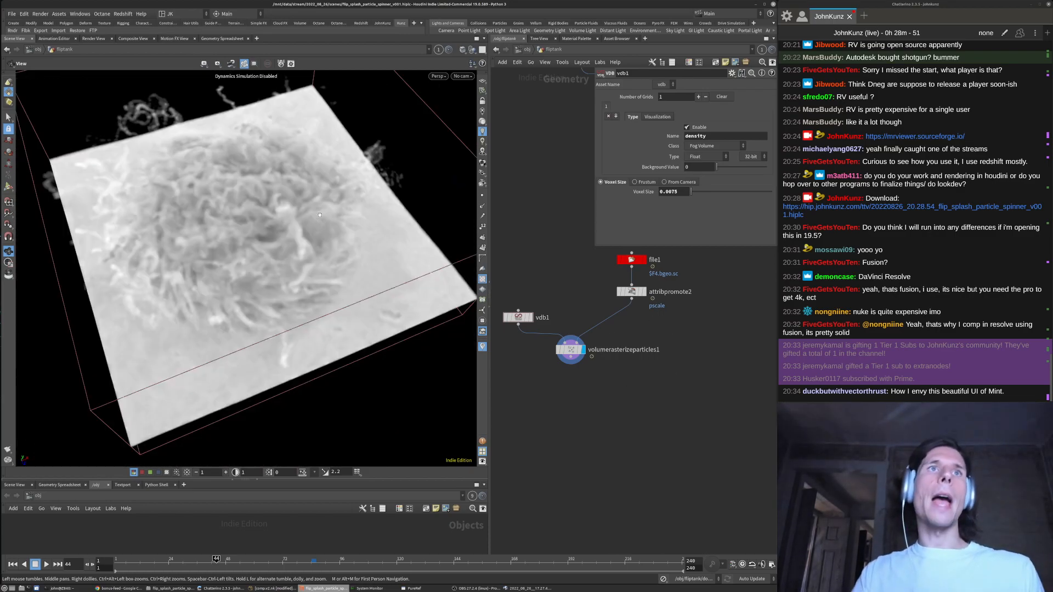
pyautogui.press('Tab')
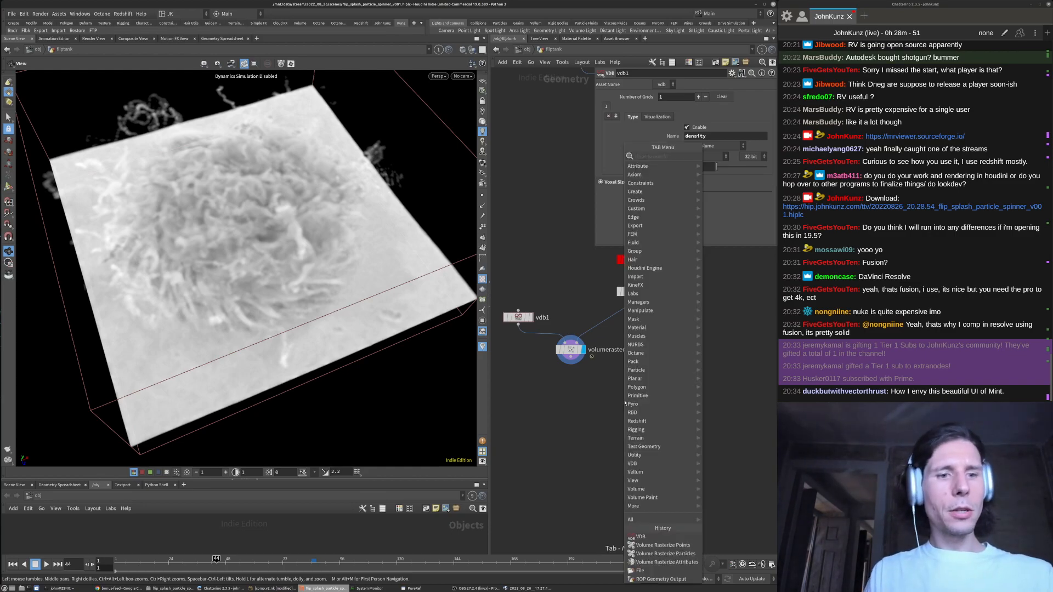
pyautogui.write('atr')
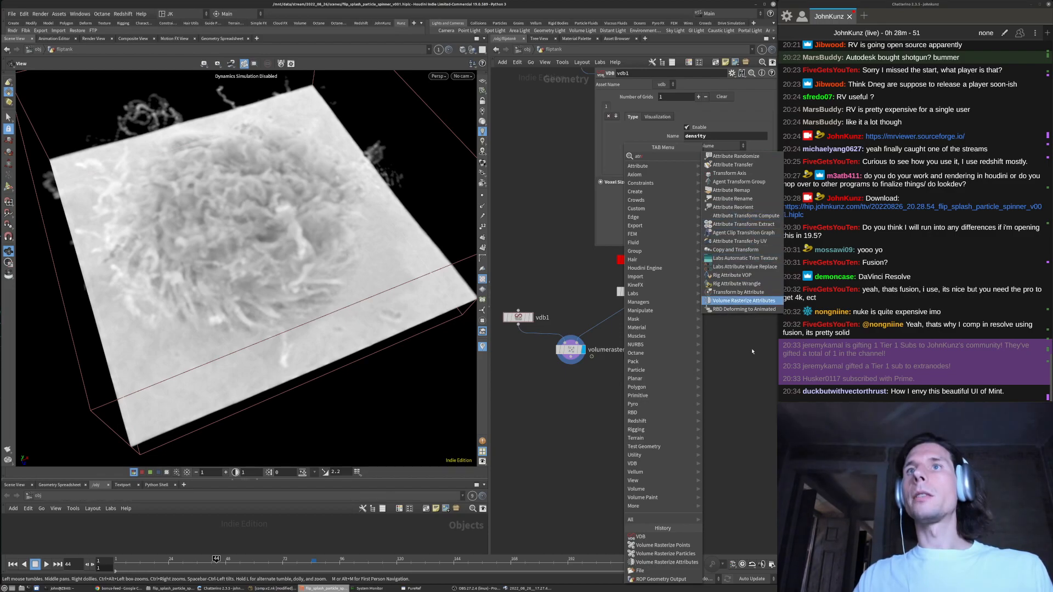
pyautogui.press('Escape')
pyautogui.press('Tab')
pyautogui.write('fr')
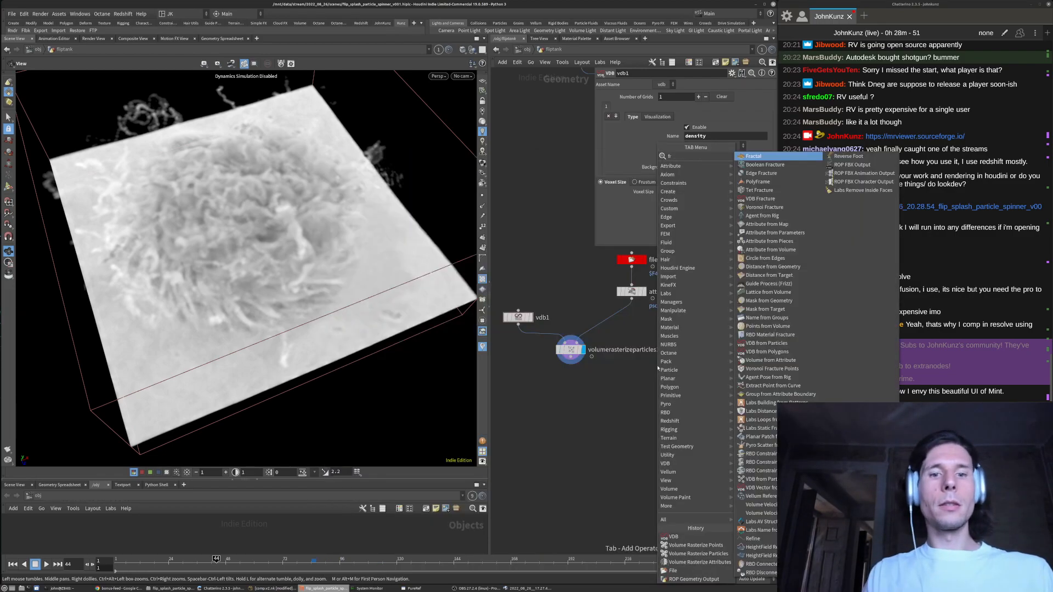
pyautogui.write('omvol')
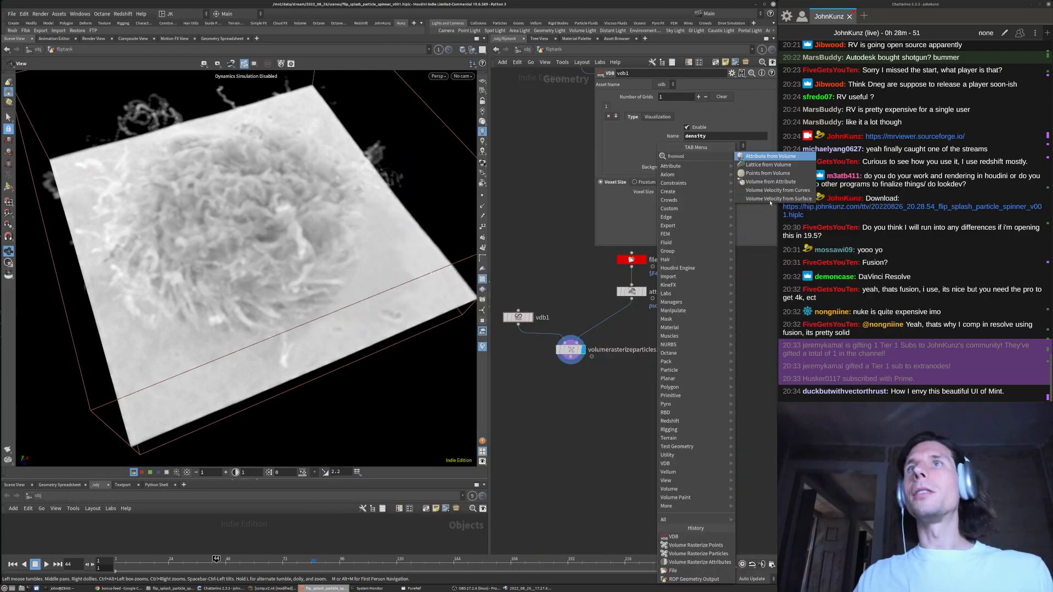
pyautogui.click(770, 157)
pyautogui.click(683, 402)
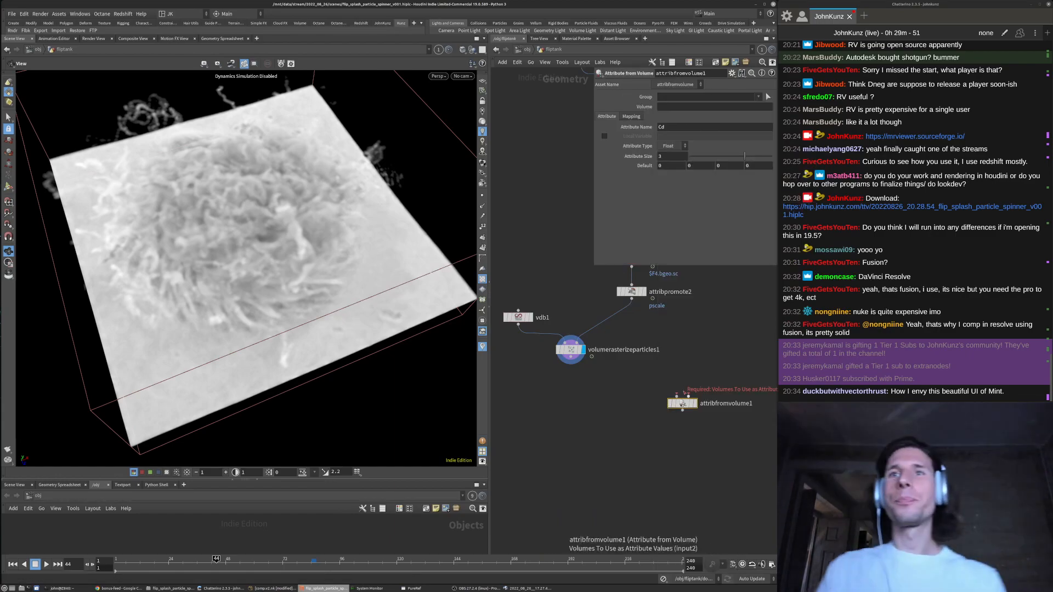
# Connect attribpromote2 and volumerasterizeparticles1 to the first and second inputs of attribfromvolume1, display it and place it below attribpromote2
pyautogui.moveTo(632, 299); pyautogui.dragTo(571, 363)
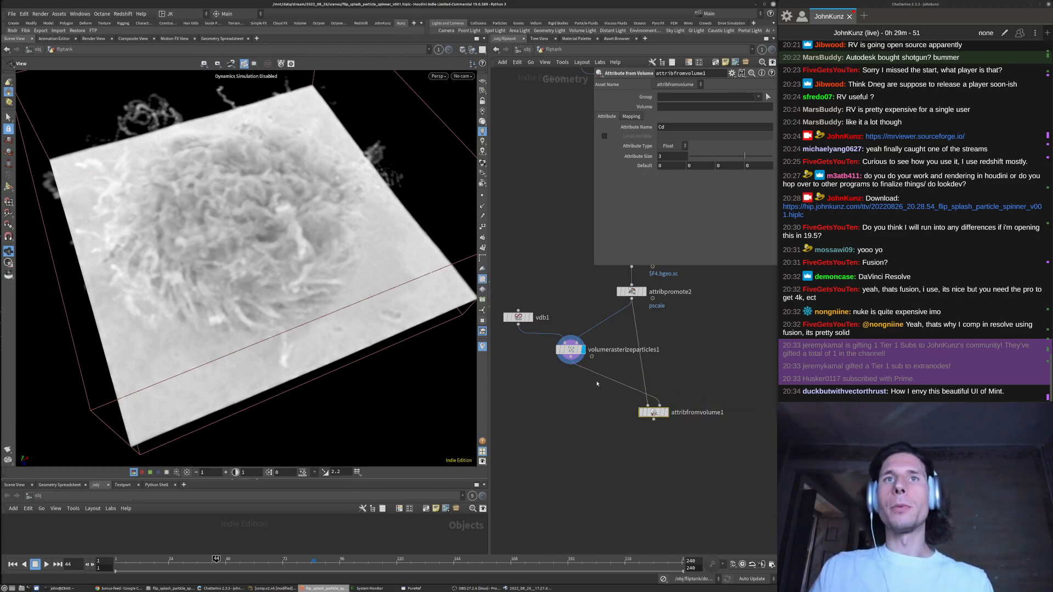
pyautogui.click(666, 413)
pyautogui.moveTo(654, 413); pyautogui.dragTo(636, 407)
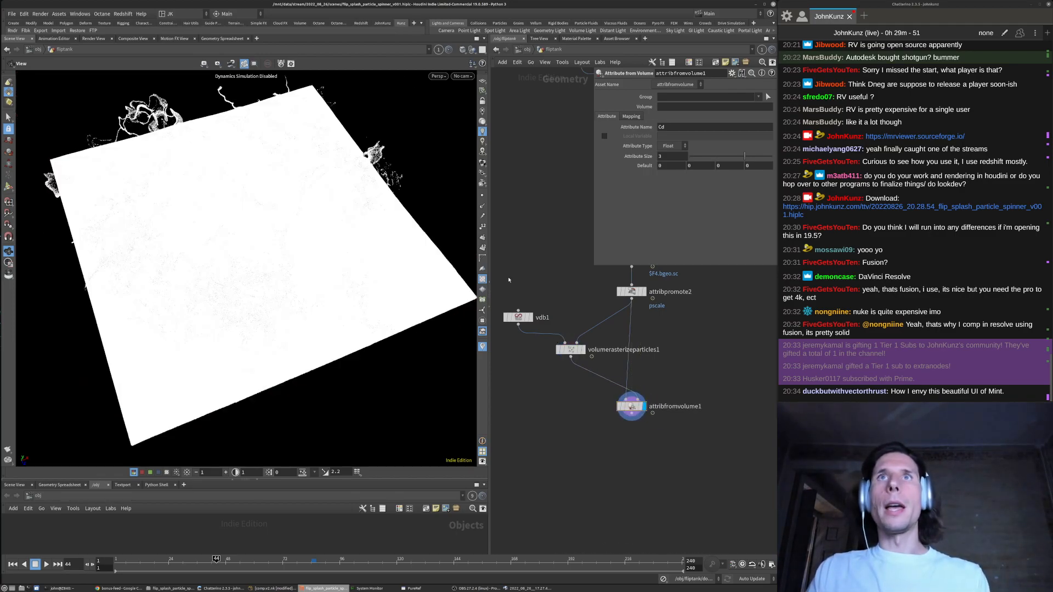
pyautogui.moveTo(287, 254); pyautogui.dragTo(343, 170)
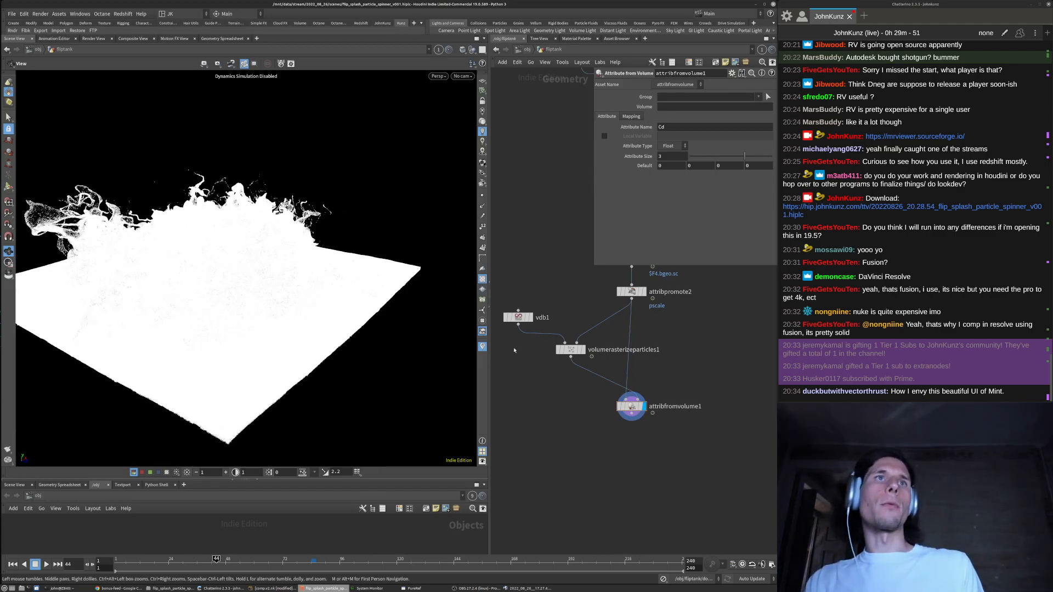
# Compare the volumerasterizeparticles1 density with the attribfromvolume1 particle colours and review the rasterize settings
pyautogui.click(583, 349)
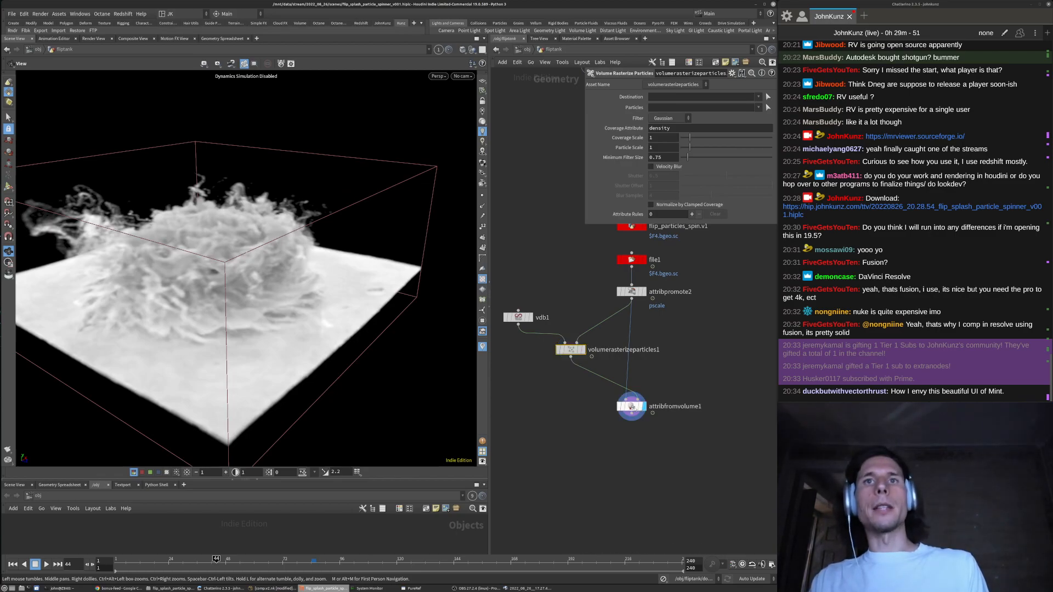
pyautogui.click(631, 406)
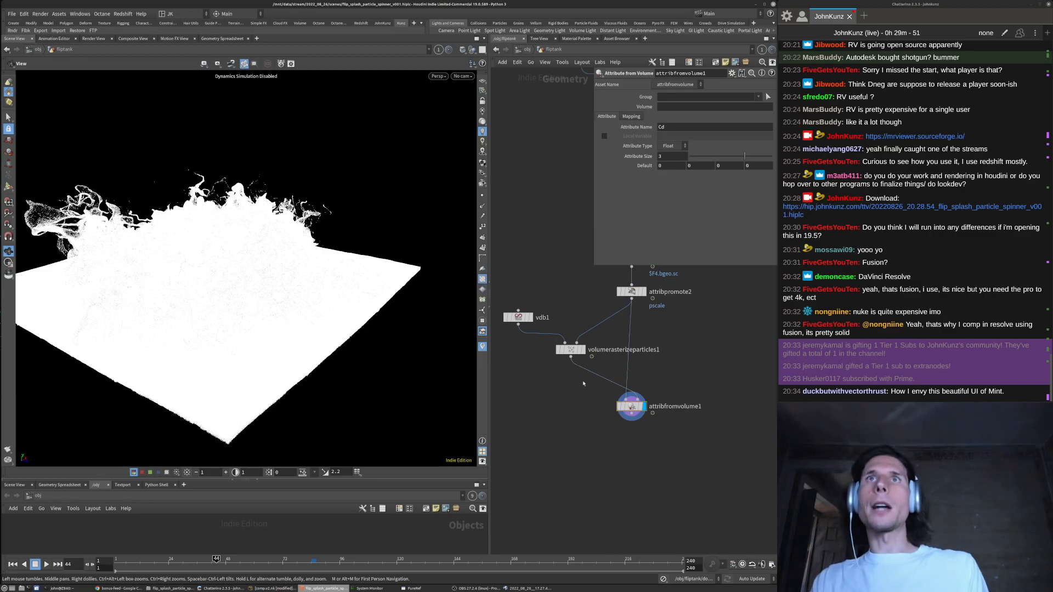
pyautogui.click(572, 352)
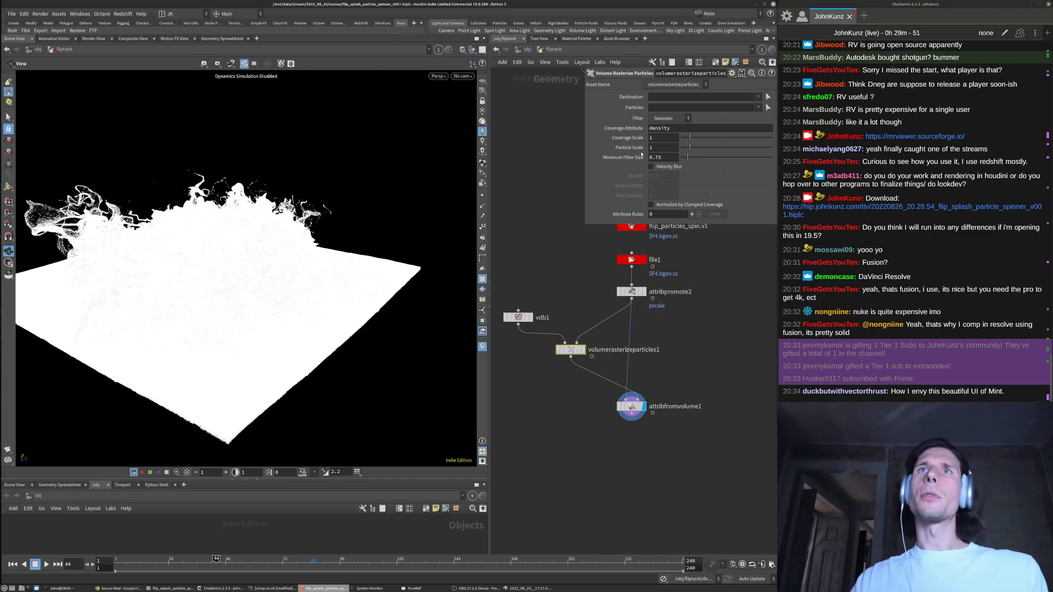
# Add a Volume Mix node and insert it on the wire between volumerasterizeparticles1 and attribfromvolume1
pyautogui.press('Tab')
pyautogui.write('mi')
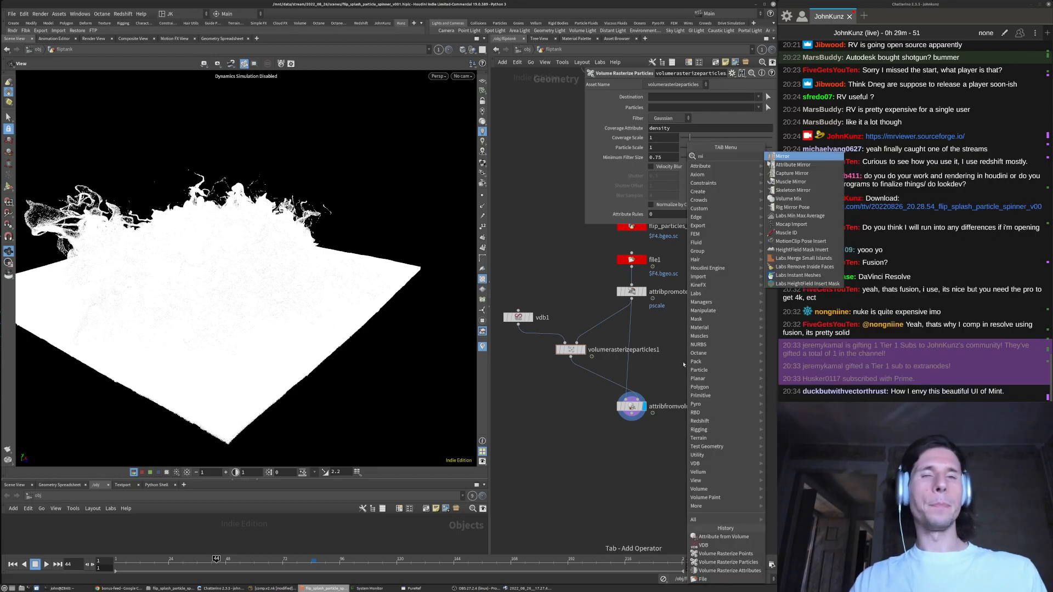
pyautogui.write('x')
pyautogui.click(779, 158)
pyautogui.click(575, 395)
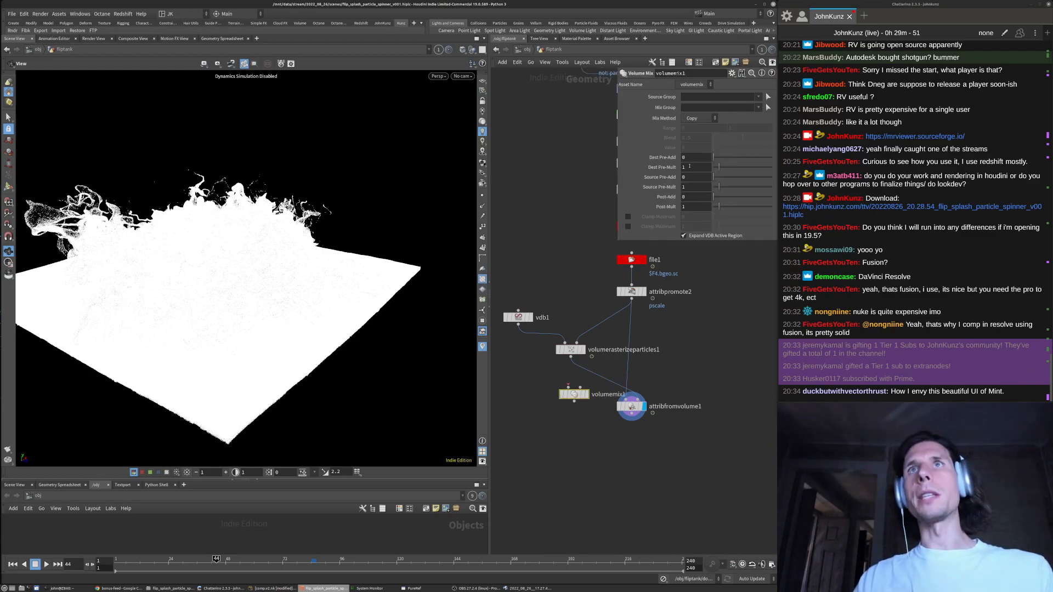
pyautogui.moveTo(575, 396); pyautogui.dragTo(590, 375)
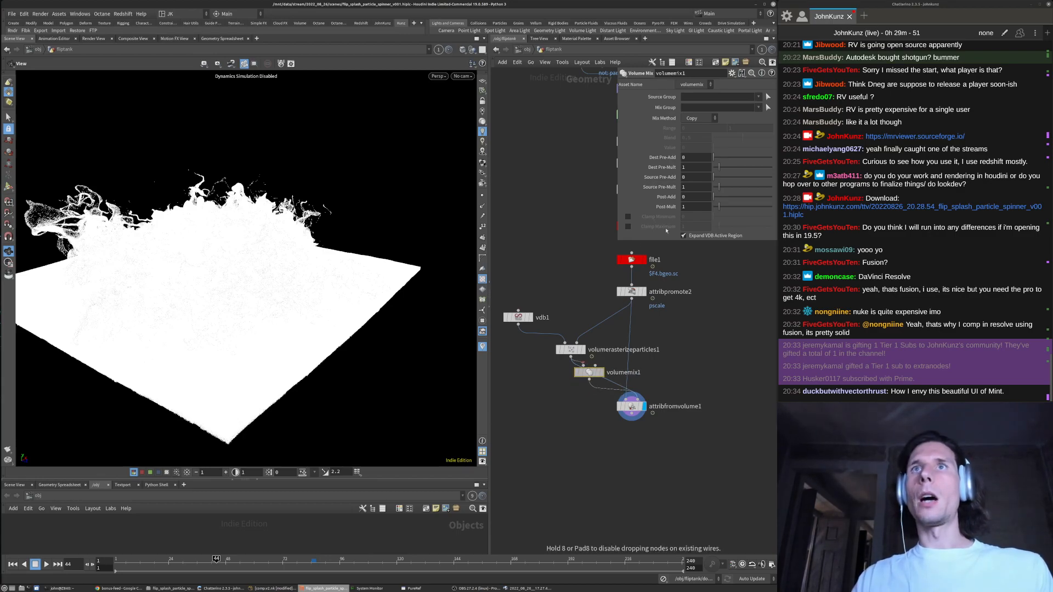
# Set the Source Pre-Mult of volumemix1 to .05 to scale down the density
pyautogui.click(692, 186)
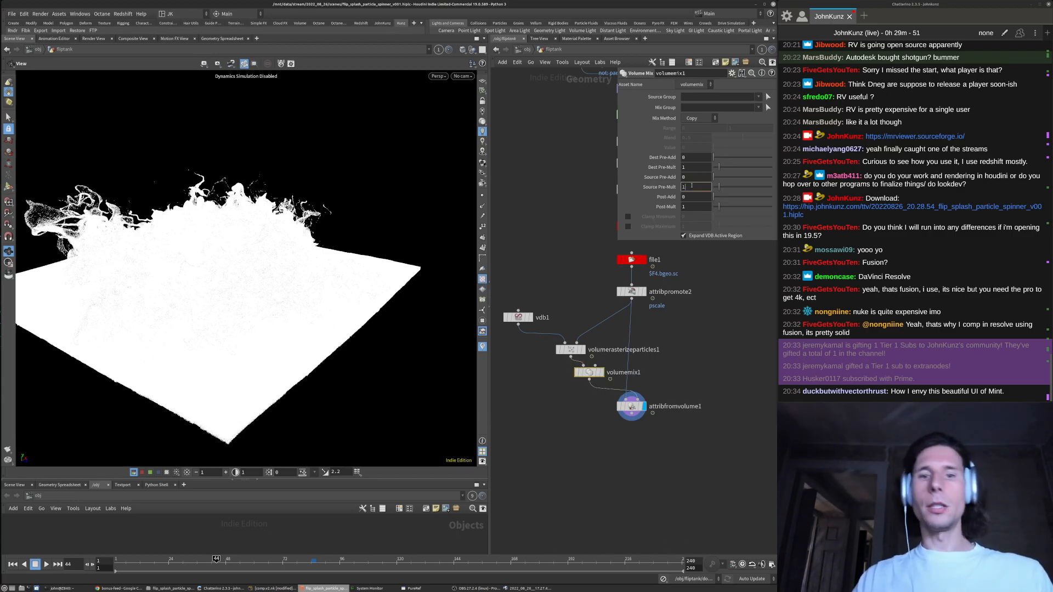
pyautogui.write('.1')
pyautogui.press('Return')
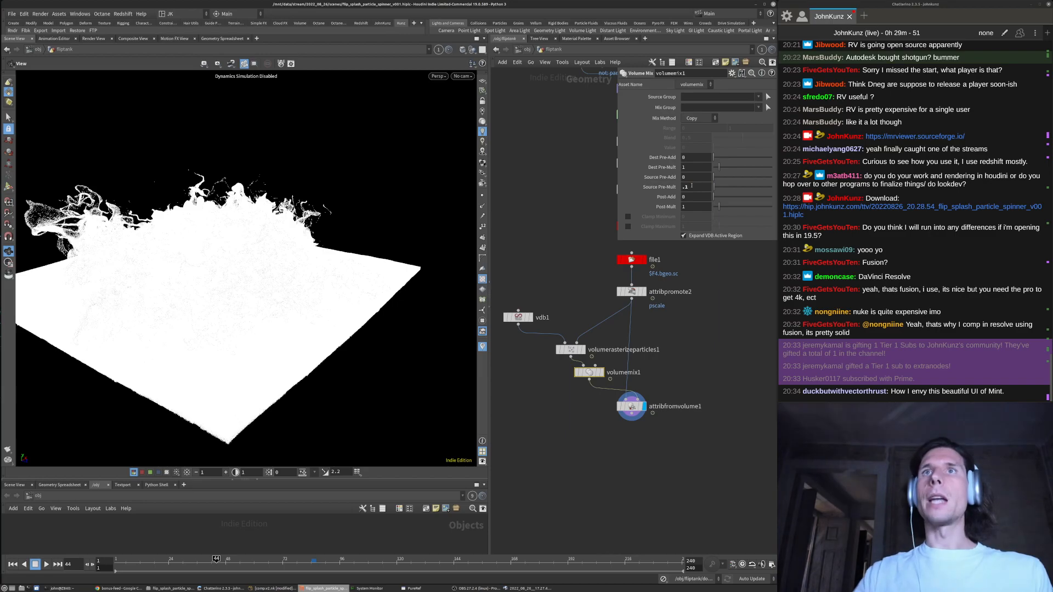
pyautogui.click(691, 187)
pyautogui.press('Left')
pyautogui.write('9')
pyautogui.press('Return')
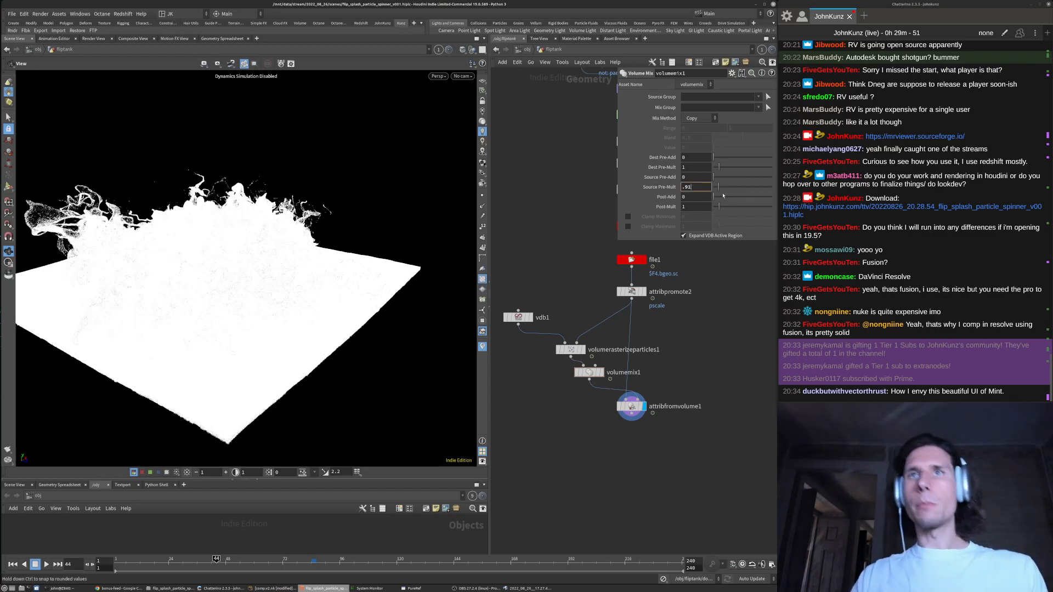
pyautogui.write('5')
pyautogui.press('Return')
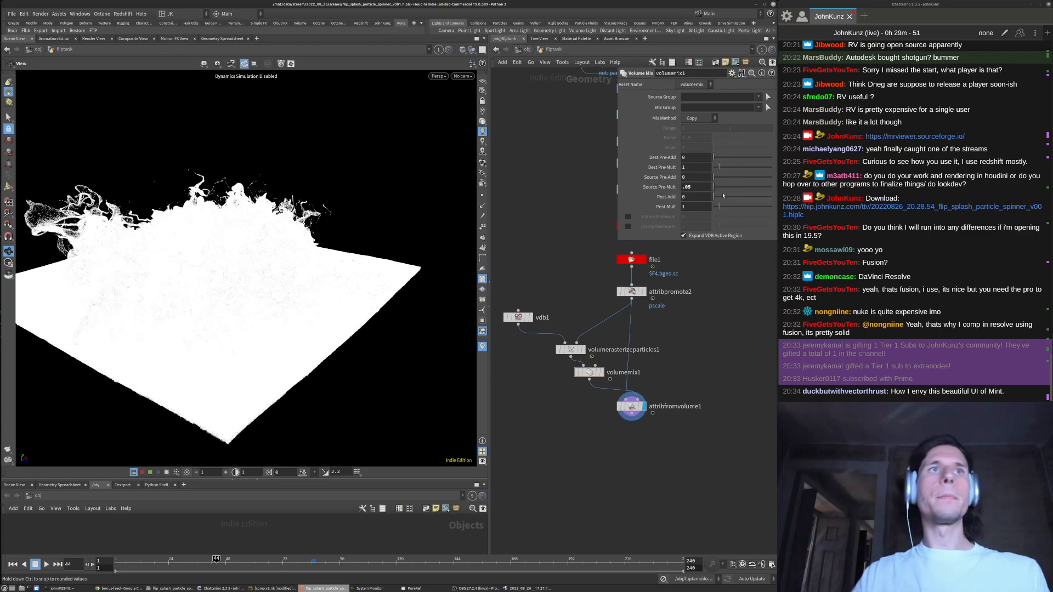
# Examine the density-based shading of the splash particles up close from several angles
pyautogui.moveTo(362, 242); pyautogui.dragTo(564, 191, button='right')
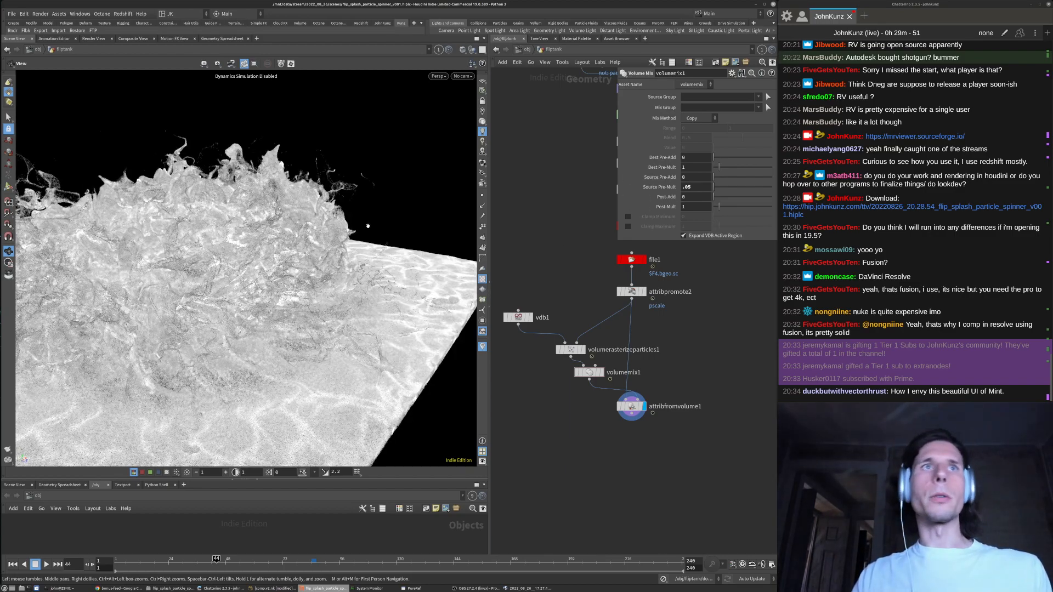
pyautogui.moveTo(367, 228); pyautogui.dragTo(324, 262, button='right')
pyautogui.moveTo(324, 263); pyautogui.dragTo(344, 211)
pyautogui.moveTo(316, 256); pyautogui.dragTo(264, 289, button='right')
pyautogui.moveTo(263, 288); pyautogui.dragTo(164, 206)
pyautogui.moveTo(230, 191); pyautogui.dragTo(385, 298)
pyautogui.moveTo(431, 239); pyautogui.dragTo(360, 237, button='right')
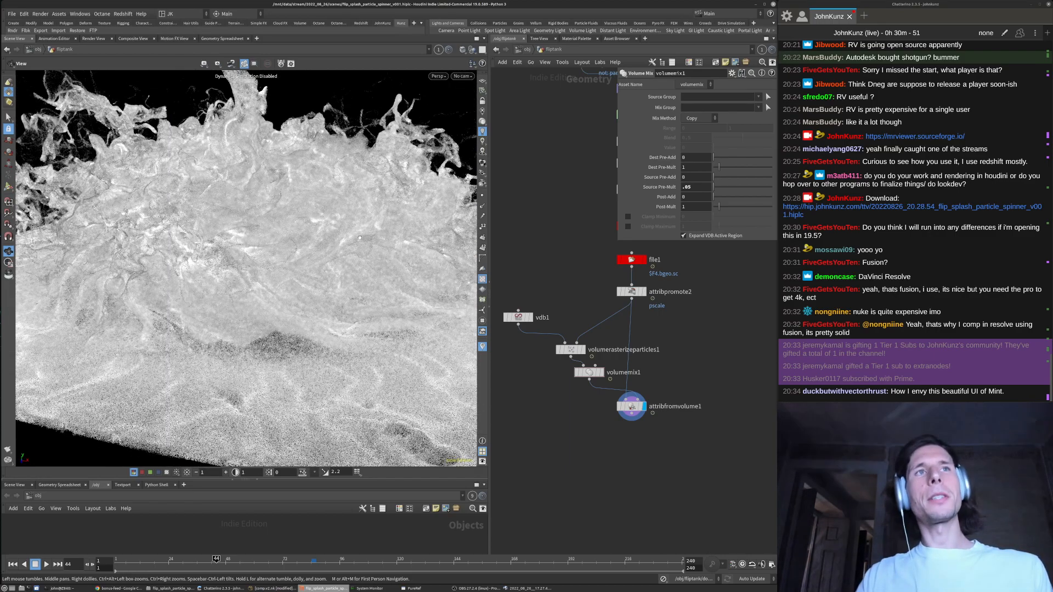
pyautogui.moveTo(351, 252); pyautogui.dragTo(297, 223, button='middle')
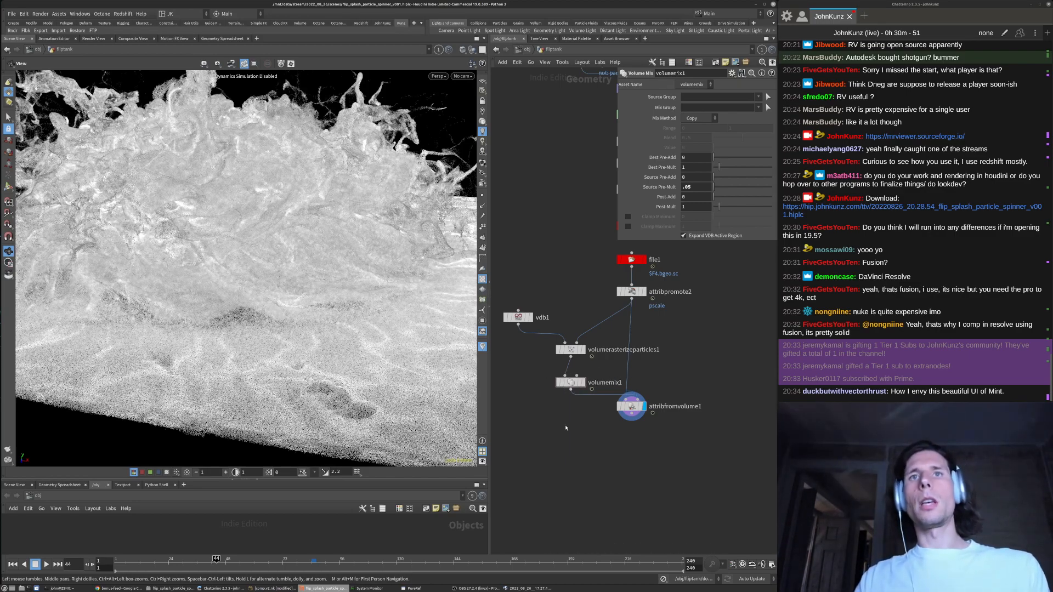
pyautogui.press('Tab')
pyautogui.write('vis')
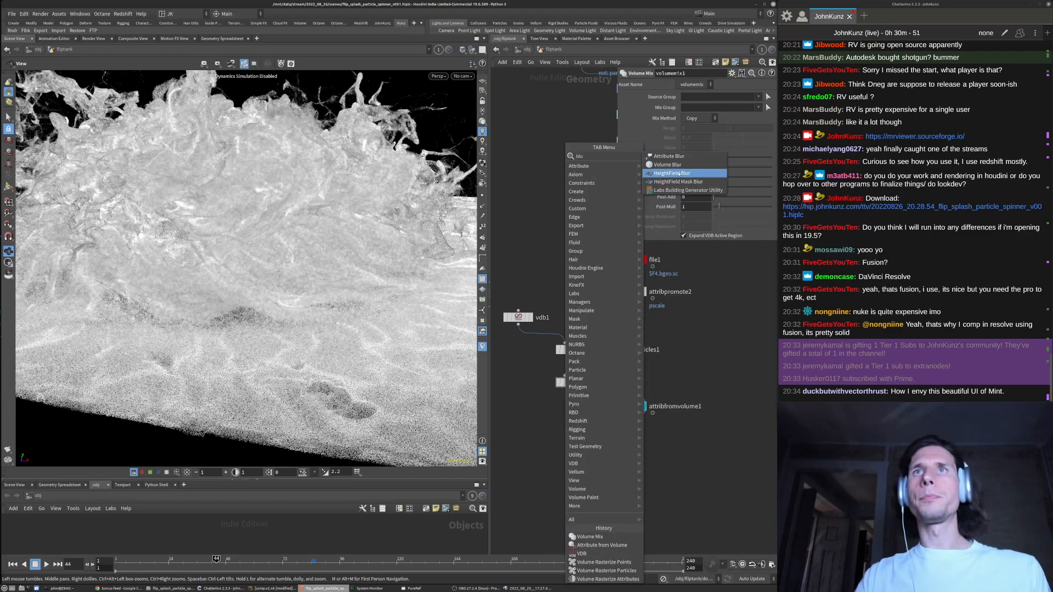
pyautogui.click(666, 194)
# Add a VDB Smooth node below and to the right of attribfromvolume1
pyautogui.press('Tab')
pyautogui.write('smoo')
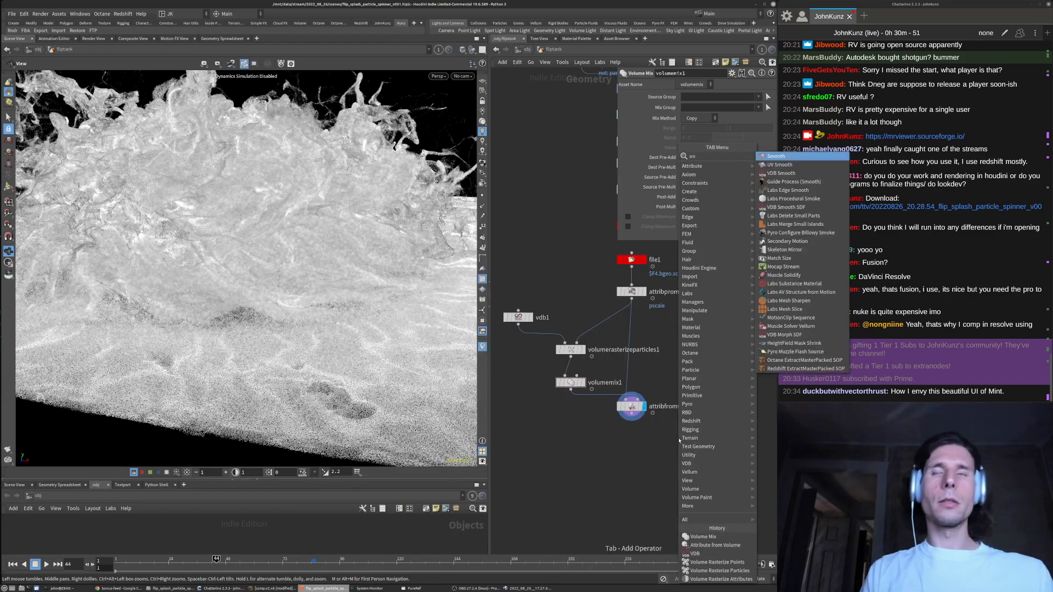
pyautogui.press('Down')
pyautogui.press('Down')
pyautogui.press('Down')
pyautogui.press('Down')
pyautogui.press('Down')
pyautogui.press('Up')
pyautogui.press('Up')
pyautogui.press('Up')
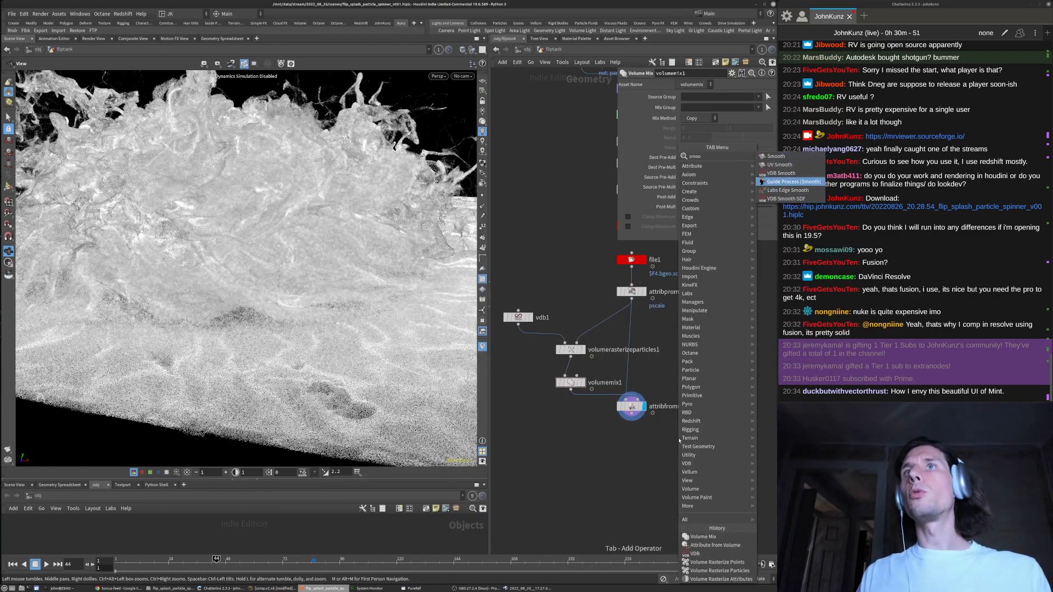
pyautogui.press('Return')
pyautogui.click(679, 440)
# Set vdbsmooth1's operation to Gaussian and insert it between volumemix1 and attribfromvolume1, placing it under volumemix1
pyautogui.click(698, 119)
pyautogui.click(703, 135)
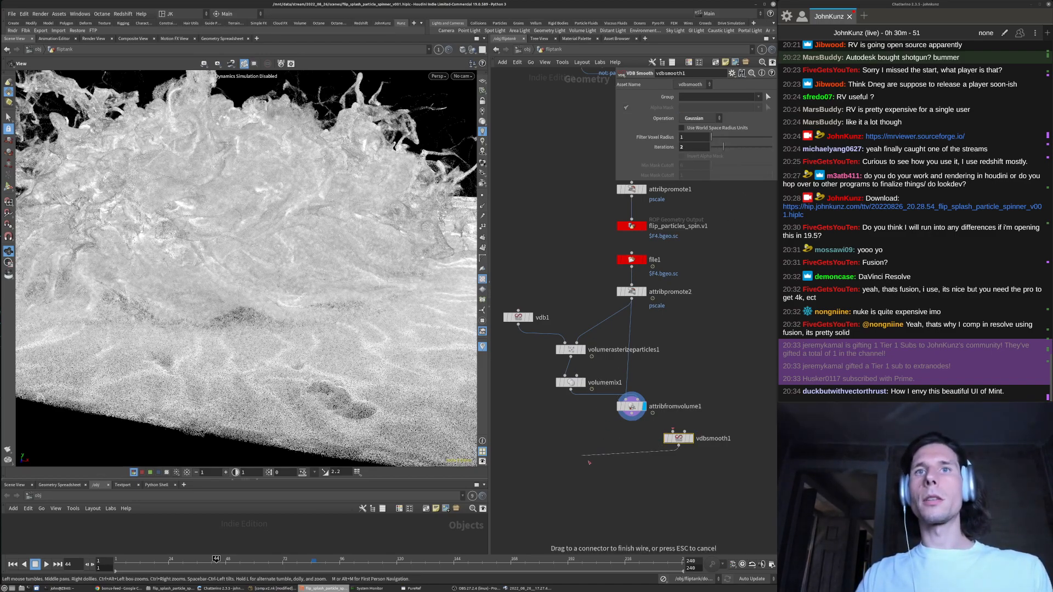
pyautogui.moveTo(673, 433); pyautogui.dragTo(593, 397)
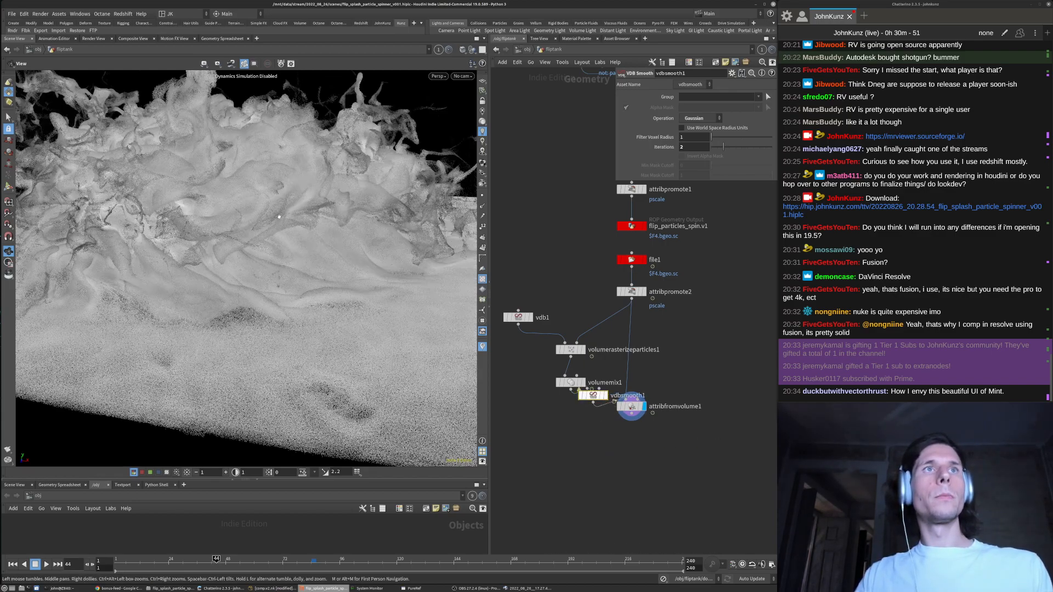
pyautogui.moveTo(590, 395); pyautogui.dragTo(568, 407)
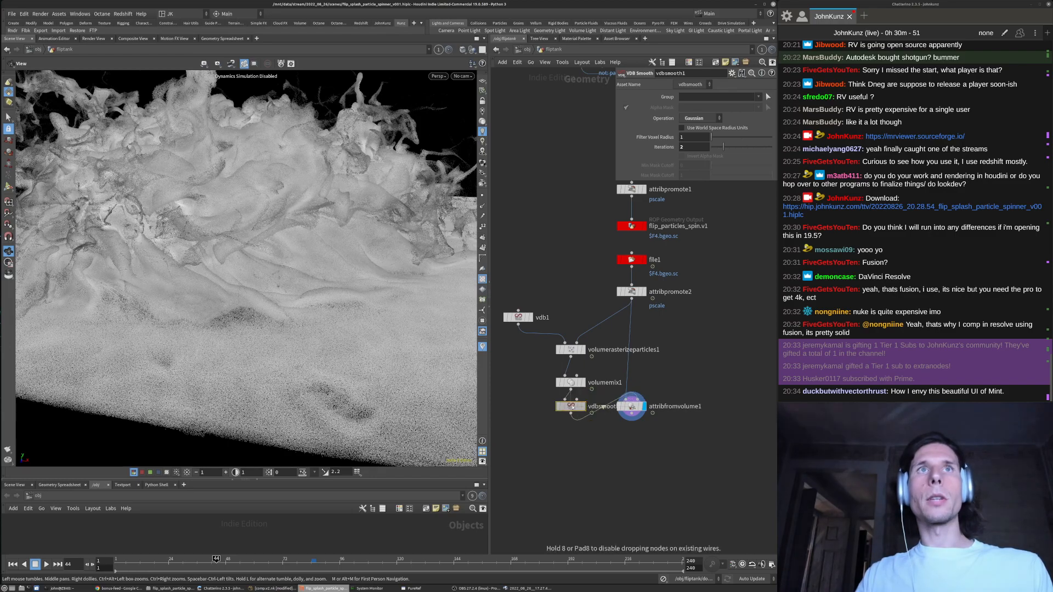
# Examine the smoothed density shading on the splash particles from different sides and distances
pyautogui.moveTo(298, 253); pyautogui.dragTo(154, 269)
pyautogui.moveTo(154, 269); pyautogui.dragTo(197, 250, button='middle')
pyautogui.moveTo(196, 250); pyautogui.dragTo(184, 291, button='right')
pyautogui.moveTo(183, 291); pyautogui.dragTo(210, 248)
pyautogui.moveTo(211, 248); pyautogui.dragTo(214, 219, button='right')
pyautogui.moveTo(214, 219); pyautogui.dragTo(241, 236)
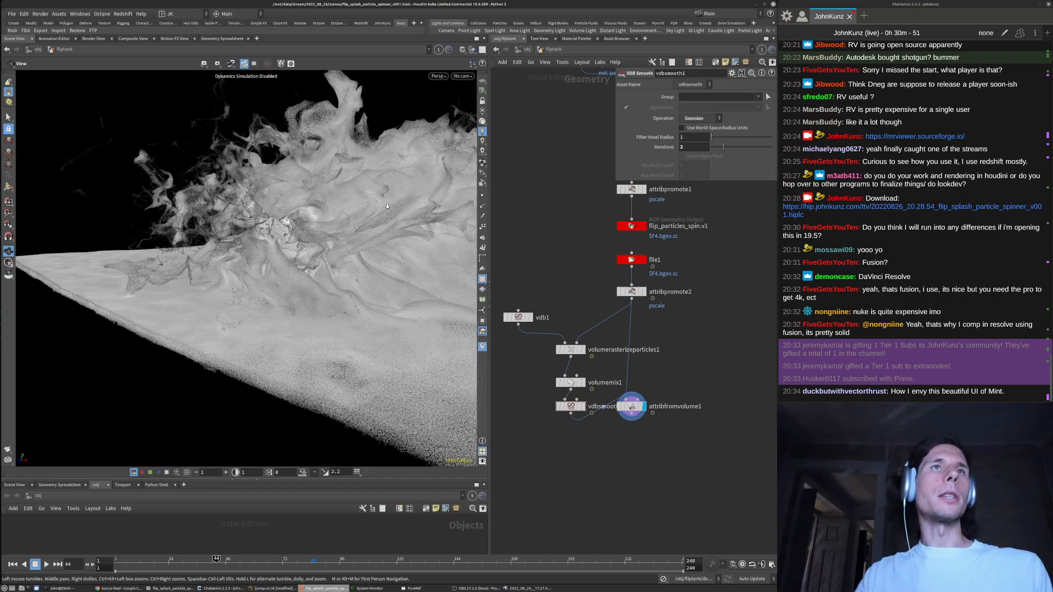
pyautogui.moveTo(242, 236); pyautogui.dragTo(286, 280, button='right')
pyautogui.moveTo(285, 280); pyautogui.dragTo(339, 218)
pyautogui.moveTo(339, 217); pyautogui.dragTo(291, 203, button='right')
pyautogui.moveTo(291, 202); pyautogui.dragTo(176, 217)
pyautogui.moveTo(175, 217); pyautogui.dragTo(187, 240, button='right')
pyautogui.moveTo(187, 240); pyautogui.dragTo(271, 233)
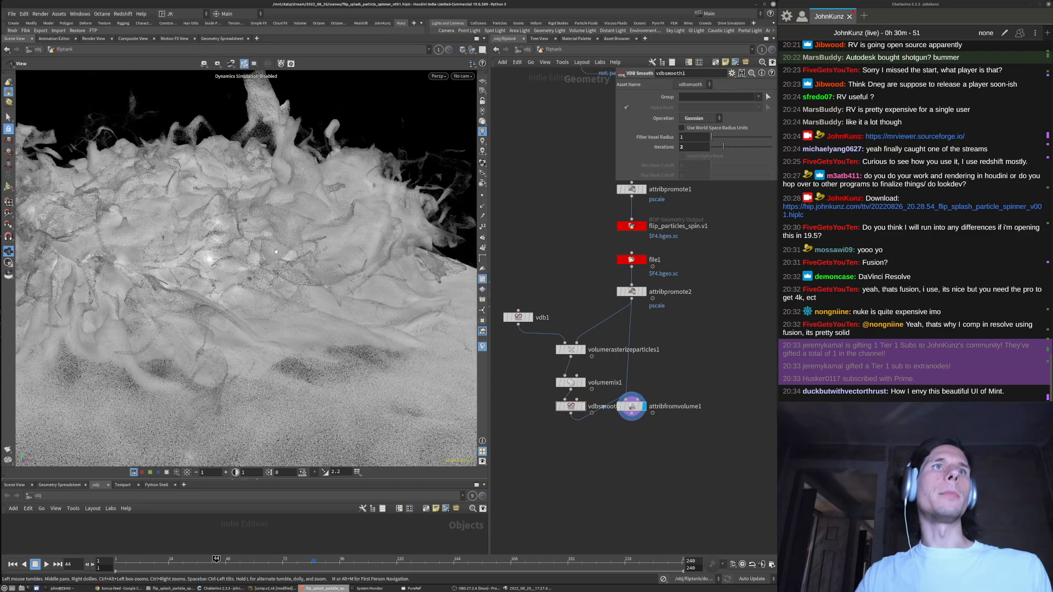
pyautogui.moveTo(272, 234); pyautogui.dragTo(210, 209, button='right')
pyautogui.moveTo(269, 218); pyautogui.dragTo(296, 215)
pyautogui.moveTo(297, 215); pyautogui.dragTo(314, 230, button='right')
# Compare the uncoloured attribpromote2 particles with the density-coloured attribfromvolume1 result by displaying each in turn
pyautogui.scroll(2, 653, 303)
pyautogui.click(641, 288)
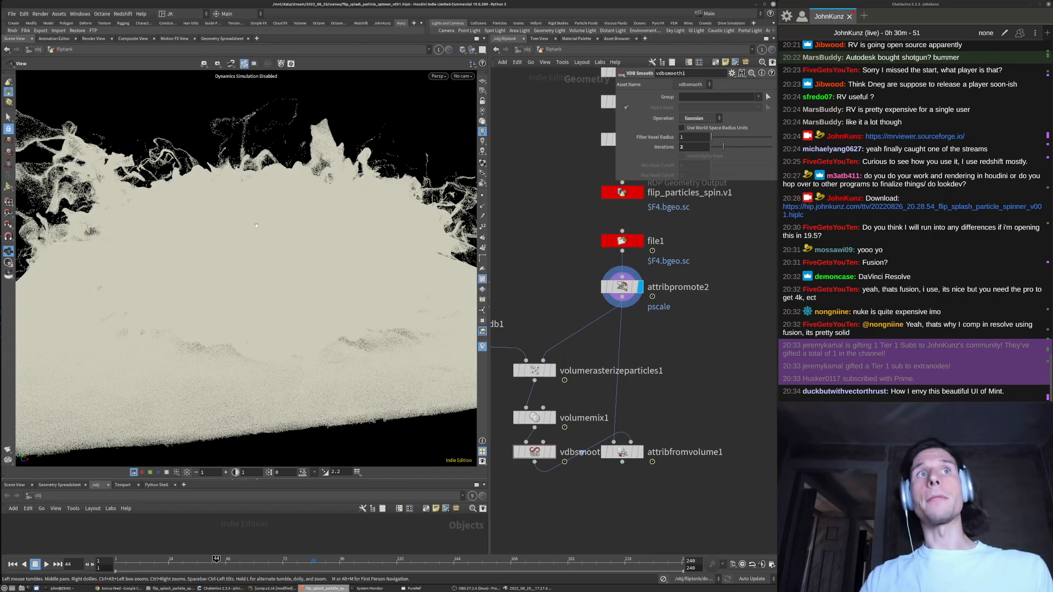
pyautogui.click(640, 452)
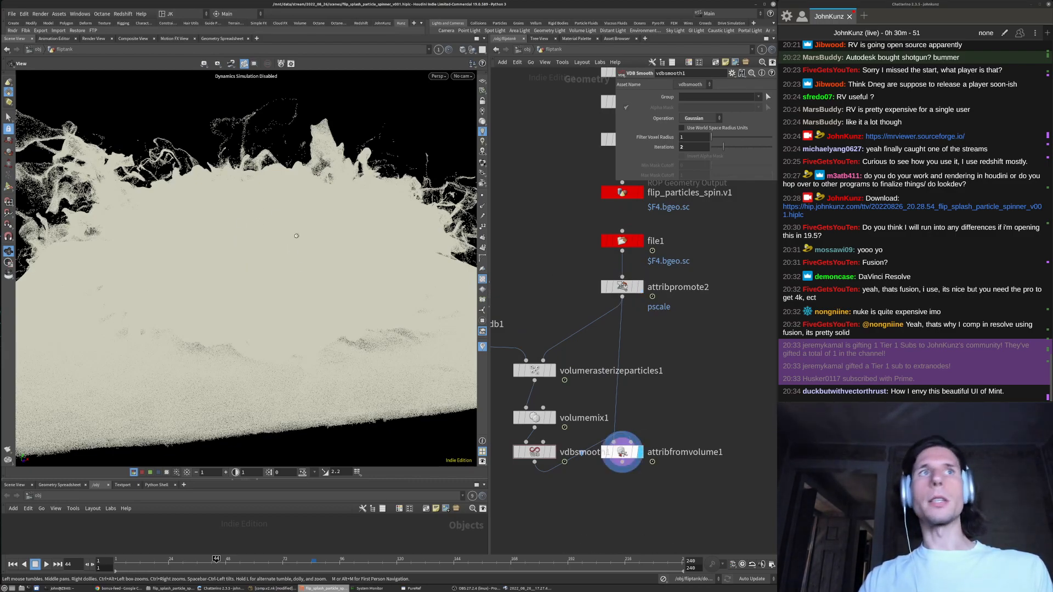
pyautogui.moveTo(190, 313); pyautogui.dragTo(349, 320, button='middle')
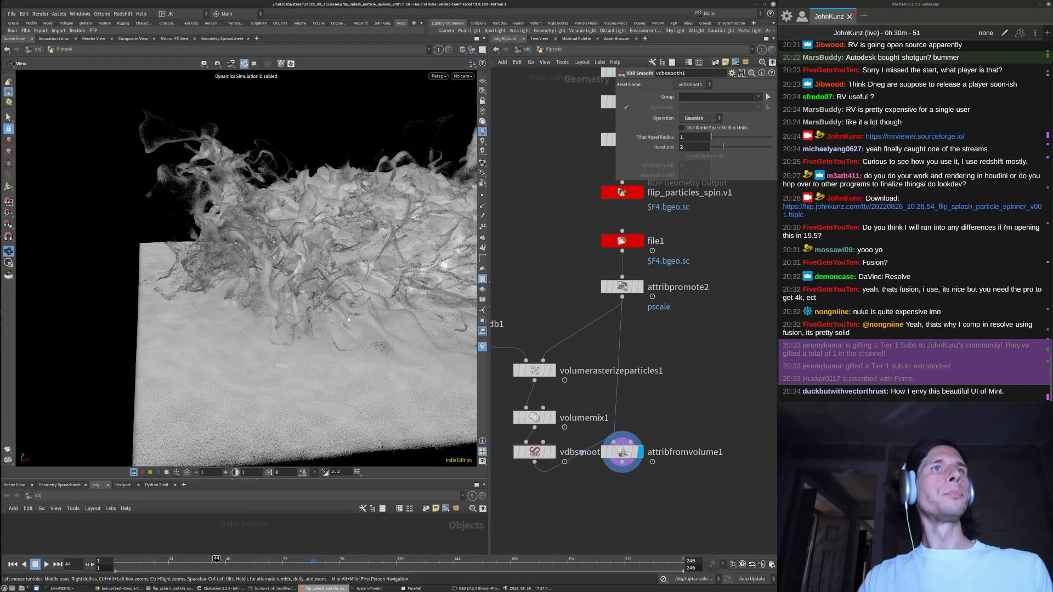
# Switch to the PureRef board and examine the purple, red and blue particle splash reference images
pyautogui.moveTo(475, 589)
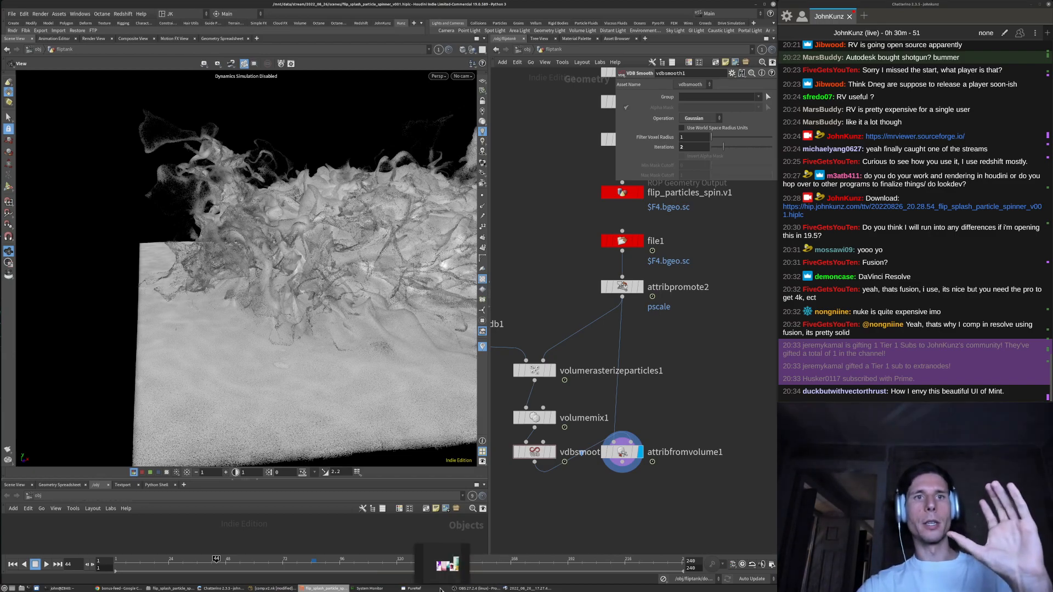
pyautogui.click(413, 589)
pyautogui.scroll(6, 513, 333)
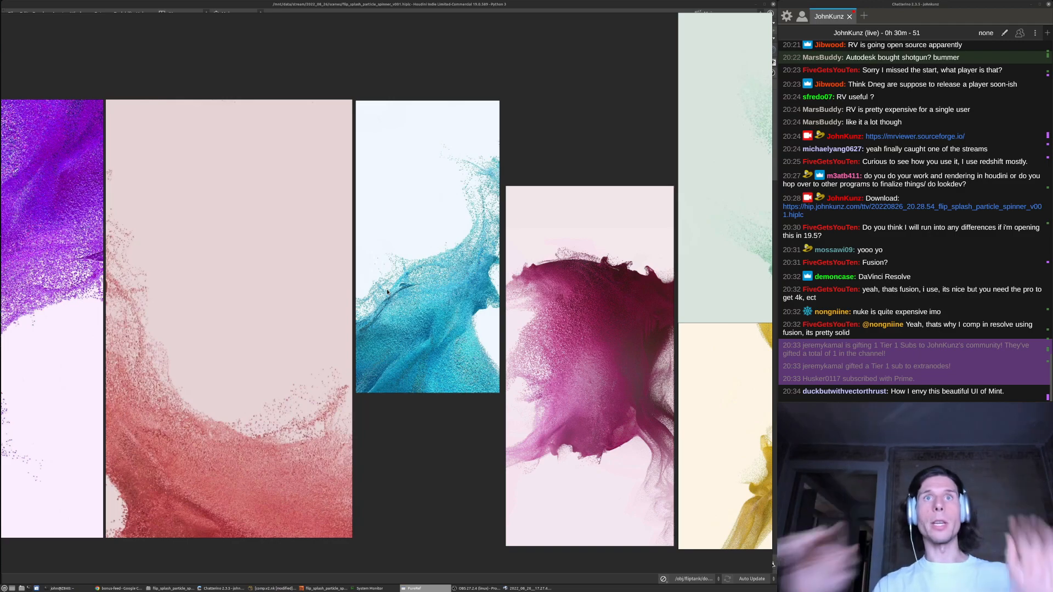
pyautogui.scroll(-1, 311, 222)
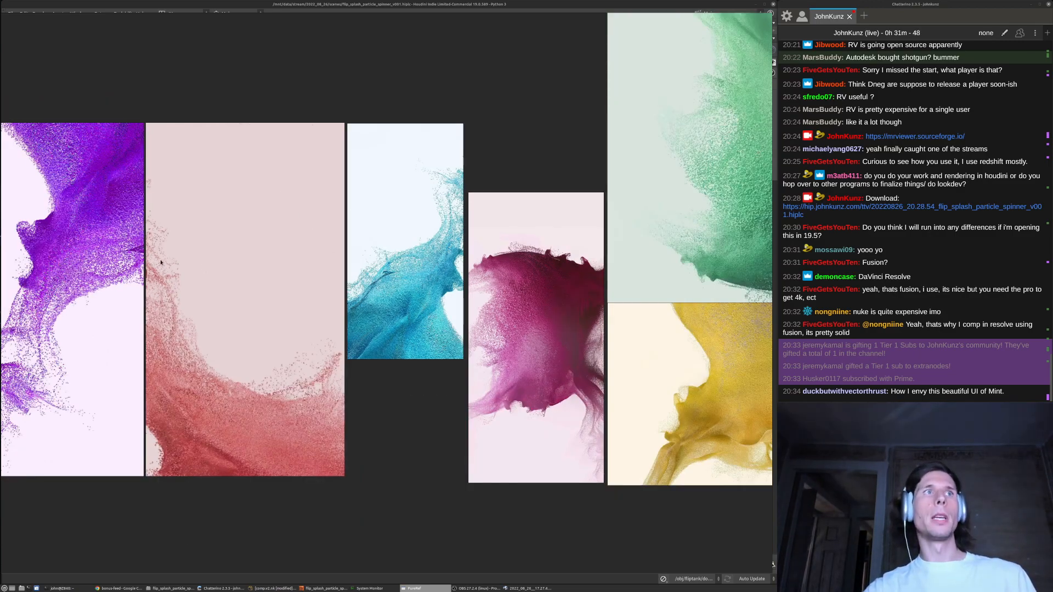
pyautogui.moveTo(72, 231); pyautogui.dragTo(189, 222, button='middle')
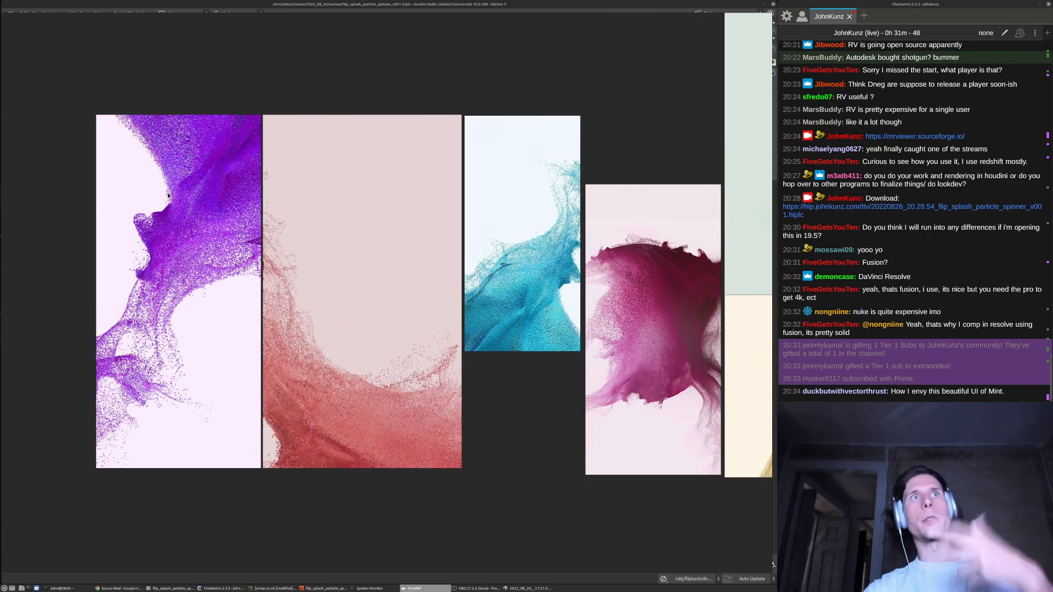
pyautogui.scroll(-1, 215, 203)
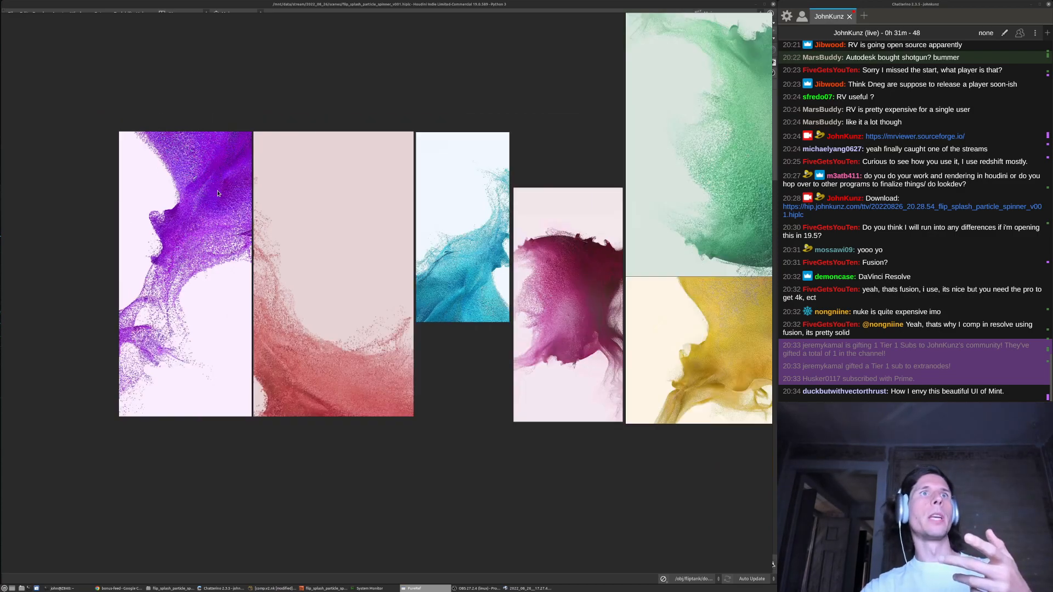
pyautogui.scroll(3, 211, 183)
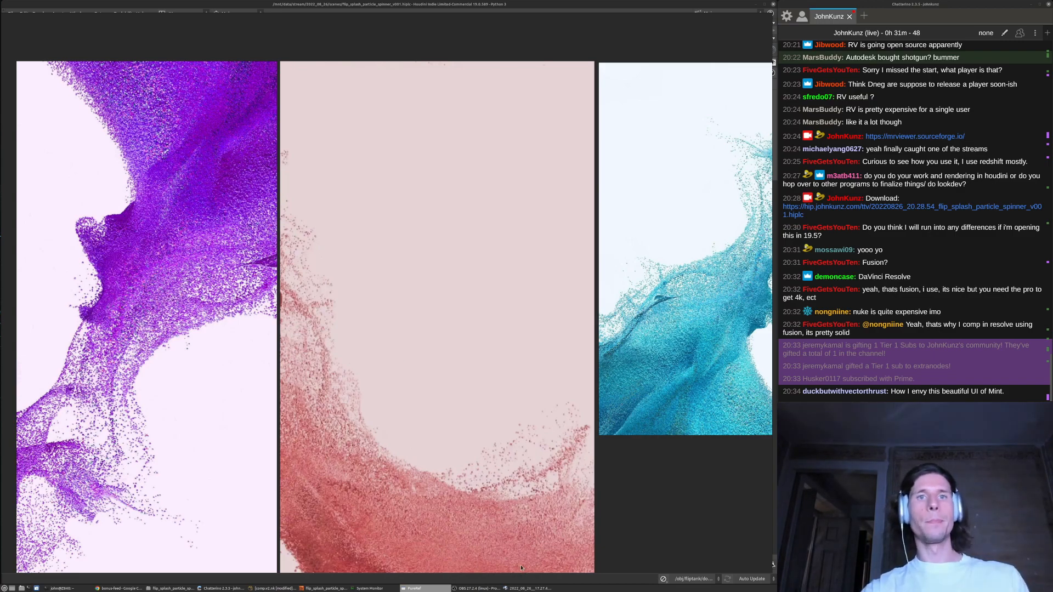
# Return to Houdini and examine the splash's density shading from a low side angle
pyautogui.click(344, 588)
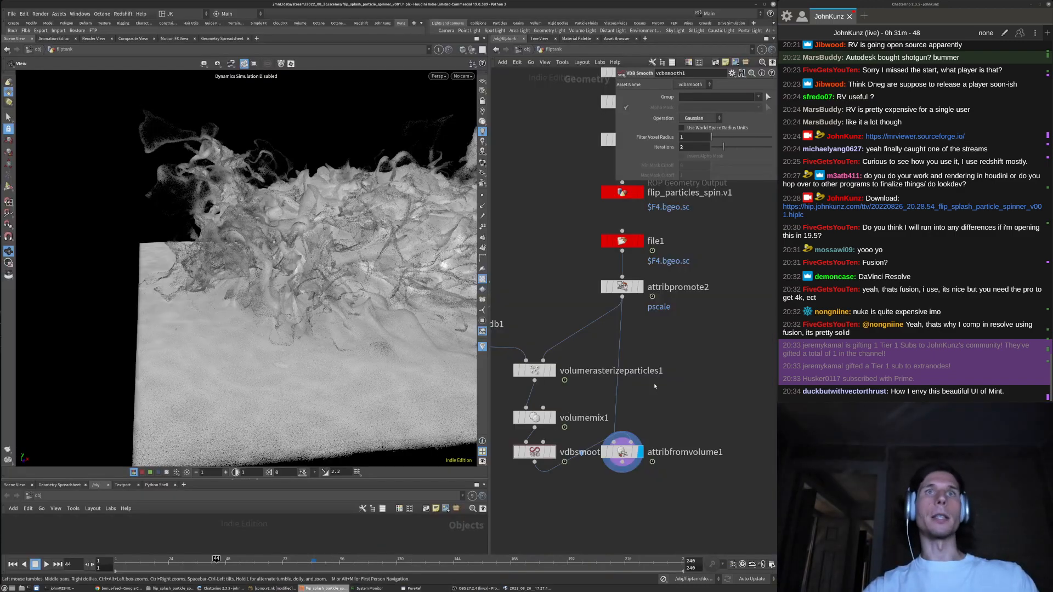
pyautogui.moveTo(282, 213); pyautogui.dragTo(349, 242)
pyautogui.moveTo(397, 216); pyautogui.dragTo(292, 251)
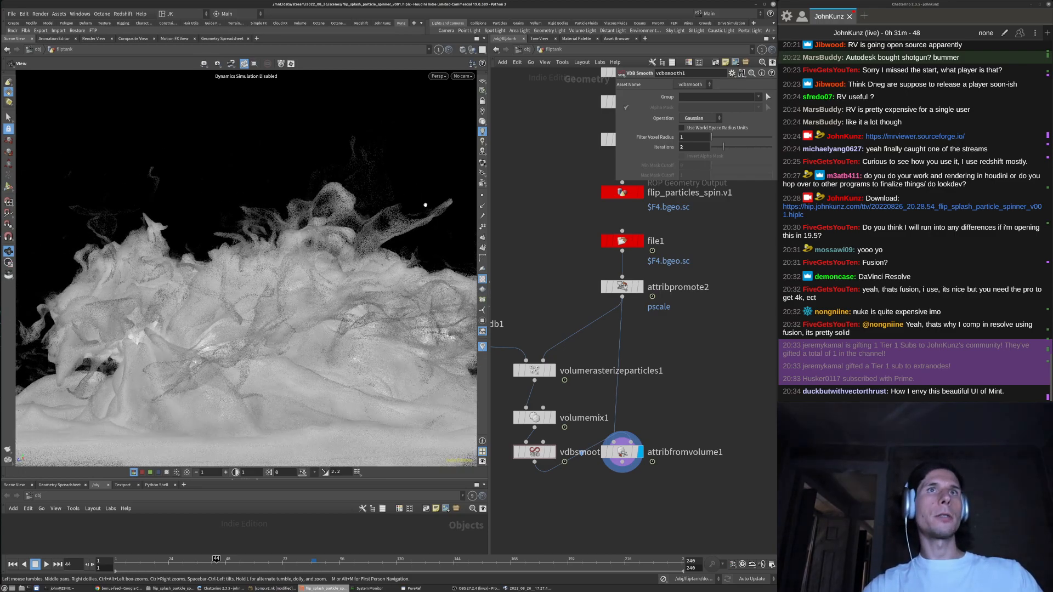
pyautogui.moveTo(337, 223); pyautogui.dragTo(384, 208)
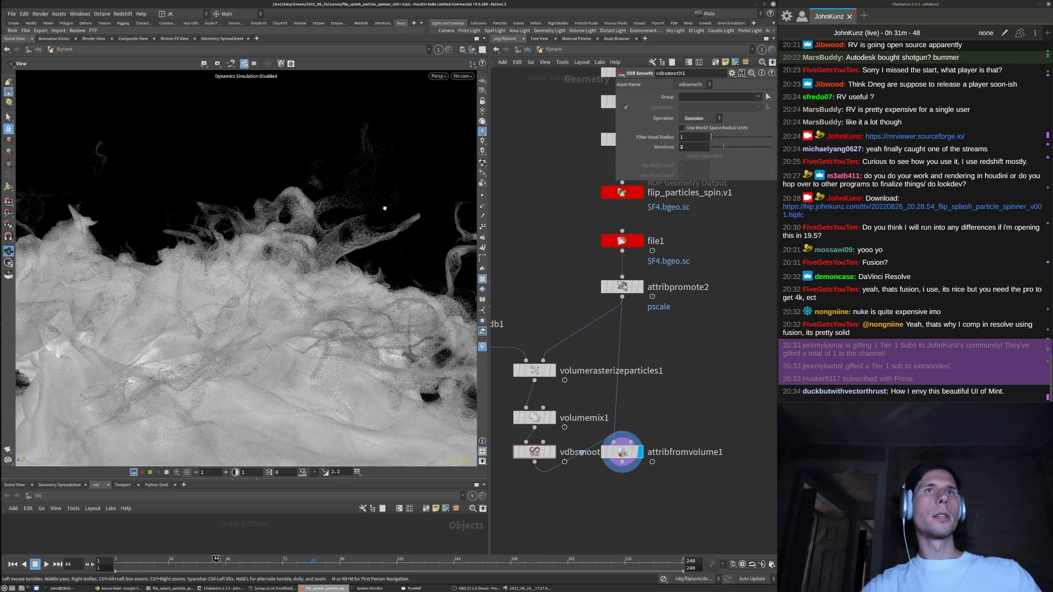
pyautogui.moveTo(265, 211); pyautogui.dragTo(336, 230)
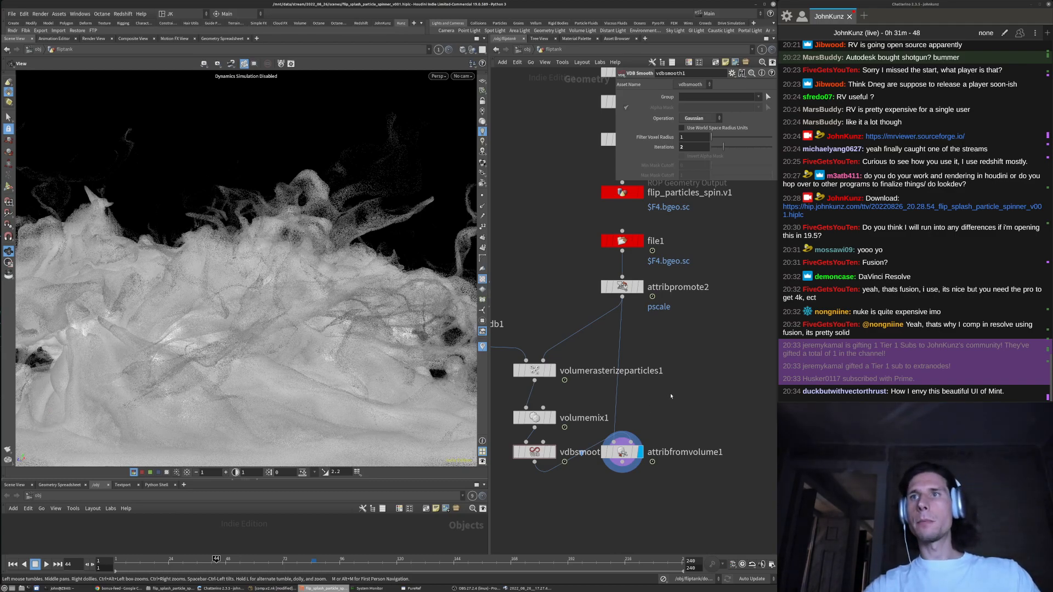
# Add a Time Shift node below attribfromvolume1 and connect attribfromvolume1's output to it
pyautogui.moveTo(656, 498); pyautogui.dragTo(646, 430, button='middle')
pyautogui.press('Tab')
pyautogui.write('t')
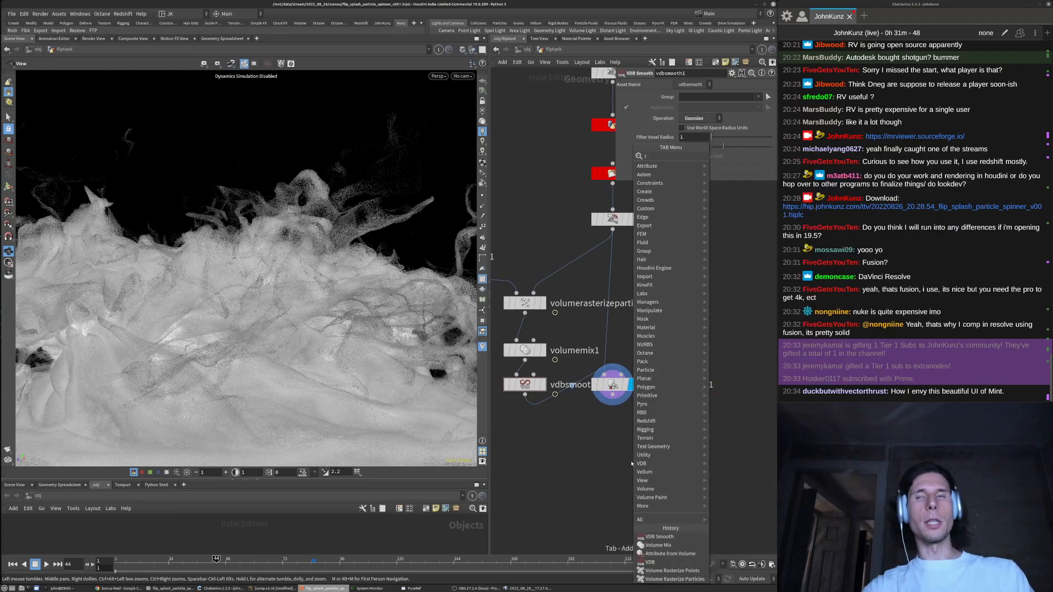
pyautogui.write('r')
pyautogui.click(730, 165)
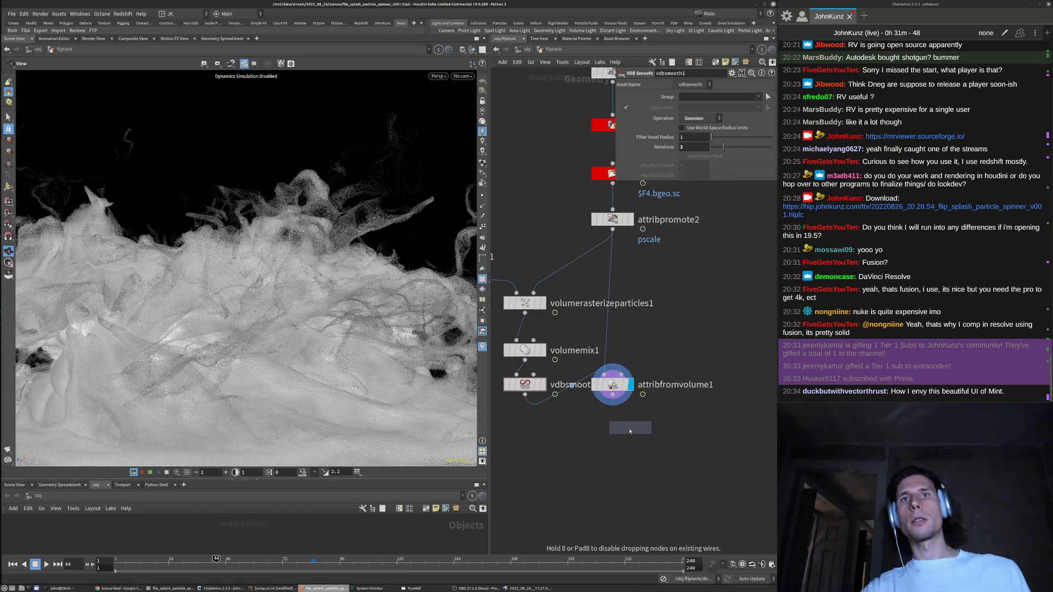
pyautogui.click(630, 431)
pyautogui.moveTo(622, 447); pyautogui.dragTo(616, 397, button='middle')
pyautogui.moveTo(619, 381); pyautogui.dragTo(607, 345)
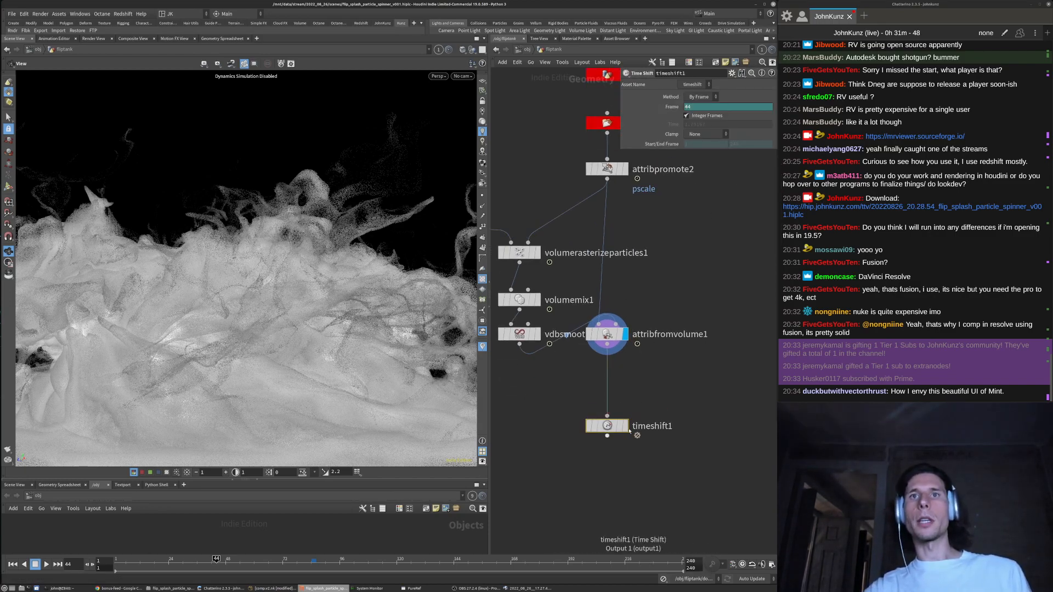
# Delete the Time Shift's frame channel so it holds frame 44, and rename the node hold_frame
pyautogui.rightClick(695, 107)
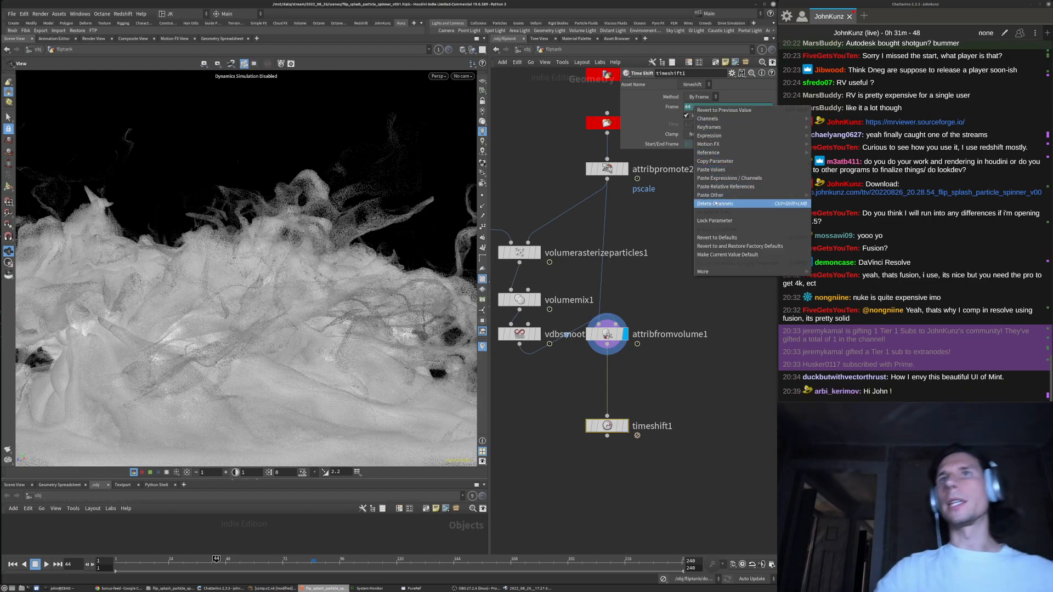
pyautogui.click(716, 204)
pyautogui.click(626, 425)
pyautogui.click(614, 425)
pyautogui.moveTo(665, 397); pyautogui.dragTo(646, 337, button='middle')
pyautogui.doubleClick(637, 365)
pyautogui.write('hold_frame')
pyautogui.press('Return')
# Display the hold_frame node in the viewport and inspect the held splash from several angles
pyautogui.click(605, 273)
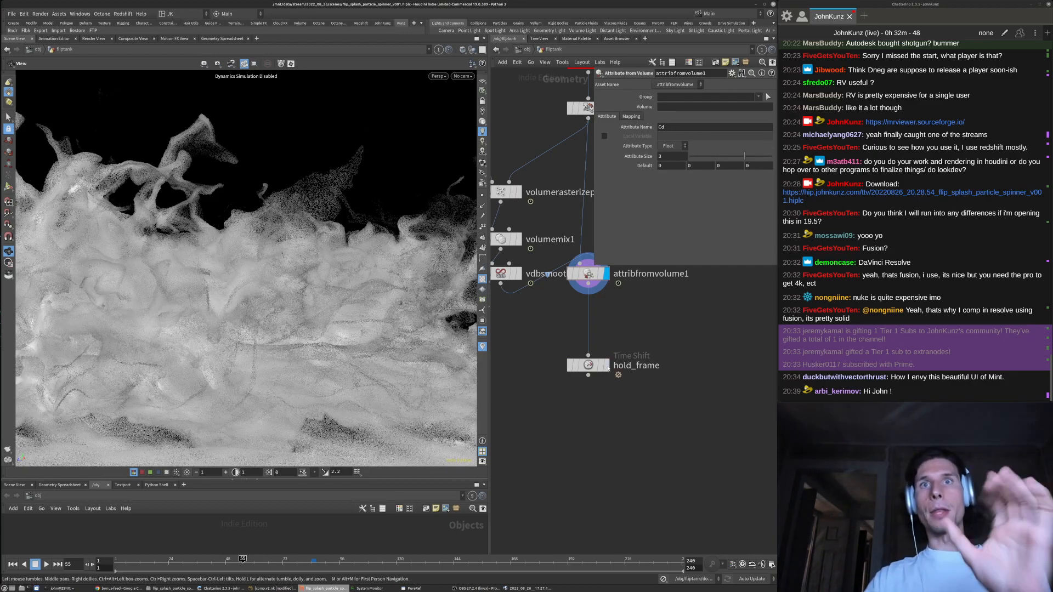
pyautogui.click(606, 366)
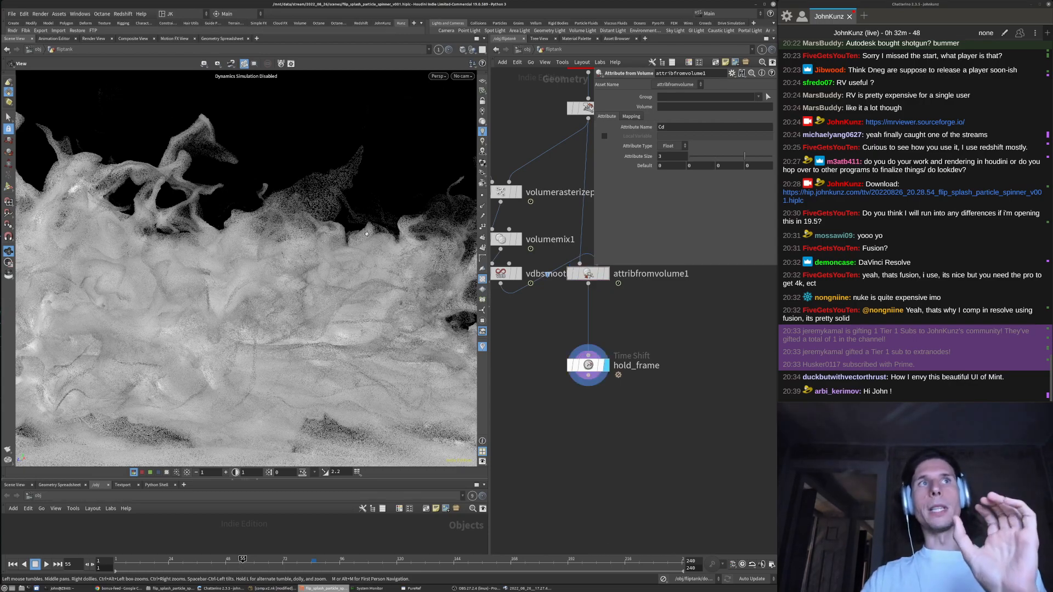
pyautogui.moveTo(348, 233); pyautogui.dragTo(302, 236)
pyautogui.scroll(-3, 584, 325)
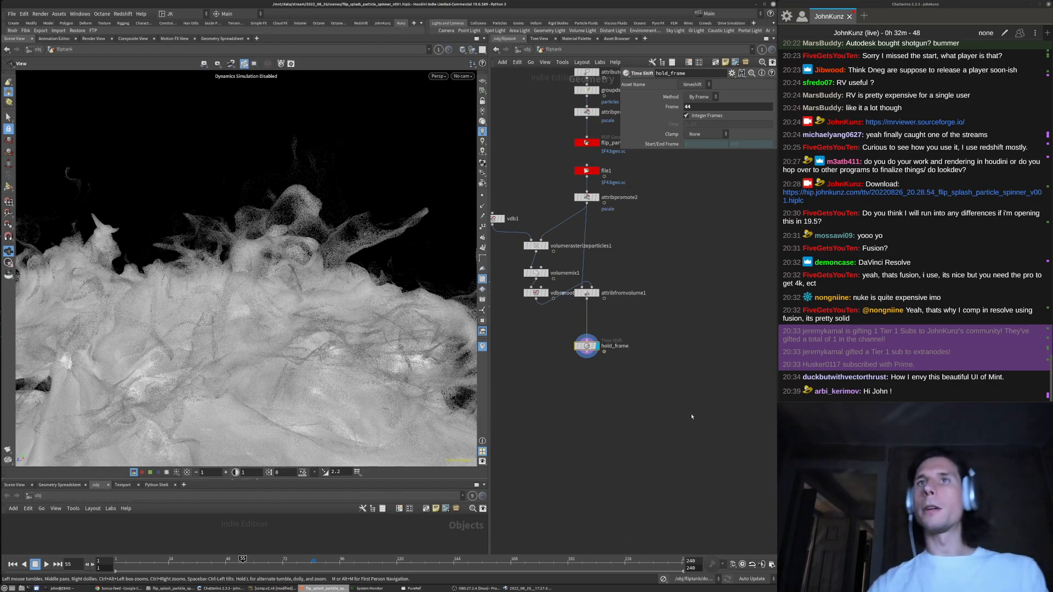
pyautogui.scroll(3, 669, 398)
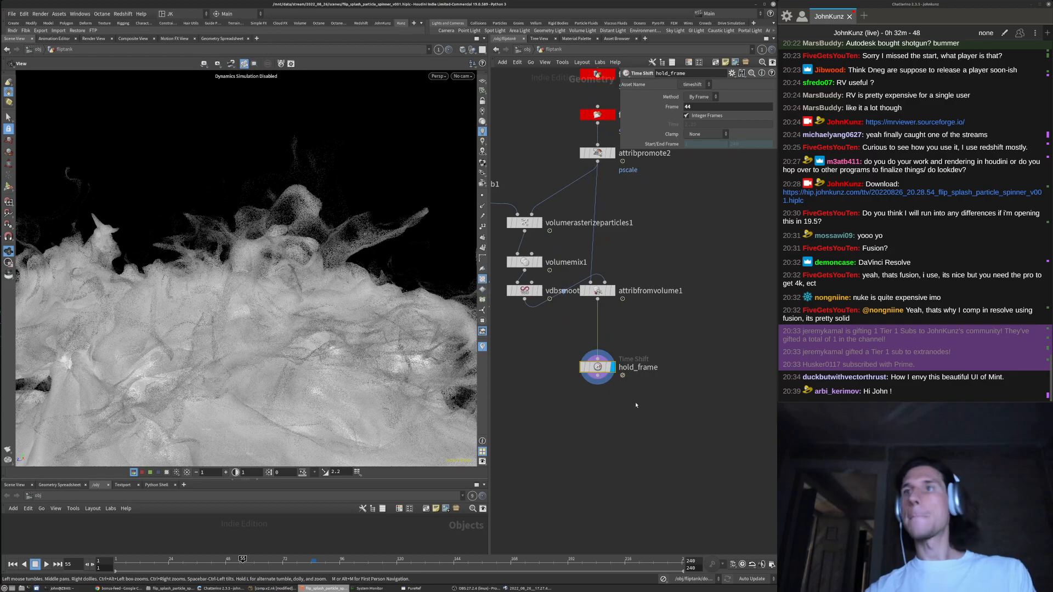
pyautogui.moveTo(336, 245); pyautogui.dragTo(278, 299)
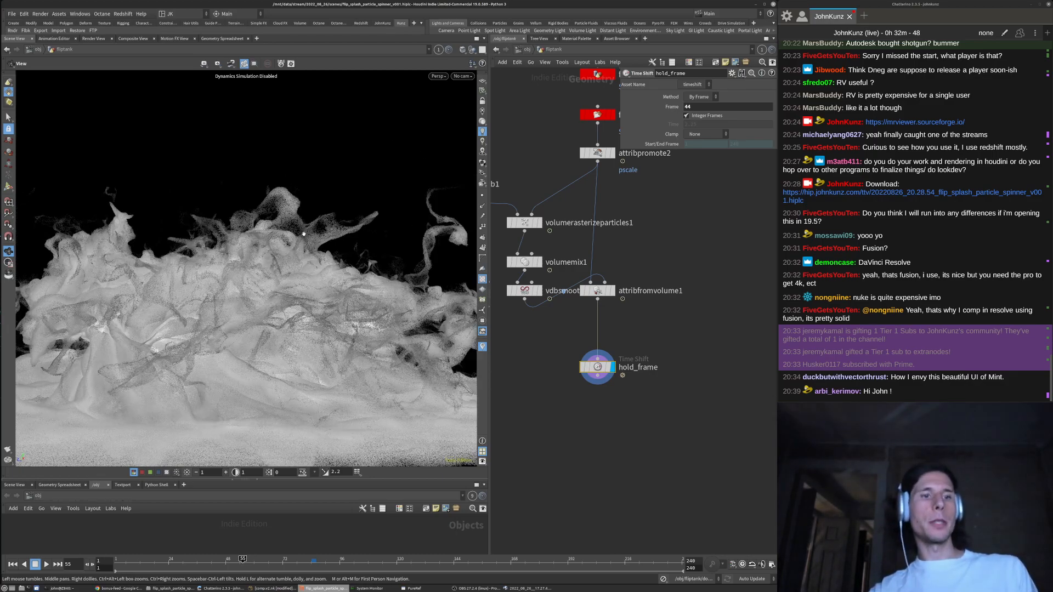
# Set the viewport's perspective field of view to 45 in the display options and reframe the splash
pyautogui.press('d')
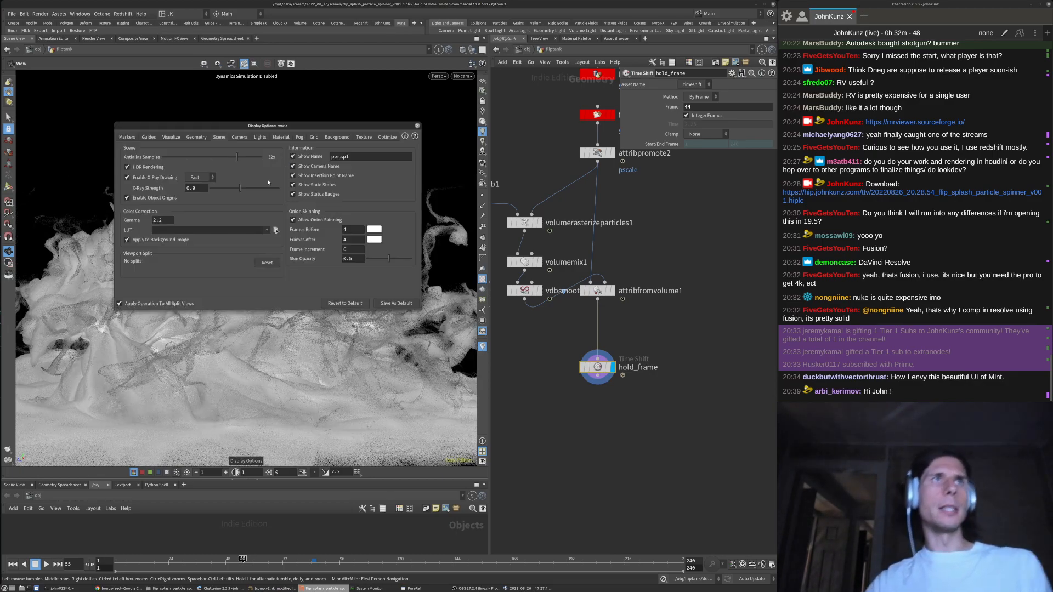
pyautogui.moveTo(220, 125); pyautogui.dragTo(383, 119)
pyautogui.click(397, 136)
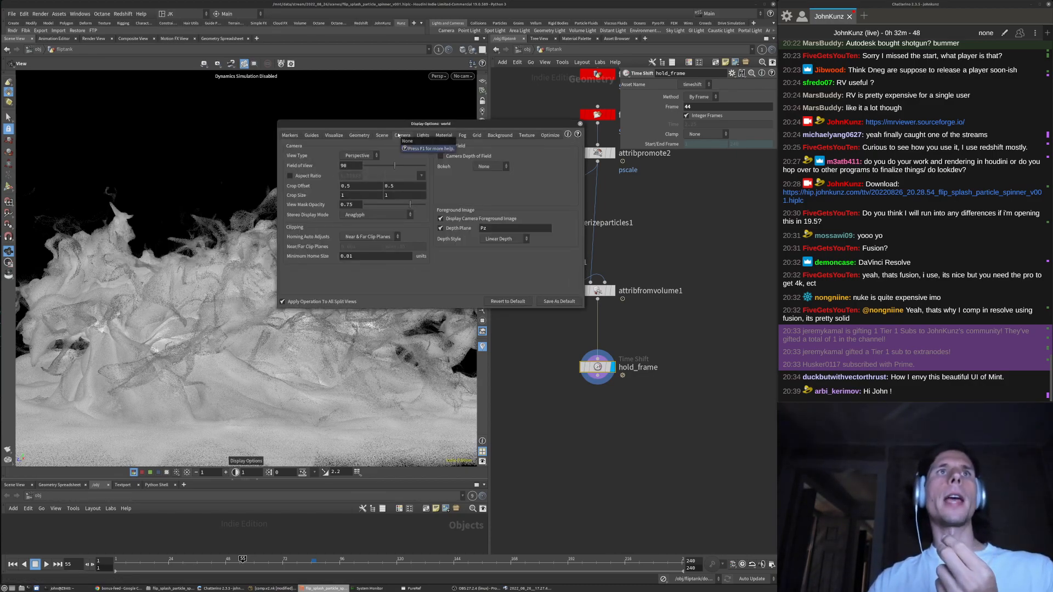
pyautogui.moveTo(406, 127); pyautogui.dragTo(599, 134)
pyautogui.moveTo(586, 173); pyautogui.dragTo(576, 173)
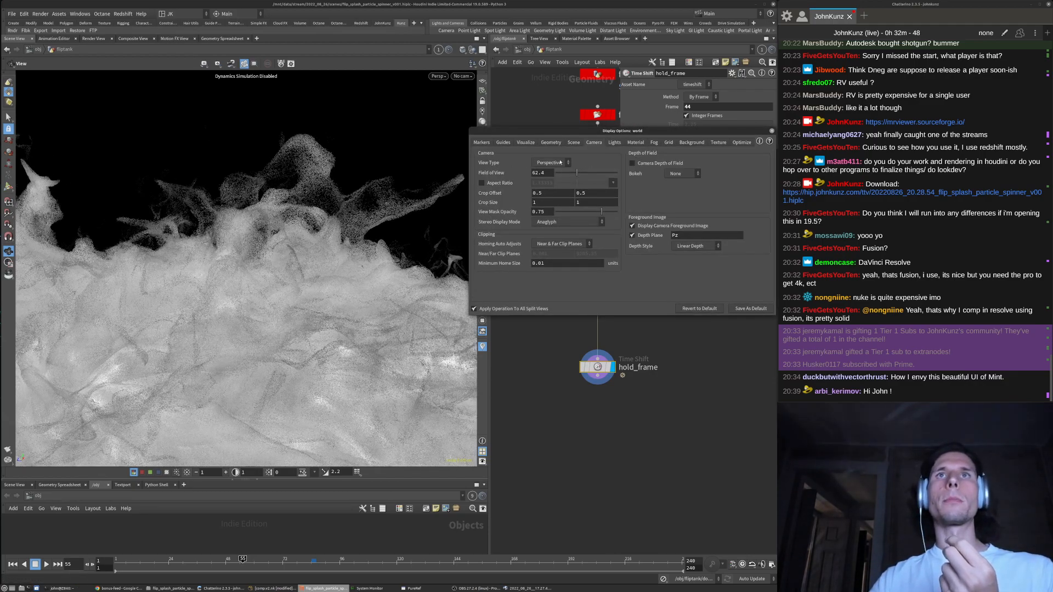
pyautogui.click(549, 173)
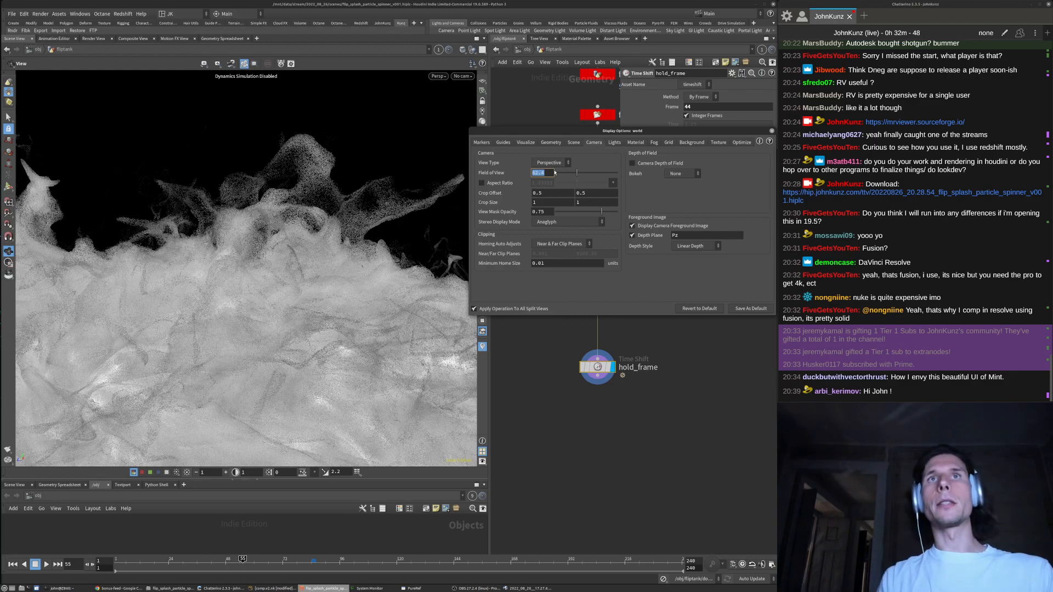
pyautogui.press('Return')
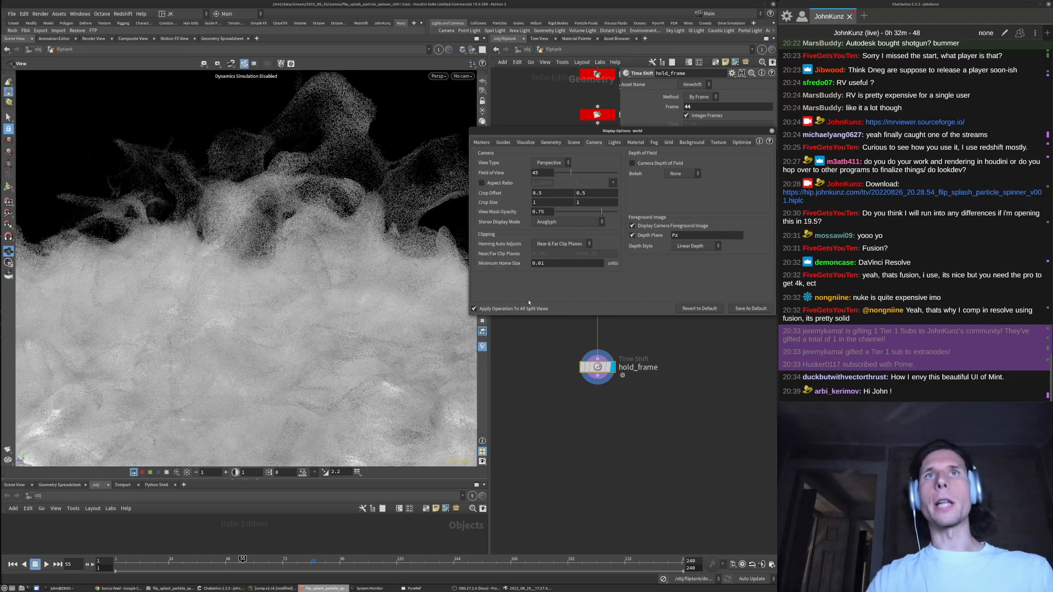
pyautogui.moveTo(299, 298); pyautogui.dragTo(239, 241, button='right')
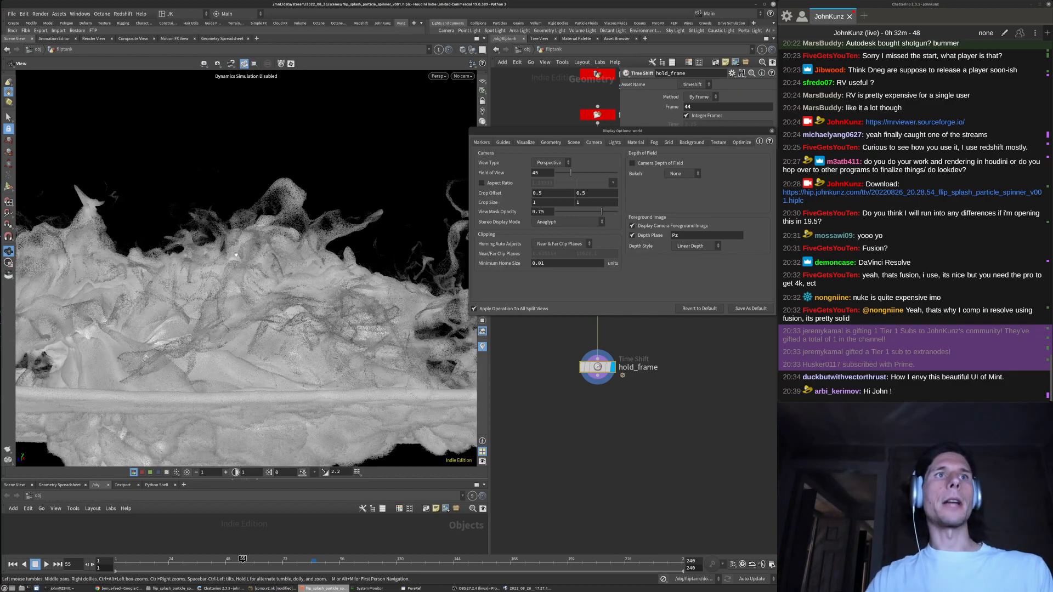
pyautogui.moveTo(239, 242); pyautogui.dragTo(235, 260)
pyautogui.moveTo(240, 255); pyautogui.dragTo(325, 231, button='right')
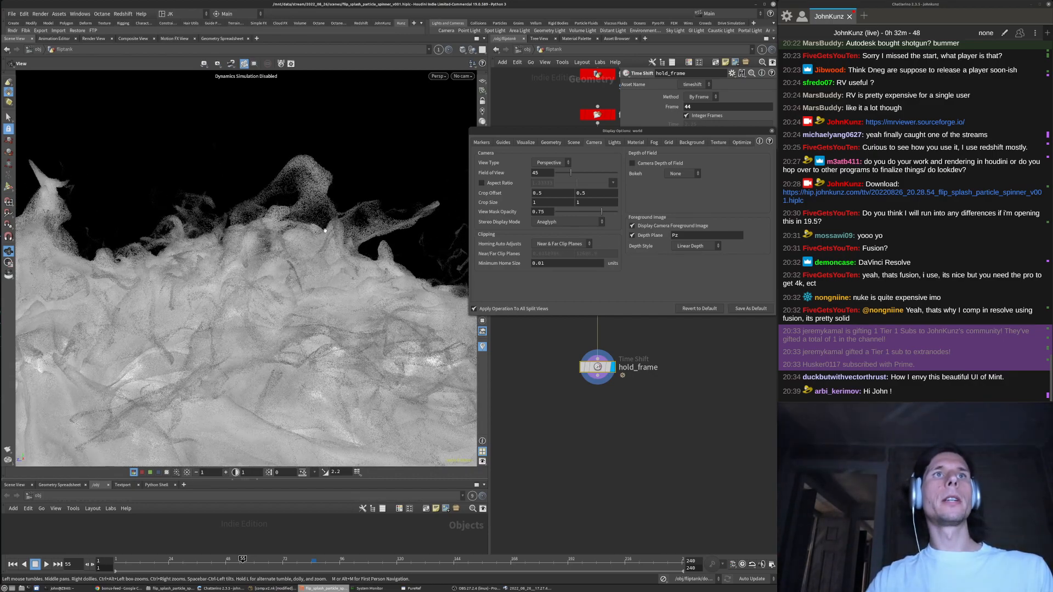
pyautogui.moveTo(335, 215)
pyautogui.mouseDown()
pyautogui.moveTo(367, 180)
pyautogui.moveTo(324, 204)
pyautogui.mouseUp()
pyautogui.moveTo(363, 265); pyautogui.dragTo(335, 209)
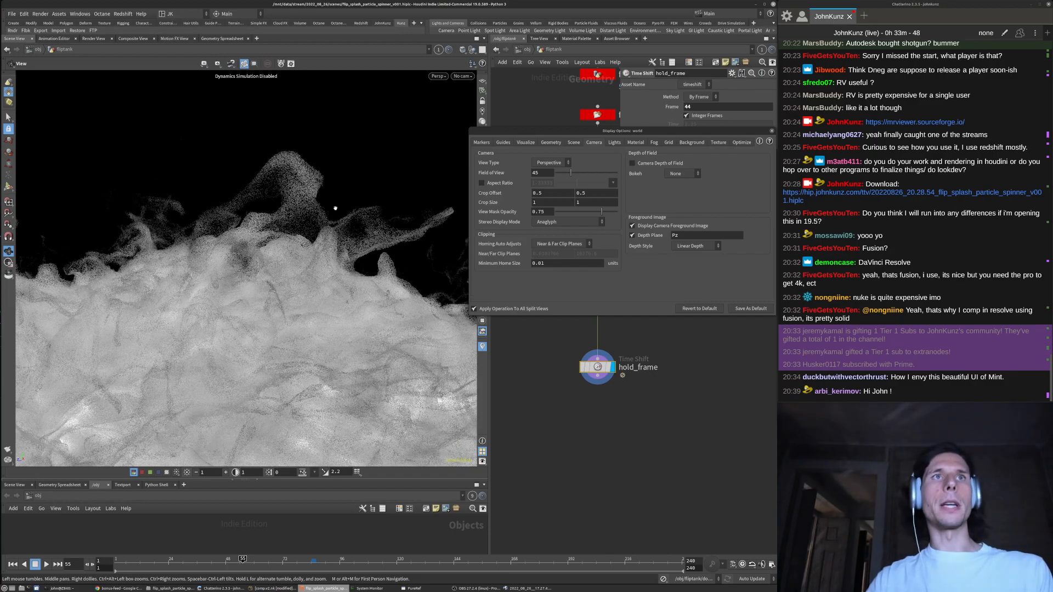
# Widen the viewport's field of view to 140.8 and examine the perspective distortion around the splash peaks
pyautogui.click(596, 173)
pyautogui.moveTo(261, 226); pyautogui.dragTo(284, 252, button='right')
pyautogui.moveTo(332, 206); pyautogui.dragTo(401, 222)
pyautogui.click(604, 173)
pyautogui.moveTo(347, 162); pyautogui.dragTo(246, 245, button='right')
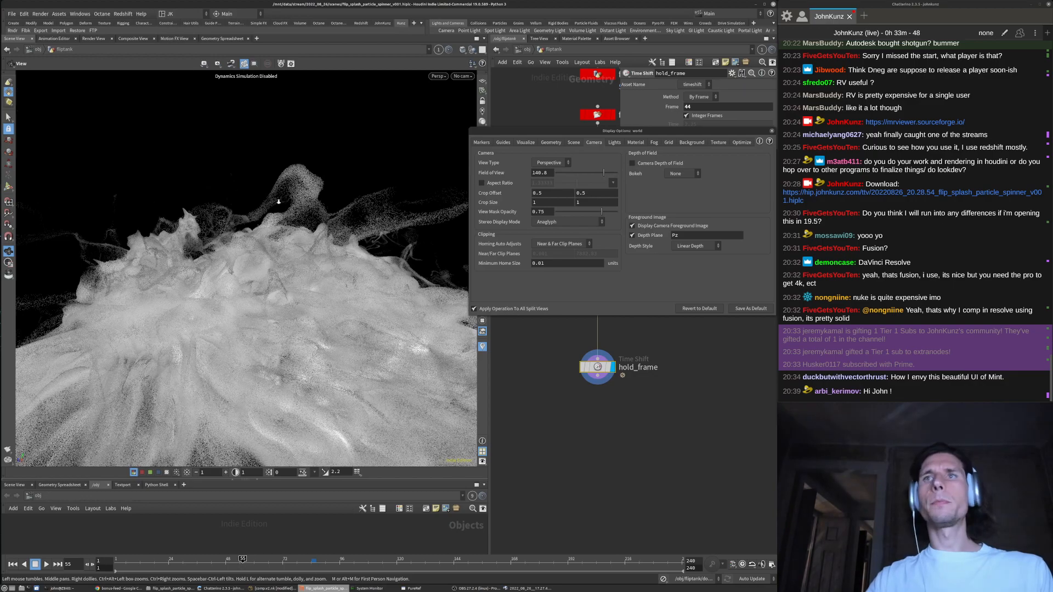
pyautogui.moveTo(279, 202); pyautogui.dragTo(286, 201, button='right')
pyautogui.moveTo(286, 201); pyautogui.dragTo(231, 299)
pyautogui.moveTo(231, 299); pyautogui.dragTo(192, 343, button='right')
pyautogui.moveTo(264, 290); pyautogui.dragTo(312, 262, button='right')
pyautogui.moveTo(313, 262); pyautogui.dragTo(304, 263, button='middle')
pyautogui.moveTo(304, 264); pyautogui.dragTo(310, 238, button='right')
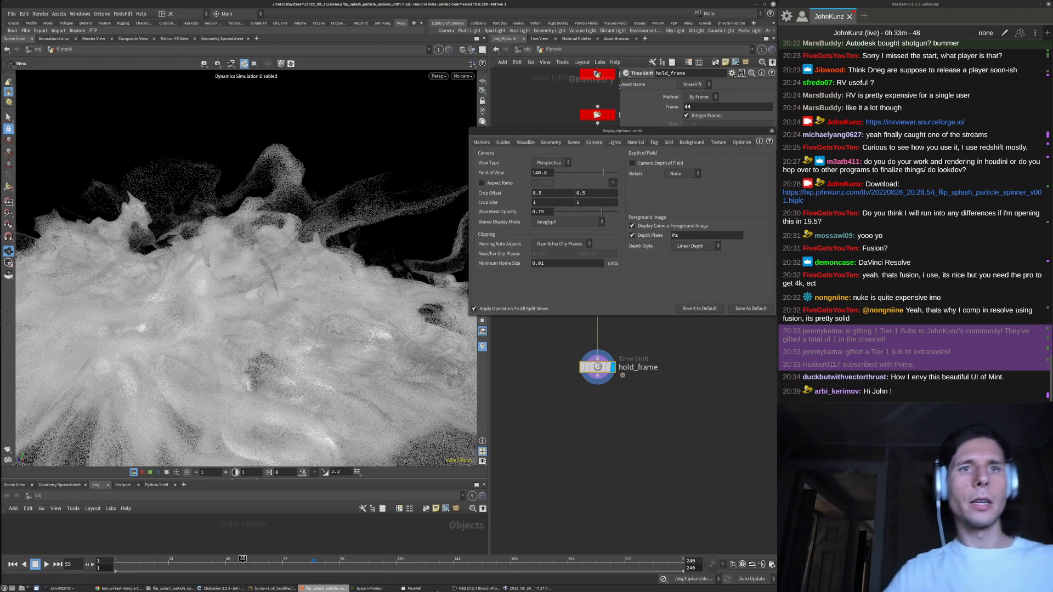
# Switch to the PureRef board and examine the composition, density and particle detail of the coloured splash references
pyautogui.click(414, 589)
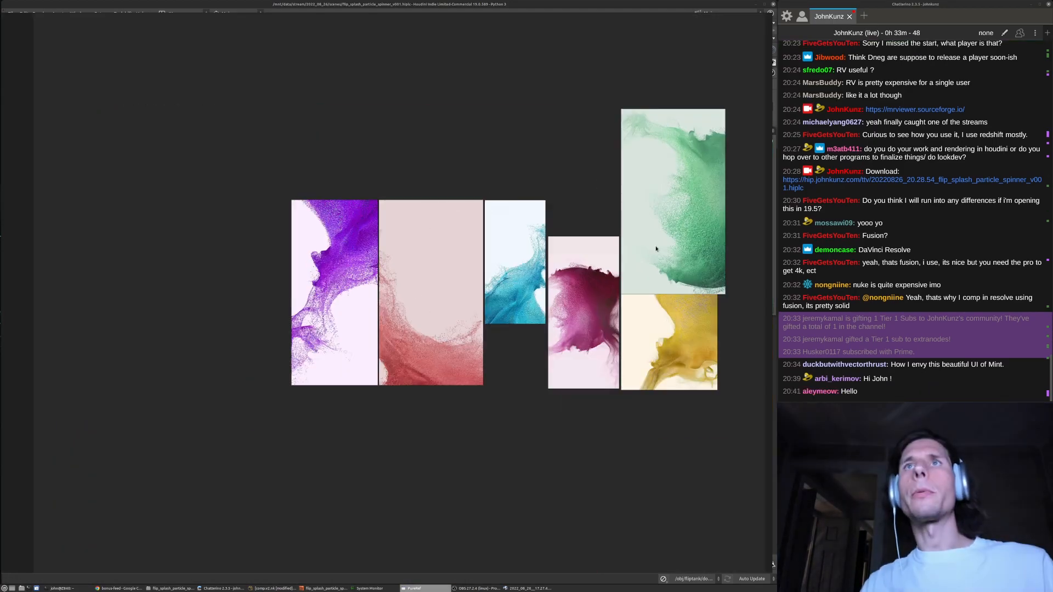
pyautogui.scroll(6, 679, 386)
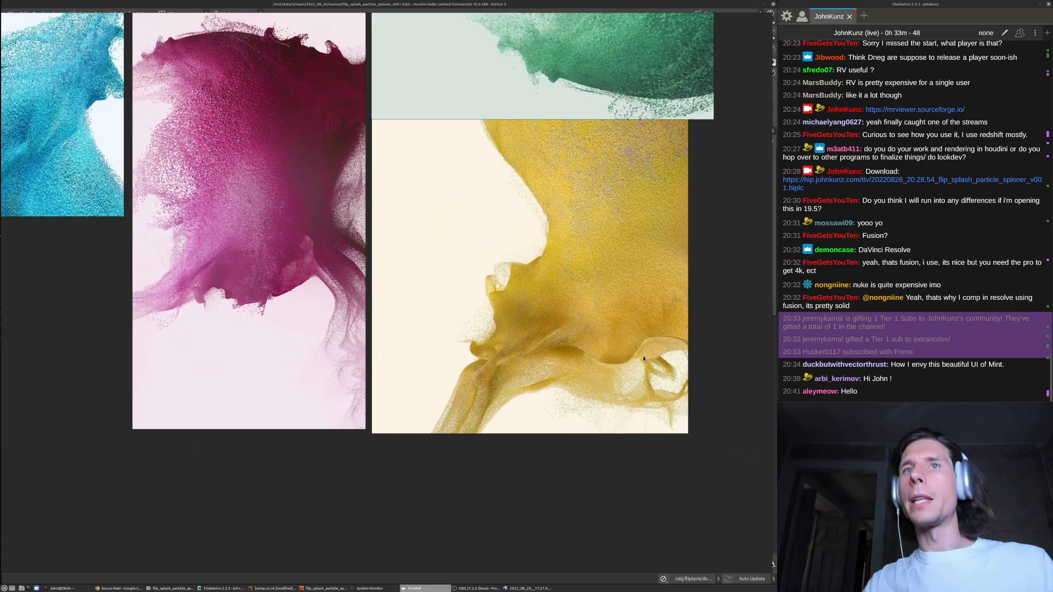
pyautogui.scroll(-6, 531, 281)
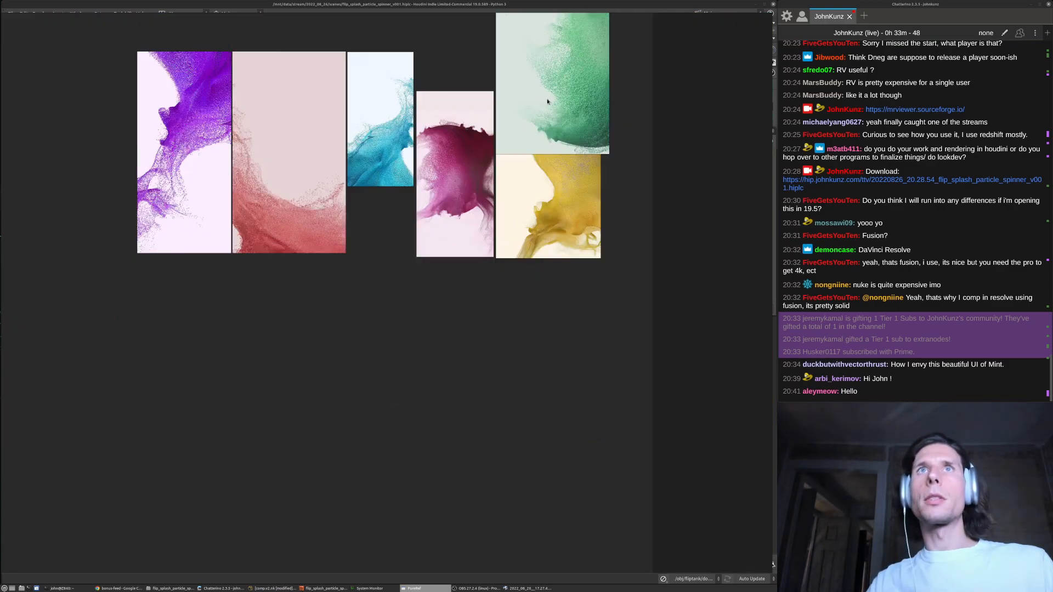
pyautogui.scroll(3, 571, 55)
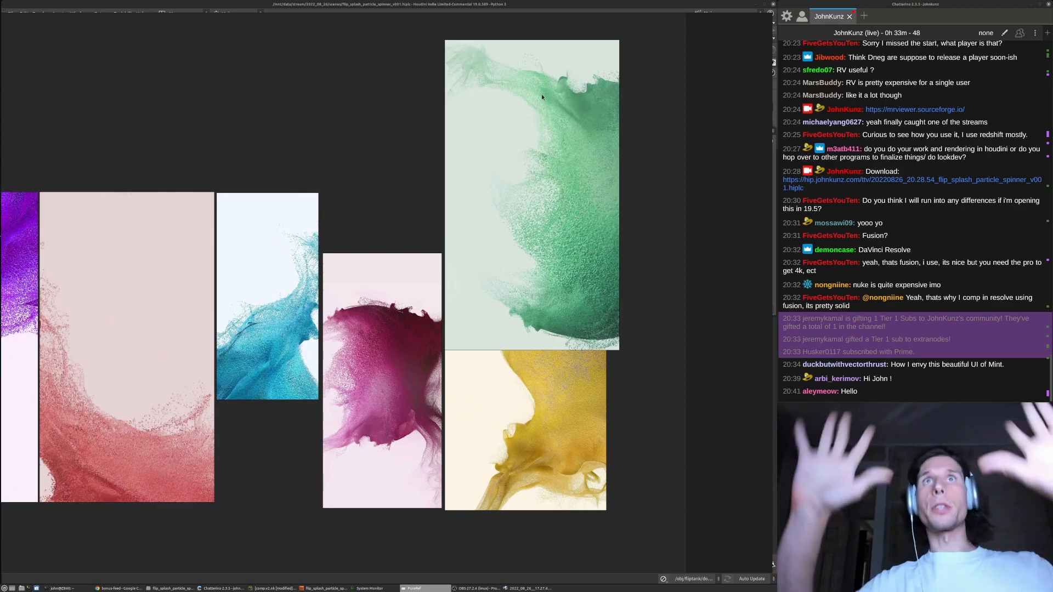
pyautogui.scroll(-5, 582, 185)
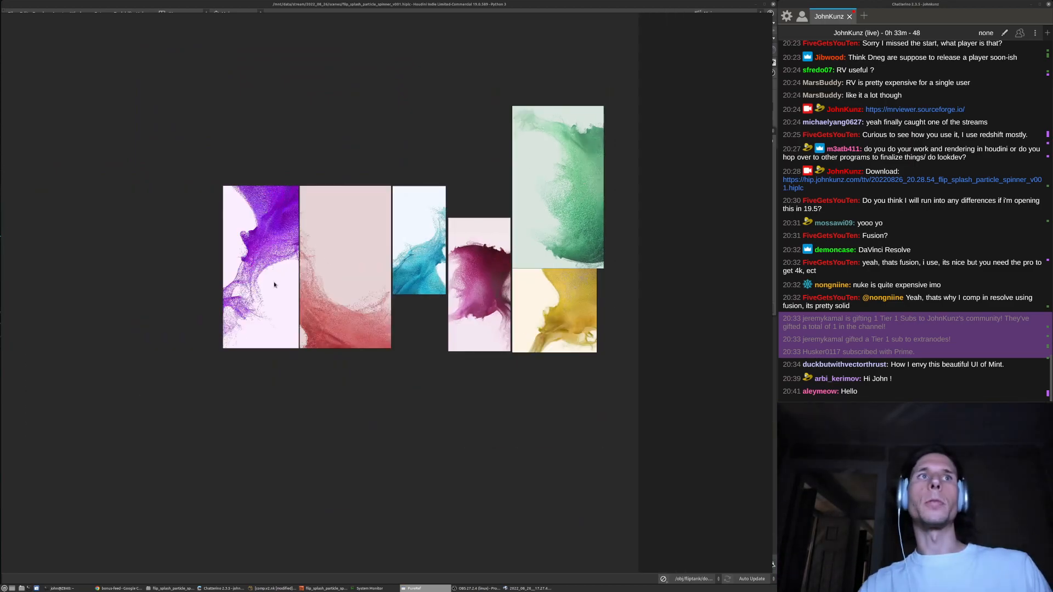
pyautogui.scroll(6, 275, 284)
pyautogui.scroll(-3, 502, 256)
pyautogui.moveTo(412, 237); pyautogui.dragTo(324, 242, button='middle')
pyautogui.scroll(-2, 360, 227)
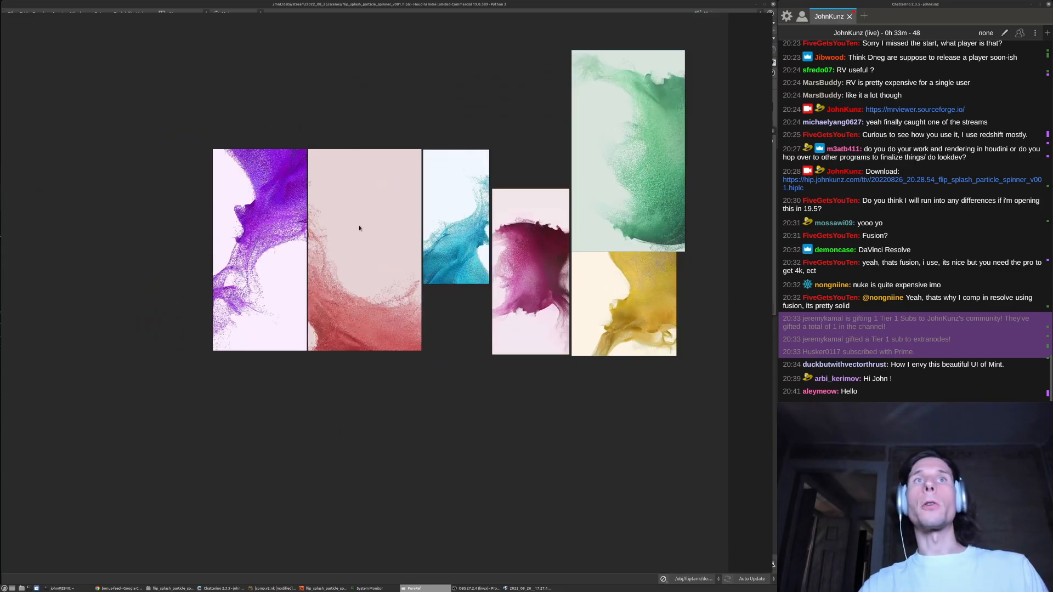
pyautogui.scroll(-2, 359, 228)
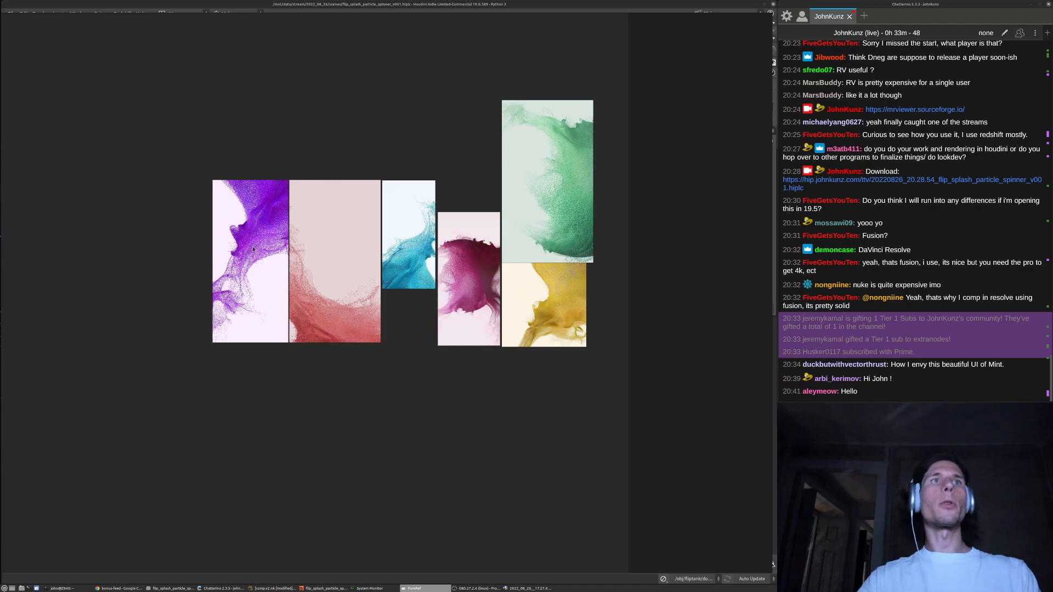
pyautogui.scroll(6, 252, 250)
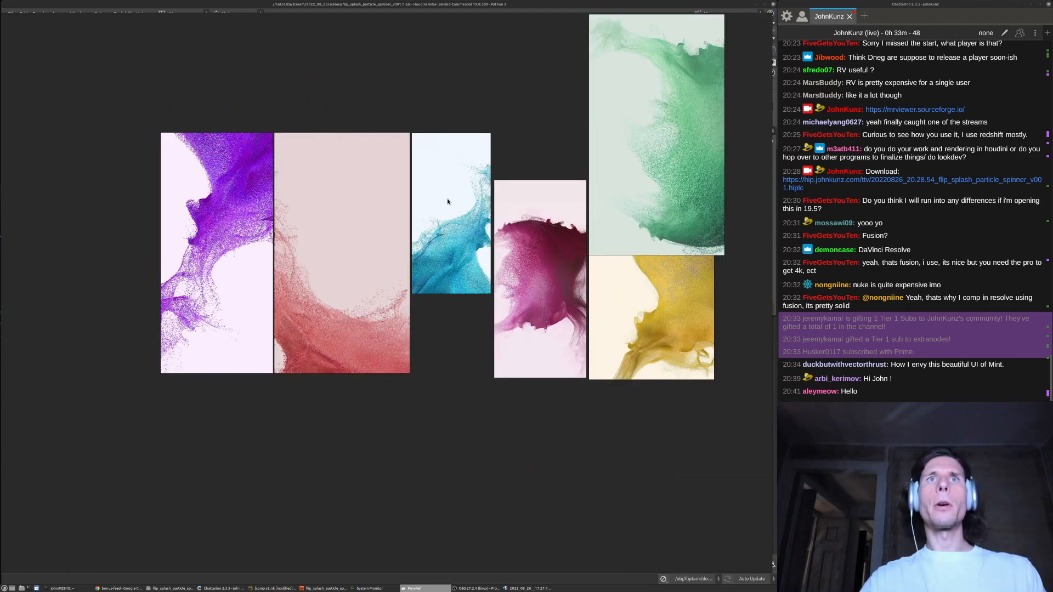
pyautogui.scroll(2, 448, 201)
pyautogui.scroll(3, 482, 236)
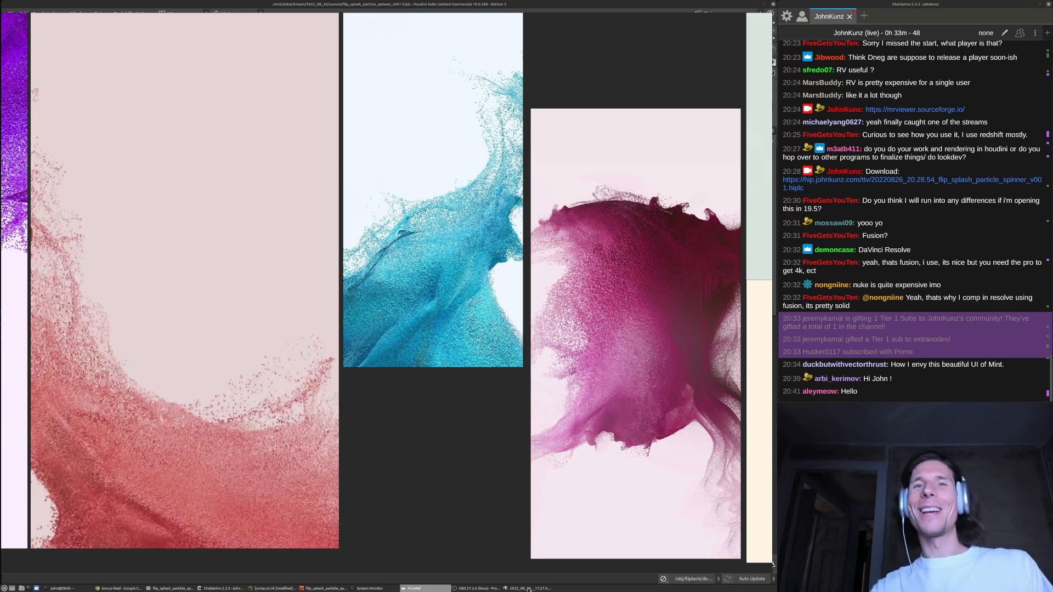
# Return to Houdini, set the viewport's field of view to 45 and close the display options
pyautogui.click(312, 590)
pyautogui.doubleClick(548, 173)
pyautogui.write('4')
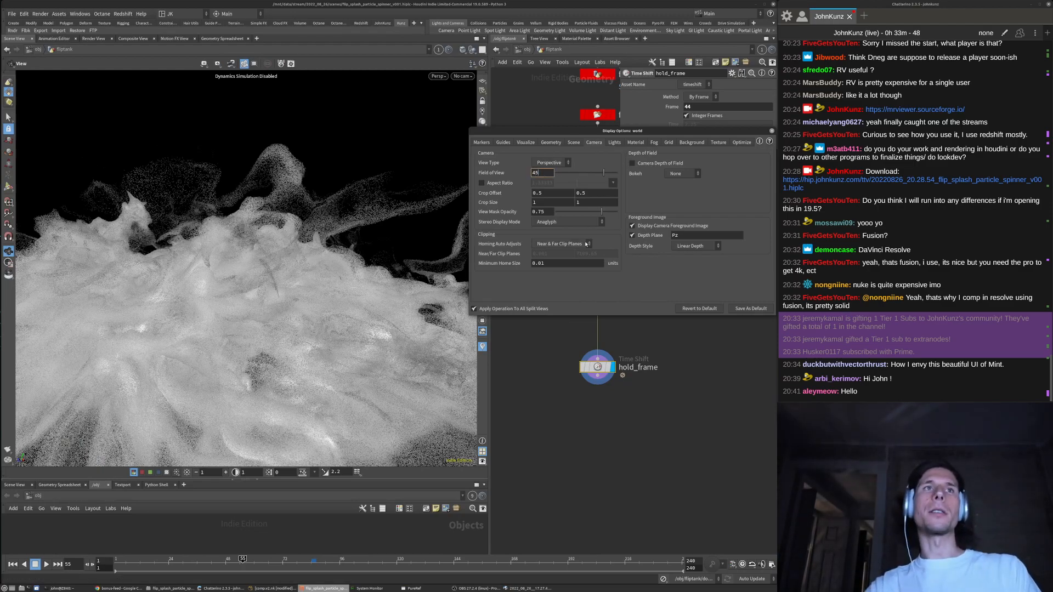
pyautogui.write('5')
pyautogui.press('Return')
pyautogui.click(772, 131)
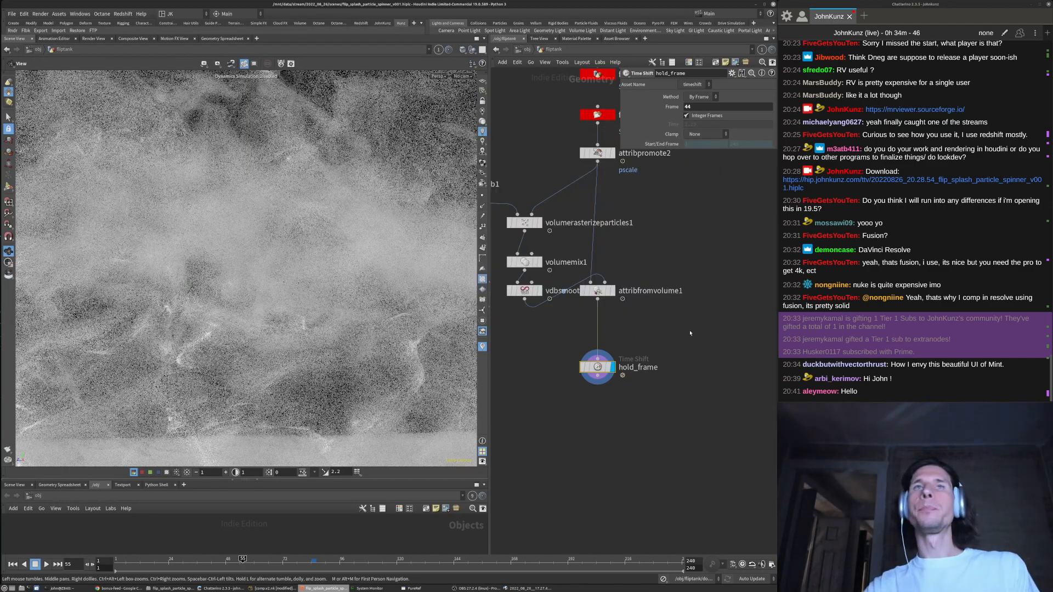
# Frame the splash crest, create a camera from the current view and open its view settings
pyautogui.moveTo(307, 222); pyautogui.dragTo(278, 282)
pyautogui.moveTo(322, 241)
pyautogui.mouseDown()
pyautogui.moveTo(227, 273)
pyautogui.moveTo(313, 241)
pyautogui.mouseUp()
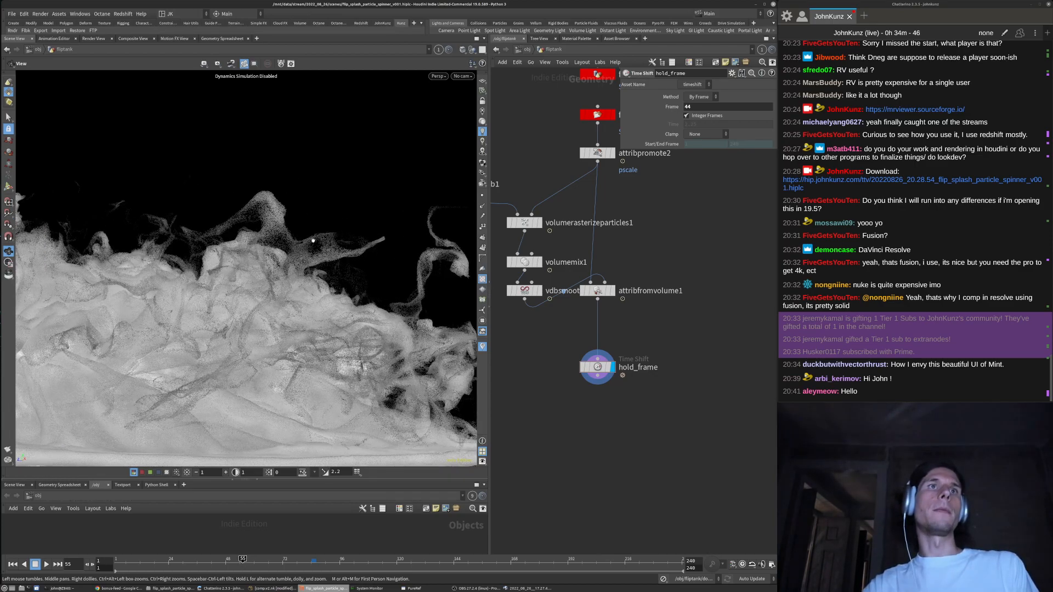
pyautogui.keyDown('ctrl'); pyautogui.click(446, 31); pyautogui.keyUp('ctrl')
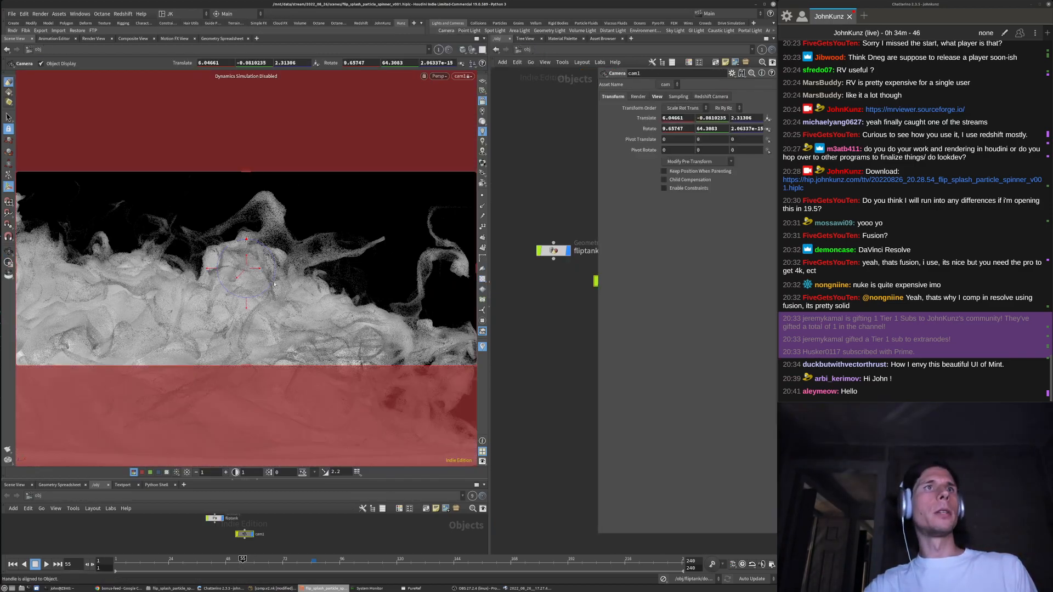
pyautogui.click(657, 96)
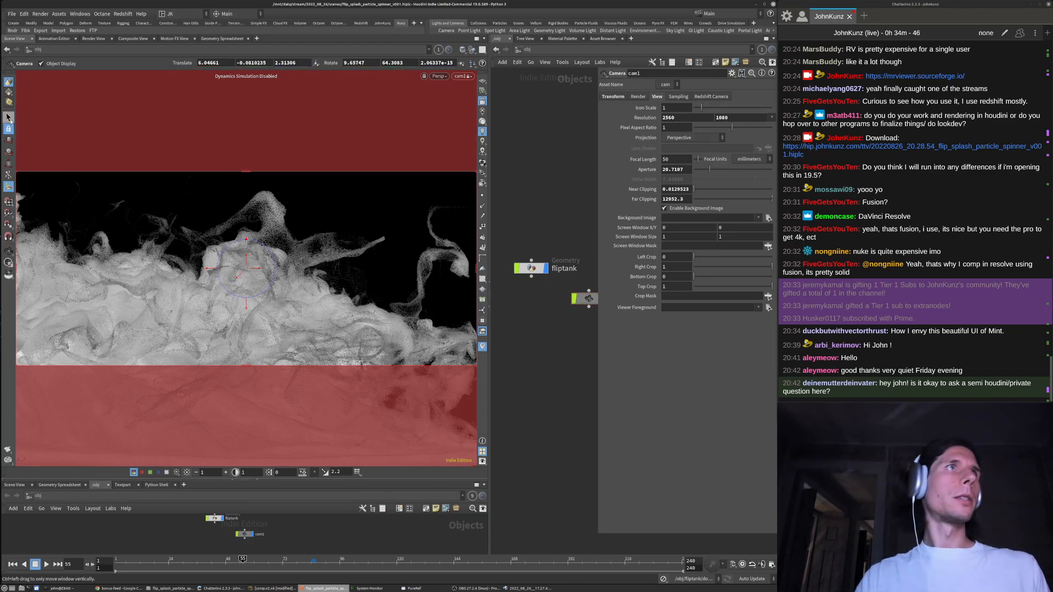
pyautogui.click(8, 116)
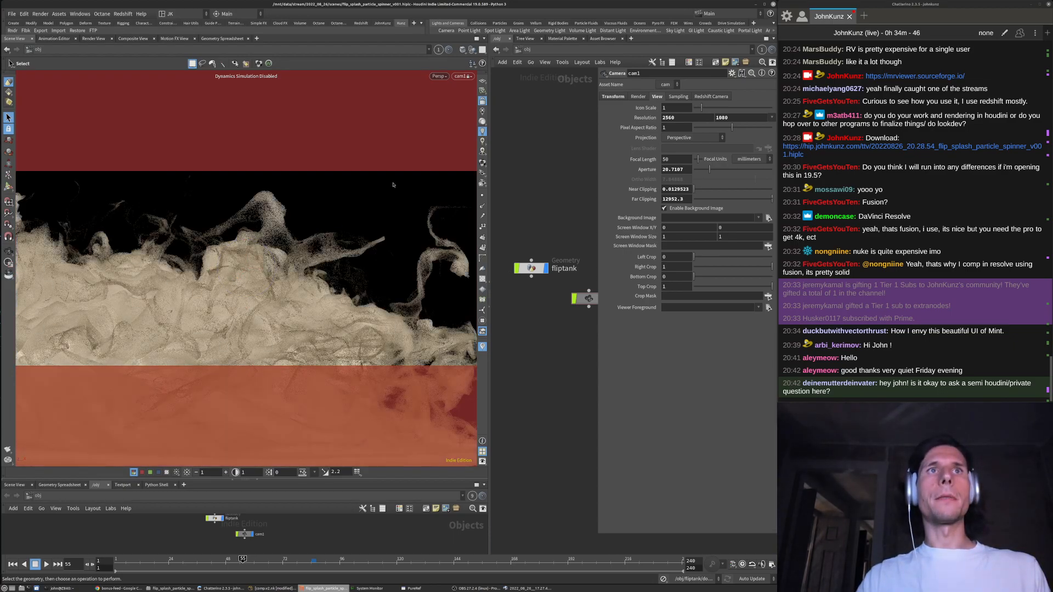
pyautogui.scroll(-3, 553, 326)
pyautogui.scroll(3, 557, 318)
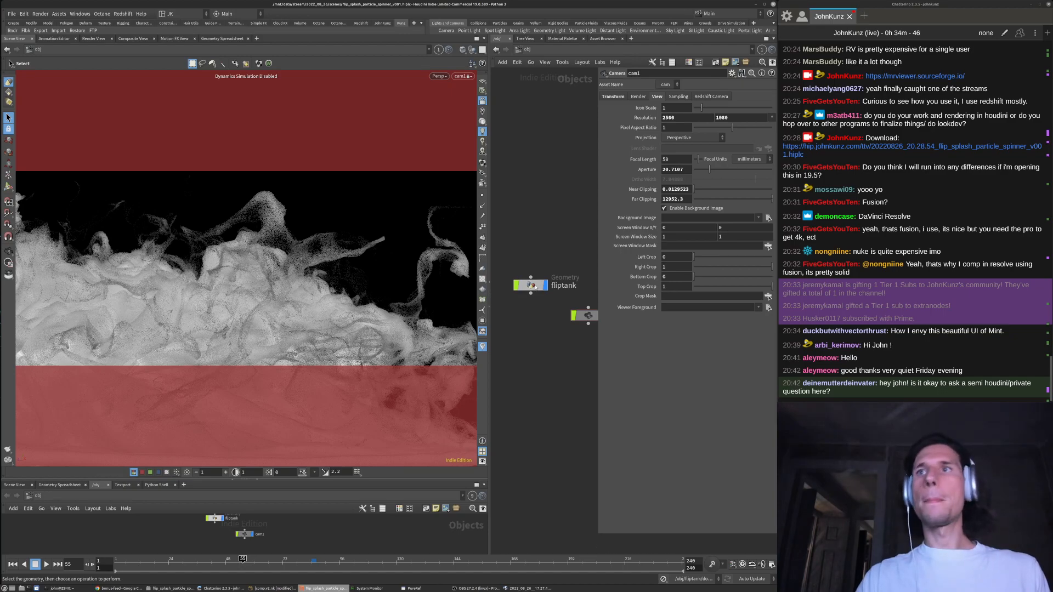
# Re-enter the fliptank network, leave the camera view and orbit to a new angle on the splash
pyautogui.doubleClick(535, 286)
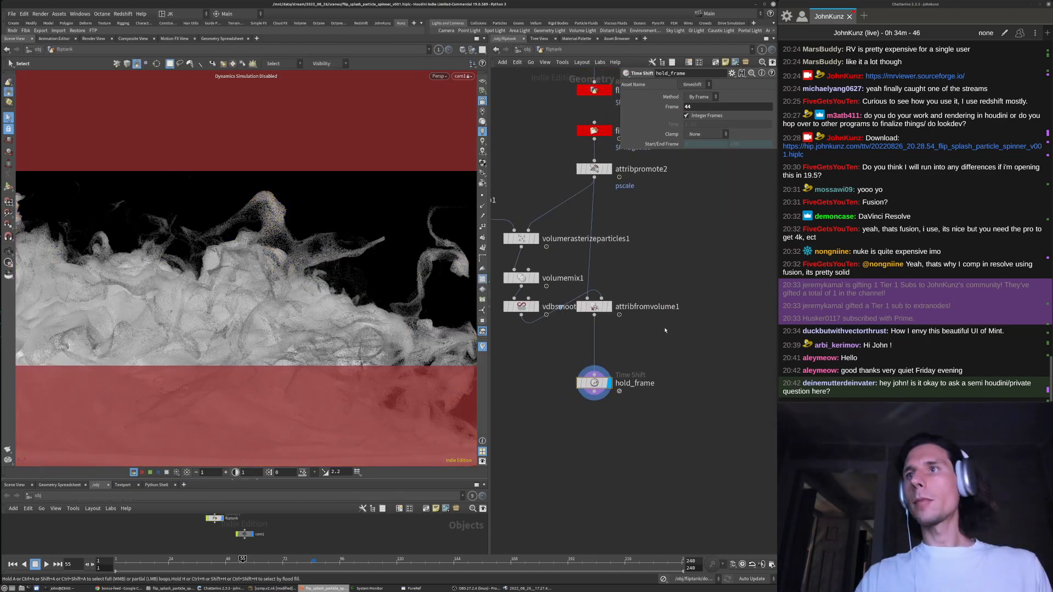
pyautogui.press('h')
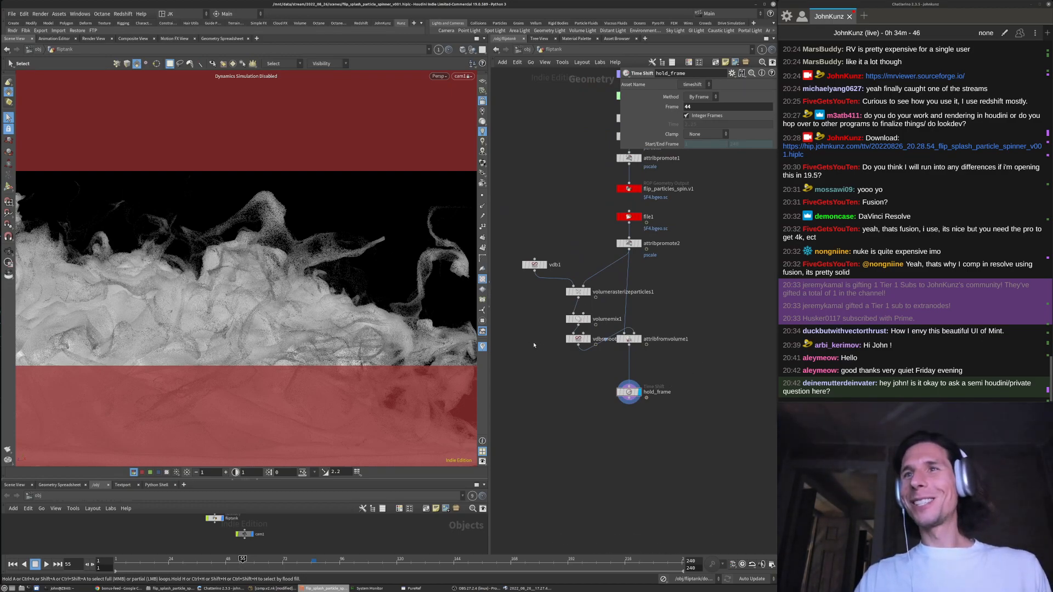
pyautogui.click(483, 102)
pyautogui.press('Escape')
pyautogui.moveTo(366, 281); pyautogui.dragTo(266, 284)
pyautogui.moveTo(299, 232); pyautogui.dragTo(310, 208)
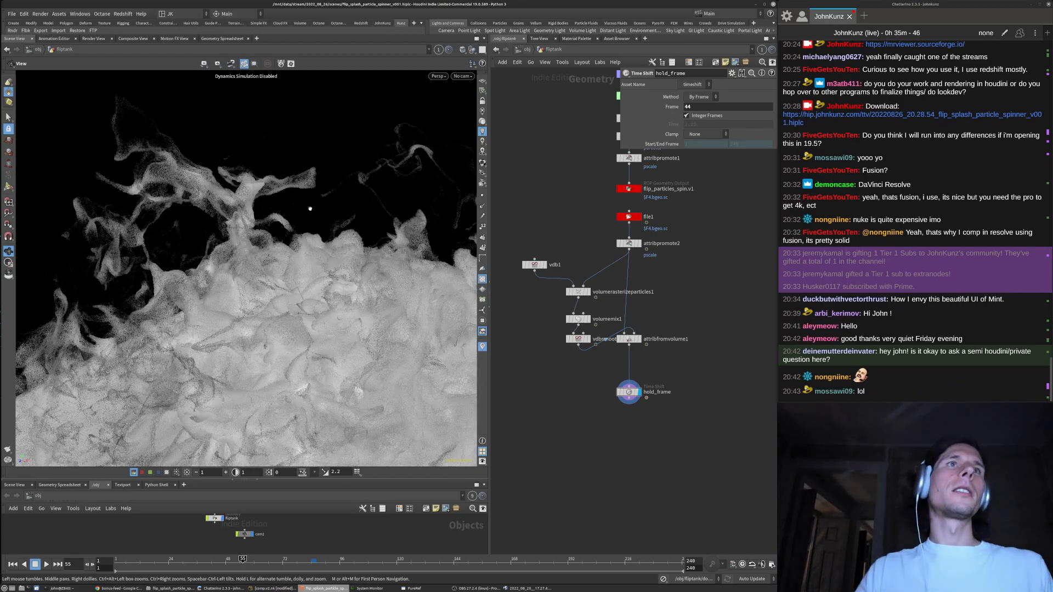
# Orbit to another angle on the splash crest, create a second camera from that view and pull it back to widen the framing
pyautogui.moveTo(222, 278); pyautogui.dragTo(234, 241)
pyautogui.moveTo(259, 144); pyautogui.dragTo(318, 234)
pyautogui.keyDown('ctrl'); pyautogui.click(446, 31); pyautogui.keyUp('ctrl')
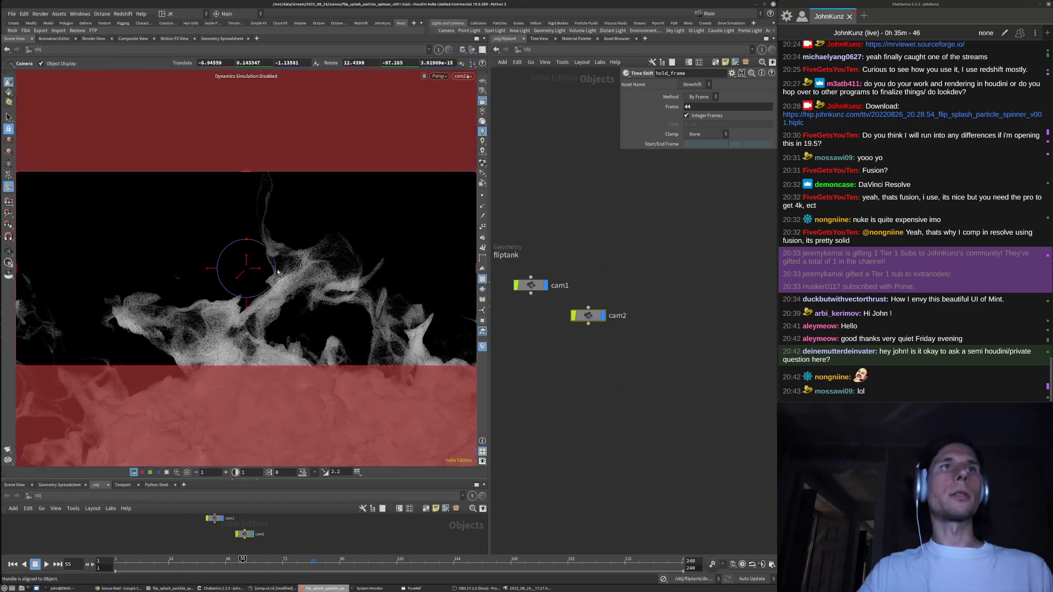
pyautogui.moveTo(239, 277); pyautogui.dragTo(328, 261)
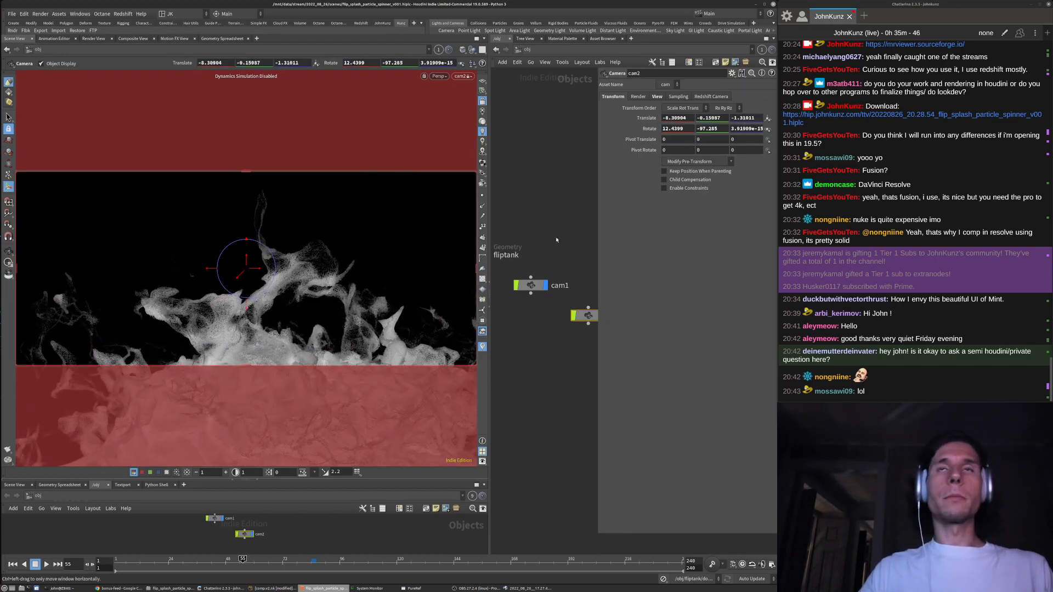
# Re-enter the fliptank network, unlock the camera from the viewport and orbit away from the cam2 view
pyautogui.scroll(-2, 547, 222)
pyautogui.doubleClick(509, 246)
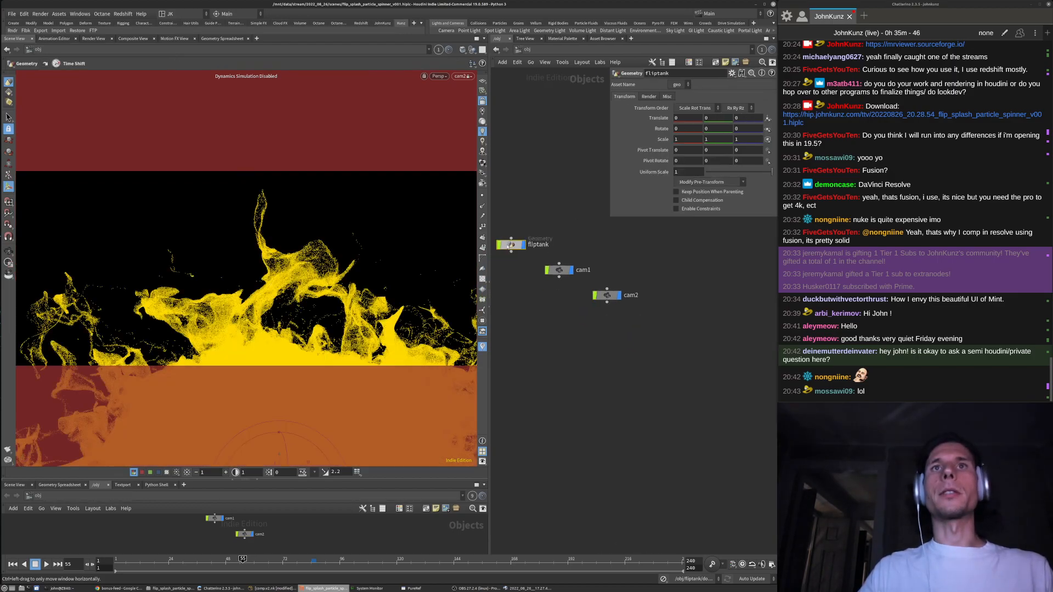
pyautogui.click(483, 101)
pyautogui.keyDown('alt'); pyautogui.moveTo(404, 221); pyautogui.dragTo(310, 269); pyautogui.keyUp('alt')
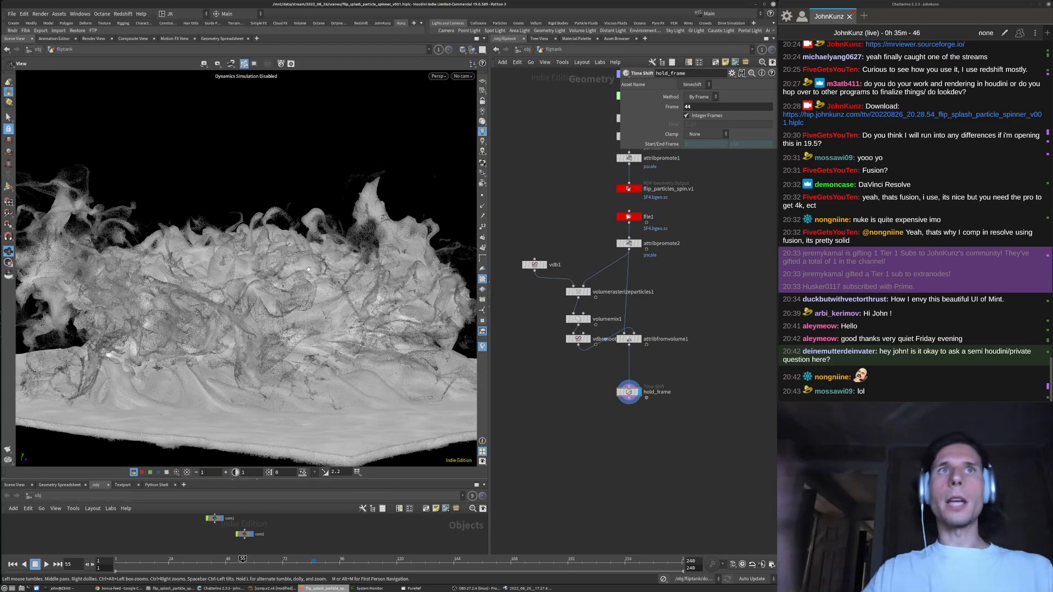
# Examine the splash from different sides, heights and distances for another camera composition
pyautogui.moveTo(269, 321); pyautogui.dragTo(186, 298)
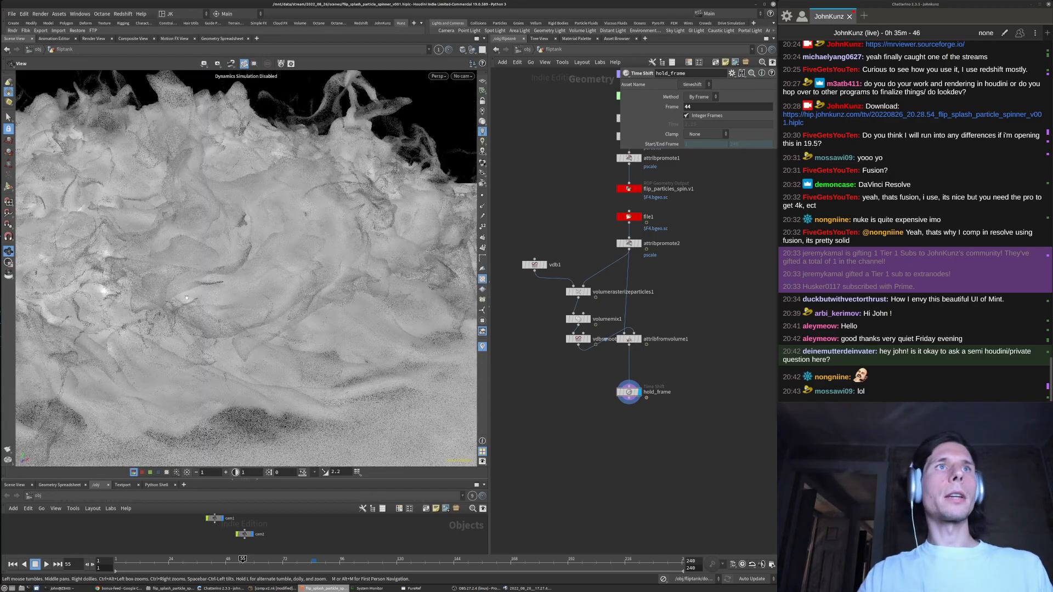
pyautogui.moveTo(378, 271); pyautogui.dragTo(246, 305)
pyautogui.moveTo(324, 290); pyautogui.dragTo(333, 370)
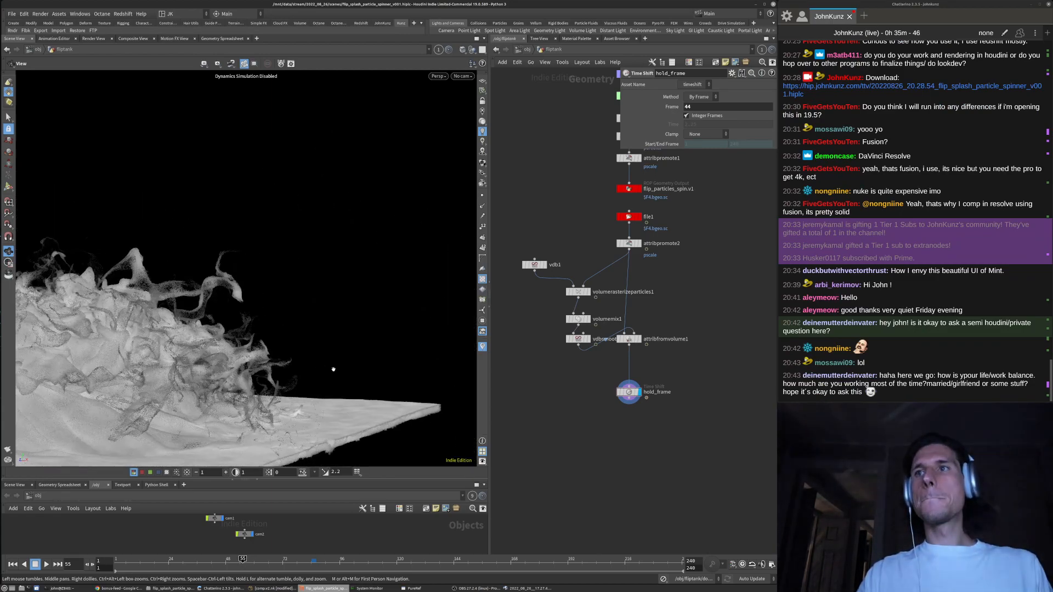
pyautogui.moveTo(284, 329); pyautogui.dragTo(237, 303)
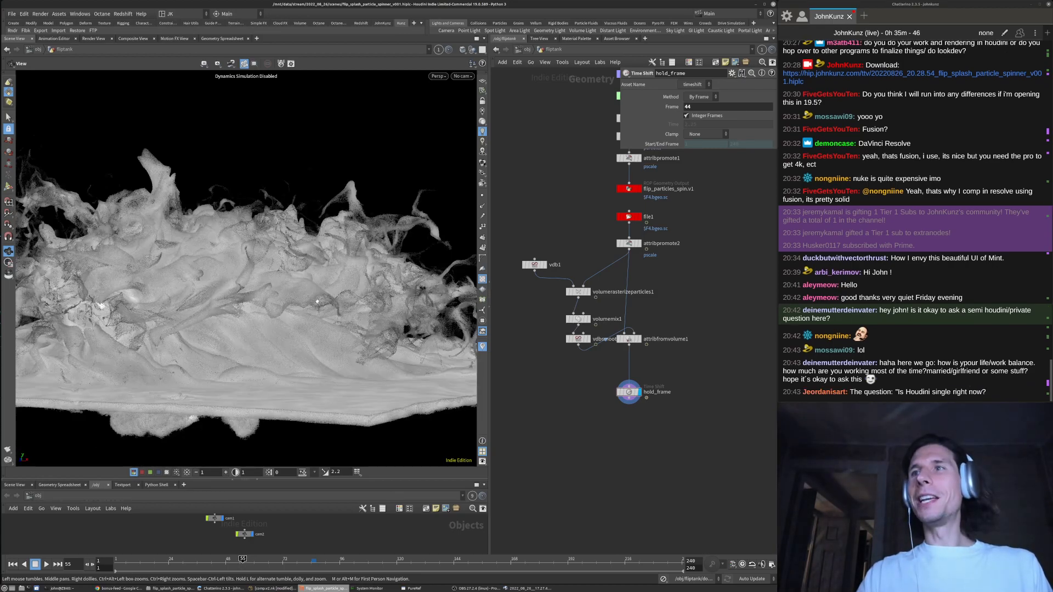
pyautogui.moveTo(330, 268); pyautogui.dragTo(307, 283, button='middle')
pyautogui.moveTo(307, 283); pyautogui.dragTo(311, 293, button='right')
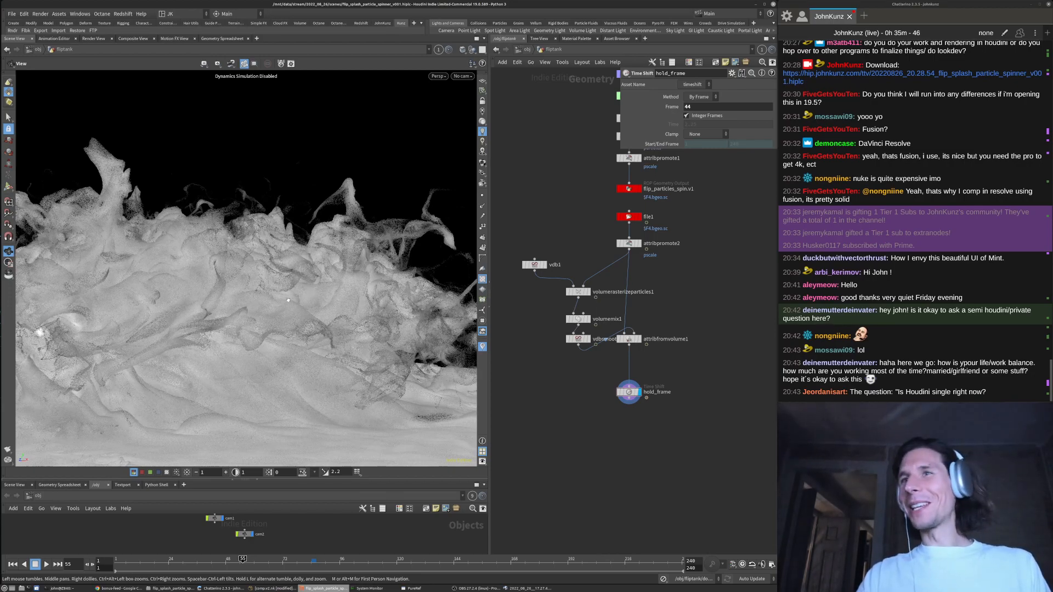
pyautogui.moveTo(289, 299); pyautogui.dragTo(301, 272, button='middle')
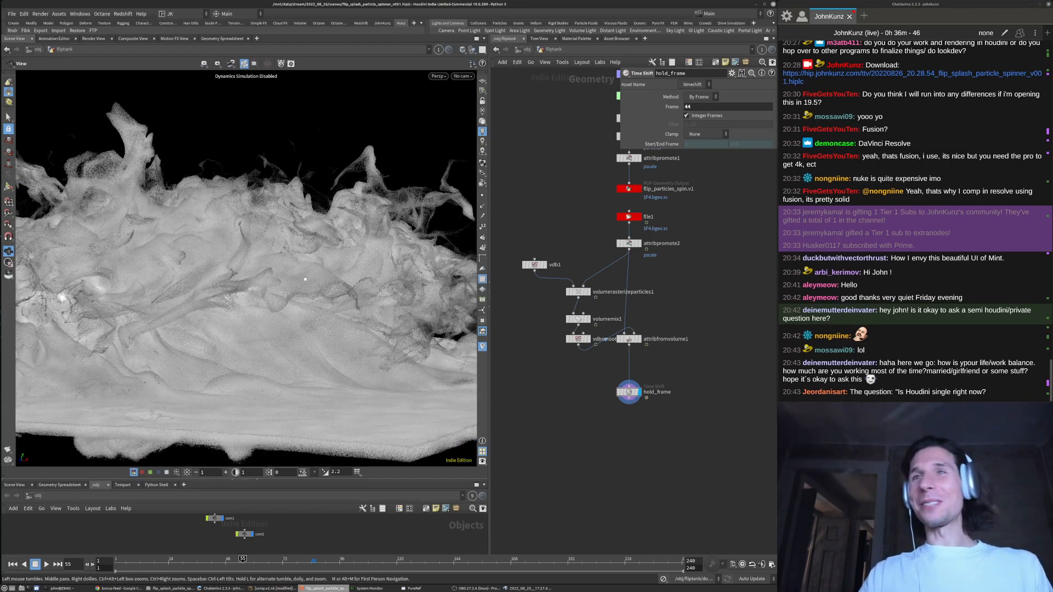
pyautogui.moveTo(294, 293); pyautogui.dragTo(242, 280)
pyautogui.moveTo(241, 280); pyautogui.dragTo(238, 286, button='right')
pyautogui.moveTo(189, 328); pyautogui.dragTo(291, 280)
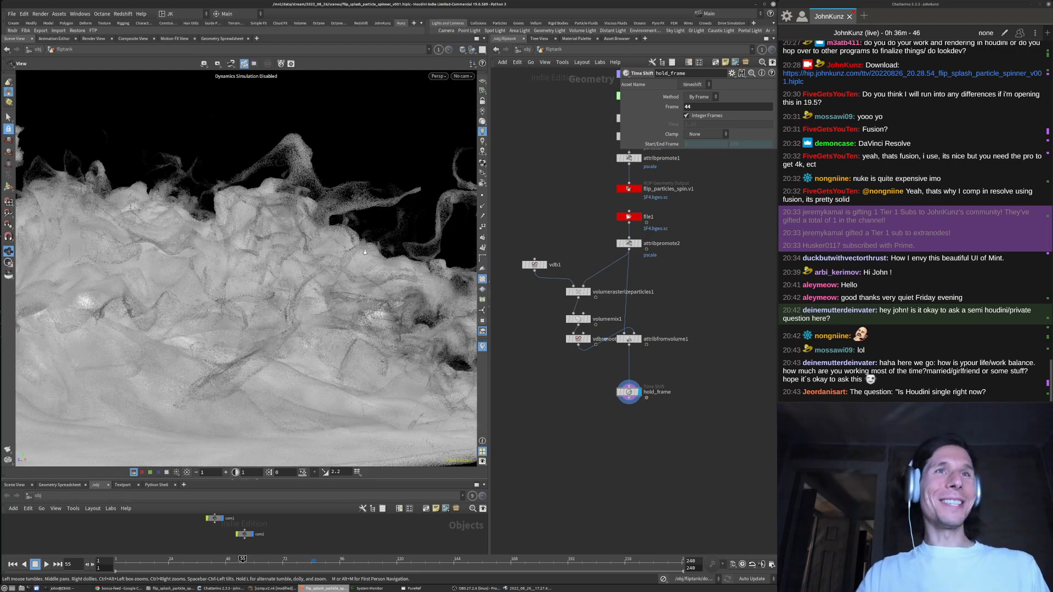
pyautogui.moveTo(365, 253); pyautogui.dragTo(356, 269)
pyautogui.moveTo(293, 316); pyautogui.dragTo(286, 324)
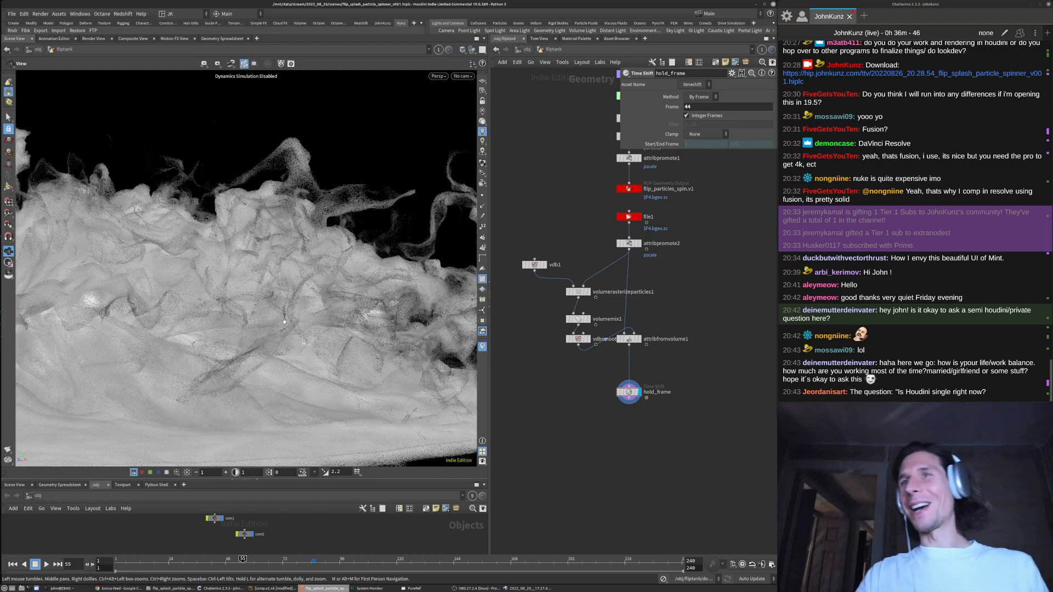
pyautogui.moveTo(289, 287)
pyautogui.mouseDown()
pyautogui.moveTo(371, 267)
pyautogui.moveTo(313, 259)
pyautogui.moveTo(301, 272)
pyautogui.mouseUp()
pyautogui.moveTo(323, 222); pyautogui.dragTo(229, 235)
pyautogui.moveTo(348, 218); pyautogui.dragTo(249, 229)
pyautogui.moveTo(180, 252); pyautogui.dragTo(243, 215)
pyautogui.moveTo(237, 258); pyautogui.dragTo(214, 296)
pyautogui.moveTo(290, 277); pyautogui.dragTo(214, 323)
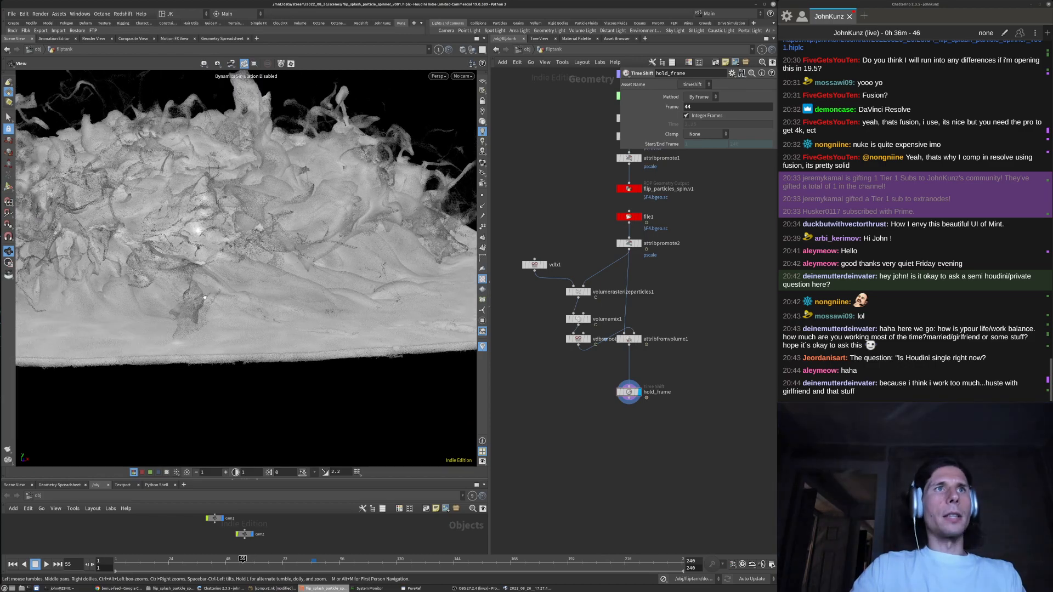
pyautogui.moveTo(214, 323); pyautogui.dragTo(277, 275, button='right')
pyautogui.moveTo(277, 274); pyautogui.dragTo(301, 287)
pyautogui.press('Return')
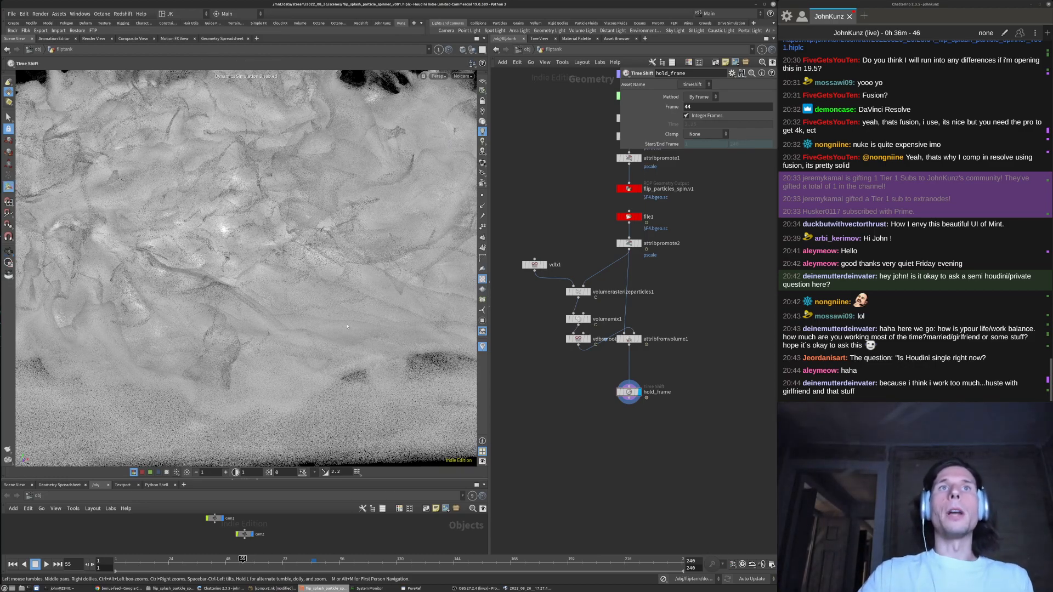
pyautogui.press('Escape')
pyautogui.moveTo(308, 225); pyautogui.dragTo(251, 262)
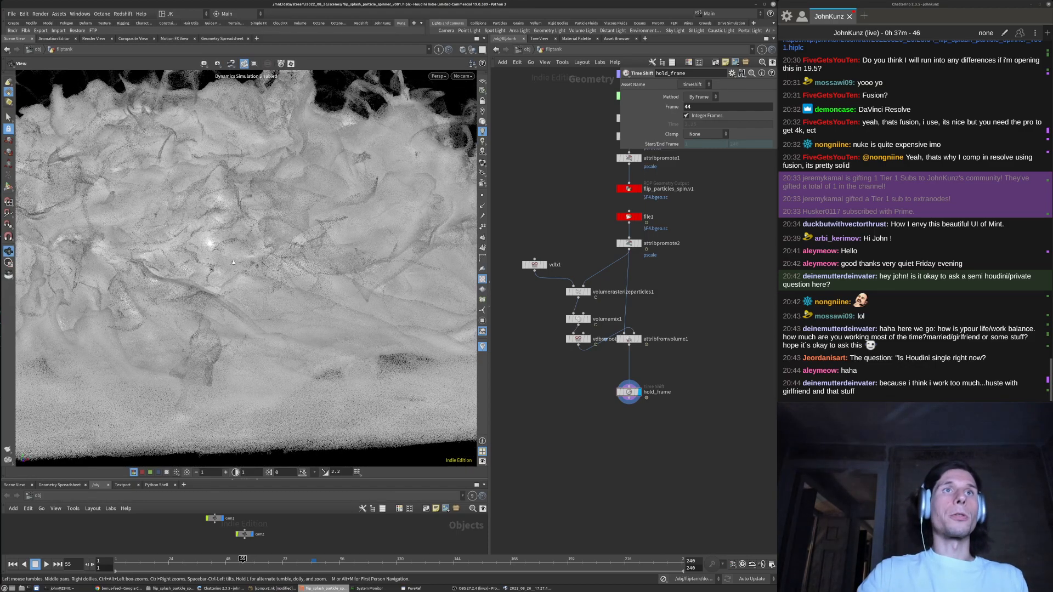
pyautogui.scroll(2, 251, 262)
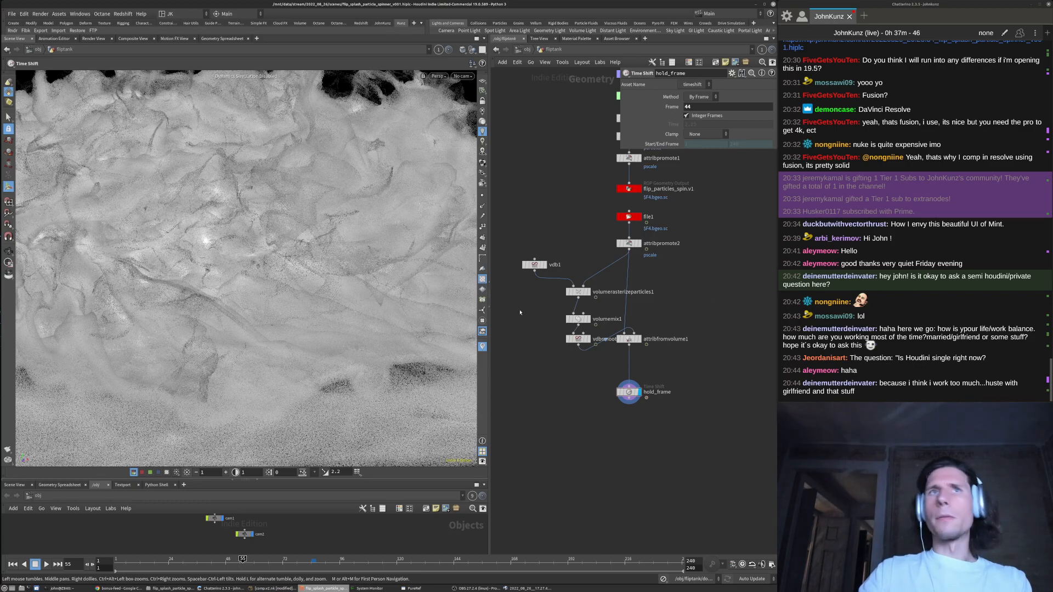
# Switch to the Chrome browser, search for "dneg" in a new tab and open the DNEG homepage
pyautogui.click(118, 589)
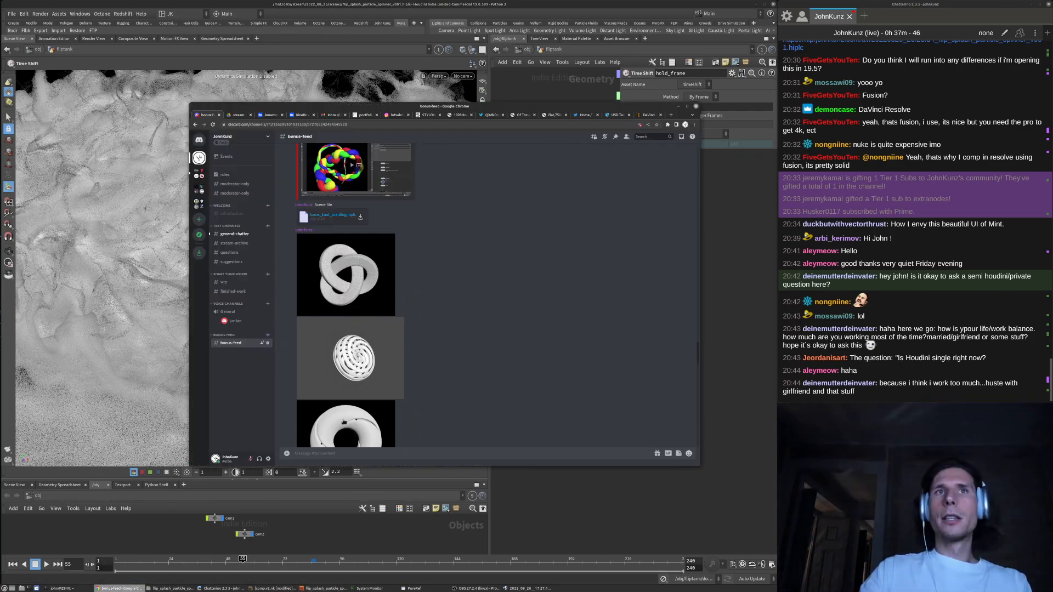
pyautogui.hotkey('ctrl', 't')
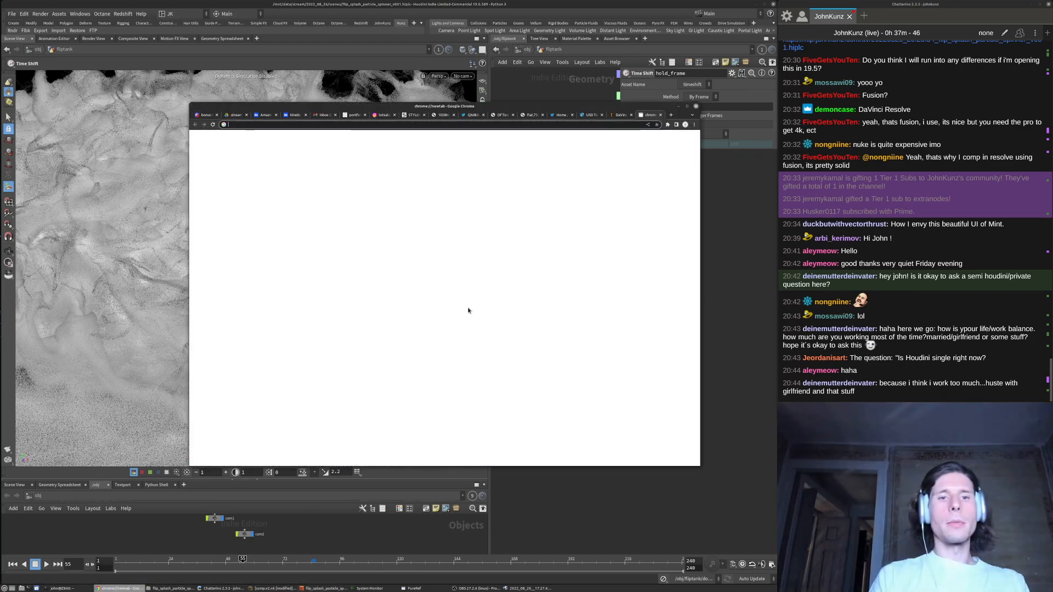
pyautogui.write('dneg')
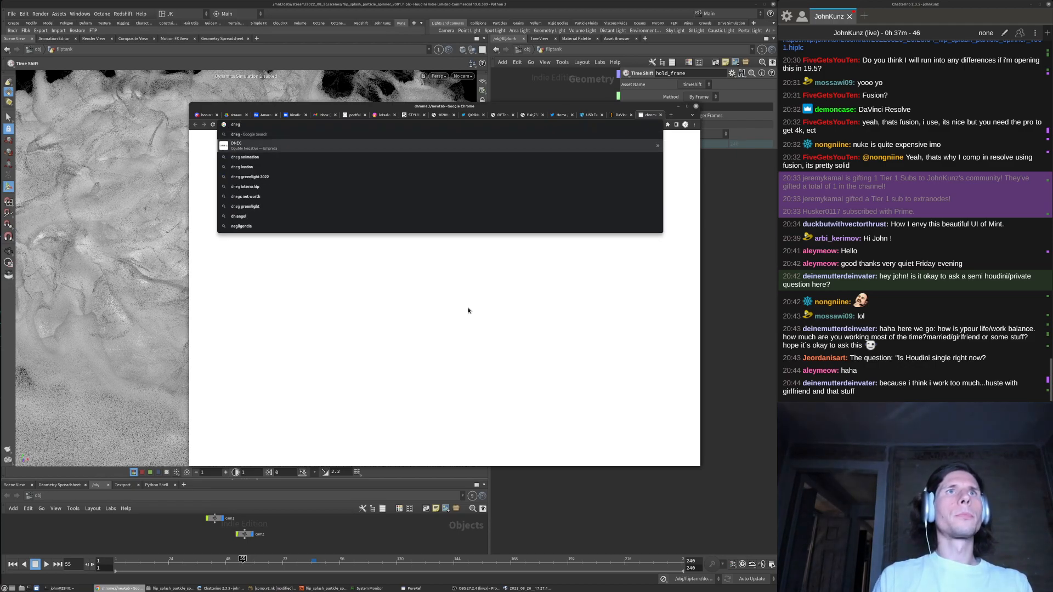
pyautogui.press('Return')
pyautogui.click(263, 191)
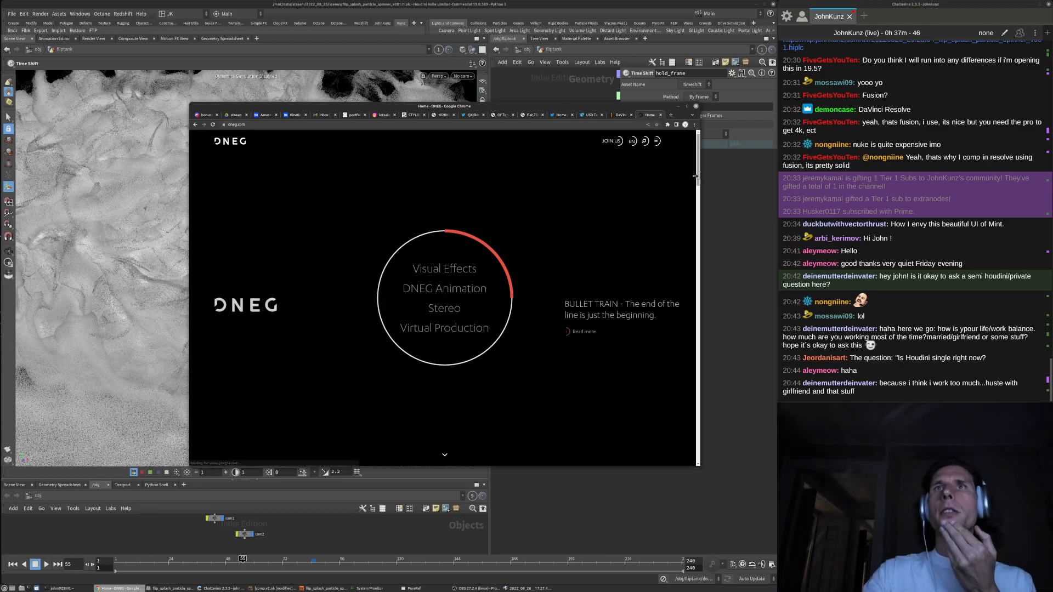
# Open the Modern Slavery Statement from the DNEG page footer, read it, close it and return to Houdini
pyautogui.moveTo(698, 161); pyautogui.dragTo(680, 432)
pyautogui.scroll(-2, 604, 395)
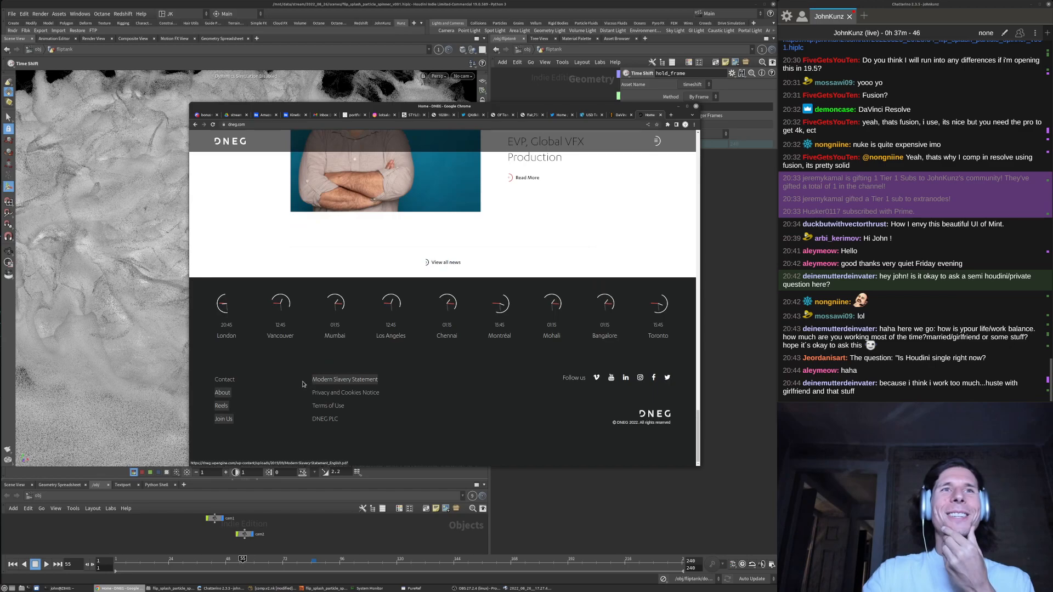
pyautogui.click(370, 380)
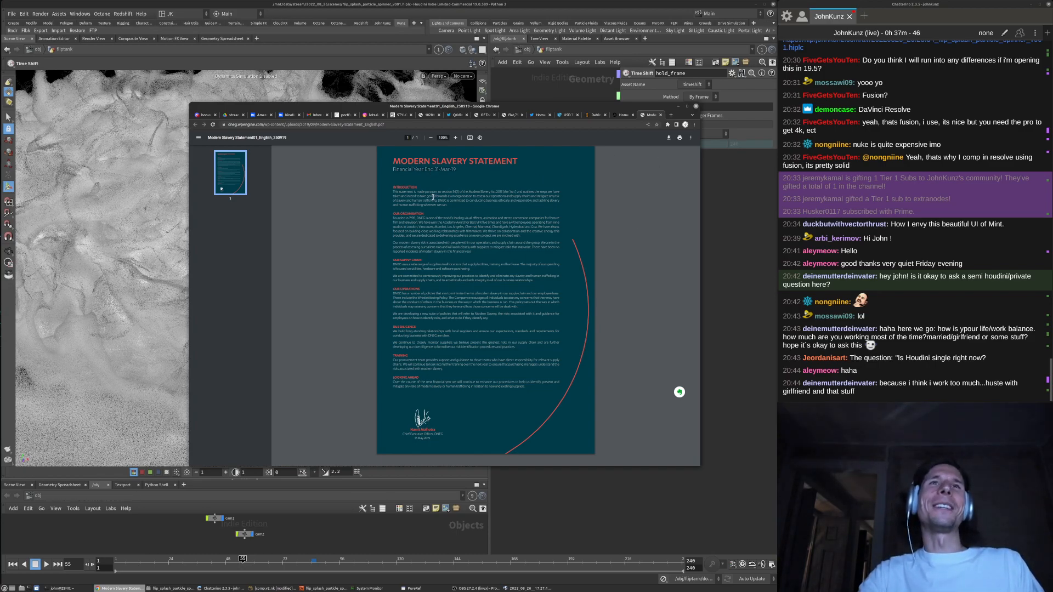
pyautogui.click(662, 116)
pyautogui.click(751, 379)
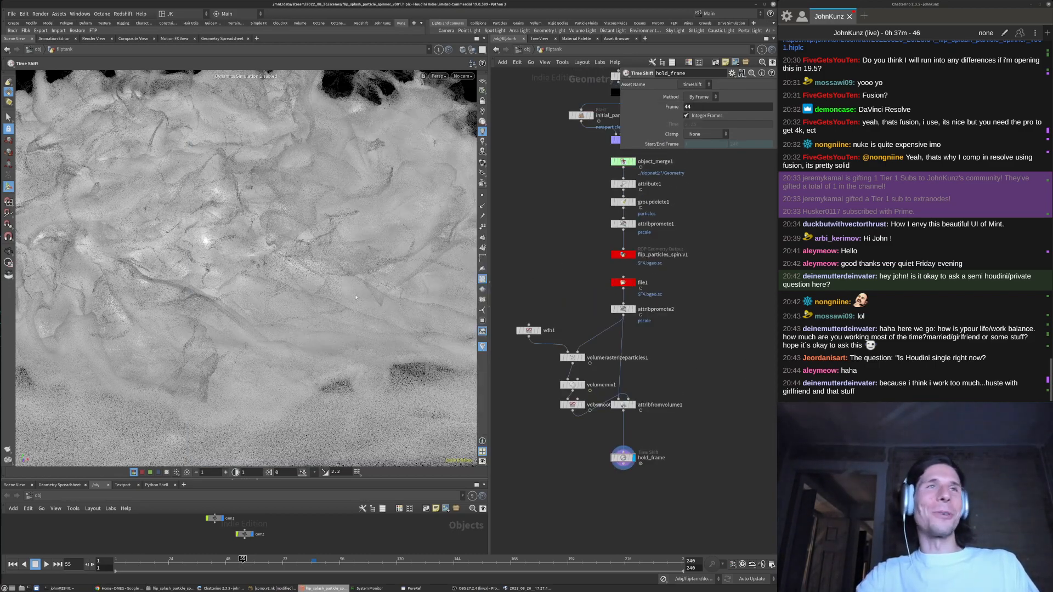
# Frame the broad wall of splash particles with the tall crest above it and create a third camera from that view
pyautogui.keyDown('alt'); pyautogui.moveTo(213, 251); pyautogui.dragTo(250, 260, button='middle'); pyautogui.keyUp('alt')
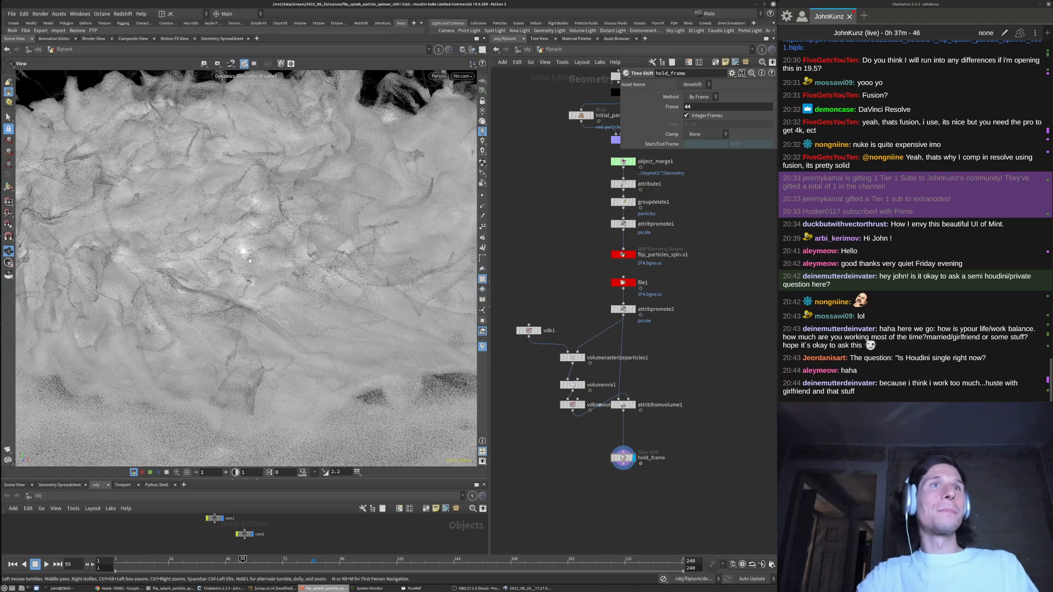
pyautogui.moveTo(268, 258); pyautogui.dragTo(328, 256)
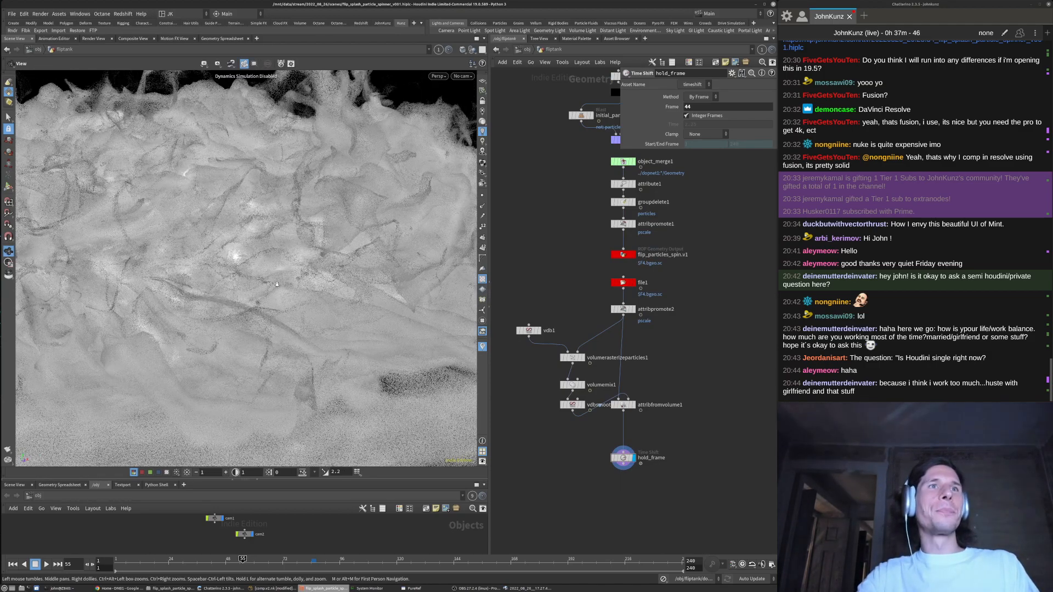
pyautogui.scroll(-3, 277, 284)
pyautogui.moveTo(286, 284)
pyautogui.mouseDown()
pyautogui.moveTo(303, 288)
pyautogui.moveTo(232, 278)
pyautogui.moveTo(276, 277)
pyautogui.mouseUp()
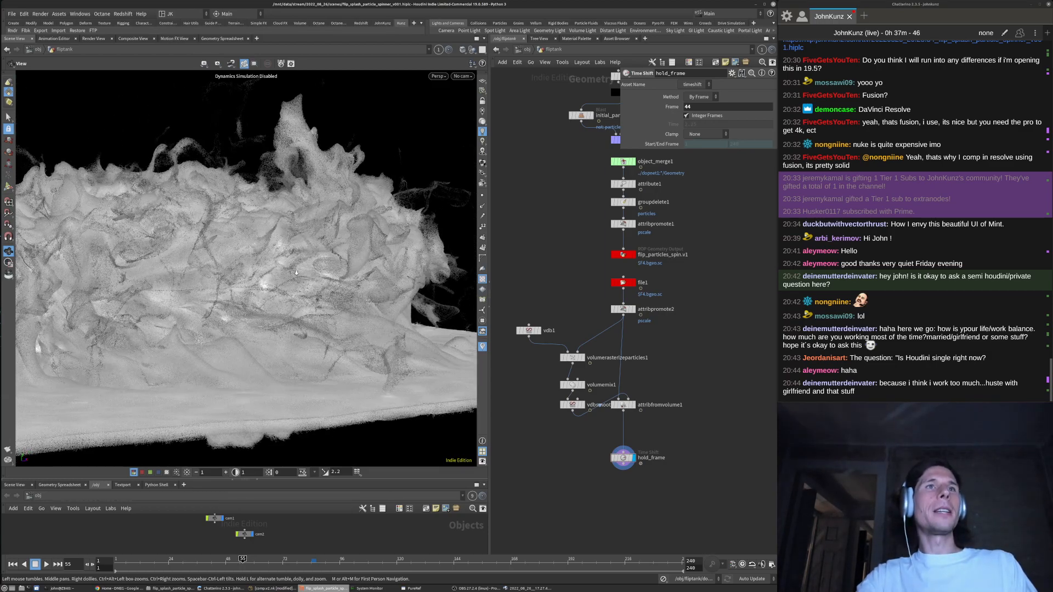
pyautogui.scroll(5, 296, 273)
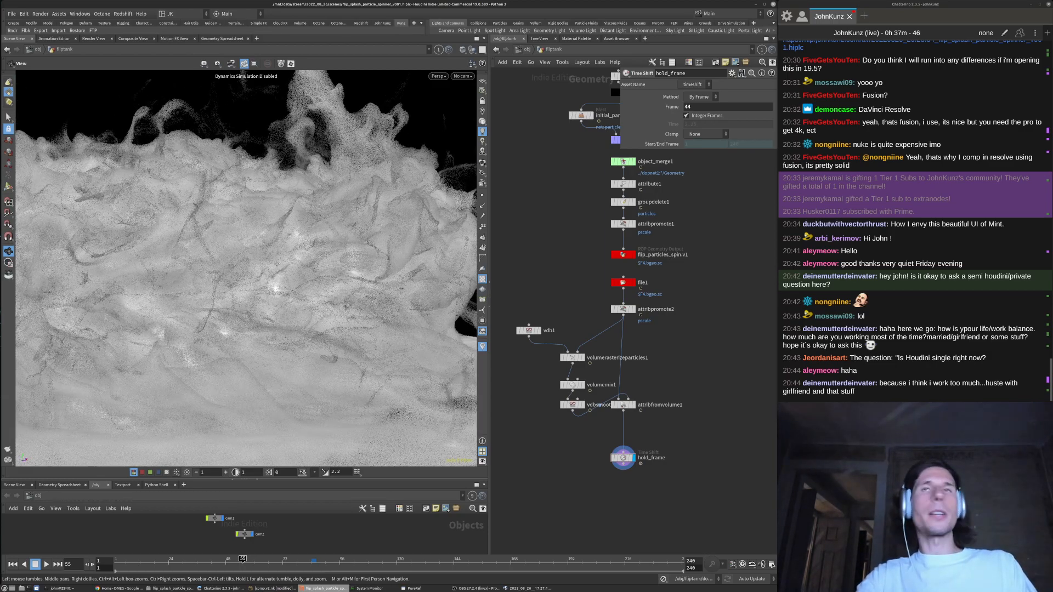
pyautogui.scroll(-4, 277, 264)
pyautogui.moveTo(277, 264)
pyautogui.mouseDown()
pyautogui.moveTo(279, 255)
pyautogui.moveTo(245, 258)
pyautogui.moveTo(270, 267)
pyautogui.mouseUp()
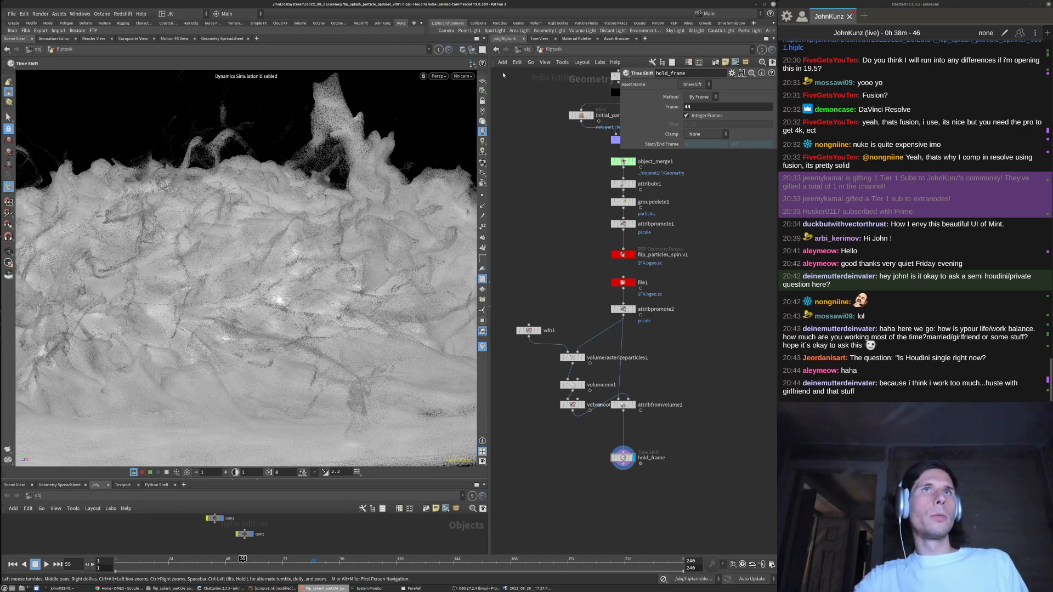
pyautogui.keyDown('ctrl'); pyautogui.click(446, 30); pyautogui.keyUp('ctrl')
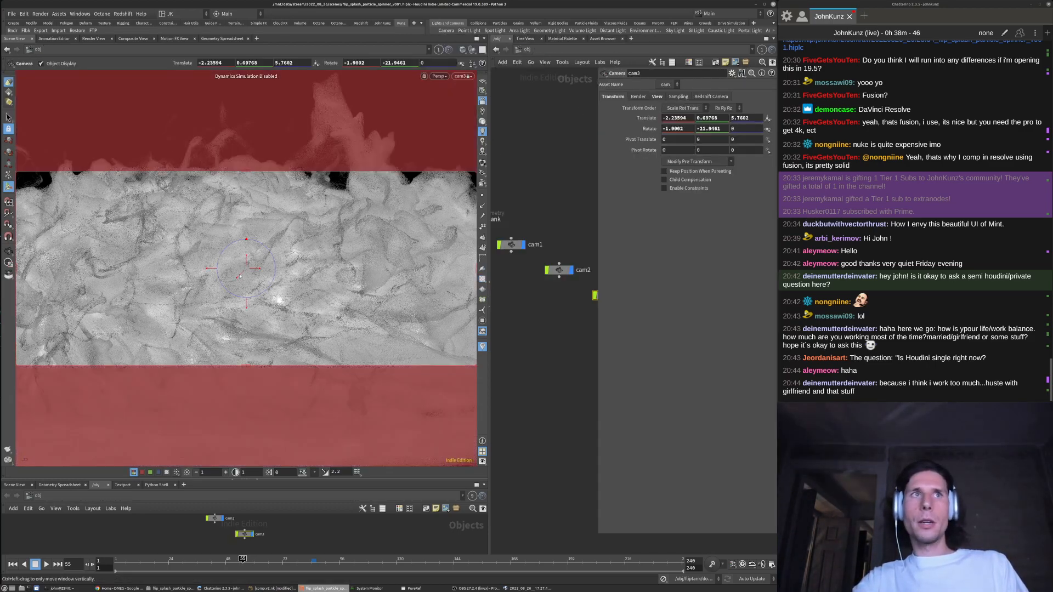
# Pull cam3 back and raise it to a position of about -2.57, 0.83, 6.59 to show more of the splash
pyautogui.scroll(-4, 241, 277)
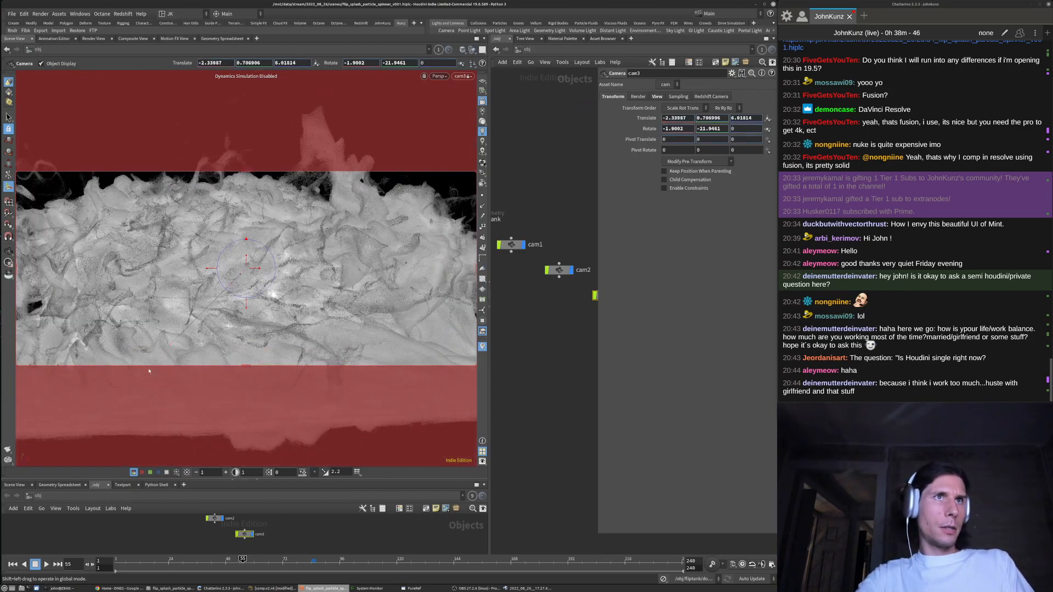
pyautogui.scroll(1, 257, 252)
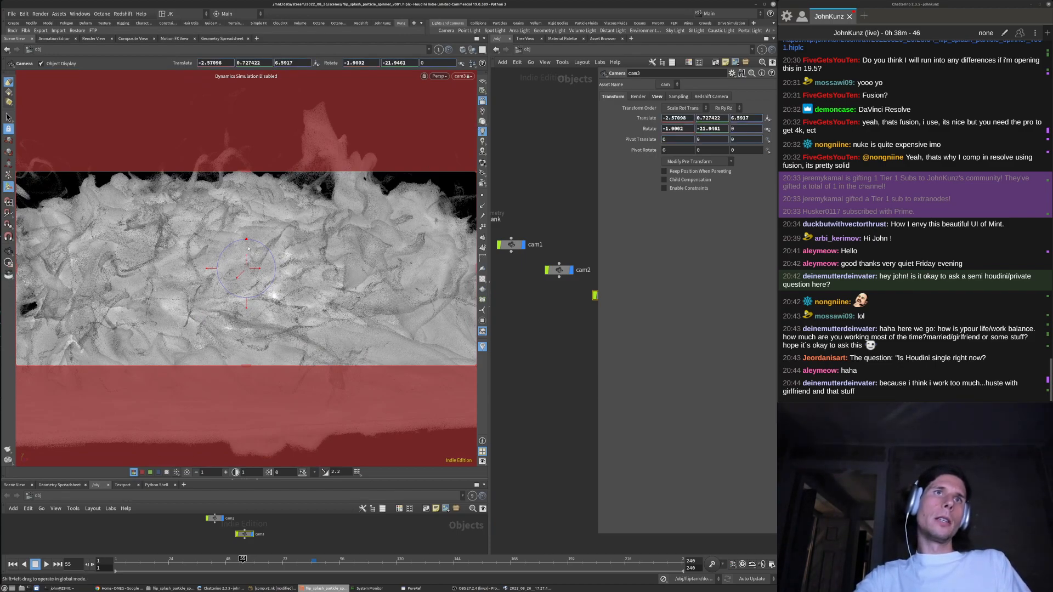
pyautogui.moveTo(247, 260); pyautogui.dragTo(247, 241)
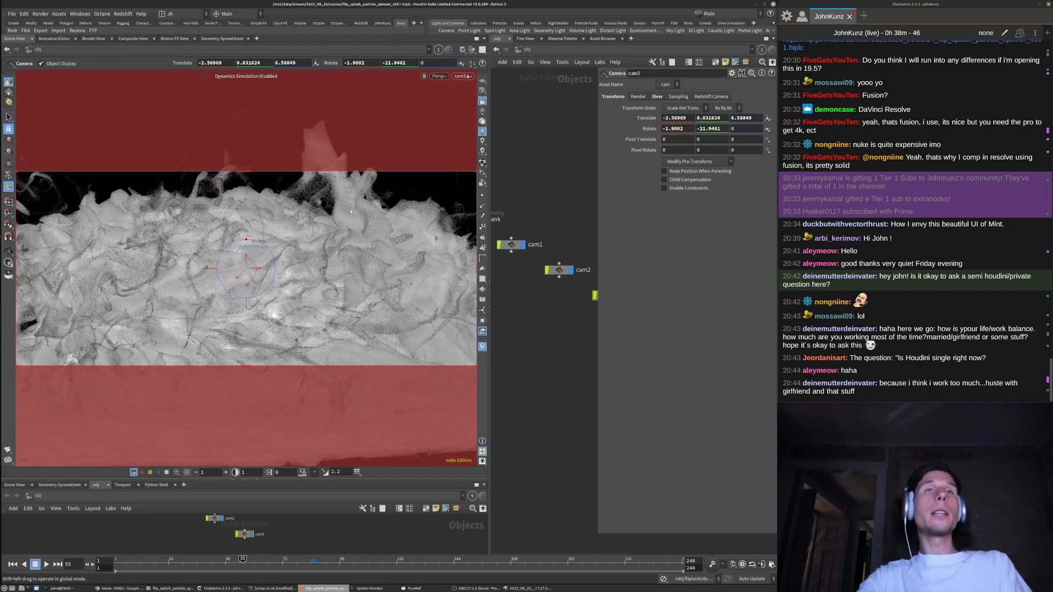
# Fit all object nodes in the network view and shrink the floating parameter pane
pyautogui.press('h')
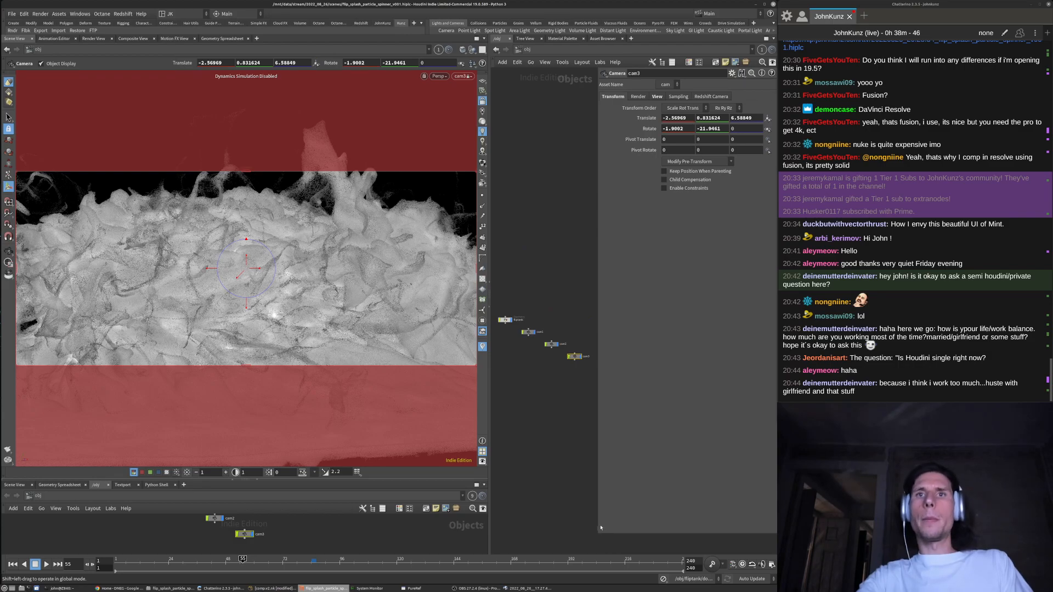
pyautogui.moveTo(596, 532); pyautogui.dragTo(584, 295)
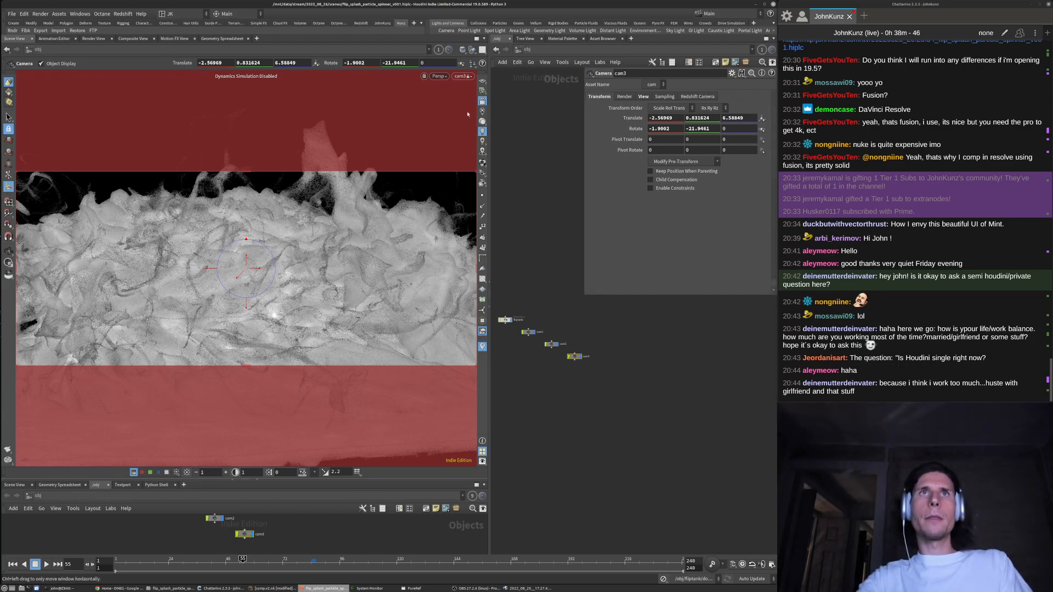
# Unlock the camera from the viewport and compare the splash through cam1, cam2 and cam3, ending on cam3
pyautogui.click(483, 101)
pyautogui.click(467, 77)
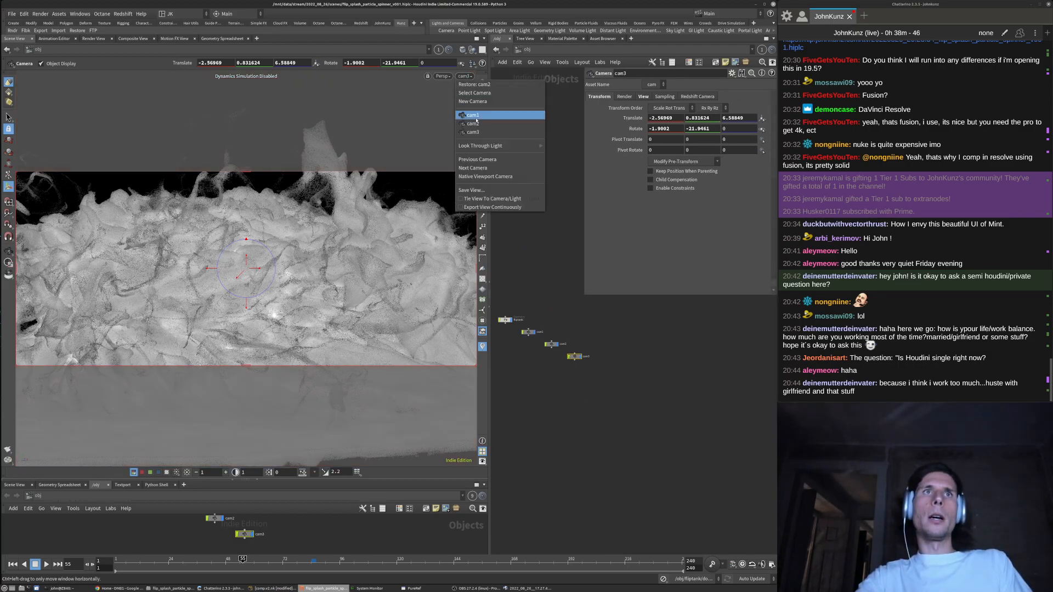
pyautogui.click(466, 115)
pyautogui.click(467, 76)
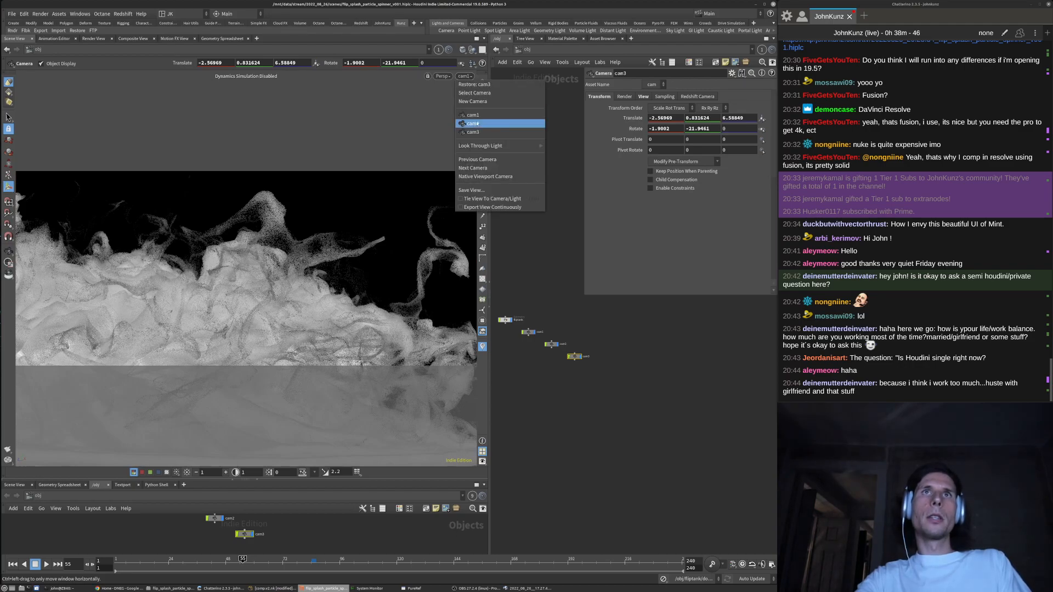
pyautogui.click(468, 116)
pyautogui.click(466, 77)
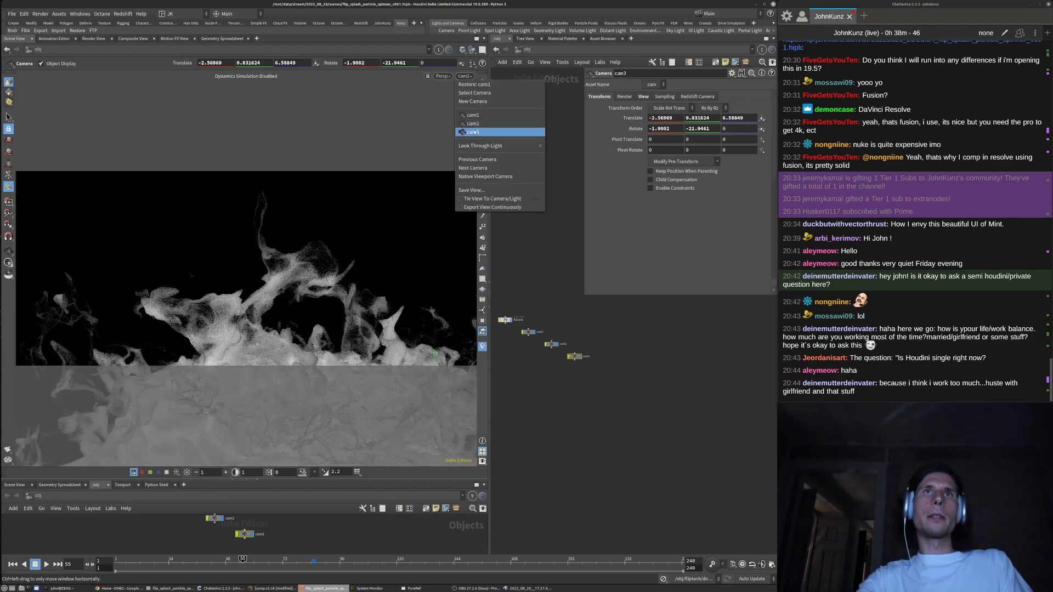
pyautogui.click(468, 128)
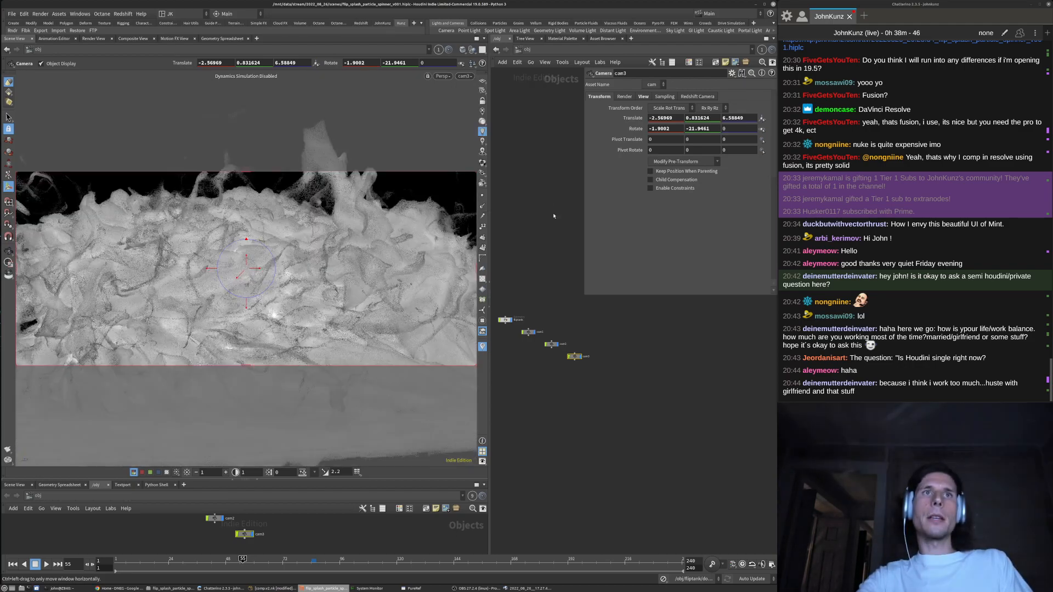
# Save the scene as a new version named flip_splash_particle_spinner_v002.hiplc in the scenes folder
pyautogui.click(11, 14)
pyautogui.click(24, 72)
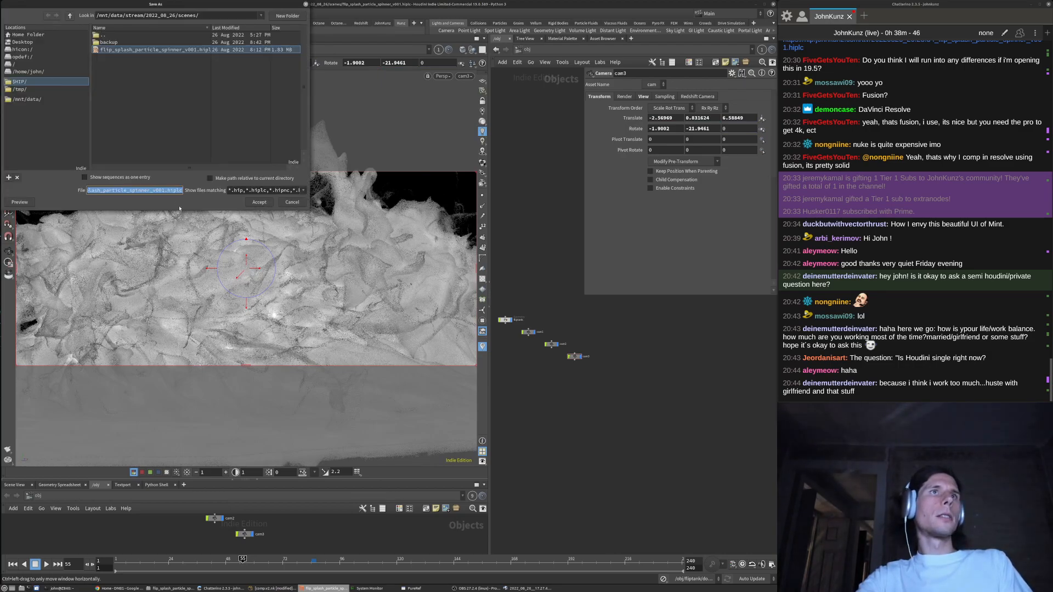
pyautogui.click(158, 189)
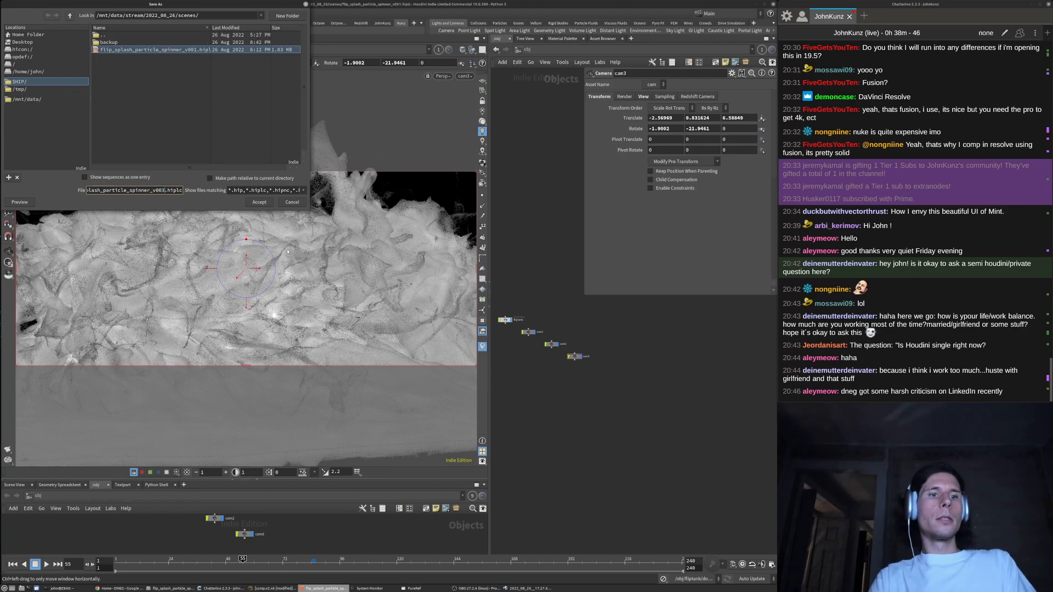
pyautogui.press('BackSpace')
pyautogui.write('2')
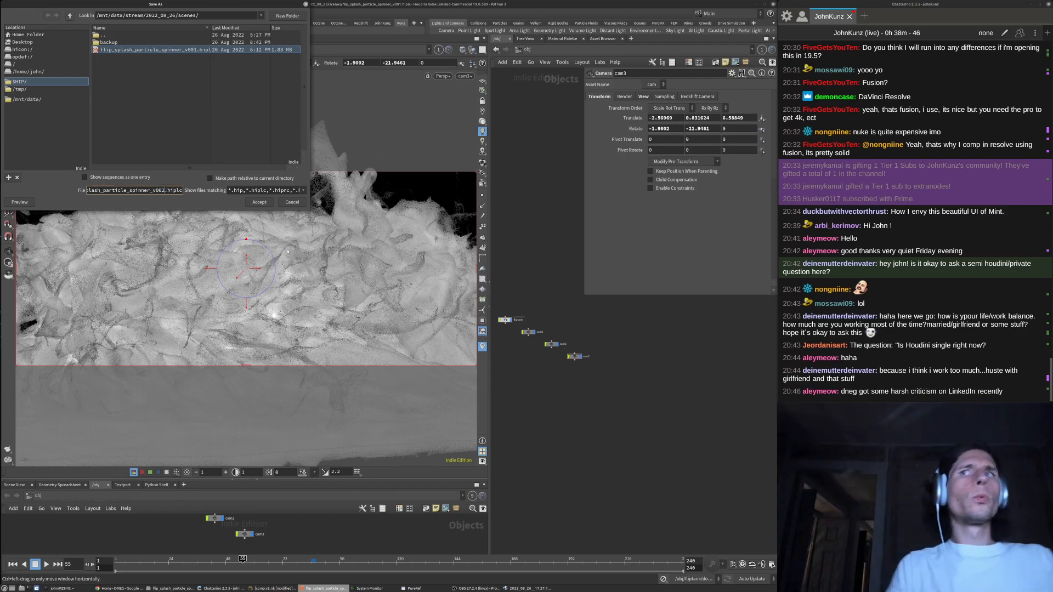
pyautogui.press('Return')
pyautogui.moveTo(611, 389); pyautogui.dragTo(653, 457, button='middle')
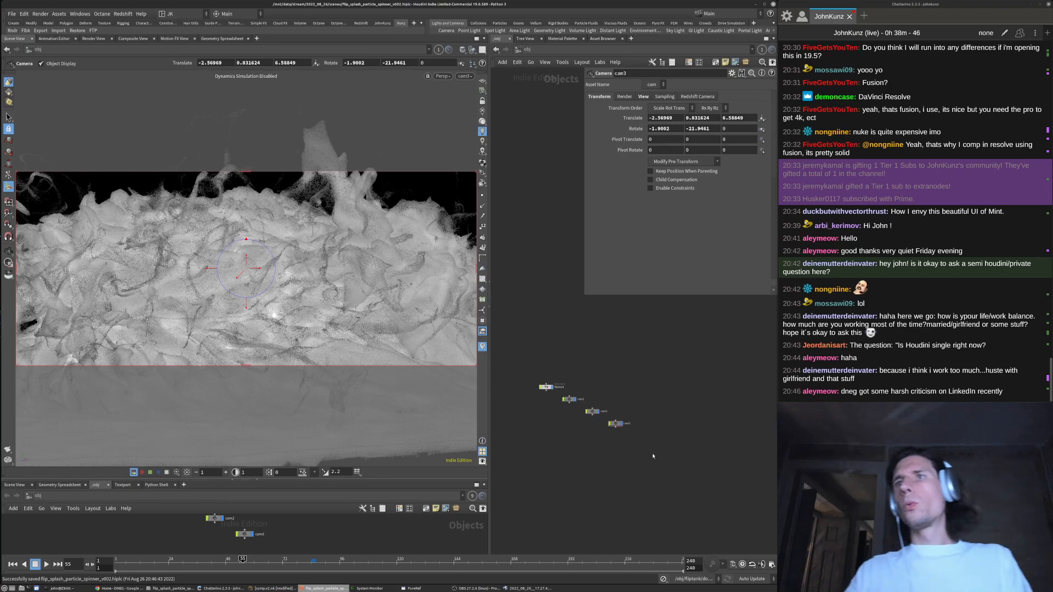
pyautogui.scroll(5, 578, 421)
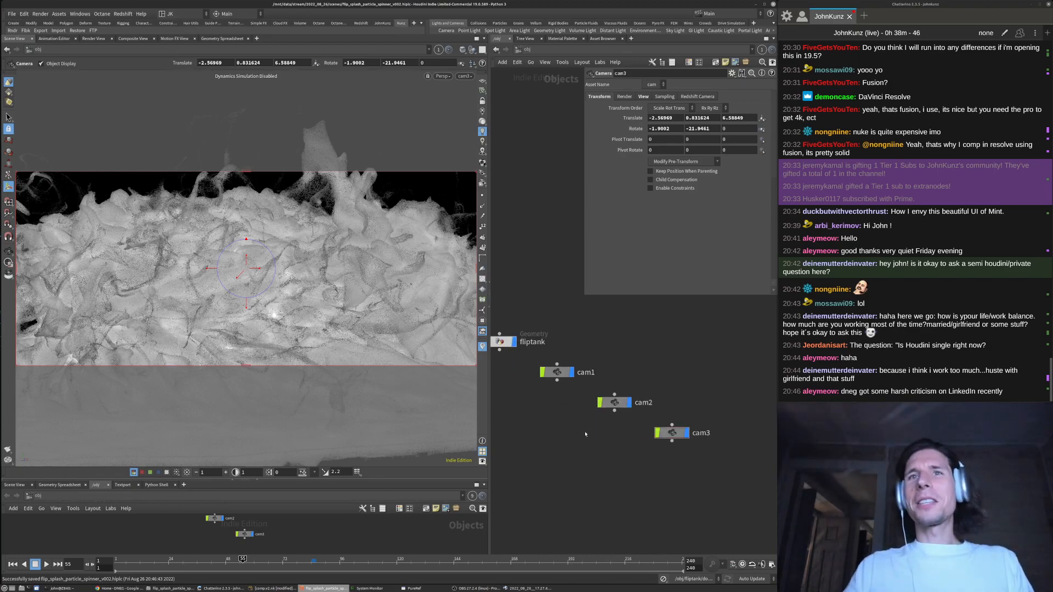
pyautogui.scroll(-3, 585, 434)
pyautogui.moveTo(586, 433); pyautogui.dragTo(631, 428, button='middle')
pyautogui.scroll(3, 615, 403)
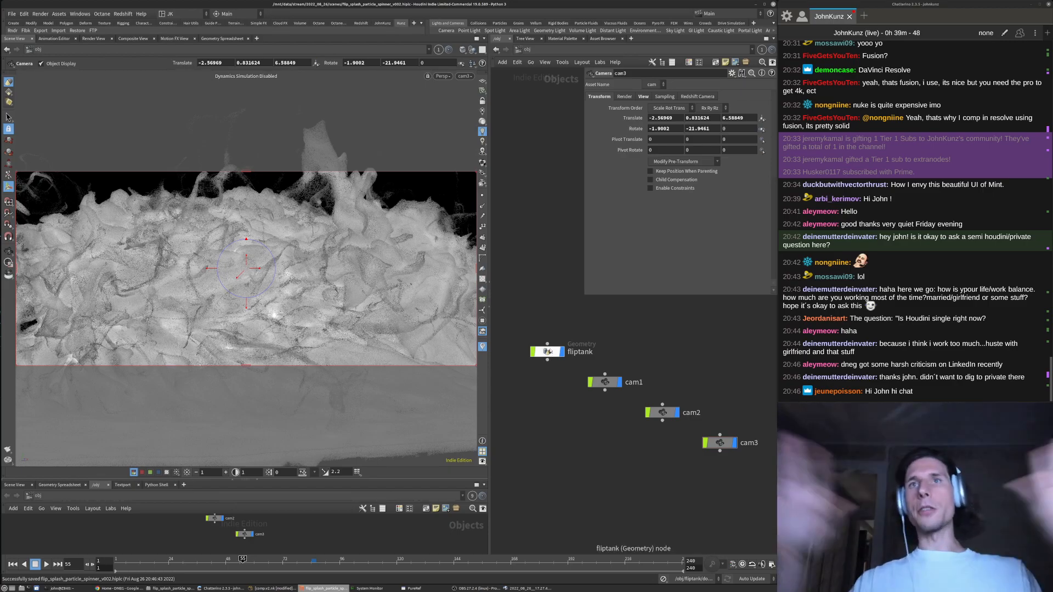
pyautogui.moveTo(630, 359); pyautogui.dragTo(624, 359, button='middle')
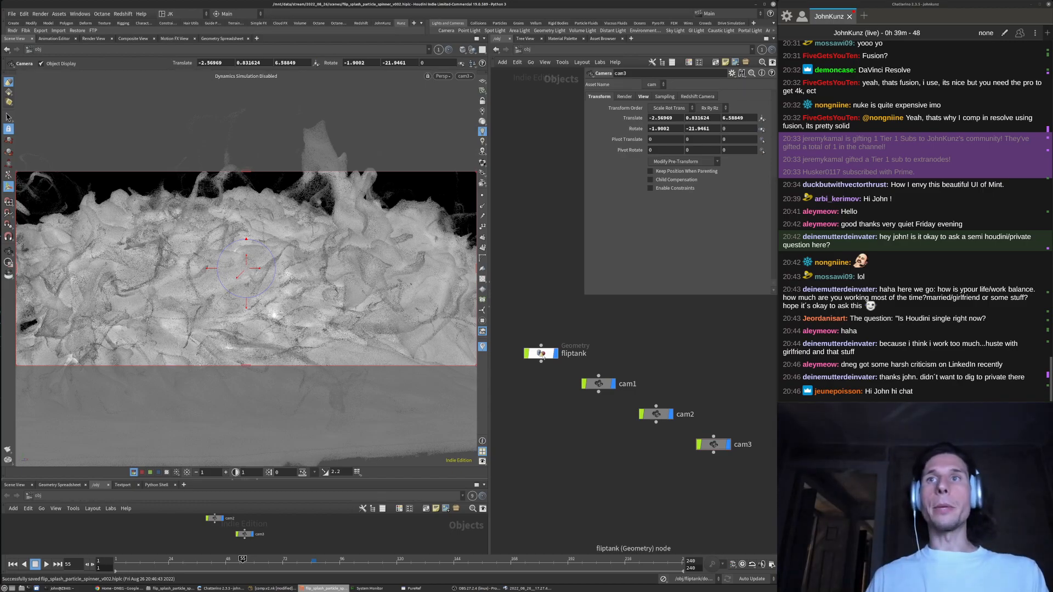
pyautogui.scroll(-2, 659, 349)
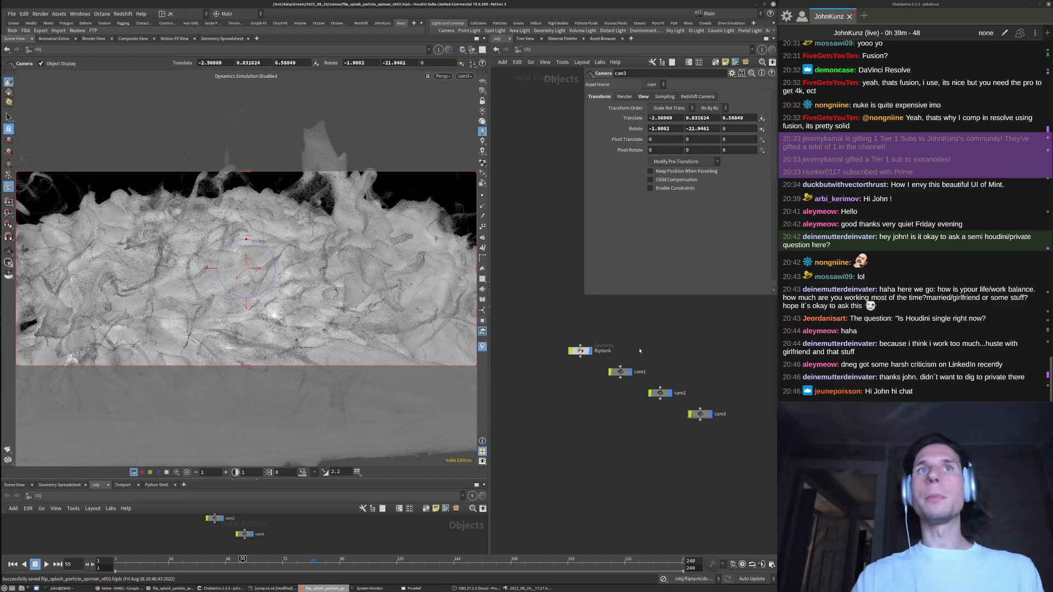
# Switch to the Select tool, add a Redshift dome light below the camera nodes, and view the splash through cam1
pyautogui.click(7, 118)
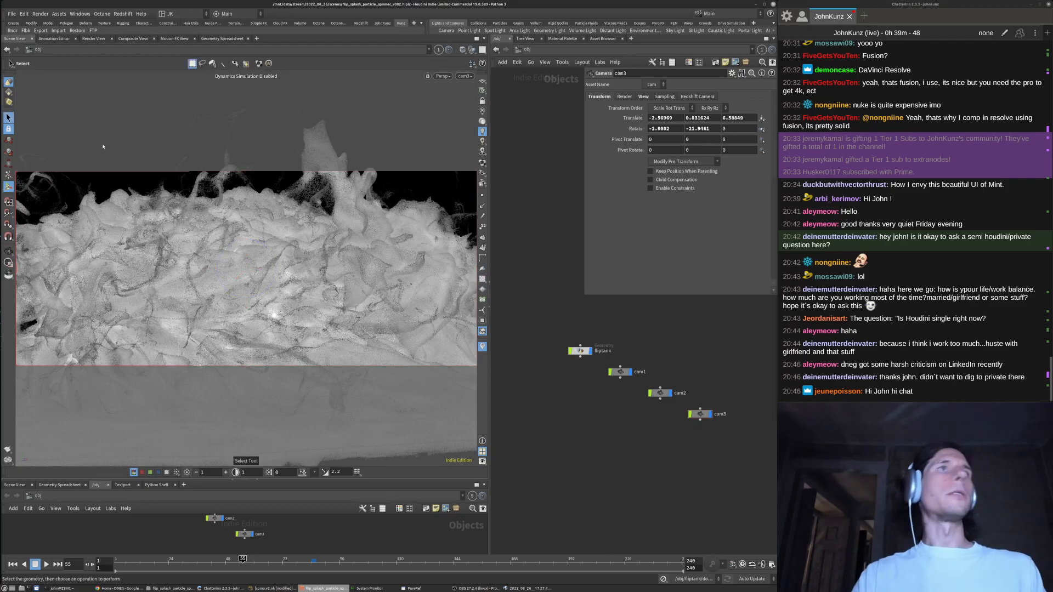
pyautogui.moveTo(645, 438); pyautogui.dragTo(647, 436, button='middle')
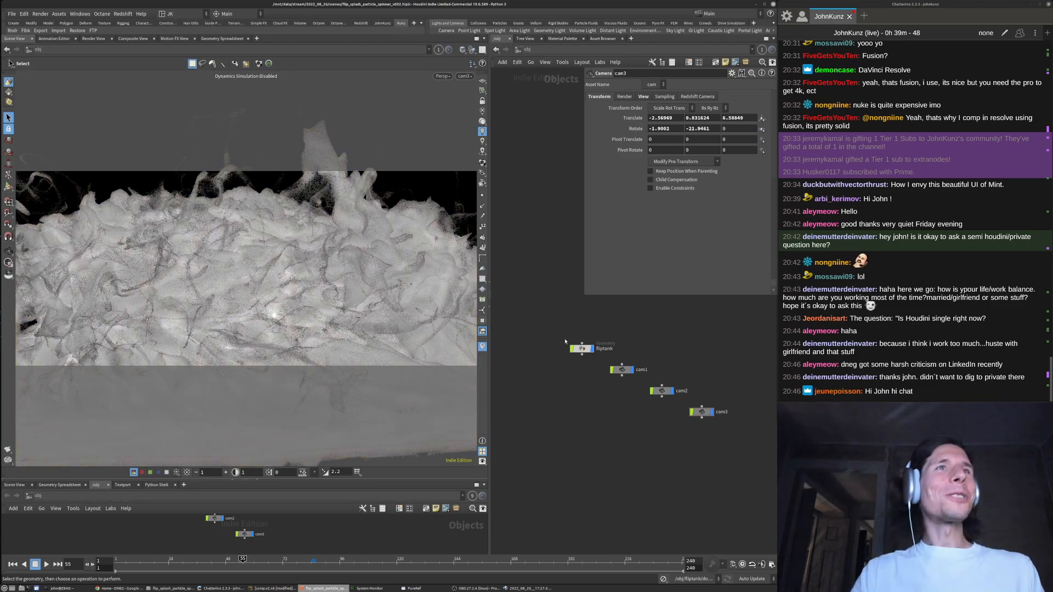
pyautogui.scroll(3, 552, 342)
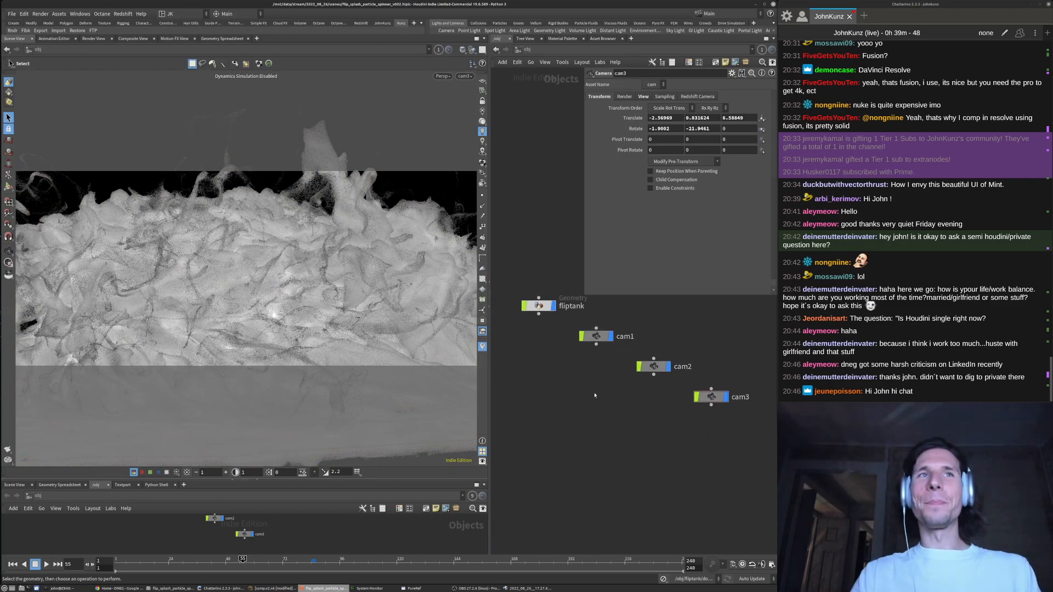
pyautogui.press('Tab')
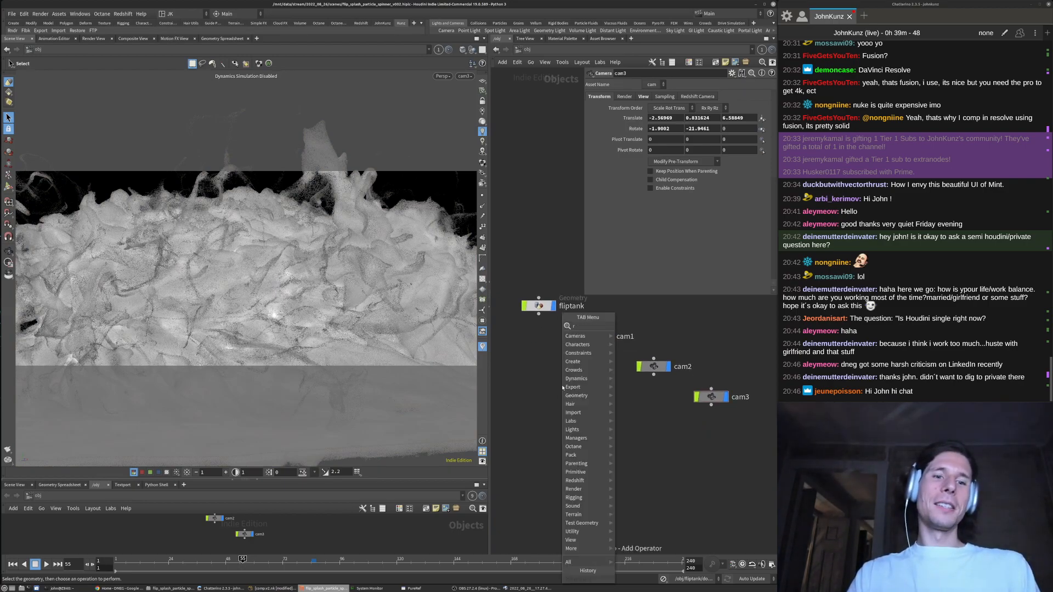
pyautogui.press('Escape')
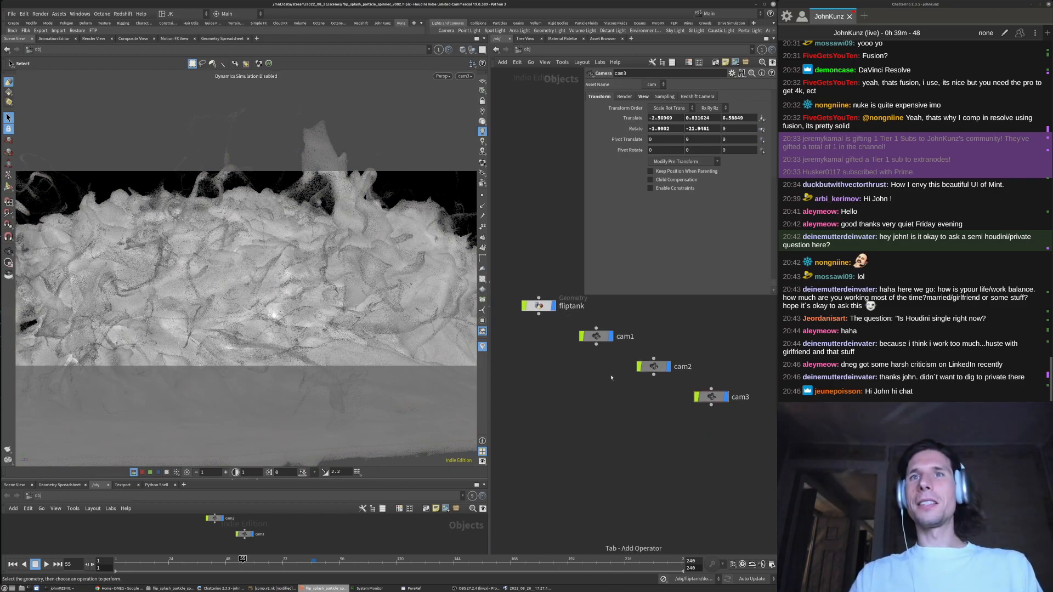
pyautogui.click(575, 426)
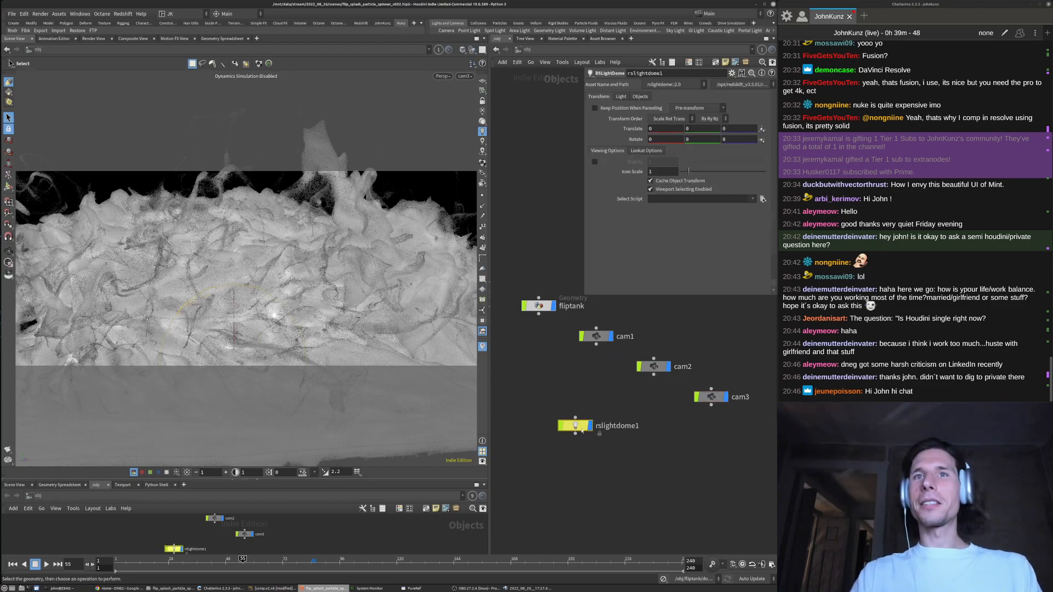
pyautogui.moveTo(576, 426); pyautogui.dragTo(596, 437)
pyautogui.moveTo(591, 378); pyautogui.dragTo(584, 358, button='middle')
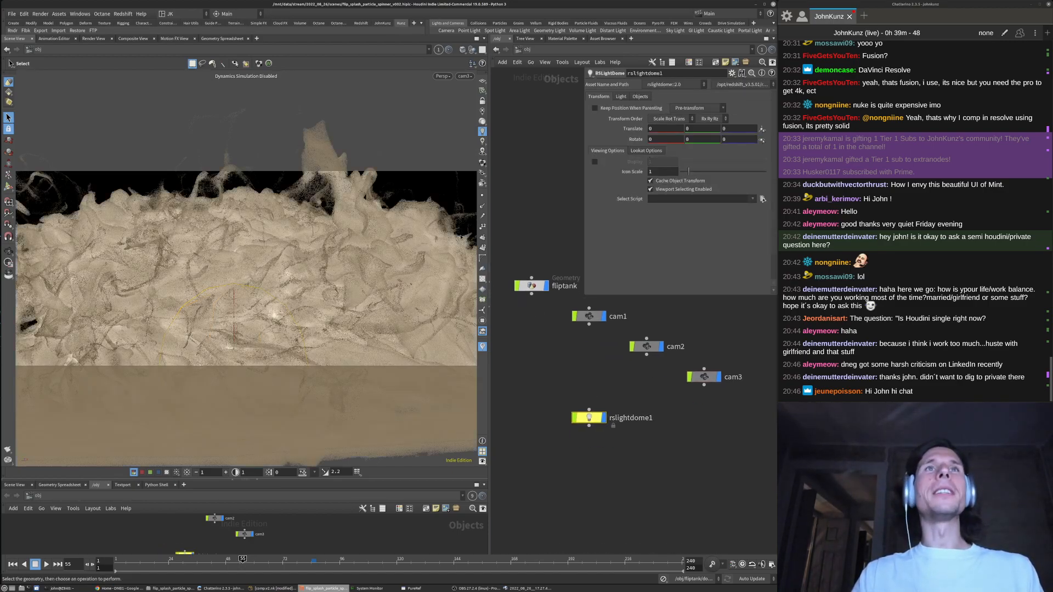
pyautogui.click(464, 76)
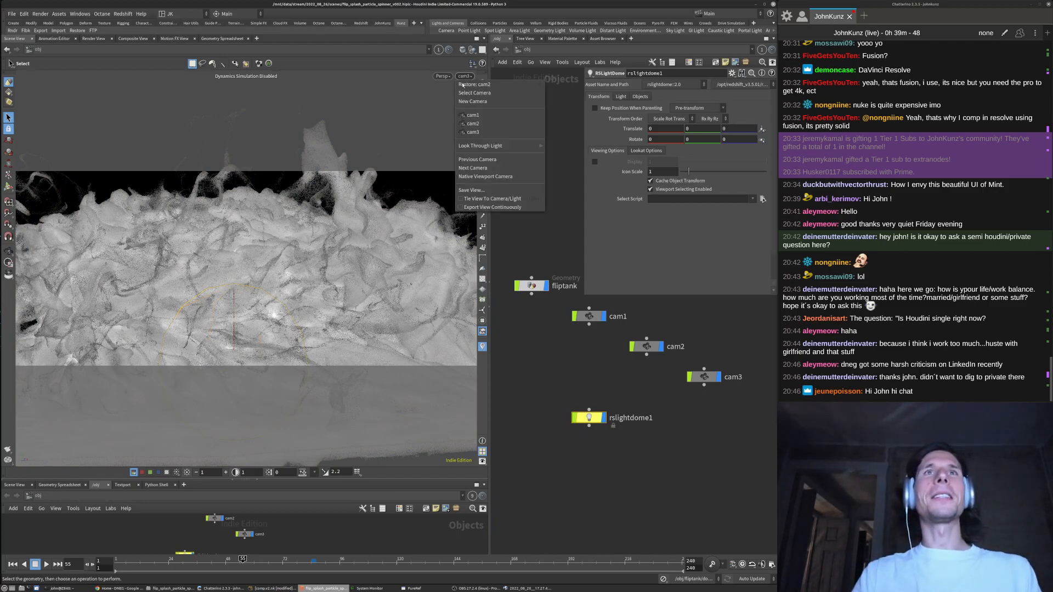
pyautogui.click(478, 116)
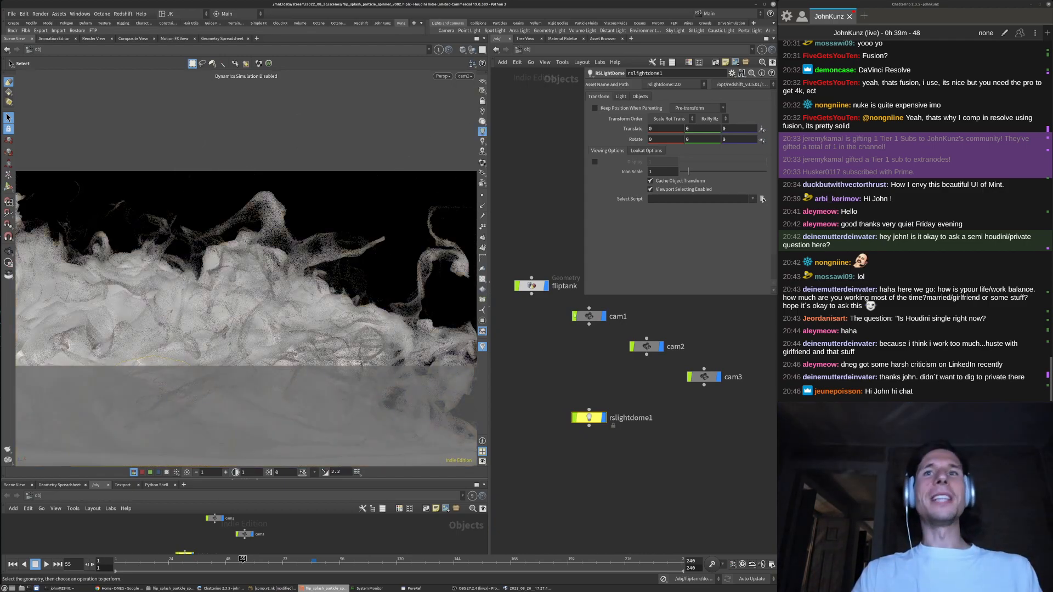
# Line up the fliptank, cam1, cam2 and cam3 nodes in a single column above the dome light
pyautogui.scroll(-2, 570, 384)
pyautogui.moveTo(570, 384); pyautogui.dragTo(569, 430, button='middle')
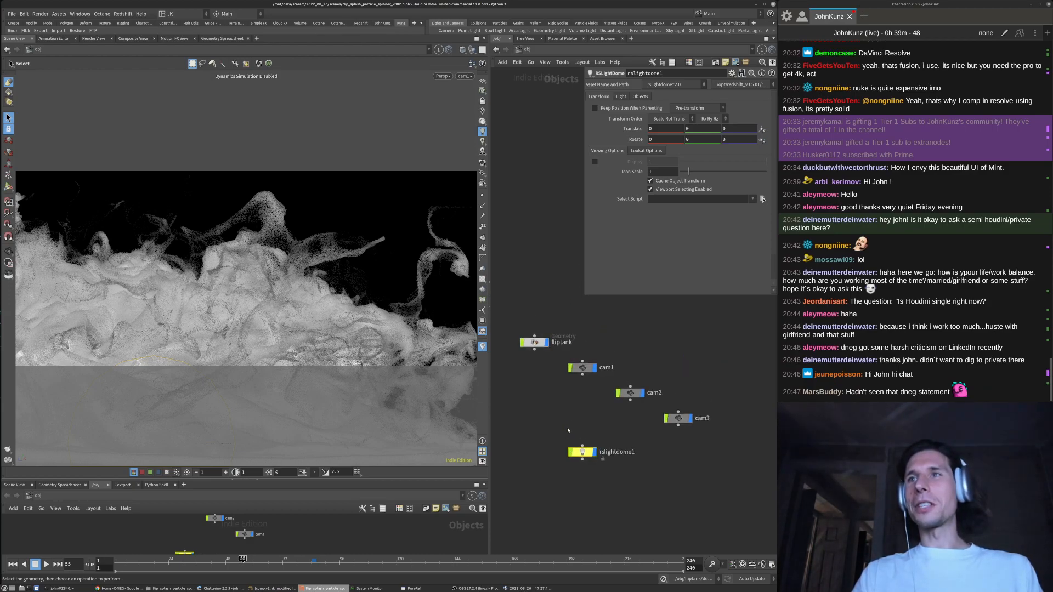
pyautogui.moveTo(548, 352)
pyautogui.mouseDown(button='middle')
pyautogui.moveTo(552, 328)
pyautogui.moveTo(539, 350)
pyautogui.mouseUp(button='middle')
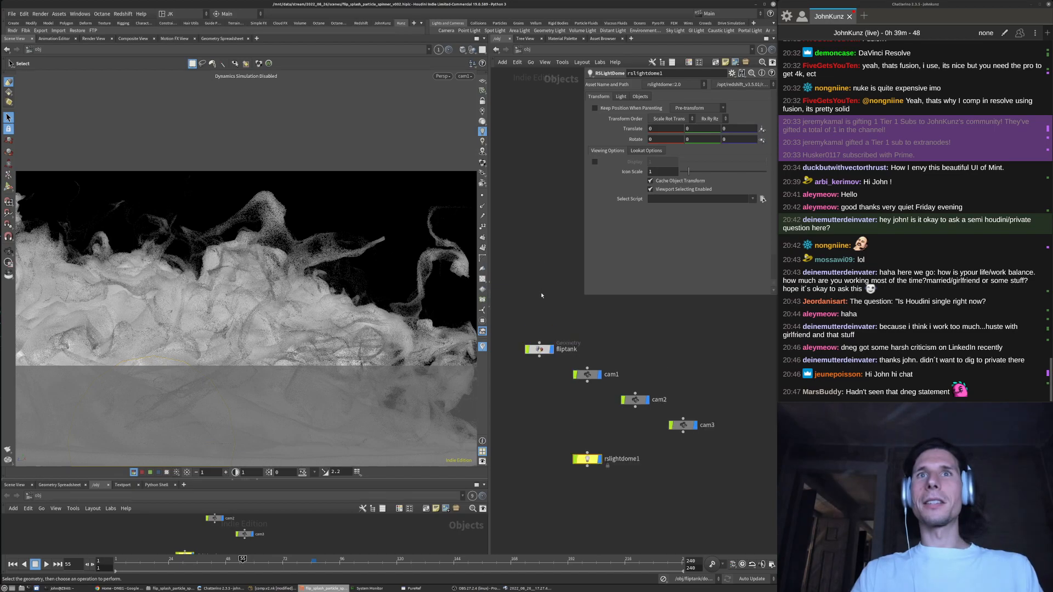
pyautogui.moveTo(540, 350); pyautogui.dragTo(588, 328)
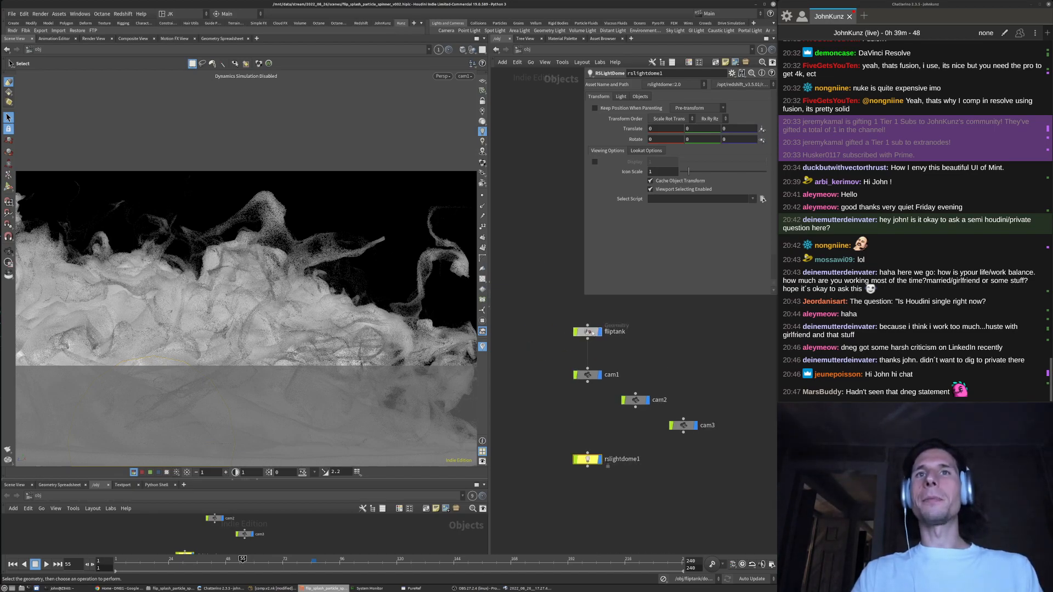
pyautogui.scroll(3, 637, 378)
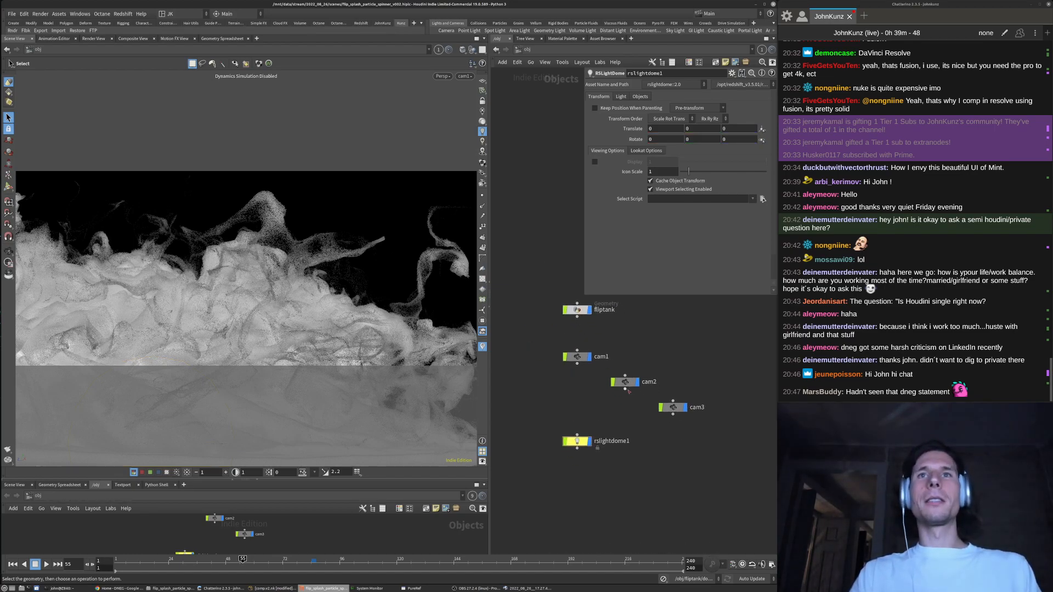
pyautogui.moveTo(624, 380); pyautogui.dragTo(555, 378)
pyautogui.moveTo(694, 417); pyautogui.dragTo(557, 406)
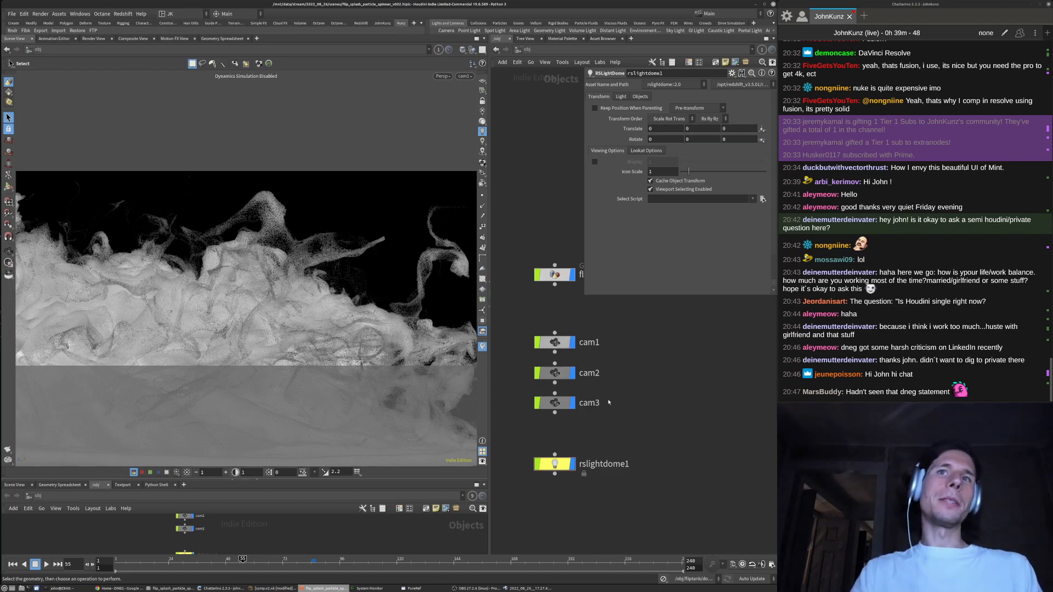
pyautogui.scroll(-3, 608, 400)
pyautogui.moveTo(636, 308); pyautogui.dragTo(624, 356, button='middle')
pyautogui.moveTo(621, 404); pyautogui.dragTo(635, 371, button='middle')
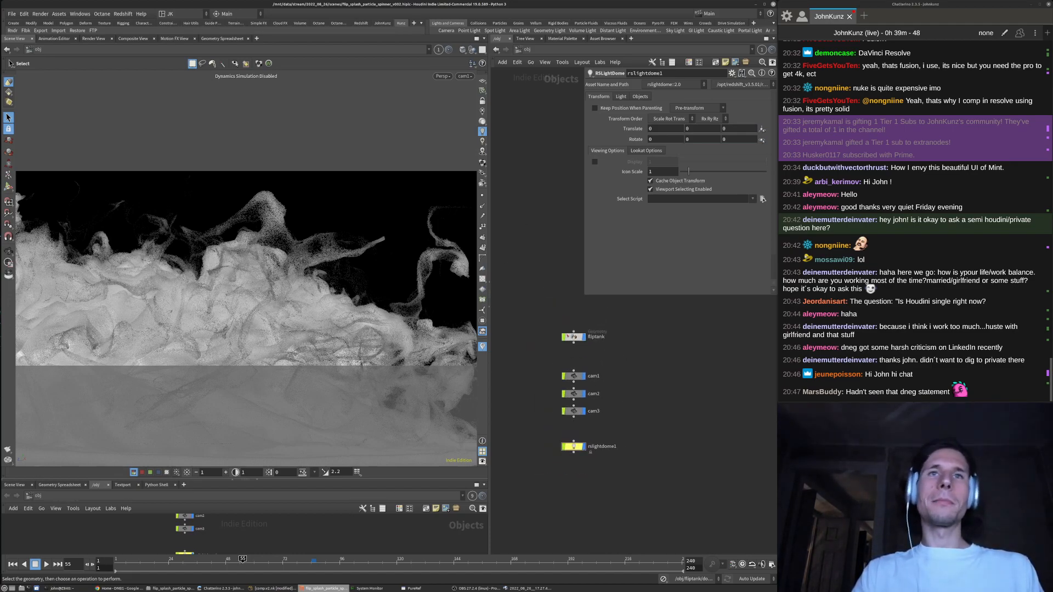
# Enlarge the lower network pane, show the out network in it and add a Redshift render node with its IPR node
pyautogui.moveTo(335, 483); pyautogui.dragTo(335, 393)
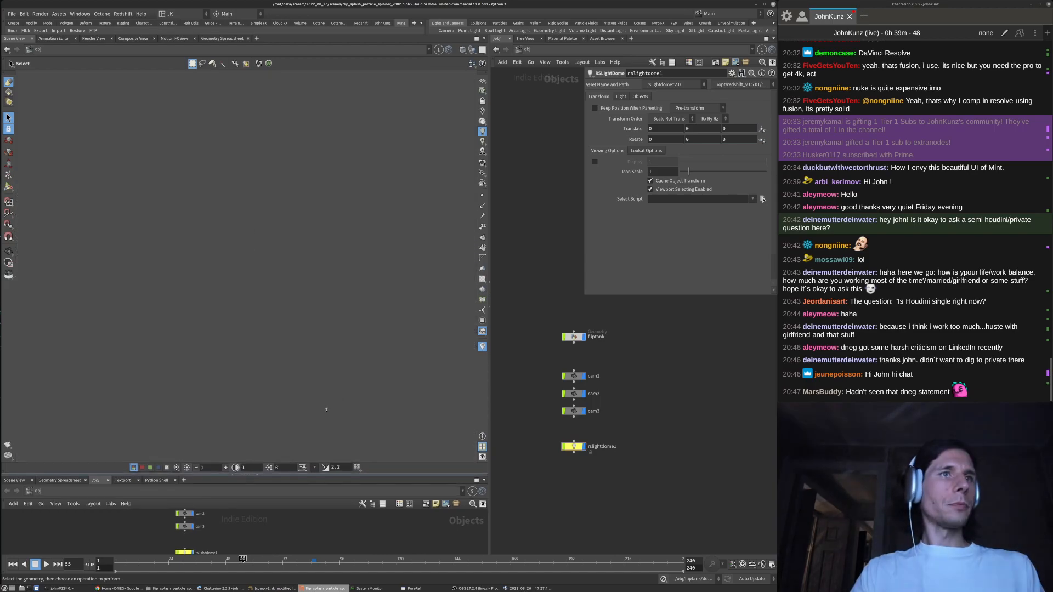
pyautogui.click(40, 409)
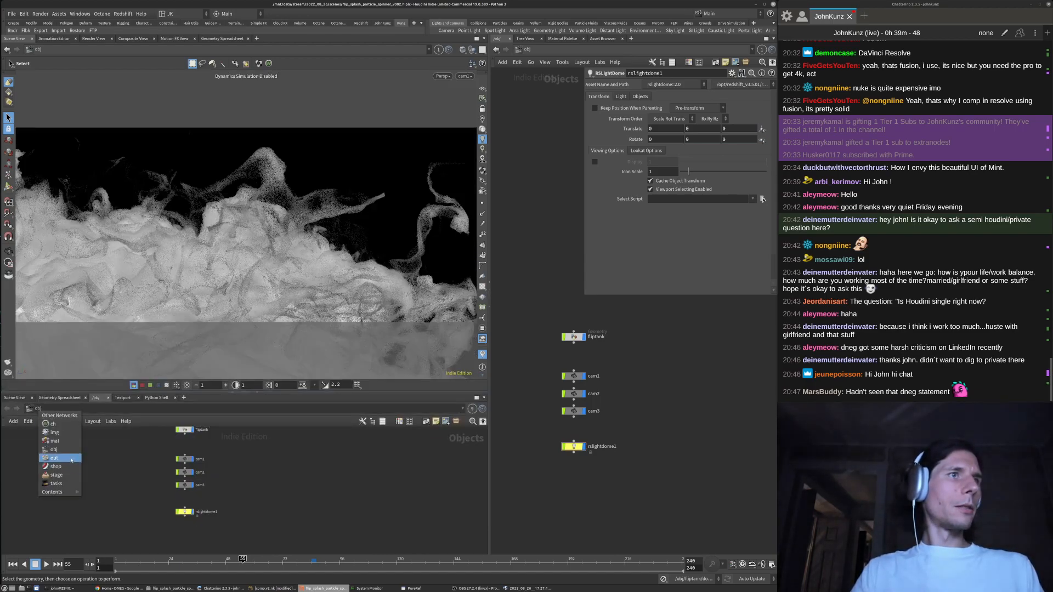
pyautogui.click(55, 455)
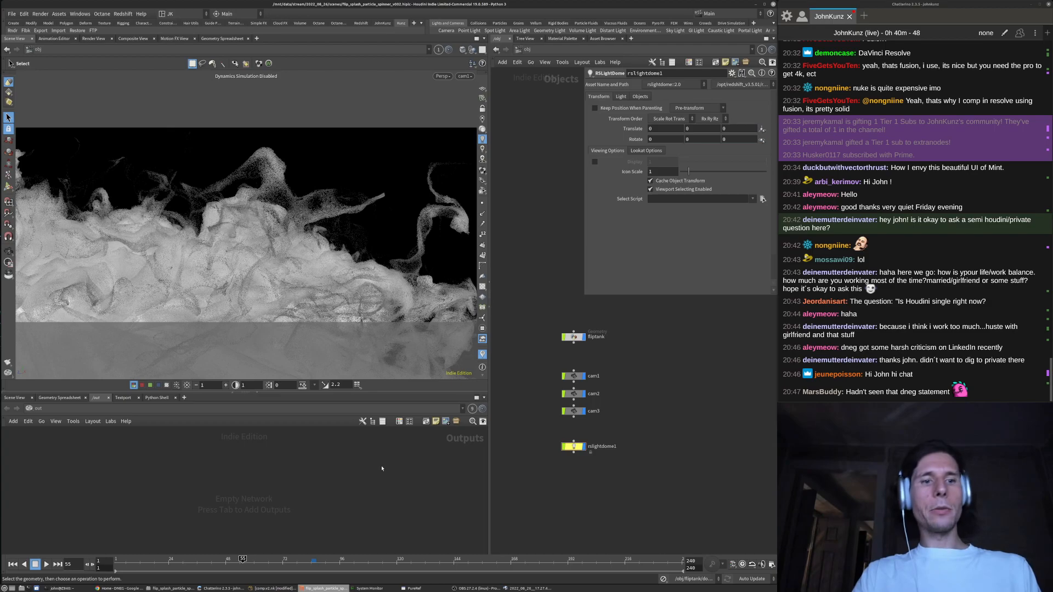
pyautogui.press('Tab')
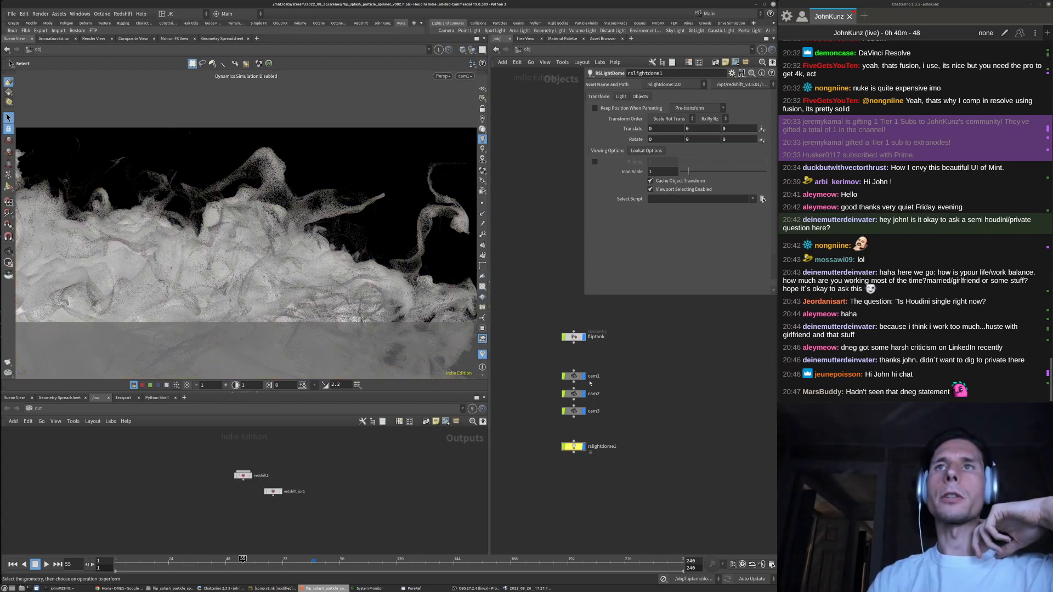
# Select the fliptank geometry object and bring up the Redshift commands
pyautogui.scroll(2, 584, 351)
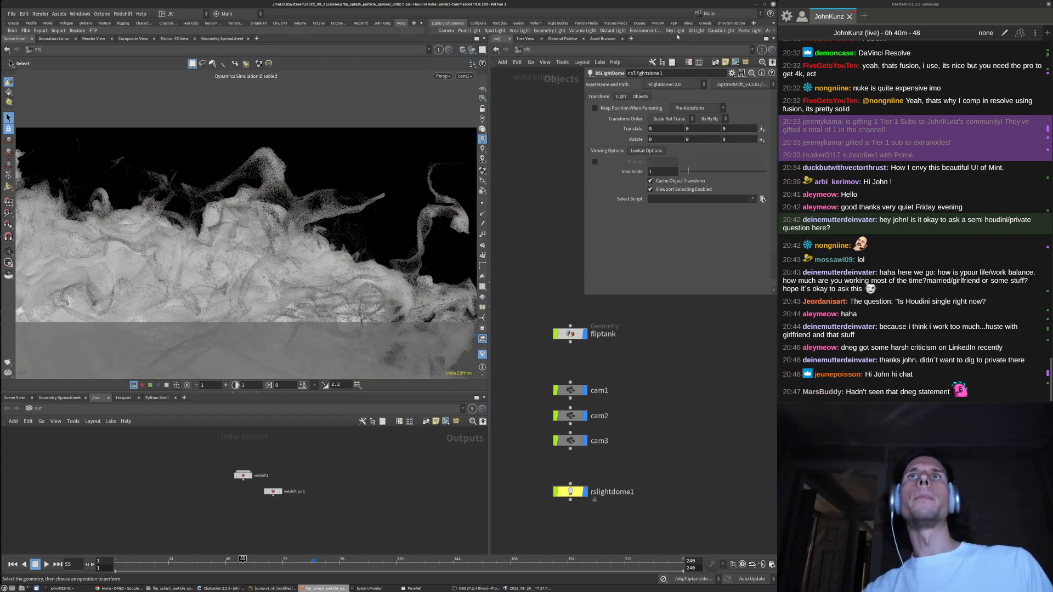
pyautogui.moveTo(514, 455); pyautogui.dragTo(527, 419, button='middle')
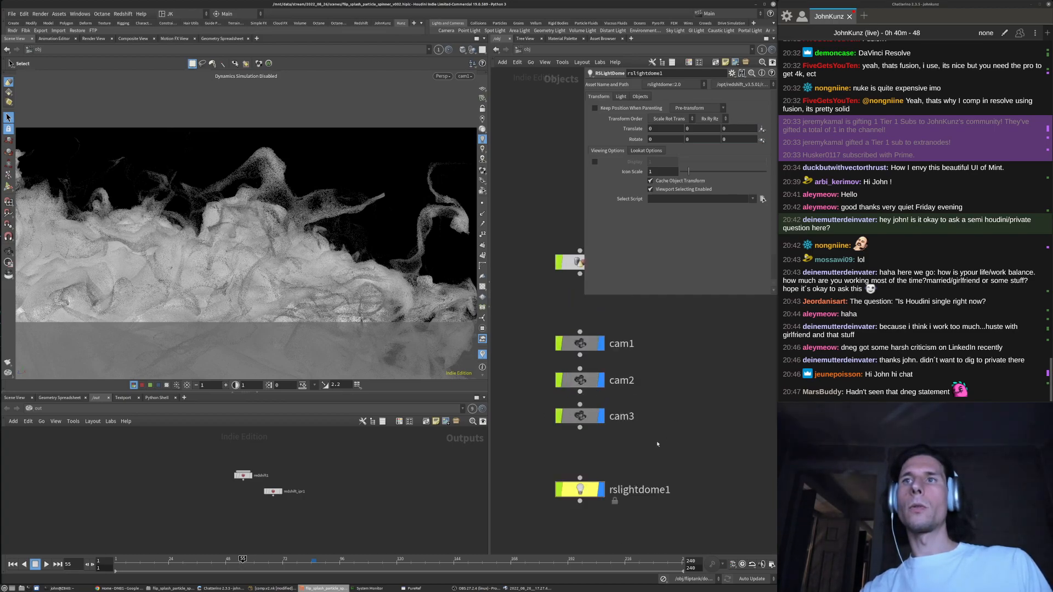
pyautogui.moveTo(656, 448); pyautogui.dragTo(667, 422, button='middle')
pyautogui.scroll(-3, 596, 444)
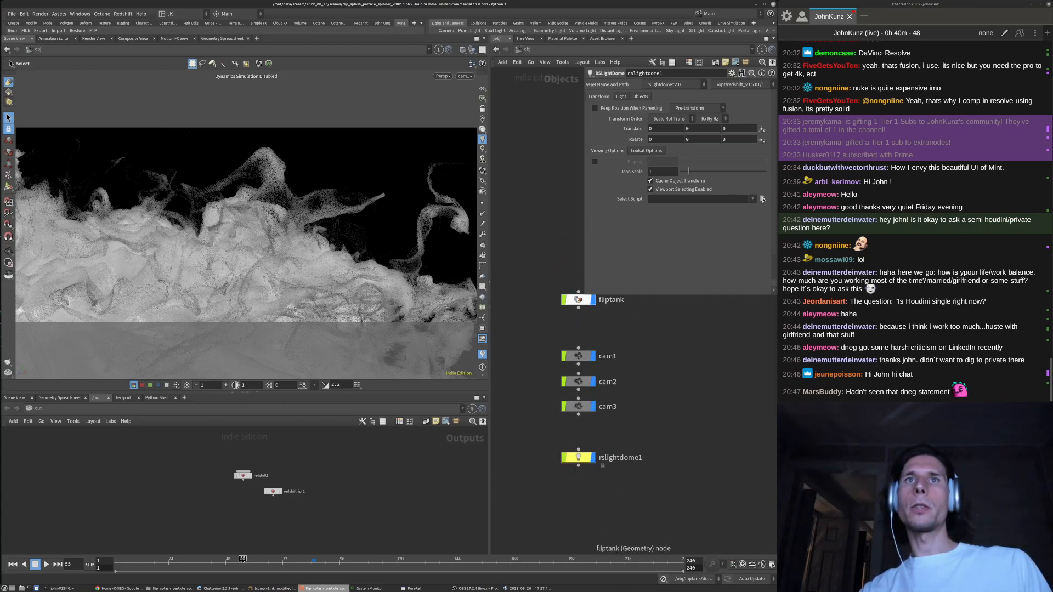
pyautogui.click(579, 300)
pyautogui.moveTo(637, 320); pyautogui.dragTo(600, 352, button='middle')
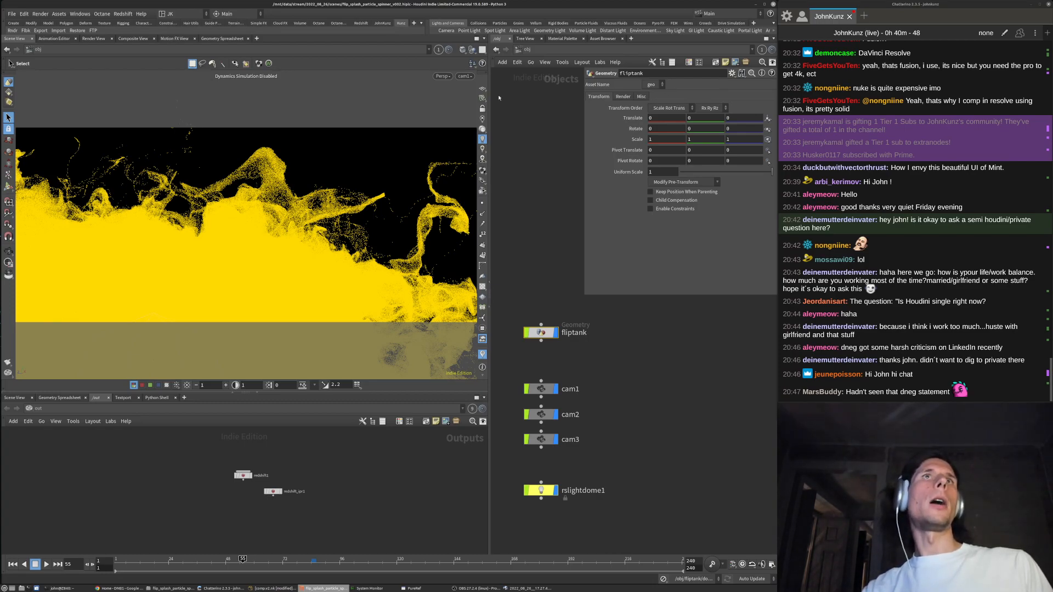
pyautogui.click(122, 13)
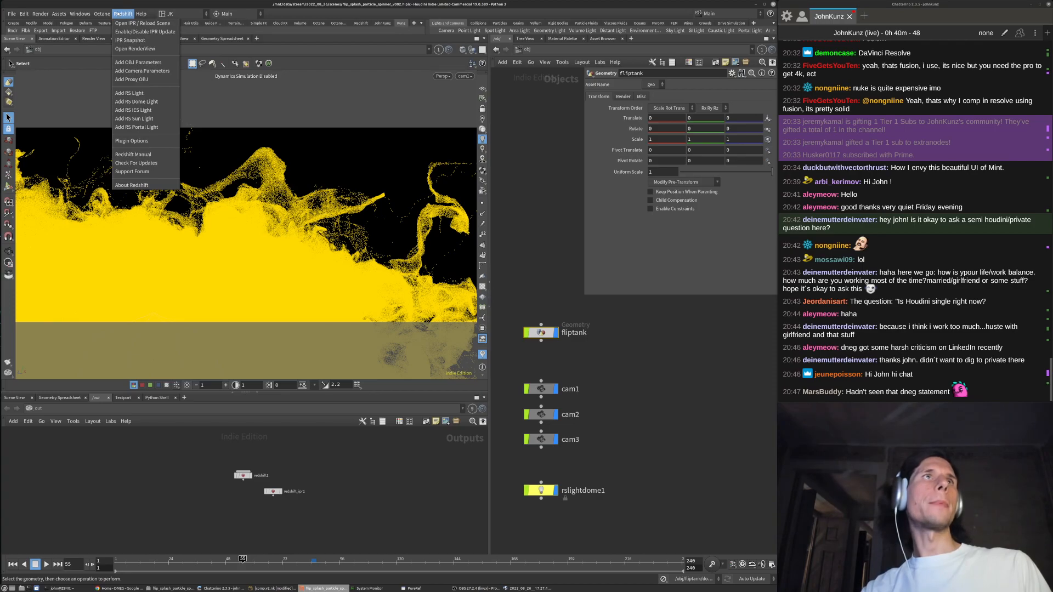
# Add the Redshift object parameters to the fliptank geometry node
pyautogui.click(120, 15)
pyautogui.rightClick(547, 333)
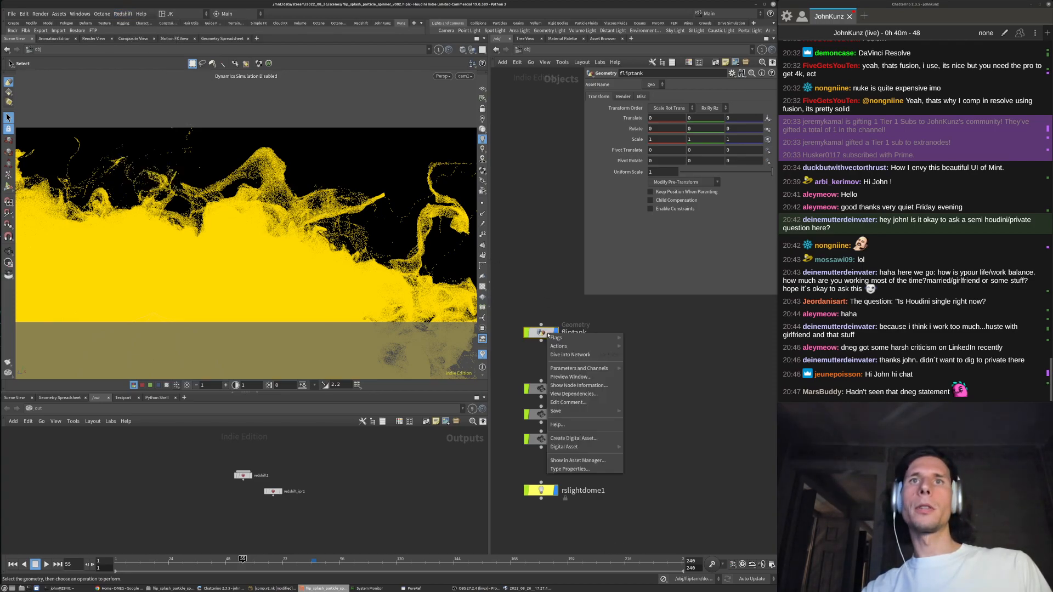
pyautogui.click(547, 270)
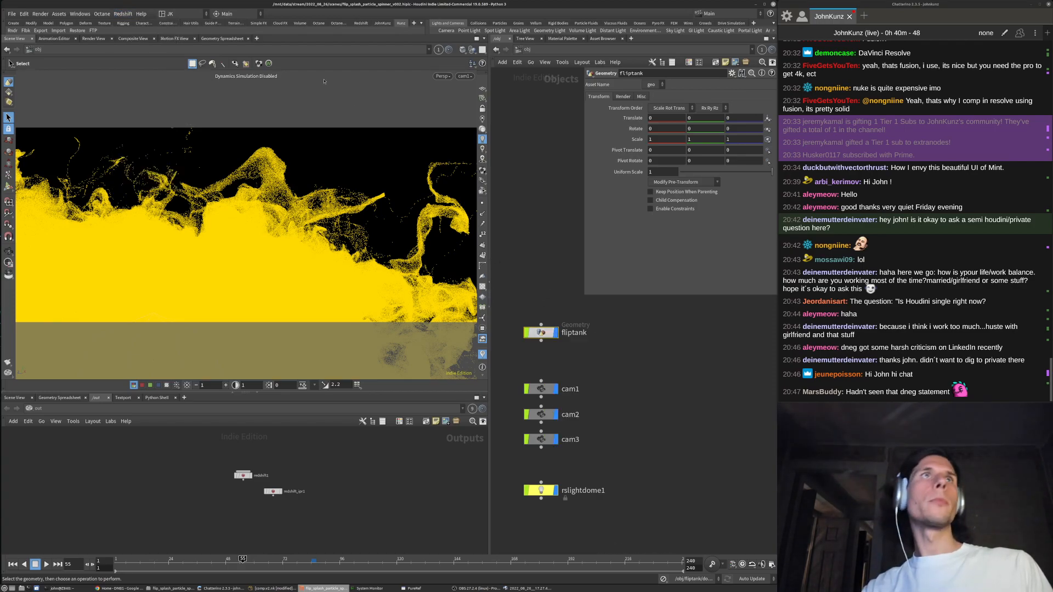
pyautogui.click(361, 23)
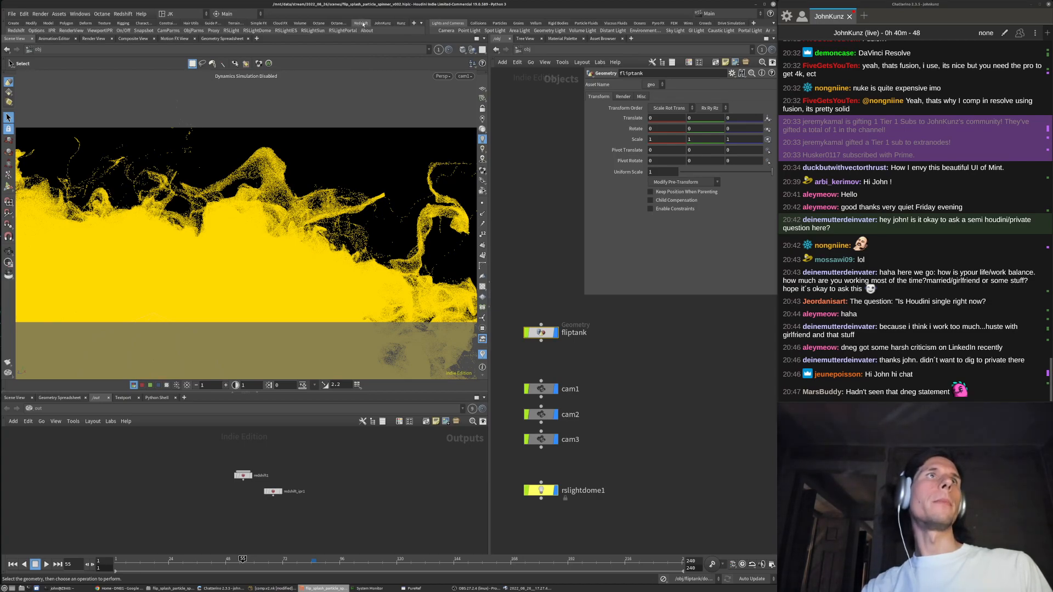
pyautogui.click(192, 31)
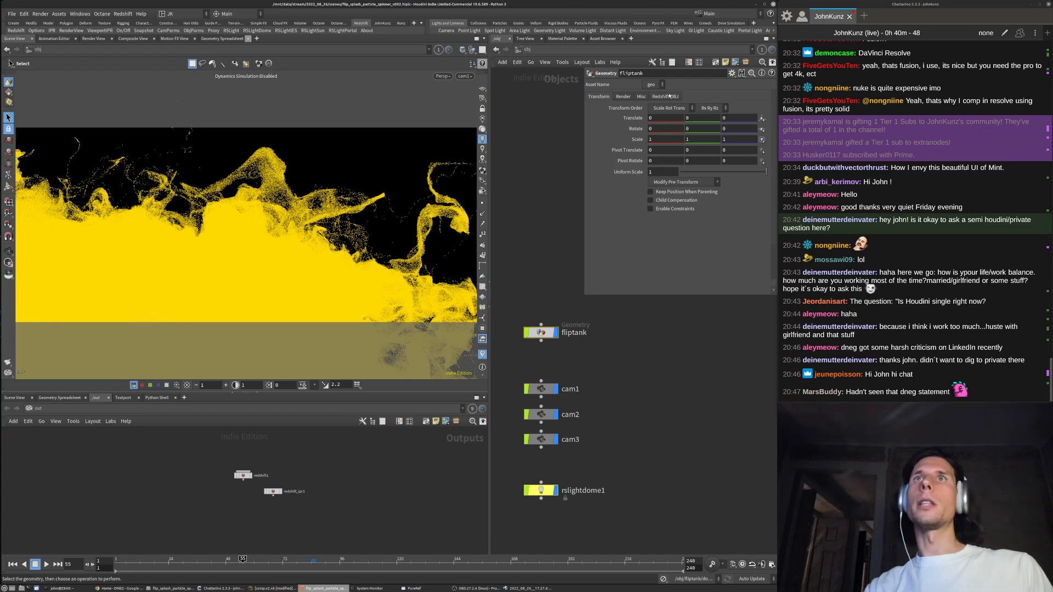
# Enable Render Object as Particles in fliptank's Redshift particle settings and deselect the node
pyautogui.click(665, 96)
pyautogui.scroll(-3, 621, 196)
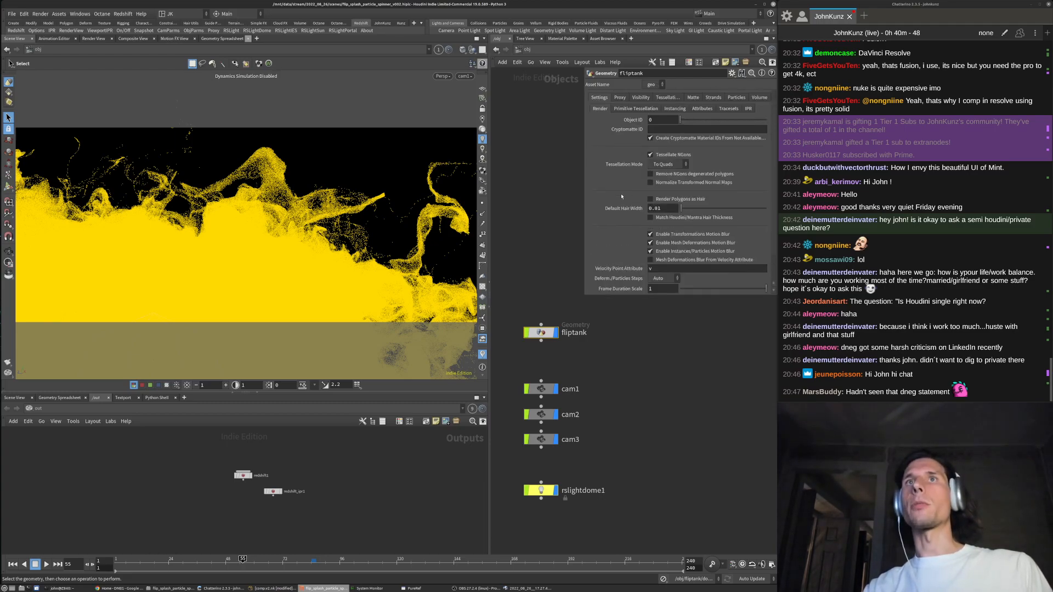
pyautogui.scroll(1, 622, 197)
pyautogui.moveTo(583, 295); pyautogui.dragTo(544, 310)
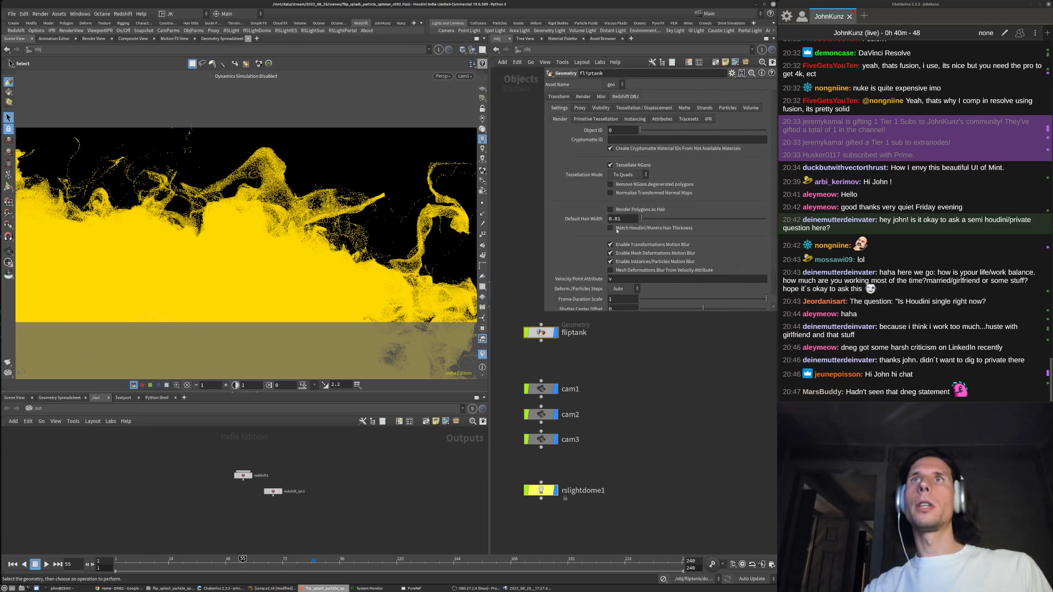
pyautogui.click(728, 108)
pyautogui.click(617, 127)
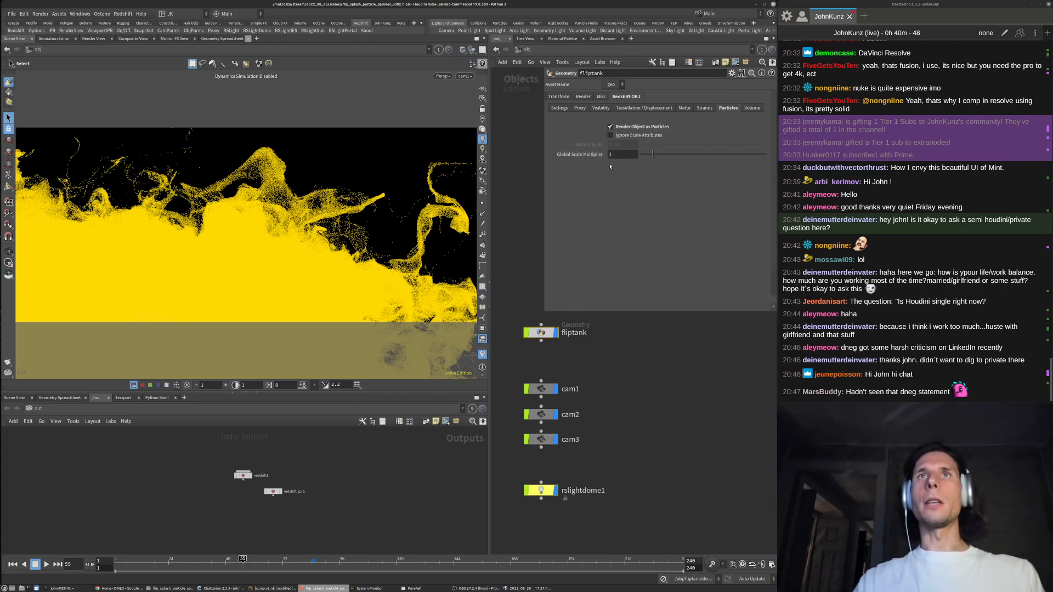
pyautogui.moveTo(628, 384); pyautogui.dragTo(643, 363, button='middle')
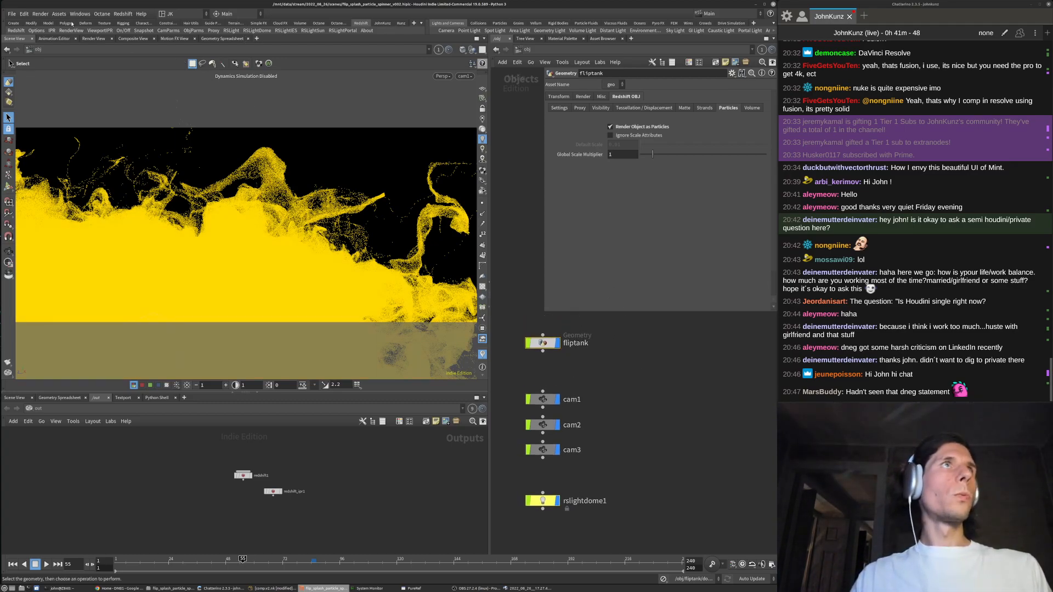
pyautogui.click(688, 388)
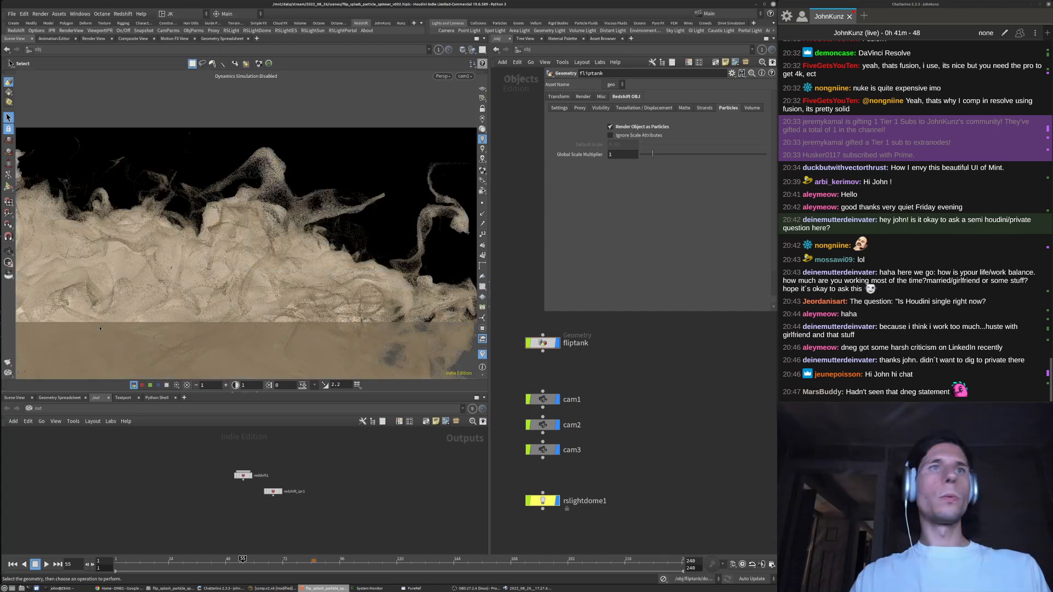
# Open the Redshift RenderView to render the splash particles
pyautogui.click(123, 13)
pyautogui.click(135, 49)
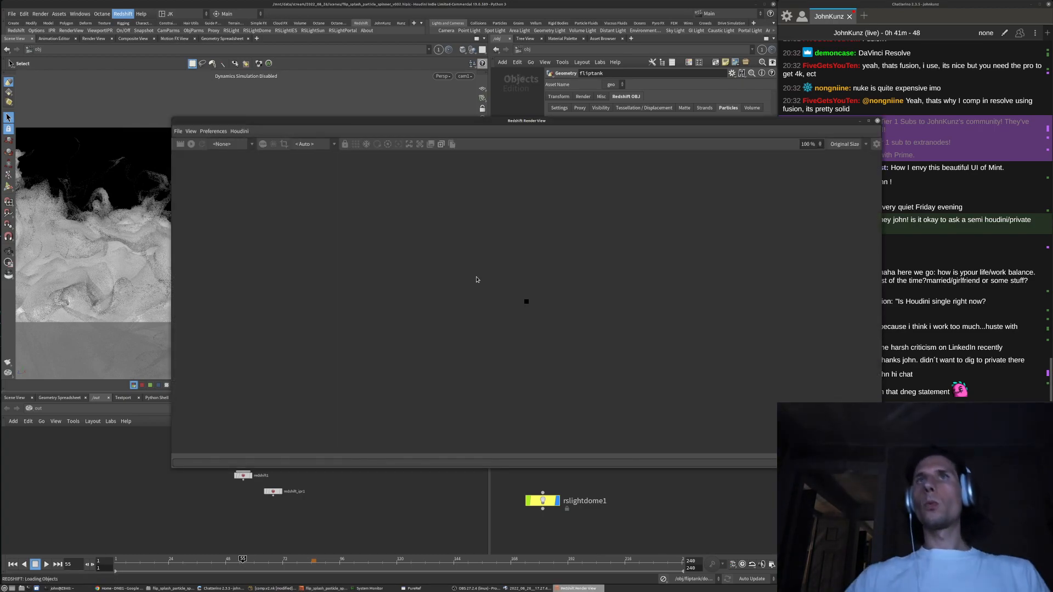
pyautogui.moveTo(613, 121); pyautogui.dragTo(446, 86)
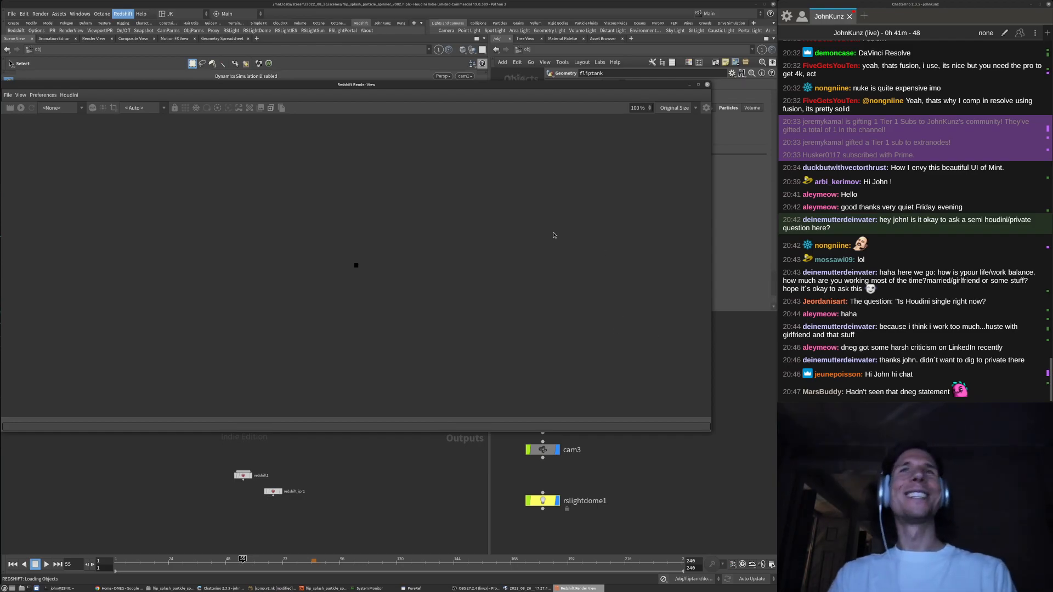
pyautogui.moveTo(606, 83); pyautogui.dragTo(641, 64)
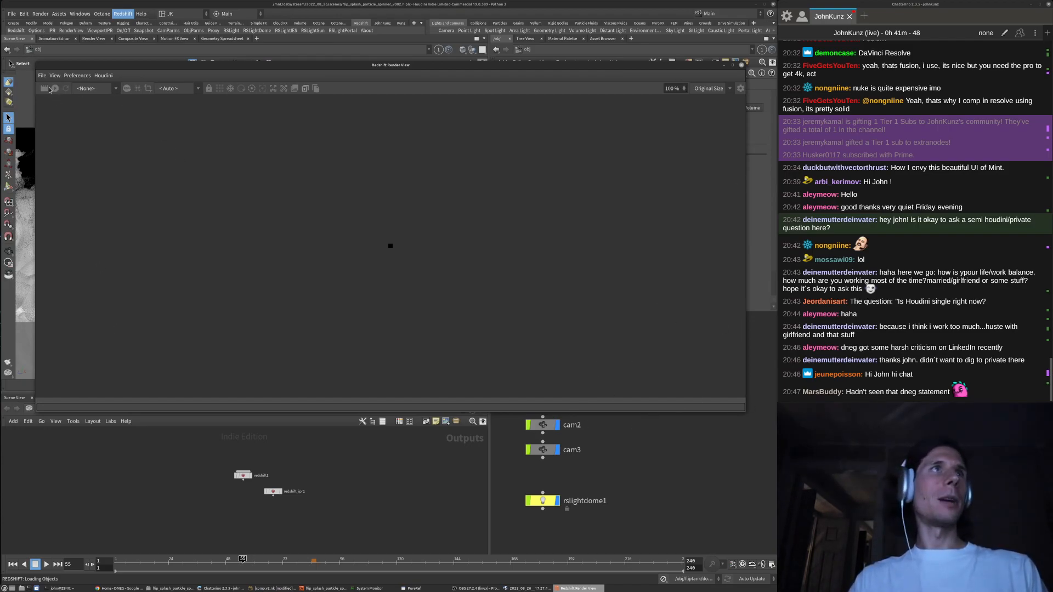
pyautogui.moveTo(138, 66); pyautogui.dragTo(134, 106)
pyautogui.moveTo(152, 188); pyautogui.dragTo(137, 158)
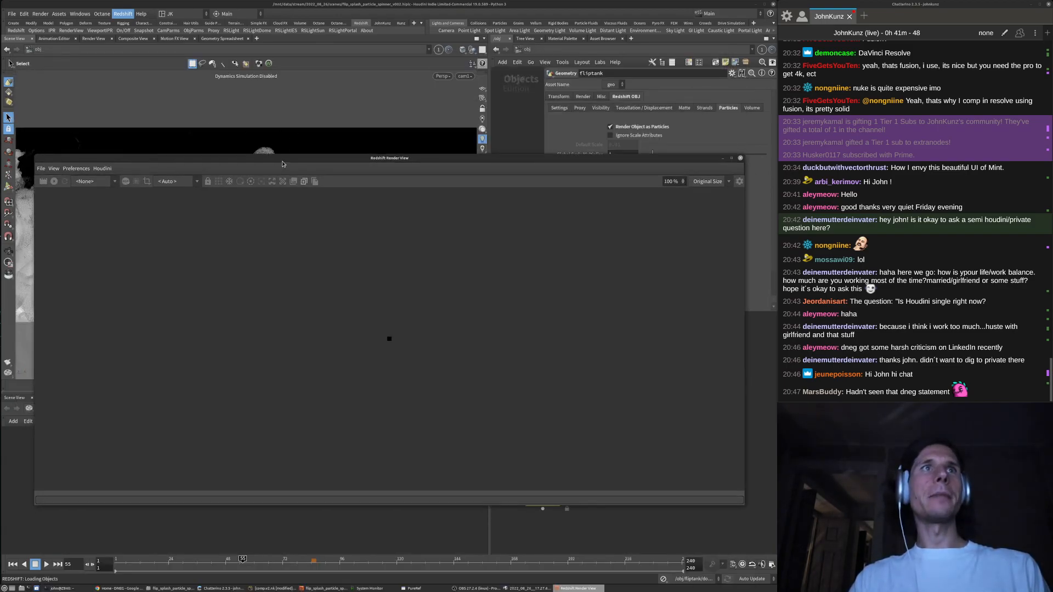
pyautogui.moveTo(281, 157); pyautogui.dragTo(272, 135)
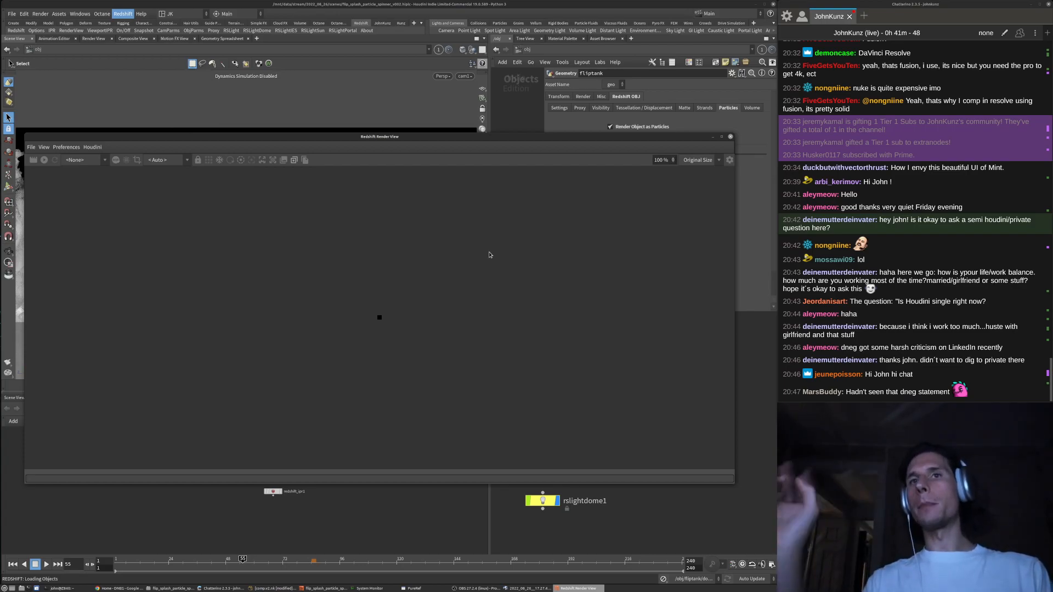
pyautogui.moveTo(529, 137); pyautogui.dragTo(510, 198)
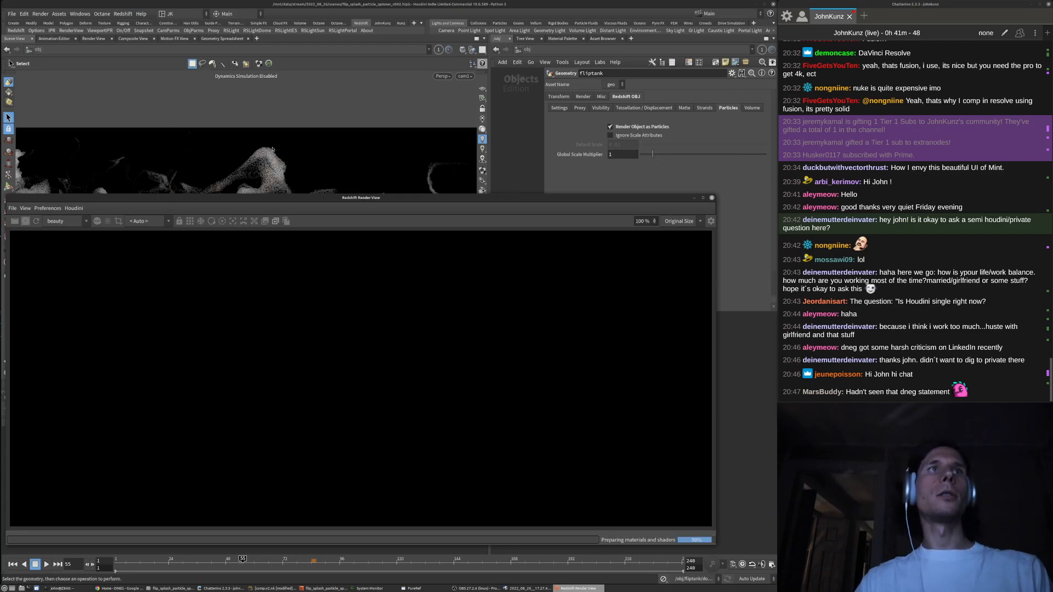
pyautogui.moveTo(301, 199); pyautogui.dragTo(317, 345)
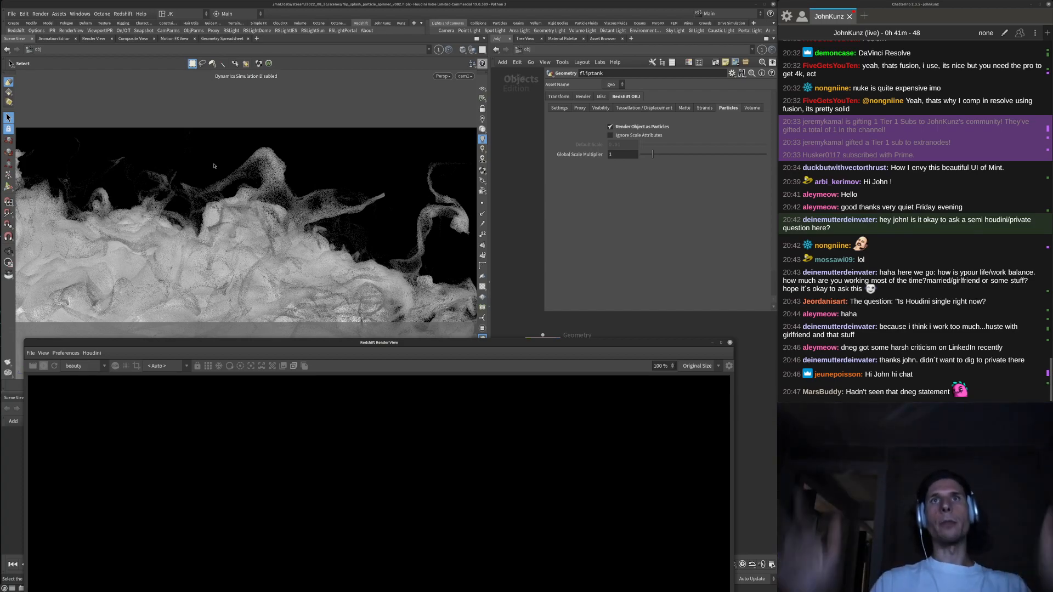
pyautogui.moveTo(438, 343); pyautogui.dragTo(424, 176)
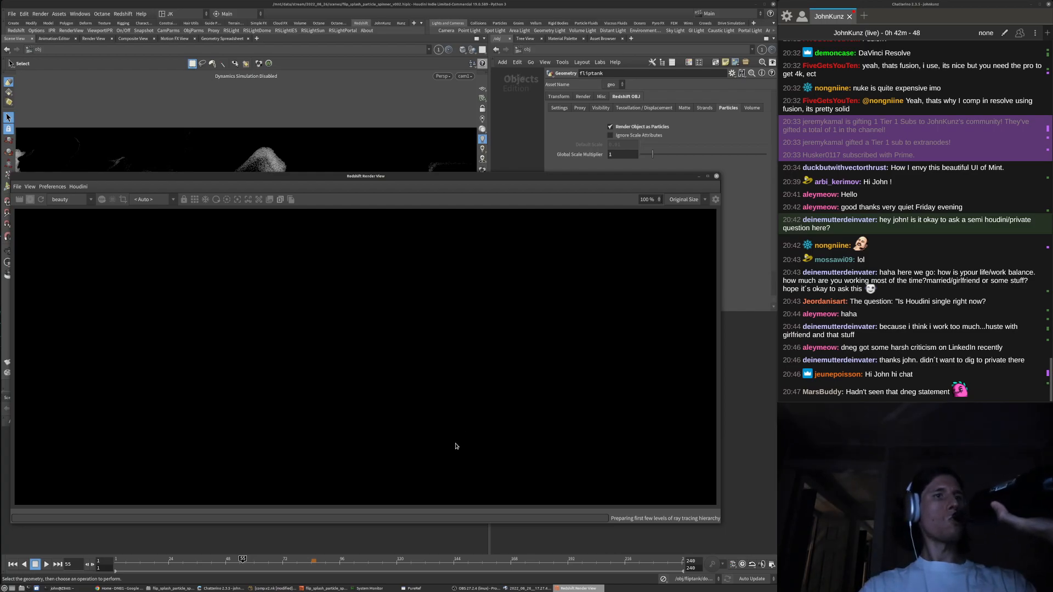
# Switch to OBS to check the stream status, then minimize its window
pyautogui.click(476, 589)
pyautogui.moveTo(529, 177); pyautogui.dragTo(319, 267)
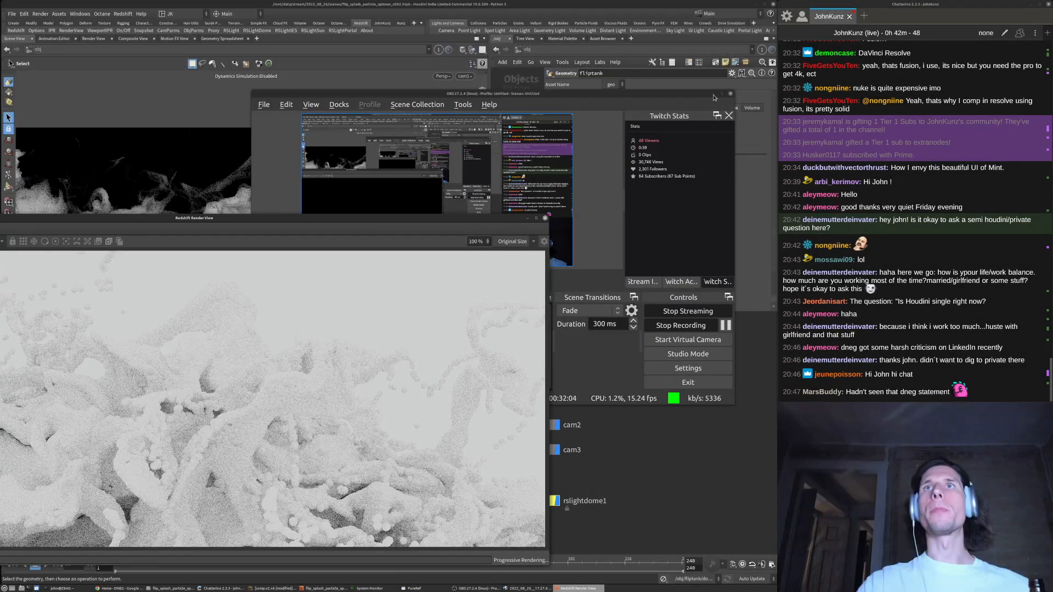
pyautogui.click(713, 95)
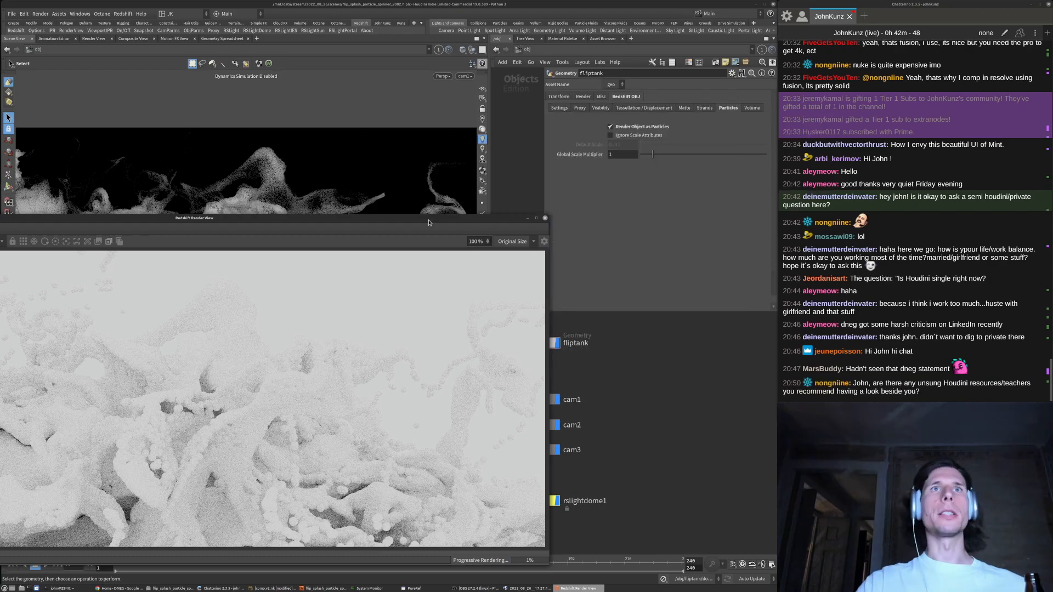
# Examine the splash particle render as a whole and close up, and close the RenderView
pyautogui.keyDown('super'); pyautogui.moveTo(297, 344); pyautogui.dragTo(480, 202); pyautogui.keyUp('super')
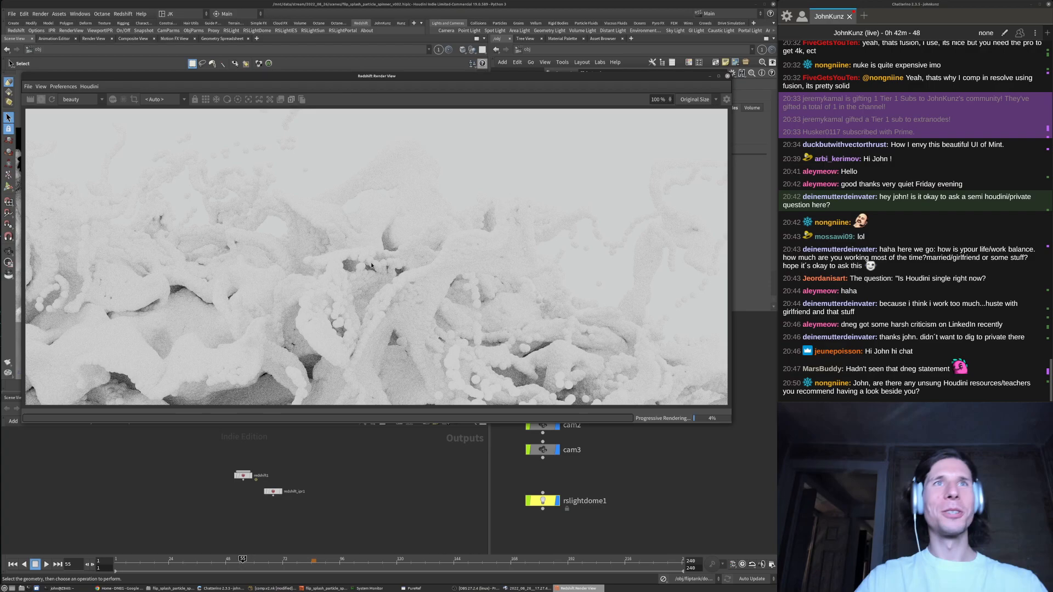
pyautogui.scroll(-1, 205, 218)
pyautogui.scroll(-2, 205, 217)
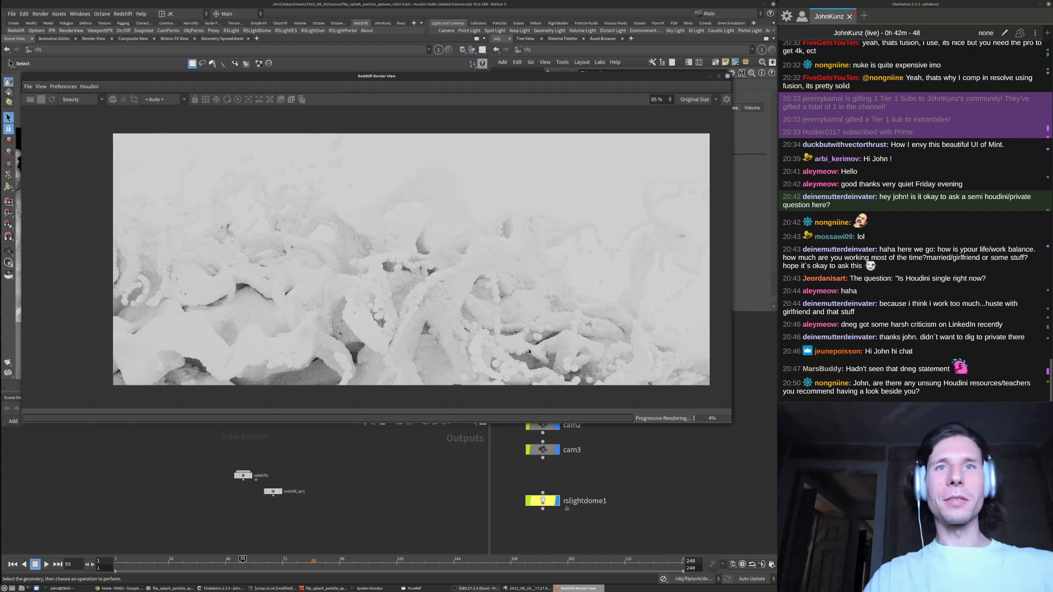
pyautogui.moveTo(607, 80); pyautogui.dragTo(325, 64)
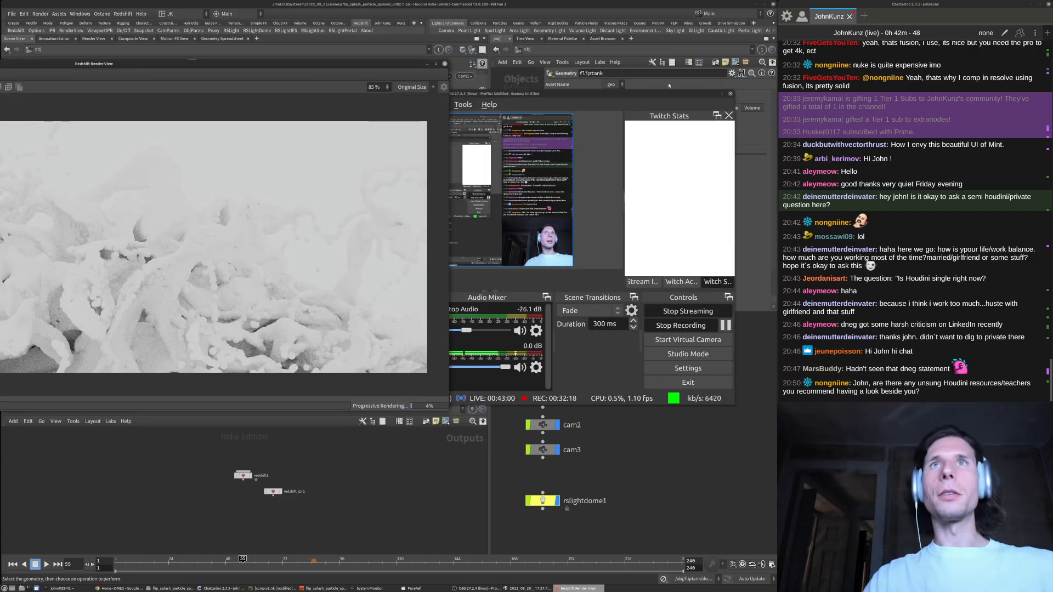
pyautogui.click(714, 94)
pyautogui.moveTo(443, 63); pyautogui.dragTo(686, 76)
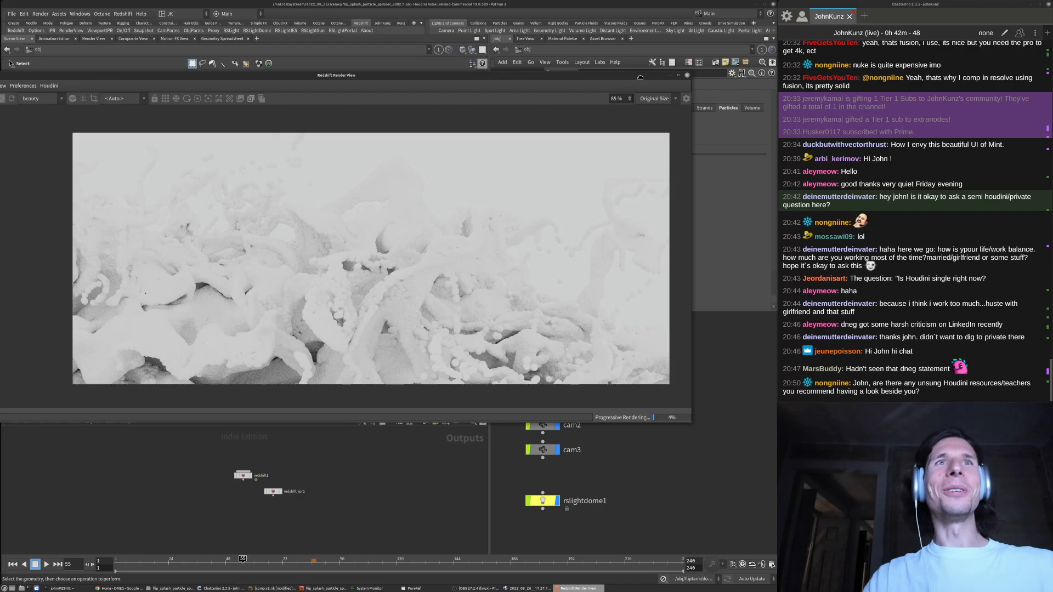
pyautogui.moveTo(289, 75); pyautogui.dragTo(346, 60)
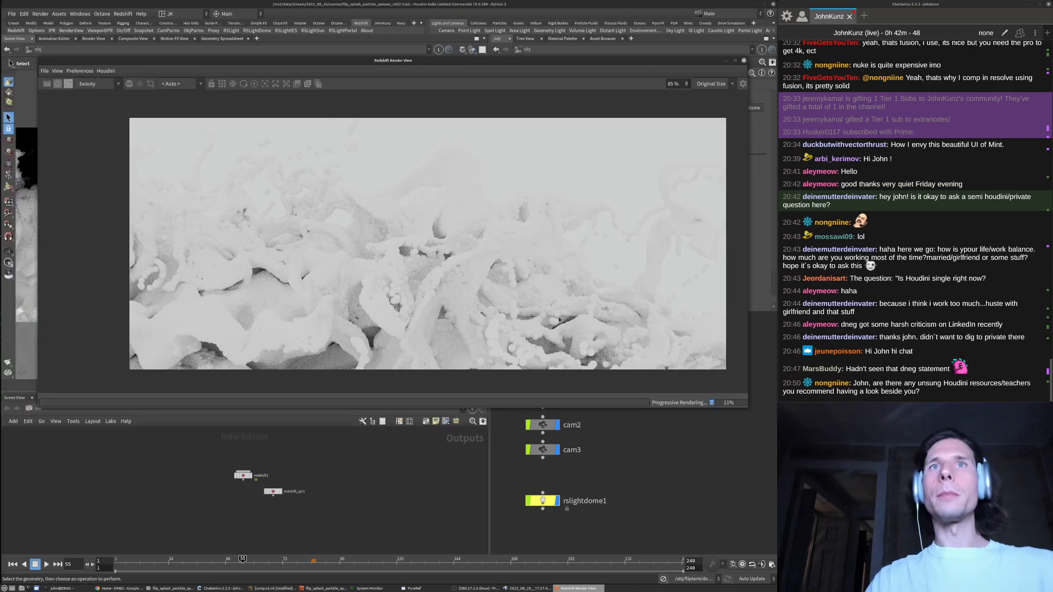
pyautogui.scroll(4, 423, 262)
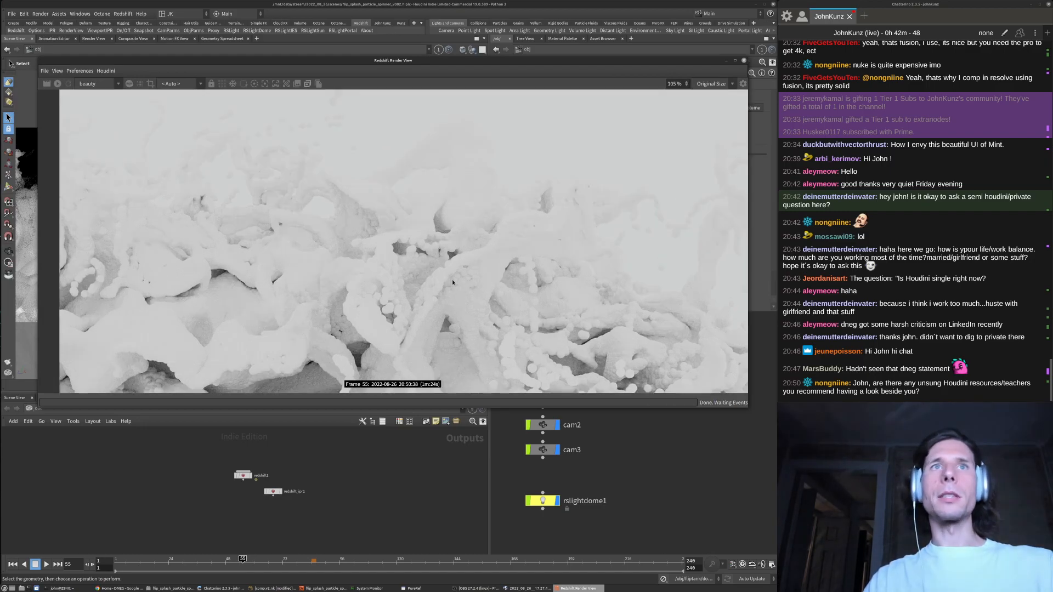
pyautogui.click(745, 61)
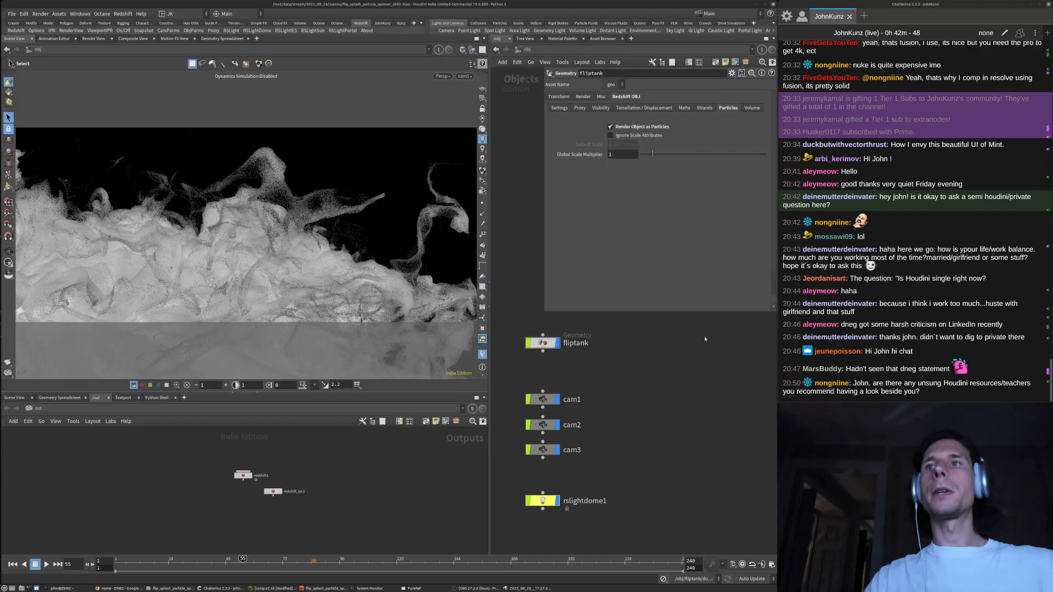
# Check which GPU devices are enabled in the Redshift plugin options and accept the dialog
pyautogui.click(118, 14)
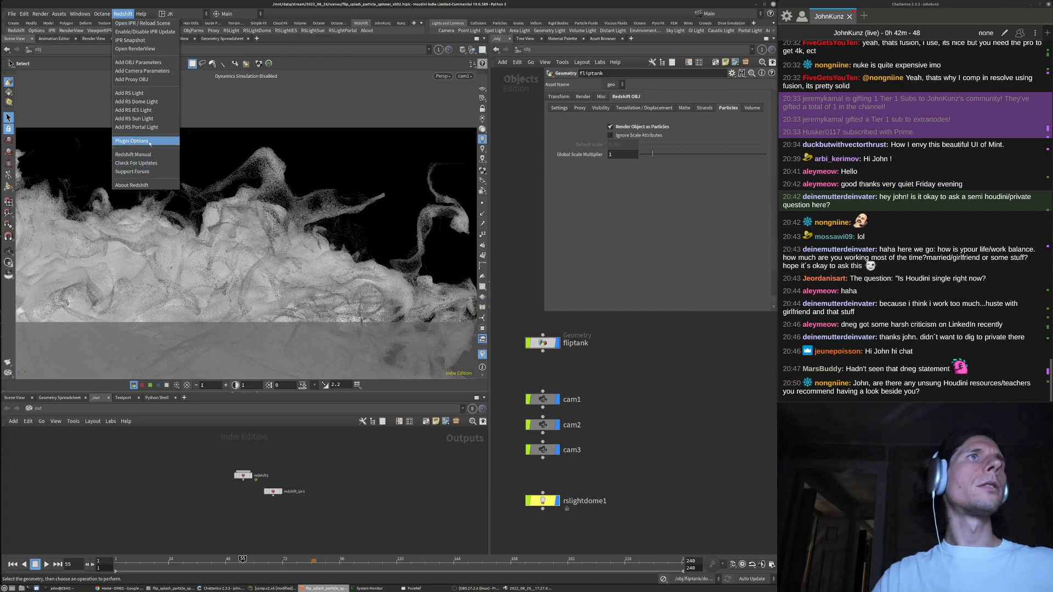
pyautogui.click(135, 141)
pyautogui.moveTo(190, 17); pyautogui.dragTo(508, 109)
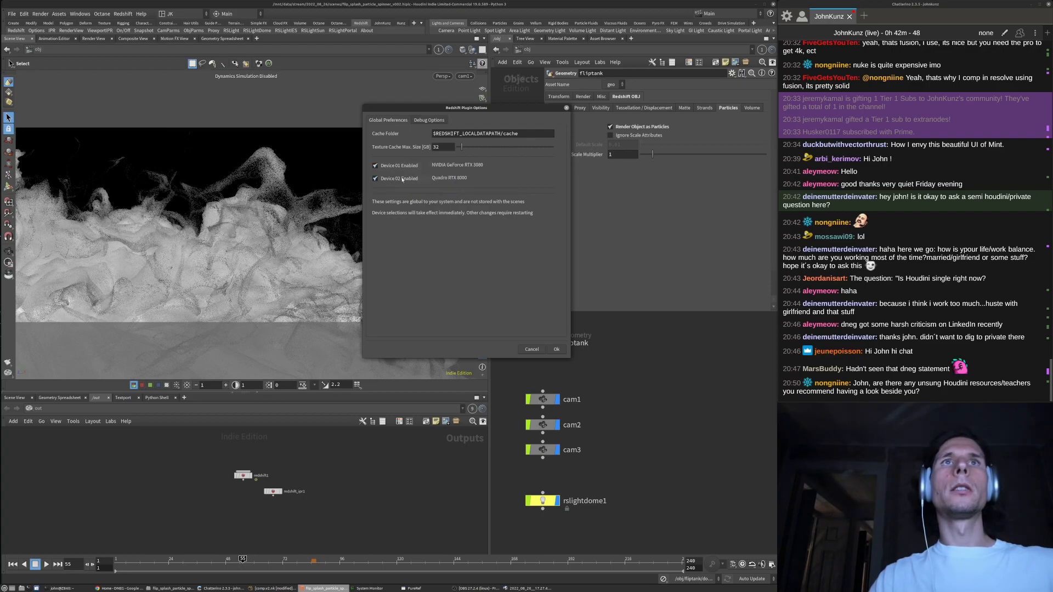
pyautogui.click(556, 350)
# Shrink the fliptank parameter overlay in the network view and save the scene
pyautogui.moveTo(641, 426); pyautogui.dragTo(622, 465, button='middle')
pyautogui.scroll(-3, 675, 399)
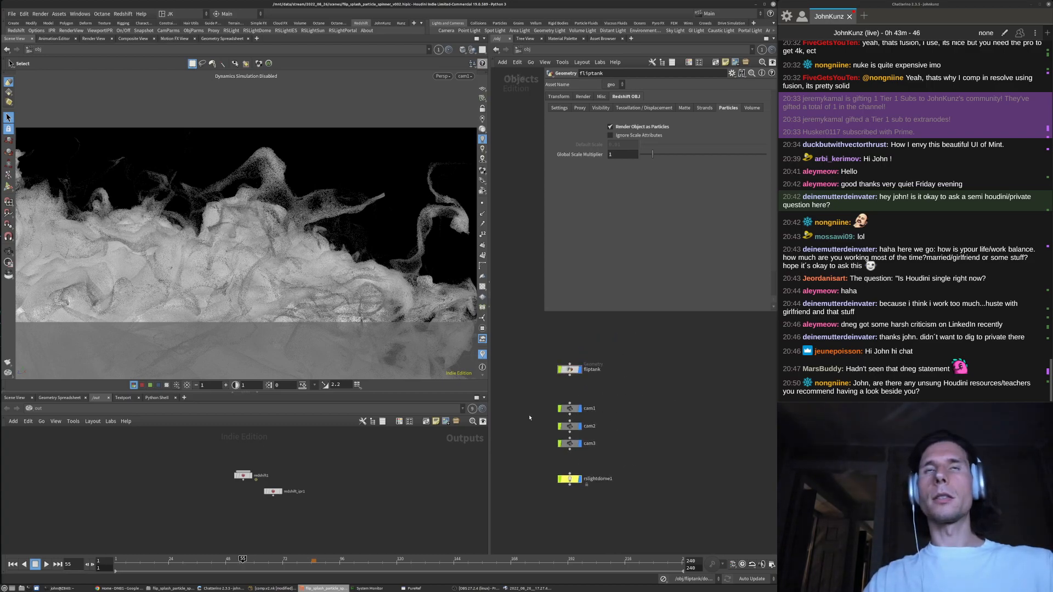
pyautogui.scroll(2, 530, 418)
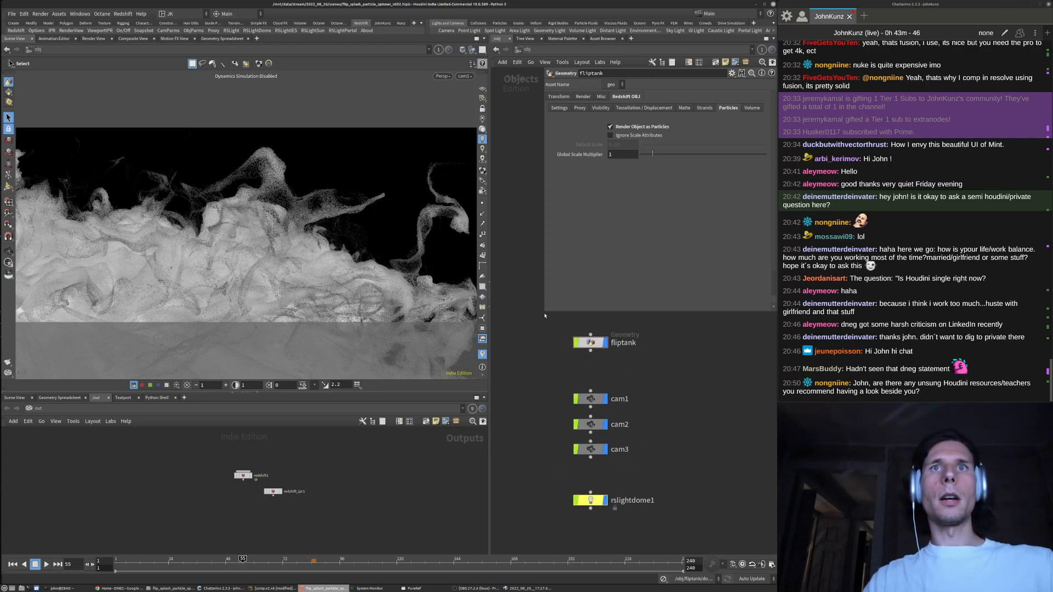
pyautogui.moveTo(544, 311); pyautogui.dragTo(583, 254)
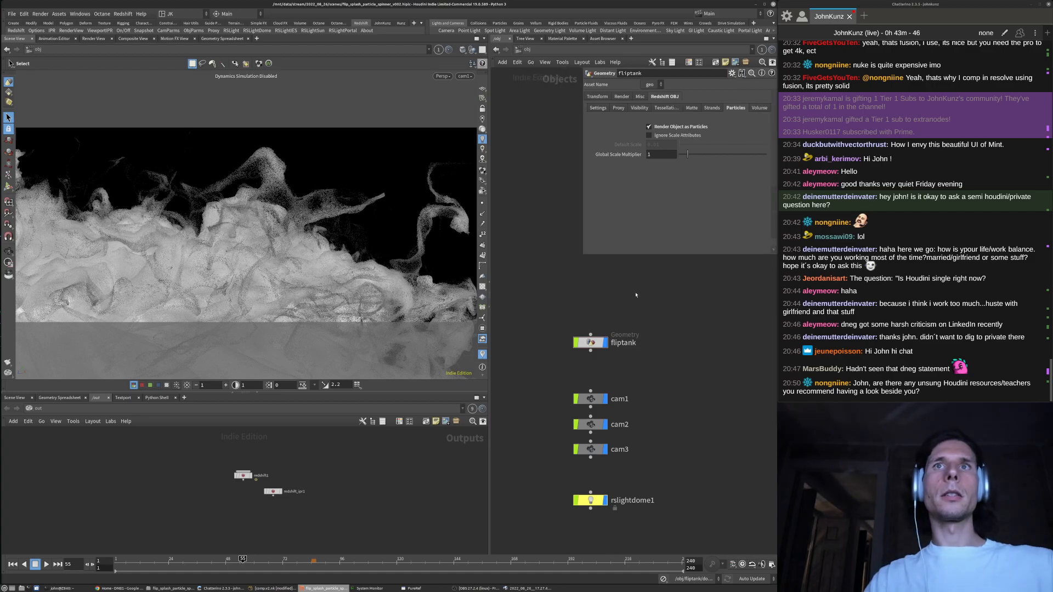
pyautogui.click(11, 14)
pyautogui.click(11, 13)
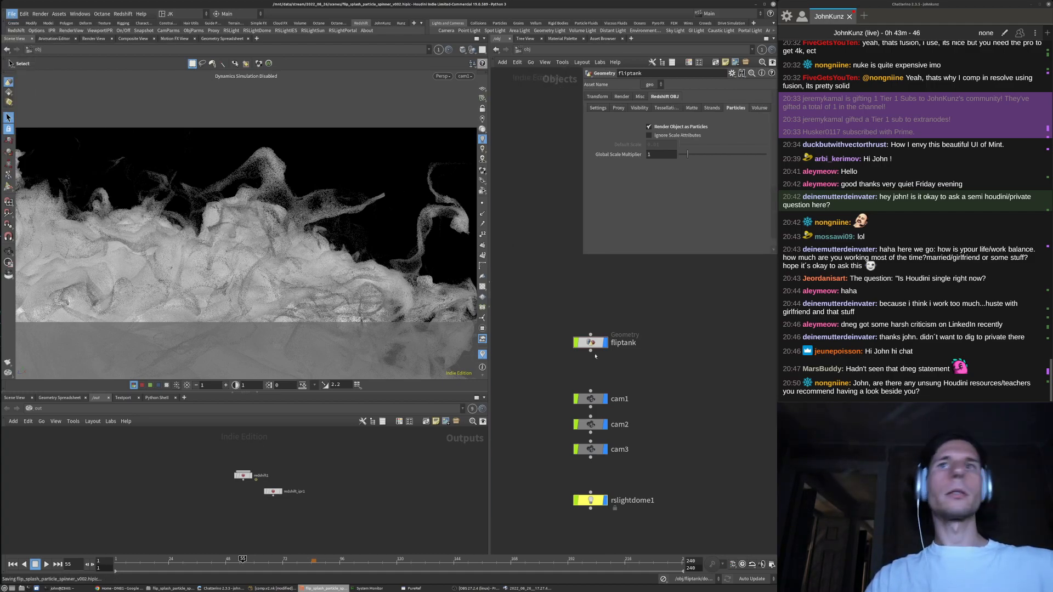
# Enter the fliptank geometry network and bring the node chain down to hold_frame into view
pyautogui.doubleClick(596, 345)
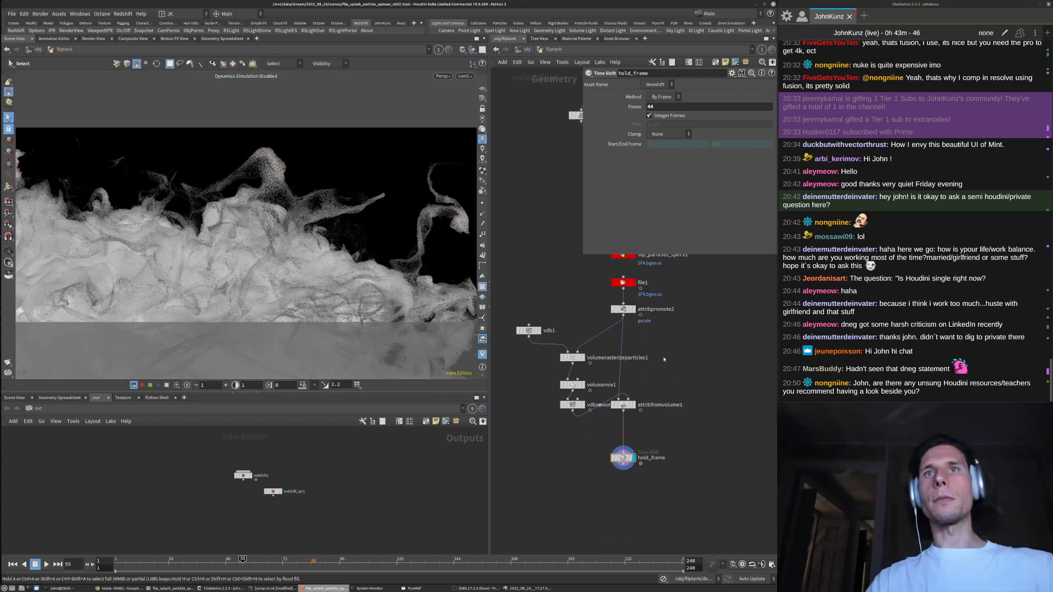
pyautogui.moveTo(632, 348); pyautogui.dragTo(604, 341, button='middle')
pyautogui.click(718, 442)
pyautogui.moveTo(688, 431); pyautogui.dragTo(642, 379, button='middle')
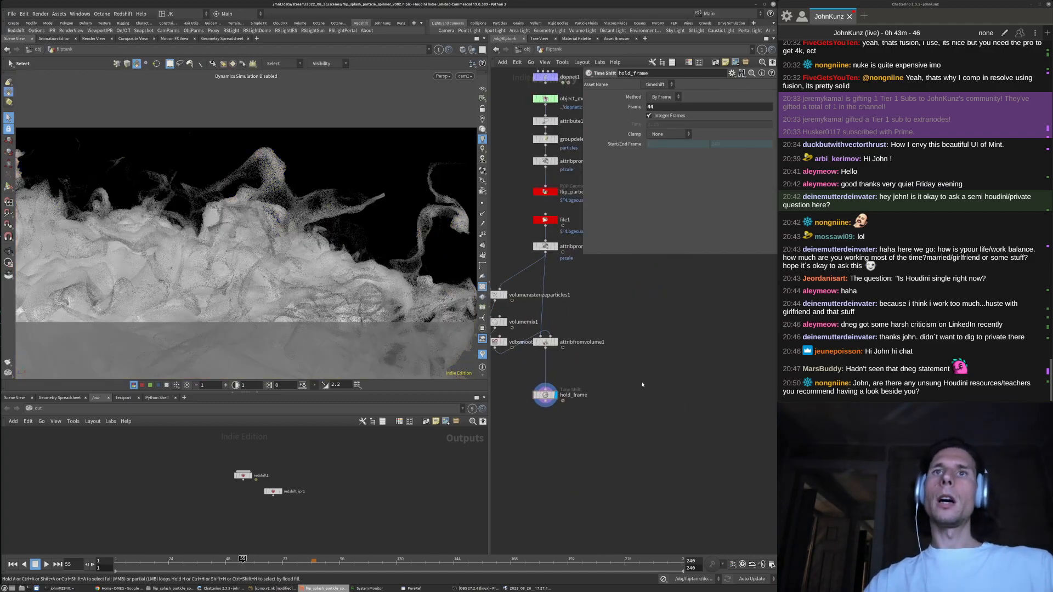
# Look through the scene's variable list in the aliases and variables dialog and close it
pyautogui.click(25, 14)
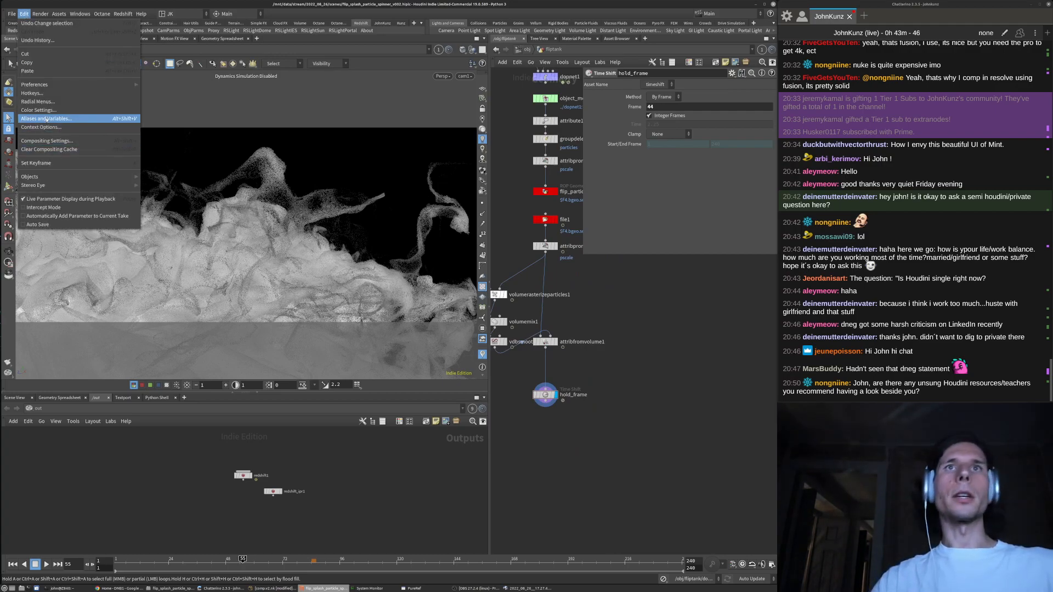
pyautogui.click(47, 120)
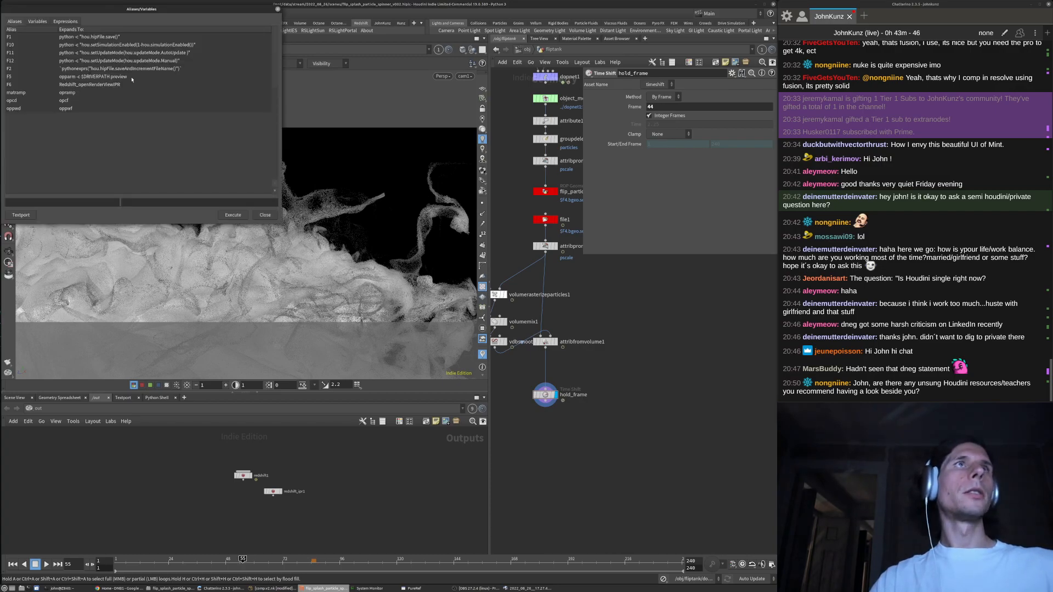
pyautogui.click(38, 22)
pyautogui.moveTo(71, 10); pyautogui.dragTo(176, 67)
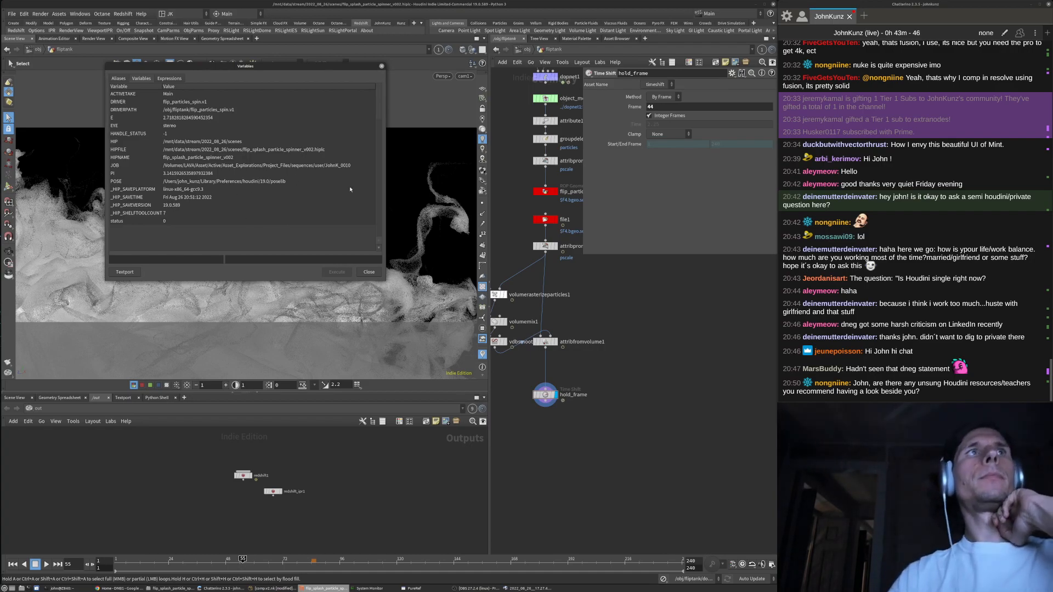
pyautogui.click(374, 276)
# Show the parameters of the redshift1 output node and copy its Render Camera parameter
pyautogui.scroll(5, 291, 467)
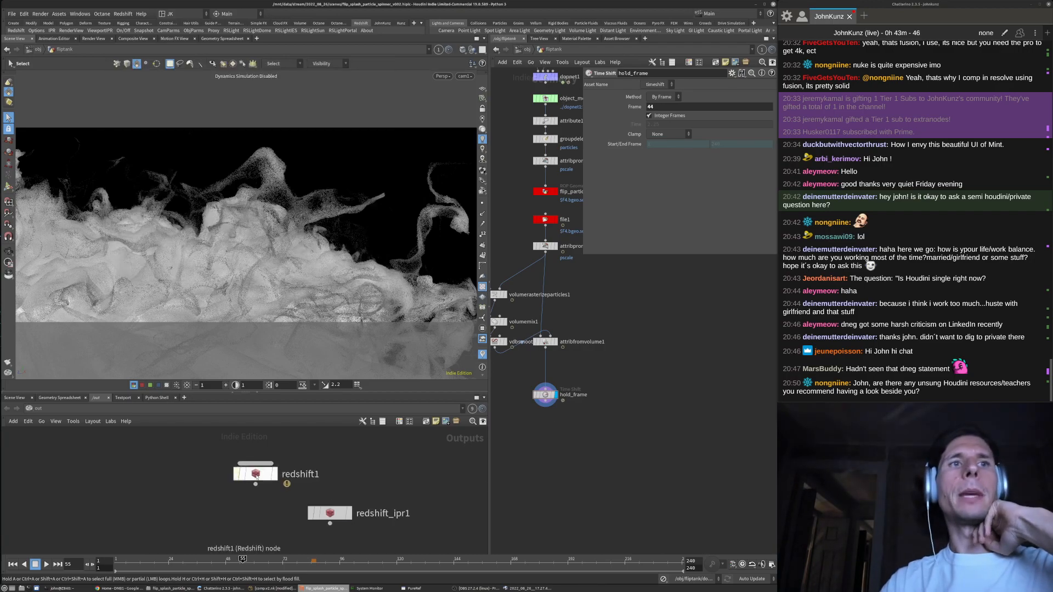
pyautogui.press('p')
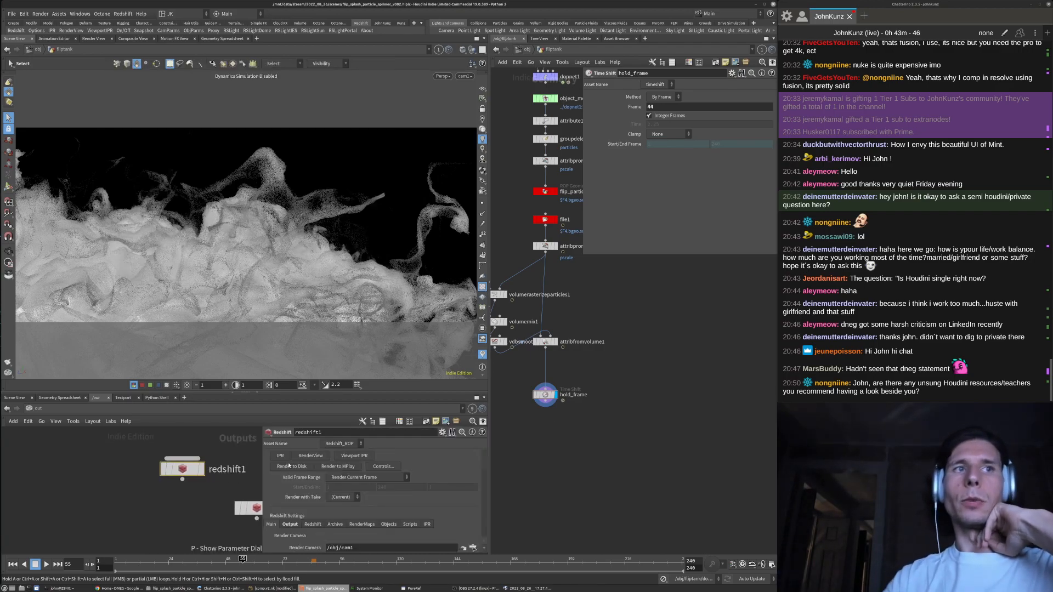
pyautogui.scroll(-2, 317, 500)
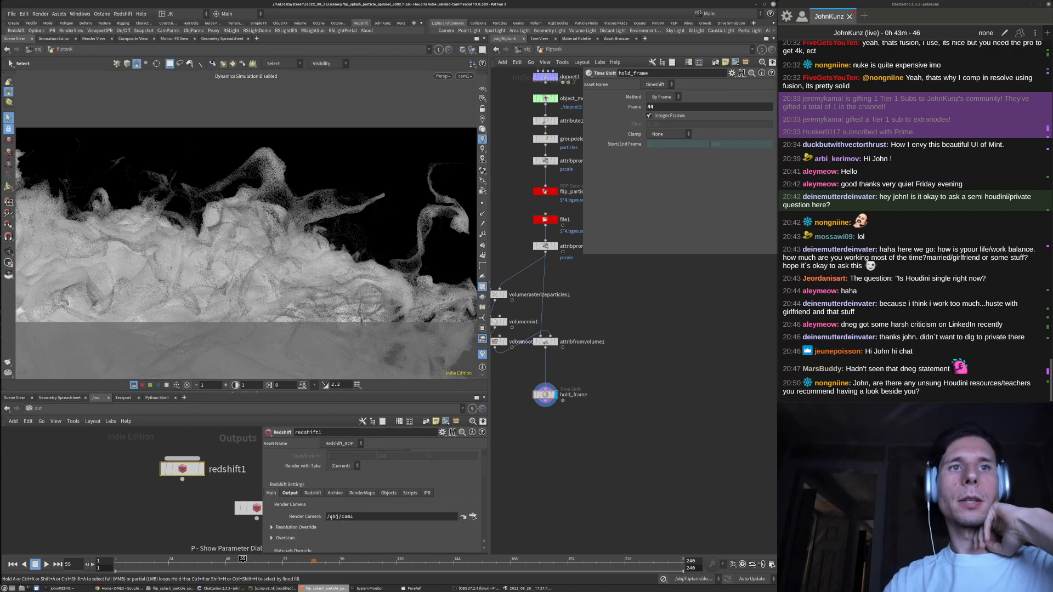
pyautogui.rightClick(336, 516)
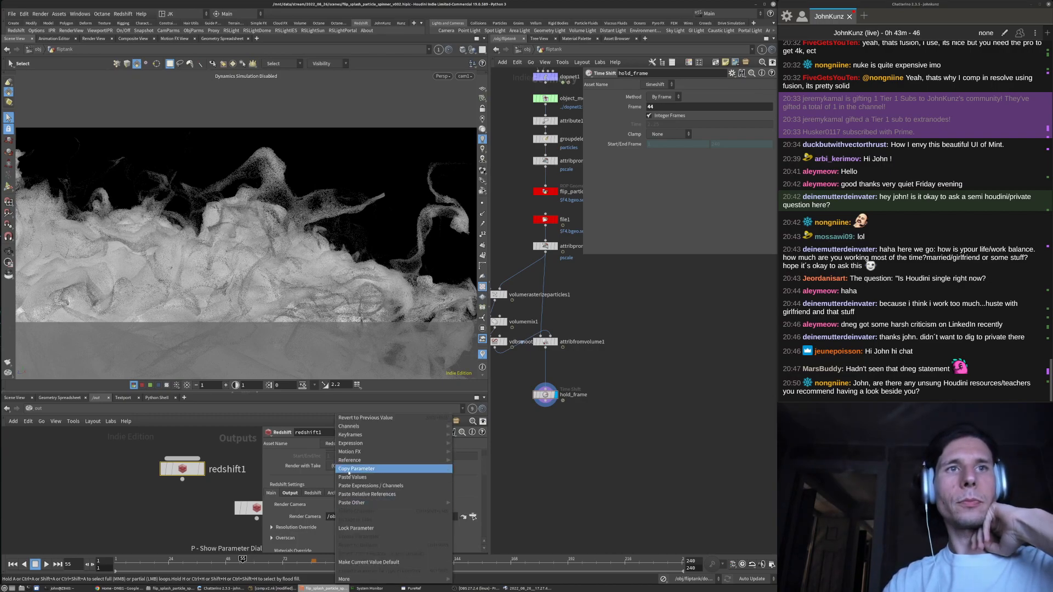
pyautogui.click(386, 469)
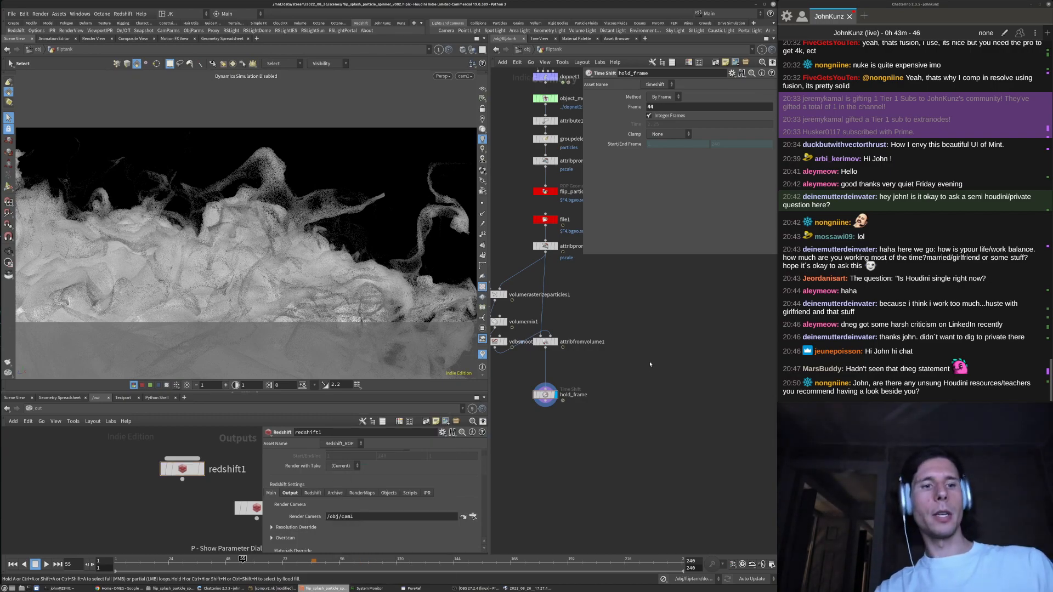
# Add a Volume node to the fliptank network beside attribfromvolume1
pyautogui.press('Tab')
pyautogui.write('vol')
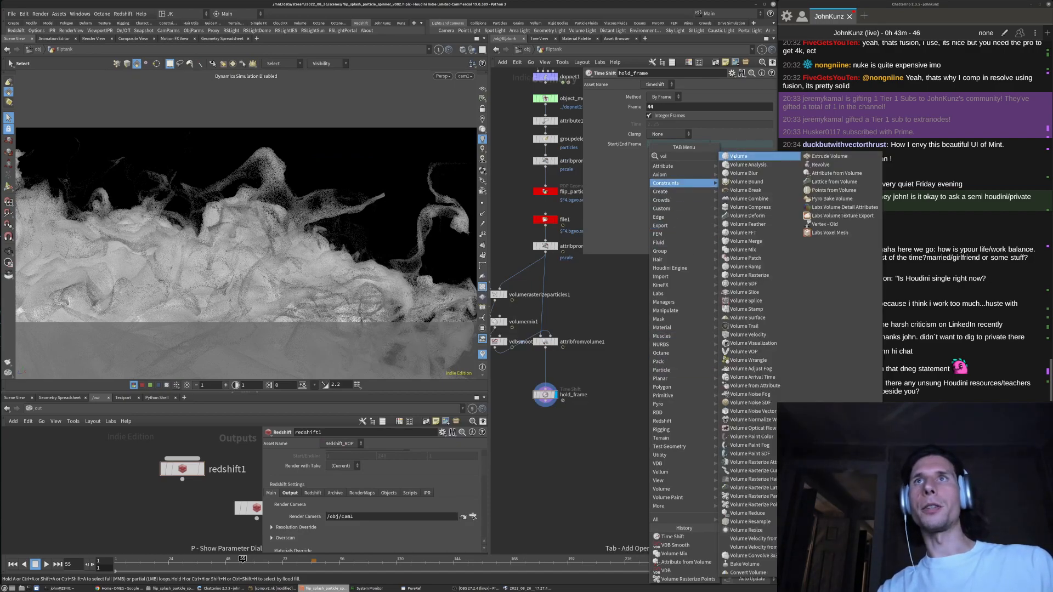
pyautogui.click(738, 156)
pyautogui.click(647, 359)
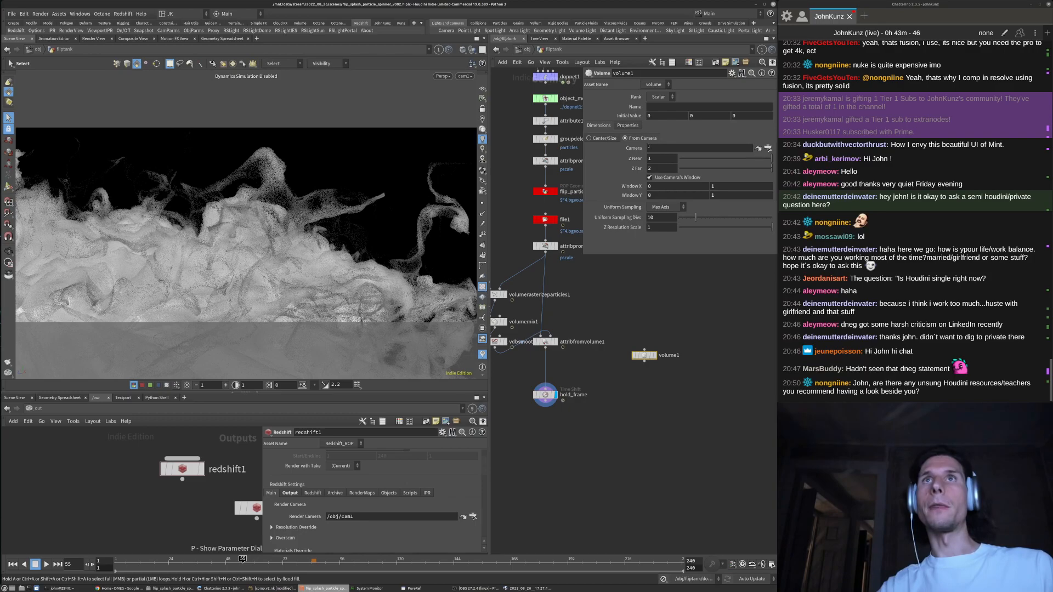
# Link the volume's Camera to redshift1's Render Camera by absolute reference and widen the parameter overlay
pyautogui.rightClick(652, 147)
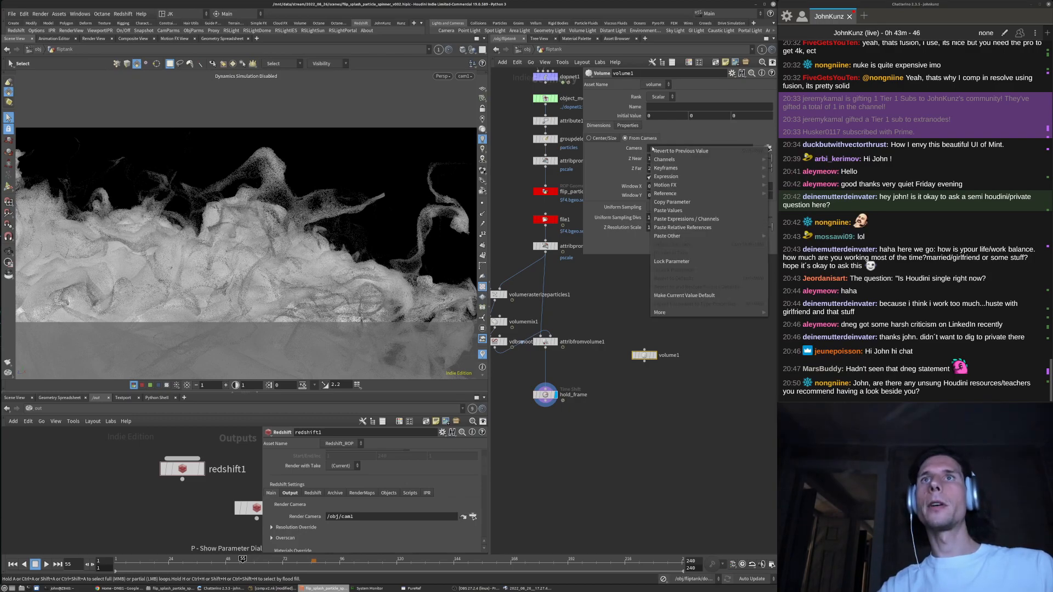
pyautogui.click(681, 228)
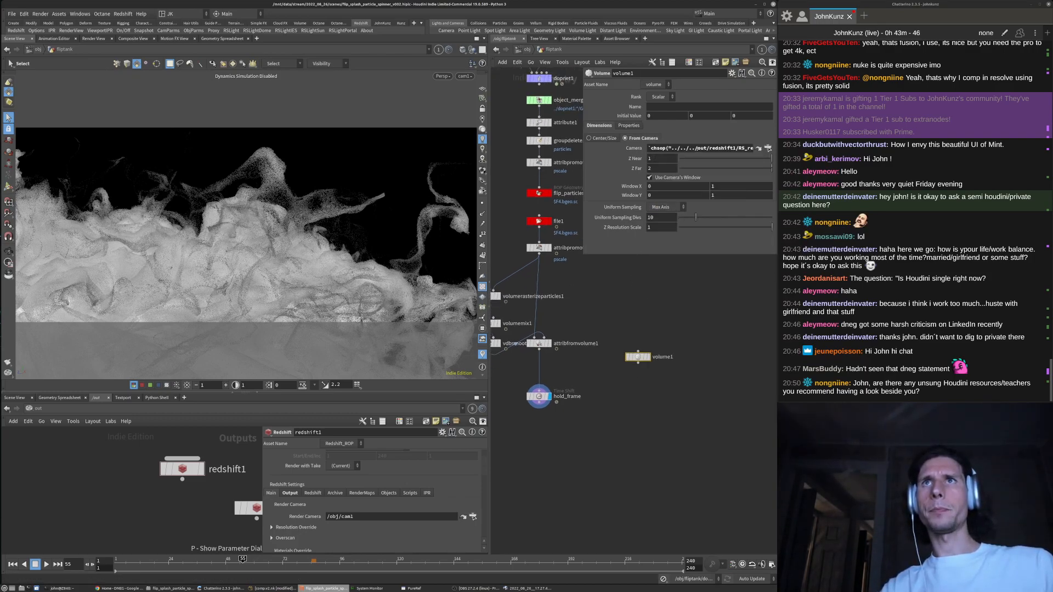
pyautogui.rightClick(698, 148)
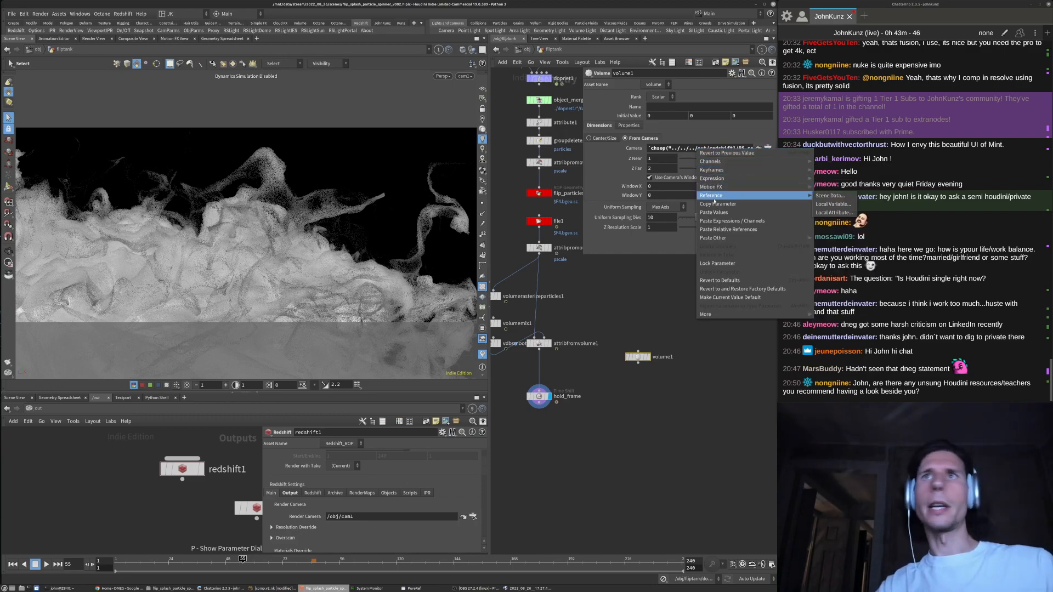
pyautogui.moveTo(734, 239)
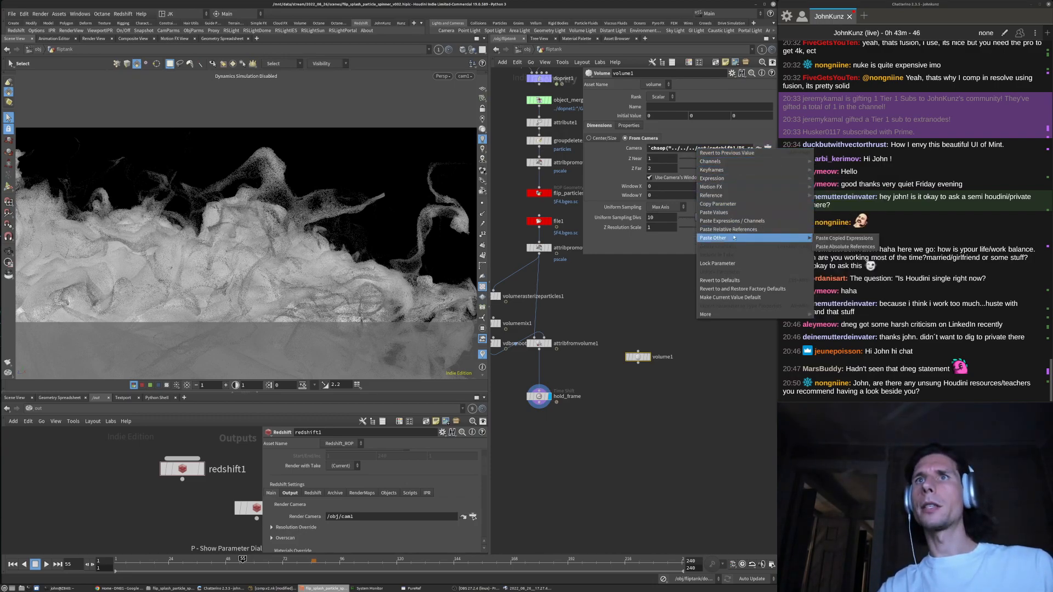
pyautogui.click(839, 247)
pyautogui.moveTo(631, 277); pyautogui.dragTo(585, 303, button='middle')
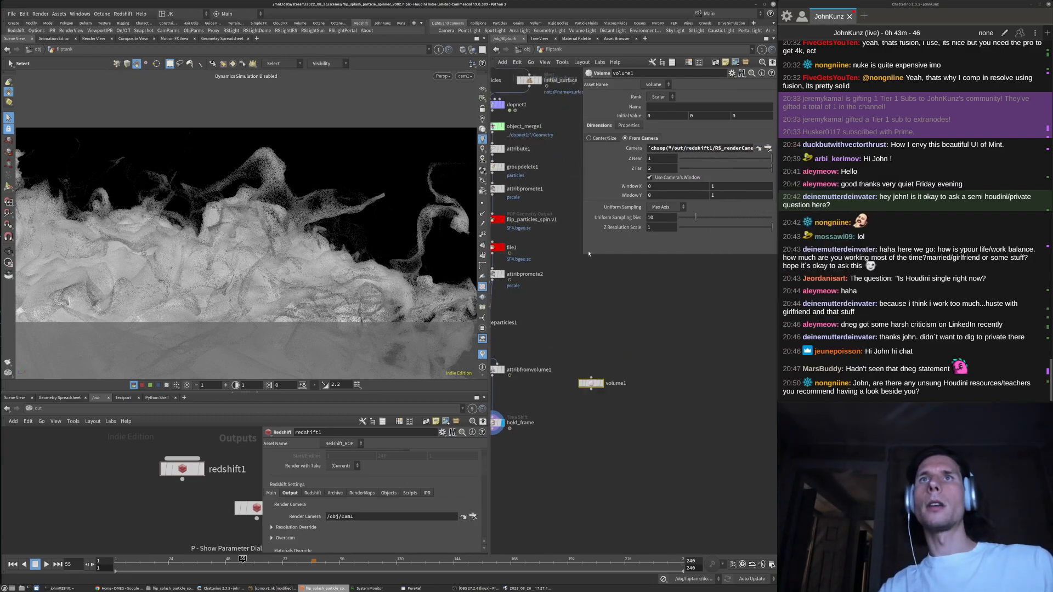
pyautogui.moveTo(583, 256); pyautogui.dragTo(492, 254)
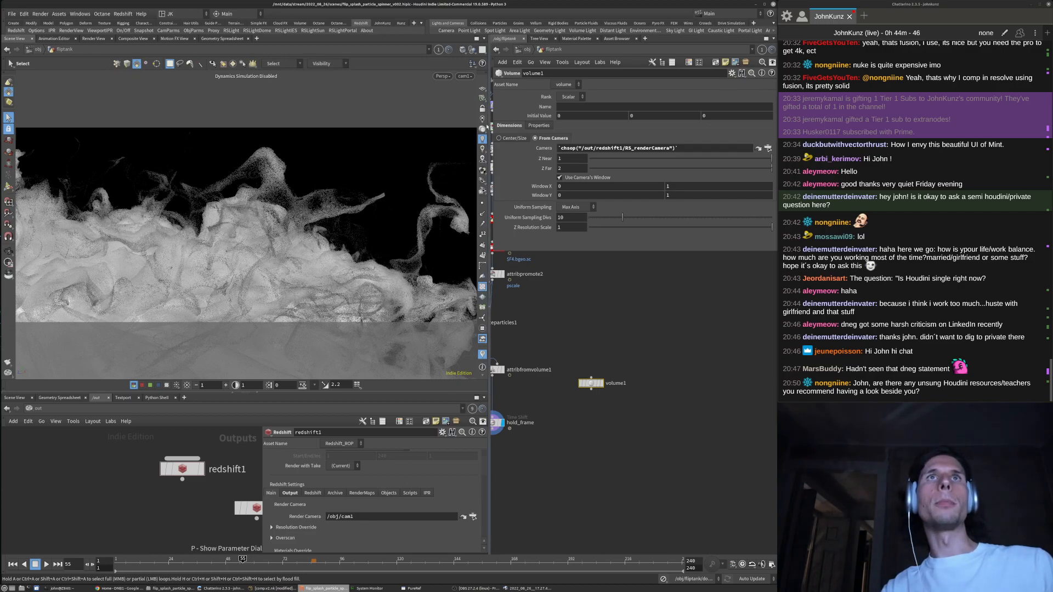
pyautogui.moveTo(598, 318); pyautogui.dragTo(620, 285, button='middle')
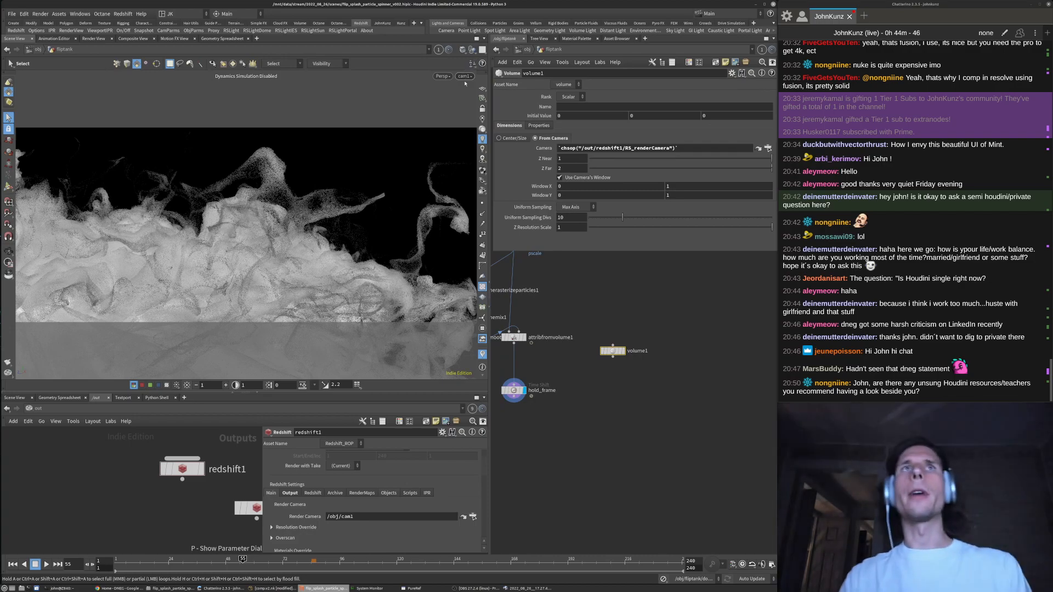
# Display the volume1 node and set the first component of its Initial Value to 1
pyautogui.scroll(2, 617, 360)
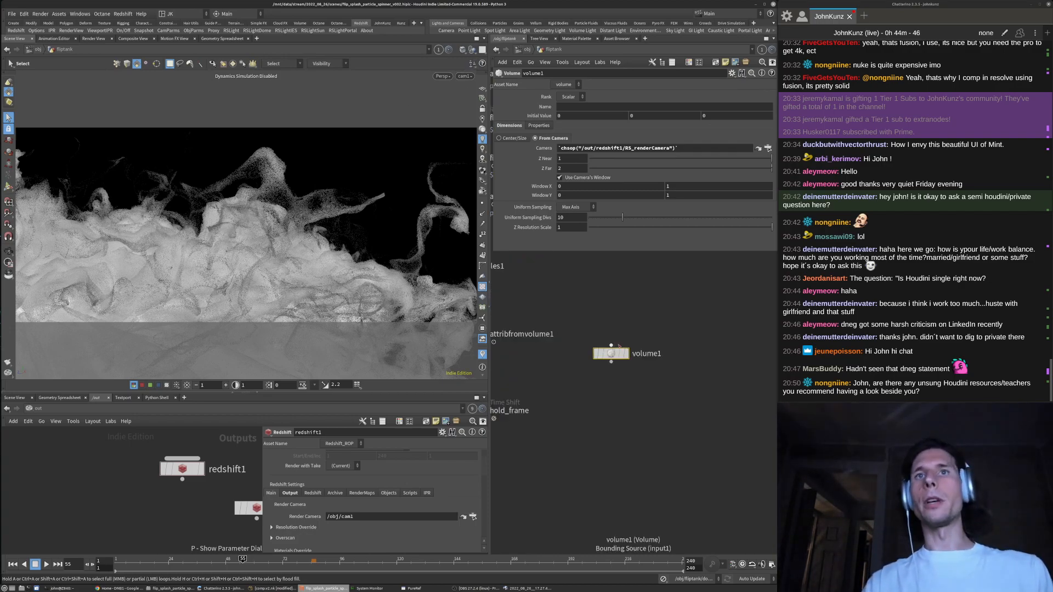
pyautogui.click(626, 353)
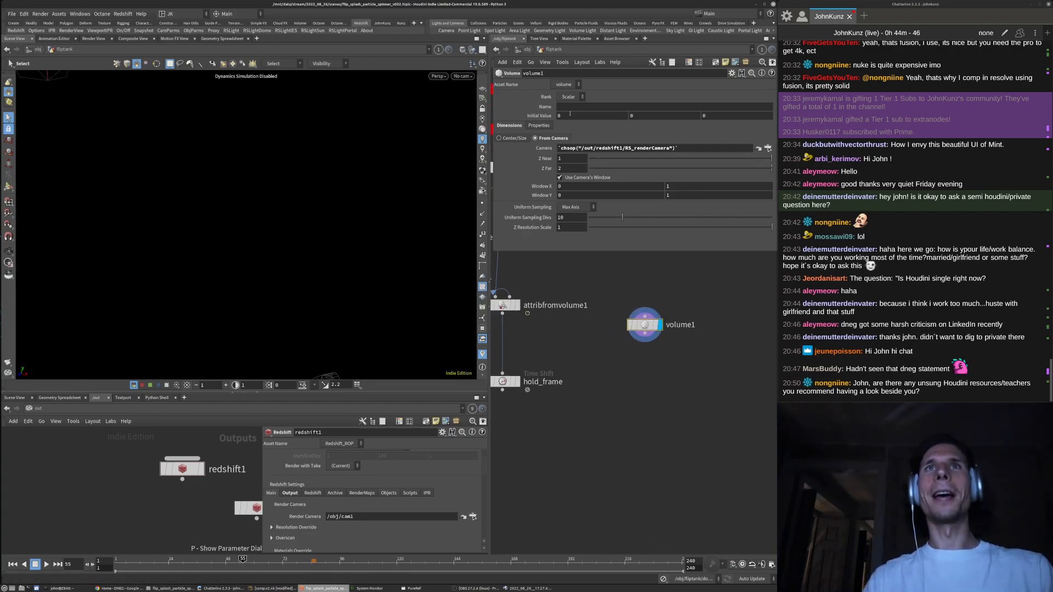
pyautogui.press('Return')
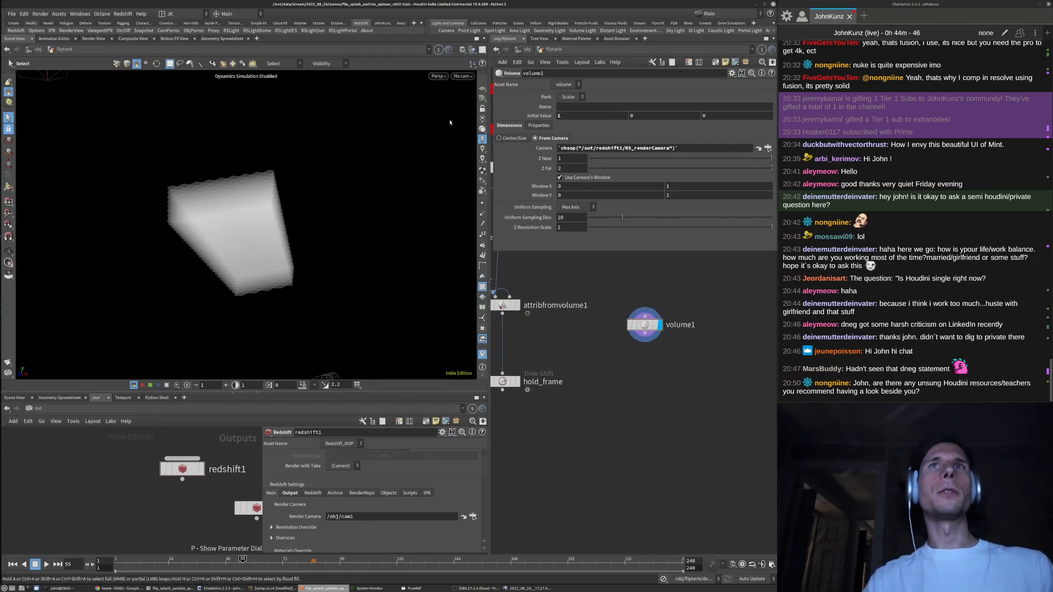
# Extend the camera-shaped volume by setting its Z Far to 15
pyautogui.keyDown('alt'); pyautogui.moveTo(345, 143); pyautogui.dragTo(162, 248); pyautogui.keyUp('alt')
pyautogui.keyDown('alt'); pyautogui.moveTo(247, 245); pyautogui.dragTo(190, 307, button='right'); pyautogui.keyUp('alt')
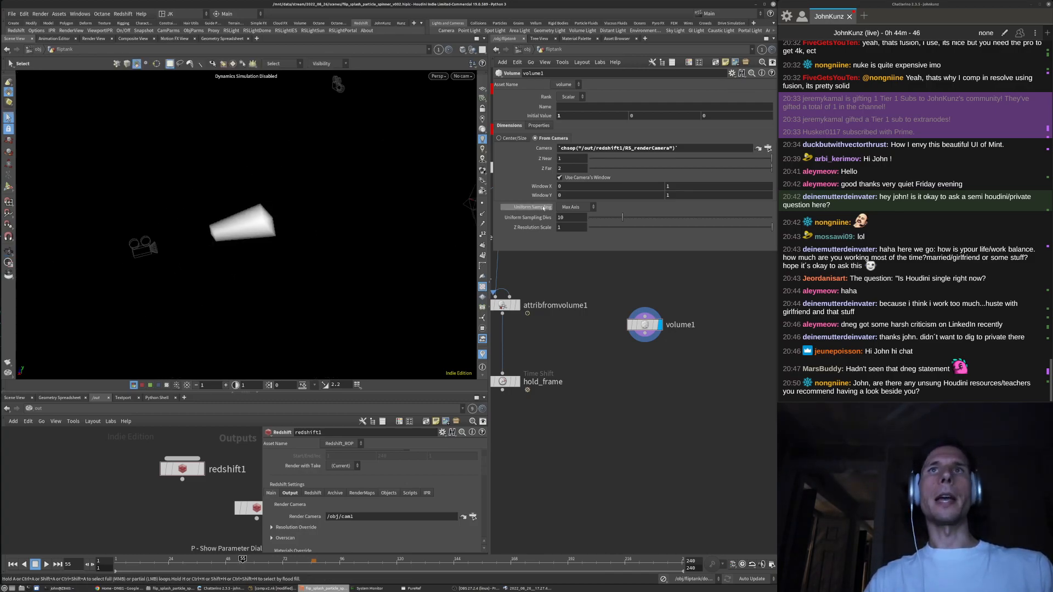
pyautogui.moveTo(578, 168); pyautogui.dragTo(642, 166, button='middle')
pyautogui.keyDown('alt'); pyautogui.moveTo(375, 215); pyautogui.dragTo(275, 288, button='right'); pyautogui.keyUp('alt')
pyautogui.keyDown('alt'); pyautogui.moveTo(274, 288); pyautogui.dragTo(208, 318, button='middle'); pyautogui.keyUp('alt')
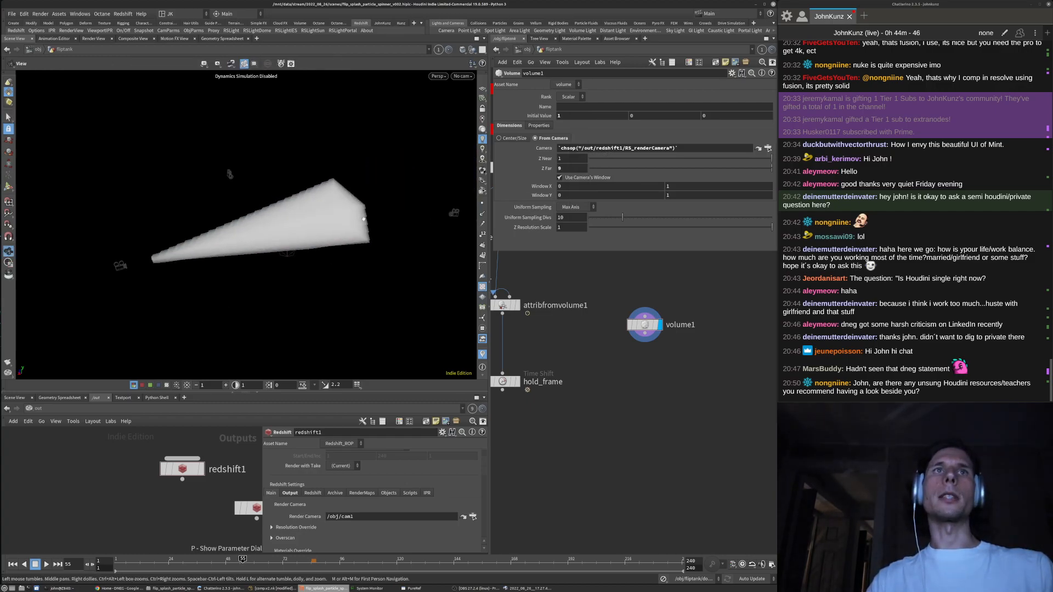
pyautogui.doubleClick(571, 169)
pyautogui.write('15')
pyautogui.press('Return')
# Template attribpromote2 and compare the particle tank with the extent of the camera volume
pyautogui.keyDown('alt'); pyautogui.moveTo(381, 202); pyautogui.dragTo(337, 251, button='right'); pyautogui.keyUp('alt')
pyautogui.keyDown('alt'); pyautogui.moveTo(337, 251); pyautogui.dragTo(432, 232); pyautogui.keyUp('alt')
pyautogui.scroll(-6, 581, 396)
pyautogui.moveTo(530, 296); pyautogui.dragTo(518, 386, button='middle')
pyautogui.scroll(4, 551, 419)
pyautogui.scroll(3, 552, 418)
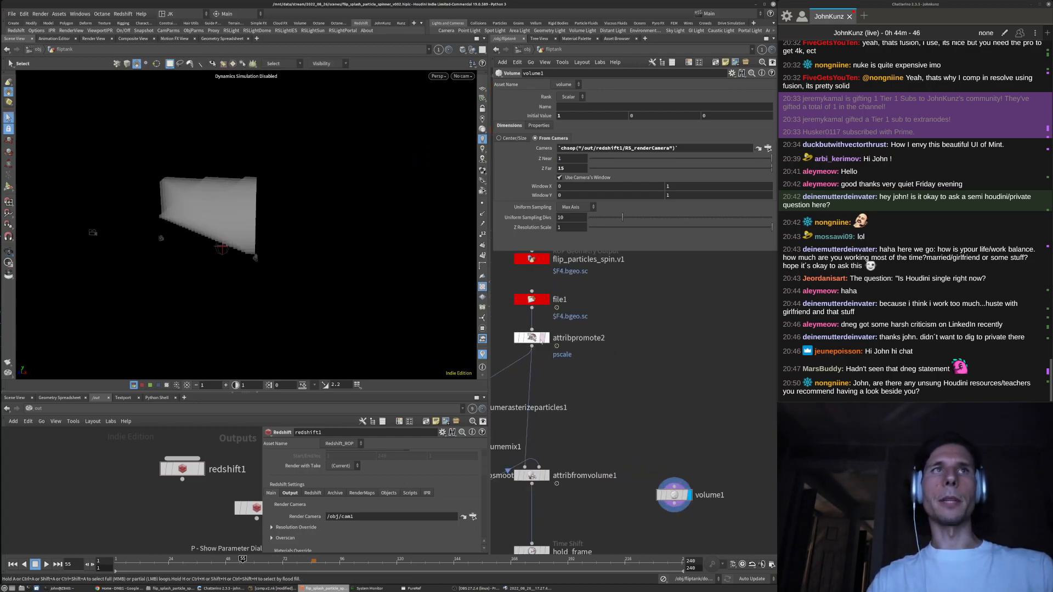
pyautogui.keyDown('alt'); pyautogui.moveTo(288, 213); pyautogui.dragTo(327, 179); pyautogui.keyUp('alt')
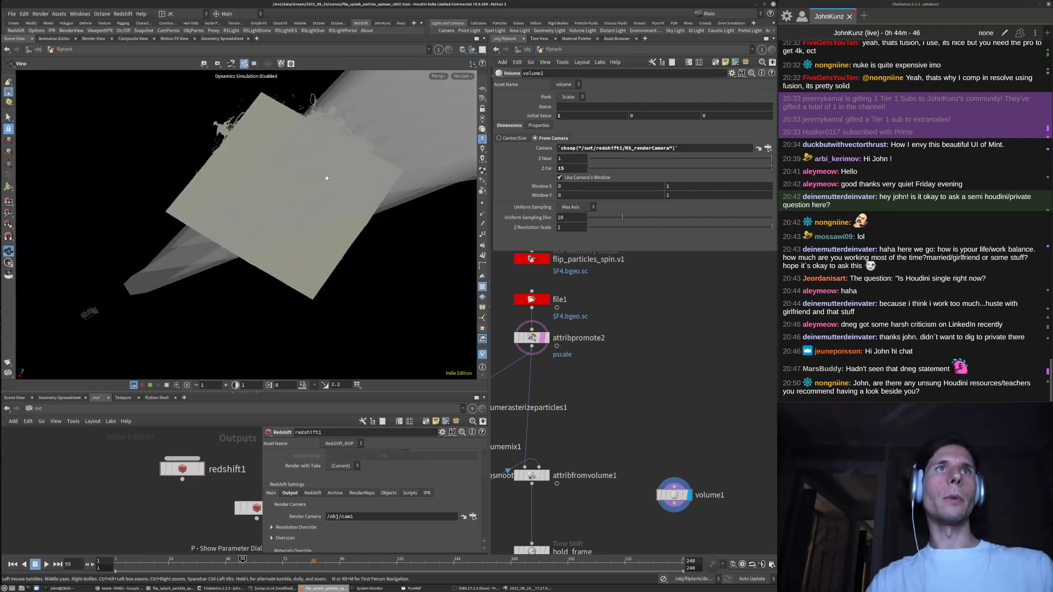
pyautogui.keyDown('alt'); pyautogui.moveTo(342, 182); pyautogui.dragTo(158, 292, button='middle'); pyautogui.keyUp('alt')
pyautogui.keyDown('alt'); pyautogui.moveTo(158, 291); pyautogui.dragTo(298, 209, button='right'); pyautogui.keyUp('alt')
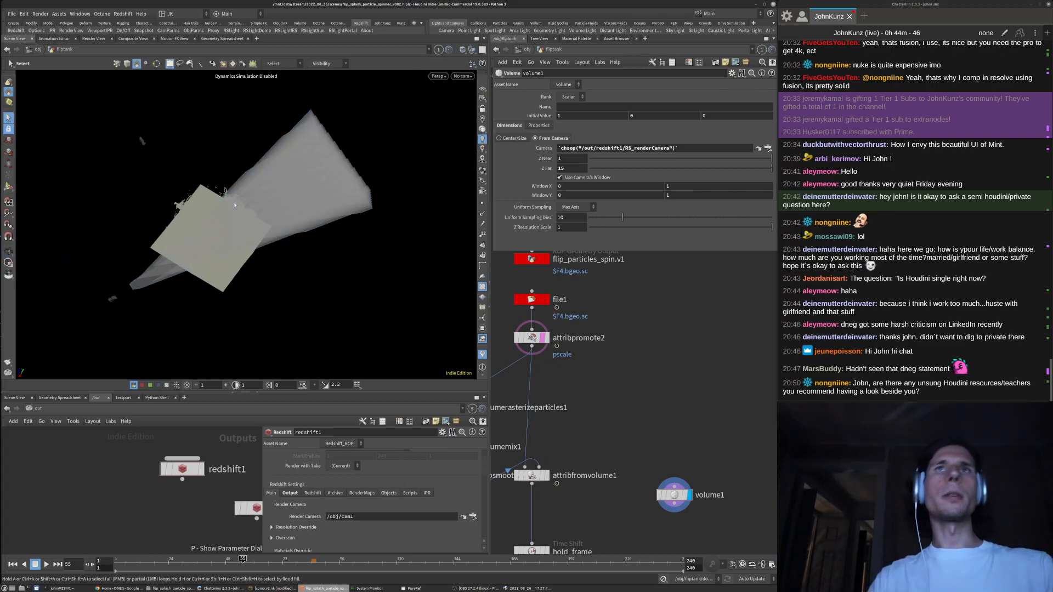
# Move the volume1 node level with attribfromvolume1 and set its Uniform Sampling Divs to 35
pyautogui.moveTo(656, 453); pyautogui.dragTo(687, 393, button='middle')
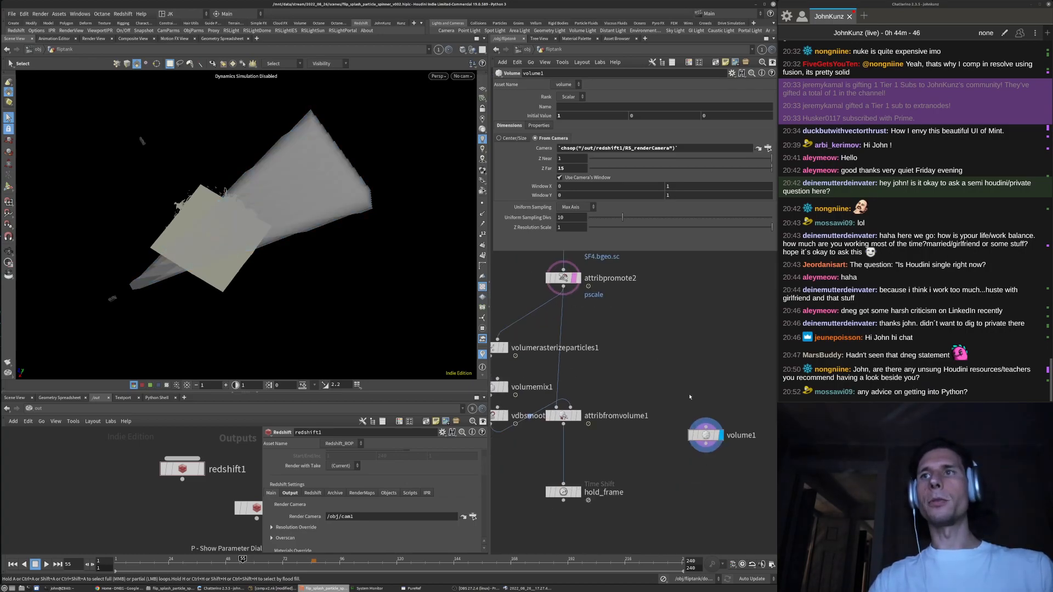
pyautogui.moveTo(708, 436); pyautogui.dragTo(686, 418)
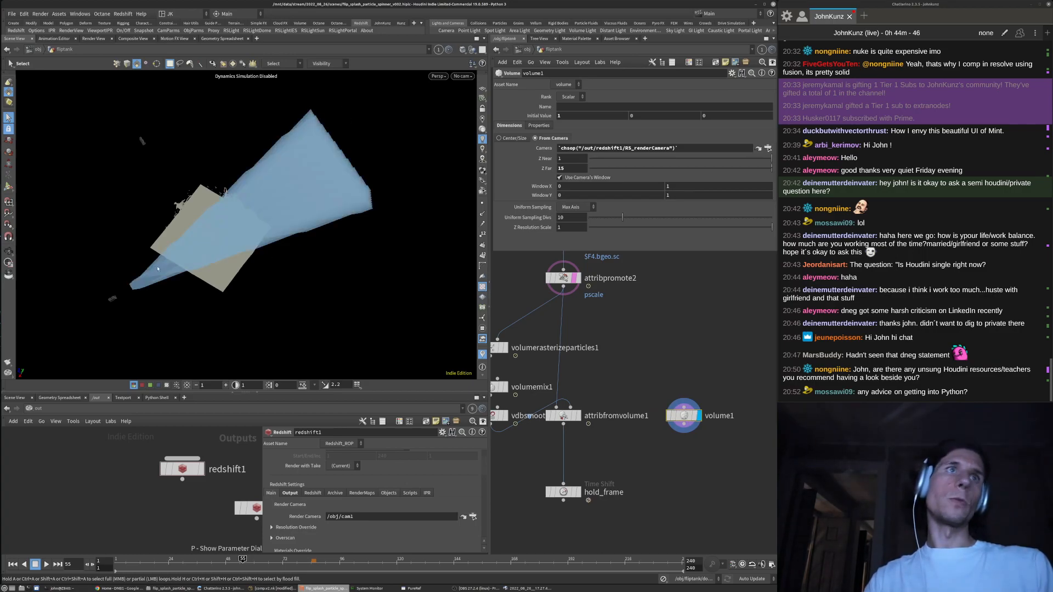
pyautogui.write('35')
pyautogui.press('Return')
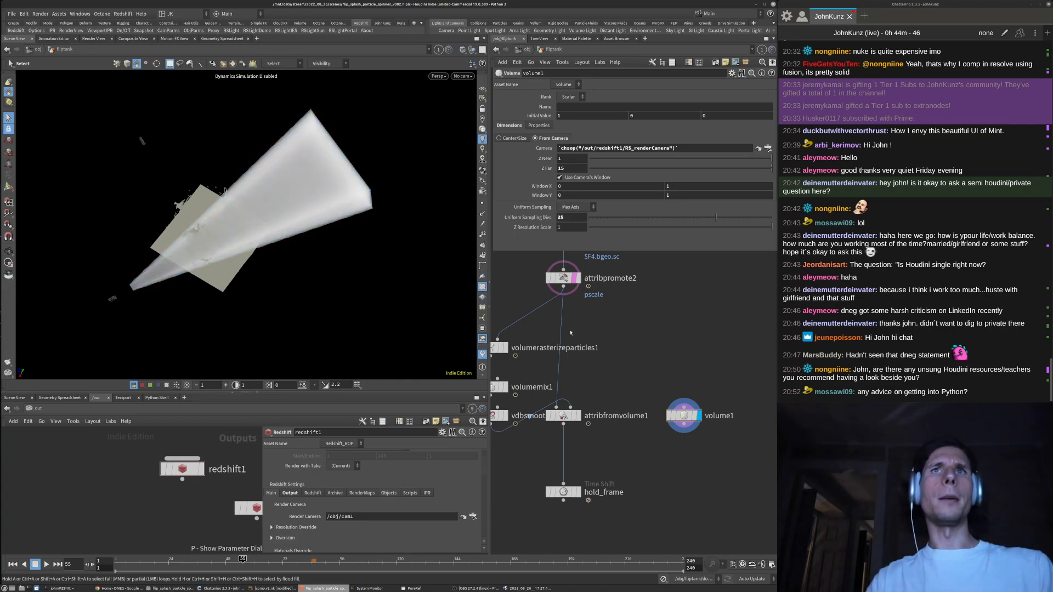
# Widen the camera volume horizontally by setting the minimum of Window X to -0.15
pyautogui.keyDown('alt'); pyautogui.moveTo(246, 236); pyautogui.dragTo(313, 212); pyautogui.keyUp('alt')
pyautogui.scroll(3, 313, 211)
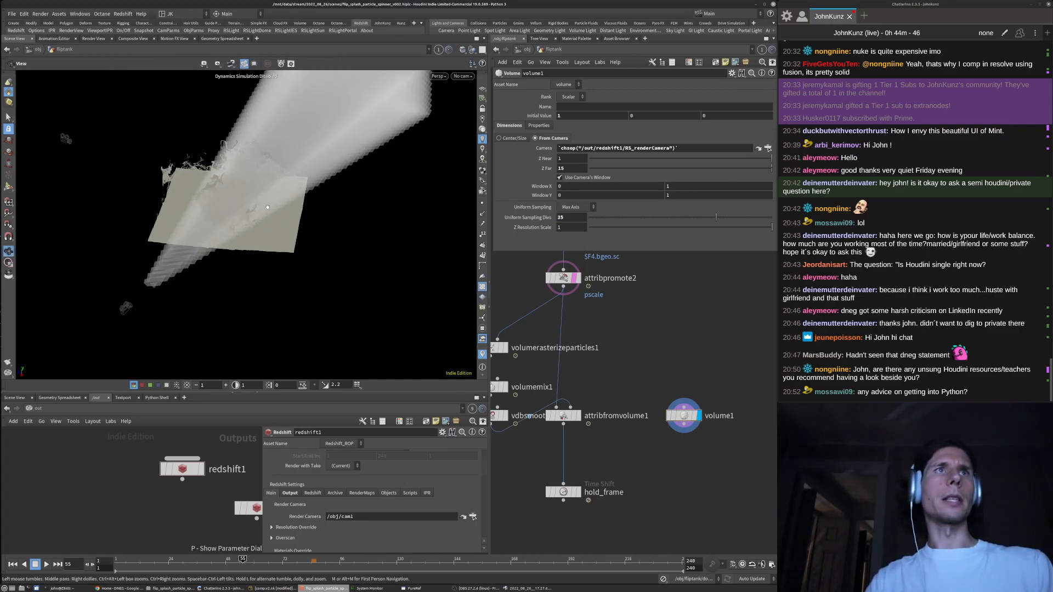
pyautogui.click(578, 185)
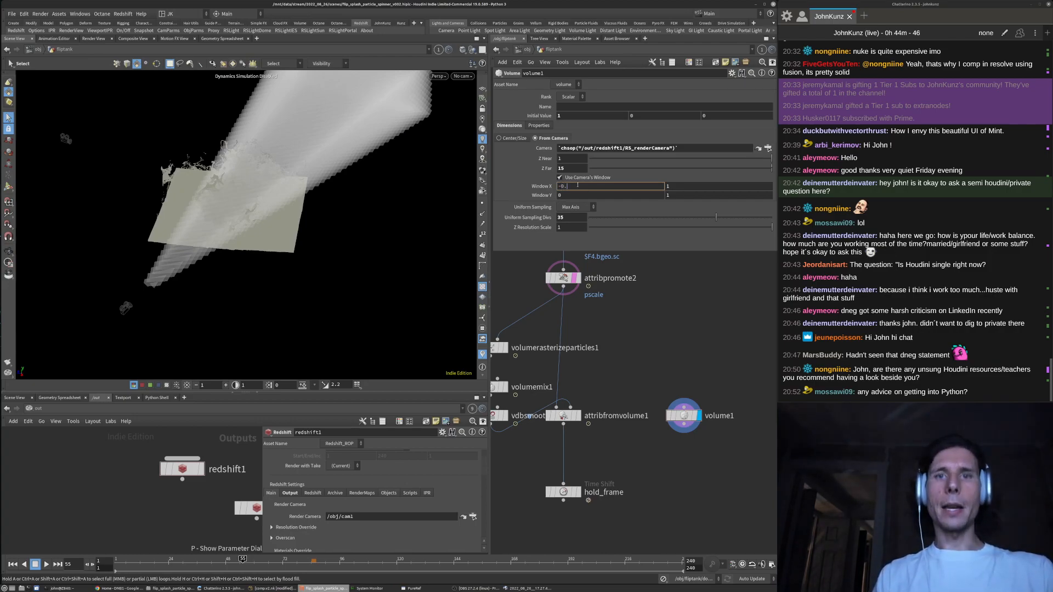
pyautogui.write('-0.1')
pyautogui.press('Return')
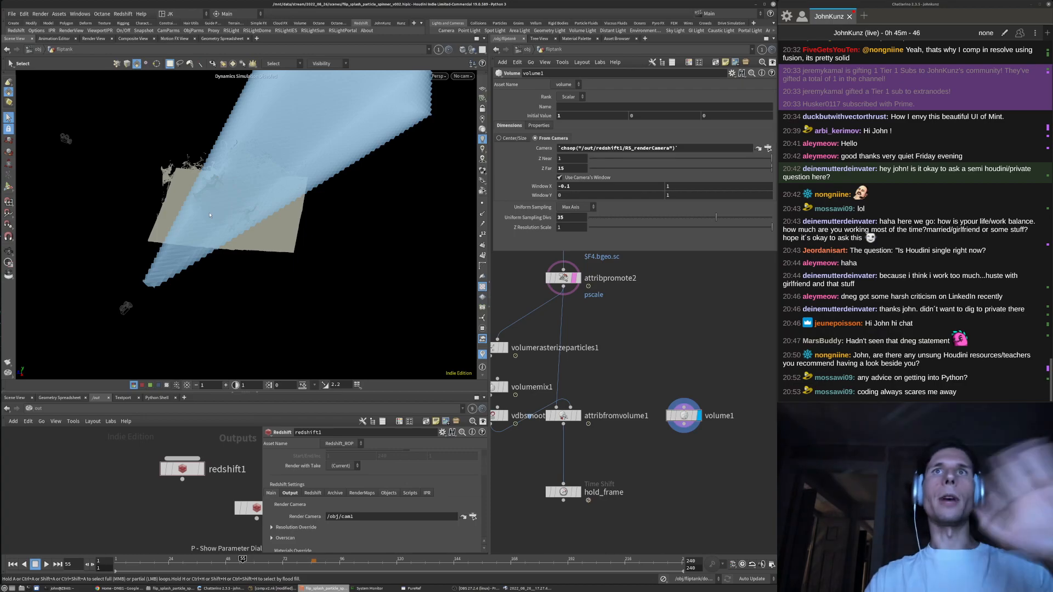
pyautogui.click(595, 187)
pyautogui.write('5')
pyautogui.press('Return')
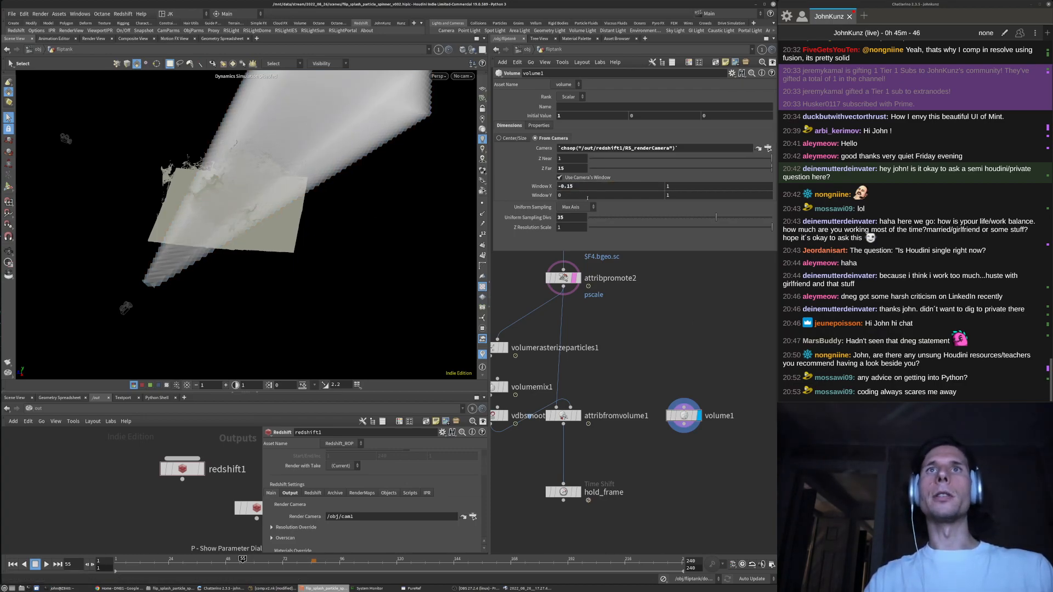
# Mirror the volume's horizontal window margin by setting the Window X maximum to the expression 1-ch("winxmin")
pyautogui.rightClick(584, 187)
pyautogui.click(647, 225)
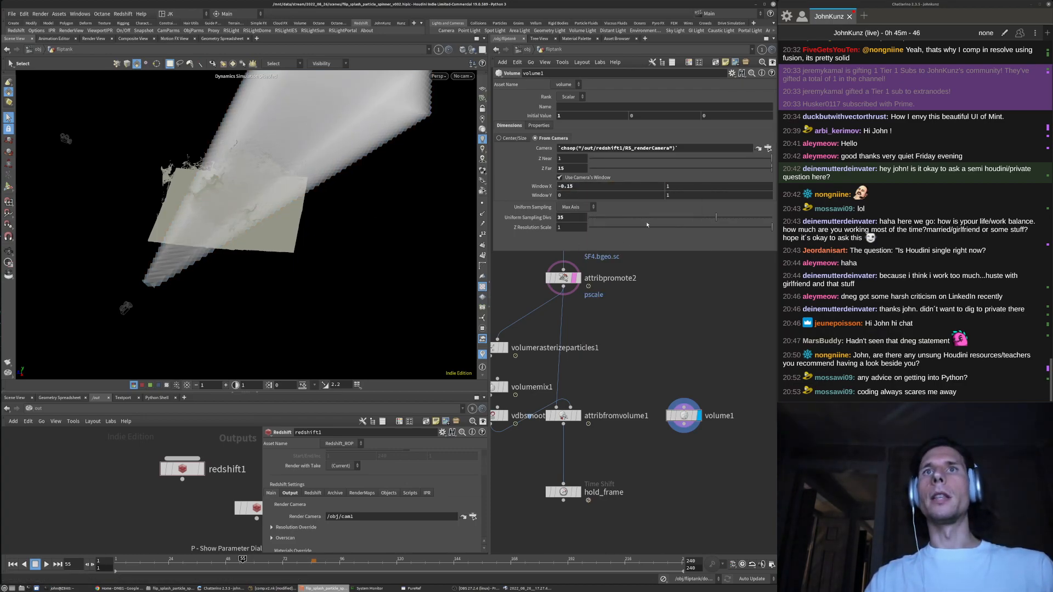
pyautogui.click(681, 185)
pyautogui.write('-')
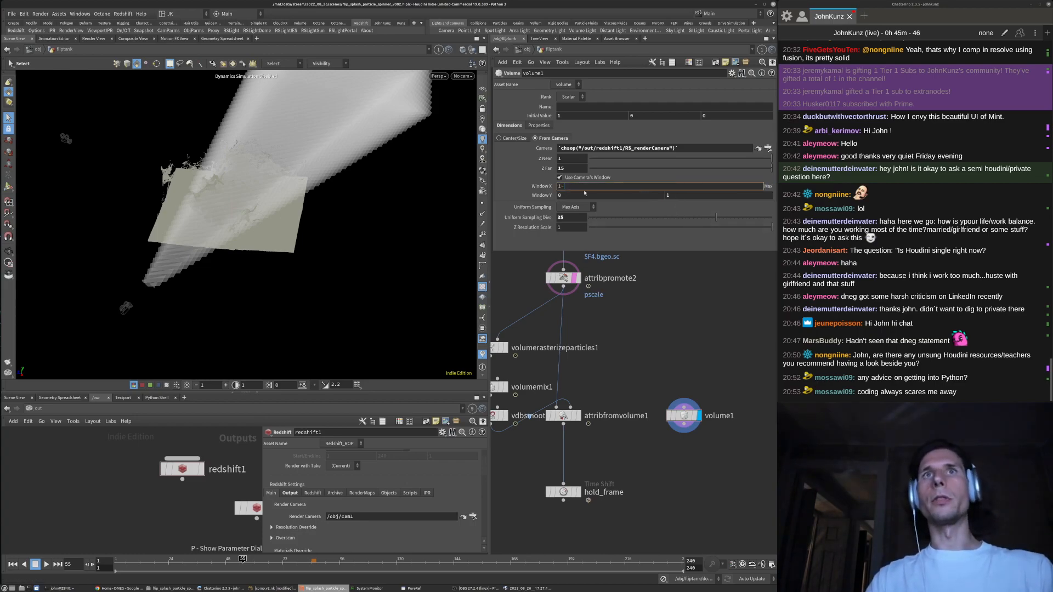
pyautogui.rightClick(583, 186)
pyautogui.click(579, 188)
pyautogui.rightClick(580, 188)
pyautogui.click(624, 269)
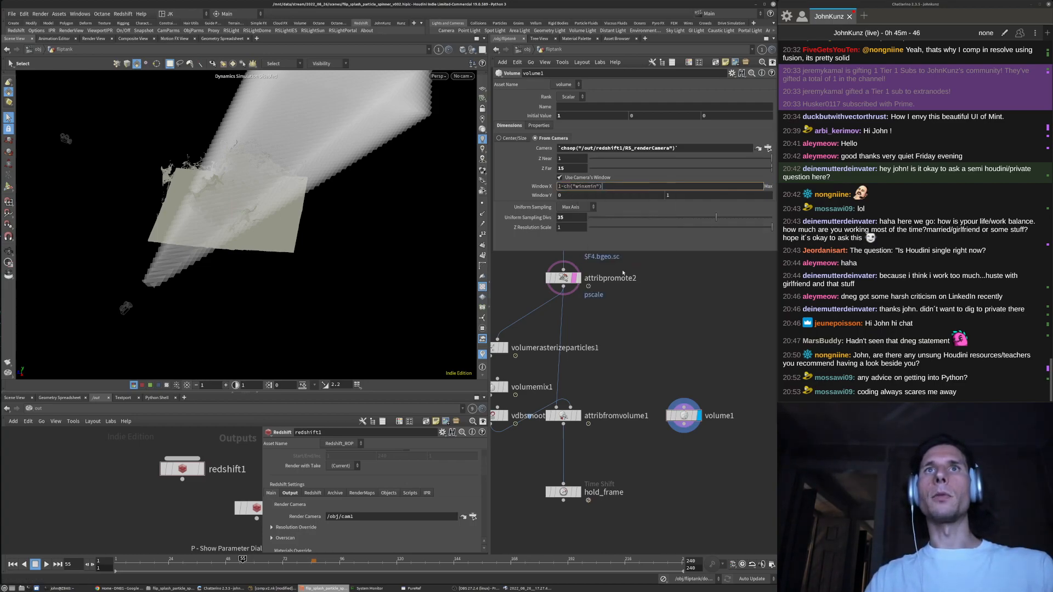
pyautogui.click(543, 187)
pyautogui.rightClick(543, 188)
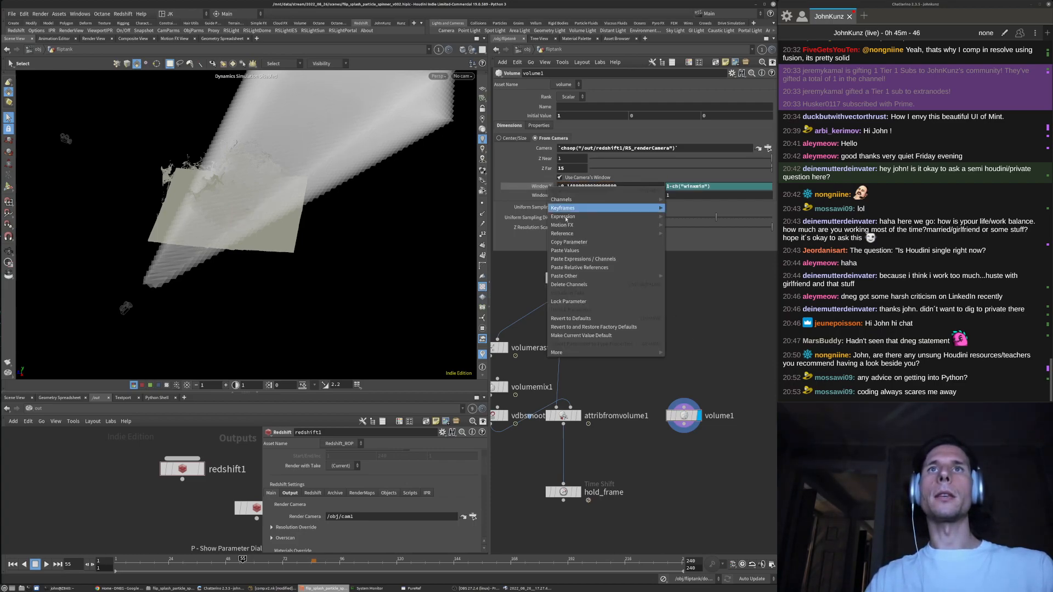
pyautogui.click(700, 266)
pyautogui.moveTo(631, 187); pyautogui.dragTo(544, 187)
pyautogui.click(543, 187)
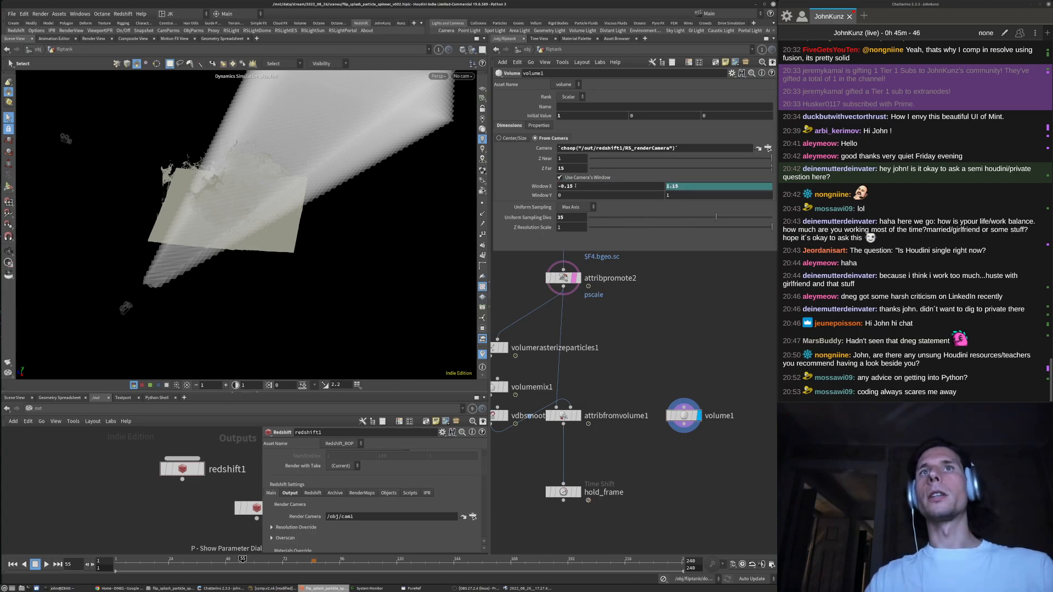
# Extend the camera volume vertically by setting the minimum of Window Y to -0.15
pyautogui.click(579, 196)
pyautogui.write('-0.15')
pyautogui.press('Return')
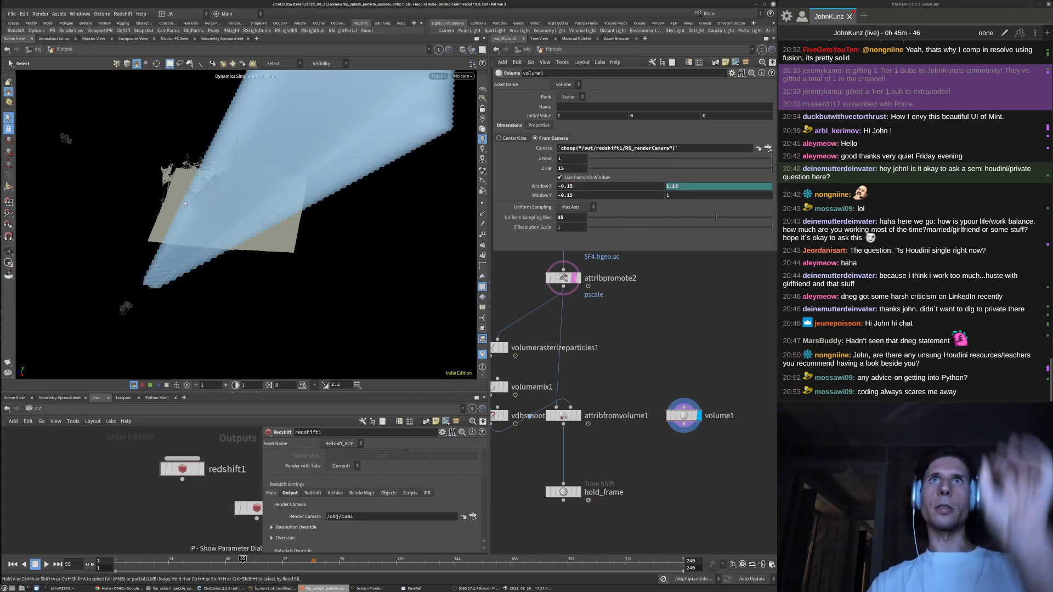
# Link the Window Y maximum to its minimum with the relative-reference expression 1-ch("winymin")
pyautogui.rightClick(619, 196)
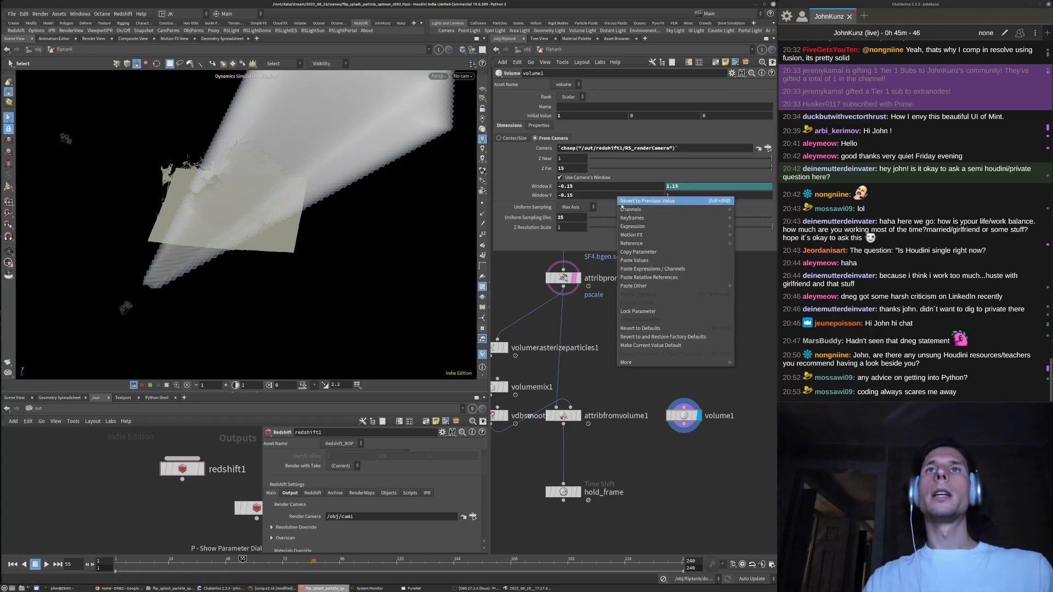
pyautogui.click(638, 253)
pyautogui.rightClick(689, 198)
pyautogui.click(719, 281)
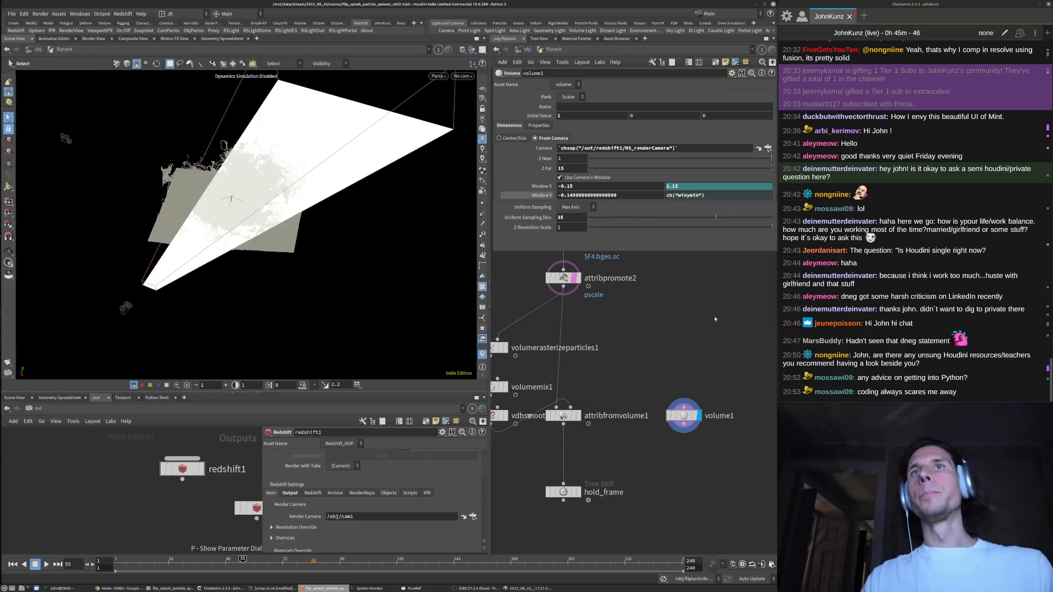
pyautogui.click(540, 195)
pyautogui.click(667, 196)
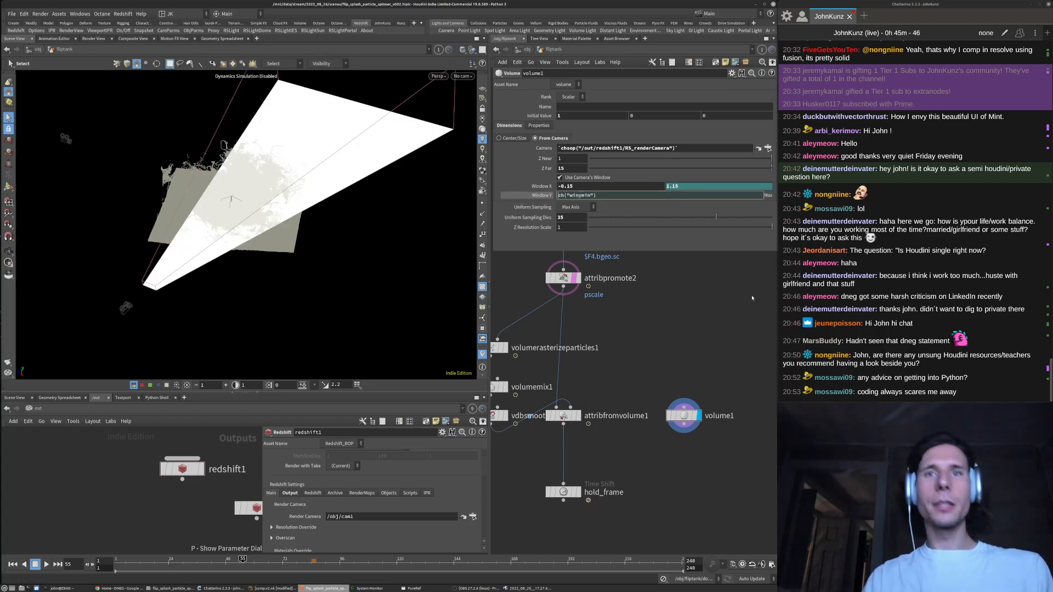
pyautogui.write('1-')
pyautogui.press('Return')
pyautogui.click(527, 198)
# Move the volume1 node slightly closer to attribfromvolume1 in the network
pyautogui.moveTo(695, 461); pyautogui.dragTo(719, 402, button='middle')
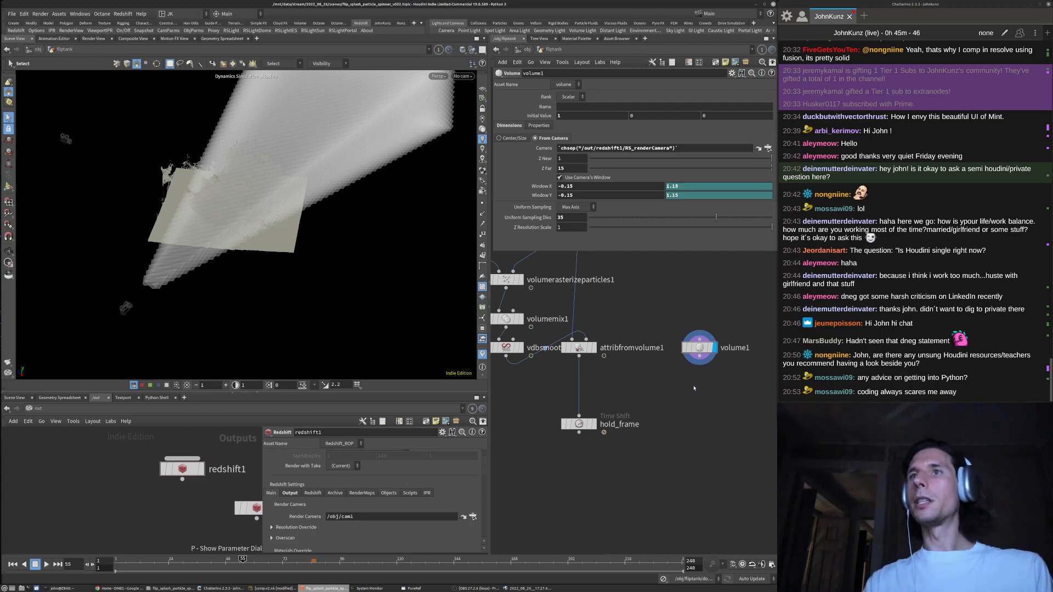
pyautogui.moveTo(697, 378); pyautogui.dragTo(705, 368, button='middle')
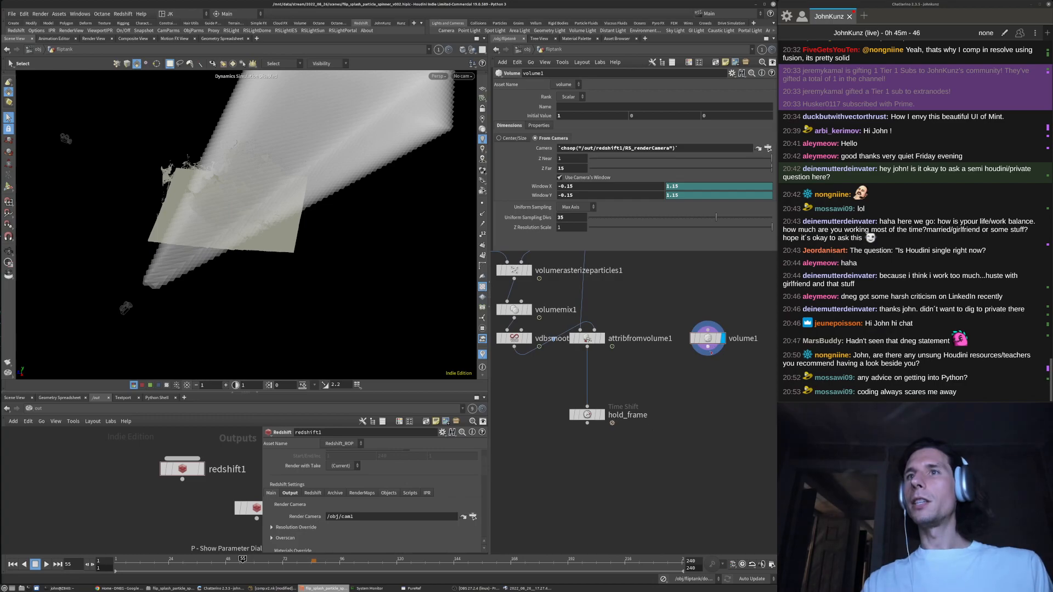
pyautogui.scroll(3, 711, 353)
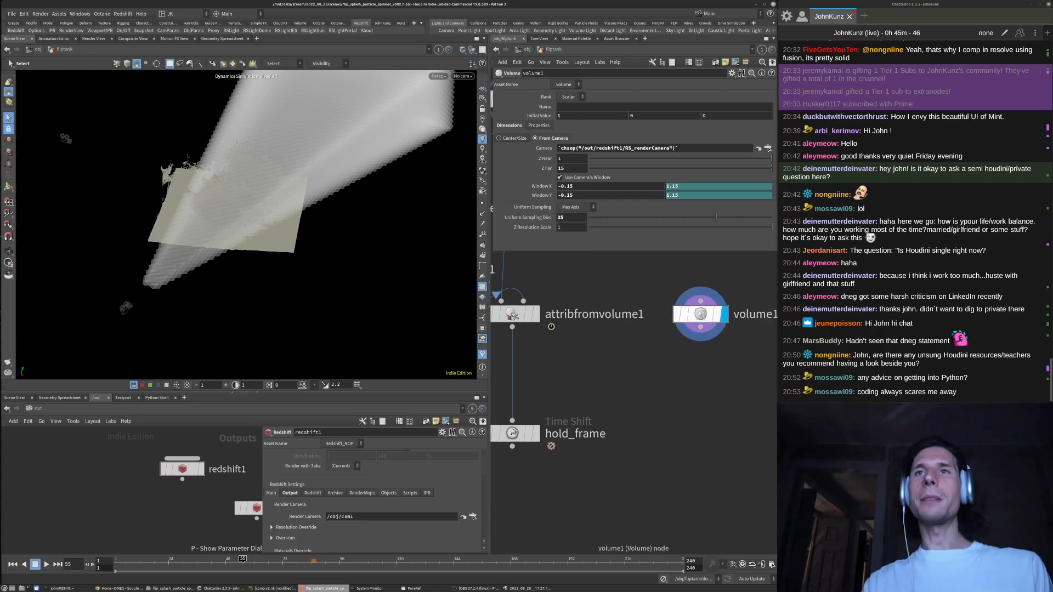
pyautogui.moveTo(700, 314); pyautogui.dragTo(686, 314)
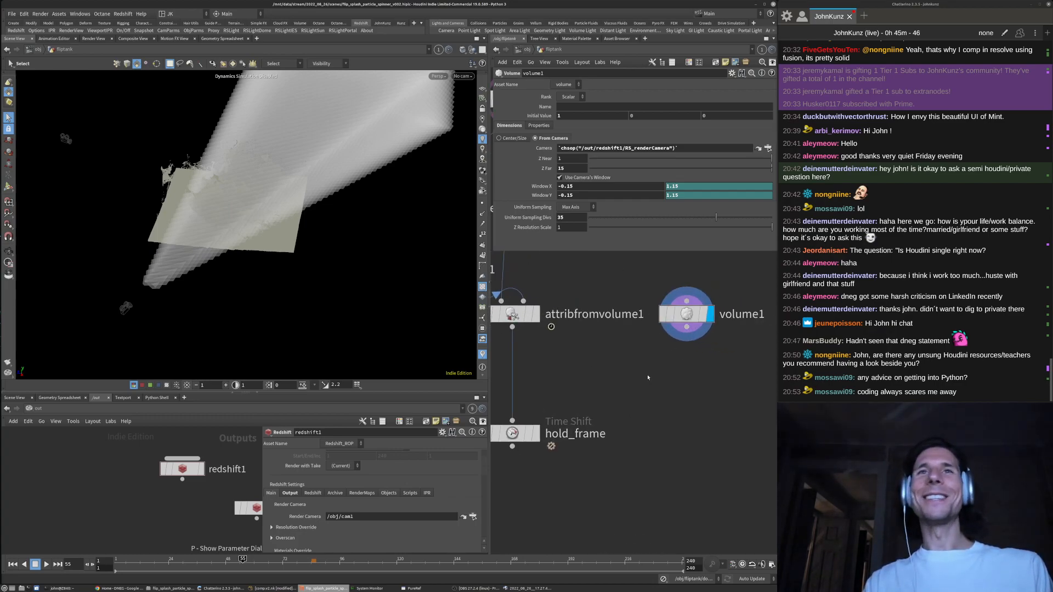
pyautogui.scroll(-2, 633, 347)
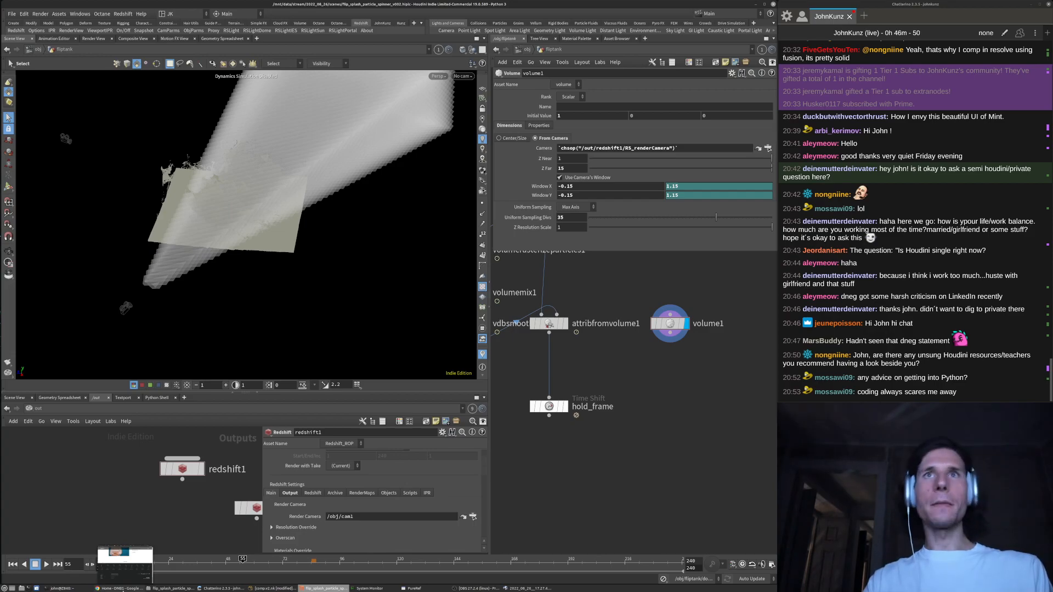
# Switch to Chrome and open the odforce forums in a new tab
pyautogui.click(123, 589)
pyautogui.hotkey('ctrl', 't')
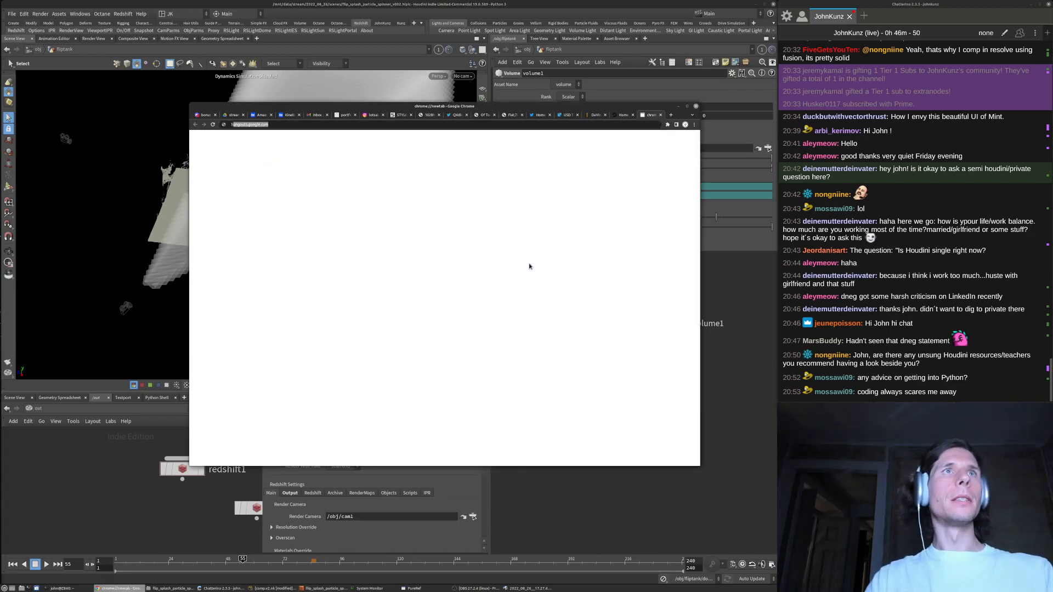
pyautogui.write('houd')
pyautogui.tripleClick(301, 125)
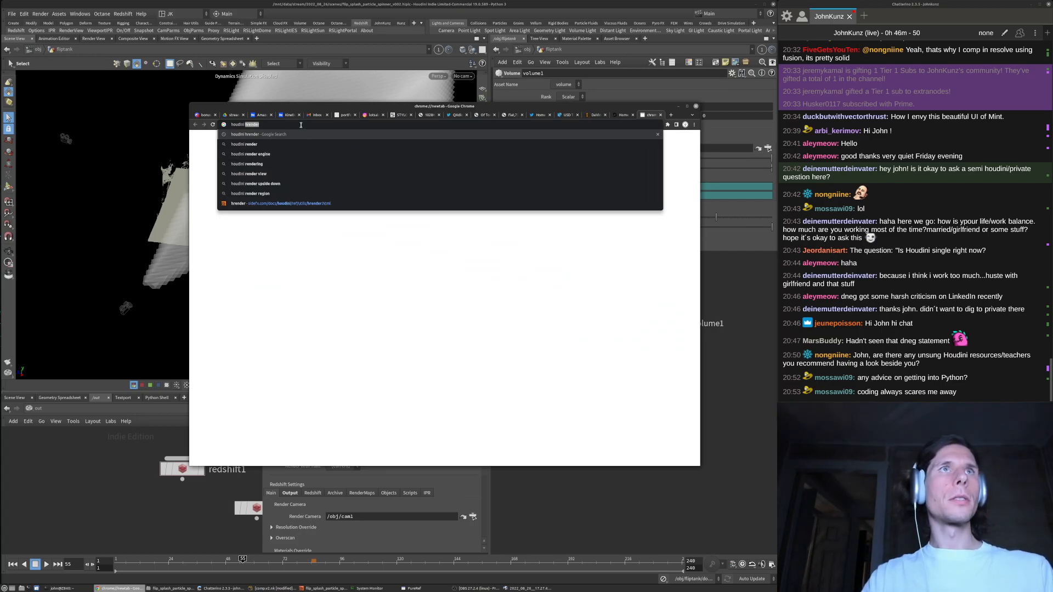
pyautogui.write('odfor')
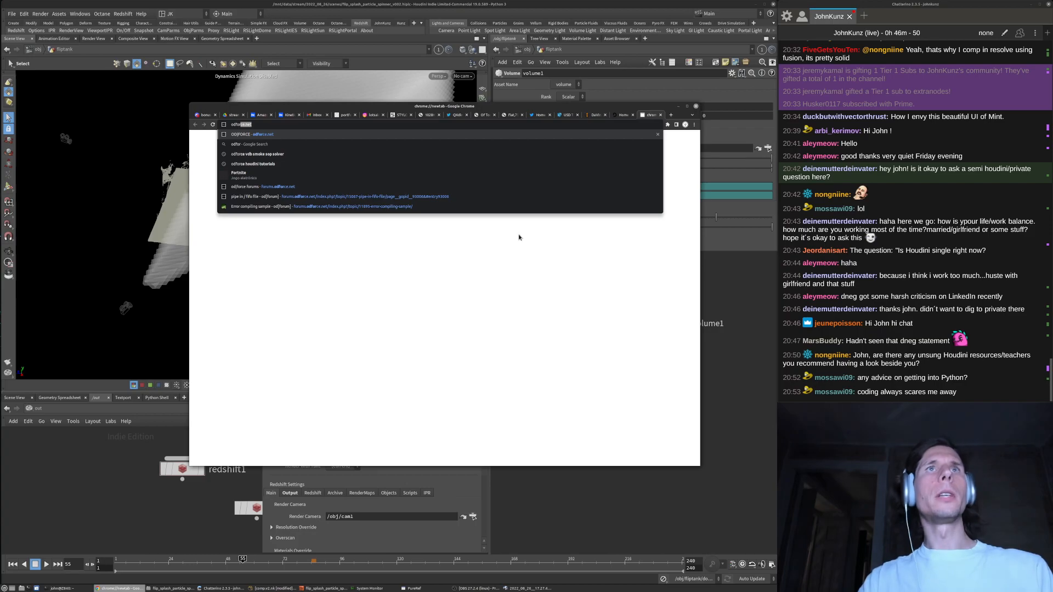
pyautogui.press('Return')
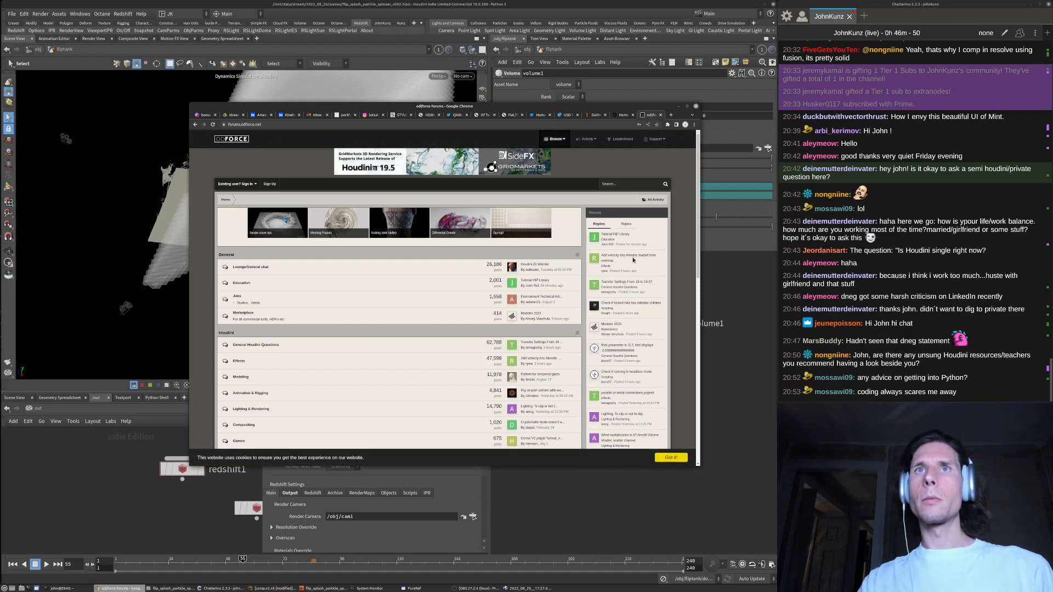
# Open the recent Tutorial HIP Library thread, look through its posted examples and return to the forum index
pyautogui.click(618, 235)
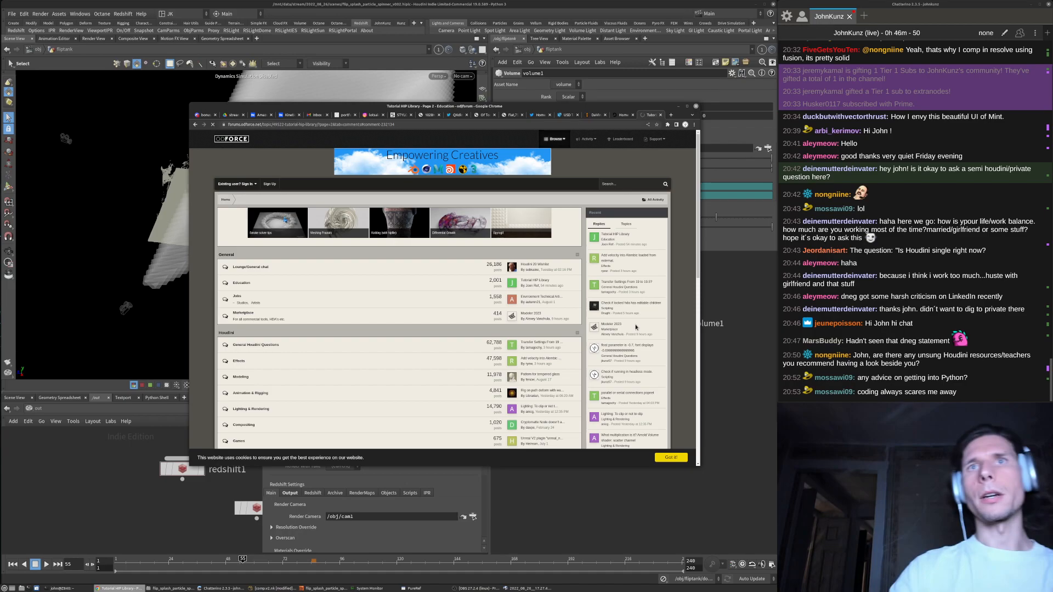
pyautogui.scroll(4, 367, 318)
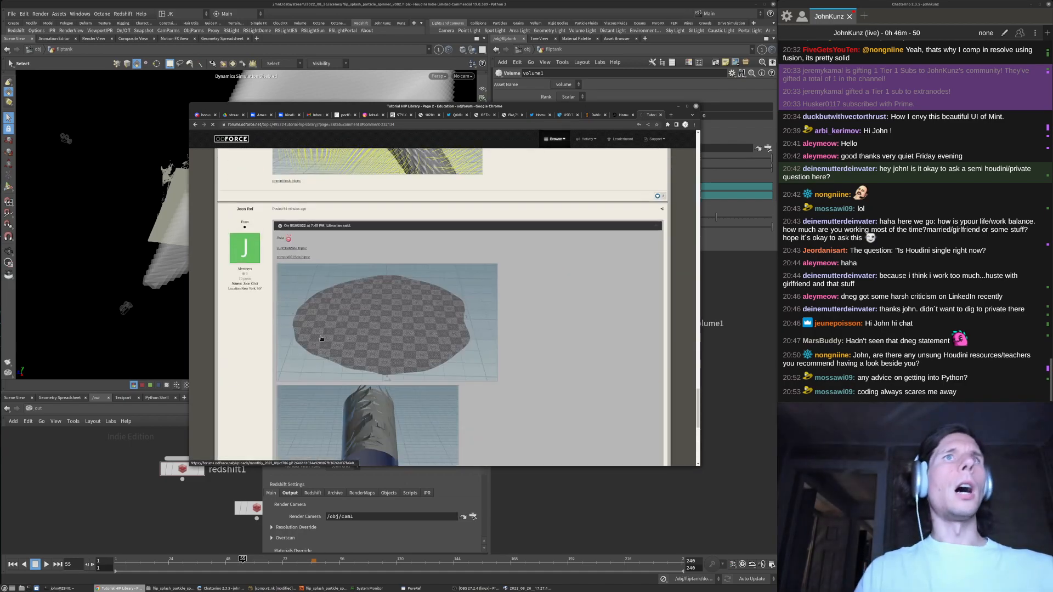
pyautogui.scroll(-8, 369, 309)
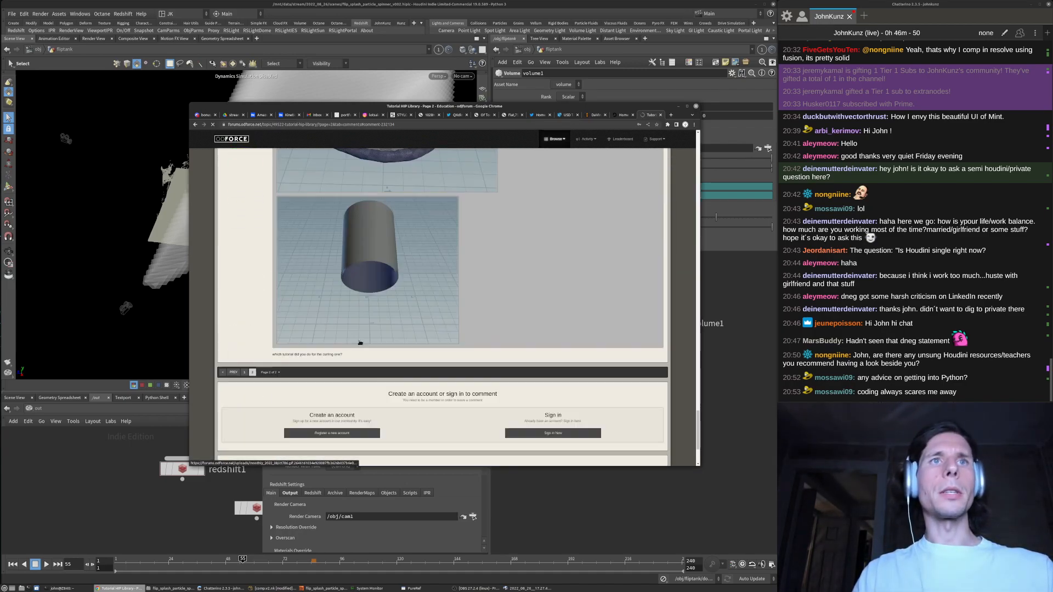
pyautogui.scroll(8, 410, 270)
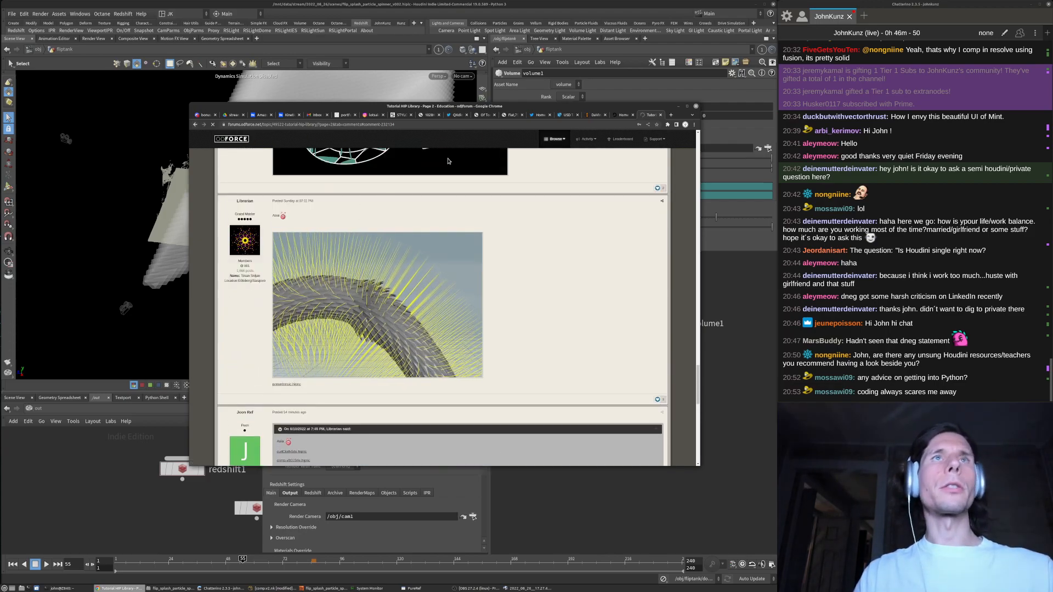
pyautogui.scroll(-3, 411, 315)
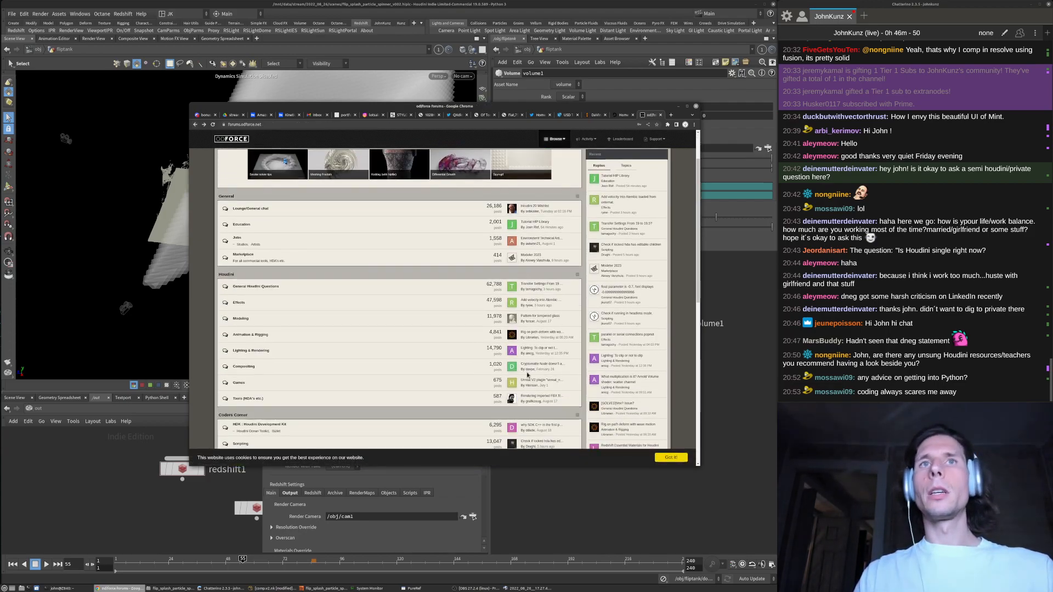
# Enlarge and reposition the browser window, look over the odforce forum categories, and return to Houdini
pyautogui.moveTo(697, 463); pyautogui.dragTo(764, 528)
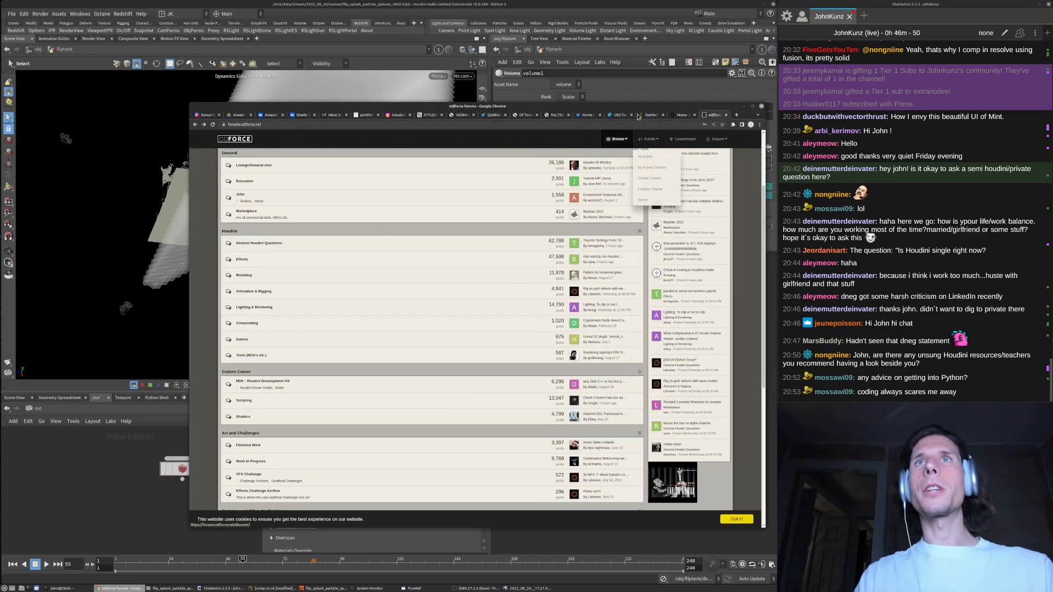
pyautogui.moveTo(626, 106); pyautogui.dragTo(562, 82)
pyautogui.scroll(3, 306, 176)
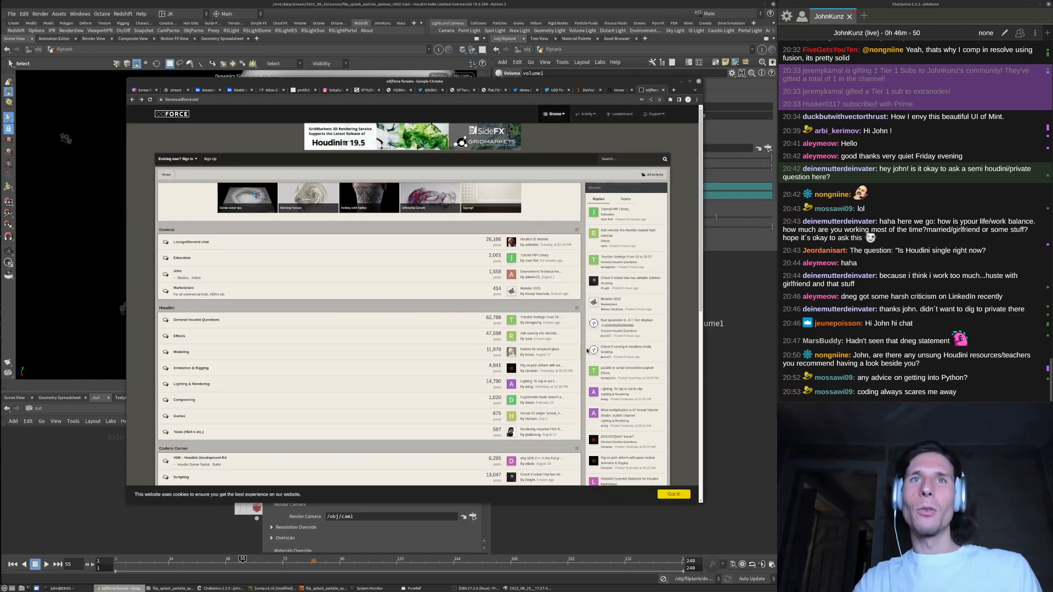
pyautogui.scroll(-3, 583, 352)
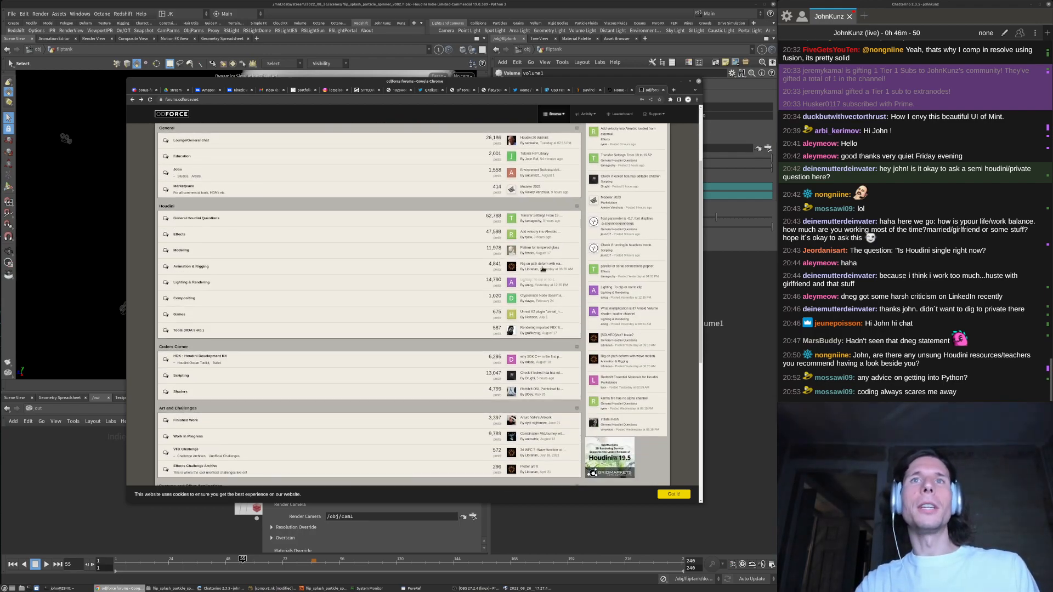
pyautogui.click(712, 380)
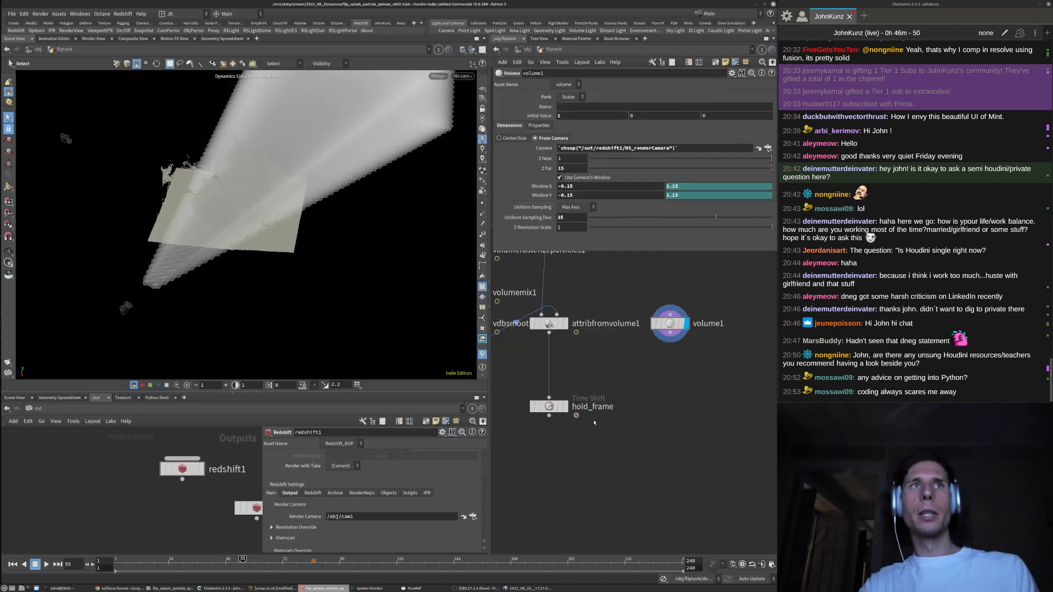
# Add a Group node fed by attribfromvolume1, with volume1 connected to its second input, and place it between the two nodes
pyautogui.moveTo(690, 416); pyautogui.dragTo(679, 451, button='middle')
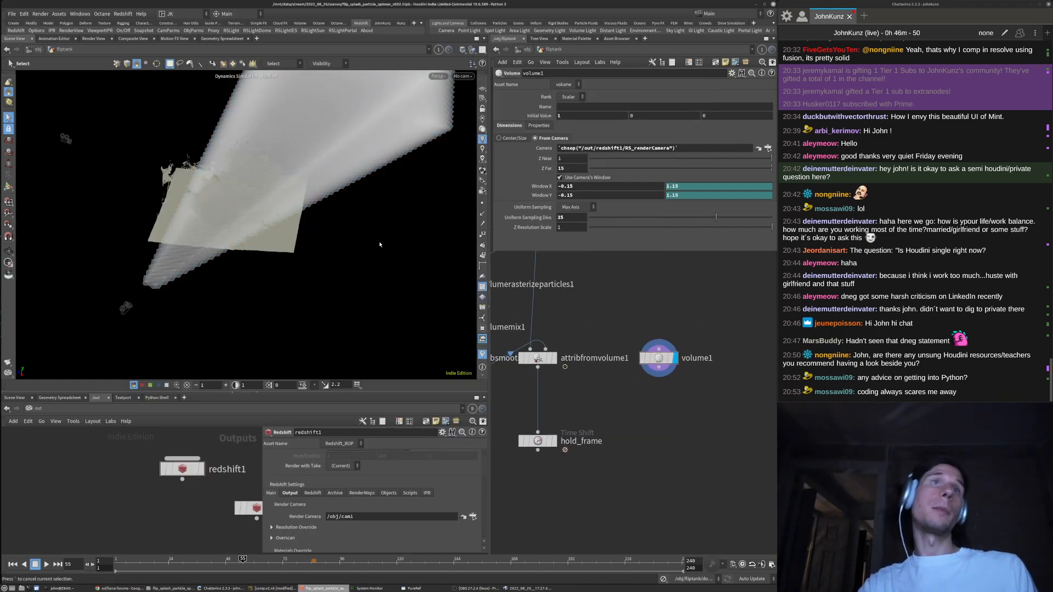
pyautogui.press('Escape')
pyautogui.moveTo(377, 238); pyautogui.dragTo(375, 235)
pyautogui.scroll(3, 356, 246)
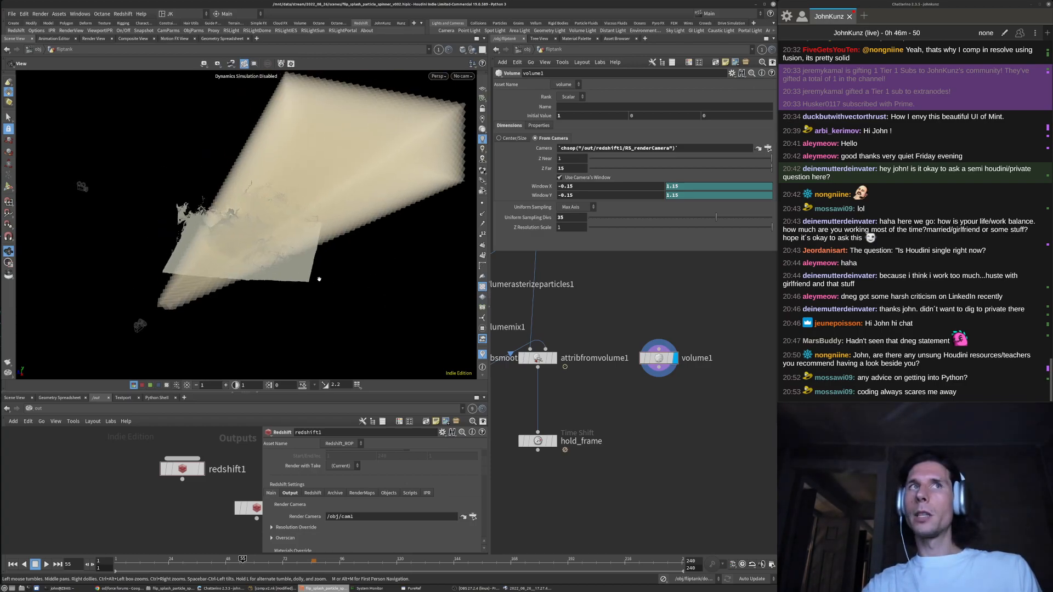
pyautogui.press('Tab')
pyautogui.write('group')
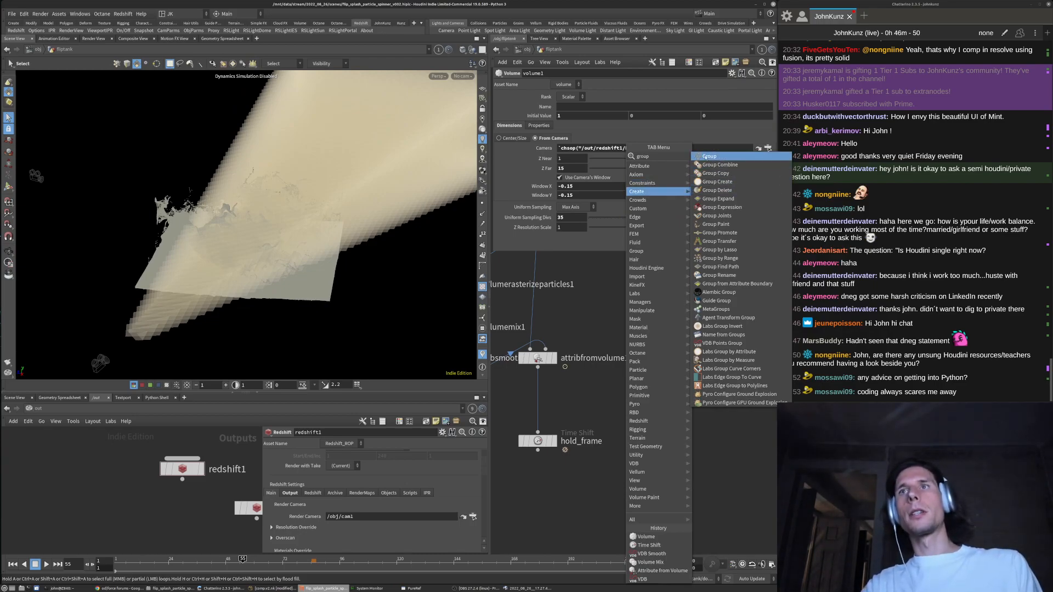
pyautogui.click(709, 156)
pyautogui.click(613, 405)
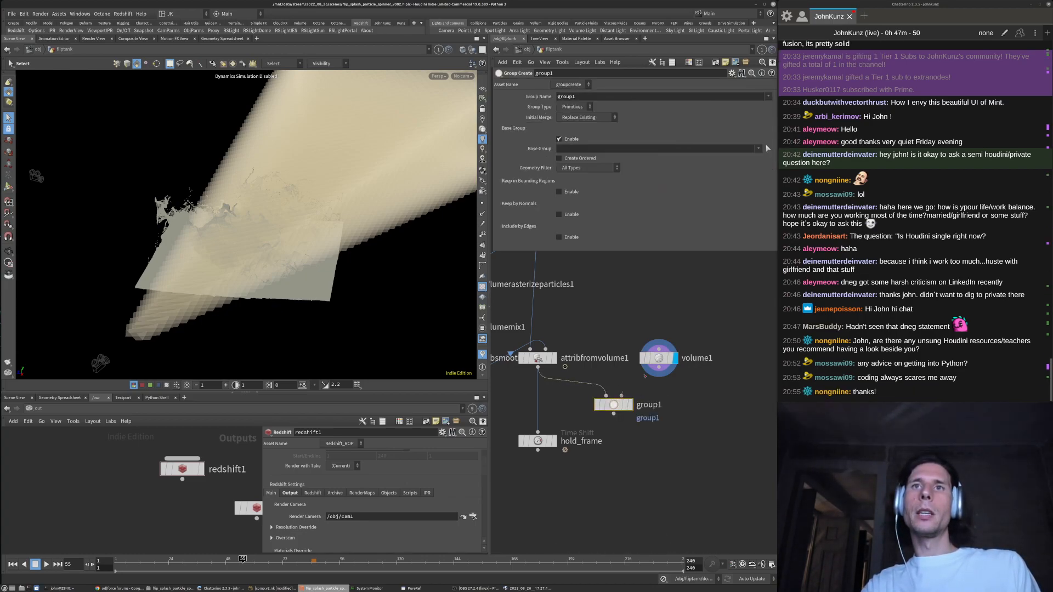
pyautogui.moveTo(613, 412); pyautogui.dragTo(599, 394)
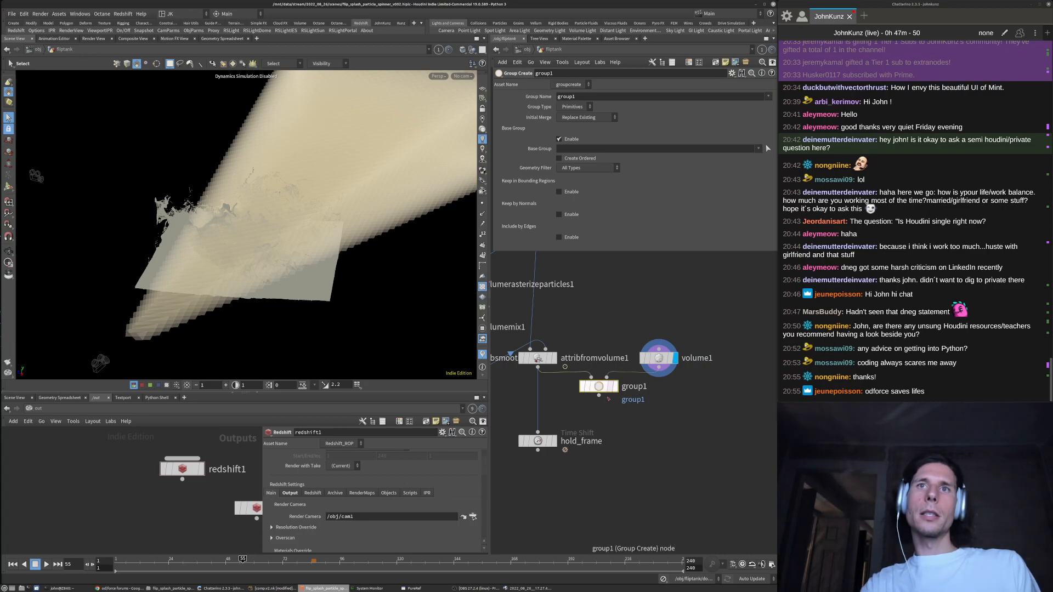
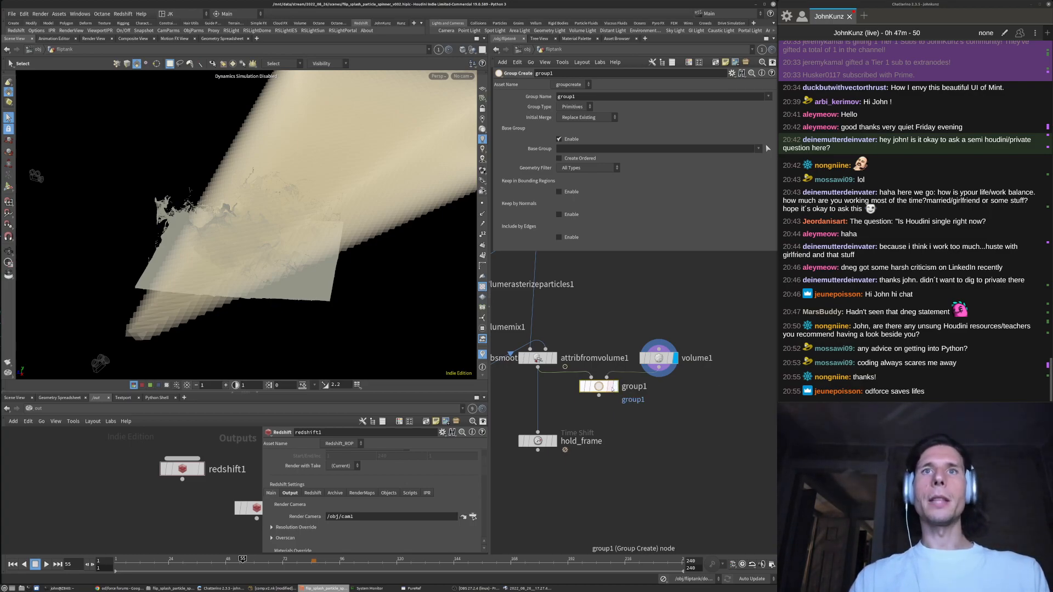
# Switch to Chrome, open the SideFX website in a new tab and go to the Houdini 19.5 documentation
pyautogui.moveTo(613, 418); pyautogui.dragTo(606, 412, button='middle')
pyautogui.scroll(-1, 604, 425)
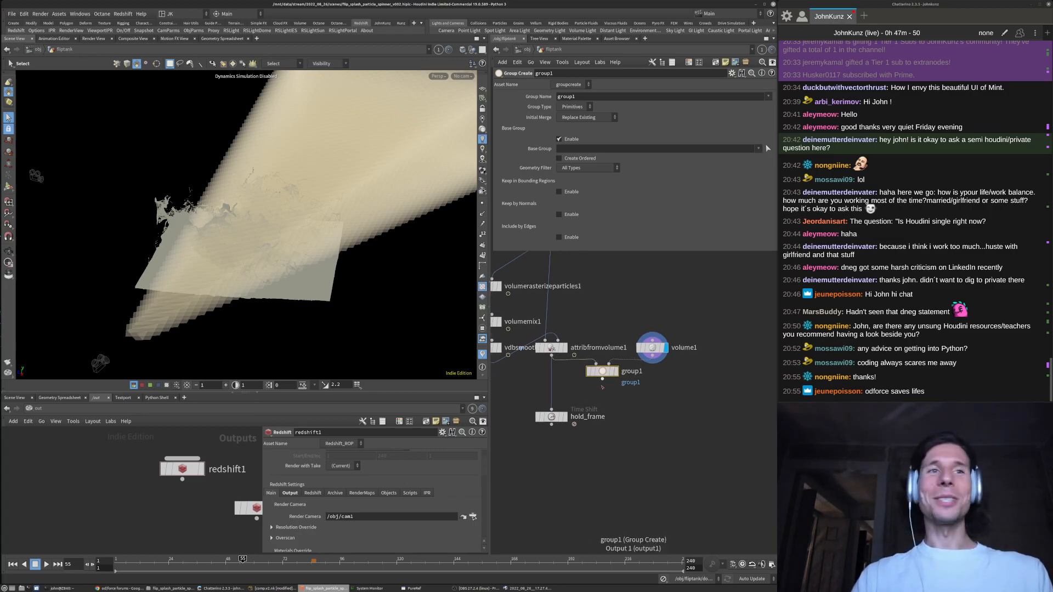
pyautogui.hotkey('alt', 'Tab')
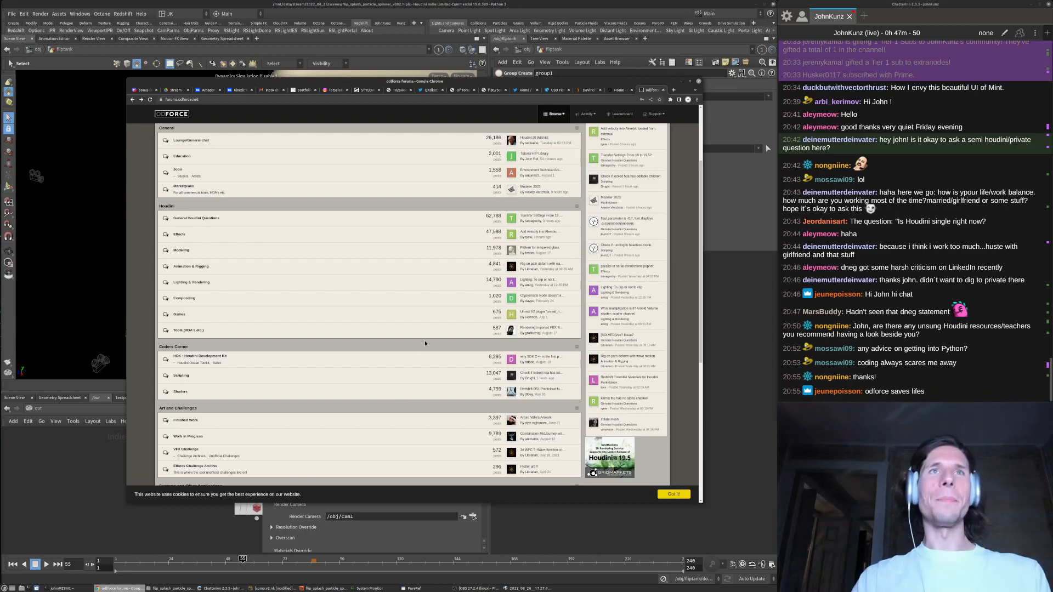
pyautogui.hotkey('ctrl', 't')
pyautogui.write('side')
pyautogui.press('Return')
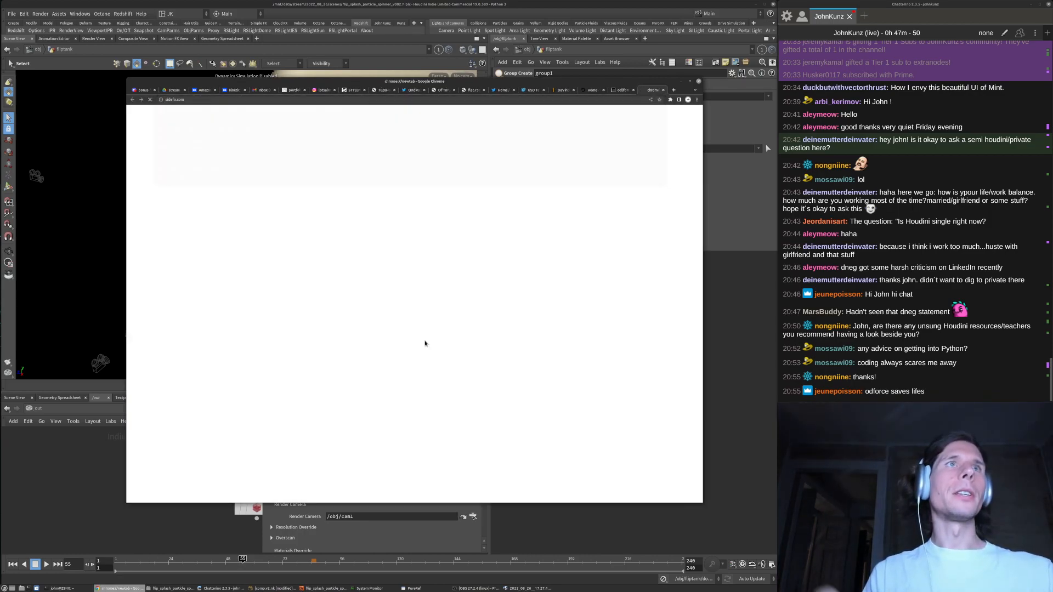
pyautogui.moveTo(430, 112)
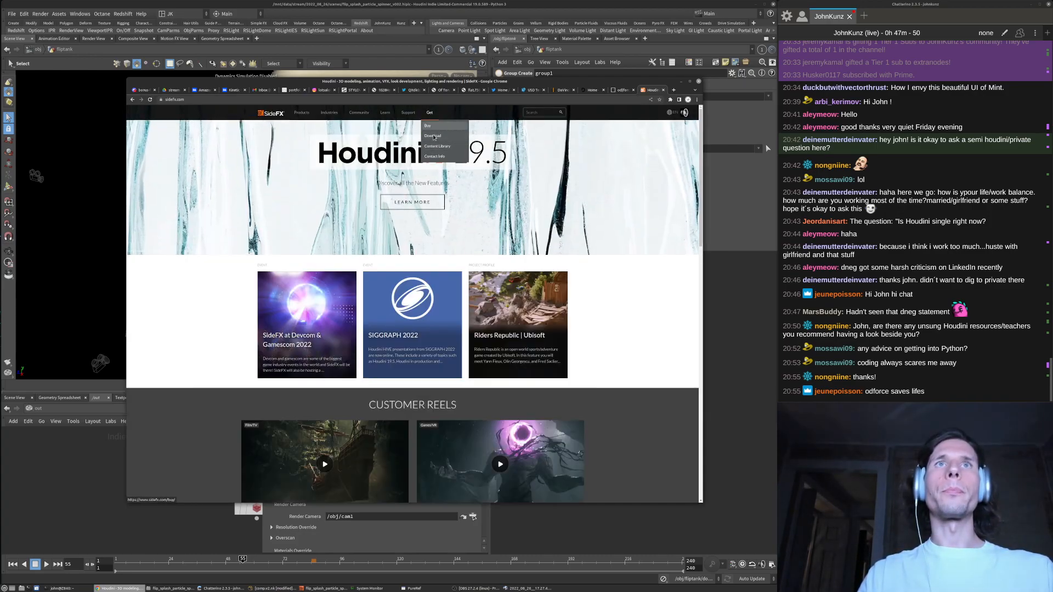
pyautogui.click(422, 125)
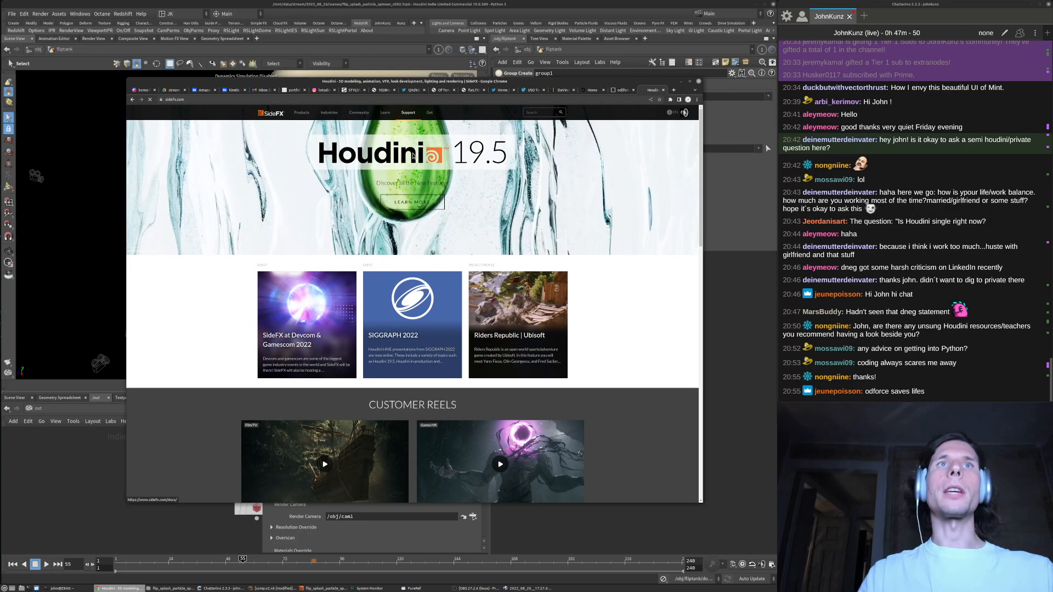
pyautogui.click(277, 174)
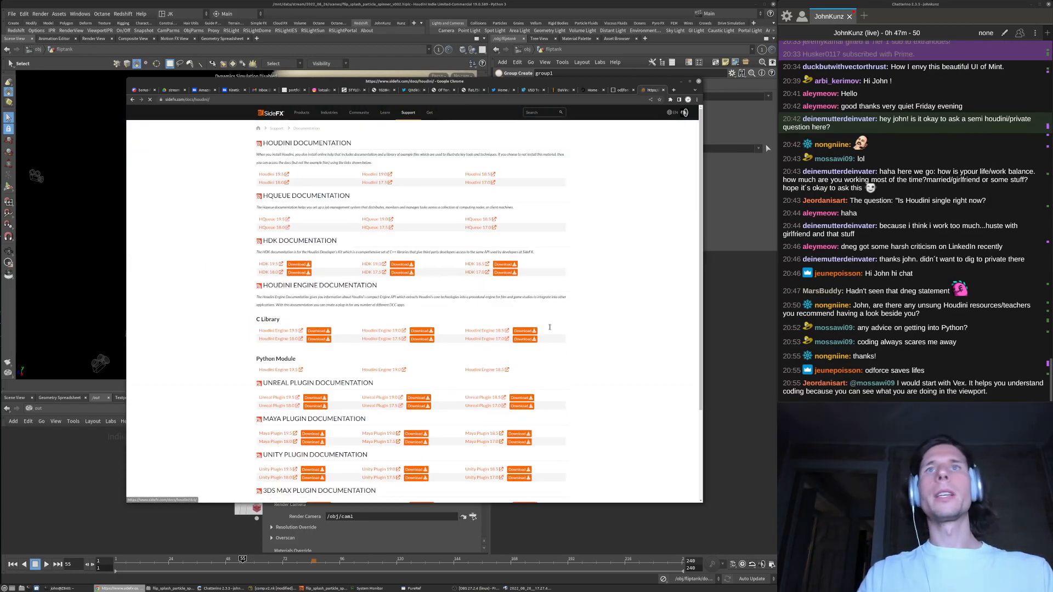
# Find the Python scripting page in the Houdini documentation's Reference section and look over its subtopics
pyautogui.scroll(-5, 447, 424)
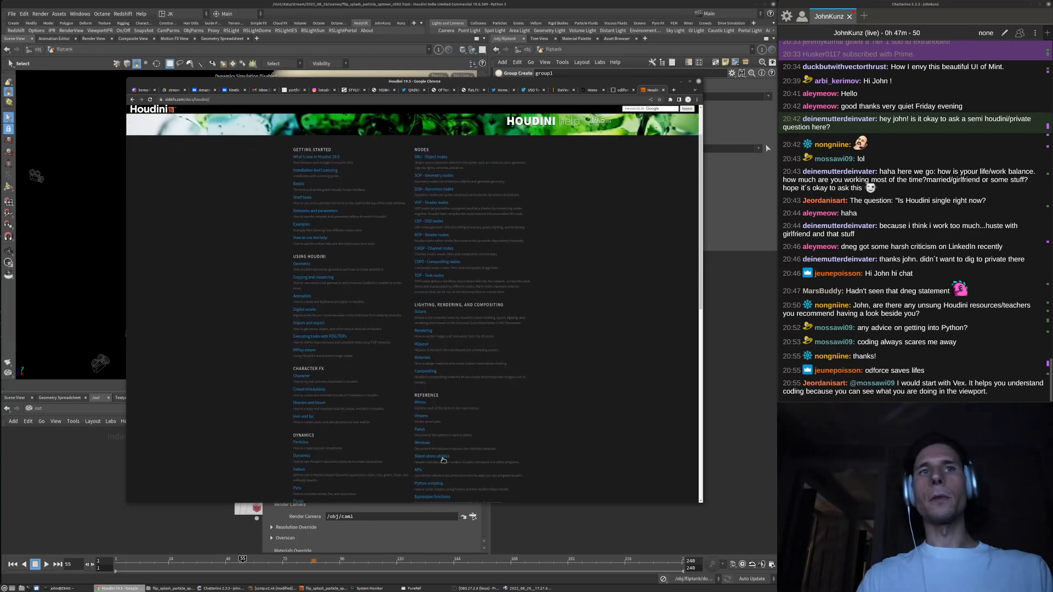
pyautogui.scroll(-3, 439, 246)
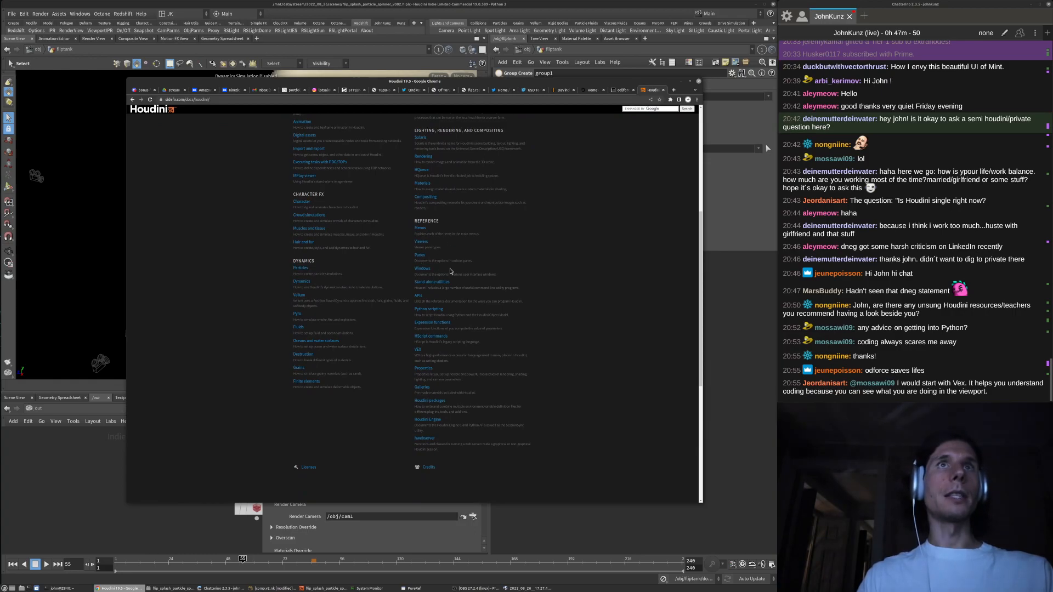
pyautogui.scroll(3, 467, 281)
pyautogui.scroll(-3, 448, 330)
pyautogui.click(442, 323)
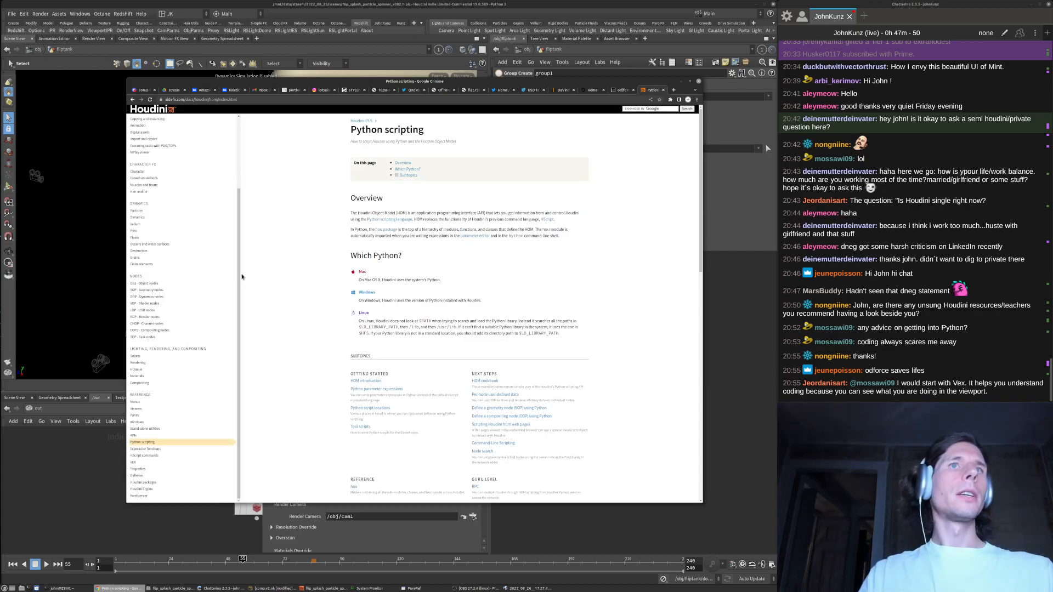
pyautogui.scroll(-3, 510, 343)
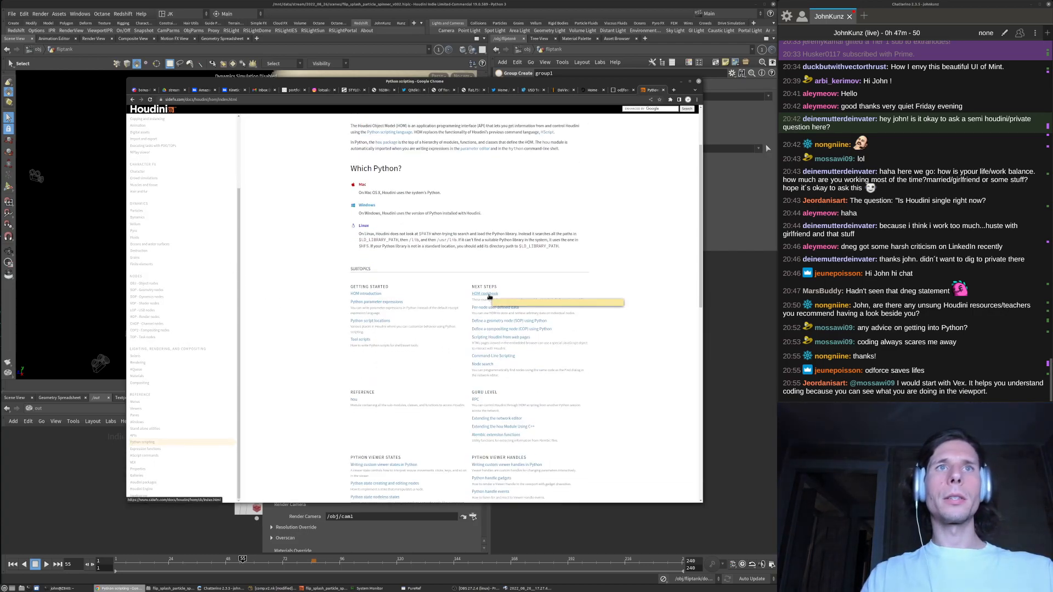
# Open the HOM Cookbook and look through its Wrapper library and Open and inspect a scene file examples
pyautogui.click(488, 295)
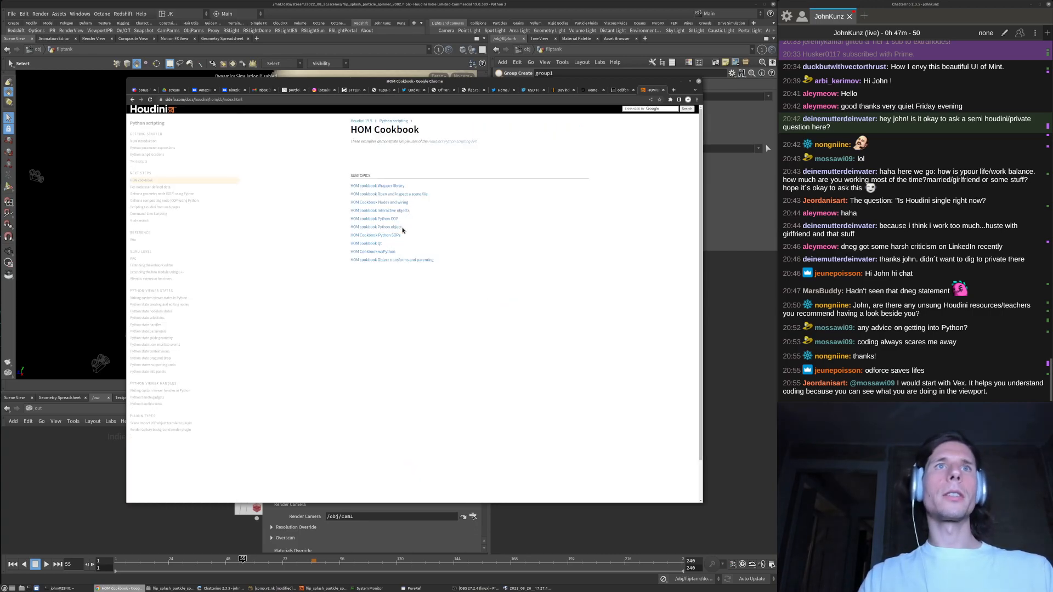
pyautogui.click(392, 186)
pyautogui.scroll(-2, 337, 348)
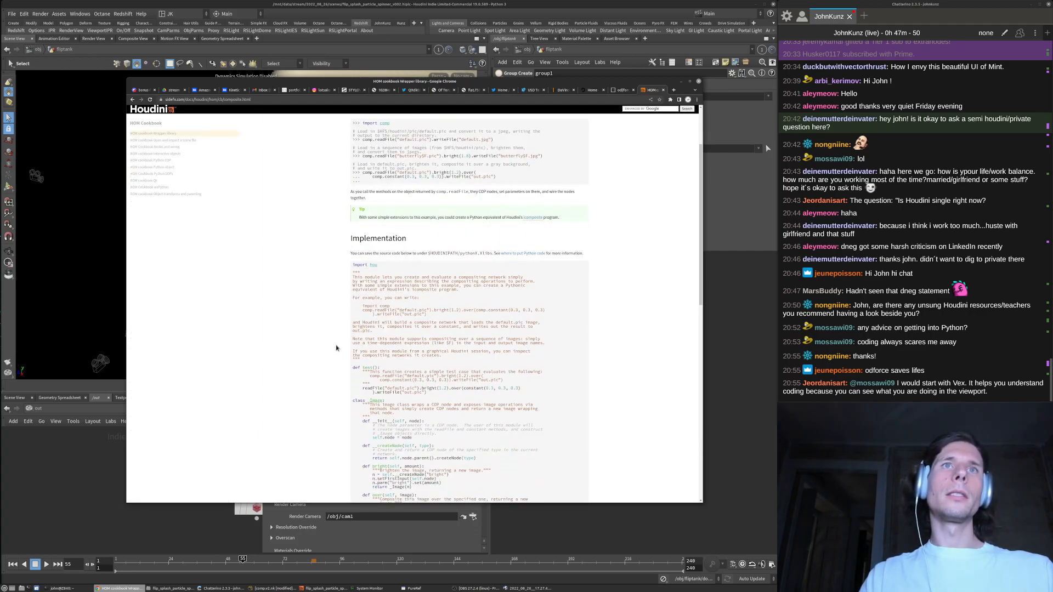
pyautogui.scroll(5, 439, 263)
pyautogui.hotkey('alt', 'Left')
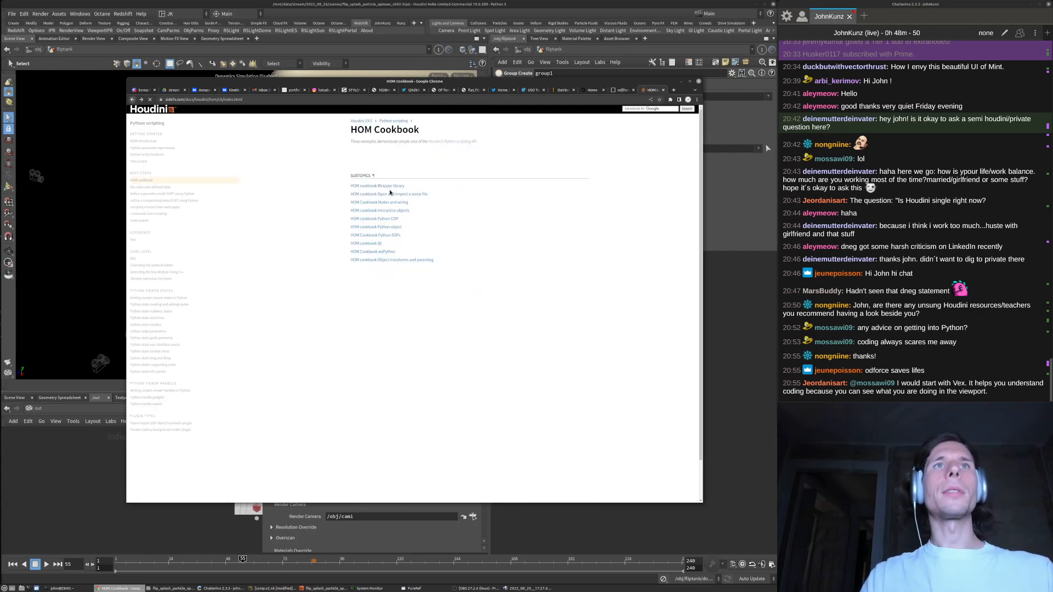
pyautogui.click(404, 195)
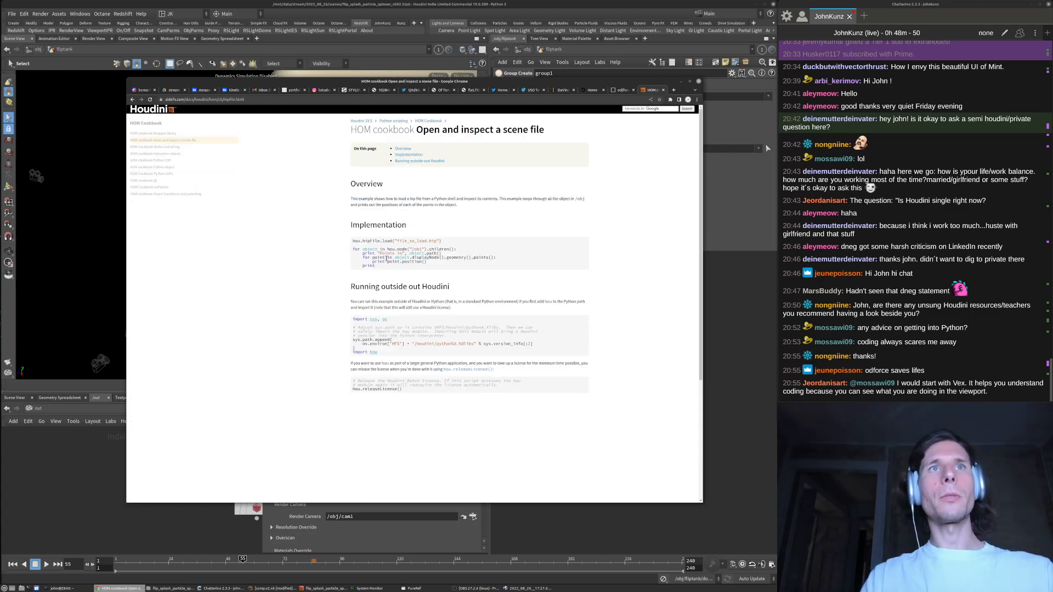
# Minimize the browser, switch to the terminal's first session, clear it and start python3
pyautogui.click(117, 588)
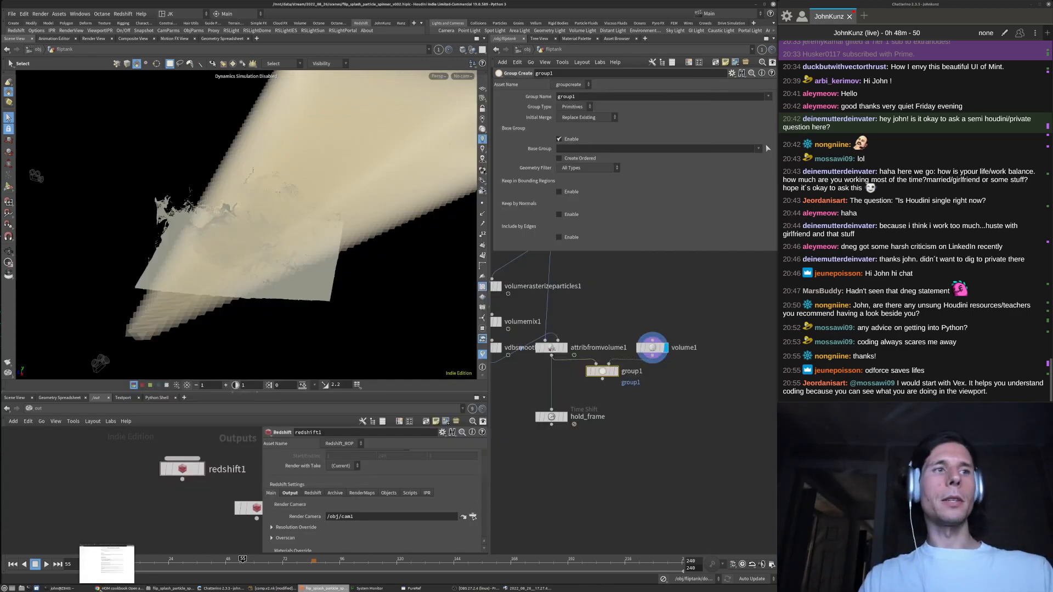
pyautogui.click(62, 588)
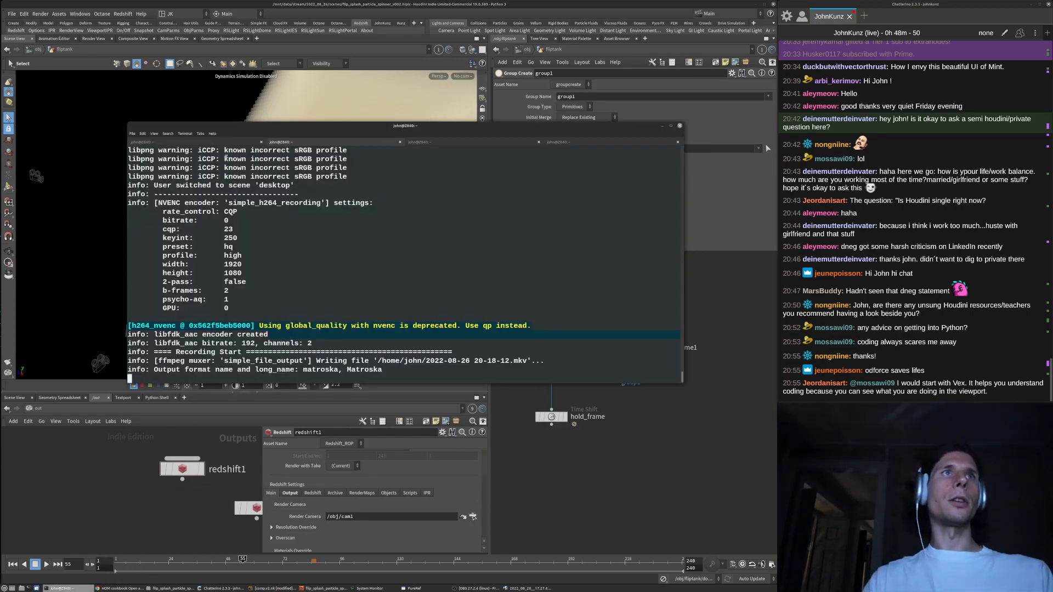
pyautogui.click(229, 144)
pyautogui.hotkey('ctrl', 'l')
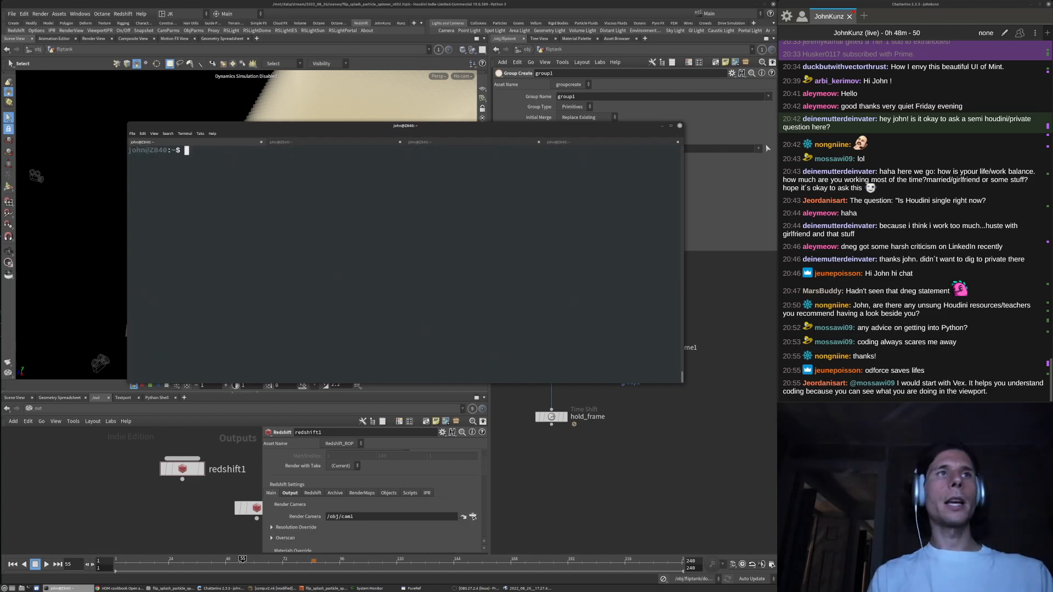
pyautogui.write('python3')
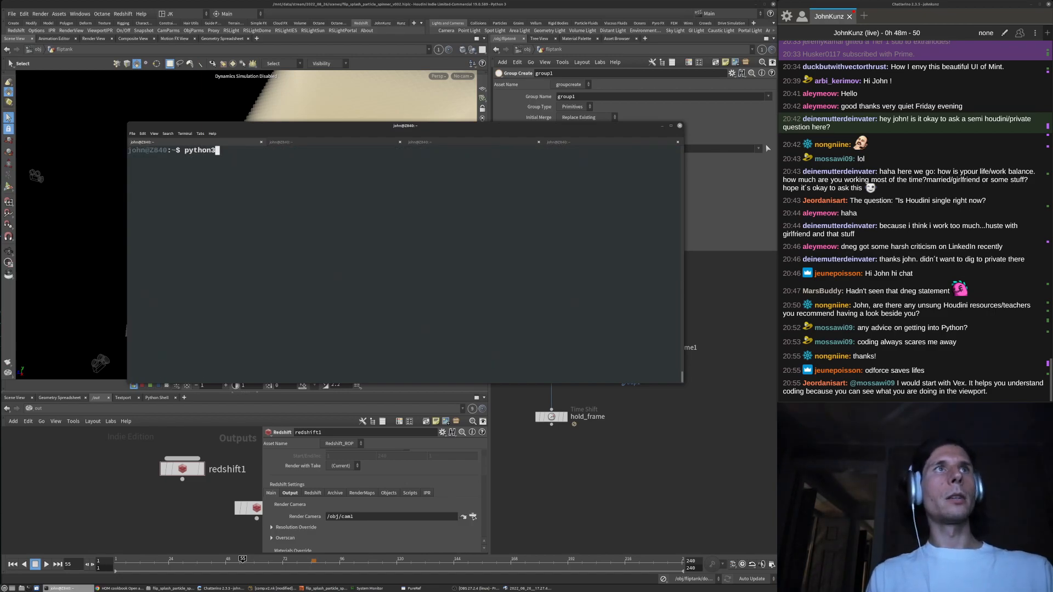
pyautogui.press('Return')
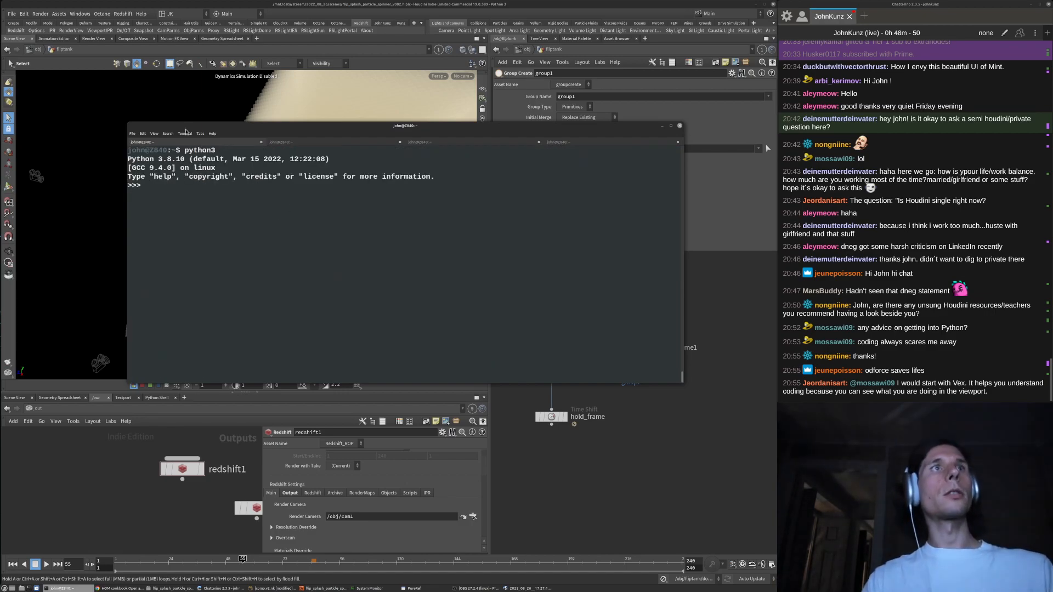
# Reposition the terminal window and evaluate 3.532 + 12 in the Python interpreter
pyautogui.moveTo(219, 125); pyautogui.dragTo(224, 119)
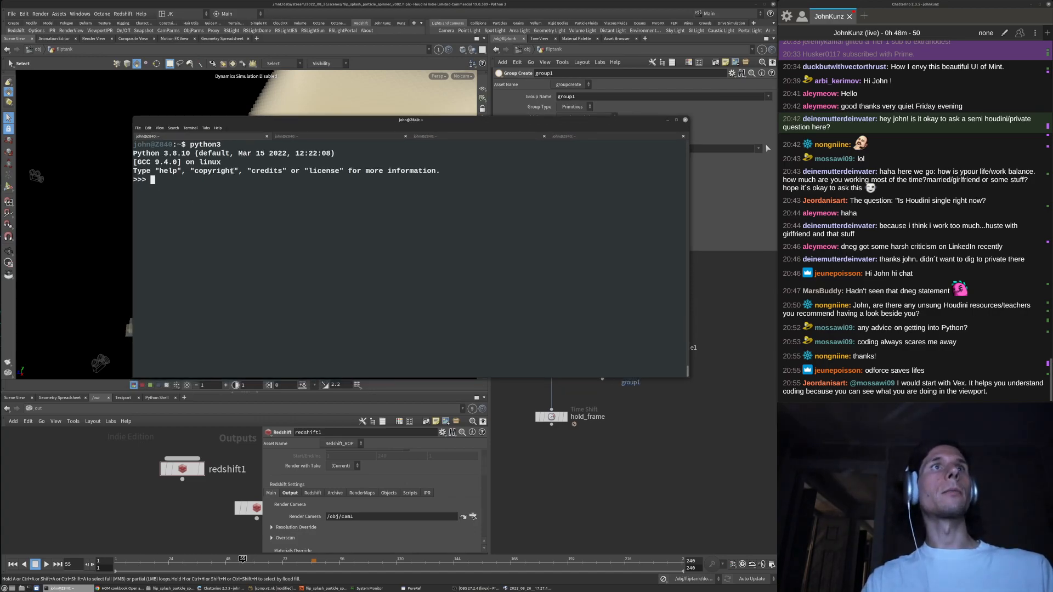
pyautogui.moveTo(405, 125); pyautogui.dragTo(509, 117)
pyautogui.moveTo(373, 114); pyautogui.dragTo(281, 132)
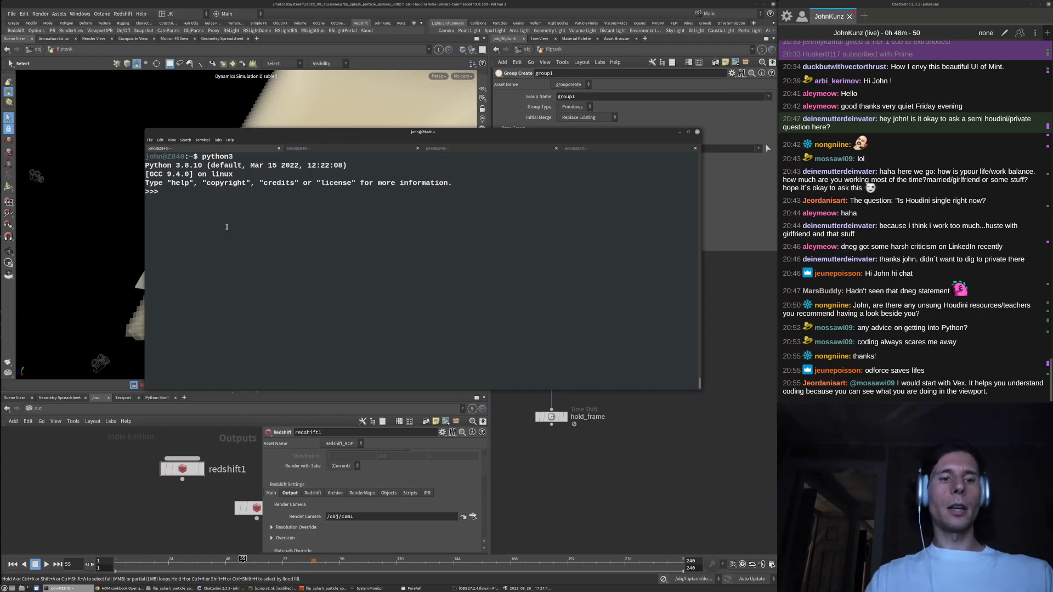
pyautogui.write('3.532 + 12')
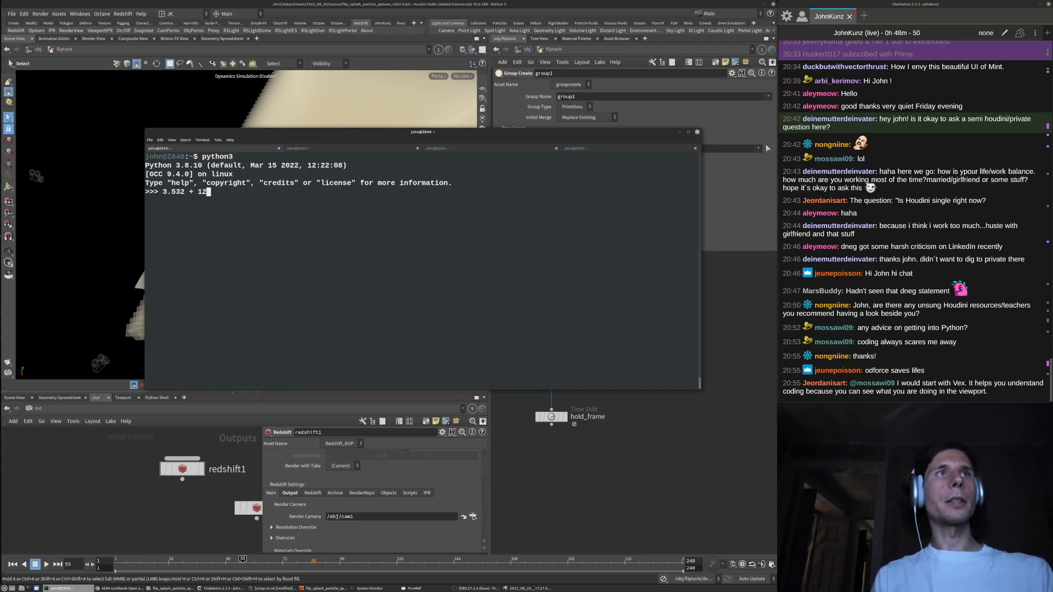
pyautogui.press('Return')
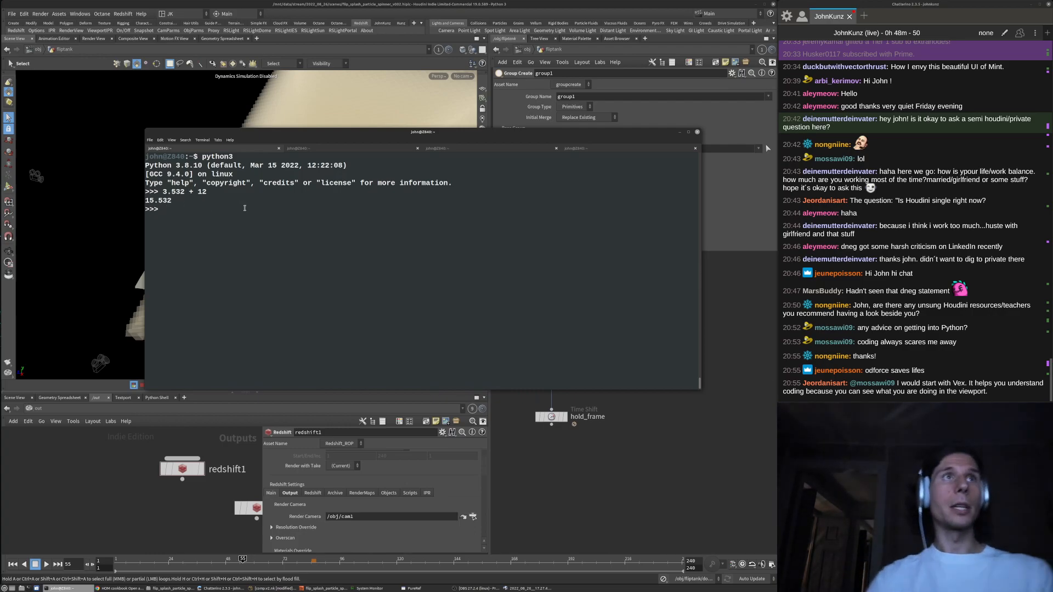
# Assign 3.532 + 12 to a variable named val and output its value
pyautogui.press('Up')
pyautogui.press('Home')
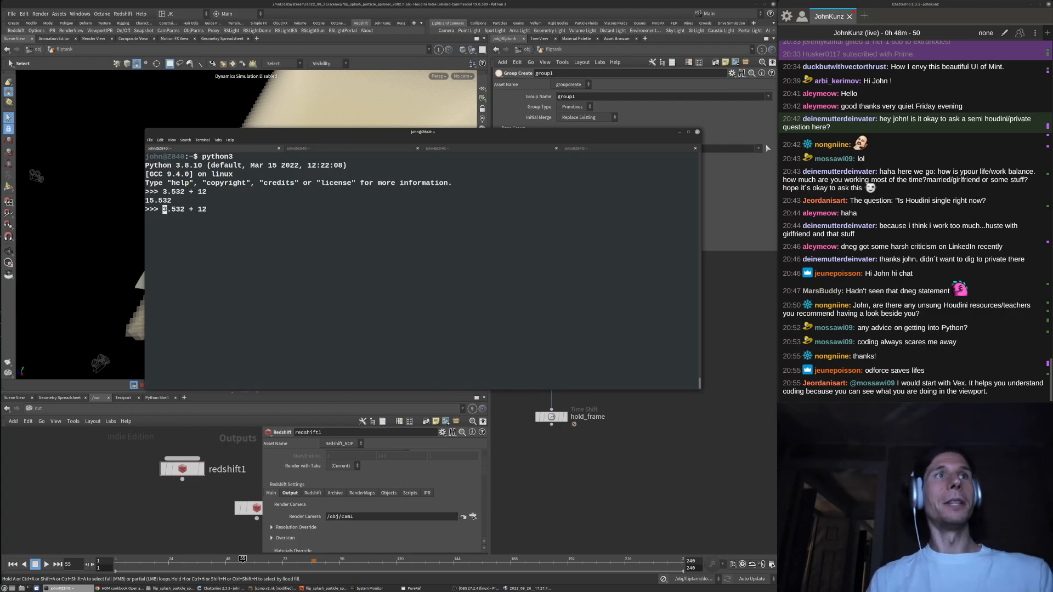
pyautogui.write('val =')
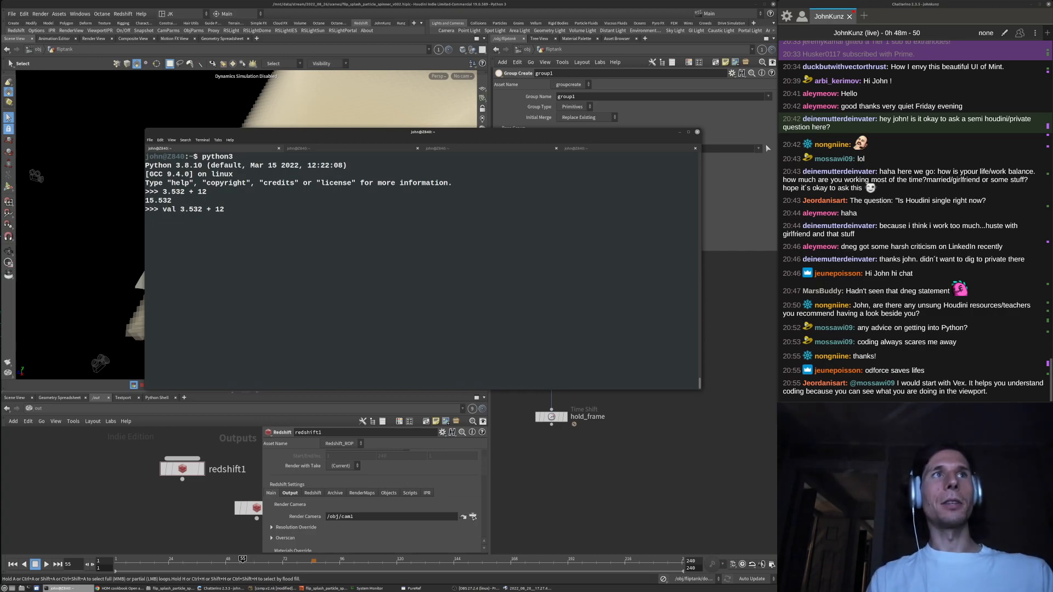
pyautogui.press('Return')
pyautogui.write('val')
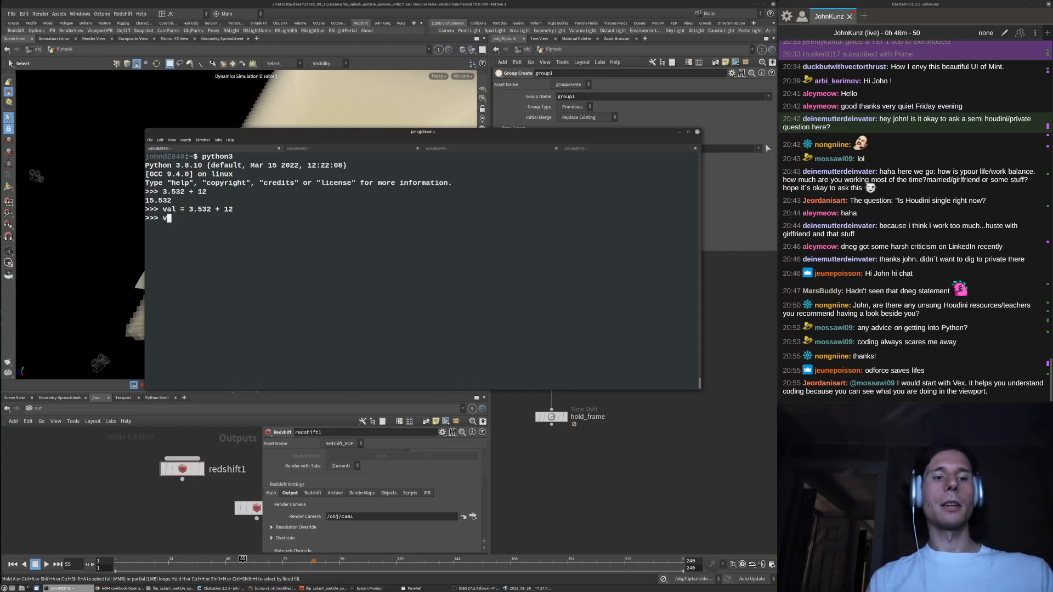
pyautogui.press('Return')
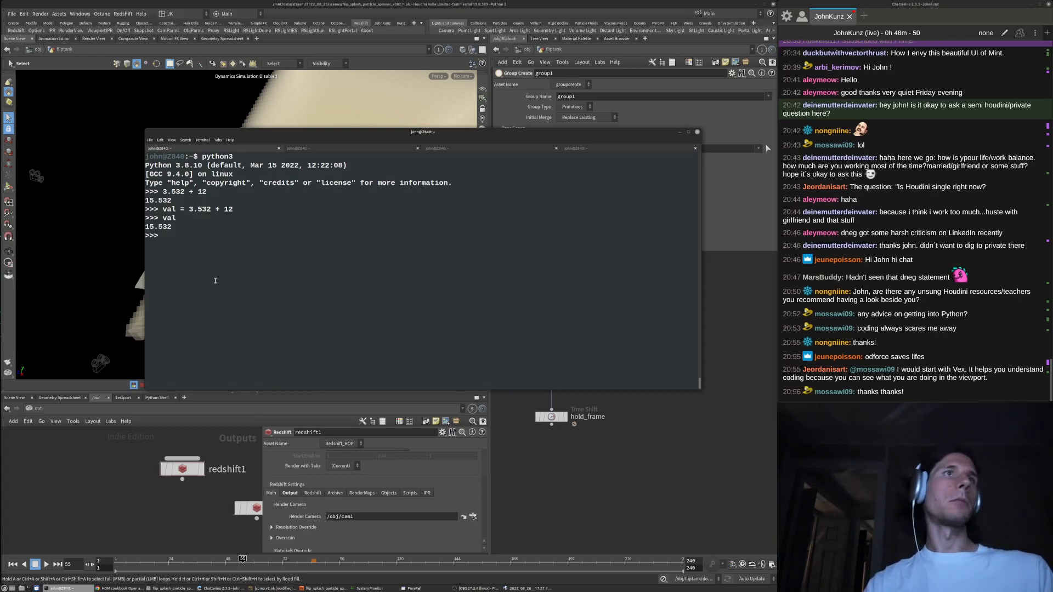
# Exit the Python interpreter with quit() and switch back to the Houdini node network
pyautogui.write('quit()')
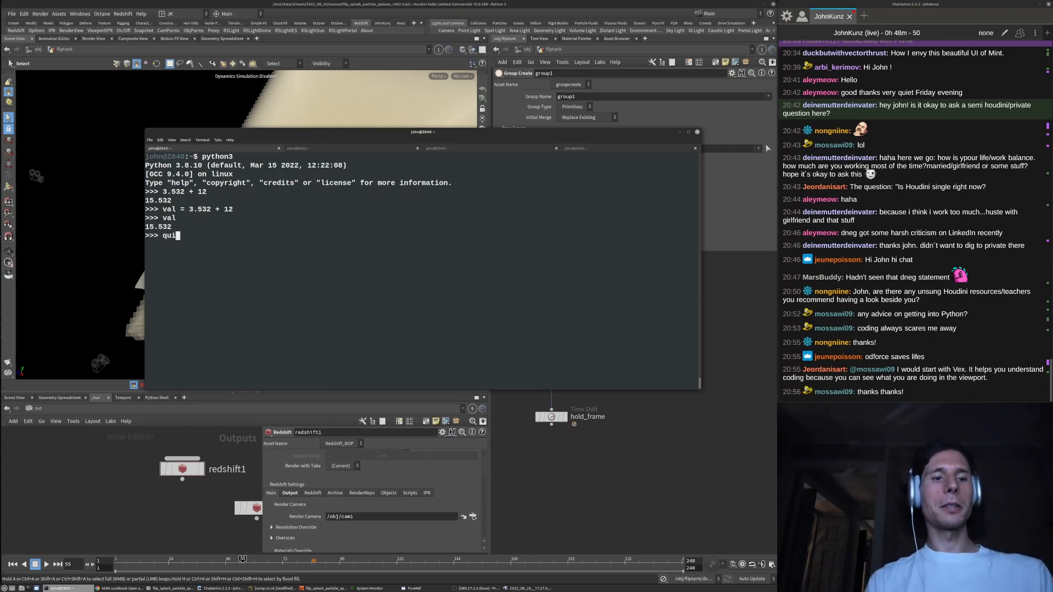
pyautogui.press('Return')
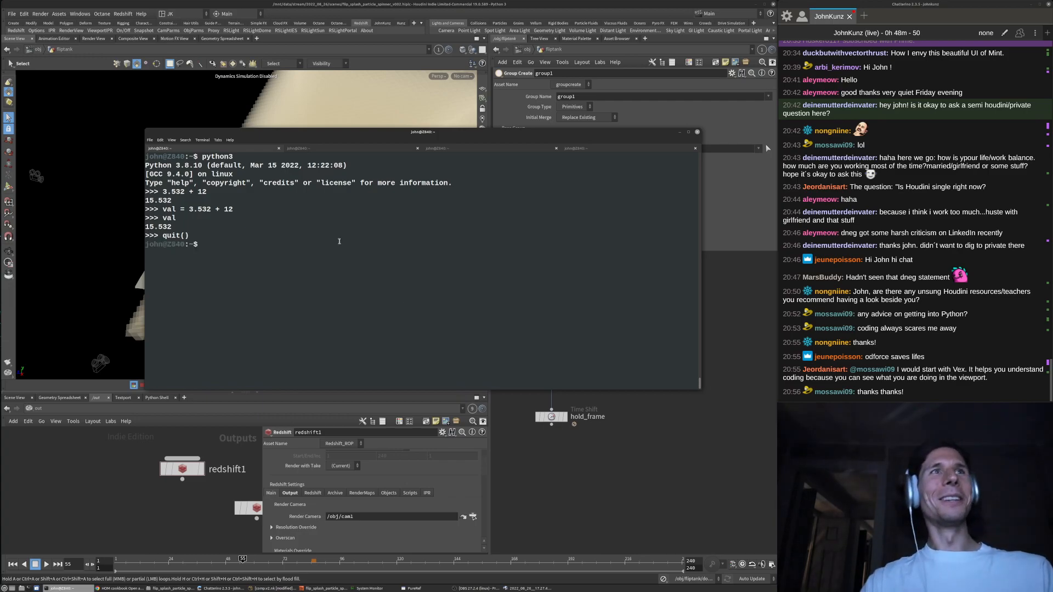
pyautogui.click(618, 496)
pyautogui.moveTo(578, 477); pyautogui.dragTo(645, 440, button='middle')
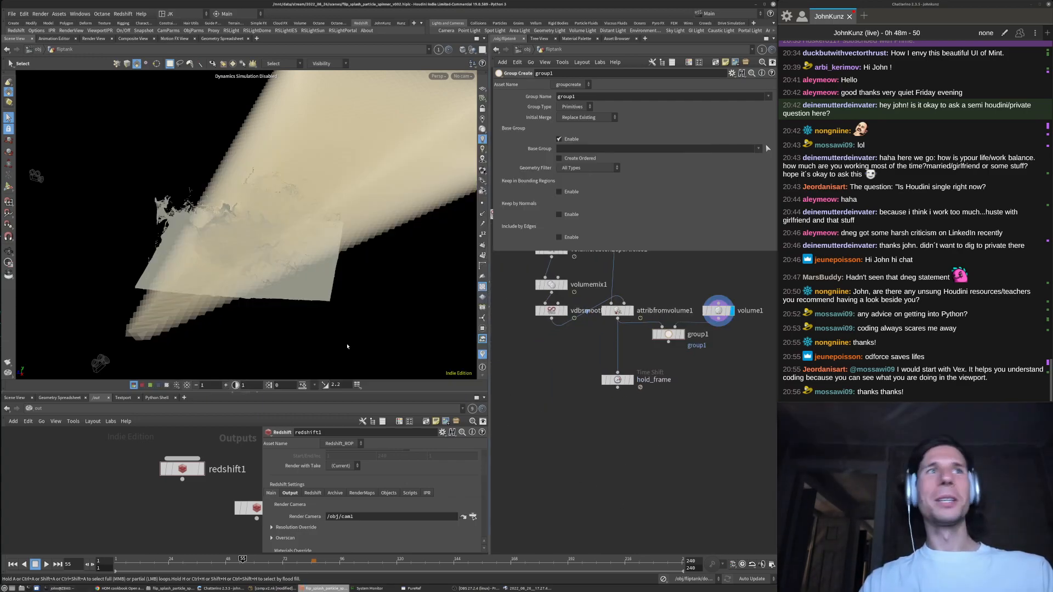
# Check the Initial Value of volume1, then display group1 and open its parameters
pyautogui.moveTo(218, 292); pyautogui.dragTo(294, 243)
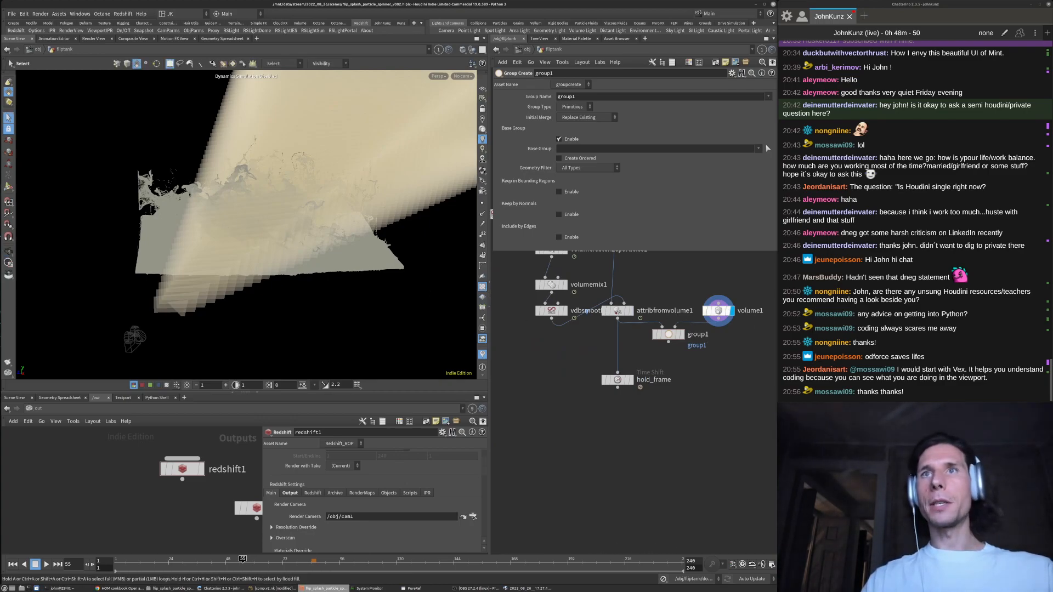
pyautogui.click(717, 311)
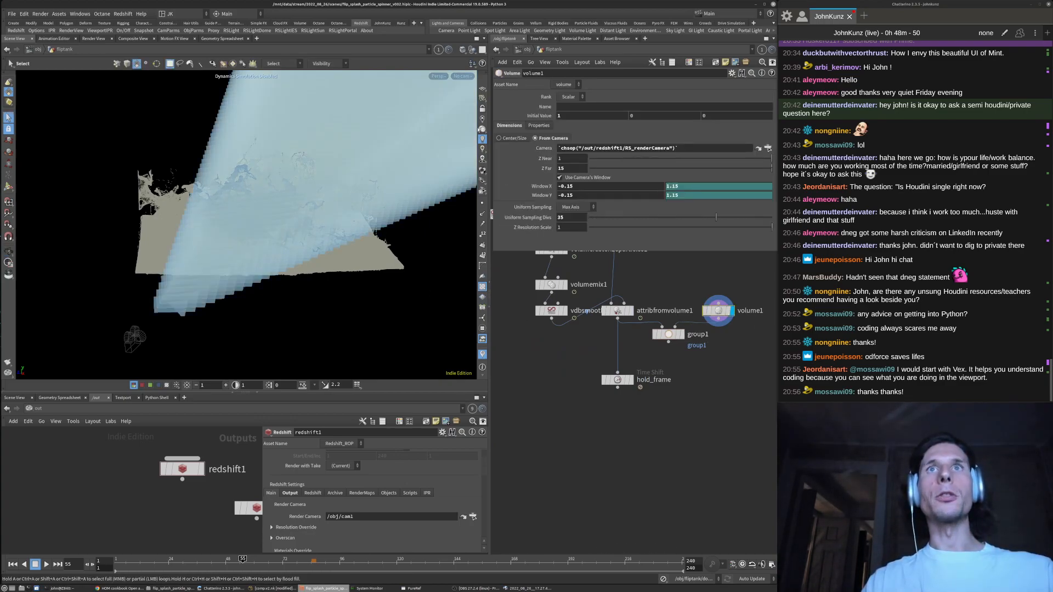
pyautogui.doubleClick(563, 116)
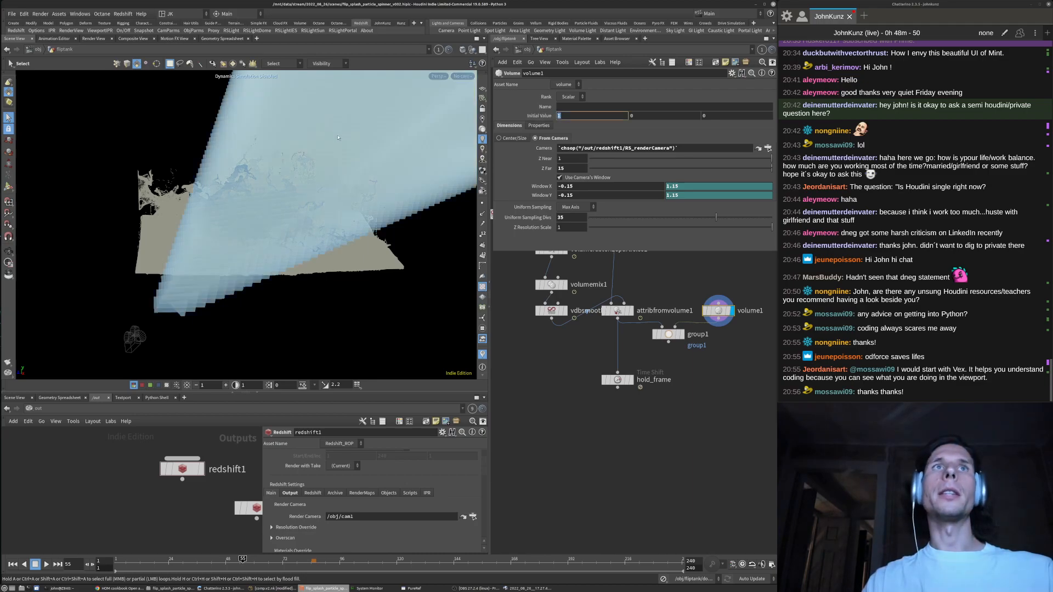
pyautogui.scroll(2, 686, 339)
pyautogui.click(686, 334)
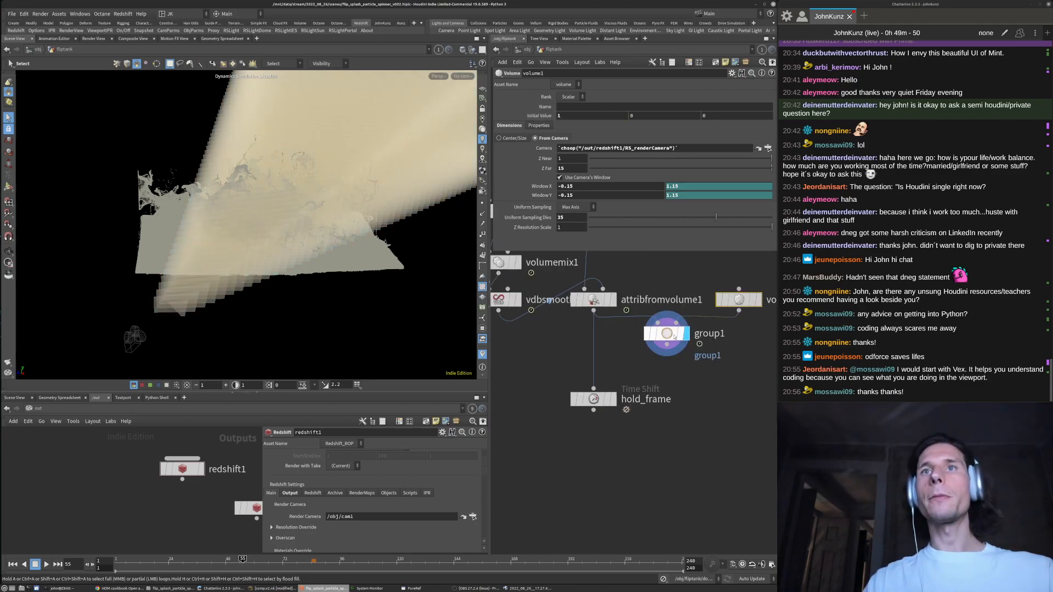
pyautogui.click(666, 333)
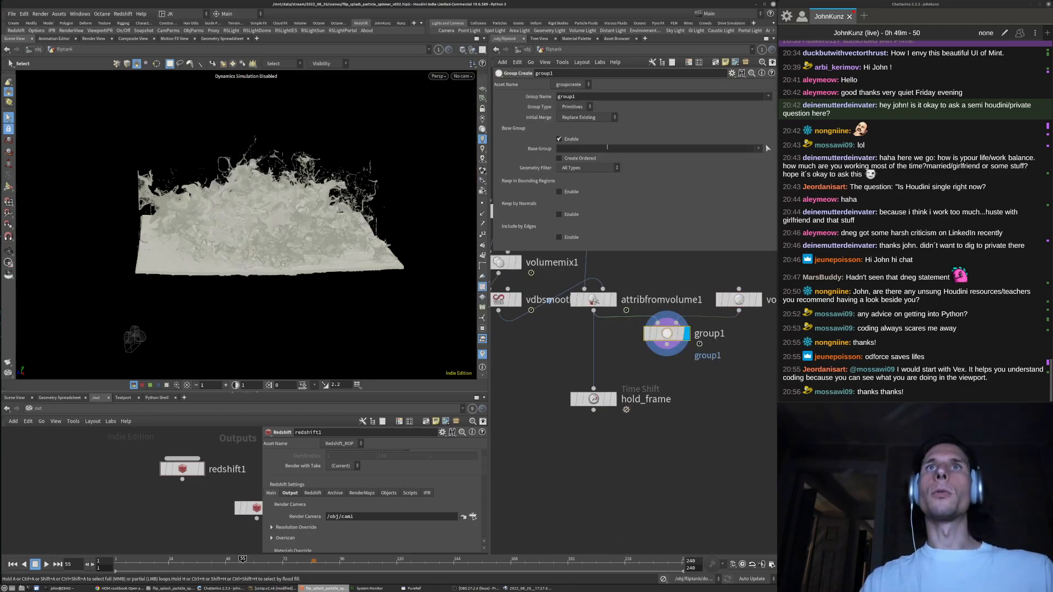
# Set group1 to Points, disable its Base Group, and enable Keep in Bounding Regions with the Bounding Volume type
pyautogui.click(566, 107)
pyautogui.click(571, 117)
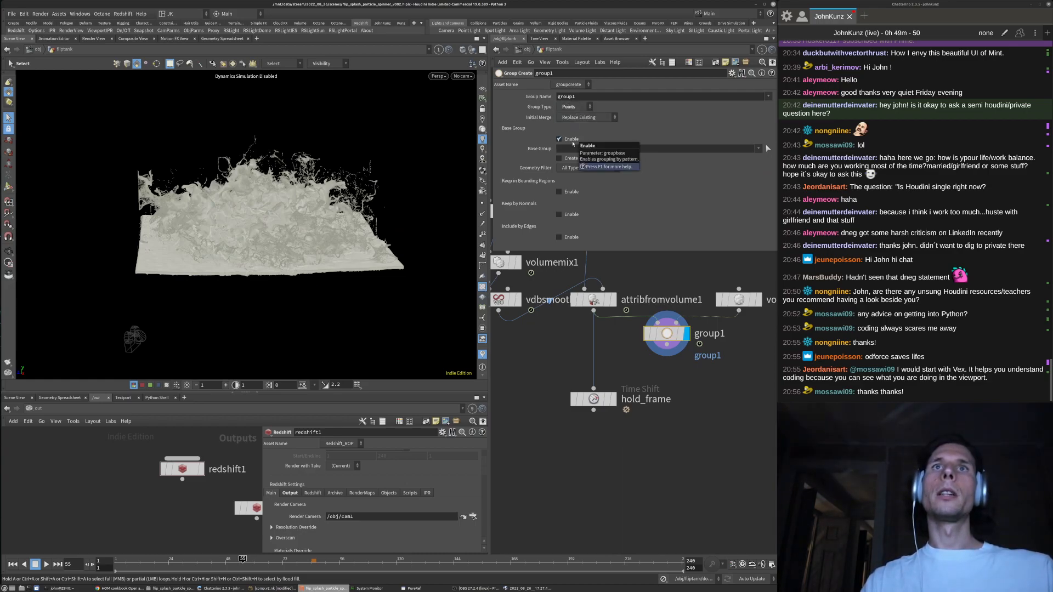
pyautogui.click(569, 140)
pyautogui.click(566, 163)
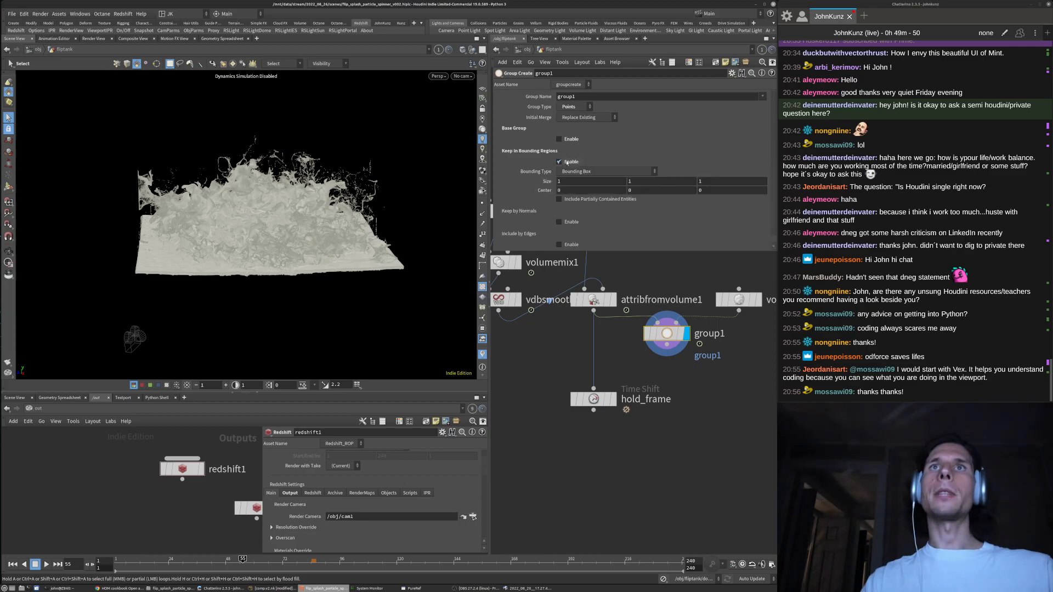
pyautogui.click(574, 171)
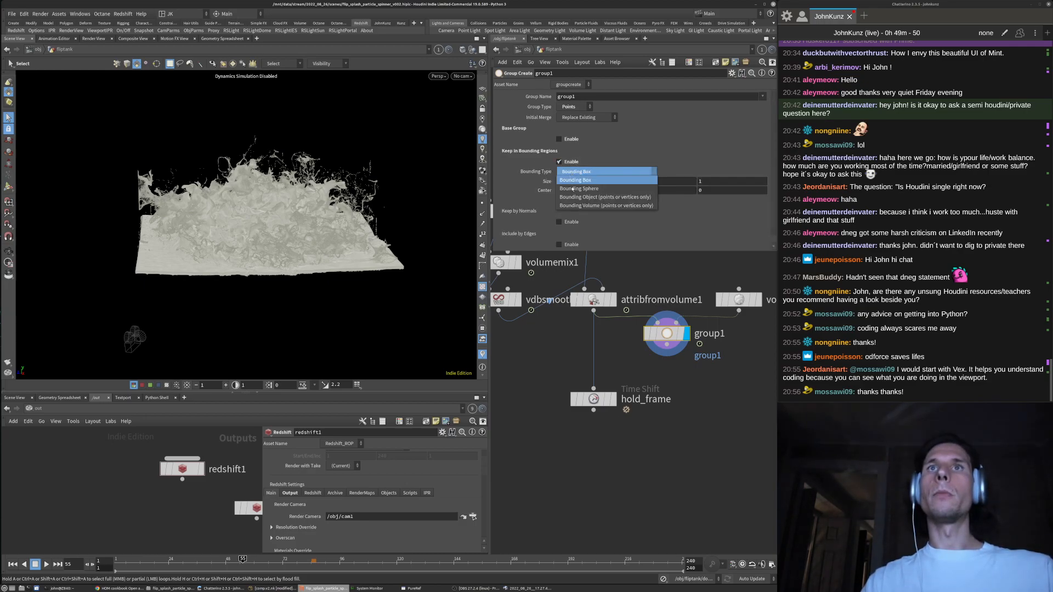
pyautogui.click(573, 205)
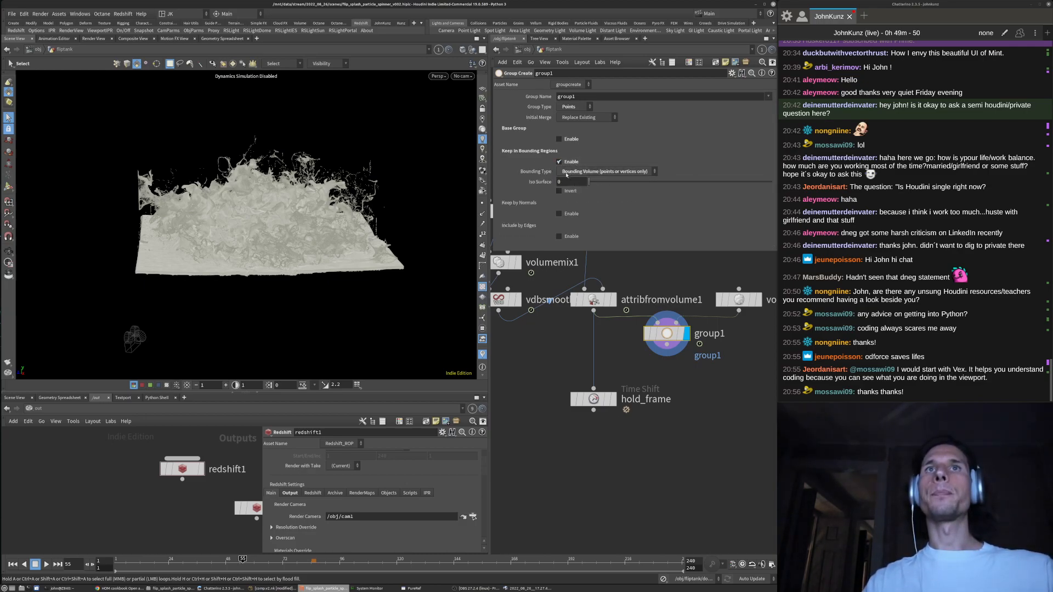
# Set group1's Iso Surface to 0.5 and activate its viewport handle to highlight the grouped points
pyautogui.click(580, 182)
pyautogui.moveTo(543, 183)
pyautogui.write('0.5')
pyautogui.press('Return')
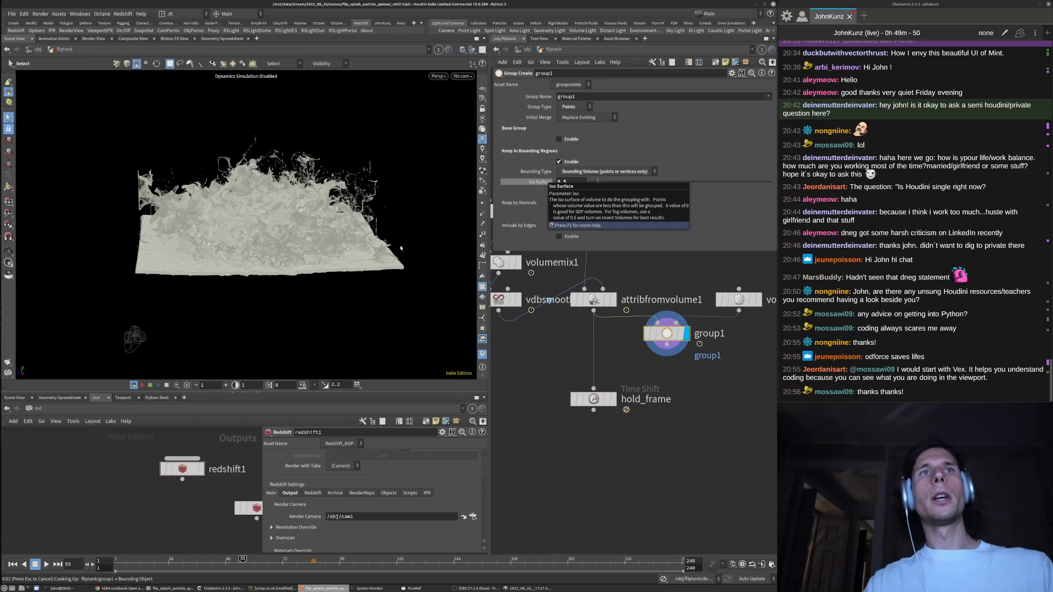
pyautogui.click(8, 187)
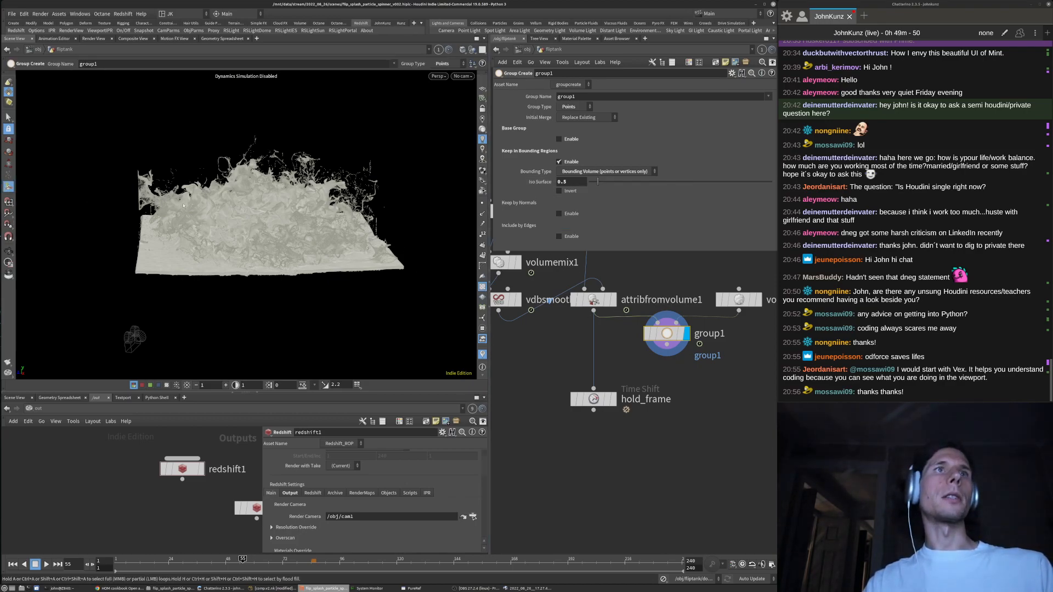
pyautogui.press('Escape')
pyautogui.moveTo(321, 204); pyautogui.dragTo(148, 203)
pyautogui.scroll(4, 180, 197)
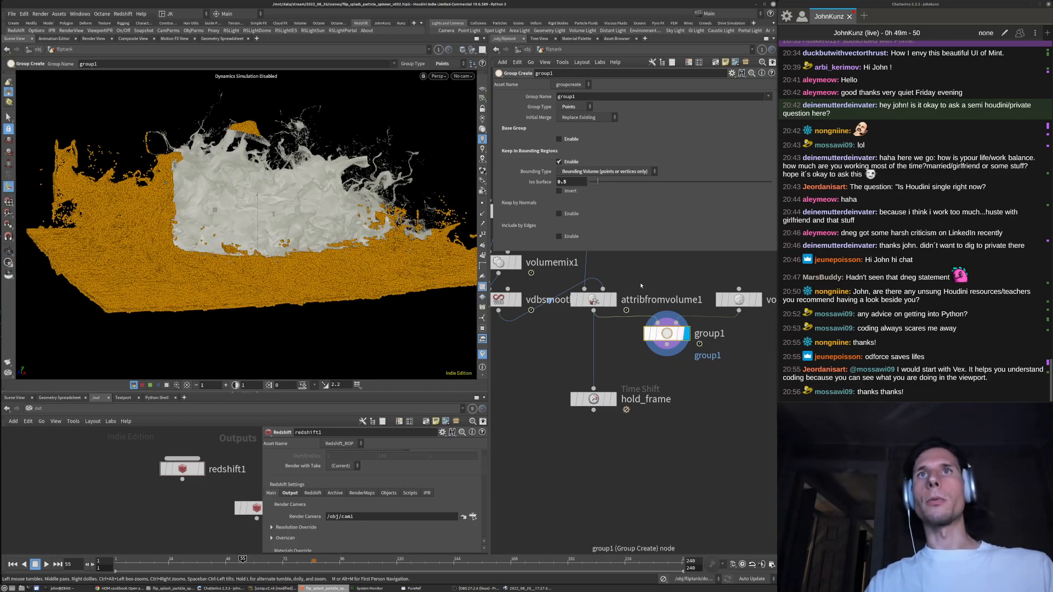
# Try an Iso Surface of 1.4 on group1 and return it to .5
pyautogui.click(571, 181)
pyautogui.write('1')
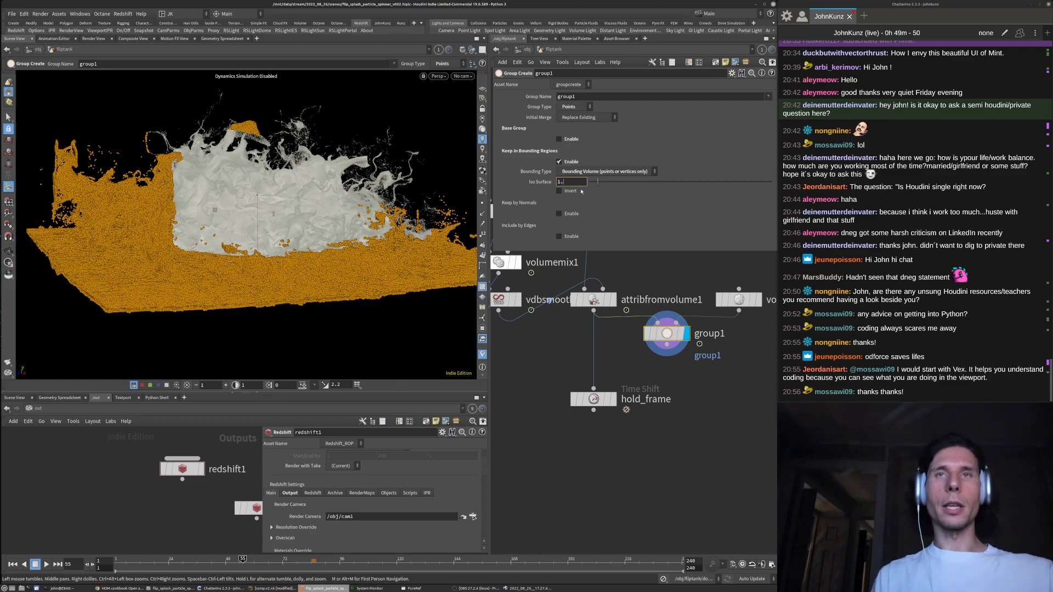
pyautogui.write('.4')
pyautogui.press('Return')
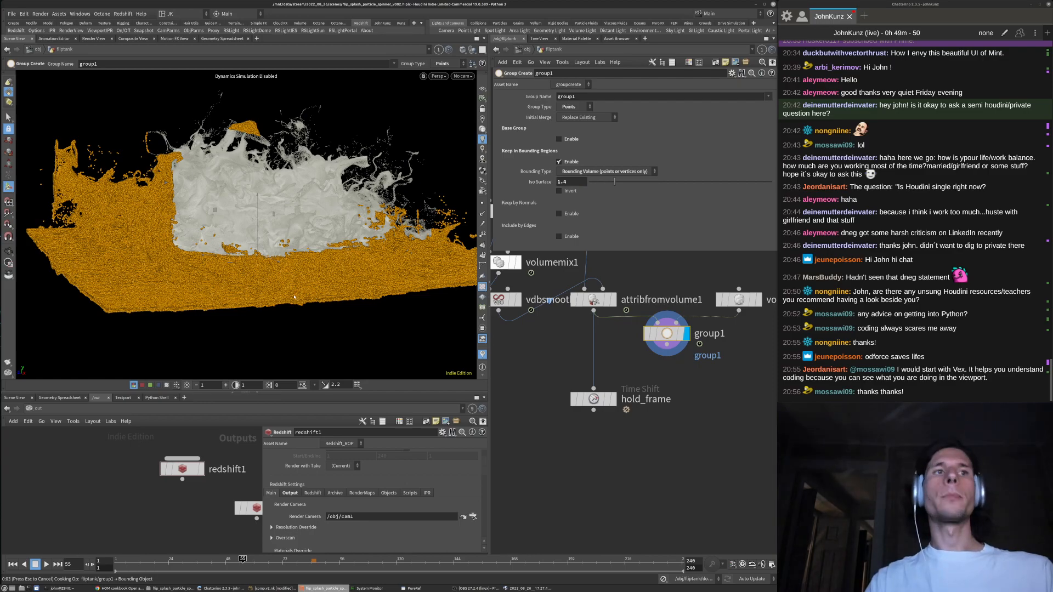
pyautogui.click(572, 183)
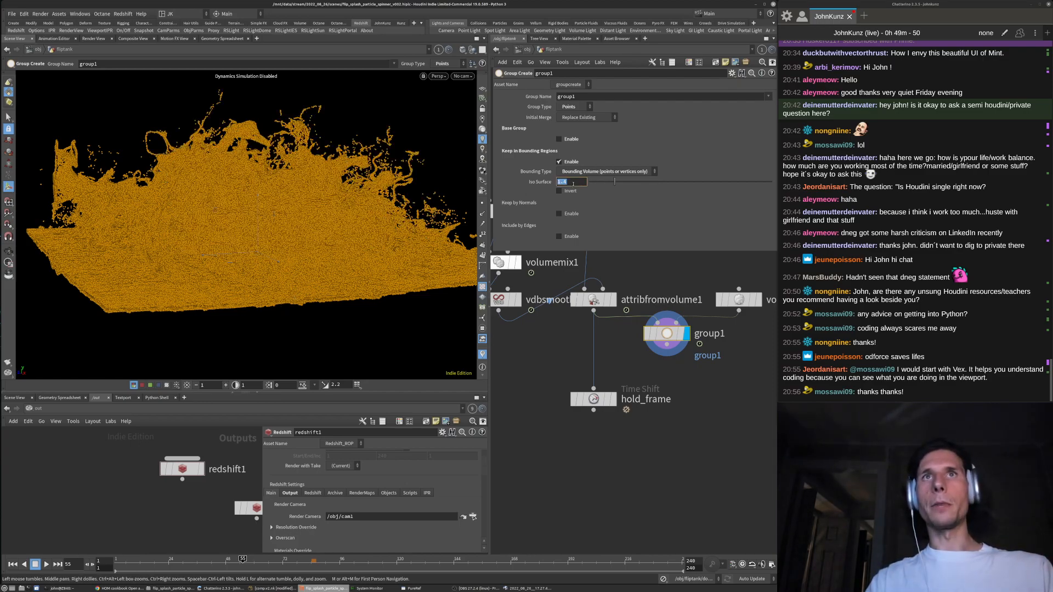
pyautogui.write('.5')
pyautogui.press('Return')
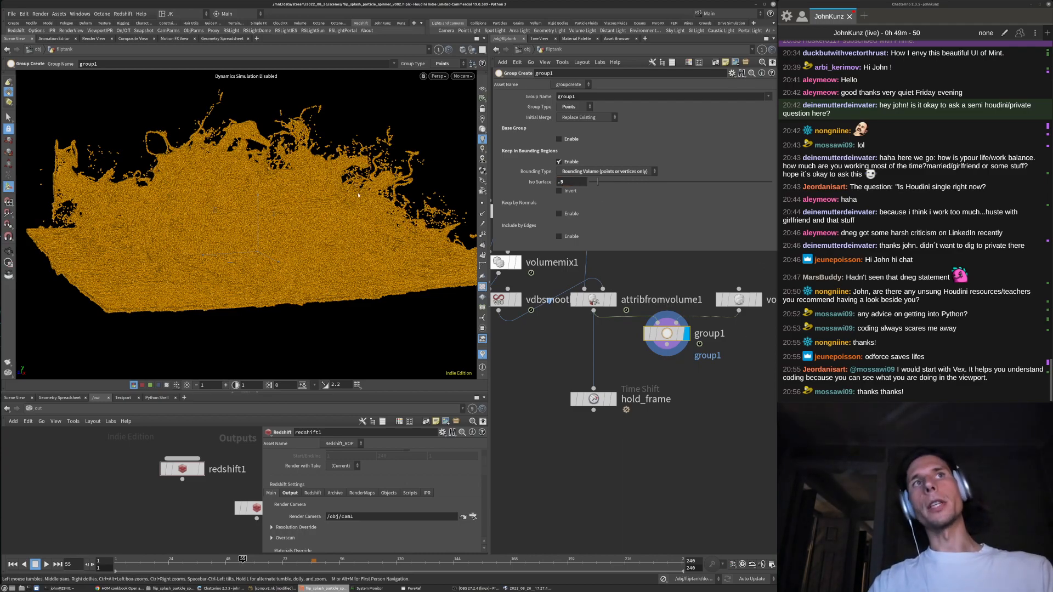
pyautogui.keyDown('alt'); pyautogui.moveTo(365, 165); pyautogui.dragTo(411, 194); pyautogui.keyUp('alt')
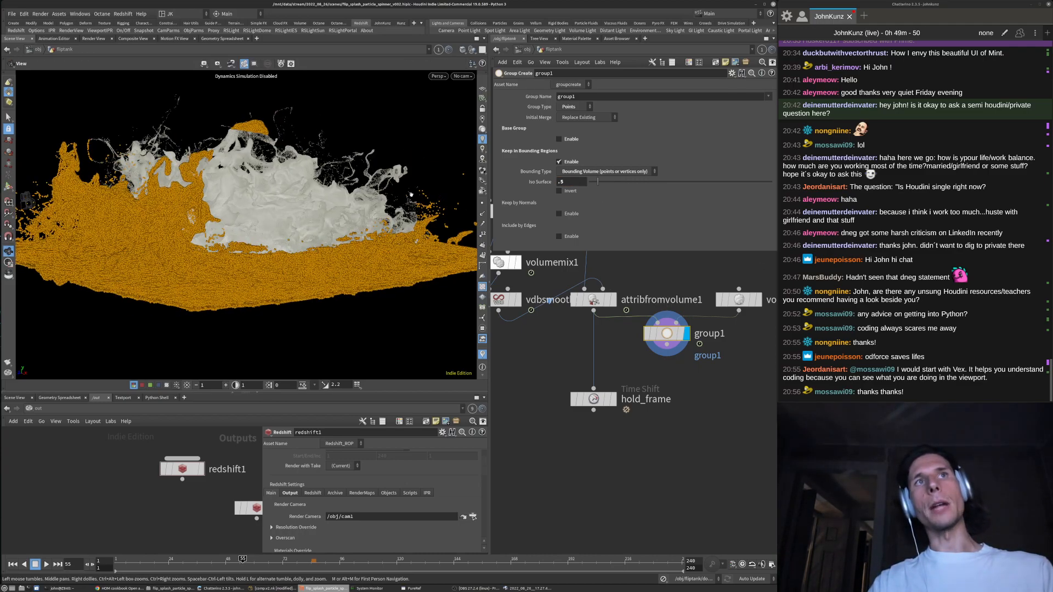
# Add a Blast node after group1, set its Group to group1, and enable Delete Unused Groups
pyautogui.moveTo(705, 390); pyautogui.dragTo(680, 388, button='middle')
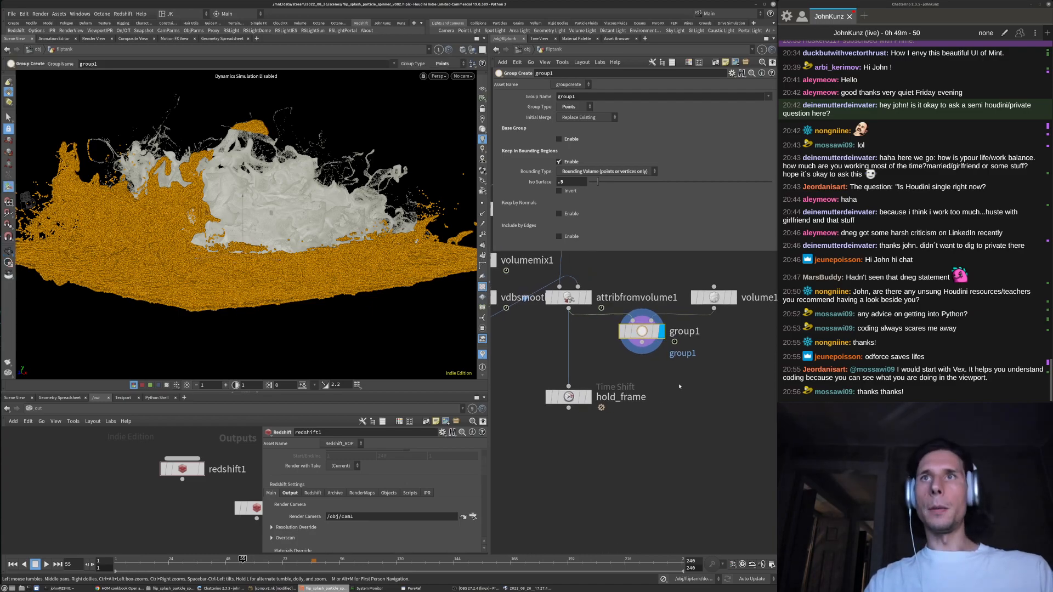
pyautogui.press('Tab')
pyautogui.press('Escape')
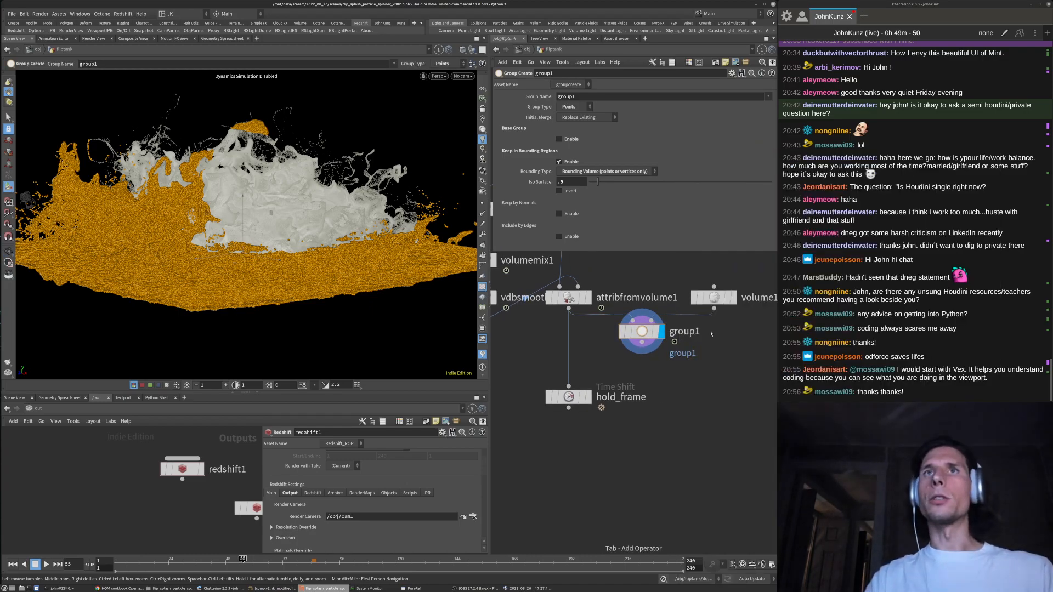
pyautogui.click(696, 375)
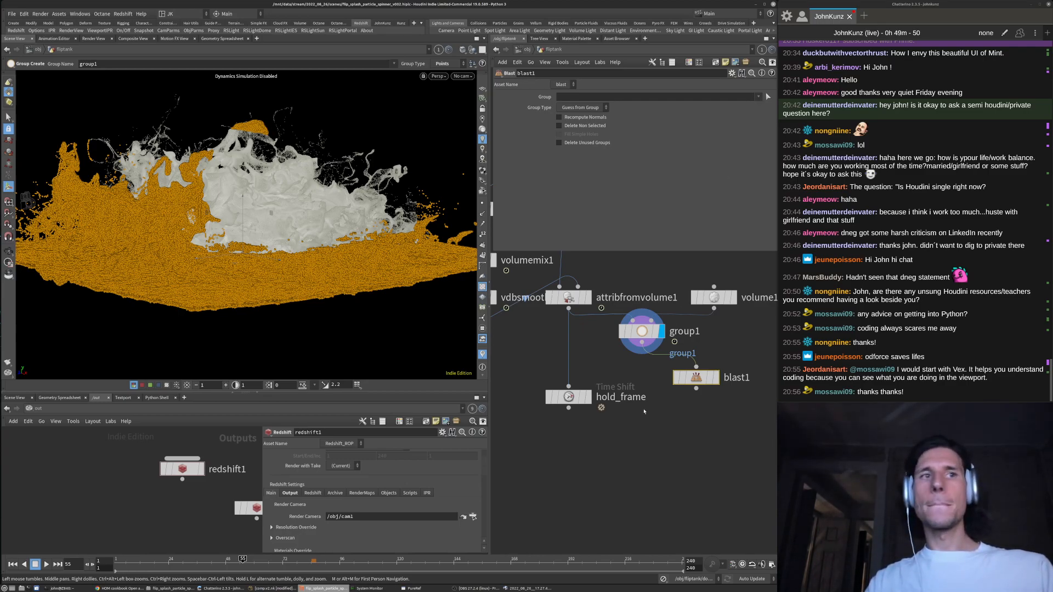
pyautogui.click(760, 97)
pyautogui.click(766, 106)
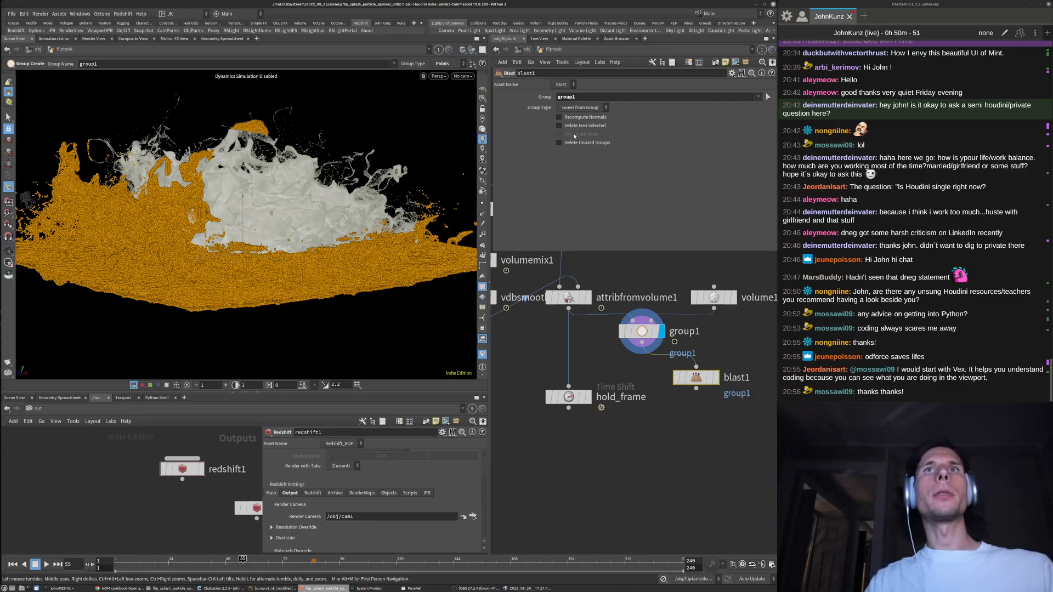
pyautogui.click(575, 143)
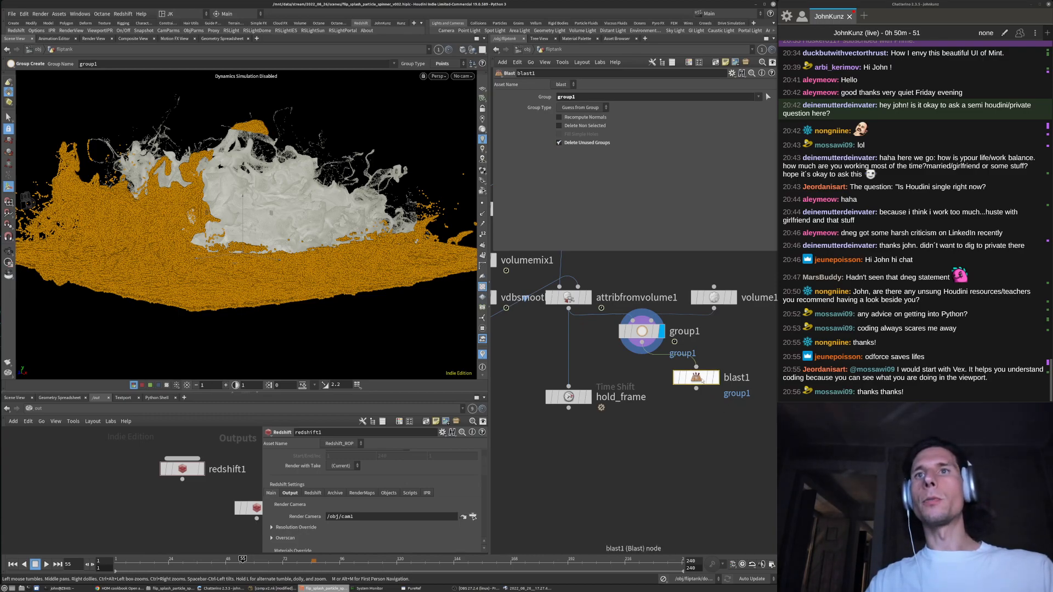
# Compare the point counts of attribfromvolume1 and blast1 in their node info
pyautogui.middleClick(703, 380)
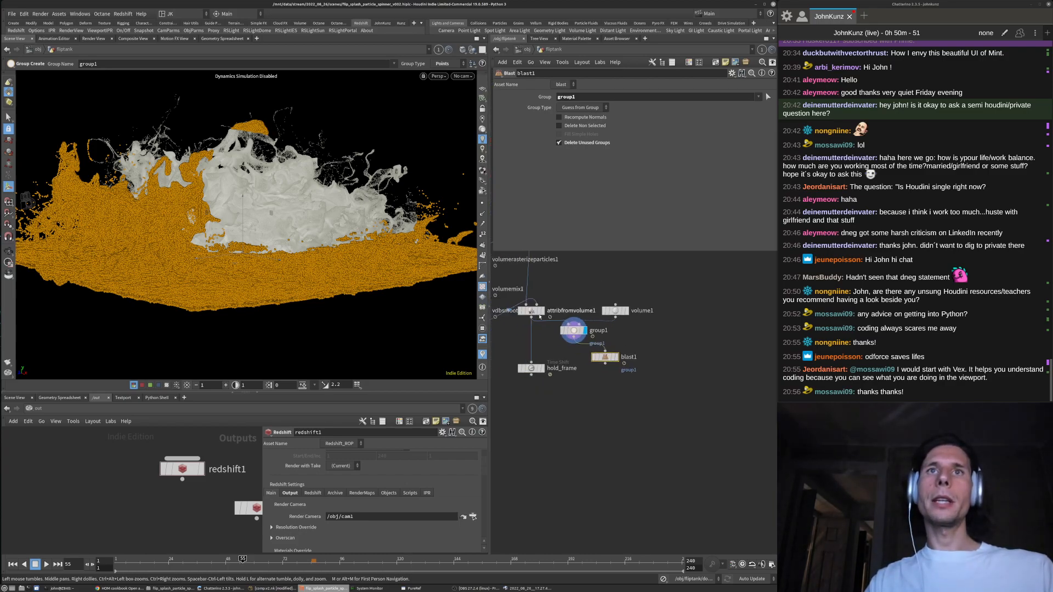
pyautogui.middleClick(589, 259)
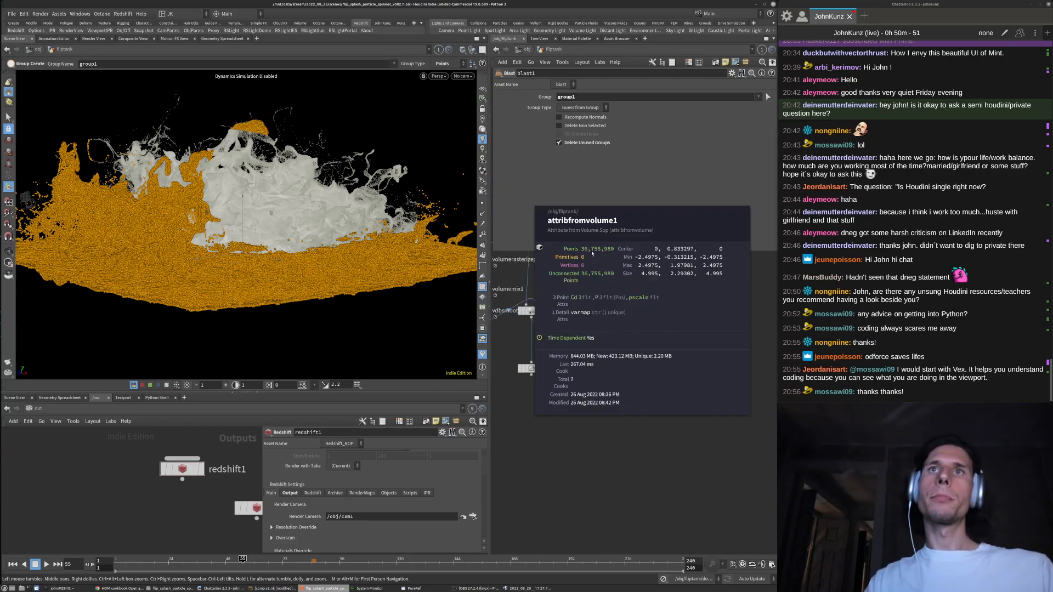
pyautogui.middleClick(651, 303)
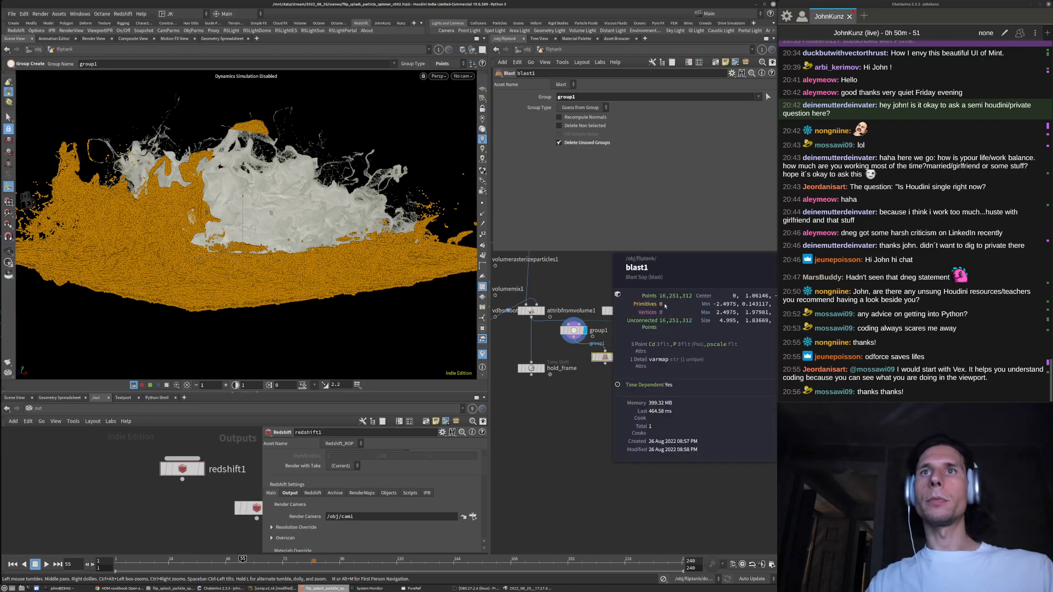
pyautogui.scroll(3, 631, 357)
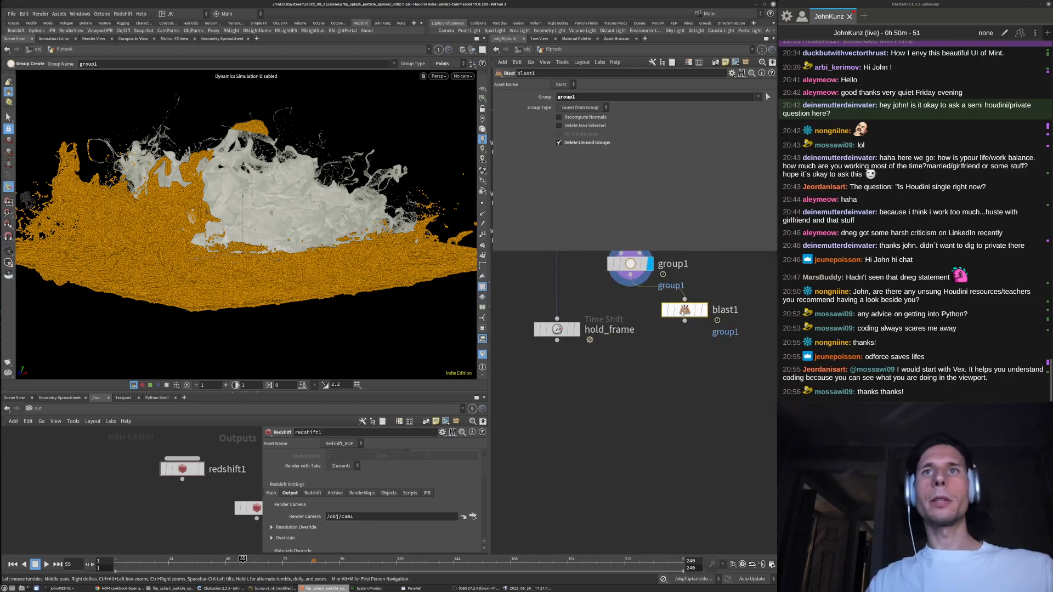
pyautogui.scroll(-2, 676, 343)
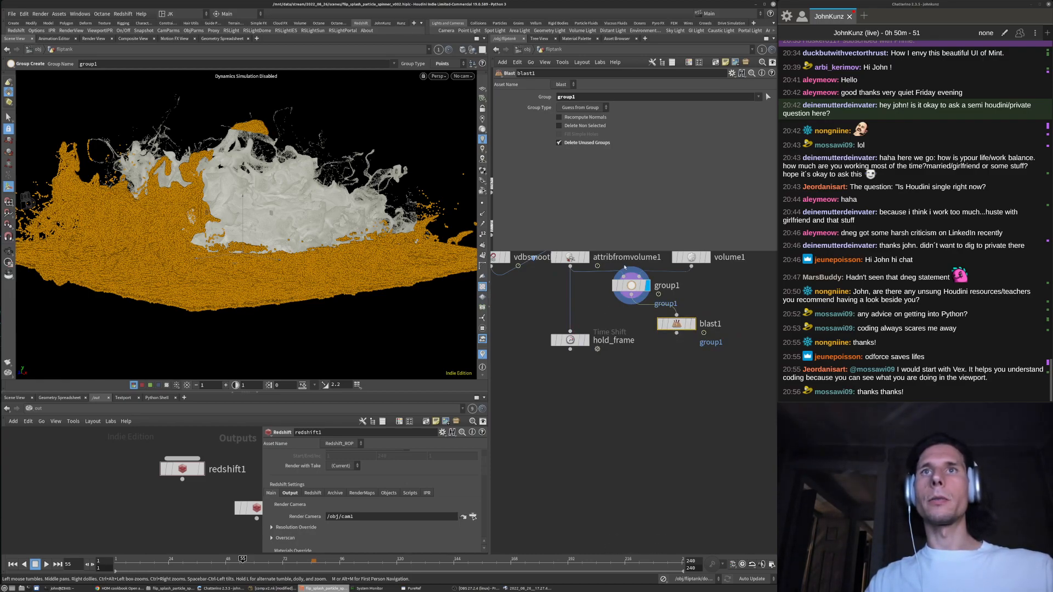
# Connect hold_frame to group1's first input, and display blast1 aligned directly beneath group1
pyautogui.moveTo(624, 277); pyautogui.dragTo(571, 350)
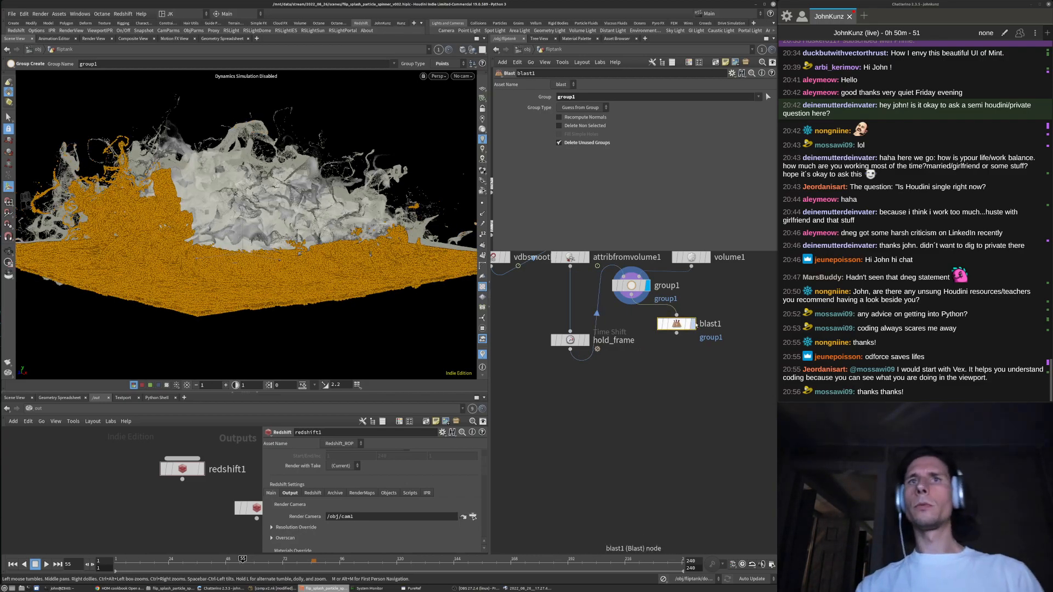
pyautogui.click(693, 323)
pyautogui.moveTo(680, 326); pyautogui.dragTo(635, 325)
# Move volume1, group1 and blast1 together below hold_frame in the network
pyautogui.moveTo(714, 374); pyautogui.dragTo(632, 226)
pyautogui.scroll(-3, 640, 298)
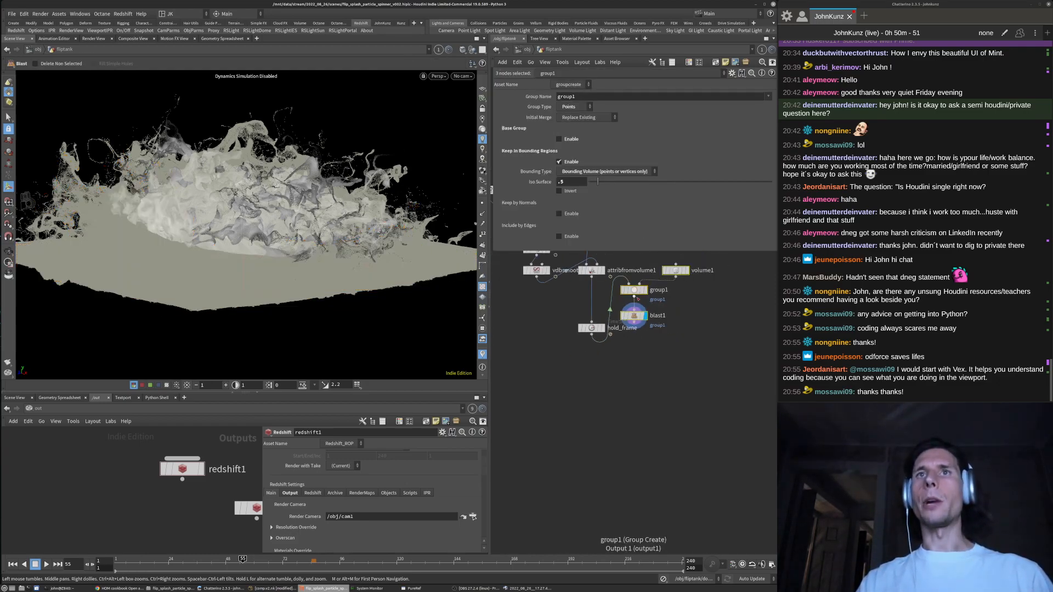
pyautogui.moveTo(634, 294); pyautogui.dragTo(599, 396)
# Look through cam1 in the viewport to check the particles remaining after the blast
pyautogui.click(455, 77)
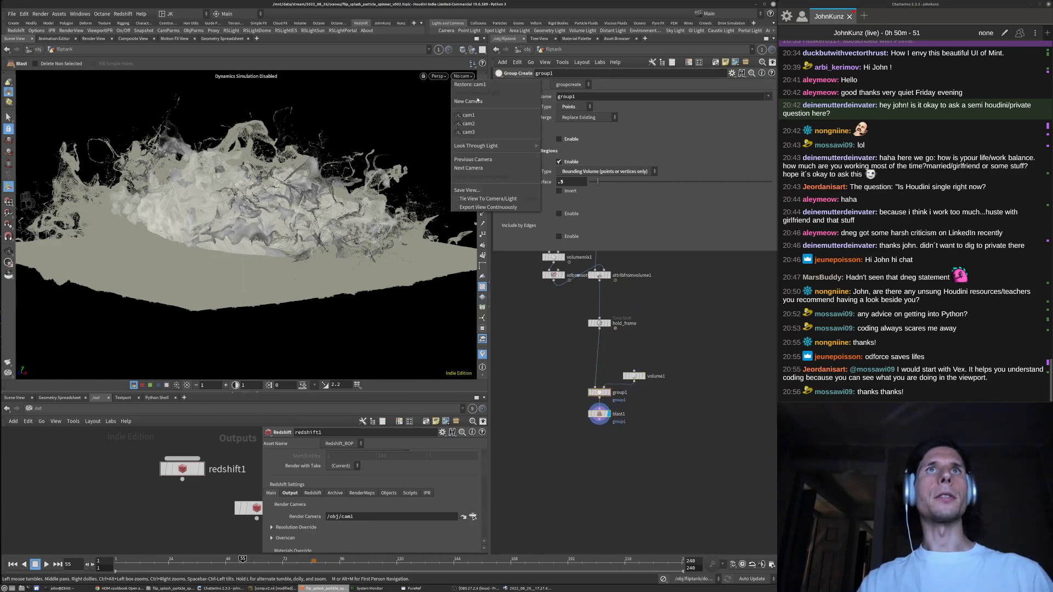
pyautogui.click(471, 119)
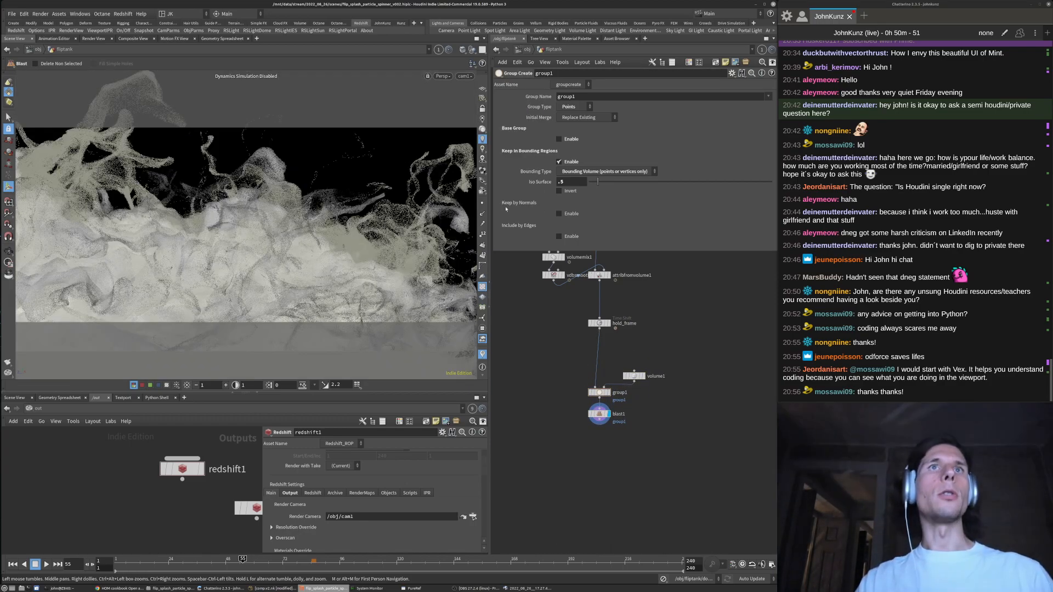
pyautogui.scroll(3, 631, 400)
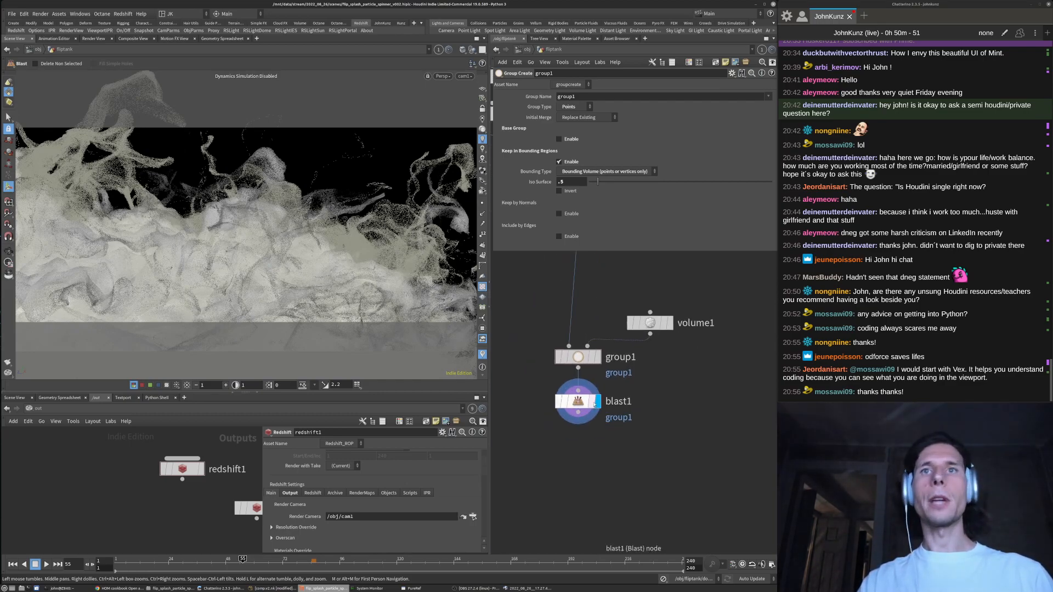
pyautogui.scroll(-2, 636, 419)
pyautogui.scroll(-1, 637, 419)
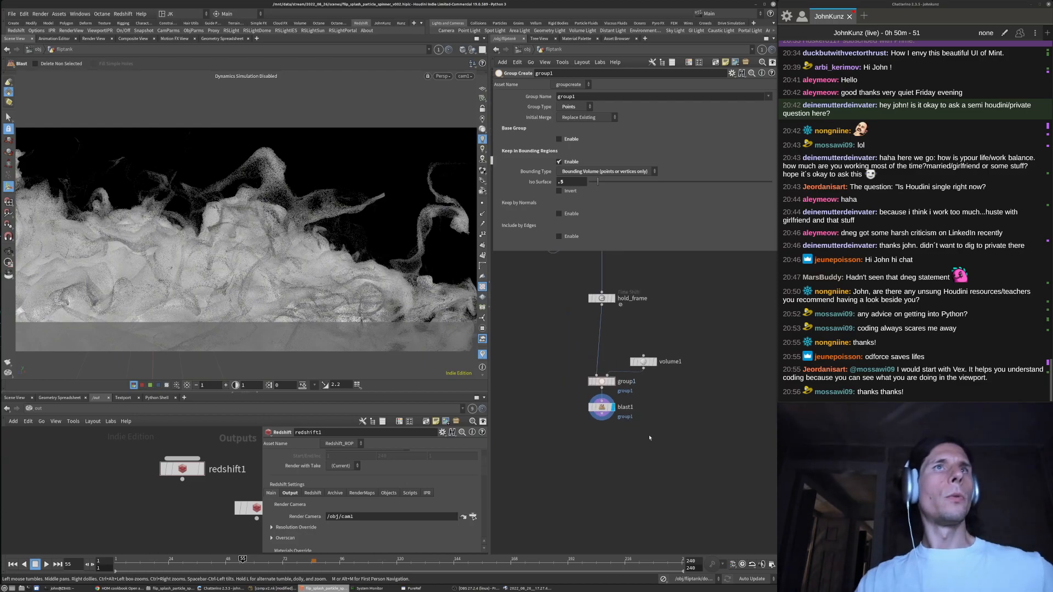
pyautogui.scroll(2, 699, 316)
# Set volume1's Z Near to .025
pyautogui.click(651, 301)
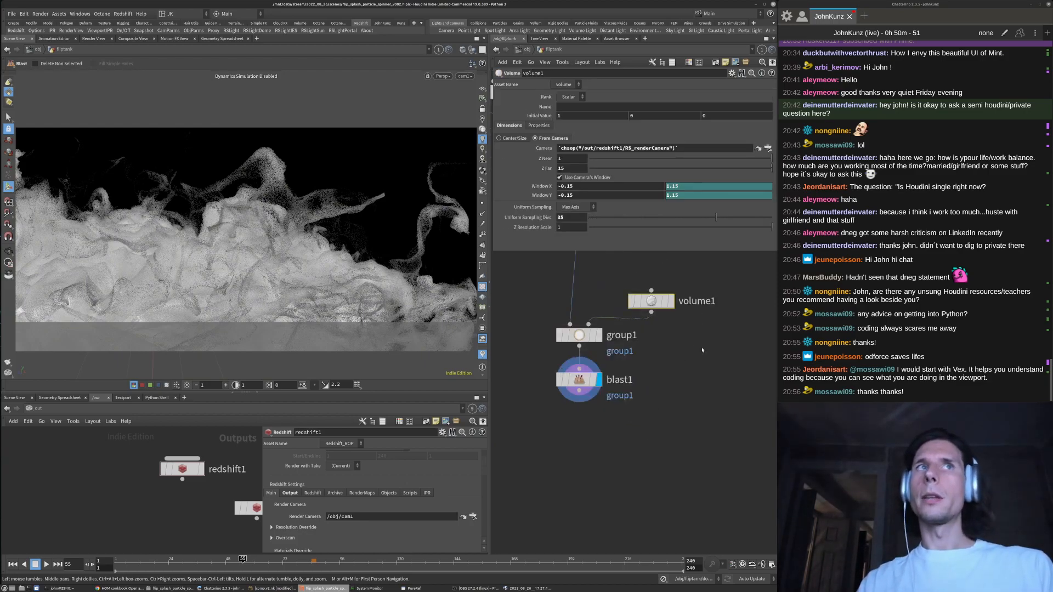
pyautogui.click(565, 158)
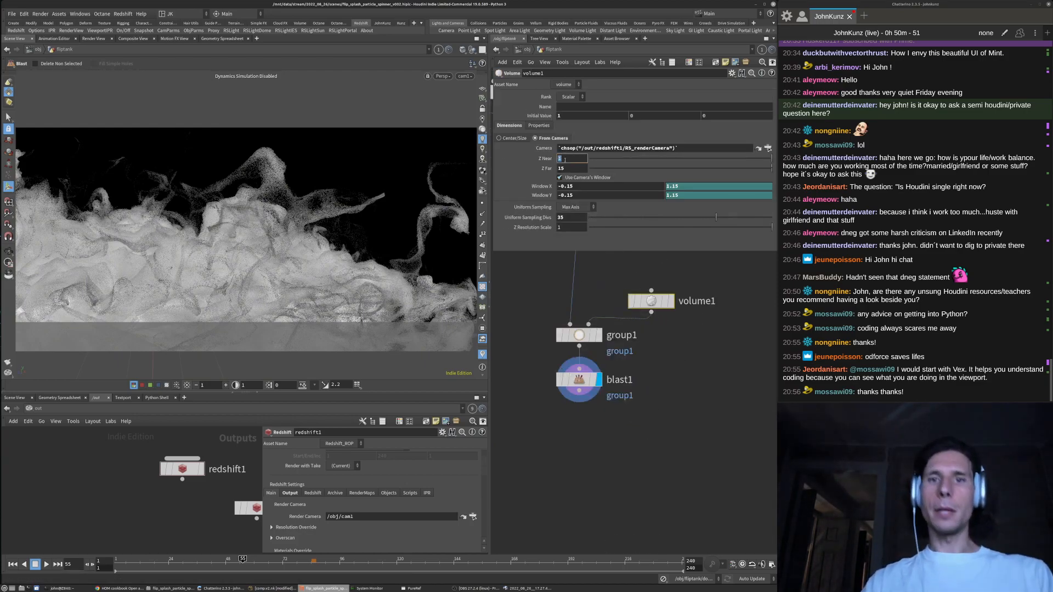
pyautogui.write('.025')
pyautogui.press('Return')
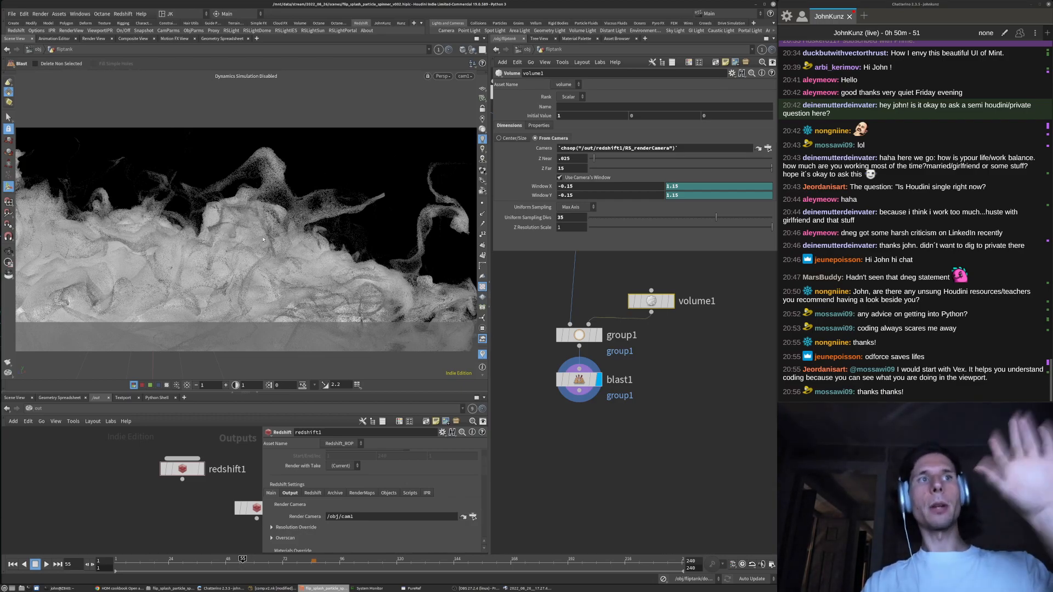
# Go up to the object level and set fliptank's Redshift particle Global Scale Multiplier to .1
pyautogui.moveTo(673, 371); pyautogui.dragTo(676, 337, button='middle')
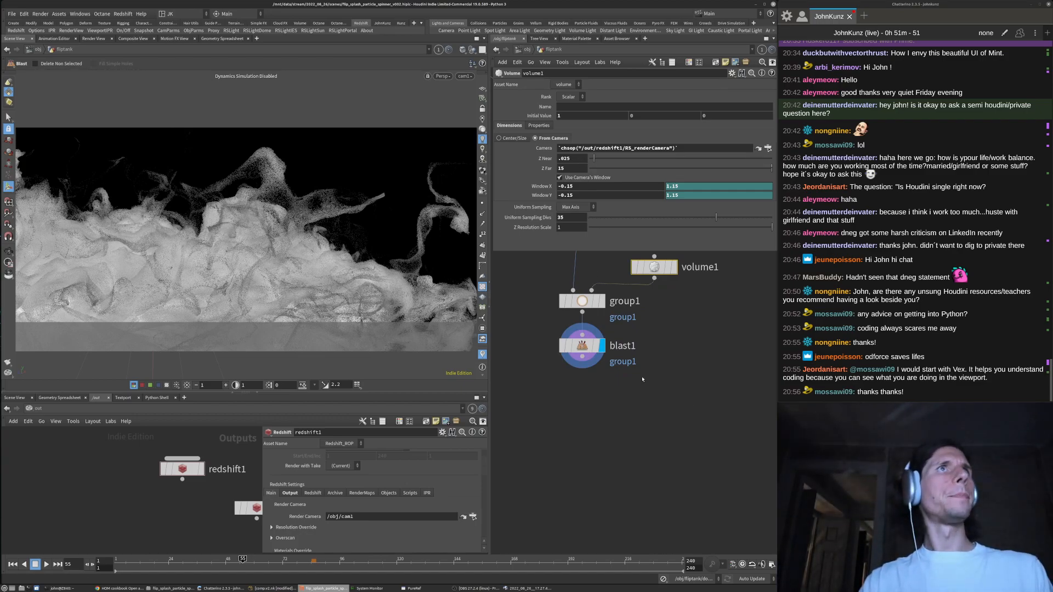
pyautogui.press('h')
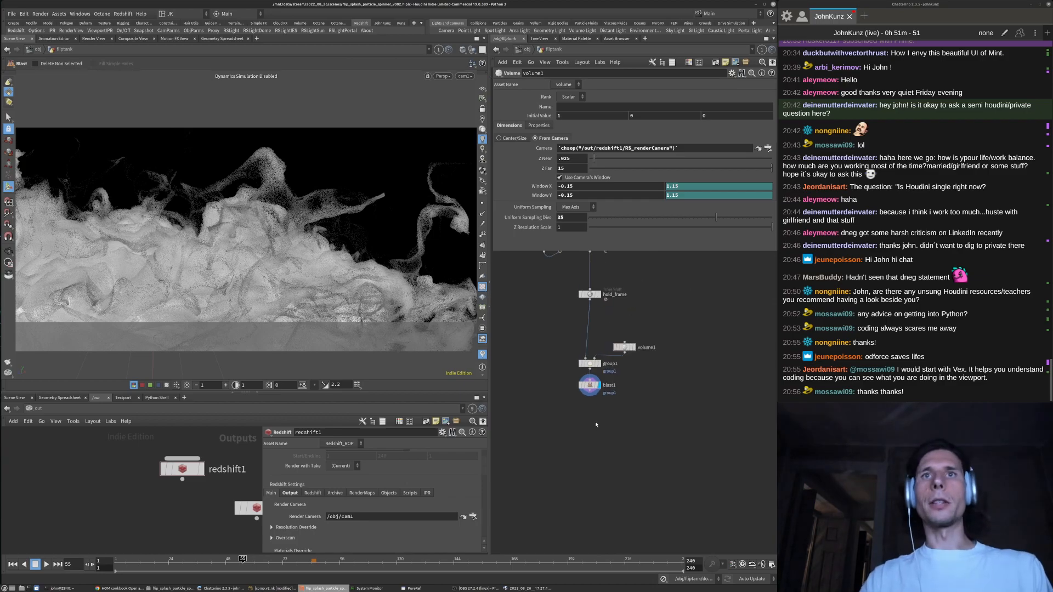
pyautogui.click(524, 50)
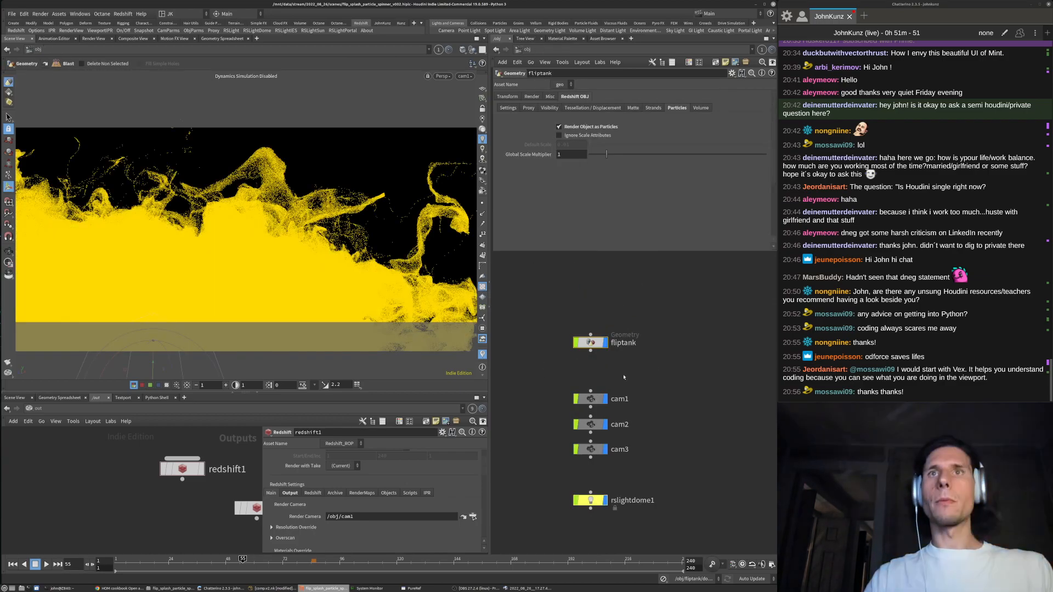
pyautogui.click(567, 154)
pyautogui.write('.1')
pyautogui.press('Return')
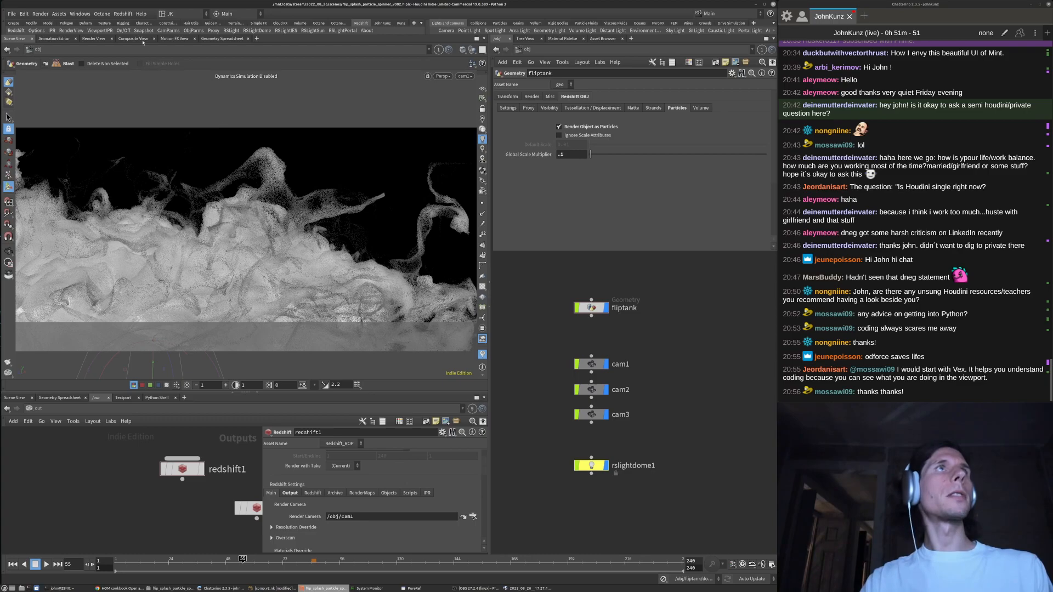
# Open the Redshift RenderView to start an interactive render and move its window off the network and chat
pyautogui.click(126, 15)
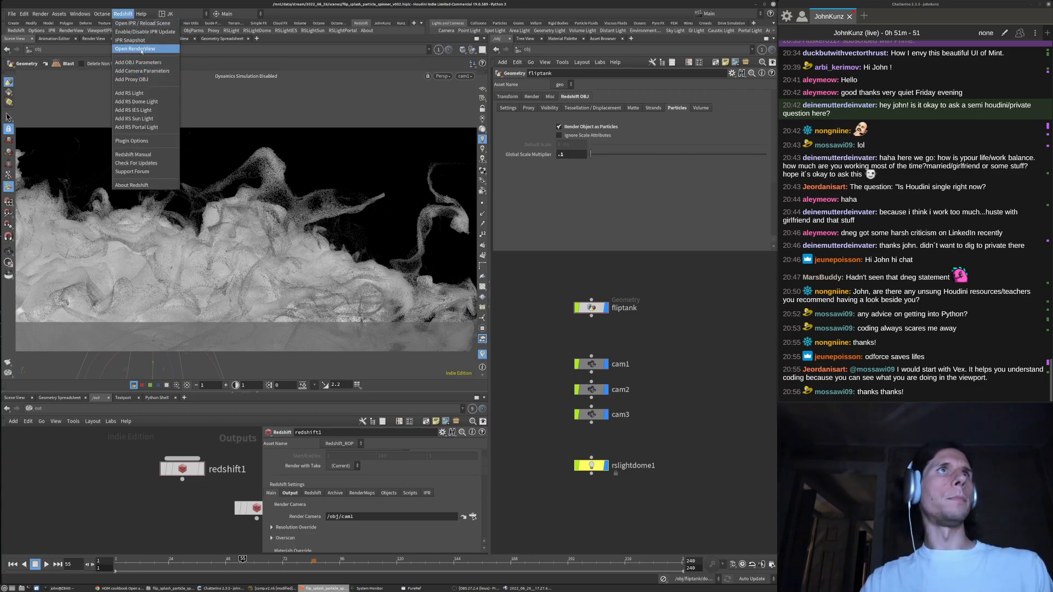
pyautogui.click(162, 137)
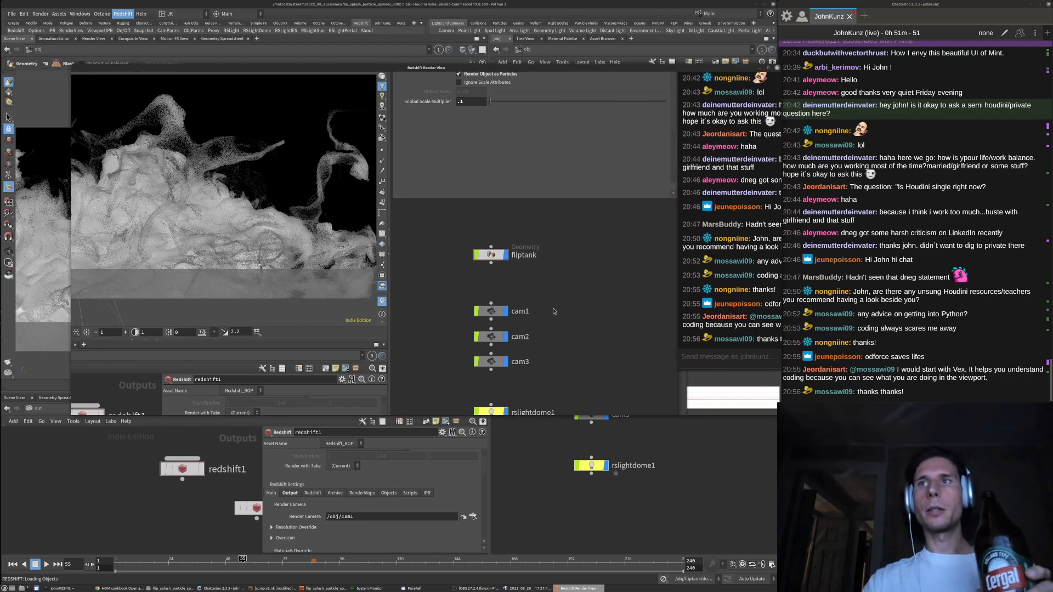
pyautogui.moveTo(498, 69); pyautogui.dragTo(476, 66)
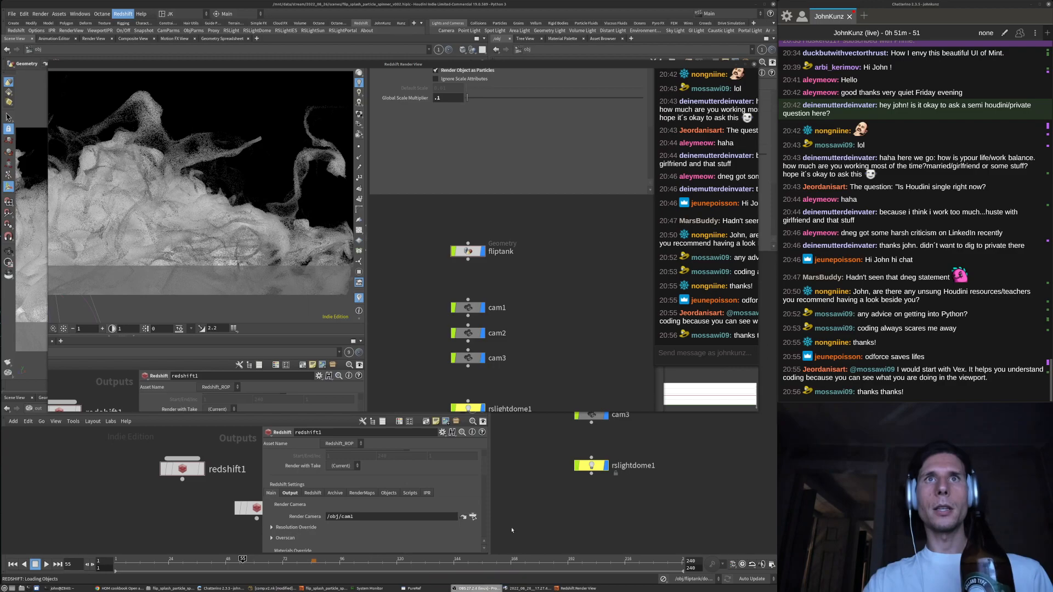
pyautogui.moveTo(673, 68); pyautogui.dragTo(604, 29)
pyautogui.moveTo(701, 93); pyautogui.dragTo(641, 239)
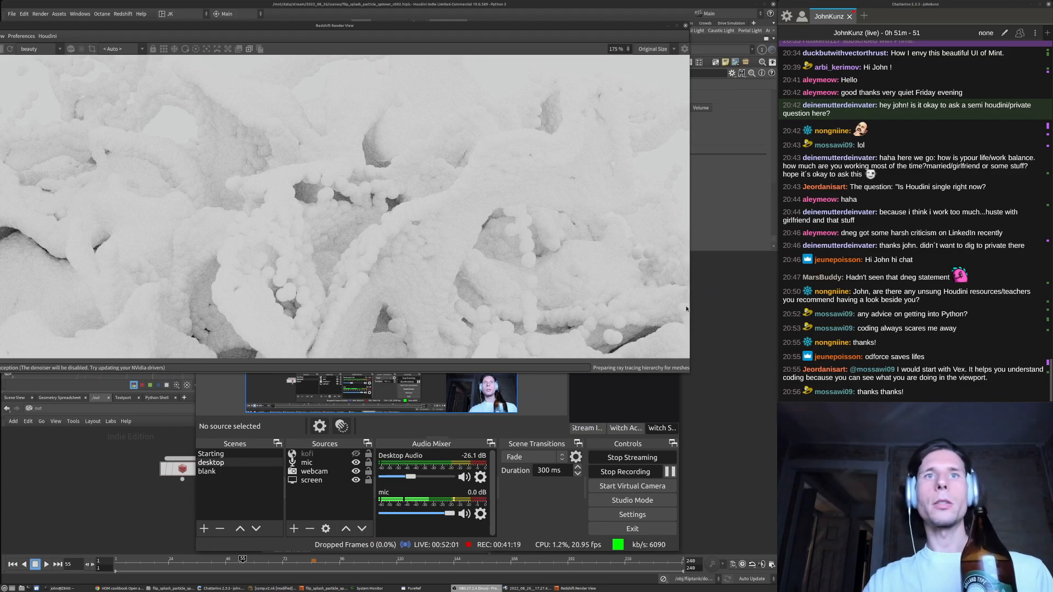
# Check the whole particle frame in the RenderView at 90% zoom
pyautogui.click(731, 346)
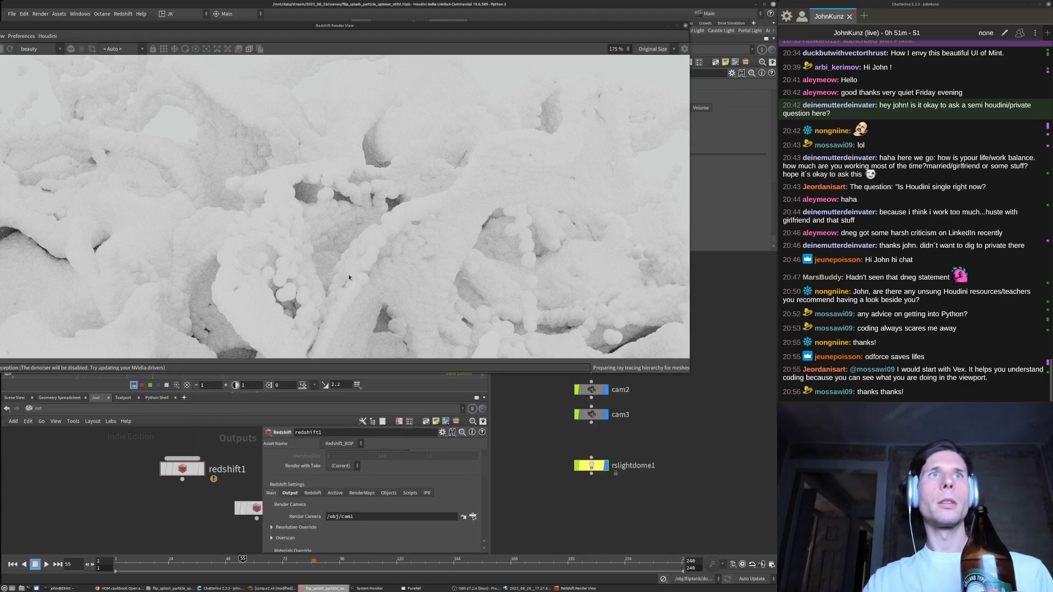
pyautogui.scroll(-3, 379, 128)
pyautogui.moveTo(381, 26); pyautogui.dragTo(422, 31)
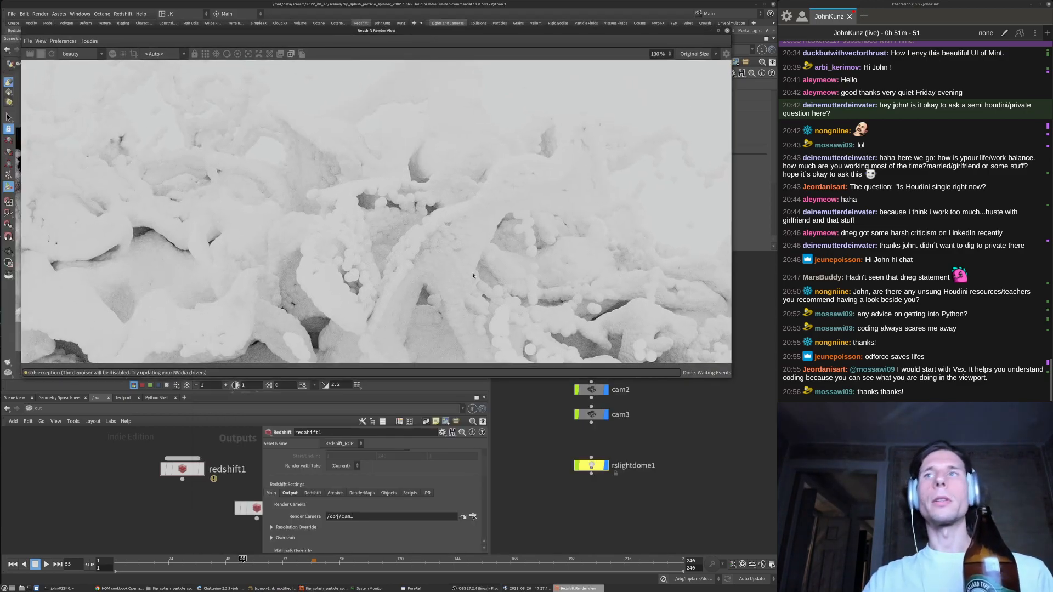
pyautogui.scroll(-1, 474, 266)
pyautogui.scroll(-2, 474, 266)
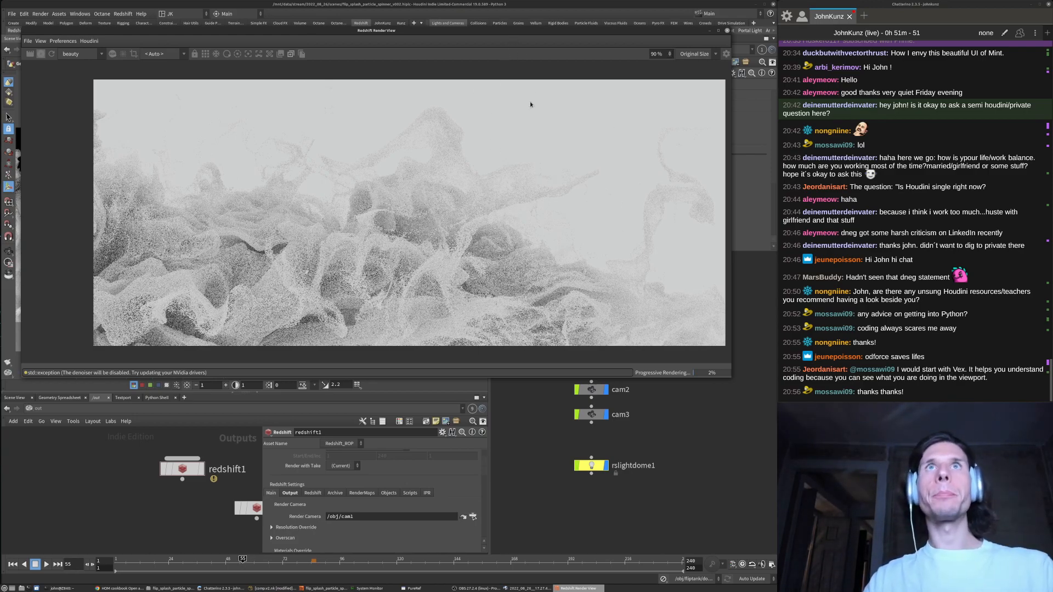
# Tint rslightdome1's light colour pale pink with a saturation of 0.31 (RGB 1, 0.69, 0.69)
pyautogui.moveTo(611, 446); pyautogui.dragTo(586, 496, button='middle')
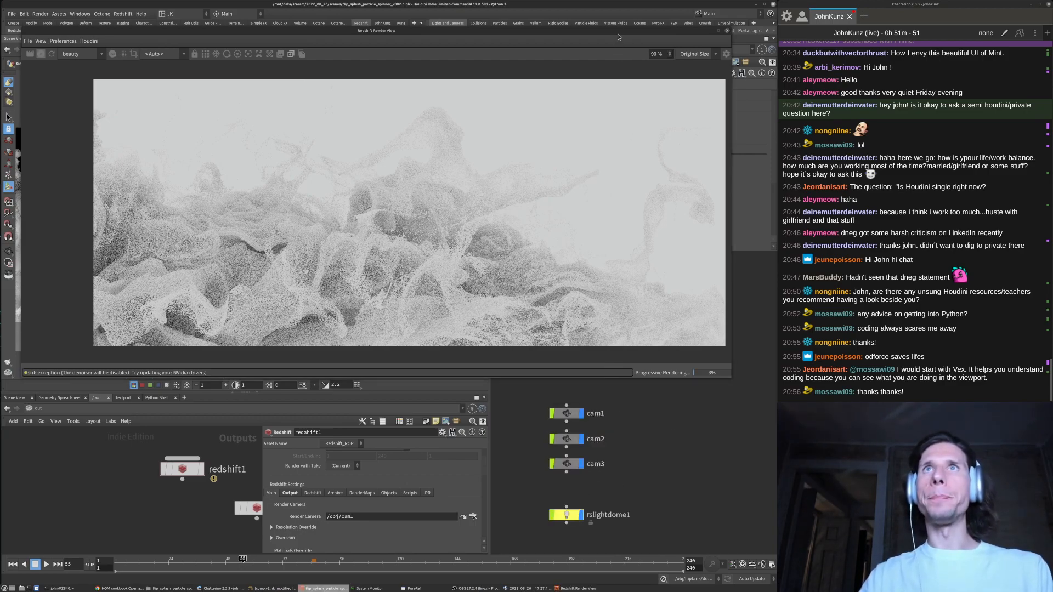
pyautogui.moveTo(613, 30); pyautogui.dragTo(459, 30)
pyautogui.moveTo(620, 487); pyautogui.dragTo(515, 537)
pyautogui.moveTo(530, 31); pyautogui.dragTo(473, 39)
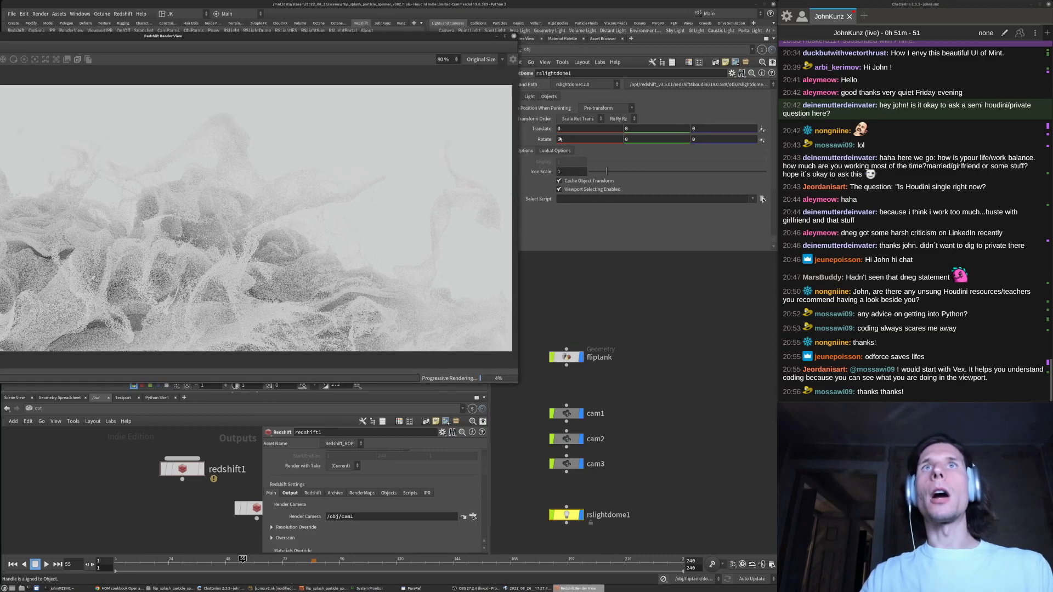
pyautogui.click(531, 97)
pyautogui.click(568, 171)
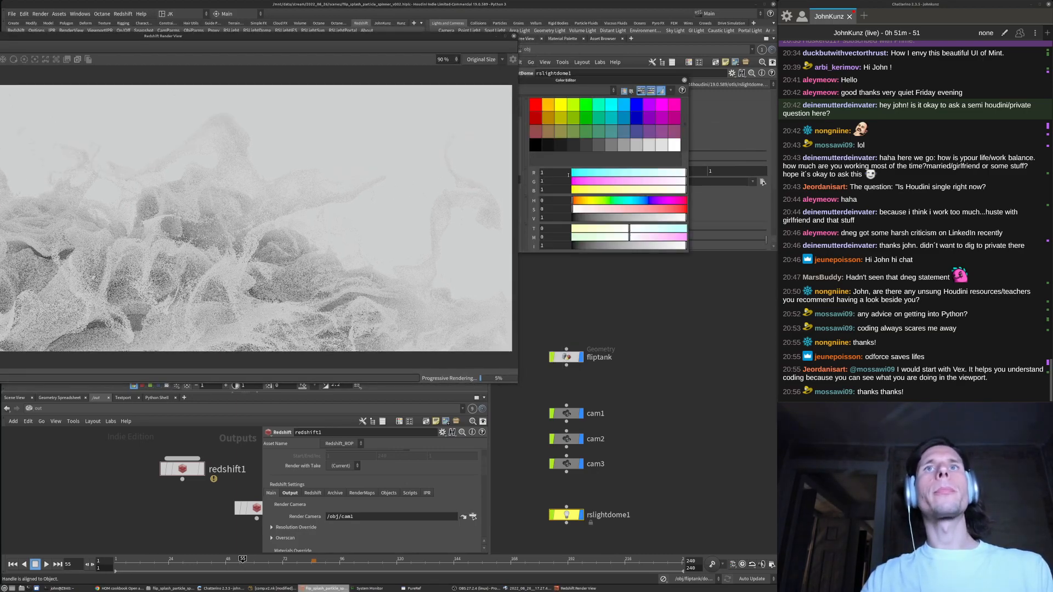
pyautogui.click(608, 209)
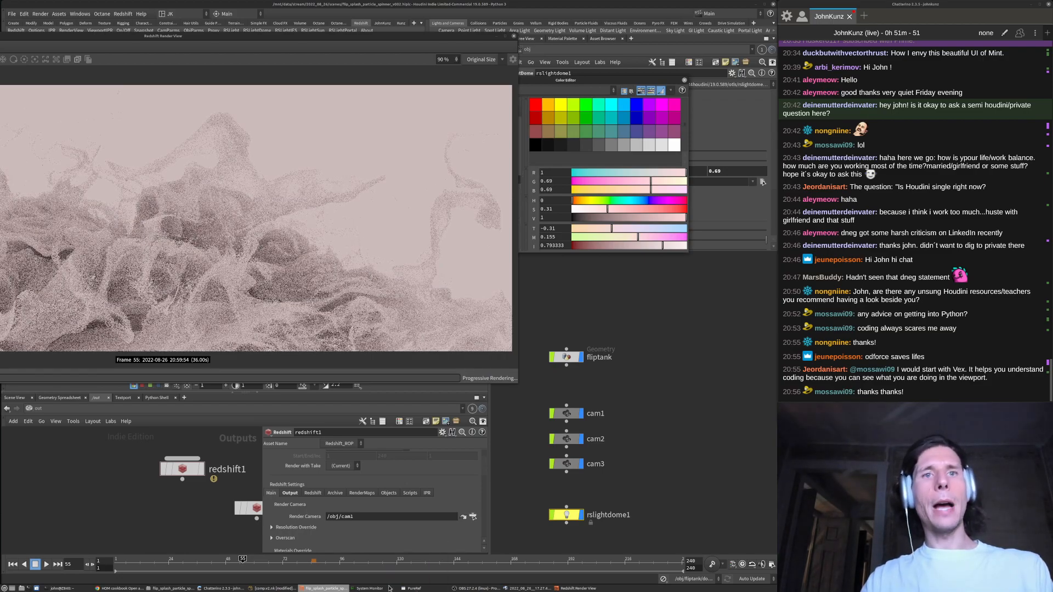
# Switch to PureRef to examine the splash colour references, then return to Houdini and close the colour editor
pyautogui.moveTo(456, 590)
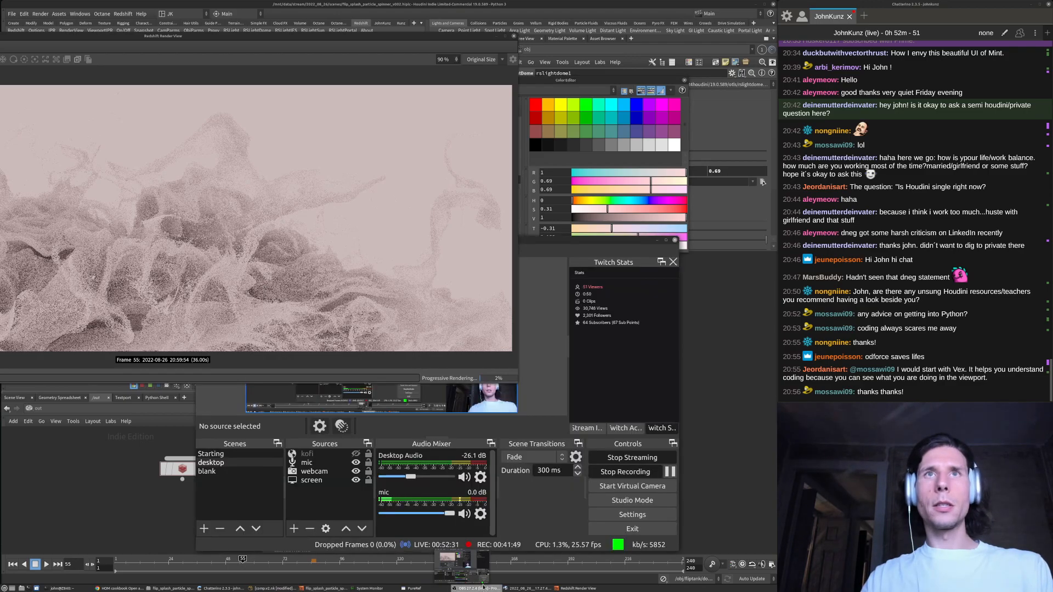
pyautogui.moveTo(503, 589)
pyautogui.click(413, 588)
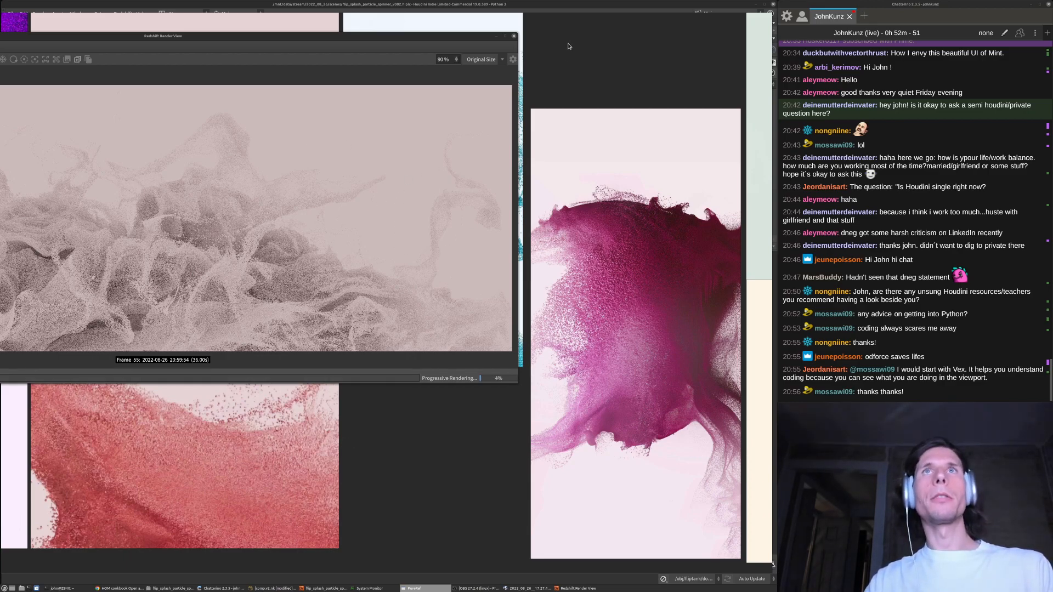
pyautogui.moveTo(578, 589)
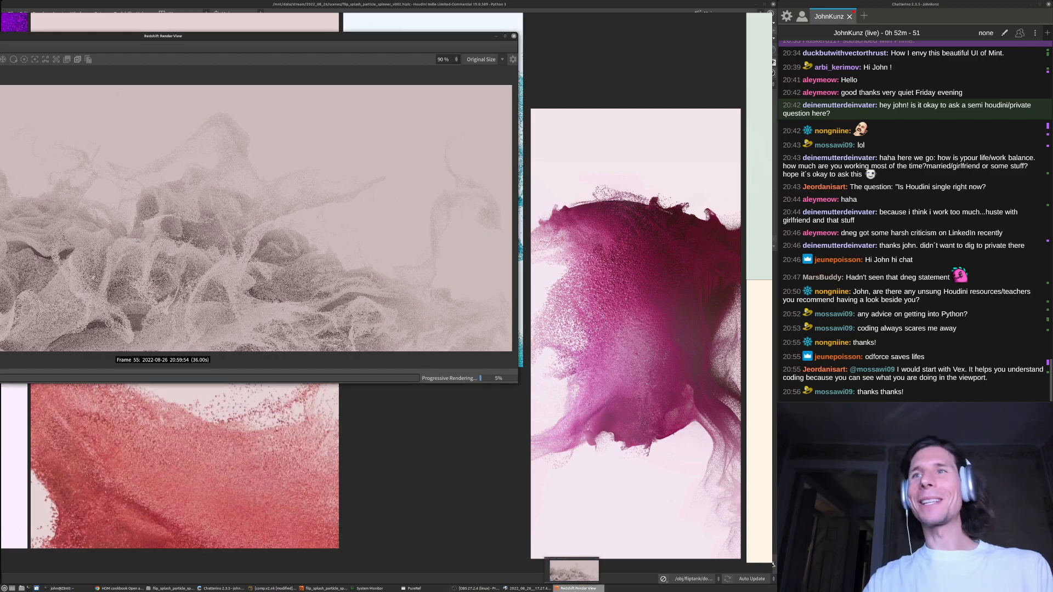
pyautogui.click(325, 589)
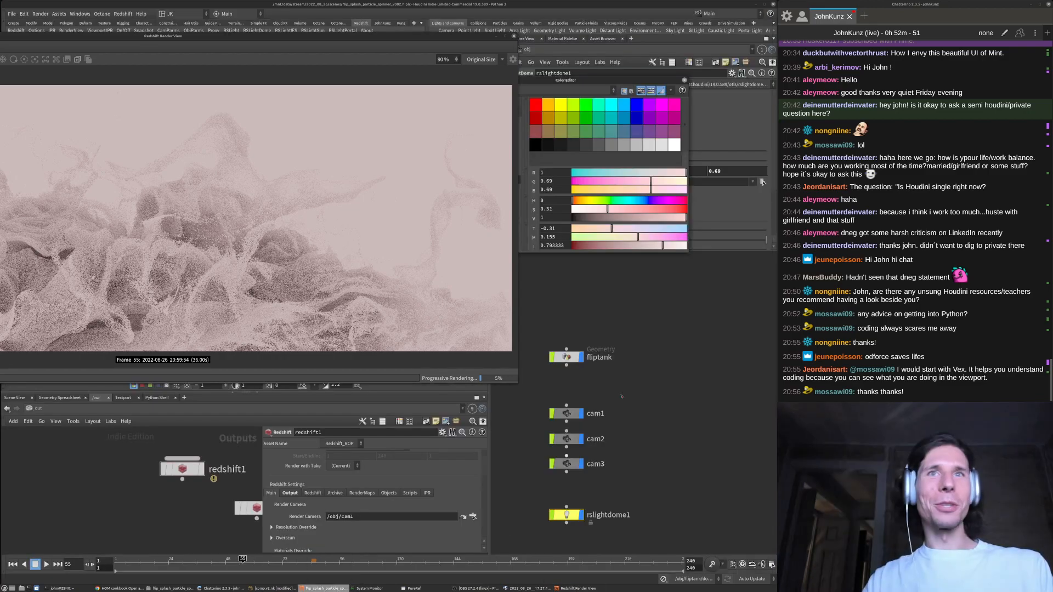
pyautogui.click(684, 80)
# Place the RenderView beneath the scene viewport with the whole rendered frame visible at 75% zoom
pyautogui.moveTo(419, 39); pyautogui.dragTo(485, 105)
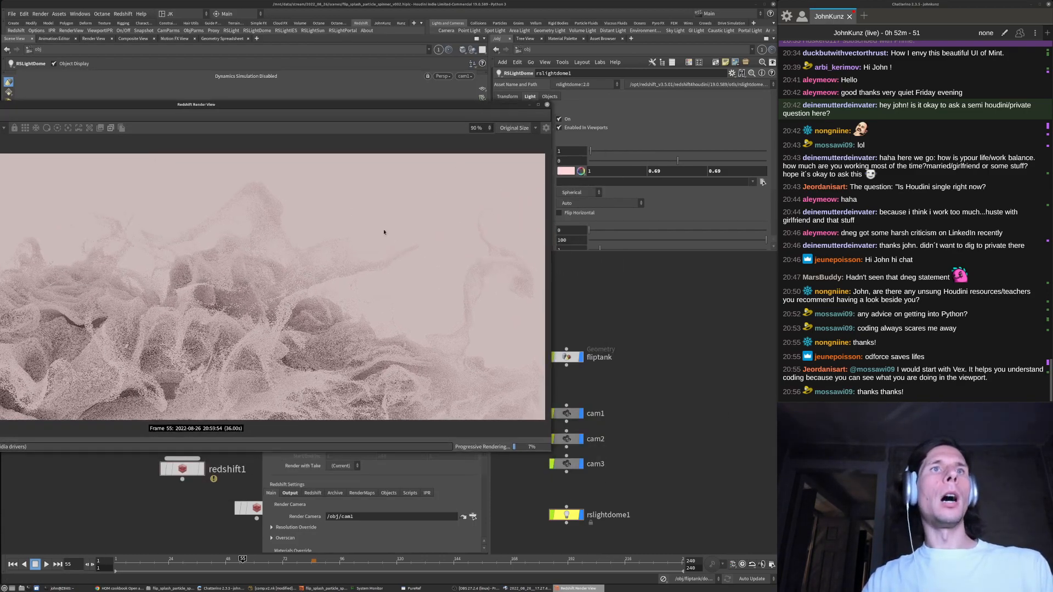
pyautogui.scroll(-5, 235, 308)
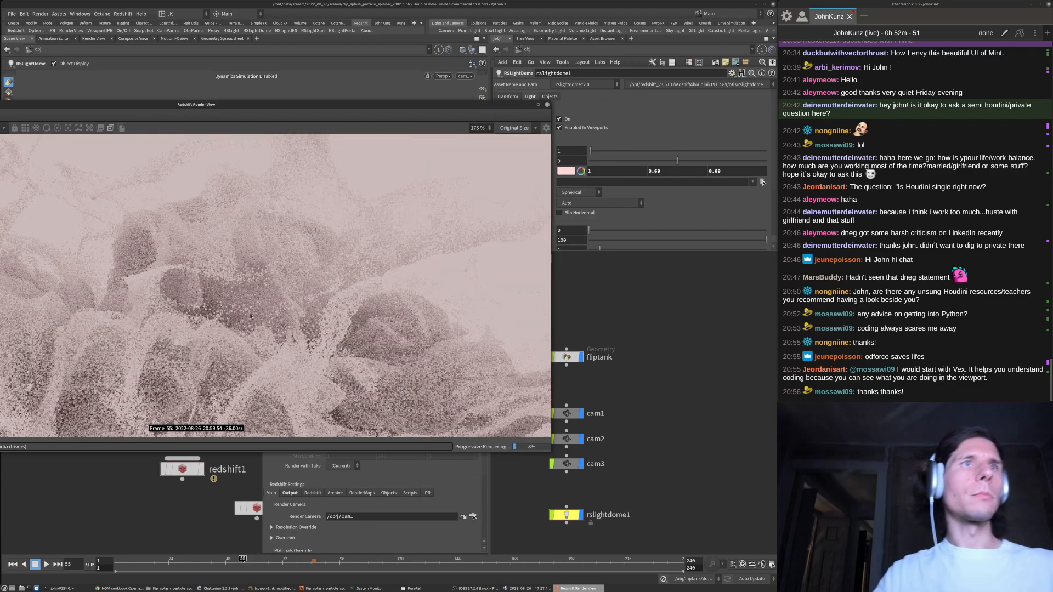
pyautogui.moveTo(527, 105); pyautogui.dragTo(572, 339)
pyautogui.scroll(2, 378, 486)
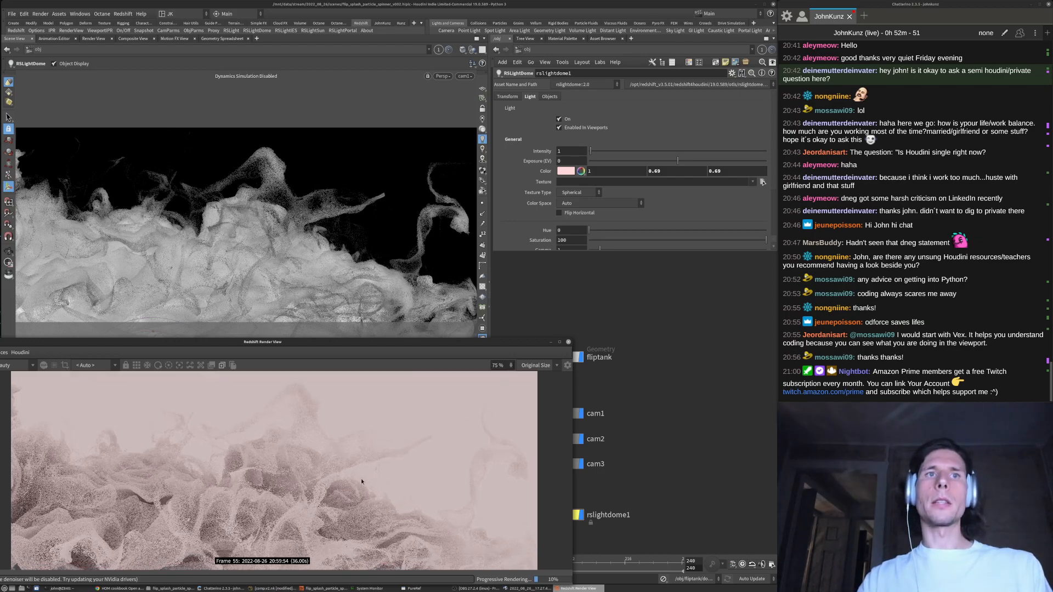
pyautogui.moveTo(469, 343); pyautogui.dragTo(406, 336)
pyautogui.moveTo(509, 330); pyautogui.dragTo(472, 322)
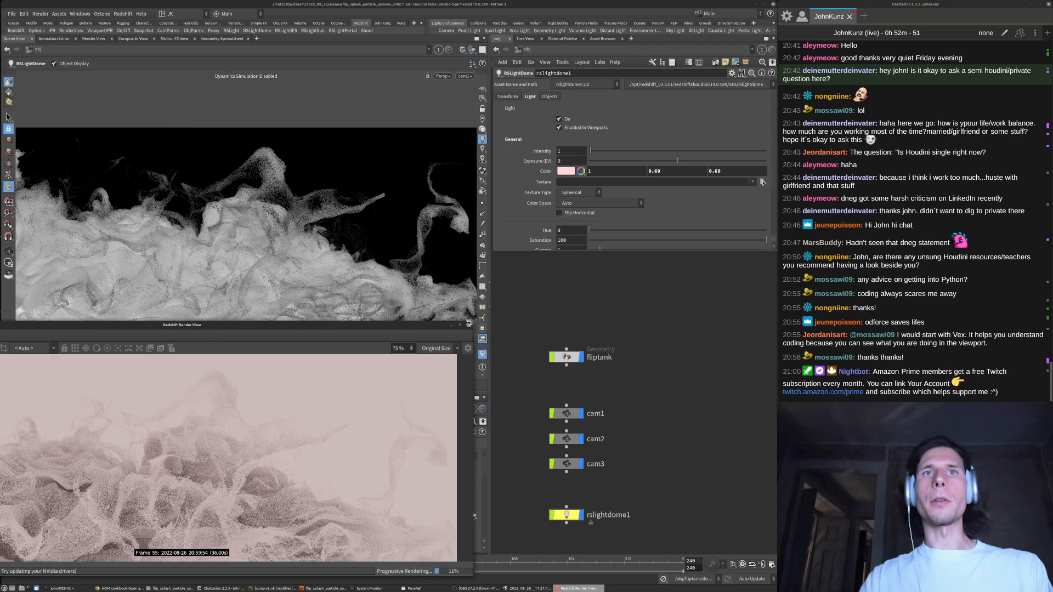
pyautogui.moveTo(280, 327); pyautogui.dragTo(292, 326)
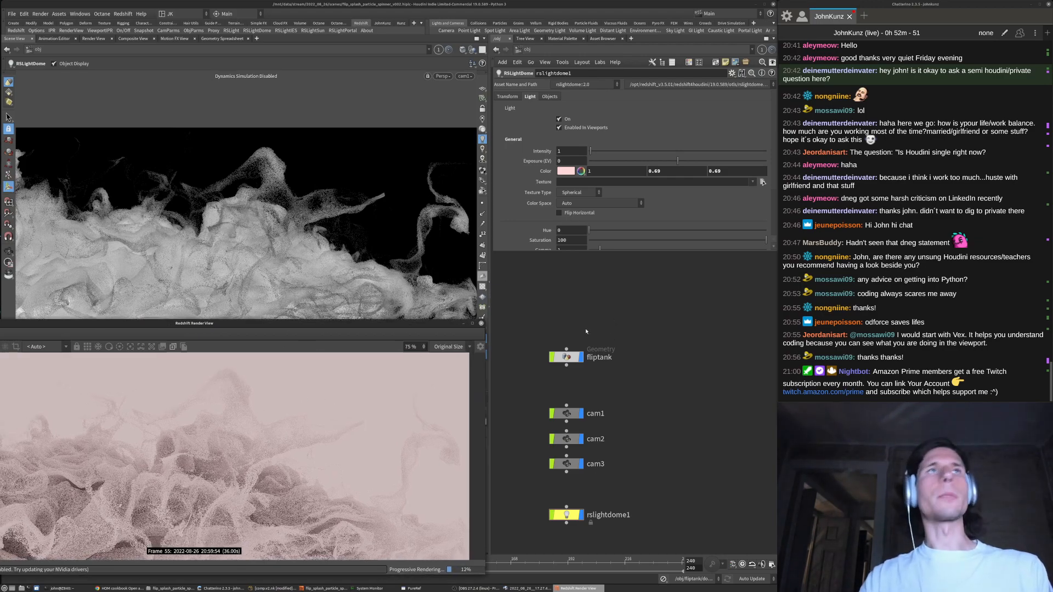
# Take the viewport out of the cam1 view and frame the entire splash
pyautogui.click(476, 273)
pyautogui.press('Escape')
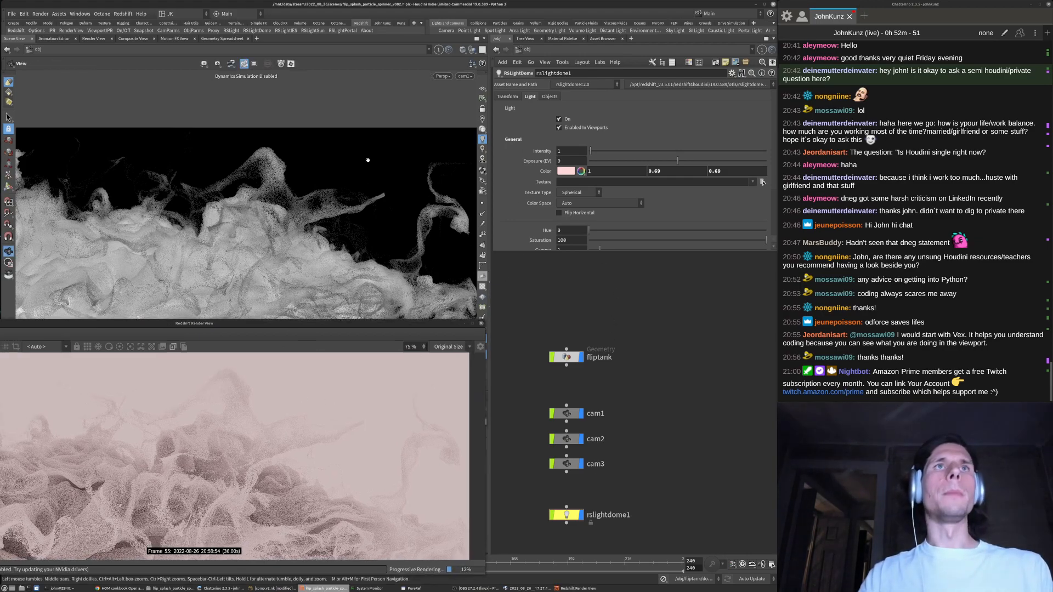
pyautogui.moveTo(366, 168); pyautogui.dragTo(329, 184)
pyautogui.hotkey('space', 'h')
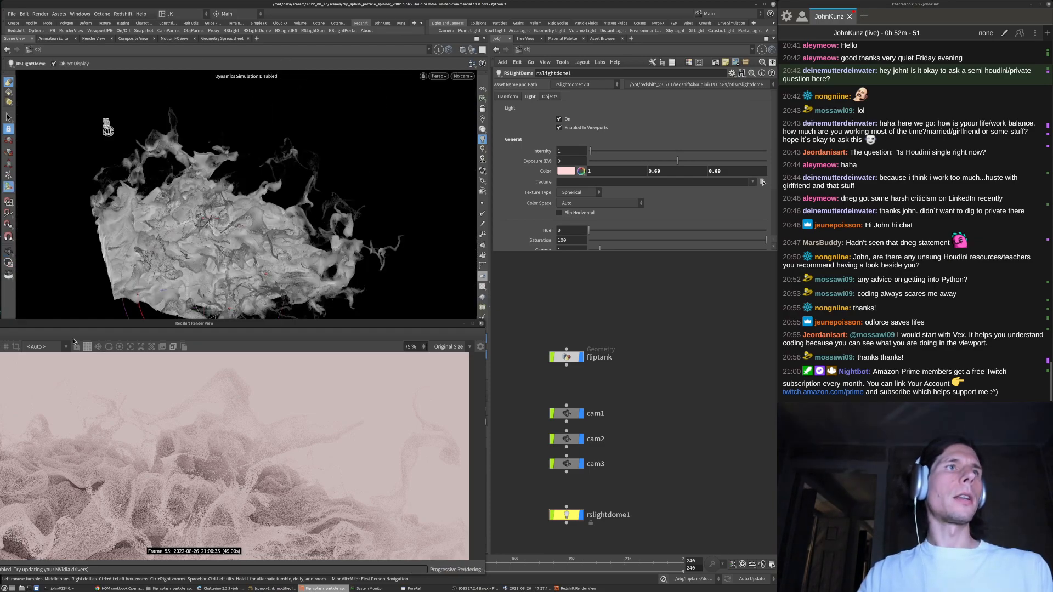
# Fix the RenderView camera to /obj/cam1 and keep its window beneath the viewport
pyautogui.click(52, 348)
pyautogui.click(54, 356)
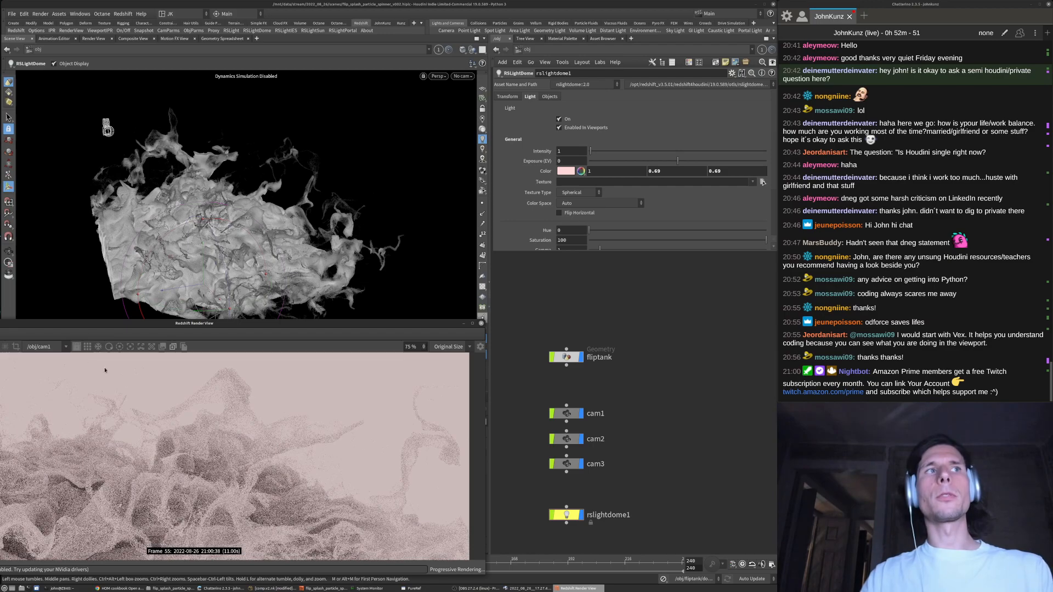
pyautogui.moveTo(384, 323); pyautogui.dragTo(383, 527)
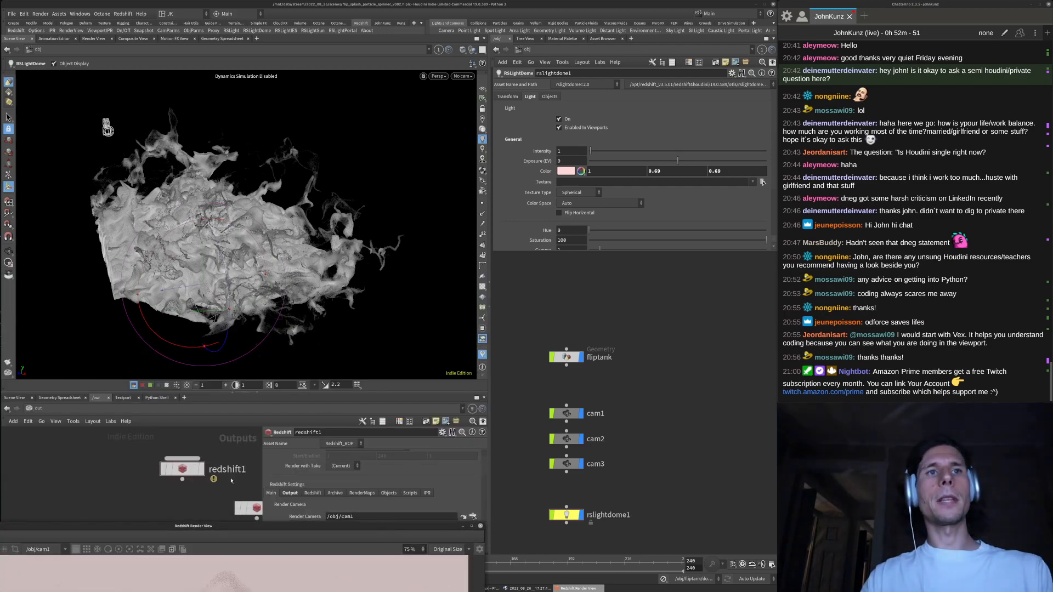
pyautogui.moveTo(212, 525); pyautogui.dragTo(279, 333)
pyautogui.click(652, 316)
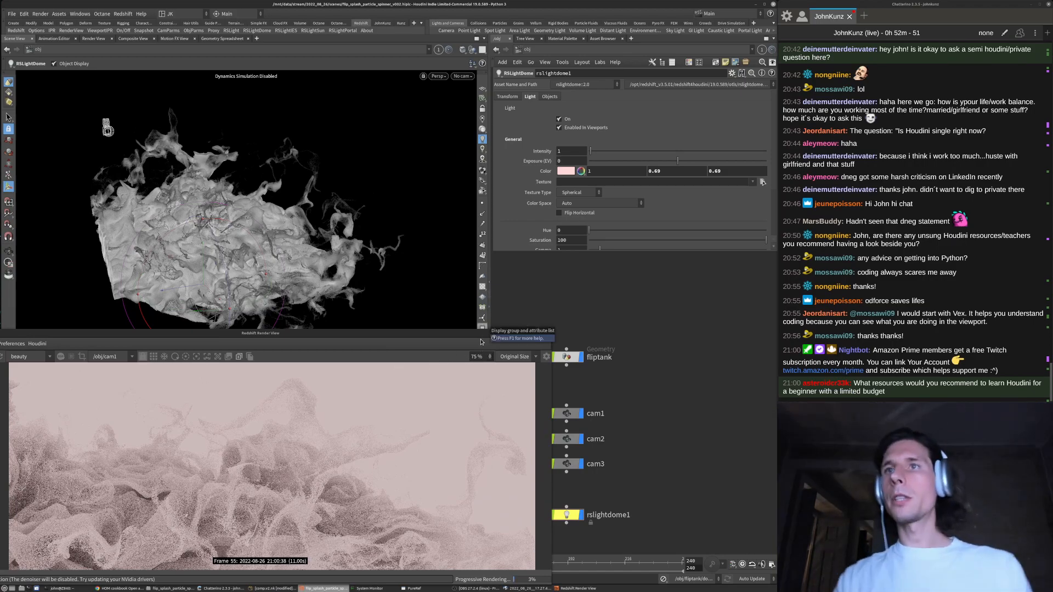
pyautogui.moveTo(476, 335)
pyautogui.mouseDown()
pyautogui.moveTo(467, 335)
pyautogui.moveTo(484, 328)
pyautogui.mouseUp()
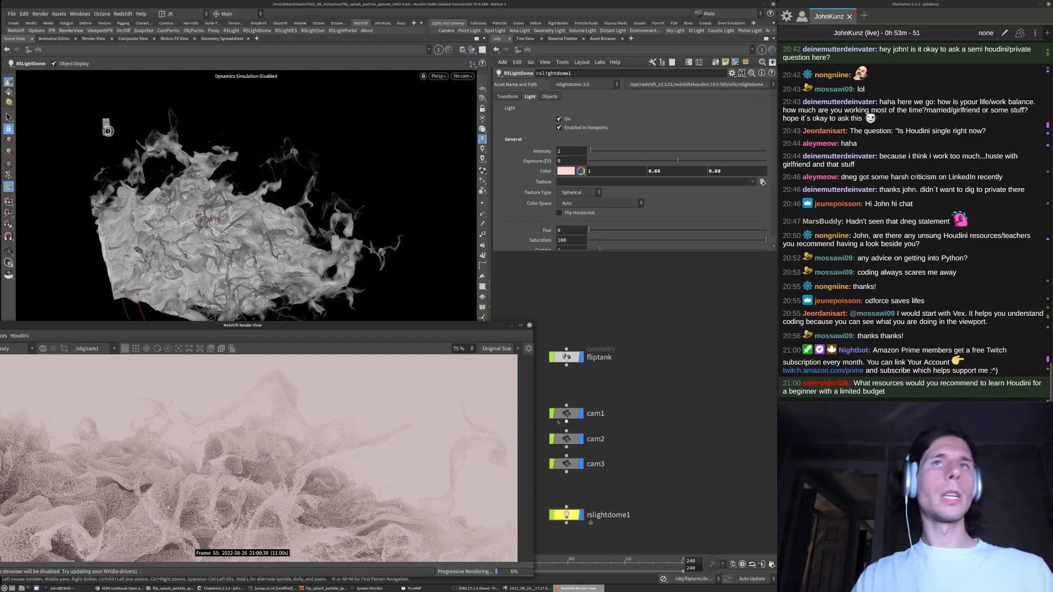
# Orbit the viewport to a raised angle over the splash and add a Redshift light that the viewport looks through
pyautogui.moveTo(626, 389); pyautogui.dragTo(656, 410, button='middle')
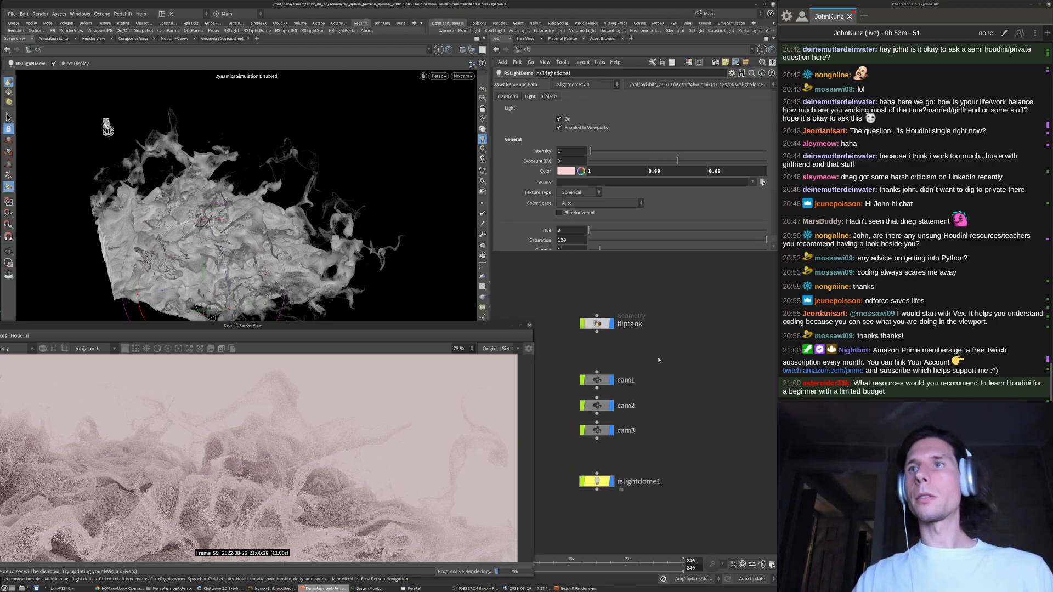
pyautogui.moveTo(645, 334); pyautogui.dragTo(647, 349, button='middle')
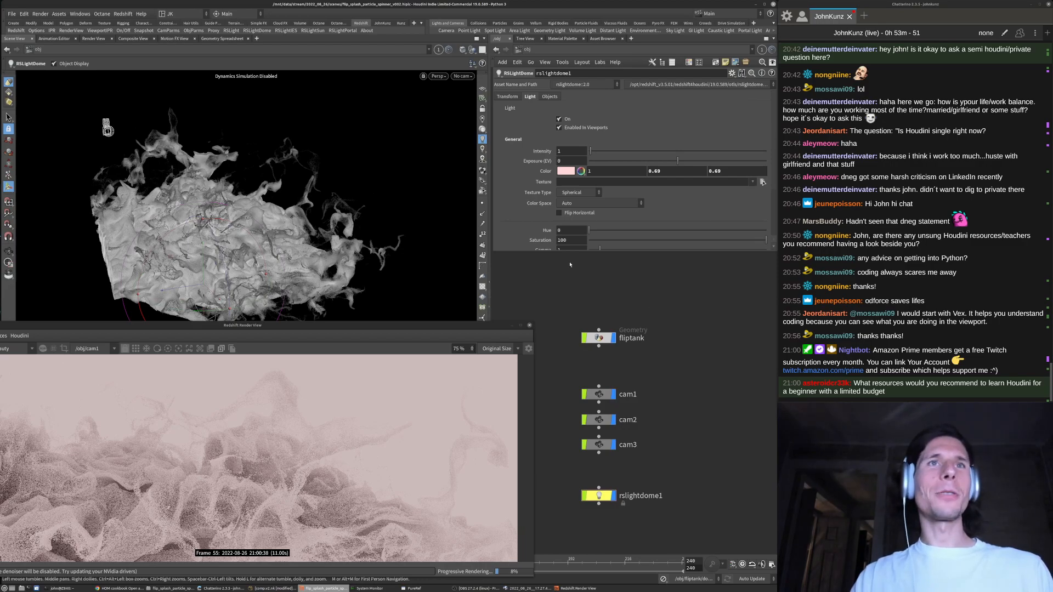
pyautogui.keyDown('alt'); pyautogui.moveTo(174, 215); pyautogui.dragTo(213, 259); pyautogui.keyUp('alt')
pyautogui.moveTo(266, 226); pyautogui.dragTo(303, 202)
pyautogui.press('Return')
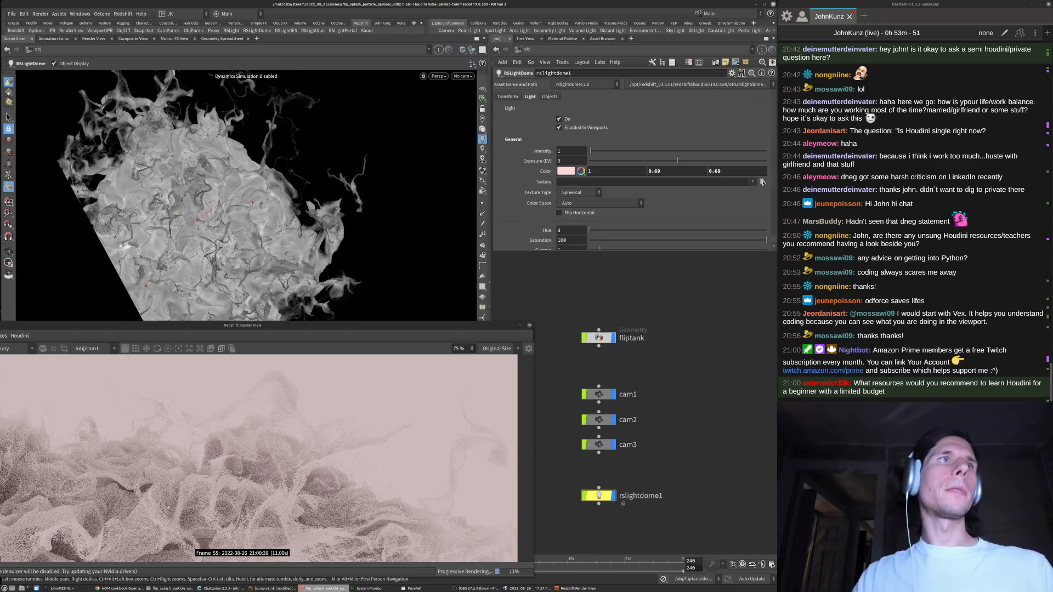
pyautogui.click(8, 118)
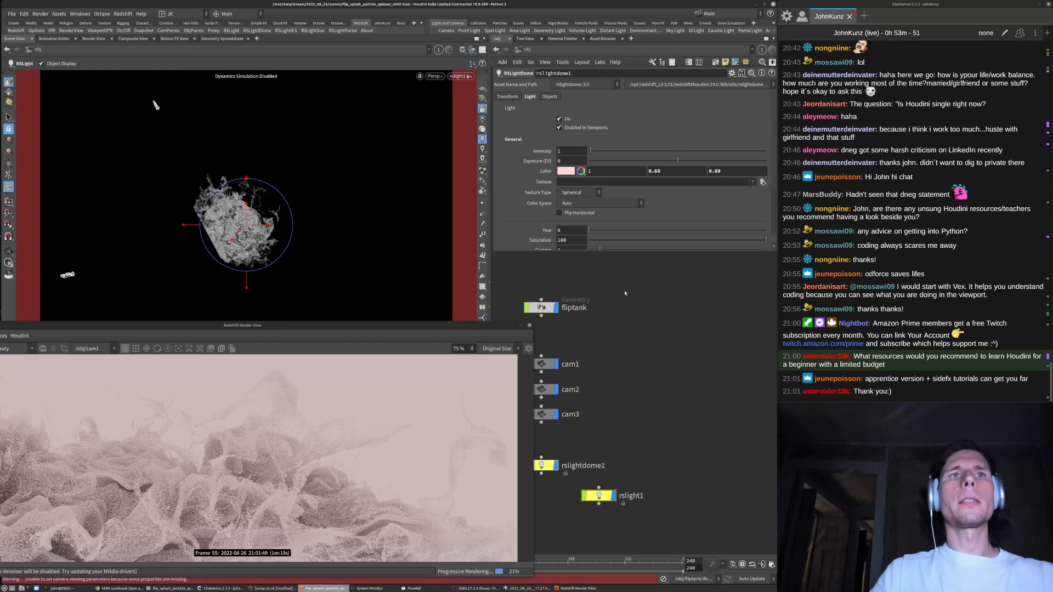
# Turn off rslightdome1 so only the new Redshift light illuminates the render
pyautogui.moveTo(440, 330)
pyautogui.mouseDown()
pyautogui.moveTo(433, 295)
pyautogui.moveTo(454, 317)
pyautogui.mouseUp()
pyautogui.click(399, 262)
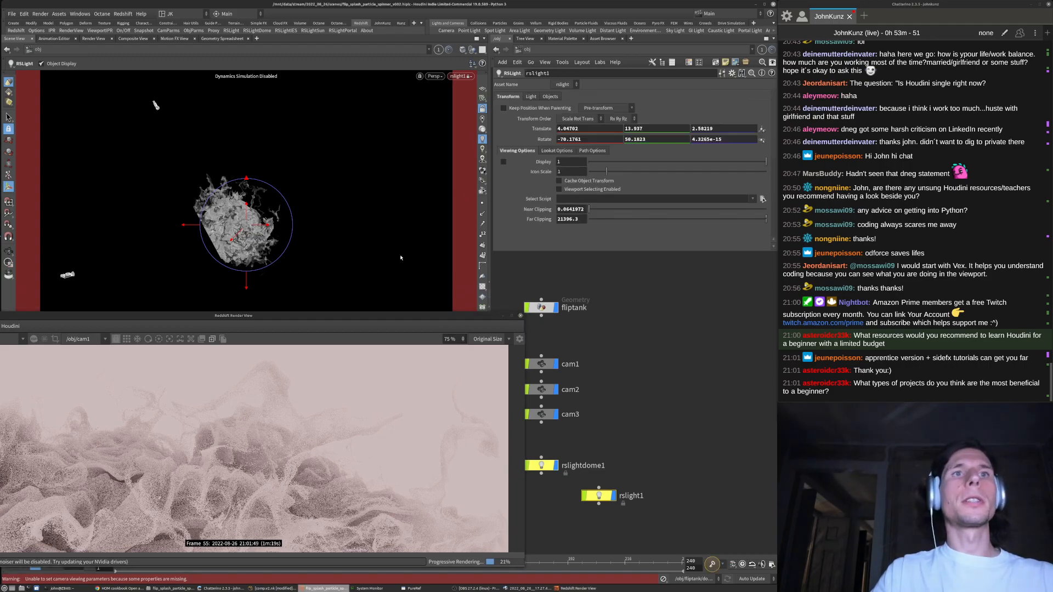
pyautogui.moveTo(661, 447); pyautogui.dragTo(682, 398, button='middle')
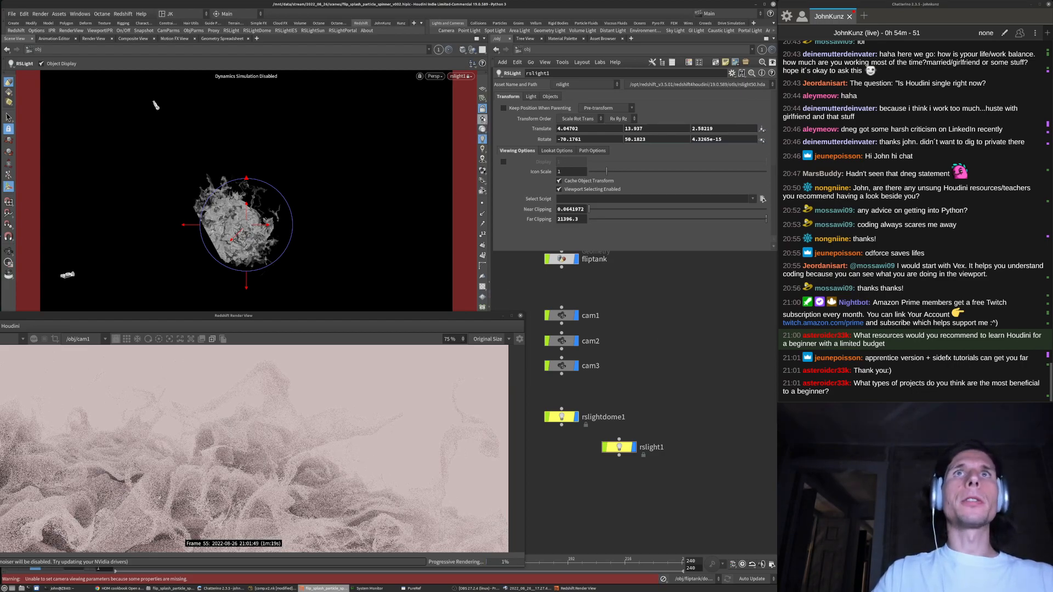
pyautogui.moveTo(633, 315); pyautogui.dragTo(634, 301, button='middle')
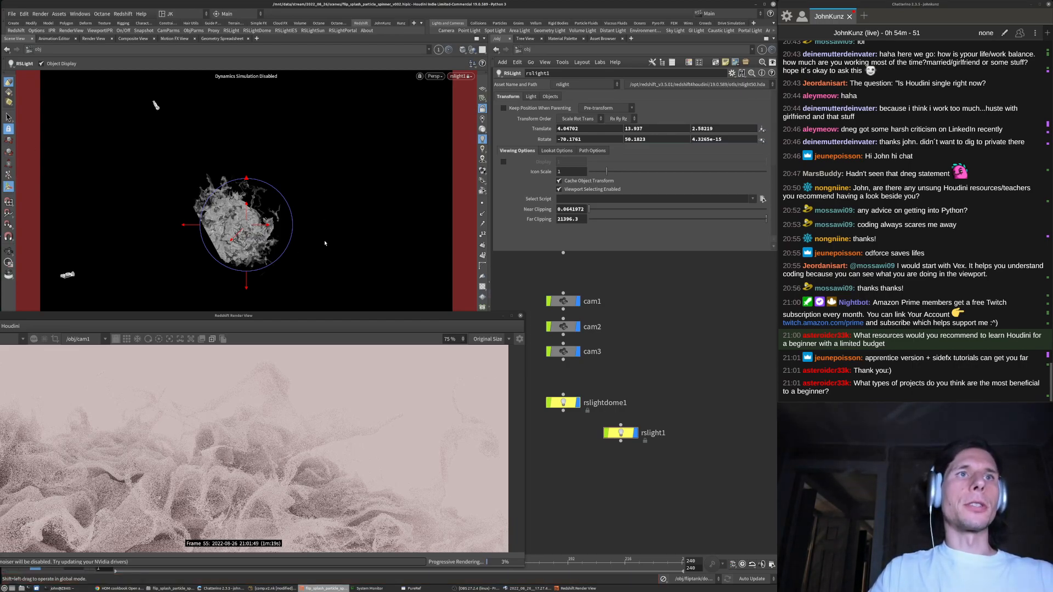
pyautogui.click(564, 403)
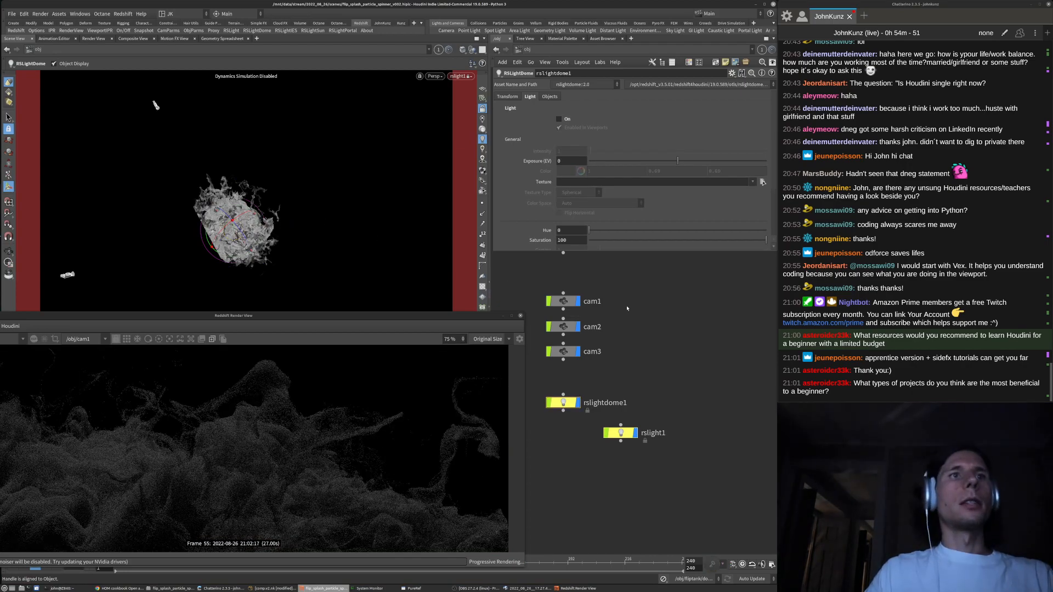
# Orbit rslight1 around the splash and move it closer so the render brightens
pyautogui.keyDown('alt'); pyautogui.moveTo(281, 241); pyautogui.dragTo(278, 307); pyautogui.keyUp('alt')
pyautogui.keyDown('alt'); pyautogui.moveTo(282, 206); pyautogui.dragTo(329, 190, button='right'); pyautogui.keyUp('alt')
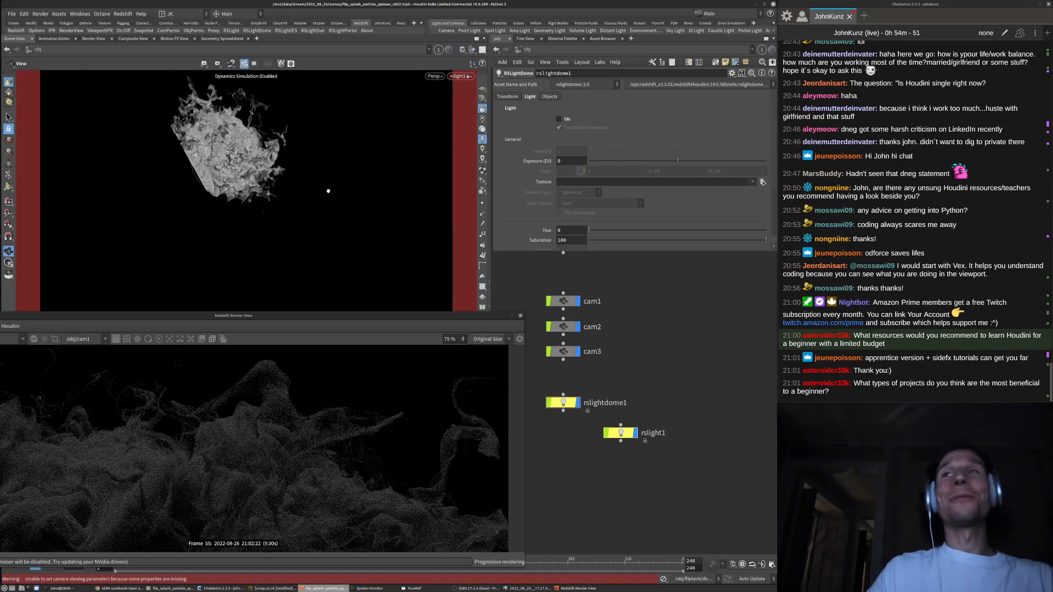
pyautogui.moveTo(328, 182)
pyautogui.keyDown('alt'); pyautogui.mouseDown()
pyautogui.moveTo(360, 244)
pyautogui.moveTo(335, 176)
pyautogui.mouseUp(); pyautogui.keyUp('alt')
pyautogui.keyDown('alt'); pyautogui.moveTo(302, 159); pyautogui.dragTo(320, 144, button='right'); pyautogui.keyUp('alt')
pyautogui.keyDown('alt'); pyautogui.moveTo(320, 143); pyautogui.dragTo(290, 168); pyautogui.keyUp('alt')
pyautogui.keyDown('alt'); pyautogui.moveTo(290, 167); pyautogui.dragTo(325, 156, button='right'); pyautogui.keyUp('alt')
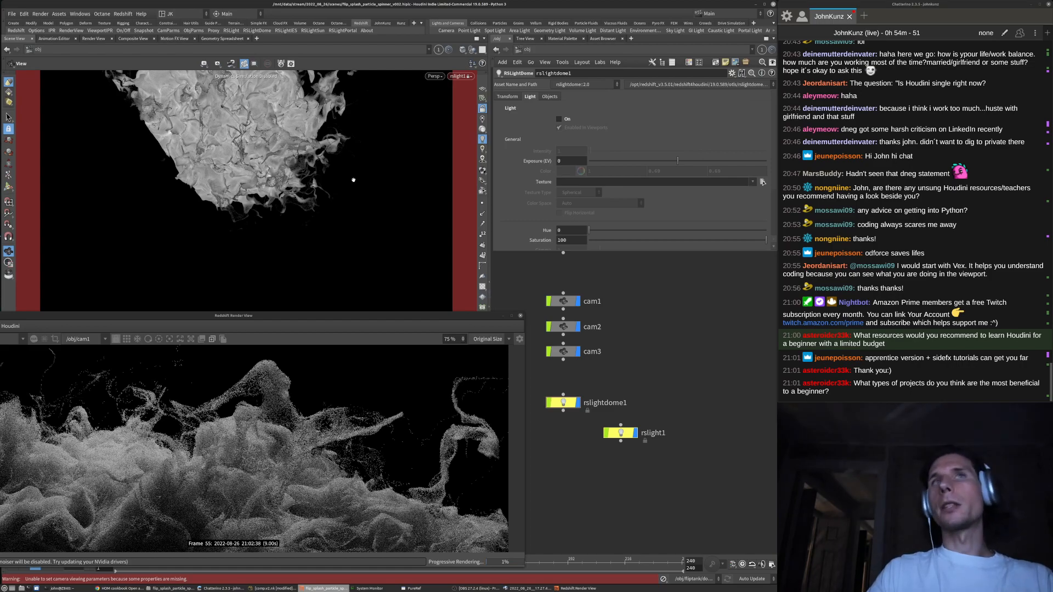
# Swing rslight1 around the splash to light it from the side, keeping the full frame in view in the render
pyautogui.keyDown('alt'); pyautogui.moveTo(342, 169); pyautogui.dragTo(261, 203); pyautogui.keyUp('alt')
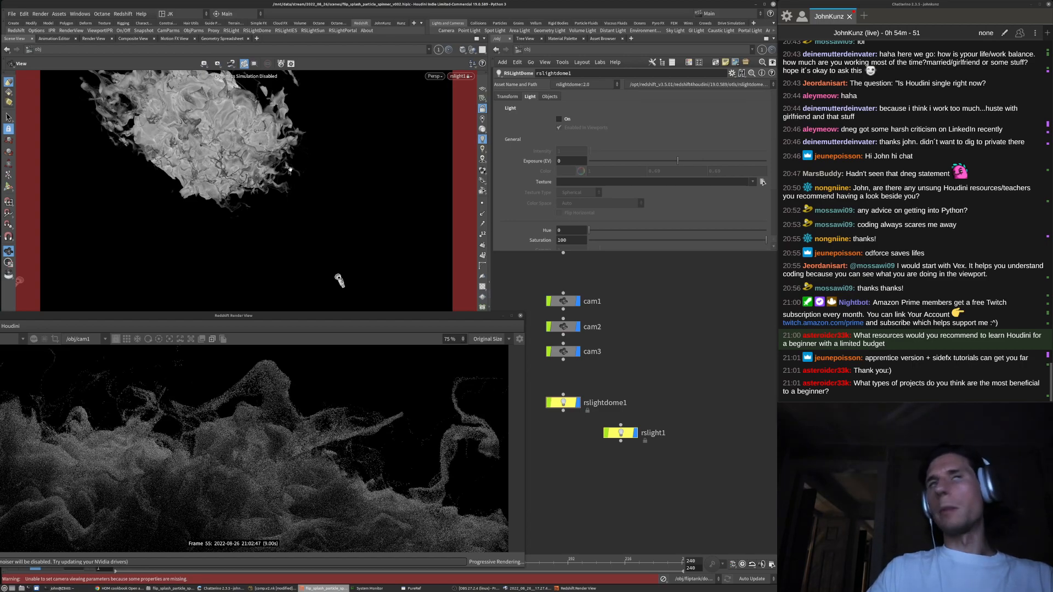
pyautogui.keyDown('alt'); pyautogui.moveTo(303, 132); pyautogui.dragTo(297, 176); pyautogui.keyUp('alt')
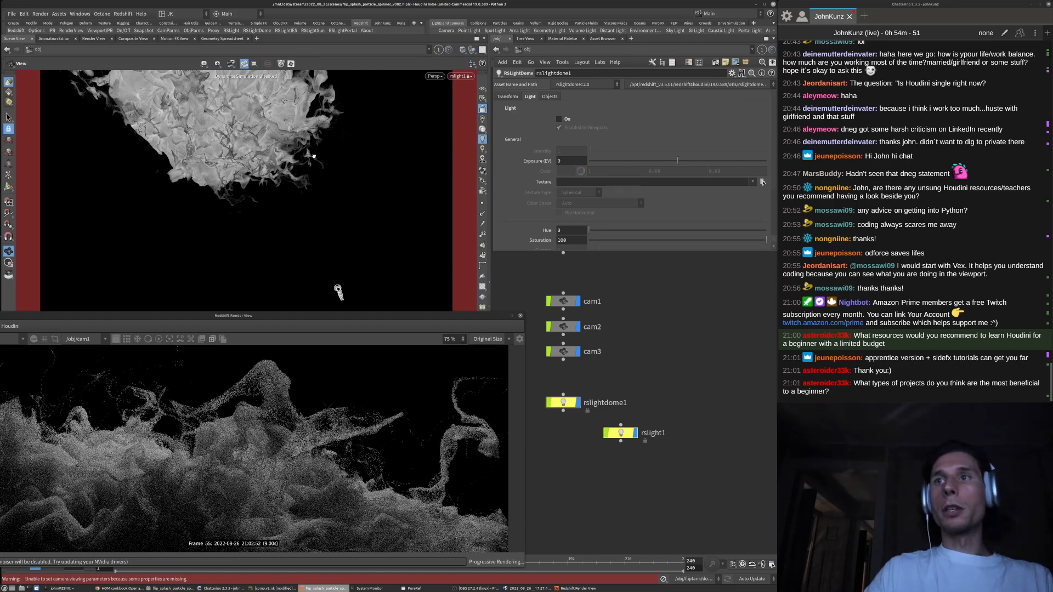
pyautogui.keyDown('alt'); pyautogui.moveTo(317, 137); pyautogui.dragTo(310, 188); pyautogui.keyUp('alt')
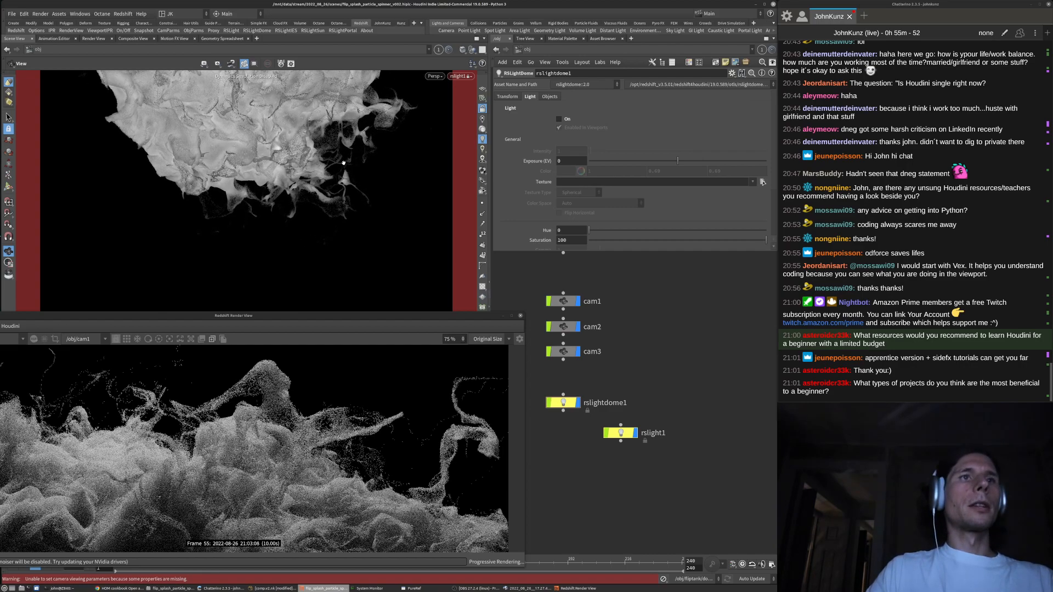
pyautogui.scroll(-2, 268, 429)
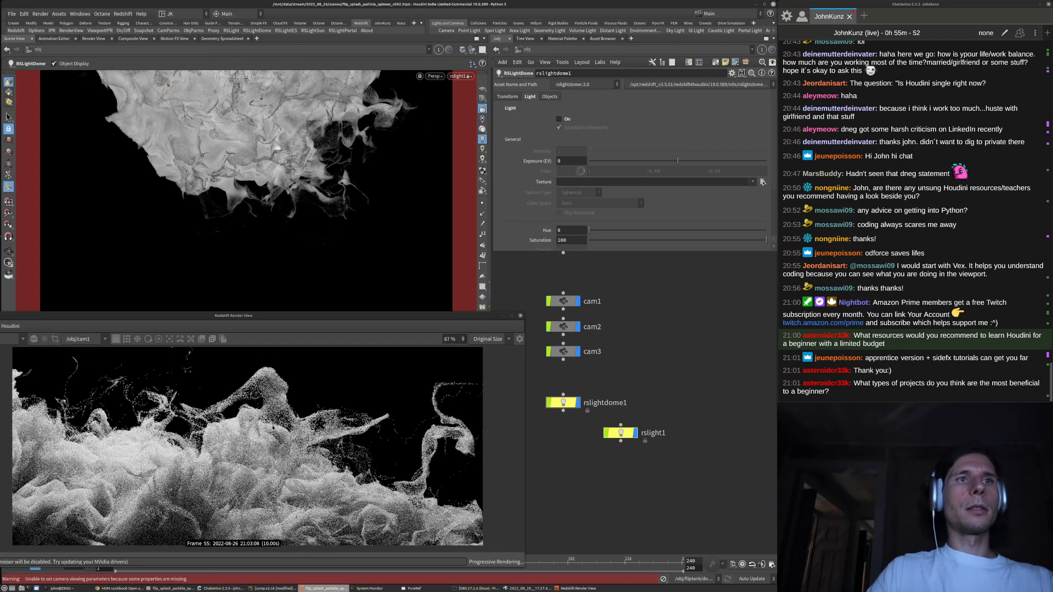
pyautogui.keyDown('alt'); pyautogui.moveTo(366, 188); pyautogui.dragTo(307, 219); pyautogui.keyUp('alt')
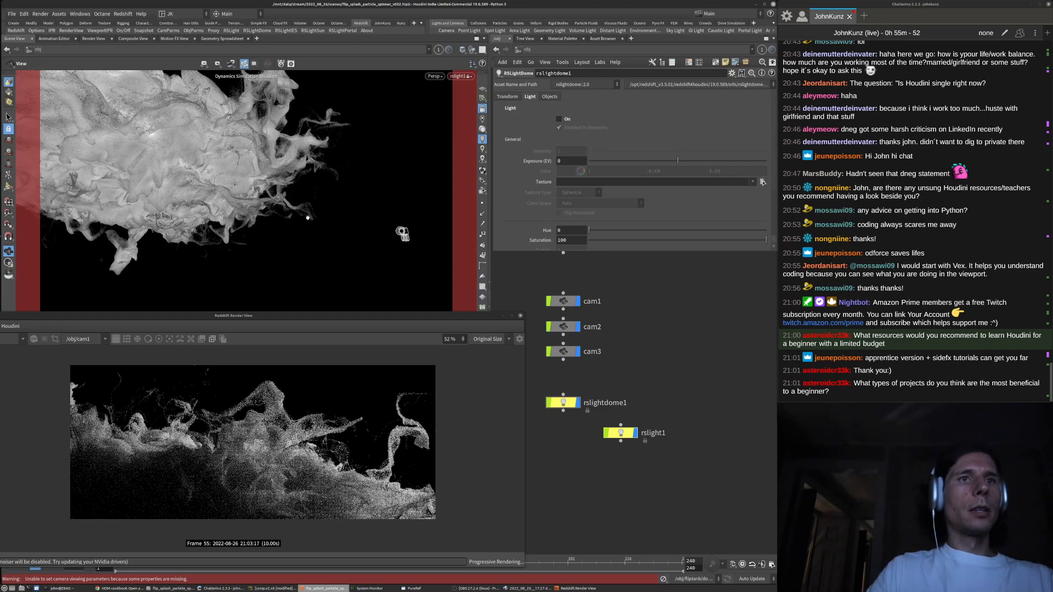
pyautogui.press('Return')
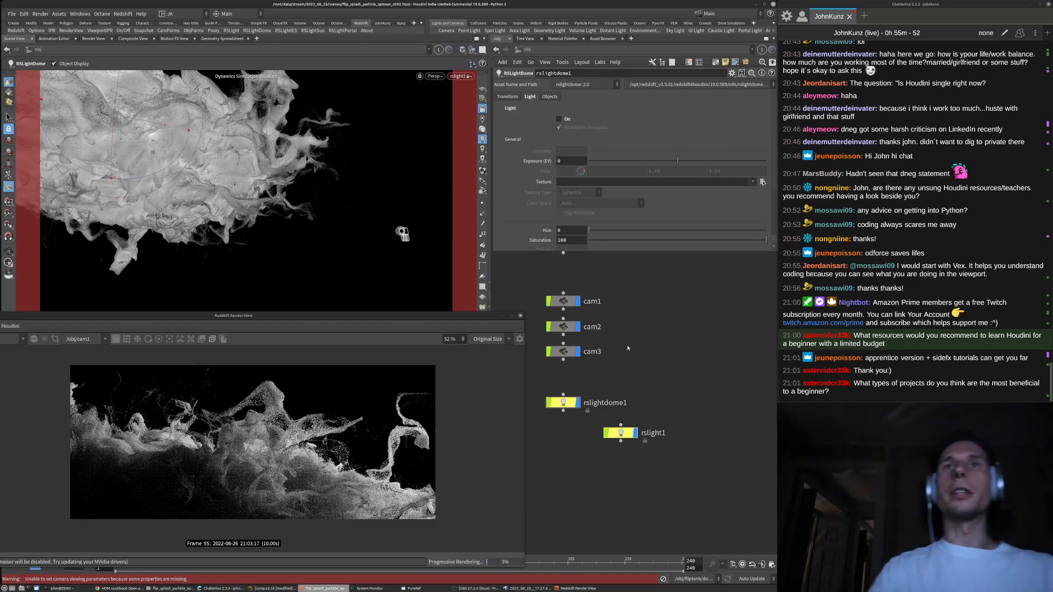
# Set the colour of rslight1 to light blue with RGB 0.322, 0.59885, 1
pyautogui.click(620, 433)
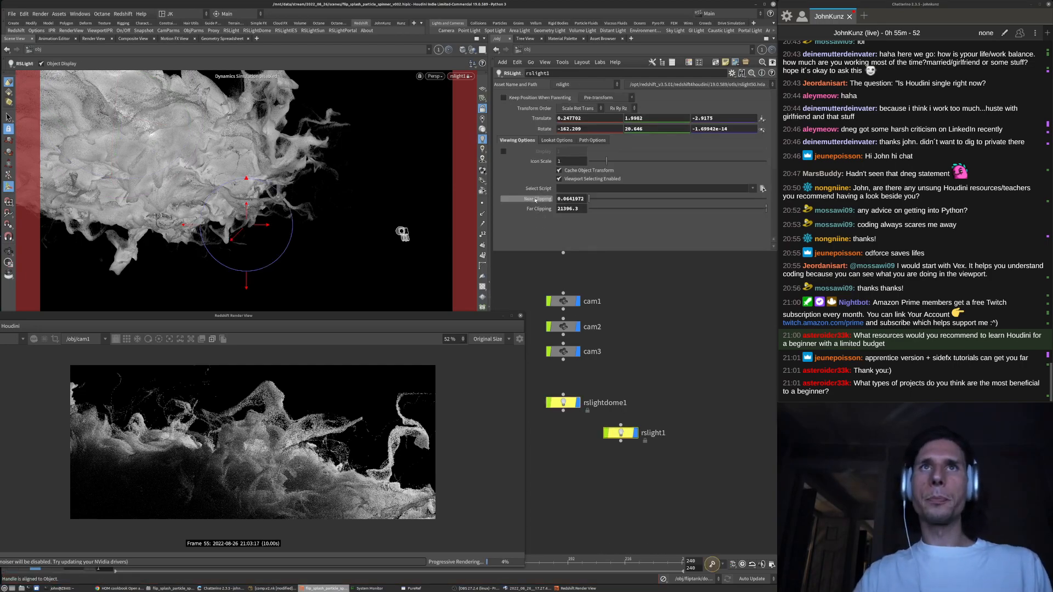
pyautogui.scroll(4, 532, 204)
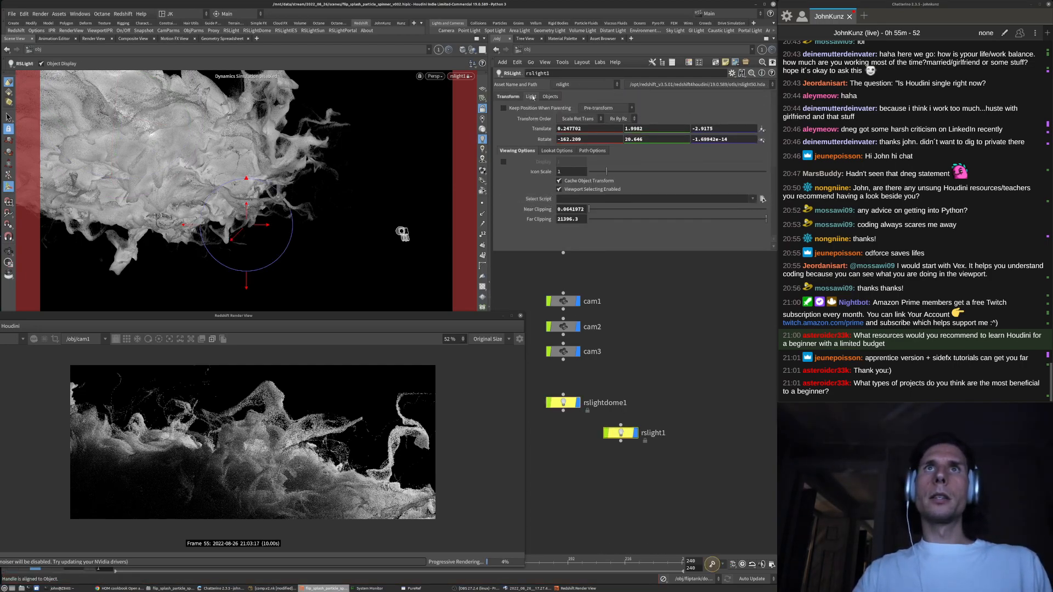
pyautogui.click(531, 97)
pyautogui.scroll(-3, 560, 214)
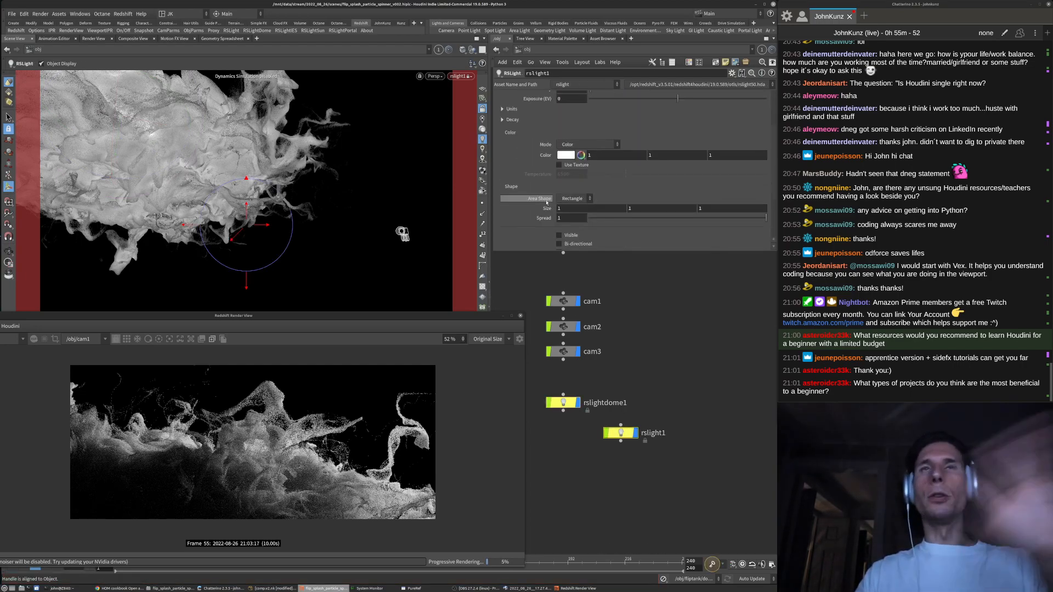
pyautogui.click(568, 157)
pyautogui.moveTo(625, 209); pyautogui.dragTo(650, 209)
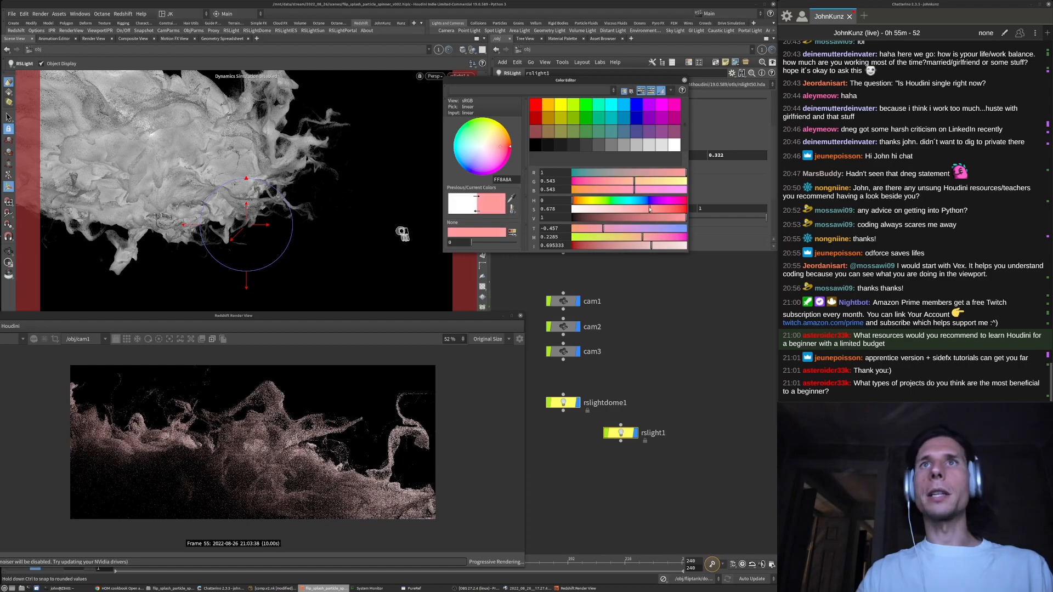
pyautogui.click(585, 201)
pyautogui.click(640, 201)
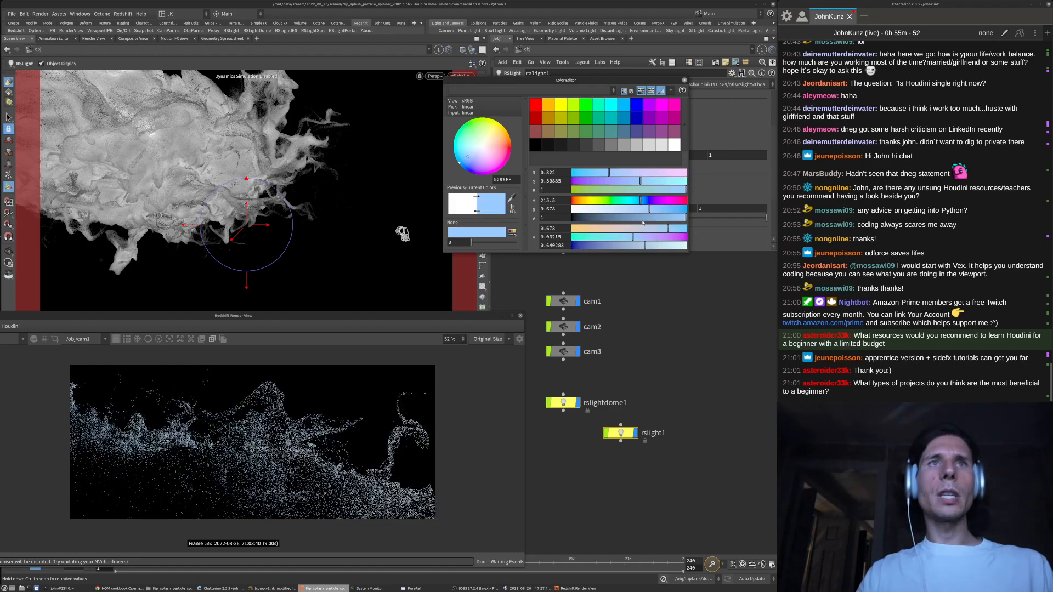
# Turn rslightdome1 back on to light the splash together with rslight1
pyautogui.click(565, 403)
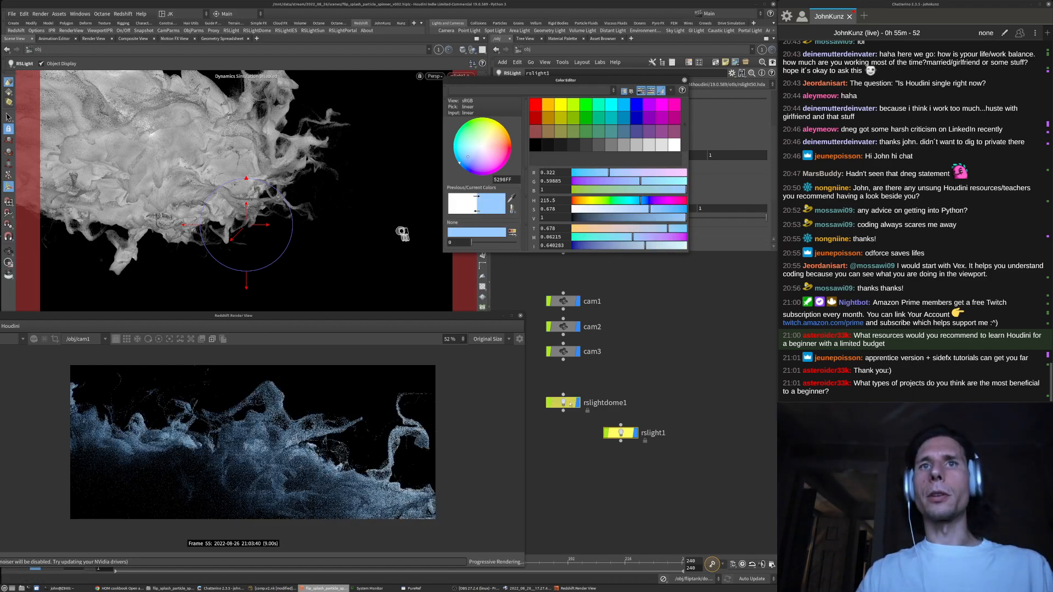
pyautogui.moveTo(589, 82); pyautogui.dragTo(627, 217)
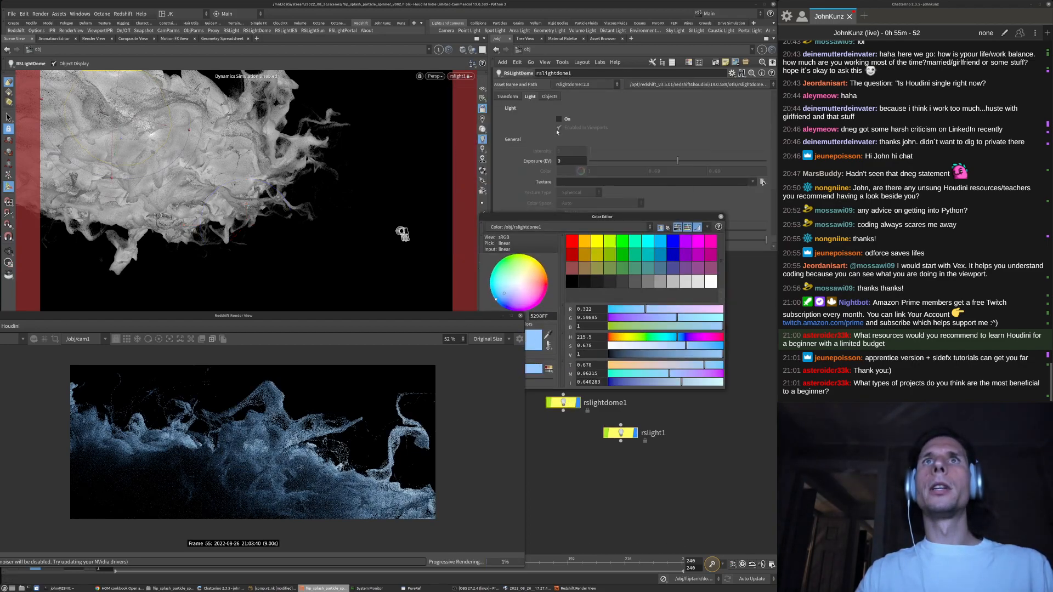
pyautogui.click(560, 119)
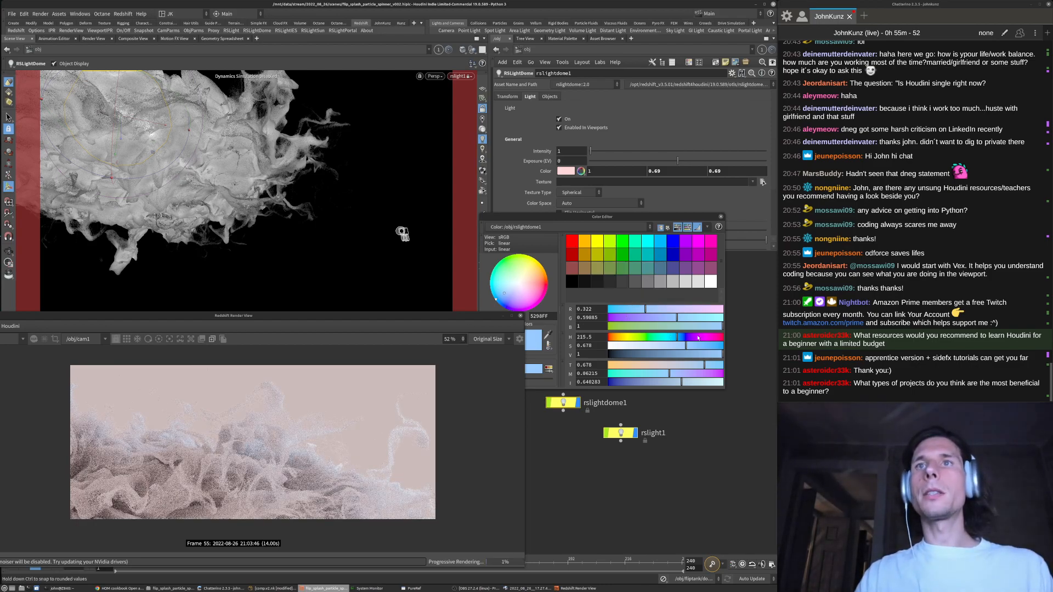
# Try to tint rslightdome1 salmon with hue 8.7 and saturation 0.822, then close its colour editor
pyautogui.click(630, 338)
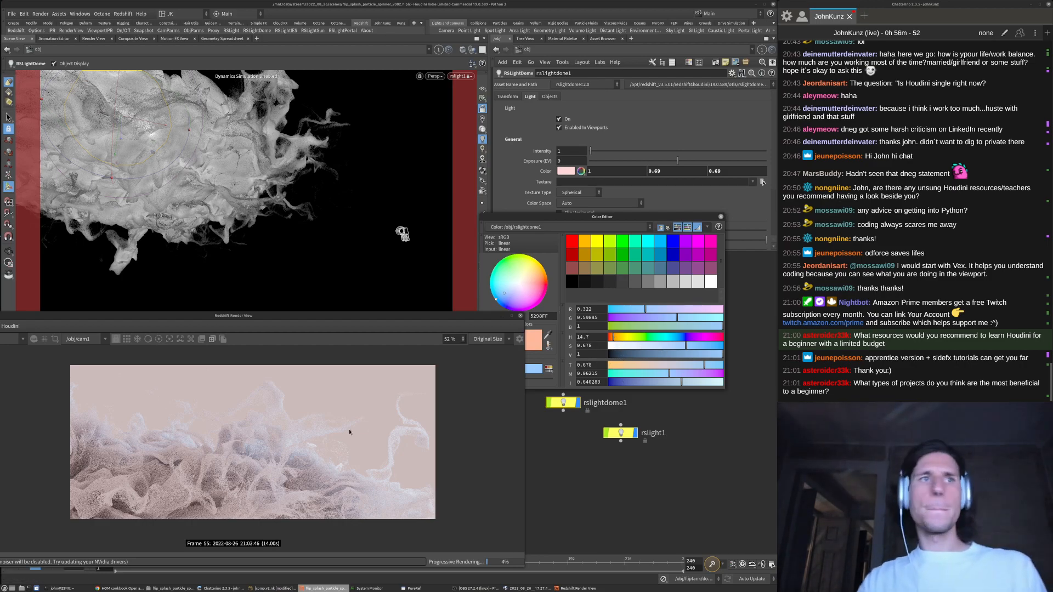
pyautogui.moveTo(642, 216); pyautogui.dragTo(641, 166)
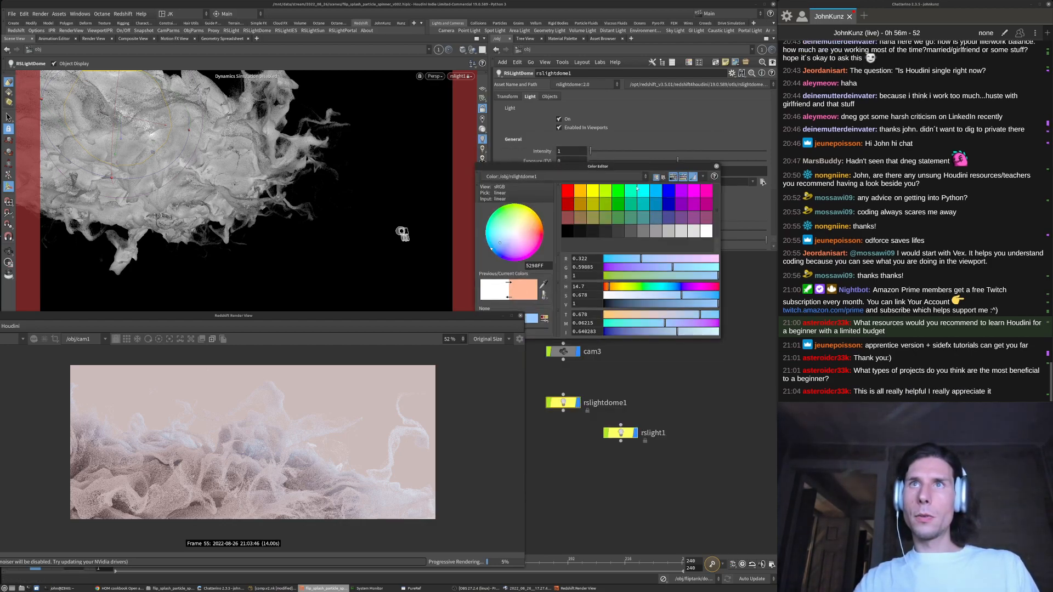
pyautogui.moveTo(687, 305); pyautogui.dragTo(698, 306)
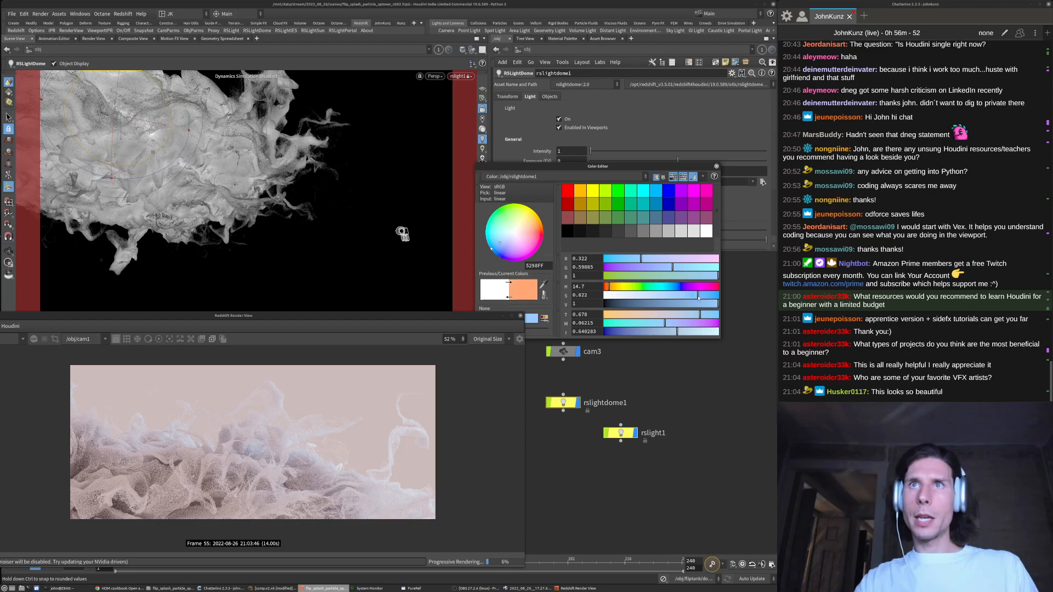
pyautogui.click(607, 288)
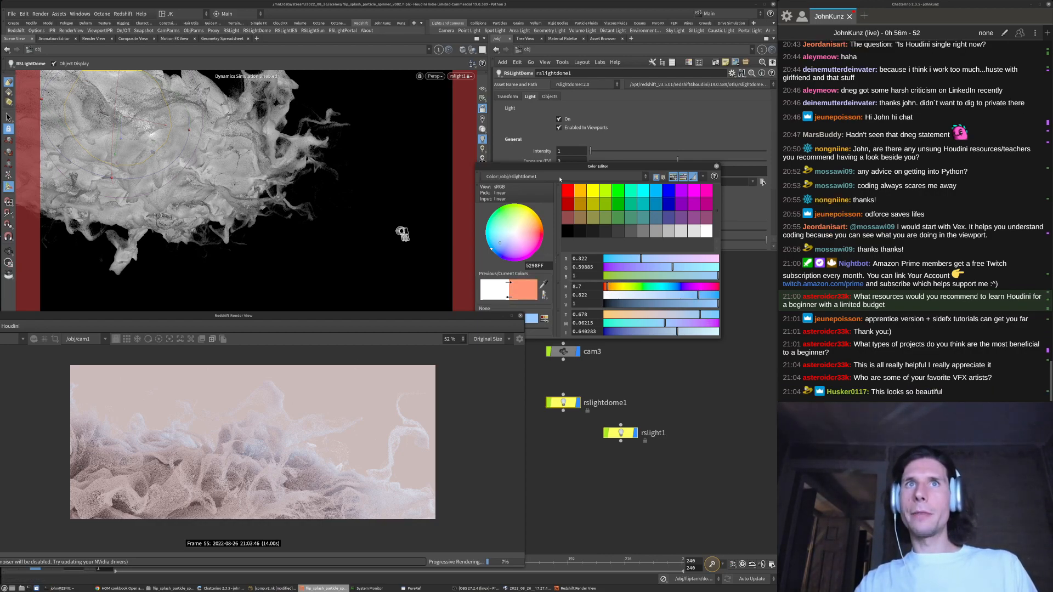
pyautogui.moveTo(559, 169); pyautogui.dragTo(611, 303)
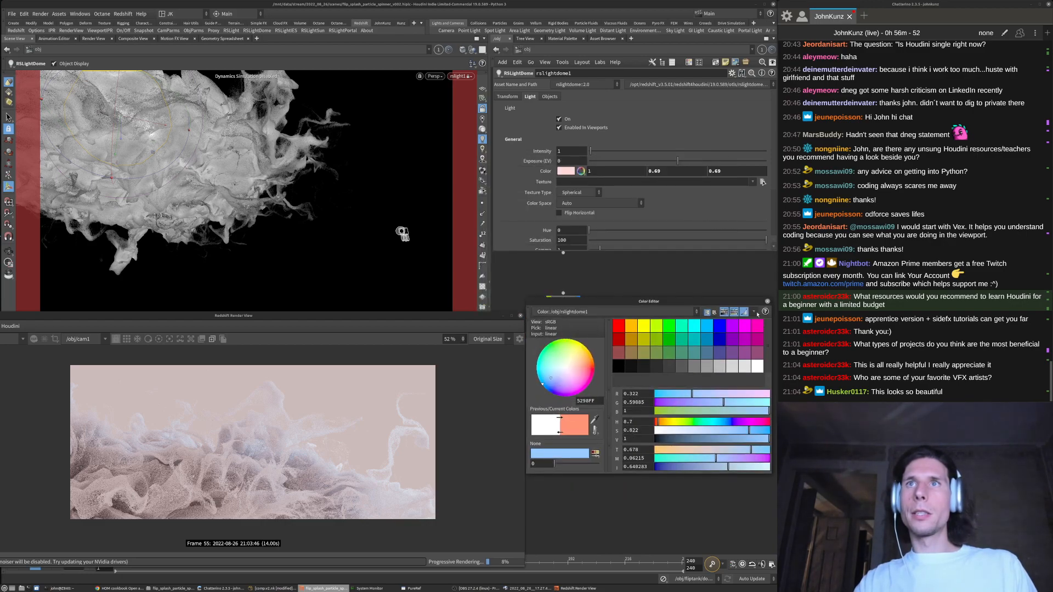
pyautogui.click(768, 301)
# Test golden yellow, violet and cyan colours on rslight1, ending on pale cyan with hue 180 and saturation 0.447
pyautogui.moveTo(659, 376); pyautogui.dragTo(662, 361, button='middle')
pyautogui.click(627, 418)
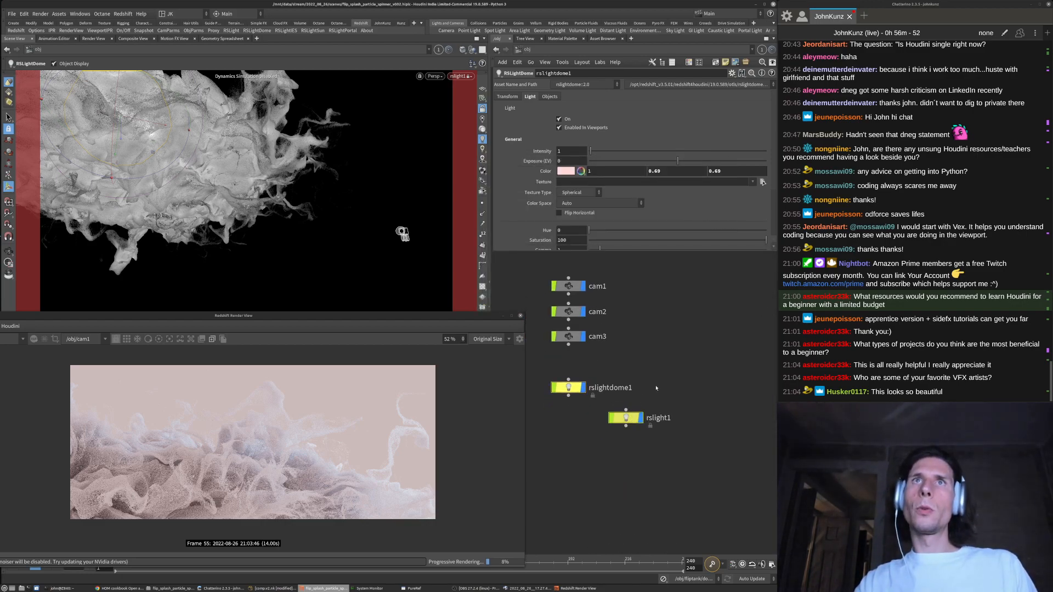
pyautogui.click(562, 159)
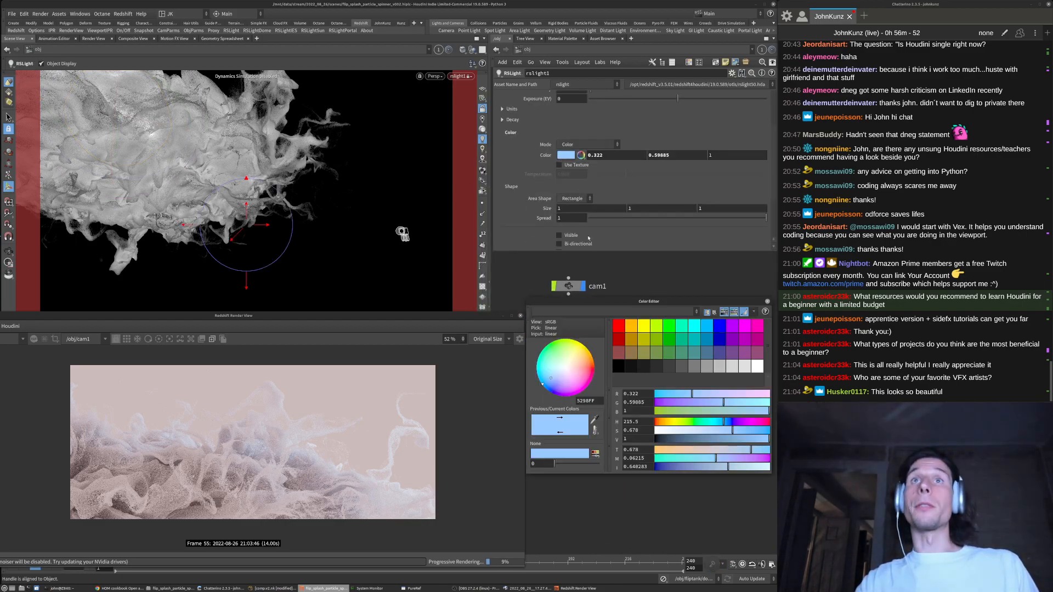
pyautogui.click(668, 422)
pyautogui.moveTo(747, 432); pyautogui.dragTo(755, 433)
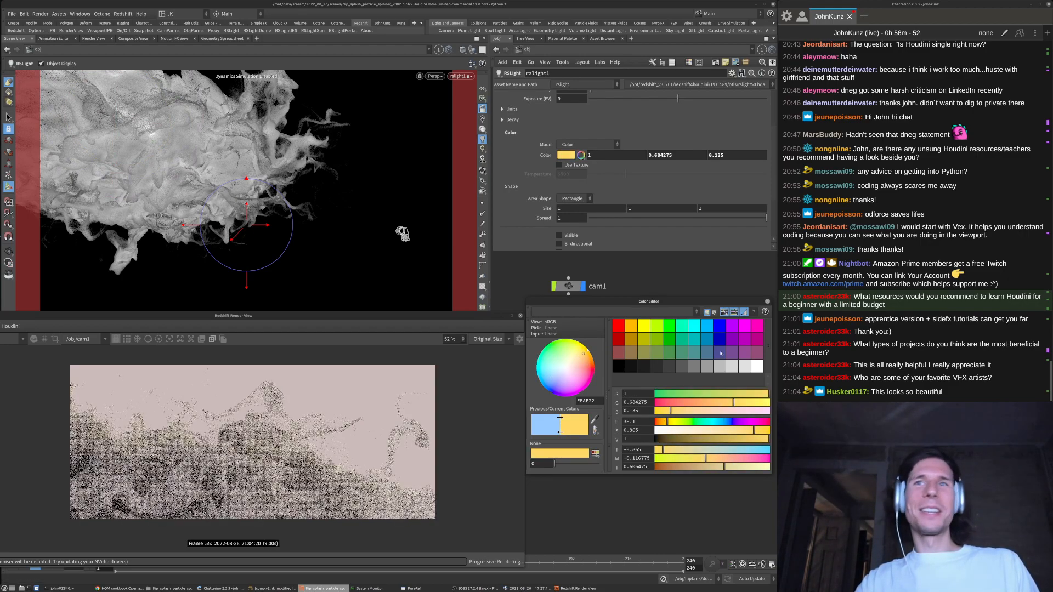
pyautogui.moveTo(705, 302); pyautogui.dragTo(640, 150)
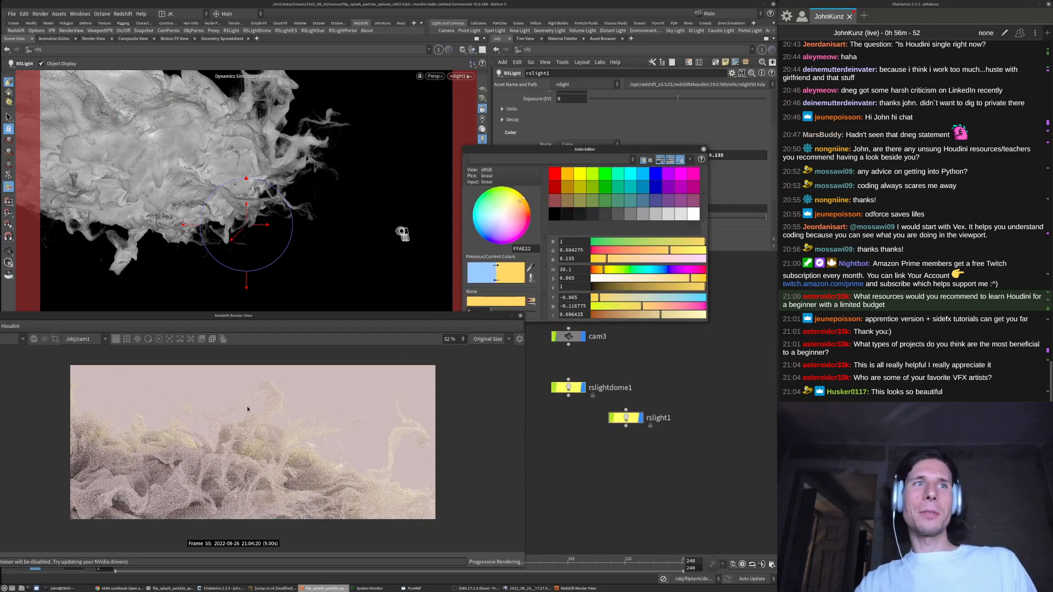
pyautogui.click(669, 270)
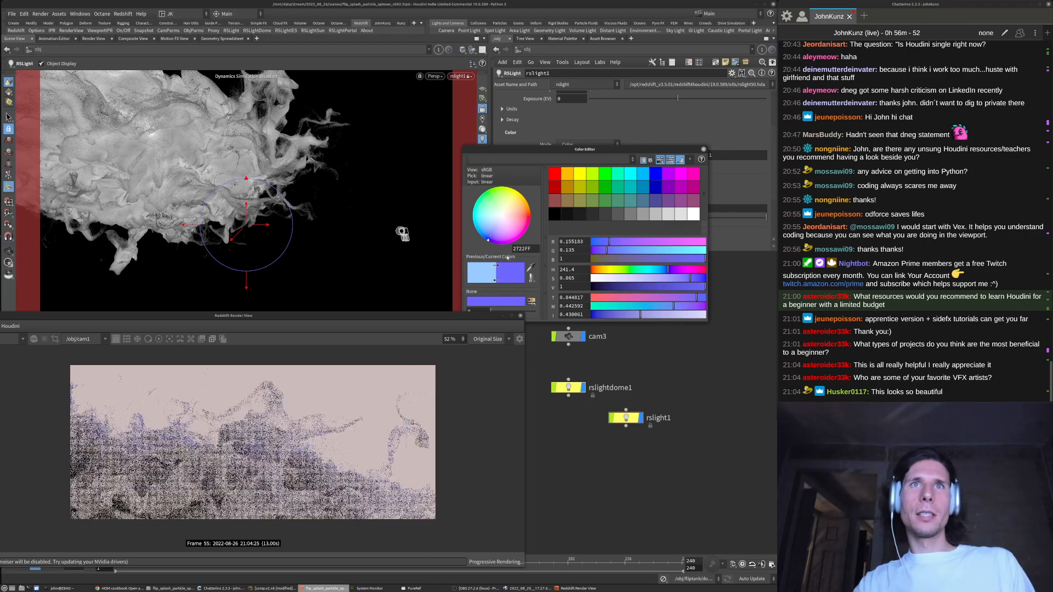
pyautogui.click(673, 271)
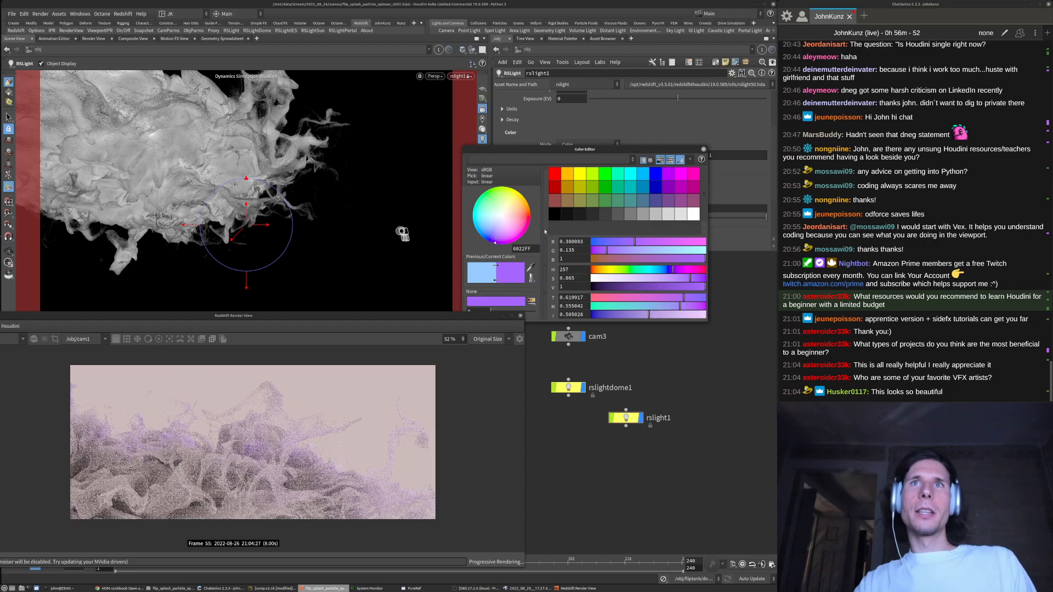
pyautogui.click(479, 215)
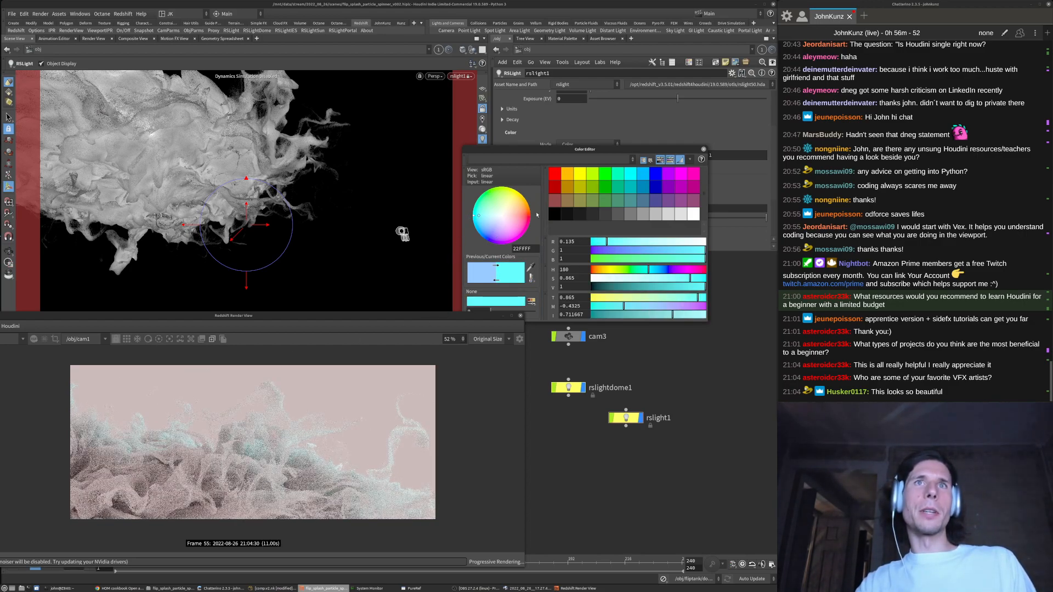
pyautogui.click(490, 216)
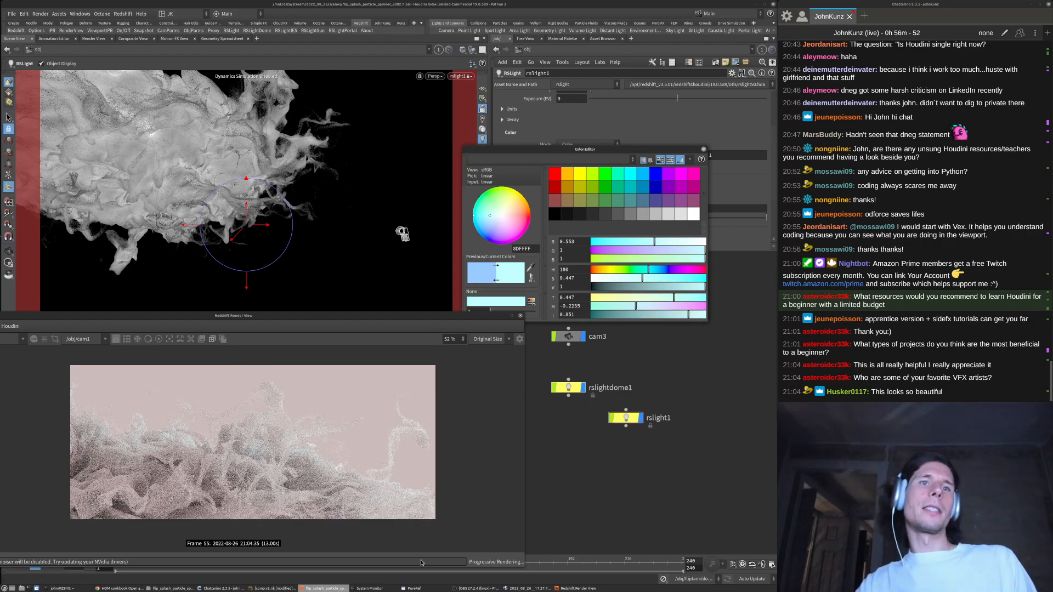
# Switch to PureRef to compare the coloured powder references with the render, and return to Houdini
pyautogui.click(413, 589)
pyautogui.scroll(-5, 646, 238)
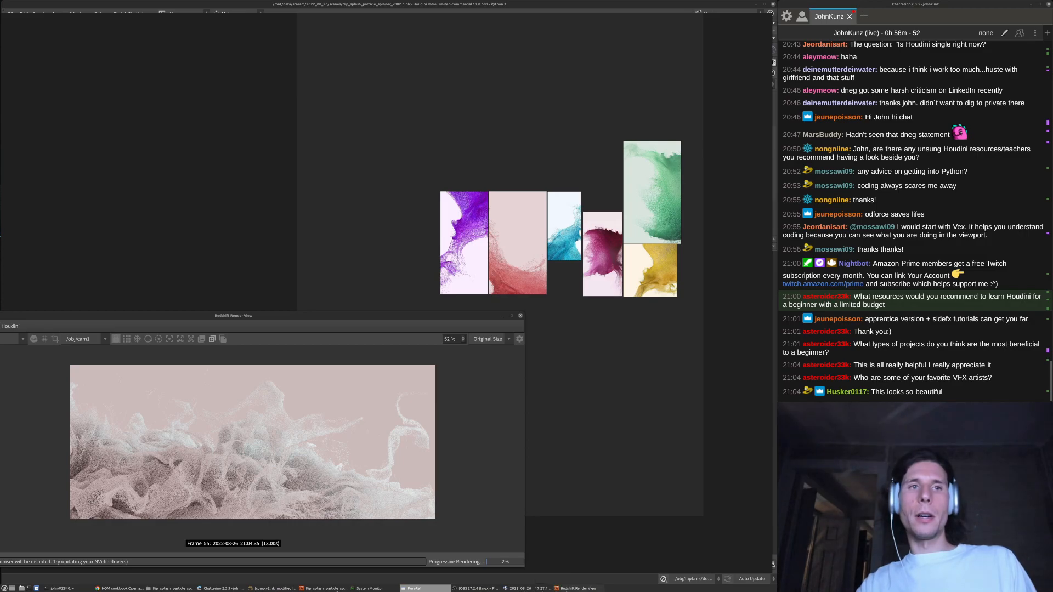
pyautogui.click(327, 589)
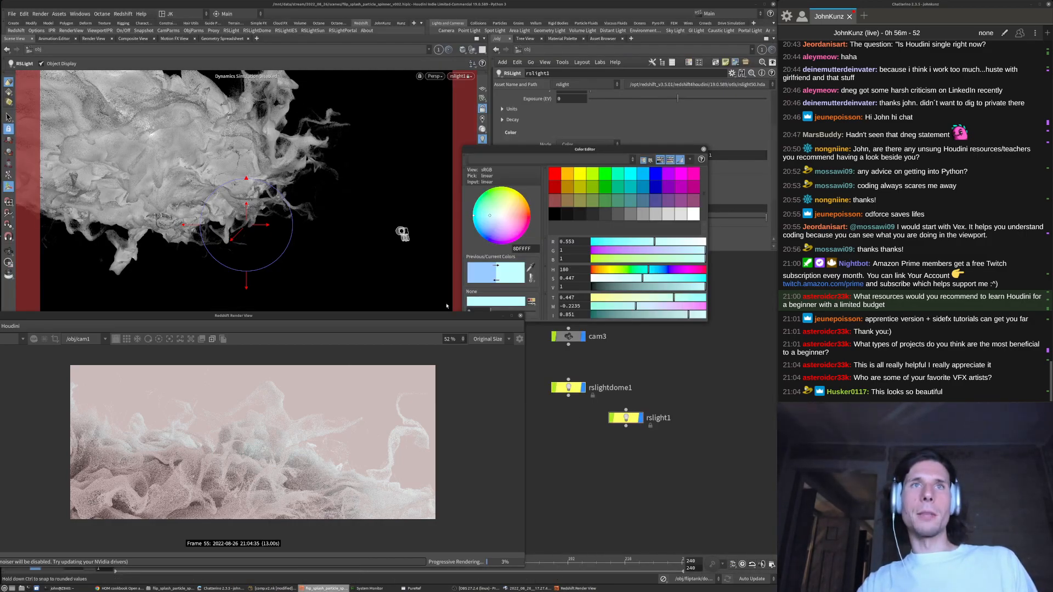
# Set the colour of rslight1 to soft pink with RGB 1, 0.553, 0.63644 and inspect the render up close
pyautogui.moveTo(597, 270); pyautogui.dragTo(595, 271)
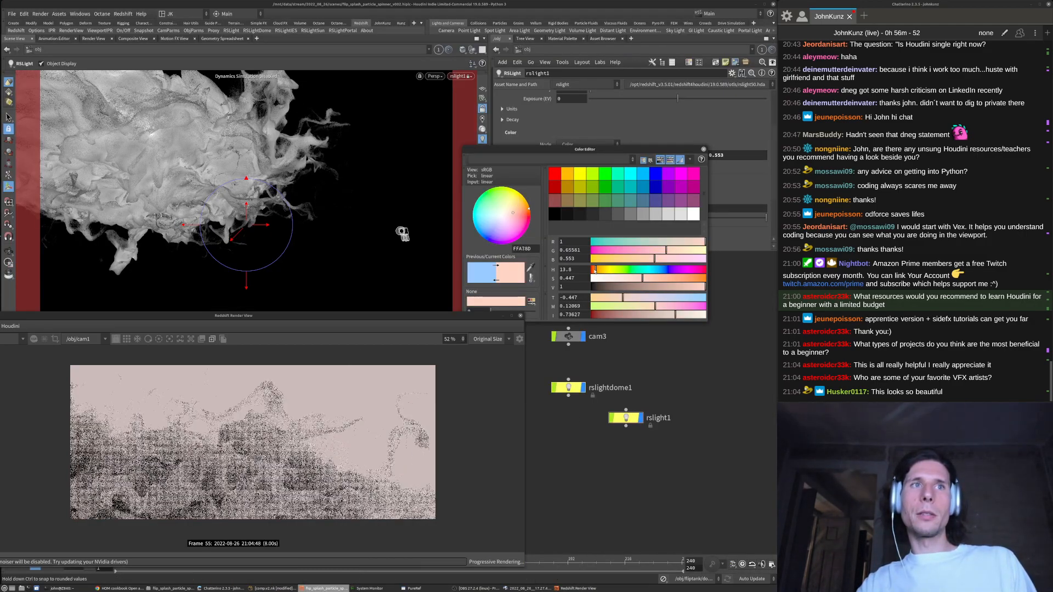
pyautogui.click(703, 271)
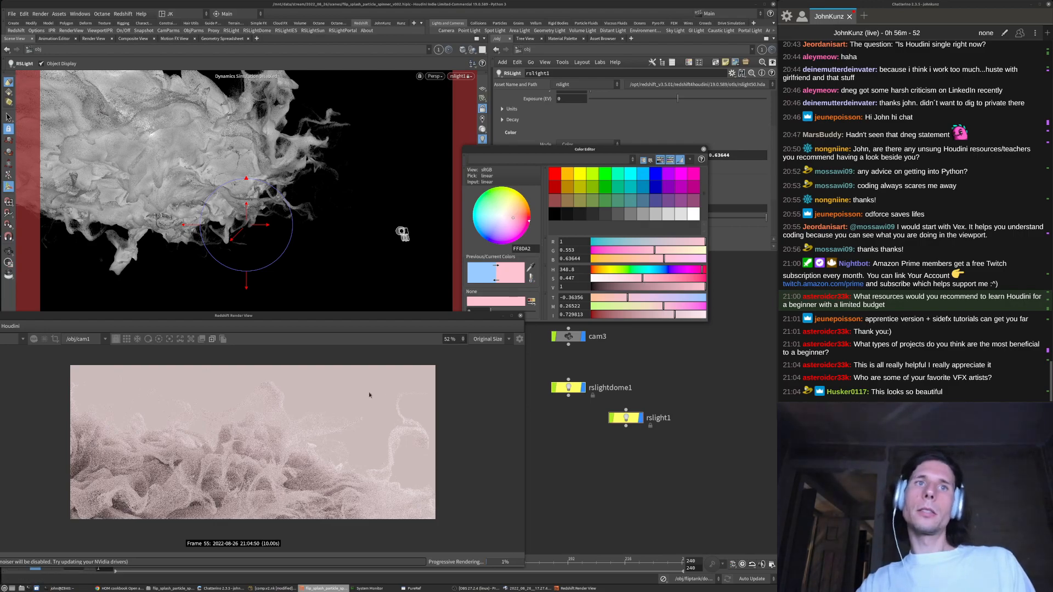
pyautogui.click(704, 150)
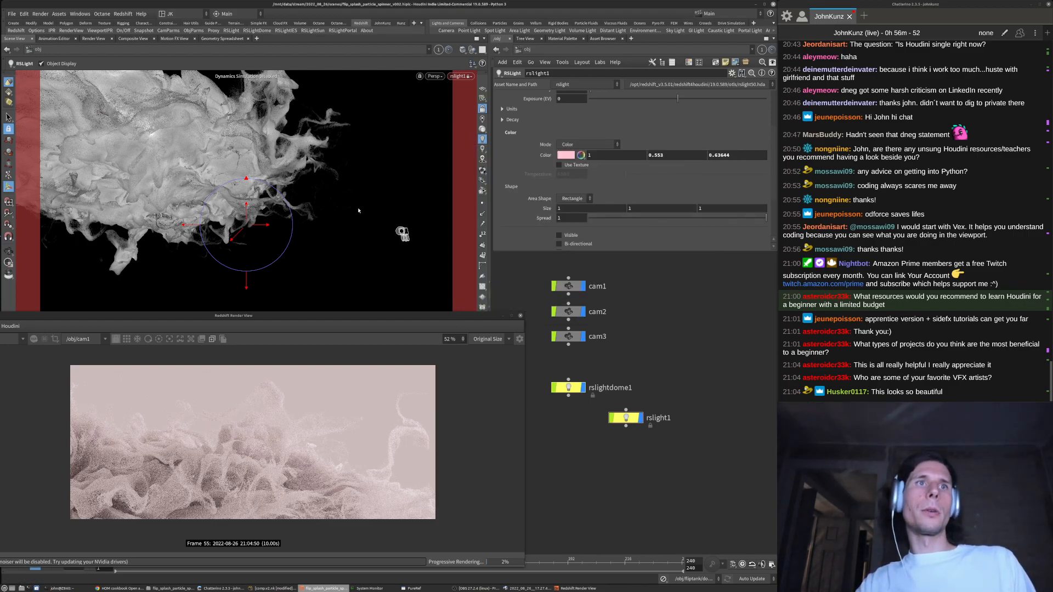
pyautogui.scroll(5, 277, 454)
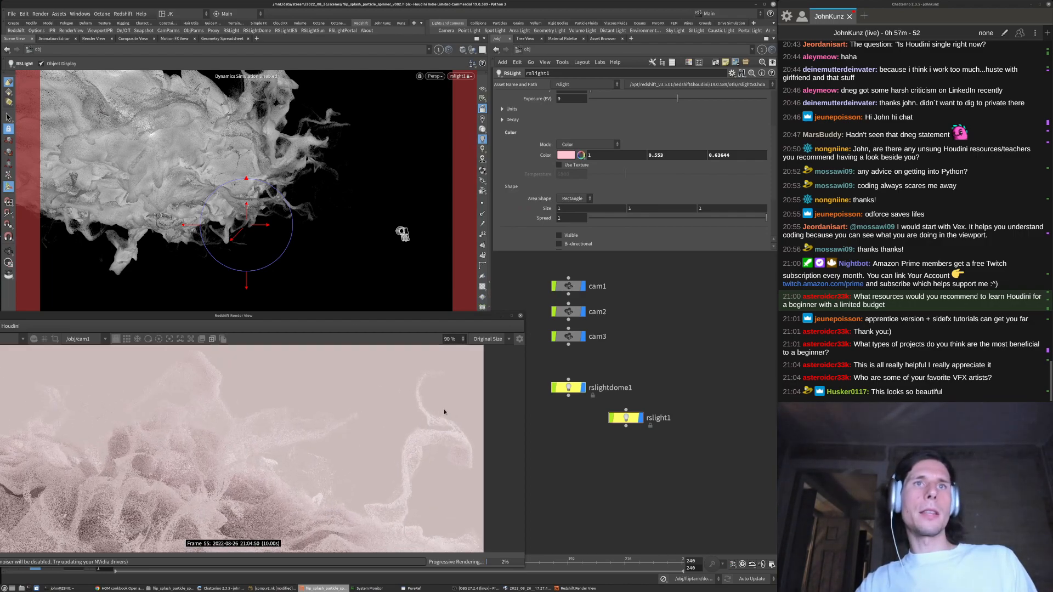
# Examine the particle detail, plume wisps and soft pink tint across the whole cam1 render at several magnifications
pyautogui.scroll(-6, 395, 403)
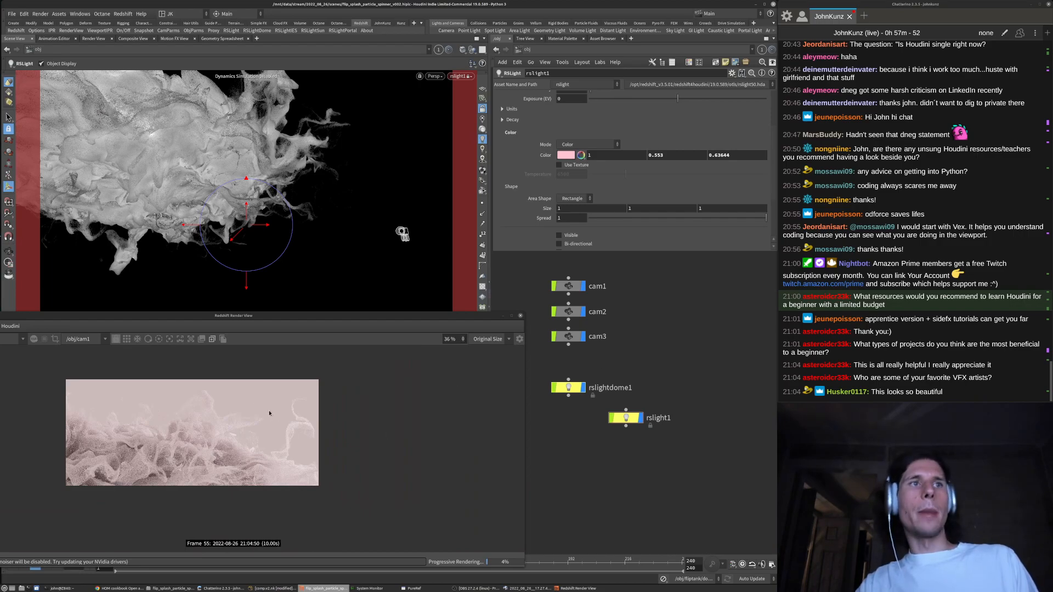
pyautogui.scroll(9, 274, 419)
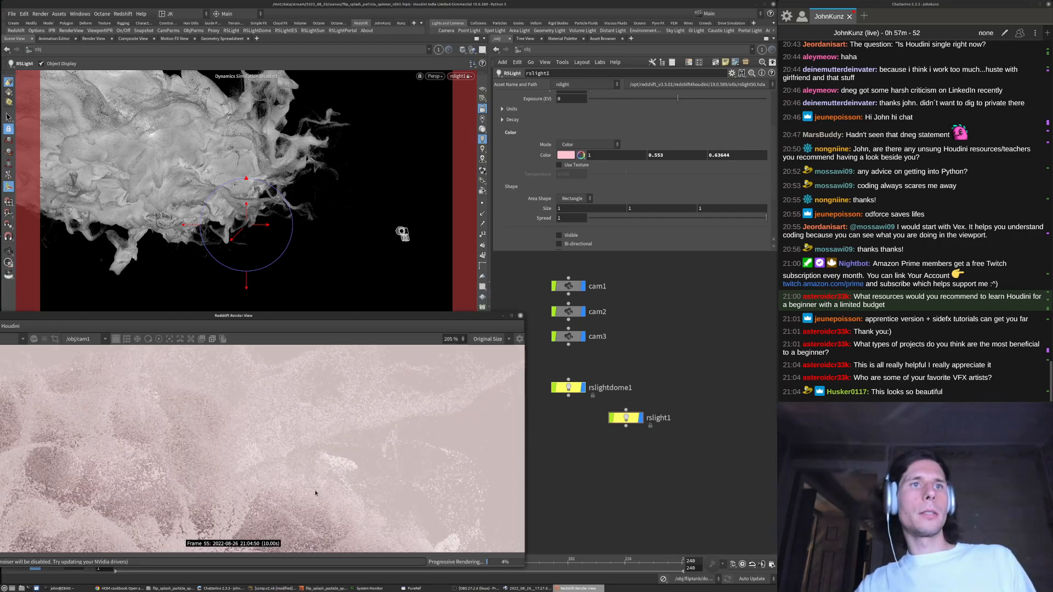
pyautogui.scroll(-8, 319, 471)
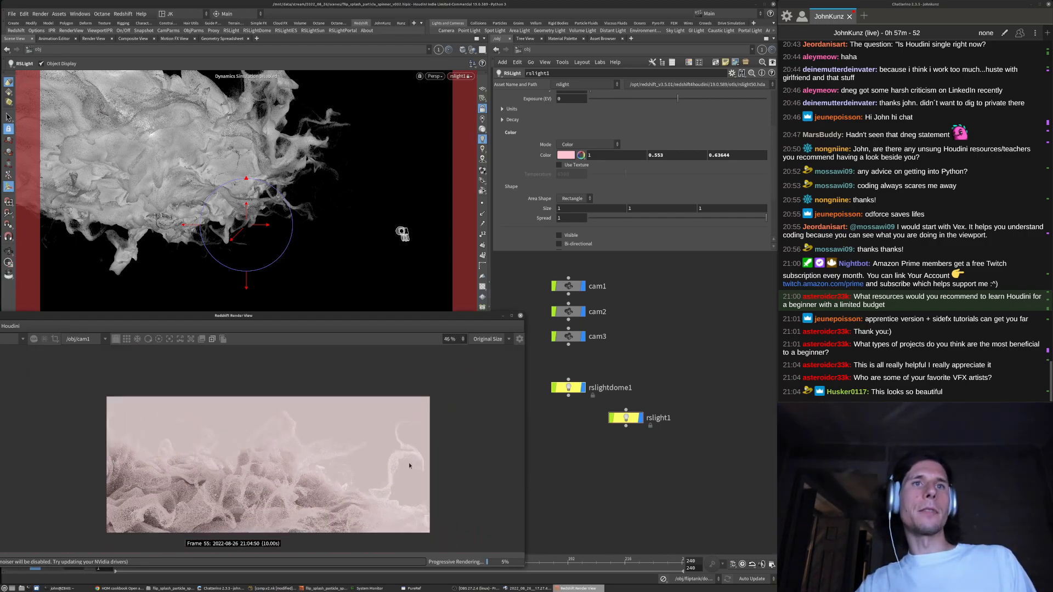
pyautogui.scroll(6, 409, 465)
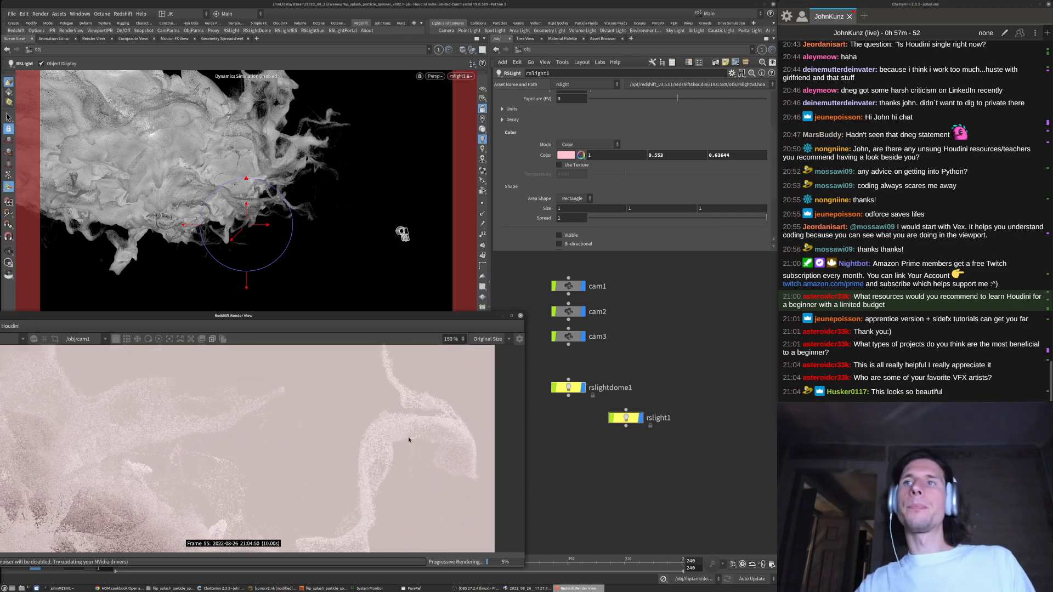
pyautogui.scroll(-3, 371, 410)
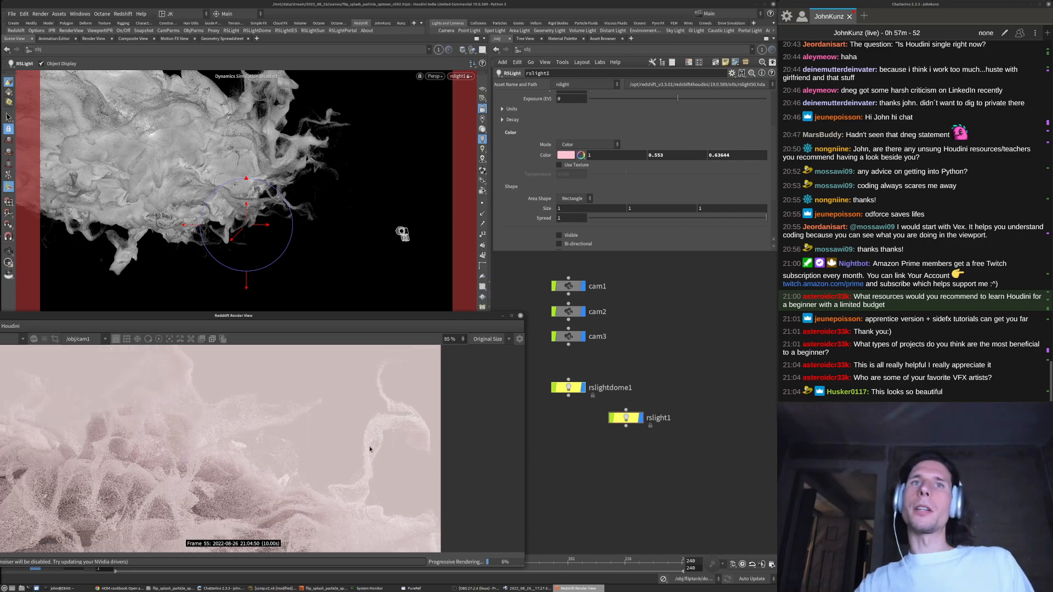
pyautogui.scroll(-1, 363, 439)
pyautogui.scroll(-1, 364, 440)
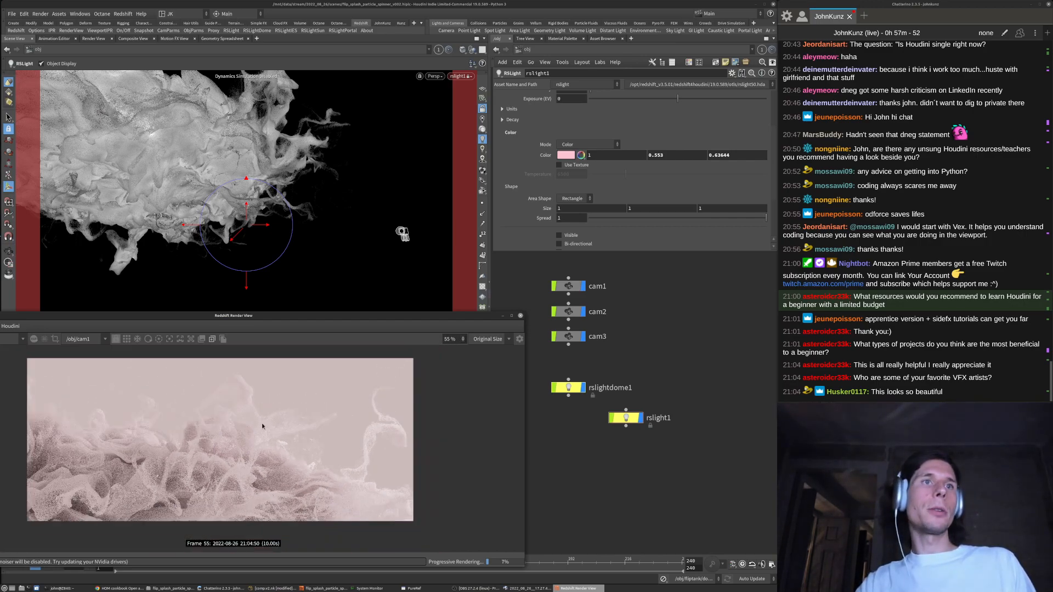
pyautogui.scroll(4, 262, 424)
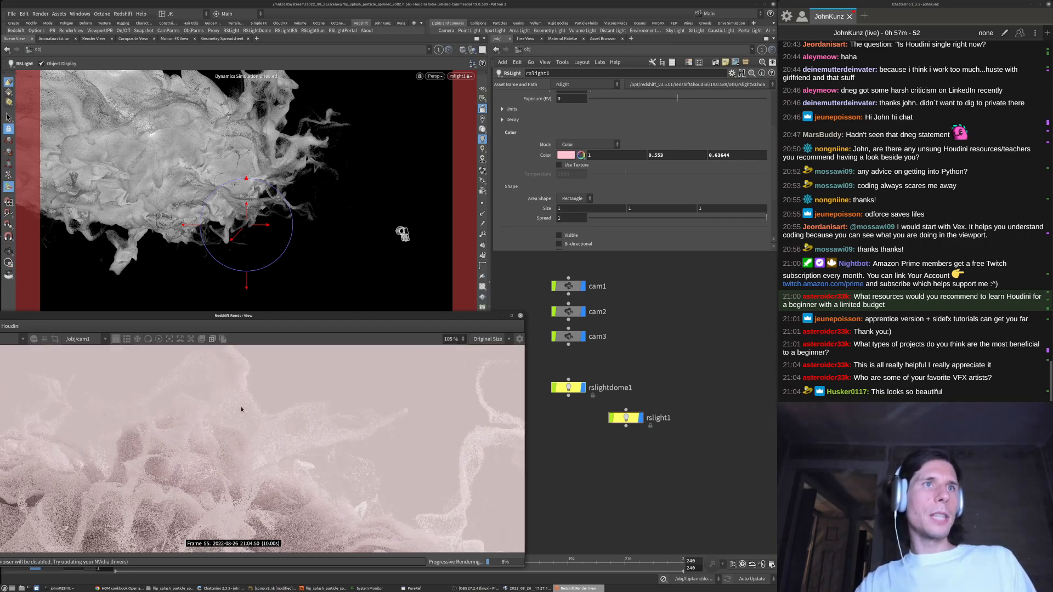
pyautogui.scroll(-3, 228, 390)
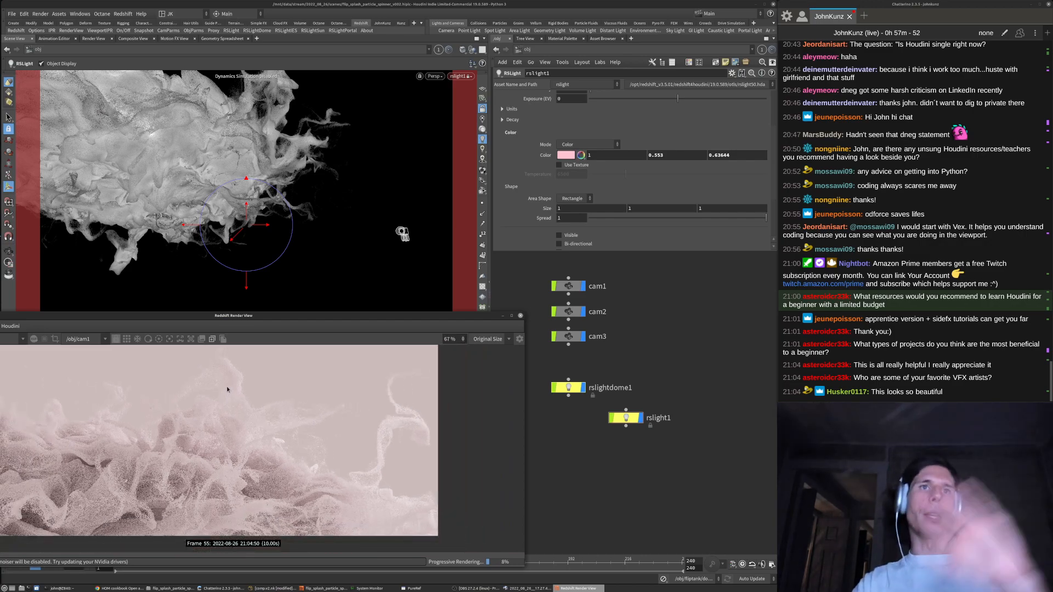
pyautogui.scroll(-1, 351, 412)
pyautogui.moveTo(240, 388); pyautogui.dragTo(268, 414, button='middle')
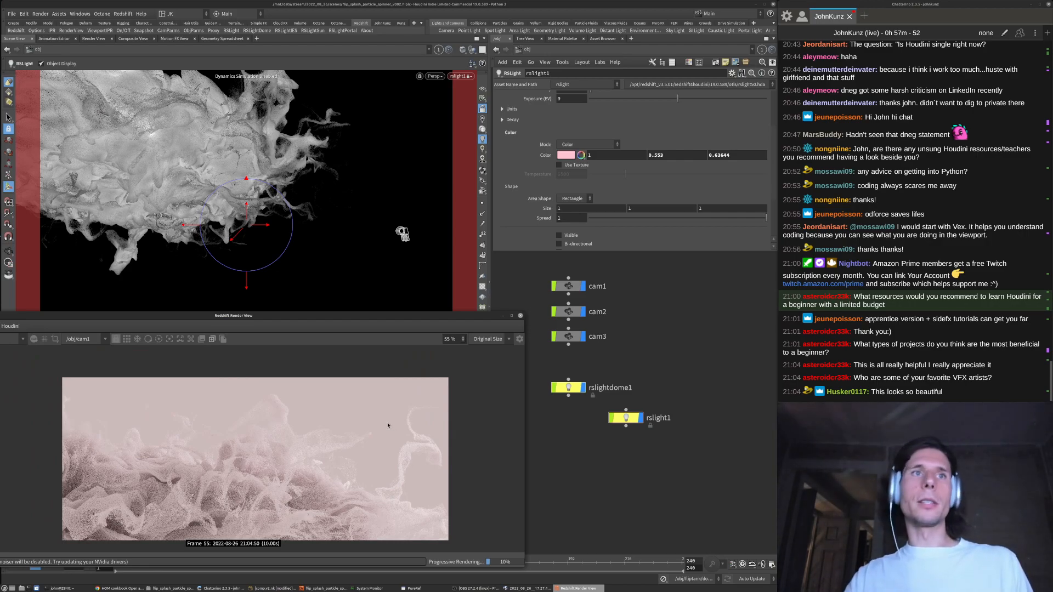
# Re-aim rslight1 through its locked view, trying a lower angle before swinging it around to the splash's opposite side
pyautogui.keyDown('alt'); pyautogui.moveTo(321, 159); pyautogui.dragTo(320, 245); pyautogui.keyUp('alt')
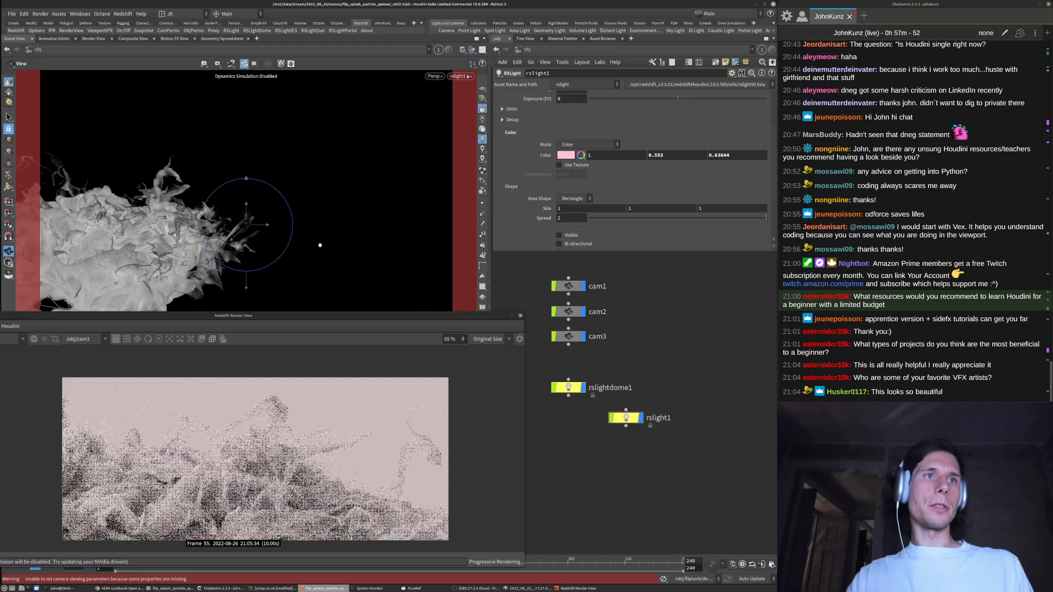
pyautogui.press('Return')
pyautogui.scroll(5, 238, 472)
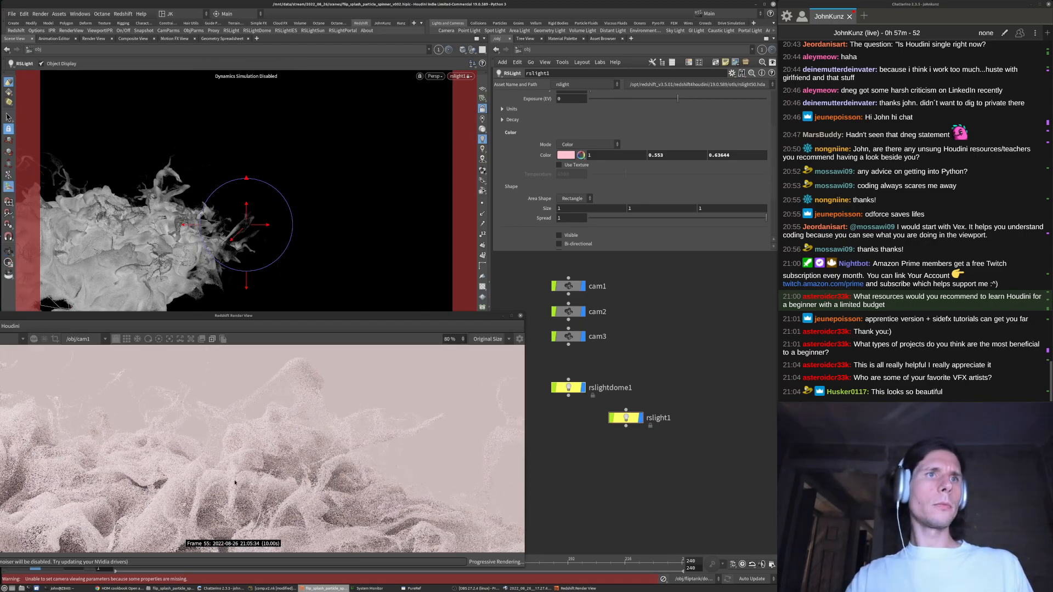
pyautogui.scroll(-6, 247, 461)
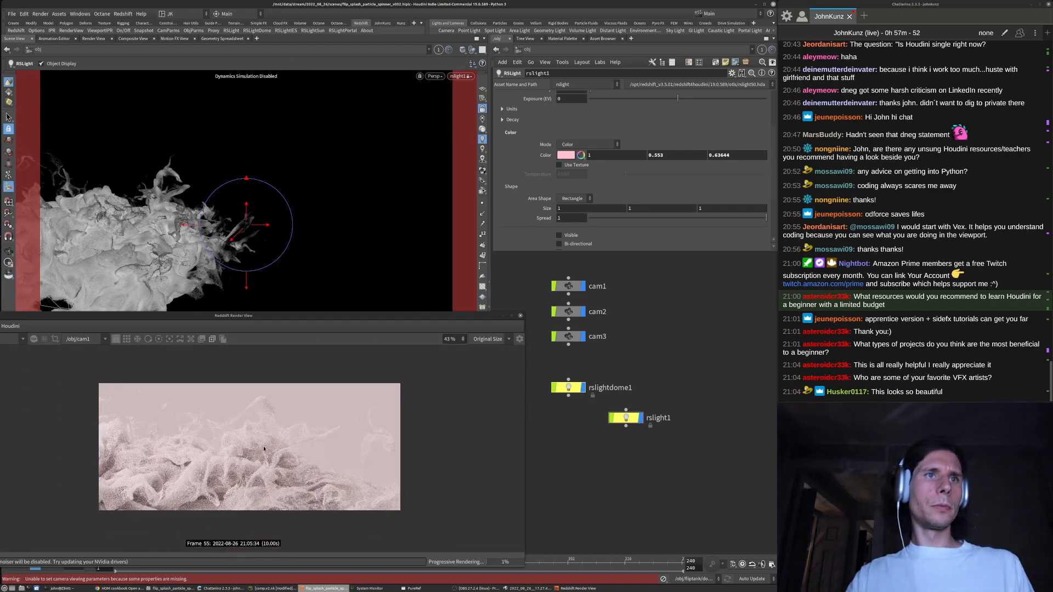
pyautogui.press('Escape')
pyautogui.moveTo(365, 242); pyautogui.dragTo(267, 148)
pyautogui.moveTo(348, 188); pyautogui.dragTo(313, 192, button='right')
pyautogui.moveTo(313, 192); pyautogui.dragTo(291, 230)
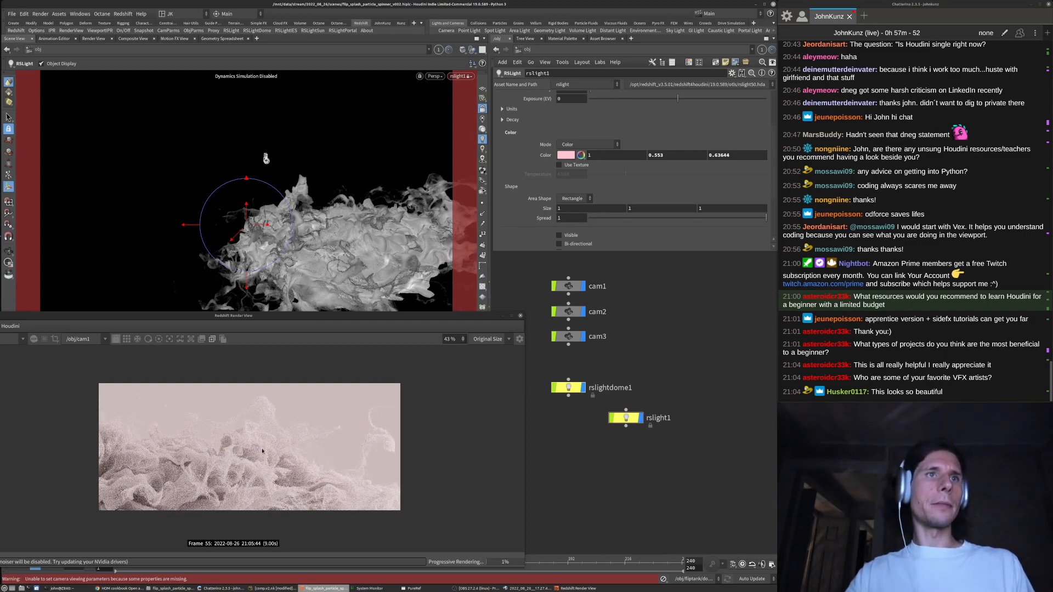
# Set the intensity of rslightdome1 to 0.2
pyautogui.click(570, 388)
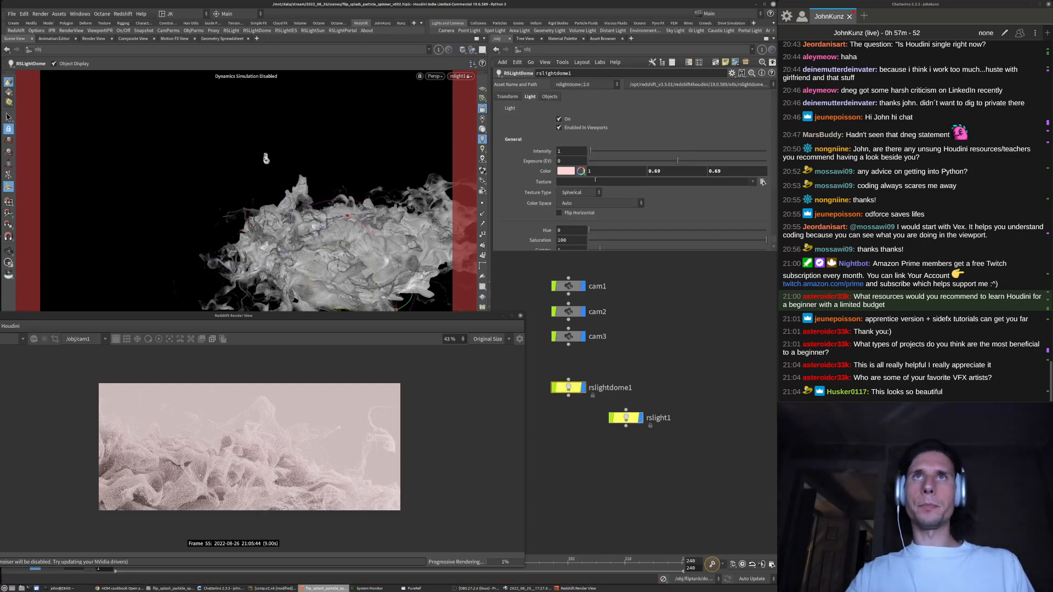
pyautogui.write('.2')
pyautogui.press('Return')
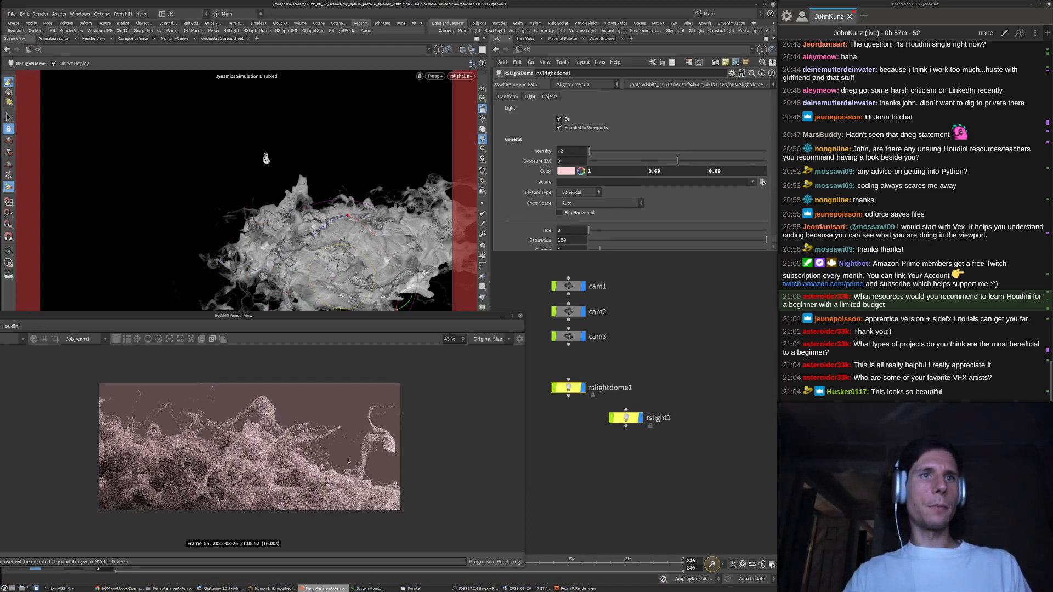
# Test peach, orange, salmon and golden yellow colours on rslight1, ending on yellow with hue 36.1801 and saturation 0.942
pyautogui.click(626, 418)
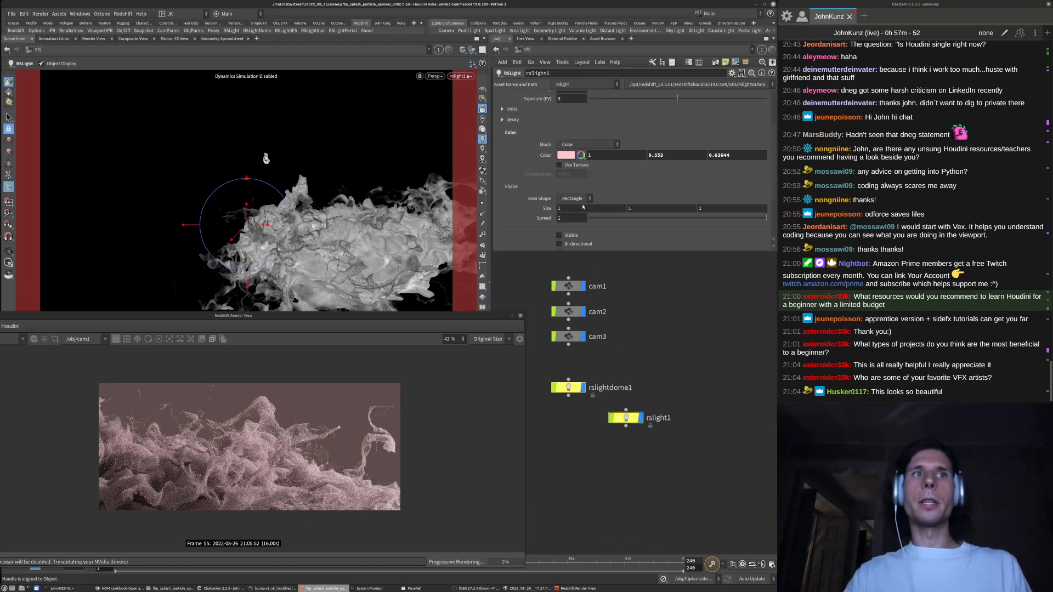
pyautogui.scroll(3, 587, 172)
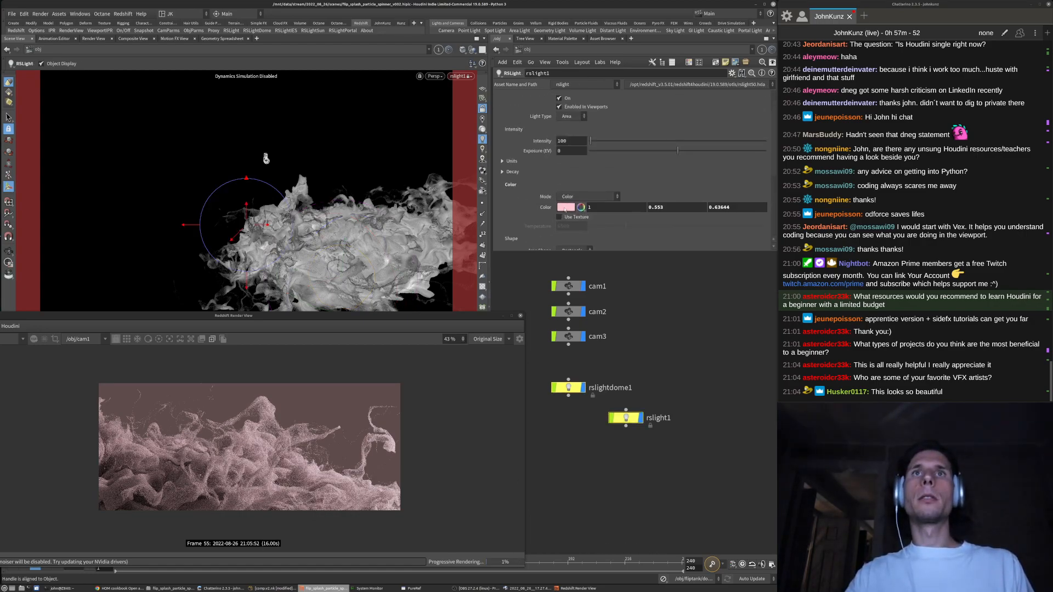
pyautogui.click(566, 208)
pyautogui.click(598, 273)
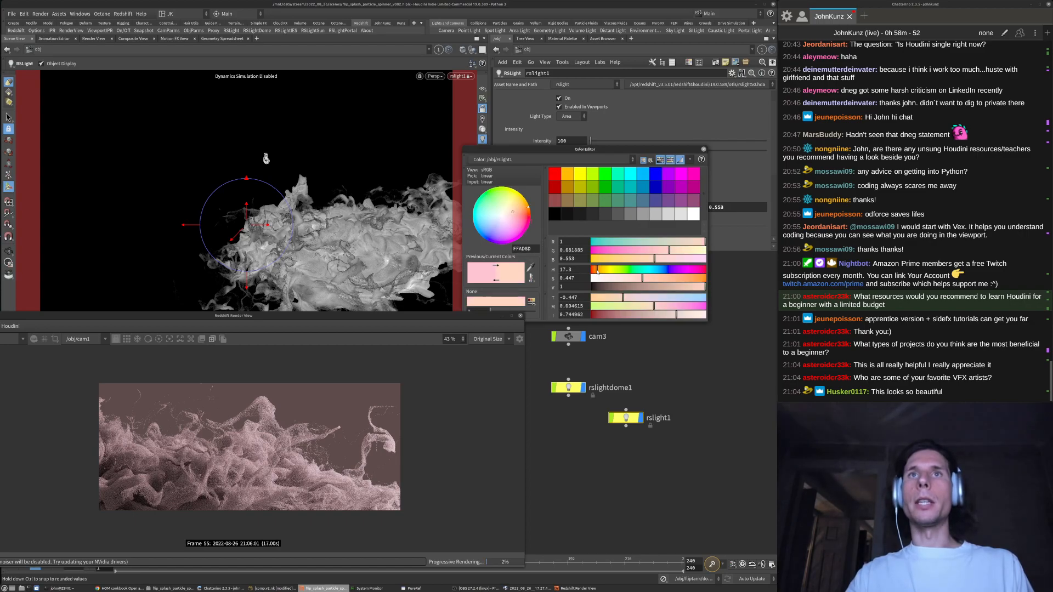
pyautogui.click(676, 278)
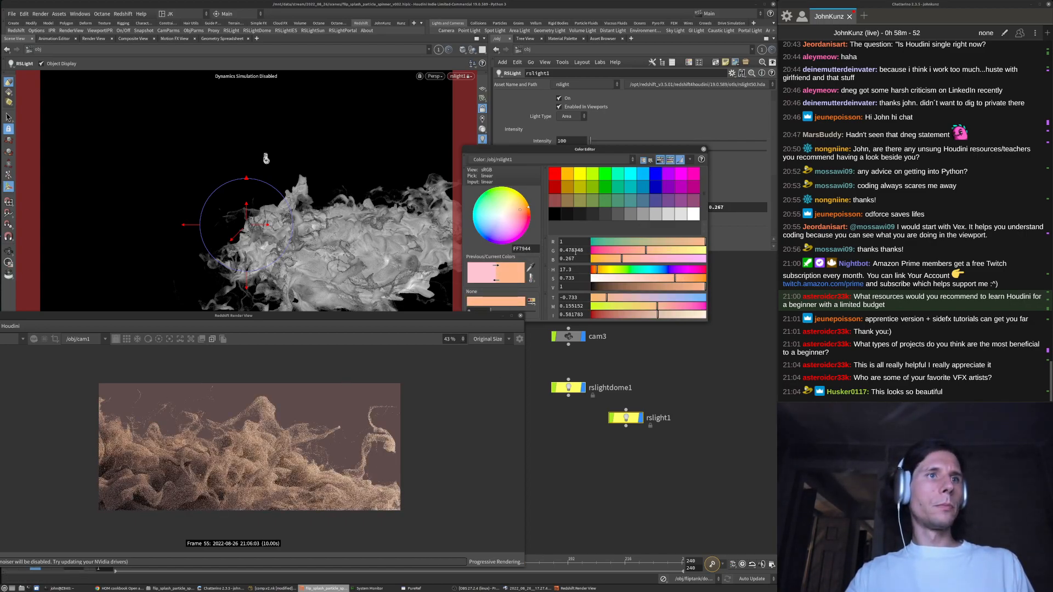
pyautogui.click(627, 250)
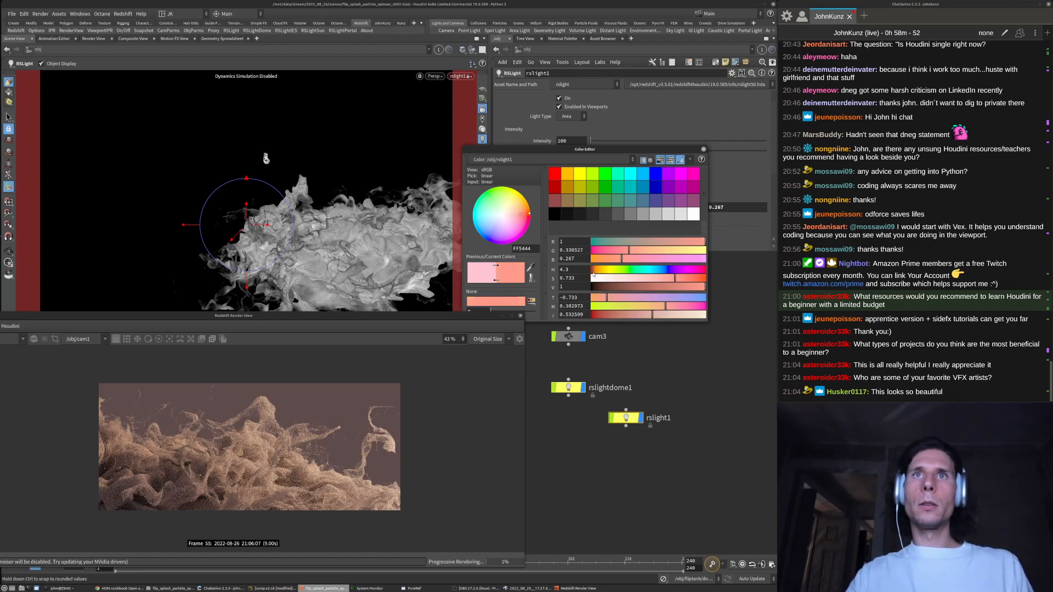
pyautogui.click(673, 250)
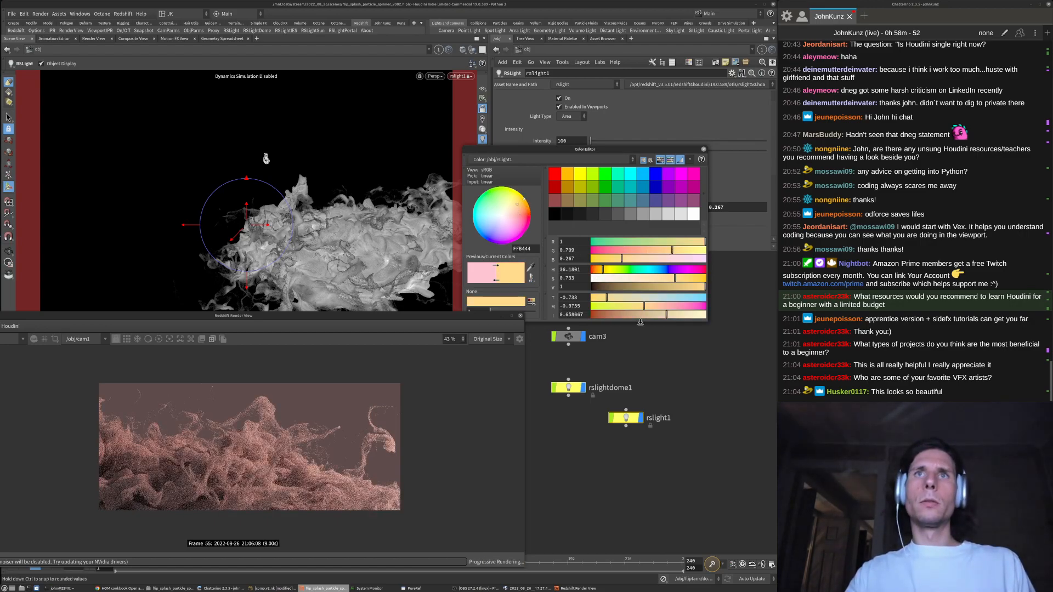
pyautogui.click(699, 278)
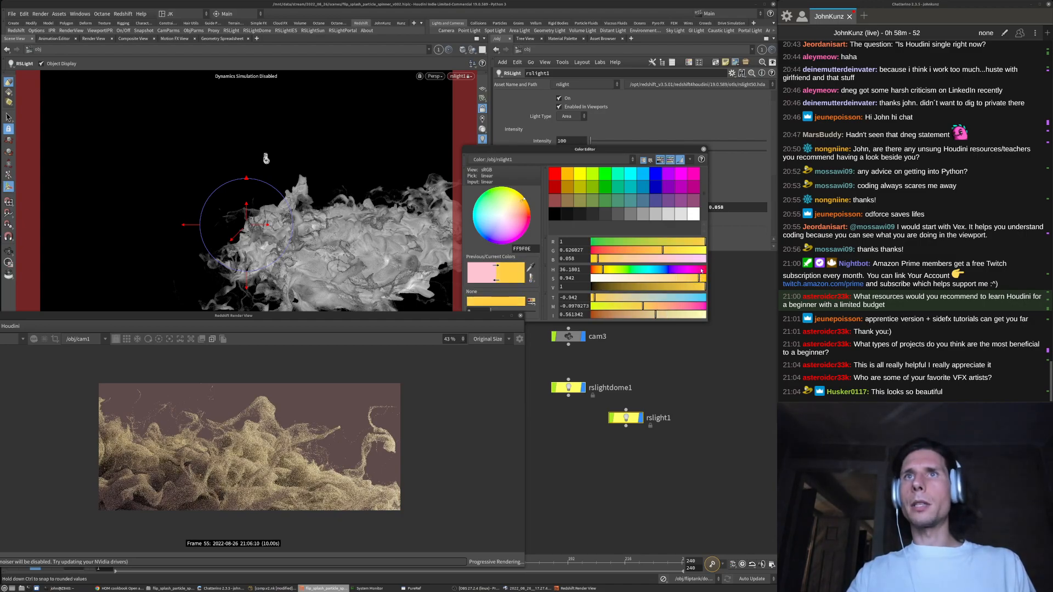
# Set the colour of rslight1 to pale pink with RGB 1, 0.666, 0.723893, close the colour editor and inspect the render
pyautogui.click(701, 270)
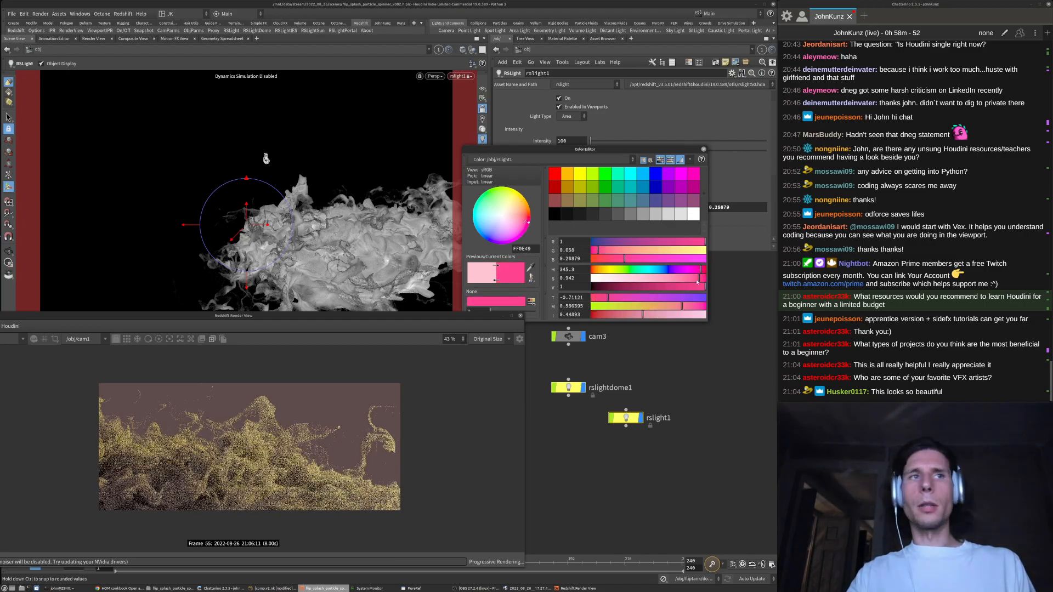
pyautogui.click(655, 278)
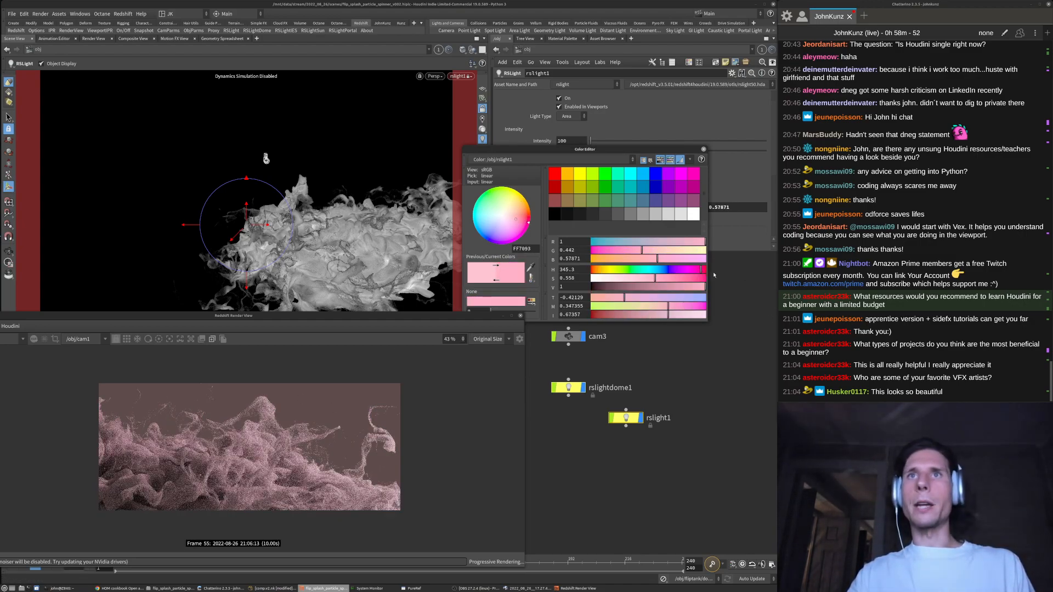
pyautogui.click(629, 278)
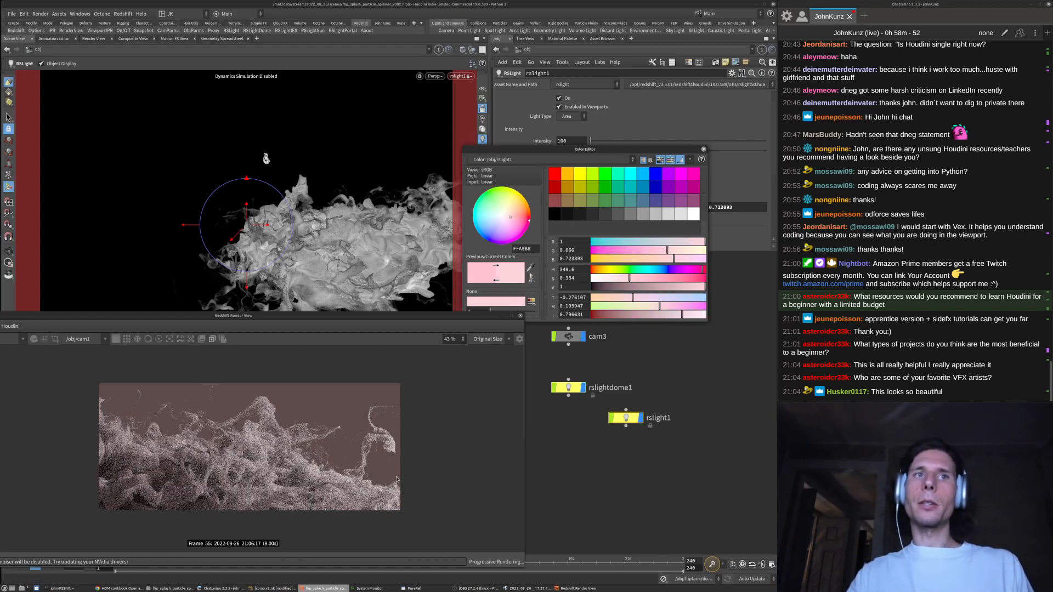
pyautogui.click(703, 150)
pyautogui.scroll(2, 247, 466)
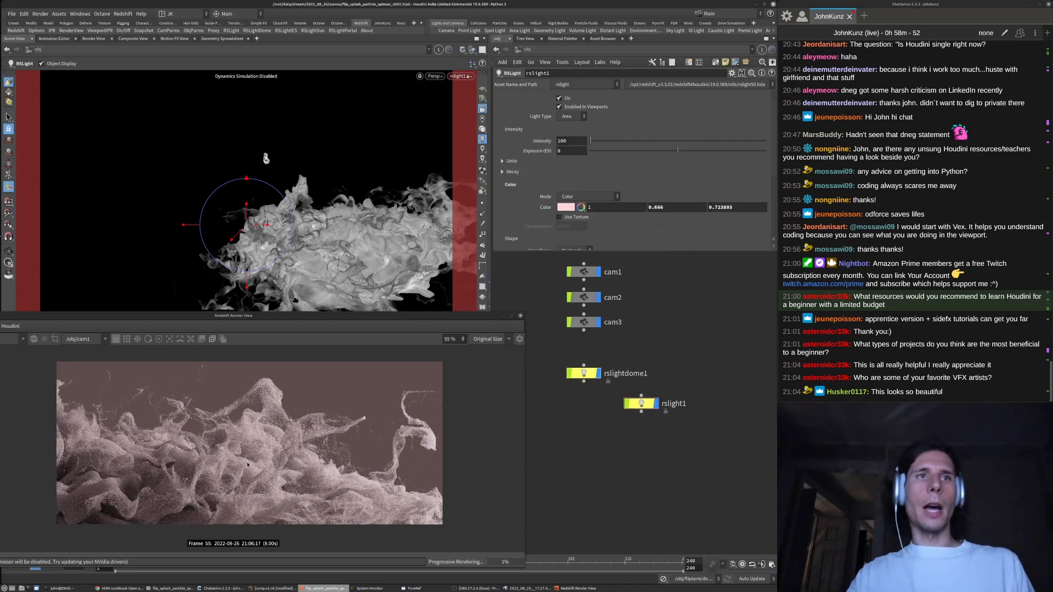
pyautogui.scroll(4, 218, 404)
pyautogui.scroll(-5, 328, 422)
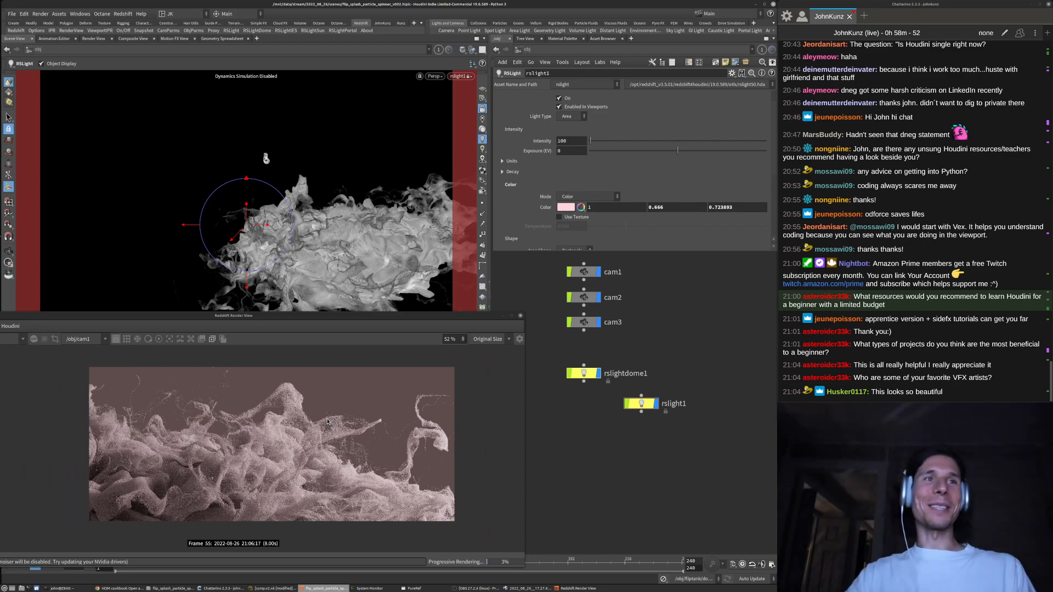
pyautogui.scroll(1, 305, 436)
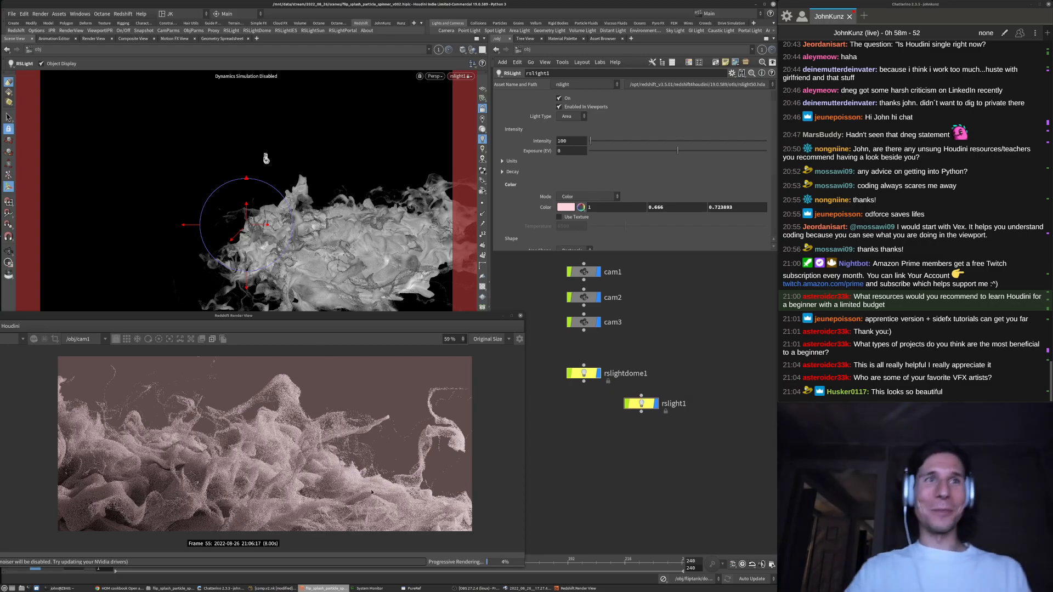
pyautogui.scroll(1, 437, 433)
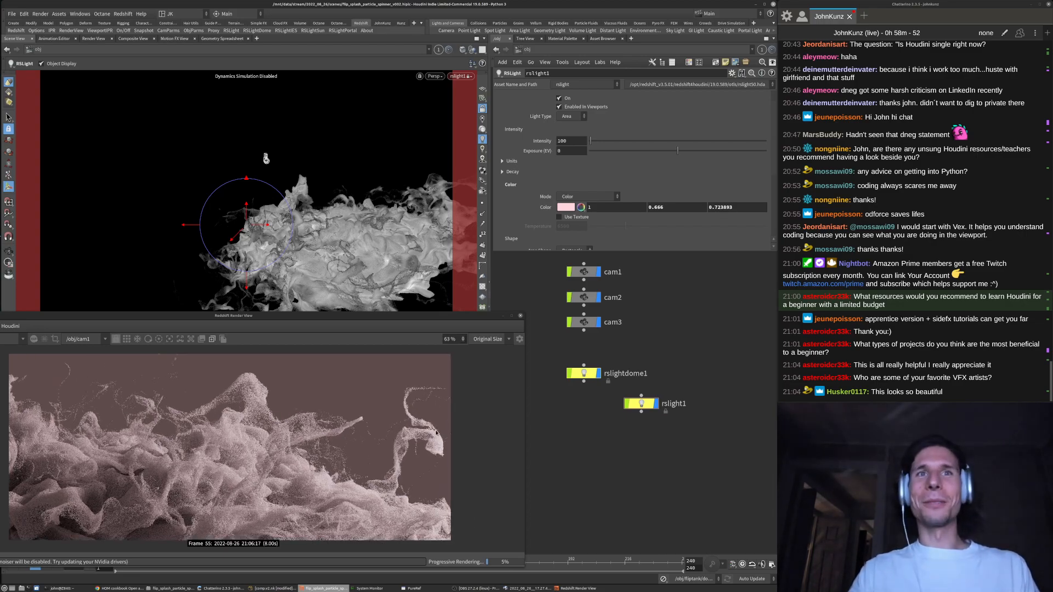
# Move the rslight1 node under rslightdome1, unlock the viewport from the light, and duplicate rslight1 just below it
pyautogui.moveTo(659, 465); pyautogui.dragTo(651, 447, button='middle')
pyautogui.moveTo(633, 387); pyautogui.dragTo(582, 386)
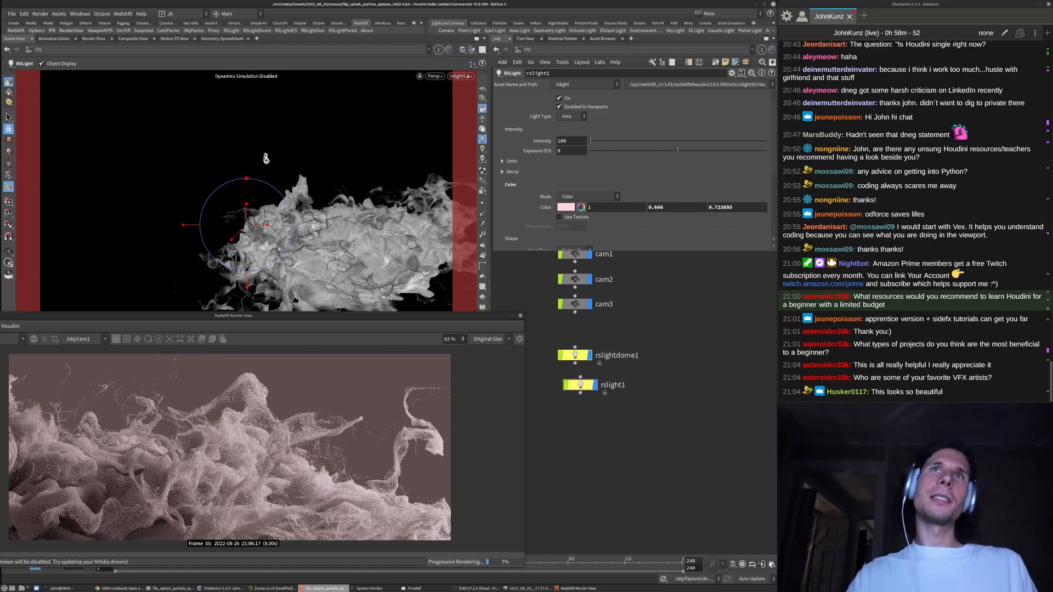
pyautogui.click(483, 109)
pyautogui.keyDown('alt'); pyautogui.moveTo(590, 386); pyautogui.dragTo(612, 417); pyautogui.keyUp('alt')
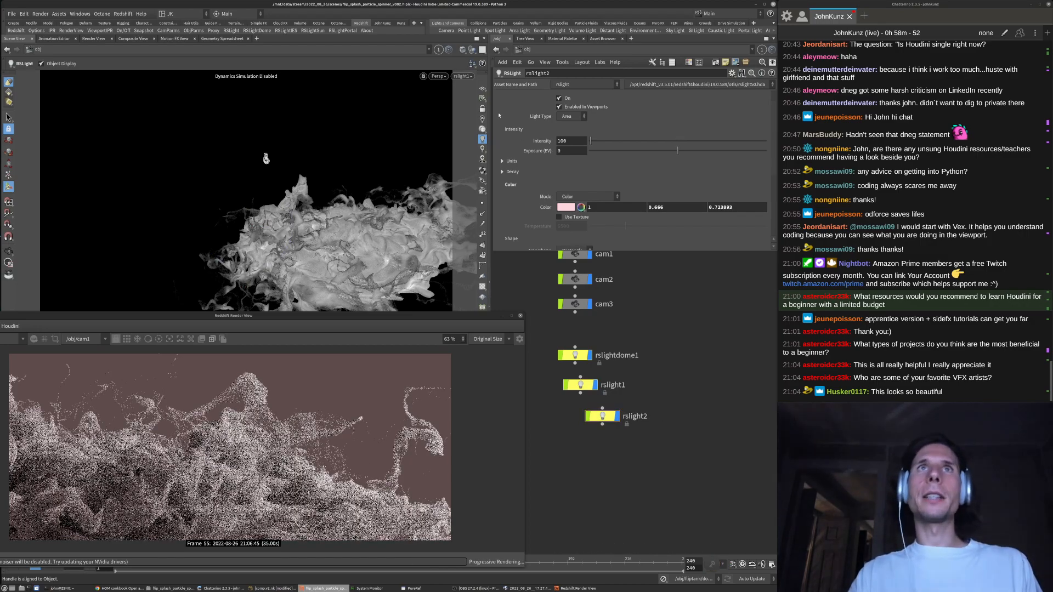
# Look through rslight2 in the viewport, lock the view to it and return to the handle tool
pyautogui.click(461, 76)
pyautogui.moveTo(476, 146)
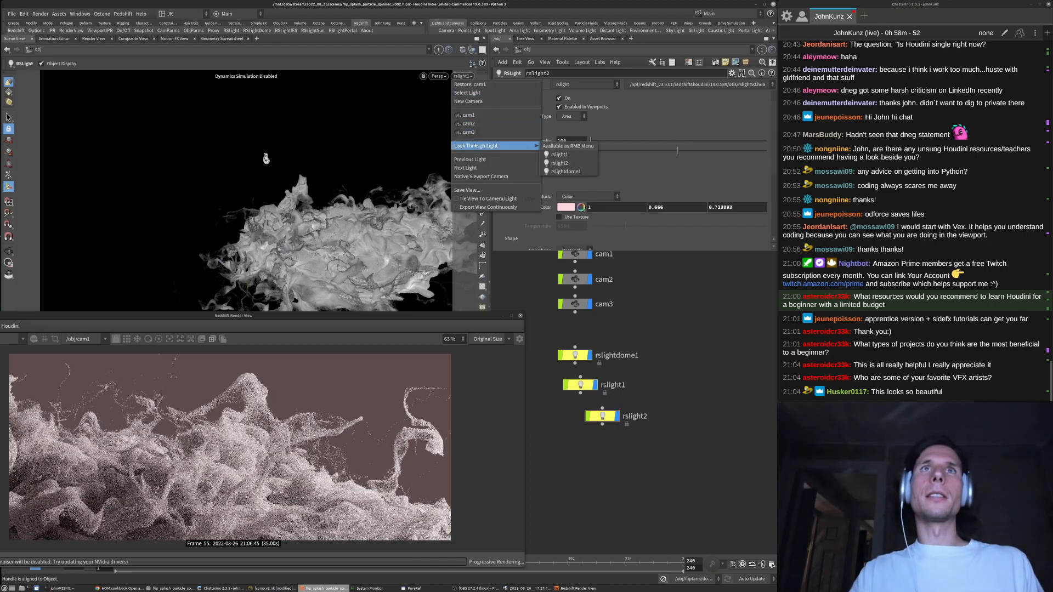
pyautogui.click(565, 163)
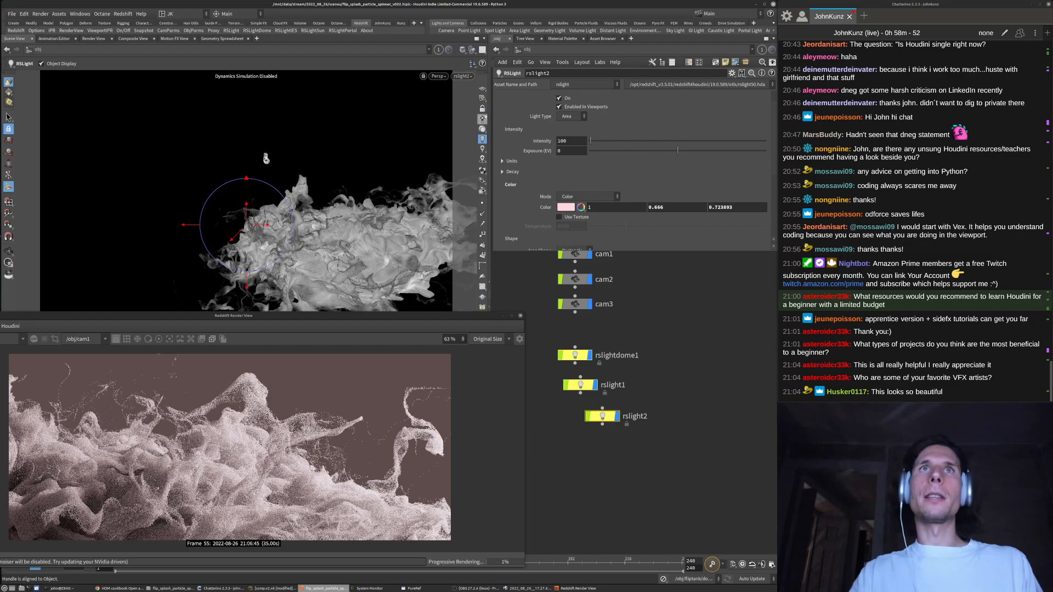
pyautogui.click(481, 113)
pyautogui.press('Escape')
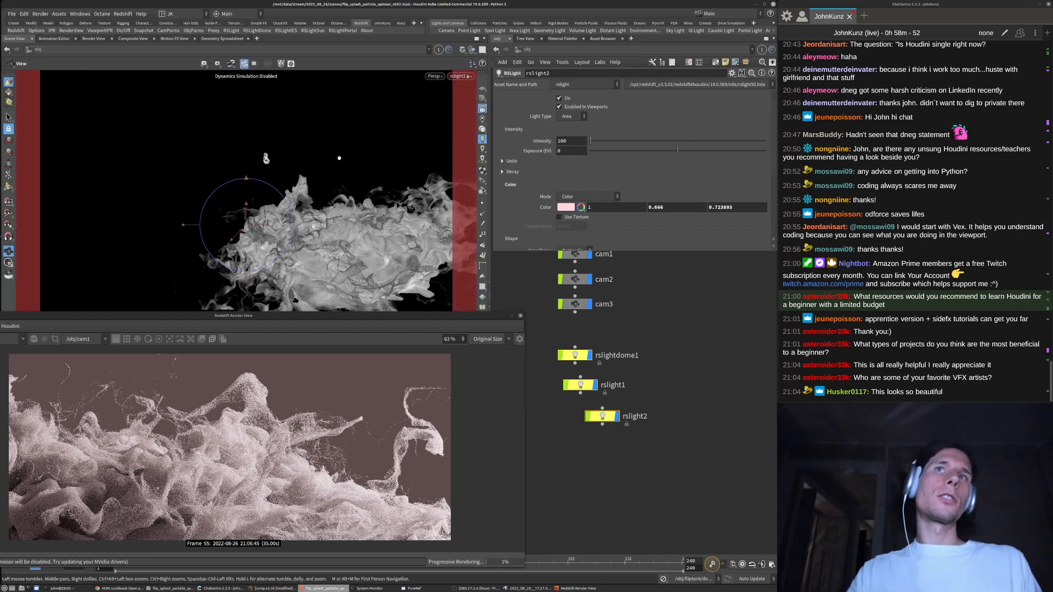
pyautogui.press('Return')
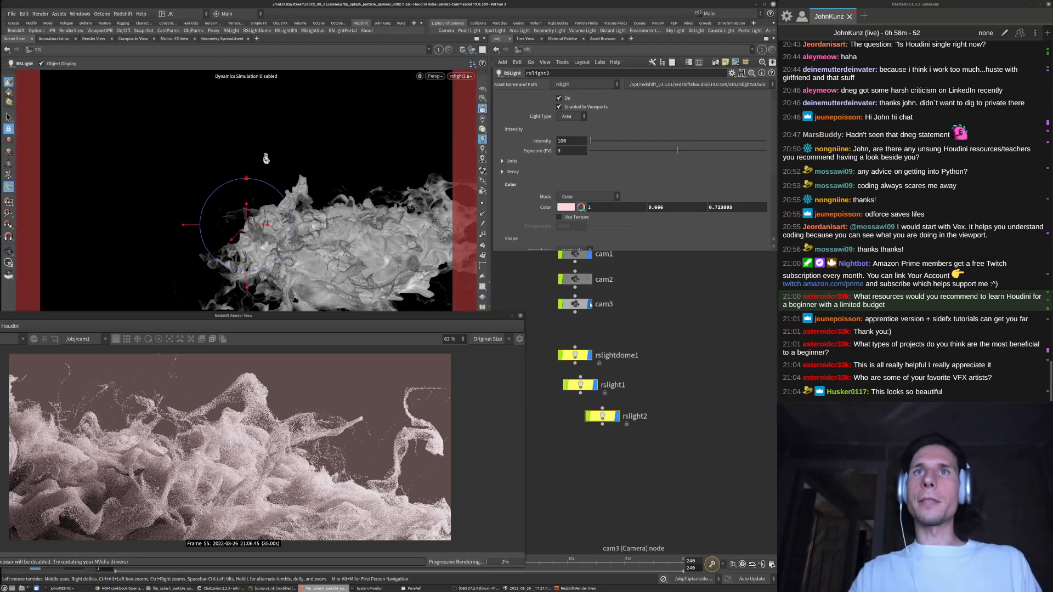
# Swing rslight2 around the splash through the locked light view so it shines from the opposite side
pyautogui.press('Escape')
pyautogui.scroll(-3, 181, 160)
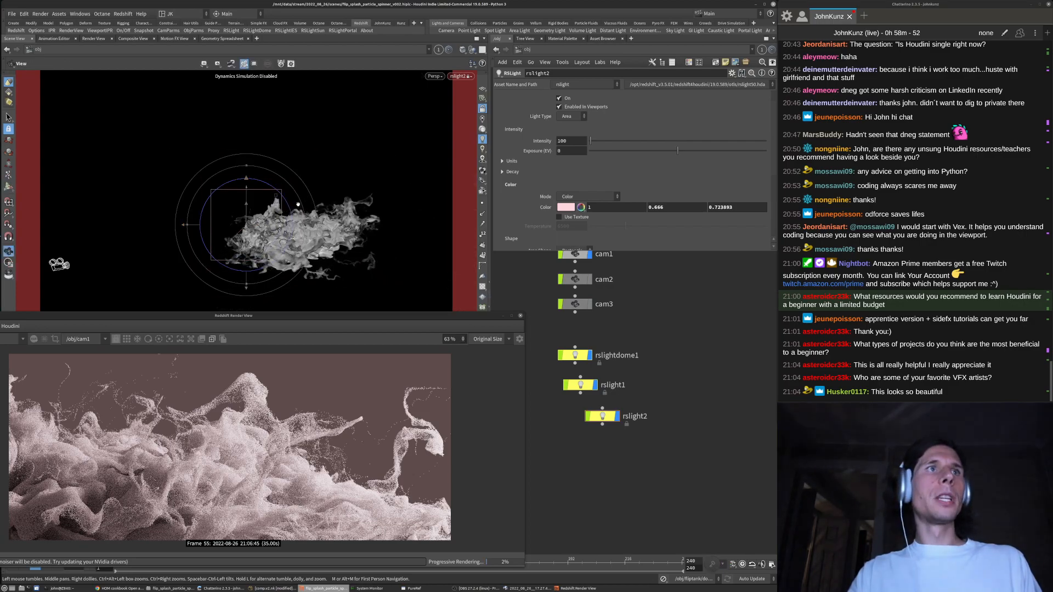
pyautogui.moveTo(181, 161); pyautogui.dragTo(397, 234)
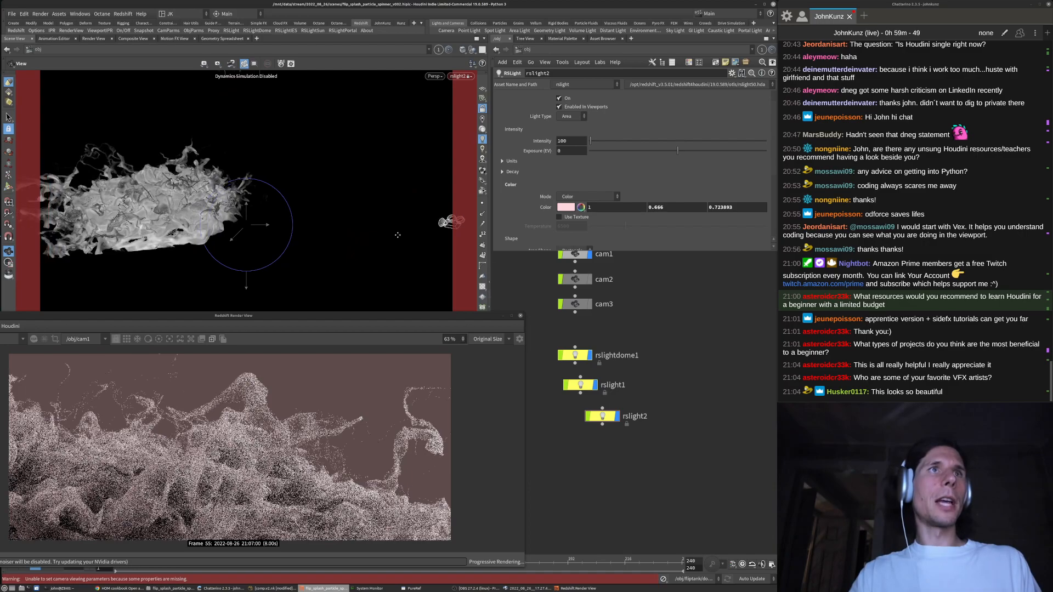
pyautogui.scroll(5, 329, 231)
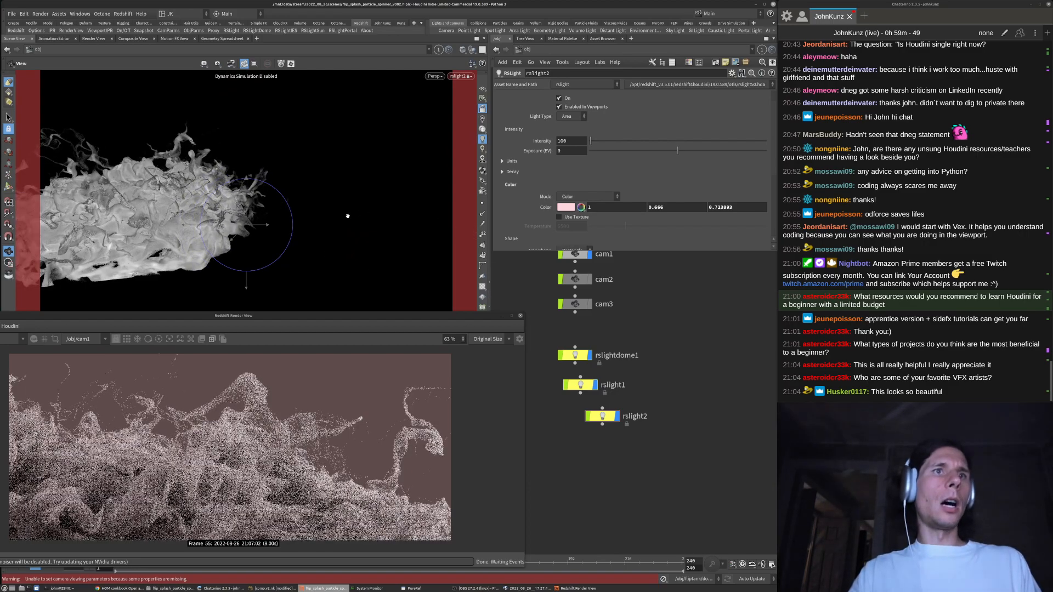
pyautogui.scroll(-4, 365, 190)
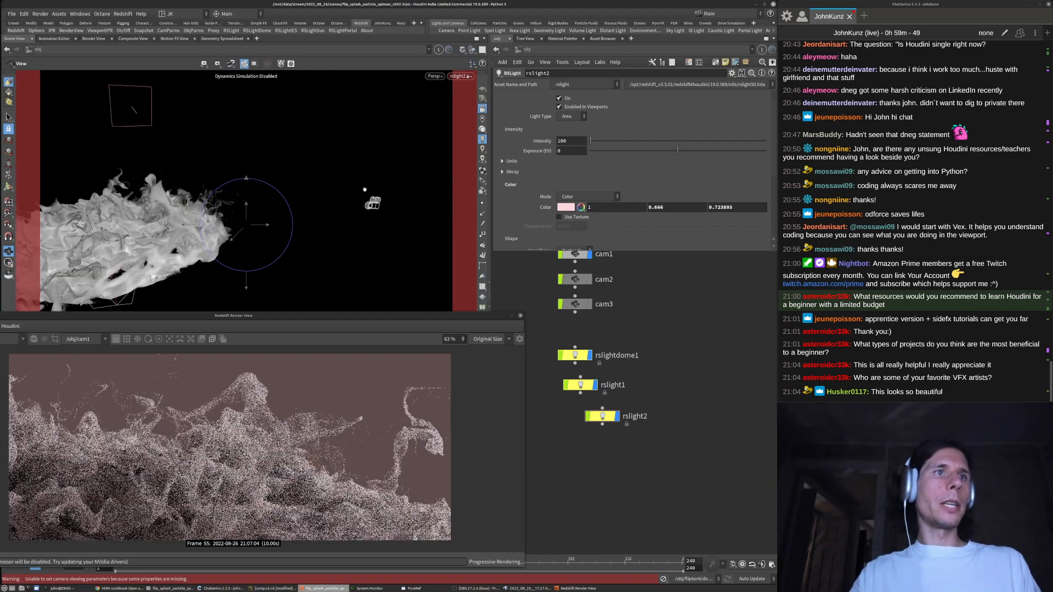
pyautogui.keyDown('alt'); pyautogui.moveTo(341, 236); pyautogui.dragTo(324, 222); pyautogui.keyUp('alt')
# Try a bright blue colour with RGB 0, 0.666, 2 on rslight2
pyautogui.doubleClick(677, 208)
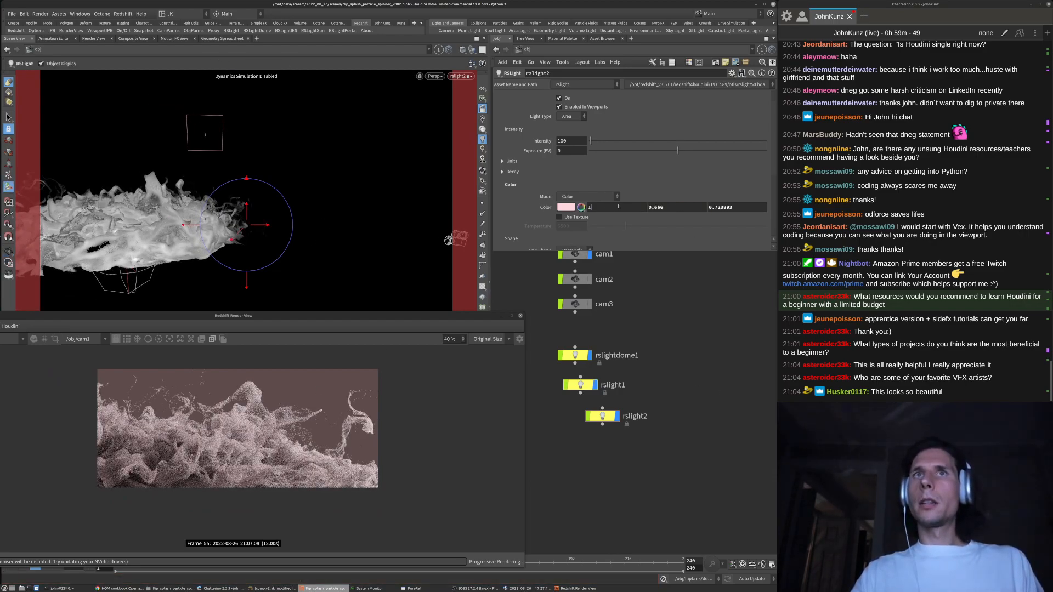
pyautogui.write('0')
pyautogui.press('Return')
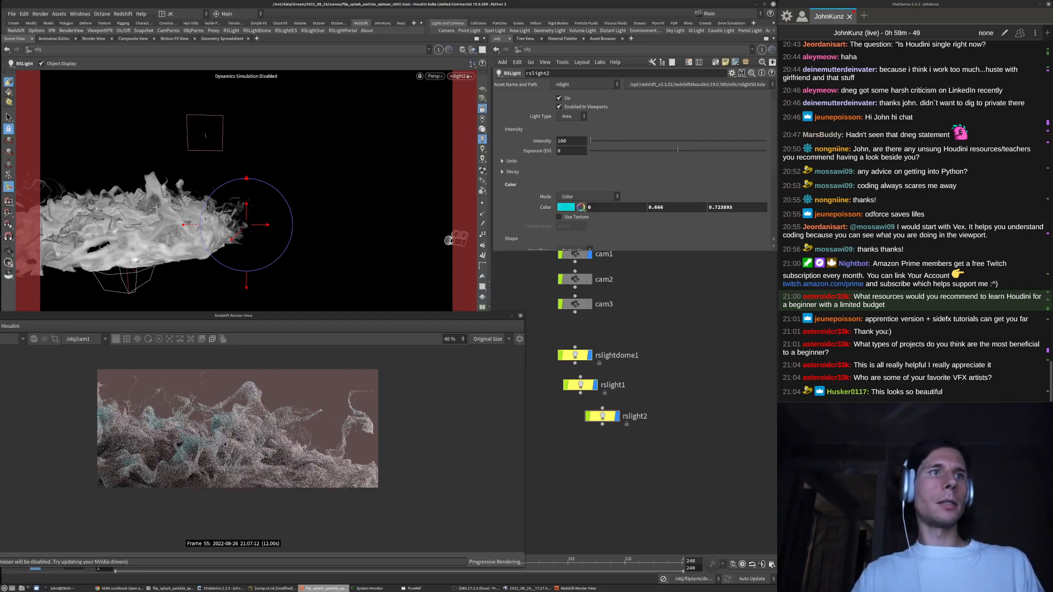
pyautogui.doubleClick(740, 207)
pyautogui.write('2')
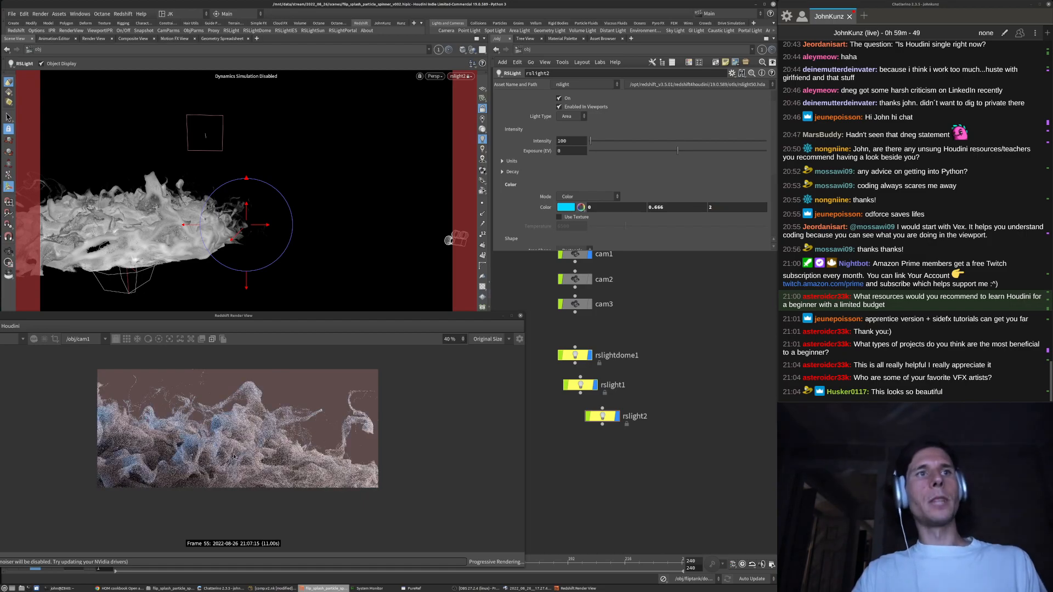
# Raise and turn rslight2 through the locked light view so it shines down steeply on one end of the splash
pyautogui.keyDown('alt'); pyautogui.moveTo(330, 248); pyautogui.dragTo(266, 225); pyautogui.keyUp('alt')
pyautogui.keyDown('alt'); pyautogui.moveTo(266, 224); pyautogui.dragTo(241, 227, button='middle'); pyautogui.keyUp('alt')
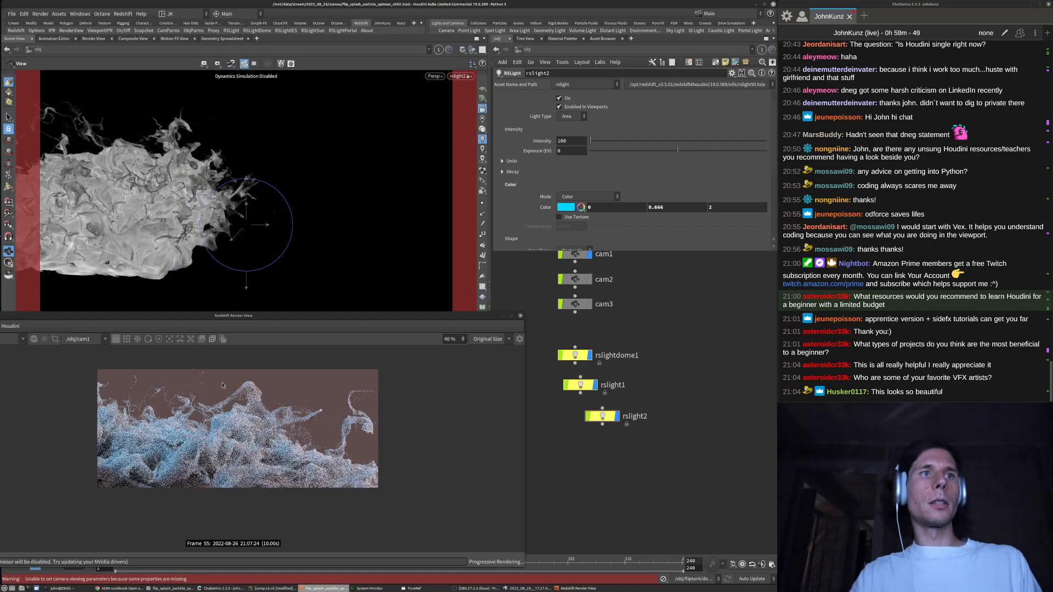
pyautogui.keyDown('alt'); pyautogui.moveTo(351, 204); pyautogui.dragTo(362, 225); pyautogui.keyUp('alt')
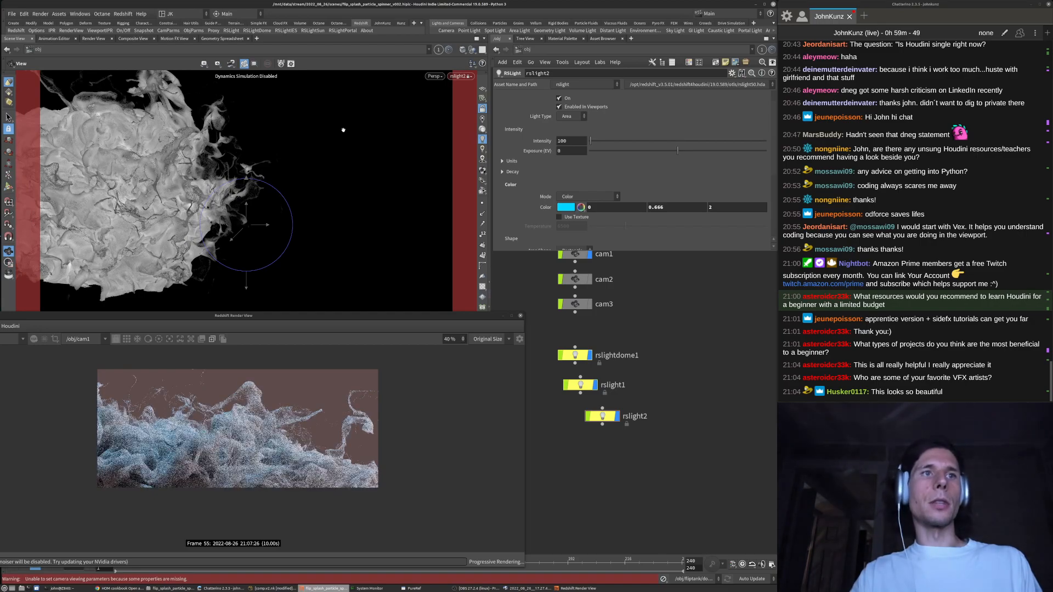
pyautogui.moveTo(145, 247); pyautogui.dragTo(200, 247)
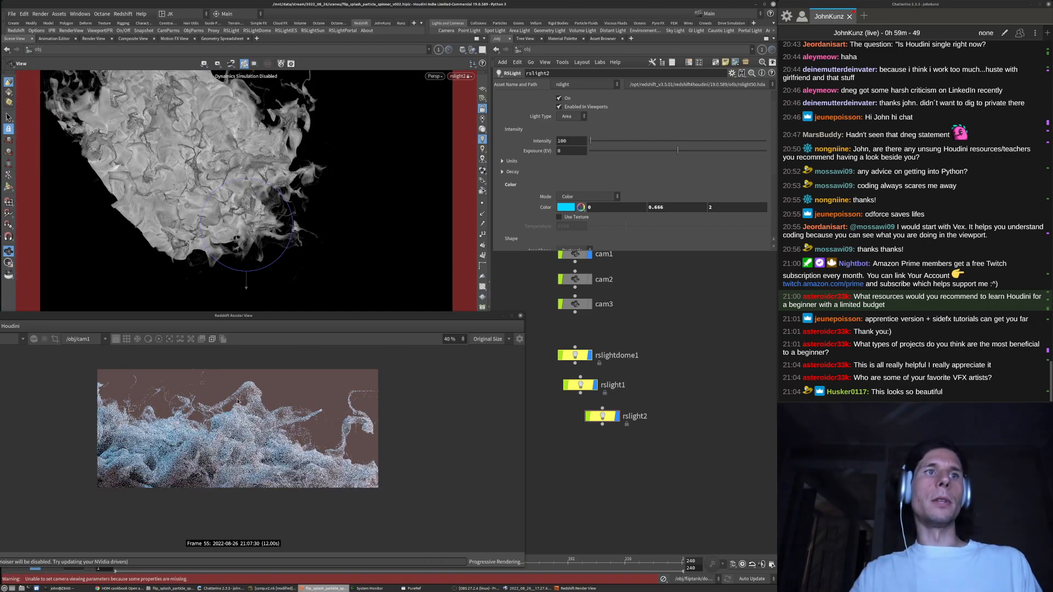
pyautogui.moveTo(333, 235); pyautogui.dragTo(297, 194, button='middle')
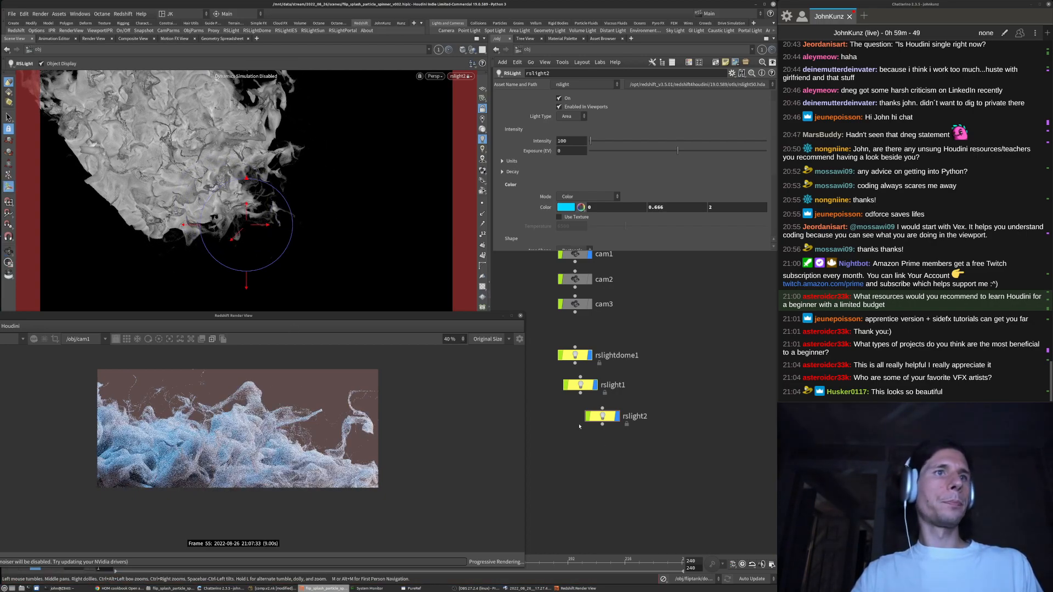
# Set the colour of rslight2 to a strong pink with RGB 1, .2, .5
pyautogui.click(678, 208)
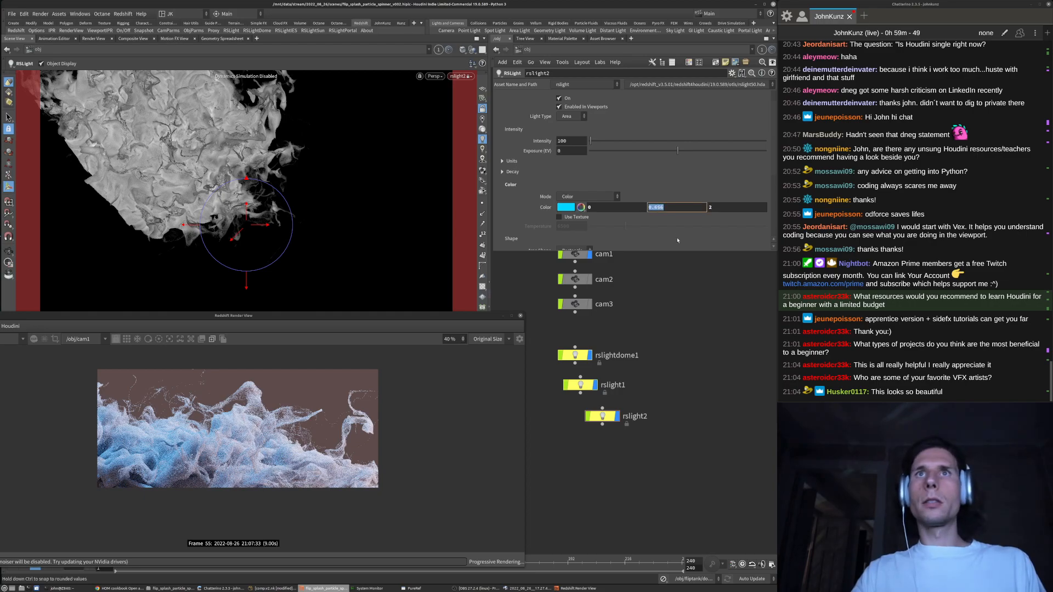
pyautogui.write('.2')
pyautogui.hotkey('shift', 'Tab')
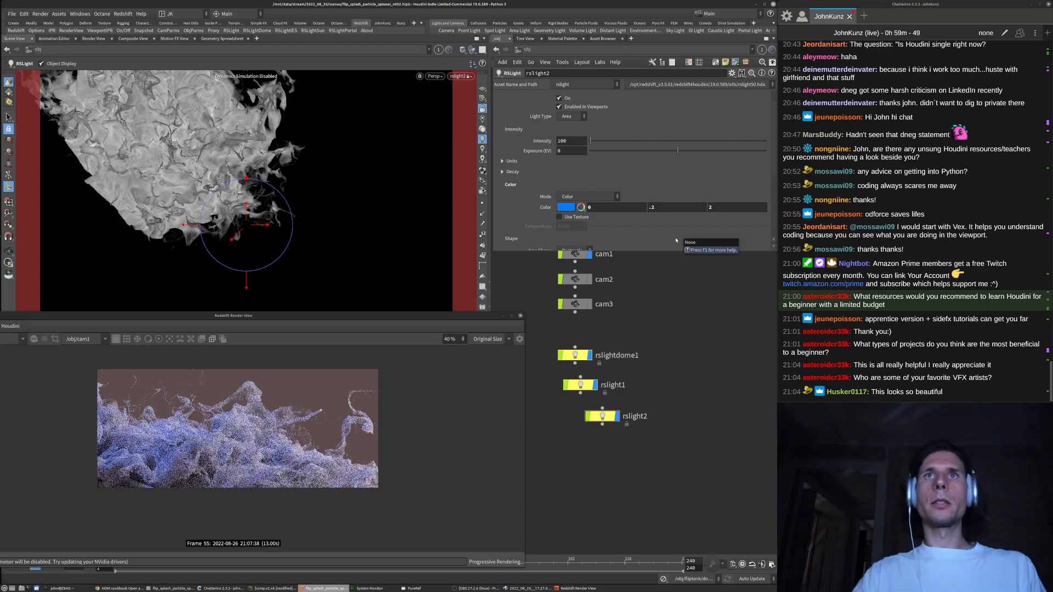
pyautogui.write('1')
pyautogui.press('Return')
pyautogui.click(748, 206)
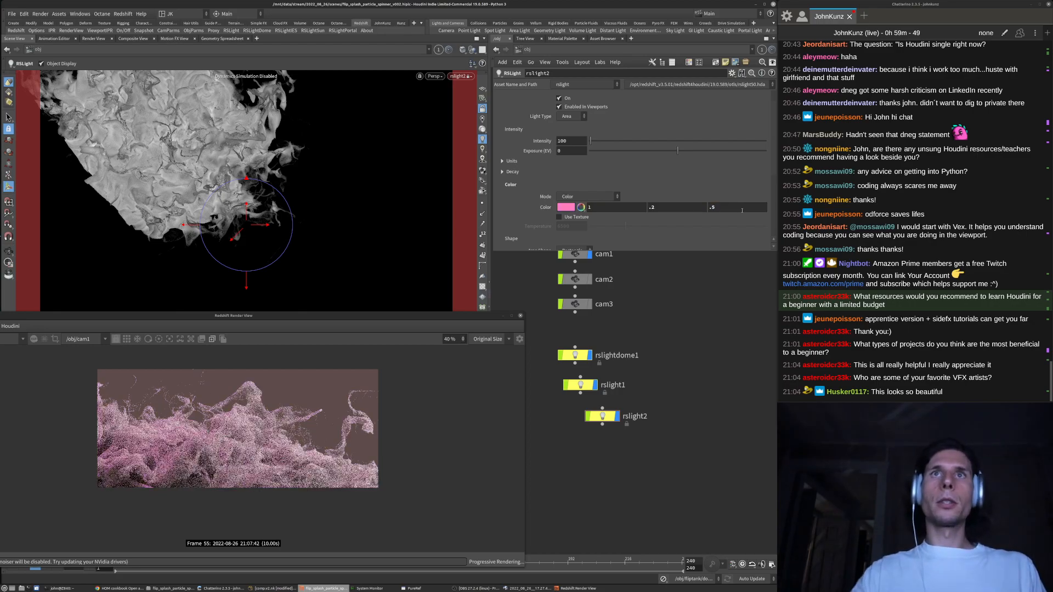
# Lower the intensity of rslight2 to 25 and soften its colour to peach by setting green to .6
pyautogui.click(582, 142)
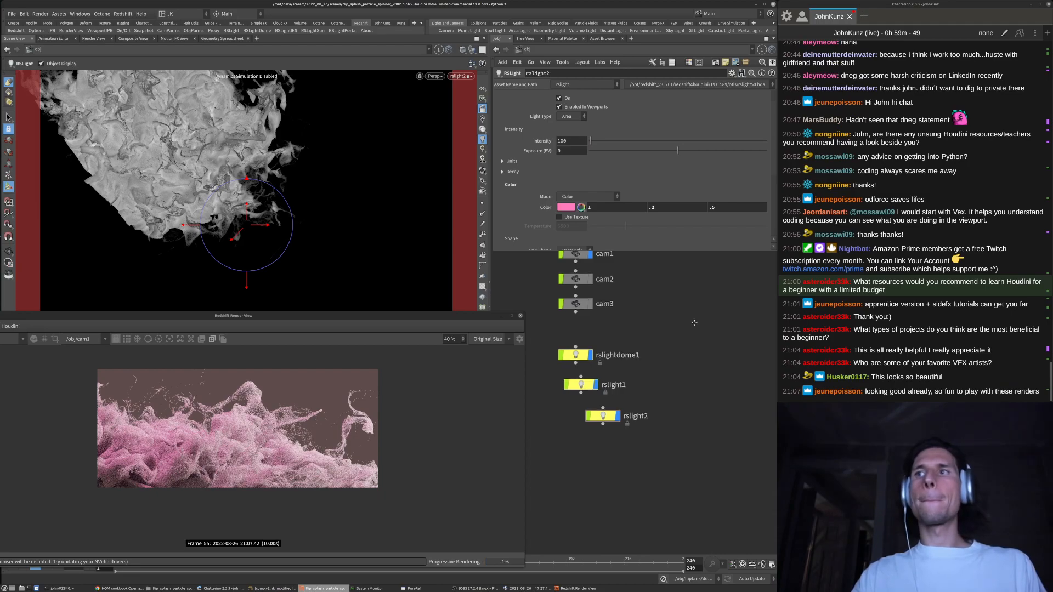
pyautogui.moveTo(666, 292); pyautogui.dragTo(683, 266, button='middle')
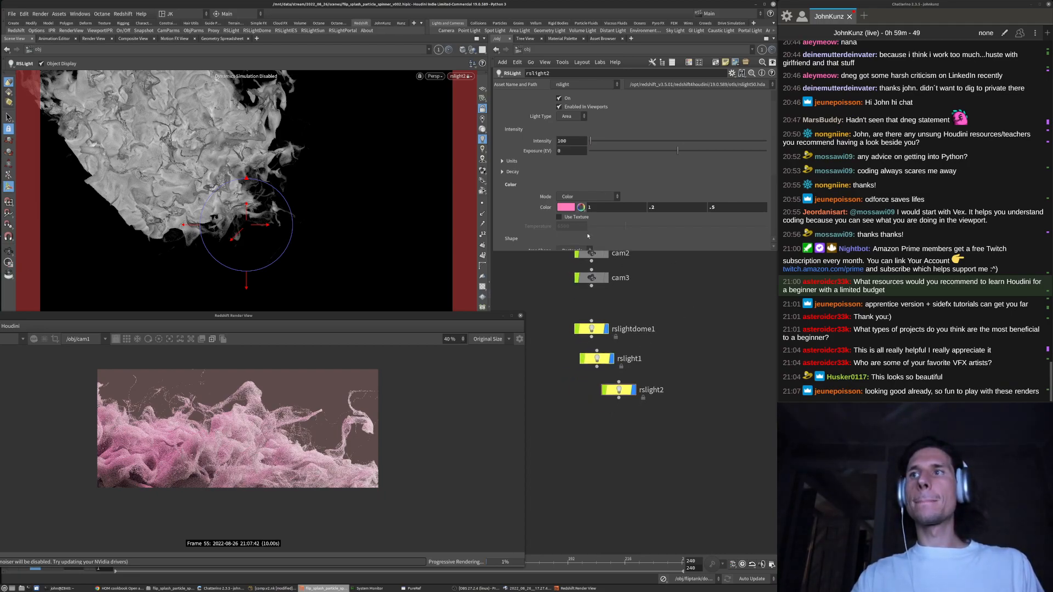
pyautogui.write('25')
pyautogui.press('Return')
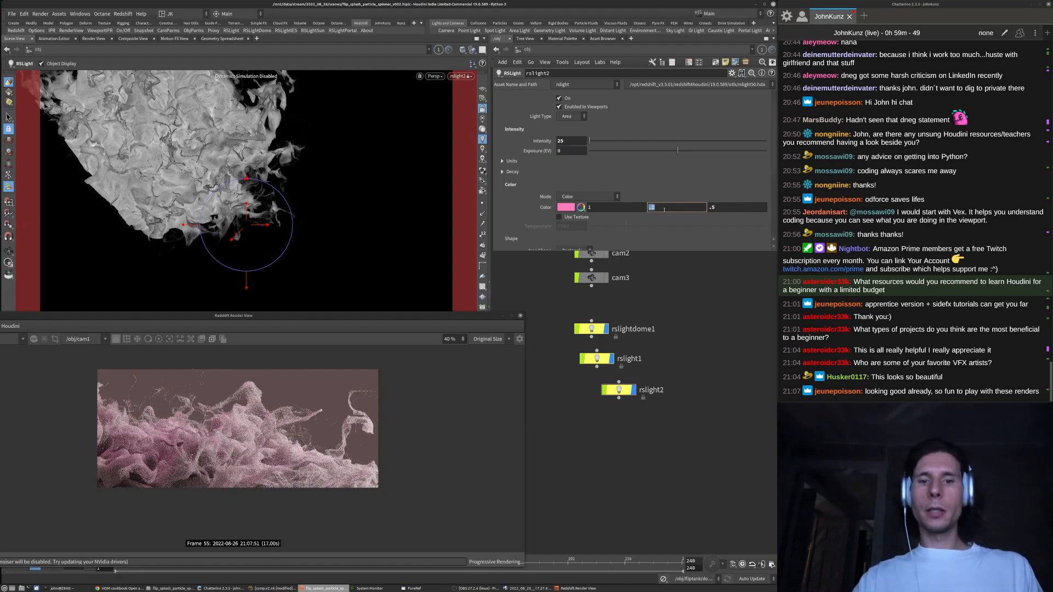
pyautogui.write('.6')
pyautogui.press('Return')
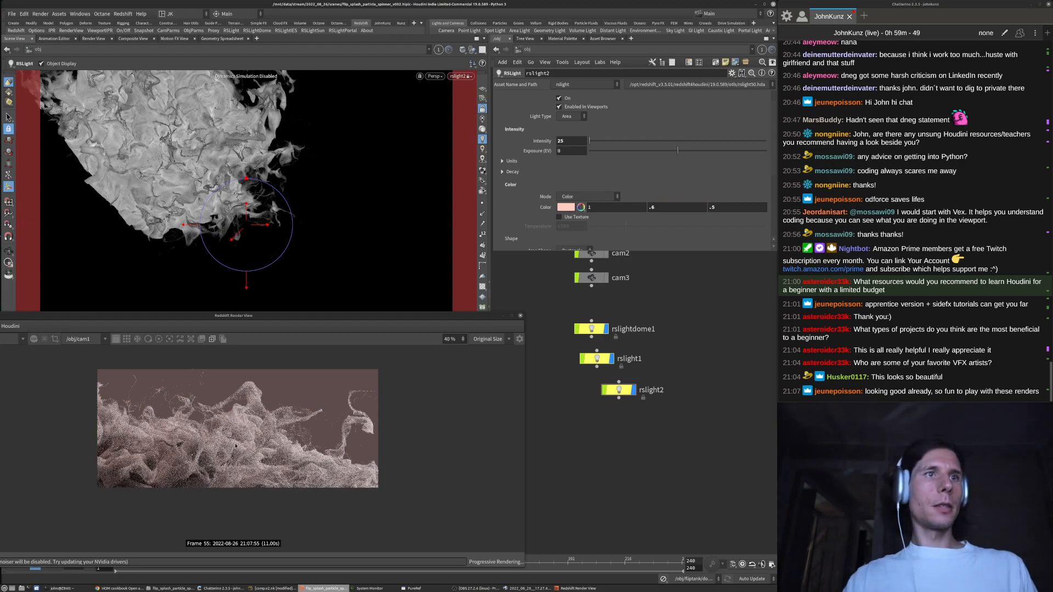
# Examine the particle detail and shading across the splash in the Redshift render
pyautogui.scroll(8, 187, 395)
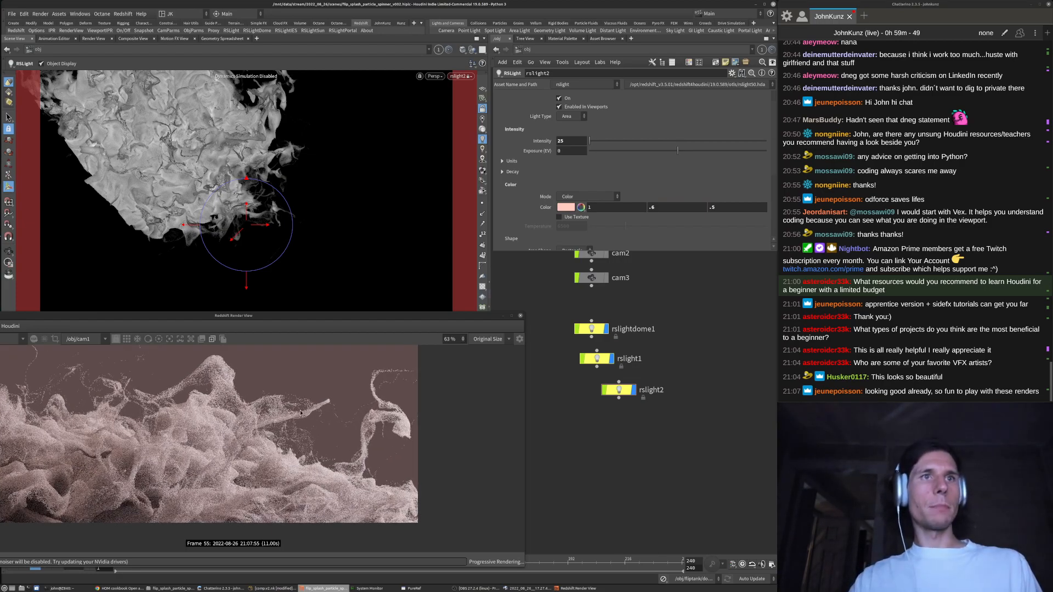
pyautogui.scroll(2, 332, 403)
pyautogui.scroll(-3, 331, 402)
pyautogui.moveTo(208, 362); pyautogui.dragTo(348, 362)
pyautogui.scroll(-1, 343, 376)
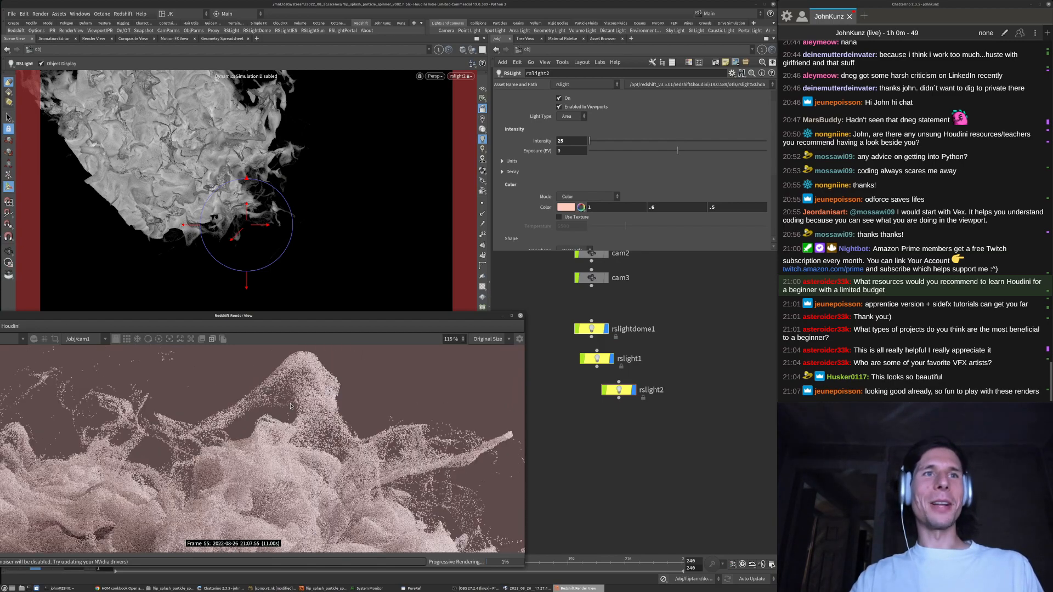
pyautogui.scroll(3, 273, 472)
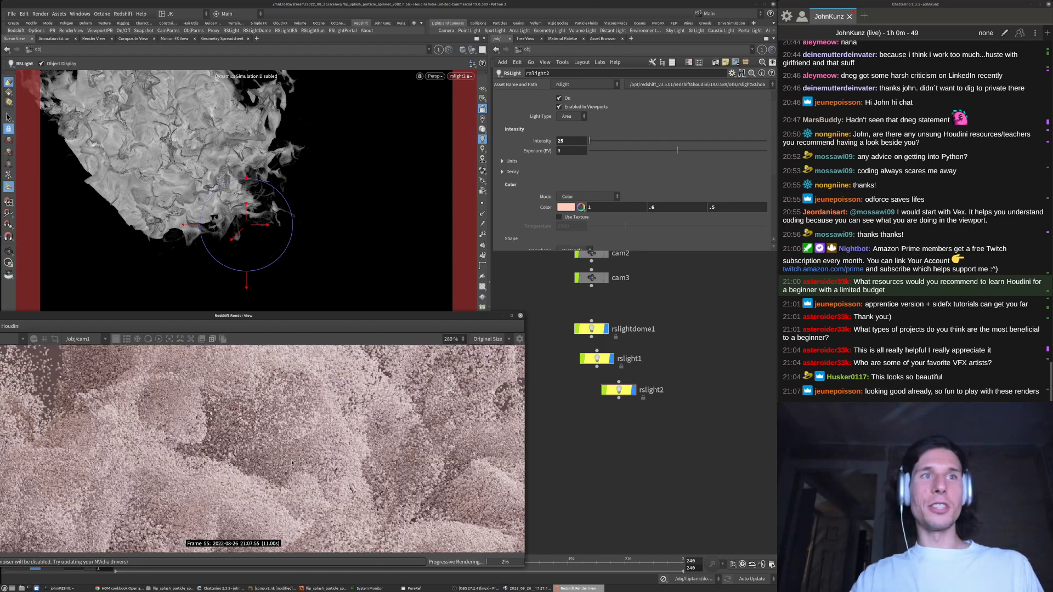
pyautogui.scroll(-5, 282, 462)
pyautogui.moveTo(297, 442)
pyautogui.mouseDown()
pyautogui.moveTo(217, 460)
pyautogui.moveTo(282, 436)
pyautogui.mouseUp()
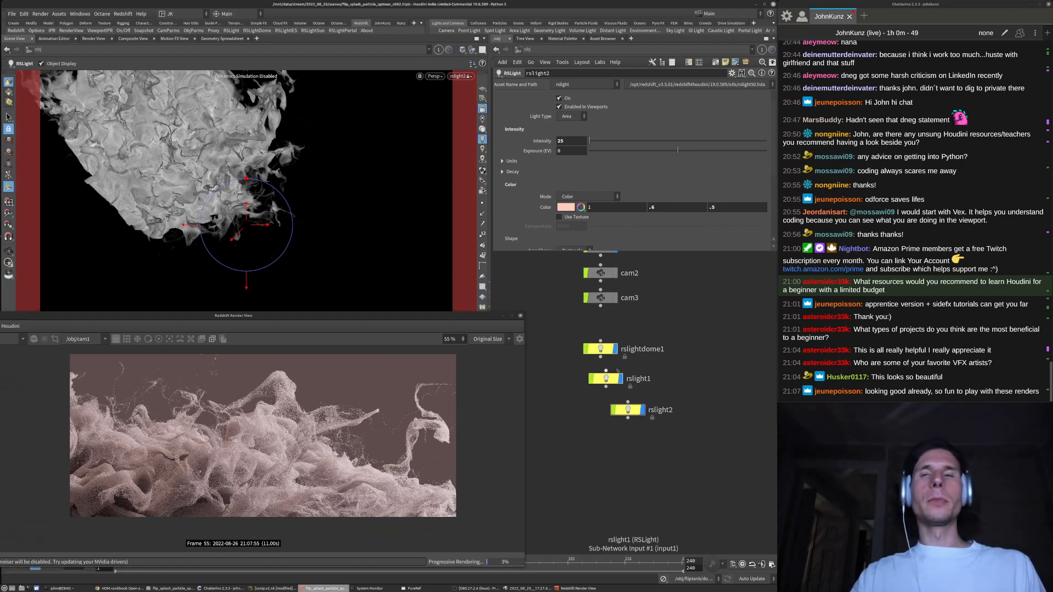
# Test an intensity of .6 on rslightdome1, then reduce it to .4
pyautogui.scroll(2, 581, 335)
pyautogui.click(601, 327)
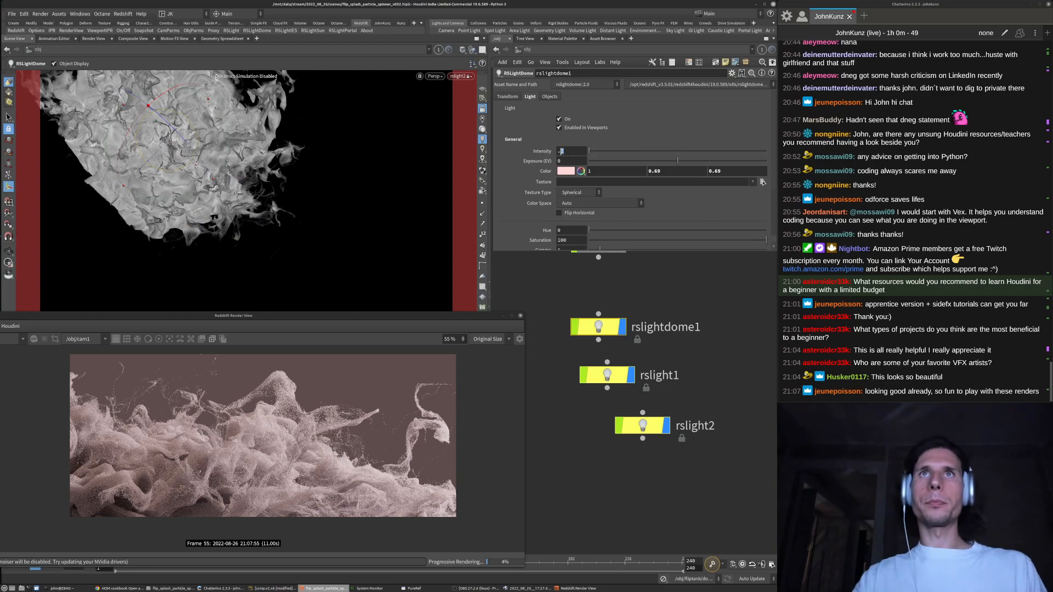
pyautogui.write('.6')
pyautogui.press('Return')
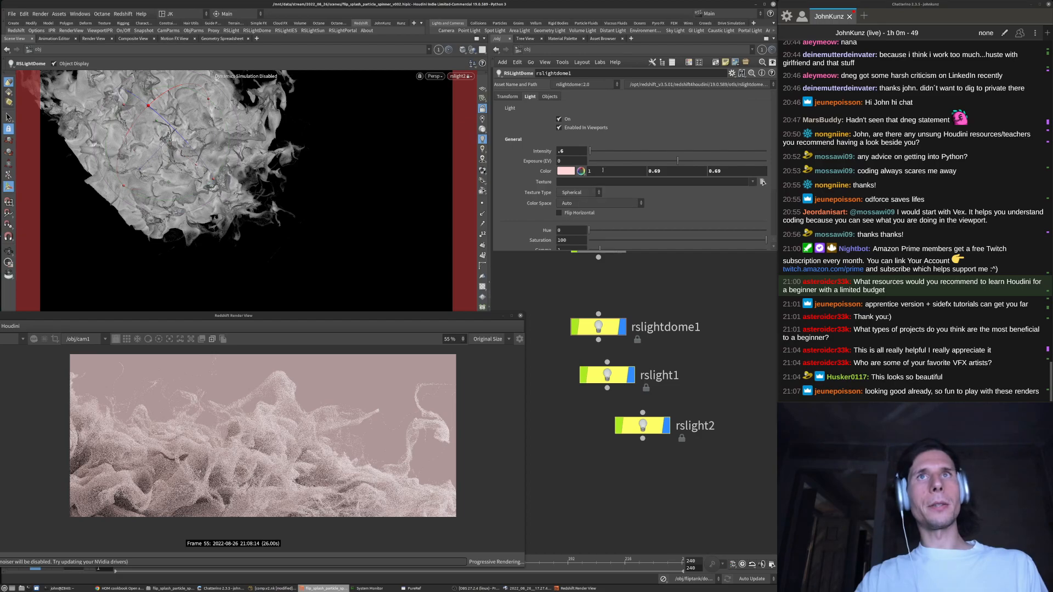
pyautogui.write('4')
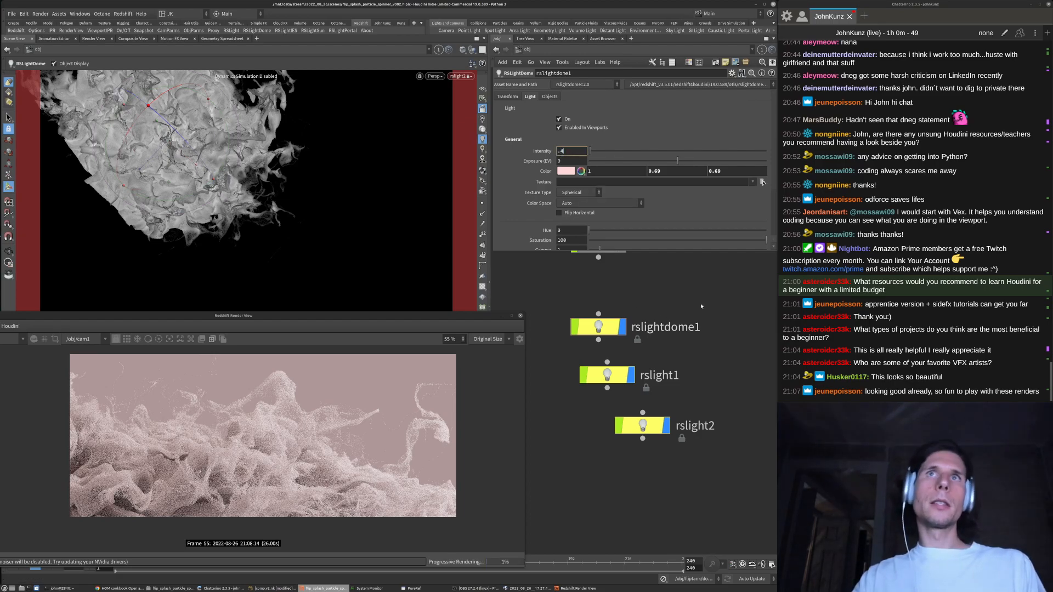
pyautogui.press('Return')
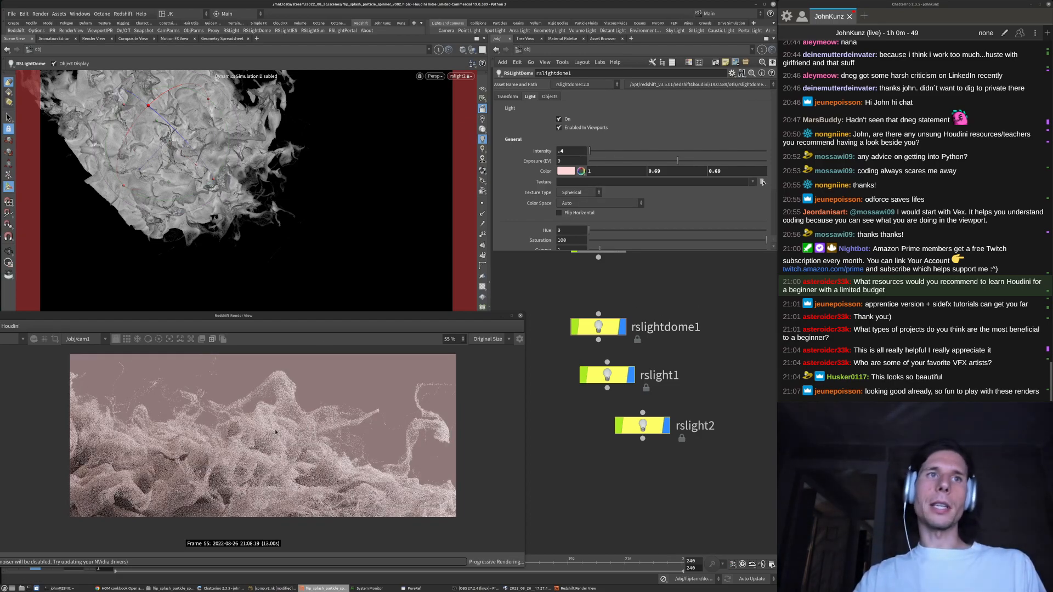
# Try intensities of .3 and .13 on rslightdome1 and check the rendered particles up close
pyautogui.press('BackSpace')
pyautogui.write('3')
pyautogui.press('Return')
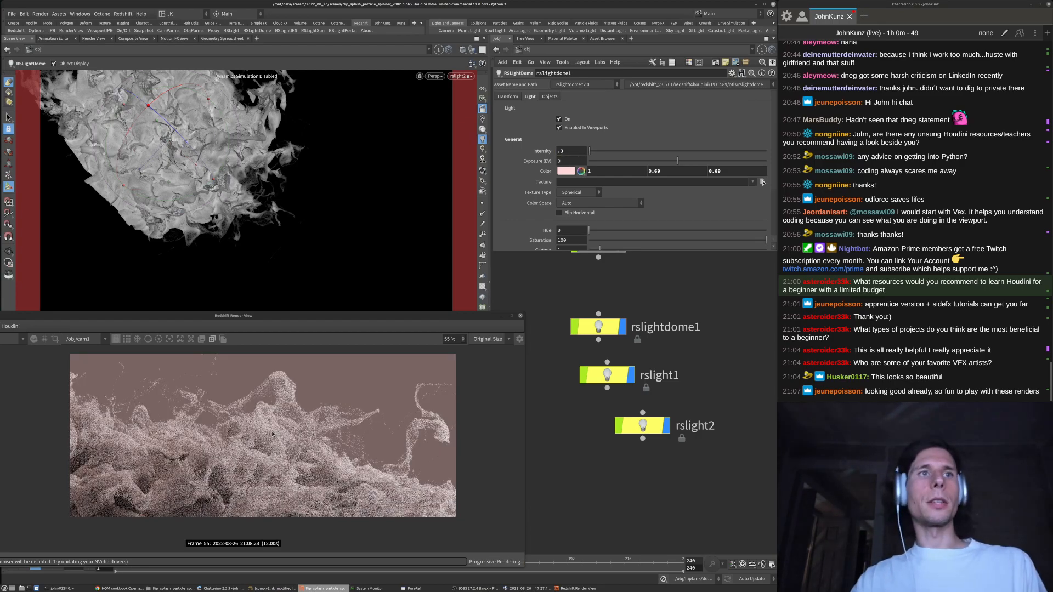
pyautogui.click(561, 151)
pyautogui.write('1')
pyautogui.press('Return')
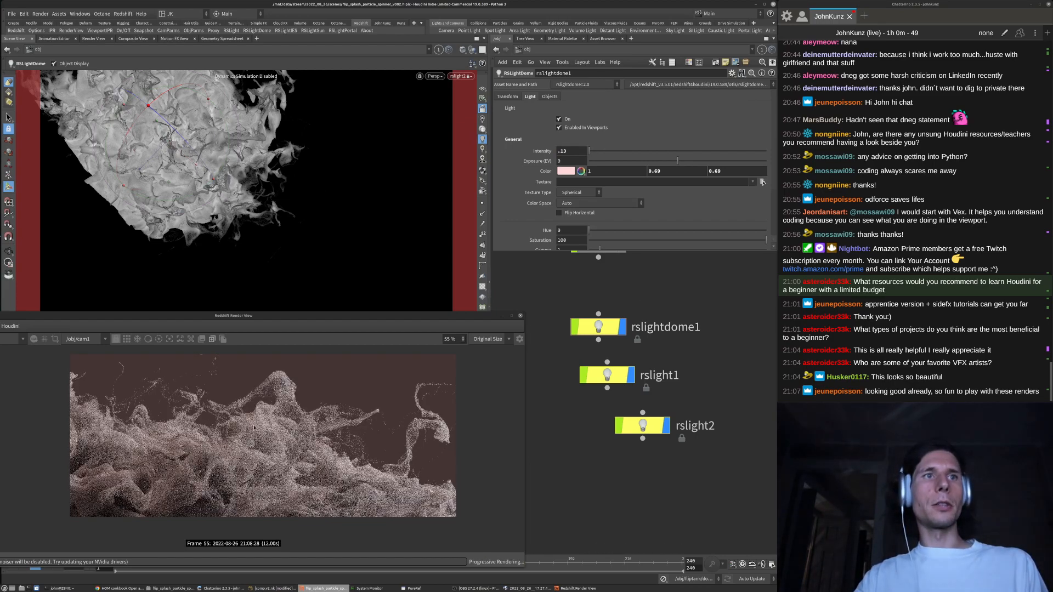
pyautogui.scroll(-1, 238, 431)
pyautogui.scroll(2, 191, 460)
pyautogui.scroll(5, 191, 459)
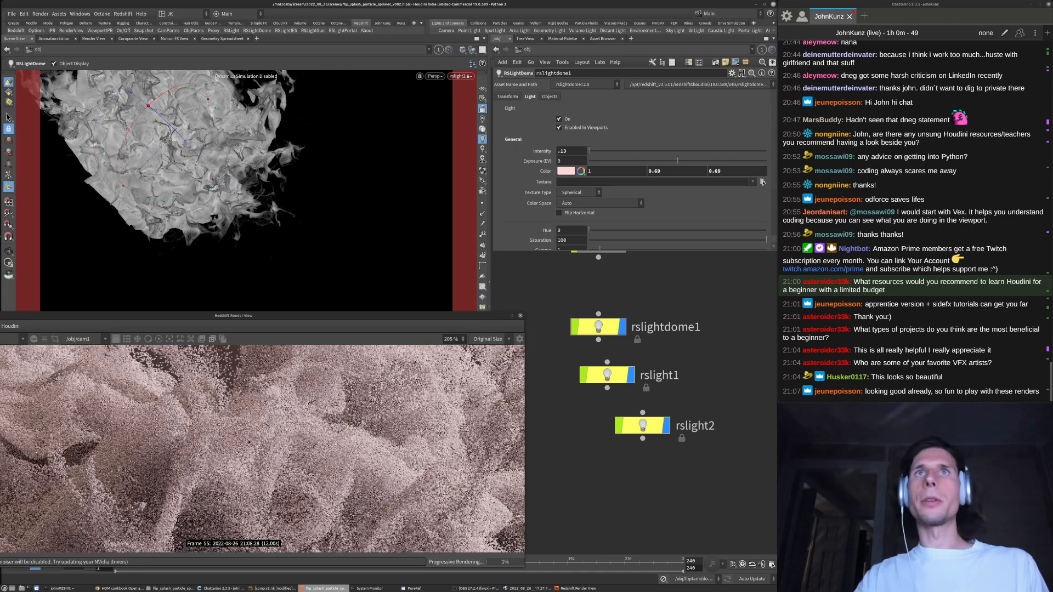
# Set the intensity of rslightdome1 back to .4 and check the whole rendered frame
pyautogui.write('4')
pyautogui.press('Return')
pyautogui.scroll(-6, 258, 461)
pyautogui.scroll(-3, 280, 442)
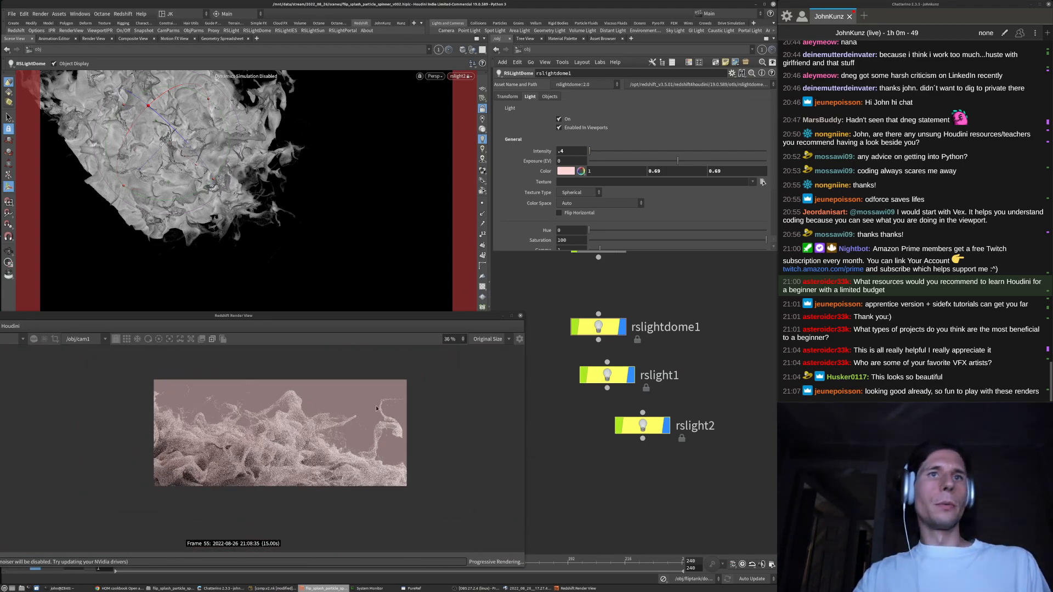
pyautogui.scroll(3, 373, 424)
# Set the Redshift particle Global Scale Multiplier of fliptank to .175, then reposition the render view window and inspect the result
pyautogui.moveTo(661, 315); pyautogui.dragTo(642, 431, button='middle')
pyautogui.scroll(-1, 642, 431)
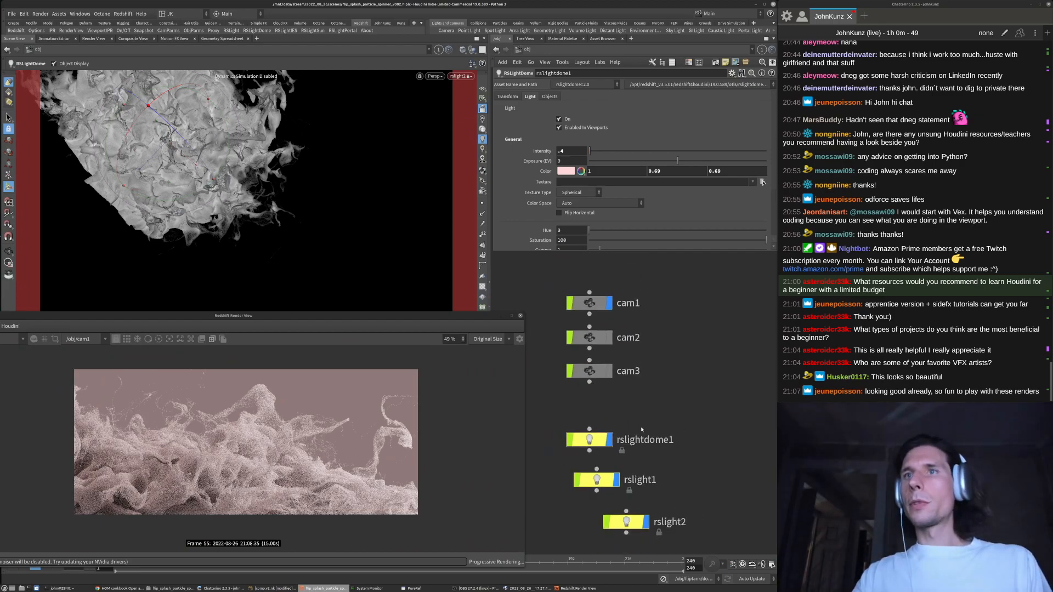
pyautogui.scroll(-4, 606, 408)
pyautogui.scroll(2, 598, 322)
pyautogui.click(598, 324)
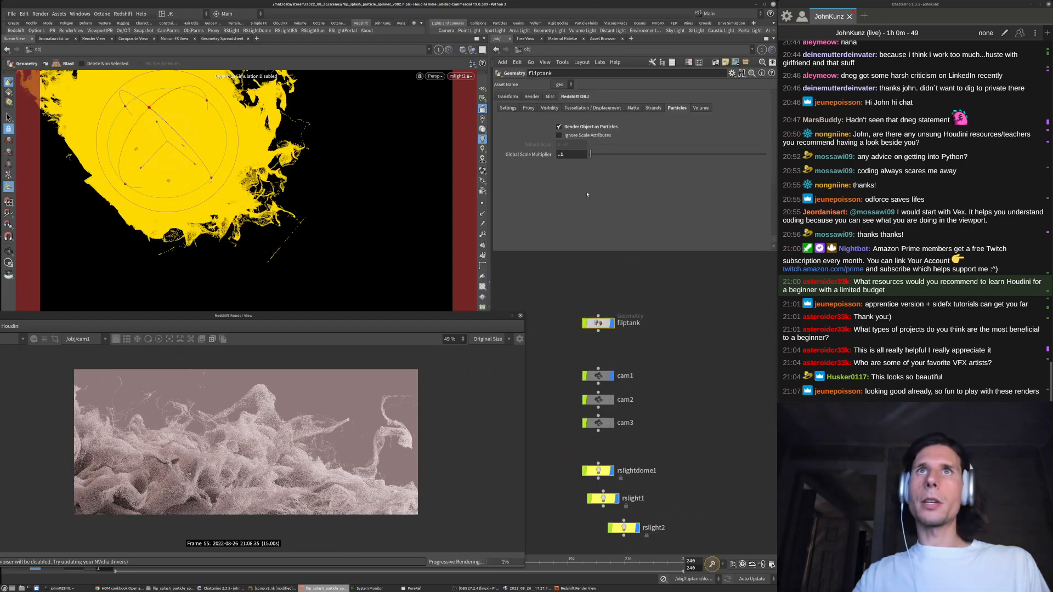
pyautogui.click(574, 154)
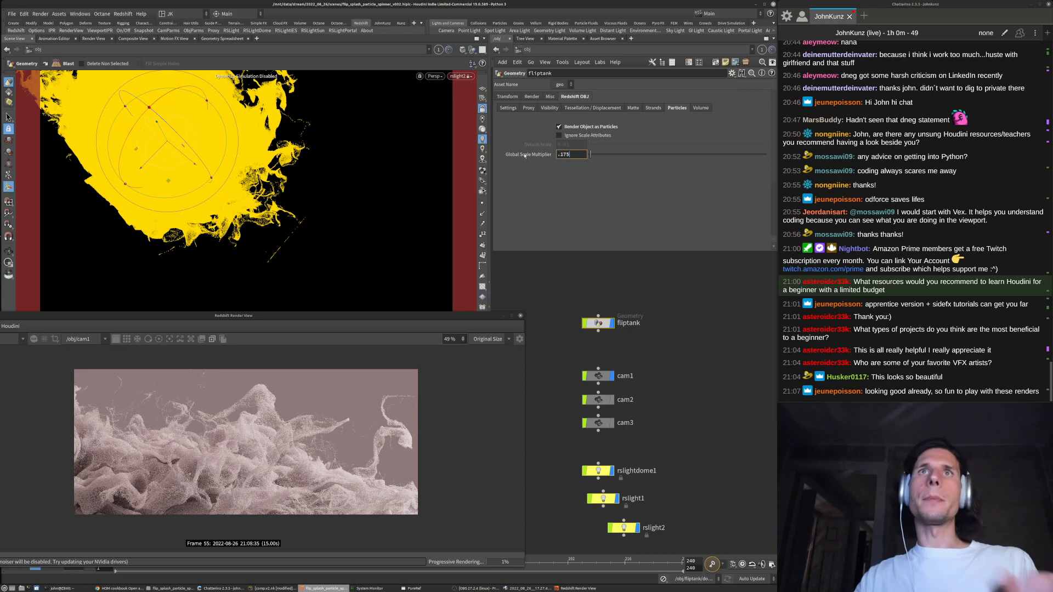
pyautogui.press('Return')
pyautogui.keyDown('super'); pyautogui.moveTo(255, 464); pyautogui.dragTo(320, 311); pyautogui.keyUp('super')
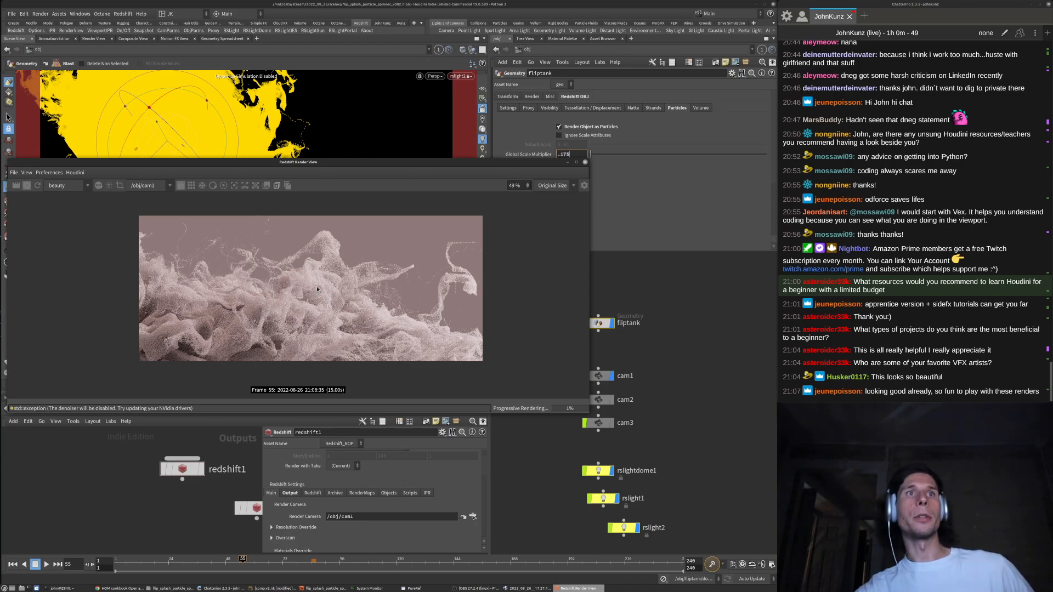
pyautogui.scroll(2, 297, 298)
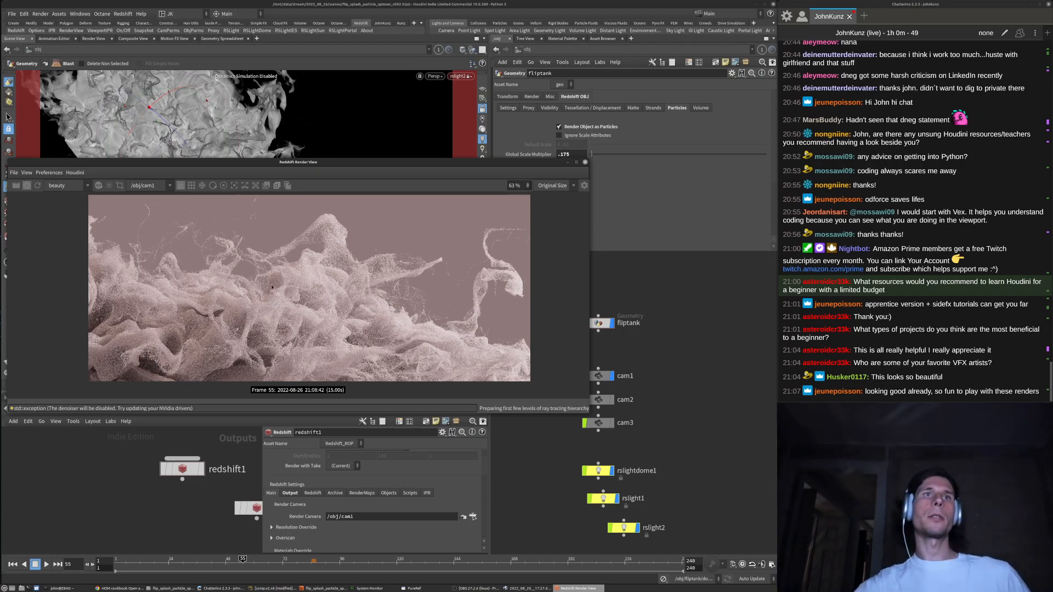
# Inspect the rendered particles up close and across the whole frame, and move the render view window lower
pyautogui.scroll(3, 268, 294)
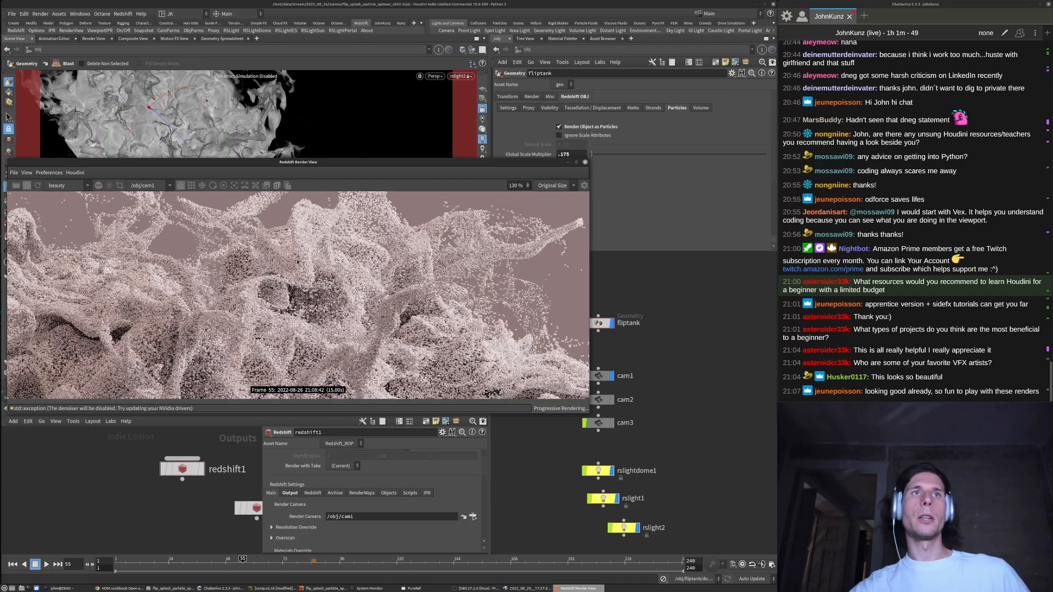
pyautogui.scroll(-3, 291, 338)
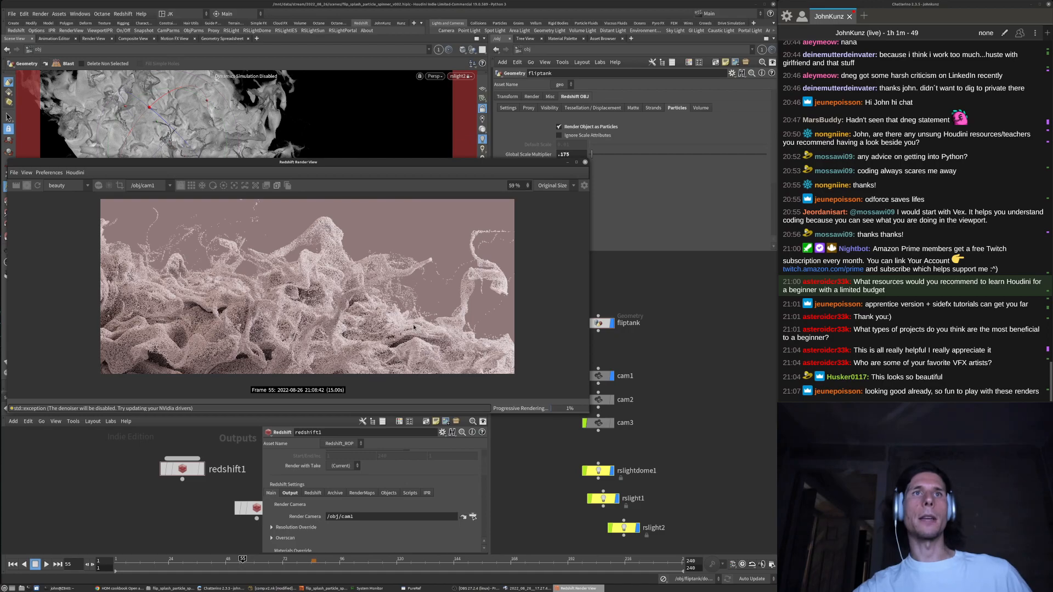
pyautogui.scroll(1, 403, 325)
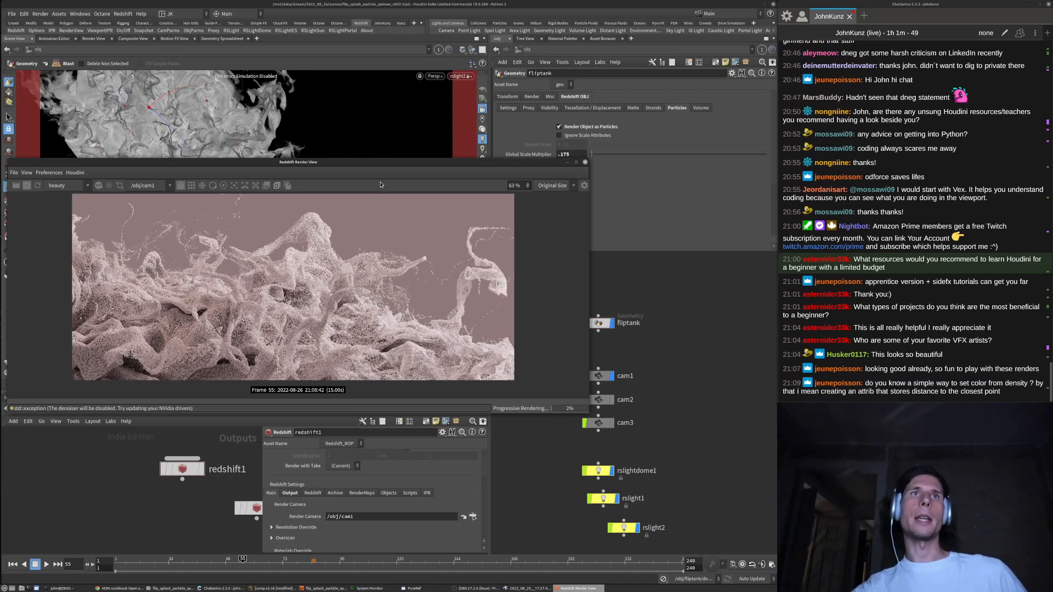
pyautogui.moveTo(383, 163); pyautogui.dragTo(376, 287)
pyautogui.moveTo(394, 233); pyautogui.dragTo(396, 209)
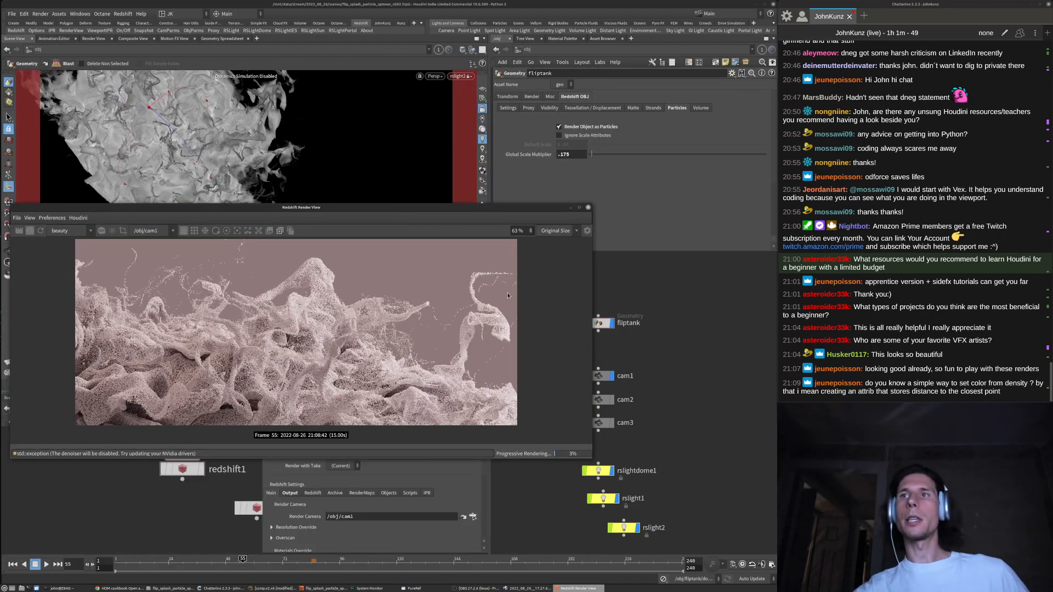
pyautogui.click(647, 380)
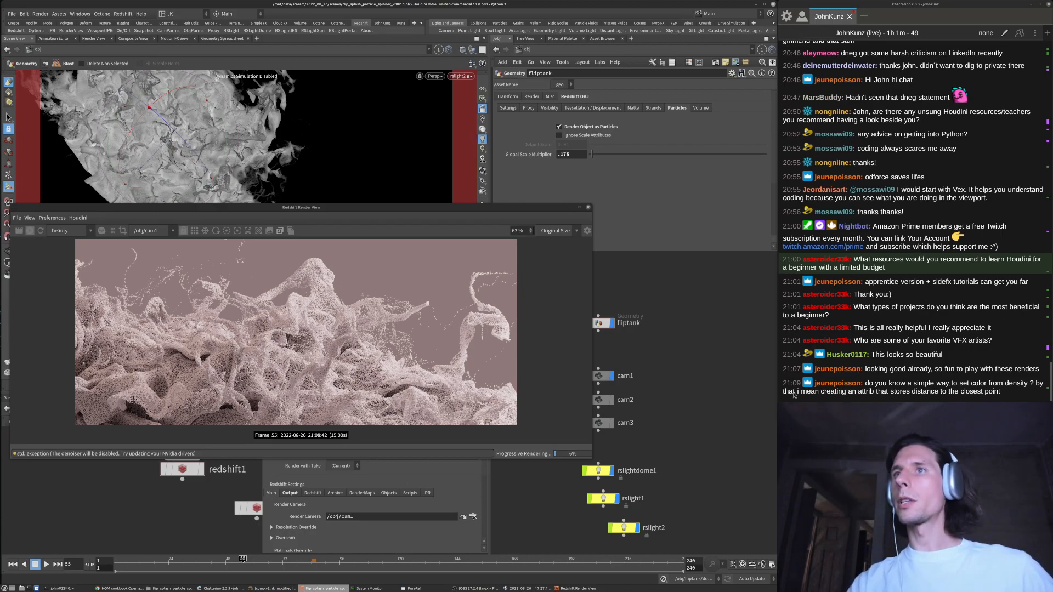
# Open the fliptank network, detach the viewport from the light's view, and orbit around the particles with the render view moved aside
pyautogui.moveTo(722, 374); pyautogui.dragTo(776, 366, button='middle')
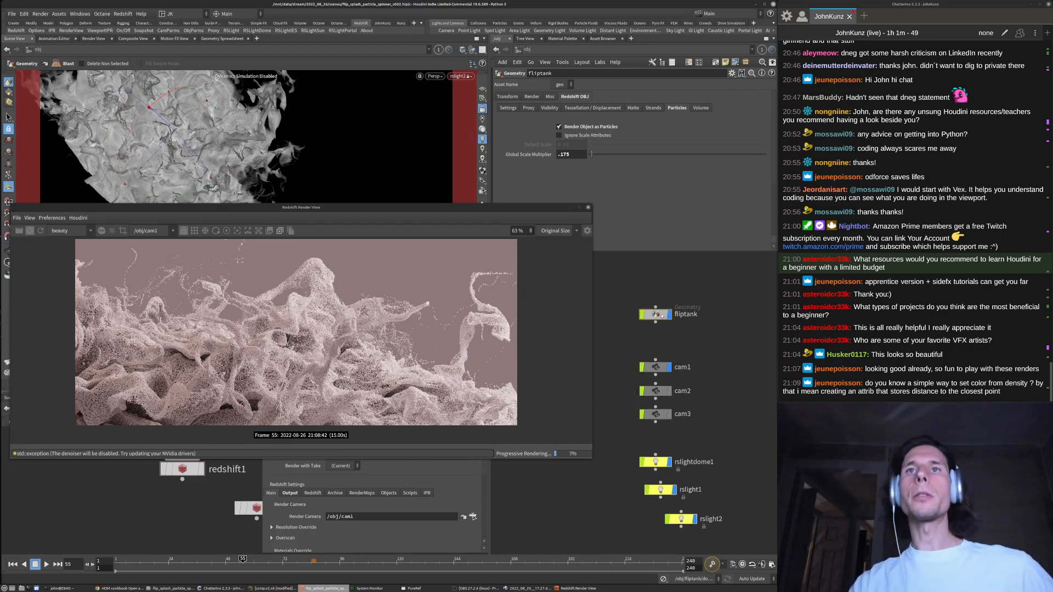
pyautogui.doubleClick(656, 315)
pyautogui.moveTo(651, 336); pyautogui.dragTo(744, 367, button='middle')
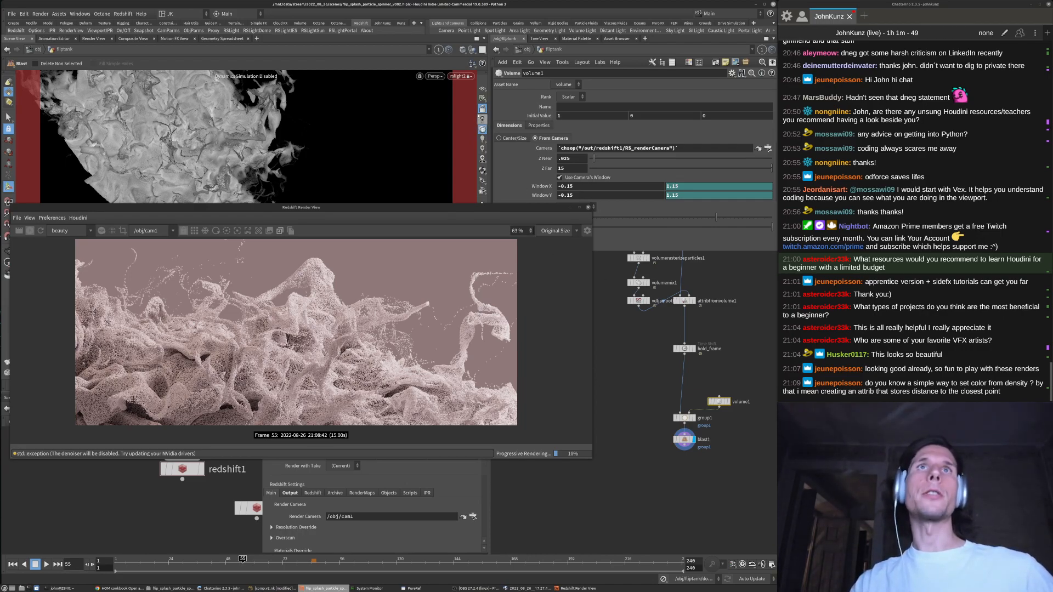
pyautogui.click(483, 108)
pyautogui.moveTo(469, 210); pyautogui.dragTo(490, 306)
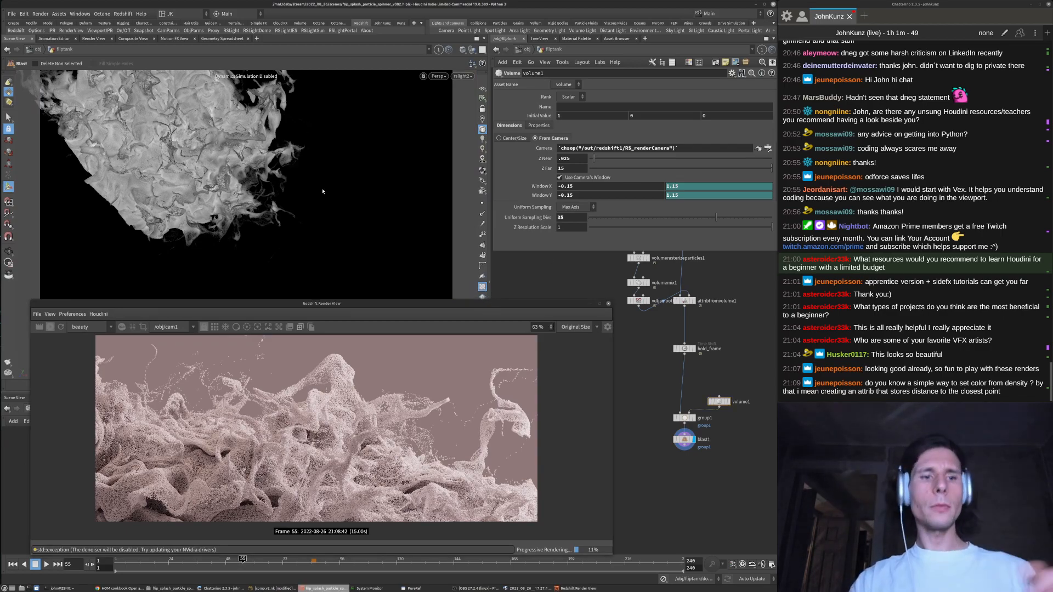
pyautogui.press('Escape')
pyautogui.moveTo(324, 191); pyautogui.dragTo(266, 145)
pyautogui.scroll(4, 699, 274)
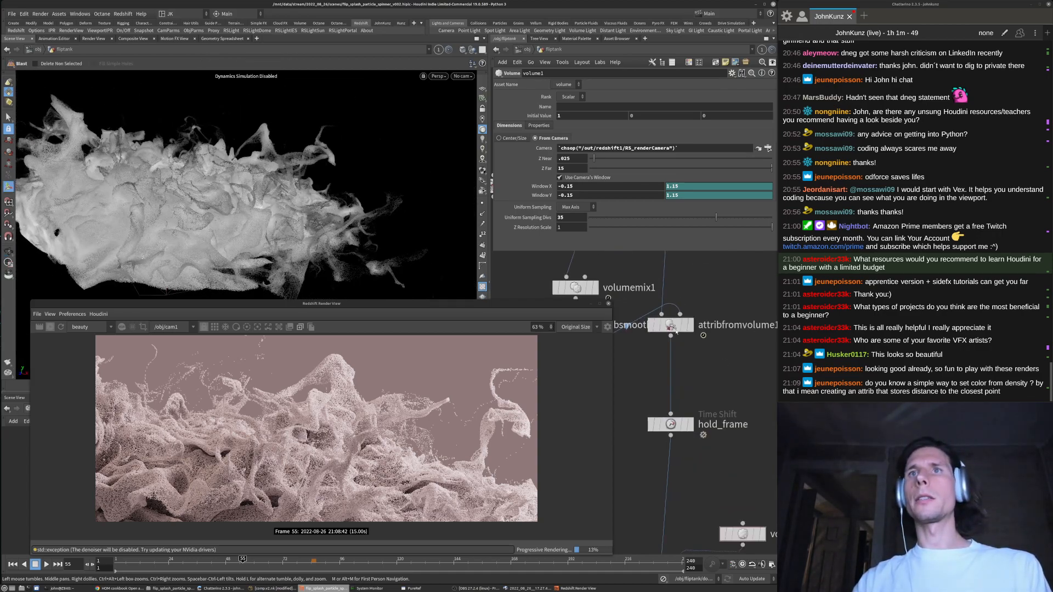
# Examine the volume branch of the fliptank network, checking the settings of volumemix1 and volumerasterizeparticles1
pyautogui.scroll(-3, 713, 288)
pyautogui.moveTo(726, 299); pyautogui.dragTo(740, 376, button='middle')
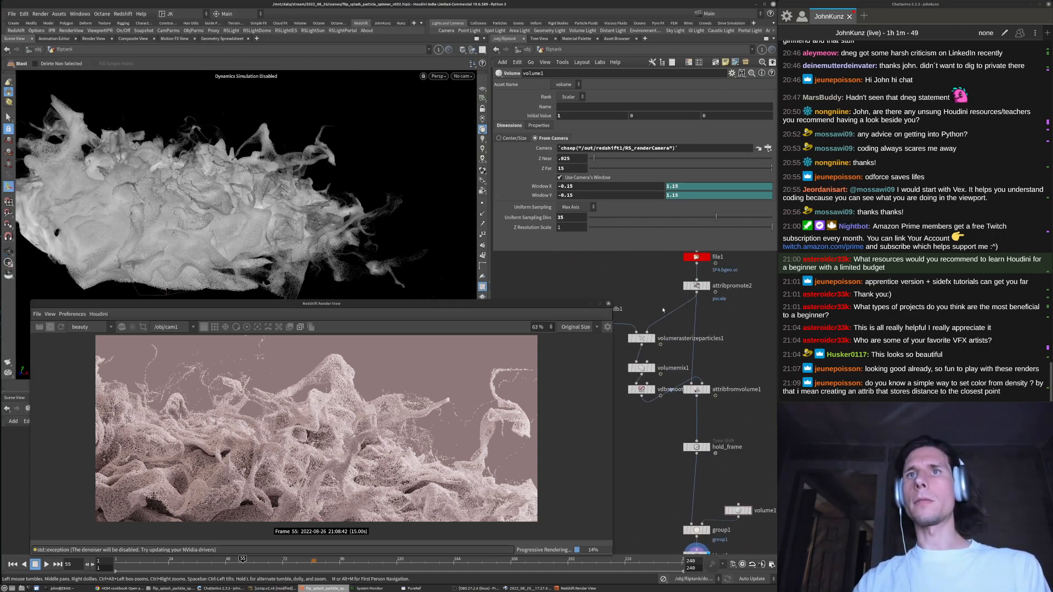
pyautogui.moveTo(664, 310); pyautogui.dragTo(700, 274, button='middle')
pyautogui.moveTo(658, 336)
pyautogui.mouseDown()
pyautogui.moveTo(658, 326)
pyautogui.moveTo(660, 347)
pyautogui.mouseUp()
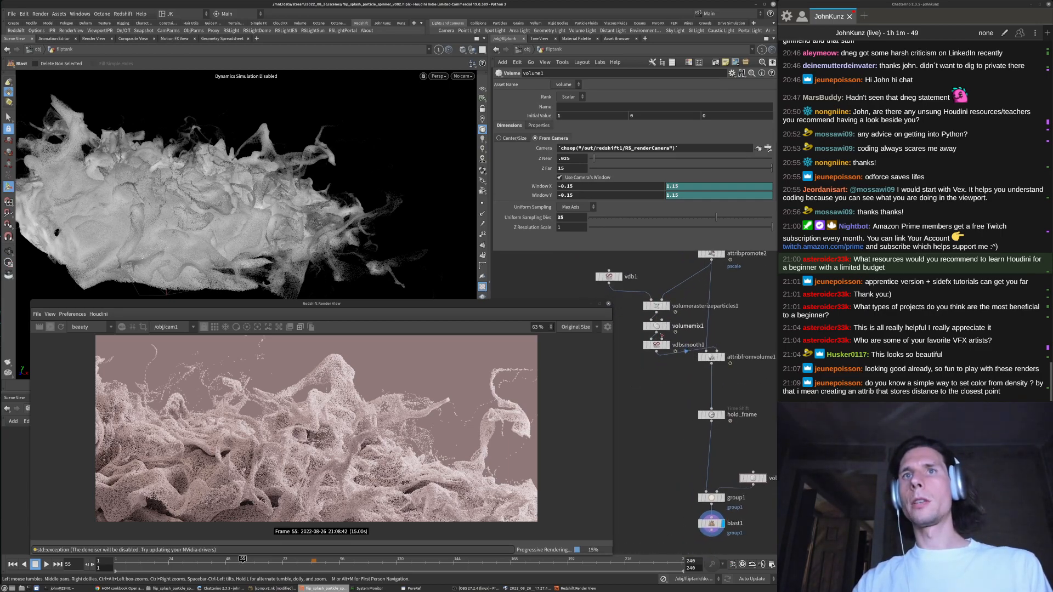
pyautogui.click(657, 326)
pyautogui.scroll(3, 656, 325)
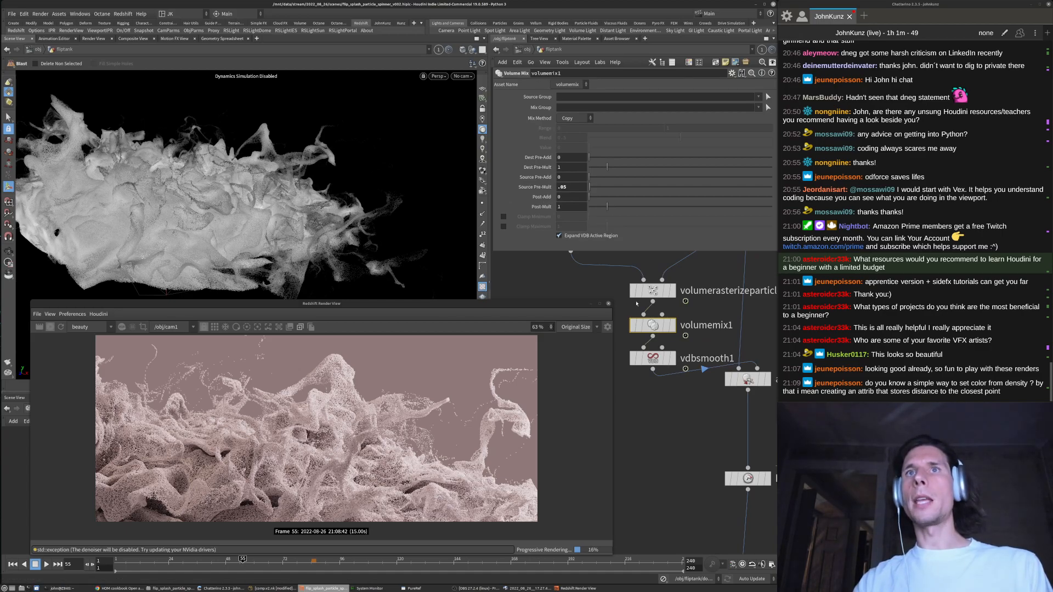
pyautogui.scroll(-2, 676, 325)
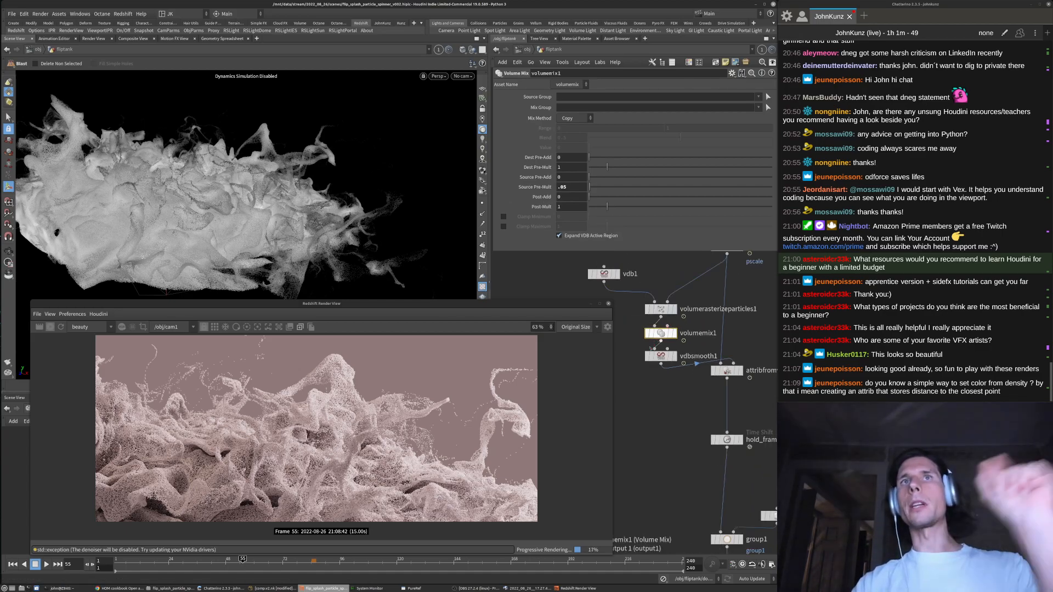
pyautogui.scroll(1, 661, 313)
pyautogui.click(661, 310)
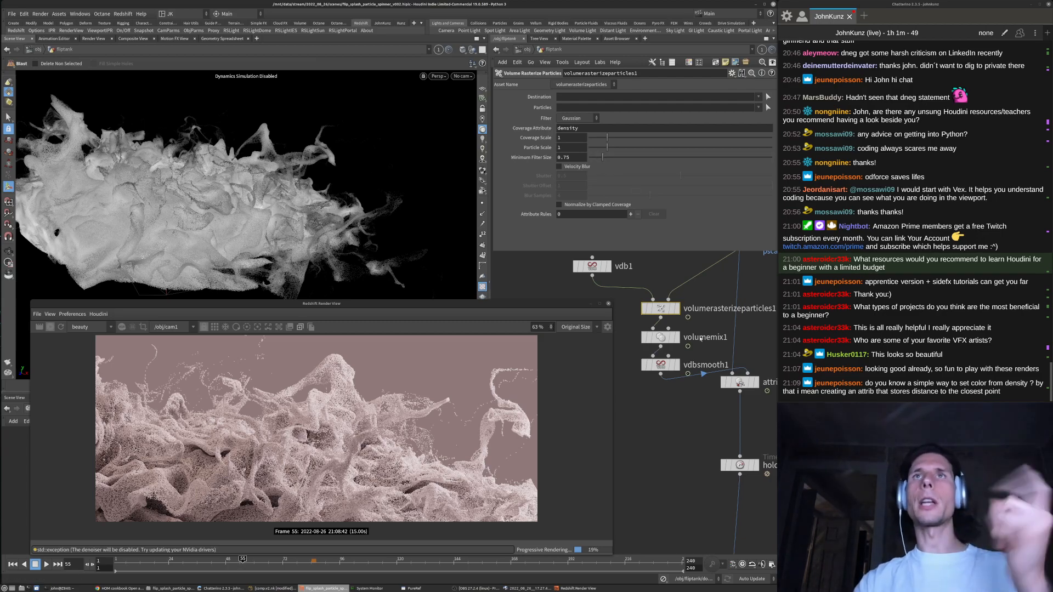
pyautogui.scroll(-2, 665, 351)
# Examine the settings of vdbsmooth1 and attribfromvolume1, spacing attribfromvolume1 slightly lower in the node chain
pyautogui.click(664, 367)
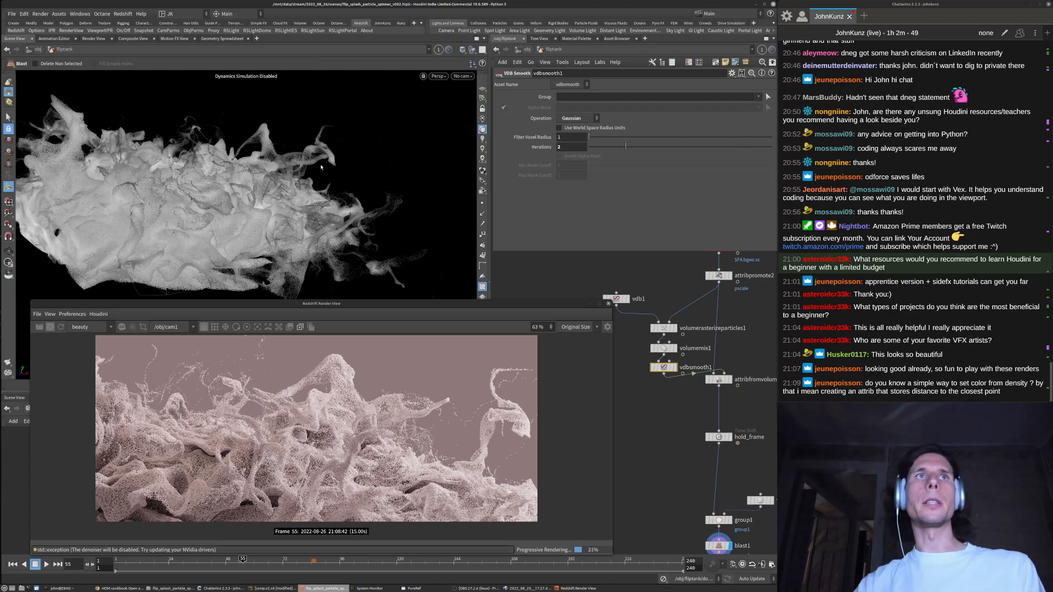
pyautogui.scroll(-2, 667, 377)
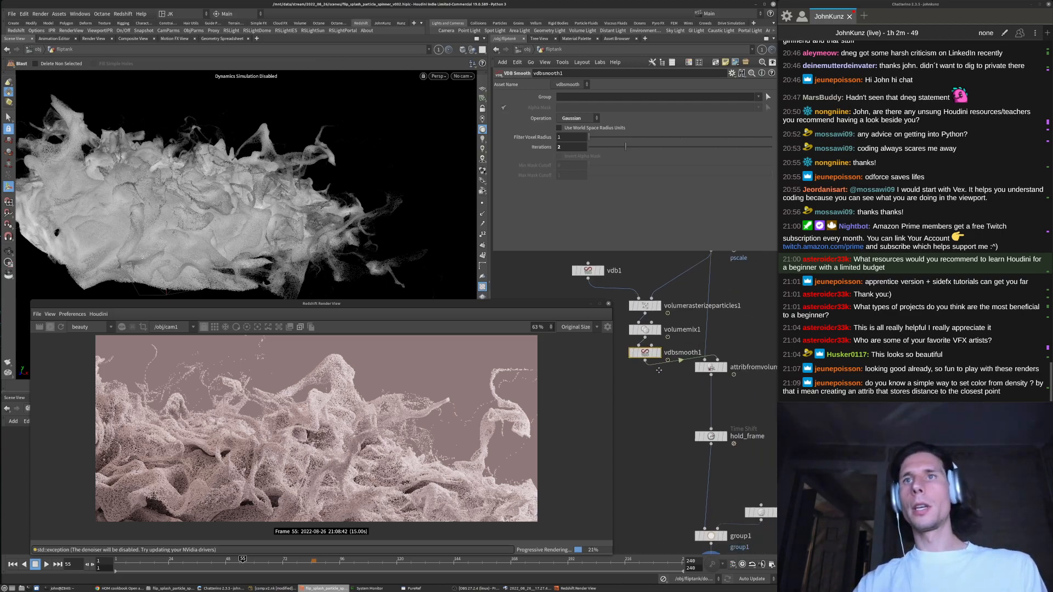
pyautogui.scroll(3, 685, 354)
pyautogui.click(683, 353)
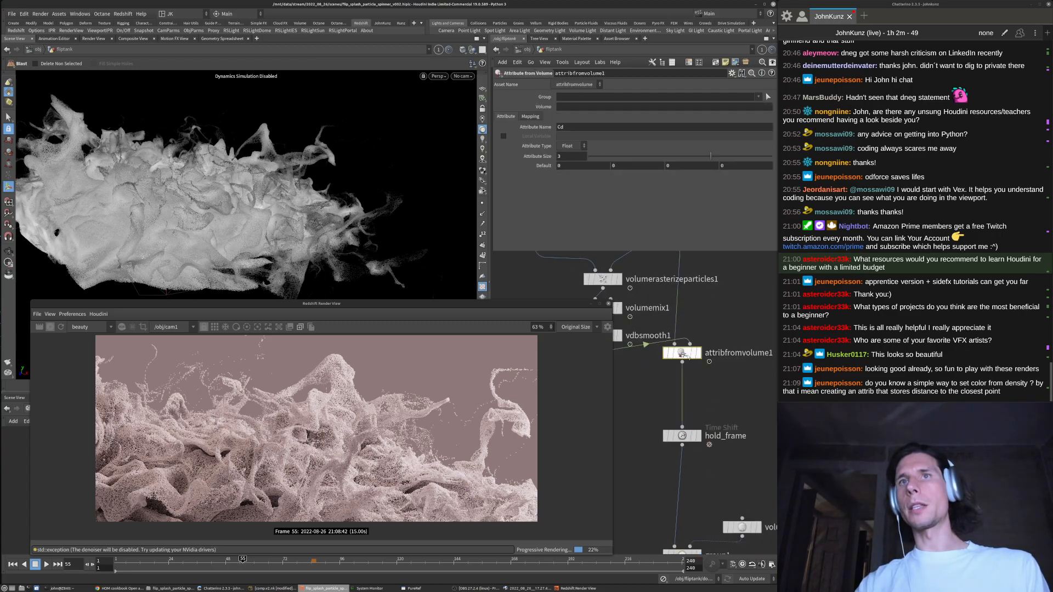
pyautogui.scroll(-2, 724, 345)
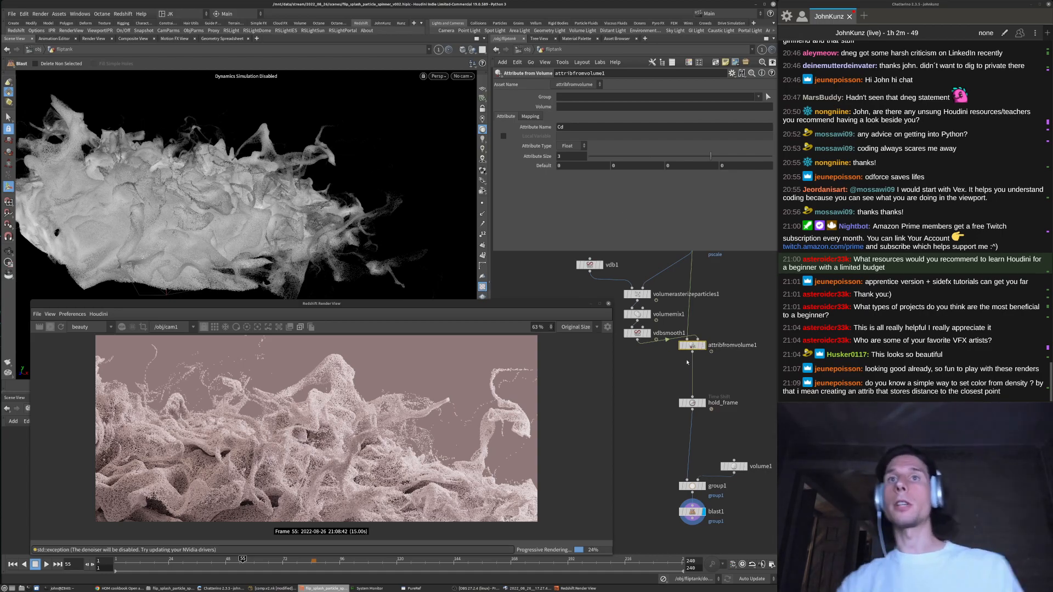
pyautogui.moveTo(691, 346); pyautogui.dragTo(691, 362)
pyautogui.scroll(-3, 707, 373)
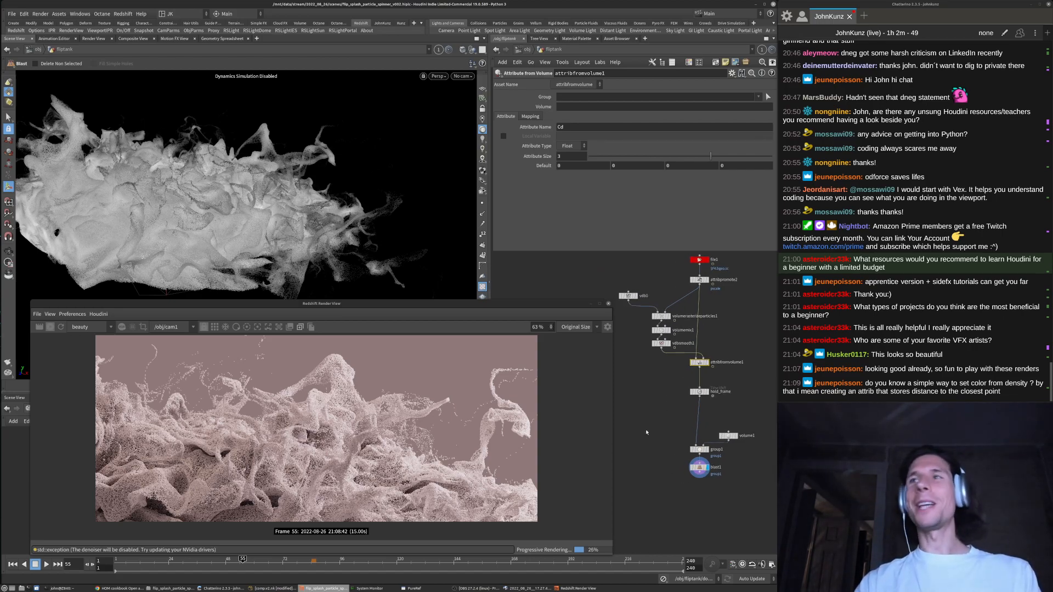
pyautogui.moveTo(645, 394); pyautogui.dragTo(653, 459, button='middle')
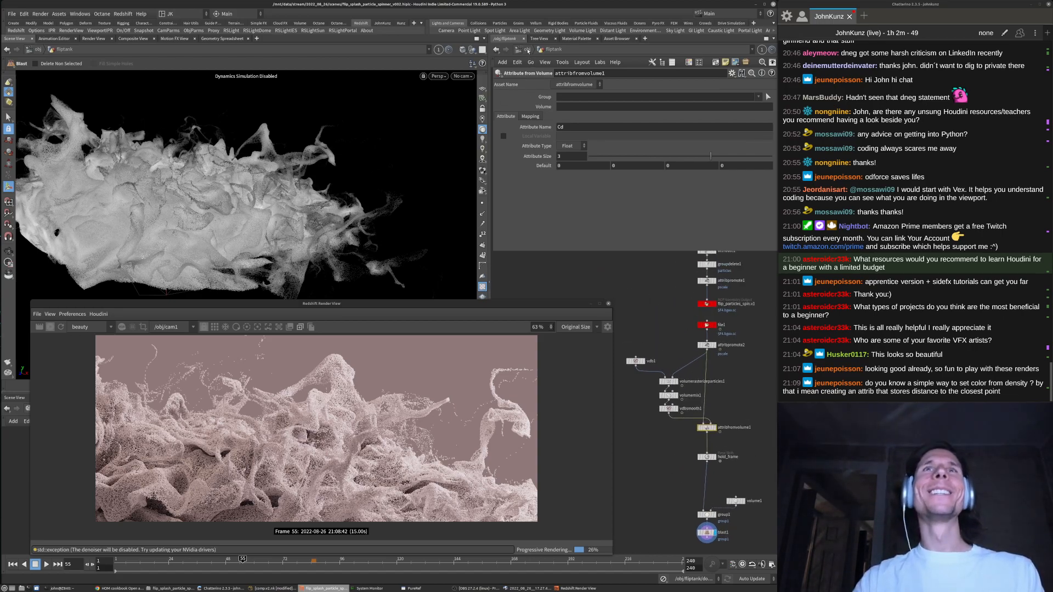
# Return to the object level and add a Material Network node beside fliptank, moving the render view window clear of the network
pyautogui.click(528, 50)
pyautogui.press('Tab')
pyautogui.write('ma')
pyautogui.click(790, 326)
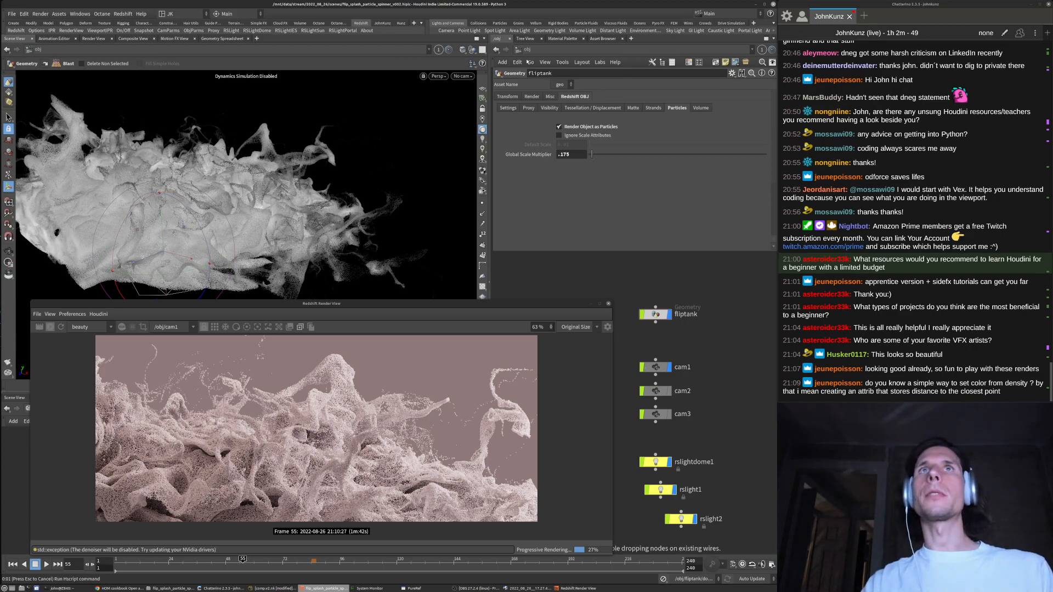
pyautogui.moveTo(230, 302); pyautogui.dragTo(220, 80)
pyautogui.click(727, 352)
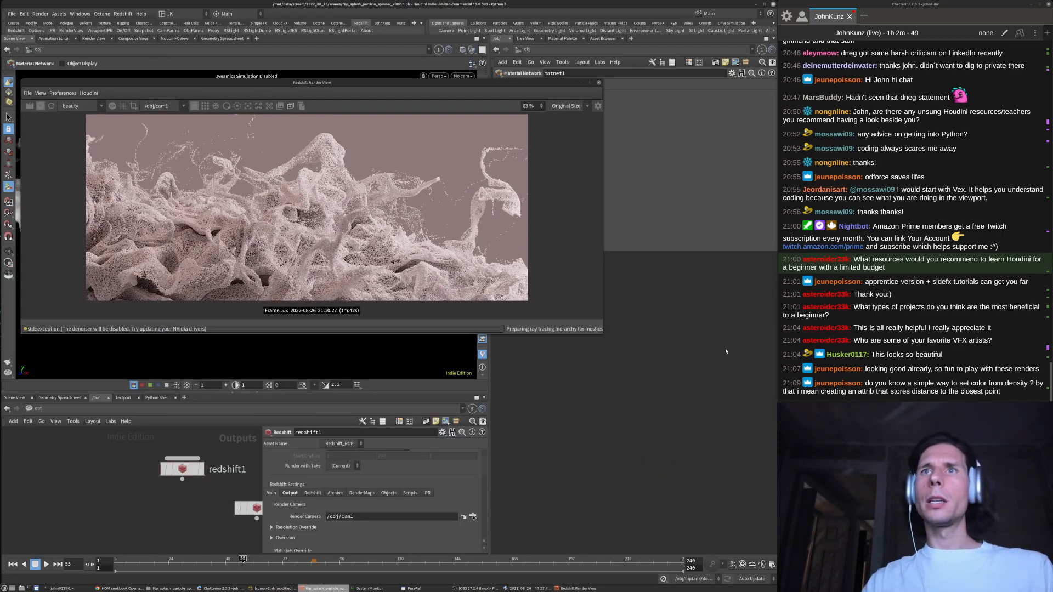
pyautogui.doubleClick(727, 352)
pyautogui.press('u')
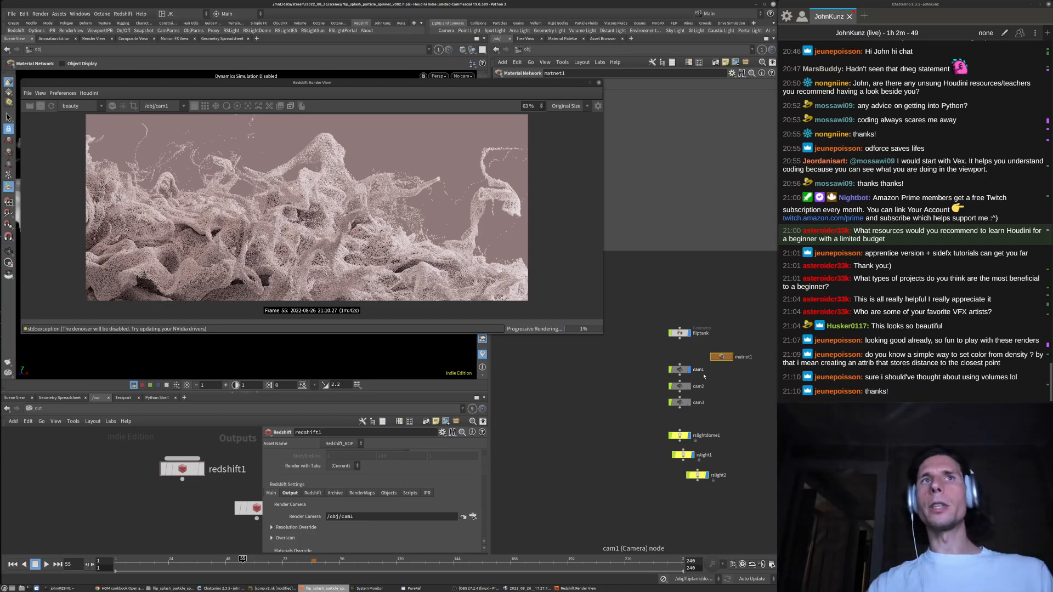
# Move matnet1 below the lights, align rslight1 and rslight2 with the node column, and open matnet1
pyautogui.scroll(2, 716, 371)
pyautogui.moveTo(729, 388); pyautogui.dragTo(684, 337, button='middle')
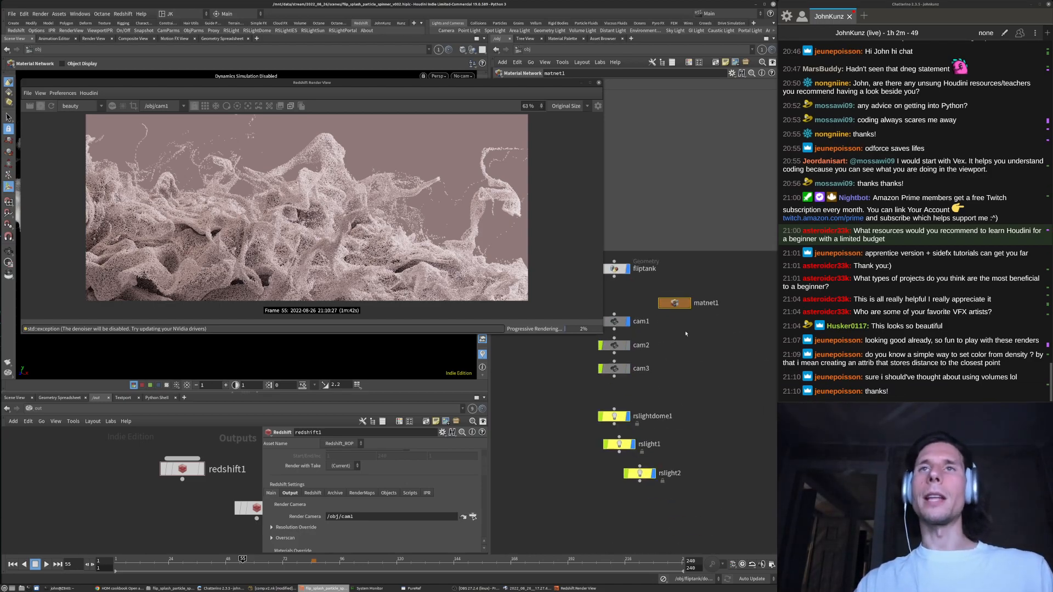
pyautogui.scroll(-2, 683, 333)
pyautogui.moveTo(684, 318); pyautogui.dragTo(641, 477)
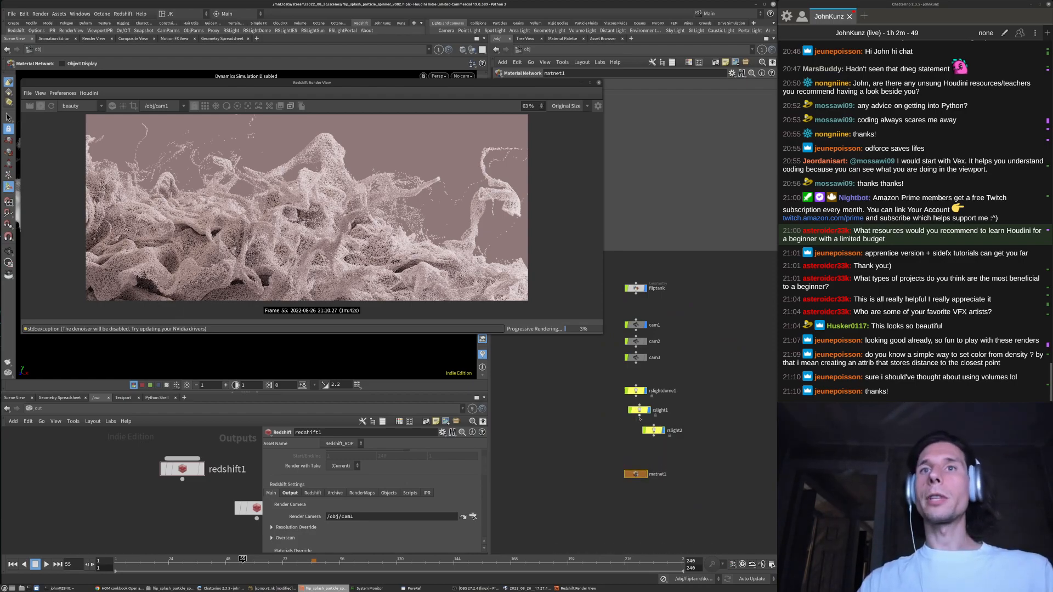
pyautogui.scroll(2, 639, 419)
pyautogui.moveTo(646, 432); pyautogui.dragTo(626, 434)
pyautogui.scroll(-2, 608, 430)
pyautogui.scroll(-1, 608, 433)
pyautogui.scroll(-2, 628, 416)
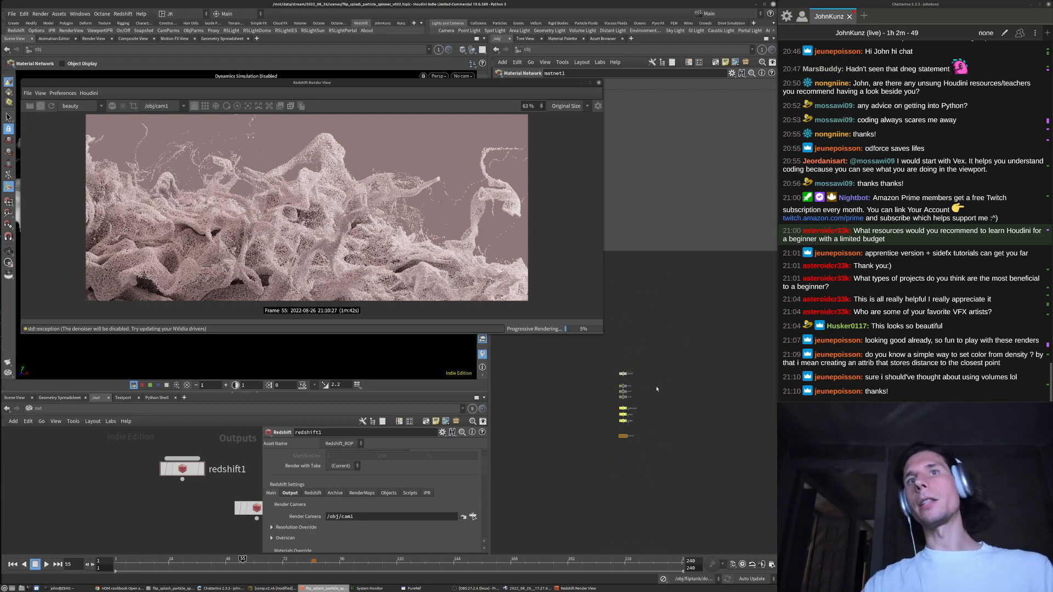
pyautogui.scroll(3, 657, 389)
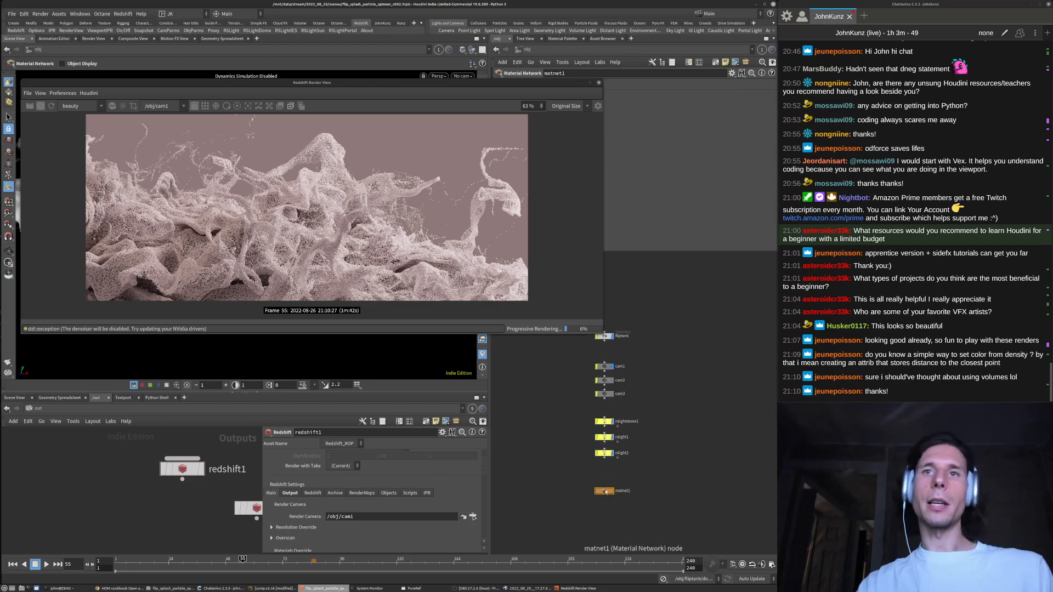
pyautogui.doubleClick(605, 492)
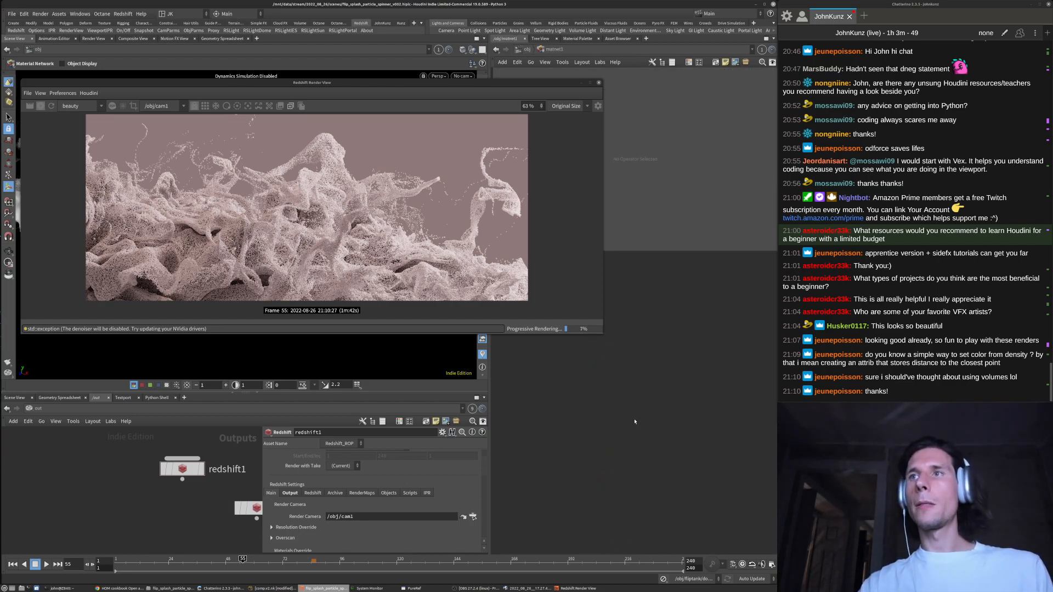
pyautogui.press('Tab')
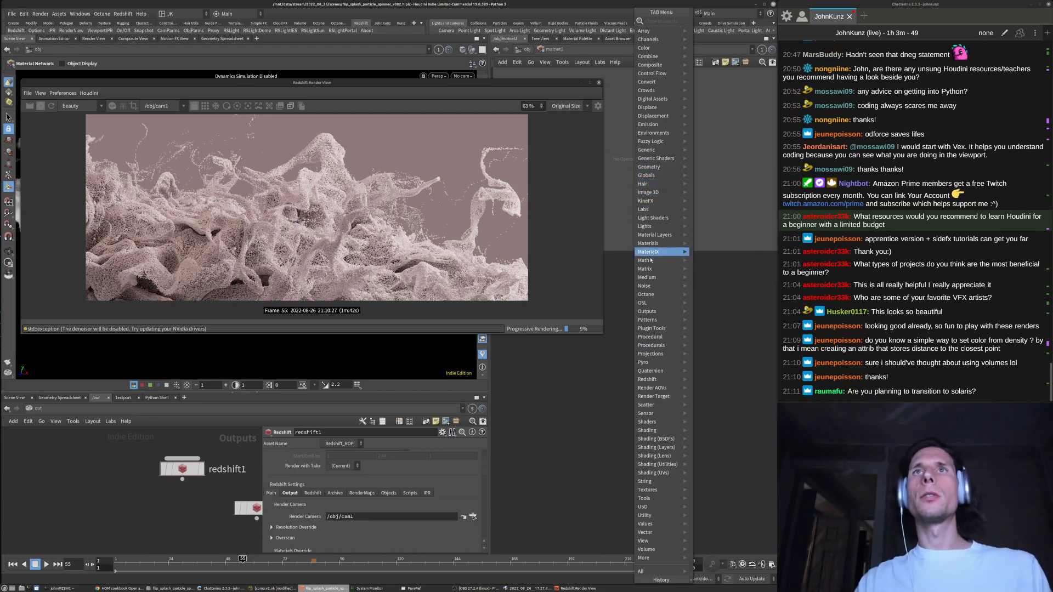
pyautogui.moveTo(668, 230)
pyautogui.moveTo(660, 289)
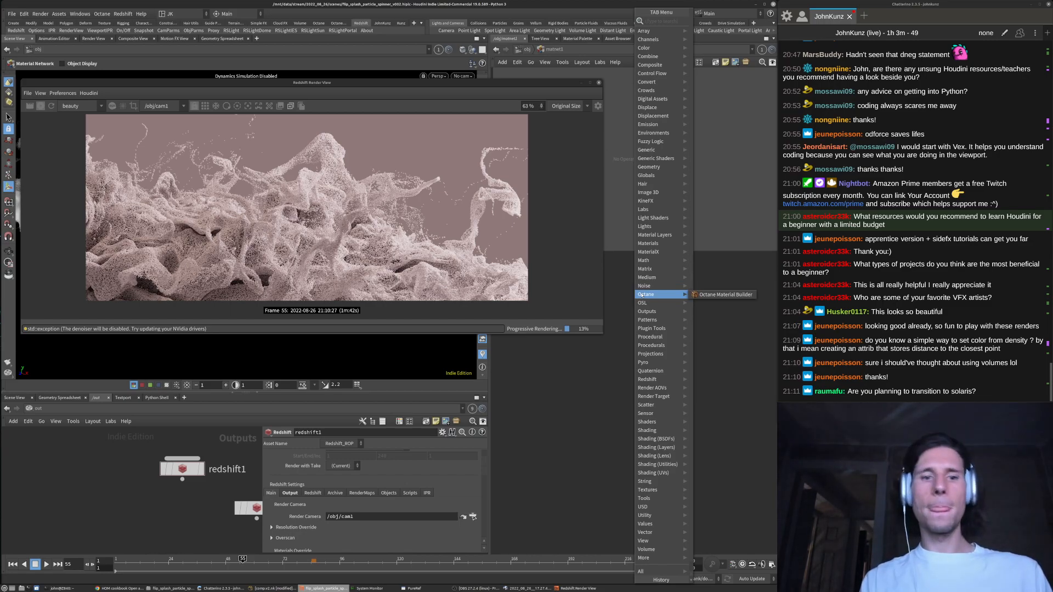
pyautogui.write('red')
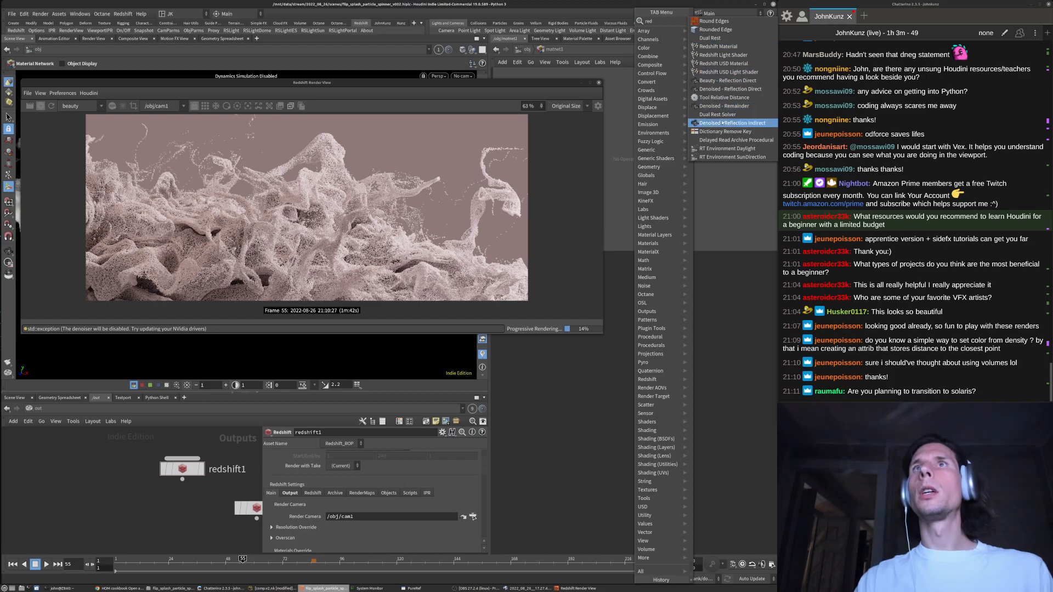
pyautogui.press('Escape')
# Add an RS Material Builder to matnet1 and open it, moving the render view window clear of Material1's parameters
pyautogui.press('Tab')
pyautogui.write('rsm')
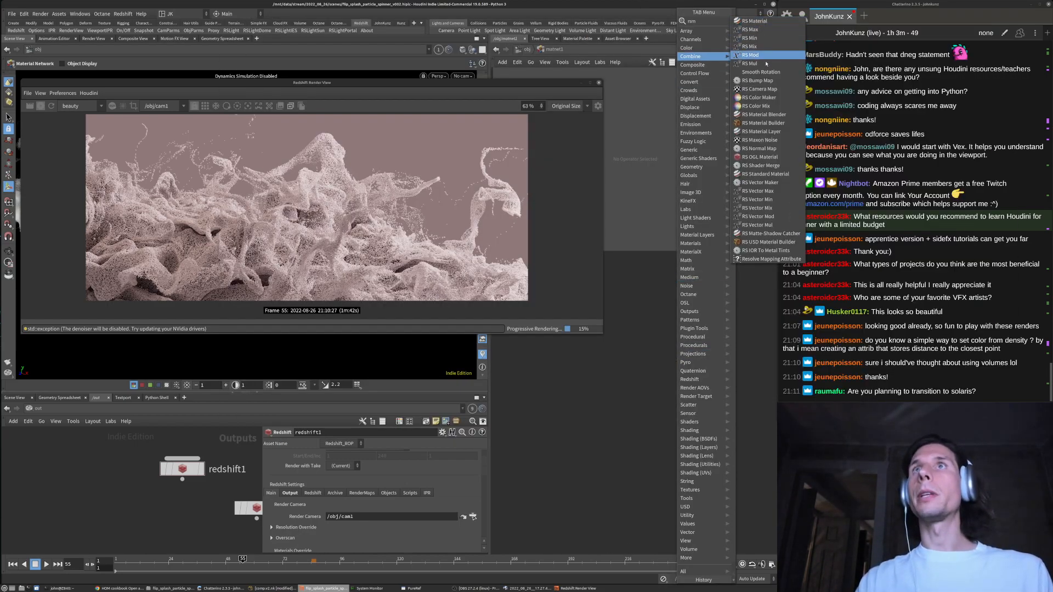
pyautogui.click(763, 123)
pyautogui.click(654, 359)
pyautogui.moveTo(654, 360); pyautogui.dragTo(646, 435, button='middle')
pyautogui.scroll(2, 647, 435)
pyautogui.scroll(2, 647, 435)
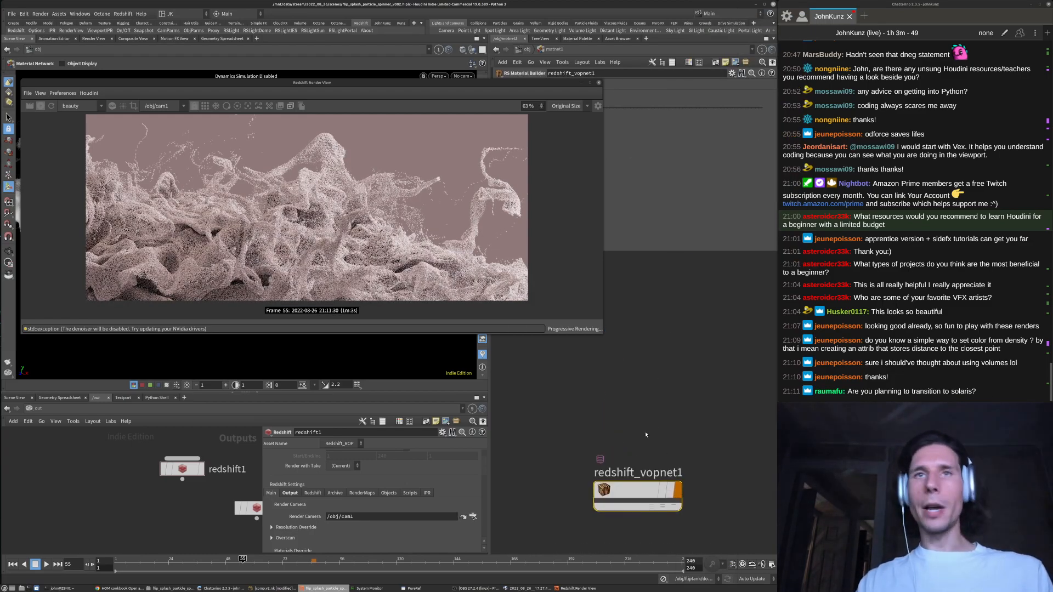
pyautogui.doubleClick(618, 495)
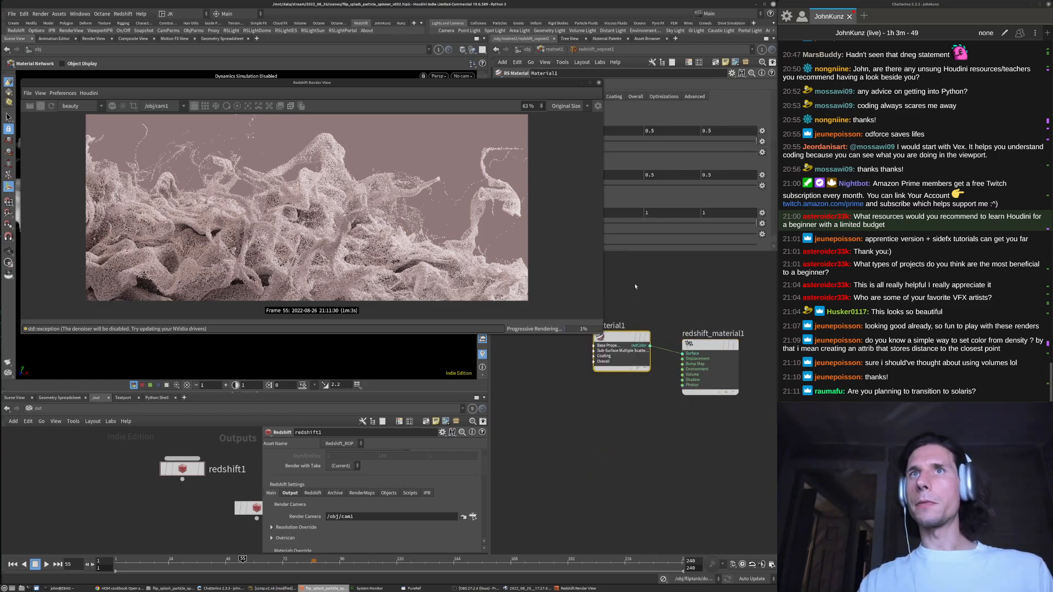
pyautogui.moveTo(537, 87); pyautogui.dragTo(465, 203)
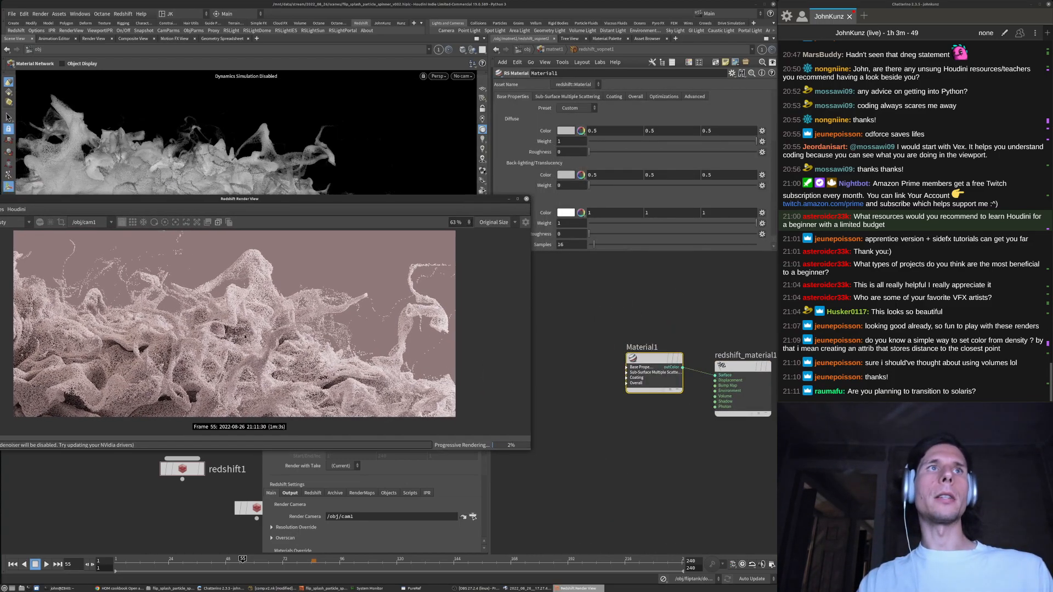
# Show the render view's display settings, enable Photographic Exposure and raise Allowed Overexposure to about 0.743
pyautogui.click(525, 222)
pyautogui.click(506, 361)
pyautogui.click(483, 361)
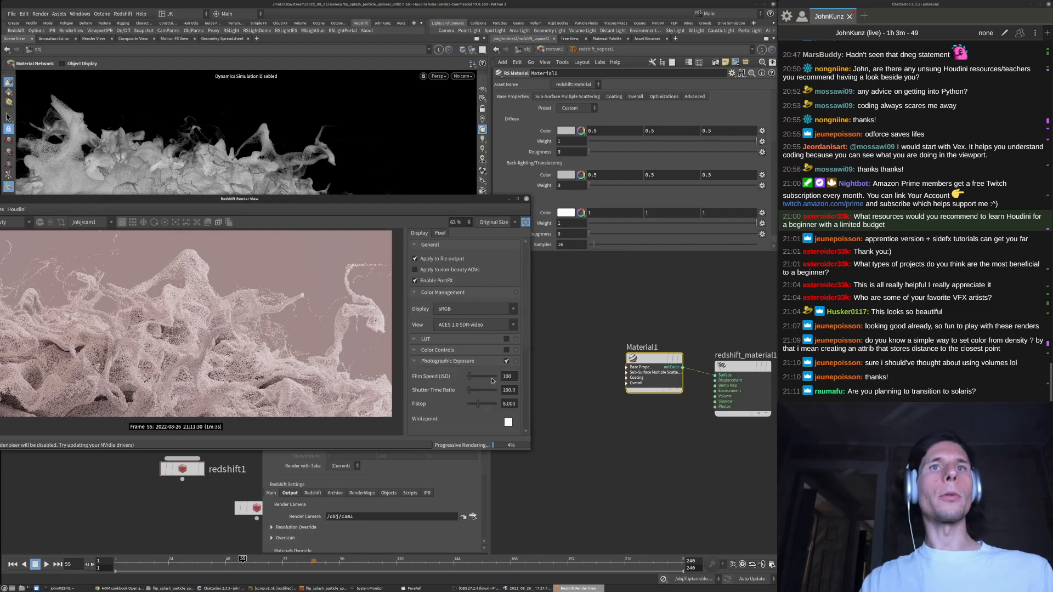
pyautogui.scroll(-3, 493, 381)
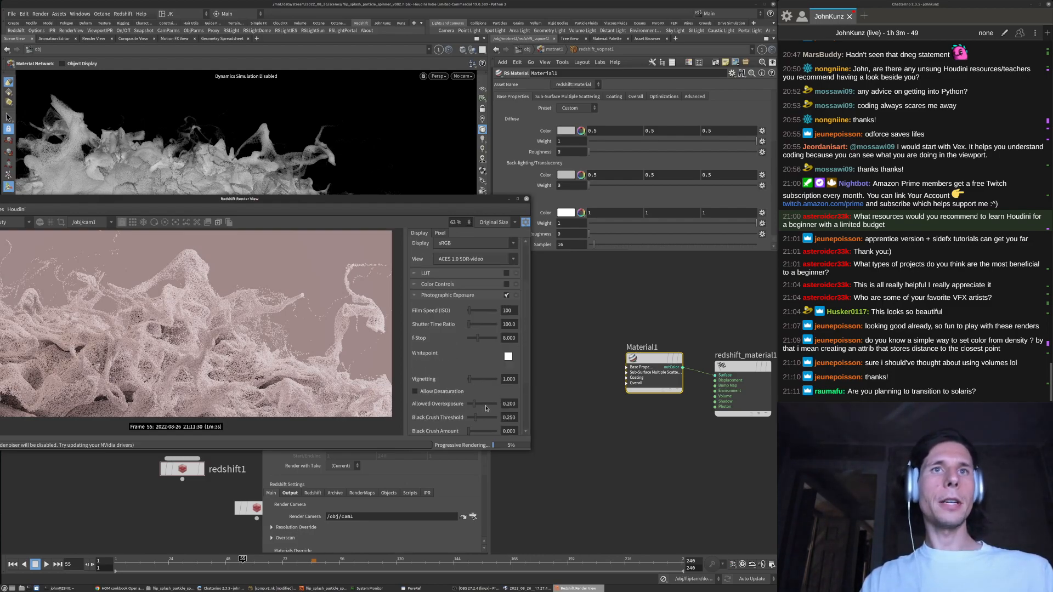
pyautogui.moveTo(491, 405); pyautogui.dragTo(498, 406)
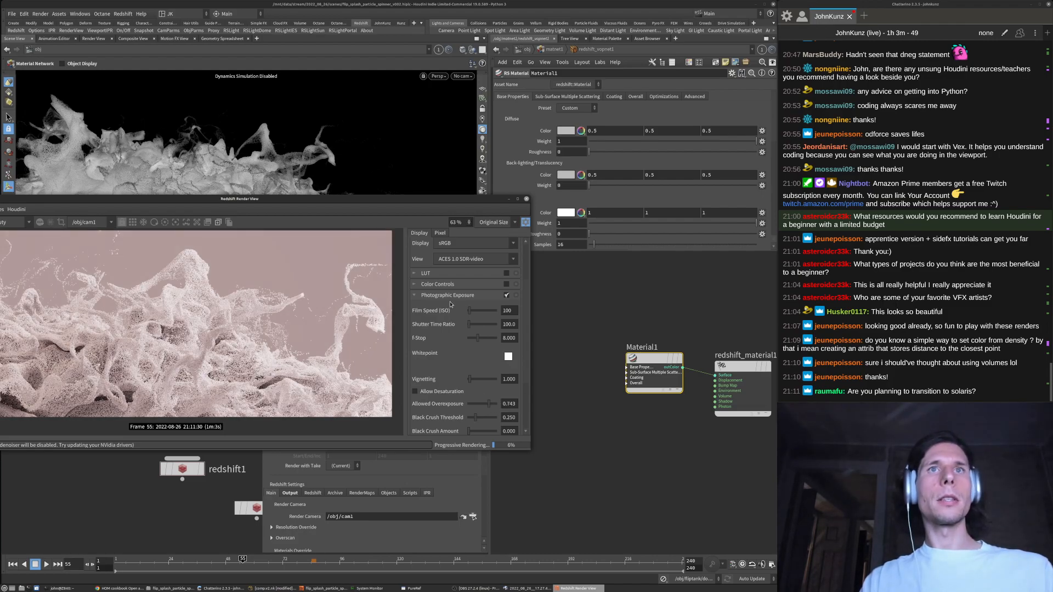
# Expand and enable Color Controls for the render, with the curve set to the RGB channel
pyautogui.scroll(2, 425, 329)
pyautogui.click(414, 319)
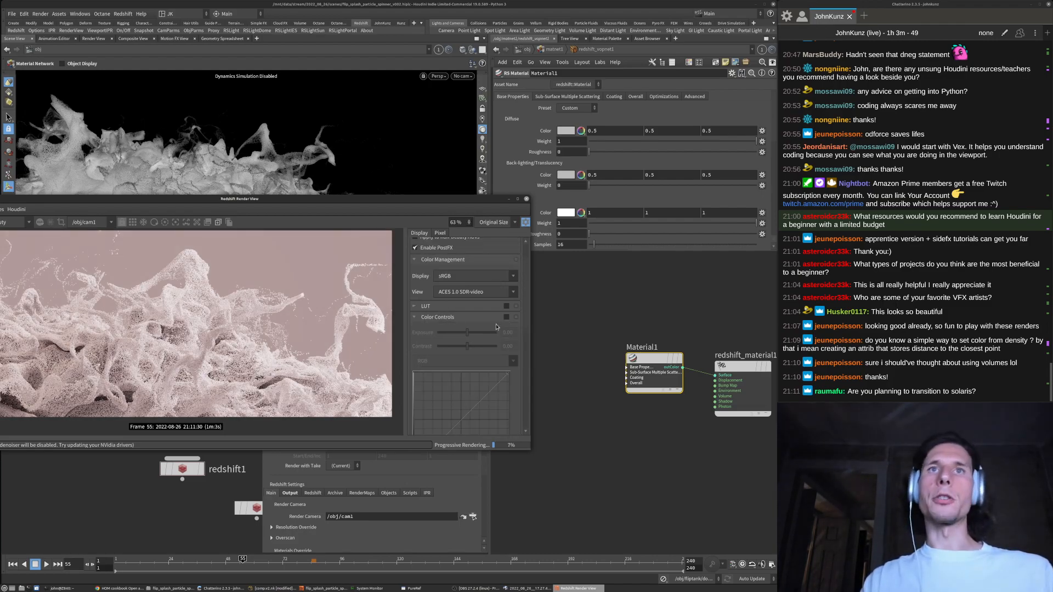
pyautogui.scroll(-2, 502, 325)
pyautogui.click(506, 286)
pyautogui.scroll(-1, 485, 329)
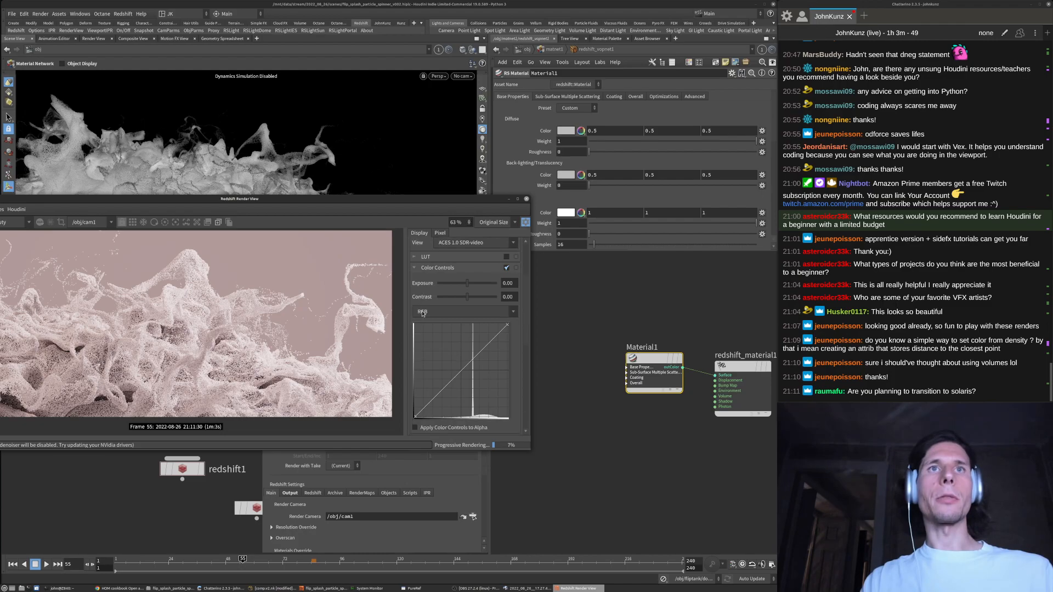
pyautogui.click(477, 312)
pyautogui.click(446, 320)
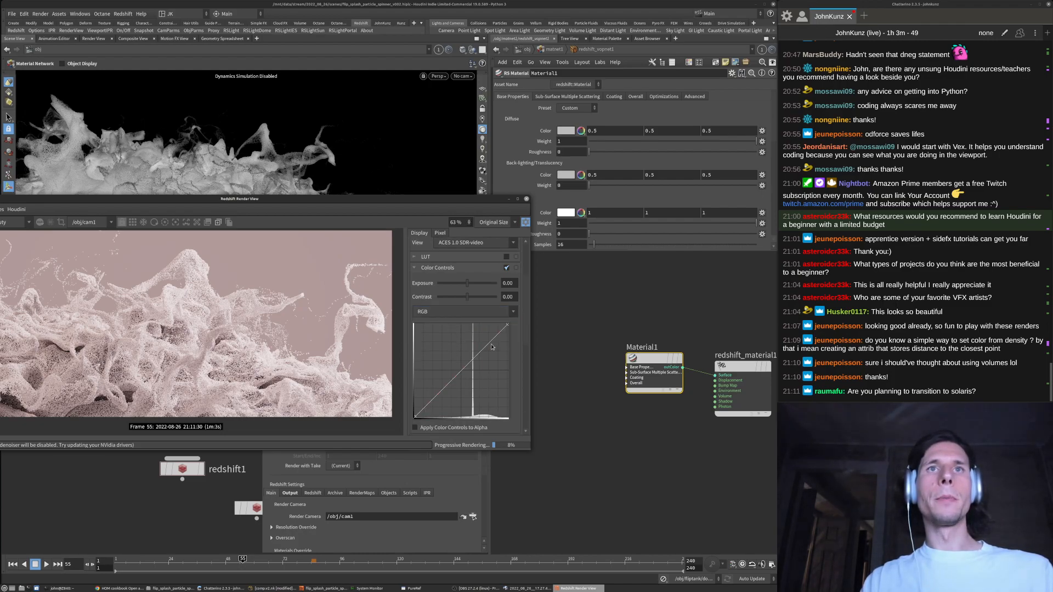
# Shape the RGB curve into an S with one point lifting the highlights and another lowering the shadows
pyautogui.click(485, 335)
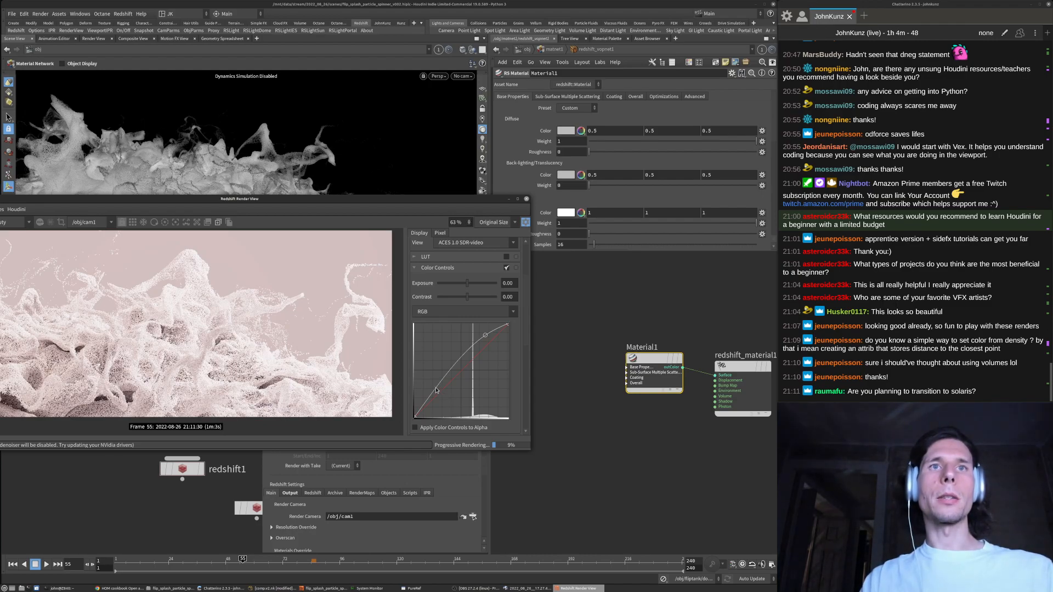
pyautogui.click(447, 404)
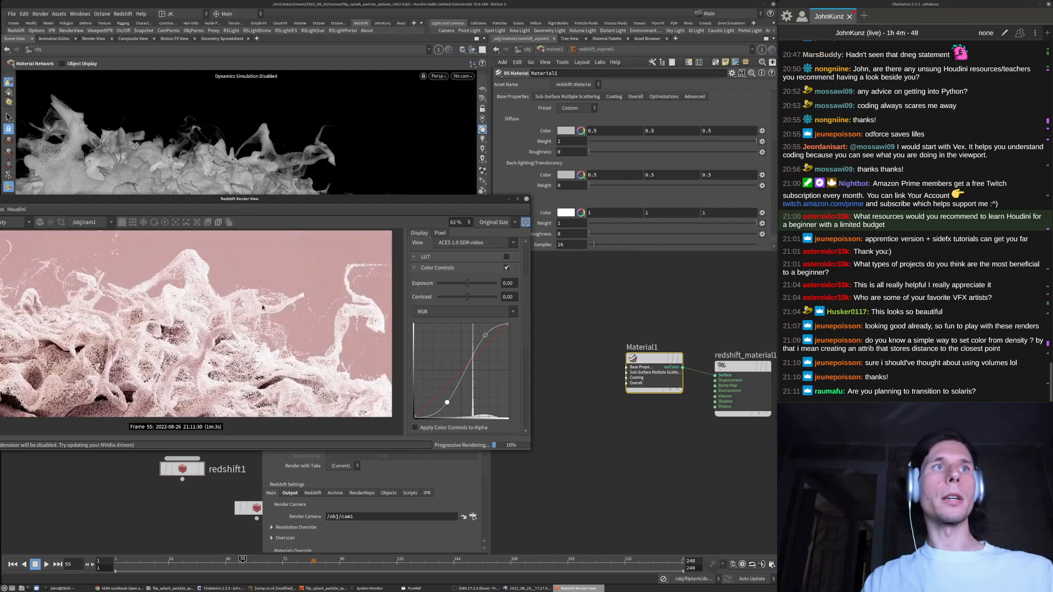
pyautogui.scroll(-2, 262, 308)
pyautogui.moveTo(487, 337); pyautogui.dragTo(489, 337)
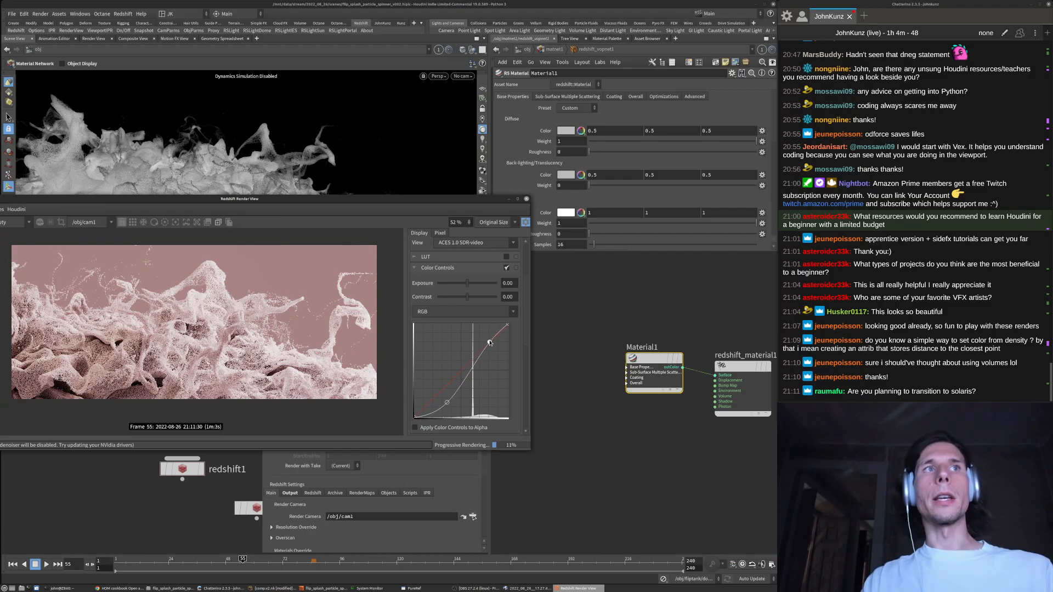
pyautogui.scroll(1, 191, 282)
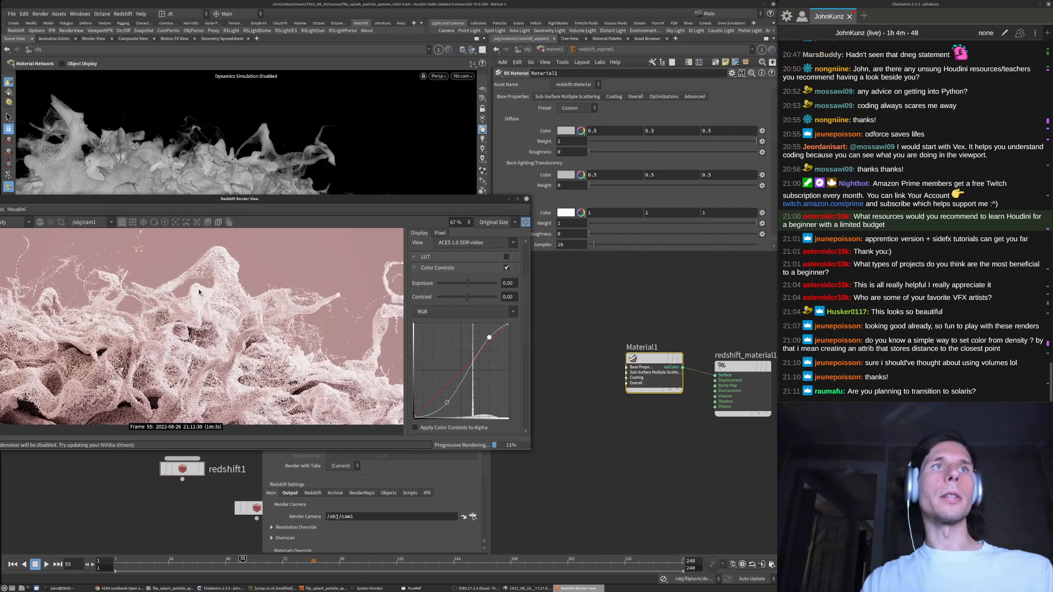
pyautogui.scroll(-2, 221, 313)
pyautogui.scroll(2, 221, 313)
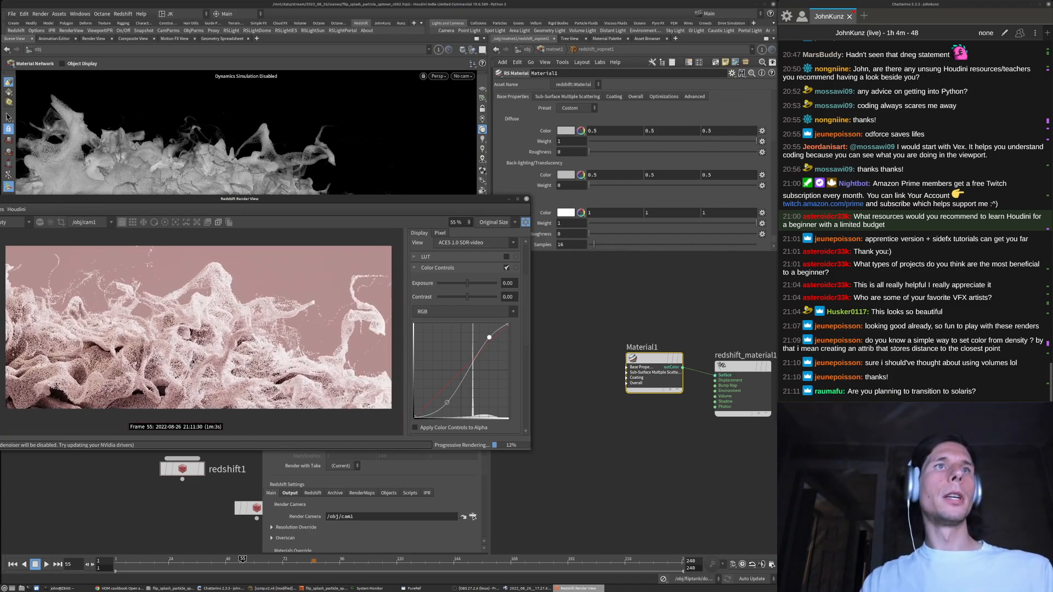
# Collapse the Color Controls and Photographic Exposure settings and compare the render with each switched off and on
pyautogui.click(415, 269)
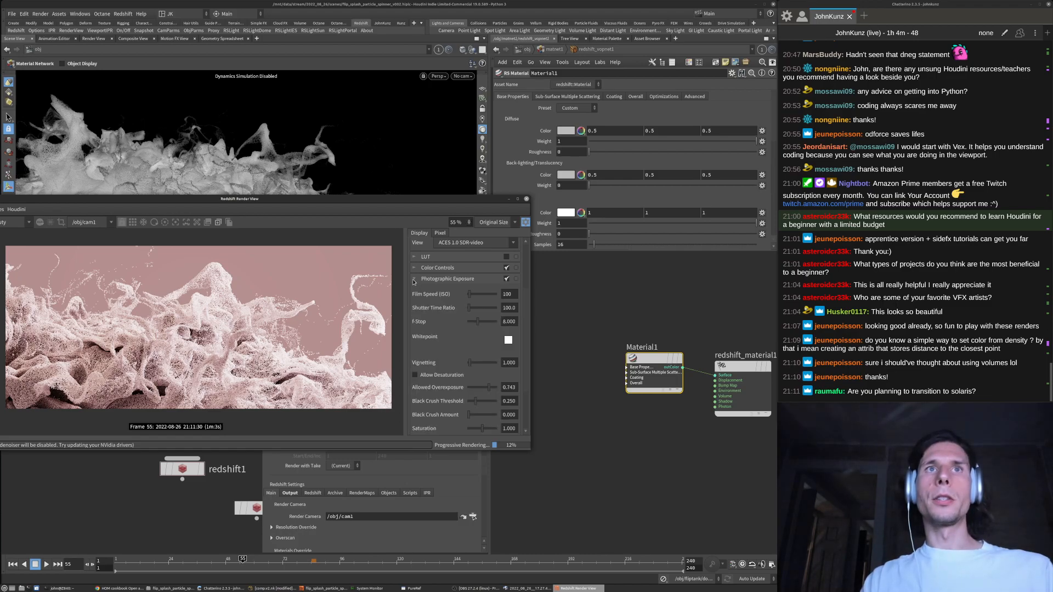
pyautogui.click(507, 350)
pyautogui.click(506, 361)
pyautogui.click(507, 361)
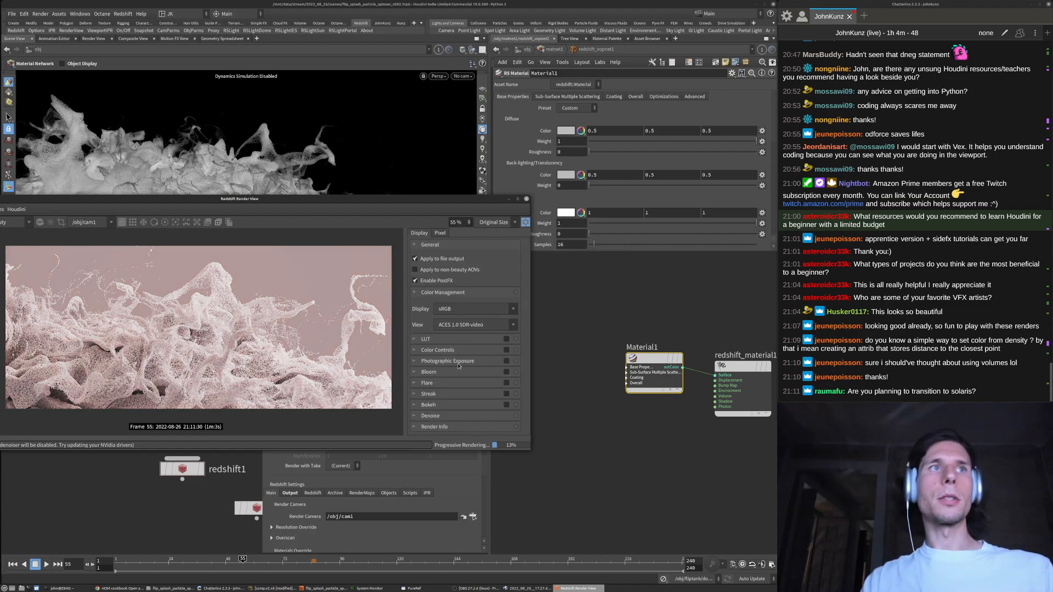
pyautogui.click(506, 350)
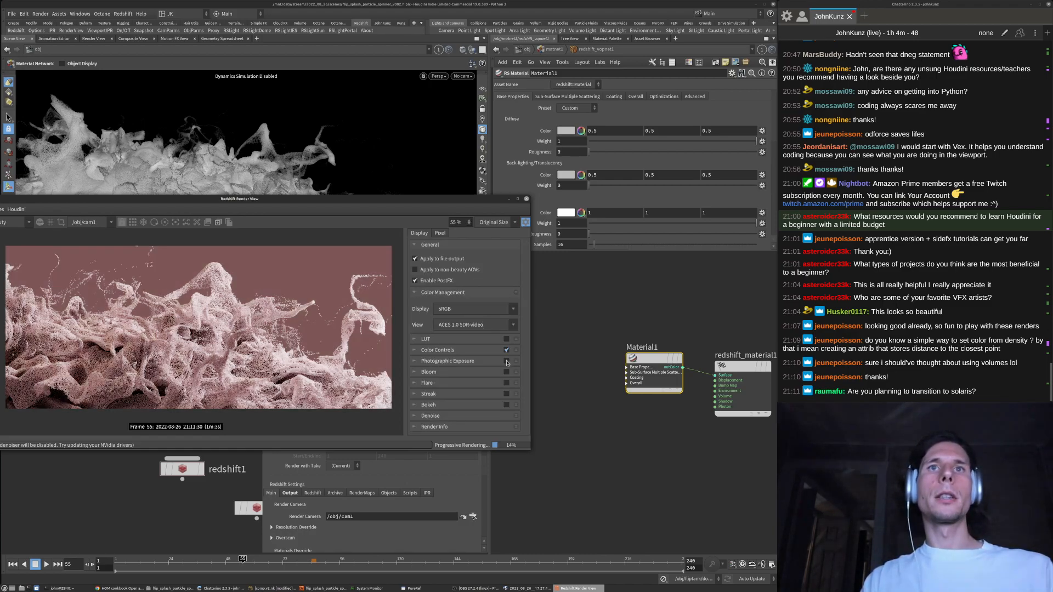
pyautogui.click(507, 361)
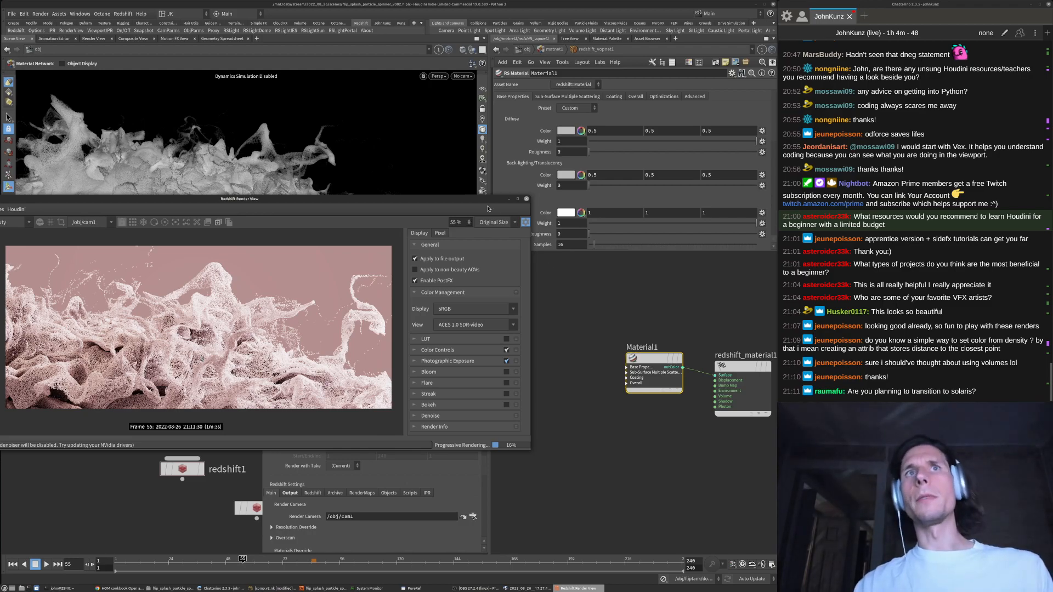
# Examine the graded render closely, then switch to PureRef and compare it with the green powder reference image
pyautogui.moveTo(455, 198); pyautogui.dragTo(483, 184)
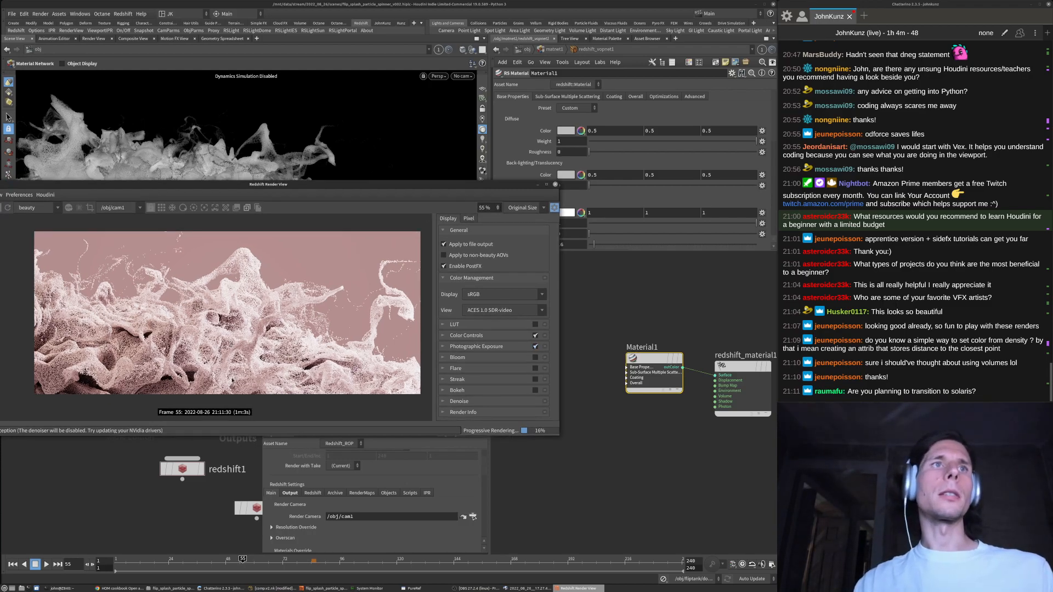
pyautogui.scroll(4, 277, 291)
pyautogui.scroll(-4, 248, 308)
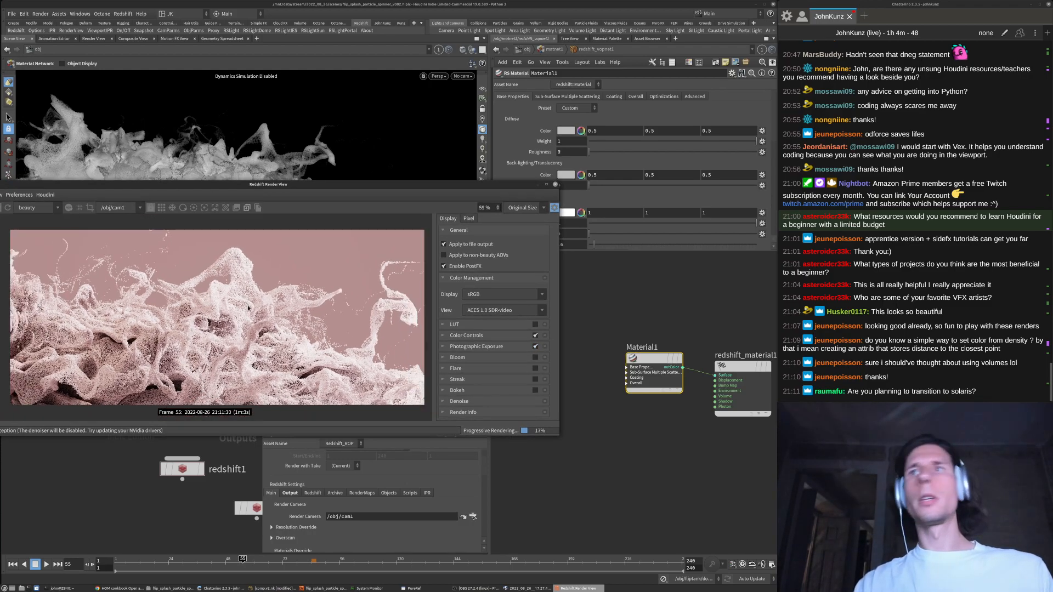
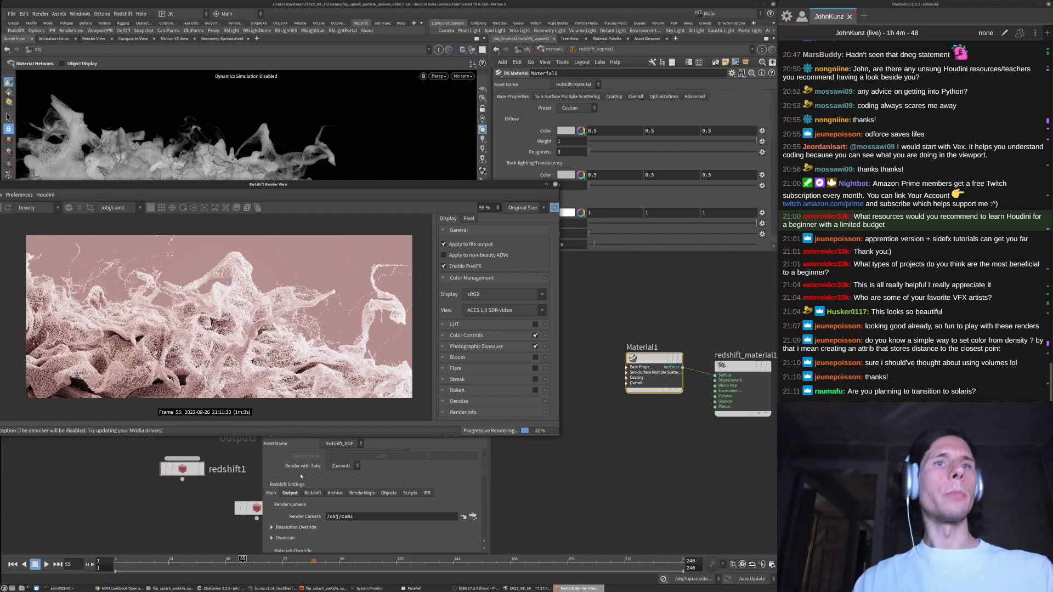
pyautogui.click(413, 589)
pyautogui.moveTo(663, 175); pyautogui.dragTo(708, 232, button='middle')
pyautogui.scroll(-5, 706, 231)
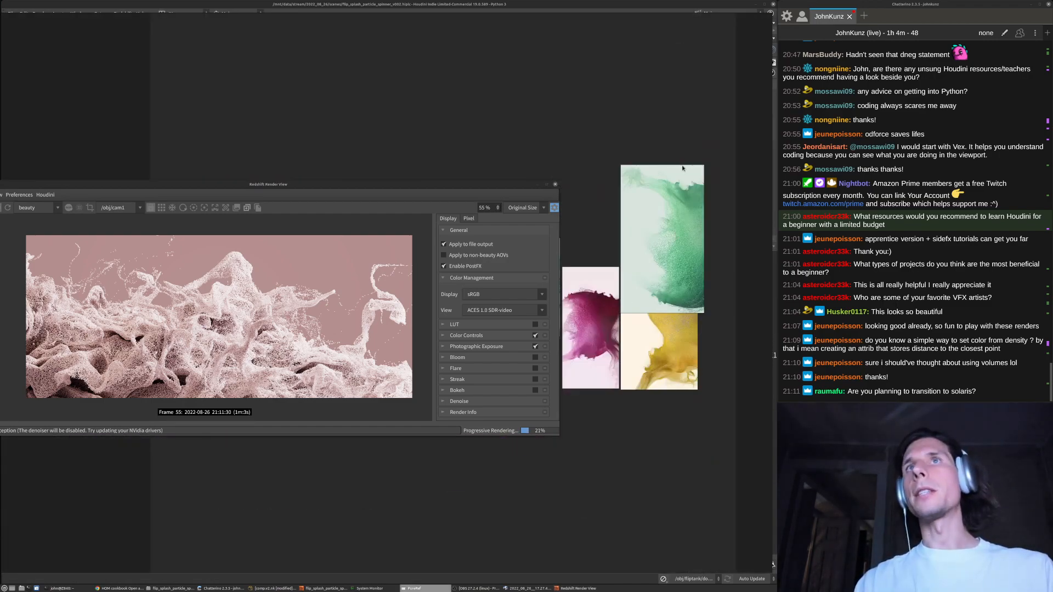
pyautogui.scroll(8, 683, 159)
pyautogui.scroll(-4, 634, 201)
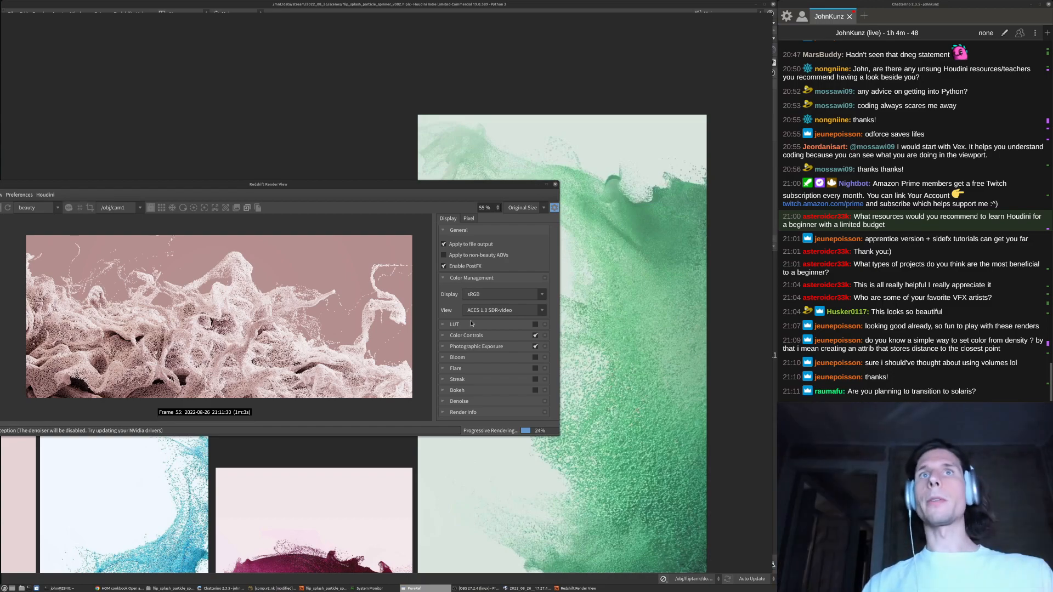
# Return to Houdini and move the render view window down, clear of the viewport and Material1's parameters
pyautogui.click(679, 8)
pyautogui.moveTo(470, 186); pyautogui.dragTo(470, 293)
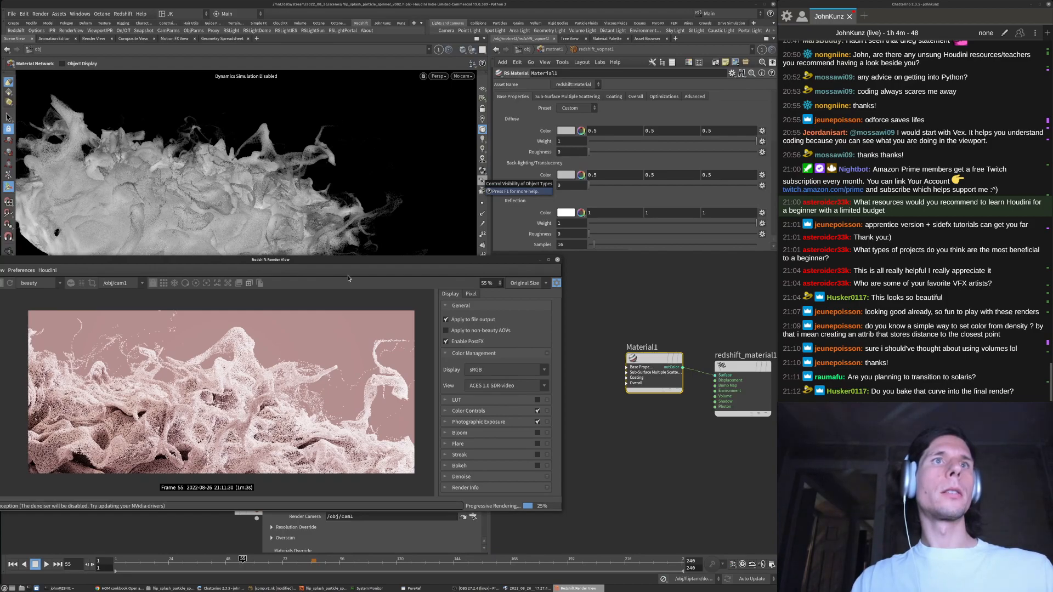
pyautogui.moveTo(352, 264); pyautogui.dragTo(357, 277)
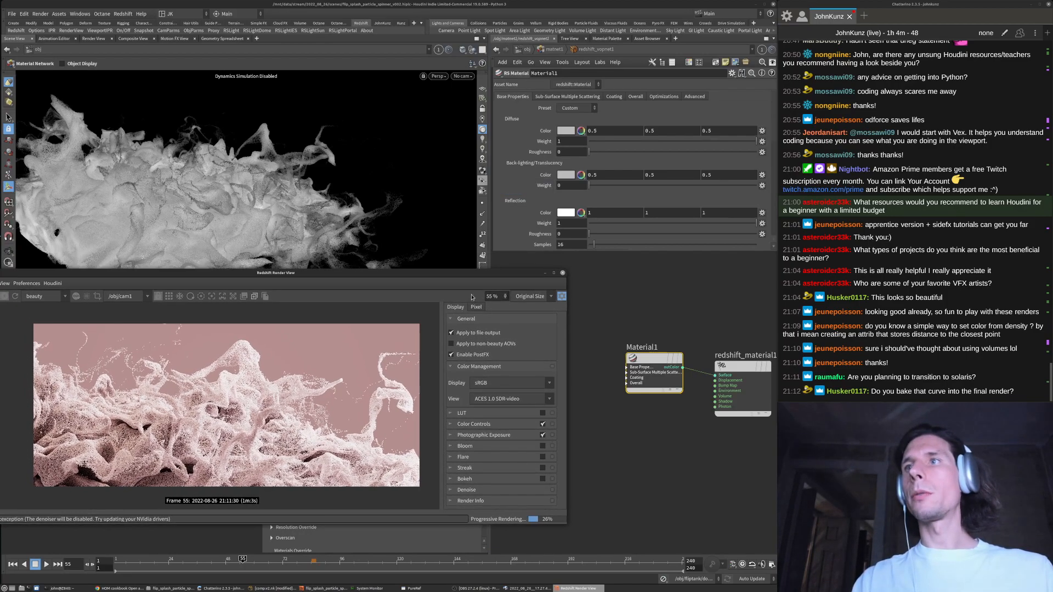
pyautogui.scroll(-4, 576, 476)
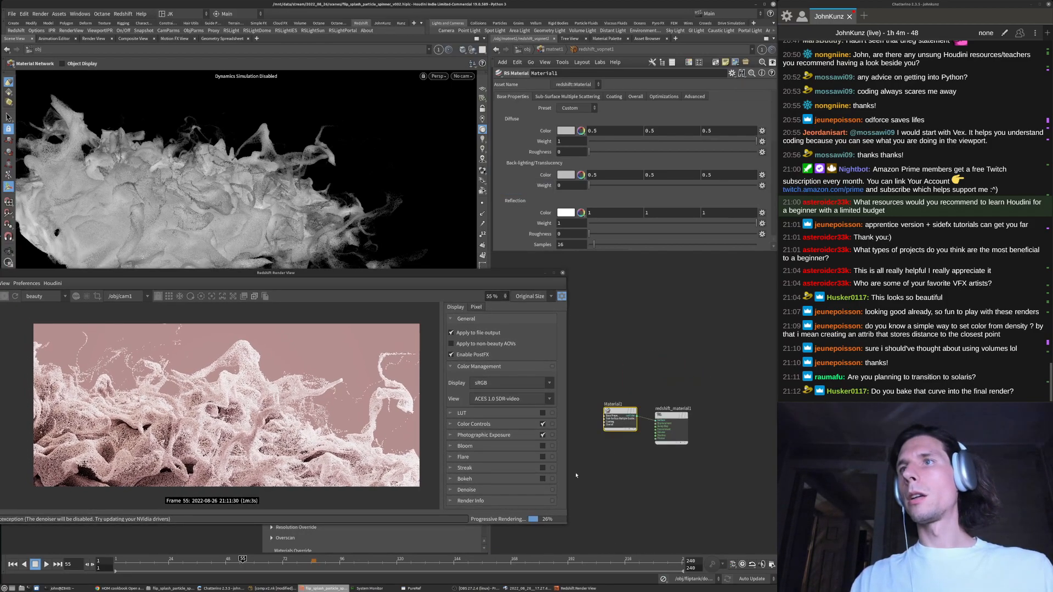
pyautogui.scroll(3, 641, 397)
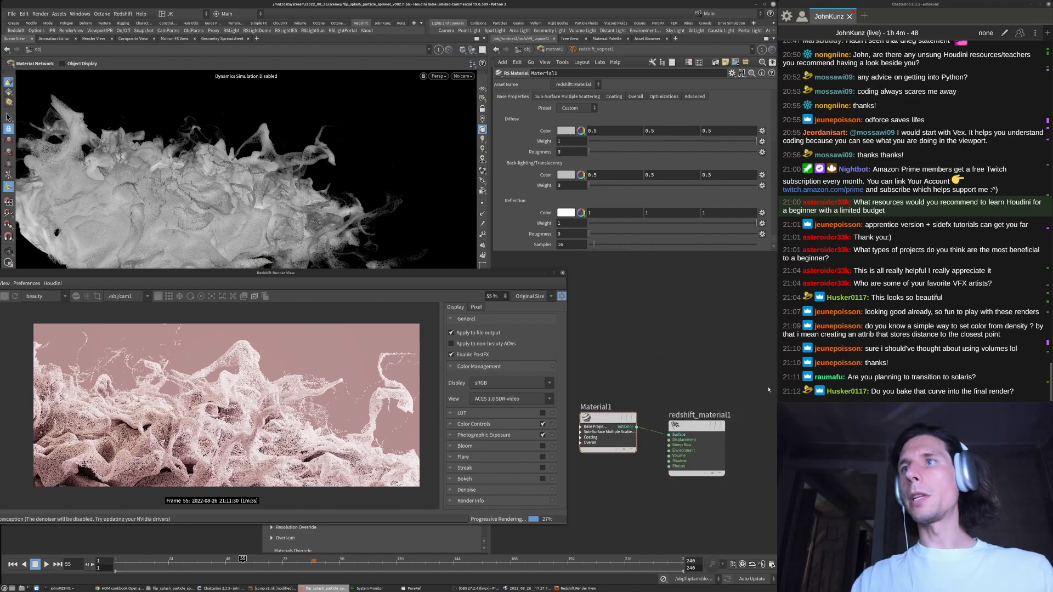
pyautogui.moveTo(871, 392); pyautogui.dragTo(1004, 392)
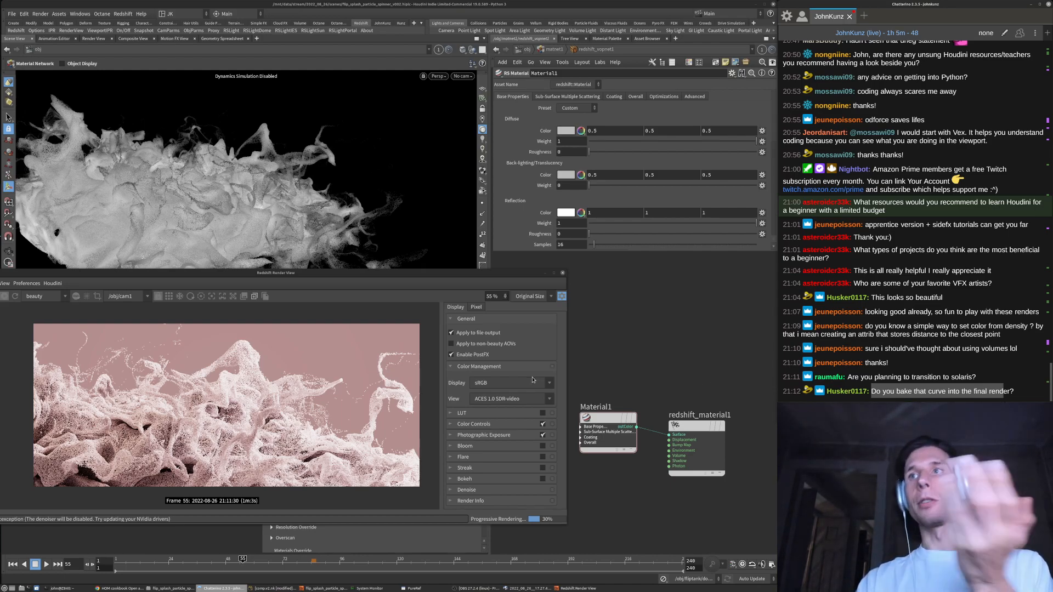
# Expand Color Controls and compare the render with the RGB curve switched off and on
pyautogui.click(451, 425)
pyautogui.scroll(-2, 494, 424)
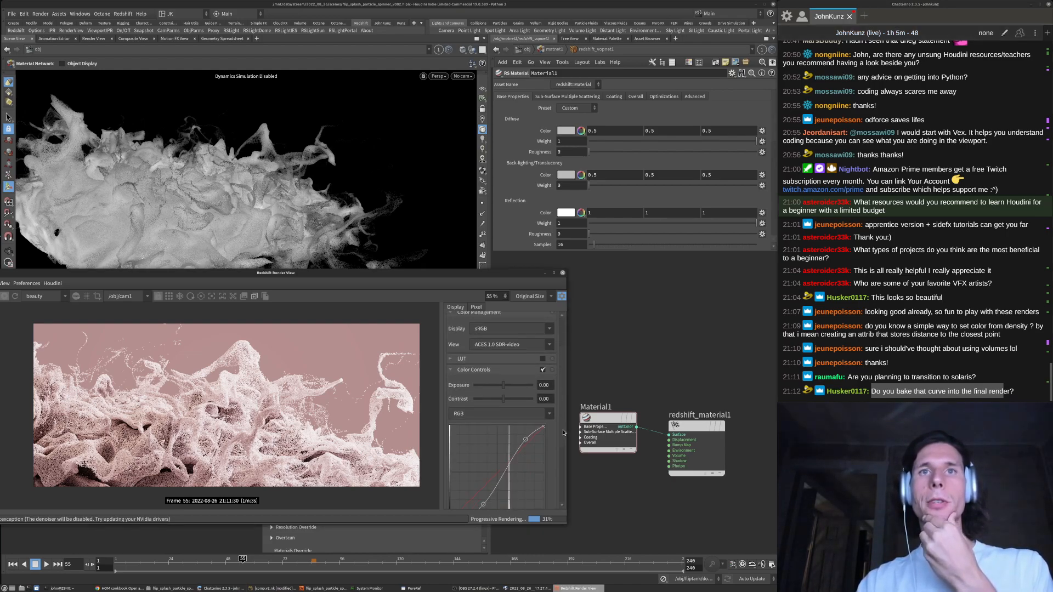
pyautogui.click(524, 436)
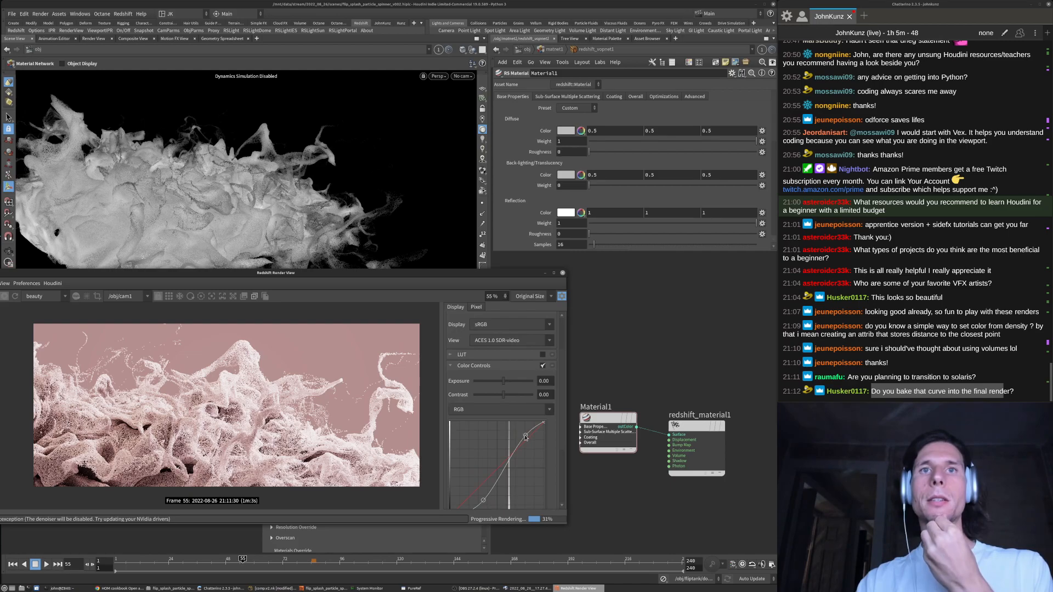
pyautogui.click(543, 366)
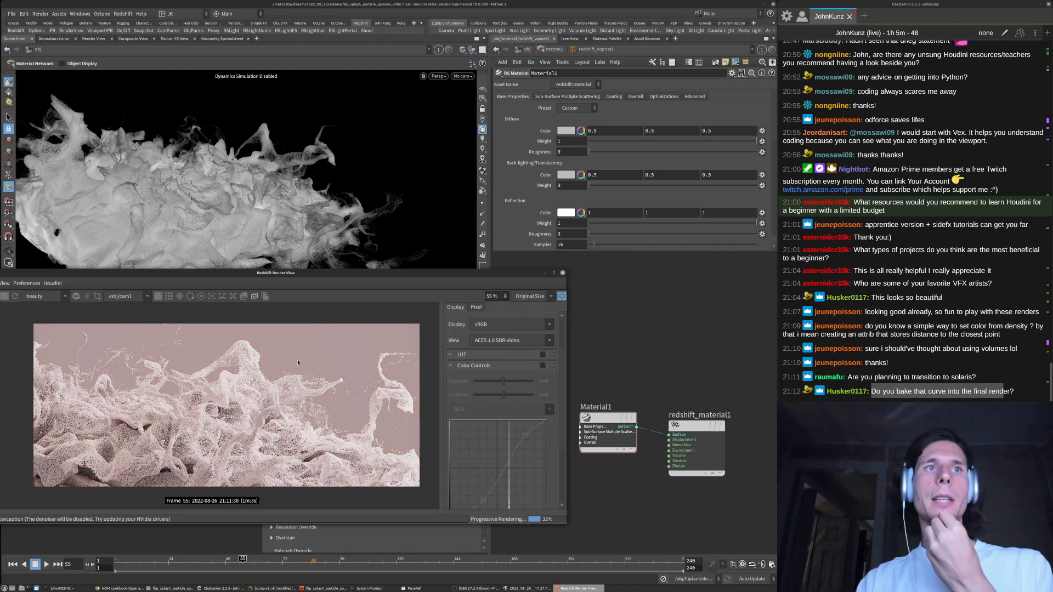
pyautogui.click(543, 366)
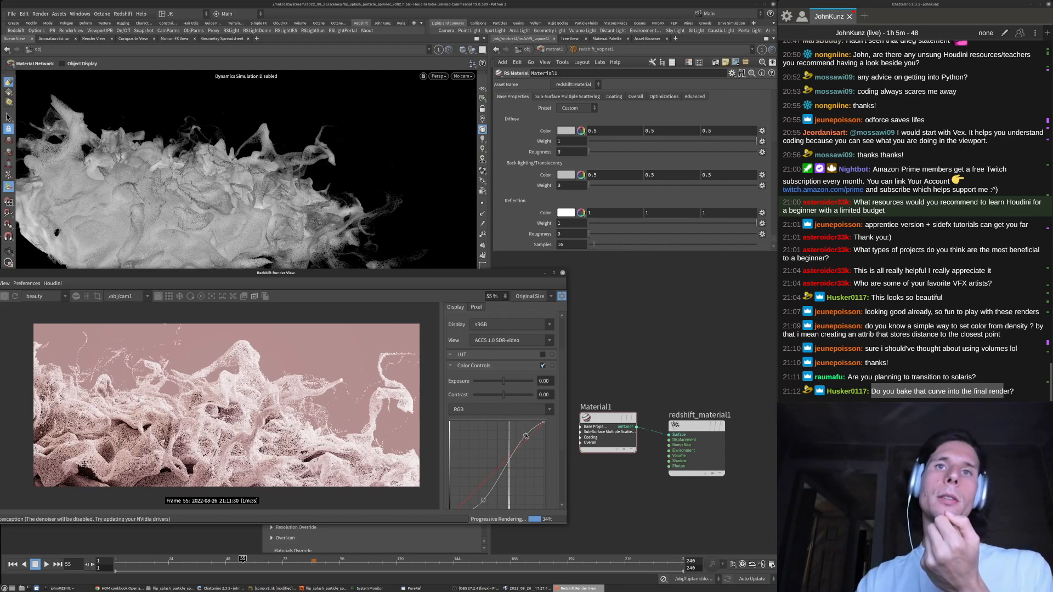
# Try lifting both the shadow and highlight points of the RGB curve to brighten the whole render
pyautogui.moveTo(527, 435); pyautogui.dragTo(526, 439)
pyautogui.moveTo(484, 501); pyautogui.dragTo(465, 487)
pyautogui.scroll(-1, 204, 386)
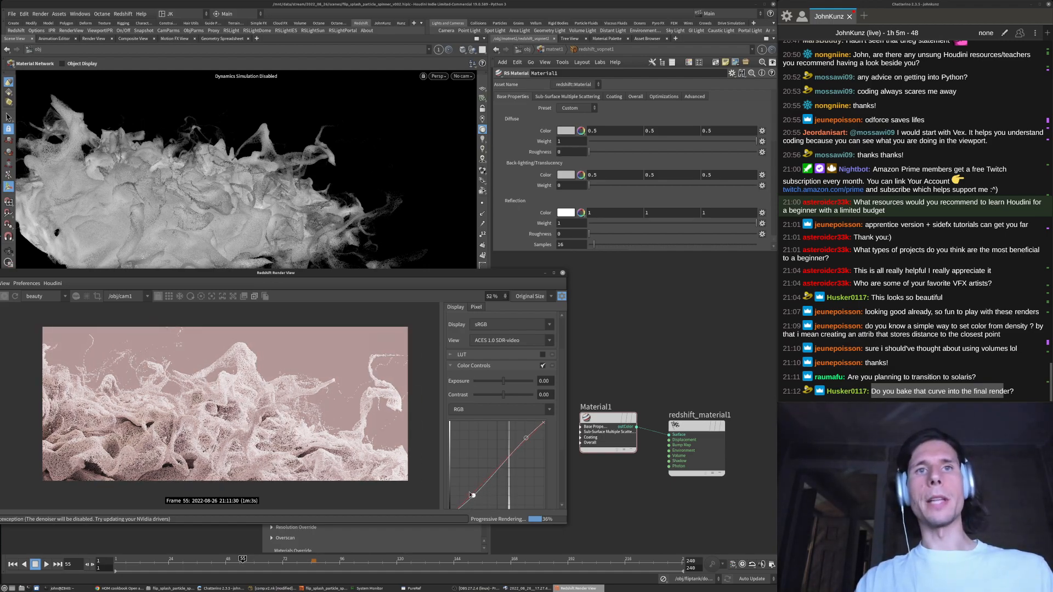
pyautogui.moveTo(526, 439); pyautogui.dragTo(522, 431)
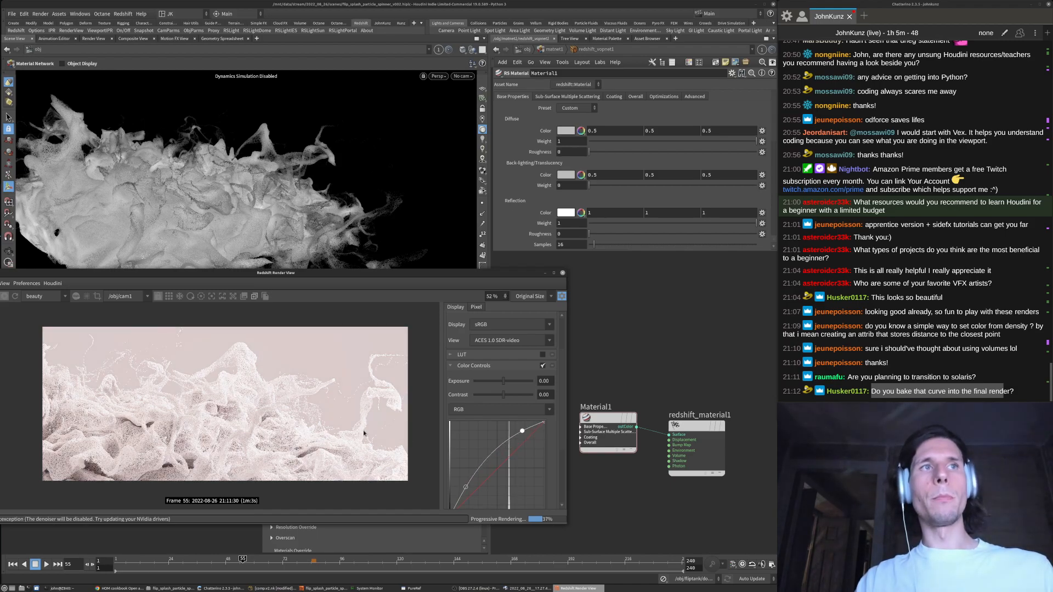
pyautogui.scroll(-2, 299, 408)
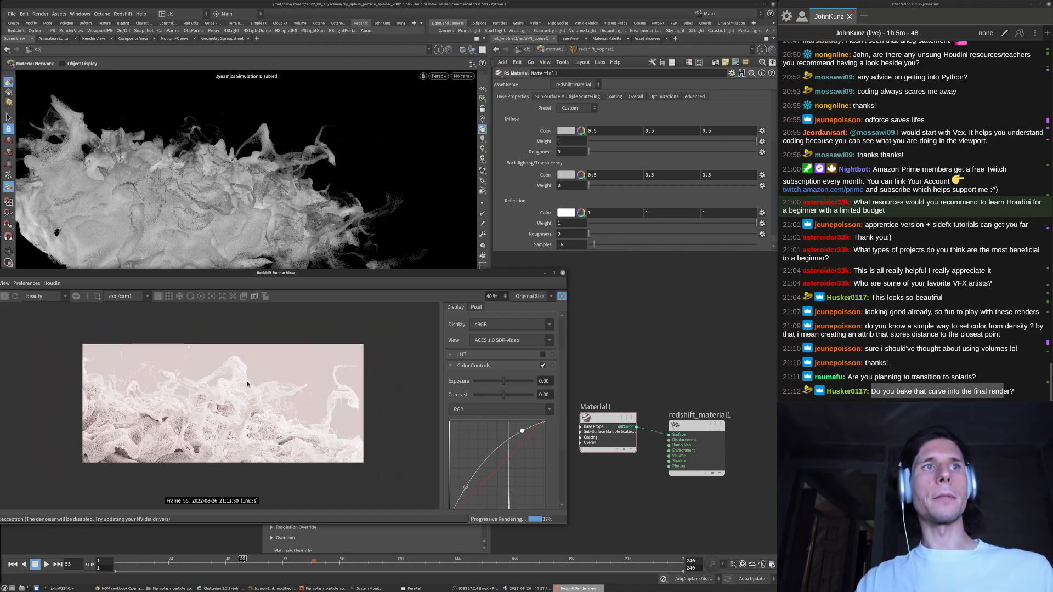
pyautogui.scroll(3, 333, 437)
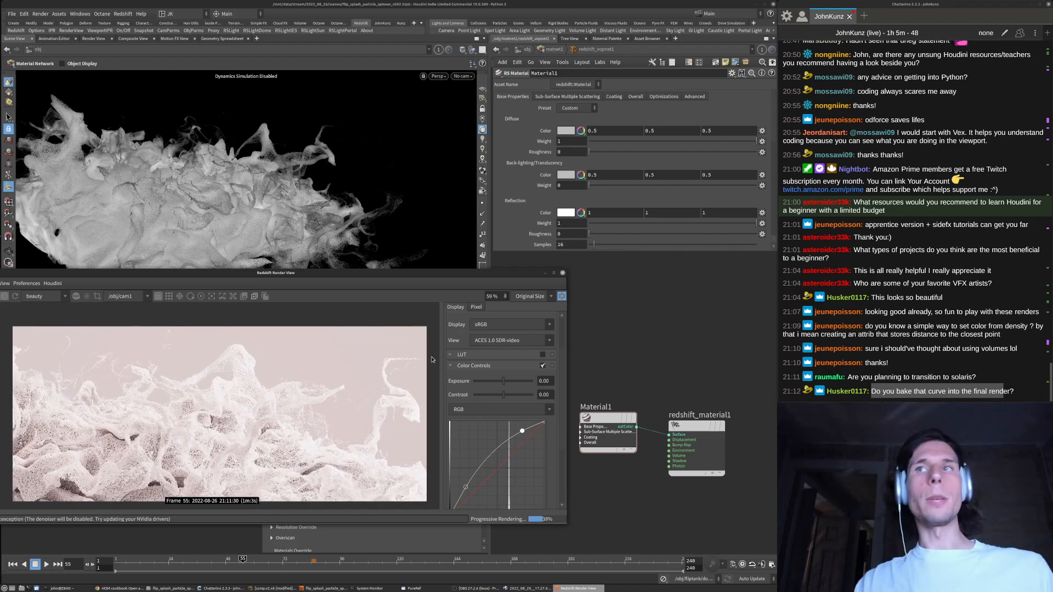
# Lower both RGB curve points into a gentle S-curve that restores contrast in the render
pyautogui.moveTo(462, 487); pyautogui.dragTo(475, 500)
pyautogui.moveTo(524, 435); pyautogui.dragTo(523, 440)
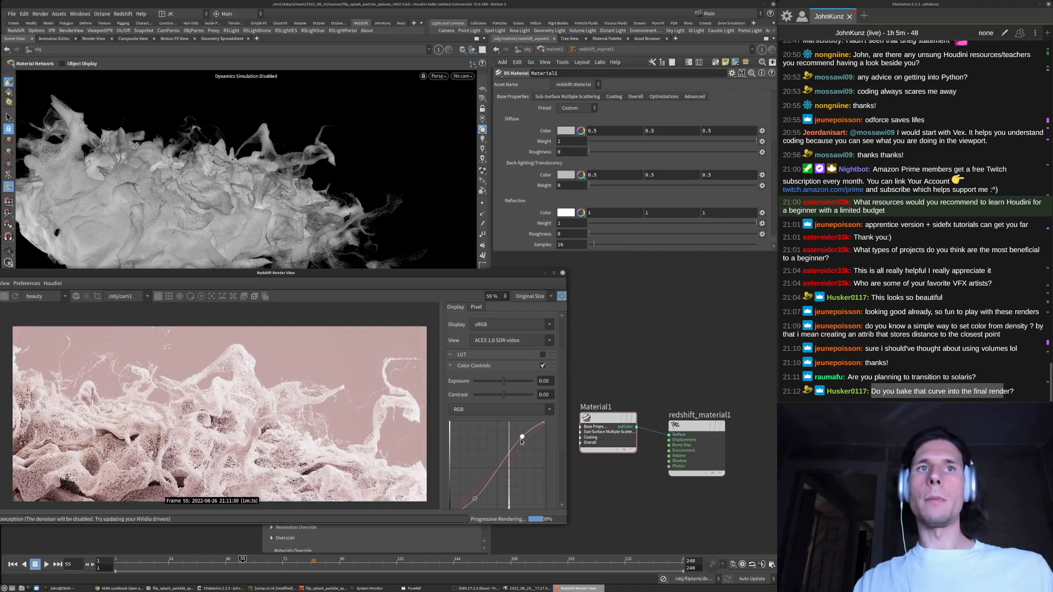
pyautogui.scroll(-1, 355, 422)
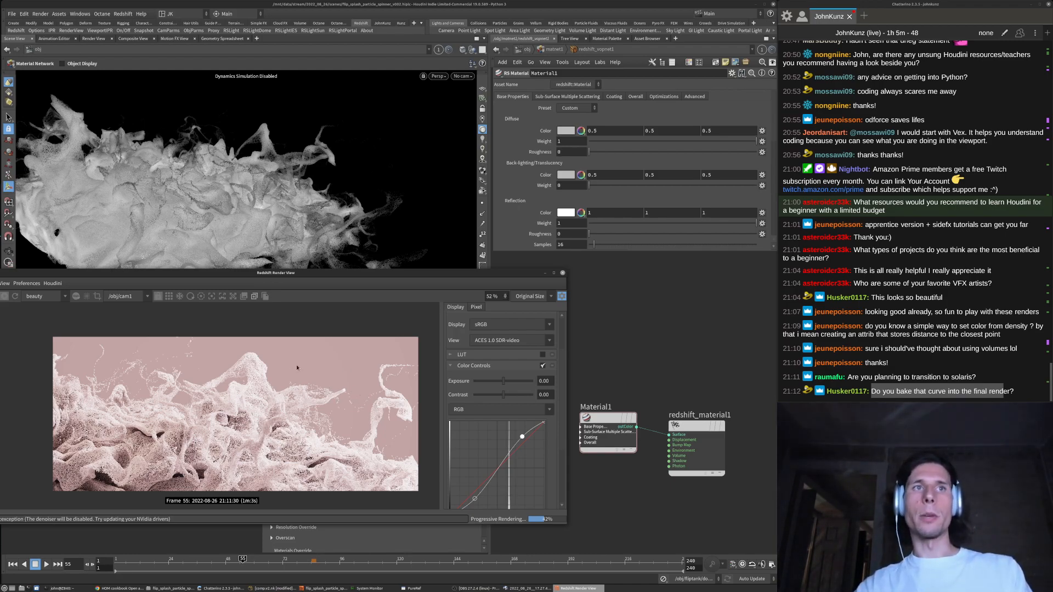
# Make Material1's parameter pane narrower and taller, and set the material's Reflection Roughness to 0.4
pyautogui.moveTo(646, 329); pyautogui.dragTo(623, 254, button='middle')
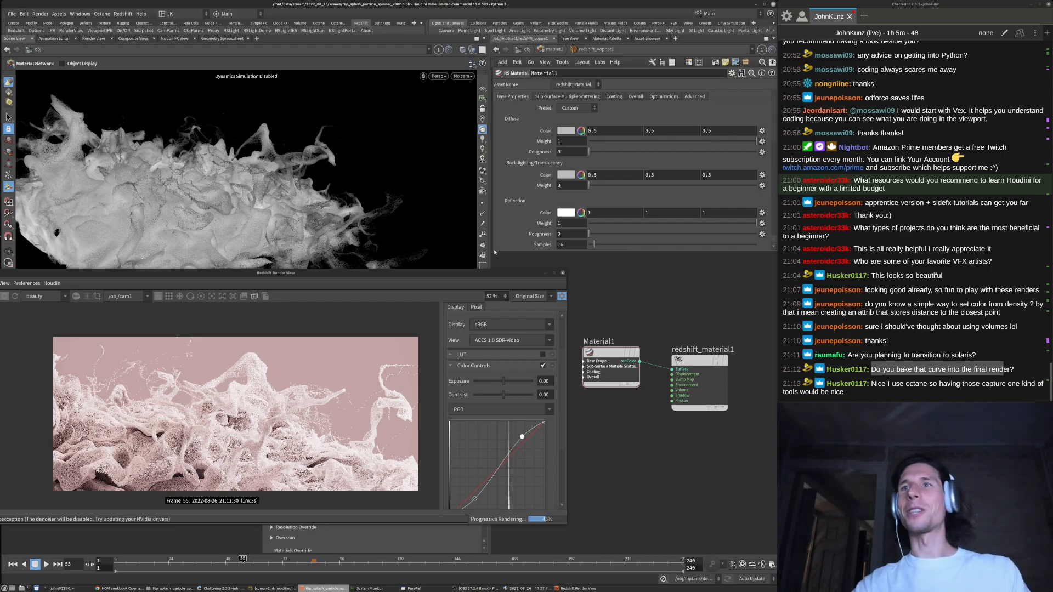
pyautogui.moveTo(644, 430); pyautogui.dragTo(651, 420, button='middle')
pyautogui.moveTo(493, 253); pyautogui.dragTo(569, 265)
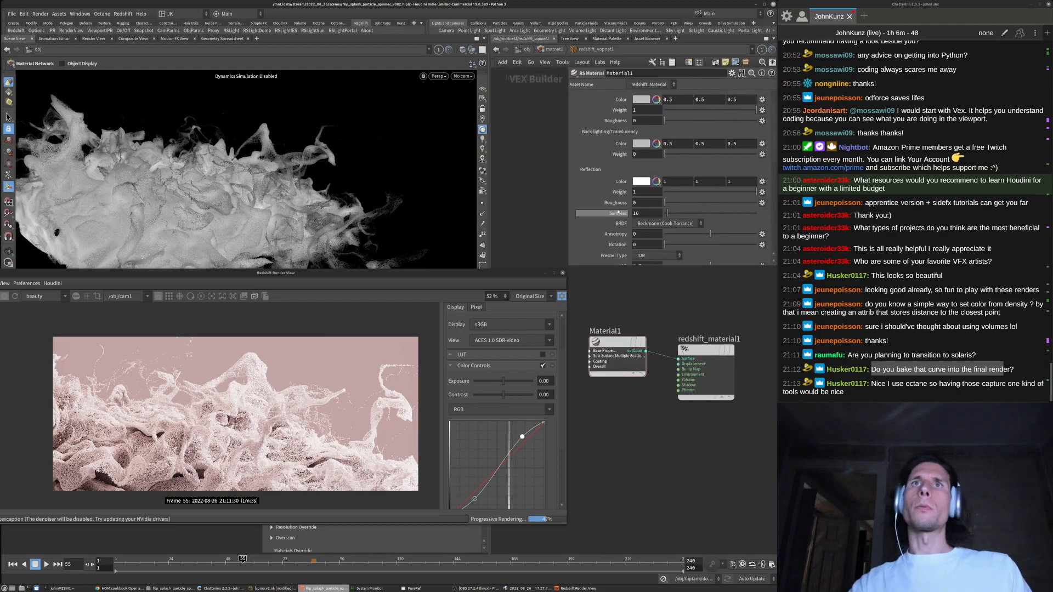
pyautogui.click(683, 203)
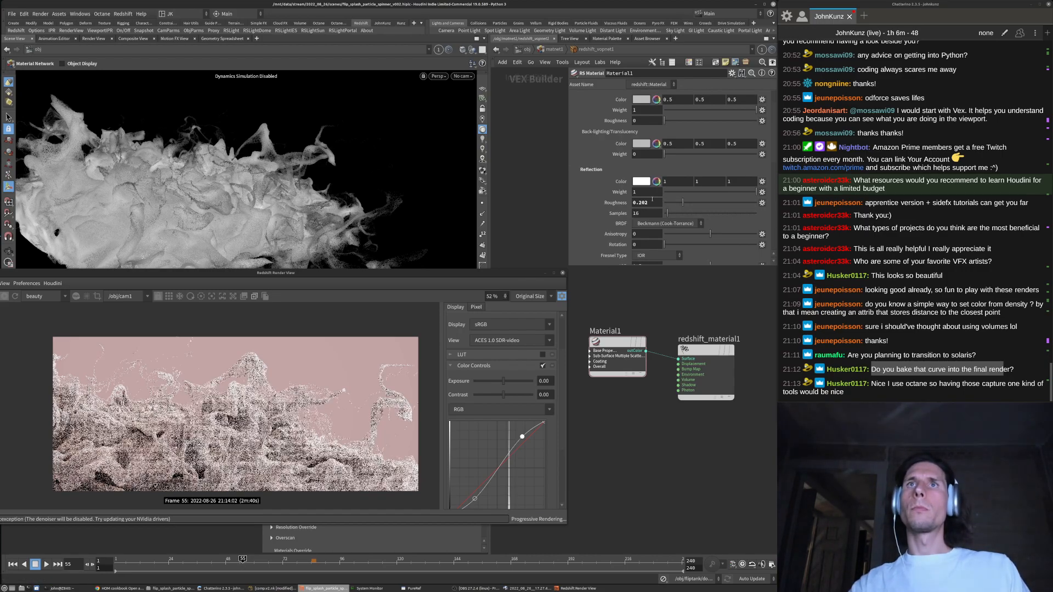
pyautogui.doubleClick(641, 203)
pyautogui.write('0.4')
pyautogui.press('Return')
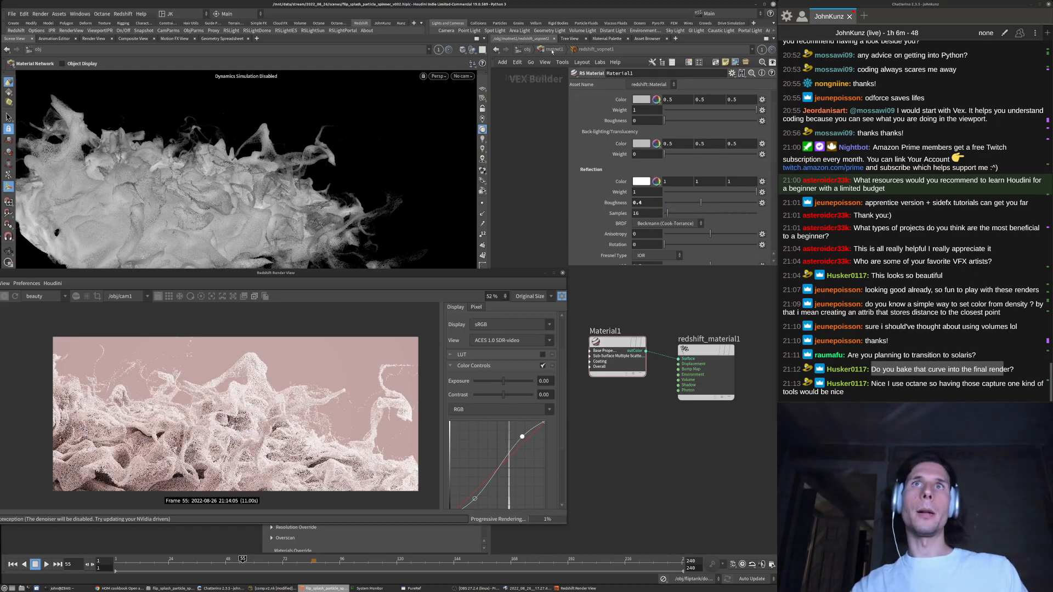
# Go up to the object level and inspect the material assigned to the fliptank object
pyautogui.scroll(-2, 656, 254)
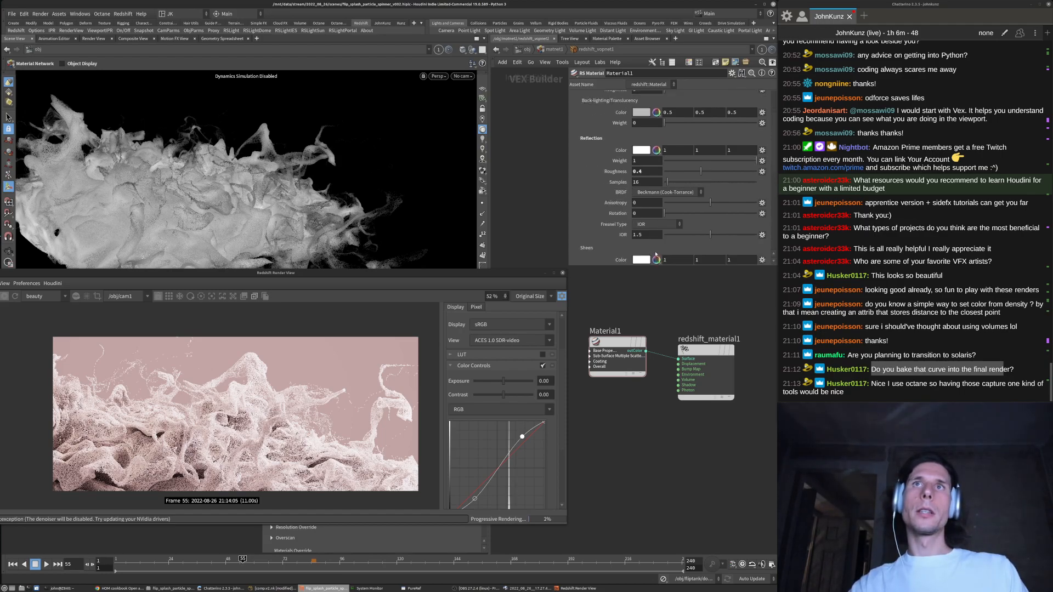
pyautogui.click(553, 49)
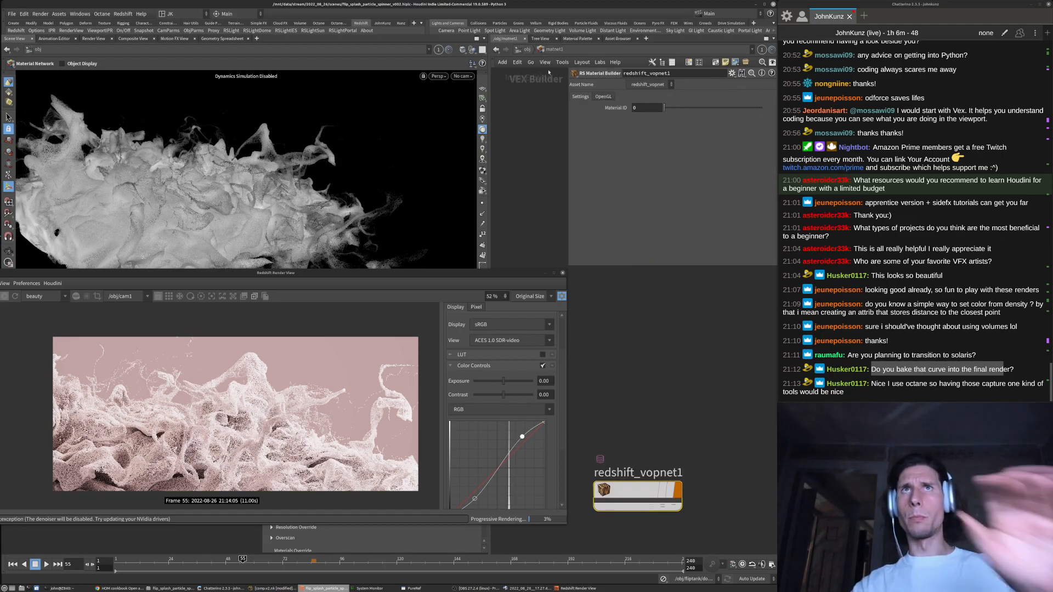
pyautogui.moveTo(628, 486); pyautogui.dragTo(258, 225)
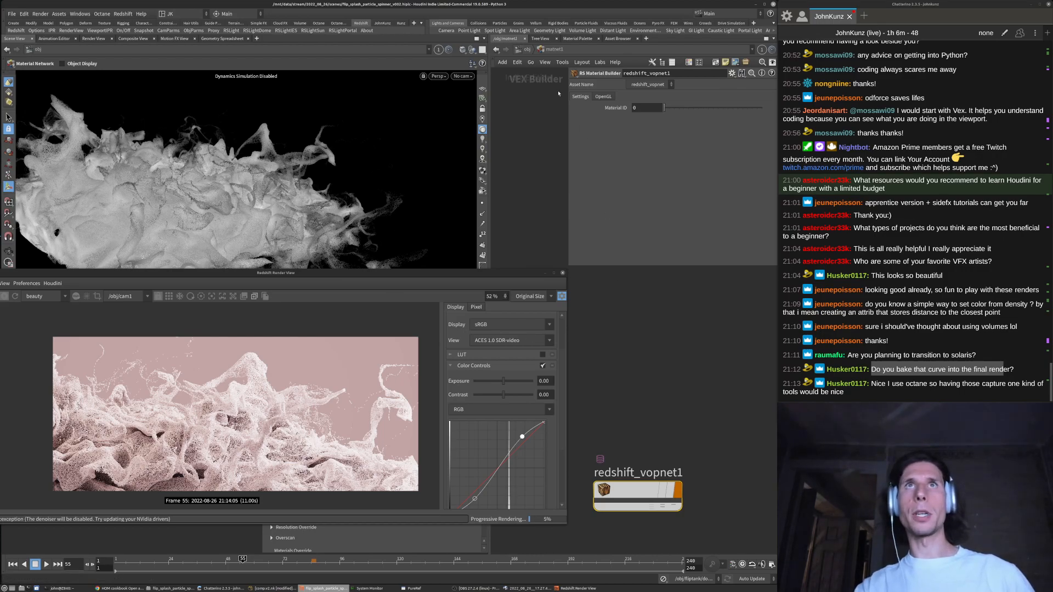
pyautogui.click(527, 49)
pyautogui.click(609, 332)
pyautogui.click(606, 96)
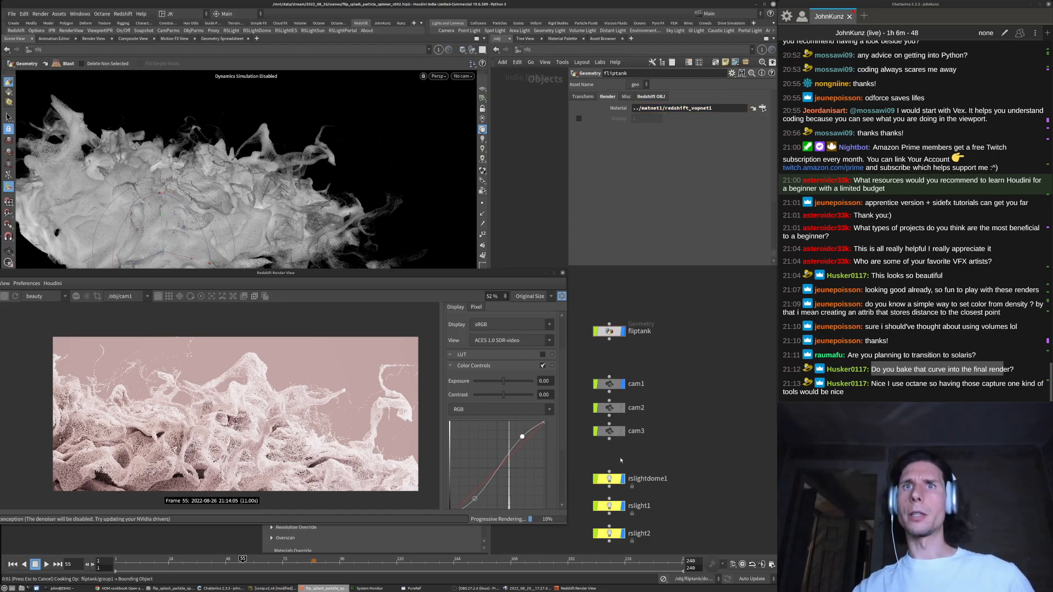
pyautogui.scroll(-3, 617, 437)
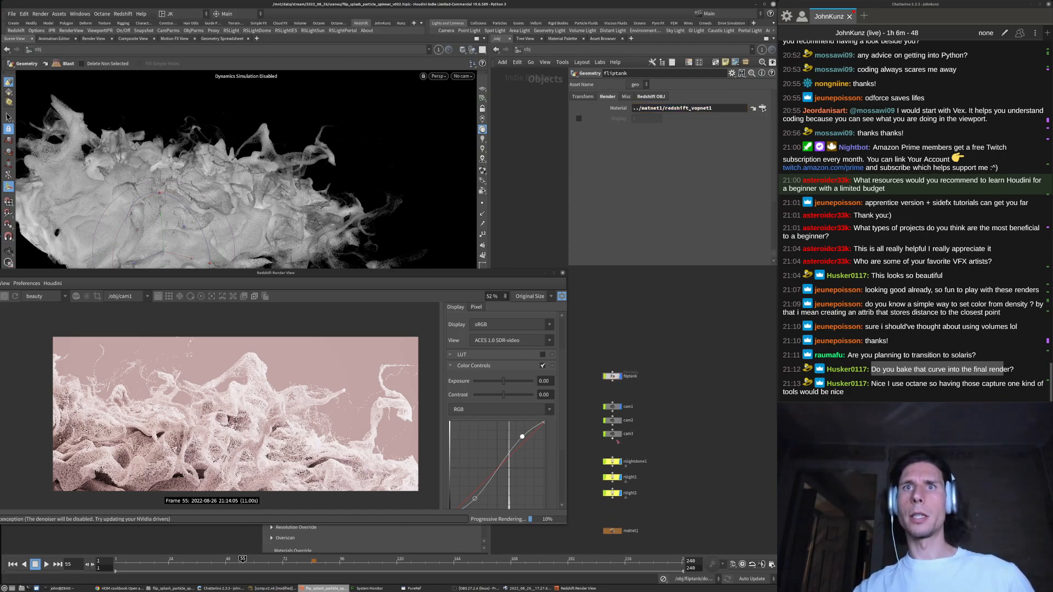
pyautogui.moveTo(678, 347); pyautogui.dragTo(600, 535)
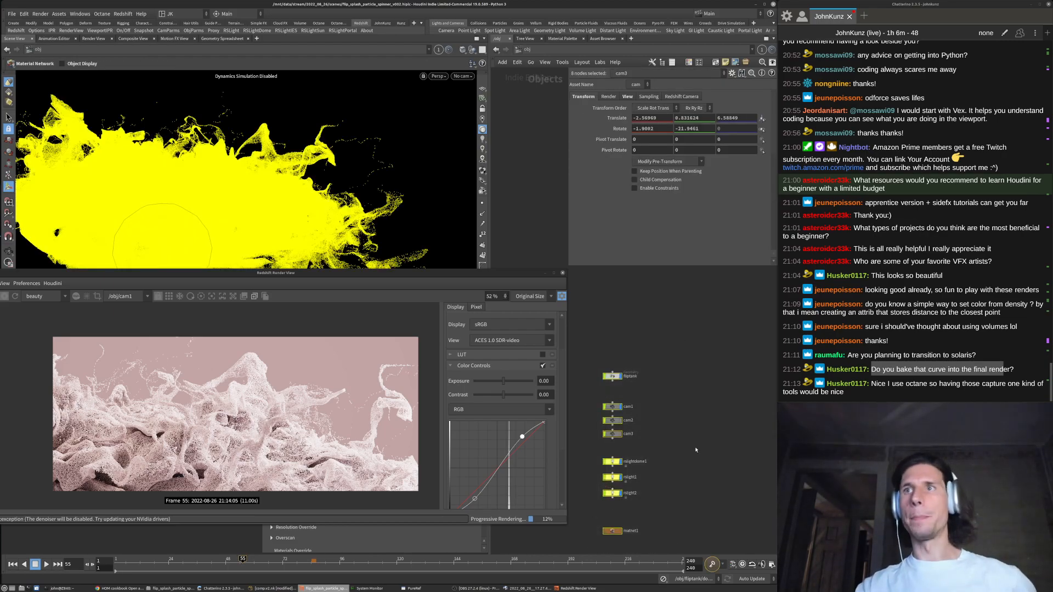
pyautogui.click(701, 425)
pyautogui.scroll(5, 639, 523)
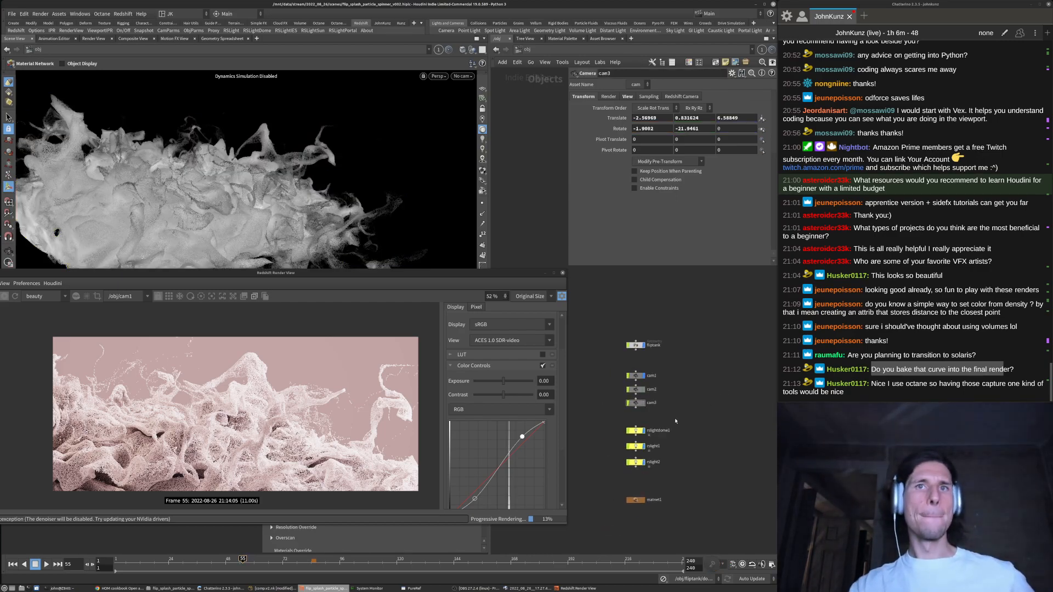
# Open redshift_vopnet1 inside matnet1 and bring up the diffuse settings of Material1
pyautogui.doubleClick(639, 523)
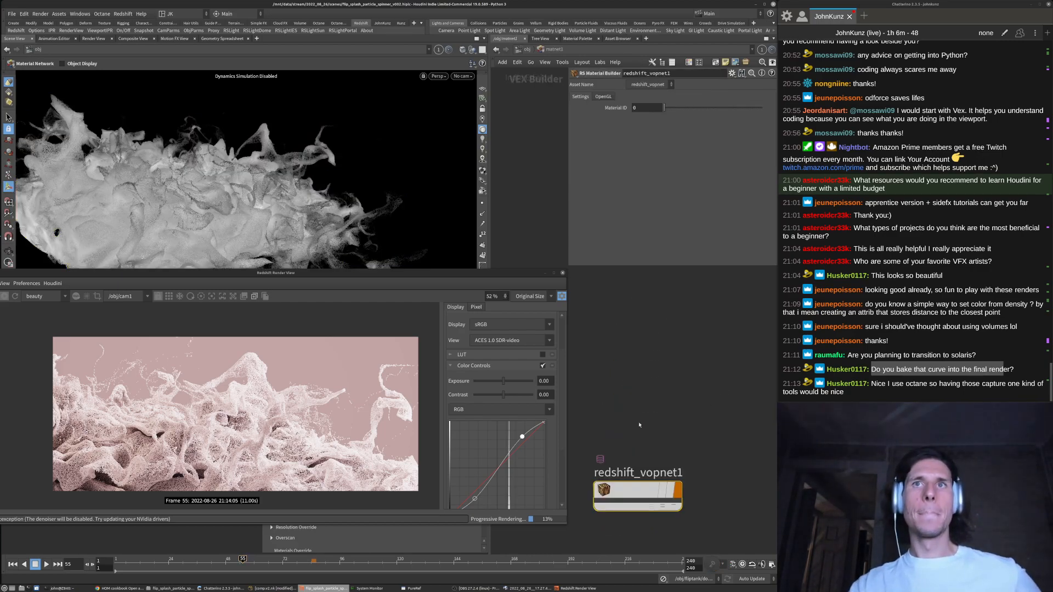
pyautogui.doubleClick(636, 490)
pyautogui.scroll(3, 680, 164)
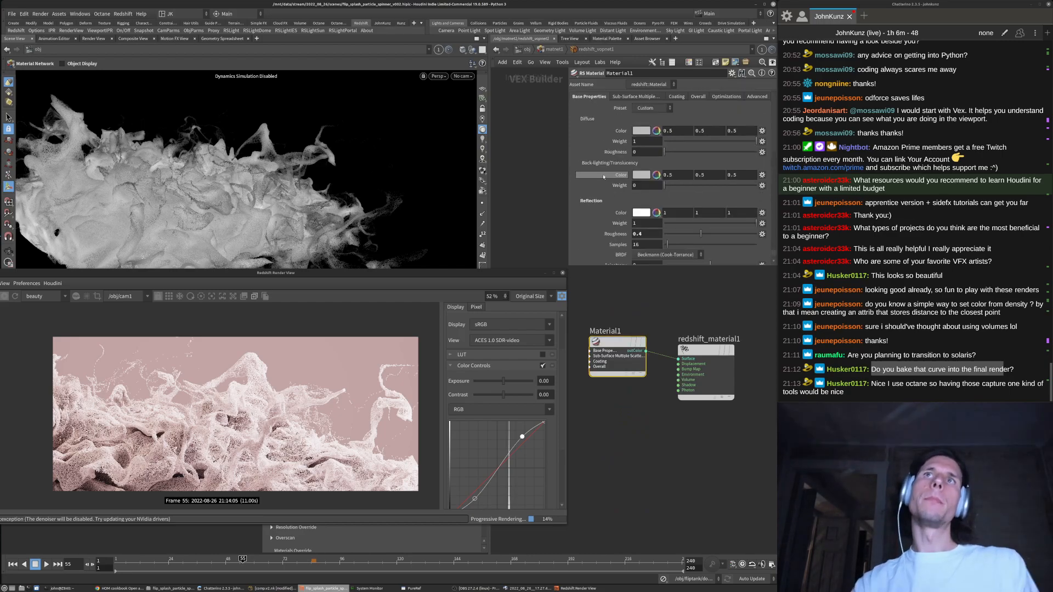
# Set the diffuse color of Material1 to 1, 0.2, 0.1
pyautogui.doubleClick(681, 132)
pyautogui.write('1')
pyautogui.press('Return')
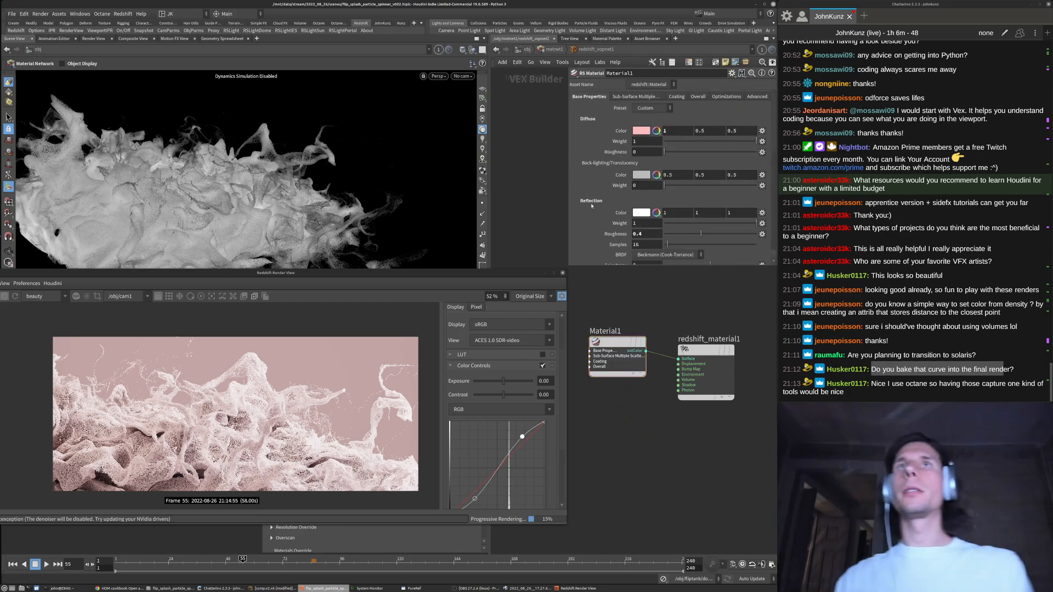
pyautogui.doubleClick(707, 131)
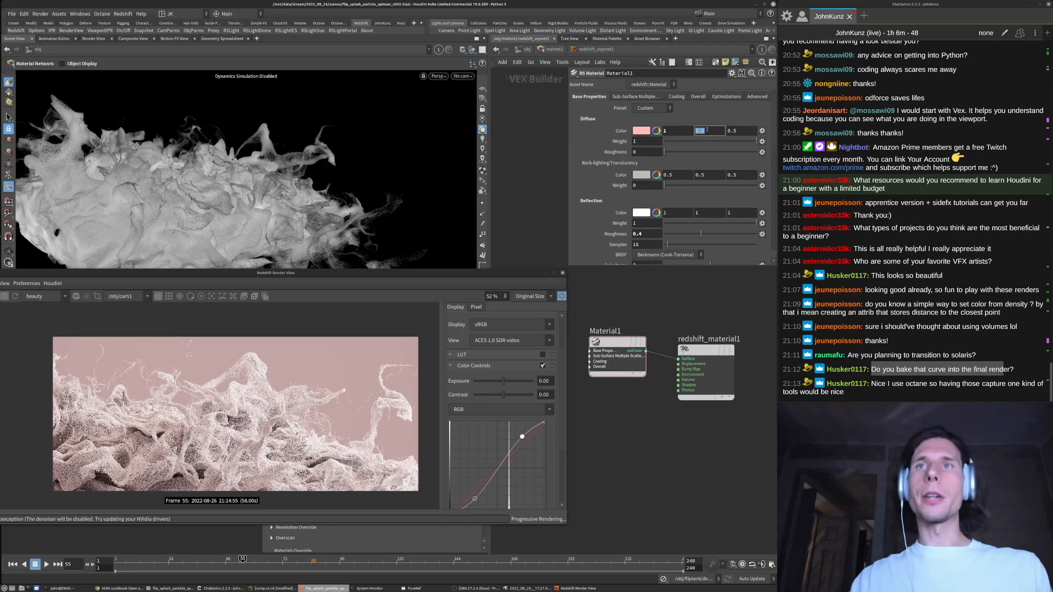
pyautogui.write('.2')
pyautogui.press('Return')
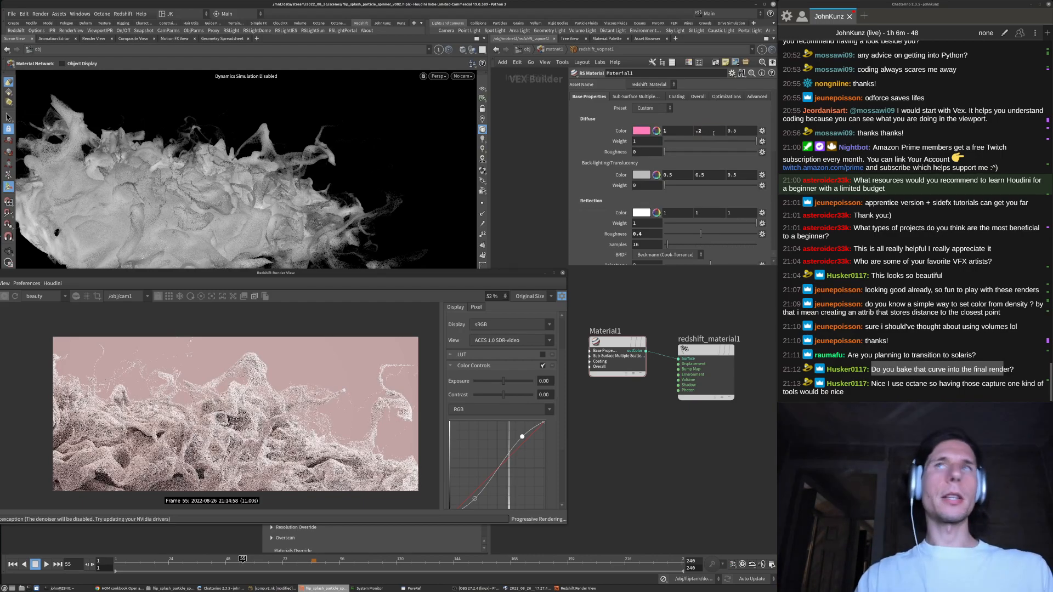
pyautogui.doubleClick(734, 130)
pyautogui.write('.1')
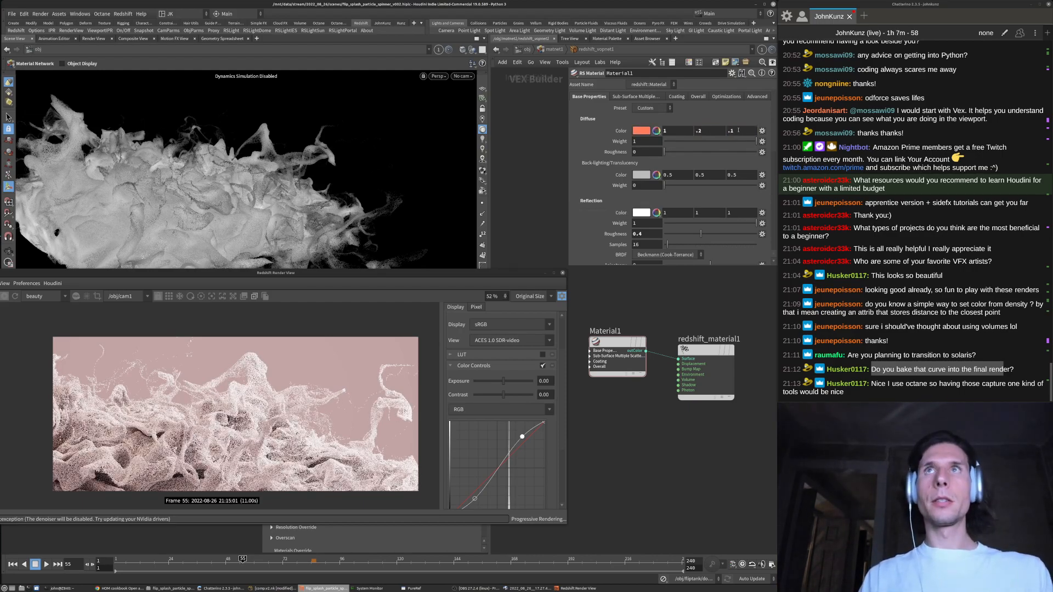
pyautogui.press('Return')
# Change the diffuse color of Material1 to 0.1, 0.2, 1 and restart the Redshift render
pyautogui.write('1')
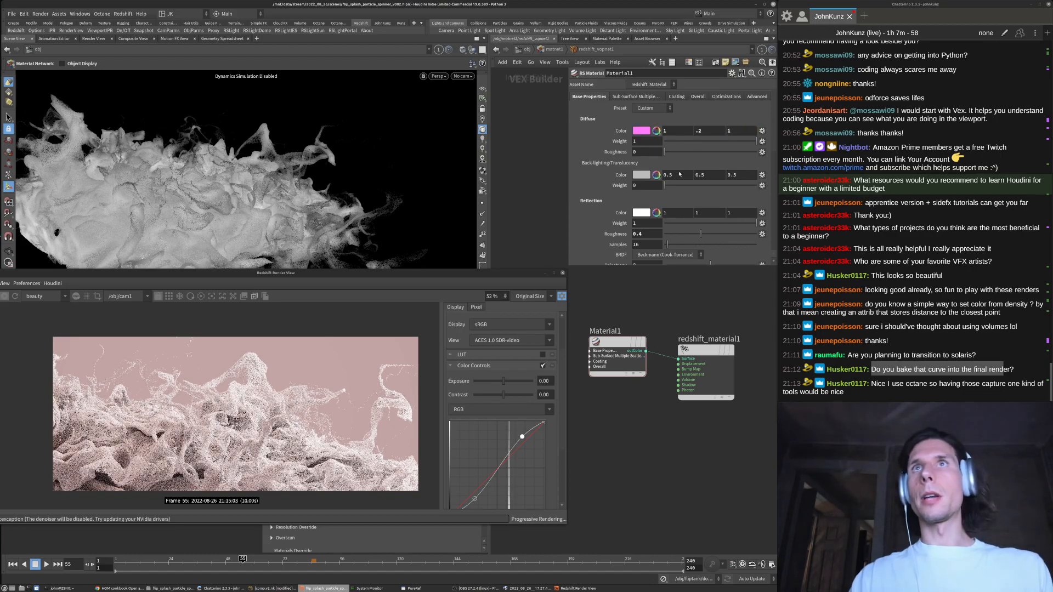
pyautogui.press('Return')
pyautogui.doubleClick(672, 130)
pyautogui.write('.1')
pyautogui.press('Return')
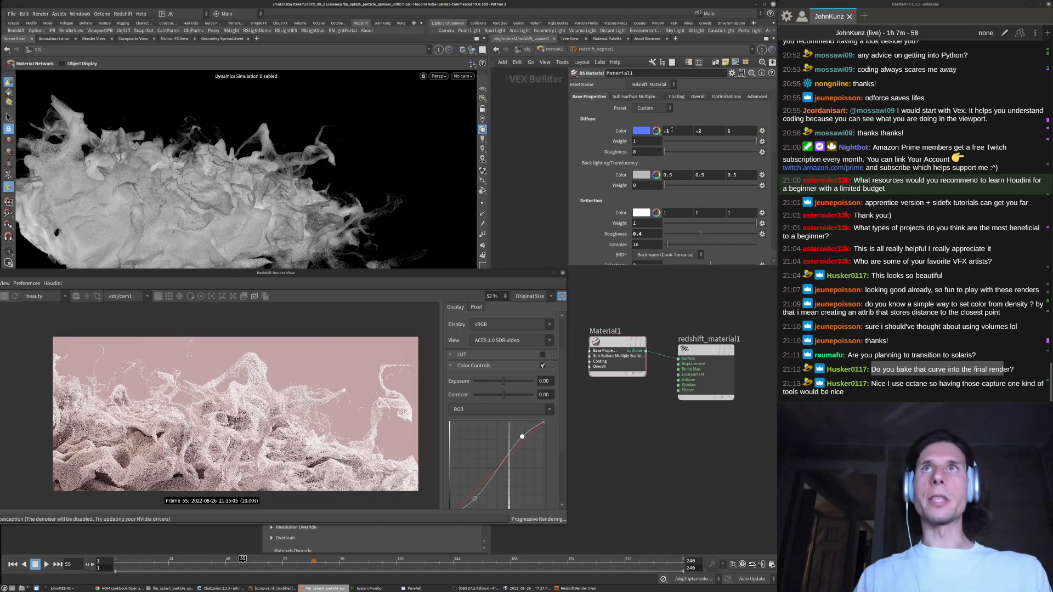
pyautogui.click(15, 297)
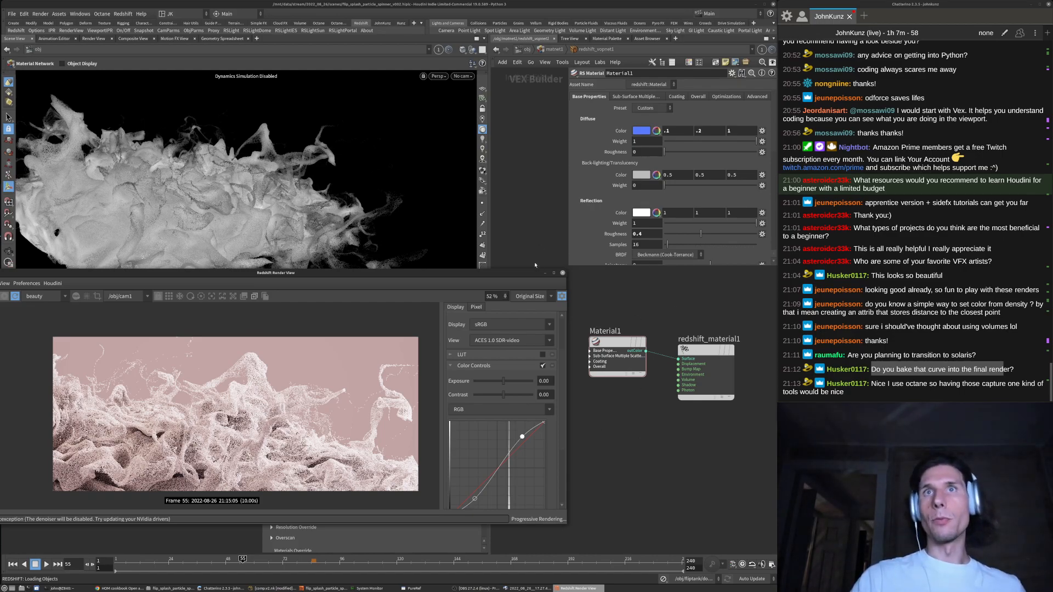
pyautogui.scroll(1, 284, 436)
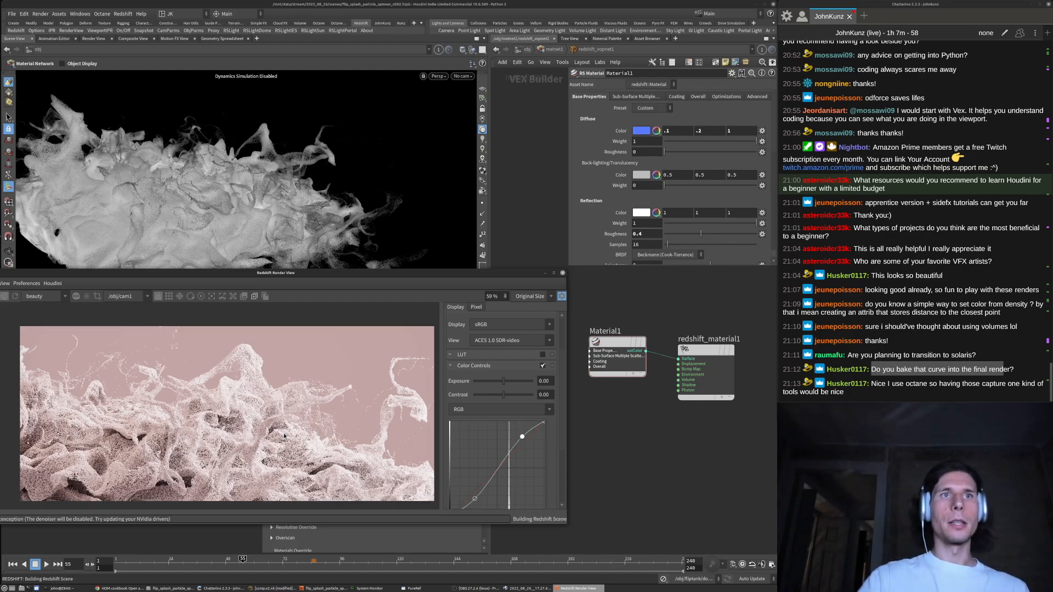
pyautogui.scroll(-1, 250, 384)
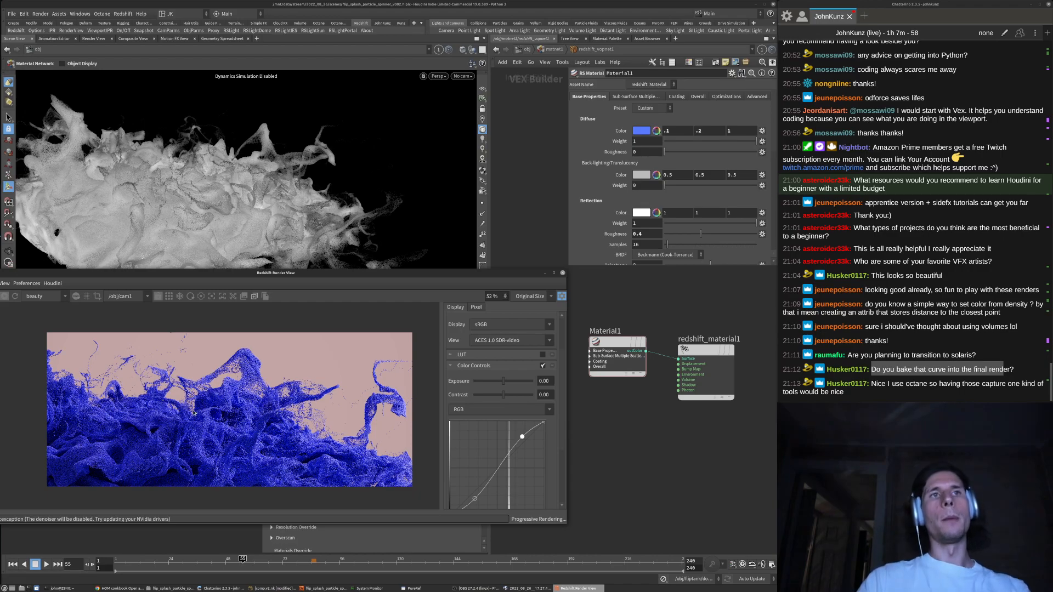
# Turn the diffuse color green by setting its blue component to 0.6 and its green component to 1
pyautogui.click(733, 132)
pyautogui.write('.6')
pyautogui.press('Return')
pyautogui.click(698, 130)
pyautogui.write('1')
pyautogui.press('Return')
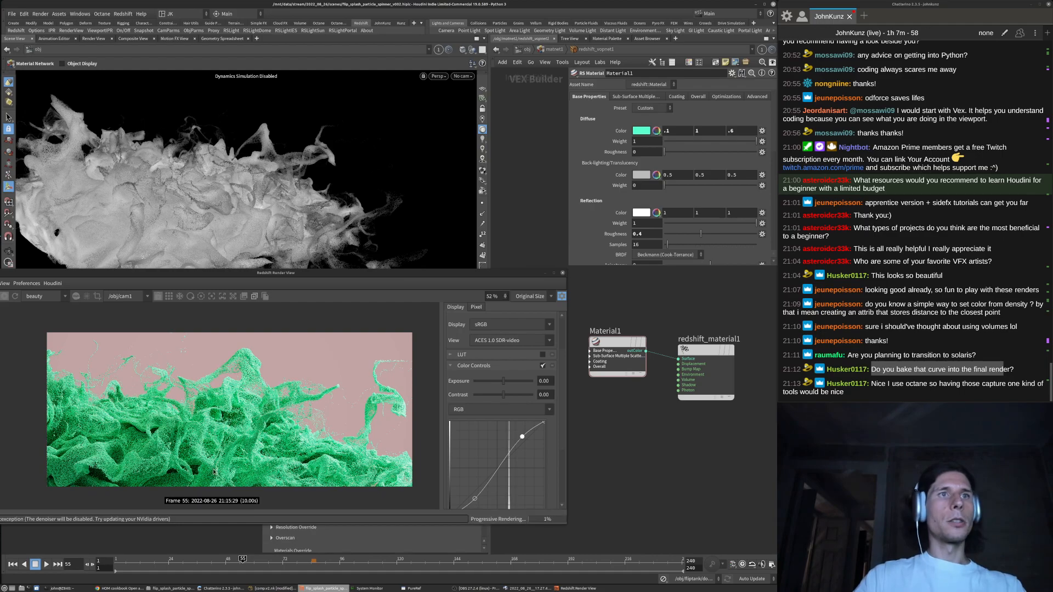
# Bring up the green splash reference image in PureRef and compare its particle detail with the render
pyautogui.scroll(3, 219, 406)
pyautogui.scroll(-1, 219, 406)
pyautogui.moveTo(520, 590)
pyautogui.click(414, 588)
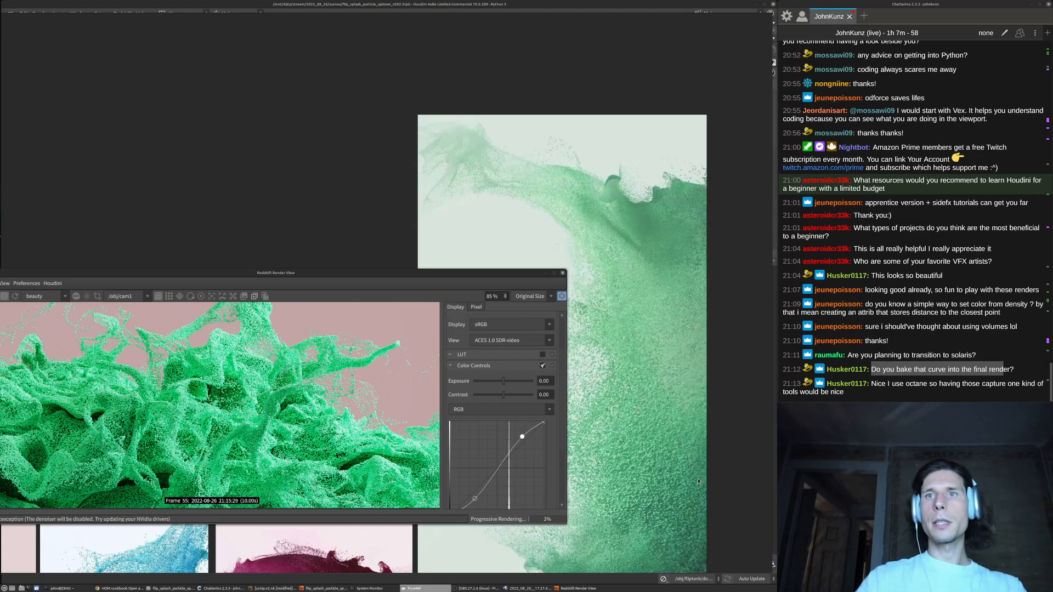
pyautogui.scroll(4, 643, 254)
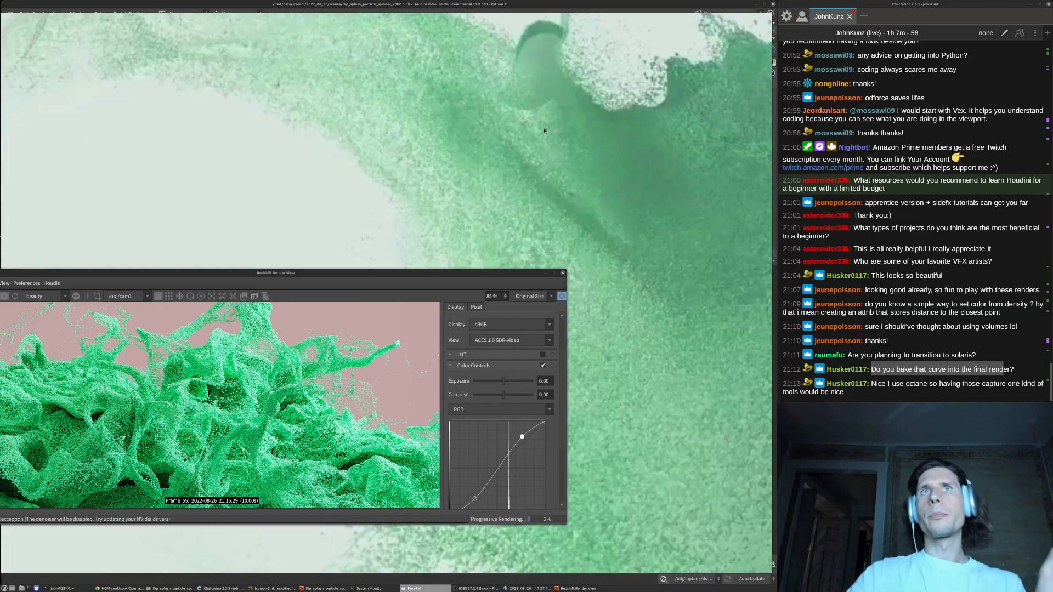
pyautogui.scroll(8, 305, 375)
pyautogui.scroll(4, 354, 373)
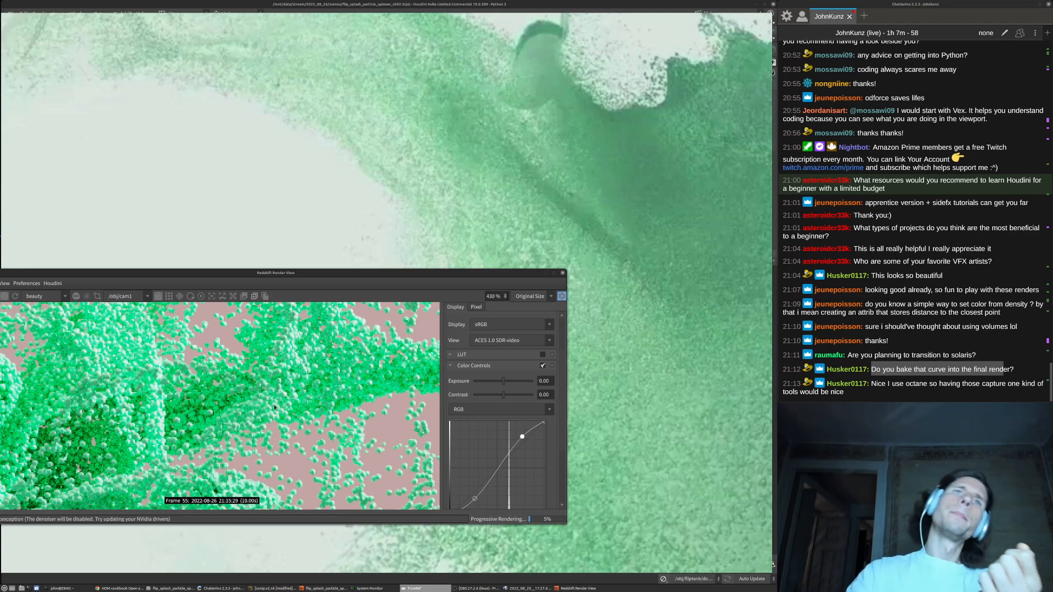
pyautogui.scroll(-5, 291, 392)
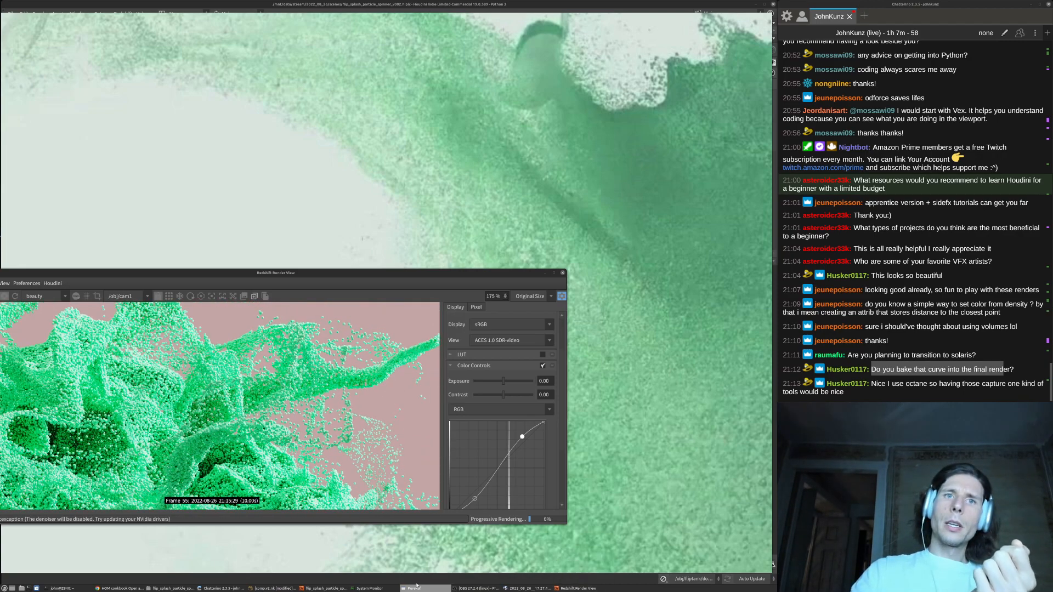
# Switch back to Houdini and lower the overall opacity of Material1 to 0.8 in all three components
pyautogui.click(325, 588)
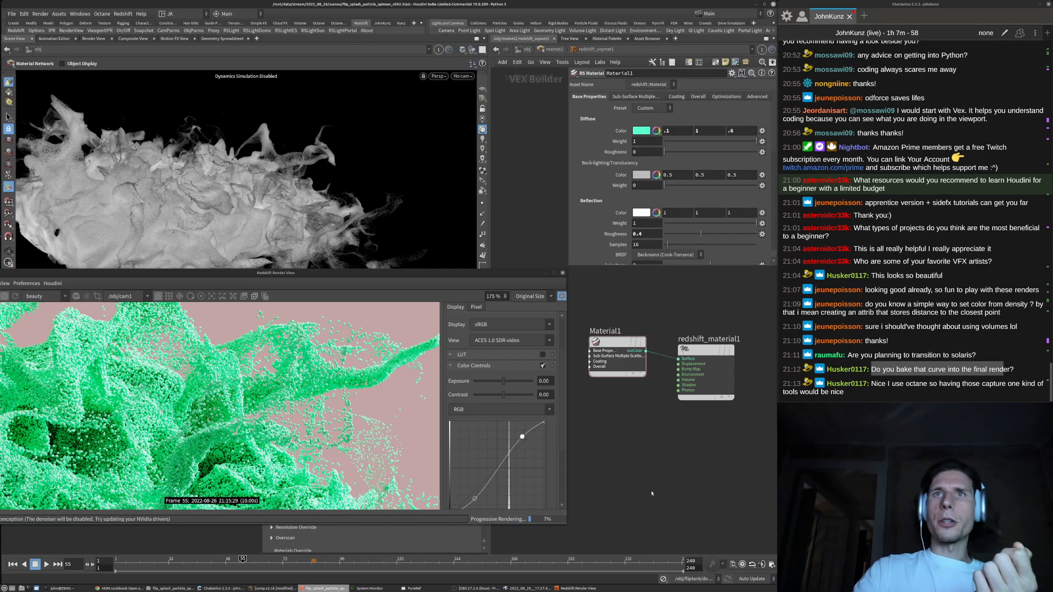
pyautogui.scroll(-10, 625, 132)
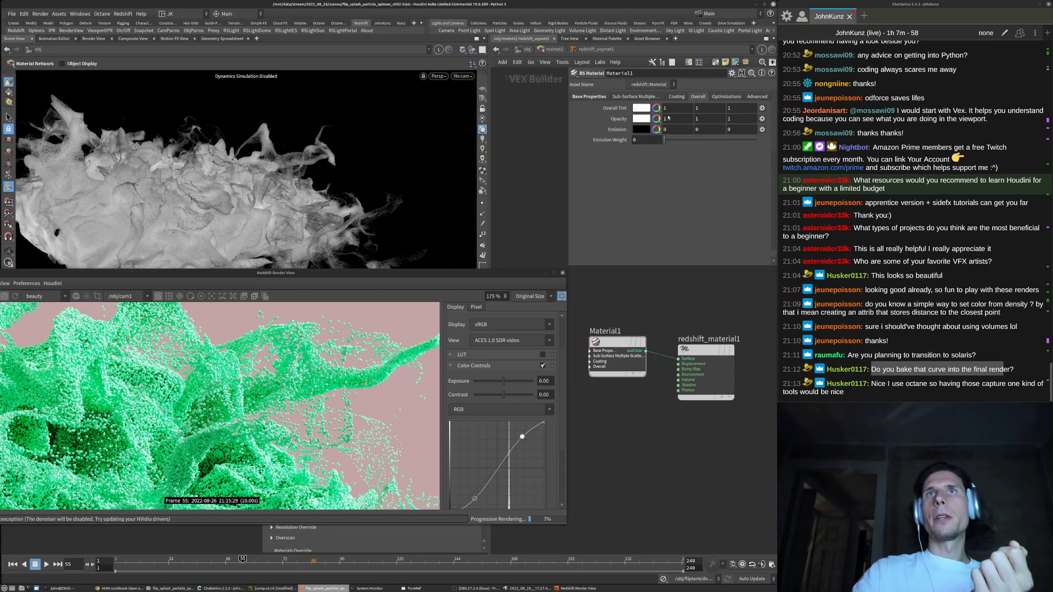
pyautogui.middleClick(621, 120)
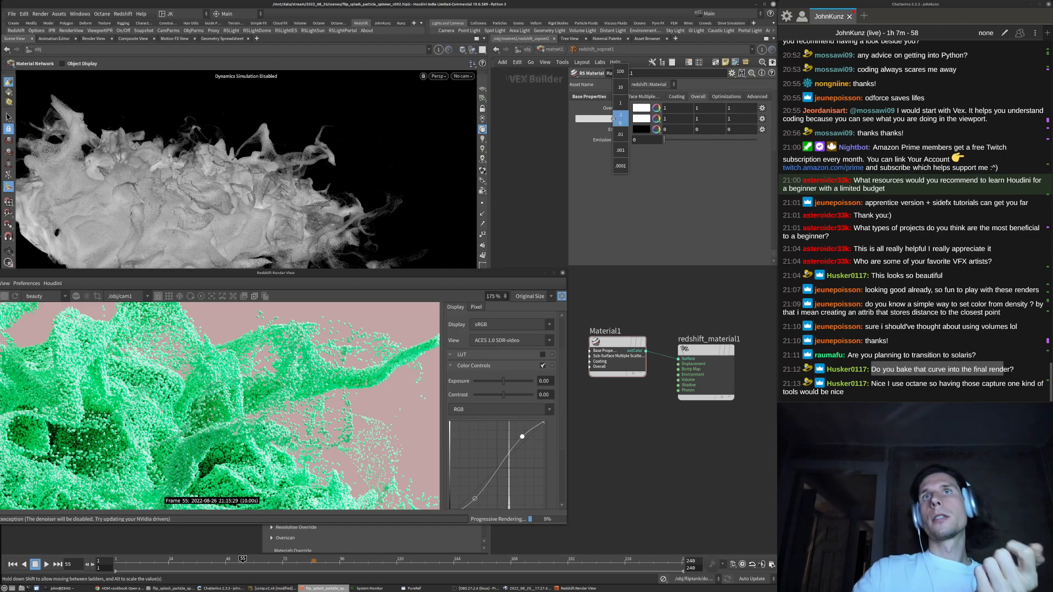
pyautogui.moveTo(612, 118); pyautogui.dragTo(595, 119, button='middle')
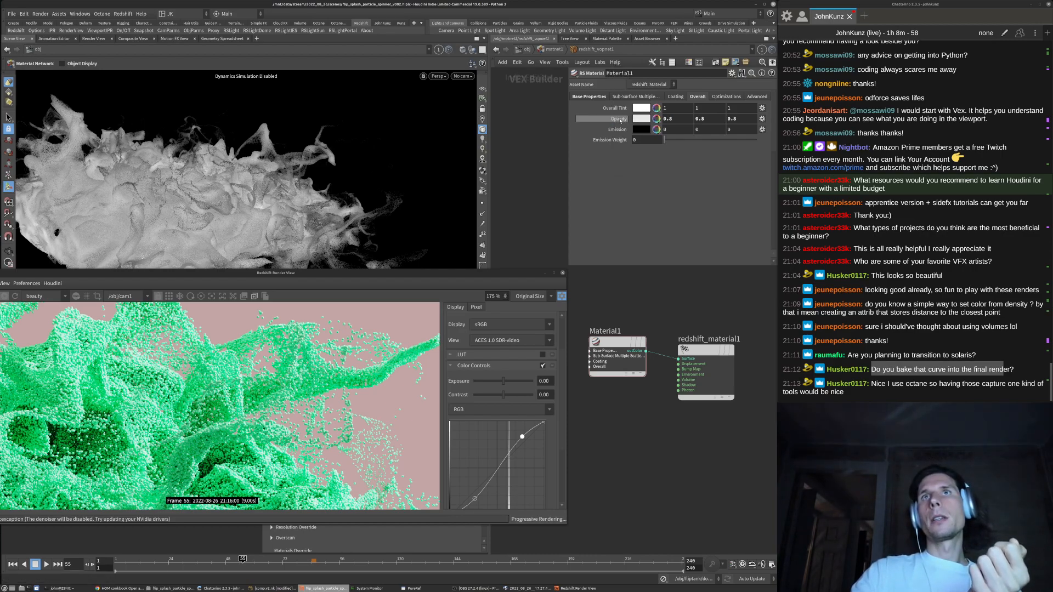
pyautogui.scroll(-3, 271, 370)
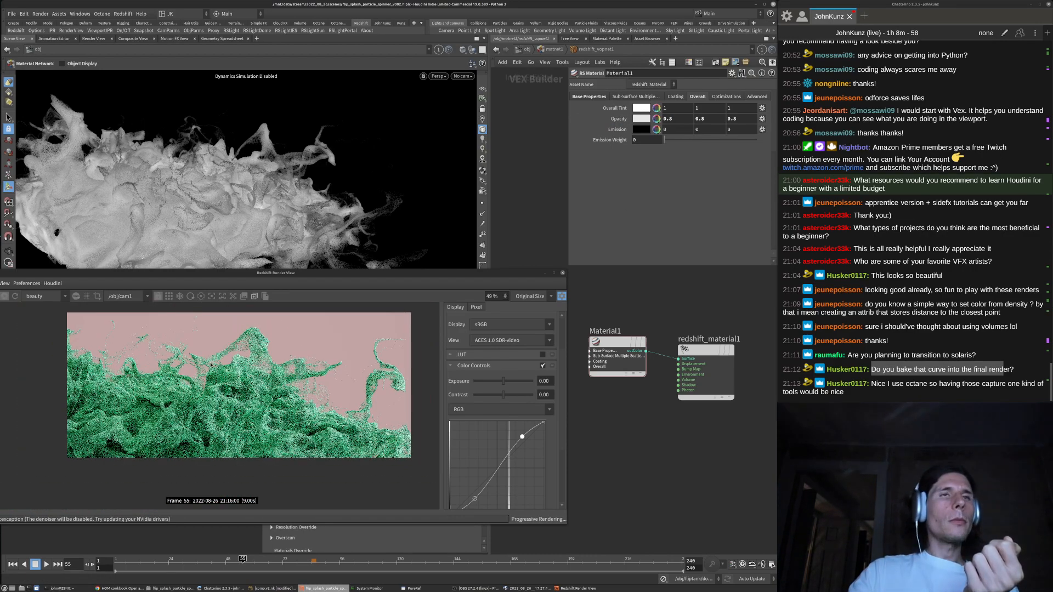
pyautogui.scroll(3, 271, 371)
pyautogui.scroll(-3, 241, 370)
pyautogui.scroll(3, 187, 387)
pyautogui.scroll(2, 187, 388)
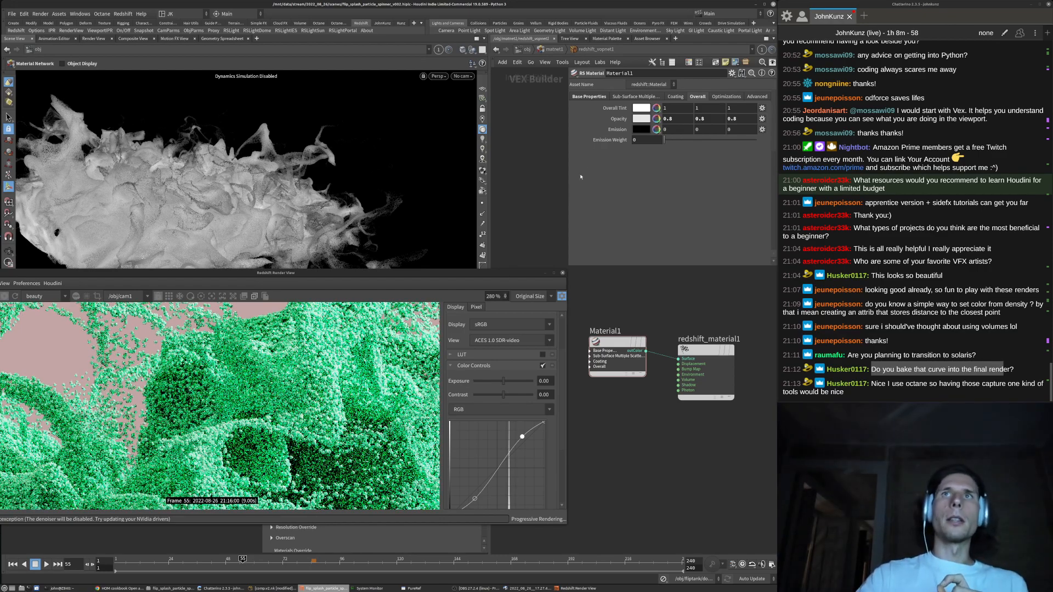
# Lower the opacity of Material1 to 0.6 in all three components and check the render up close
pyautogui.moveTo(618, 118)
pyautogui.mouseDown(button='middle')
pyautogui.moveTo(595, 118)
pyautogui.moveTo(621, 119)
pyautogui.mouseUp(button='middle')
pyautogui.scroll(-4, 254, 335)
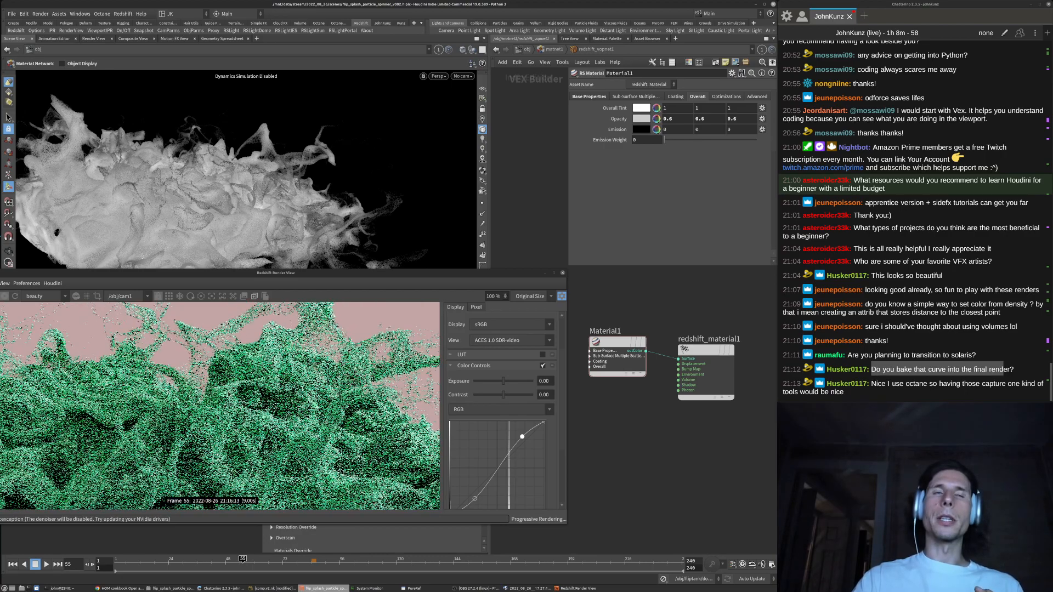
pyautogui.scroll(-2, 271, 408)
pyautogui.scroll(3, 271, 408)
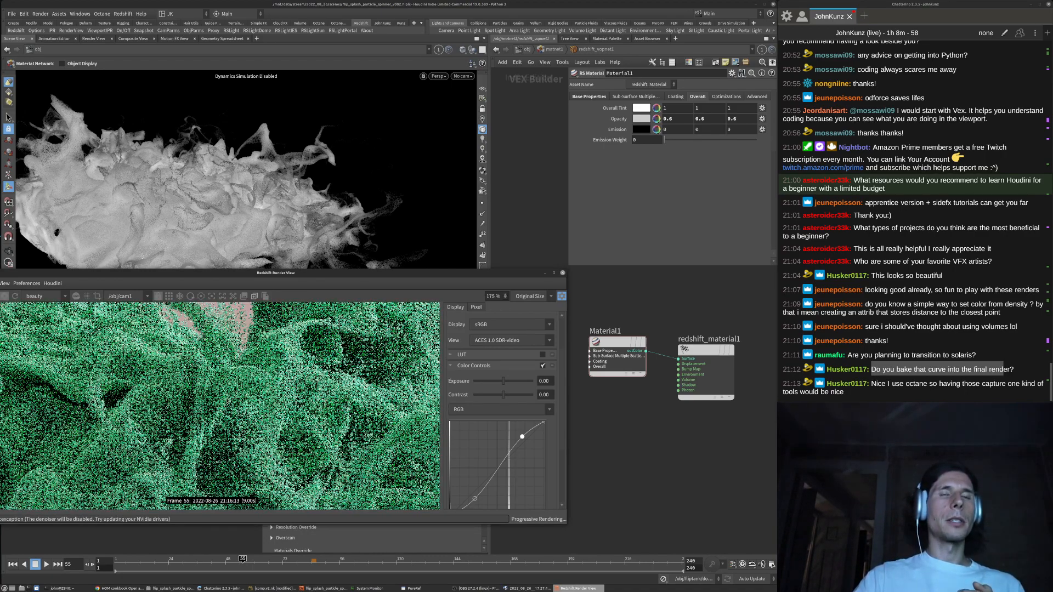
pyautogui.scroll(-3, 364, 358)
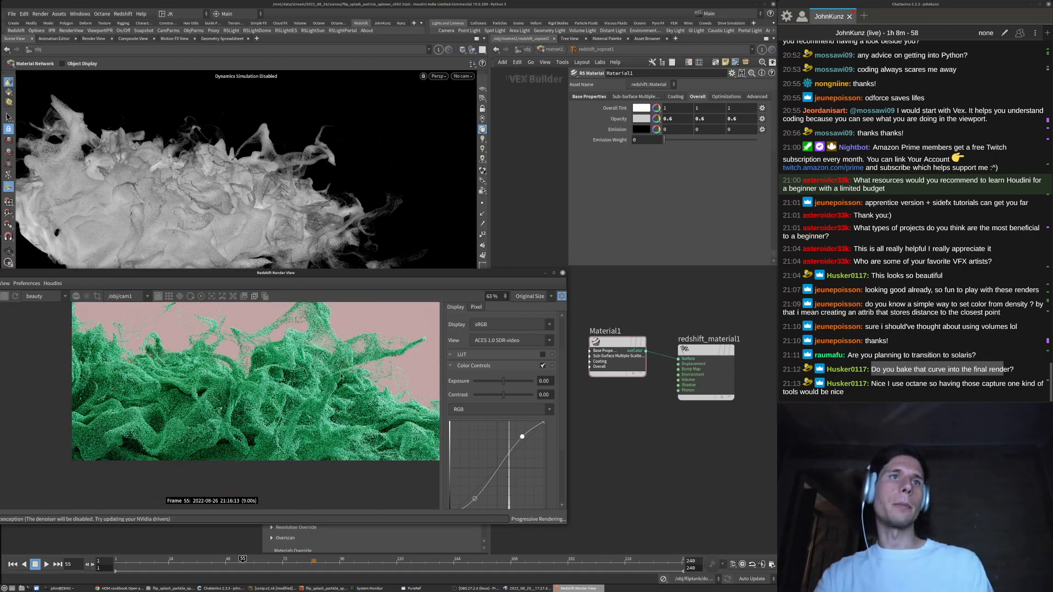
# Set the red component of Material1's opacity to 0.4
pyautogui.scroll(8, 351, 354)
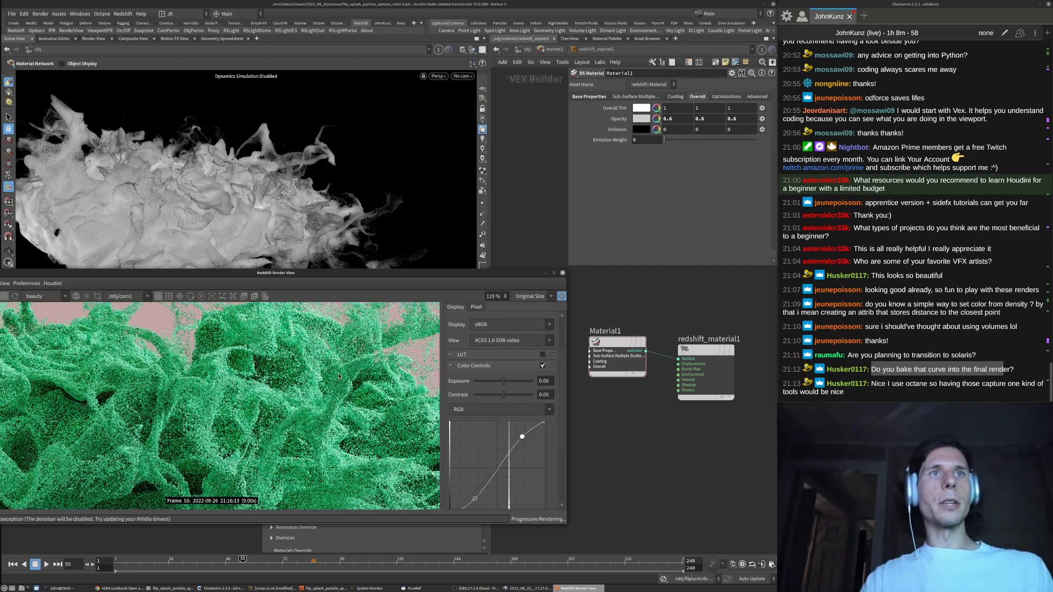
pyautogui.scroll(-5, 349, 374)
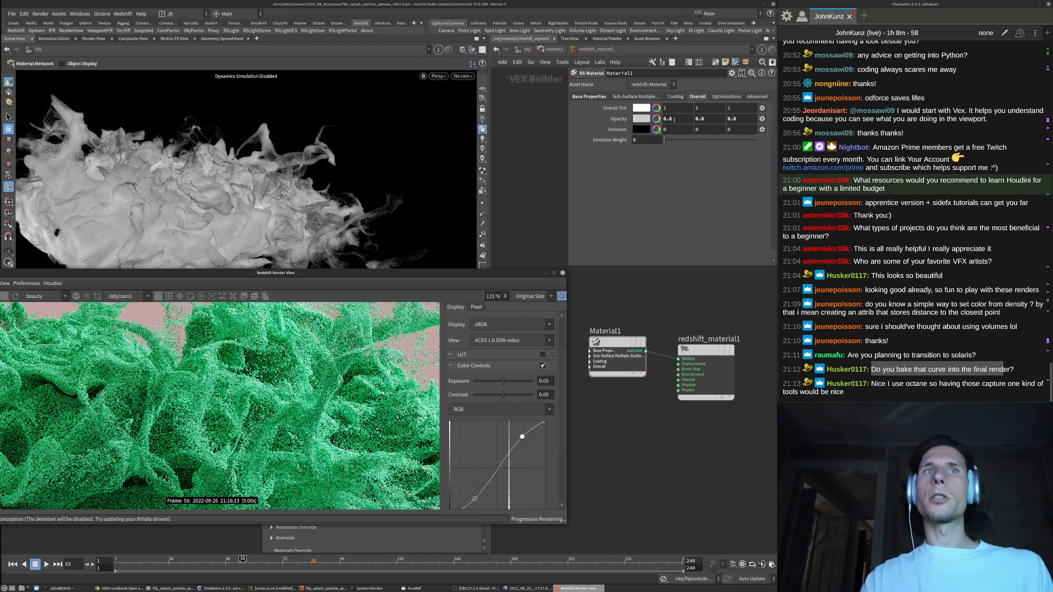
pyautogui.doubleClick(674, 120)
pyautogui.press('Return')
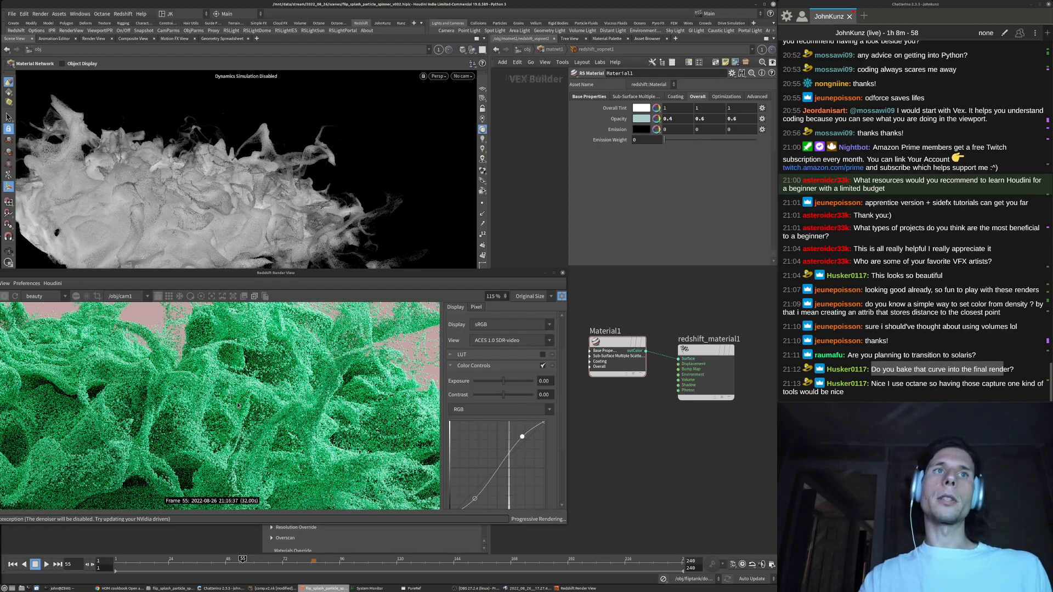
# Set the blue component of Material1's opacity to 1 and inspect the particles in the render up close
pyautogui.scroll(-3, 238, 406)
pyautogui.doubleClick(734, 118)
pyautogui.write('1')
pyautogui.press('Return')
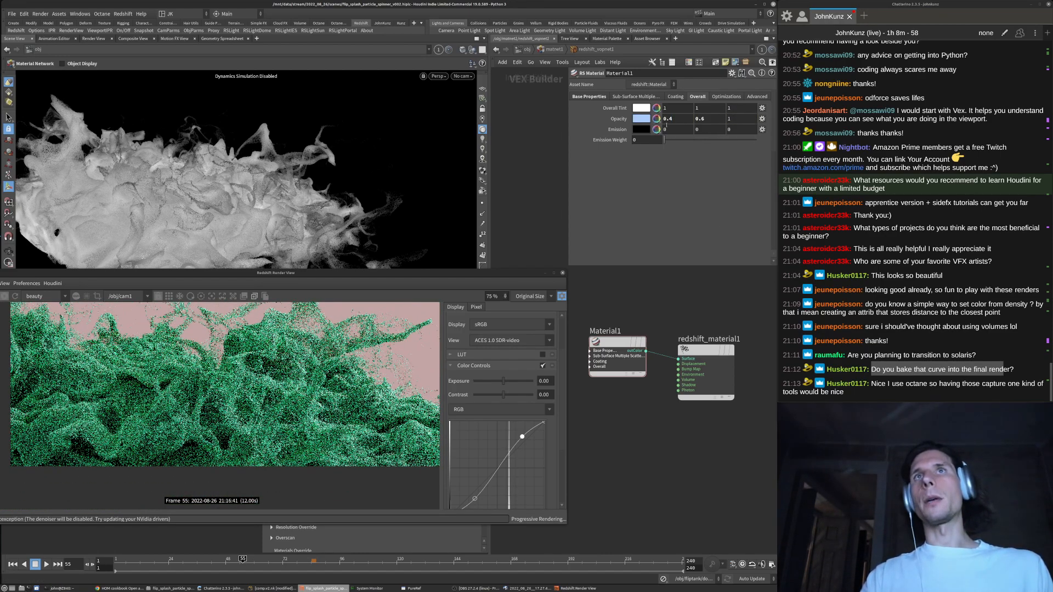
pyautogui.scroll(4, 219, 406)
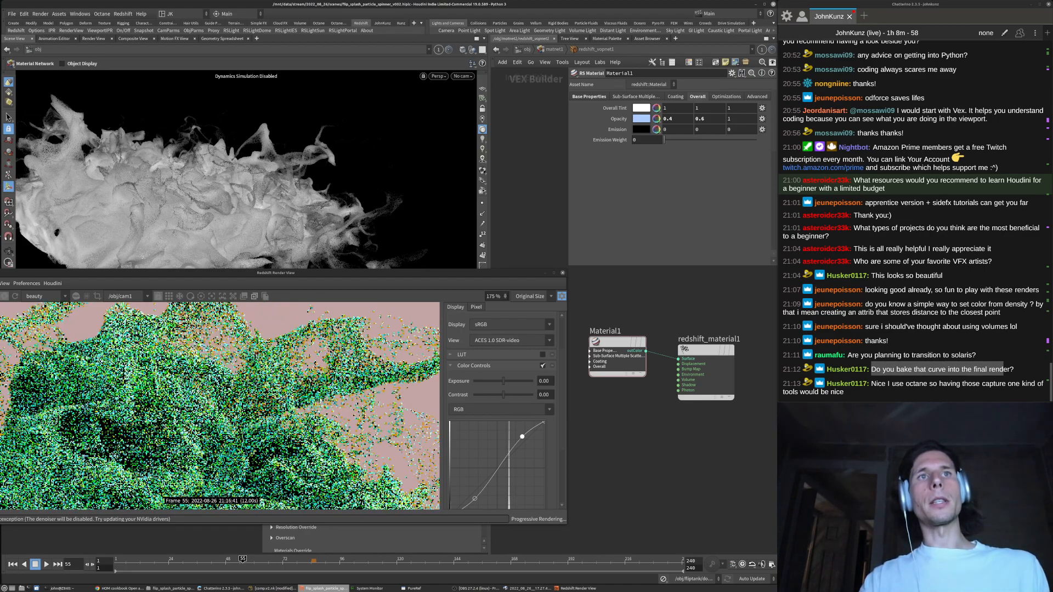
pyautogui.scroll(-5, 316, 377)
pyautogui.scroll(3, 316, 377)
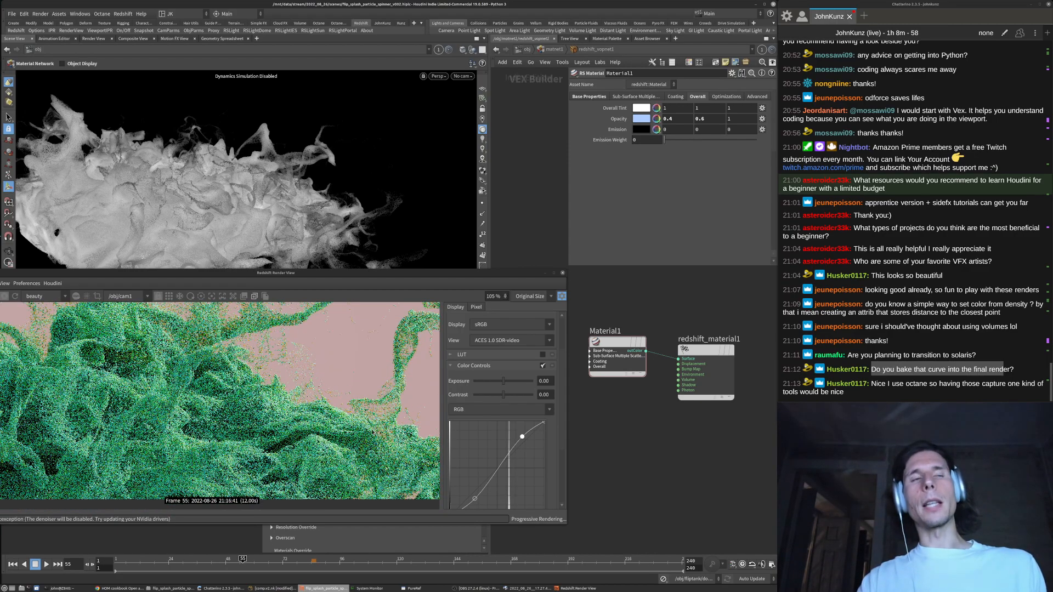
pyautogui.scroll(-1, 259, 372)
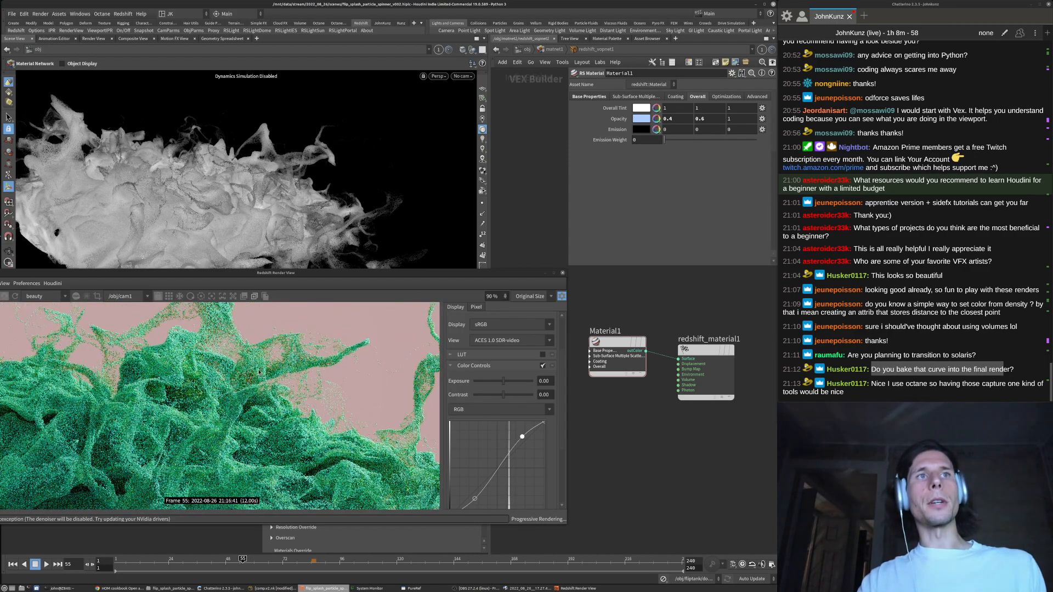
pyautogui.scroll(-3, 259, 372)
pyautogui.scroll(10, 233, 341)
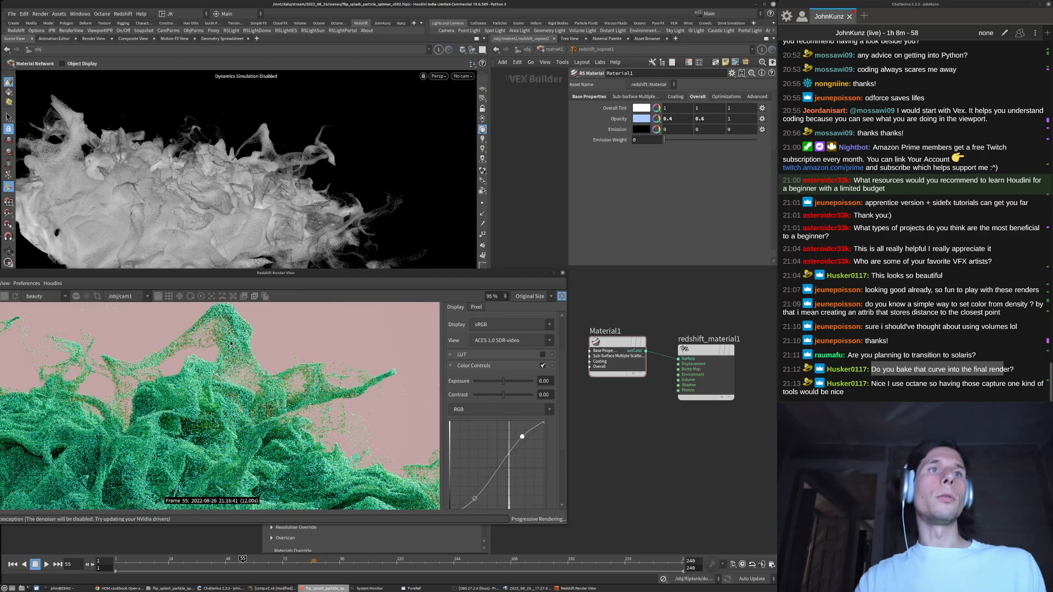
pyautogui.scroll(-9, 335, 382)
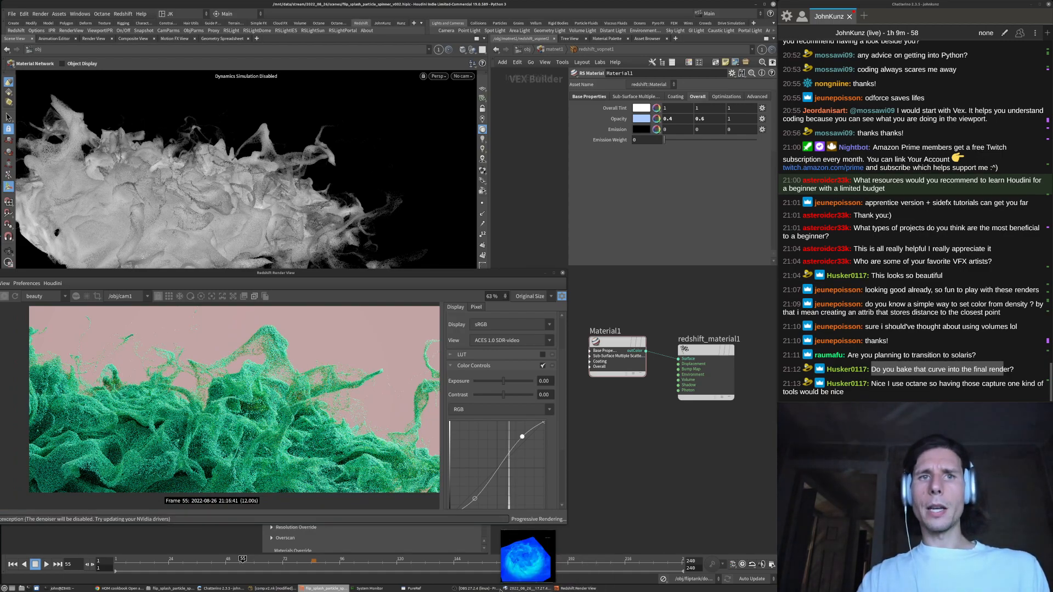
# Switch to PureRef and examine the particle color variation in the magenta, blue, purple and red splash references
pyautogui.click(412, 589)
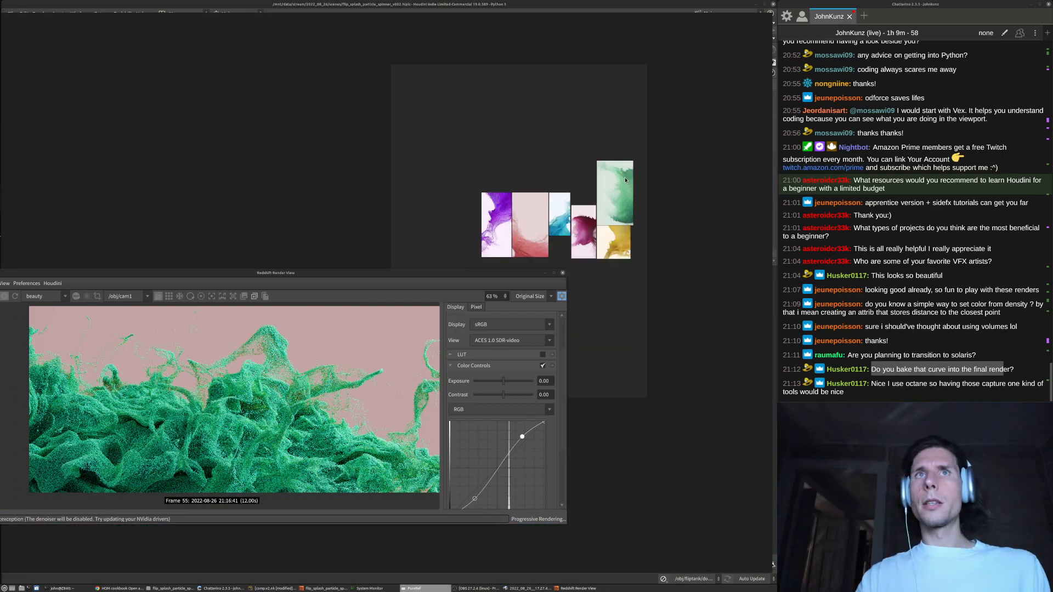
pyautogui.scroll(10, 593, 237)
pyautogui.scroll(-2, 593, 234)
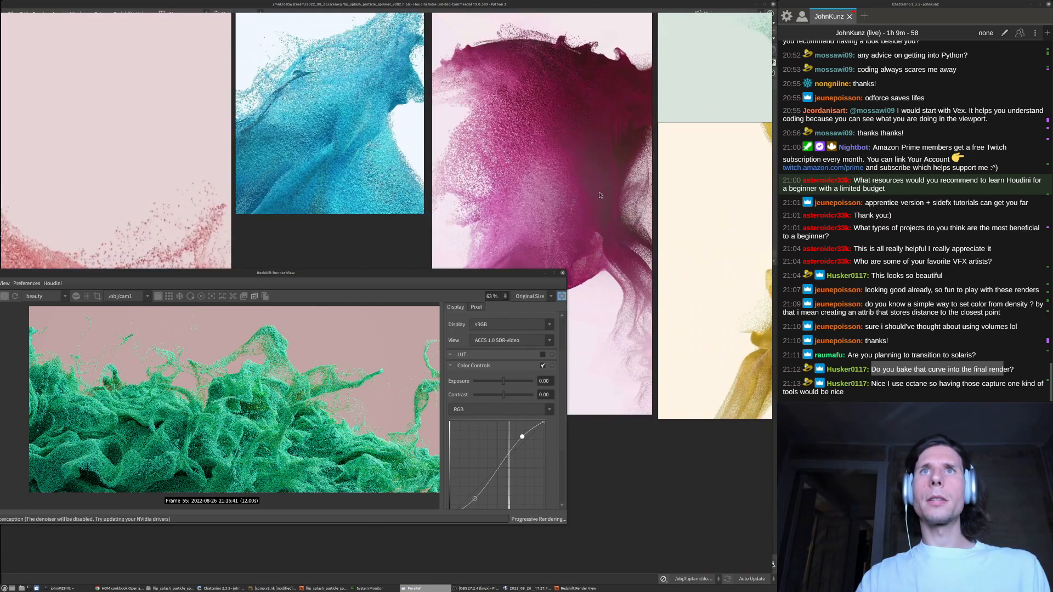
pyautogui.scroll(4, 582, 170)
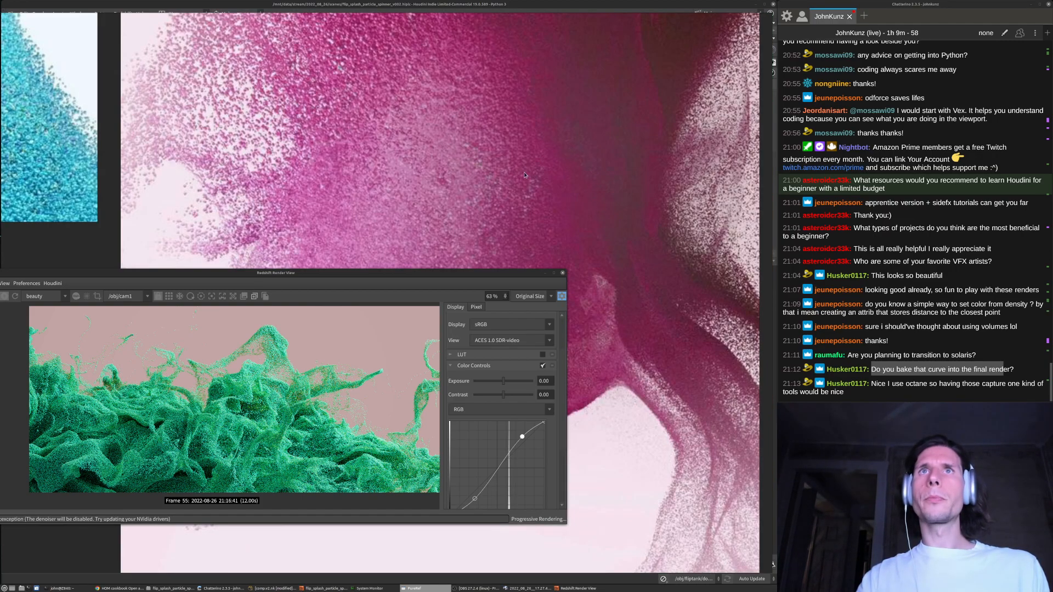
pyautogui.scroll(-8, 524, 174)
pyautogui.scroll(3, 472, 140)
pyautogui.scroll(3, 473, 140)
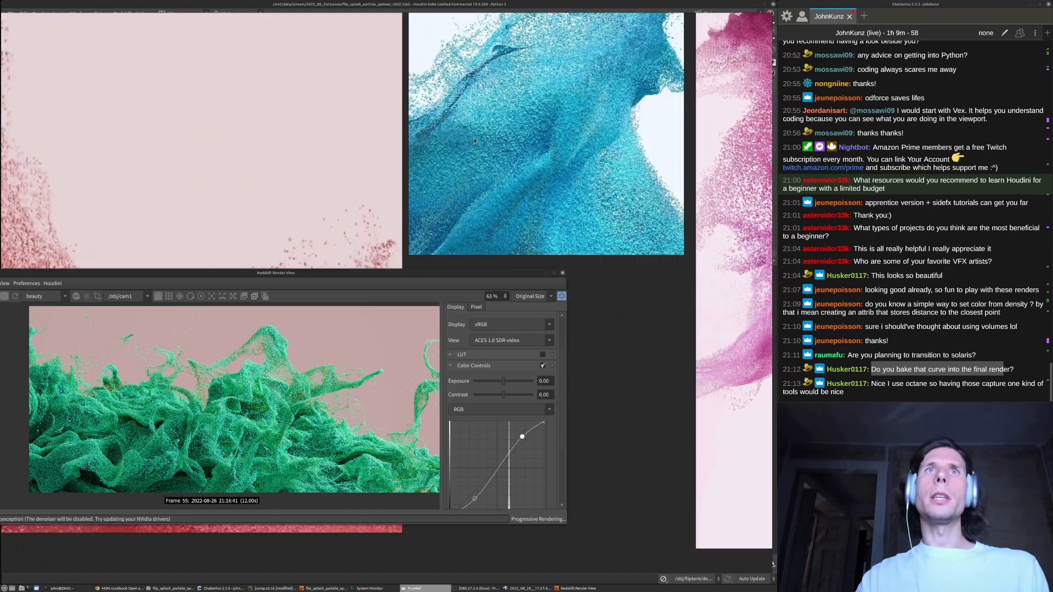
pyautogui.scroll(-5, 385, 222)
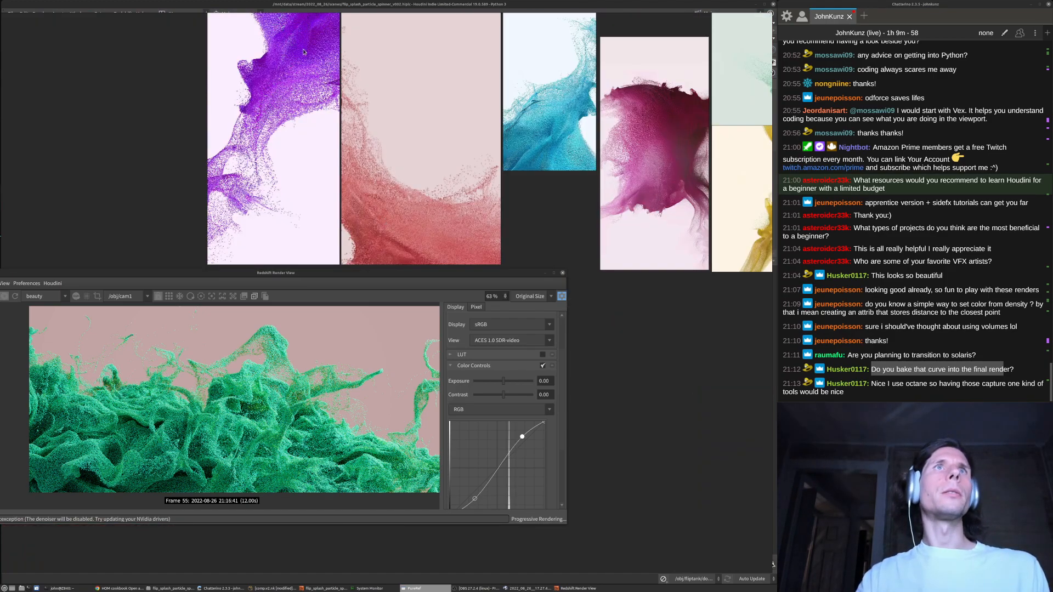
pyautogui.scroll(3, 302, 53)
pyautogui.scroll(6, 327, 73)
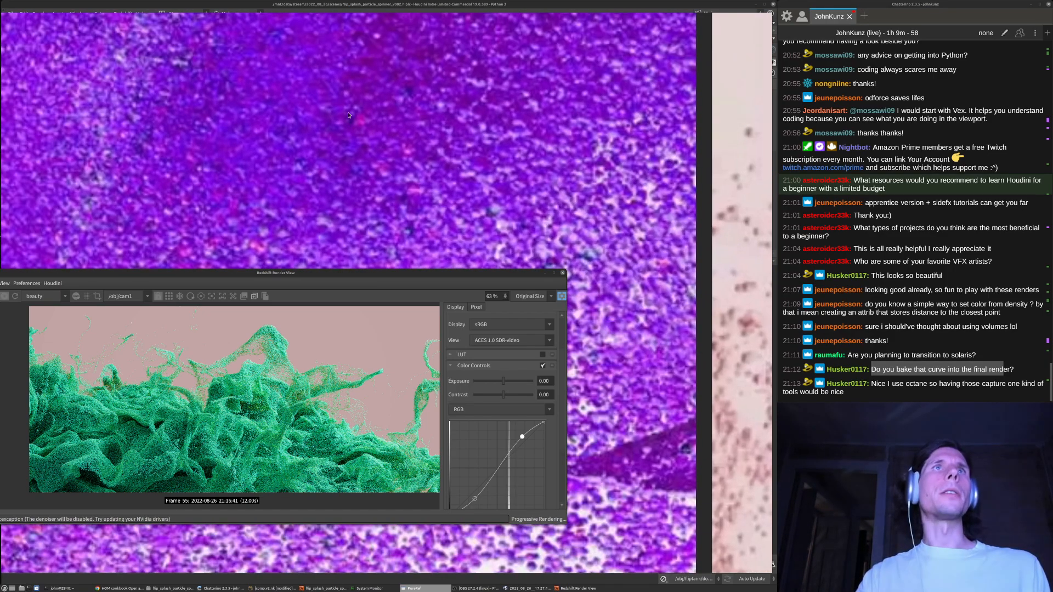
pyautogui.scroll(-5, 348, 115)
pyautogui.scroll(-3, 251, 181)
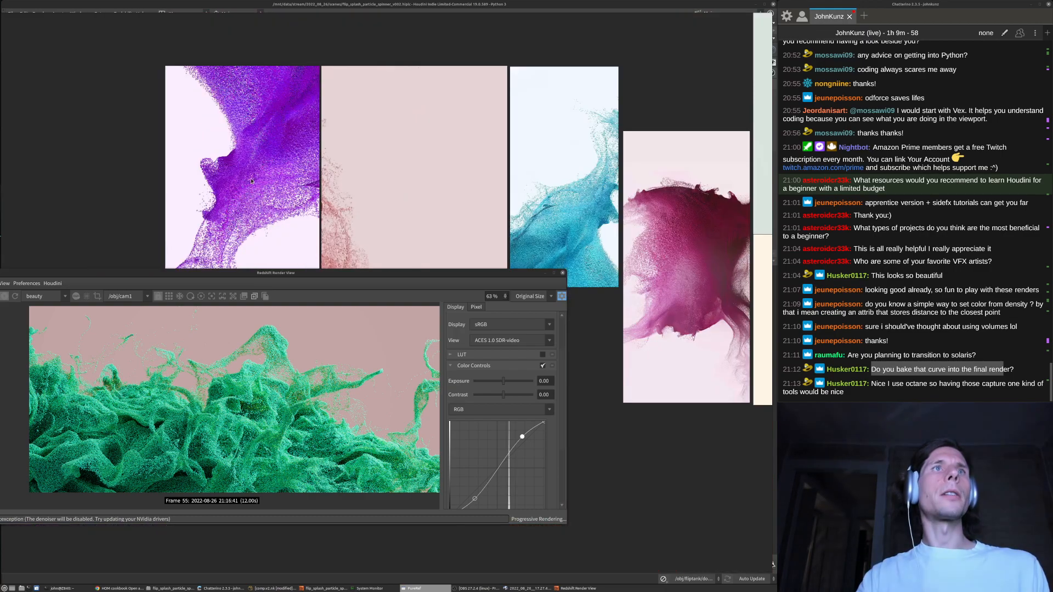
pyautogui.scroll(5, 252, 183)
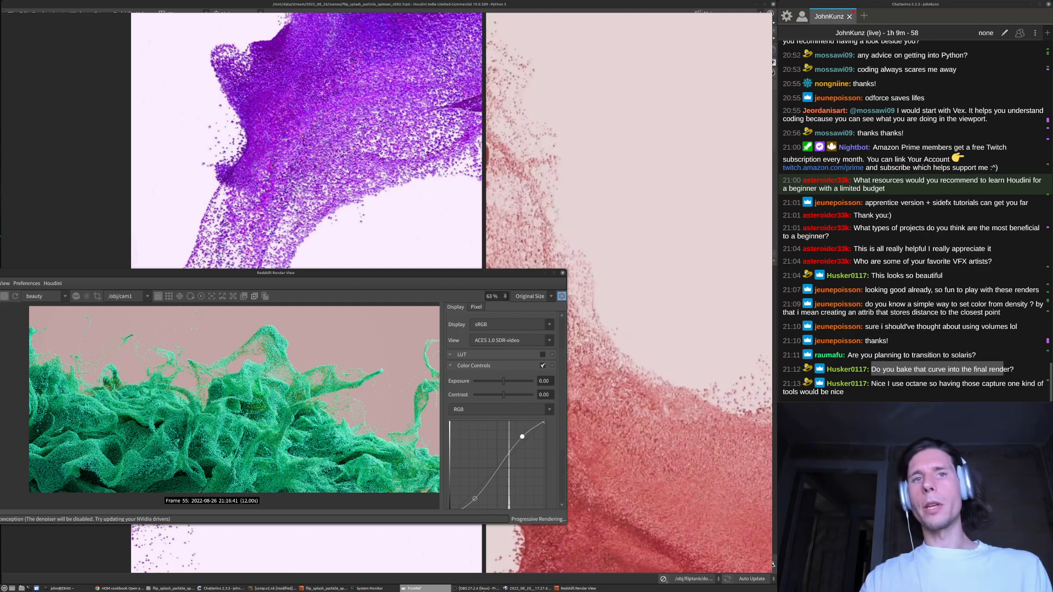
# Switch back to Houdini and set the green component of Material1's opacity to 0.1
pyautogui.click(326, 588)
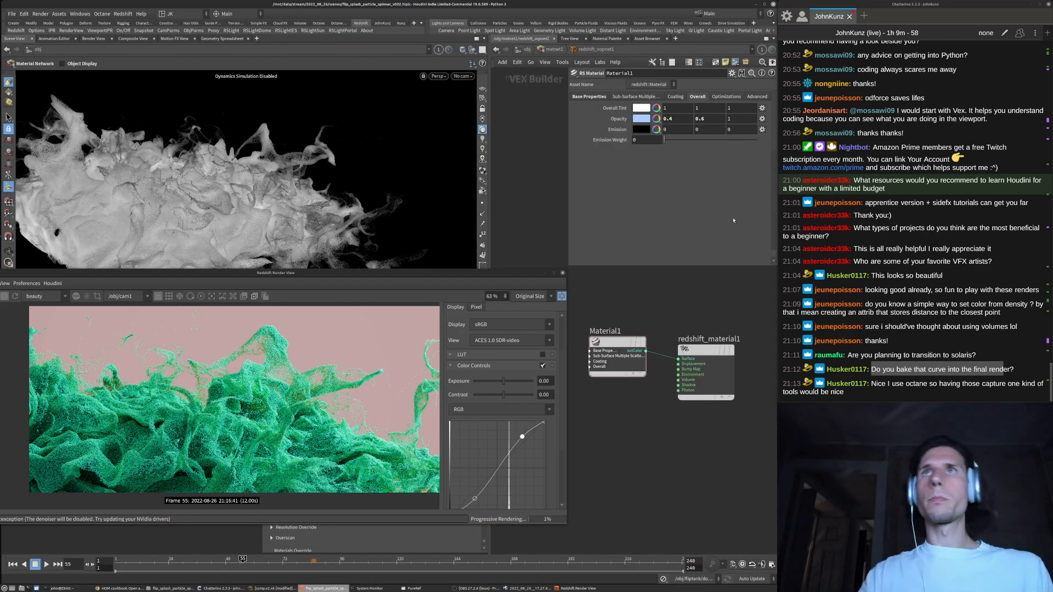
pyautogui.click(708, 117)
pyautogui.press('Return')
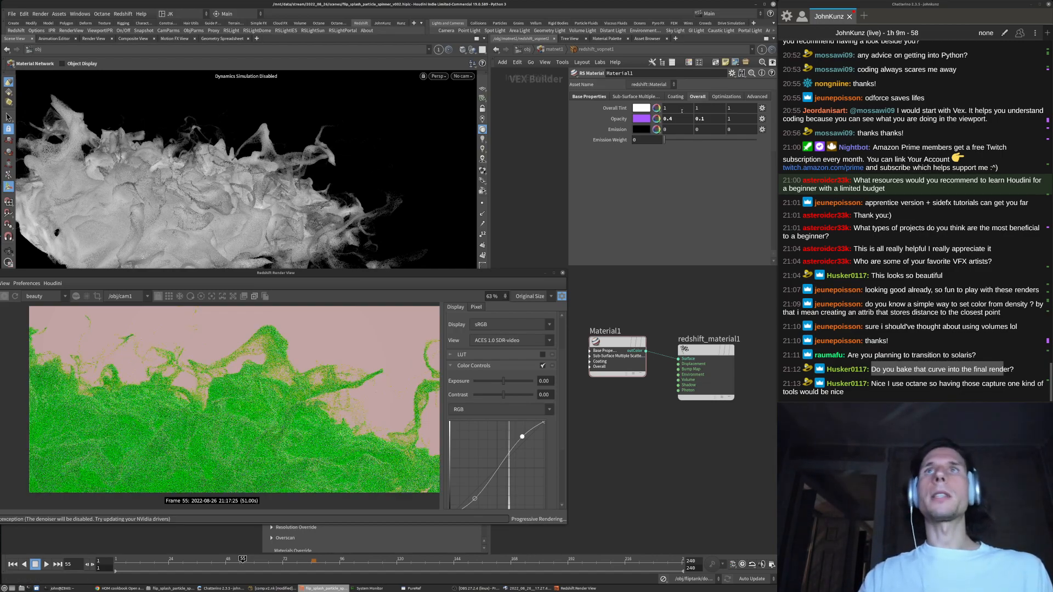
# Open the color editor for Material1's opacity, place it over the viewport, and set the green opacity component to 1
pyautogui.click(646, 119)
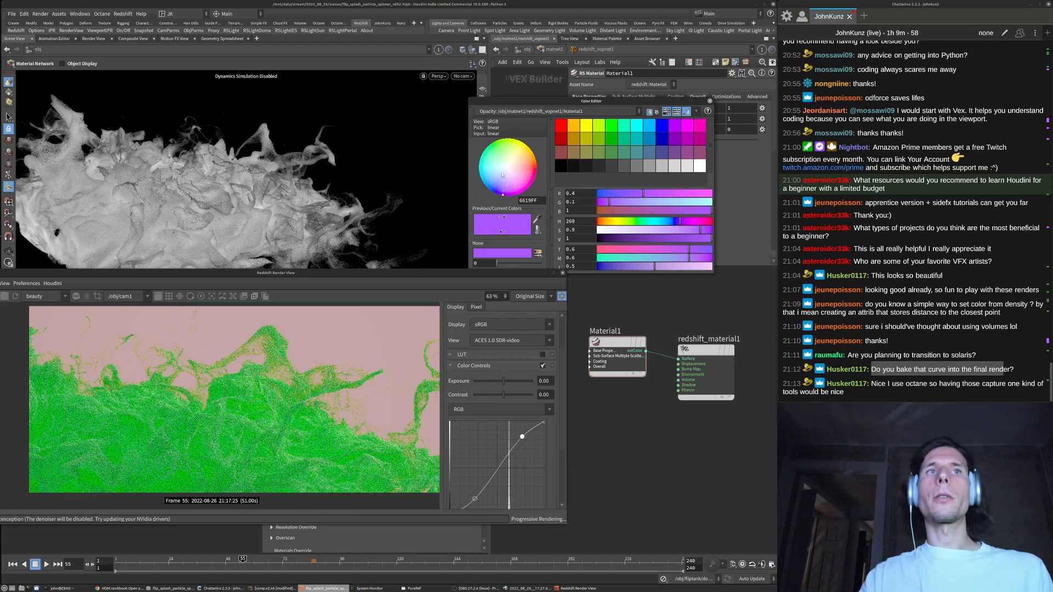
pyautogui.moveTo(607, 100); pyautogui.dragTo(406, 88)
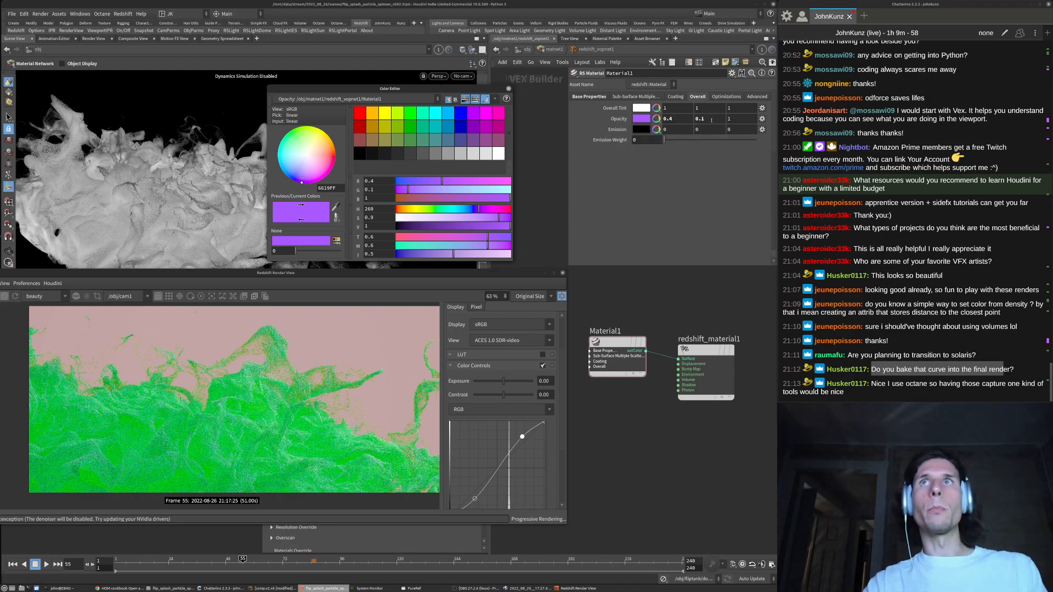
pyautogui.click(711, 120)
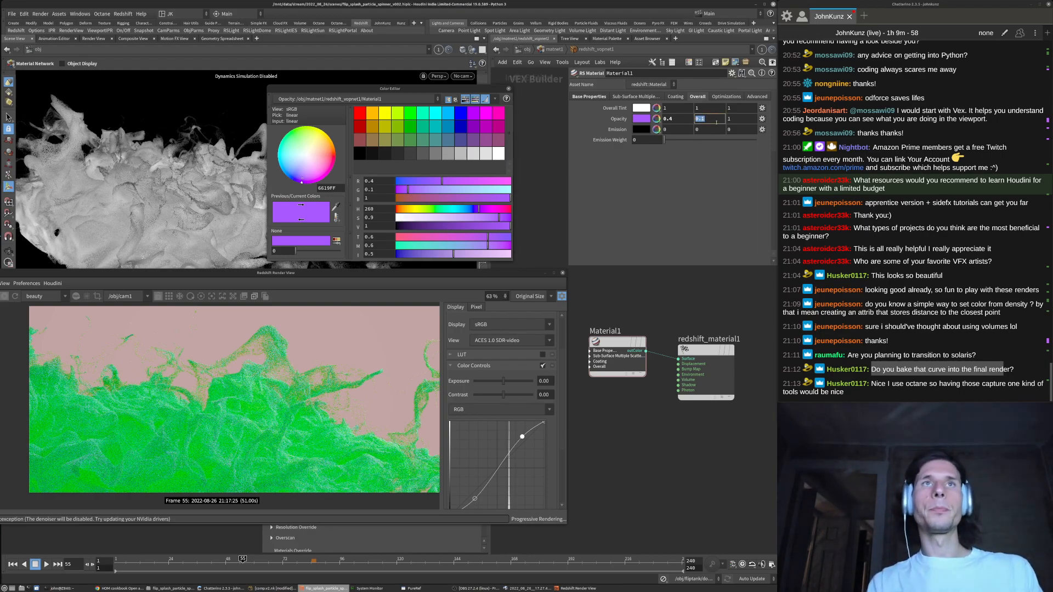
pyautogui.write('1')
pyautogui.press('Return')
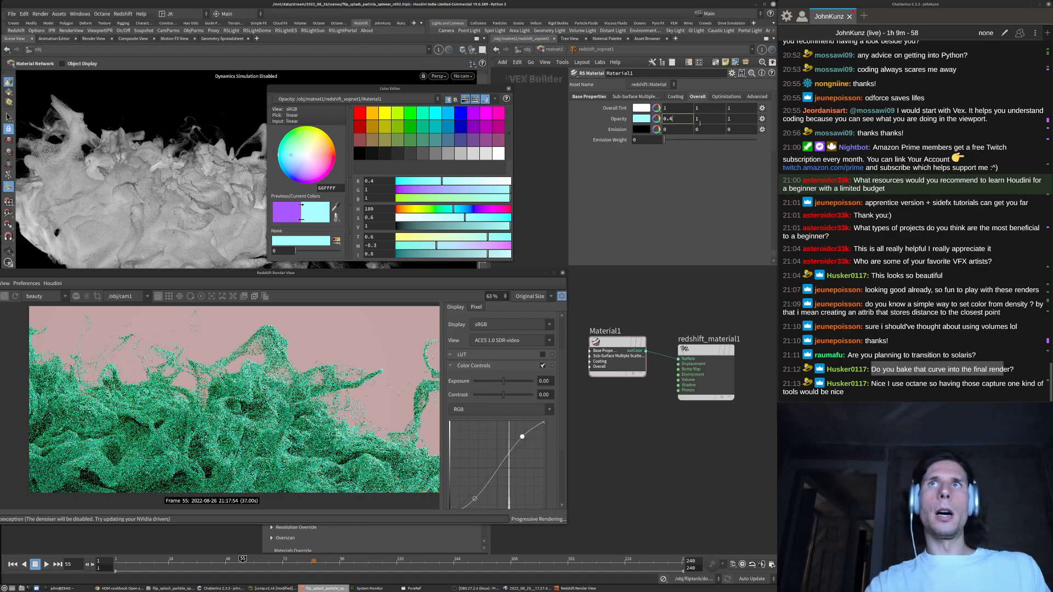
# Set Material1's opacity to green 0.7 and blue 0.4, shift its hue toward teal until blue is about 0.62, and close the color editor
pyautogui.click(741, 118)
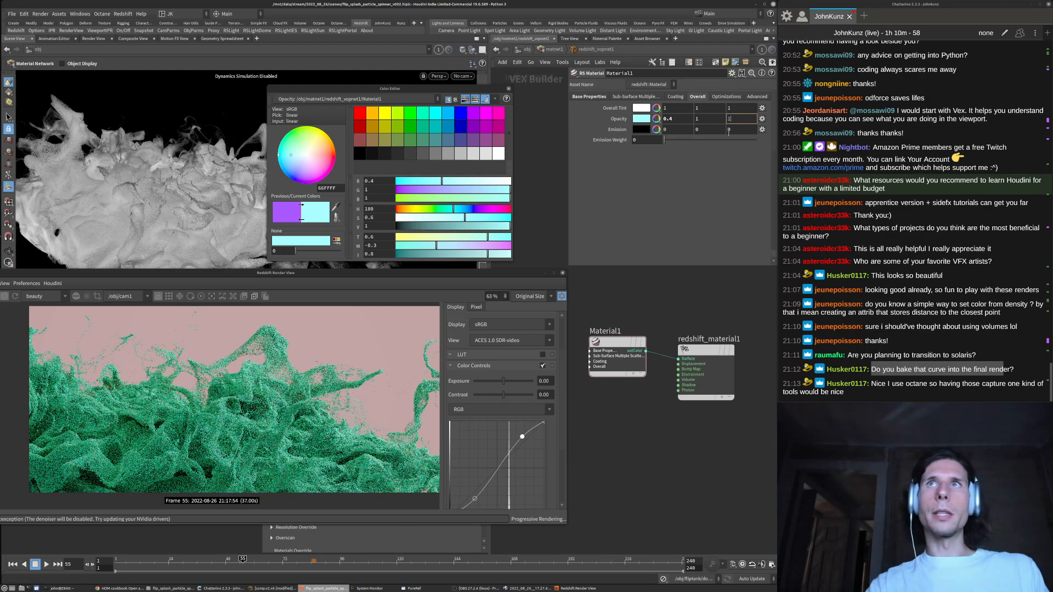
pyautogui.click(714, 119)
pyautogui.write('.7')
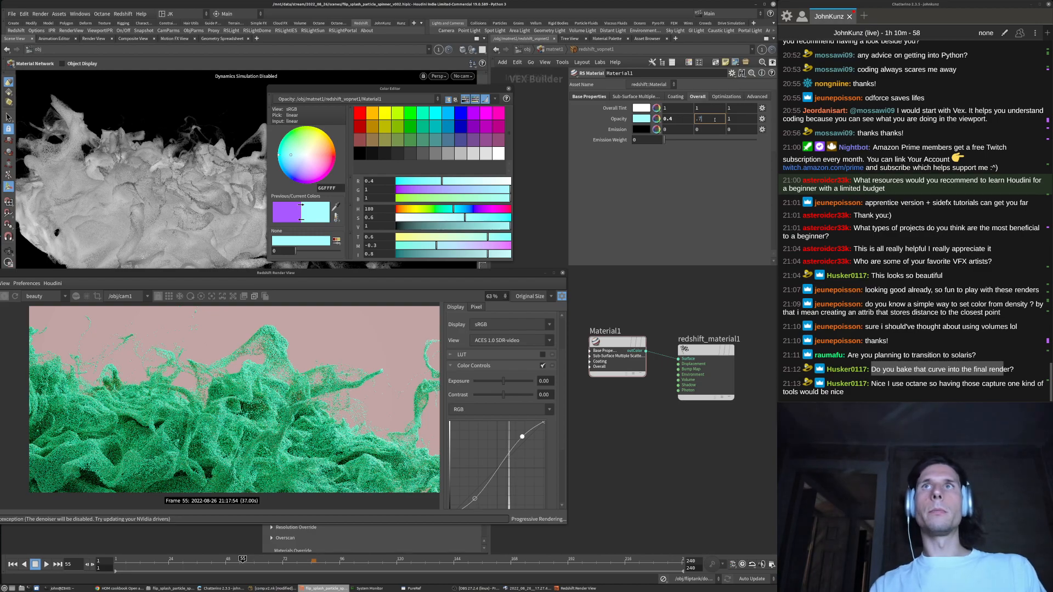
pyautogui.press('Tab')
pyautogui.write('.4')
pyautogui.press('Return')
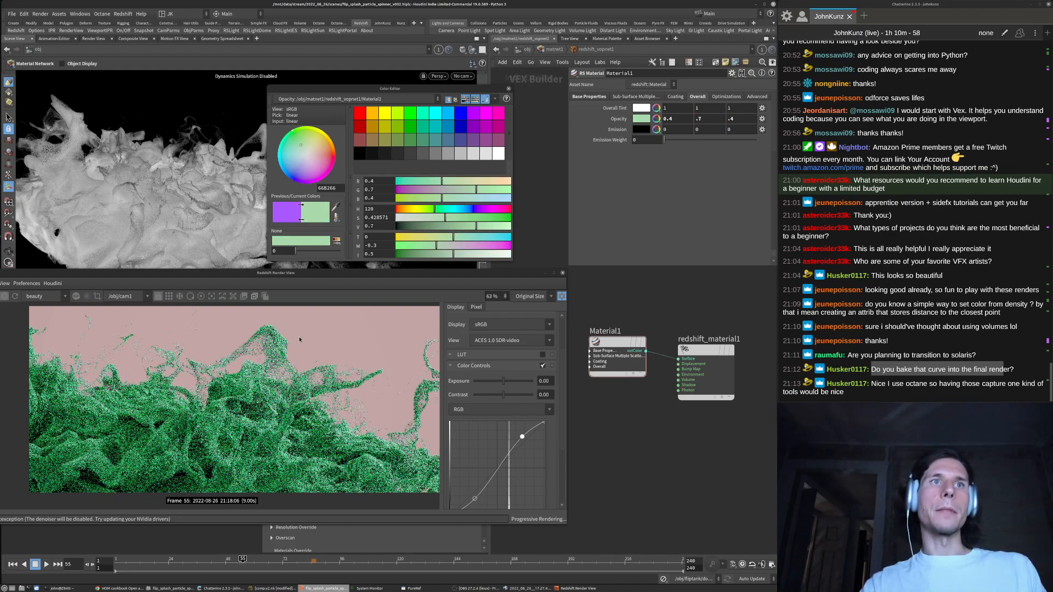
pyautogui.moveTo(291, 132); pyautogui.dragTo(280, 147)
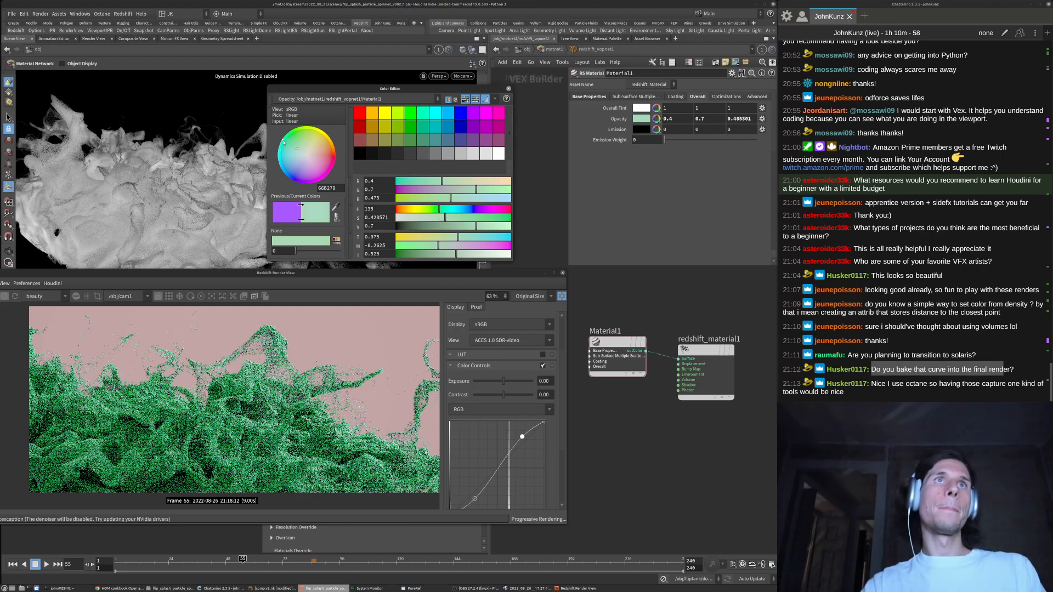
pyautogui.click(509, 89)
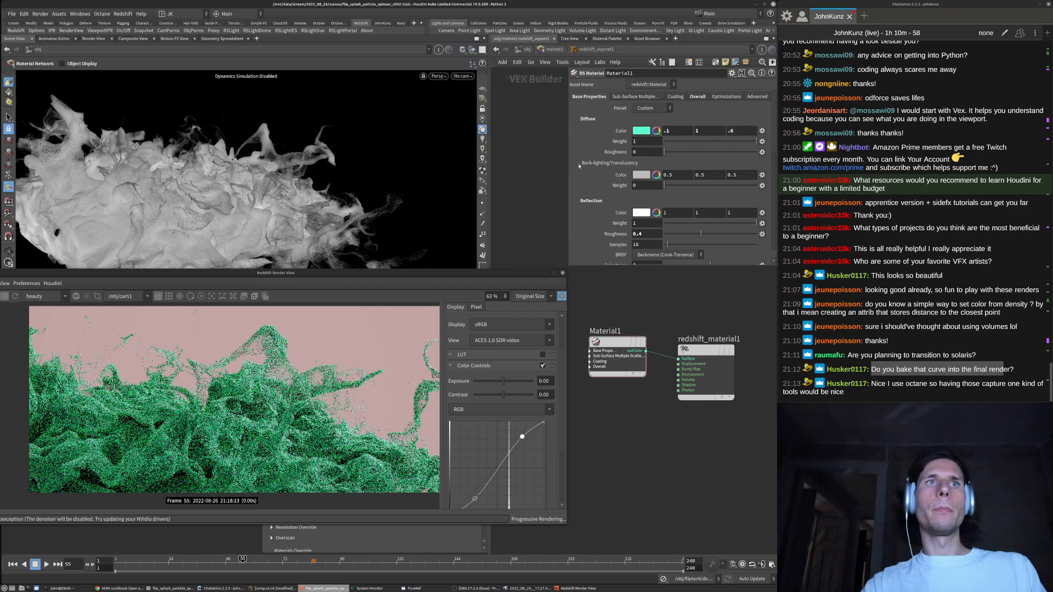
# Change Material1's diffuse color to orange-red (1, 0.217, 0.1) and check the render at different zoom levels
pyautogui.click(645, 132)
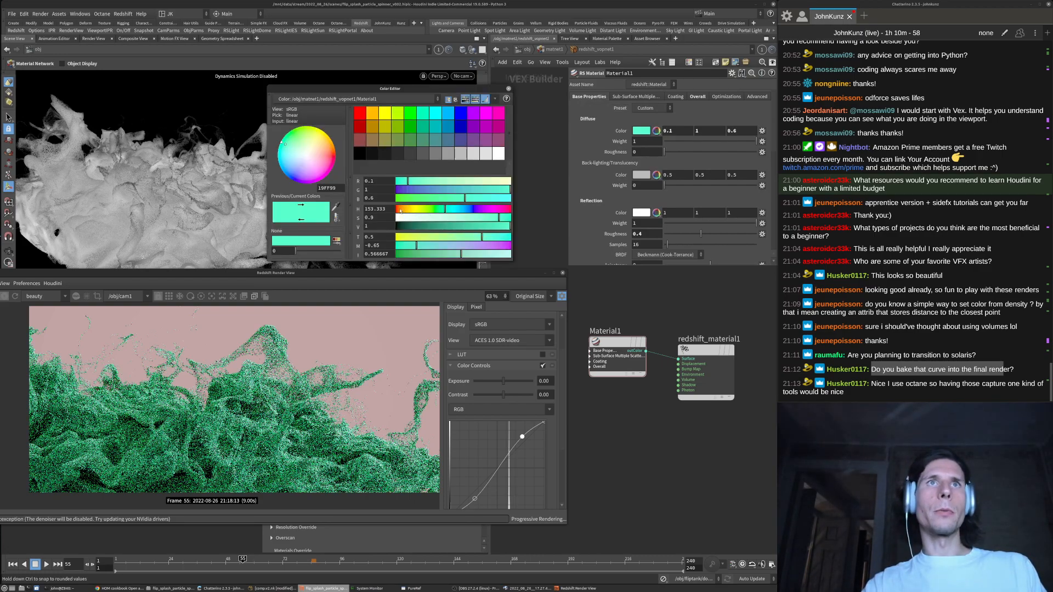
pyautogui.click(400, 209)
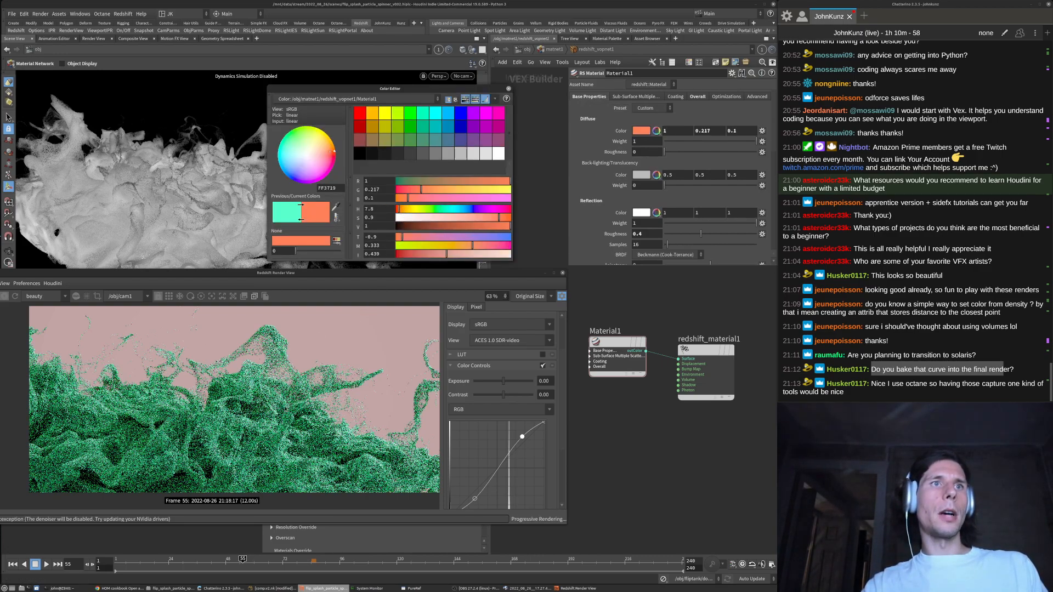
pyautogui.scroll(-3, 287, 379)
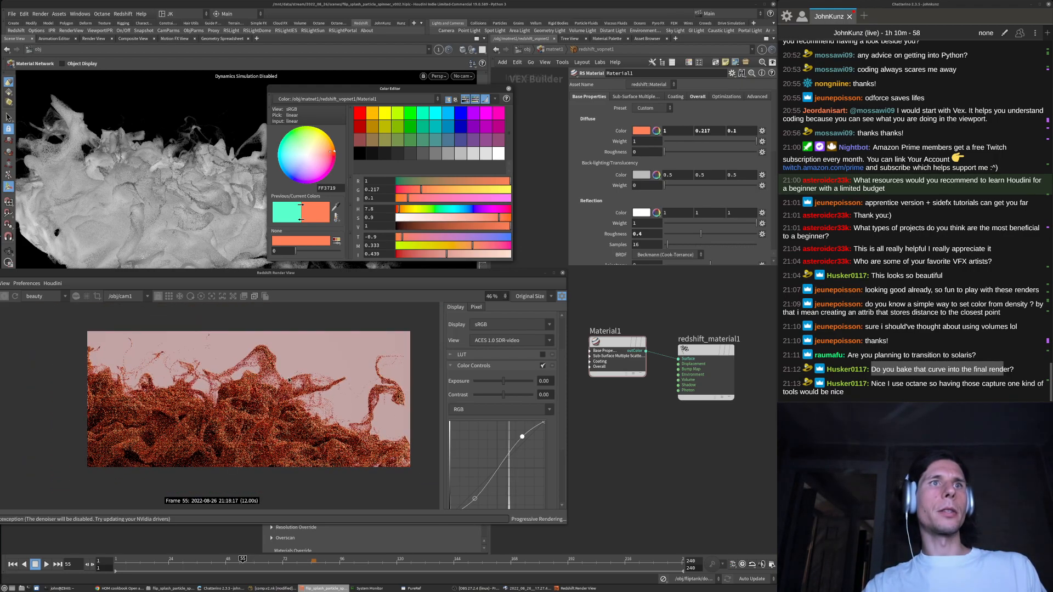
pyautogui.scroll(3, 286, 378)
pyautogui.scroll(-2, 209, 430)
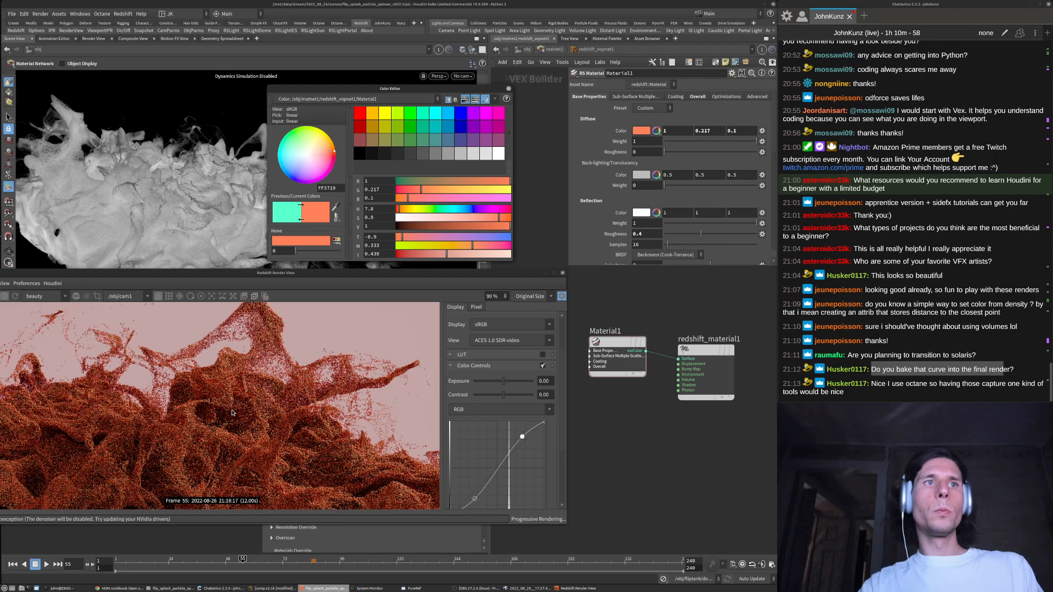
pyautogui.scroll(-2, 274, 402)
pyautogui.scroll(1, 287, 401)
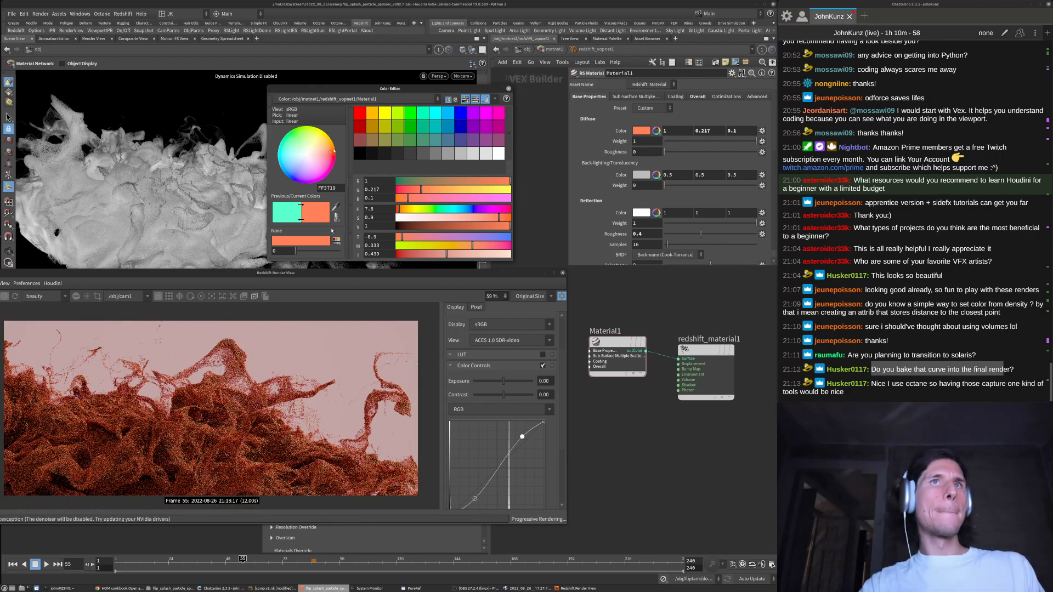
pyautogui.click(508, 89)
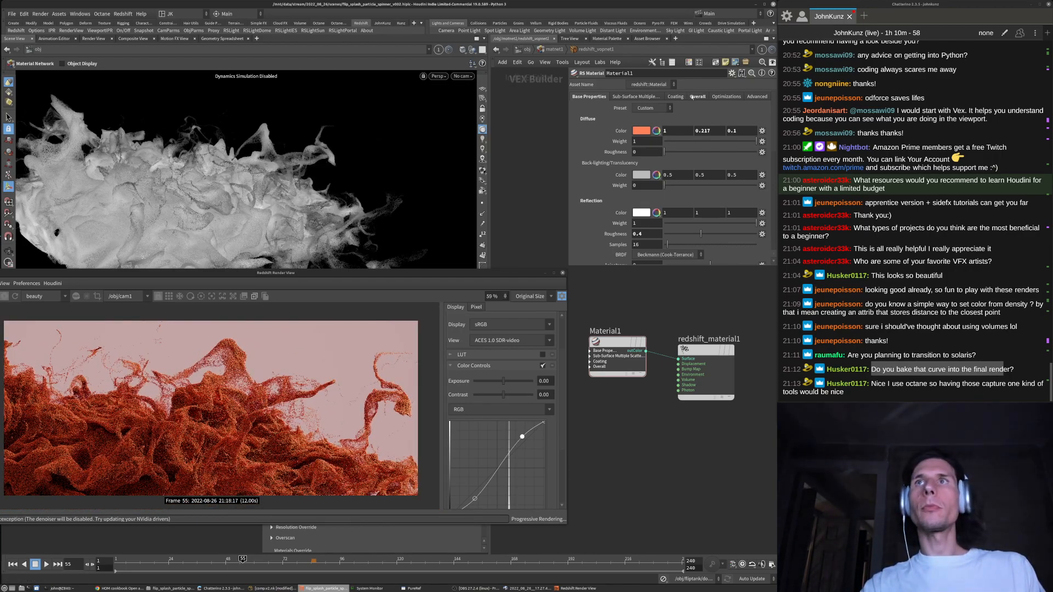
# Give Material1 a pure red emission (1, 0, 0) with an emission weight of 0.05 and check the render up close
pyautogui.click(696, 97)
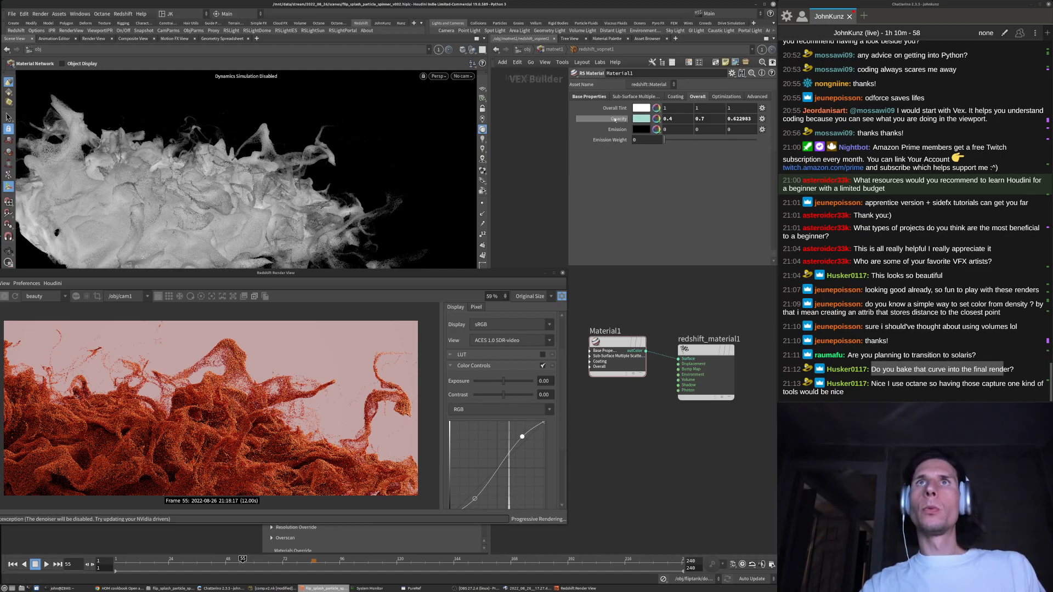
pyautogui.write('1')
pyautogui.press('Return')
pyautogui.click(675, 141)
pyautogui.scroll(-2, 225, 429)
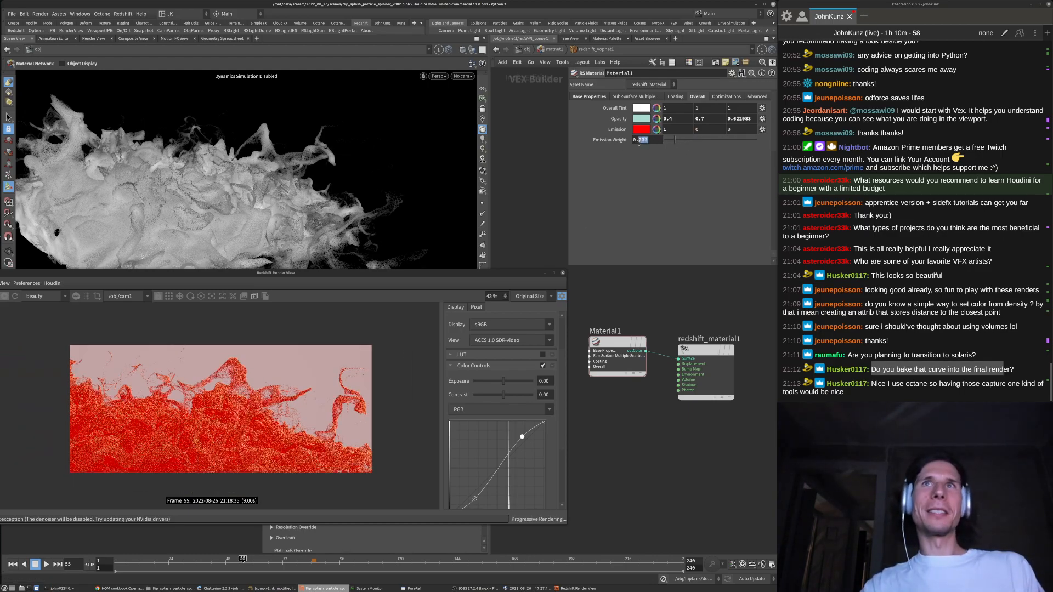
pyautogui.press('Return')
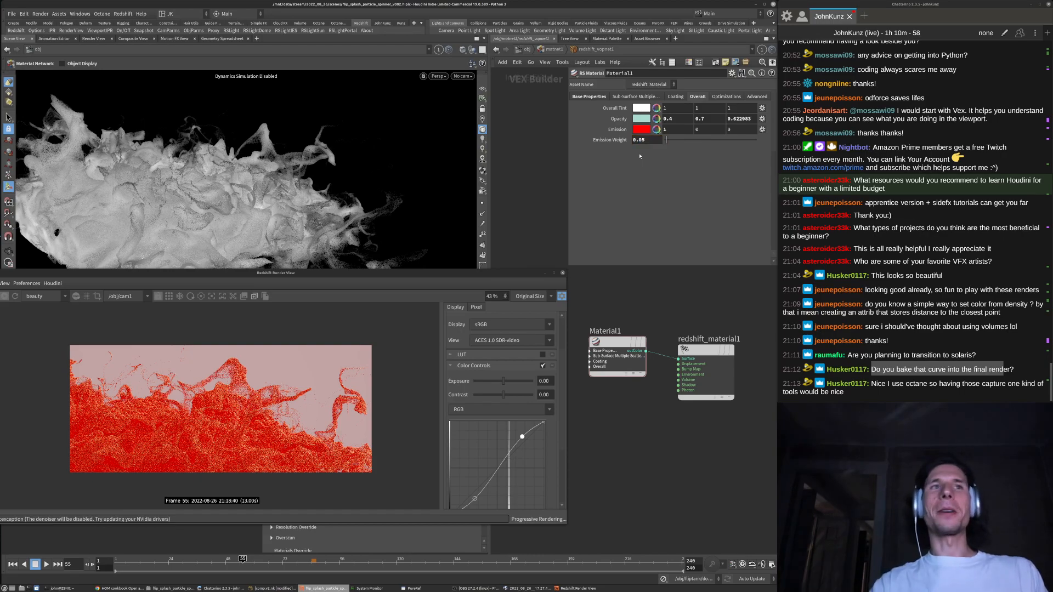
pyautogui.scroll(4, 203, 455)
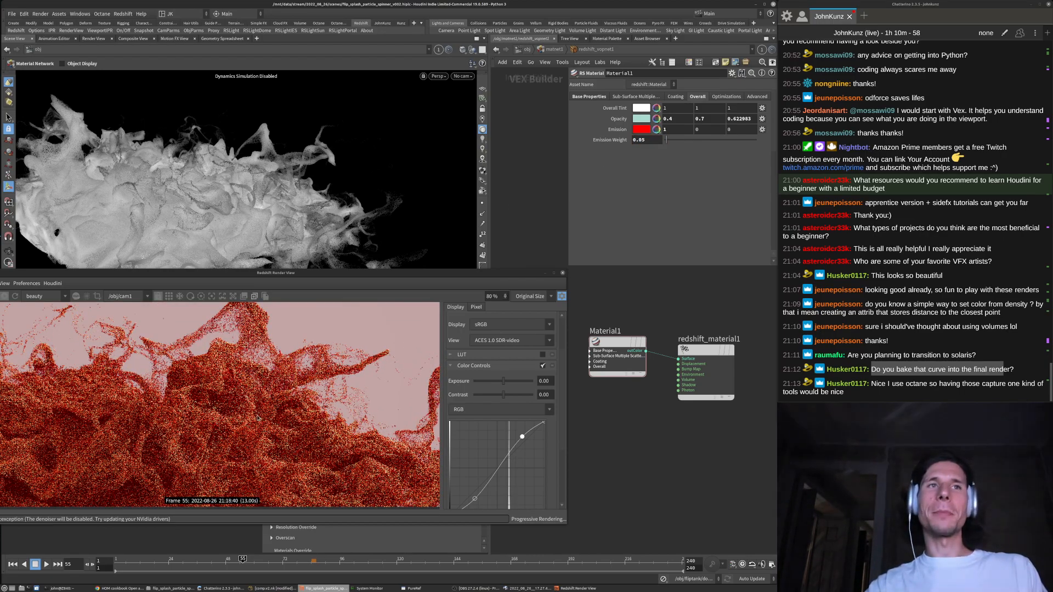
# Set the green component of Material1's emission color to 0.5 and check the splash render at several zoom levels
pyautogui.scroll(-3, 260, 412)
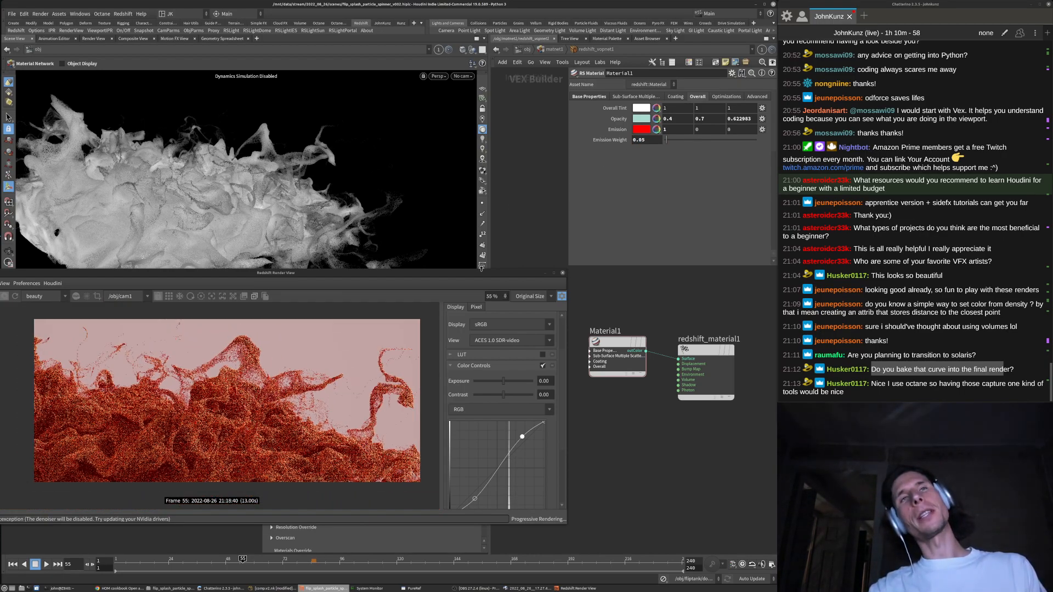
pyautogui.write('.5')
pyautogui.press('Return')
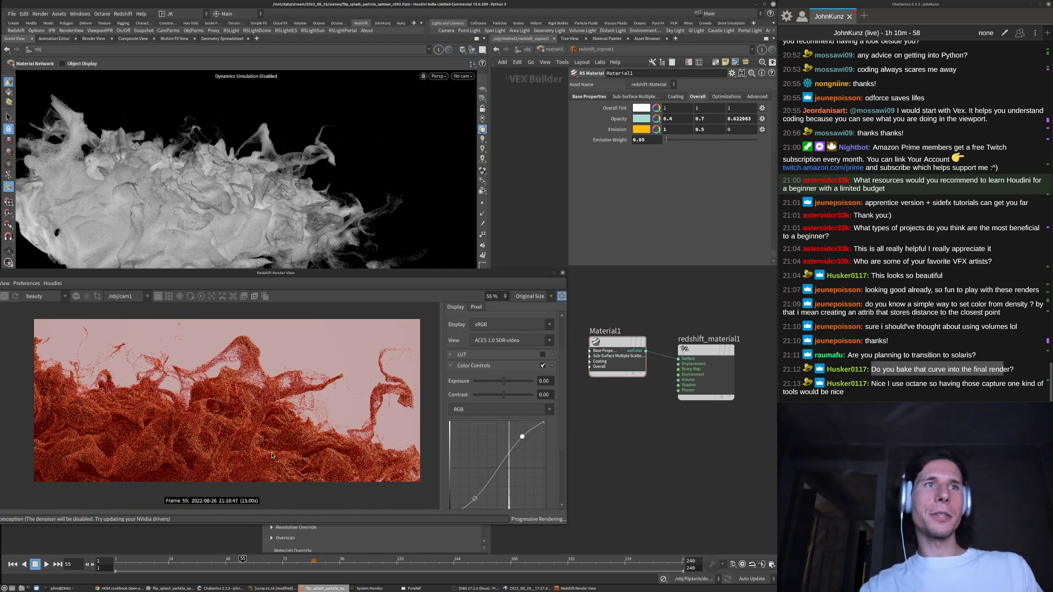
pyautogui.scroll(3, 224, 436)
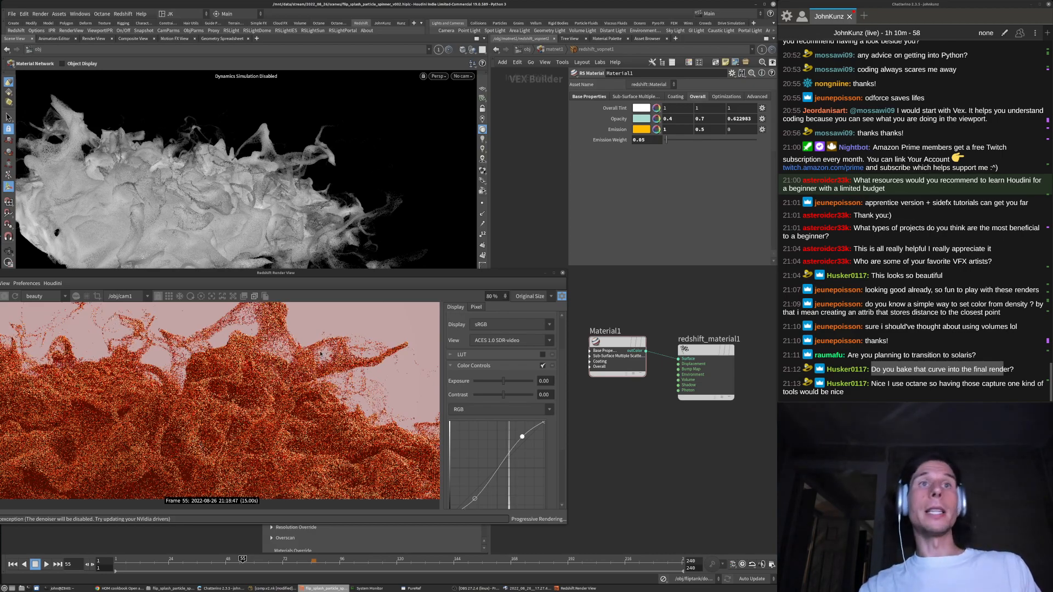
pyautogui.scroll(-2, 329, 379)
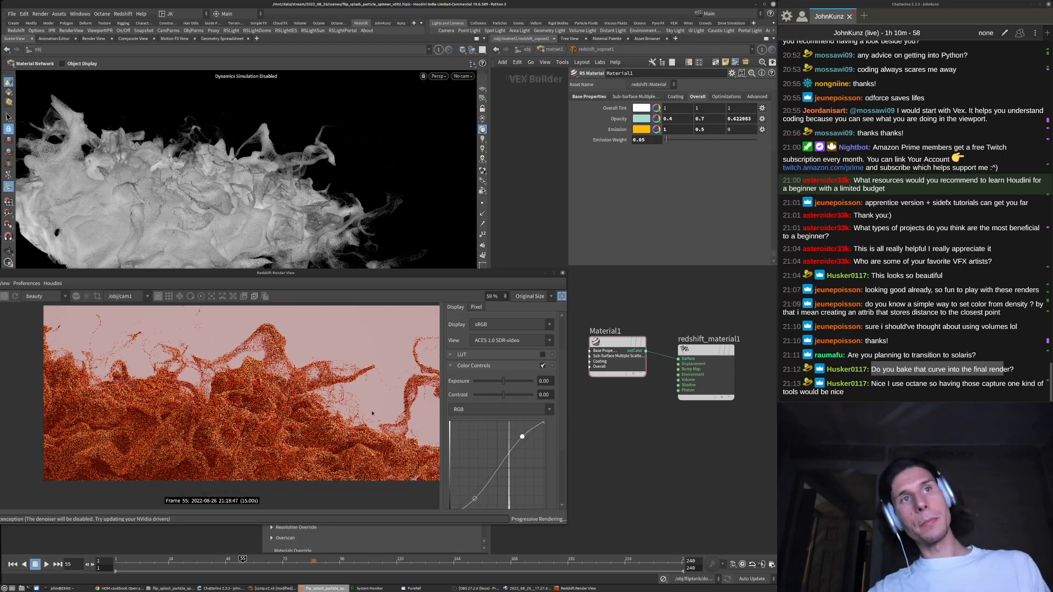
pyautogui.scroll(3, 386, 421)
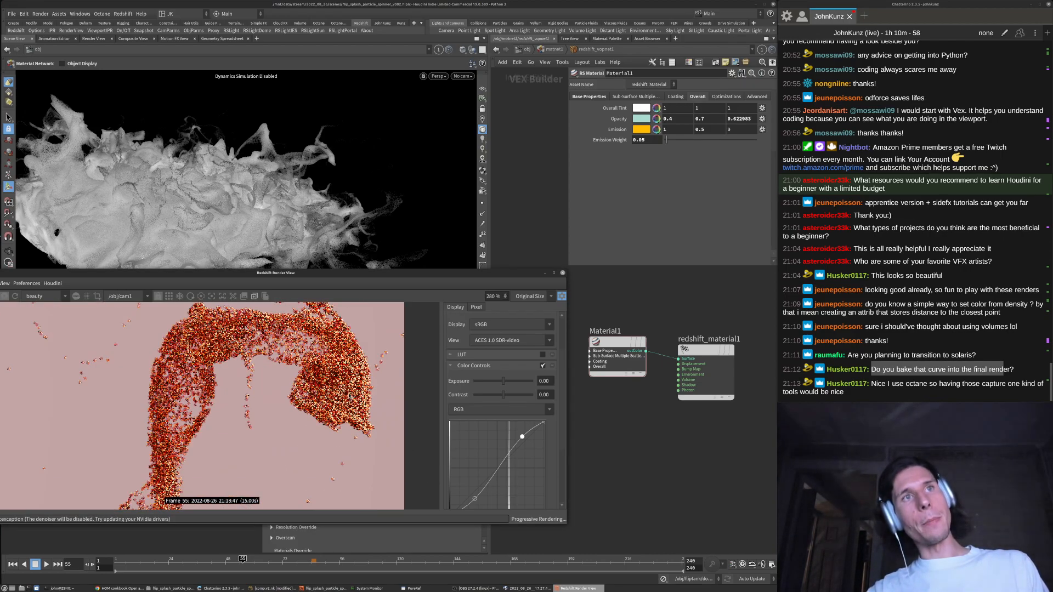
pyautogui.scroll(-4, 260, 395)
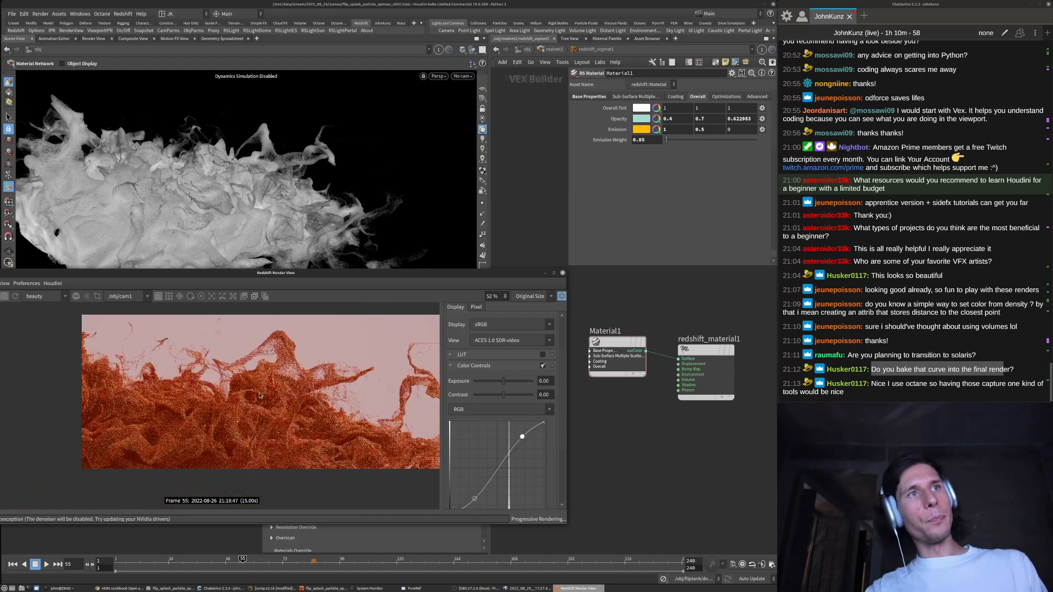
# Set Material1's emission weight to 0, darken its opacity color to a value of 0.44, and close the color editor
pyautogui.click(651, 141)
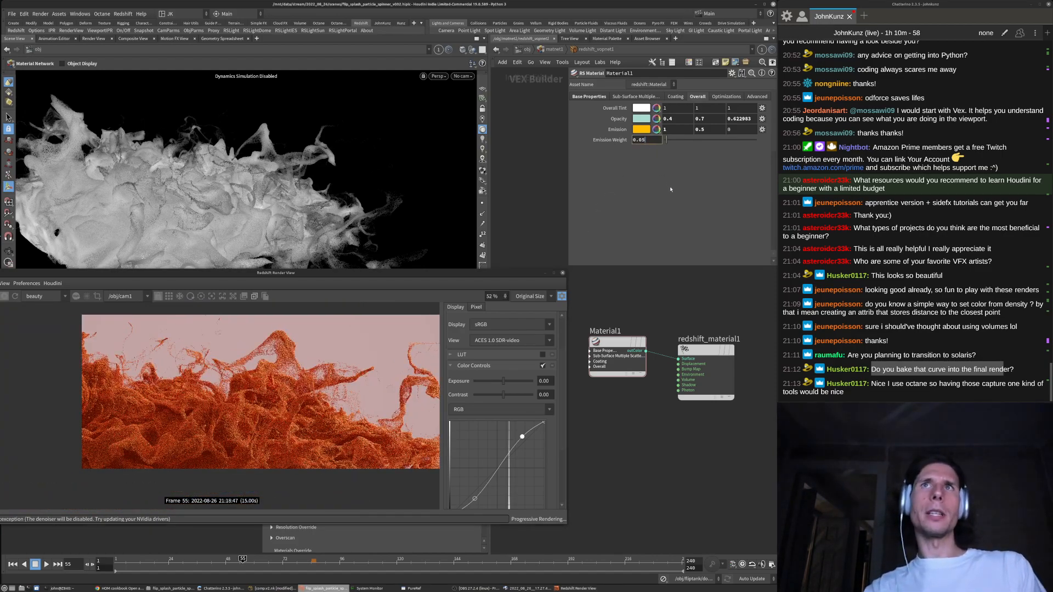
pyautogui.scroll(3, 289, 417)
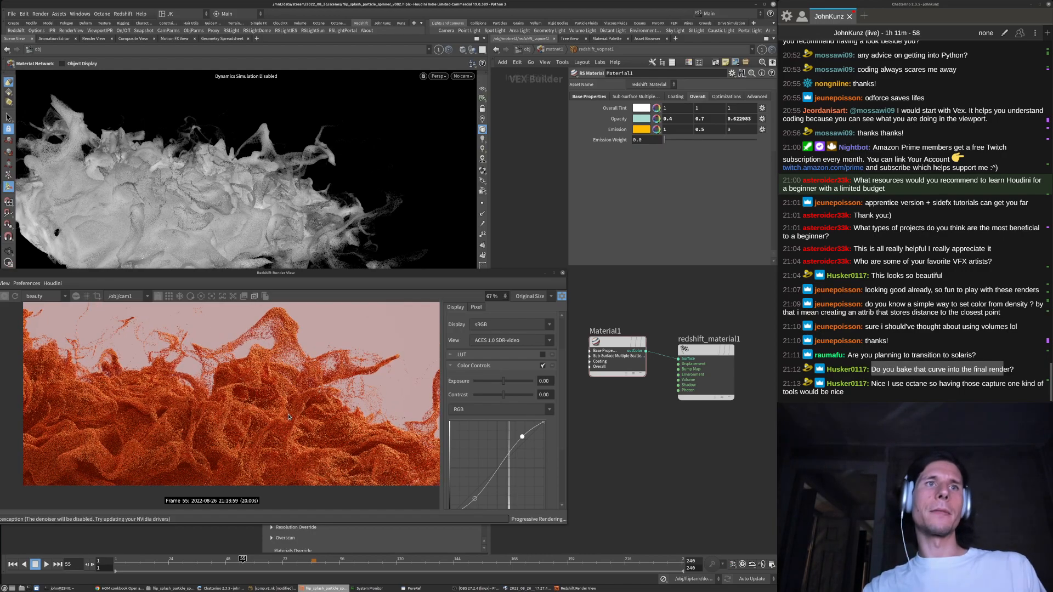
pyautogui.click(642, 119)
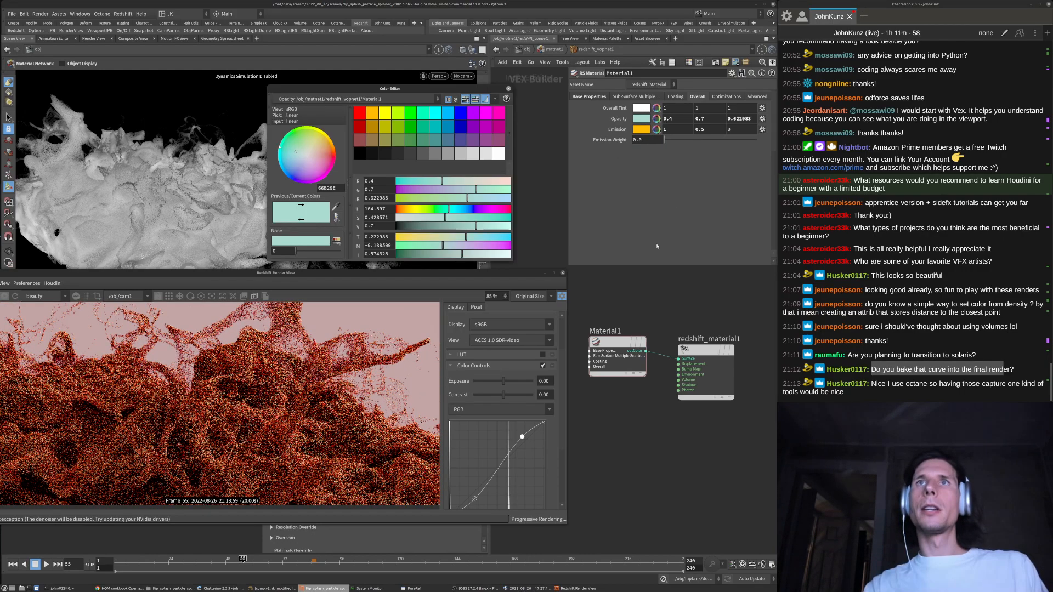
pyautogui.click(445, 229)
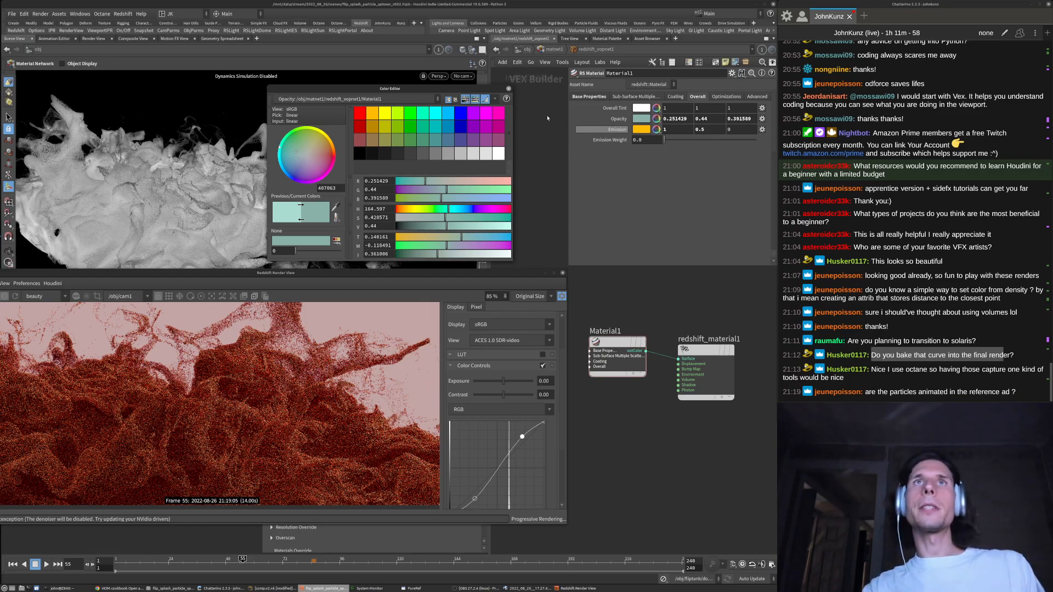
pyautogui.click(507, 89)
pyautogui.scroll(-3, 366, 404)
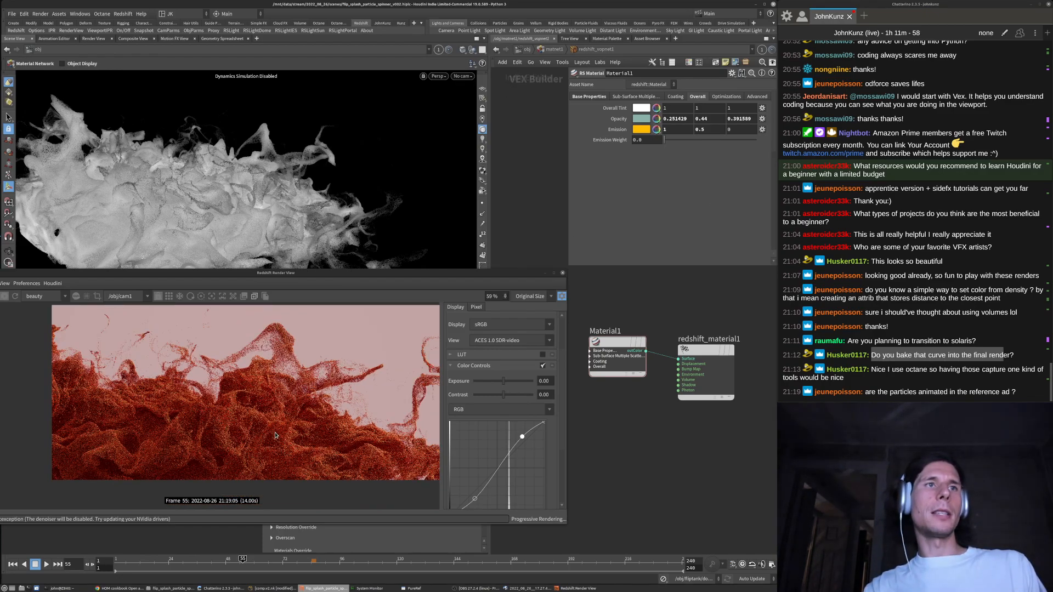
pyautogui.scroll(1, 365, 405)
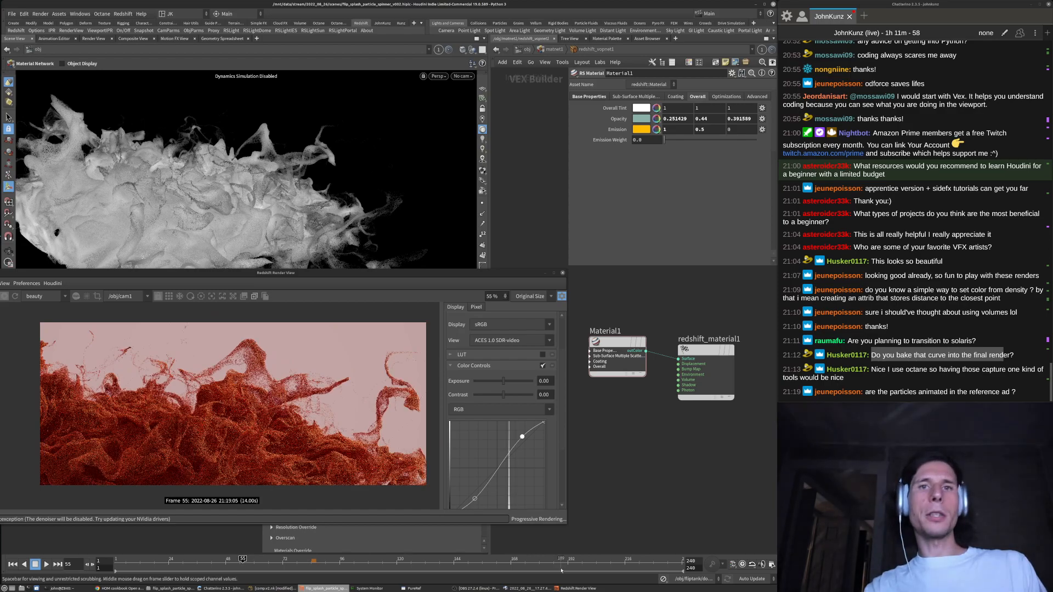
# Switch to the PureRef board to compare the colored splash references with the render, and return to Houdini
pyautogui.click(411, 588)
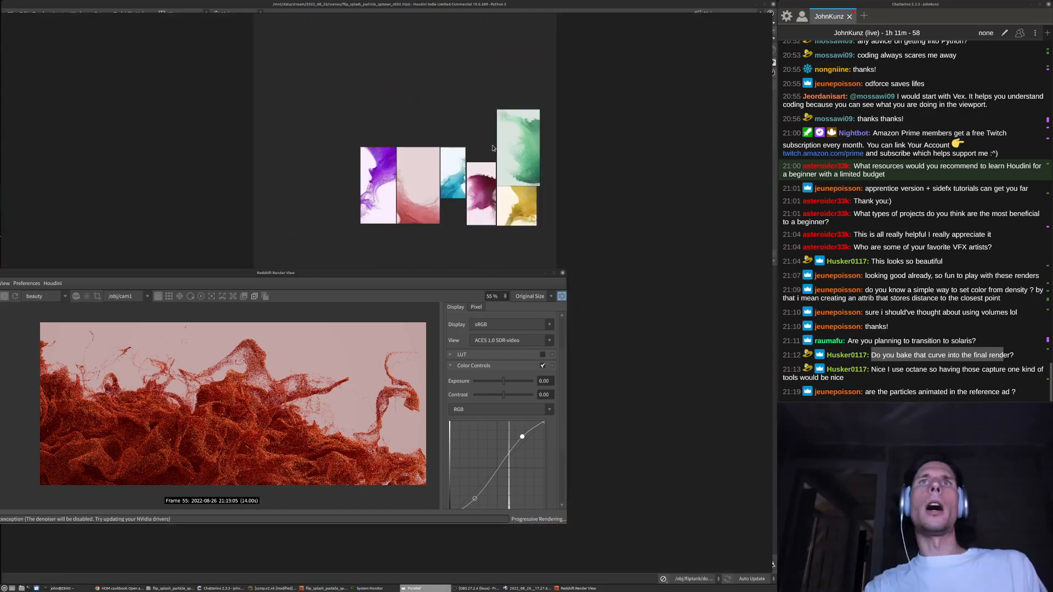
pyautogui.scroll(6, 451, 163)
pyautogui.scroll(-3, 483, 181)
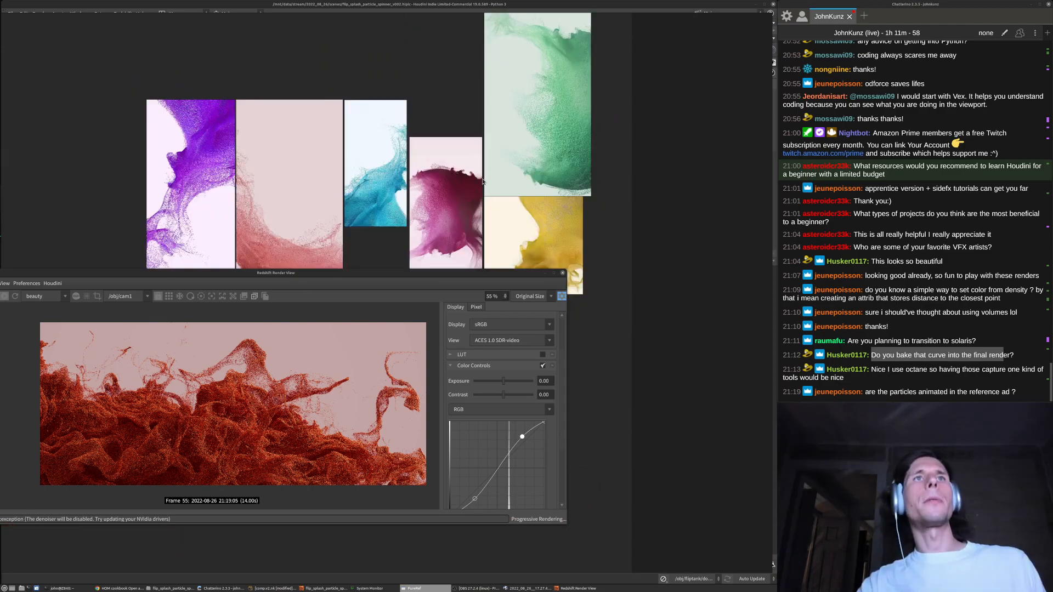
pyautogui.moveTo(470, 200); pyautogui.dragTo(471, 179, button='middle')
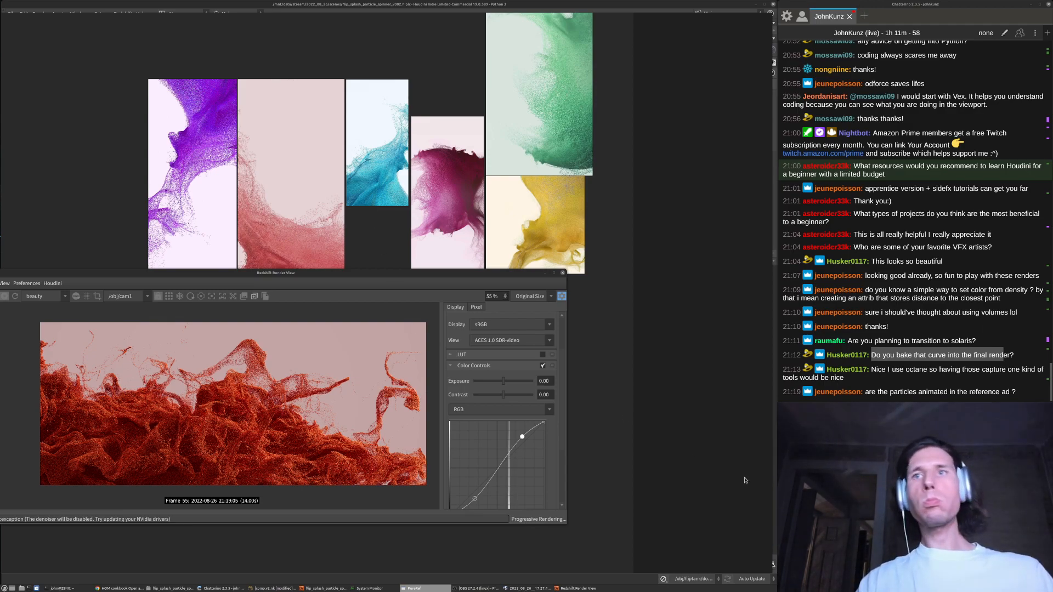
pyautogui.hotkey('alt', 'Tab')
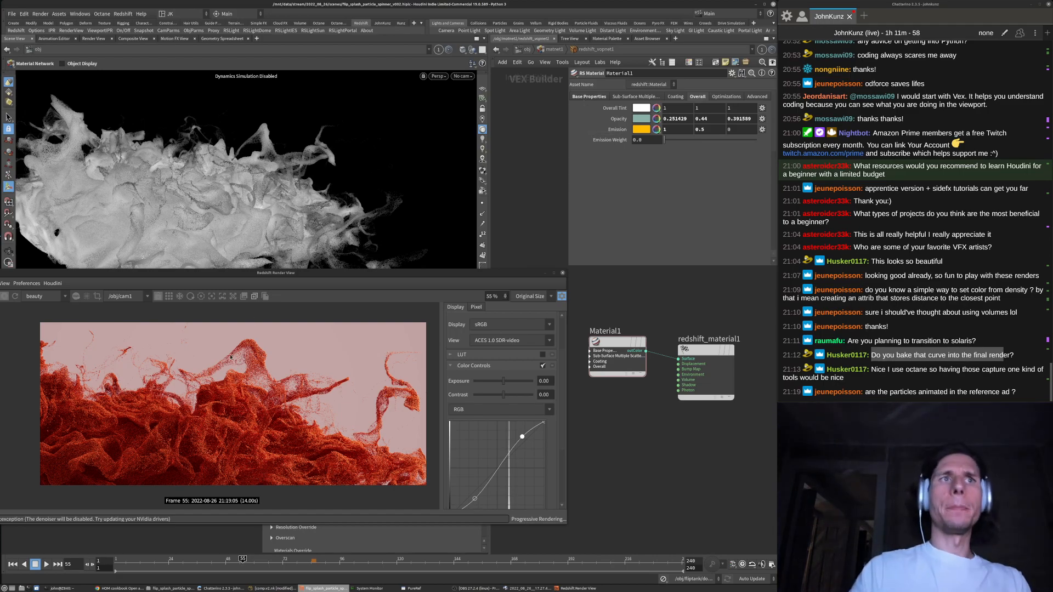
pyautogui.scroll(1, 204, 488)
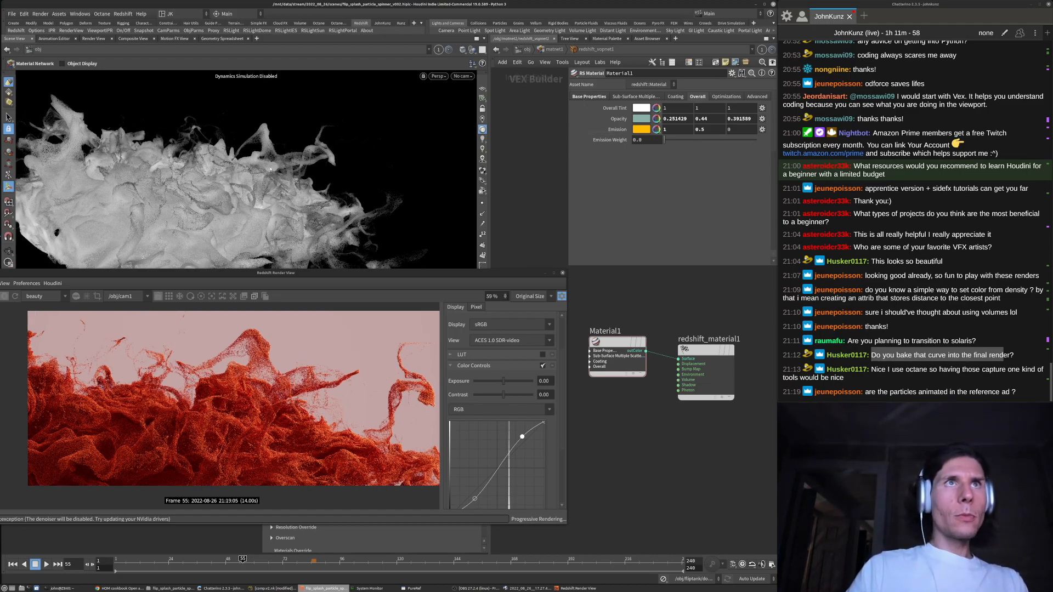
# Bring up the splash particle spinner video, reposition its window and image, scrub and play the simulation, and return to Houdini
pyautogui.click(505, 588)
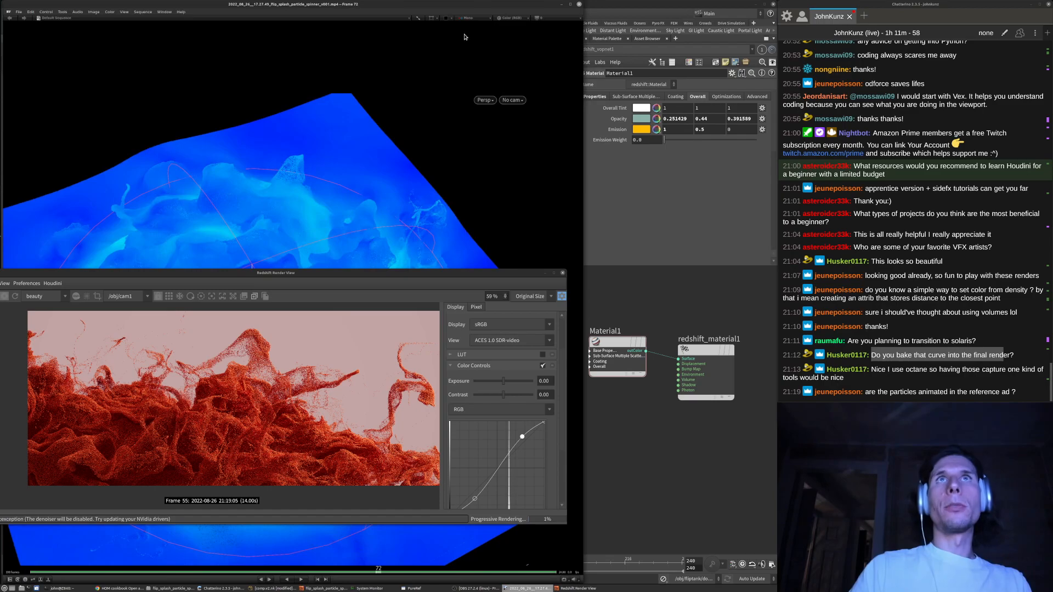
pyautogui.moveTo(468, 4); pyautogui.dragTo(635, 4)
pyautogui.moveTo(428, 256); pyautogui.dragTo(546, 93, button='middle')
pyautogui.moveTo(452, 200); pyautogui.dragTo(437, 176)
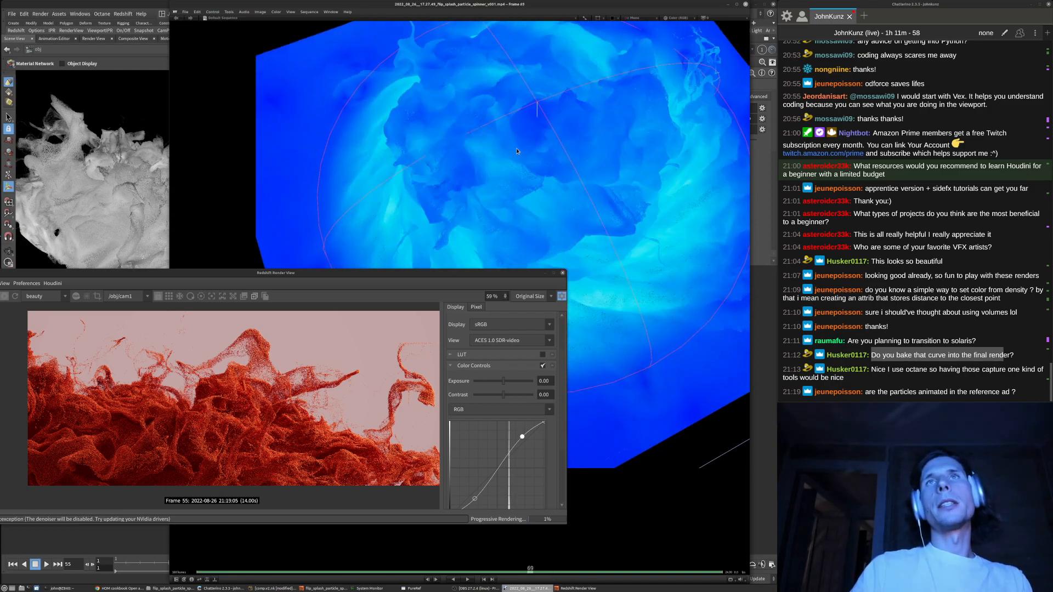
pyautogui.press('space')
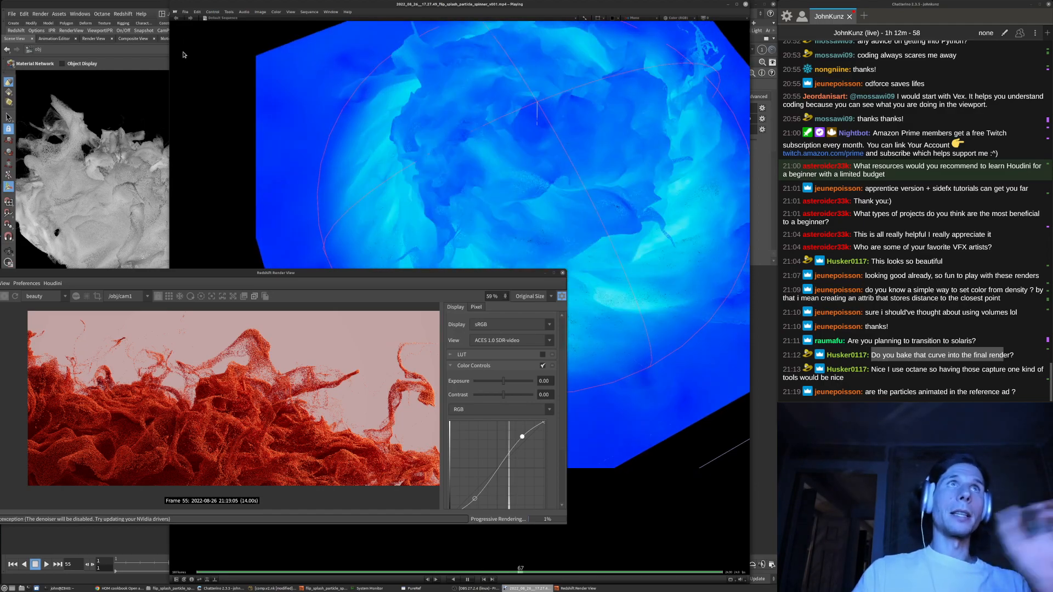
pyautogui.click(326, 589)
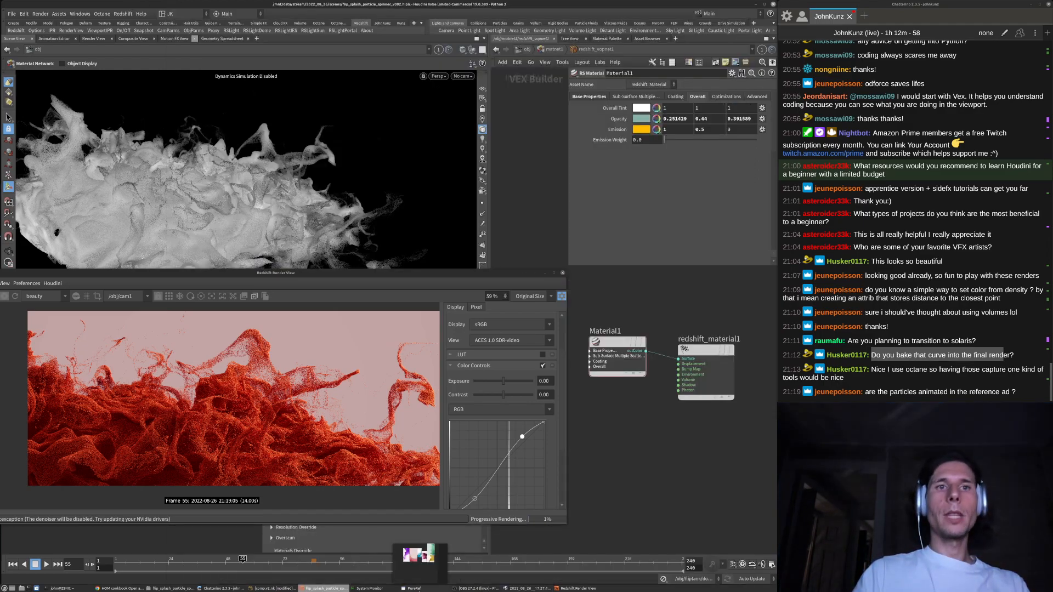
pyautogui.click(528, 589)
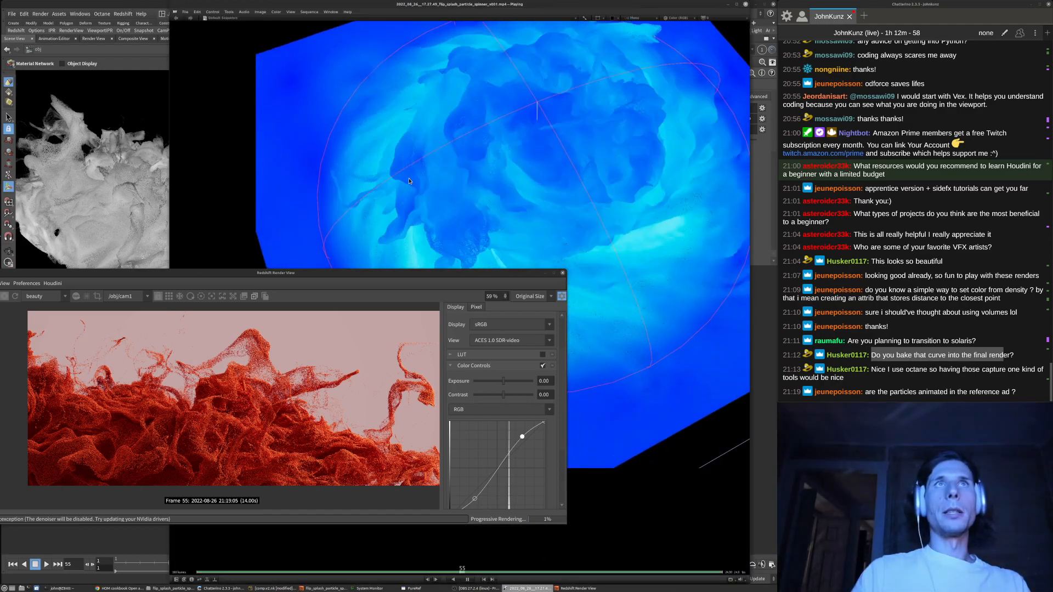
pyautogui.hotkey('alt', 'Tab')
# Inspect the render up close and desaturate Material1's diffuse color to a saturation of 0.567, giving about (1, 0.507, 0.433)
pyautogui.scroll(-3, 676, 439)
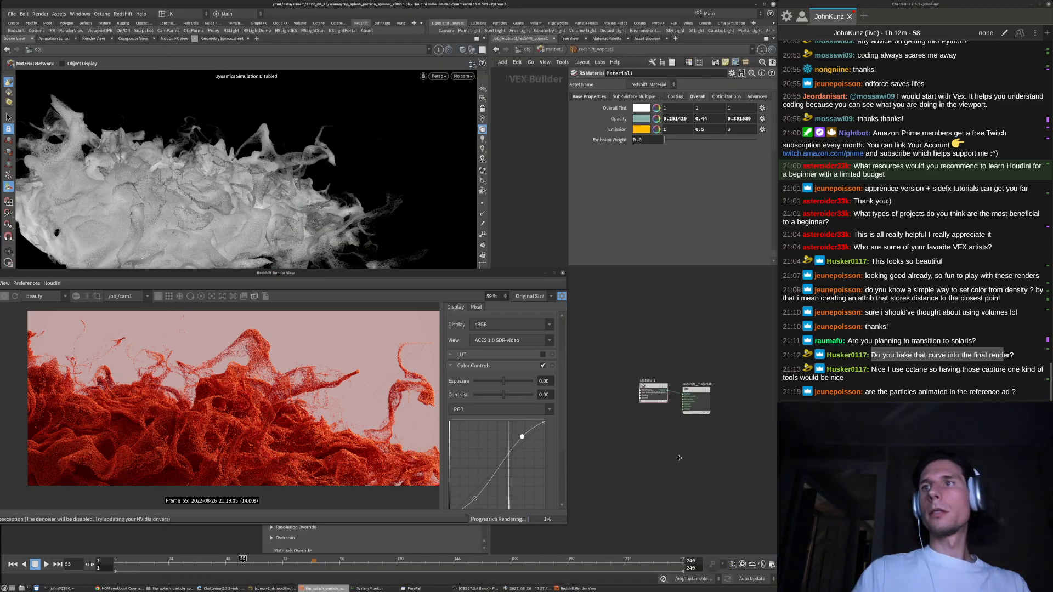
pyautogui.moveTo(360, 277); pyautogui.dragTo(372, 292)
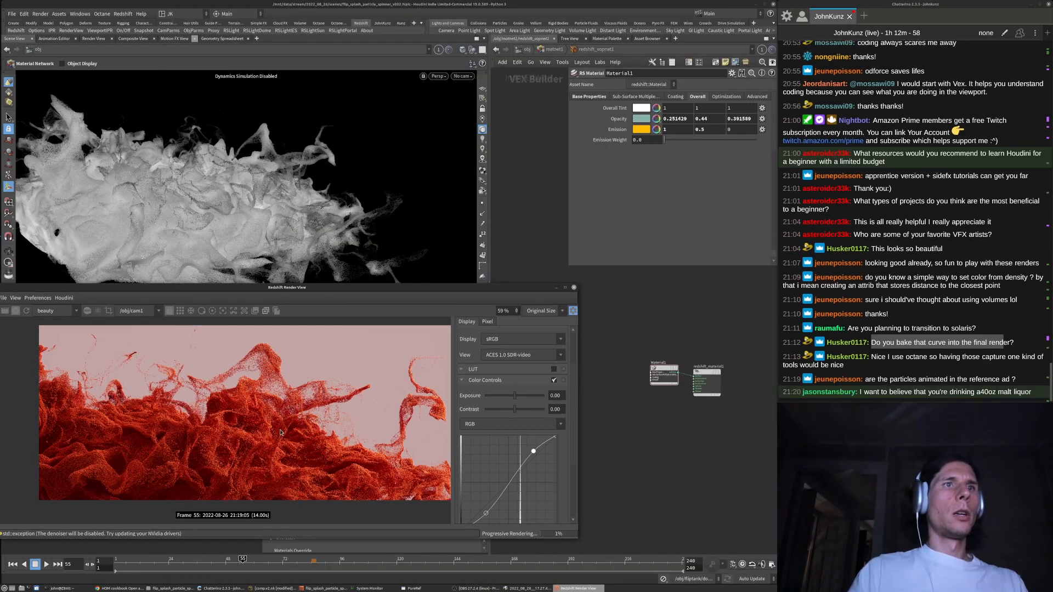
pyautogui.scroll(3, 224, 434)
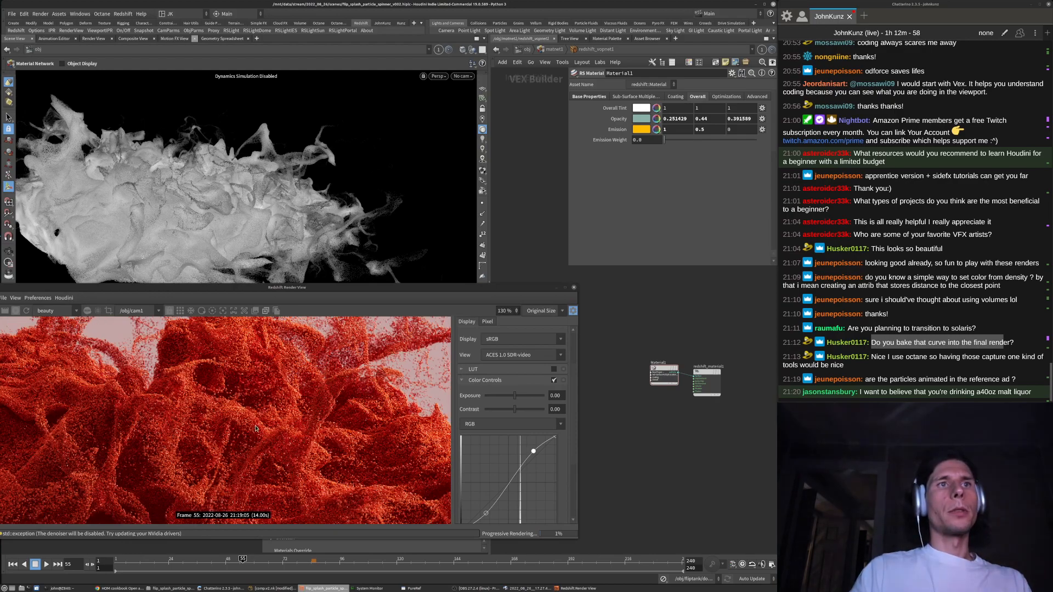
pyautogui.scroll(-3, 224, 435)
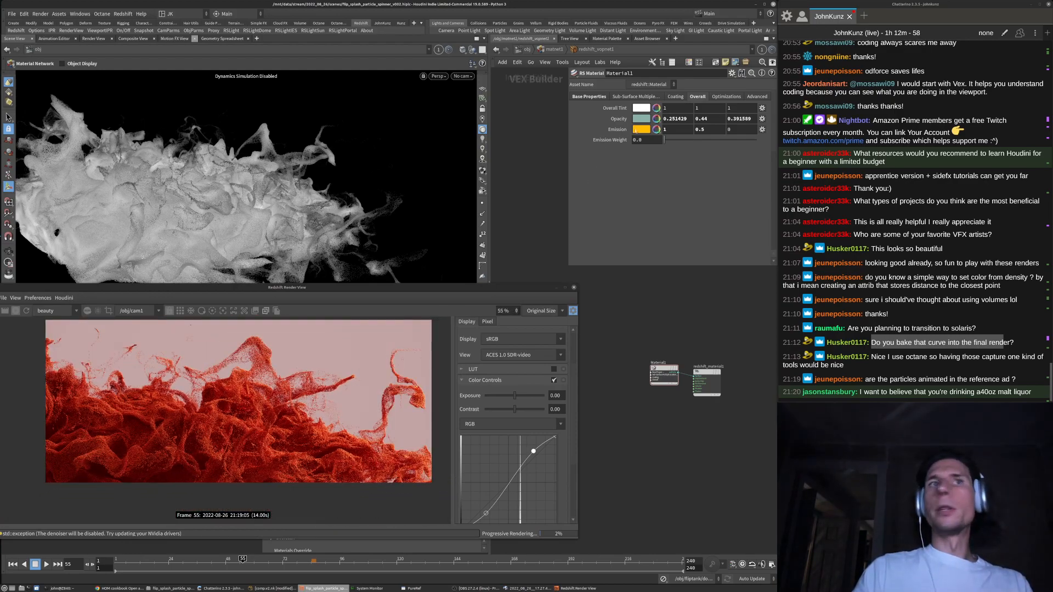
pyautogui.click(590, 97)
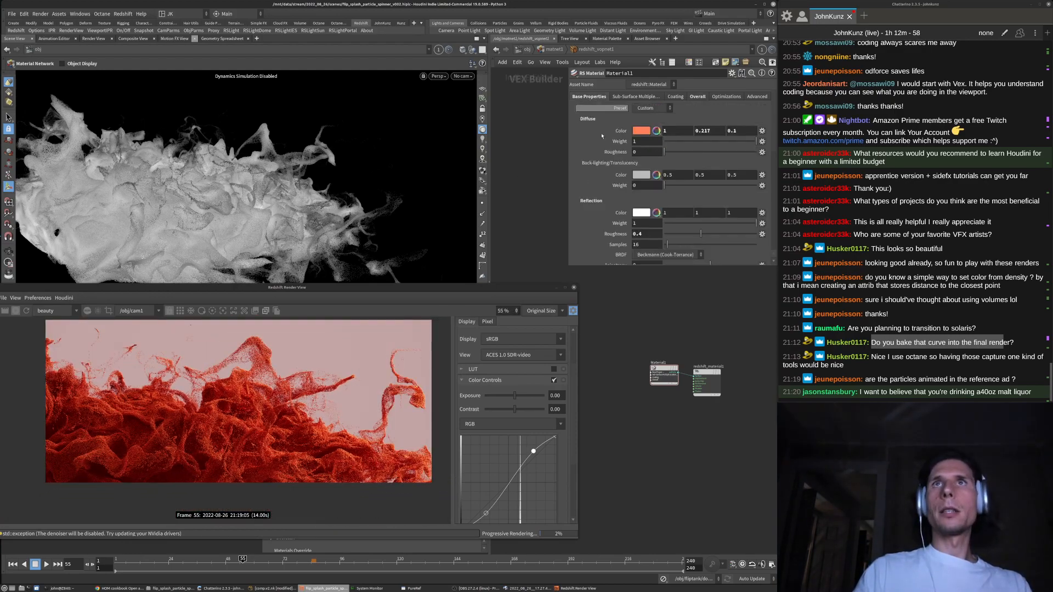
pyautogui.click(641, 131)
pyautogui.click(462, 219)
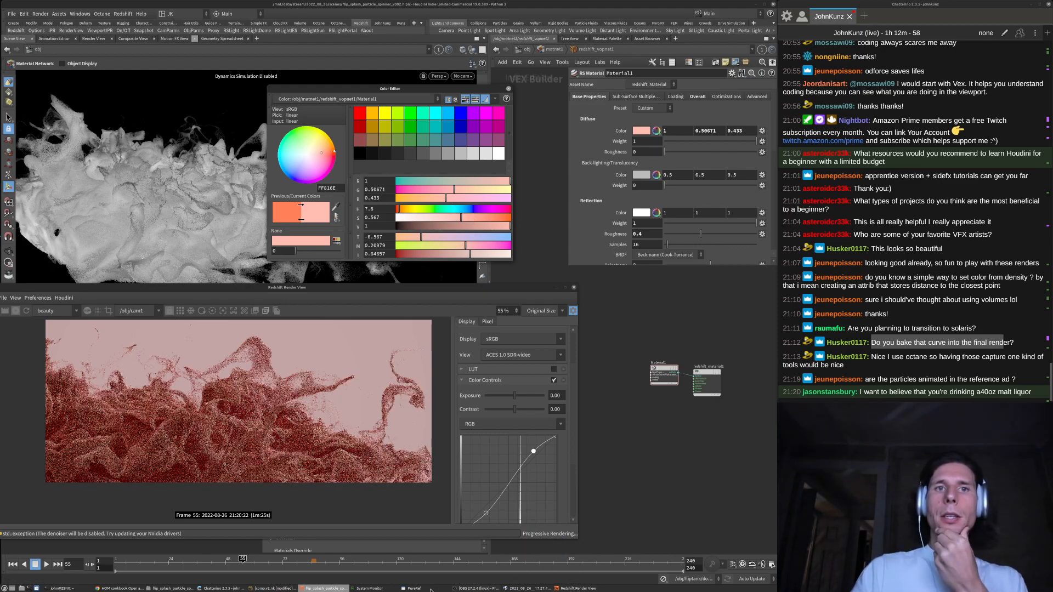
# Switch to PureRef to compare the magenta and red splash references with the render, return to Houdini, and close the color editor
pyautogui.click(414, 589)
pyautogui.scroll(10, 469, 213)
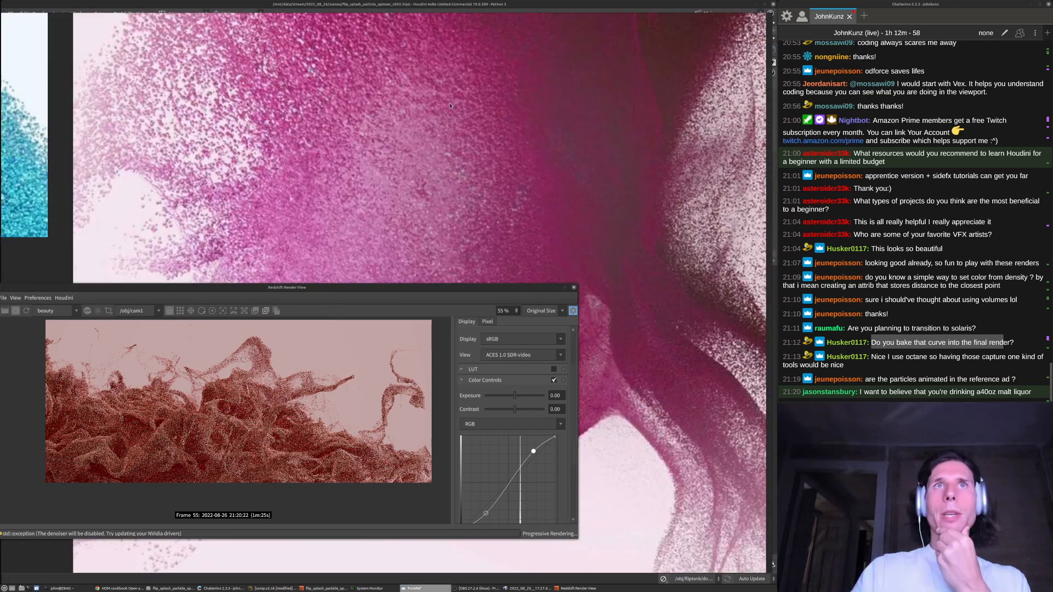
pyautogui.scroll(-10, 535, 179)
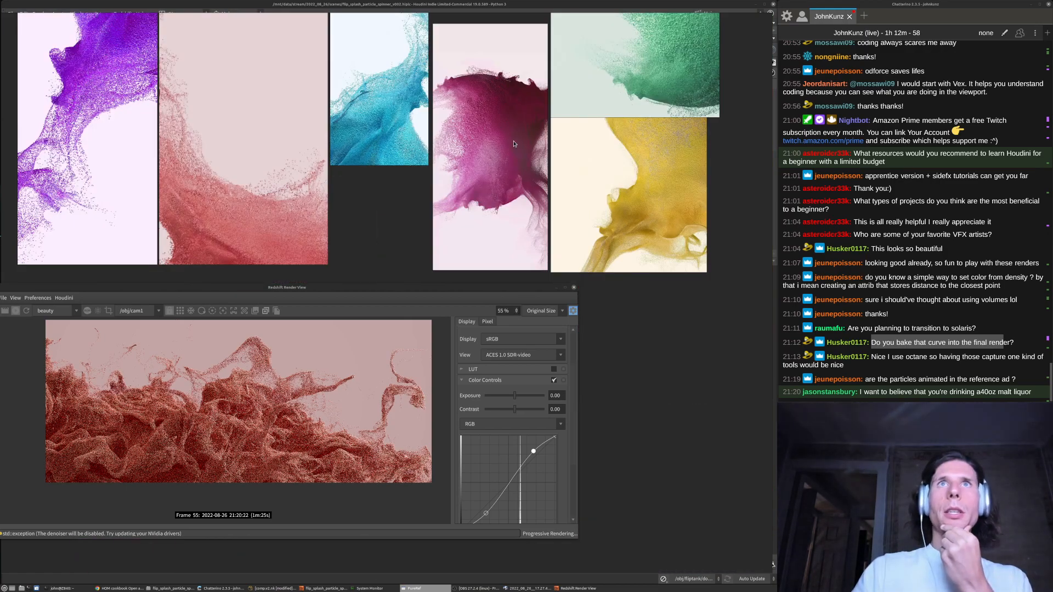
pyautogui.scroll(5, 225, 239)
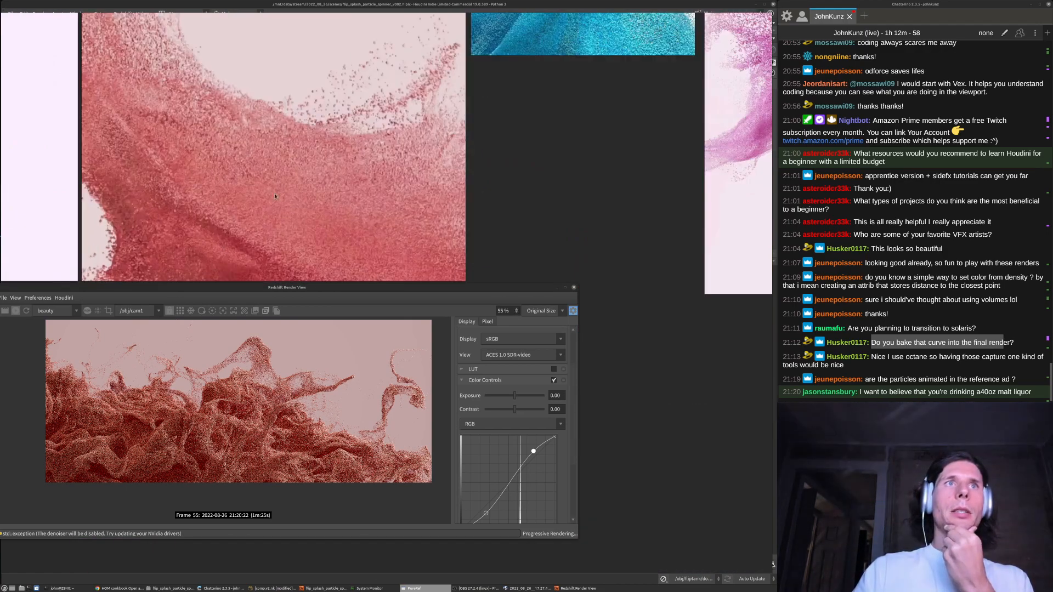
pyautogui.scroll(-3, 252, 220)
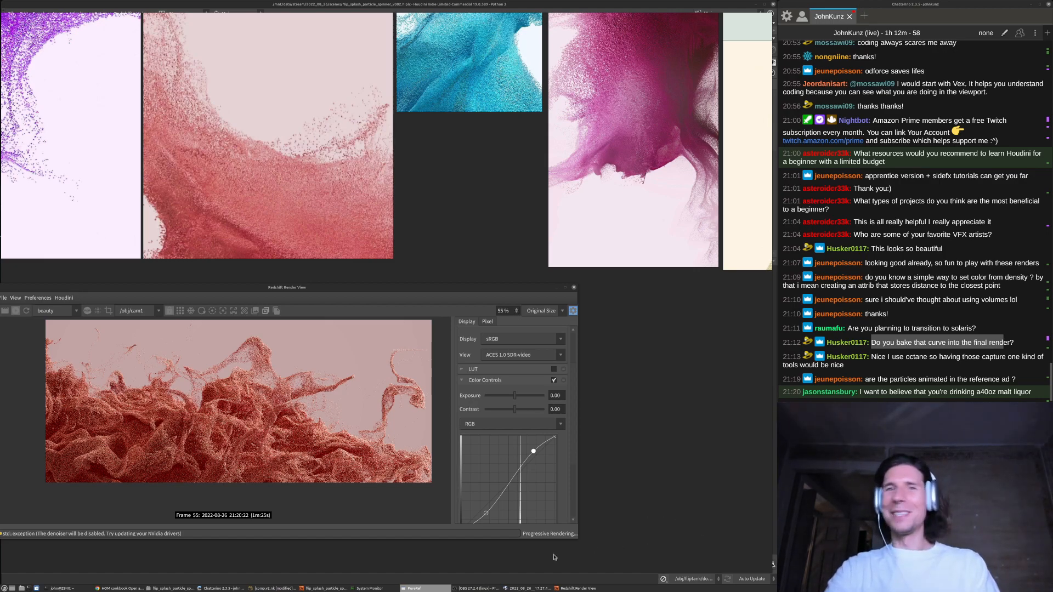
pyautogui.moveTo(431, 588)
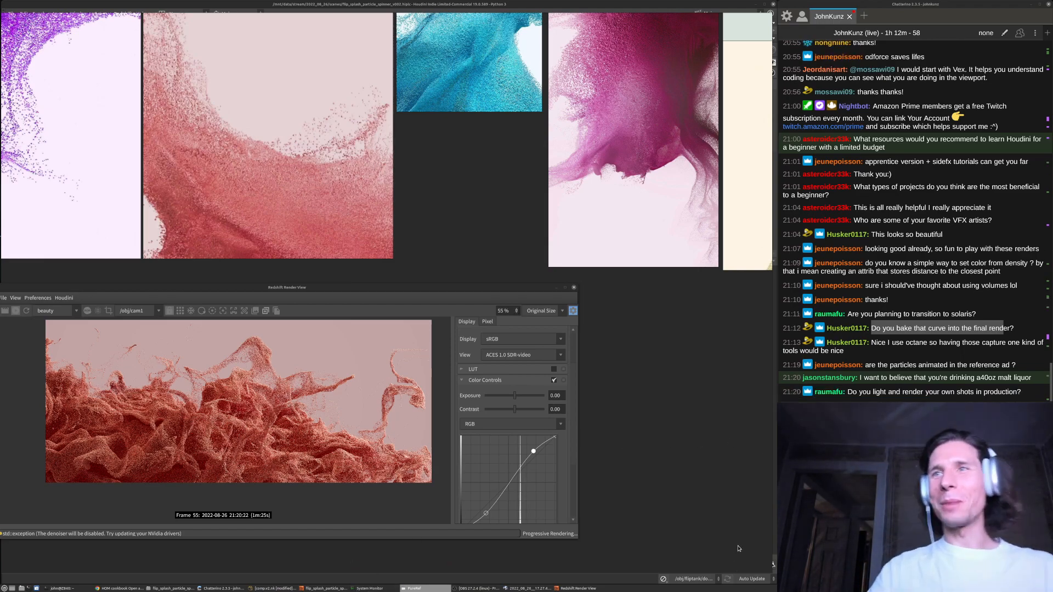
pyautogui.click(640, 4)
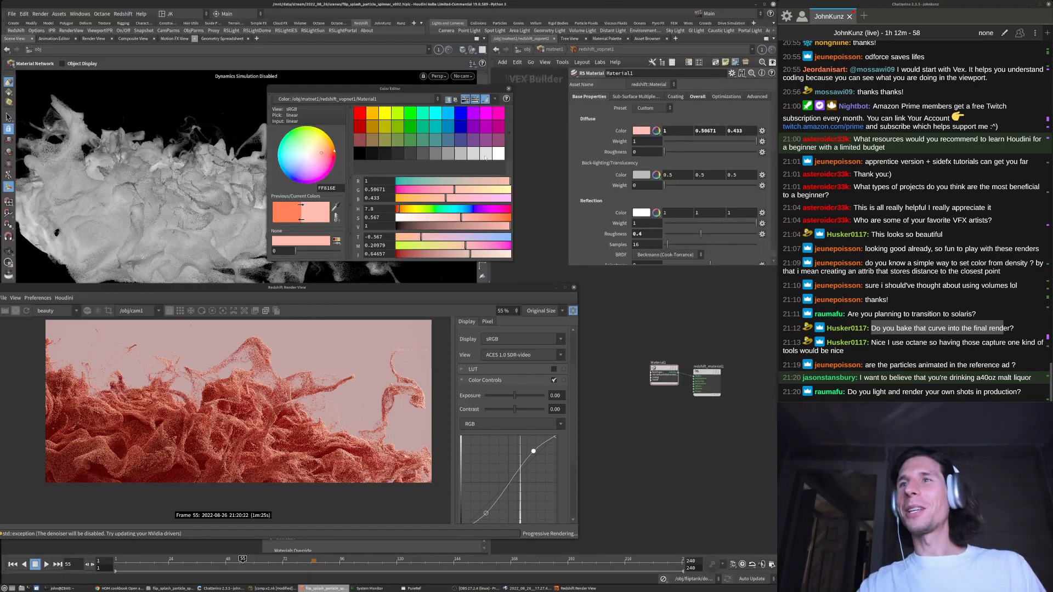
pyautogui.click(508, 89)
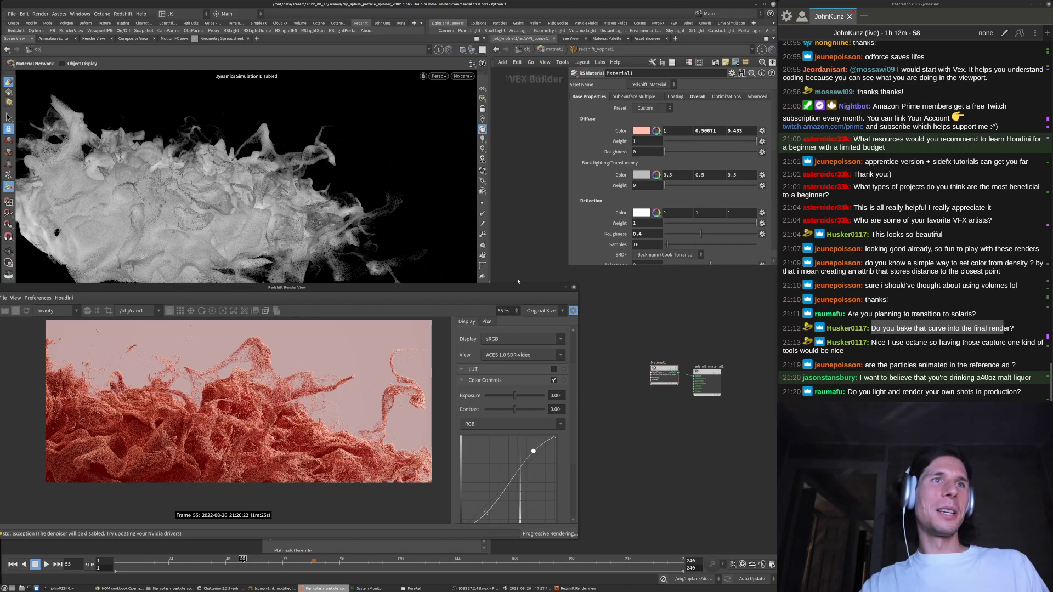
# Inspect the splash render, switch to Chrome, run a Google image search for "samsung centerstage barbarian", and reposition the browser window
pyautogui.scroll(3, 228, 415)
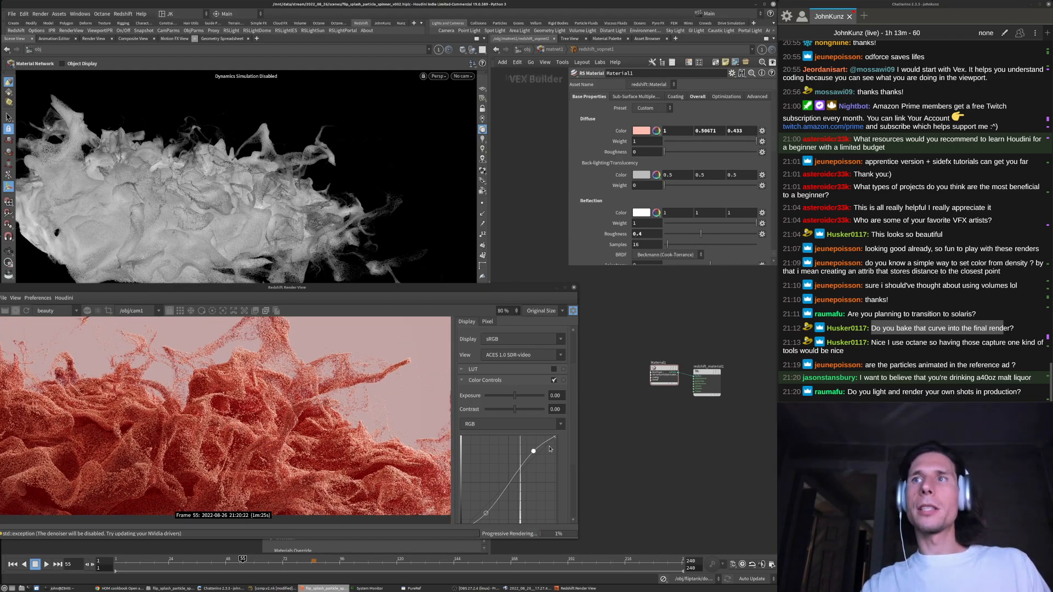
pyautogui.scroll(-4, 321, 442)
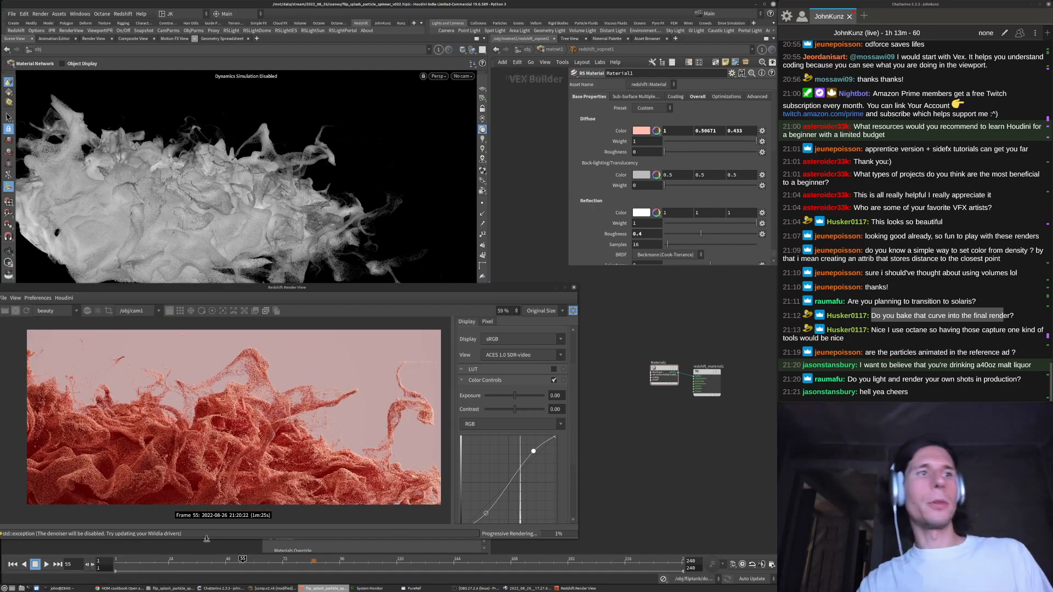
pyautogui.click(120, 588)
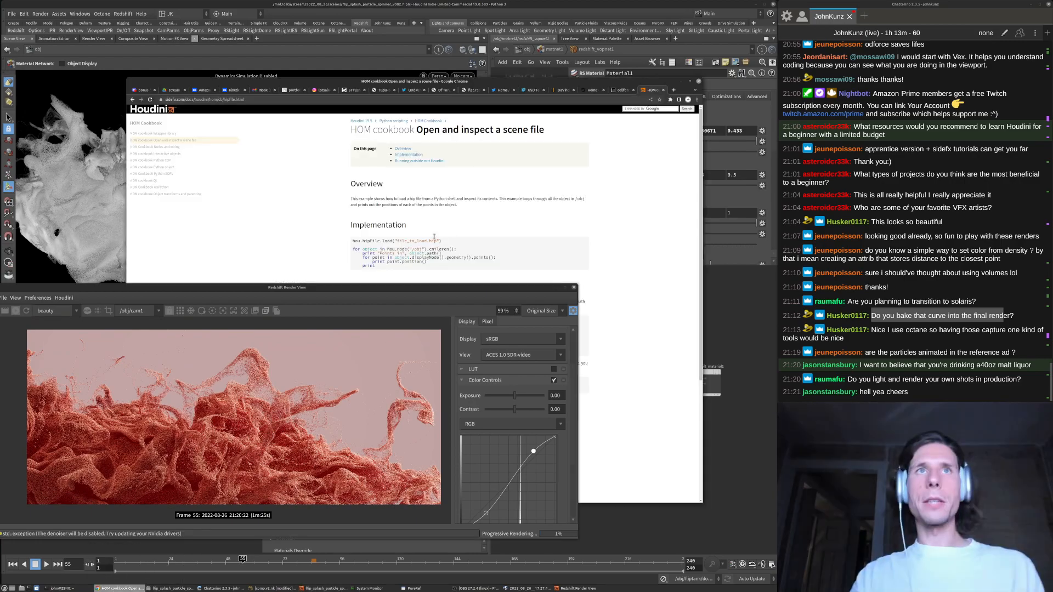
pyautogui.hotkey('ctrl', 't')
pyautogui.write('s')
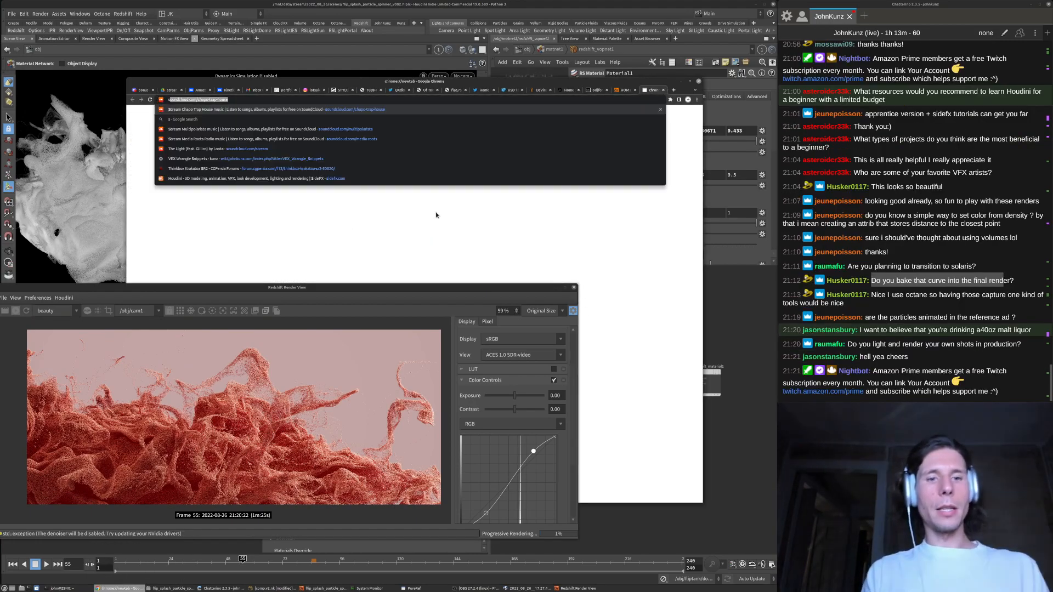
pyautogui.write('amsung centerstage barbarian')
pyautogui.press('Return')
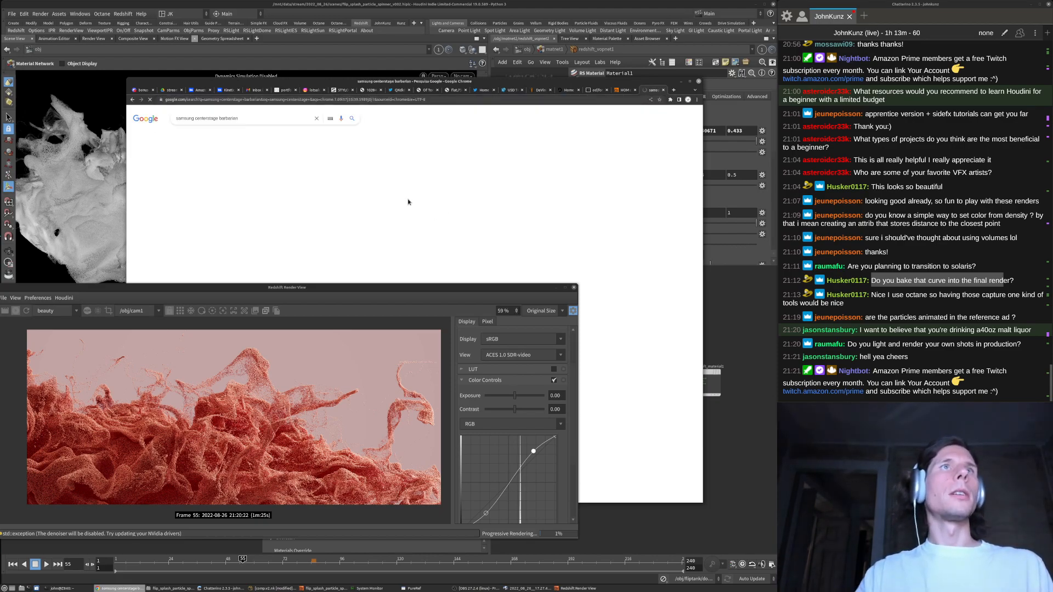
pyautogui.click(209, 135)
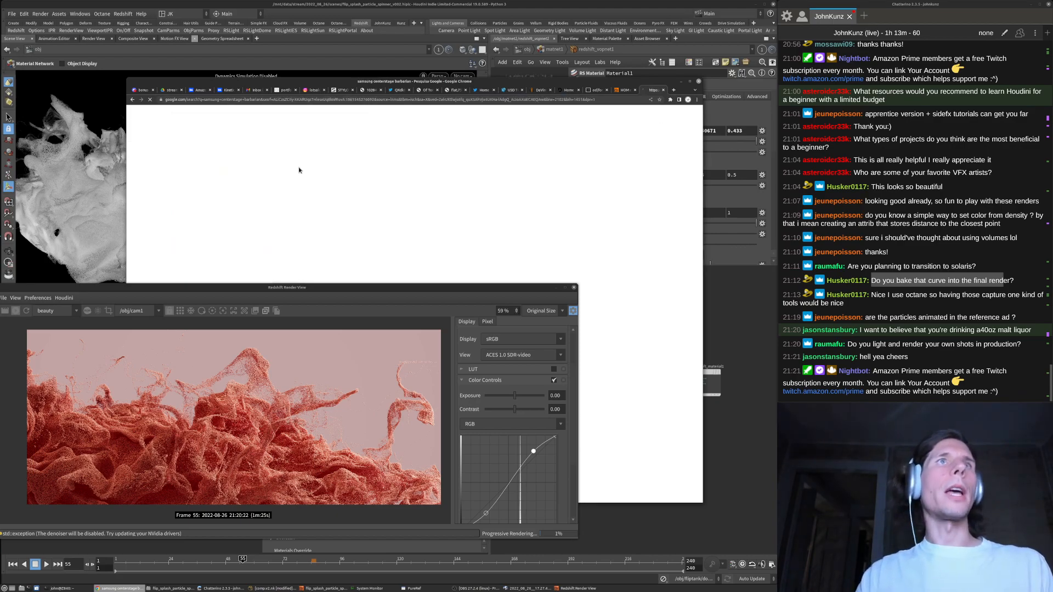
pyautogui.moveTo(391, 82); pyautogui.dragTo(479, 27)
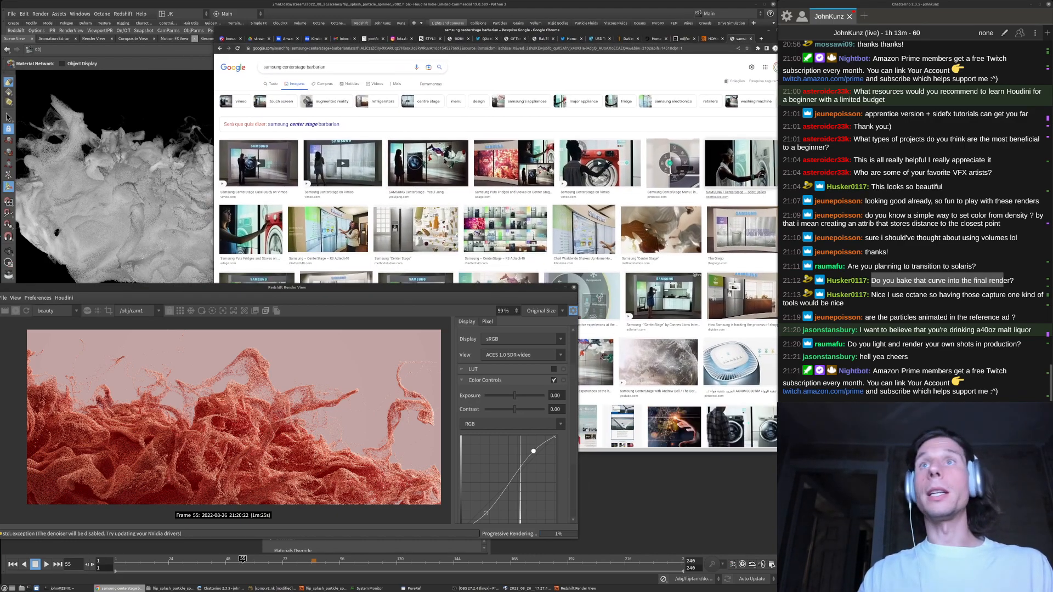
# Open the Samsung "Center Stage" project page from the image result with swirling cloth and skim its text and stills
pyautogui.click(687, 234)
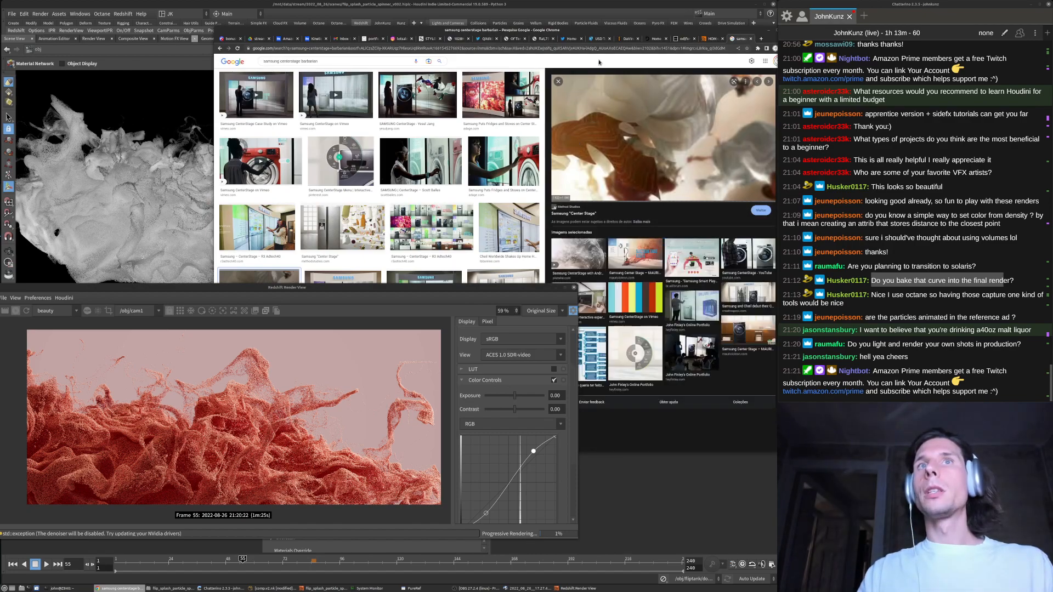
pyautogui.click(586, 214)
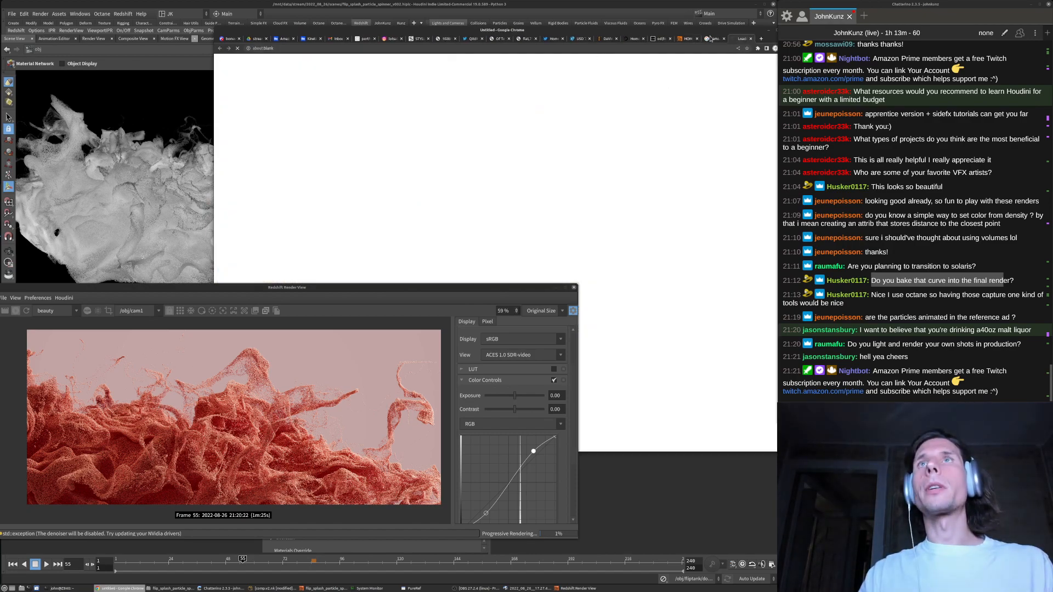
pyautogui.moveTo(702, 26); pyautogui.dragTo(660, 12)
pyautogui.scroll(-6, 679, 274)
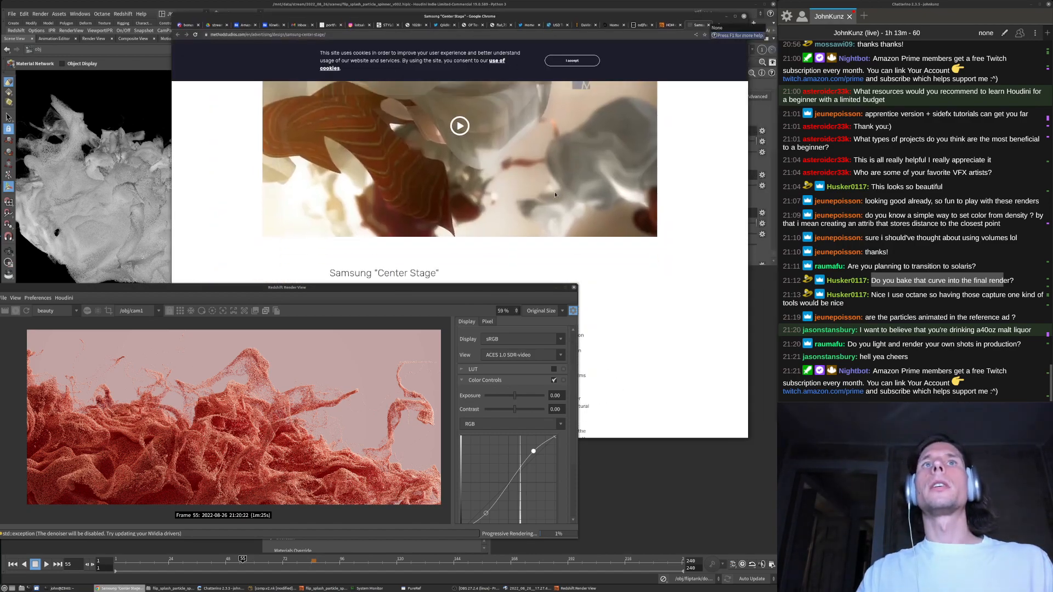
pyautogui.scroll(-5, 679, 274)
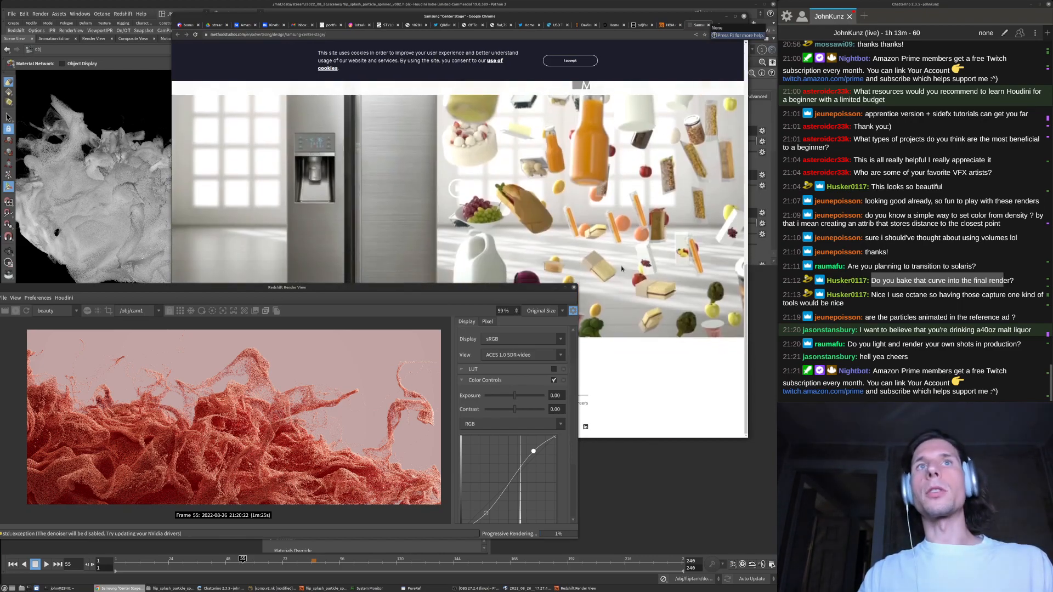
pyautogui.scroll(8, 617, 271)
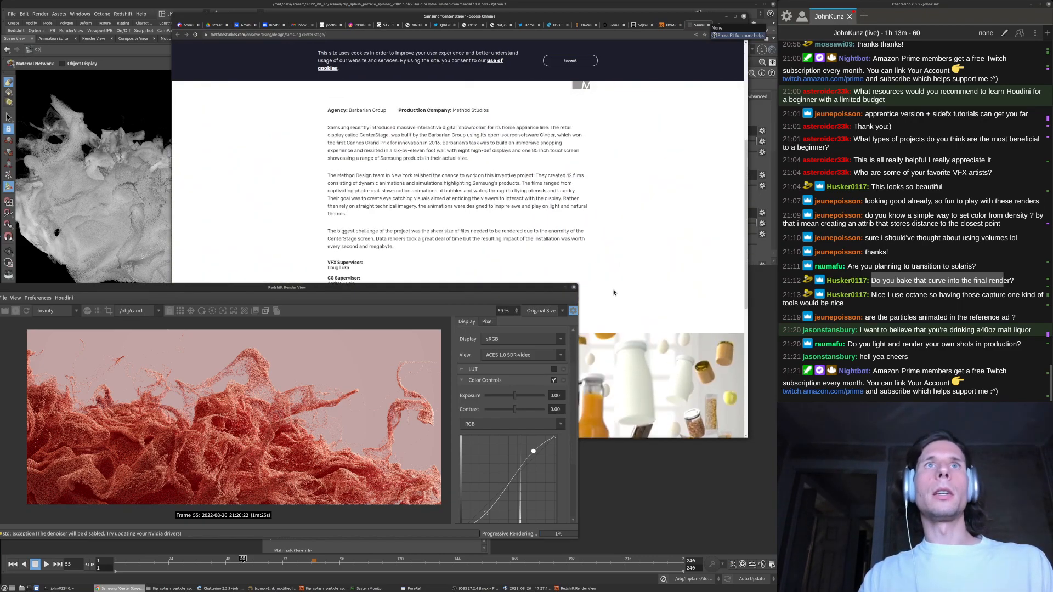
pyautogui.scroll(2, 614, 295)
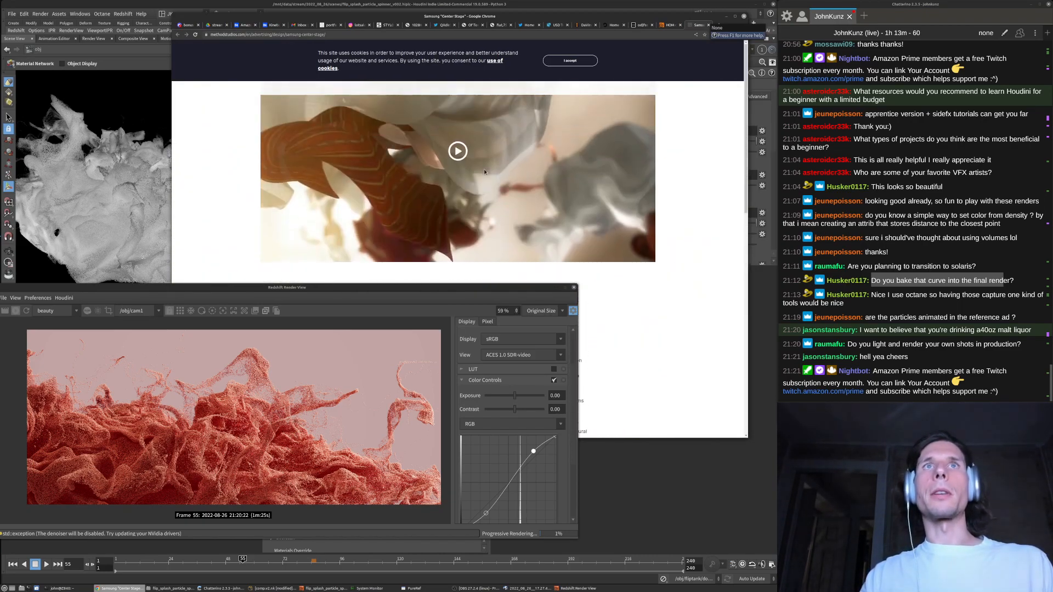
# Play the Samsung "Center Stage" video, pause it at the flying cloth shot, and return to Houdini
pyautogui.click(459, 151)
pyautogui.click(334, 247)
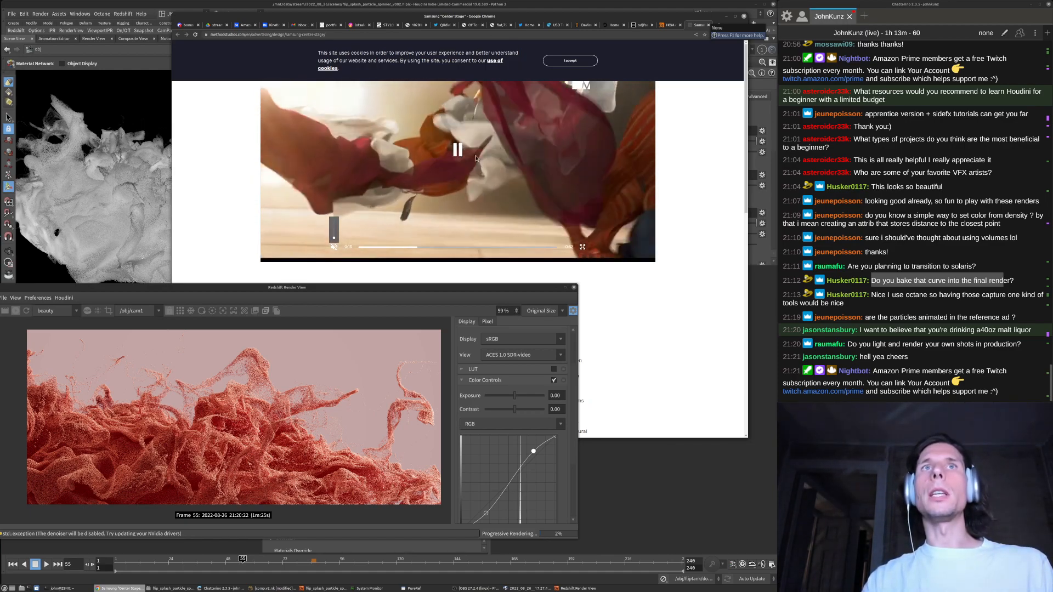
pyautogui.click(480, 217)
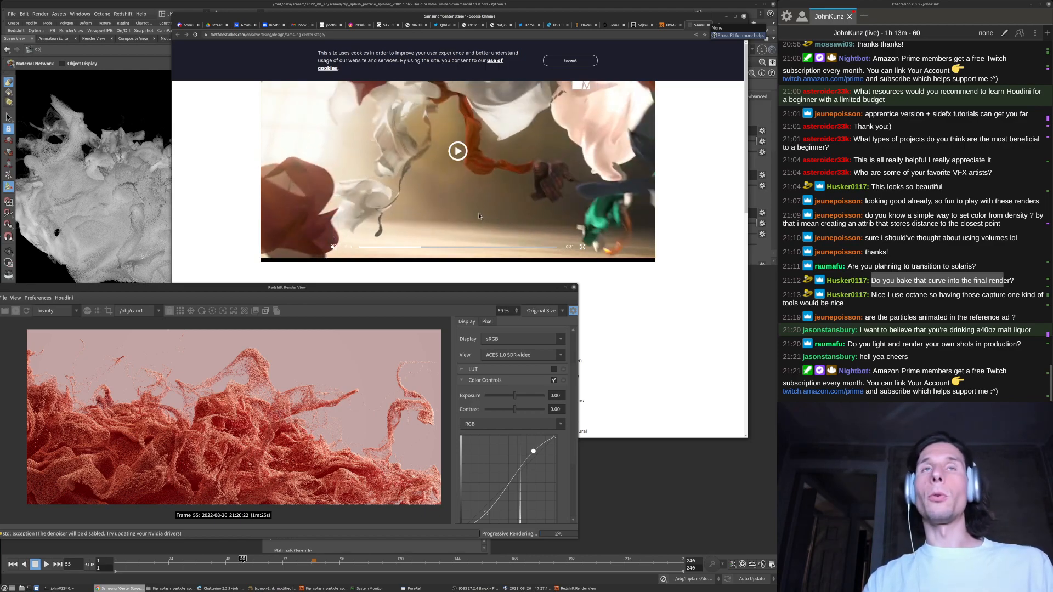
pyautogui.hotkey('alt', 'Tab')
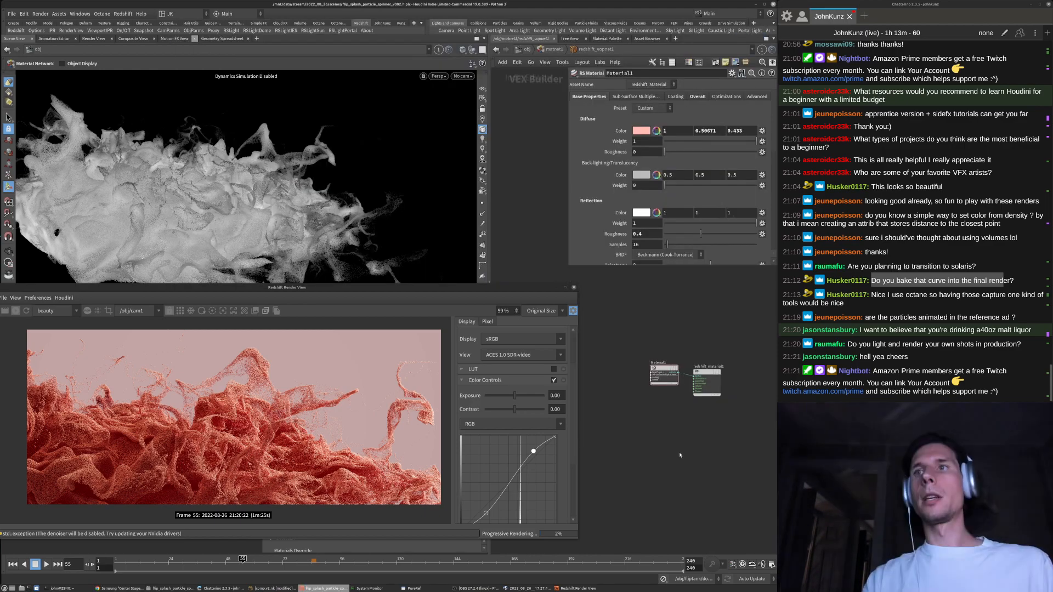
# Reposition the Redshift RenderView beside the material network, make it taller, and frame the Material1 and redshift_material1 nodes
pyautogui.moveTo(461, 284); pyautogui.dragTo(493, 284)
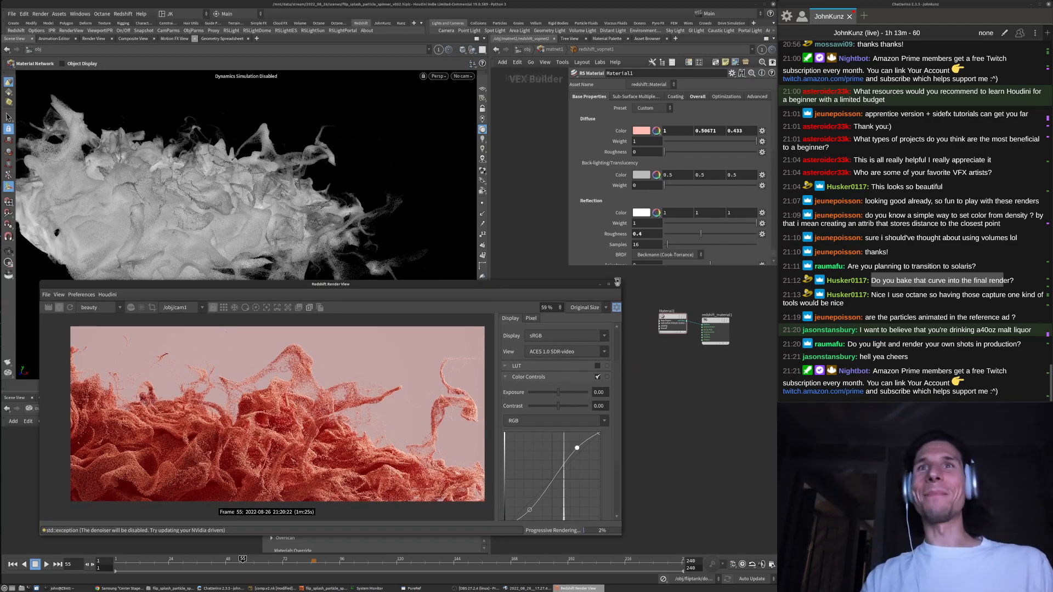
pyautogui.moveTo(623, 280); pyautogui.dragTo(625, 256)
pyautogui.moveTo(537, 261); pyautogui.dragTo(519, 262)
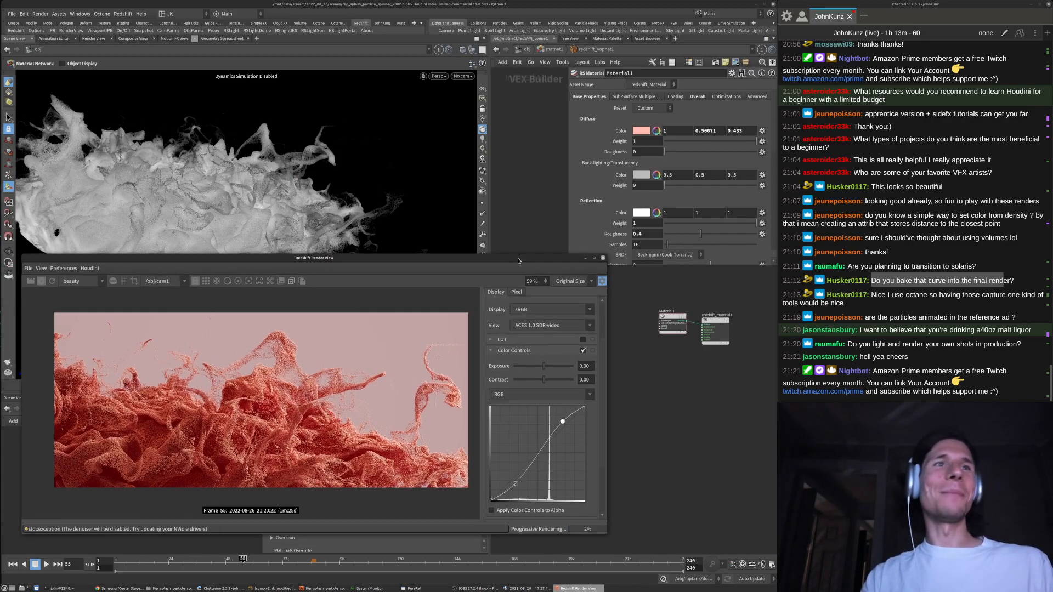
pyautogui.click(695, 383)
pyautogui.scroll(3, 692, 362)
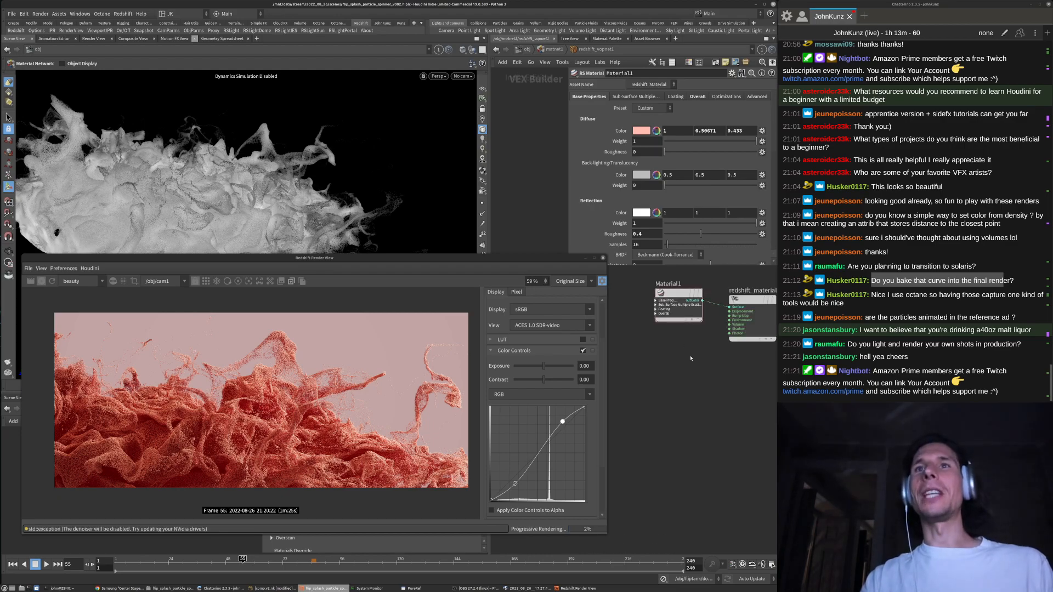
pyautogui.moveTo(690, 359); pyautogui.dragTo(662, 436, button='middle')
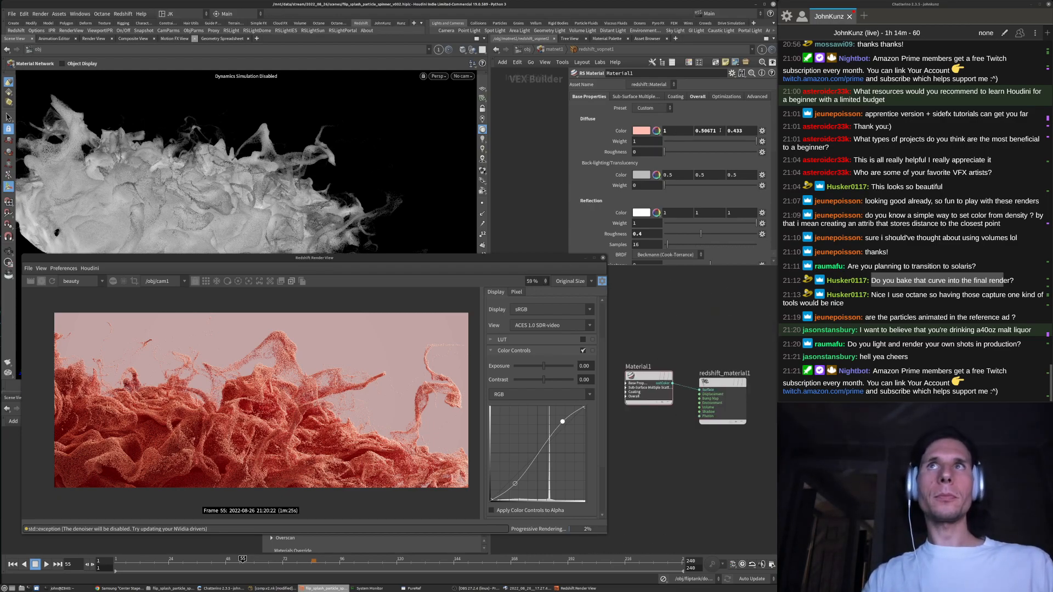
# Set Material1's diffuse color to blue 0.75 and green 0.85, and inspect the render up close
pyautogui.doubleClick(746, 131)
pyautogui.write('0.75')
pyautogui.press('Return')
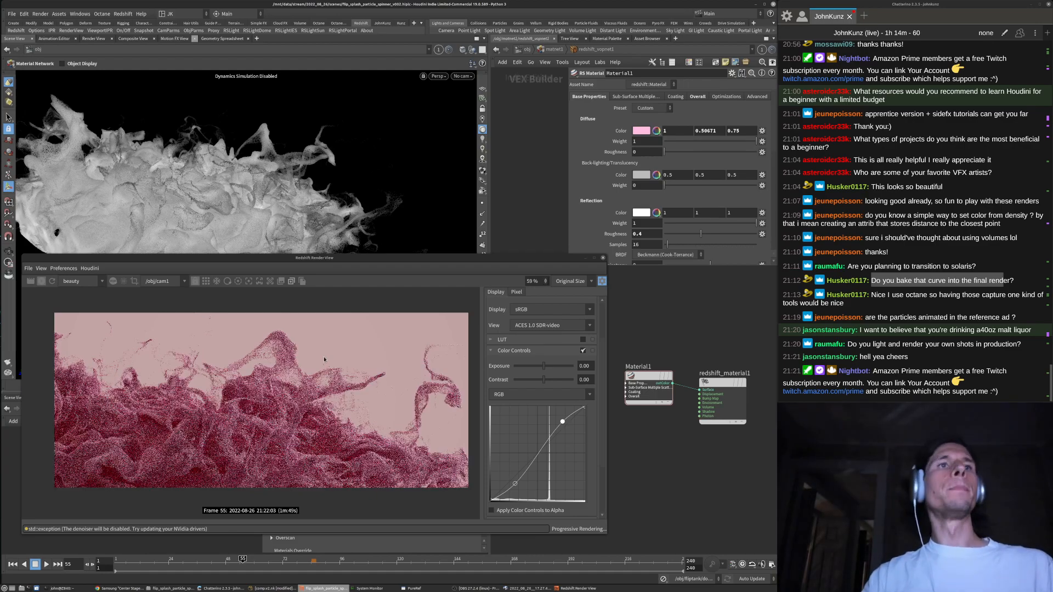
pyautogui.doubleClick(707, 131)
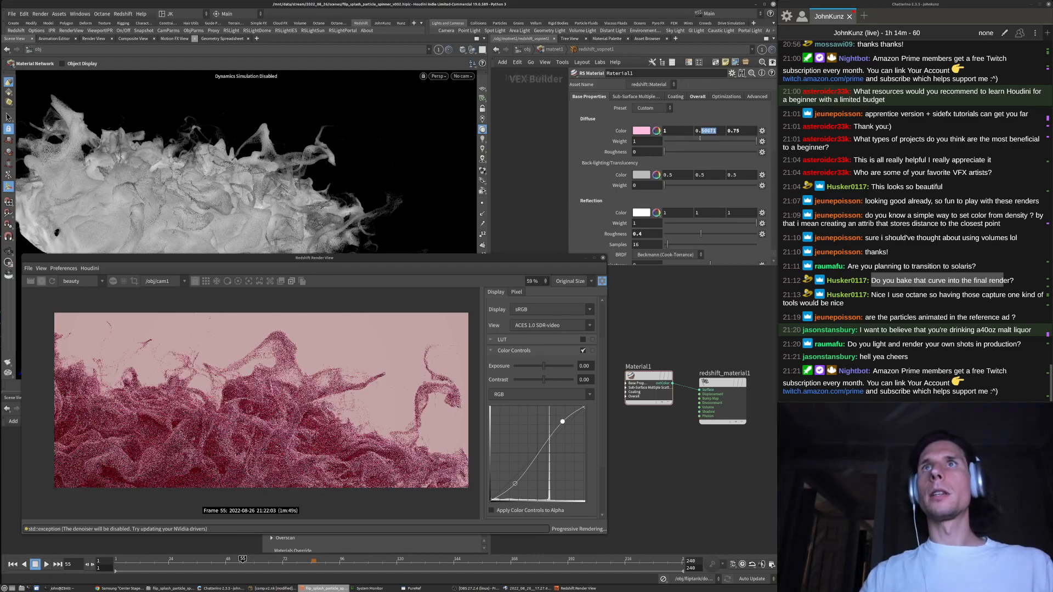
pyautogui.write('0.85')
pyautogui.press('Return')
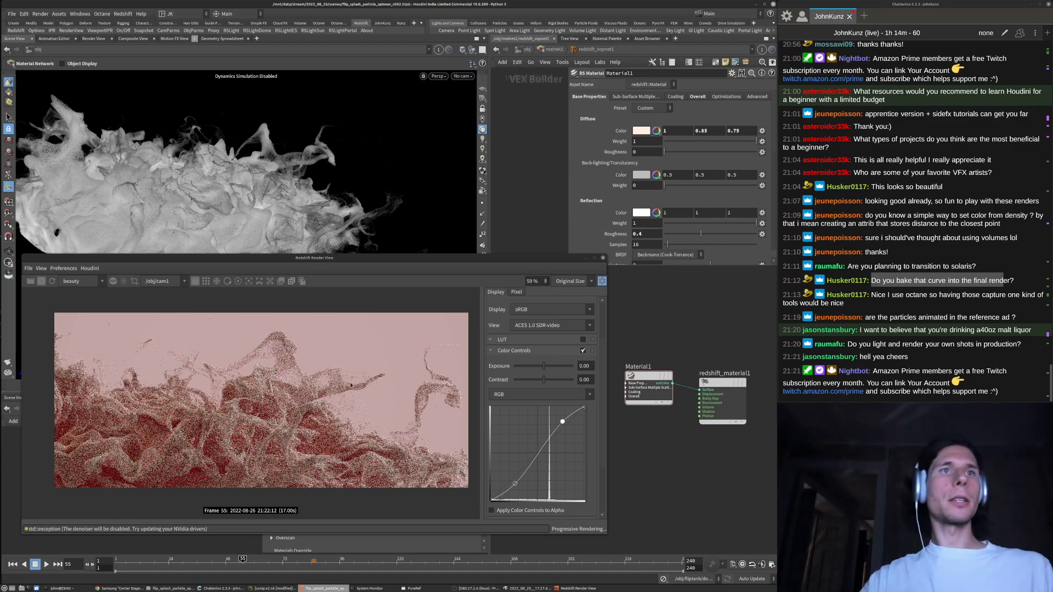
pyautogui.scroll(3, 378, 413)
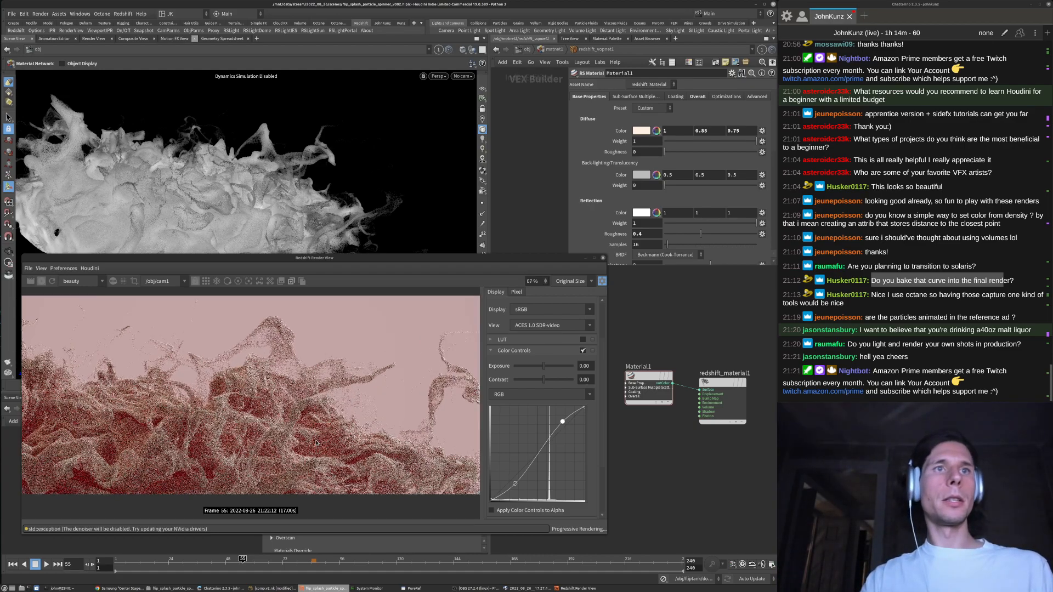
pyautogui.scroll(-3, 282, 402)
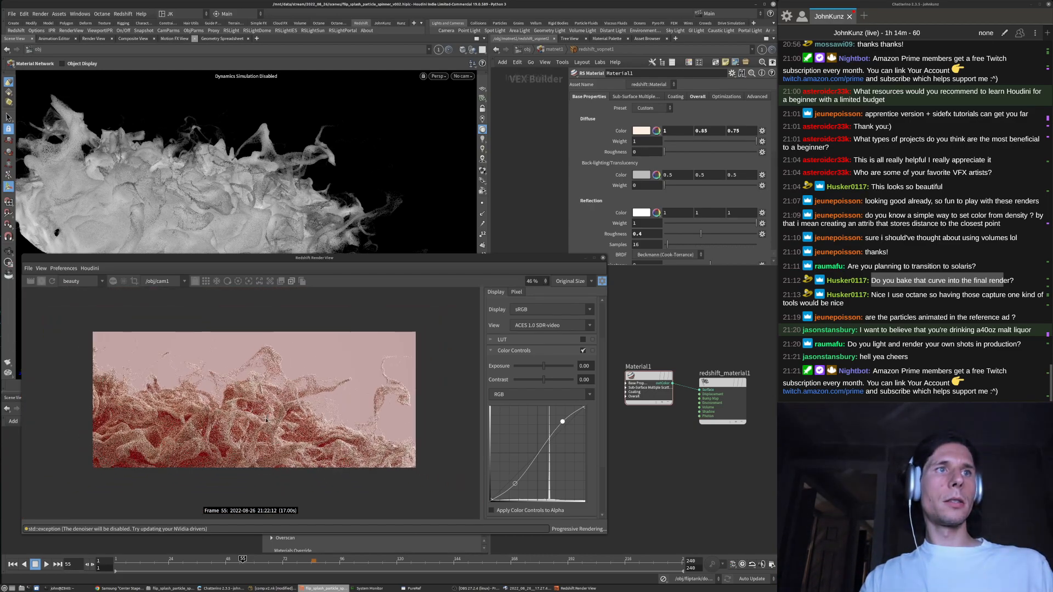
pyautogui.scroll(1, 248, 422)
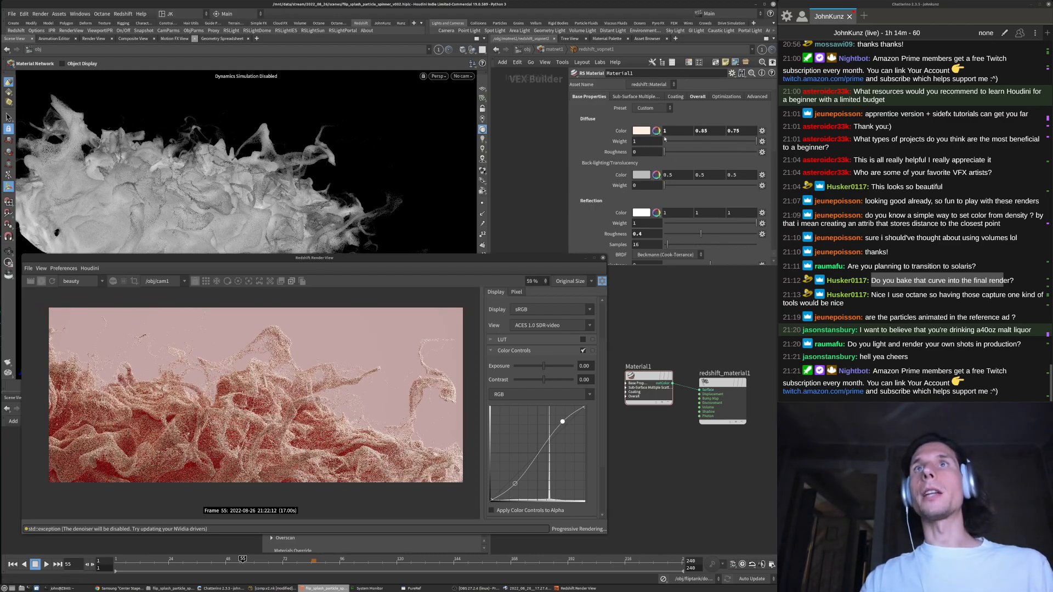
# Open the color editor for Material1's diffuse color, set hue 1.7 and saturation 0.409, and inspect the splash render
pyautogui.click(641, 130)
pyautogui.moveTo(405, 209); pyautogui.dragTo(444, 218)
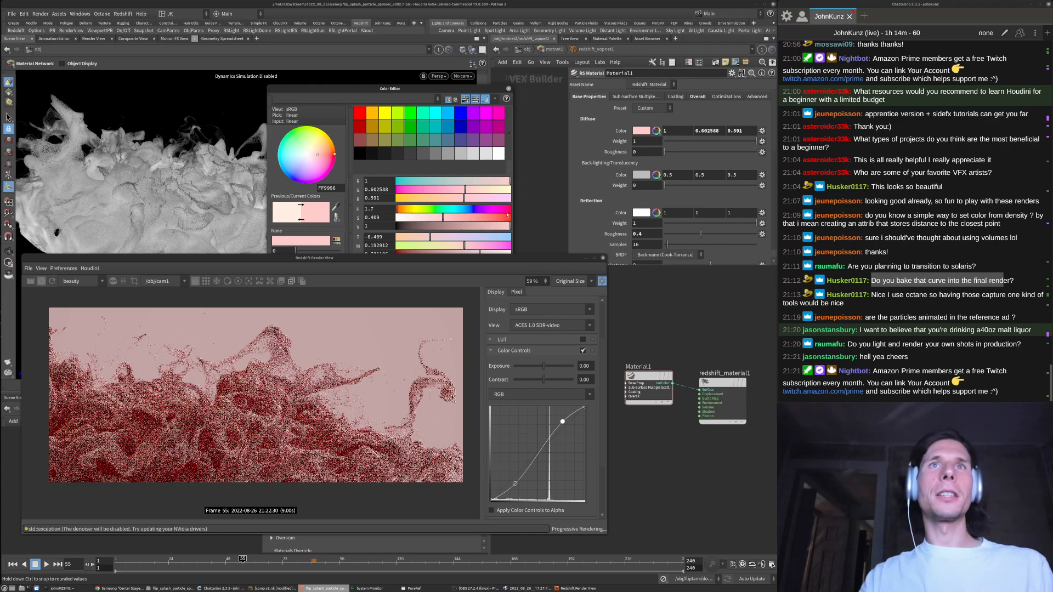
pyautogui.scroll(-2, 248, 434)
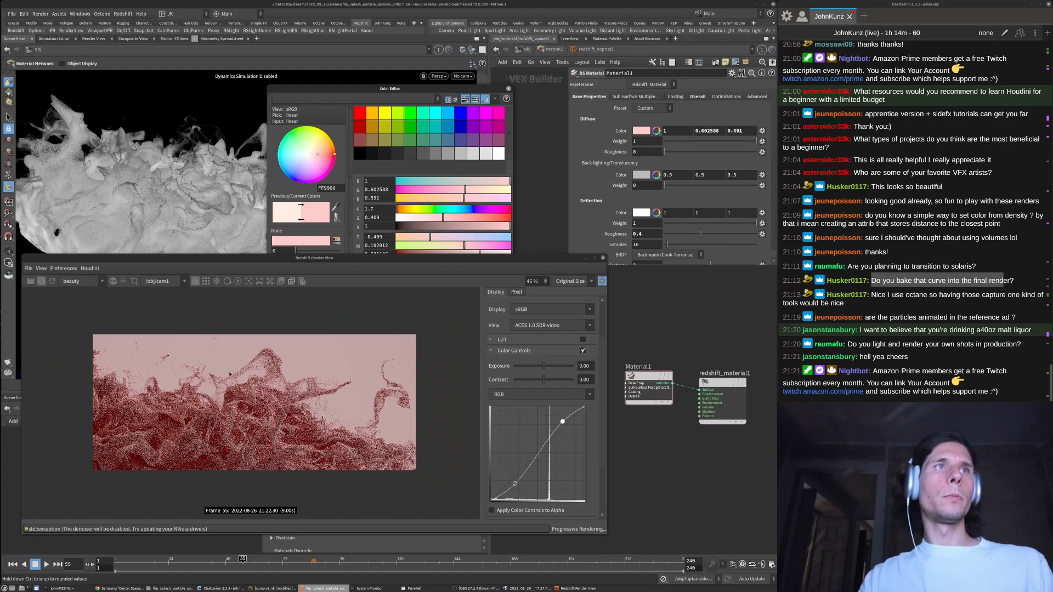
pyautogui.scroll(5, 311, 440)
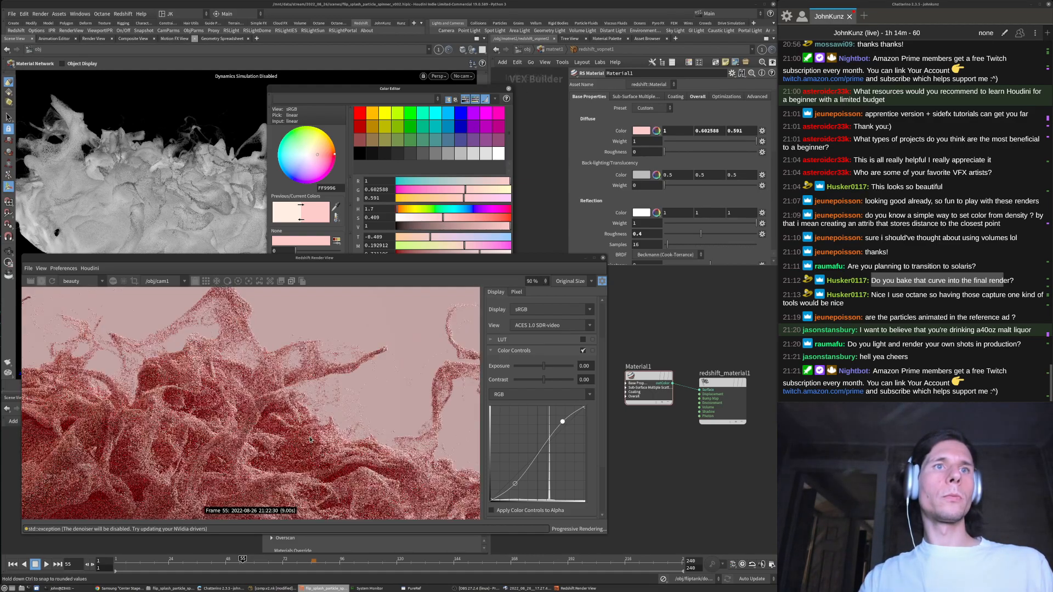
pyautogui.scroll(-6, 162, 416)
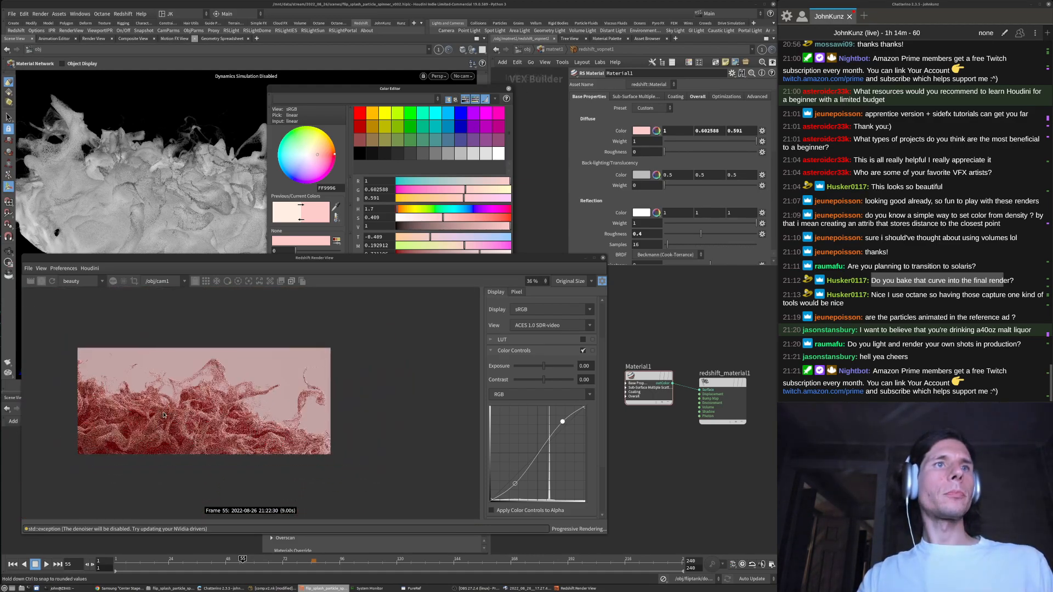
pyautogui.scroll(2, 161, 415)
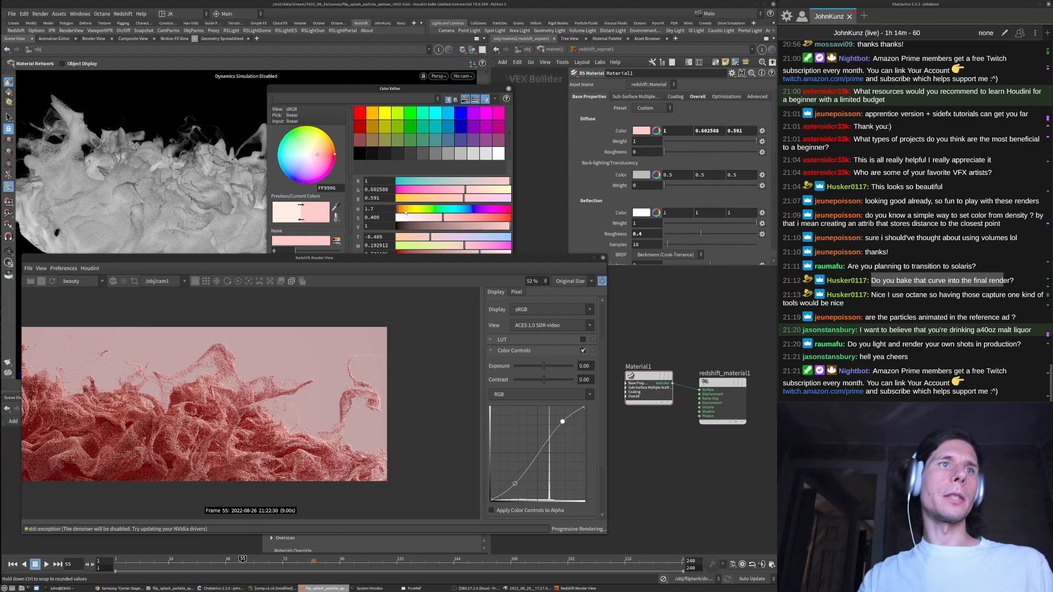
# Shift Material1's diffuse color to hue 23.4 and saturation 0.733, an orange of about (1, 0.553, 0.267), and inspect the render
pyautogui.click(404, 213)
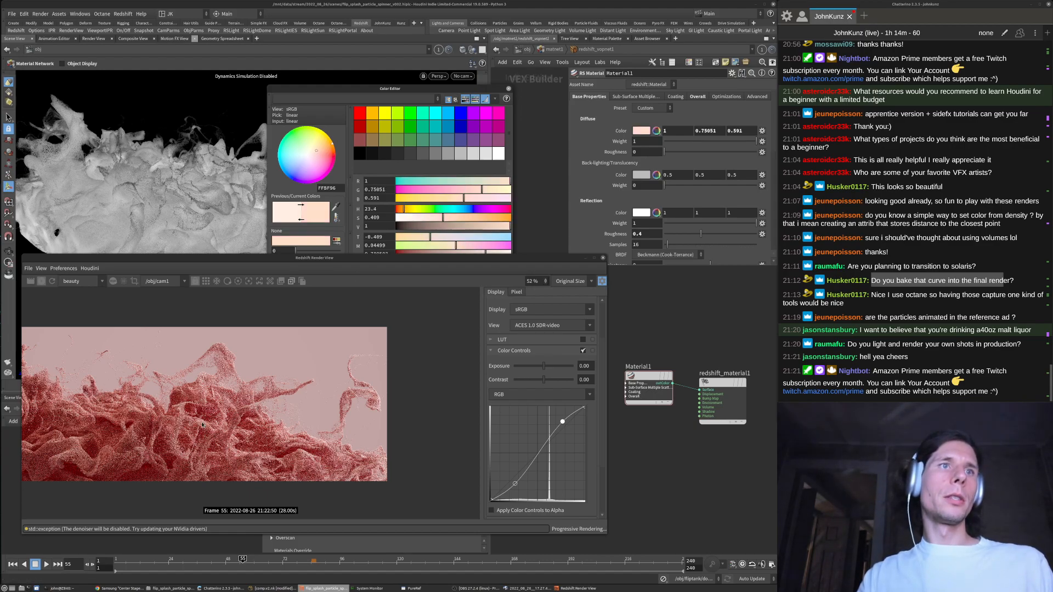
pyautogui.scroll(-1, 202, 427)
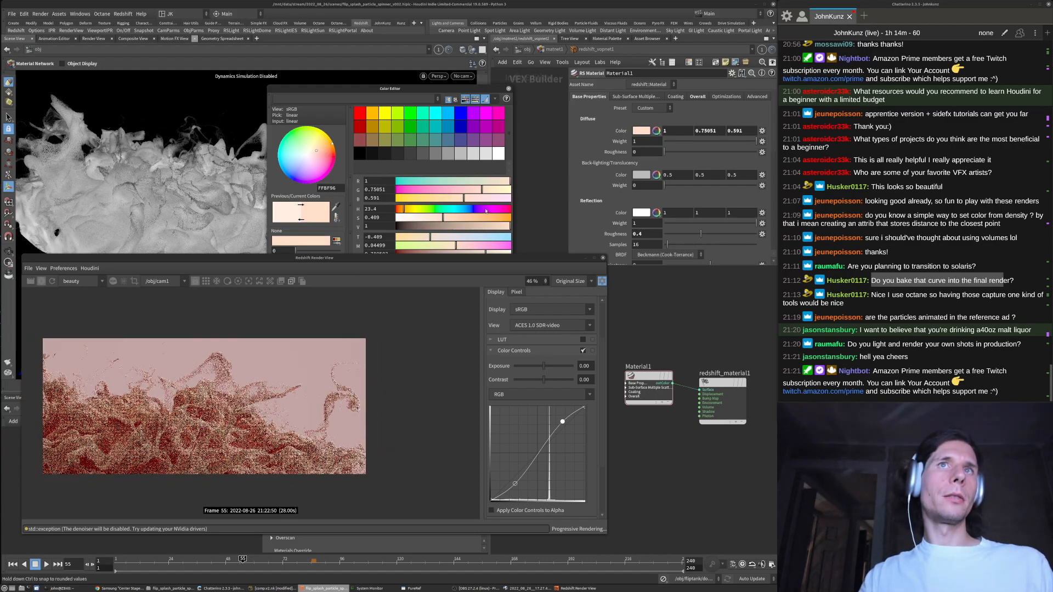
pyautogui.click(480, 217)
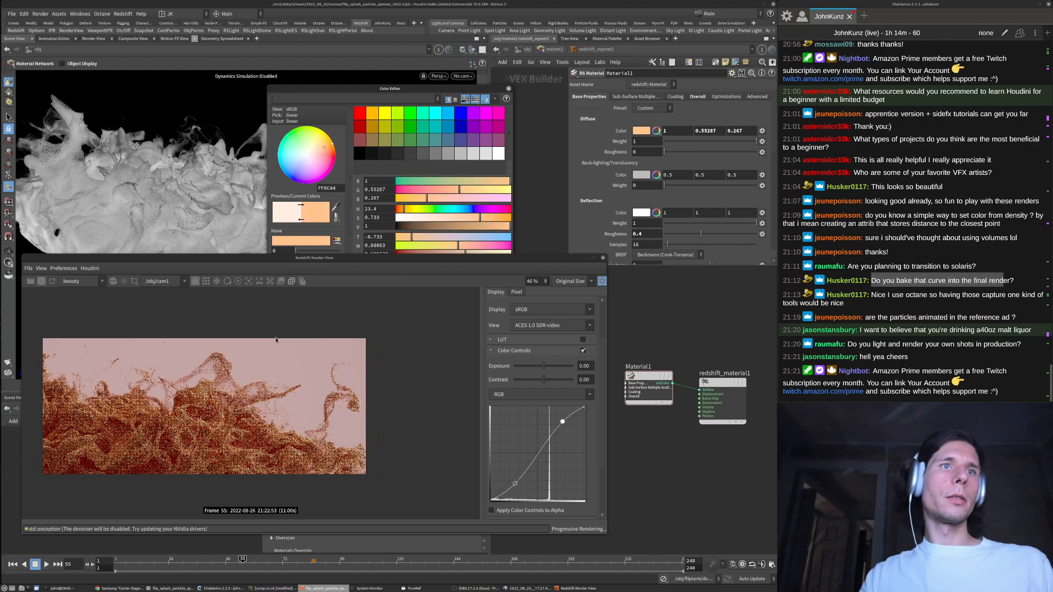
pyautogui.scroll(3, 69, 455)
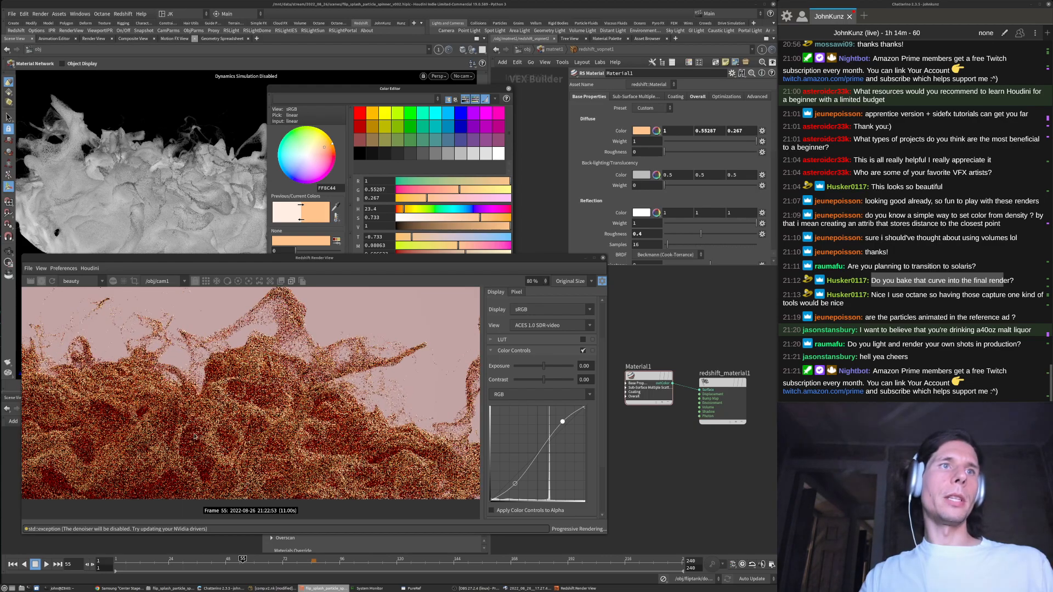
# Set Material1's diffuse color to hue 13 and saturation 0.553, a salmon of about (1, 0.567, 0.447), and close the color editor
pyautogui.scroll(-3, 196, 442)
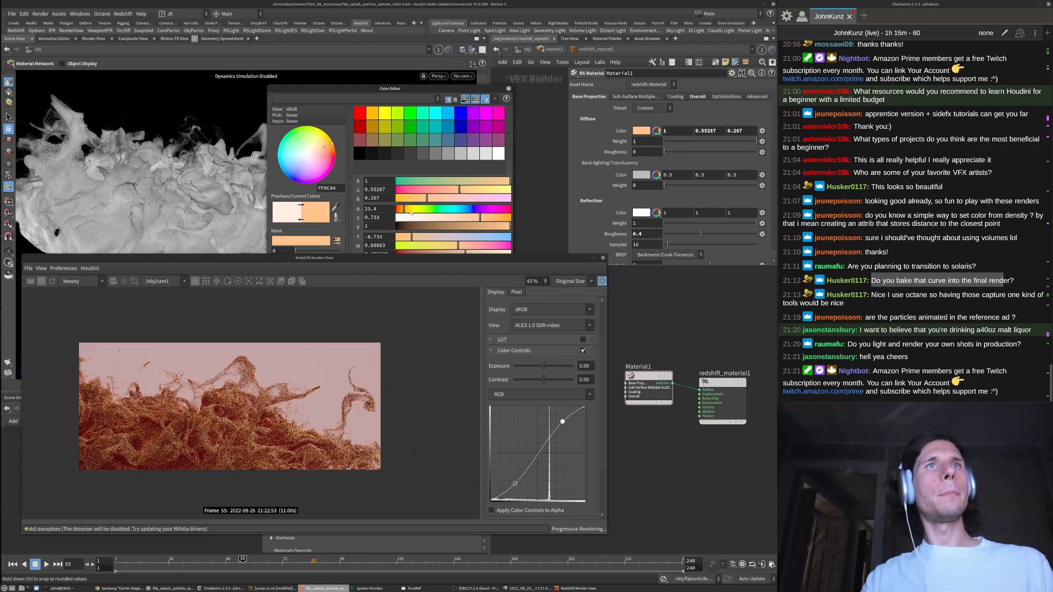
pyautogui.moveTo(399, 212); pyautogui.dragTo(402, 212)
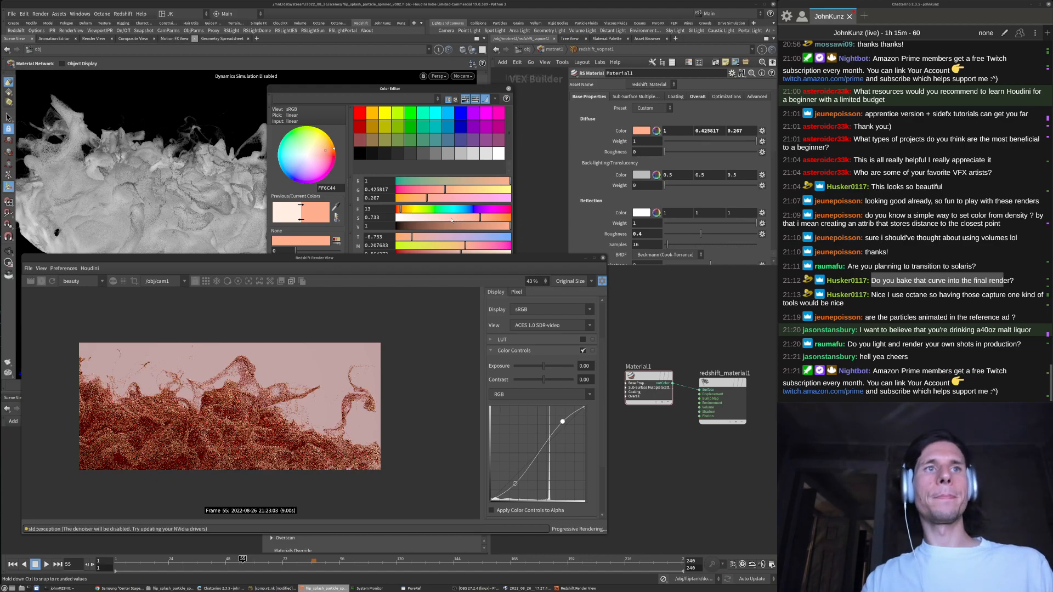
pyautogui.moveTo(452, 221); pyautogui.dragTo(459, 218)
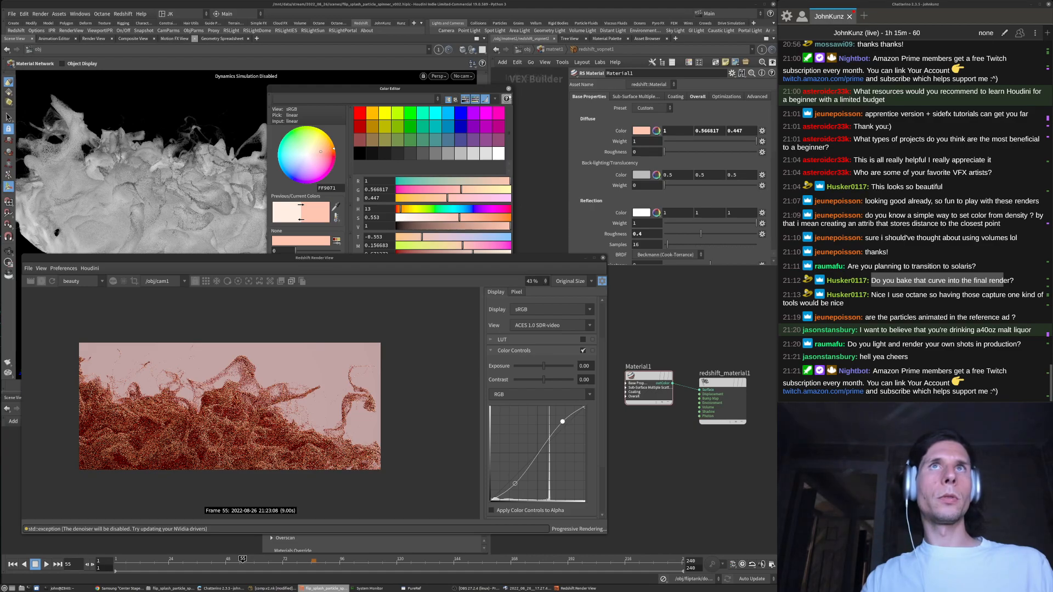
pyautogui.click(508, 89)
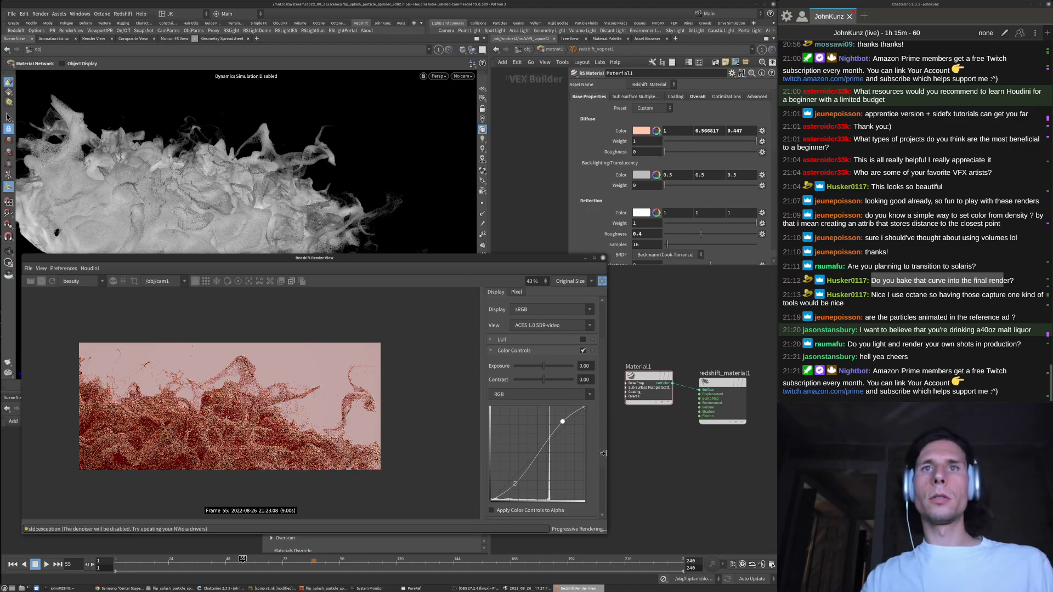
# Set the render view's Allowed Overexposure to about 0.651, inspecting the splash up close and as a whole
pyautogui.scroll(-3, 602, 502)
pyautogui.click(491, 448)
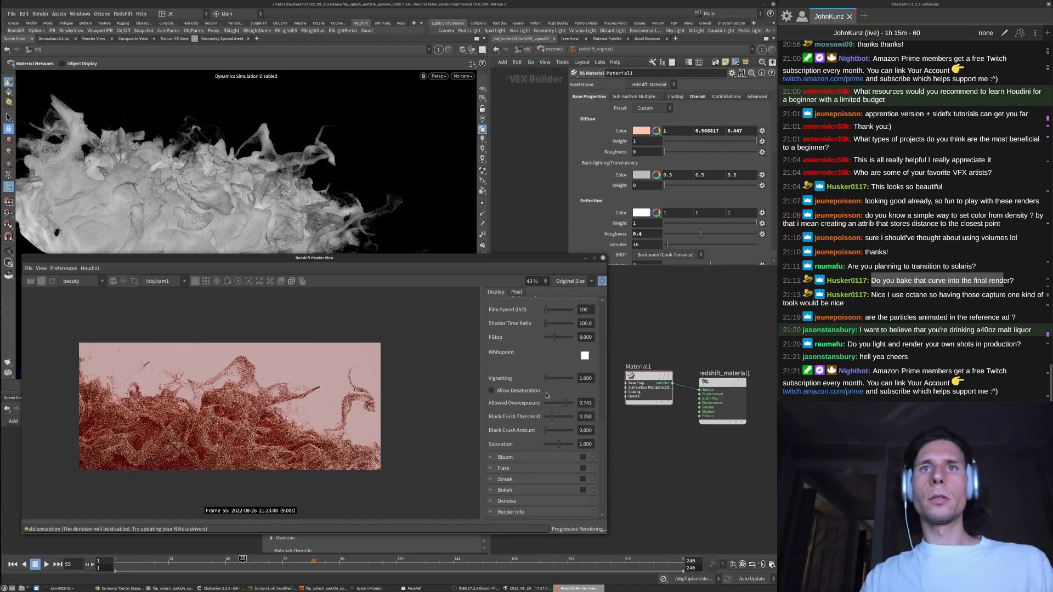
pyautogui.moveTo(566, 410)
pyautogui.mouseDown()
pyautogui.moveTo(579, 411)
pyautogui.moveTo(549, 413)
pyautogui.moveTo(574, 411)
pyautogui.mouseUp()
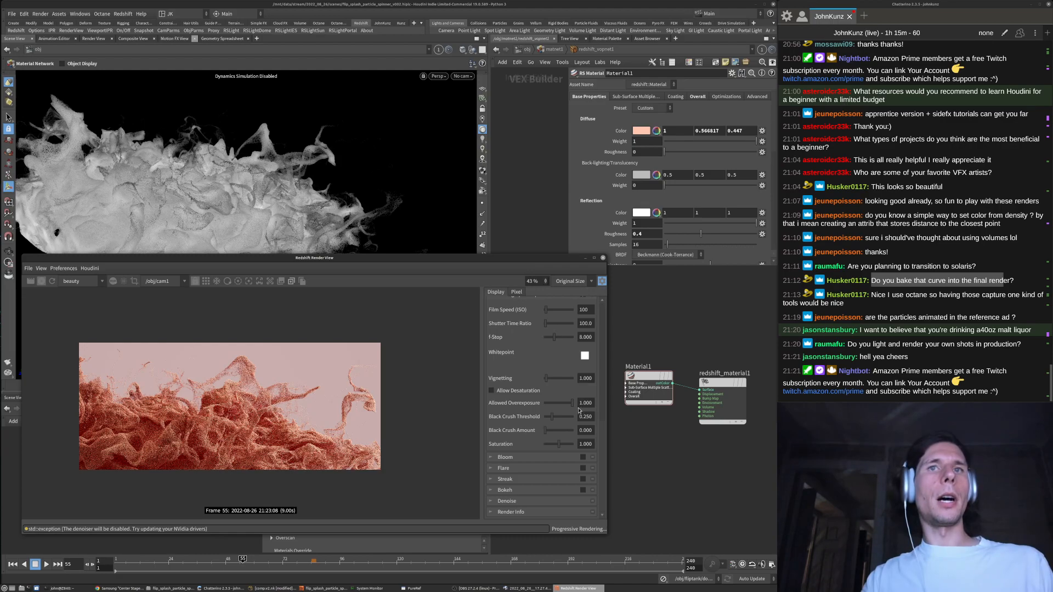
pyautogui.scroll(3, 225, 414)
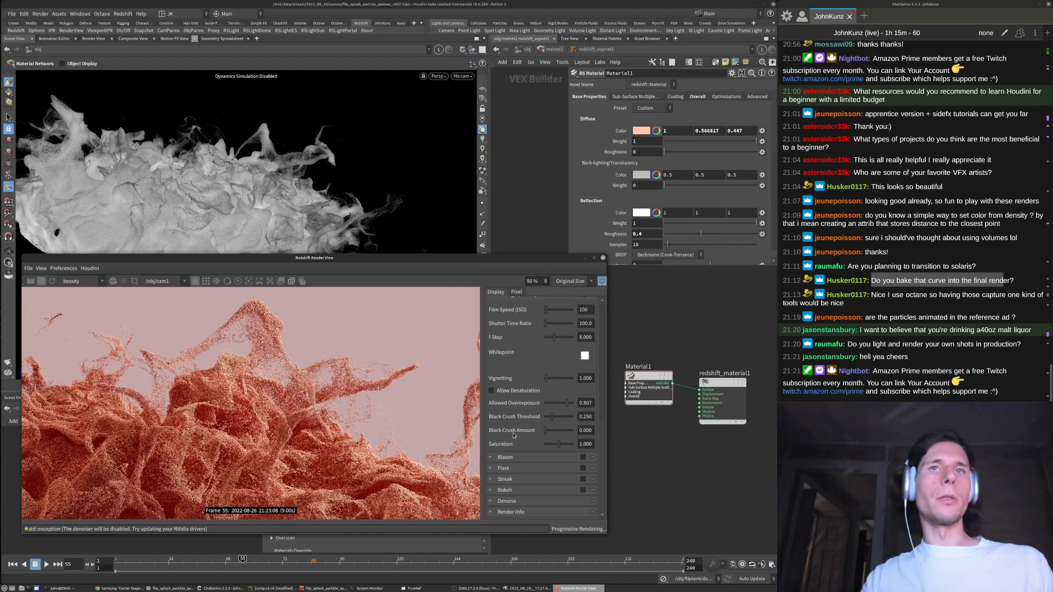
pyautogui.moveTo(558, 408)
pyautogui.mouseDown()
pyautogui.moveTo(547, 408)
pyautogui.moveTo(571, 408)
pyautogui.moveTo(540, 407)
pyautogui.moveTo(562, 403)
pyautogui.mouseUp()
pyautogui.scroll(-2, 276, 410)
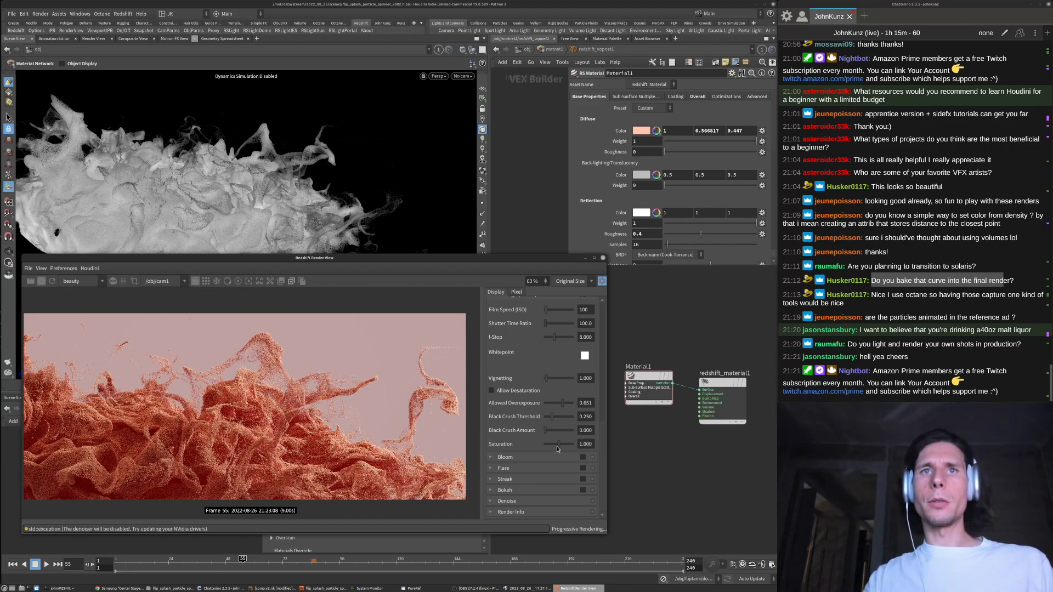
# Set the render view's photographic Saturation to 1.175 and inspect the particles up close
pyautogui.moveTo(559, 449); pyautogui.dragTo(573, 453)
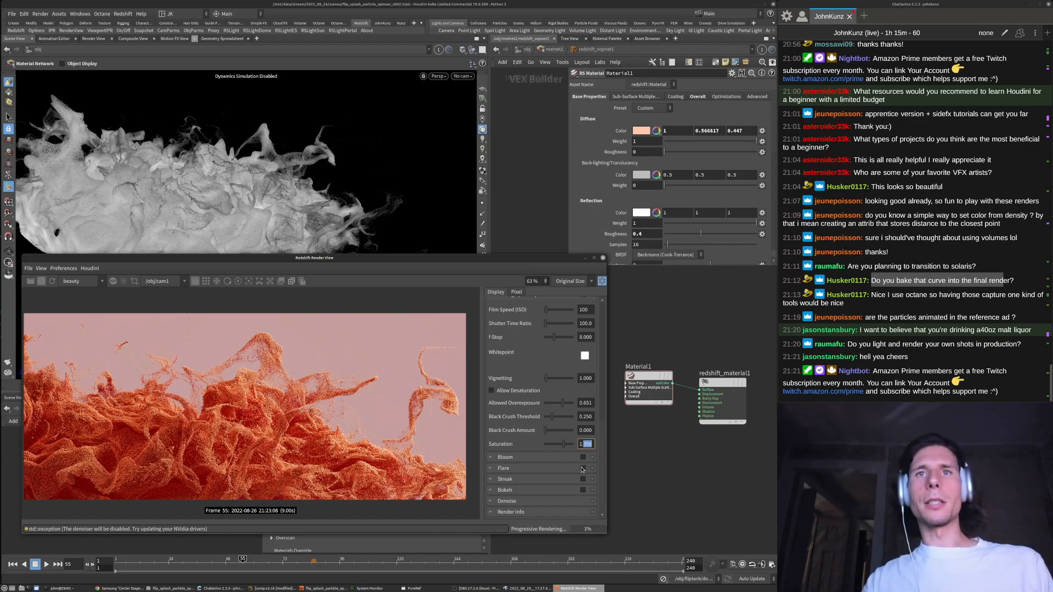
pyautogui.write('175')
pyautogui.press('Return')
pyautogui.scroll(-2, 274, 383)
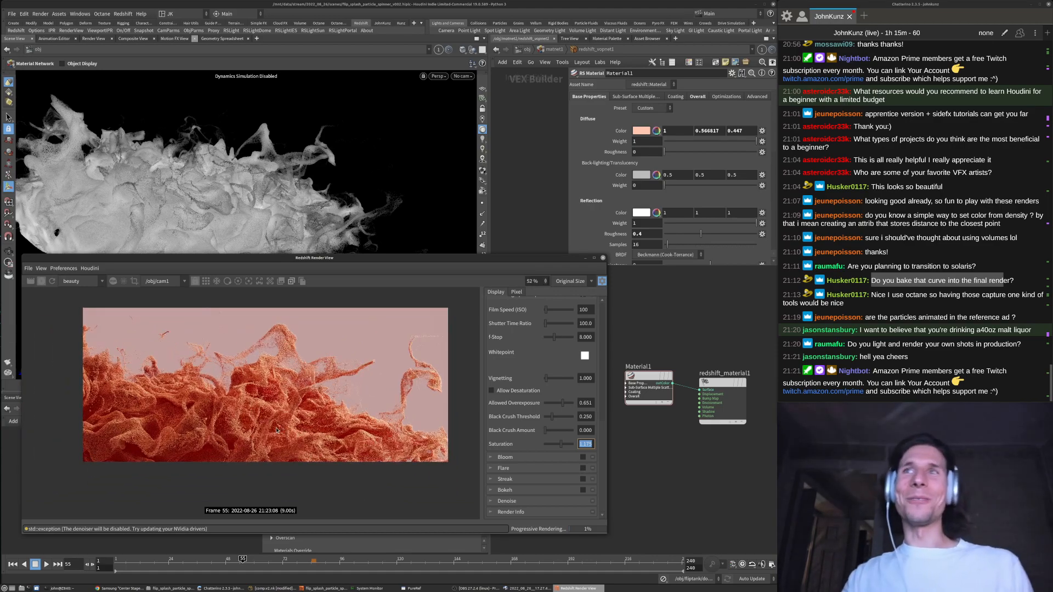
pyautogui.scroll(2, 378, 374)
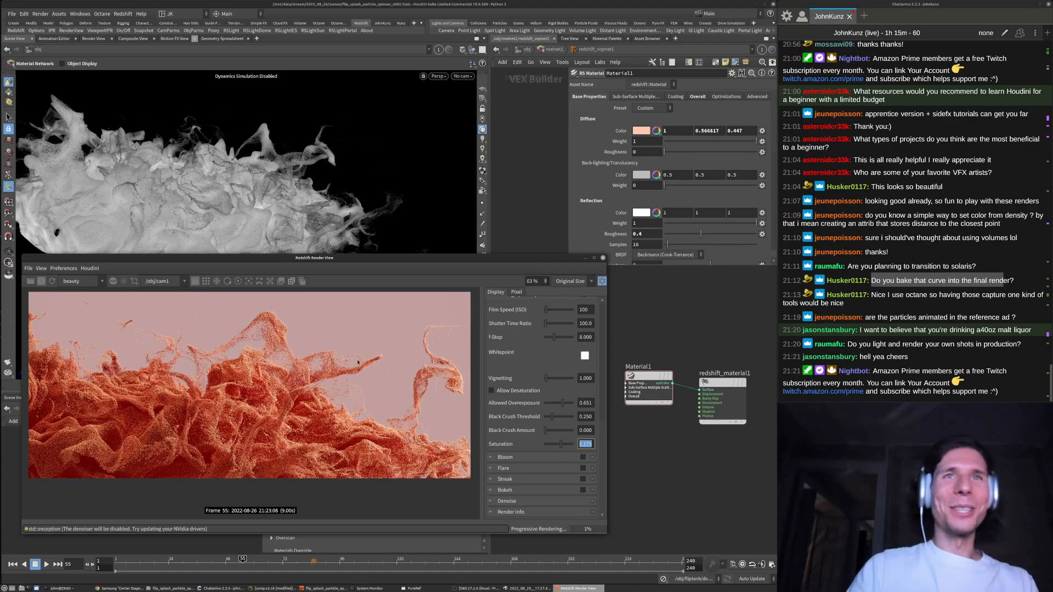
pyautogui.scroll(10, 208, 394)
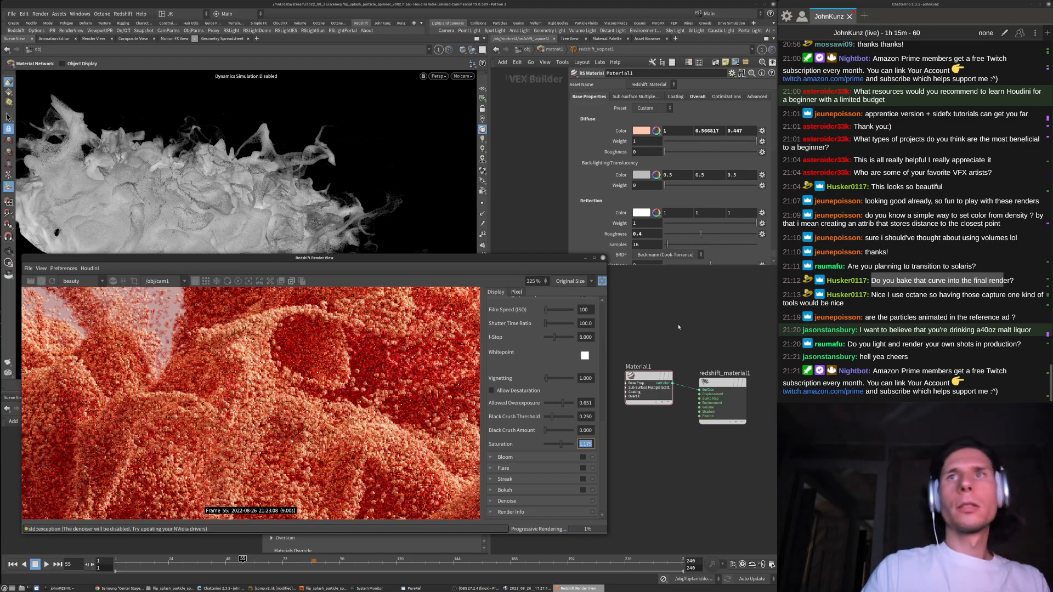
# Set Material1's reflection roughness to 0.3 and inspect the updated particle render
pyautogui.click(649, 387)
pyautogui.scroll(-1, 628, 218)
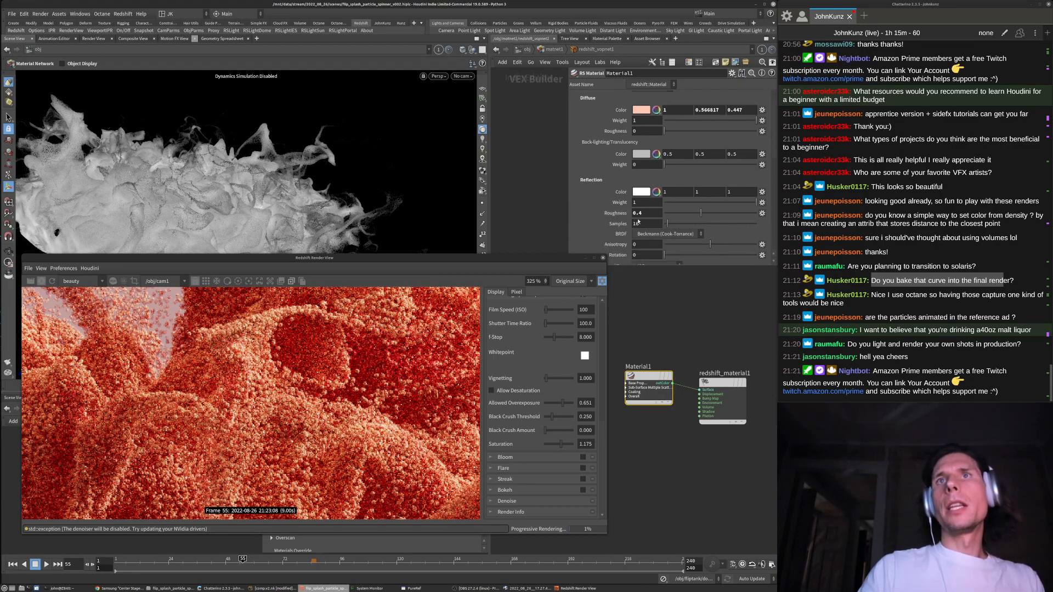
pyautogui.doubleClick(638, 213)
pyautogui.write('3')
pyautogui.press('Return')
pyautogui.scroll(-4, 256, 404)
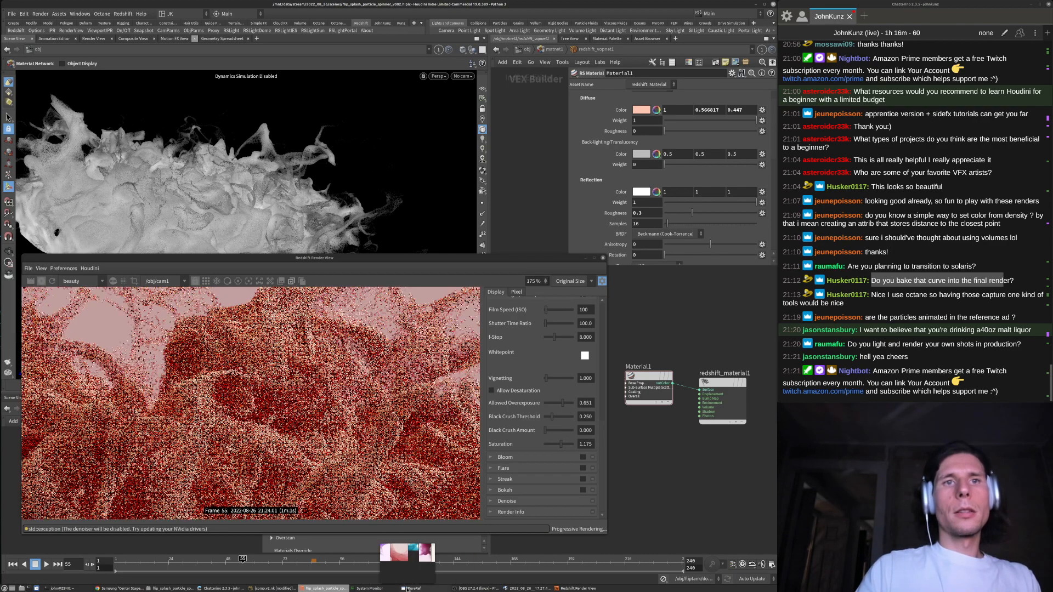
# Switch to PureRef and examine the particles in the purple and red splash references closely, comparing them with the render
pyautogui.click(407, 590)
pyautogui.scroll(-5, 287, 130)
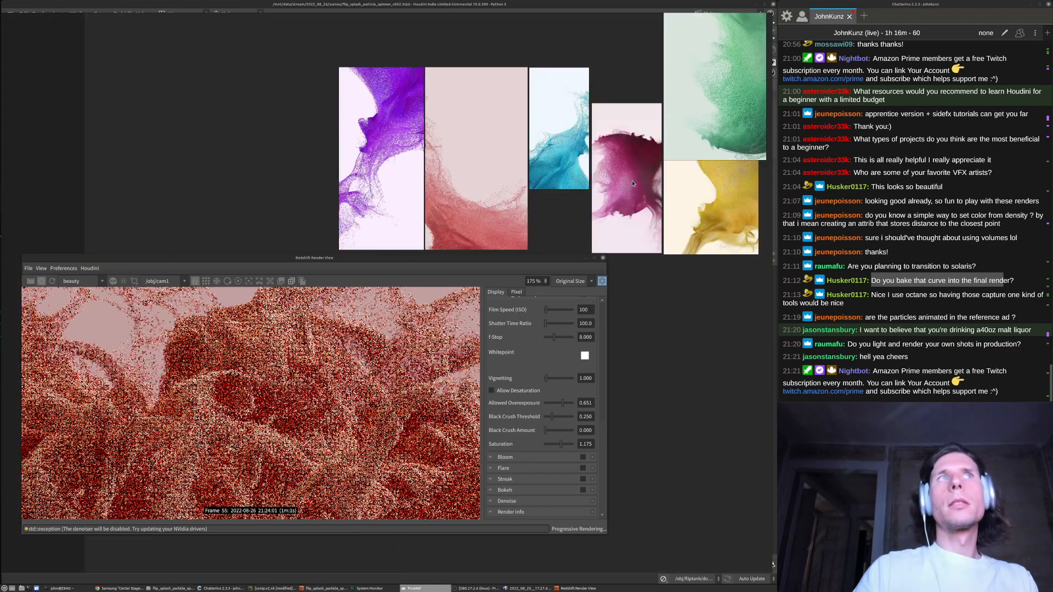
pyautogui.scroll(6, 355, 127)
pyautogui.scroll(2, 355, 128)
pyautogui.scroll(-4, 431, 125)
pyautogui.scroll(4, 436, 155)
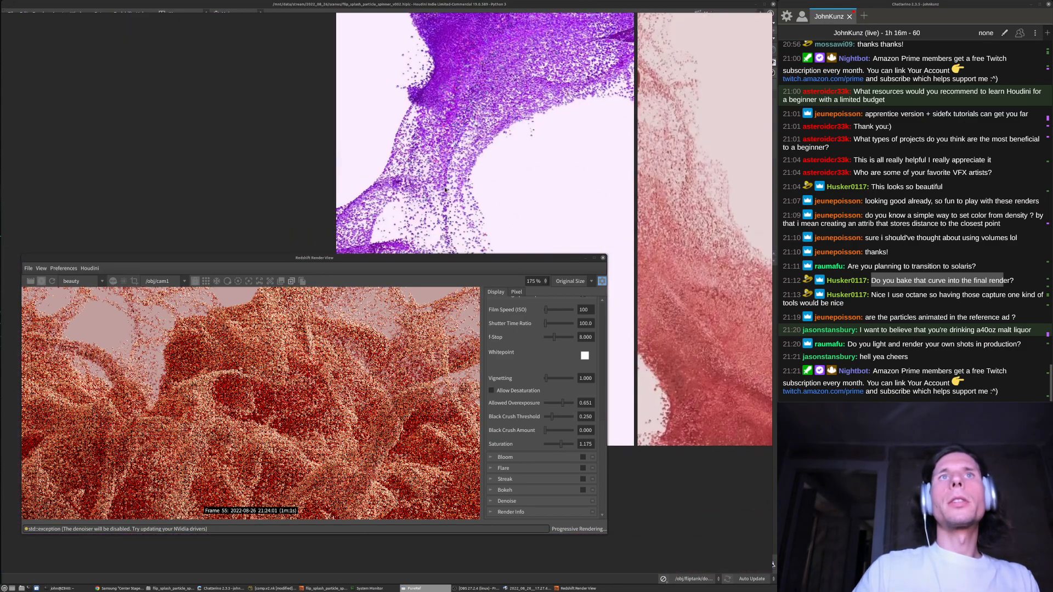
pyautogui.scroll(5, 458, 160)
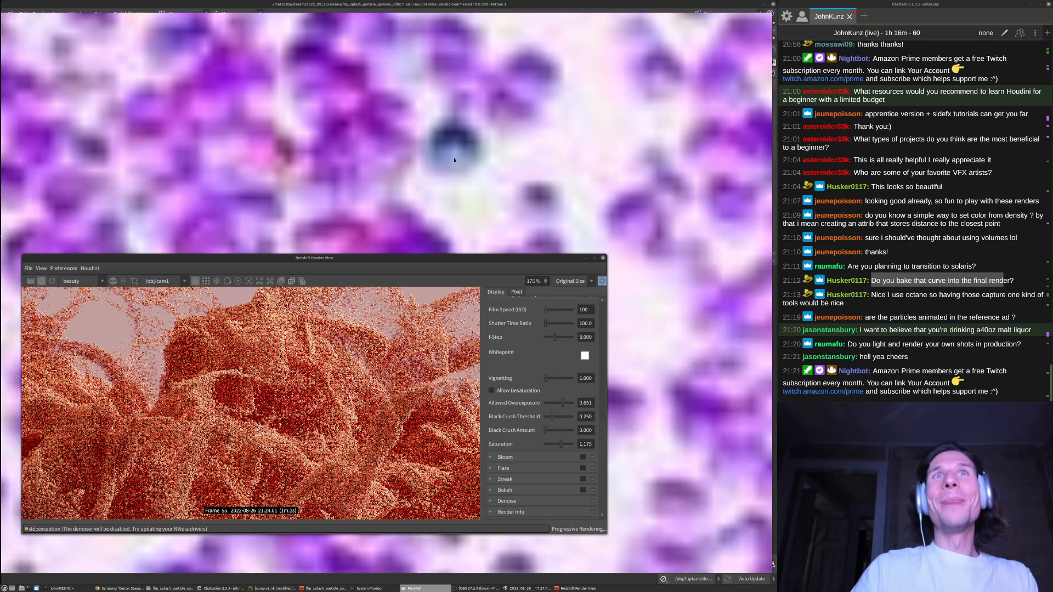
pyautogui.scroll(4, 306, 375)
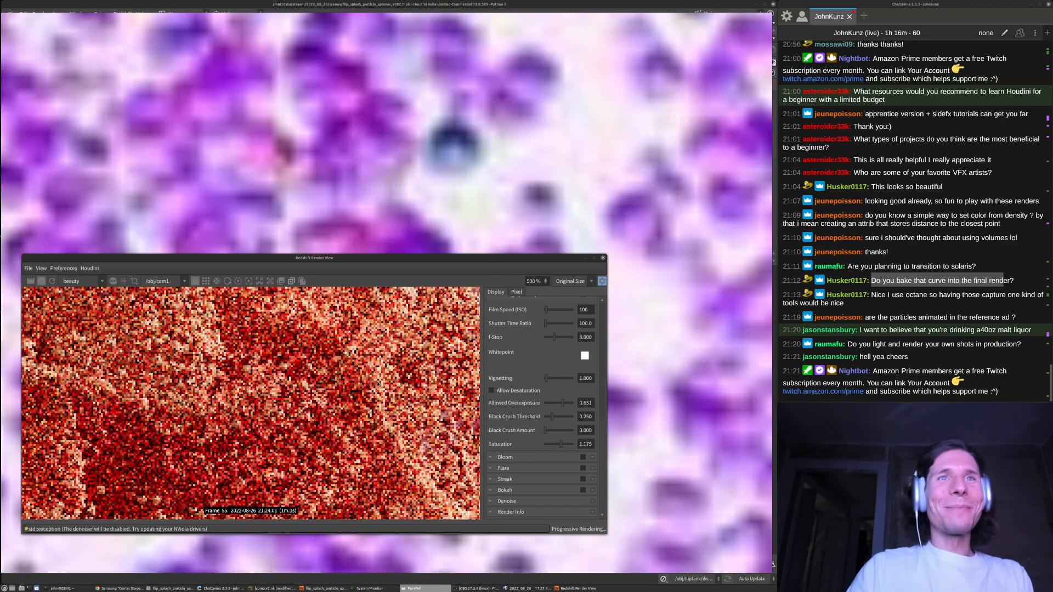
pyautogui.scroll(-2, 239, 385)
pyautogui.scroll(-6, 406, 169)
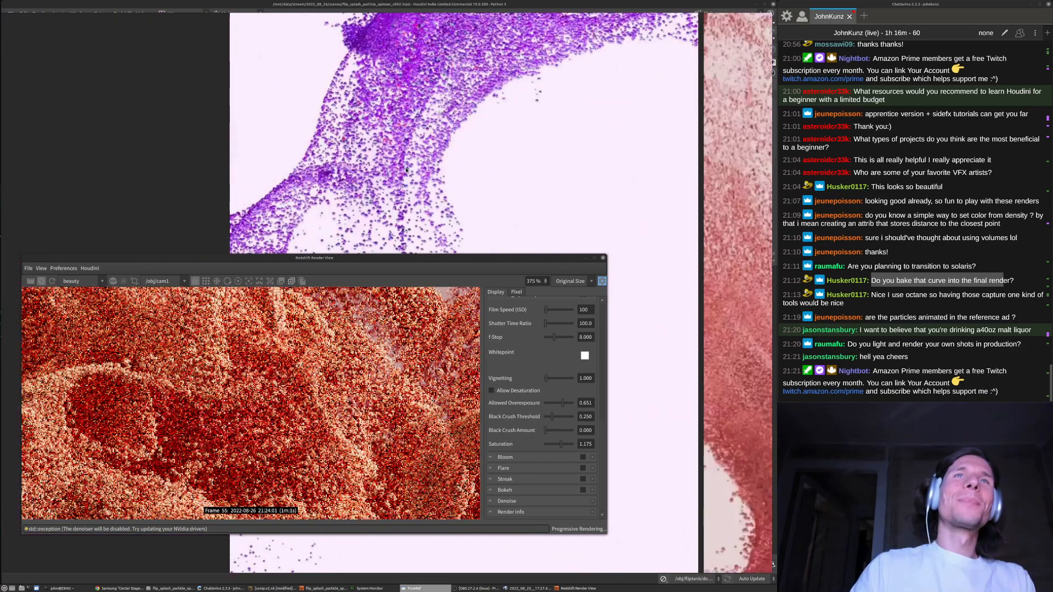
pyautogui.scroll(5, 399, 167)
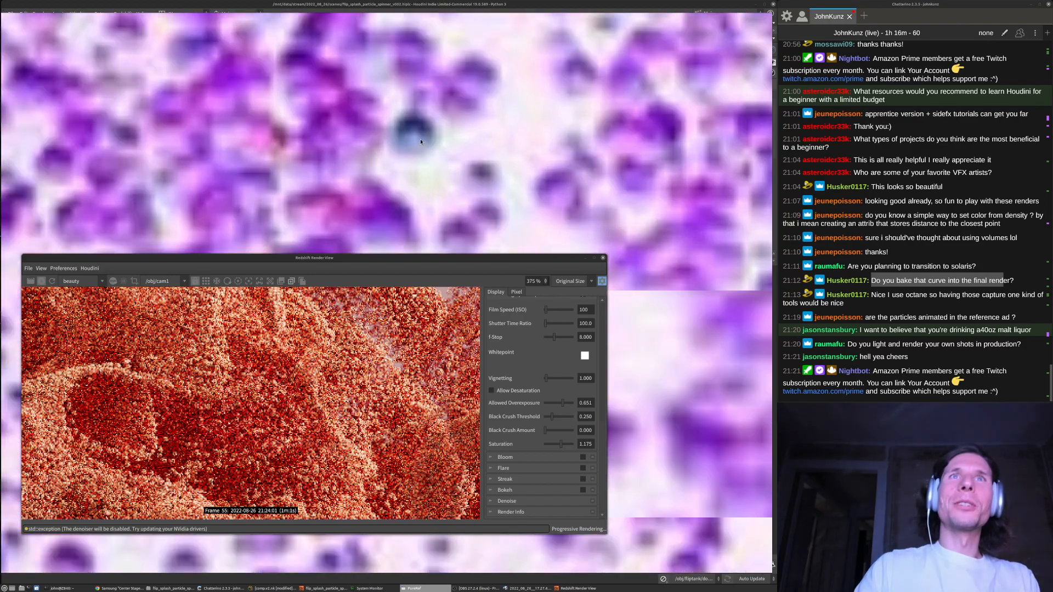
pyautogui.scroll(4, 391, 116)
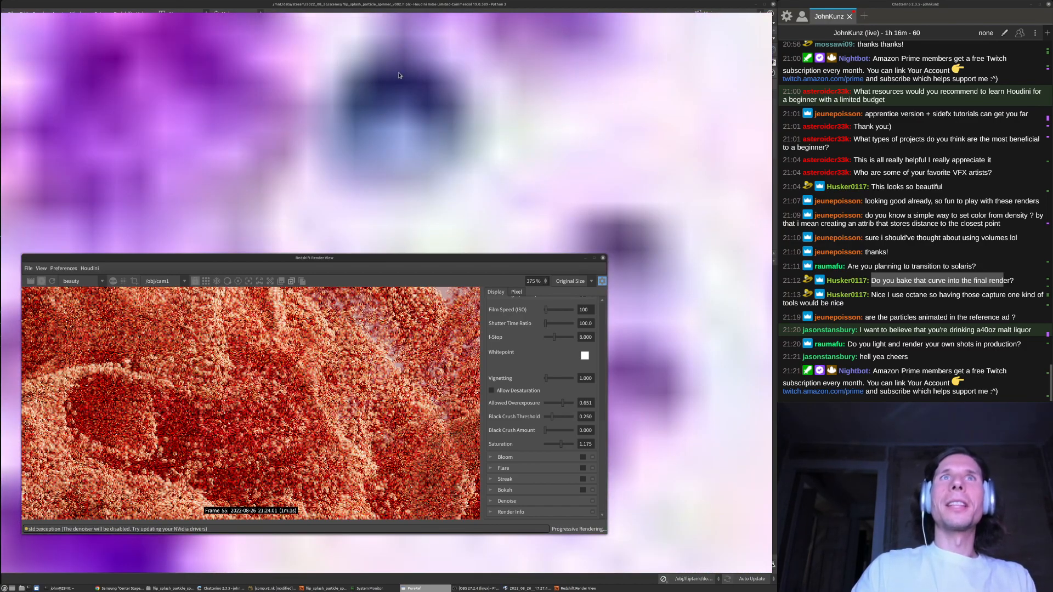
pyautogui.scroll(-10, 405, 156)
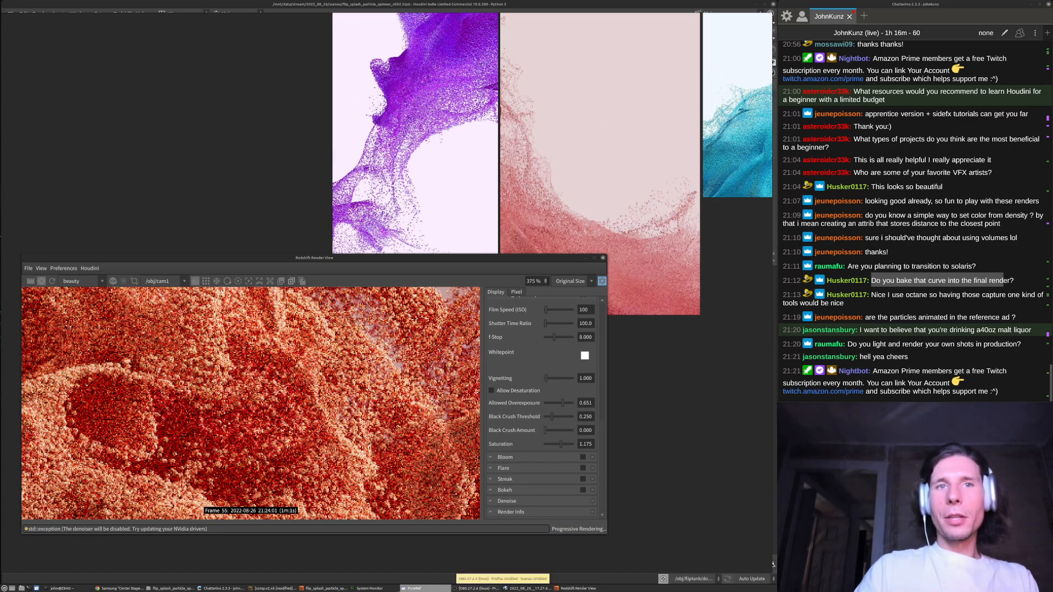
# Return to Houdini and examine the re-rendered splash, both in detail and as a whole frame
pyautogui.click(326, 588)
pyautogui.scroll(-1, 285, 372)
pyautogui.scroll(-8, 285, 372)
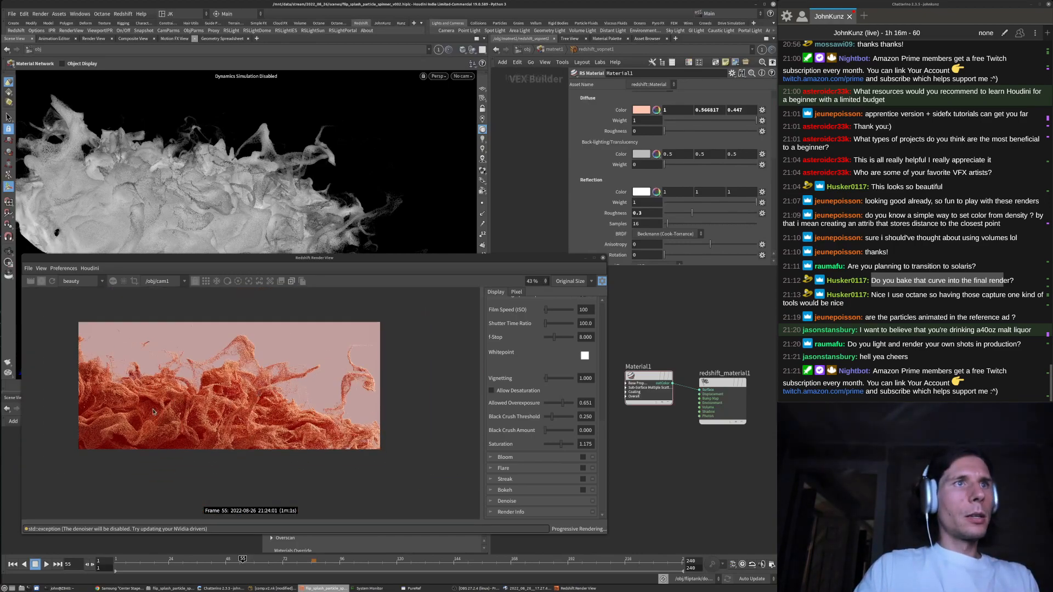
pyautogui.scroll(5, 154, 412)
pyautogui.scroll(-4, 213, 371)
pyautogui.moveTo(366, 335); pyautogui.dragTo(309, 375, button='middle')
pyautogui.scroll(1, 307, 382)
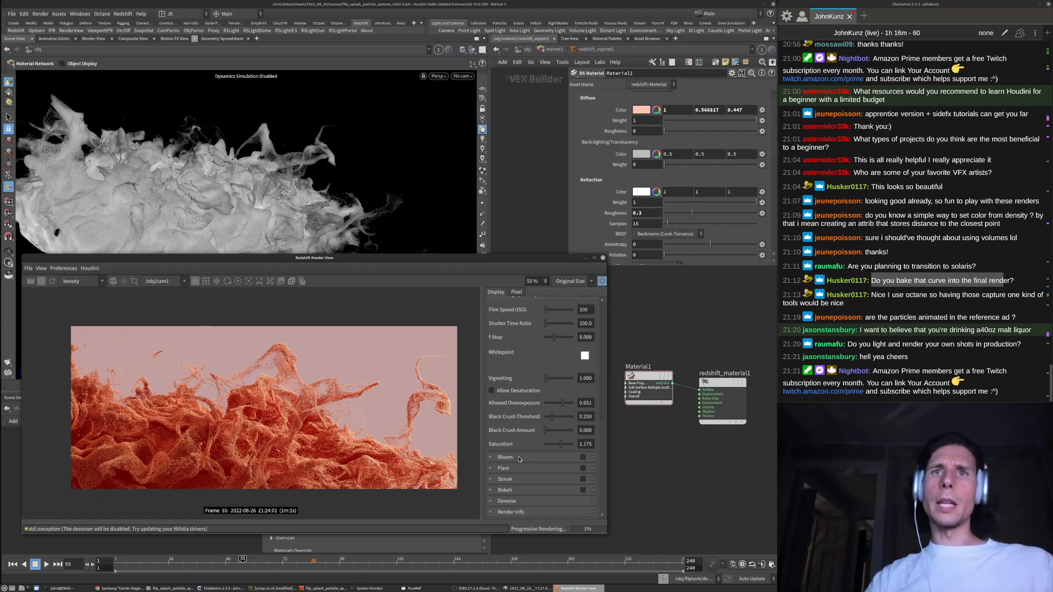
# Enable Bloom with threshold about 3.947, softness 0.388 and intensity 1.368, and compare the render with and without it
pyautogui.click(583, 457)
pyautogui.click(492, 457)
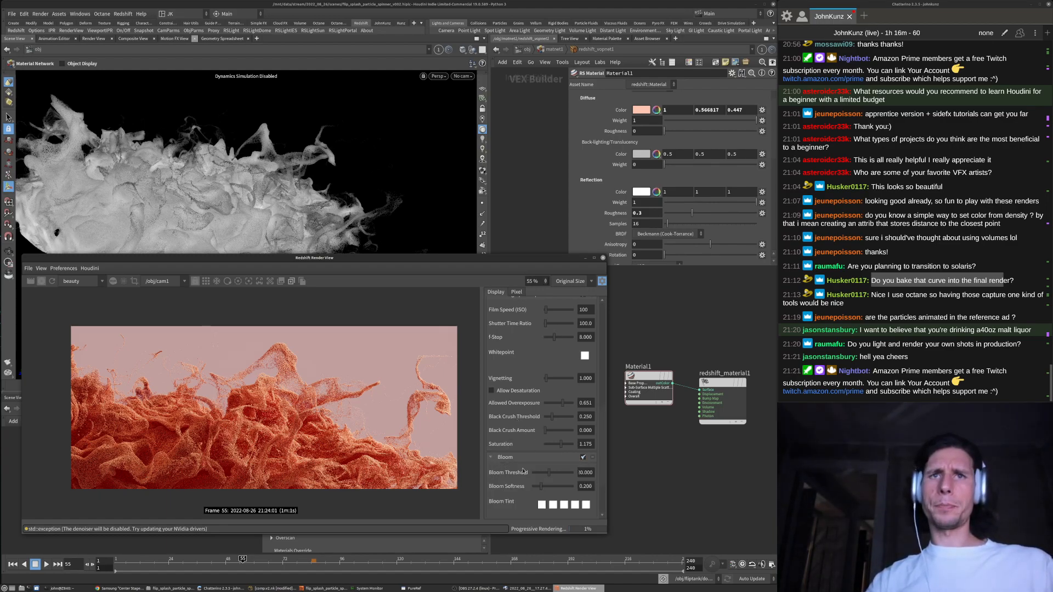
pyautogui.scroll(-3, 525, 470)
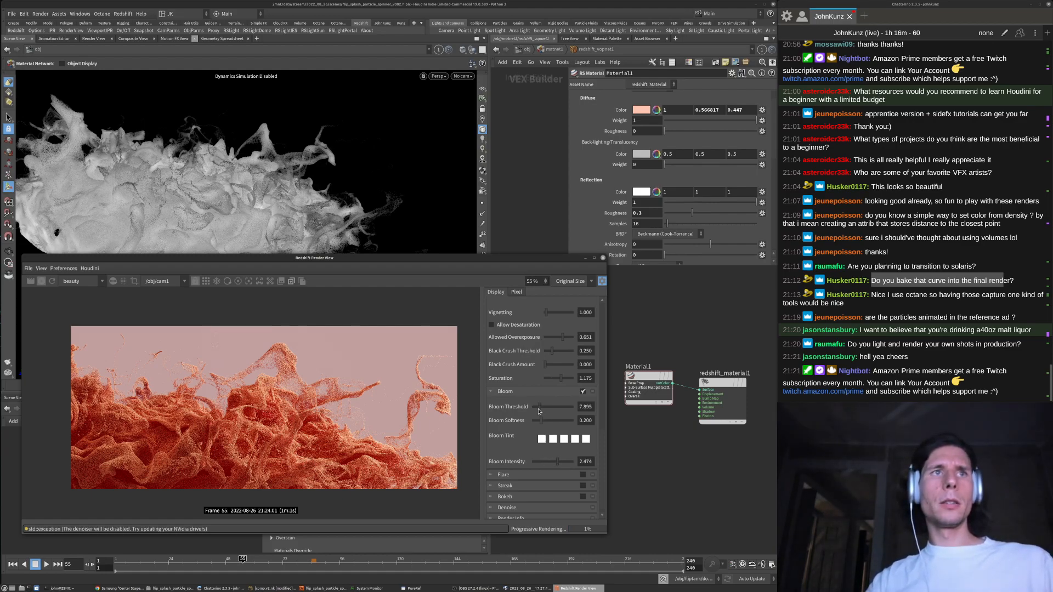
pyautogui.click(550, 422)
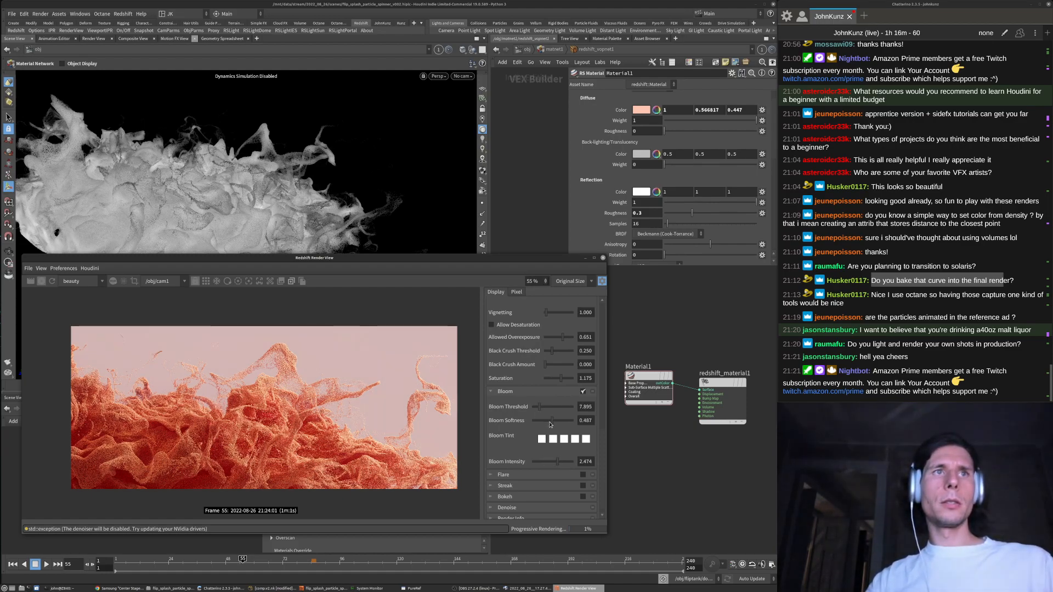
pyautogui.click(536, 408)
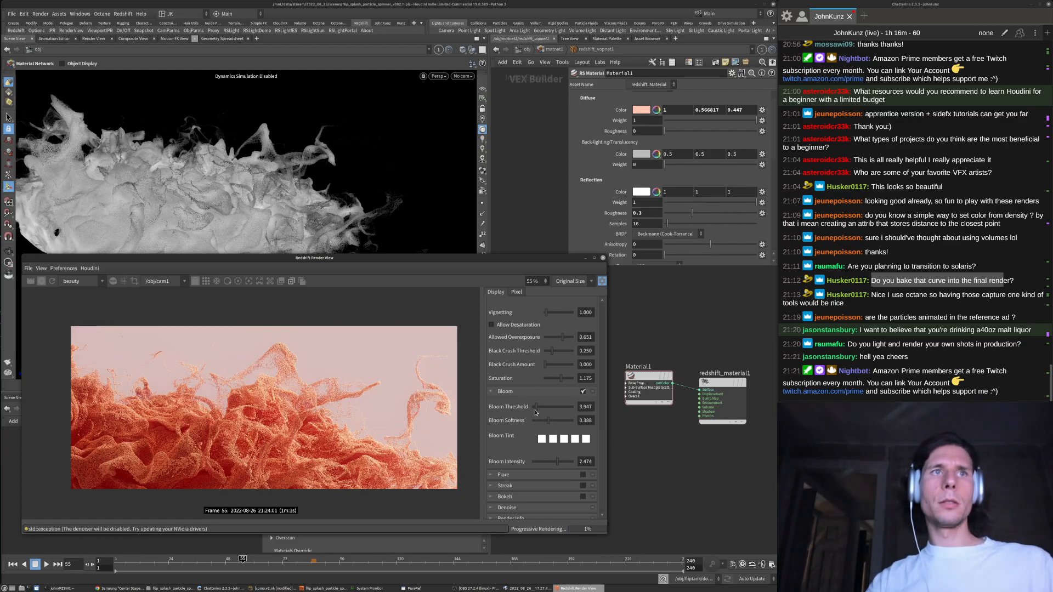
pyautogui.click(547, 462)
pyautogui.click(583, 391)
pyautogui.click(584, 392)
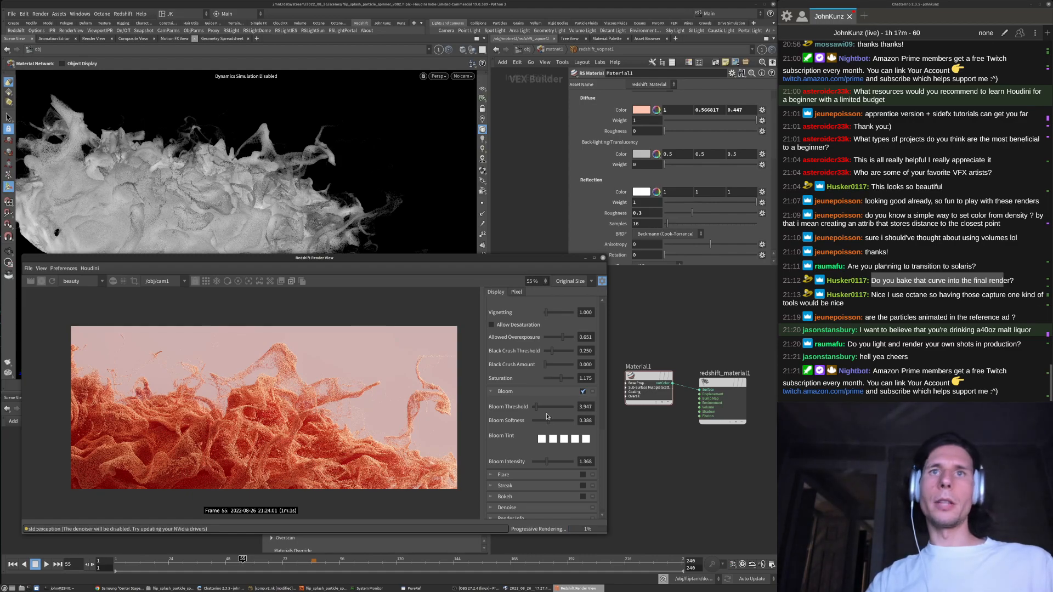
# Refine the bloom to a threshold of about 14.145, softness 0.289 and intensity 1.421, checking the glow on the splash up close
pyautogui.click(543, 424)
pyautogui.click(540, 408)
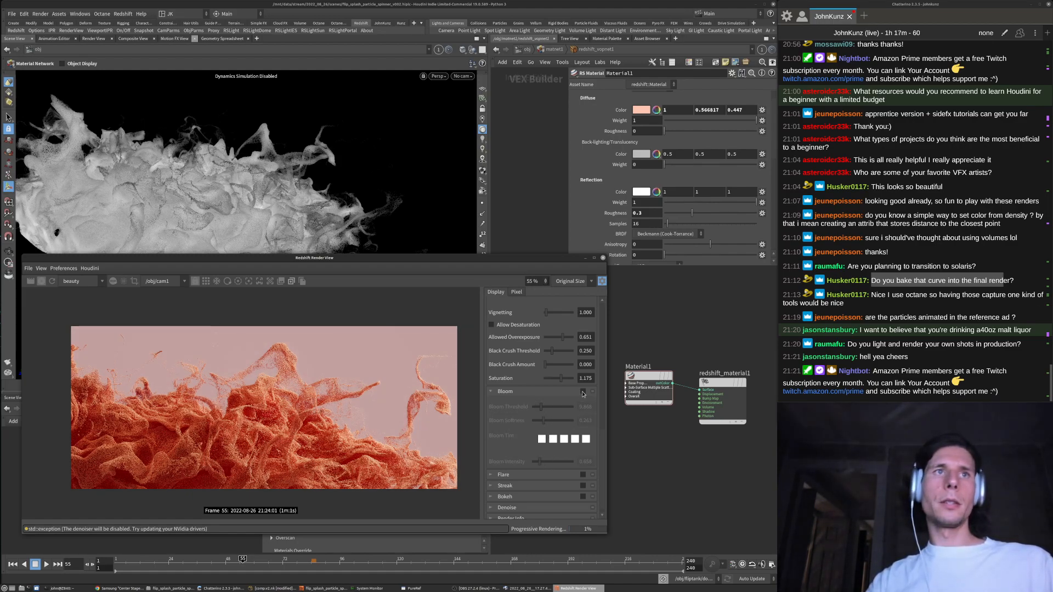
pyautogui.scroll(1, 255, 342)
pyautogui.scroll(5, 256, 342)
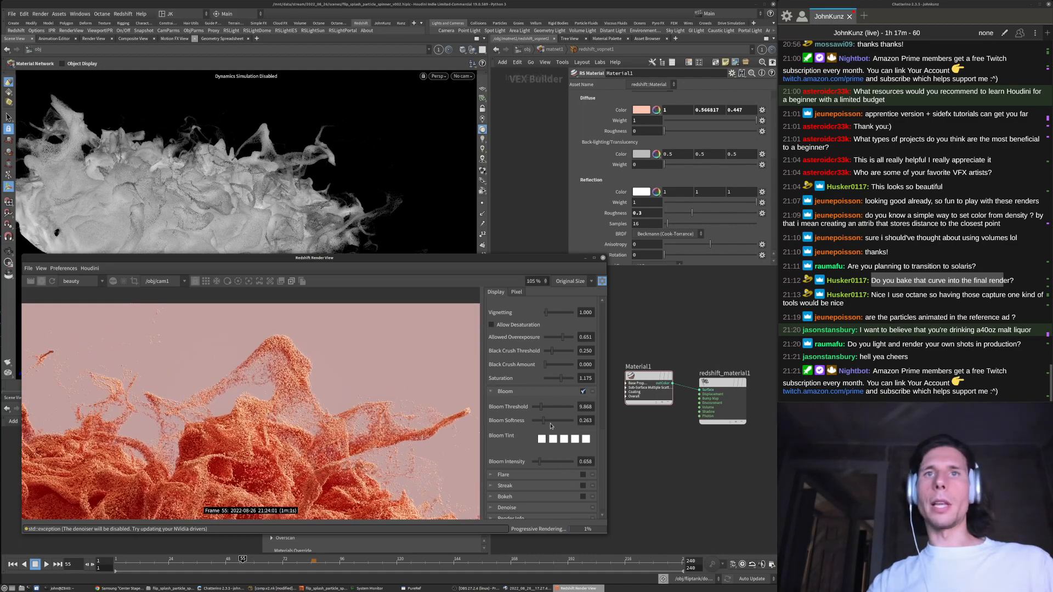
pyautogui.click(547, 420)
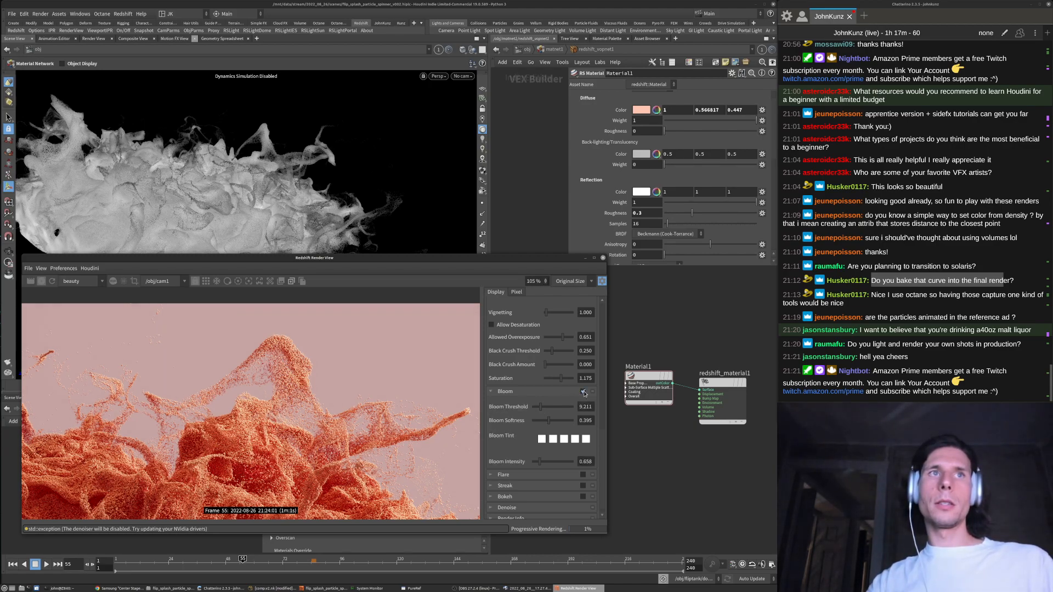
pyautogui.scroll(-1, 259, 339)
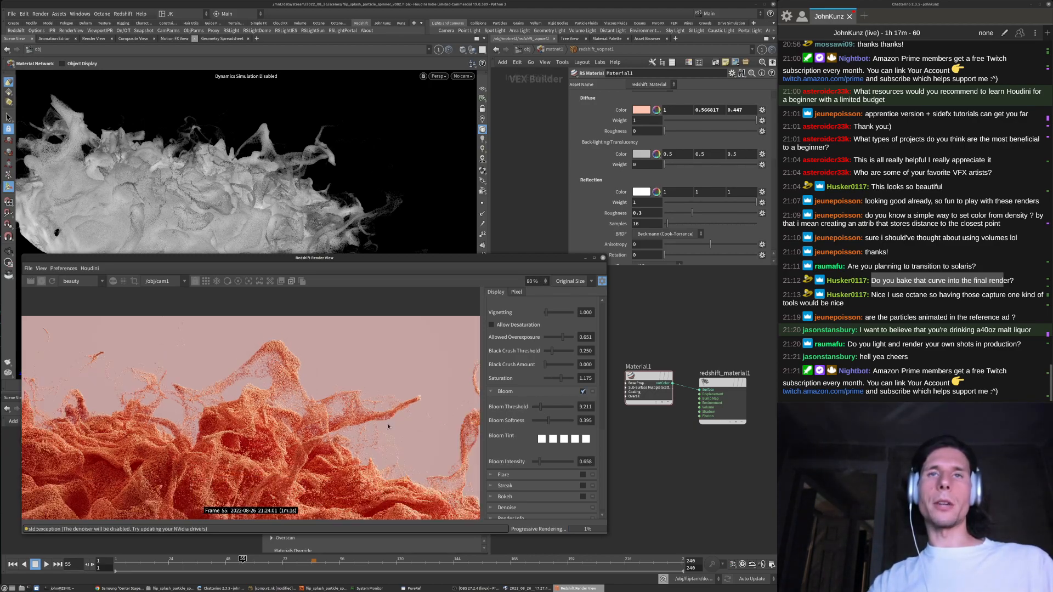
pyautogui.moveTo(542, 407); pyautogui.dragTo(545, 407)
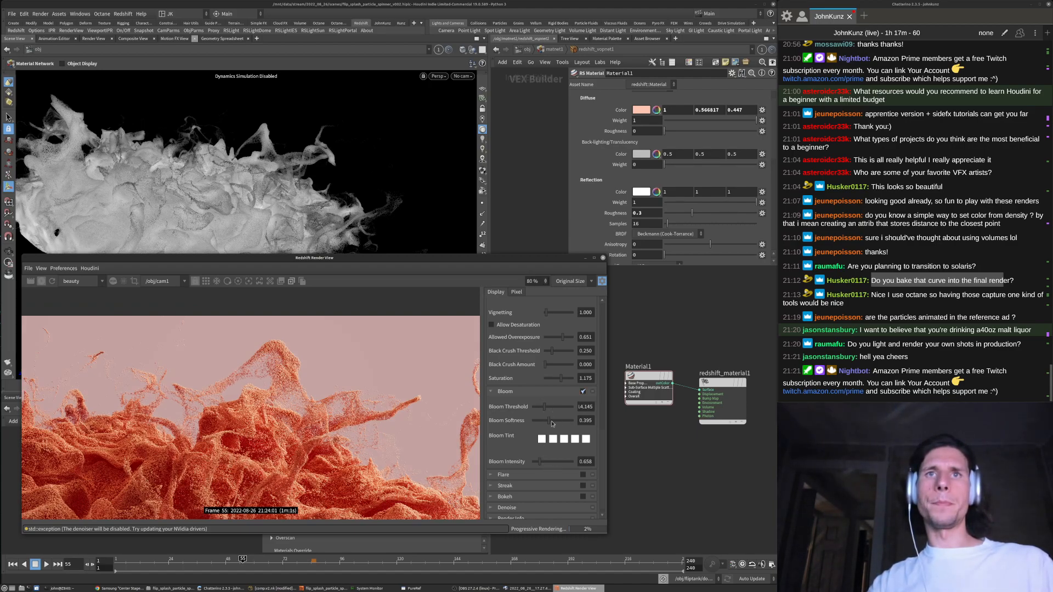
pyautogui.click(545, 422)
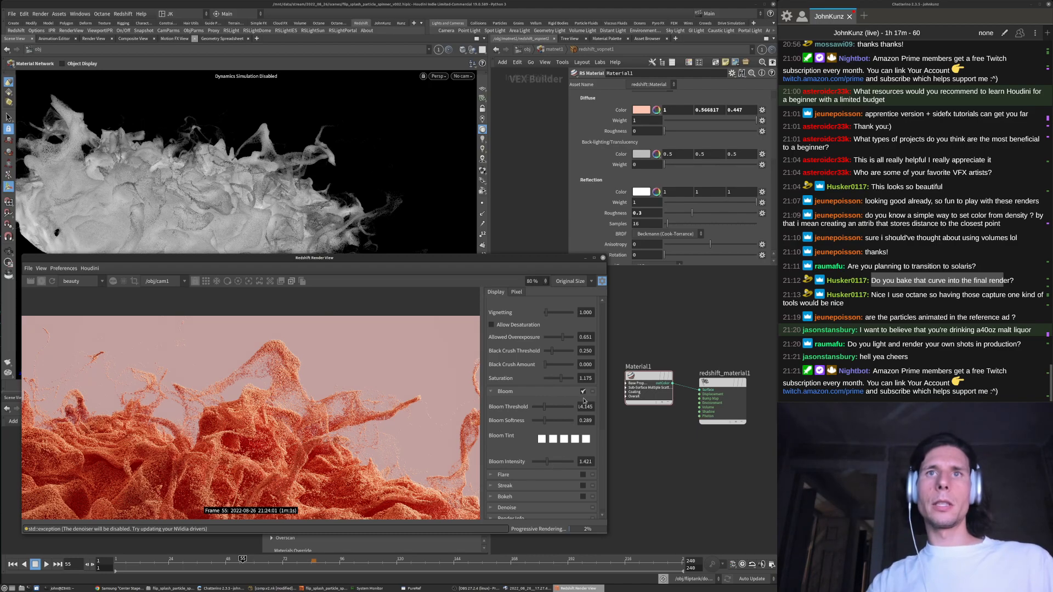
# Try a bloom threshold of about 11.842 with intensity 2.553, comparing the render with and without bloom
pyautogui.click(559, 463)
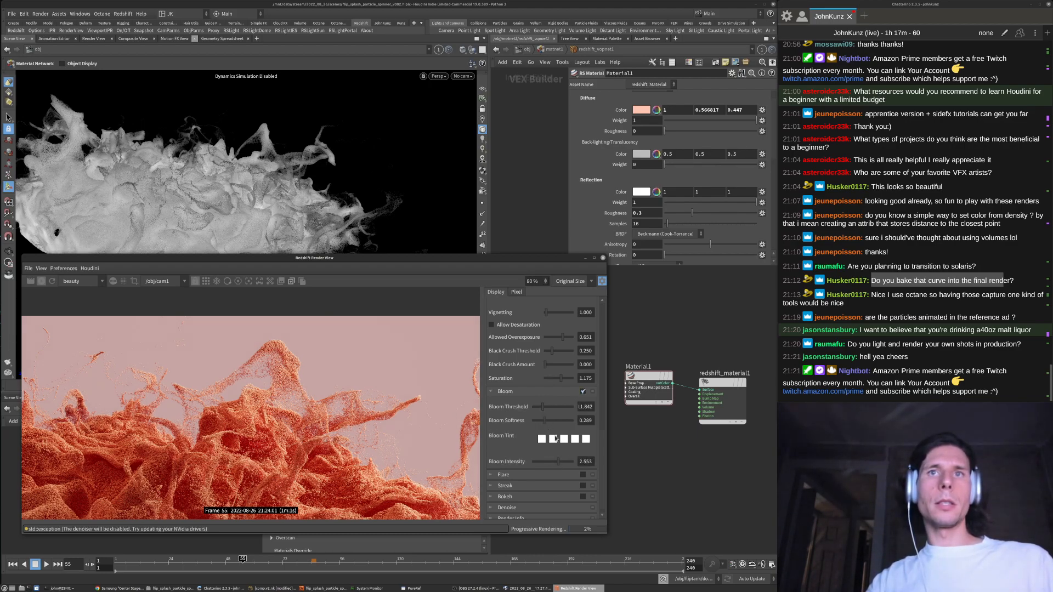
pyautogui.click(584, 392)
pyautogui.click(583, 393)
pyautogui.scroll(-4, 252, 390)
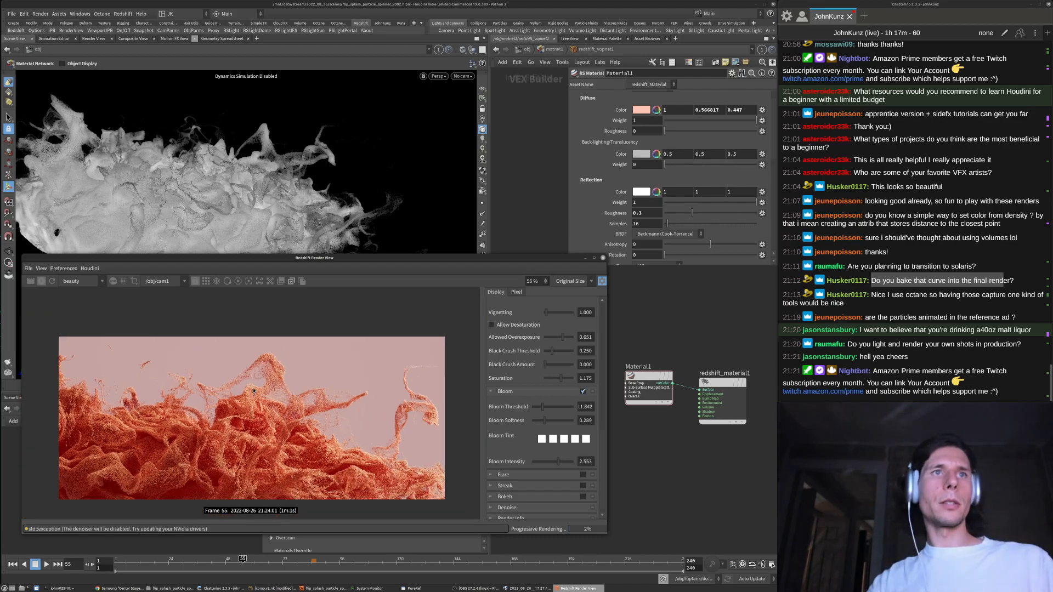
# Try bloom intensity 4 with thresholds of about 1.316 and 2.303, checking the glow across the splash
pyautogui.click(551, 462)
pyautogui.moveTo(587, 462); pyautogui.dragTo(656, 452)
pyautogui.moveTo(539, 412); pyautogui.dragTo(533, 412)
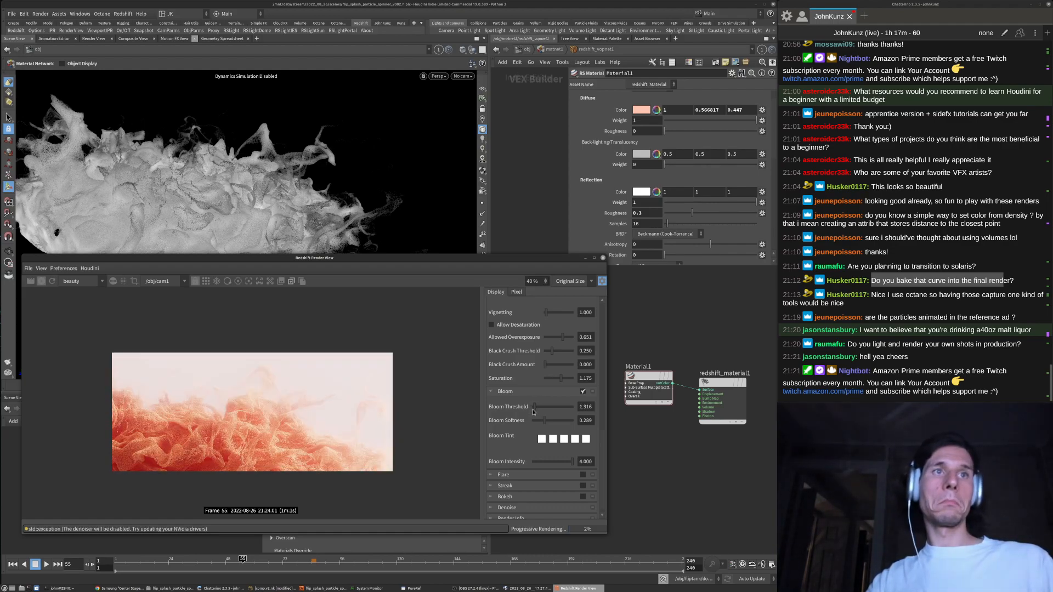
pyautogui.scroll(3, 252, 404)
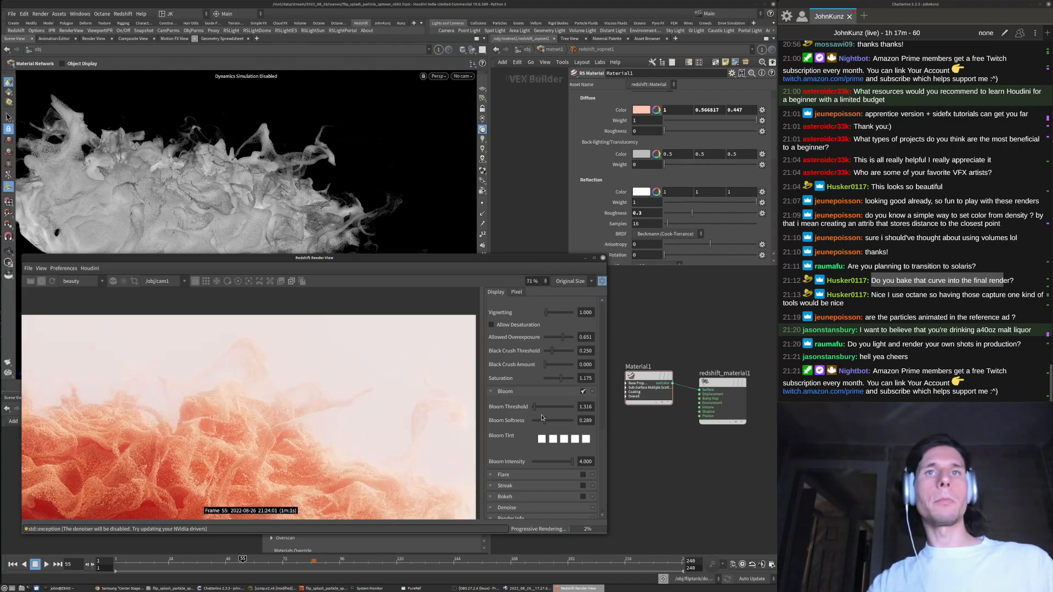
pyautogui.moveTo(534, 411); pyautogui.dragTo(535, 411)
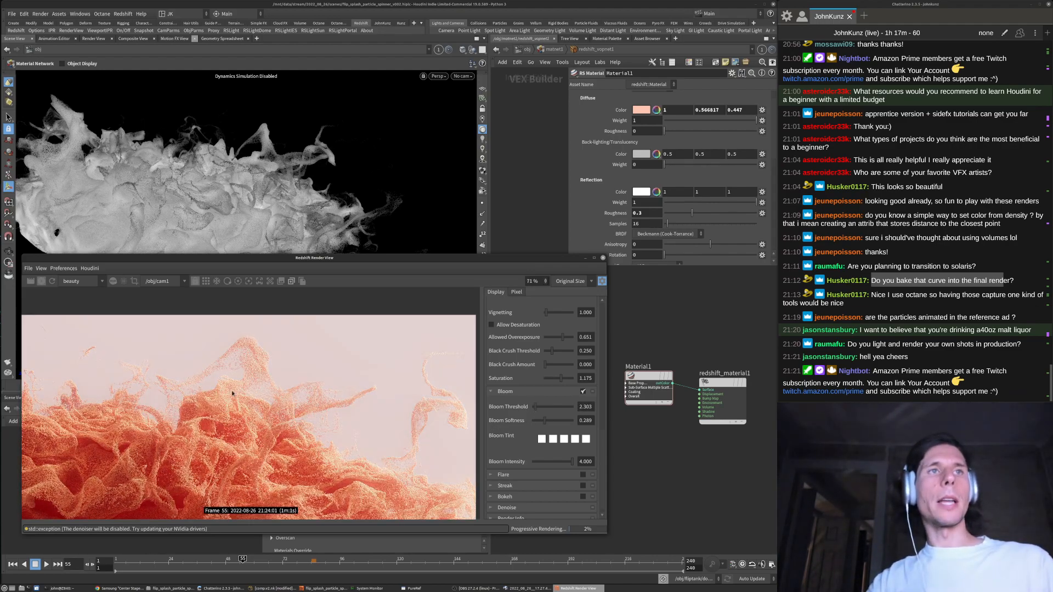
pyautogui.scroll(-2, 232, 394)
pyautogui.scroll(3, 560, 470)
# Set the bloom threshold to about 5.595, softness to 0.336 and intensity to 2.658, comparing the render with and without bloom
pyautogui.moveTo(535, 456); pyautogui.dragTo(537, 460)
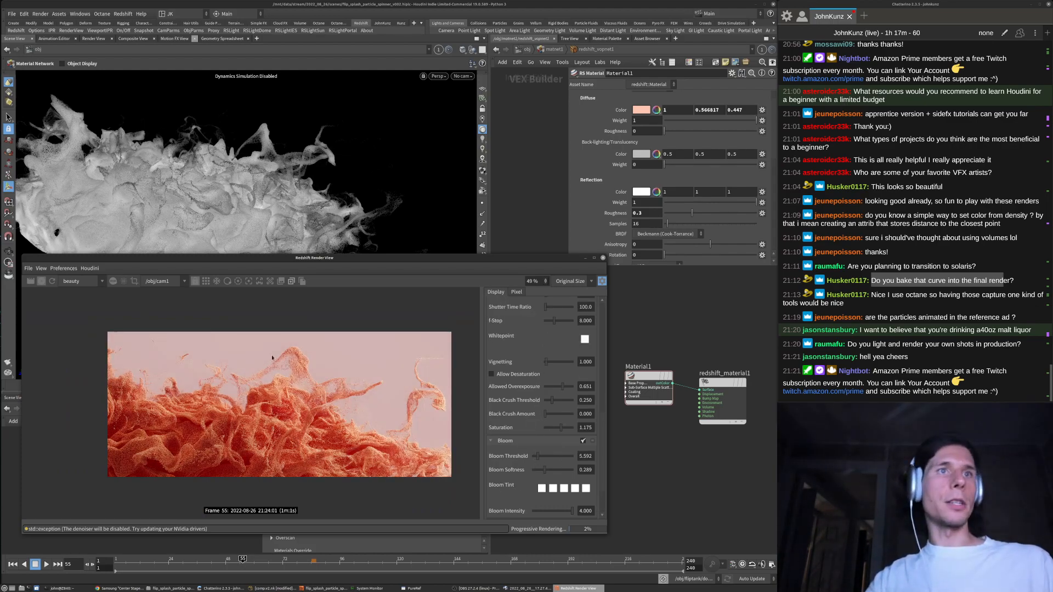
pyautogui.scroll(1, 540, 456)
pyautogui.click(543, 511)
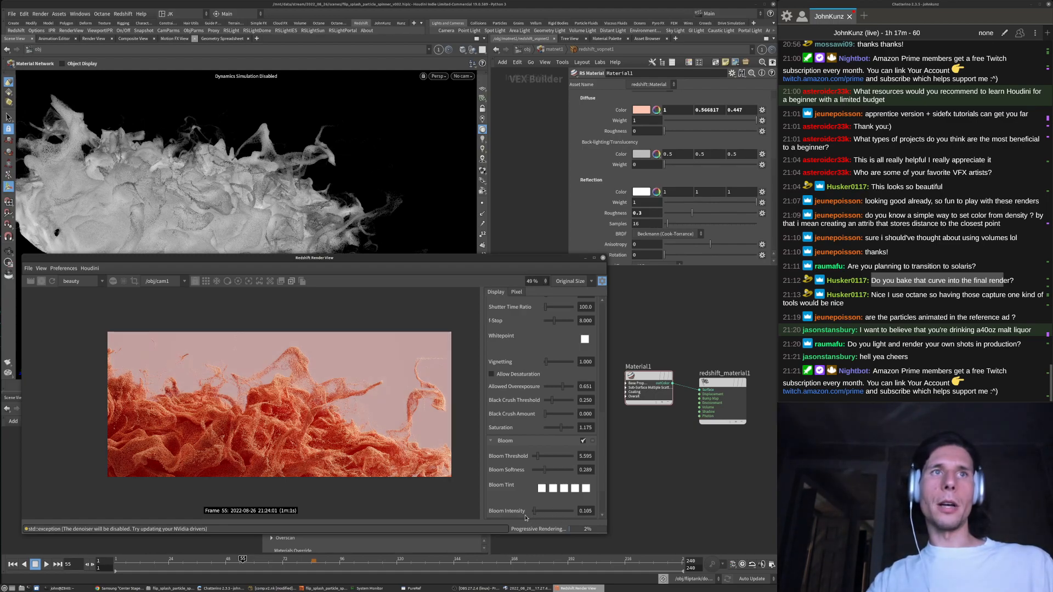
pyautogui.click(547, 513)
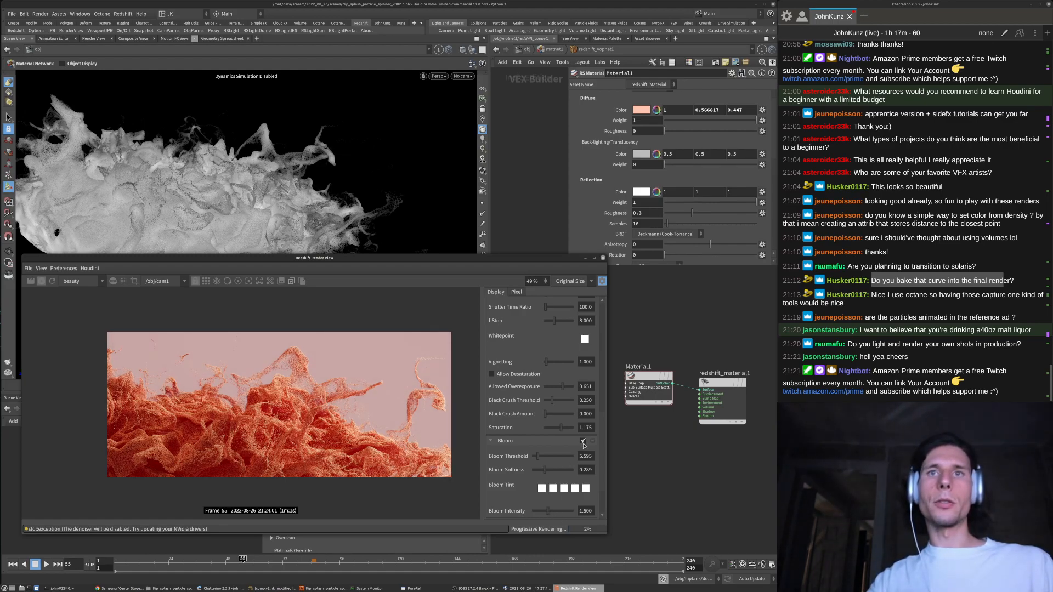
pyautogui.click(556, 510)
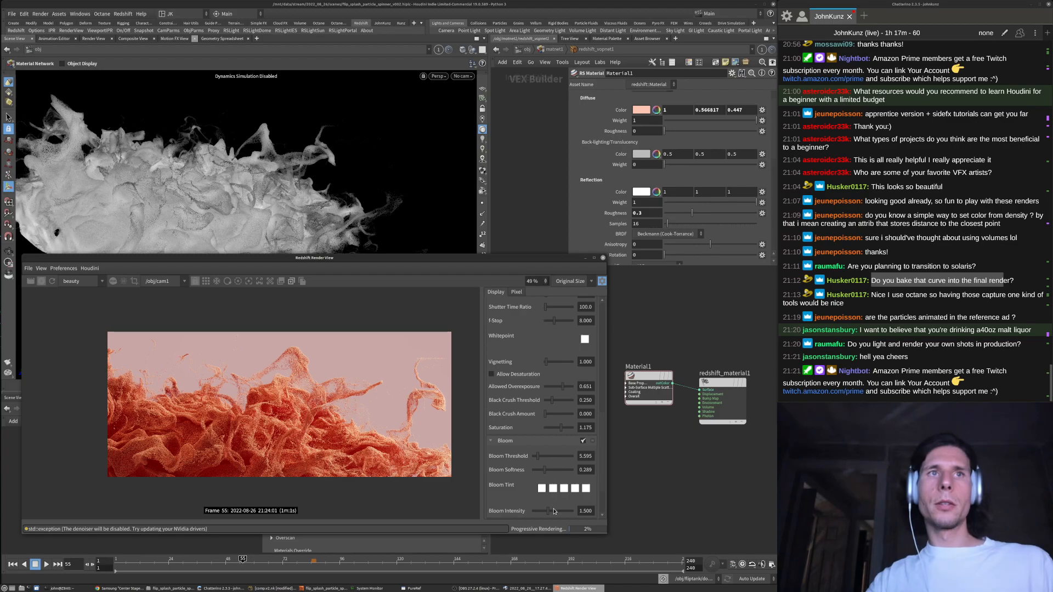
pyautogui.moveTo(555, 510); pyautogui.dragTo(560, 511)
pyautogui.moveTo(544, 470)
pyautogui.mouseDown()
pyautogui.moveTo(533, 474)
pyautogui.moveTo(546, 472)
pyautogui.mouseUp()
pyautogui.click(584, 441)
pyautogui.click(583, 441)
# Examine the glow on the splash particles up close, including the thin curled strand beside the main splash
pyautogui.scroll(2, 263, 333)
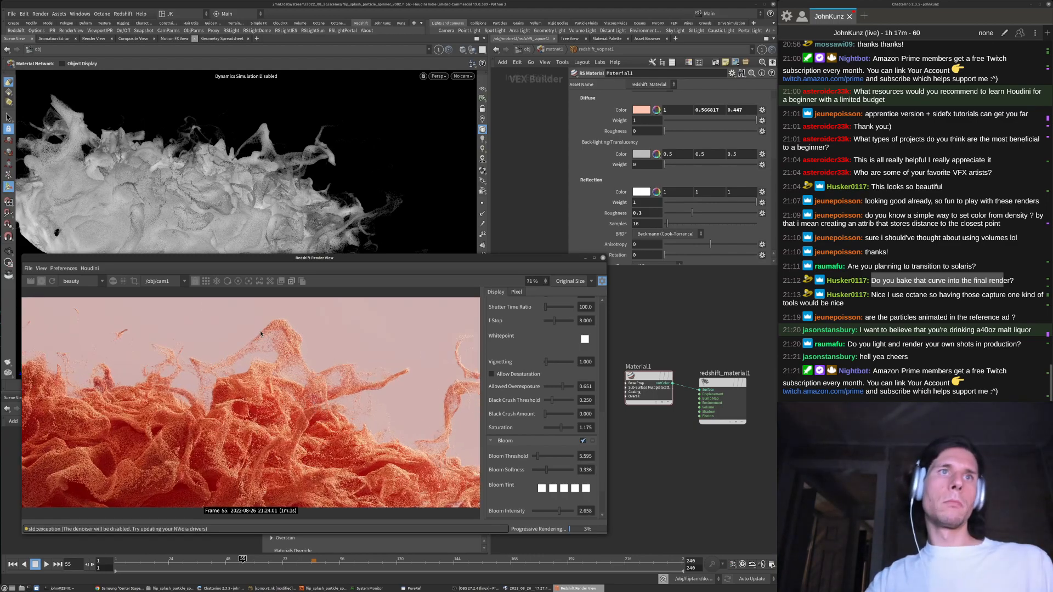
pyautogui.scroll(1, 260, 340)
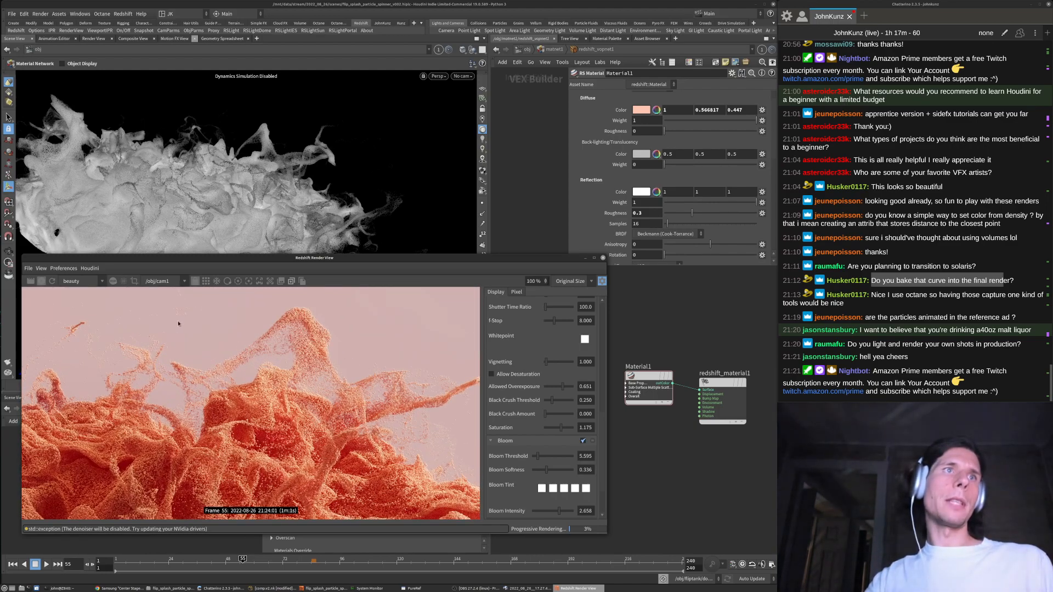
pyautogui.scroll(-2, 254, 368)
pyautogui.scroll(2, 236, 360)
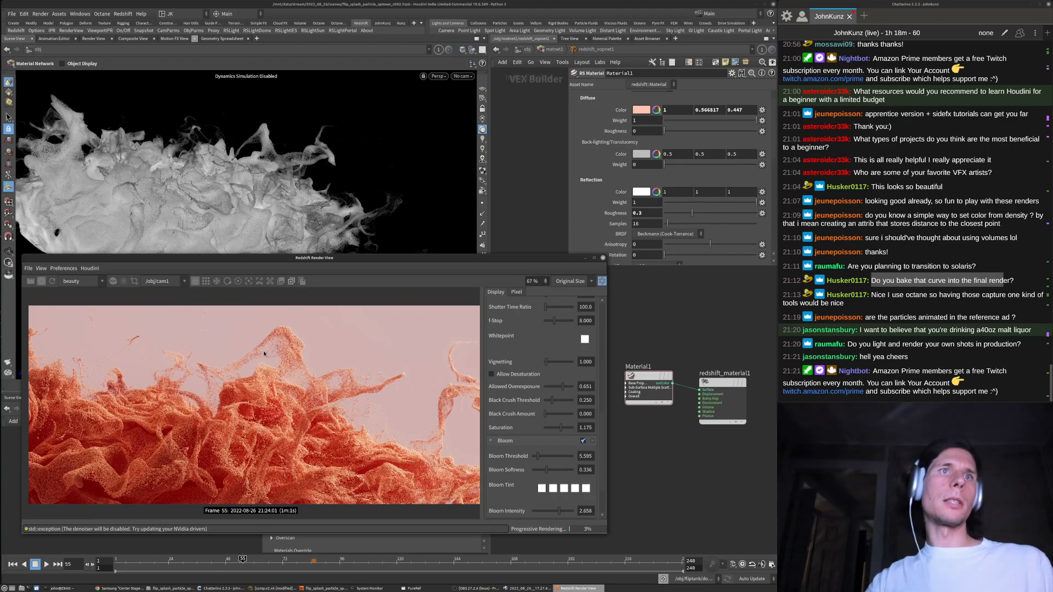
pyautogui.scroll(-2, 273, 411)
pyautogui.scroll(3, 433, 368)
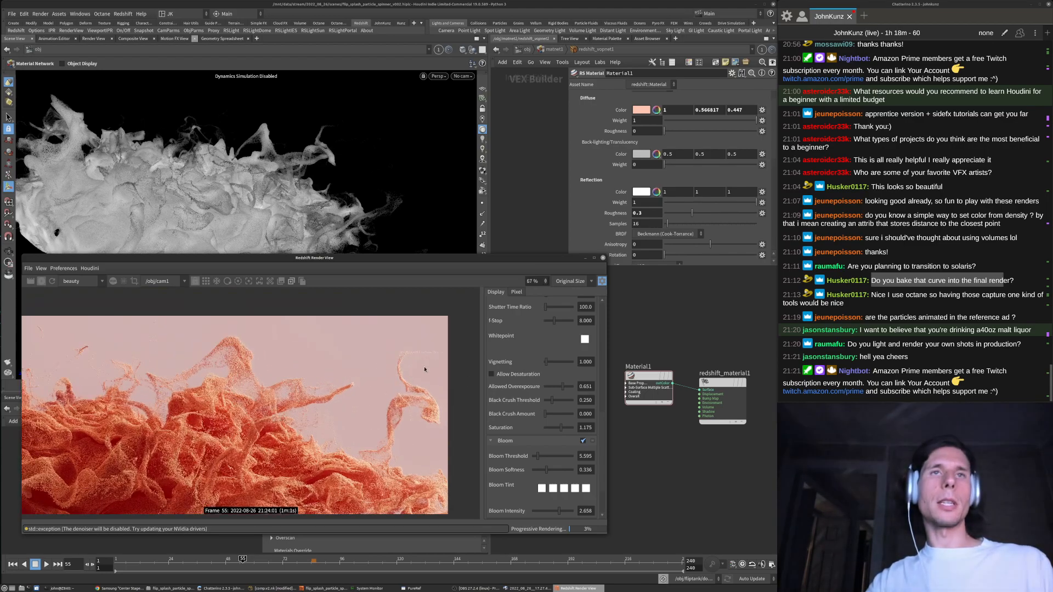
pyautogui.scroll(3, 433, 346)
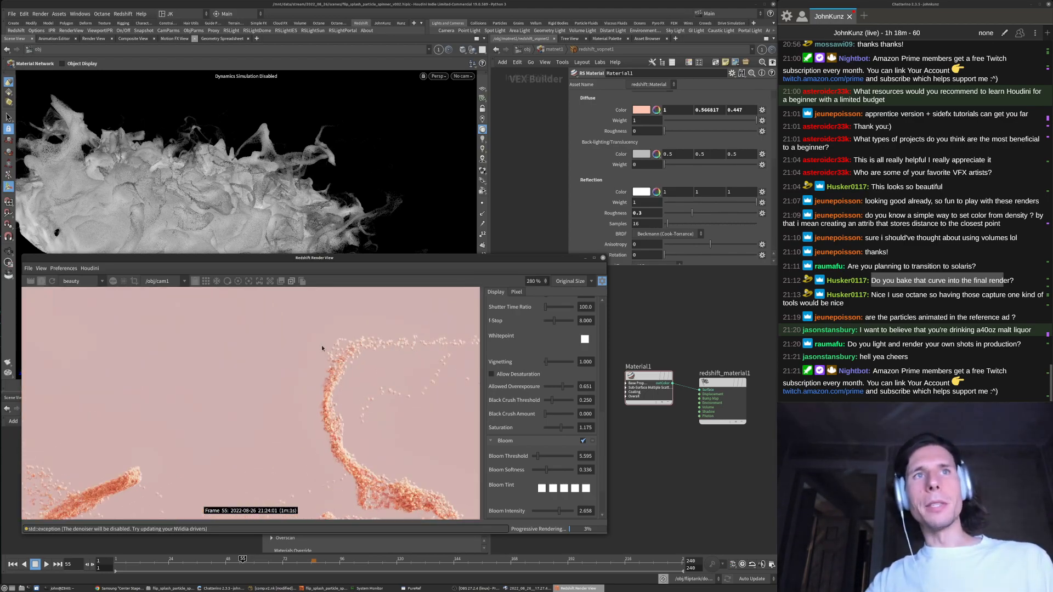
pyautogui.scroll(-2, 434, 347)
pyautogui.moveTo(439, 347); pyautogui.dragTo(373, 350, button='middle')
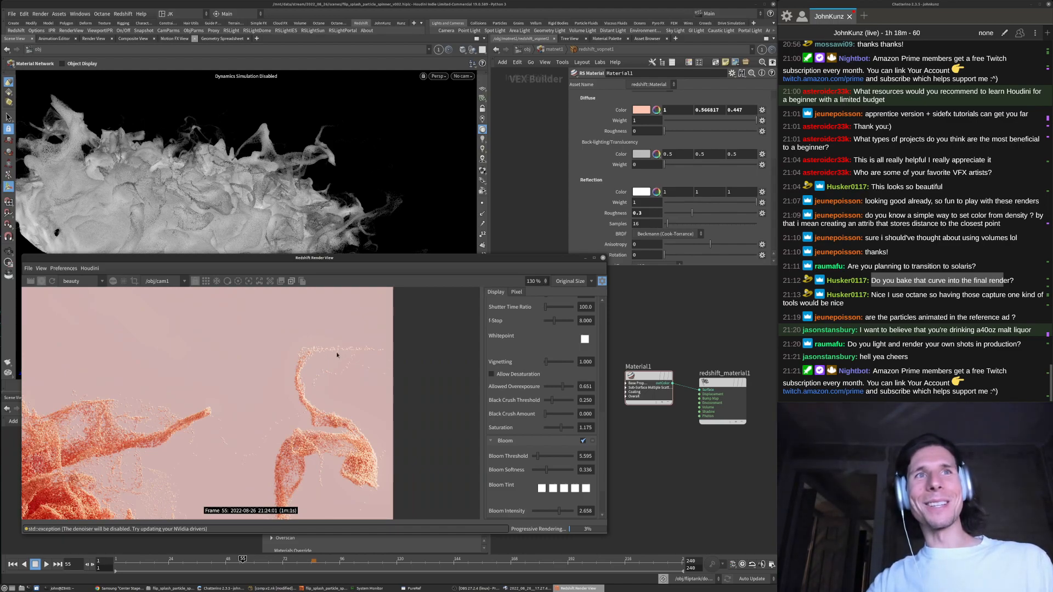
# Check the bloomed render as a whole frame and examine the central peak of the splash in detail
pyautogui.scroll(-3, 367, 350)
pyautogui.scroll(-2, 405, 378)
pyautogui.scroll(1, 346, 362)
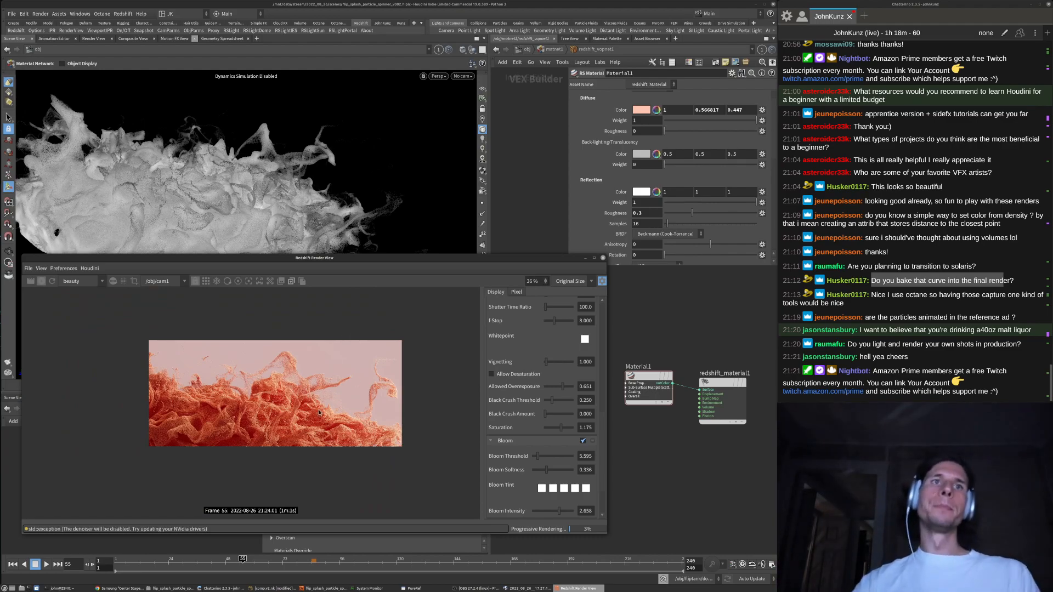
pyautogui.scroll(5, 319, 413)
pyautogui.moveTo(331, 406); pyautogui.dragTo(316, 351, button='middle')
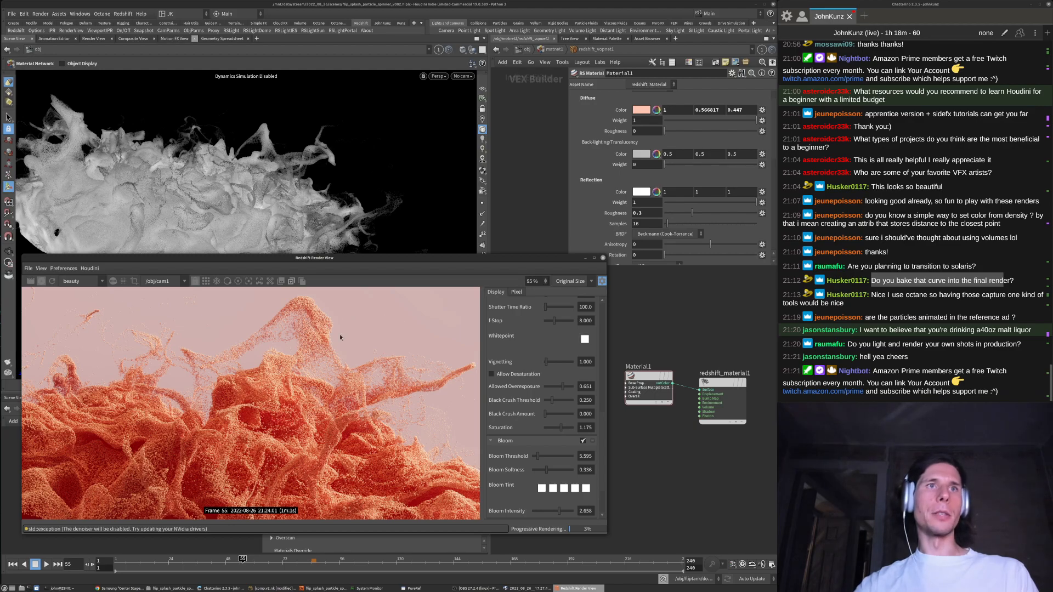
pyautogui.scroll(-3, 330, 326)
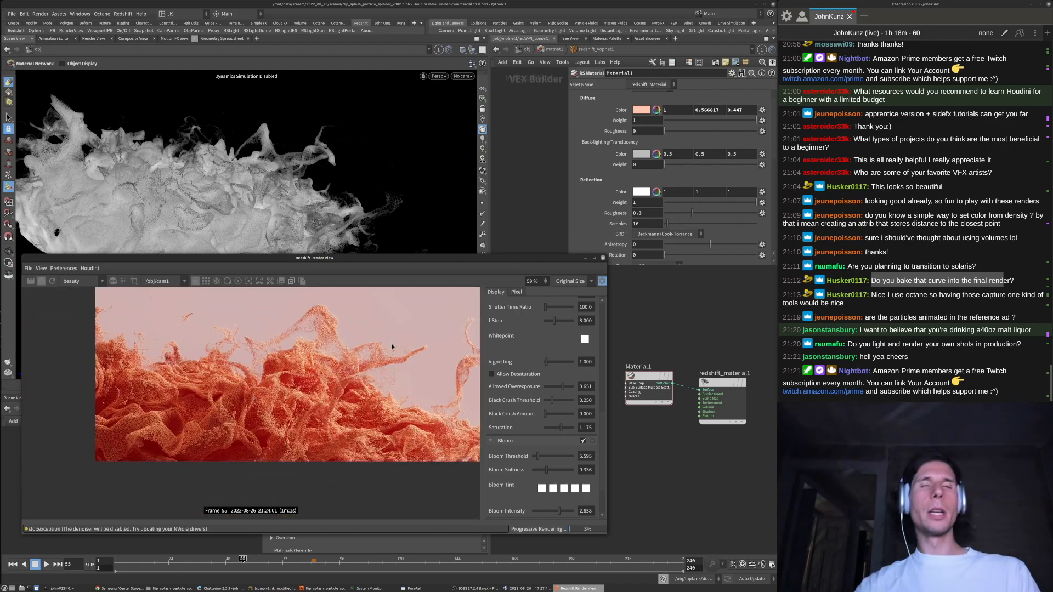
pyautogui.moveTo(363, 340); pyautogui.dragTo(322, 354, button='middle')
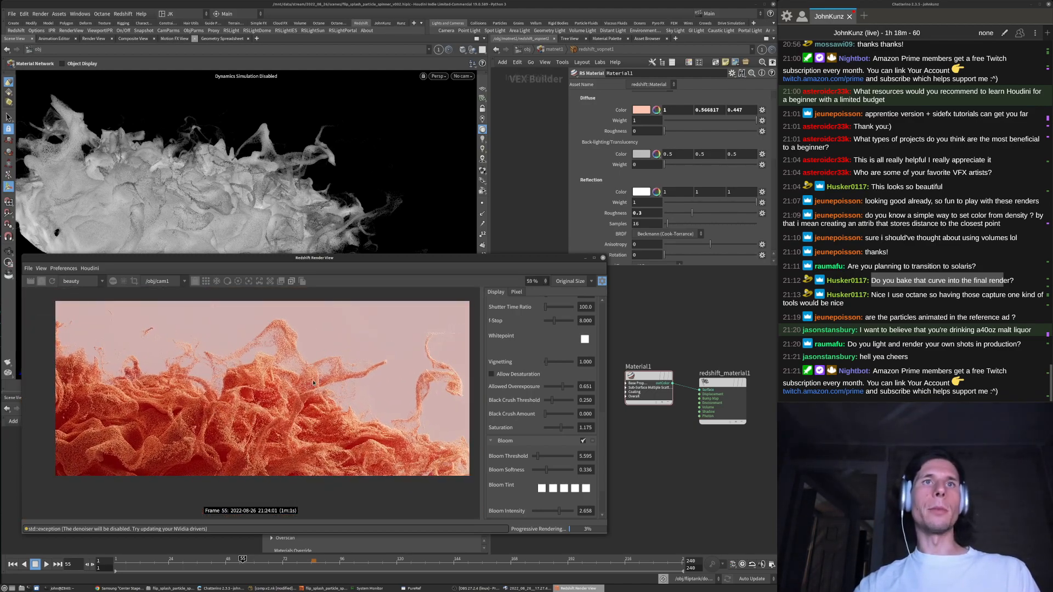
pyautogui.moveTo(311, 413); pyautogui.dragTo(310, 418, button='middle')
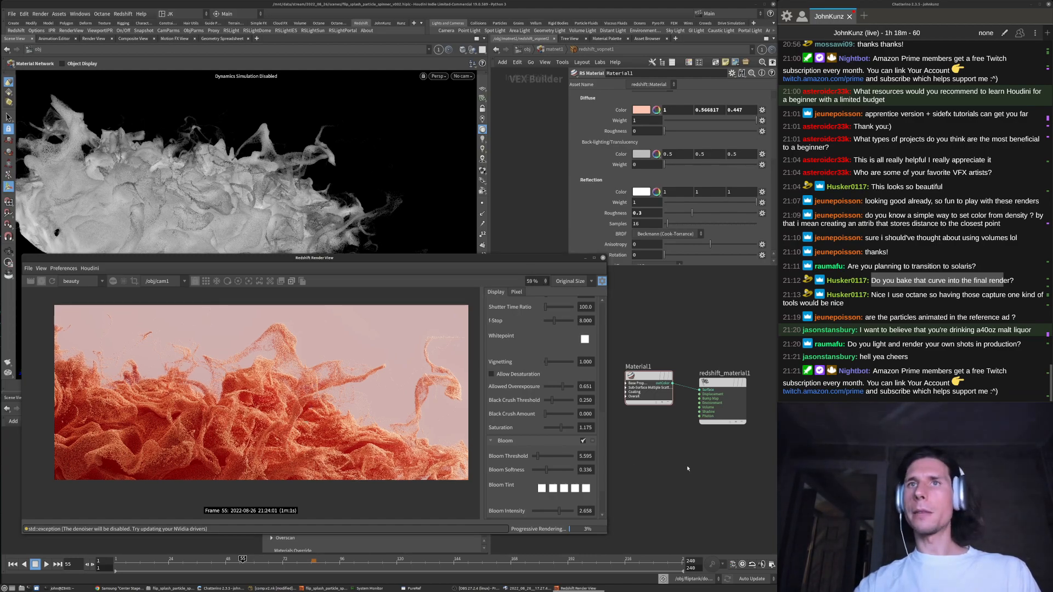
# Leave the material network for the object level and inspect the render in detail and as a whole frame
pyautogui.moveTo(683, 466); pyautogui.dragTo(695, 473, button='middle')
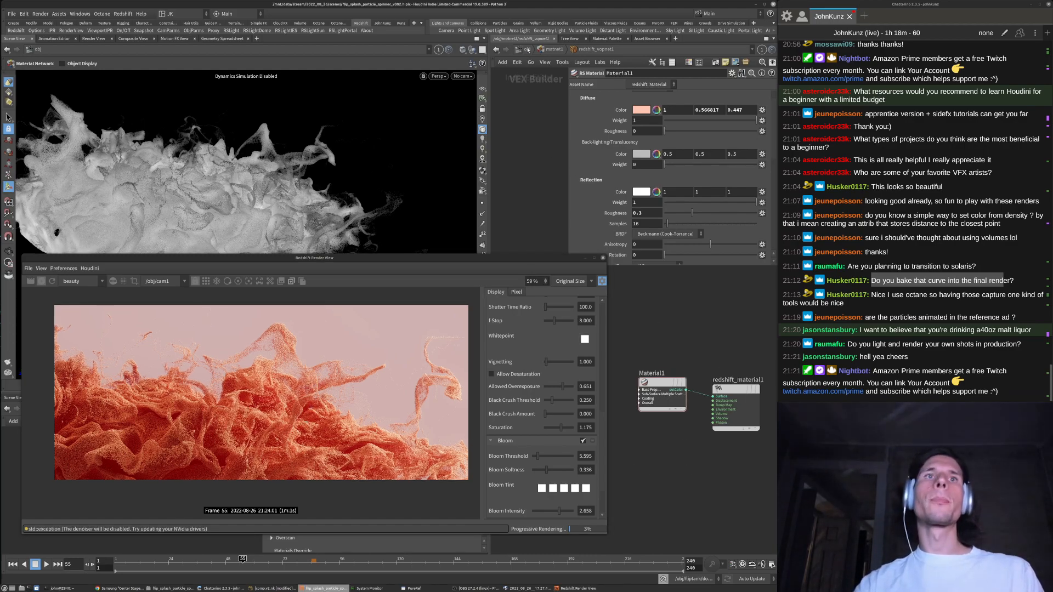
pyautogui.click(527, 50)
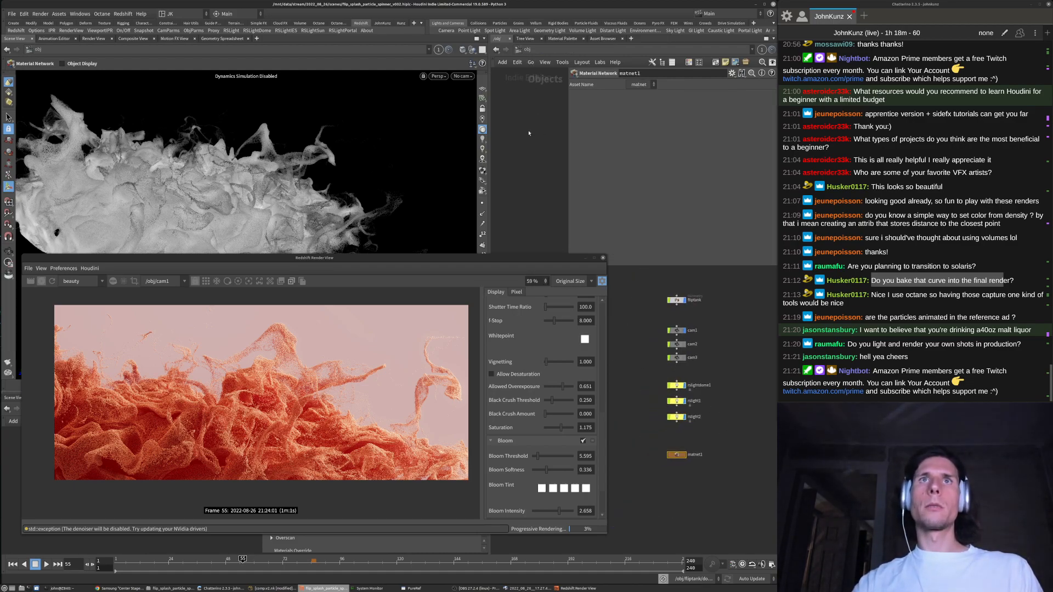
pyautogui.moveTo(446, 259); pyautogui.dragTo(440, 192)
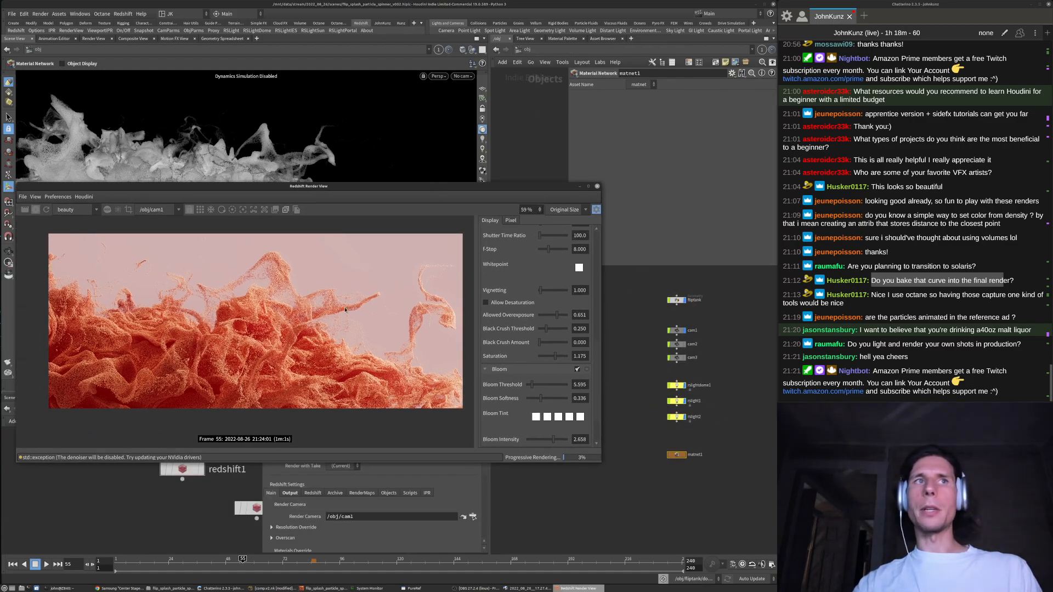
pyautogui.moveTo(356, 189); pyautogui.dragTo(359, 167)
pyautogui.scroll(2, 322, 280)
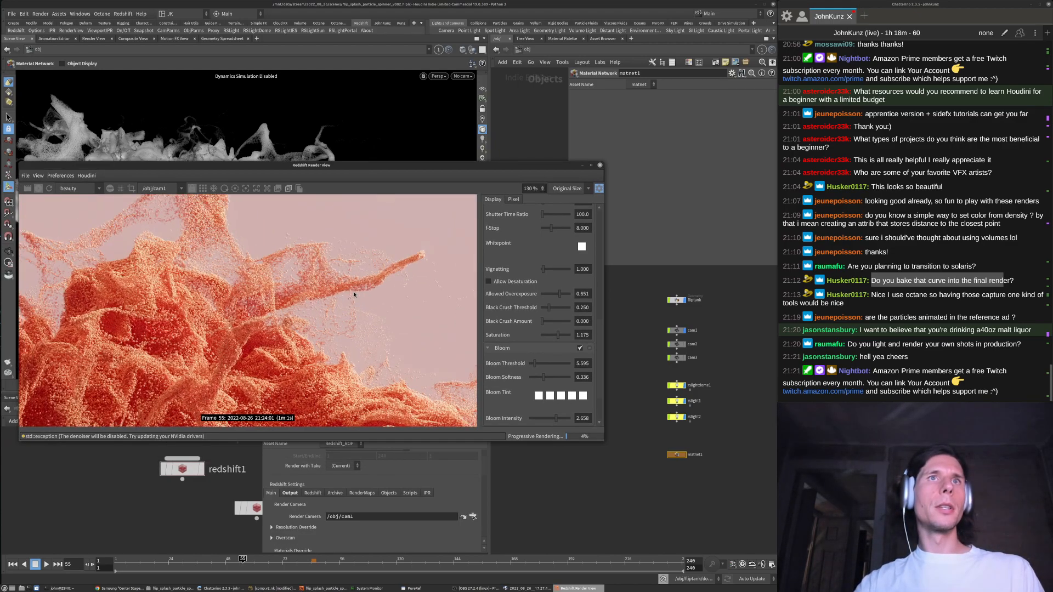
pyautogui.scroll(-2, 305, 344)
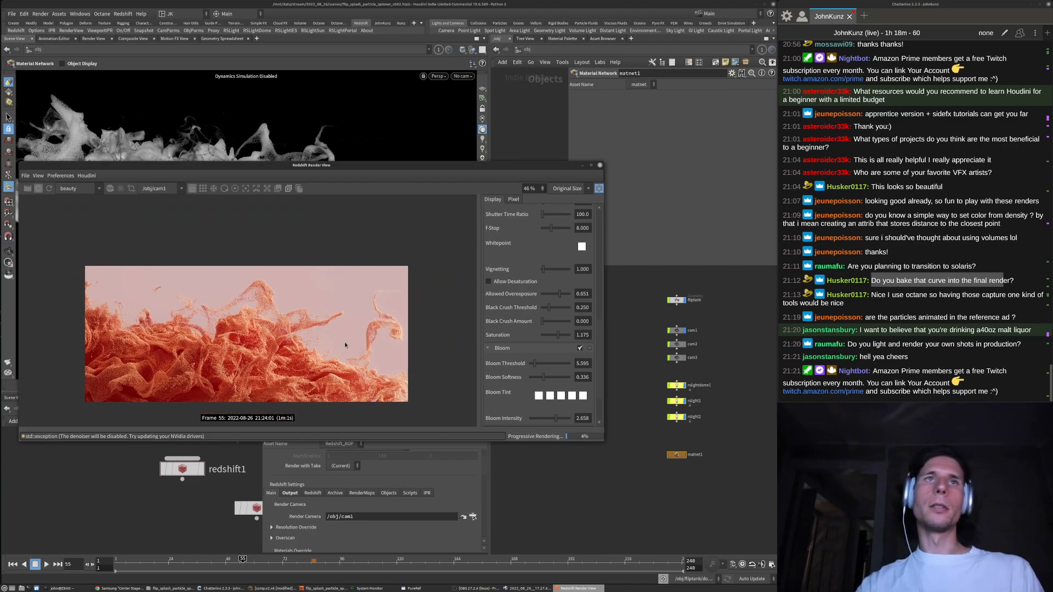
pyautogui.moveTo(345, 345); pyautogui.dragTo(352, 335, button='middle')
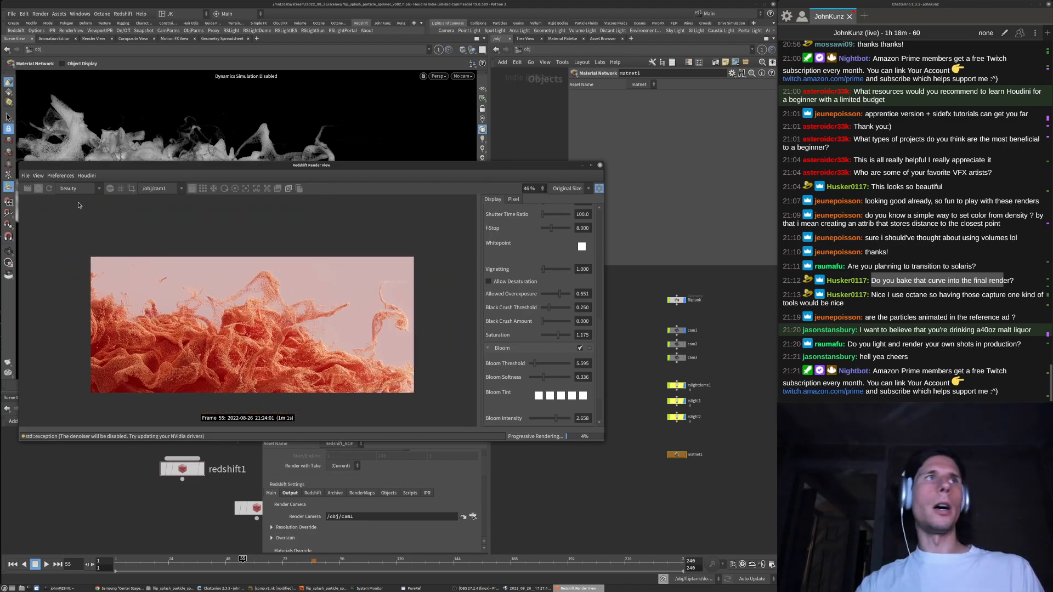
# Stop the interactive render and save the scene as flip_splash_particle_spinner_v003.hiplc
pyautogui.click(35, 188)
pyautogui.moveTo(149, 171); pyautogui.dragTo(150, 233)
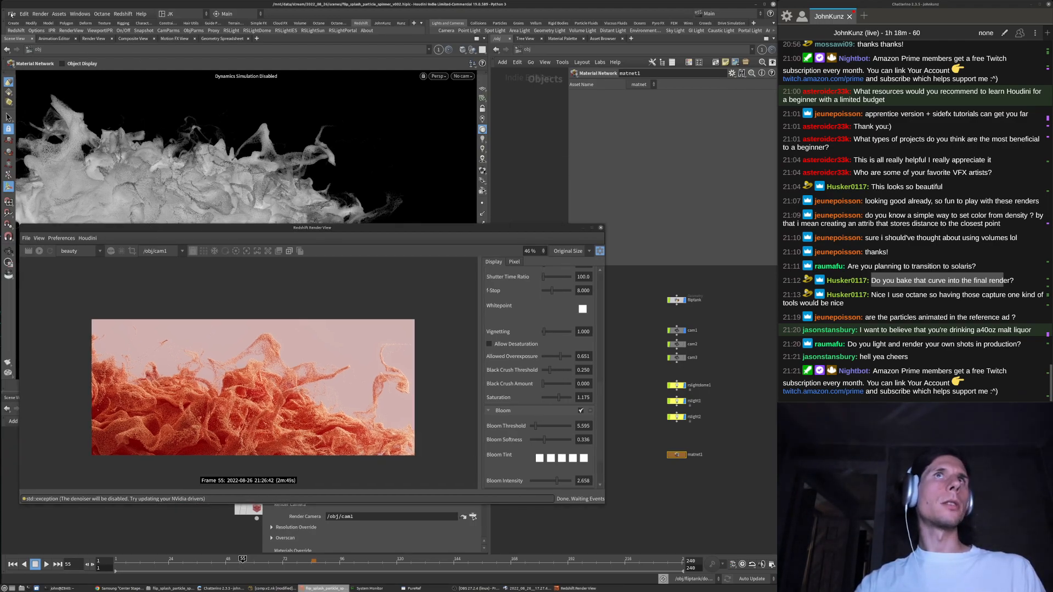
pyautogui.click(11, 14)
pyautogui.click(88, 129)
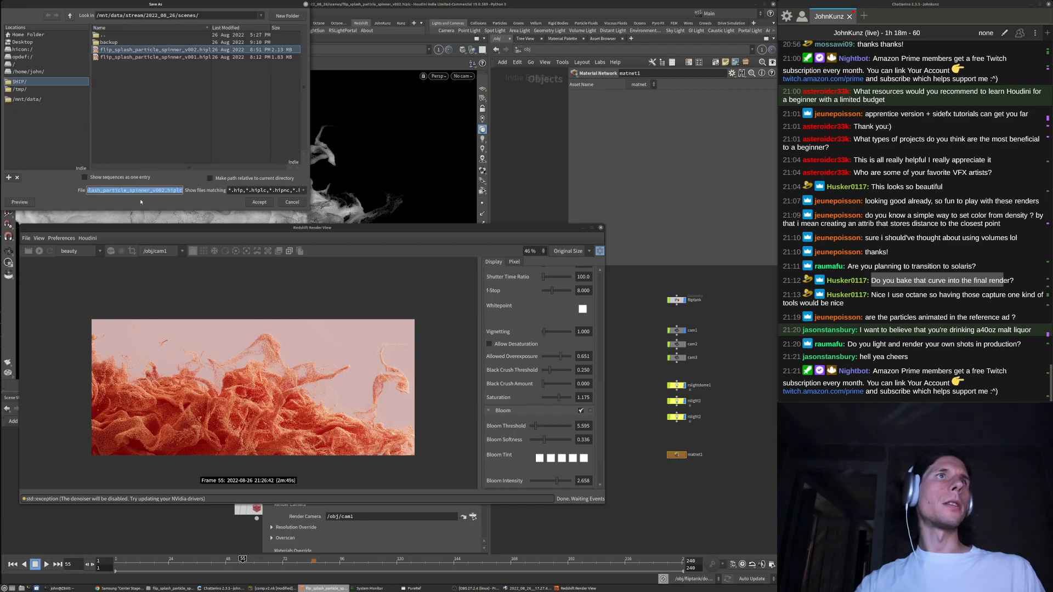
pyautogui.click(159, 203)
pyautogui.moveTo(165, 191); pyautogui.dragTo(162, 190)
pyautogui.click(265, 203)
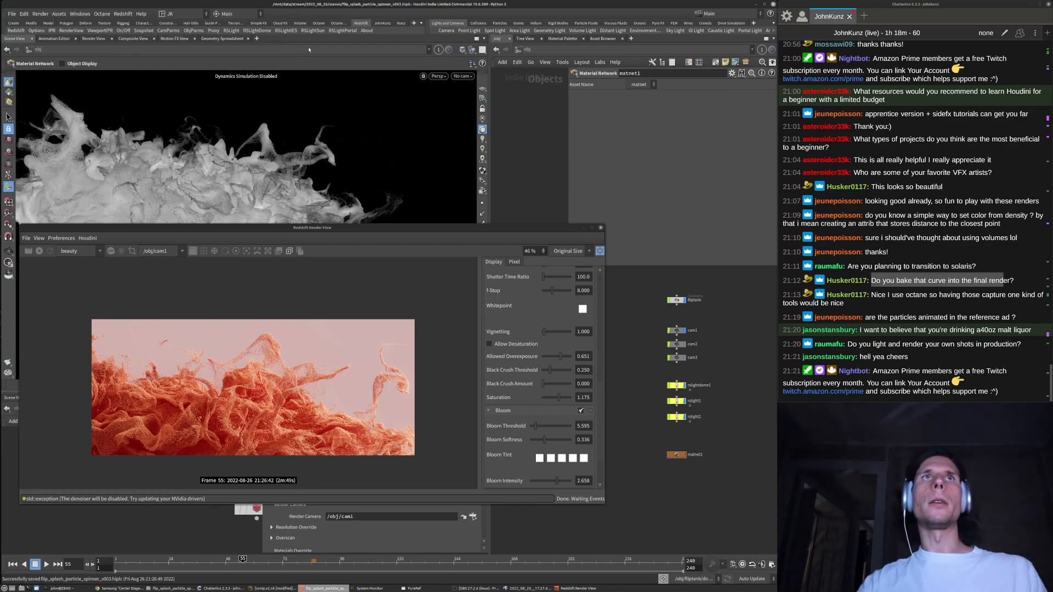
# Upload the saved scene file with the custom FTP shelf tool so viewers can download it
pyautogui.moveTo(427, 25); pyautogui.dragTo(478, 30)
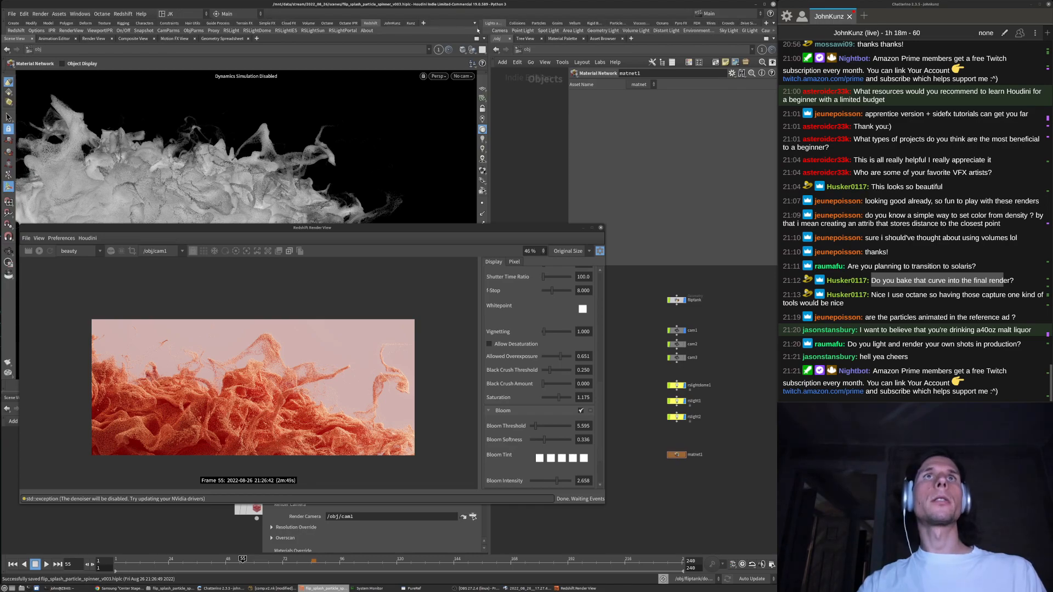
pyautogui.click(410, 23)
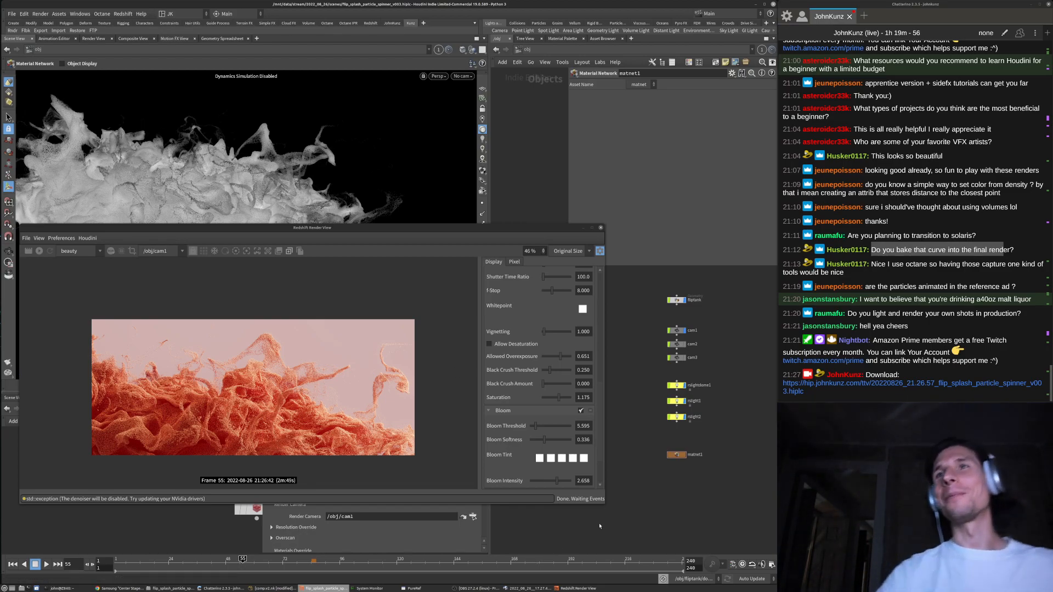
# Inspect the stopped render of the splash and restart the interactive render
pyautogui.moveTo(533, 228); pyautogui.dragTo(542, 202)
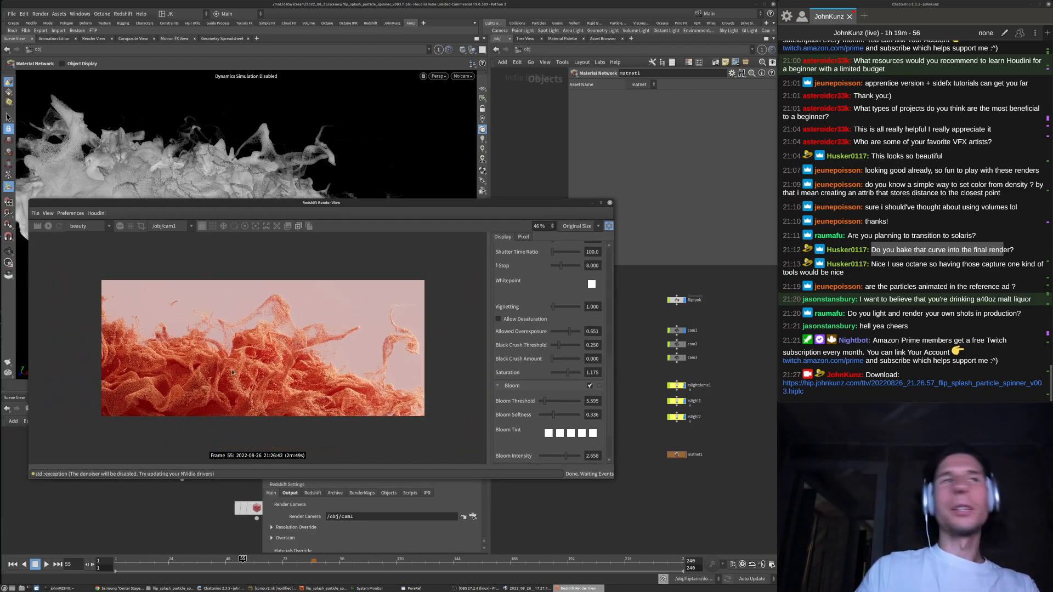
pyautogui.scroll(3, 274, 383)
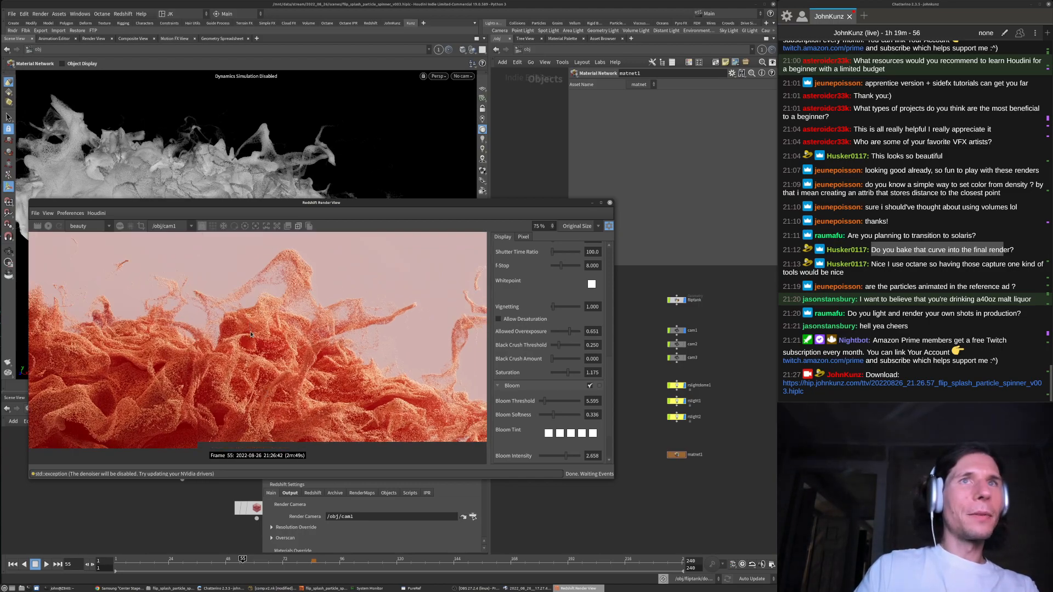
pyautogui.scroll(-2, 259, 341)
pyautogui.moveTo(308, 201); pyautogui.dragTo(312, 111)
pyautogui.click(53, 136)
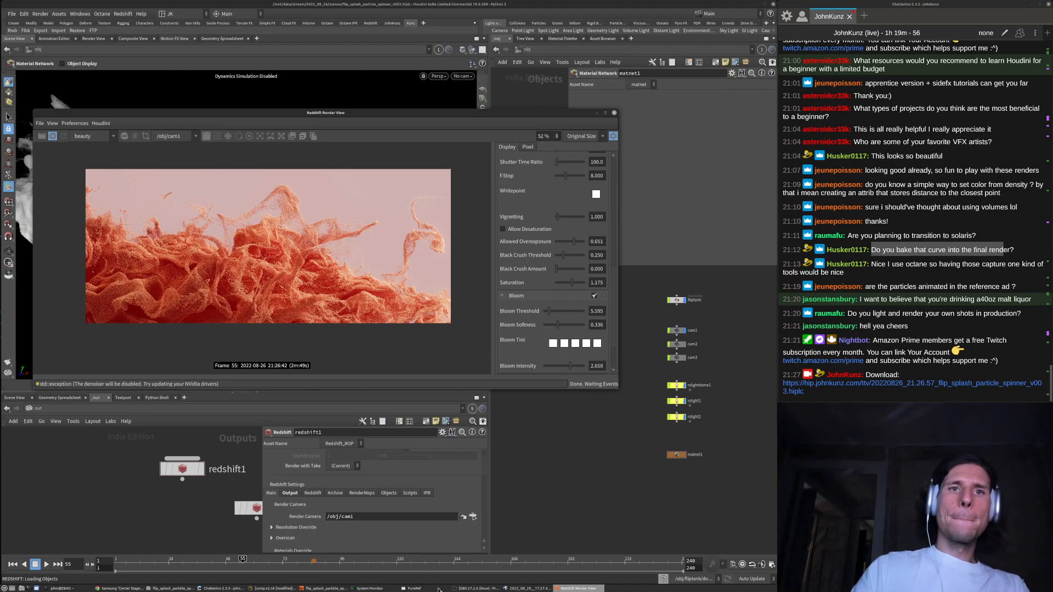
# Bring up the PureRef board, study the splash particle reference images, and return to the Houdini scene
pyautogui.click(415, 589)
pyautogui.scroll(7, 741, 172)
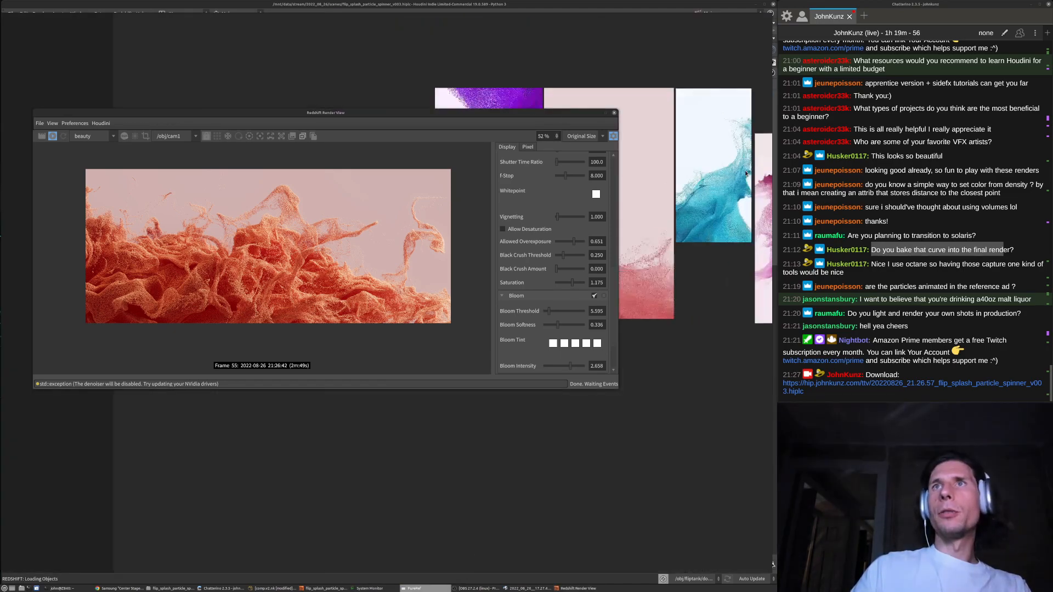
pyautogui.scroll(-1, 698, 357)
pyautogui.scroll(-8, 698, 354)
pyautogui.scroll(5, 735, 329)
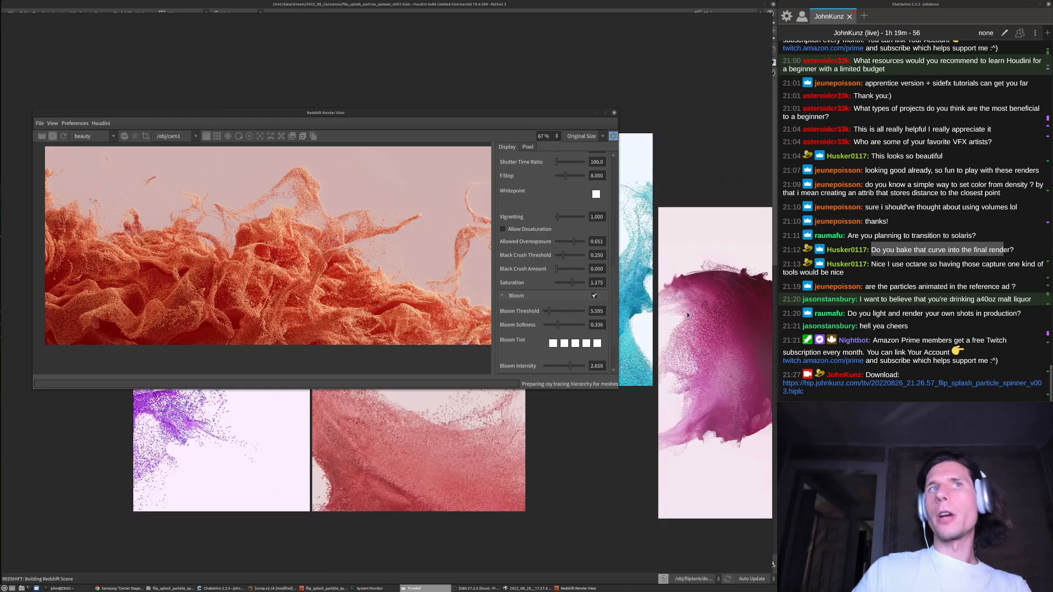
pyautogui.click(414, 589)
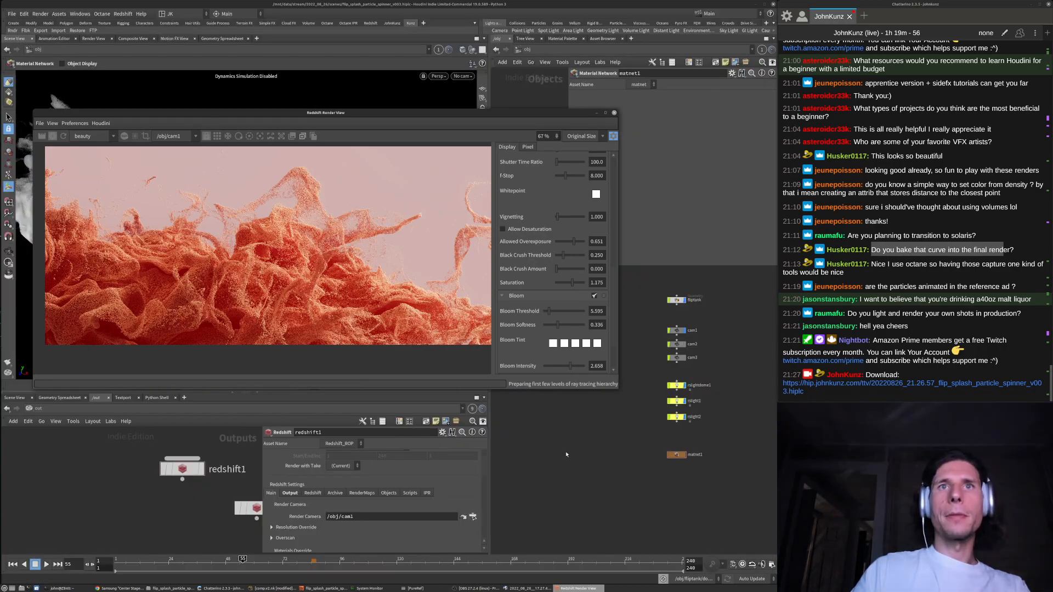
# Switch the Redshift RenderView to bucket rendering and reposition its window over the viewport
pyautogui.moveTo(239, 116); pyautogui.dragTo(296, 219)
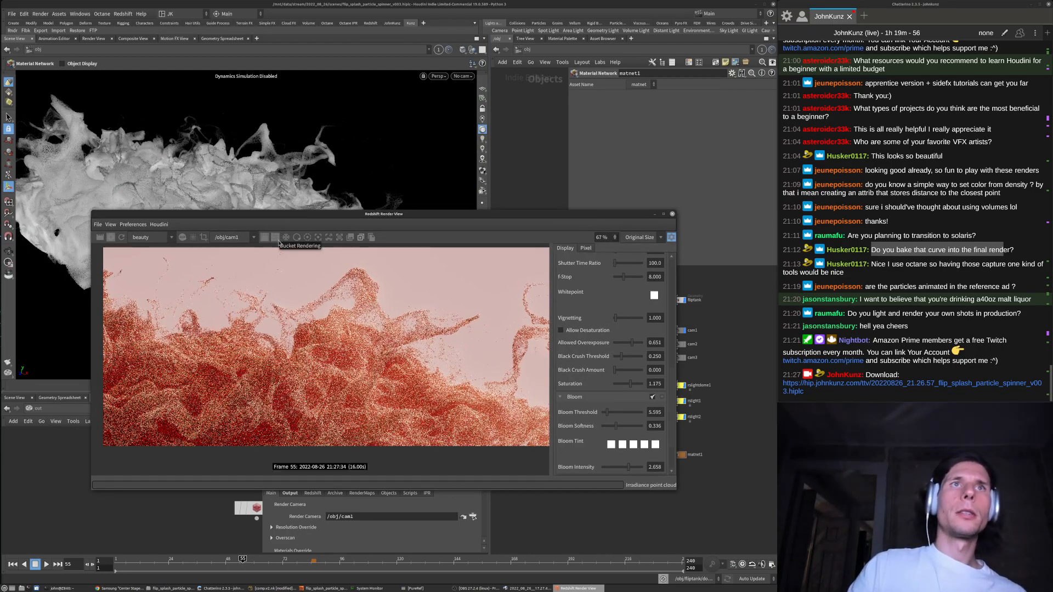
pyautogui.scroll(-2, 345, 323)
pyautogui.scroll(3, 345, 328)
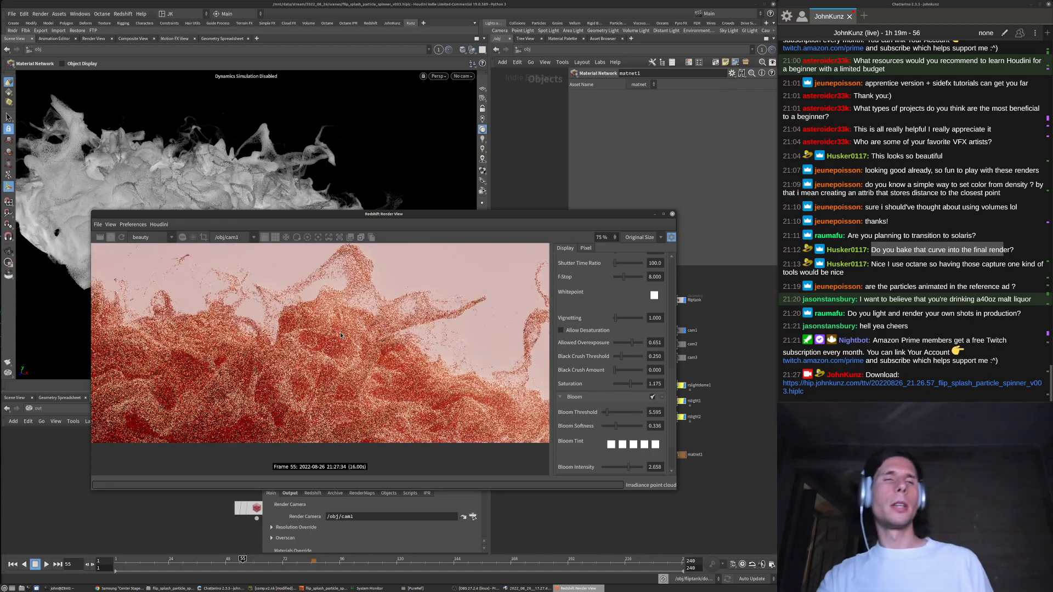
pyautogui.scroll(-1, 318, 321)
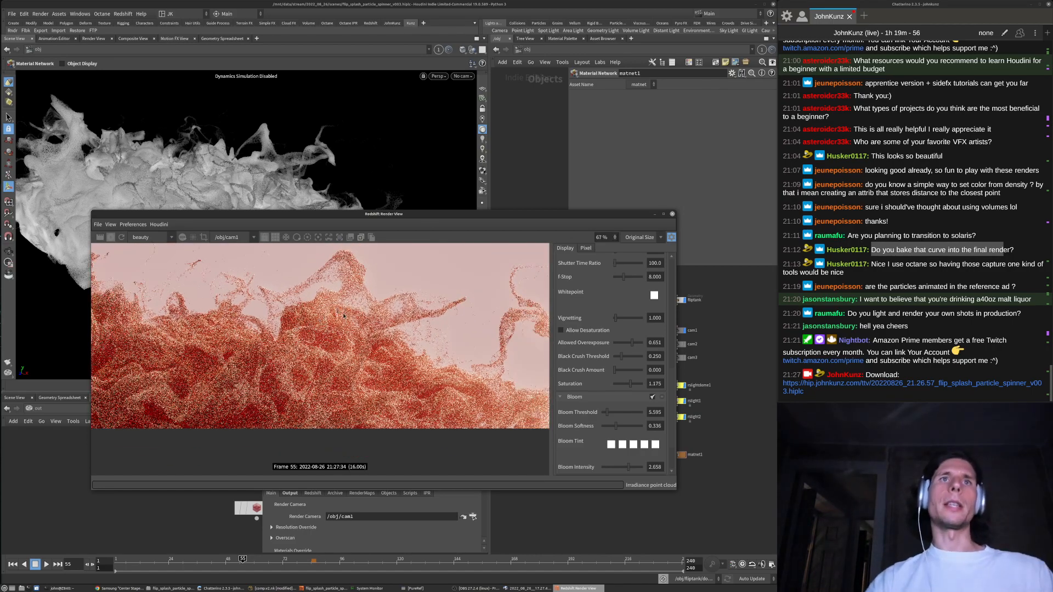
pyautogui.keyDown('alt'); pyautogui.moveTo(347, 225); pyautogui.dragTo(302, 107); pyautogui.keyUp('alt')
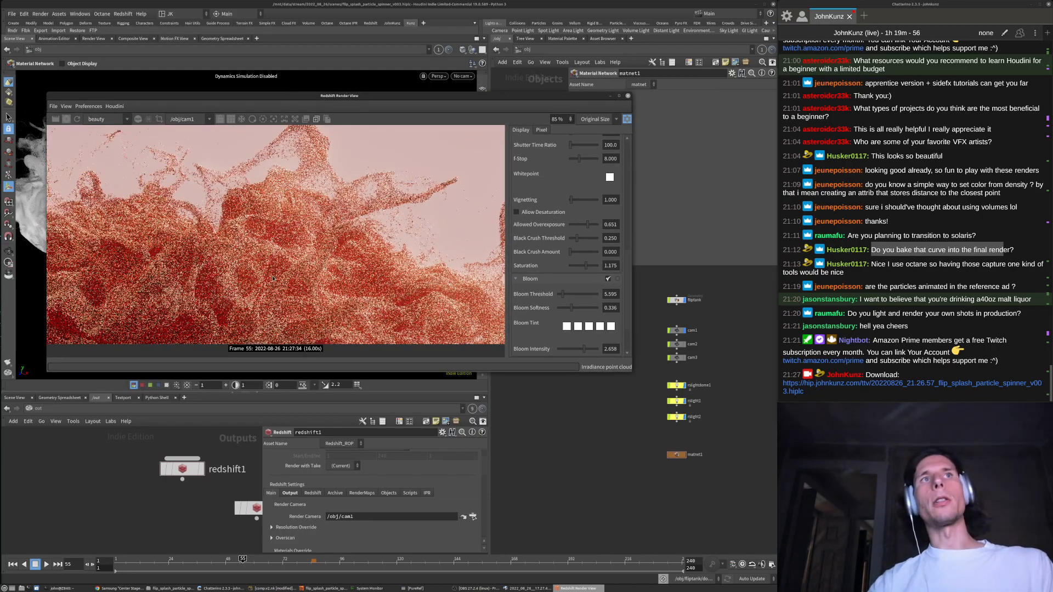
# Inspect the splash render at several magnifications while the irradiance point cloud is computed
pyautogui.scroll(-1, 277, 235)
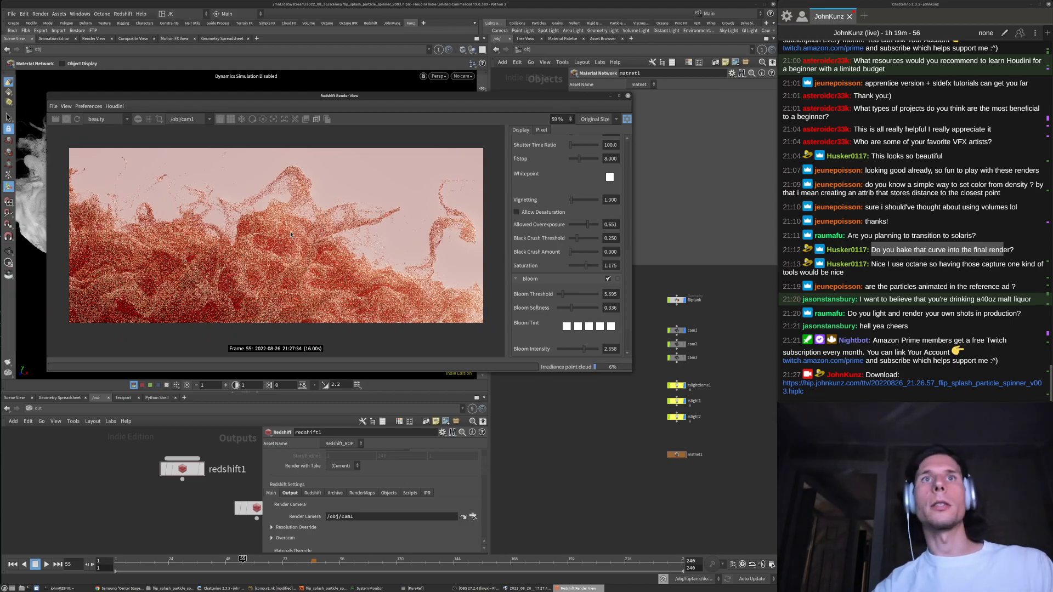
pyautogui.scroll(2, 291, 237)
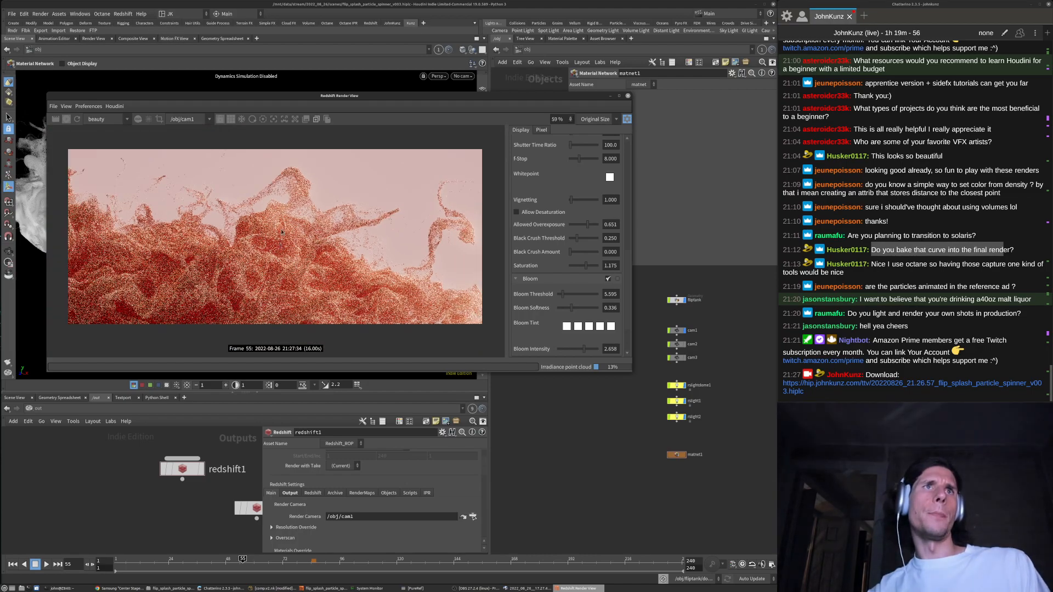
pyautogui.scroll(-2, 279, 243)
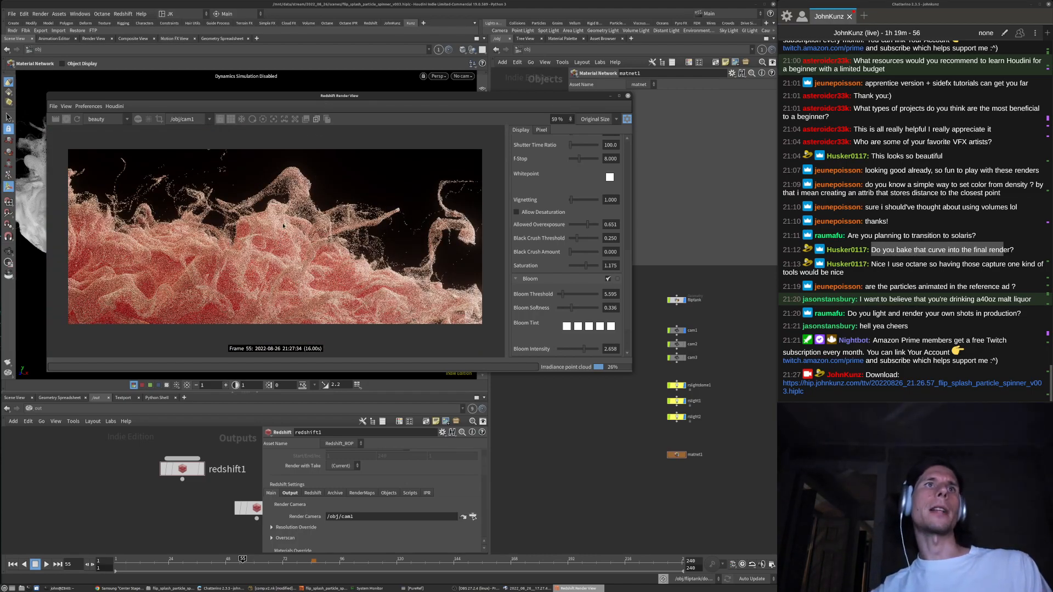
pyautogui.scroll(2, 283, 226)
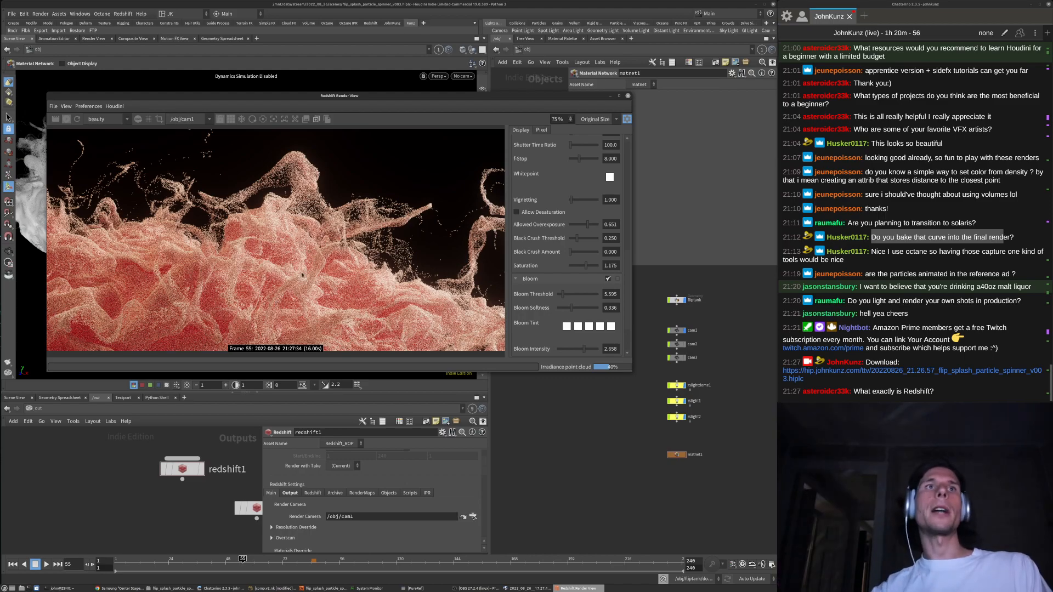
pyautogui.scroll(-2, 285, 227)
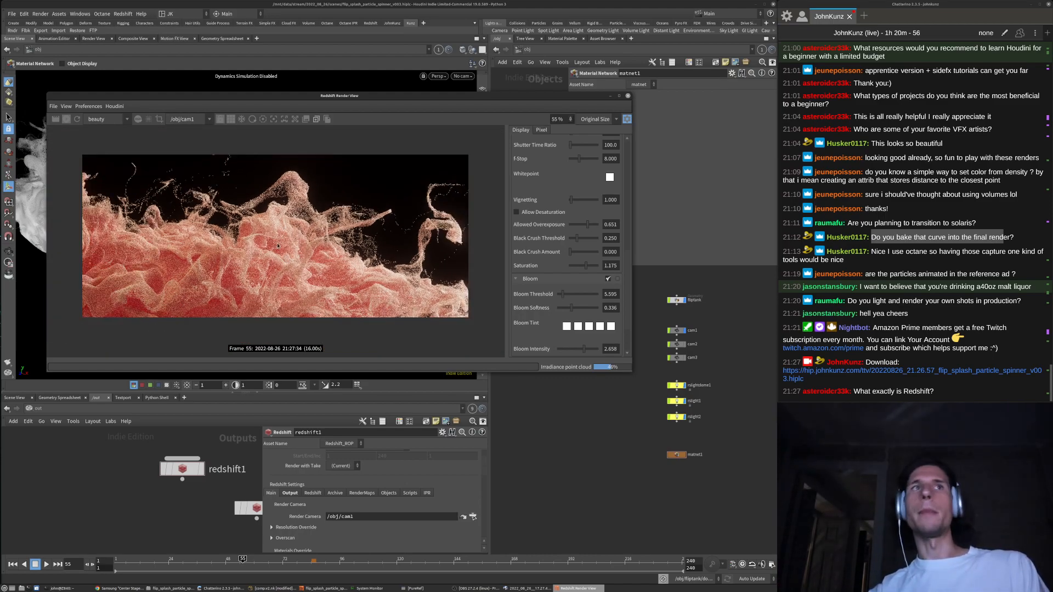
pyautogui.scroll(1, 279, 246)
pyautogui.scroll(-1, 284, 230)
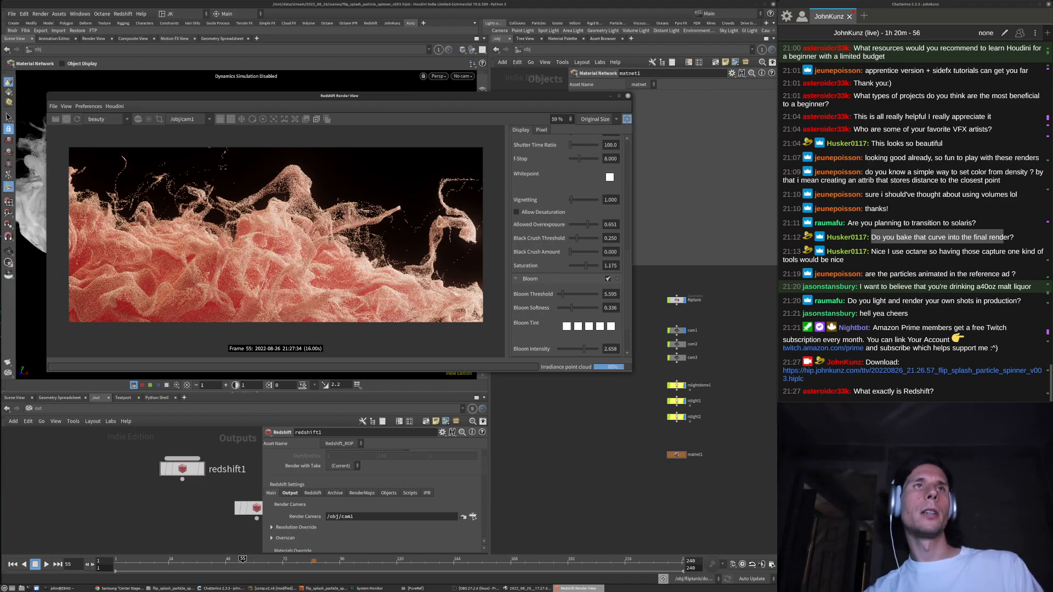
pyautogui.scroll(1, 300, 232)
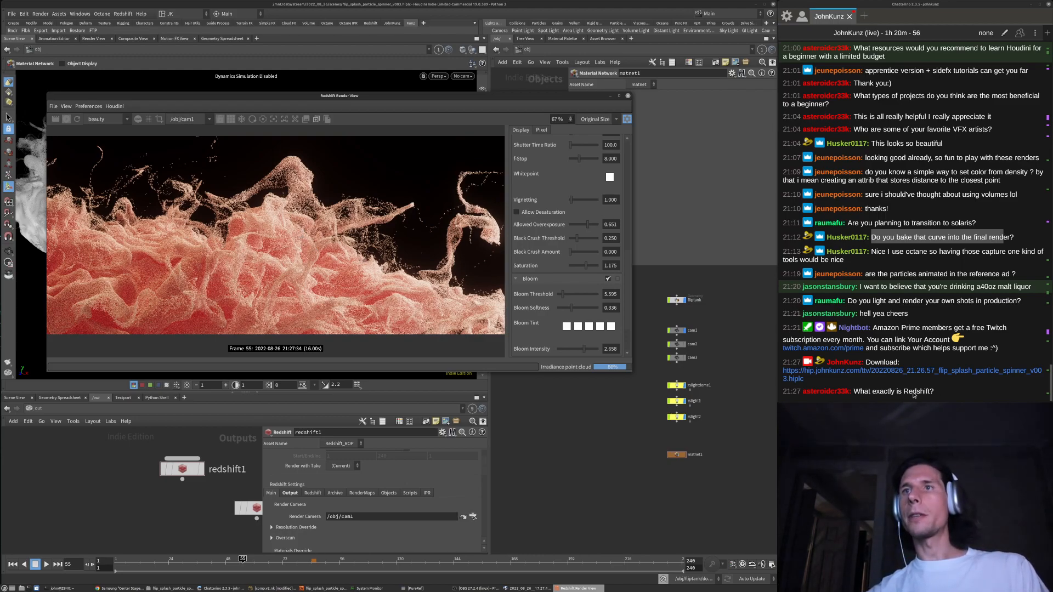
# Check the installed Redshift plugin version in the About Redshift dialog and close it
pyautogui.click(144, 14)
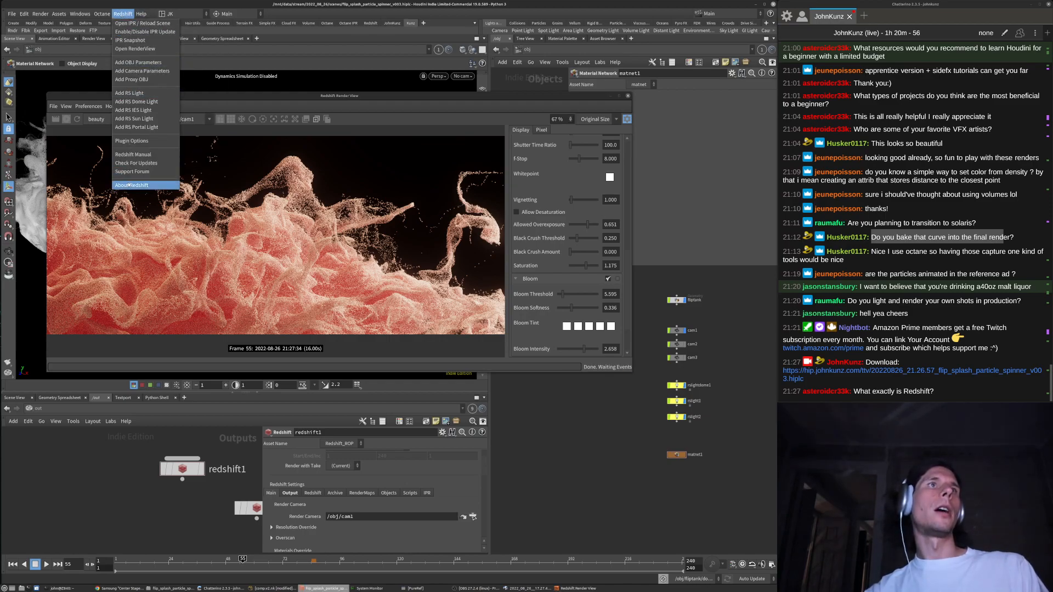
pyautogui.click(141, 185)
pyautogui.moveTo(147, 147); pyautogui.dragTo(467, 114)
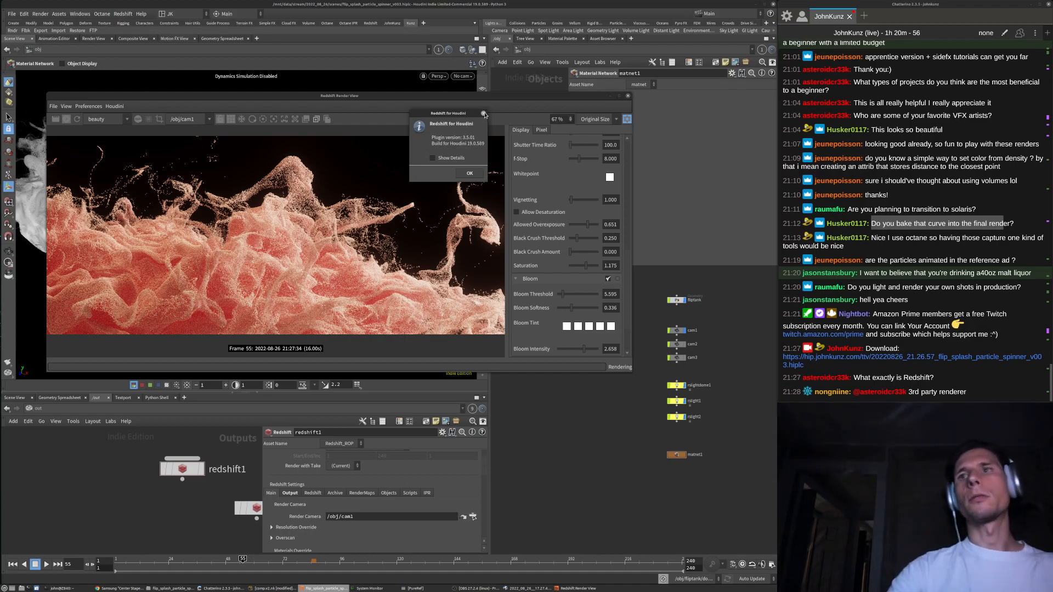
pyautogui.click(483, 114)
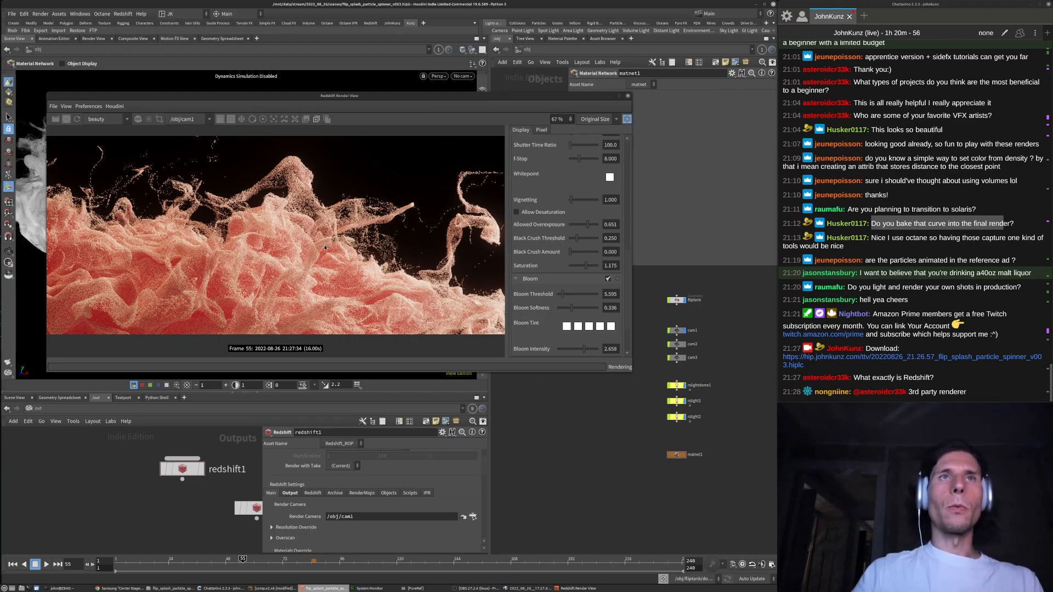
# Reposition the RenderView window and examine the first rendered bucket up close and within the whole frame
pyautogui.moveTo(365, 101); pyautogui.dragTo(365, 88)
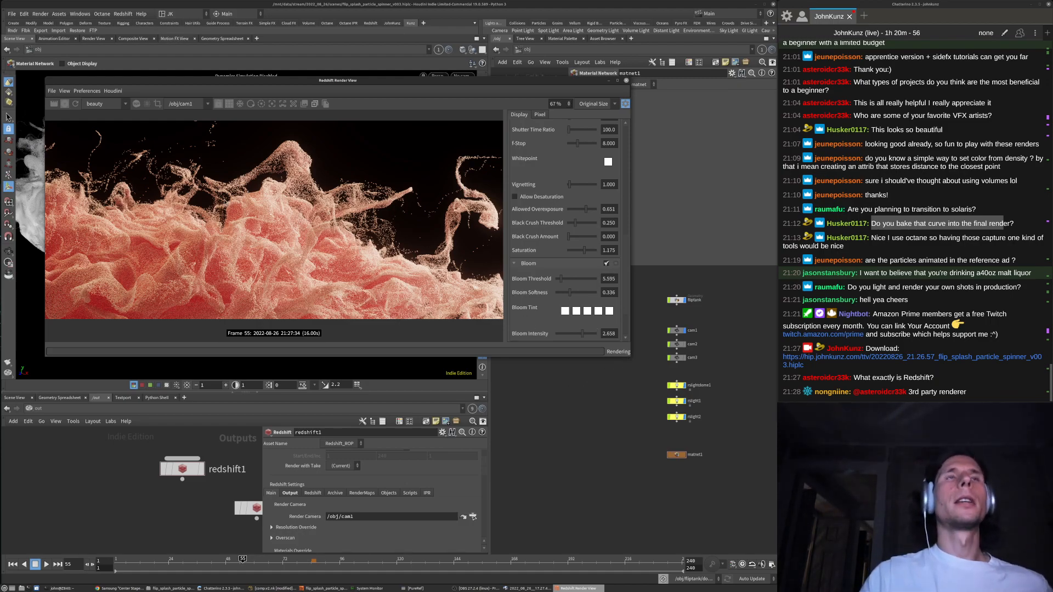
pyautogui.moveTo(333, 90); pyautogui.dragTo(315, 192)
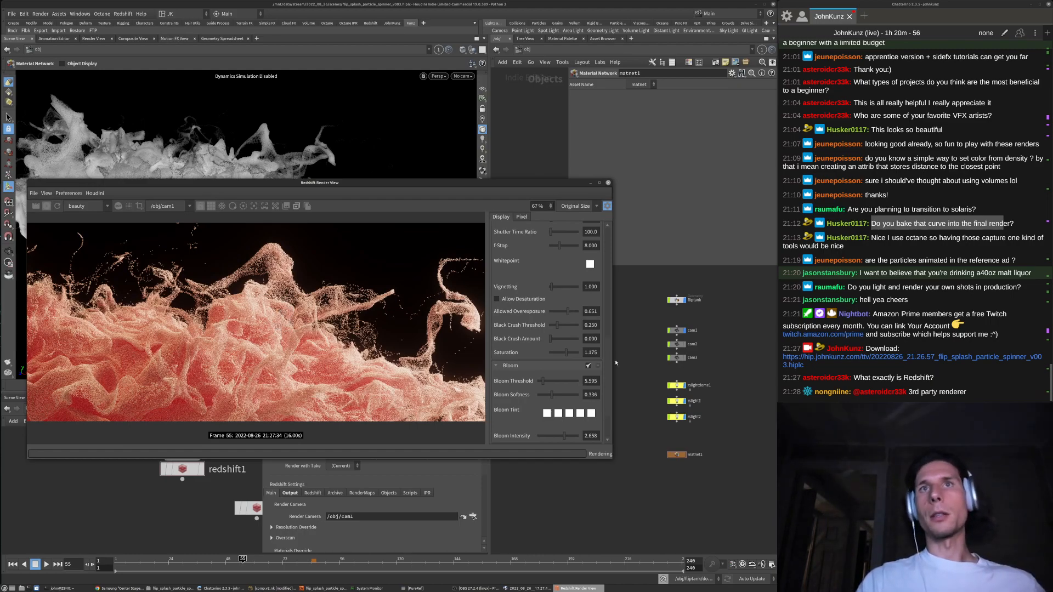
pyautogui.scroll(10, 609, 363)
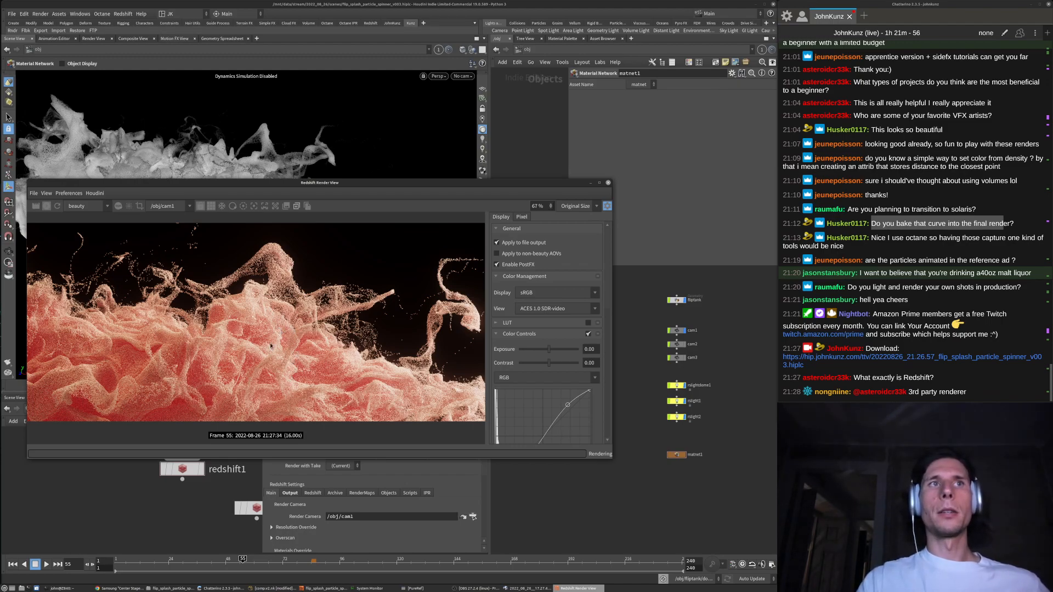
pyautogui.scroll(7, 246, 328)
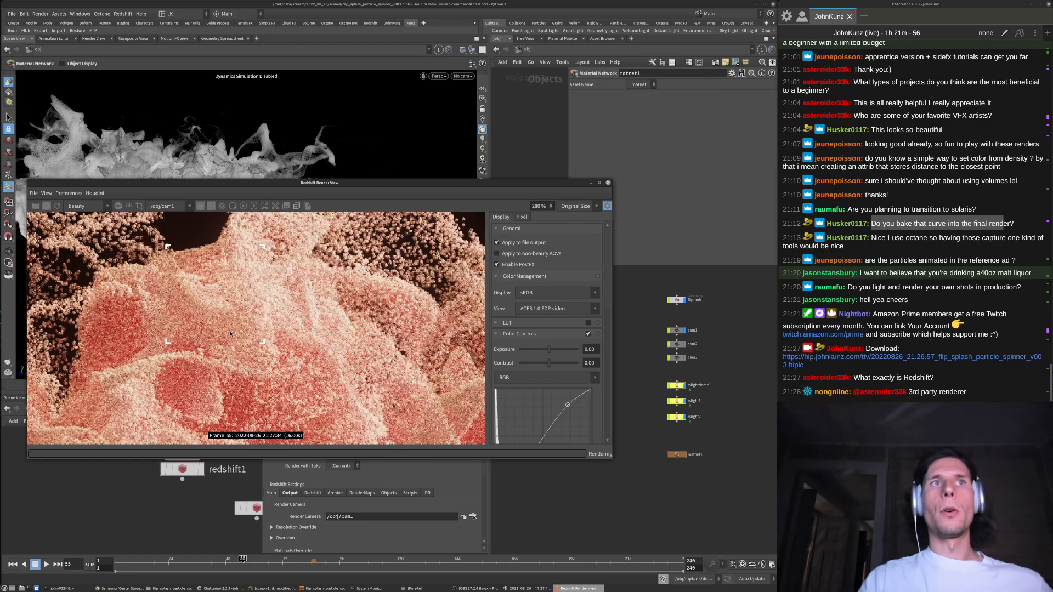
pyautogui.scroll(-3, 232, 328)
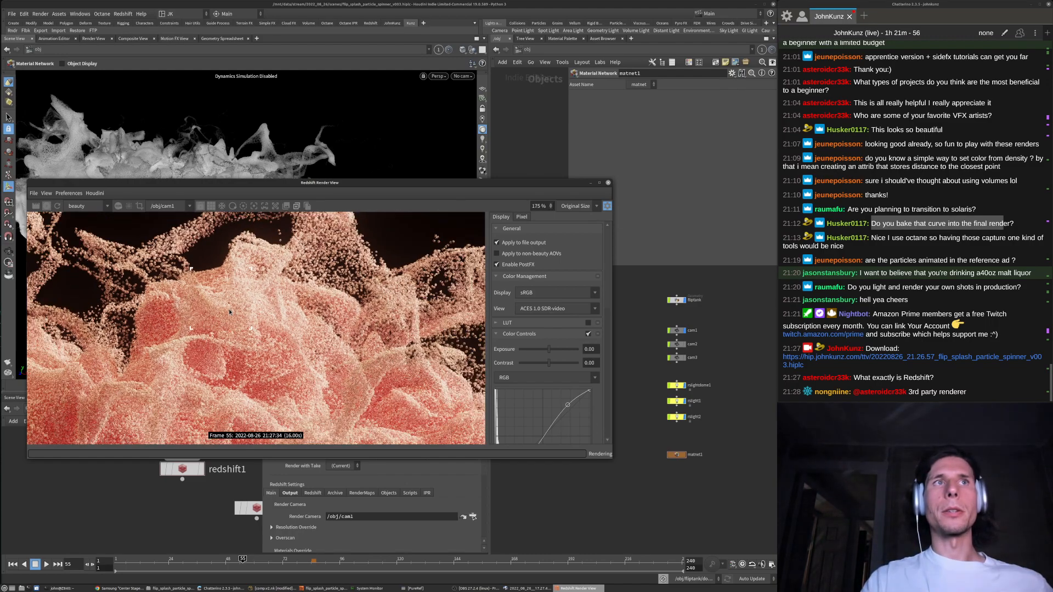
pyautogui.scroll(-1, 240, 311)
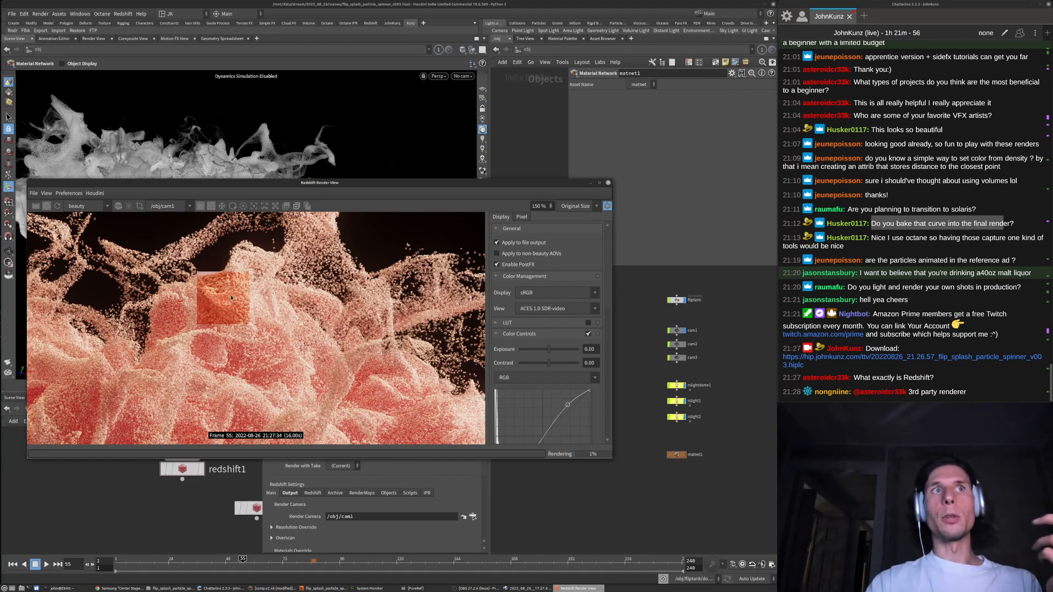
pyautogui.scroll(3, 237, 300)
pyautogui.scroll(-3, 245, 277)
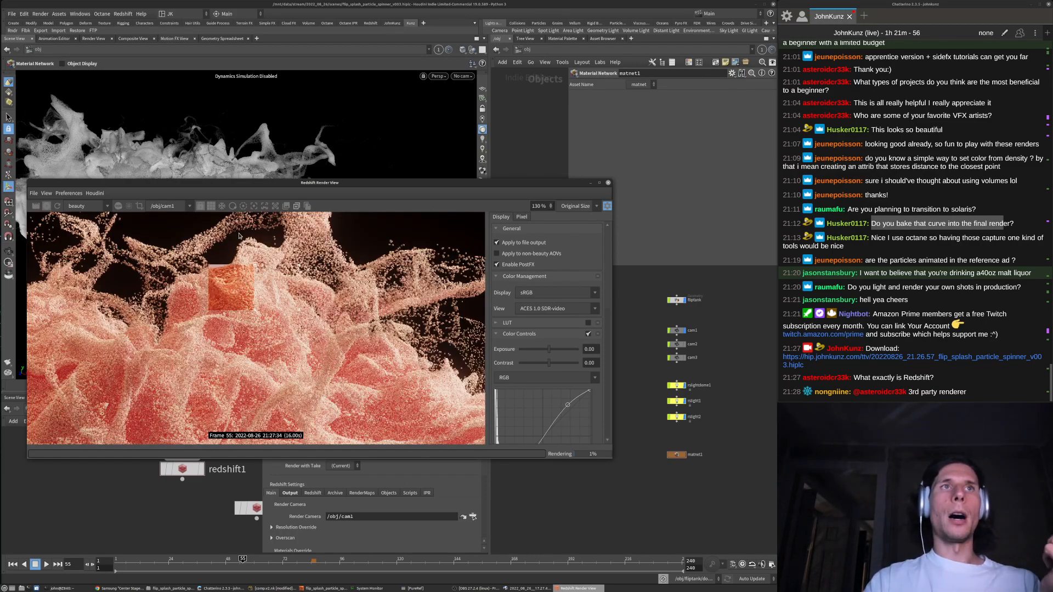
pyautogui.scroll(-4, 296, 362)
pyautogui.scroll(-1, 309, 385)
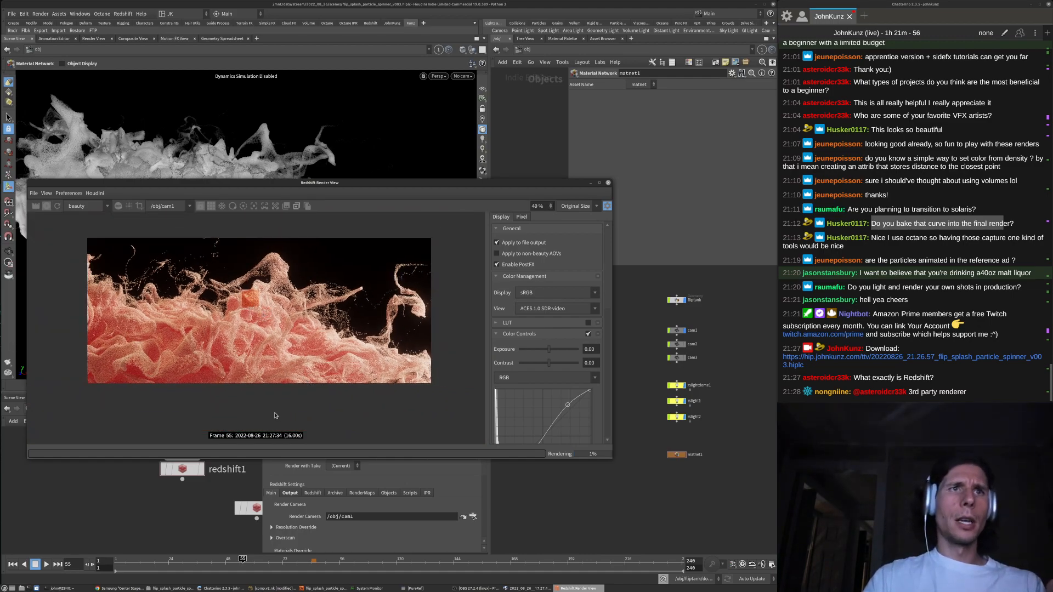
pyautogui.scroll(1, 239, 302)
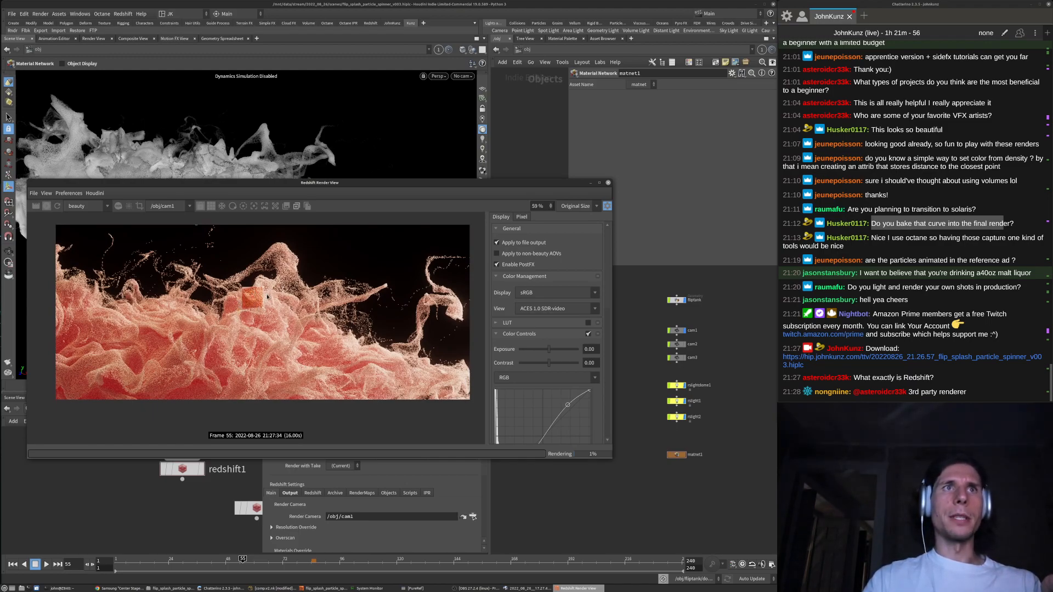
# Select cam1 to show its resolution settings and examine the bucket render in relation to the full frame
pyautogui.click(676, 331)
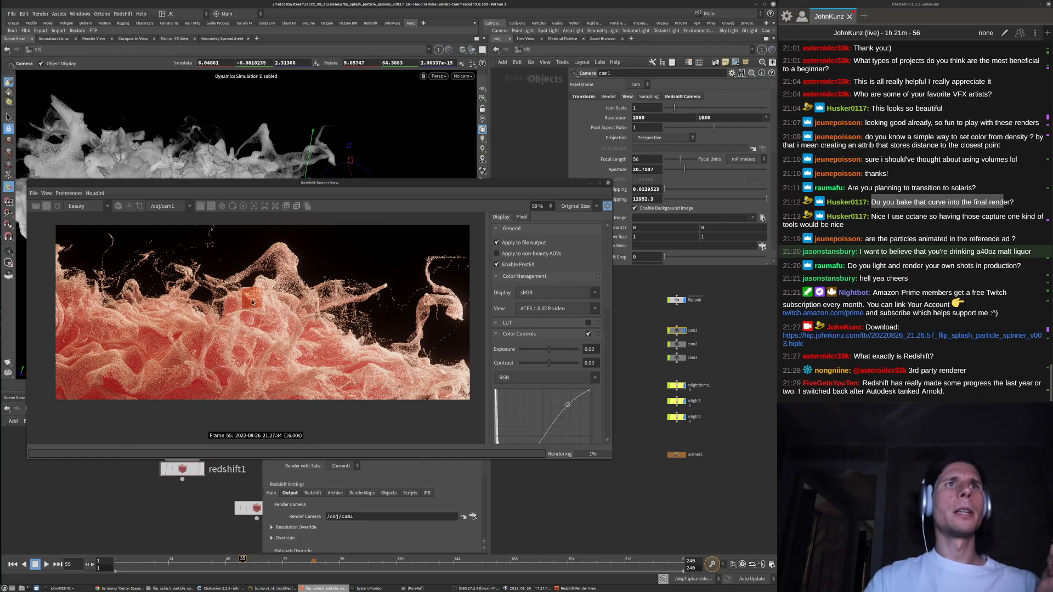
pyautogui.scroll(5, 253, 302)
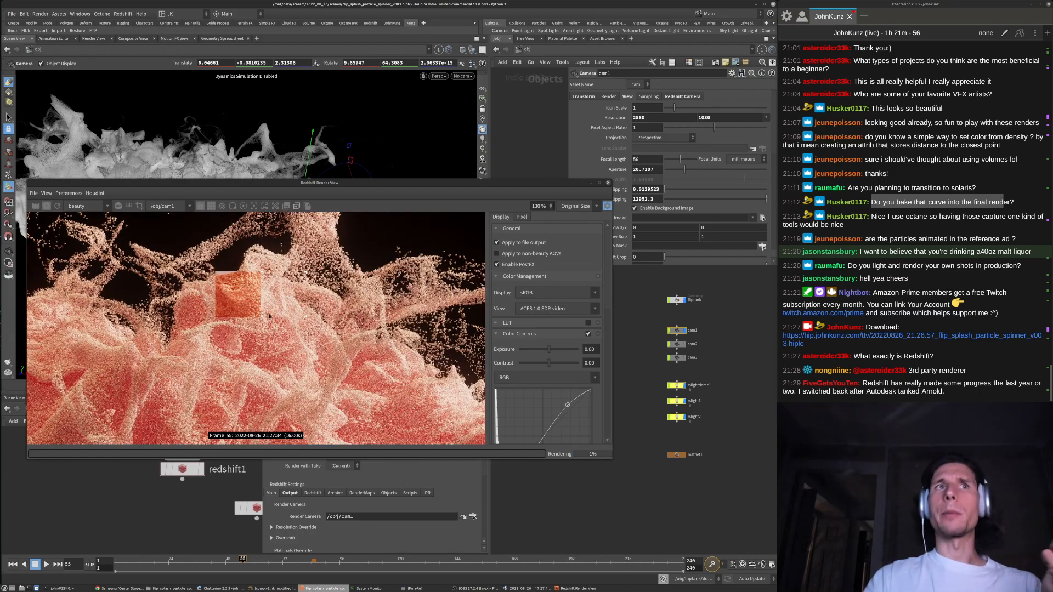
pyautogui.scroll(-4, 269, 316)
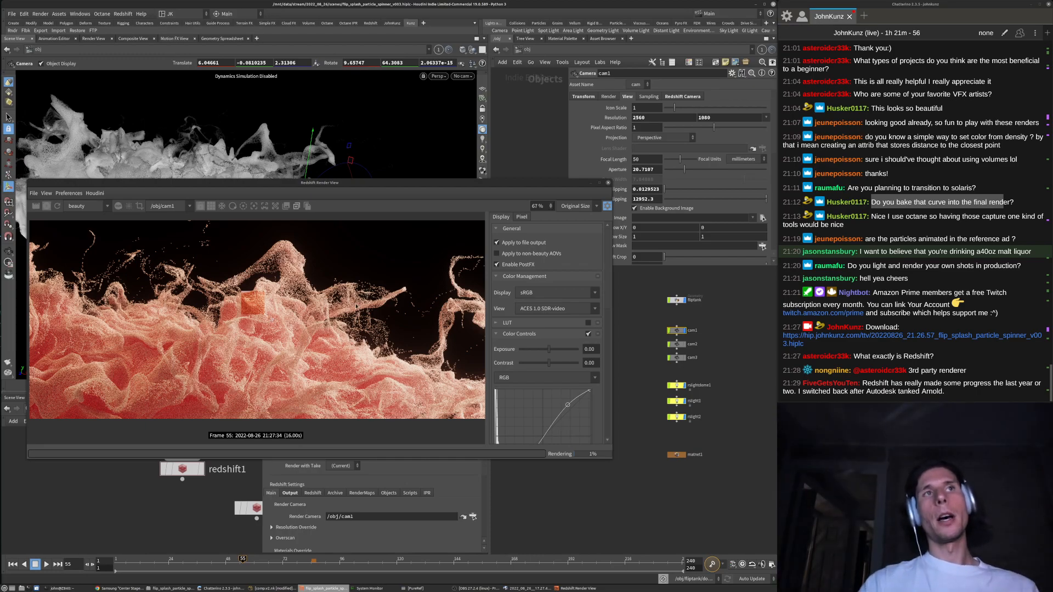
pyautogui.scroll(-2, 251, 308)
pyautogui.scroll(2, 234, 334)
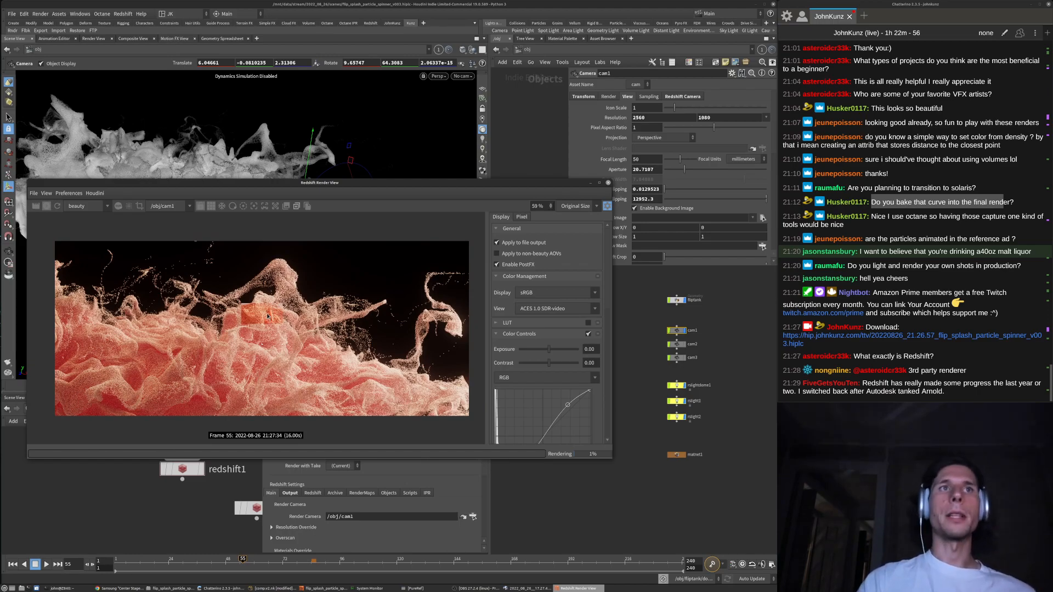
# Examine the particle detail and noise in the finished buckets against the surrounding unrendered area
pyautogui.scroll(8, 286, 320)
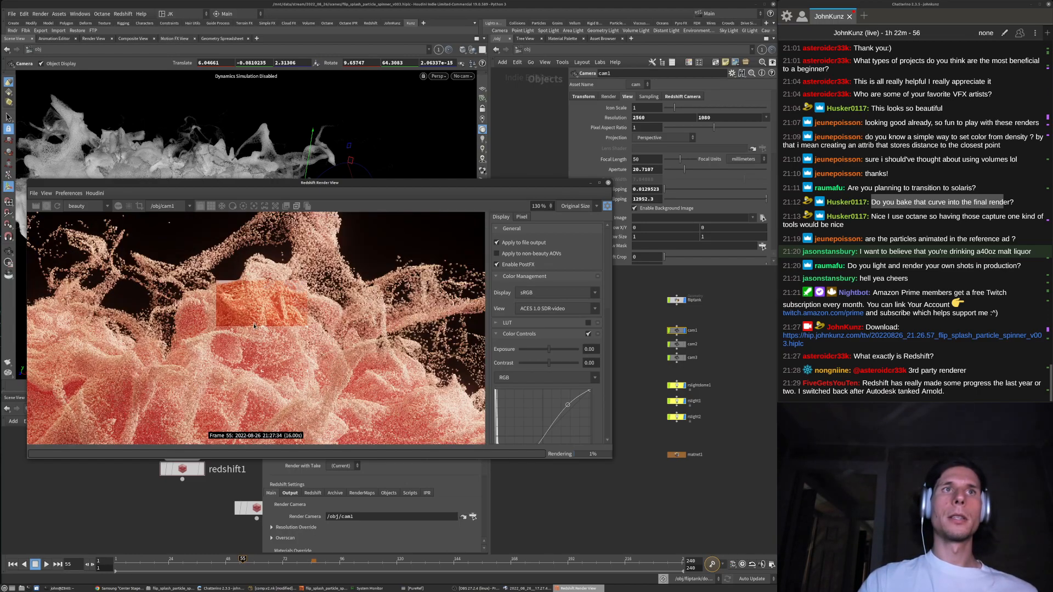
pyautogui.moveTo(254, 355); pyautogui.dragTo(270, 288, button='middle')
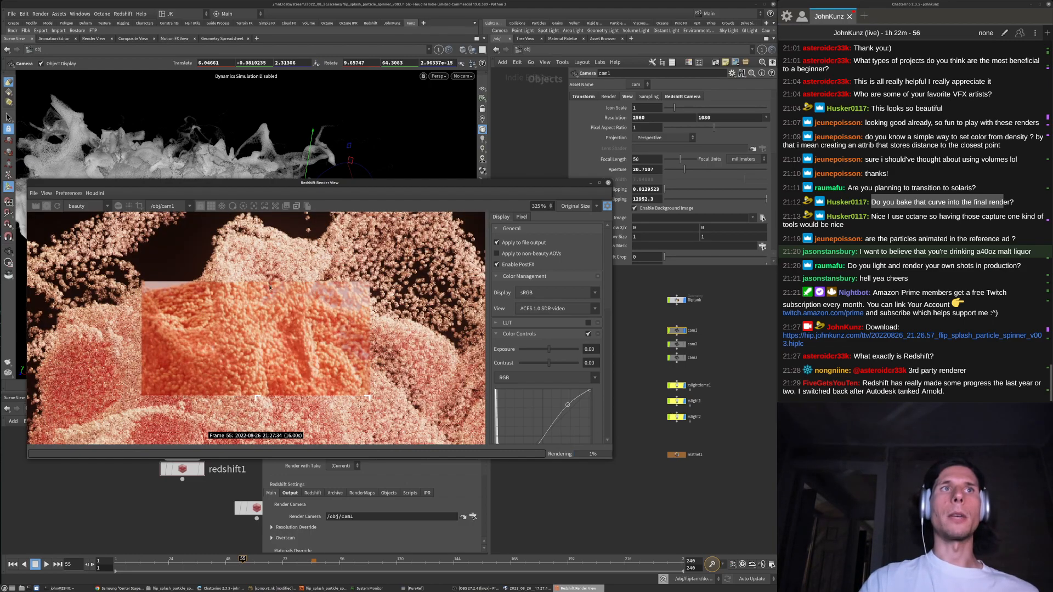
pyautogui.scroll(-3, 263, 326)
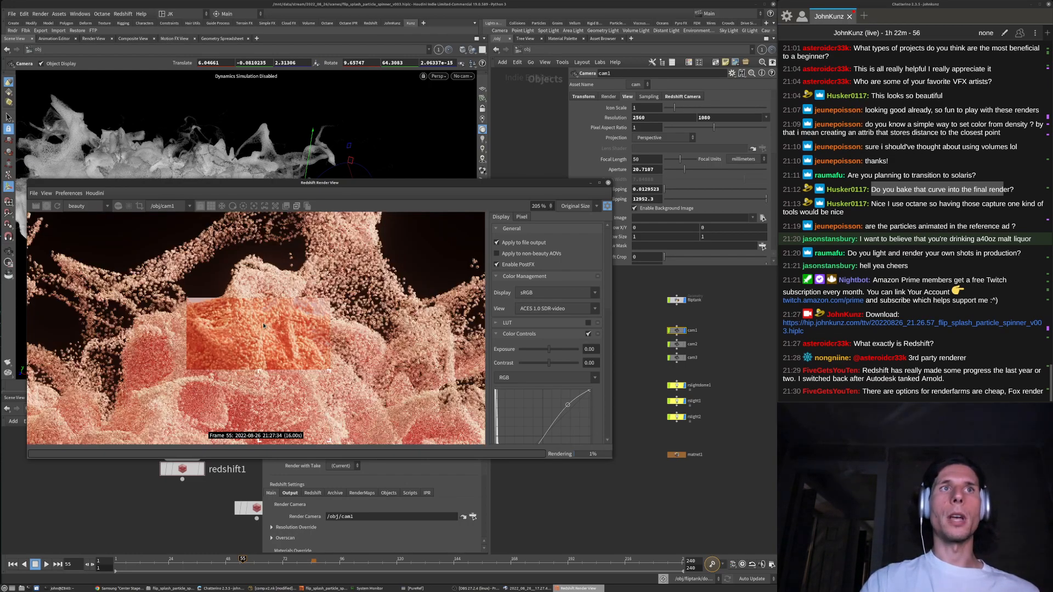
pyautogui.scroll(-2, 286, 313)
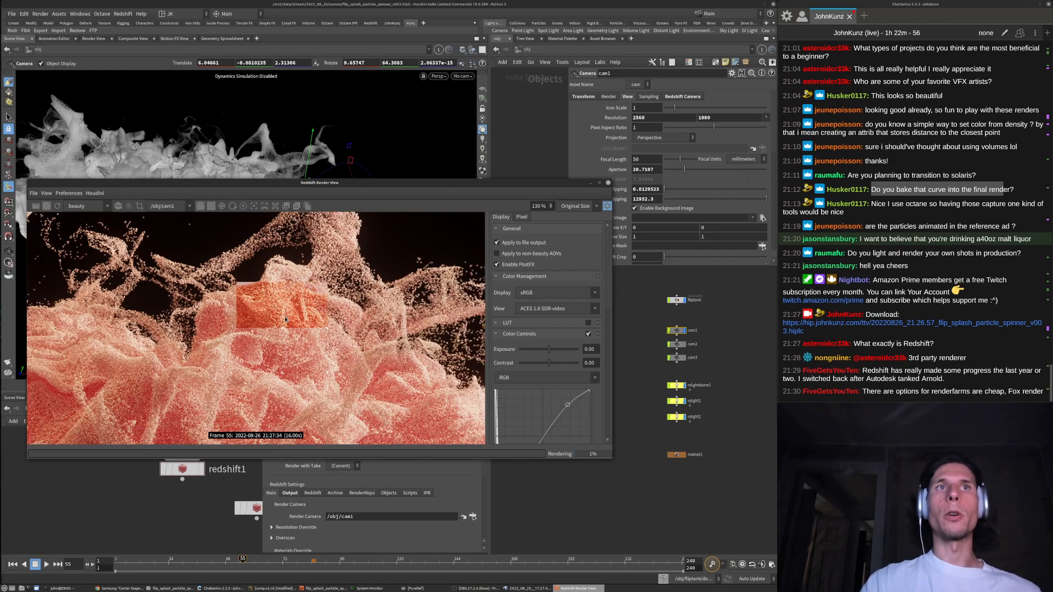
pyautogui.scroll(2, 286, 322)
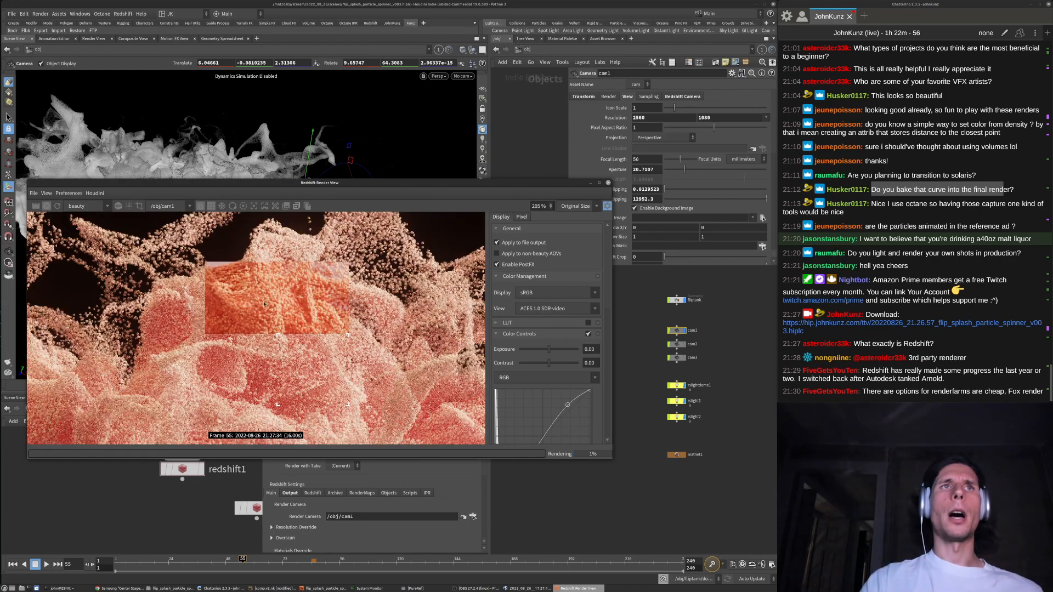
# Examine the partial bucket render within the whole frame and highlight the chat message about look dev in Mantra
pyautogui.scroll(-2, 286, 307)
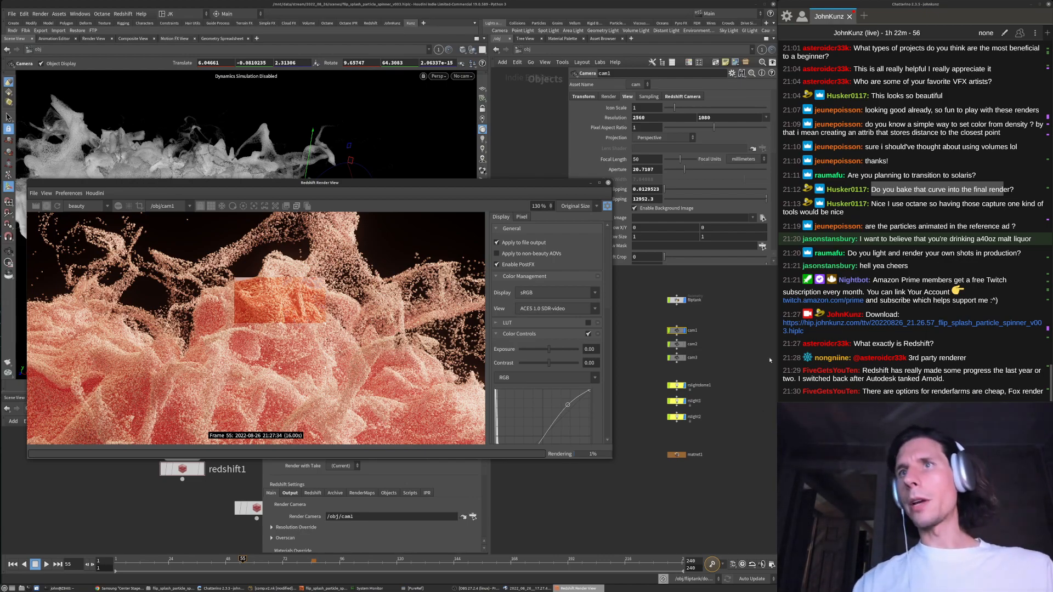
pyautogui.scroll(-5, 252, 259)
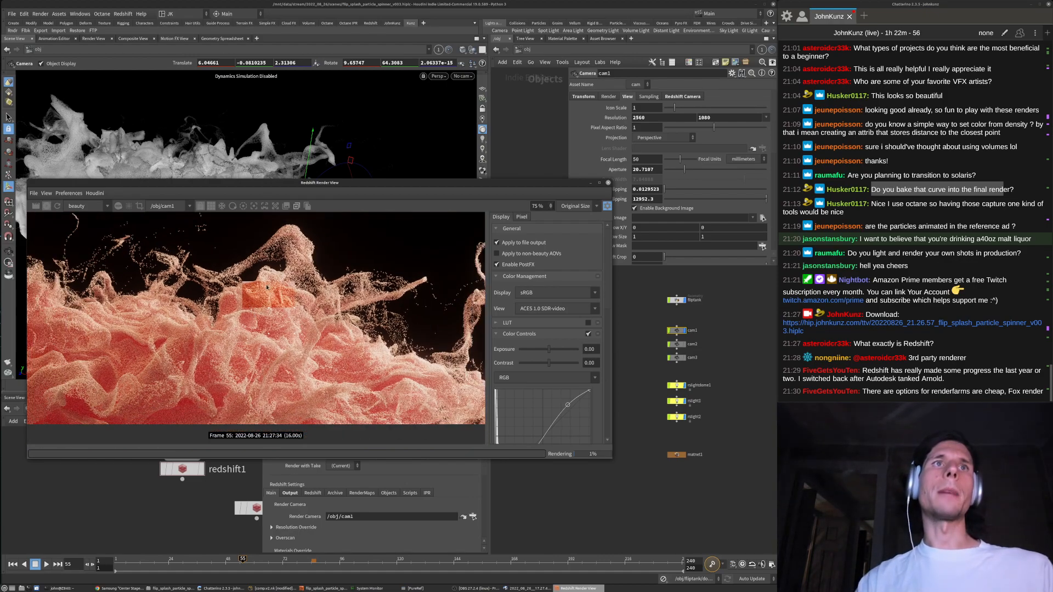
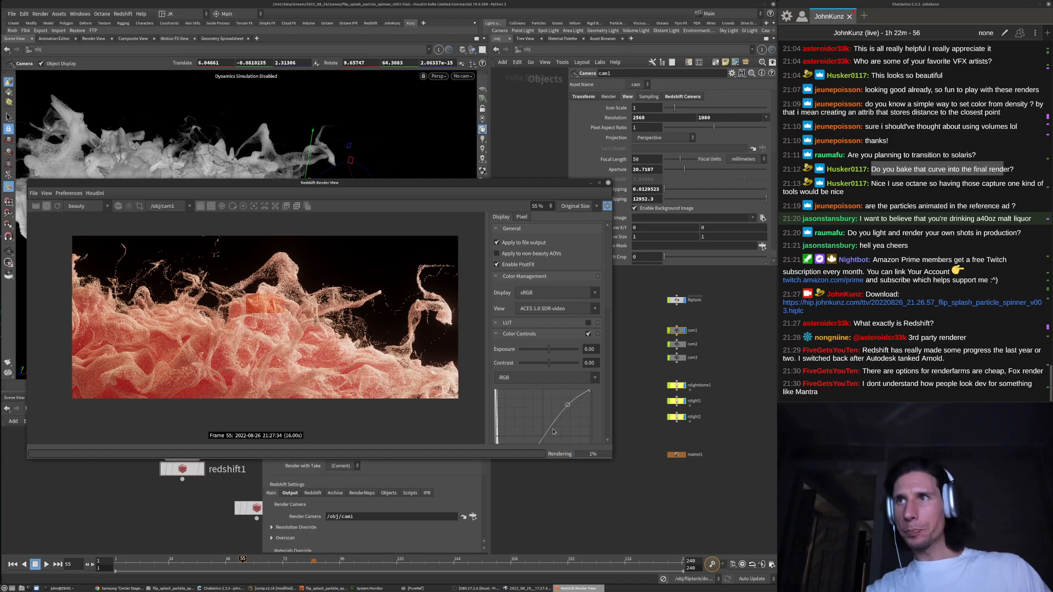
pyautogui.moveTo(845, 396); pyautogui.dragTo(862, 386)
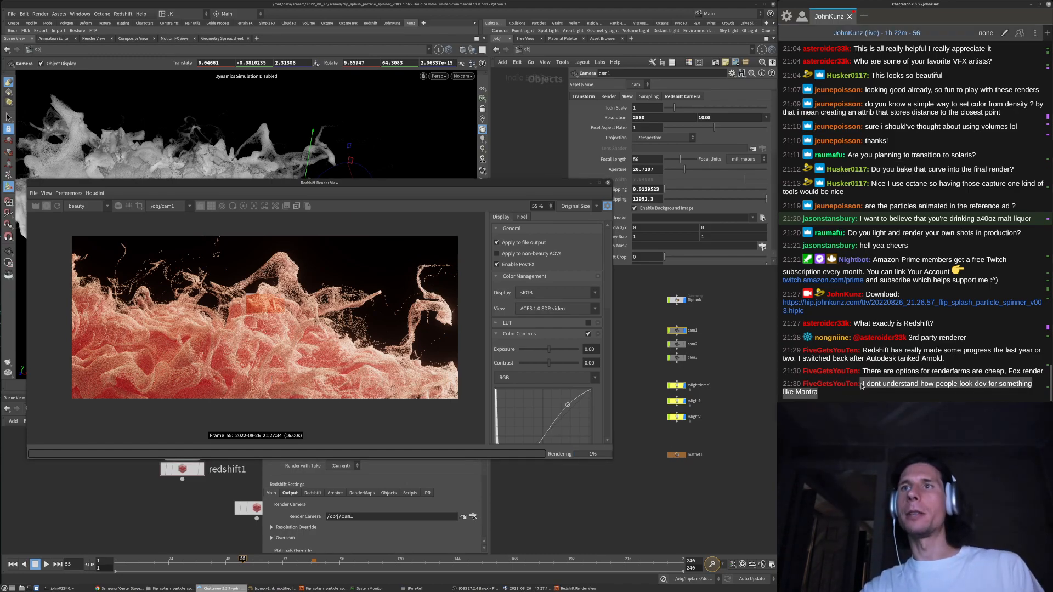
# Switch to Chrome, open SideFX Houdini's videos page on Vimeo and log in to the Vimeo account
pyautogui.click(120, 588)
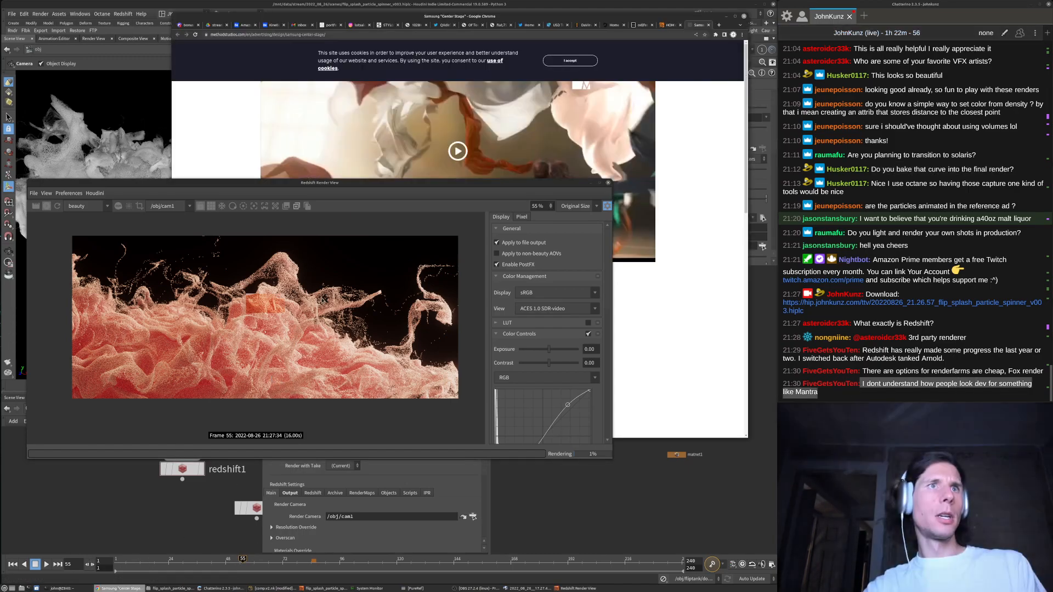
pyautogui.moveTo(328, 182); pyautogui.dragTo(331, 275)
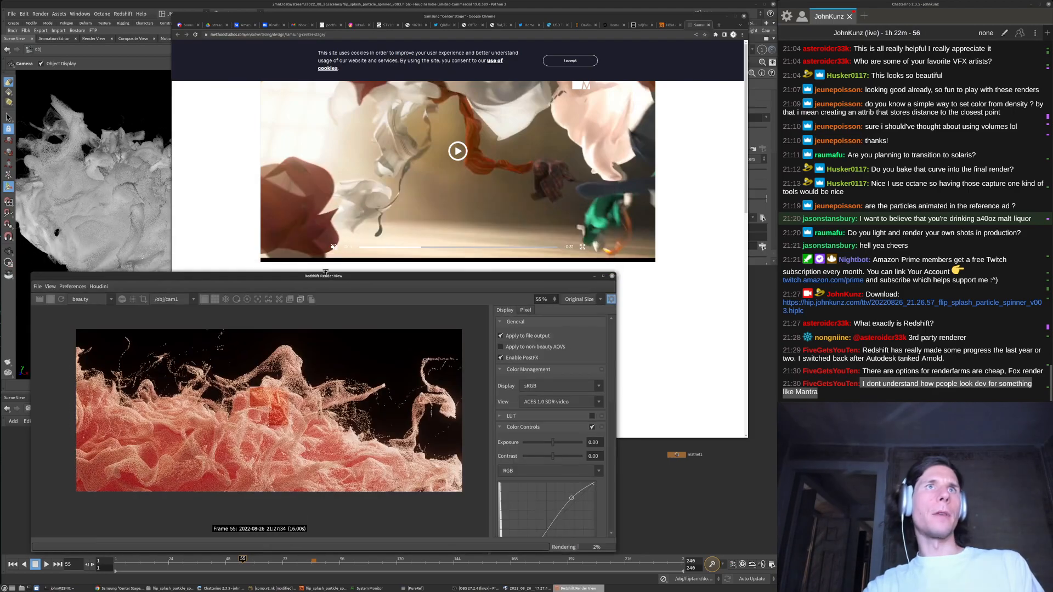
pyautogui.click(343, 36)
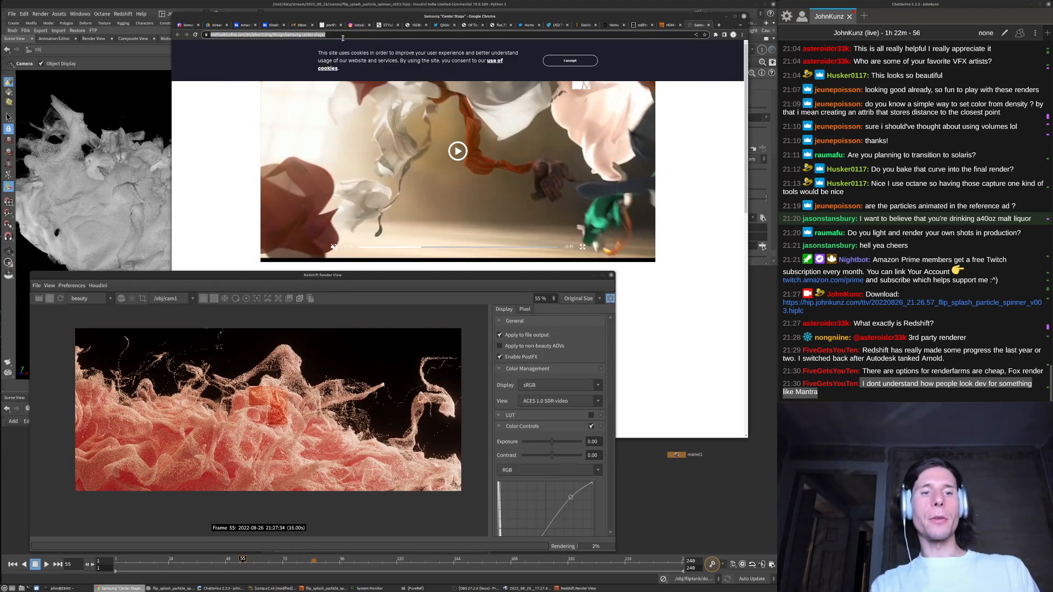
pyautogui.write('vimeo')
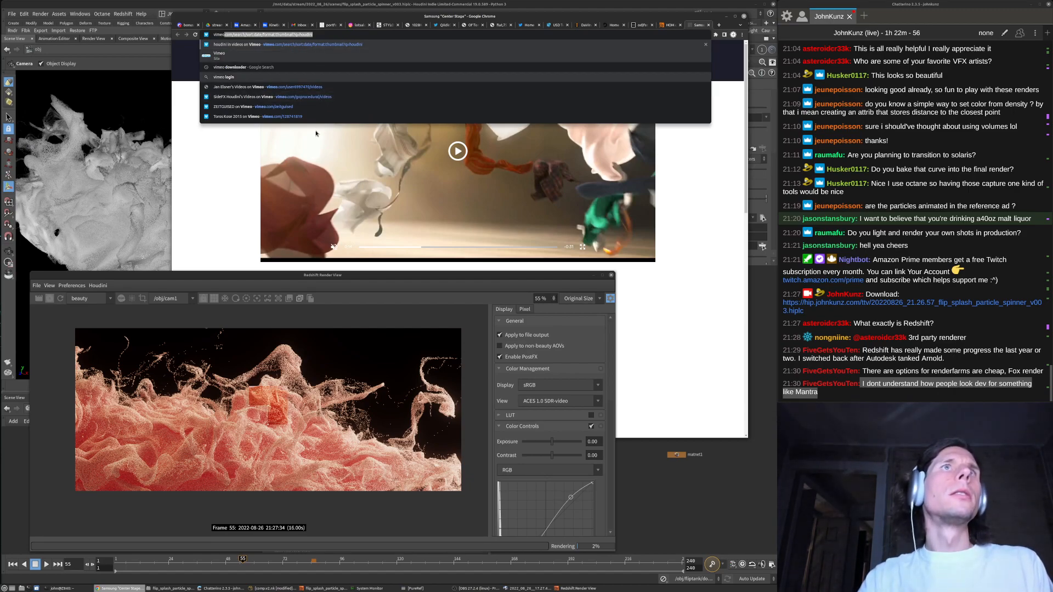
pyautogui.click(321, 98)
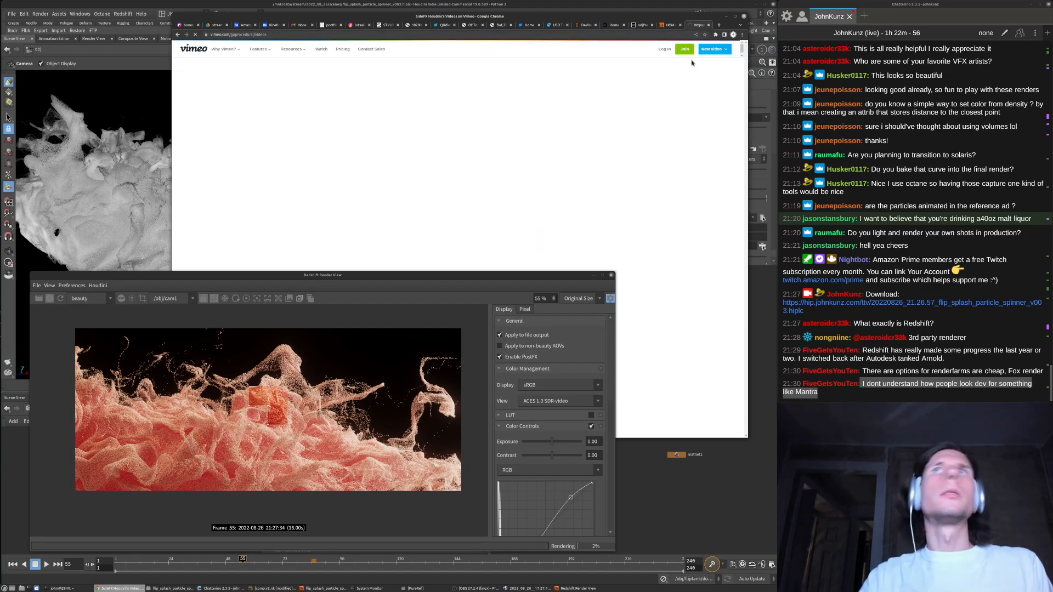
pyautogui.click(669, 49)
pyautogui.press('Return')
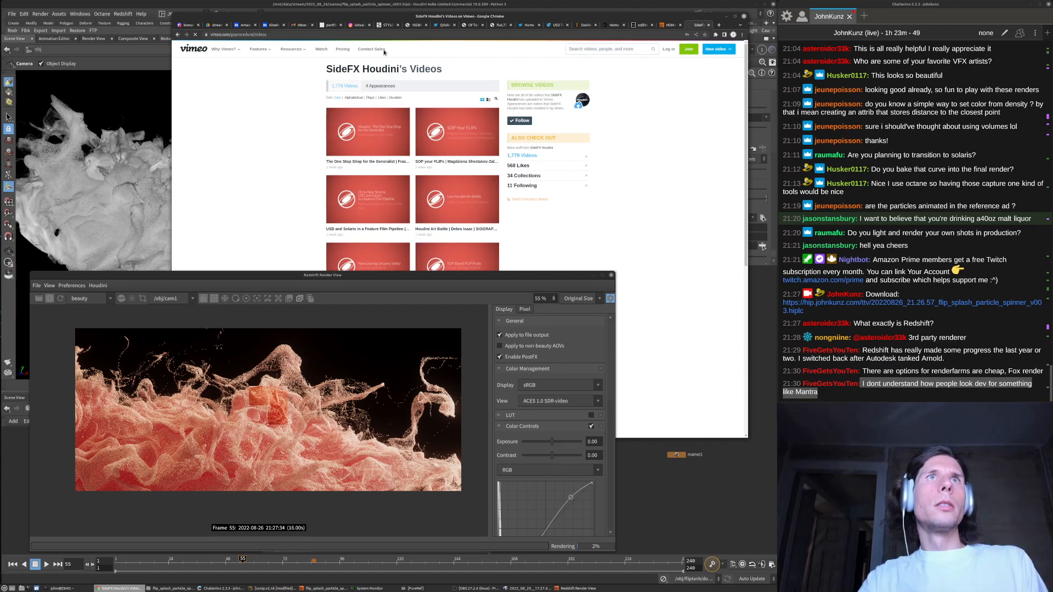
# Open the streamer's own Vimeo profile, dismissing the password check and moving the RenderView window clear of the page
pyautogui.click(290, 35)
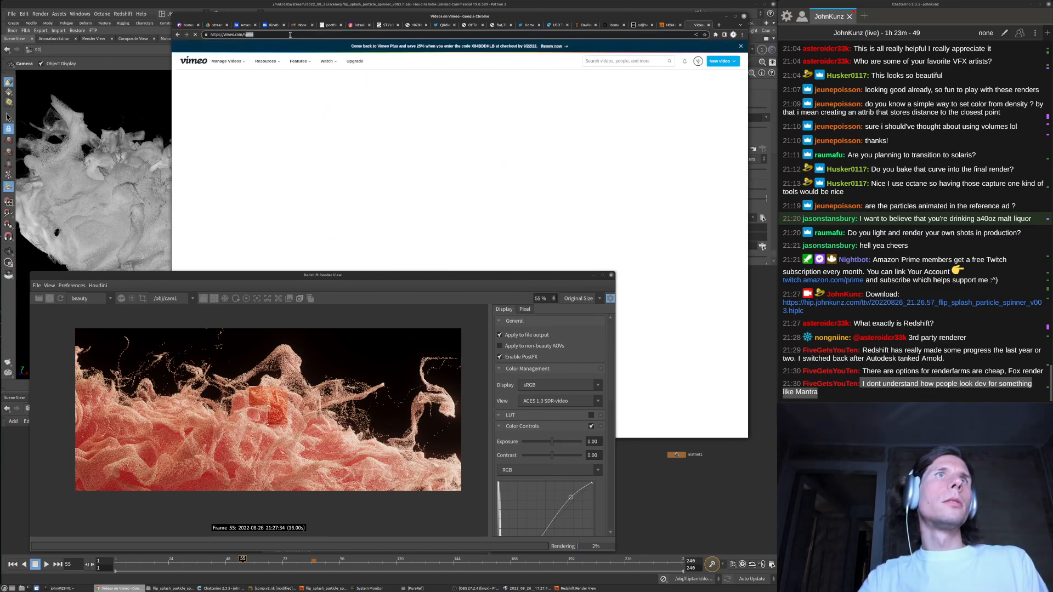
pyautogui.click(290, 34)
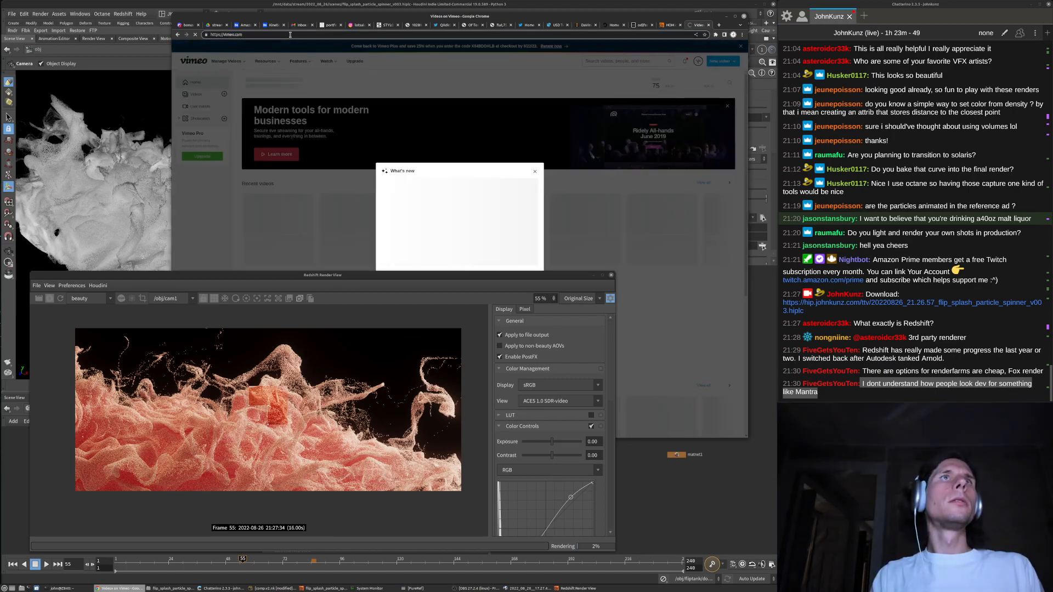
pyautogui.write('/ku')
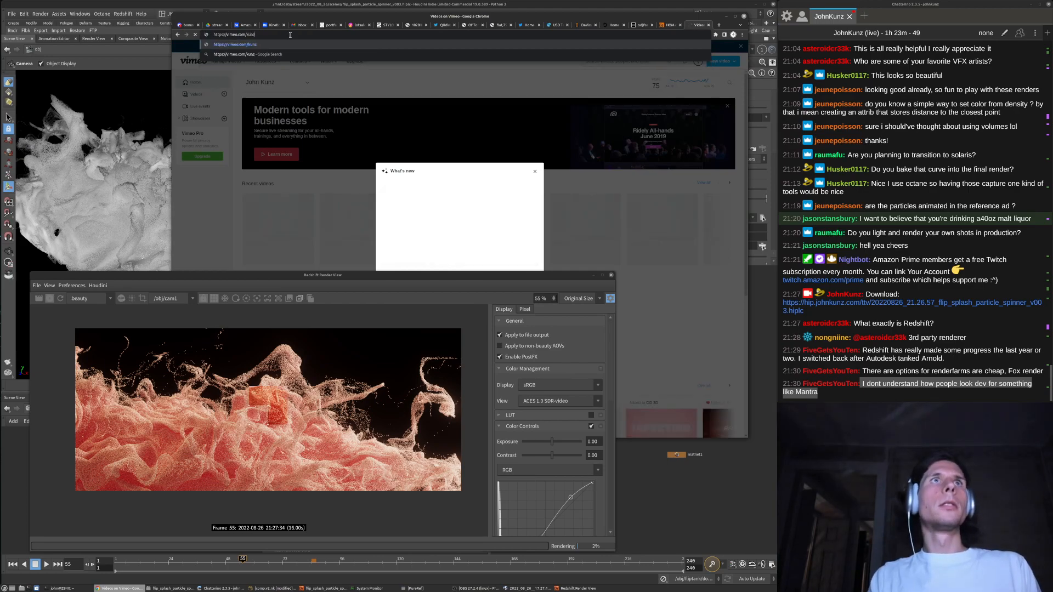
pyautogui.write('nz')
pyautogui.press('Return')
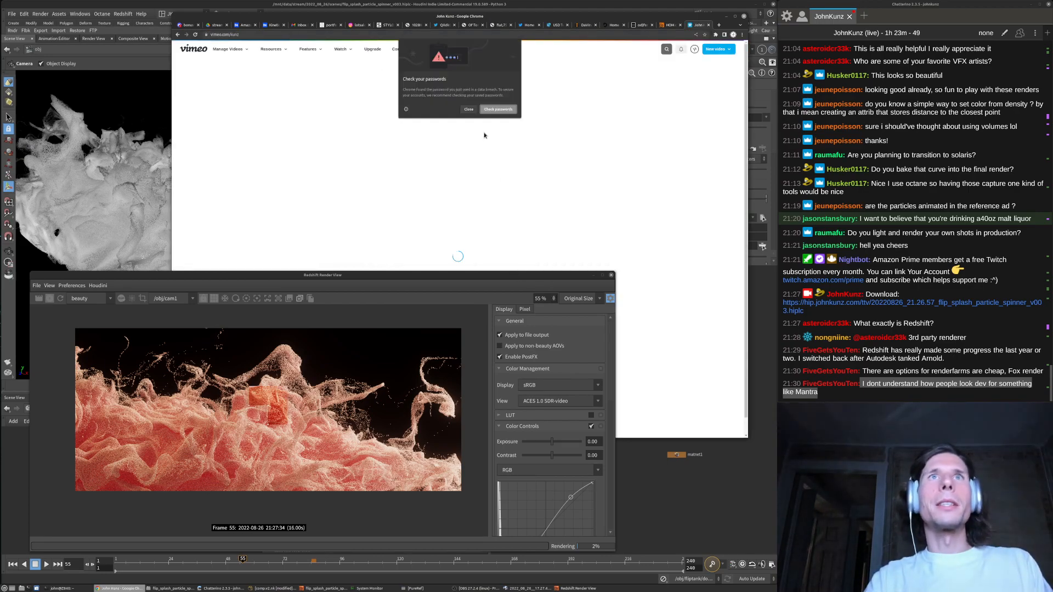
pyautogui.click(470, 110)
pyautogui.moveTo(483, 275); pyautogui.dragTo(479, 383)
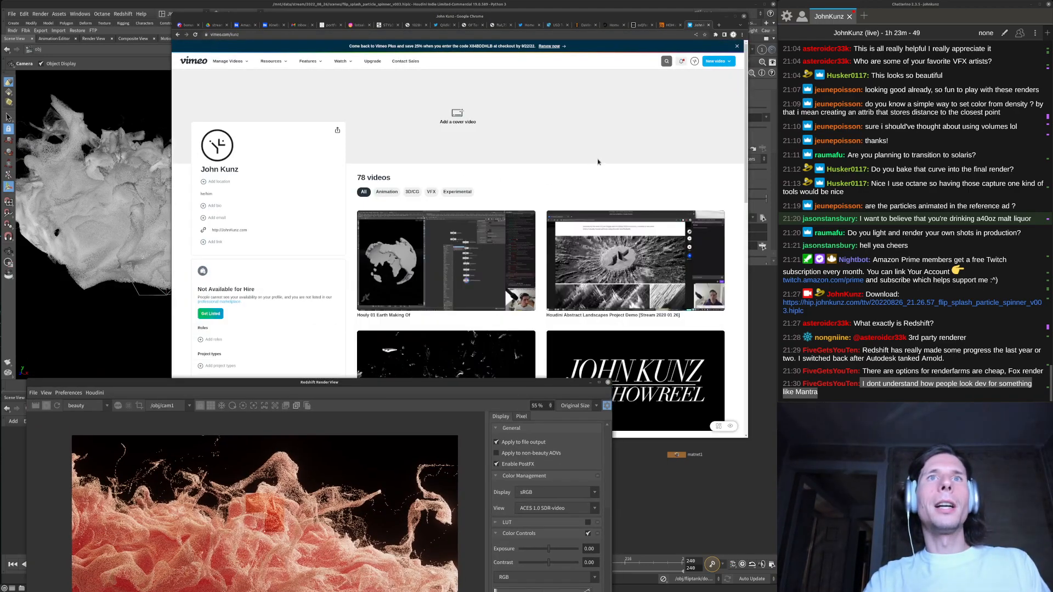
# Browse the profile's video list, loading more entries, and return to the glass crack and shatter development video
pyautogui.scroll(-3, 516, 263)
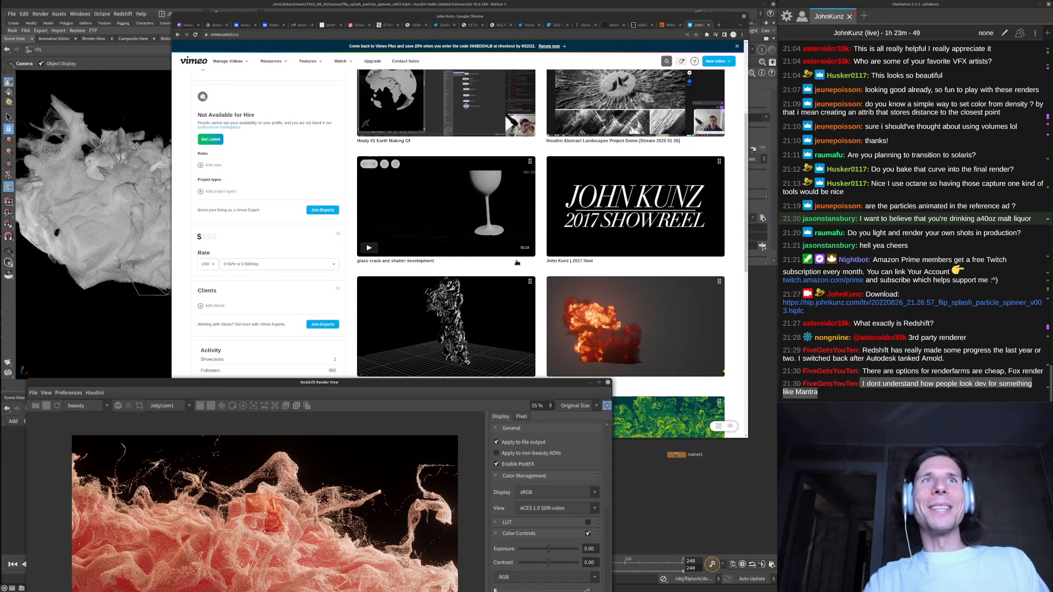
pyautogui.scroll(-8, 516, 263)
pyautogui.scroll(2, 533, 286)
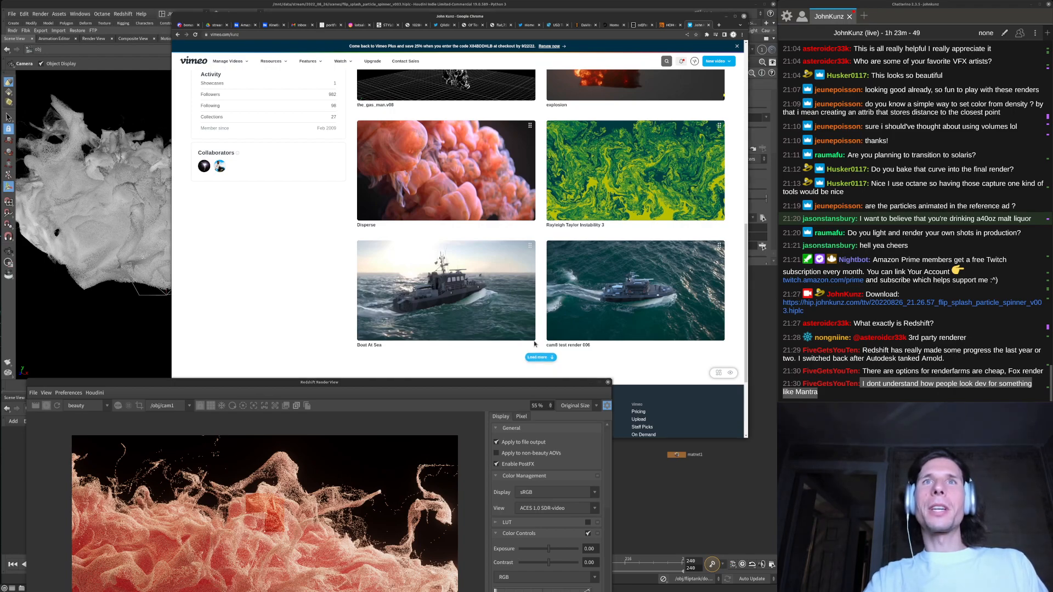
pyautogui.click(540, 357)
pyautogui.scroll(-3, 540, 352)
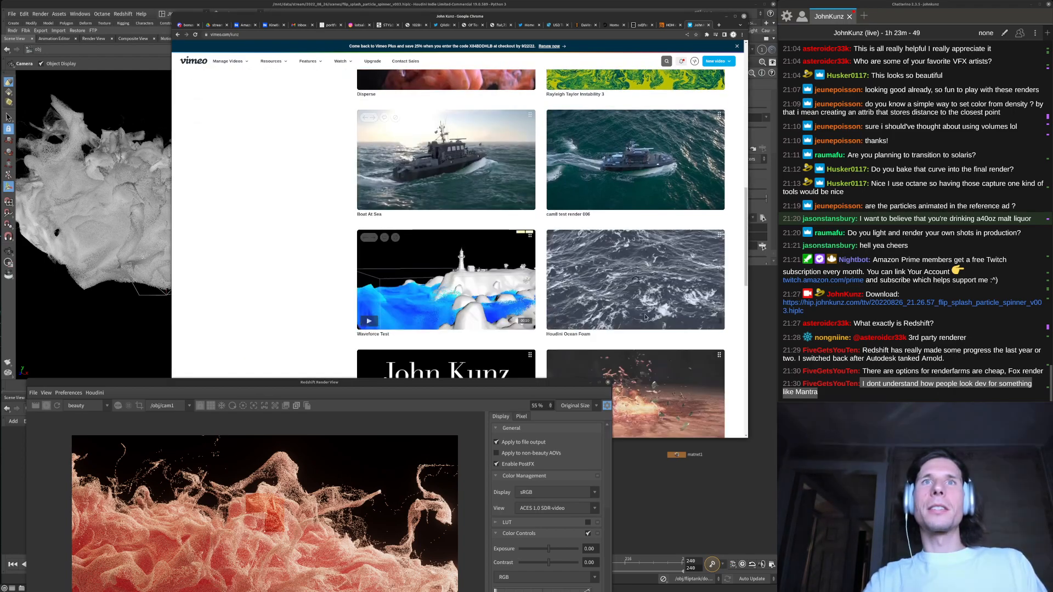
pyautogui.scroll(-3, 646, 317)
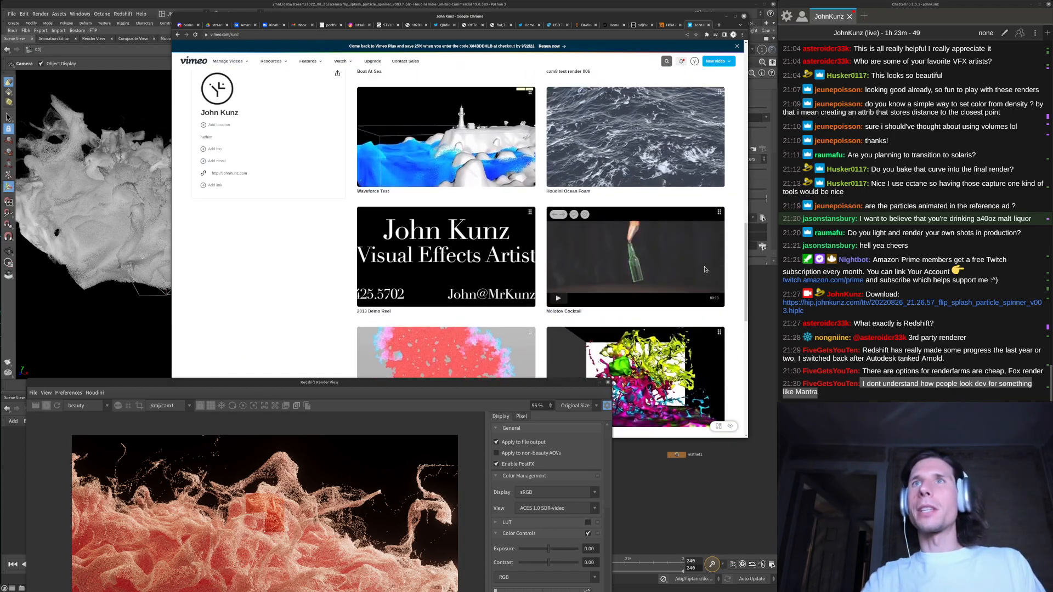
pyautogui.scroll(15, 705, 269)
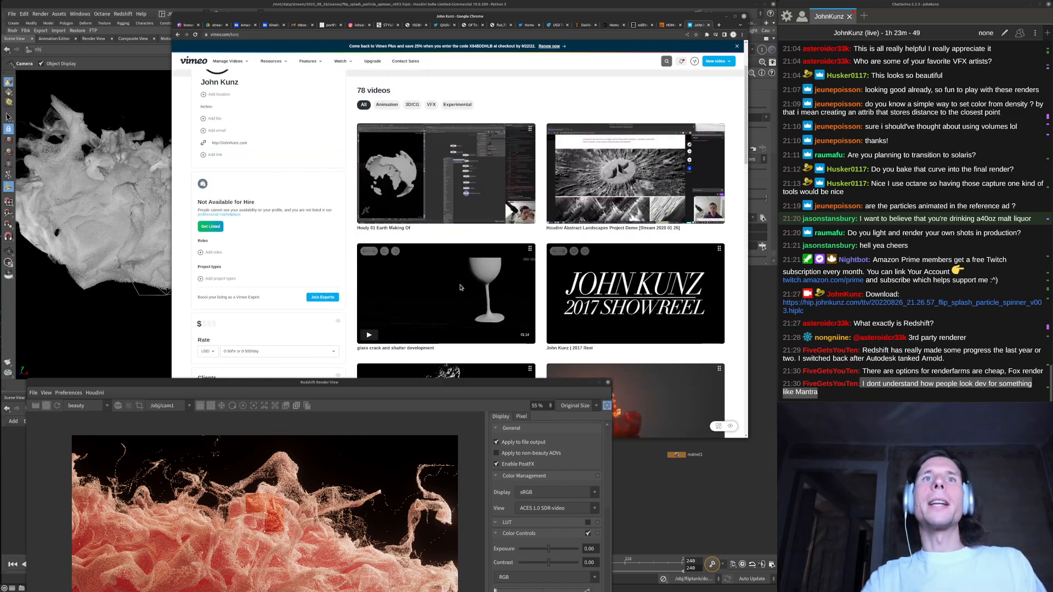
# Play the glass crack and shatter development video and skip ahead through its simulation passes to the rendered glass shot
pyautogui.click(461, 286)
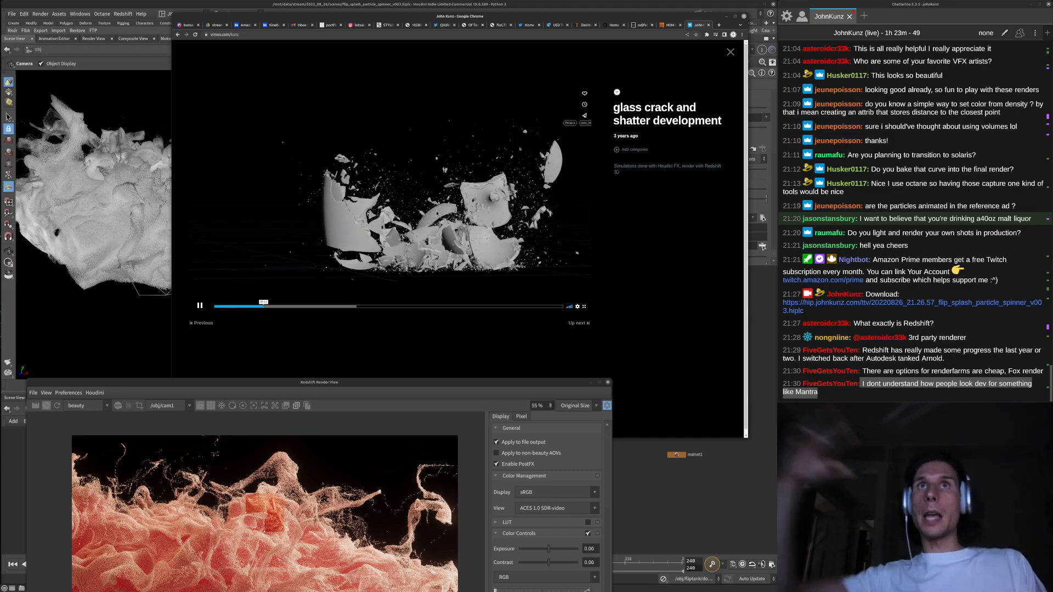
pyautogui.click(320, 307)
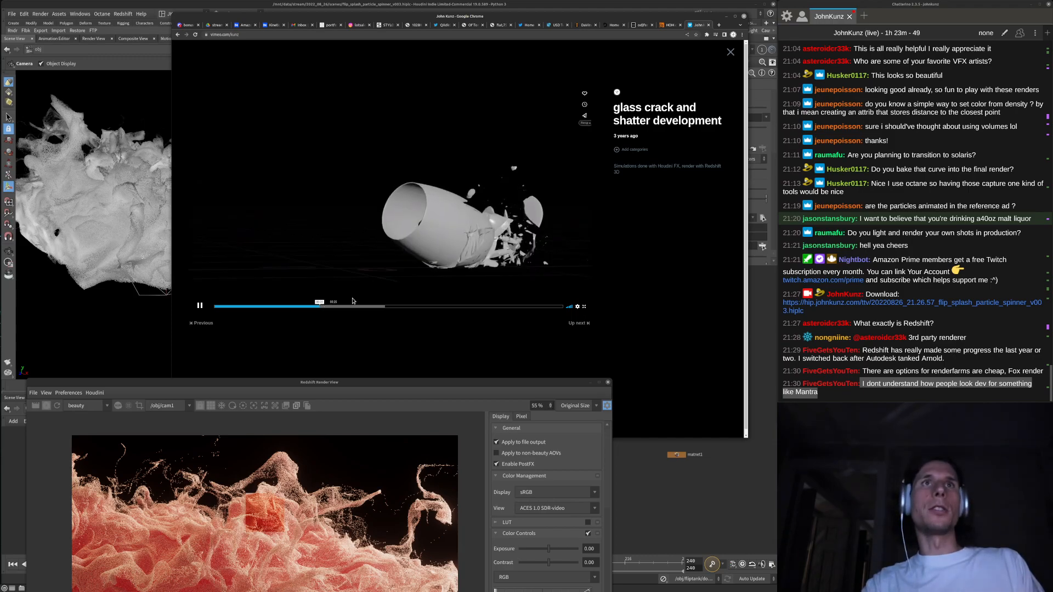
pyautogui.click(371, 307)
pyautogui.click(393, 307)
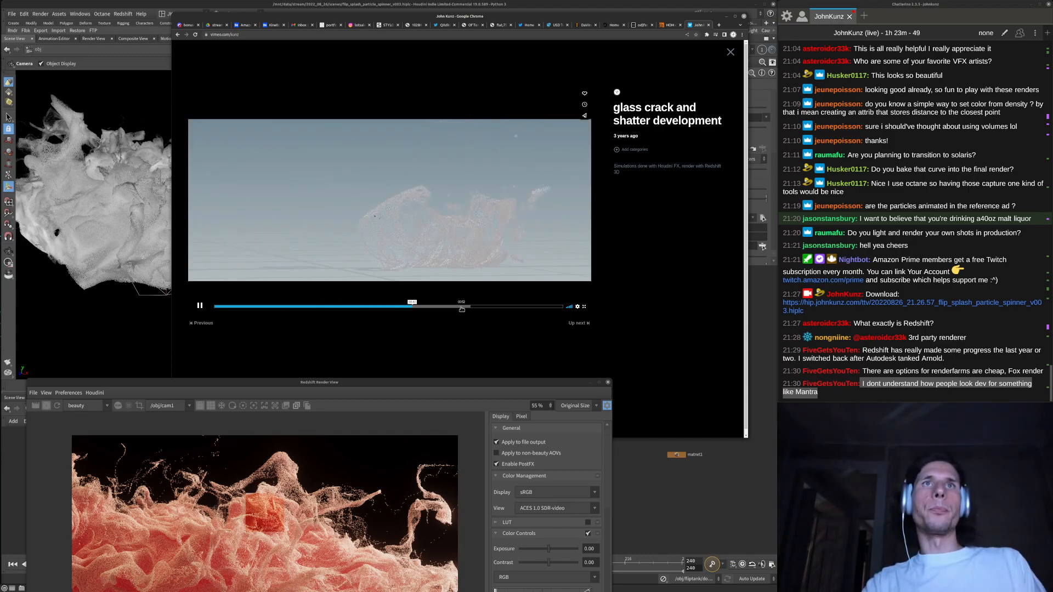
pyautogui.click(448, 307)
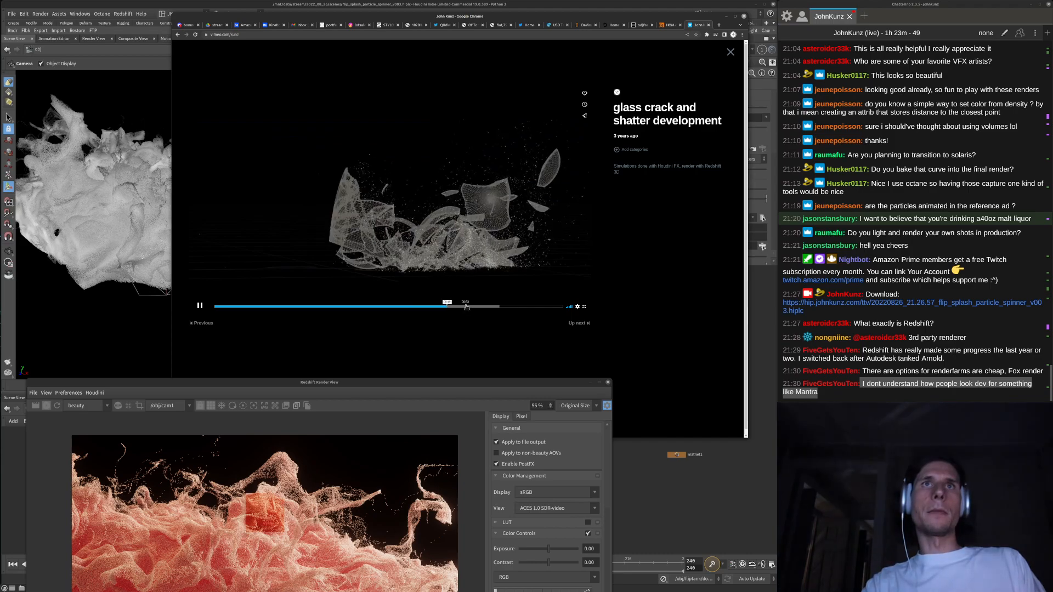
pyautogui.click(479, 307)
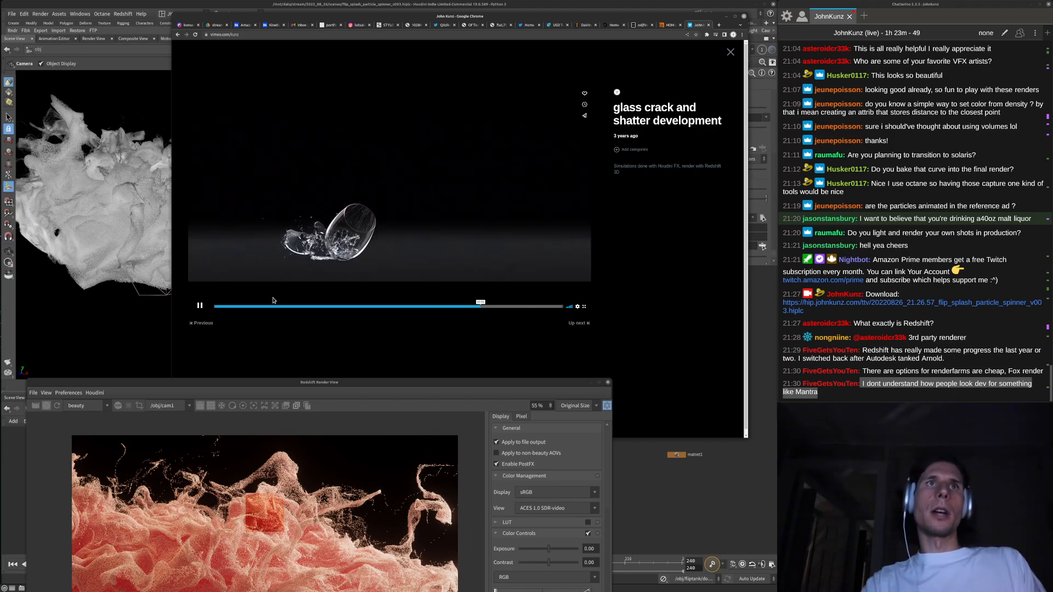
# Pause and resume the rendered glass shatter shot to examine the flying shards at different moments
pyautogui.click(345, 267)
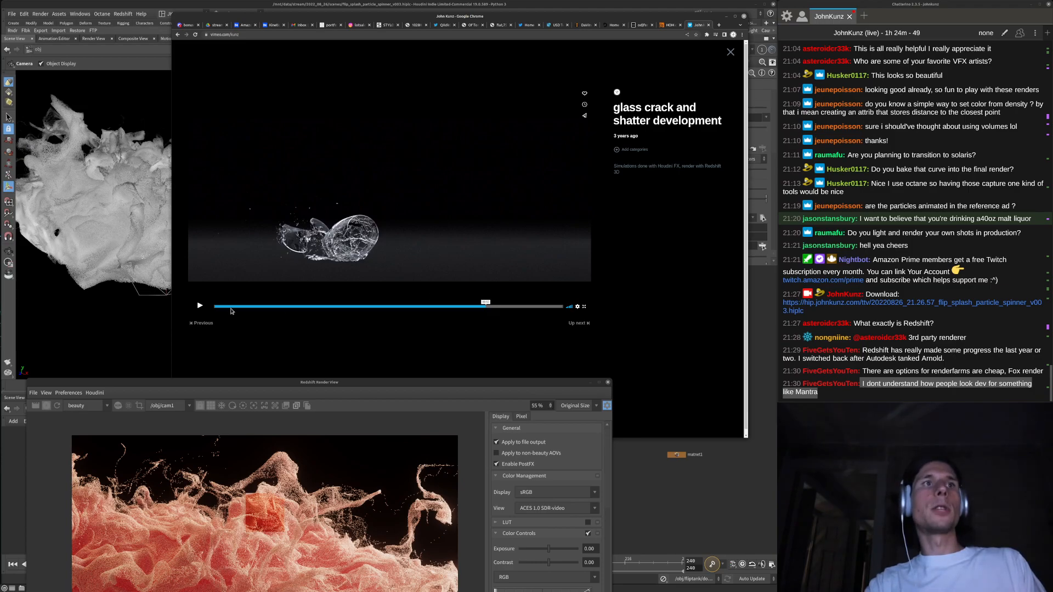
pyautogui.click(200, 306)
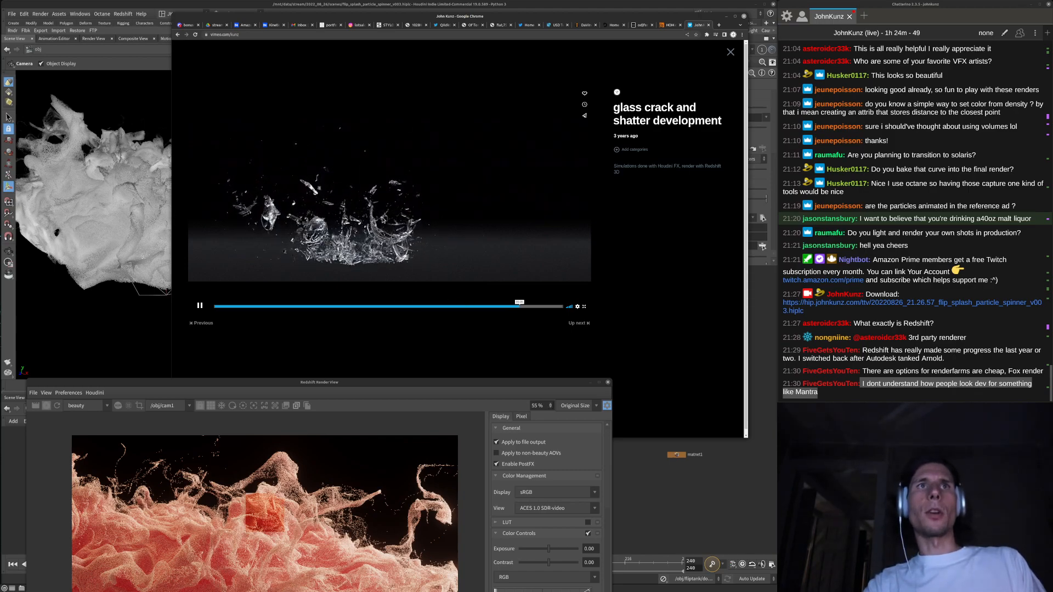
pyautogui.click(398, 235)
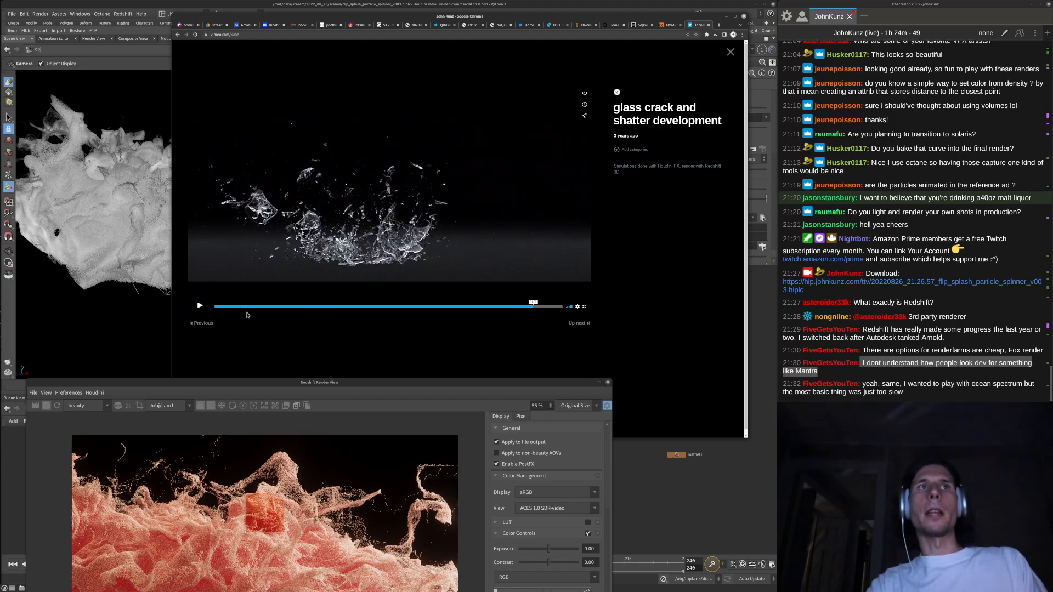
pyautogui.click(200, 306)
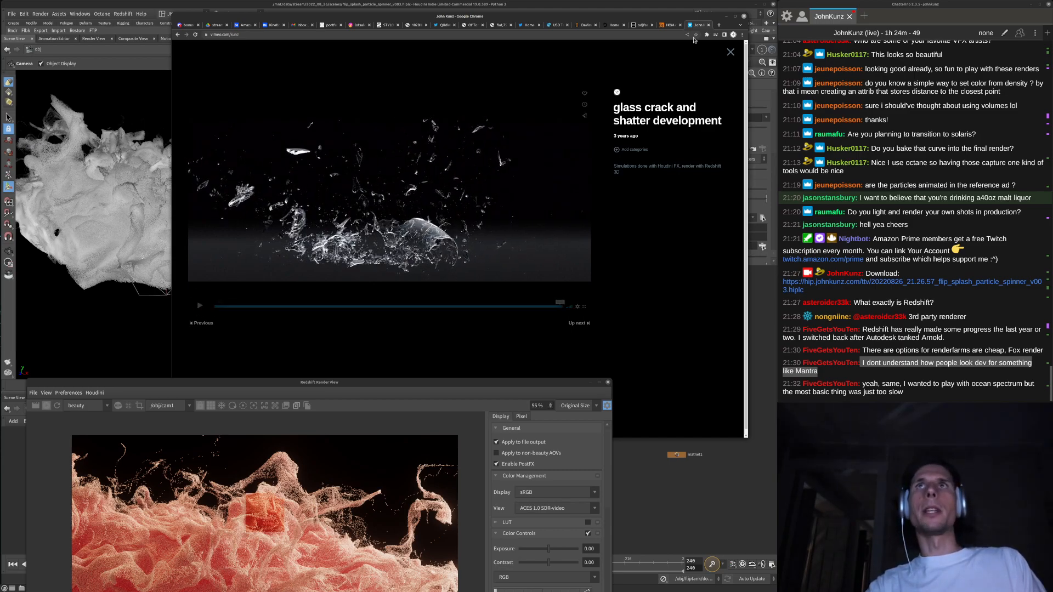
# Return to Houdini, move the RenderView window back up and inspect the rendered buckets up close
pyautogui.click(670, 477)
pyautogui.moveTo(473, 383); pyautogui.dragTo(460, 197)
pyautogui.scroll(10, 252, 334)
pyautogui.scroll(2, 233, 314)
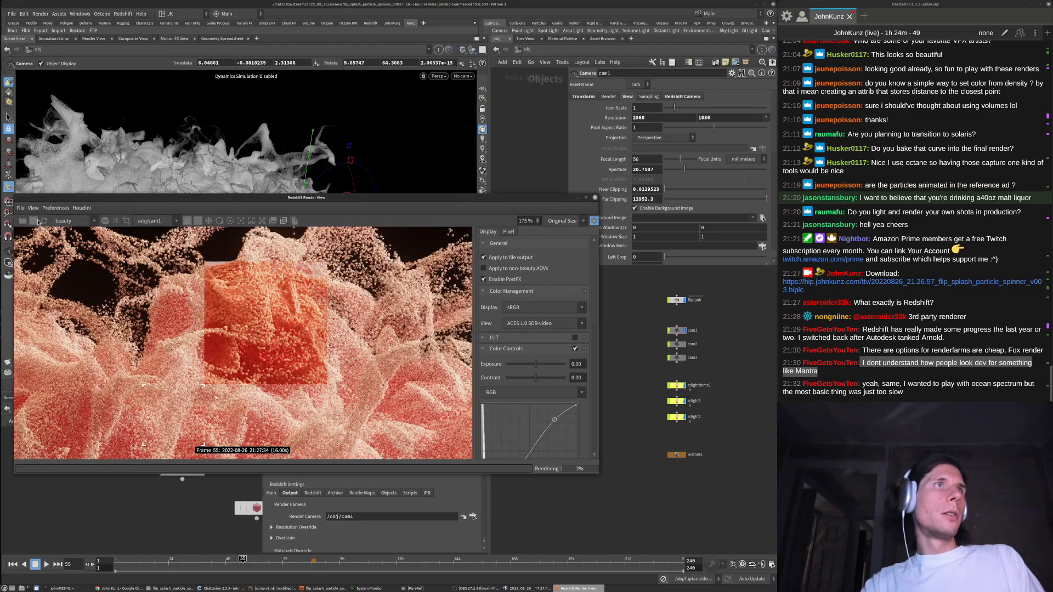
# Compare the rendered bucket area's particle detail with the surrounding frame and restart the RenderView render
pyautogui.scroll(-6, 254, 340)
pyautogui.scroll(12, 248, 334)
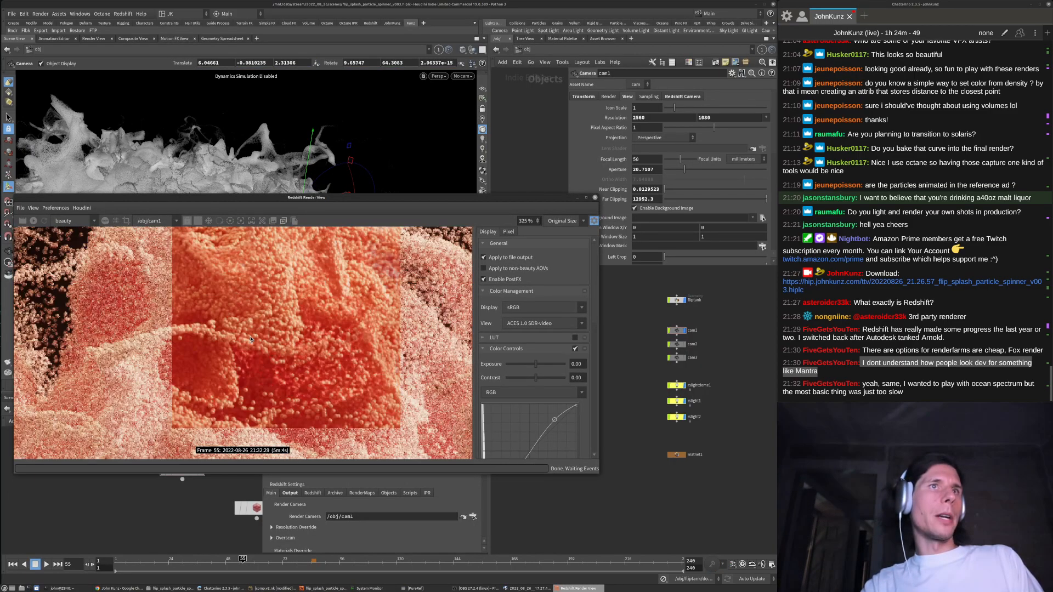
pyautogui.scroll(4, 203, 318)
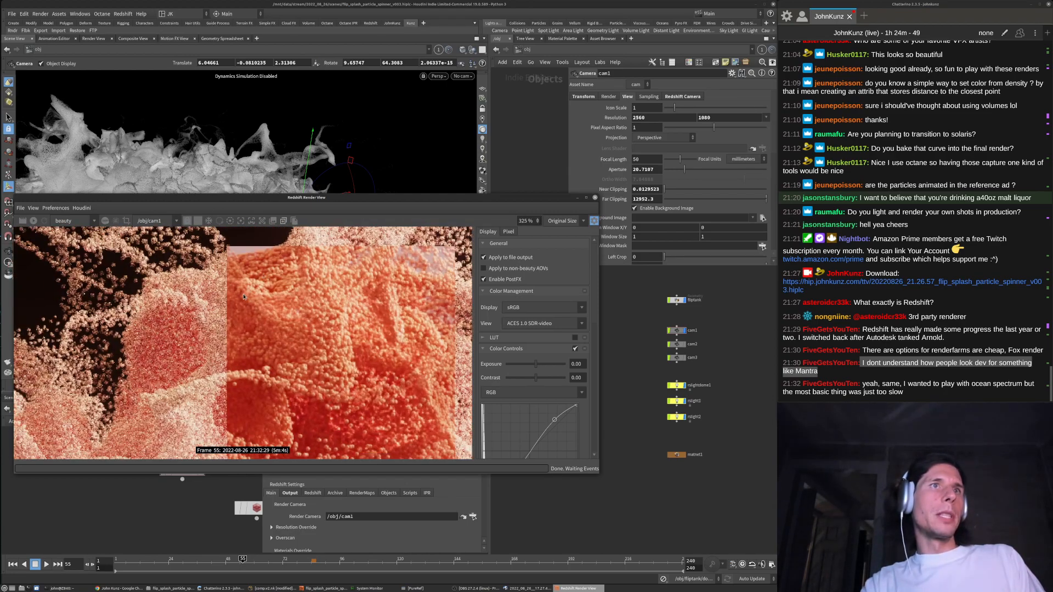
pyautogui.scroll(-15, 277, 295)
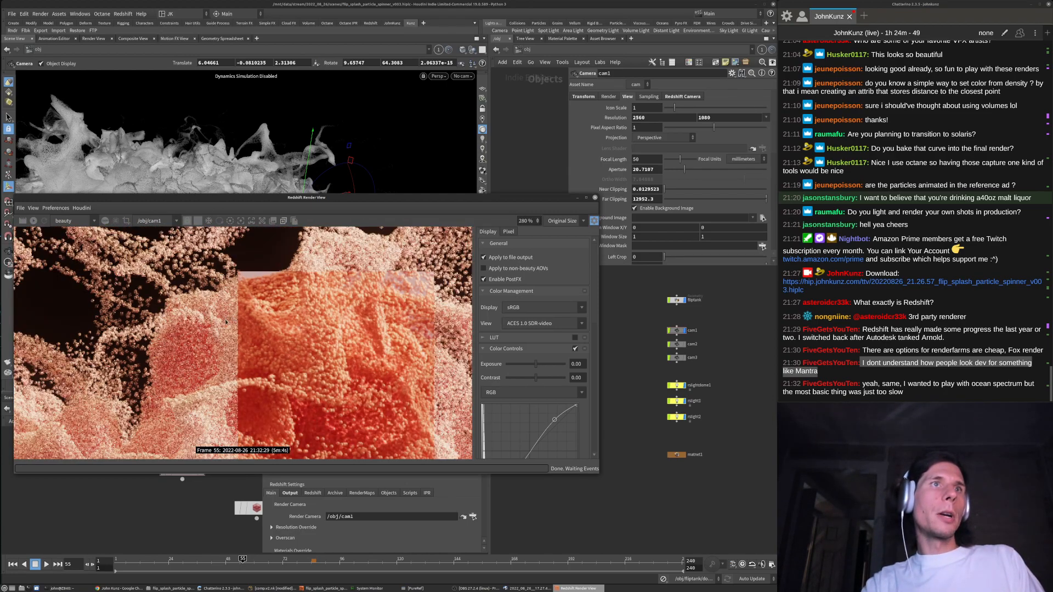
pyautogui.scroll(-2, 286, 322)
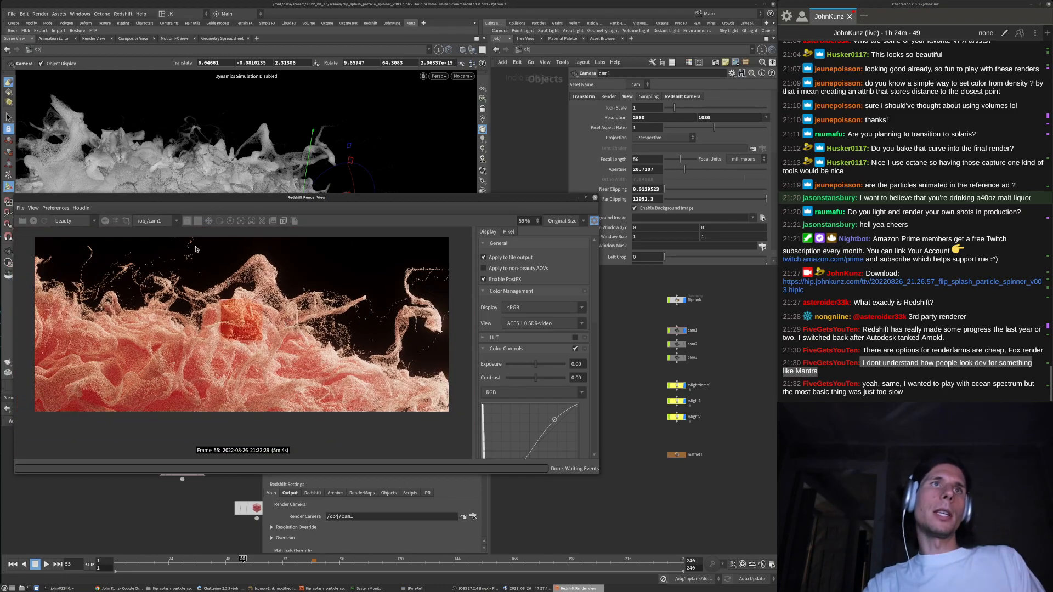
pyautogui.click(34, 221)
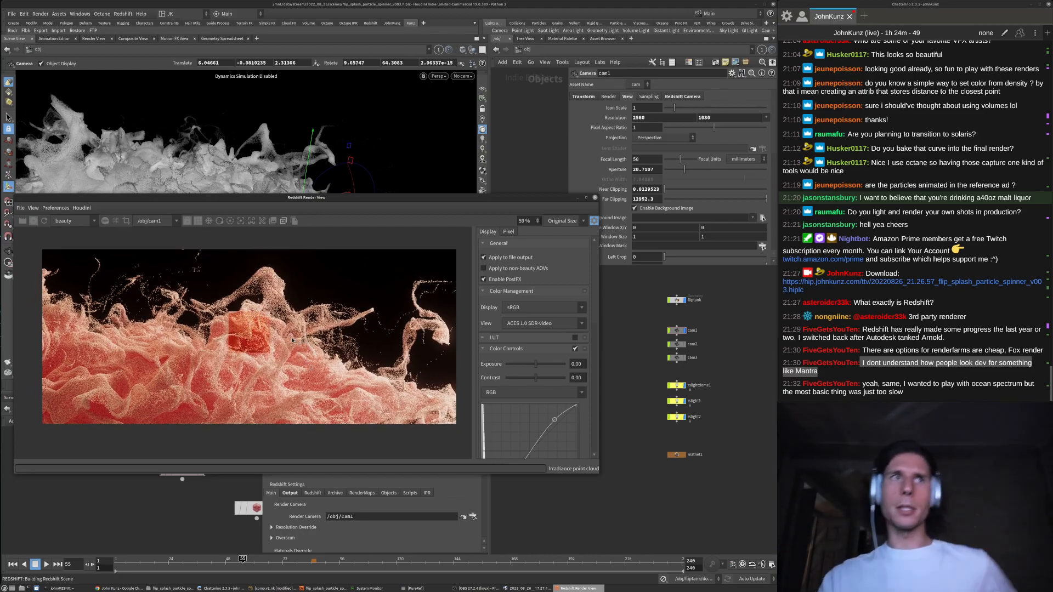
# Examine the splash particles in the progressive render at several magnifications, from the full frame to a close-up
pyautogui.scroll(-1, 290, 324)
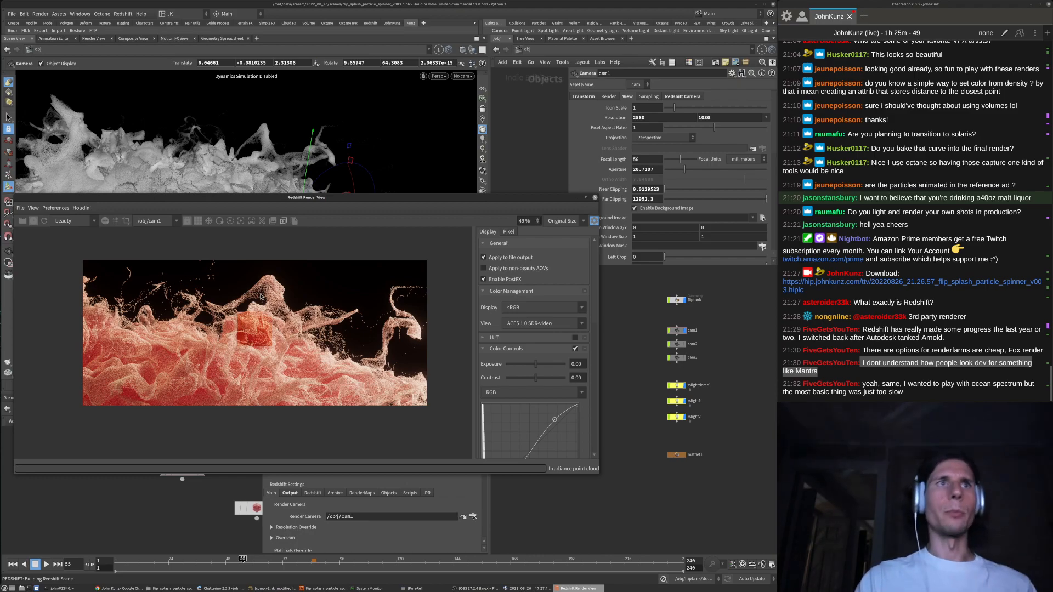
pyautogui.scroll(2, 274, 329)
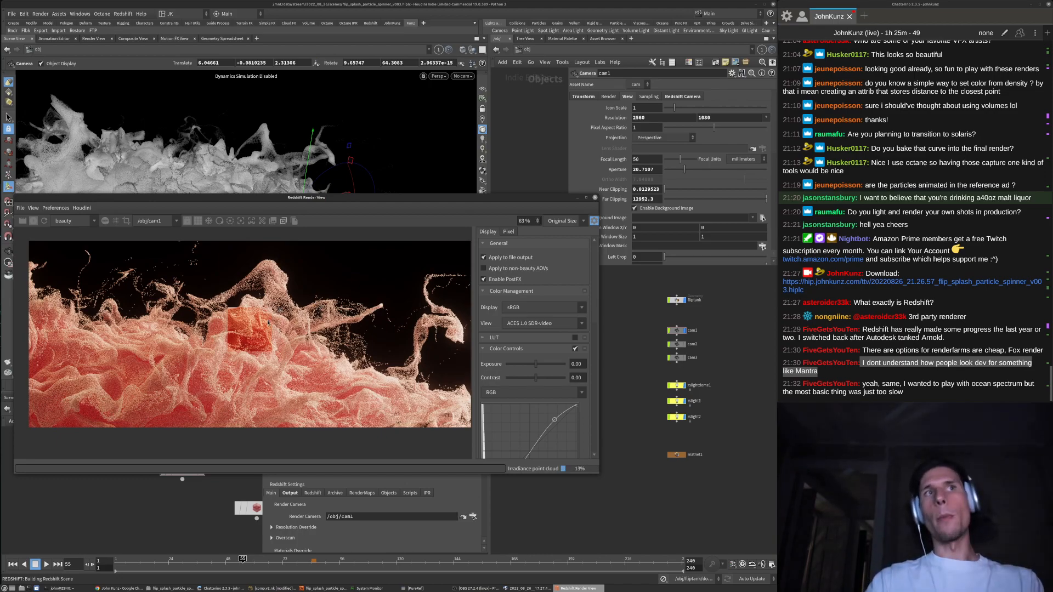
pyautogui.scroll(3, 268, 322)
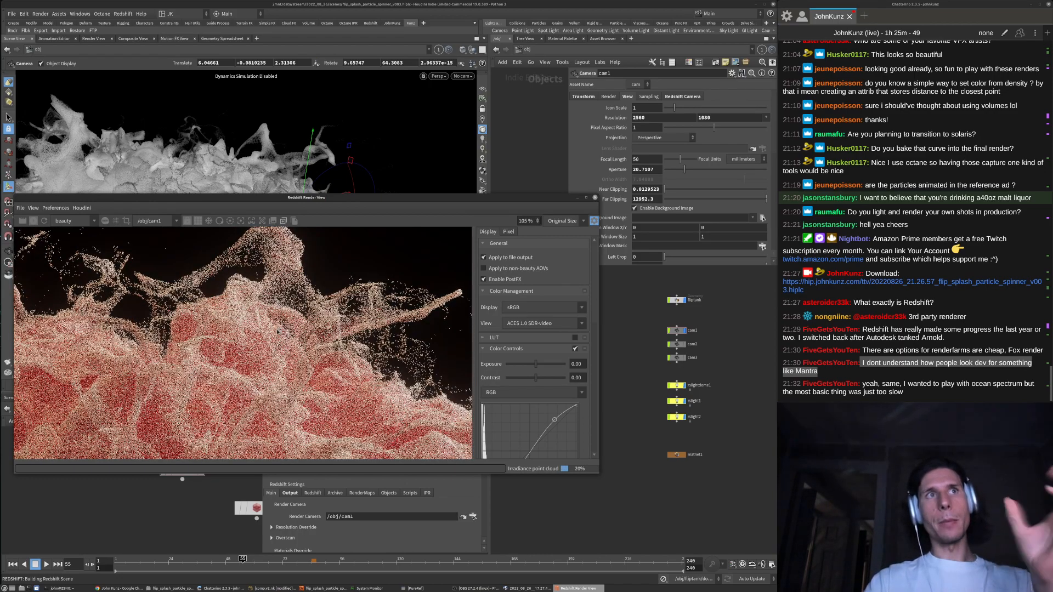
pyautogui.scroll(-2, 278, 331)
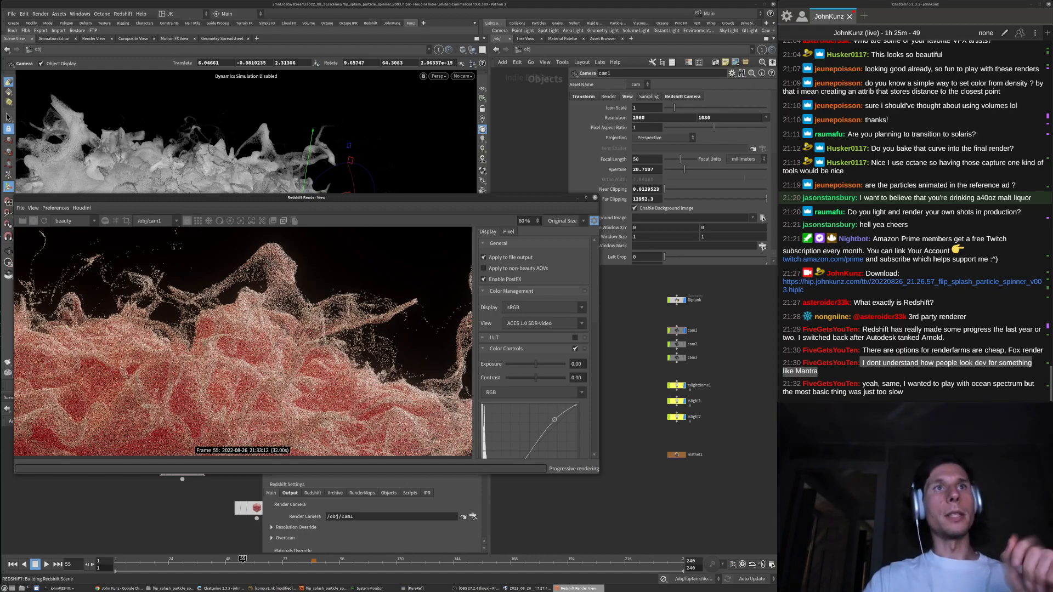
pyautogui.scroll(-2, 299, 312)
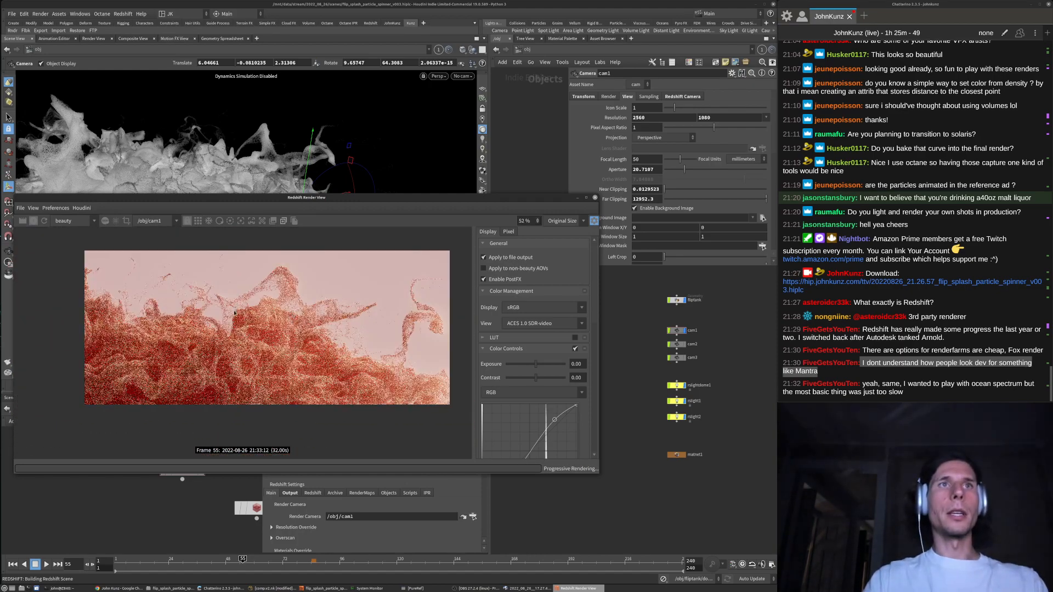
pyautogui.scroll(-1, 237, 305)
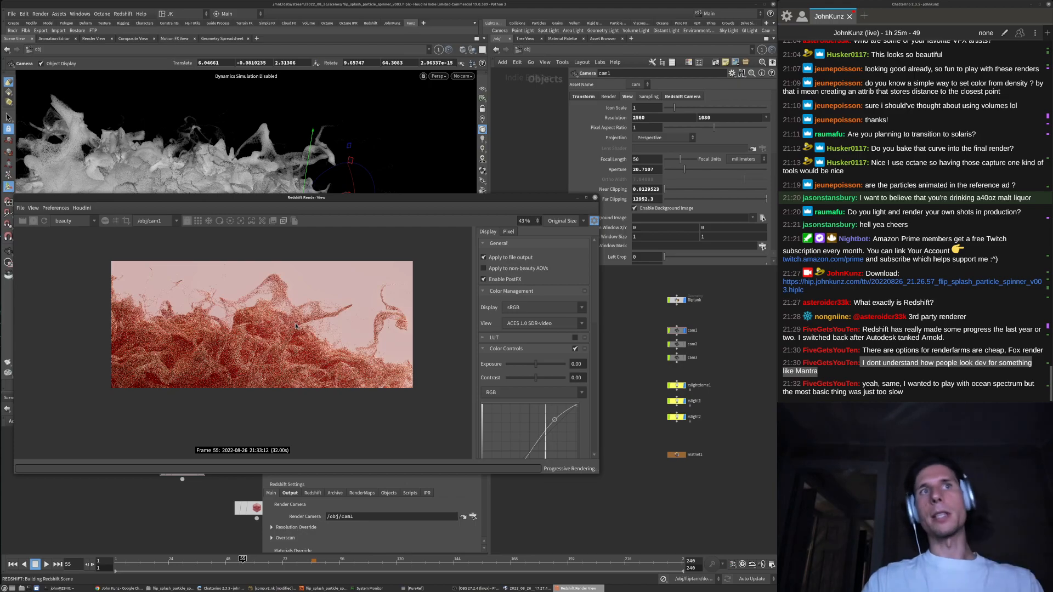
pyautogui.scroll(1, 360, 309)
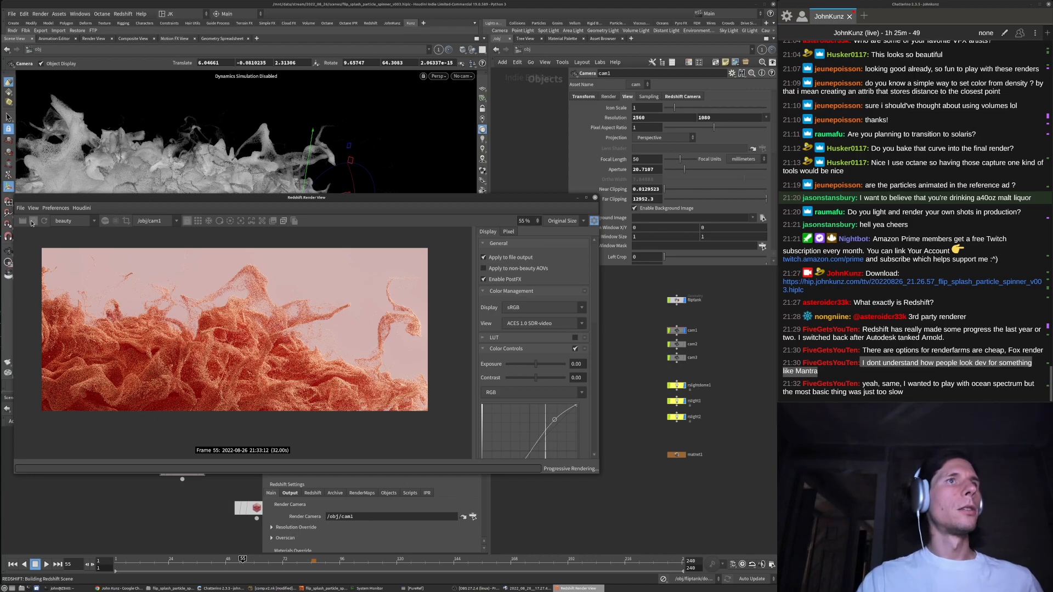
pyautogui.scroll(4, 259, 276)
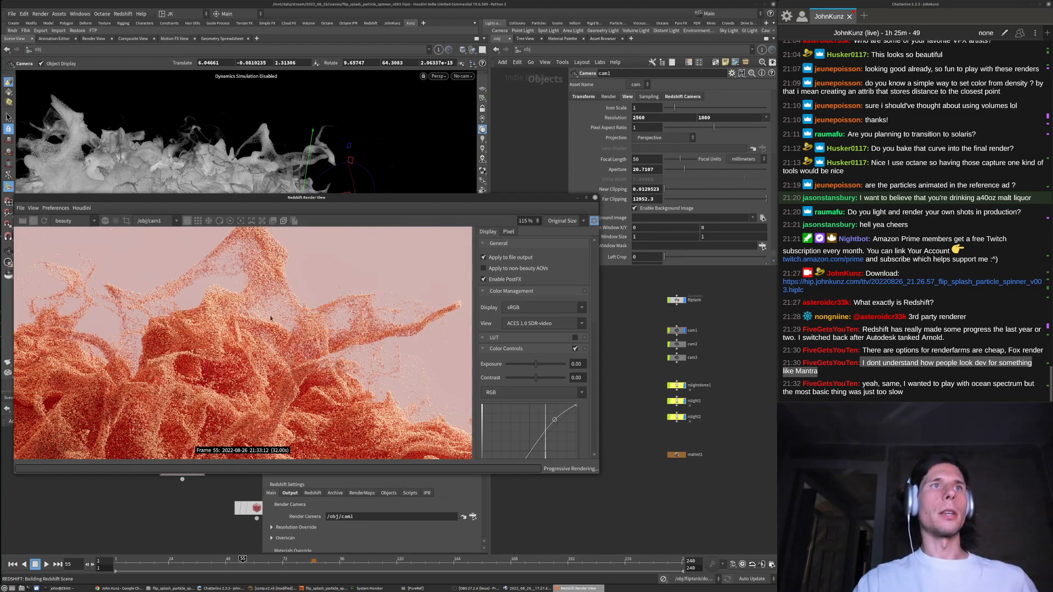
pyautogui.scroll(3, 232, 318)
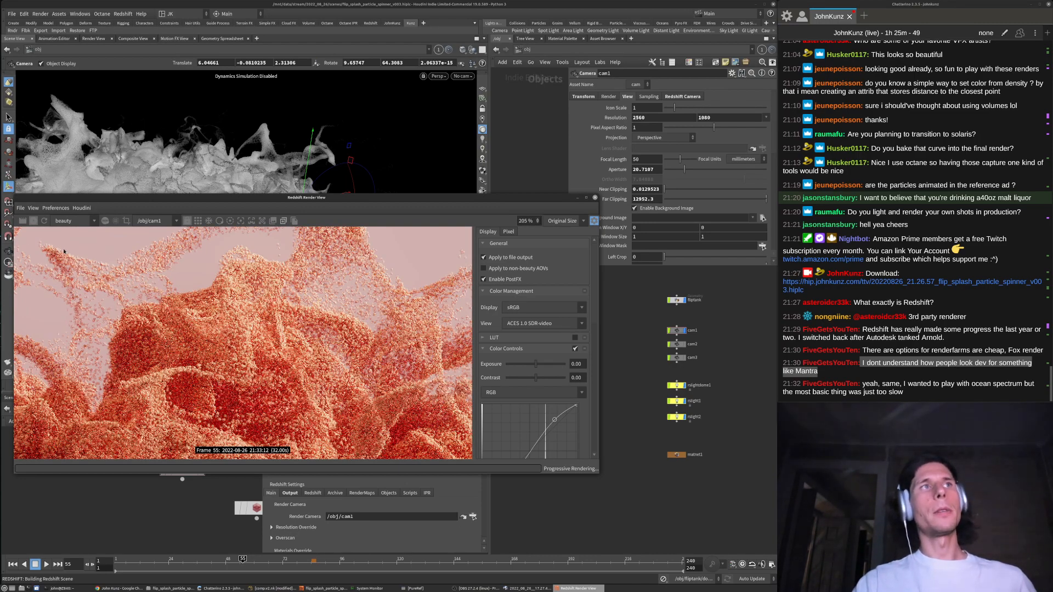
# Stop the interactive render, fit the full frame in the RenderView and move its window clear of the scene view
pyautogui.click(33, 222)
pyautogui.scroll(-3, 214, 329)
pyautogui.scroll(-3, 213, 328)
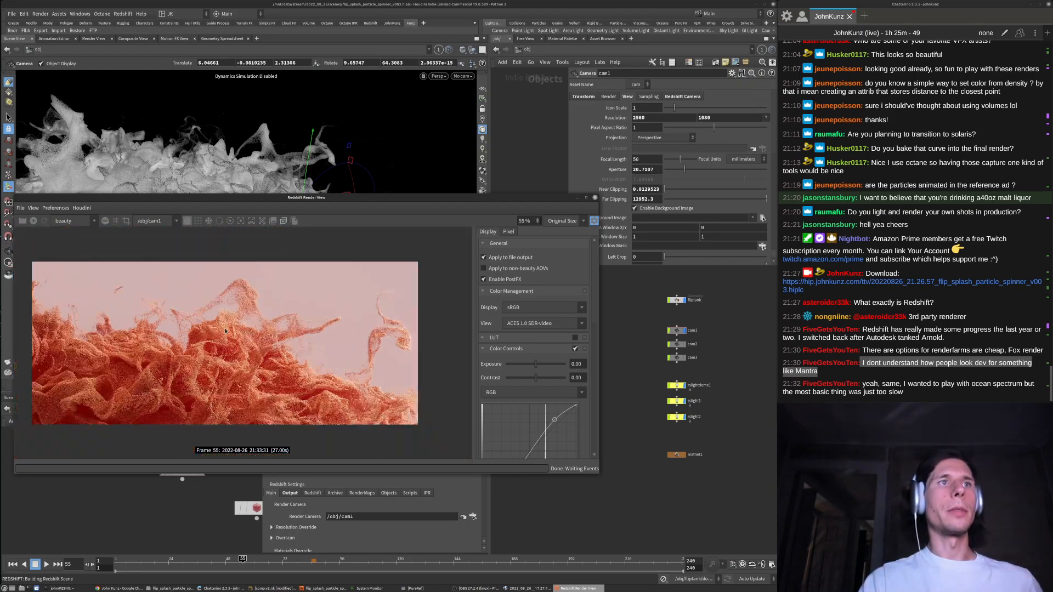
pyautogui.moveTo(410, 214); pyautogui.dragTo(397, 300)
# Save the scene as a new version named flip_splash_particle_spinner_v004.hiplc
pyautogui.click(335, 91)
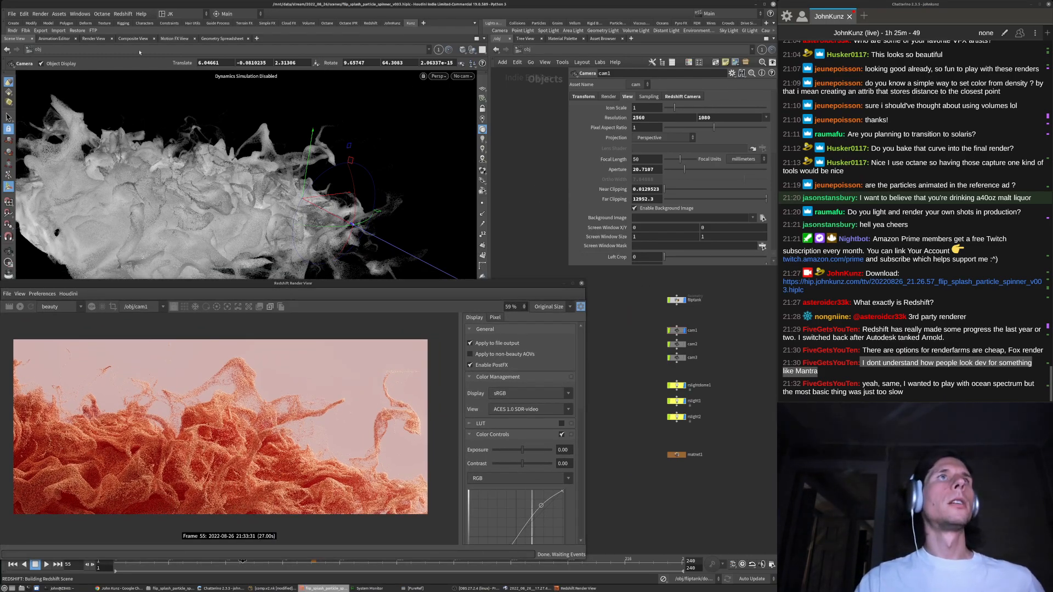
pyautogui.click(11, 13)
pyautogui.click(16, 79)
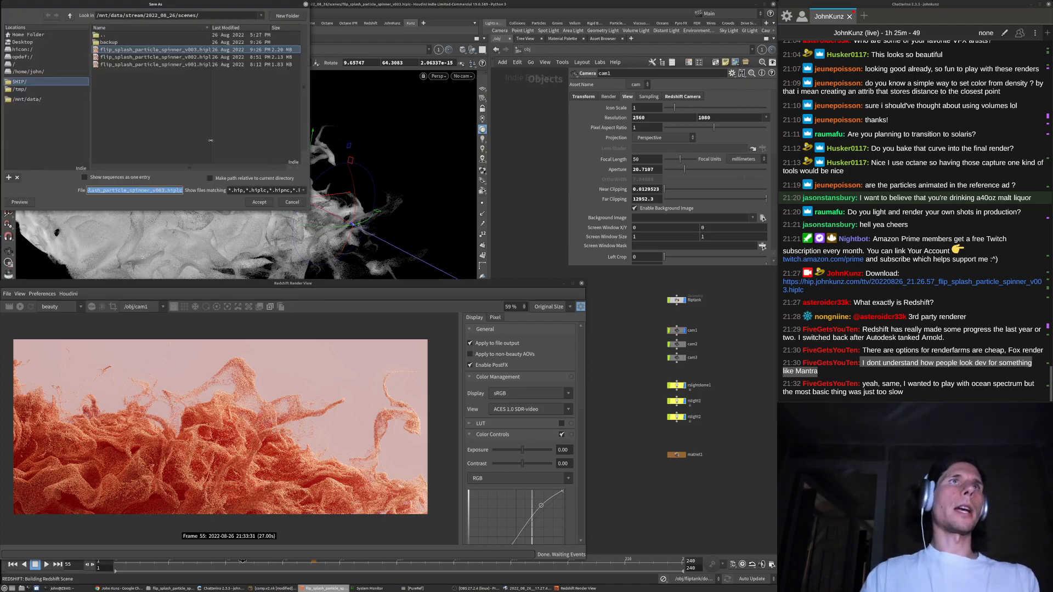
pyautogui.click(167, 191)
pyautogui.write('4')
pyautogui.click(259, 203)
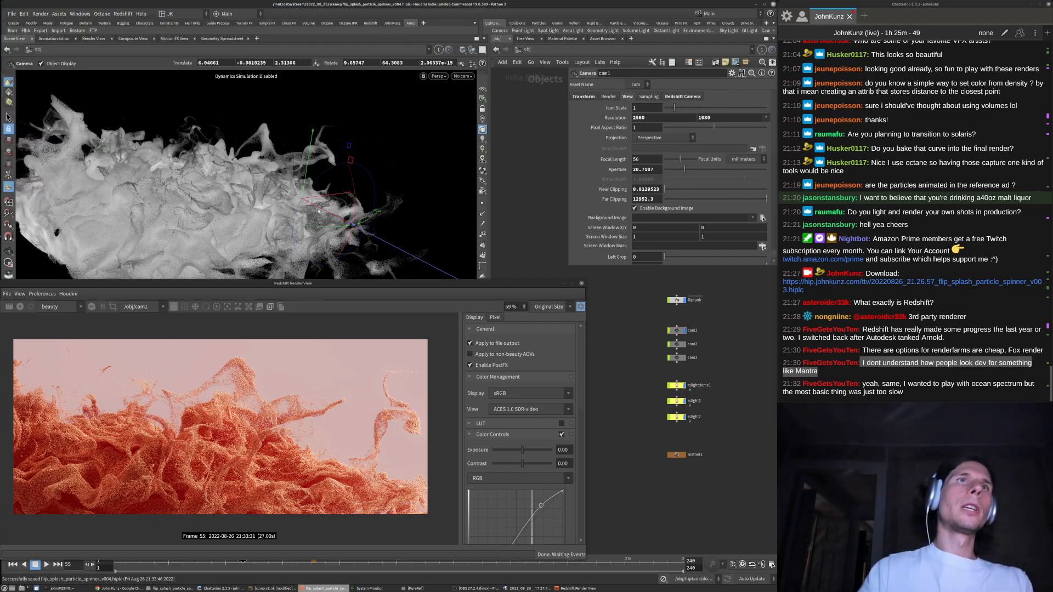
# Close the RenderView and compare the scene through cam2 and cam3, settling on cam2
pyautogui.click(583, 284)
pyautogui.click(461, 76)
pyautogui.click(469, 123)
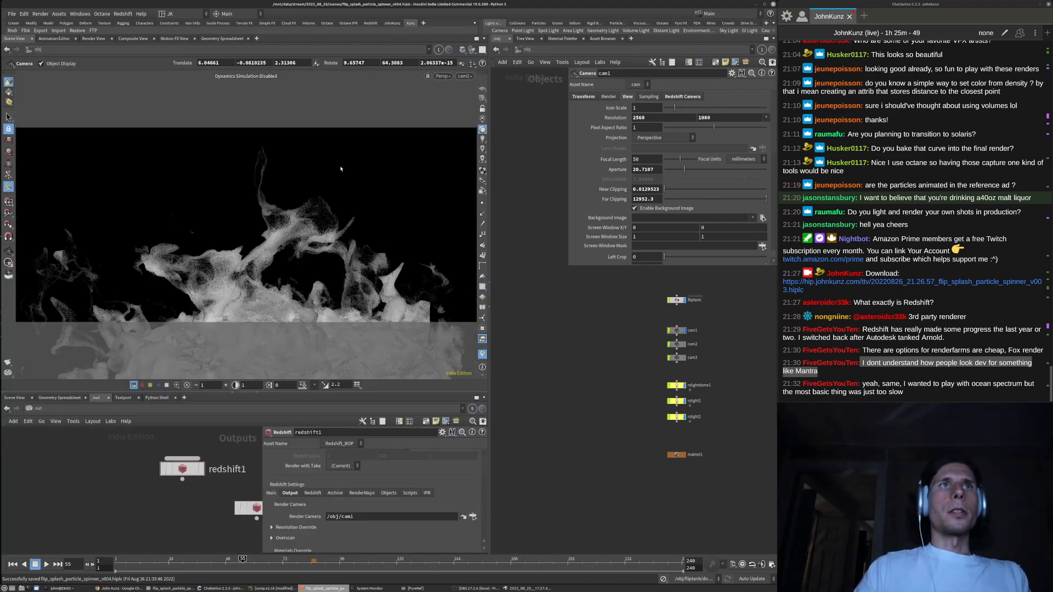
pyautogui.click(464, 76)
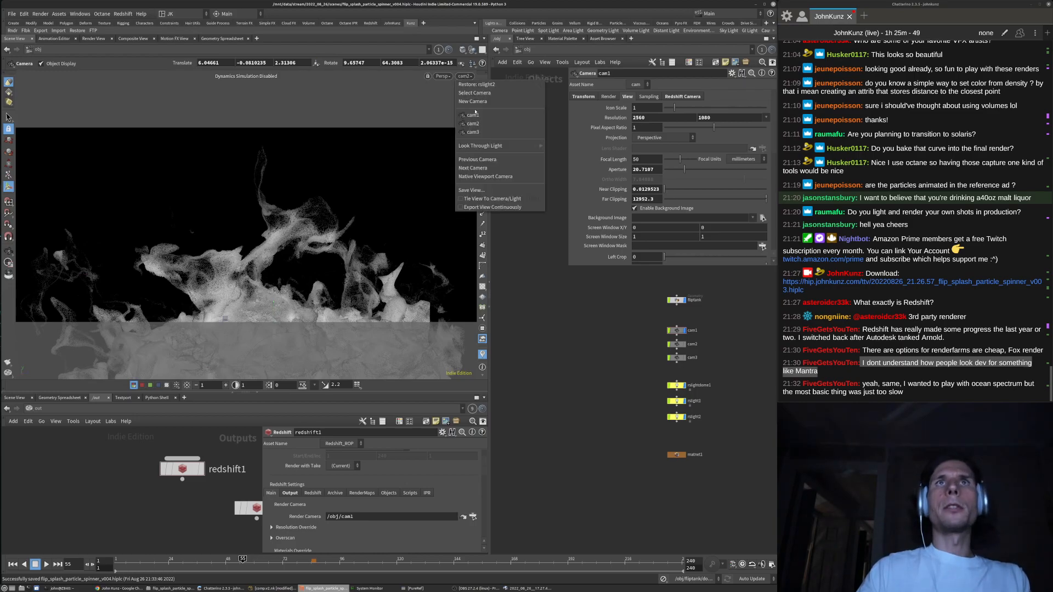
pyautogui.click(473, 134)
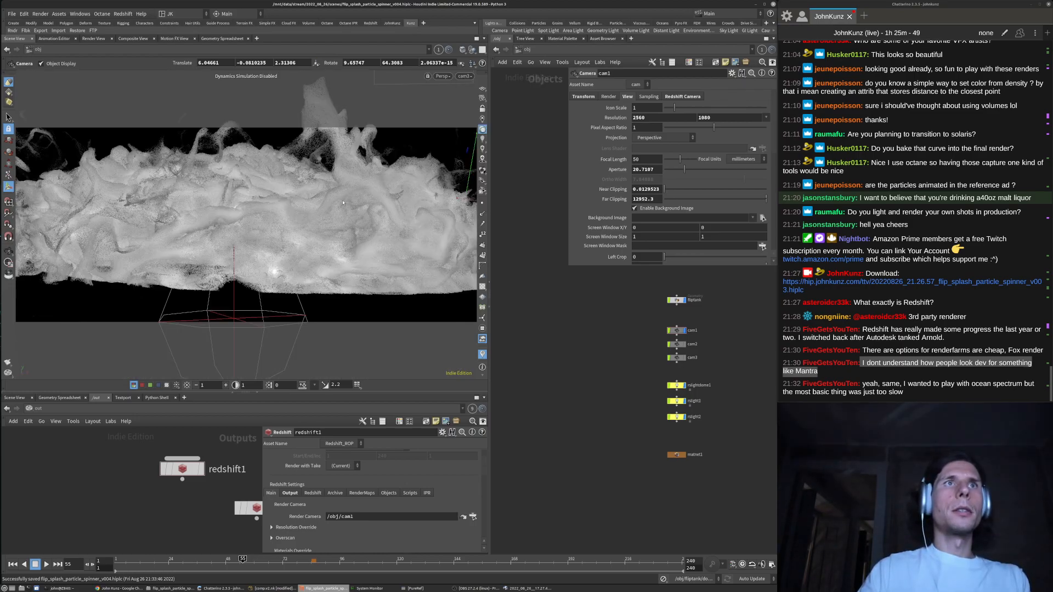
pyautogui.click(466, 77)
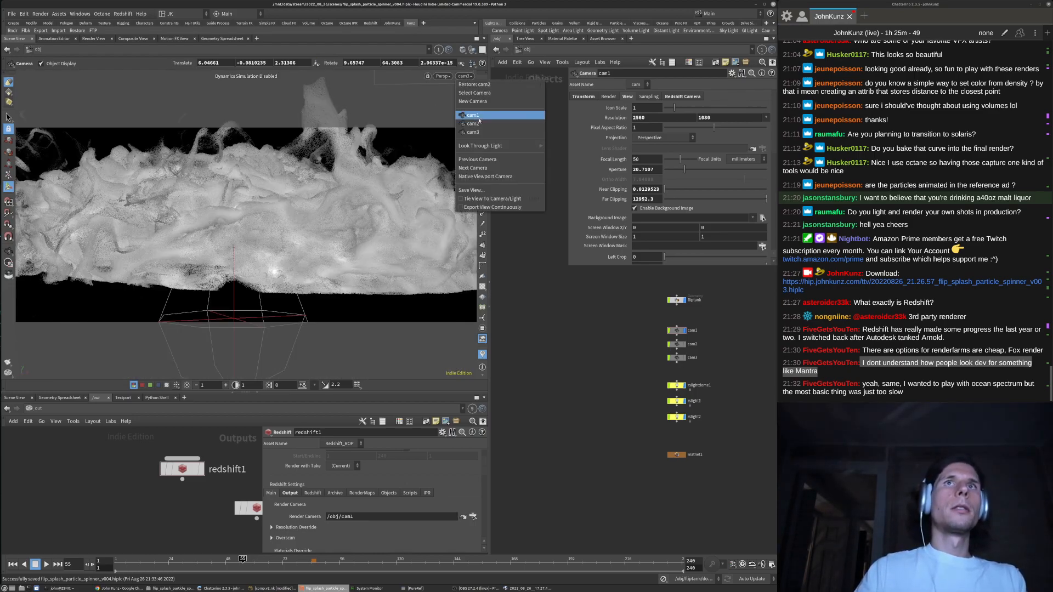
pyautogui.click(469, 122)
# Enable cam2's display flag, disable cam1's, and set the redshift1 render camera to /obj/cam2
pyautogui.moveTo(566, 299); pyautogui.dragTo(545, 261, button='middle')
pyautogui.scroll(5, 707, 335)
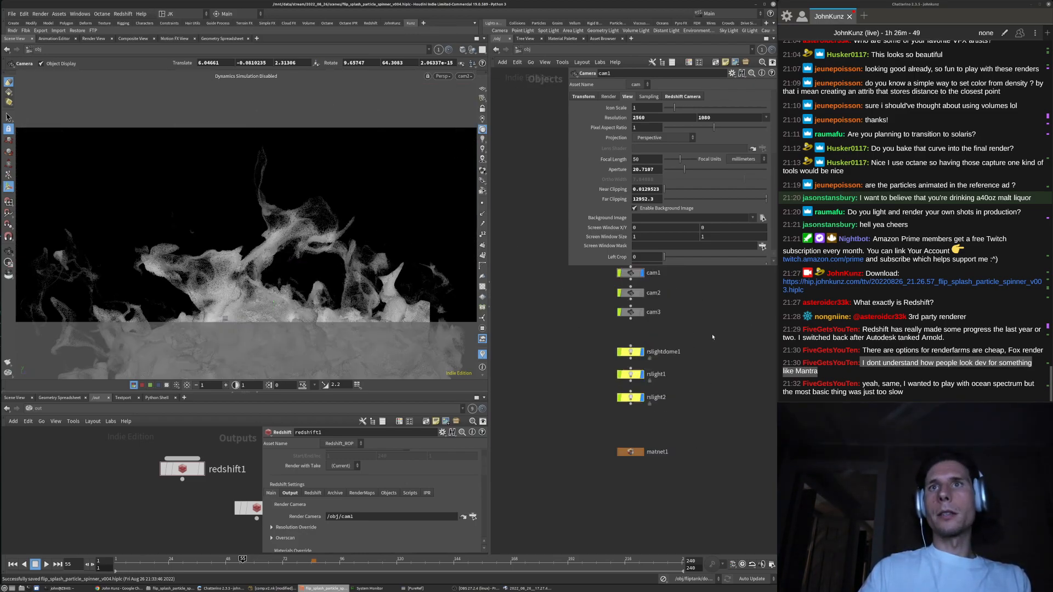
pyautogui.click(623, 307)
pyautogui.click(623, 282)
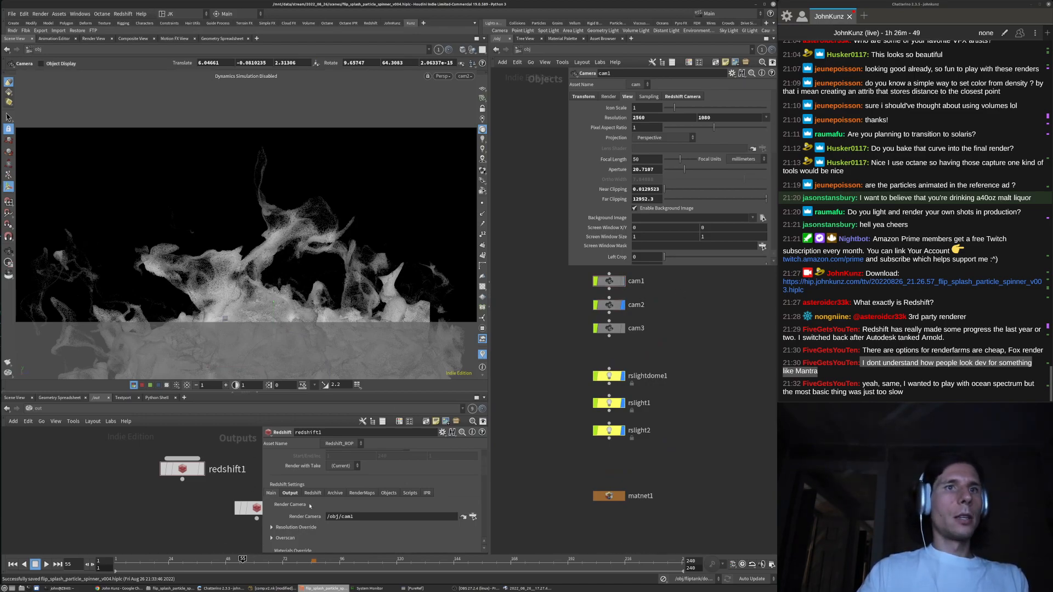
pyautogui.click(352, 516)
pyautogui.write('2')
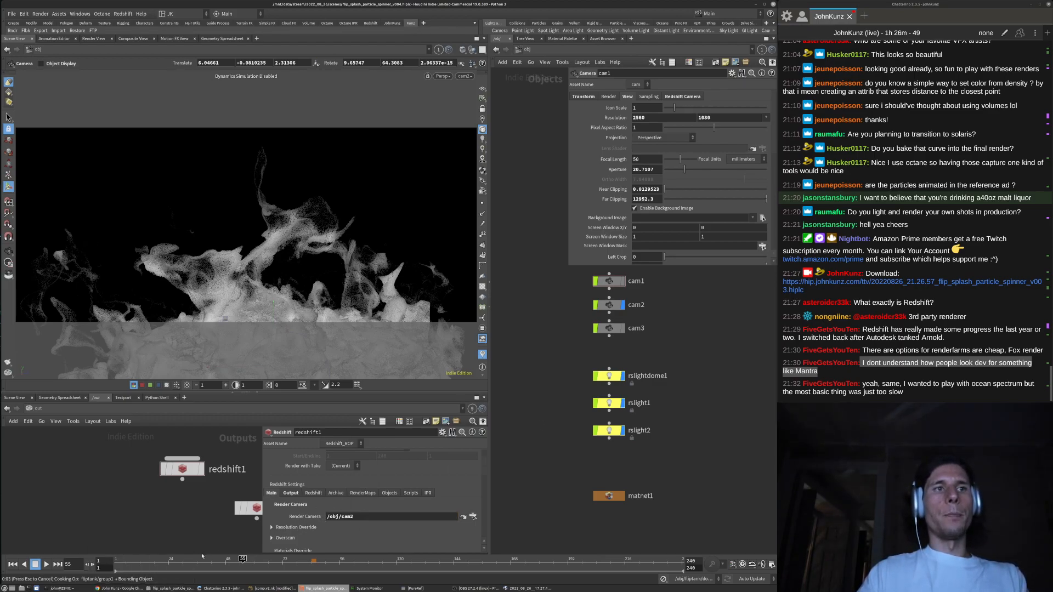
# Leave the camera view and select cam2 in the scene with the whole splash in sight
pyautogui.moveTo(516, 296); pyautogui.dragTo(502, 303, button='middle')
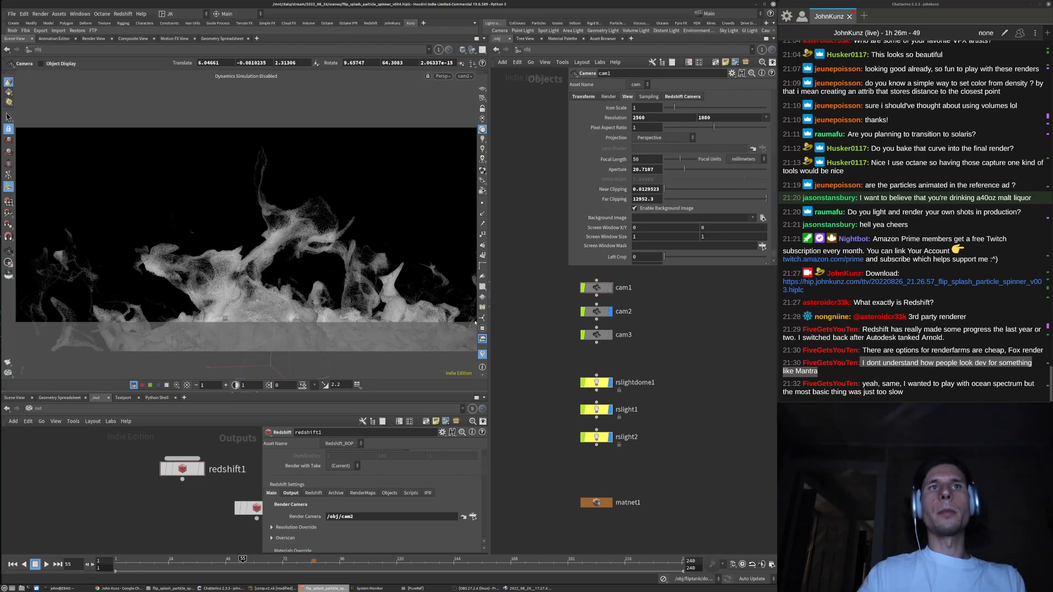
pyautogui.scroll(2, 621, 312)
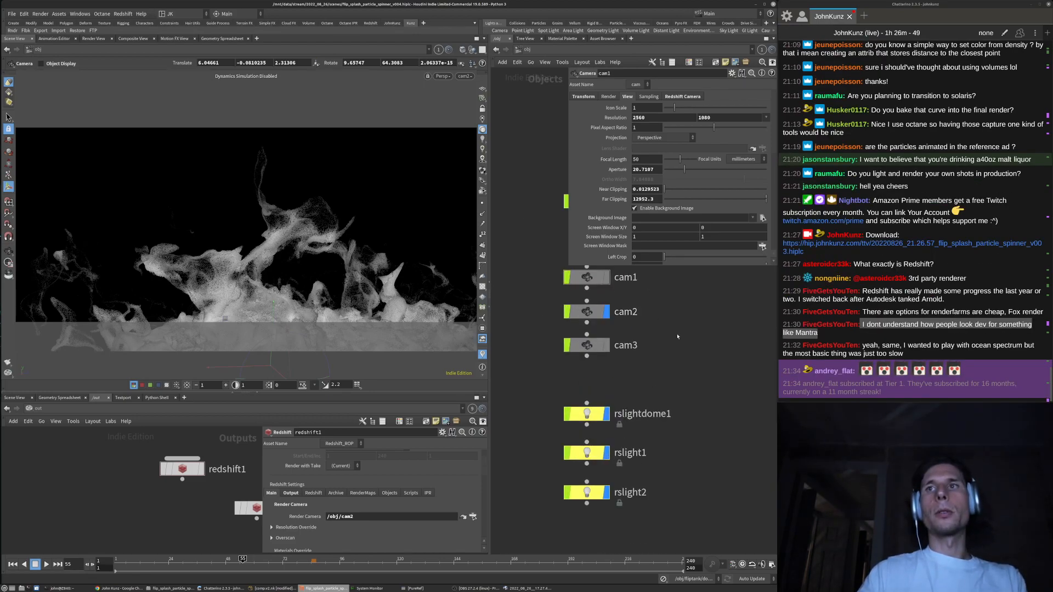
pyautogui.moveTo(680, 352); pyautogui.dragTo(673, 378, button='middle')
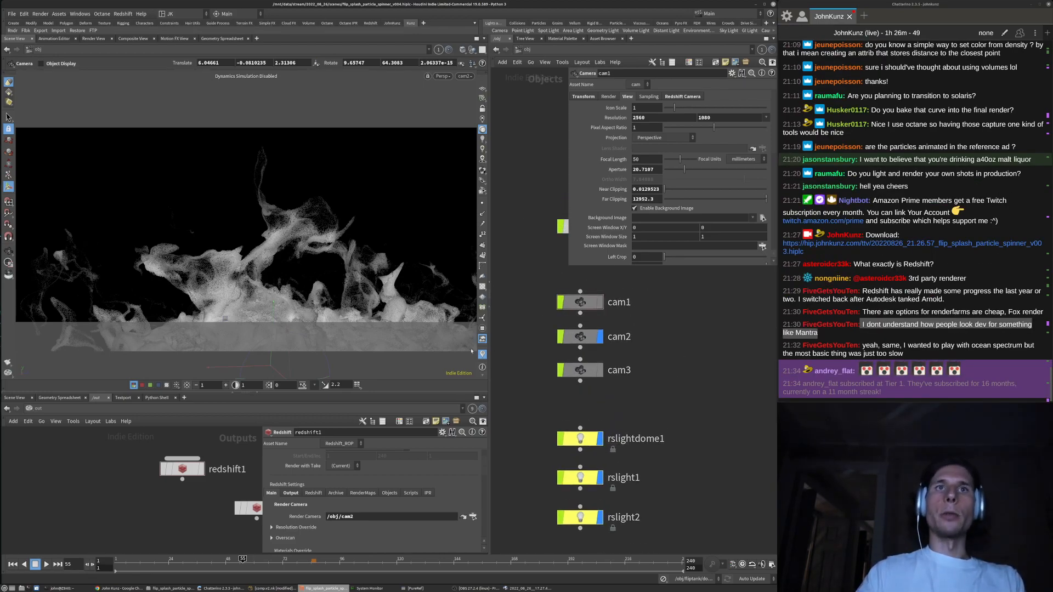
pyautogui.moveTo(341, 167); pyautogui.dragTo(299, 209)
pyautogui.moveTo(298, 209); pyautogui.dragTo(378, 333, button='right')
pyautogui.click(388, 358)
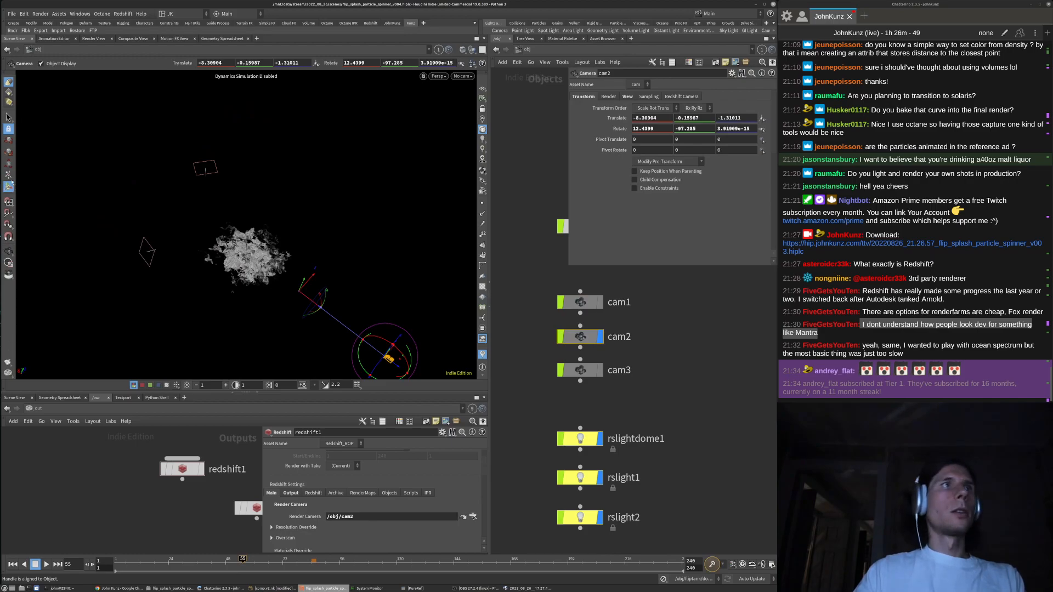
# Activate cam2's camera handles and turn on its frustum handle
pyautogui.press('Return')
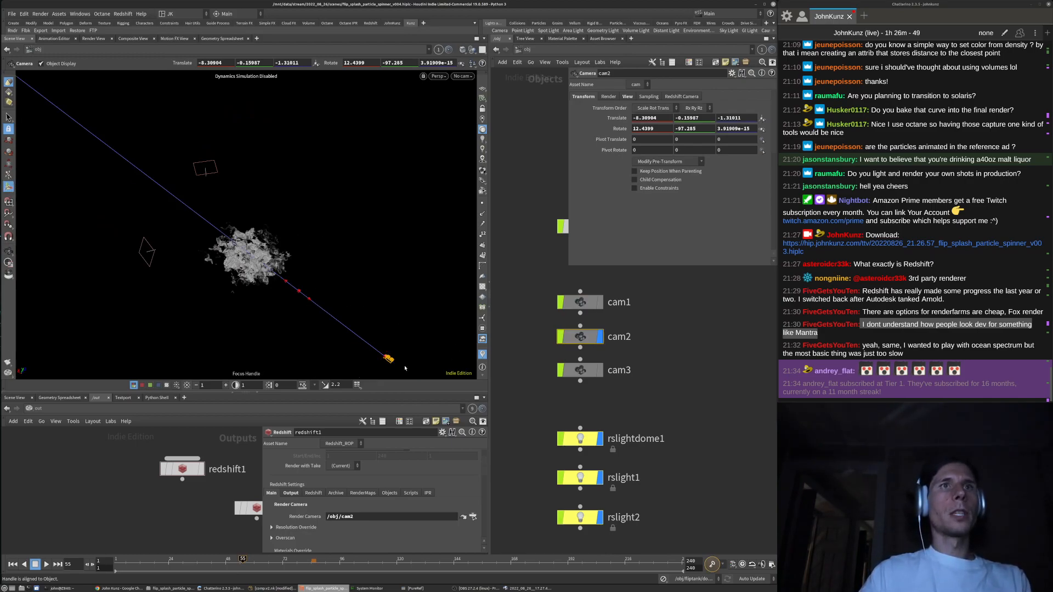
pyautogui.rightClick(389, 361)
pyautogui.moveTo(397, 373)
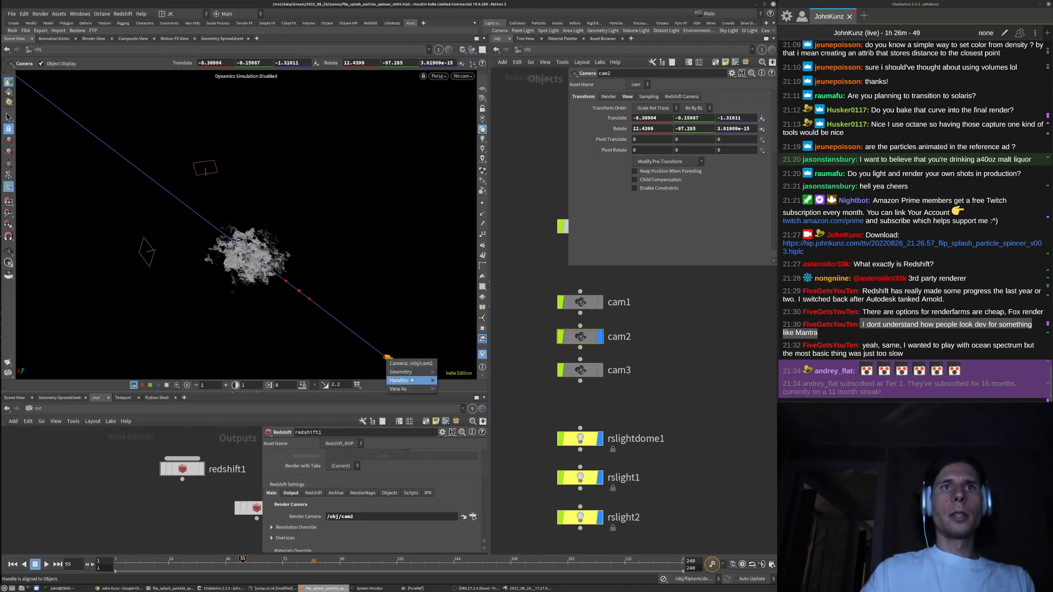
pyautogui.click(404, 367)
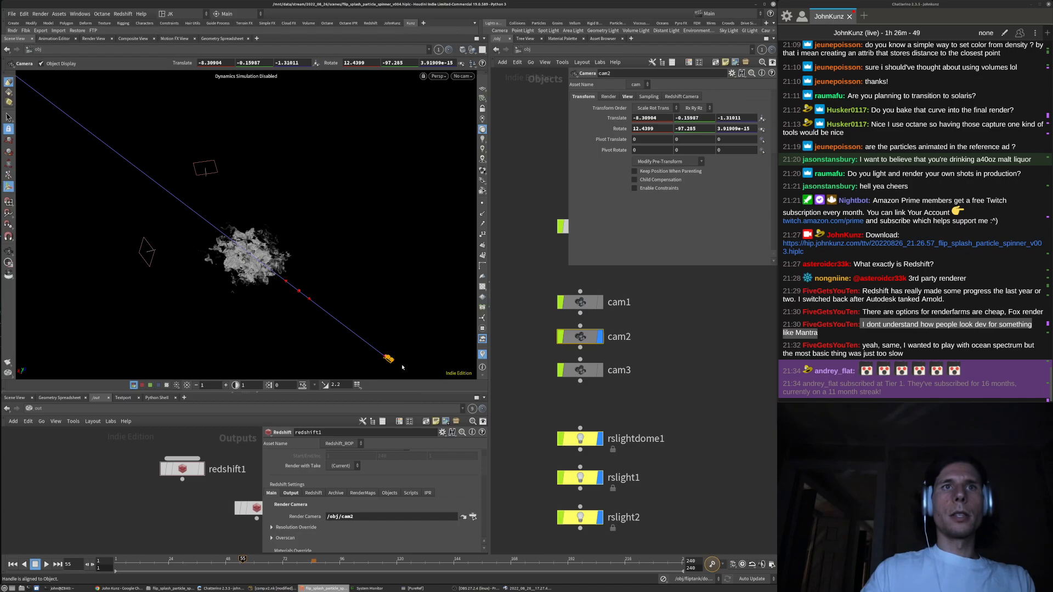
pyautogui.rightClick(388, 360)
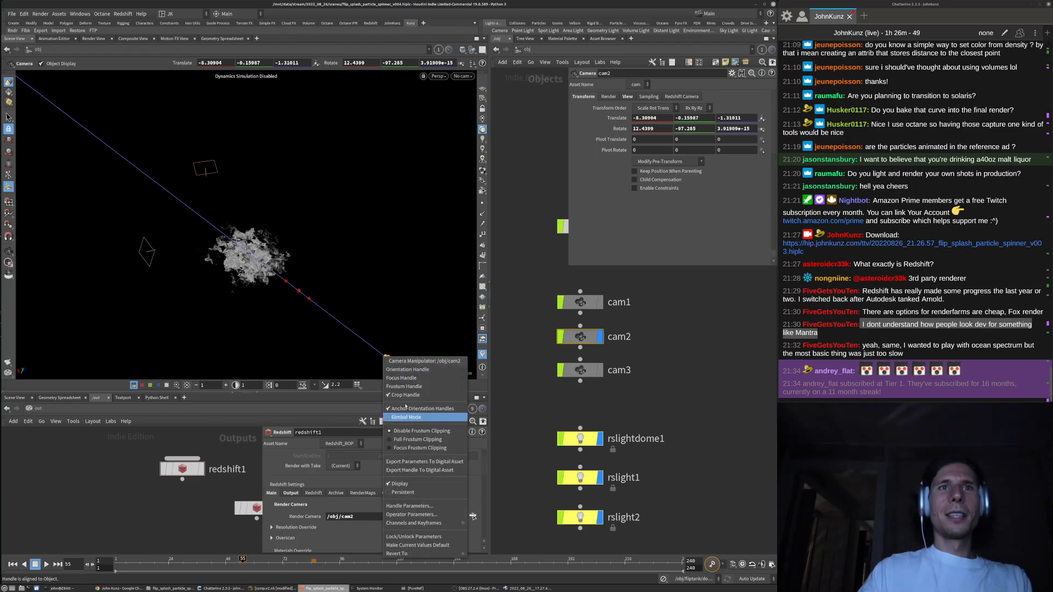
pyautogui.click(408, 387)
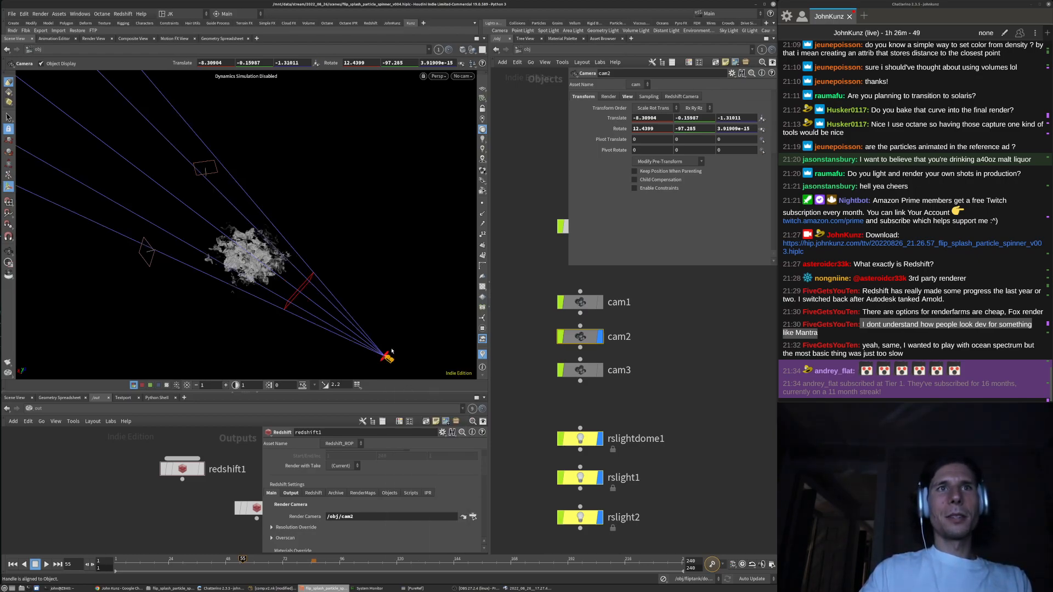
# Examine how cam2's frustum covers the splash particles from several angles and distances
pyautogui.keyDown('alt'); pyautogui.moveTo(331, 222); pyautogui.dragTo(179, 221); pyautogui.keyUp('alt')
pyautogui.keyDown('alt'); pyautogui.moveTo(333, 268); pyautogui.dragTo(320, 216, button='middle'); pyautogui.keyUp('alt')
pyautogui.keyDown('alt'); pyautogui.moveTo(320, 216); pyautogui.dragTo(301, 253, button='right'); pyautogui.keyUp('alt')
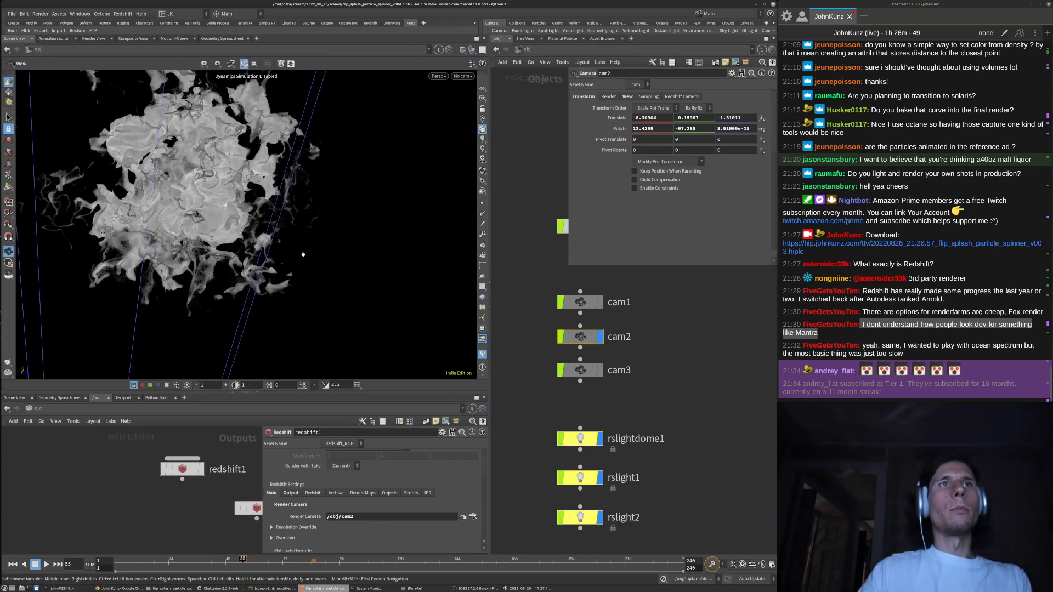
pyautogui.keyDown('alt'); pyautogui.moveTo(297, 177); pyautogui.dragTo(307, 212); pyautogui.keyUp('alt')
pyautogui.keyDown('alt'); pyautogui.moveTo(308, 211); pyautogui.dragTo(336, 275, button='right'); pyautogui.keyUp('alt')
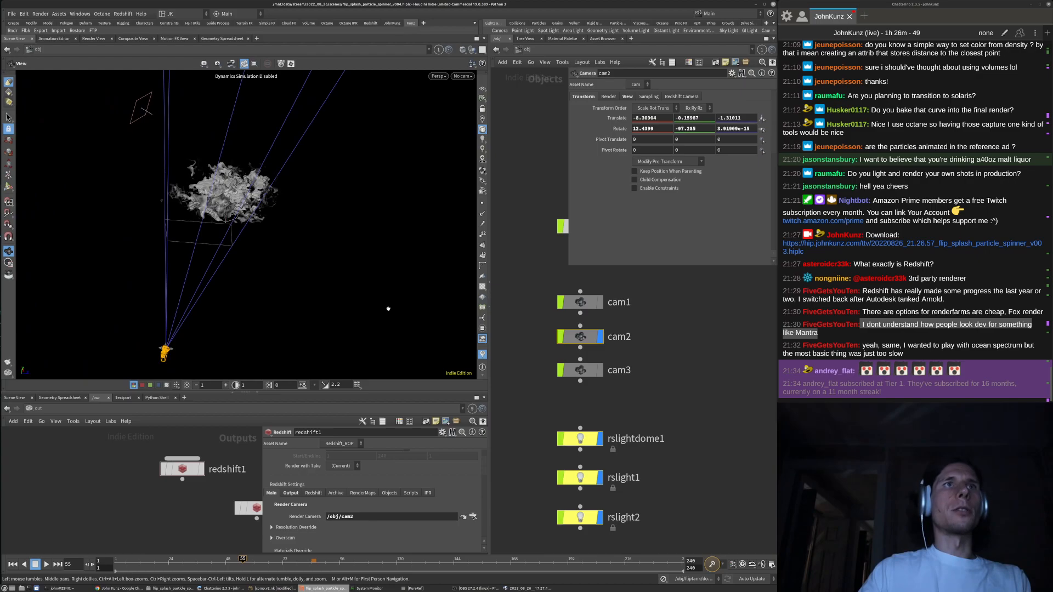
# Open the fliptank geometry network and check the node information of blast1
pyautogui.moveTo(648, 337); pyautogui.dragTo(626, 390, button='middle')
pyautogui.scroll(-1, 626, 391)
pyautogui.doubleClick(568, 299)
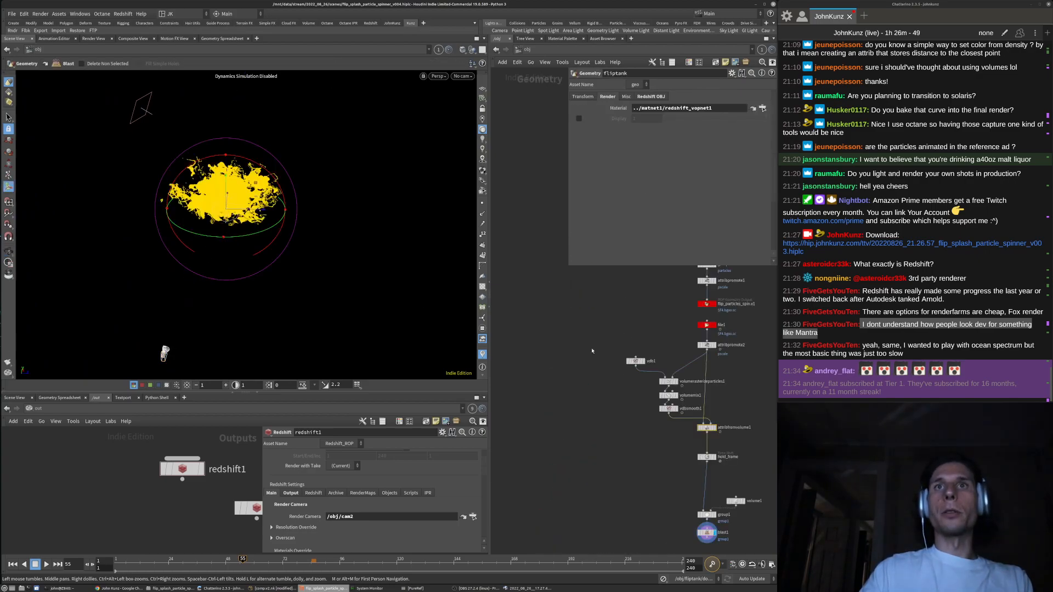
pyautogui.moveTo(695, 524); pyautogui.dragTo(636, 466, button='middle')
pyautogui.scroll(3, 647, 476)
pyautogui.middleClick(647, 472)
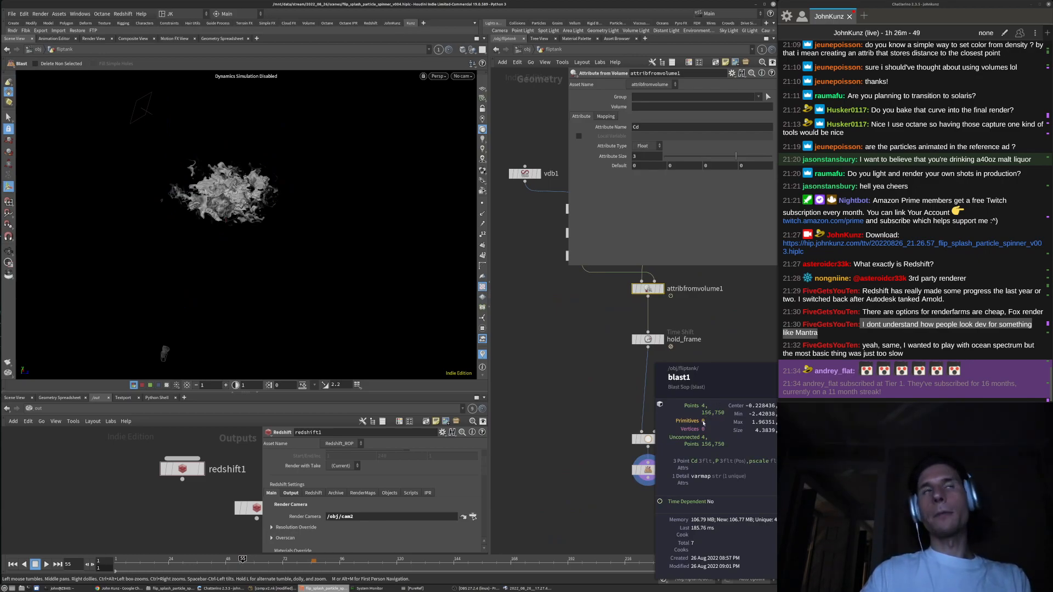
# Set the scene view to look through cam2 again
pyautogui.click(462, 76)
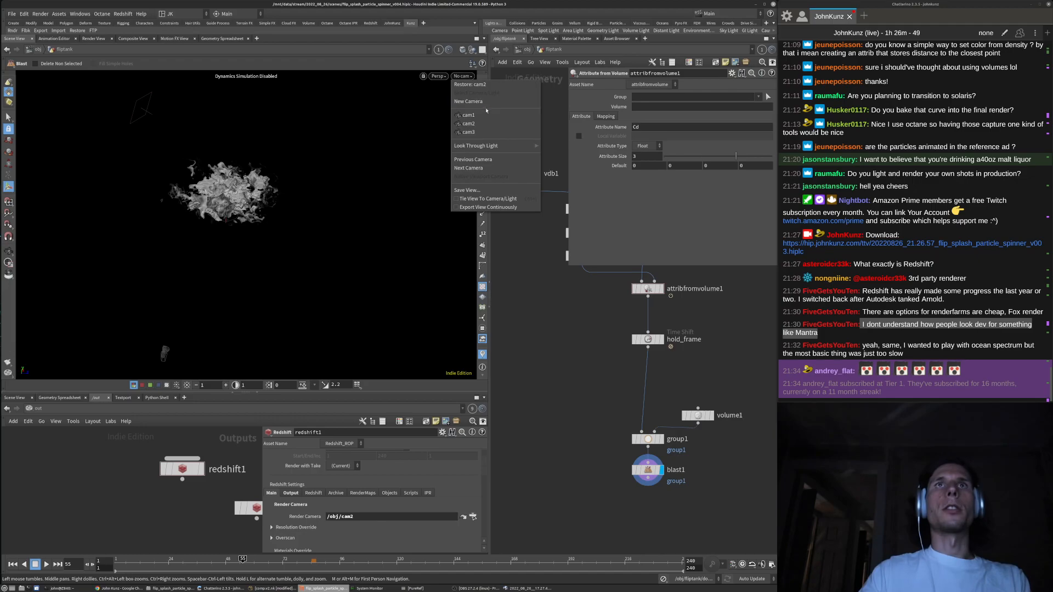
pyautogui.click(468, 124)
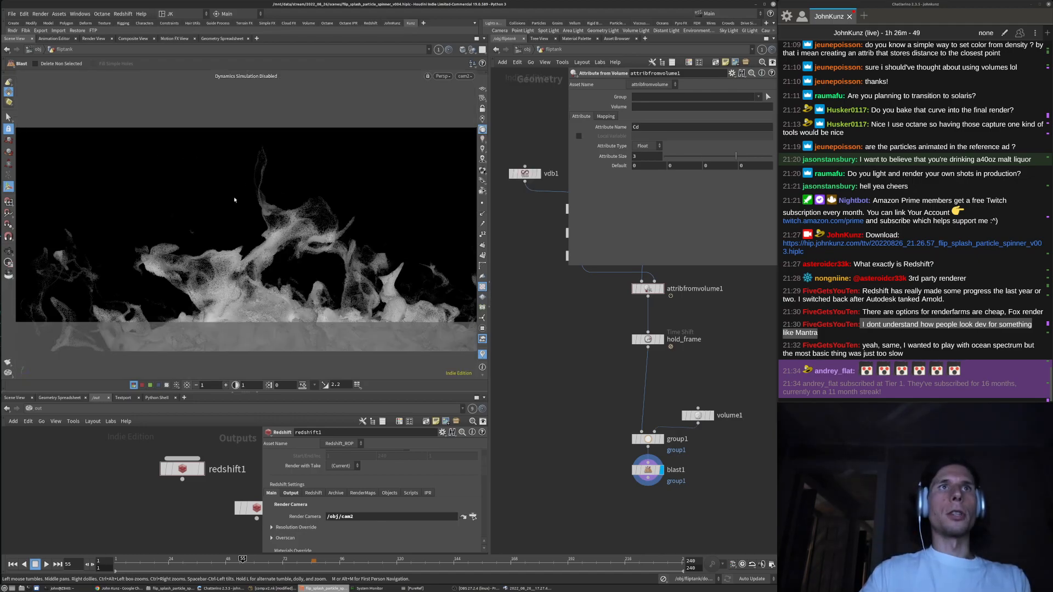
pyautogui.scroll(2, 560, 340)
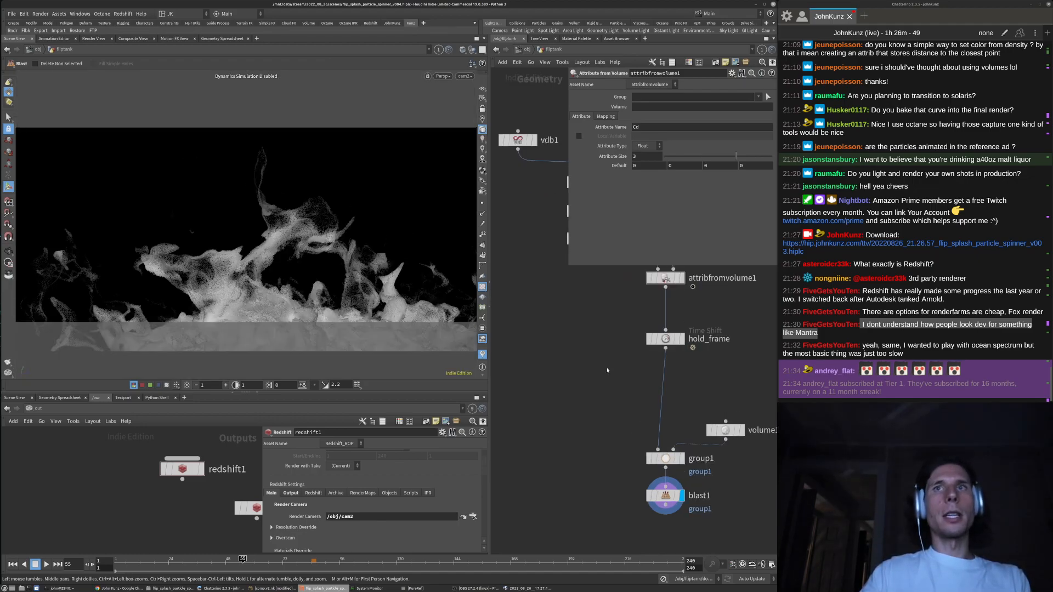
pyautogui.scroll(-3, 588, 360)
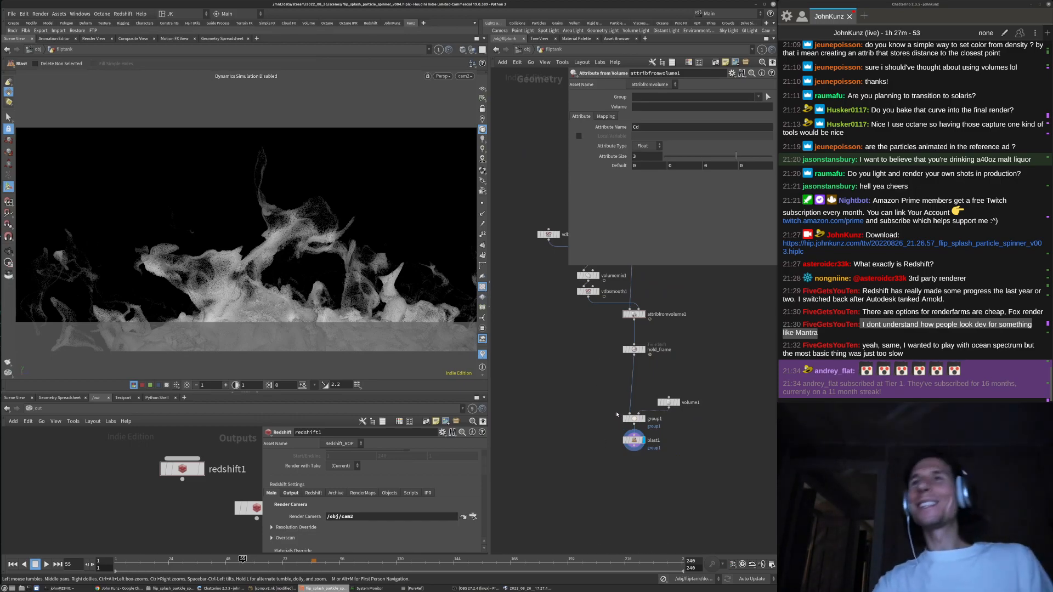
pyautogui.moveTo(576, 330); pyautogui.dragTo(569, 323, button='middle')
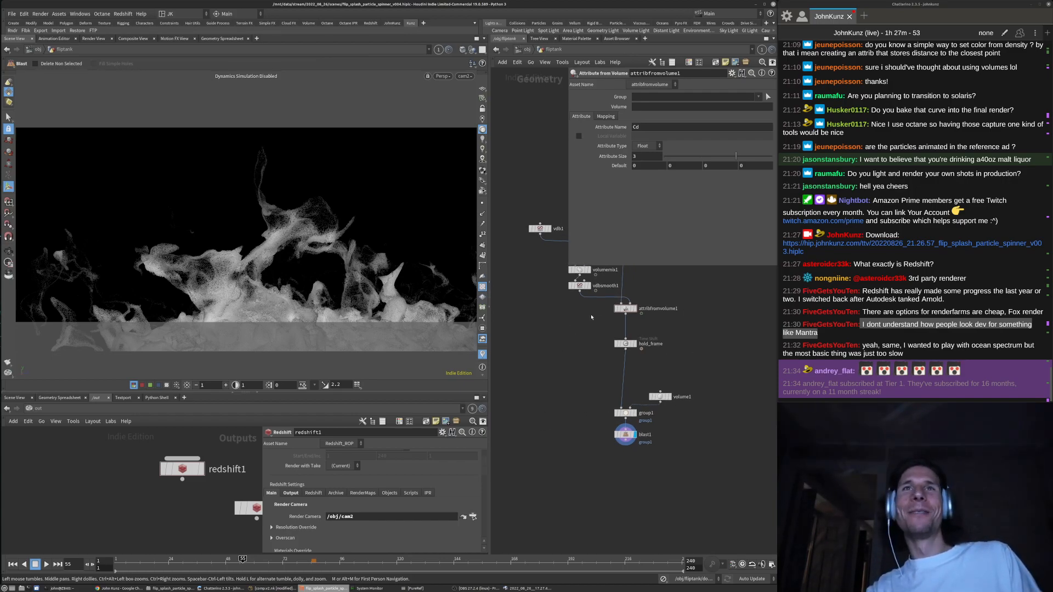
pyautogui.press('u')
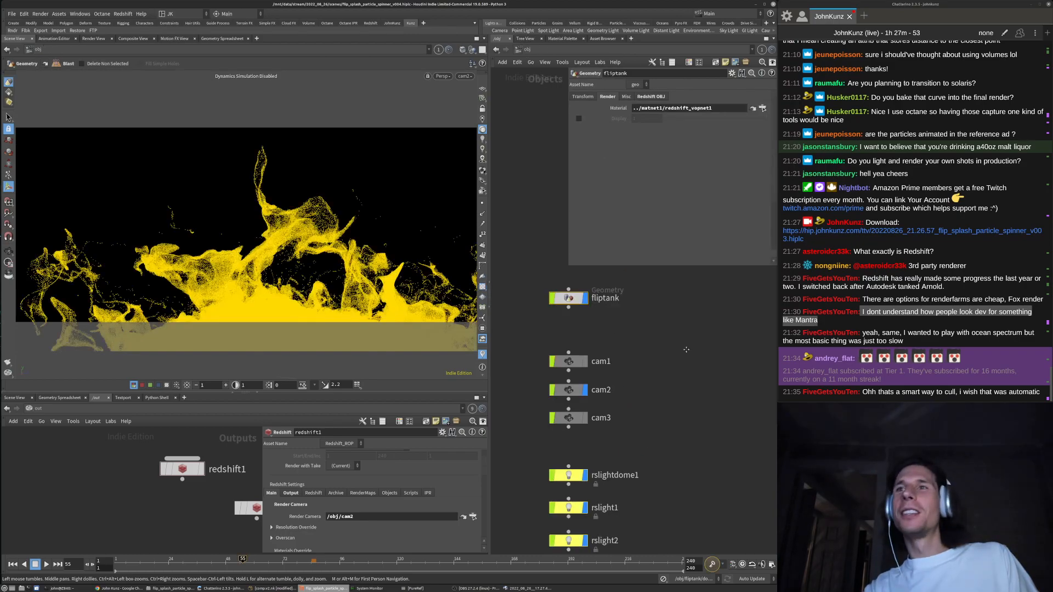
pyautogui.moveTo(678, 324); pyautogui.dragTo(659, 370, button='middle')
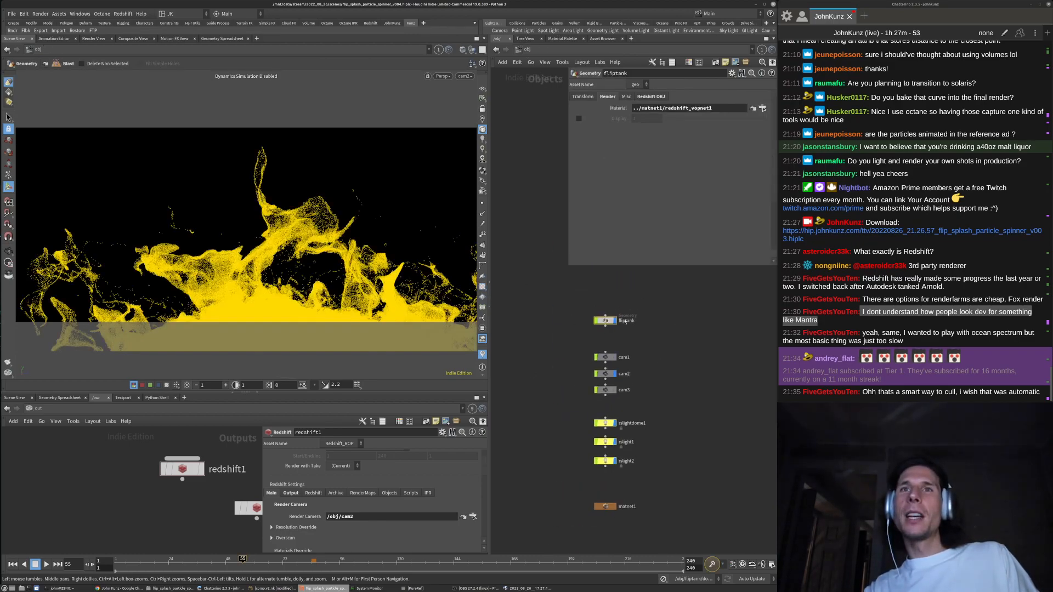
pyautogui.scroll(4, 605, 319)
pyautogui.doubleClick(608, 323)
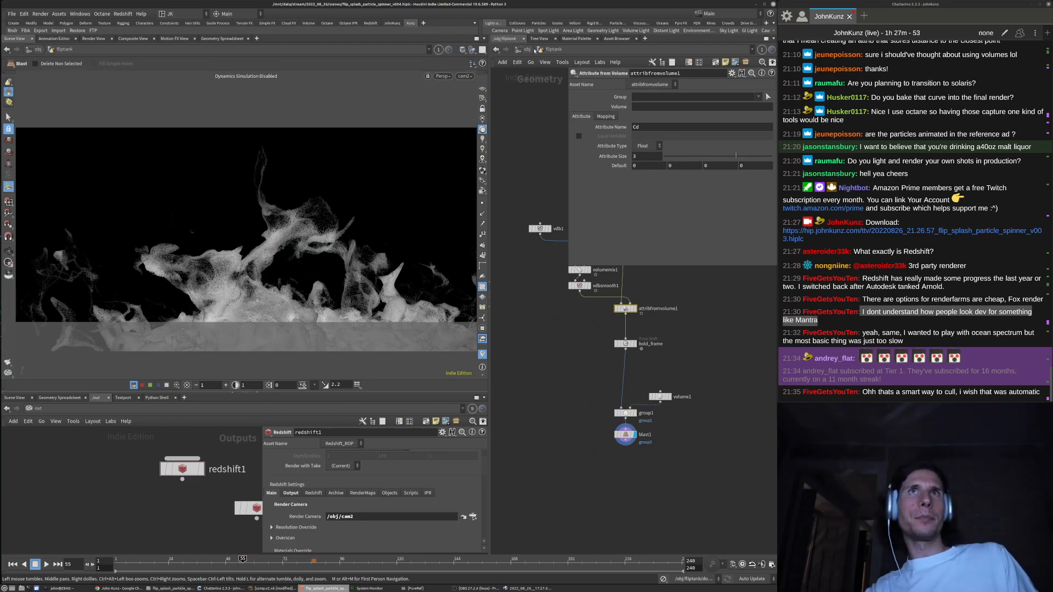
# Return to the object level, examine the splash and surrounding lights from outside the camera, and restore the cam2 view
pyautogui.click(529, 50)
pyautogui.scroll(-8, 279, 254)
pyautogui.keyDown('alt'); pyautogui.moveTo(329, 205); pyautogui.dragTo(312, 258); pyautogui.keyUp('alt')
pyautogui.scroll(-3, 353, 254)
pyautogui.press('s')
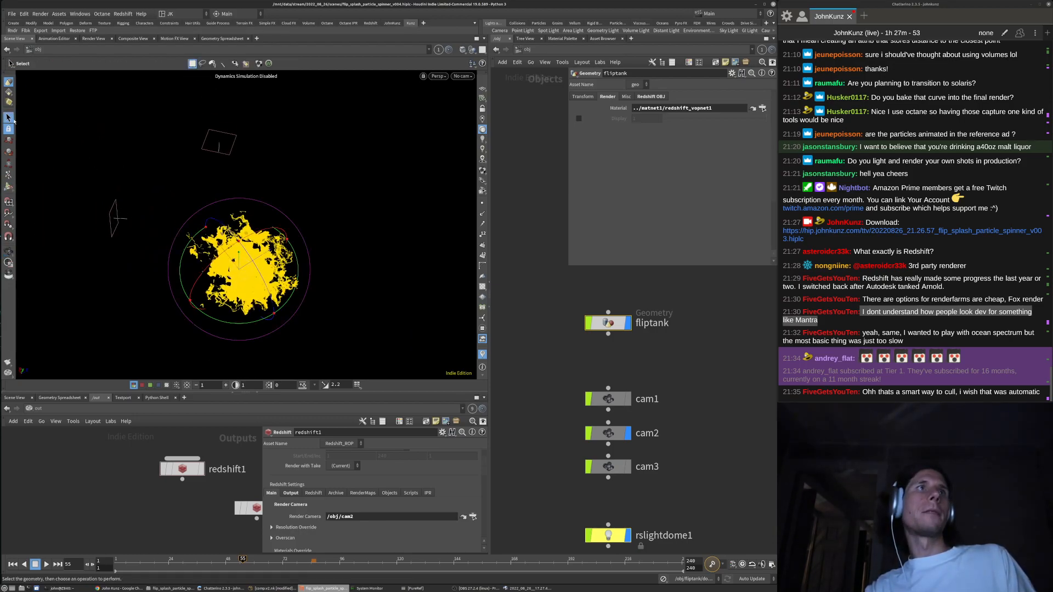
pyautogui.keyDown('alt'); pyautogui.moveTo(273, 297); pyautogui.dragTo(251, 241, button='middle'); pyautogui.keyUp('alt')
pyautogui.moveTo(251, 242); pyautogui.dragTo(258, 315)
pyautogui.press('s')
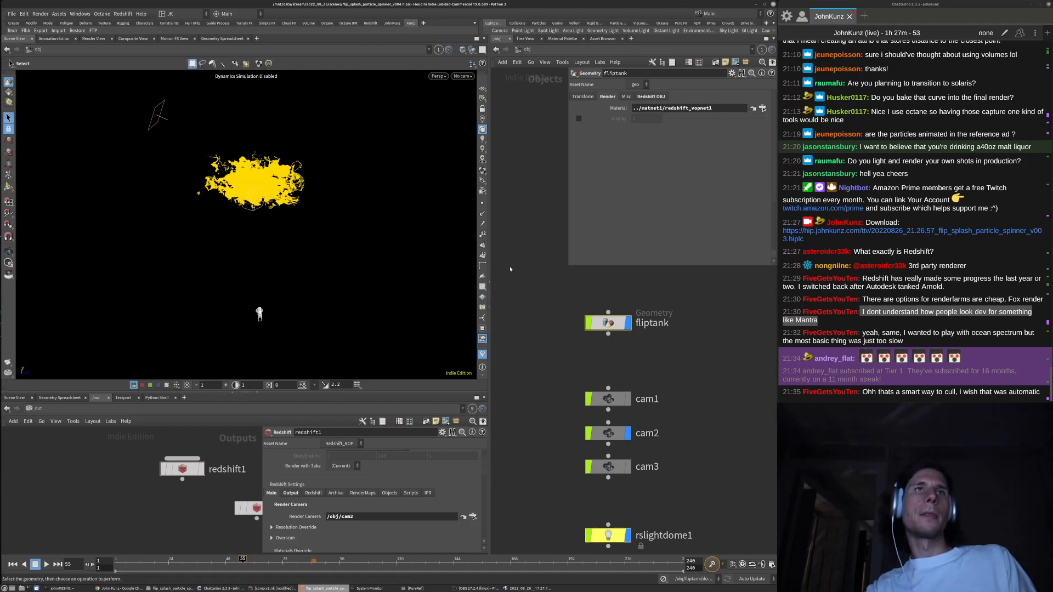
pyautogui.click(517, 274)
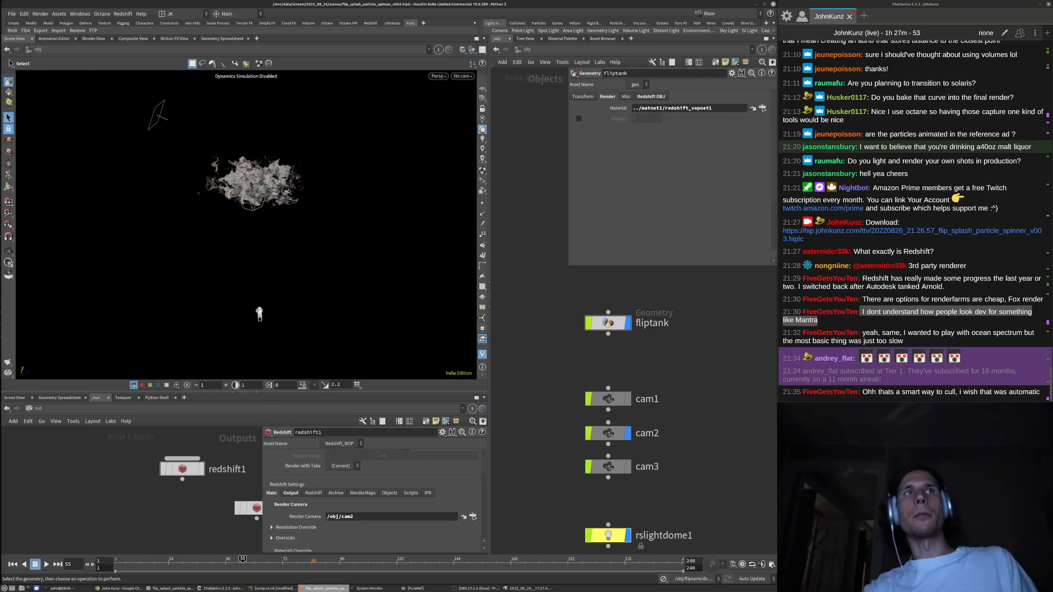
pyautogui.press('[')
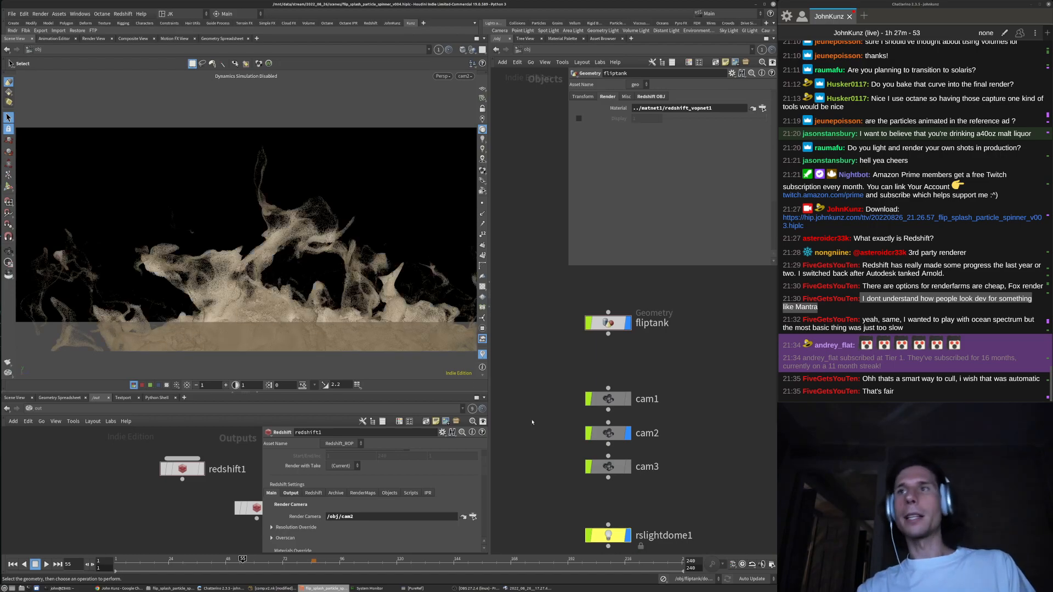
# Move the redshift_ipr1 output node directly below redshift1
pyautogui.moveTo(707, 389); pyautogui.dragTo(660, 348, button='middle')
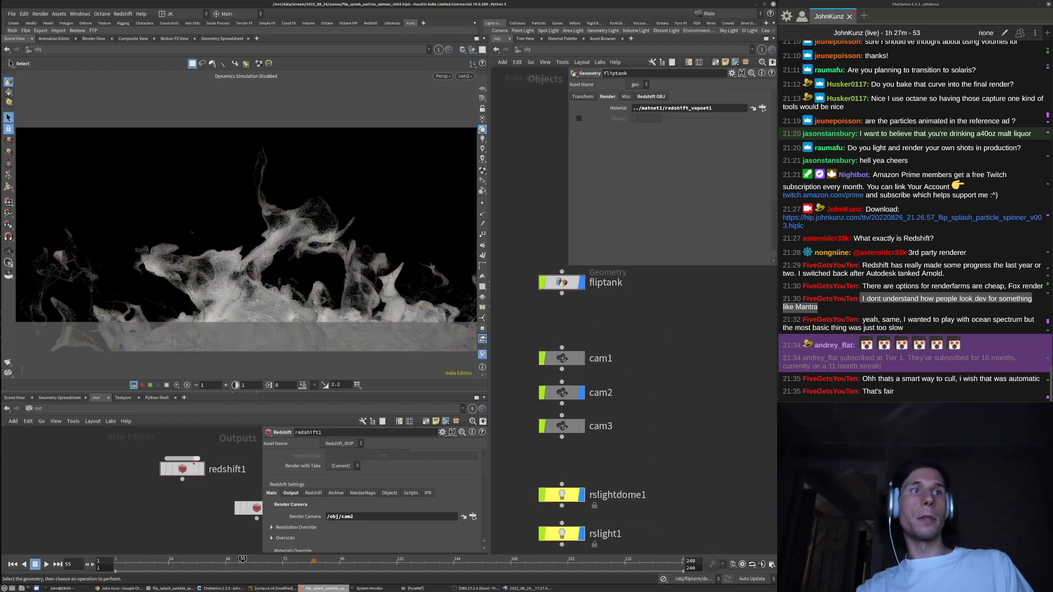
pyautogui.moveTo(215, 504); pyautogui.dragTo(163, 498, button='middle')
pyautogui.scroll(-1, 163, 498)
pyautogui.moveTo(190, 505); pyautogui.dragTo(129, 516)
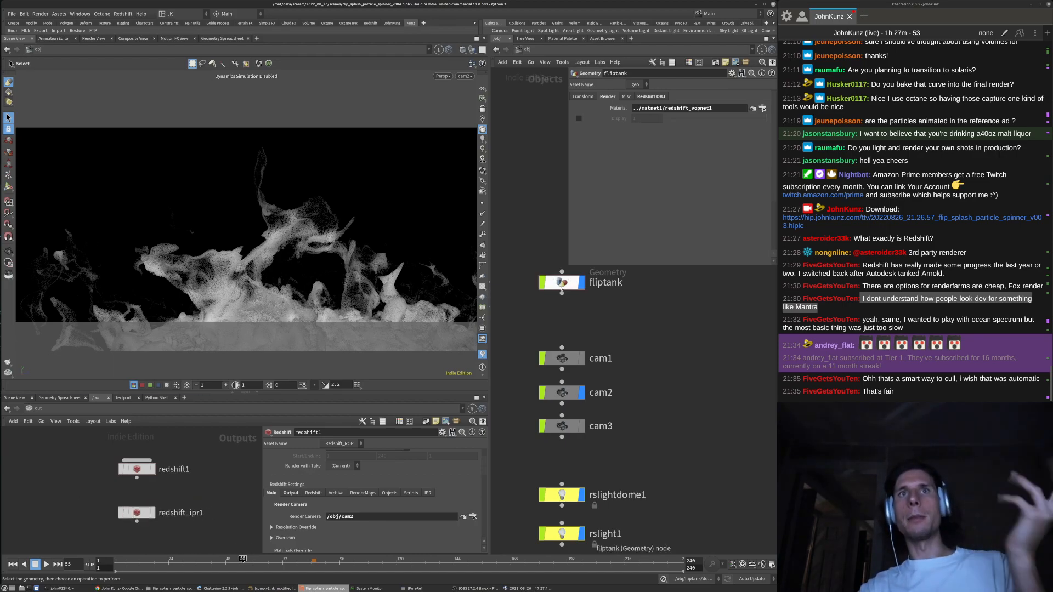
pyautogui.scroll(-1, 202, 483)
# Check volume1's camera and window settings inside the fliptank network, and return to the object level
pyautogui.doubleClick(562, 282)
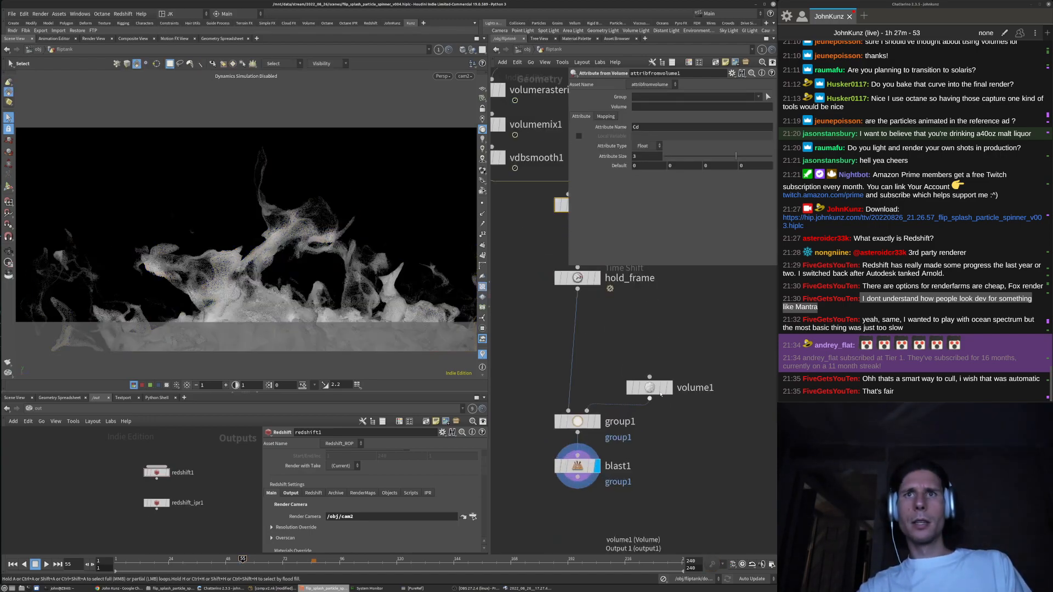
pyautogui.click(661, 393)
pyautogui.scroll(-3, 672, 340)
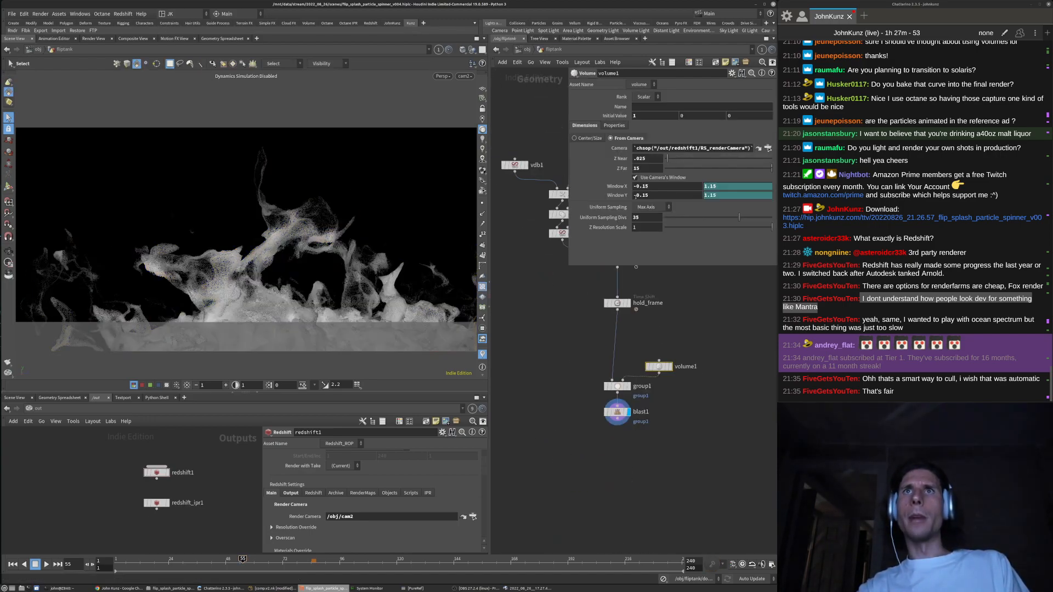
pyautogui.click(527, 49)
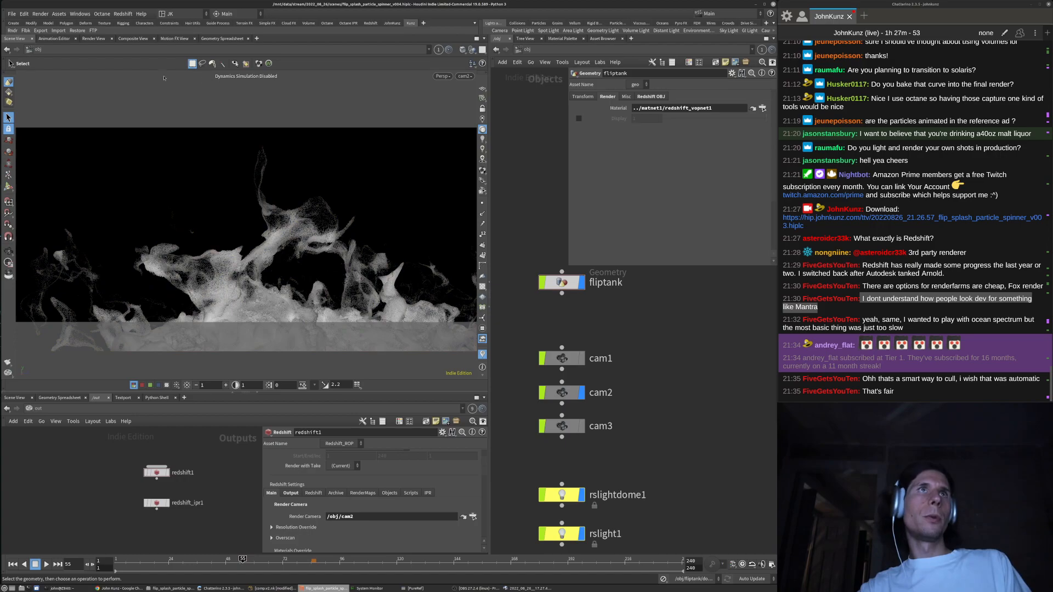
# Open the Redshift Render View, rendering from /obj/cam2 with its color controls turned off
pyautogui.click(123, 14)
pyautogui.click(137, 48)
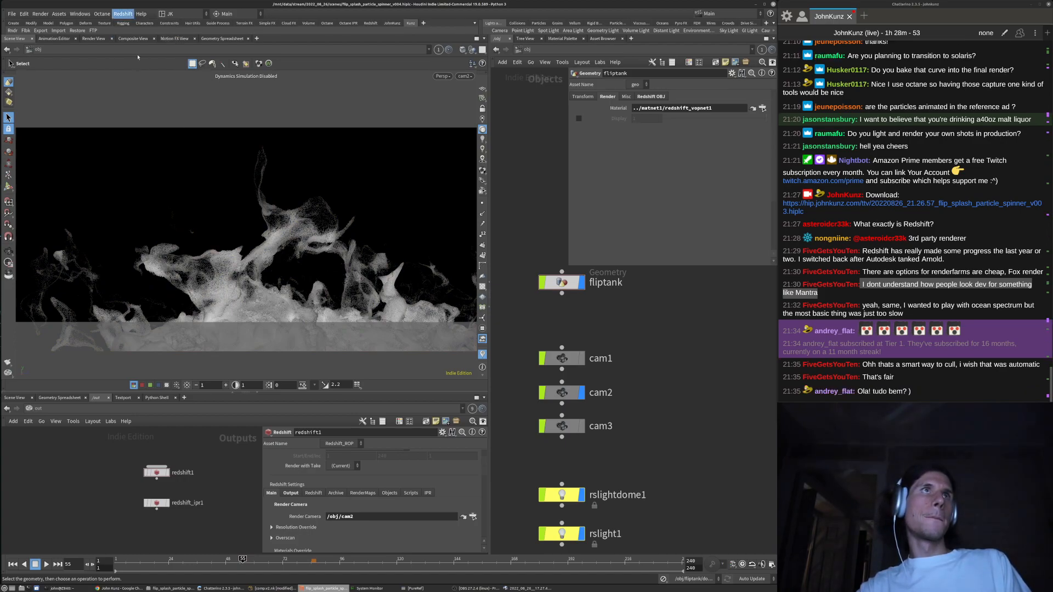
pyautogui.moveTo(377, 156); pyautogui.dragTo(169, 122)
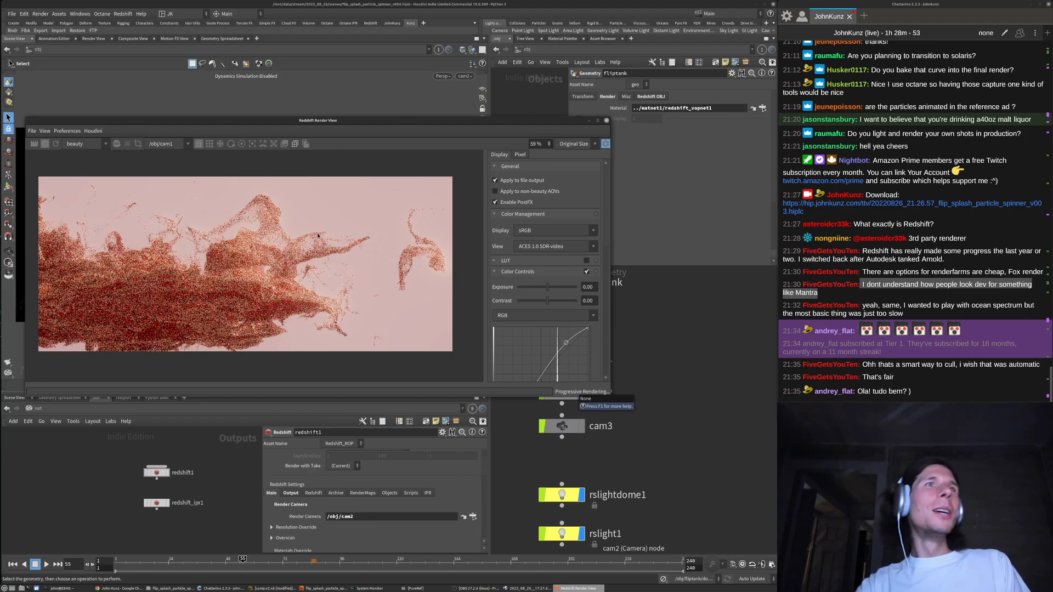
pyautogui.click(169, 145)
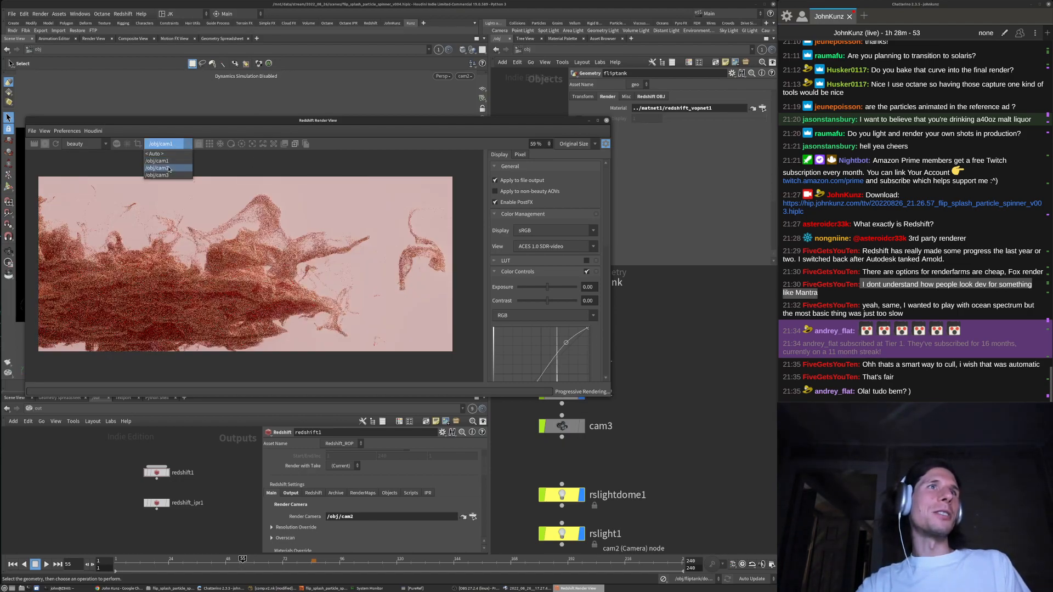
pyautogui.click(169, 167)
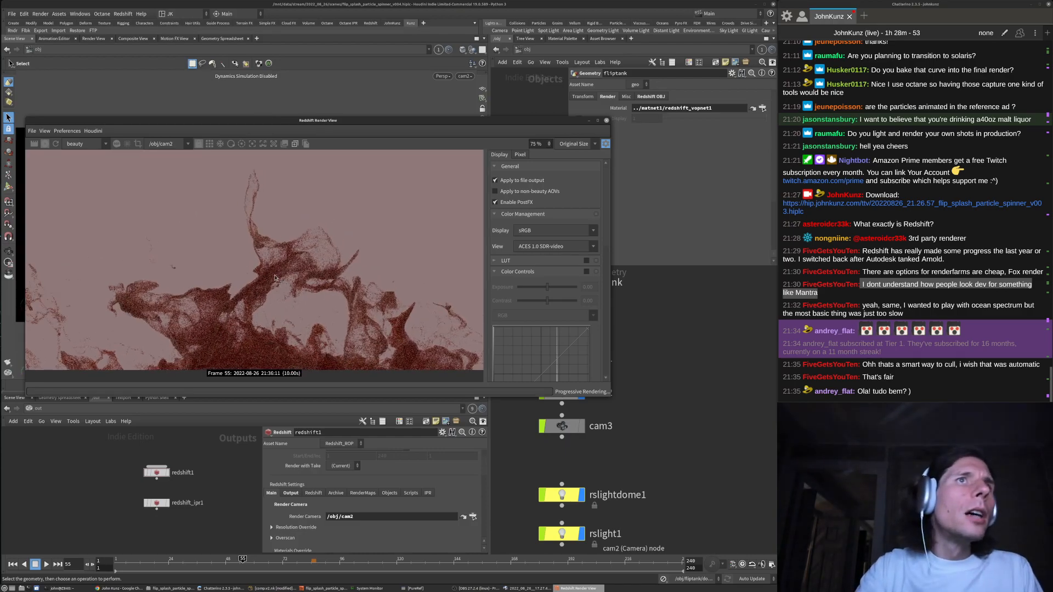
# Shrink the Redshift Render View window and place it below the splash in the viewport, with the whole rendered image in view
pyautogui.moveTo(353, 123); pyautogui.dragTo(345, 230)
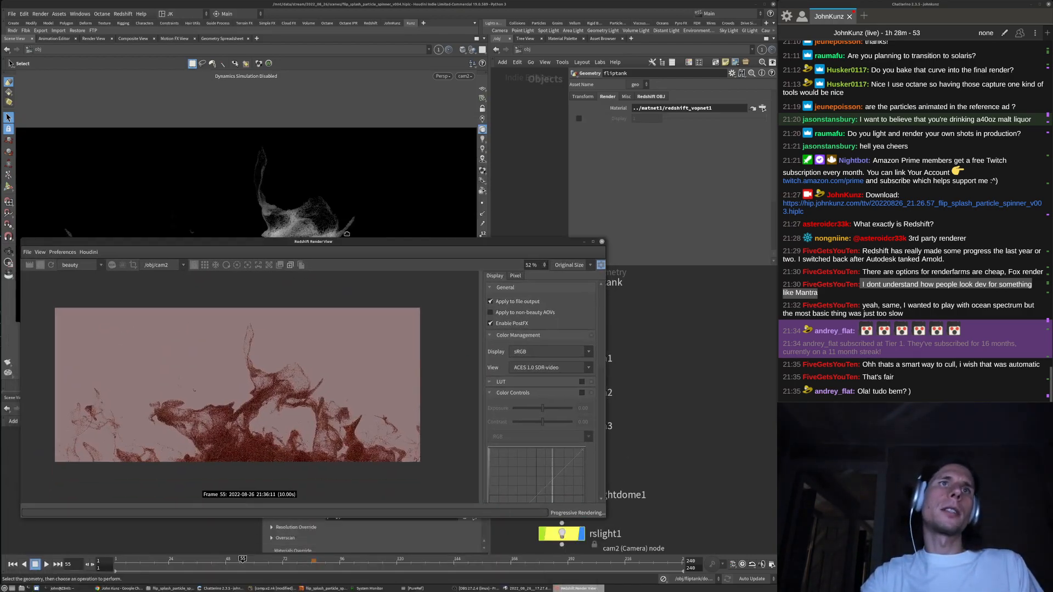
pyautogui.moveTo(605, 232); pyautogui.dragTo(503, 284)
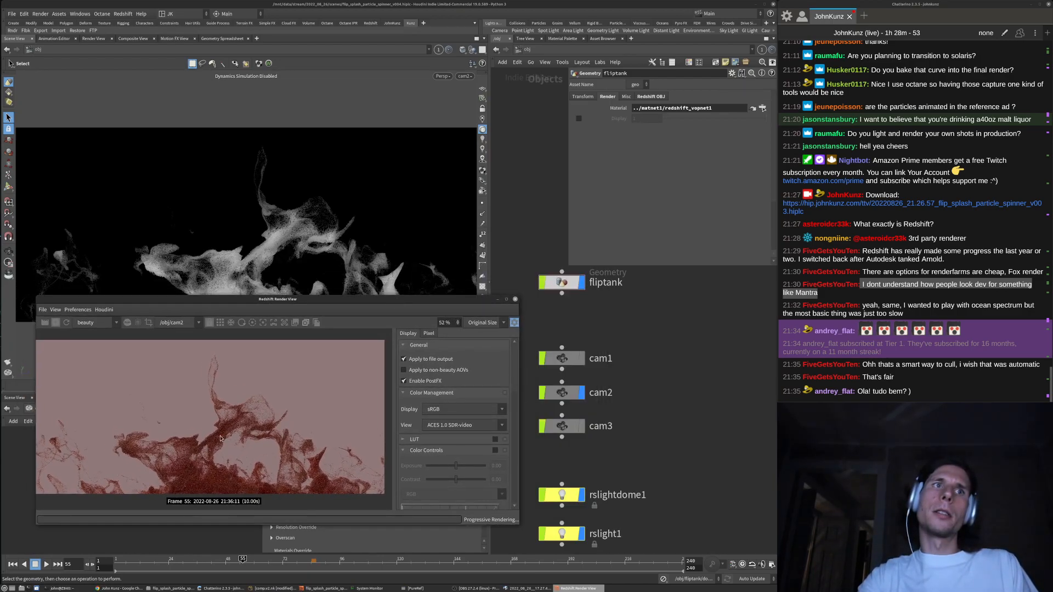
pyautogui.scroll(-1, 213, 413)
# Turn off the two area lights, rslight1 and rslight2
pyautogui.moveTo(635, 451); pyautogui.dragTo(663, 347, button='middle')
pyautogui.click(589, 392)
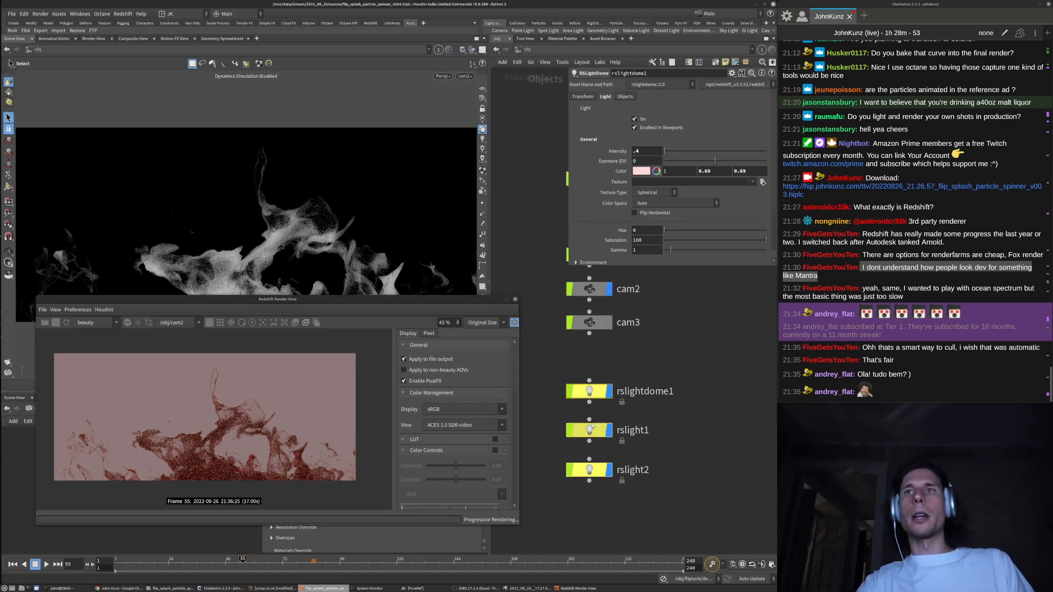
pyautogui.click(589, 430)
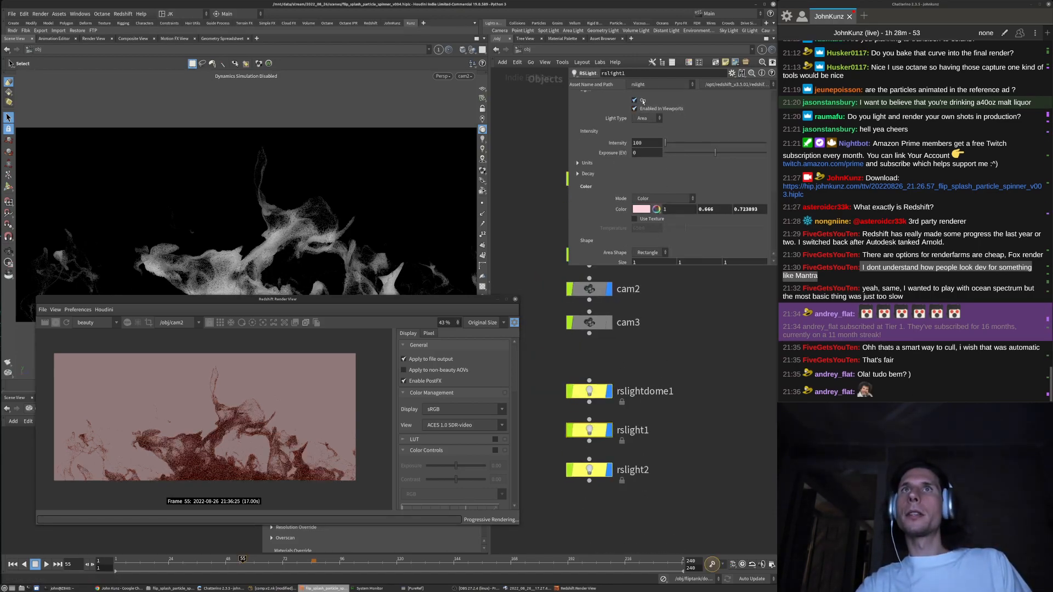
pyautogui.click(589, 468)
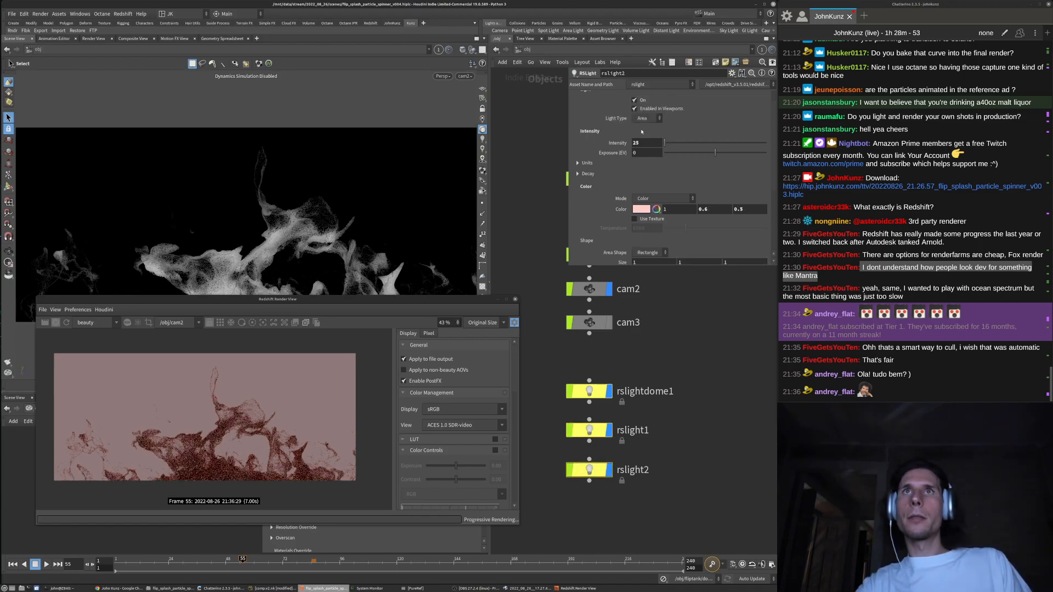
# Set the intensity of rslightdome1 to .6
pyautogui.click(589, 391)
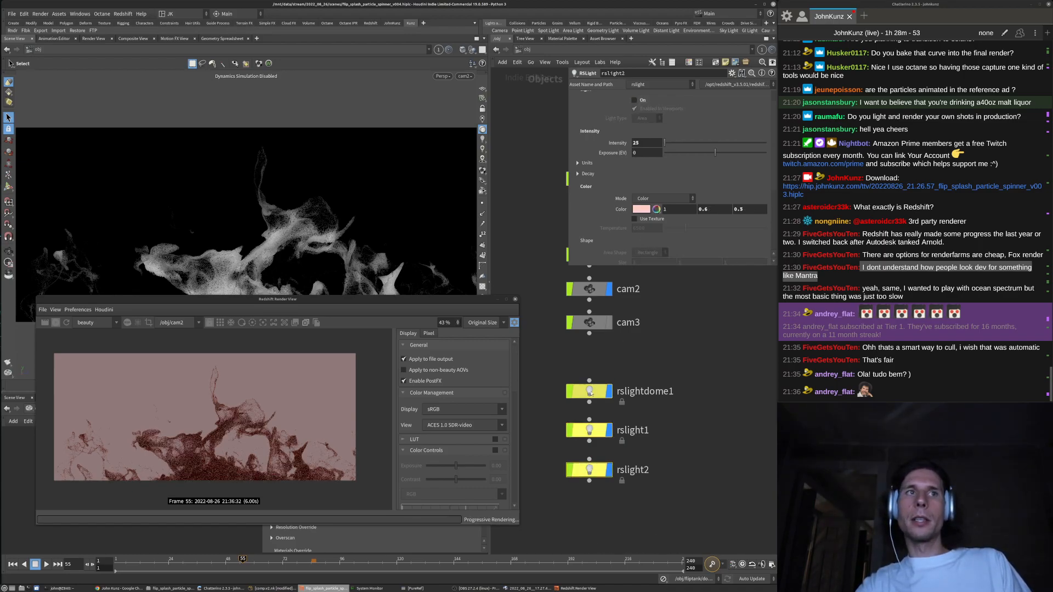
pyautogui.press('BackSpace')
pyautogui.write('6')
pyautogui.press('Return')
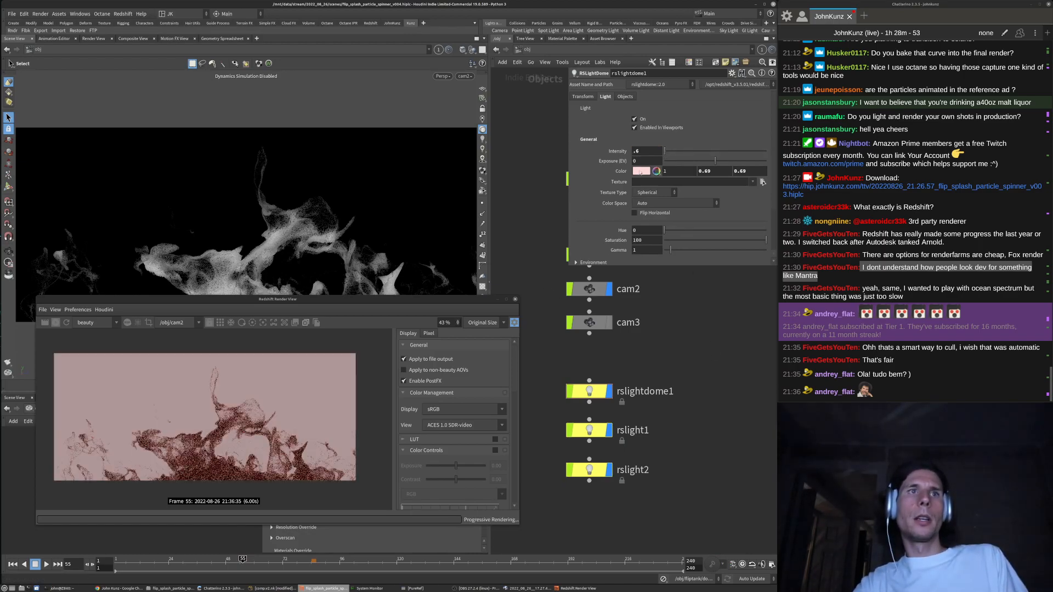
# Change rslightdome1's color to light green with hue 110.8 and saturation 0.442
pyautogui.click(640, 171)
pyautogui.click(432, 209)
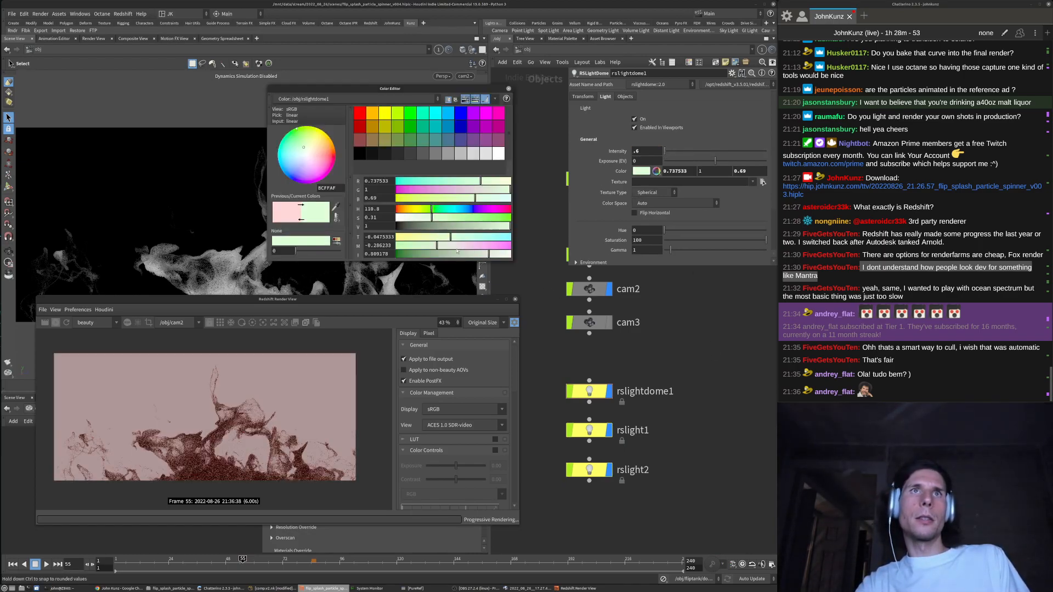
pyautogui.click(415, 218)
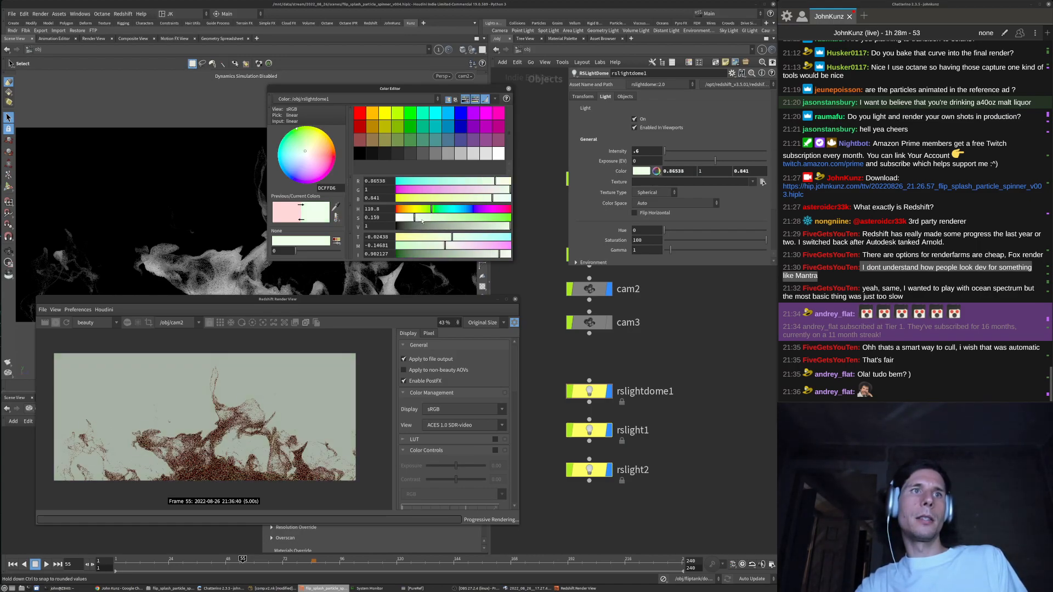
pyautogui.moveTo(426, 219); pyautogui.dragTo(447, 218)
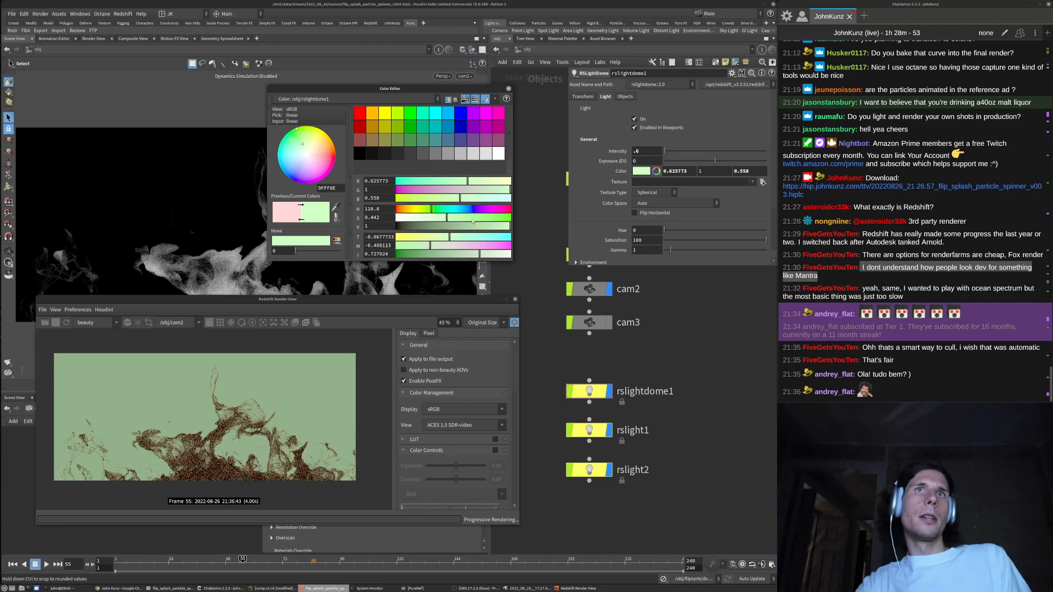
pyautogui.click(509, 88)
# Open Material1 in matnet1's redshift_vopnet1 network and set its diffuse color to white (1, 1, 1)
pyautogui.moveTo(622, 269); pyautogui.dragTo(622, 334, button='middle')
pyautogui.scroll(-3, 622, 334)
pyautogui.scroll(-2, 623, 378)
pyautogui.doubleClick(606, 515)
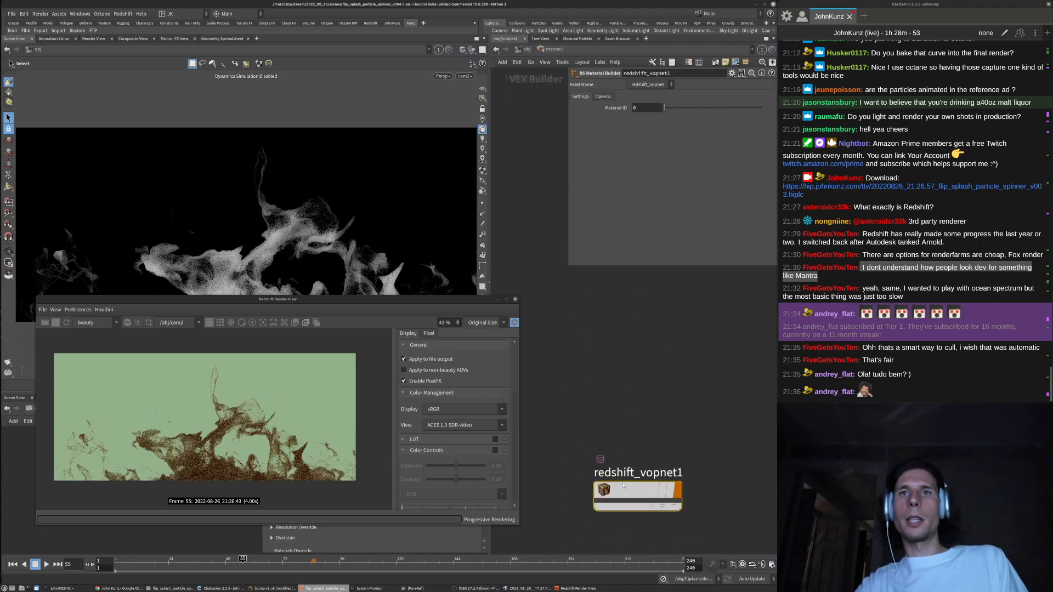
pyautogui.doubleClick(623, 486)
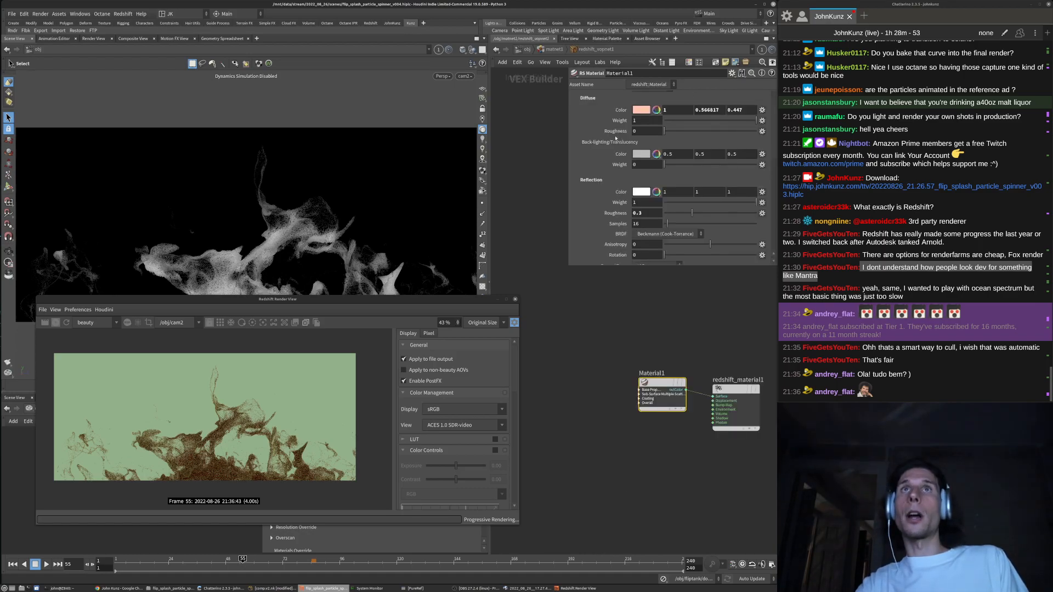
pyautogui.doubleClick(706, 132)
pyautogui.write('1')
pyautogui.press('Tab')
pyautogui.write('1')
pyautogui.press('Return')
# Set Material1's overall emission color to white (1, 1, 1)
pyautogui.click(697, 99)
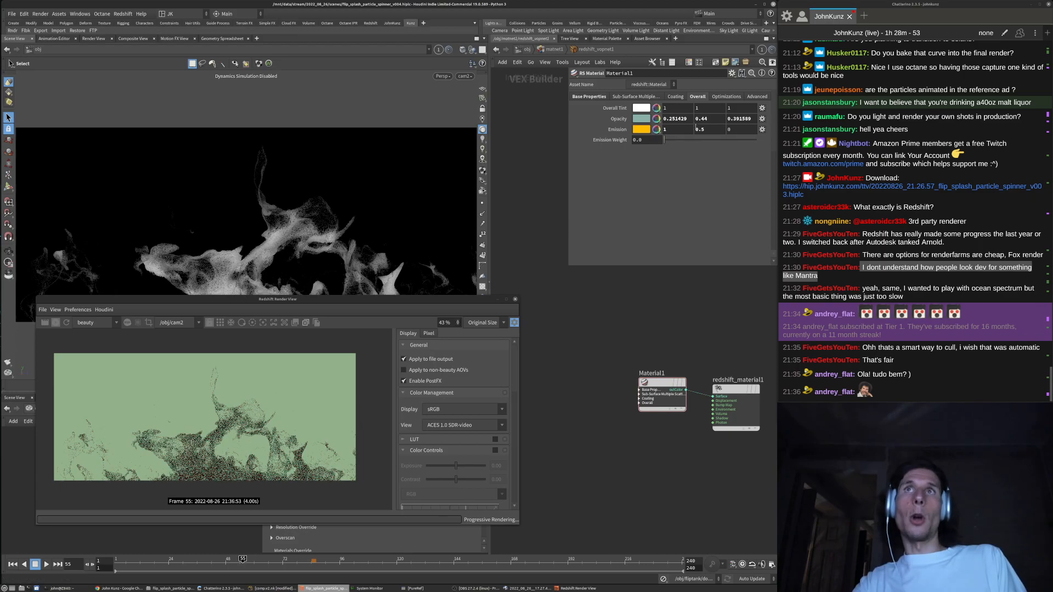
pyautogui.doubleClick(672, 129)
pyautogui.press('Tab')
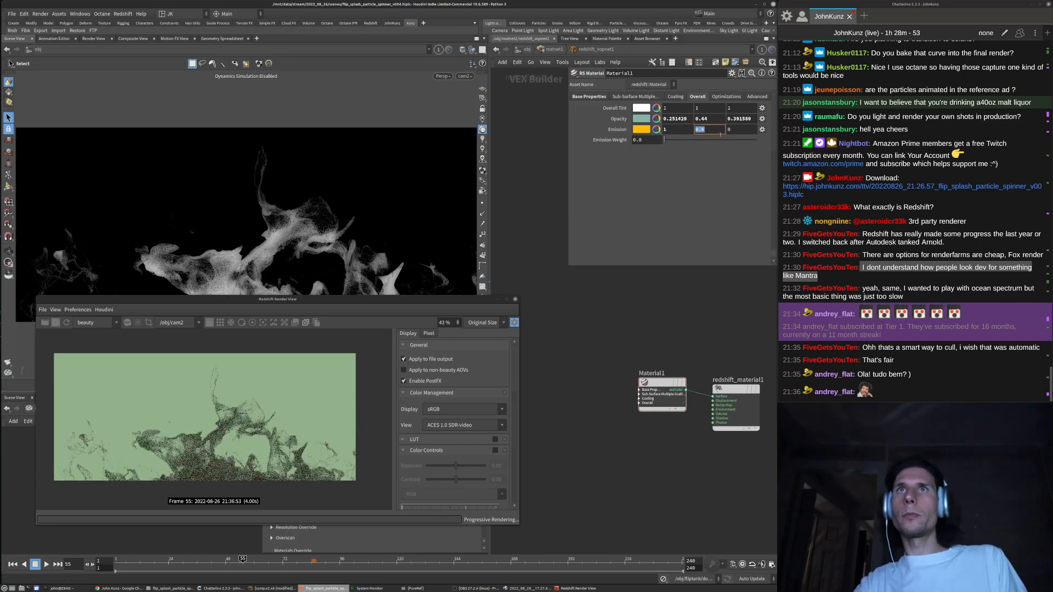
pyautogui.write('1')
pyautogui.press('Tab')
pyautogui.write('1')
pyautogui.press('Return')
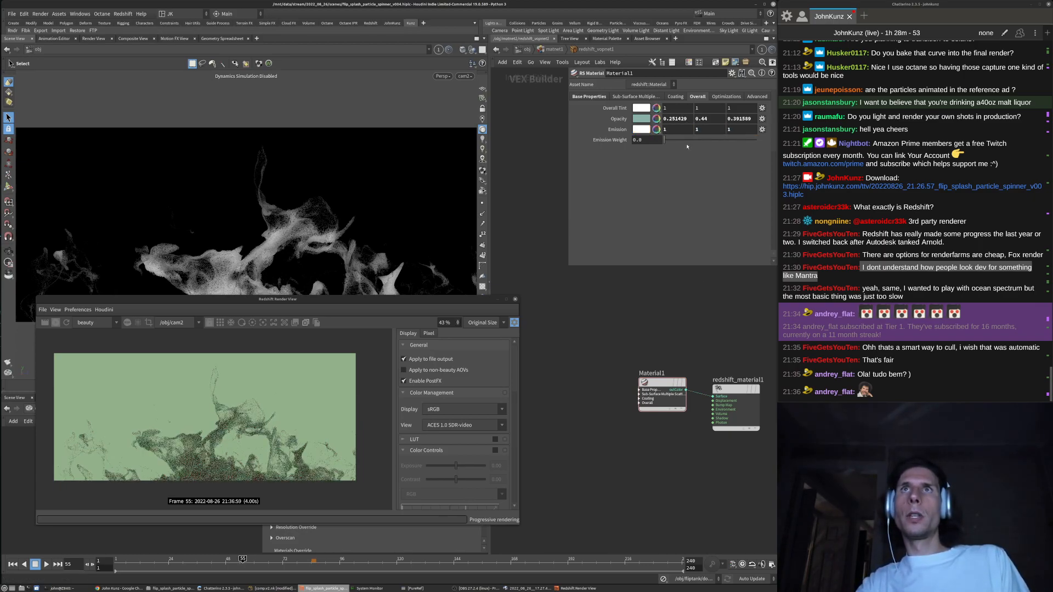
# Set Material1's overall opacity color to pink (0.75, 0.428571, 0.680223) and move the render view window clear of the viewport
pyautogui.click(647, 120)
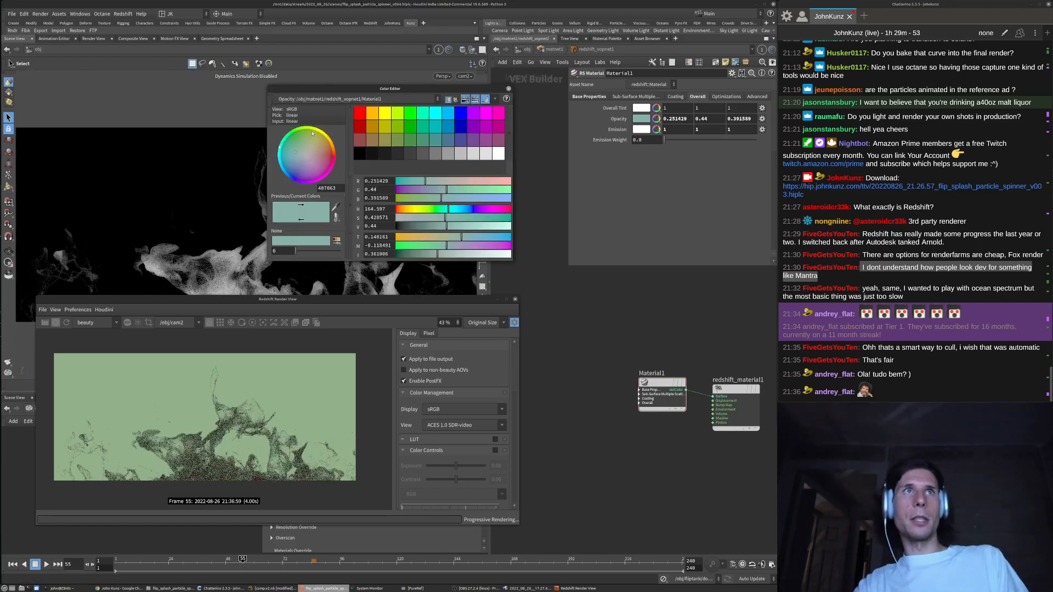
pyautogui.click(319, 183)
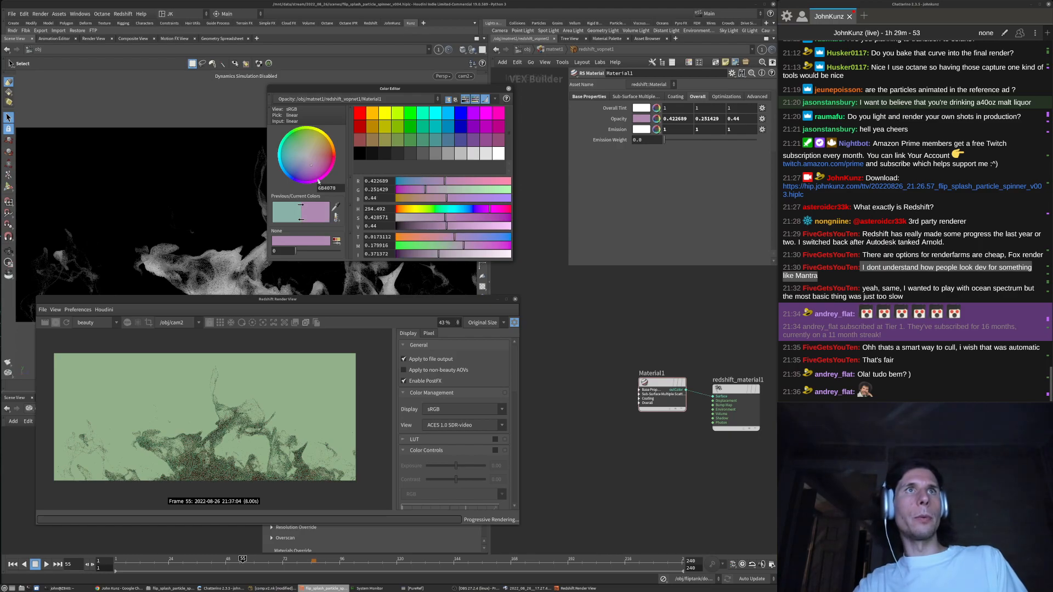
pyautogui.moveTo(318, 180); pyautogui.dragTo(325, 177)
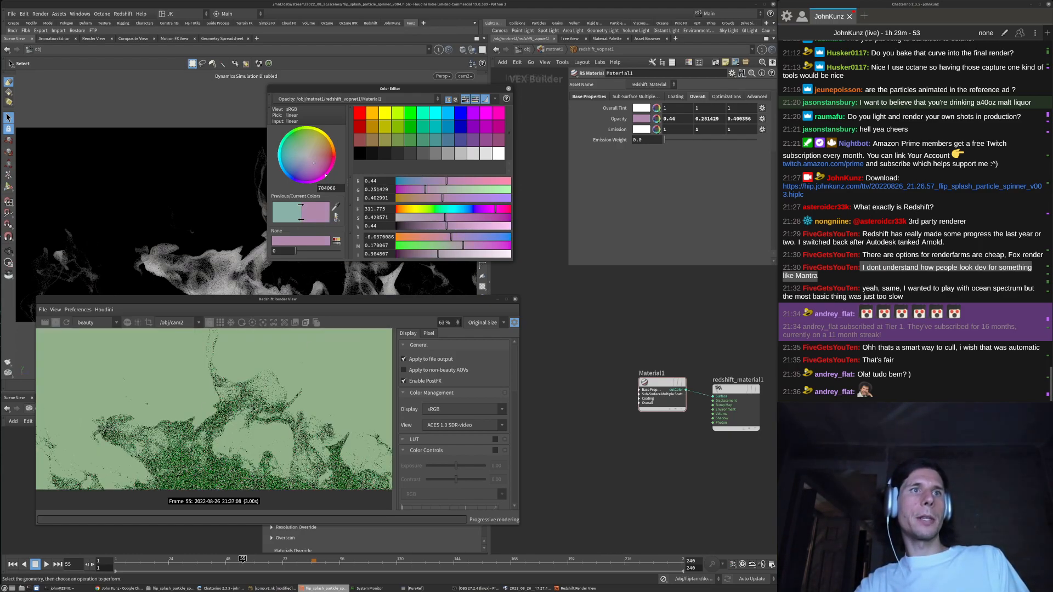
pyautogui.click(482, 227)
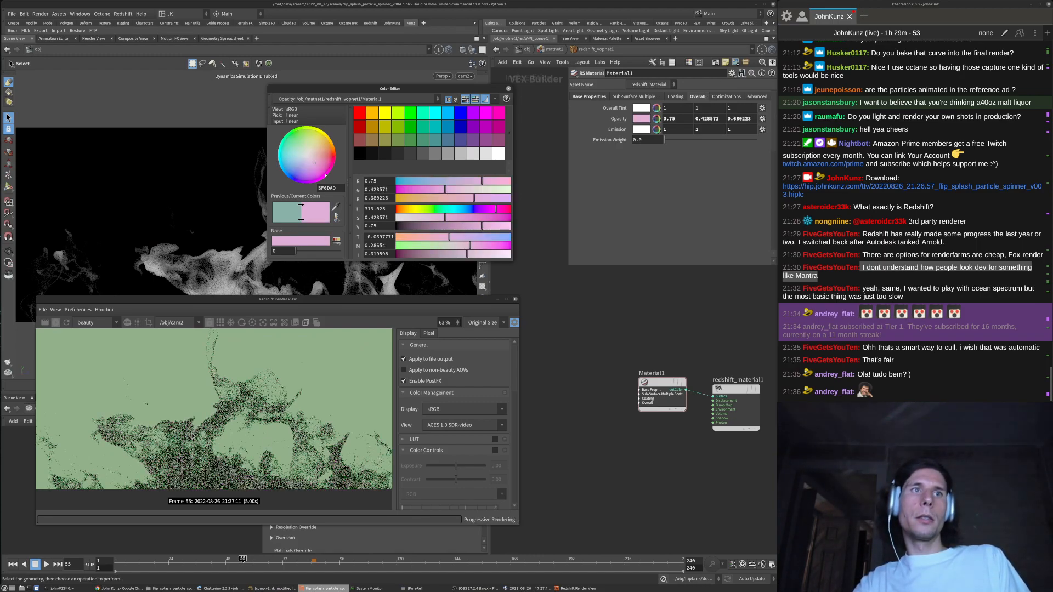
pyautogui.scroll(-2, 262, 406)
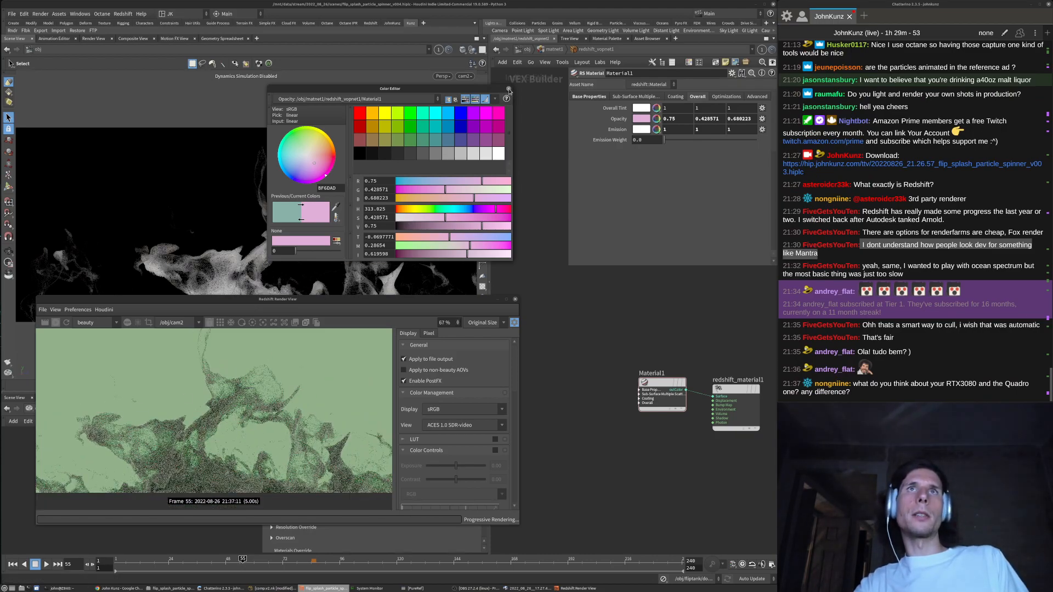
pyautogui.click(508, 88)
pyautogui.moveTo(431, 304); pyautogui.dragTo(427, 323)
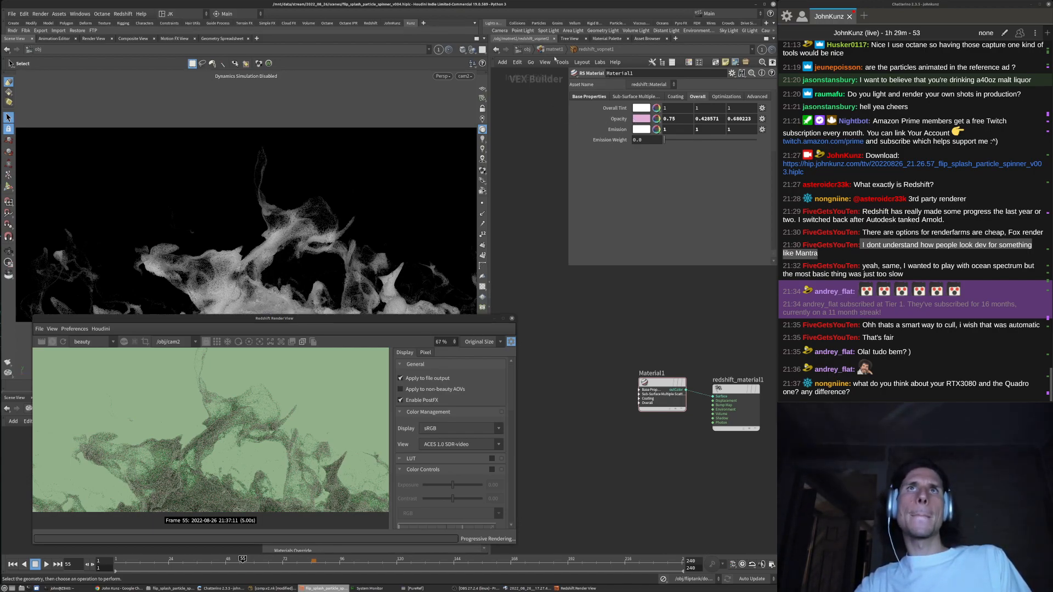
# Return to the object level and look through rslight1 with the light locked to the view
pyautogui.click(528, 49)
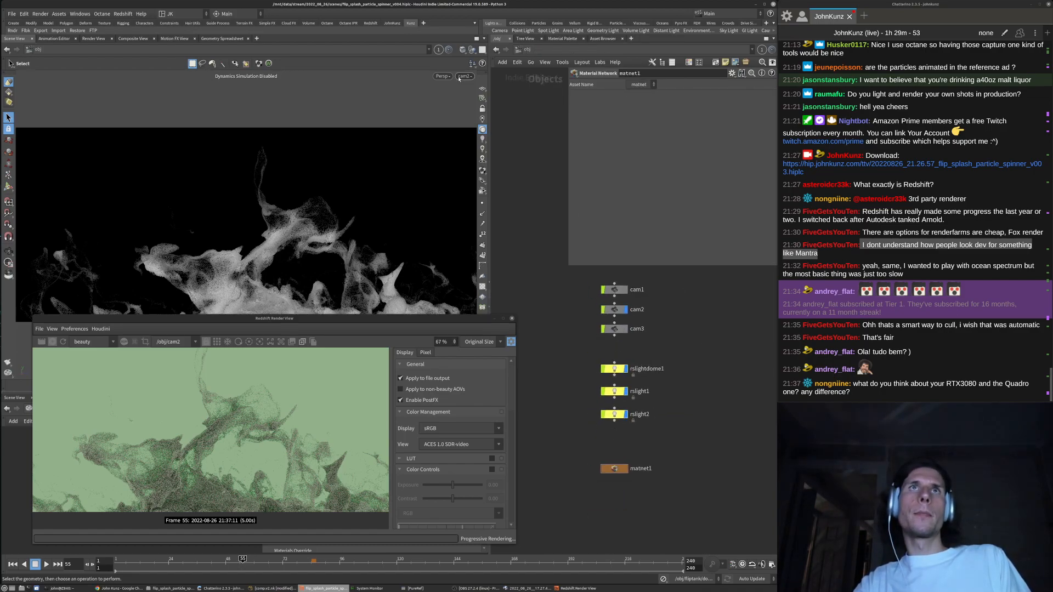
pyautogui.click(464, 76)
pyautogui.click(571, 156)
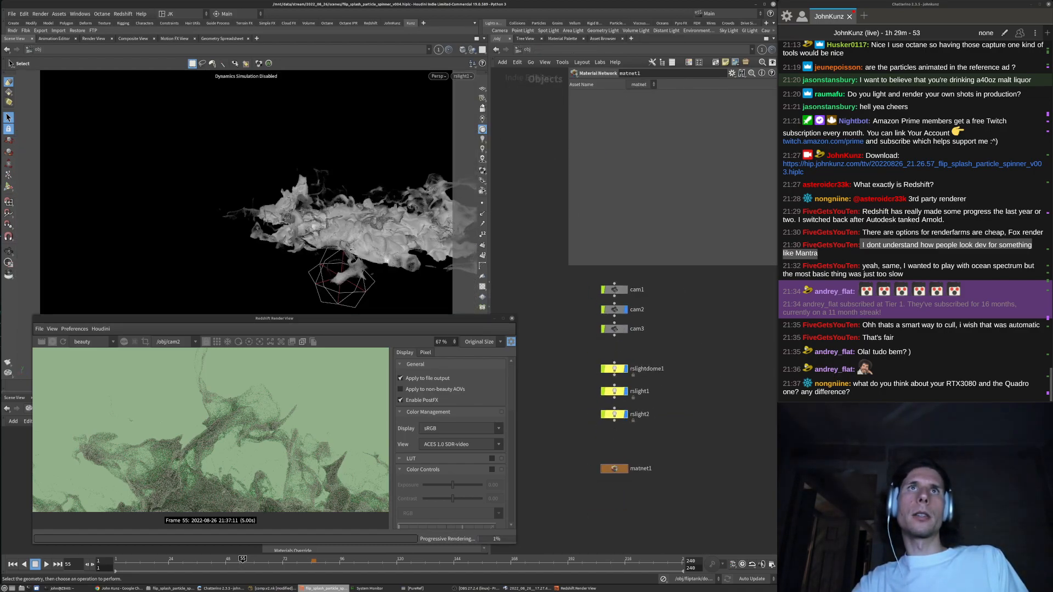
pyautogui.click(482, 108)
# Change rslight1's color to light green (0.573512, 1, 0.459)
pyautogui.click(615, 369)
pyautogui.click(615, 392)
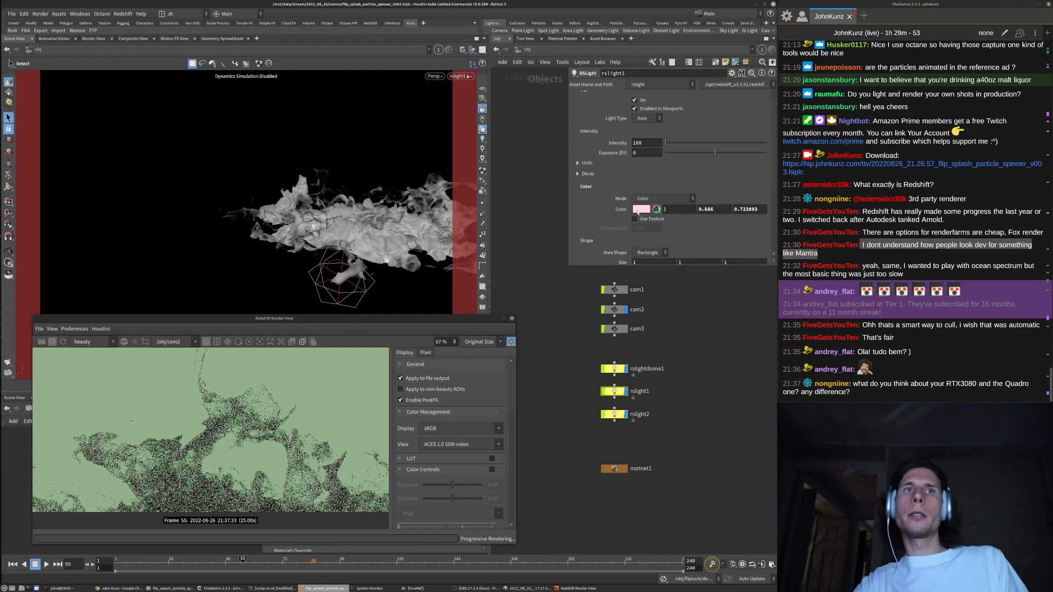
pyautogui.click(640, 210)
pyautogui.click(442, 210)
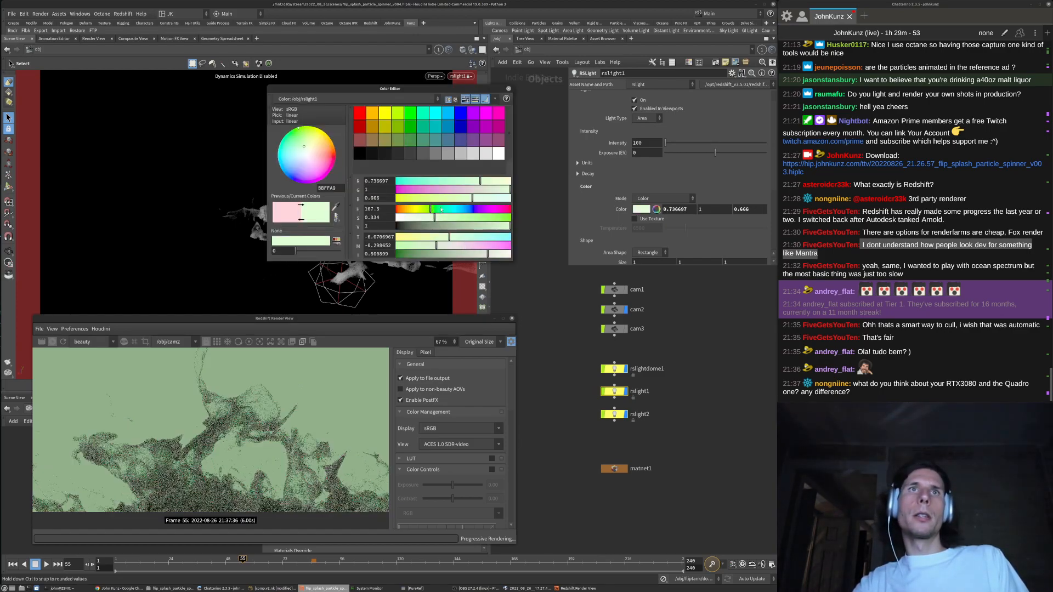
pyautogui.moveTo(444, 217); pyautogui.dragTo(458, 218)
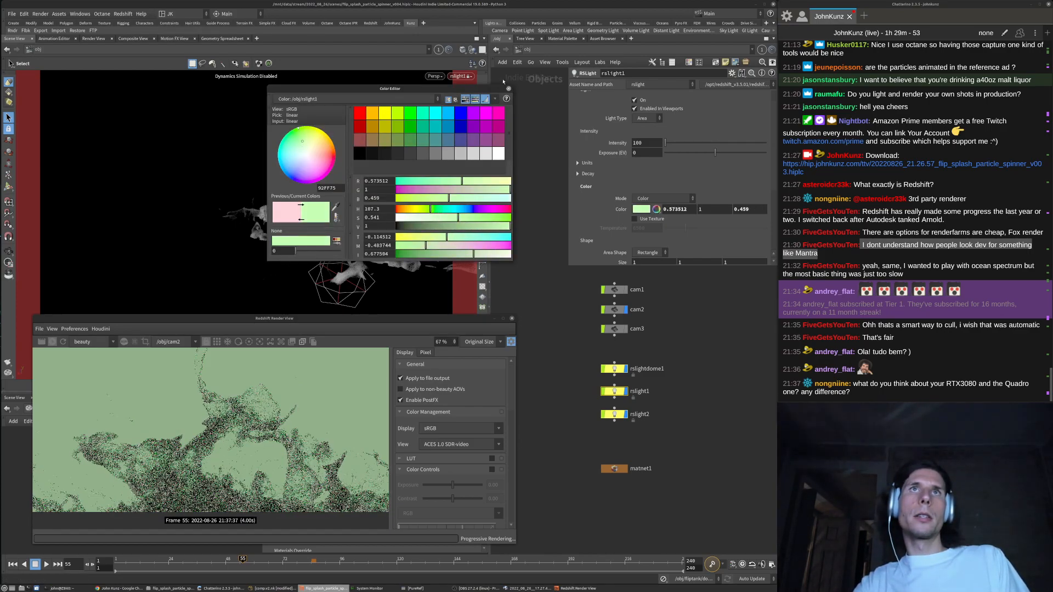
pyautogui.click(508, 89)
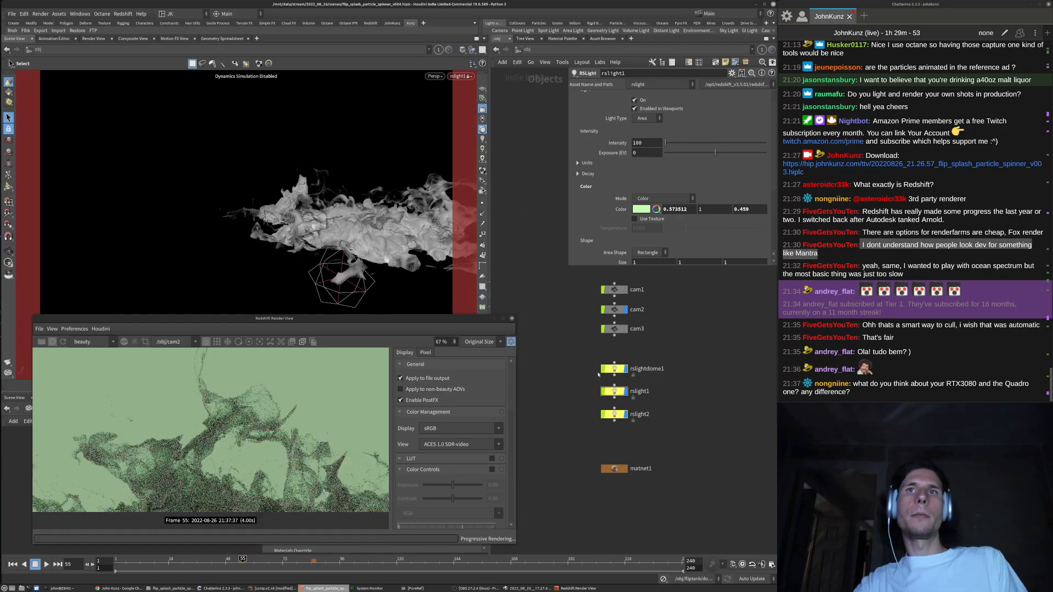
# Reposition rslight1 close to the splash by tumbling, panning and dollying its locked view
pyautogui.click(615, 309)
pyautogui.press('Escape')
pyautogui.moveTo(358, 153); pyautogui.dragTo(355, 200)
pyautogui.moveTo(355, 200); pyautogui.dragTo(306, 246, button='right')
pyautogui.moveTo(305, 246); pyautogui.dragTo(242, 208, button='middle')
pyautogui.moveTo(243, 208); pyautogui.dragTo(411, 170, button='right')
pyautogui.moveTo(296, 190); pyautogui.dragTo(196, 224, button='middle')
pyautogui.moveTo(196, 224); pyautogui.dragTo(310, 197, button='right')
pyautogui.moveTo(310, 196)
pyautogui.mouseDown(button='middle')
pyautogui.moveTo(329, 181)
pyautogui.moveTo(304, 208)
pyautogui.mouseUp(button='middle')
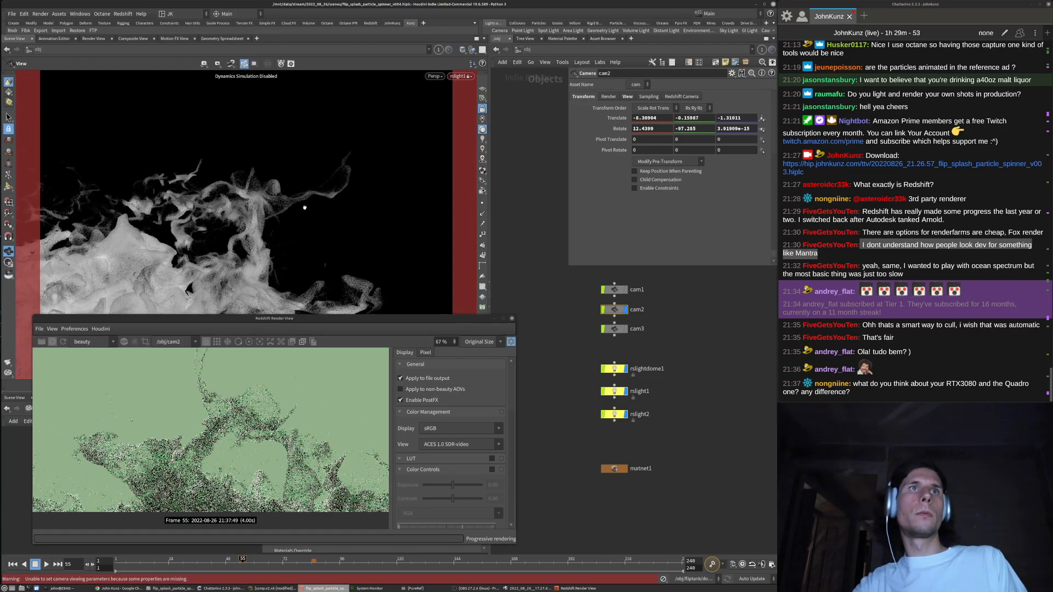
pyautogui.press('s')
pyautogui.scroll(-2, 223, 416)
pyautogui.scroll(1, 222, 416)
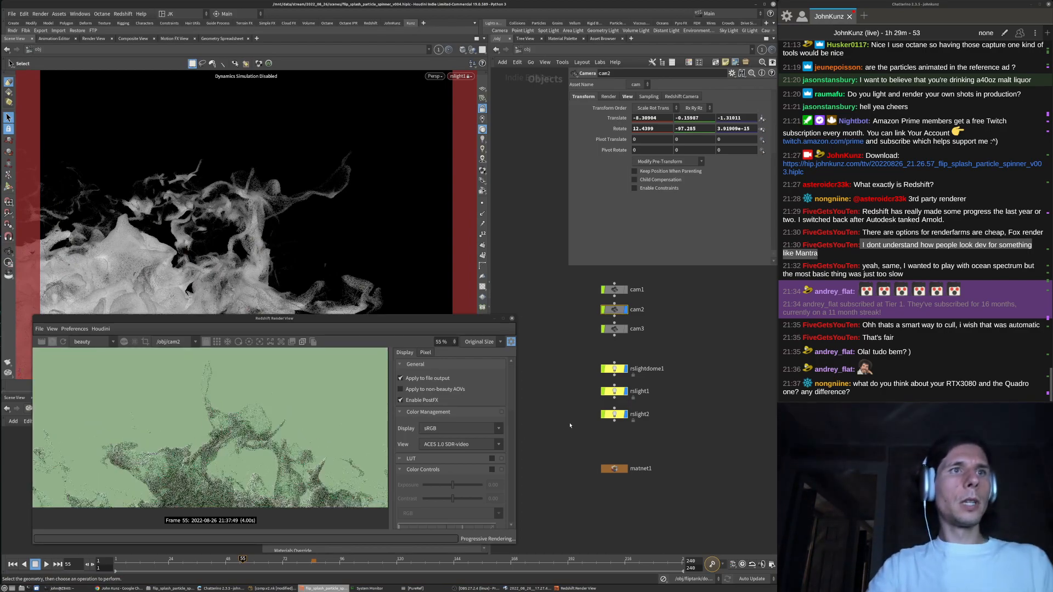
# Tumble rslight1's locked view so the light faces the splash from a higher angle and farther away
pyautogui.click(550, 308)
pyautogui.moveTo(555, 315); pyautogui.dragTo(572, 340, button='middle')
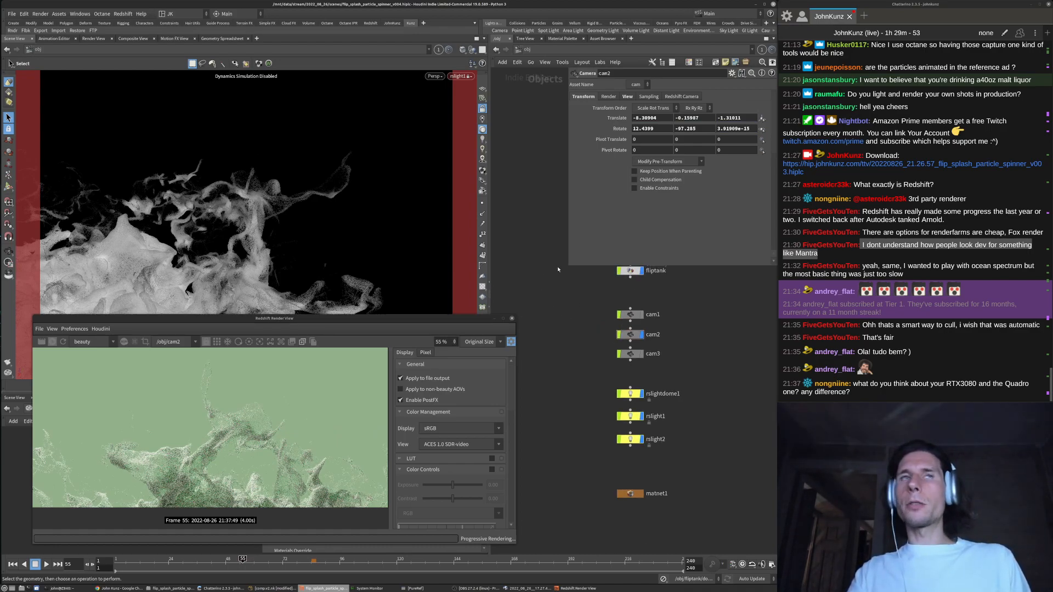
pyautogui.keyDown('alt'); pyautogui.moveTo(294, 155); pyautogui.dragTo(328, 188); pyautogui.keyUp('alt')
pyautogui.keyDown('alt'); pyautogui.scroll(2, 328, 189); pyautogui.keyUp('alt')
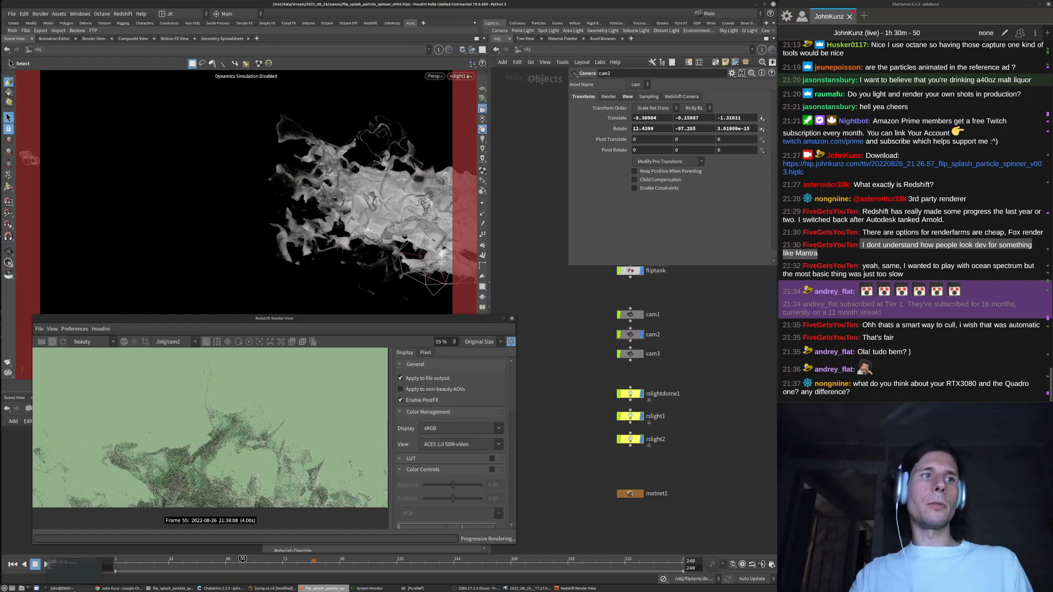
# Switch to the terminal, run nvidia-smi, highlight the Quadro RTX 8000's total memory, and return to Houdini
pyautogui.click(61, 588)
pyautogui.moveTo(490, 107); pyautogui.dragTo(518, 88)
pyautogui.write('nvidia-smi')
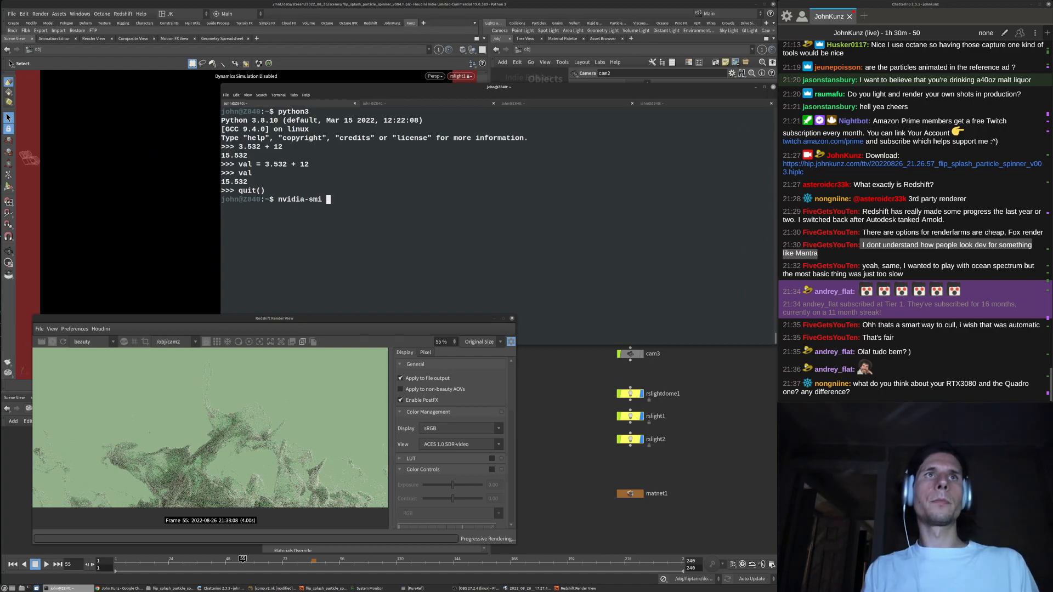
pyautogui.press('Return')
pyautogui.scroll(5, 332, 207)
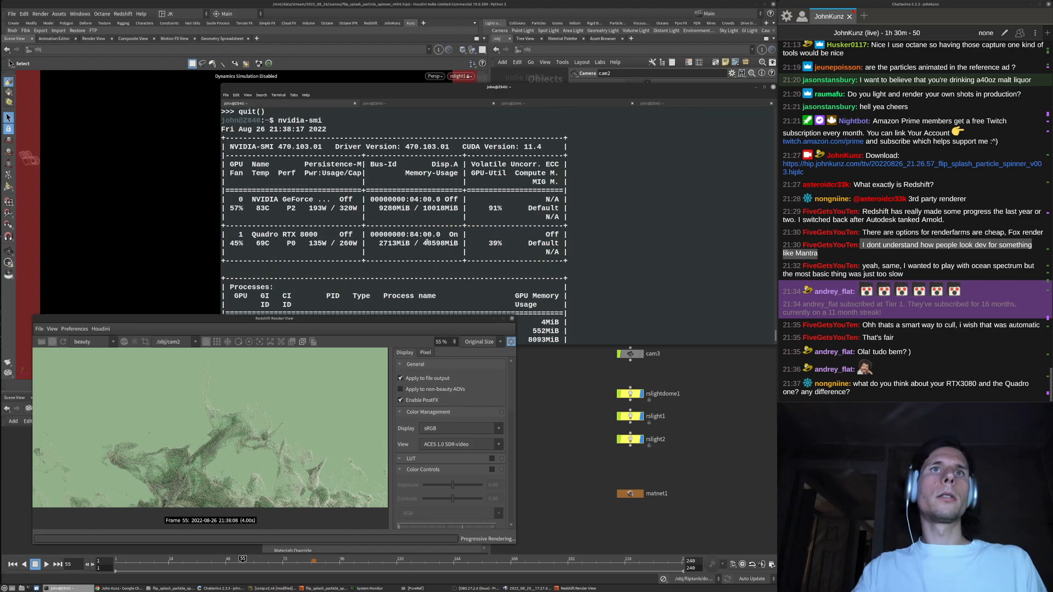
pyautogui.moveTo(435, 244); pyautogui.dragTo(458, 245)
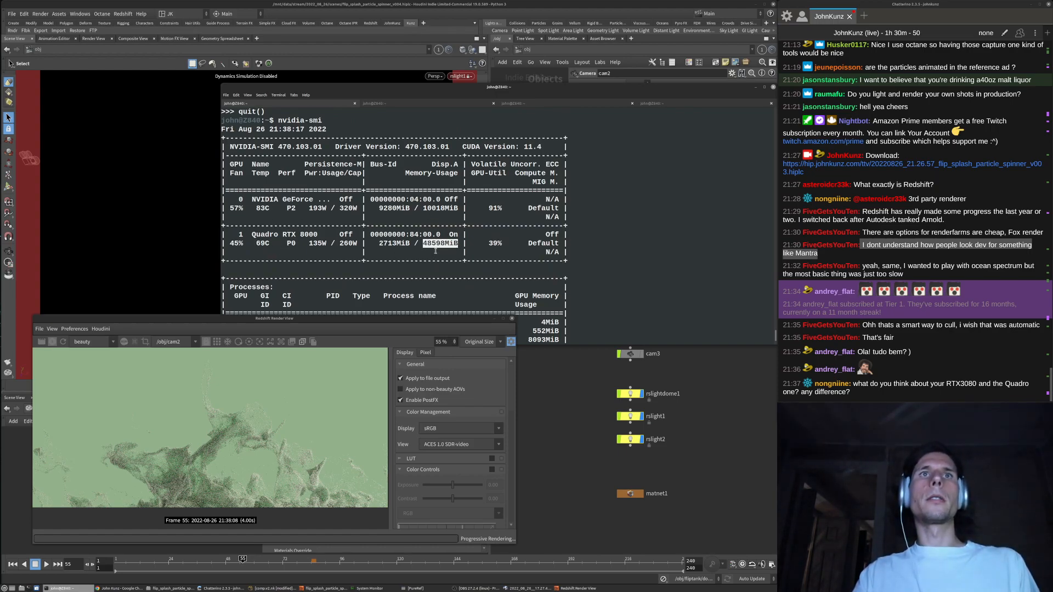
pyautogui.click(602, 498)
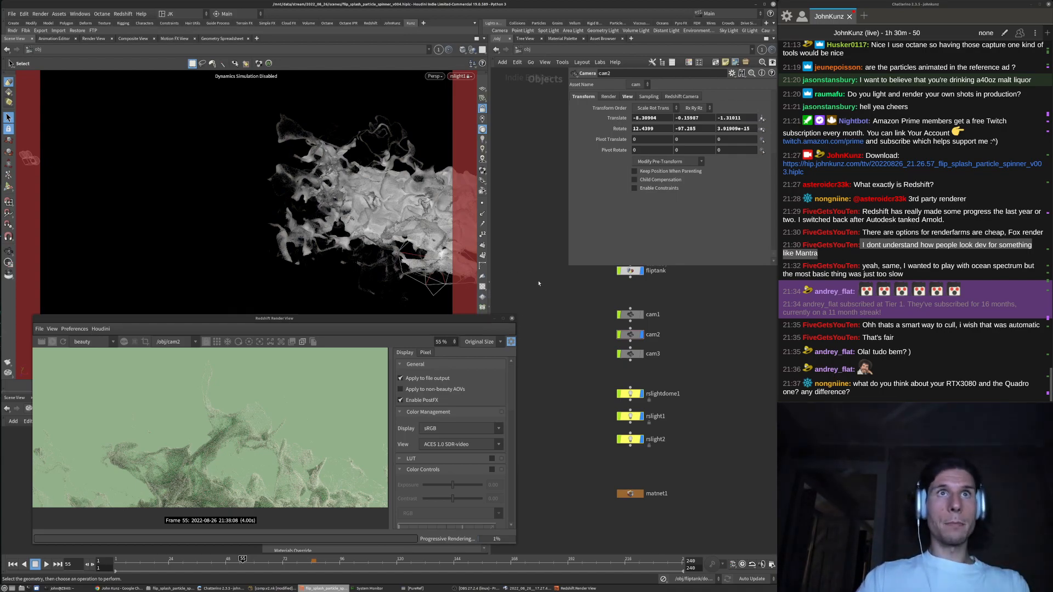
# Adjust rslight1's position and aim around the splash through its locked view, checking the lighting in the Redshift render
pyautogui.scroll(-2, 329, 417)
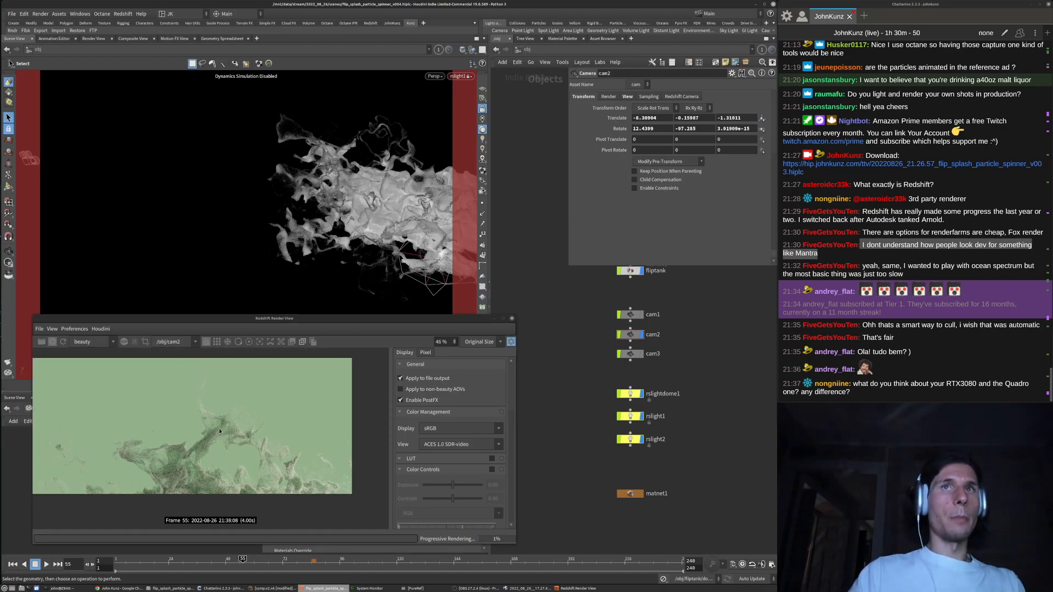
pyautogui.moveTo(290, 443); pyautogui.dragTo(301, 445, button='middle')
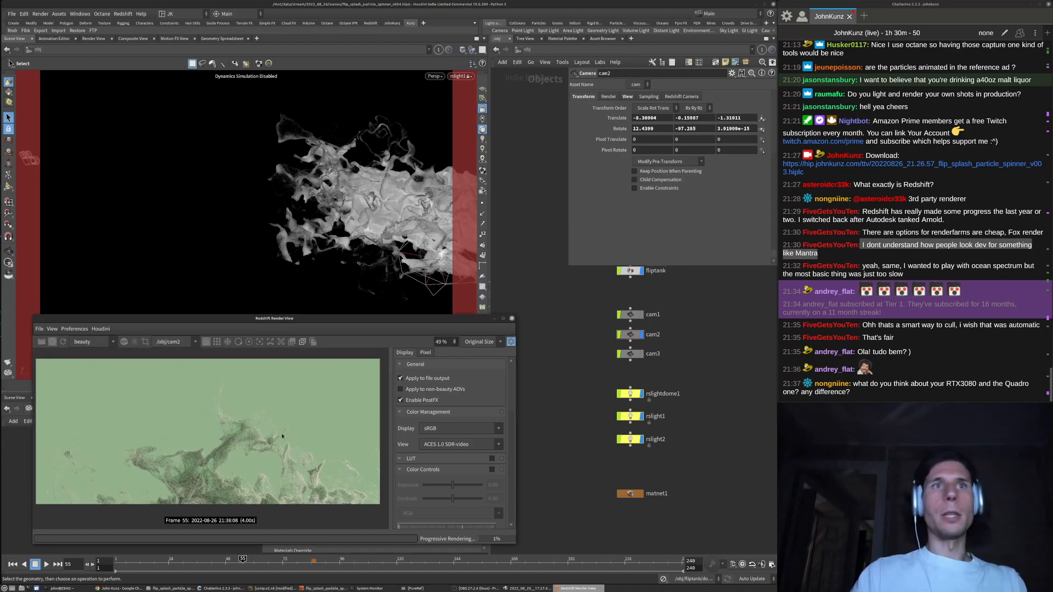
pyautogui.scroll(3, 598, 351)
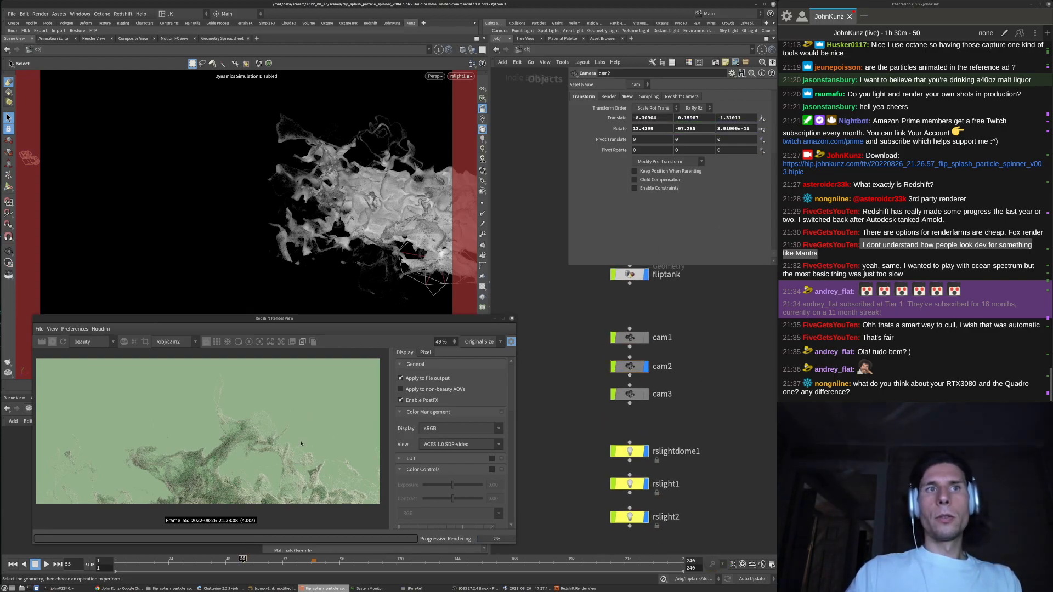
pyautogui.scroll(1, 247, 421)
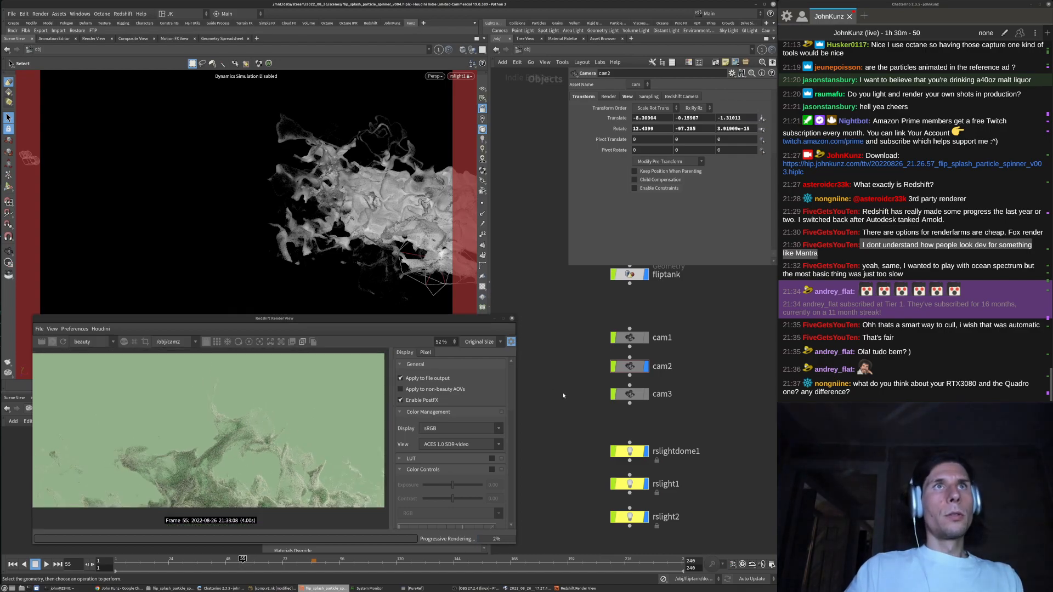
pyautogui.keyDown('alt'); pyautogui.moveTo(439, 248); pyautogui.dragTo(421, 226); pyautogui.keyUp('alt')
pyautogui.keyDown('alt'); pyautogui.moveTo(422, 226); pyautogui.dragTo(352, 203, button='middle'); pyautogui.keyUp('alt')
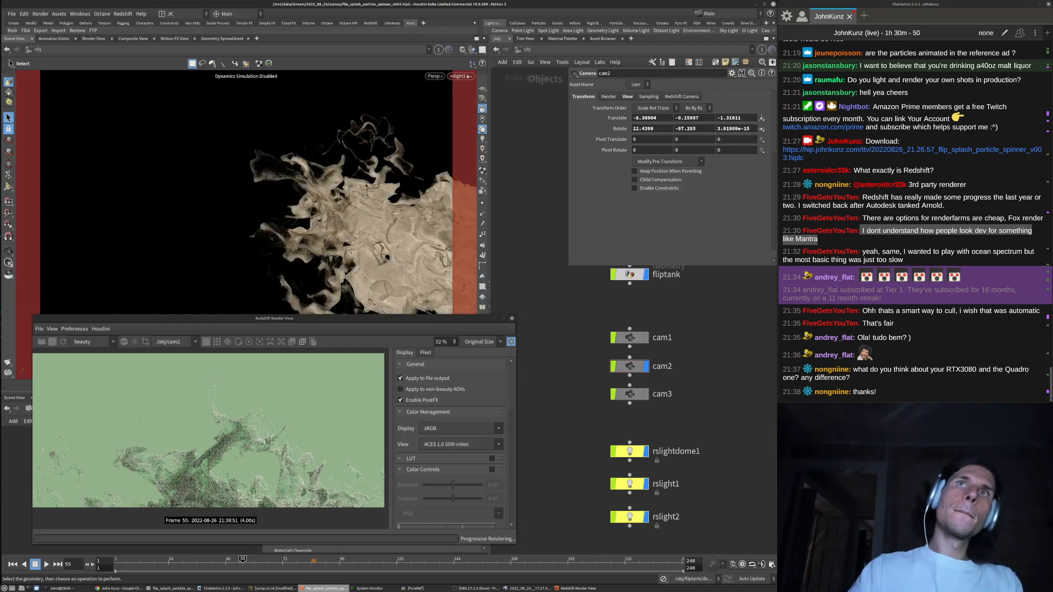
pyautogui.keyDown('alt'); pyautogui.moveTo(356, 191); pyautogui.dragTo(335, 198, button='right'); pyautogui.keyUp('alt')
pyautogui.keyDown('alt'); pyautogui.moveTo(335, 199); pyautogui.dragTo(282, 171); pyautogui.keyUp('alt')
pyautogui.keyDown('alt'); pyautogui.moveTo(282, 170); pyautogui.dragTo(324, 186, button='right'); pyautogui.keyUp('alt')
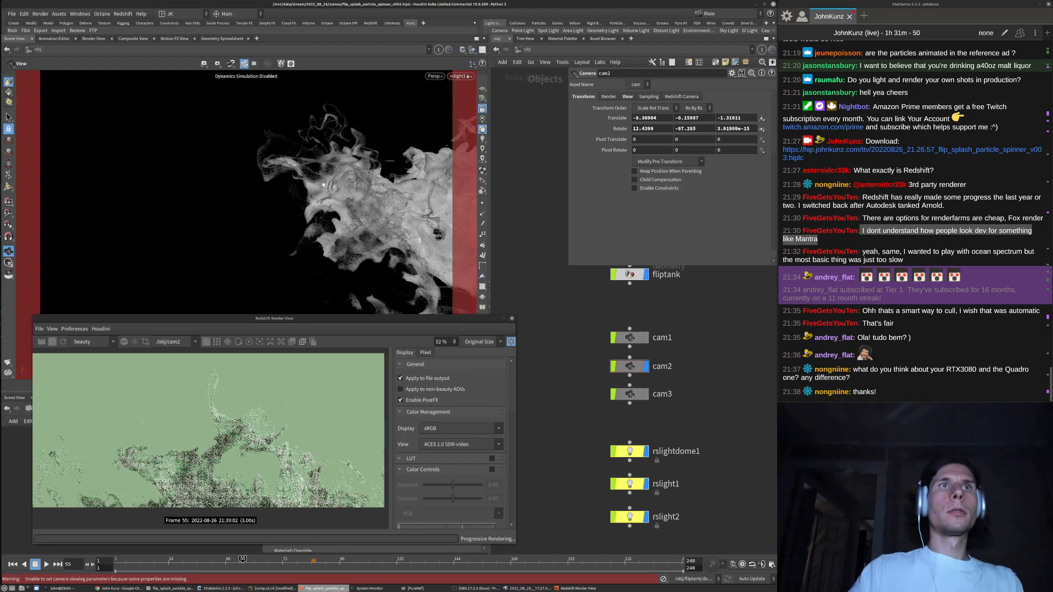
pyautogui.press('s')
pyautogui.scroll(-1, 238, 446)
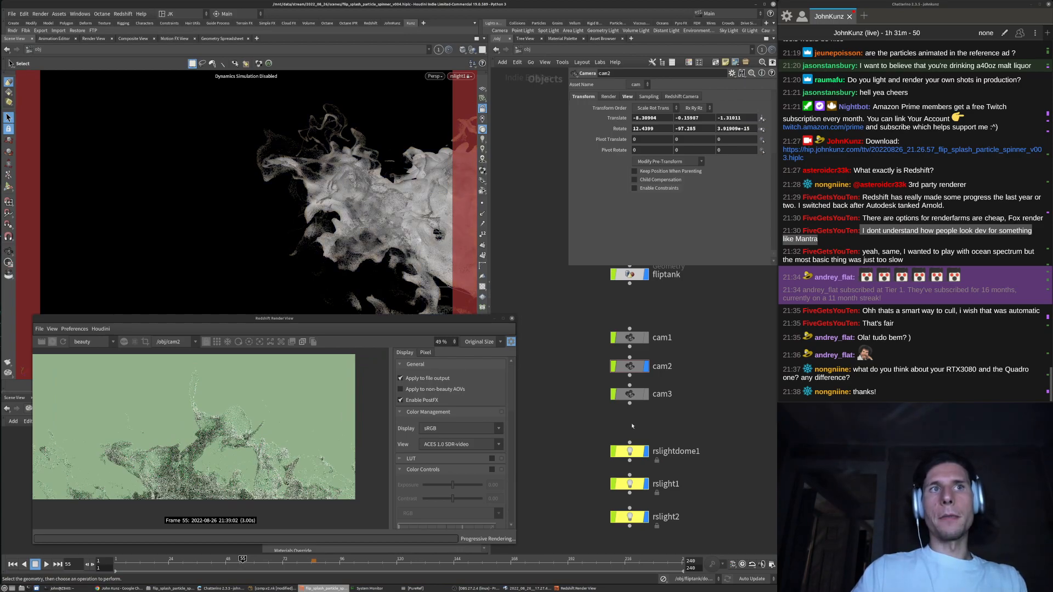
# Set rslight1's intensity to 25 and inspect the updated splash render
pyautogui.click(630, 484)
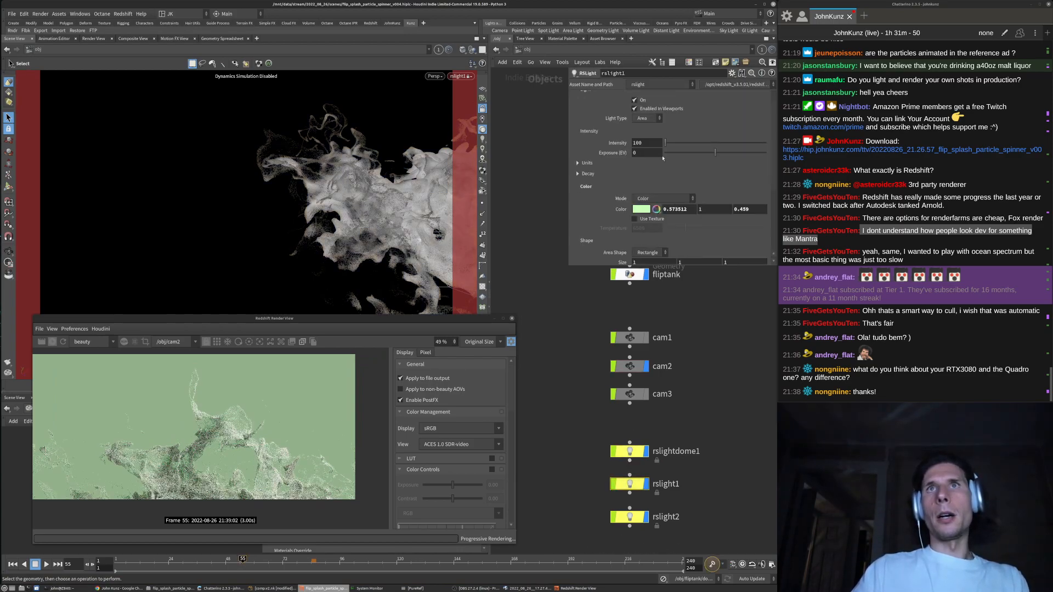
pyautogui.doubleClick(641, 143)
pyautogui.write('25')
pyautogui.press('Return')
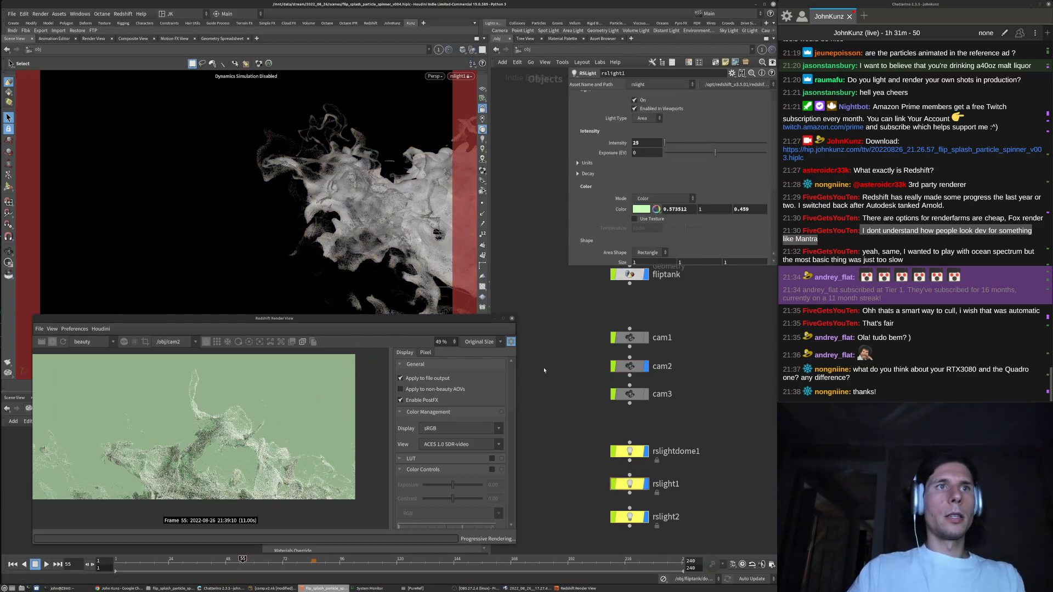
pyautogui.scroll(1, 244, 436)
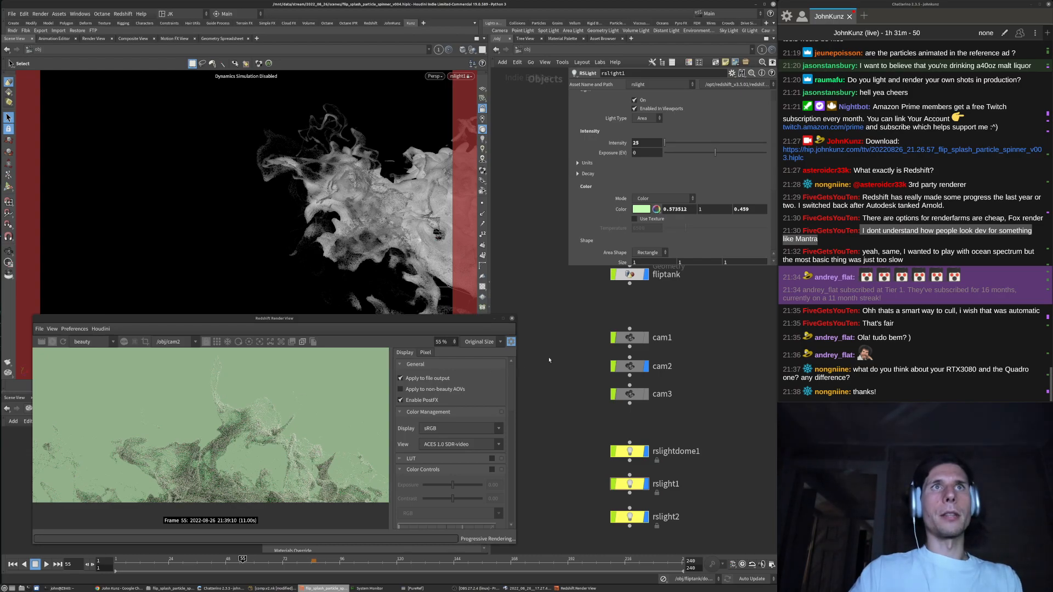
pyautogui.scroll(-1, 176, 490)
pyautogui.scroll(-1, 255, 435)
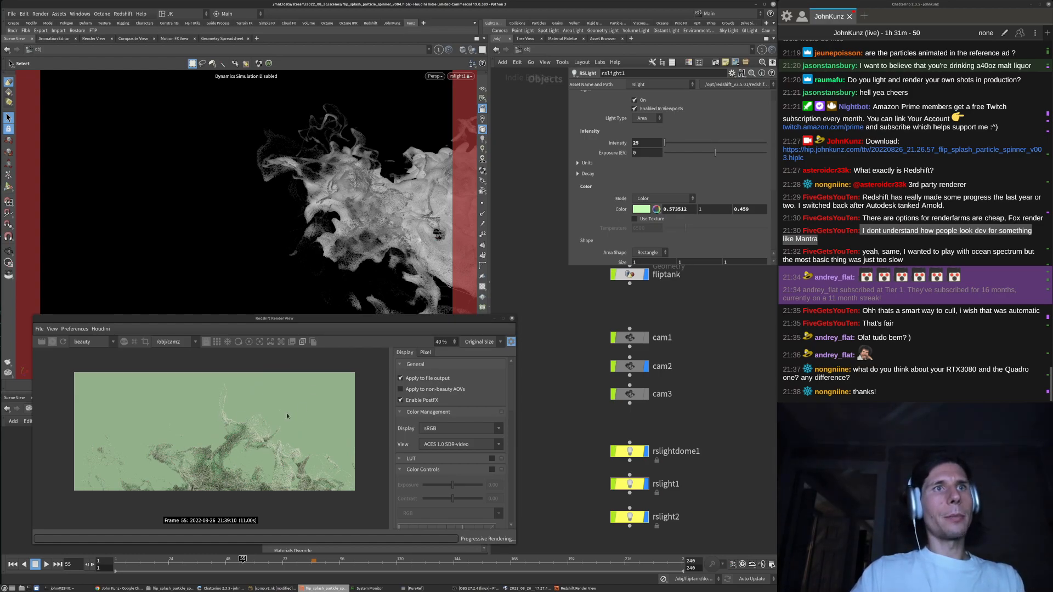
pyautogui.click(334, 429)
# Turn off rslightdome1 and select rslight1 again
pyautogui.click(631, 452)
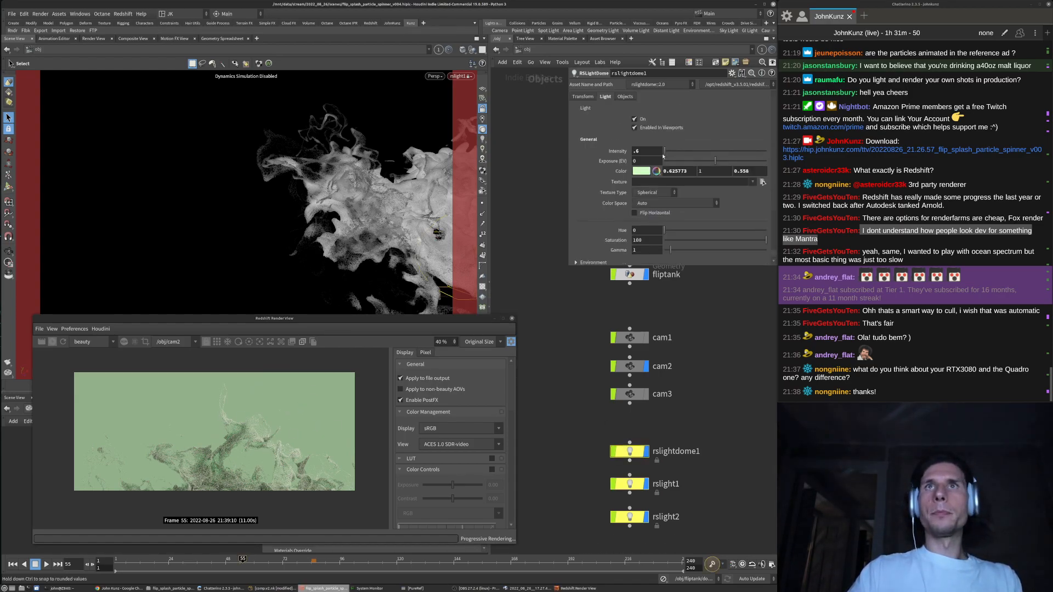
pyautogui.click(635, 119)
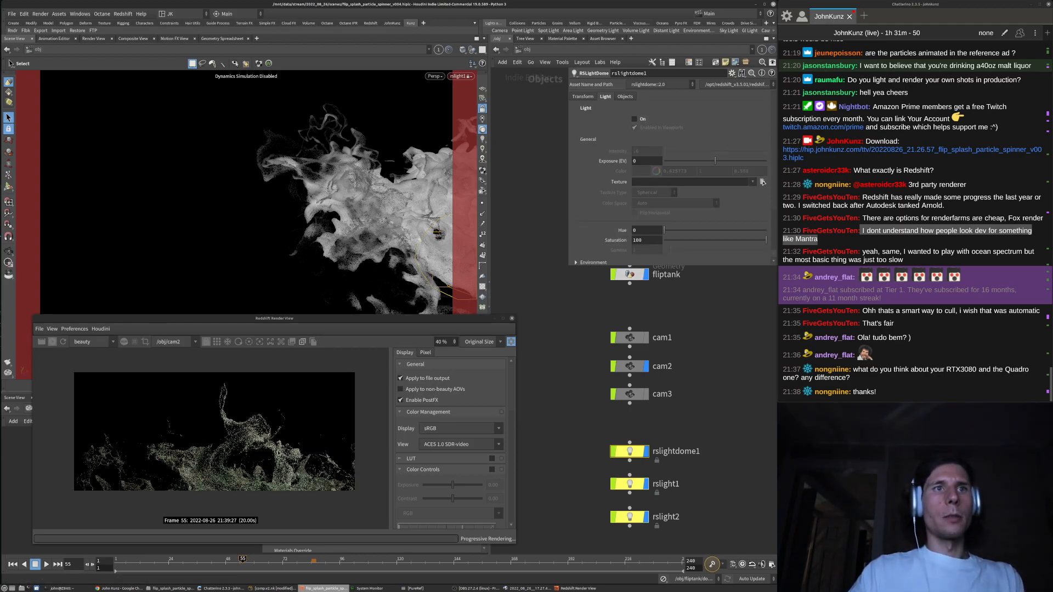
pyautogui.click(630, 483)
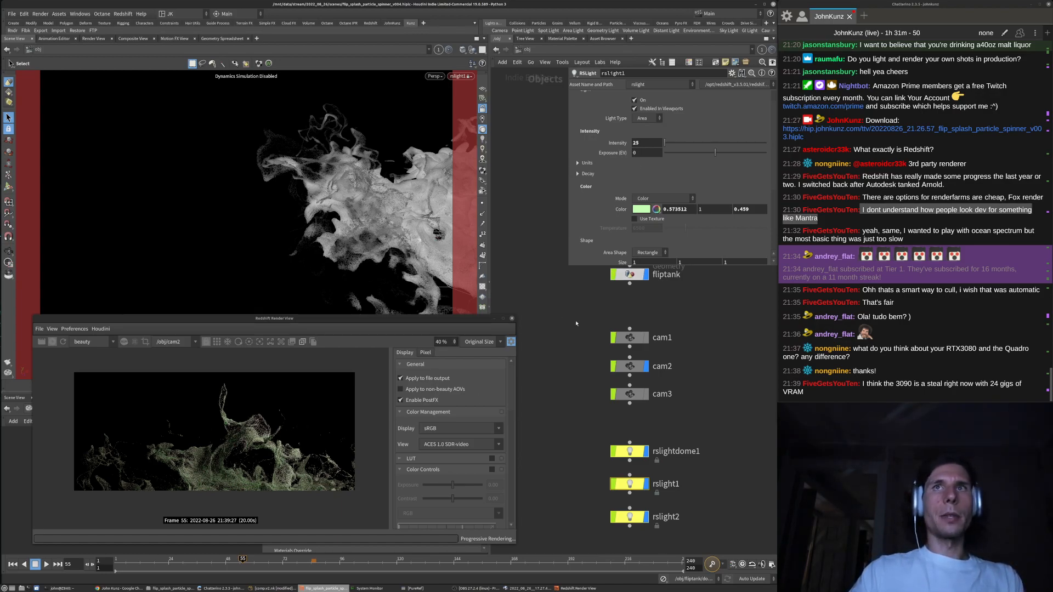
# Reduce rslight1's spread to about 0.19 and set its intensity to 4
pyautogui.scroll(-4, 592, 207)
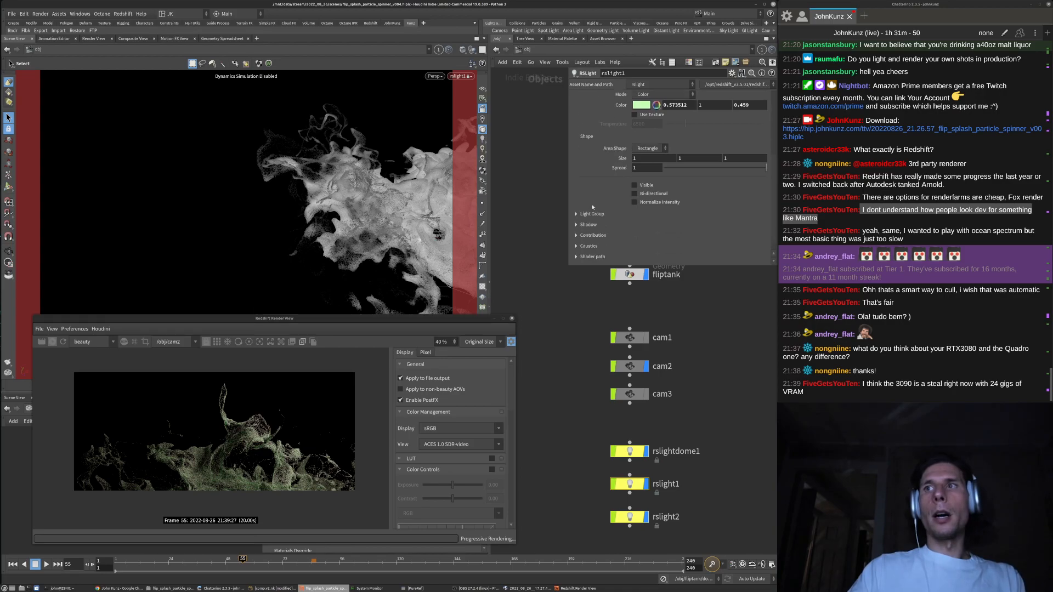
pyautogui.click(692, 170)
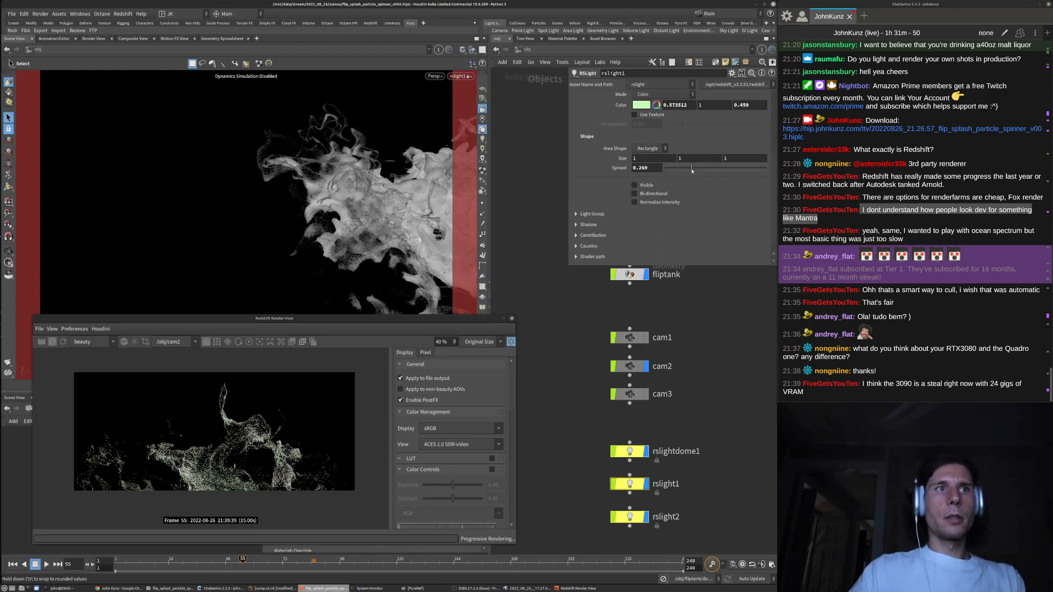
pyautogui.click(684, 169)
pyautogui.scroll(3, 655, 130)
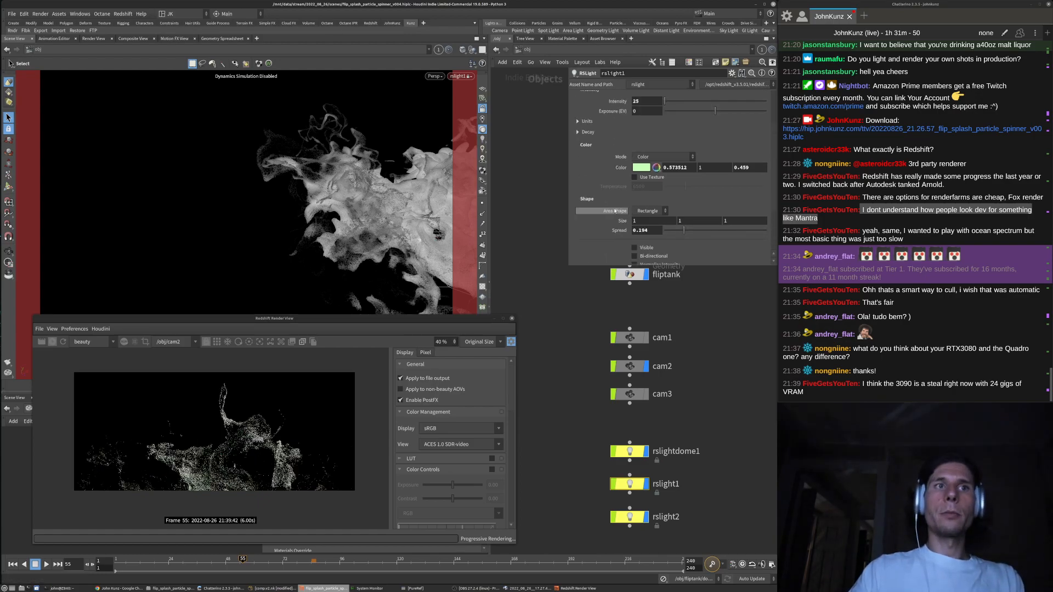
pyautogui.doubleClick(655, 130)
pyautogui.write('4')
pyautogui.press('Return')
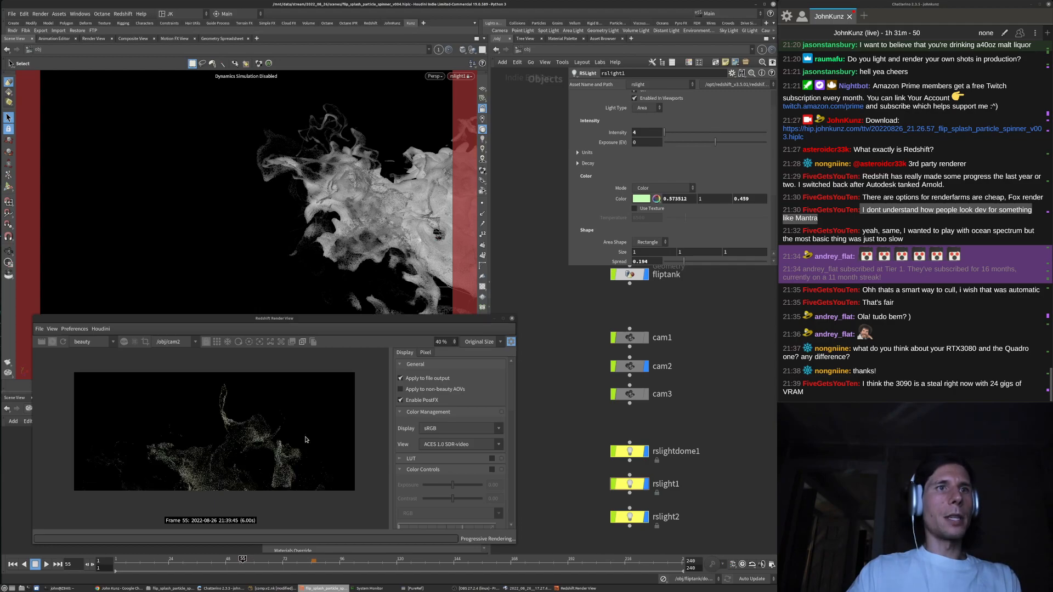
# Swing rslight1 around the splash through its locked light view to change the lighting direction
pyautogui.click(630, 338)
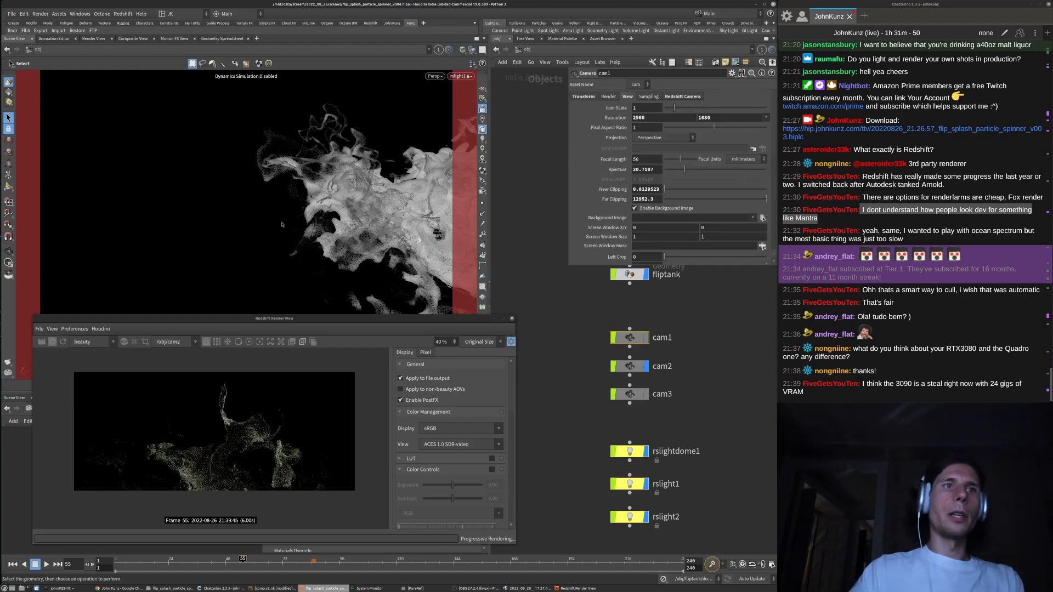
pyautogui.press('Escape')
pyautogui.moveTo(346, 195); pyautogui.dragTo(307, 187)
pyautogui.press('s')
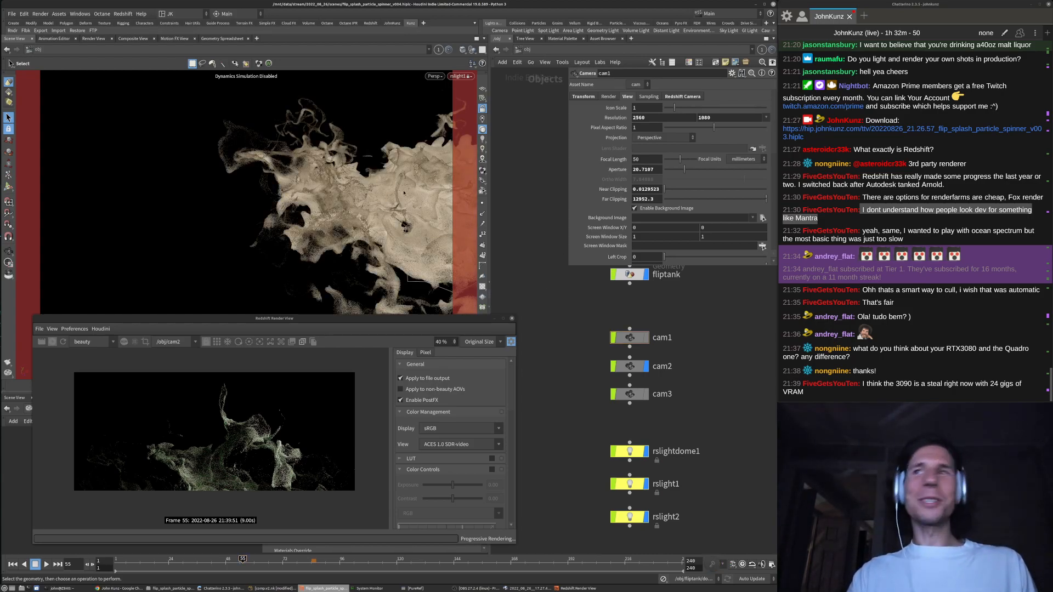
pyautogui.keyDown('alt'); pyautogui.moveTo(313, 221); pyautogui.dragTo(350, 204); pyautogui.keyUp('alt')
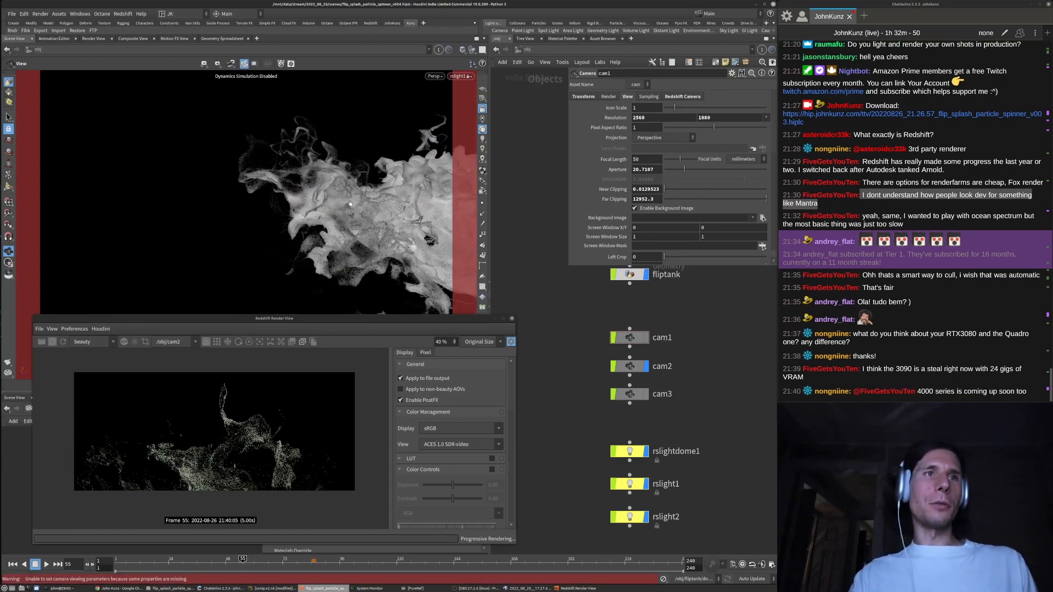
pyautogui.keyDown('alt'); pyautogui.moveTo(345, 205); pyautogui.dragTo(304, 175); pyautogui.keyUp('alt')
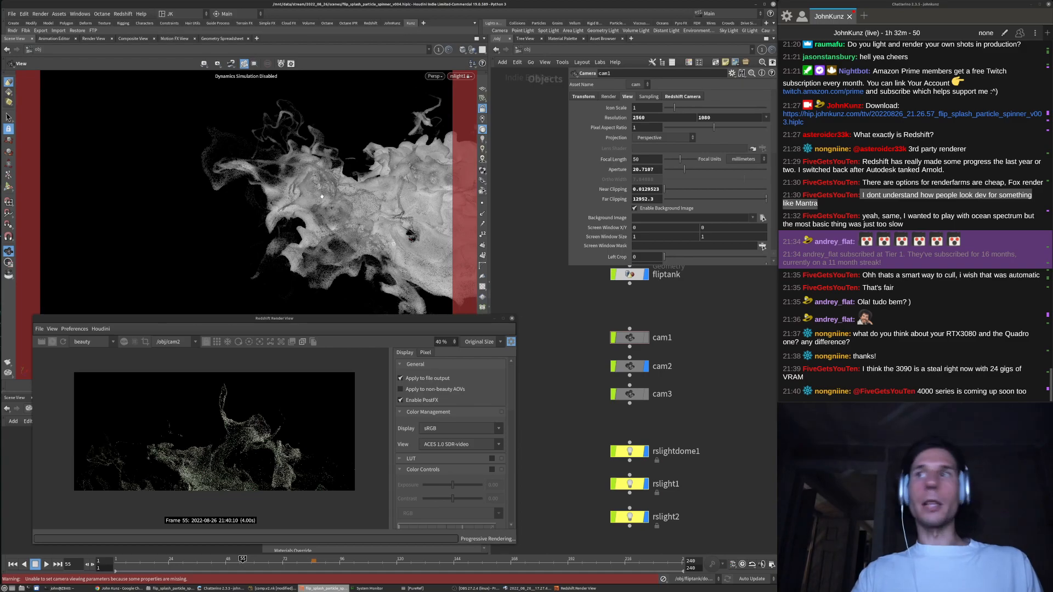
pyautogui.keyDown('alt'); pyautogui.moveTo(322, 195); pyautogui.dragTo(313, 162); pyautogui.keyUp('alt')
pyautogui.keyDown('alt'); pyautogui.moveTo(317, 199); pyautogui.dragTo(275, 203); pyautogui.keyUp('alt')
# Move rslight1 back from the splash and then in closer, facing the main mass of particles
pyautogui.scroll(-10, 300, 176)
pyautogui.scroll(5, 290, 208)
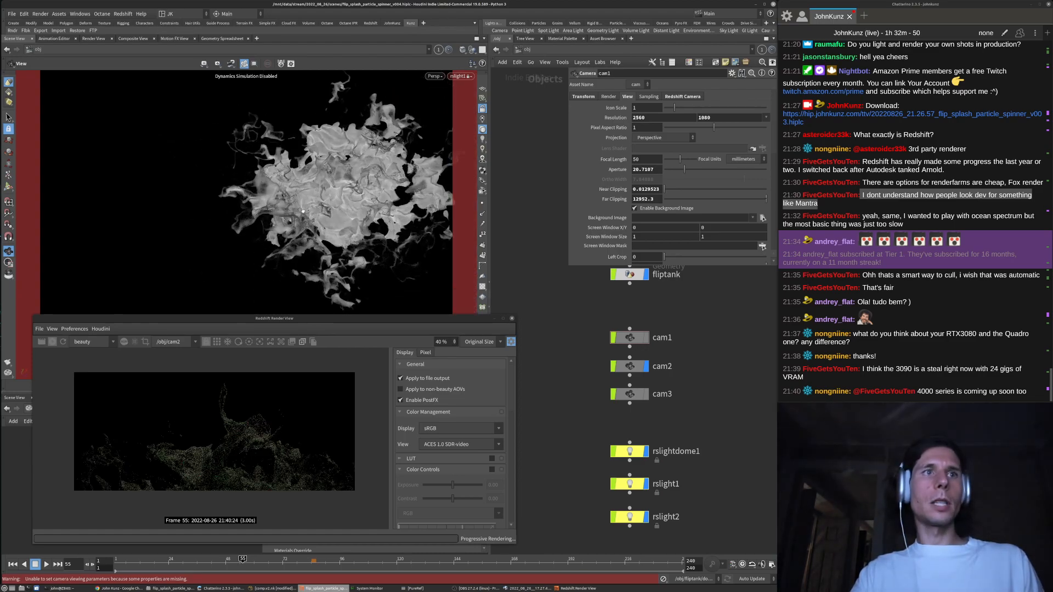
pyautogui.scroll(3, 290, 218)
pyautogui.moveTo(291, 219)
pyautogui.mouseDown()
pyautogui.moveTo(307, 219)
pyautogui.moveTo(289, 230)
pyautogui.mouseUp()
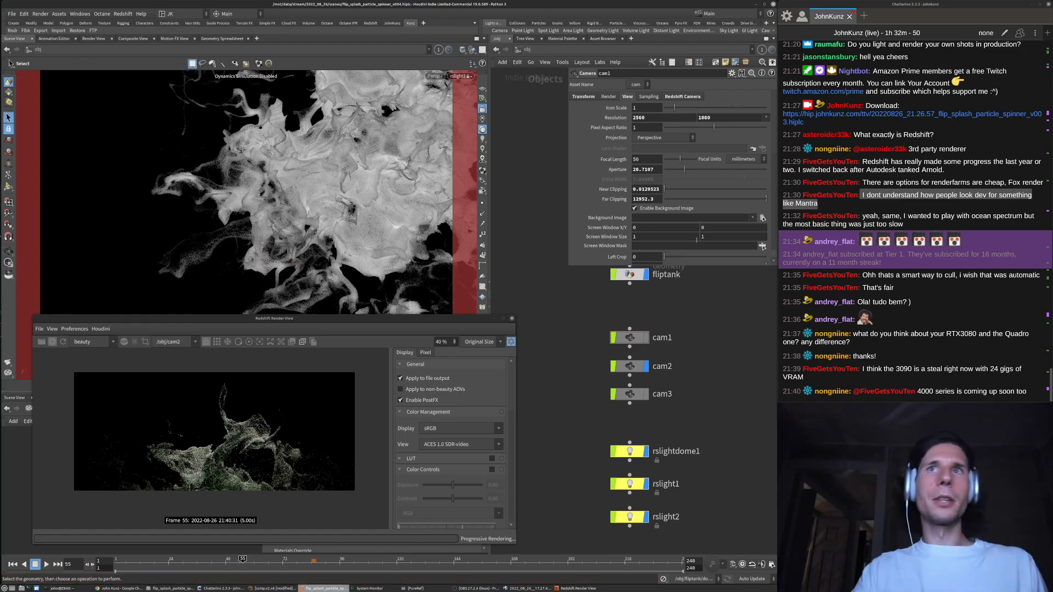
# Shift rslight1 to a new angle on the splash's edge and check the lighting in the render
pyautogui.moveTo(363, 223); pyautogui.dragTo(280, 176)
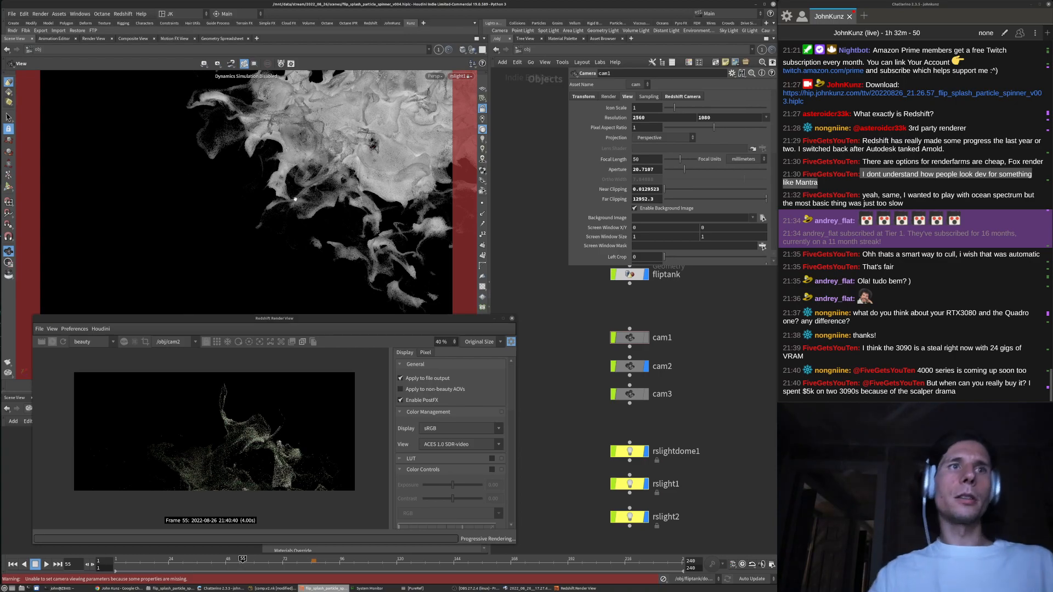
pyautogui.moveTo(320, 197); pyautogui.dragTo(247, 192)
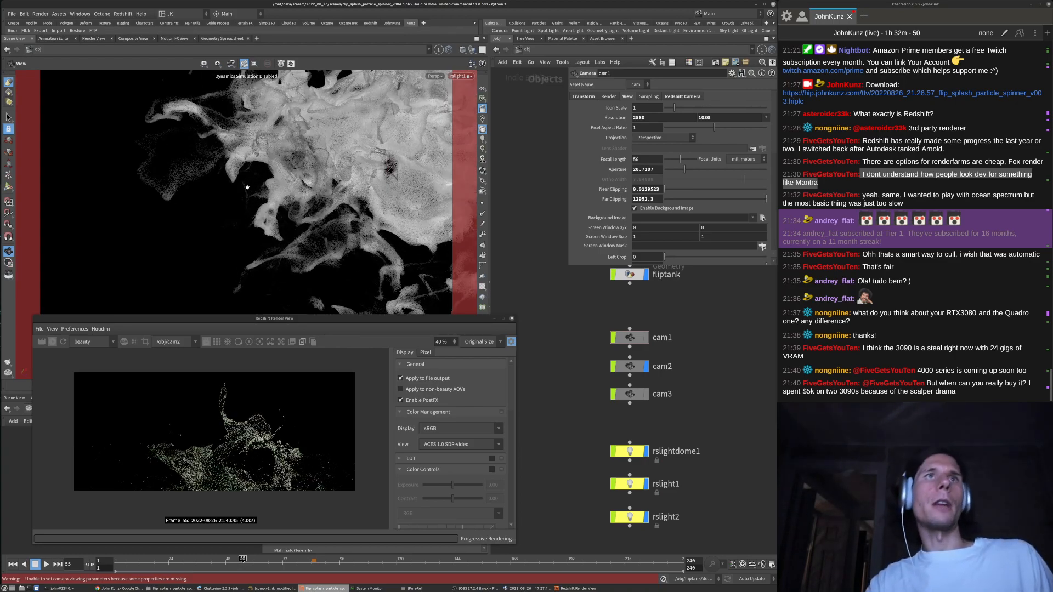
pyautogui.press('s')
pyautogui.scroll(2, 184, 462)
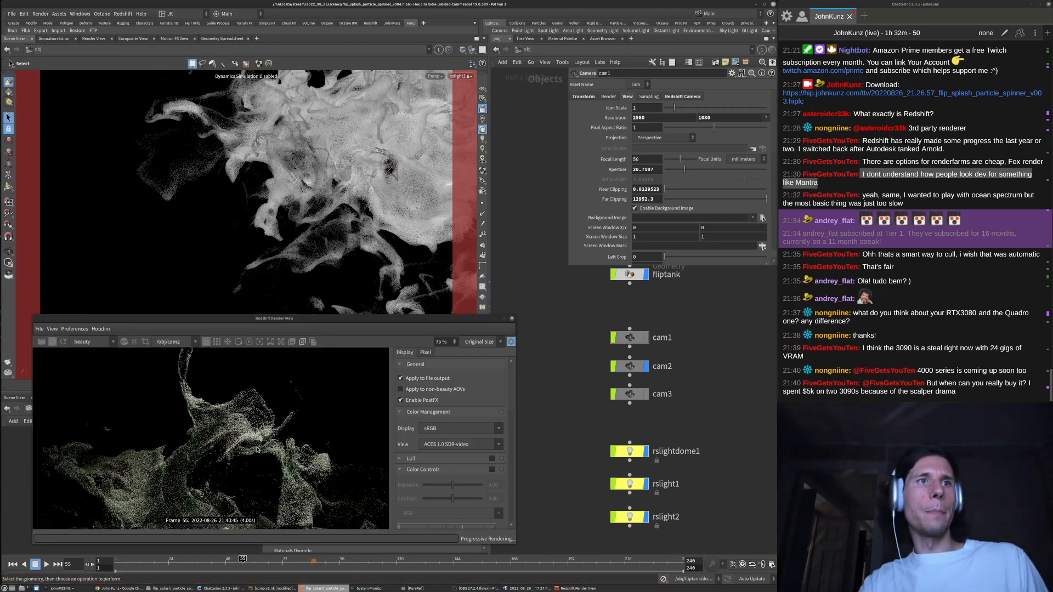
pyautogui.scroll(-1, 250, 405)
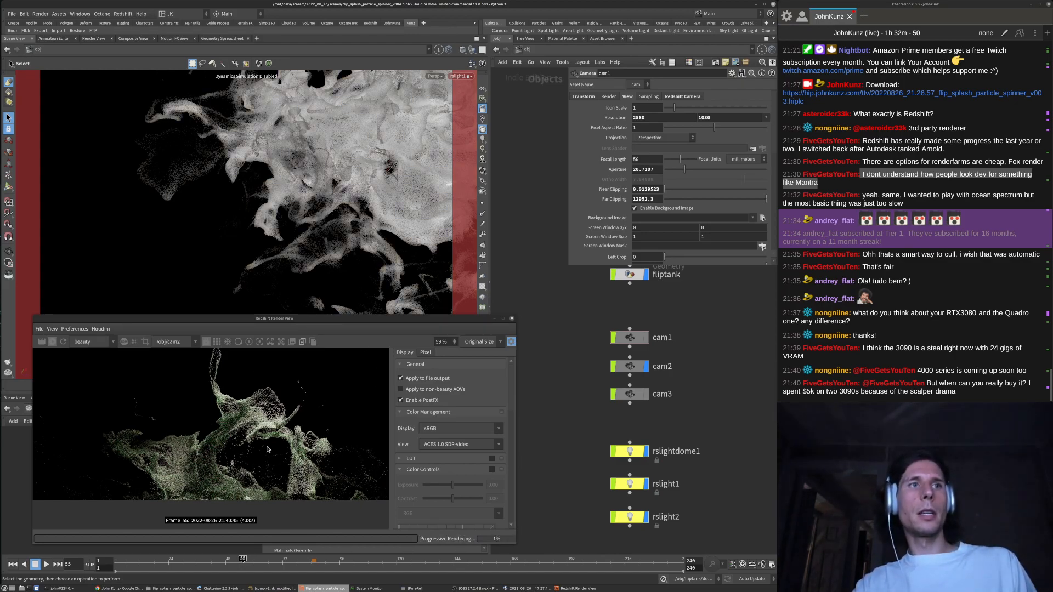
pyautogui.moveTo(336, 378); pyautogui.dragTo(319, 394, button='middle')
pyautogui.scroll(-2, 354, 483)
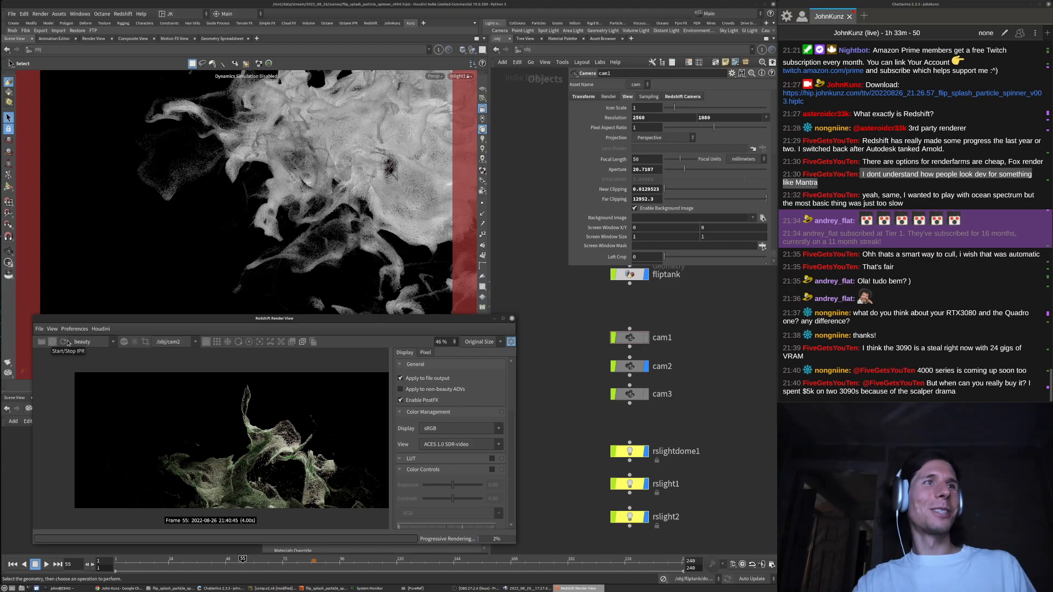
# Select rslight2, look through it in the viewport and lock the light to that view
pyautogui.click(630, 517)
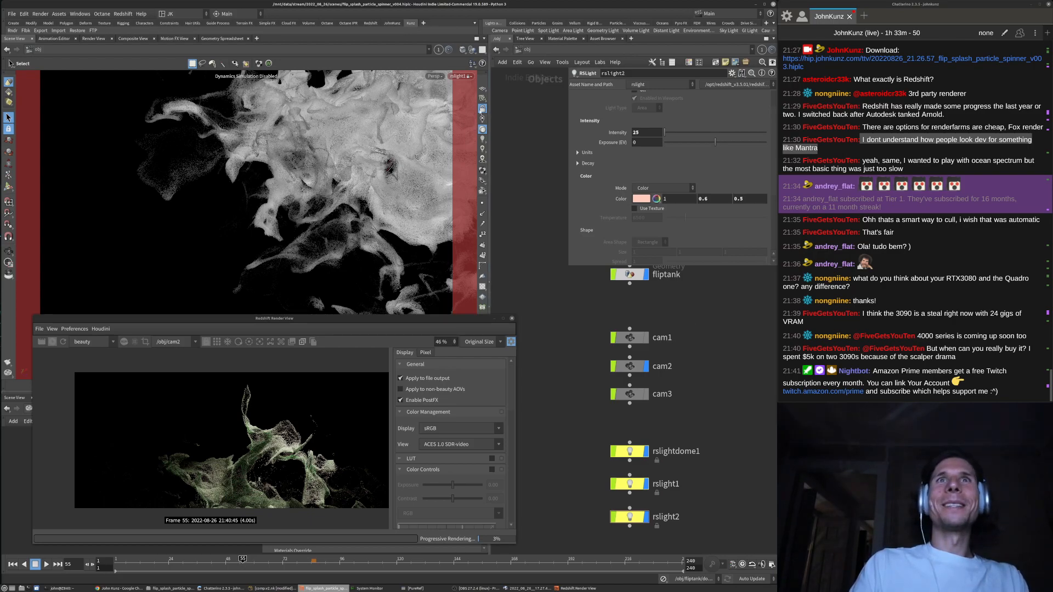
pyautogui.click(482, 108)
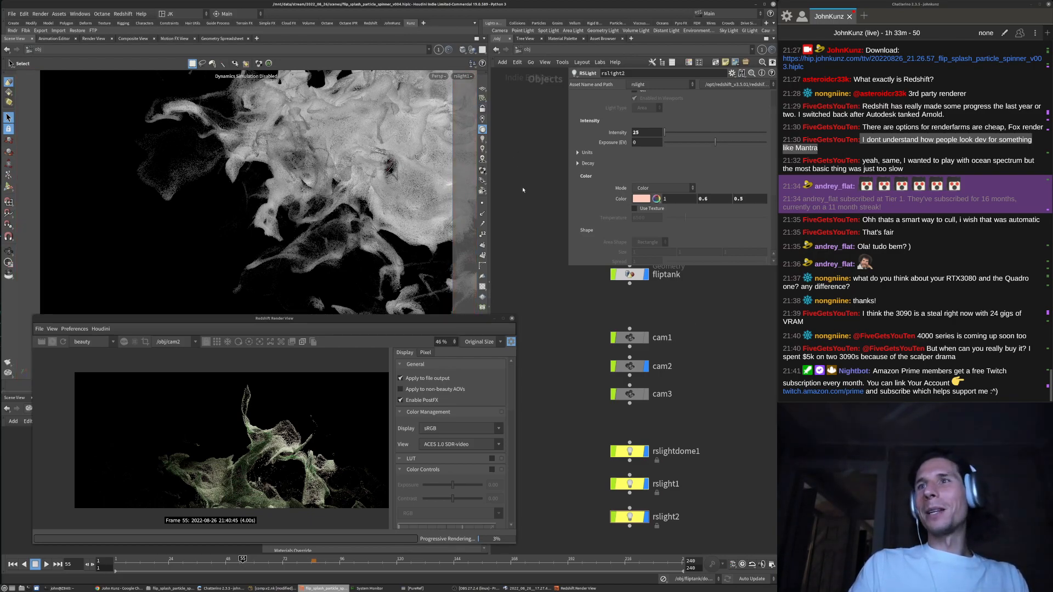
pyautogui.click(462, 76)
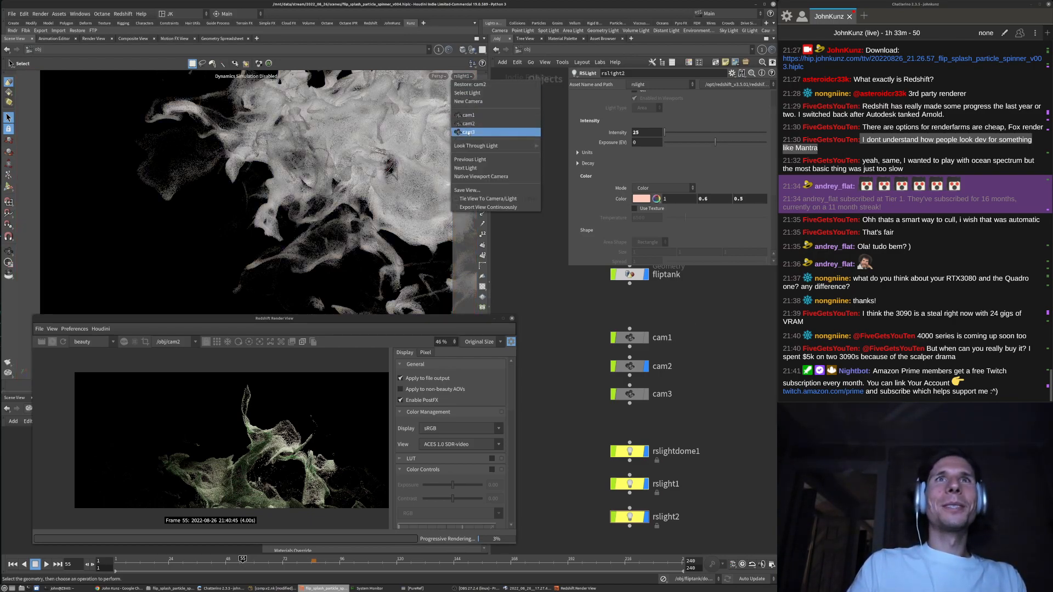
pyautogui.moveTo(493, 146)
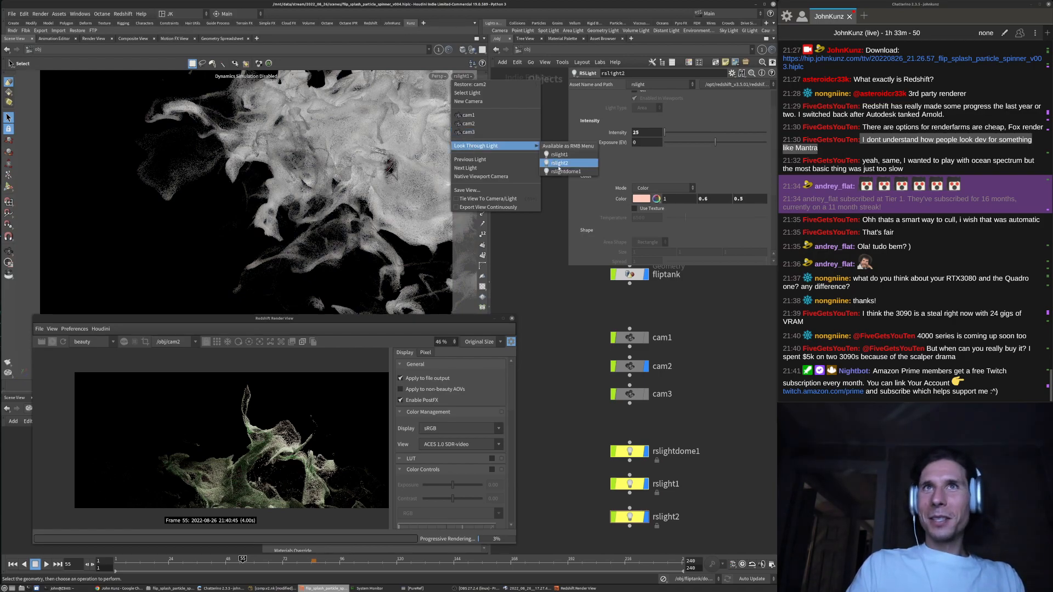
pyautogui.click(559, 164)
pyautogui.click(482, 108)
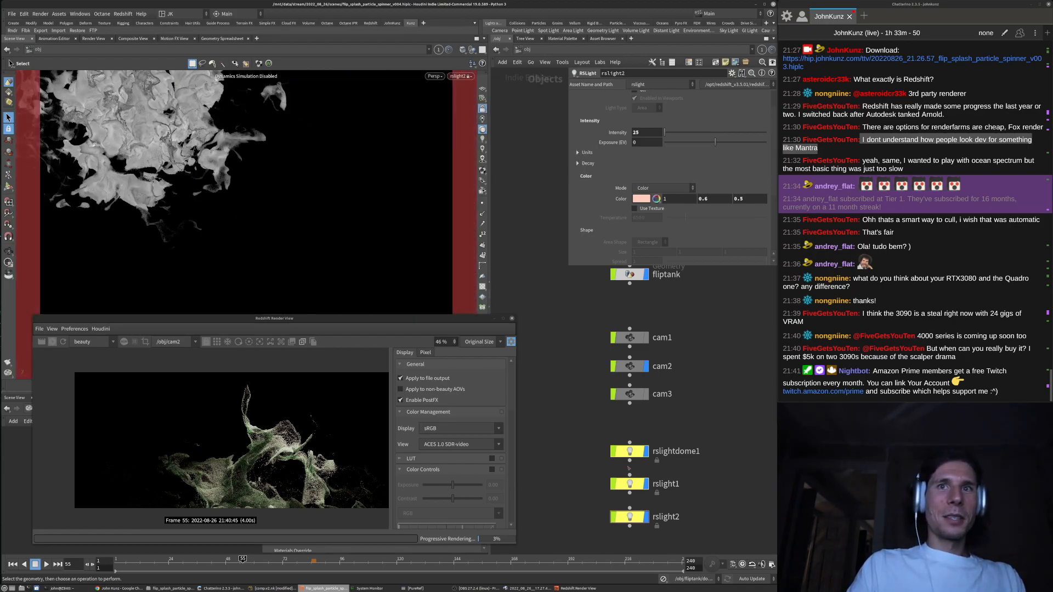
# Set rslight2's intensity to 125, turn the light on and inspect the rendered splash
pyautogui.doubleClick(660, 132)
pyautogui.write('125')
pyautogui.press('Return')
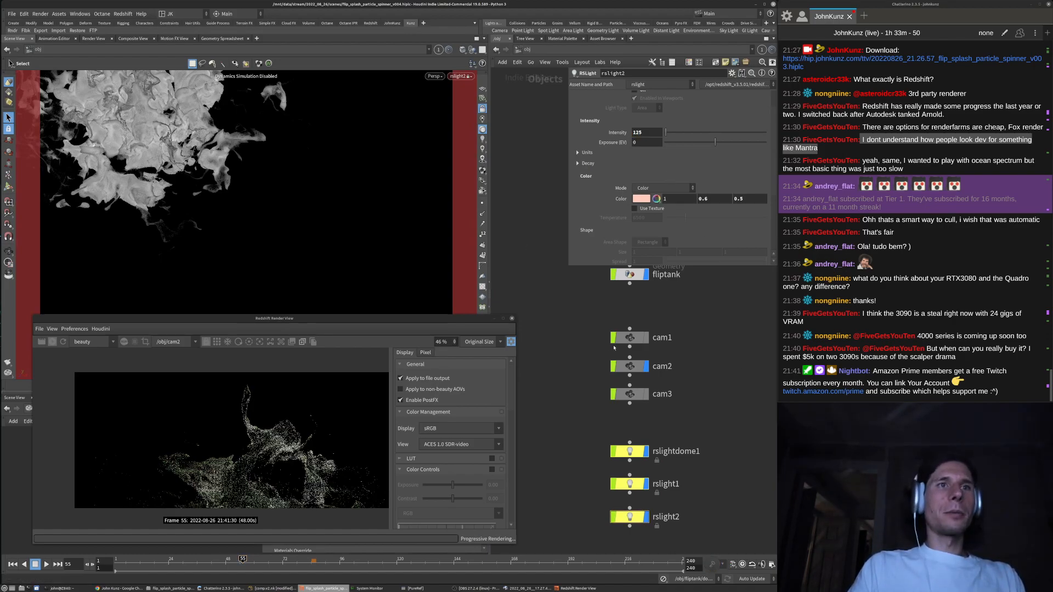
pyautogui.scroll(2, 639, 126)
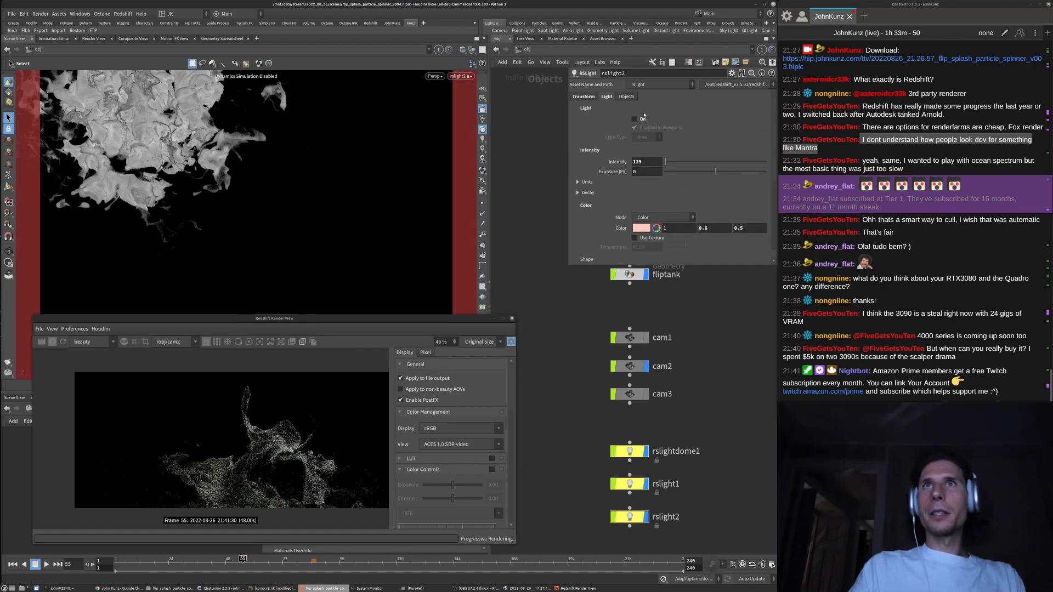
pyautogui.click(636, 119)
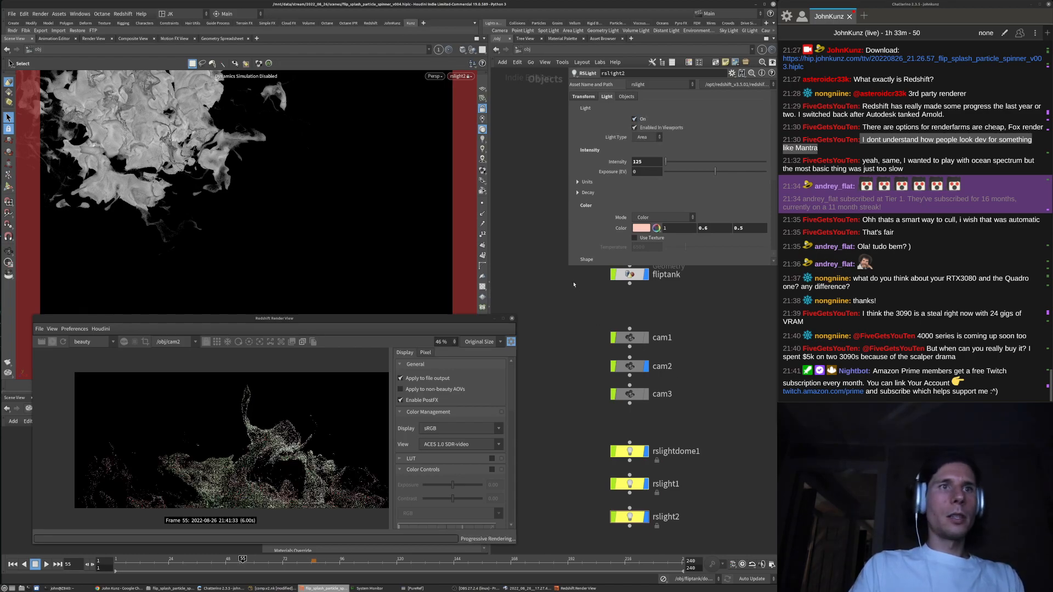
pyautogui.scroll(-2, 277, 485)
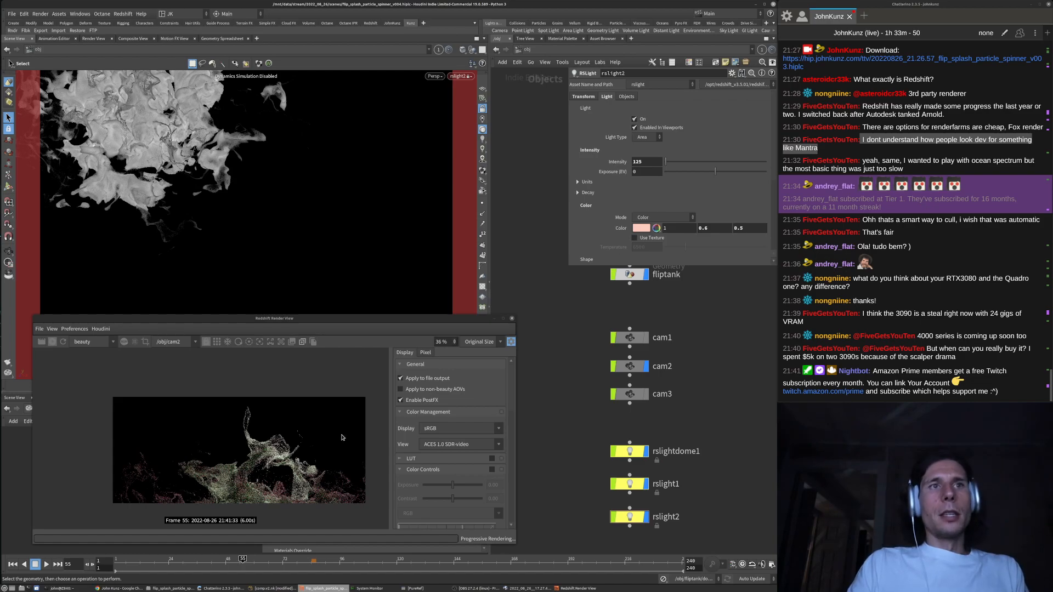
pyautogui.scroll(4, 342, 437)
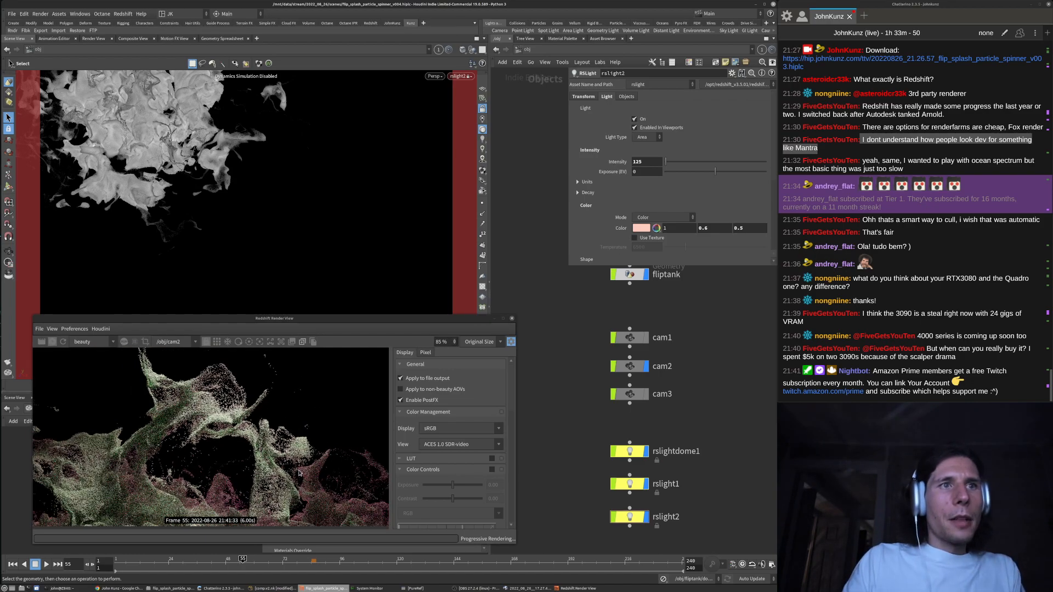
pyautogui.scroll(-3, 299, 472)
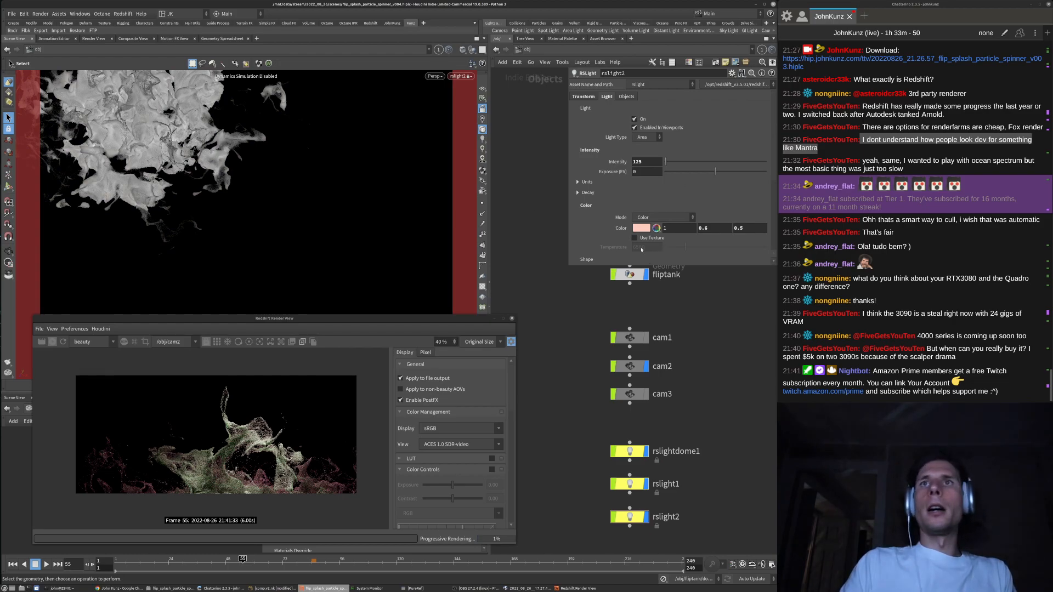
# Change rslight2's color to a pale cyan of 0.637, 1, 0.92135
pyautogui.click(640, 229)
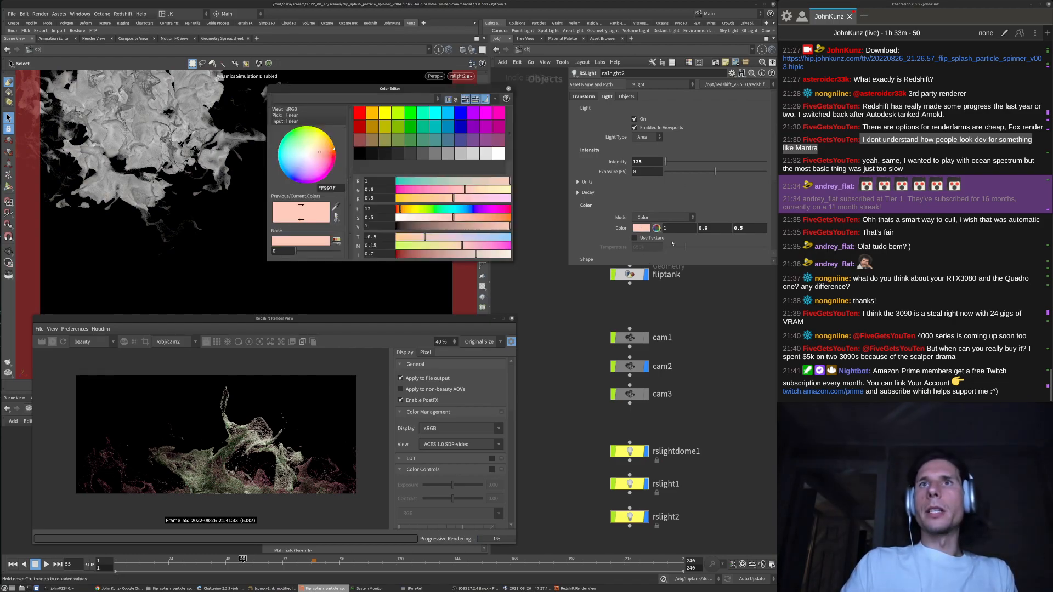
pyautogui.click(450, 211)
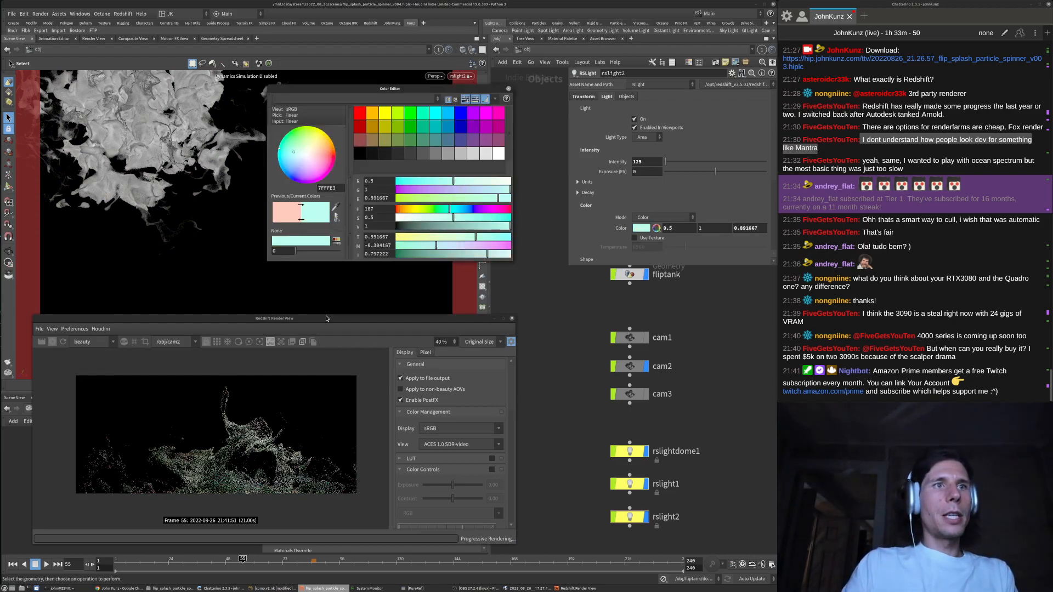
pyautogui.click(509, 88)
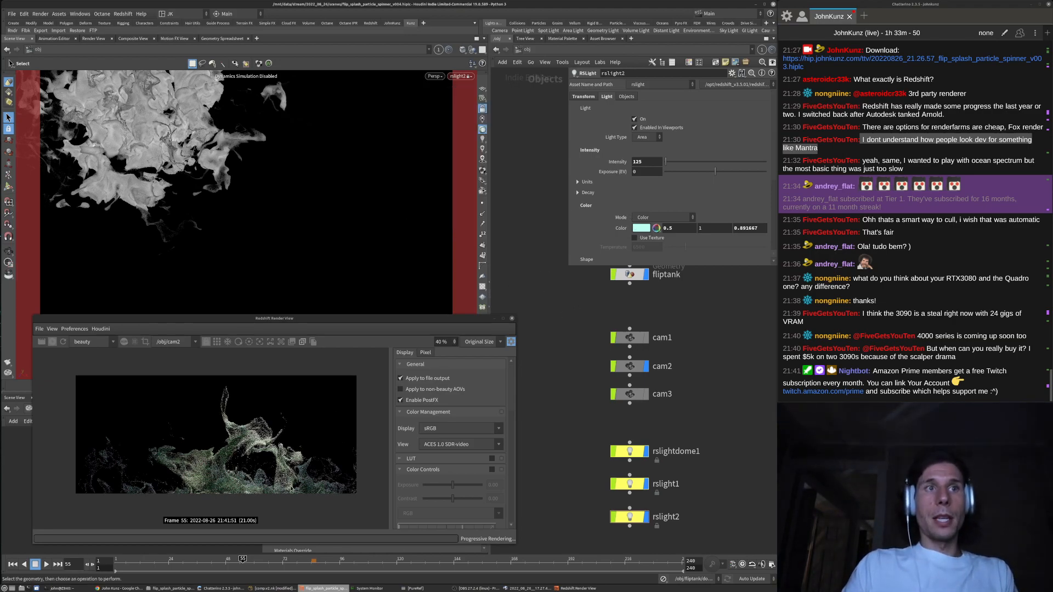
pyautogui.click(642, 228)
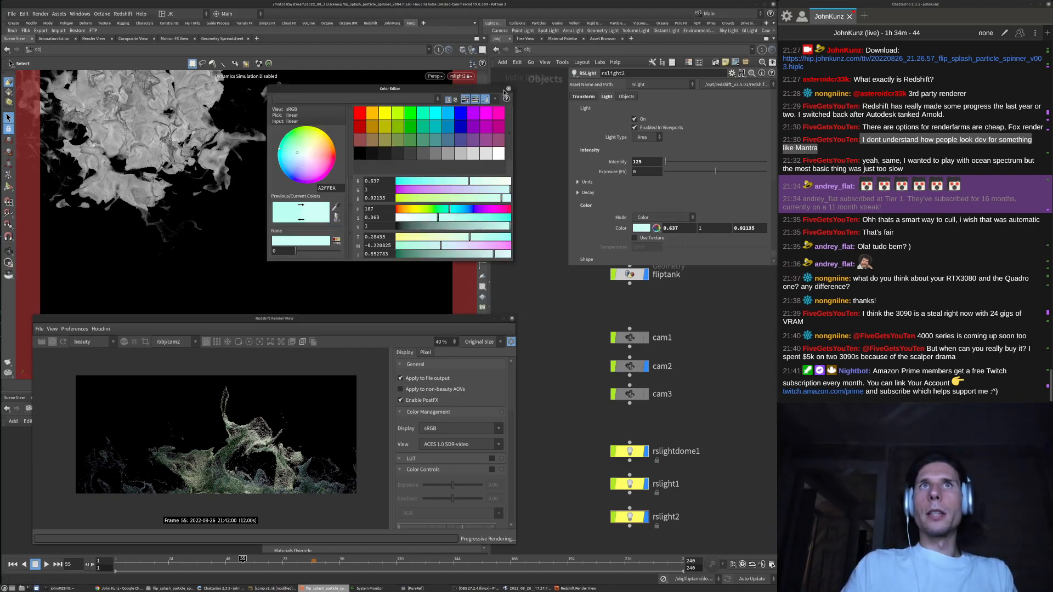
pyautogui.click(509, 88)
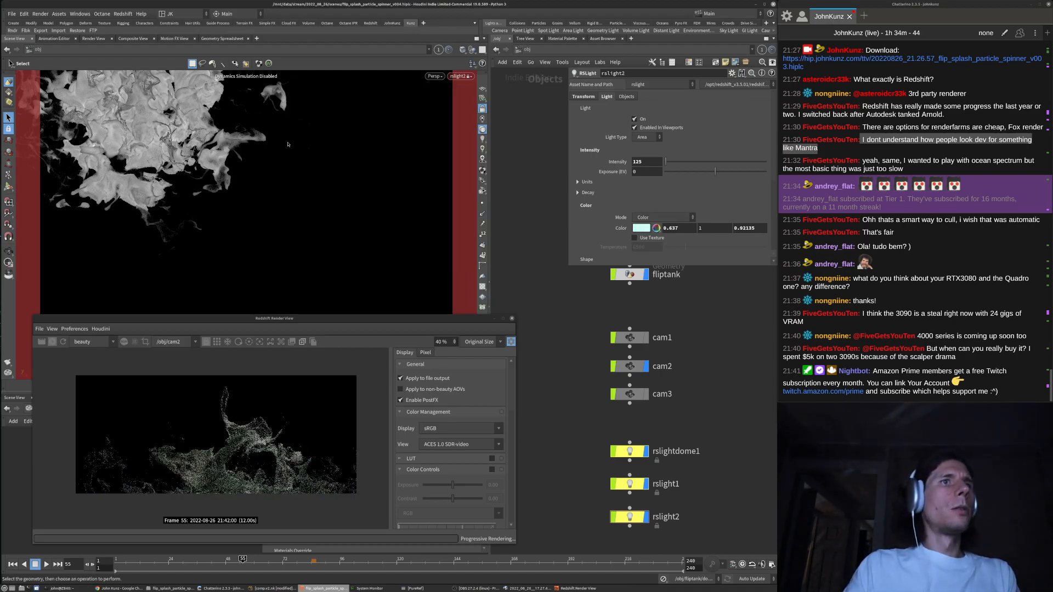
# Reposition rslight2 to a side angle close to the splash through its locked view and check the render
pyautogui.scroll(-5, 287, 144)
pyautogui.keyDown('alt'); pyautogui.moveTo(287, 144); pyautogui.dragTo(399, 154); pyautogui.keyUp('alt')
pyautogui.scroll(3, 294, 156)
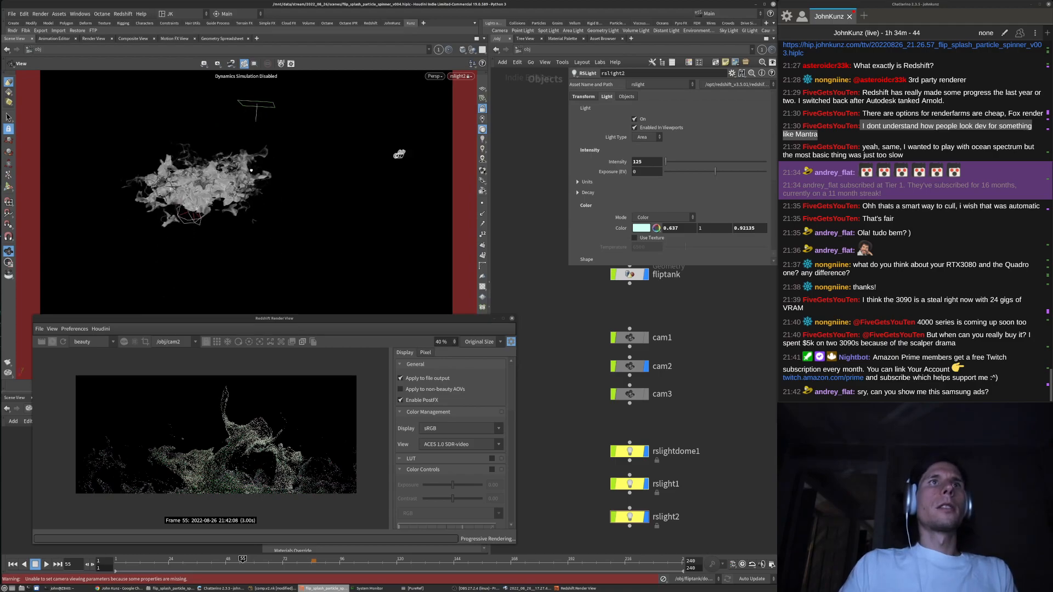
pyautogui.scroll(5, 392, 172)
pyautogui.press('s')
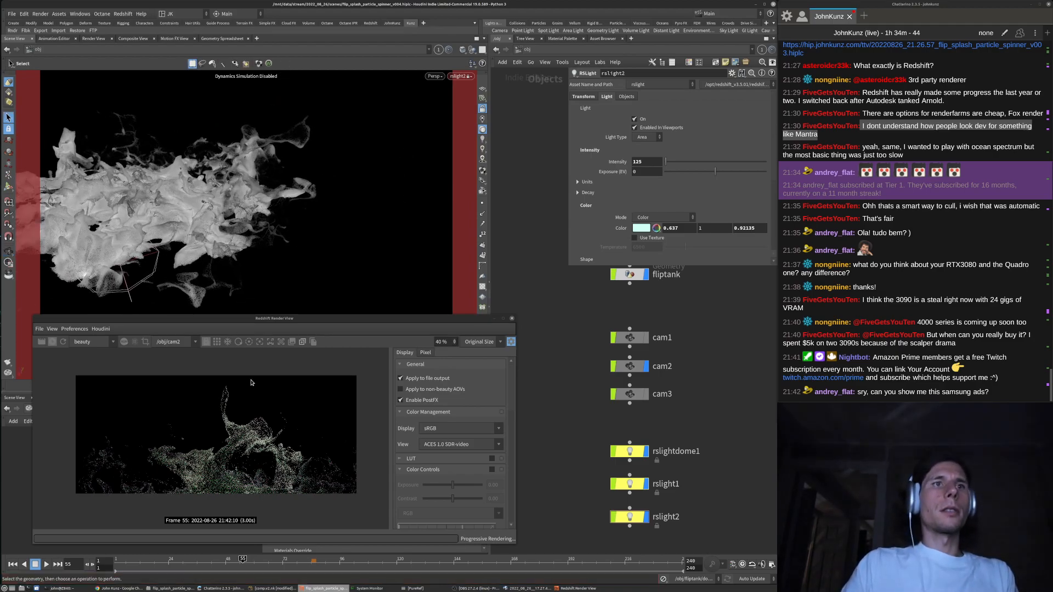
pyautogui.scroll(-2, 236, 423)
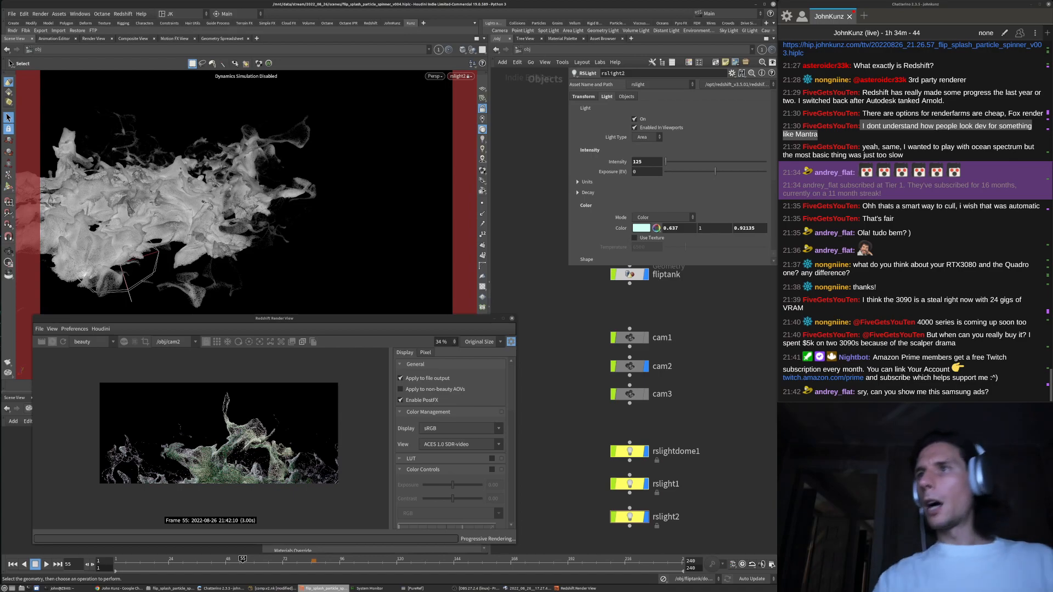
# Switch to PureRef to view the board of particle splash reference images
pyautogui.click(441, 589)
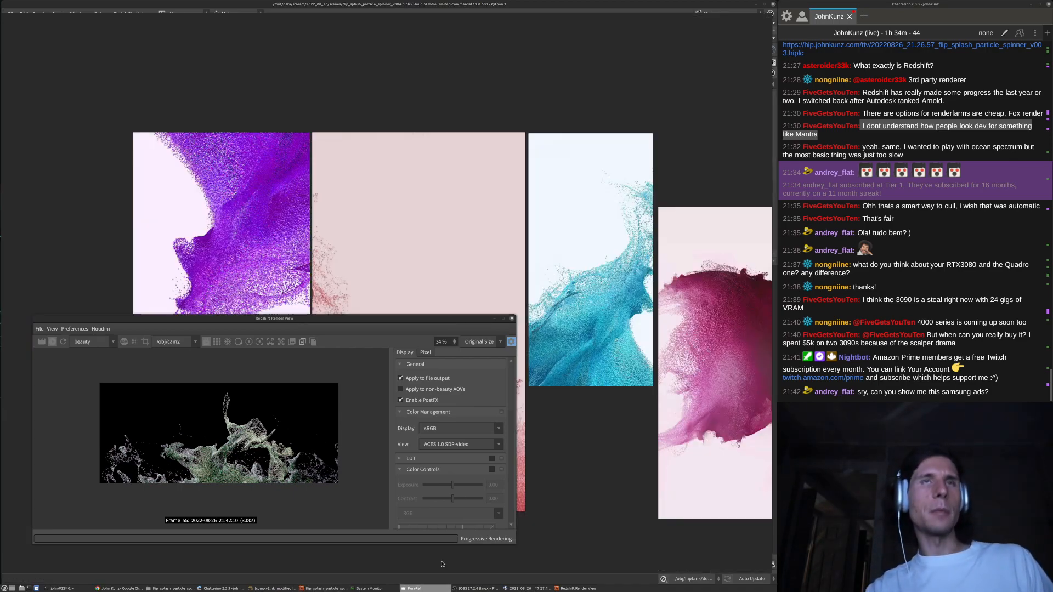
# Look over the whole board of purple, red, blue, magenta, green and yellow particle splash references
pyautogui.scroll(-4, 493, 252)
pyautogui.moveTo(689, 212); pyautogui.dragTo(551, 122, button='middle')
pyautogui.moveTo(426, 198)
pyautogui.mouseDown(button='middle')
pyautogui.moveTo(360, 248)
pyautogui.moveTo(417, 202)
pyautogui.mouseUp(button='middle')
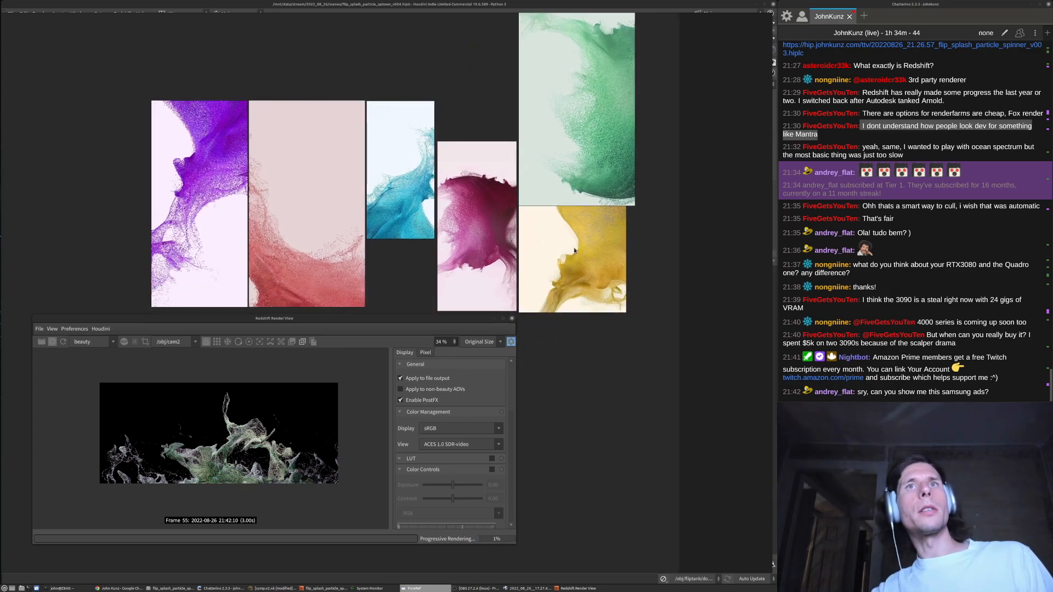
pyautogui.scroll(2, 596, 279)
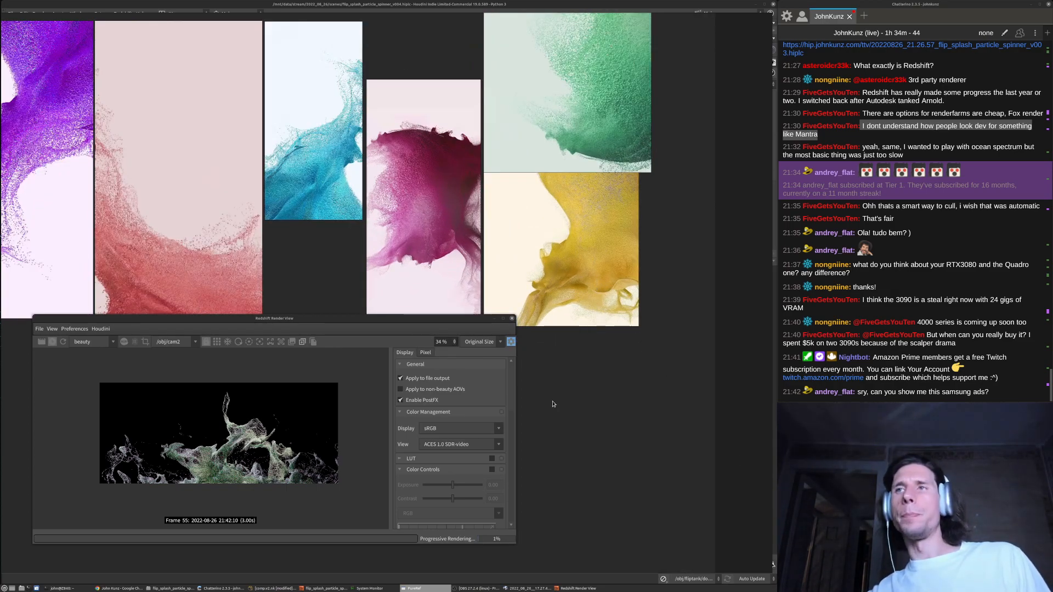
pyautogui.scroll(-2, 357, 277)
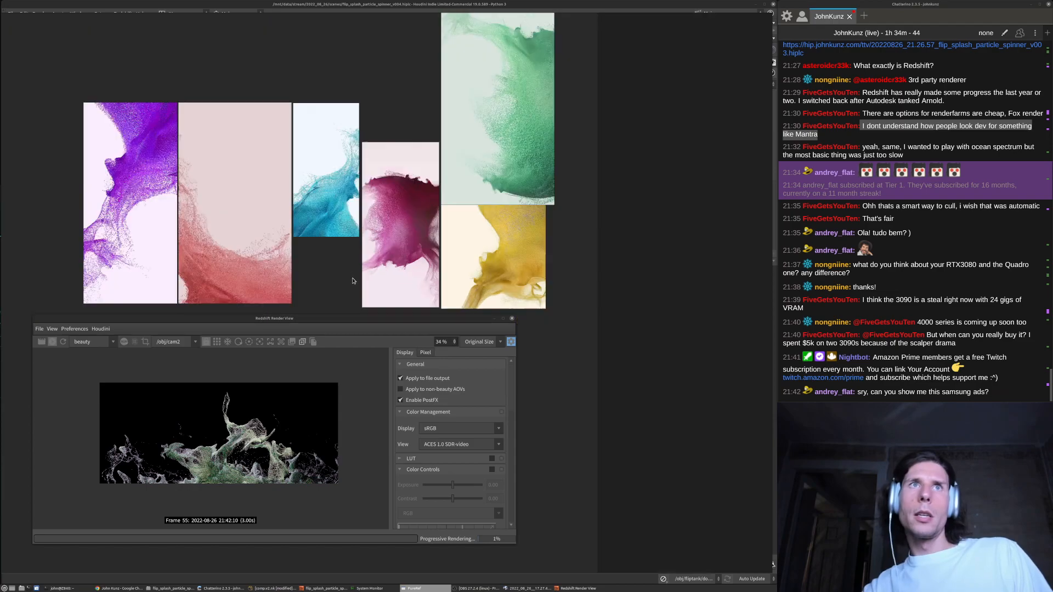
# Switch to Chrome and run a Google image search for samsung galaxy s22 in a new tab
pyautogui.click(119, 588)
pyautogui.hotkey('ctrl', 't')
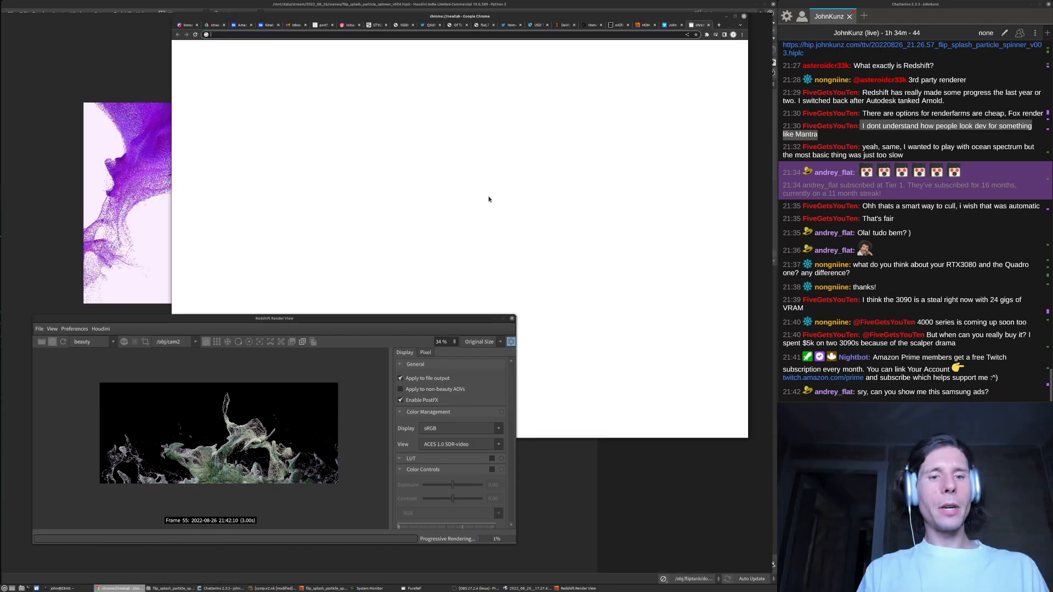
pyautogui.write('samsung g')
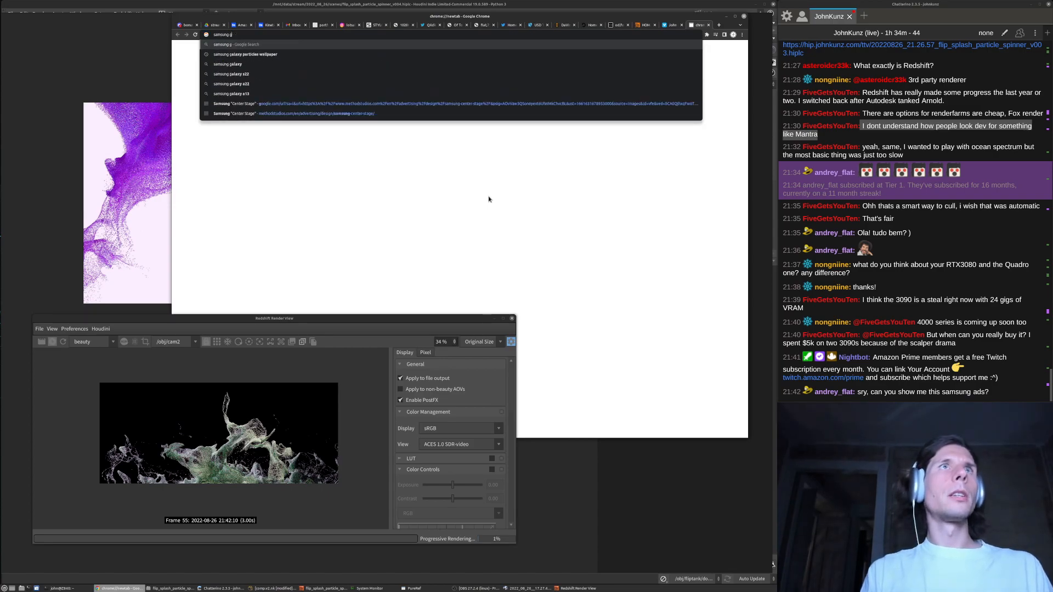
pyautogui.press('Down')
pyautogui.press('Down')
pyautogui.press('Down')
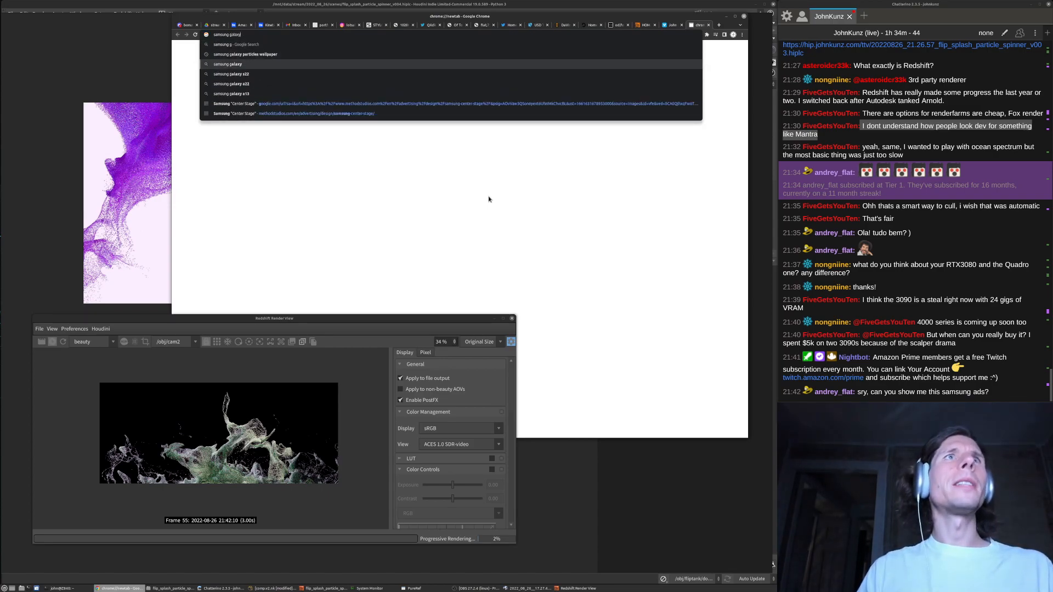
pyautogui.press('Return')
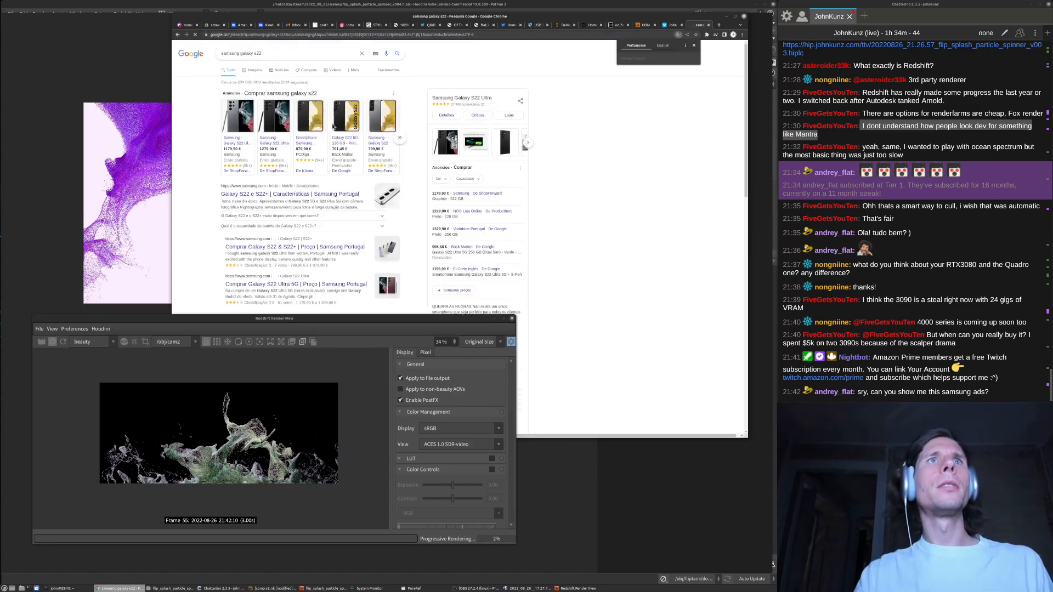
pyautogui.click(254, 70)
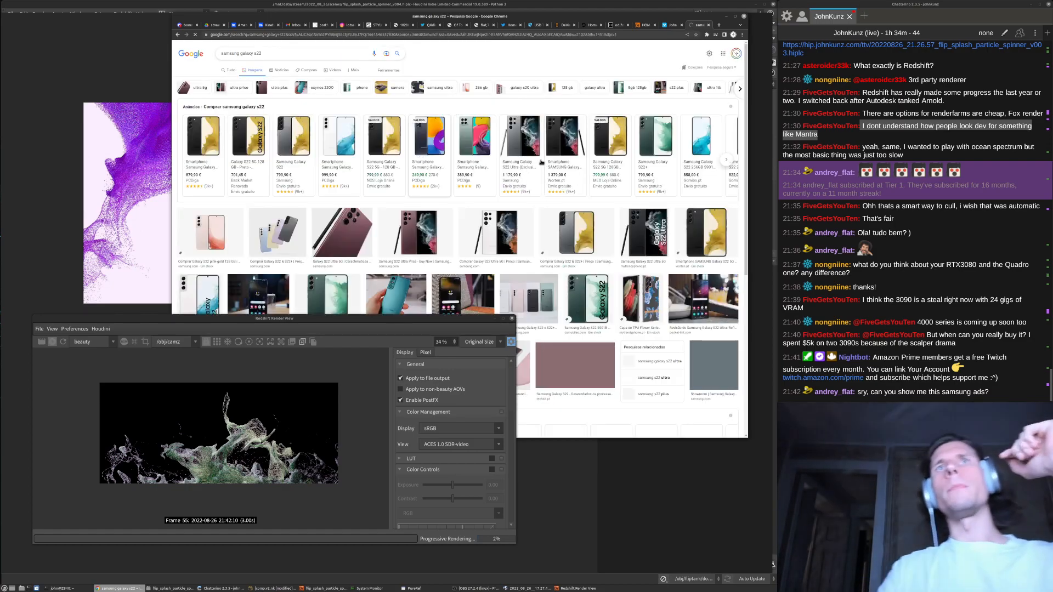
# Examine the Galaxy S22 image results for the phone's wallpaper artwork, previewing the picture of three phones side by side
pyautogui.scroll(-5, 330, 147)
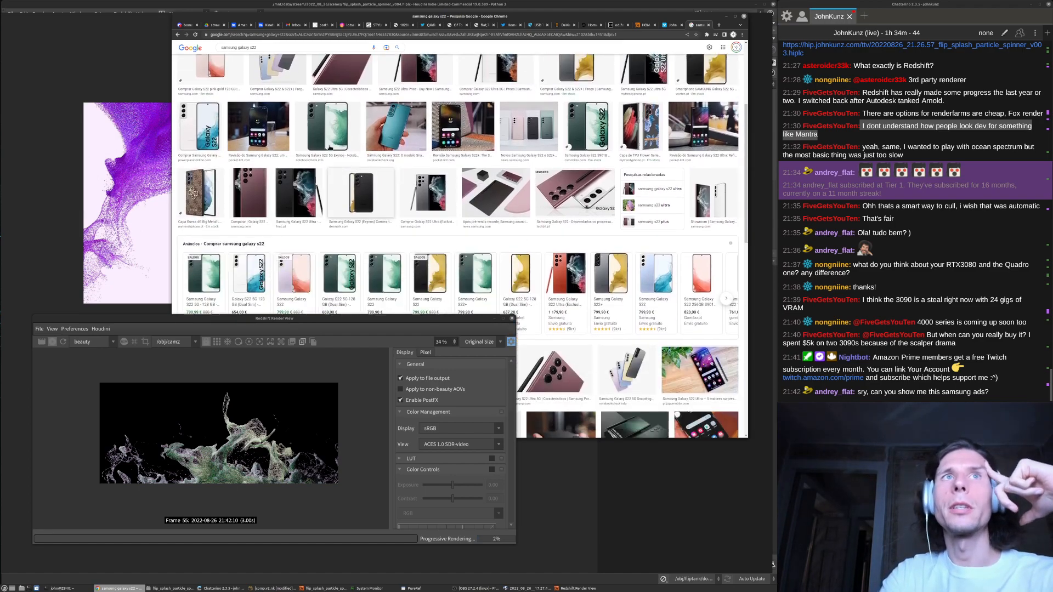
pyautogui.scroll(-2, 549, 174)
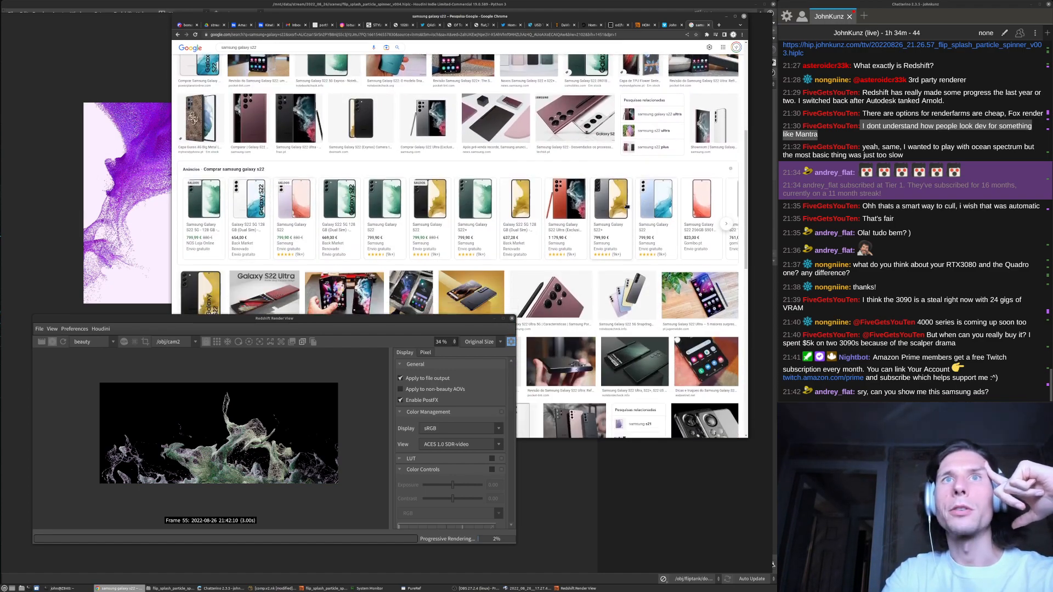
pyautogui.scroll(-2, 402, 199)
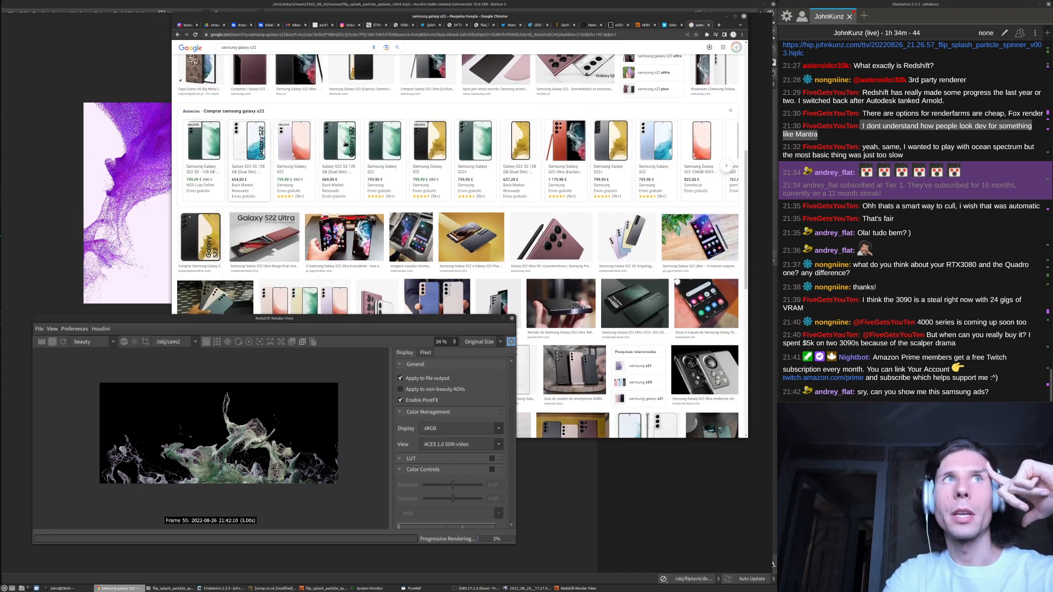
pyautogui.scroll(-4, 318, 153)
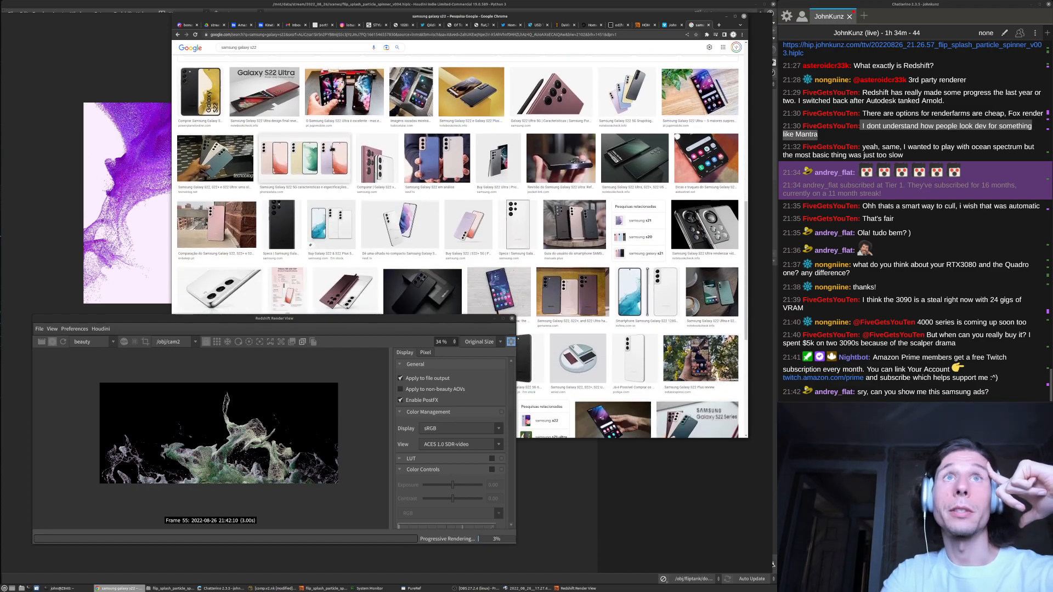
pyautogui.click(332, 149)
pyautogui.scroll(-5, 632, 345)
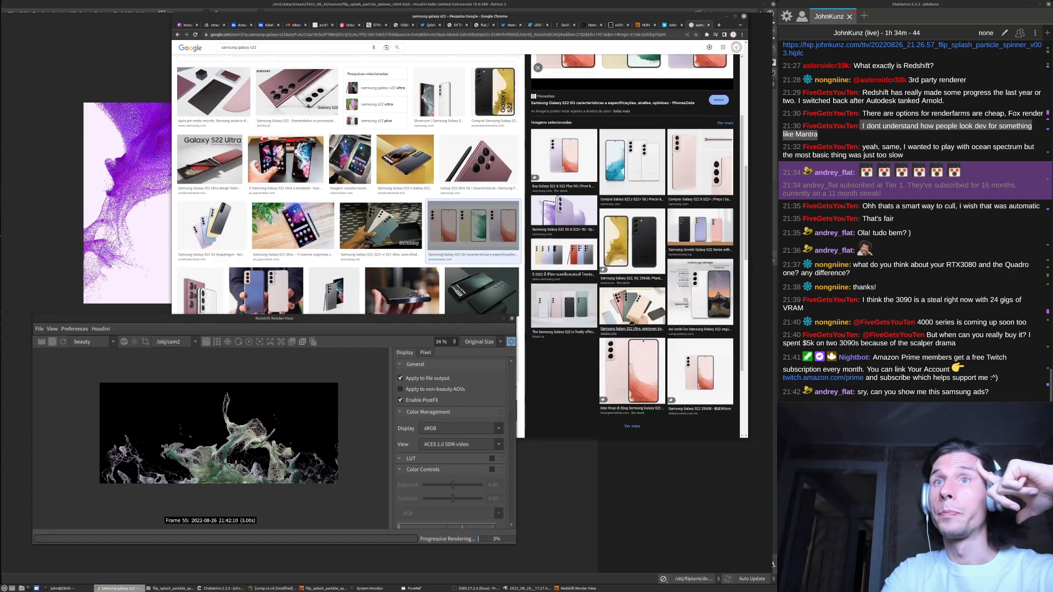
pyautogui.scroll(-3, 445, 189)
pyautogui.scroll(-2, 444, 190)
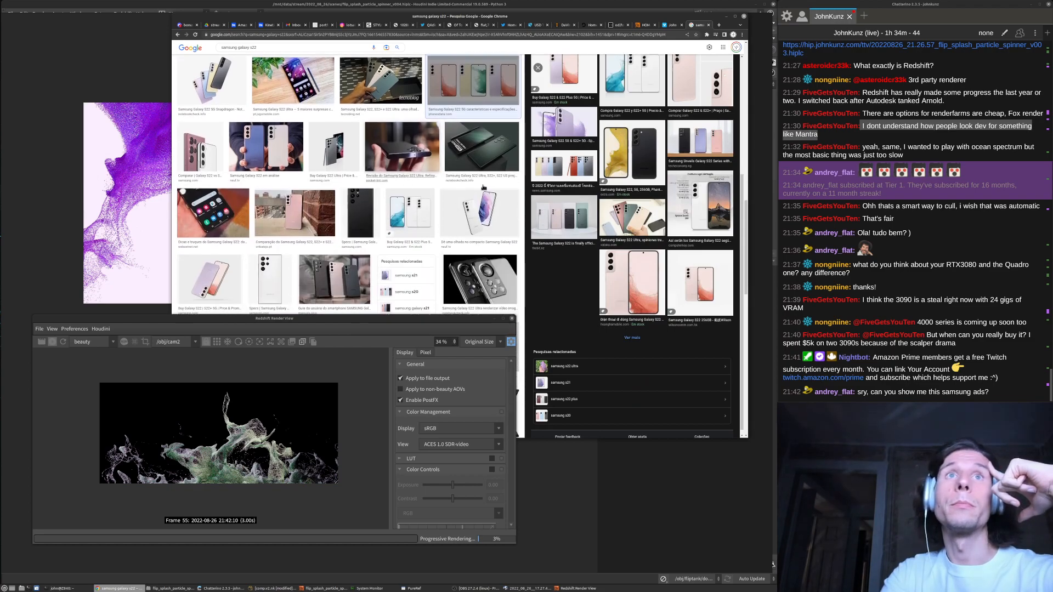
pyautogui.scroll(-10, 392, 189)
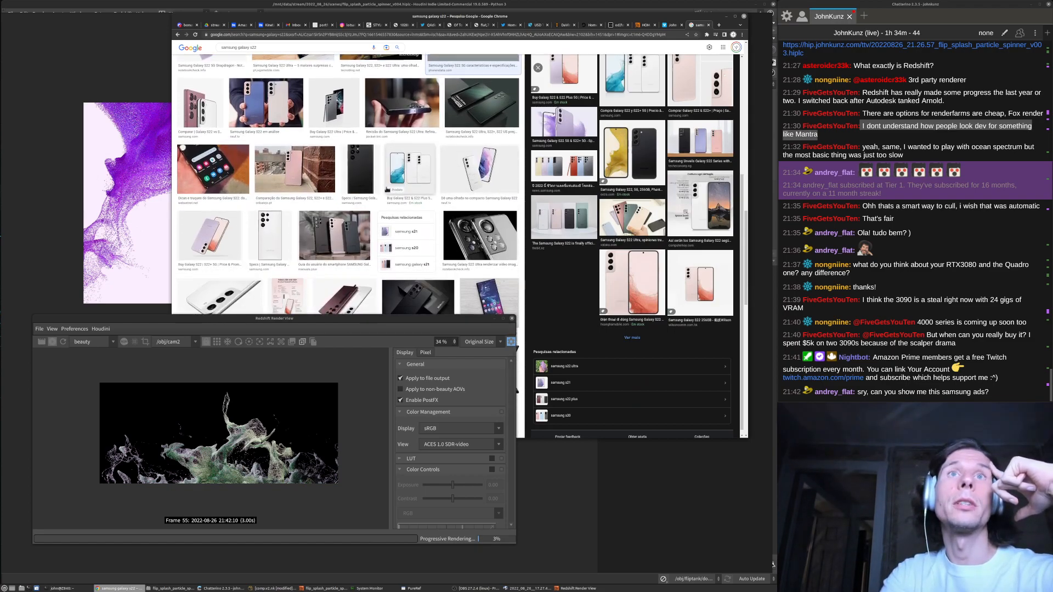
pyautogui.scroll(-2, 383, 198)
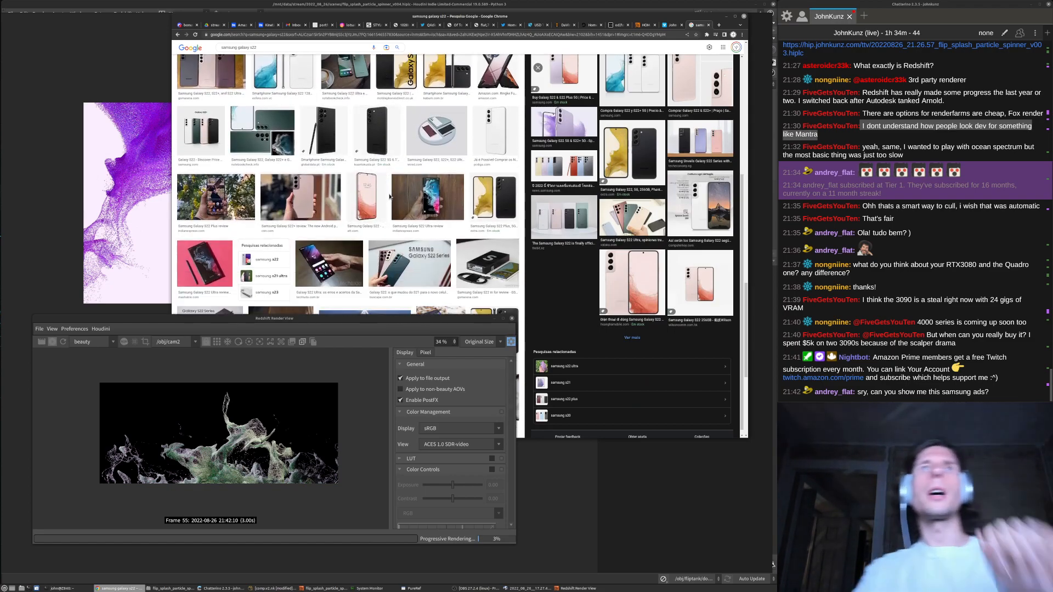
pyautogui.scroll(-3, 363, 215)
pyautogui.scroll(-5, 363, 215)
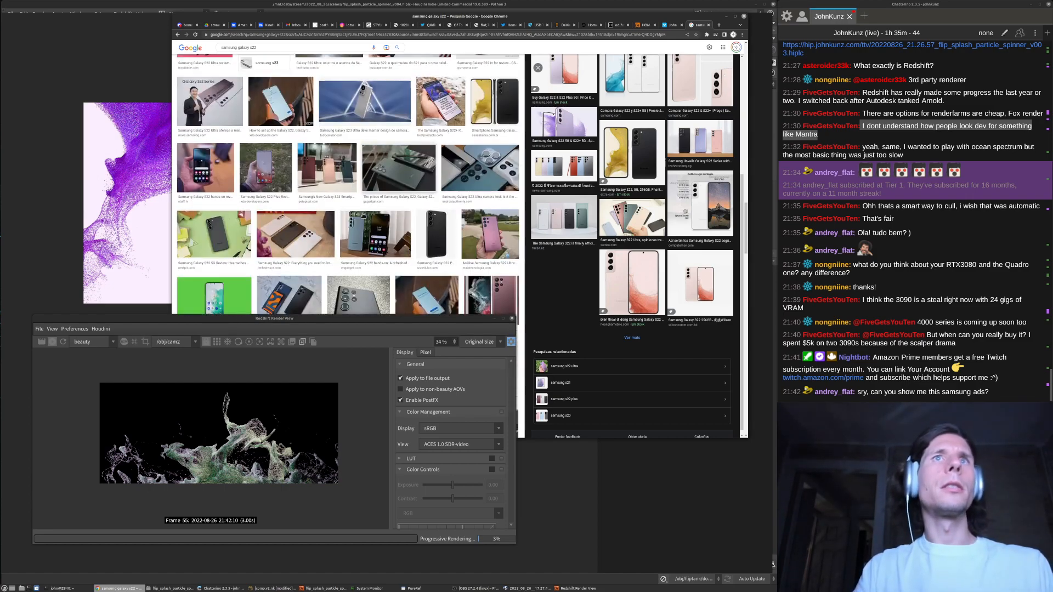
pyautogui.scroll(-4, 334, 213)
pyautogui.scroll(-3, 334, 213)
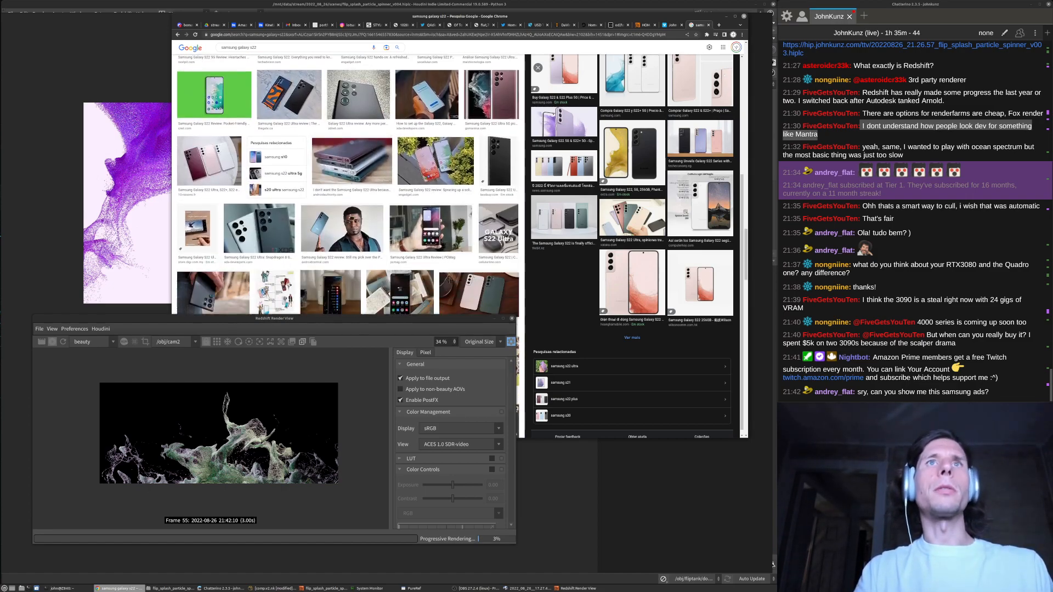
pyautogui.scroll(-4, 397, 181)
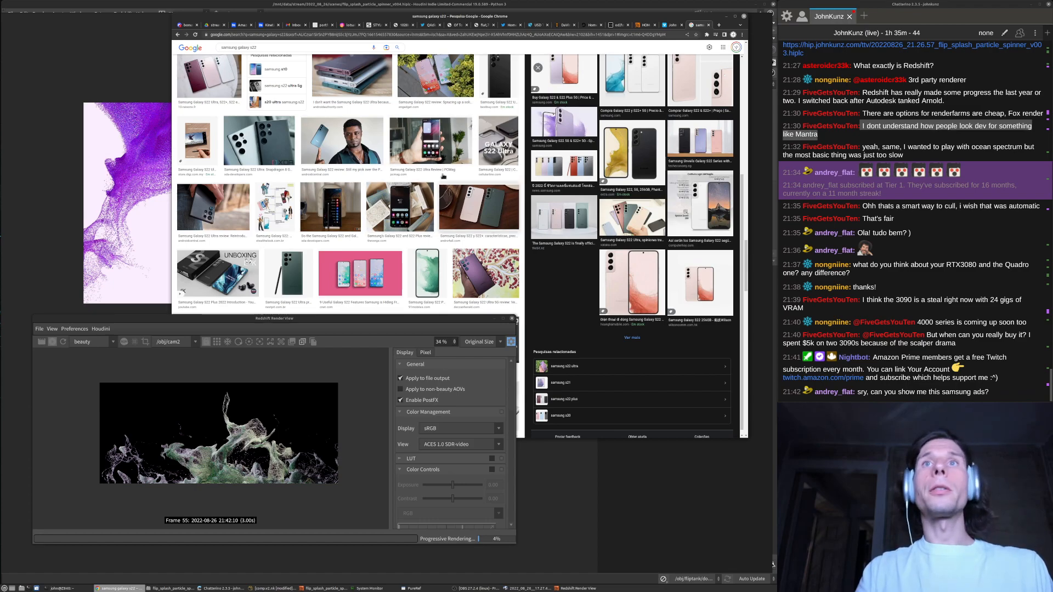
# Change the image search to samsung galaxy s21 and browse its results
pyautogui.click(276, 53)
pyautogui.press('BackSpace')
pyautogui.write('1')
pyautogui.press('Return')
pyautogui.scroll(-6, 357, 174)
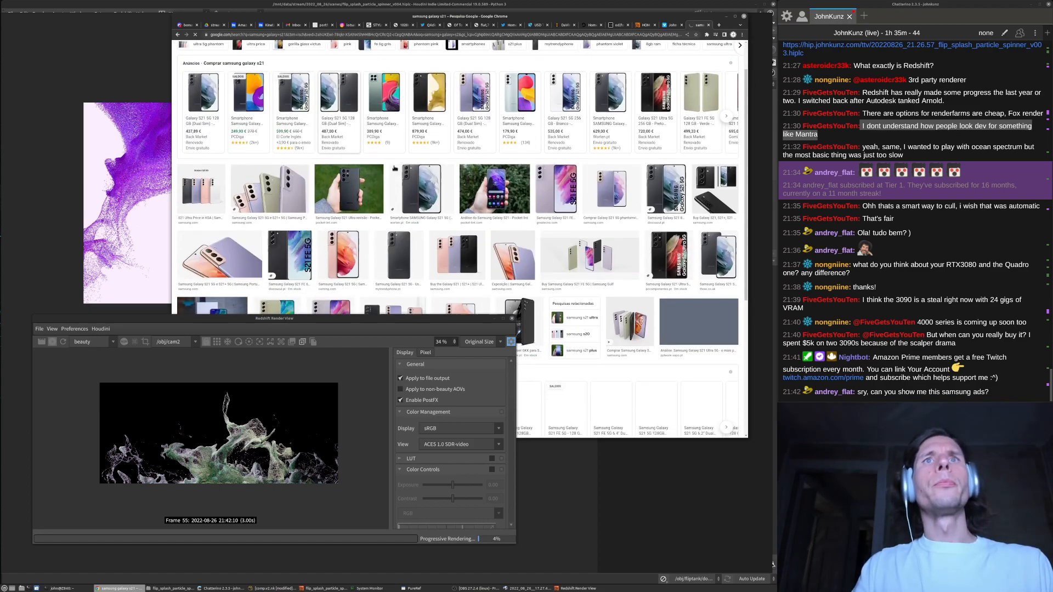
pyautogui.scroll(-3, 561, 194)
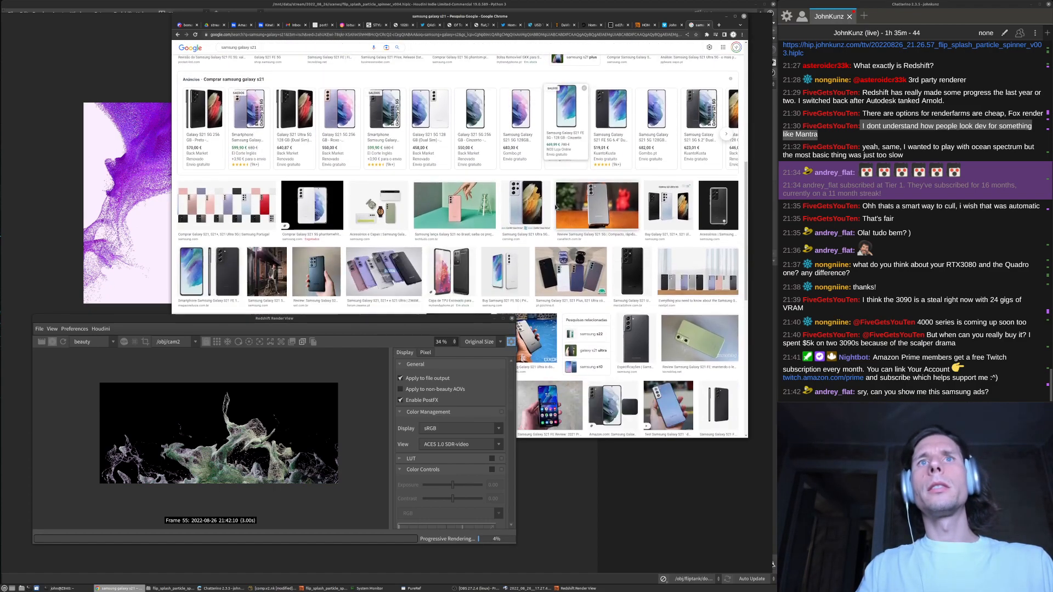
# Preview the Galaxy S21 Ultra pictures with the feather-like wallpaper and look through their related images
pyautogui.click(539, 188)
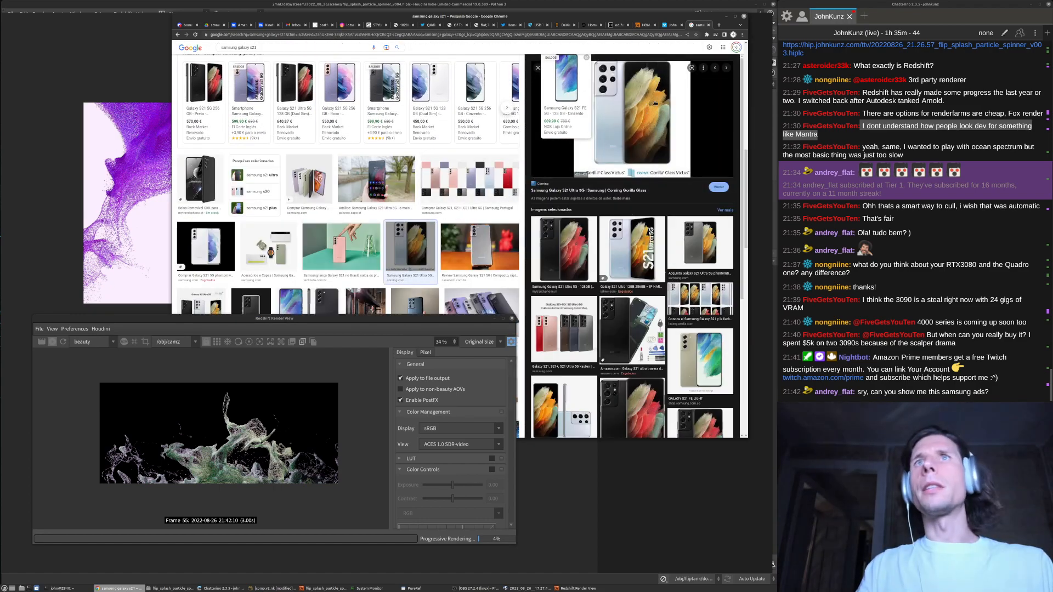
pyautogui.click(590, 262)
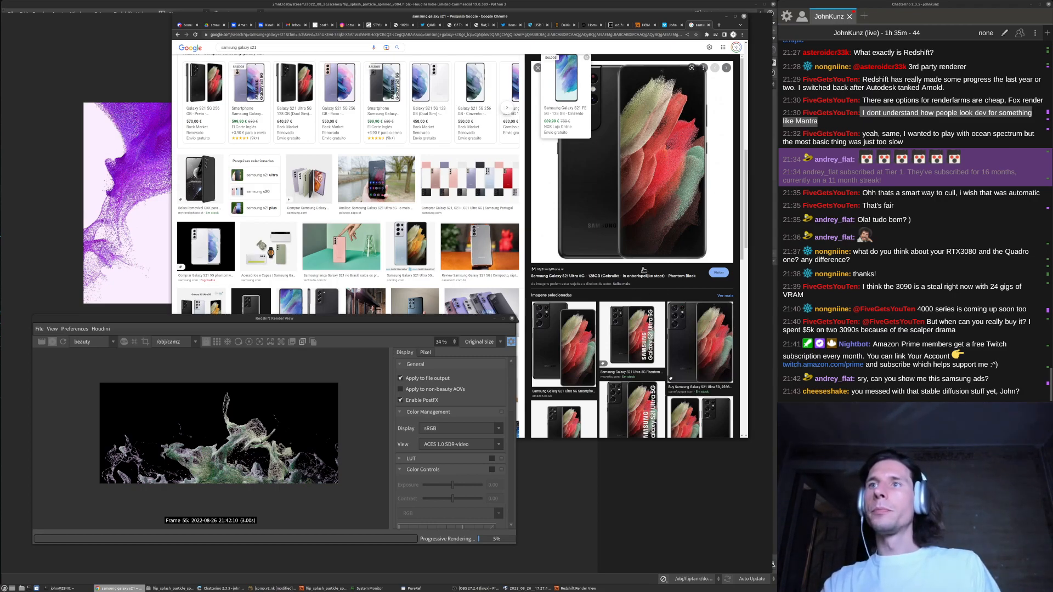
pyautogui.click(660, 354)
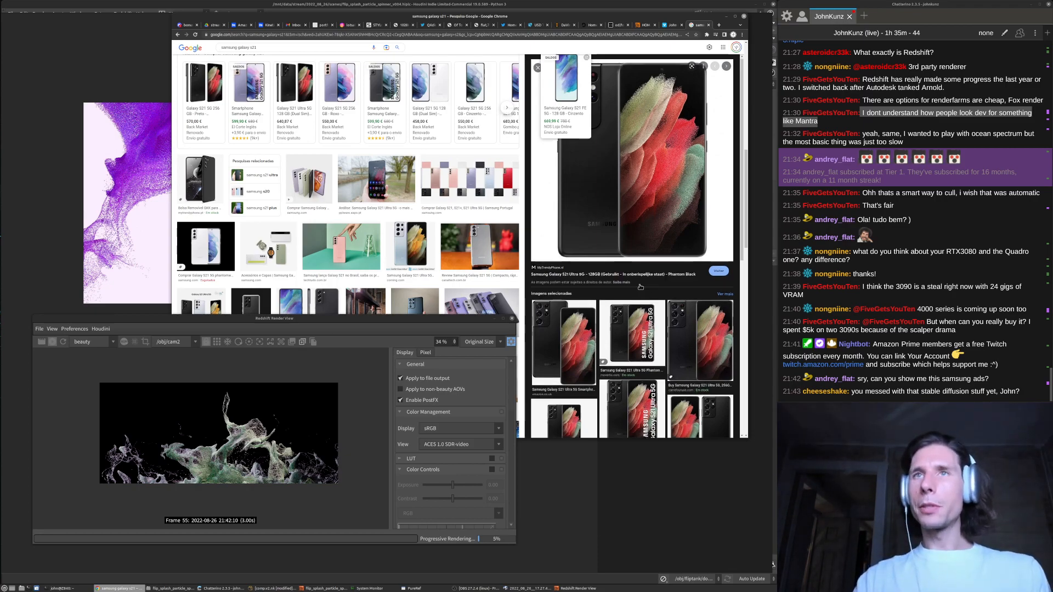
pyautogui.scroll(-2, 692, 296)
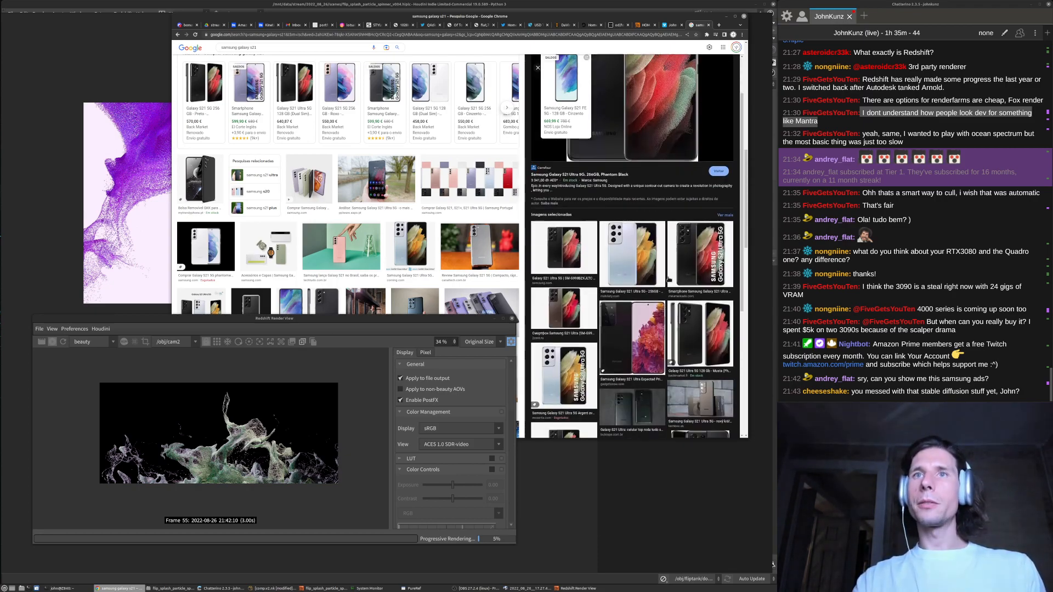
pyautogui.scroll(-2, 694, 305)
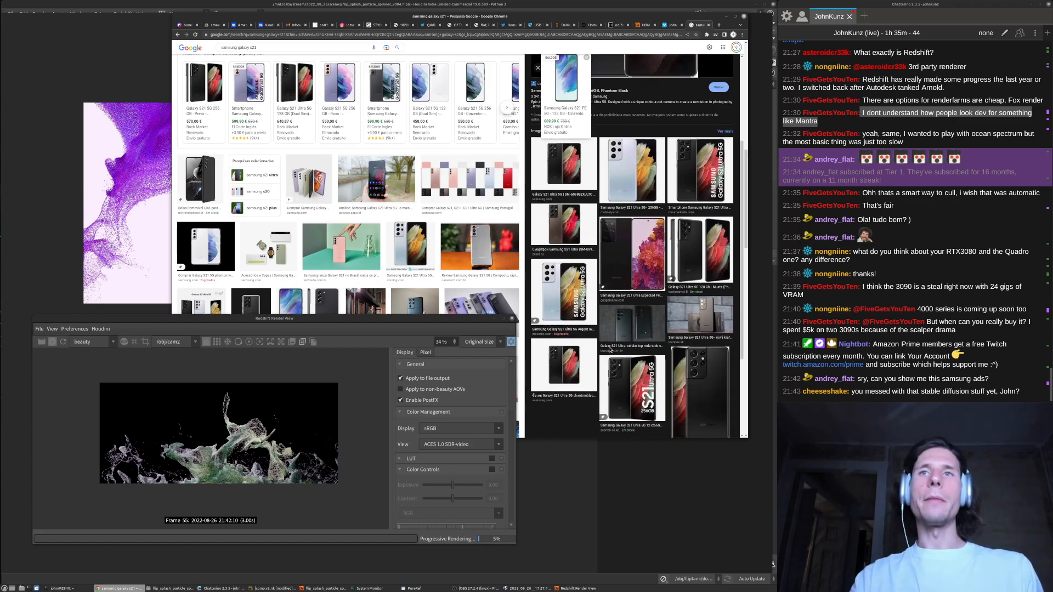
pyautogui.scroll(-6, 455, 222)
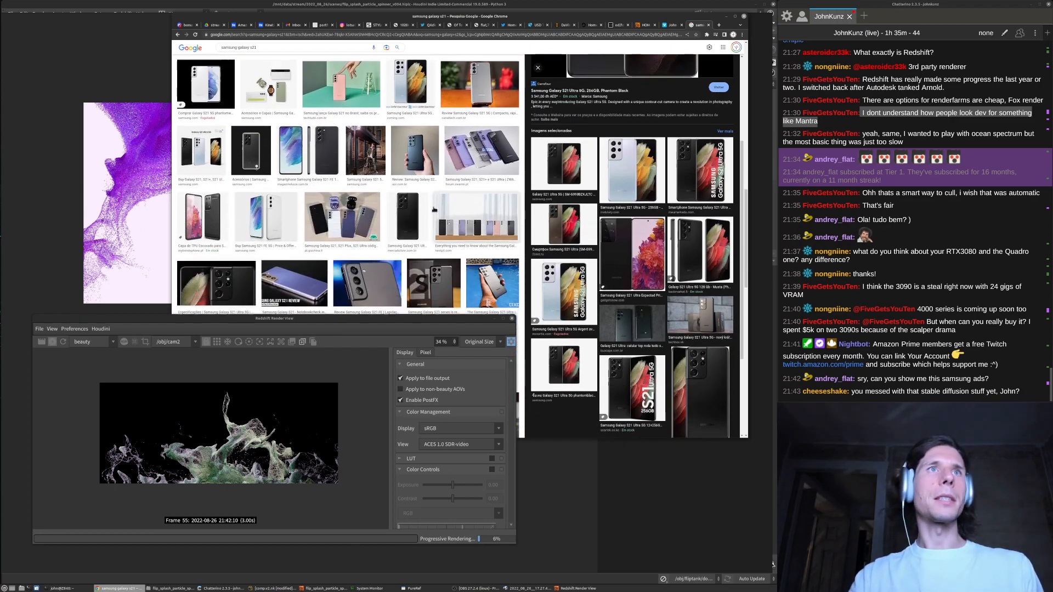
# Preview the Galaxy S21 FE, violet Galaxy S21 and Galaxy A72 pictures to compare their wallpaper artwork
pyautogui.click(287, 114)
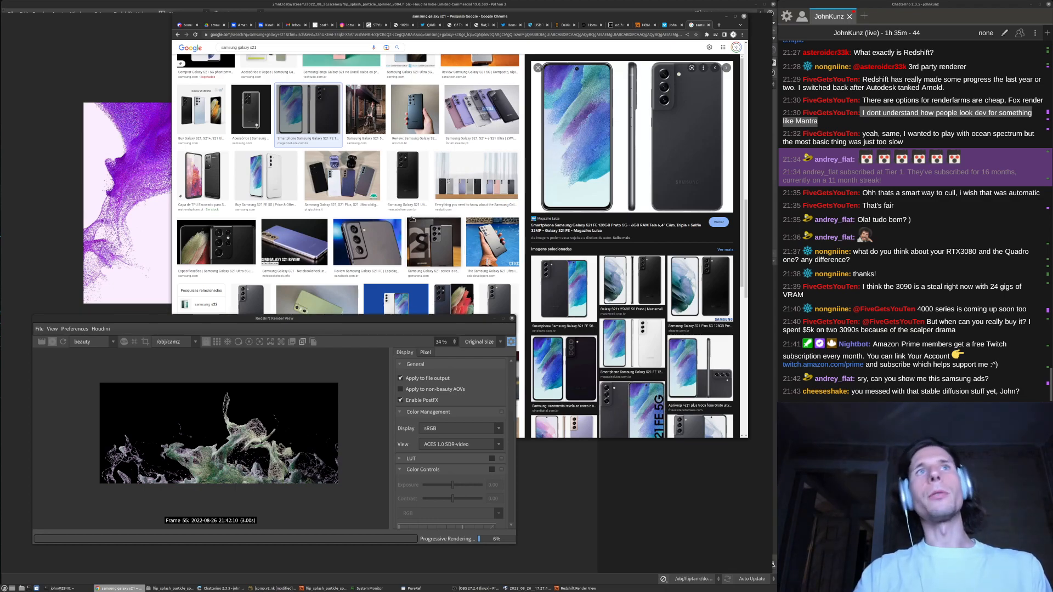
pyautogui.scroll(5, 258, 73)
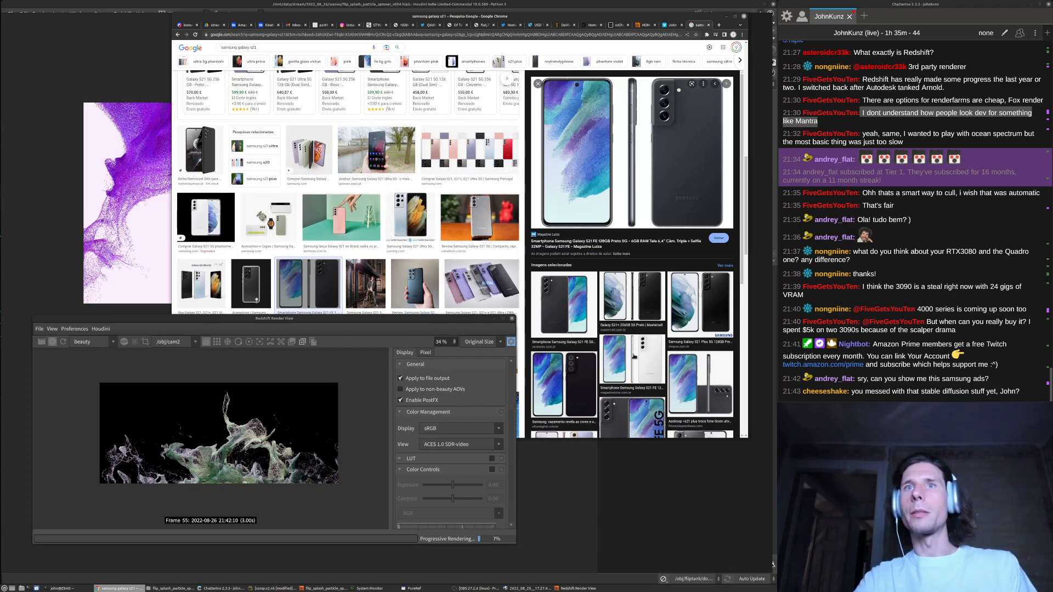
pyautogui.scroll(-4, 655, 373)
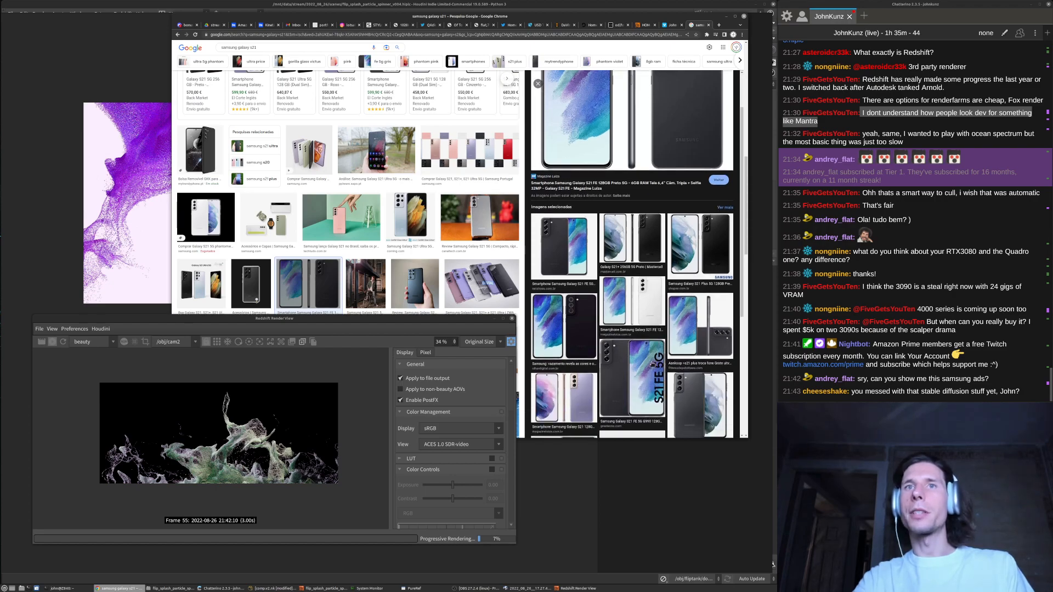
pyautogui.click(570, 361)
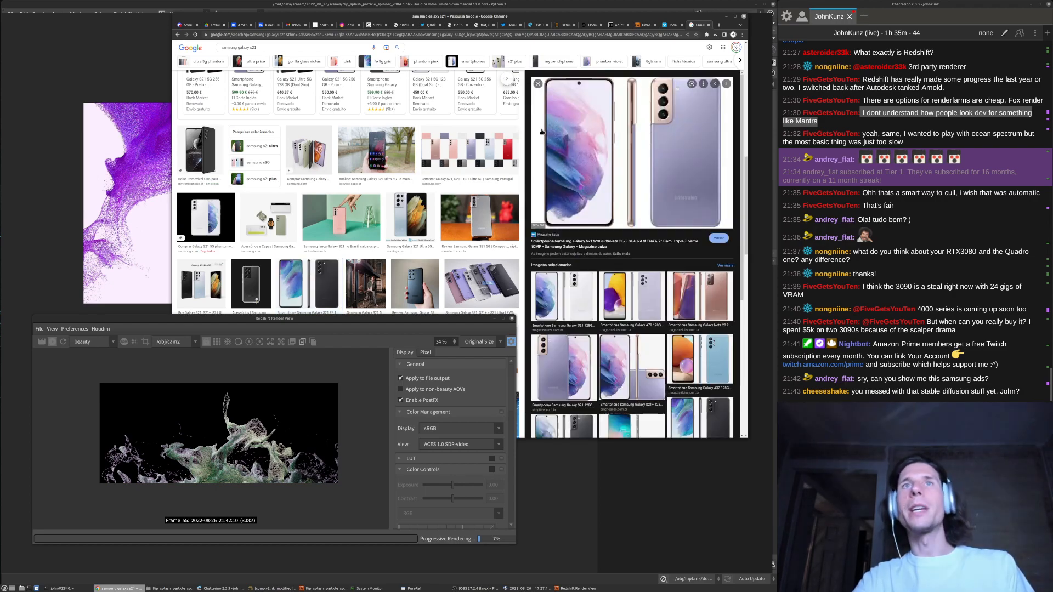
pyautogui.click(649, 297)
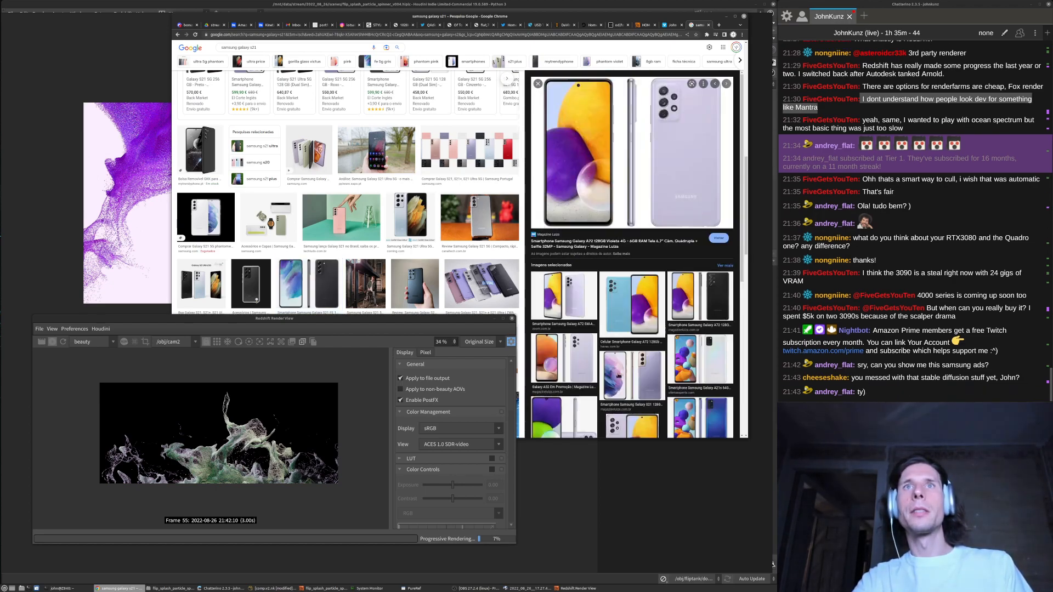
pyautogui.click(621, 330)
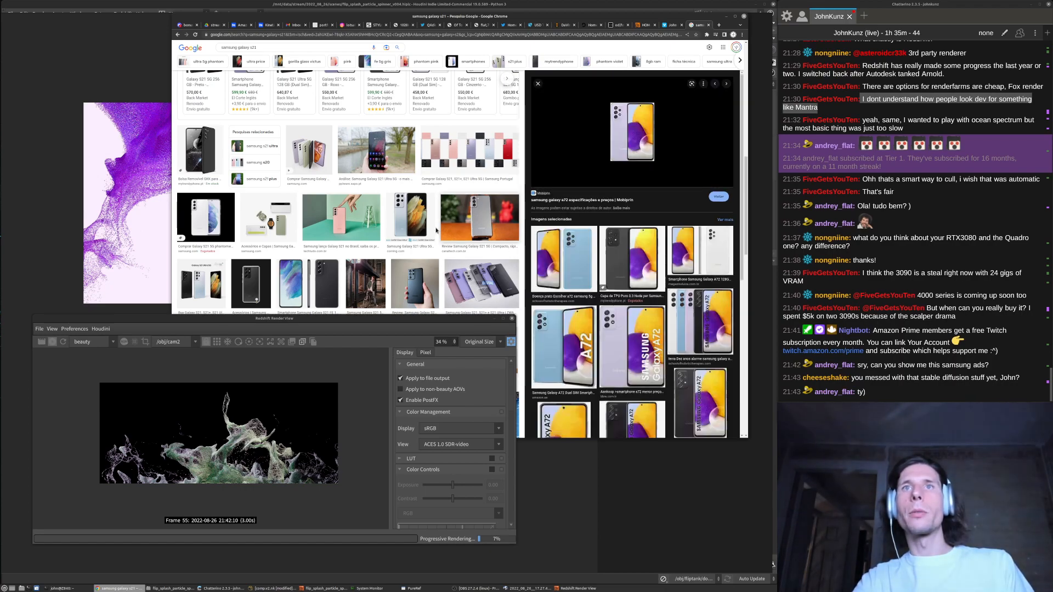
pyautogui.click(417, 222)
# Leave the browser and switch back to the splash scene in Houdini
pyautogui.click(617, 457)
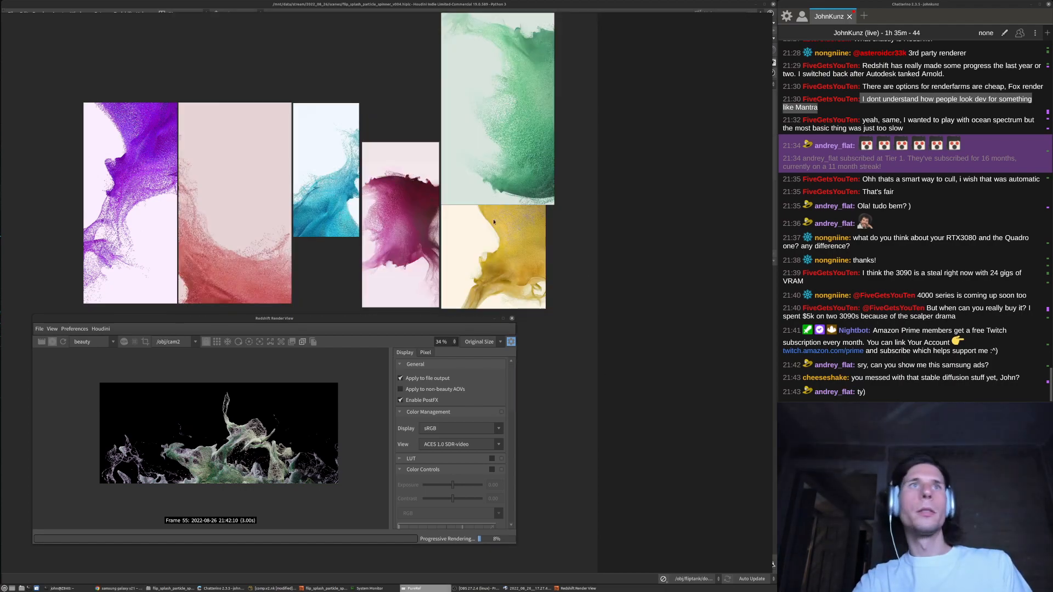
pyautogui.click(325, 589)
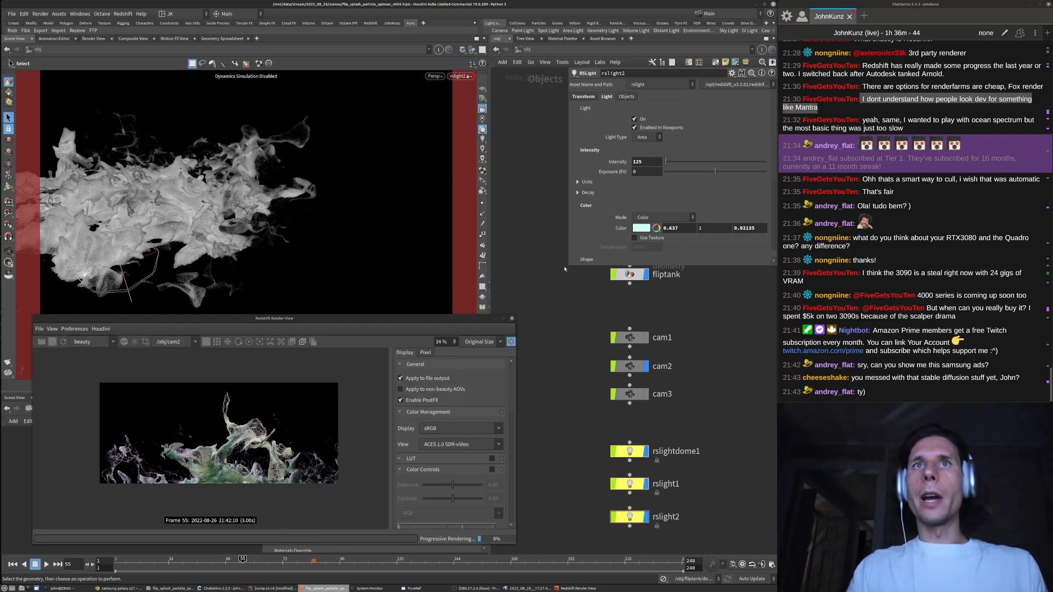
# Set rslight2's light color to a slightly greener tint of 0.637, 1, 0.83786
pyautogui.moveTo(568, 267); pyautogui.dragTo(590, 364)
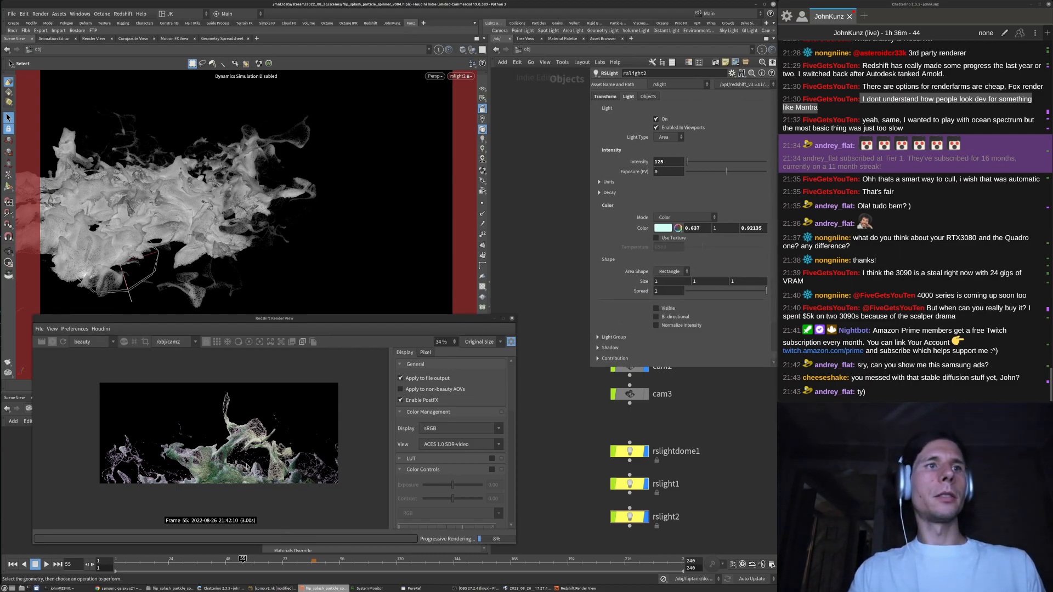
pyautogui.keyDown('alt'); pyautogui.moveTo(314, 164); pyautogui.dragTo(304, 183, button='right'); pyautogui.keyUp('alt')
pyautogui.keyDown('alt'); pyautogui.moveTo(303, 183); pyautogui.dragTo(279, 191, button='middle'); pyautogui.keyUp('alt')
pyautogui.keyDown('alt'); pyautogui.moveTo(280, 192); pyautogui.dragTo(231, 212); pyautogui.keyUp('alt')
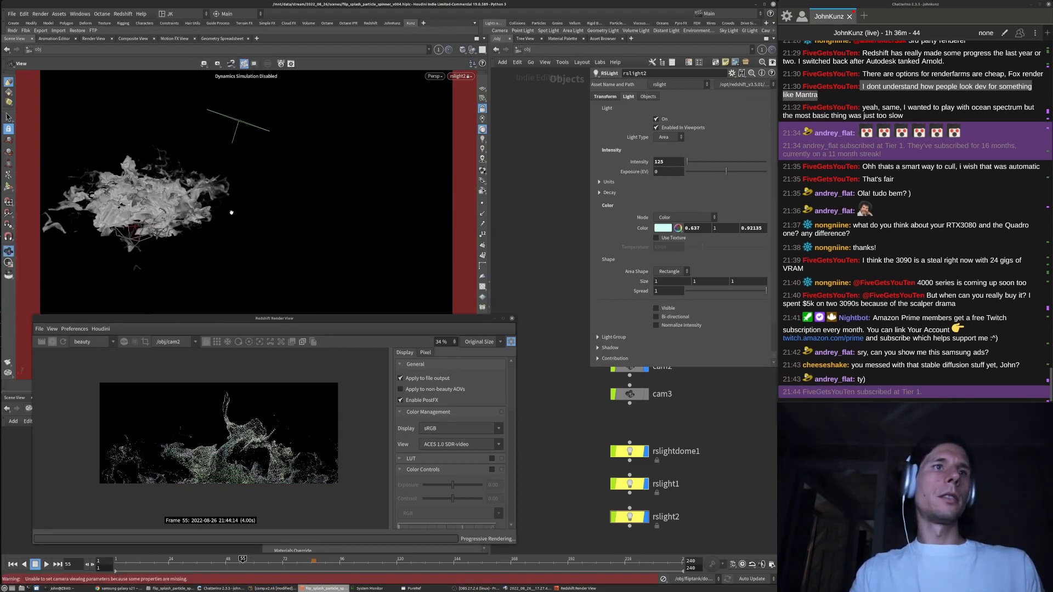
pyautogui.click(679, 228)
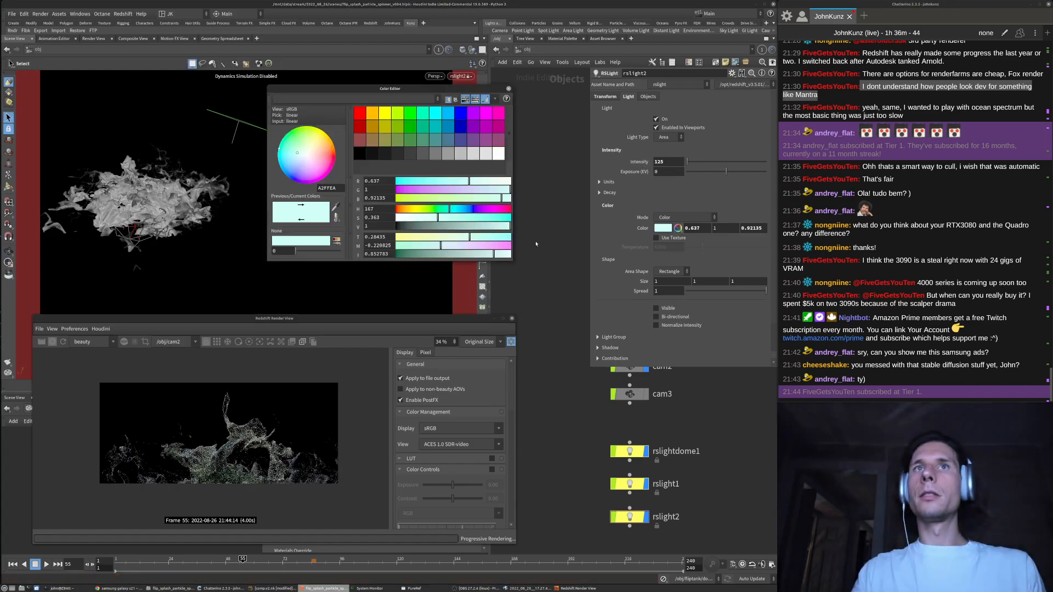
pyautogui.click(445, 209)
pyautogui.click(509, 88)
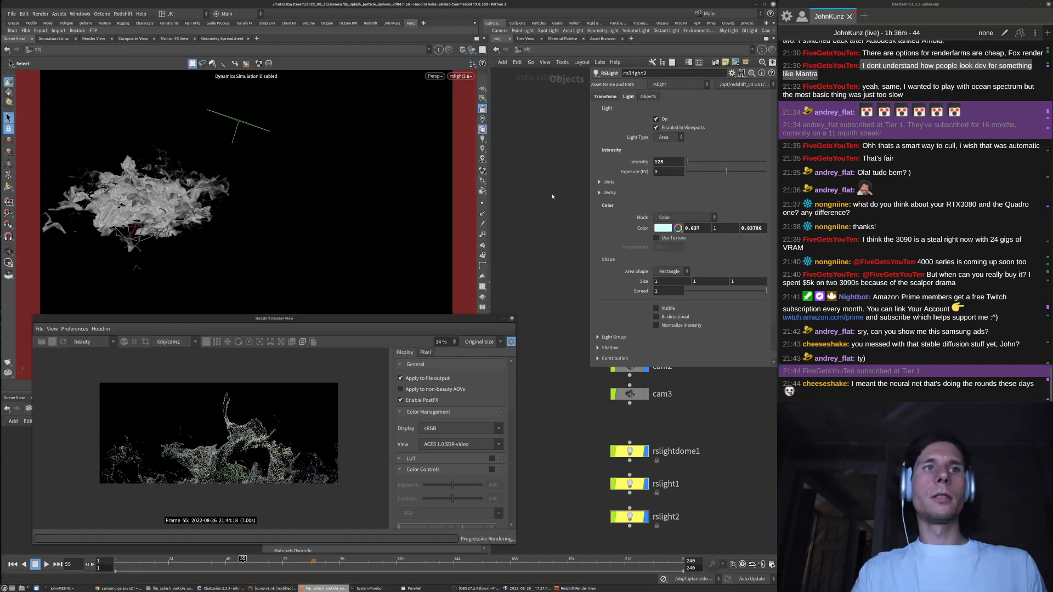
# Set rslightdome1's color to a yellow-green of 0.740693, 1, 0.558 and check the tint in the Redshift render
pyautogui.keyDown('alt'); pyautogui.moveTo(195, 226); pyautogui.dragTo(181, 219); pyautogui.keyUp('alt')
pyautogui.keyDown('alt'); pyautogui.moveTo(181, 219); pyautogui.dragTo(234, 241, button='right'); pyautogui.keyUp('alt')
pyautogui.click(636, 454)
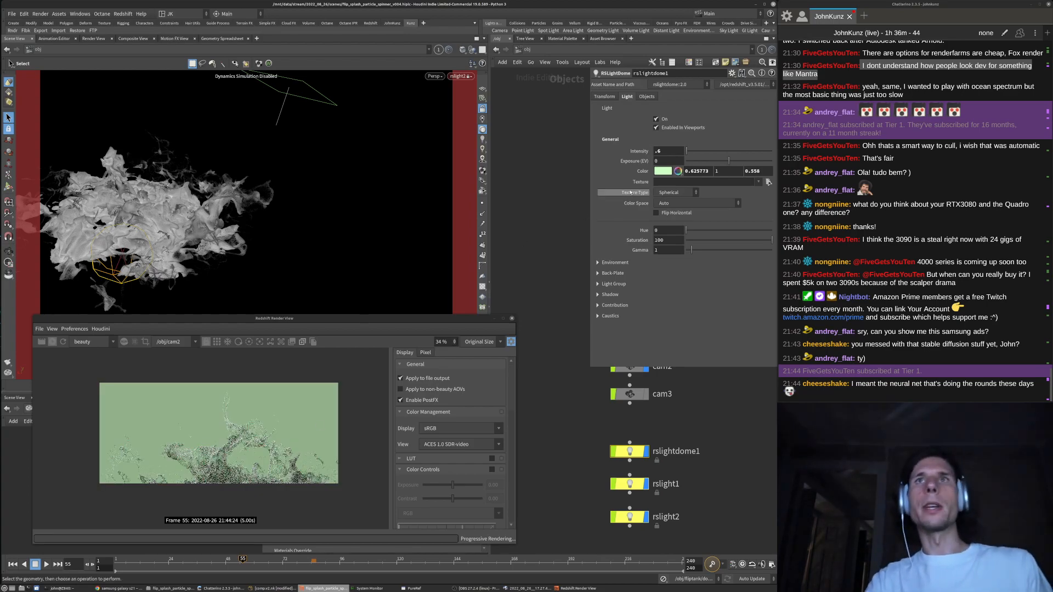
pyautogui.click(663, 171)
pyautogui.moveTo(433, 212); pyautogui.dragTo(432, 211)
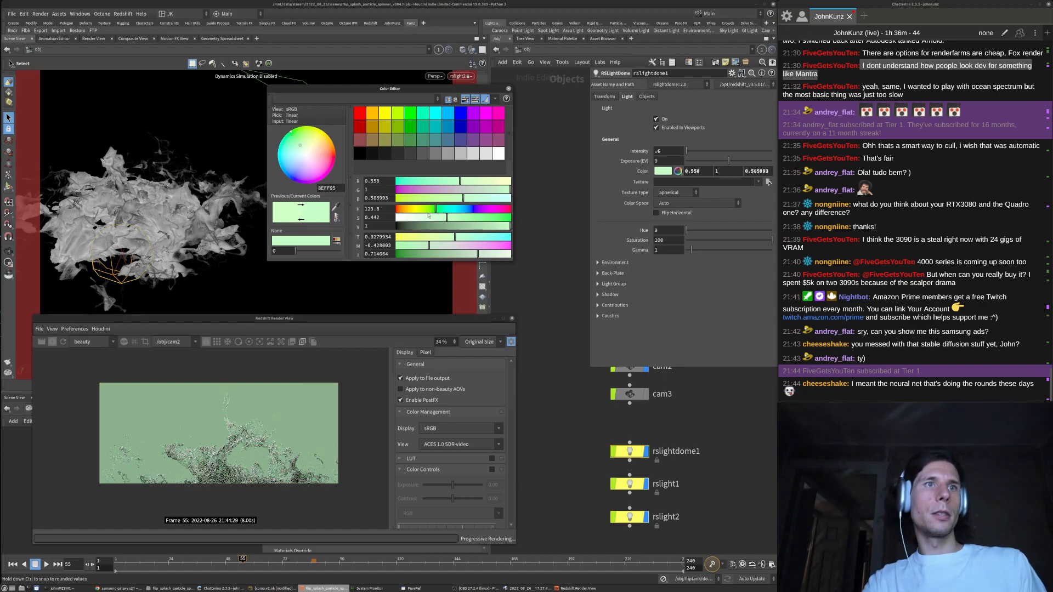
pyautogui.scroll(3, 250, 408)
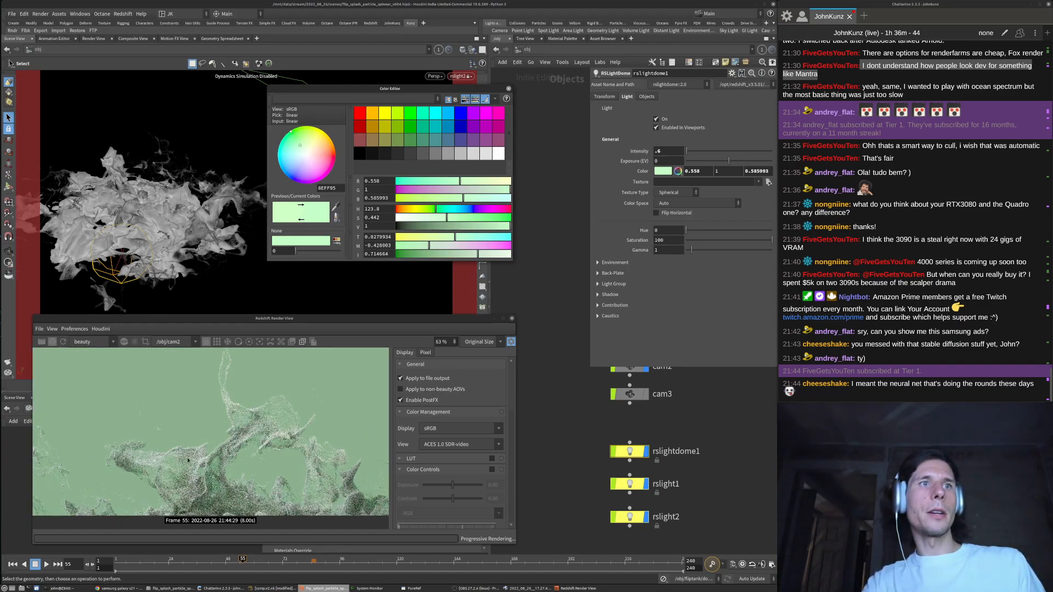
pyautogui.scroll(-1, 219, 445)
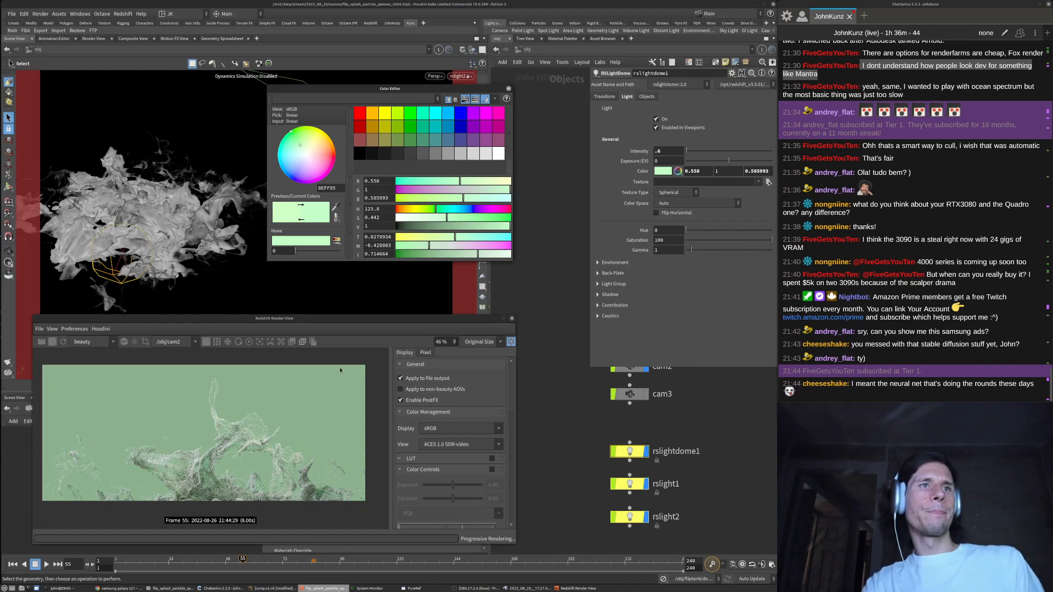
pyautogui.click(427, 210)
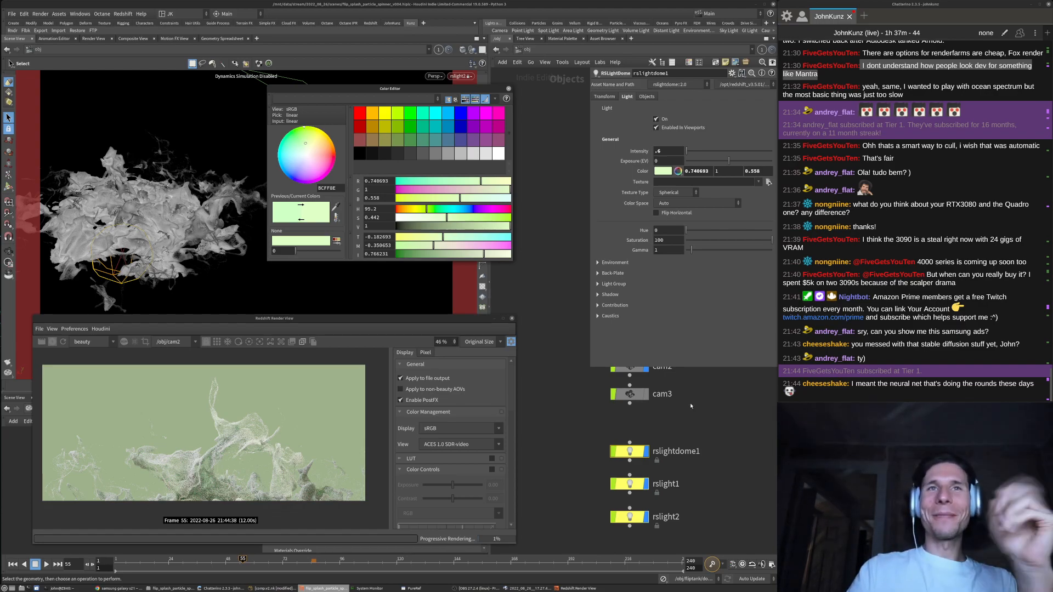
pyautogui.scroll(1, 244, 445)
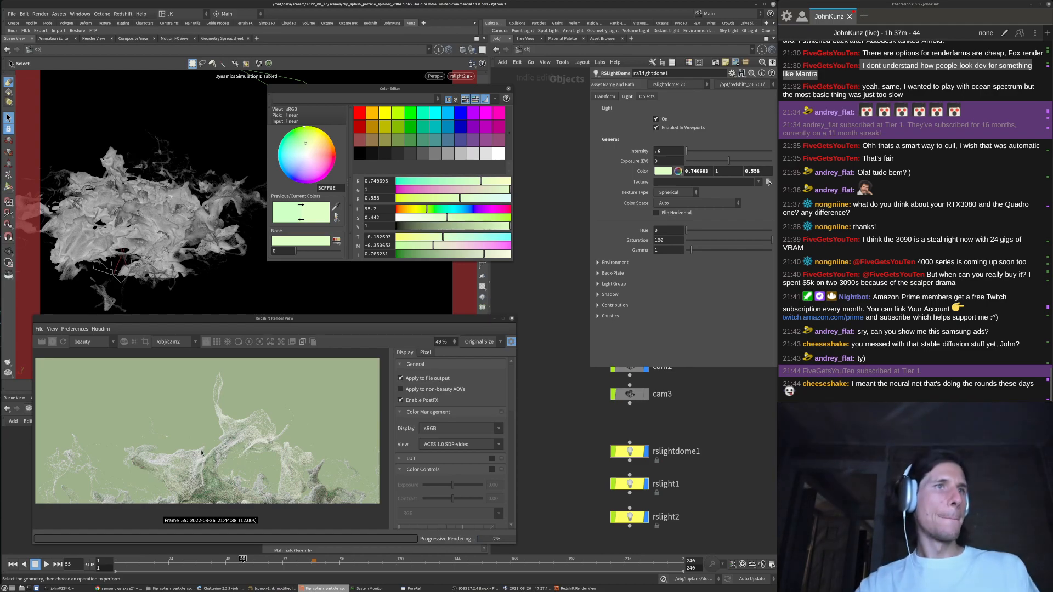
pyautogui.scroll(3, 219, 465)
pyautogui.scroll(-4, 219, 465)
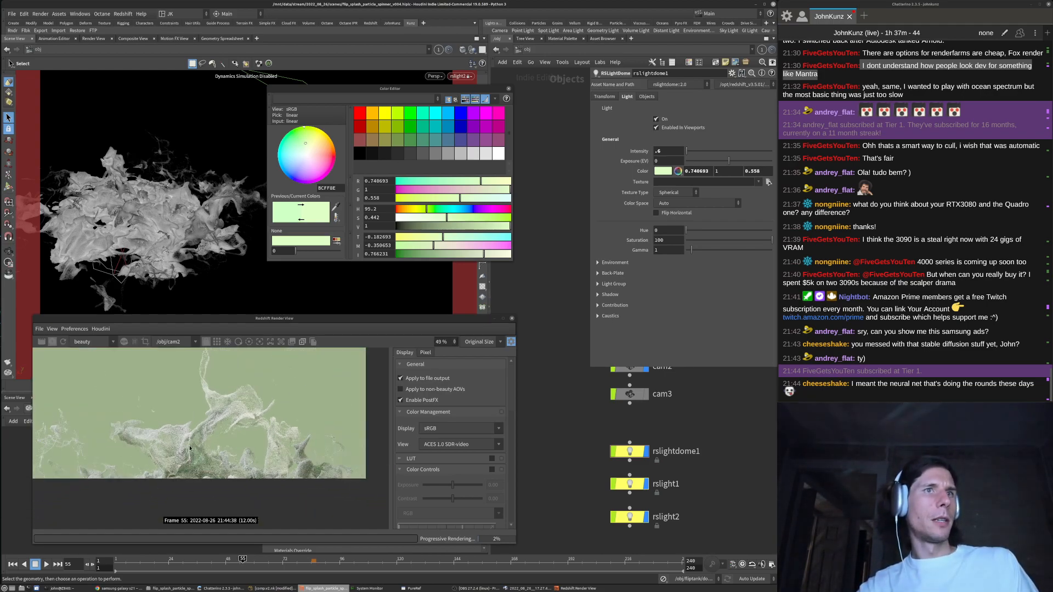
# Open synthesis.ai in a new Chrome tab, skim its home page and return to Houdini
pyautogui.click(118, 588)
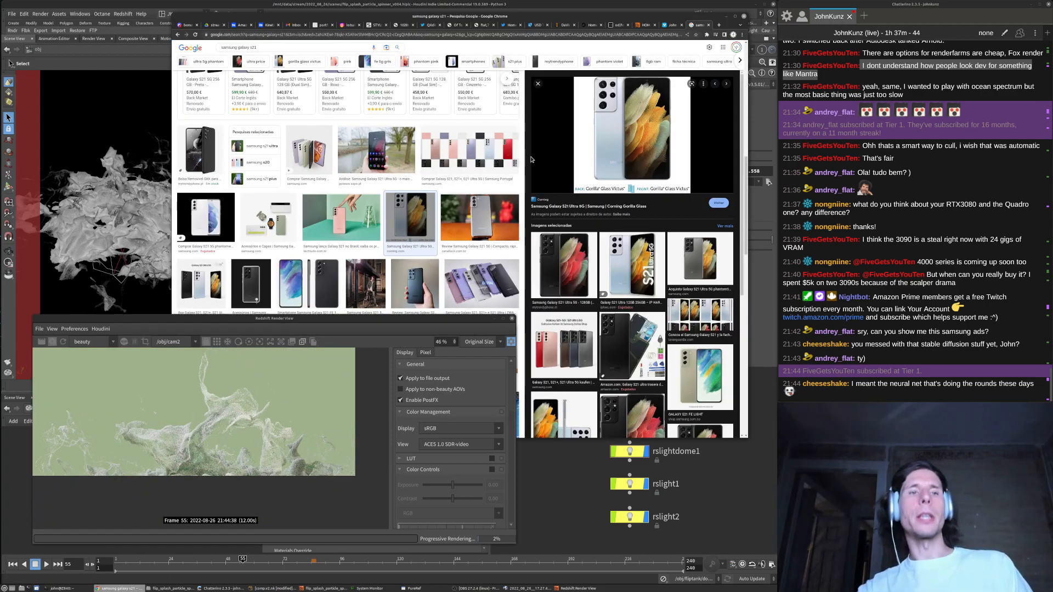
pyautogui.hotkey('ctrl', 't')
pyautogui.write('synthesis.ai')
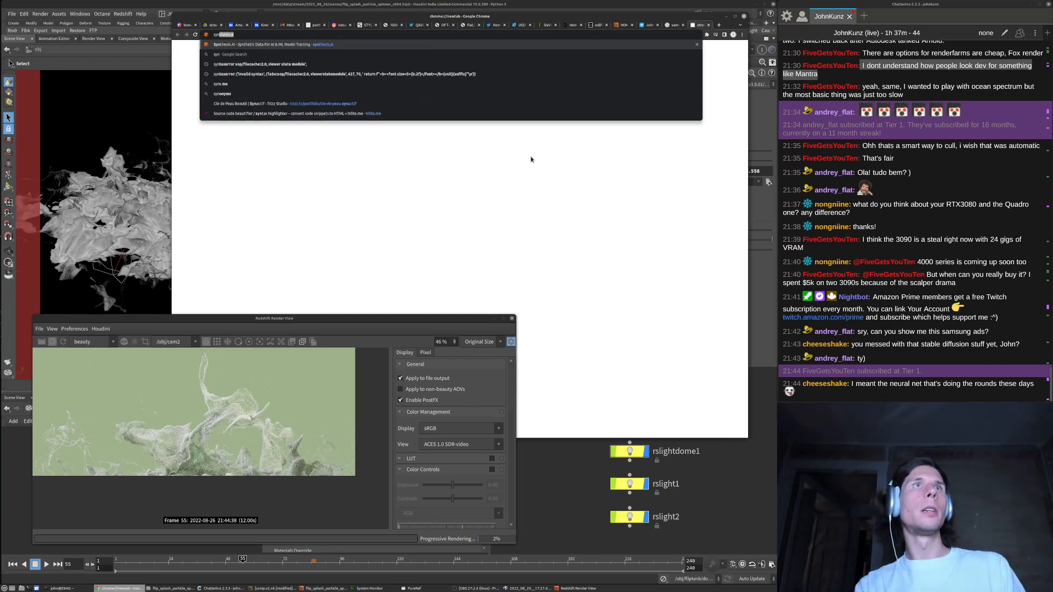
pyautogui.press('Return')
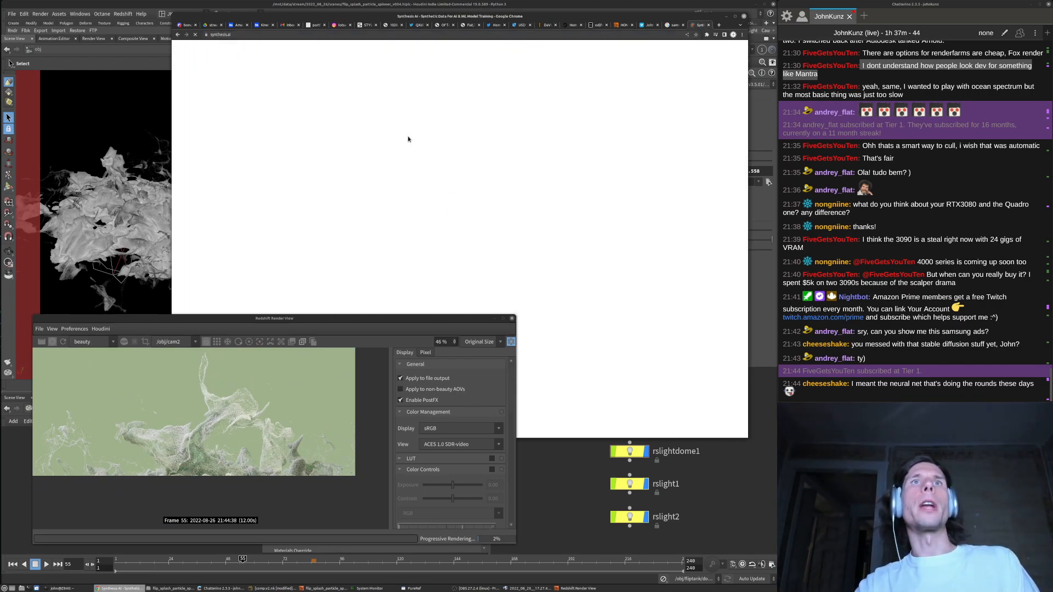
pyautogui.scroll(-6, 579, 280)
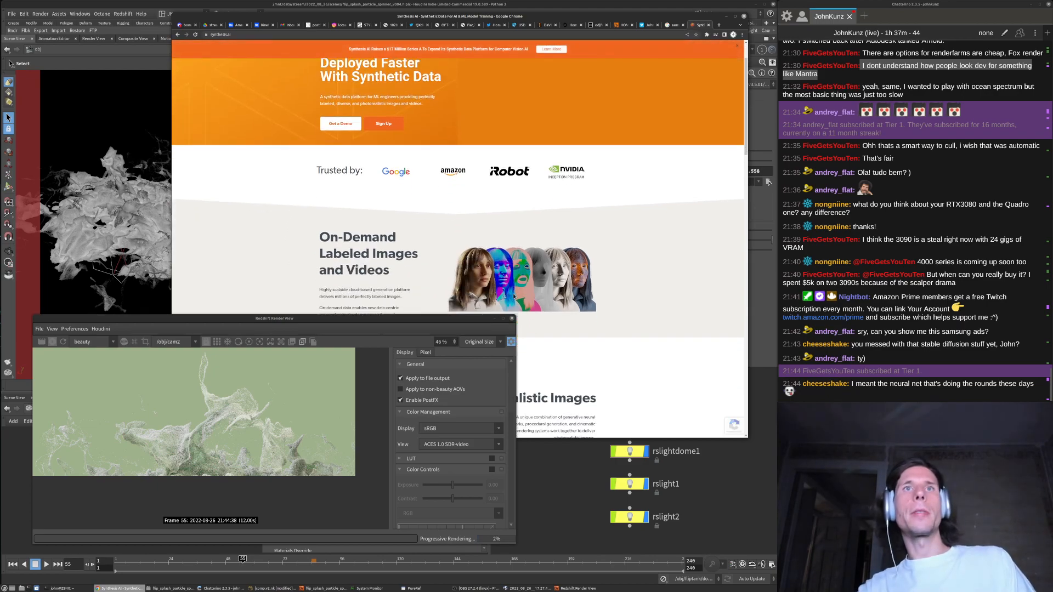
pyautogui.scroll(-5, 444, 180)
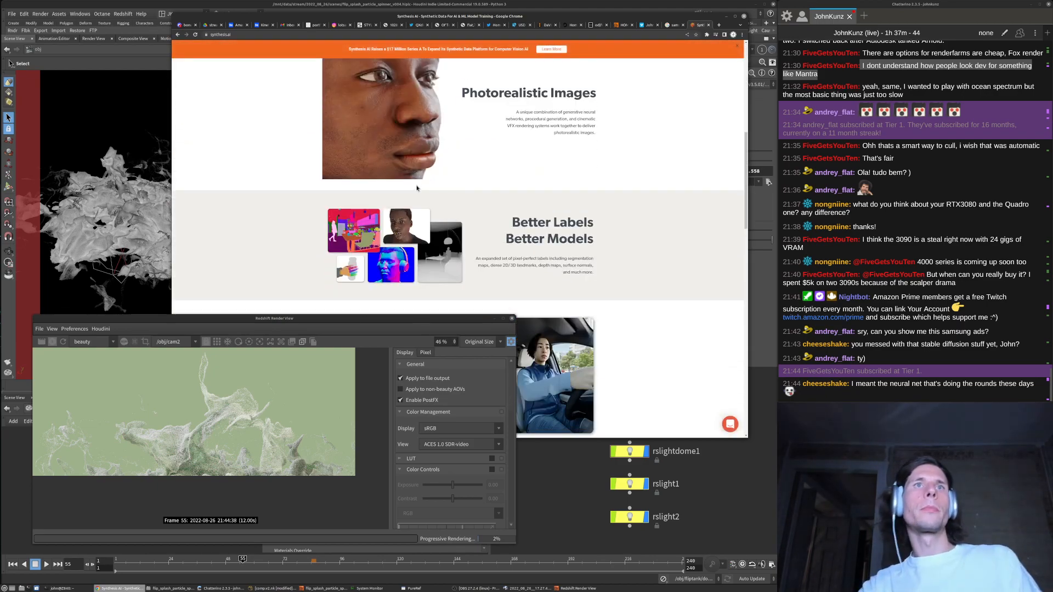
pyautogui.scroll(2, 446, 187)
pyautogui.scroll(9, 446, 187)
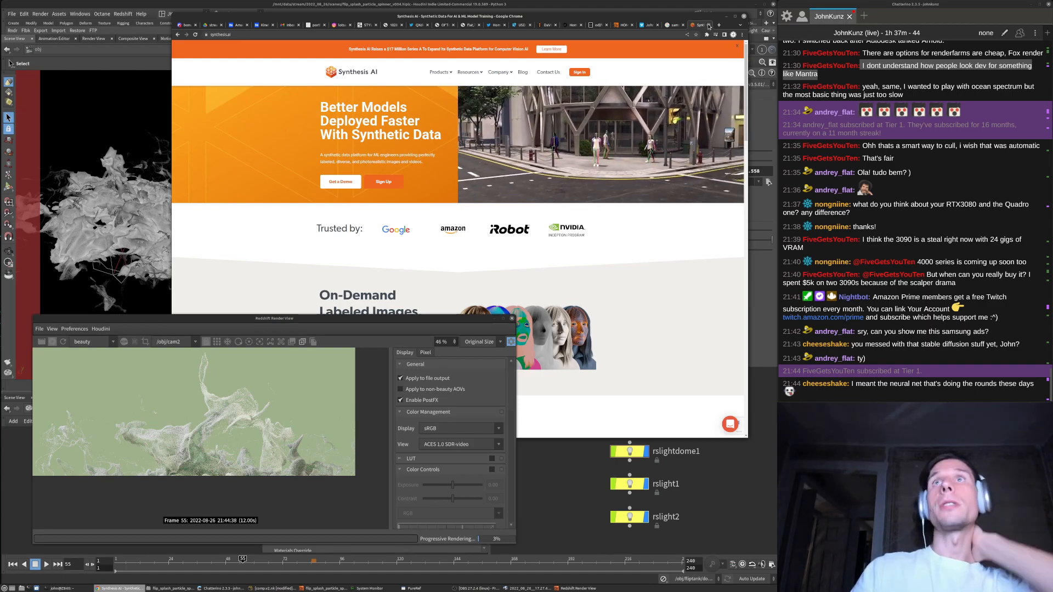
pyautogui.click(714, 482)
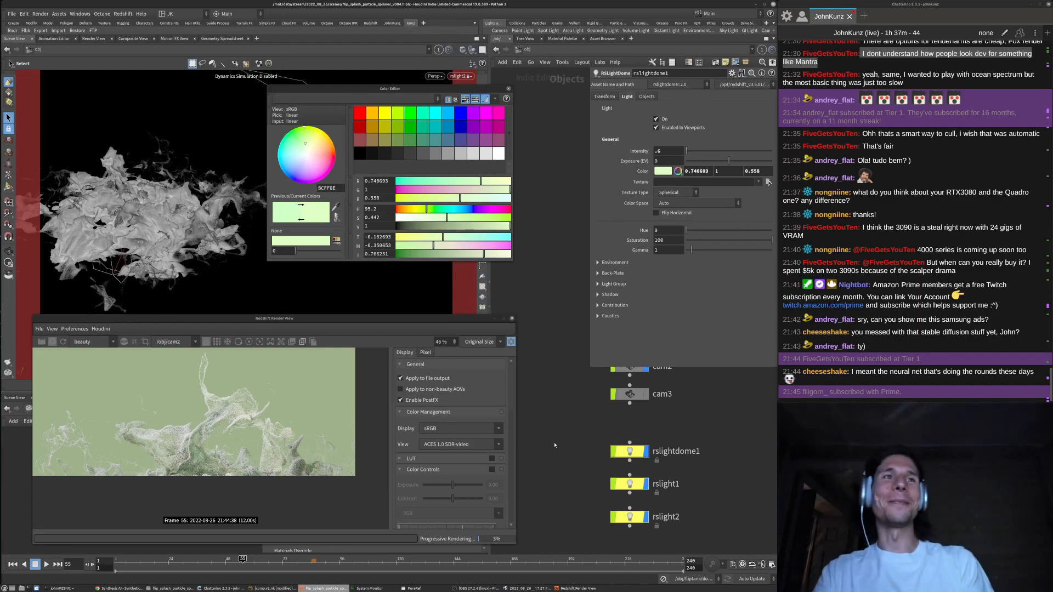
# Examine the splash's particle detail and color variation up close in the Redshift render, including individual particles
pyautogui.scroll(2, 225, 439)
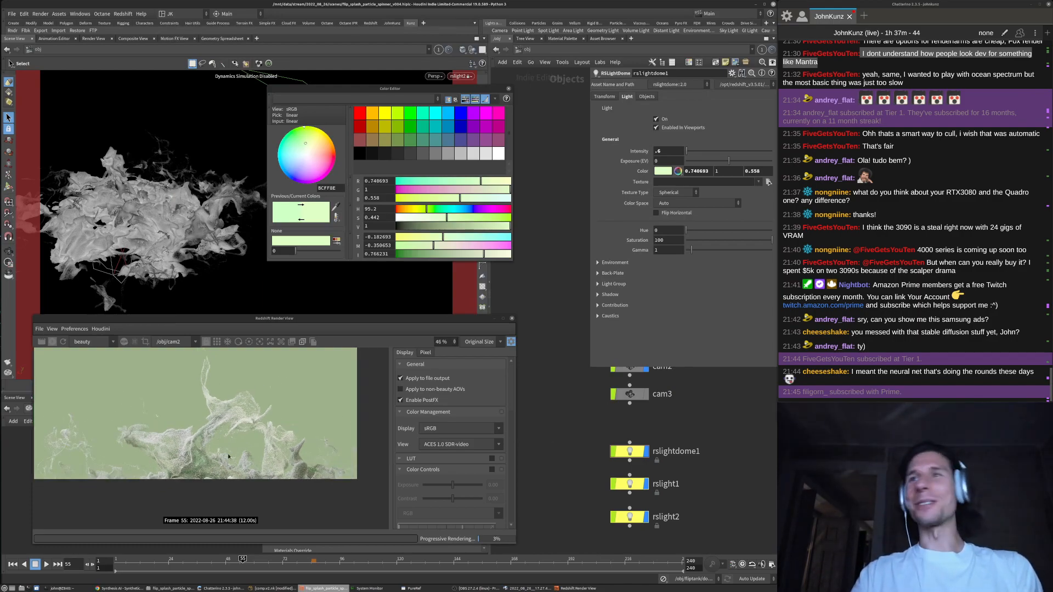
pyautogui.scroll(3, 219, 442)
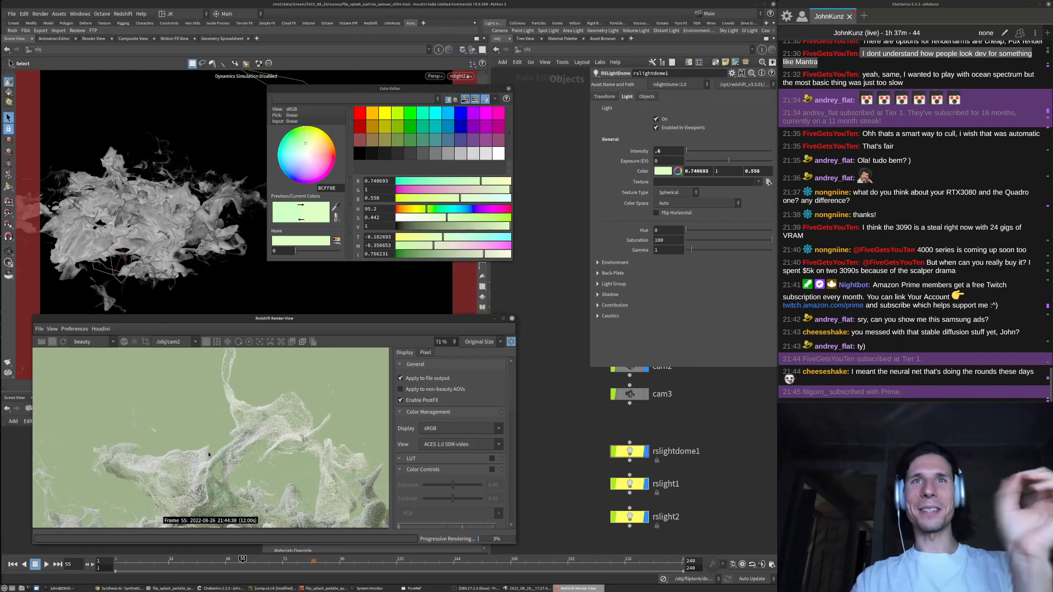
pyautogui.scroll(4, 215, 458)
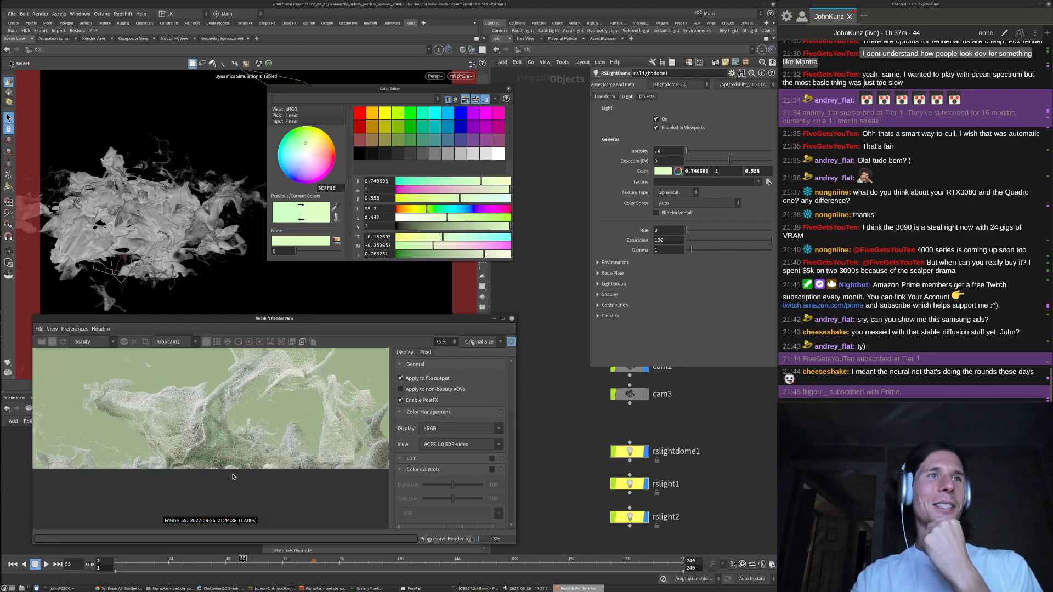
pyautogui.scroll(3, 256, 458)
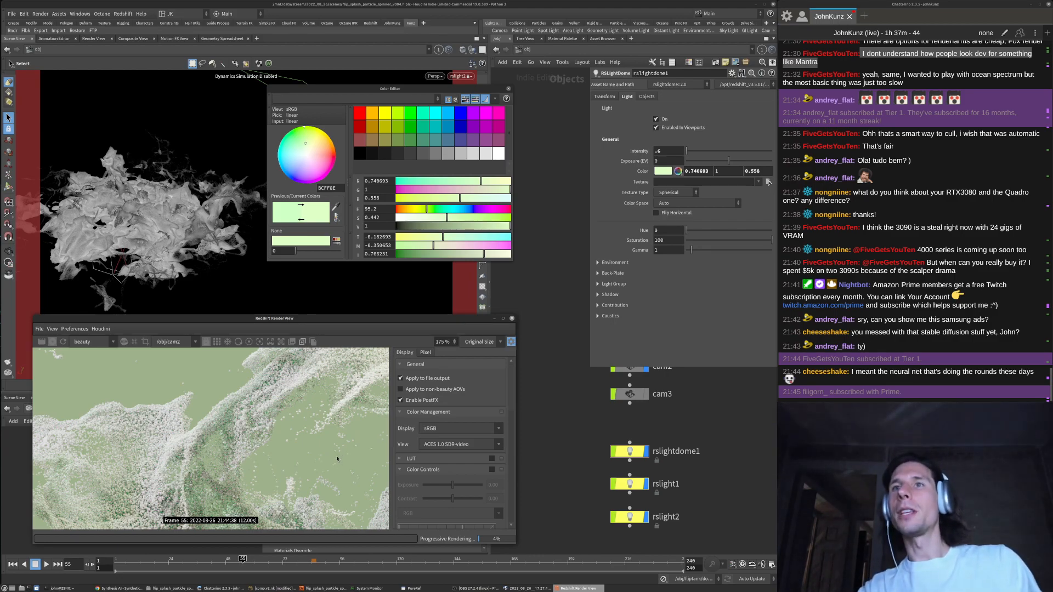
pyautogui.scroll(-4, 207, 466)
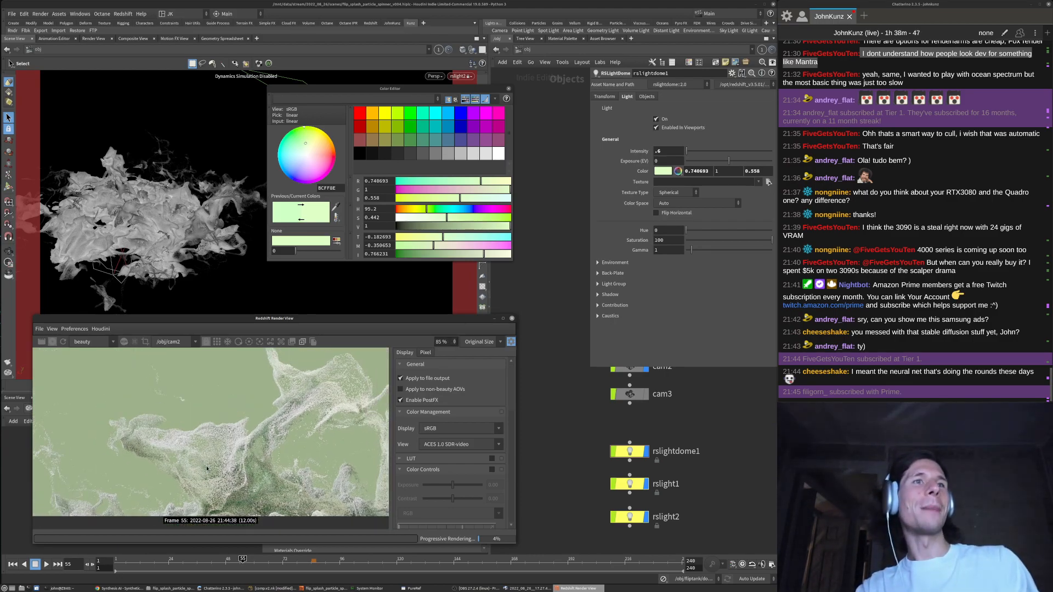
pyautogui.scroll(6, 207, 466)
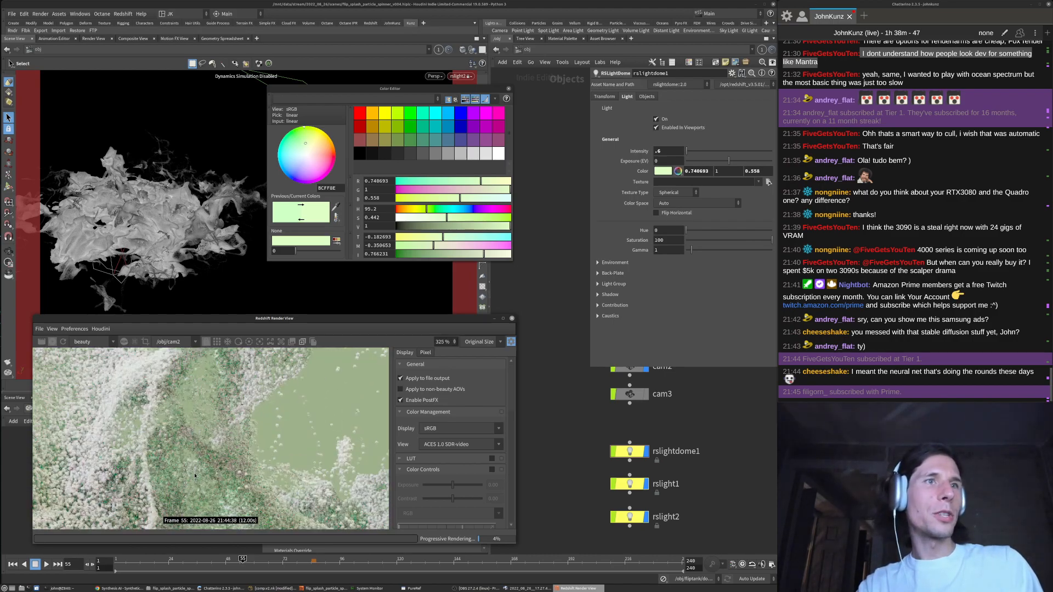
pyautogui.scroll(2, 197, 471)
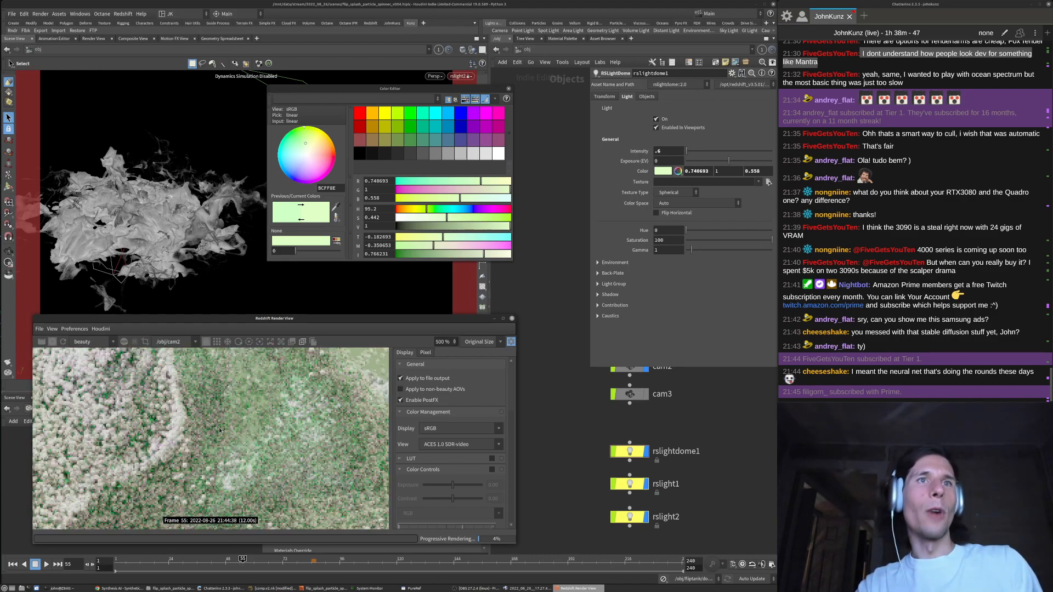
pyautogui.scroll(1, 261, 428)
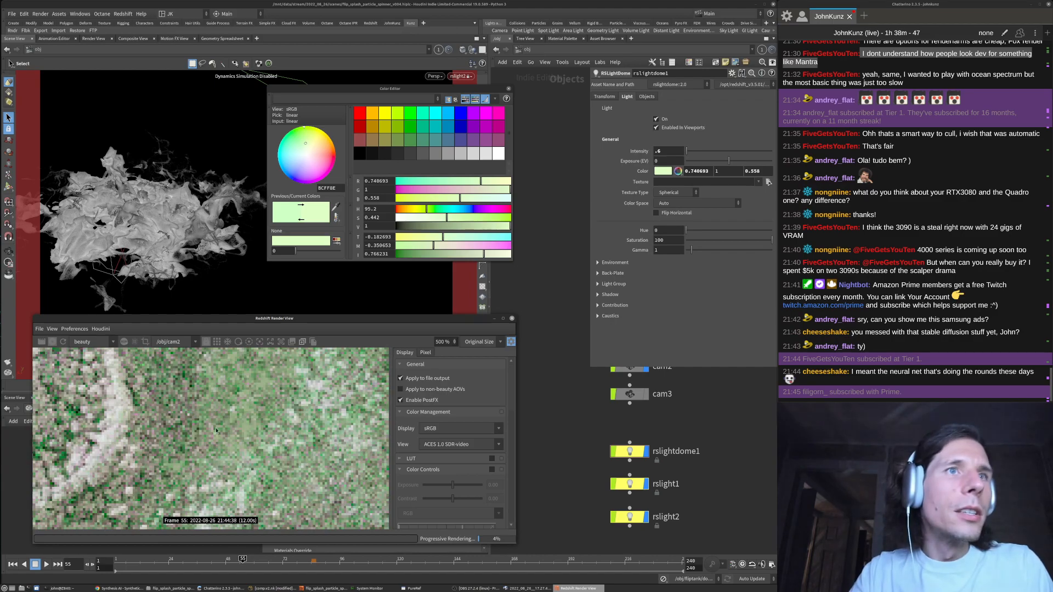
pyautogui.scroll(-7, 216, 431)
pyautogui.scroll(3, 206, 419)
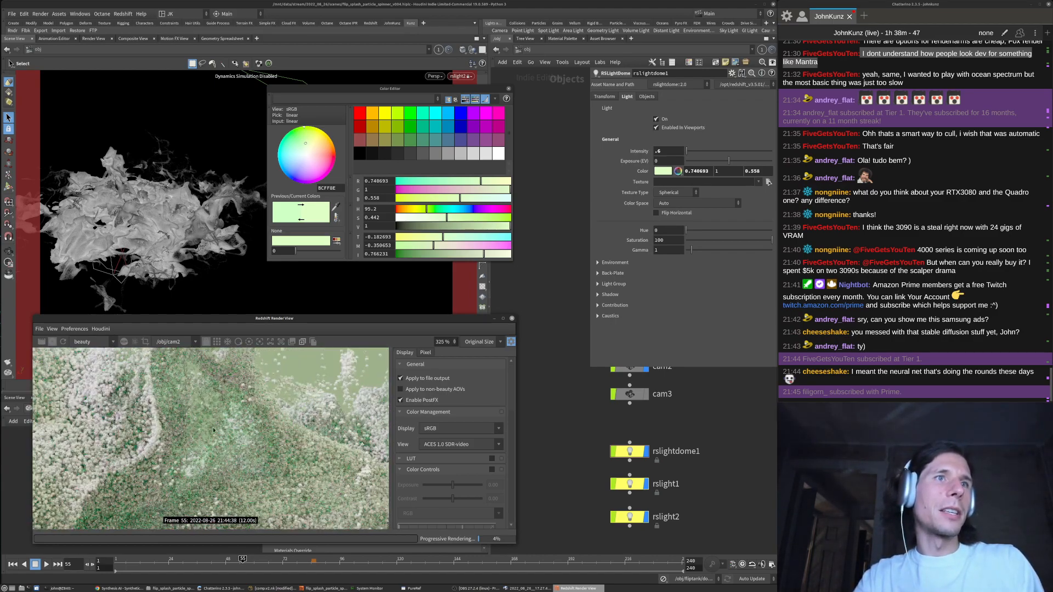
pyautogui.scroll(-8, 227, 456)
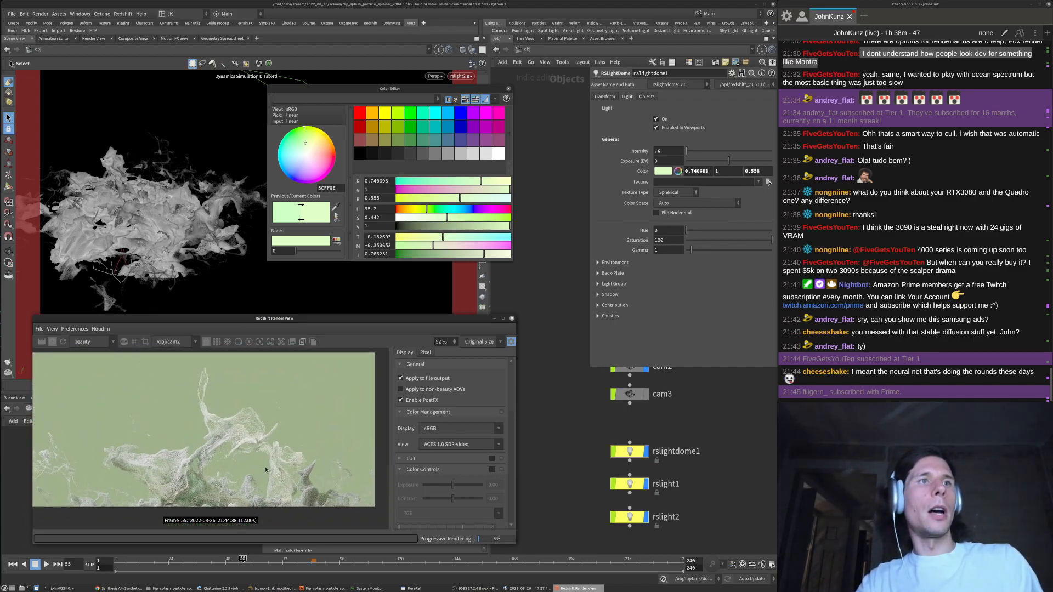
pyautogui.scroll(-1, 265, 466)
# Stop the interactive Redshift render, dismiss the dome light's color editor and save the scene
pyautogui.click(52, 343)
pyautogui.click(509, 89)
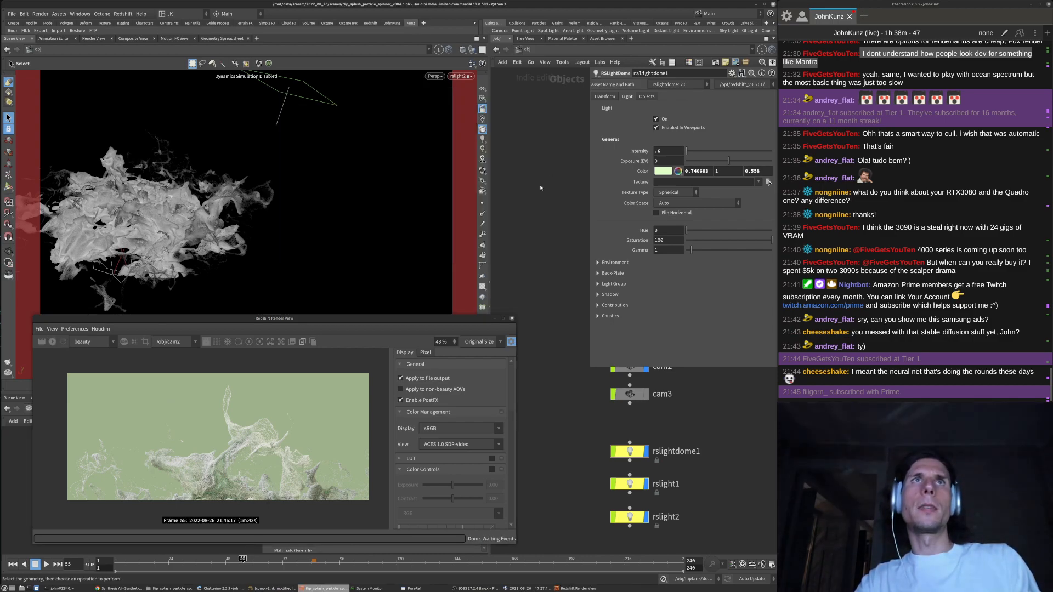
pyautogui.click(14, 14)
pyautogui.click(21, 71)
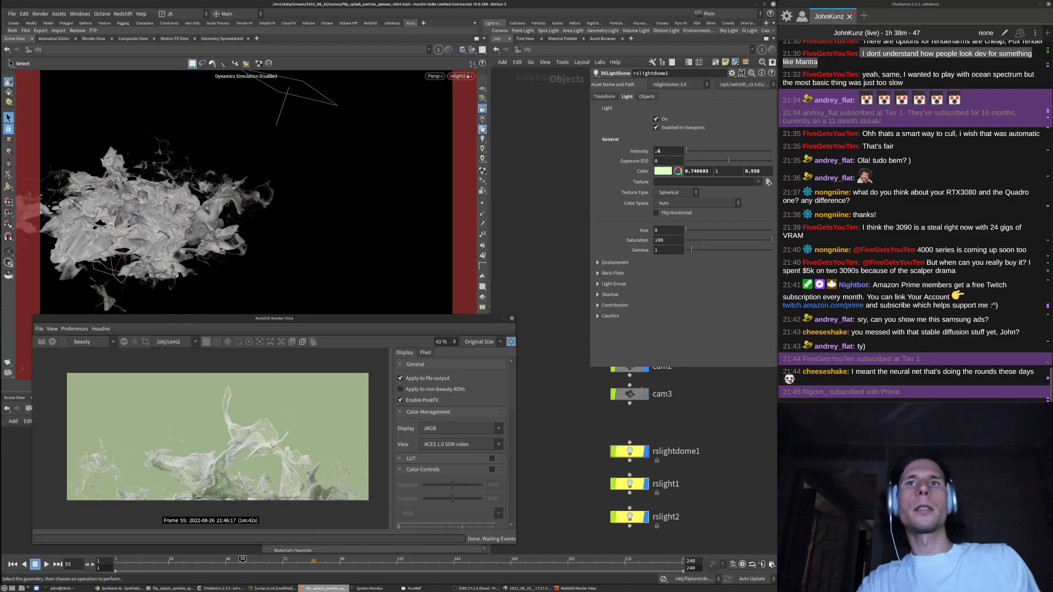
# Duplicate the cam2 camera beside the original, look through the copy in the viewport and move the render window off the camera frame
pyautogui.moveTo(591, 368); pyautogui.dragTo(612, 254)
pyautogui.moveTo(724, 355); pyautogui.dragTo(695, 332, button='middle')
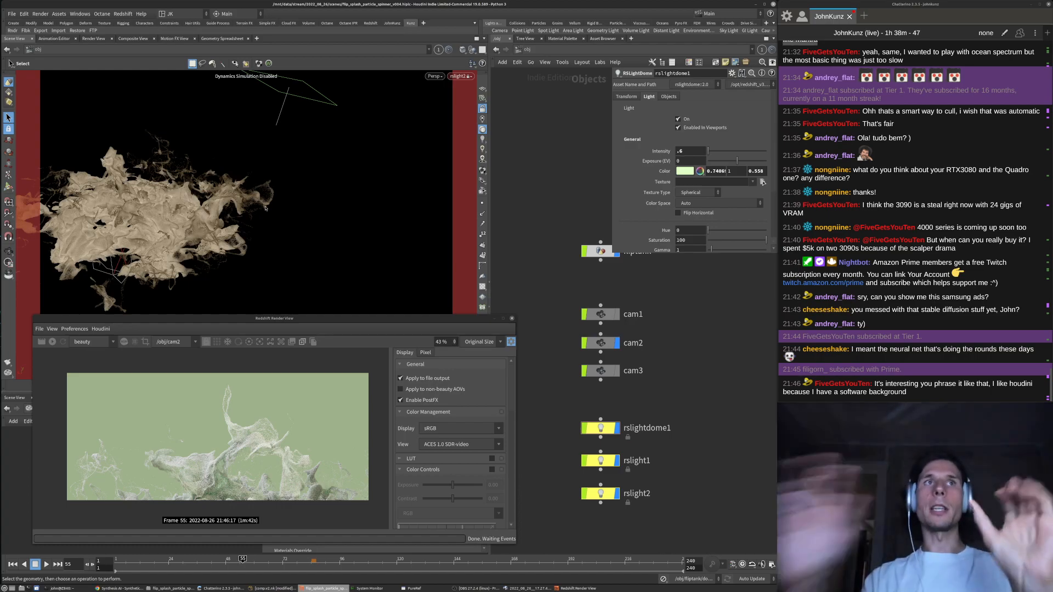
pyautogui.keyDown('alt'); pyautogui.moveTo(601, 343); pyautogui.dragTo(665, 345); pyautogui.keyUp('alt')
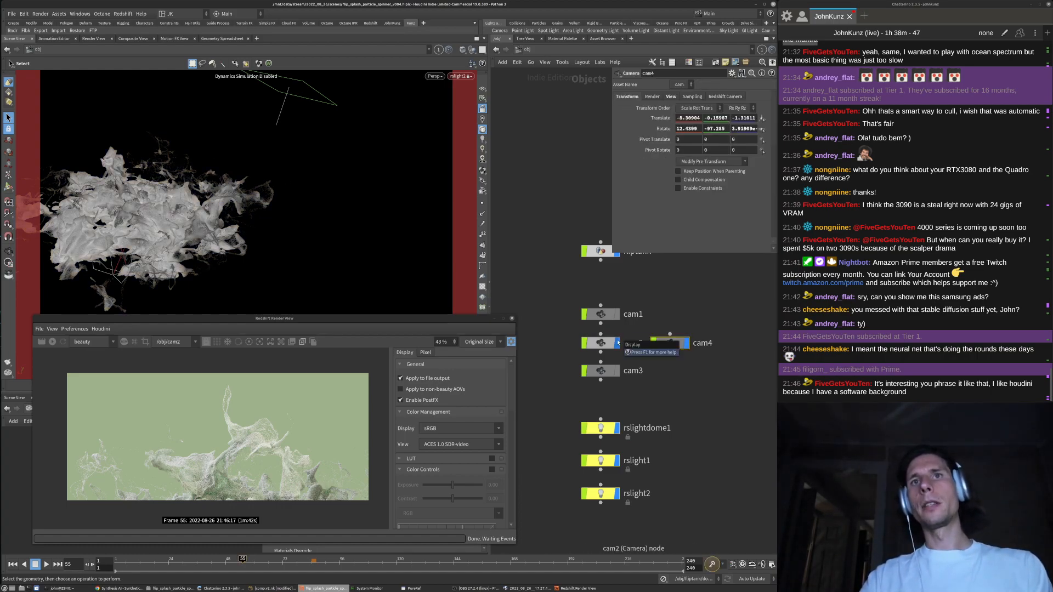
pyautogui.click(467, 77)
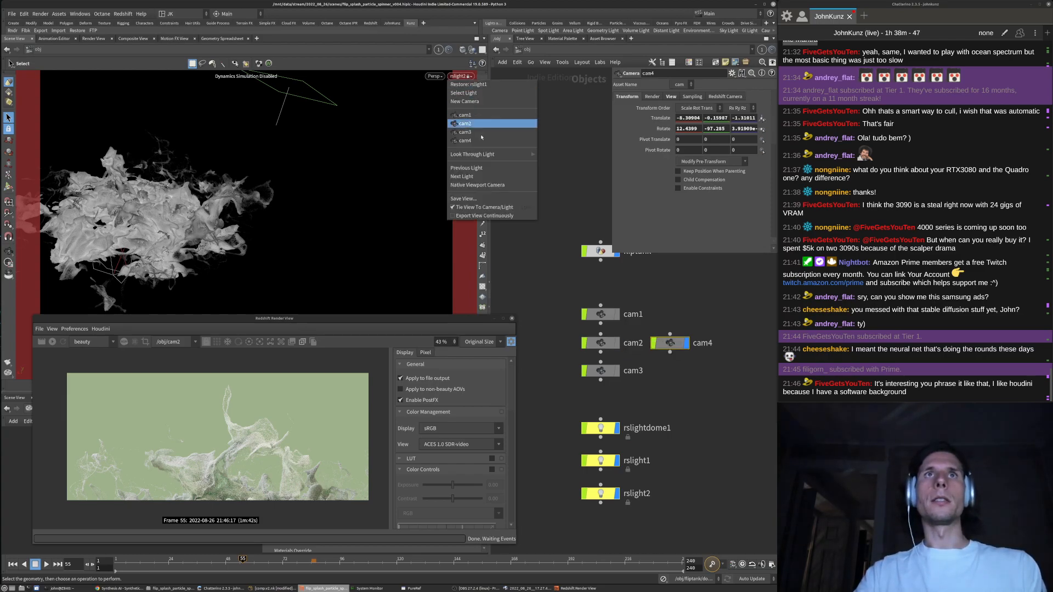
pyautogui.click(467, 142)
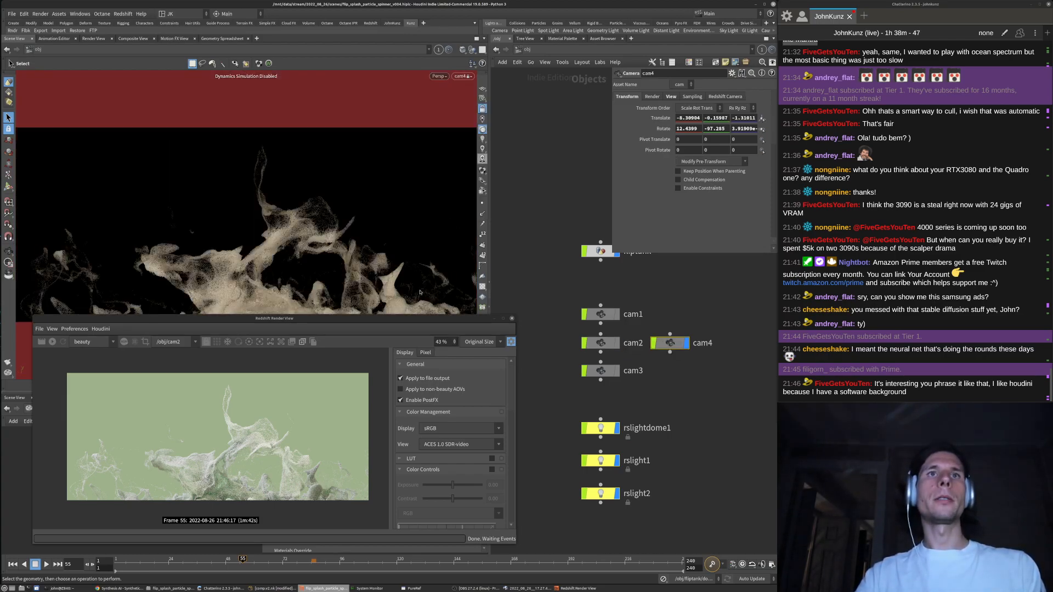
pyautogui.moveTo(403, 322); pyautogui.dragTo(397, 363)
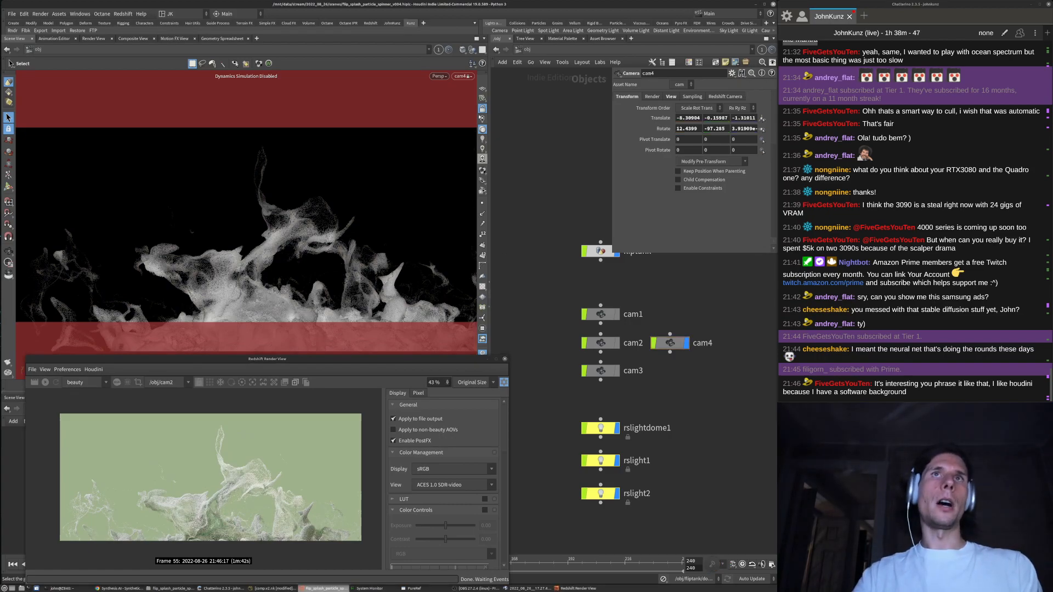
# Lower cam4, pull it slightly and orbit it around the splash to a Y rotation of about -79°
pyautogui.moveTo(552, 243); pyautogui.dragTo(553, 234, button='middle')
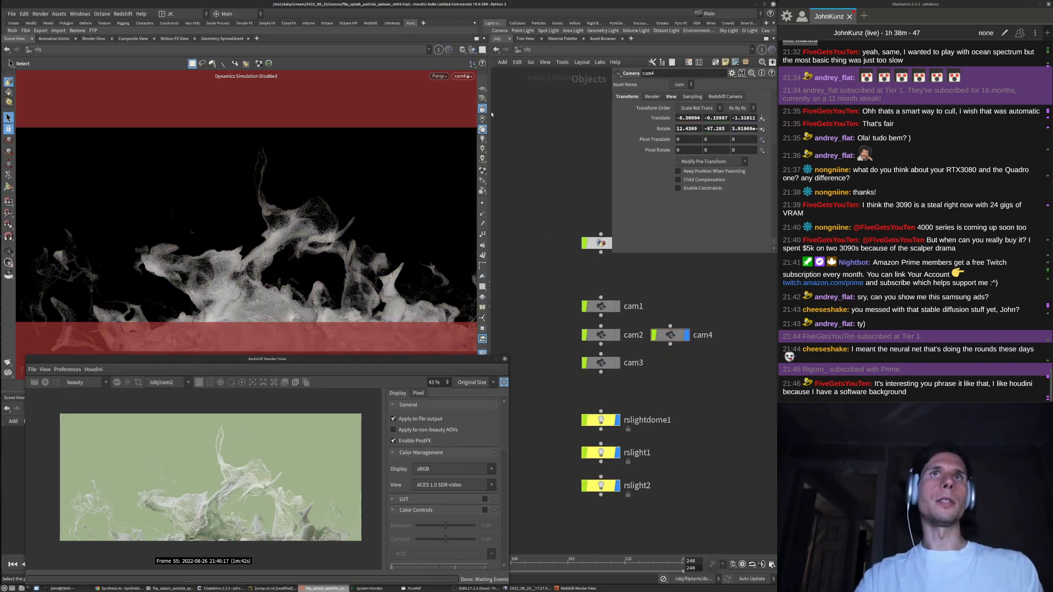
pyautogui.keyDown('alt'); pyautogui.moveTo(291, 299); pyautogui.dragTo(292, 268, button='middle'); pyautogui.keyUp('alt')
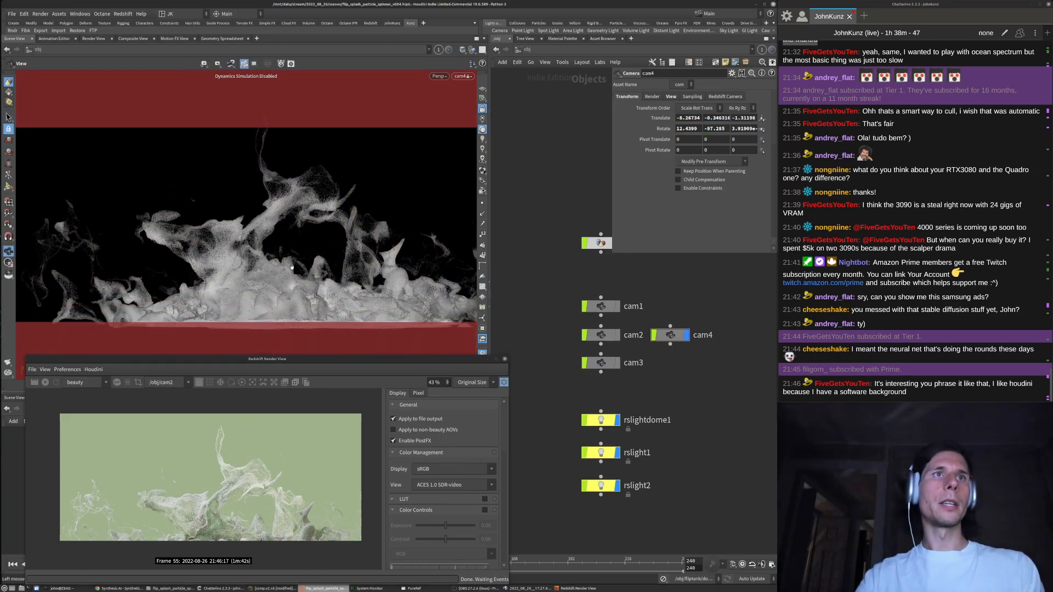
pyautogui.moveTo(292, 268); pyautogui.dragTo(273, 271, button='right')
pyautogui.keyDown('alt'); pyautogui.moveTo(274, 271); pyautogui.dragTo(271, 272); pyautogui.keyUp('alt')
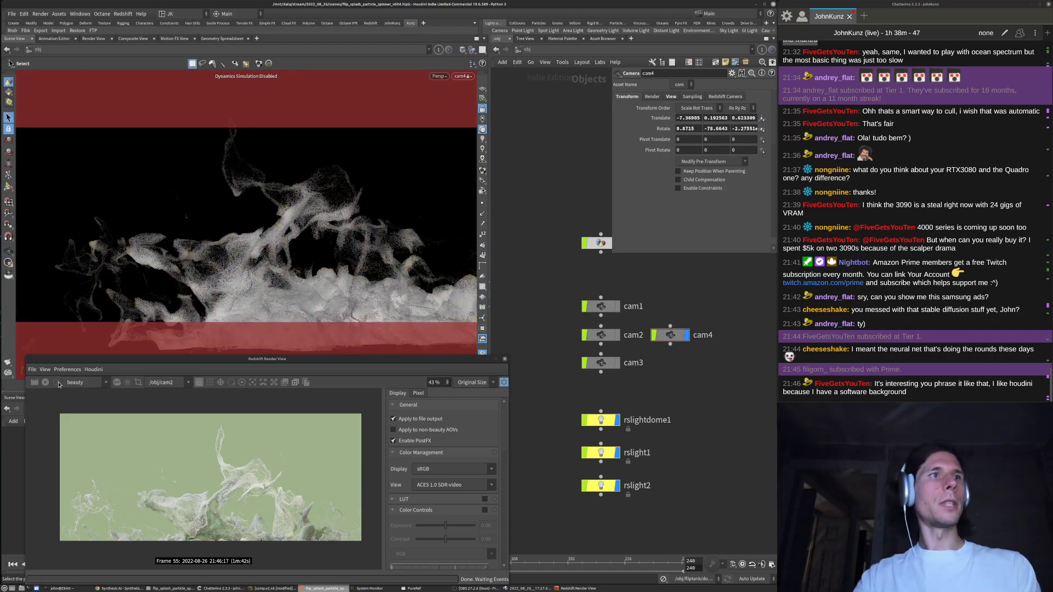
# Restart the interactive Redshift render and set its render camera to /obj/cam4
pyautogui.click(176, 385)
pyautogui.click(173, 414)
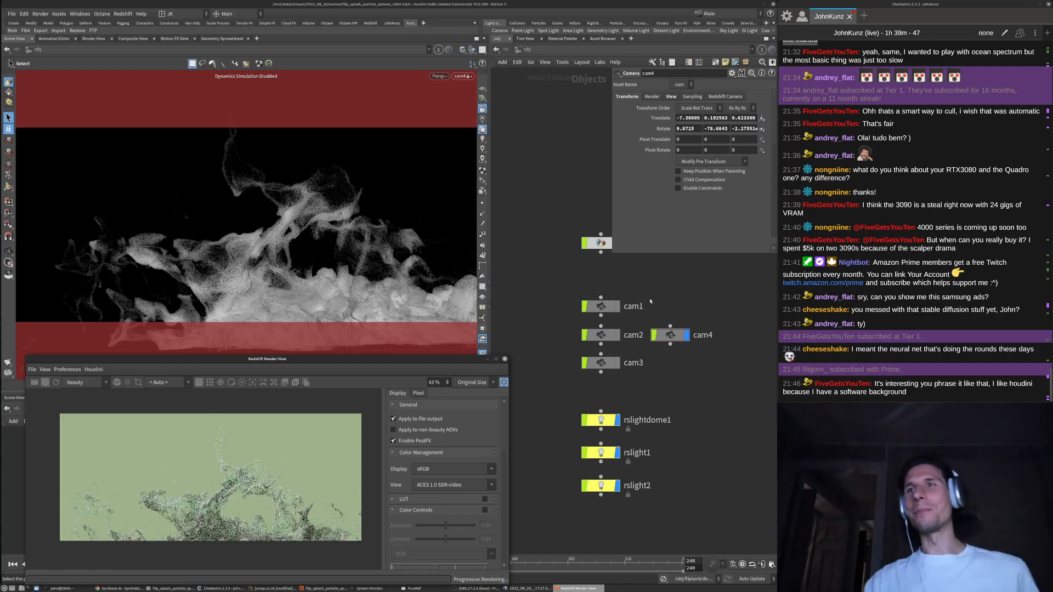
pyautogui.click(164, 383)
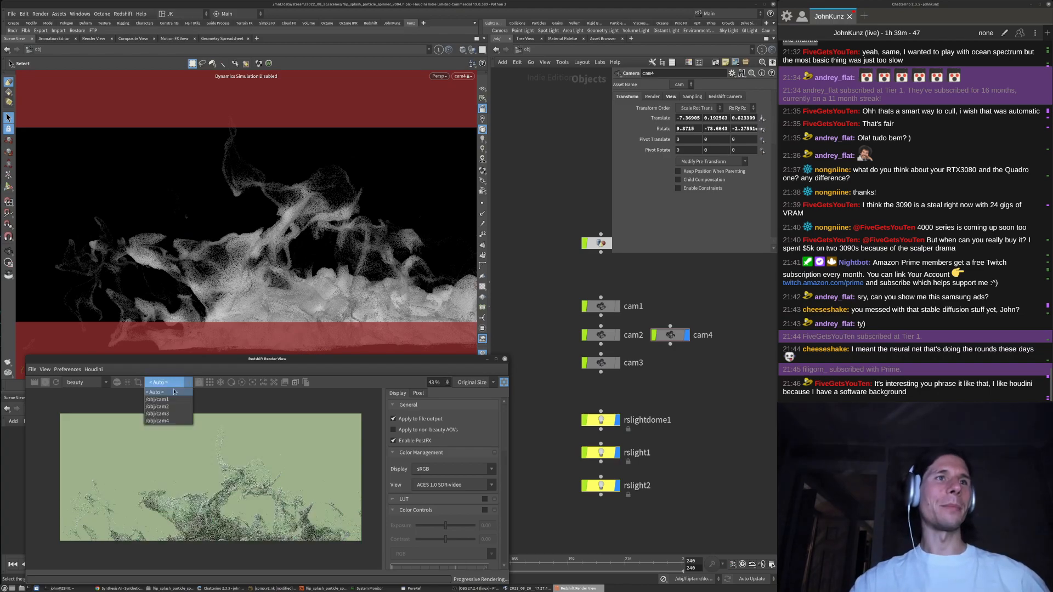
pyautogui.click(165, 422)
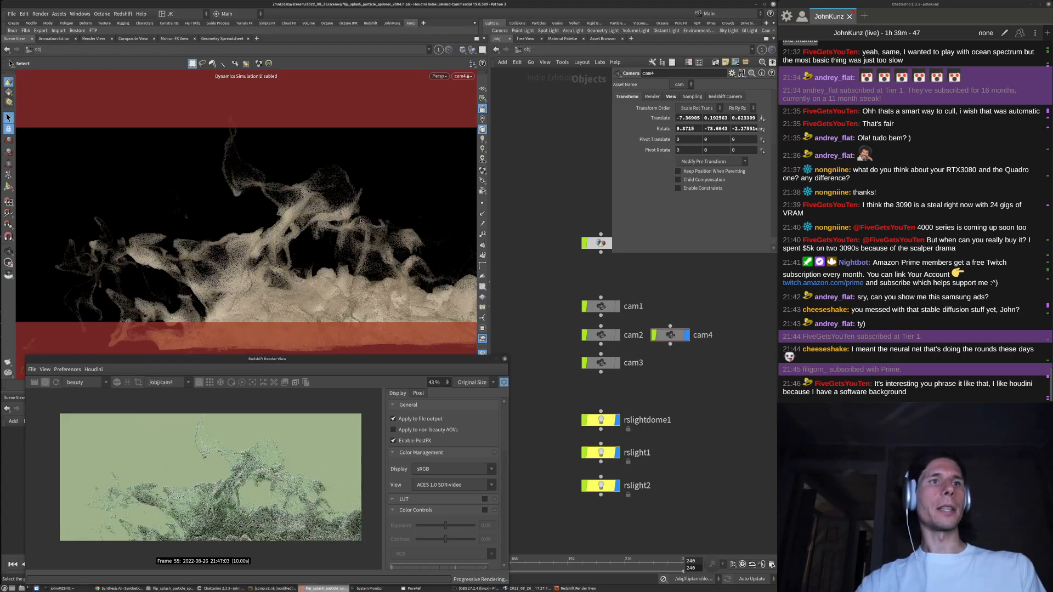
# Move cam4 closer to the splash and orbit it to a Y rotation of about -120°
pyautogui.press('Escape')
pyautogui.moveTo(347, 180); pyautogui.dragTo(412, 172)
pyautogui.press('s')
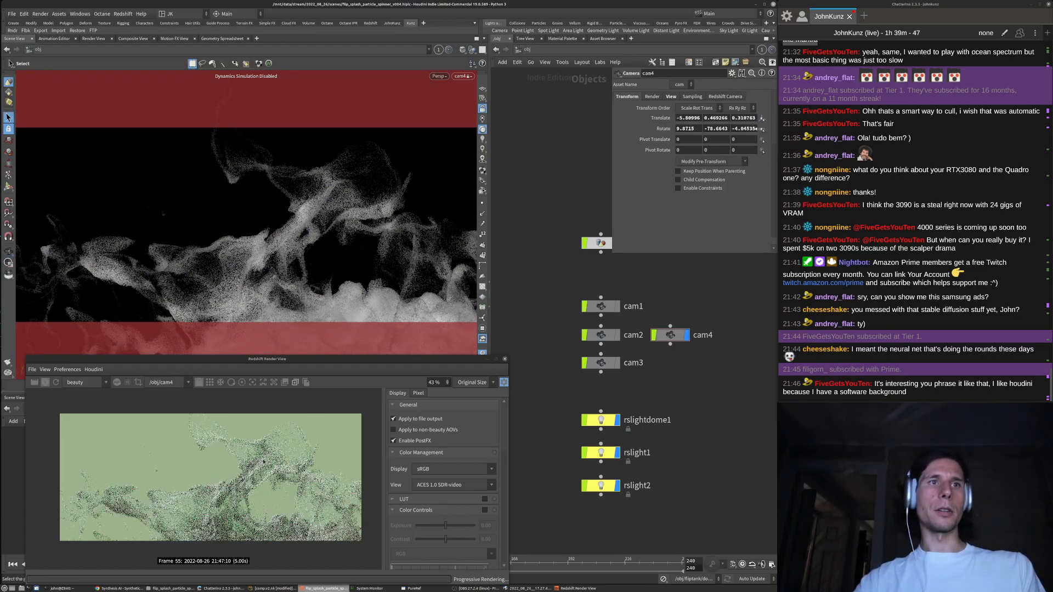
pyautogui.moveTo(313, 242)
pyautogui.keyDown('alt'); pyautogui.mouseDown()
pyautogui.moveTo(286, 238)
pyautogui.moveTo(299, 251)
pyautogui.mouseUp(); pyautogui.keyUp('alt')
pyautogui.moveTo(351, 220); pyautogui.dragTo(339, 240)
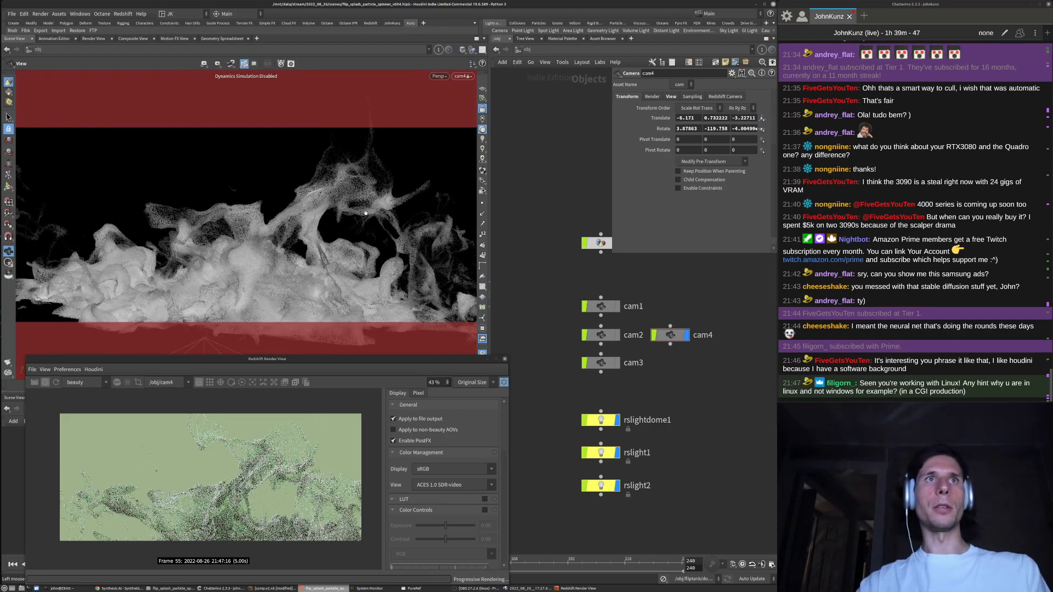
pyautogui.press('s')
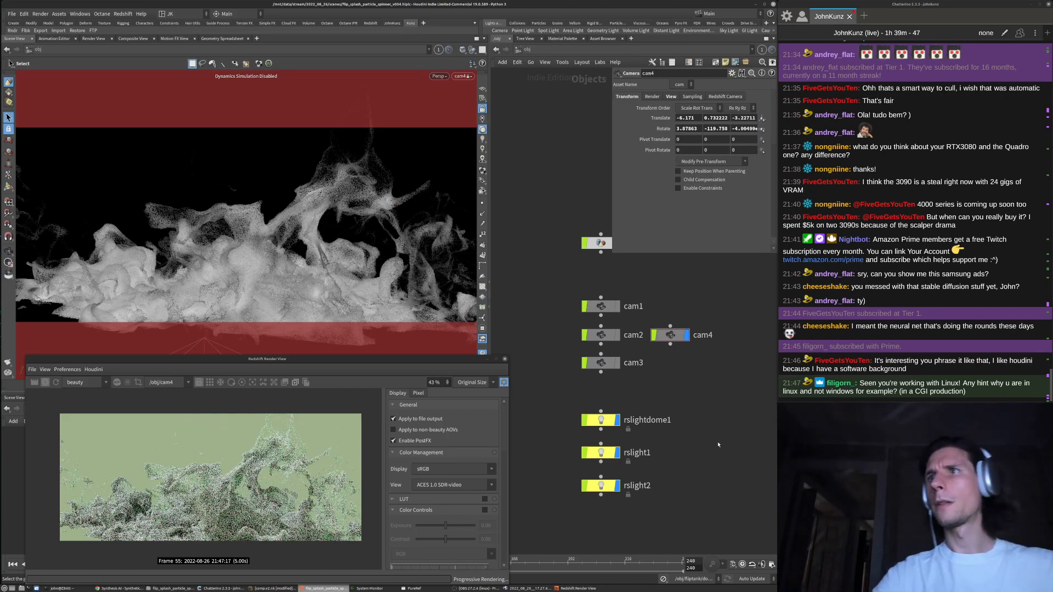
# Tilt cam4 up from below to an X rotation of about 12° and frame the branching splash more tightly
pyautogui.moveTo(712, 307); pyautogui.dragTo(720, 316, button='middle')
pyautogui.keyDown('alt'); pyautogui.moveTo(277, 237); pyautogui.dragTo(290, 264); pyautogui.keyUp('alt')
pyautogui.press('s')
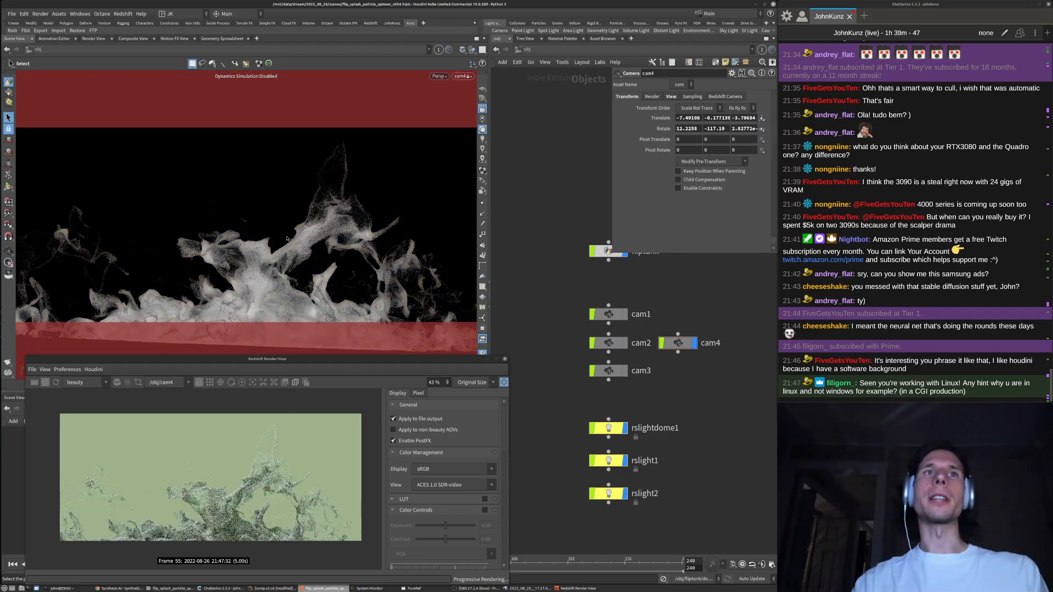
pyautogui.press('Escape')
pyautogui.moveTo(306, 249); pyautogui.dragTo(367, 202)
pyautogui.press('s')
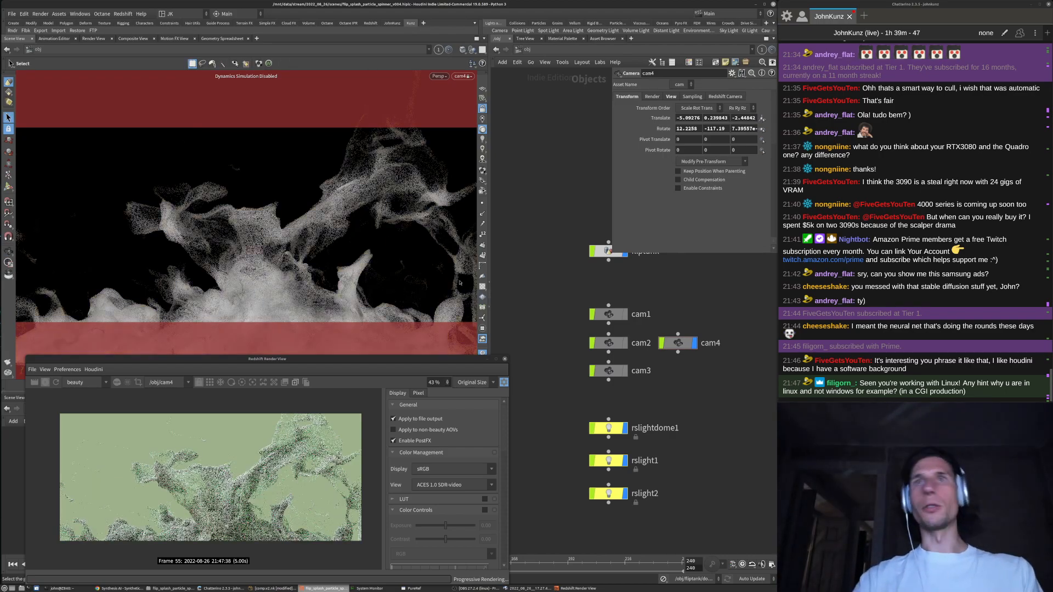
# Pull cam4 back and orbit it around the splash to a Y rotation of about -49°
pyautogui.keyDown('alt'); pyautogui.moveTo(326, 254); pyautogui.dragTo(320, 249, button='right'); pyautogui.keyUp('alt')
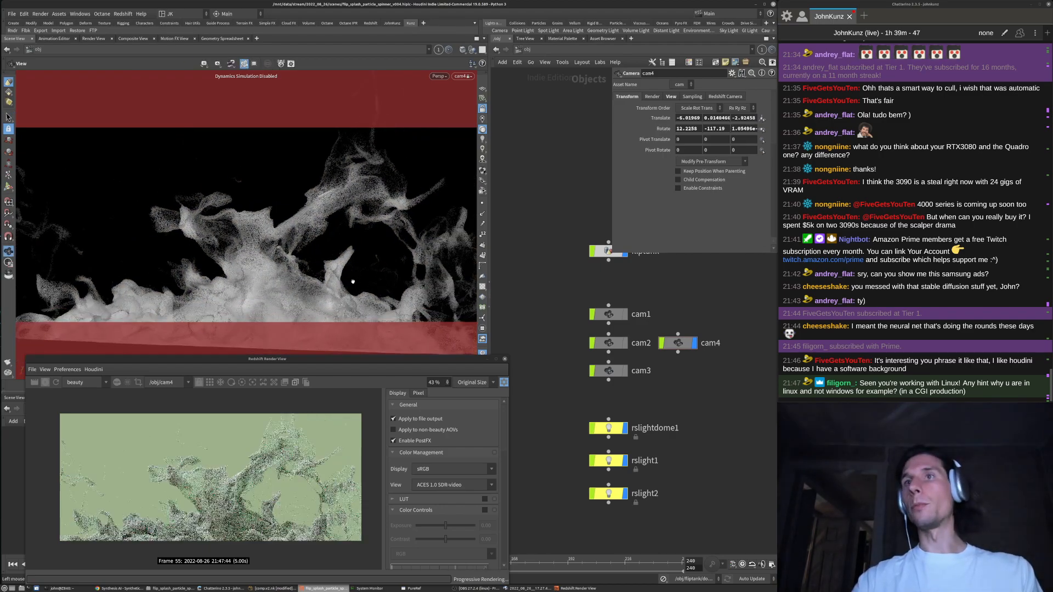
pyautogui.moveTo(349, 260); pyautogui.dragTo(280, 267)
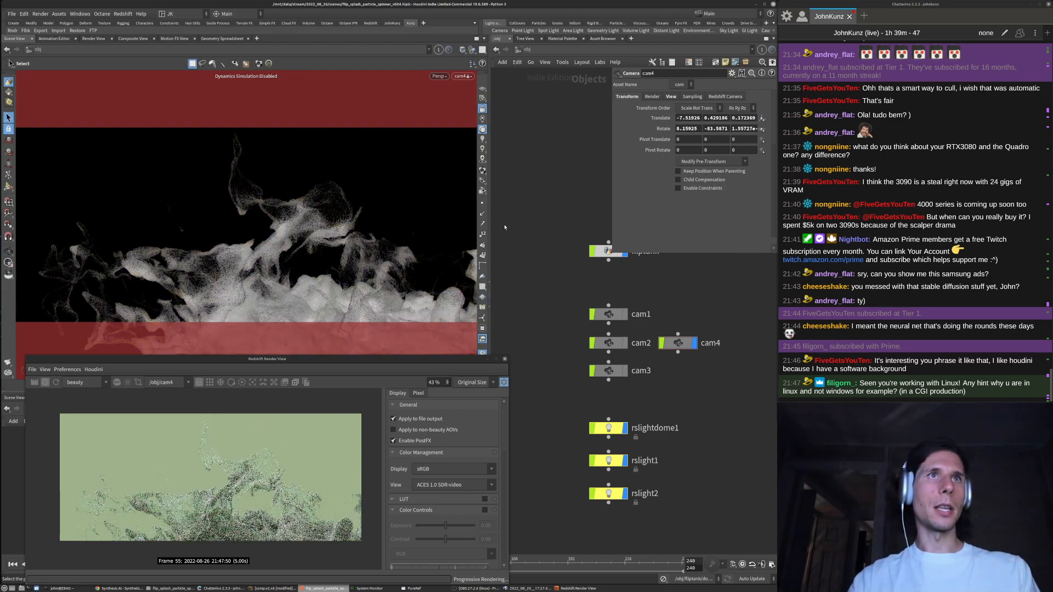
pyautogui.keyDown('alt'); pyautogui.moveTo(312, 246); pyautogui.dragTo(391, 227, button='right'); pyautogui.keyUp('alt')
pyautogui.keyDown('alt'); pyautogui.moveTo(392, 228); pyautogui.dragTo(293, 242); pyautogui.keyUp('alt')
pyautogui.keyDown('alt'); pyautogui.moveTo(293, 242); pyautogui.dragTo(289, 227, button='middle'); pyautogui.keyUp('alt')
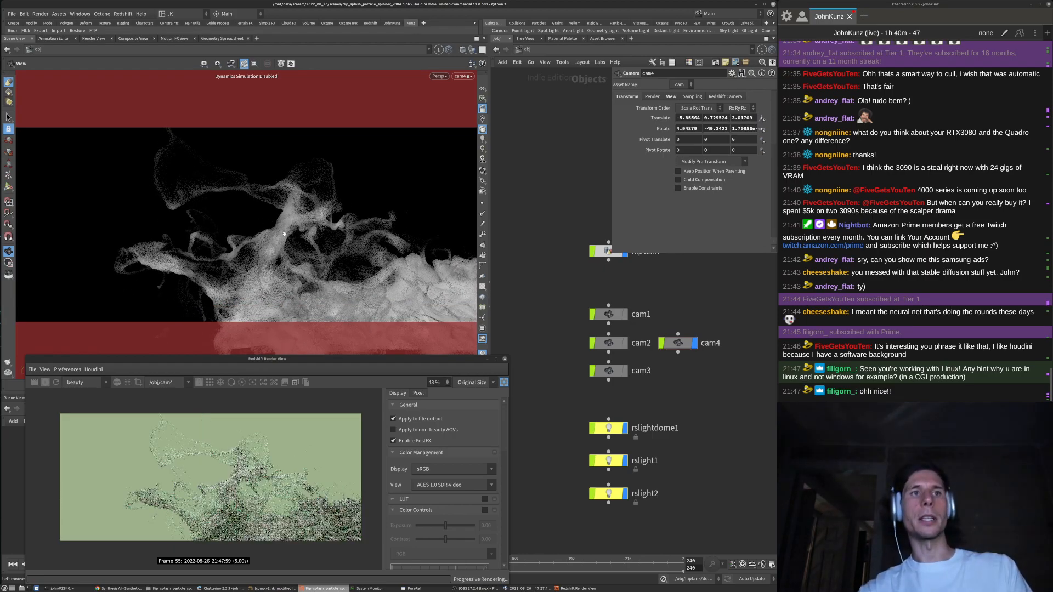
# Adjust cam4's distance and sideways position for a wider shot with the splash left of center
pyautogui.keyDown('alt'); pyautogui.moveTo(318, 229); pyautogui.dragTo(378, 219, button='right'); pyautogui.keyUp('alt')
pyautogui.keyDown('alt'); pyautogui.moveTo(378, 219); pyautogui.dragTo(271, 218, button='middle'); pyautogui.keyUp('alt')
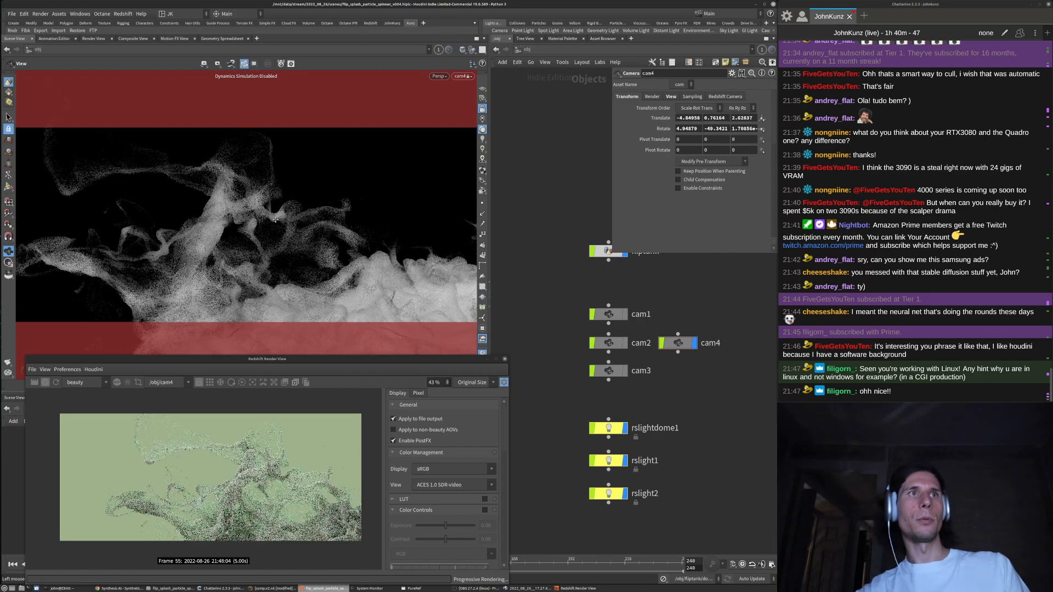
pyautogui.keyDown('alt'); pyautogui.moveTo(271, 218); pyautogui.dragTo(261, 243, button='right'); pyautogui.keyUp('alt')
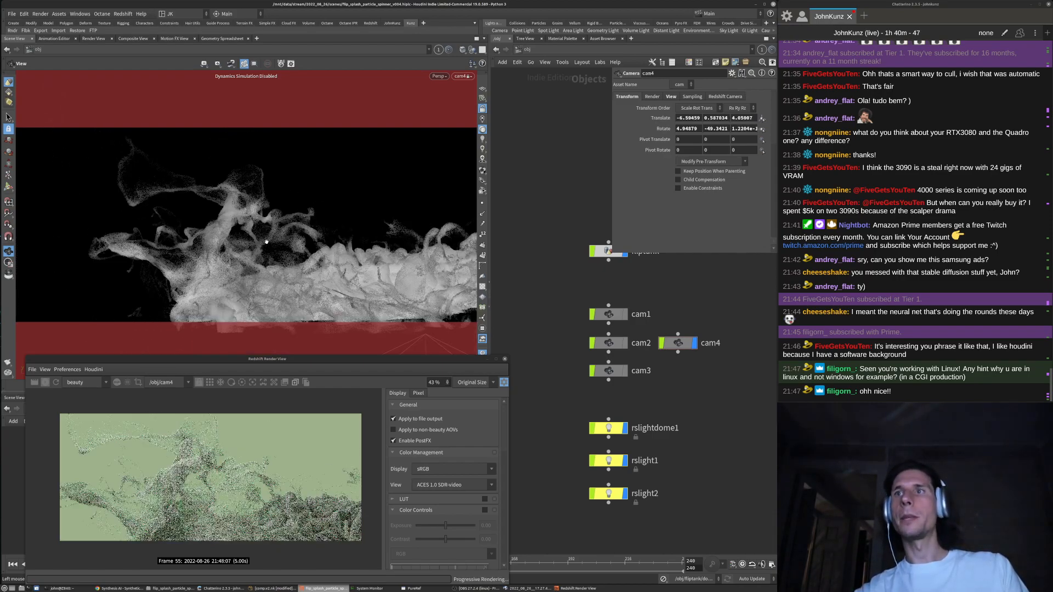
pyautogui.press('s')
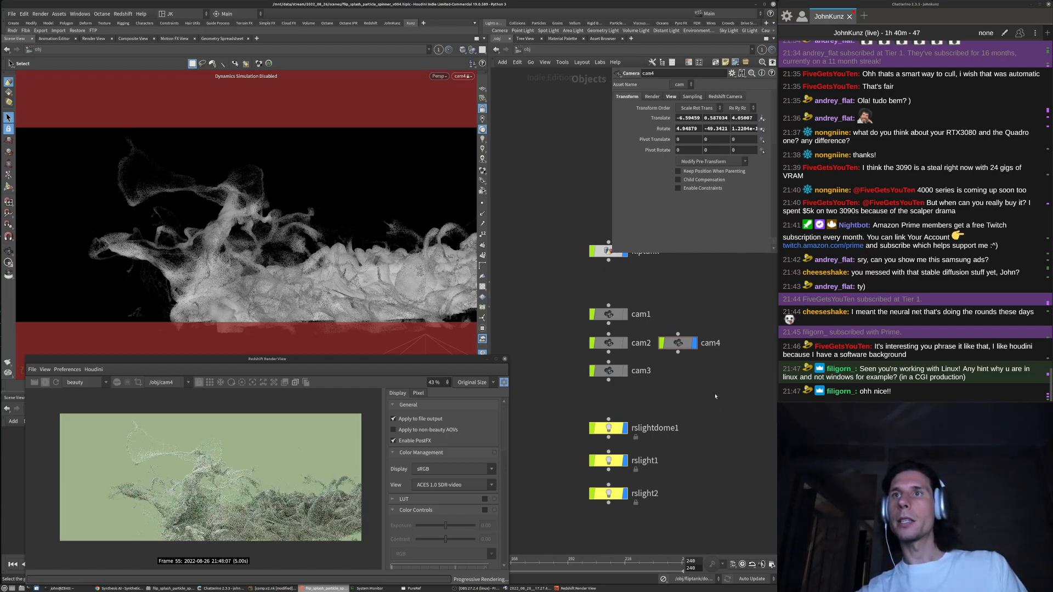
# Dolly cam4 in from the same angle so the splash fills more of the frame
pyautogui.moveTo(702, 382); pyautogui.dragTo(712, 365, button='middle')
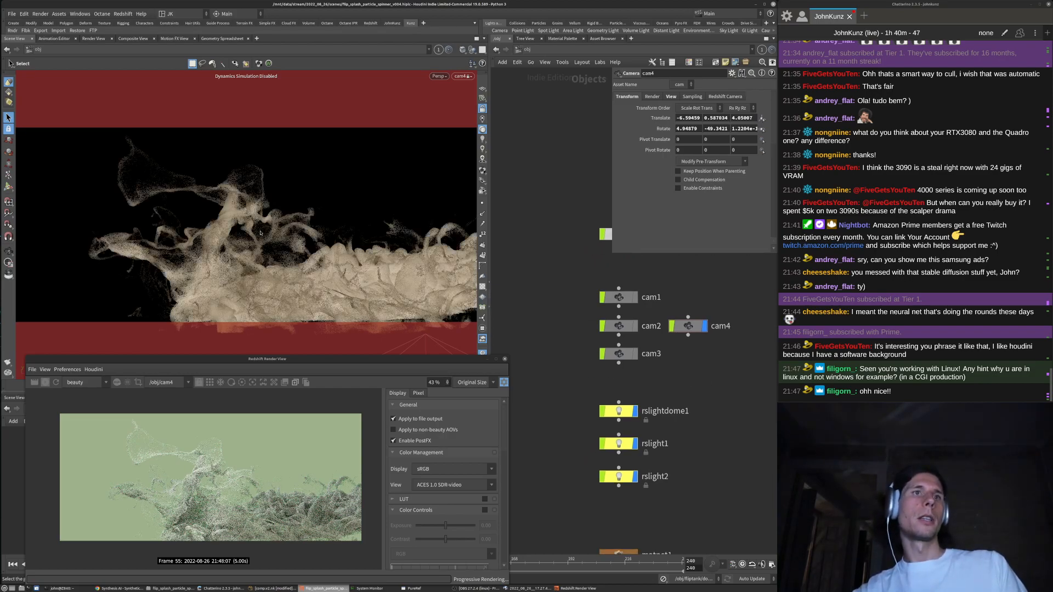
pyautogui.press('Escape')
pyautogui.scroll(1, 258, 241)
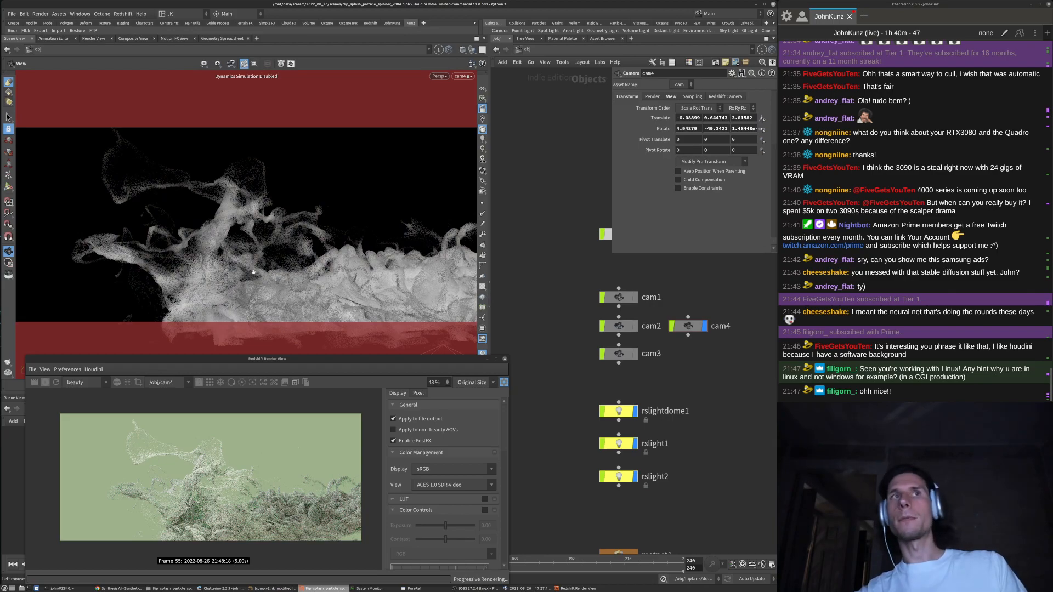
pyautogui.scroll(2, 253, 272)
pyautogui.scroll(2, 290, 255)
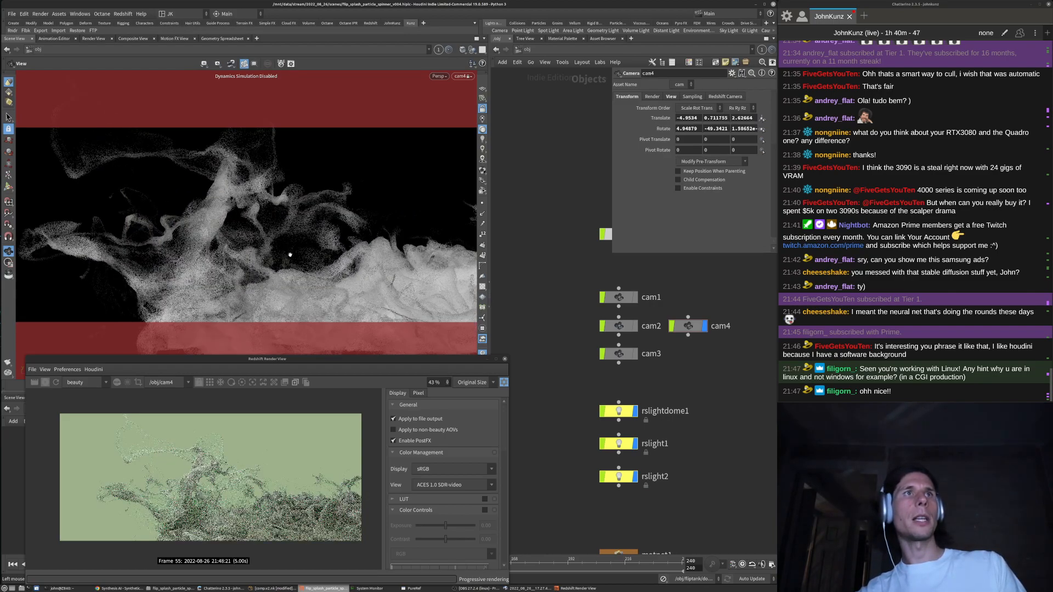
pyautogui.scroll(2, 279, 265)
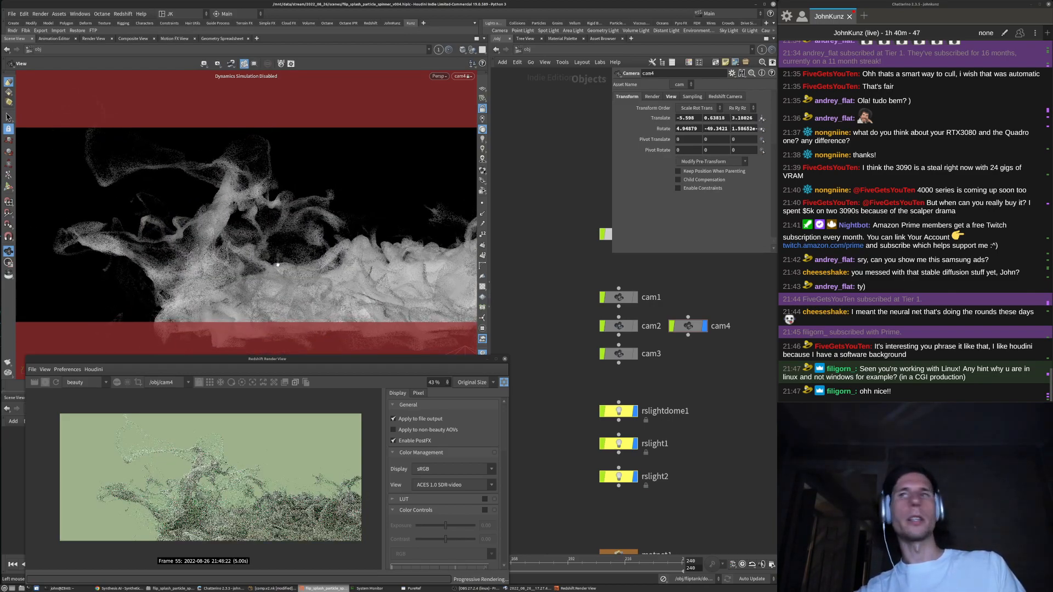
pyautogui.press('s')
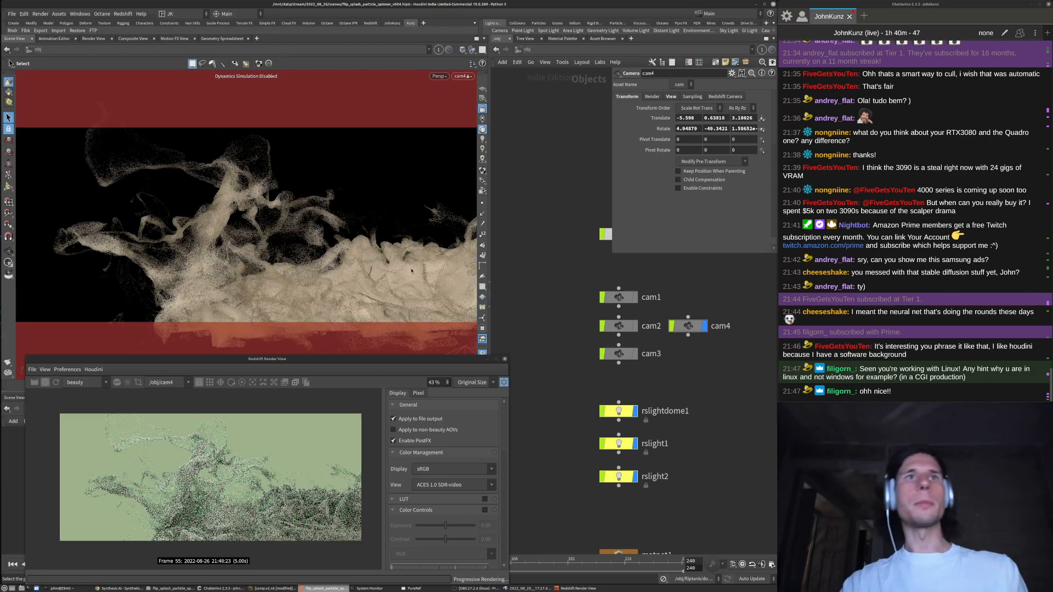
# Orbit cam4 to a lower viewpoint at about 15° X and -82° Y rotation, and recenter the splash
pyautogui.keyDown('alt'); pyautogui.moveTo(148, 226); pyautogui.dragTo(245, 234); pyautogui.keyUp('alt')
pyautogui.keyDown('alt'); pyautogui.moveTo(245, 235); pyautogui.dragTo(253, 234, button='right'); pyautogui.keyUp('alt')
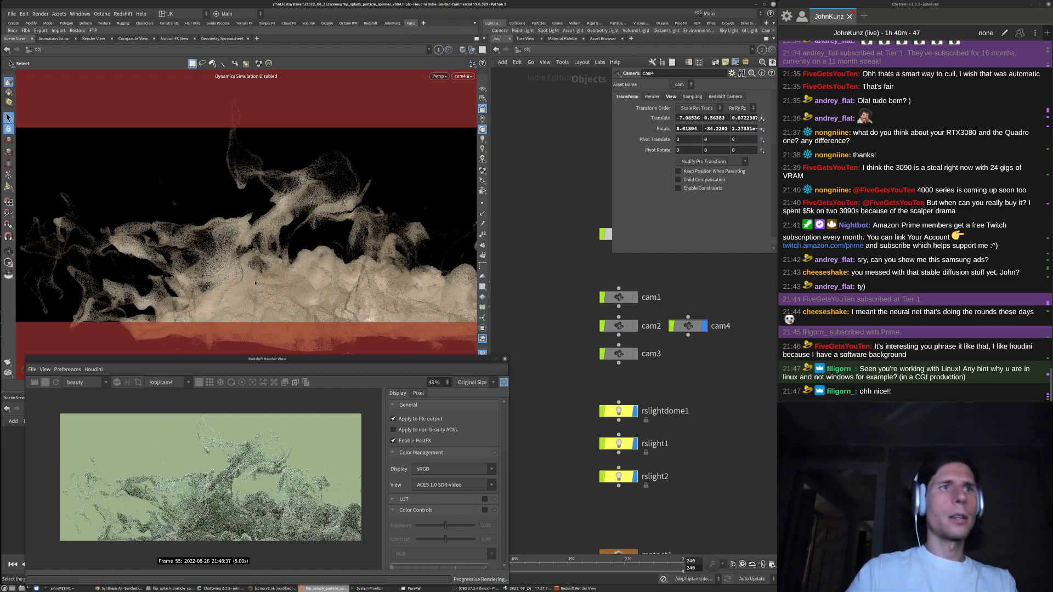
pyautogui.keyDown('alt'); pyautogui.moveTo(261, 274); pyautogui.dragTo(236, 258); pyautogui.keyUp('alt')
pyautogui.moveTo(236, 258); pyautogui.dragTo(240, 234, button='middle')
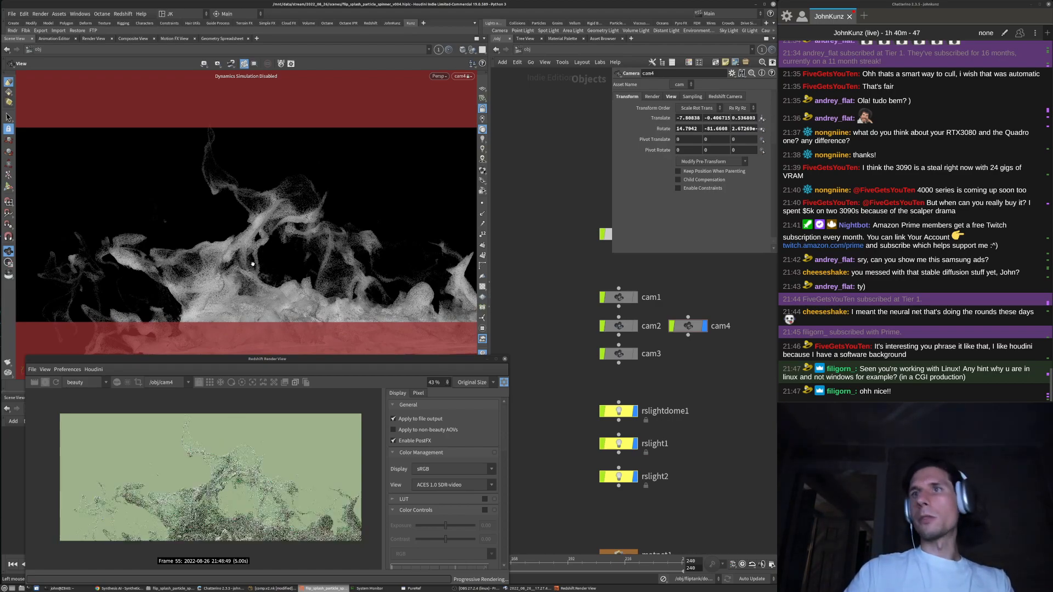
# Orbit cam4 to a Y rotation of about -130°, frame the splash from that side and inspect the render up close
pyautogui.moveTo(215, 255); pyautogui.dragTo(244, 240, button='middle')
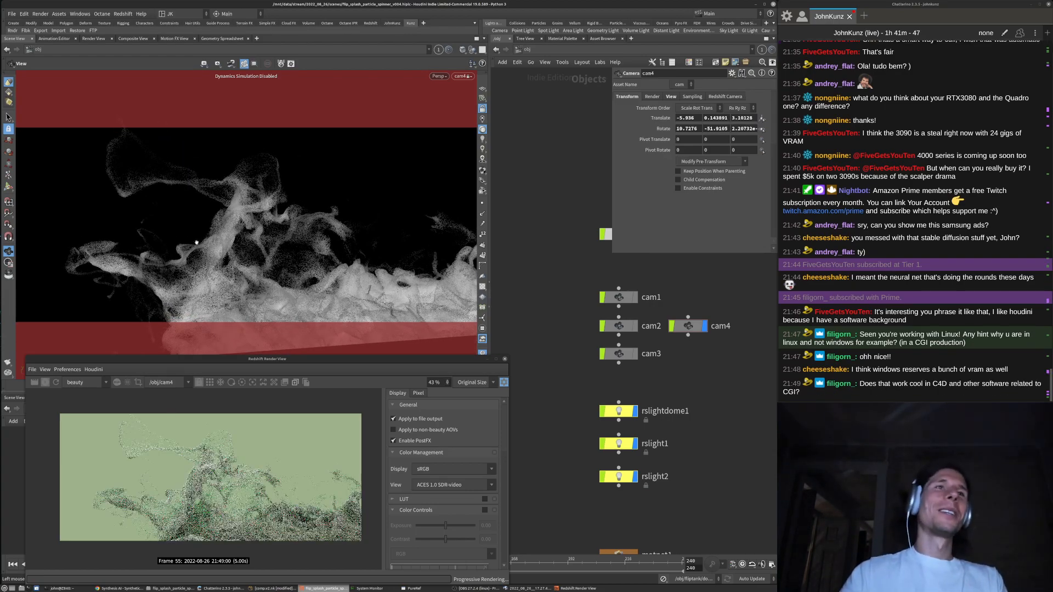
pyautogui.moveTo(196, 241); pyautogui.dragTo(231, 264)
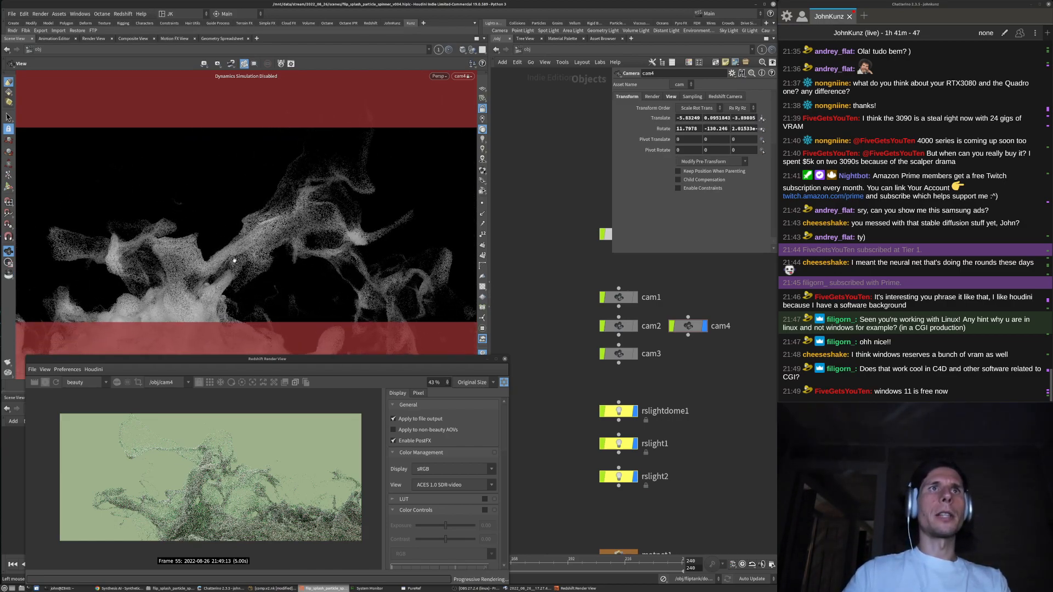
pyautogui.moveTo(258, 228)
pyautogui.mouseDown()
pyautogui.moveTo(237, 245)
pyautogui.moveTo(246, 243)
pyautogui.mouseUp()
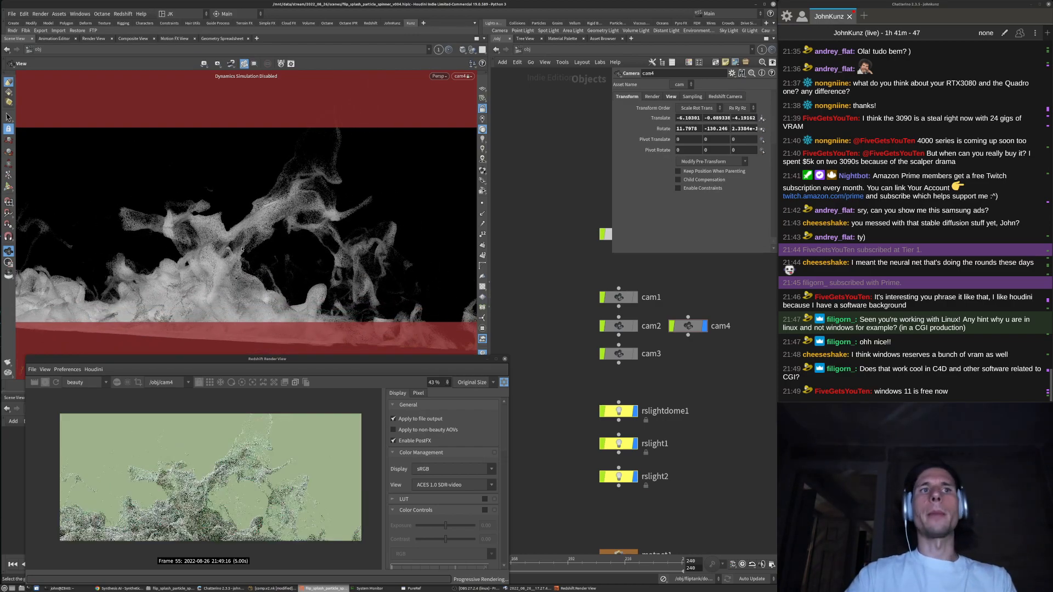
pyautogui.press('s')
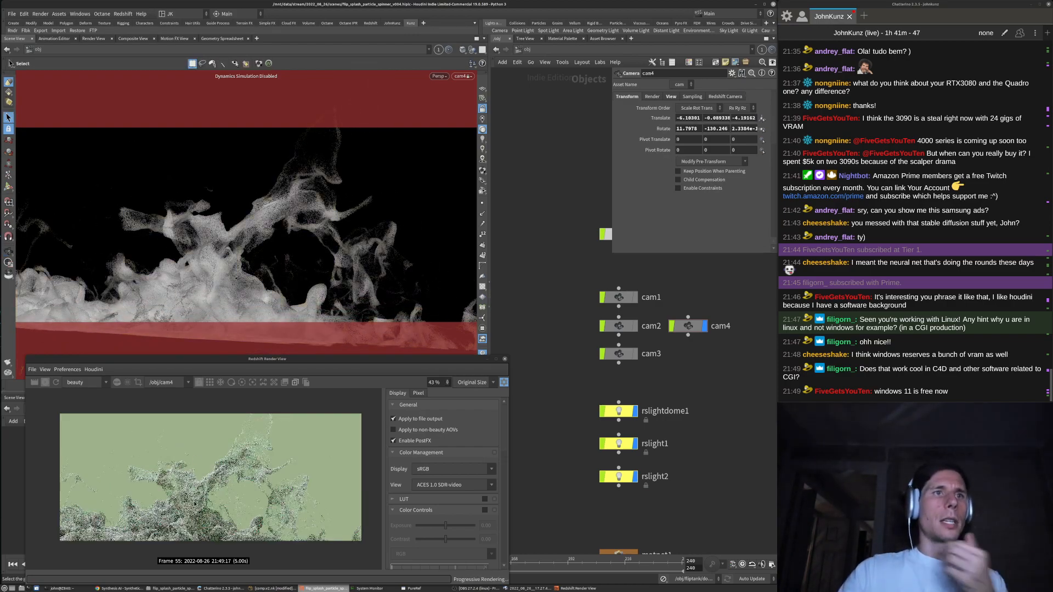
pyautogui.scroll(2, 216, 495)
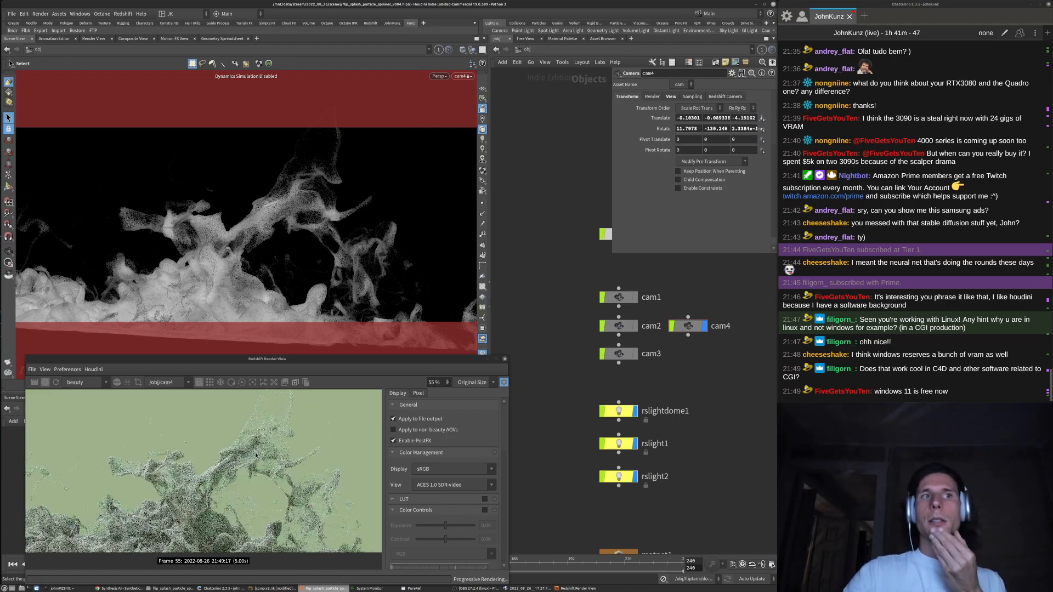
pyautogui.scroll(2, 226, 482)
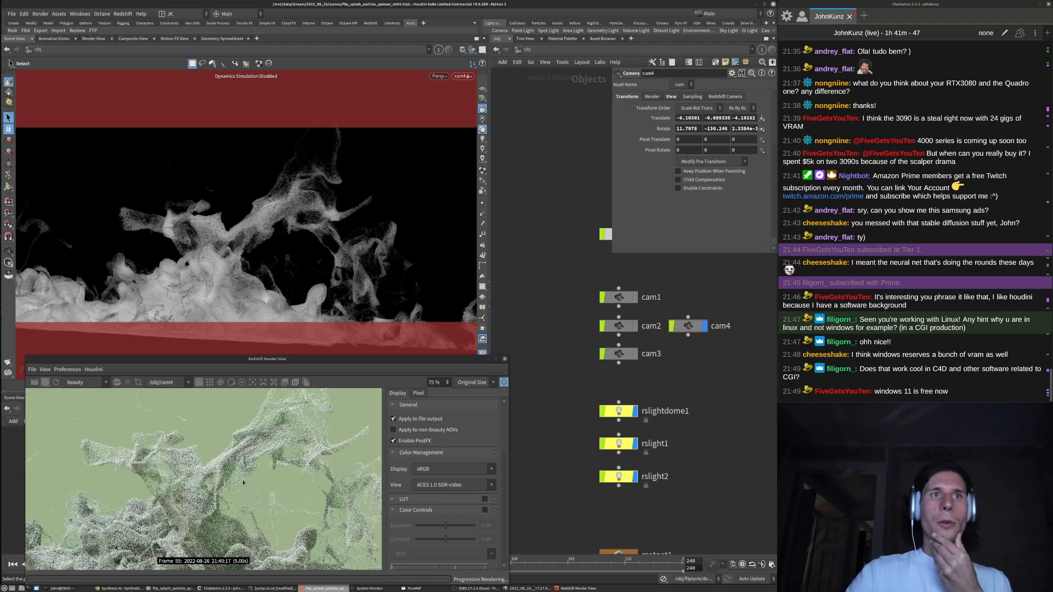
pyautogui.scroll(-2, 233, 482)
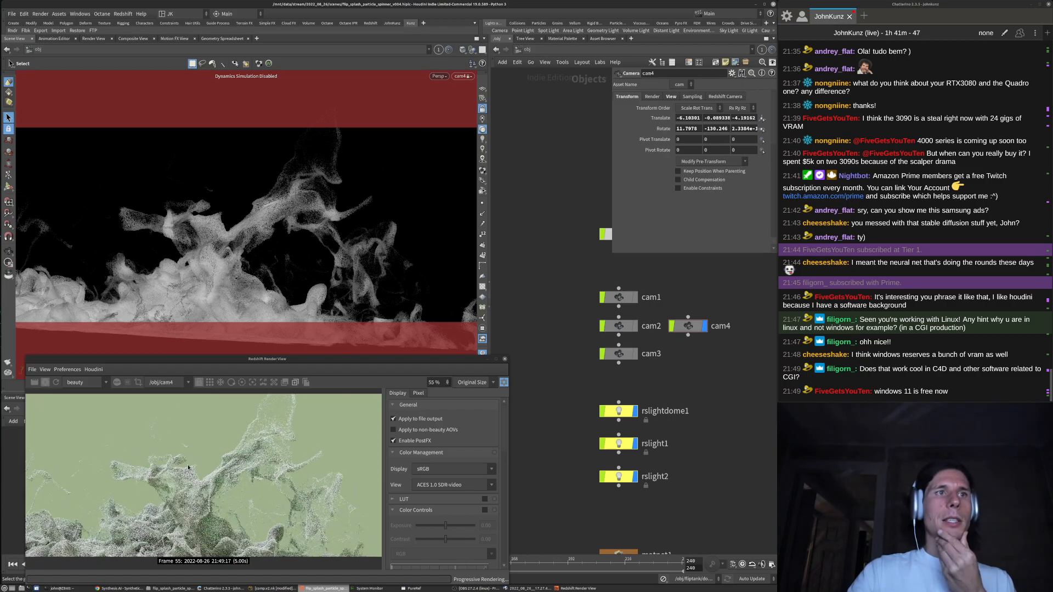
pyautogui.scroll(-1, 272, 501)
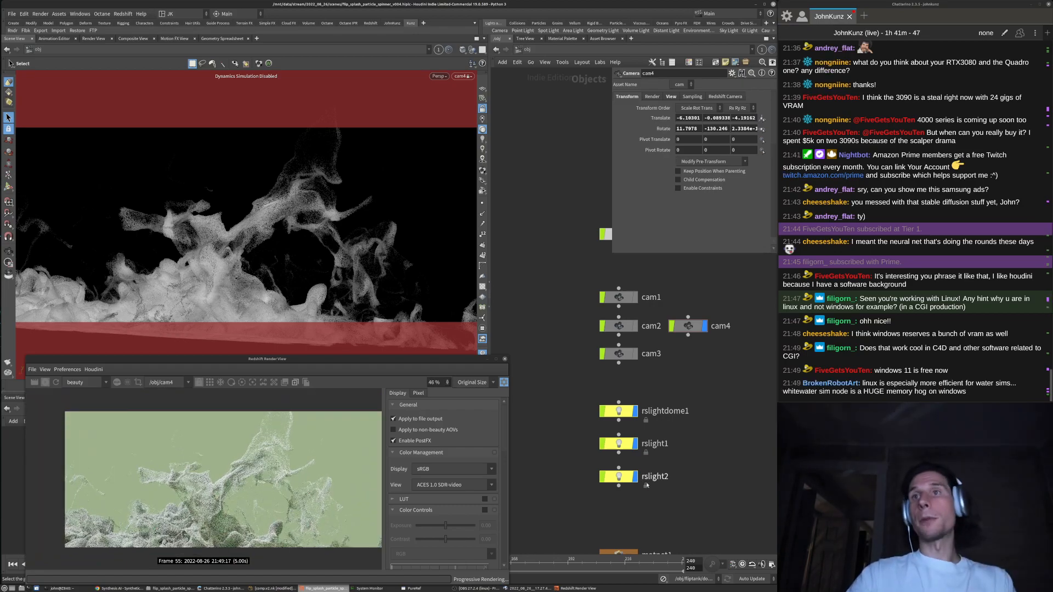
# Orbit cam4 to about 19° X and -87° Y rotation and shift the arching splash toward the frame's center
pyautogui.press('Escape')
pyautogui.moveTo(416, 301); pyautogui.dragTo(355, 296)
pyautogui.moveTo(355, 296); pyautogui.dragTo(360, 264, button='middle')
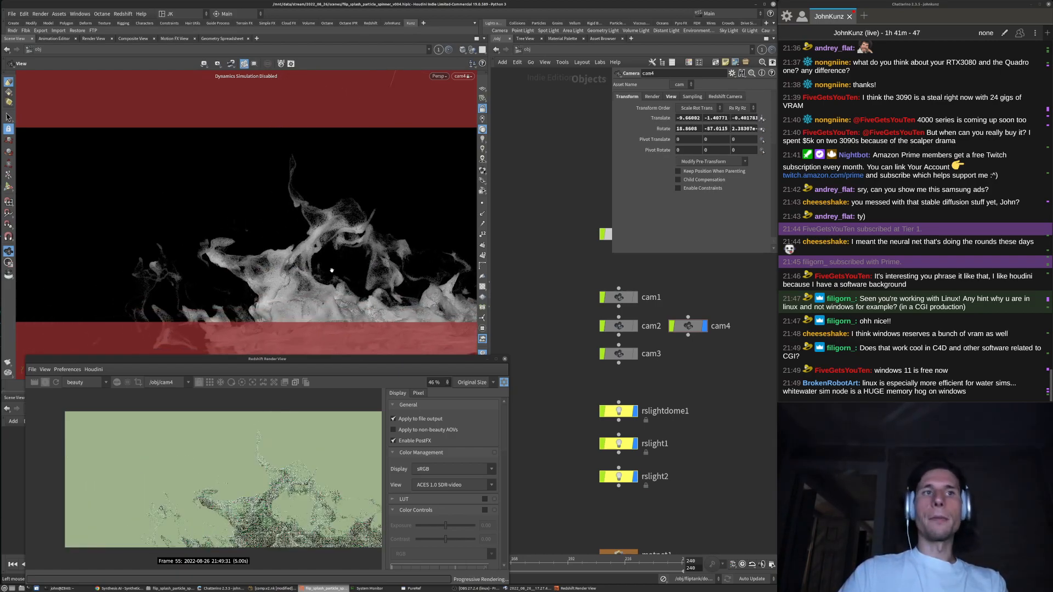
pyautogui.moveTo(332, 270); pyautogui.dragTo(383, 270, button='right')
pyautogui.moveTo(383, 270); pyautogui.dragTo(314, 254, button='middle')
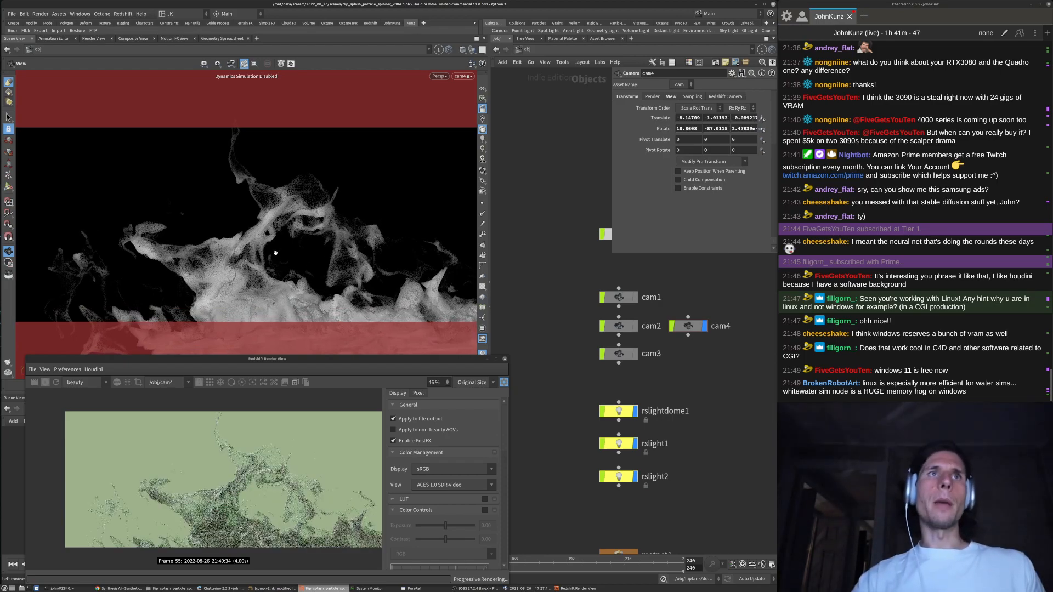
# Move cam4 closer and fine-tune its height so the arching splash and its base fill the frame
pyautogui.moveTo(286, 273); pyautogui.dragTo(282, 260, button='middle')
pyautogui.moveTo(282, 260); pyautogui.dragTo(302, 240, button='right')
pyautogui.moveTo(302, 240); pyautogui.dragTo(292, 237, button='middle')
pyautogui.moveTo(292, 237); pyautogui.dragTo(292, 230, button='right')
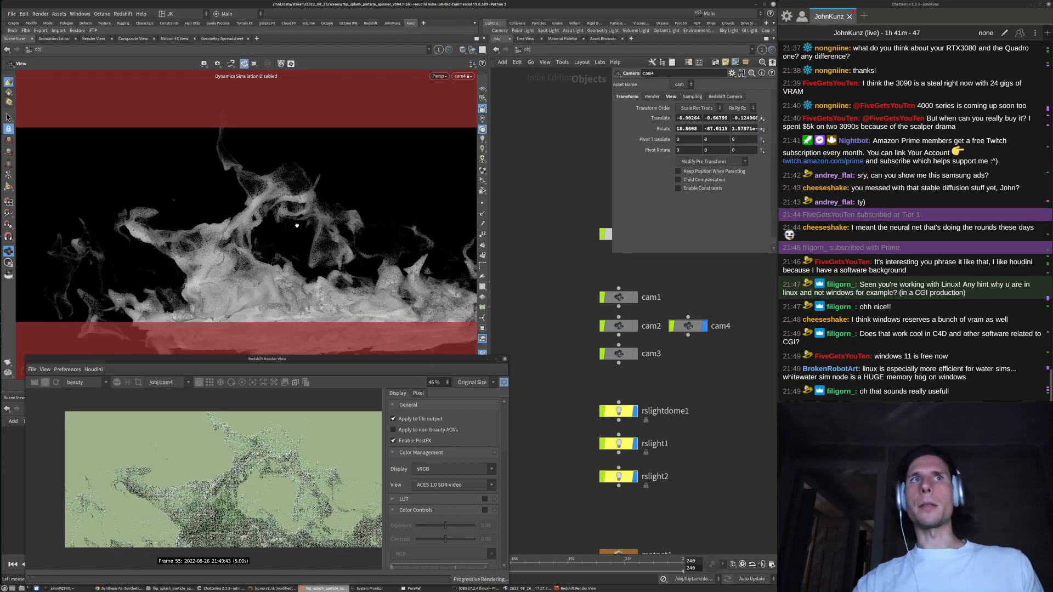
# Shift cam4 so the arching splash sits slightly further left and higher in frame, and inspect the composition in the render
pyautogui.moveTo(292, 230); pyautogui.dragTo(270, 236, button='middle')
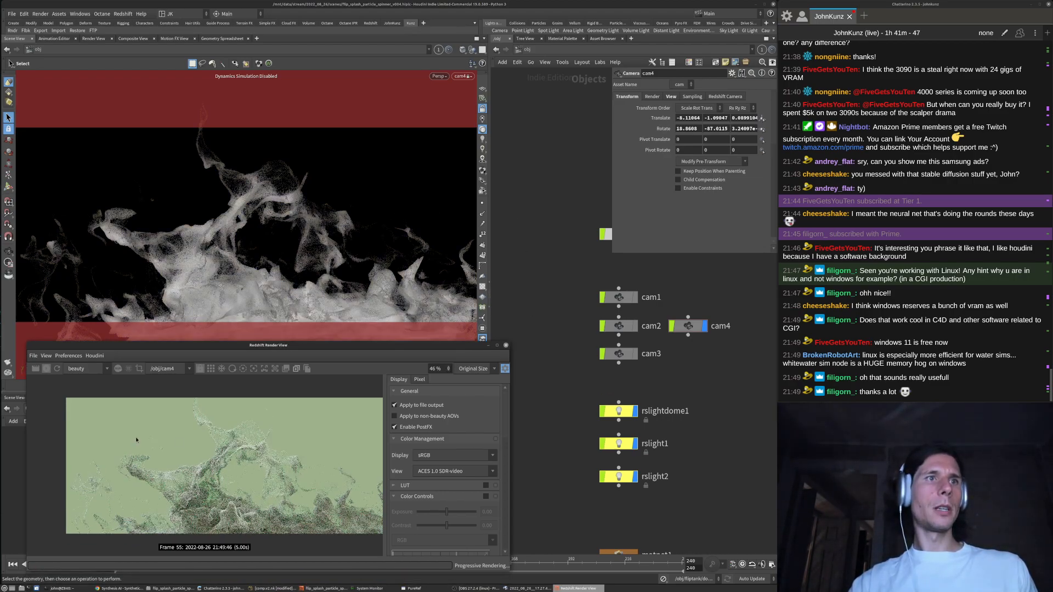
pyautogui.scroll(-2, 276, 447)
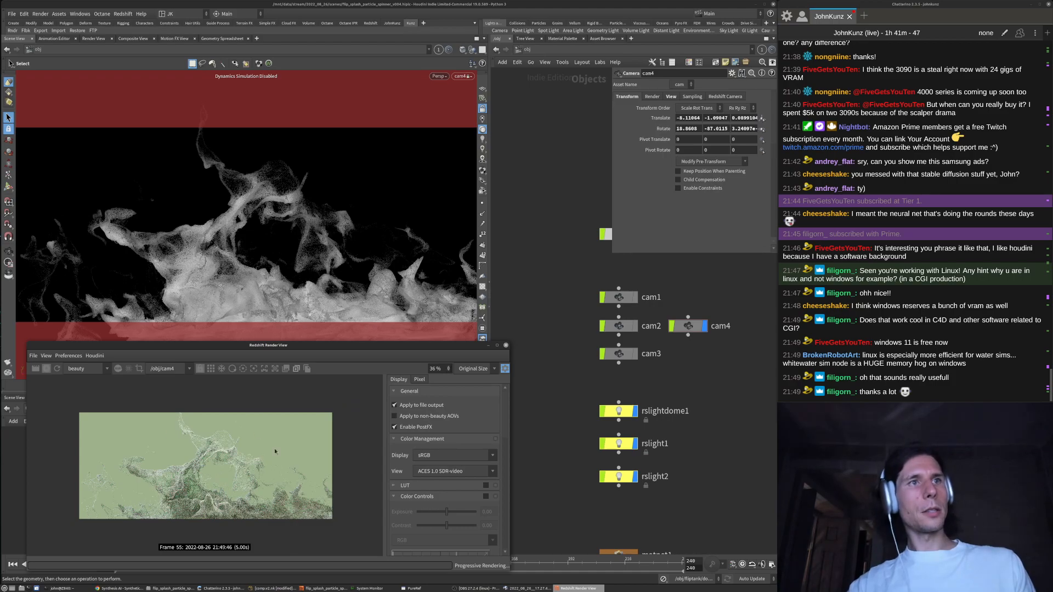
pyautogui.scroll(2, 176, 460)
pyautogui.scroll(-1, 177, 475)
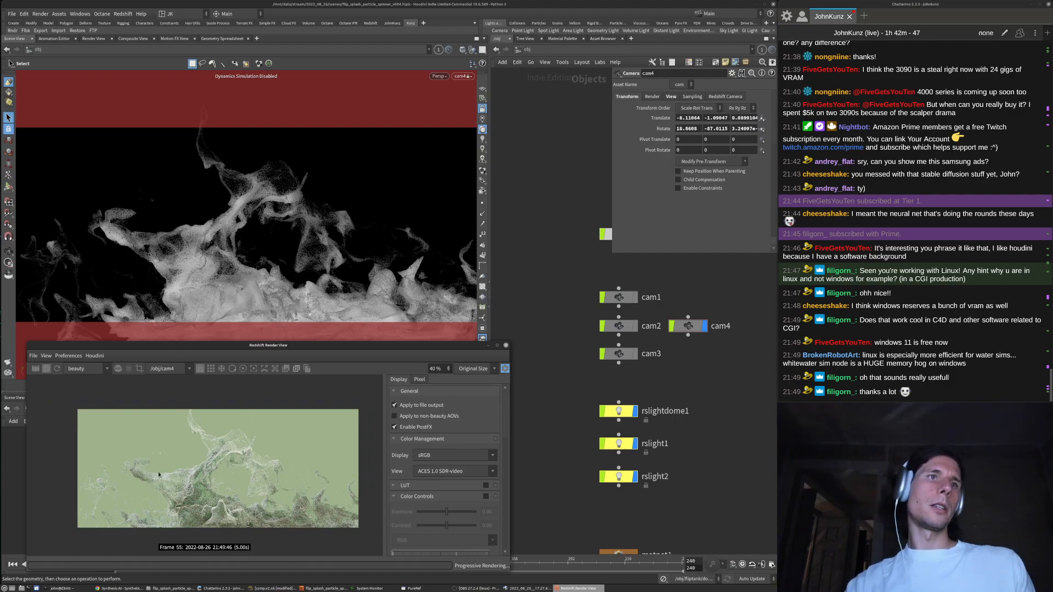
pyautogui.moveTo(242, 348); pyautogui.dragTo(340, 162)
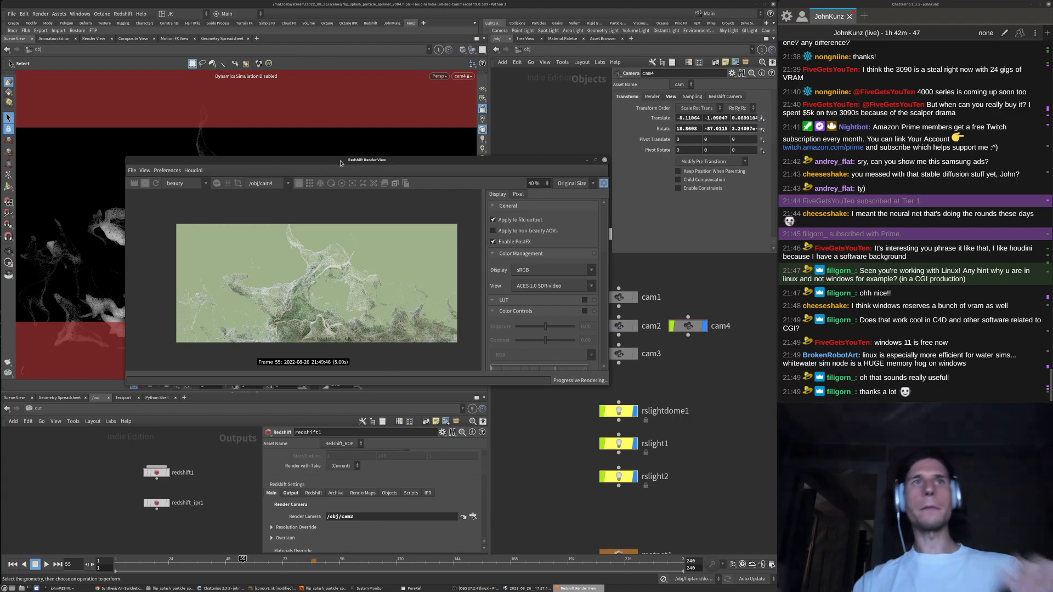
pyautogui.moveTo(331, 162); pyautogui.dragTo(289, 270)
pyautogui.scroll(5, 223, 406)
pyautogui.scroll(-5, 223, 407)
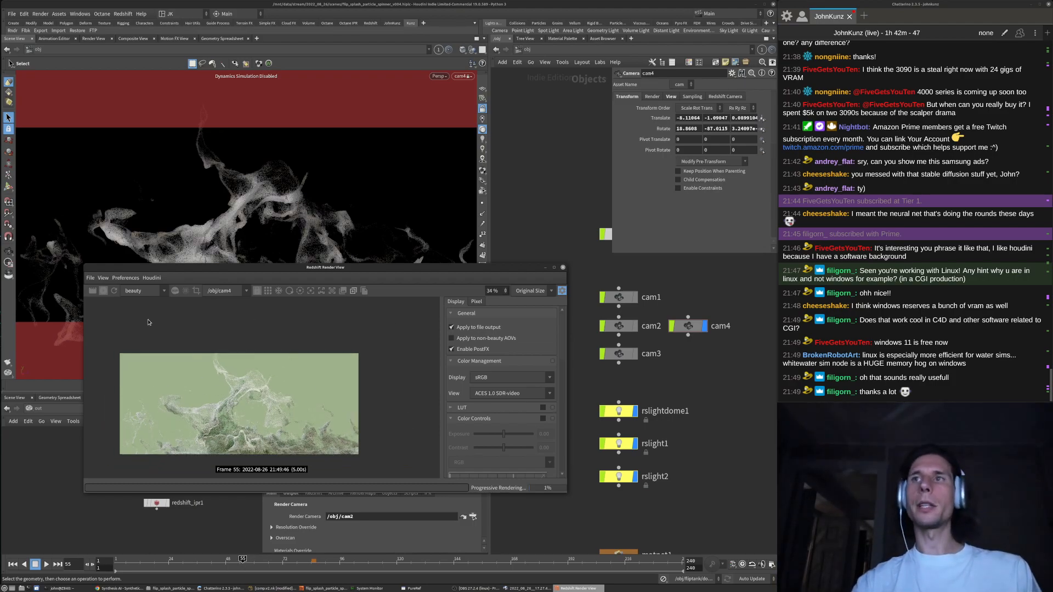
# Stop the live render and set the redshift1 output's render camera to /obj/cam4
pyautogui.click(102, 292)
pyautogui.moveTo(125, 268); pyautogui.dragTo(568, 377)
pyautogui.click(396, 457)
pyautogui.click(382, 517)
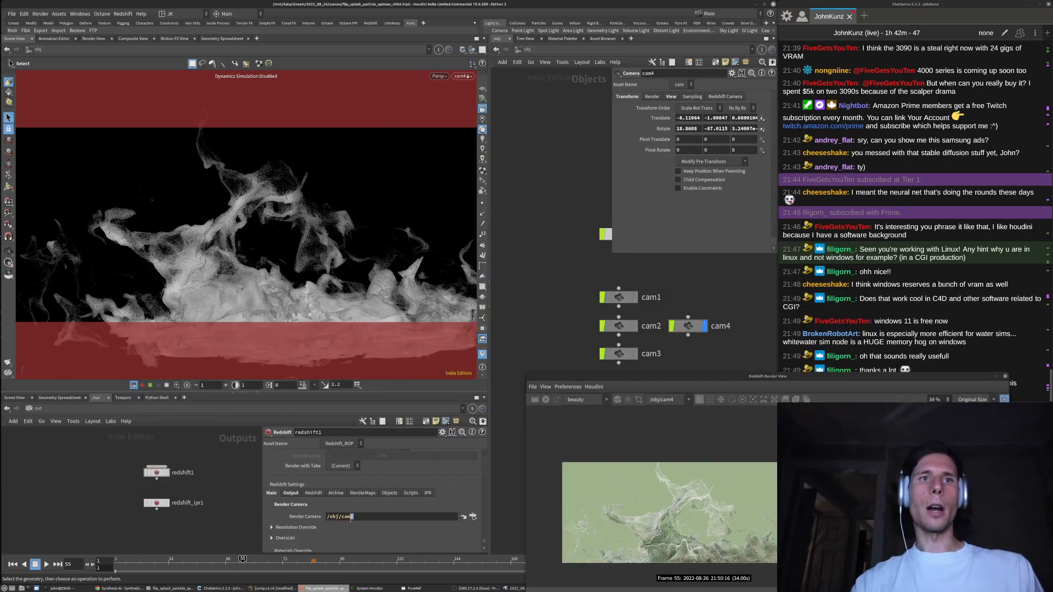
pyautogui.press('BackSpace')
pyautogui.write('4')
pyautogui.press('Return')
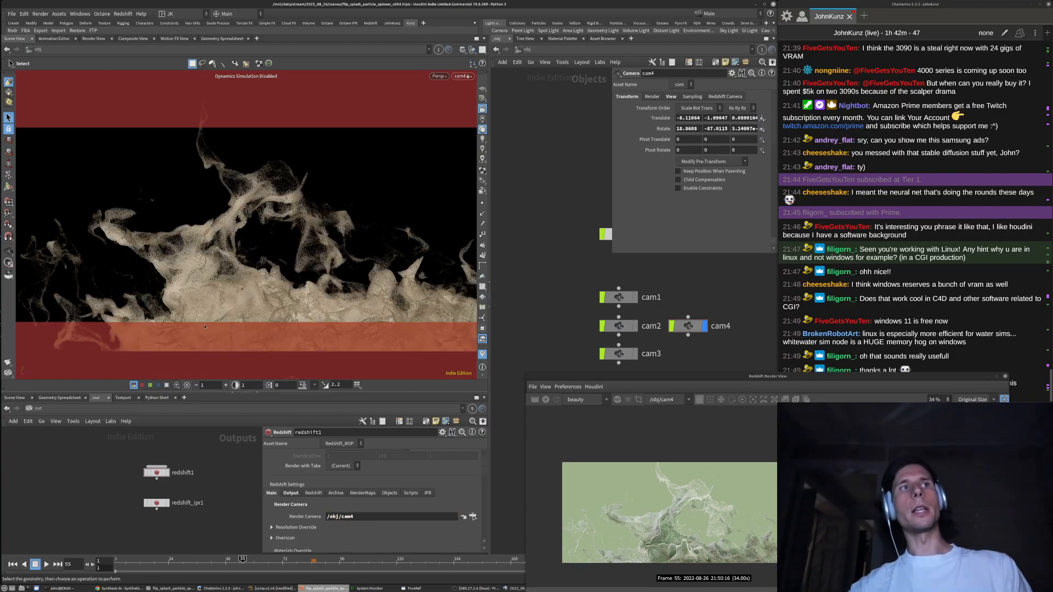
# Widen cam4's view by trying a focal length of 45 and settling on 37
pyautogui.moveTo(618, 376); pyautogui.dragTo(279, 252)
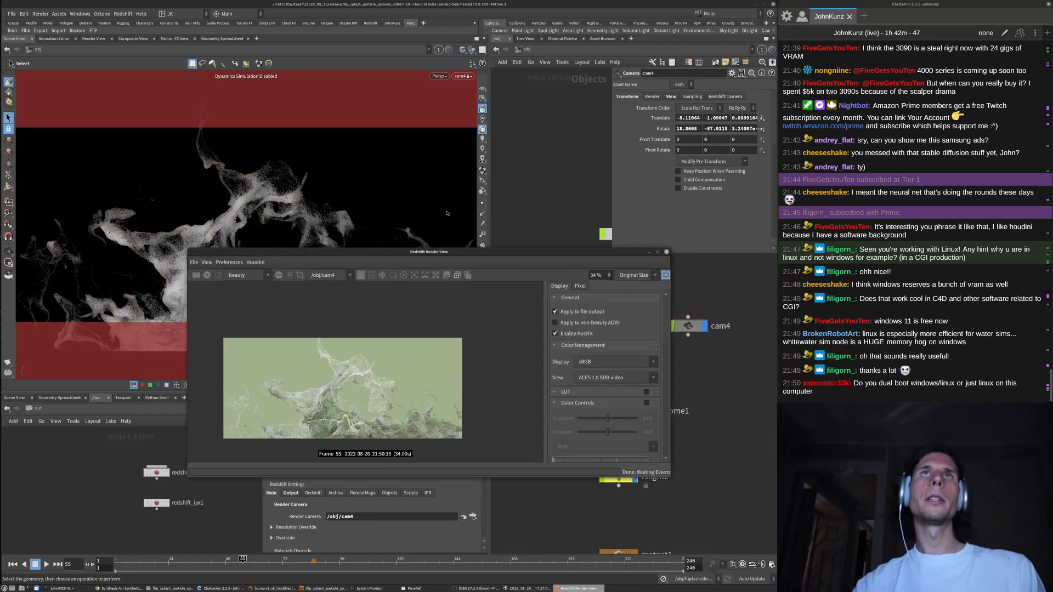
pyautogui.click(533, 173)
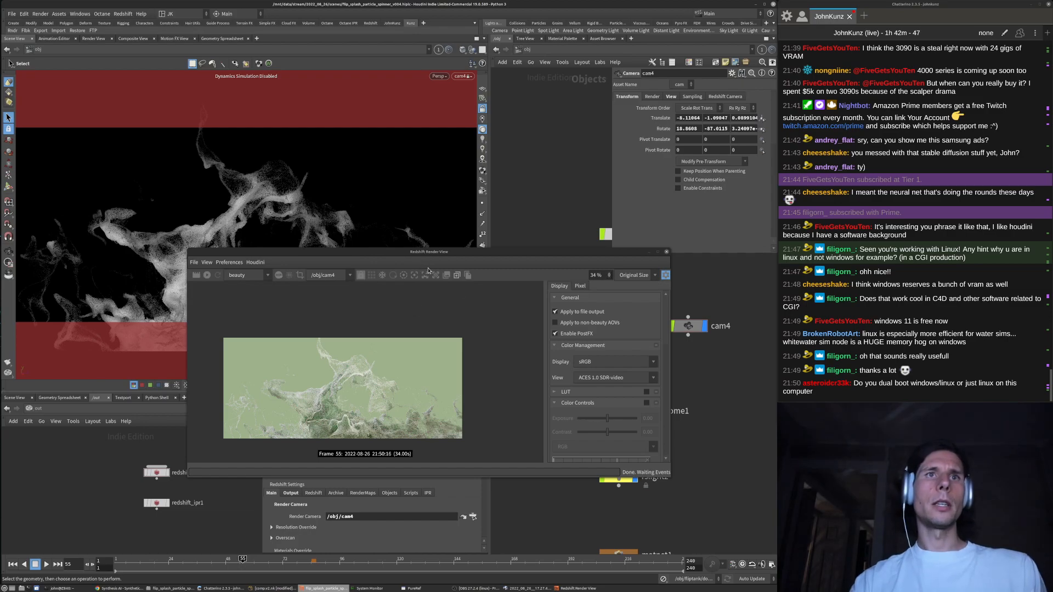
pyautogui.moveTo(502, 264); pyautogui.dragTo(401, 349)
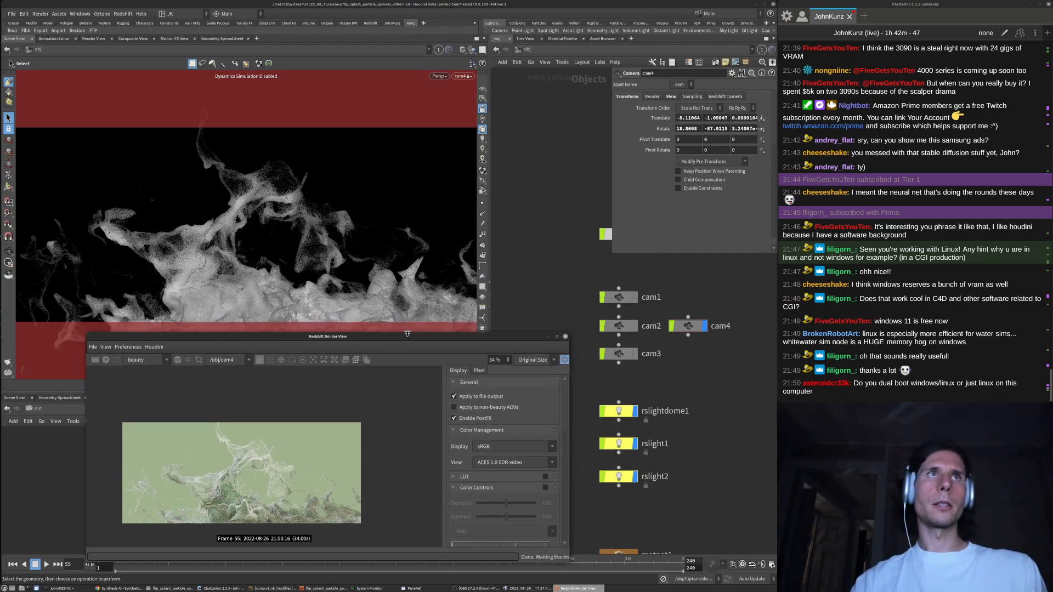
pyautogui.click(556, 215)
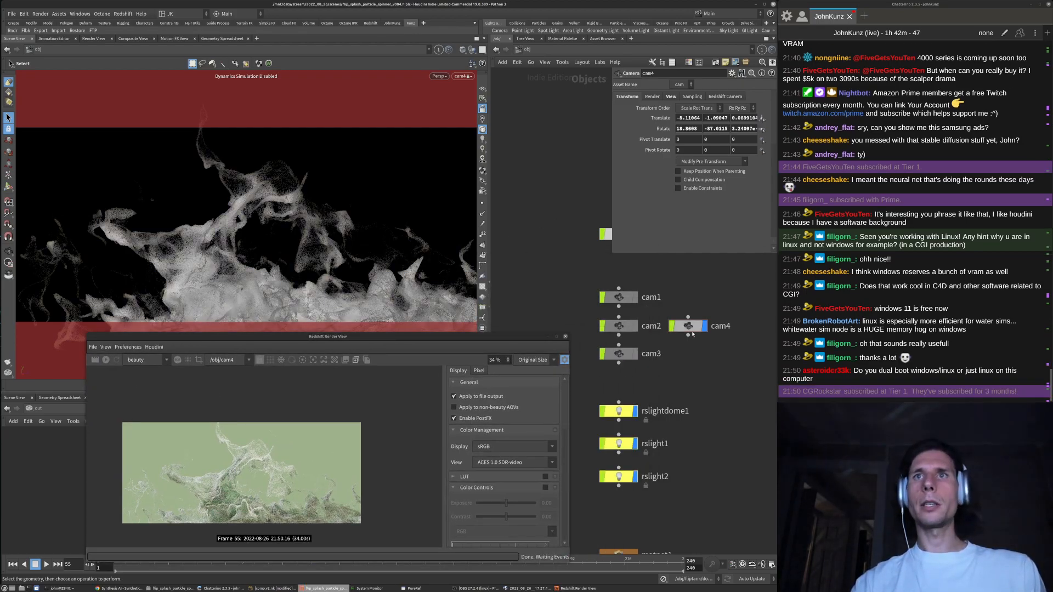
pyautogui.click(674, 97)
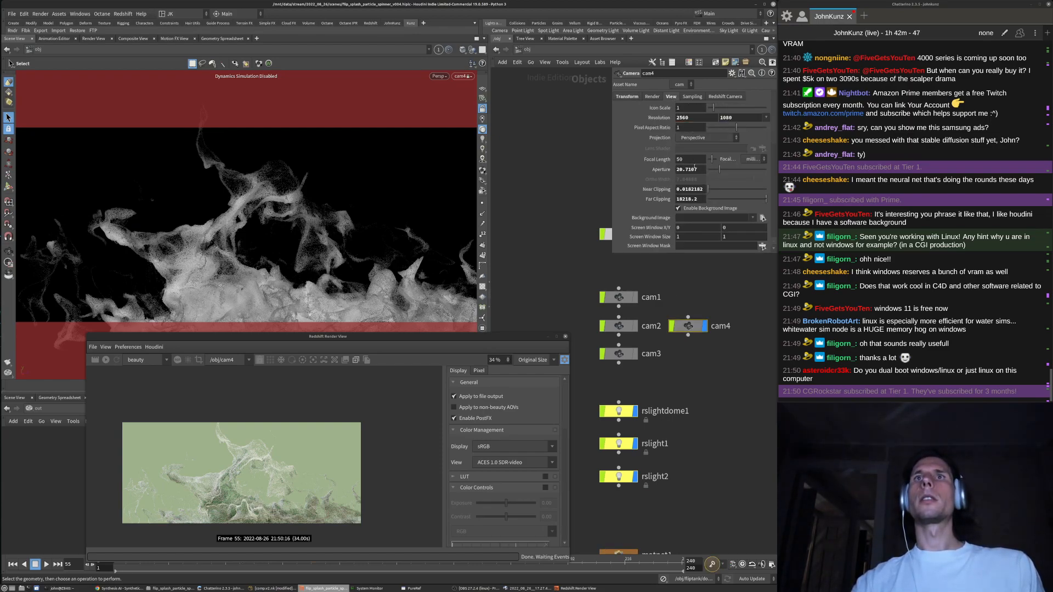
pyautogui.click(690, 160)
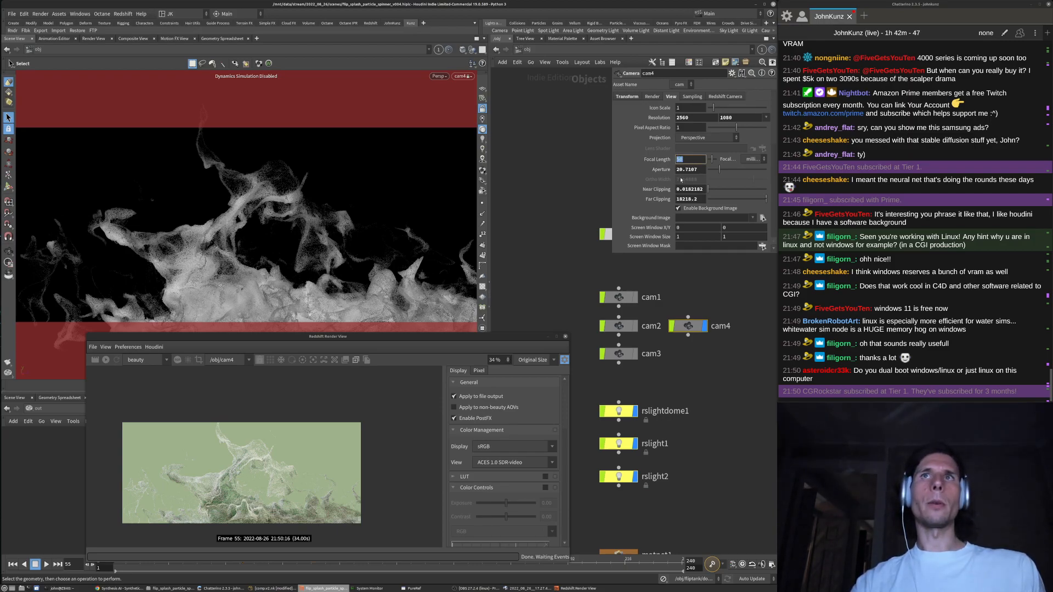
pyautogui.write('45')
pyautogui.press('Return')
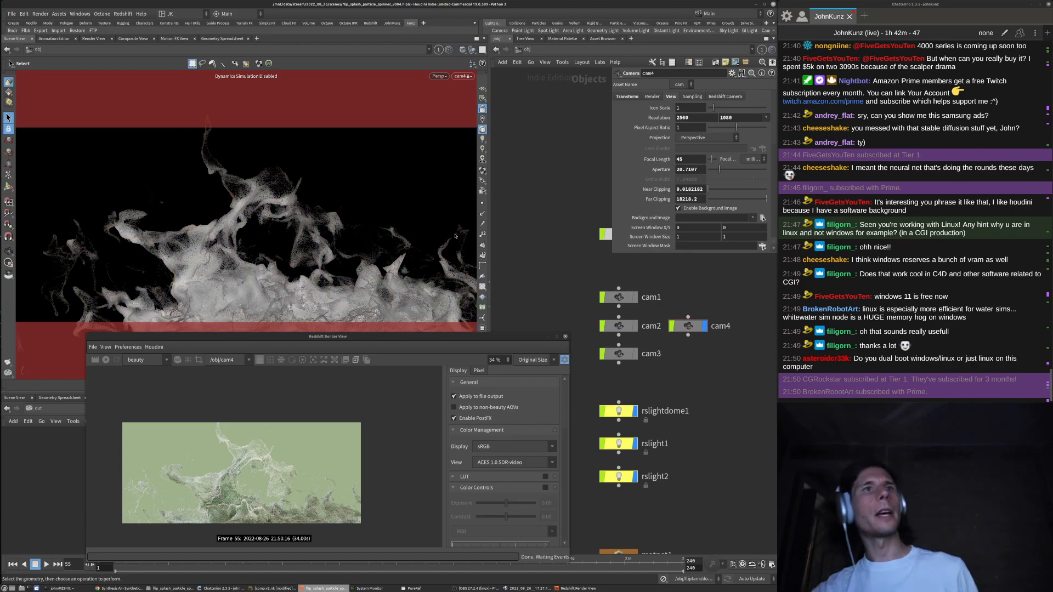
pyautogui.doubleClick(695, 160)
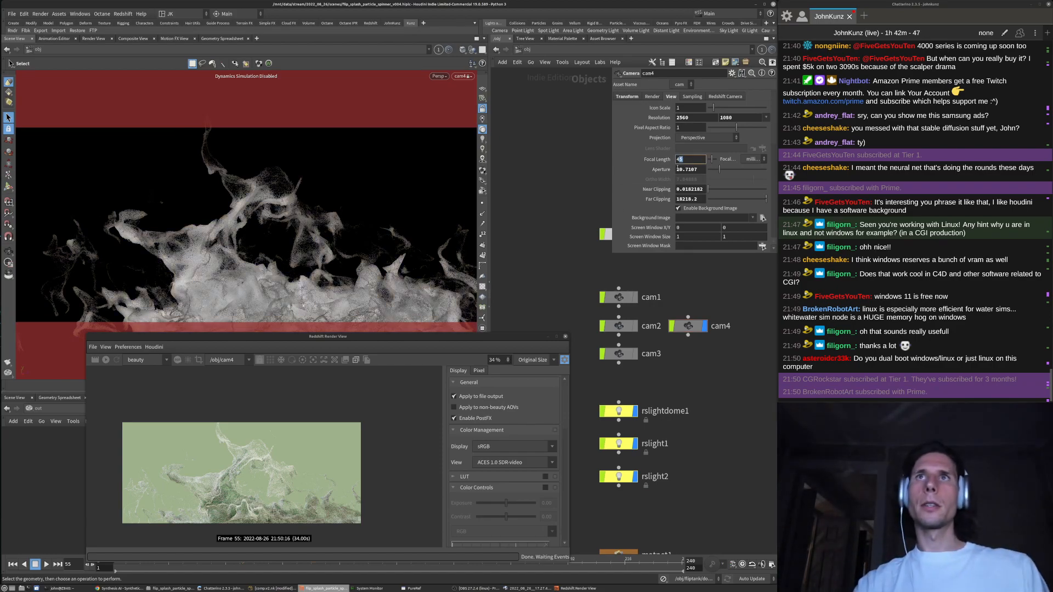
pyautogui.write('37')
pyautogui.press('Return')
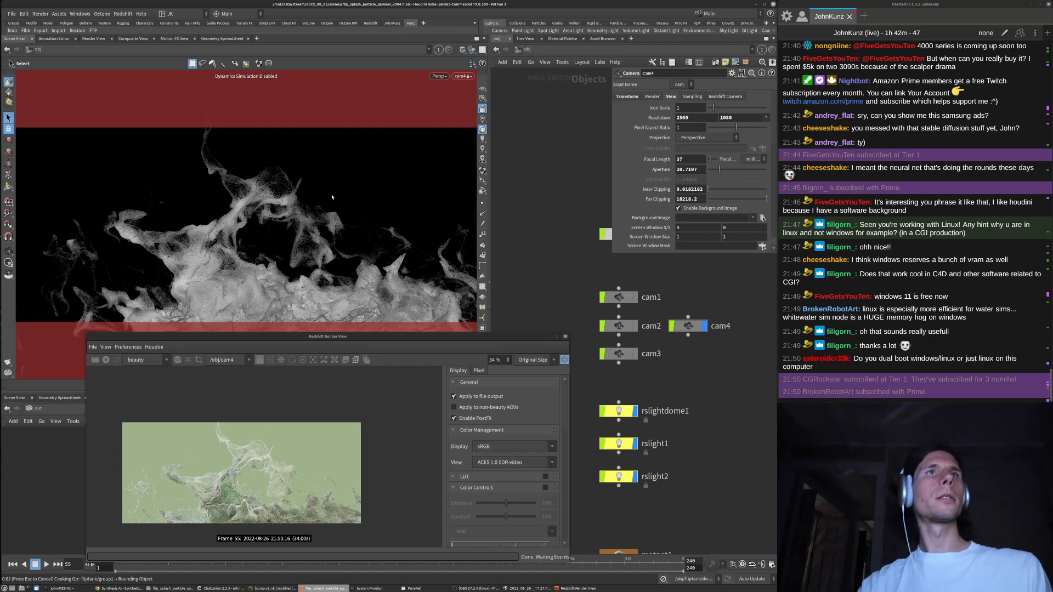
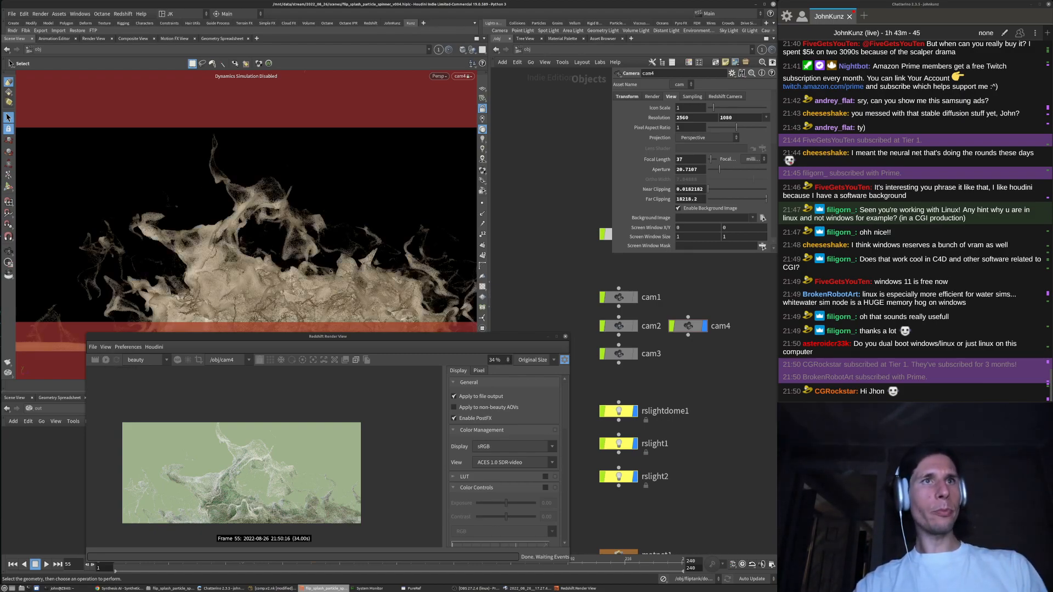
# Restart the live Redshift render from cam4 and inspect the wider splash framing up close and as a whole
pyautogui.moveTo(160, 336); pyautogui.dragTo(73, 310)
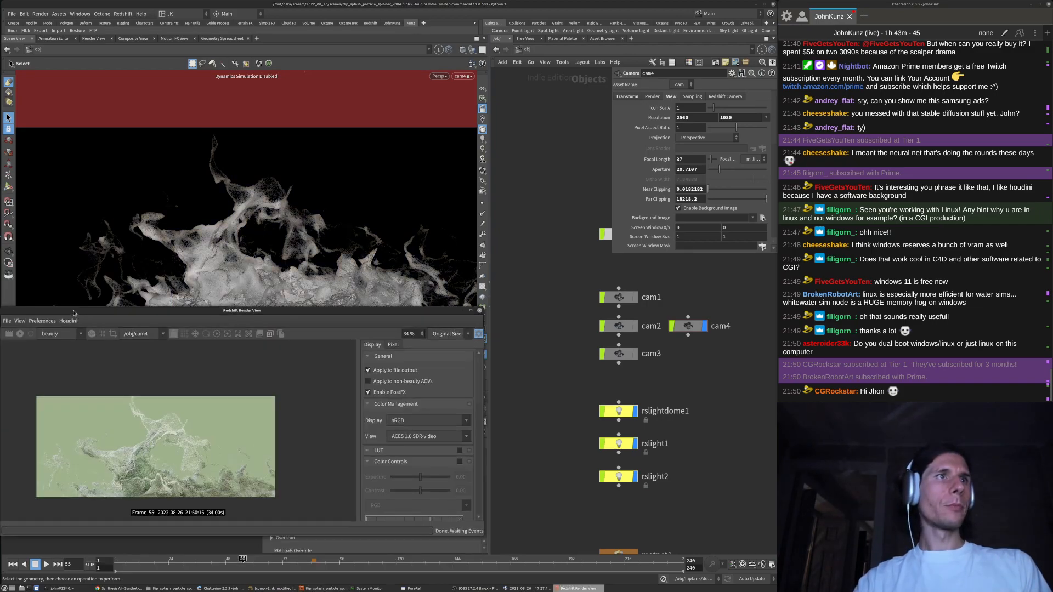
pyautogui.click(19, 334)
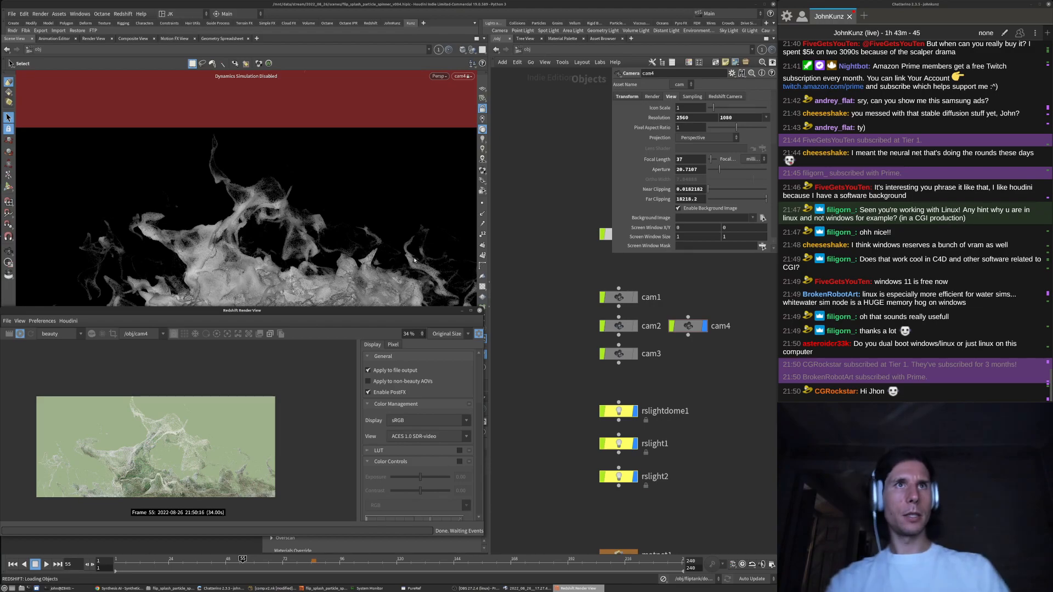
pyautogui.moveTo(302, 318); pyautogui.dragTo(340, 303)
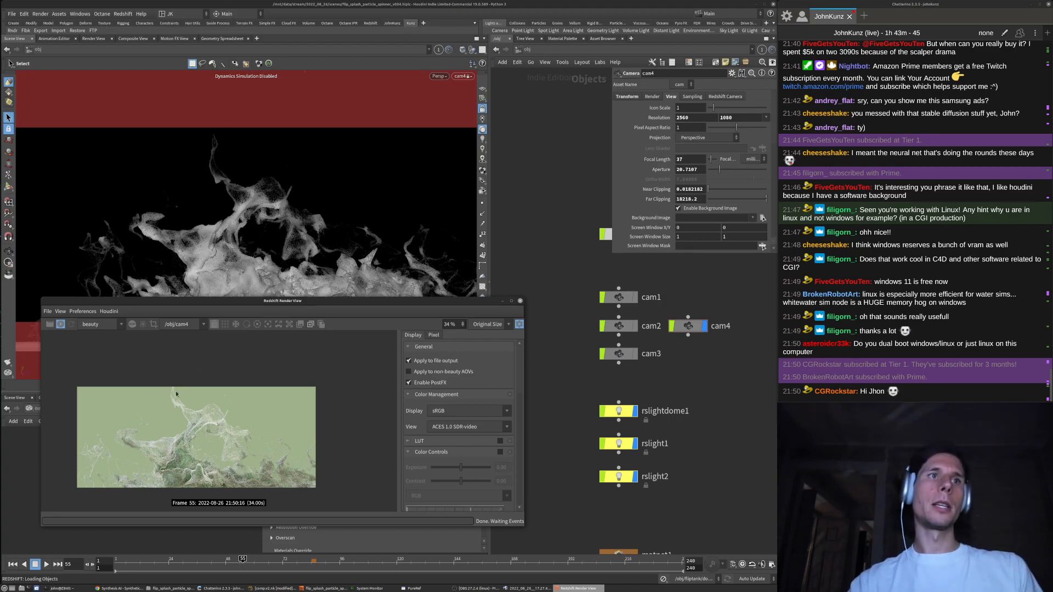
pyautogui.scroll(3, 187, 411)
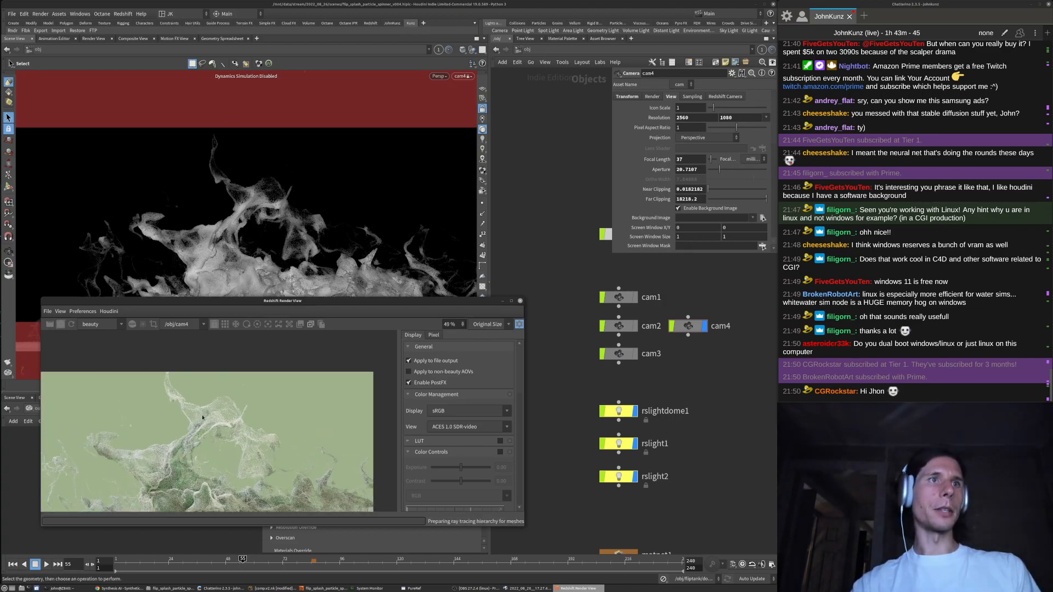
pyautogui.scroll(-2, 213, 371)
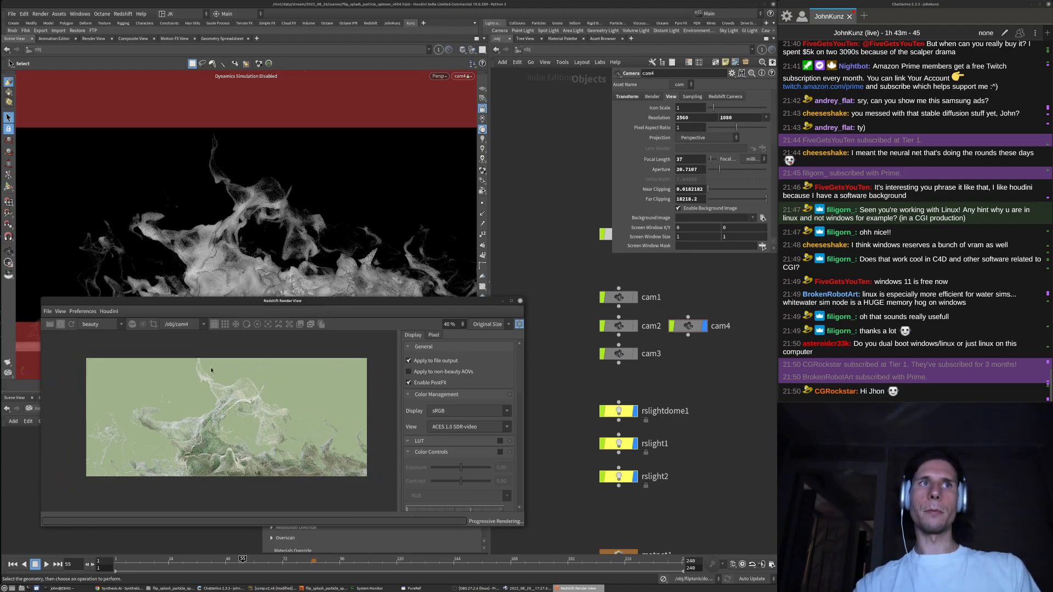
pyautogui.scroll(2, 241, 412)
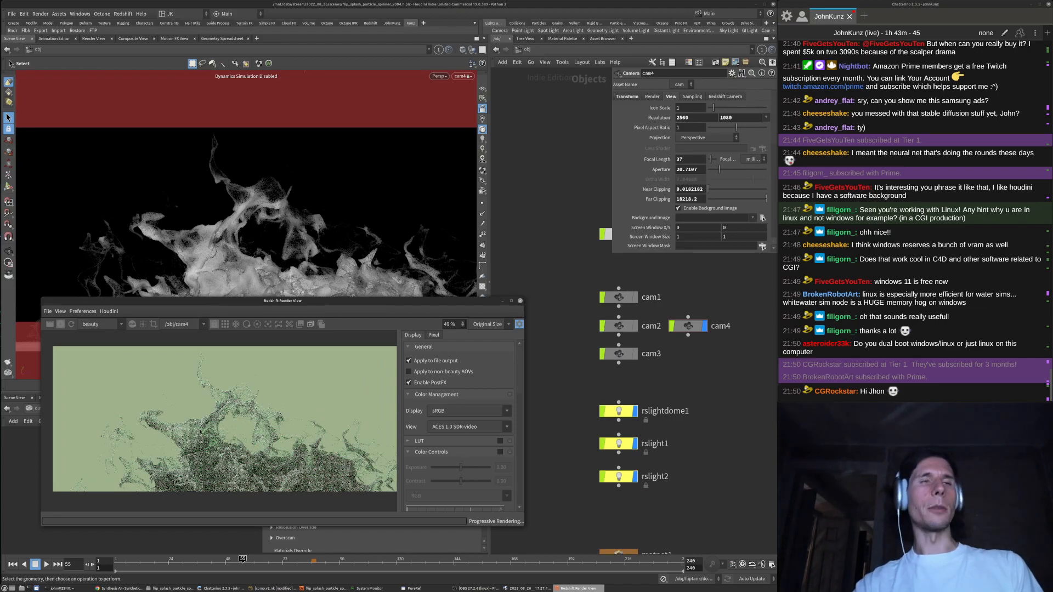
pyautogui.moveTo(240, 381); pyautogui.dragTo(220, 379, button='middle')
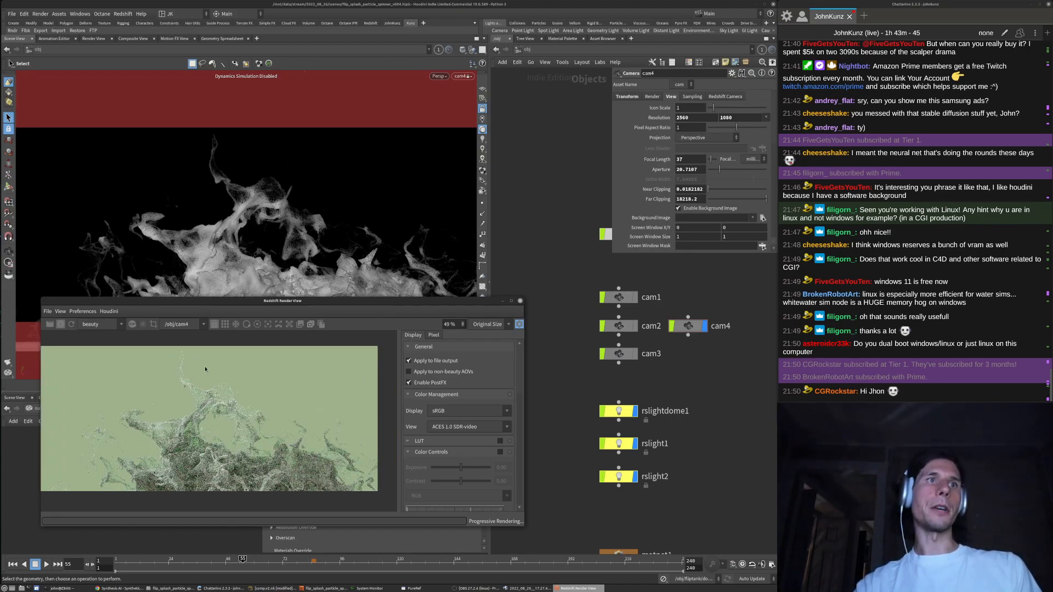
pyautogui.scroll(-2, 219, 464)
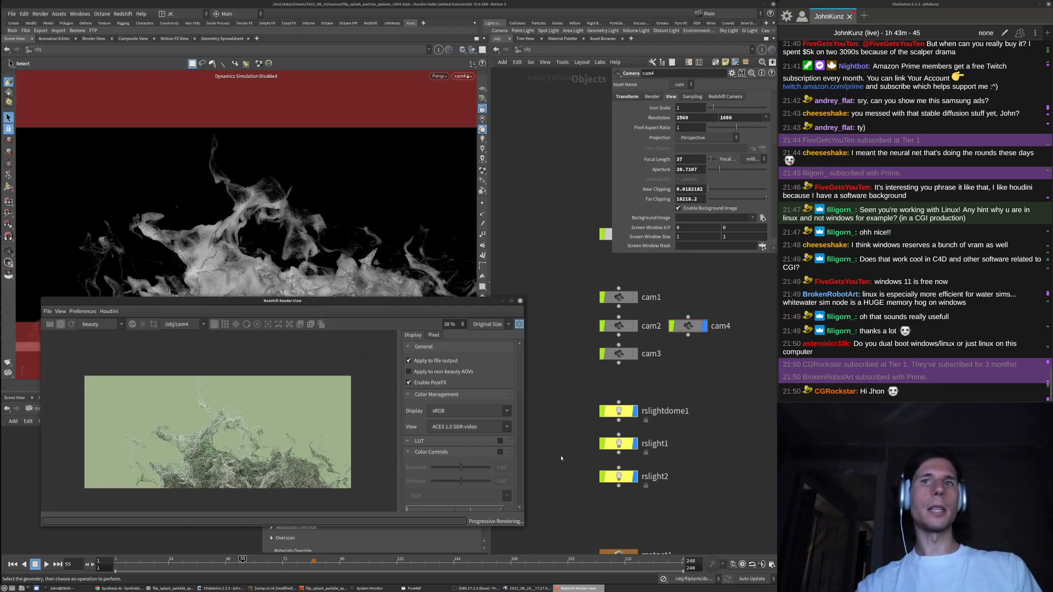
# Open the redshift_vopnet1 shader network inside the matnet1 material network to reach Material1
pyautogui.moveTo(596, 272); pyautogui.dragTo(547, 322, button='middle')
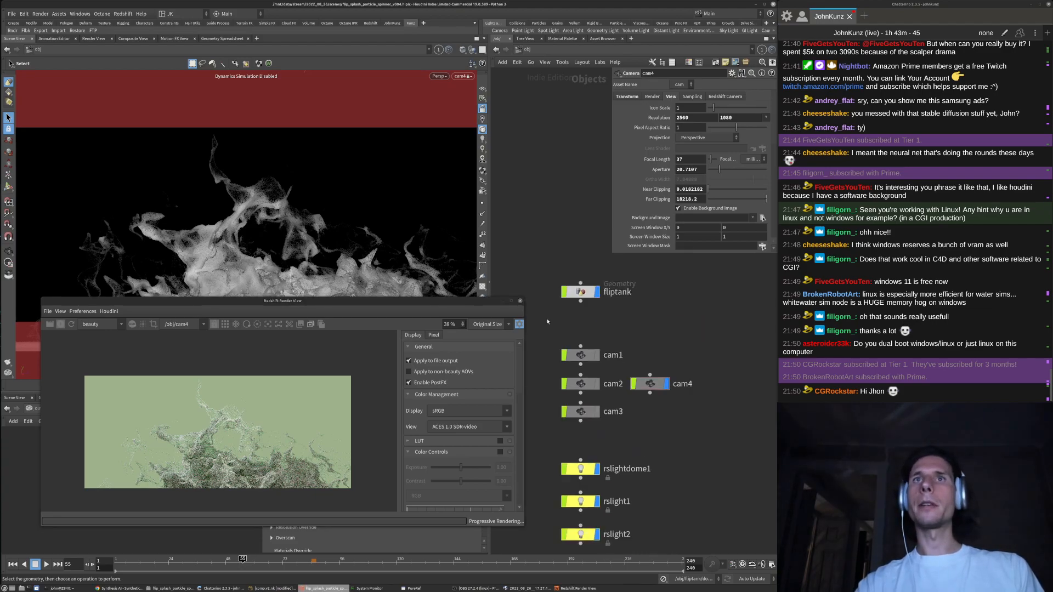
pyautogui.moveTo(646, 495); pyautogui.dragTo(639, 416, button='middle')
pyautogui.scroll(-3, 638, 416)
pyautogui.doubleClick(605, 480)
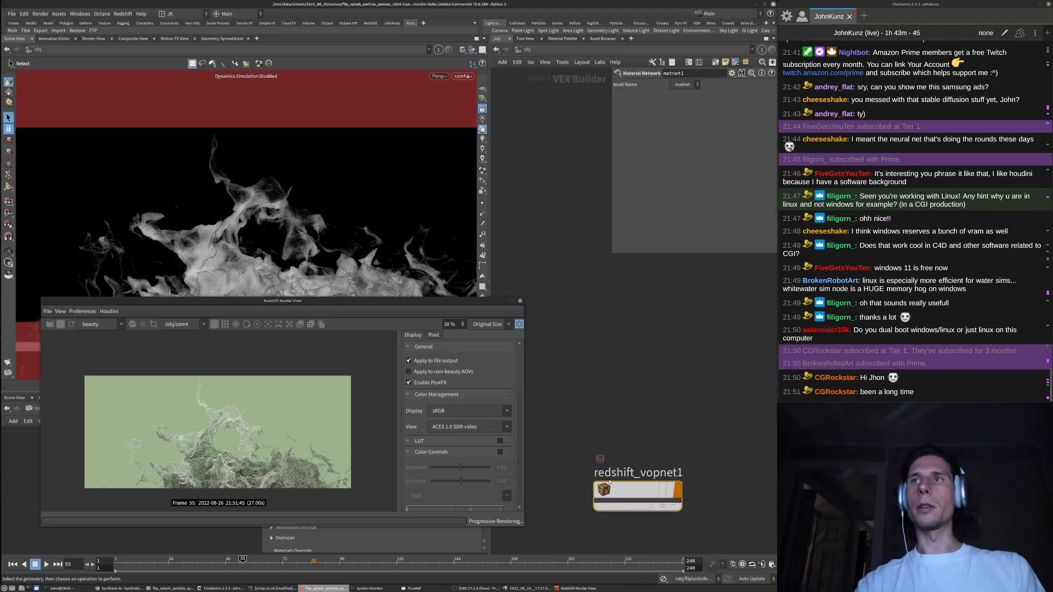
pyautogui.doubleClick(634, 489)
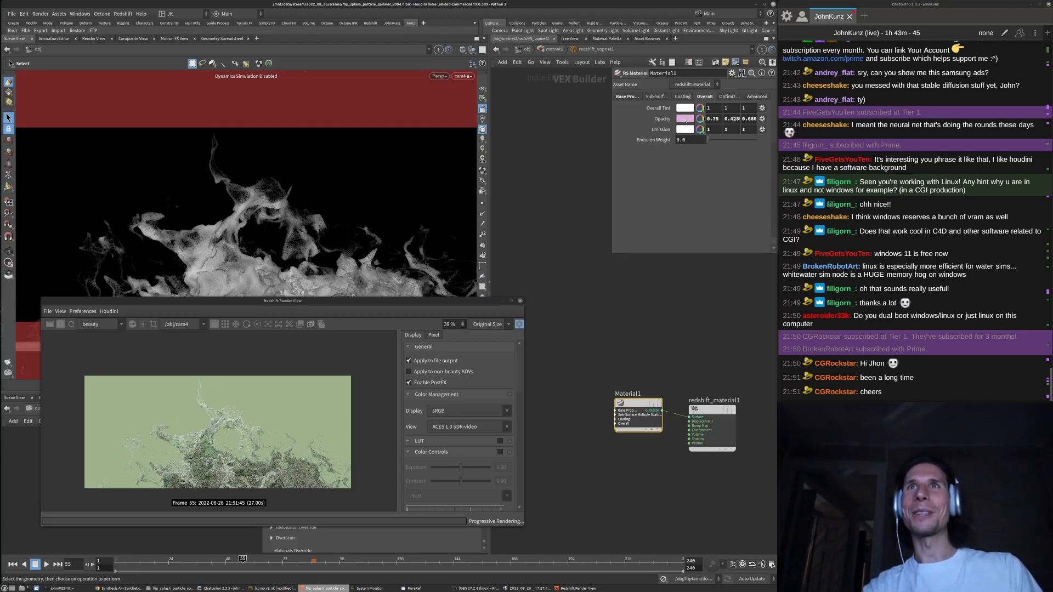
# Darken Material1's pink opacity color to a value of 0.481 and check the splash in the render
pyautogui.click(686, 119)
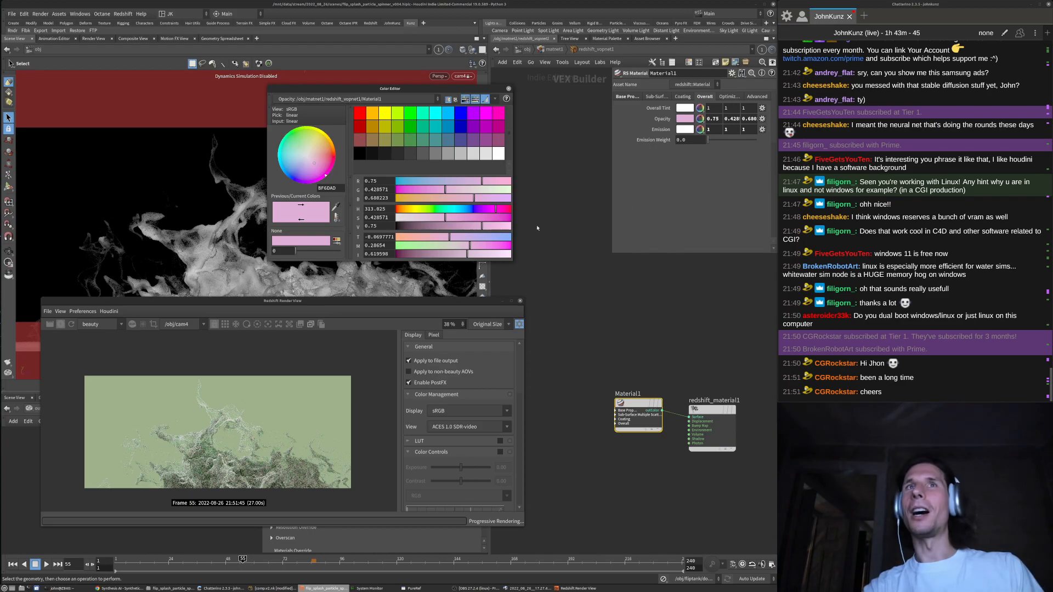
pyautogui.click(452, 226)
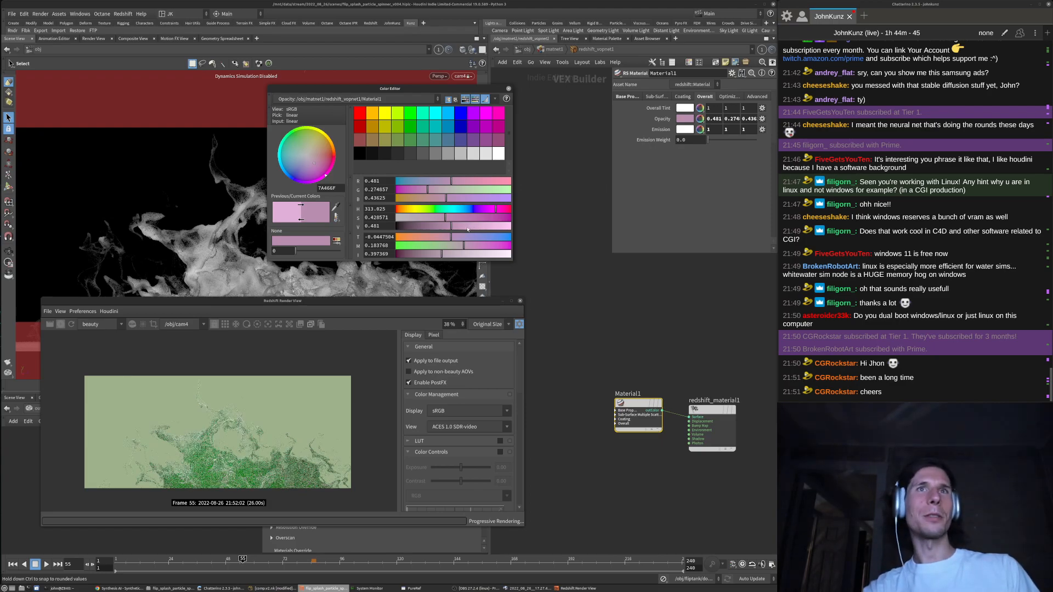
pyautogui.scroll(3, 211, 478)
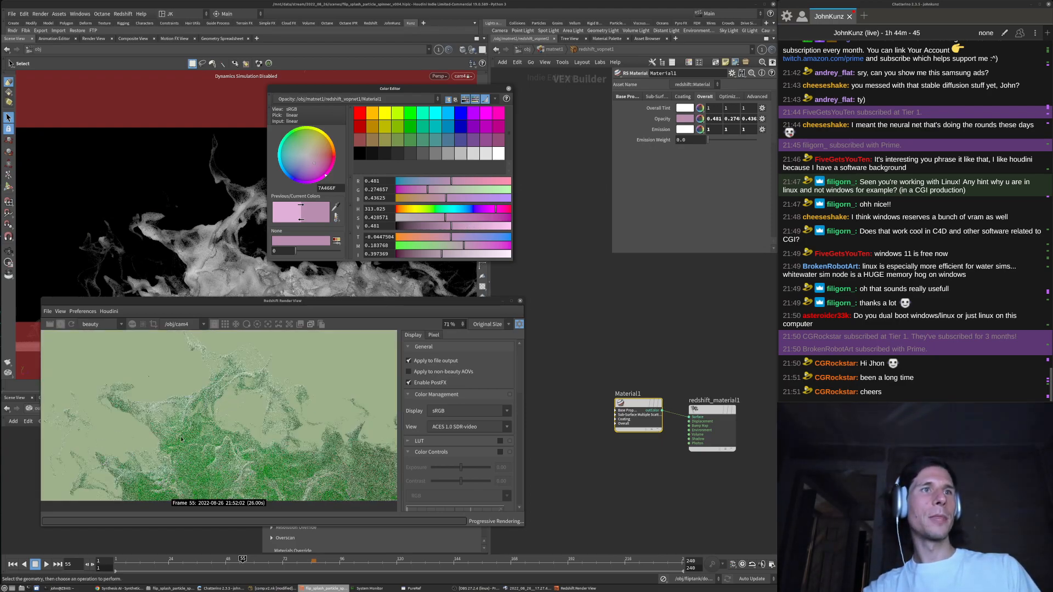
pyautogui.scroll(-3, 231, 428)
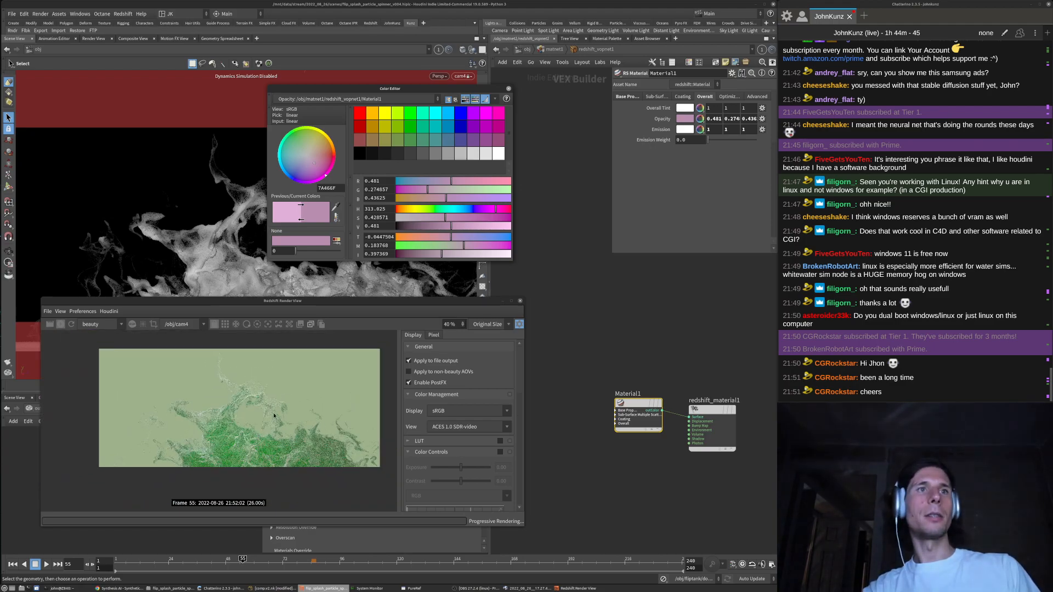
pyautogui.click(509, 88)
# Tint Material1's diffuse color pale yellow-green with a hue of 88.3 and a saturation of 0.442
pyautogui.click(622, 96)
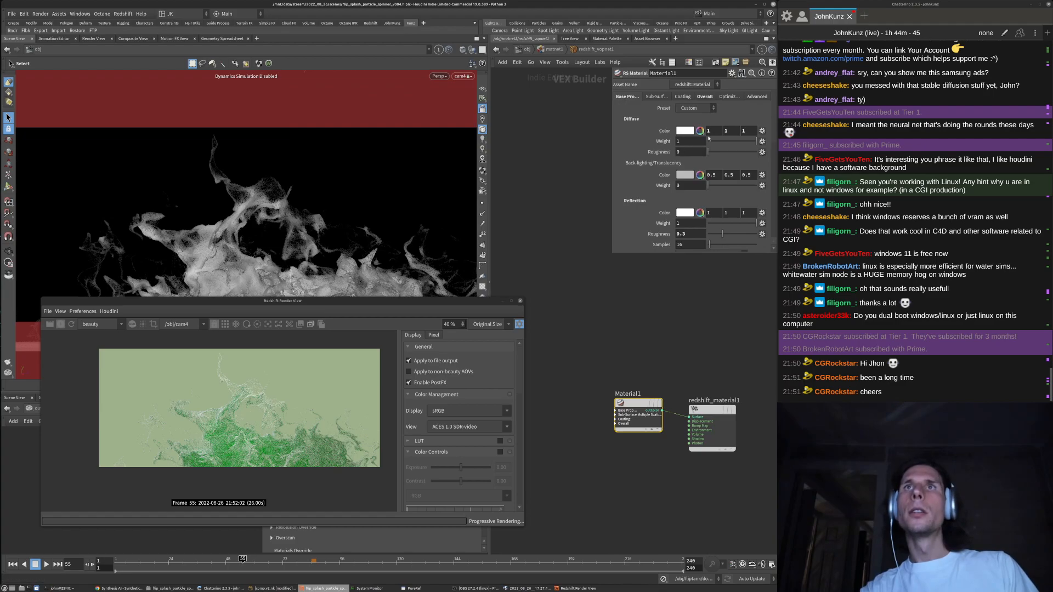
pyautogui.click(700, 130)
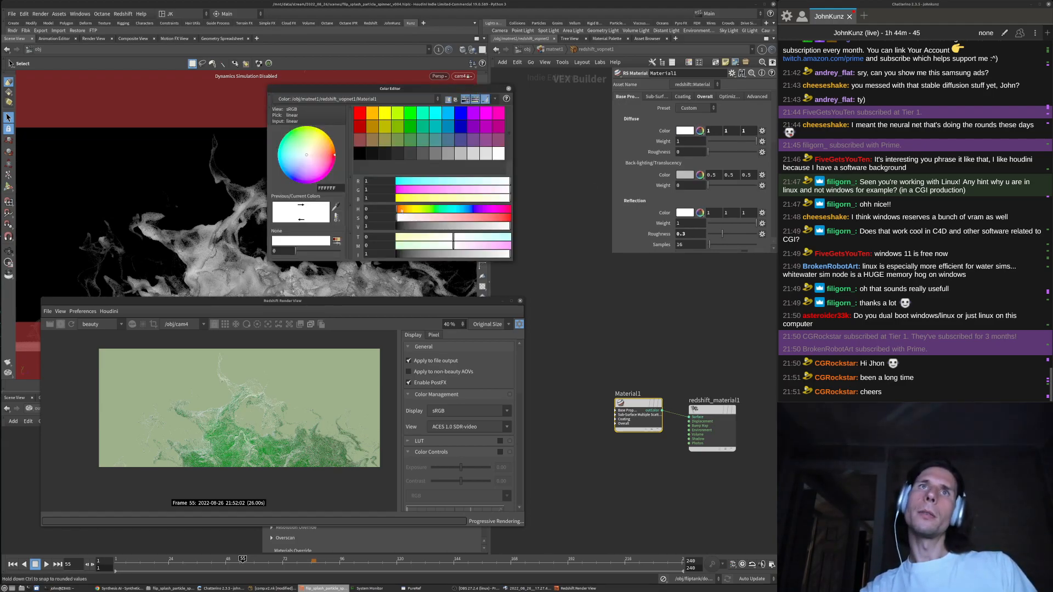
pyautogui.click(424, 213)
pyautogui.click(447, 218)
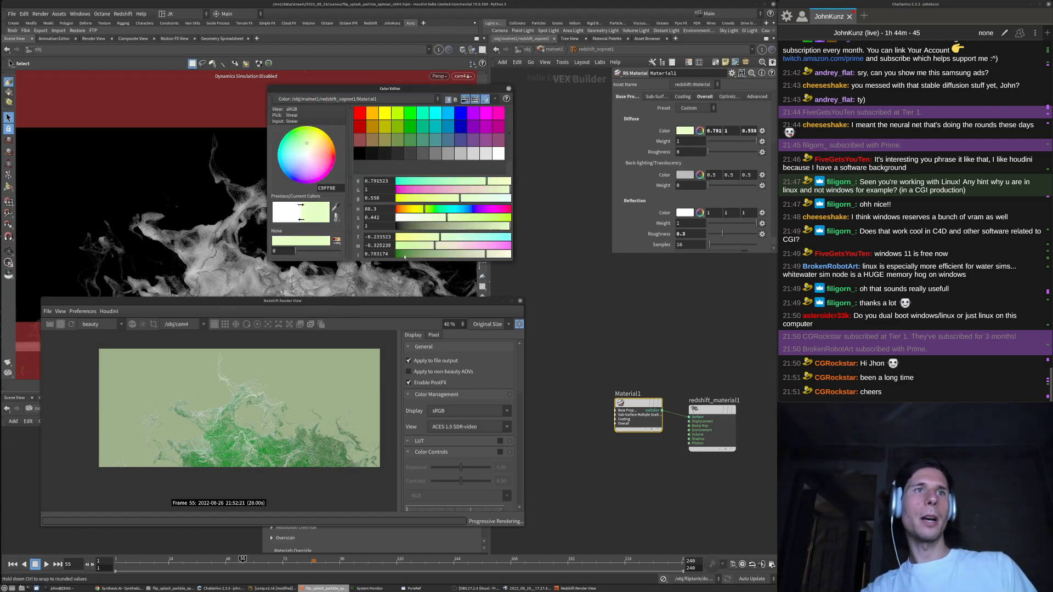
# Shift Material1's diffuse color to a purer green with a hue of 122 and check the splash in the render
pyautogui.scroll(4, 300, 434)
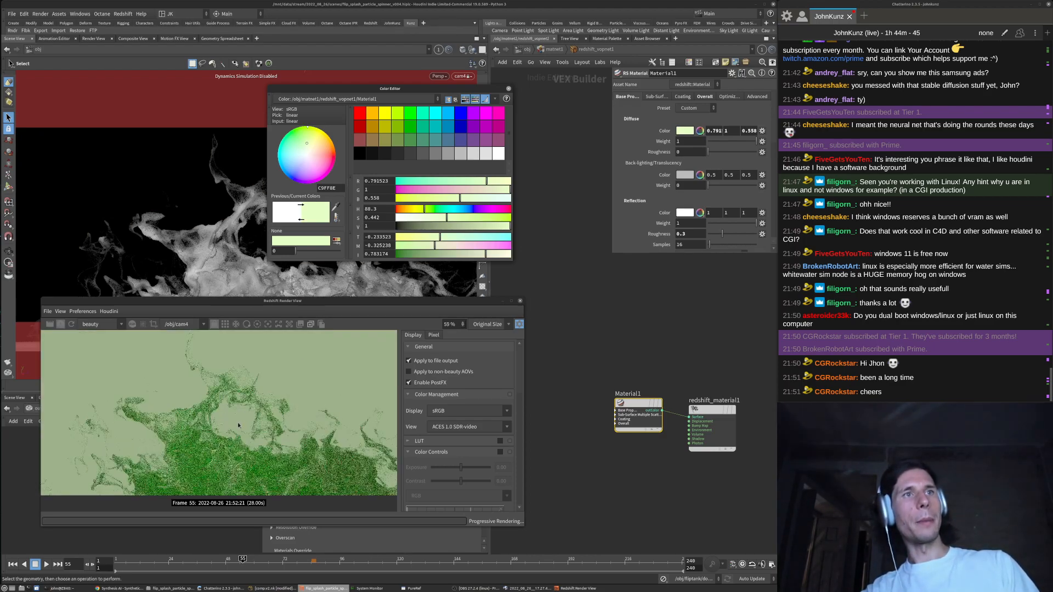
pyautogui.click(435, 209)
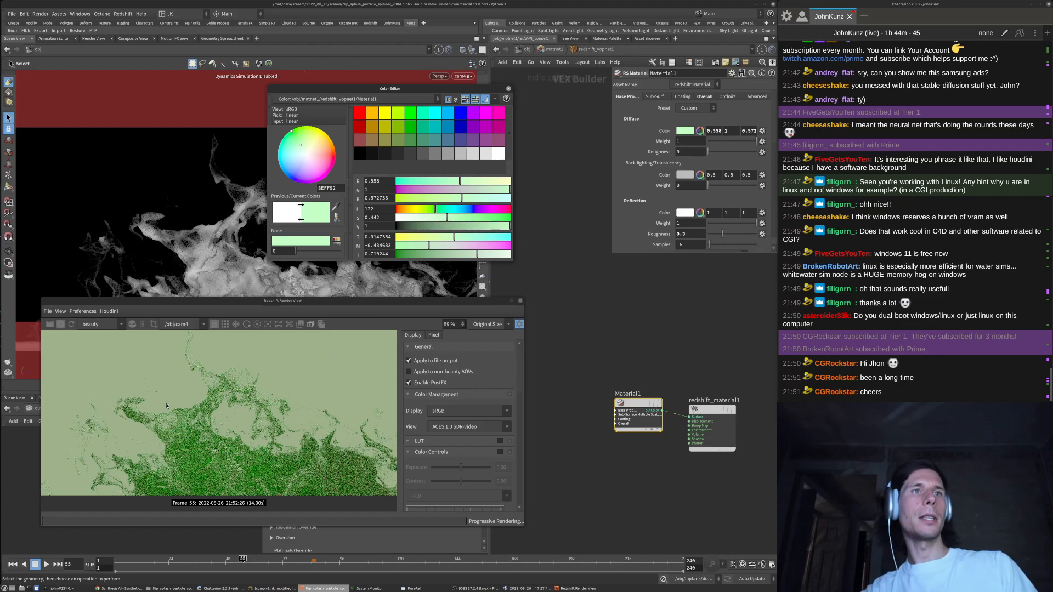
pyautogui.scroll(-2, 243, 467)
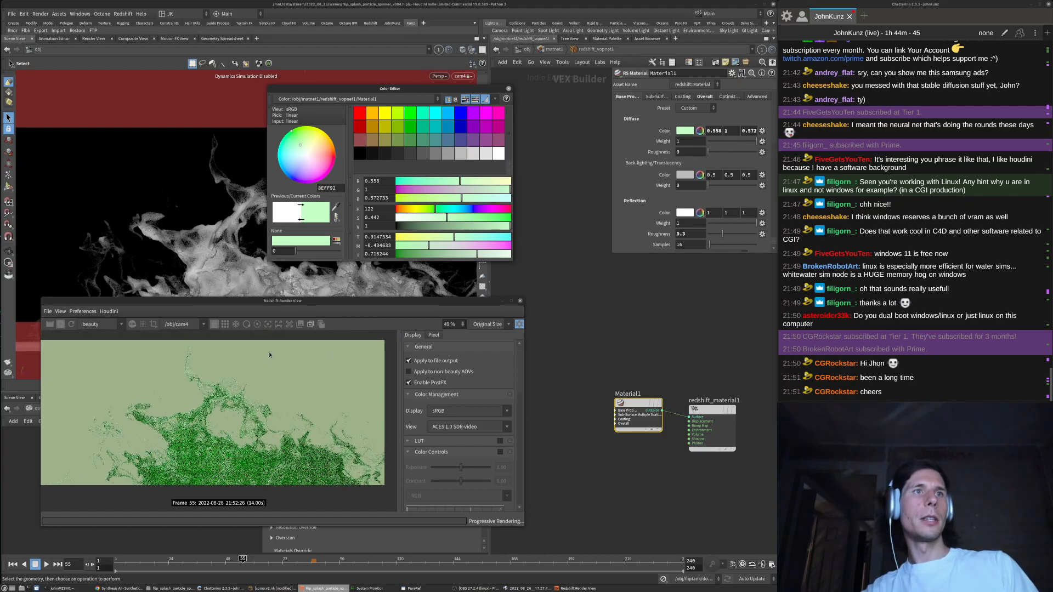
pyautogui.click(508, 89)
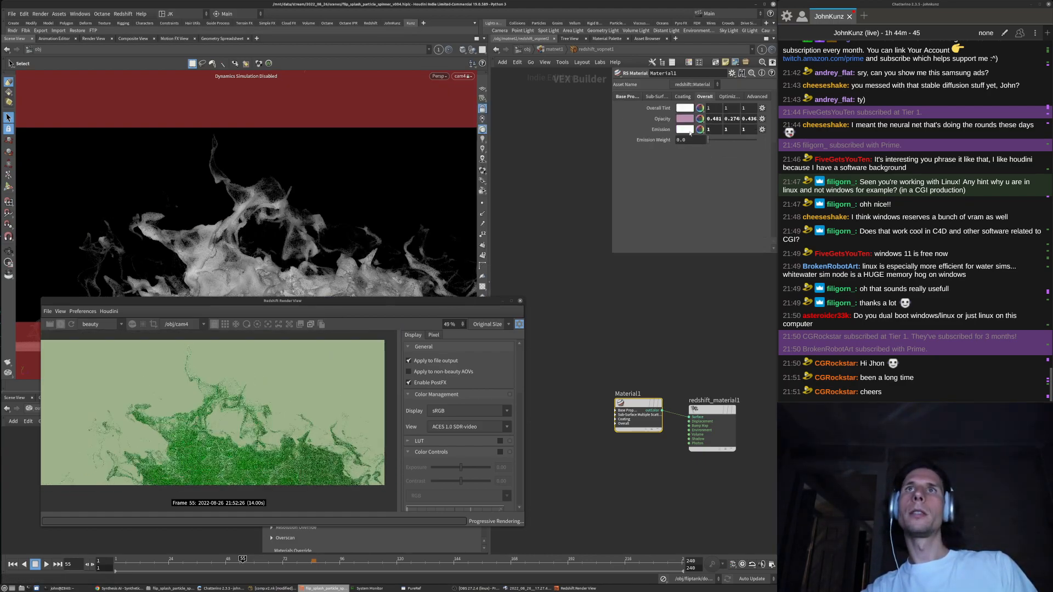
# Lighten and desaturate Material1's pink opacity color to a value of 0.611 and a saturation of 0.212
pyautogui.click(686, 119)
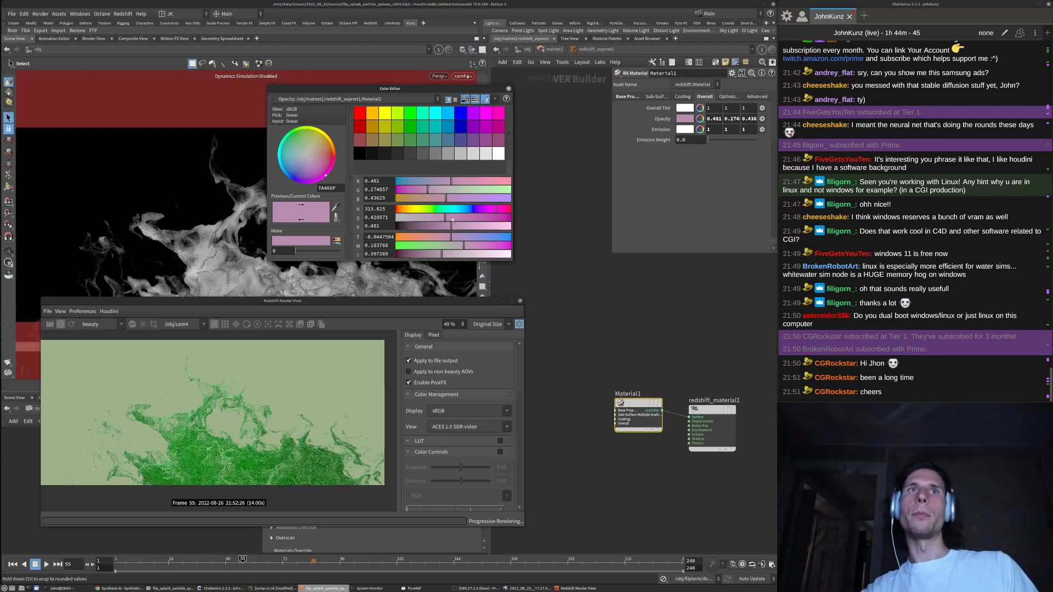
pyautogui.moveTo(469, 227); pyautogui.dragTo(467, 229)
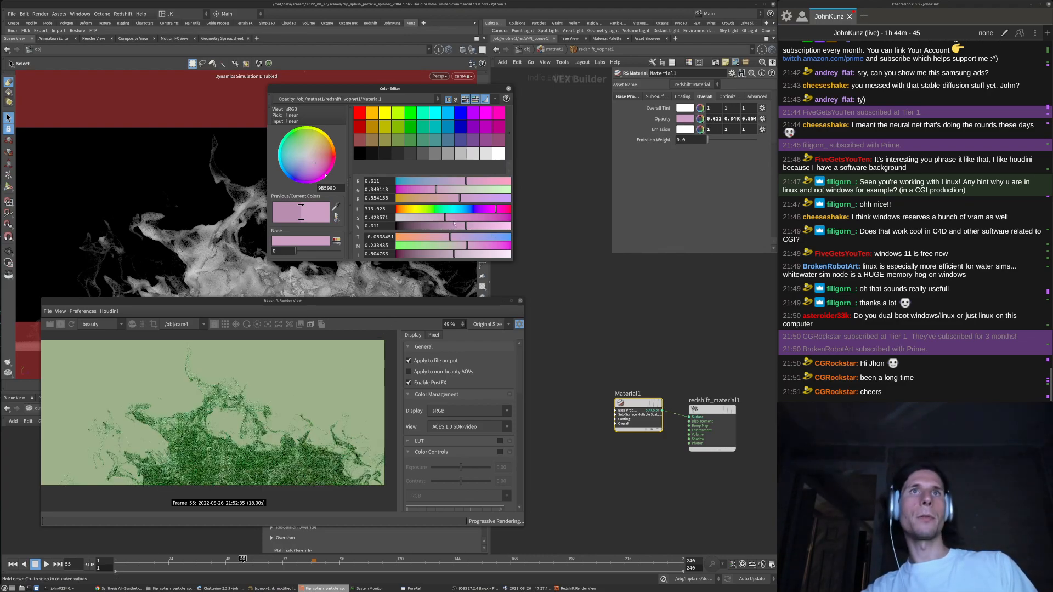
pyautogui.moveTo(428, 220); pyautogui.dragTo(420, 221)
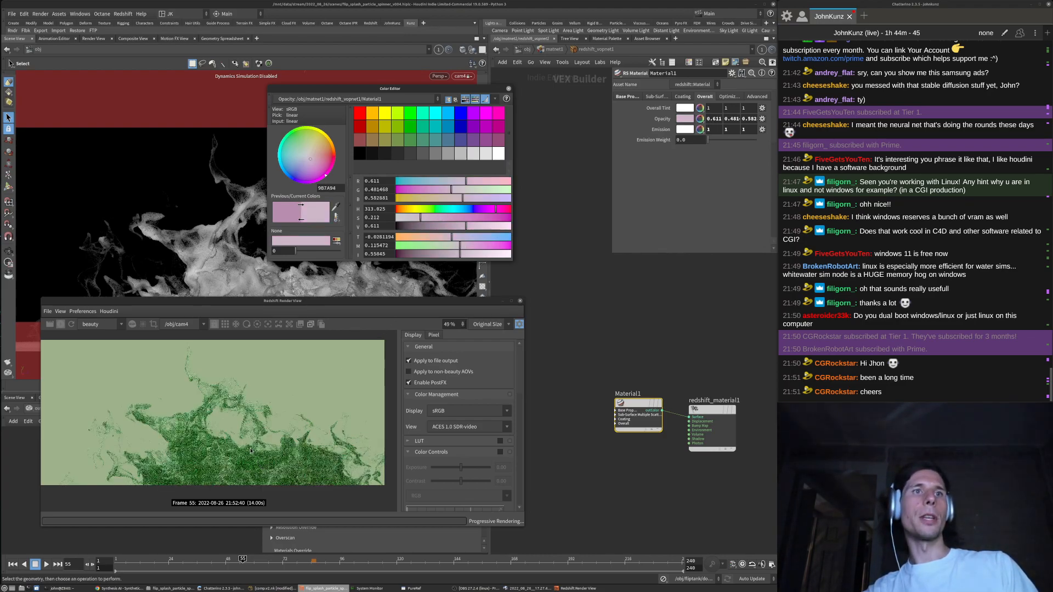
# Examine the render's particle detail and the green color variation in the splash, both up close and in the full frame
pyautogui.scroll(2, 248, 448)
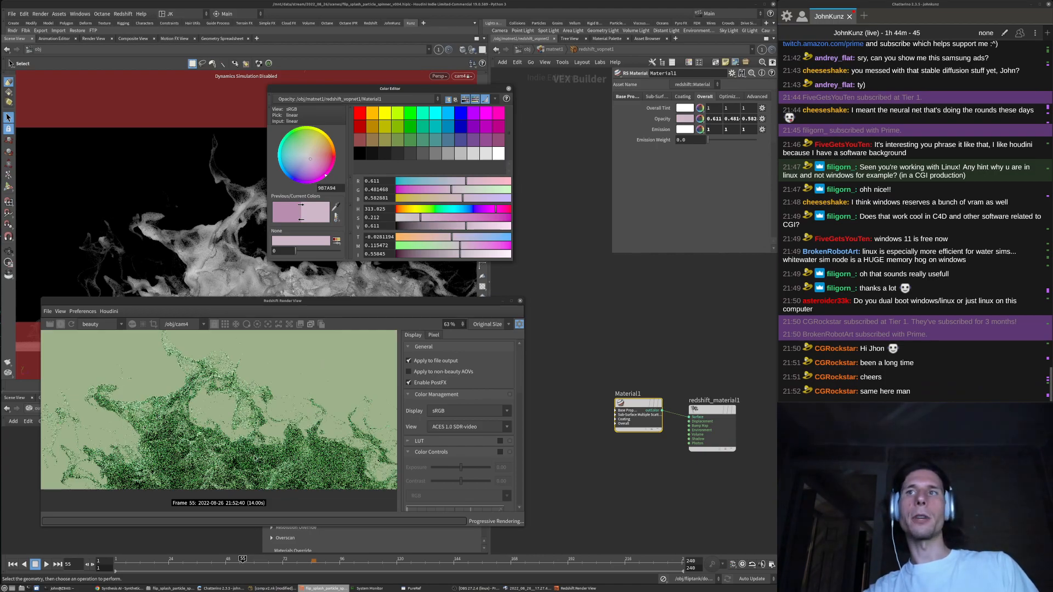
pyautogui.scroll(3, 253, 453)
pyautogui.scroll(-2, 165, 435)
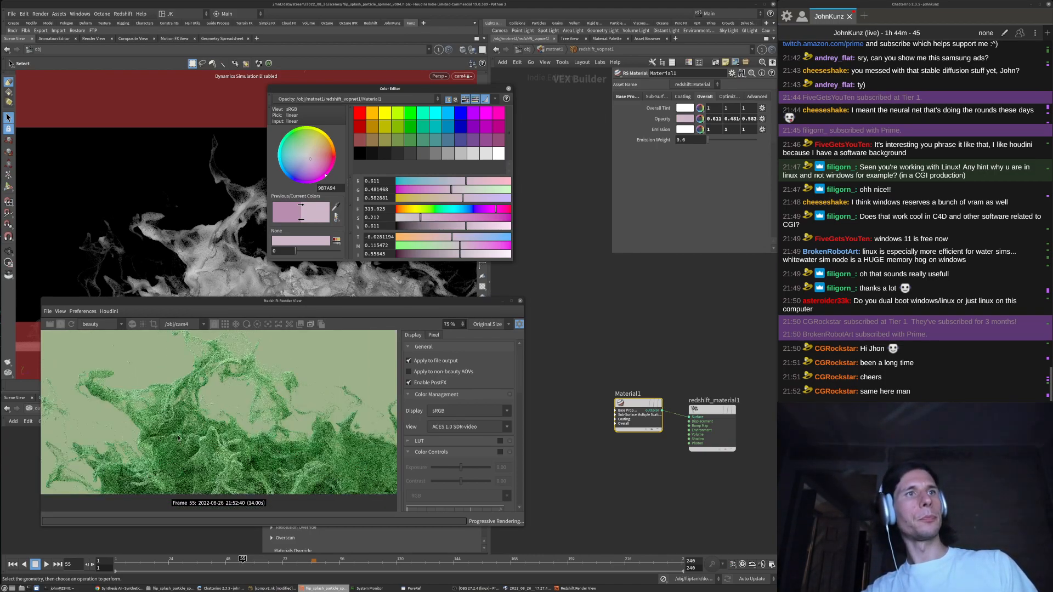
pyautogui.scroll(2, 178, 438)
pyautogui.scroll(4, 212, 453)
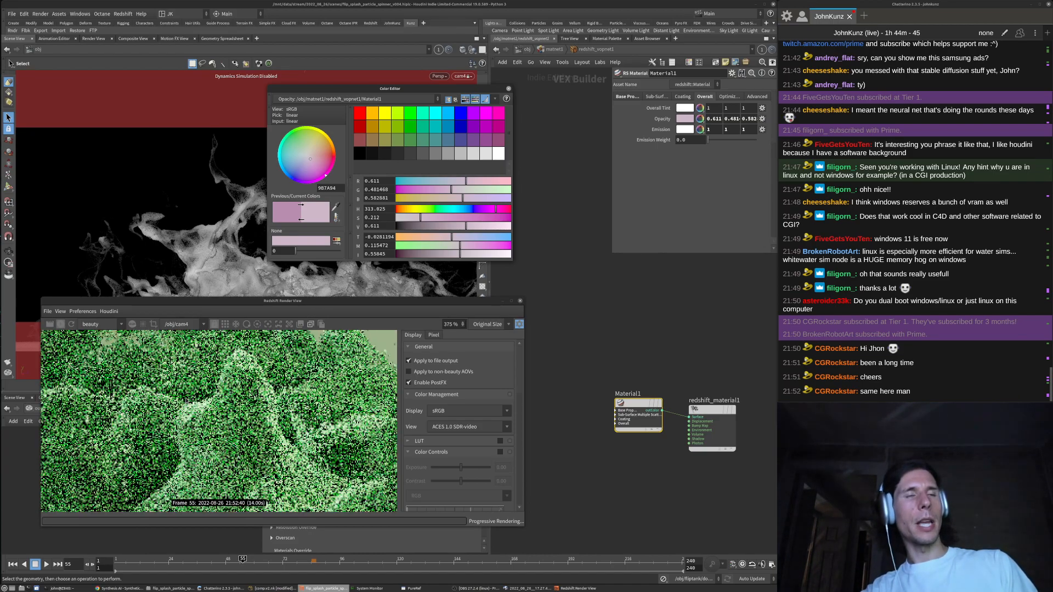
pyautogui.scroll(-7, 187, 409)
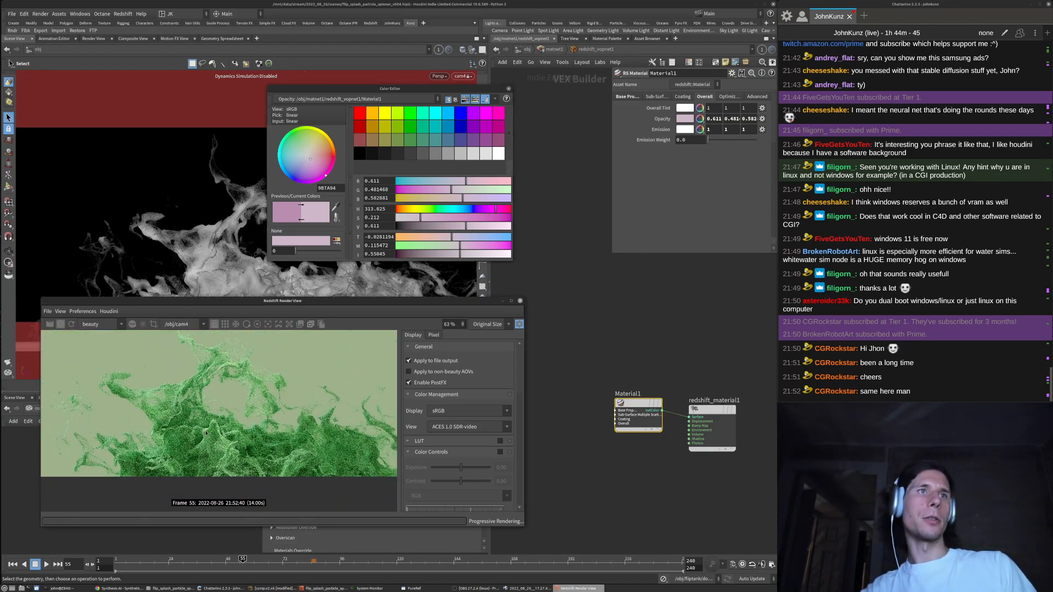
pyautogui.scroll(-1, 195, 422)
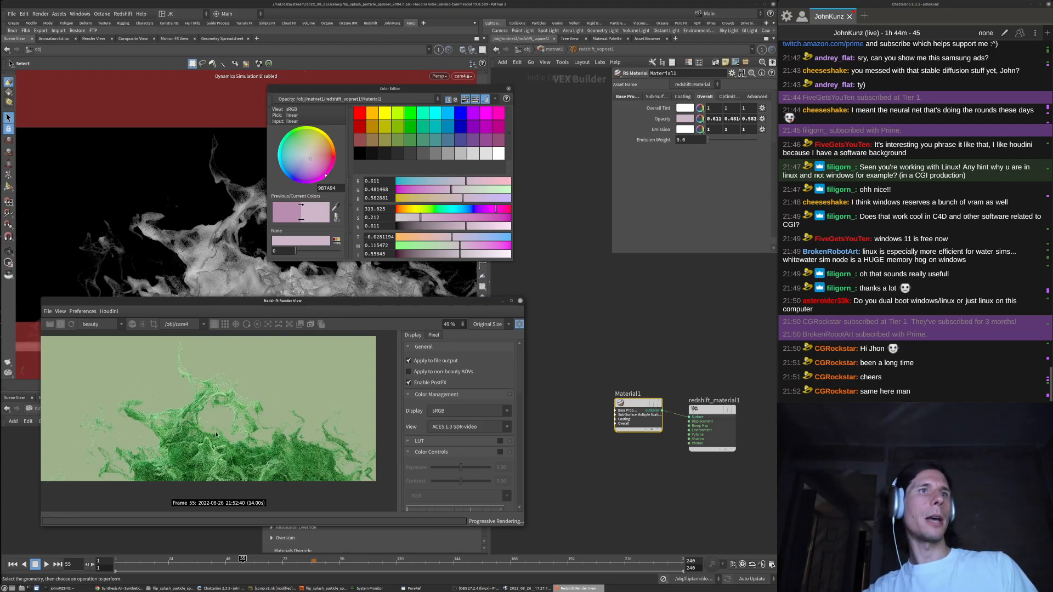
pyautogui.scroll(3, 216, 434)
pyautogui.scroll(-3, 206, 467)
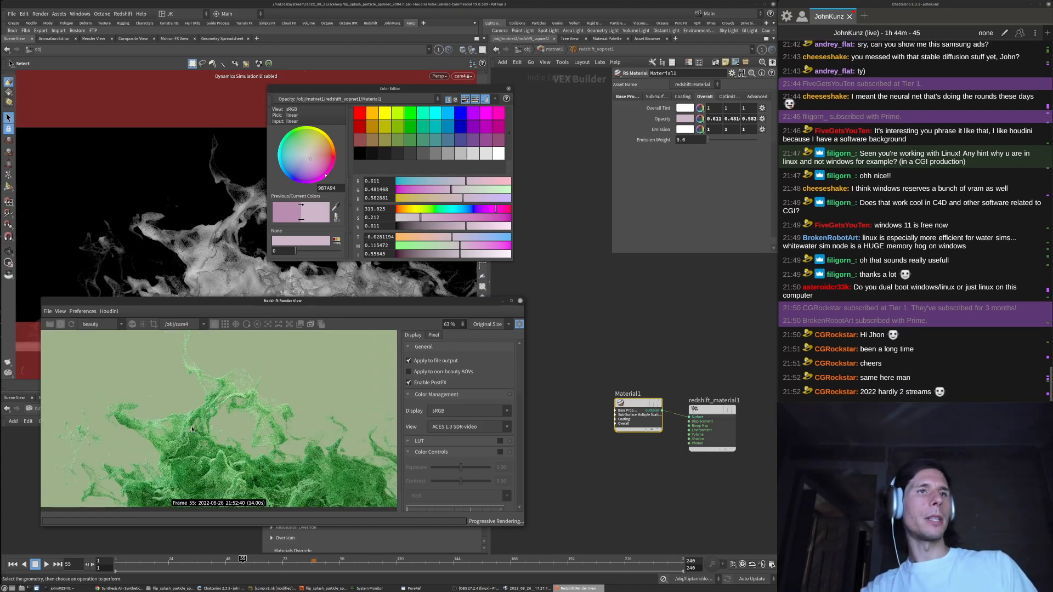
pyautogui.scroll(3, 172, 436)
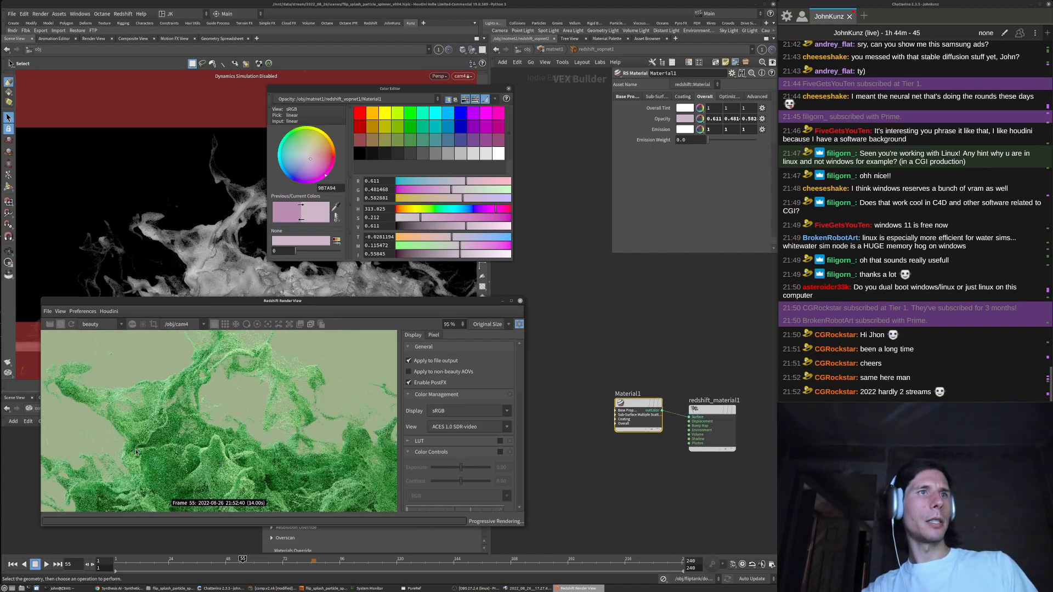
pyautogui.scroll(-3, 246, 437)
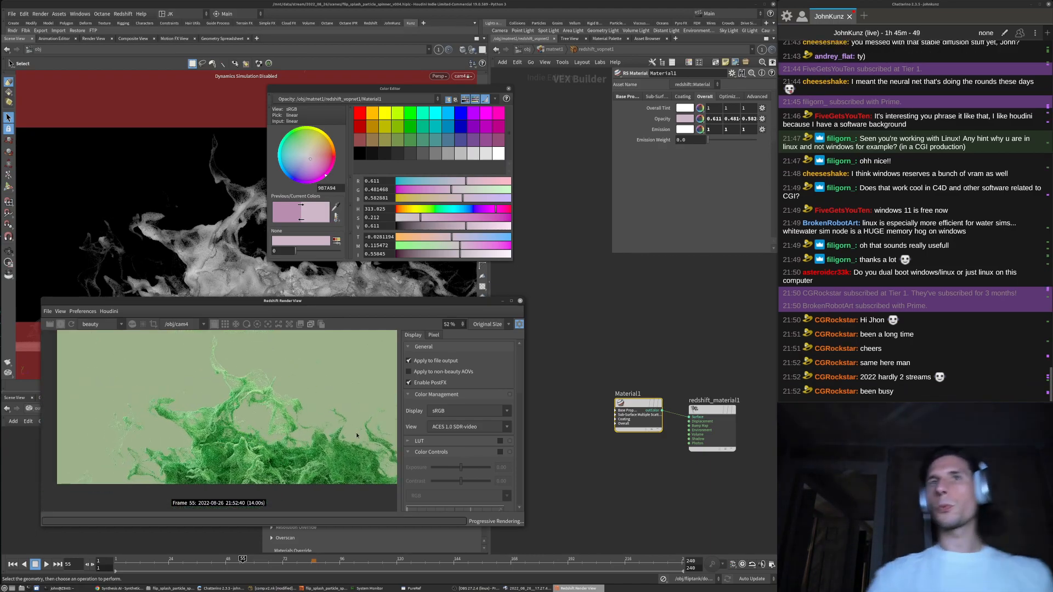
# Move the render window aside and inspect the splash's arching tendrils and dense base, finishing with the whole composition
pyautogui.moveTo(428, 301); pyautogui.dragTo(502, 293)
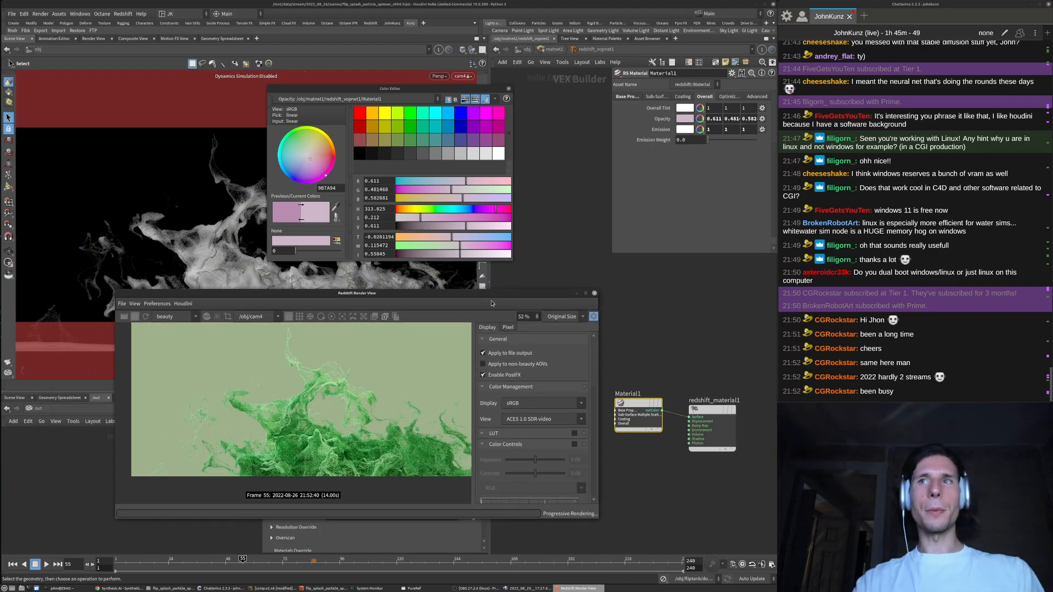
pyautogui.scroll(-2, 301, 362)
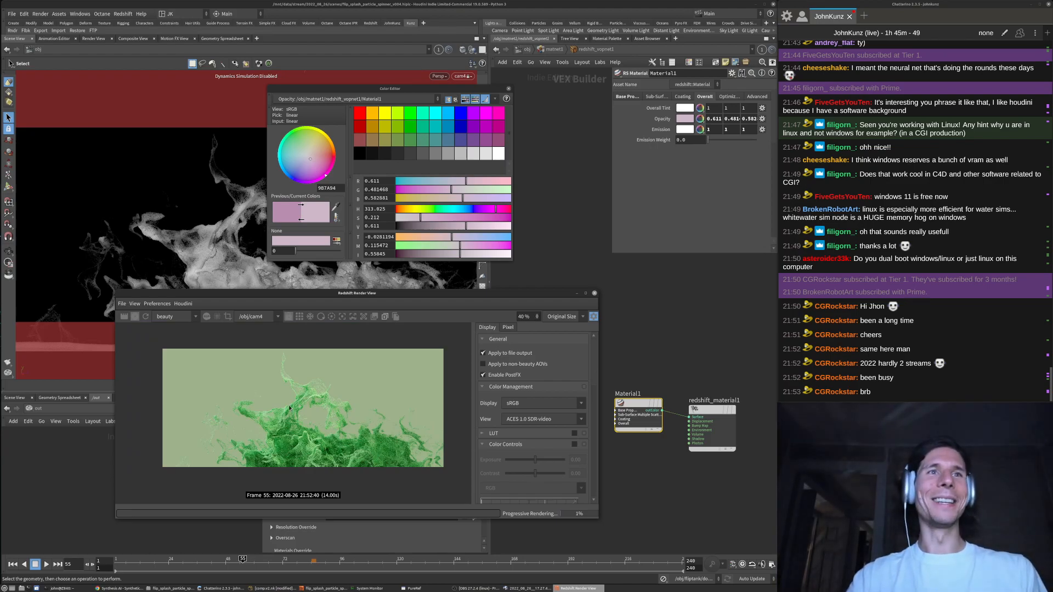
pyautogui.scroll(3, 293, 427)
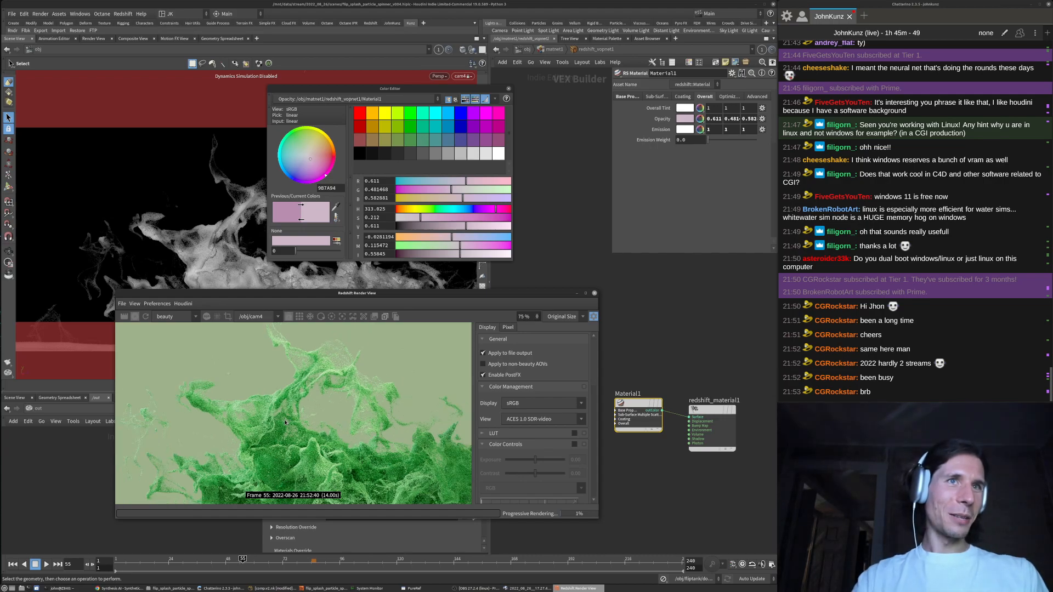
pyautogui.scroll(2, 292, 378)
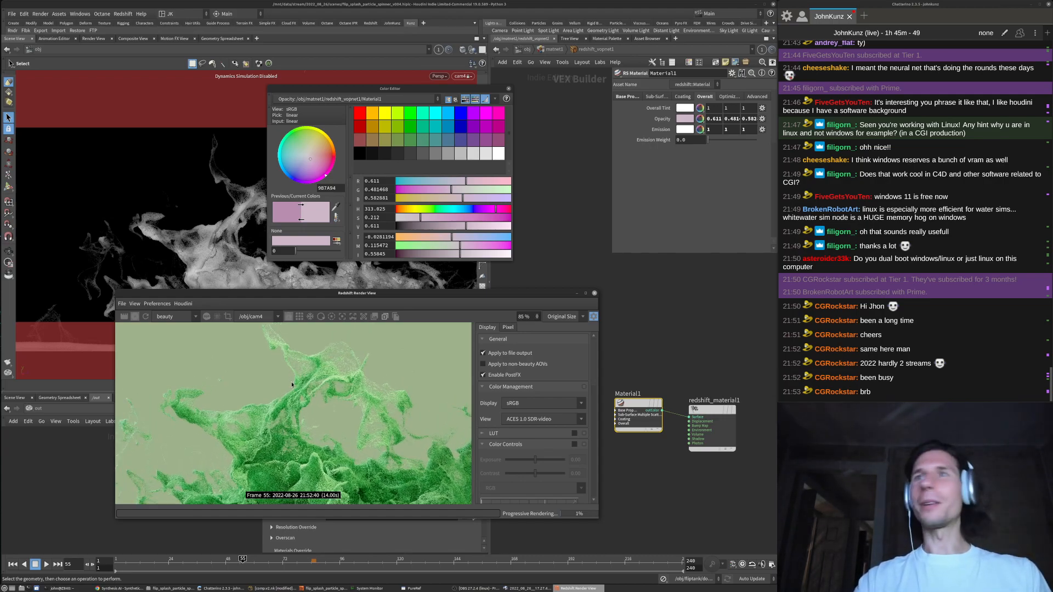
pyautogui.scroll(1, 281, 423)
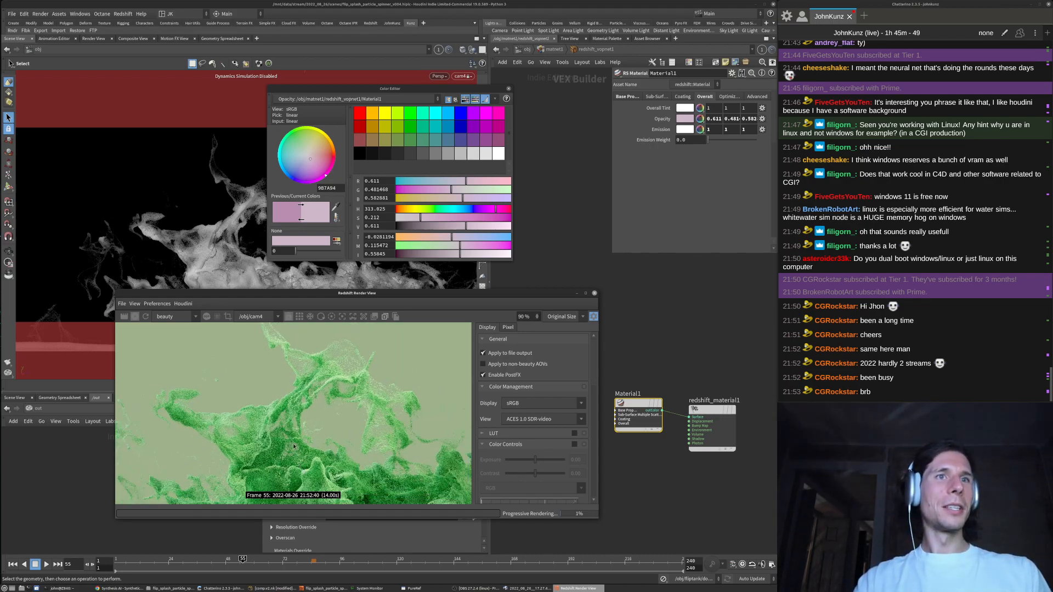
pyautogui.moveTo(300, 466); pyautogui.dragTo(275, 436, button='middle')
pyautogui.moveTo(263, 387); pyautogui.dragTo(259, 412, button='middle')
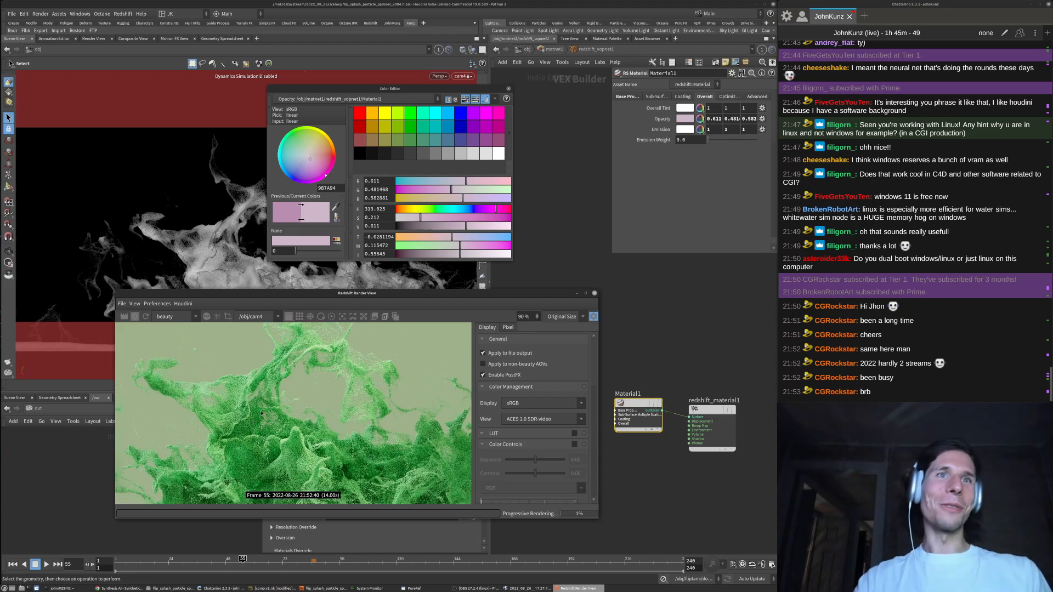
pyautogui.scroll(3, 276, 399)
pyautogui.scroll(3, 274, 427)
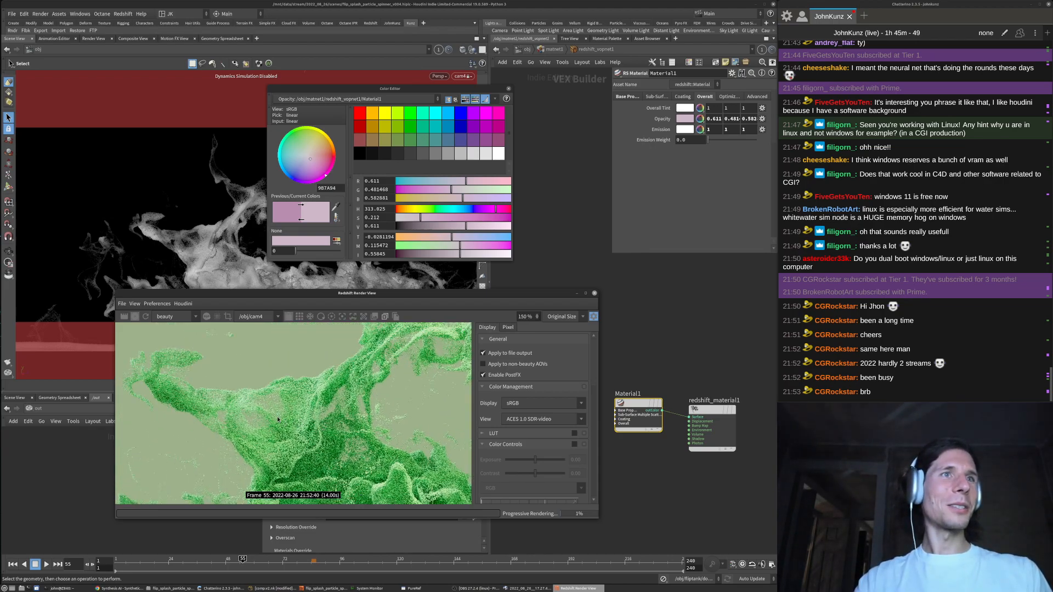
pyautogui.scroll(-5, 263, 433)
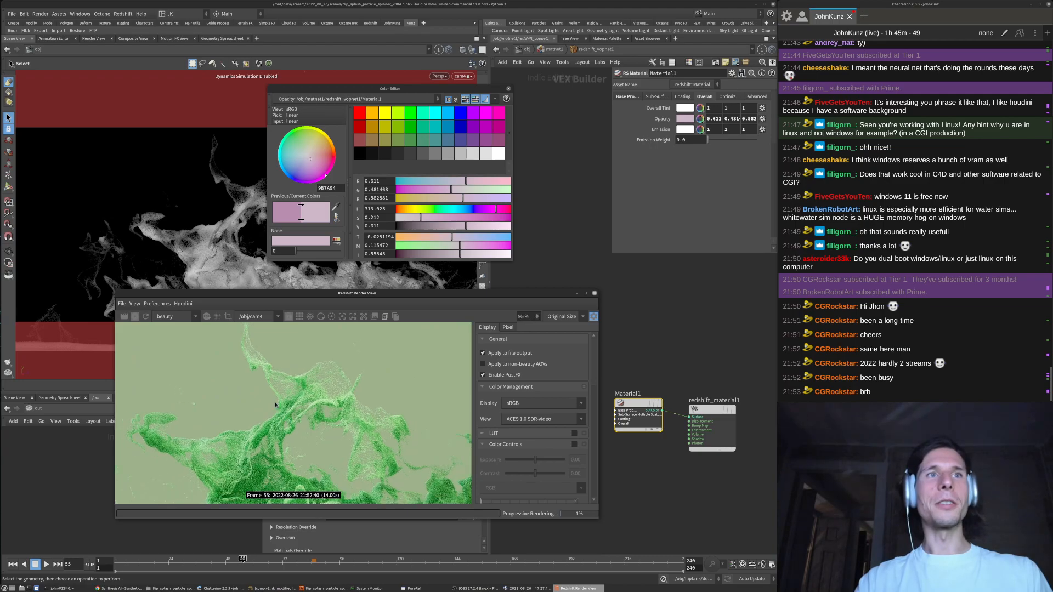
pyautogui.scroll(-4, 249, 447)
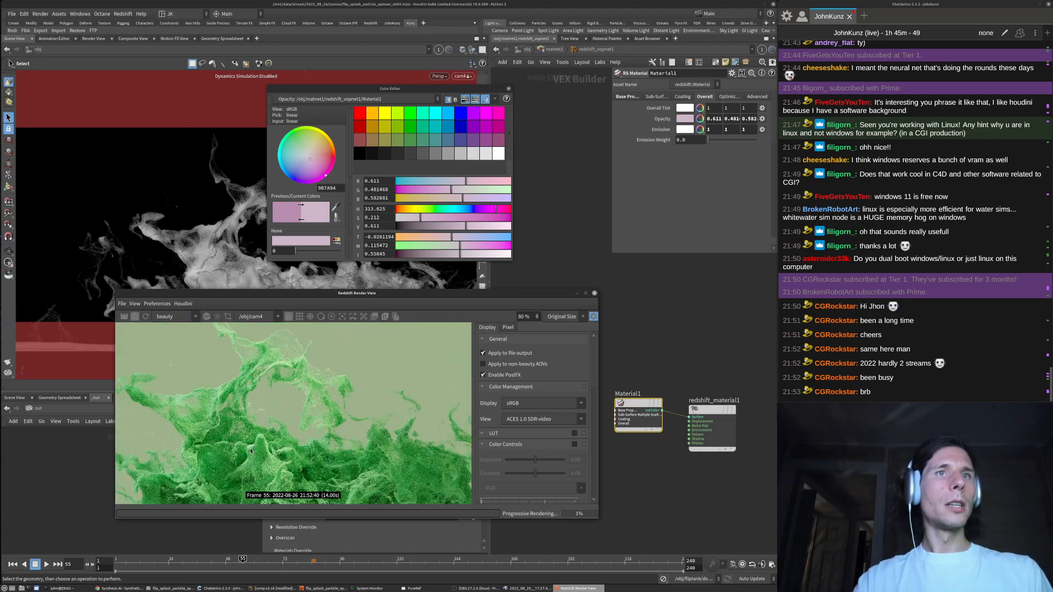
pyautogui.scroll(-2, 214, 427)
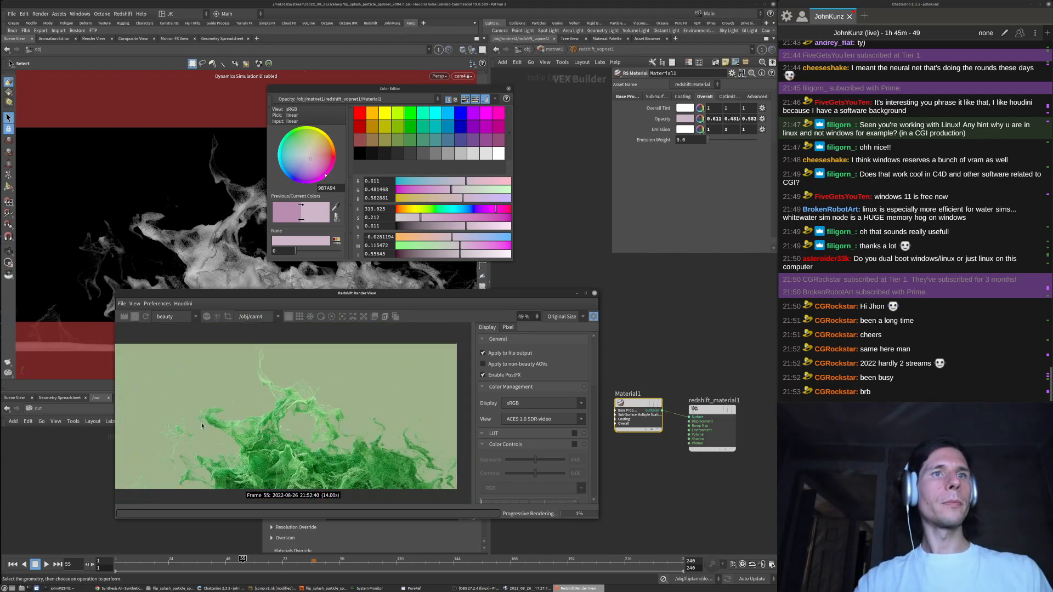
pyautogui.scroll(-2, 293, 447)
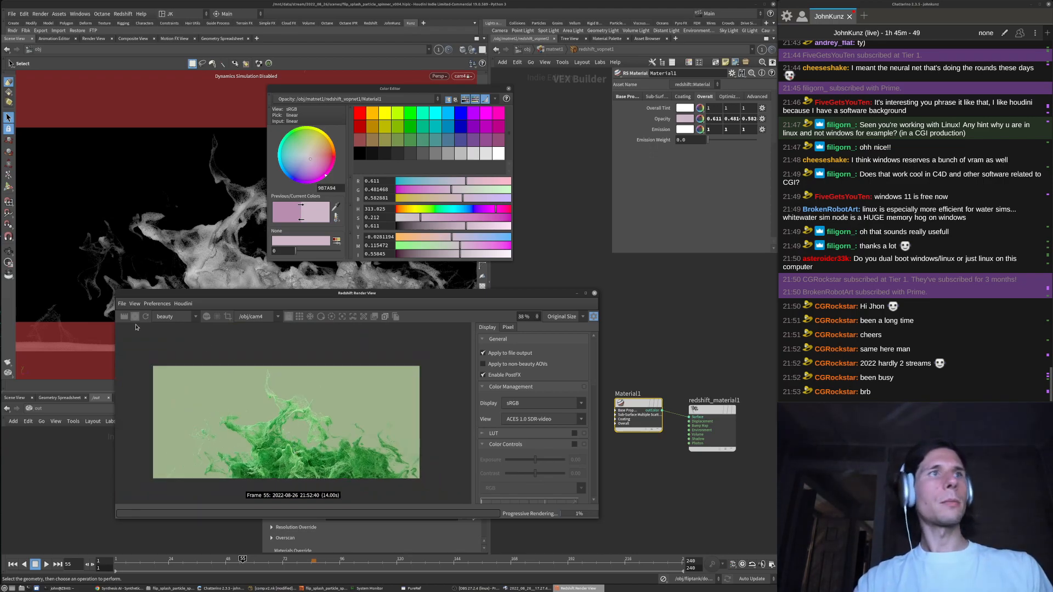
# Close the Redshift render window and the opacity color editor, and deselect Material1
pyautogui.click(594, 294)
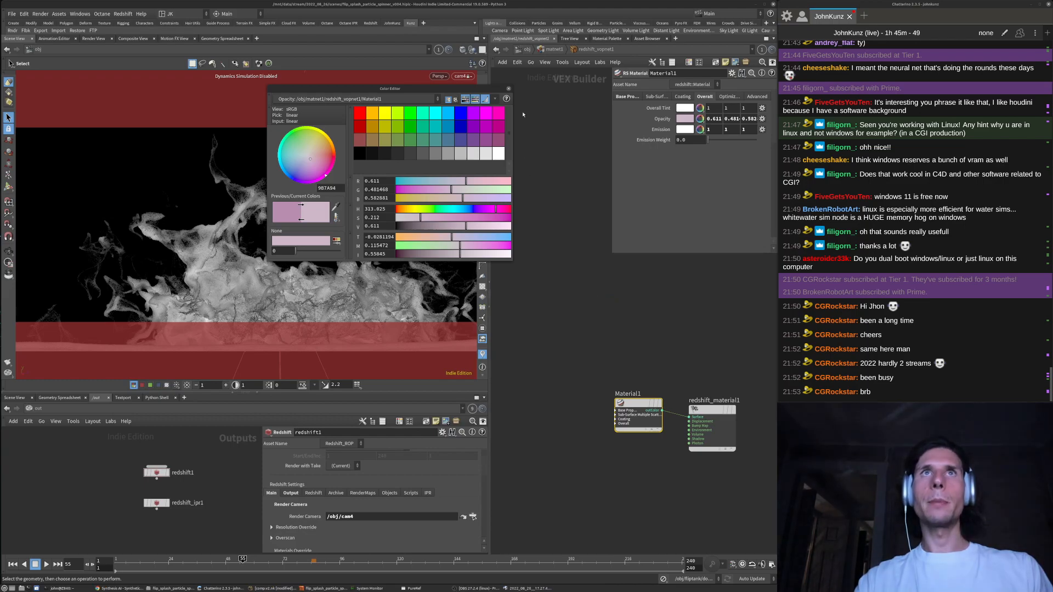
pyautogui.click(509, 88)
pyautogui.click(557, 181)
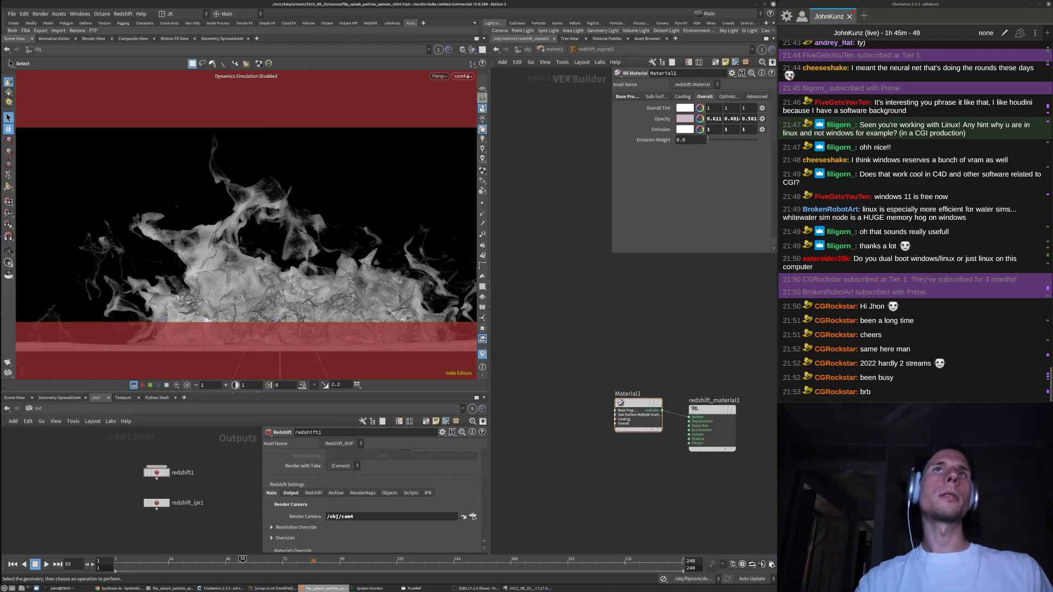
# Unlock the viewport from the camera cam4 and save the scene file
pyautogui.click(482, 108)
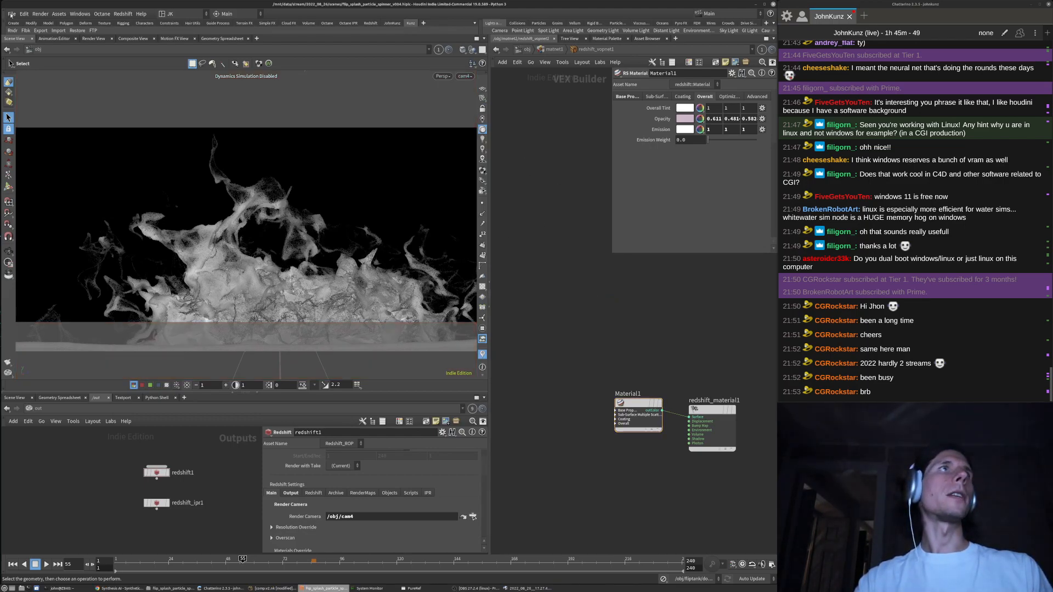
pyautogui.click(11, 15)
pyautogui.click(18, 70)
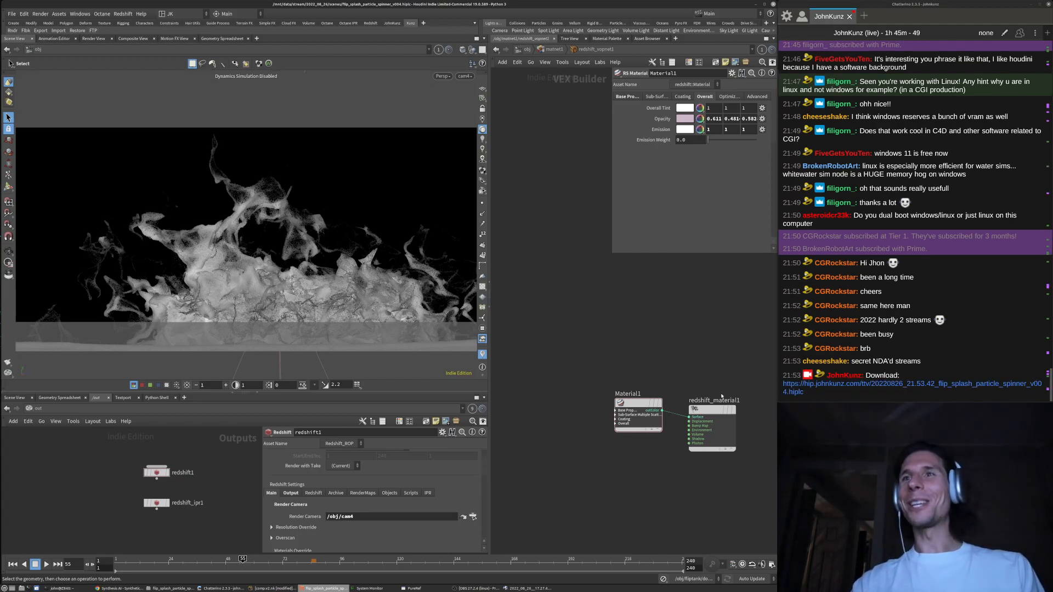
# Align the Material1 node with redshift_material1 in the shader network and shrink the floating parameter overlay to free up space
pyautogui.moveTo(594, 352); pyautogui.dragTo(560, 312, button='middle')
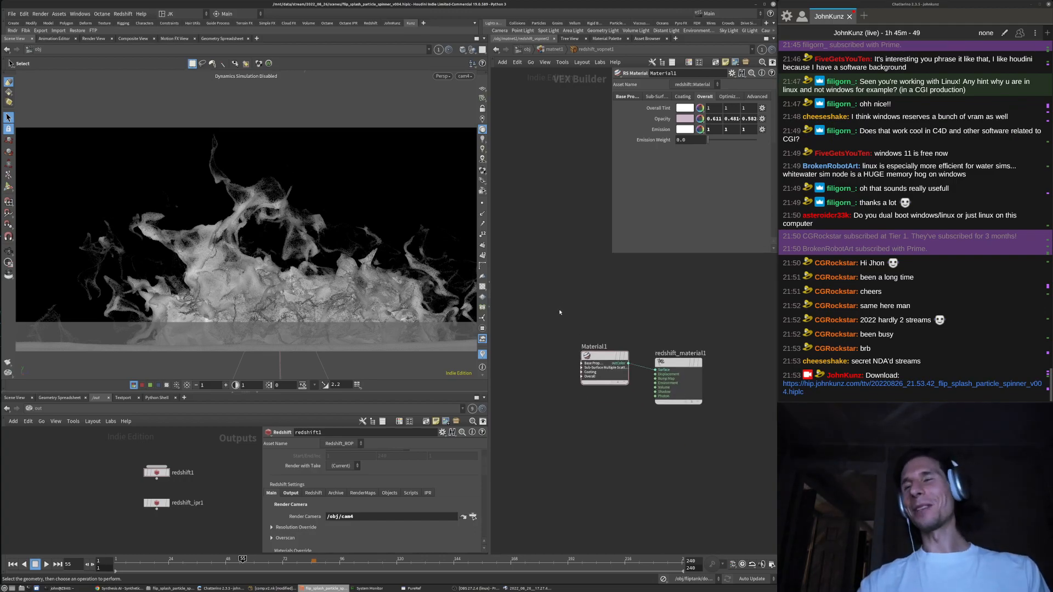
pyautogui.moveTo(595, 355); pyautogui.dragTo(596, 362)
pyautogui.moveTo(614, 253); pyautogui.dragTo(650, 197)
pyautogui.moveTo(540, 298); pyautogui.dragTo(581, 296, button='middle')
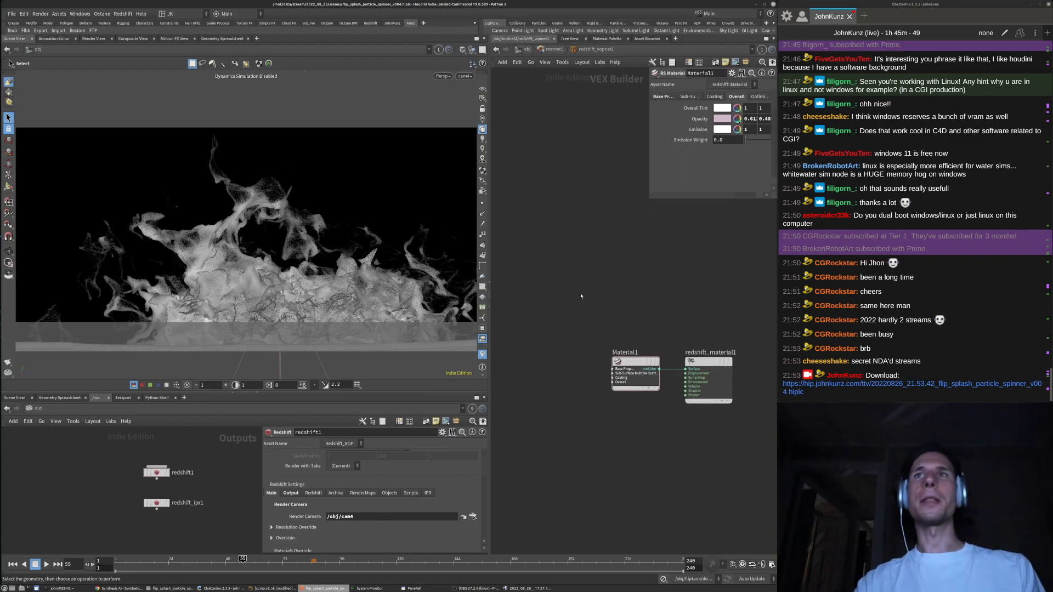
pyautogui.moveTo(650, 266); pyautogui.dragTo(615, 219, button='middle')
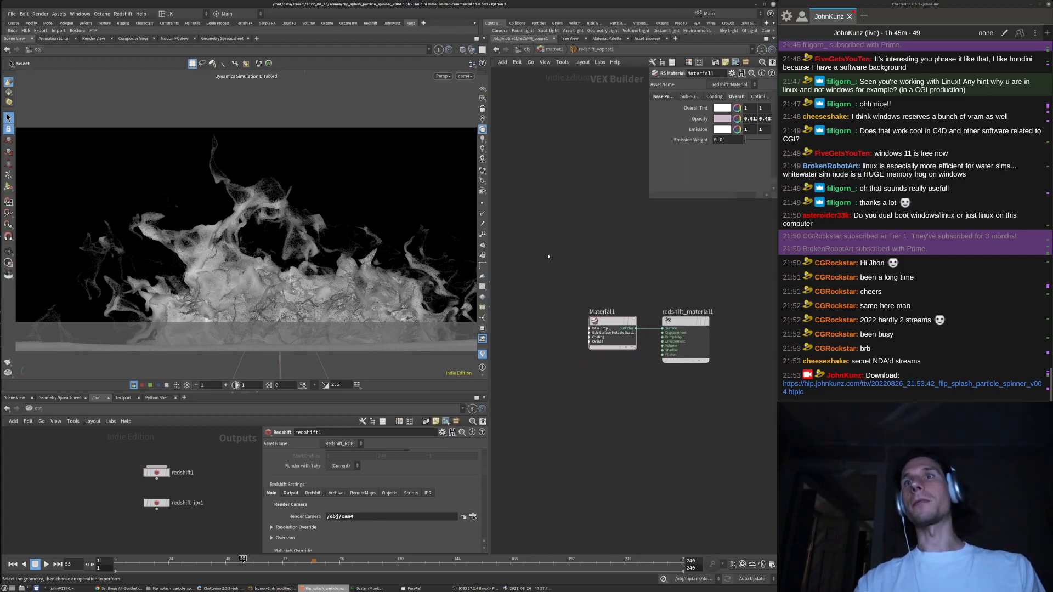
pyautogui.scroll(5, 643, 280)
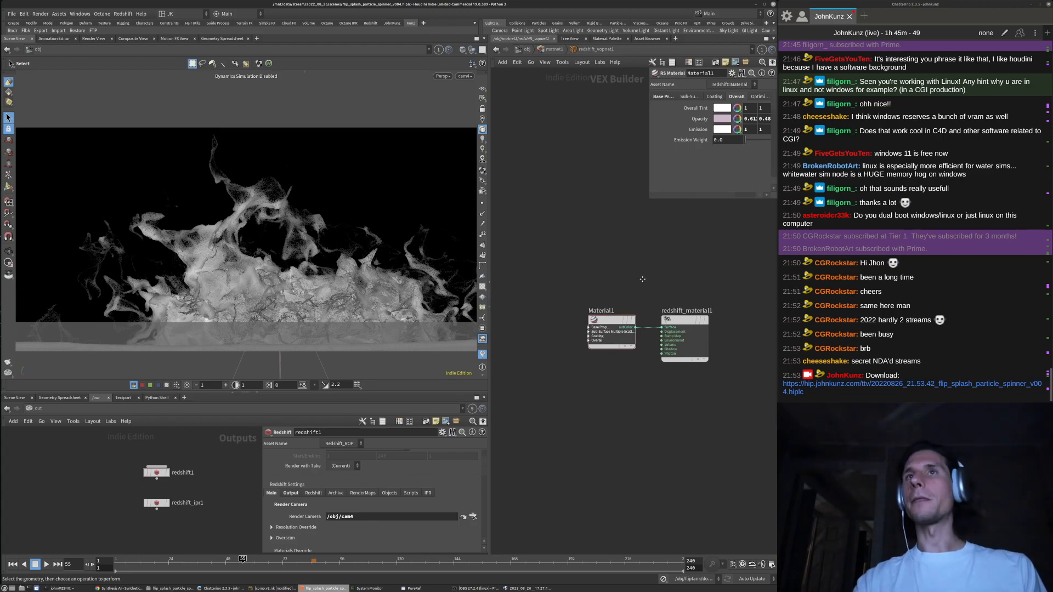
pyautogui.moveTo(646, 280); pyautogui.dragTo(653, 230, button='middle')
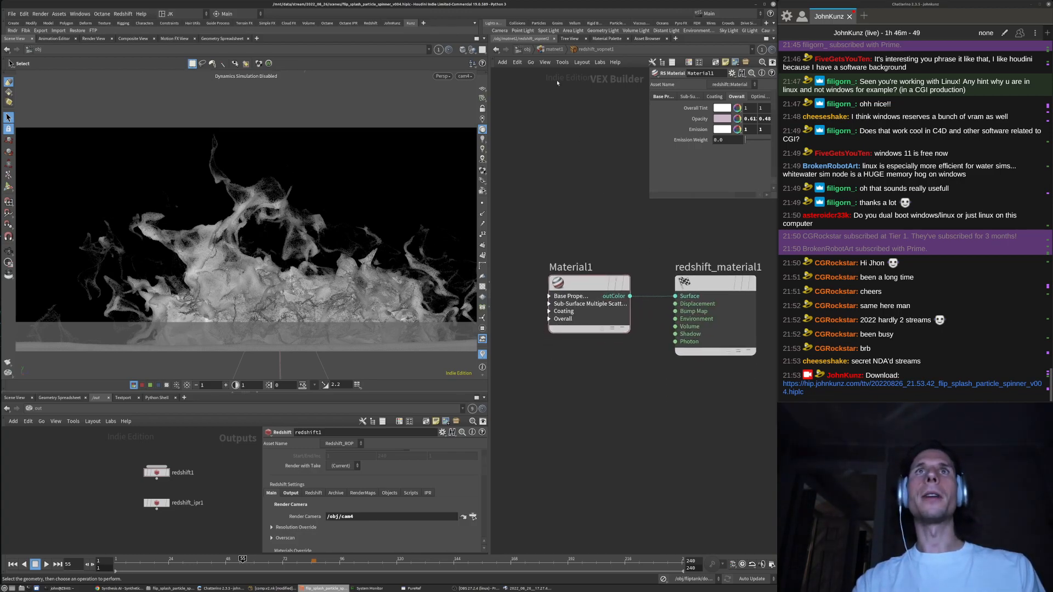
# Return to the object level and save the scene as a new version, flip_splash_particle_spinner_v005.hiplc
pyautogui.click(525, 50)
pyautogui.scroll(5, 626, 311)
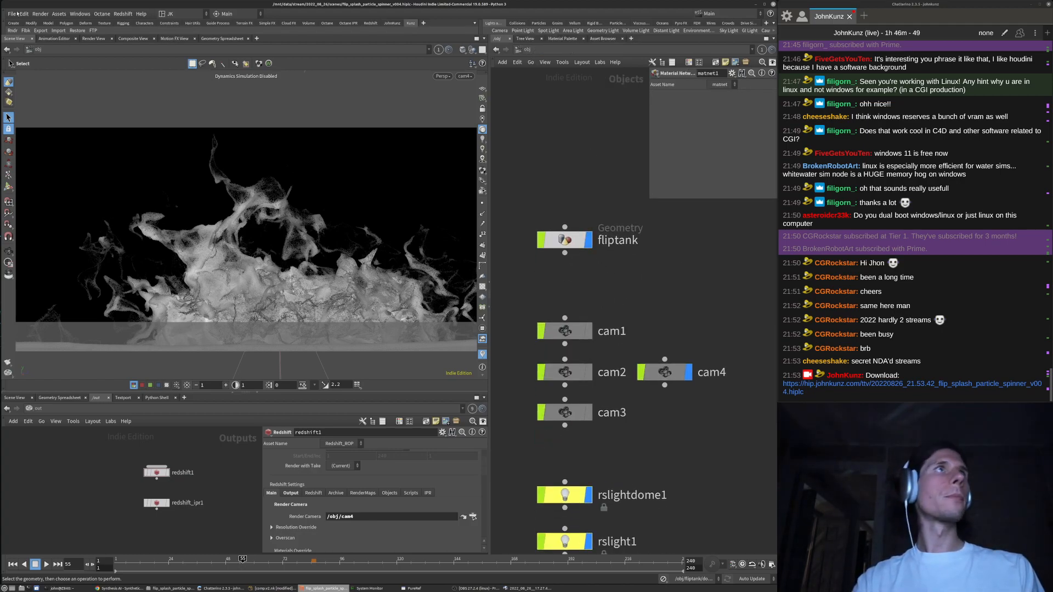
pyautogui.click(14, 14)
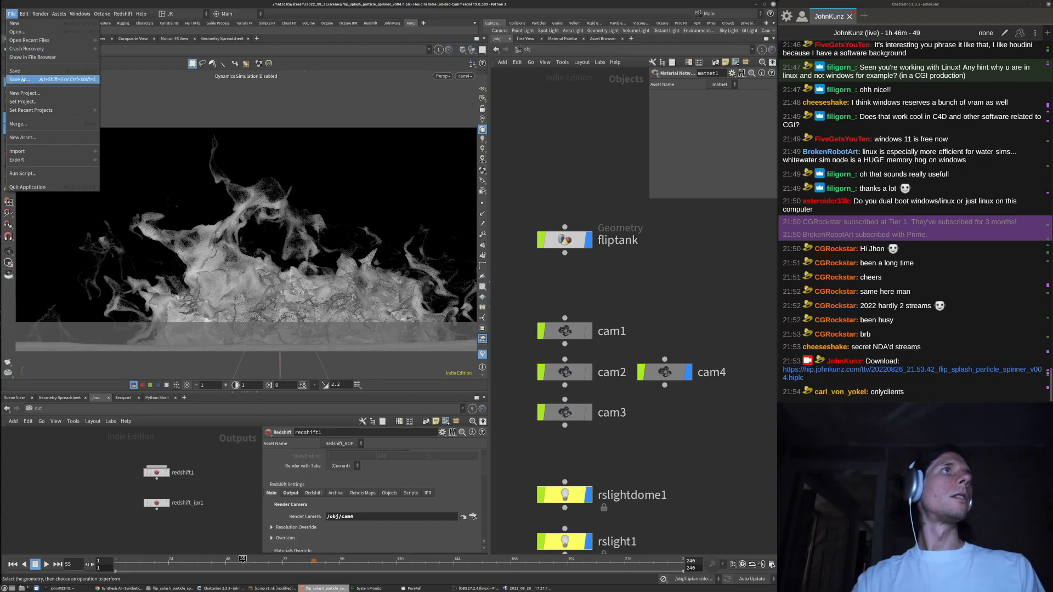
pyautogui.click(23, 80)
pyautogui.click(164, 191)
pyautogui.press('BackSpace')
pyautogui.write('5')
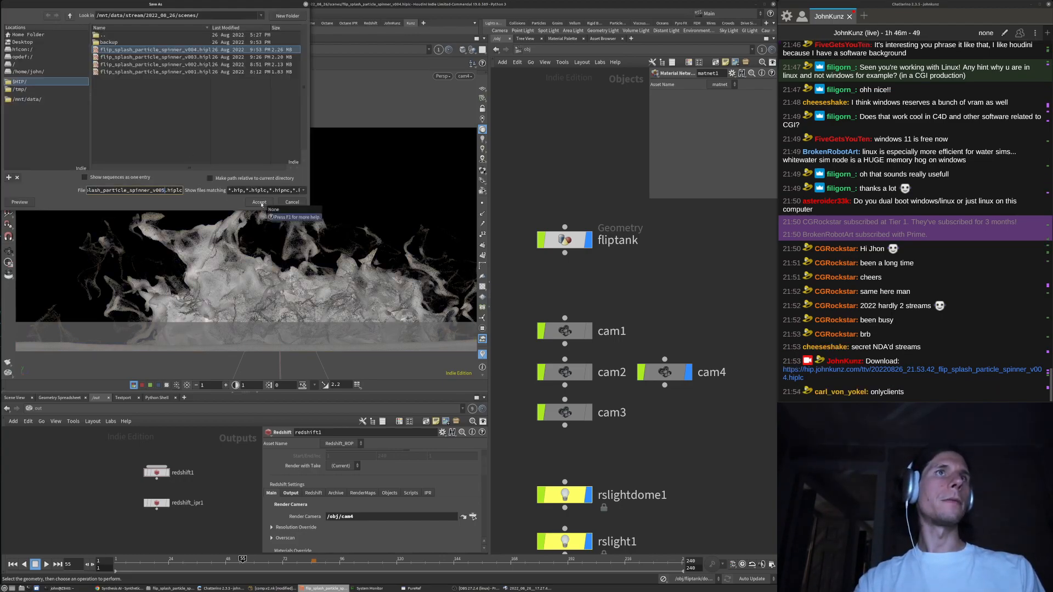
pyautogui.click(259, 203)
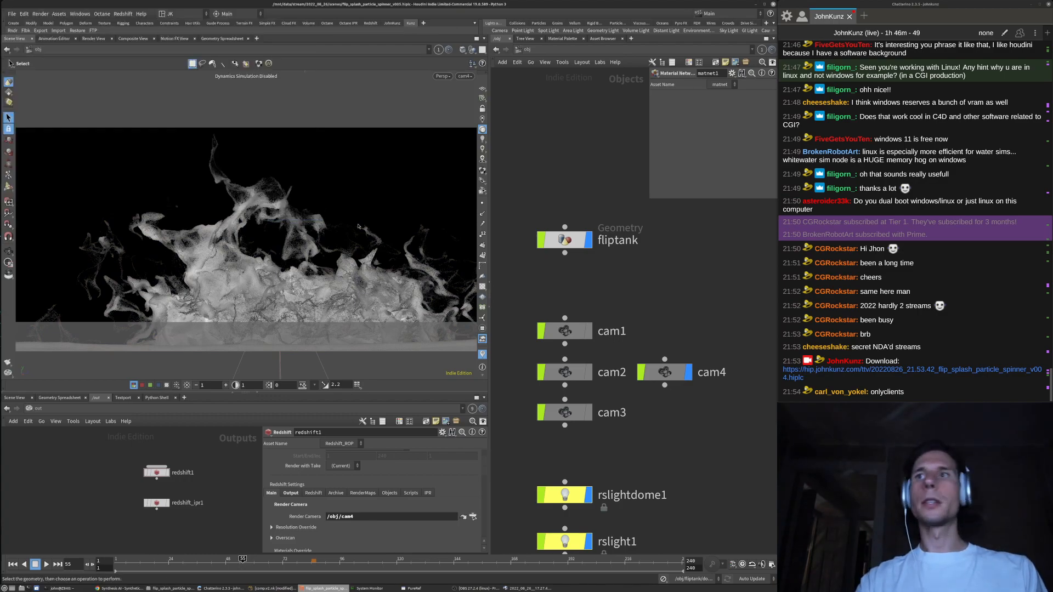
# Enter the fliptank geometry network, then display attribfromvolume1 in the viewport and select it
pyautogui.moveTo(675, 315); pyautogui.dragTo(646, 265, button='middle')
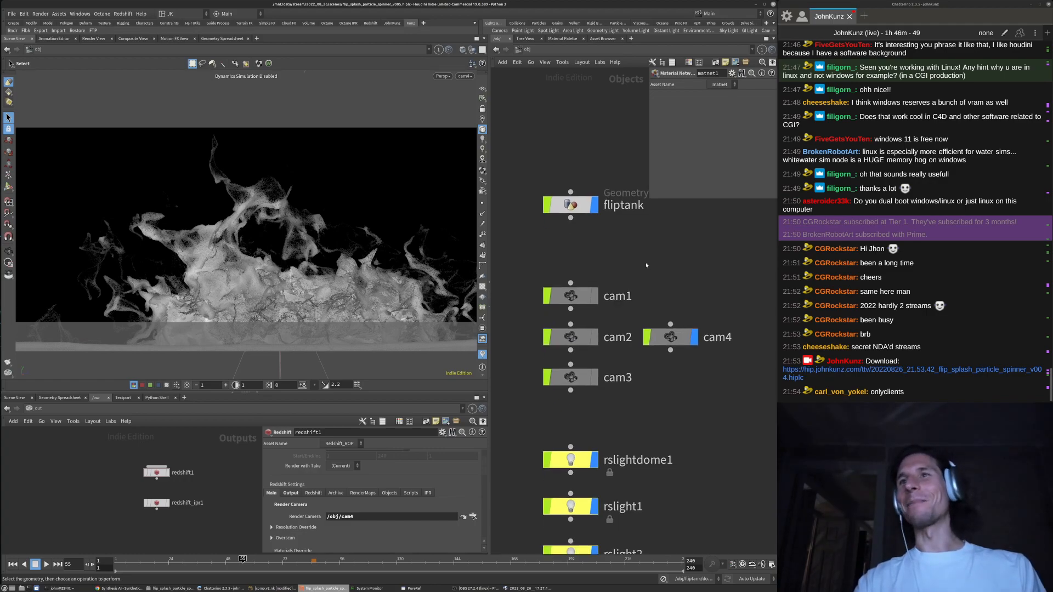
pyautogui.scroll(-2, 646, 266)
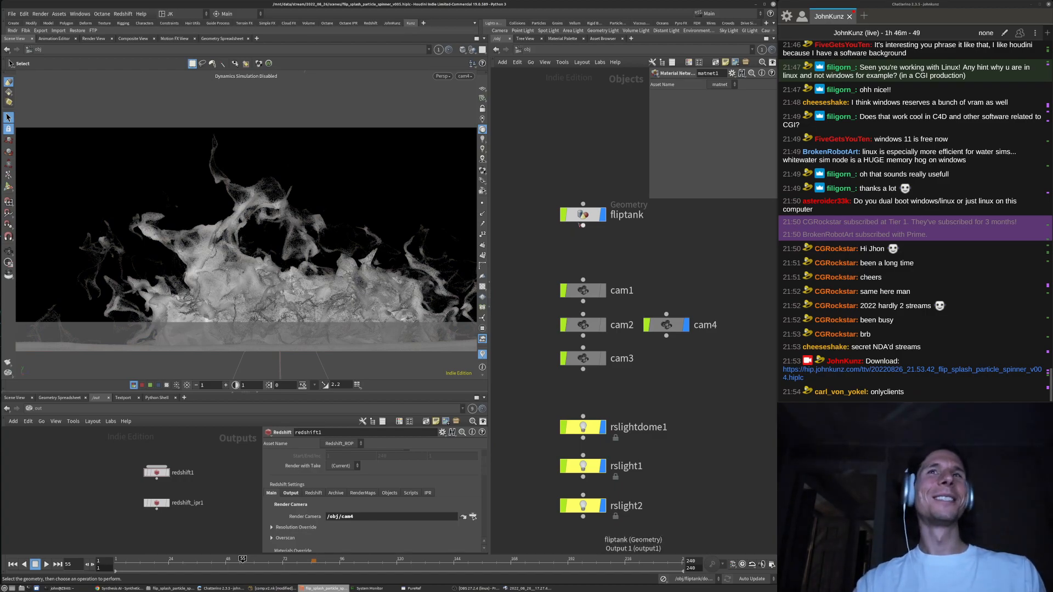
pyautogui.doubleClick(304, 324)
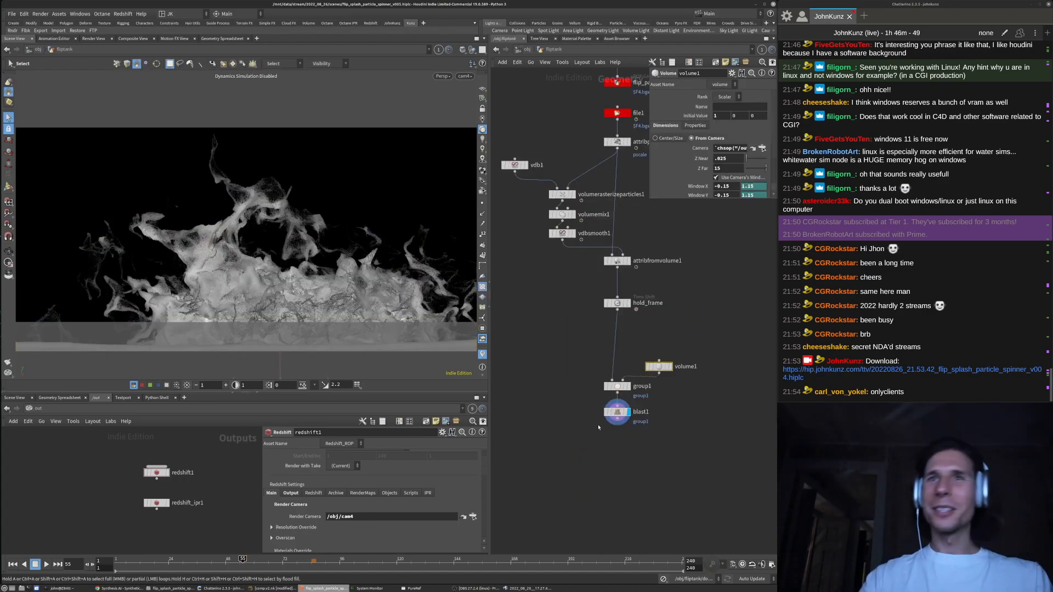
pyautogui.scroll(3, 575, 365)
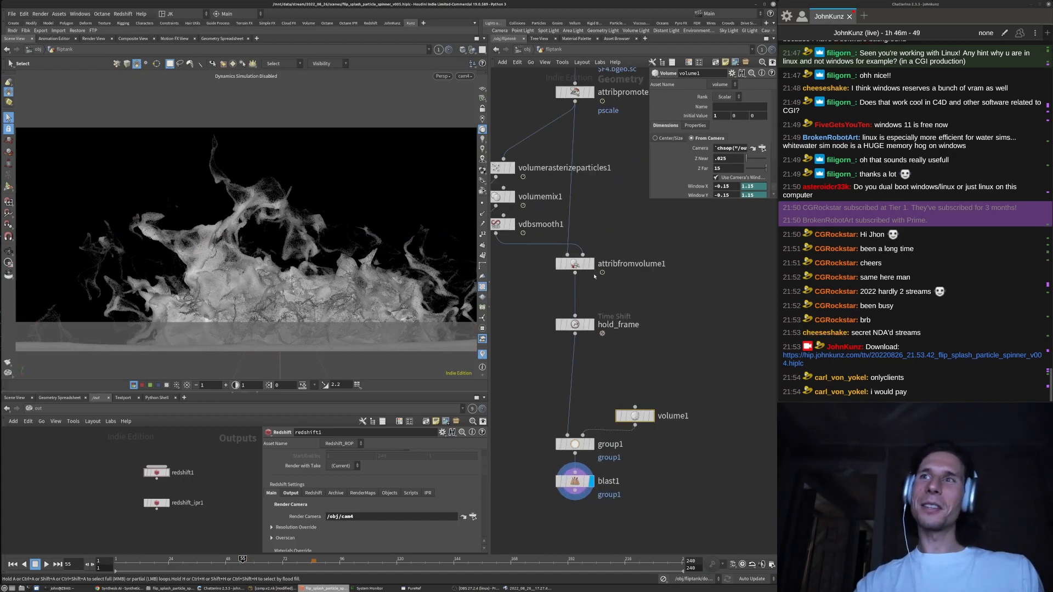
pyautogui.click(592, 266)
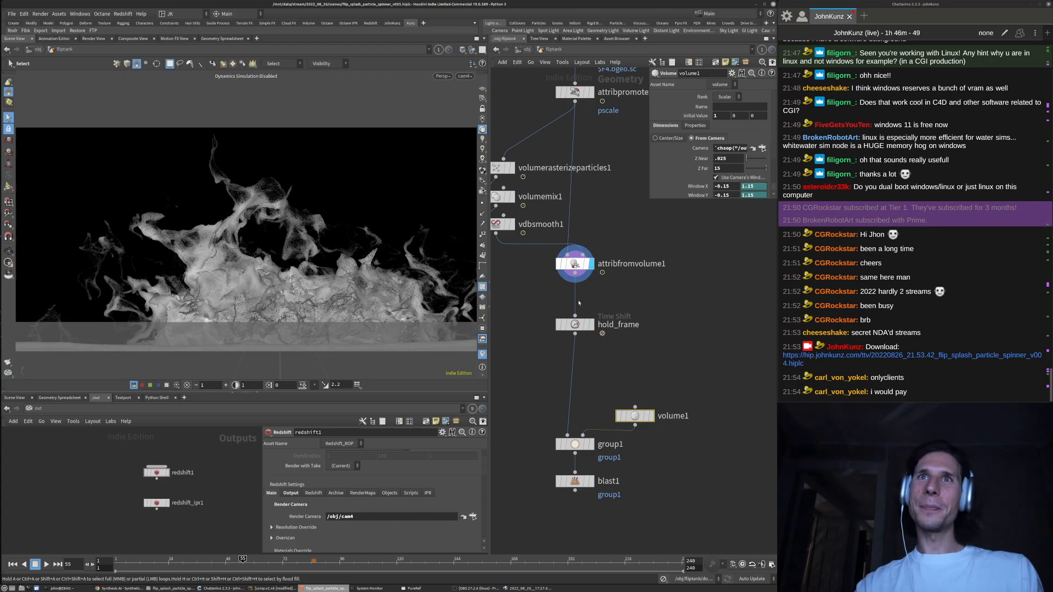
pyautogui.click(576, 265)
pyautogui.moveTo(619, 296); pyautogui.dragTo(586, 272, button='middle')
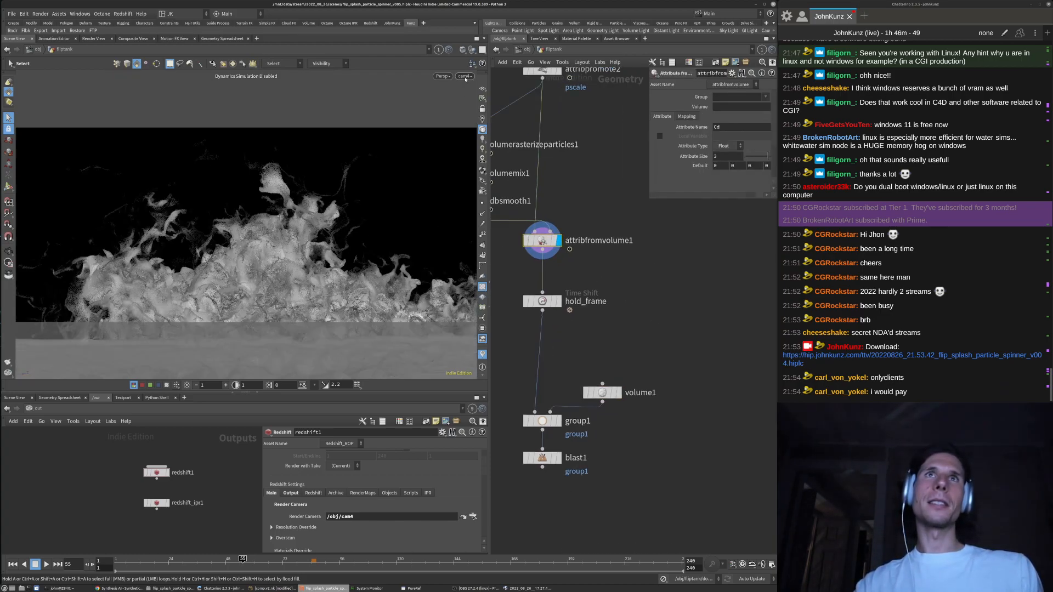
# Look through cam3 in the viewport and move the timeline to frame 28
pyautogui.click(466, 76)
pyautogui.click(497, 132)
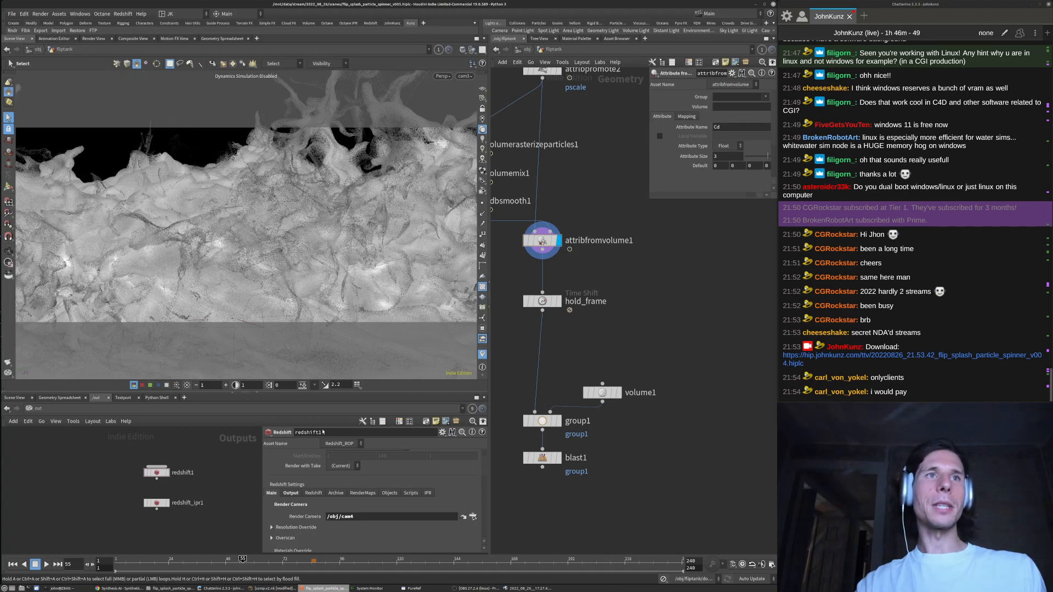
pyautogui.click(179, 562)
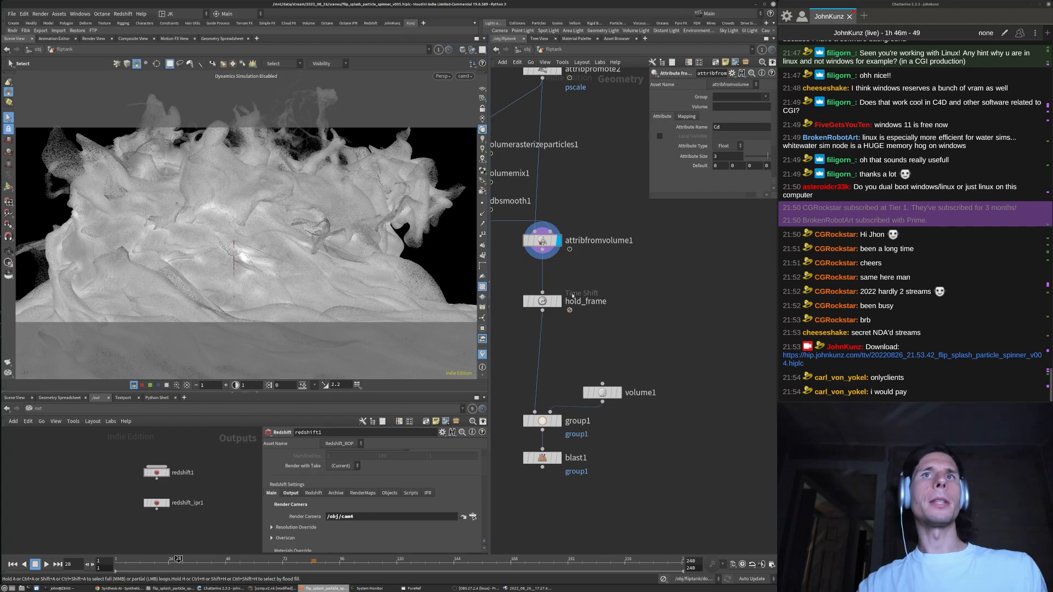
# Duplicate the hold_frame time shift beside the original, fed by attribfromvolume1, and set its frame to 28
pyautogui.keyDown('alt'); pyautogui.moveTo(556, 302); pyautogui.dragTo(659, 301); pyautogui.keyUp('alt')
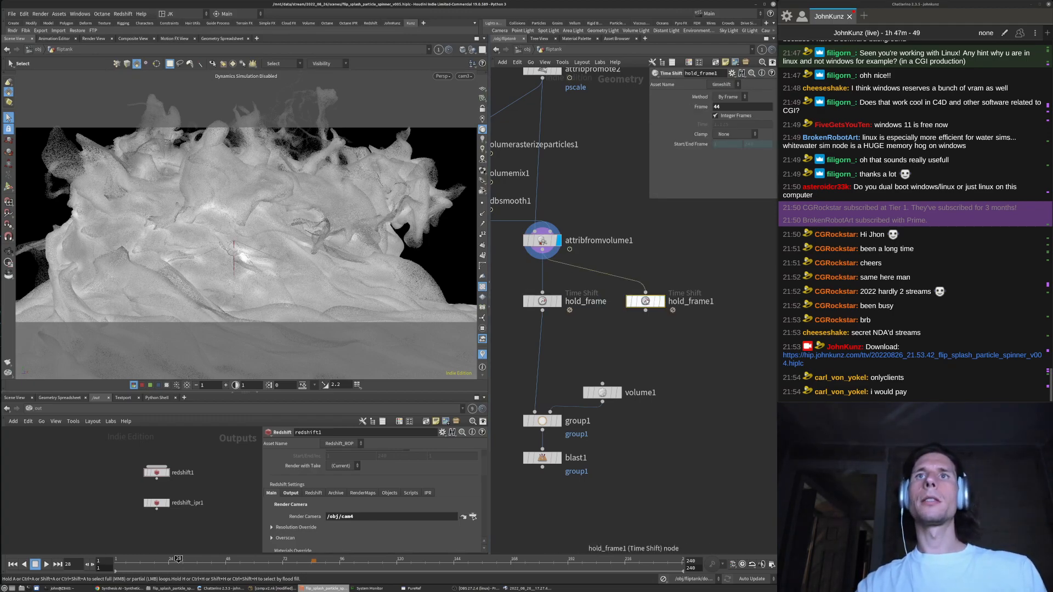
pyautogui.write('2')
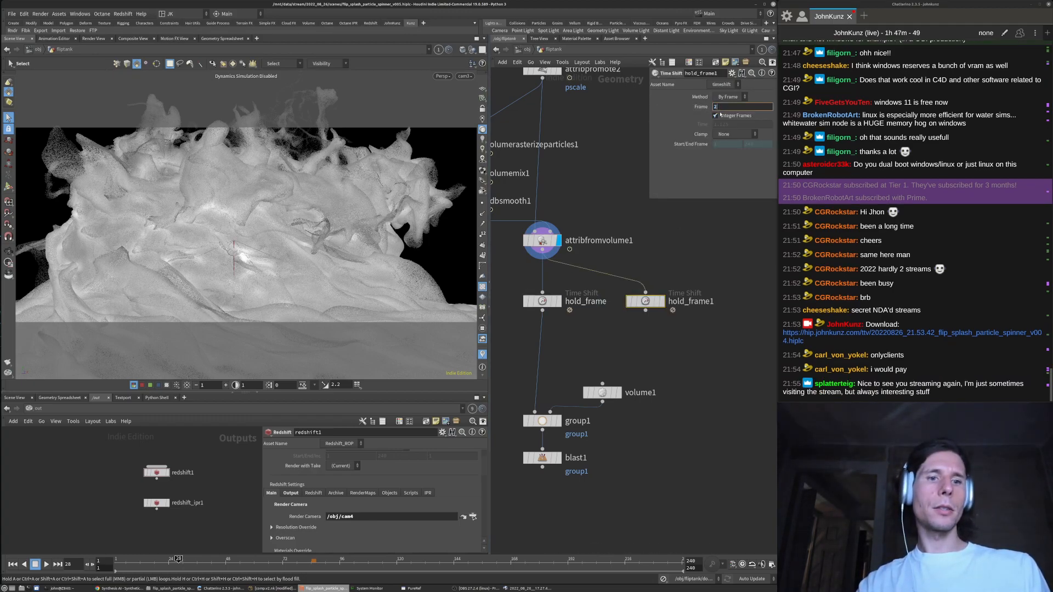
pyautogui.write('8')
pyautogui.press('Return')
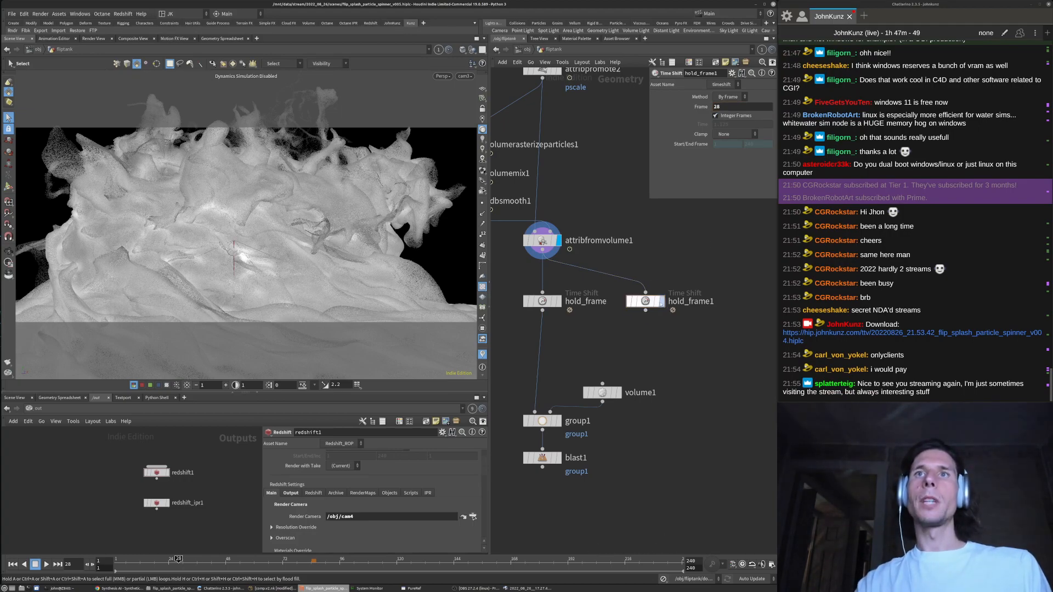
# Display the hold_frame1 time shift and connect its output to group1 in place of hold_frame
pyautogui.click(661, 301)
pyautogui.moveTo(663, 233); pyautogui.dragTo(655, 218, button='middle')
pyautogui.moveTo(636, 302); pyautogui.dragTo(527, 397)
pyautogui.moveTo(652, 395); pyautogui.dragTo(671, 366, button='middle')
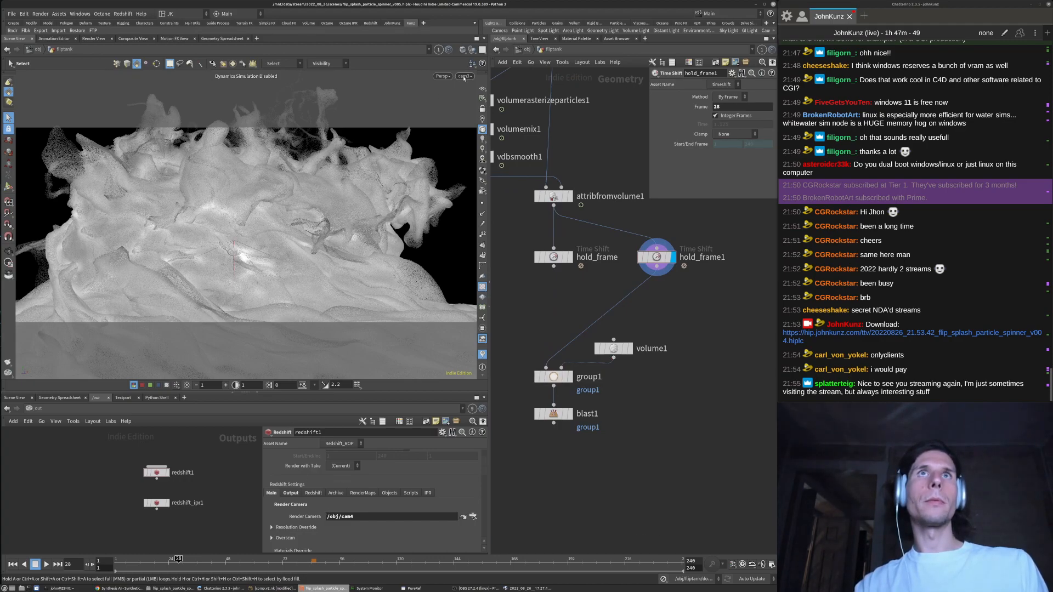
# Set redshift1's render camera to /obj/cam3, lock the viewport to cam3 and reframe it on the splash's left crest with empty space beside it
pyautogui.click(375, 517)
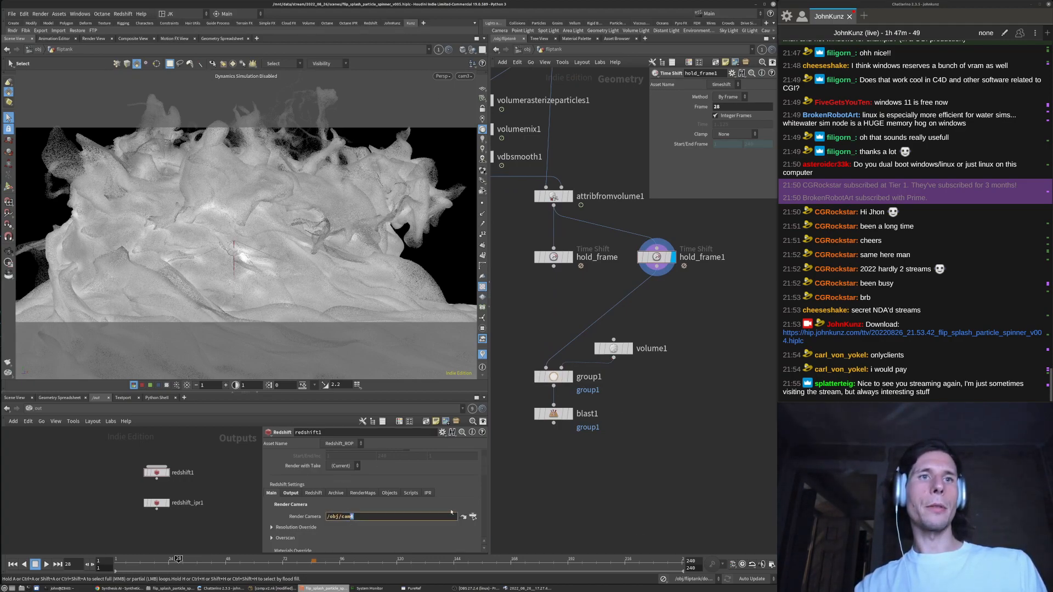
pyautogui.press('Return')
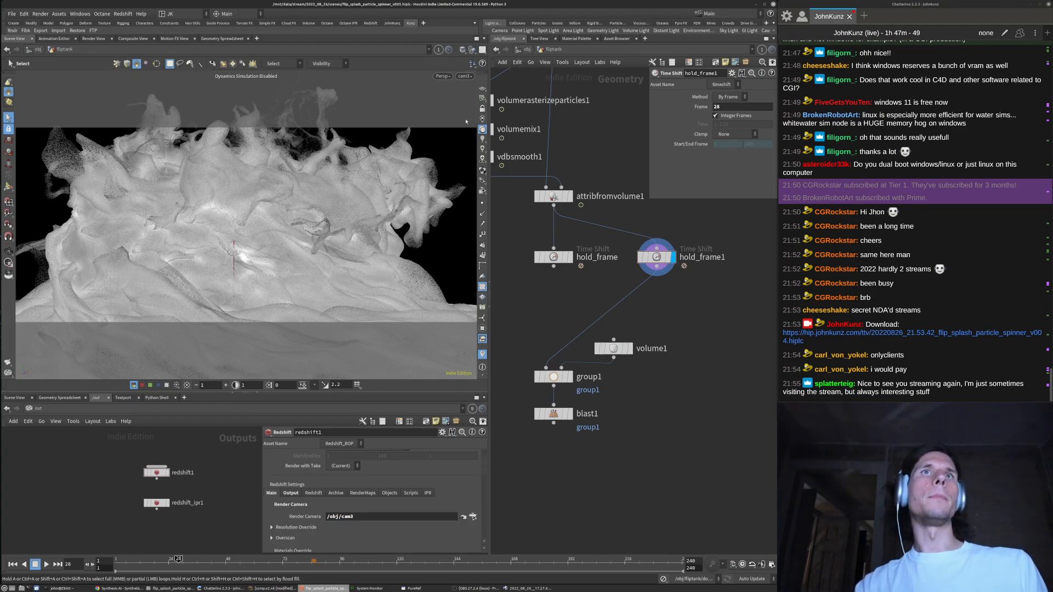
pyautogui.click(482, 109)
pyautogui.press('Escape')
pyautogui.moveTo(302, 196); pyautogui.dragTo(219, 144)
pyautogui.moveTo(290, 180); pyautogui.dragTo(109, 171)
pyautogui.press('s')
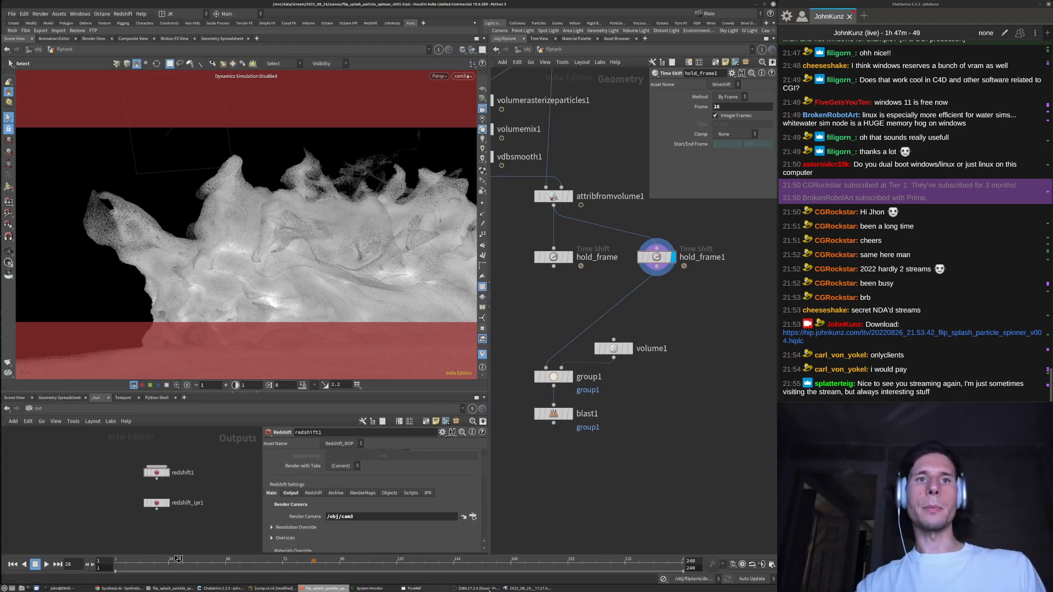
# Switch to PureRef, examine the yellow splash reference and the other colored wallpapers, and return to Houdini
pyautogui.click(414, 589)
pyautogui.scroll(5, 436, 255)
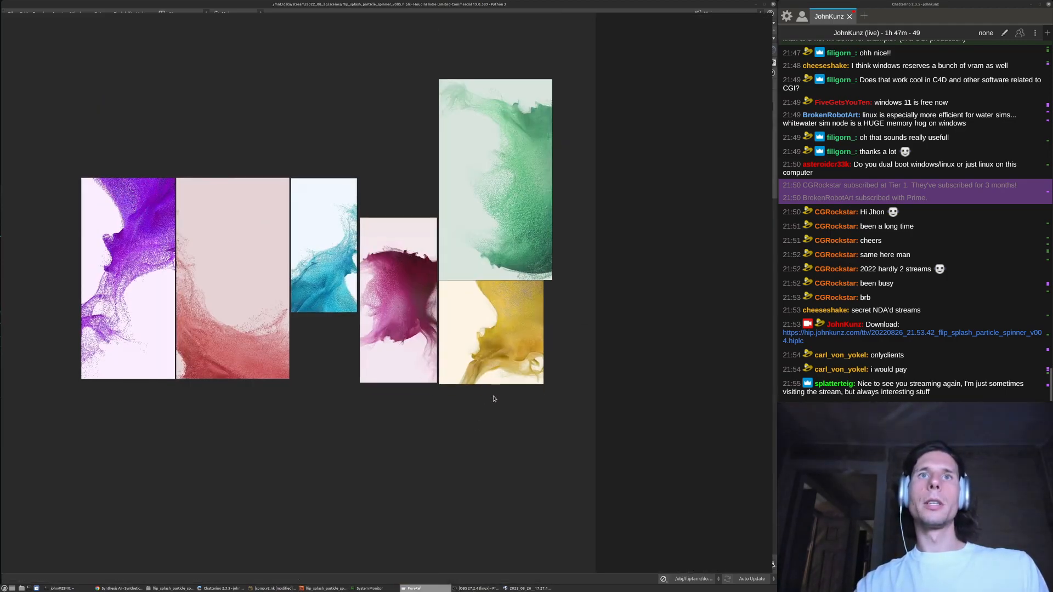
pyautogui.scroll(2, 420, 288)
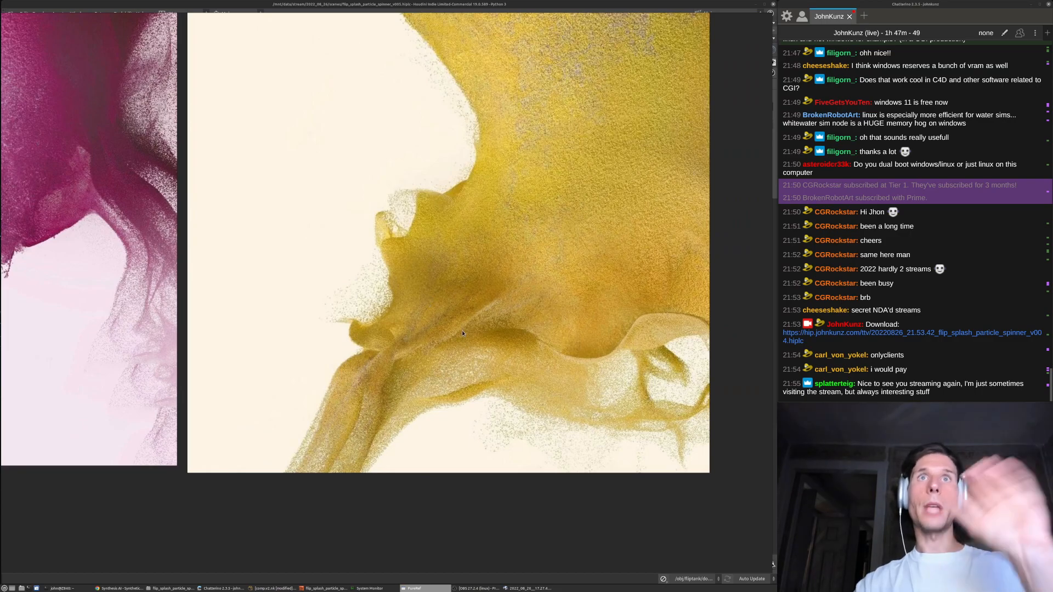
pyautogui.scroll(-3, 460, 361)
pyautogui.scroll(-4, 449, 362)
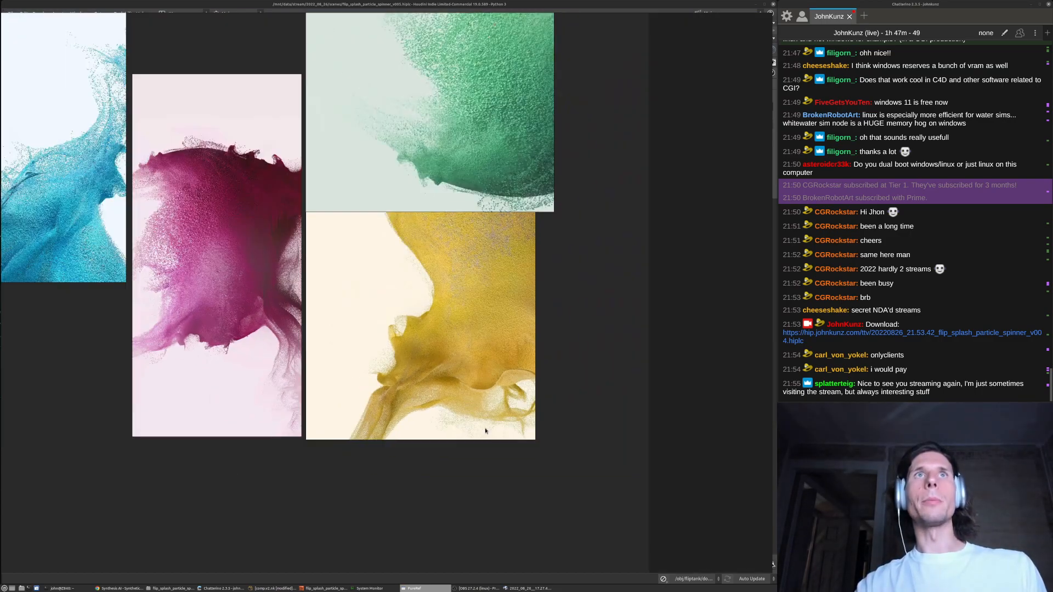
pyautogui.moveTo(266, 346); pyautogui.dragTo(461, 350, button='middle')
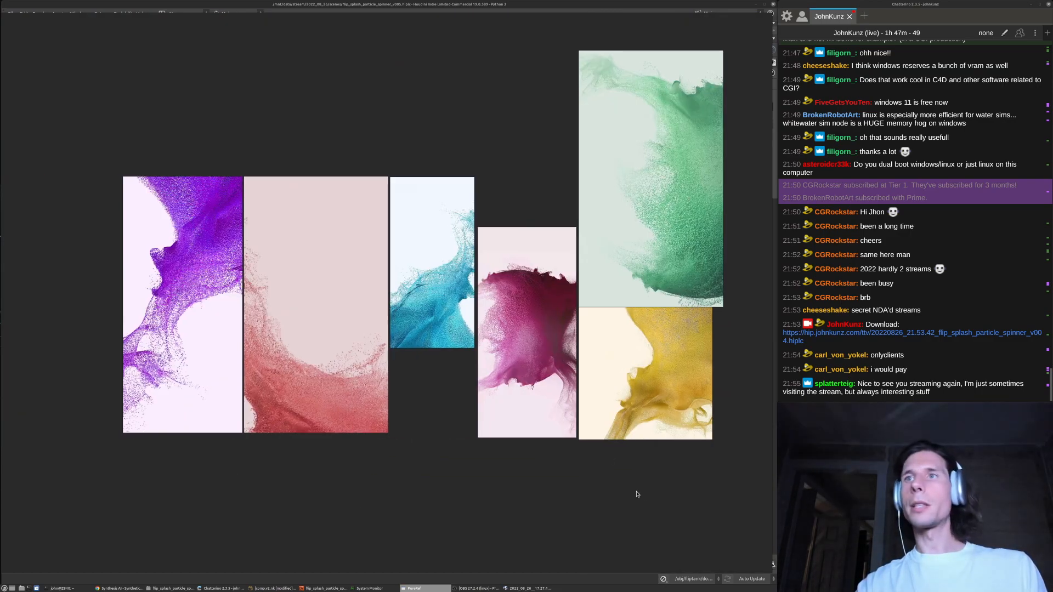
pyautogui.click(458, 588)
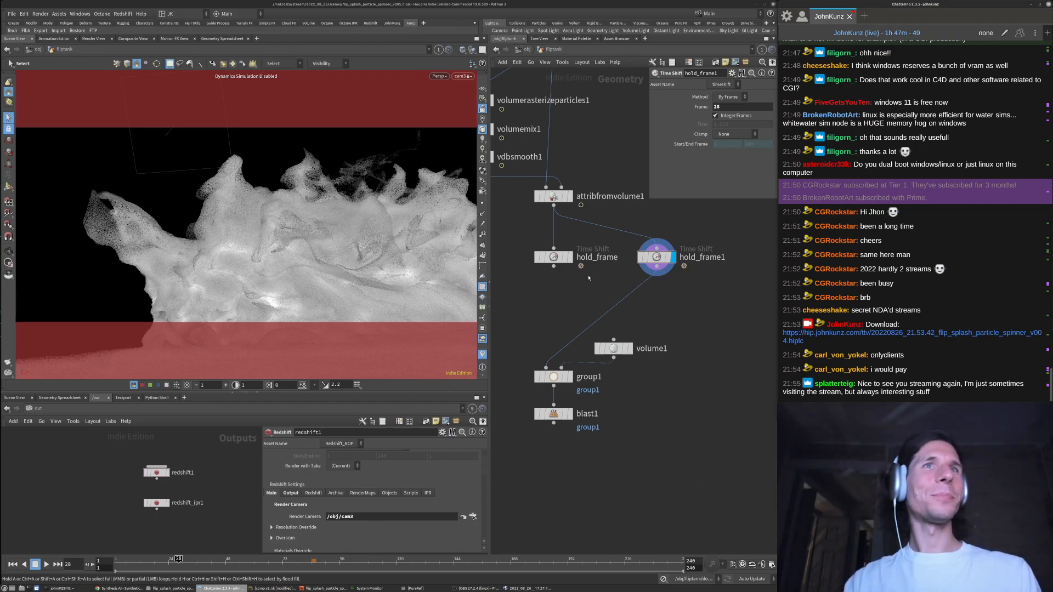
# Fine-tune cam3's framing so the splash sits slightly further left in the shot
pyautogui.click(588, 278)
pyautogui.moveTo(688, 324); pyautogui.dragTo(662, 329, button='middle')
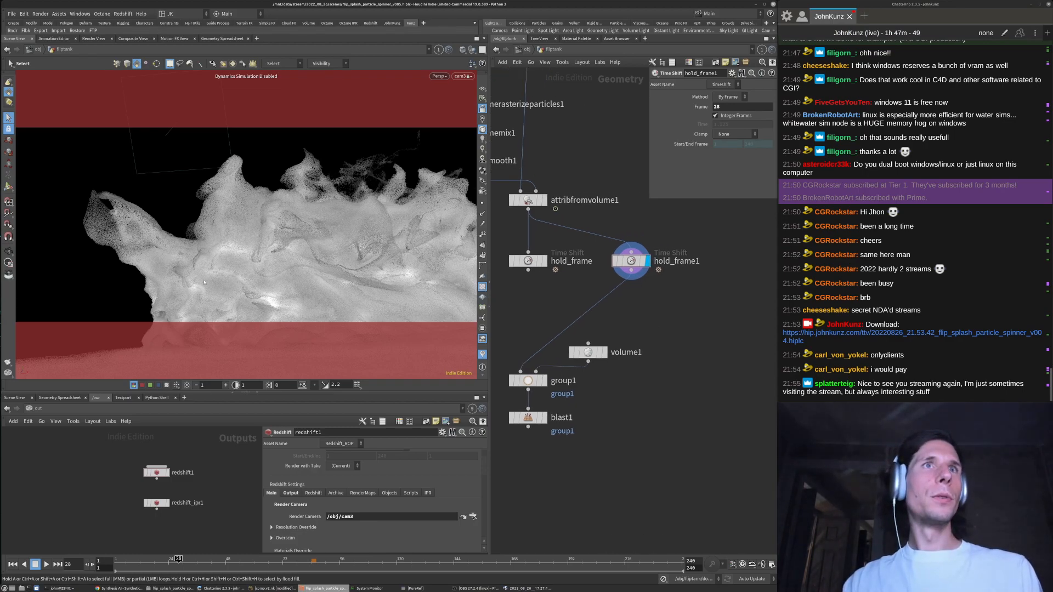
pyautogui.press('Escape')
pyautogui.moveTo(401, 236); pyautogui.dragTo(365, 224)
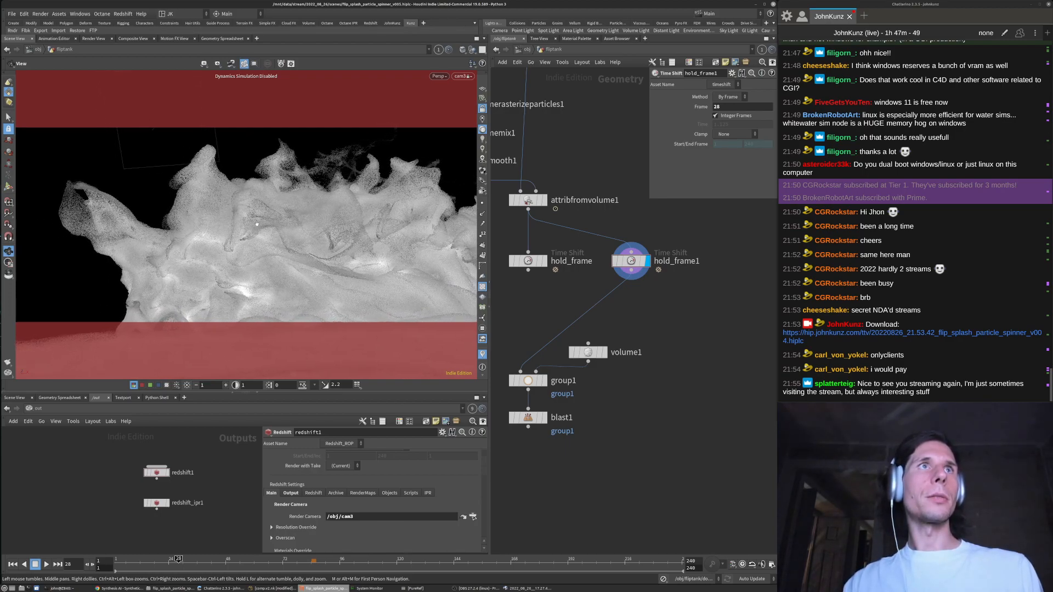
pyautogui.press('s')
# Display the blast1 result in the fliptank network and unlock the viewport from cam3
pyautogui.moveTo(641, 445); pyautogui.dragTo(664, 416, button='middle')
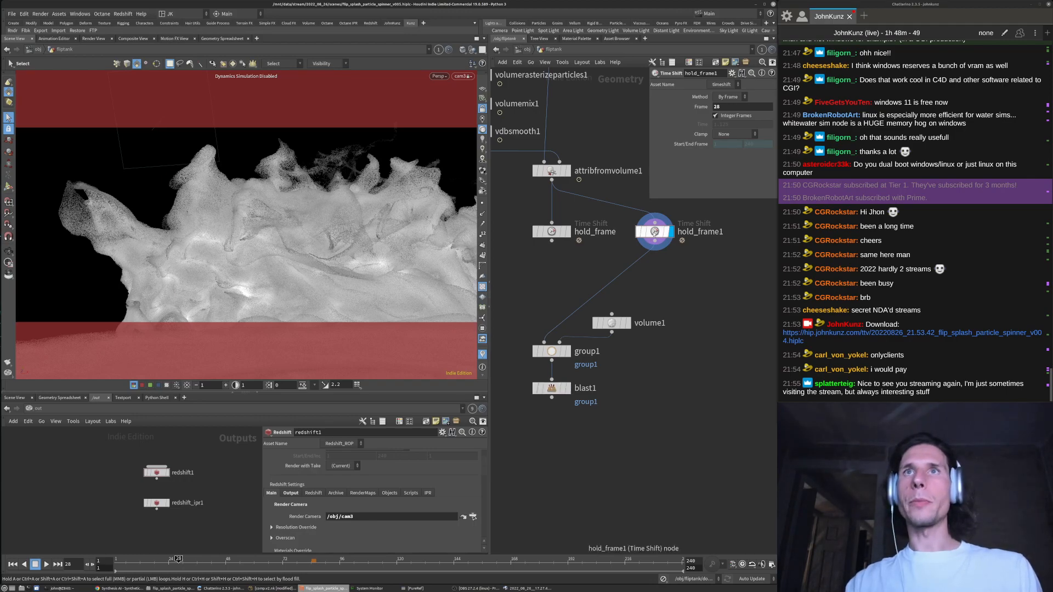
pyautogui.middleClick(654, 231)
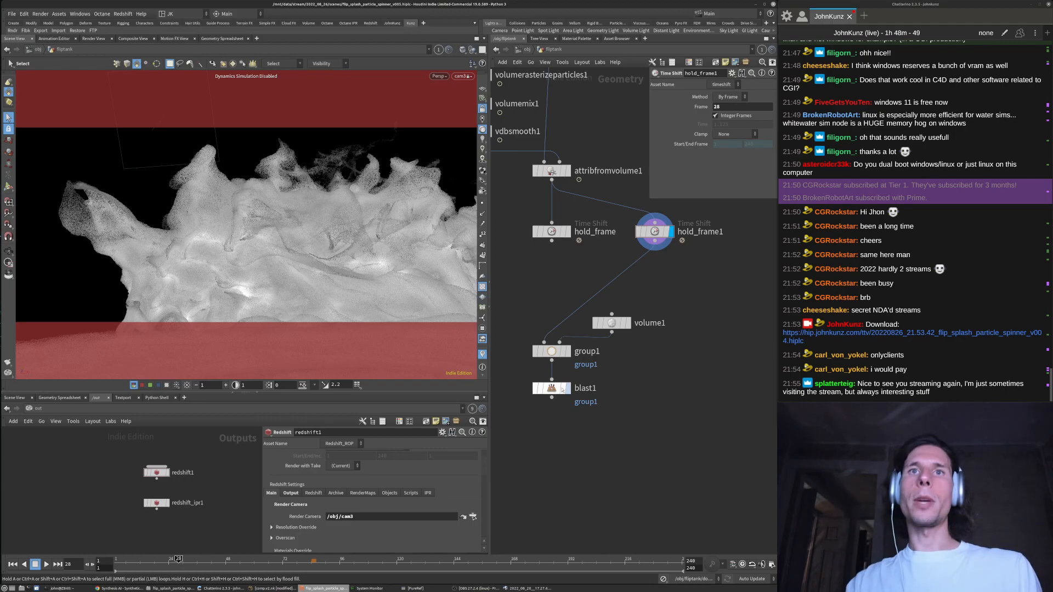
pyautogui.middleClick(554, 390)
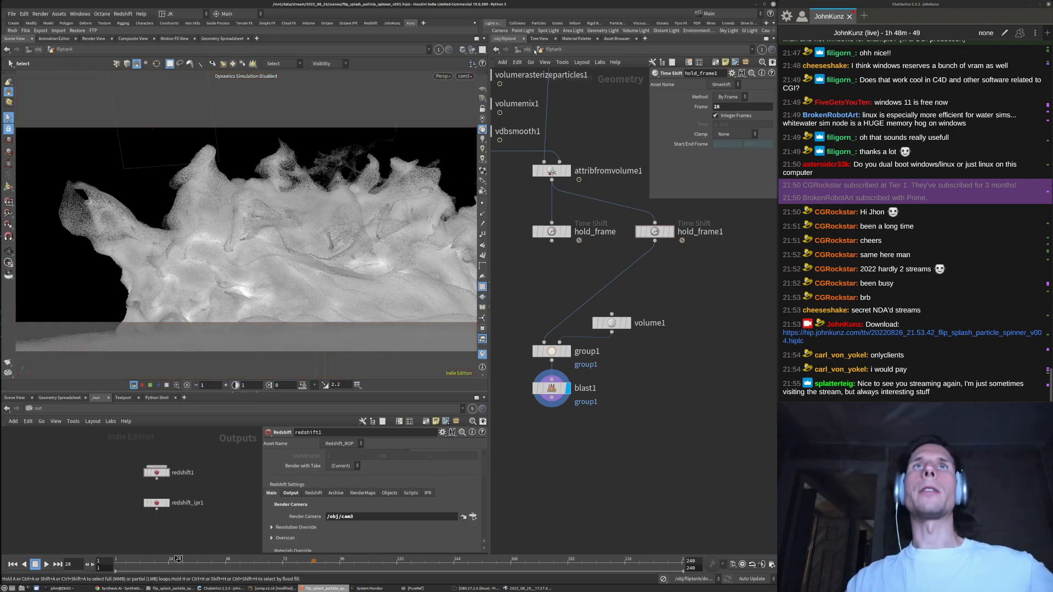
# Return to the object level, open the Redshift render view over the viewport and render through /obj/cam3
pyautogui.click(527, 49)
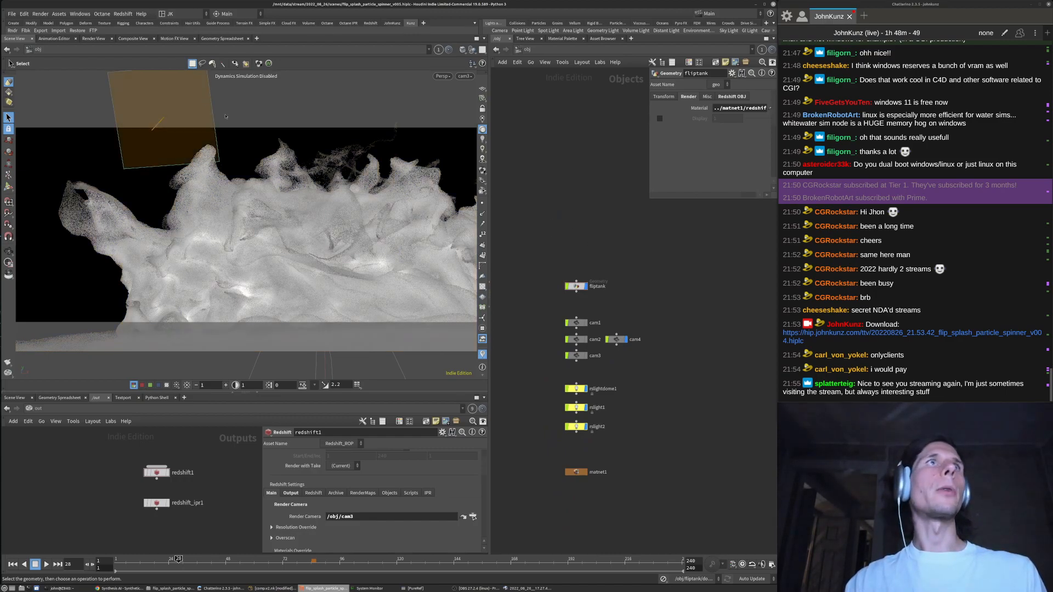
pyautogui.click(125, 15)
pyautogui.click(143, 51)
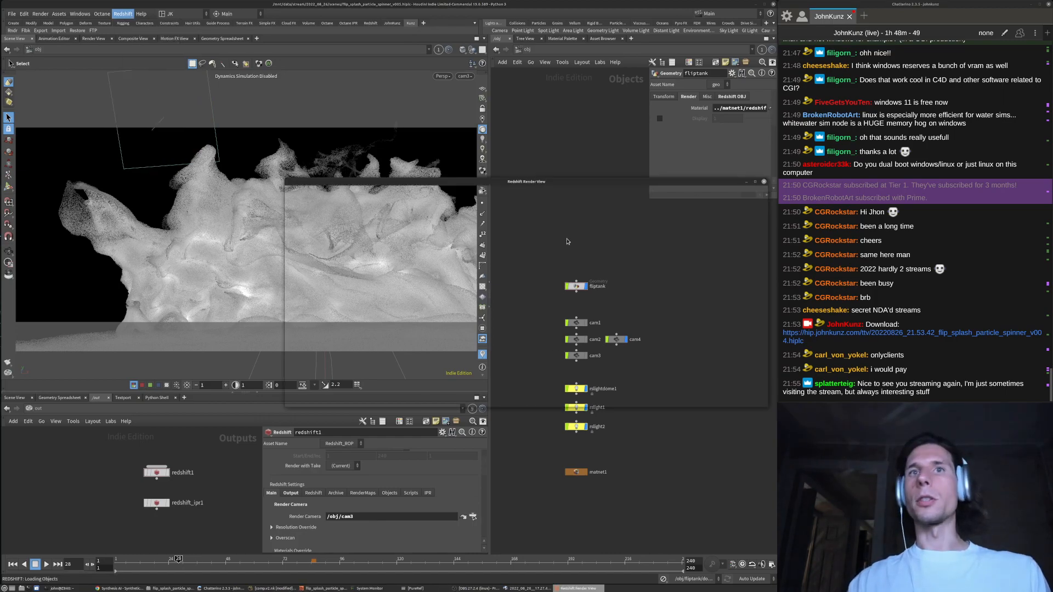
pyautogui.moveTo(592, 182); pyautogui.dragTo(327, 303)
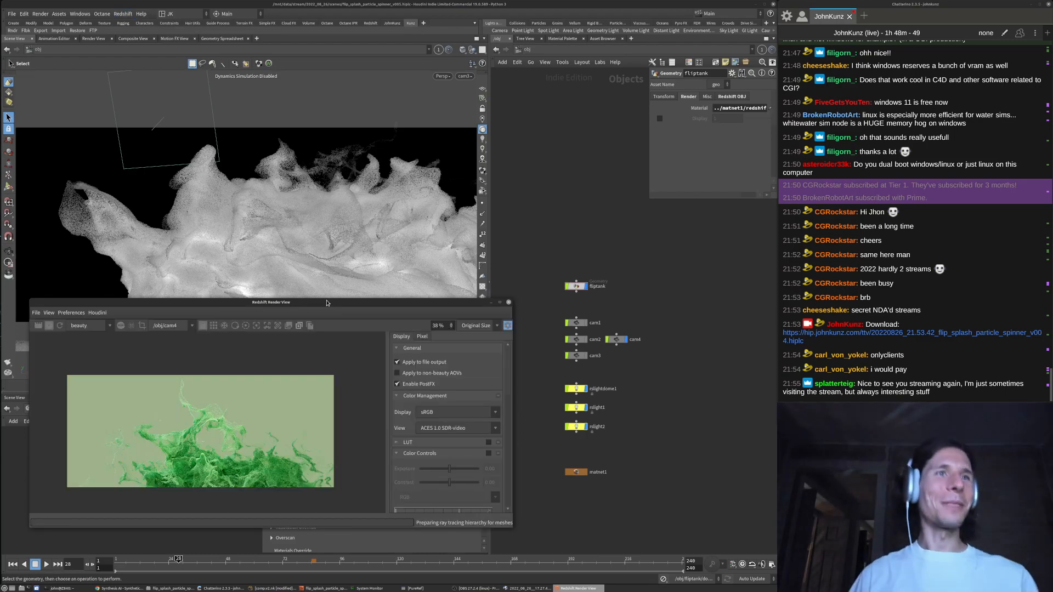
pyautogui.click(175, 326)
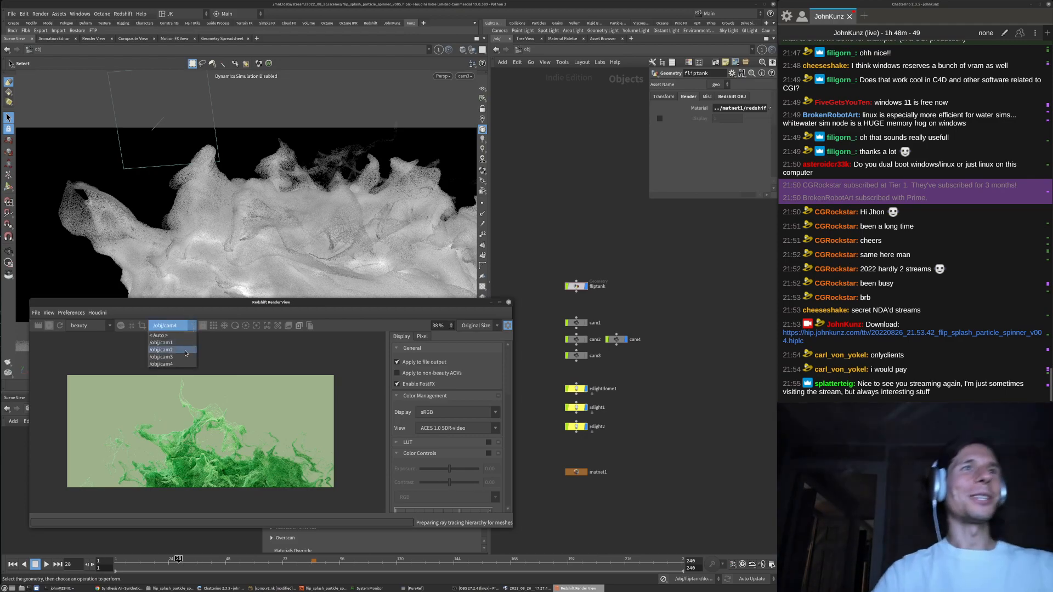
pyautogui.click(177, 360)
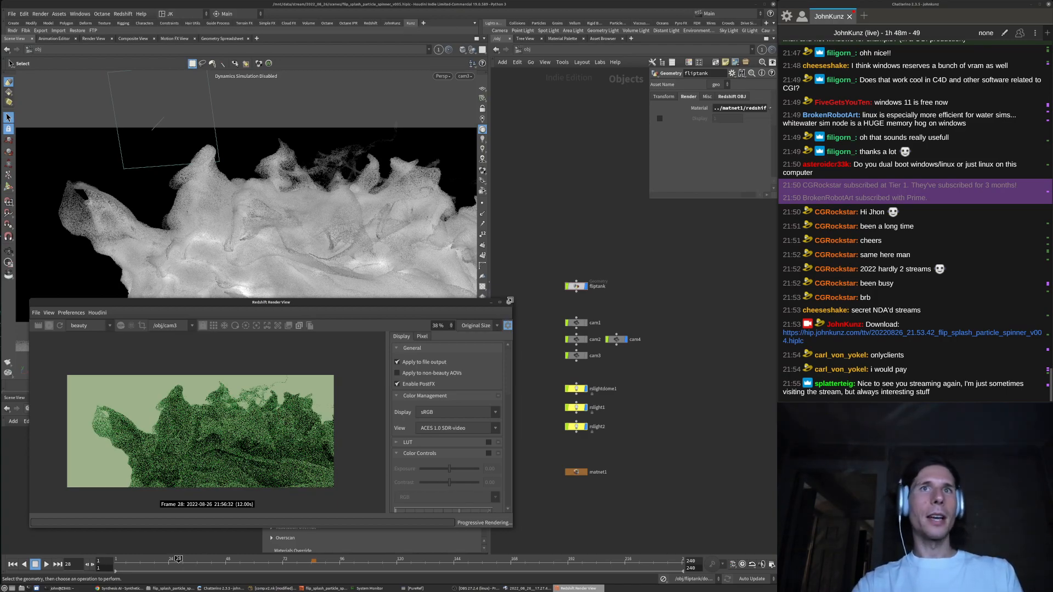
# Shift the render view aside and open the redshift_vopnet1 material network inside matnet1
pyautogui.moveTo(508, 301); pyautogui.dragTo(489, 327)
pyautogui.scroll(2, 614, 426)
pyautogui.click(570, 371)
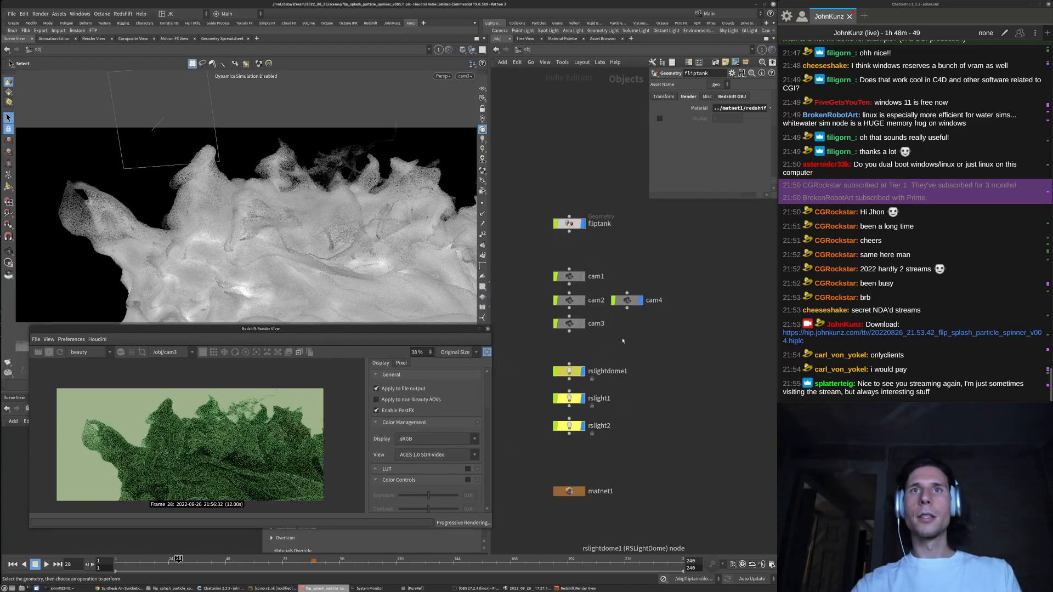
pyautogui.doubleClick(569, 491)
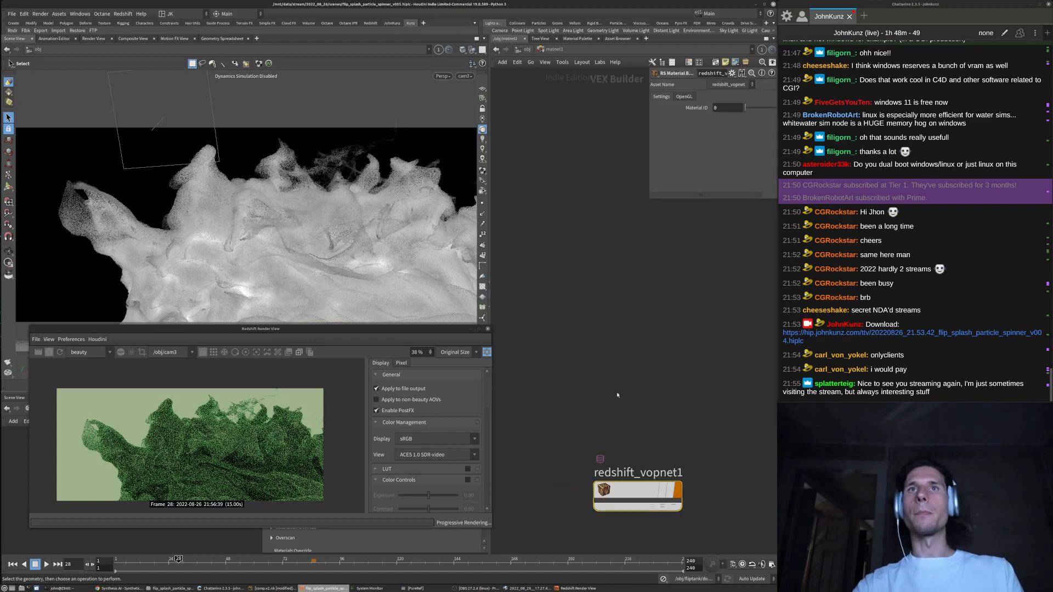
pyautogui.doubleClick(618, 487)
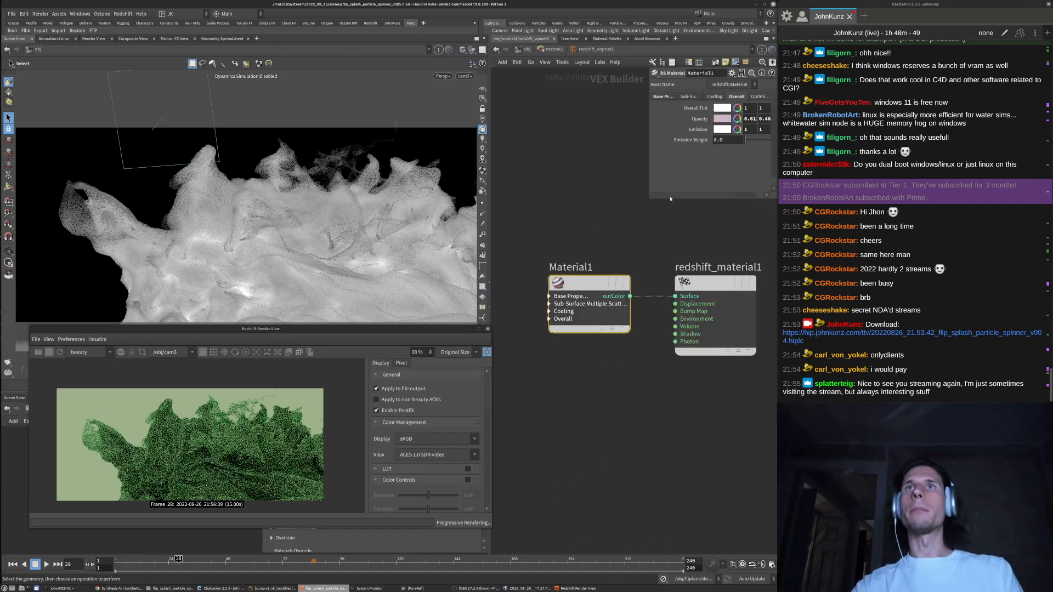
# Enlarge the parameter area and set Material1's overall Opacity to 1, 1, 1, keeping the render view in sight
pyautogui.moveTo(648, 200); pyautogui.dragTo(529, 231)
pyautogui.write('1')
pyautogui.press('Tab')
pyautogui.write('1')
pyautogui.press('Tab')
pyautogui.write('1')
pyautogui.click(628, 268)
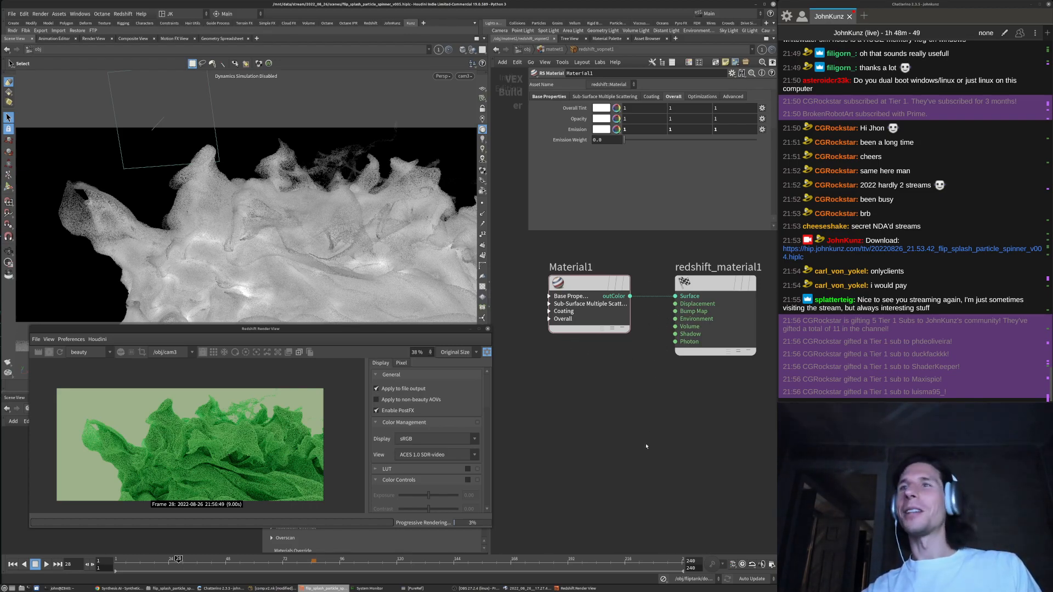
pyautogui.moveTo(372, 333); pyautogui.dragTo(380, 328)
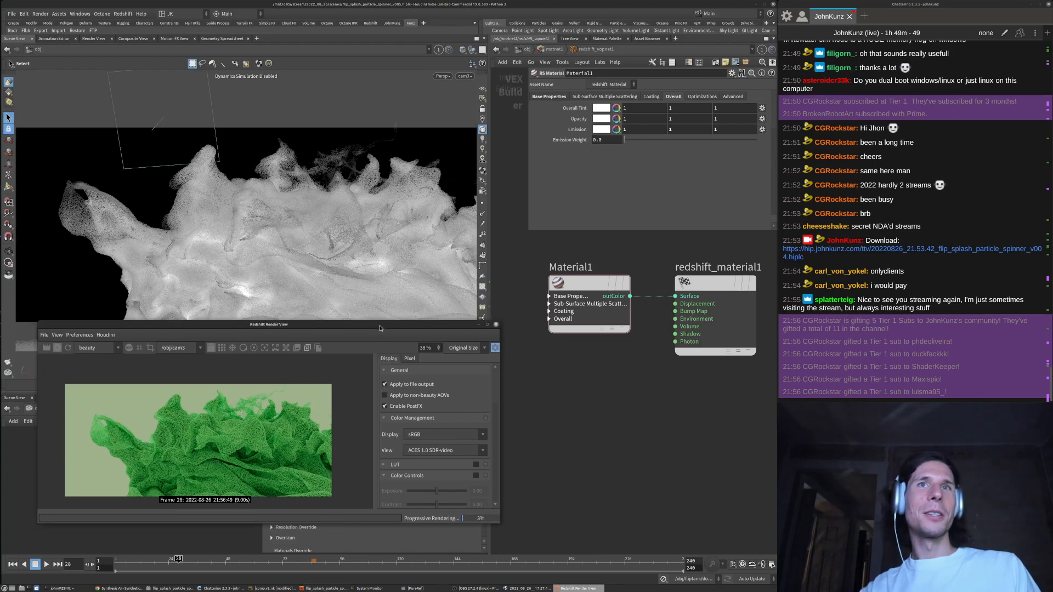
pyautogui.click(636, 411)
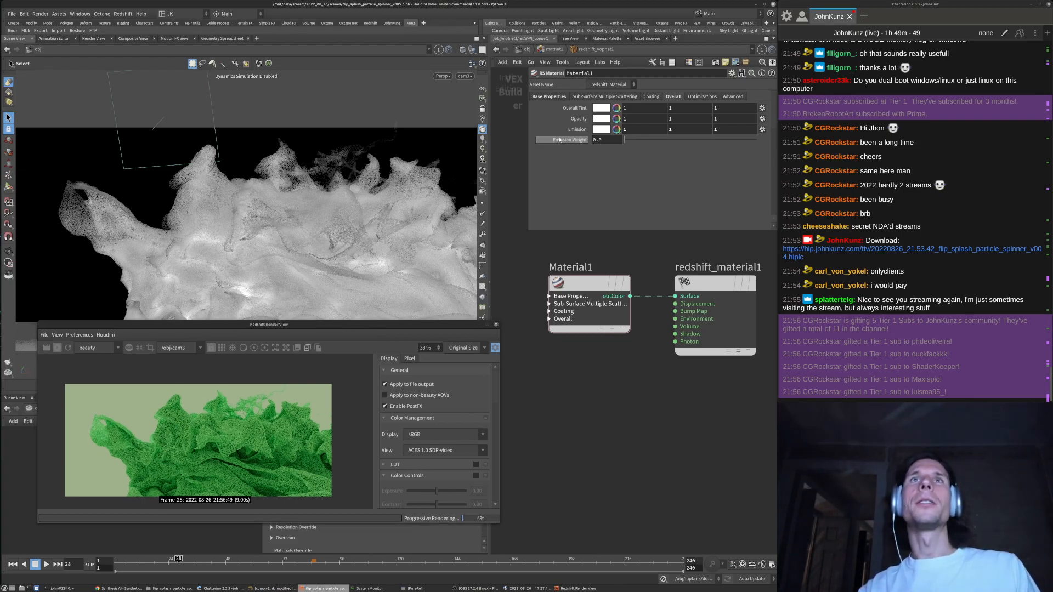
# Set Material1's diffuse Color to white (1, 1, 1), check the render up close and return to the object level
pyautogui.click(549, 97)
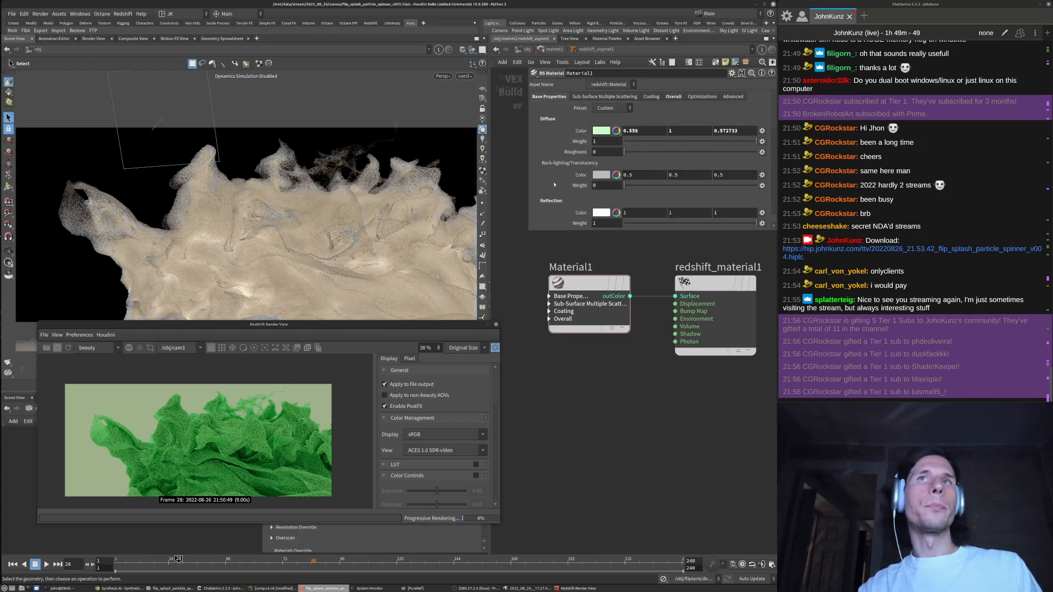
pyautogui.doubleClick(632, 131)
pyautogui.write('1')
pyautogui.press('Tab')
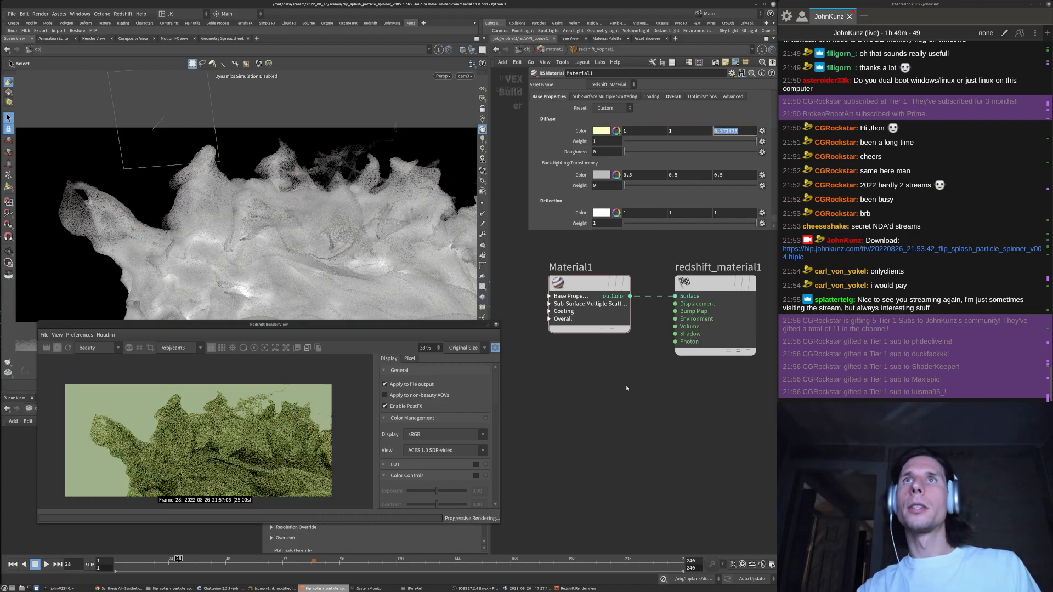
pyautogui.press('Tab')
pyautogui.write('1')
pyautogui.press('Return')
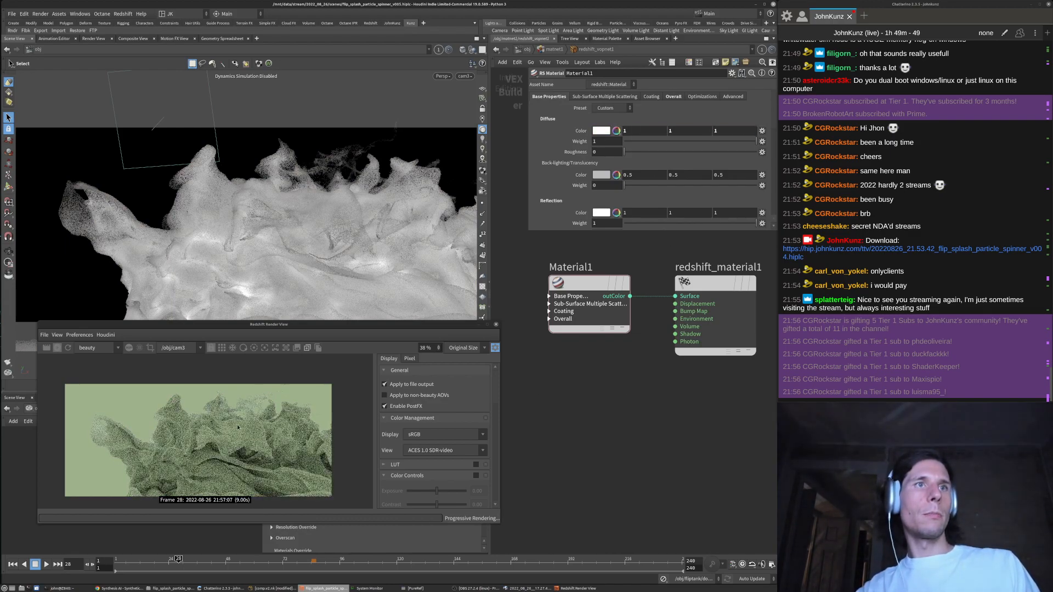
pyautogui.scroll(5, 231, 395)
pyautogui.scroll(-4, 230, 395)
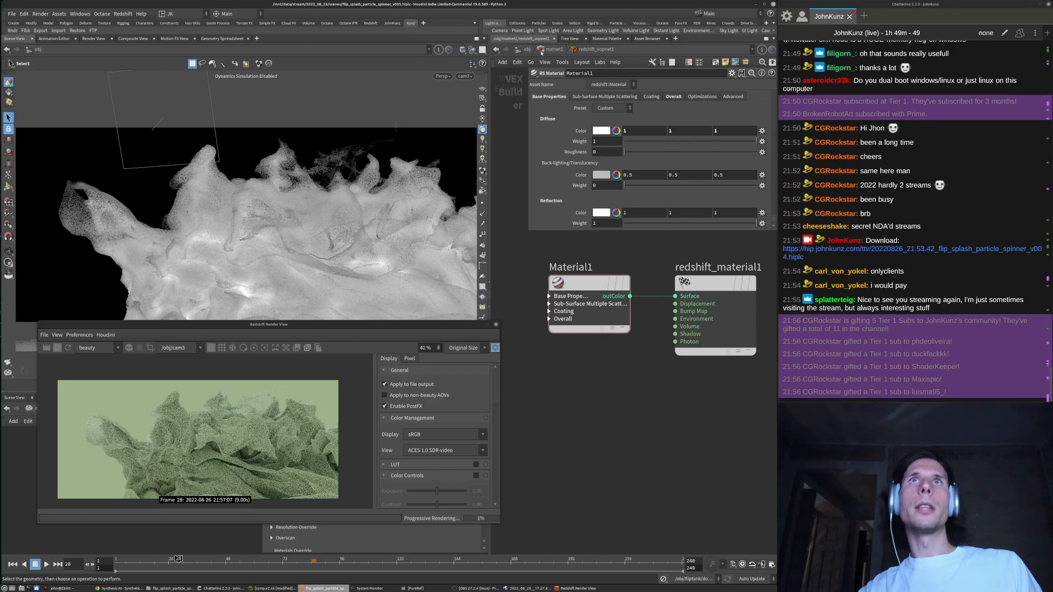
pyautogui.press('u')
pyautogui.press('u')
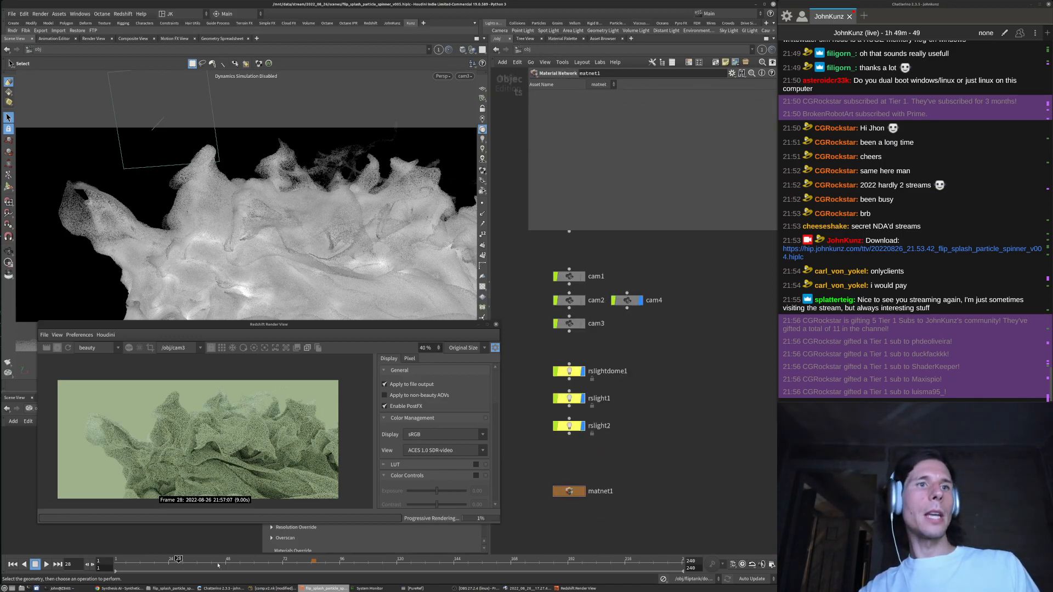
# Switch to Chrome, open the Discord tab and look back through the bonus-feed channel to the Curve Braiding Tutorial post
pyautogui.hotkey('alt', 'Tab')
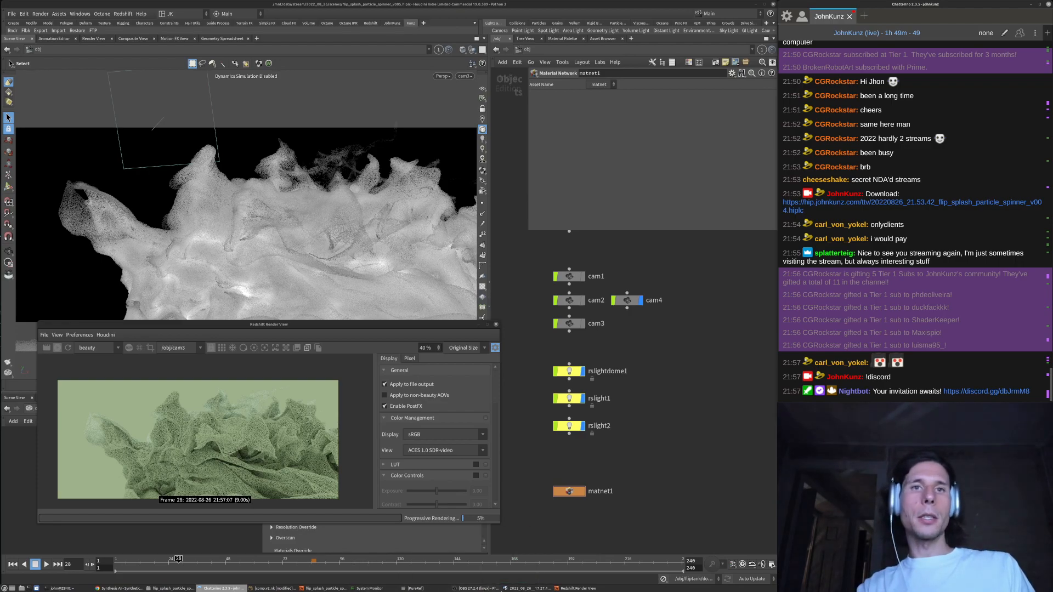
pyautogui.click(116, 588)
pyautogui.click(187, 25)
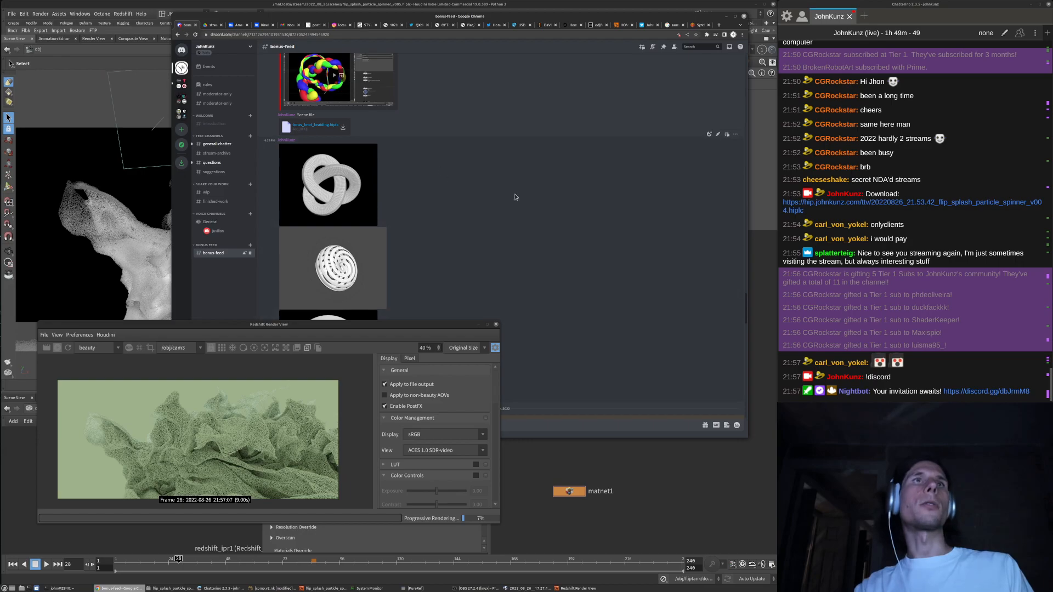
pyautogui.moveTo(745, 310); pyautogui.dragTo(741, 267)
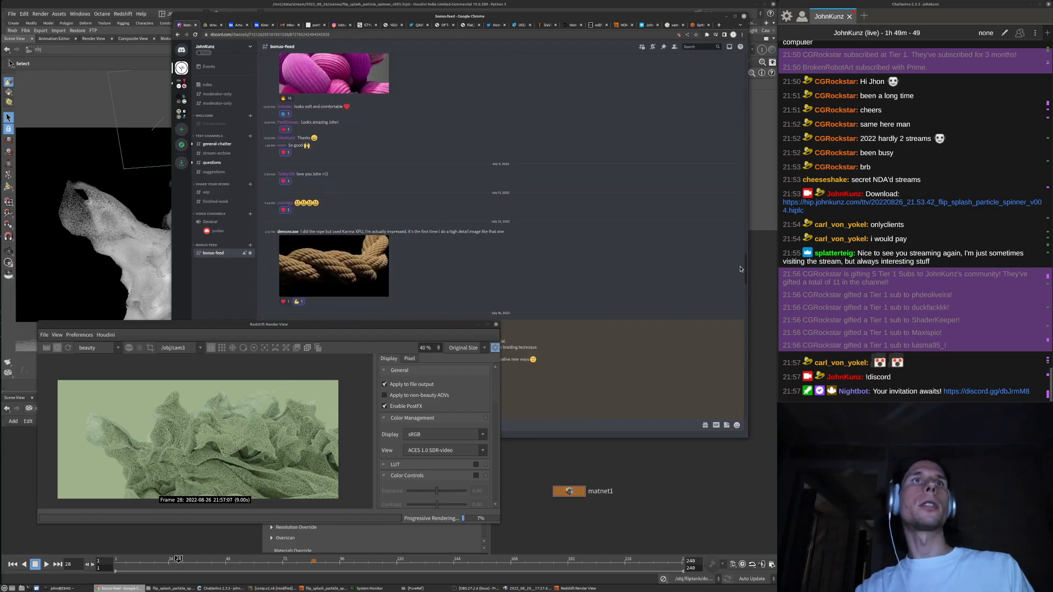
pyautogui.scroll(3, 335, 147)
pyautogui.scroll(10, 334, 136)
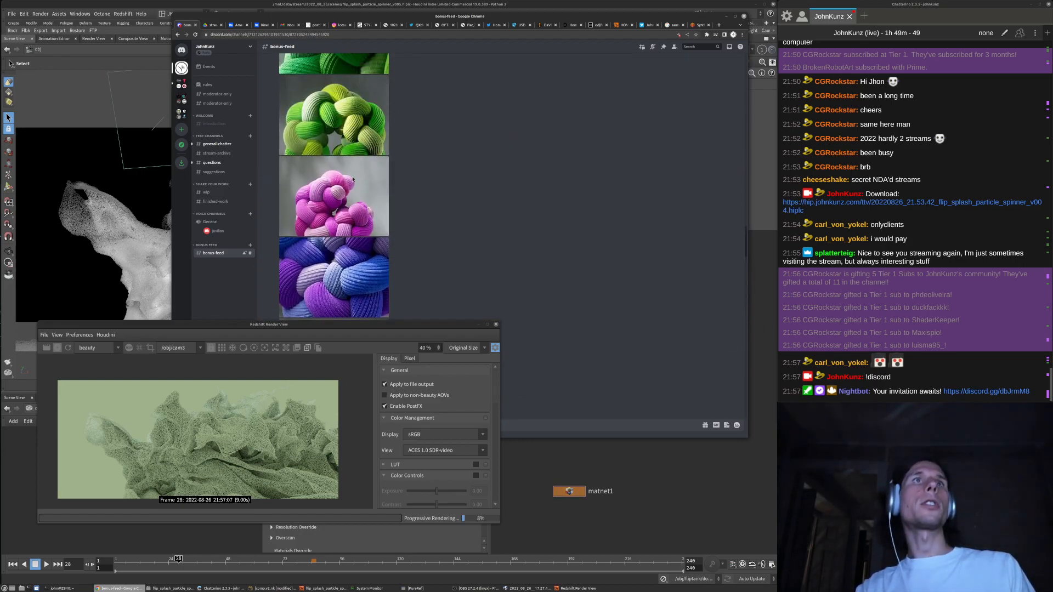
pyautogui.scroll(3, 347, 179)
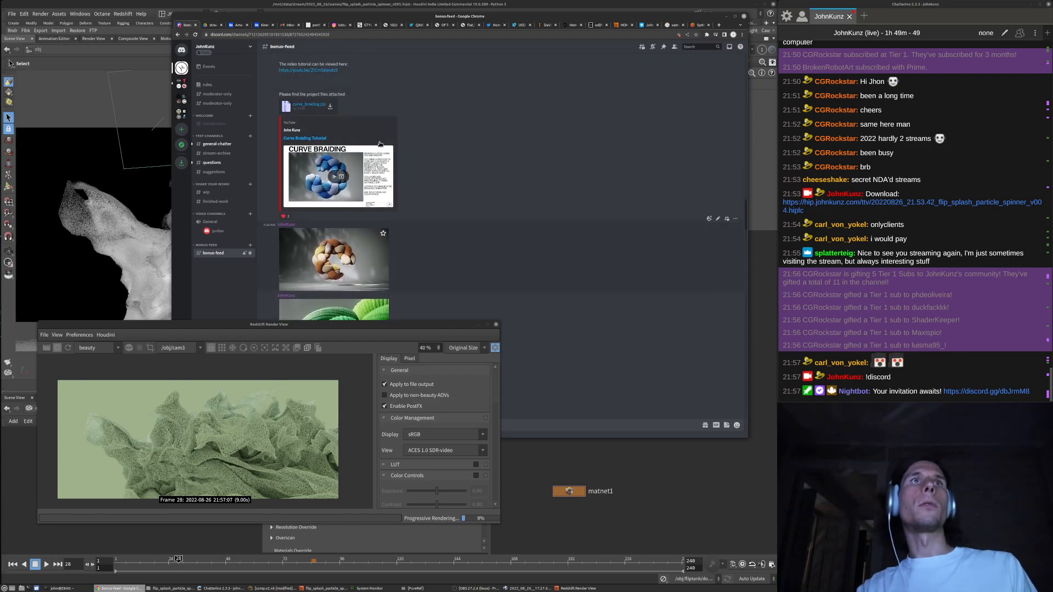
pyautogui.scroll(3, 329, 138)
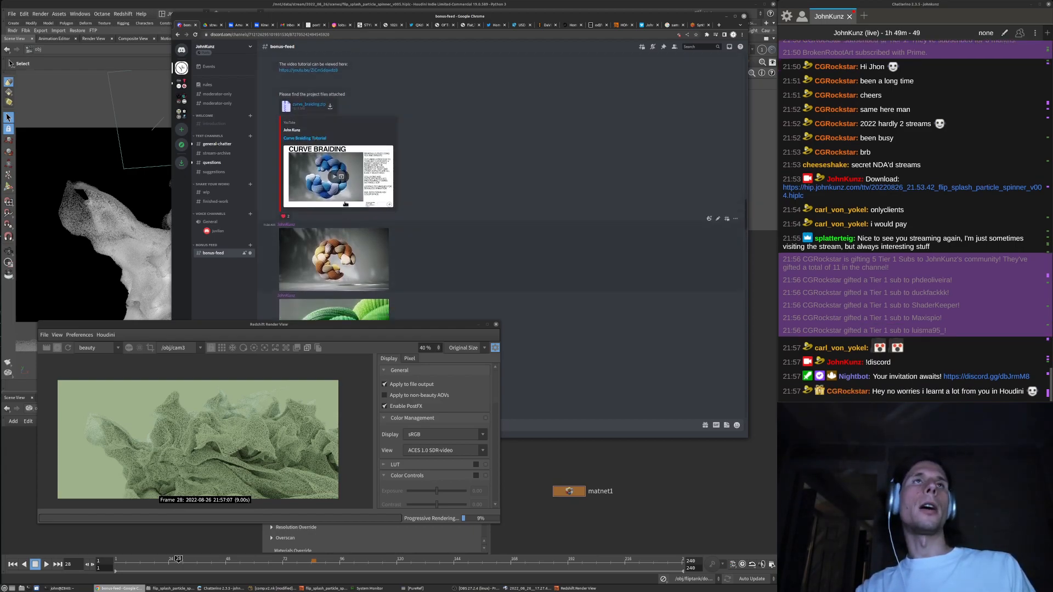
# View the green knitted braid image enlarged, look over the other braid renders in bonus-feed, and return to Houdini's object network
pyautogui.scroll(-10, 342, 146)
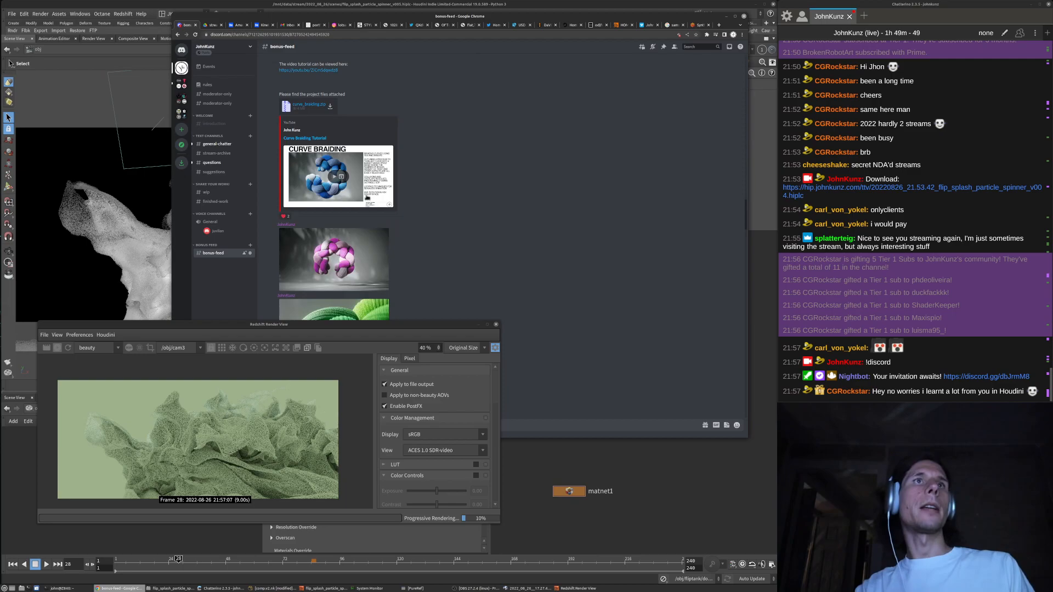
pyautogui.scroll(-2, 351, 137)
pyautogui.click(382, 170)
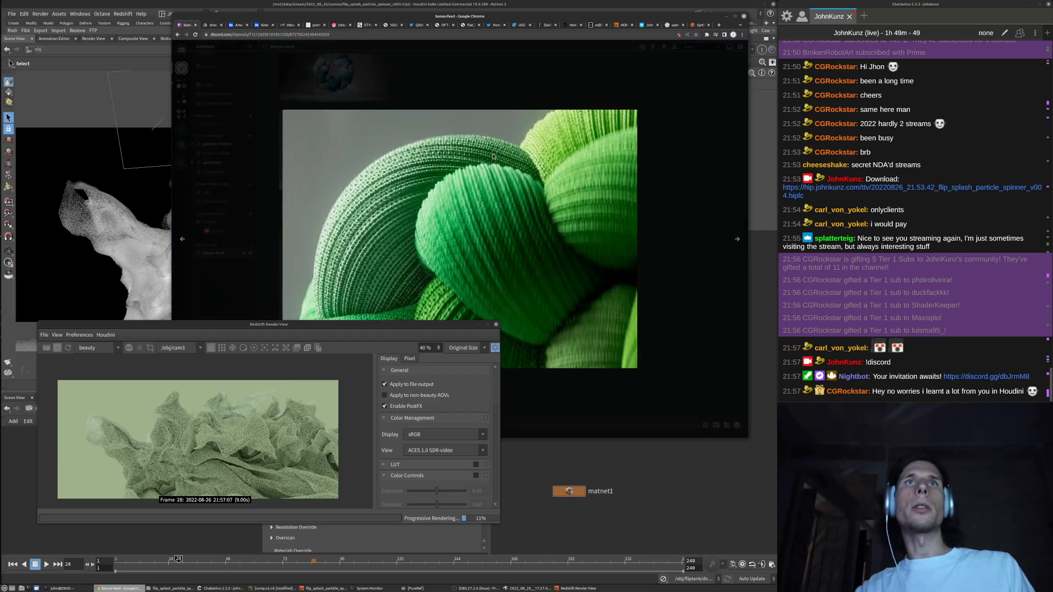
pyautogui.click(700, 105)
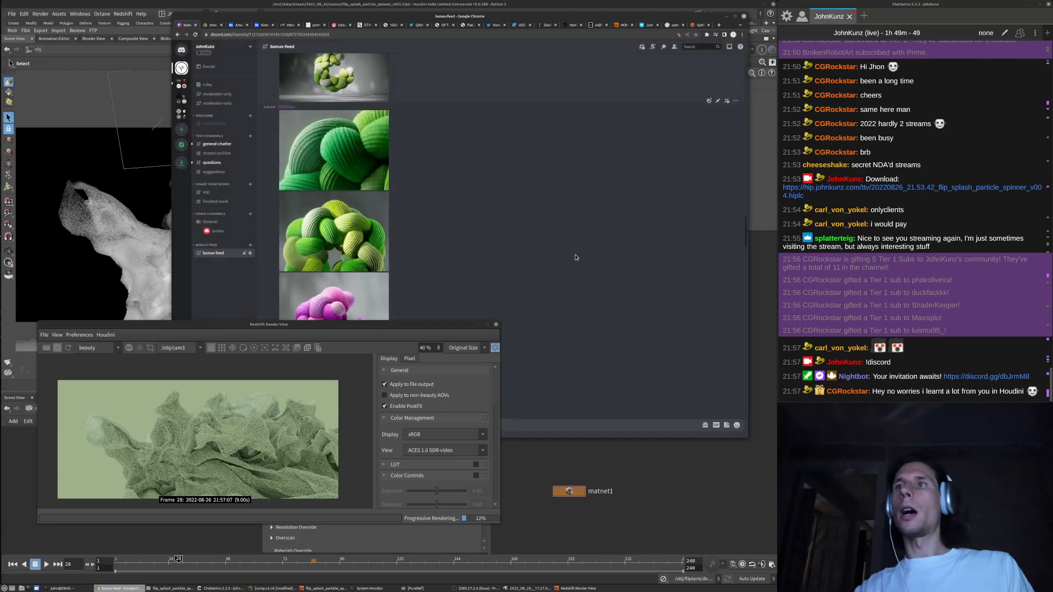
pyautogui.scroll(-2, 331, 157)
pyautogui.scroll(-3, 416, 230)
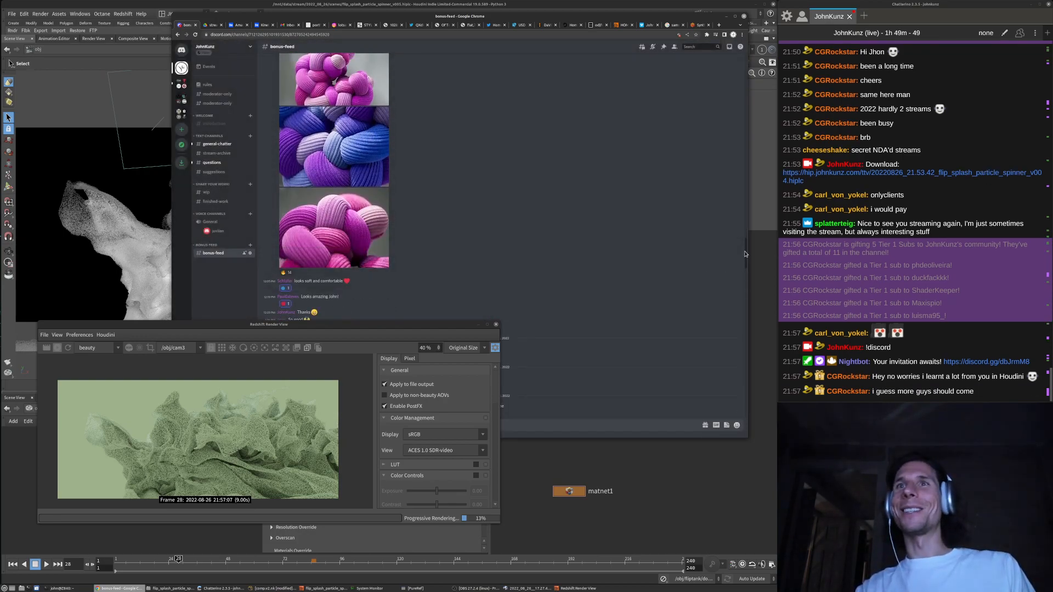
pyautogui.moveTo(746, 254); pyautogui.dragTo(747, 258)
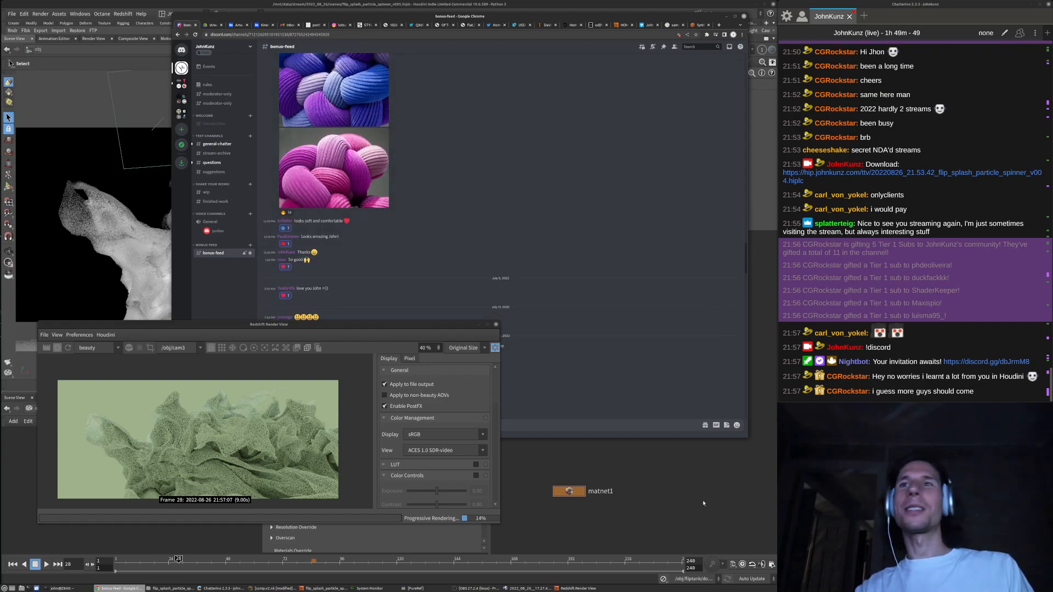
pyautogui.click(703, 502)
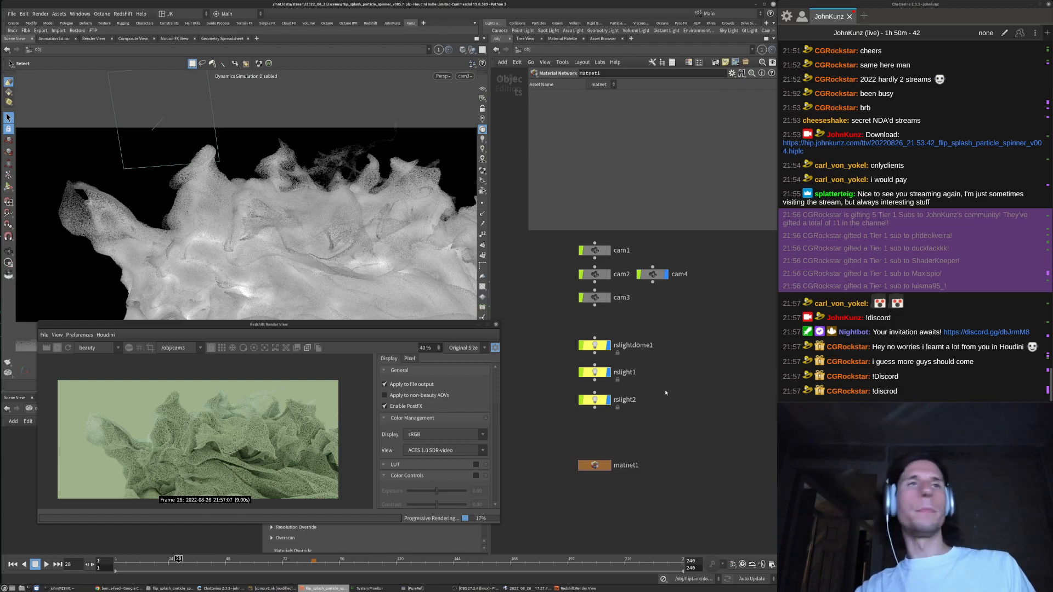
pyautogui.scroll(3, 622, 402)
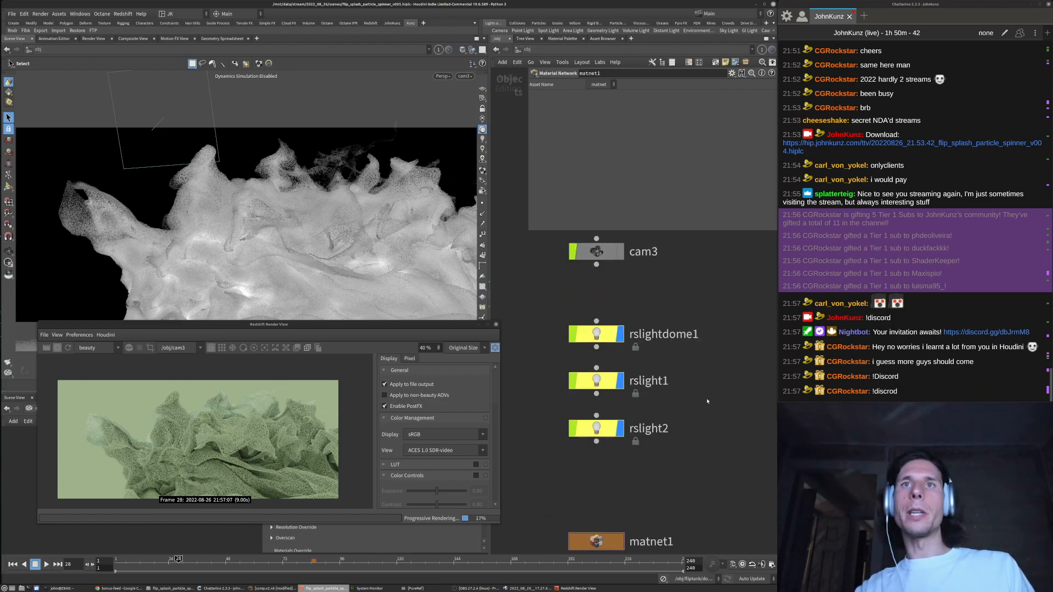
# Open the website link from the chat in Firefox, go to its wiki and look through the Houdini resources page
pyautogui.click(900, 411)
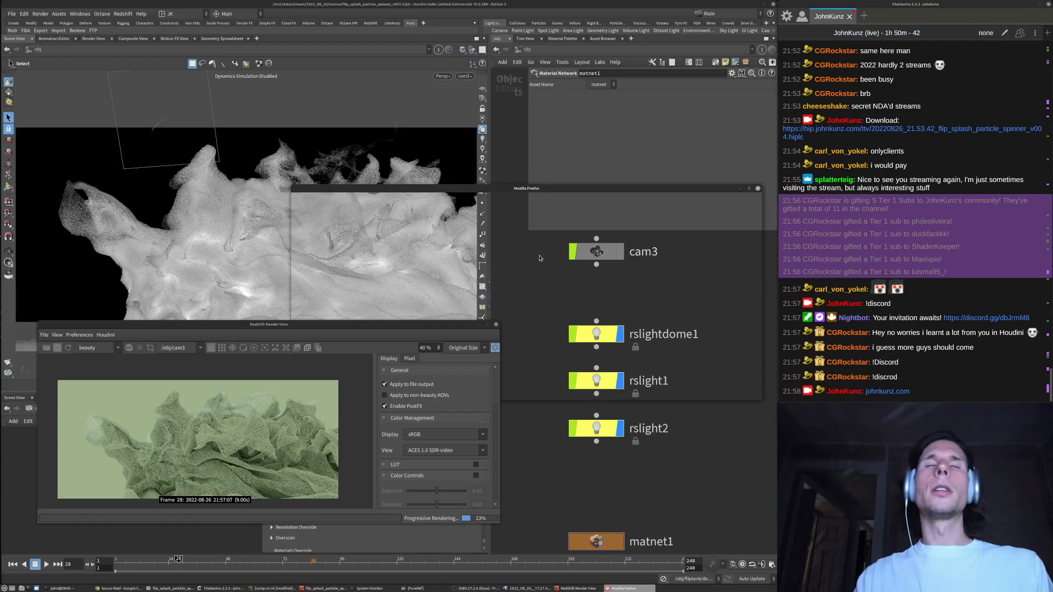
pyautogui.moveTo(413, 120); pyautogui.dragTo(436, 95)
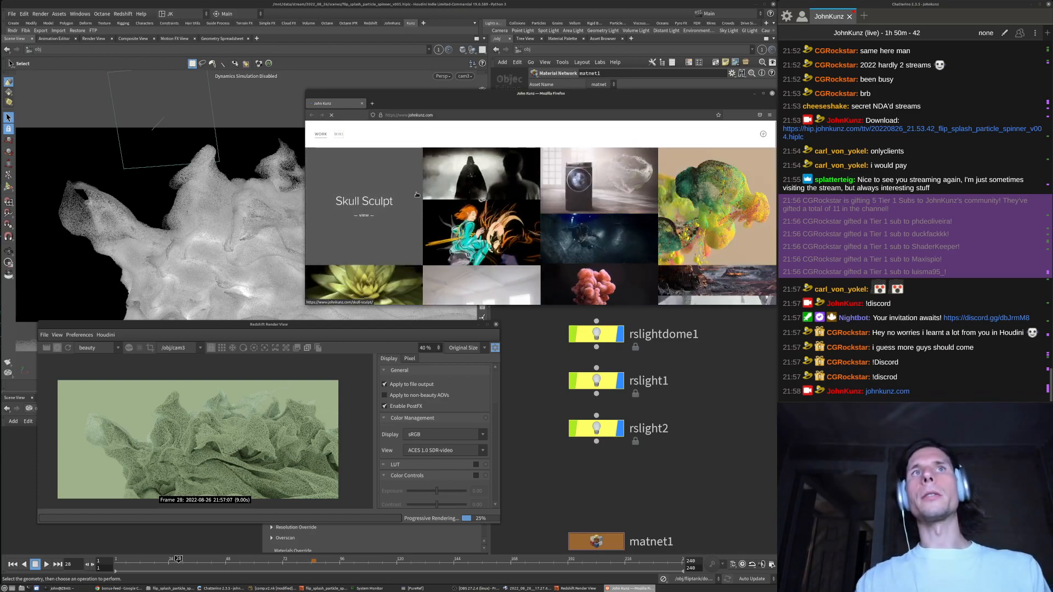
pyautogui.click(339, 134)
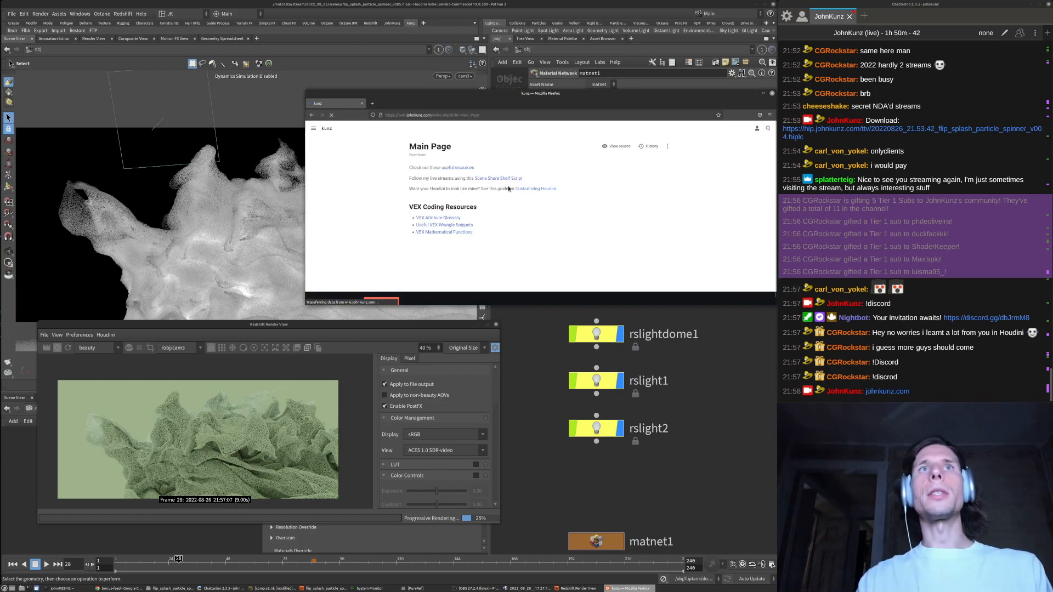
pyautogui.click(460, 168)
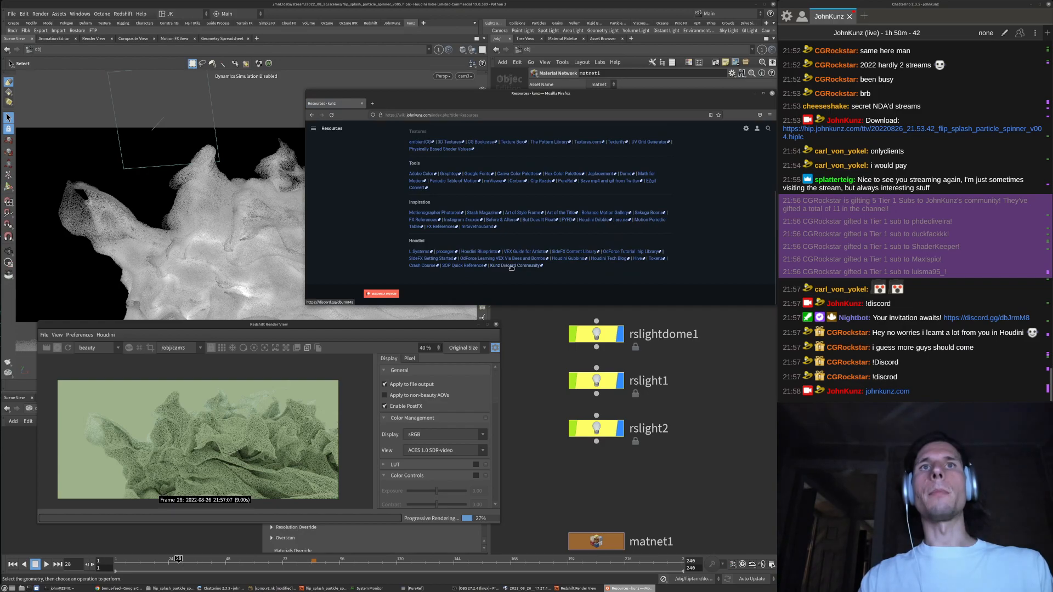
pyautogui.moveTo(553, 267); pyautogui.dragTo(492, 269)
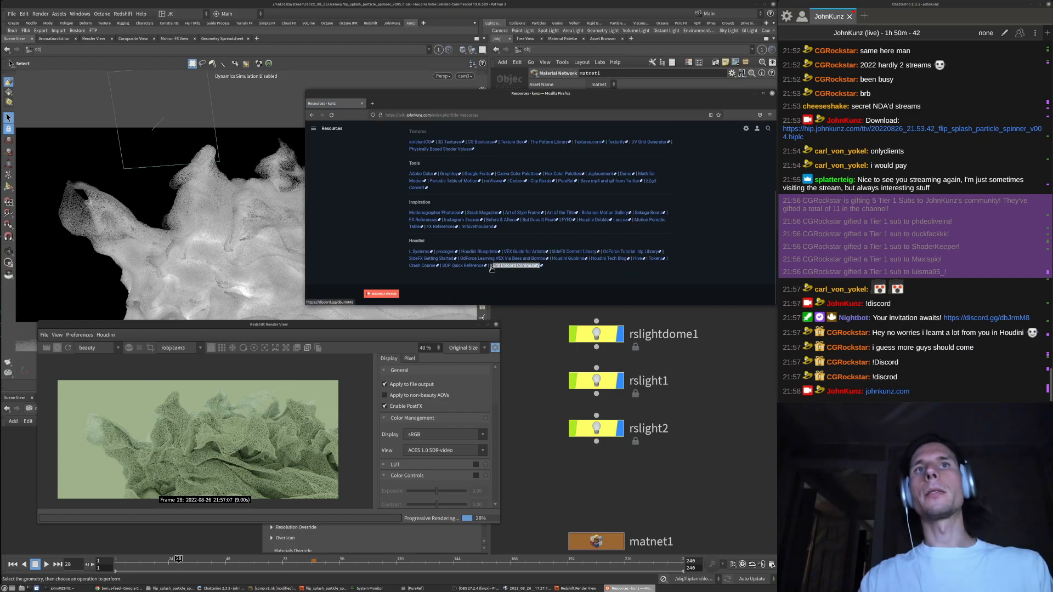
pyautogui.scroll(4, 494, 175)
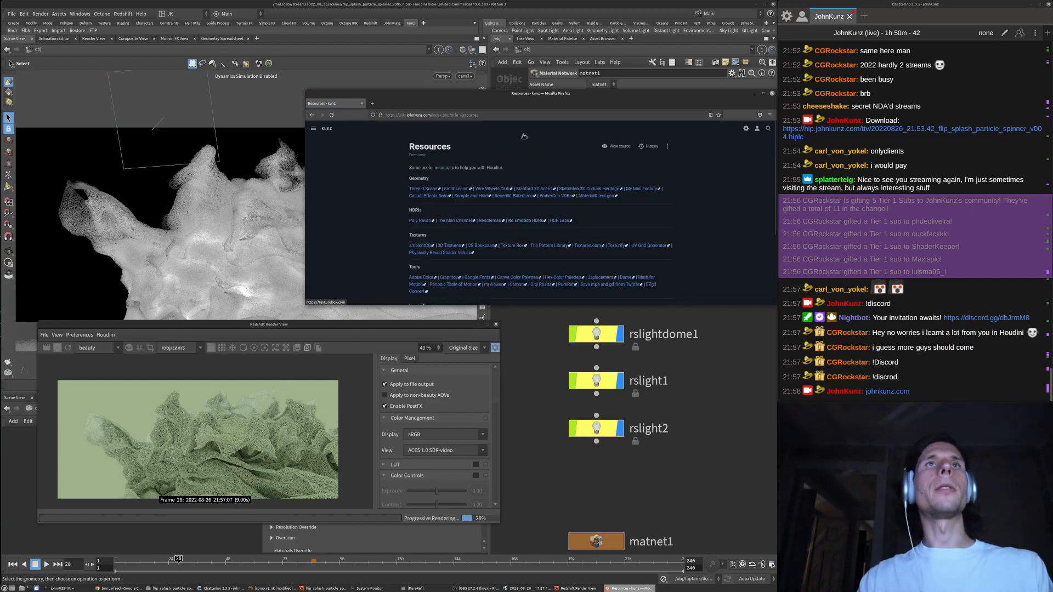
# Load the website's /live page and reposition and resize the browser window to show the stream
pyautogui.click(497, 117)
pyautogui.write('john')
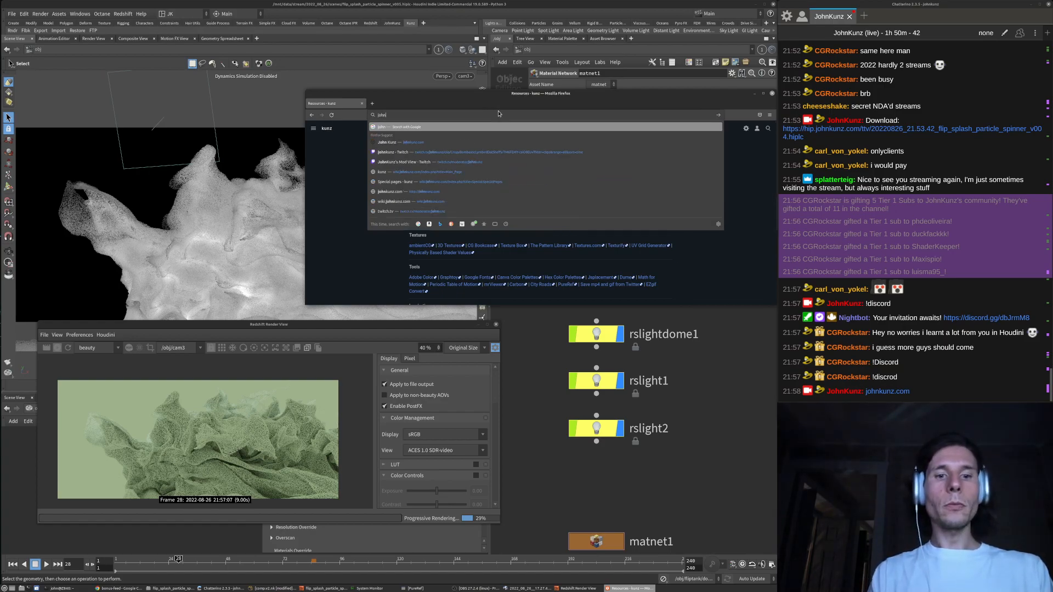
pyautogui.write('kunz')
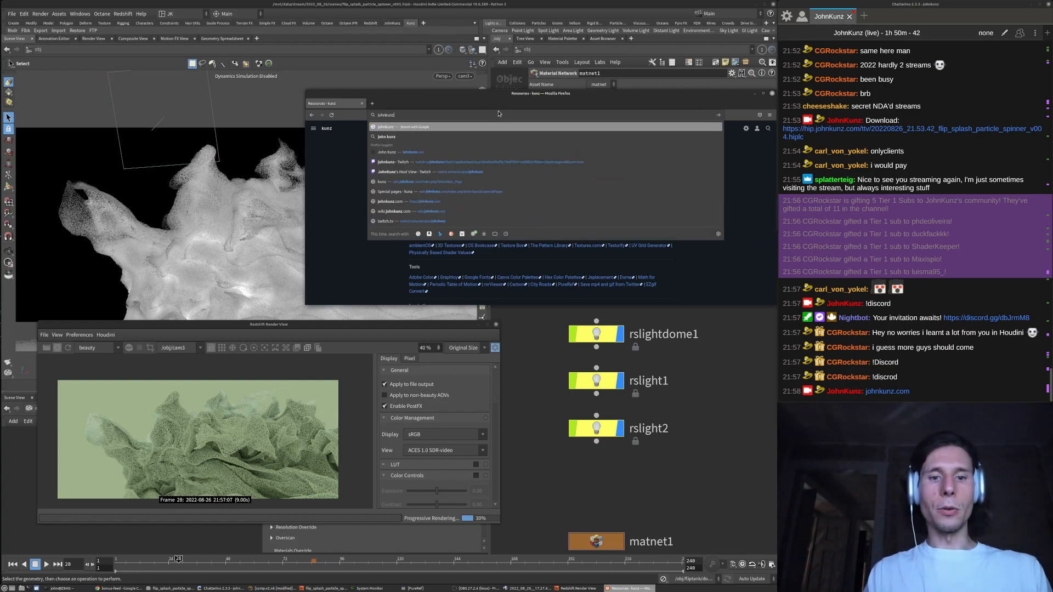
pyautogui.write('.com/live')
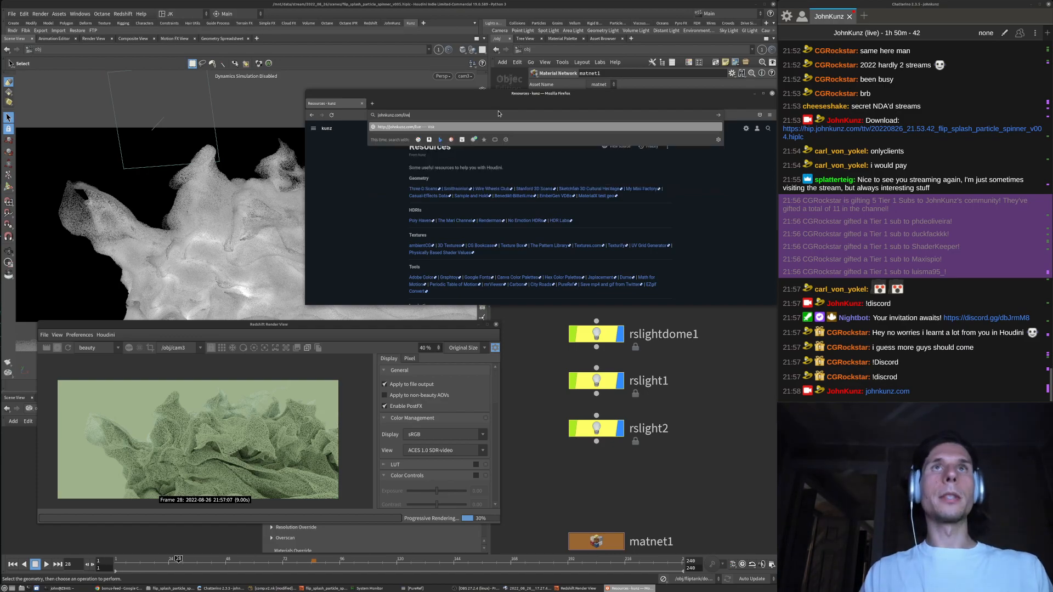
pyautogui.press('Return')
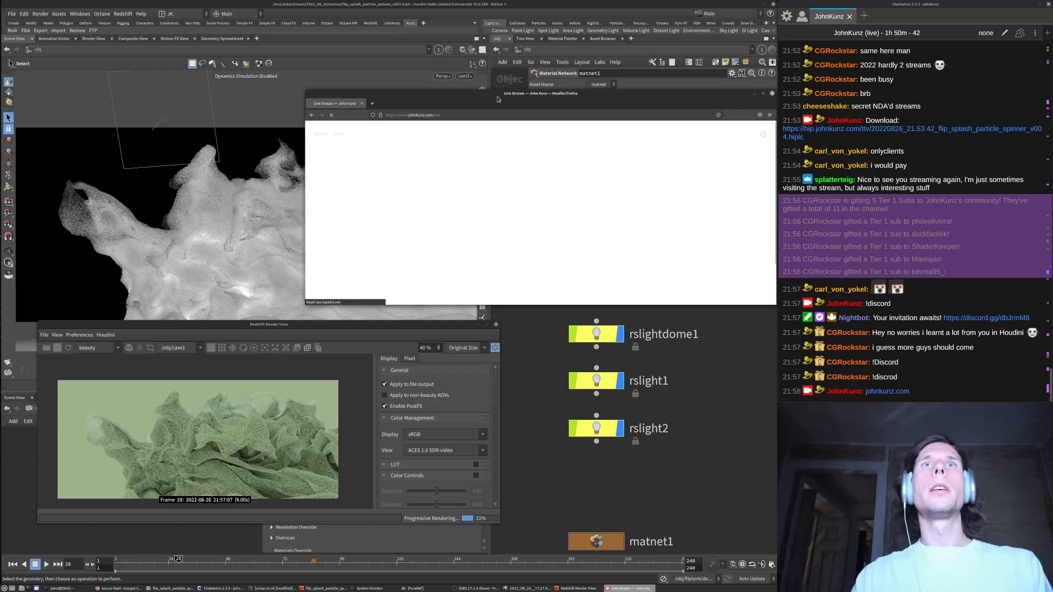
pyautogui.moveTo(769, 284); pyautogui.dragTo(772, 361)
pyautogui.moveTo(529, 84); pyautogui.dragTo(529, 52)
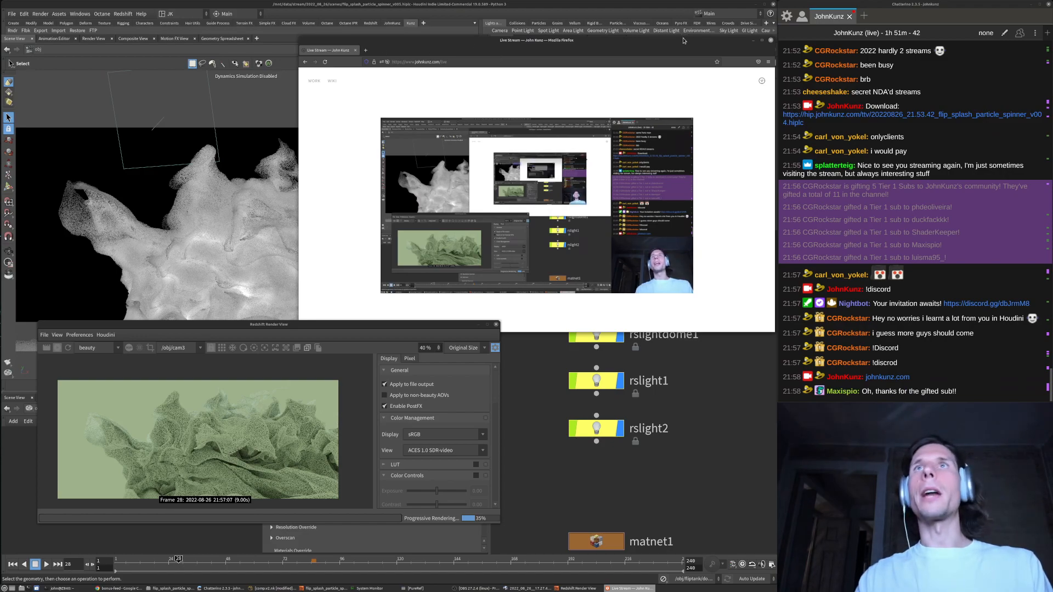
# Close the browser's live stream page and return to the lights in Houdini's object network
pyautogui.moveTo(684, 40); pyautogui.dragTo(605, 50)
pyautogui.hotkey('ctrl', 'w')
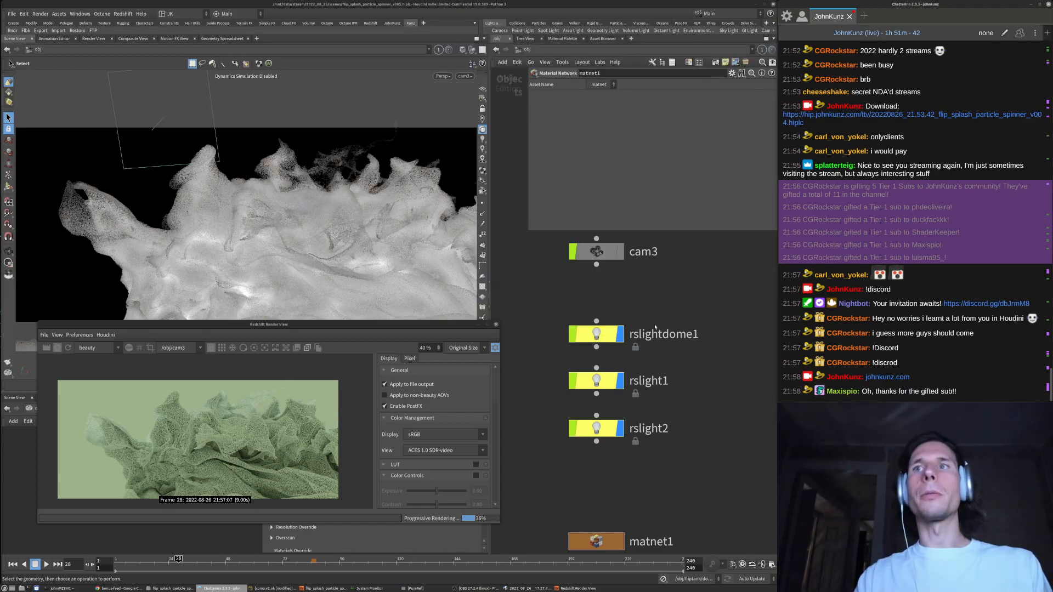
pyautogui.scroll(-4, 655, 327)
pyautogui.scroll(-2, 723, 329)
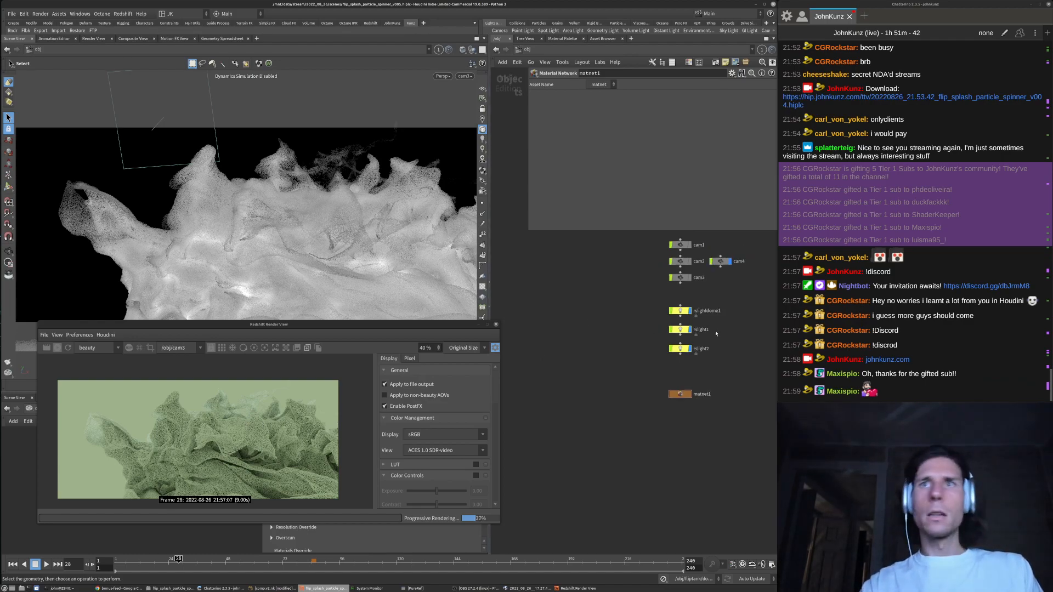
# Set the red and blue components of rslightdome1's colour to 1 for a neutral white light
pyautogui.scroll(3, 716, 333)
pyautogui.click(659, 292)
pyautogui.doubleClick(644, 172)
pyautogui.write('1')
pyautogui.press('Tab')
pyautogui.press('Tab')
pyautogui.write('1')
pyautogui.press('Return')
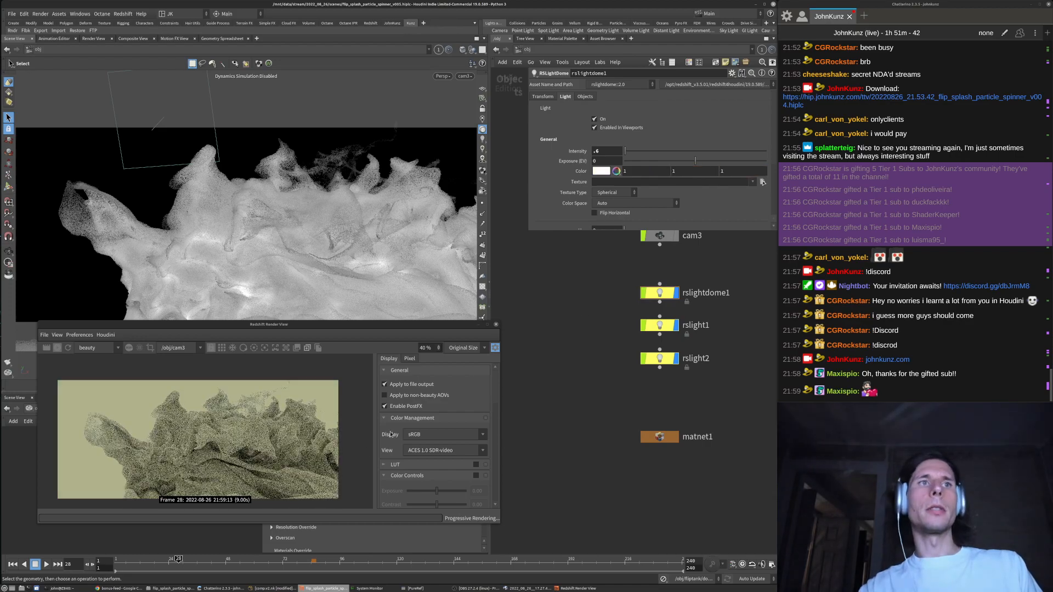
# Turn off the area lights rslight1 and rslight2
pyautogui.click(659, 325)
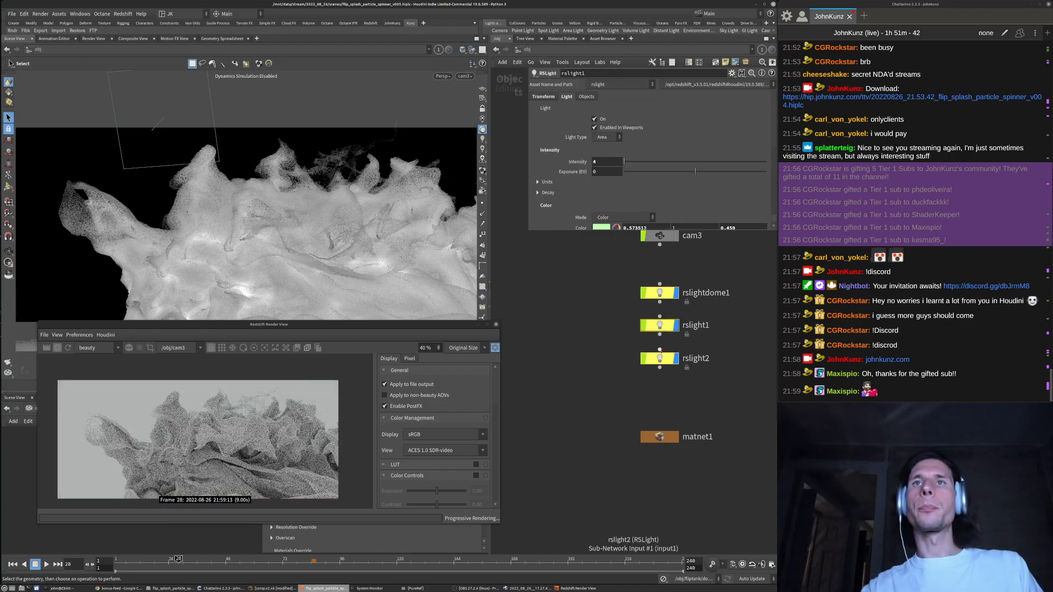
pyautogui.click(660, 358)
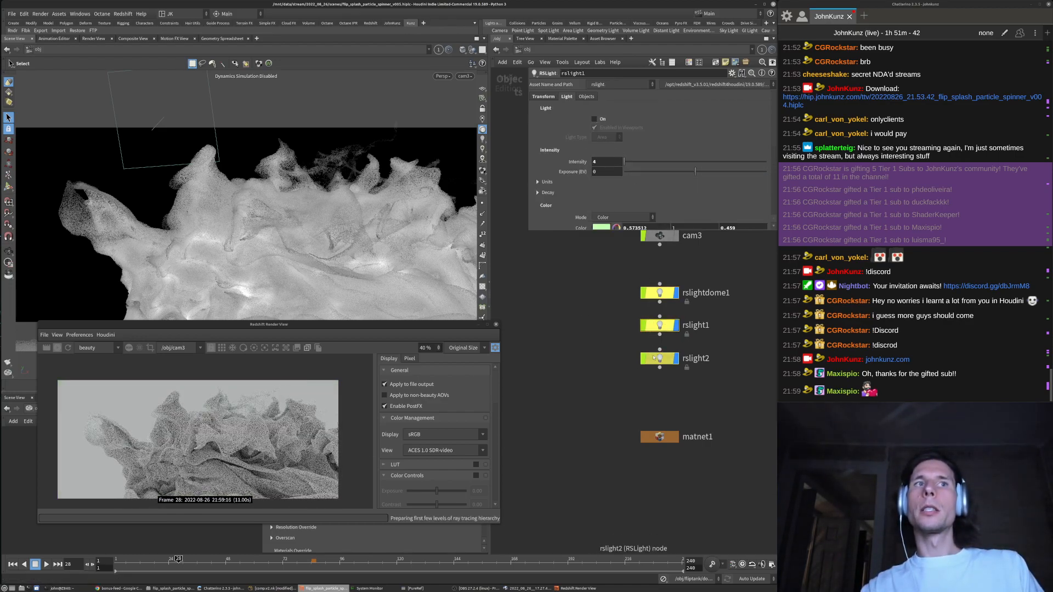
pyautogui.click(604, 120)
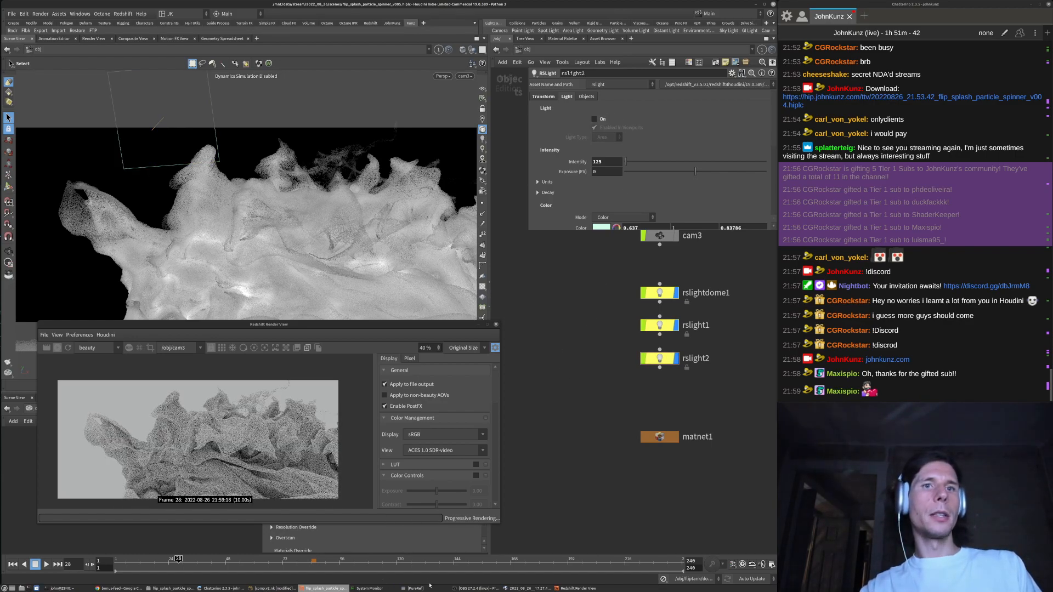
# Switch to the PureRef board and examine the colours and particle detail of the splash reference images
pyautogui.click(429, 587)
pyautogui.scroll(-5, 394, 205)
pyautogui.scroll(1, 468, 297)
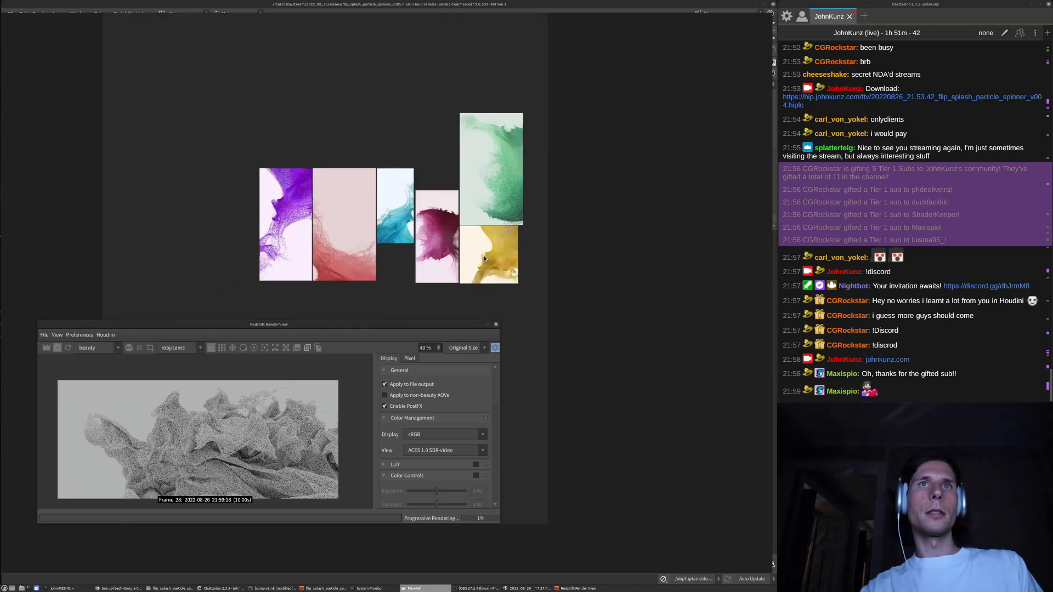
pyautogui.scroll(10, 513, 232)
pyautogui.moveTo(531, 361); pyautogui.dragTo(571, 239, button='middle')
pyautogui.scroll(-3, 570, 239)
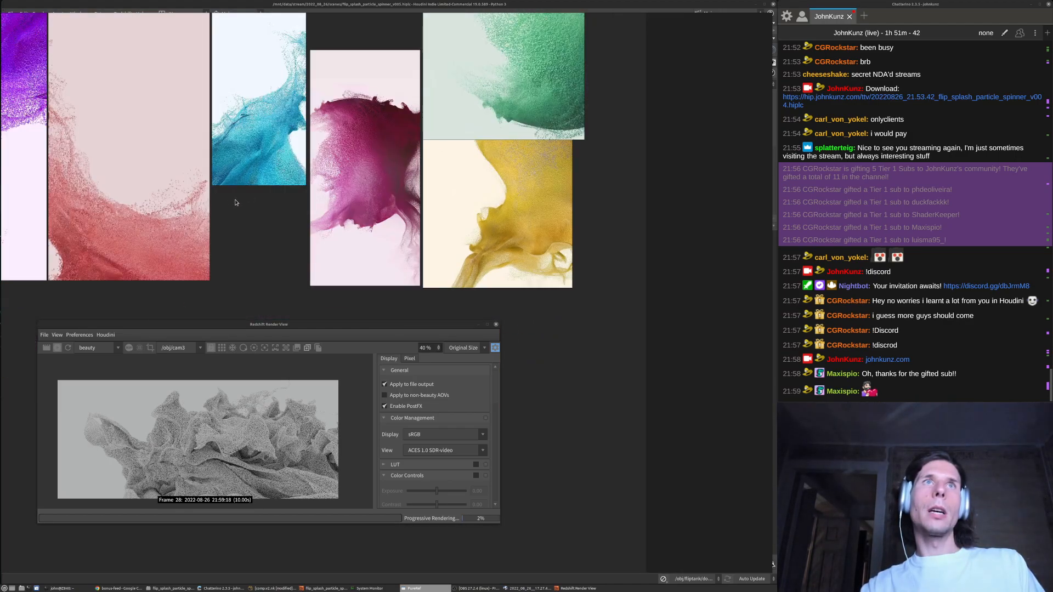
pyautogui.scroll(5, 514, 248)
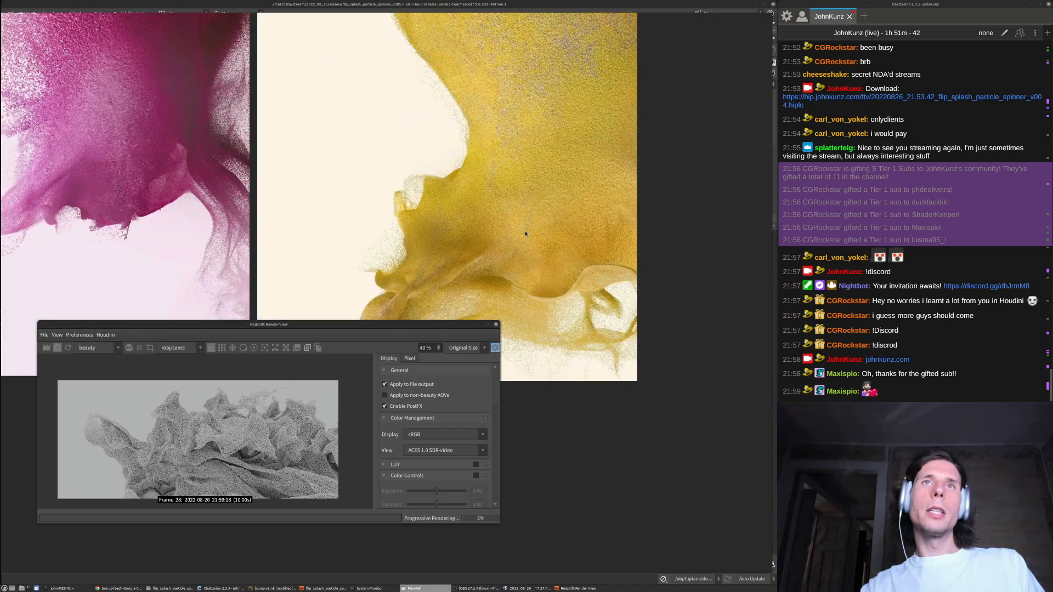
pyautogui.scroll(-5, 526, 234)
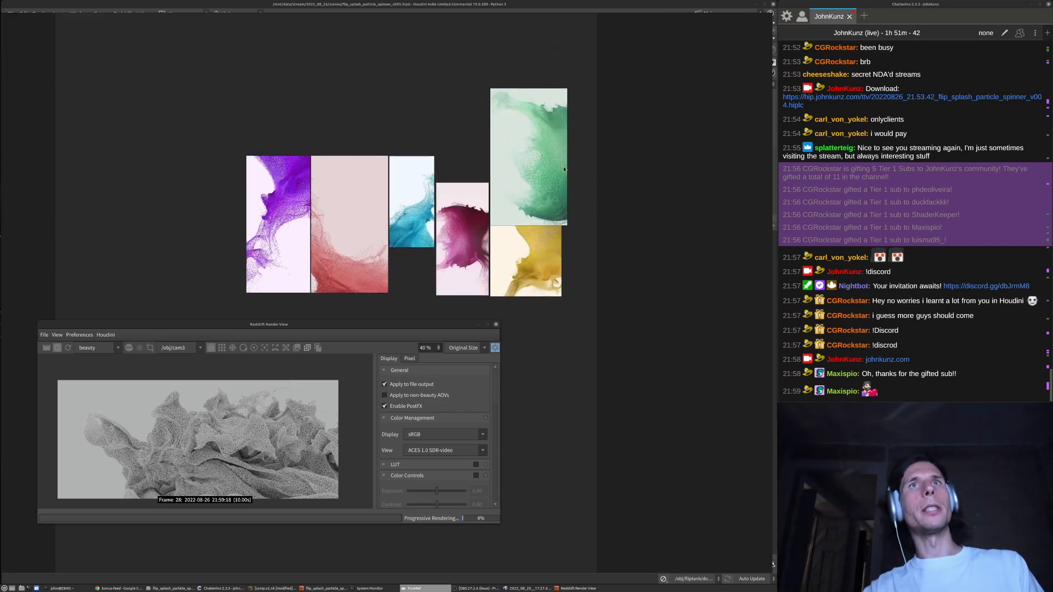
pyautogui.scroll(3, 541, 185)
pyautogui.scroll(-3, 531, 181)
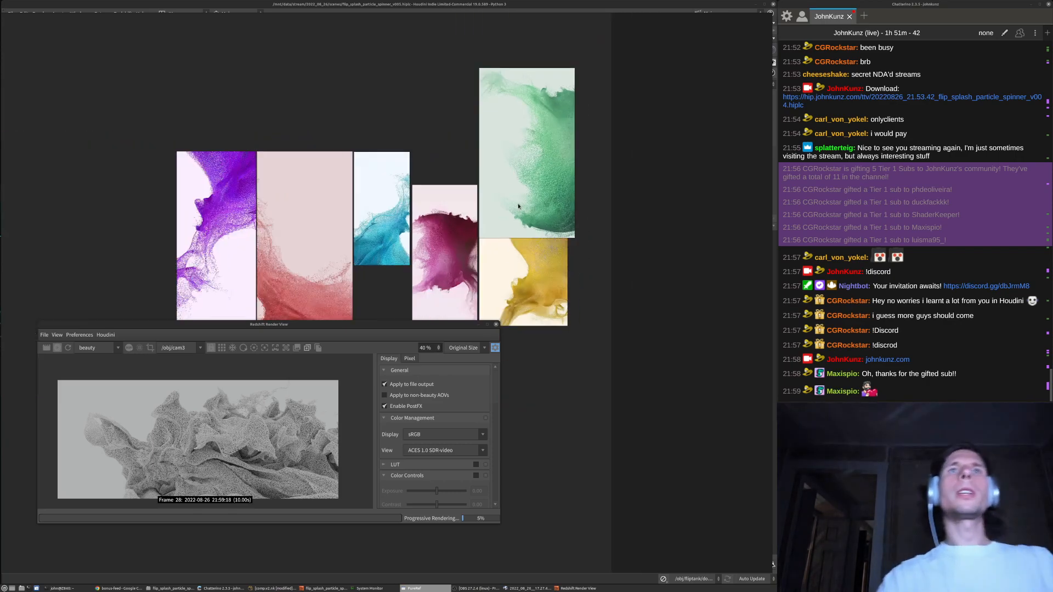
pyautogui.scroll(-1, 528, 264)
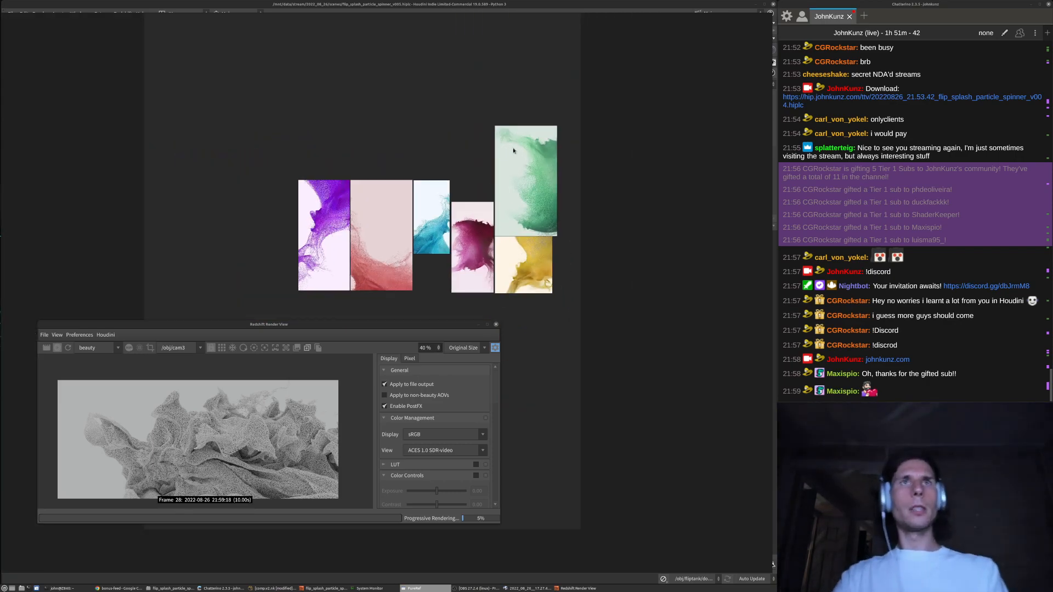
# Arrange the purple, green and red references side by side in that order, apart from the other images
pyautogui.moveTo(395, 241); pyautogui.dragTo(365, 82)
pyautogui.moveTo(541, 169); pyautogui.dragTo(305, 65)
pyautogui.moveTo(326, 229); pyautogui.dragTo(381, 249)
pyautogui.moveTo(527, 274)
pyautogui.mouseDown()
pyautogui.moveTo(413, 103)
pyautogui.moveTo(533, 278)
pyautogui.mouseUp()
pyautogui.moveTo(435, 240); pyautogui.dragTo(413, 103)
pyautogui.moveTo(437, 70); pyautogui.dragTo(472, 145, button='right')
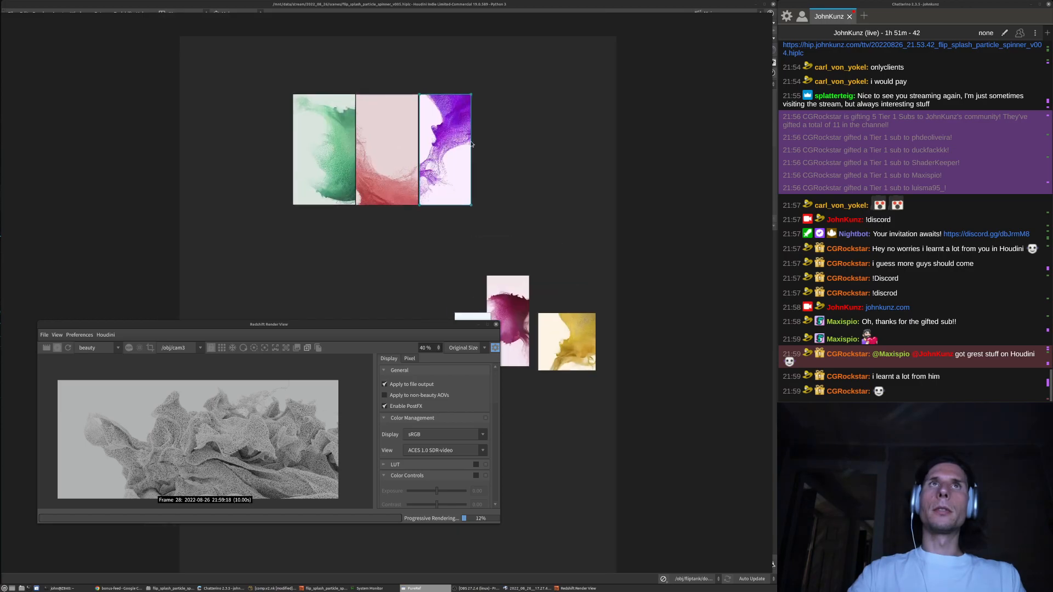
pyautogui.scroll(5, 496, 181)
pyautogui.scroll(-4, 453, 192)
pyautogui.moveTo(453, 192); pyautogui.dragTo(214, 187)
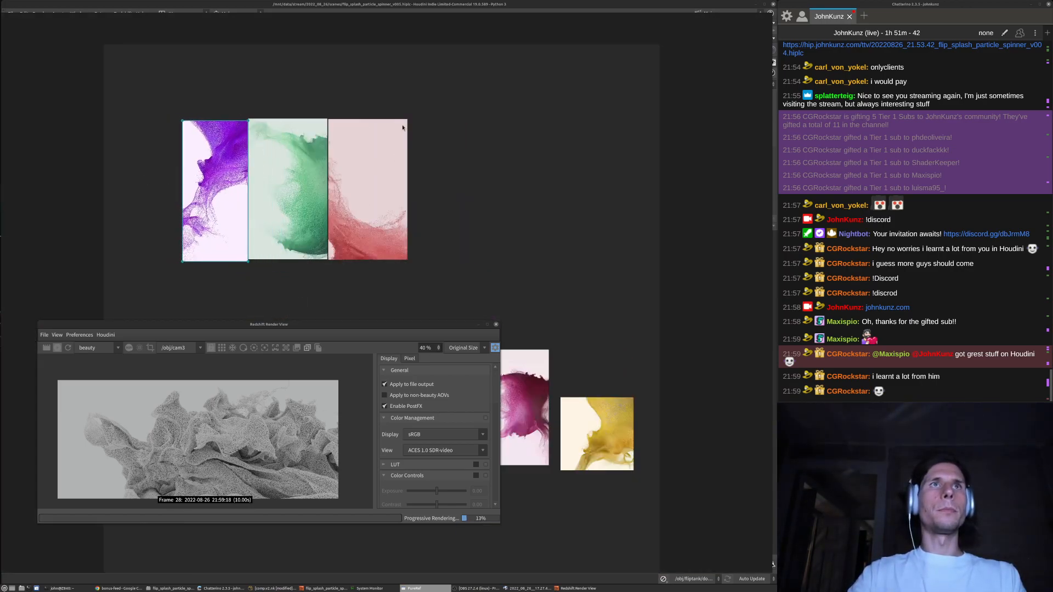
pyautogui.scroll(4, 396, 153)
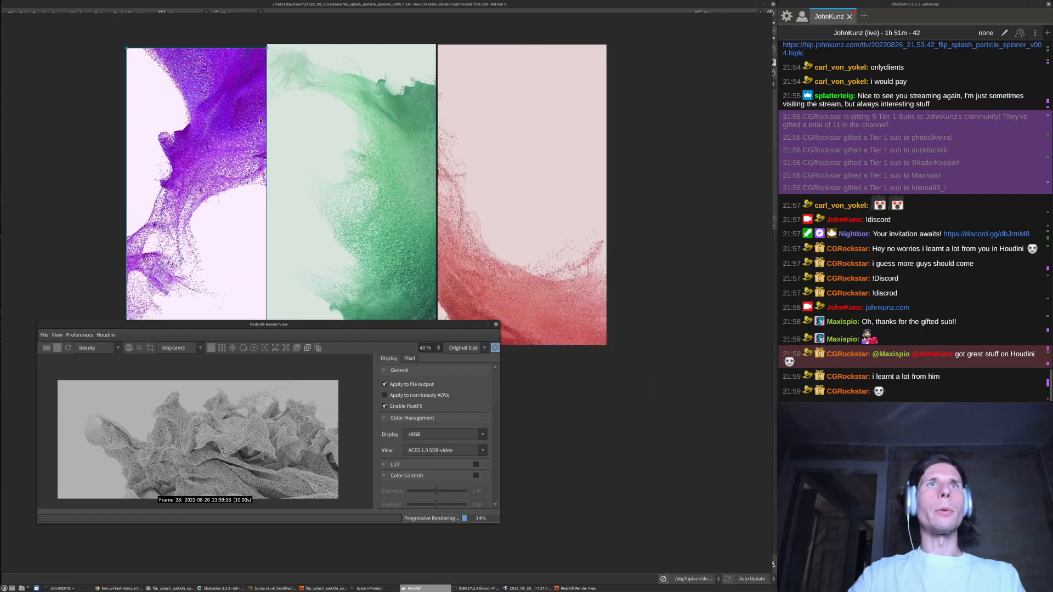
# Return to Houdini, select rslightdome1 and enlarge the parameter area to show more of its light settings
pyautogui.click(616, 4)
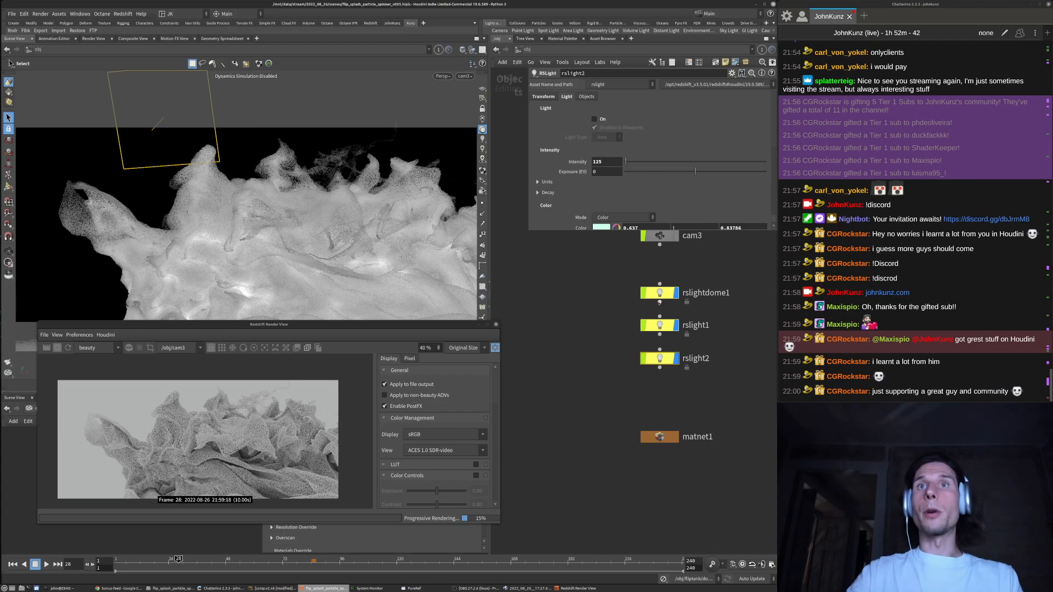
pyautogui.click(662, 295)
pyautogui.moveTo(604, 330); pyautogui.dragTo(584, 391, button='middle')
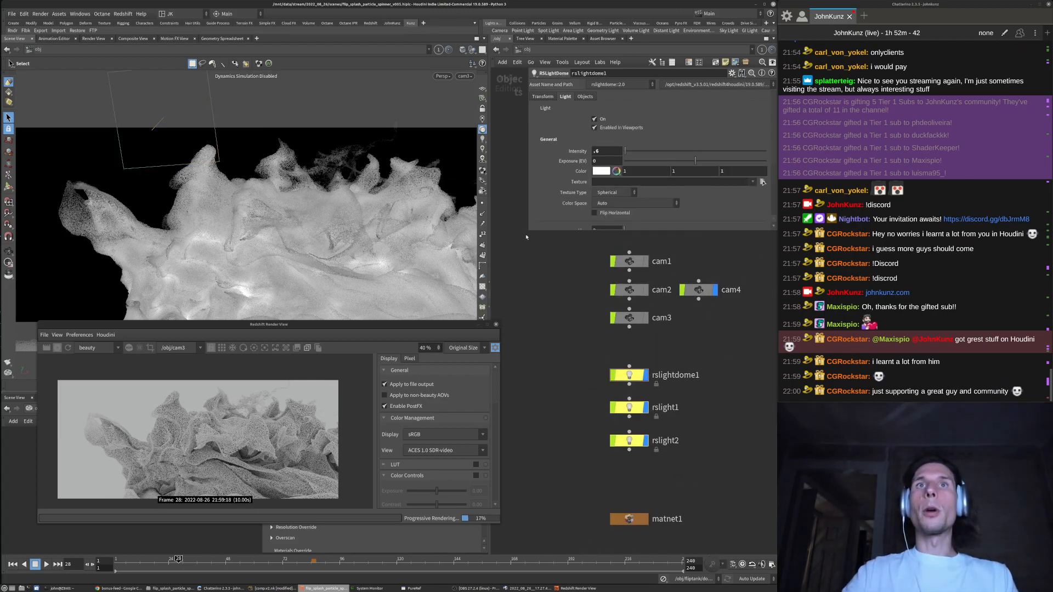
pyautogui.moveTo(528, 235); pyautogui.dragTo(539, 325)
# Tint rslightdome1 a pale pinkish purple with colour values 0.95206, 0.812 and 1
pyautogui.click(612, 171)
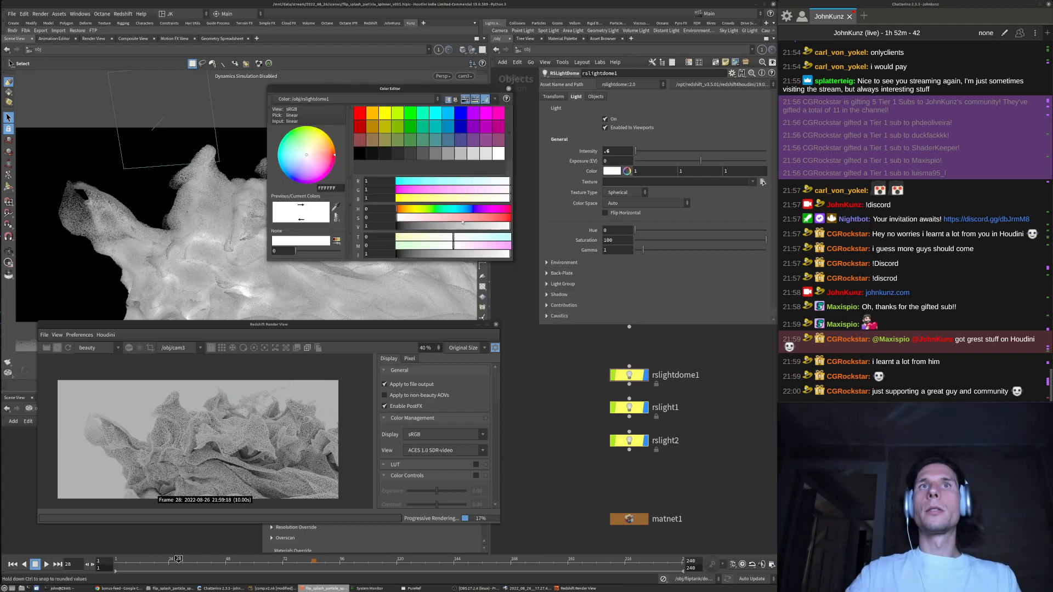
pyautogui.click(490, 207)
pyautogui.click(481, 218)
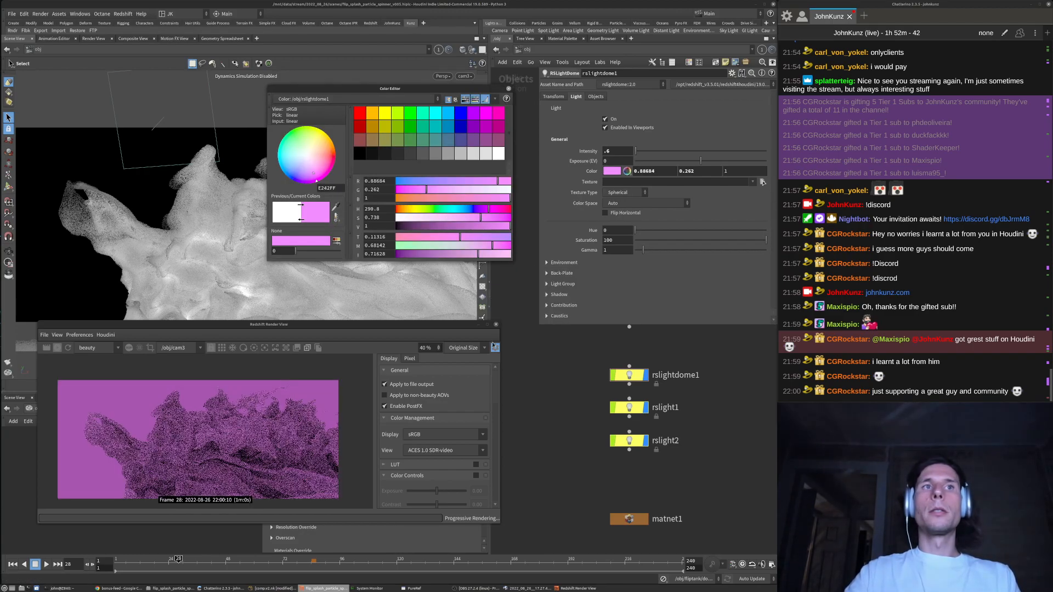
pyautogui.click(430, 218)
pyautogui.click(500, 210)
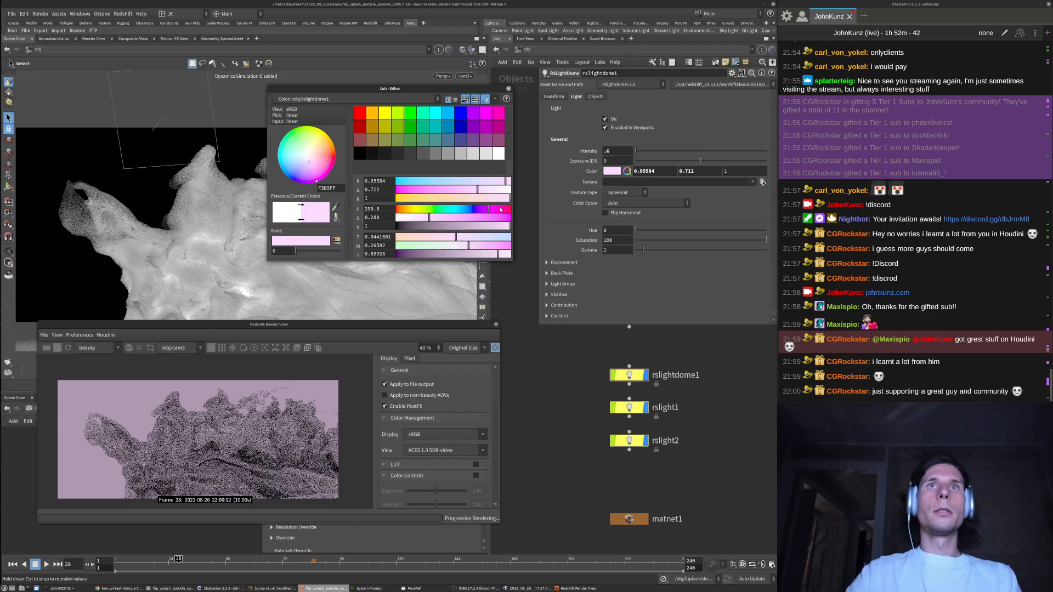
pyautogui.click(455, 218)
pyautogui.click(478, 210)
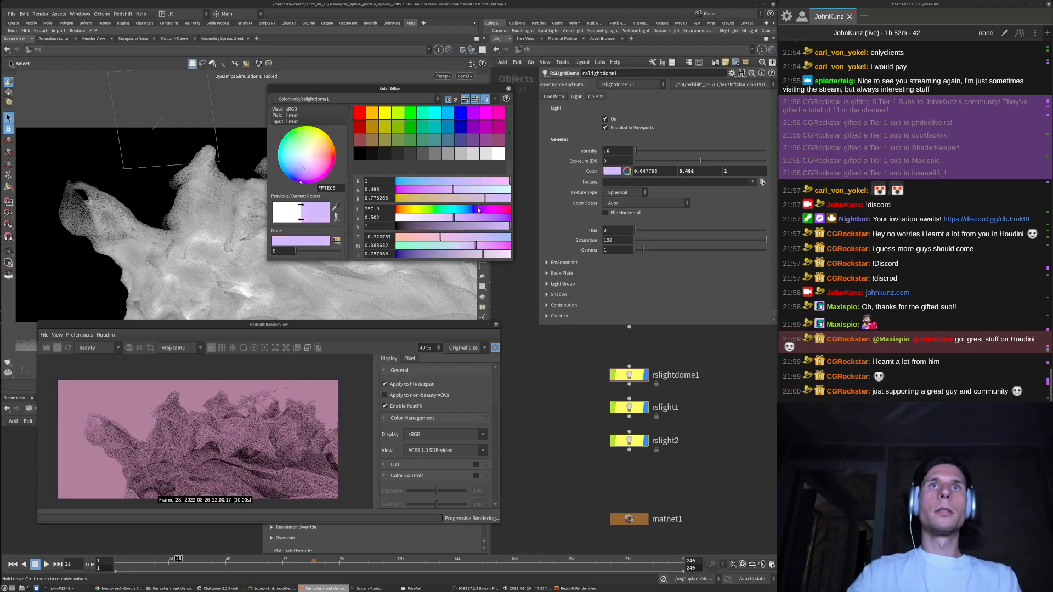
pyautogui.click(487, 210)
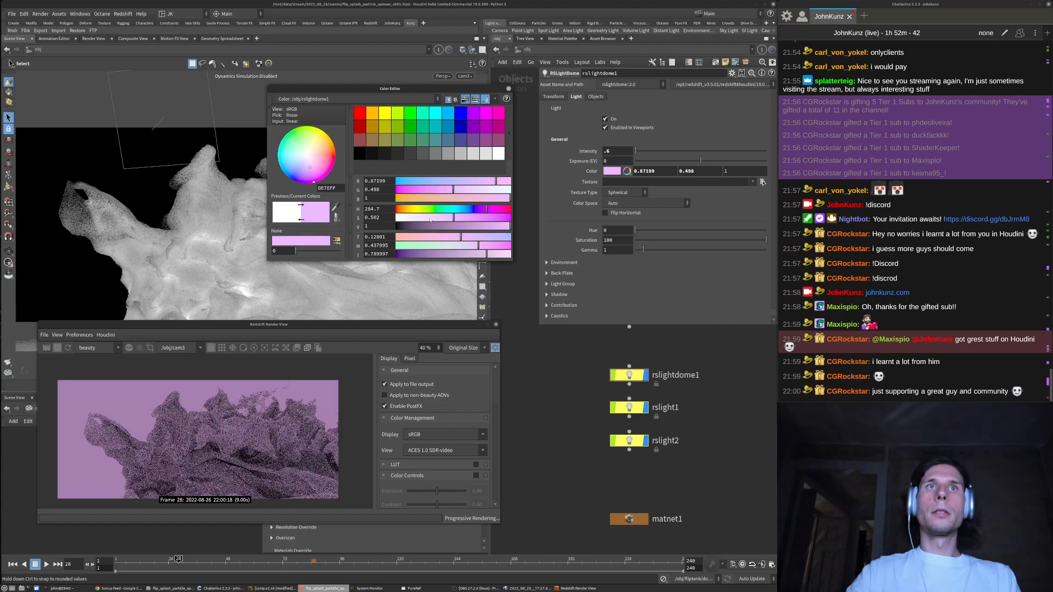
pyautogui.click(430, 219)
pyautogui.click(417, 218)
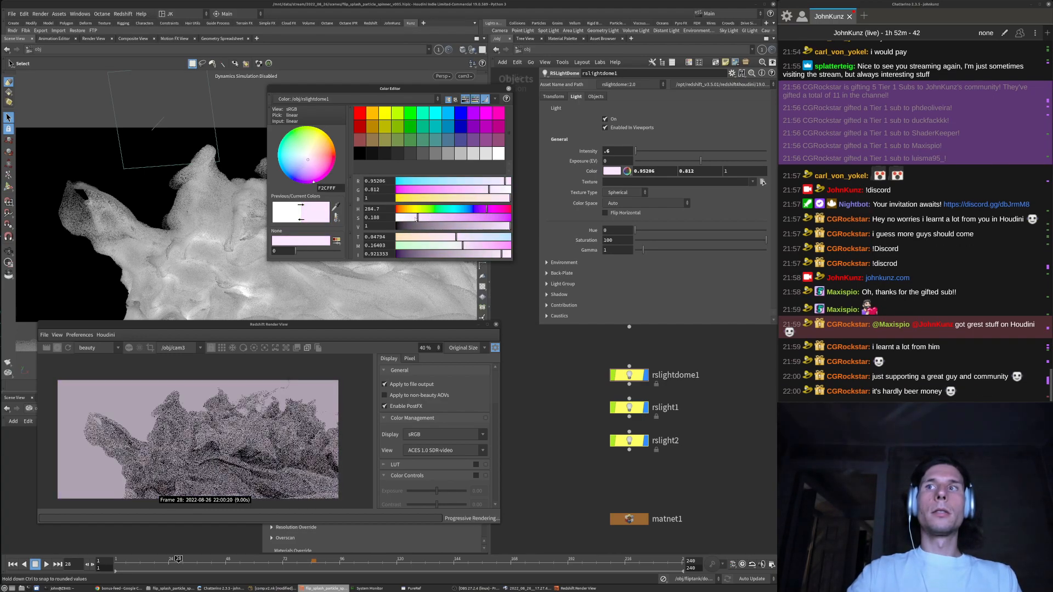
pyautogui.click(509, 88)
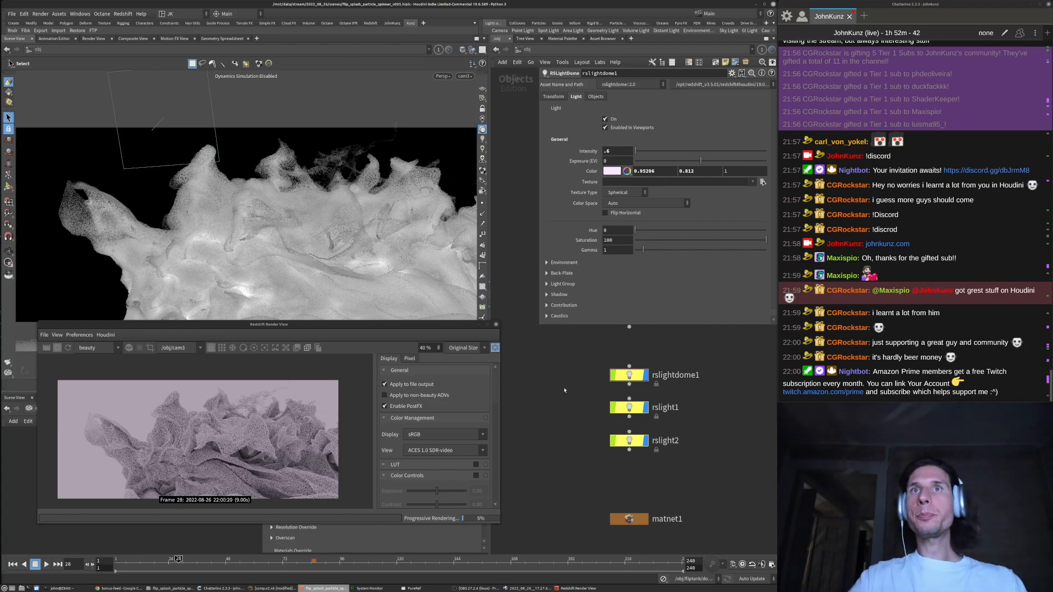
# Turn rslight1 back on and change its colour to pale lilac, 0.87972, 0.752 and 1
pyautogui.moveTo(582, 392); pyautogui.dragTo(587, 386, button='middle')
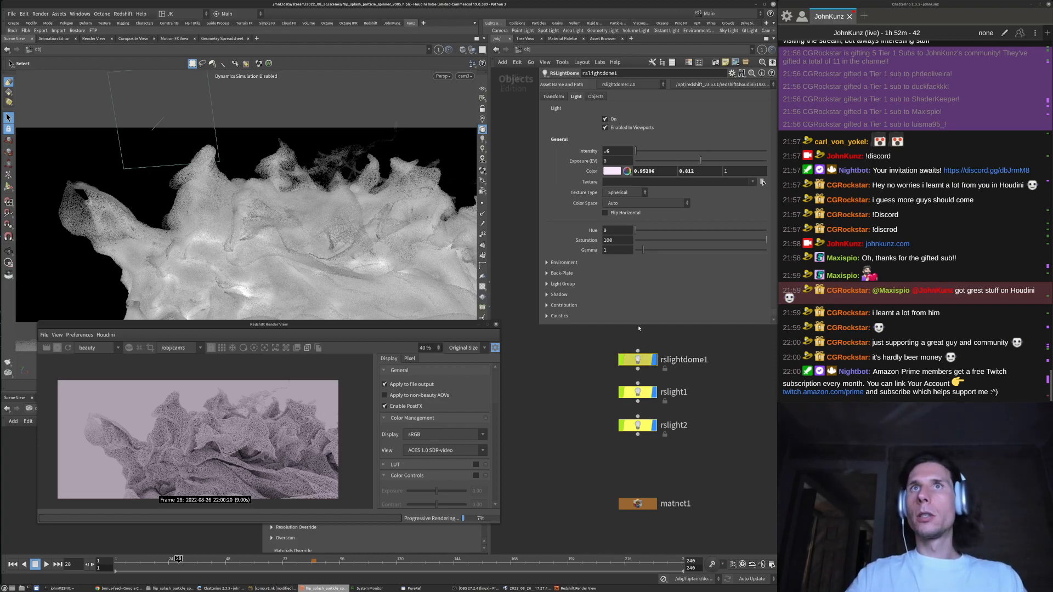
pyautogui.click(638, 392)
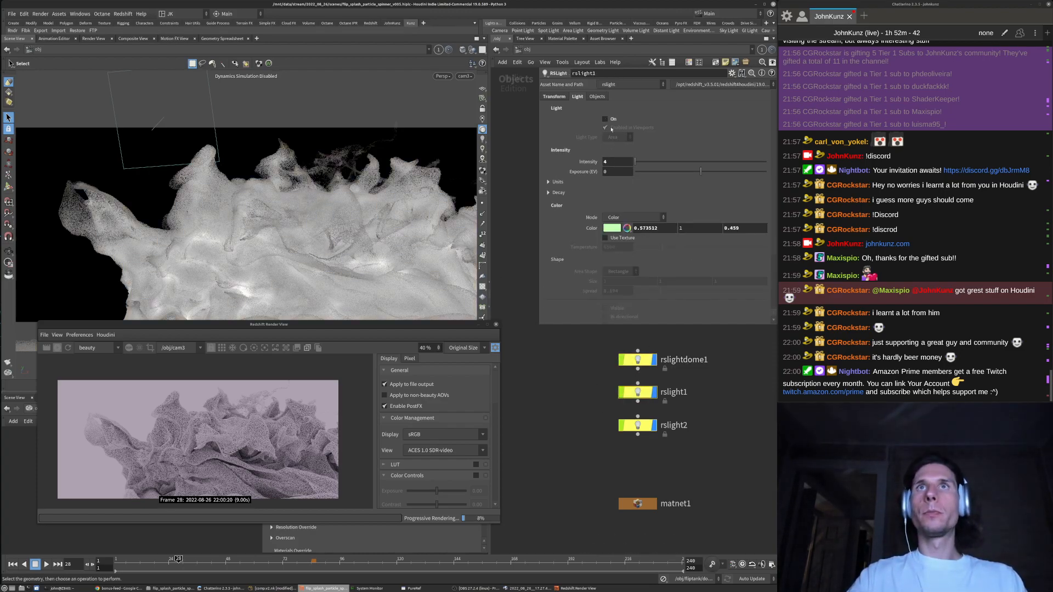
pyautogui.click(611, 228)
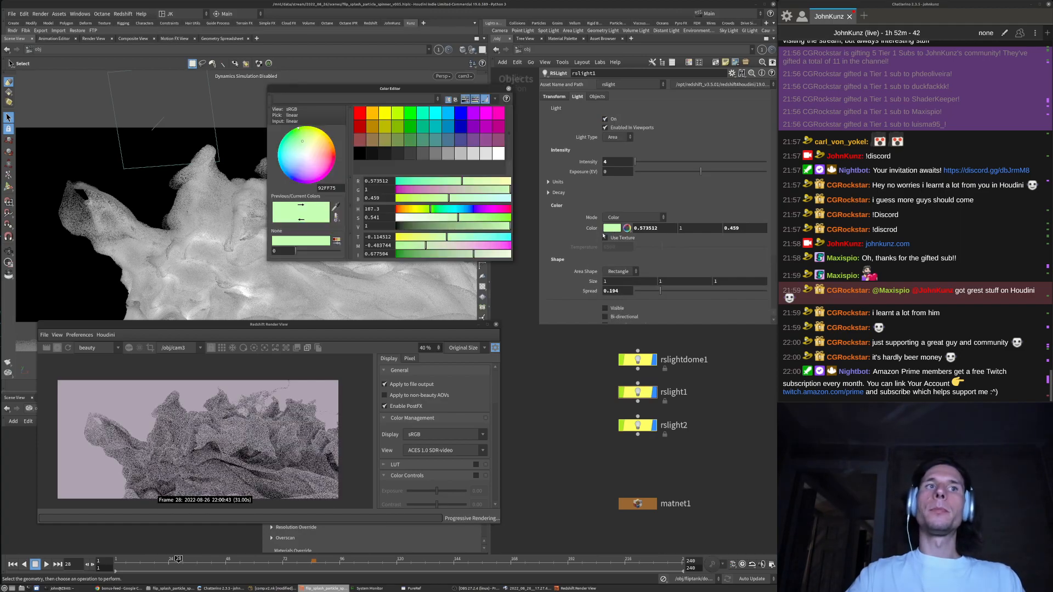
pyautogui.click(483, 209)
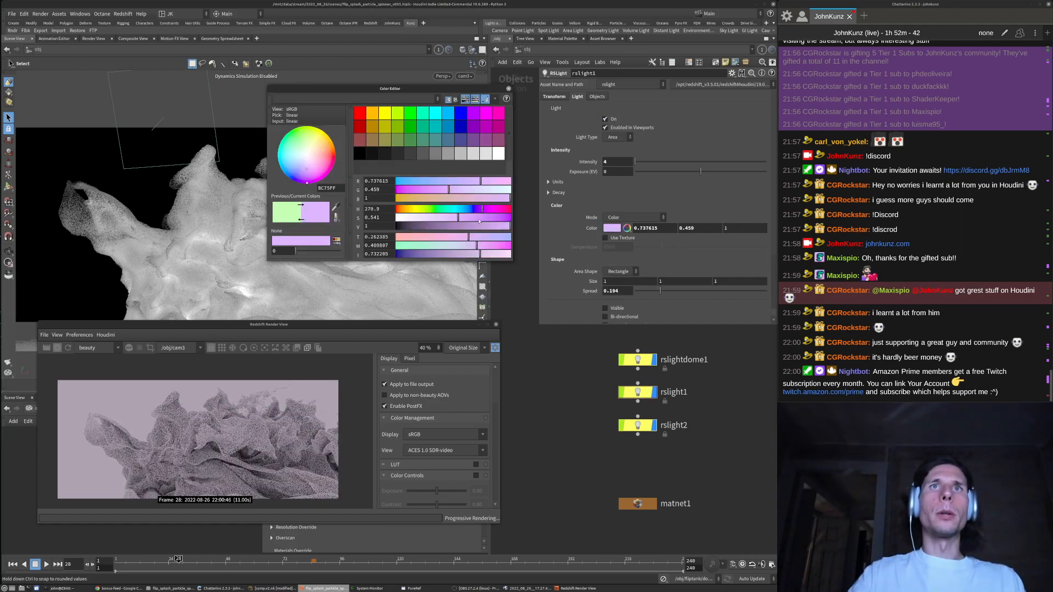
pyautogui.moveTo(433, 218); pyautogui.dragTo(425, 218)
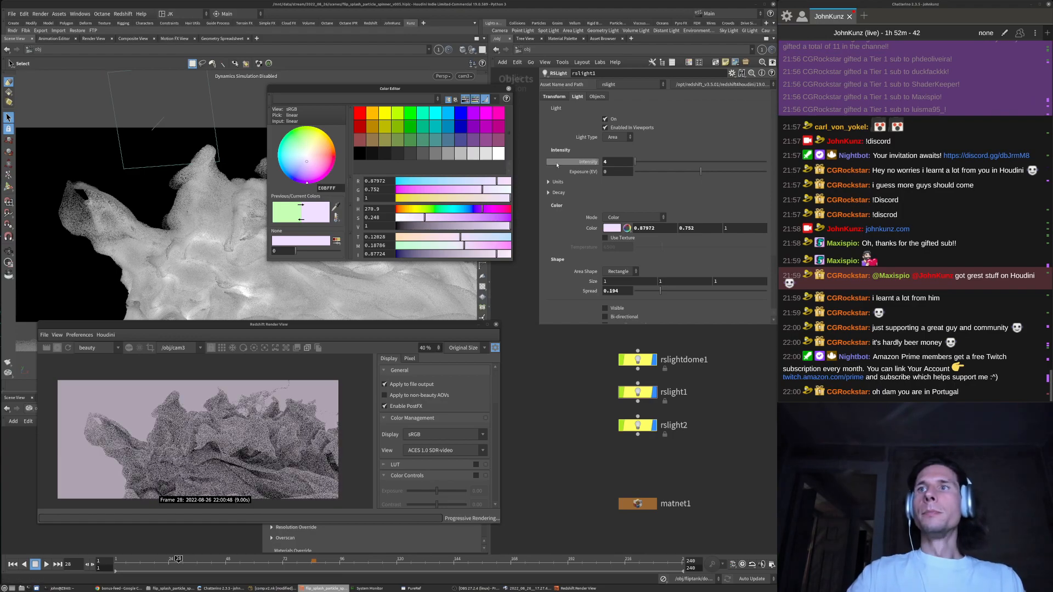
pyautogui.click(508, 88)
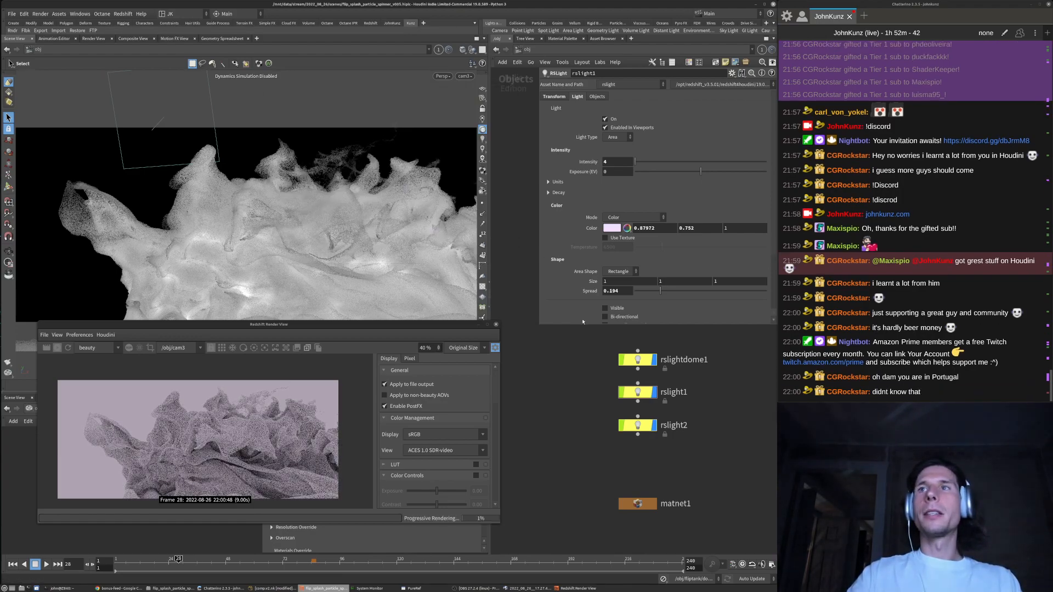
# Lock the viewport to the camera or light and look through rslight1
pyautogui.moveTo(720, 425); pyautogui.dragTo(730, 410, button='middle')
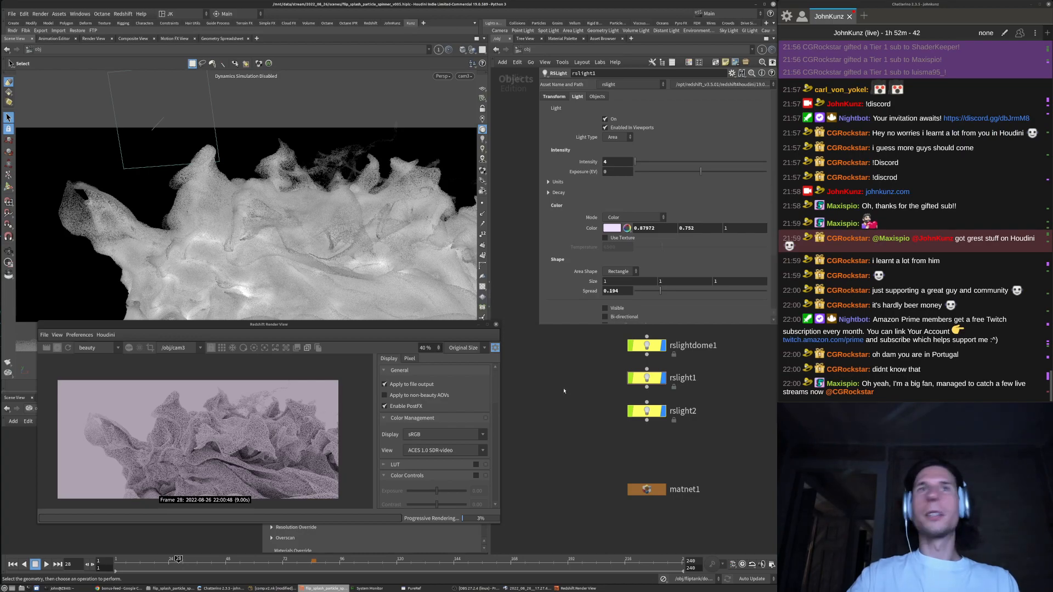
pyautogui.click(482, 109)
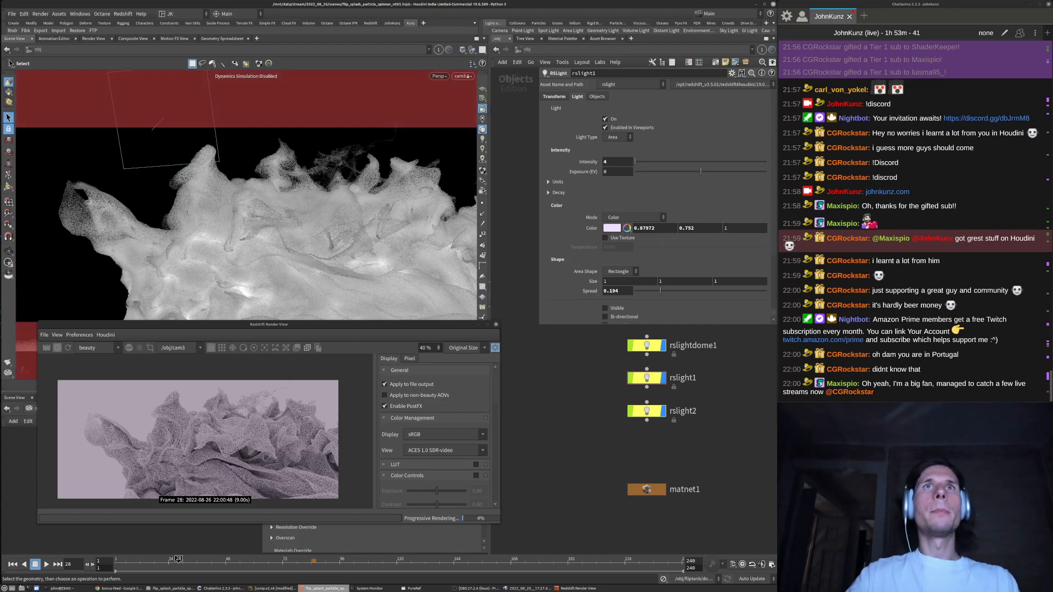
pyautogui.click(462, 78)
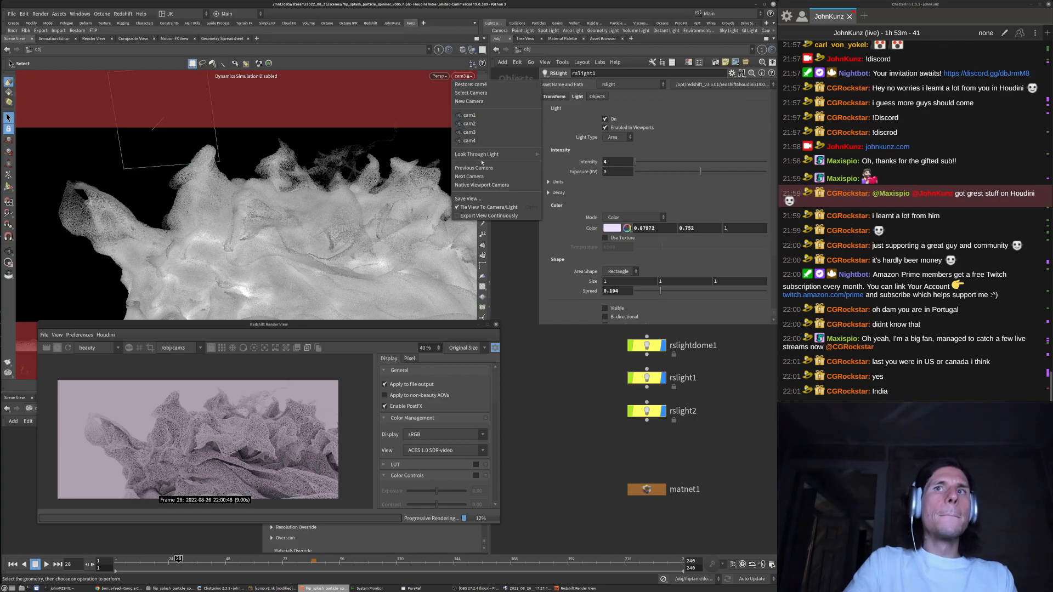
pyautogui.moveTo(482, 157)
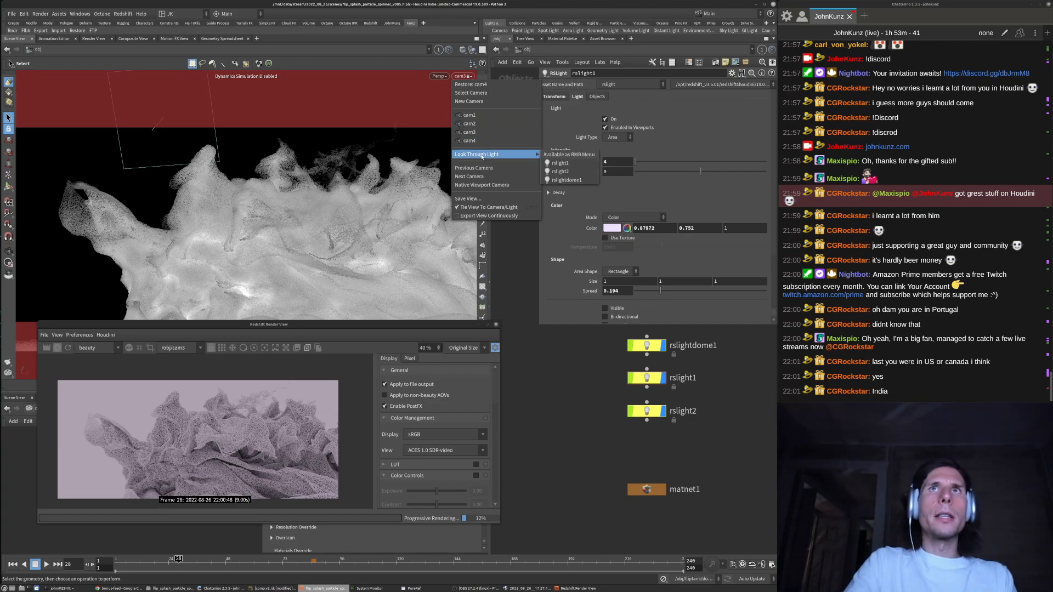
pyautogui.click(565, 163)
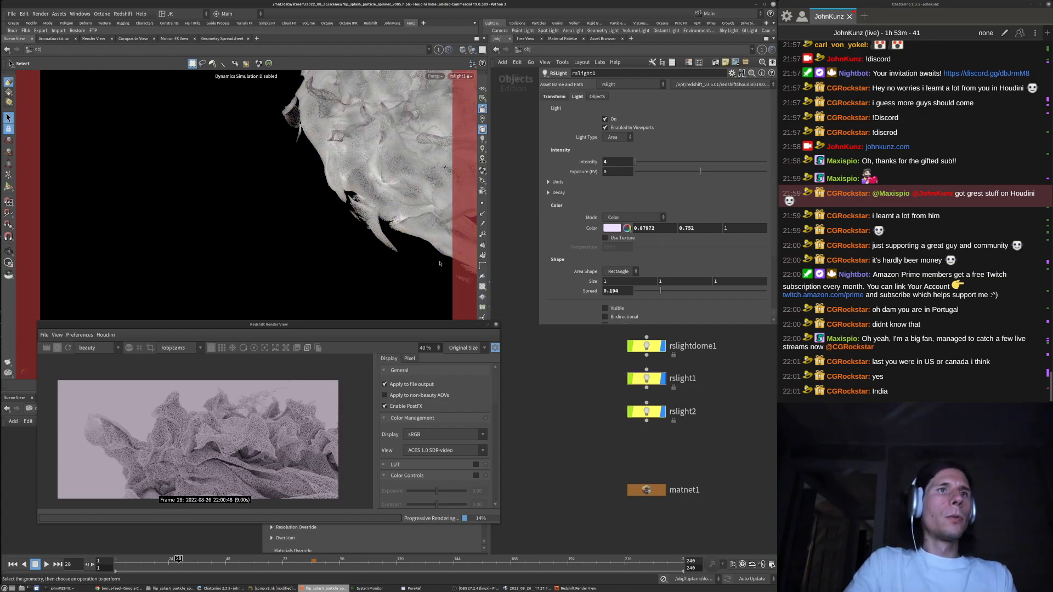
# Turn off the rslightdome1 dome light
pyautogui.click(648, 348)
pyautogui.click(607, 119)
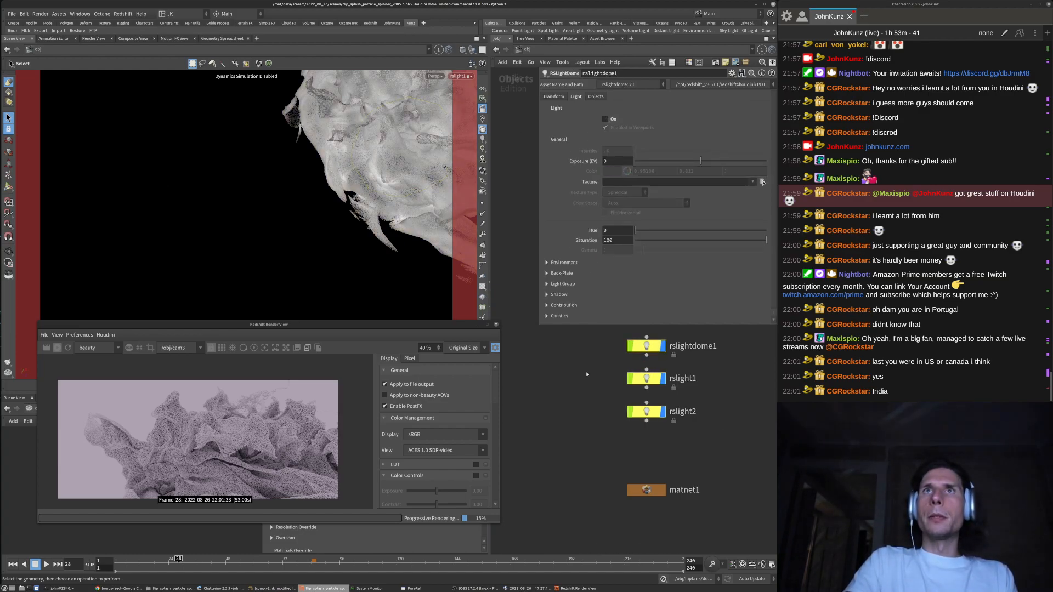
# Reposition rslight1 through its locked view, pulling it back and around so it faces the whole splash from the side
pyautogui.keyDown('alt'); pyautogui.moveTo(367, 131); pyautogui.dragTo(150, 285, button='right'); pyautogui.keyUp('alt')
pyautogui.scroll(-3, 603, 405)
pyautogui.moveTo(631, 341); pyautogui.dragTo(636, 443, button='middle')
pyautogui.scroll(3, 656, 419)
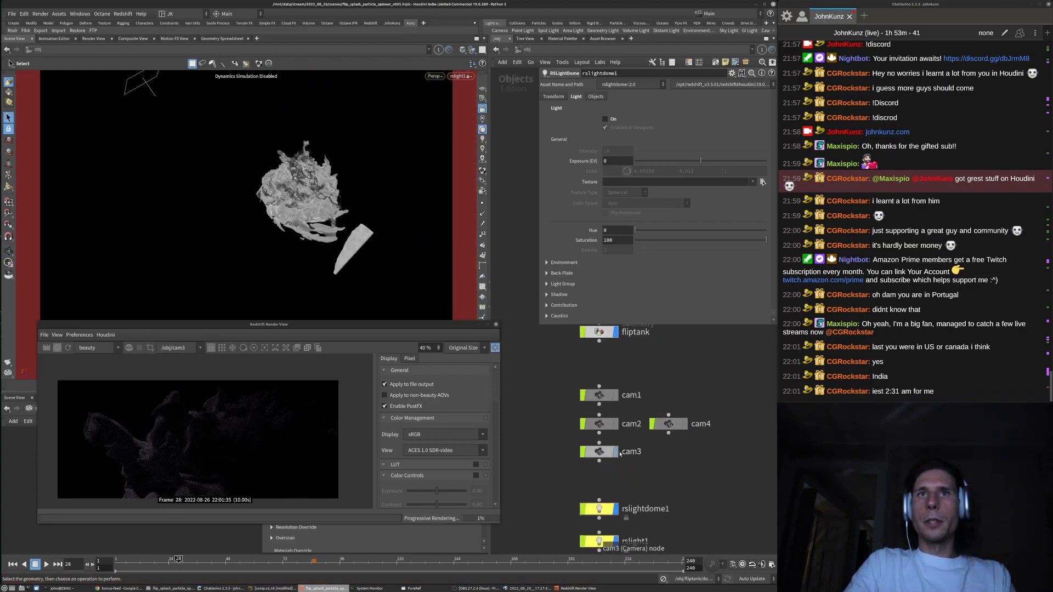
pyautogui.keyDown('alt'); pyautogui.moveTo(325, 207); pyautogui.dragTo(265, 242, button='right'); pyautogui.keyUp('alt')
pyautogui.moveTo(398, 192); pyautogui.dragTo(268, 214)
pyautogui.scroll(5, 269, 213)
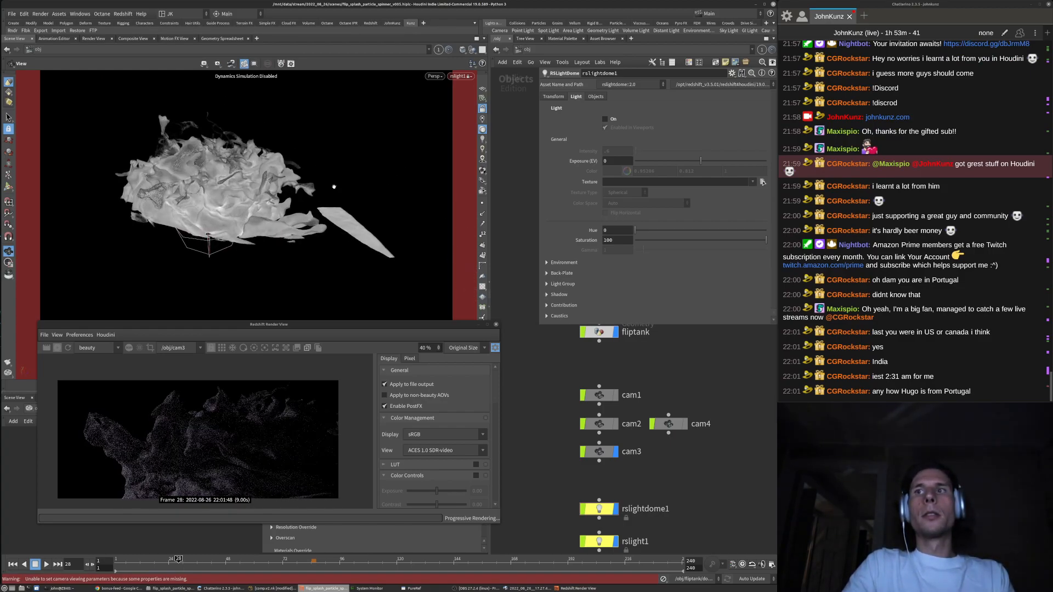
pyautogui.press('s')
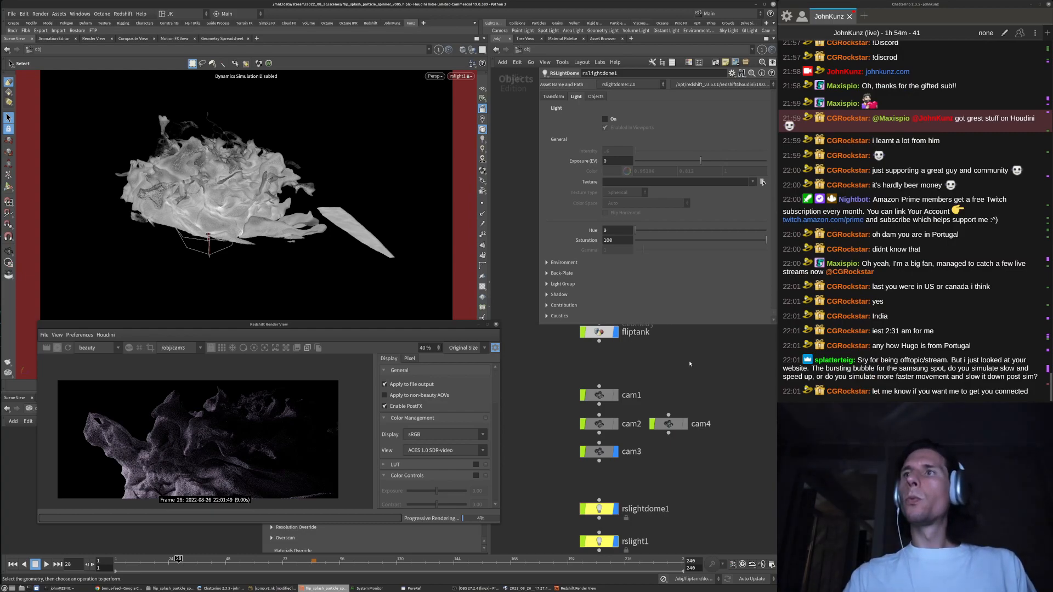
pyautogui.moveTo(690, 366); pyautogui.dragTo(691, 385, button='middle')
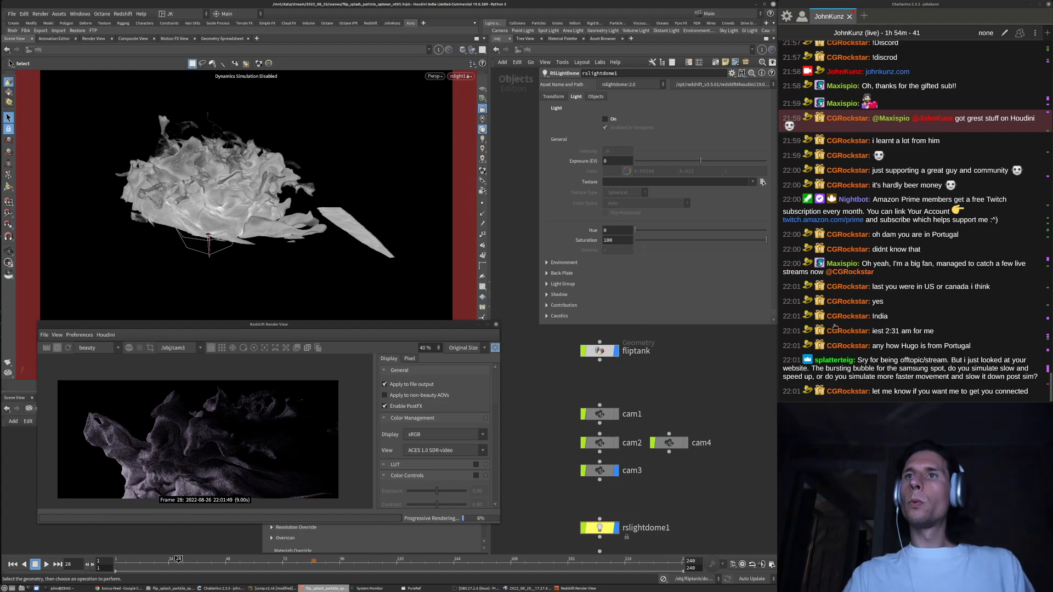
pyautogui.moveTo(952, 368); pyautogui.dragTo(1038, 377)
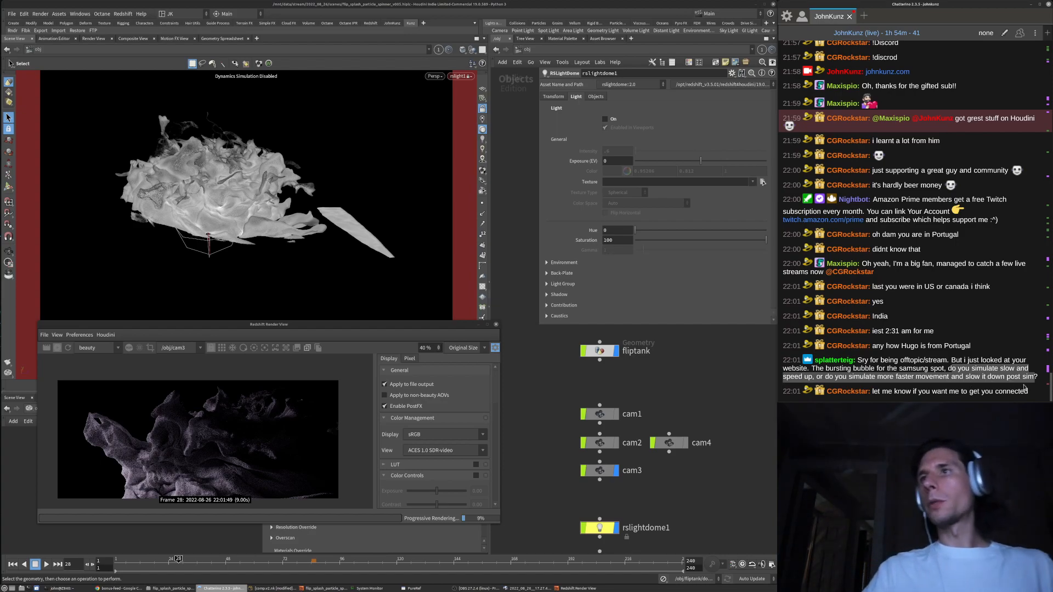
pyautogui.click(884, 367)
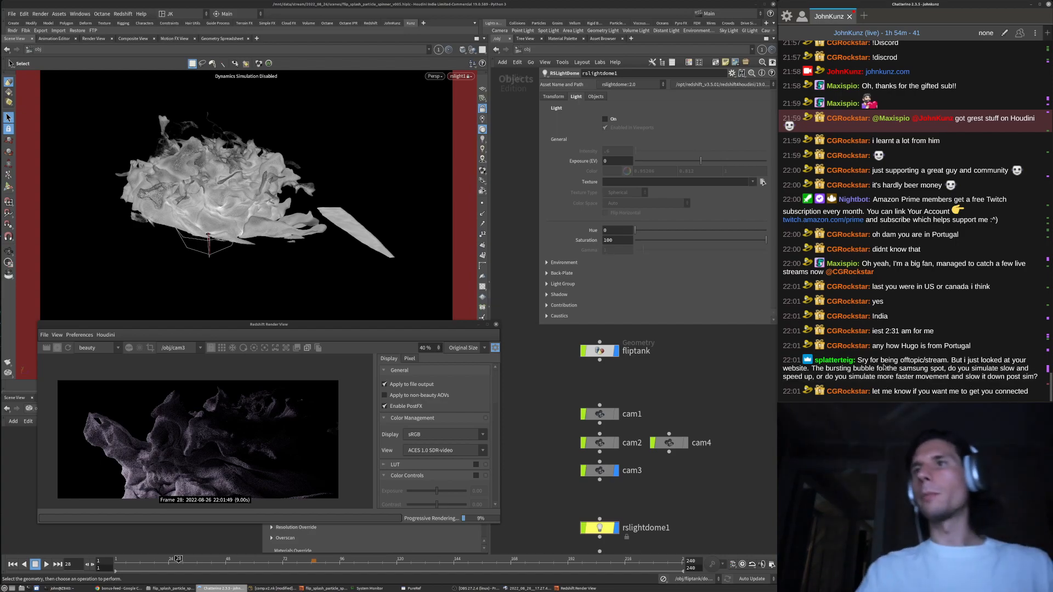
pyautogui.click(698, 343)
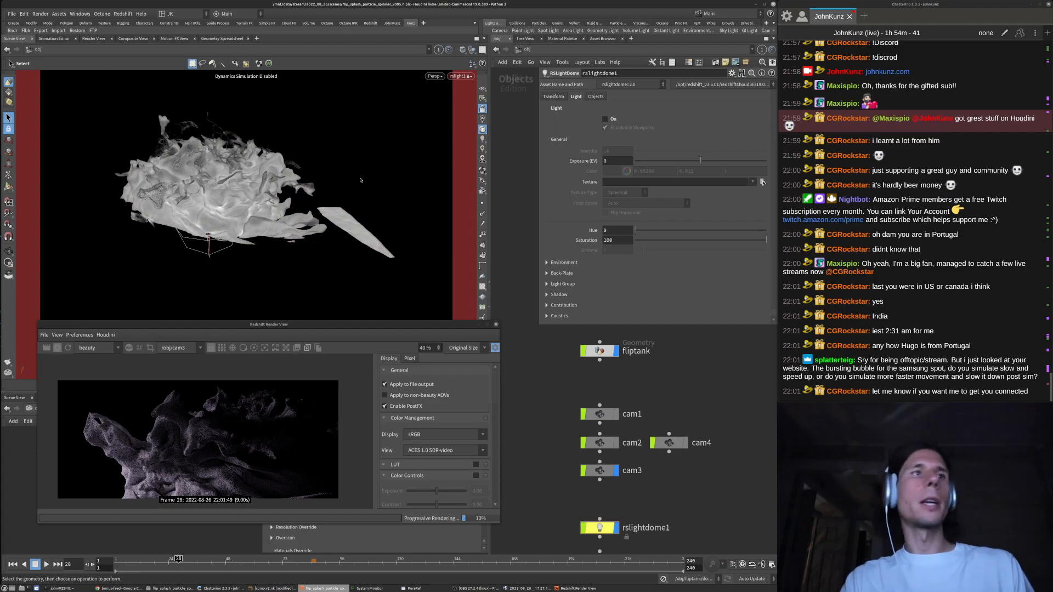
# Adjust rslight1's angle and offset slightly through its locked view and check the lighting in the render
pyautogui.keyDown('alt'); pyautogui.moveTo(356, 175); pyautogui.dragTo(334, 245); pyautogui.keyUp('alt')
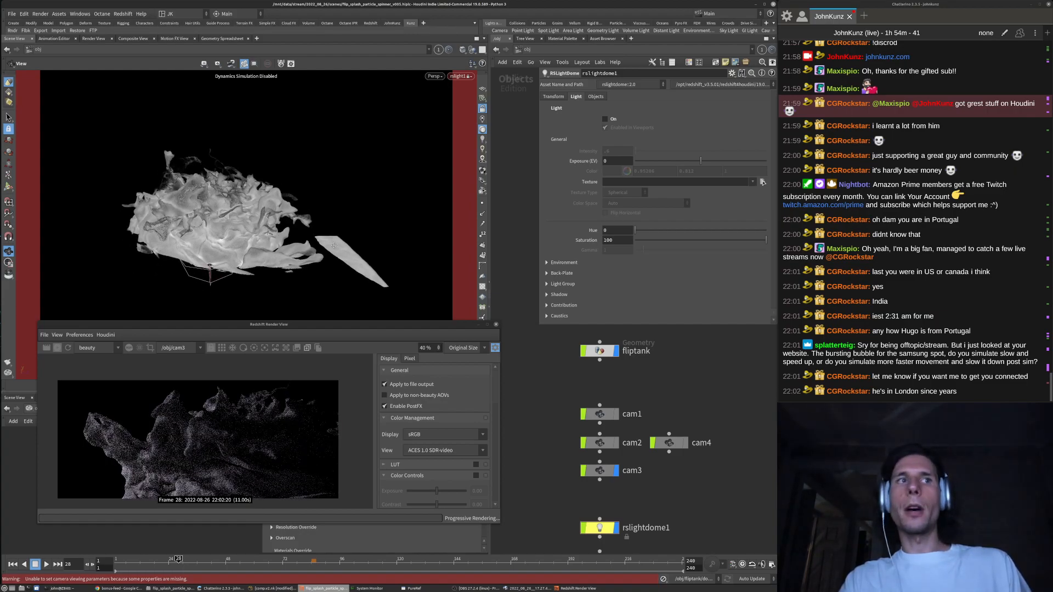
pyautogui.keyDown('alt'); pyautogui.moveTo(334, 245); pyautogui.dragTo(314, 237, button='middle'); pyautogui.keyUp('alt')
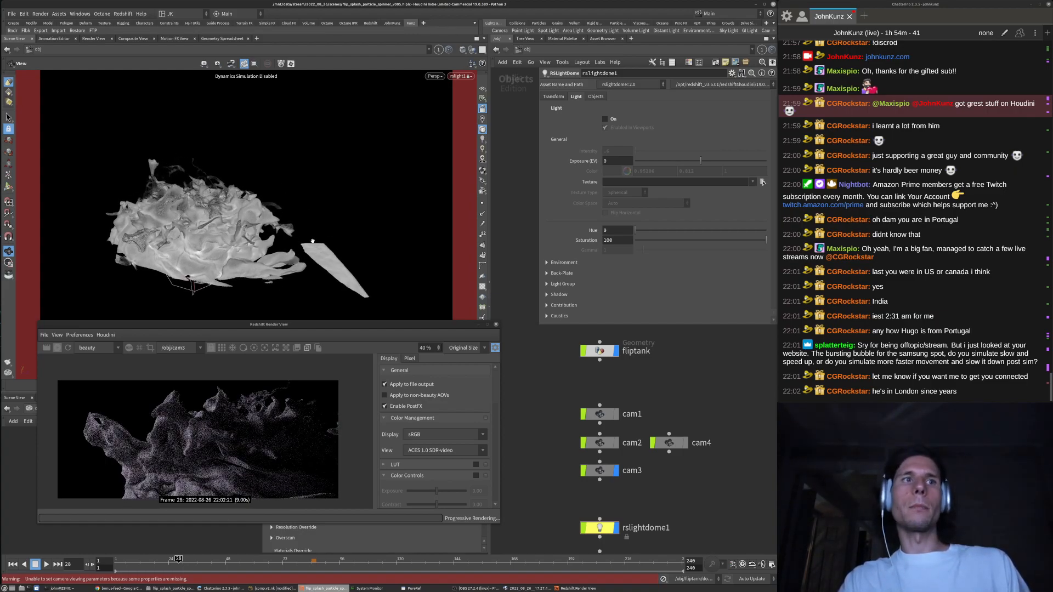
pyautogui.press('s')
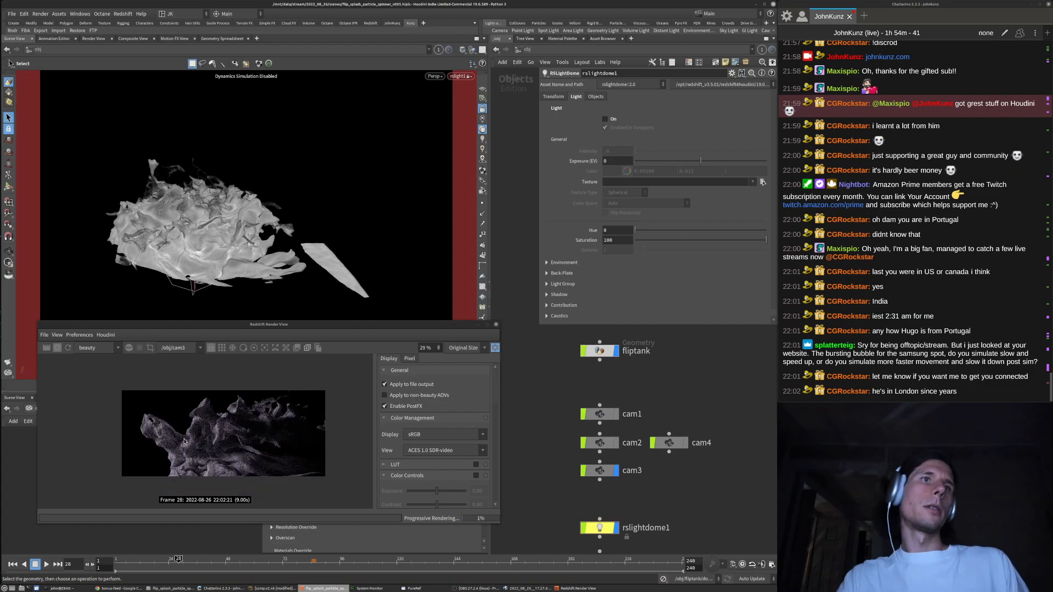
pyautogui.scroll(2, 200, 443)
pyautogui.scroll(-2, 202, 445)
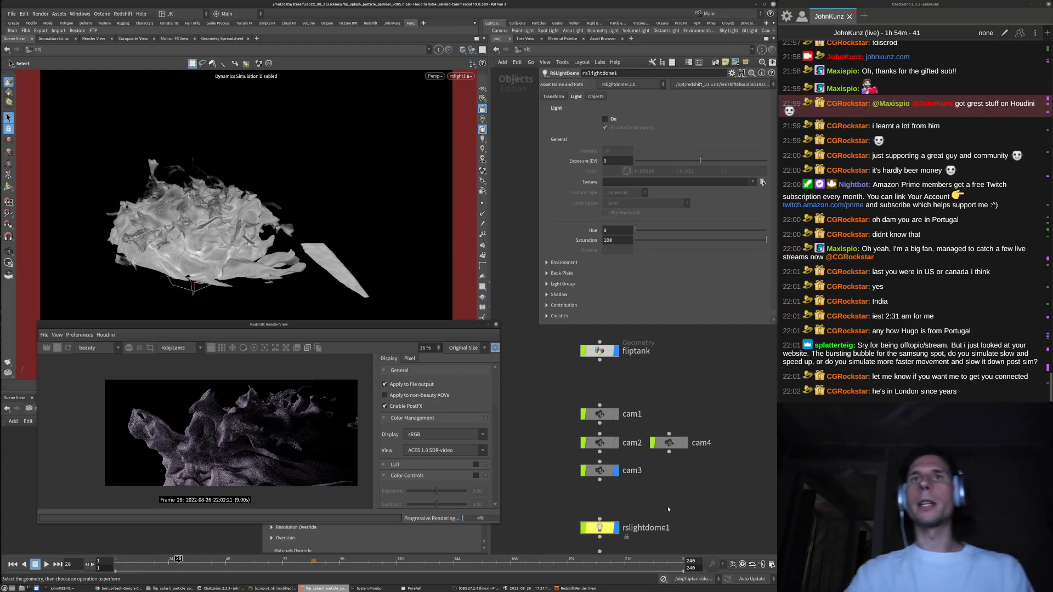
# Turn on rslight2 and look through it in the viewport
pyautogui.moveTo(563, 521); pyautogui.dragTo(586, 465, button='middle')
pyautogui.click(620, 477)
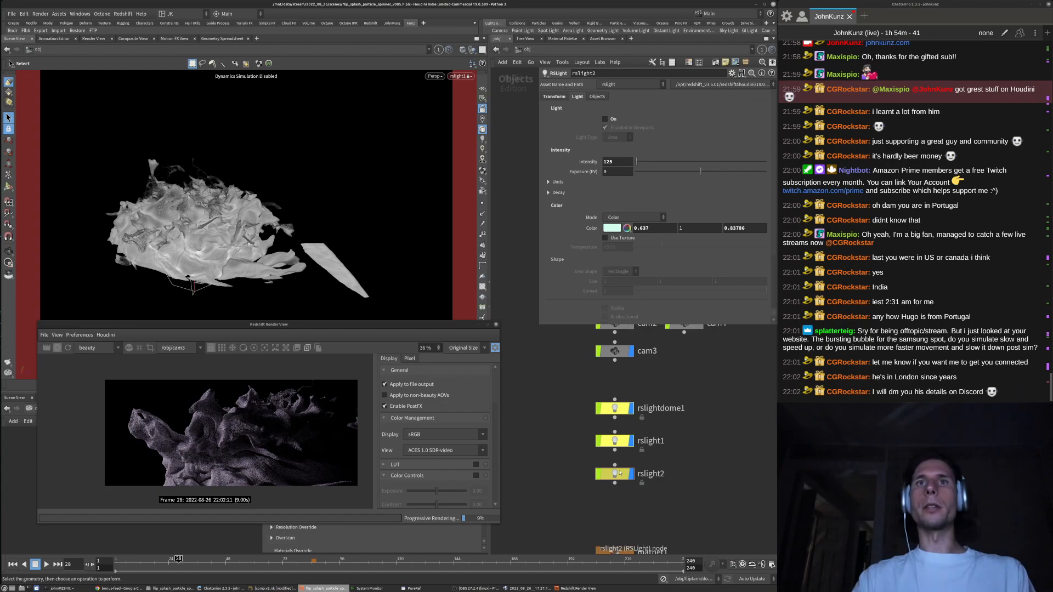
pyautogui.scroll(-2, 667, 468)
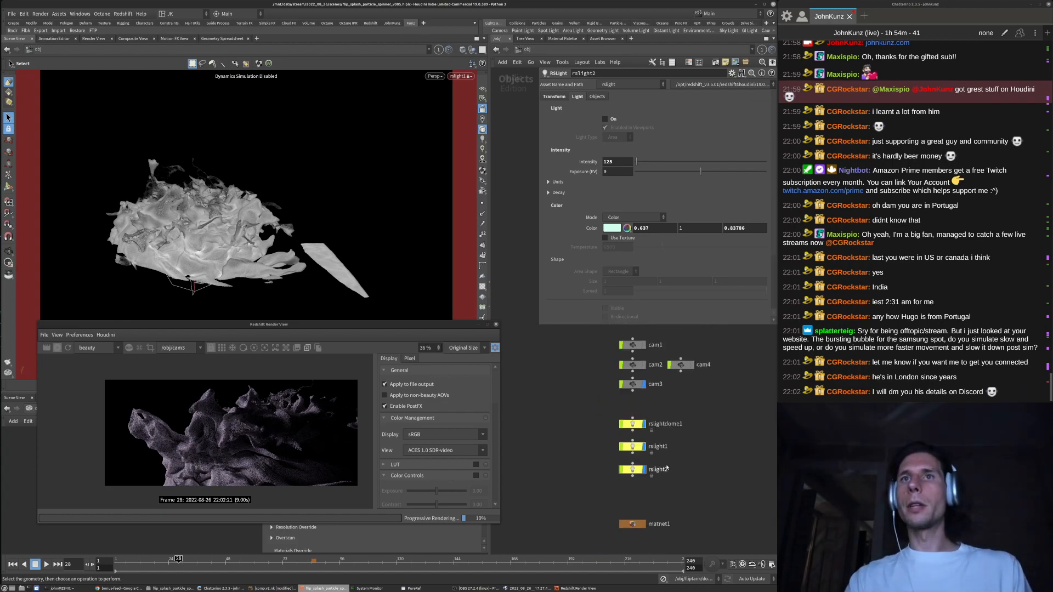
pyautogui.scroll(3, 615, 436)
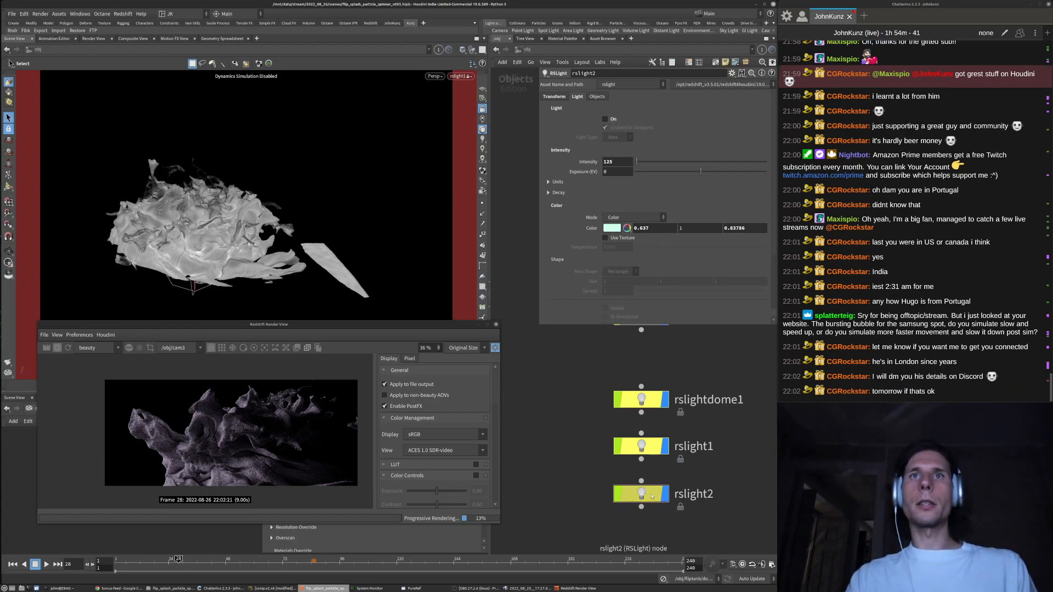
pyautogui.click(606, 119)
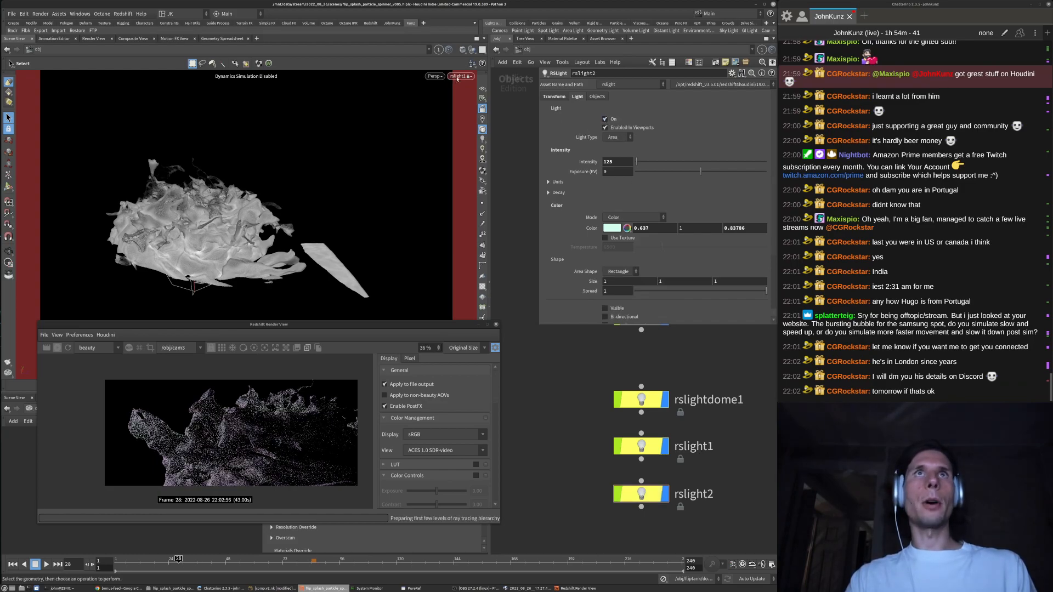
pyautogui.click(460, 76)
pyautogui.moveTo(477, 156)
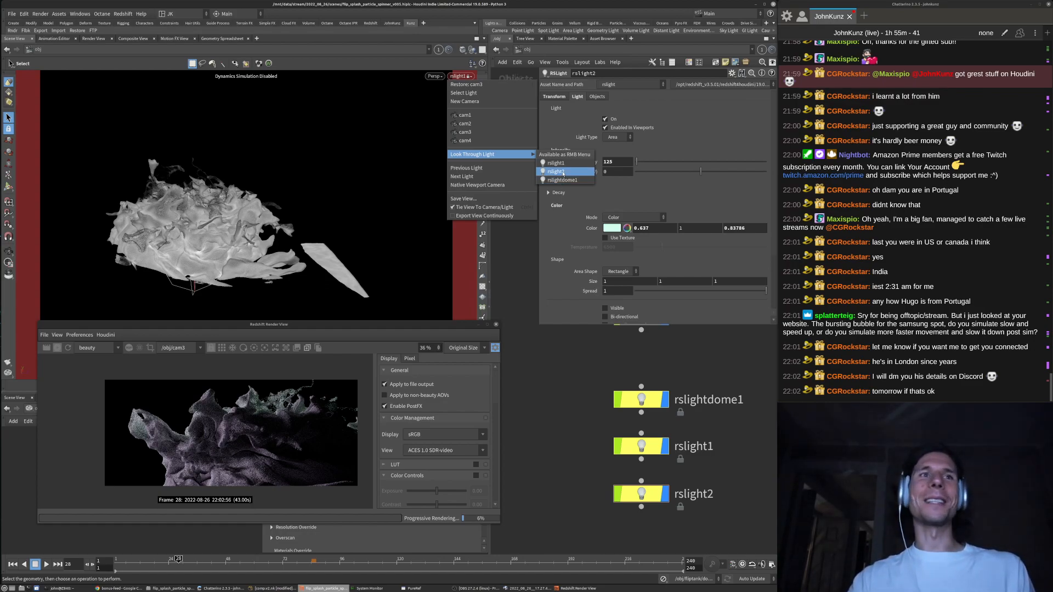
pyautogui.click(561, 172)
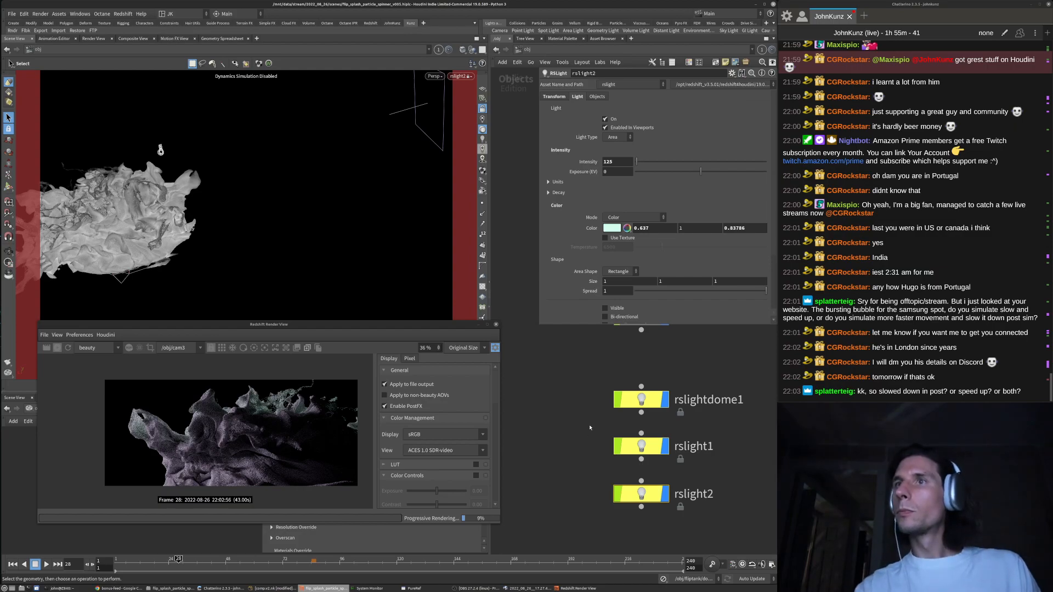
pyautogui.moveTo(592, 423); pyautogui.dragTo(616, 403, button='middle')
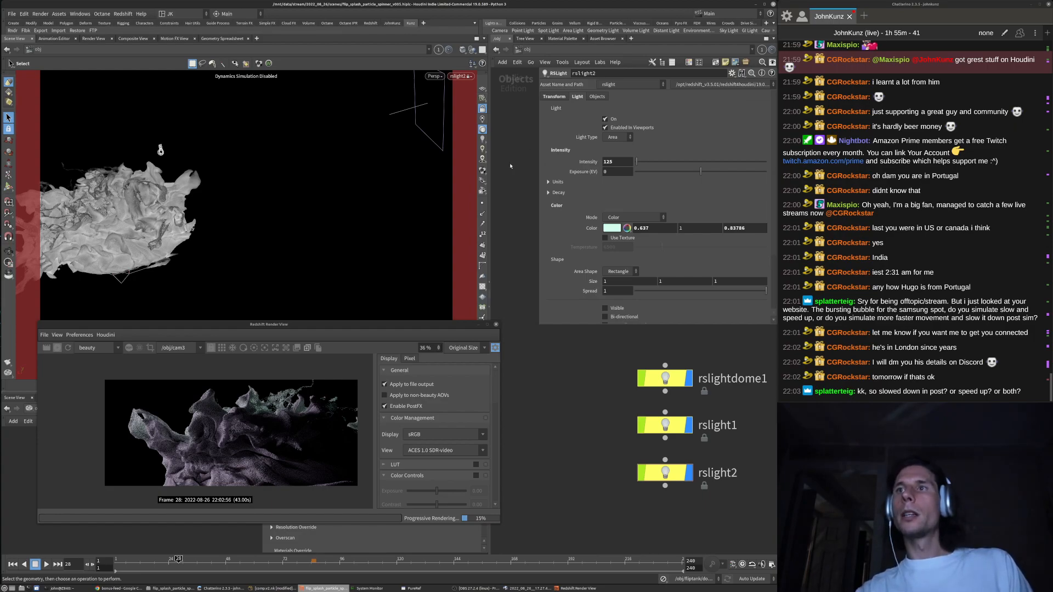
pyautogui.scroll(-3, 664, 447)
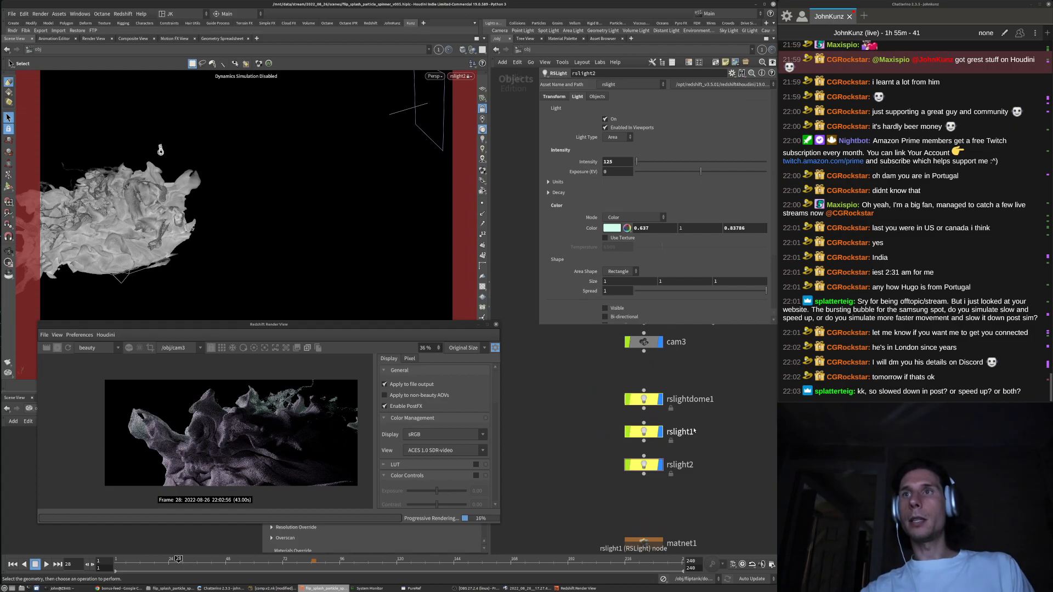
pyautogui.scroll(-1, 694, 432)
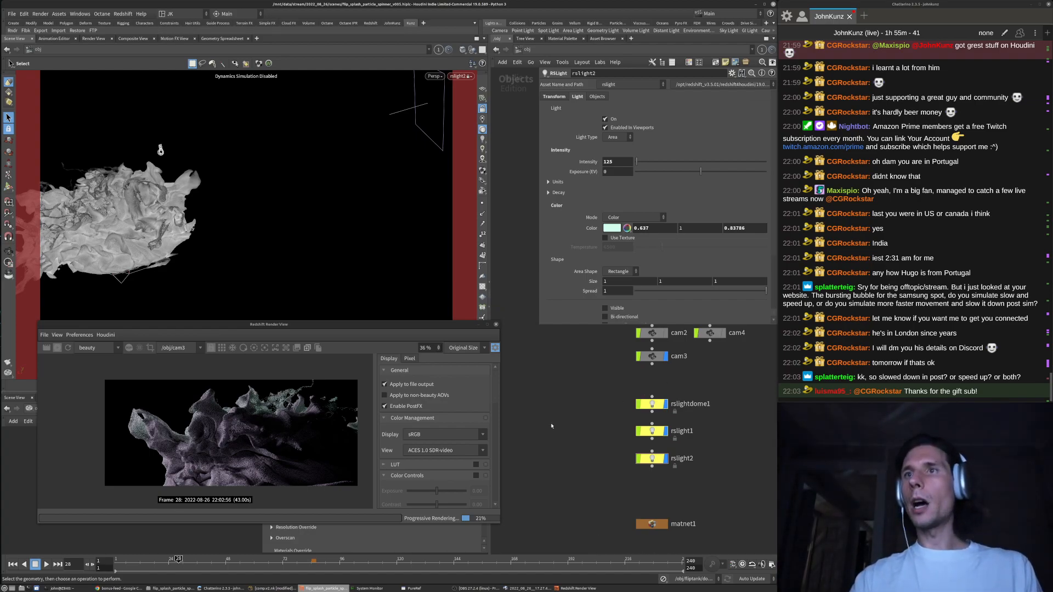
pyautogui.moveTo(591, 390); pyautogui.dragTo(574, 456, button='middle')
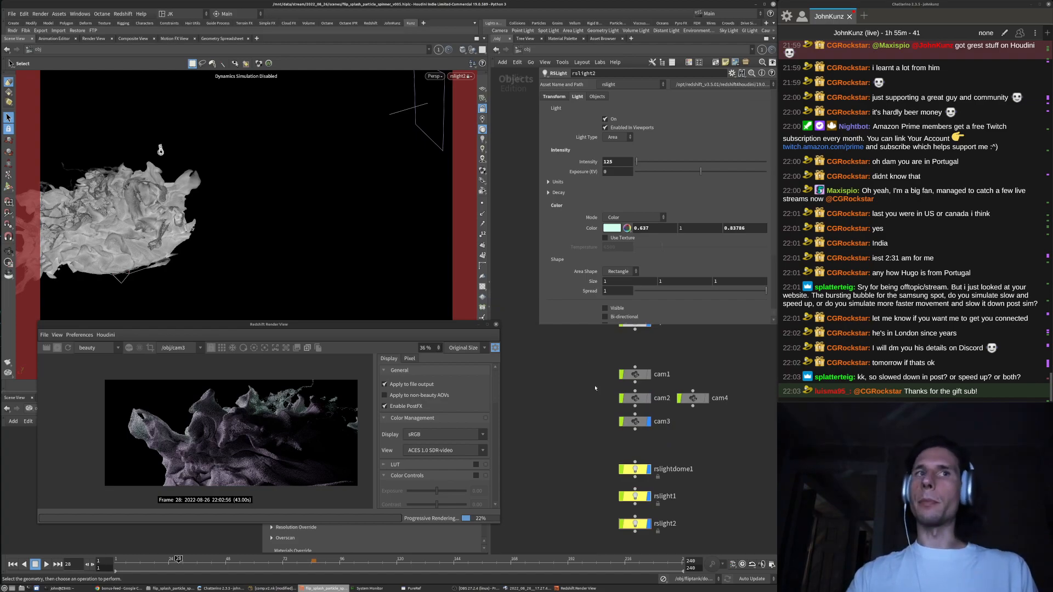
# Change rslight2's colour to a warm peach with values 1, 0.607688 and 0.413
pyautogui.click(627, 228)
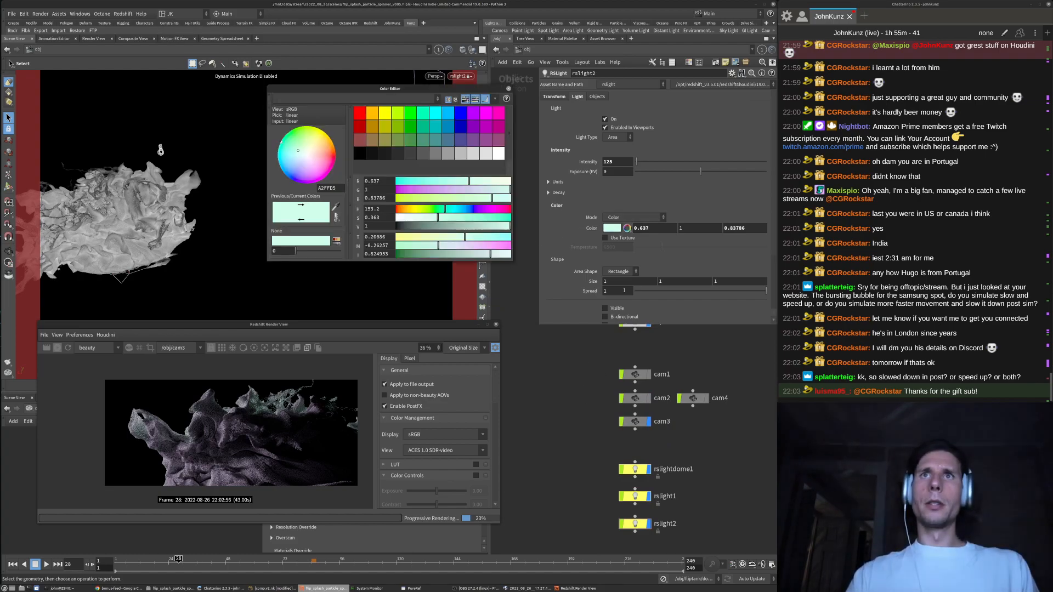
pyautogui.moveTo(468, 209); pyautogui.dragTo(475, 214)
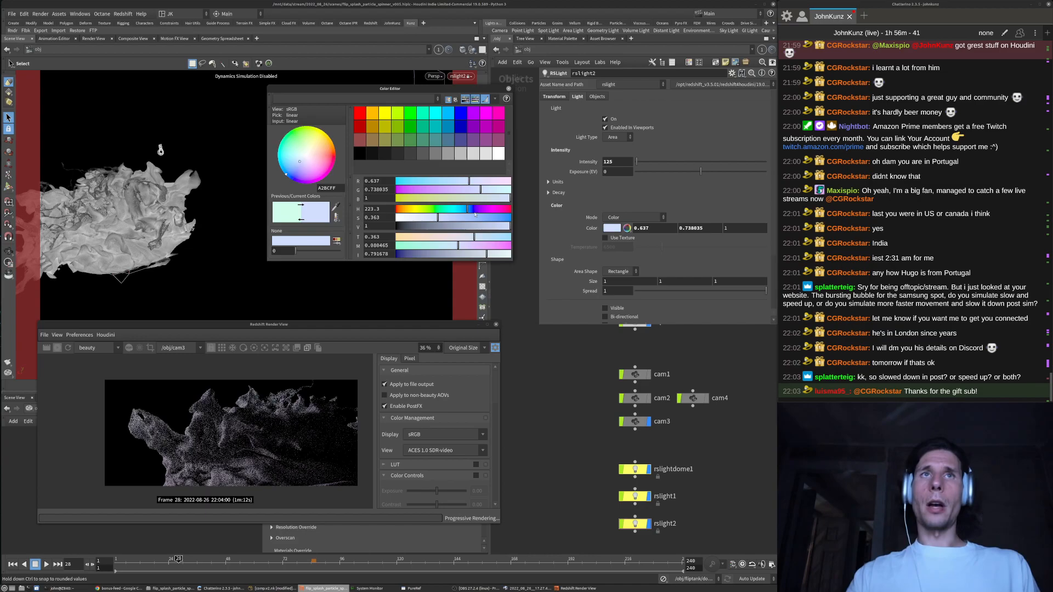
pyautogui.click(492, 211)
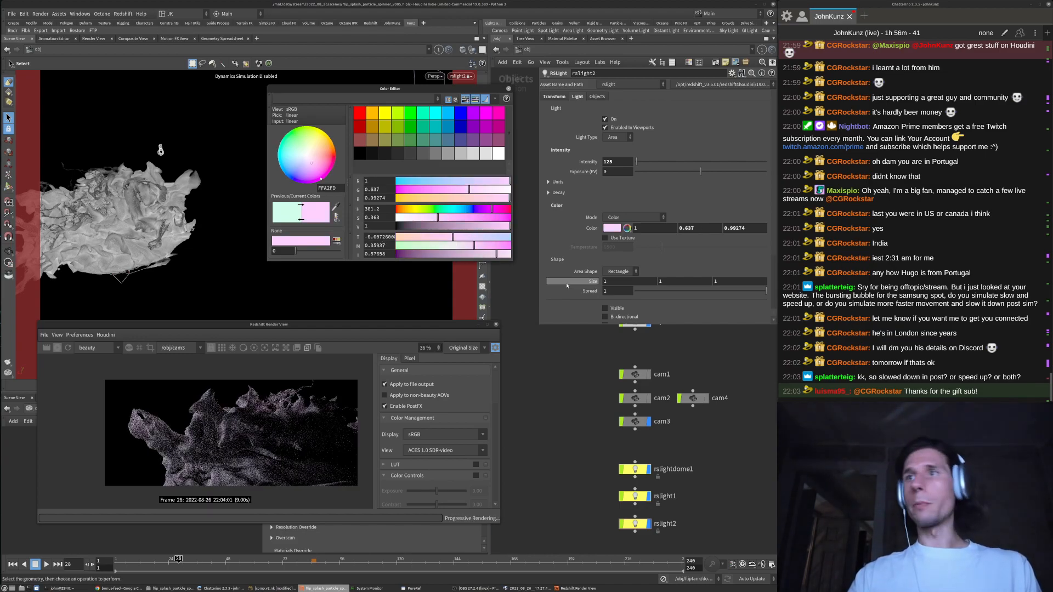
pyautogui.click(403, 209)
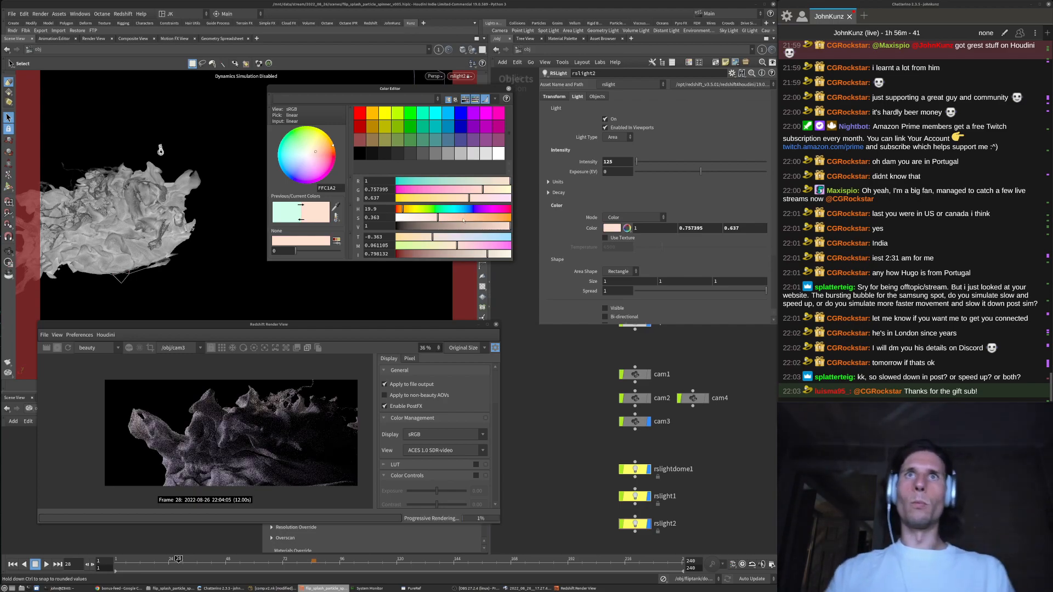
pyautogui.click(464, 220)
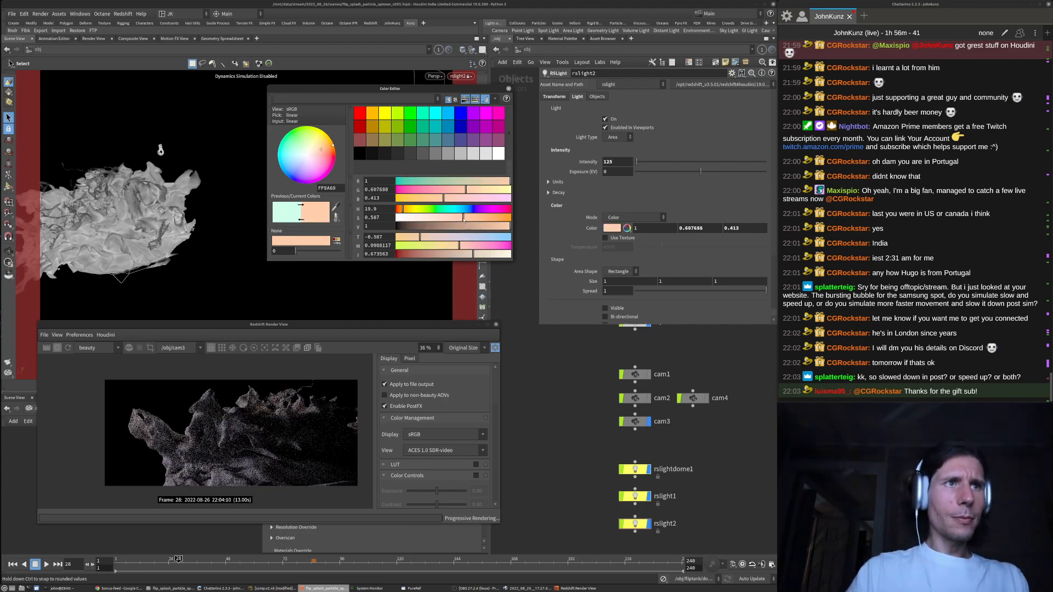
pyautogui.click(509, 89)
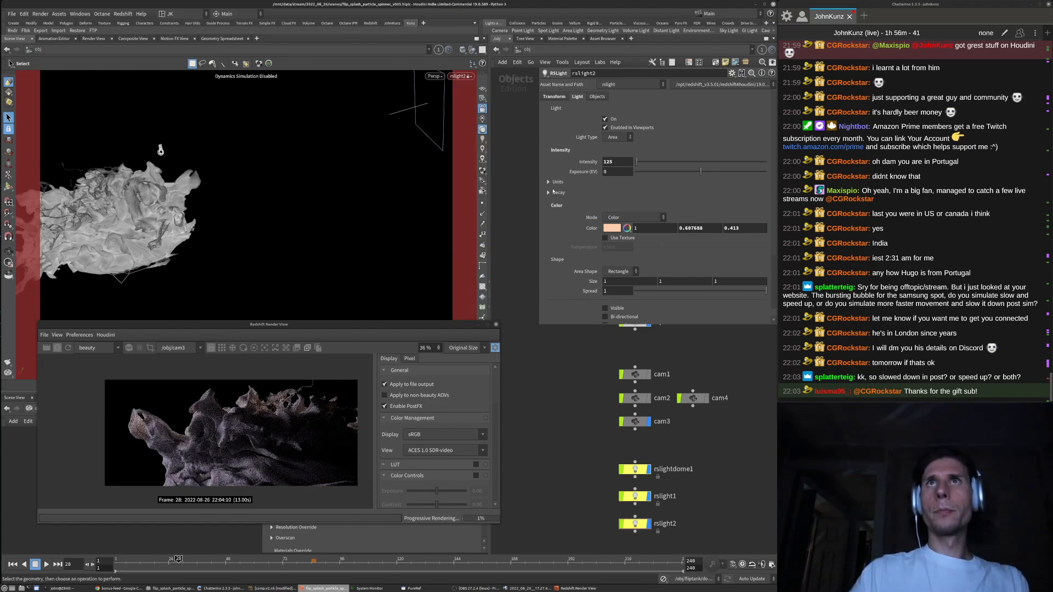
# Reposition rslight2 through its locked view, closer and around to another side of the splash, and inspect the lighting in the render
pyautogui.keyDown('alt'); pyautogui.moveTo(274, 144); pyautogui.dragTo(315, 145); pyautogui.keyUp('alt')
pyautogui.scroll(4, 329, 156)
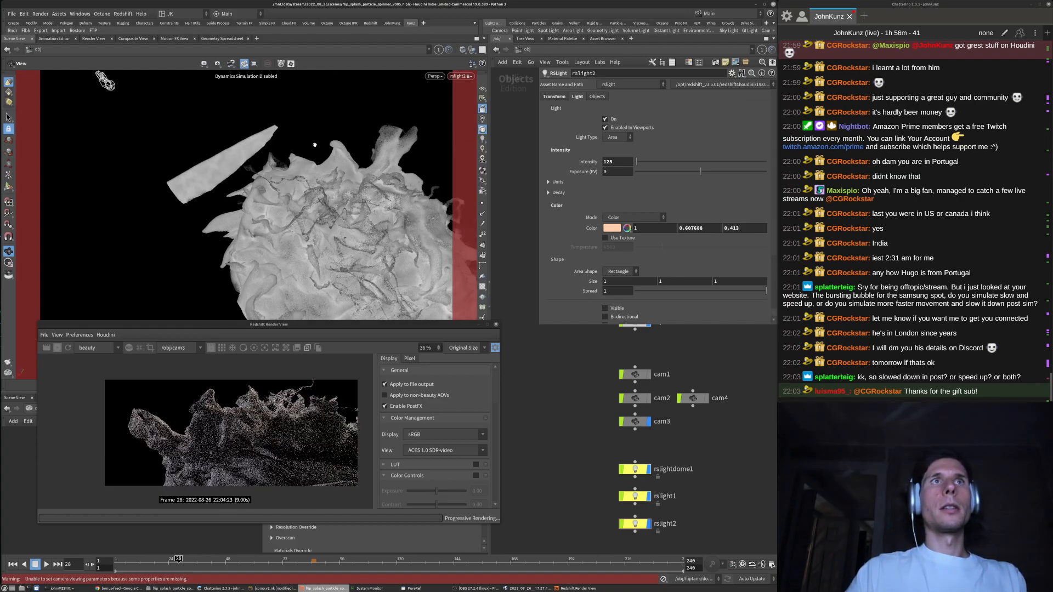
pyautogui.press('s')
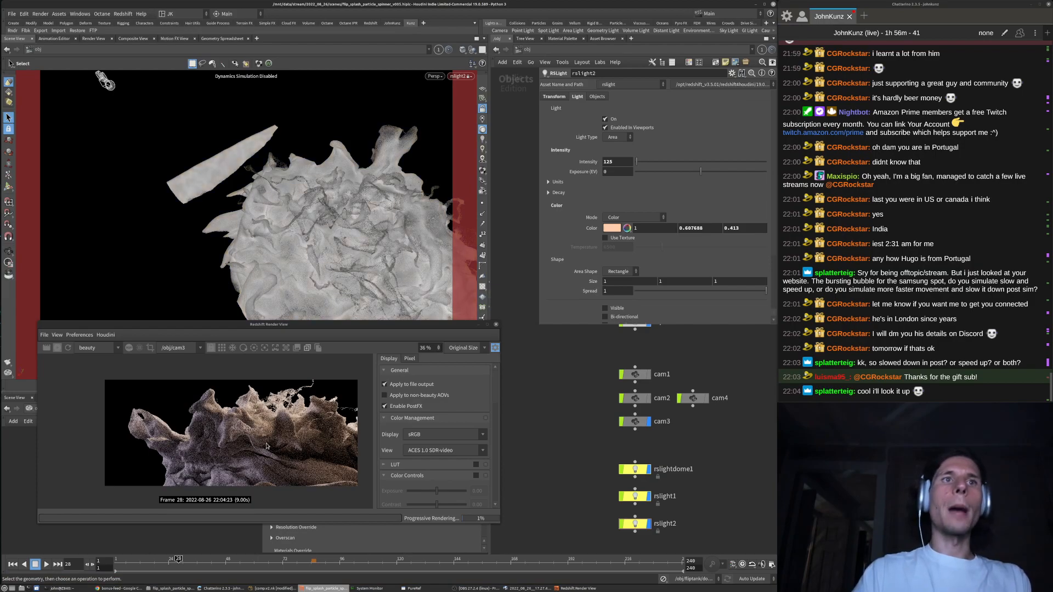
pyautogui.scroll(3, 274, 436)
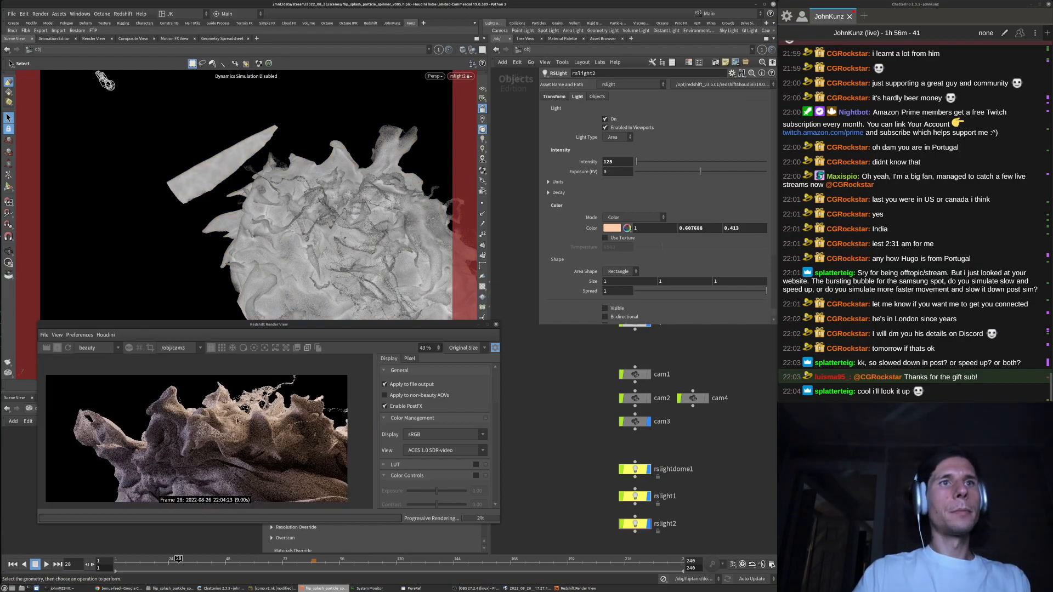
pyautogui.scroll(-3, 238, 420)
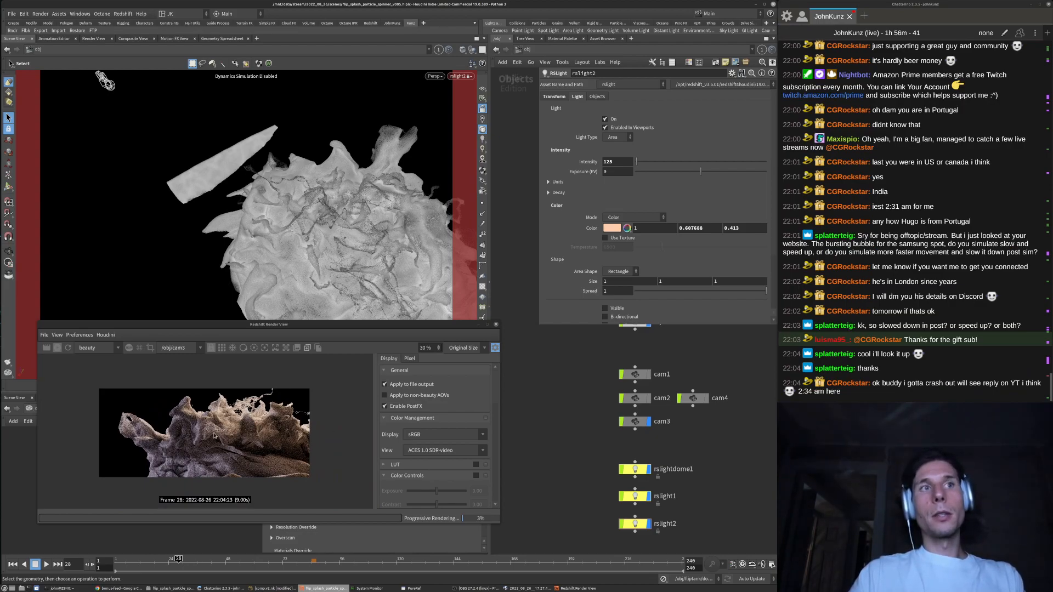
pyautogui.scroll(3, 213, 419)
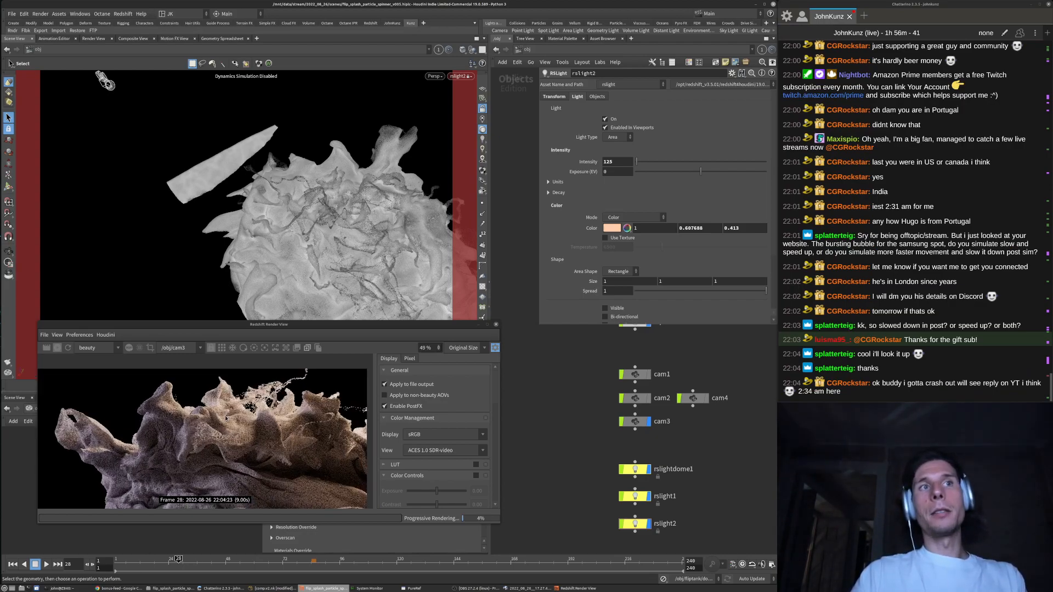
pyautogui.scroll(-3, 227, 419)
pyautogui.scroll(2, 218, 403)
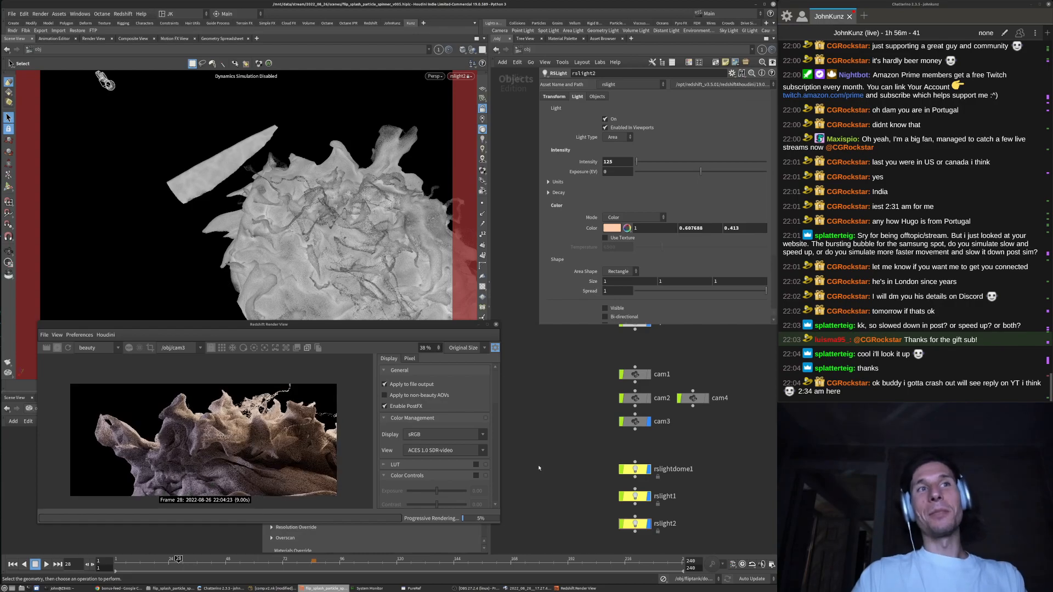
# Turn on rslightdome1 and shift its colour to a light pink with values 1, 0.812 and 0.942033
pyautogui.click(641, 475)
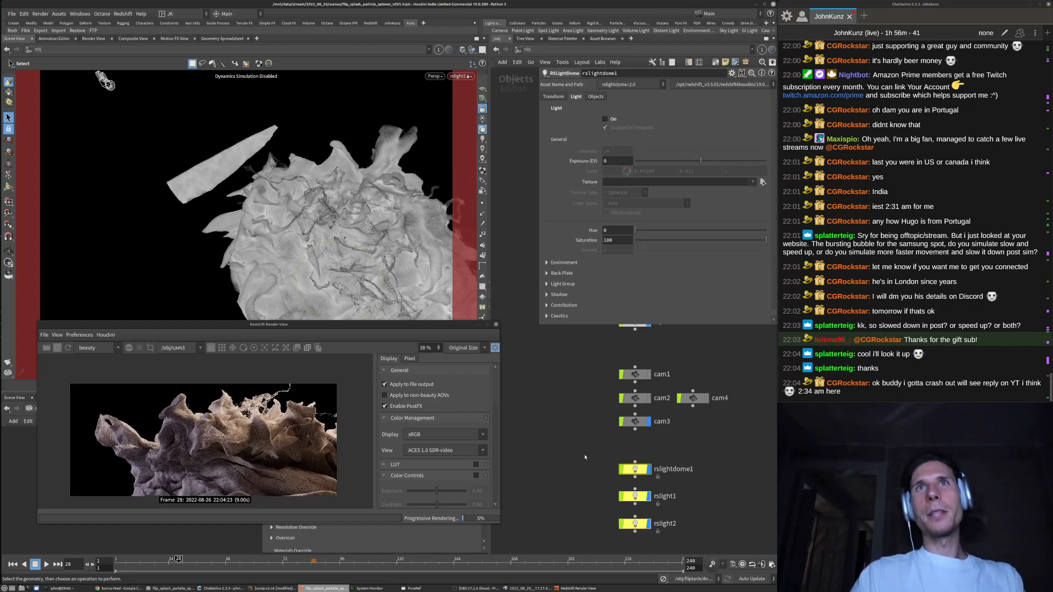
pyautogui.click(612, 119)
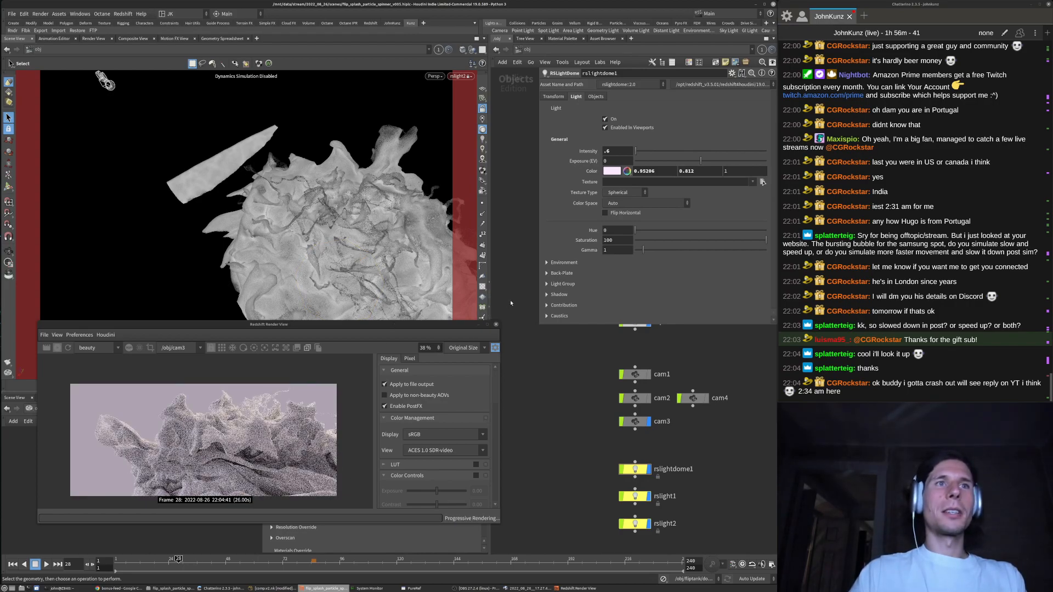
pyautogui.click(612, 171)
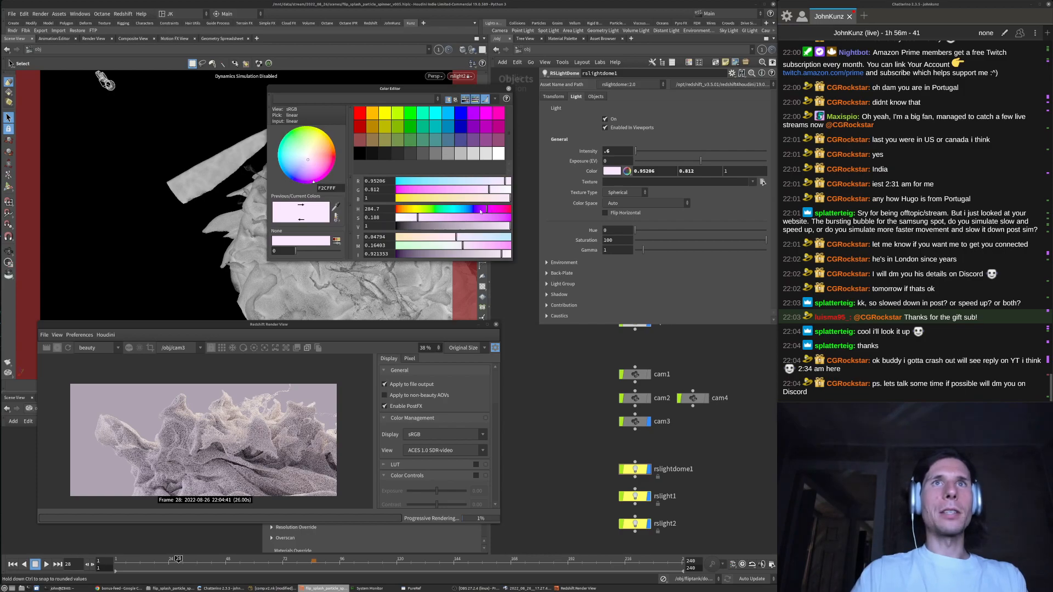
pyautogui.click(412, 209)
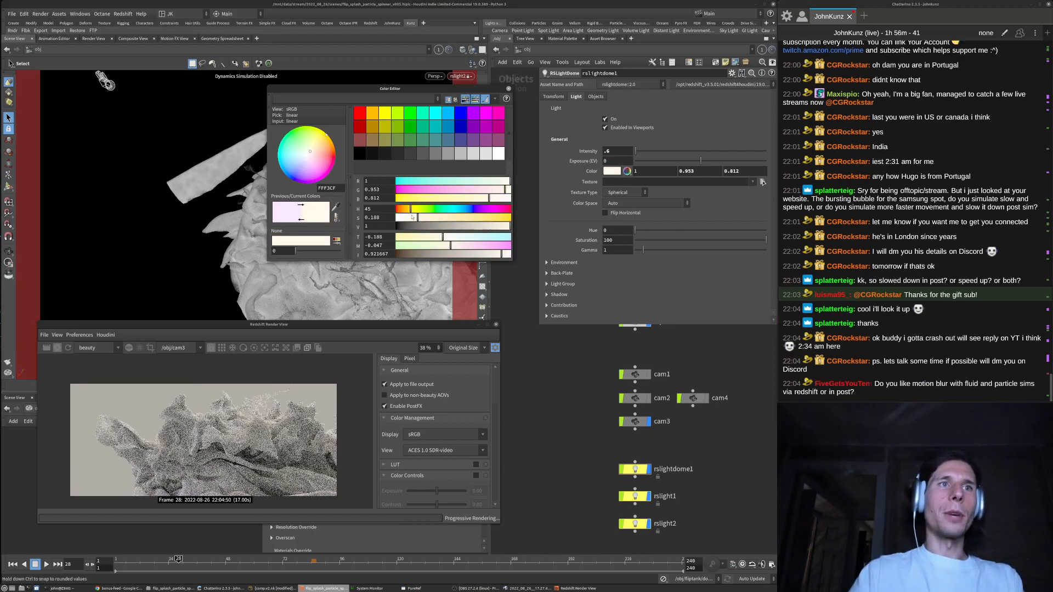
pyautogui.click(496, 209)
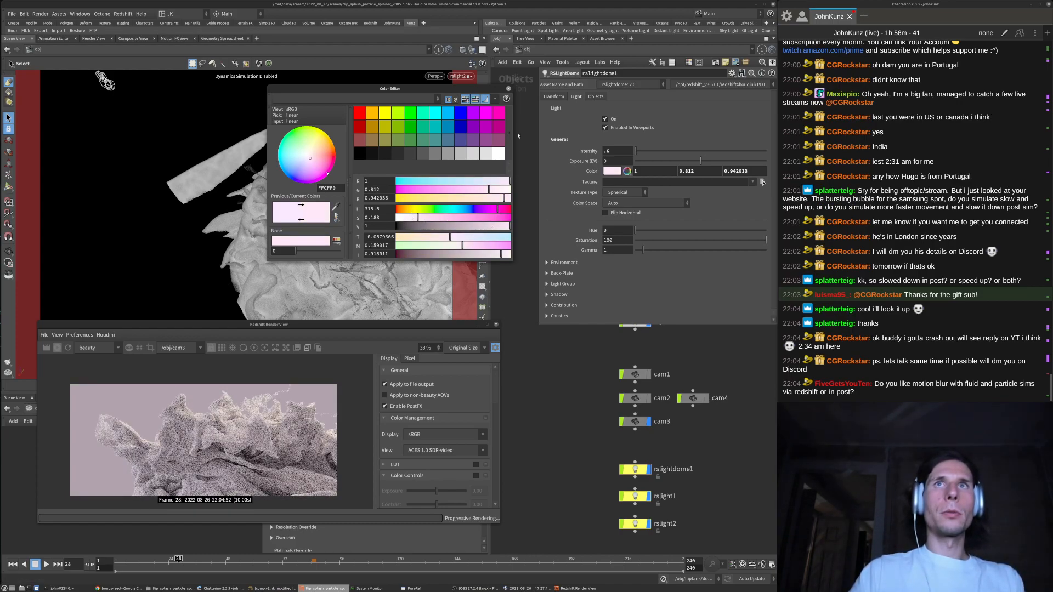
# Try dome light intensities of 0.25 and 0.4, compare them in the render, and set the intensity back to 0.6
pyautogui.doubleClick(606, 153)
pyautogui.write('.2')
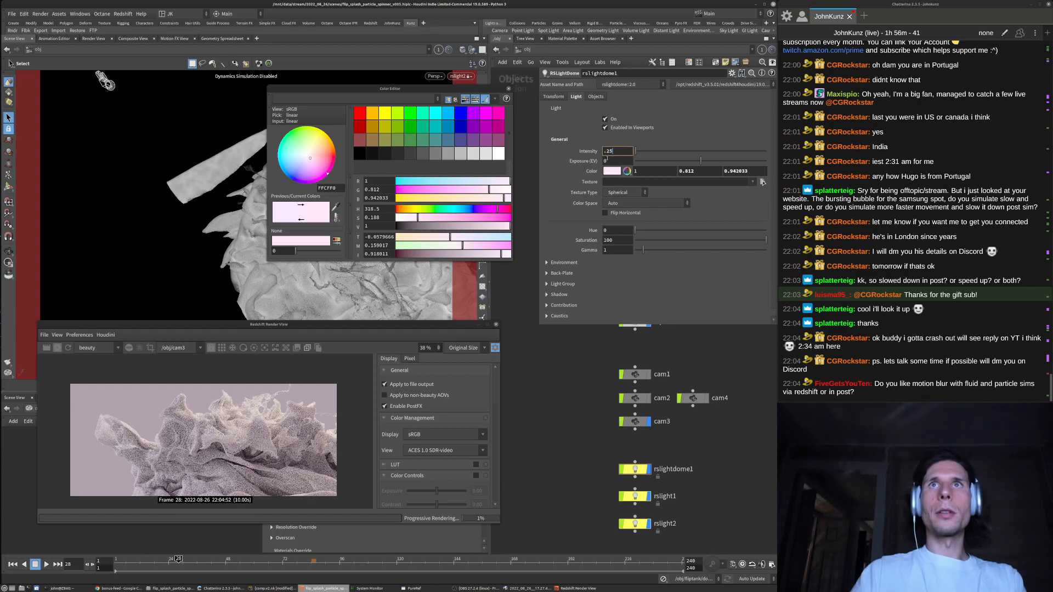
pyautogui.write('5')
pyautogui.press('Return')
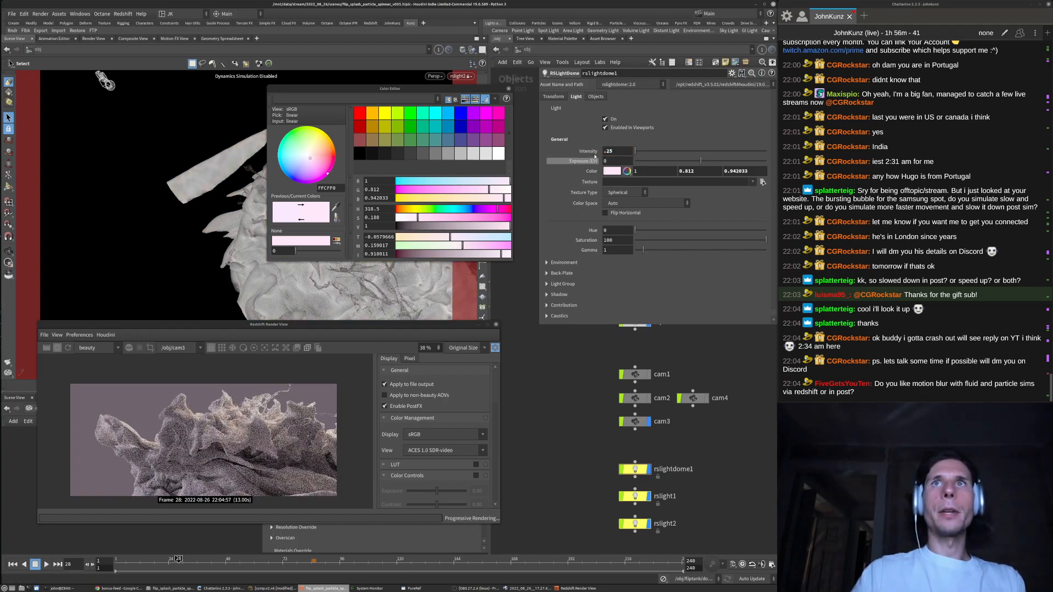
pyautogui.write('.4')
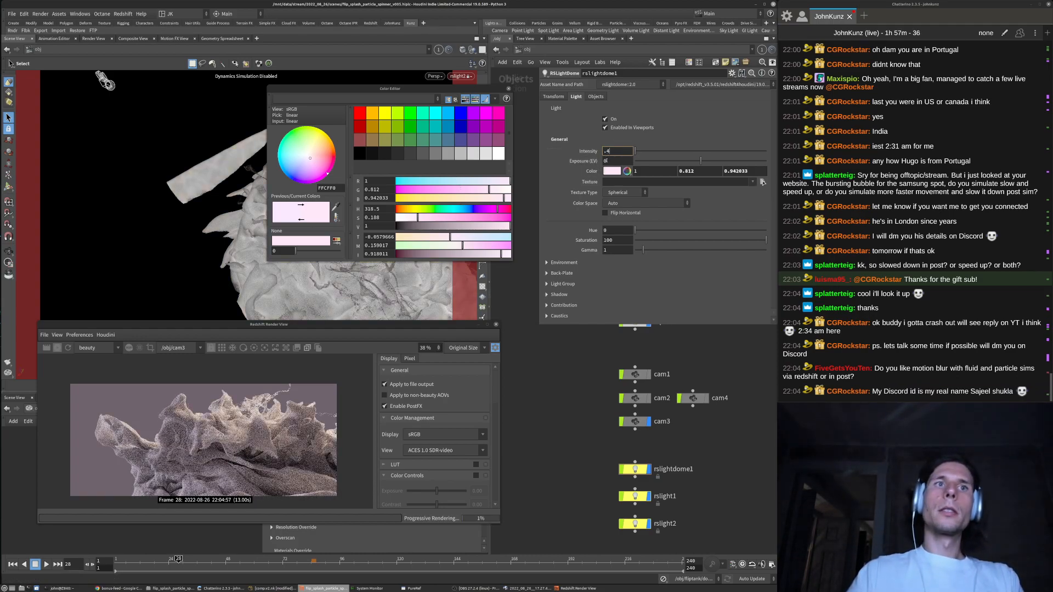
pyautogui.press('Return')
pyautogui.scroll(5, 271, 415)
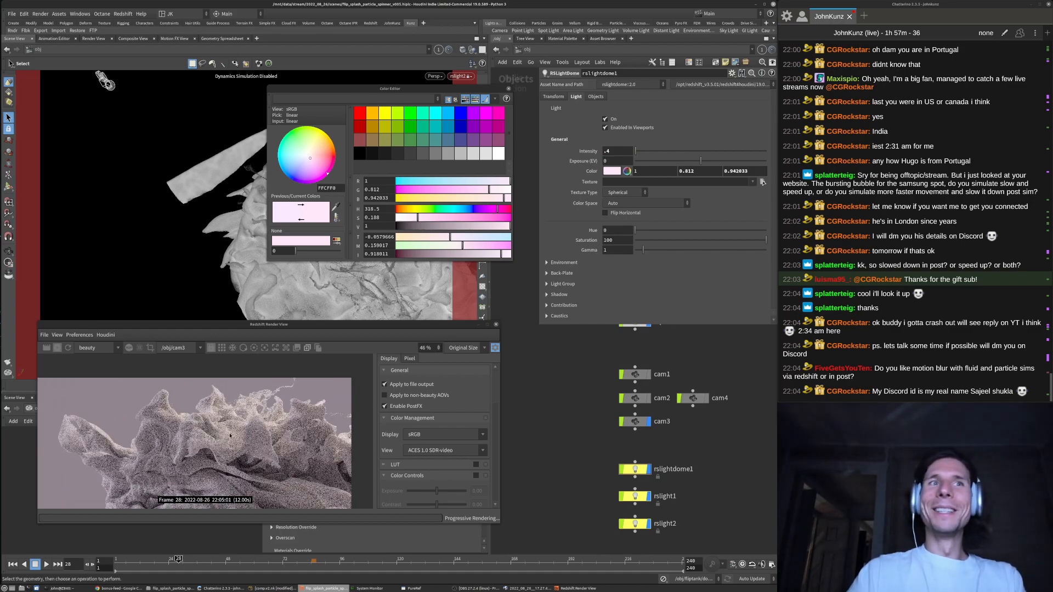
pyautogui.scroll(-5, 245, 415)
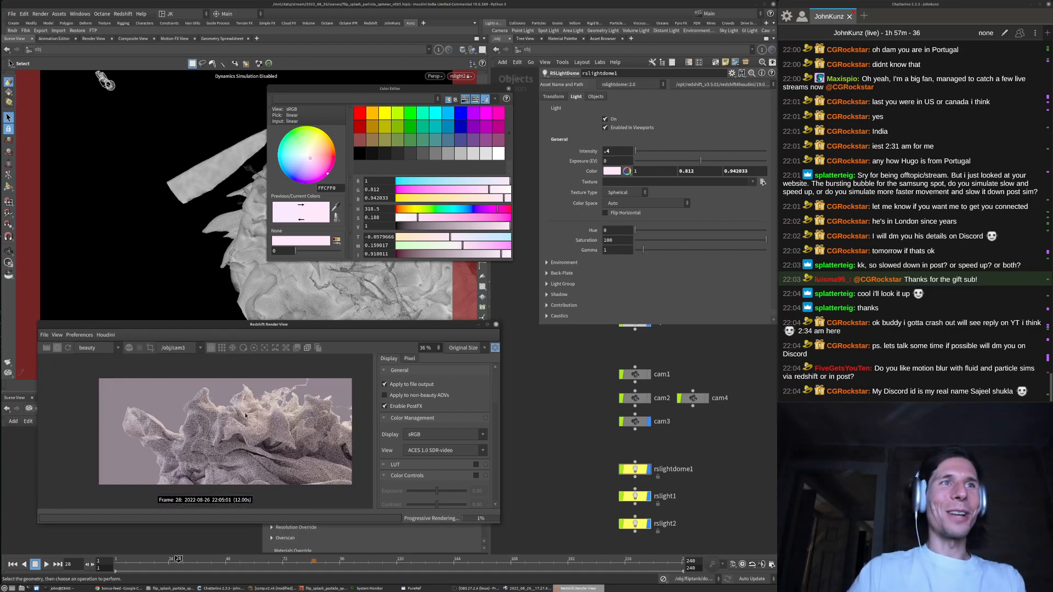
pyautogui.scroll(2, 247, 426)
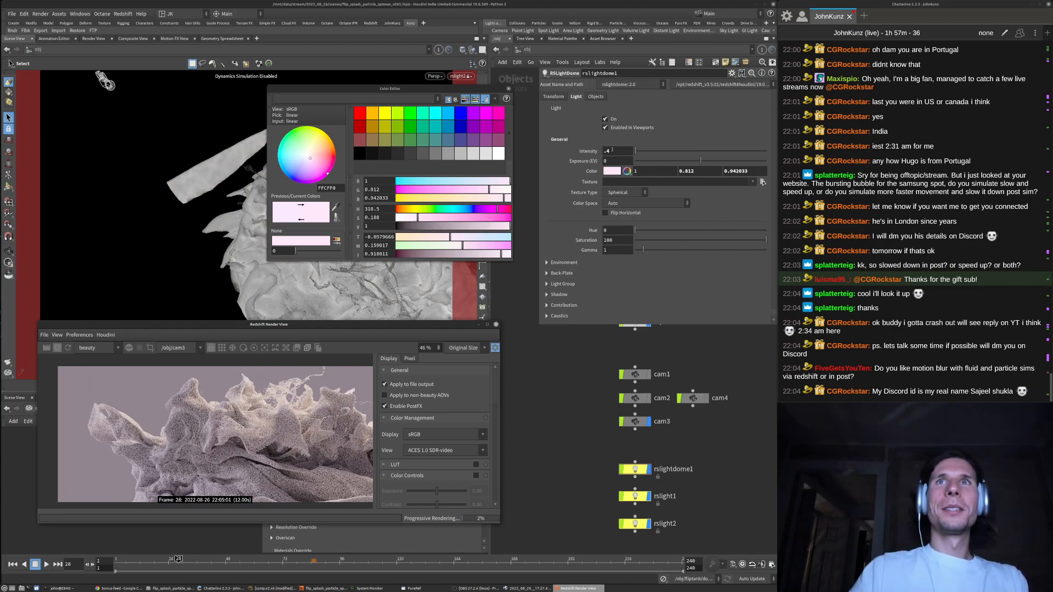
pyautogui.click(608, 151)
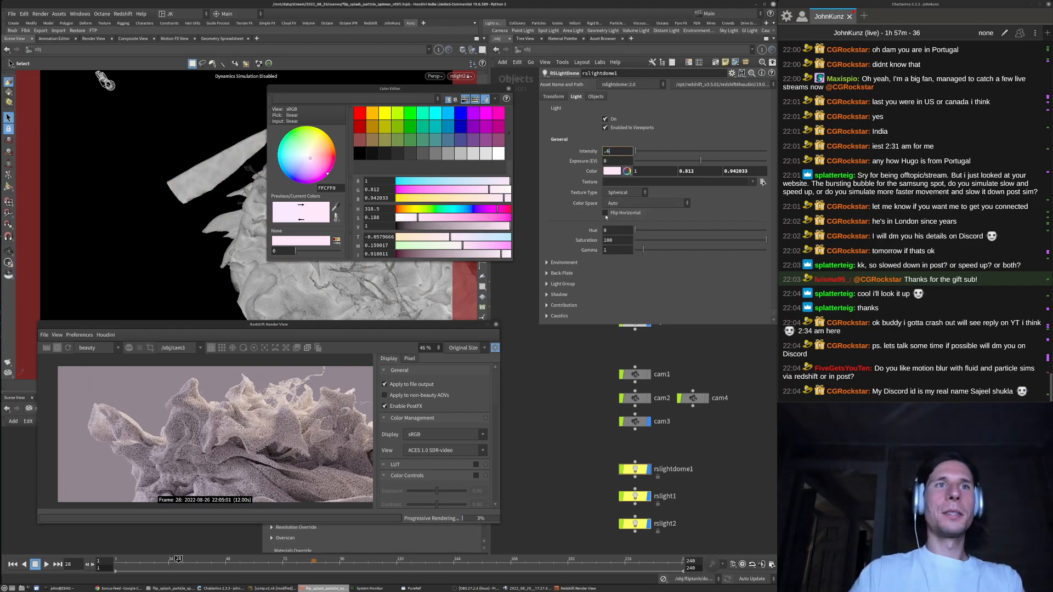
pyautogui.press('Return')
# Desaturate rslightdome1's colour to a near-white pink with values 1, 0.94 and 0.9815
pyautogui.scroll(-2, 177, 458)
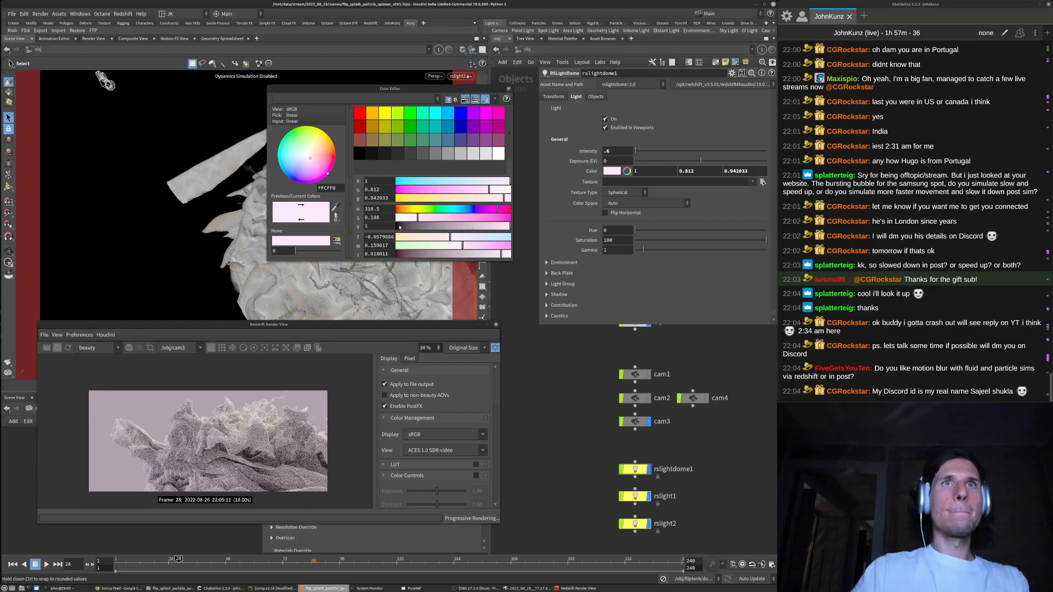
pyautogui.click(402, 218)
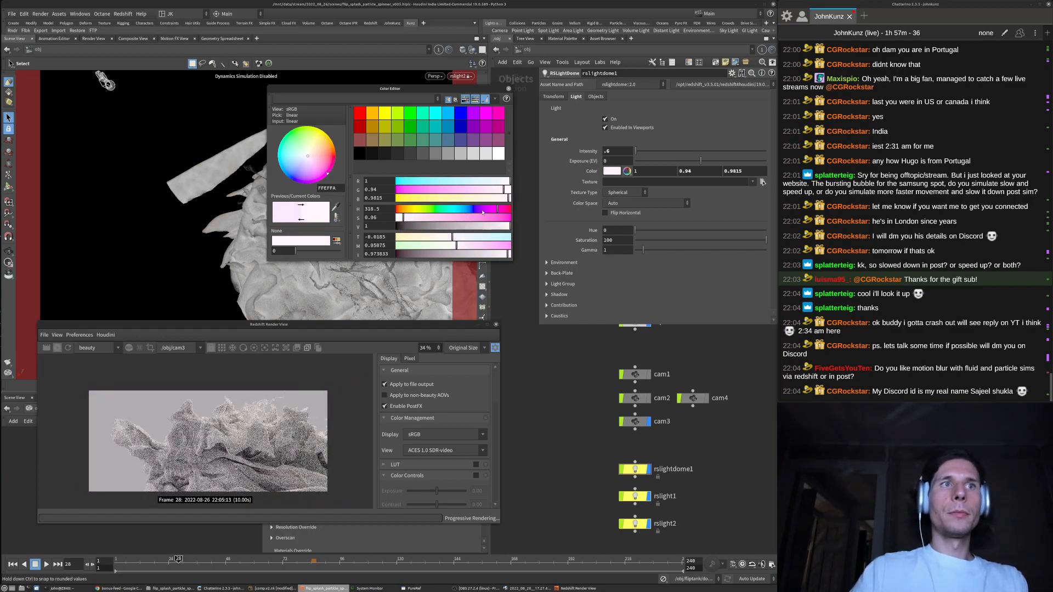
pyautogui.click(509, 89)
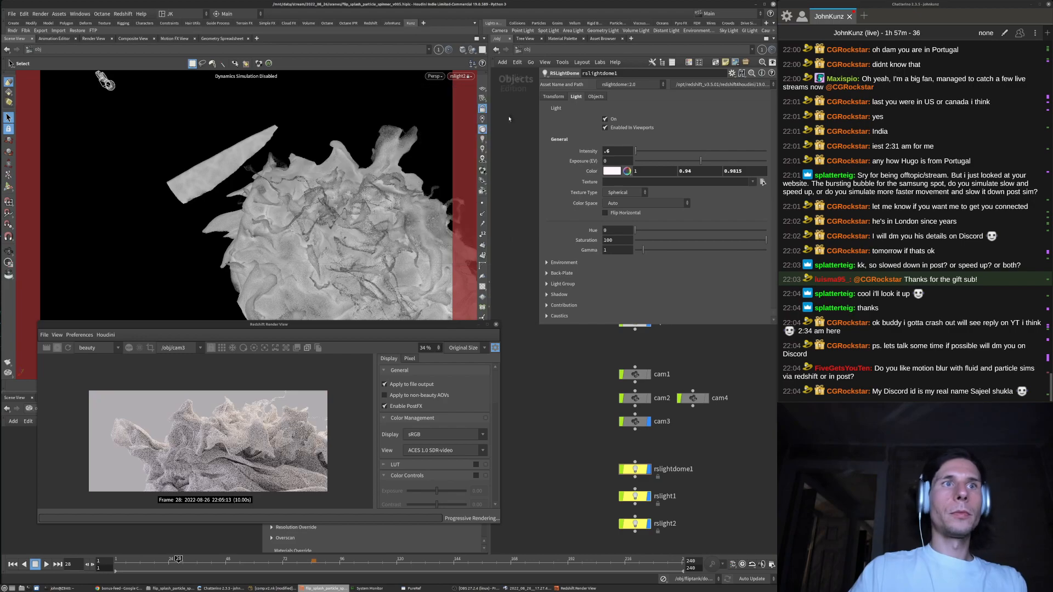
pyautogui.moveTo(574, 474); pyautogui.dragTo(570, 448, button='middle')
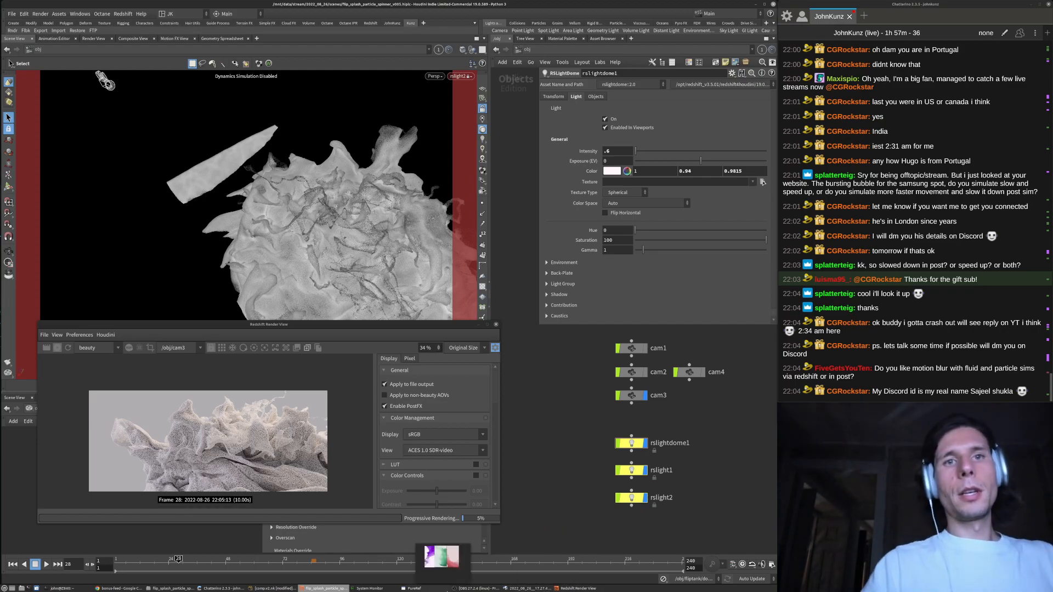
# Switch to PureRef and examine the particle grain and colours of the red, green and purple wallpaper references up close, and return to Houdini
pyautogui.click(442, 589)
pyautogui.scroll(6, 468, 221)
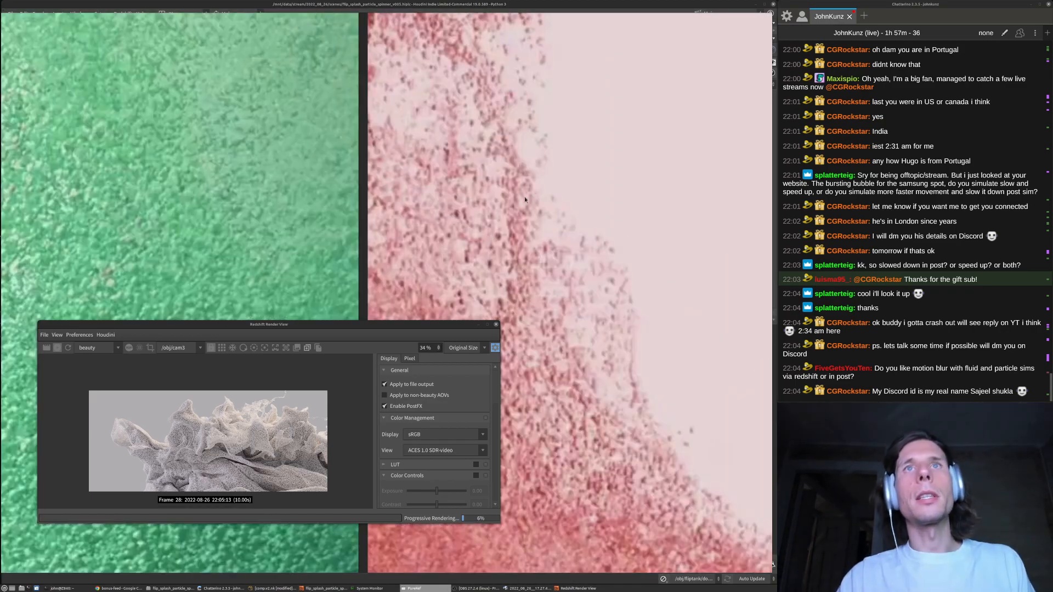
pyautogui.scroll(-2, 527, 192)
pyautogui.scroll(6, 543, 181)
pyautogui.scroll(-8, 551, 172)
pyautogui.scroll(7, 400, 199)
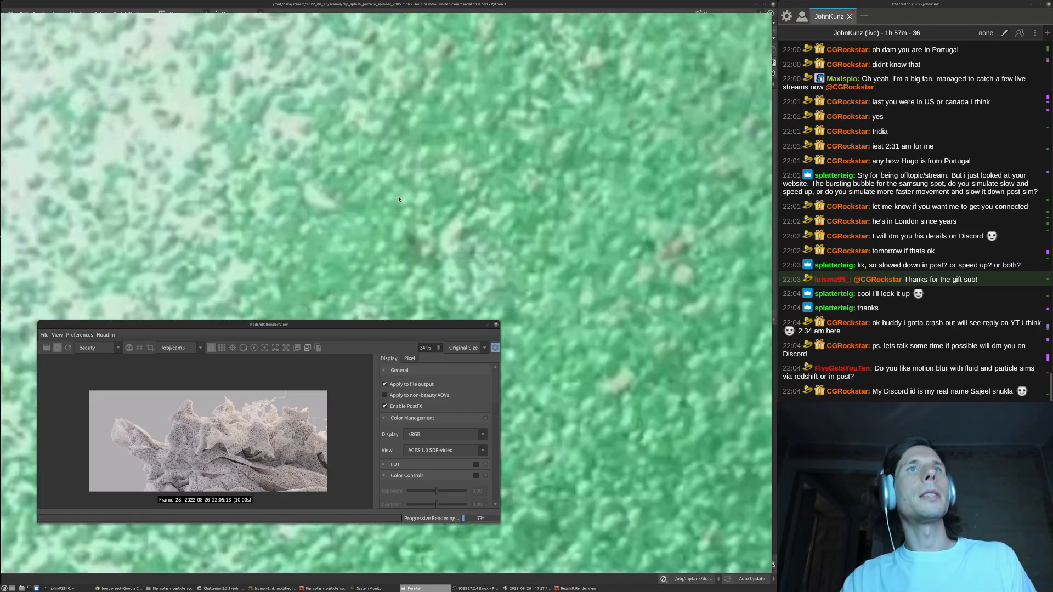
pyautogui.scroll(-8, 466, 206)
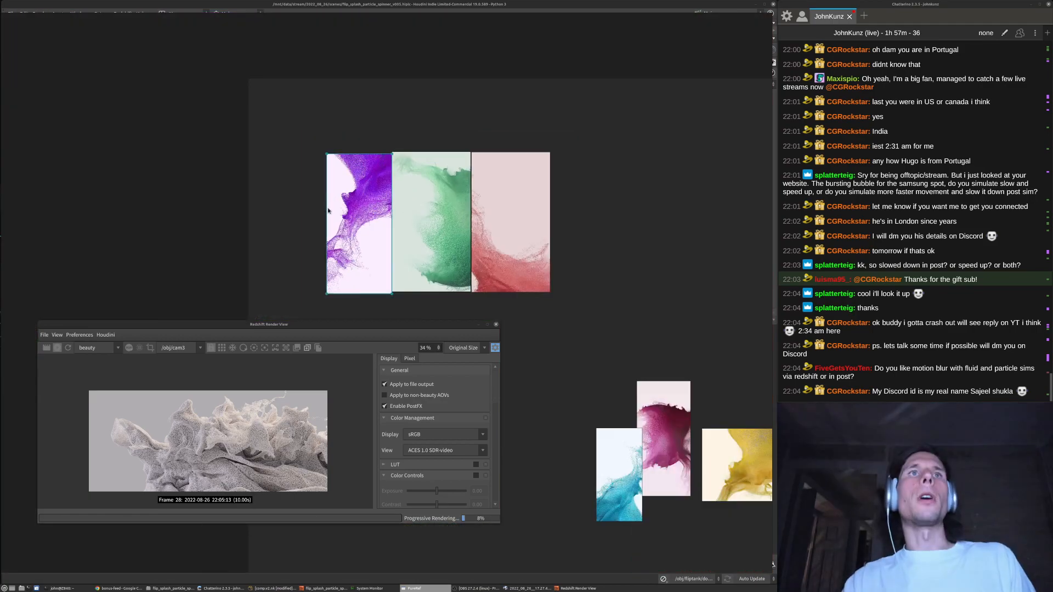
pyautogui.scroll(7, 390, 218)
pyautogui.scroll(1, 394, 218)
pyautogui.moveTo(437, 246); pyautogui.dragTo(404, 218, button='middle')
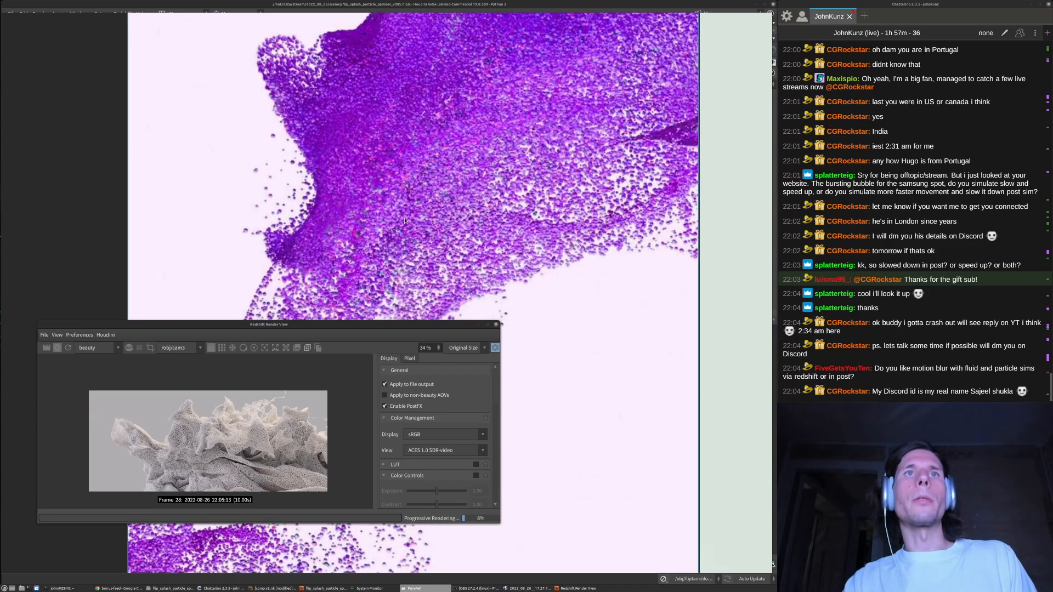
pyautogui.scroll(-1, 404, 218)
pyautogui.scroll(-2, 390, 242)
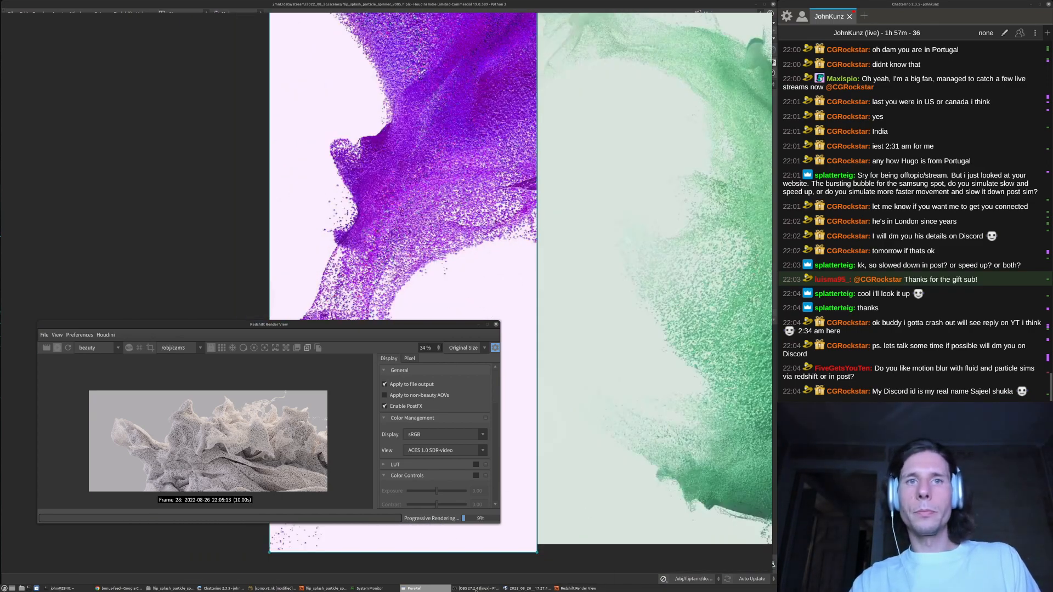
pyautogui.click(414, 588)
pyautogui.click(559, 431)
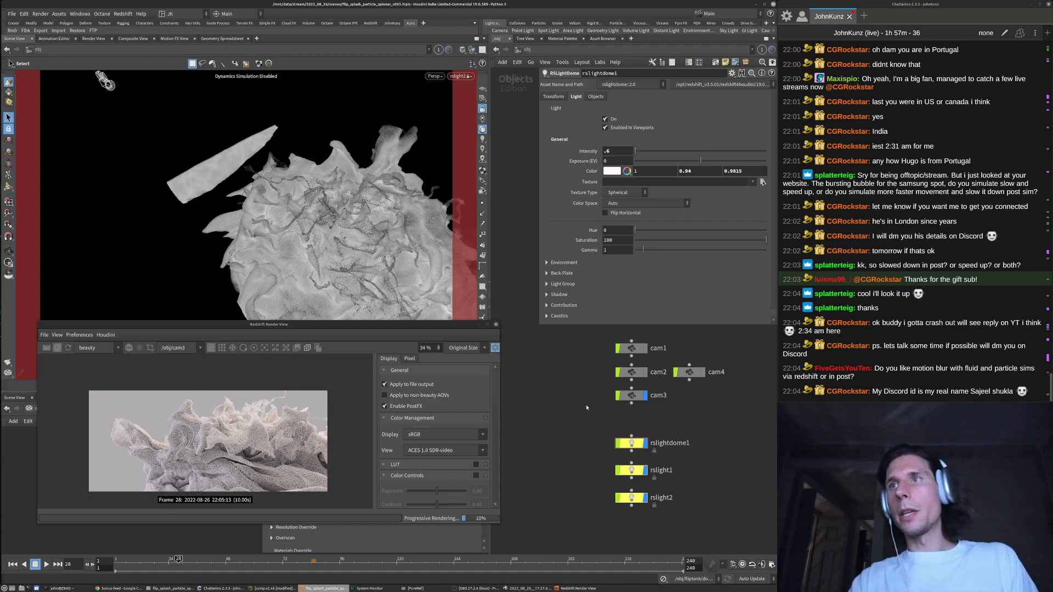
# Open the Redshift material network inside matnet1 to reach Material1's parameters
pyautogui.scroll(2, 576, 410)
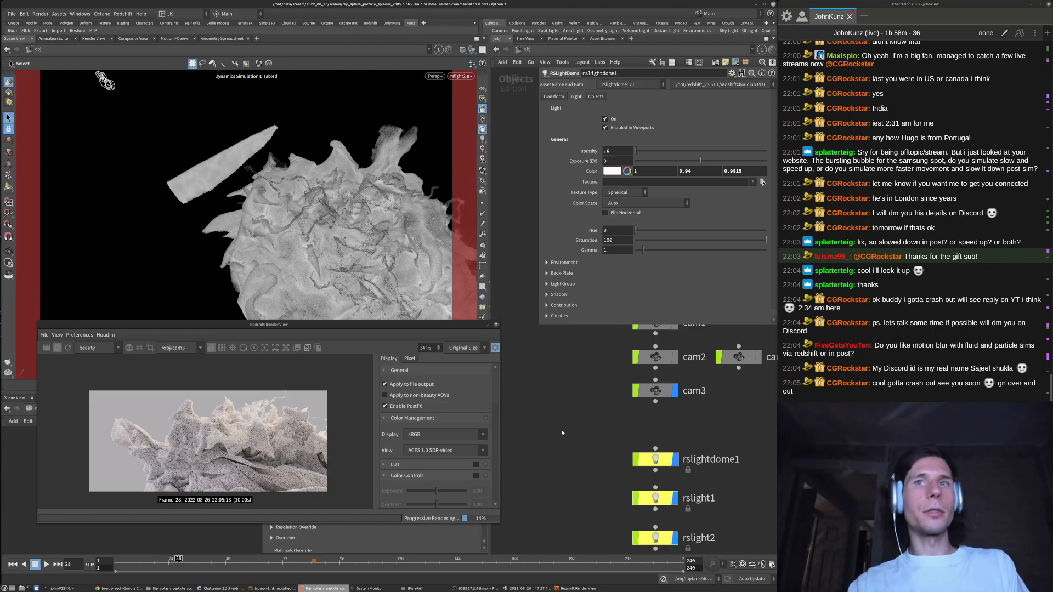
pyautogui.moveTo(617, 415); pyautogui.dragTo(605, 436, button='middle')
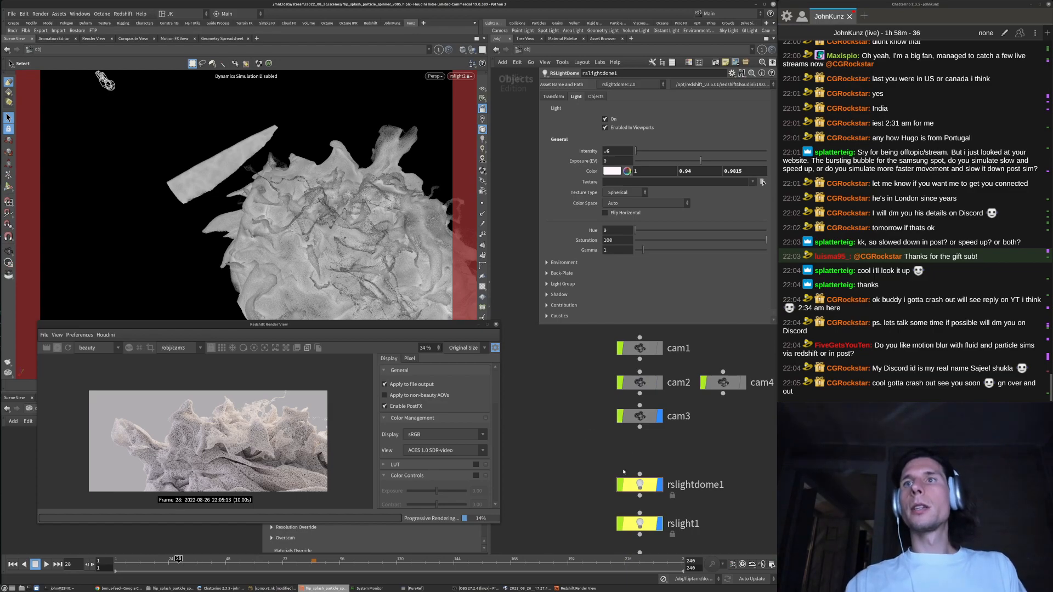
pyautogui.scroll(-5, 571, 439)
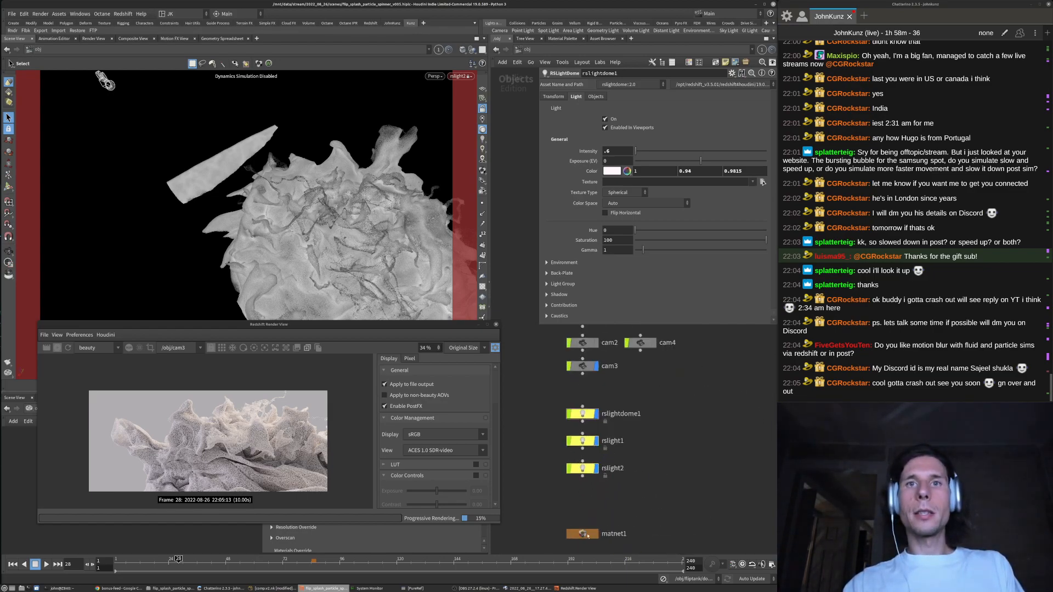
pyautogui.doubleClick(585, 525)
pyautogui.moveTo(635, 386); pyautogui.dragTo(641, 362, button='middle')
pyautogui.doubleClick(635, 467)
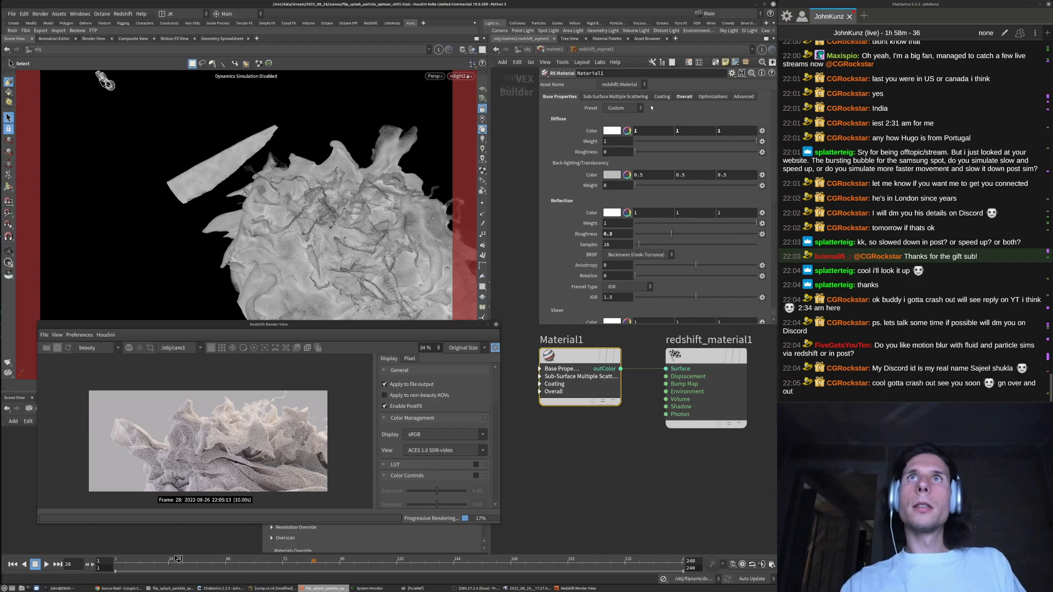
# Try a stronger pink diffuse colour on Material1, check it in the render, and soften it to 1, 0.793 and 0.93928
pyautogui.click(614, 133)
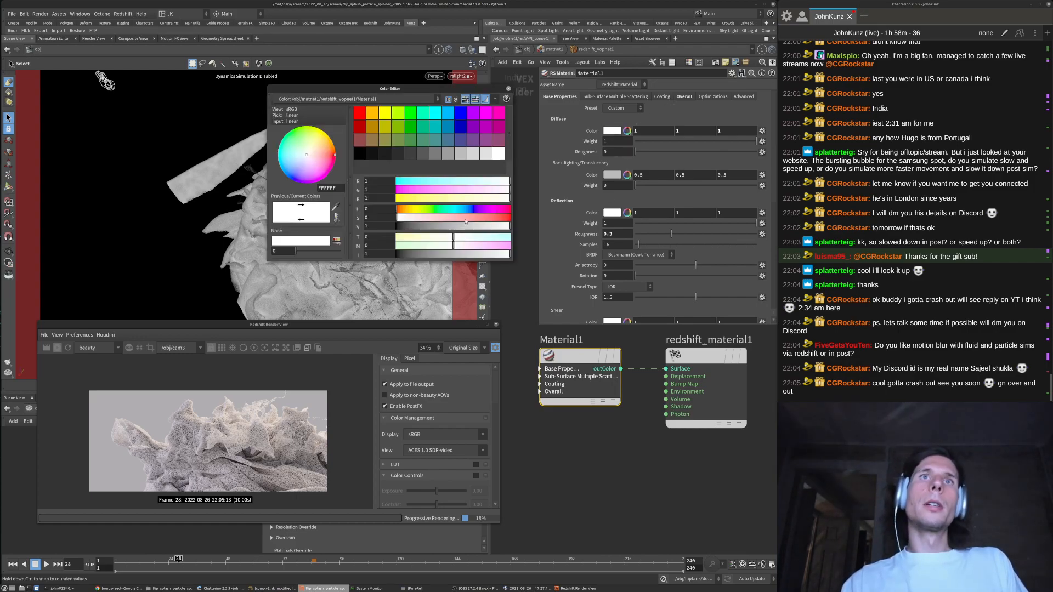
pyautogui.click(498, 212)
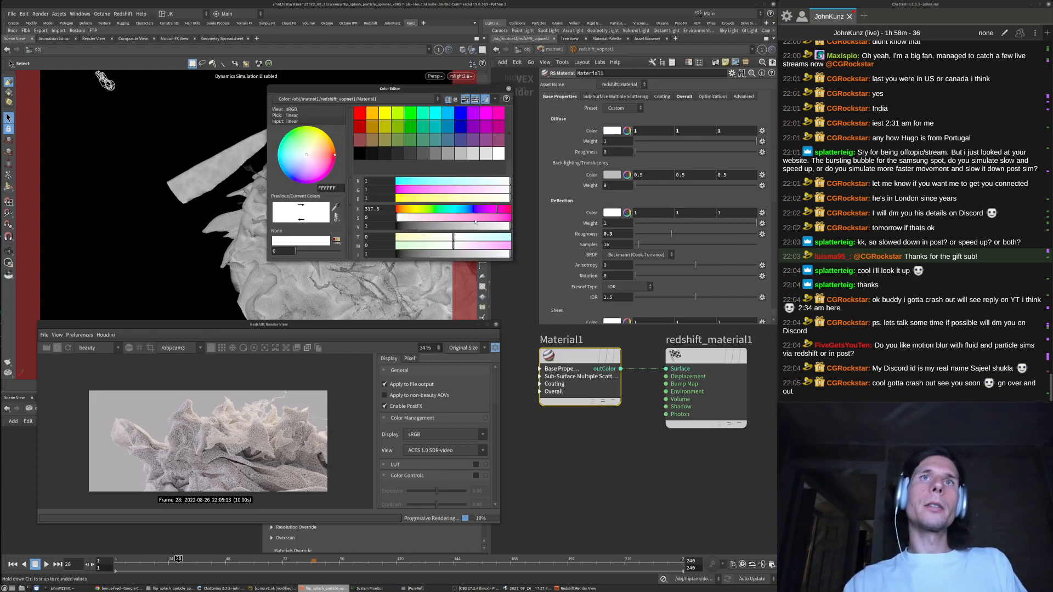
pyautogui.click(438, 218)
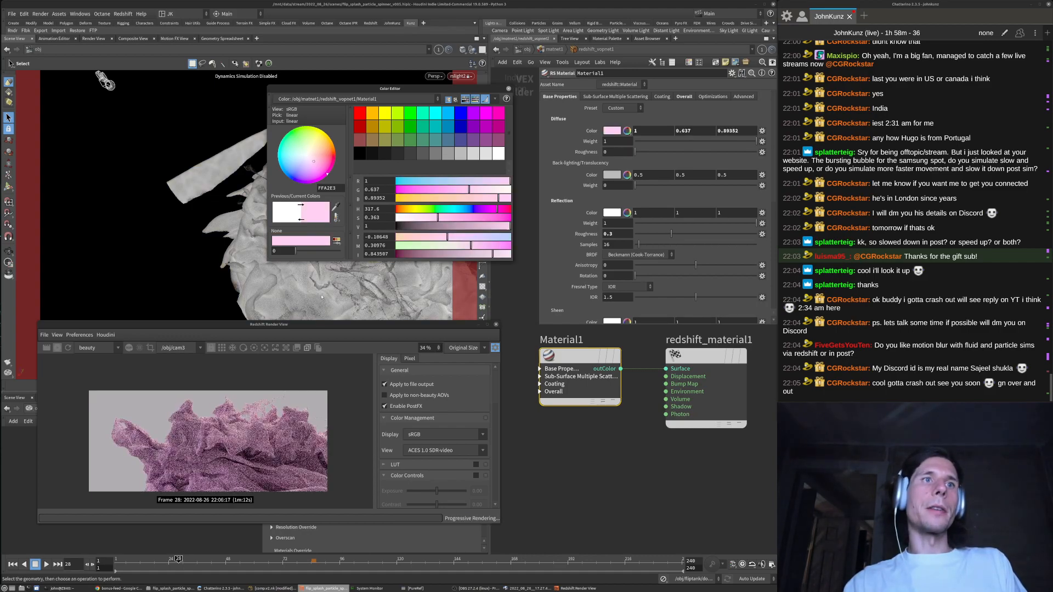
pyautogui.scroll(5, 187, 451)
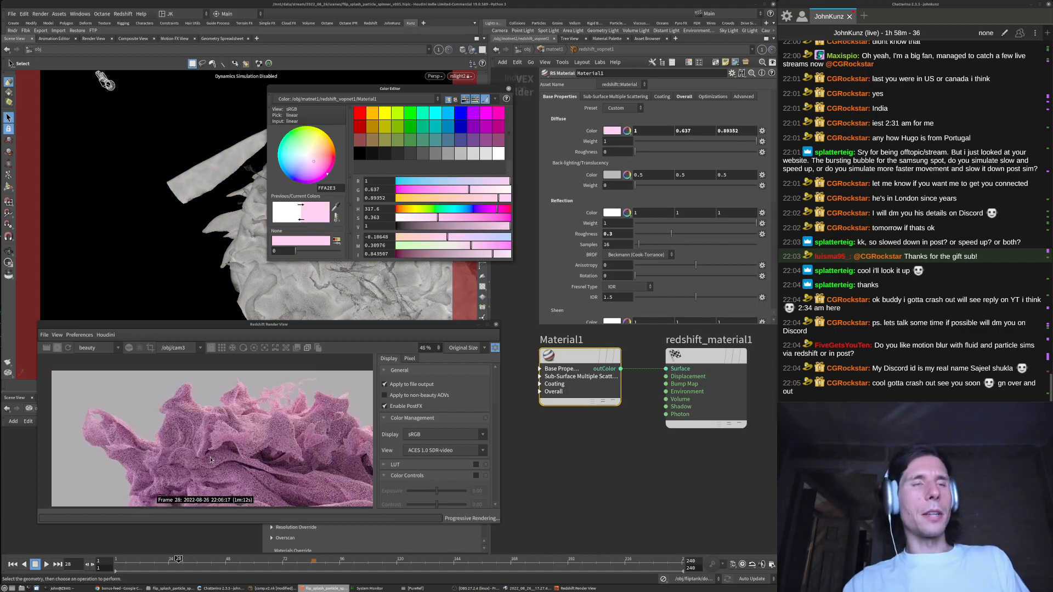
pyautogui.scroll(-3, 237, 441)
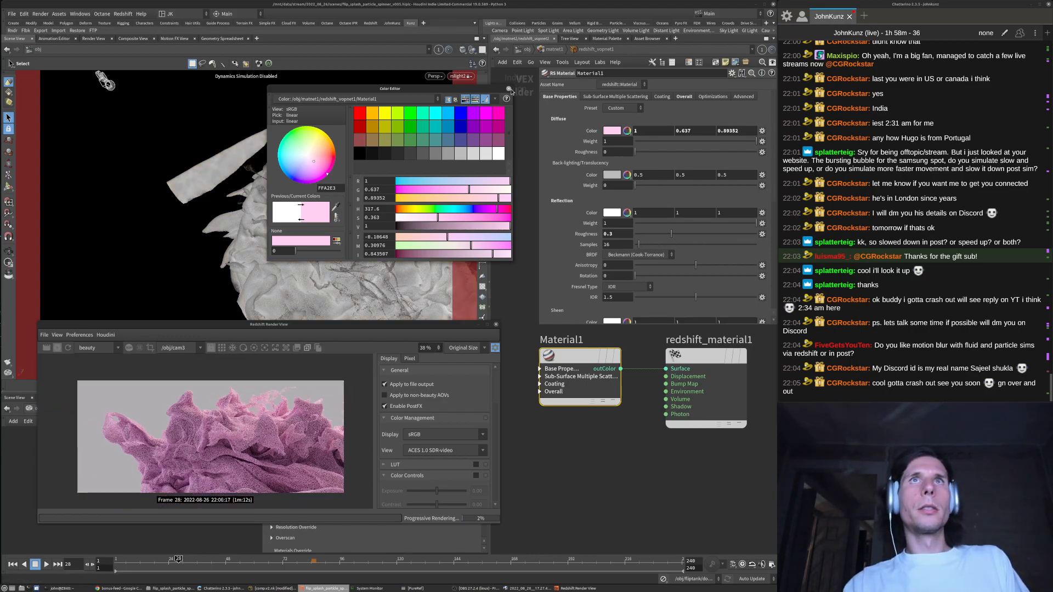
pyautogui.click(421, 219)
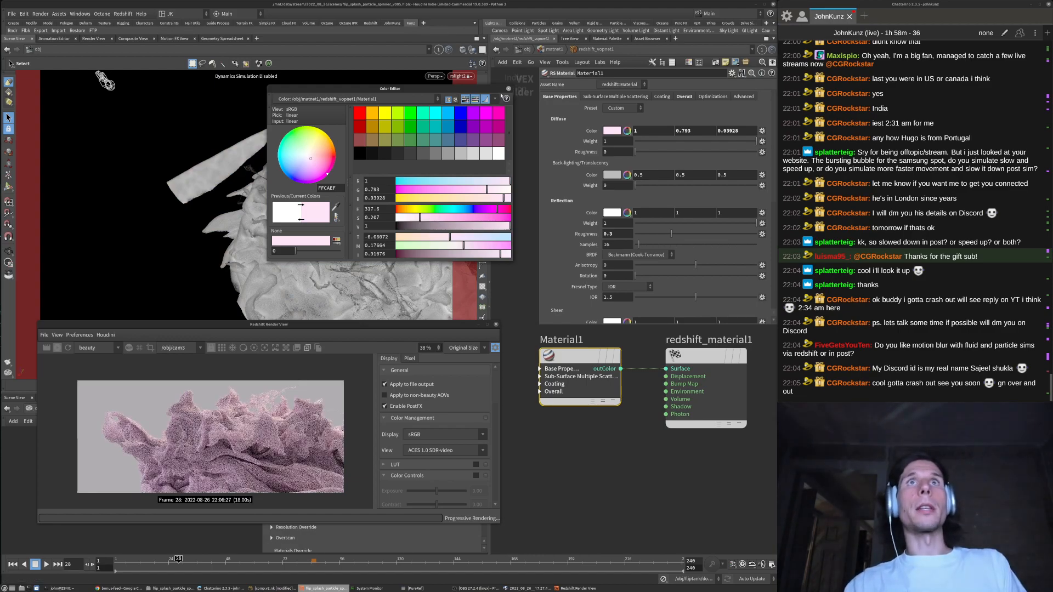
pyautogui.click(508, 89)
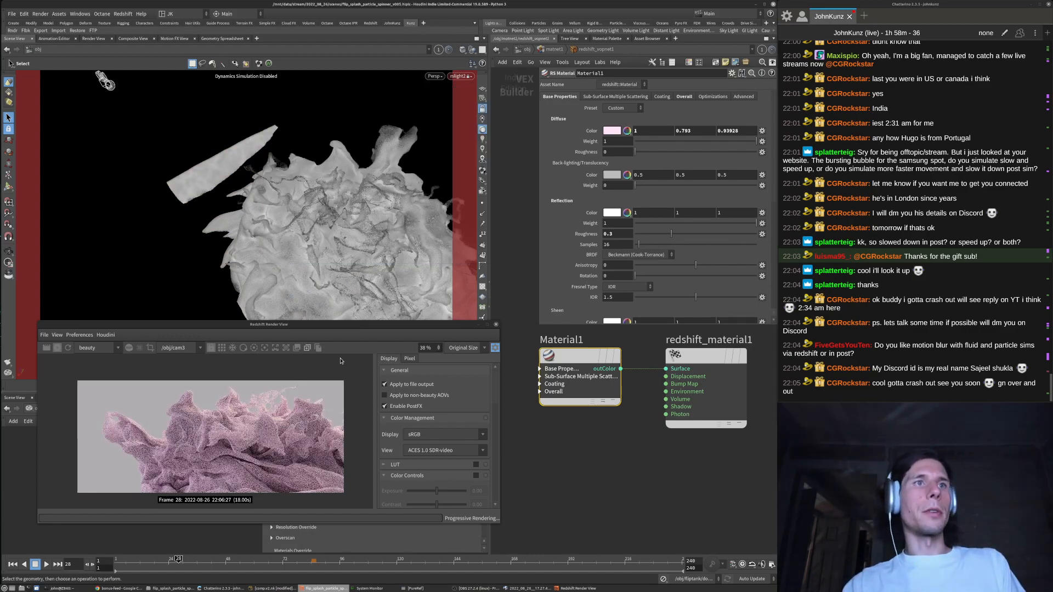
# Open Material1's overall tint, opacity and emission settings
pyautogui.click(684, 96)
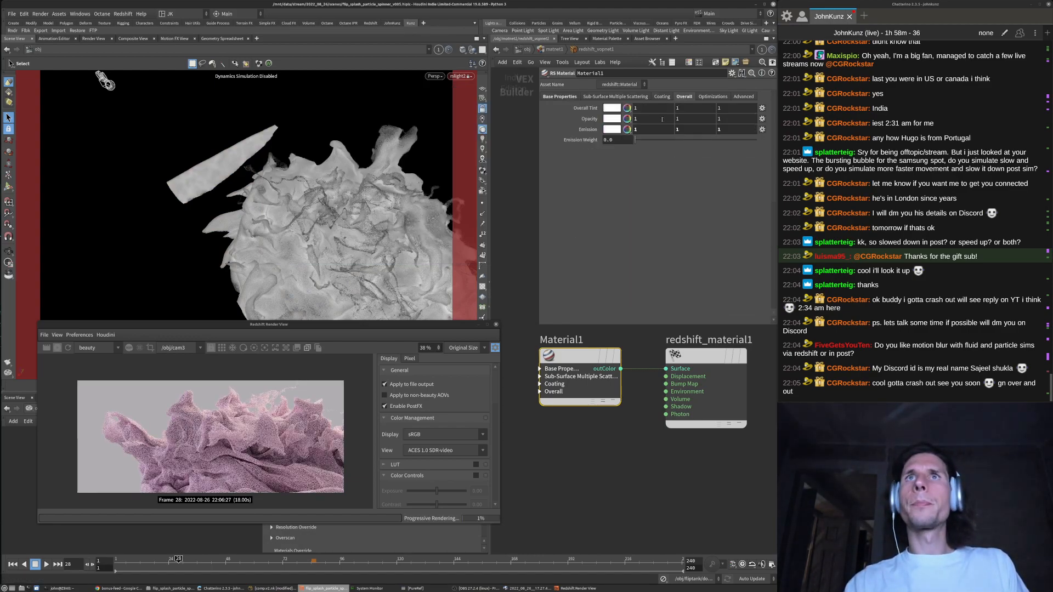
# Set Material1's opacity colour to a pale teal with saturation 0.344 and value 0.779
pyautogui.click(627, 119)
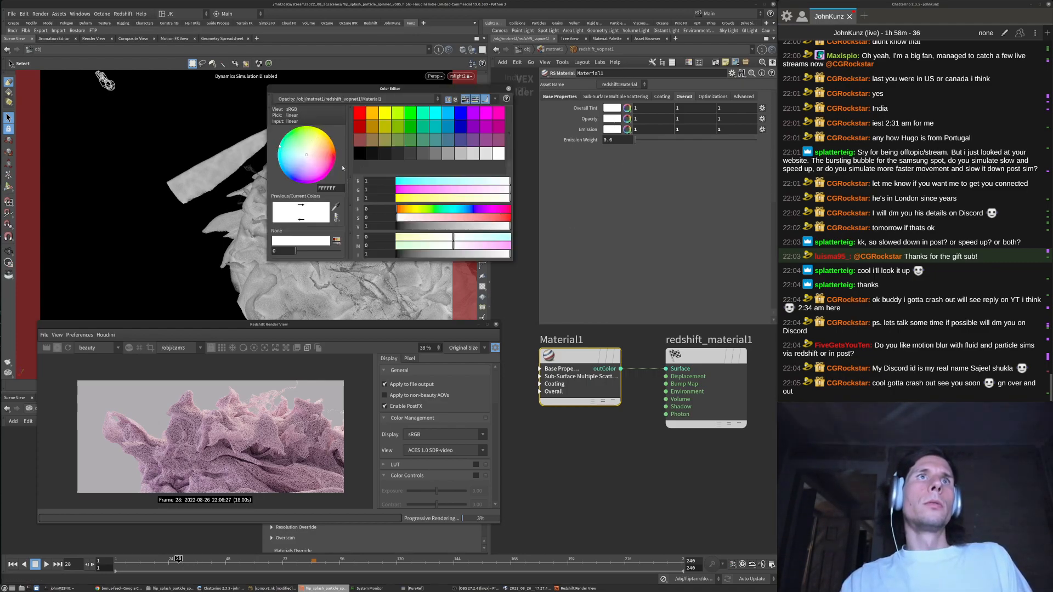
pyautogui.click(287, 153)
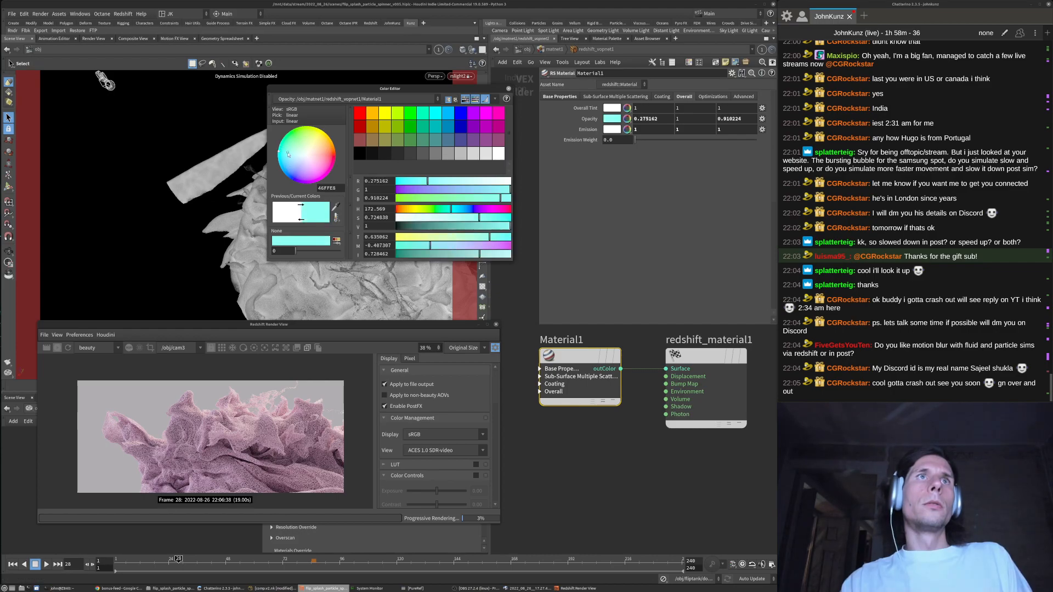
pyautogui.moveTo(495, 226); pyautogui.dragTo(470, 225)
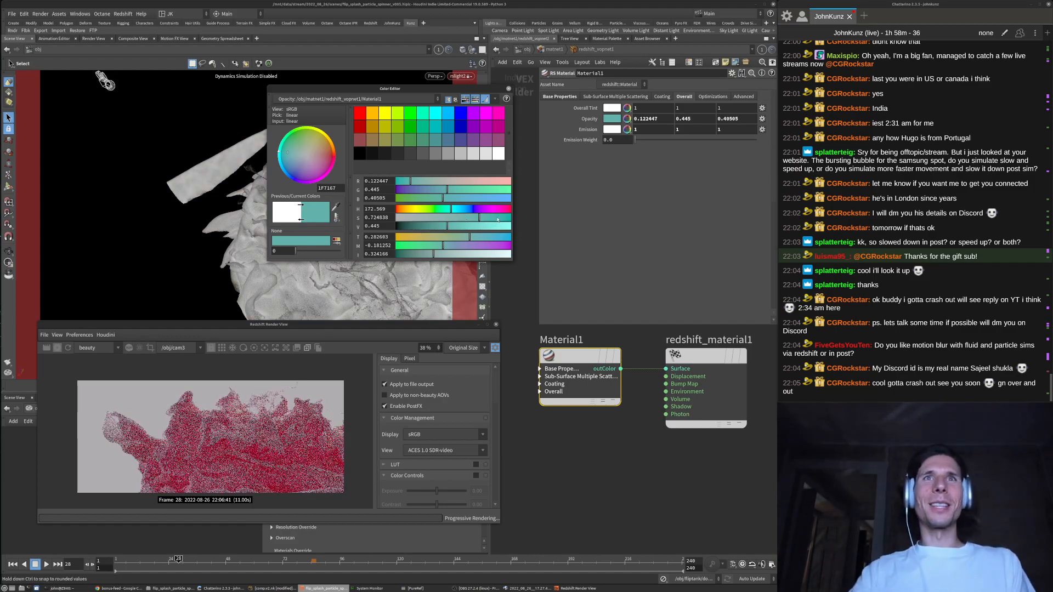
pyautogui.click(436, 218)
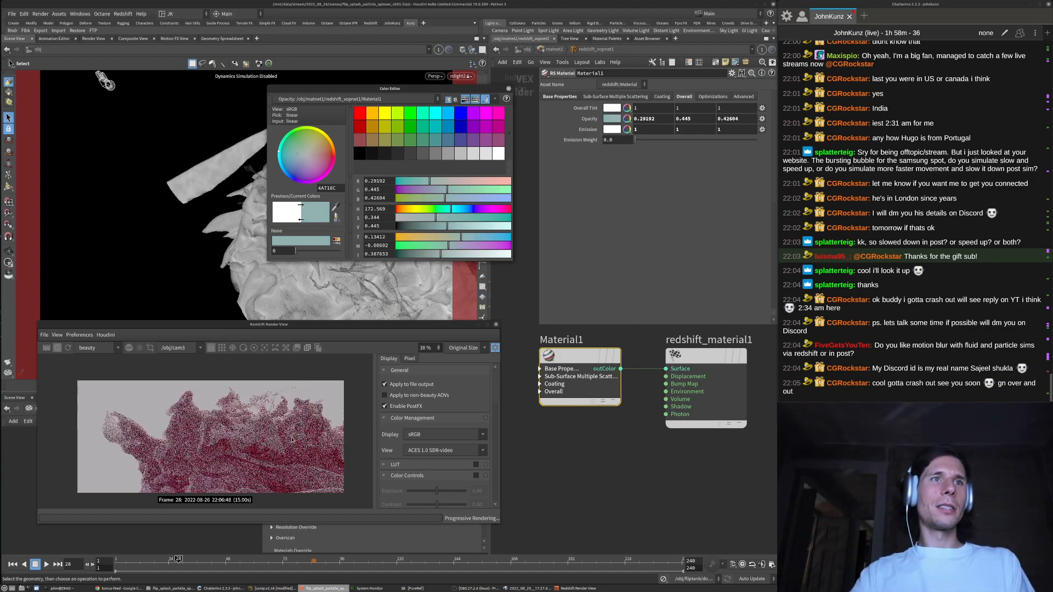
pyautogui.click(486, 226)
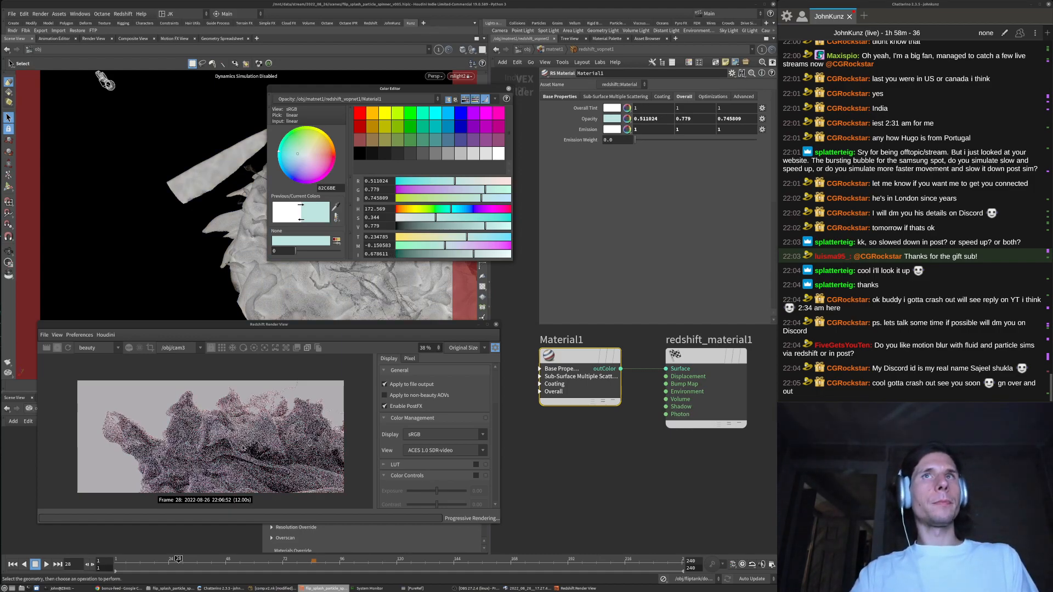
# Examine the splash particles in the Redshift render up close and at full frame to judge the coloured opacity
pyautogui.scroll(5, 205, 459)
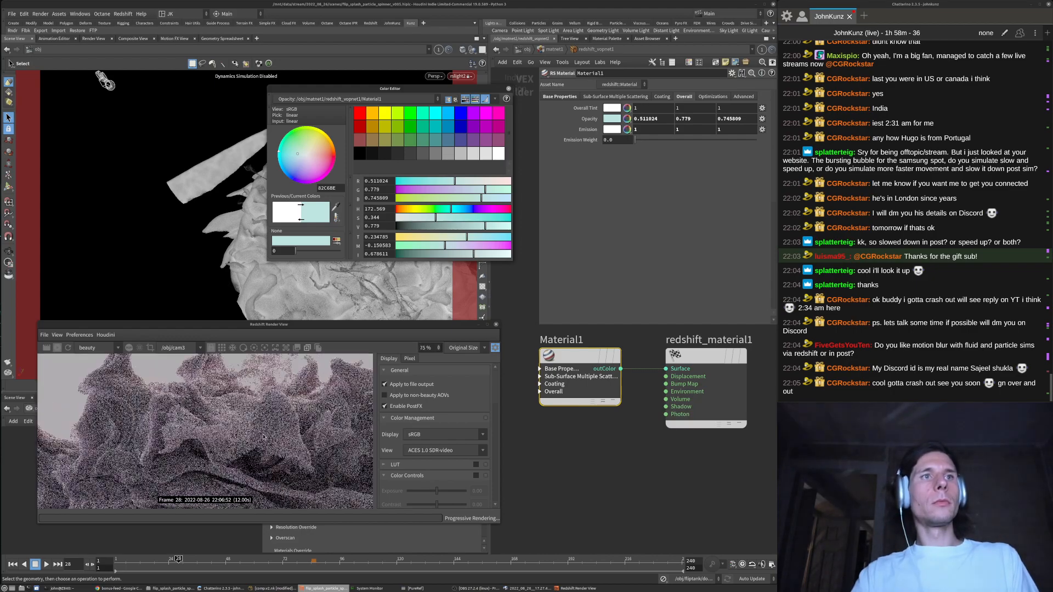
pyautogui.scroll(-5, 229, 418)
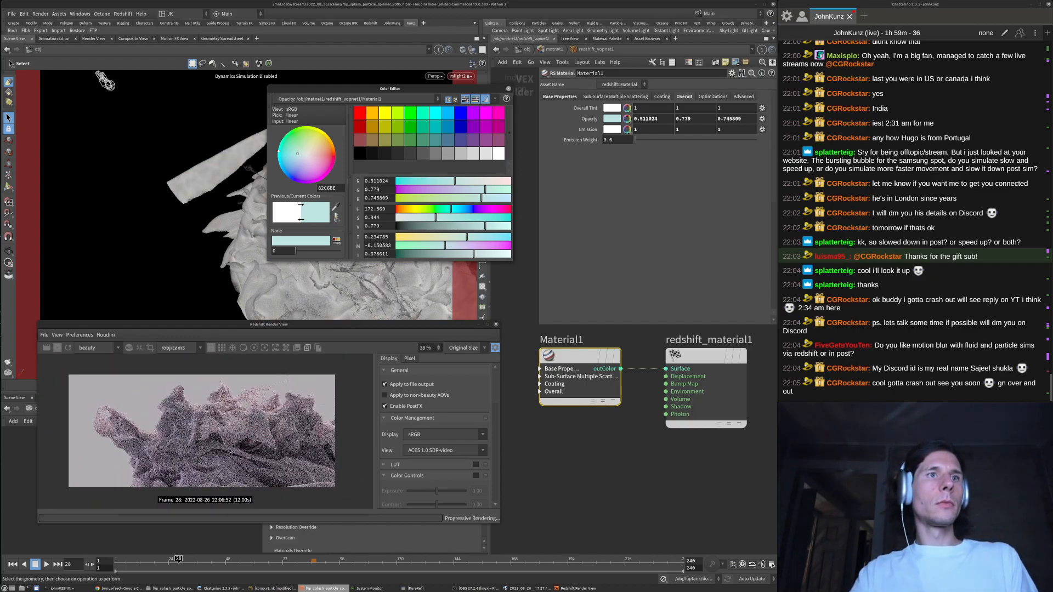
pyautogui.scroll(6, 266, 439)
pyautogui.scroll(-6, 273, 456)
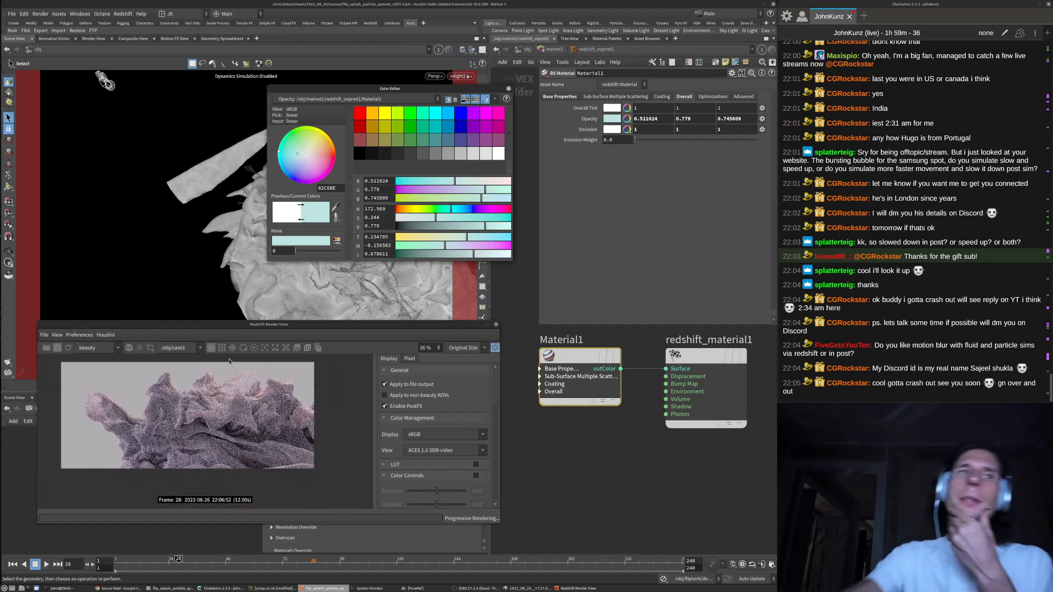
pyautogui.scroll(6, 208, 383)
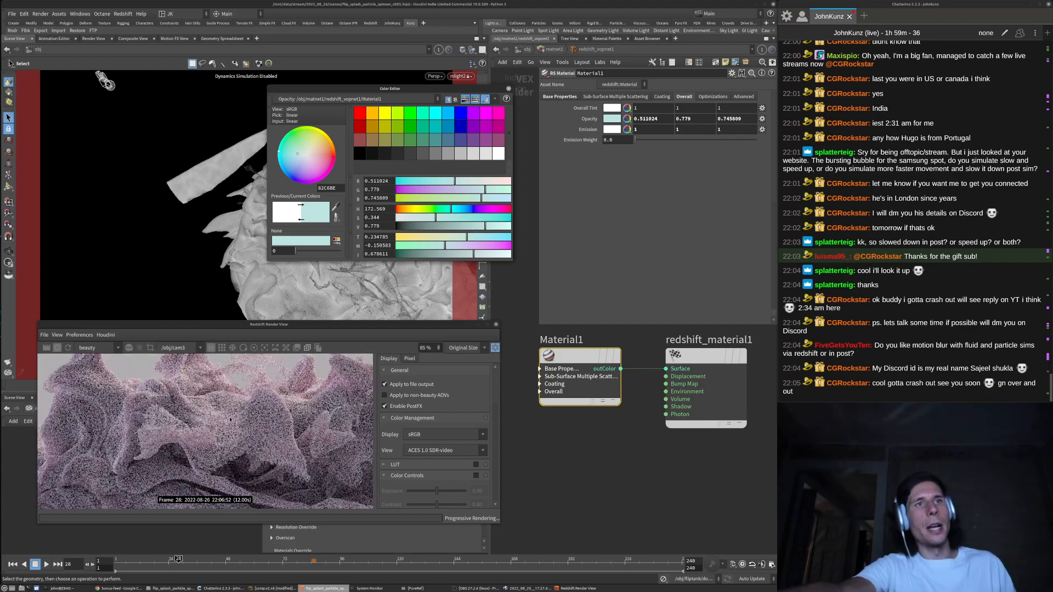
pyautogui.scroll(-4, 222, 420)
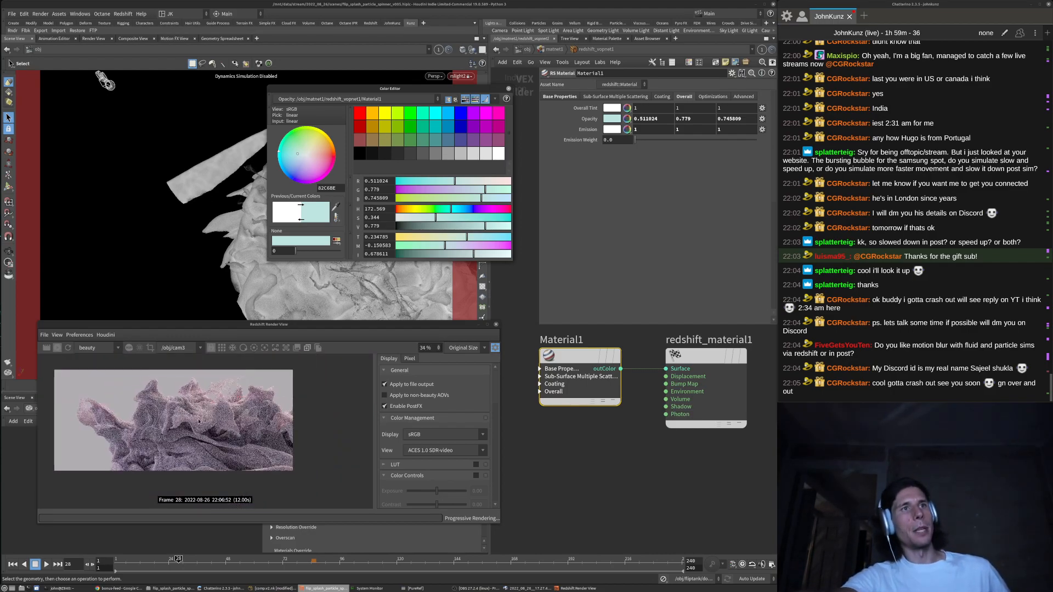
pyautogui.scroll(1, 242, 428)
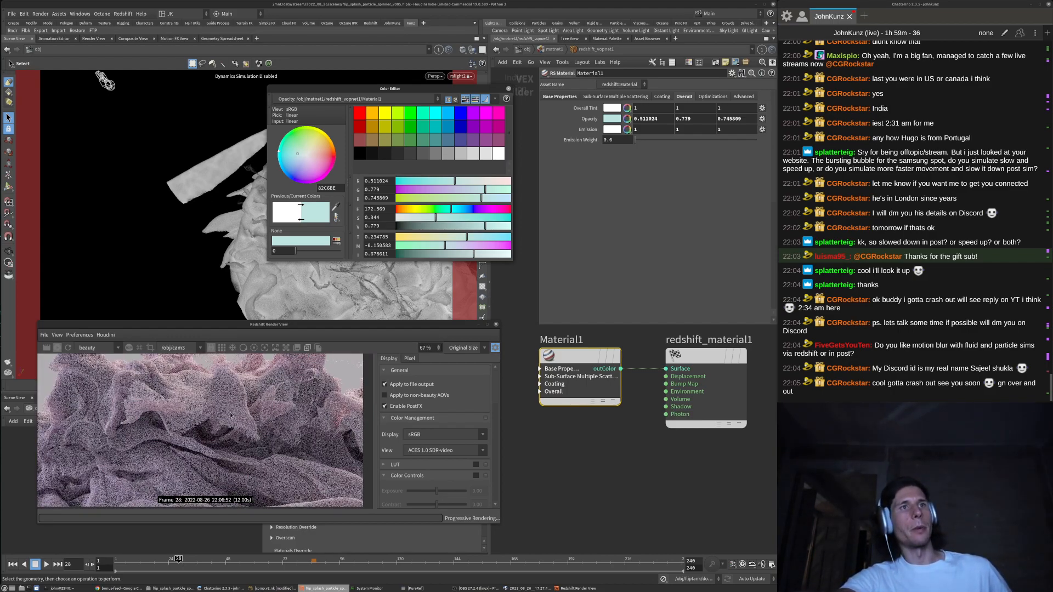
pyautogui.scroll(1, 209, 439)
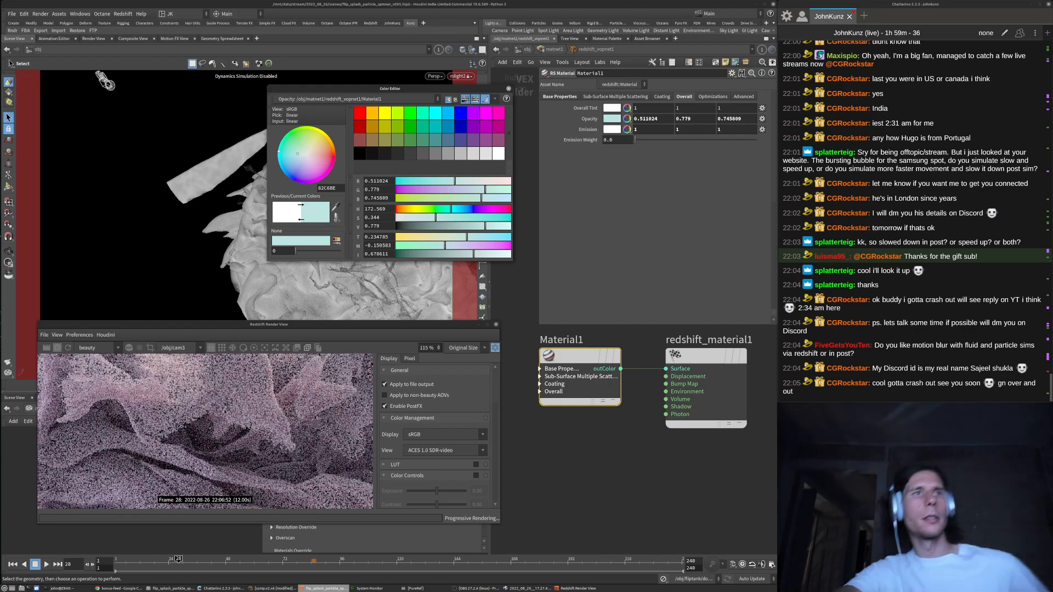
pyautogui.scroll(-4, 223, 419)
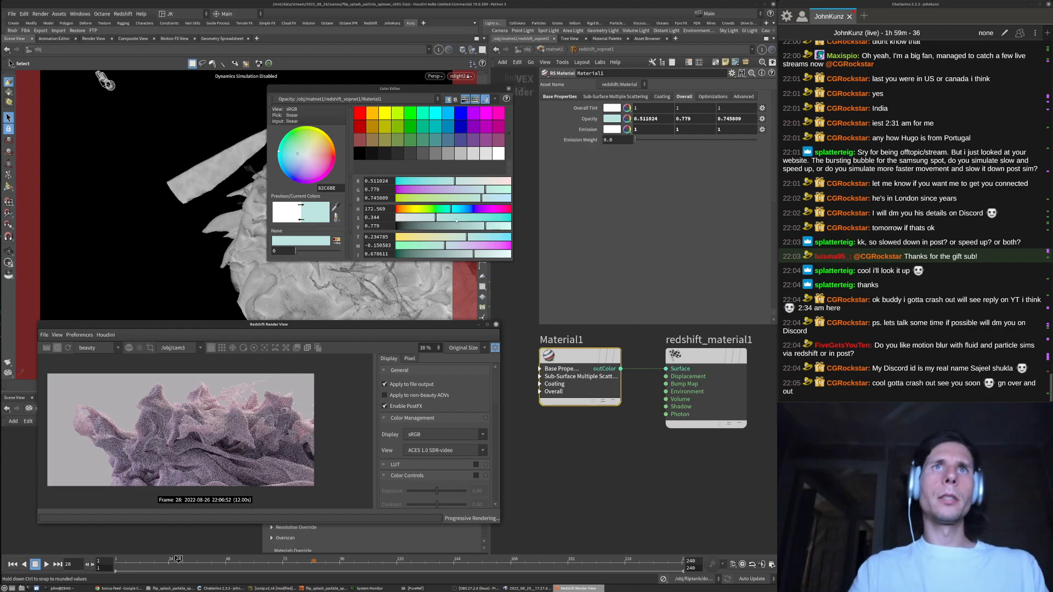
# Adjust Material1's opacity colour to saturation 0.522 and value 0.536
pyautogui.moveTo(457, 220); pyautogui.dragTo(484, 218)
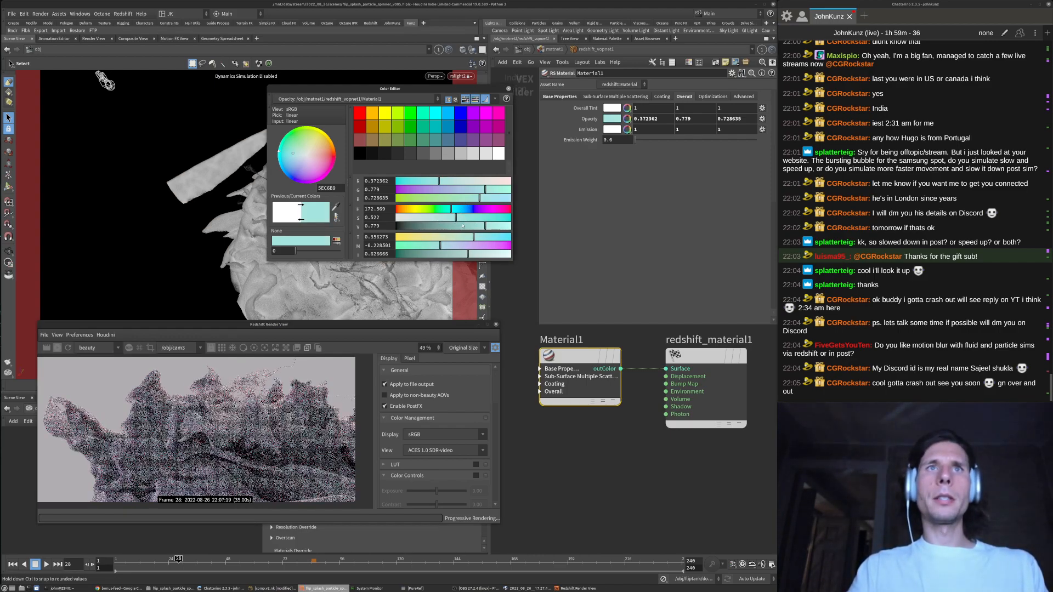
pyautogui.moveTo(459, 228); pyautogui.dragTo(406, 239)
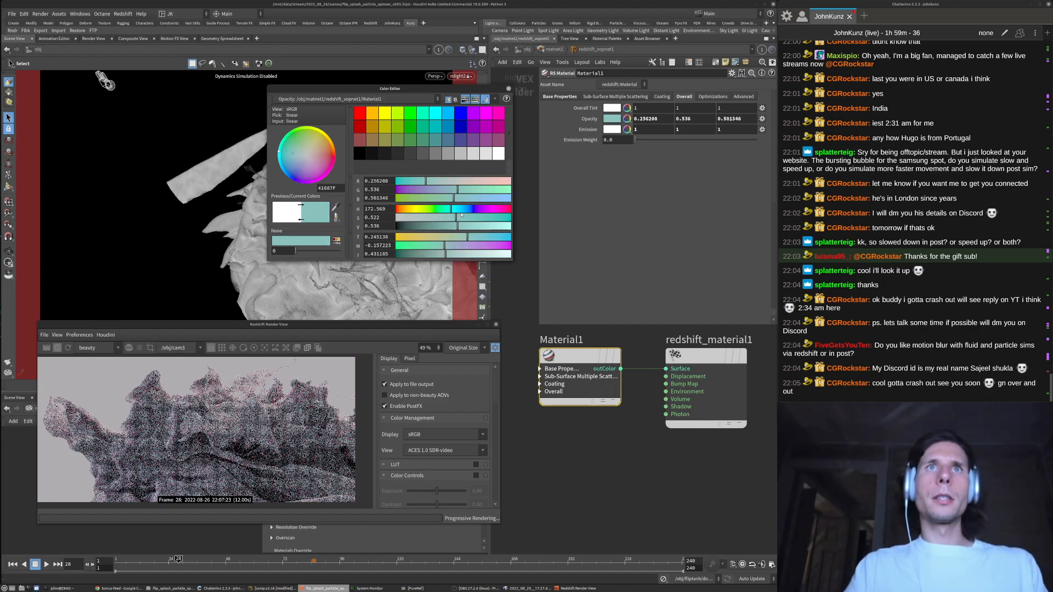
pyautogui.scroll(-2, 198, 437)
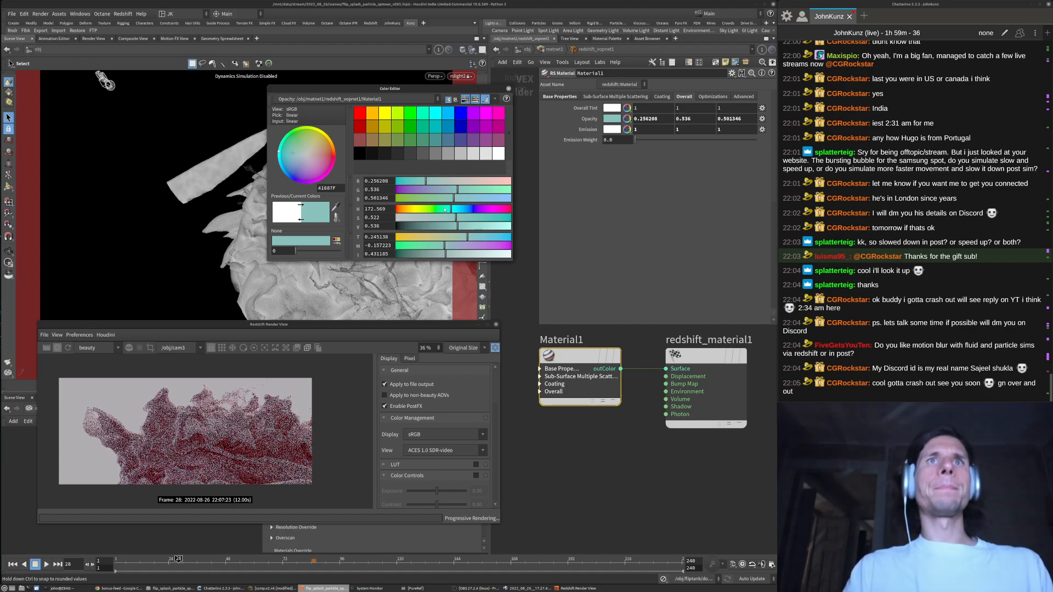
# Shift Material1's opacity colour to a muted green with hue 128.9 and saturation 0.394, and close the Color Editor
pyautogui.moveTo(435, 212); pyautogui.dragTo(418, 212)
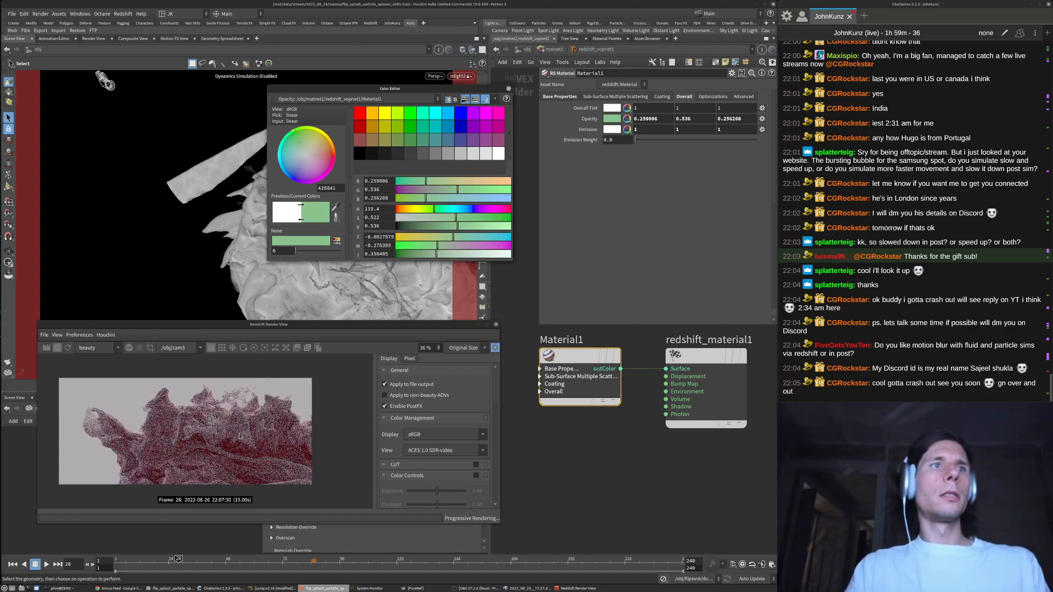
pyautogui.scroll(1, 192, 441)
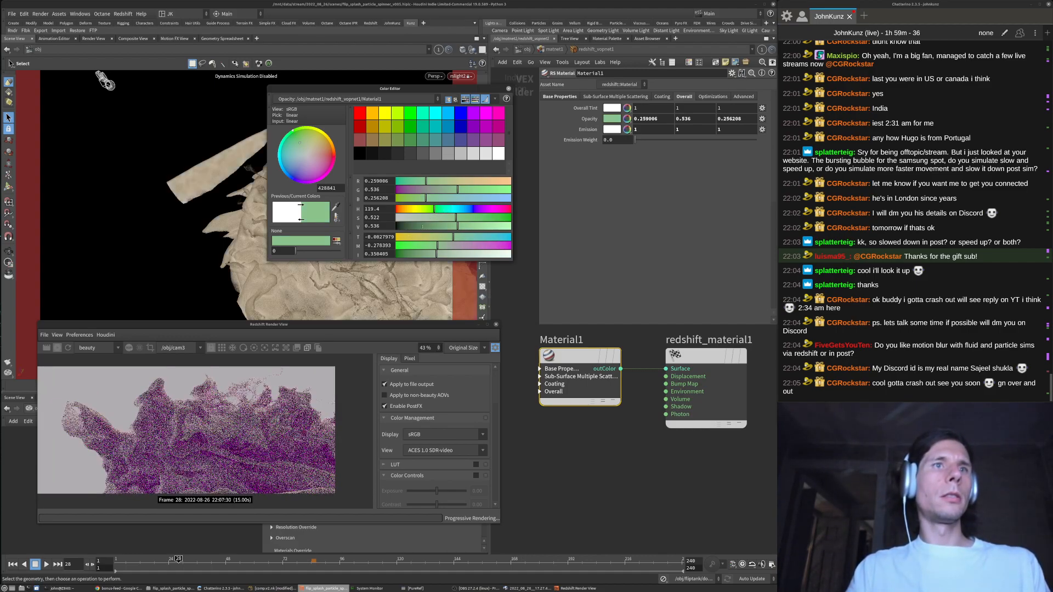
pyautogui.click(438, 211)
pyautogui.click(442, 218)
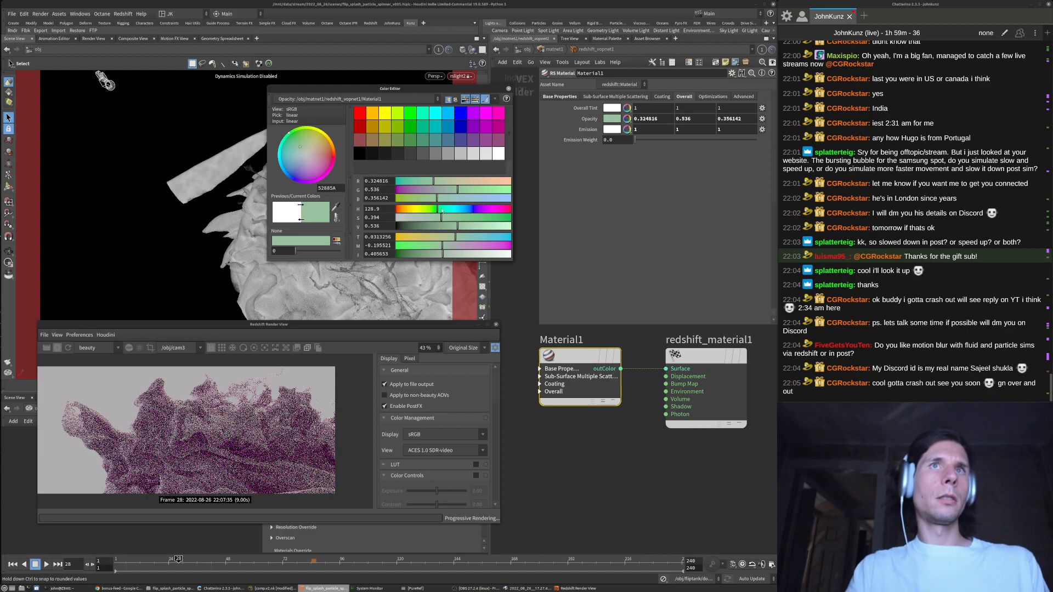
pyautogui.click(509, 89)
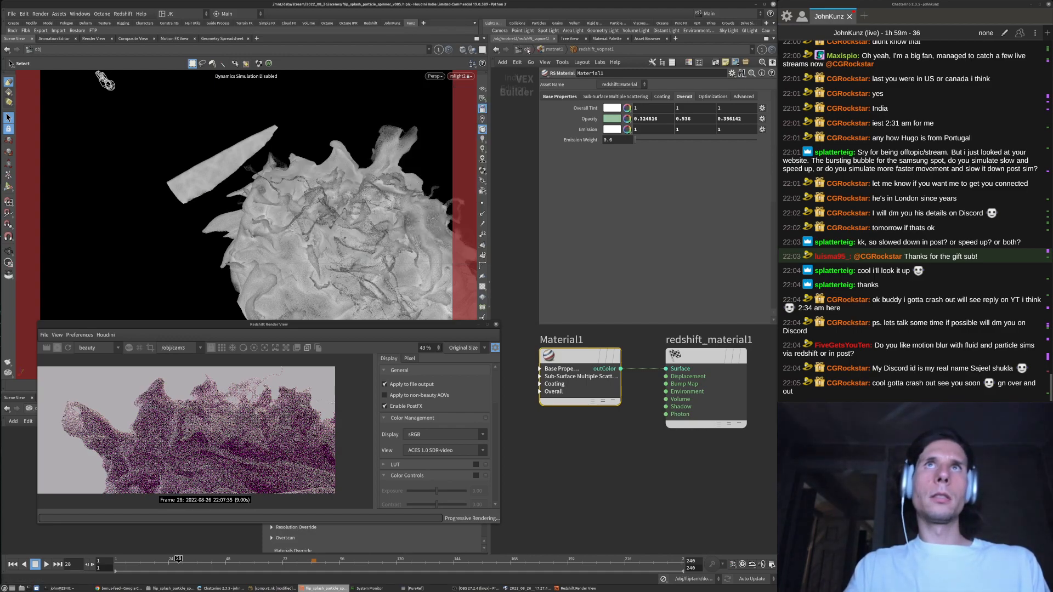
# Set the Global Scale Multiplier of the fliptank object's Redshift particles to .125
pyautogui.click(527, 50)
pyautogui.scroll(-4, 583, 444)
pyautogui.scroll(4, 561, 362)
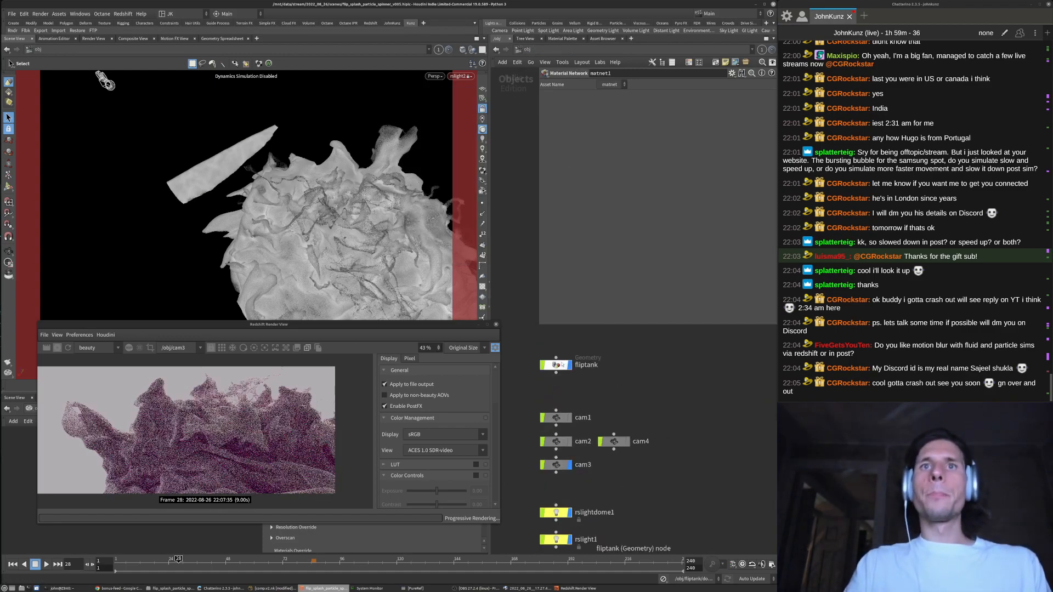
pyautogui.click(557, 365)
pyautogui.scroll(-1, 228, 437)
pyautogui.scroll(4, 228, 437)
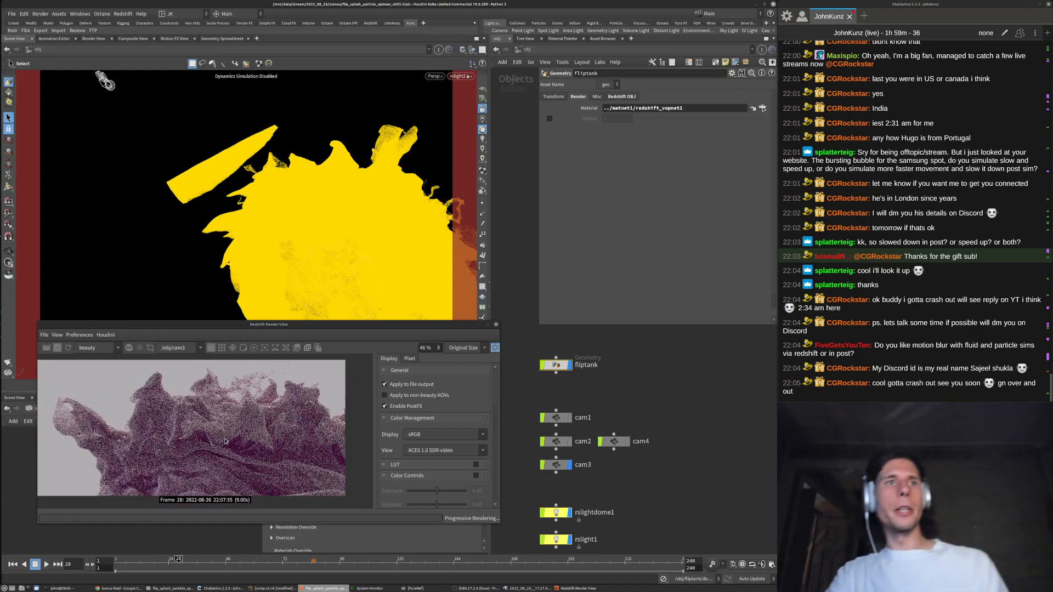
pyautogui.click(621, 97)
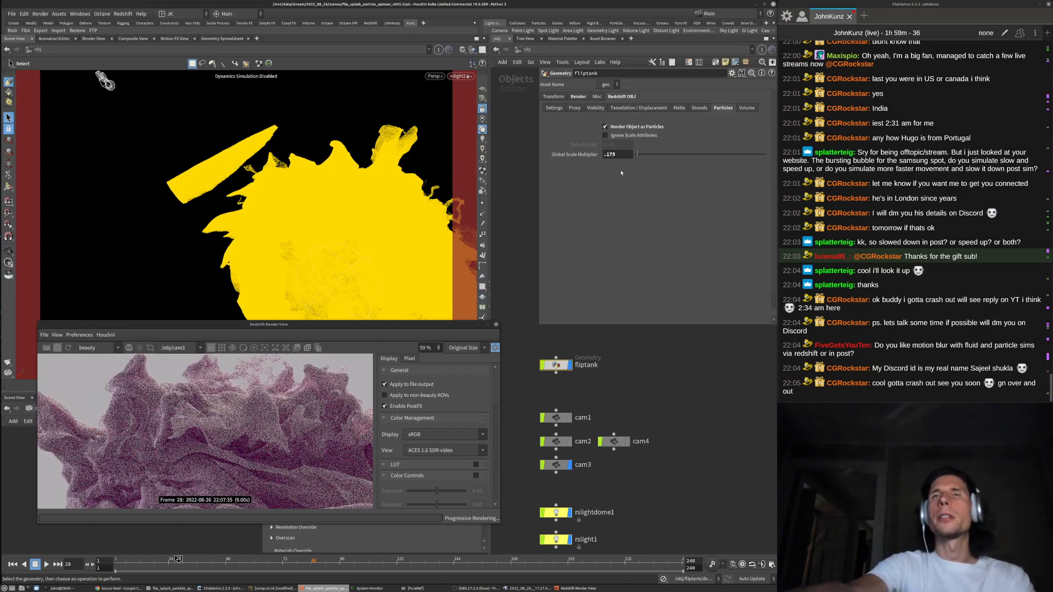
pyautogui.moveTo(614, 155); pyautogui.dragTo(610, 155)
pyautogui.write('2')
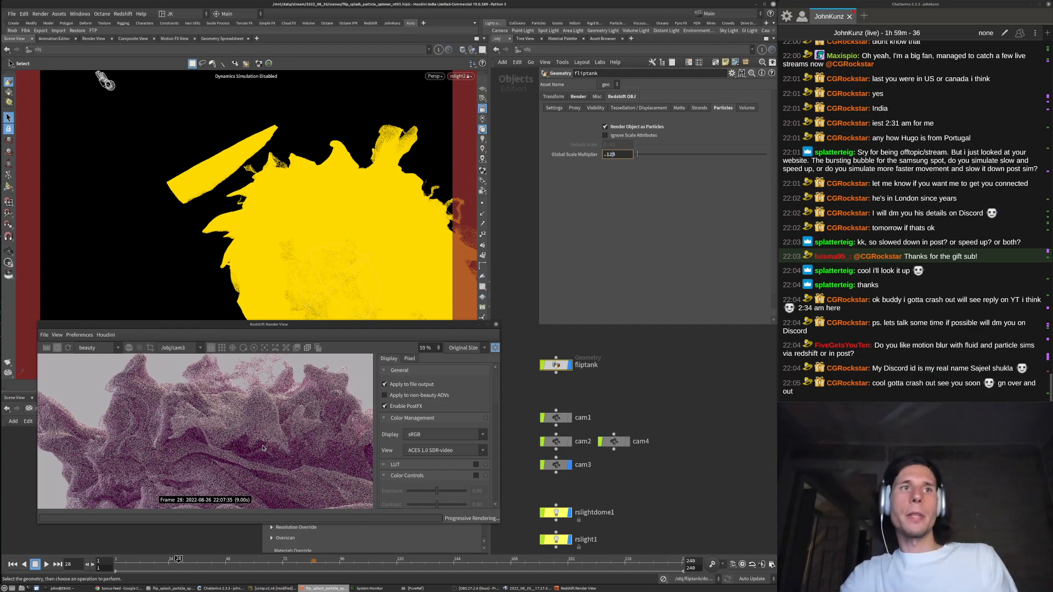
pyautogui.click(214, 450)
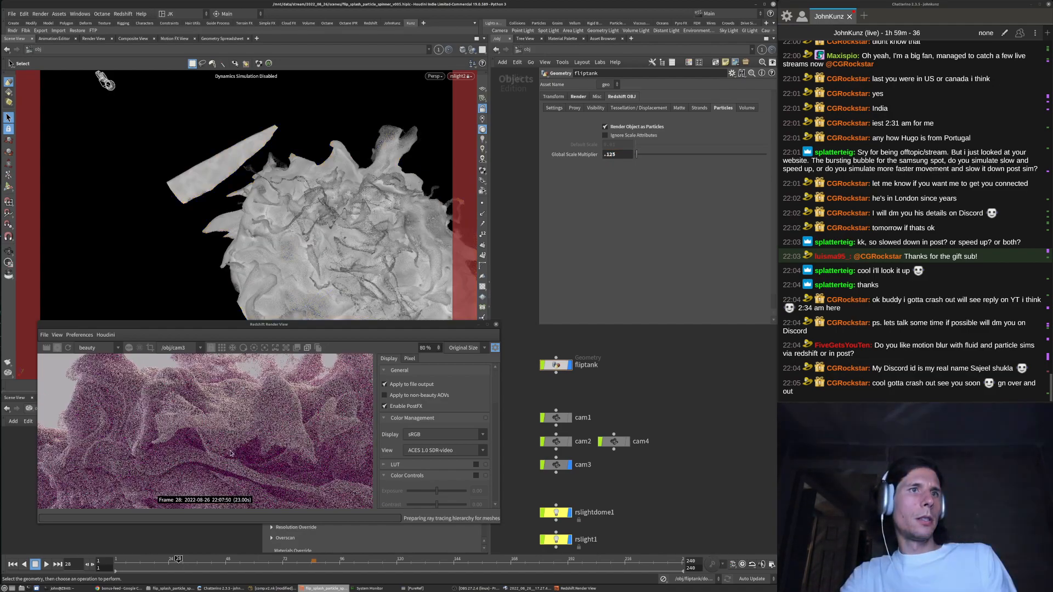
# Examine the density and translucency of the smaller particles in the Redshift render, in close-up and at full frame
pyautogui.scroll(6, 231, 453)
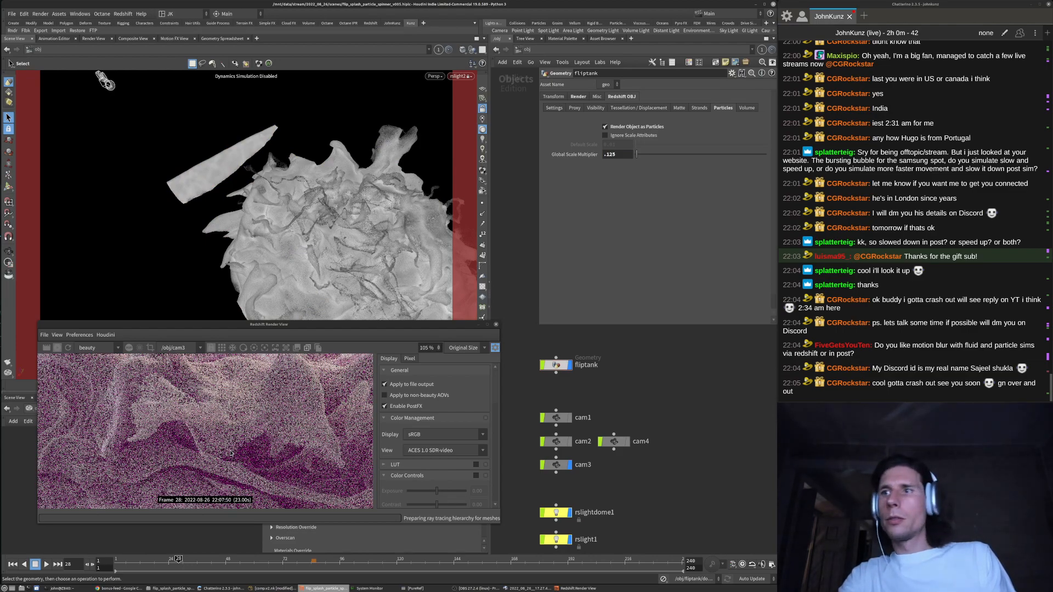
pyautogui.scroll(-6, 231, 454)
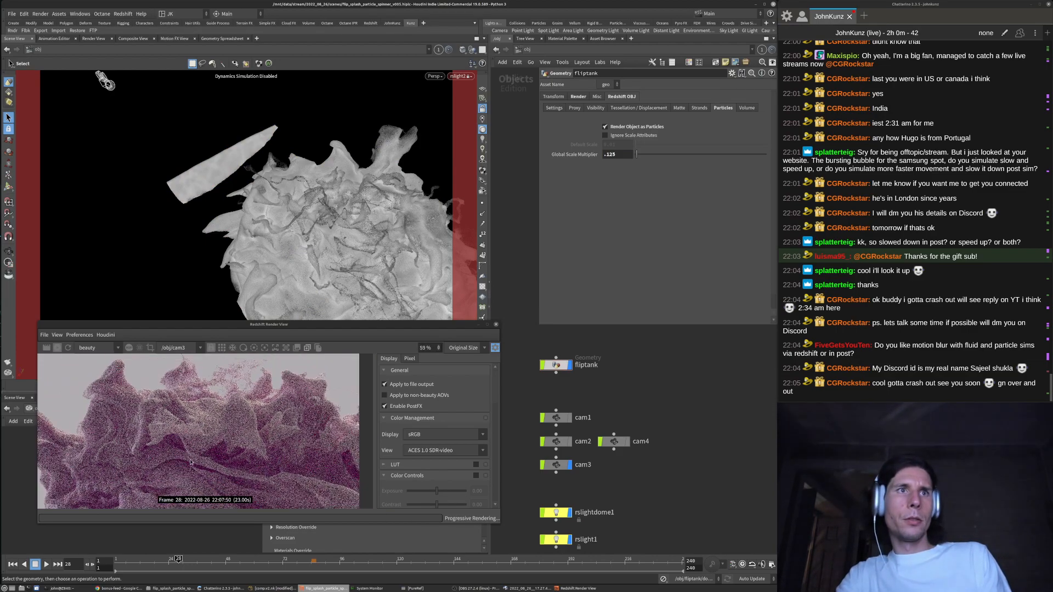
pyautogui.scroll(-4, 192, 462)
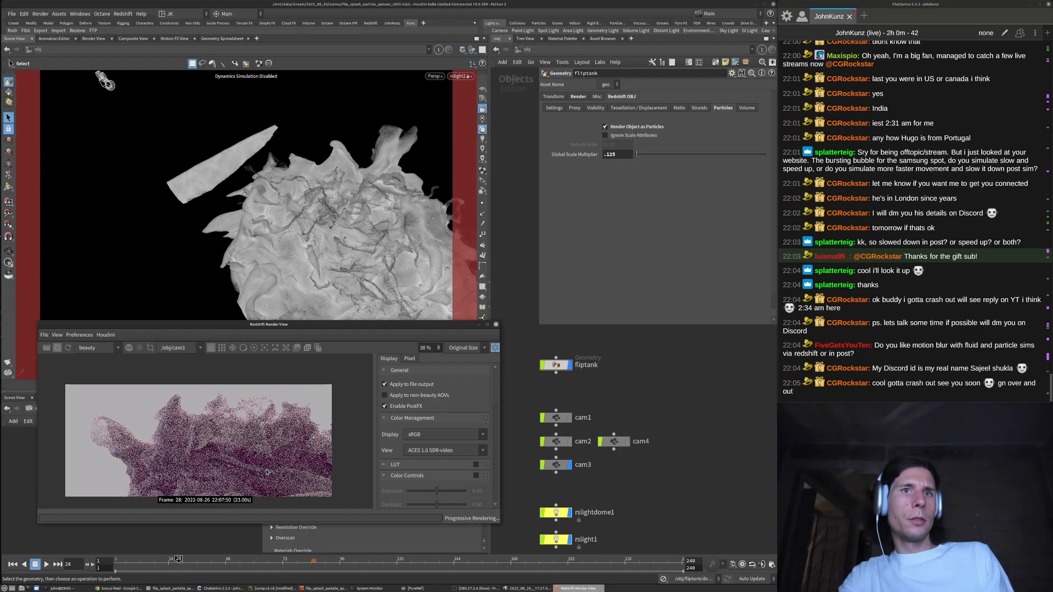
pyautogui.scroll(3, 219, 451)
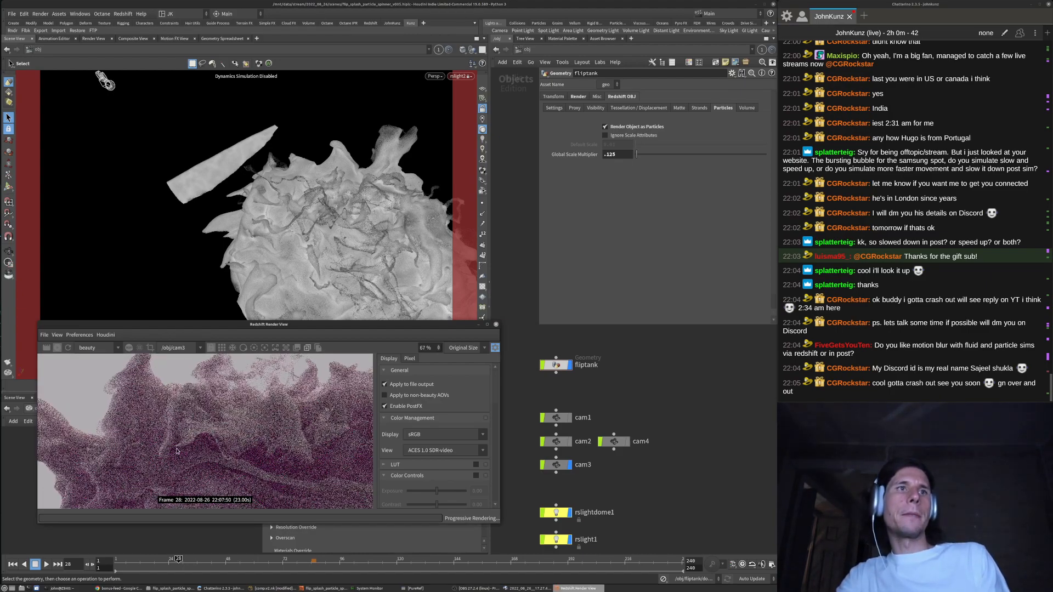
pyautogui.scroll(2, 211, 456)
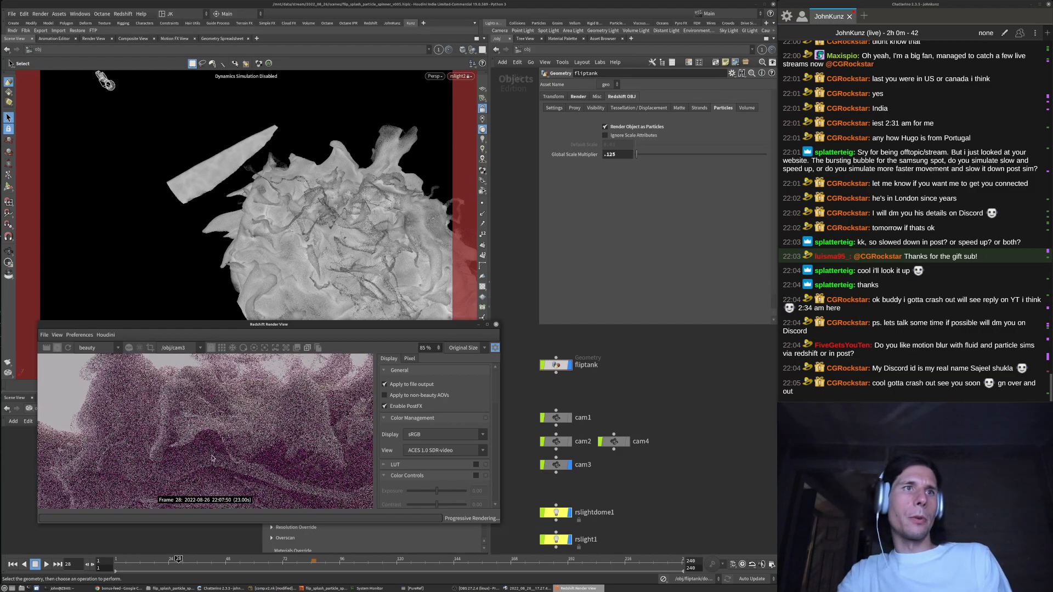
pyautogui.scroll(-1, 211, 456)
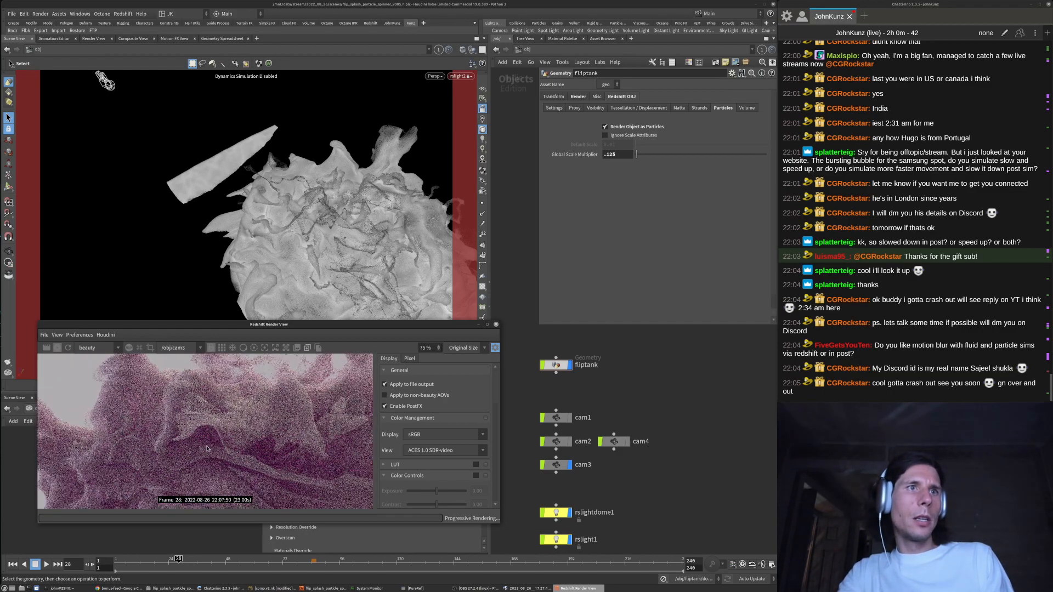
pyautogui.scroll(-3, 247, 404)
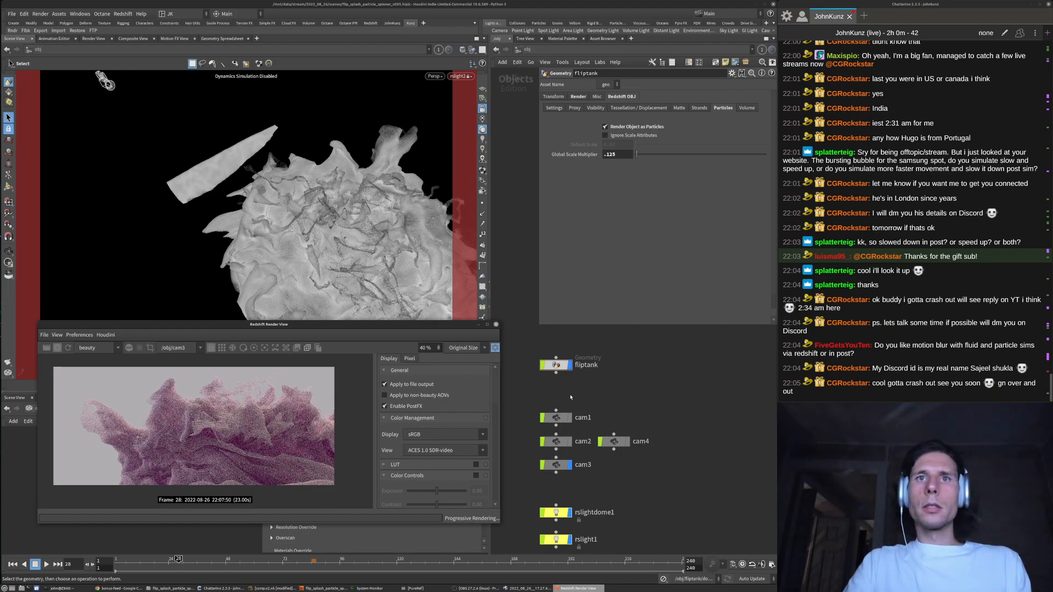
# Set Material1's opacity colour to saturation 0.344 and value 0.786, and close the Color Editor
pyautogui.moveTo(642, 480); pyautogui.dragTo(652, 372, button='middle')
pyautogui.doubleClick(570, 524)
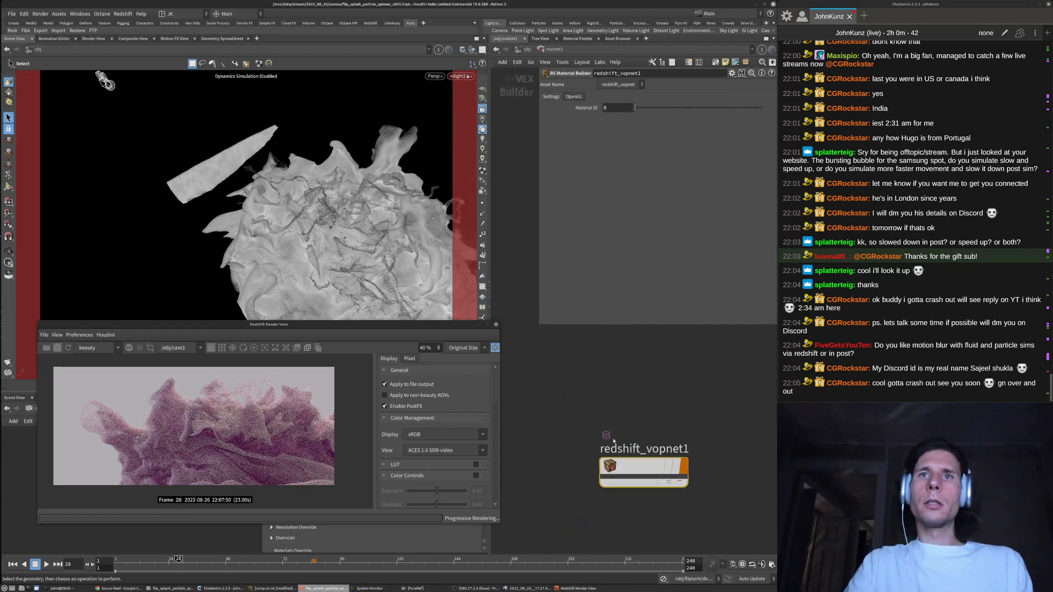
pyautogui.doubleClick(620, 469)
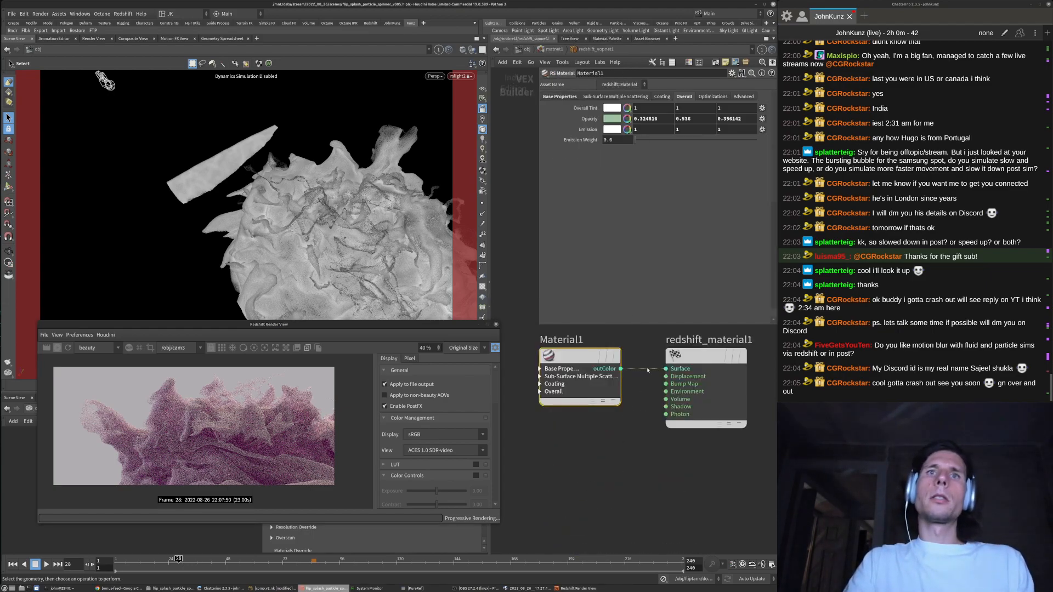
pyautogui.click(608, 119)
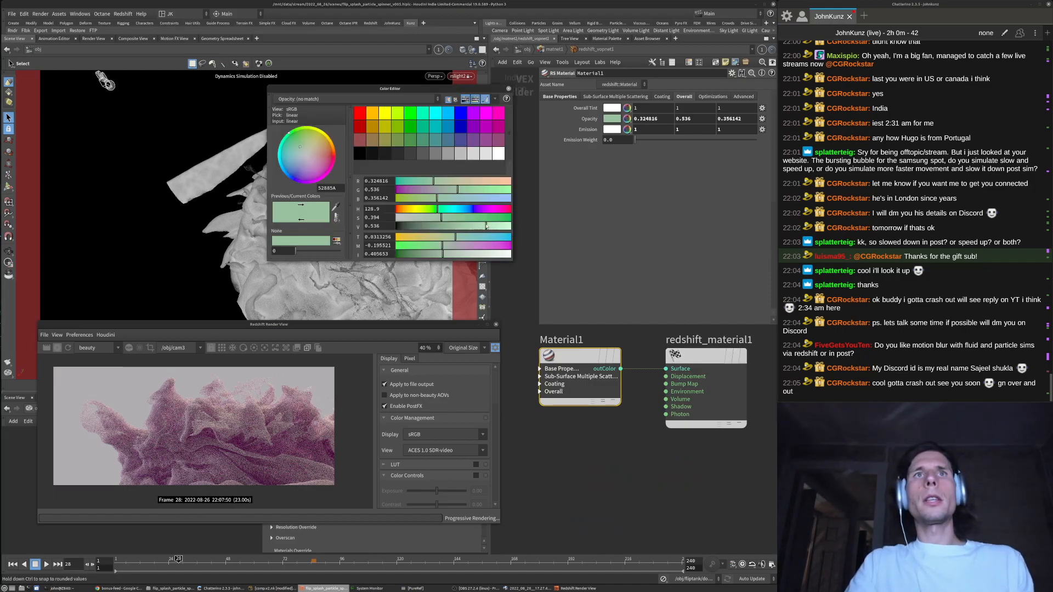
pyautogui.moveTo(487, 226); pyautogui.dragTo(487, 225)
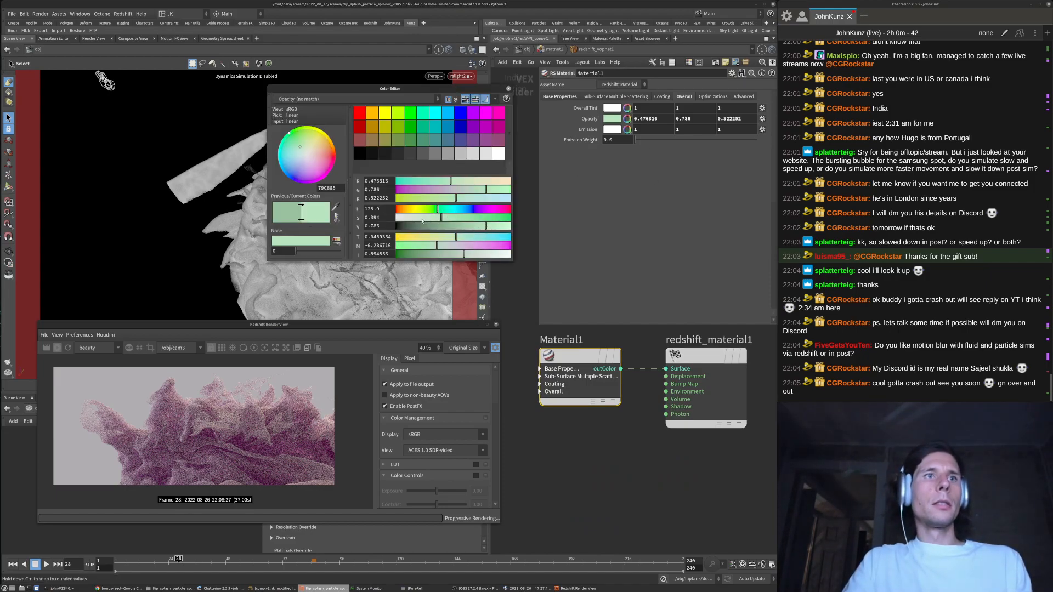
pyautogui.click(423, 218)
pyautogui.click(437, 218)
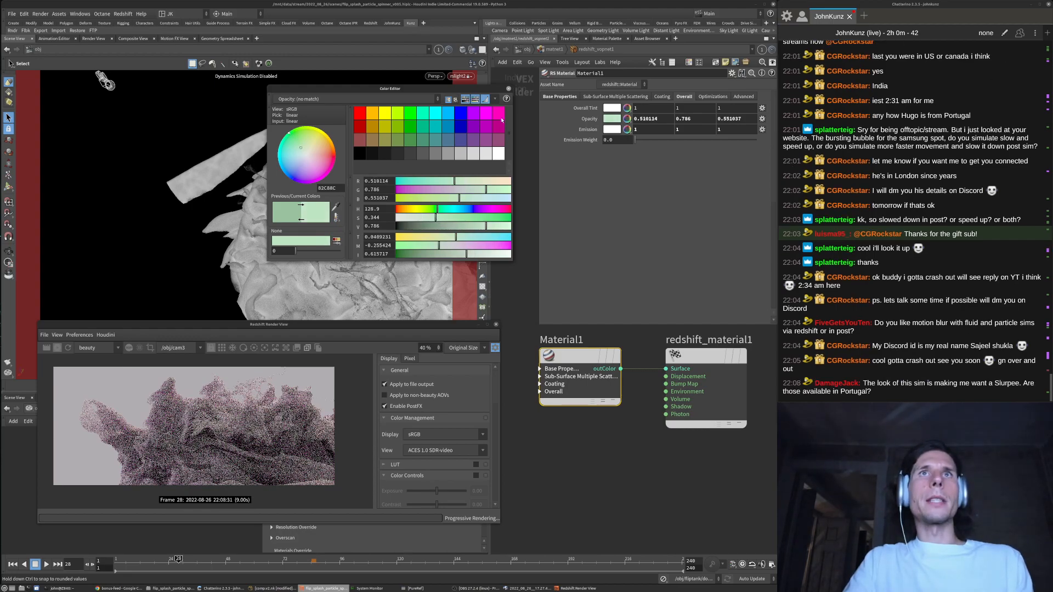
pyautogui.click(508, 89)
# Raise the saturation of Material1's diffuse colour to 0.507
pyautogui.click(558, 97)
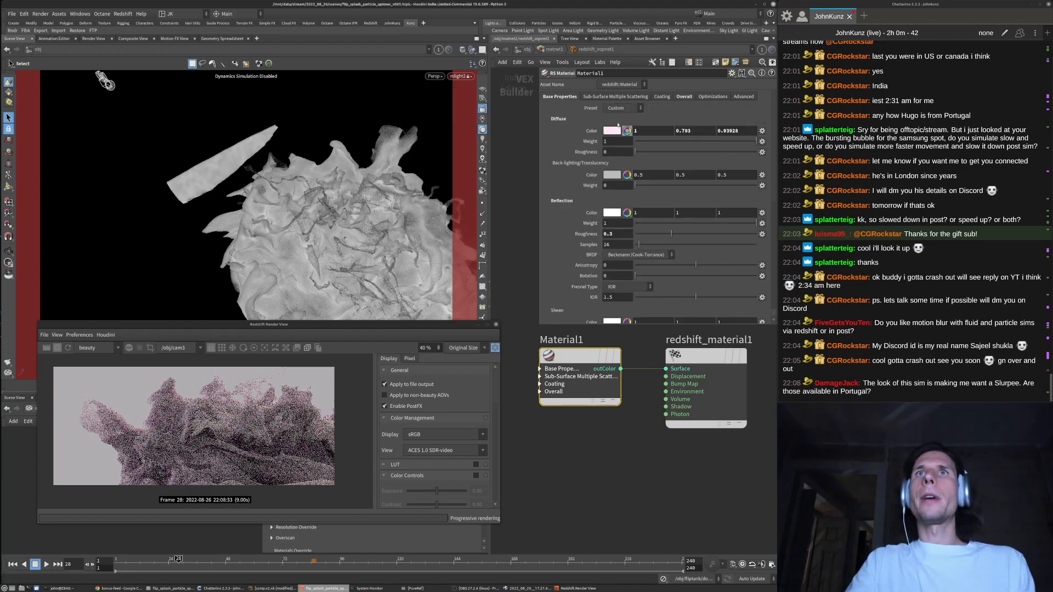
pyautogui.click(612, 131)
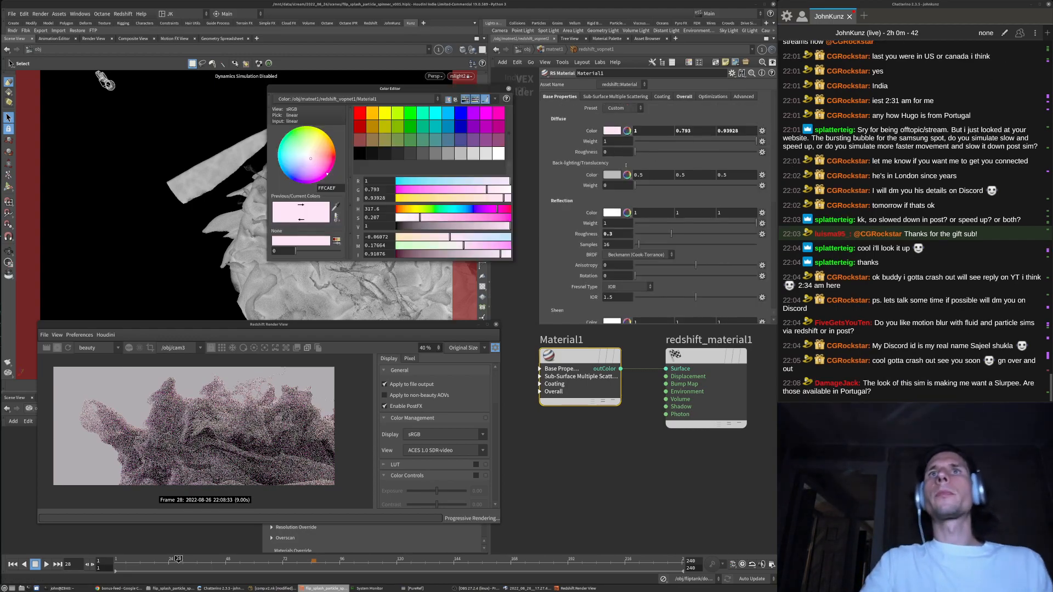
pyautogui.click(439, 217)
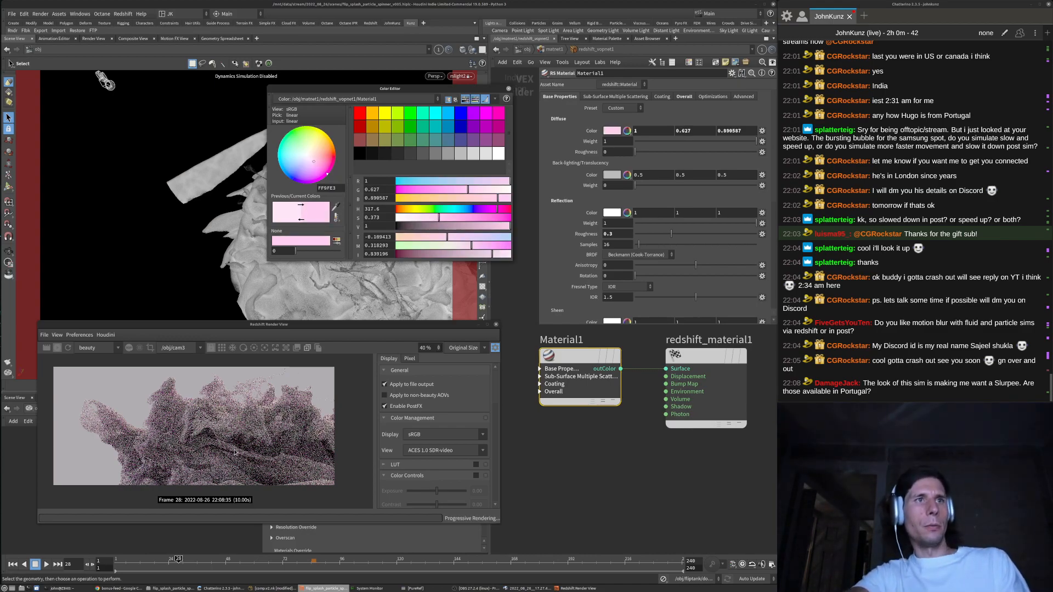
pyautogui.click(455, 218)
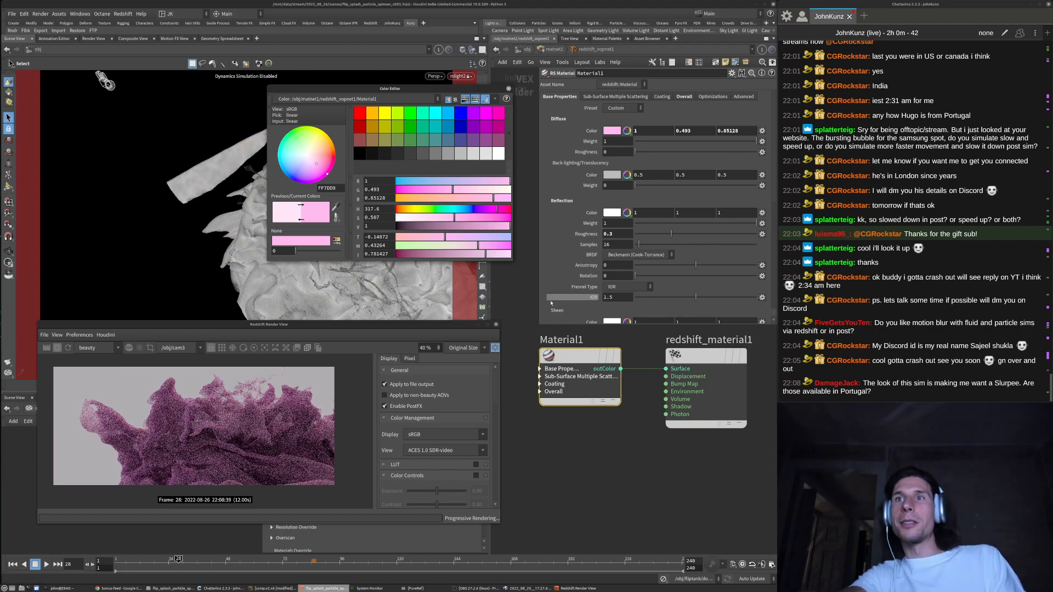
pyautogui.scroll(1, 186, 381)
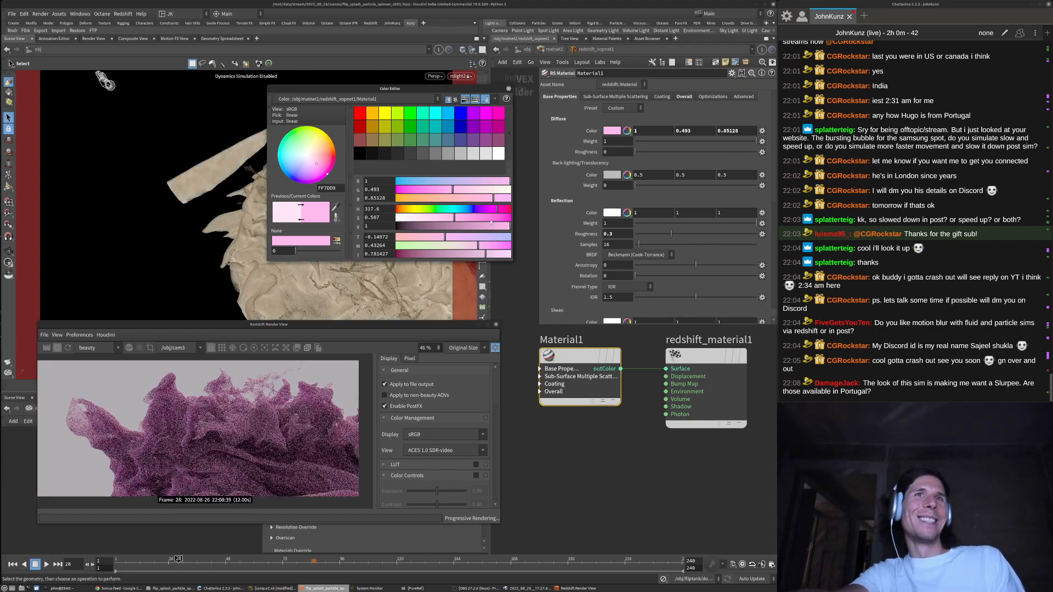
# Try a more purple diffuse colour on Material1 with hue 292.5 and check it in the render
pyautogui.moveTo(497, 210); pyautogui.dragTo(488, 217)
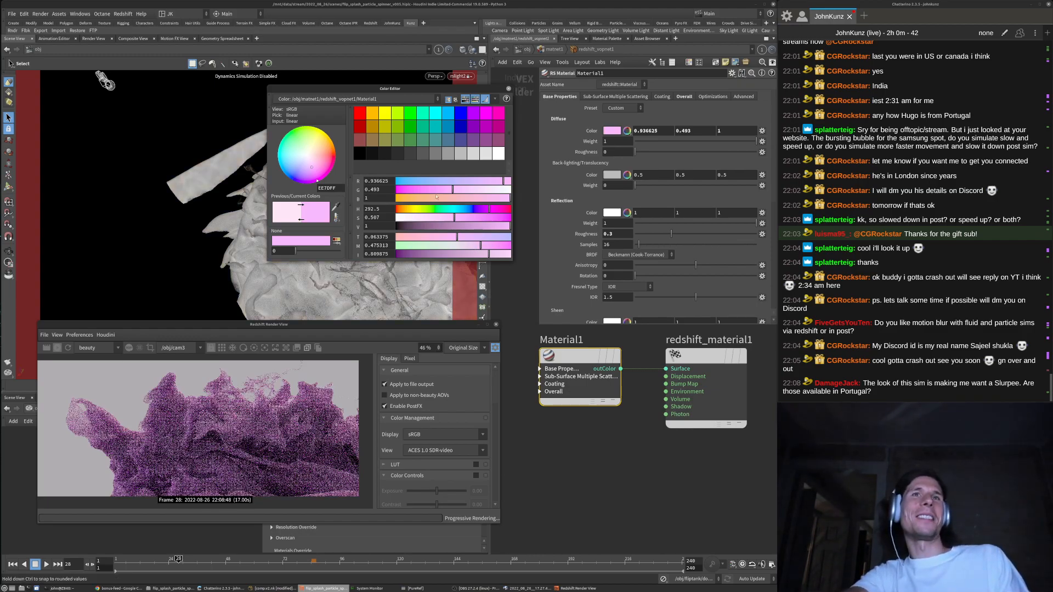
pyautogui.scroll(-1, 220, 439)
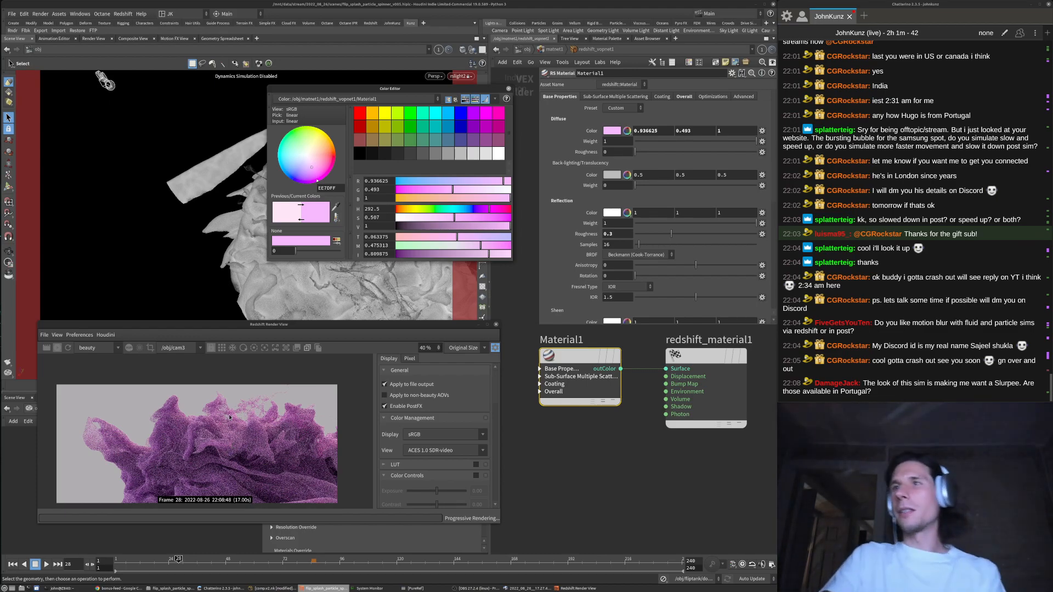
pyautogui.scroll(2, 235, 438)
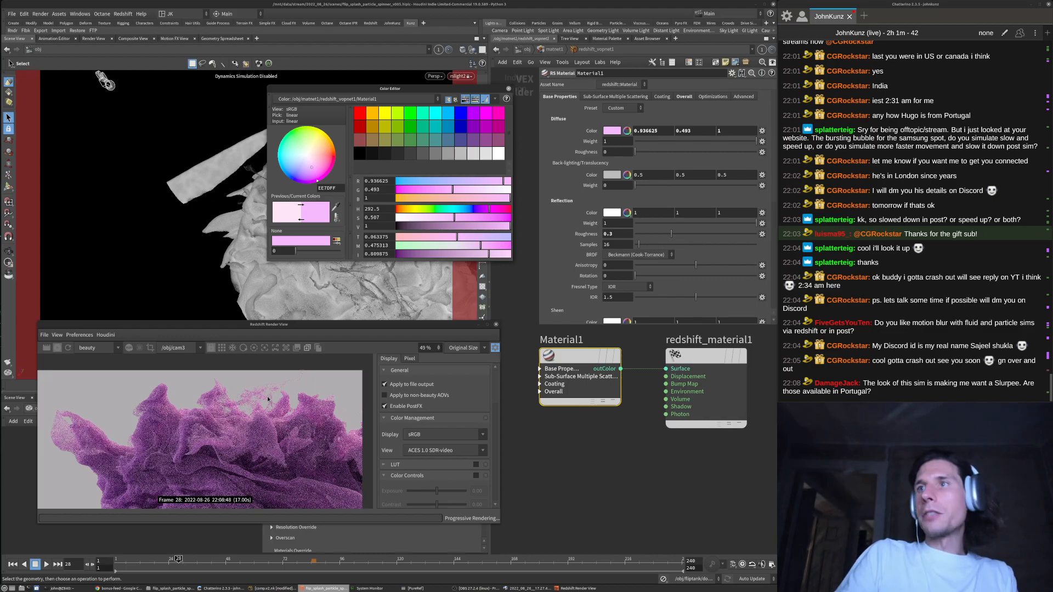
# Try a pinker diffuse colour with hue 318.5 and compare it in the Redshift render
pyautogui.click(498, 209)
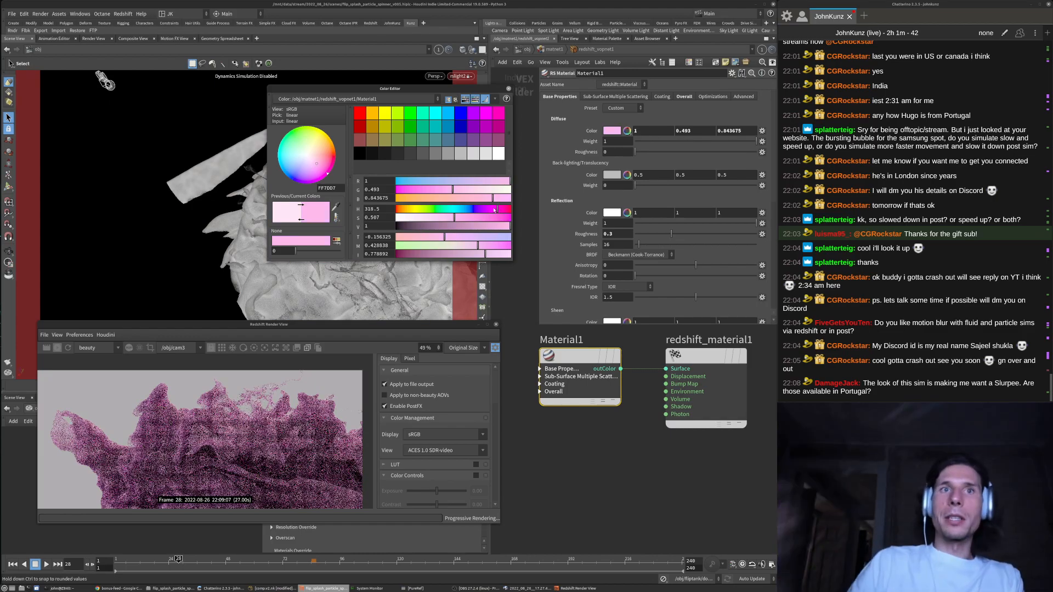
pyautogui.scroll(-1, 219, 427)
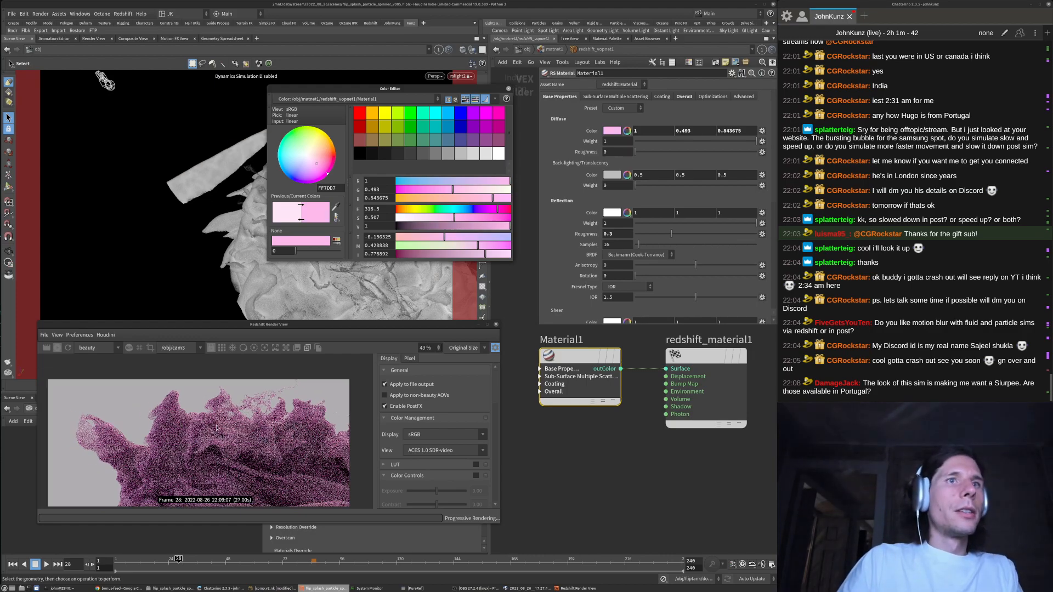
pyautogui.scroll(-1, 219, 427)
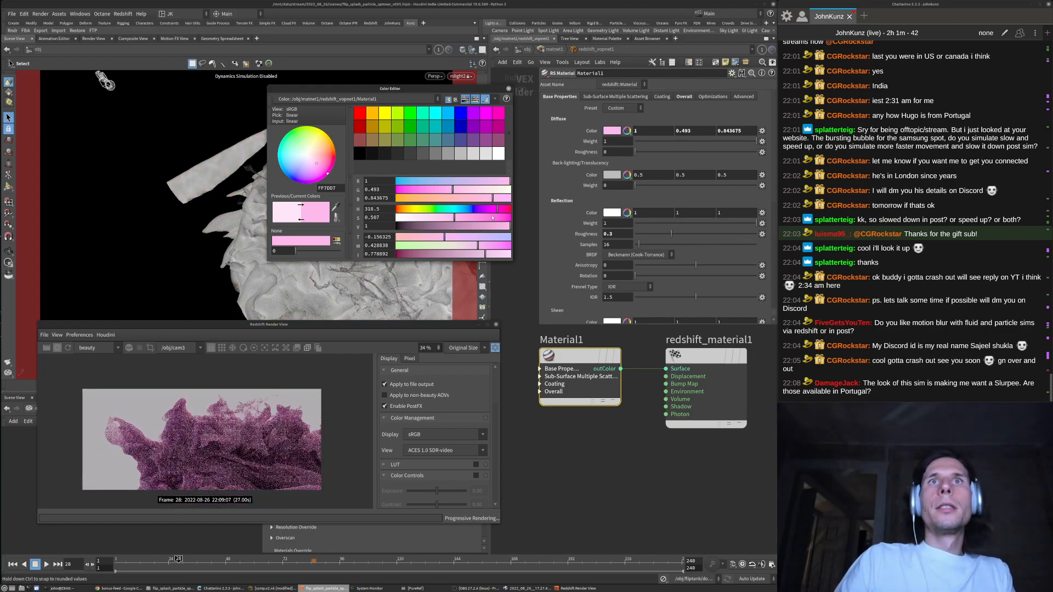
pyautogui.scroll(1, 248, 437)
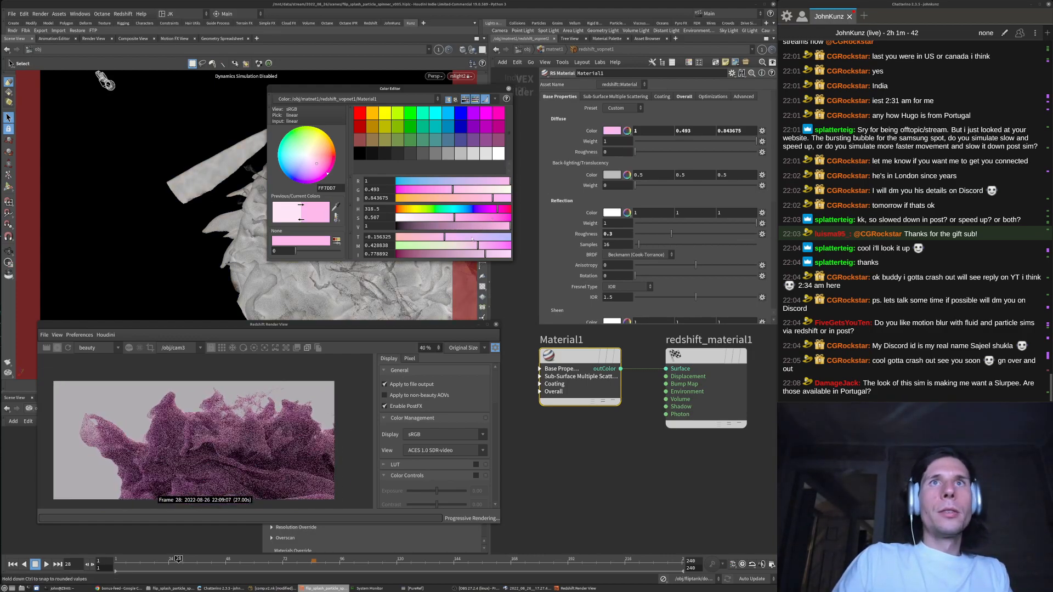
# Try a violet diffuse colour with hue 282.1 and inspect the rendered particles in close-up
pyautogui.moveTo(498, 209); pyautogui.dragTo(486, 209)
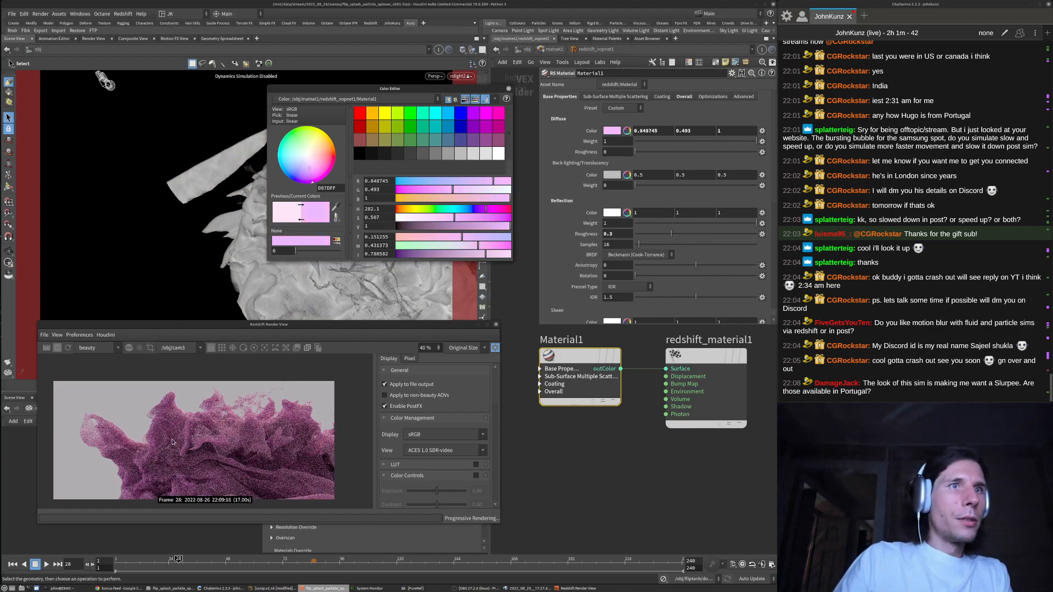
pyautogui.scroll(2, 244, 439)
pyautogui.scroll(2, 246, 438)
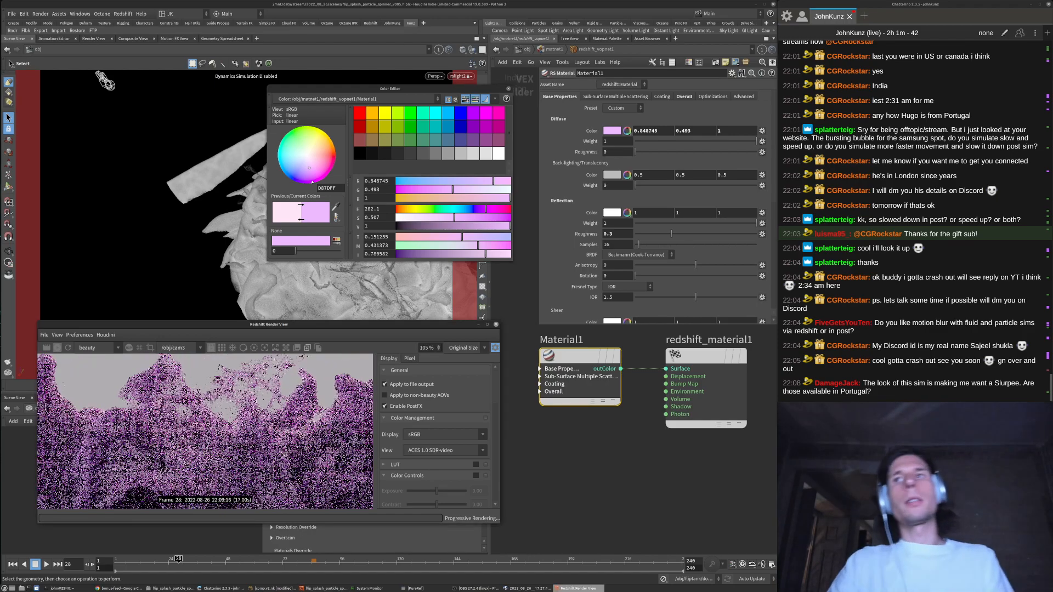
pyautogui.scroll(1, 308, 411)
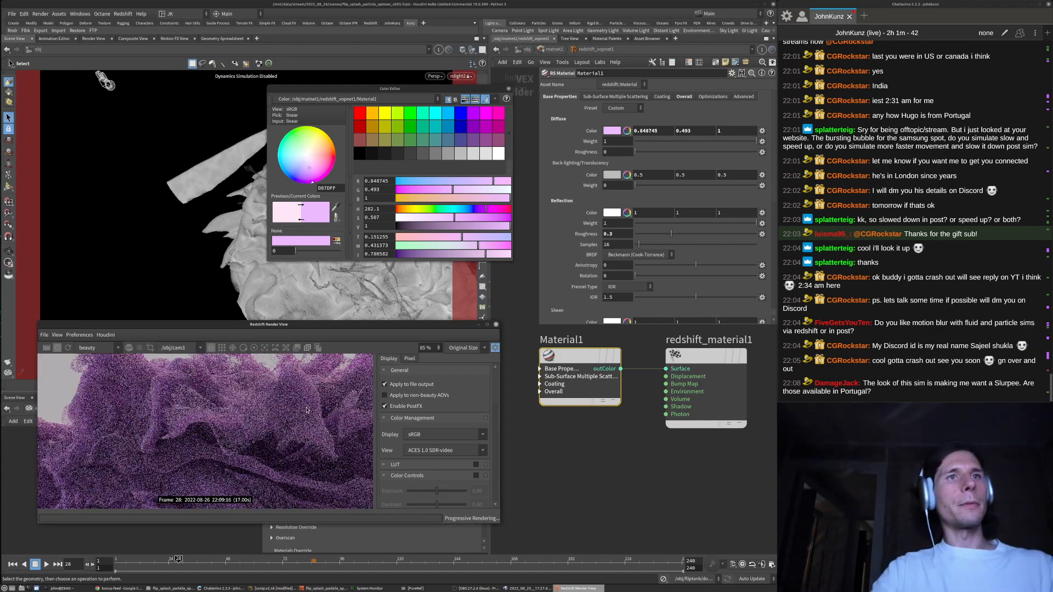
# Set Material1's diffuse colour to a pink with hue 323.7, check the render at several scales, and close the Color Editor
pyautogui.scroll(-4, 305, 413)
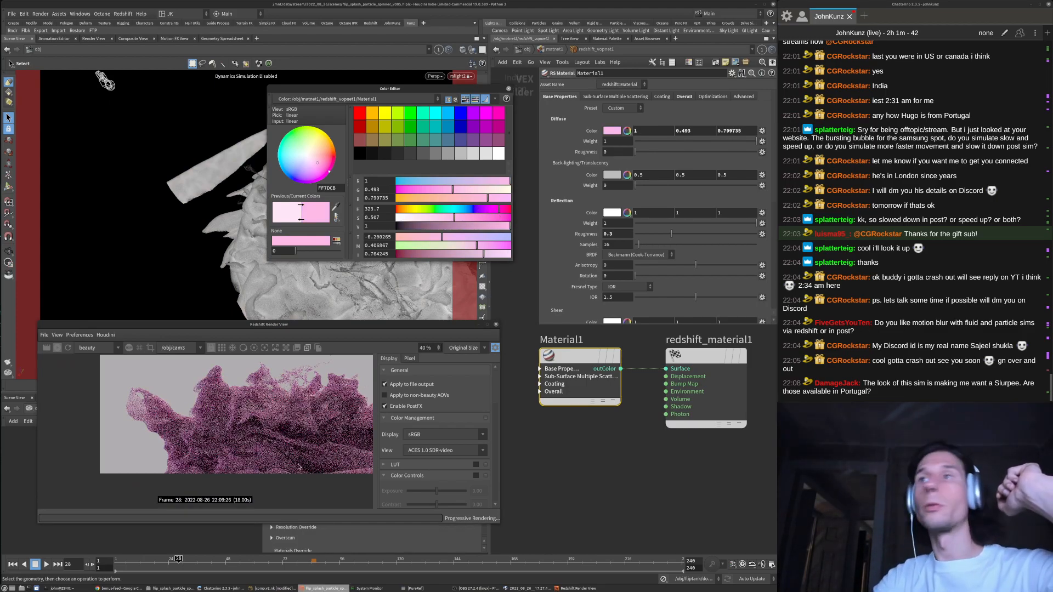
pyautogui.scroll(2, 236, 458)
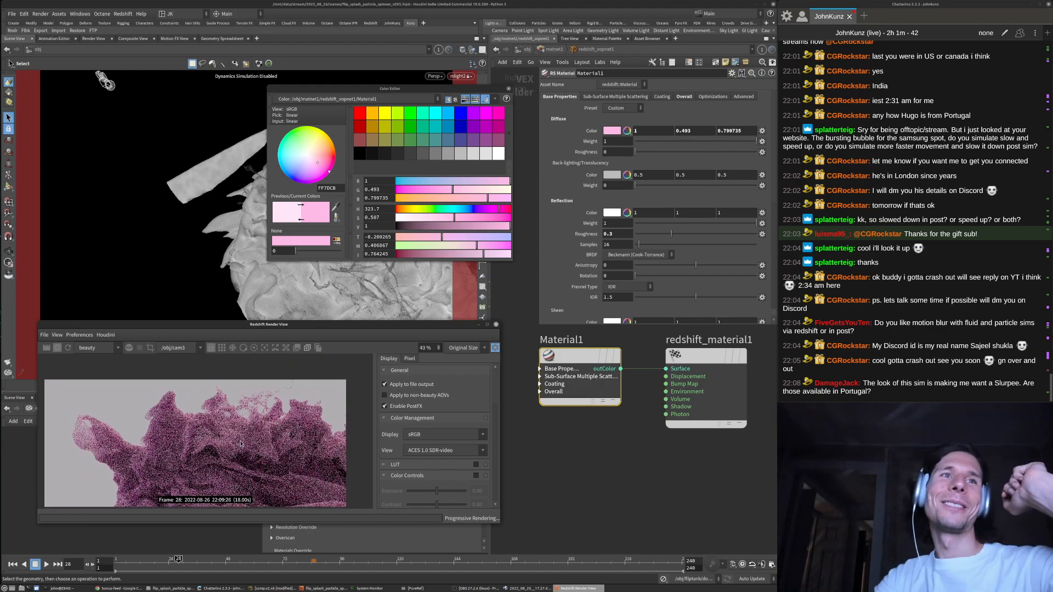
pyautogui.scroll(-1, 242, 442)
pyautogui.scroll(1, 250, 421)
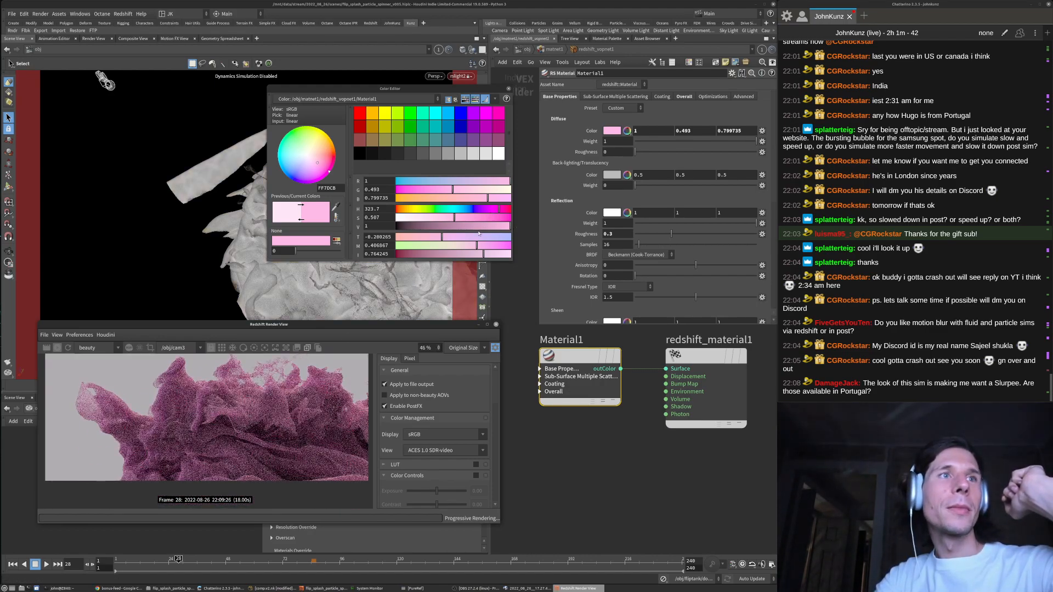
pyautogui.scroll(-1, 199, 416)
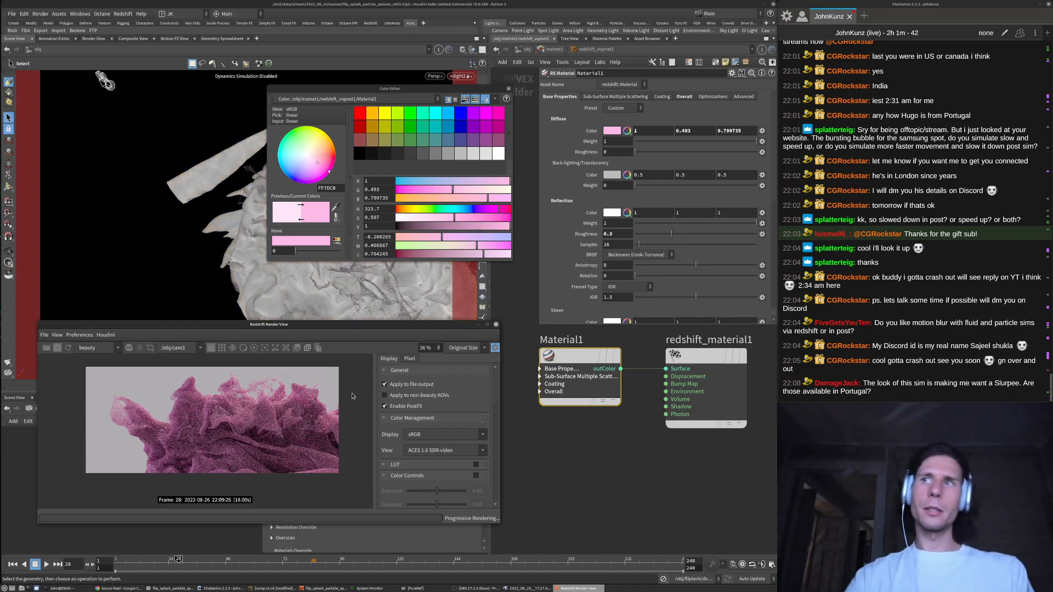
pyautogui.scroll(3, 257, 421)
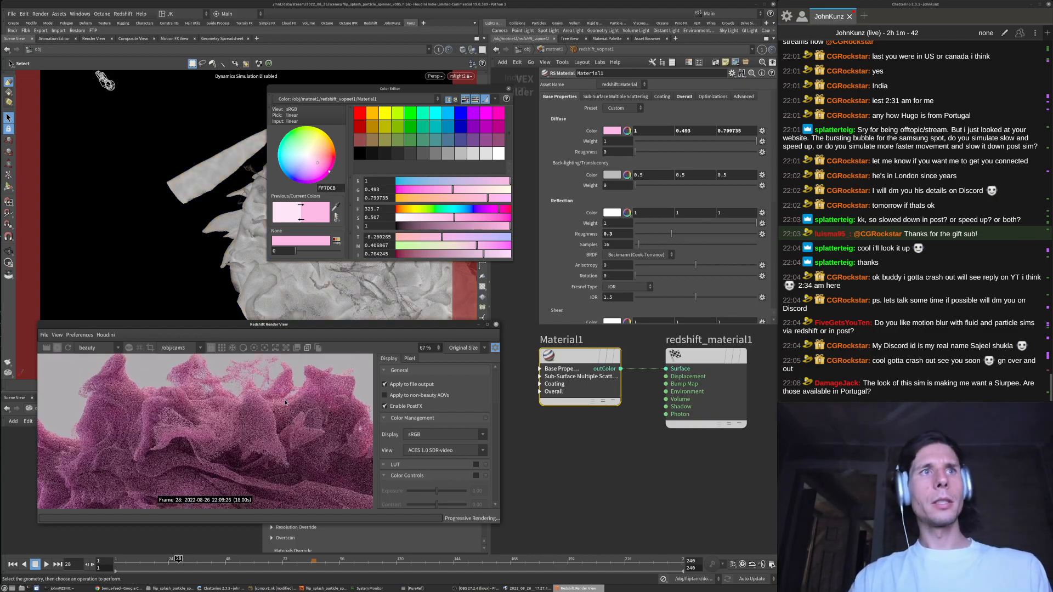
pyautogui.scroll(-2, 247, 420)
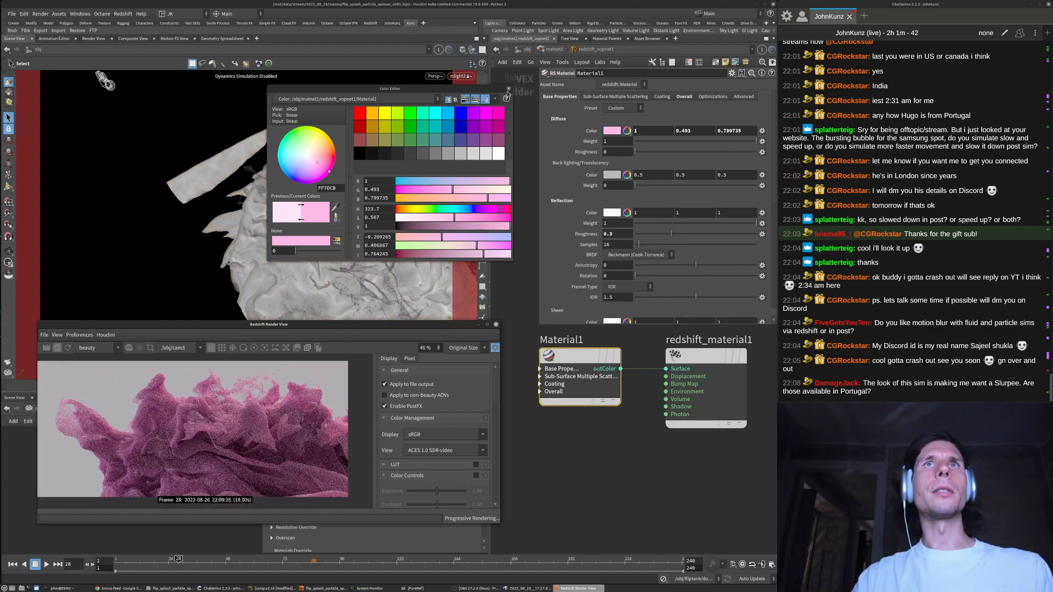
pyautogui.click(508, 89)
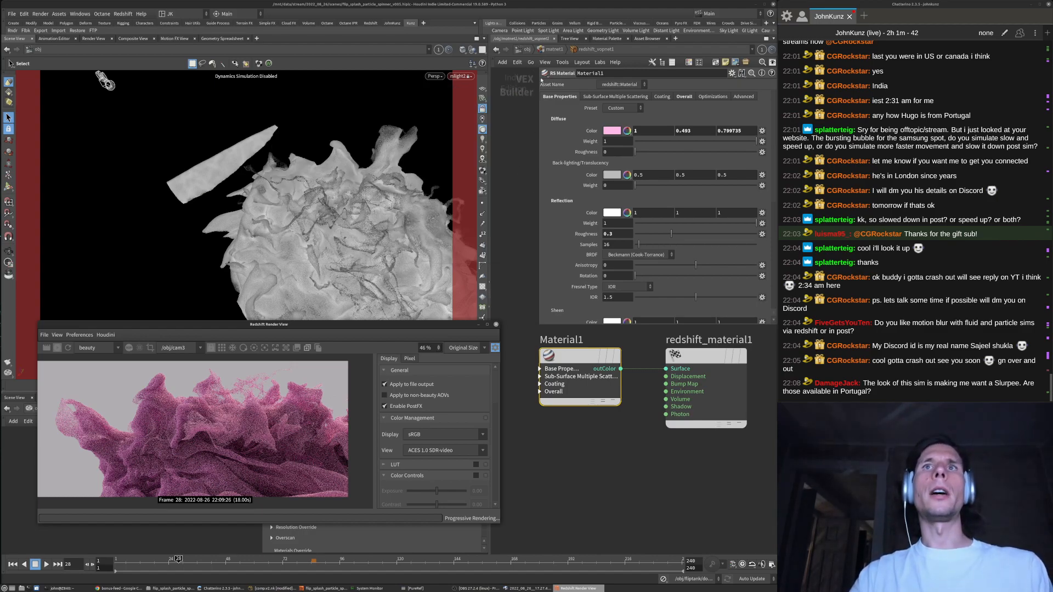
# Return to the object level and duplicate cam3, placing the copy beside it beneath cam4
pyautogui.click(550, 50)
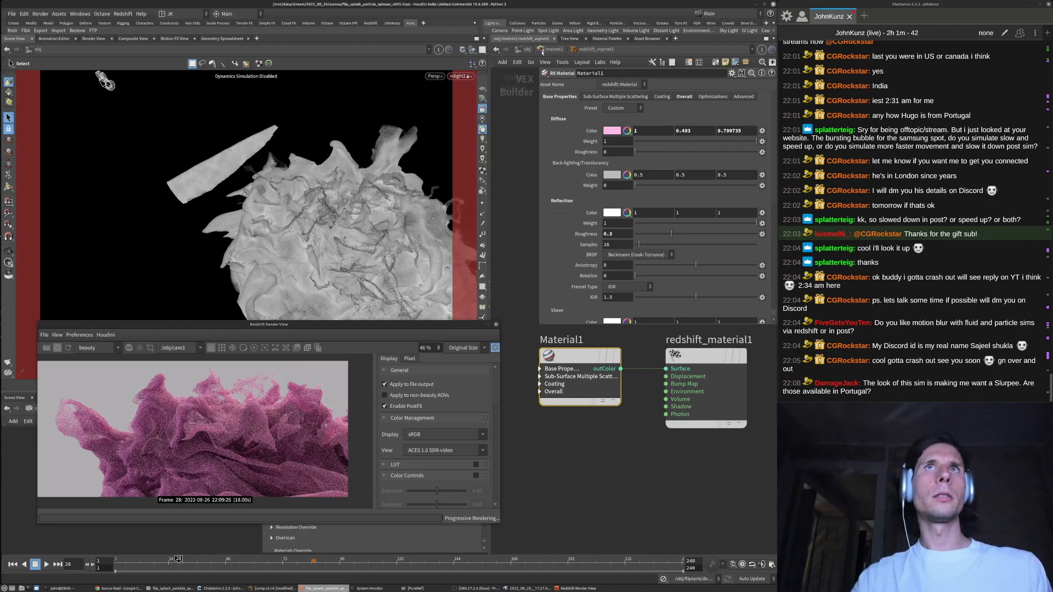
pyautogui.scroll(-2, 279, 480)
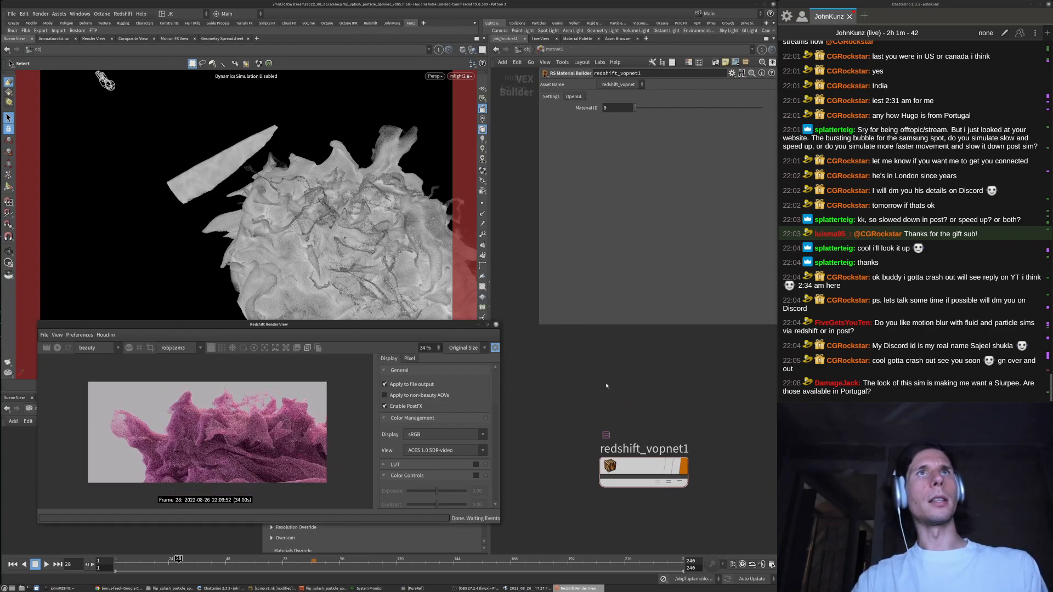
pyautogui.press('u')
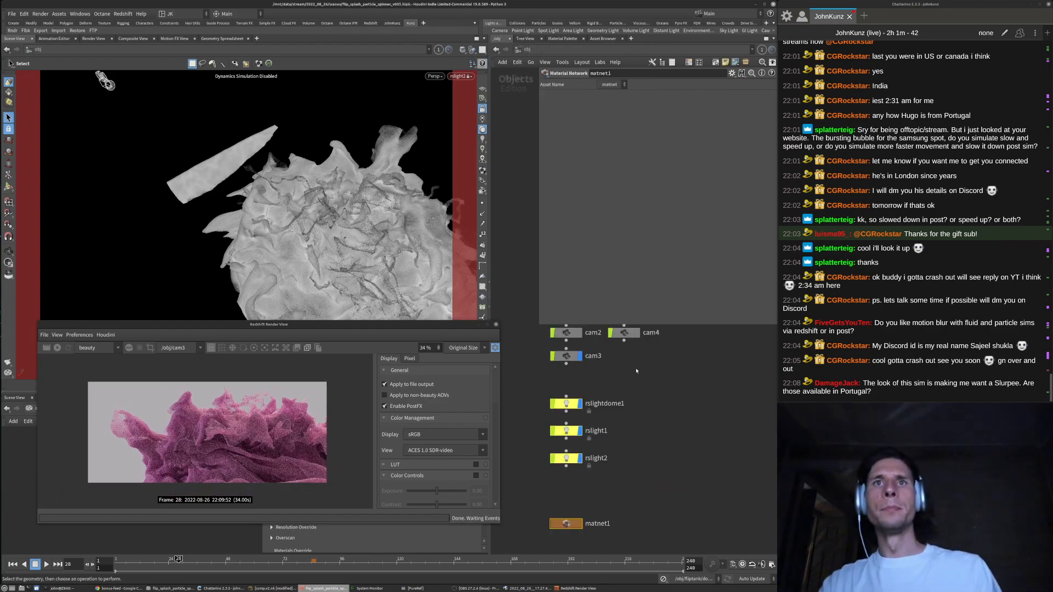
pyautogui.moveTo(637, 370); pyautogui.dragTo(647, 427, button='middle')
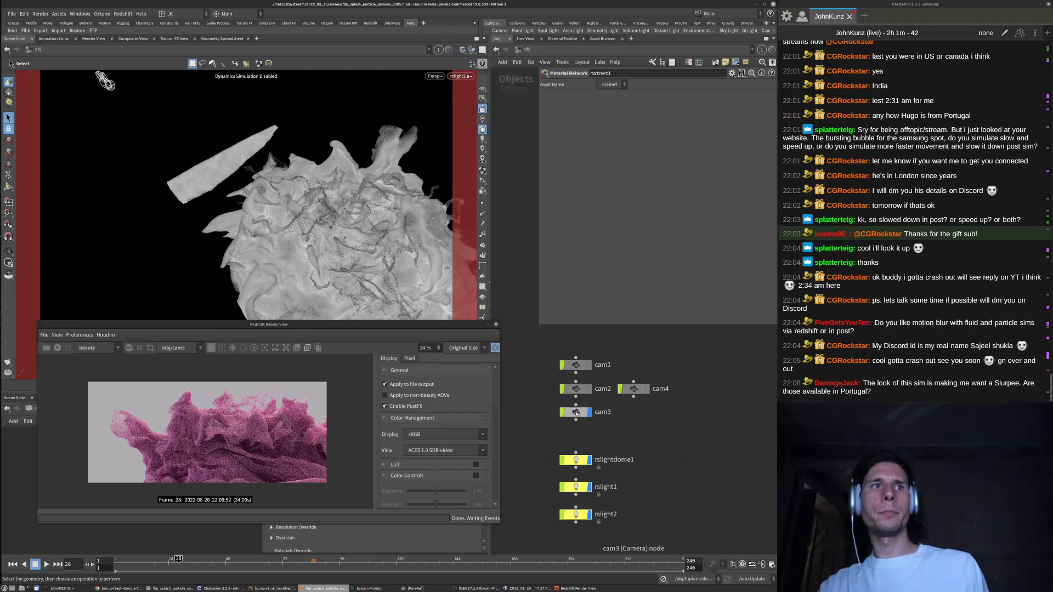
pyautogui.keyDown('alt'); pyautogui.moveTo(574, 412); pyautogui.dragTo(633, 412); pyautogui.keyUp('alt')
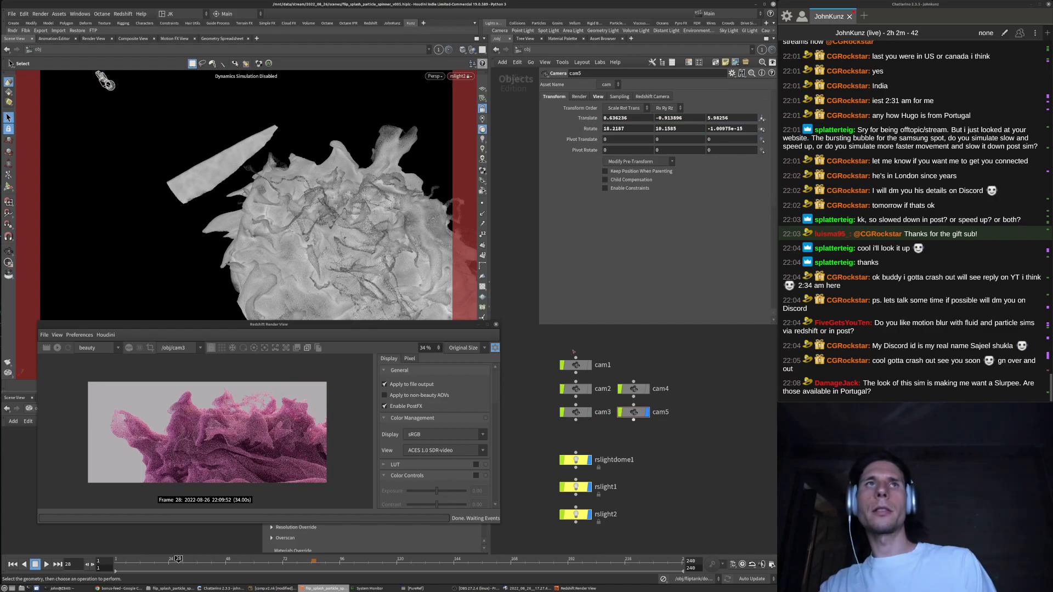
# Look through cam5 in the viewport and start the Redshift interactive render
pyautogui.click(471, 76)
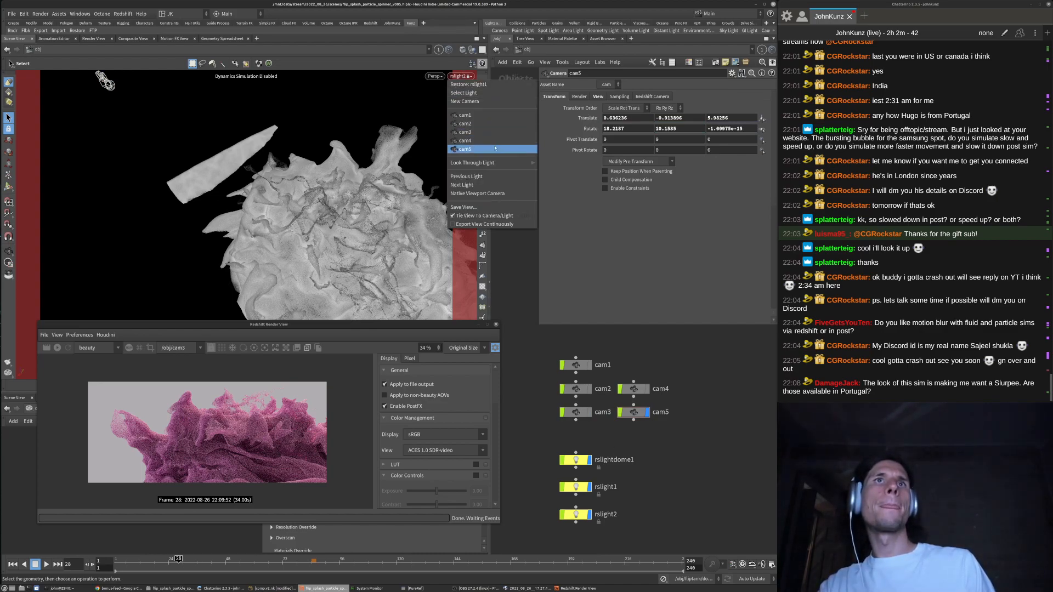
pyautogui.click(494, 149)
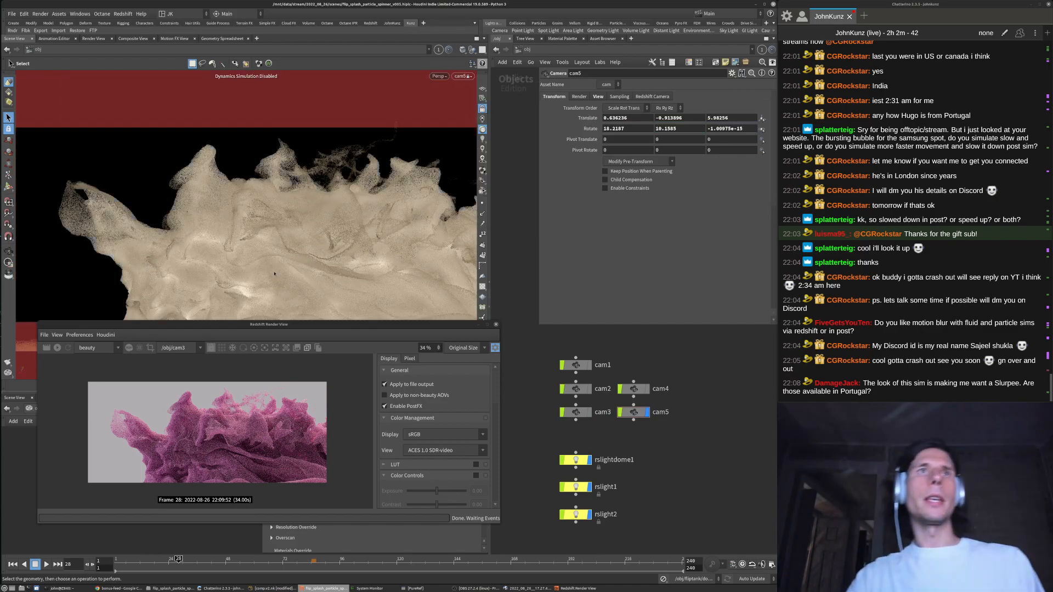
pyautogui.click(57, 348)
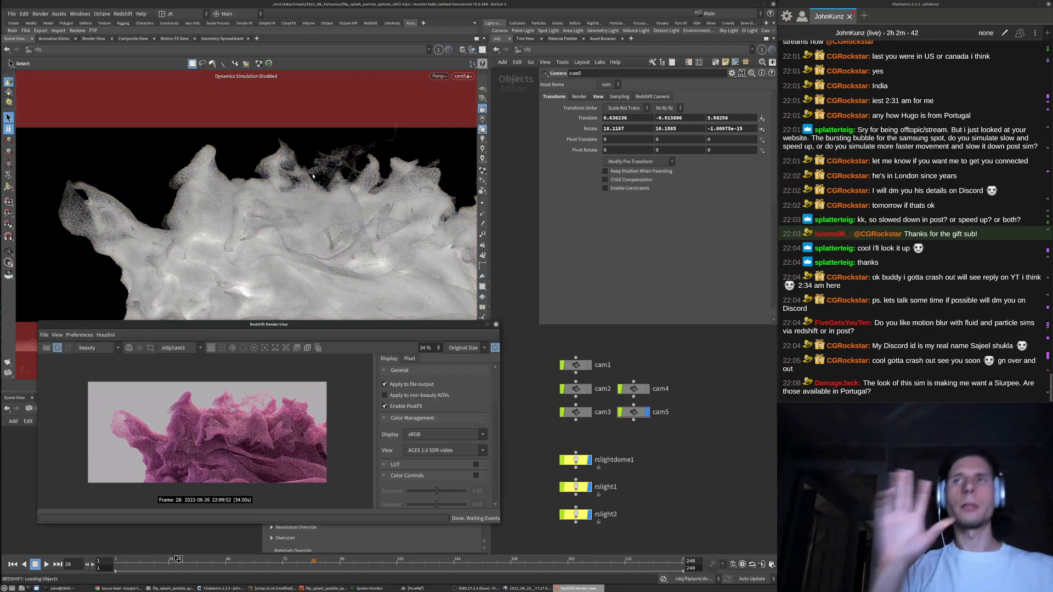
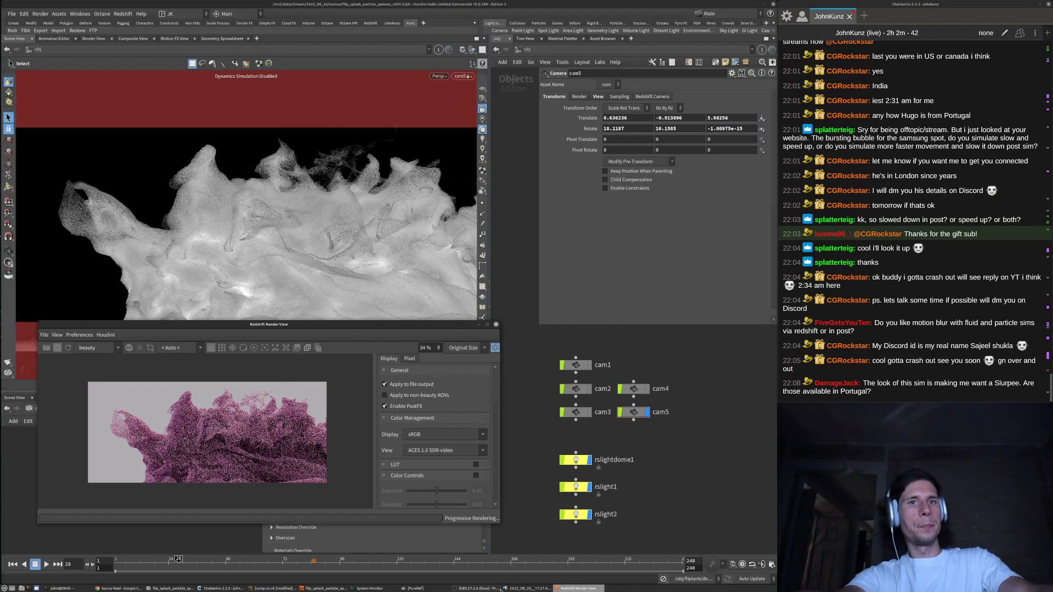
# Set the Redshift render view to render through /obj/cam5
pyautogui.click(478, 590)
pyautogui.click(479, 590)
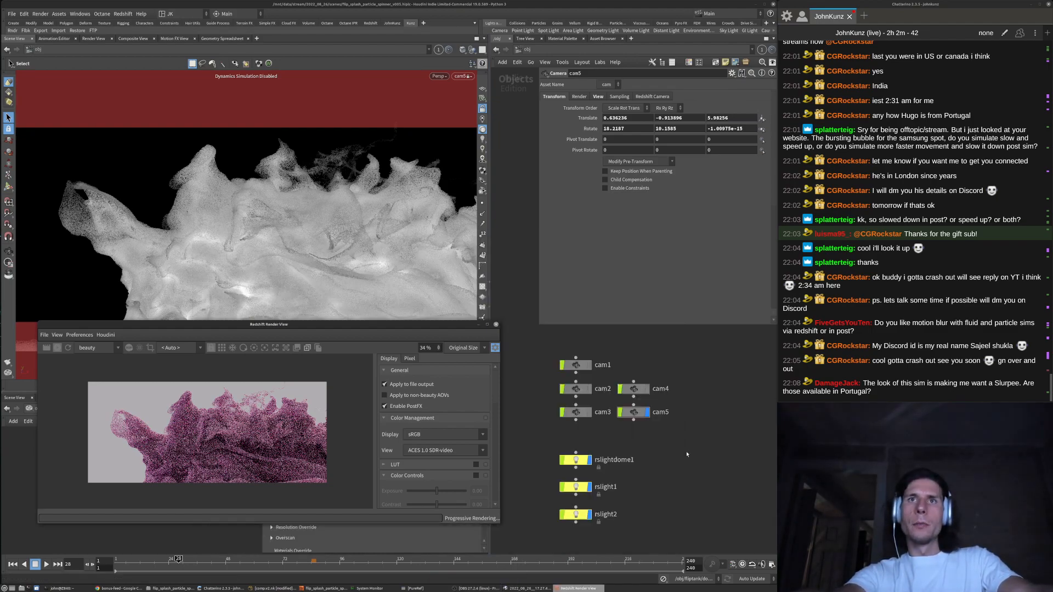
pyautogui.click(686, 456)
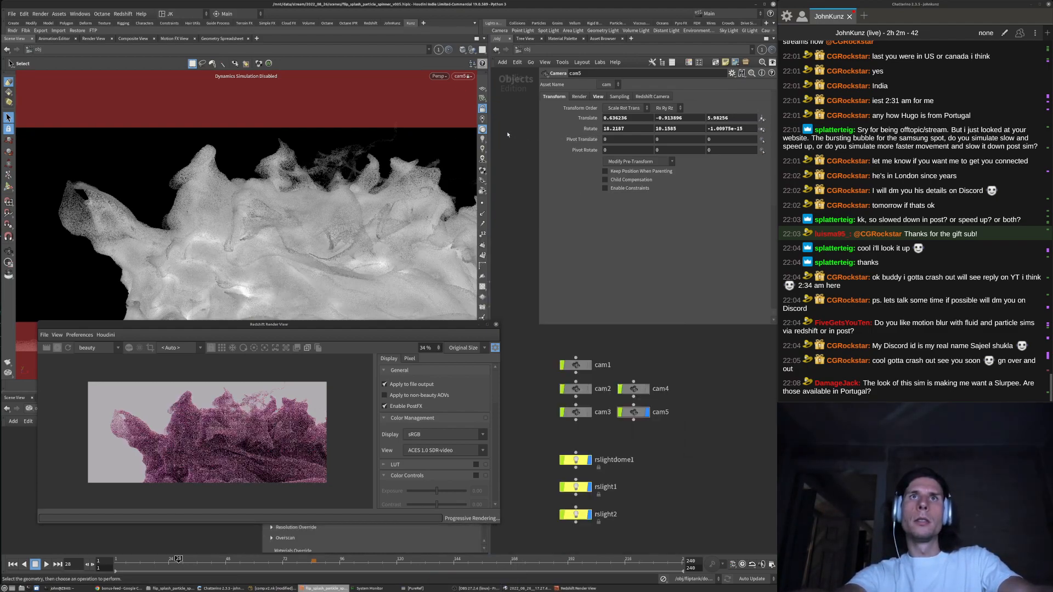
pyautogui.click(191, 349)
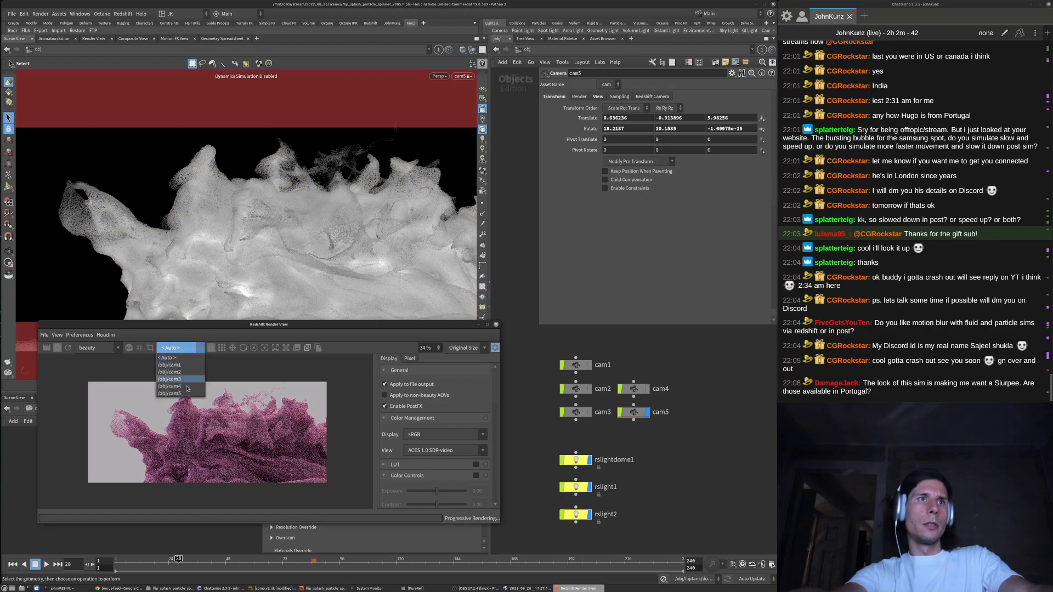
pyautogui.click(174, 393)
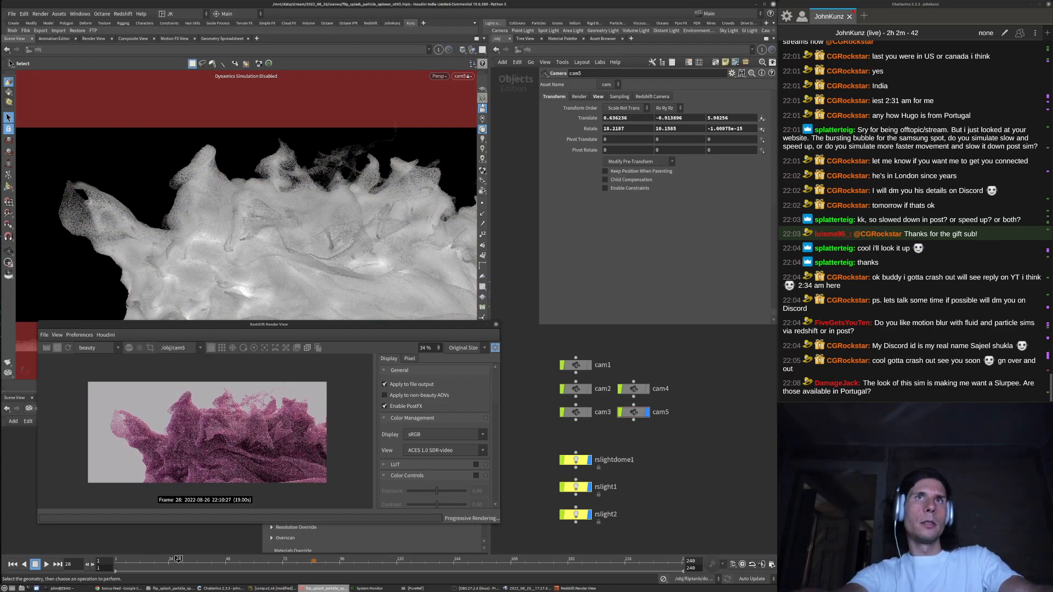
# Reframe cam5 to a more frontal view of the splash crest, at a translate of about 0.41, 0.58, 5.53, and check the render enlarged
pyautogui.moveTo(508, 288); pyautogui.dragTo(508, 278, button='middle')
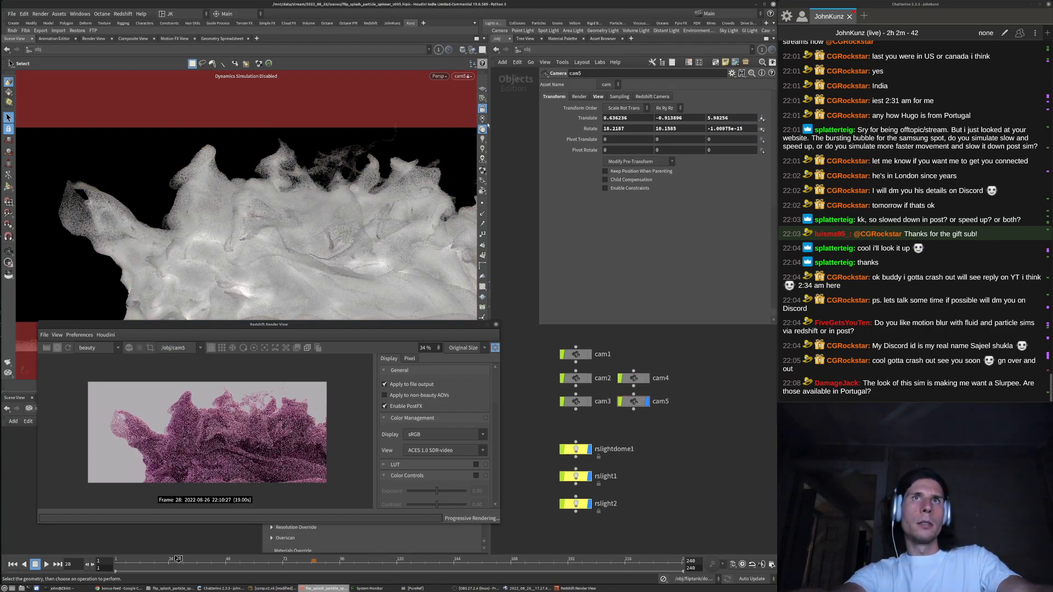
pyautogui.keyDown('alt'); pyautogui.moveTo(351, 275); pyautogui.dragTo(354, 164, button='middle'); pyautogui.keyUp('alt')
pyautogui.keyDown('alt'); pyautogui.moveTo(354, 164); pyautogui.dragTo(358, 213); pyautogui.keyUp('alt')
pyautogui.keyDown('alt'); pyautogui.moveTo(358, 213); pyautogui.dragTo(248, 225, button='middle'); pyautogui.keyUp('alt')
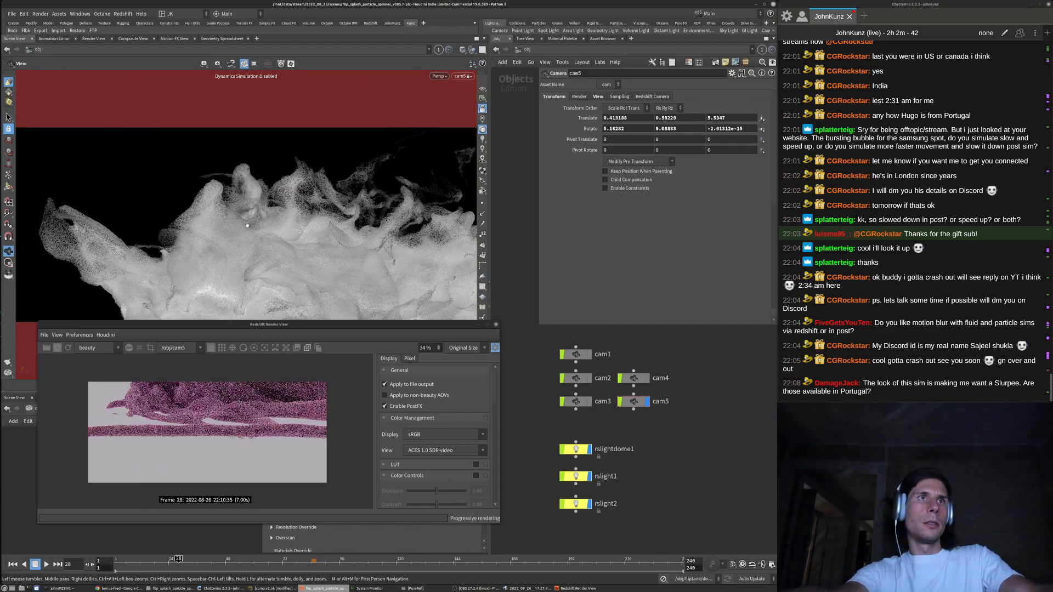
pyautogui.press('s')
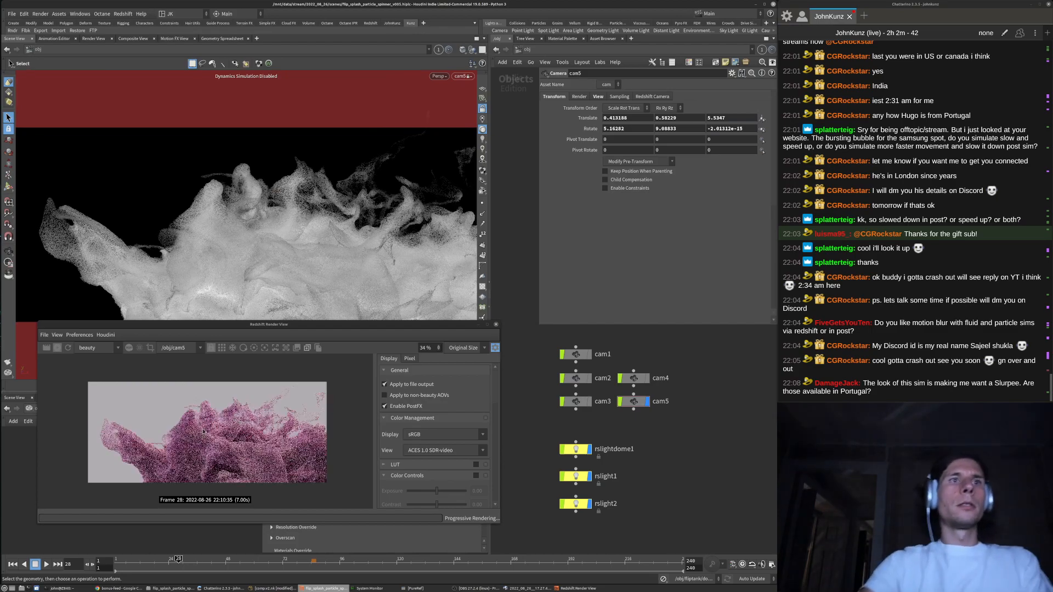
pyautogui.scroll(2, 270, 460)
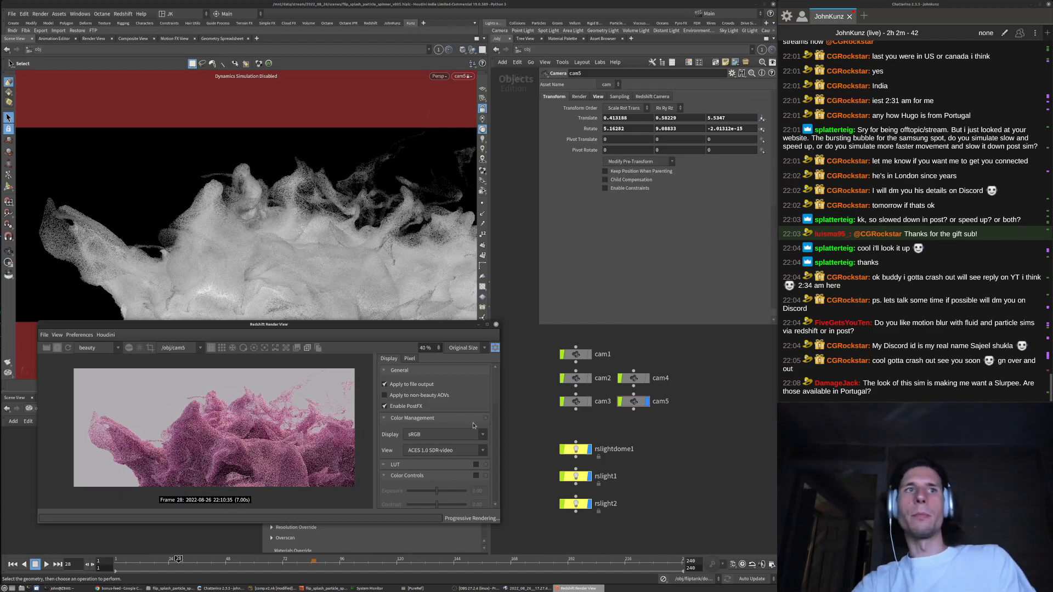
# Orbit cam5 around the side of the splash and move it closer, to a translate of about 1.19, 0.77, 4.11
pyautogui.click(572, 422)
pyautogui.keyDown('alt'); pyautogui.moveTo(357, 217); pyautogui.dragTo(346, 223); pyautogui.keyUp('alt')
pyautogui.moveTo(346, 223); pyautogui.dragTo(302, 232, button='middle')
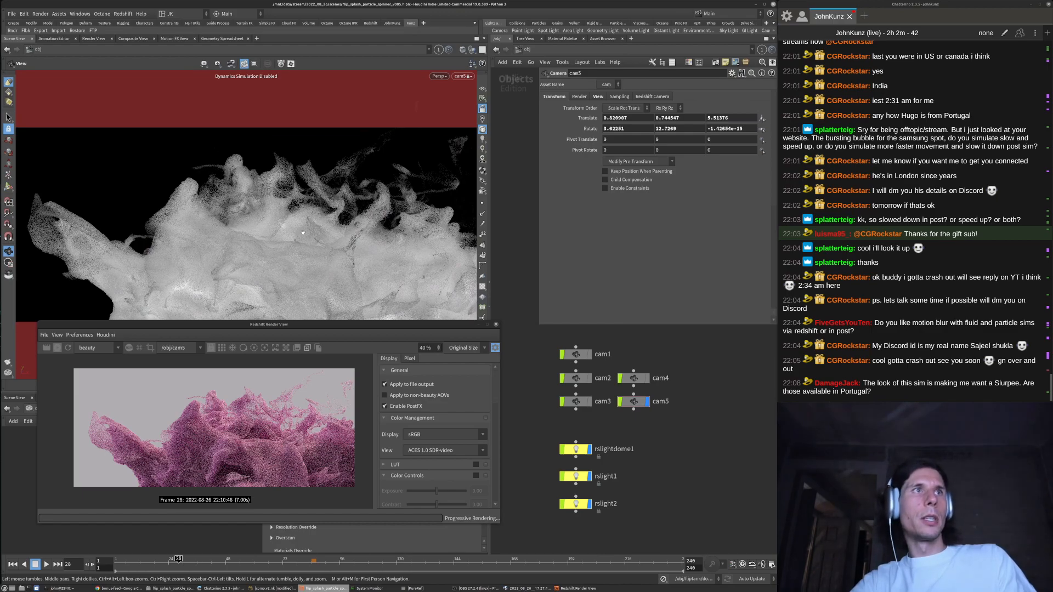
pyautogui.moveTo(302, 232); pyautogui.dragTo(275, 247, button='right')
pyautogui.moveTo(275, 247); pyautogui.dragTo(149, 239)
pyautogui.moveTo(149, 240); pyautogui.dragTo(222, 223, button='right')
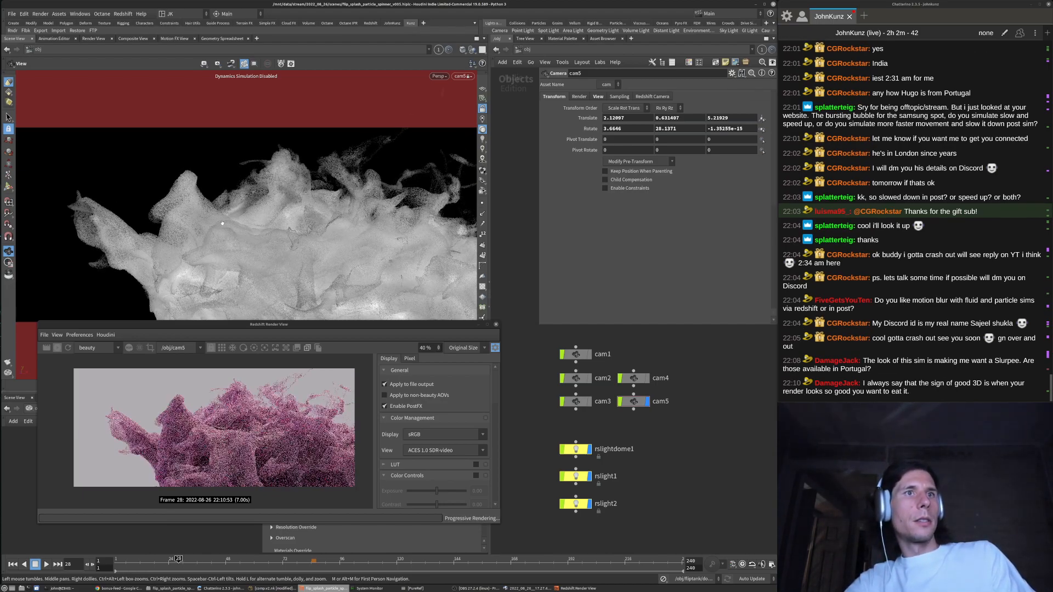
pyautogui.moveTo(224, 224); pyautogui.dragTo(329, 218, button='right')
pyautogui.press('s')
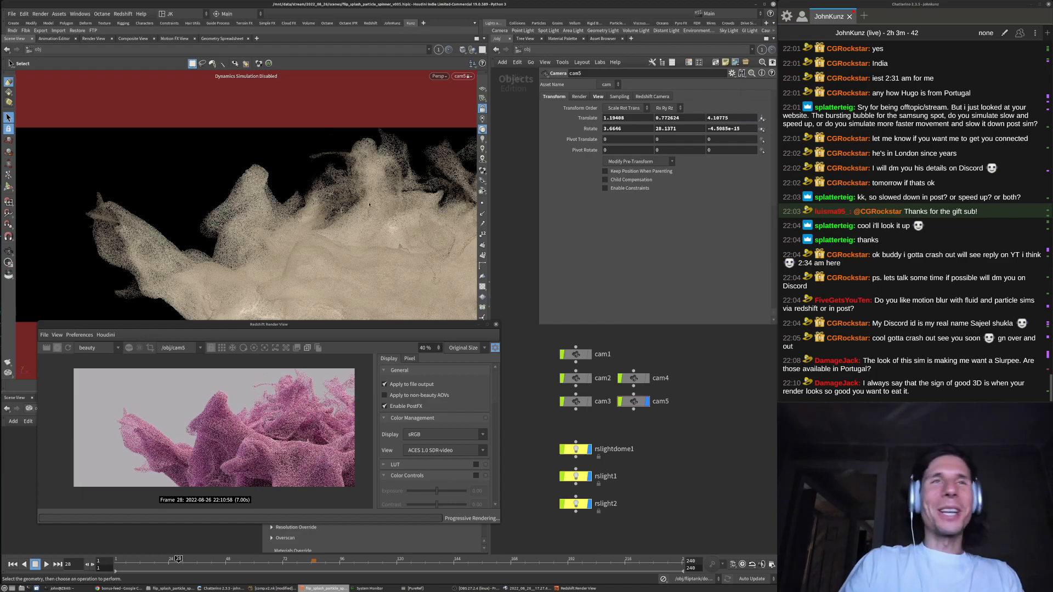
# Try a close-up cam5 framing of the splash peaks, orbited further around to a translate of about 1.02, 0.90, 2.60
pyautogui.keyDown('alt'); pyautogui.moveTo(418, 165); pyautogui.dragTo(385, 185, button='middle'); pyautogui.keyUp('alt')
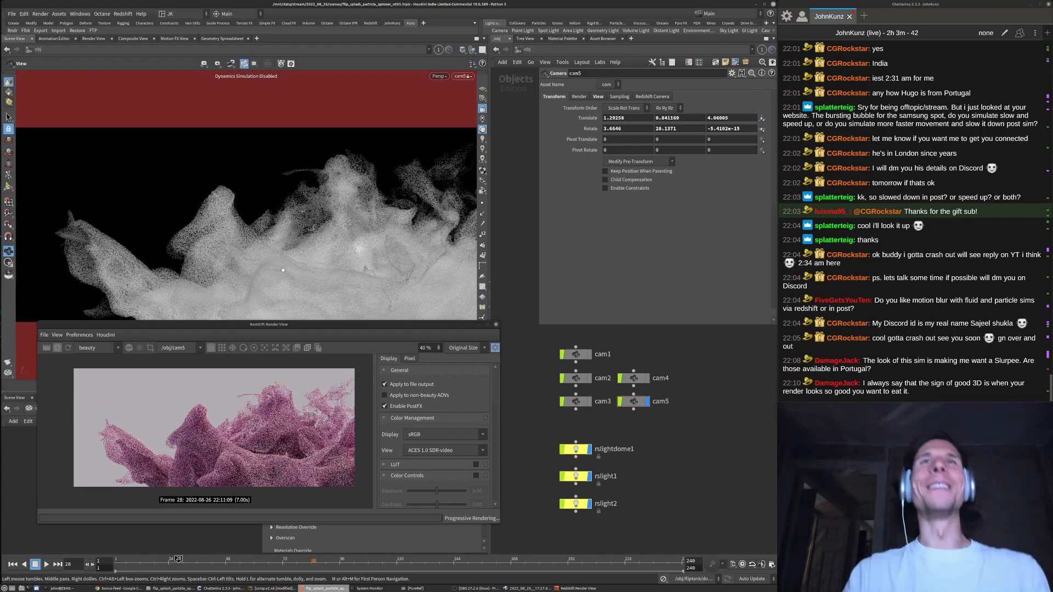
pyautogui.moveTo(690, 490); pyautogui.dragTo(704, 446, button='middle')
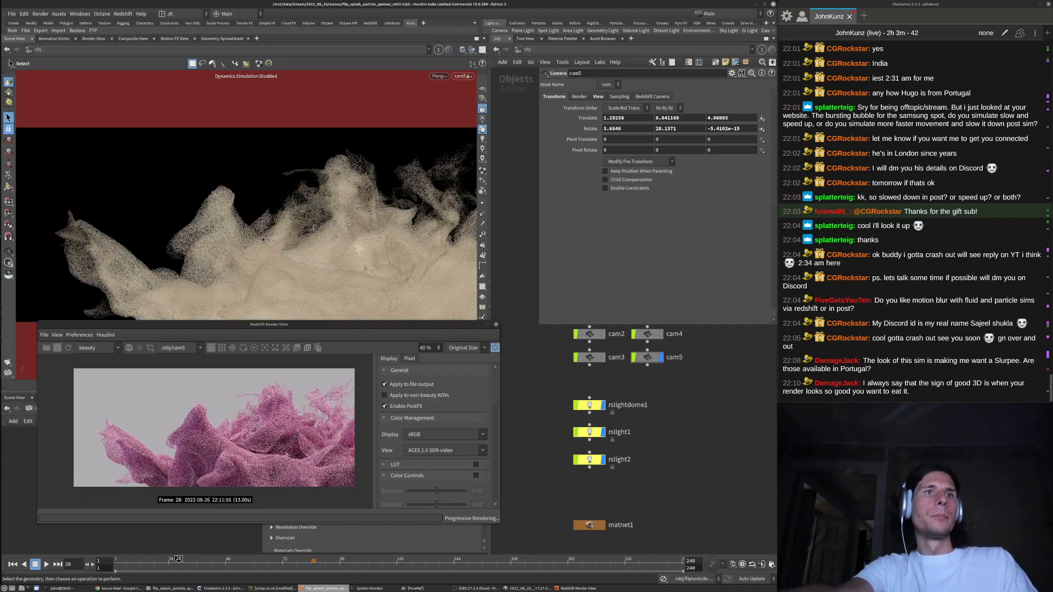
pyautogui.keyDown('alt'); pyautogui.moveTo(287, 237); pyautogui.dragTo(276, 232, button='middle'); pyautogui.keyUp('alt')
pyautogui.keyDown('alt'); pyautogui.moveTo(83, 208); pyautogui.dragTo(268, 235, button='middle'); pyautogui.keyUp('alt')
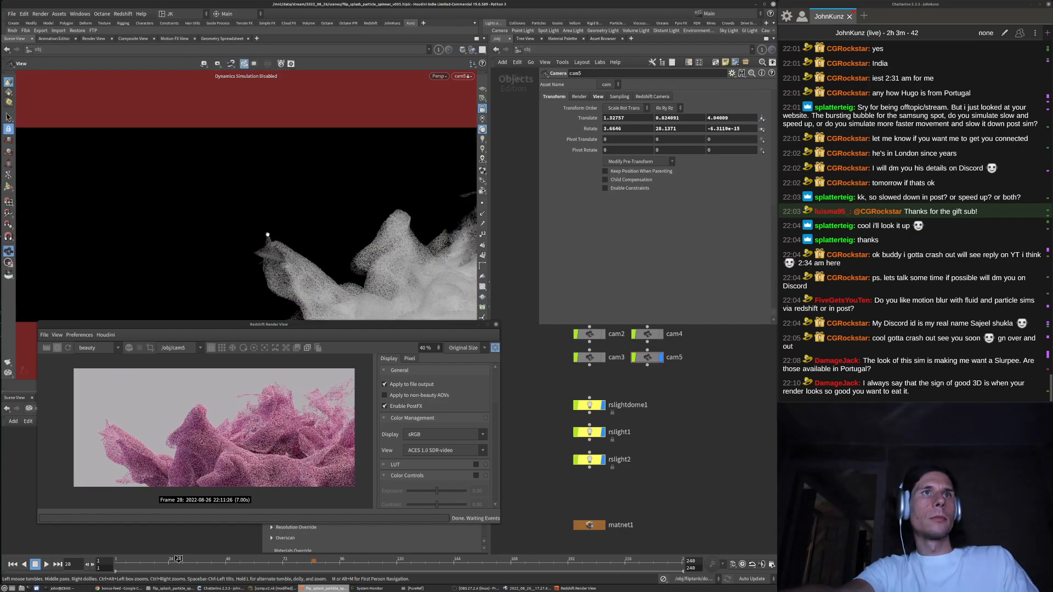
pyautogui.moveTo(268, 235); pyautogui.dragTo(320, 218)
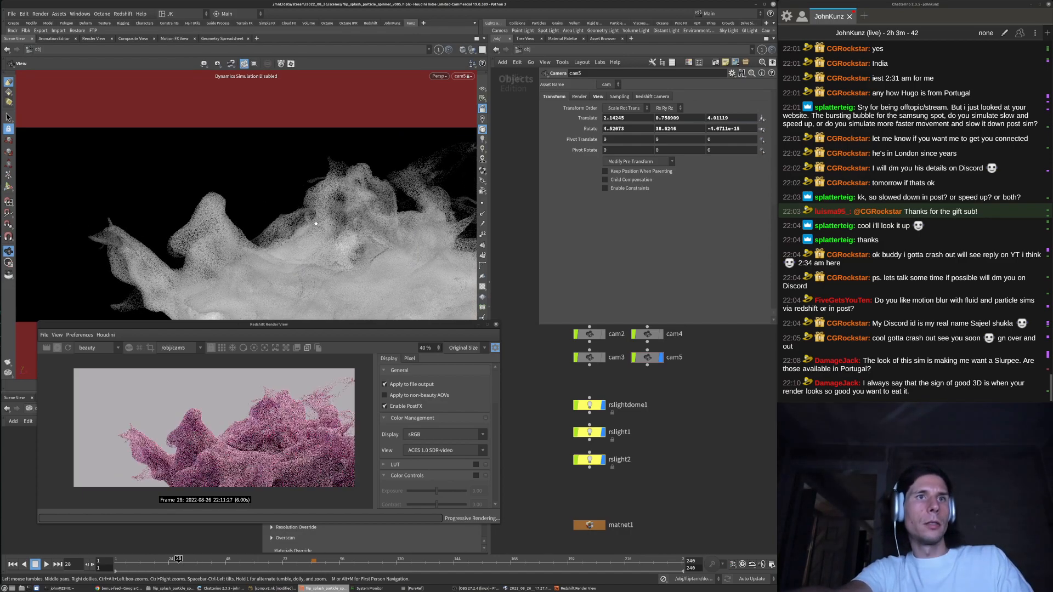
pyautogui.moveTo(331, 209); pyautogui.dragTo(377, 201, button='right')
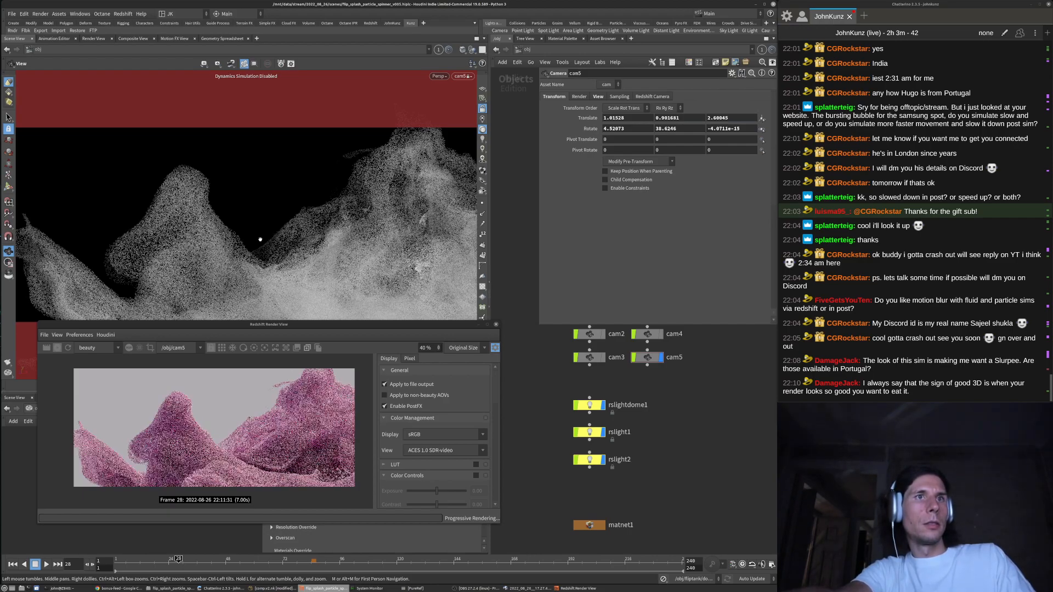
pyautogui.press('s')
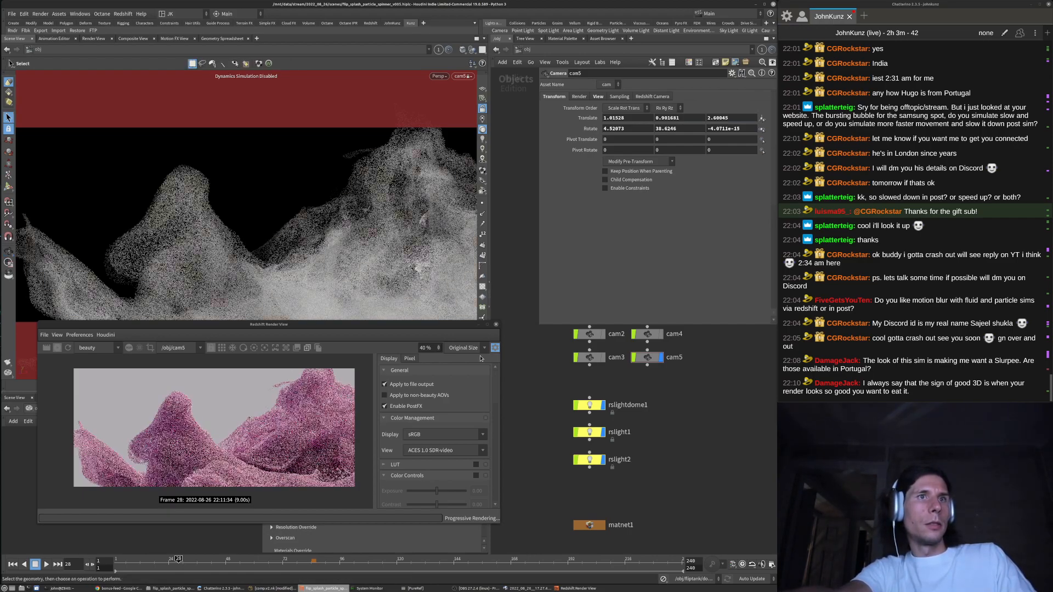
# Pull cam5 back to a wider view of the splash crest, at a translate of about 1.62, 0.88, 4.10
pyautogui.press('Escape')
pyautogui.moveTo(287, 196); pyautogui.dragTo(272, 270)
pyautogui.moveTo(273, 270); pyautogui.dragTo(326, 286, button='middle')
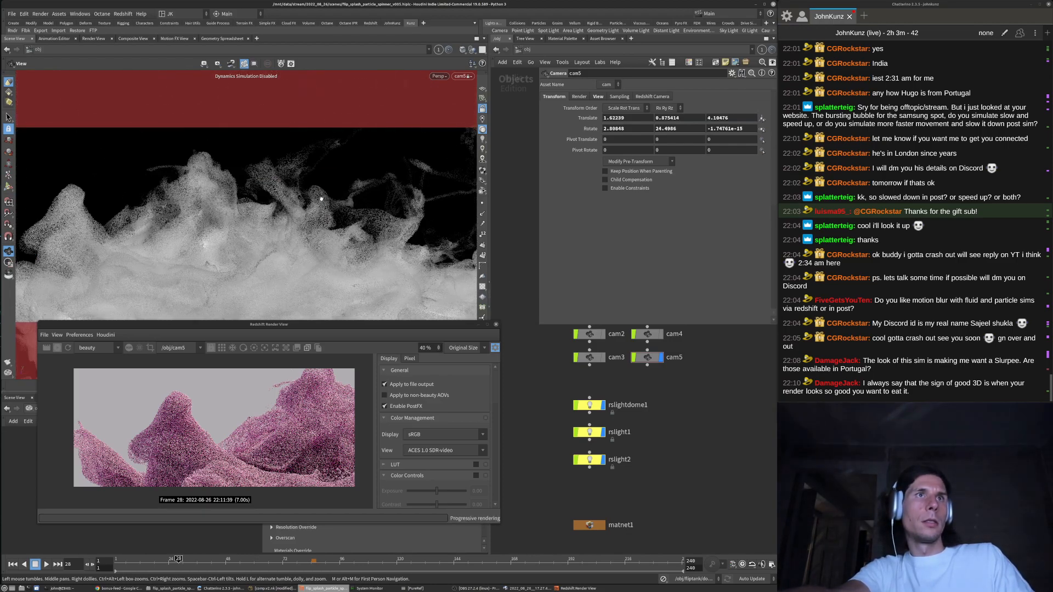
pyautogui.press('s')
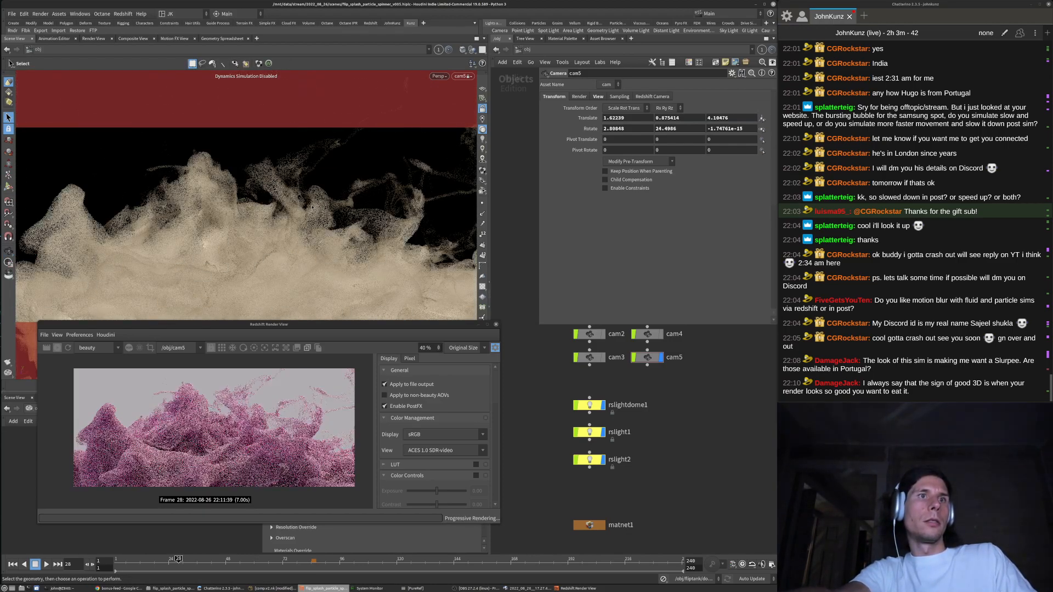
# Tilt cam5 to about 6.2 degrees and pan it so the splash fills the frame, at a translate of about 1.25, 0.54, 4.34
pyautogui.press('Escape')
pyautogui.moveTo(257, 192); pyautogui.dragTo(254, 208)
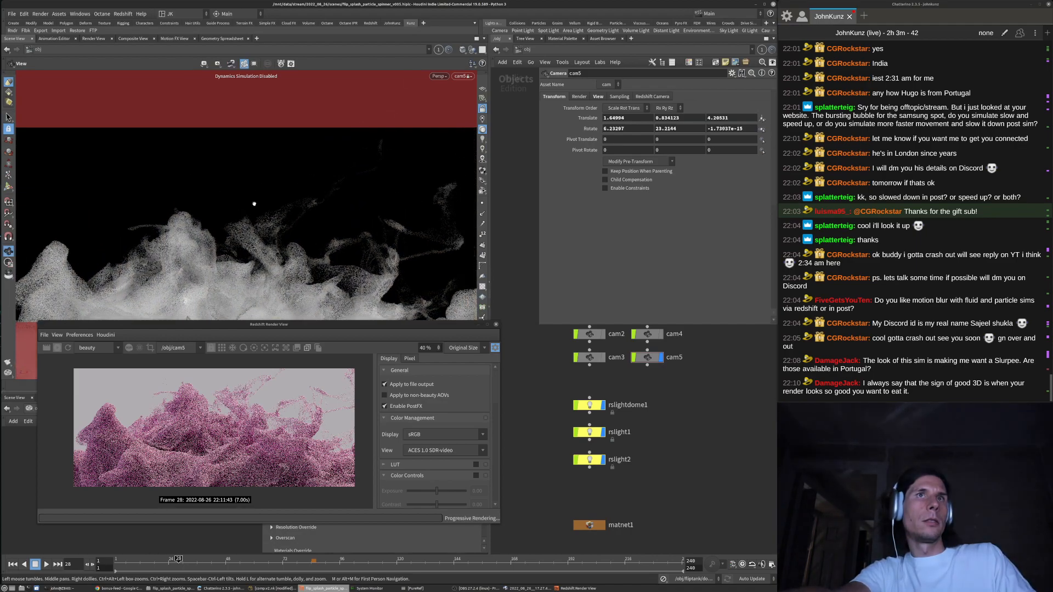
pyautogui.press('s')
pyautogui.press('Escape')
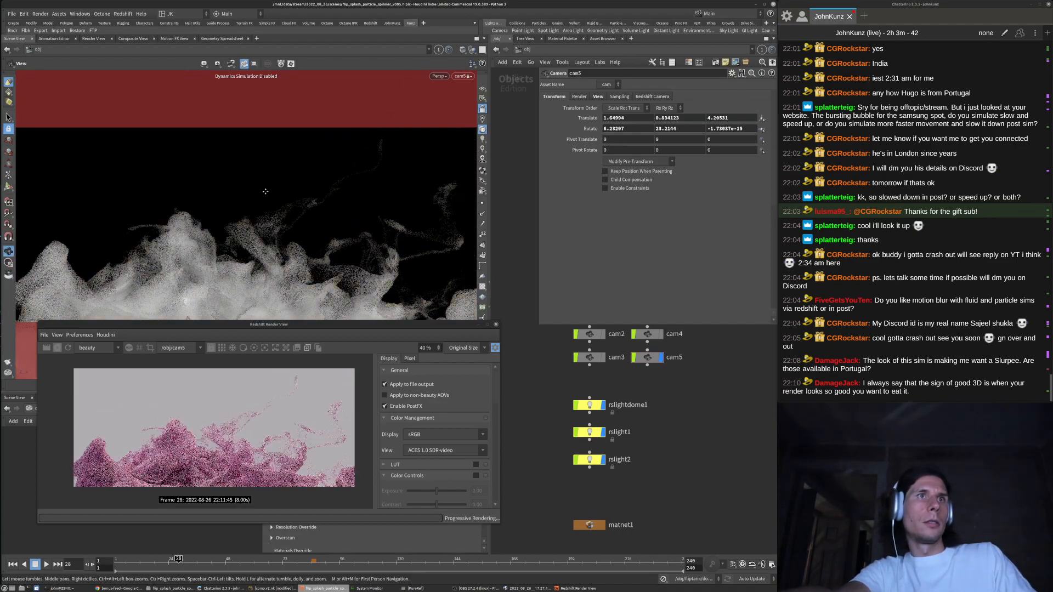
pyautogui.moveTo(253, 208); pyautogui.dragTo(295, 166, button='middle')
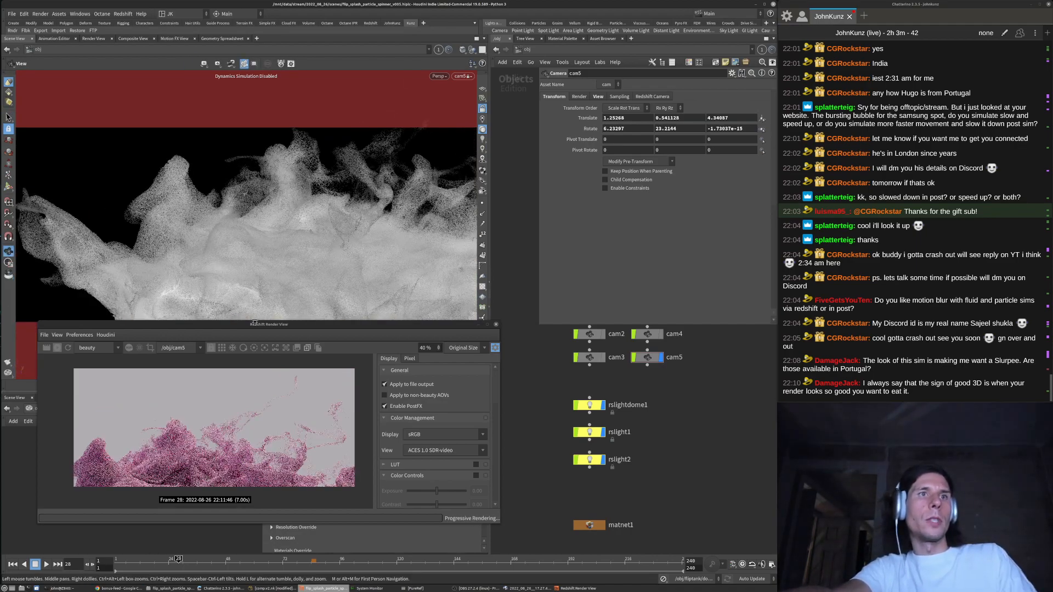
pyautogui.press('s')
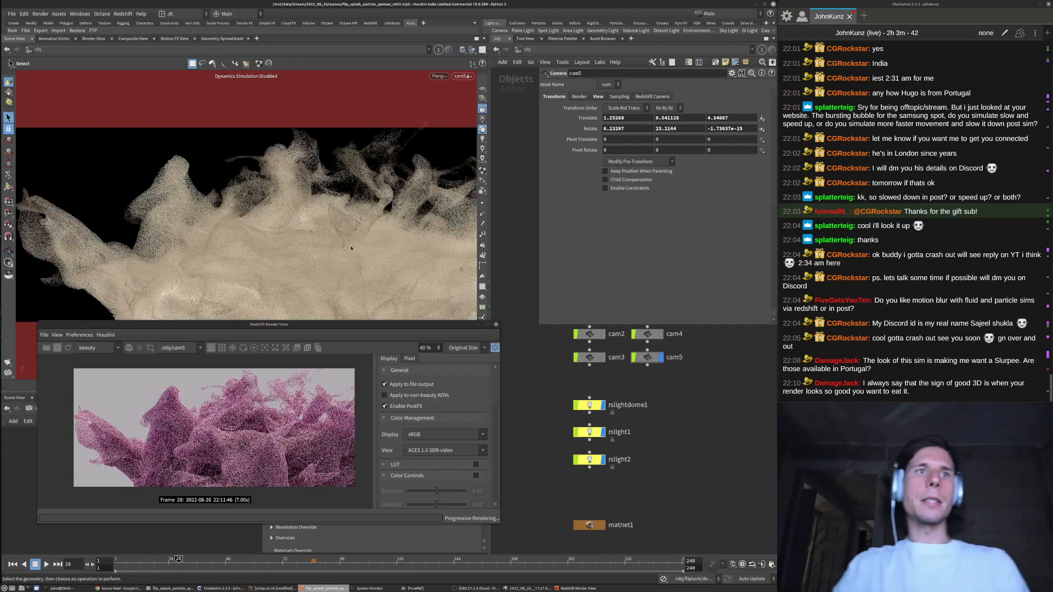
# Orbit cam5 around the splash to a Y rotation of about 39 degrees and re-centre the splash in the frame
pyautogui.keyDown('alt'); pyautogui.moveTo(370, 223); pyautogui.dragTo(236, 213); pyautogui.keyUp('alt')
pyautogui.moveTo(236, 213); pyautogui.dragTo(283, 256, button='middle')
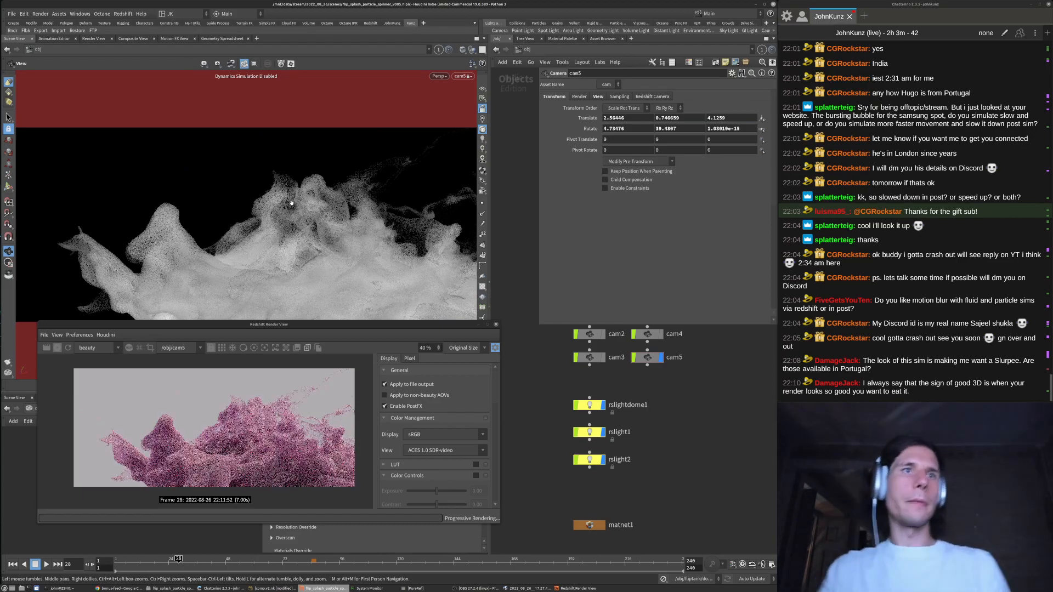
pyautogui.press('s')
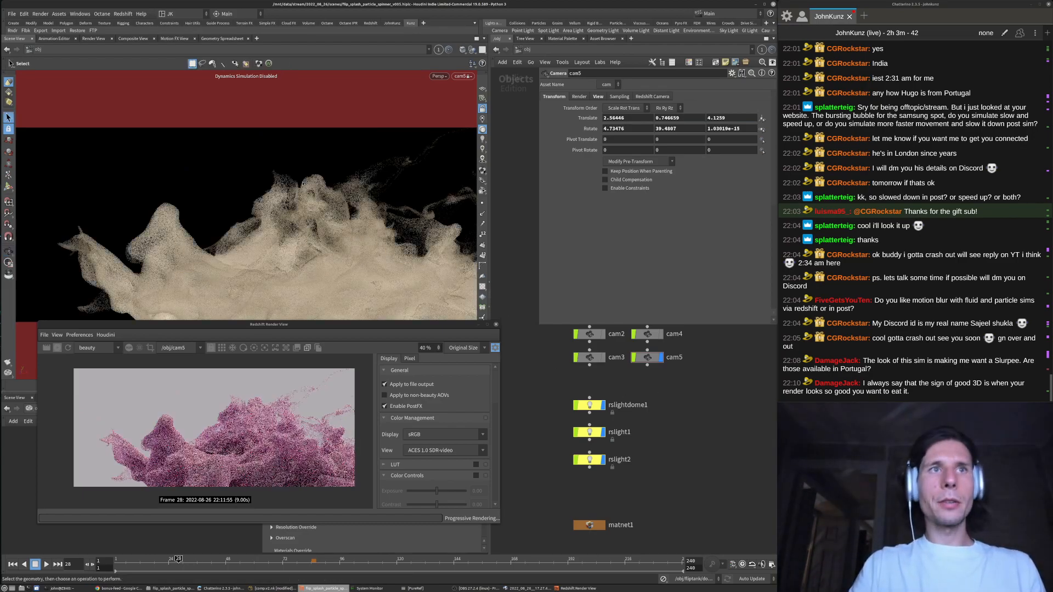
# Try a raised cam5 view looking slightly down at the splash, with an X rotation of about -3.8 degrees, and check the render
pyautogui.keyDown('alt'); pyautogui.moveTo(301, 177); pyautogui.dragTo(346, 299); pyautogui.keyUp('alt')
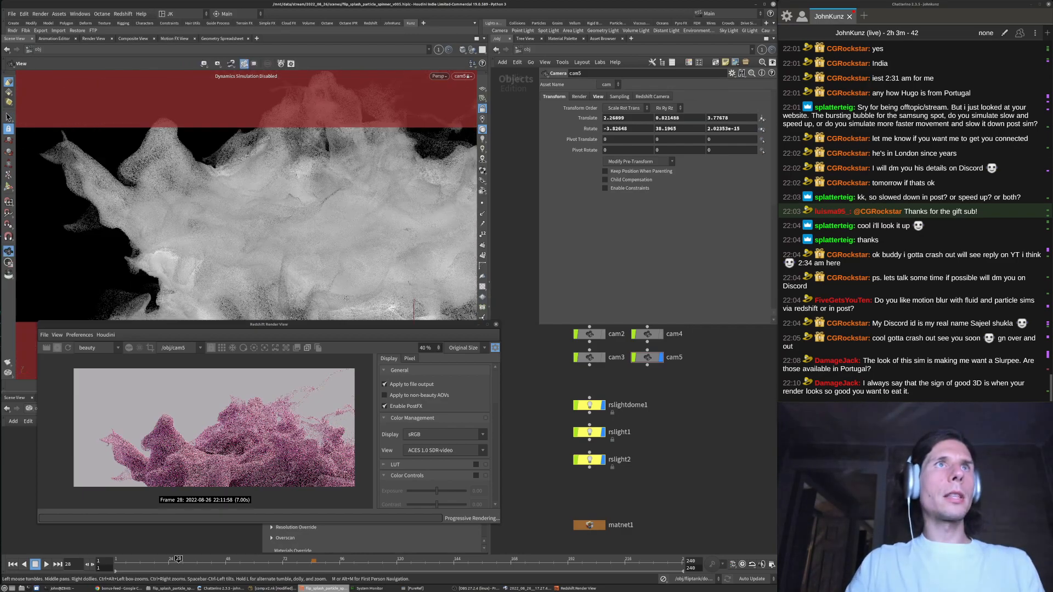
pyautogui.keyDown('alt'); pyautogui.moveTo(346, 298); pyautogui.dragTo(354, 330, button='middle'); pyautogui.keyUp('alt')
pyautogui.keyDown('alt'); pyautogui.moveTo(322, 199); pyautogui.dragTo(332, 235, button='middle'); pyautogui.keyUp('alt')
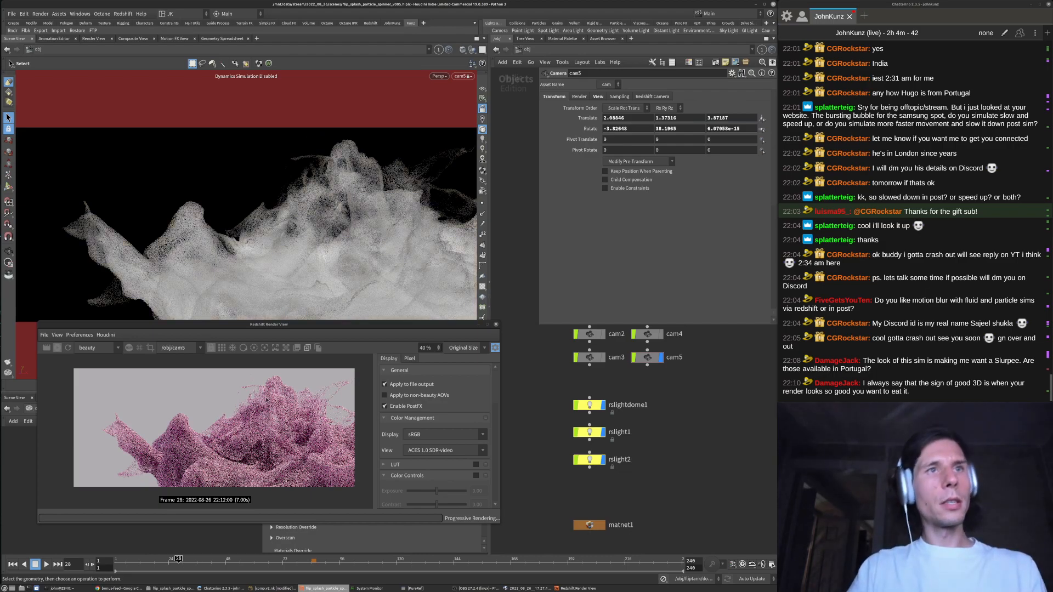
pyautogui.scroll(-2, 266, 400)
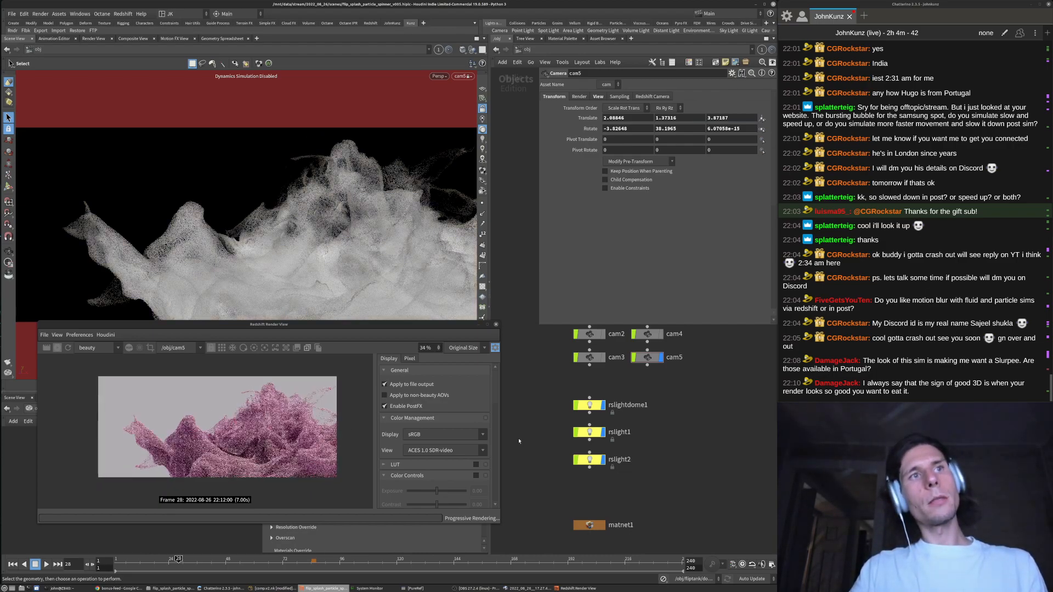
# Return cam5 to a low angle with a rotation of about 4.9, 36 degrees and shift the splash towards the frame's left edge
pyautogui.keyDown('alt'); pyautogui.moveTo(368, 119); pyautogui.dragTo(316, 260, button='middle'); pyautogui.keyUp('alt')
pyautogui.moveTo(317, 260); pyautogui.dragTo(388, 205)
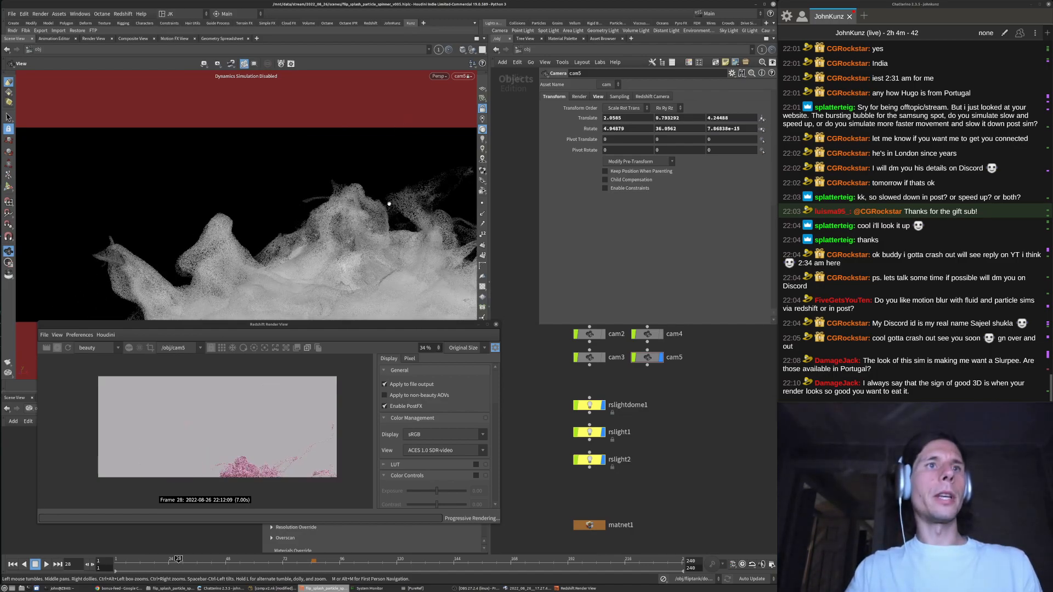
pyautogui.keyDown('alt'); pyautogui.moveTo(359, 236); pyautogui.dragTo(328, 220, button='middle'); pyautogui.keyUp('alt')
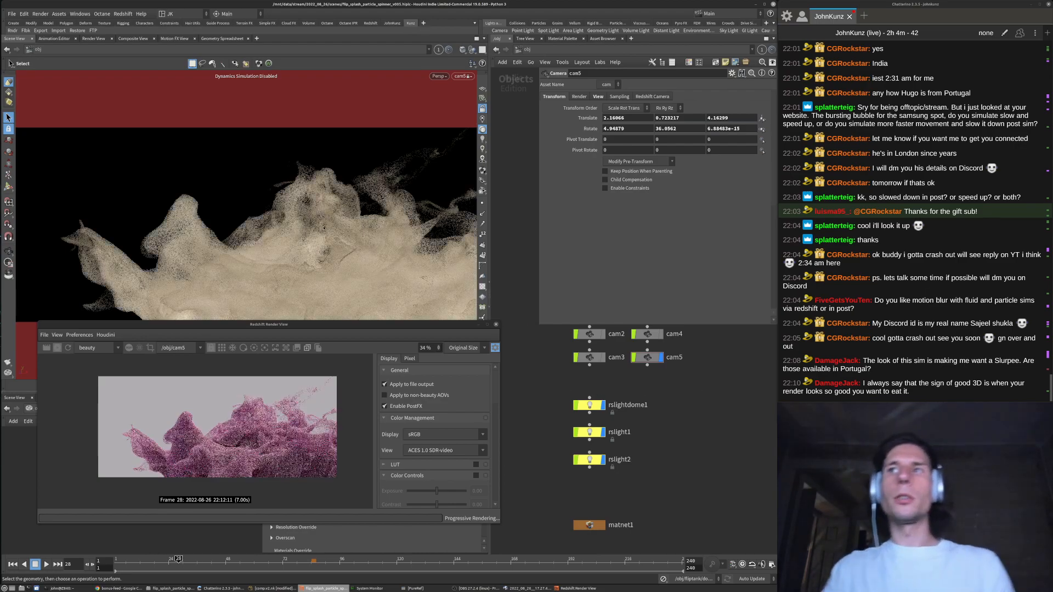
# Orbit cam5 to a Y rotation of about 45 degrees, move it closer to the peaks, and check the render enlarged
pyautogui.moveTo(372, 211); pyautogui.dragTo(205, 222)
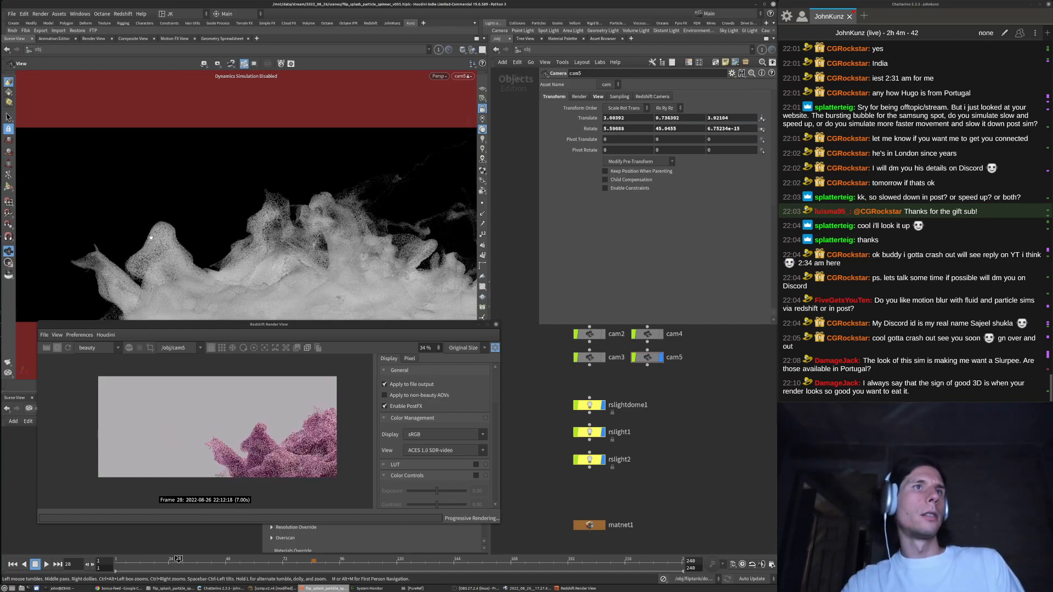
pyautogui.moveTo(151, 237); pyautogui.dragTo(173, 298, button='right')
pyautogui.moveTo(173, 299); pyautogui.dragTo(185, 294, button='middle')
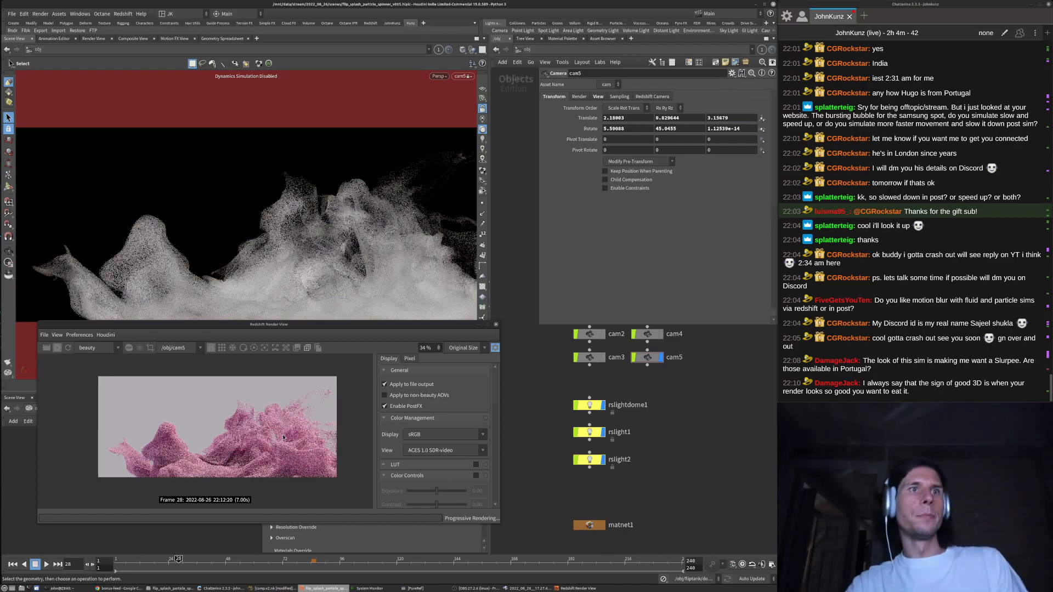
pyautogui.scroll(1, 303, 426)
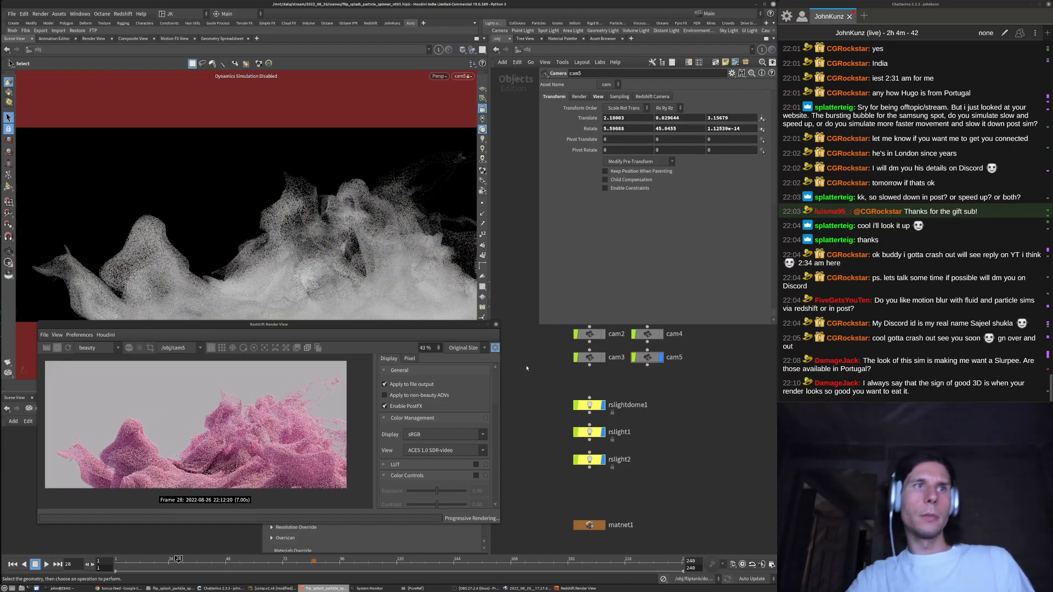
# Tint the rslightdome1 light pinker by setting its color to 1, 0.752, 0.923533
pyautogui.click(590, 405)
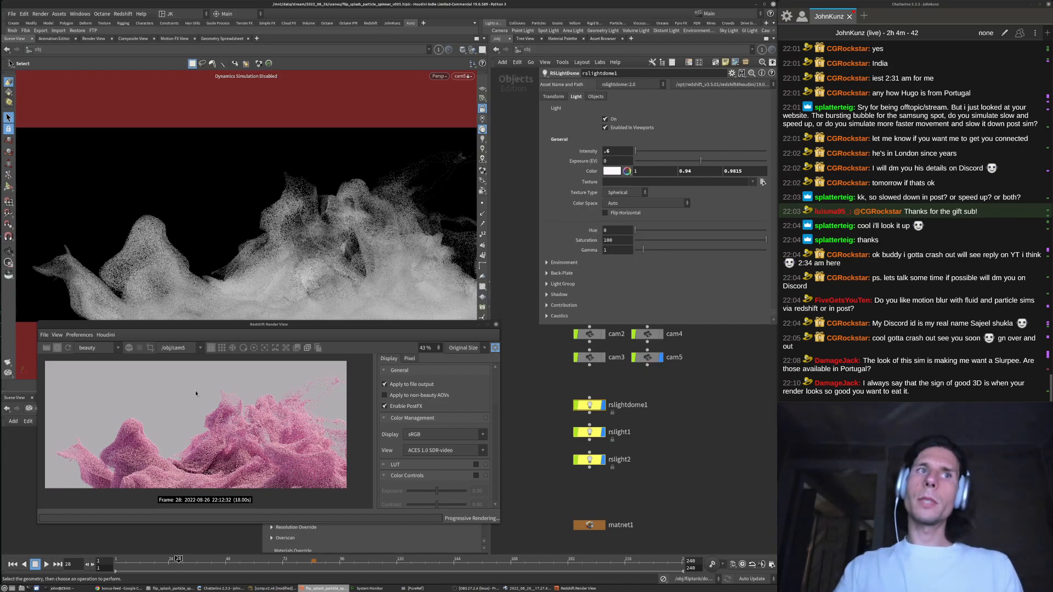
pyautogui.click(612, 171)
pyautogui.moveTo(425, 219); pyautogui.dragTo(439, 219)
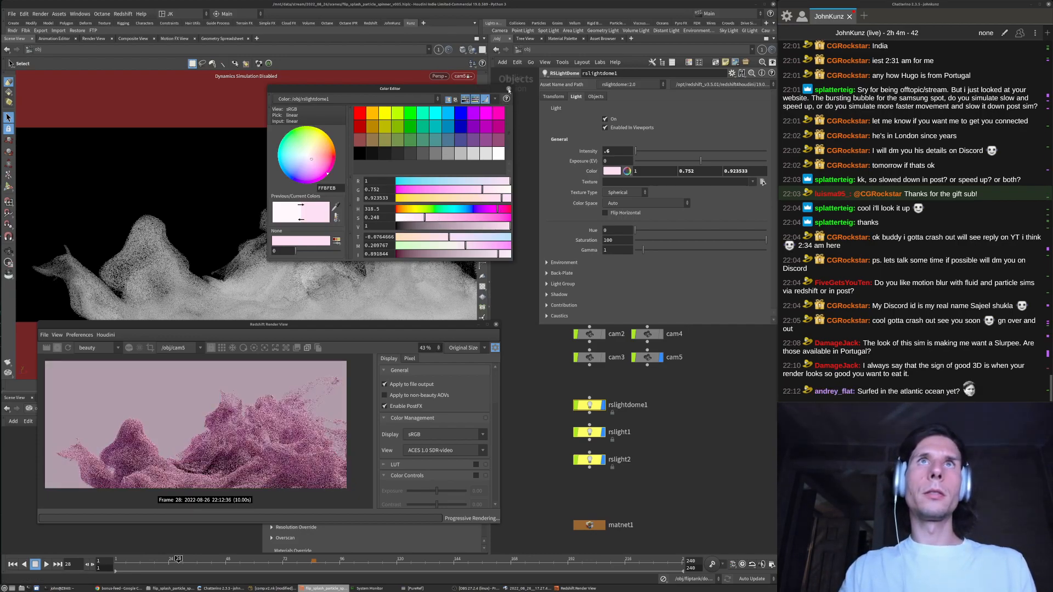
pyautogui.click(509, 90)
pyautogui.click(461, 76)
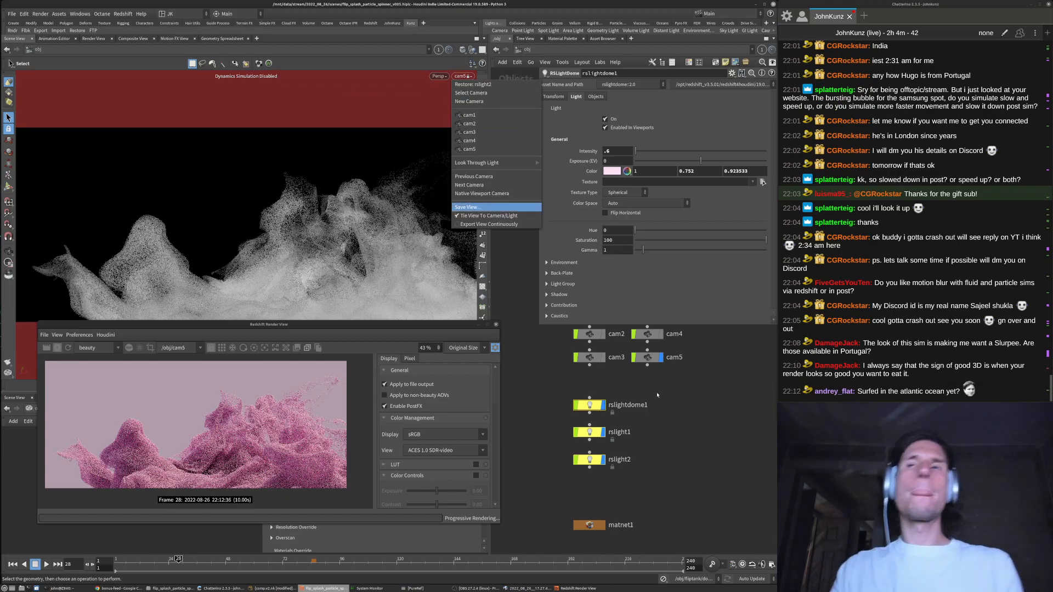
# Switch rslight1 off and back on to compare its contribution to the splash render
pyautogui.click(590, 434)
pyautogui.click(590, 433)
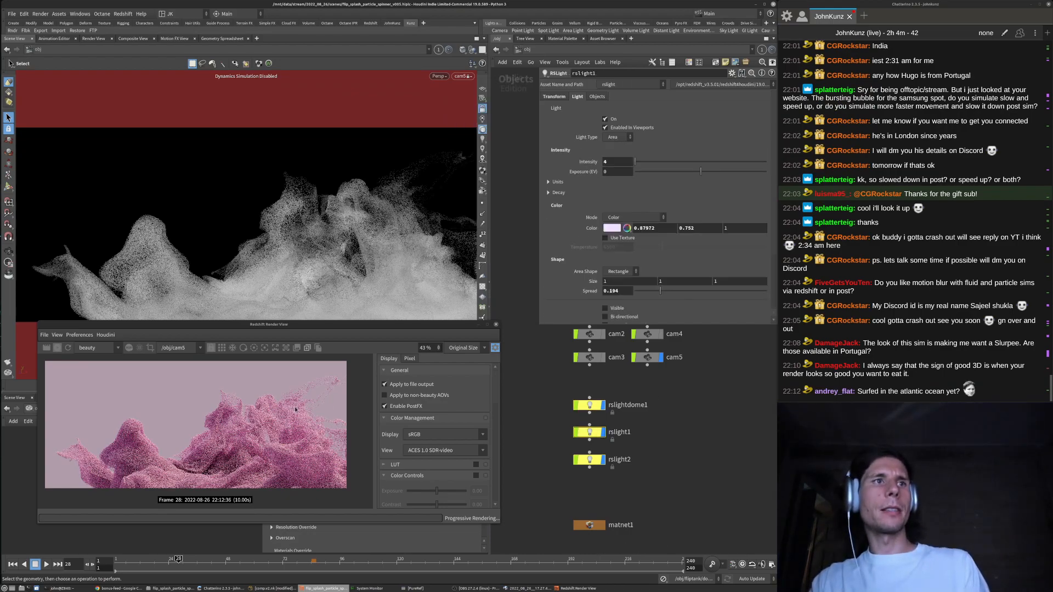
pyautogui.scroll(-2, 284, 421)
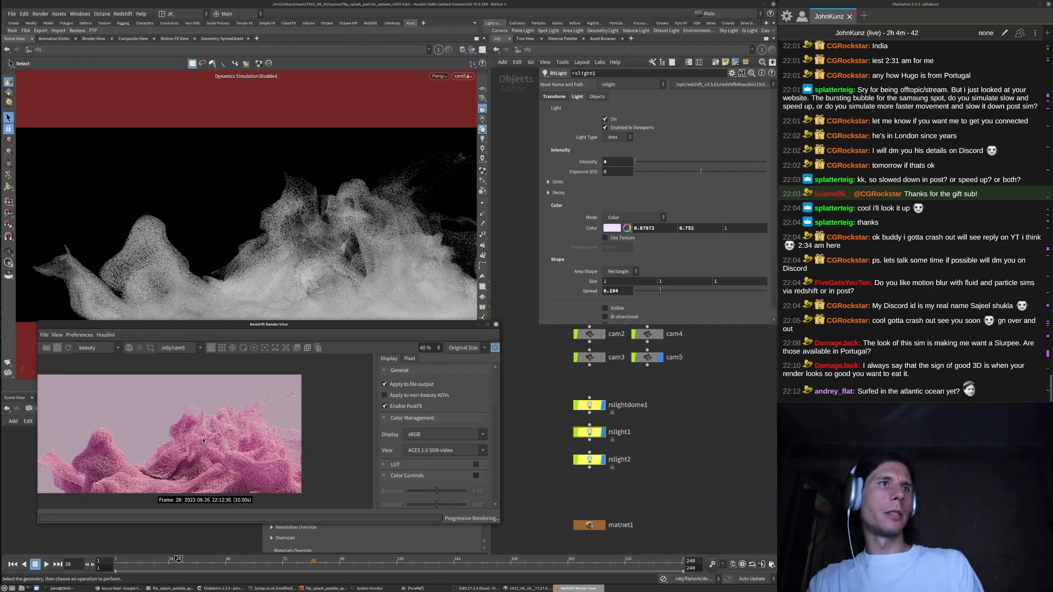
pyautogui.scroll(1, 274, 429)
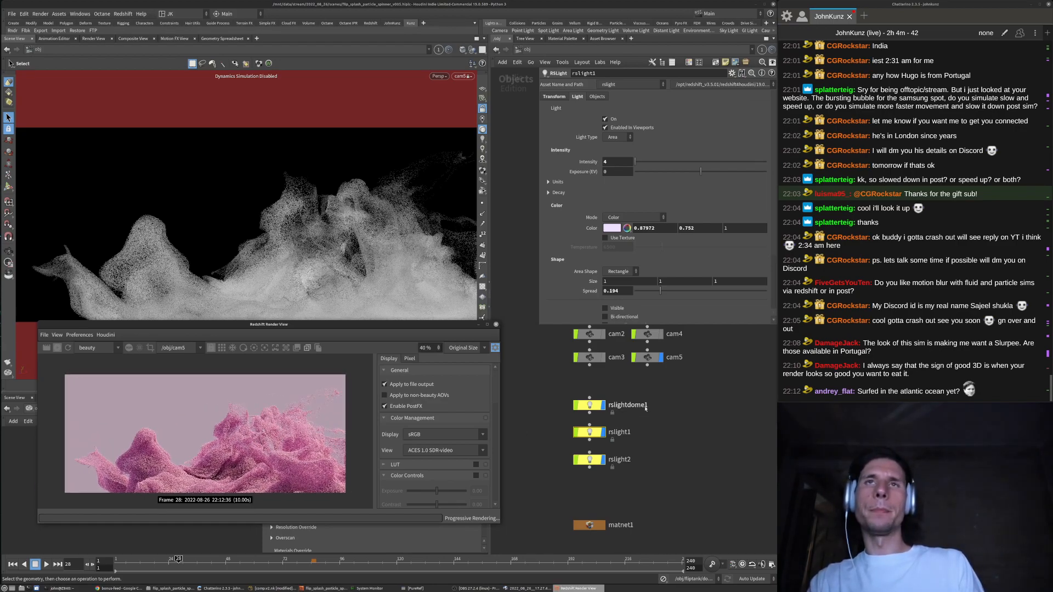
pyautogui.click(614, 119)
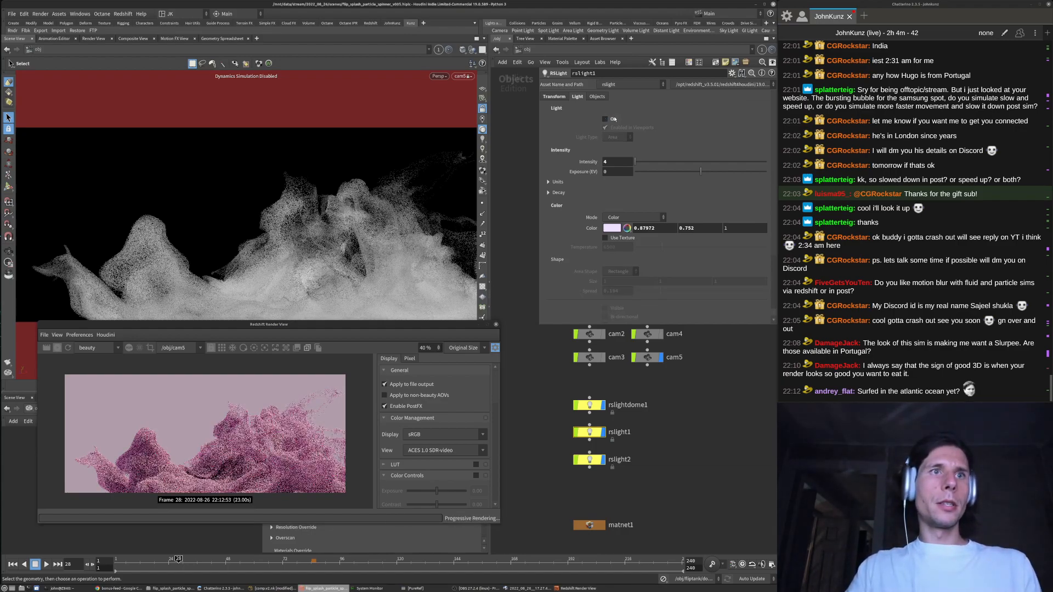
pyautogui.click(614, 119)
# Switch rslight2 off and back on to judge how much it lights the splash
pyautogui.click(584, 460)
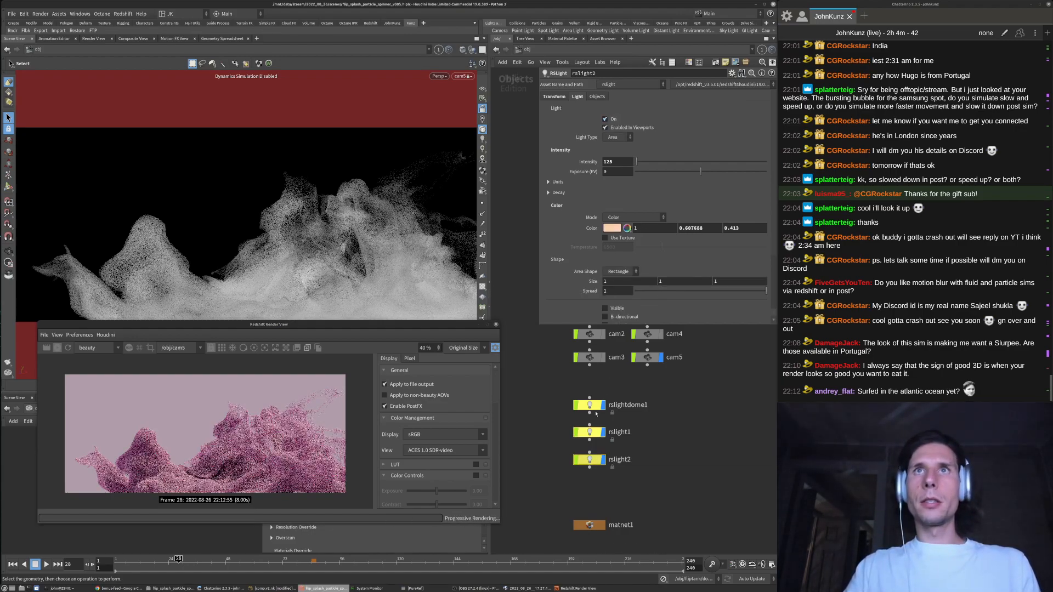
pyautogui.click(609, 120)
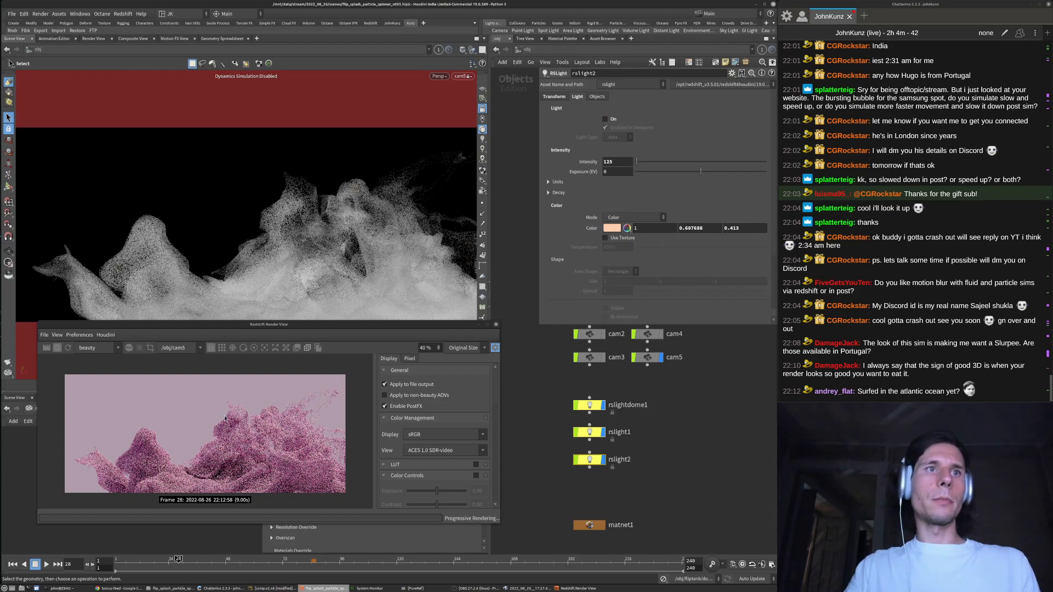
pyautogui.click(606, 119)
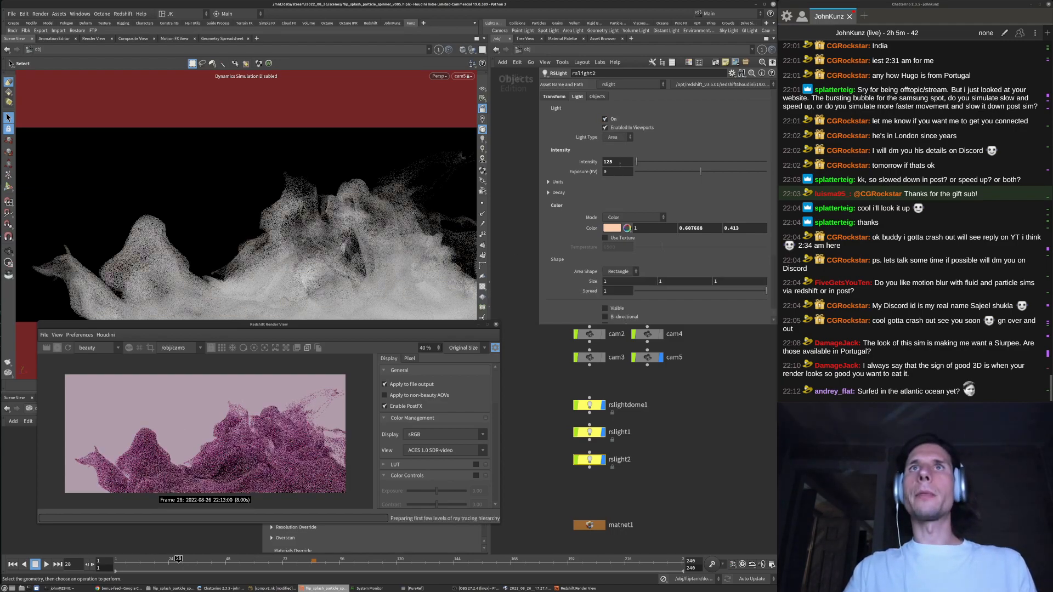
# Look through rslight2, shift it so the splash sits lower in its view, and set its spread to 0.292
pyautogui.moveTo(594, 462); pyautogui.dragTo(337, 167)
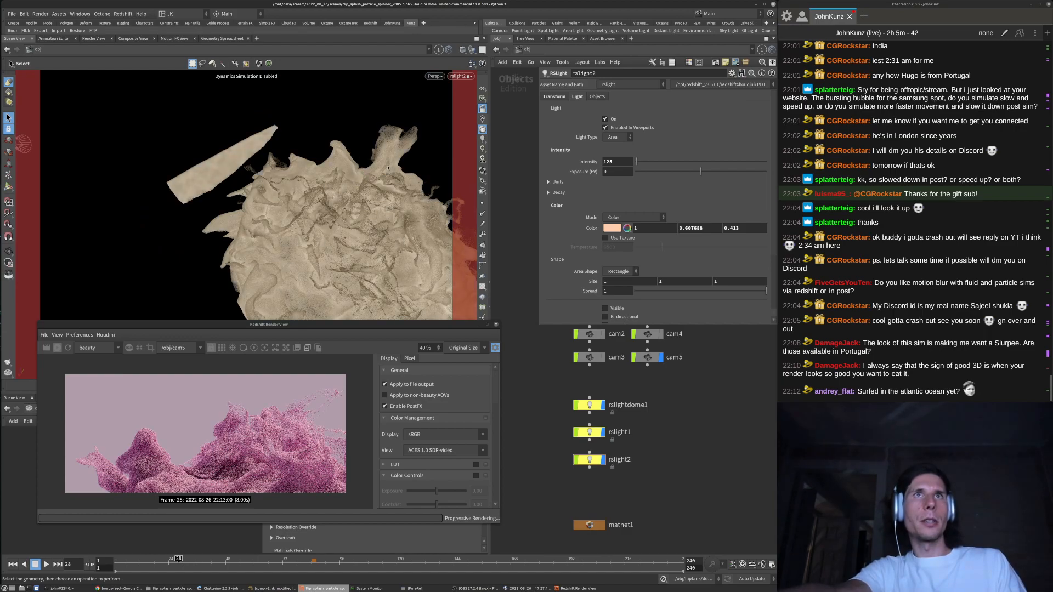
pyautogui.keyDown('alt'); pyautogui.moveTo(362, 146); pyautogui.dragTo(280, 207, button='middle'); pyautogui.keyUp('alt')
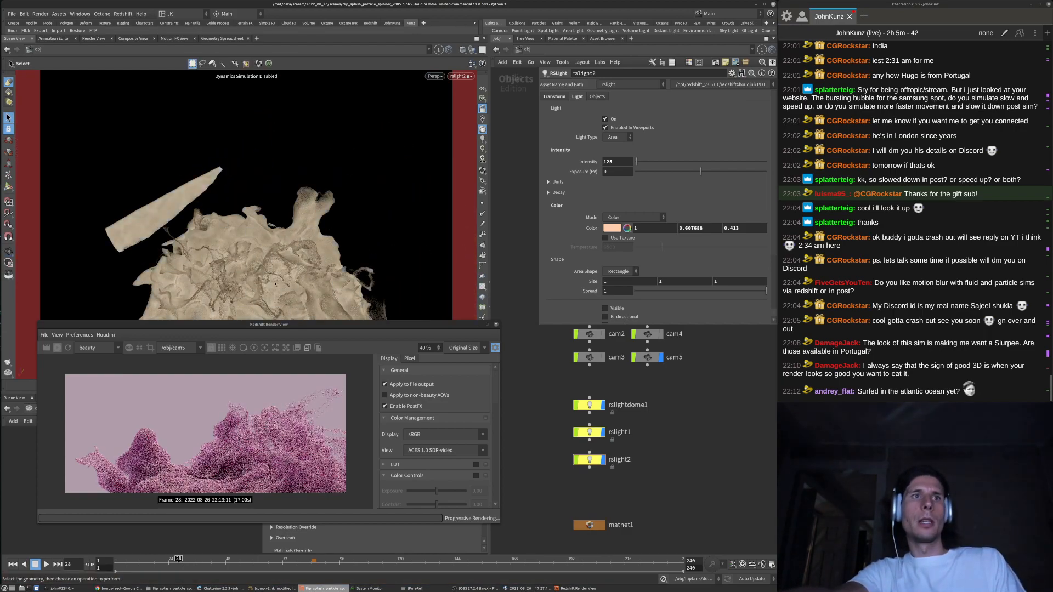
pyautogui.scroll(-3, 674, 241)
pyautogui.click(674, 239)
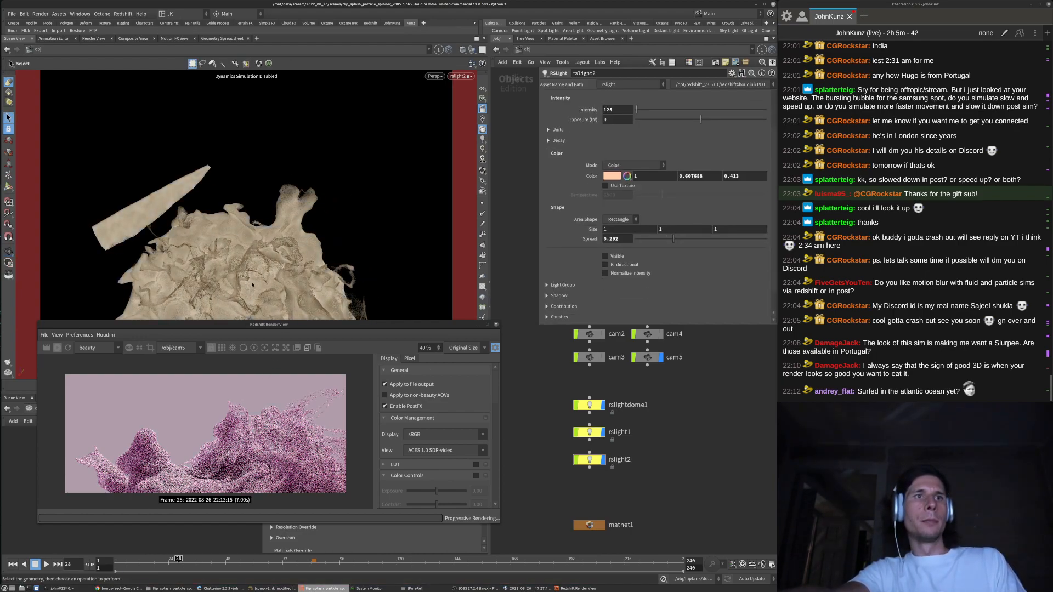
# Orbit rslight2 around the splash from the light's own view and move it farther back
pyautogui.keyDown('alt'); pyautogui.moveTo(254, 154); pyautogui.dragTo(258, 273); pyautogui.keyUp('alt')
pyautogui.press('s')
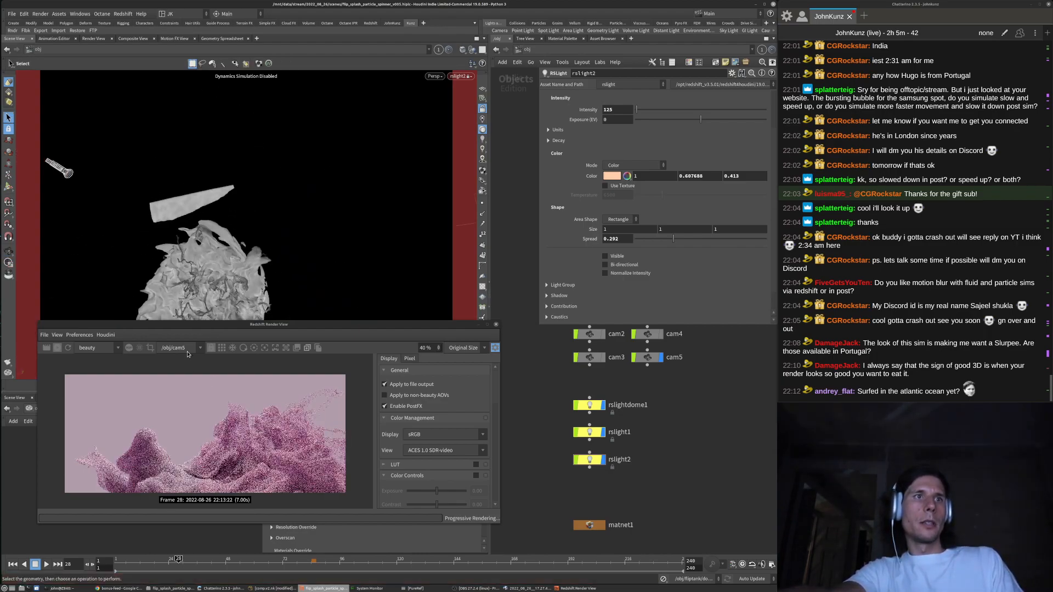
pyautogui.keyDown('alt'); pyautogui.moveTo(263, 219); pyautogui.dragTo(285, 249); pyautogui.keyUp('alt')
pyautogui.keyDown('alt'); pyautogui.moveTo(199, 262); pyautogui.dragTo(231, 275, button='middle'); pyautogui.keyUp('alt')
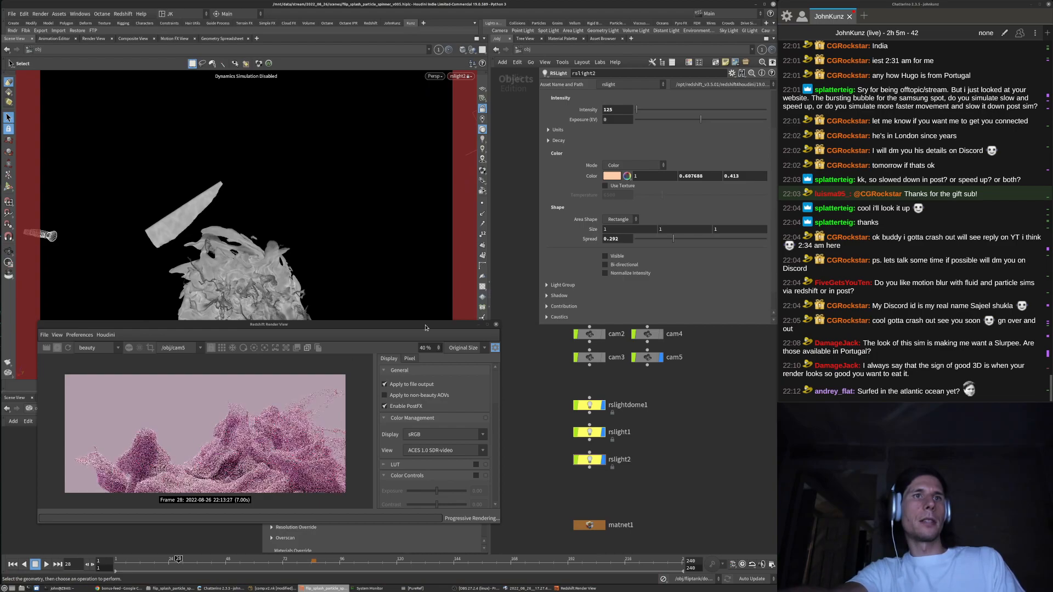
# Turn off rslight1 and rslightdome1 so that only rslight2 lights the splash
pyautogui.click(590, 432)
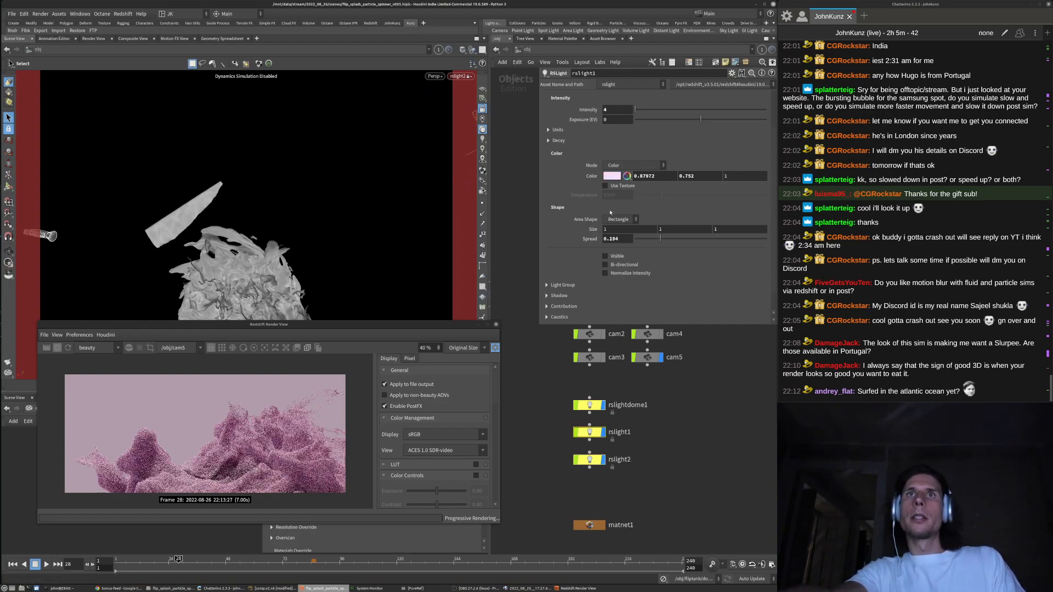
pyautogui.scroll(3, 594, 223)
pyautogui.click(606, 119)
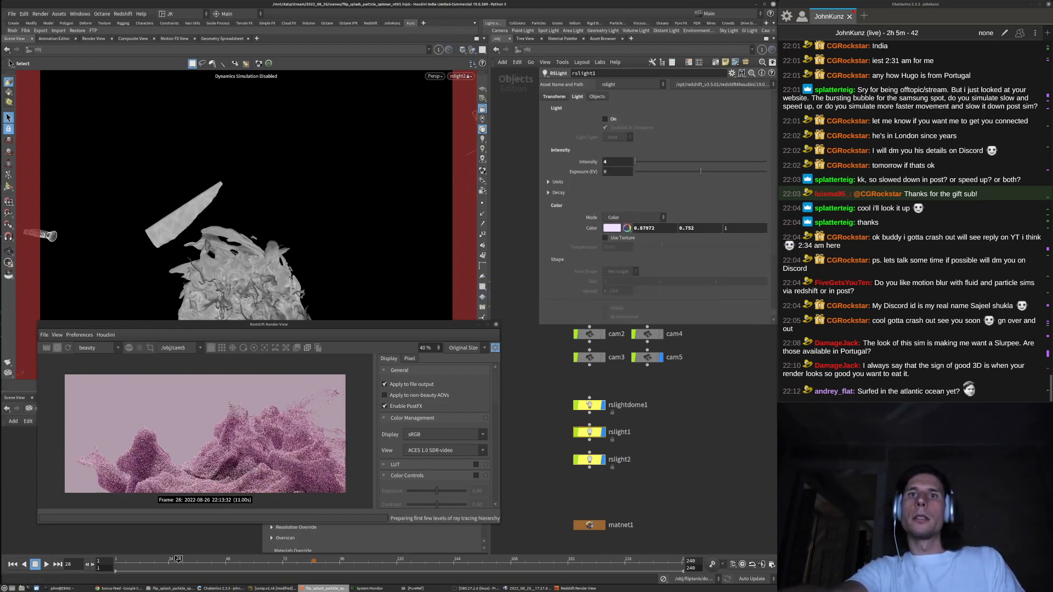
pyautogui.click(590, 405)
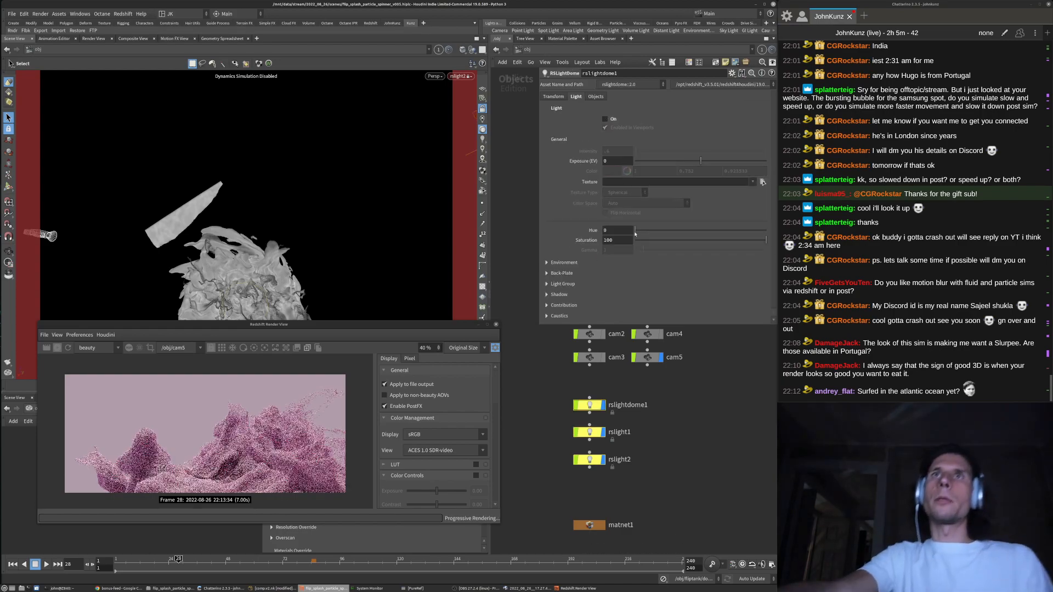
# Narrow rslight2 by setting its spread to 0.152 and view the whole render
pyautogui.click(589, 459)
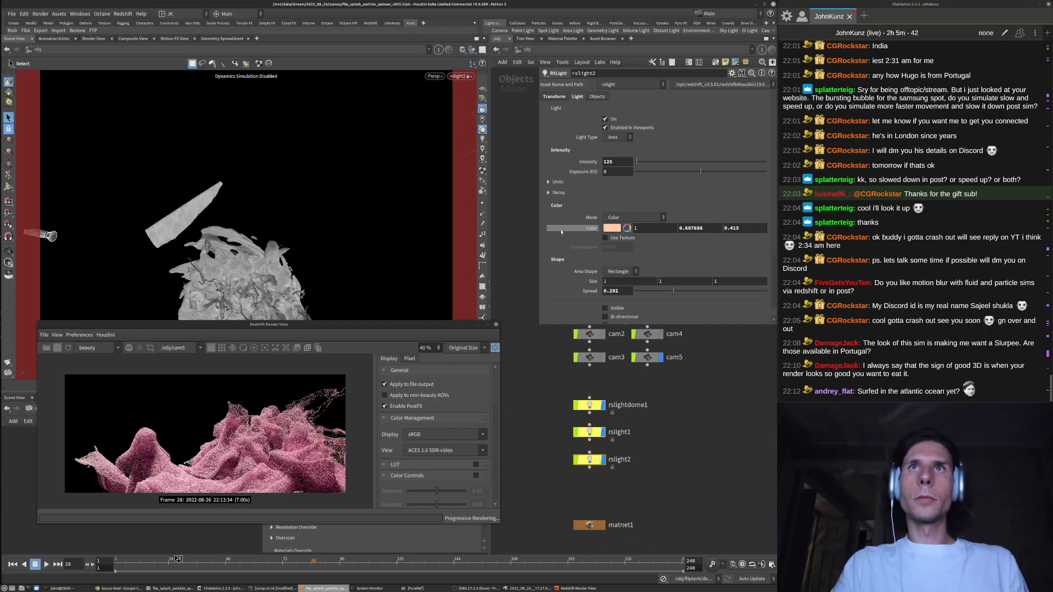
pyautogui.scroll(-3, 569, 235)
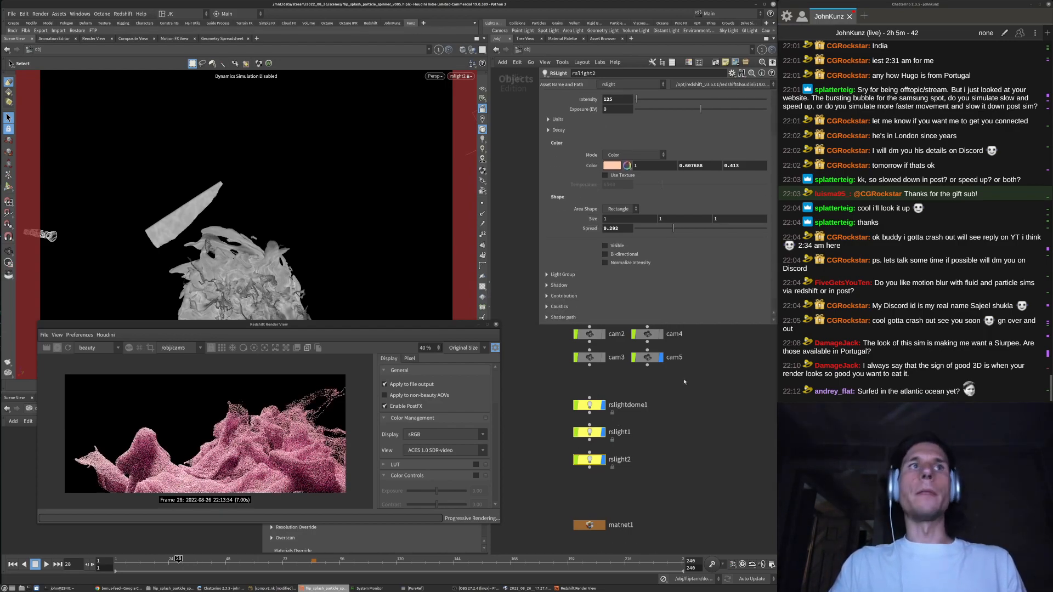
pyautogui.moveTo(673, 228); pyautogui.dragTo(655, 228)
pyautogui.doubleClick(613, 100)
pyautogui.scroll(-1, 278, 439)
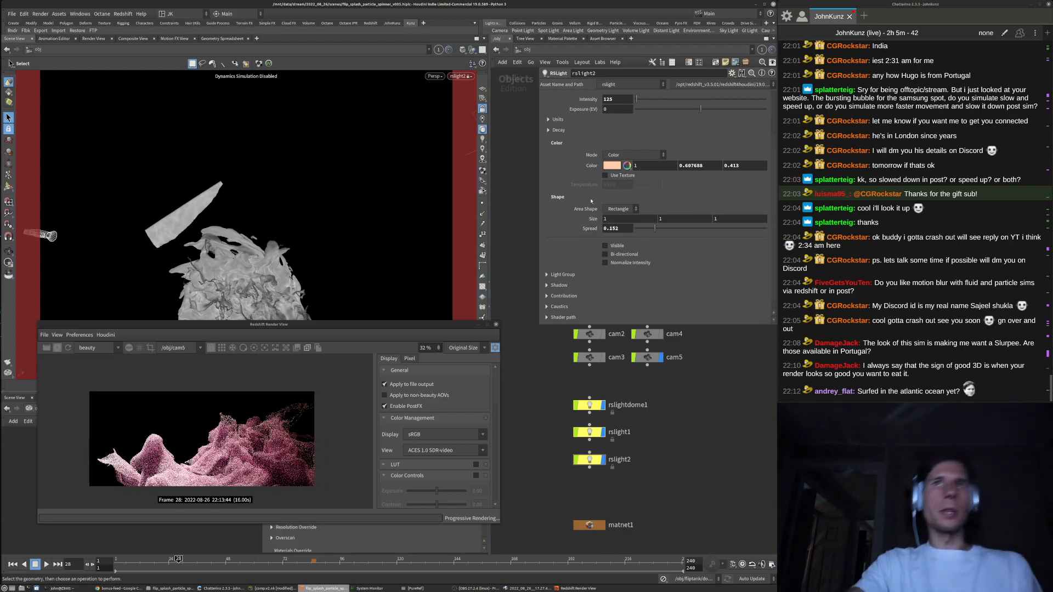
# Set the intensity of rslight2 to 85 and check the render enlarged
pyautogui.click(624, 100)
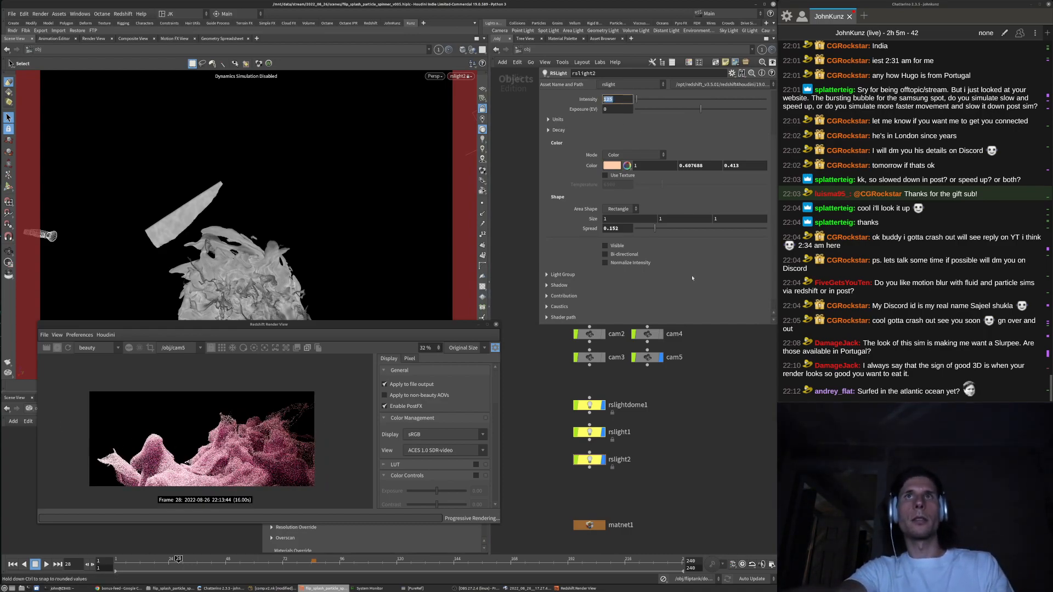
pyautogui.write('85')
pyautogui.press('Return')
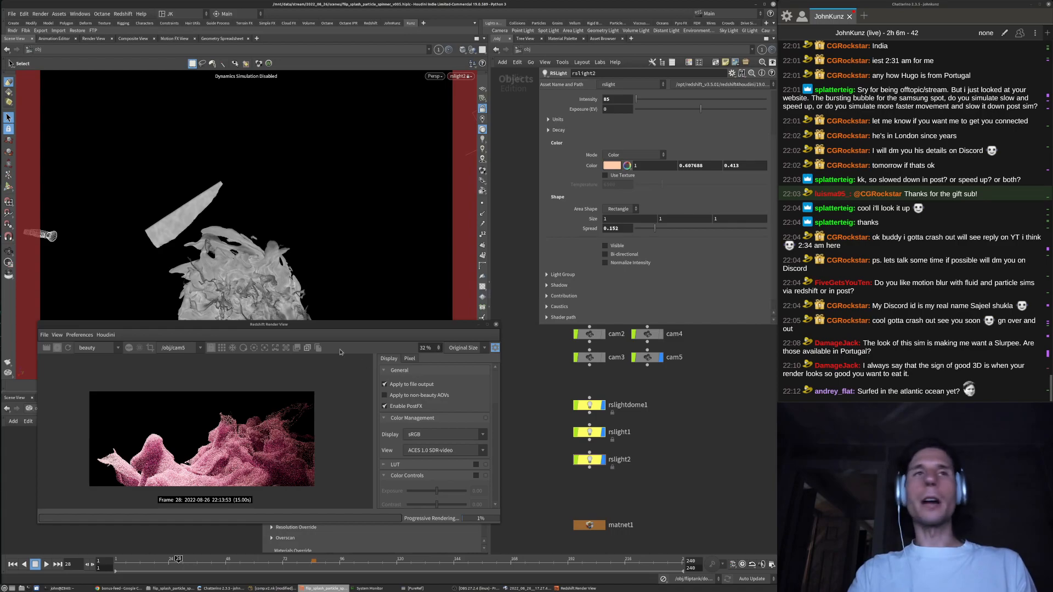
pyautogui.moveTo(361, 327); pyautogui.dragTo(378, 312)
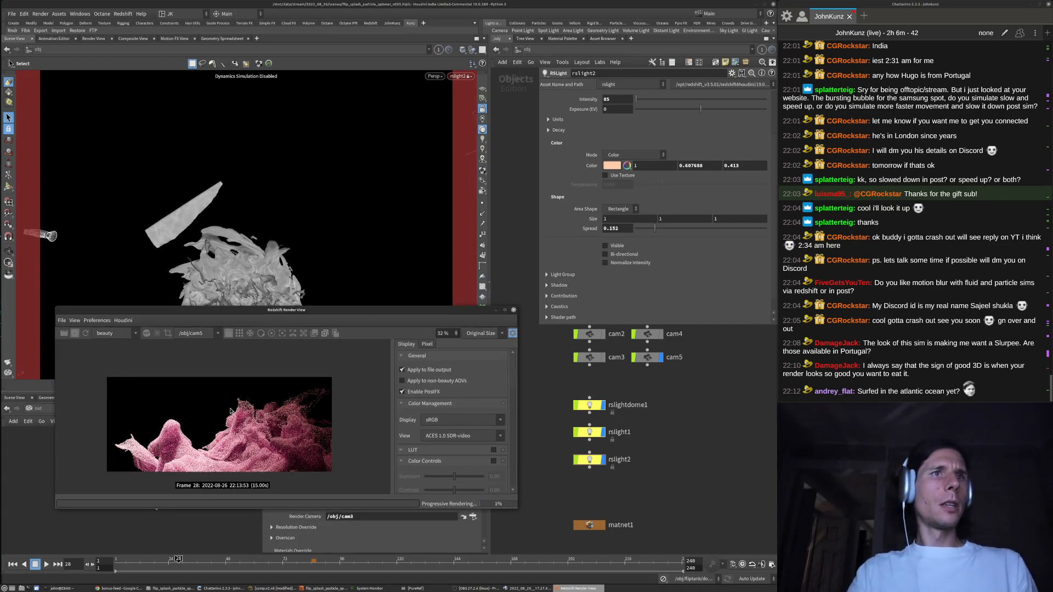
pyautogui.scroll(3, 231, 410)
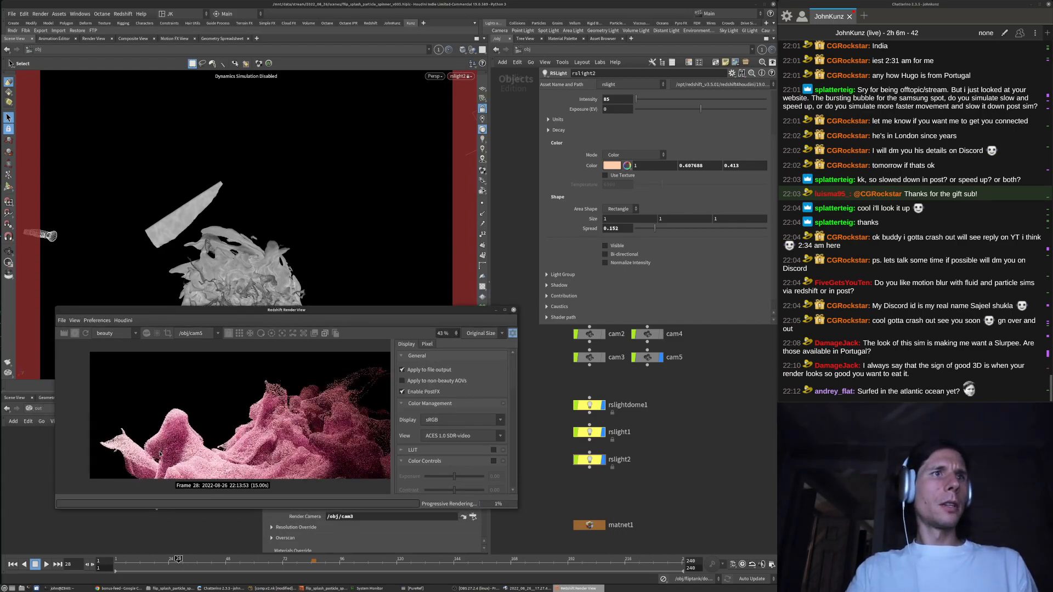
# Orbit rslight2 slightly and shift it so the splash sits higher in its view, then check the render
pyautogui.click(707, 438)
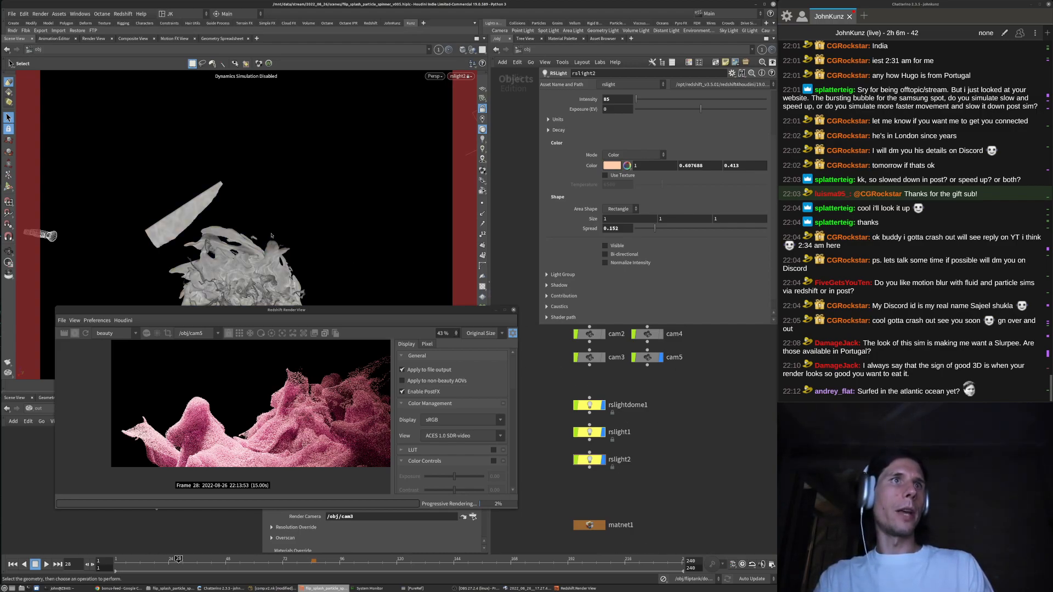
pyautogui.moveTo(271, 235)
pyautogui.keyDown('alt'); pyautogui.mouseDown()
pyautogui.moveTo(276, 225)
pyautogui.moveTo(275, 245)
pyautogui.mouseUp(); pyautogui.keyUp('alt')
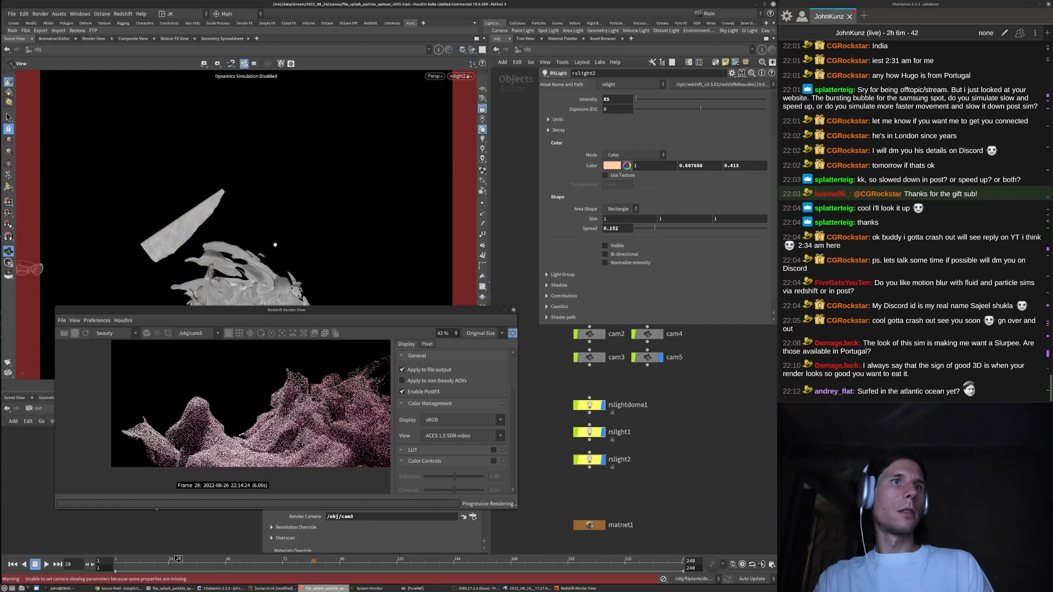
pyautogui.keyDown('alt'); pyautogui.moveTo(269, 239); pyautogui.dragTo(258, 142, button='middle'); pyautogui.keyUp('alt')
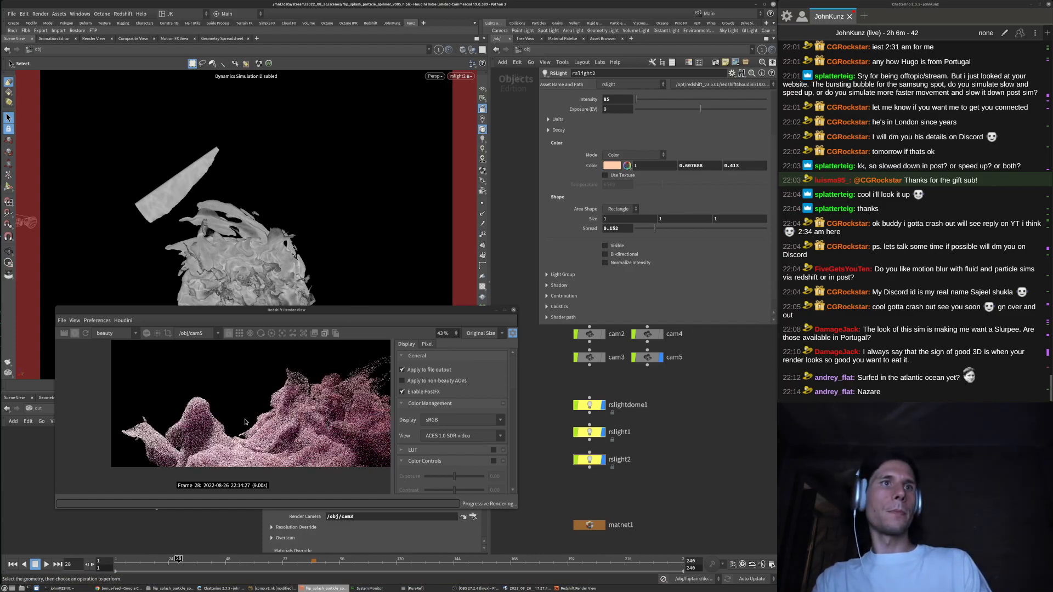
pyautogui.scroll(2, 196, 431)
pyautogui.scroll(-2, 196, 432)
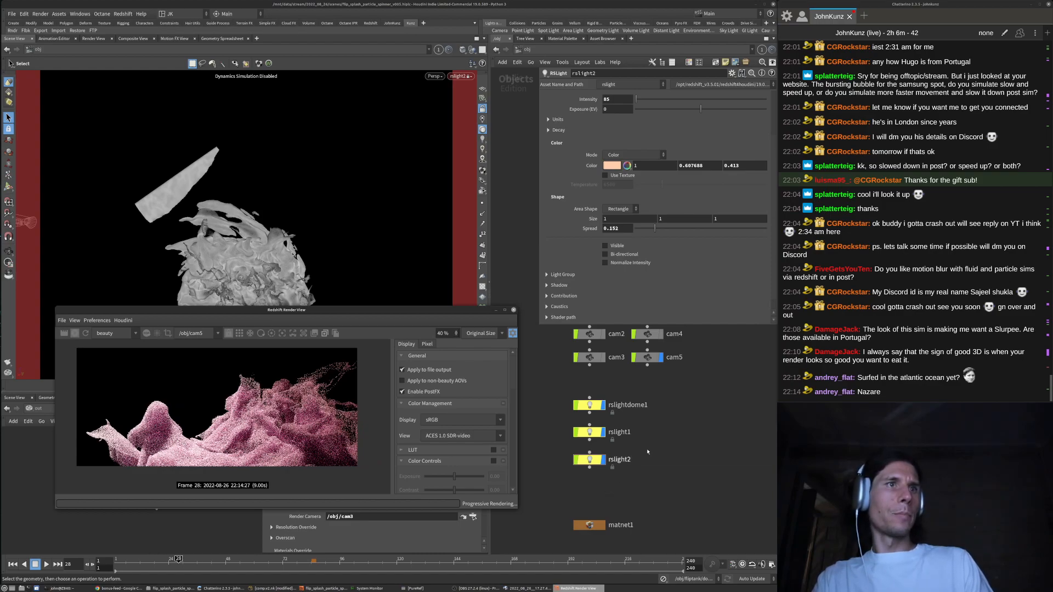
pyautogui.click(703, 449)
pyautogui.scroll(-2, 215, 431)
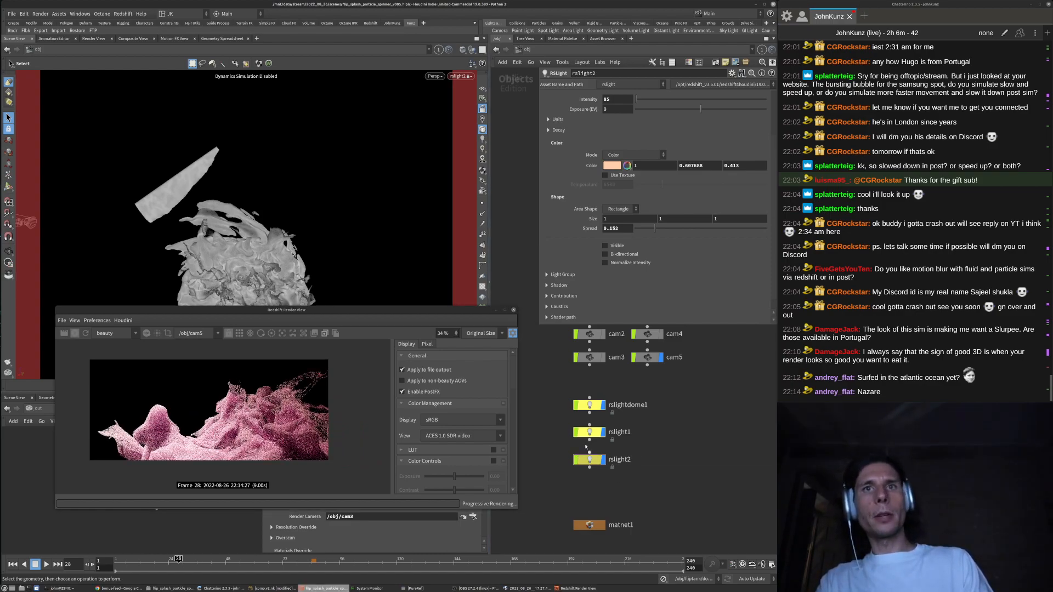
pyautogui.scroll(1, 587, 443)
# Turn rslight1 and rslightdome1 back on and check the combined lighting in the enlarged render
pyautogui.click(590, 431)
pyautogui.scroll(1, 590, 133)
pyautogui.scroll(3, 590, 134)
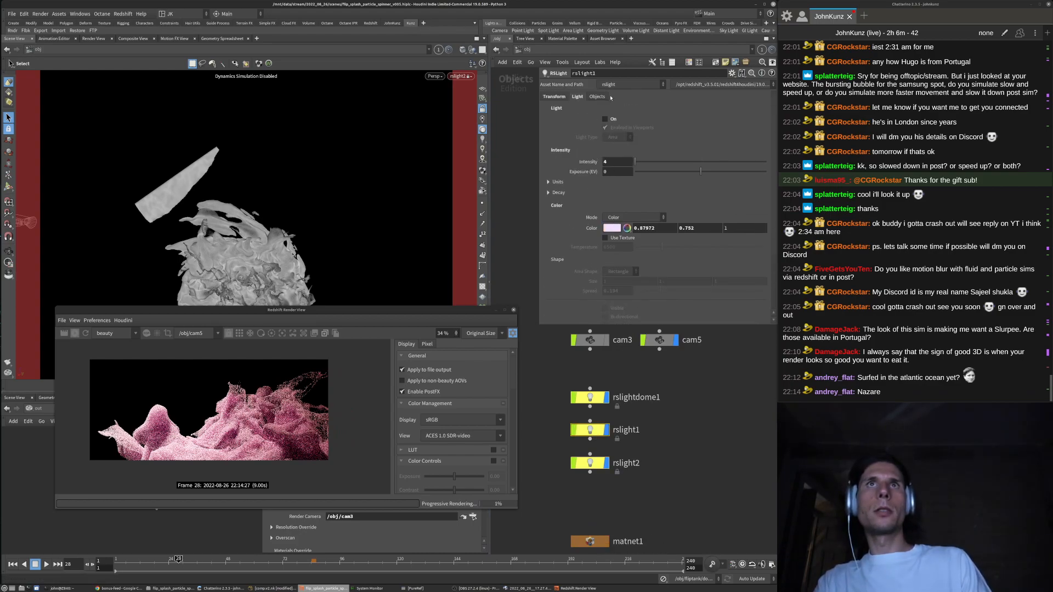
pyautogui.click(590, 397)
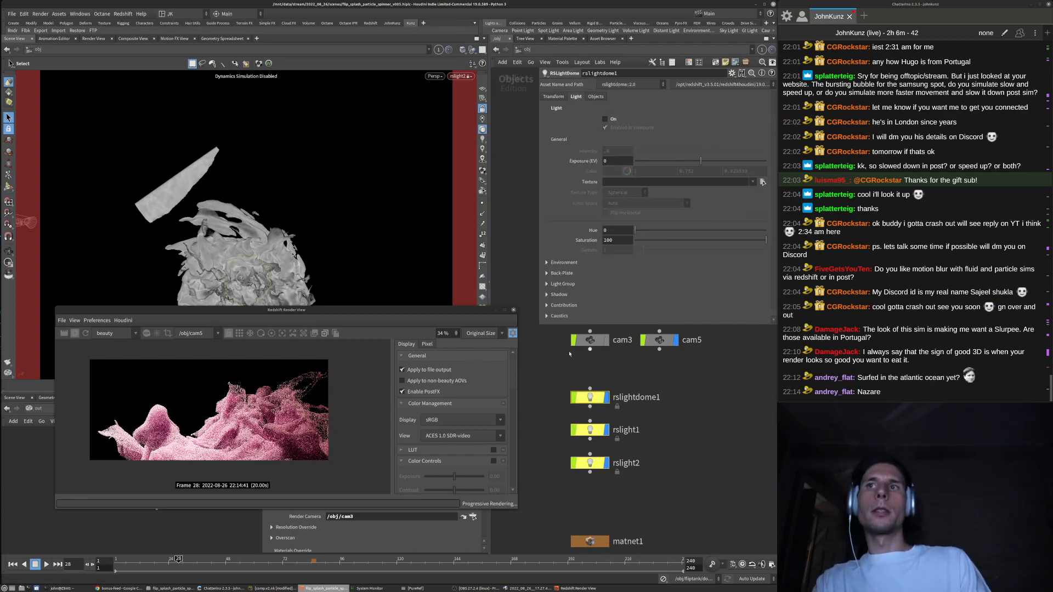
pyautogui.click(606, 119)
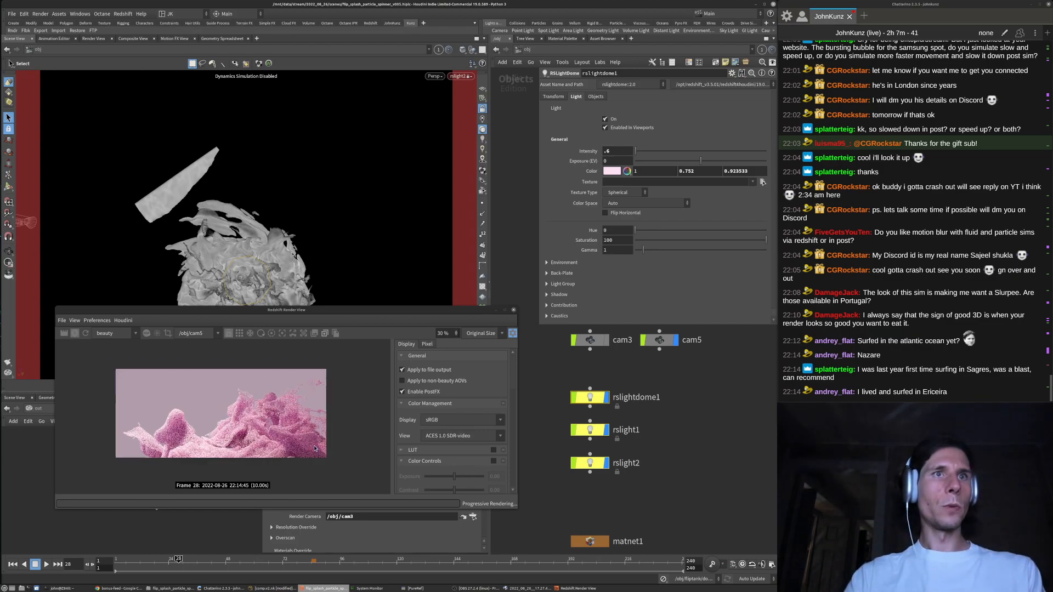
pyautogui.scroll(1, 304, 429)
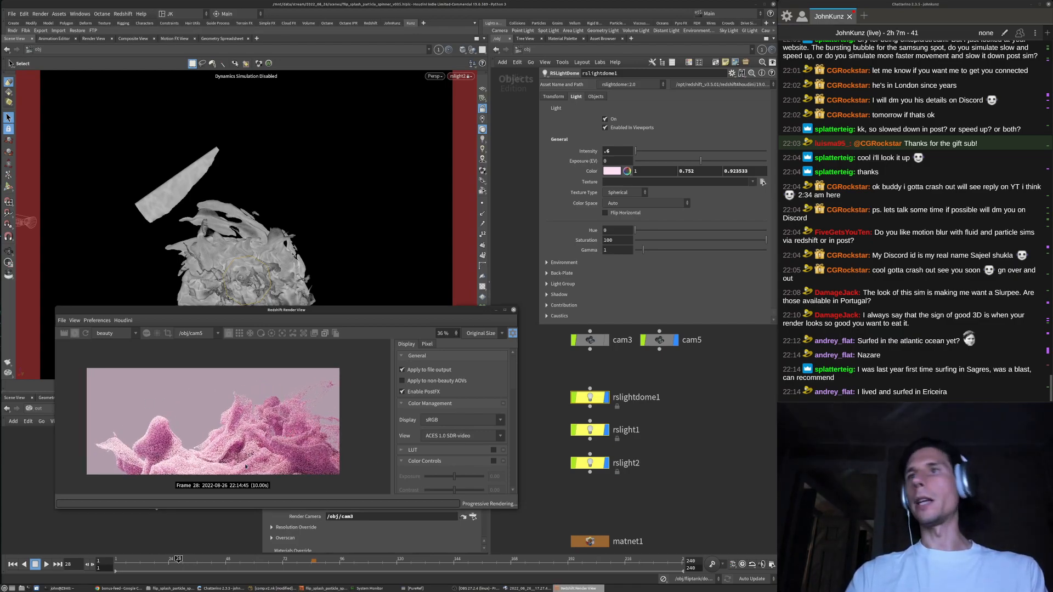
pyautogui.moveTo(223, 455); pyautogui.dragTo(248, 444, button='middle')
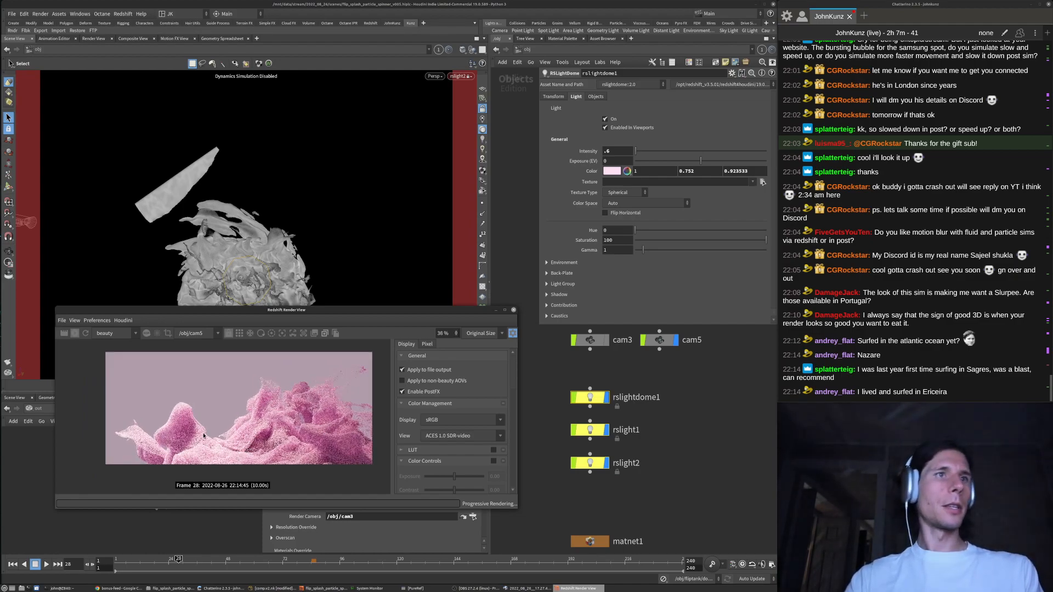
# Try an intensity of 25 on rslight2 to soften its effect on the splash
pyautogui.scroll(1, 236, 456)
pyautogui.moveTo(236, 456); pyautogui.dragTo(233, 449, button='middle')
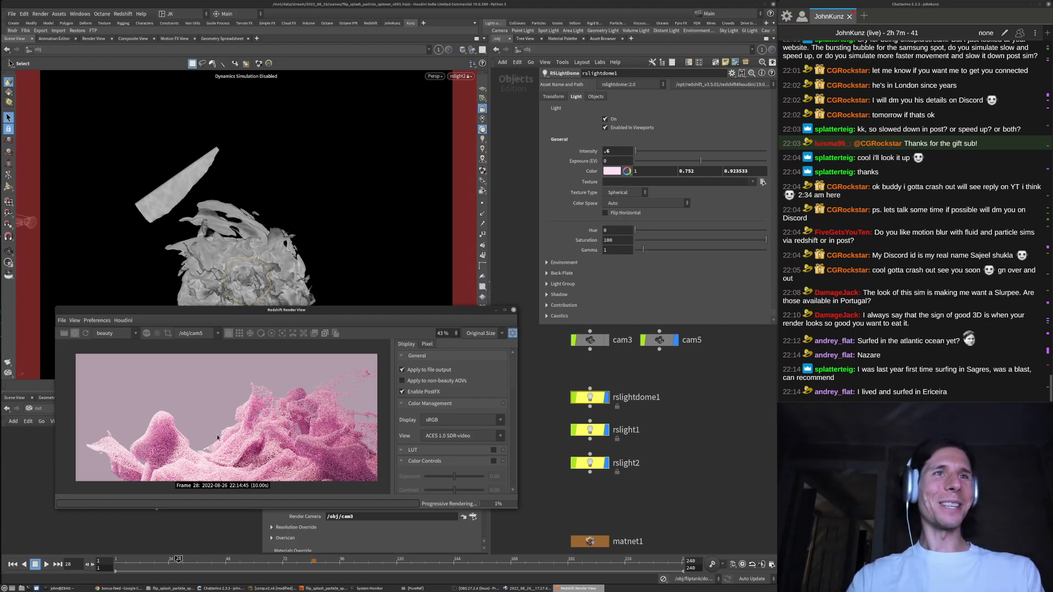
pyautogui.scroll(-1, 179, 458)
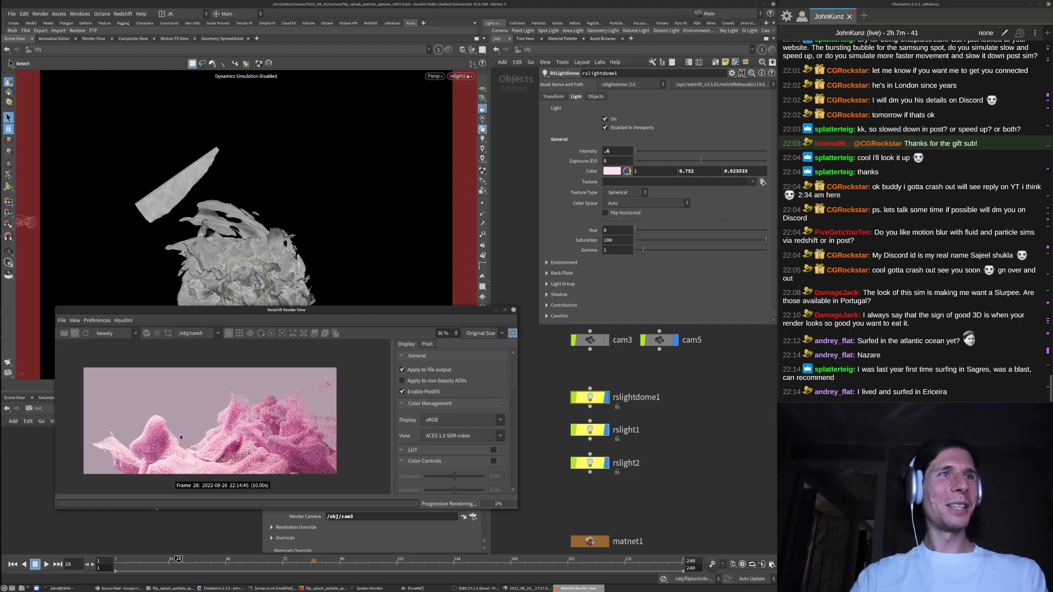
pyautogui.click(591, 463)
pyautogui.doubleClick(614, 163)
pyautogui.write('25')
pyautogui.press('Return')
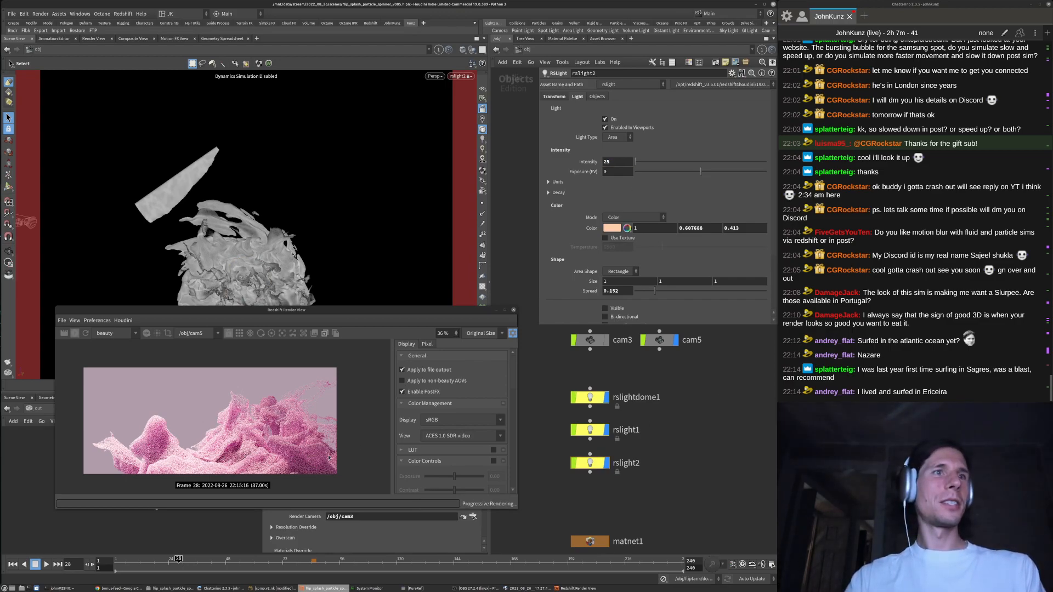
# Set the intensity of rslight2 to 45 and check the whole render
pyautogui.doubleClick(613, 162)
pyautogui.write('45')
pyautogui.press('Return')
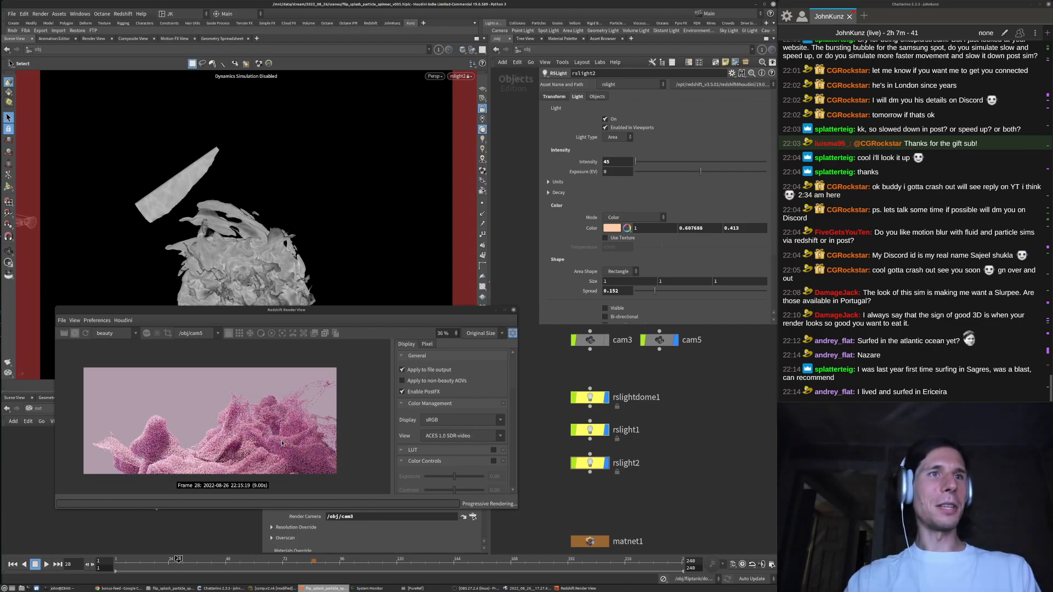
pyautogui.scroll(-1, 167, 431)
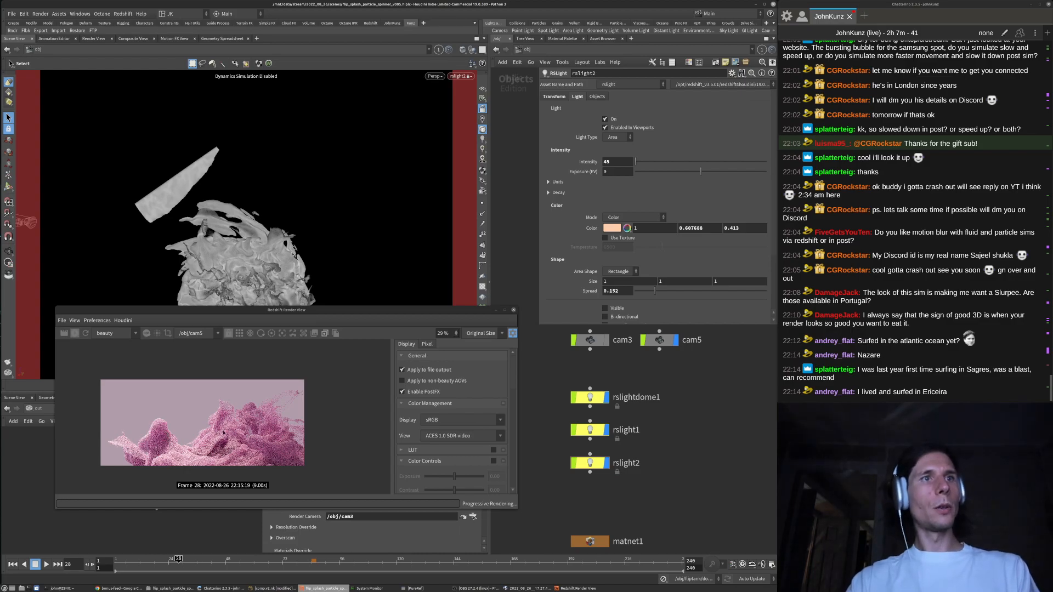
# Examine the splash's particle detail, highlights and shadows close up and across the whole render
pyautogui.scroll(3, 167, 461)
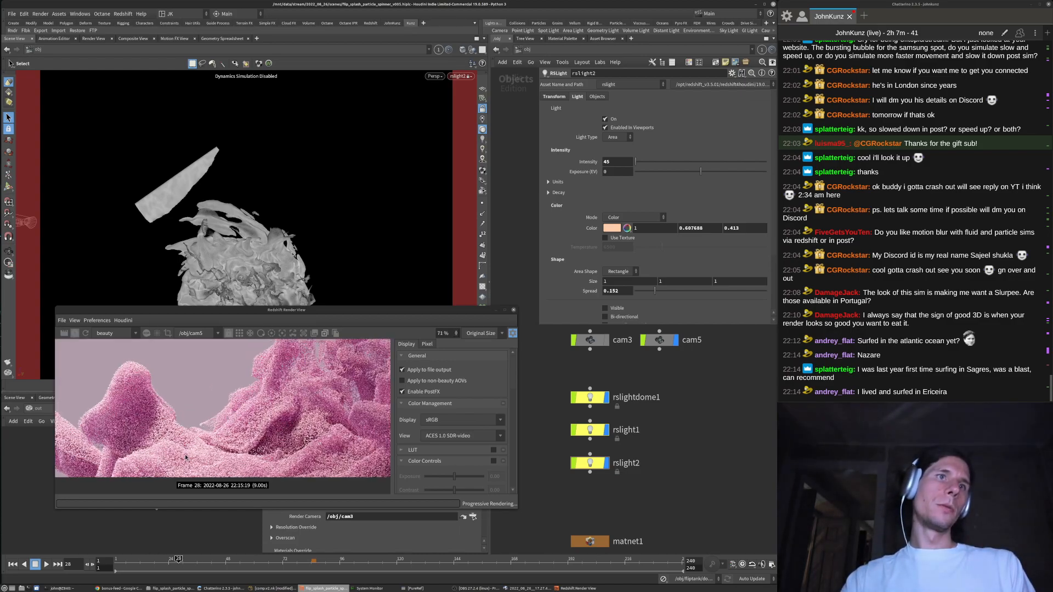
pyautogui.scroll(4, 208, 431)
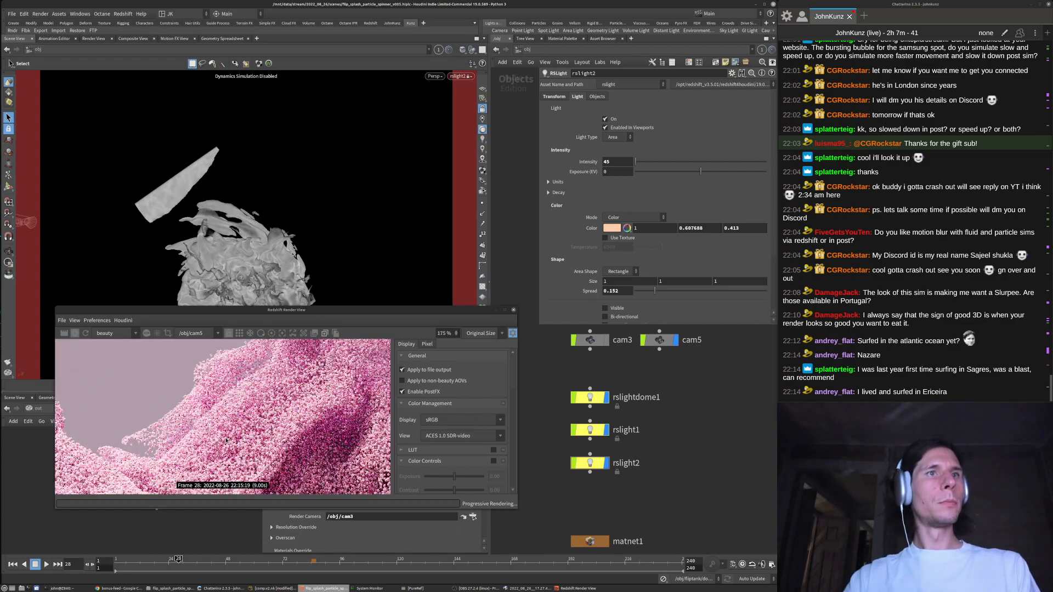
pyautogui.moveTo(267, 379); pyautogui.dragTo(222, 425, button='middle')
pyautogui.scroll(1, 225, 421)
pyautogui.scroll(5, 230, 420)
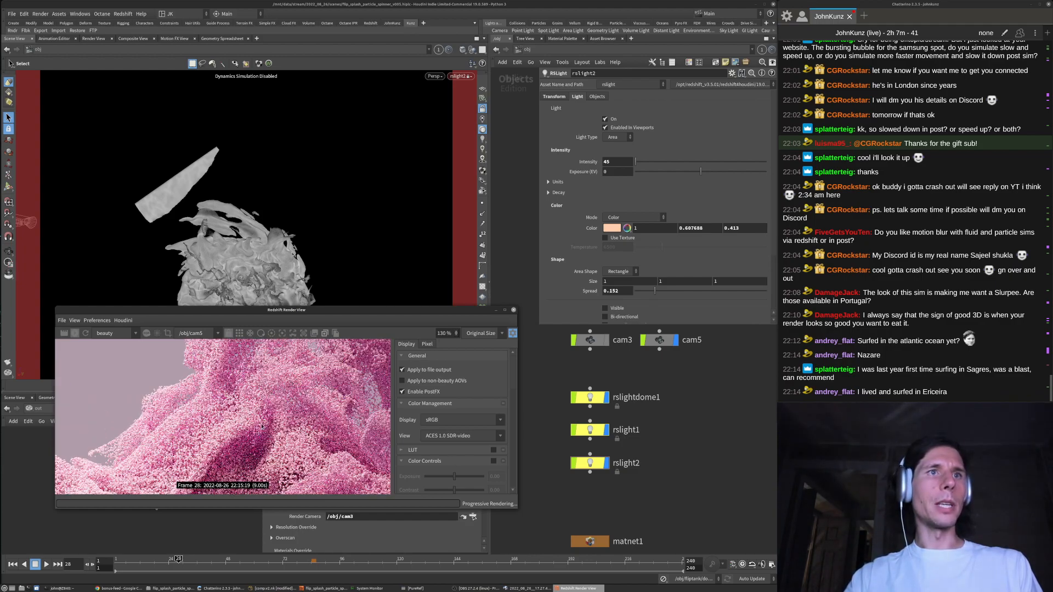
pyautogui.scroll(-6, 230, 422)
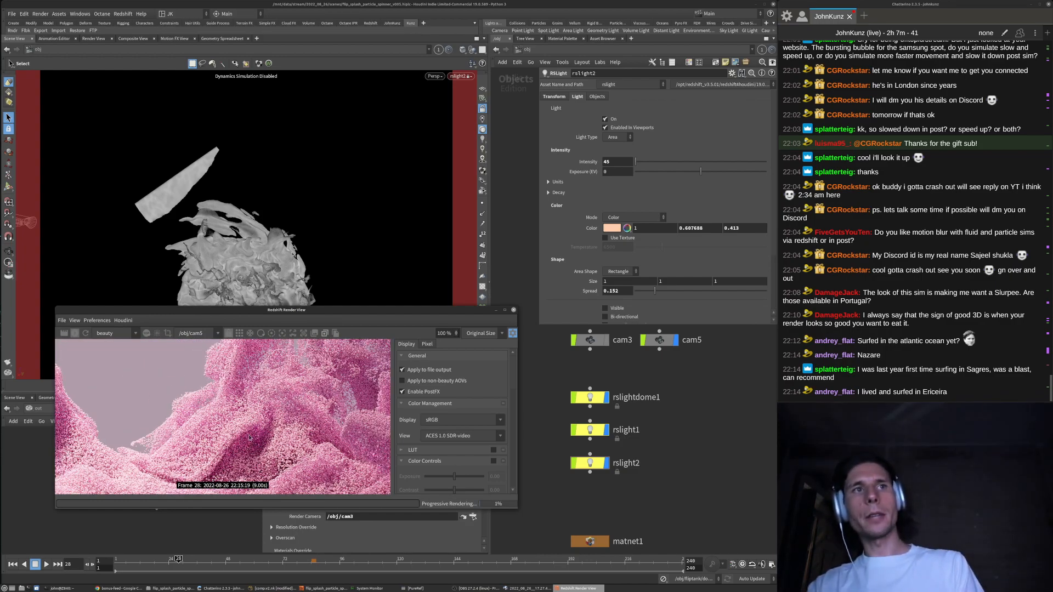
pyautogui.scroll(1, 254, 438)
pyautogui.scroll(5, 254, 437)
pyautogui.scroll(-8, 249, 439)
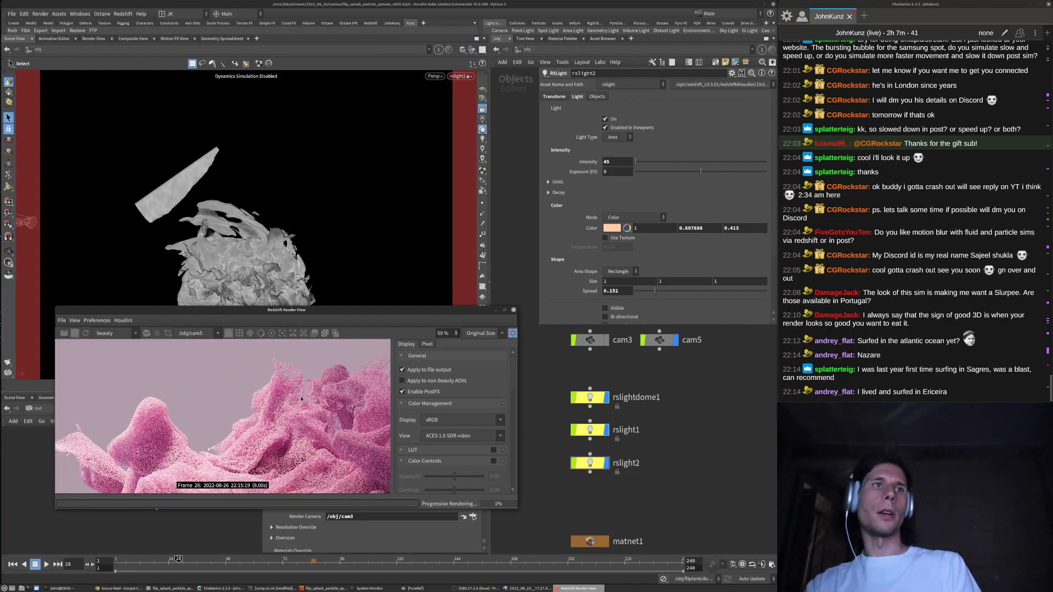
pyautogui.scroll(-2, 191, 430)
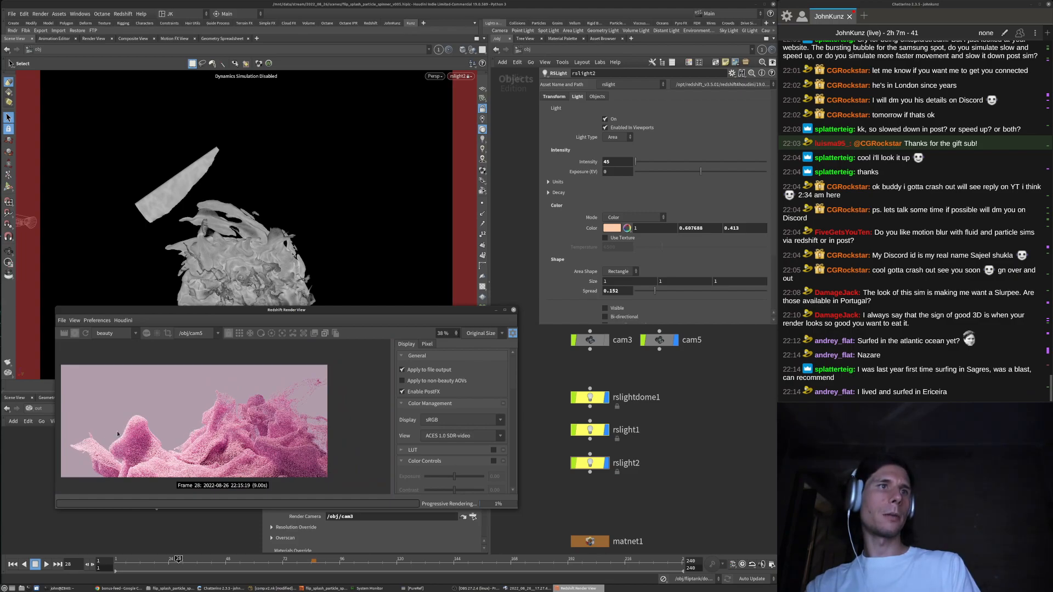
pyautogui.scroll(-1, 305, 450)
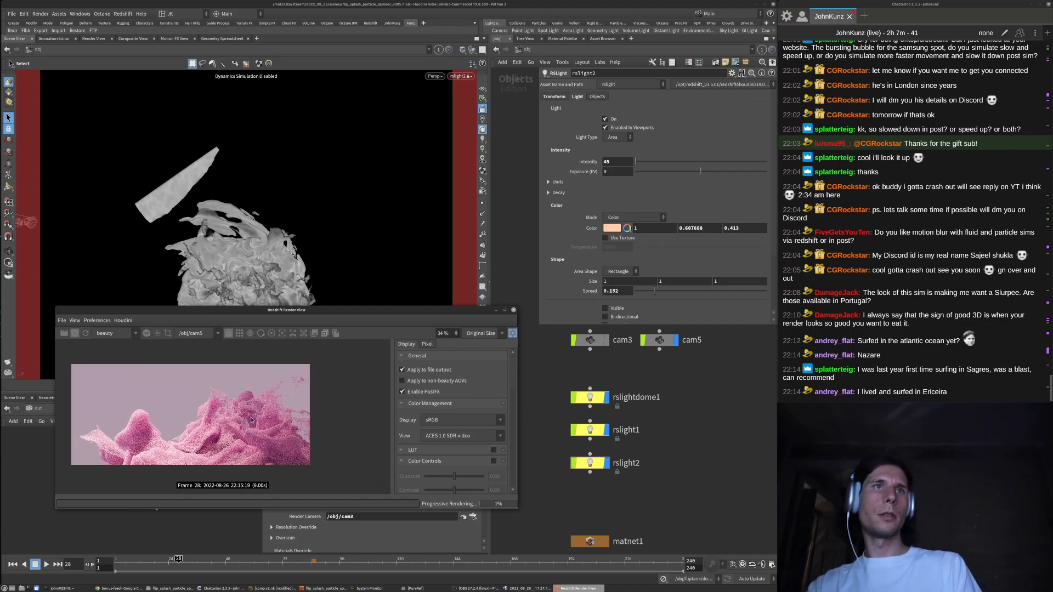
# Shift rslight2 so the splash sits higher and further left in its view, checking the enlarged render
pyautogui.click(651, 489)
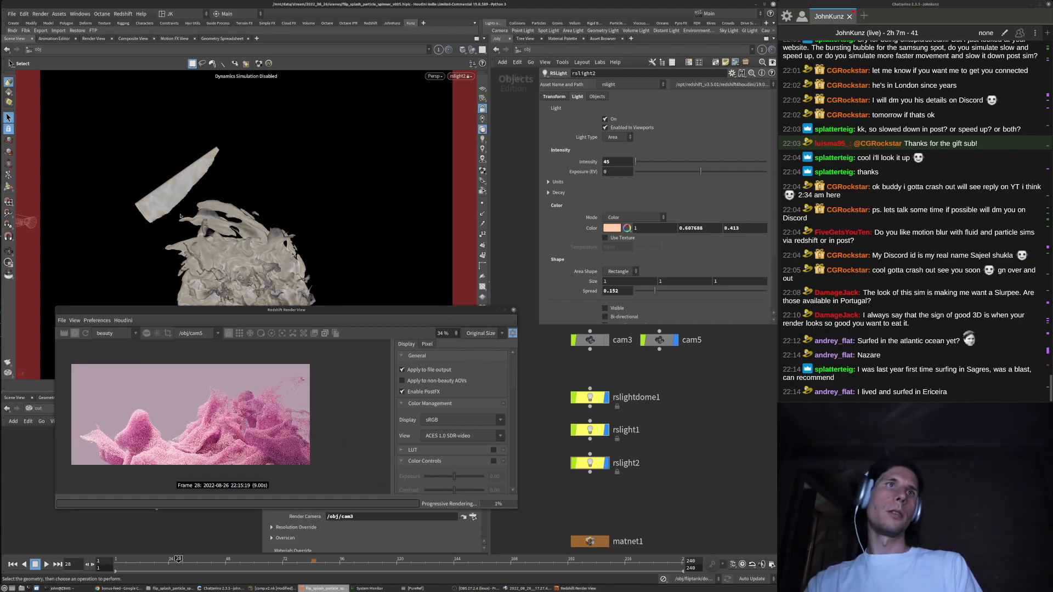
pyautogui.keyDown('alt'); pyautogui.moveTo(260, 245); pyautogui.dragTo(230, 218, button='middle'); pyautogui.keyUp('alt')
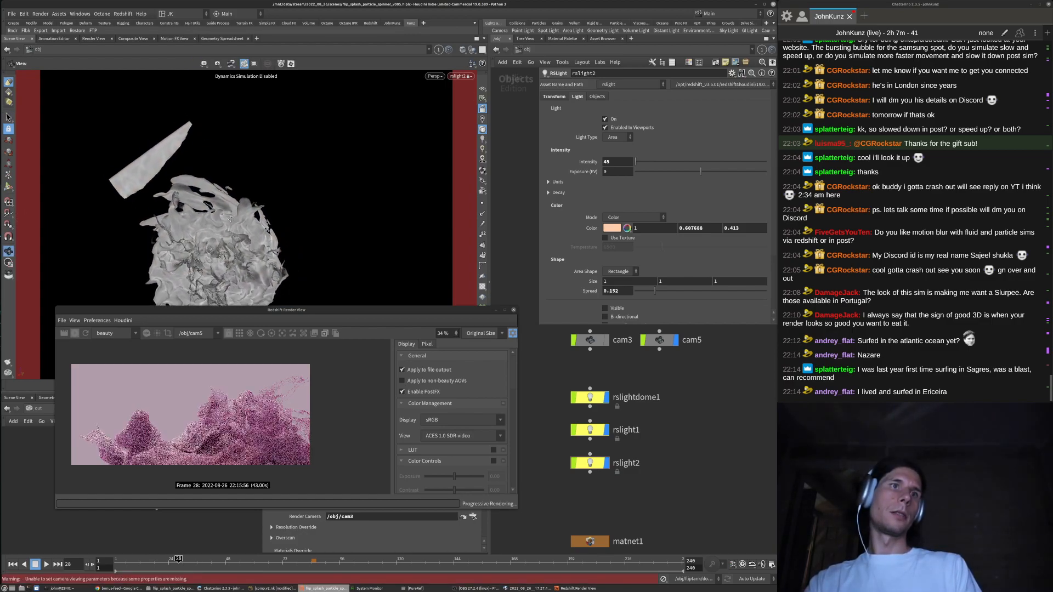
pyautogui.scroll(2, 261, 475)
pyautogui.scroll(-1, 262, 475)
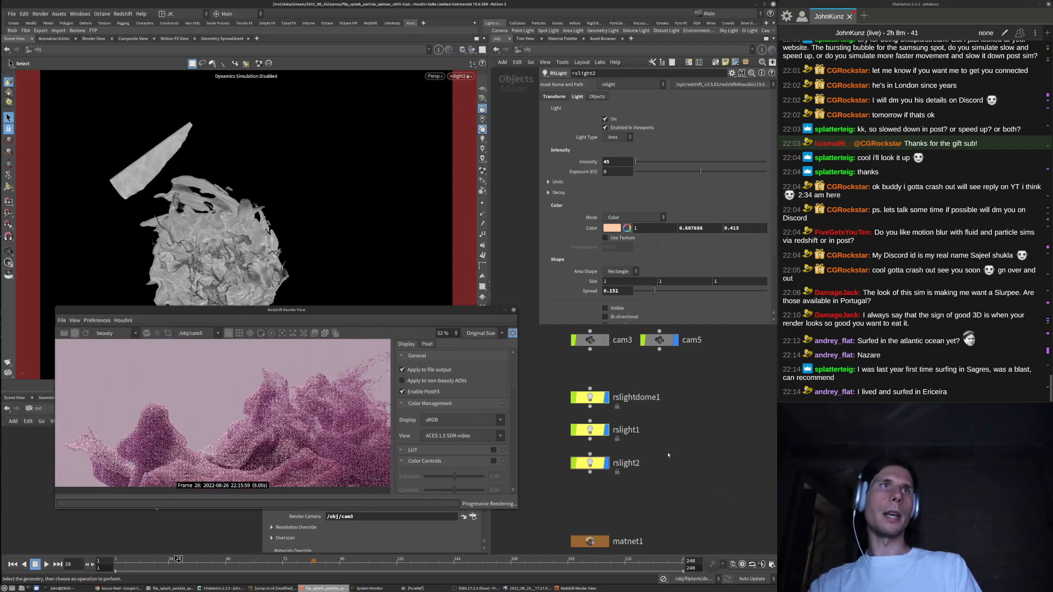
pyautogui.keyDown('alt'); pyautogui.moveTo(245, 229); pyautogui.dragTo(209, 190, button='middle'); pyautogui.keyUp('alt')
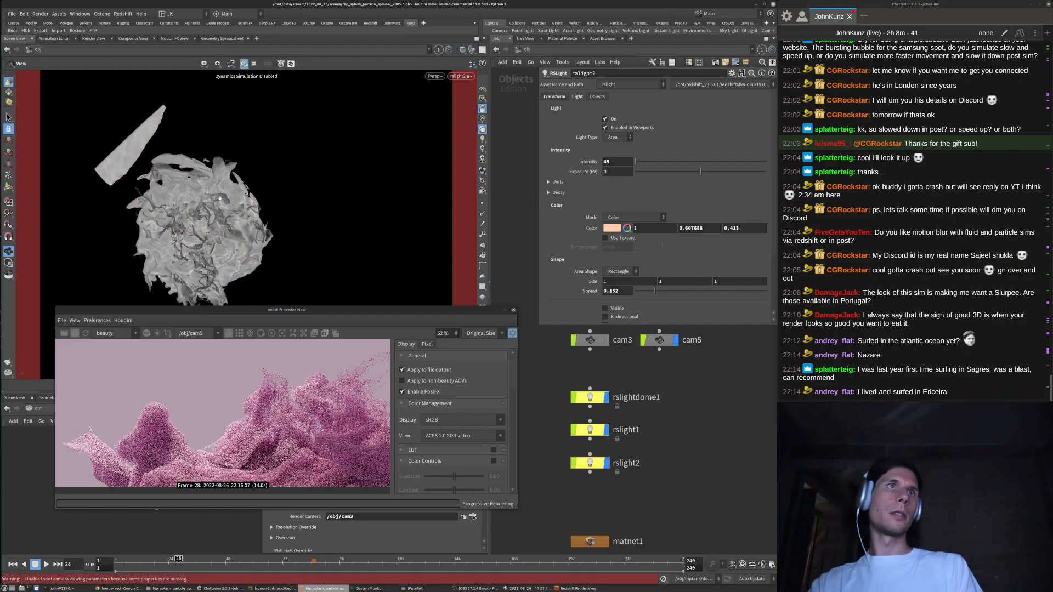
# Orbit rslight2 around the splash to light it from a different side, then check the render
pyautogui.keyDown('alt'); pyautogui.moveTo(209, 190); pyautogui.dragTo(242, 211); pyautogui.keyUp('alt')
pyautogui.keyDown('alt'); pyautogui.moveTo(205, 251); pyautogui.dragTo(181, 141); pyautogui.keyUp('alt')
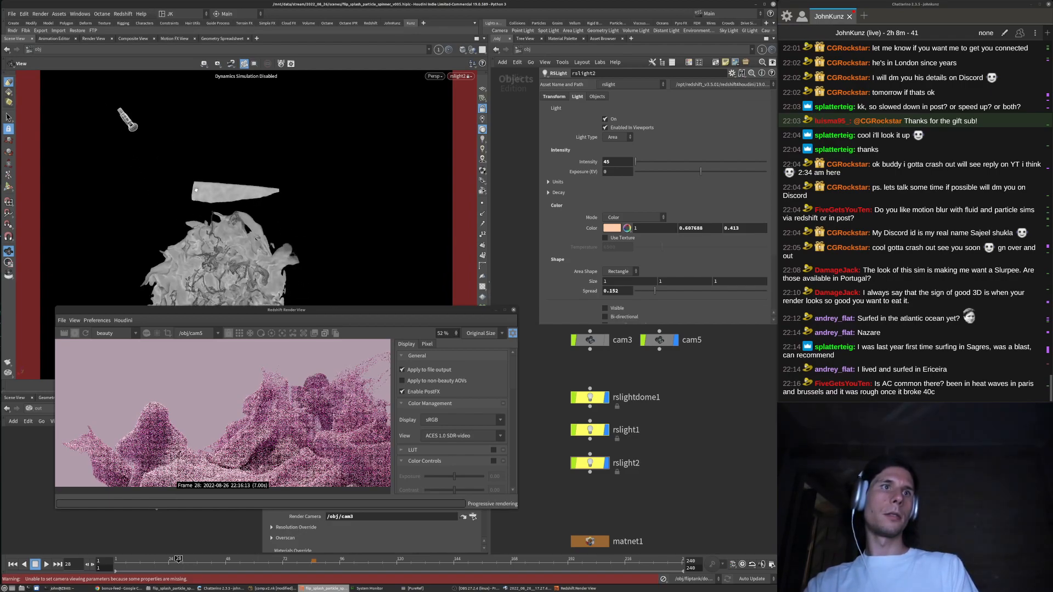
pyautogui.keyDown('alt'); pyautogui.moveTo(196, 192); pyautogui.dragTo(267, 194); pyautogui.keyUp('alt')
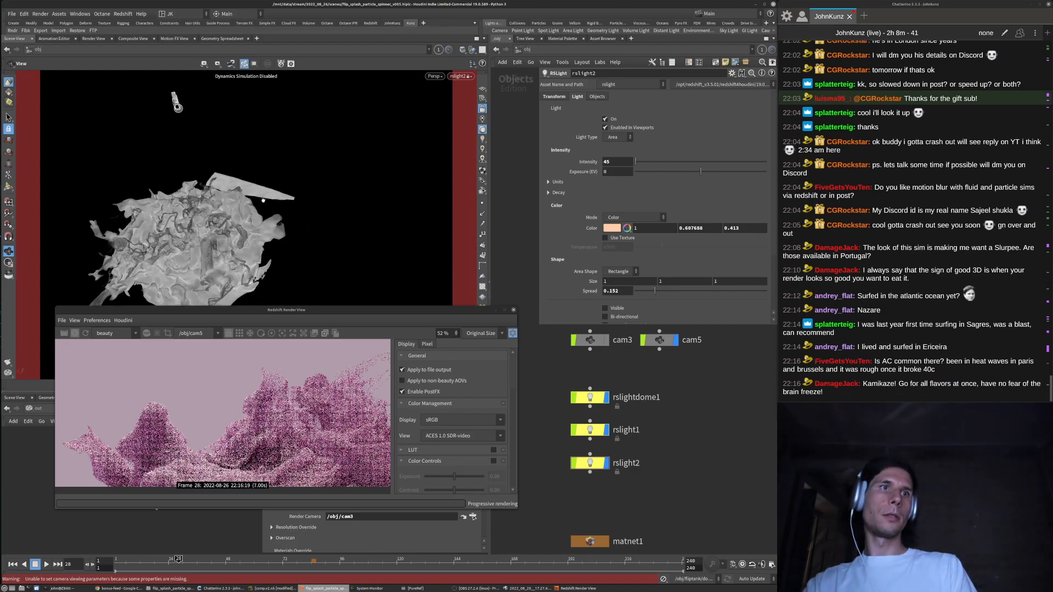
pyautogui.press('s')
pyautogui.scroll(-2, 167, 419)
pyautogui.scroll(1, 167, 419)
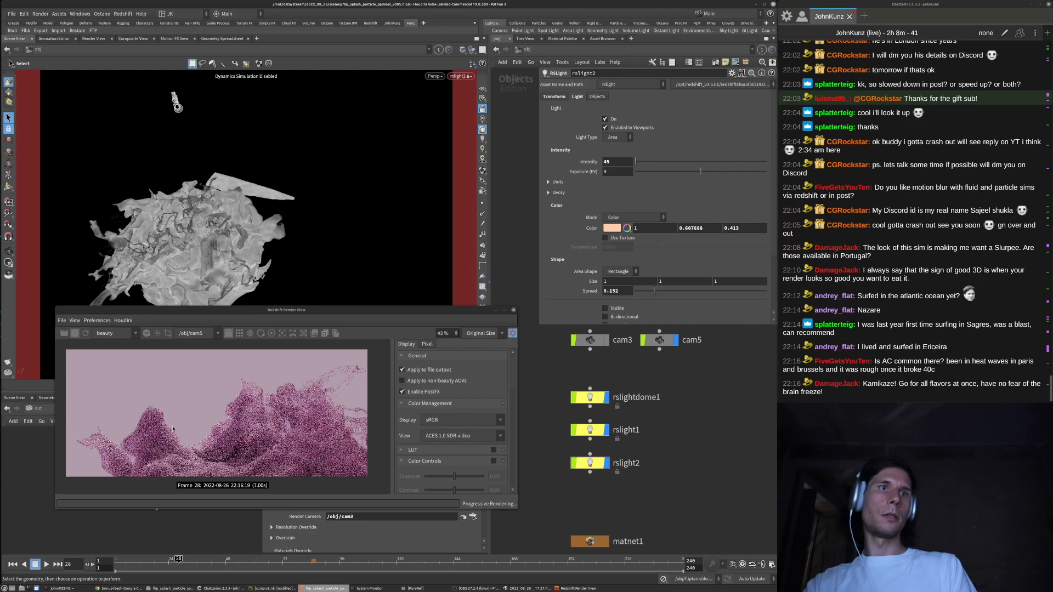
# Orbit rslight2 slightly higher and shift it so the splash sits a little lower in its view, then check the render
pyautogui.press('Escape')
pyautogui.keyDown('alt'); pyautogui.moveTo(278, 239); pyautogui.dragTo(283, 264); pyautogui.keyUp('alt')
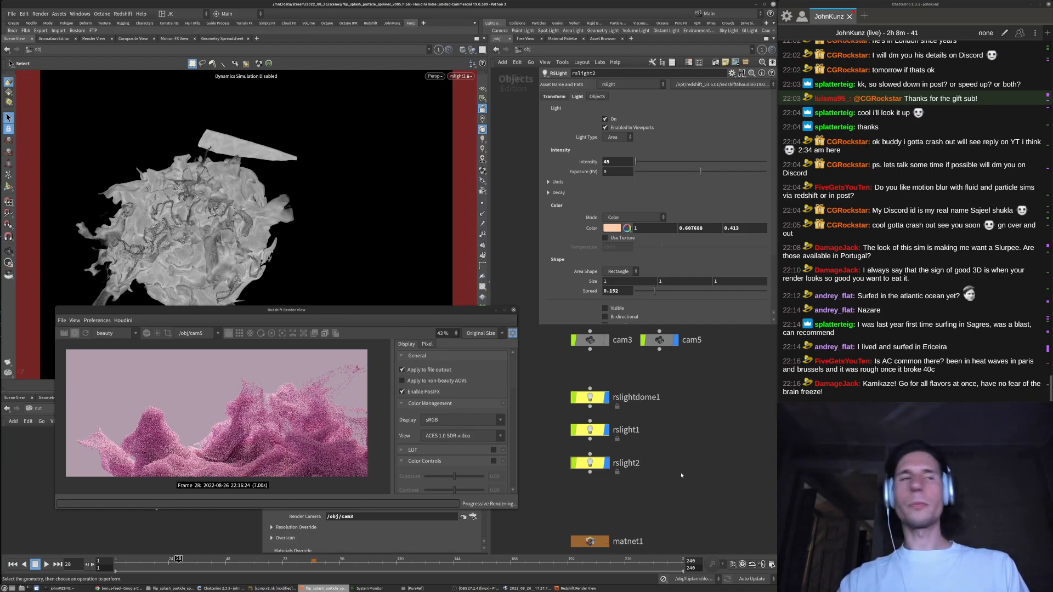
pyautogui.scroll(-2, 141, 408)
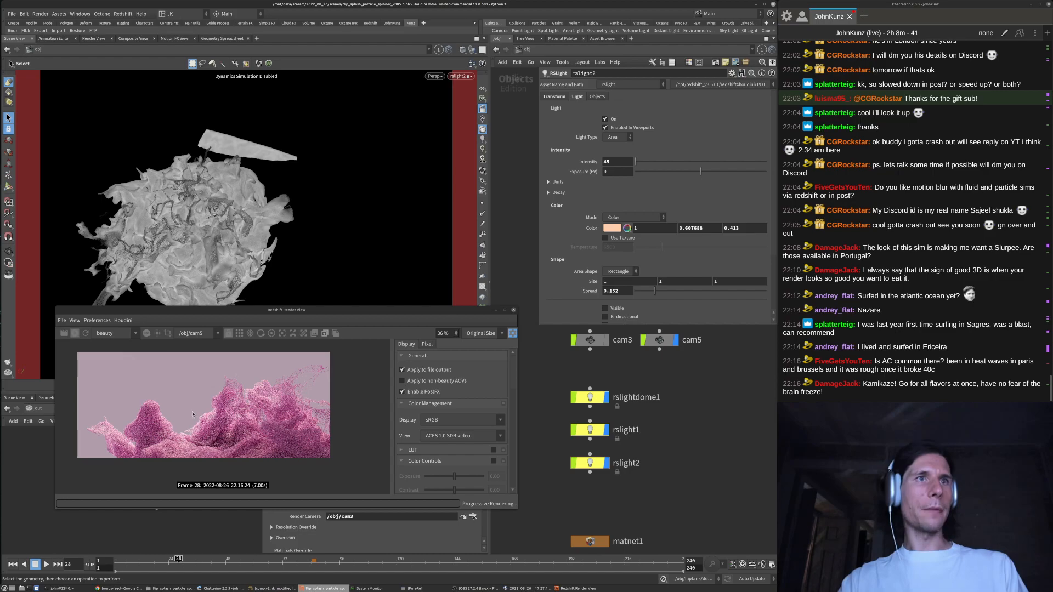
pyautogui.keyDown('alt'); pyautogui.moveTo(234, 231); pyautogui.dragTo(245, 250, button='middle'); pyautogui.keyUp('alt')
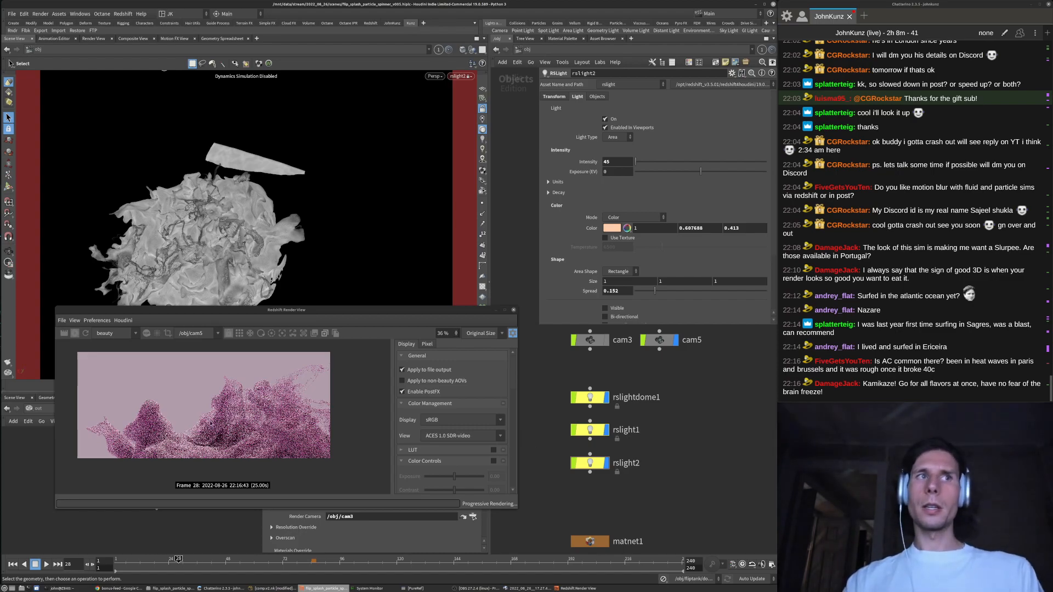
pyautogui.scroll(4, 157, 399)
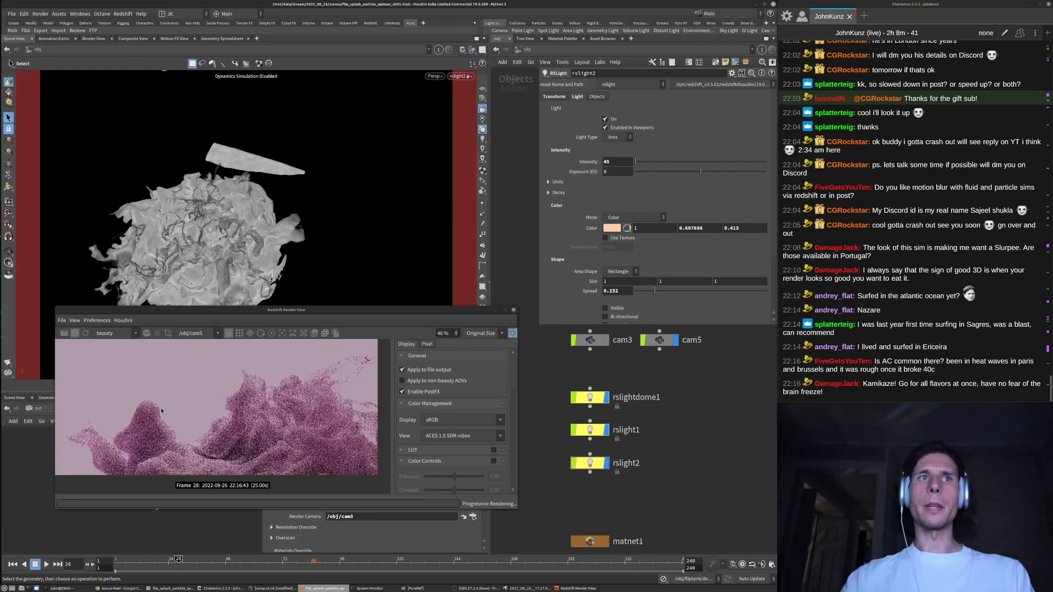
pyautogui.scroll(-4, 214, 437)
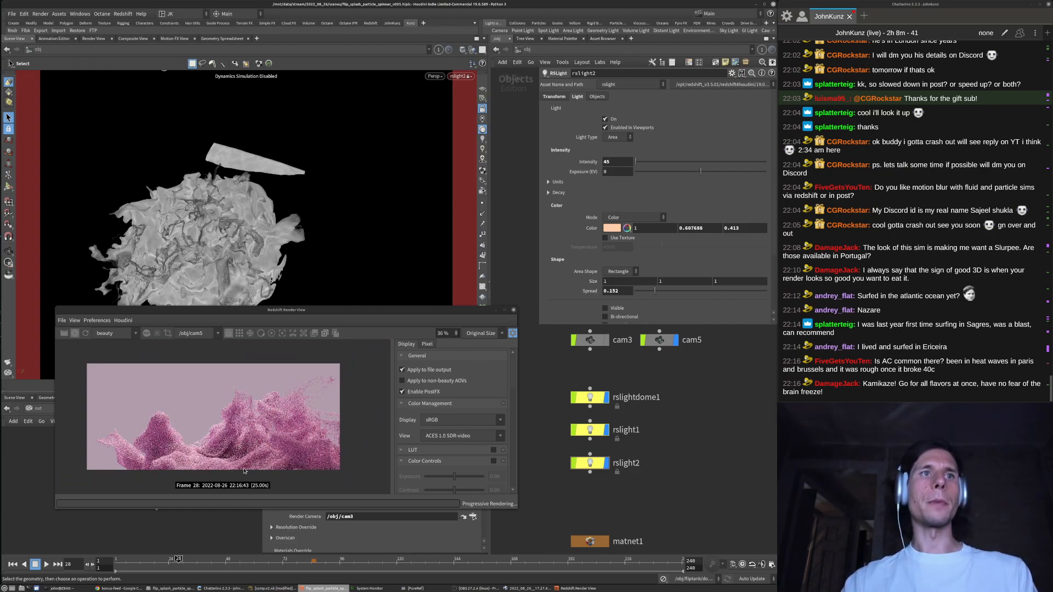
pyautogui.scroll(-4, 147, 478)
pyautogui.scroll(4, 190, 455)
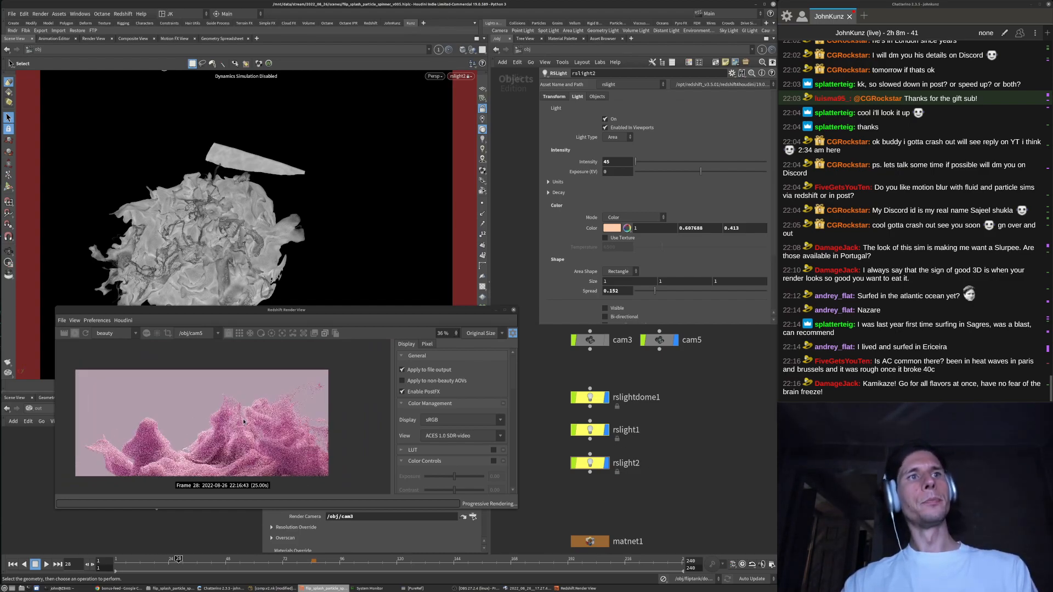
# Raise rslight2 a little further over the splash by orbiting it, and inspect the render at several magnifications
pyautogui.keyDown('alt'); pyautogui.moveTo(320, 259); pyautogui.dragTo(321, 291); pyautogui.keyUp('alt')
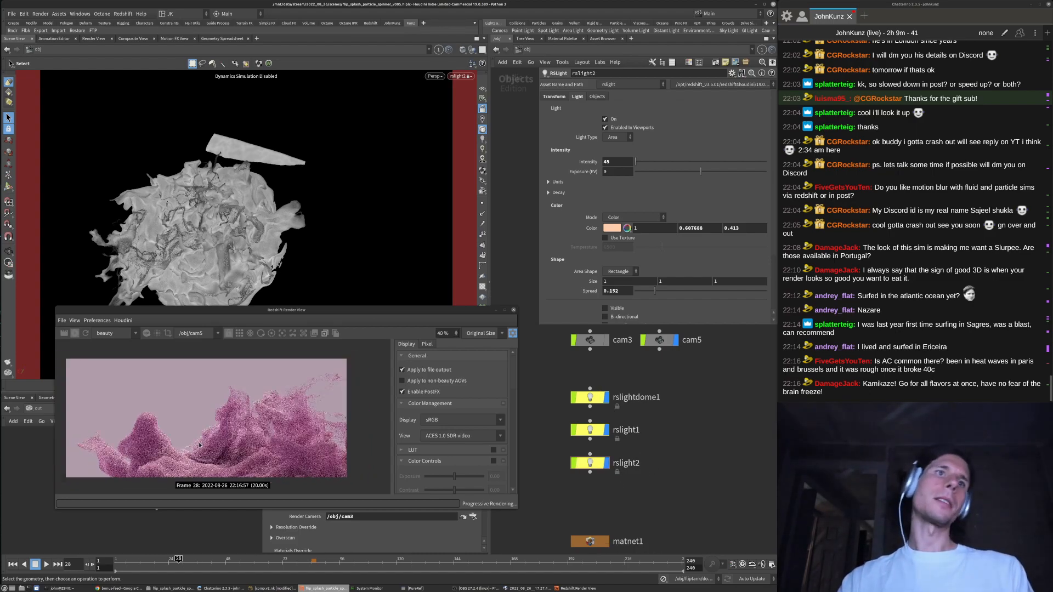
pyautogui.scroll(1, 208, 451)
pyautogui.scroll(3, 192, 452)
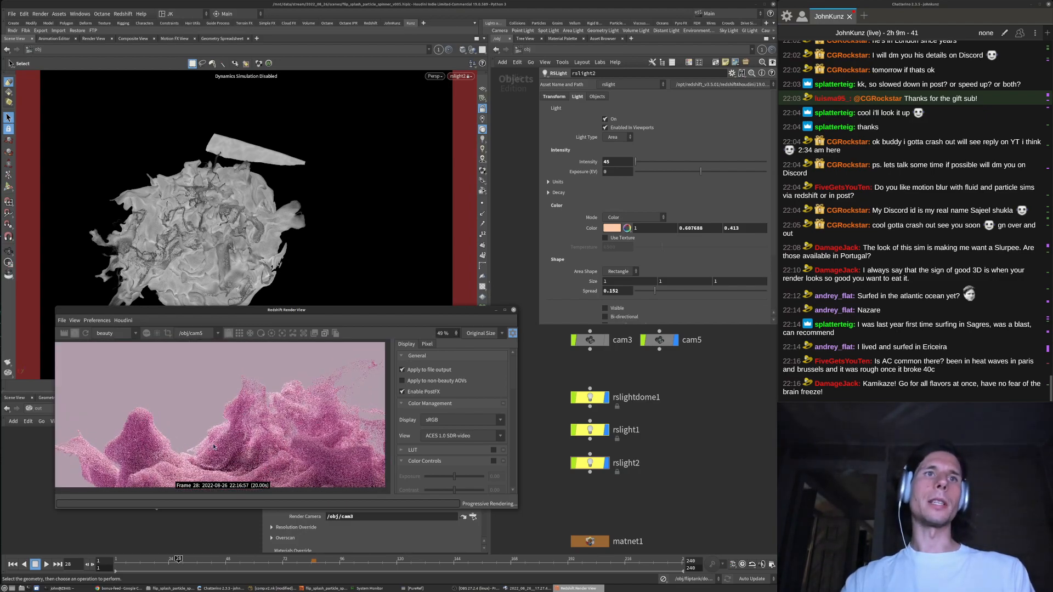
pyautogui.scroll(-2, 231, 446)
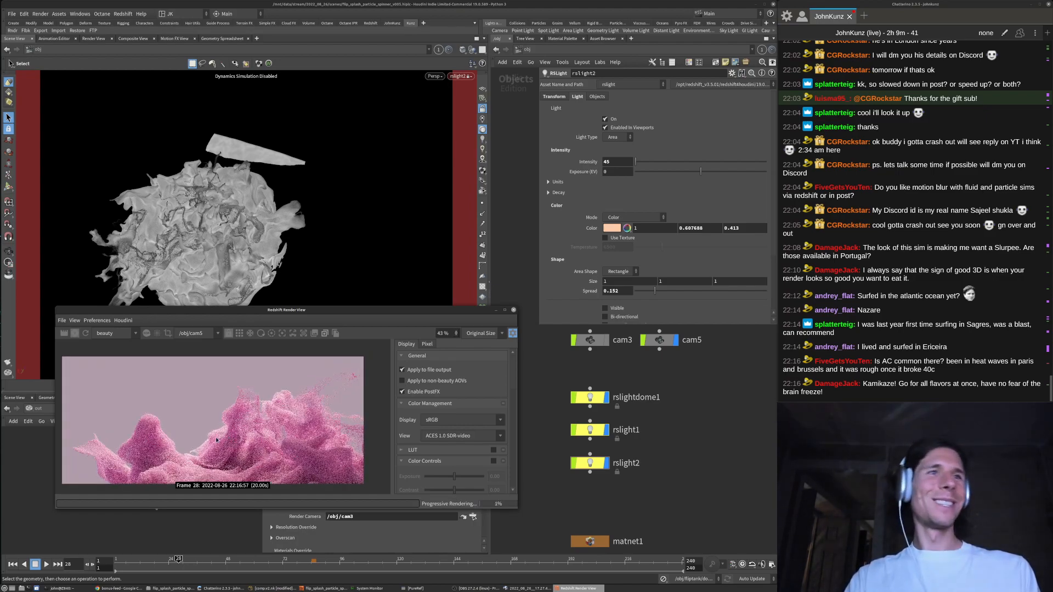
pyautogui.scroll(-2, 228, 442)
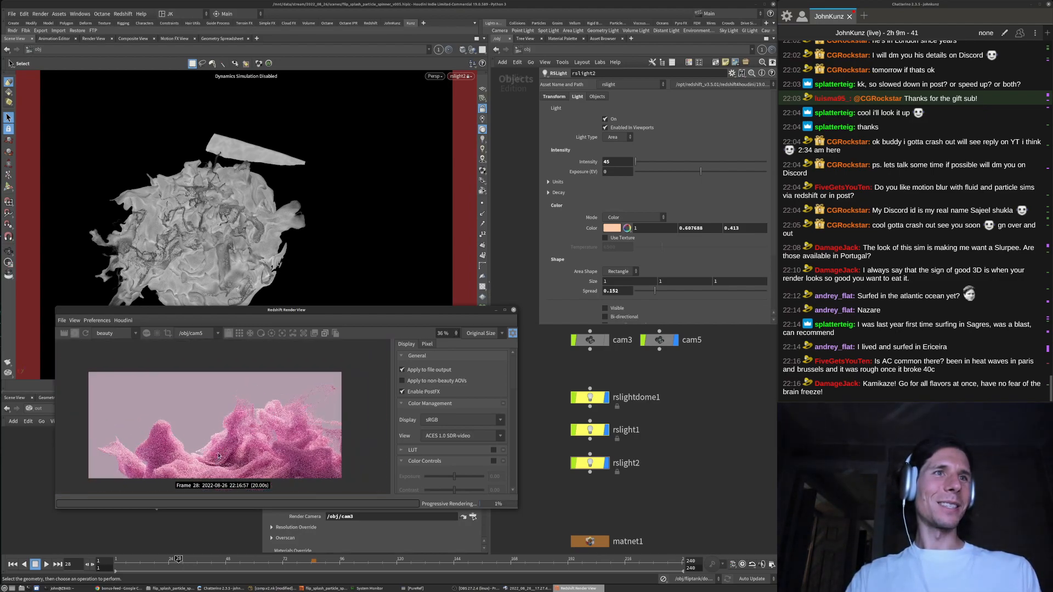
pyautogui.moveTo(220, 447); pyautogui.dragTo(223, 434, button='middle')
pyautogui.scroll(1, 234, 422)
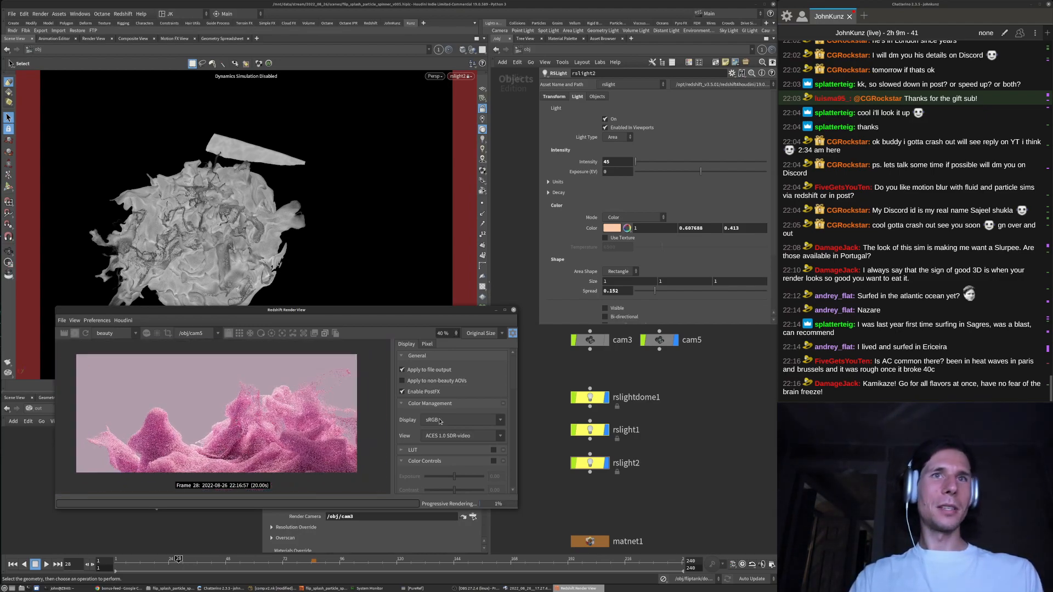
# Review the render's display settings, select cam5 to show its camera settings, and restart the render to inspect the splash
pyautogui.scroll(-5, 510, 384)
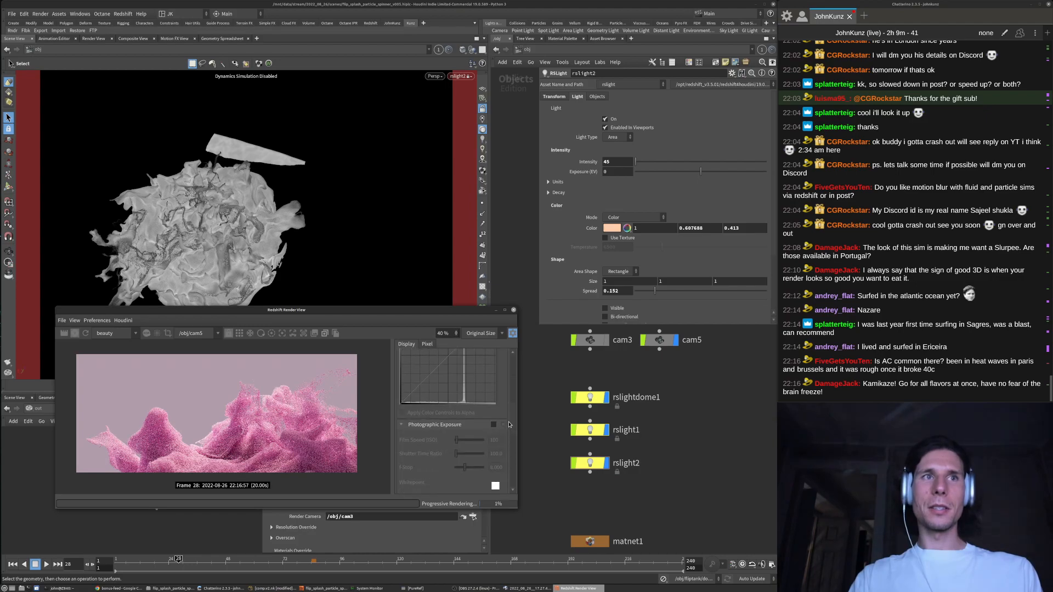
pyautogui.scroll(5, 508, 392)
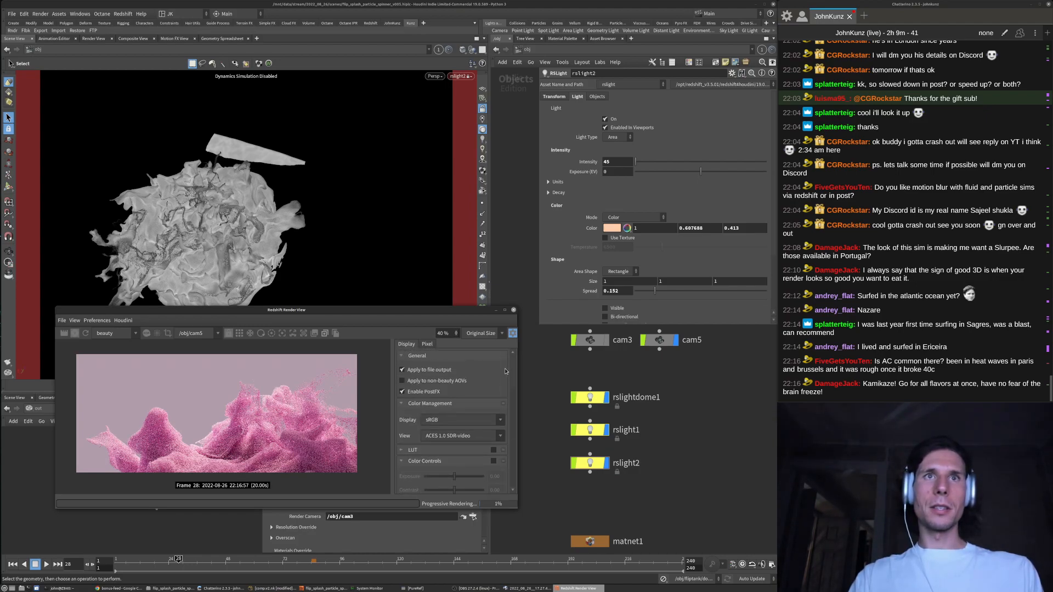
pyautogui.click(676, 411)
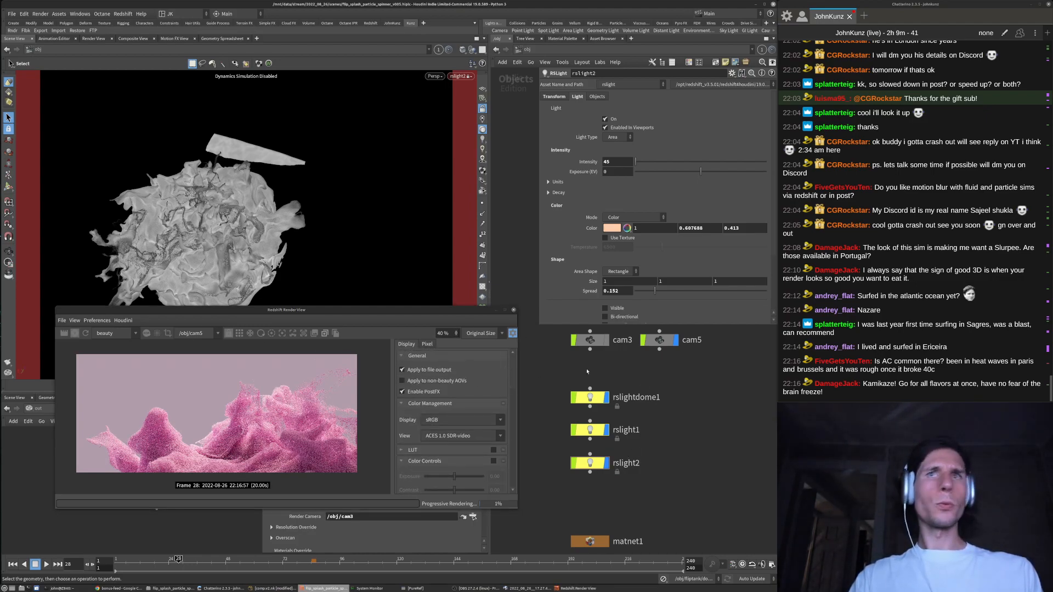
pyautogui.click(660, 340)
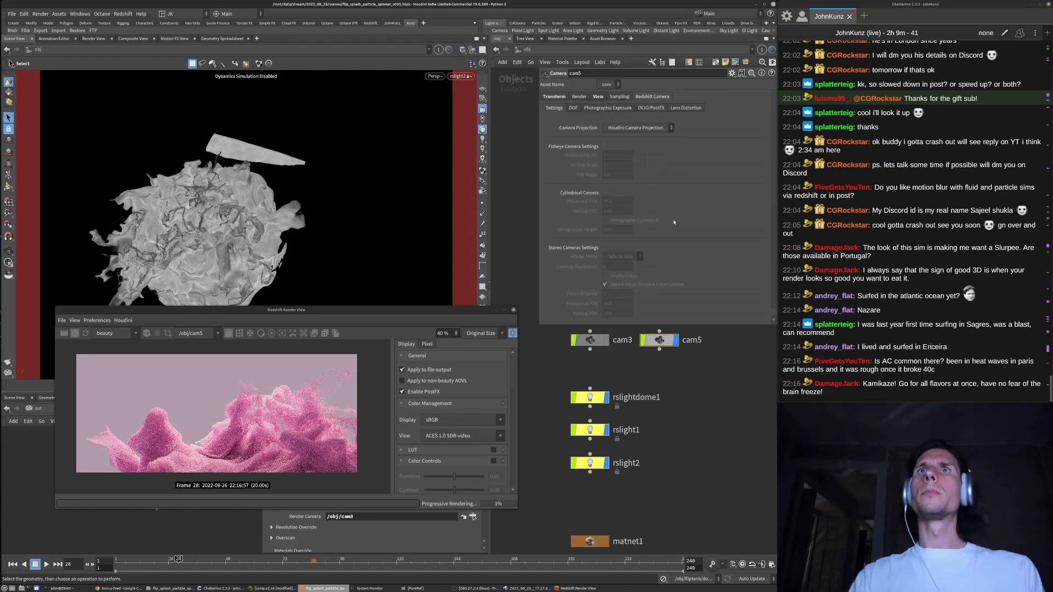
pyautogui.scroll(-1, 295, 435)
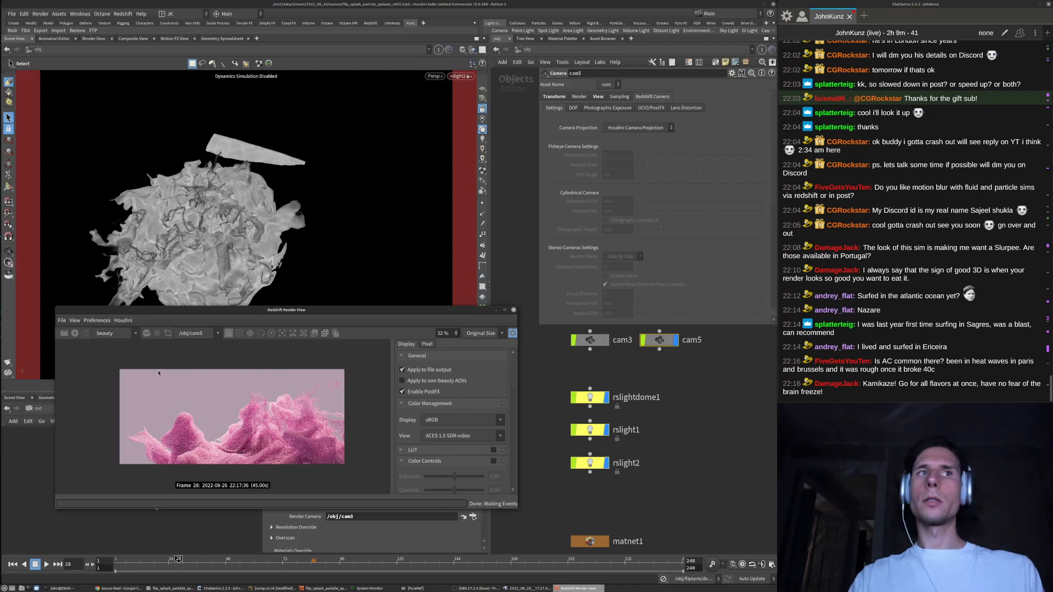
pyautogui.click(75, 333)
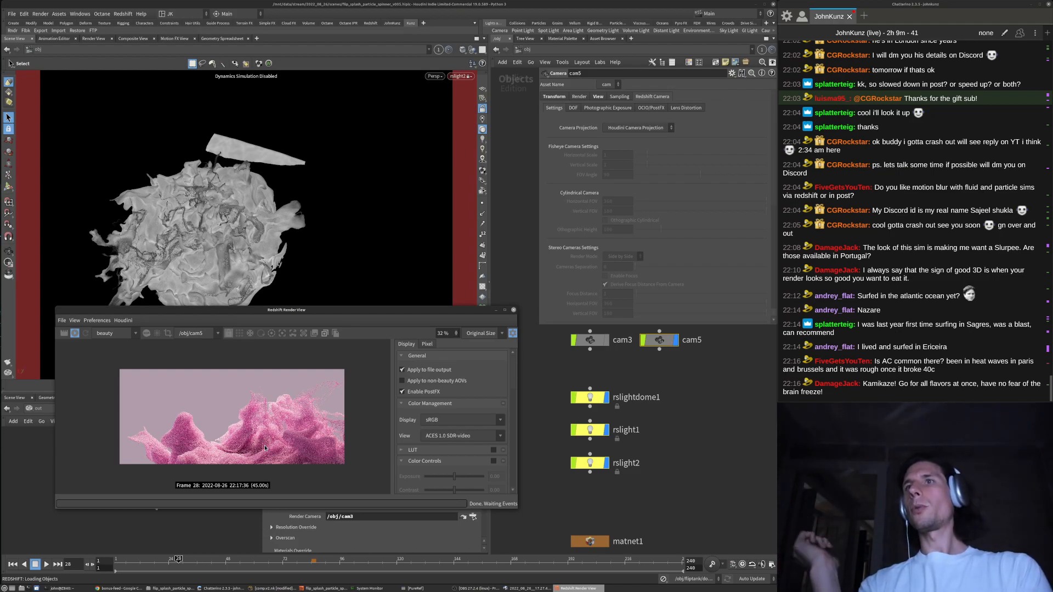
pyautogui.scroll(2, 265, 448)
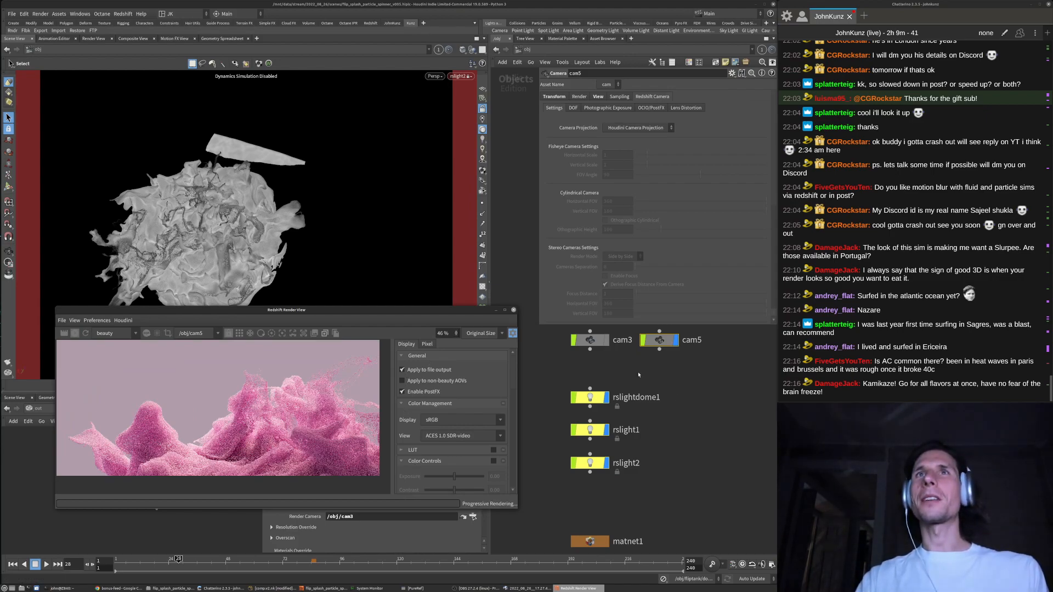
pyautogui.scroll(-1, 351, 371)
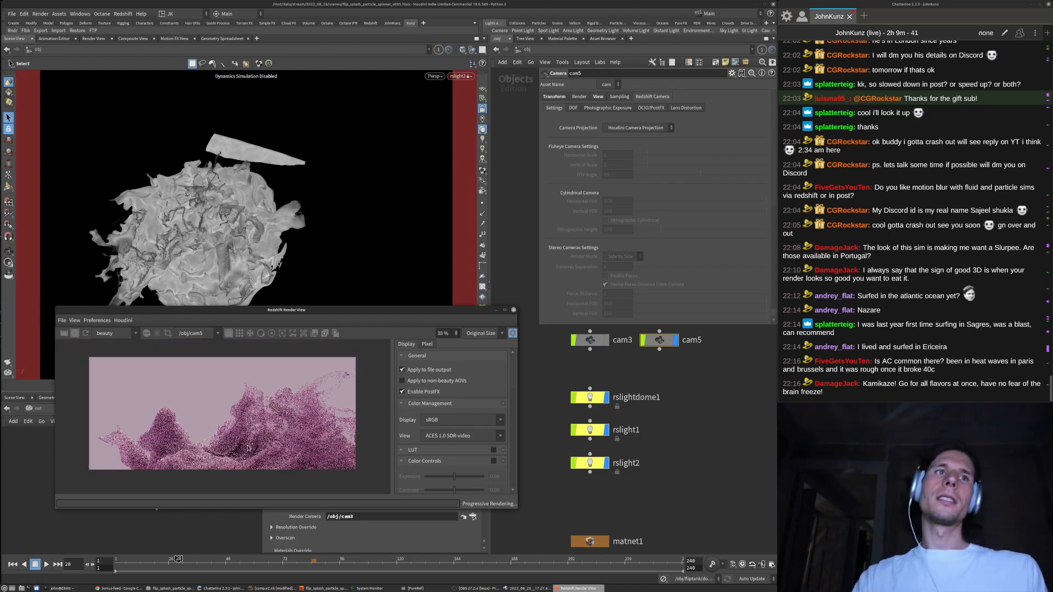
# Enable Photographic Exposure for the render display and set its f-stop to 9.862
pyautogui.scroll(-3, 477, 466)
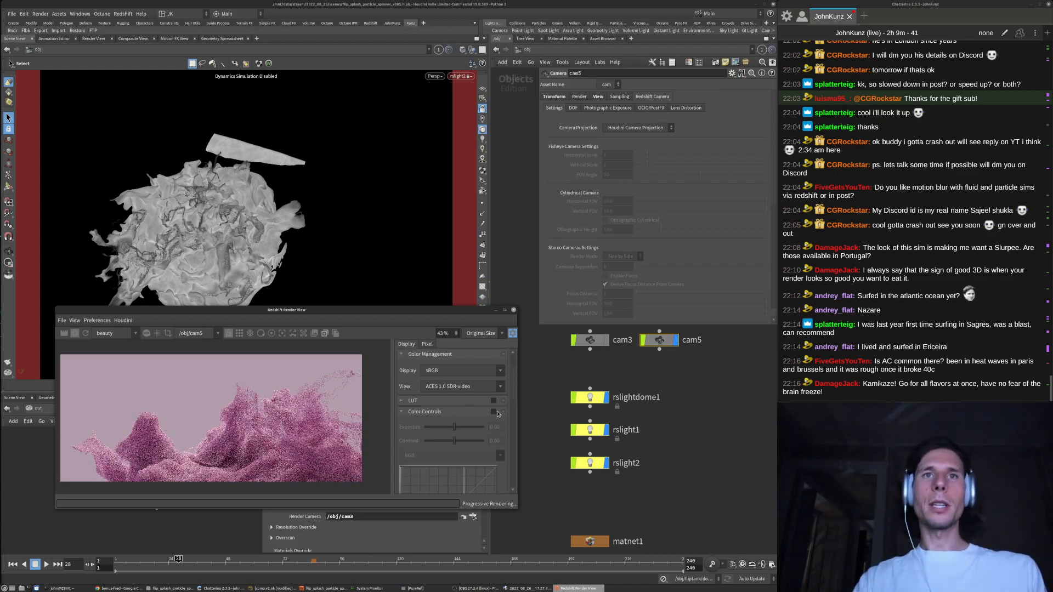
pyautogui.scroll(-4, 439, 422)
pyautogui.scroll(-6, 428, 423)
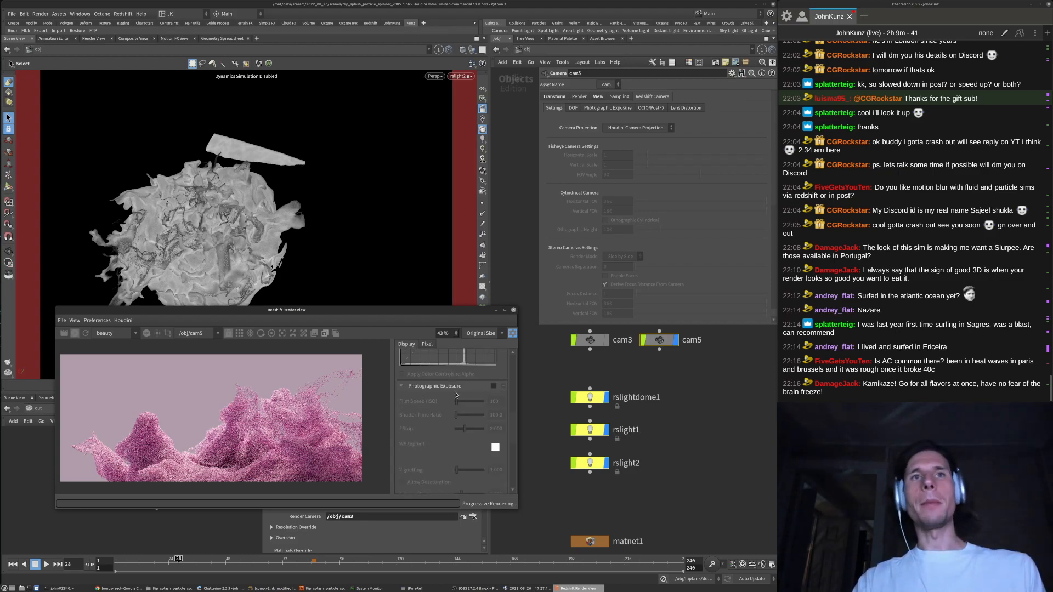
pyautogui.click(494, 386)
pyautogui.scroll(-3, 421, 421)
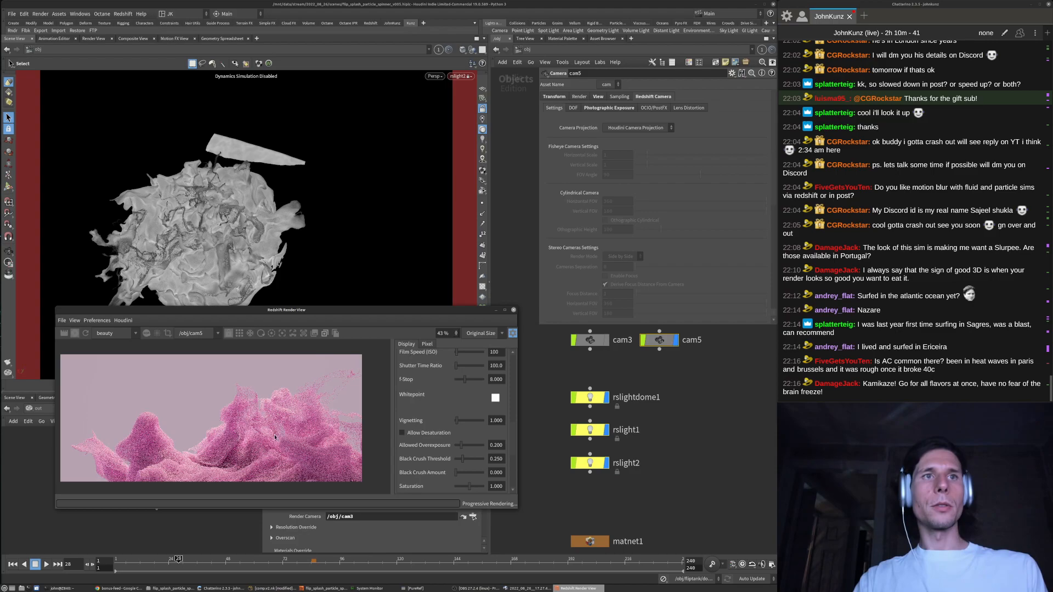
pyautogui.click(469, 379)
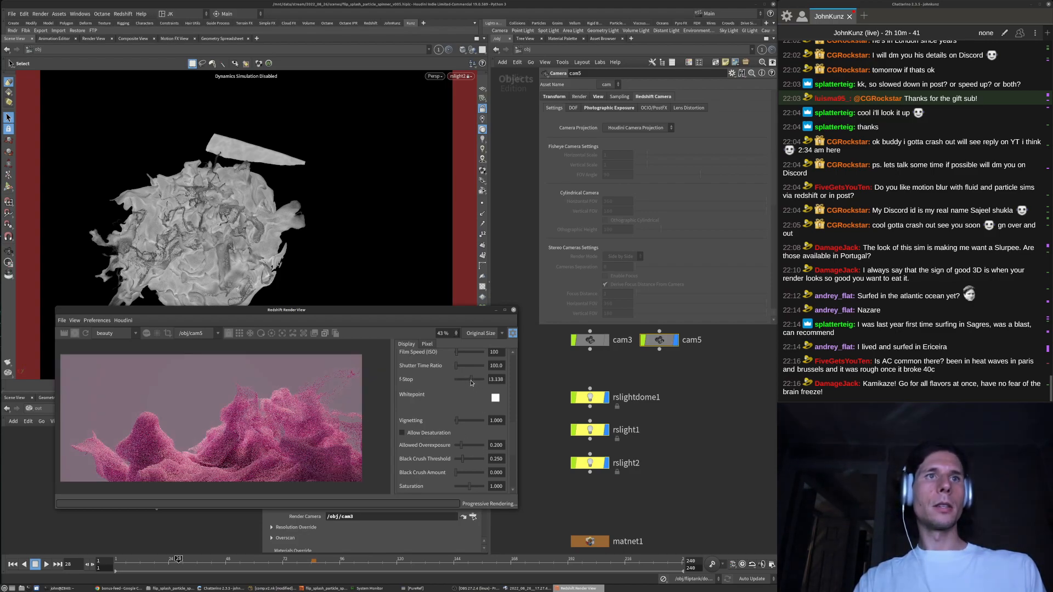
pyautogui.moveTo(469, 380); pyautogui.dragTo(467, 380)
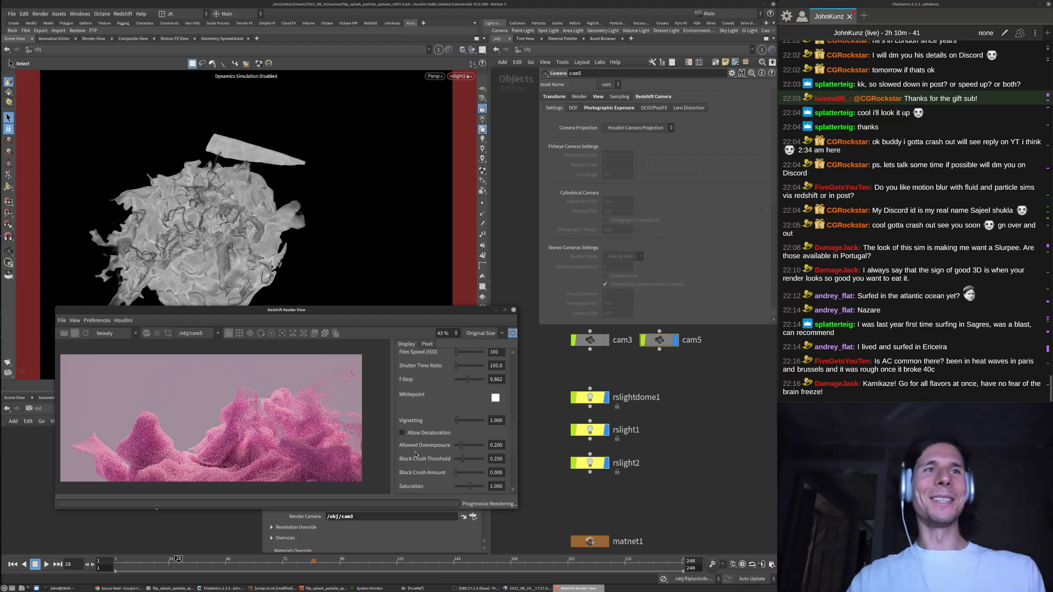
# Set the photographic exposure's allowed overexposure to 0.651 and saturation to 1.083
pyautogui.moveTo(471, 449); pyautogui.dragTo(473, 450)
pyautogui.scroll(-1, 248, 459)
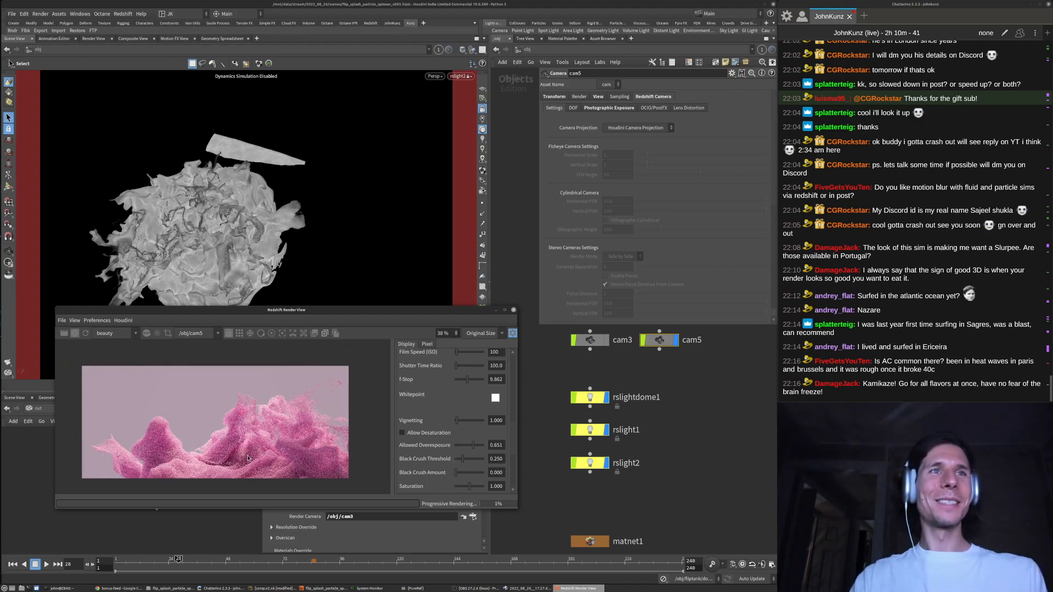
pyautogui.moveTo(467, 384); pyautogui.dragTo(466, 384)
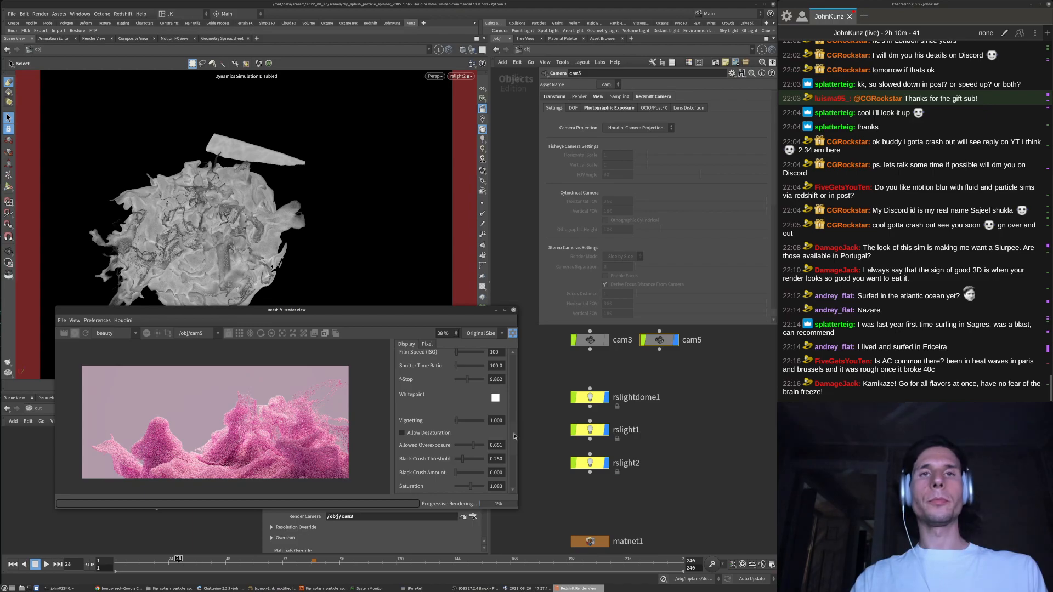
# Try rslight2 at an intensity of 25 and of 36, inspecting the splash render at several magnifications
pyautogui.click(591, 464)
pyautogui.write('25')
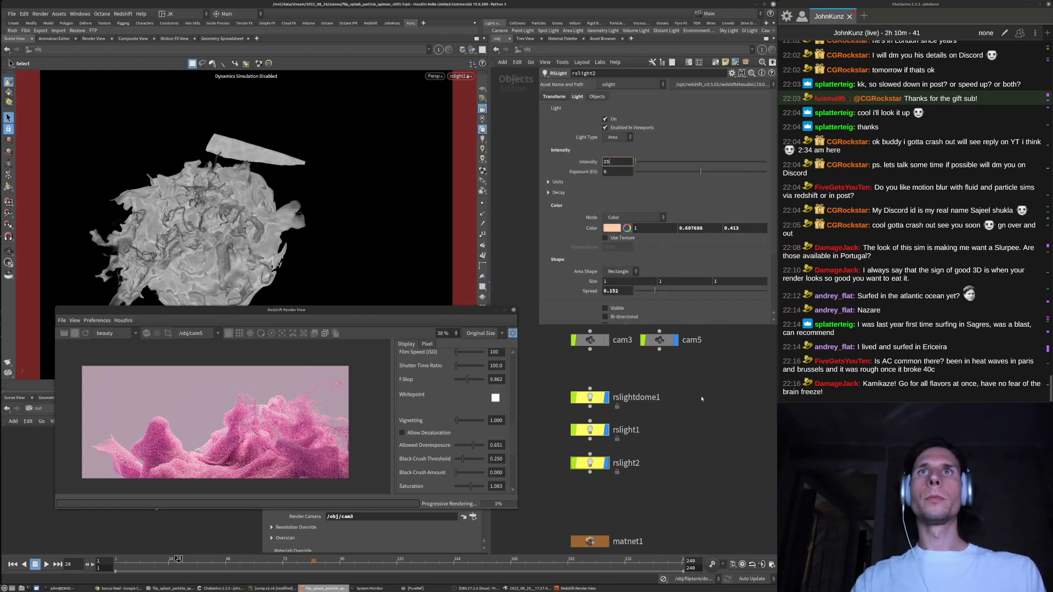
pyautogui.press('Return')
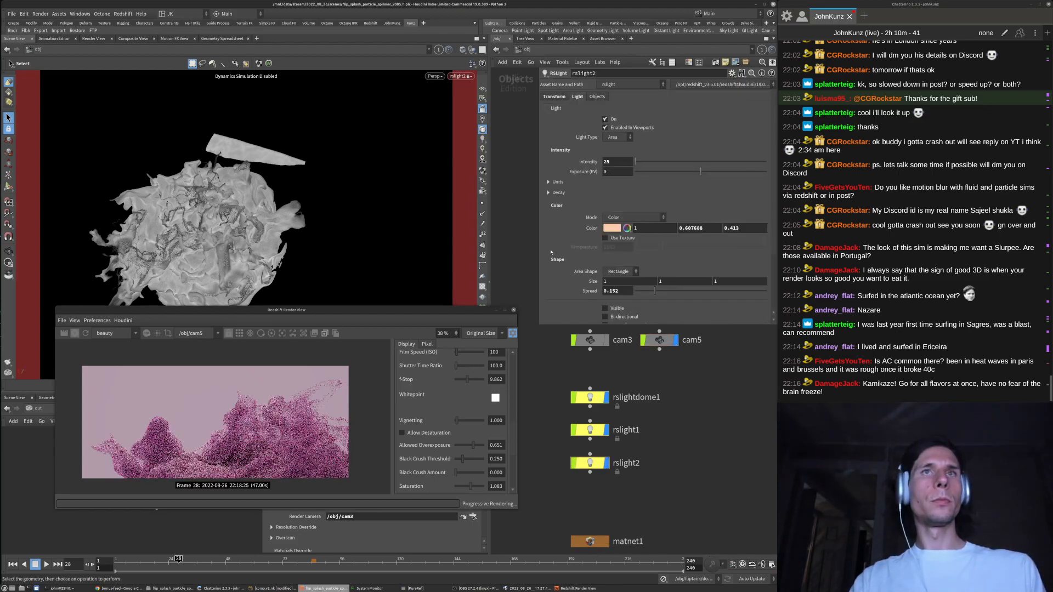
pyautogui.write('36')
pyautogui.press('Return')
pyautogui.scroll(2, 238, 435)
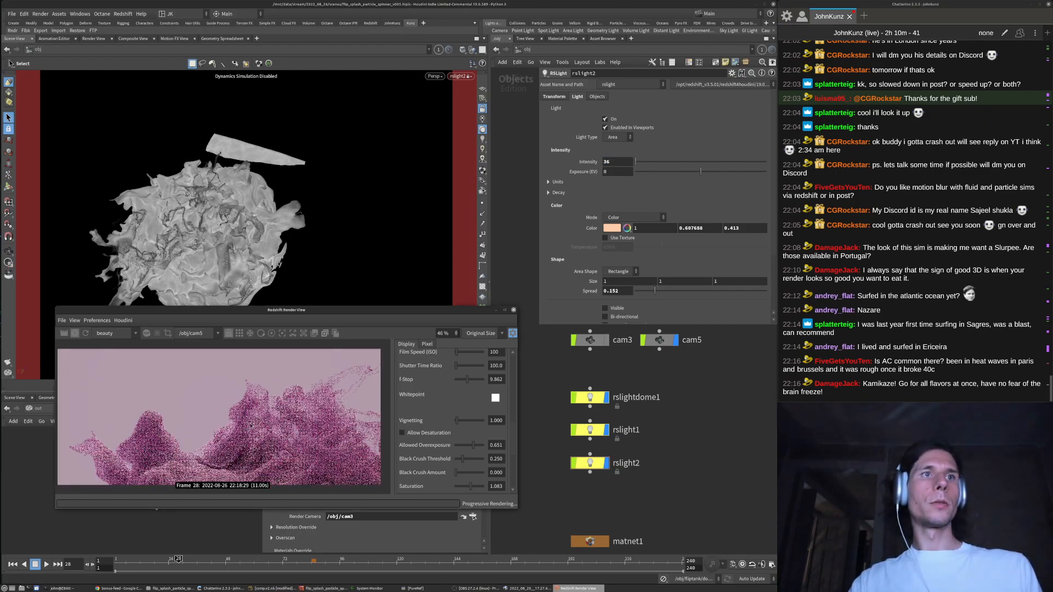
pyautogui.scroll(-1, 251, 426)
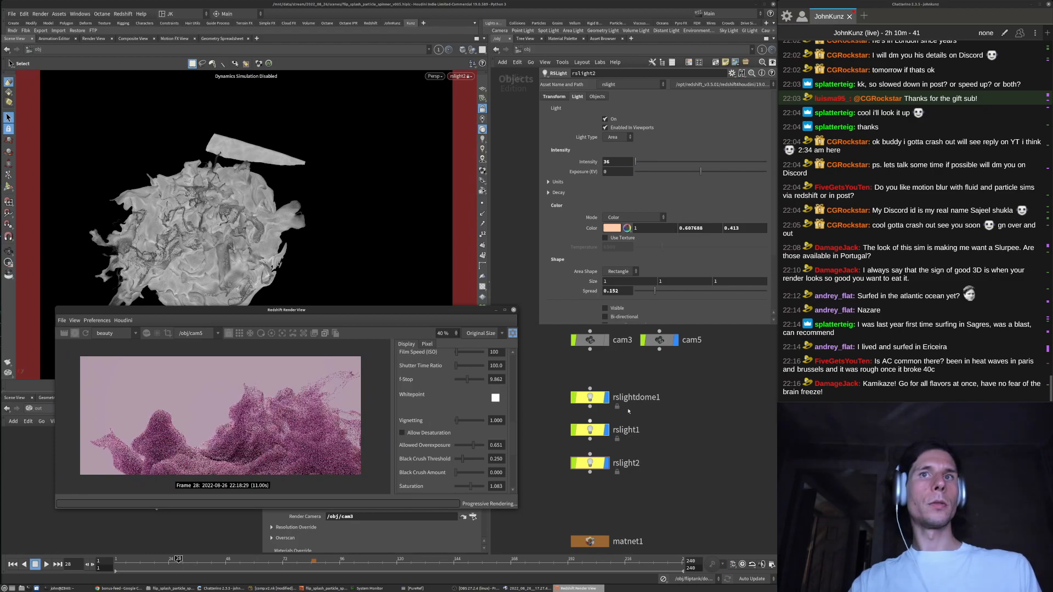
pyautogui.scroll(5, 231, 424)
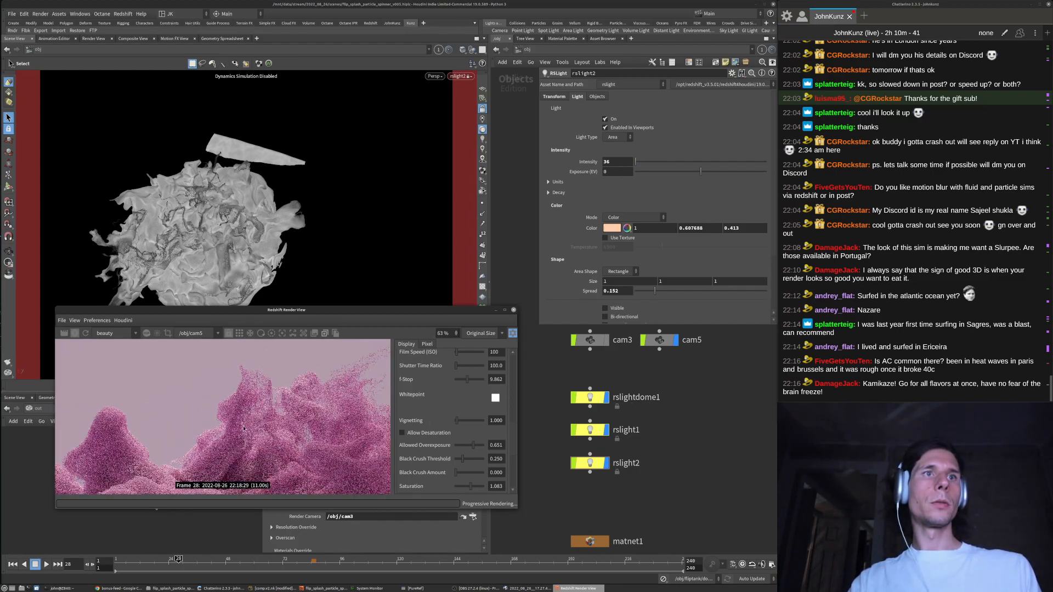
pyautogui.scroll(-4, 182, 452)
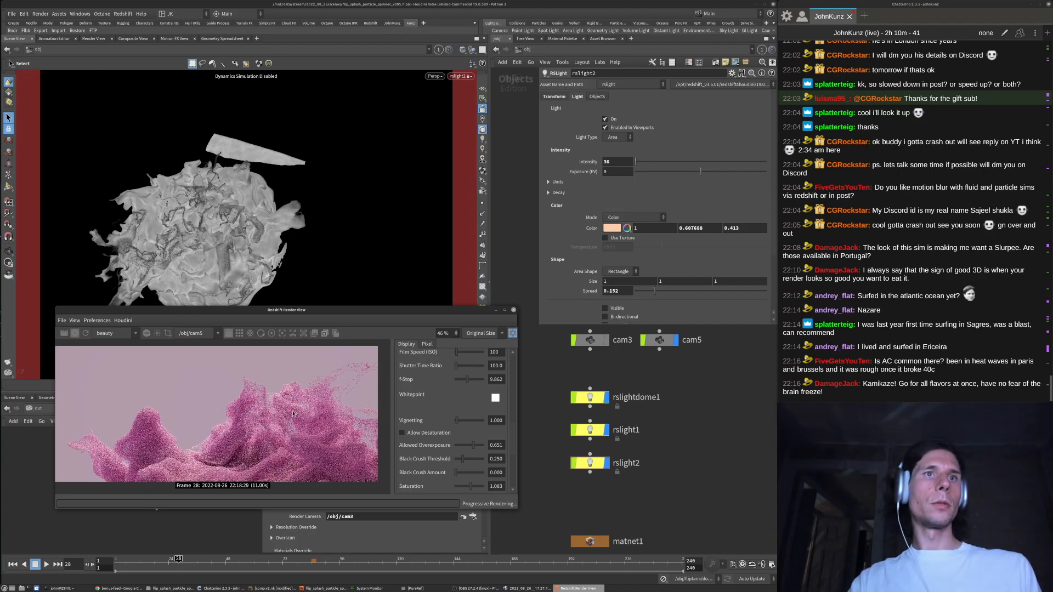
pyautogui.scroll(4, 114, 435)
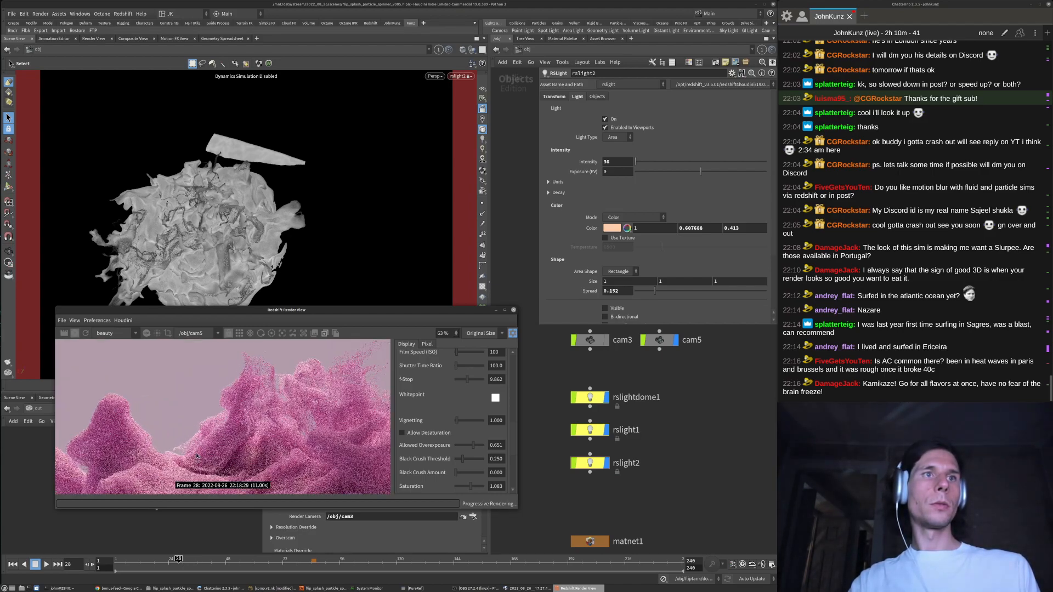
pyautogui.scroll(-2, 117, 433)
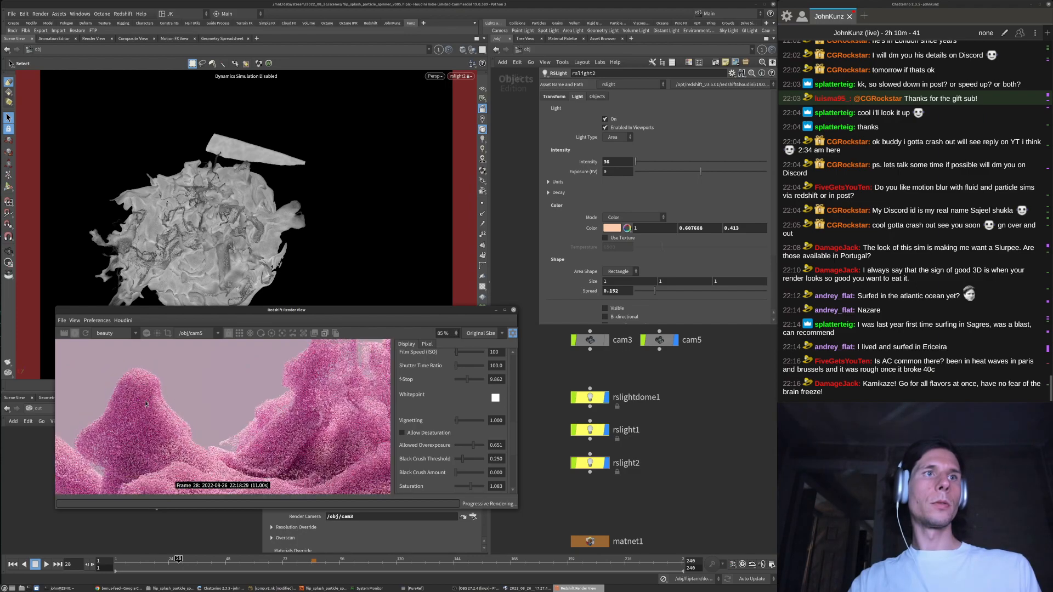
pyautogui.scroll(-2, 181, 428)
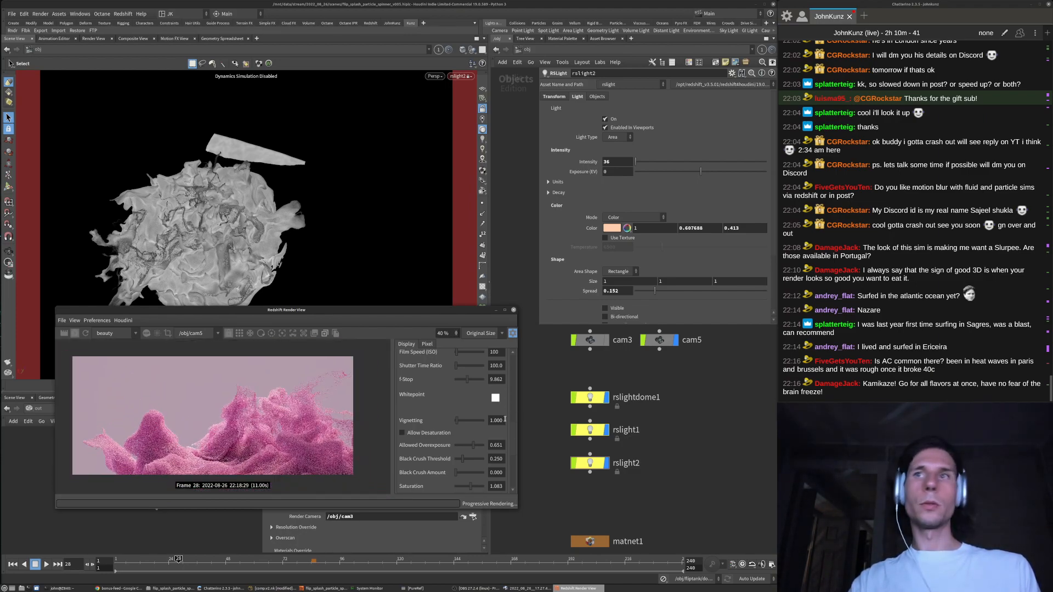
# Enable Color Controls for the render display and switch the curve to the Red channel
pyautogui.scroll(-4, 637, 439)
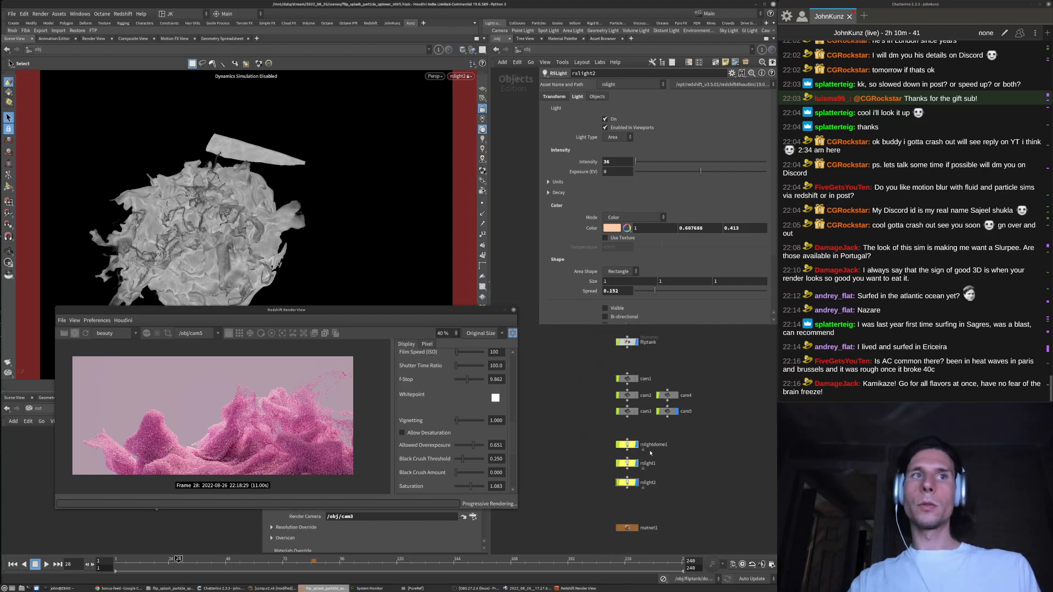
pyautogui.scroll(-5, 475, 473)
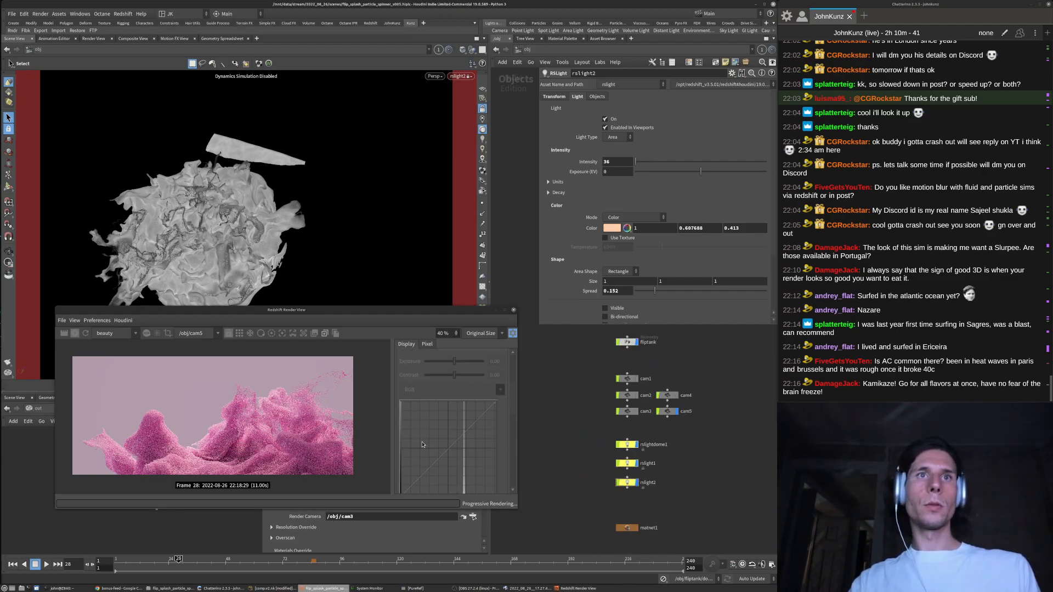
pyautogui.click(495, 363)
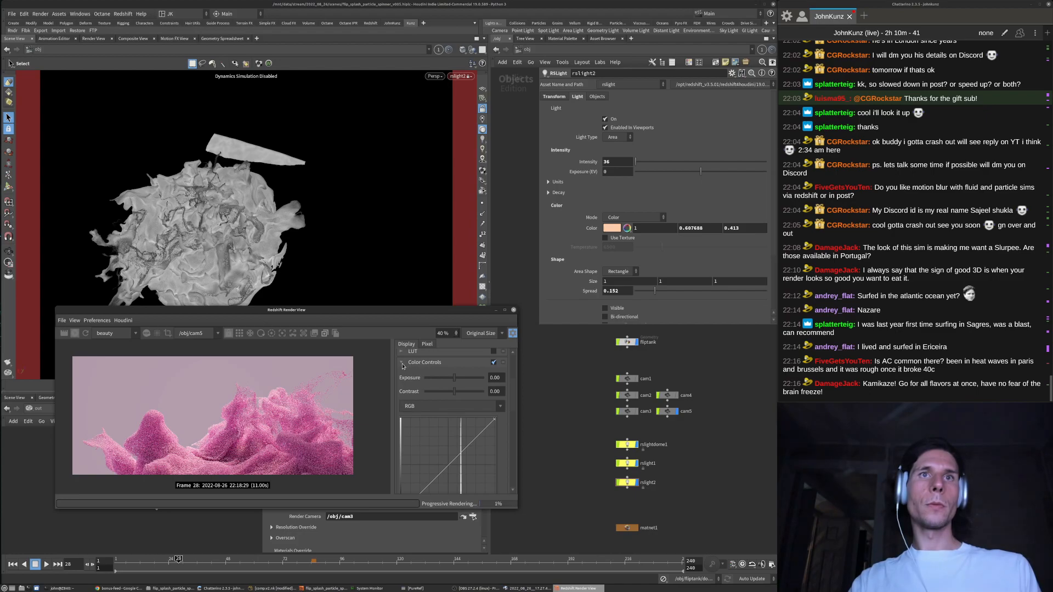
pyautogui.scroll(-3, 405, 370)
pyautogui.scroll(3, 507, 380)
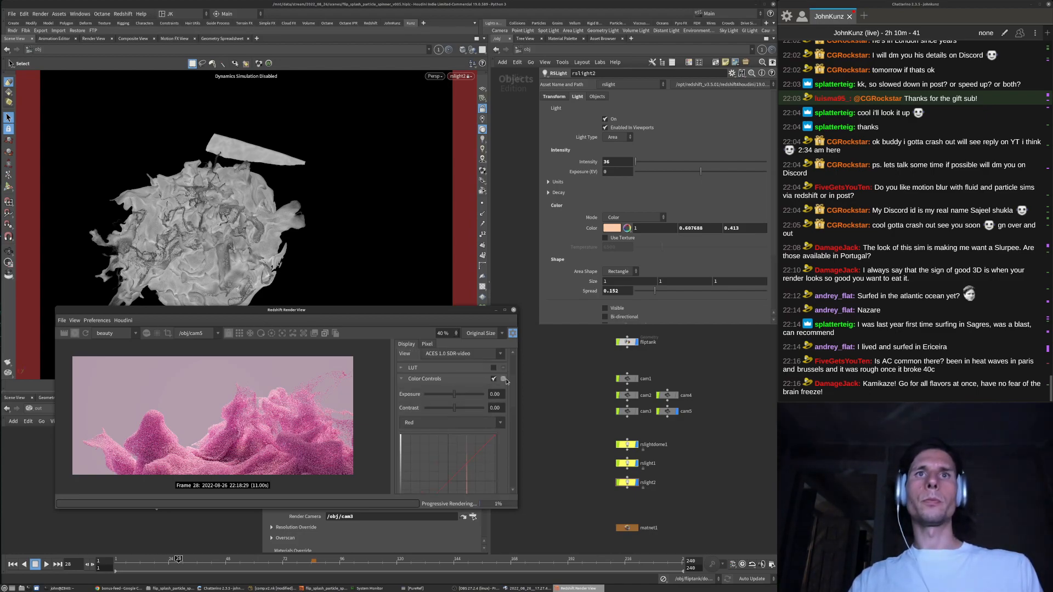
pyautogui.scroll(-1, 510, 411)
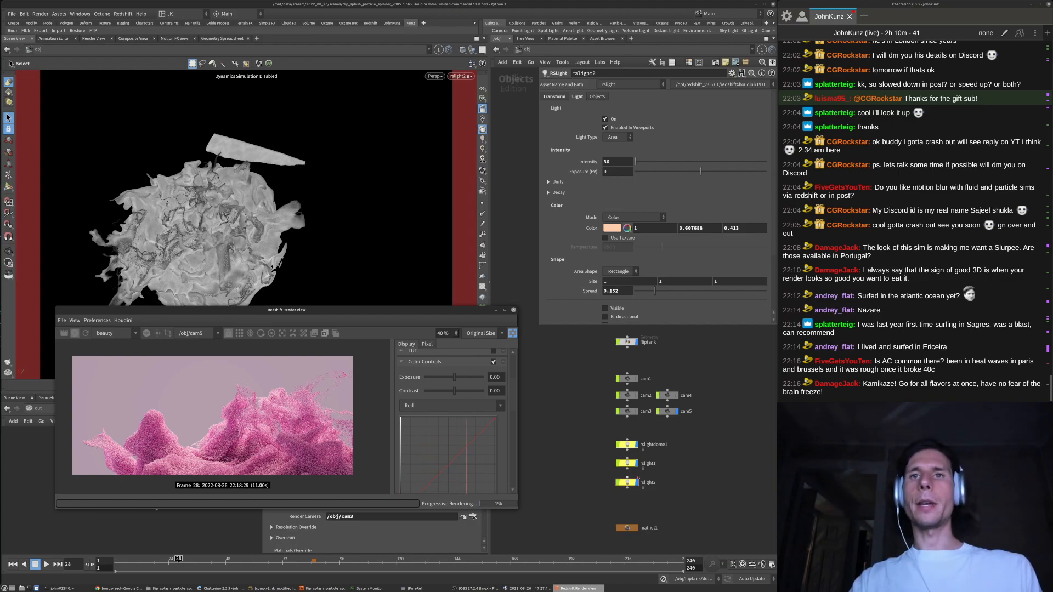
# Set rslight2's intensity to 31
pyautogui.doubleClick(608, 162)
pyautogui.write('31')
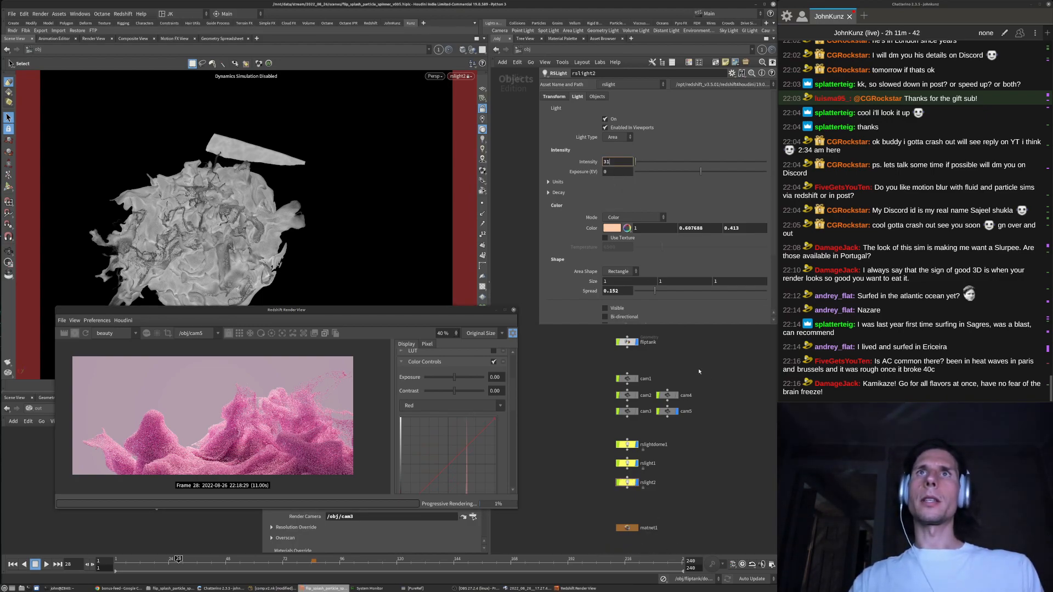
pyautogui.press('Return')
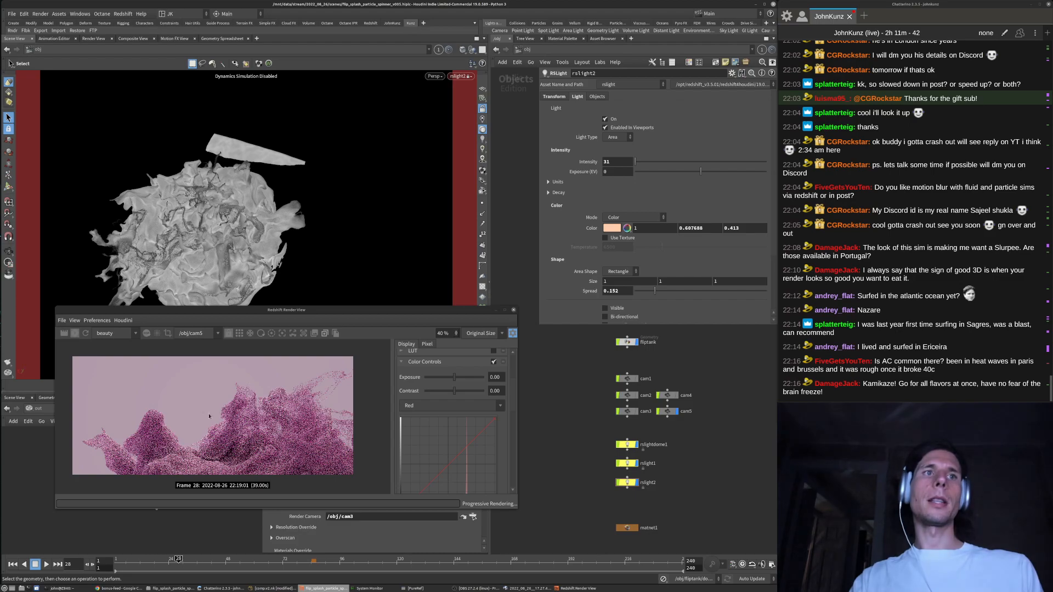
# Set rslight1's intensity to 7 and check the splash render close up and in full
pyautogui.click(626, 464)
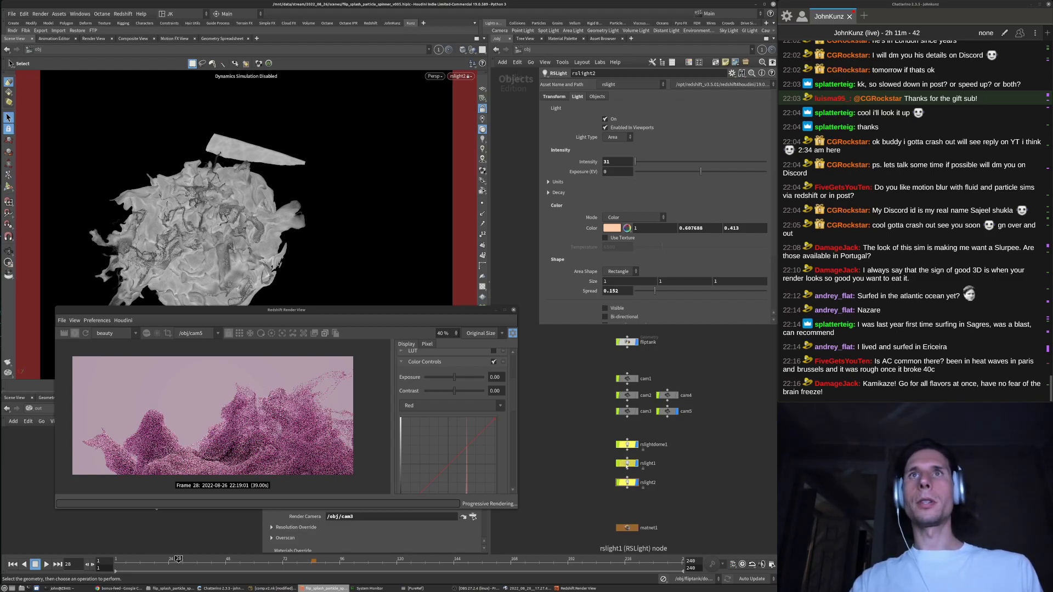
pyautogui.doubleClick(608, 162)
pyautogui.write('7')
pyautogui.press('Return')
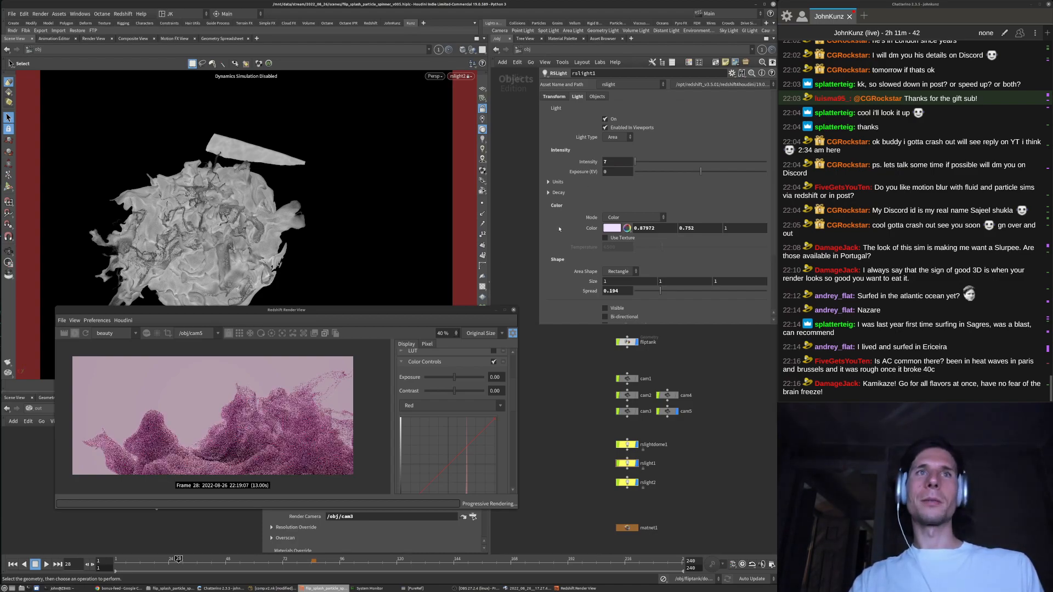
pyautogui.scroll(4, 213, 428)
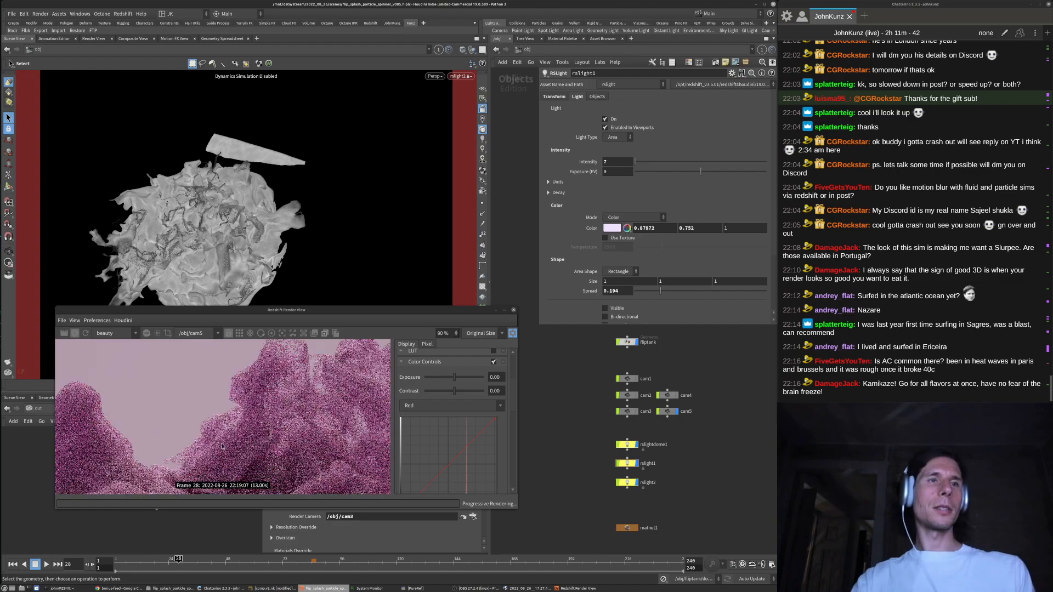
pyautogui.scroll(-3, 189, 439)
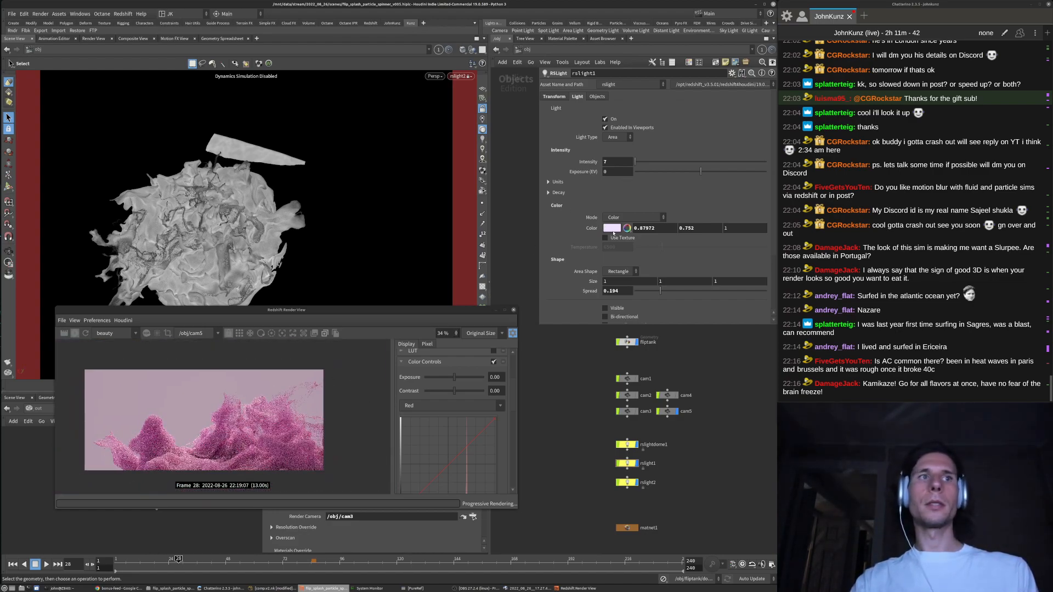
# Set rslight2's intensity to 26
pyautogui.click(627, 483)
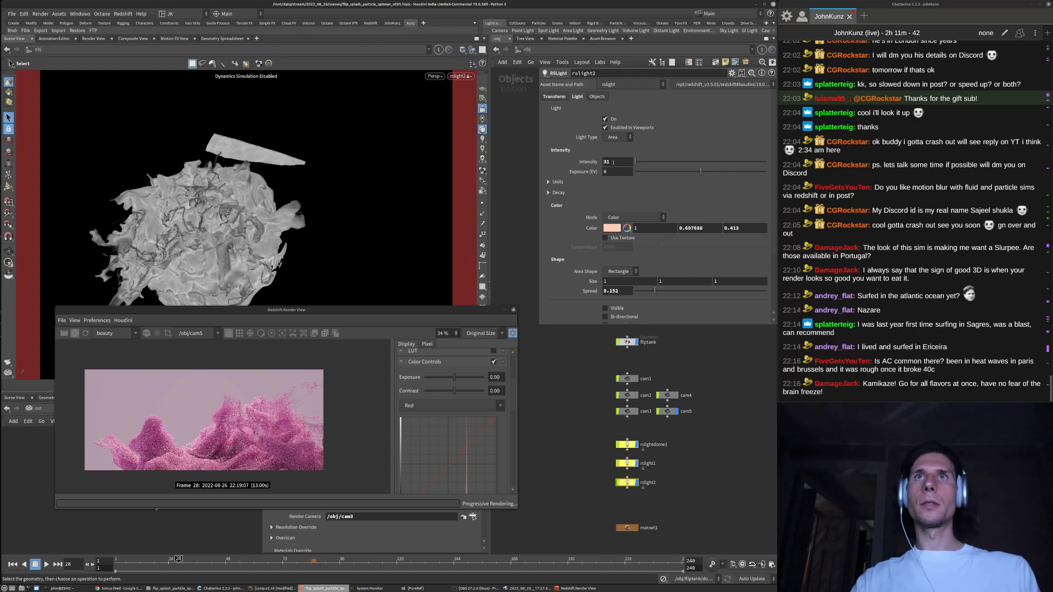
pyautogui.write('26')
pyautogui.press('Return')
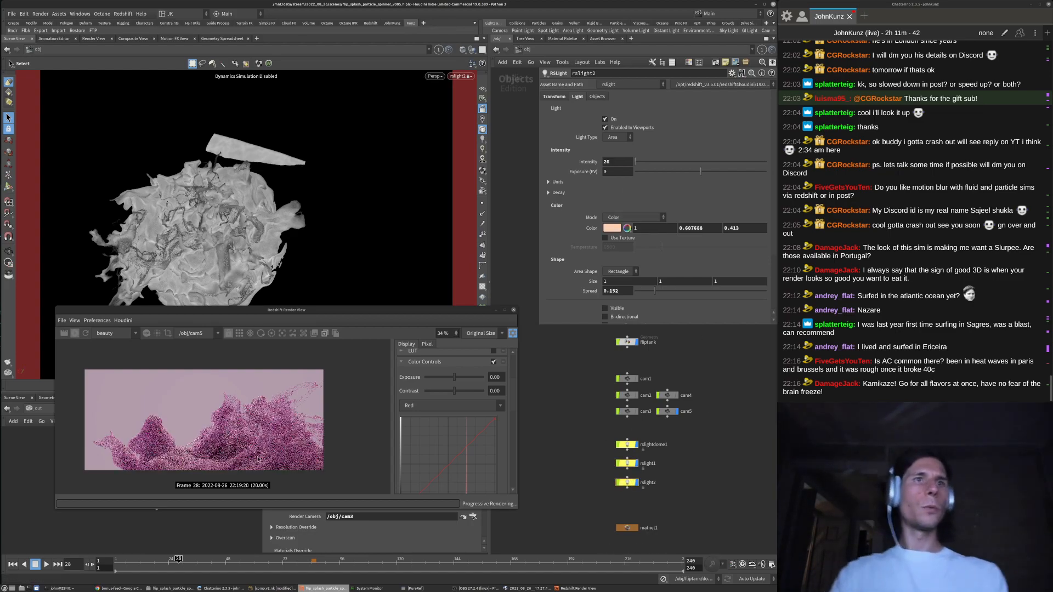
# Change rslight1's color to a warm peach with hue 19 and saturation 0.563
pyautogui.click(627, 464)
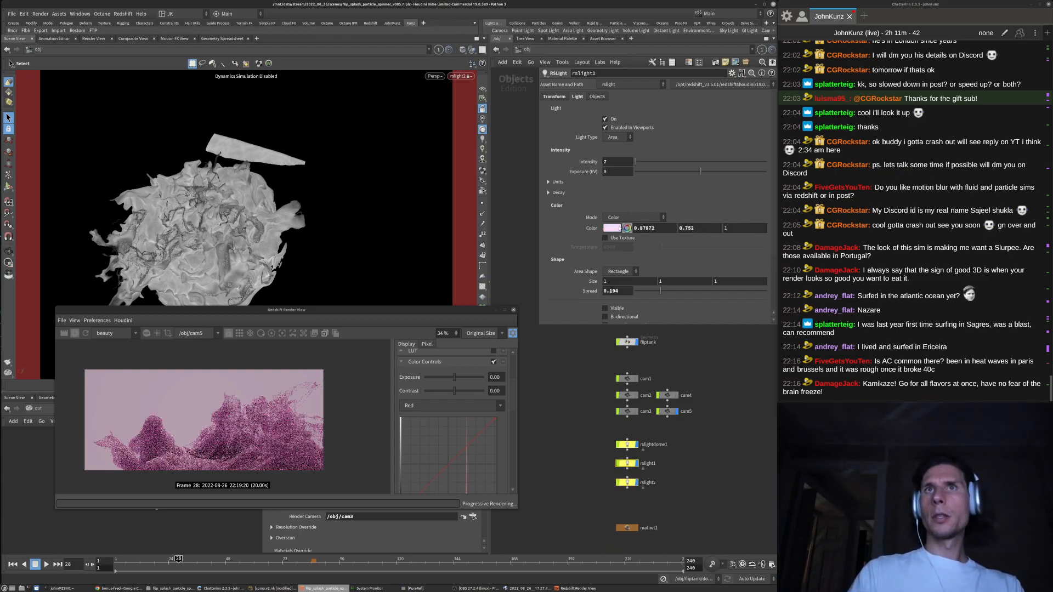
pyautogui.click(612, 229)
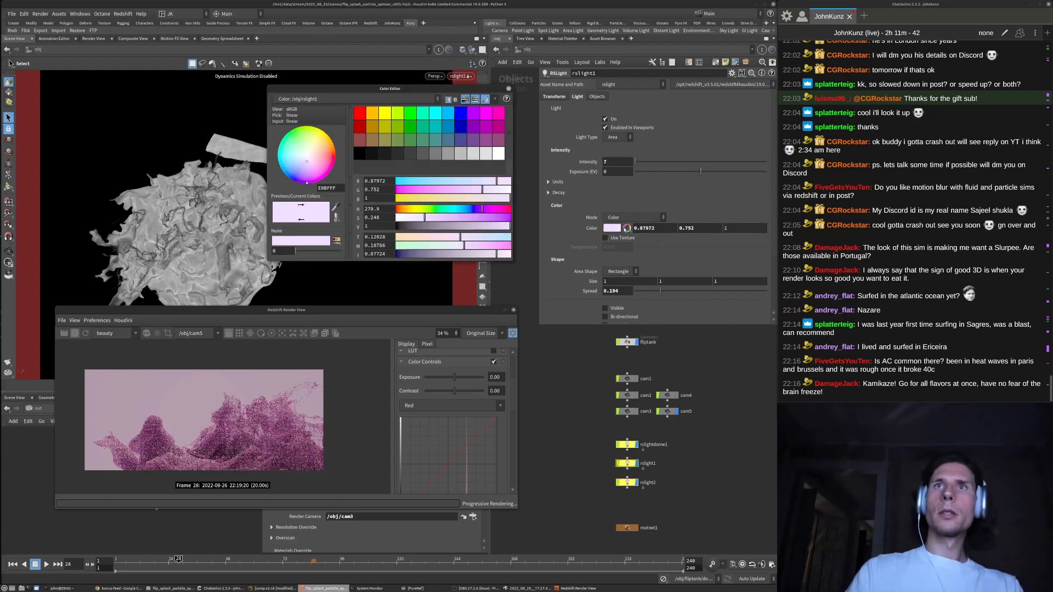
pyautogui.click(403, 210)
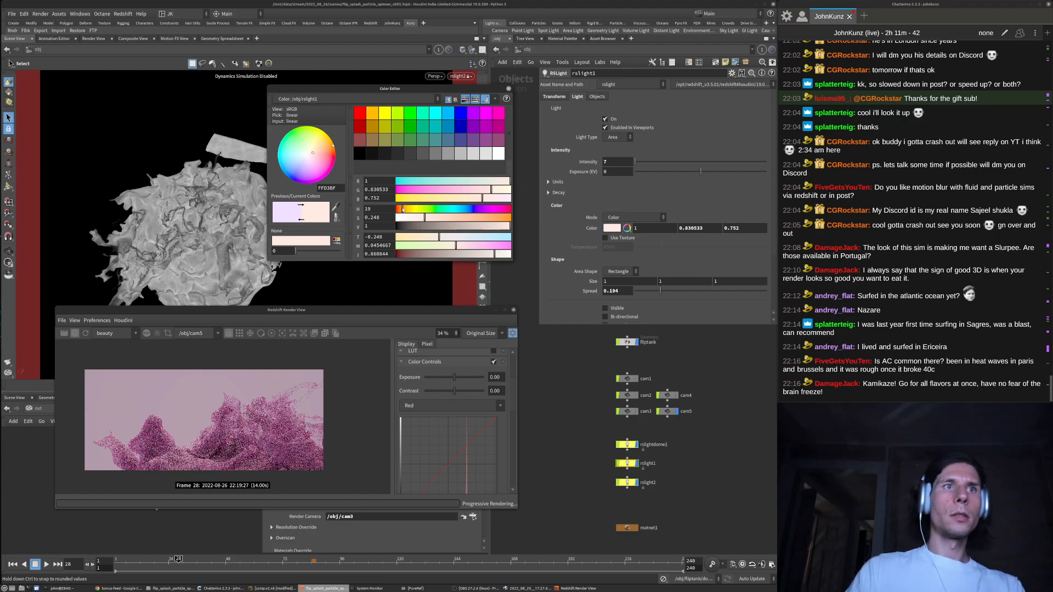
pyautogui.click(461, 218)
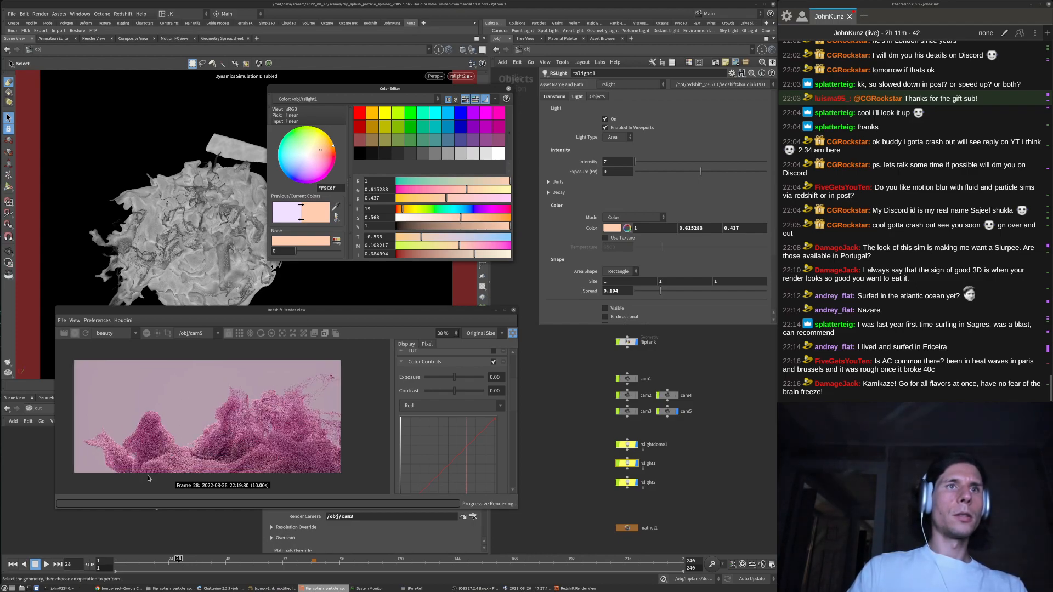
# Examine the splash render at several magnifications with rslight1's peach color, and close the color editor
pyautogui.scroll(1, 270, 416)
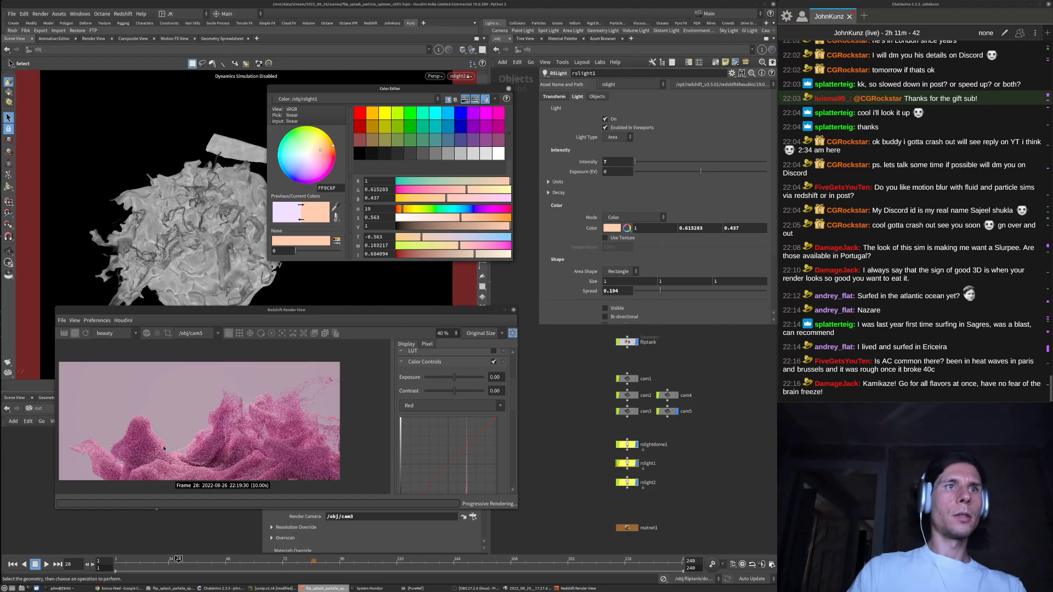
pyautogui.scroll(3, 167, 448)
pyautogui.moveTo(208, 441); pyautogui.dragTo(222, 440, button='middle')
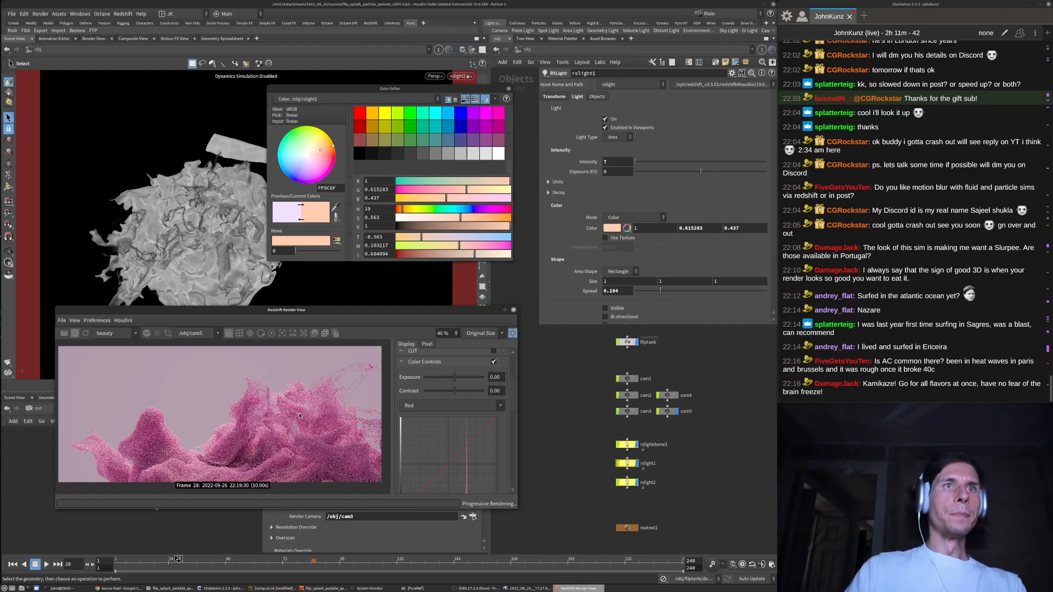
pyautogui.scroll(-2, 223, 429)
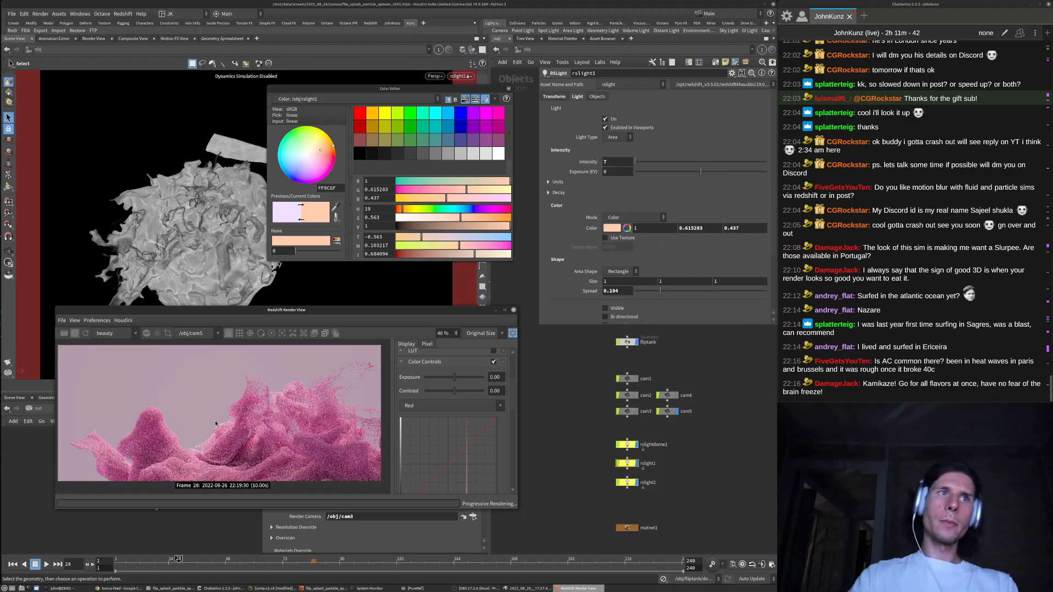
pyautogui.scroll(-2, 231, 453)
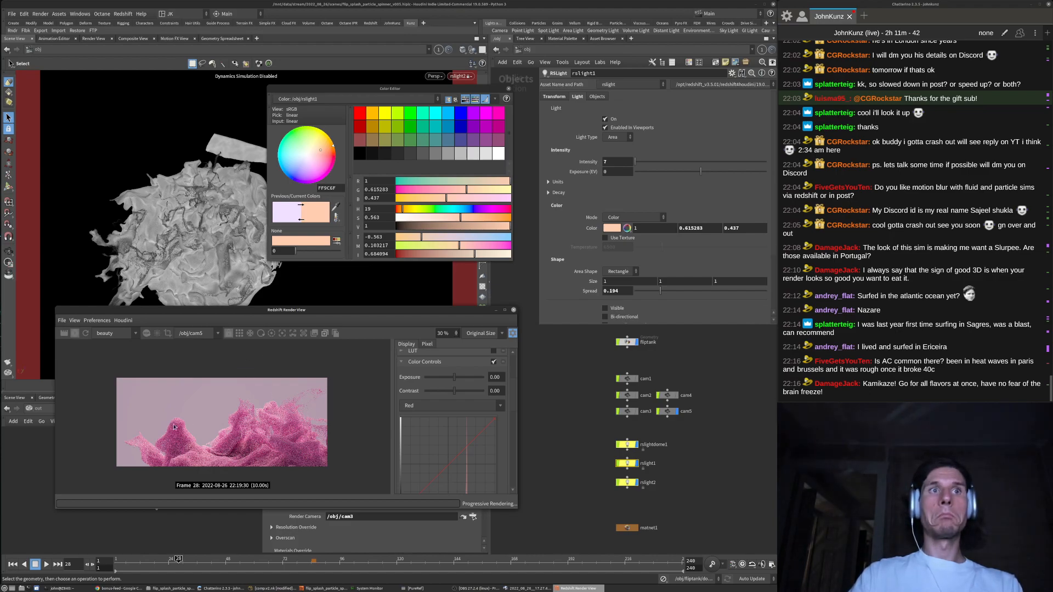
pyautogui.scroll(3, 277, 411)
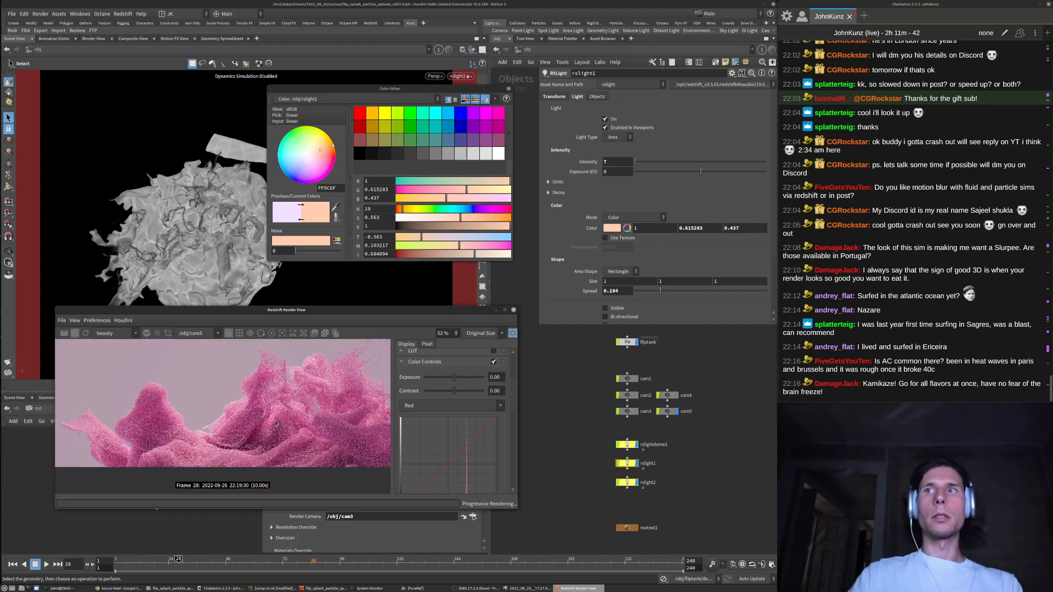
pyautogui.scroll(-2, 255, 435)
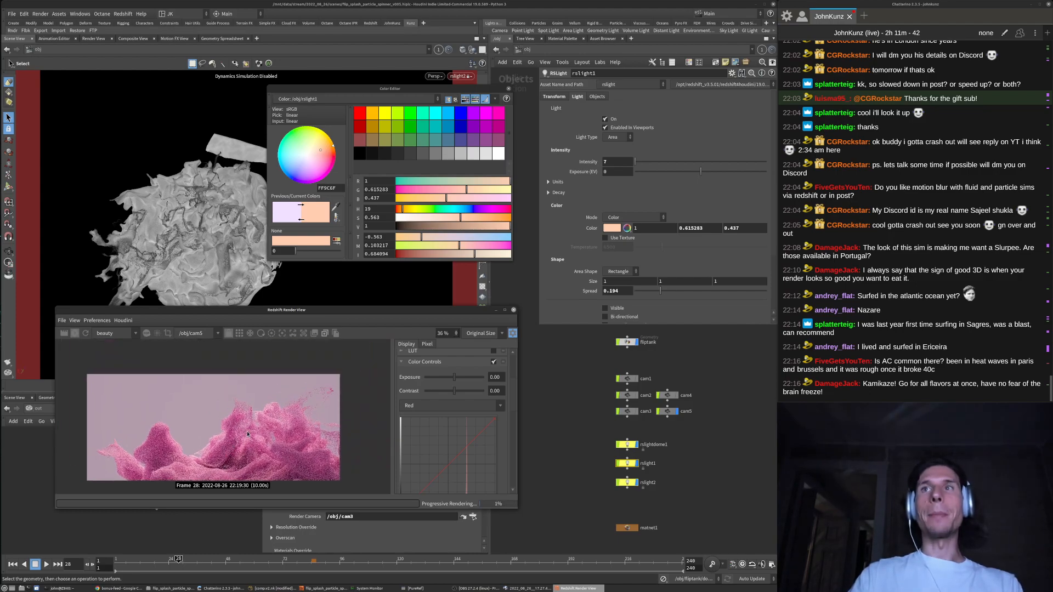
pyautogui.scroll(2, 255, 430)
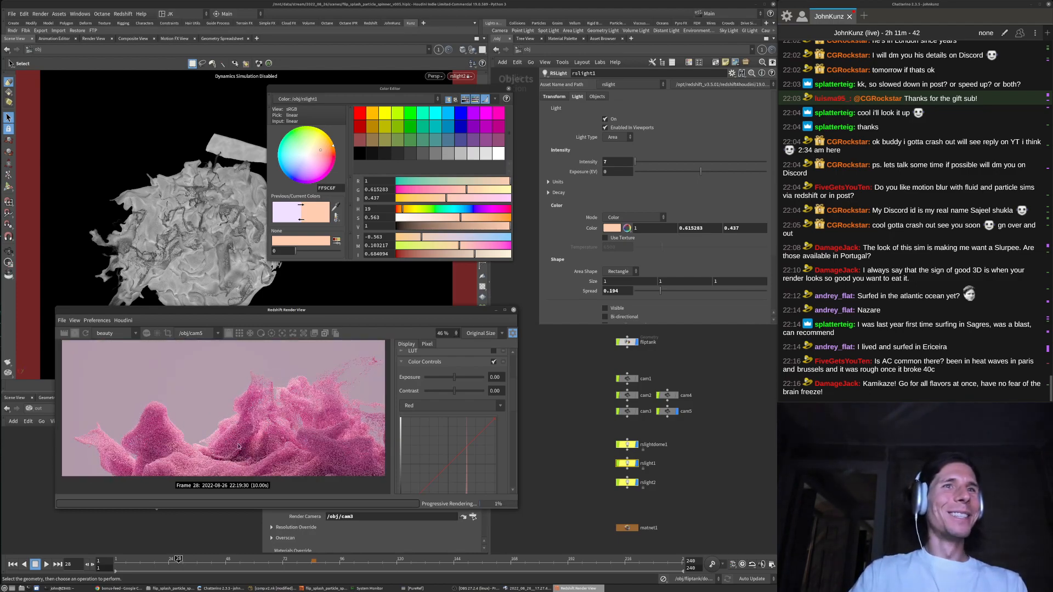
pyautogui.scroll(-2, 263, 446)
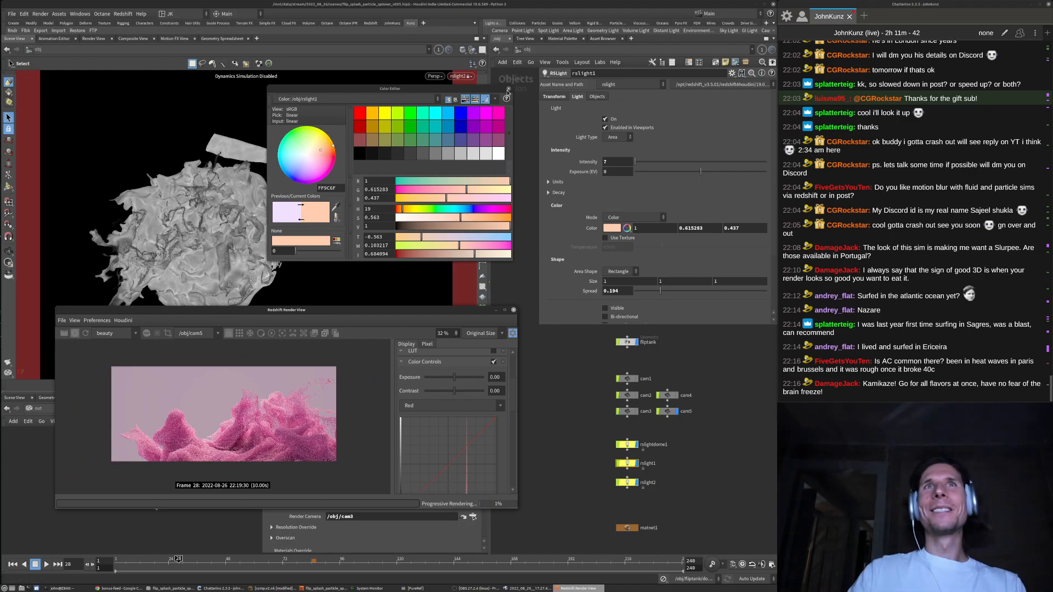
pyautogui.click(509, 88)
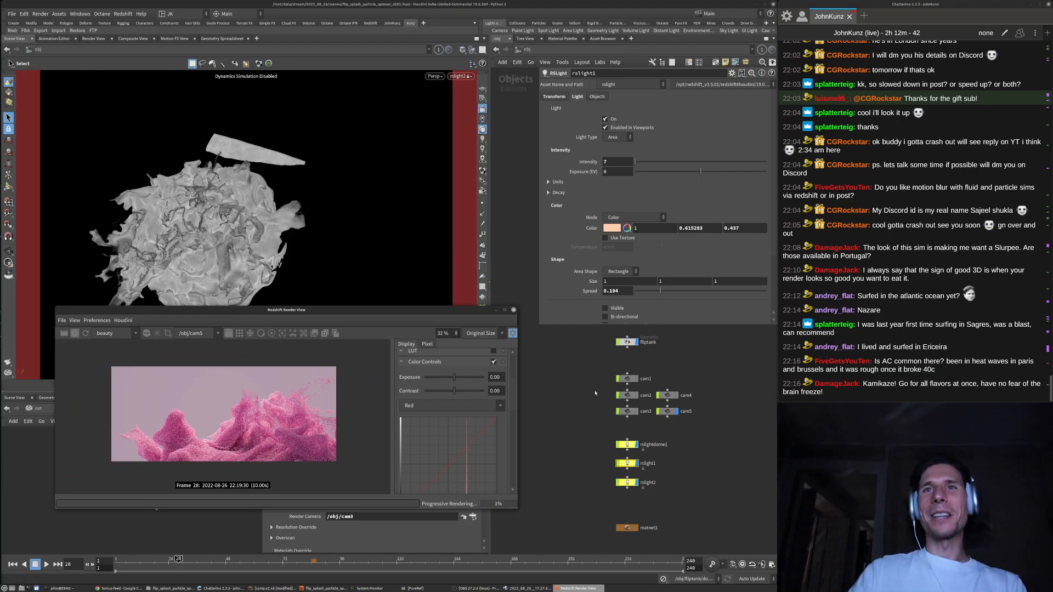
# Change rslightdome1's color to a light violet with hue 276.1 and saturation 0.409, and check the render
pyautogui.click(625, 446)
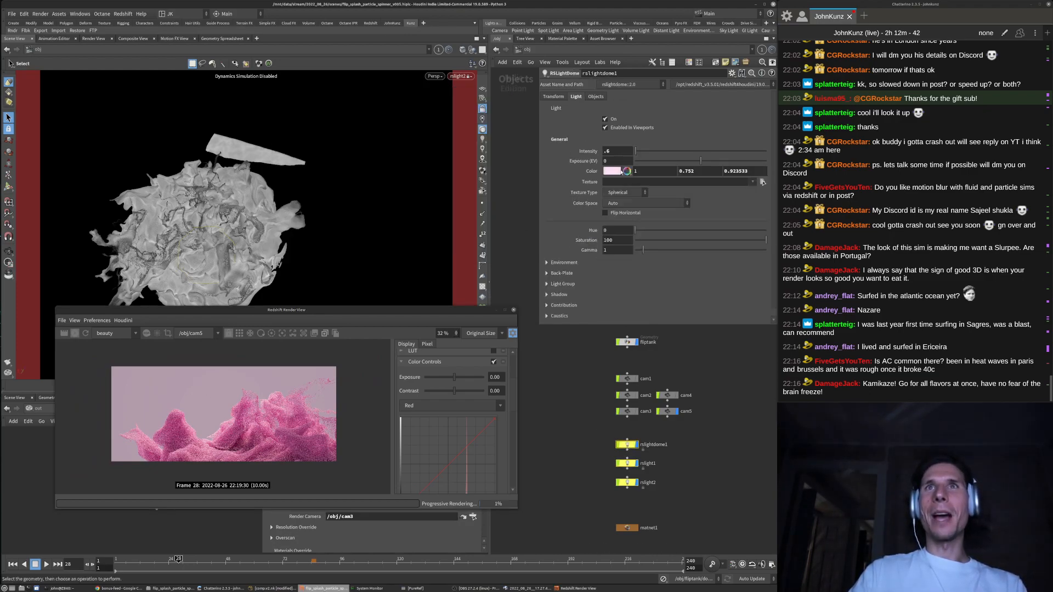
pyautogui.click(619, 171)
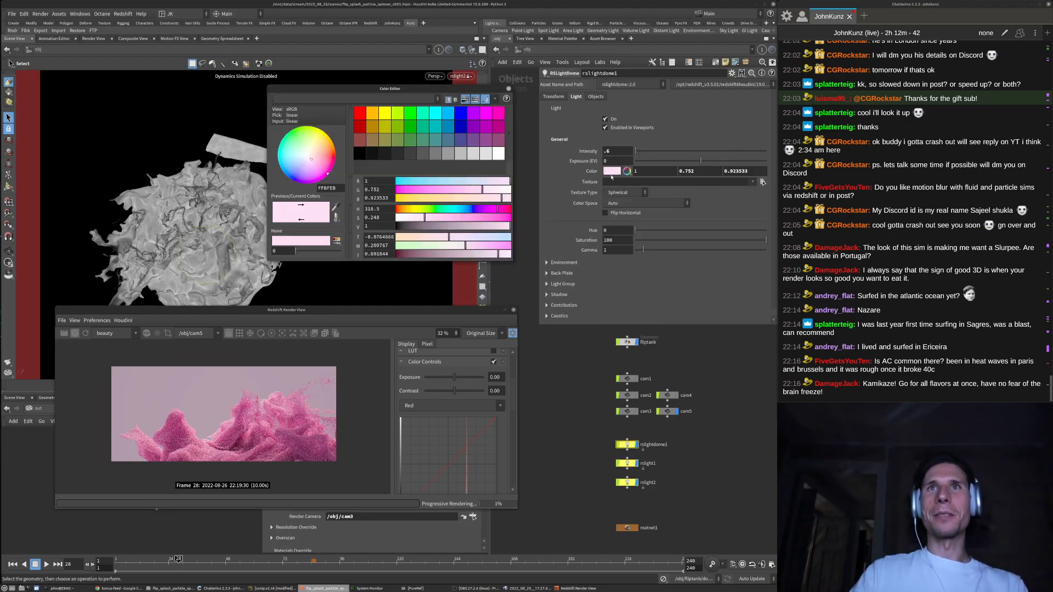
pyautogui.click(444, 218)
pyautogui.click(485, 210)
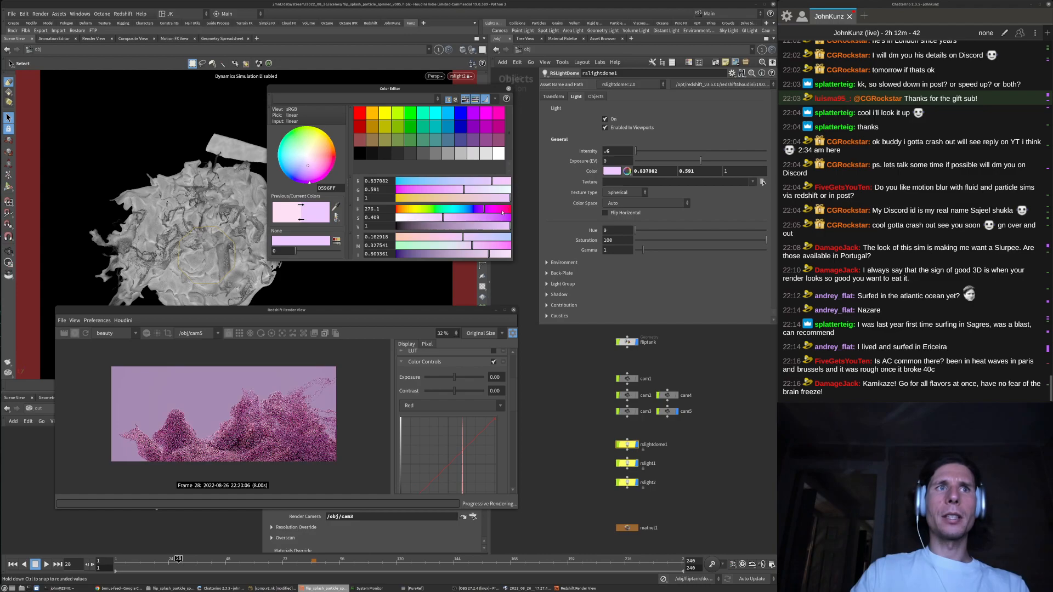
pyautogui.scroll(1, 181, 450)
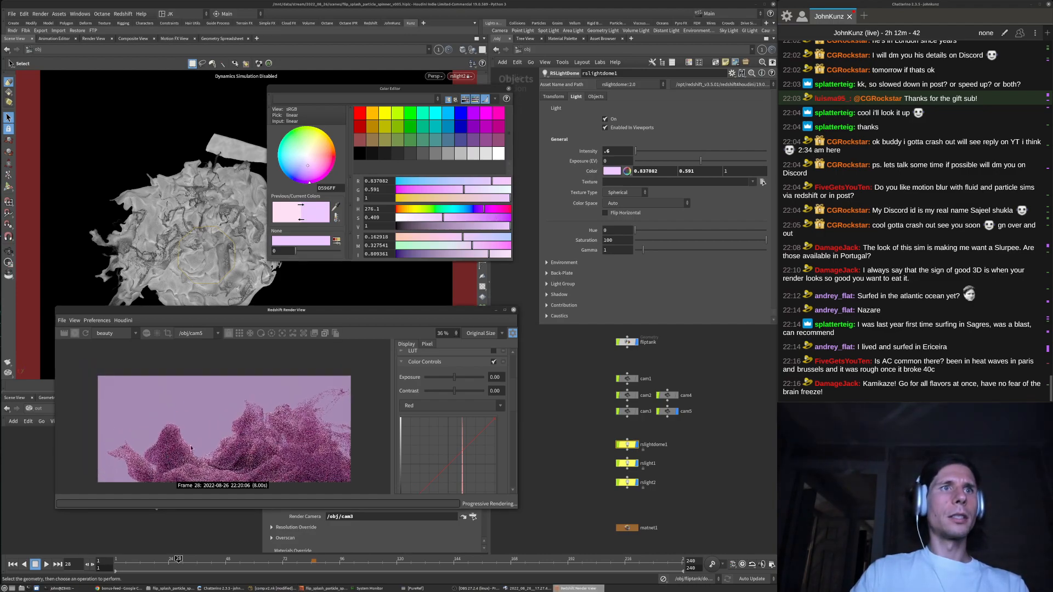
pyautogui.scroll(1, 296, 439)
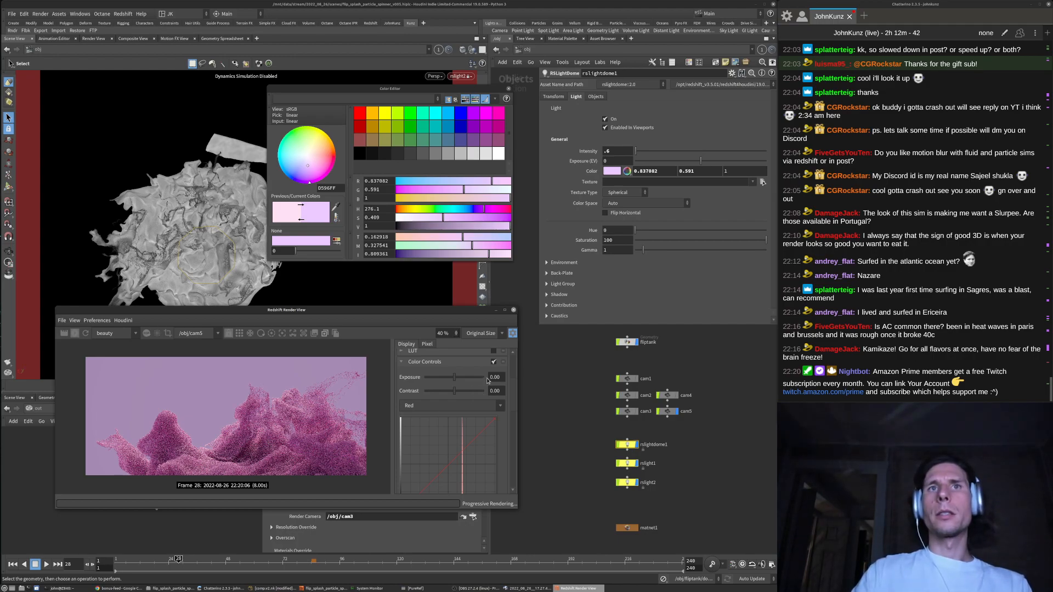
# Switch the render display's color curve to RGB and add a slightly raised point near its upper end to brighten the highlights
pyautogui.scroll(-1, 510, 403)
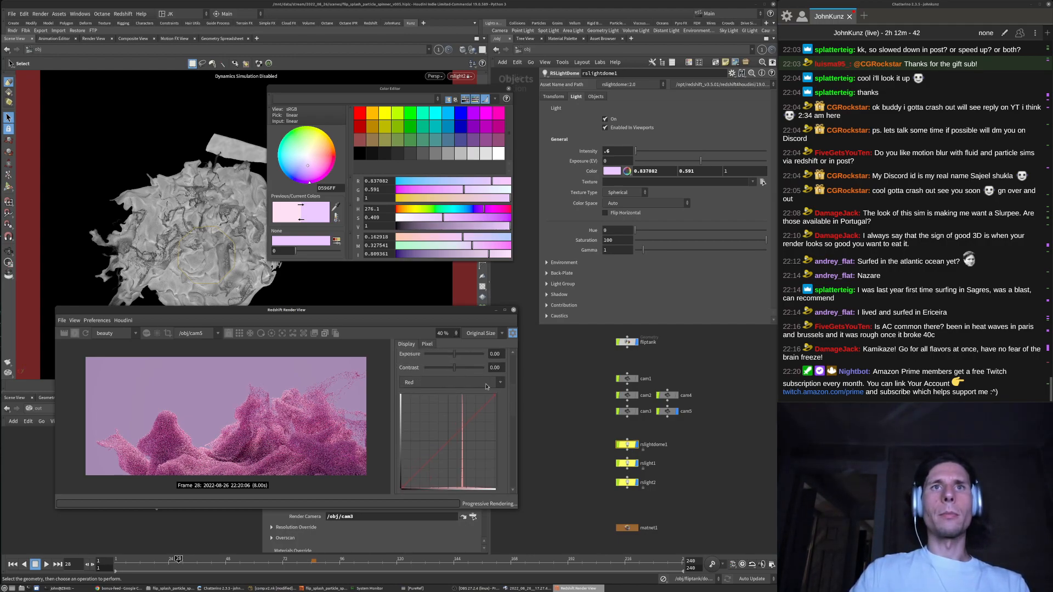
pyautogui.click(450, 382)
pyautogui.click(452, 393)
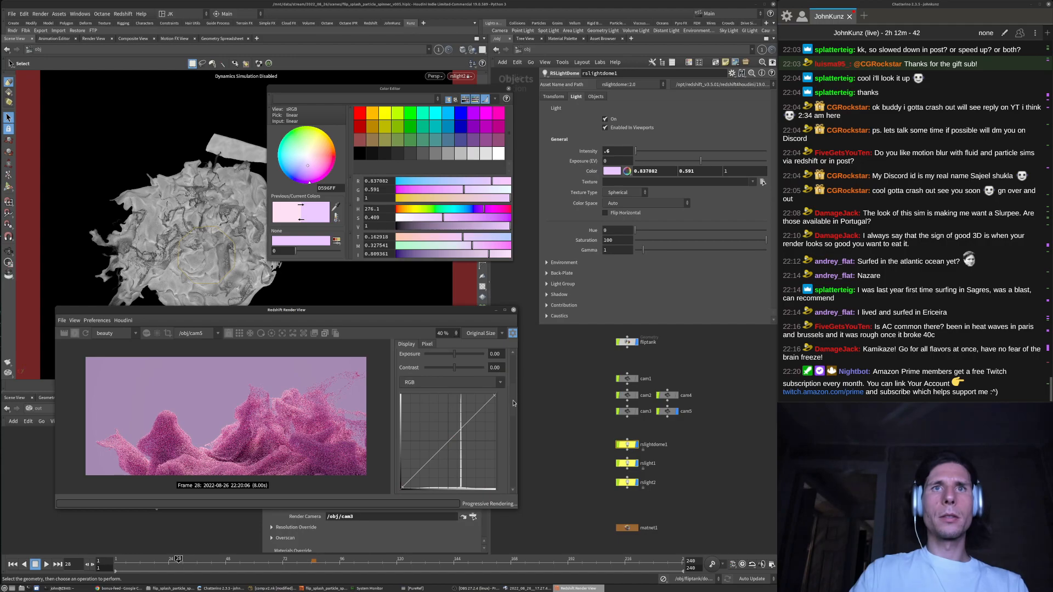
pyautogui.scroll(-1, 513, 407)
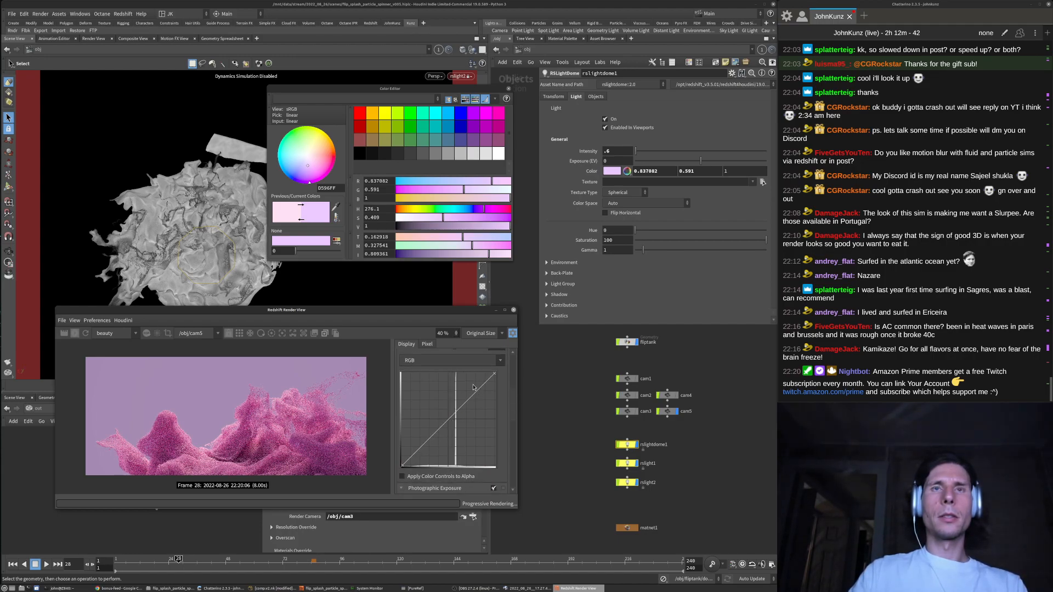
pyautogui.scroll(-1, 189, 431)
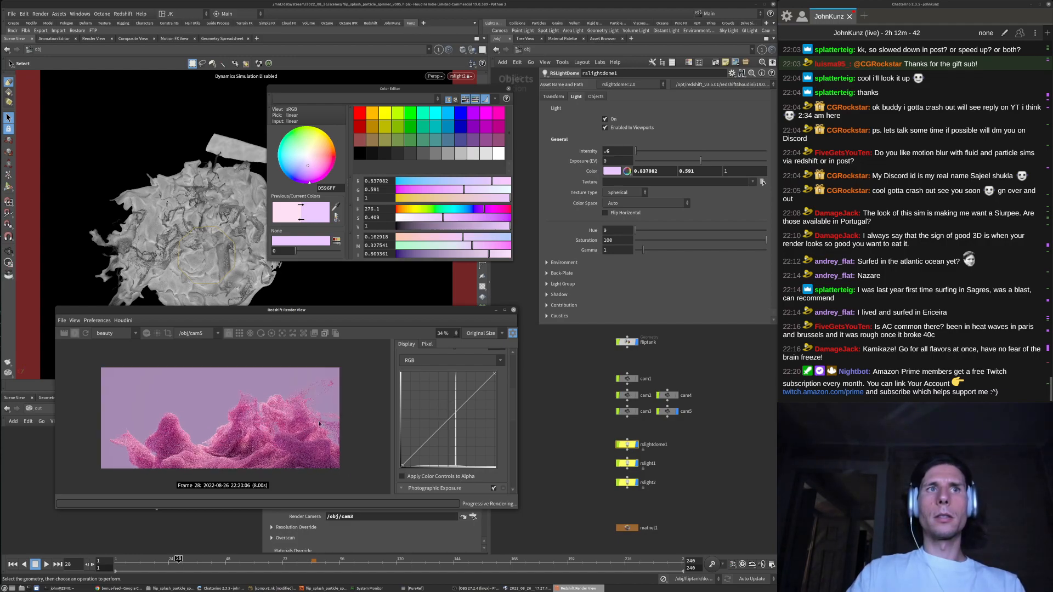
pyautogui.click(477, 383)
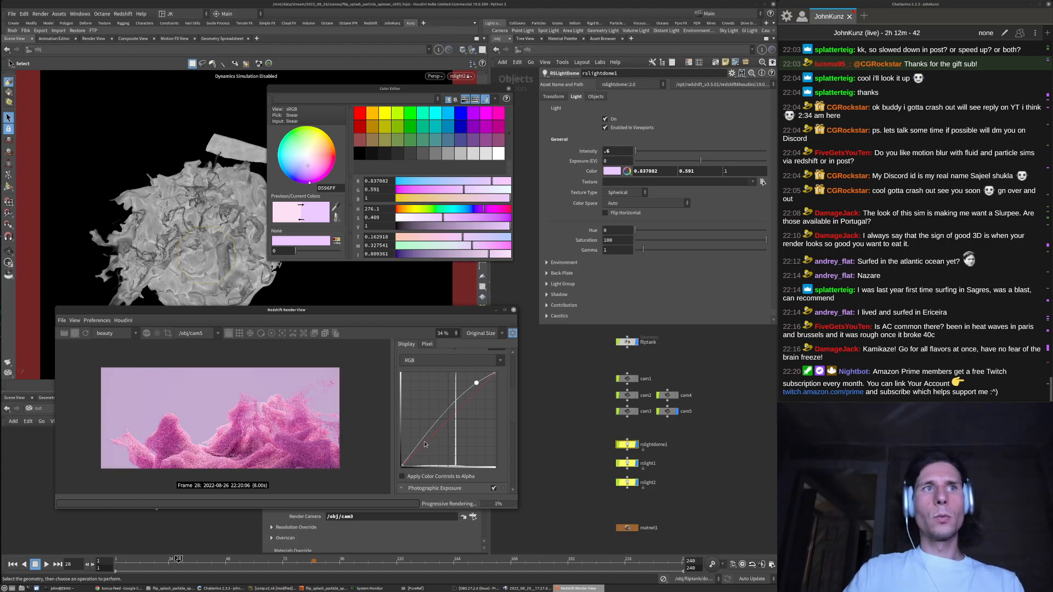
pyautogui.scroll(2, 258, 422)
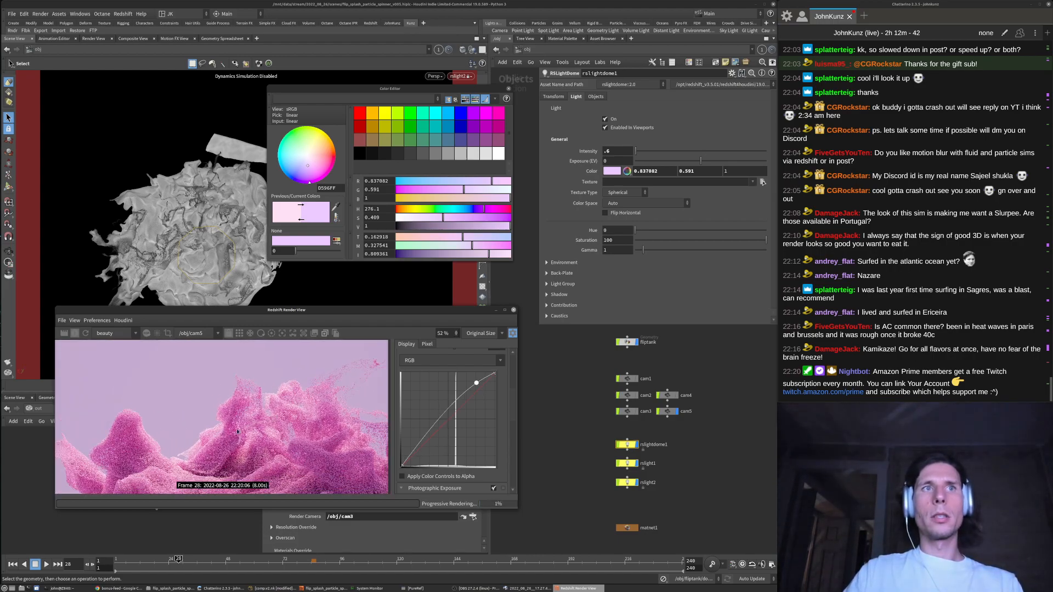
pyautogui.moveTo(476, 384); pyautogui.dragTo(480, 383)
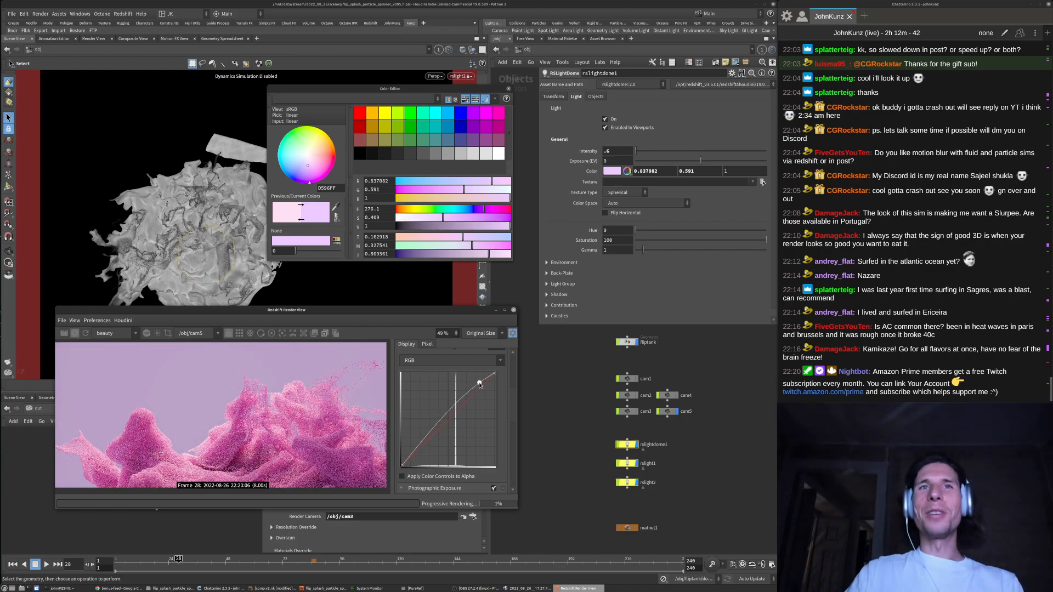
# Add a point near the lower end of the RGB curve and place it slightly below the diagonal to deepen the shadows
pyautogui.scroll(2, 231, 443)
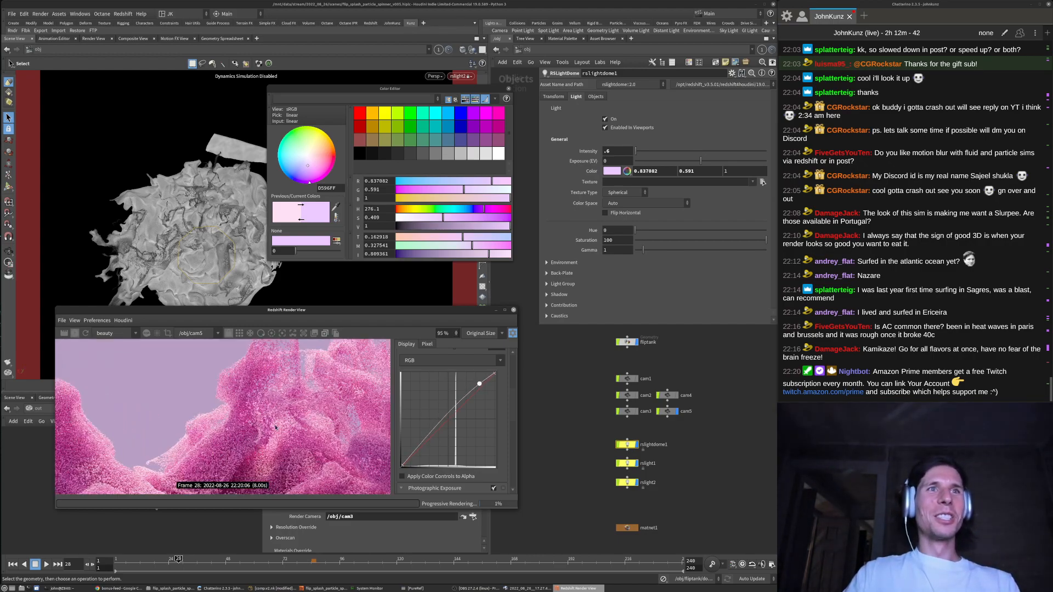
pyautogui.scroll(-2, 230, 436)
pyautogui.scroll(1, 227, 431)
pyautogui.scroll(1, 227, 431)
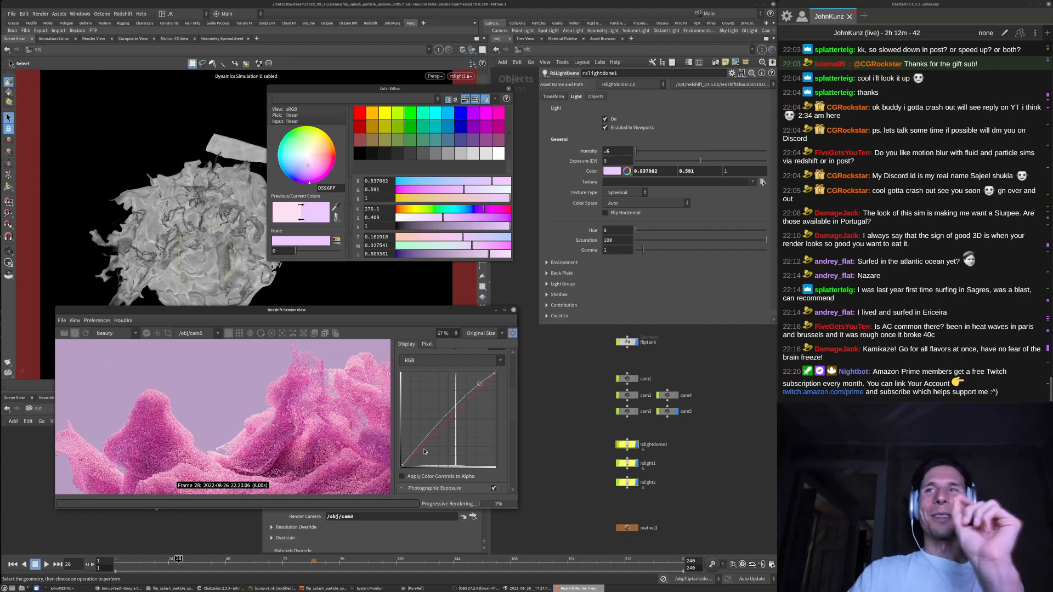
pyautogui.click(425, 451)
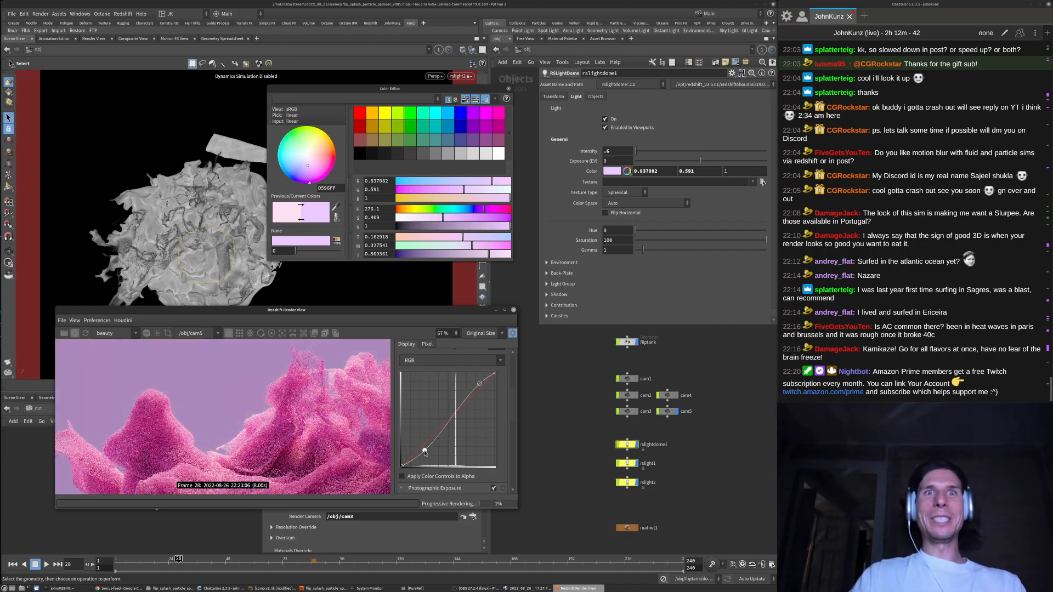
pyautogui.moveTo(424, 452); pyautogui.dragTo(422, 446)
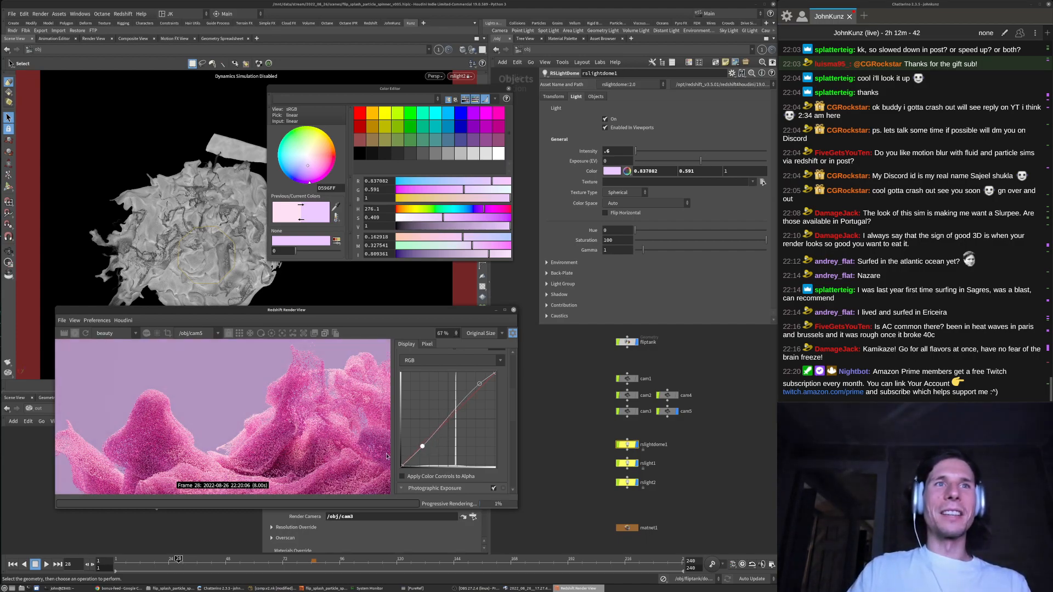
# Inspect the splash particles up close and lower the RGB curve's upper point slightly to soften the highlights
pyautogui.scroll(-2, 227, 454)
pyautogui.scroll(-1, 227, 454)
pyautogui.scroll(4, 247, 431)
pyautogui.scroll(3, 247, 430)
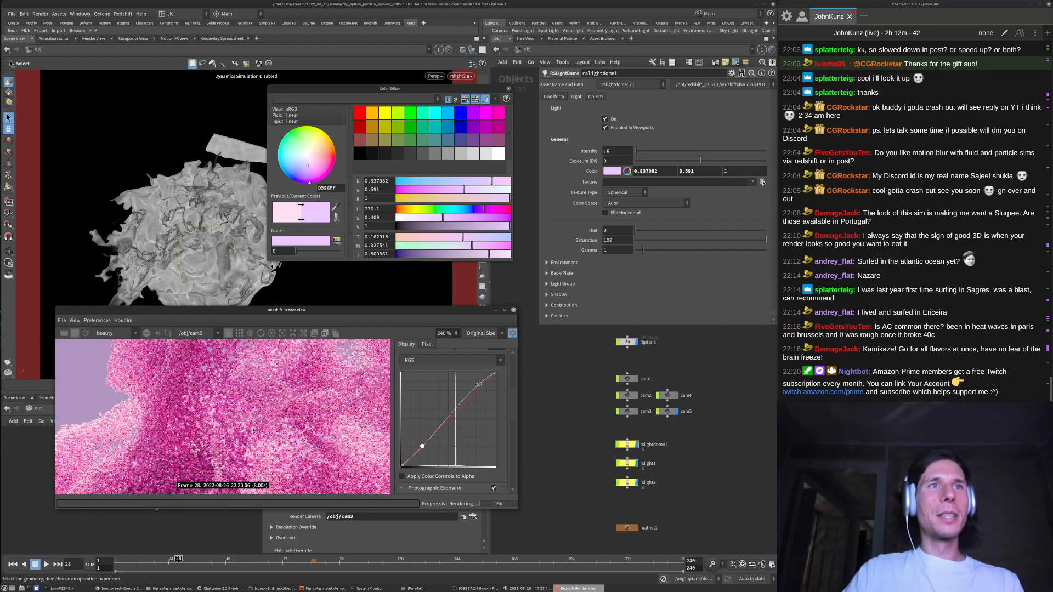
pyautogui.scroll(-5, 272, 410)
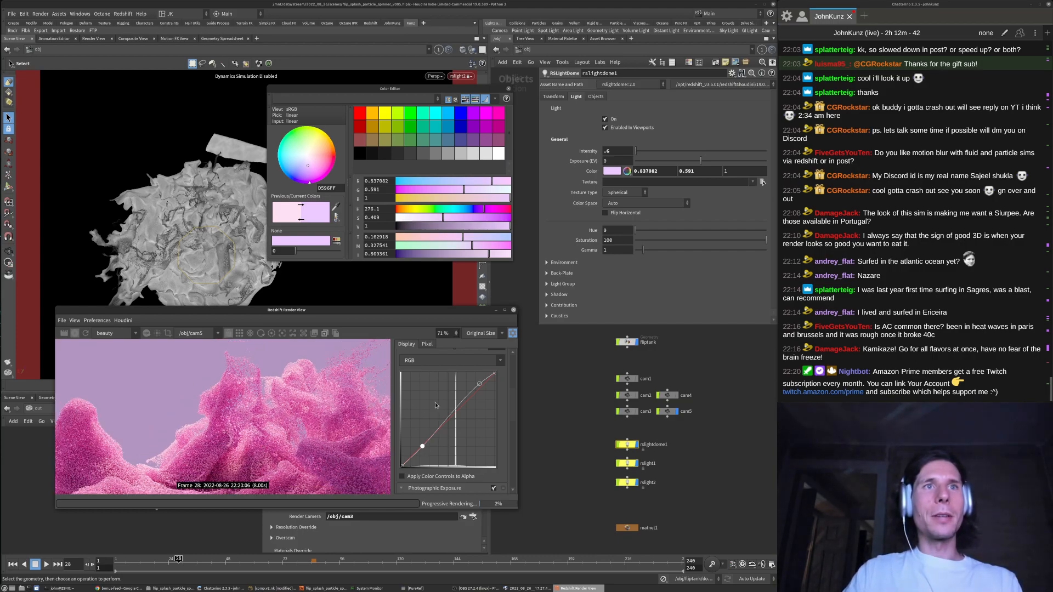
pyautogui.click(480, 385)
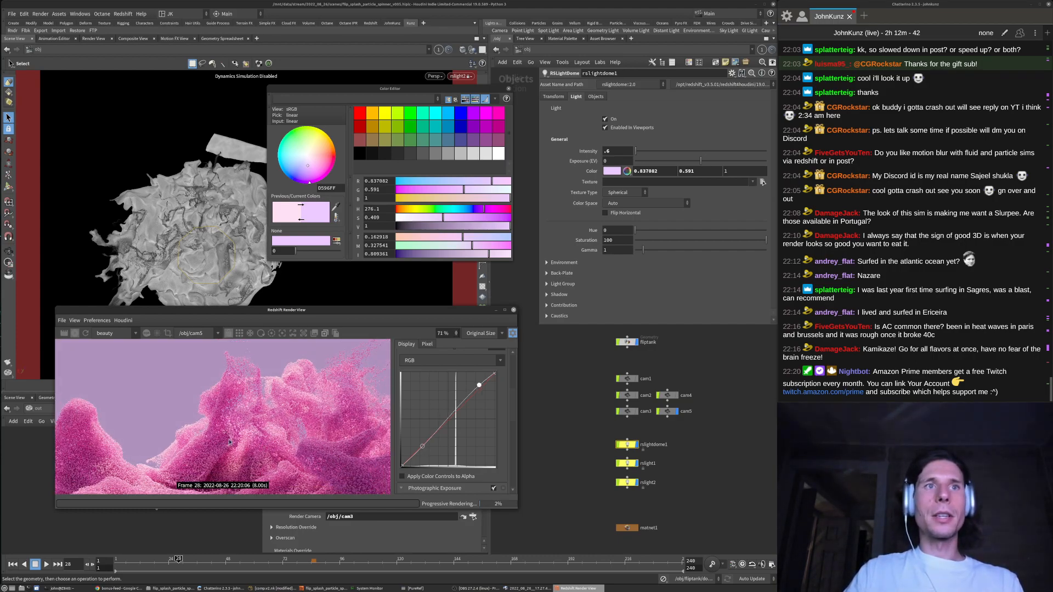
pyautogui.scroll(1, 266, 399)
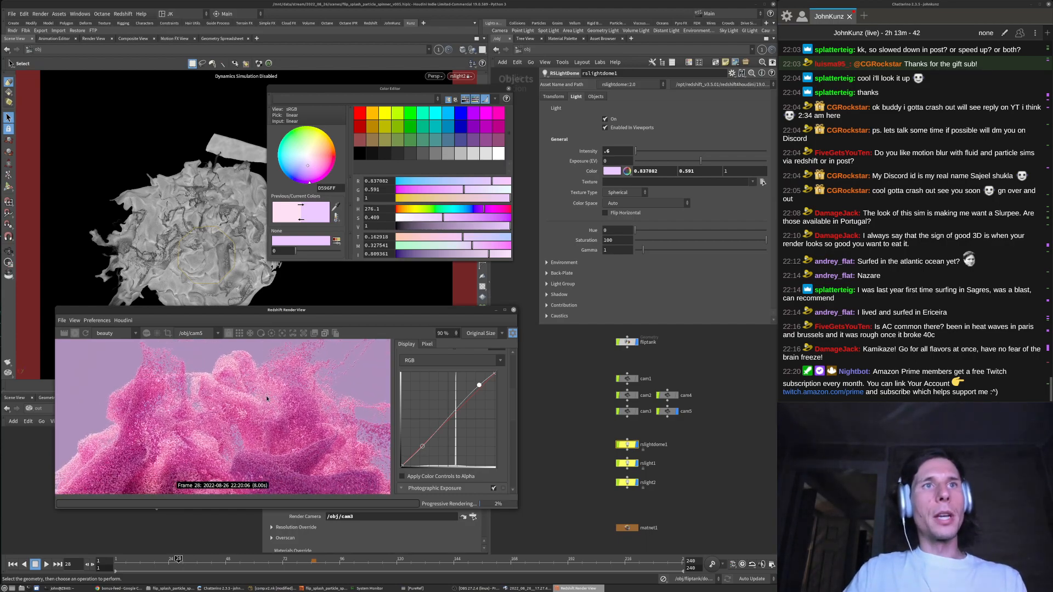
# Check the splash render at several magnifications, then move the RGB curve's upper point down along the curve to about its middle
pyautogui.scroll(-2, 262, 407)
pyautogui.scroll(-1, 199, 413)
pyautogui.moveTo(211, 433); pyautogui.dragTo(273, 422, button='middle')
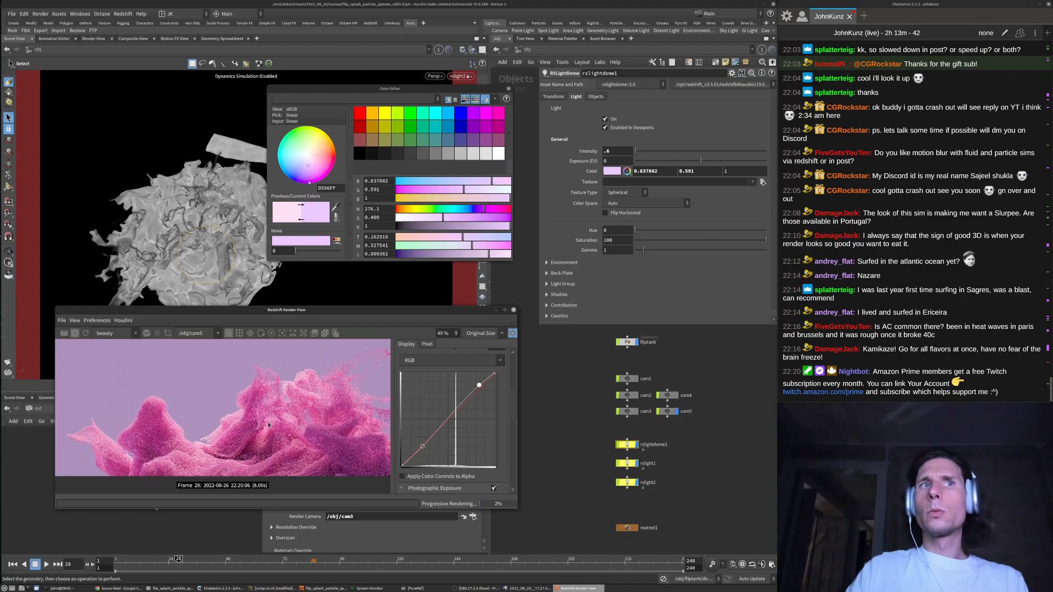
pyautogui.scroll(-1, 269, 427)
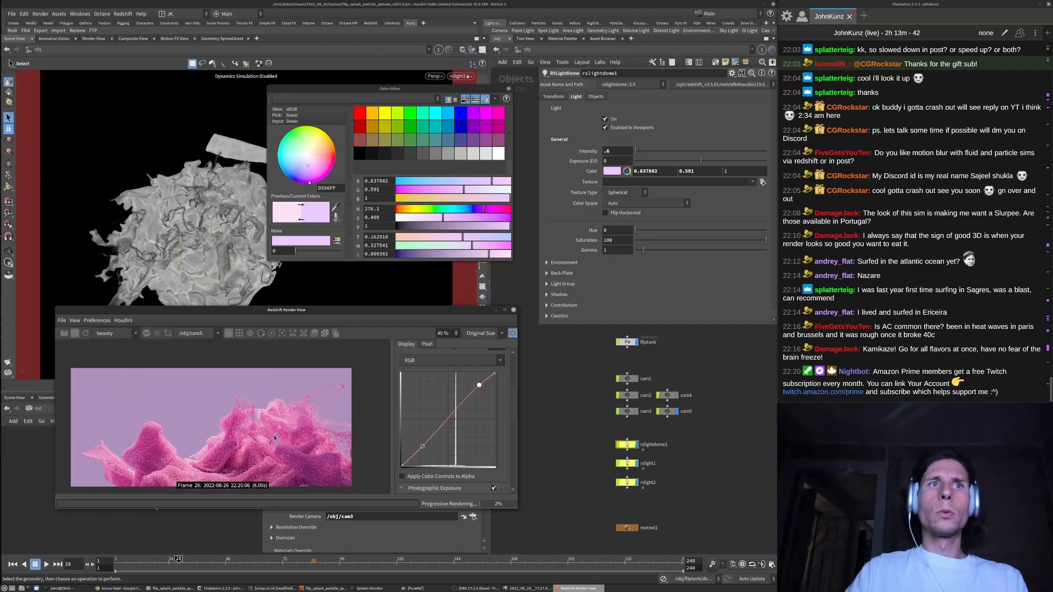
pyautogui.scroll(2, 239, 426)
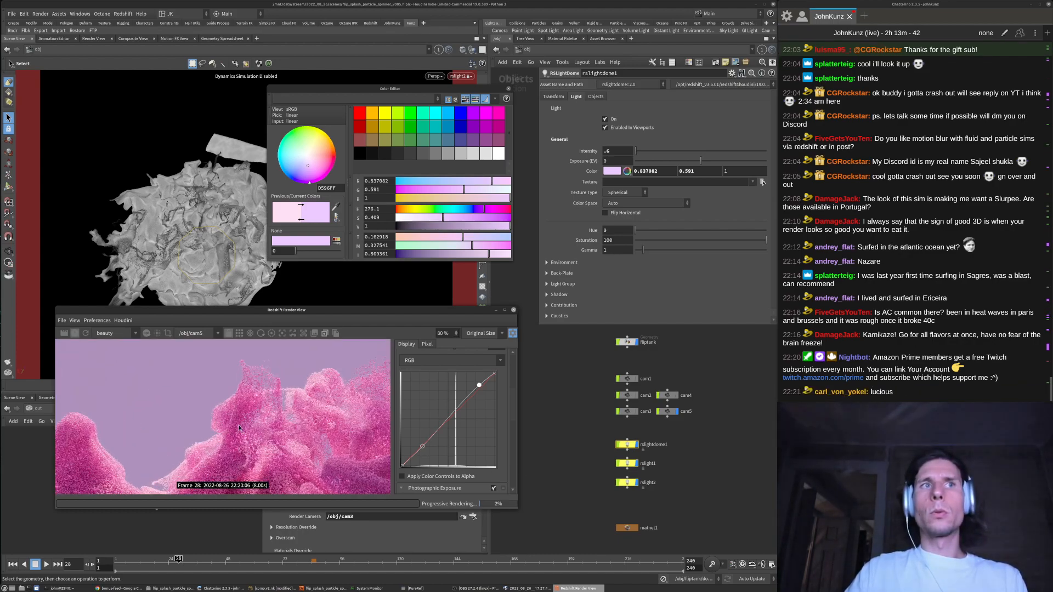
pyautogui.scroll(-3, 243, 407)
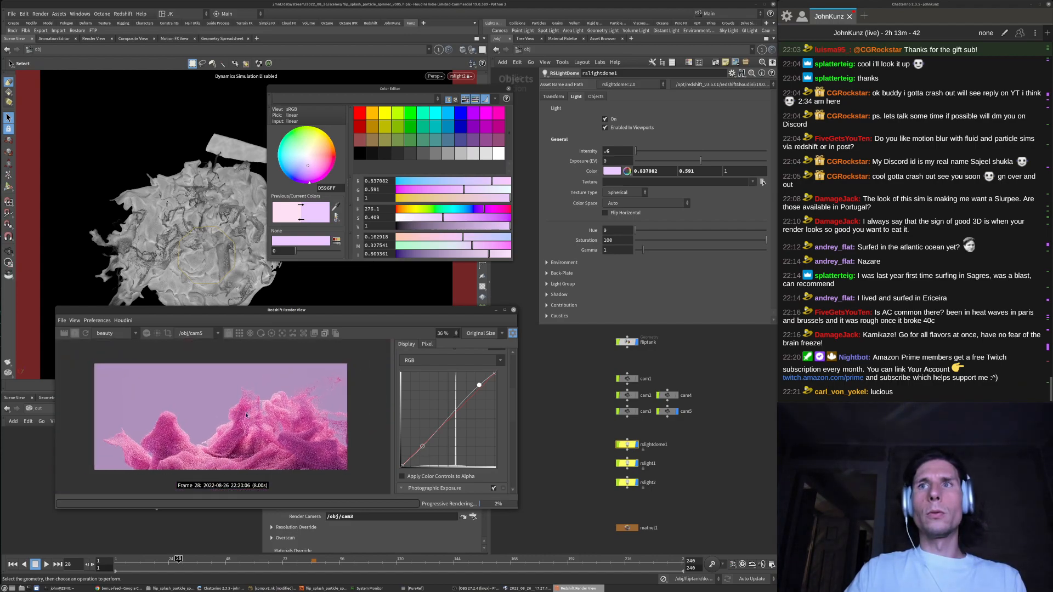
pyautogui.moveTo(245, 412); pyautogui.dragTo(241, 438, button='middle')
pyautogui.click(423, 448)
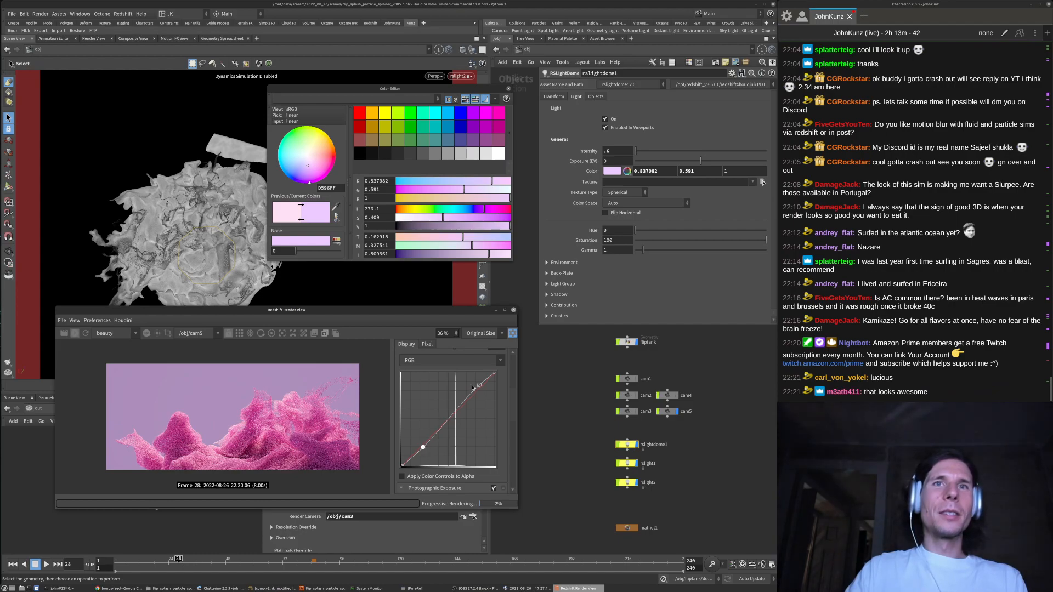
pyautogui.moveTo(479, 386); pyautogui.dragTo(447, 418)
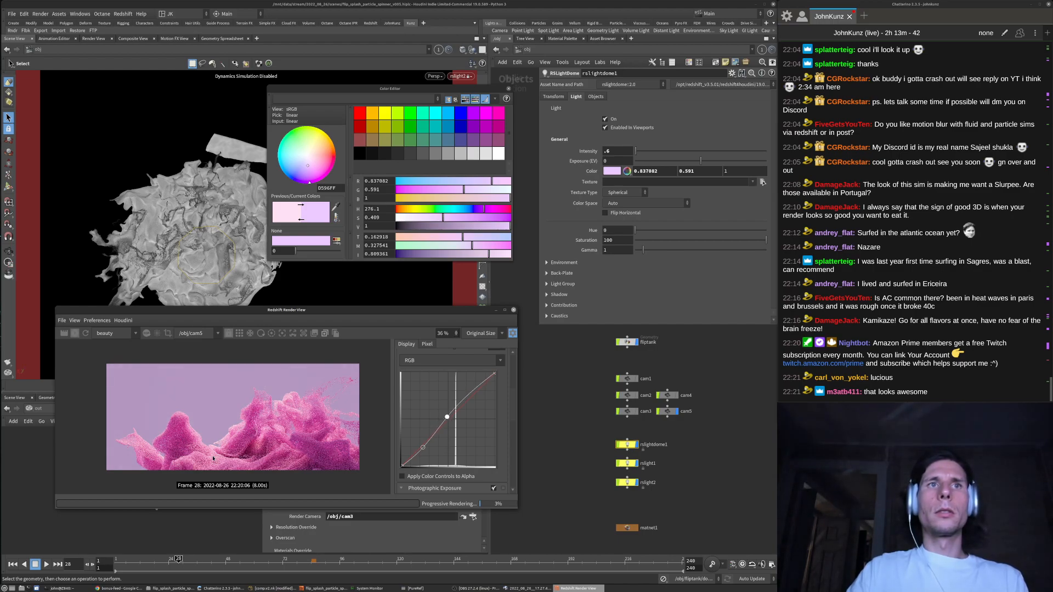
# Lower the photographic exposure's F-Stop to 9.670 to brighten the render slightly
pyautogui.scroll(2, 276, 438)
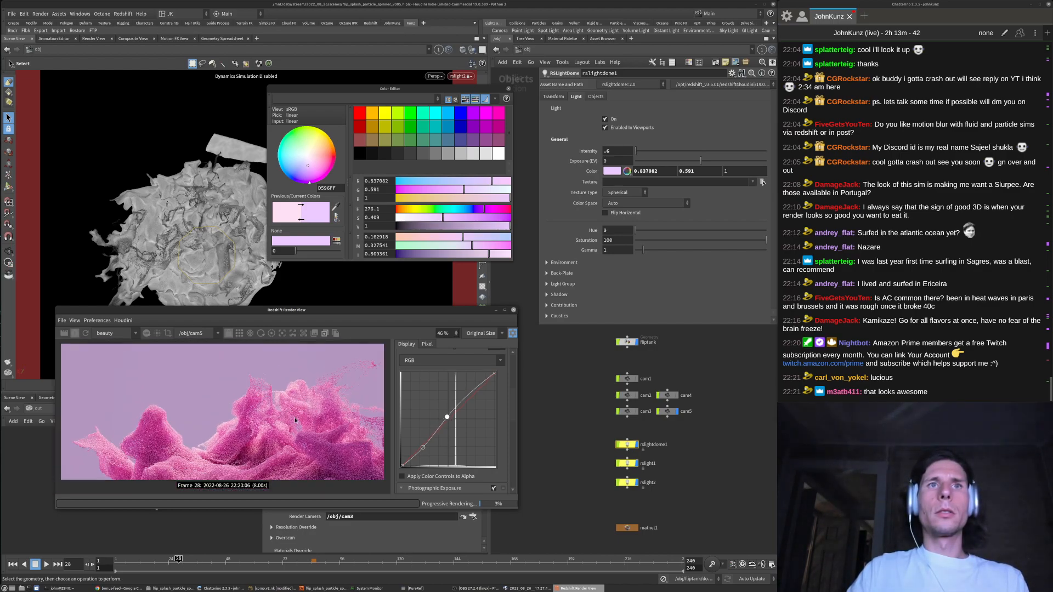
pyautogui.scroll(-6, 507, 417)
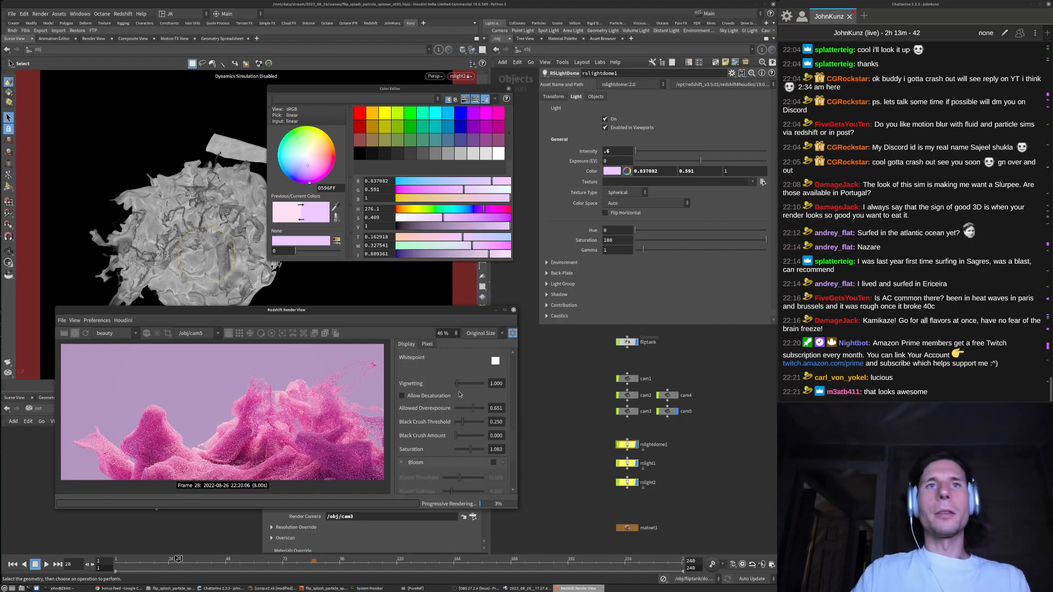
pyautogui.scroll(3, 448, 420)
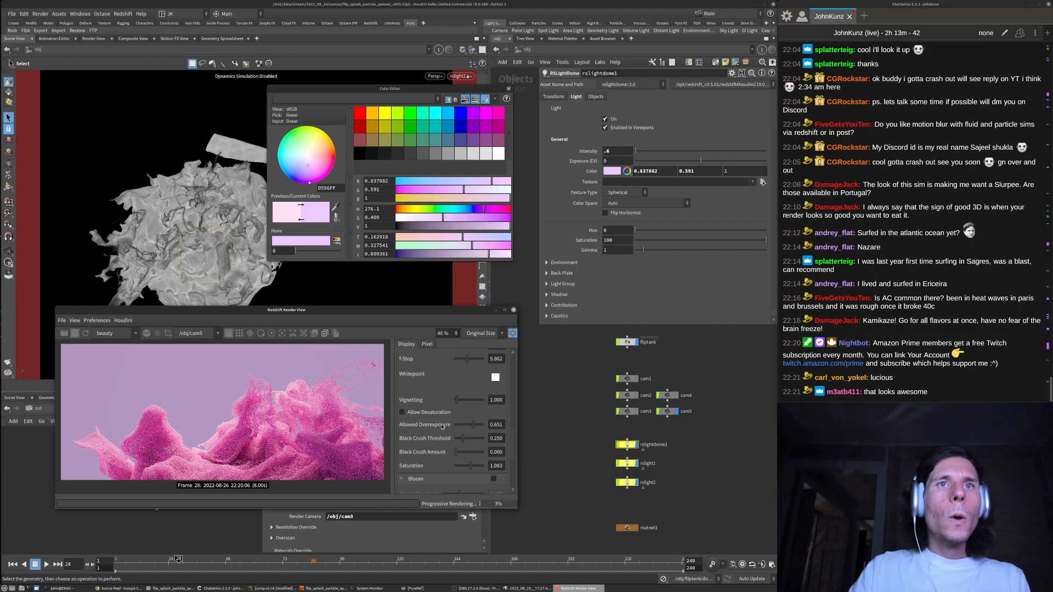
pyautogui.moveTo(471, 396); pyautogui.dragTo(467, 395)
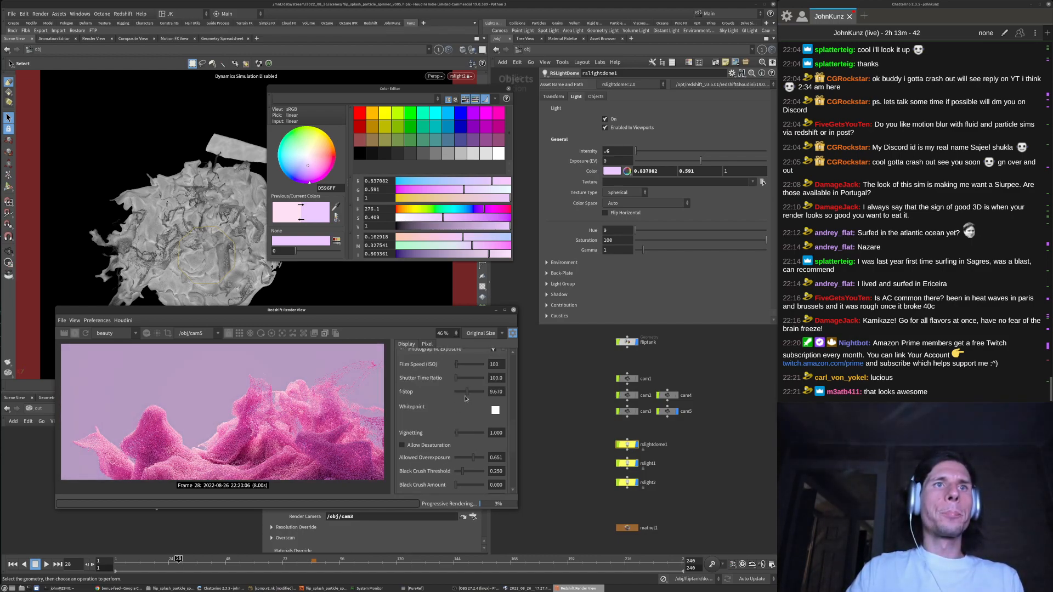
pyautogui.scroll(-1, 232, 434)
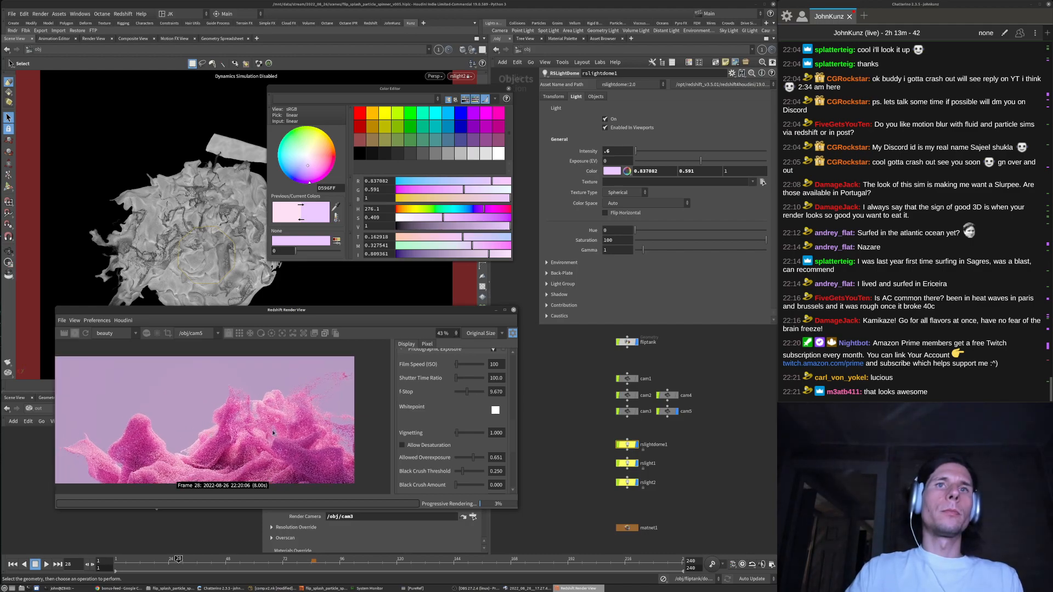
# Enable bloom with threshold 6.908, softness 0.382 and intensity 1.658, and compare the render with and without it
pyautogui.scroll(-3, 493, 428)
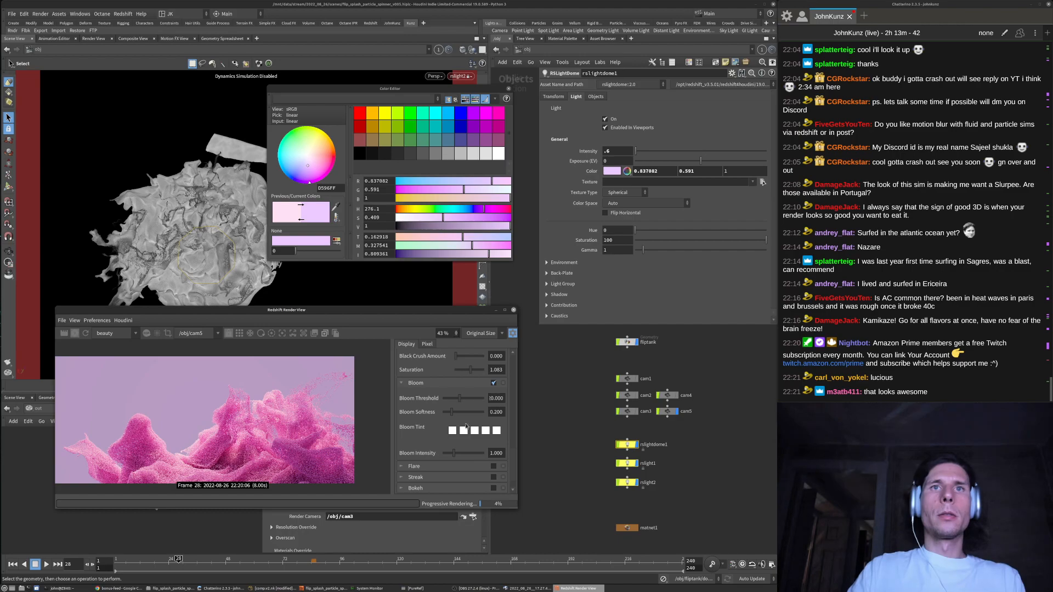
pyautogui.moveTo(459, 399)
pyautogui.mouseDown()
pyautogui.moveTo(449, 402)
pyautogui.moveTo(459, 416)
pyautogui.mouseUp()
pyautogui.moveTo(454, 454); pyautogui.dragTo(460, 455)
pyautogui.scroll(5, 201, 445)
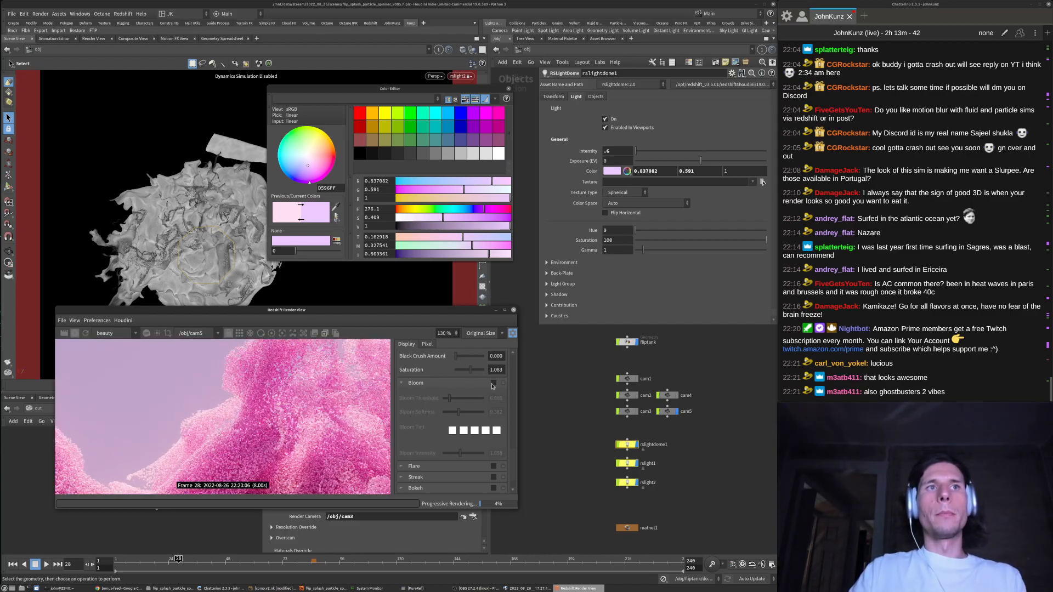
pyautogui.scroll(-1, 207, 417)
pyautogui.scroll(-5, 208, 417)
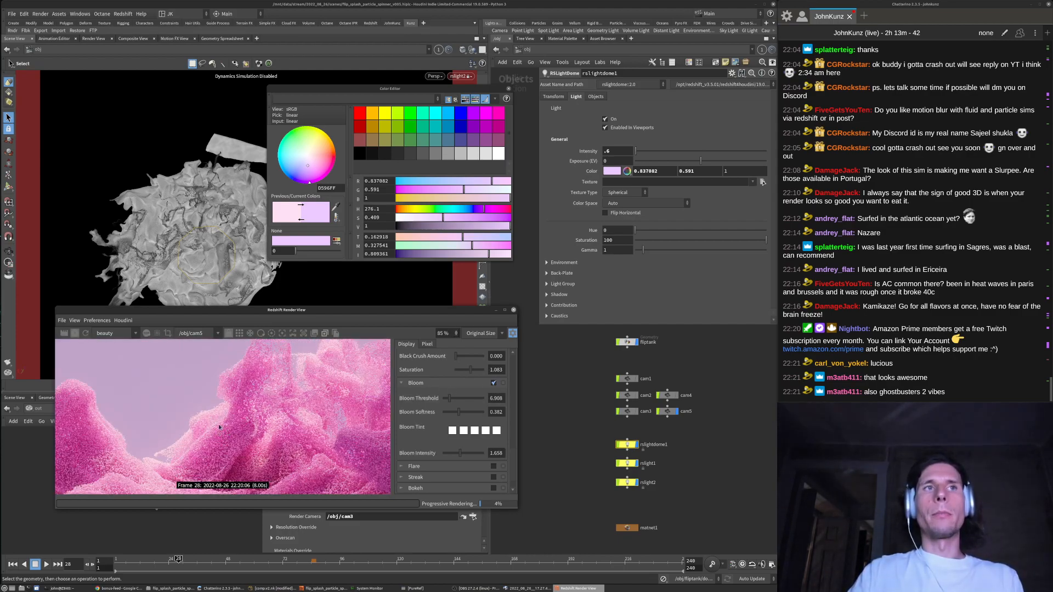
pyautogui.scroll(1, 208, 437)
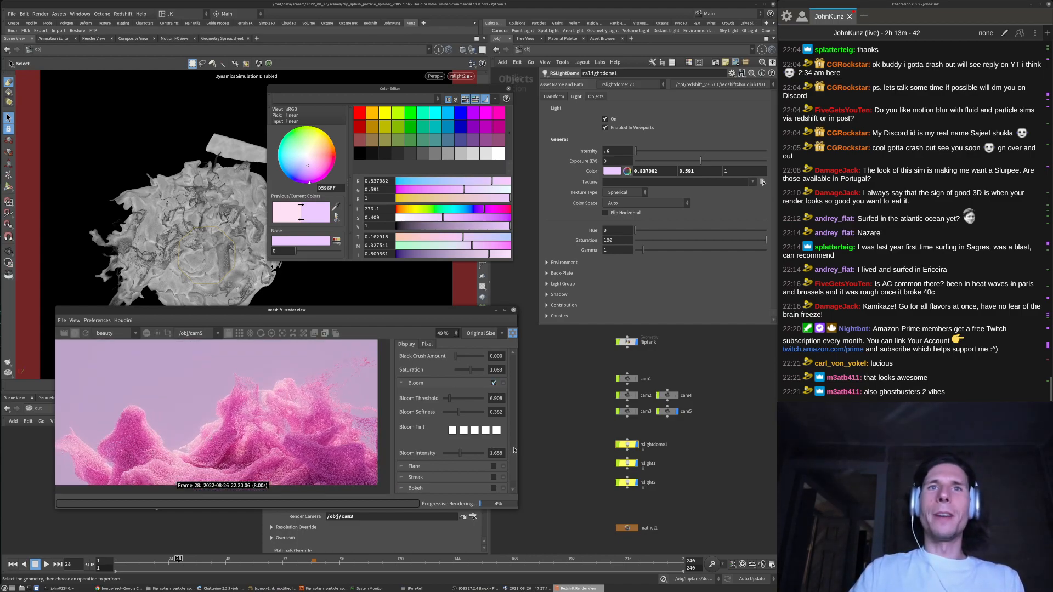
# Raise the photographic exposure's F-Stop to 11.018 to darken the render
pyautogui.scroll(2, 505, 442)
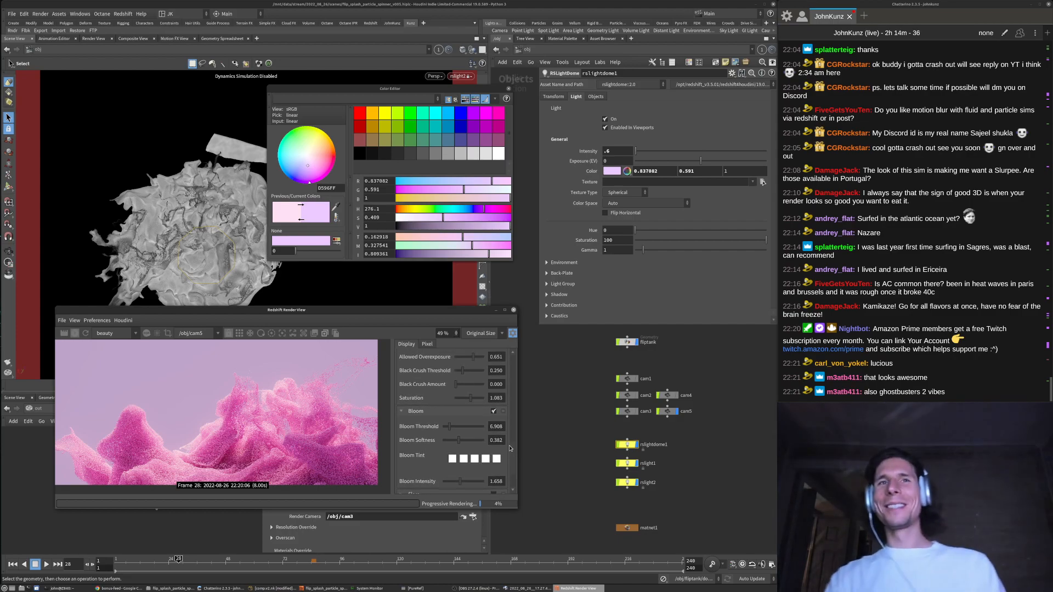
pyautogui.scroll(3, 513, 439)
pyautogui.scroll(3, 514, 435)
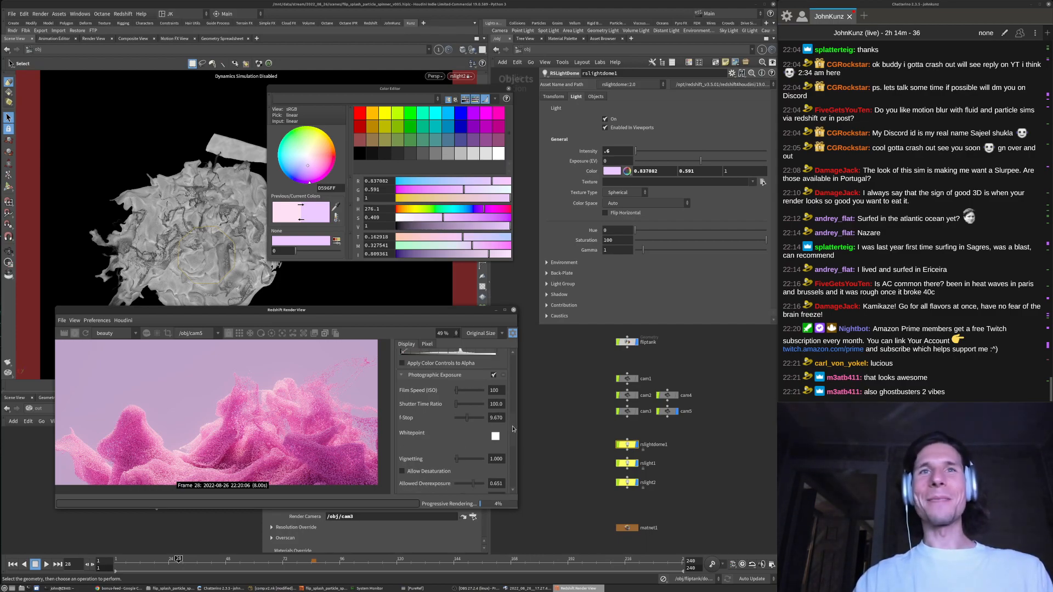
pyautogui.scroll(-1, 506, 431)
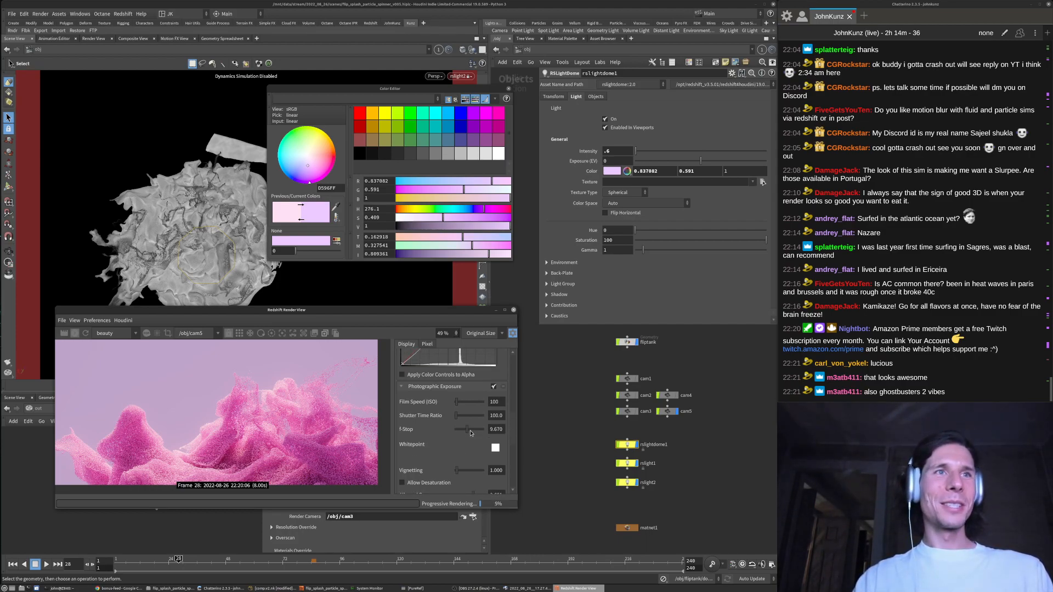
pyautogui.scroll(2, 470, 433)
pyautogui.scroll(-1, 469, 433)
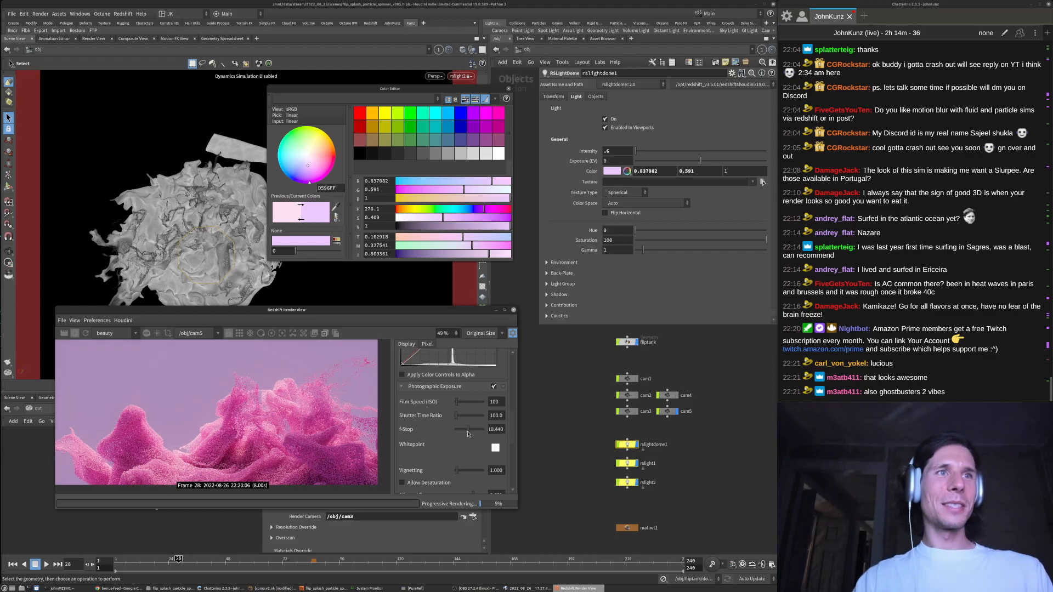
pyautogui.scroll(1, 469, 434)
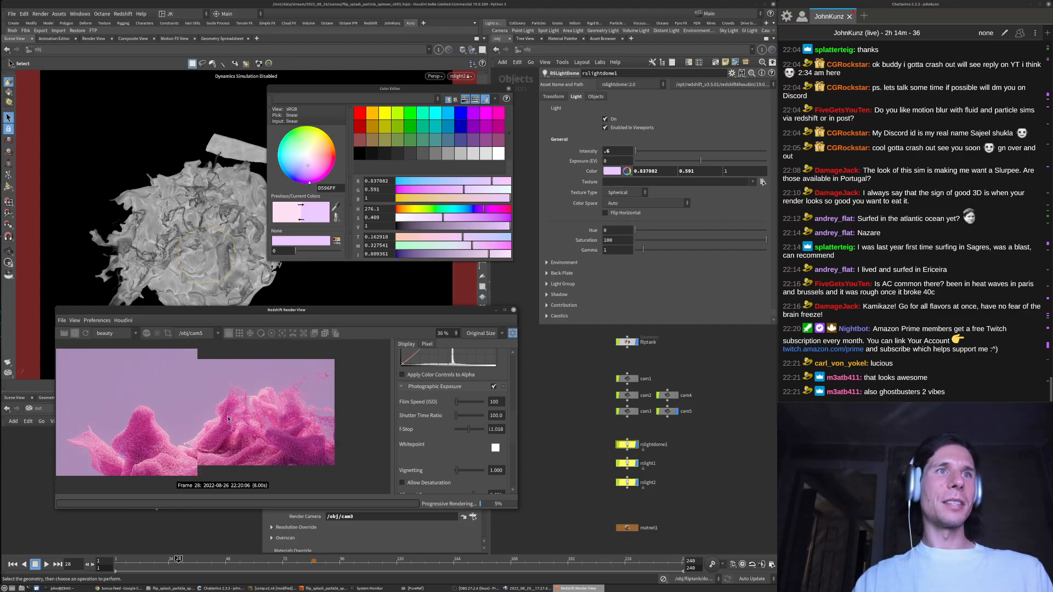
# Examine the splash's particle edges up close and its overall look with the adjusted bloom and exposure
pyautogui.scroll(2, 226, 420)
pyautogui.scroll(4, 226, 421)
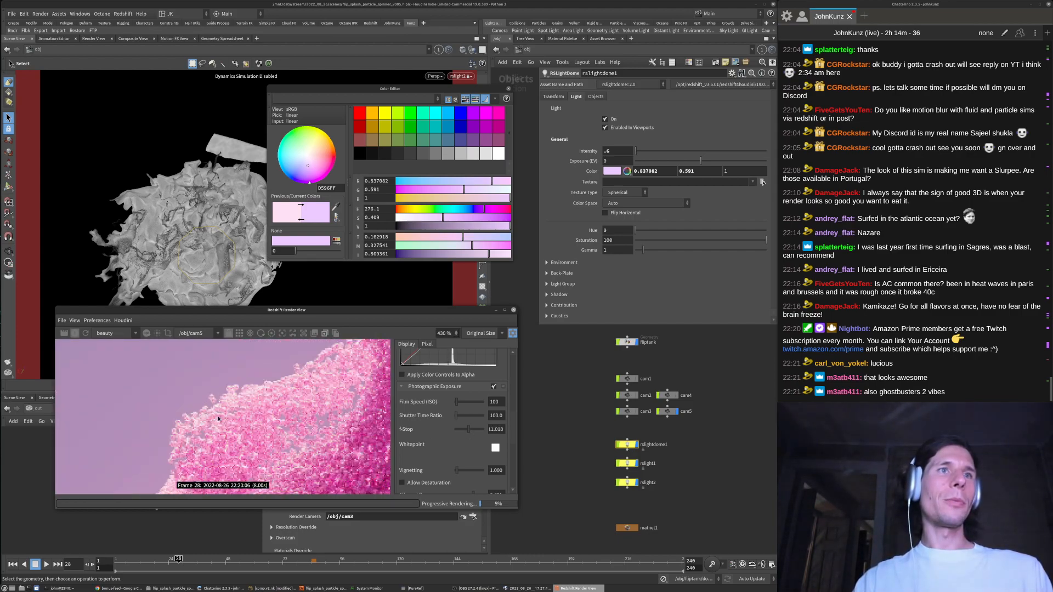
pyautogui.scroll(-2, 229, 400)
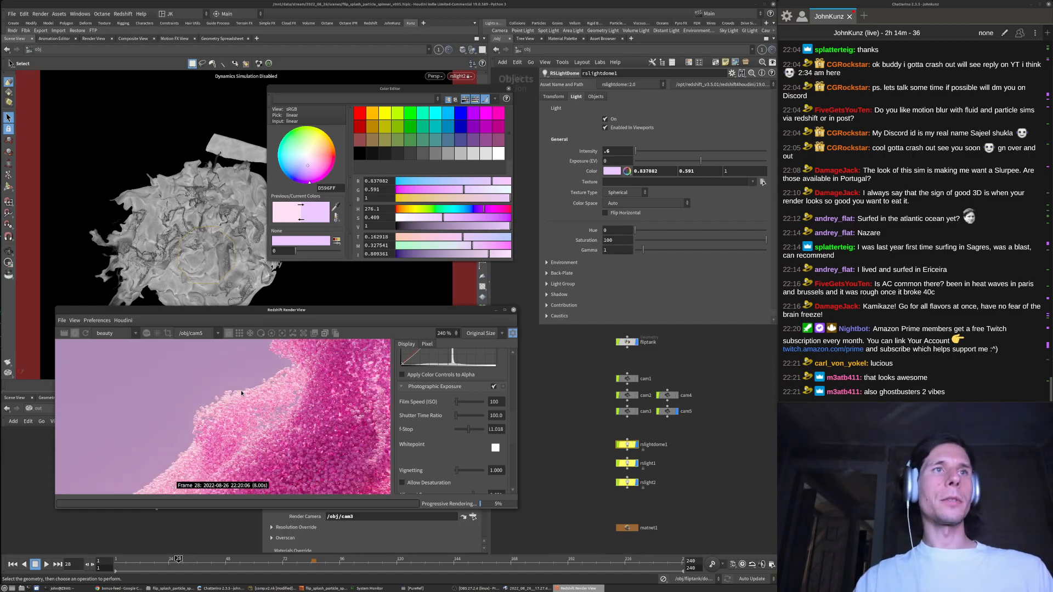
pyautogui.moveTo(238, 392); pyautogui.dragTo(262, 389)
pyautogui.scroll(-5, 247, 393)
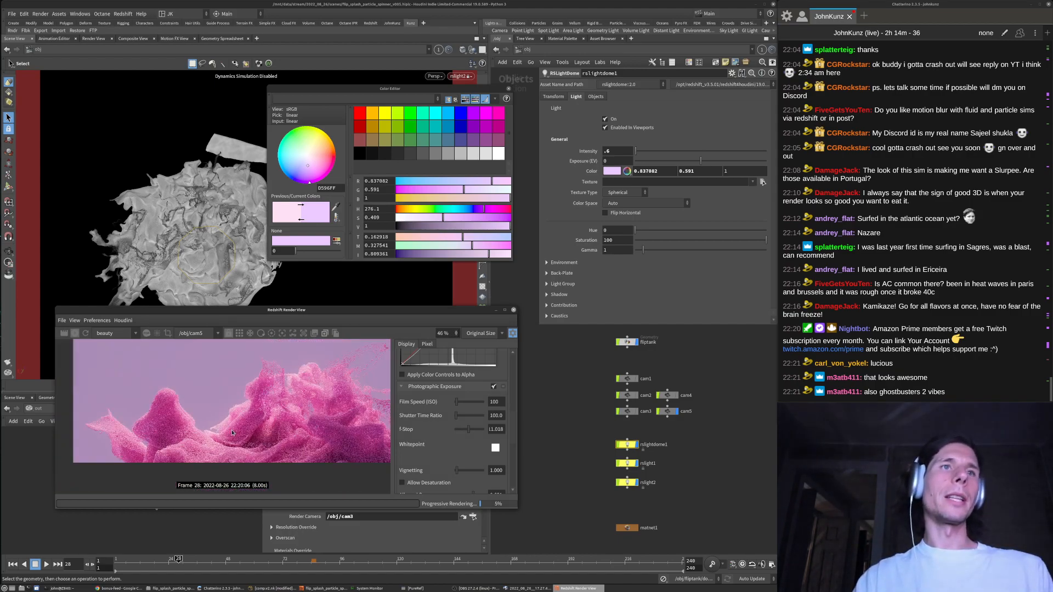
pyautogui.scroll(3, 263, 407)
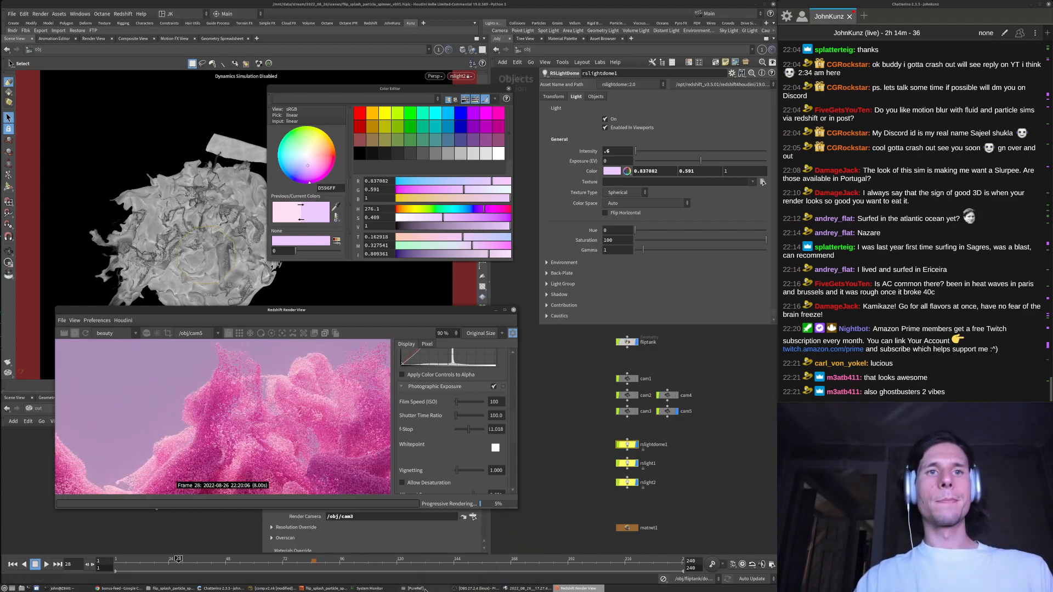
# Switch to PureRef, compare the purple particle splash reference with the pink render, and return to Houdini
pyautogui.click(416, 589)
pyautogui.scroll(8, 576, 275)
pyautogui.moveTo(599, 298); pyautogui.dragTo(448, 84, button='middle')
pyautogui.scroll(-7, 733, 404)
pyautogui.scroll(12, 483, 236)
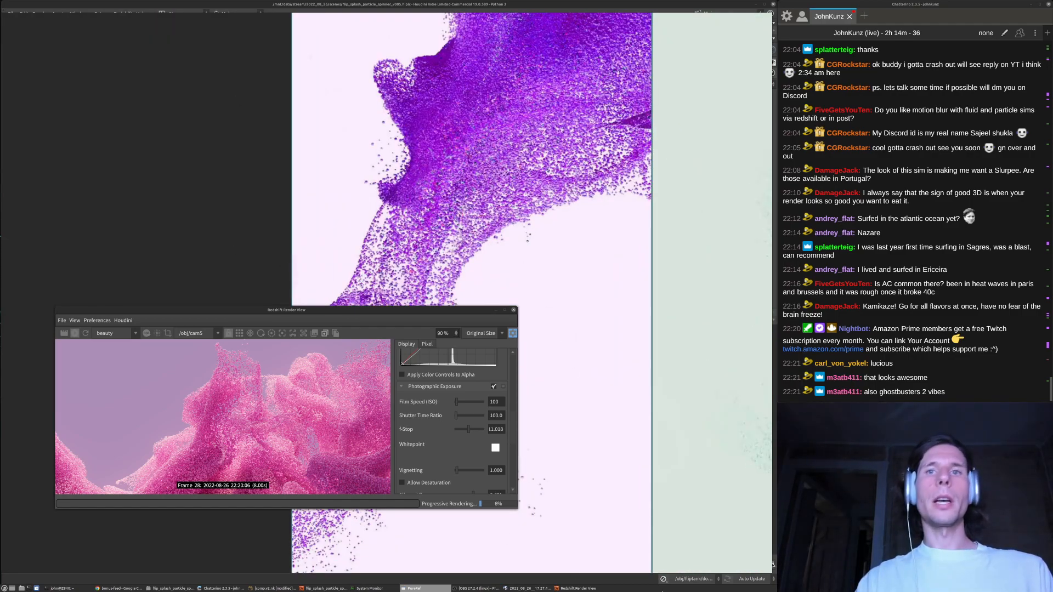
pyautogui.scroll(-3, 278, 423)
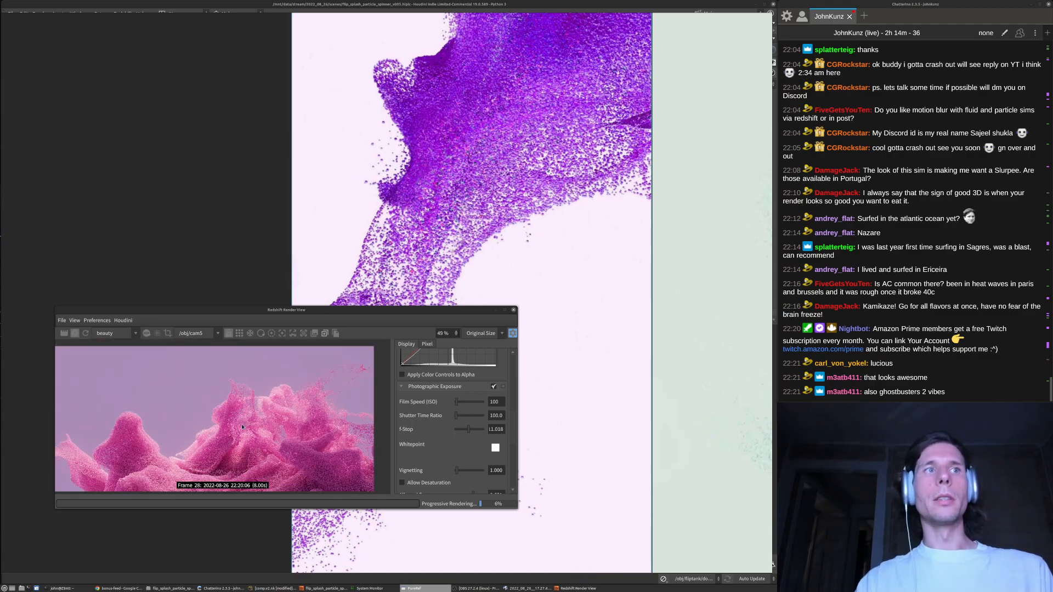
pyautogui.scroll(1, 282, 431)
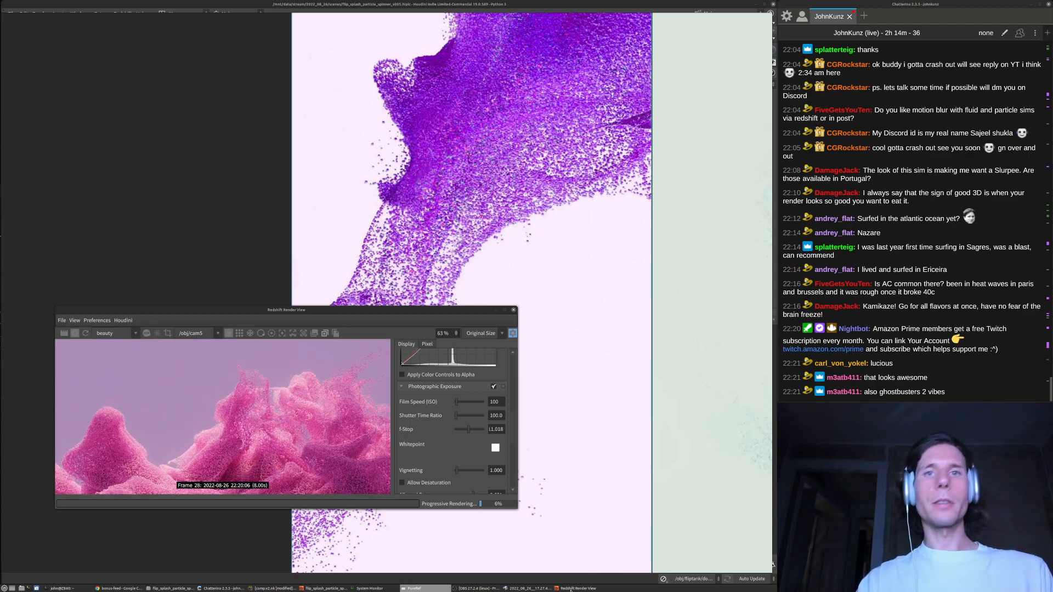
pyautogui.click(325, 589)
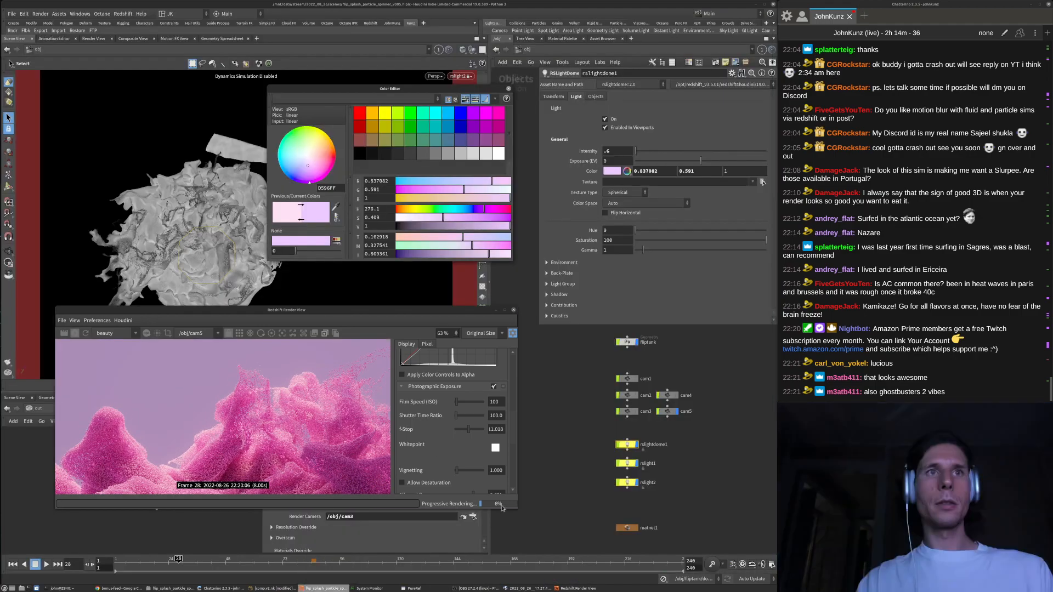
# Close the dome light's color editor and stop the progressive Redshift render
pyautogui.click(508, 88)
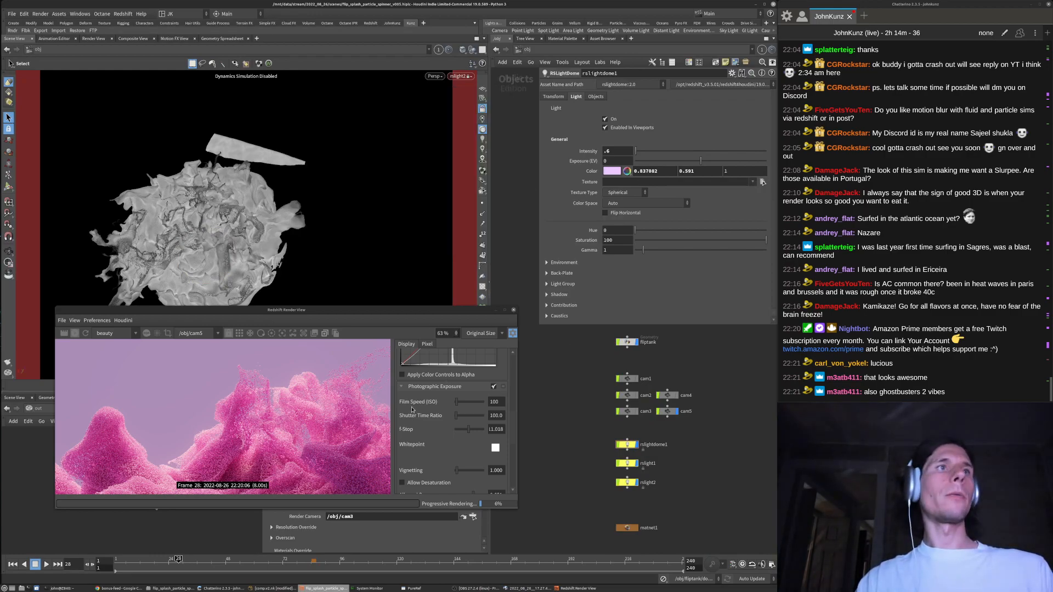
pyautogui.click(75, 333)
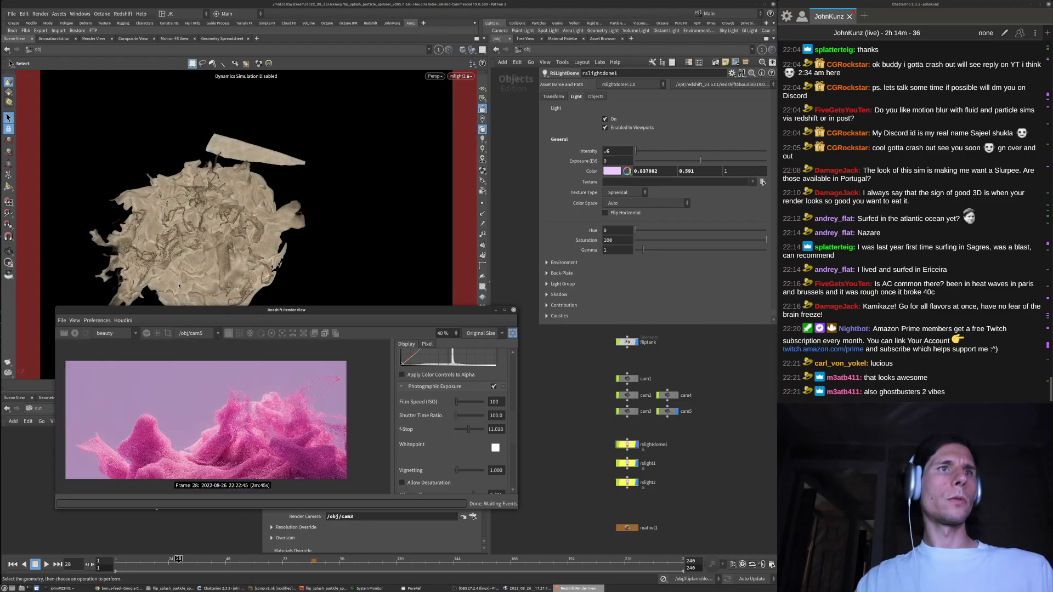
pyautogui.click(564, 408)
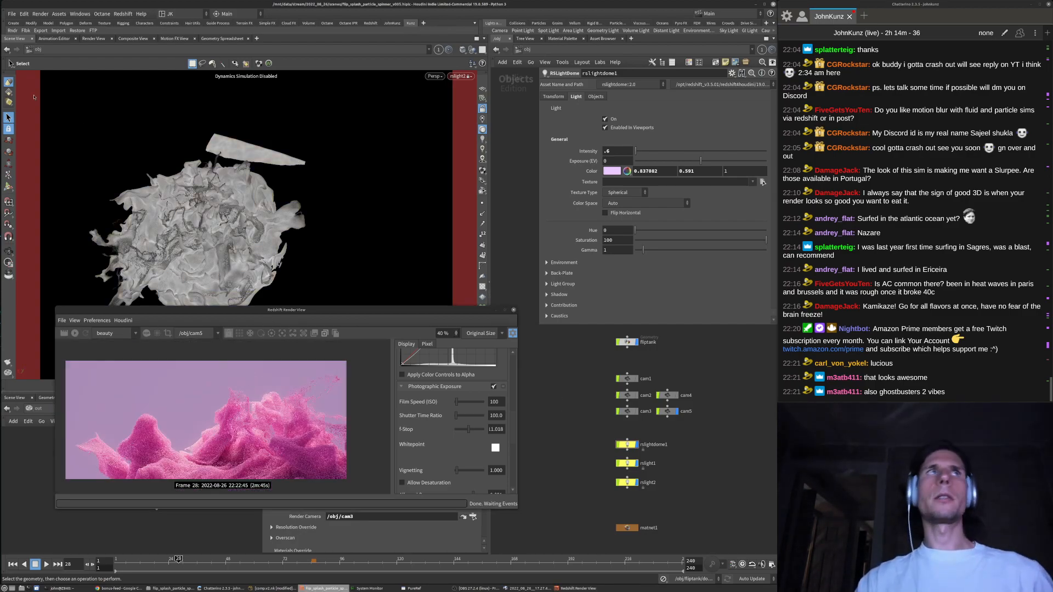
# Save the scene as a new version, flip_splash_particle_spinner_v006.hiplc, and shift the render view window slightly
pyautogui.click(16, 15)
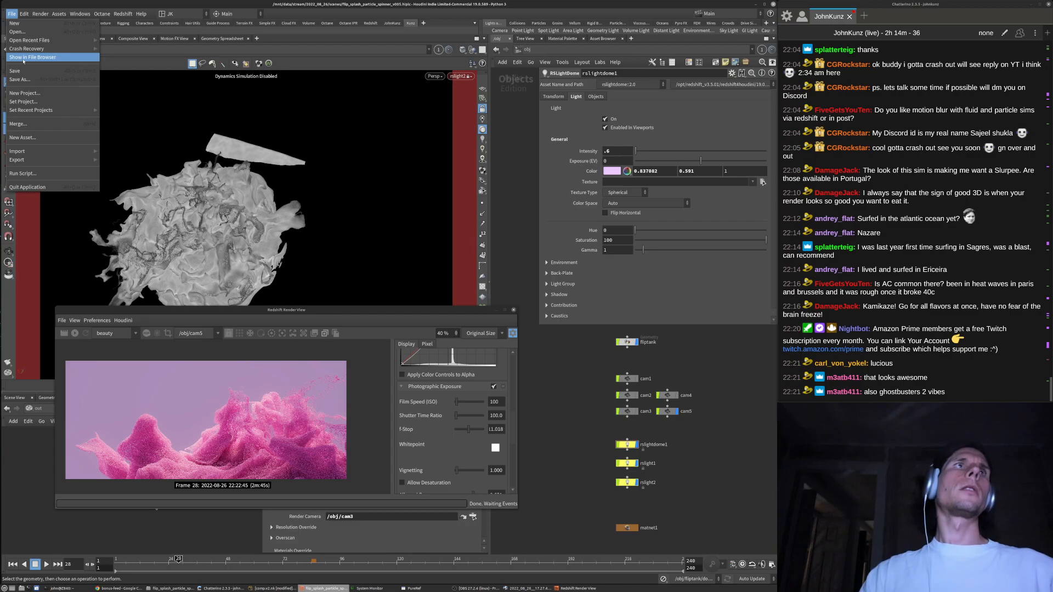
pyautogui.click(30, 79)
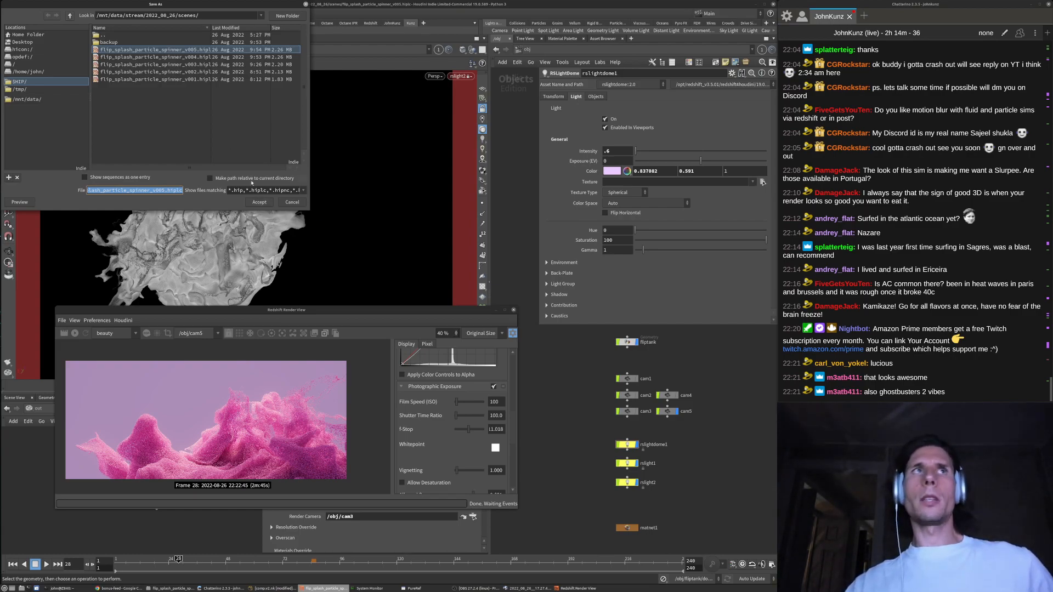
pyautogui.click(166, 190)
pyautogui.press('BackSpace')
pyautogui.write('6')
pyautogui.press('Return')
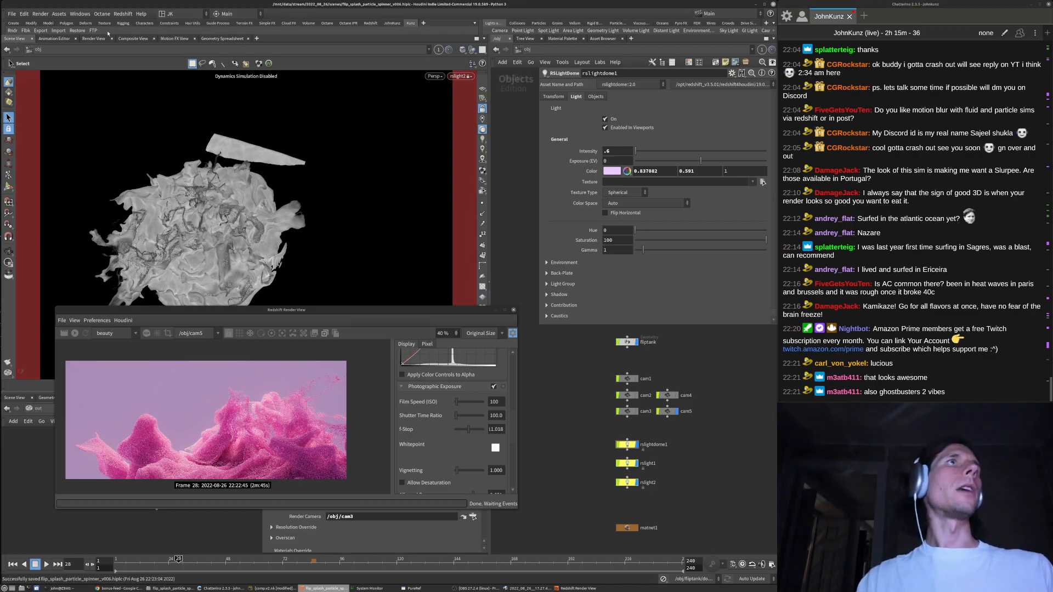
pyautogui.moveTo(340, 314); pyautogui.dragTo(368, 307)
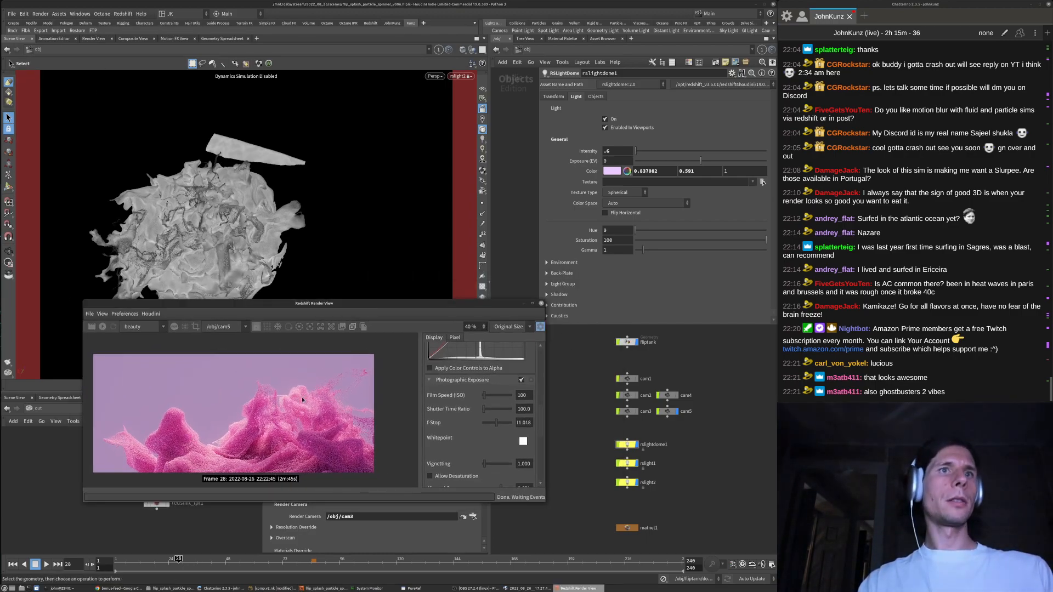
# Start the progressive Redshift render of the splash again and check the refining image at different zoom levels
pyautogui.moveTo(287, 406); pyautogui.dragTo(307, 402)
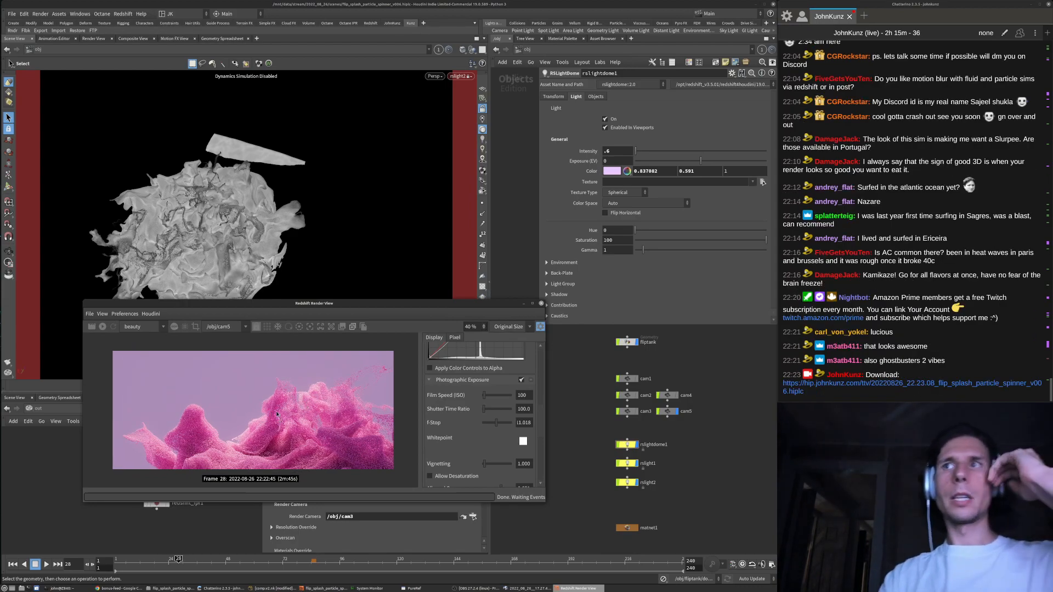
pyautogui.click(102, 326)
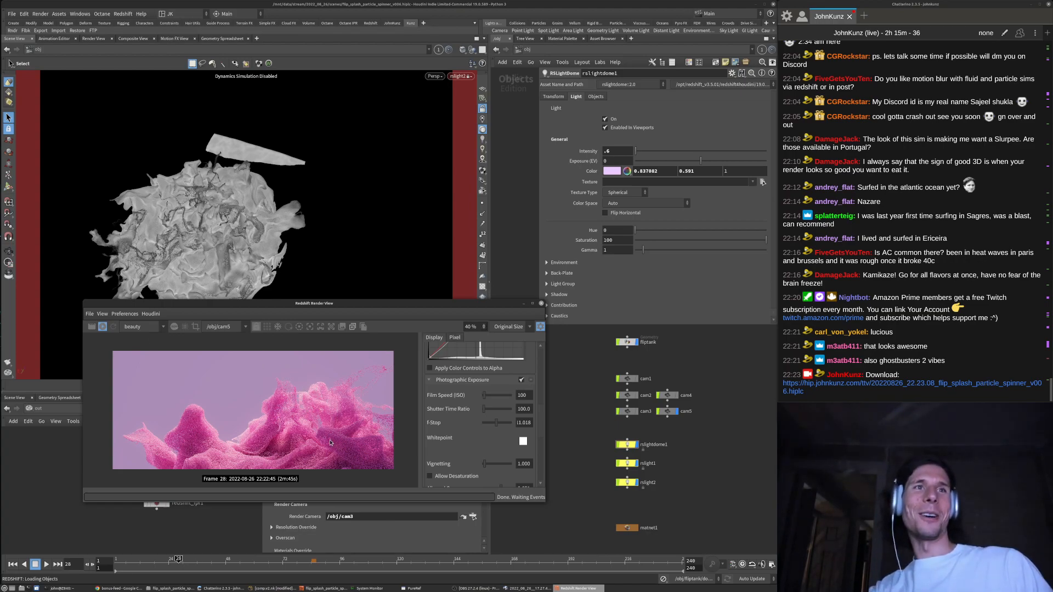
pyautogui.scroll(-1, 284, 415)
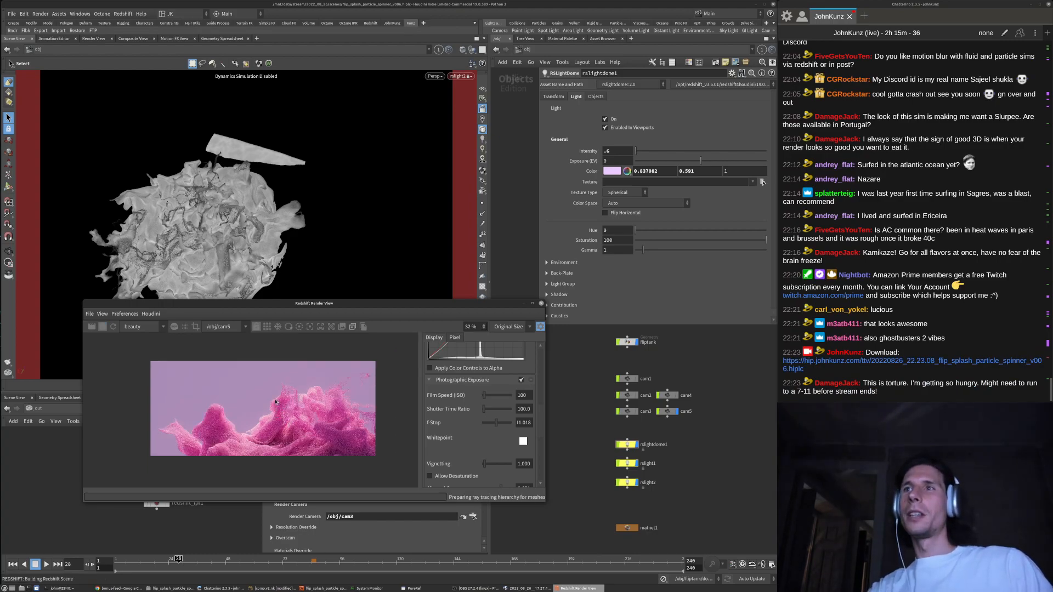
pyautogui.scroll(2, 239, 400)
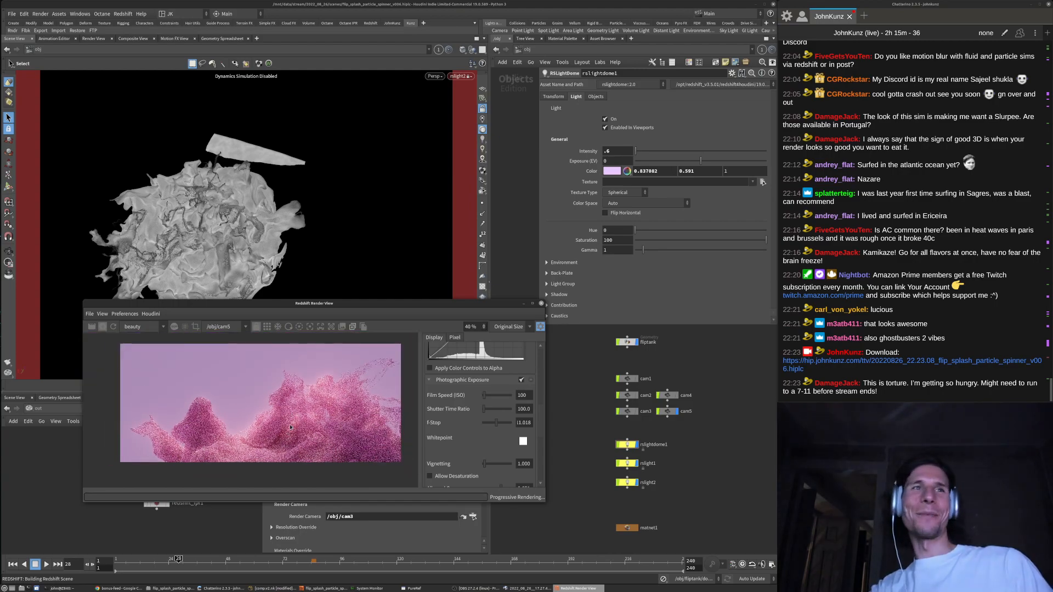
pyautogui.scroll(1, 285, 428)
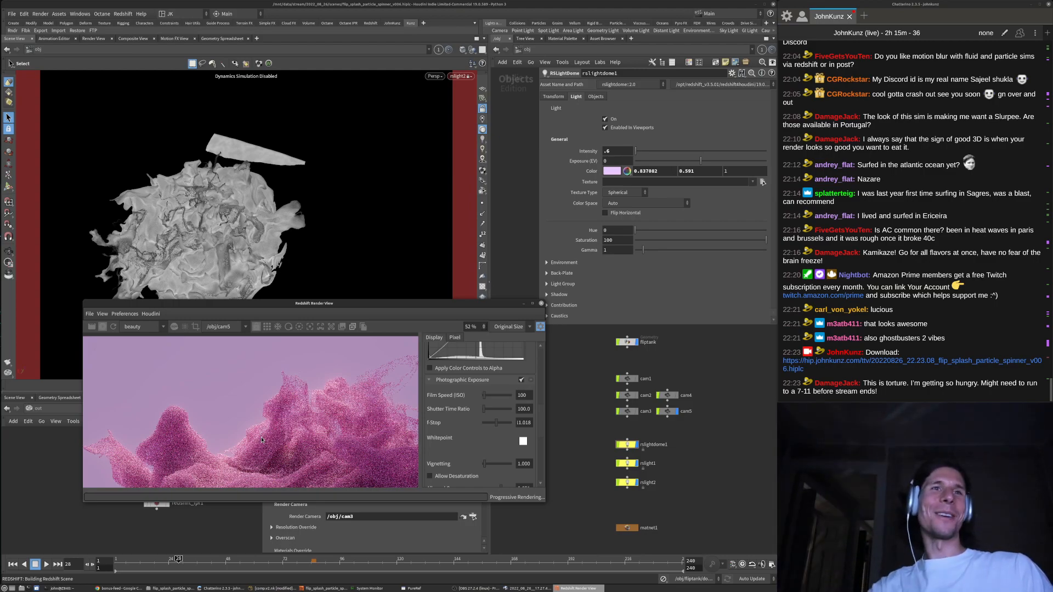
pyautogui.scroll(-1, 259, 443)
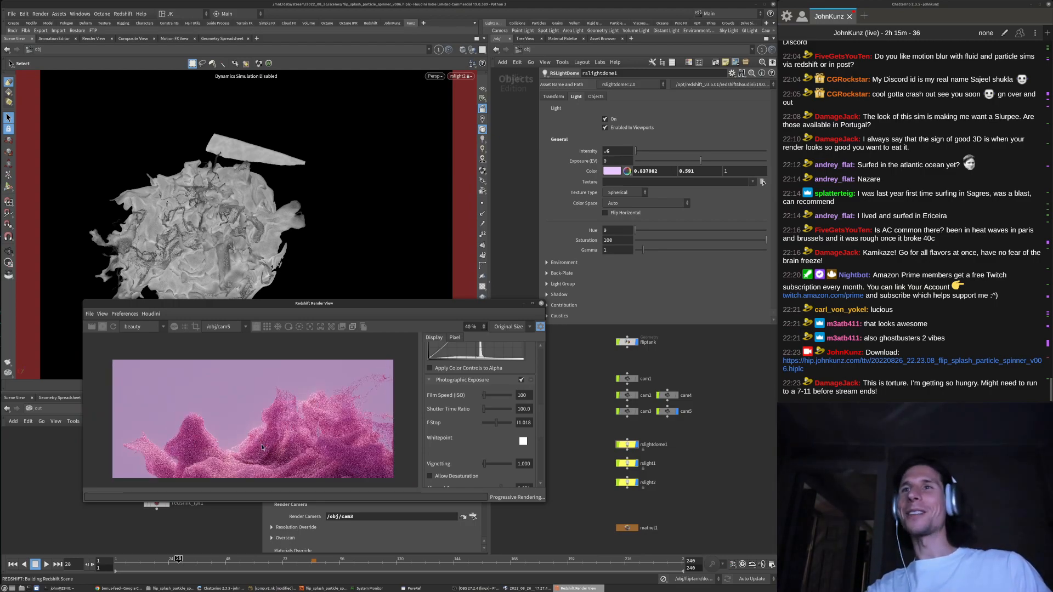
pyautogui.scroll(1, 274, 432)
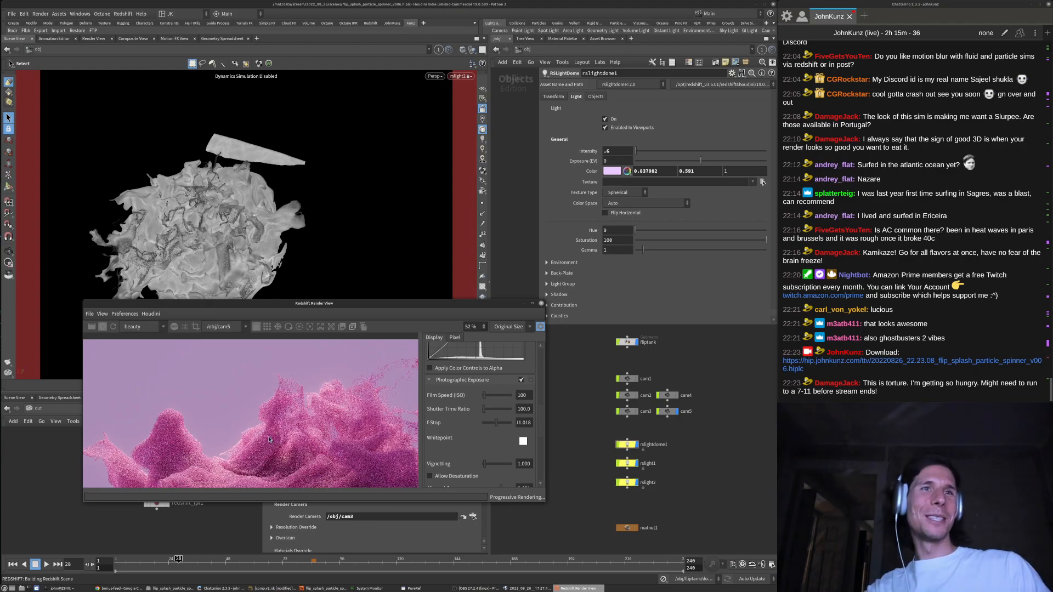
# Enlarge the Redshift render view window and check the splash during the irradiance point cloud pass
pyautogui.moveTo(545, 501); pyautogui.dragTo(568, 540)
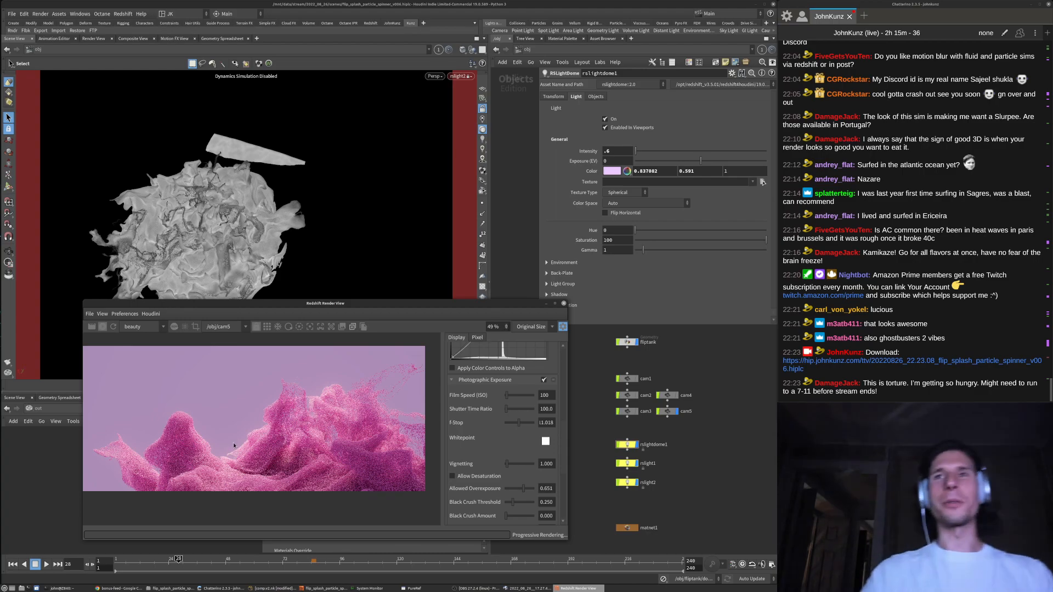
pyautogui.moveTo(218, 445); pyautogui.dragTo(227, 447, button='middle')
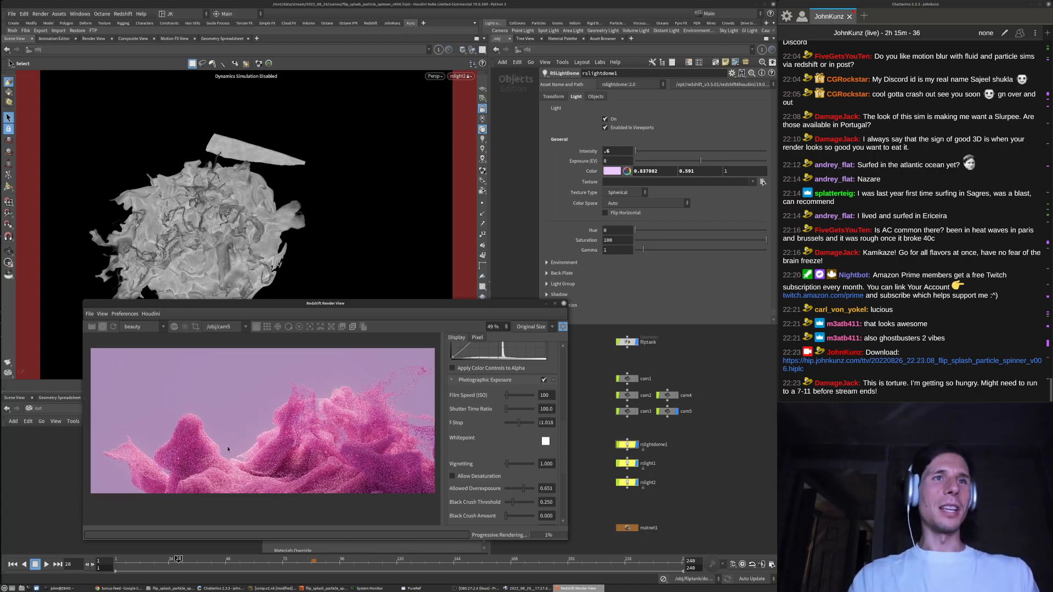
pyautogui.scroll(-1, 227, 432)
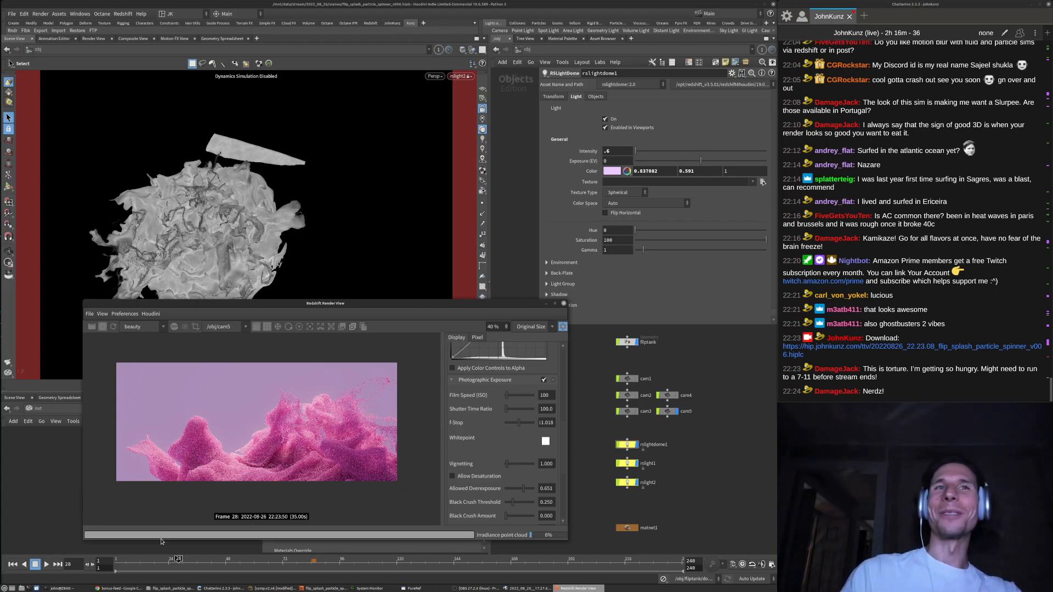
pyautogui.scroll(5, 276, 461)
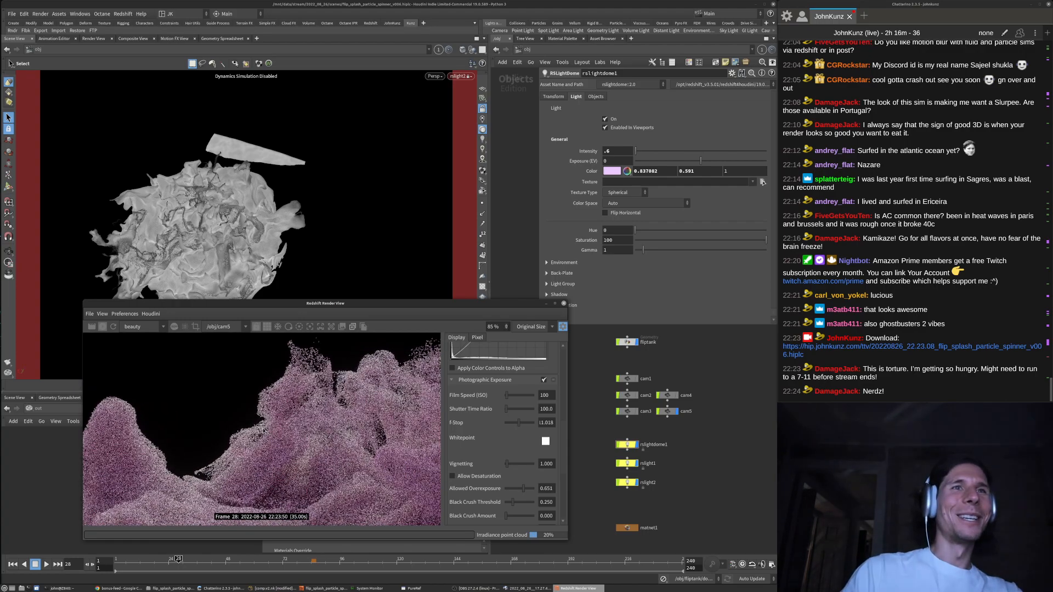
pyautogui.scroll(-5, 269, 432)
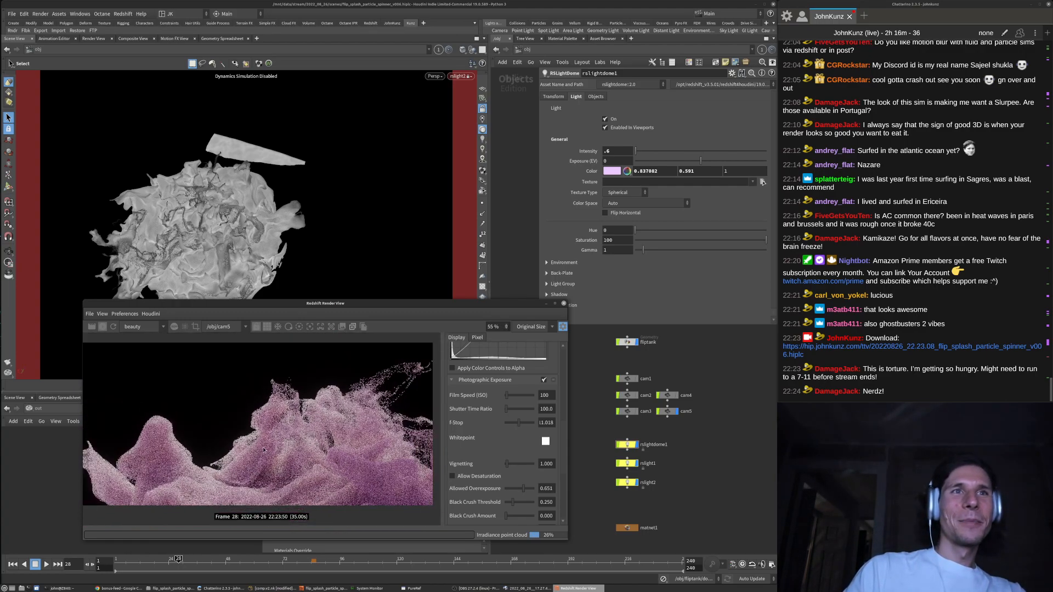
pyautogui.scroll(1, 231, 427)
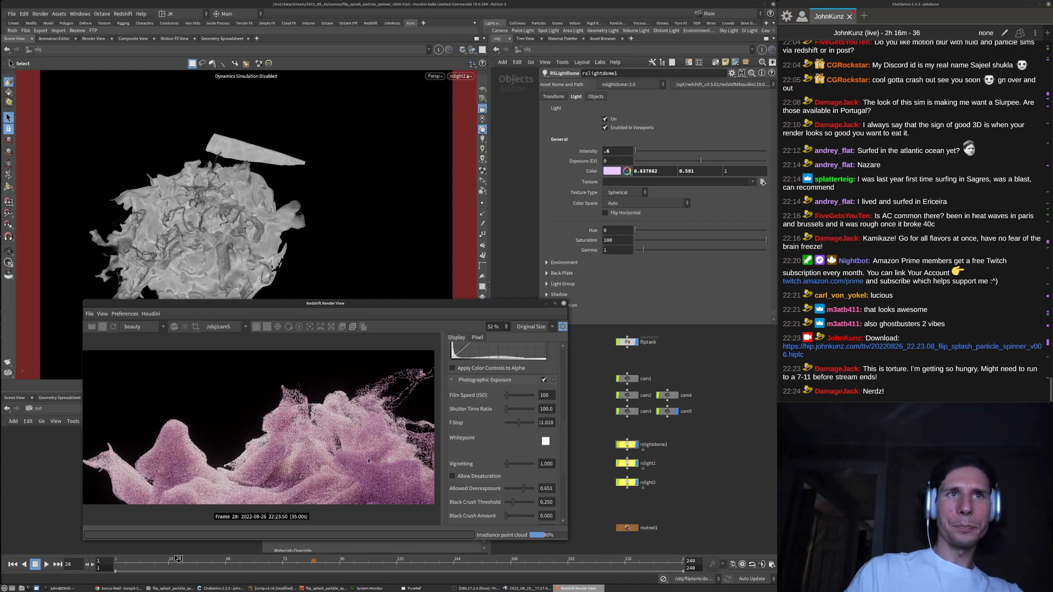
pyautogui.scroll(2, 271, 428)
pyautogui.moveTo(275, 303); pyautogui.dragTo(209, 297)
pyautogui.moveTo(500, 385); pyautogui.dragTo(608, 386)
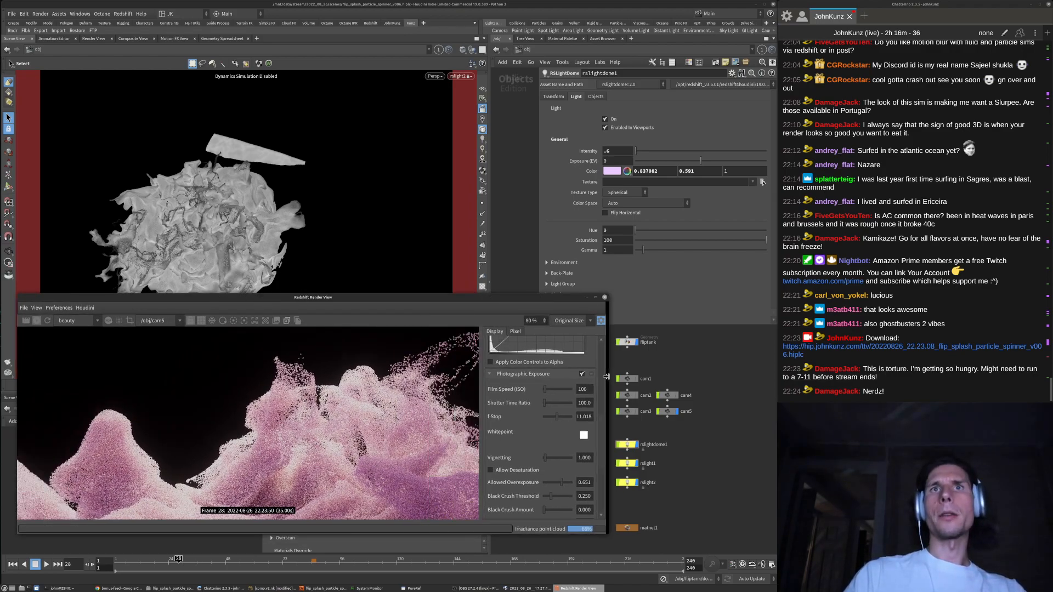
pyautogui.moveTo(606, 295); pyautogui.dragTo(632, 210)
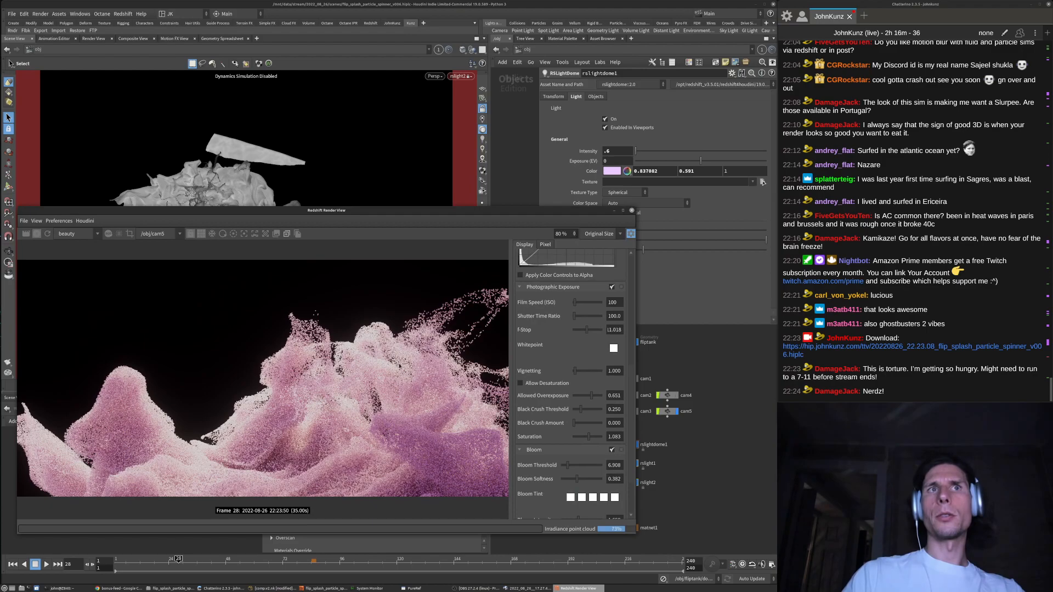
# Examine the splash's particle edges in the first finished render buckets at up to 500% zoom
pyautogui.scroll(-2, 285, 402)
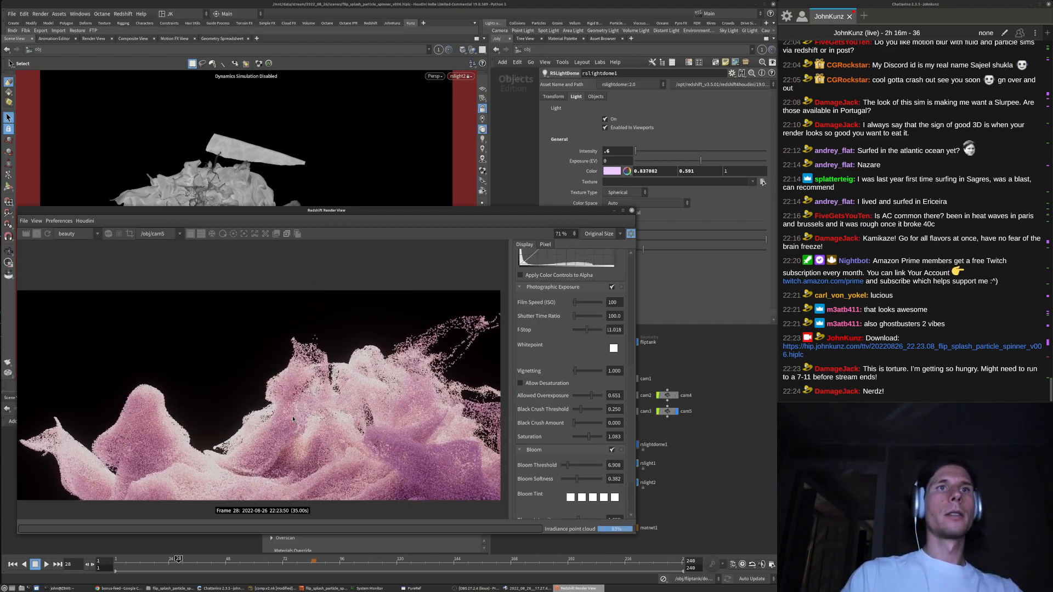
pyautogui.scroll(3, 293, 420)
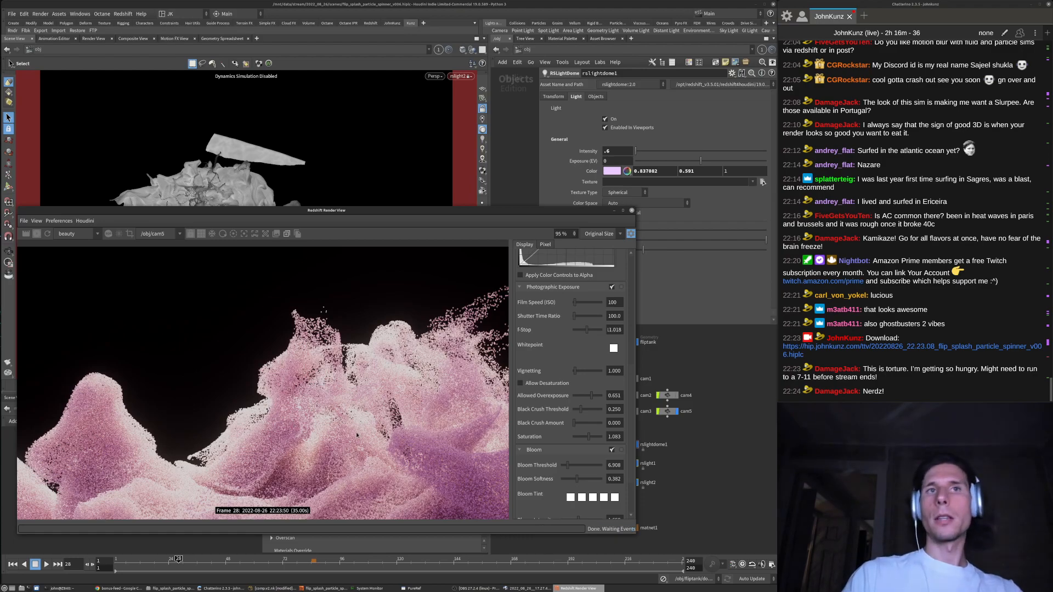
pyautogui.scroll(-2, 295, 422)
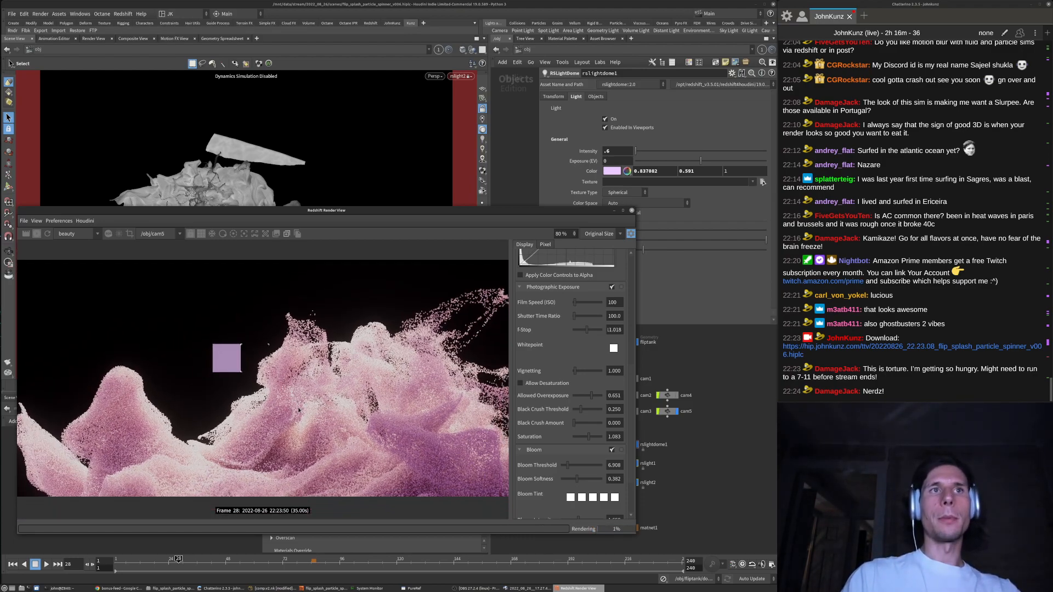
pyautogui.scroll(7, 248, 378)
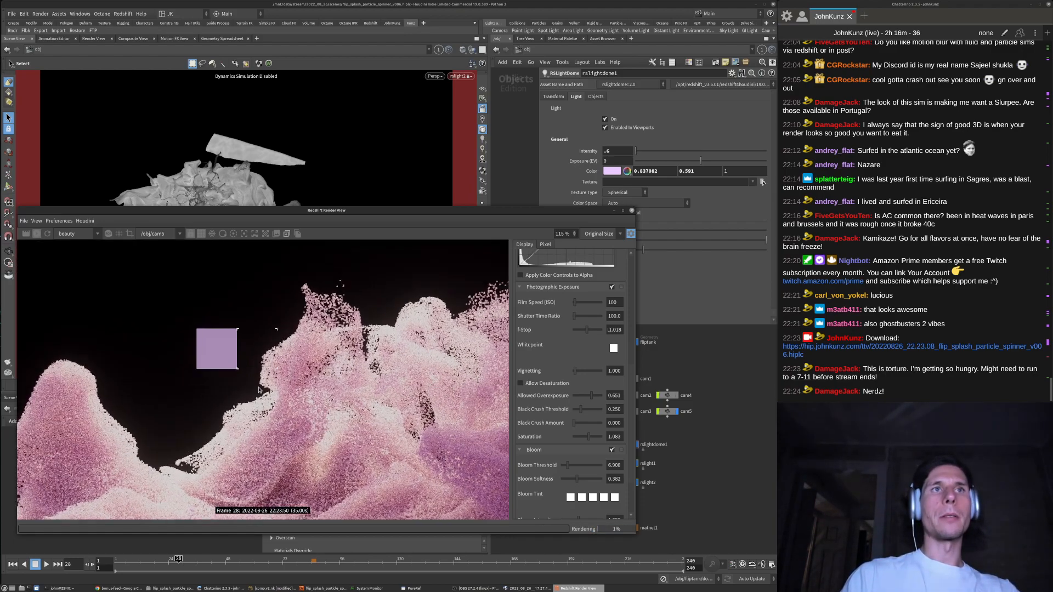
pyautogui.scroll(4, 270, 389)
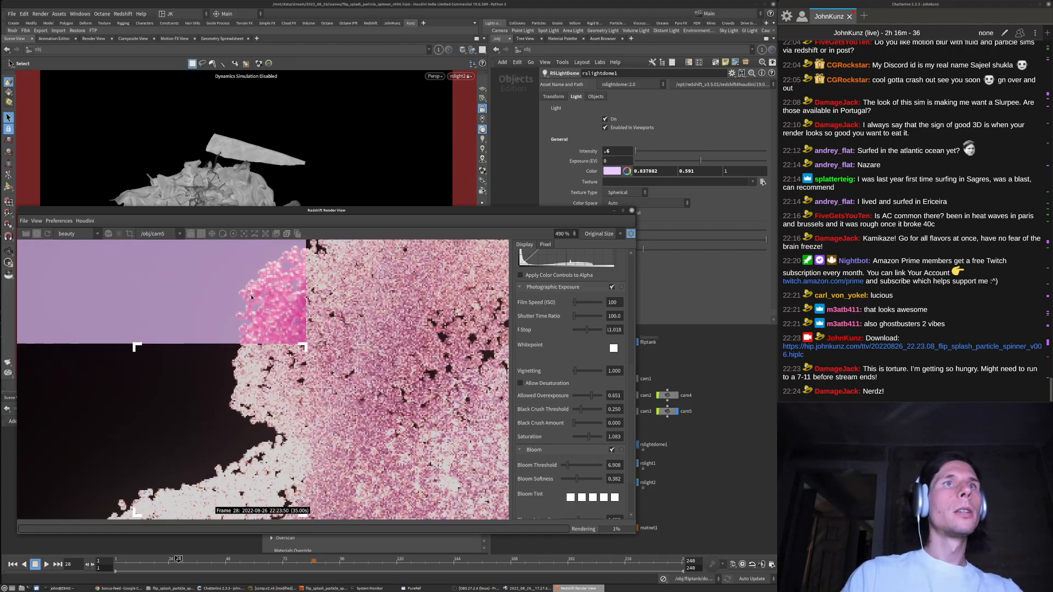
pyautogui.scroll(2, 255, 312)
pyautogui.scroll(4, 261, 286)
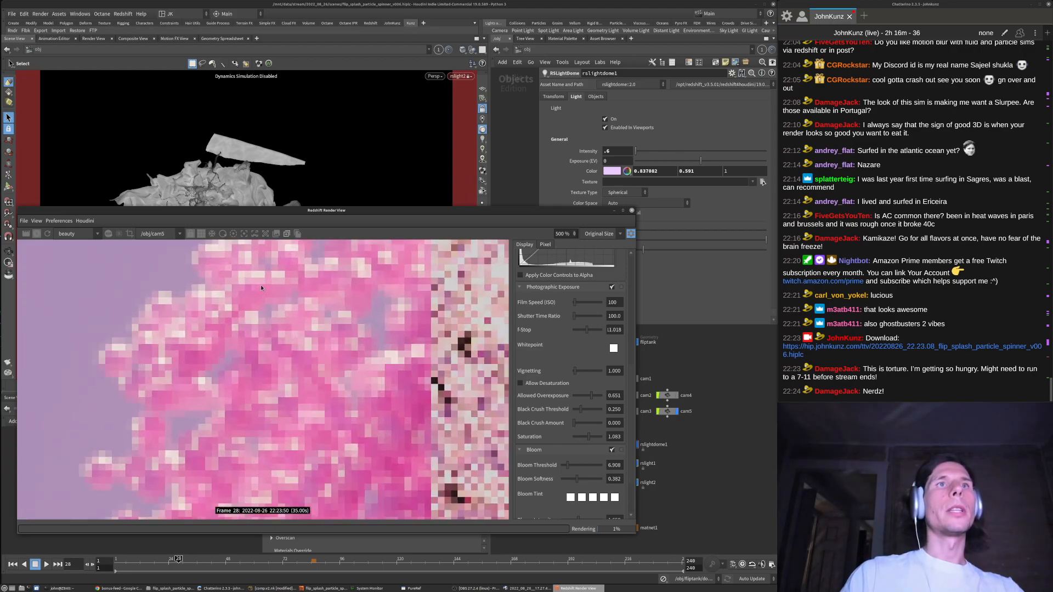
pyautogui.moveTo(257, 289); pyautogui.dragTo(239, 383, button='middle')
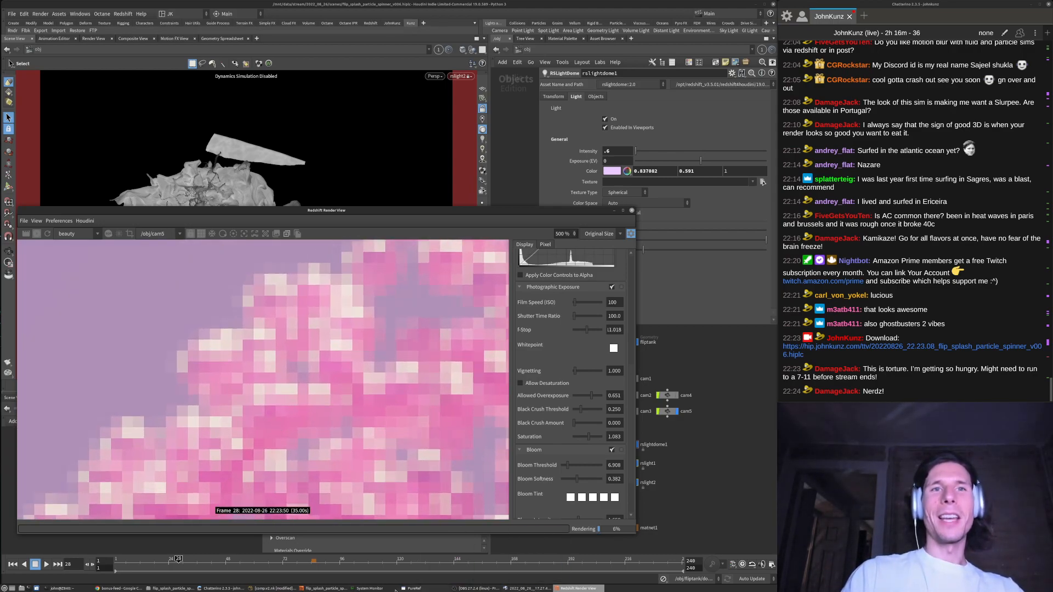
# Switch to PureRef and examine the individual particles of the purple splash reference up close and as a whole
pyautogui.click(412, 588)
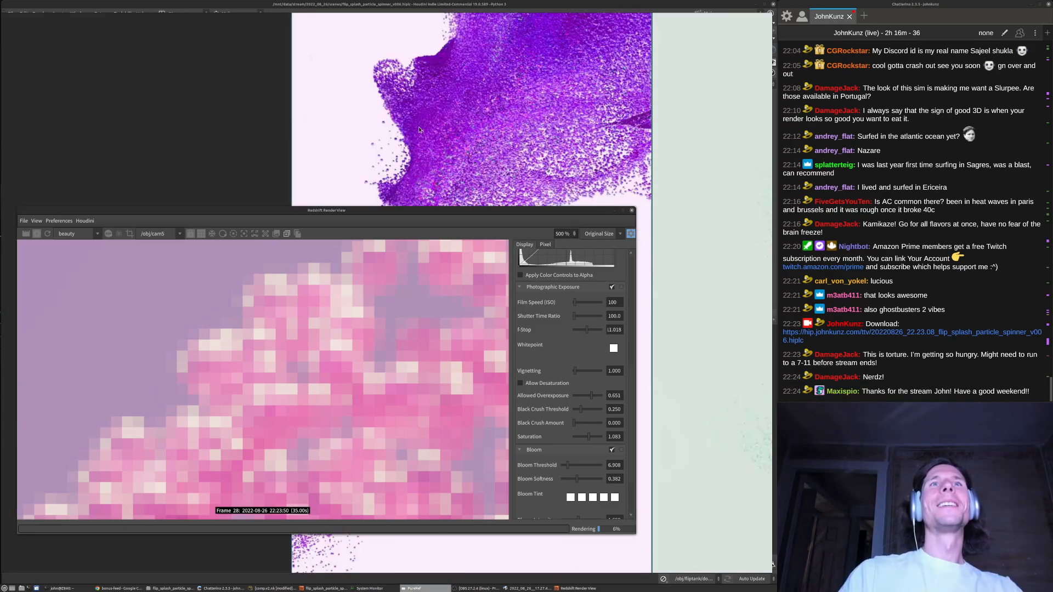
pyautogui.scroll(10, 419, 131)
pyautogui.scroll(8, 480, 157)
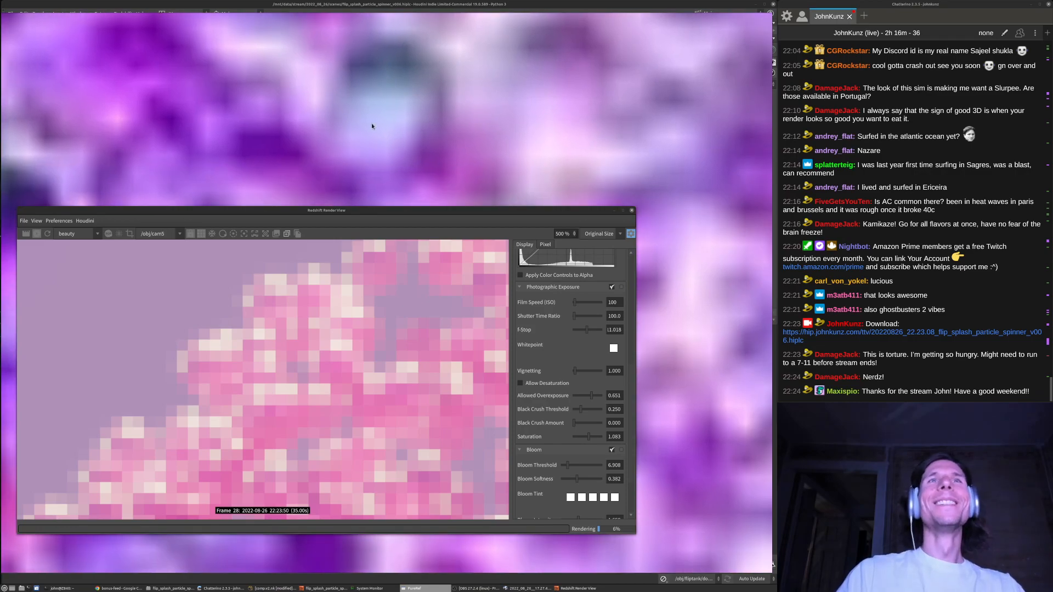
pyautogui.scroll(-8, 372, 125)
pyautogui.scroll(-6, 376, 133)
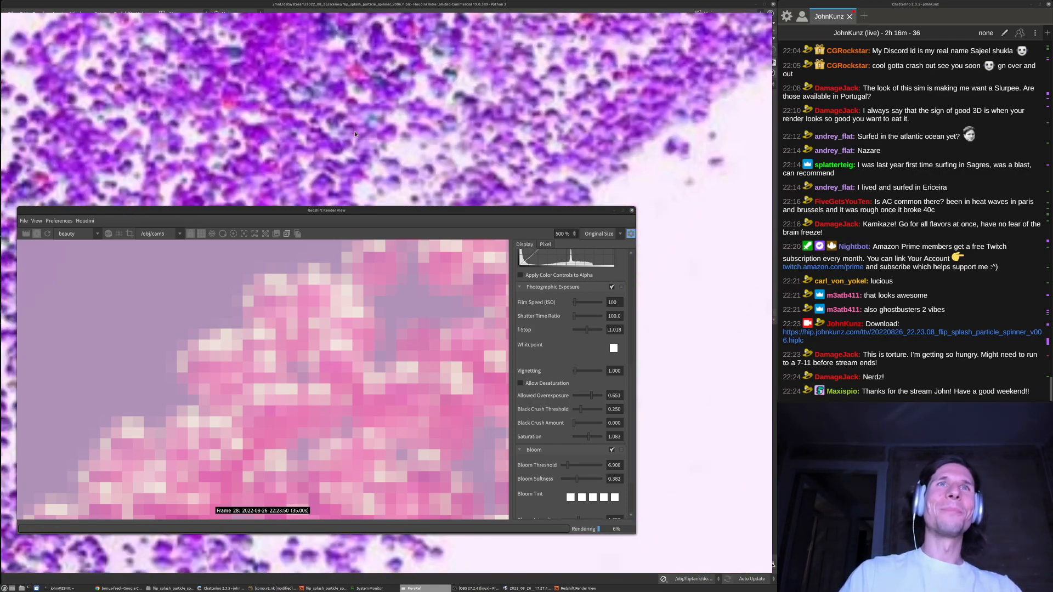
pyautogui.scroll(8, 348, 124)
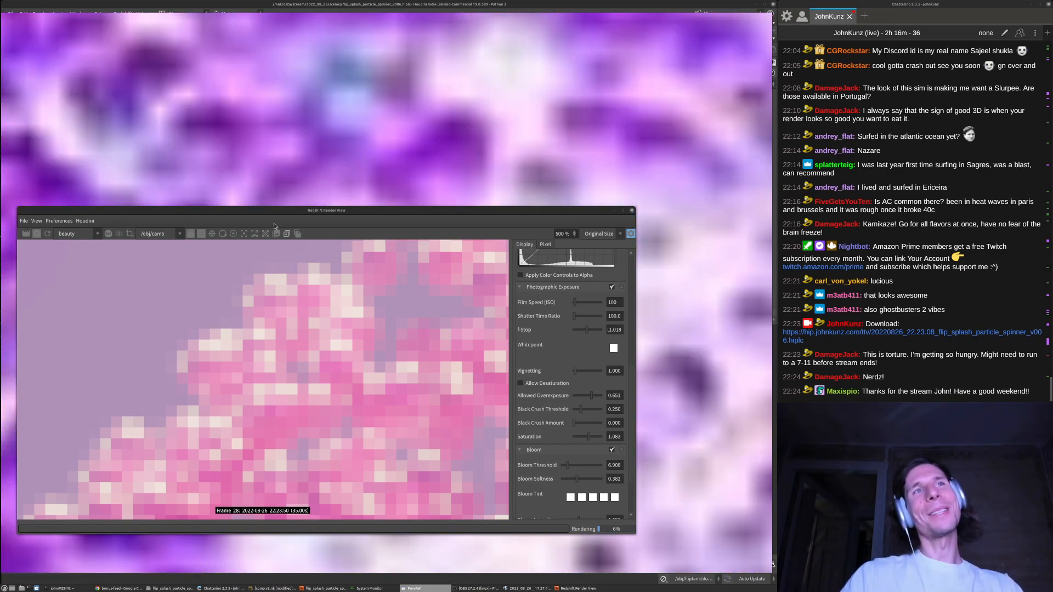
pyautogui.scroll(-10, 360, 118)
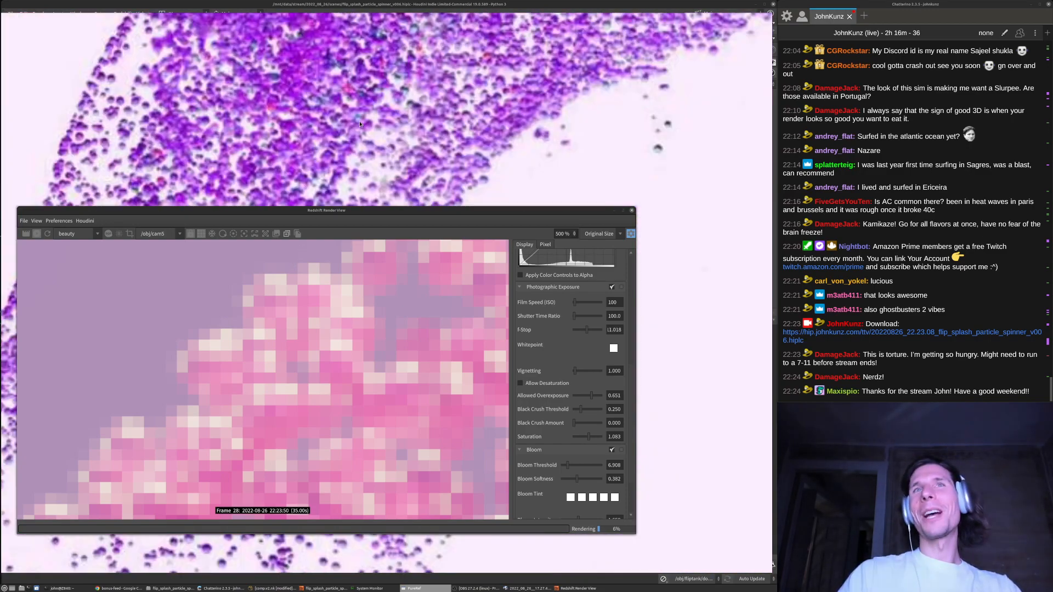
pyautogui.scroll(-5, 353, 135)
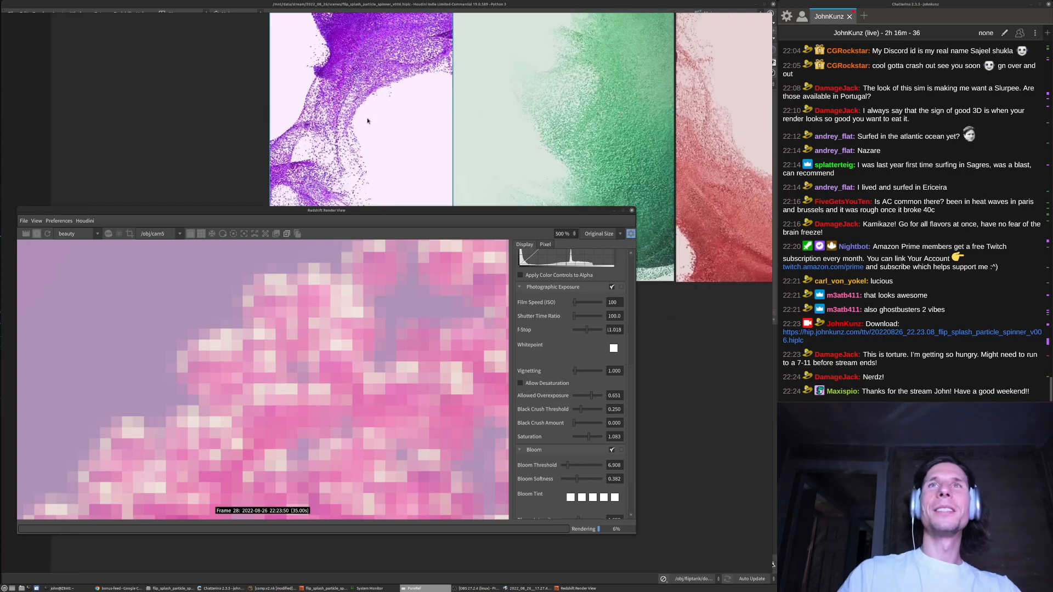
# Compare the green reference's particle grain with the pink particles in the finished render buckets, and enlarge the render view window
pyautogui.moveTo(369, 120); pyautogui.dragTo(217, 132, button='middle')
pyautogui.scroll(5, 453, 146)
pyautogui.scroll(5, 452, 146)
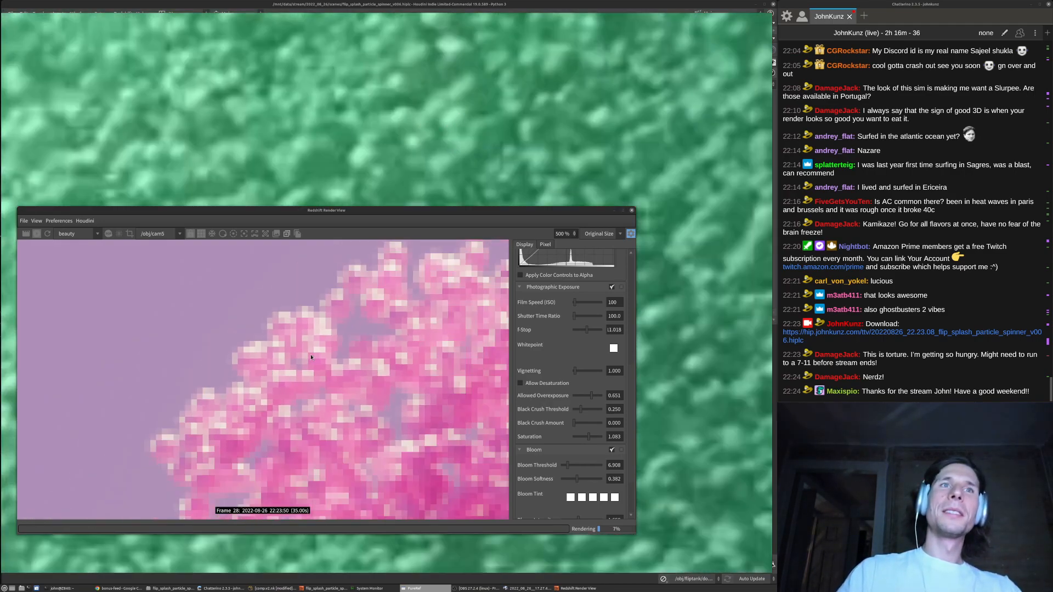
pyautogui.scroll(-5, 390, 139)
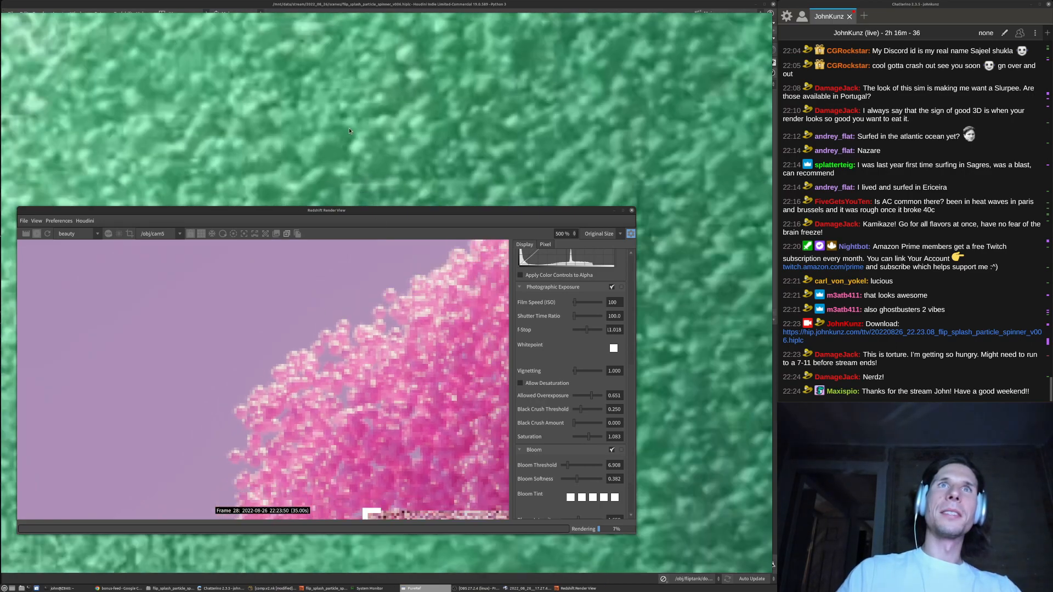
pyautogui.scroll(-2, 358, 135)
pyautogui.scroll(4, 357, 135)
pyautogui.scroll(-6, 325, 340)
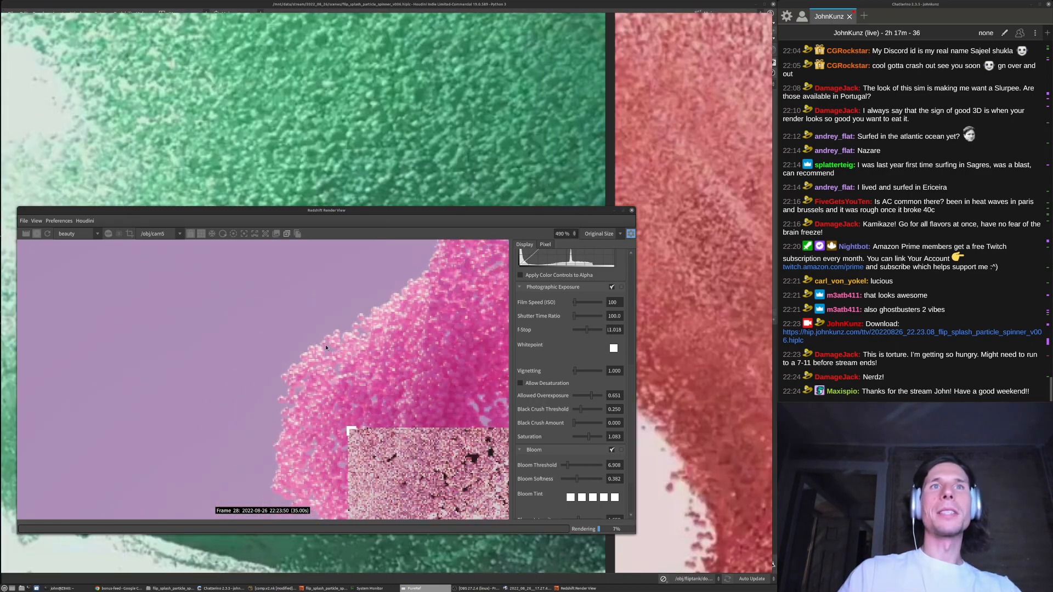
pyautogui.scroll(6, 386, 319)
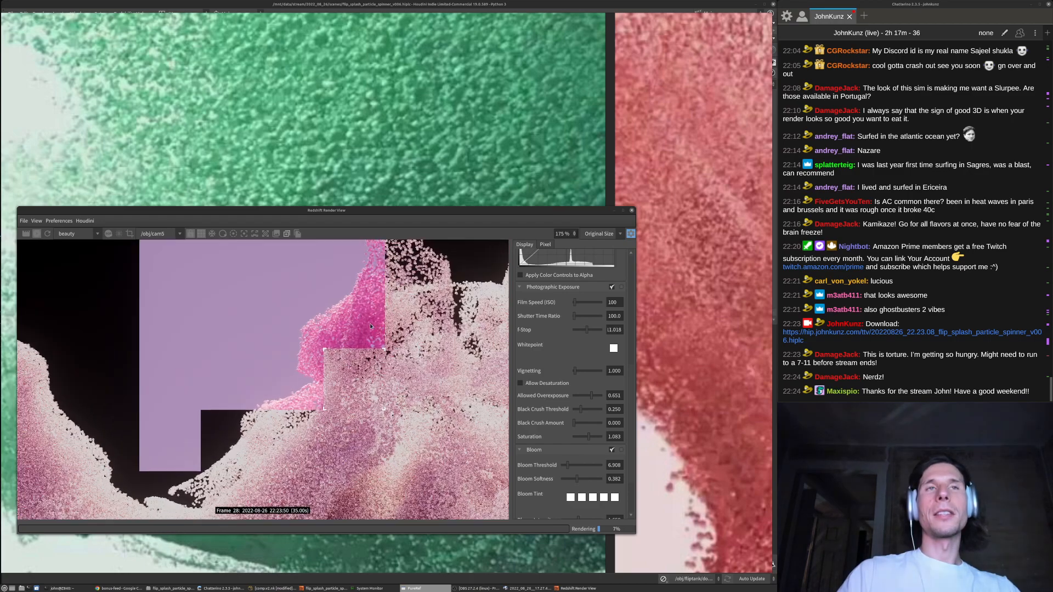
pyautogui.scroll(-3, 317, 347)
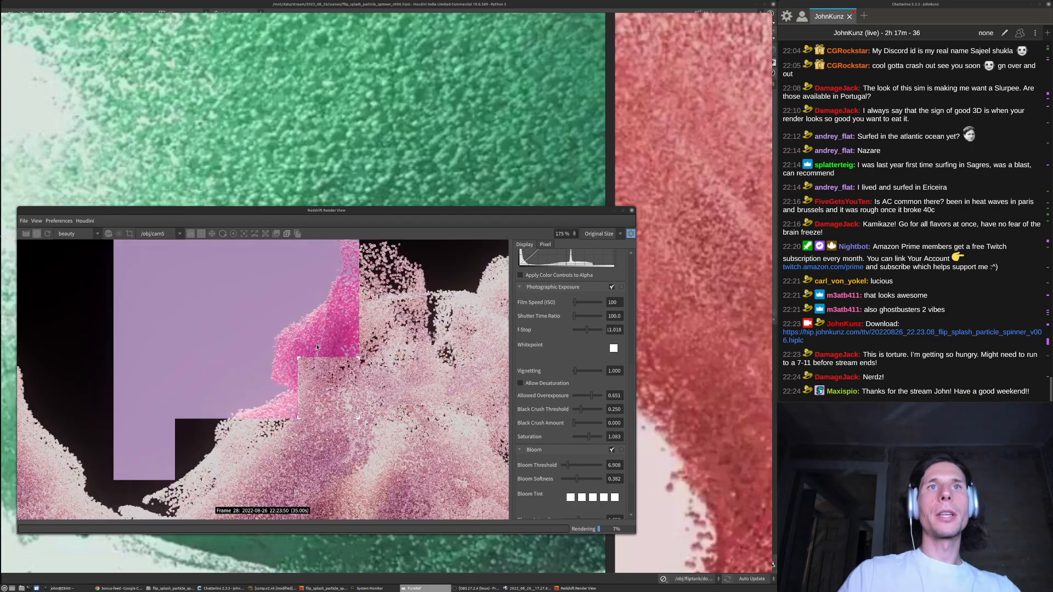
pyautogui.scroll(-2, 300, 308)
pyautogui.scroll(4, 391, 286)
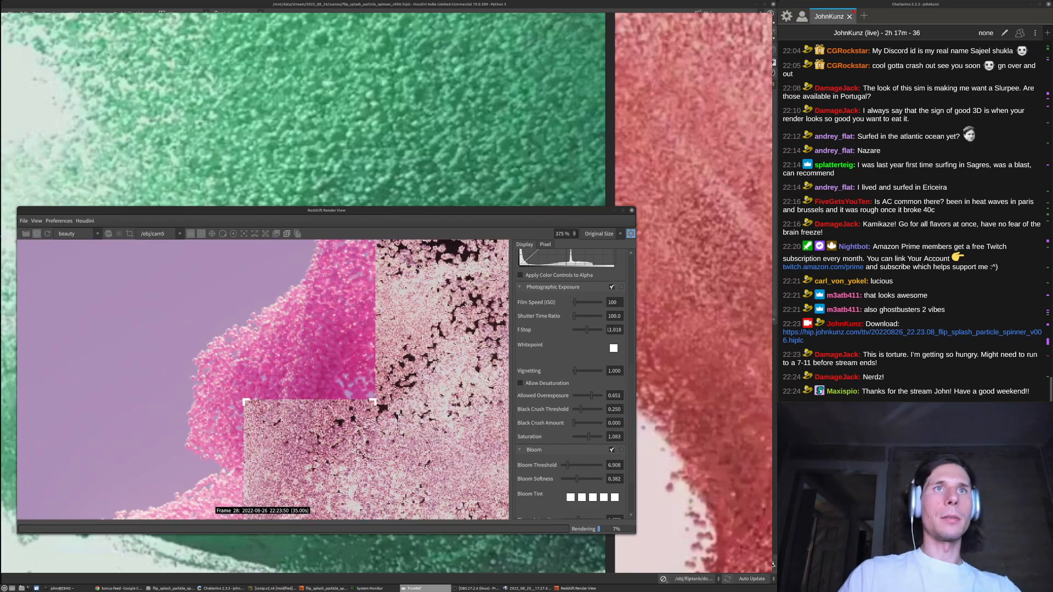
pyautogui.moveTo(632, 208); pyautogui.dragTo(726, 175)
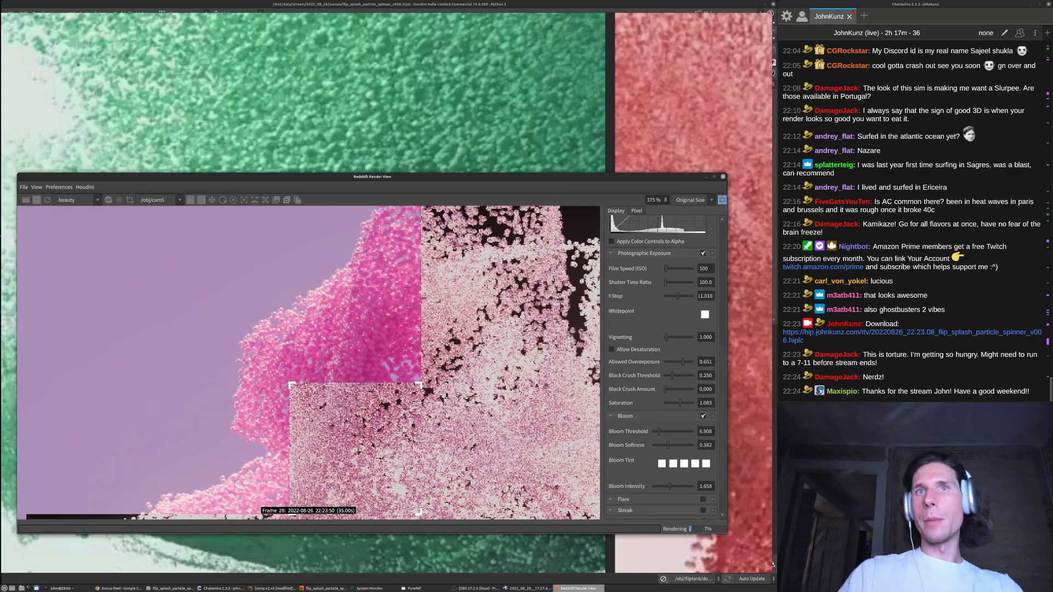
# Examine the pink particles in the finished render buckets up close, and check them against the whole splash
pyautogui.scroll(-3, 380, 360)
pyautogui.scroll(5, 379, 359)
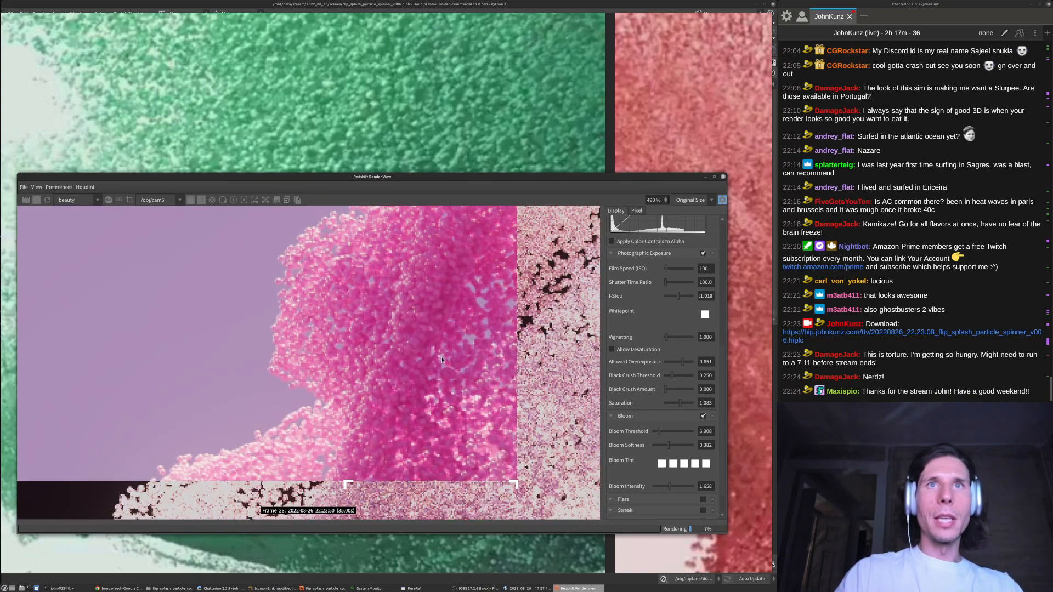
pyautogui.scroll(-6, 381, 365)
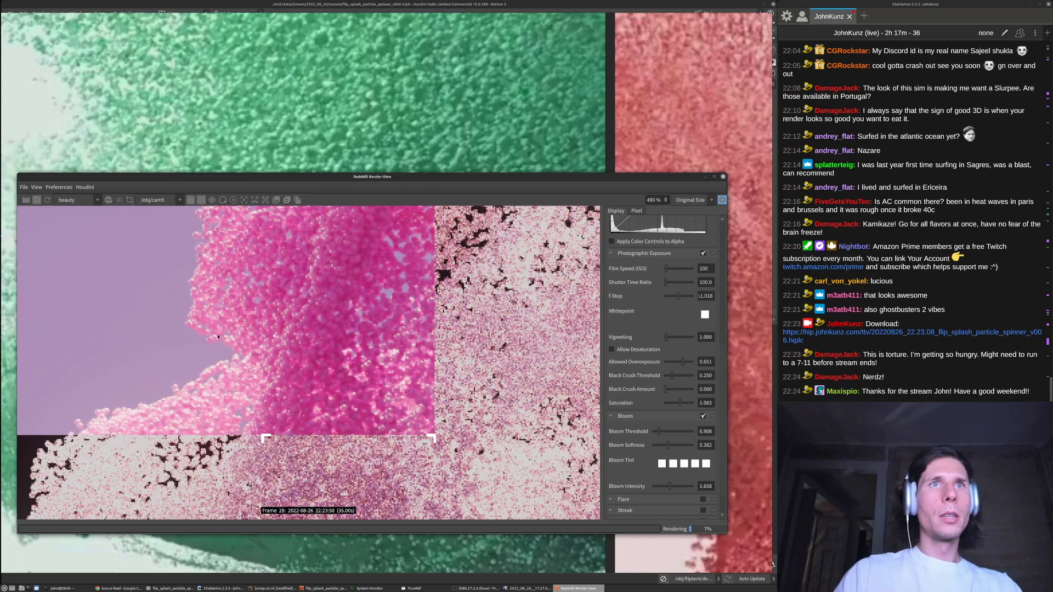
pyautogui.scroll(-1, 345, 373)
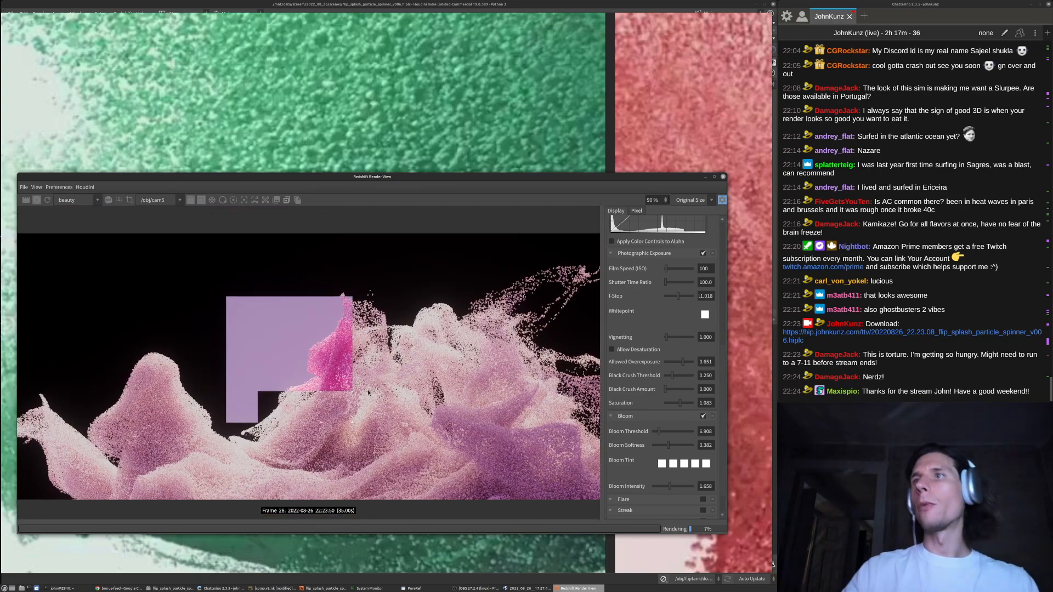
pyautogui.scroll(1, 364, 374)
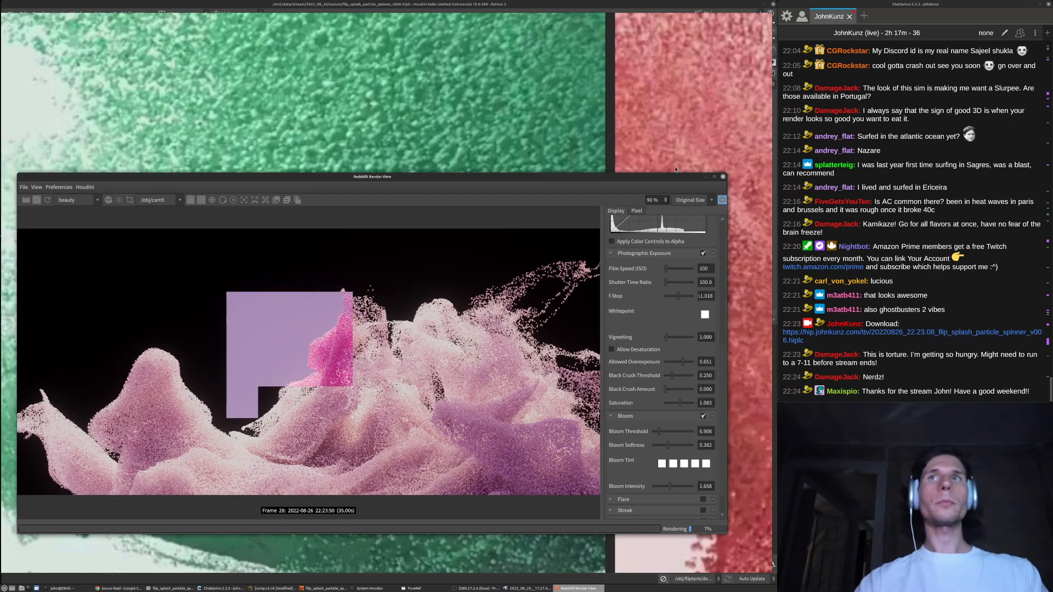
# Enlarge the Redshift render view window to nearly the full workspace and inspect the splash between 280% and 150% zoom
pyautogui.moveTo(724, 173); pyautogui.dragTo(759, 18)
pyautogui.scroll(5, 299, 297)
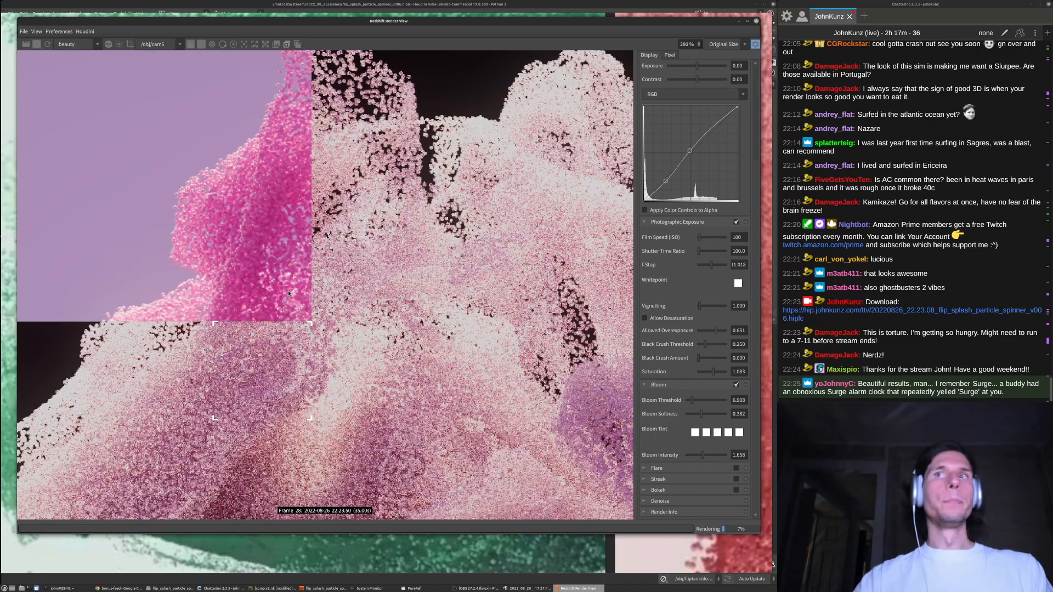
pyautogui.scroll(-3, 299, 297)
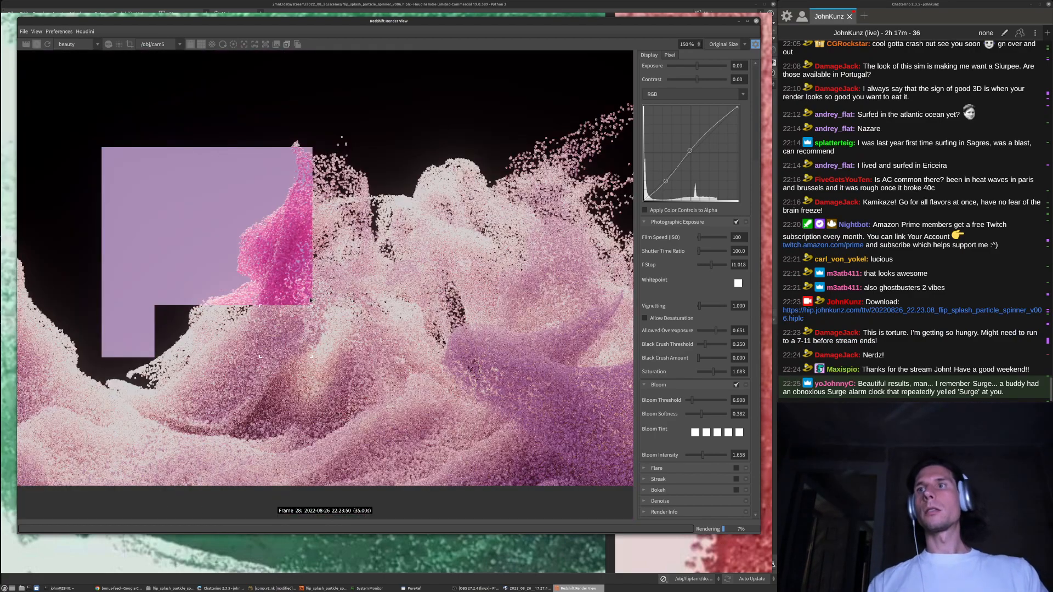
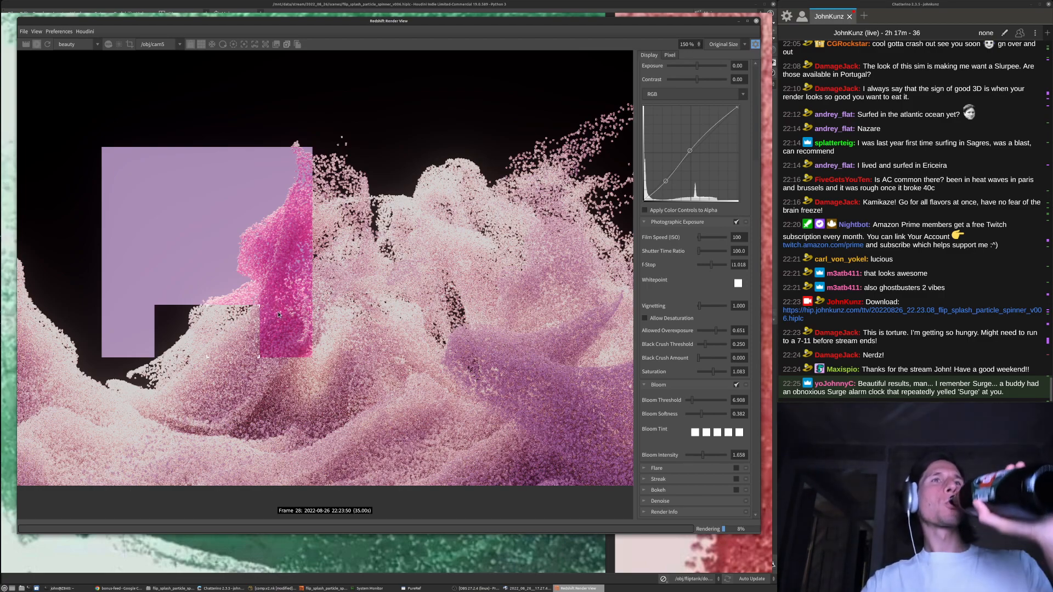
# Check the whole splash, and examine the newly rendered bucket's particles at up to 500% zoom
pyautogui.scroll(-2, 277, 311)
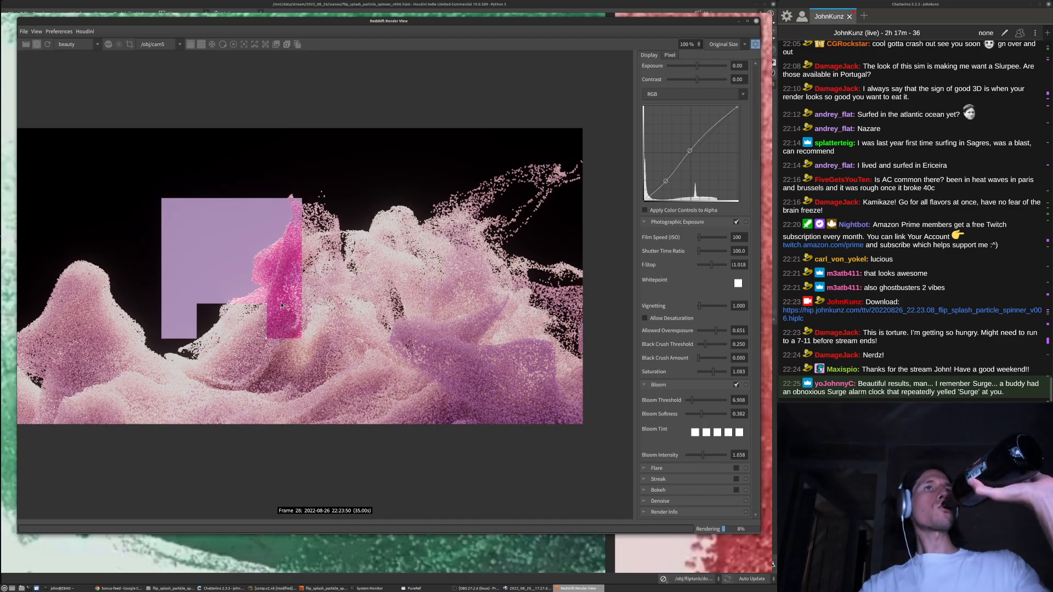
pyautogui.scroll(-1, 282, 305)
pyautogui.scroll(-1, 353, 295)
pyautogui.scroll(1, 351, 297)
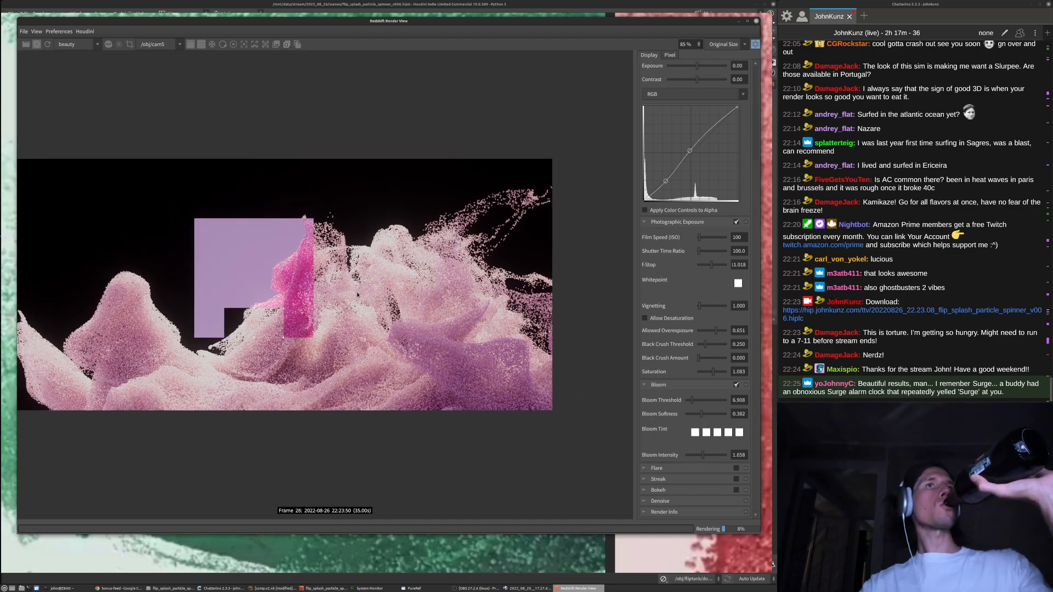
pyautogui.scroll(5, 294, 306)
pyautogui.scroll(3, 294, 307)
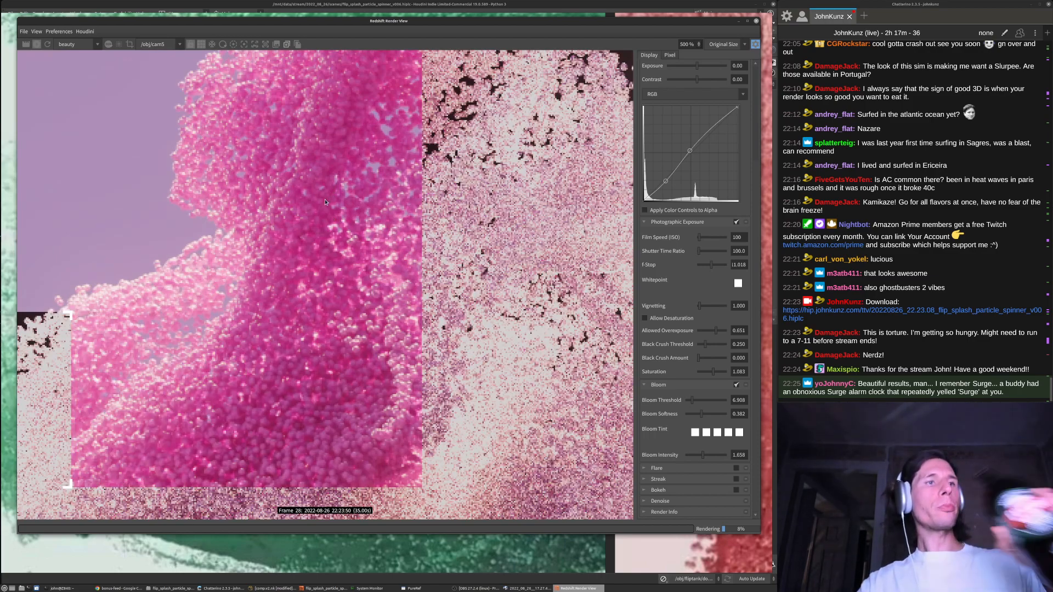
# Compare the pink particles at 325% zoom with the uncovered green reference, and maximize the render view window
pyautogui.scroll(-2, 315, 262)
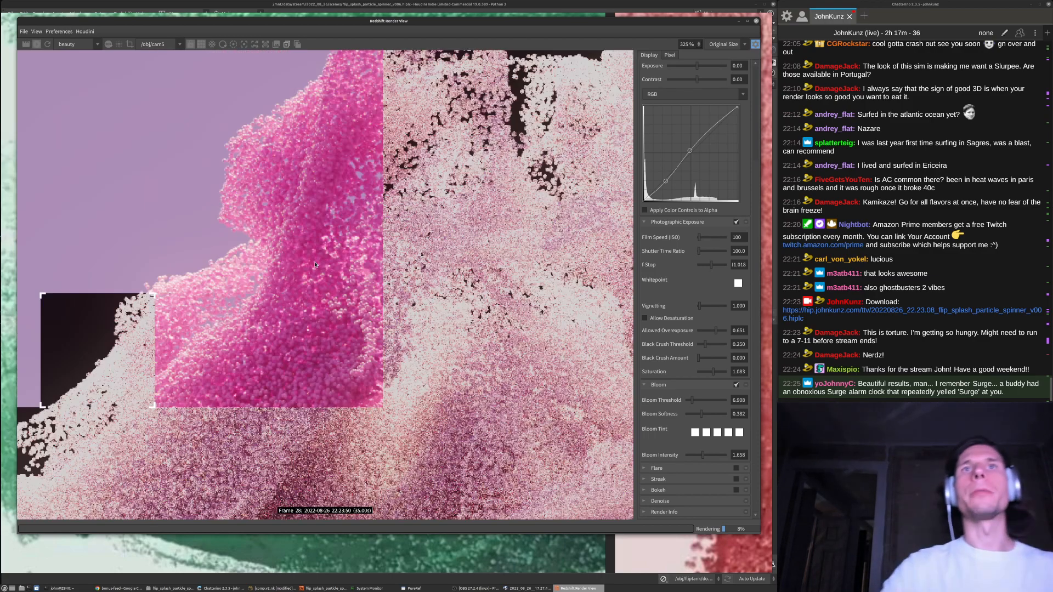
pyautogui.moveTo(412, 22); pyautogui.dragTo(580, 403)
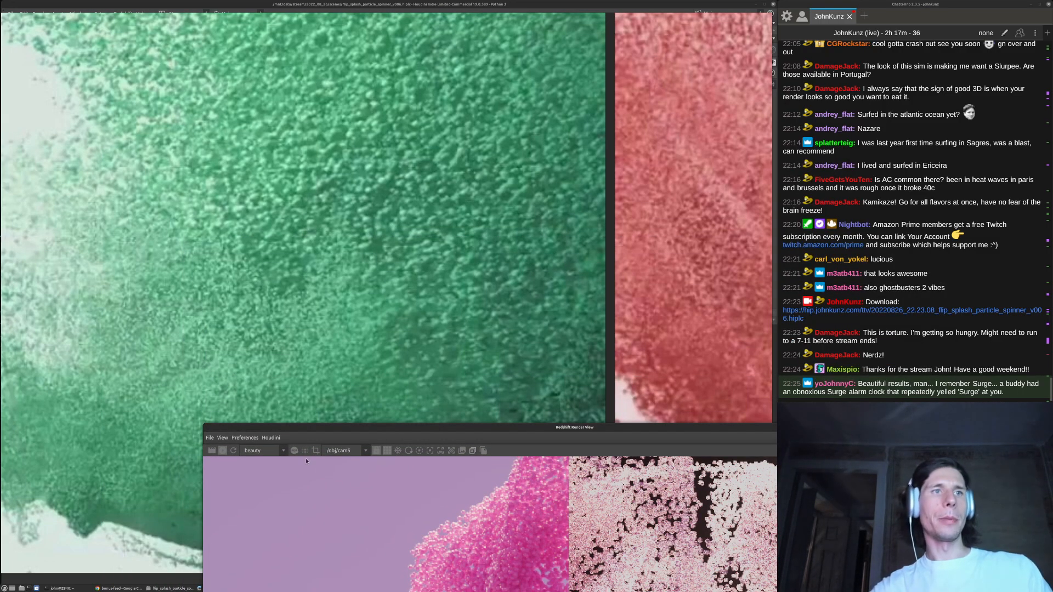
pyautogui.doubleClick(321, 433)
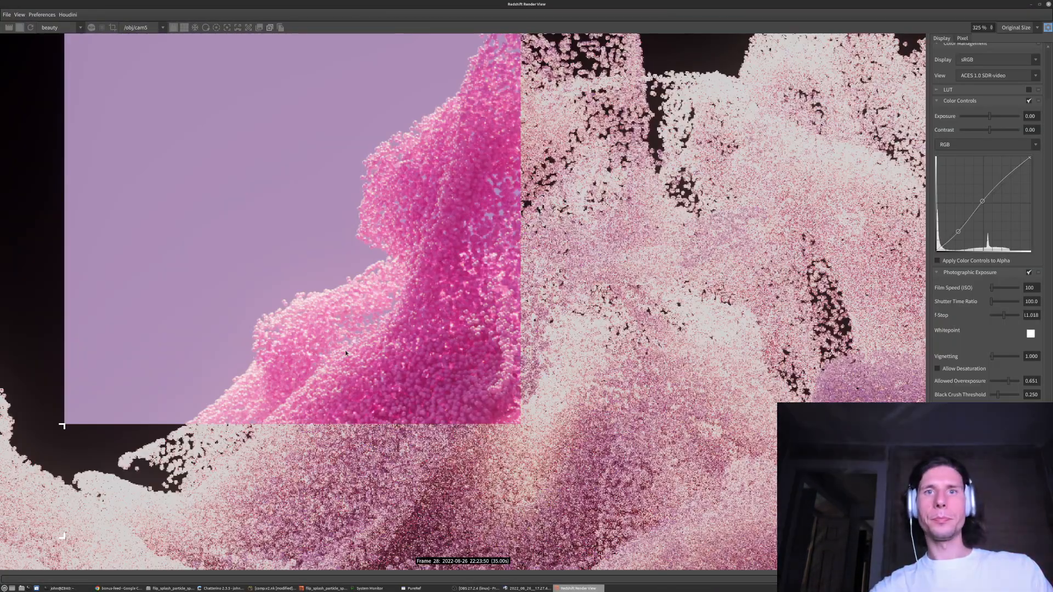
# Return to the Houdini scene and show the advanced Redshift settings of the redshift1 render node
pyautogui.click(326, 589)
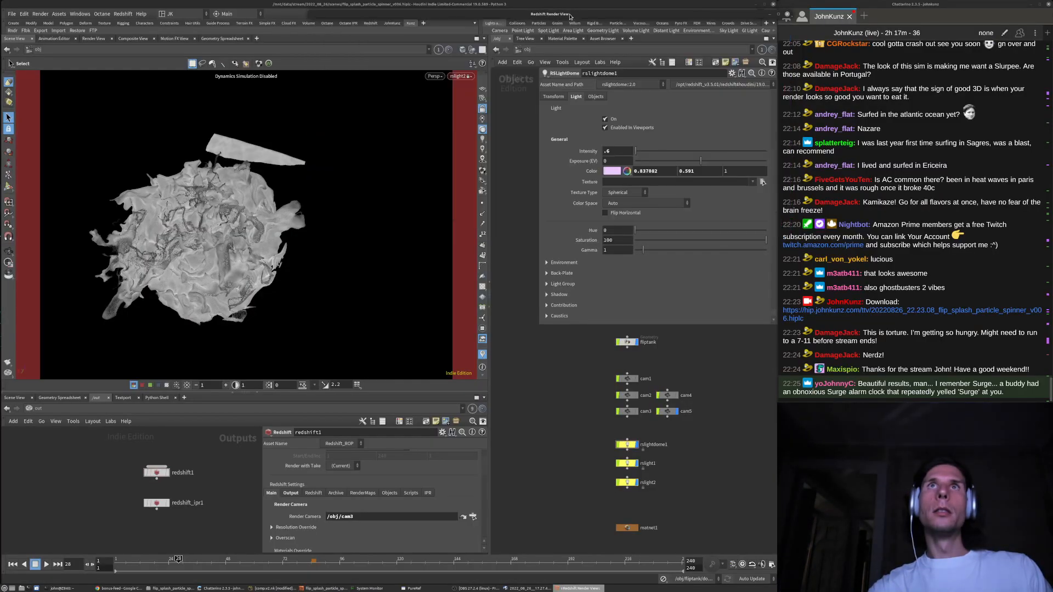
pyautogui.click(313, 494)
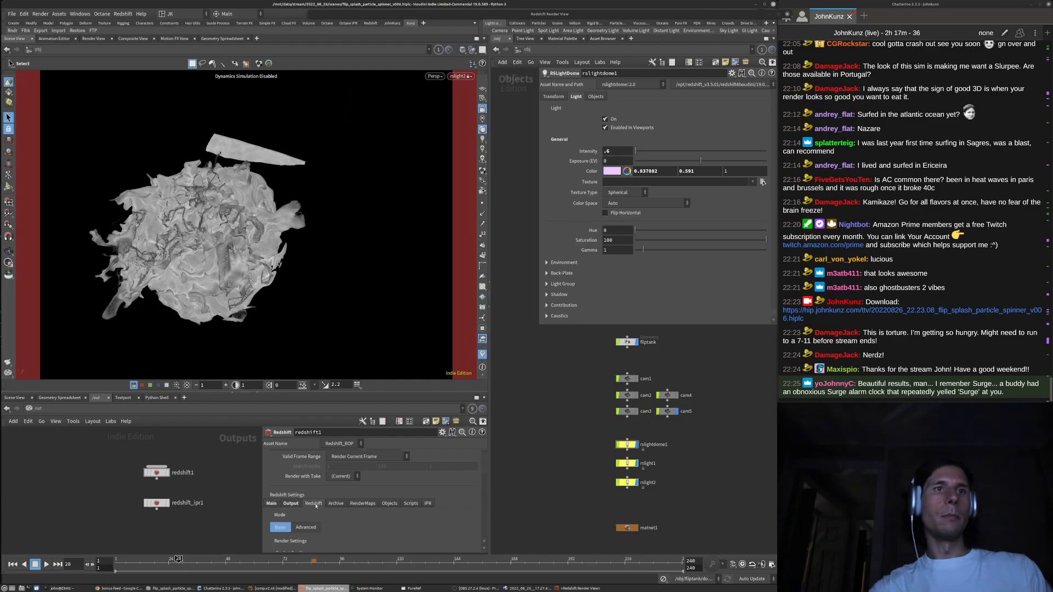
pyautogui.scroll(-2, 344, 492)
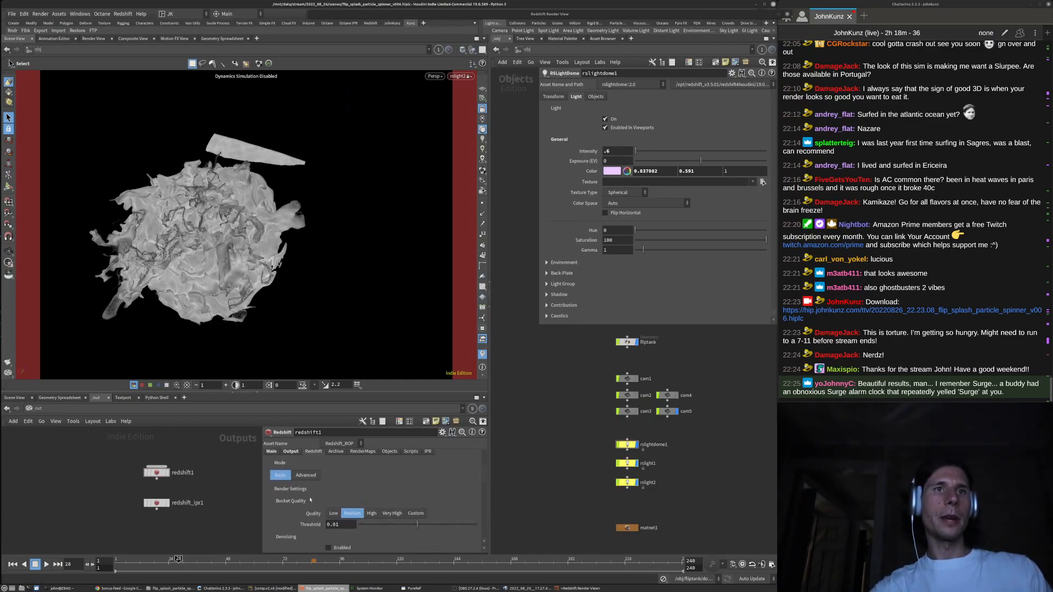
pyautogui.click(306, 476)
pyautogui.scroll(-3, 321, 502)
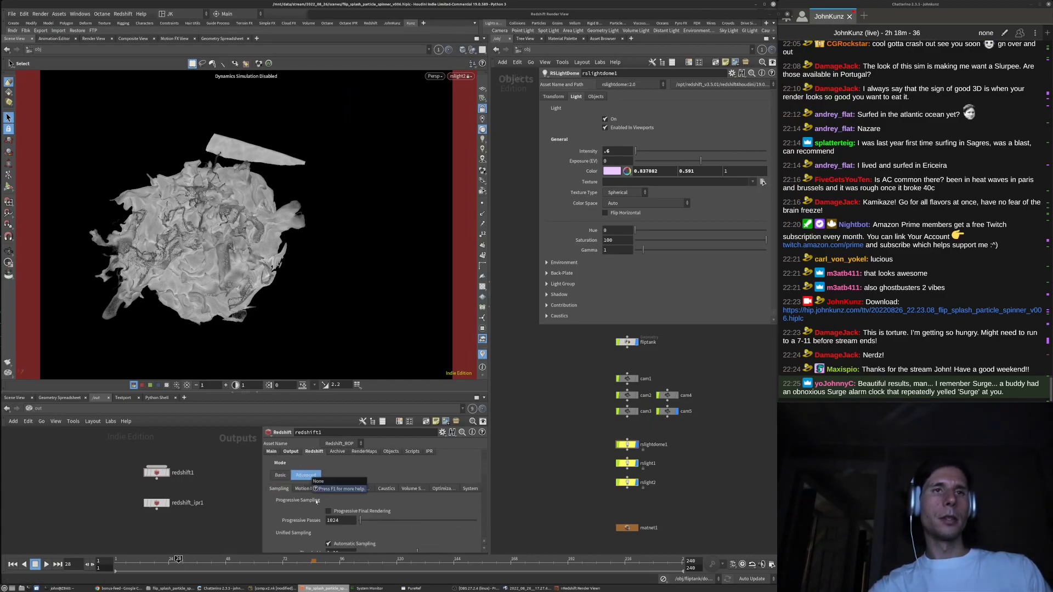
pyautogui.scroll(2, 329, 497)
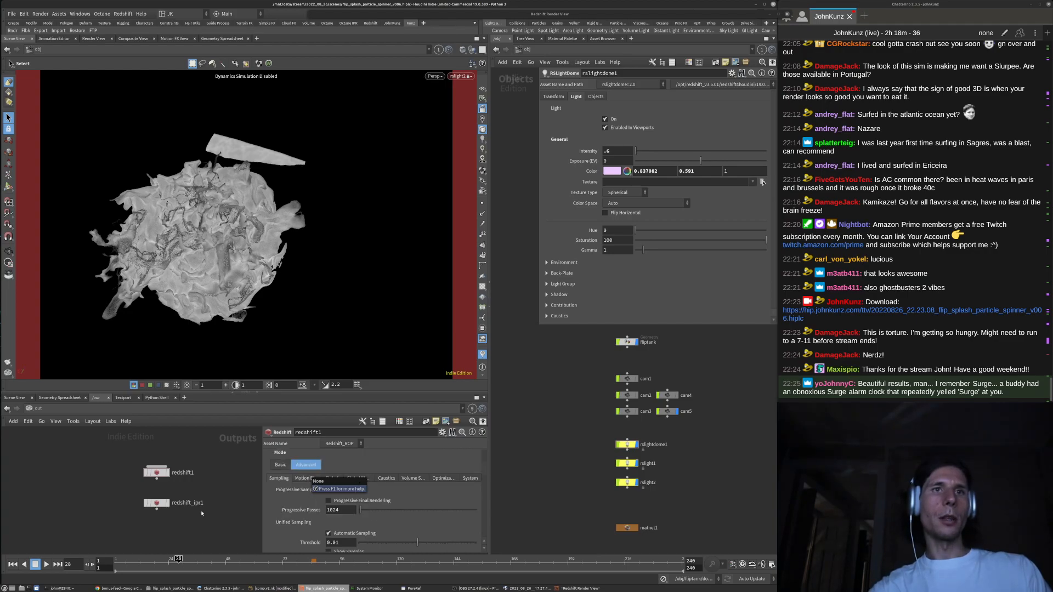
# Set the Global Illumination trace depth on redshift1 to 12, raise it to 18, and review the irradiance point cloud settings
pyautogui.click(359, 479)
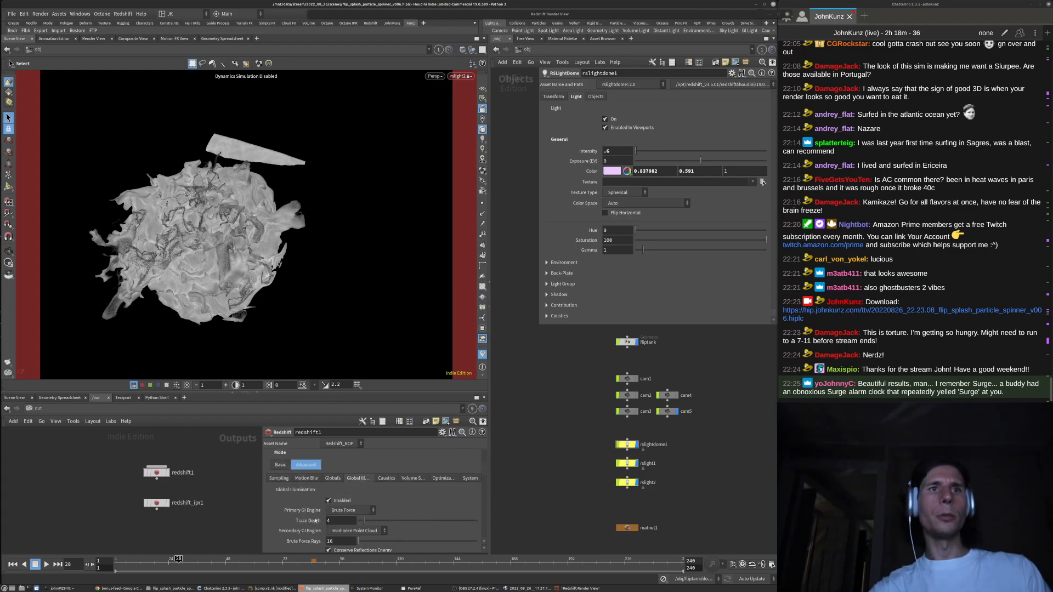
pyautogui.scroll(-2, 305, 519)
pyautogui.click(344, 490)
pyautogui.write('12')
pyautogui.press('Return')
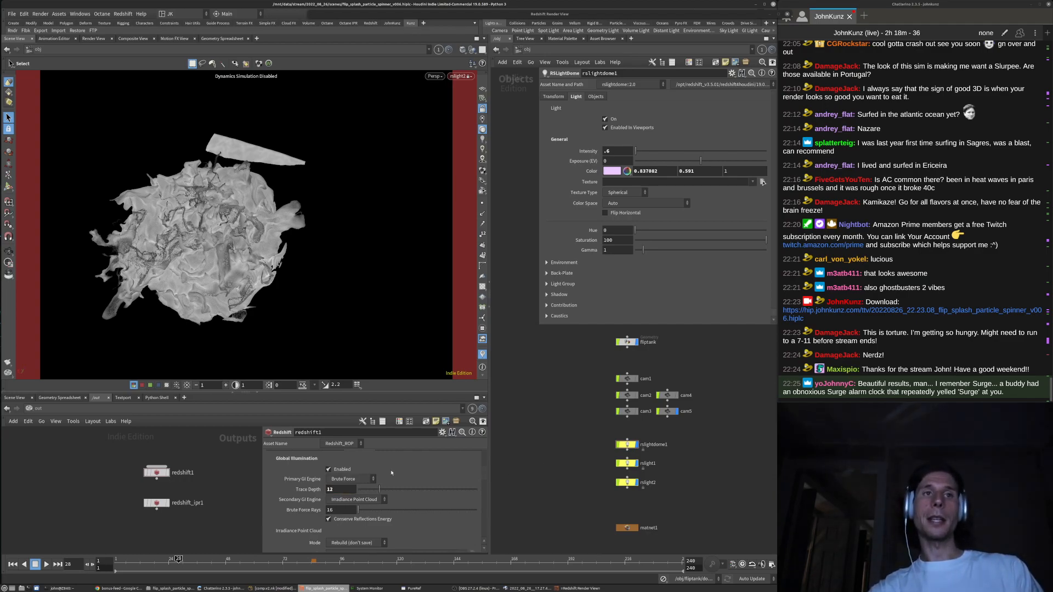
pyautogui.write('18')
pyautogui.press('Return')
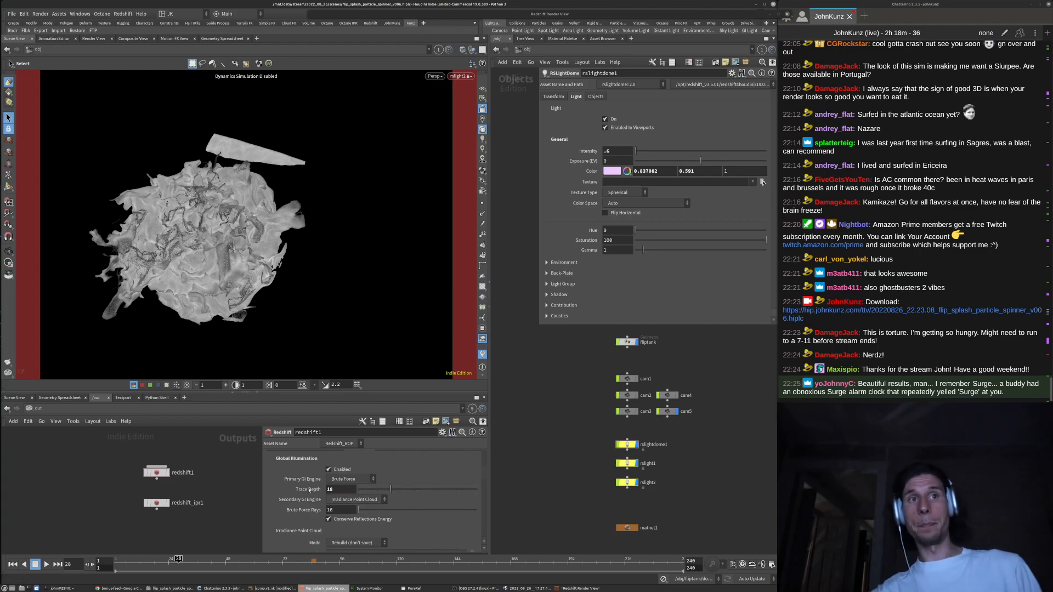
pyautogui.scroll(2, 314, 499)
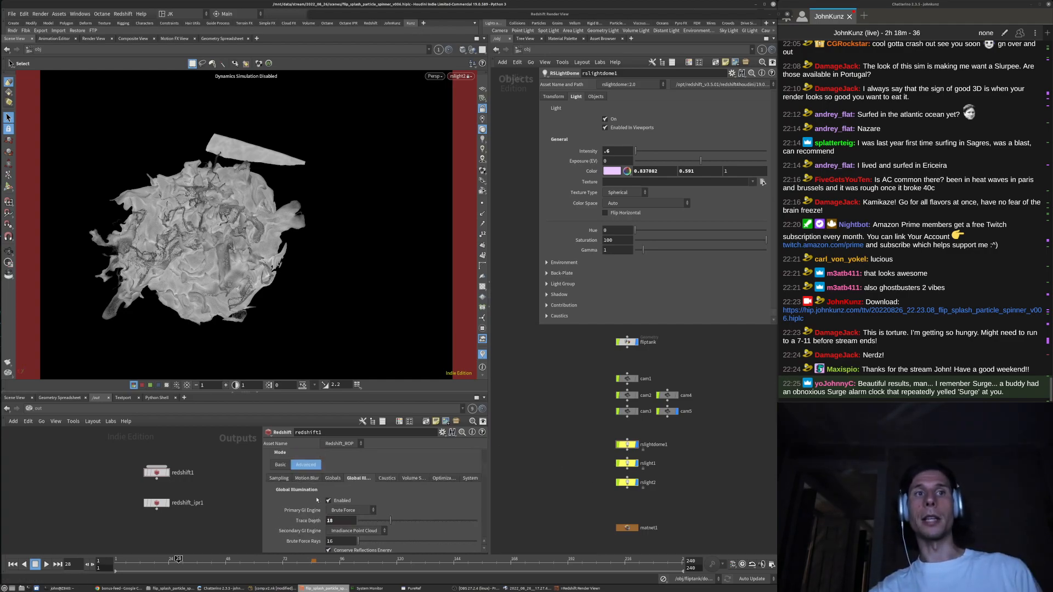
pyautogui.scroll(-1, 314, 522)
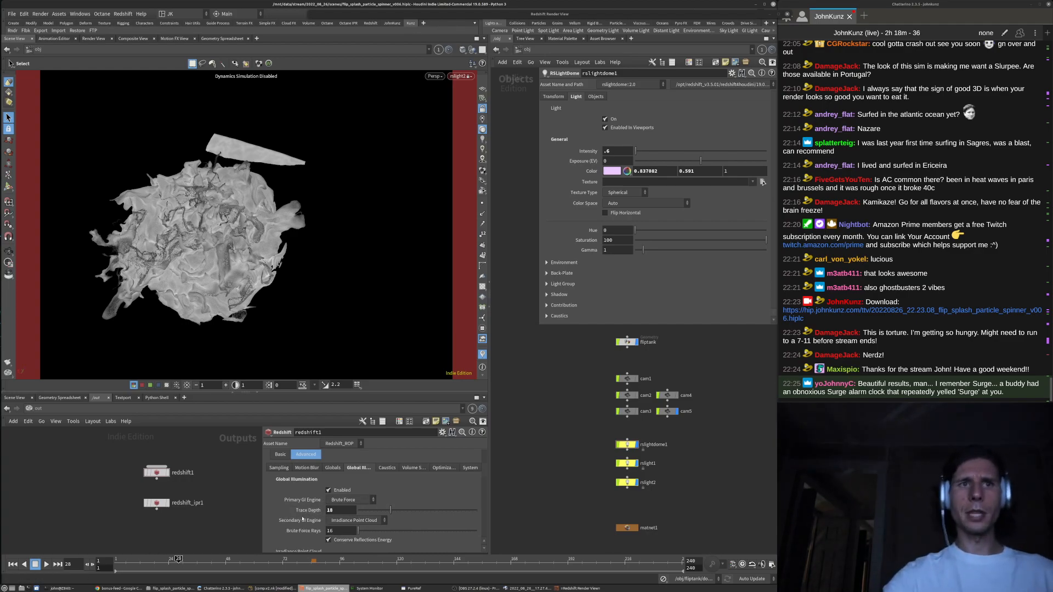
pyautogui.scroll(-3, 355, 525)
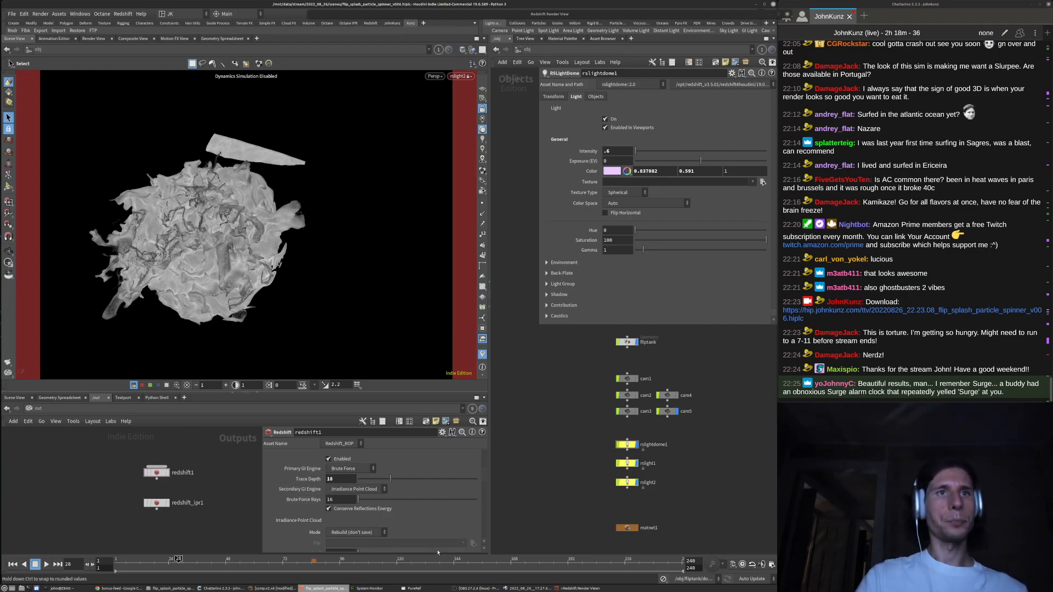
# Bring up the Redshift render view, enlarge its window over the scene, and bring the splash into view at 130% zoom
pyautogui.click(579, 588)
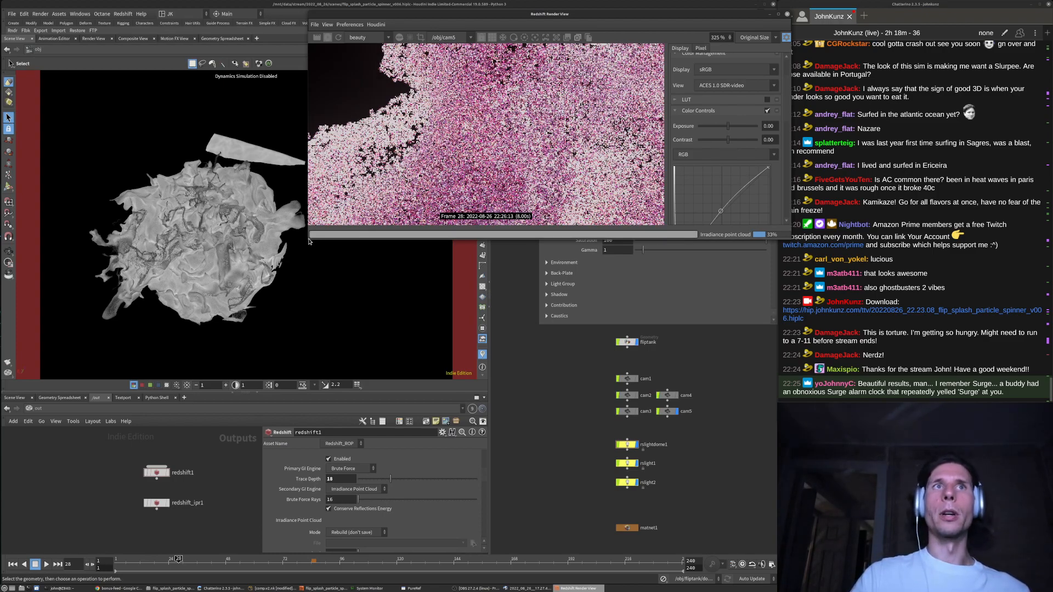
pyautogui.moveTo(309, 242); pyautogui.dragTo(301, 259)
pyautogui.moveTo(277, 441); pyautogui.dragTo(269, 472)
pyautogui.scroll(-5, 451, 251)
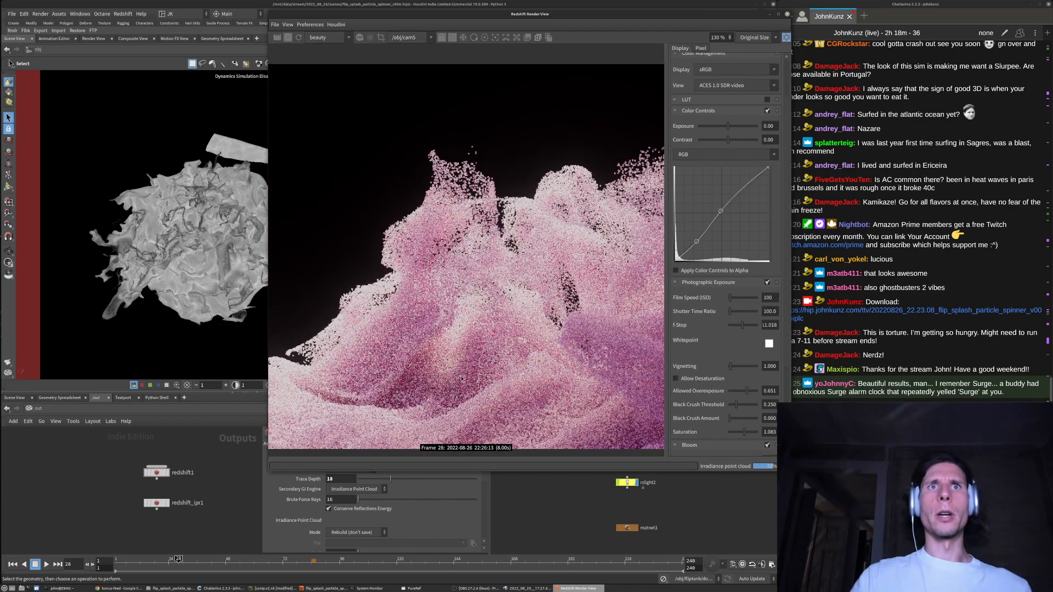
# Check the splash as a whole and up close while the irradiance point cloud pass runs with the new trace depth
pyautogui.scroll(-2, 505, 367)
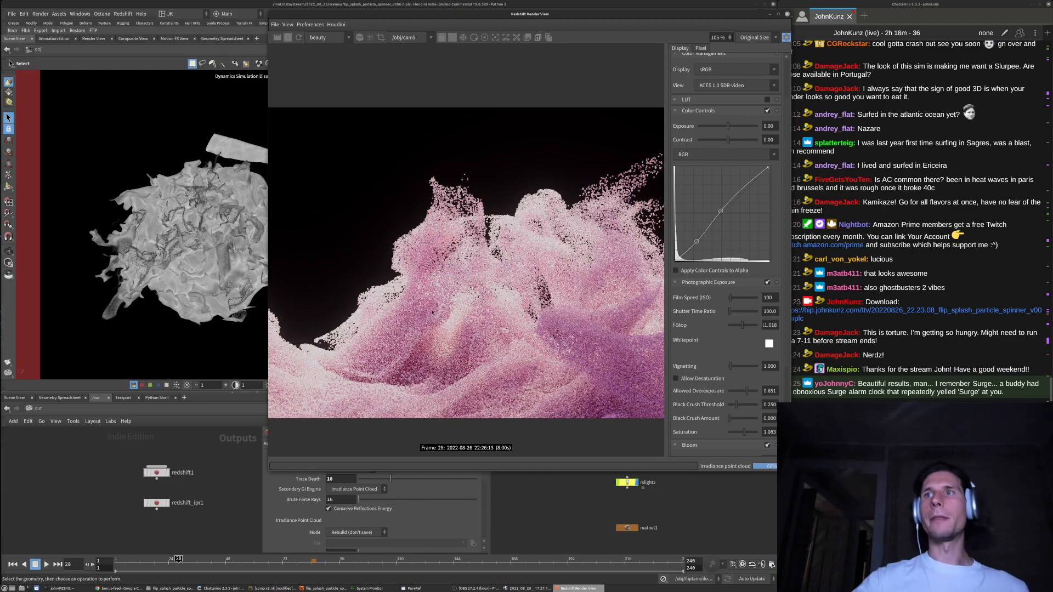
pyautogui.scroll(-2, 458, 355)
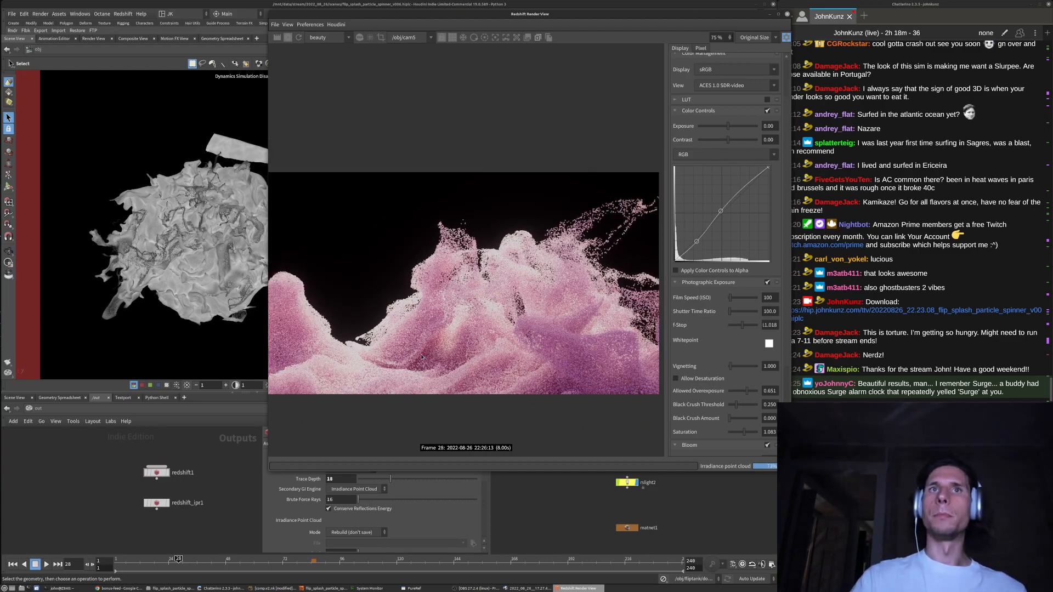
pyautogui.scroll(2, 429, 311)
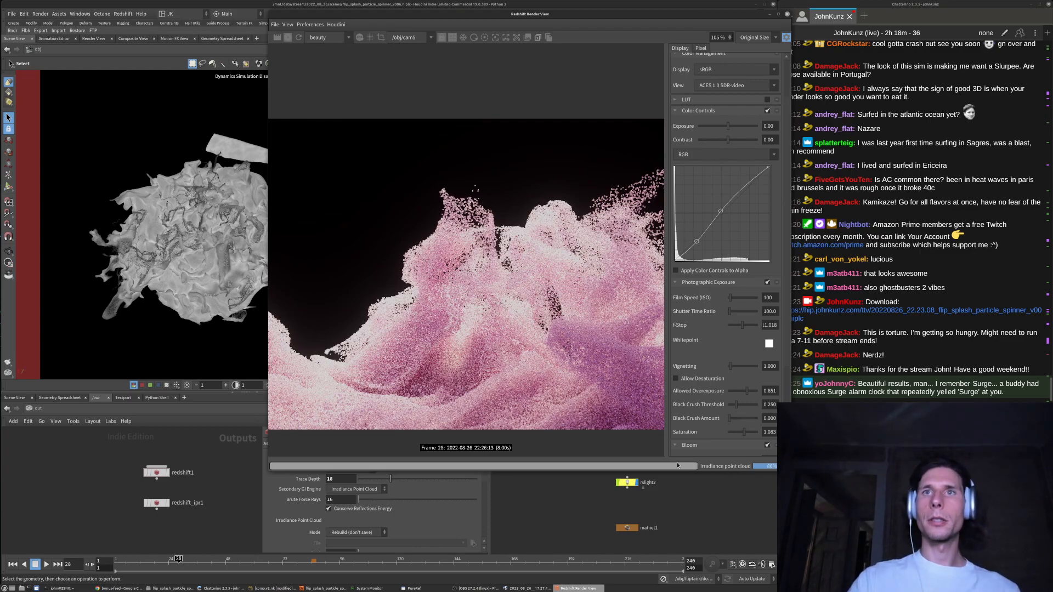
pyautogui.scroll(3, 396, 250)
pyautogui.scroll(-6, 396, 250)
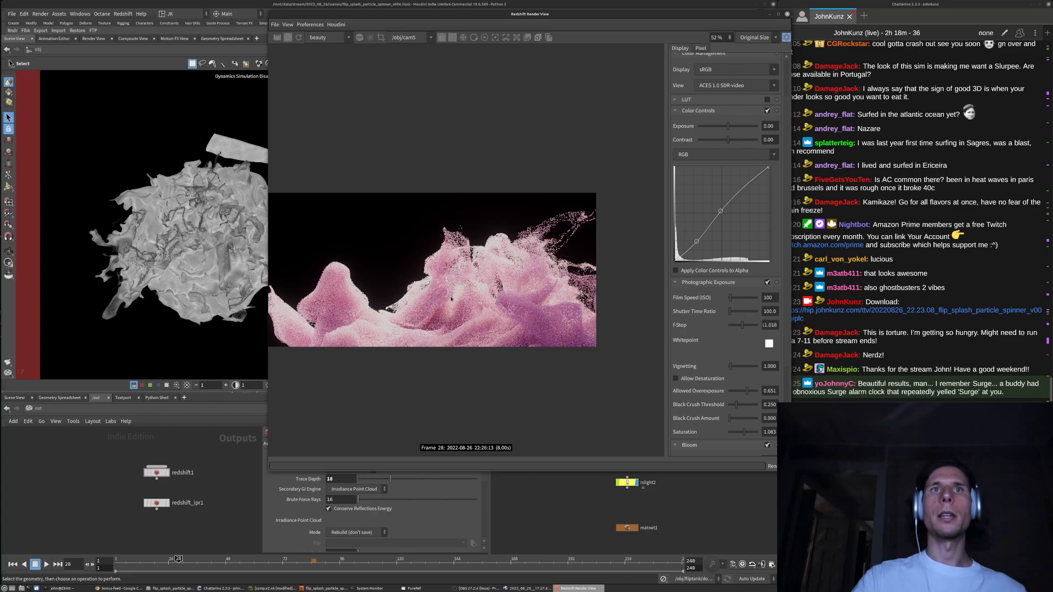
# Examine the particles in the first buckets of the new render at up to 500% zoom
pyautogui.scroll(1, 436, 299)
pyautogui.scroll(4, 476, 304)
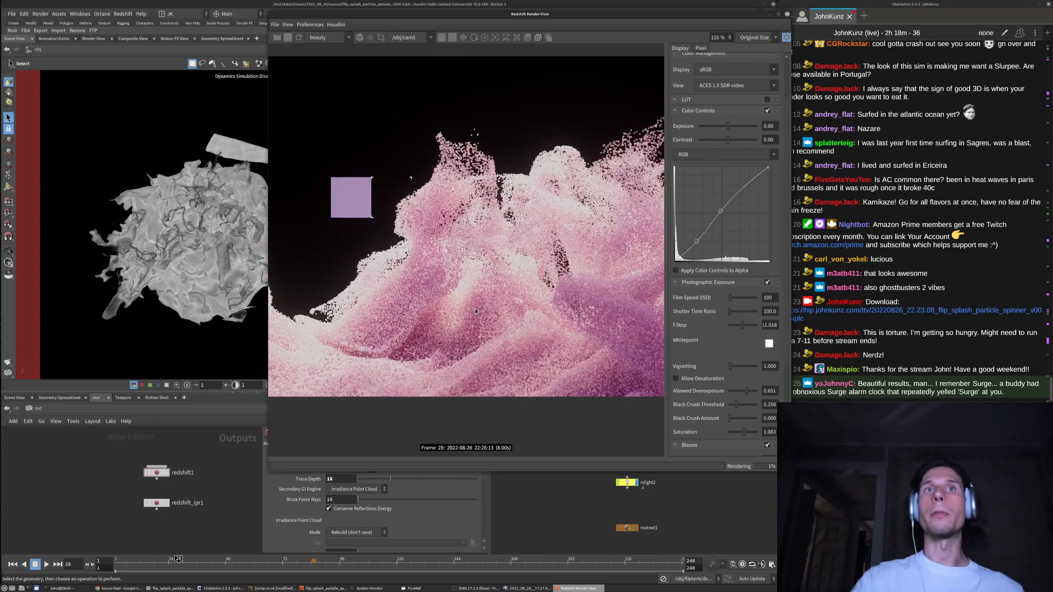
pyautogui.scroll(-2, 451, 295)
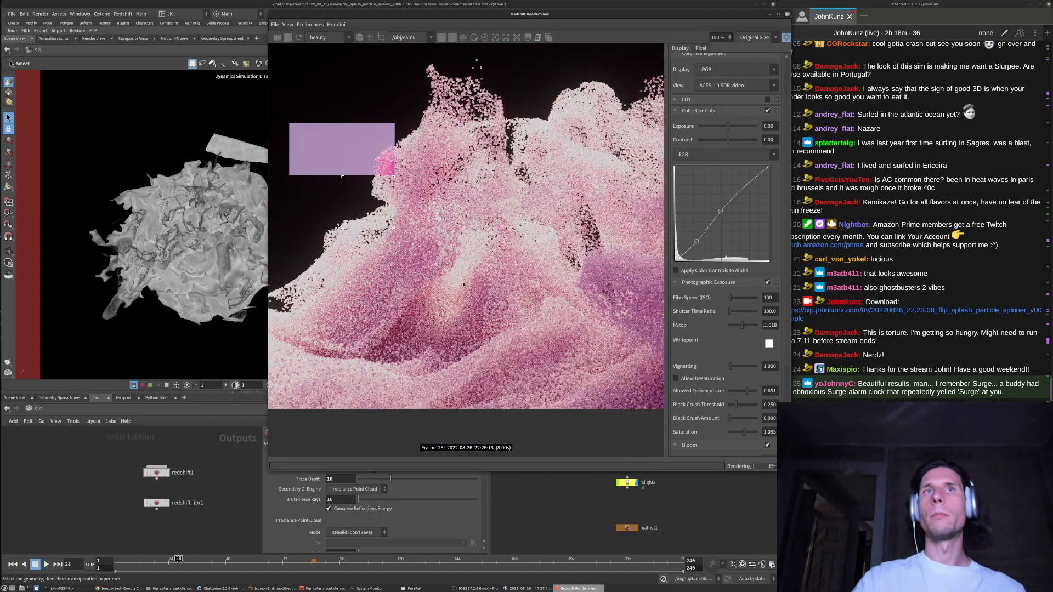
pyautogui.scroll(5, 428, 235)
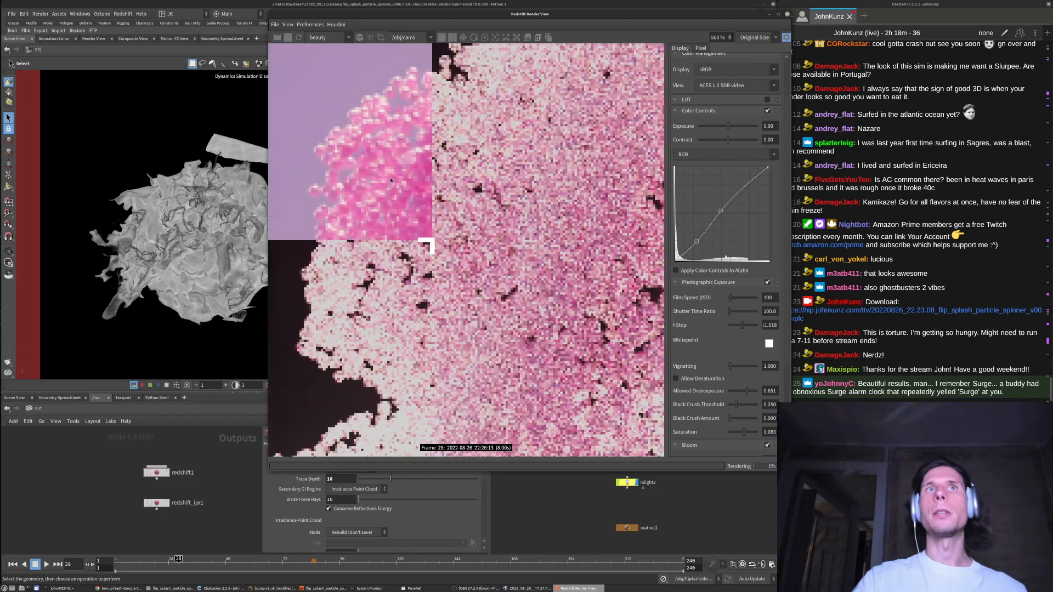
pyautogui.moveTo(386, 204); pyautogui.dragTo(464, 202, button='middle')
# Widen the render view window and inspect the splash edge in the finished buckets at 325% zoom
pyautogui.scroll(-2, 464, 203)
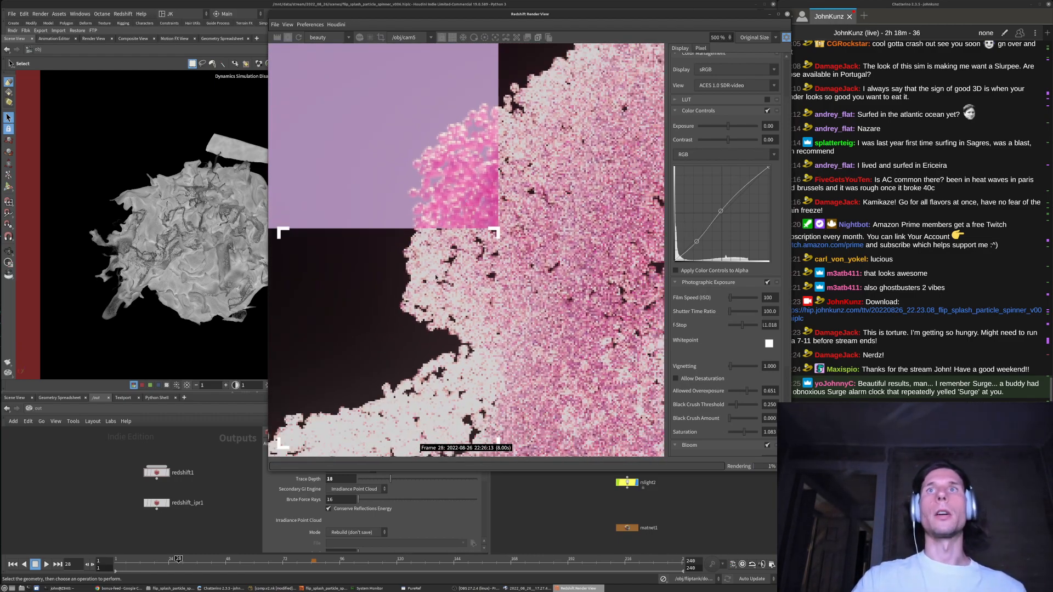
pyautogui.moveTo(269, 120); pyautogui.dragTo(57, 122)
pyautogui.scroll(-2, 348, 176)
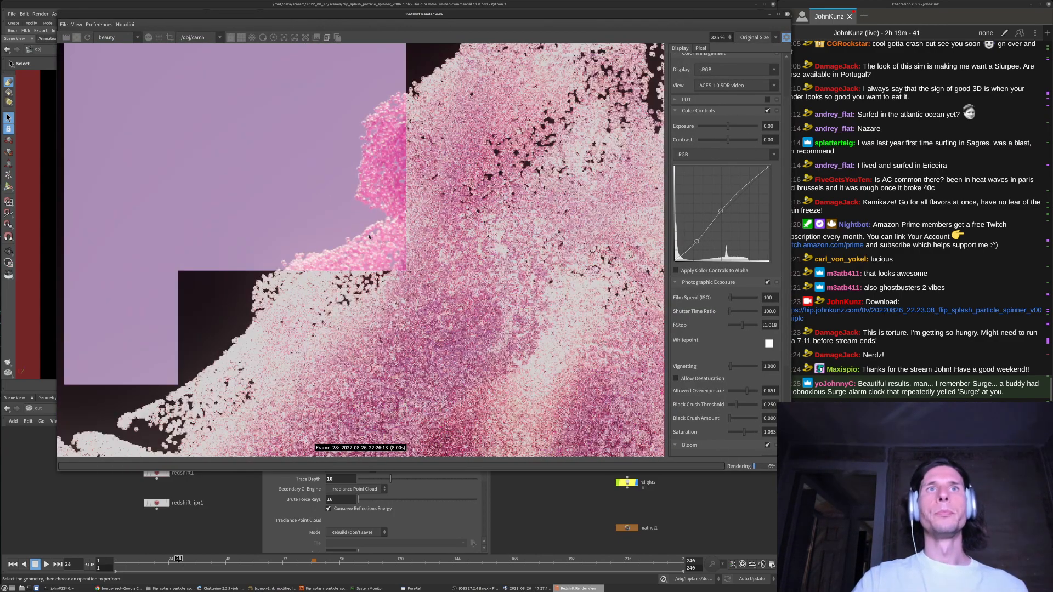
# Compare the splash's edge between the finished and unfinished buckets, from the wider view up to 500% zoom
pyautogui.scroll(2, 393, 250)
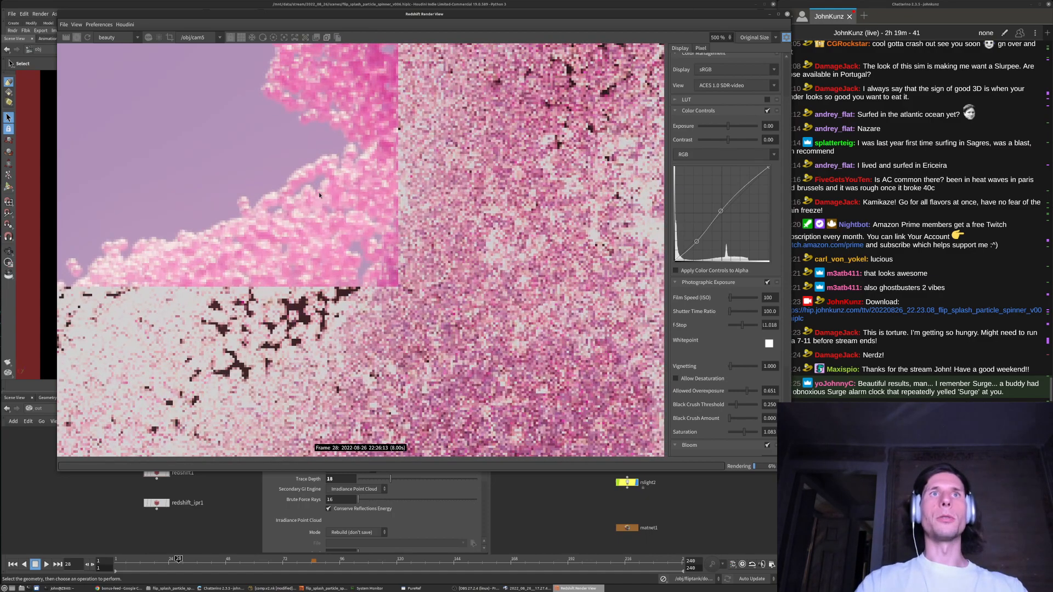
pyautogui.scroll(-3, 336, 218)
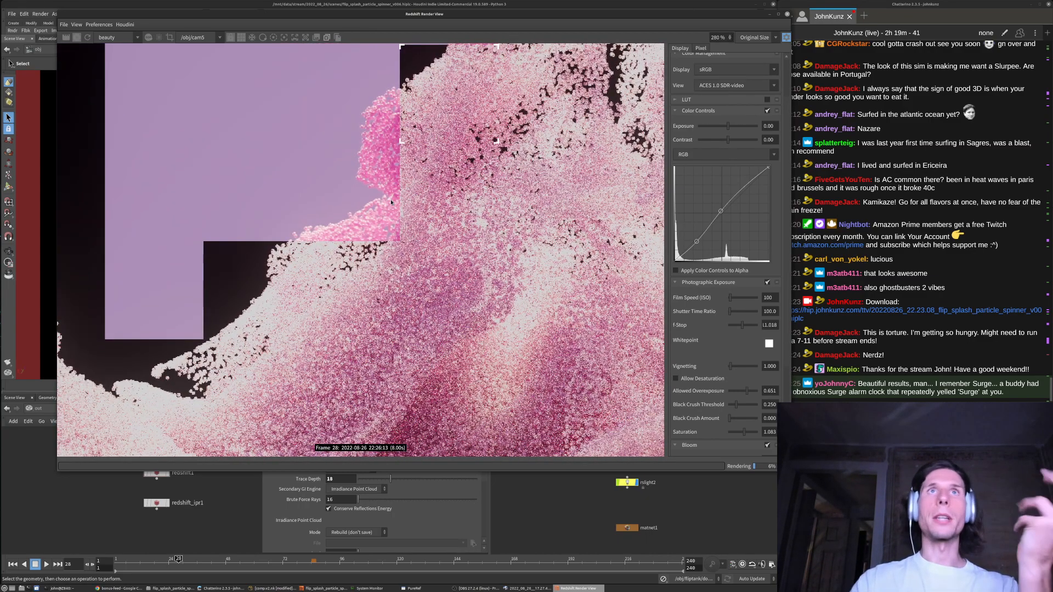
pyautogui.scroll(-4, 368, 256)
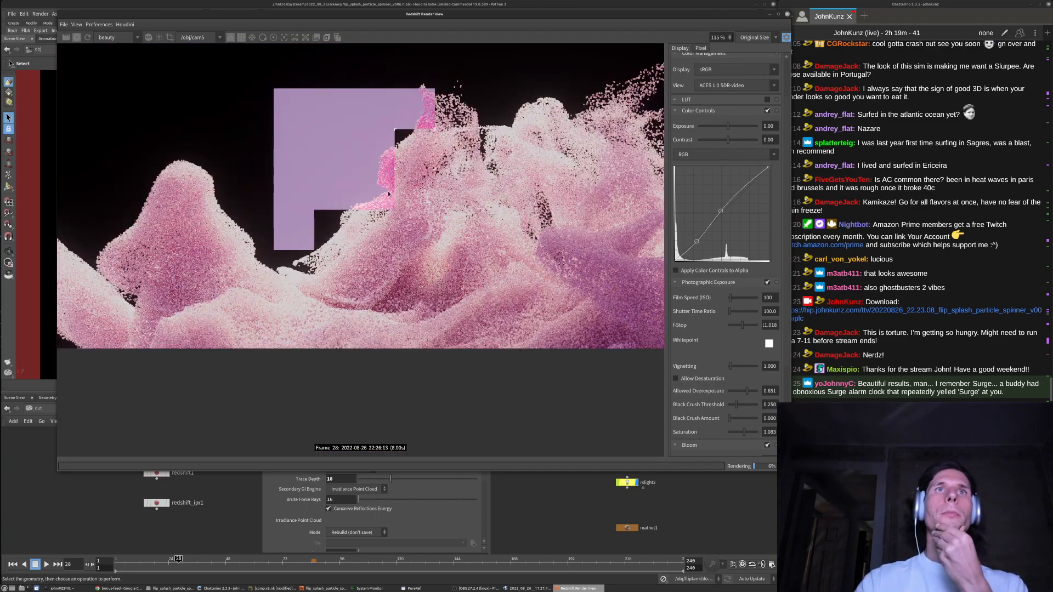
pyautogui.scroll(7, 388, 186)
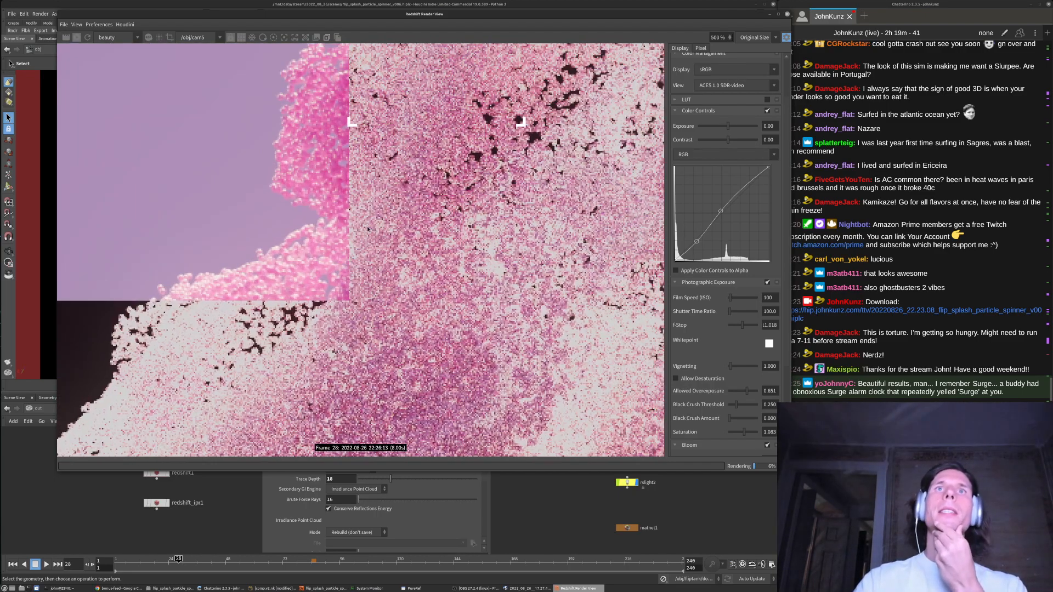
pyautogui.scroll(-5, 368, 229)
pyautogui.scroll(5, 434, 182)
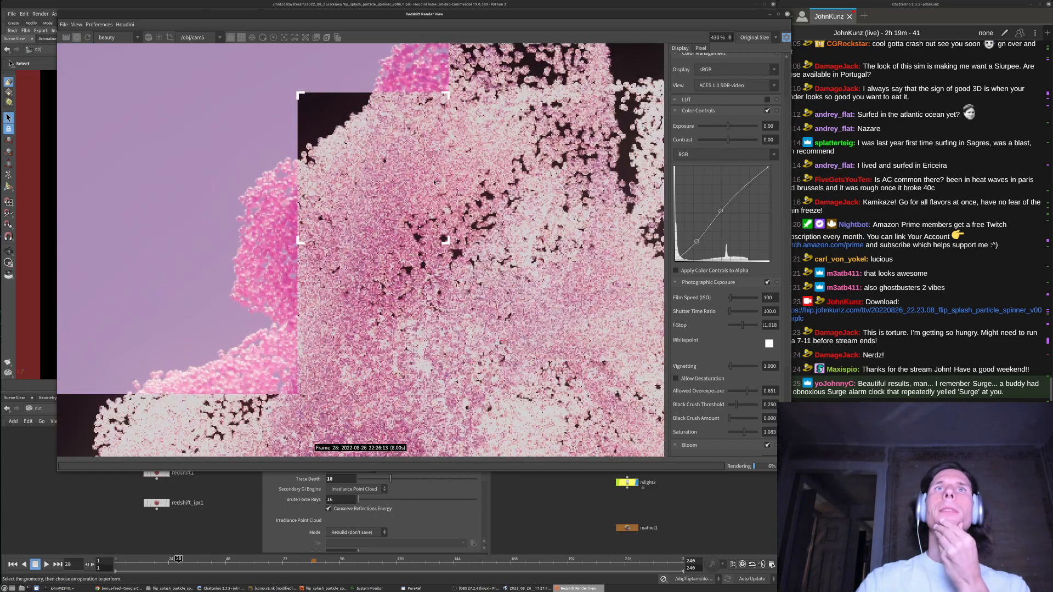
# Examine the saturated pink particles in the newly finished bucket at maximum zoom, including the gaps beside the bucket border
pyautogui.scroll(2, 434, 182)
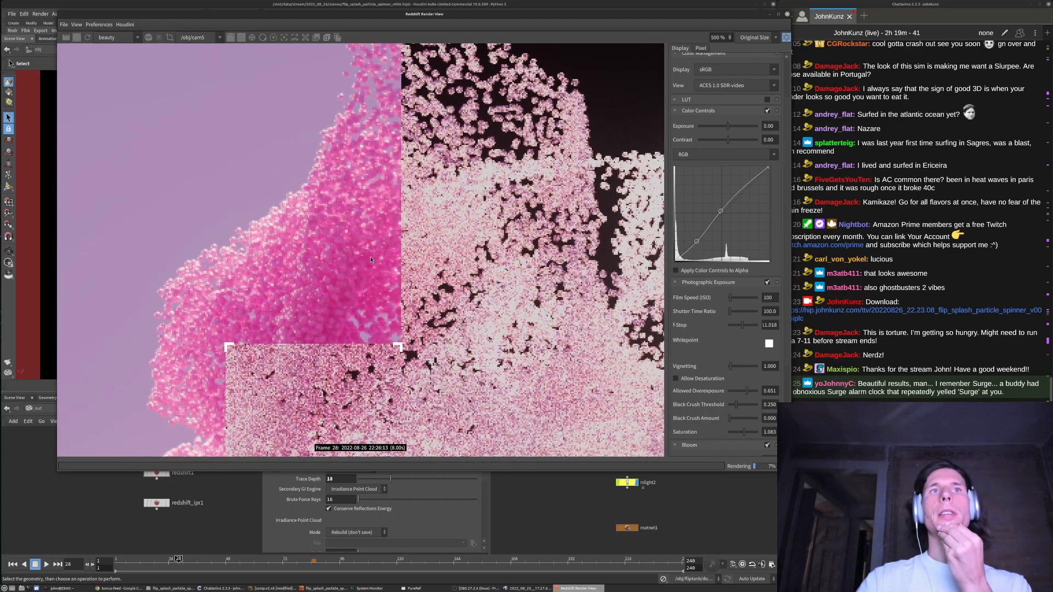
pyautogui.scroll(5, 370, 259)
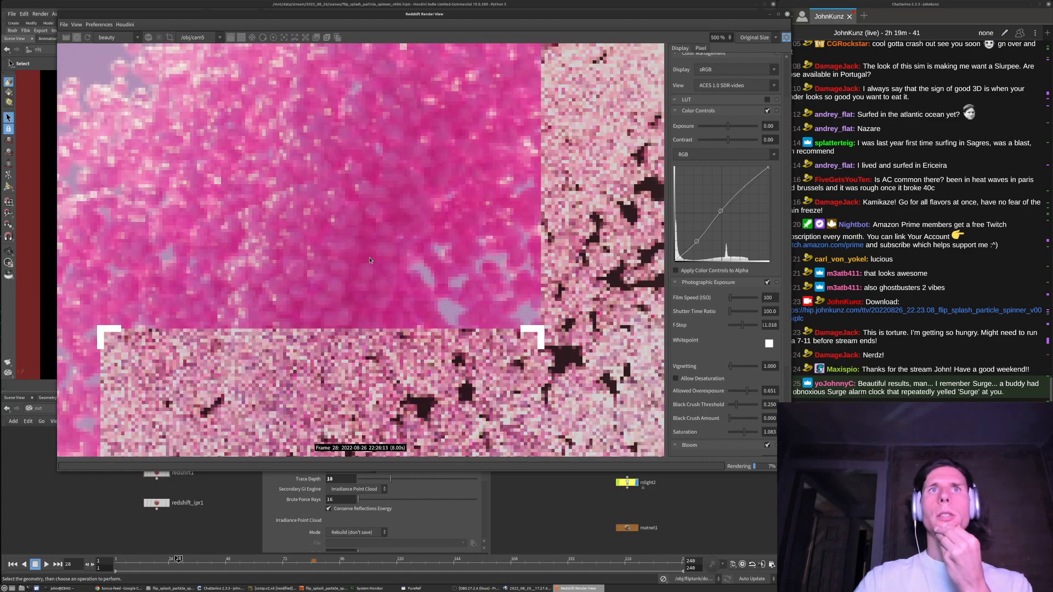
pyautogui.scroll(-2, 360, 260)
pyautogui.scroll(4, 361, 258)
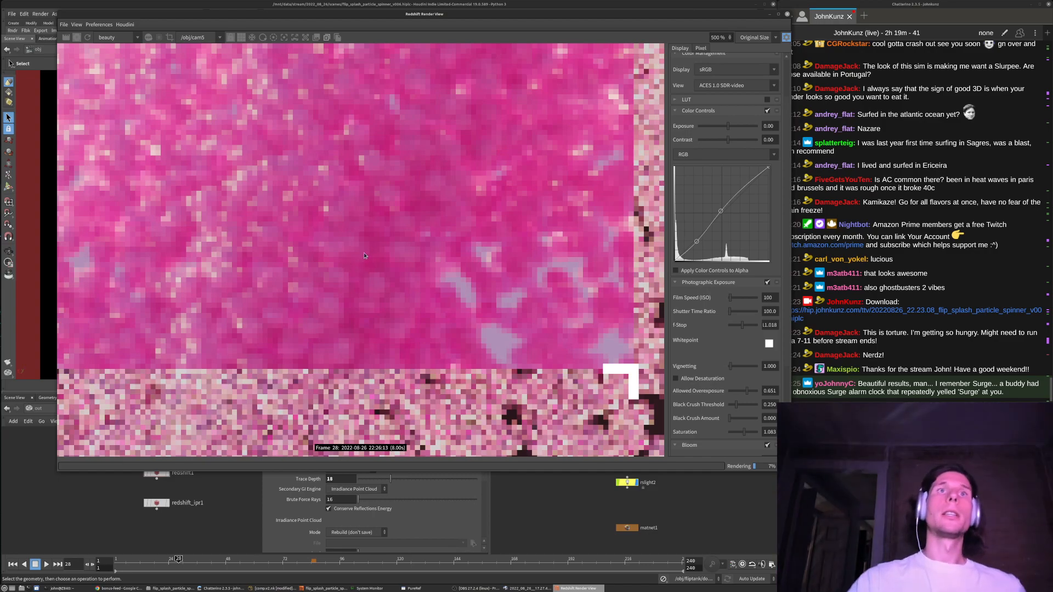
pyautogui.scroll(-3, 362, 257)
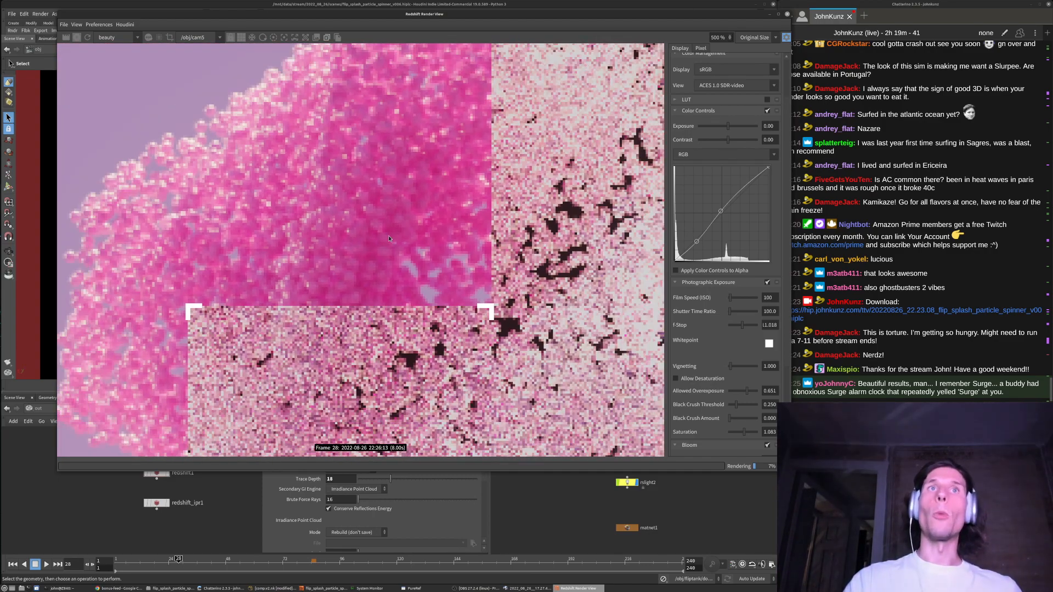
pyautogui.moveTo(369, 276); pyautogui.dragTo(412, 225, button='middle')
pyautogui.scroll(-2, 408, 226)
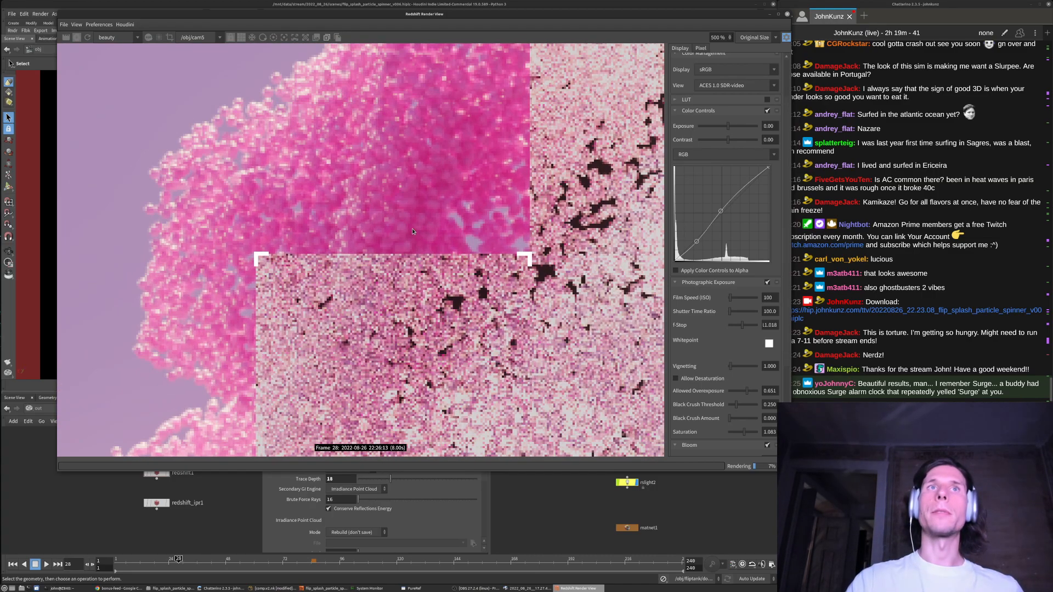
pyautogui.scroll(4, 409, 226)
pyautogui.scroll(-6, 347, 210)
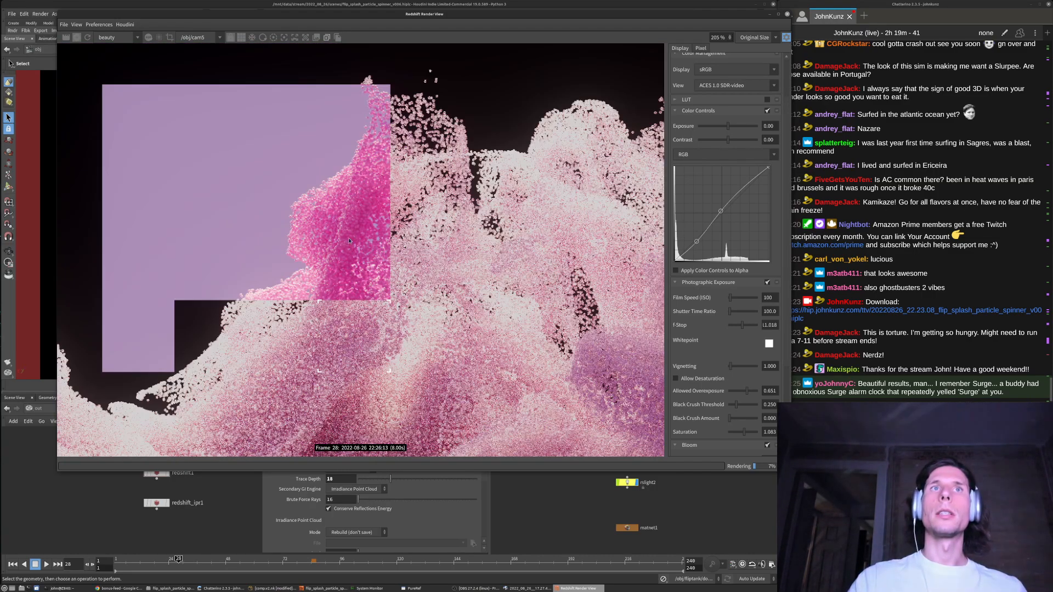
# Check the finished pink buckets against the whole splash at 85% and up close at 375% zoom
pyautogui.scroll(2, 348, 242)
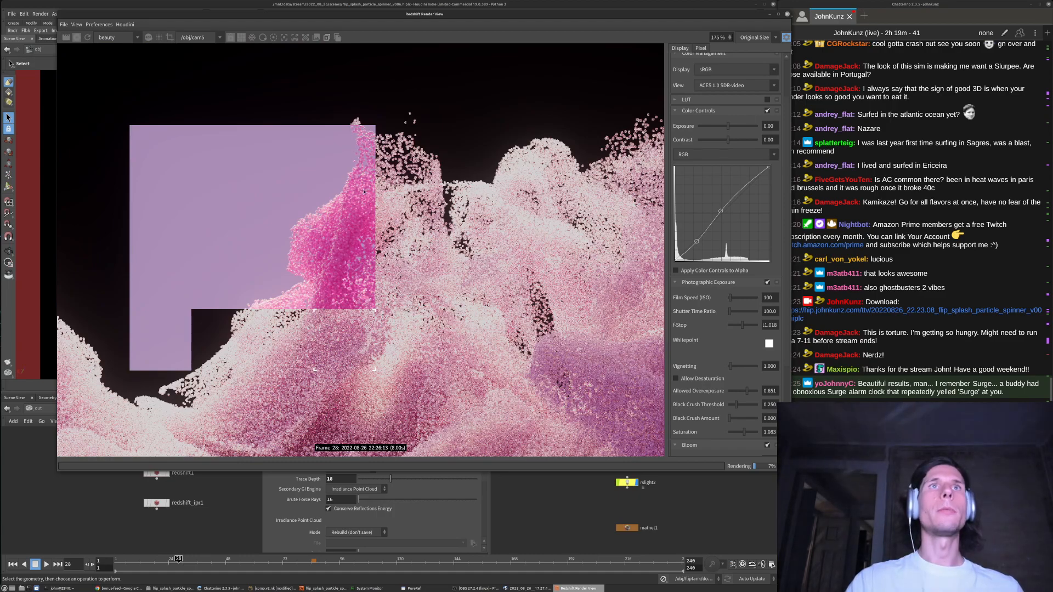
pyautogui.scroll(-3, 363, 189)
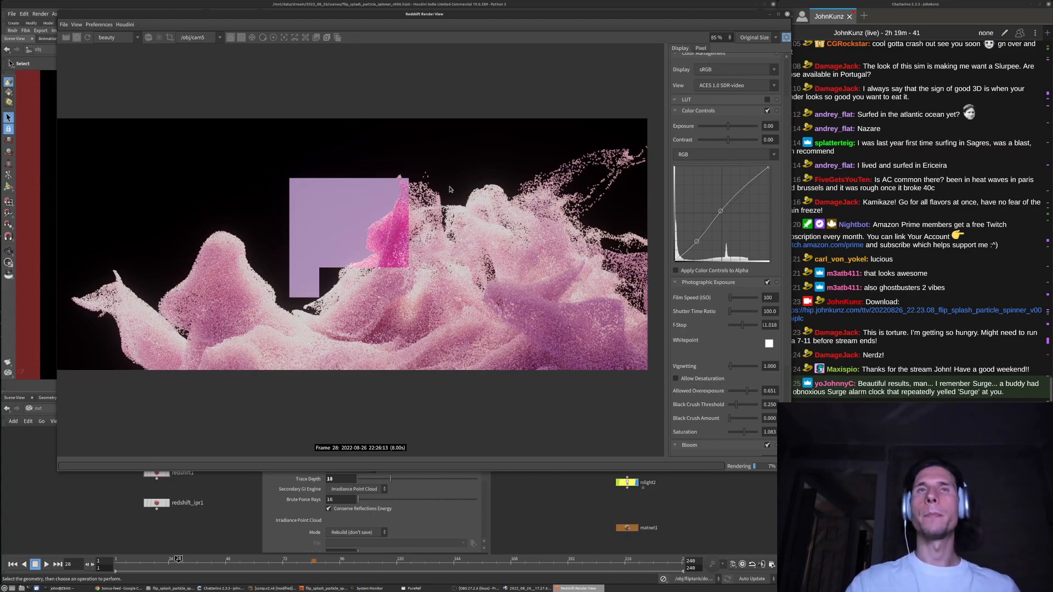
pyautogui.scroll(4, 401, 237)
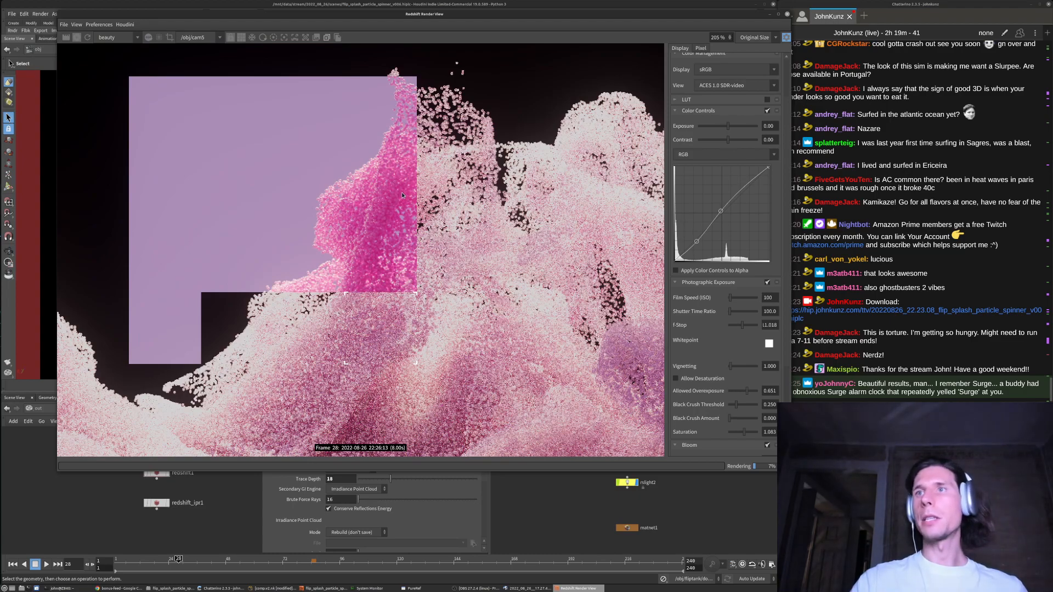
pyautogui.scroll(-1, 403, 208)
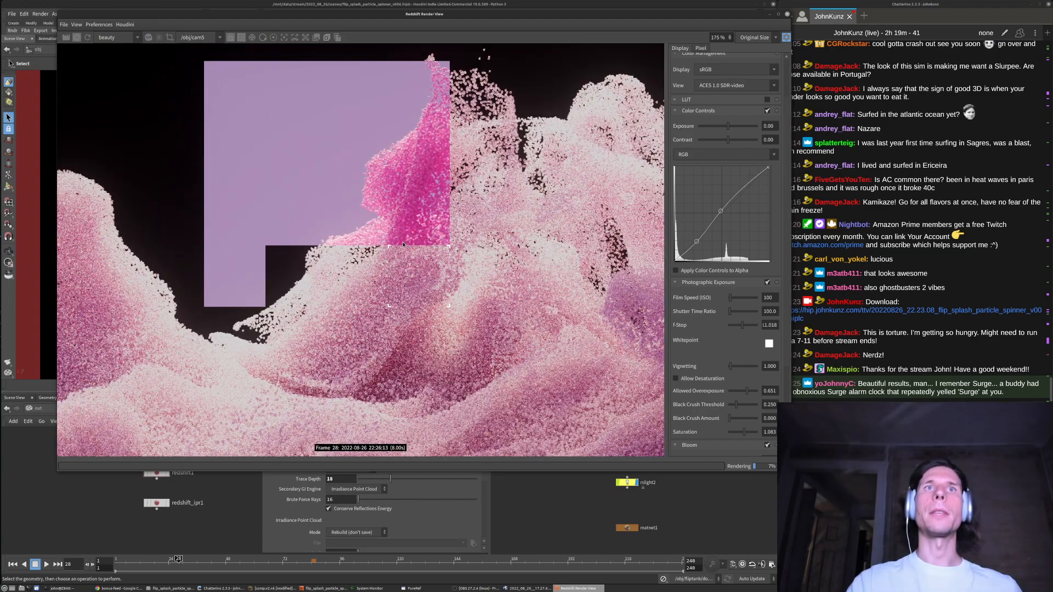
pyautogui.scroll(3, 403, 244)
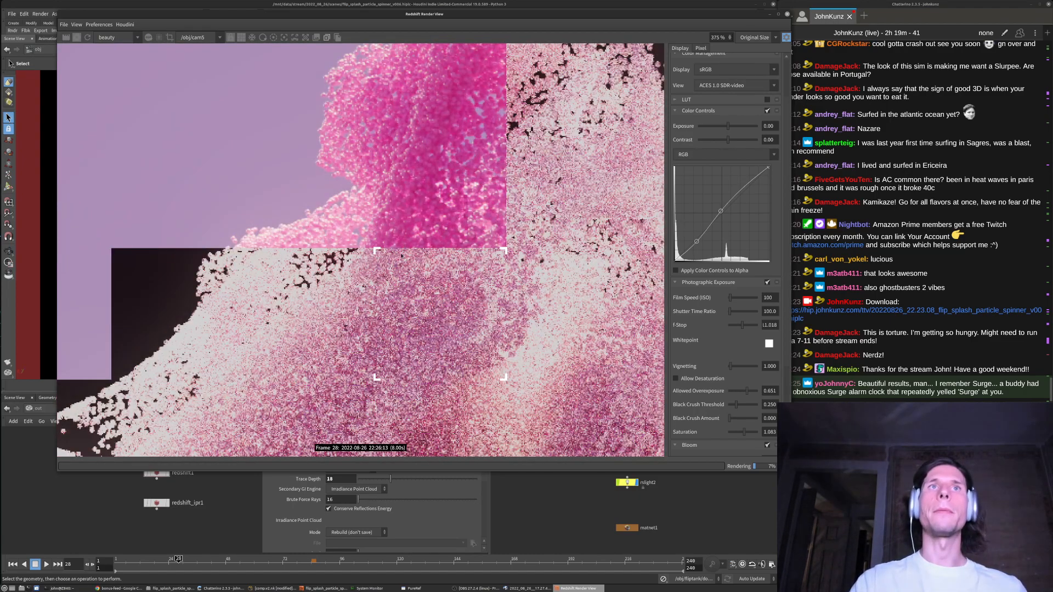
pyautogui.scroll(-3, 399, 279)
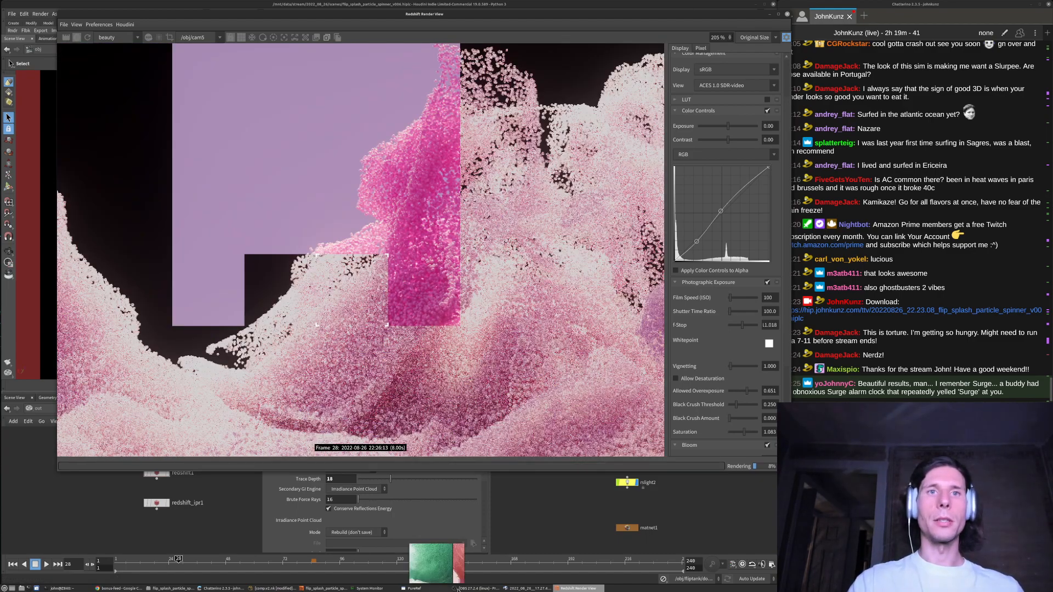
# Bring up the PureRef board, move the render view clear of it, and enlarge the purple, green and red references
pyautogui.click(415, 589)
pyautogui.scroll(-5, 387, 526)
pyautogui.moveTo(541, 14); pyautogui.dragTo(505, 483)
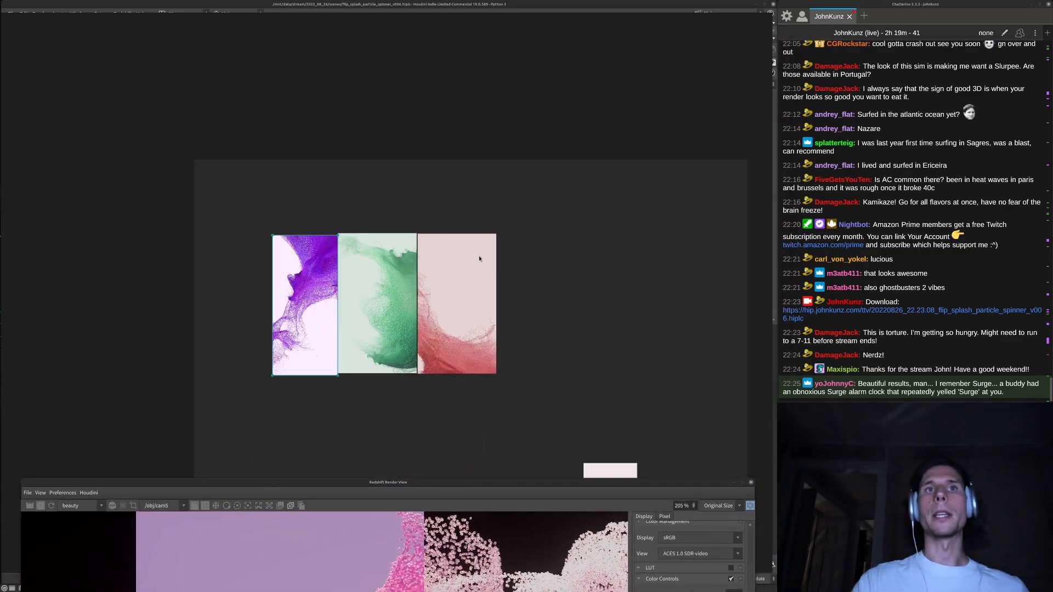
pyautogui.scroll(5, 433, 322)
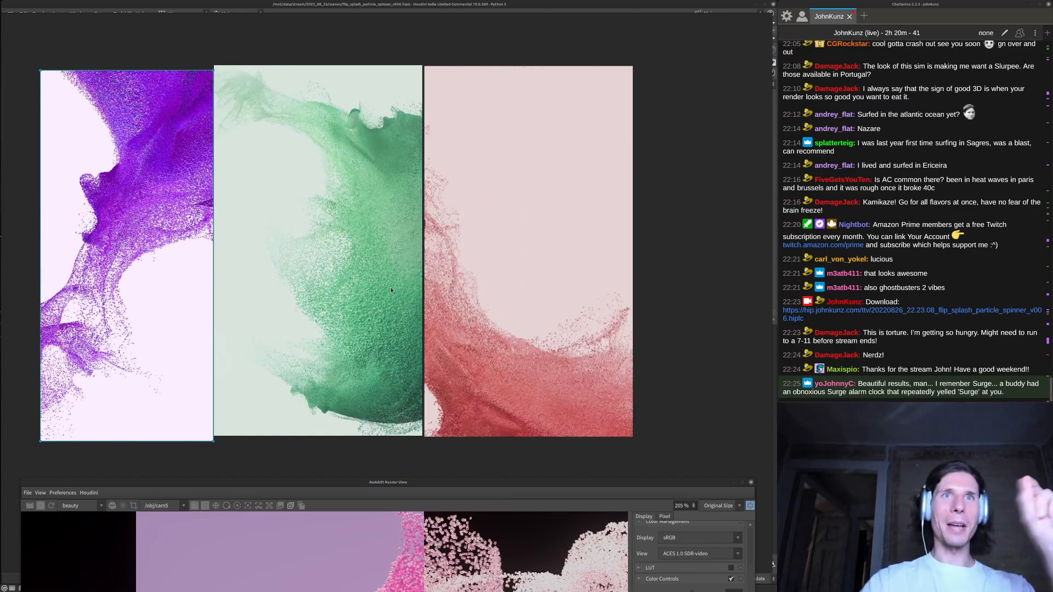
# Place the render view partly over the references and compare its particle detail with them, both close up and in full
pyautogui.moveTo(496, 483); pyautogui.dragTo(523, 213)
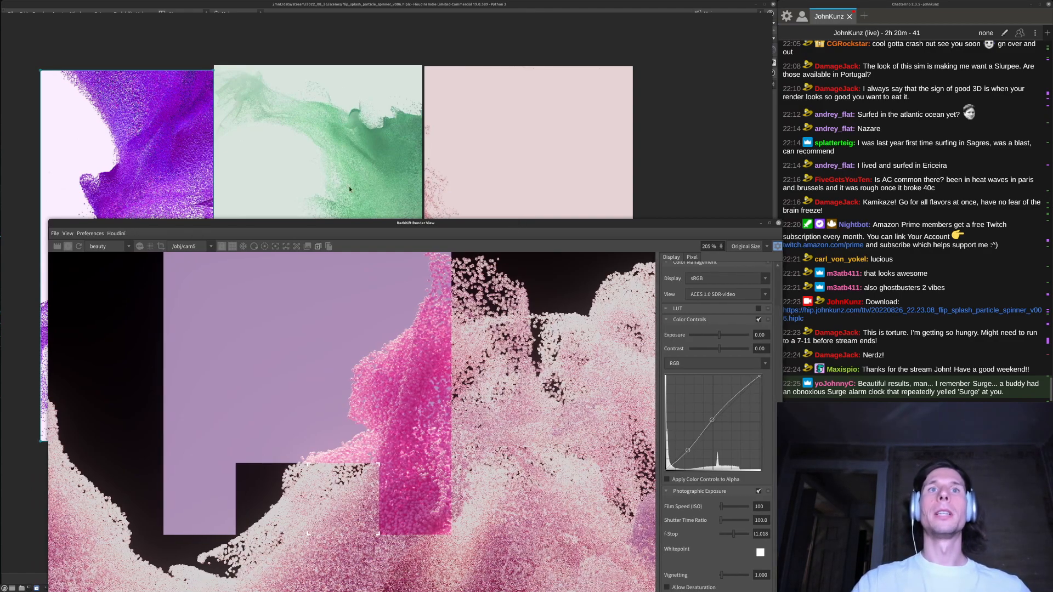
pyautogui.scroll(5, 370, 341)
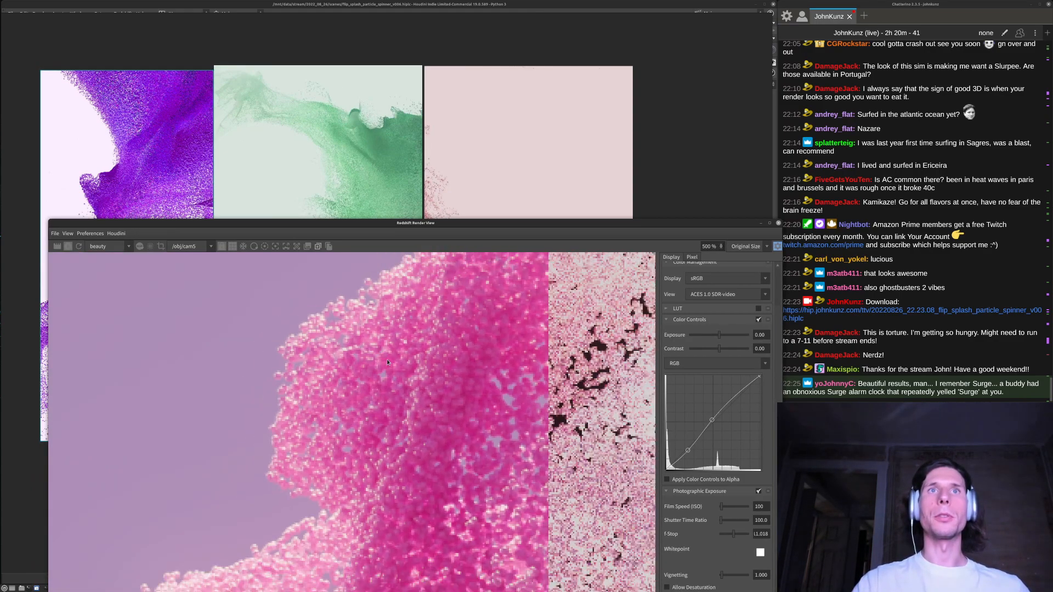
pyautogui.scroll(-6, 370, 433)
pyautogui.scroll(-1, 409, 400)
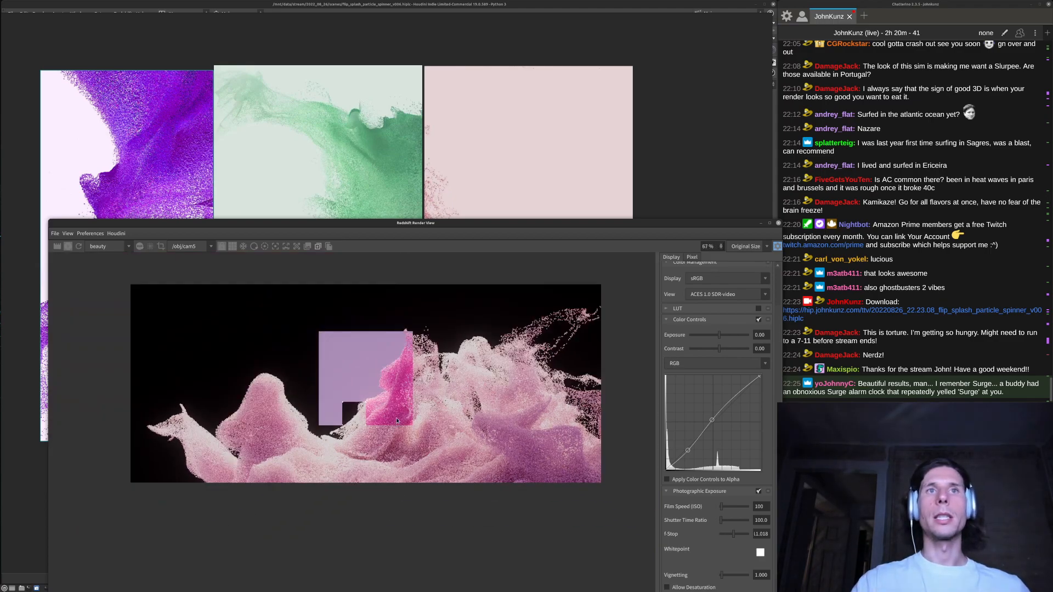
pyautogui.scroll(5, 398, 423)
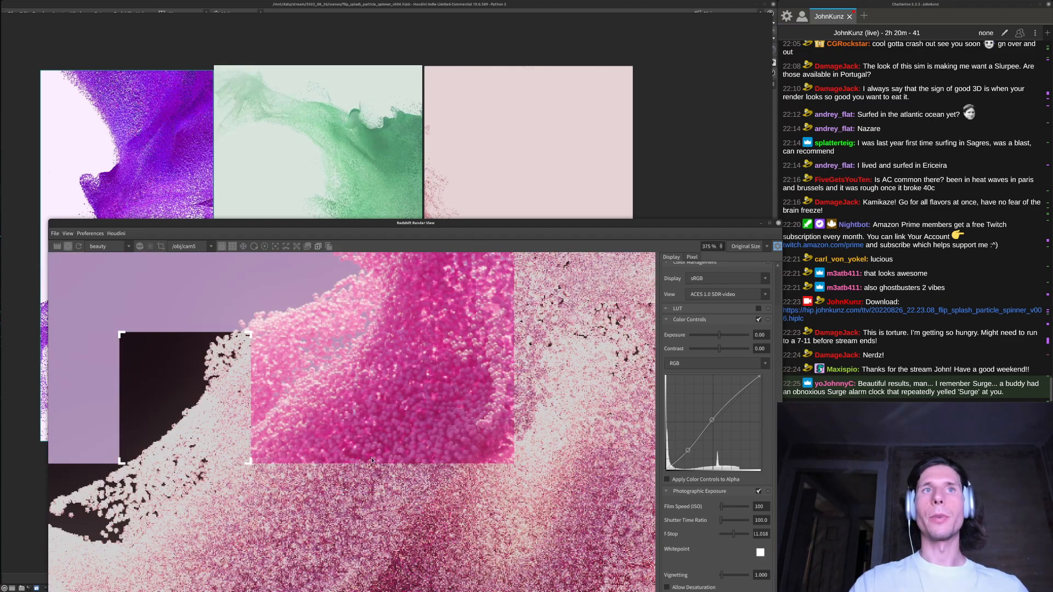
pyautogui.scroll(-5, 372, 460)
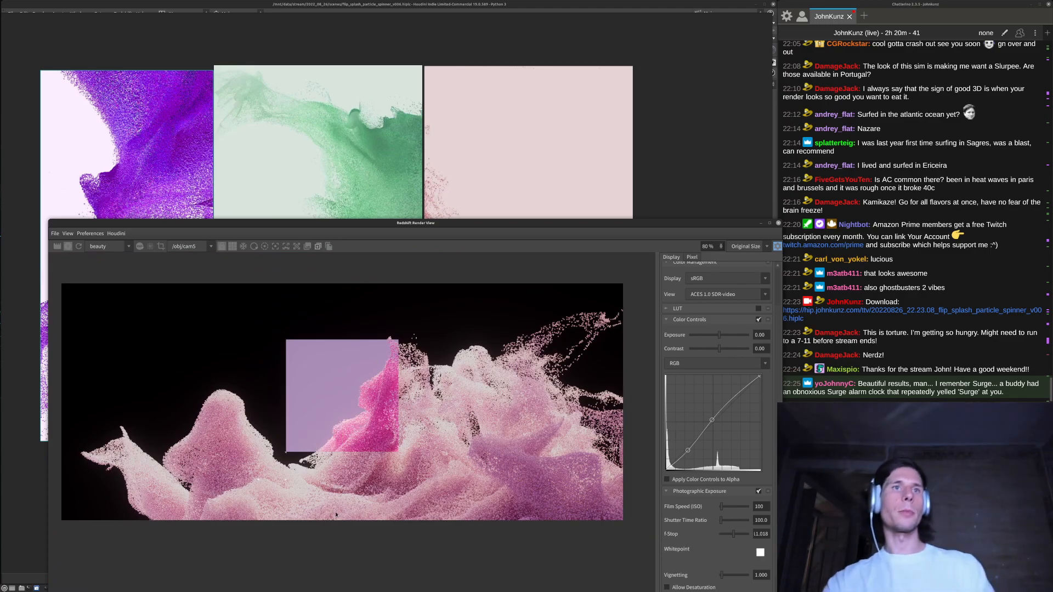
# Raise the render view over the reference board and inspect the pink buckets at 205% and 115% zoom
pyautogui.moveTo(505, 224); pyautogui.dragTo(503, 139)
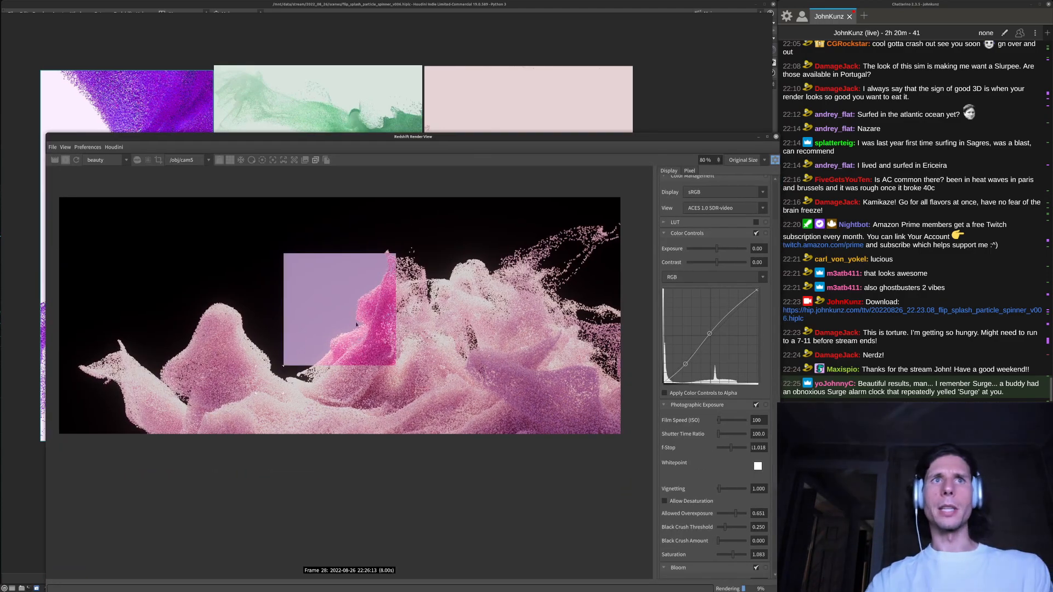
pyautogui.moveTo(253, 280); pyautogui.dragTo(265, 293, button='middle')
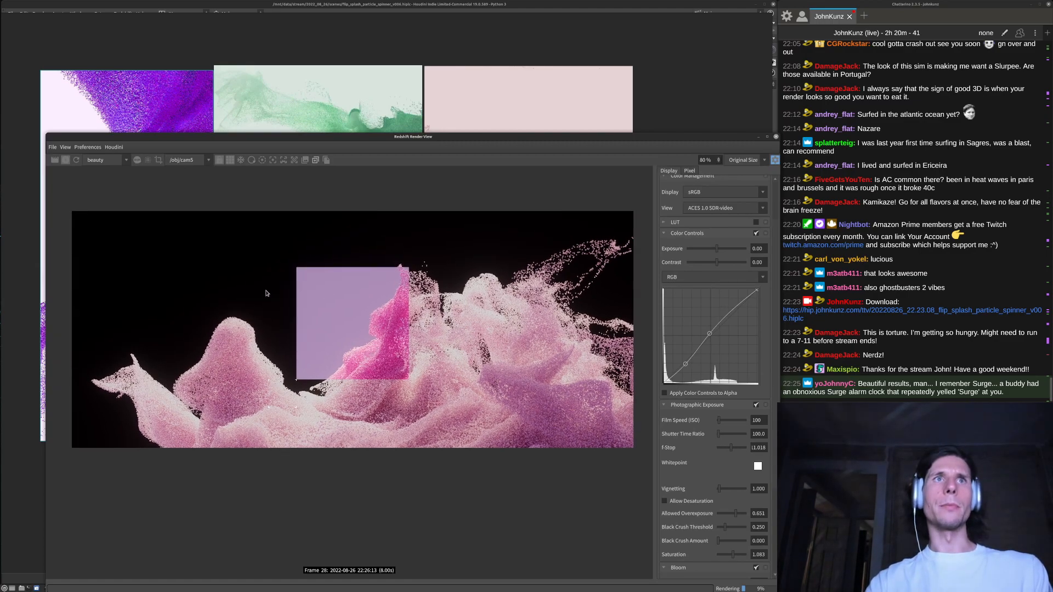
pyautogui.scroll(7, 379, 293)
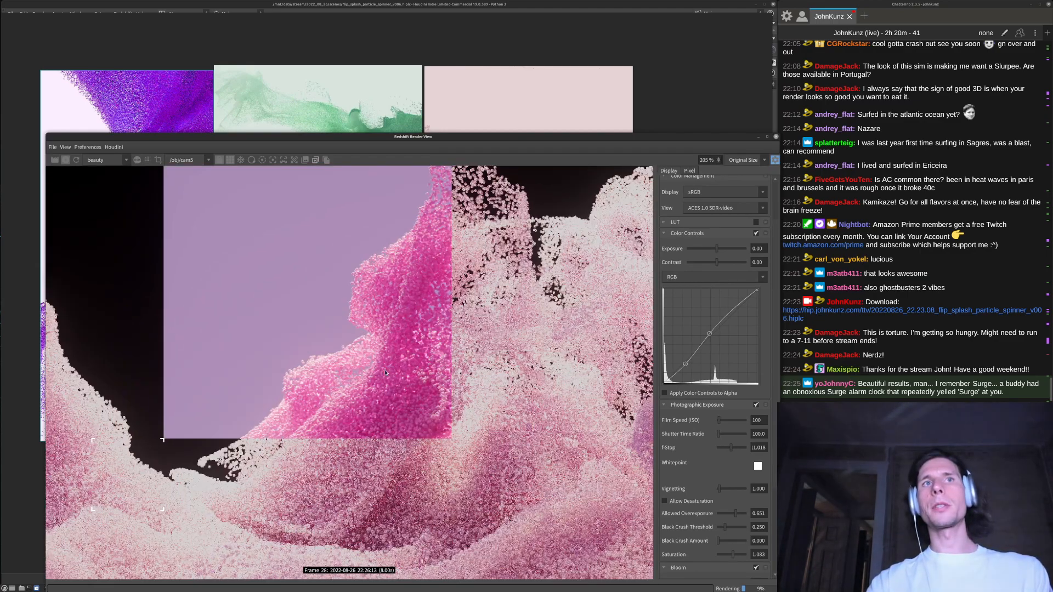
pyautogui.moveTo(412, 393); pyautogui.dragTo(335, 399, button='middle')
pyautogui.scroll(-6, 408, 345)
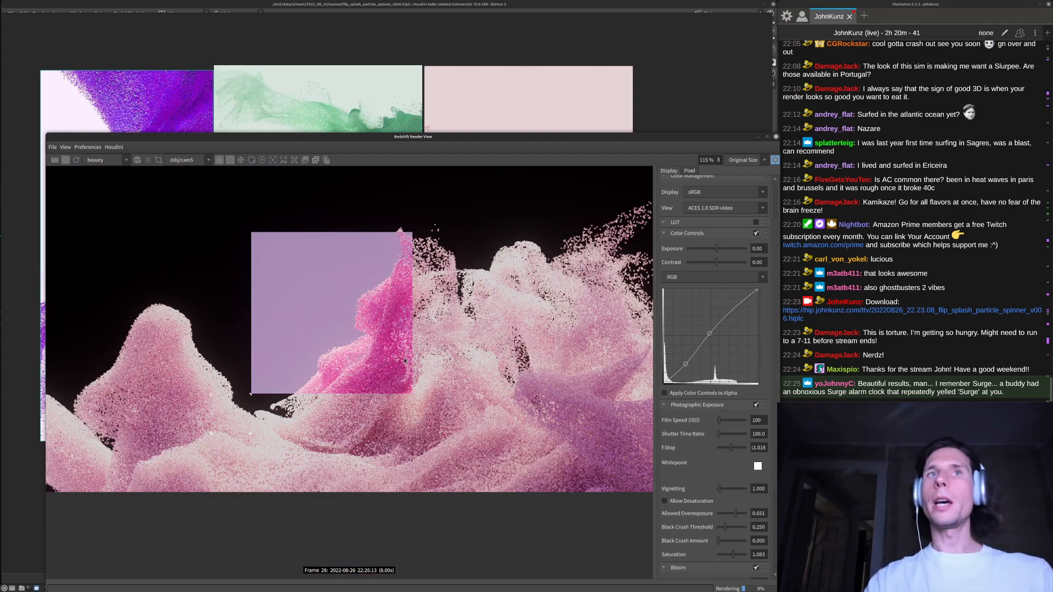
pyautogui.moveTo(671, 144); pyautogui.dragTo(670, 79)
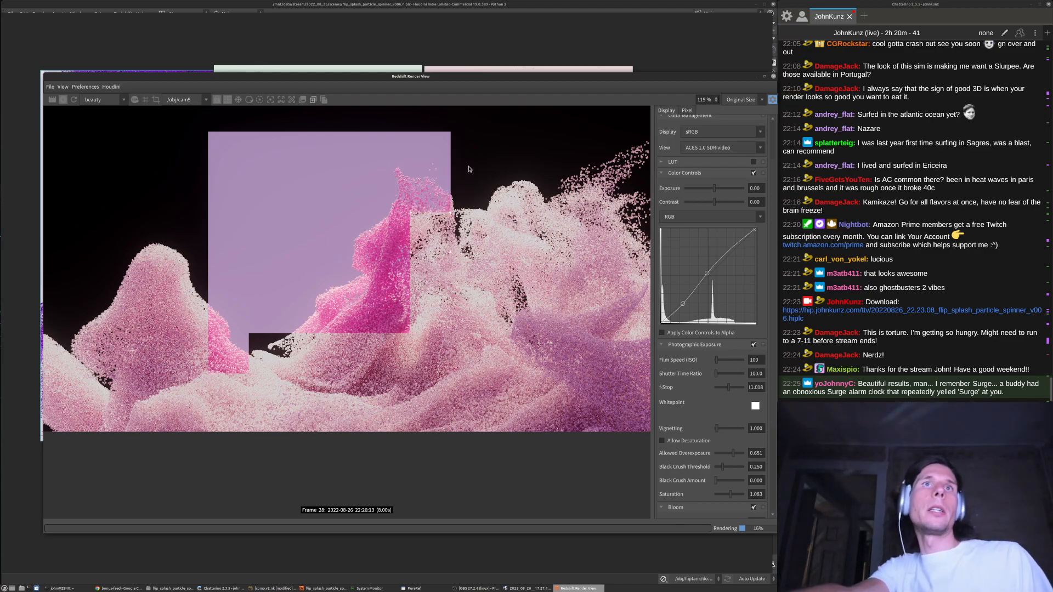
pyautogui.moveTo(436, 76); pyautogui.dragTo(432, 61)
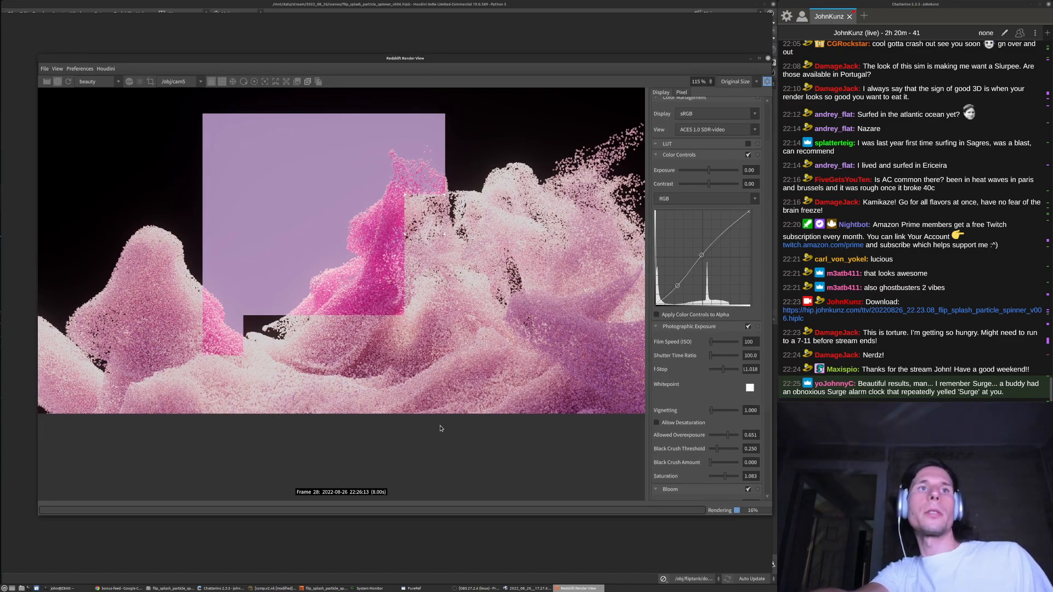
# Switch to Discord in Chrome, move the render view off it, and browse earlier posts in the wip channel
pyautogui.click(117, 588)
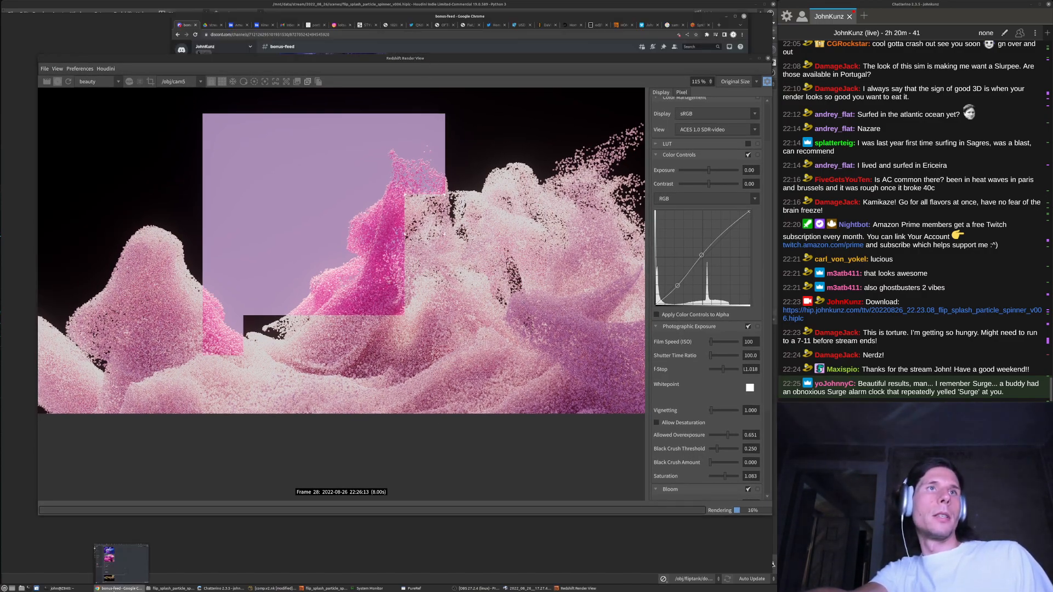
pyautogui.moveTo(266, 58); pyautogui.dragTo(260, 406)
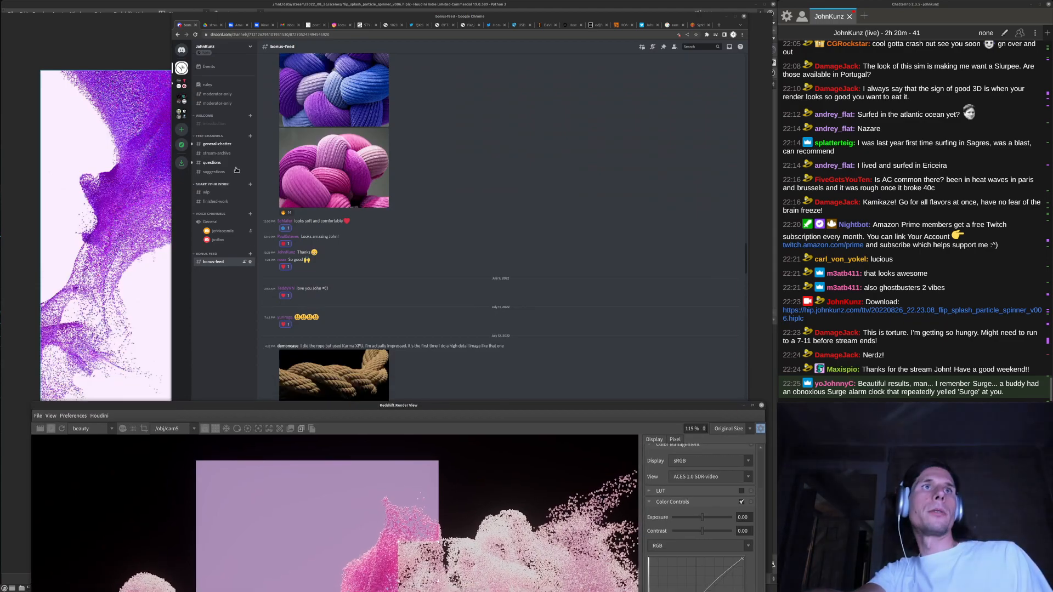
pyautogui.click(206, 192)
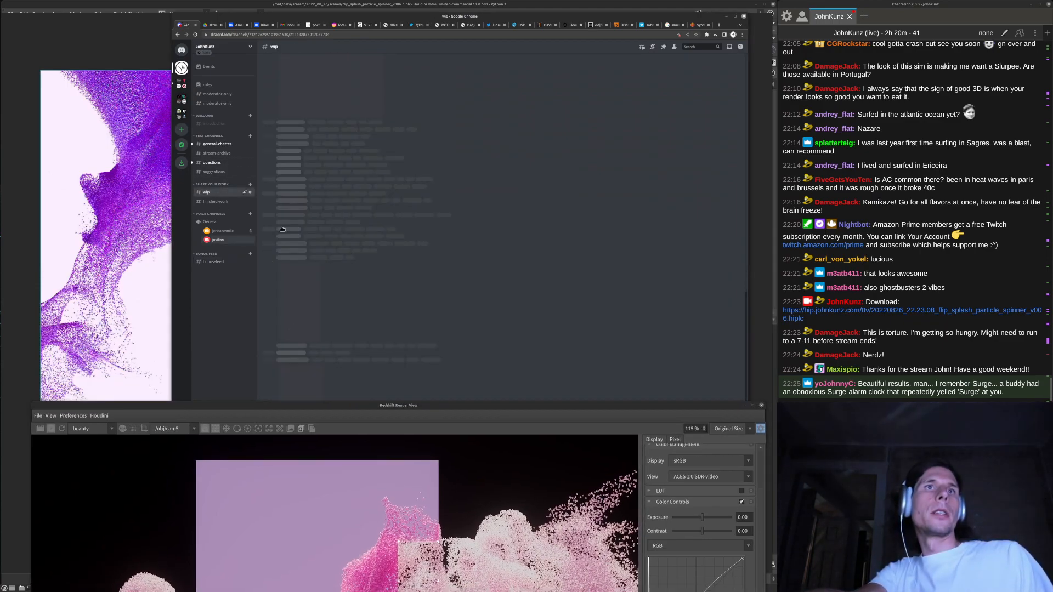
pyautogui.scroll(3, 348, 280)
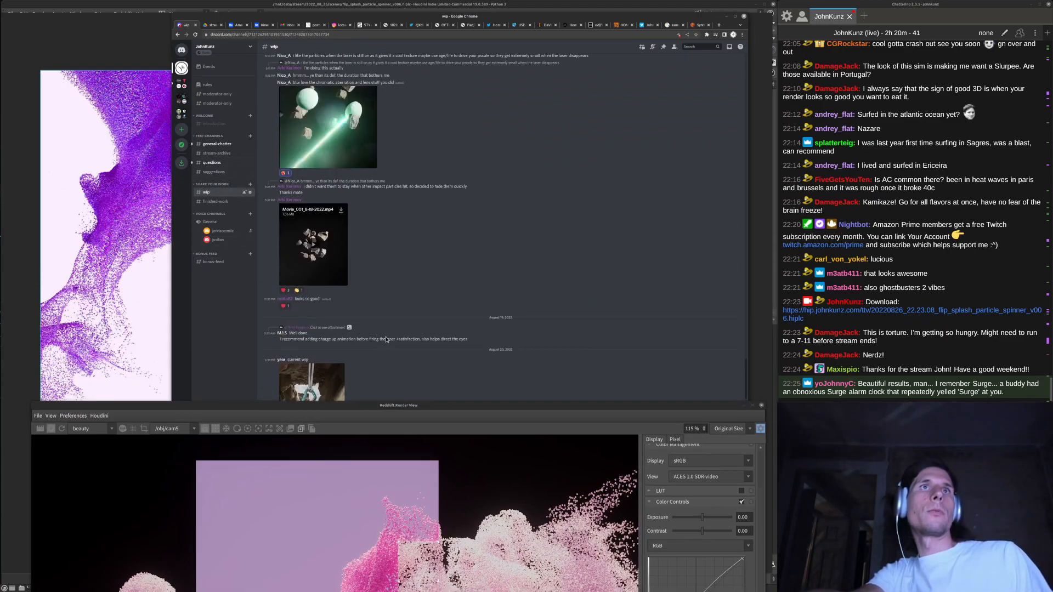
pyautogui.scroll(1, 353, 271)
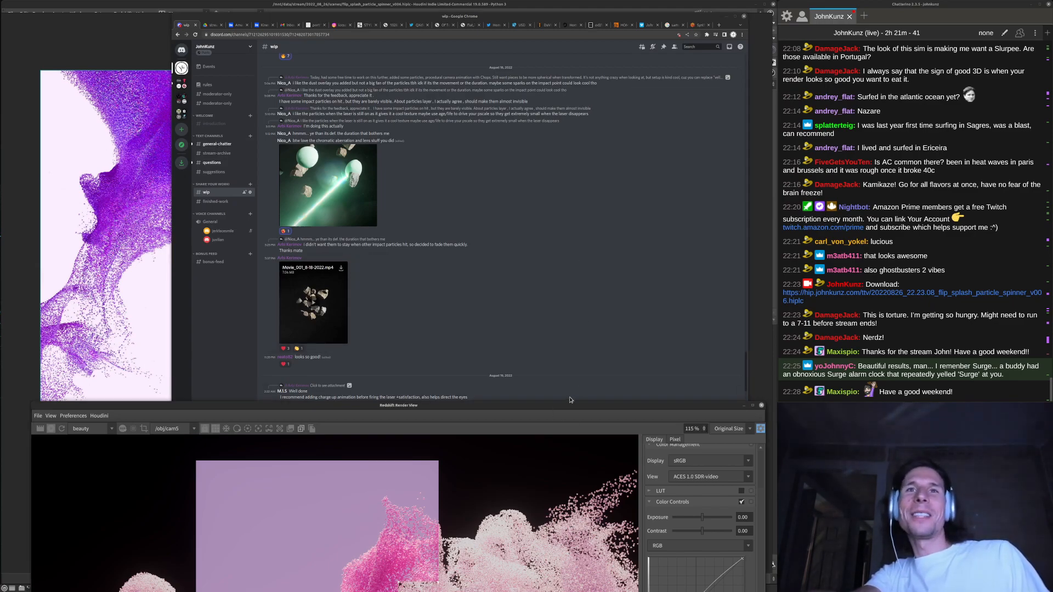
# Move the Redshift render view back up over the Discord page and zoom out to 49% to inspect the pink splash
pyautogui.moveTo(570, 406); pyautogui.dragTo(416, 51)
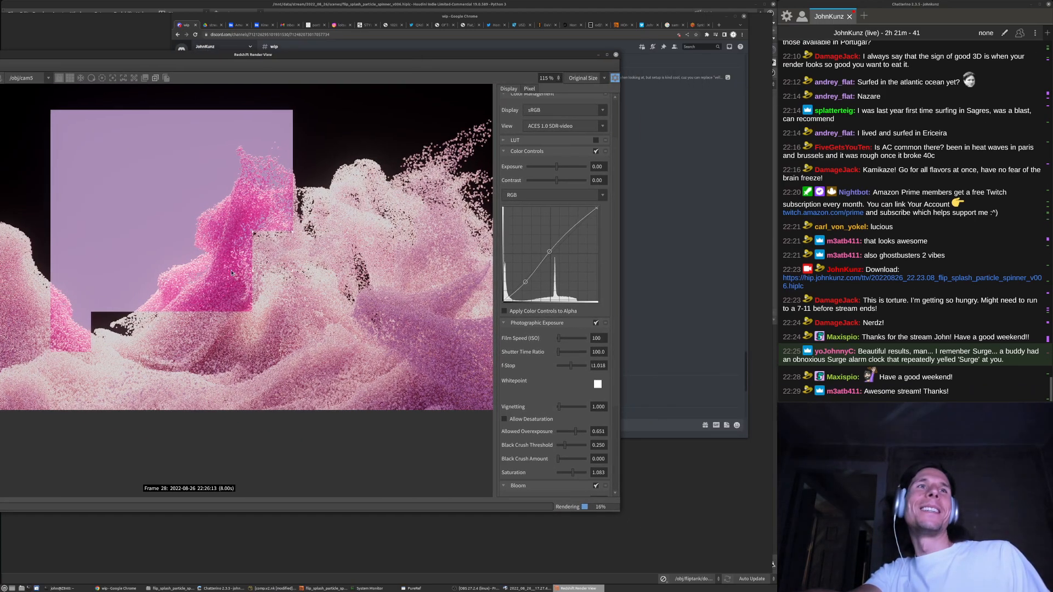
pyautogui.scroll(-3, 232, 273)
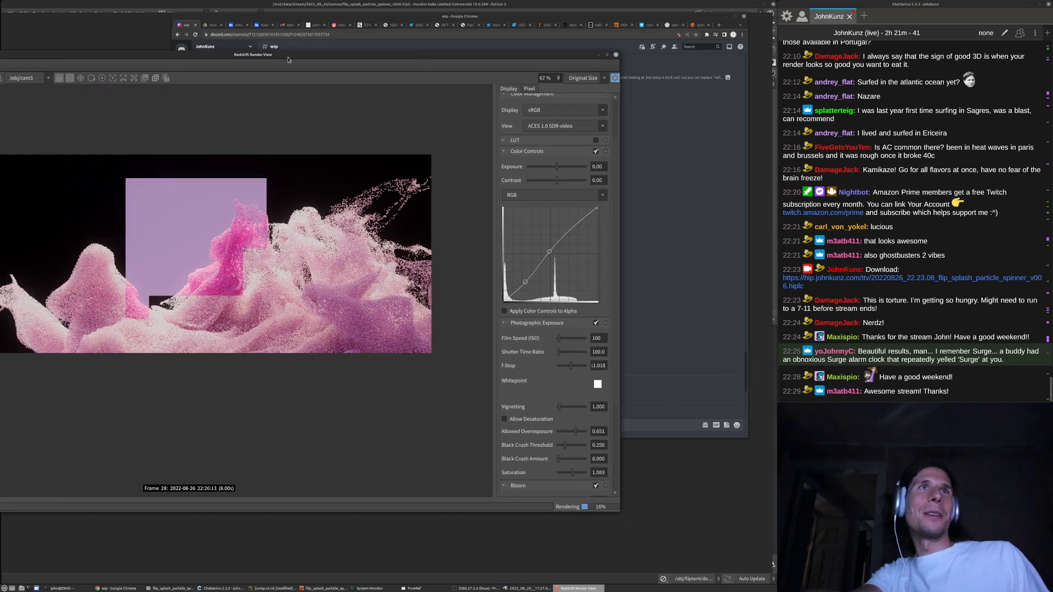
pyautogui.moveTo(316, 55); pyautogui.dragTo(251, 55)
pyautogui.scroll(-1, 192, 304)
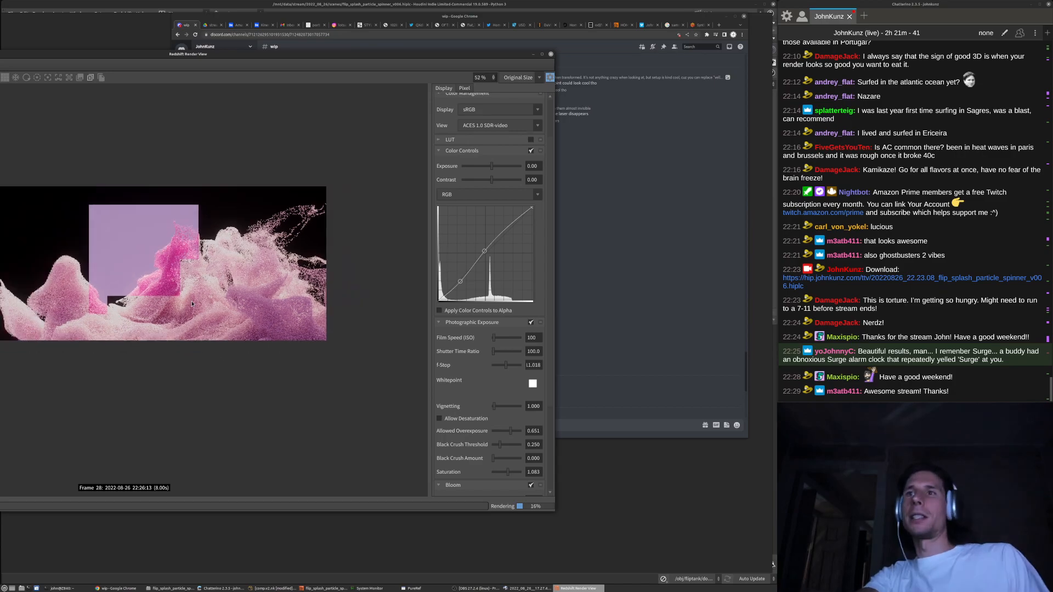
pyautogui.scroll(-1, 192, 304)
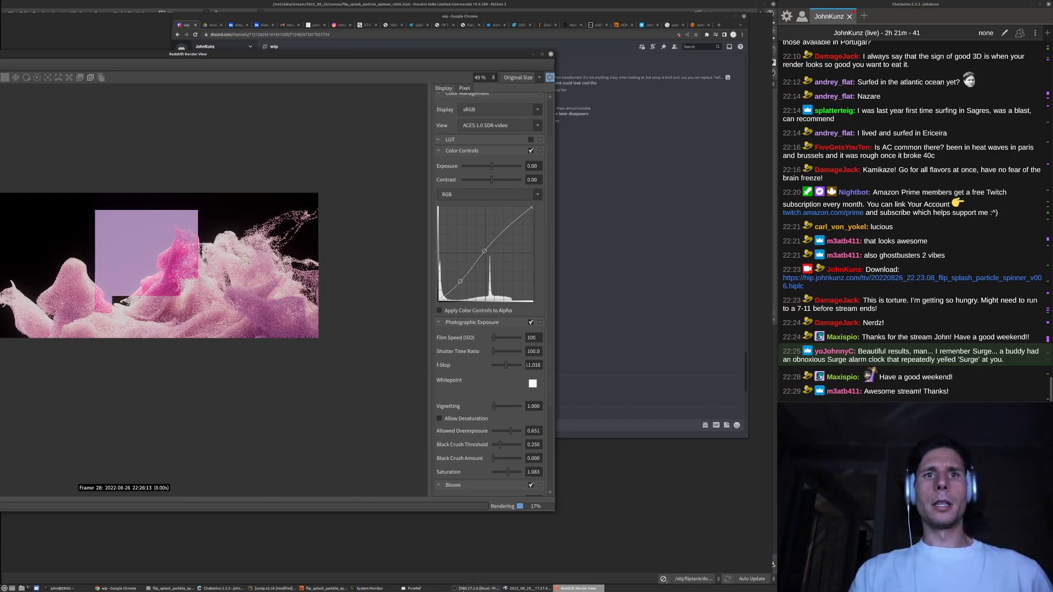
# Switch to OBS to bring up the streaming and recording controls
pyautogui.moveTo(513, 590)
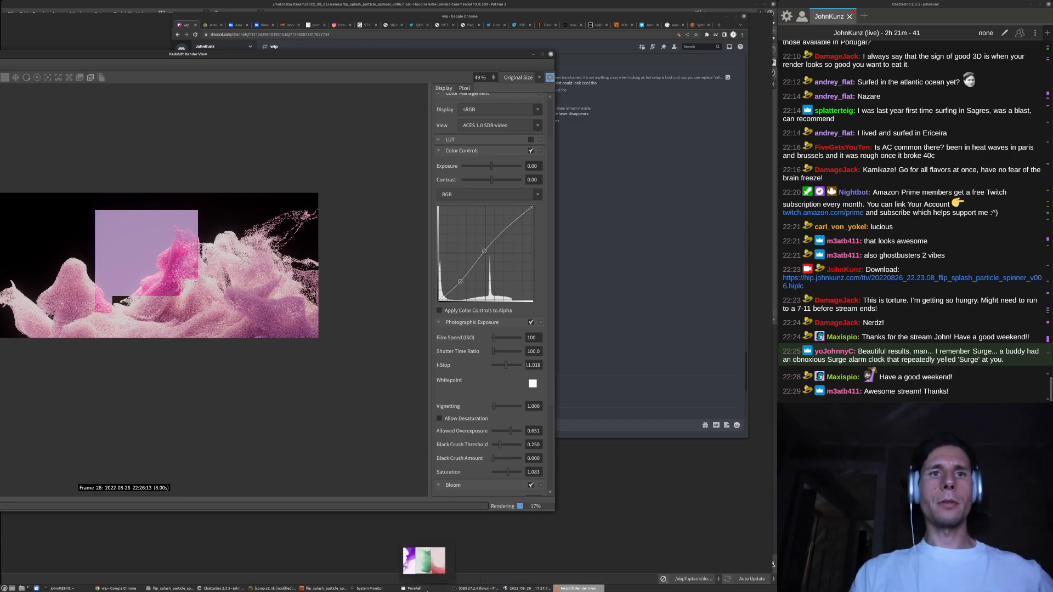
pyautogui.click(475, 589)
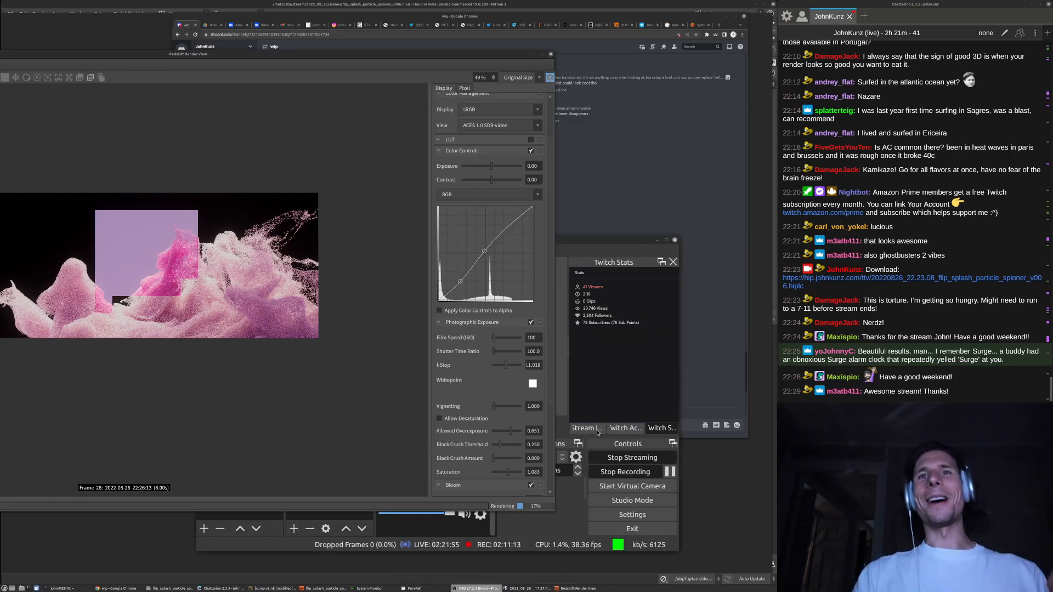